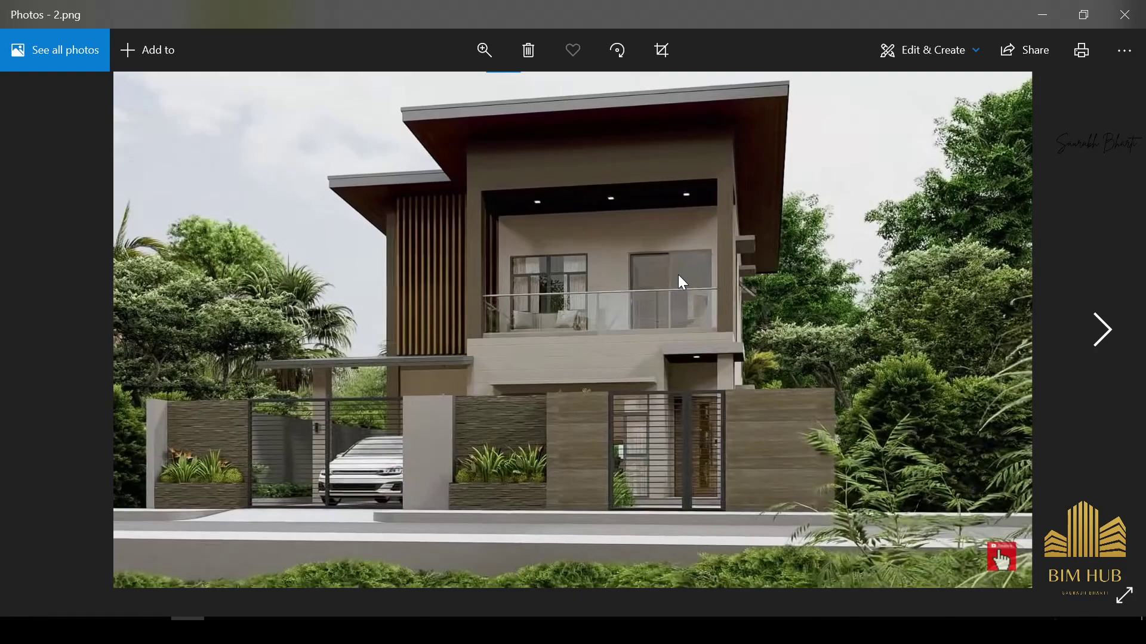
Examine the reference photo 2.png beside the Revit 3D model, comparing the front facade, roof, balcony and boundary wall.
double_click(678, 274)
left_click_drag(571, 209, 622, 368)
double_click(610, 339)
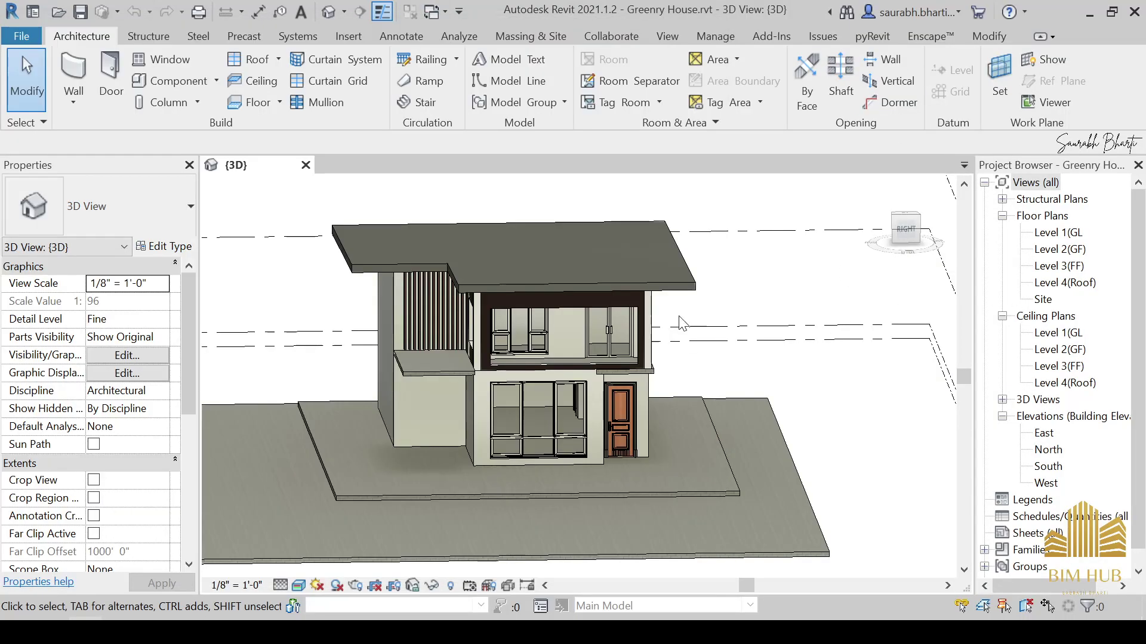
middle_click_drag(679, 324, 921, 318)
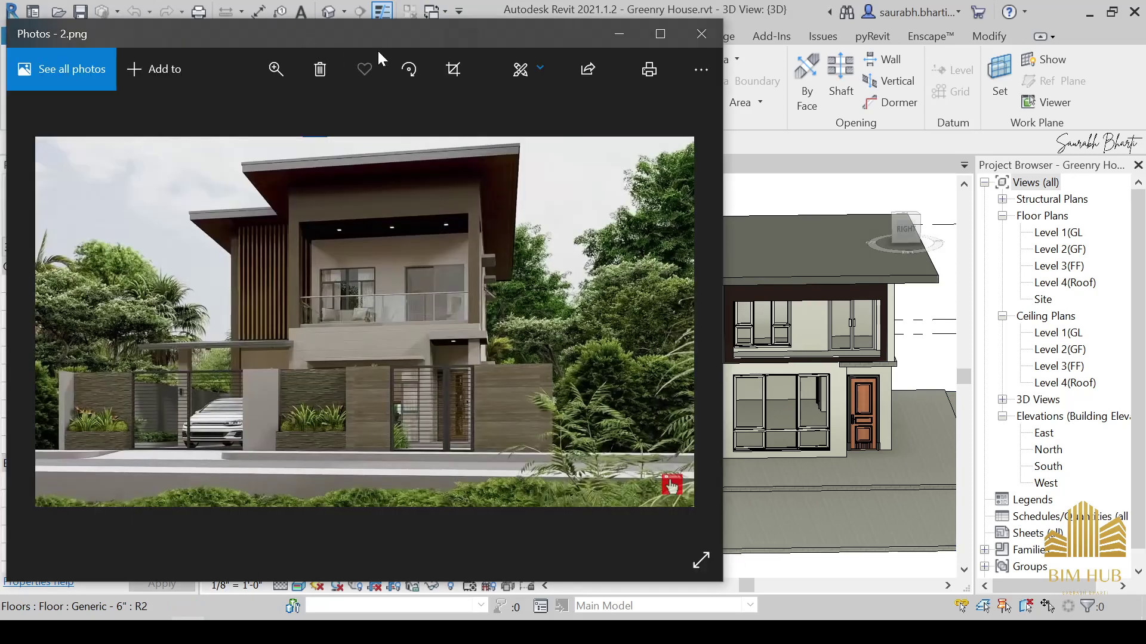
left_click_drag(377, 49, 199, 36)
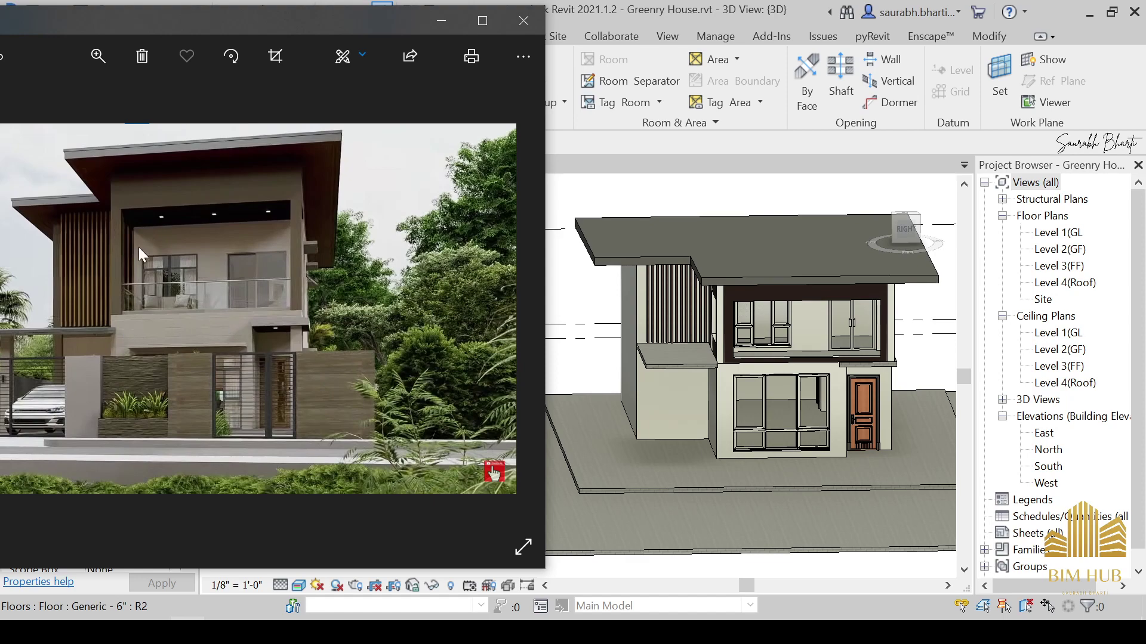
left_click_drag(242, 23, 406, 19)
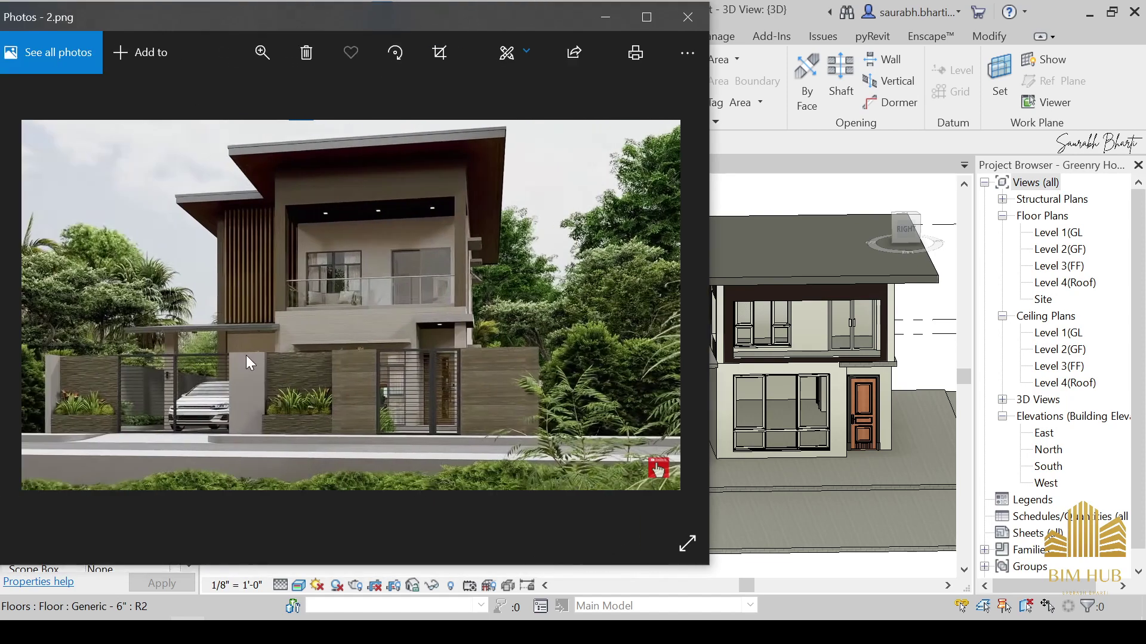
scroll(245, 355, "up", 3)
scroll(245, 356, "down", 3)
scroll(173, 327, "up", 2)
scroll(173, 327, "down", 2)
left_click(597, 19)
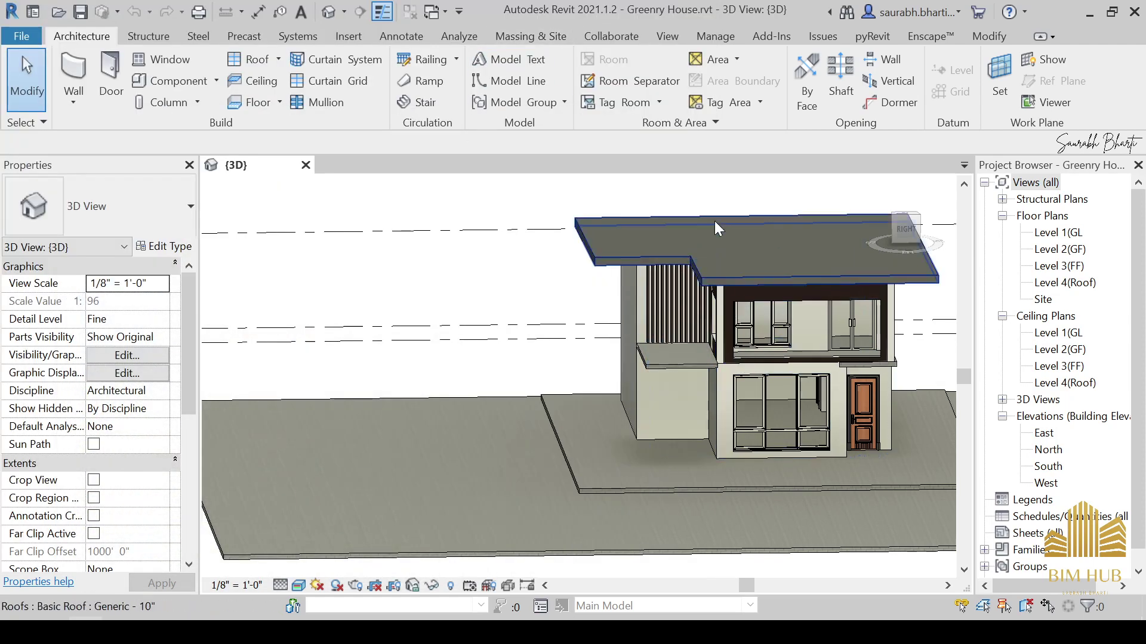
Delete the existing staircase from the Level 2(GF) floor plan.
double_click(1057, 250)
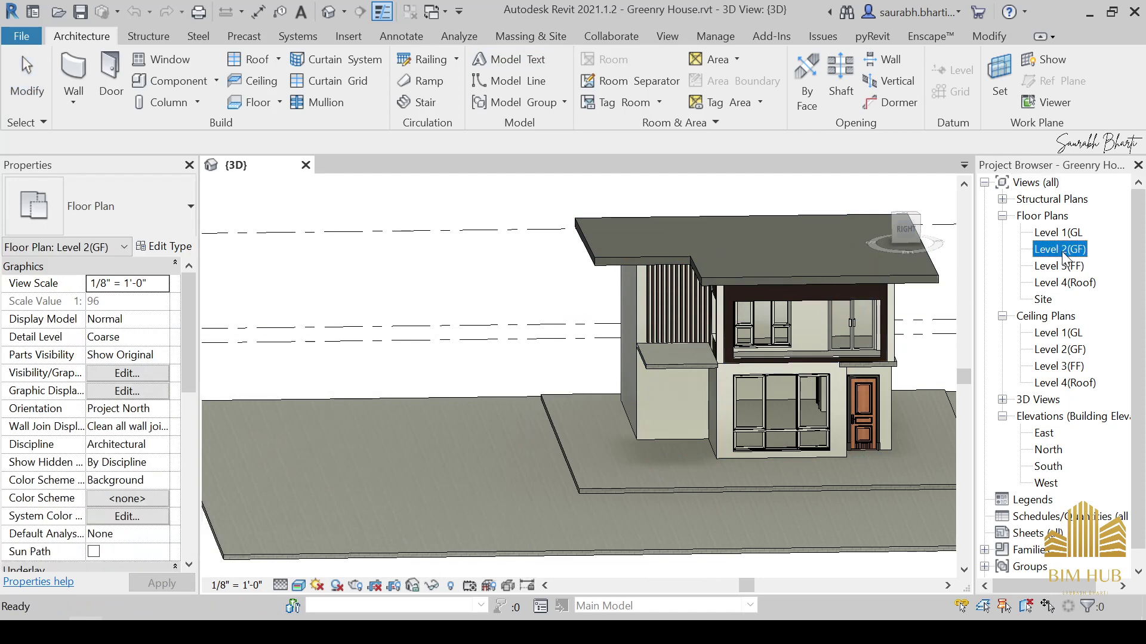
middle_click_drag(500, 349, 534, 394)
scroll(534, 394, "up", 3)
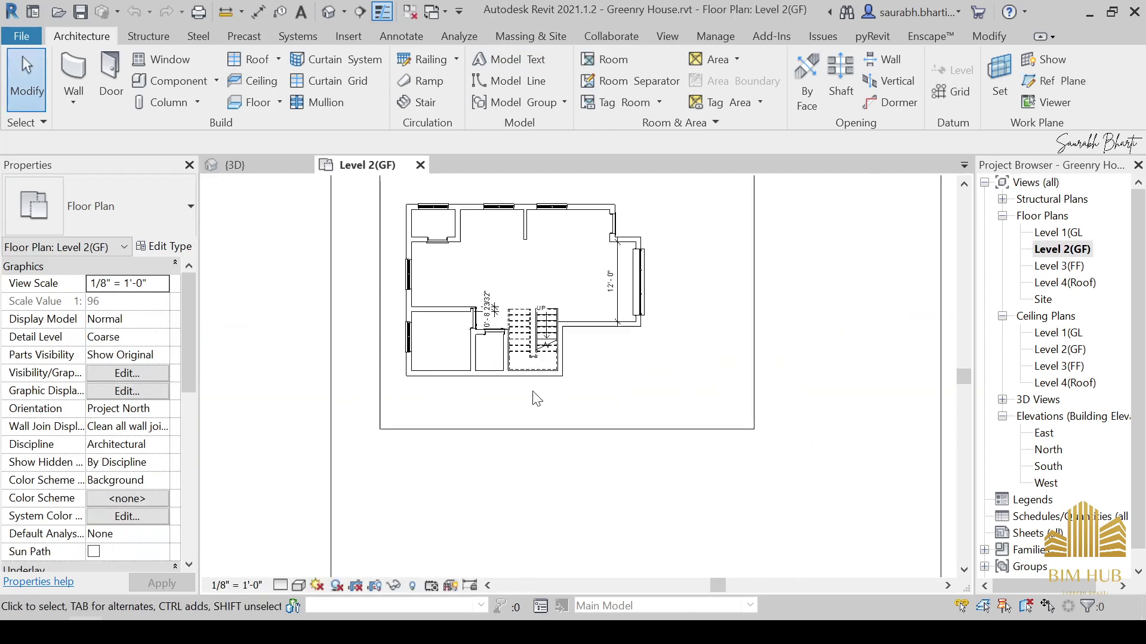
left_click(545, 289)
middle_click_drag(618, 478, 639, 497)
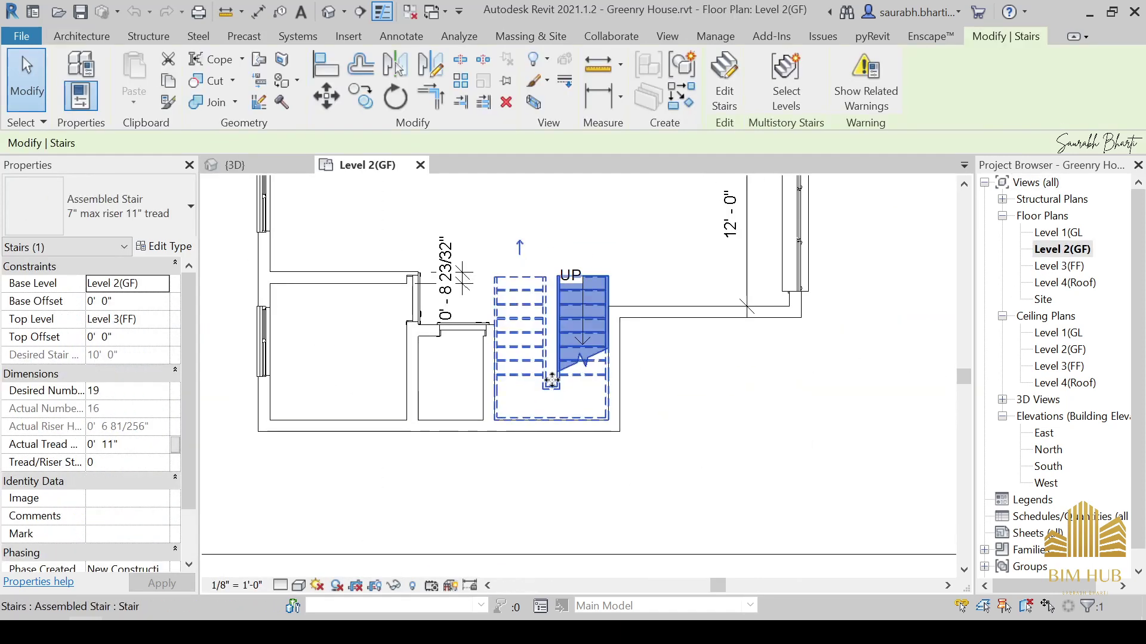
scroll(551, 382, "up", 1)
middle_click_drag(551, 382, 586, 438)
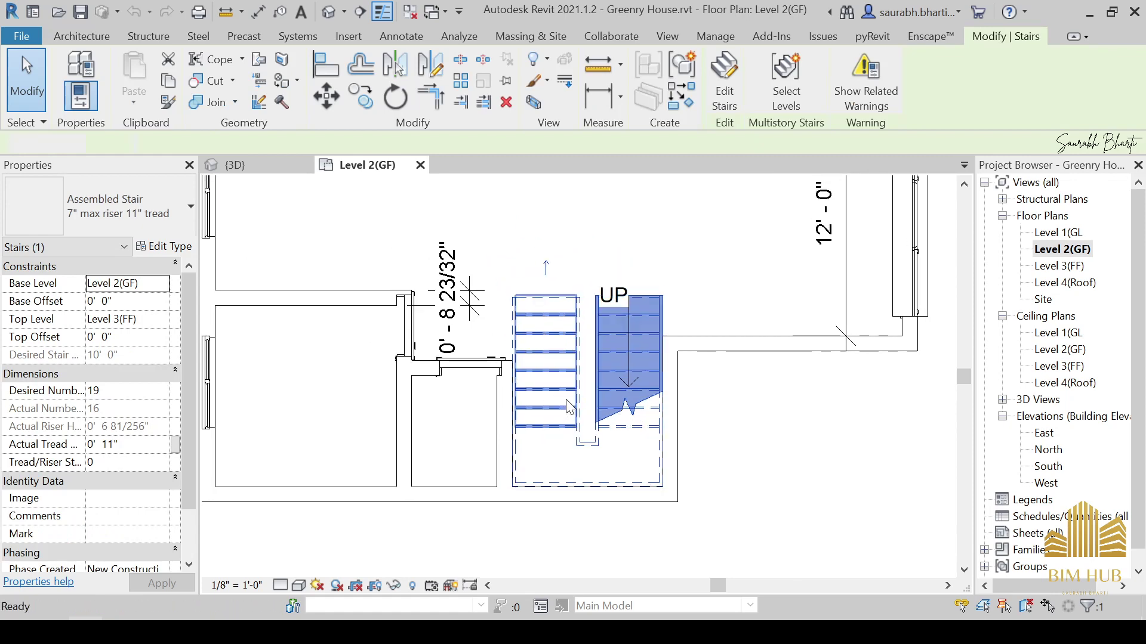
key("Delete")
Move the wall between the small bathroom and the stairwell by changing its distance from the neighbouring wall.
left_click(513, 401)
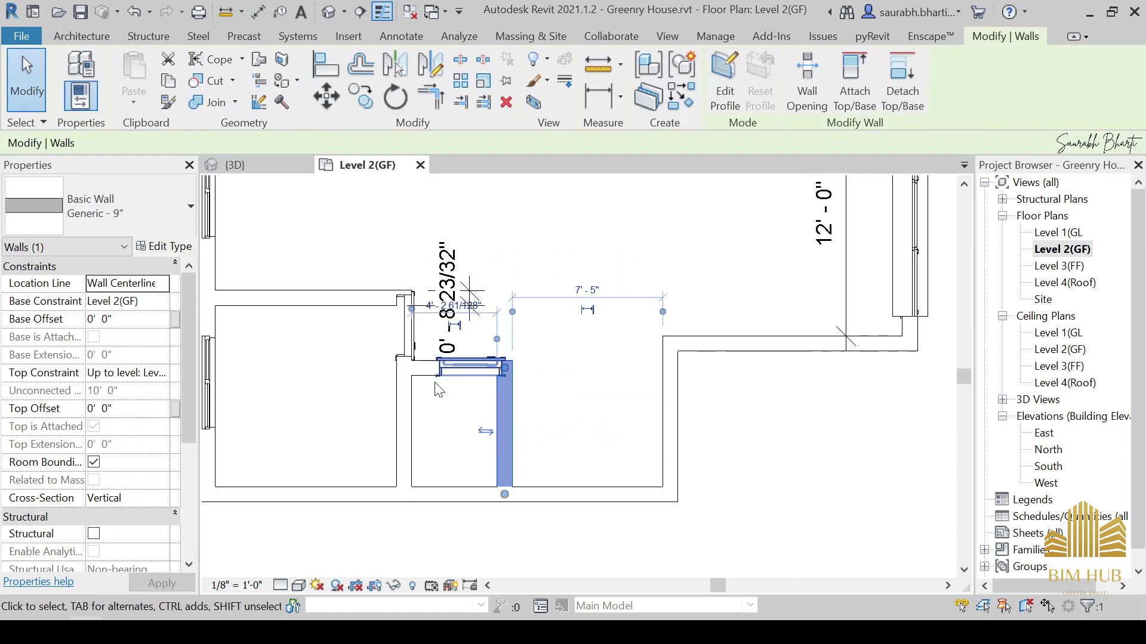
scroll(453, 286, "up", 4)
left_click(431, 304)
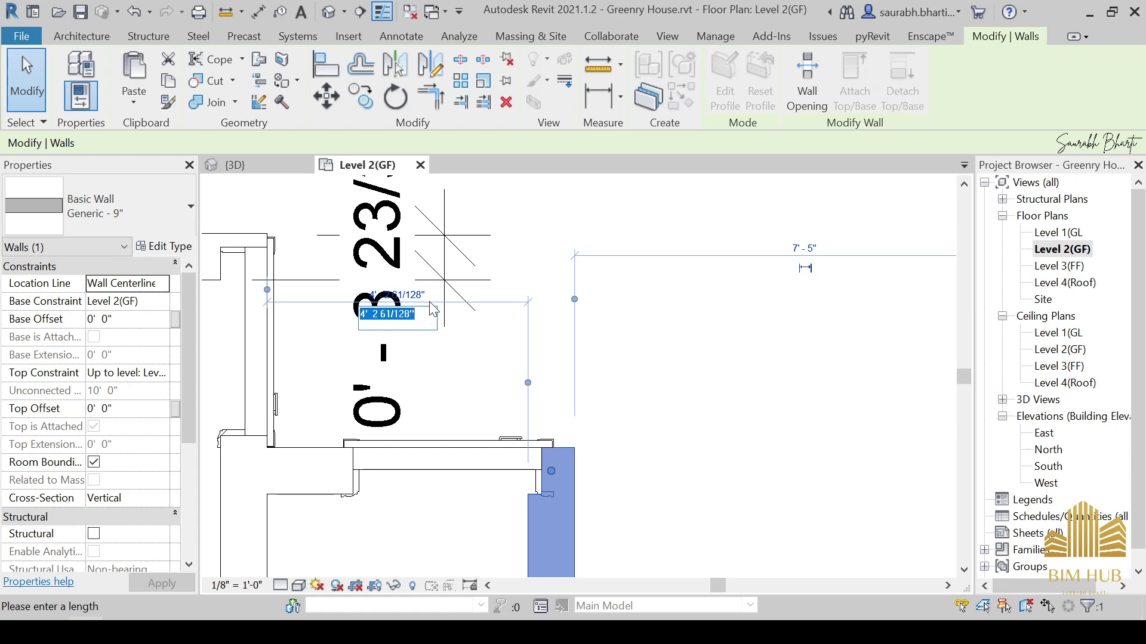
key("Return")
key("Escape")
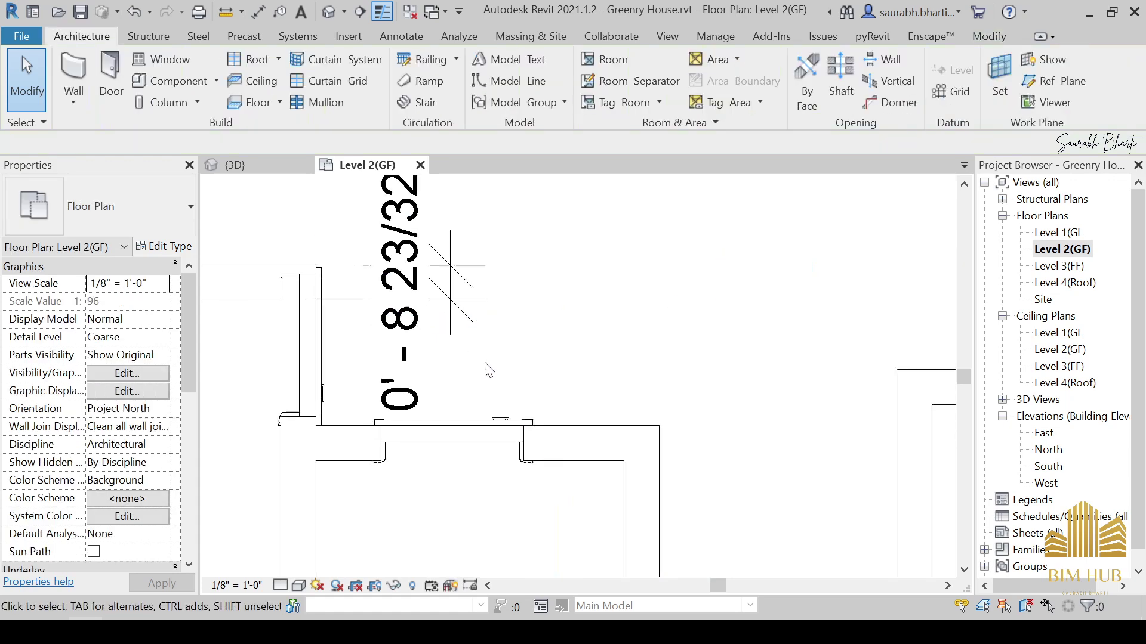
Dimension the clear width of the stairwell between the bathroom wall and the exterior wall.
scroll(536, 426, "down", 2)
key("i")
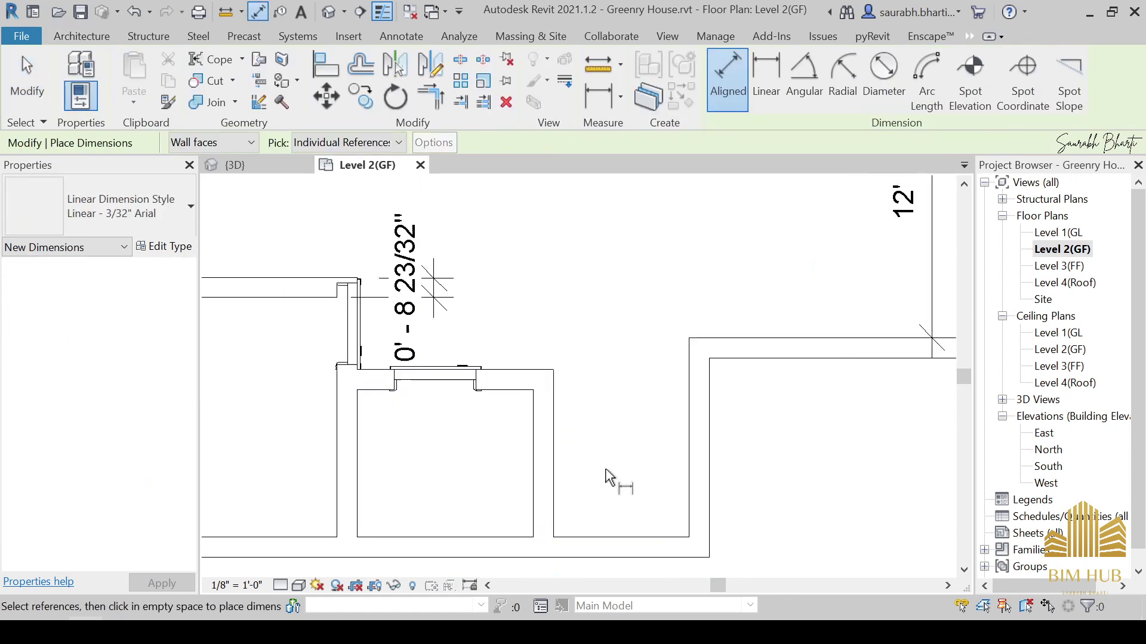
scroll(537, 442, "up", 3)
left_click(537, 433)
left_click(716, 425)
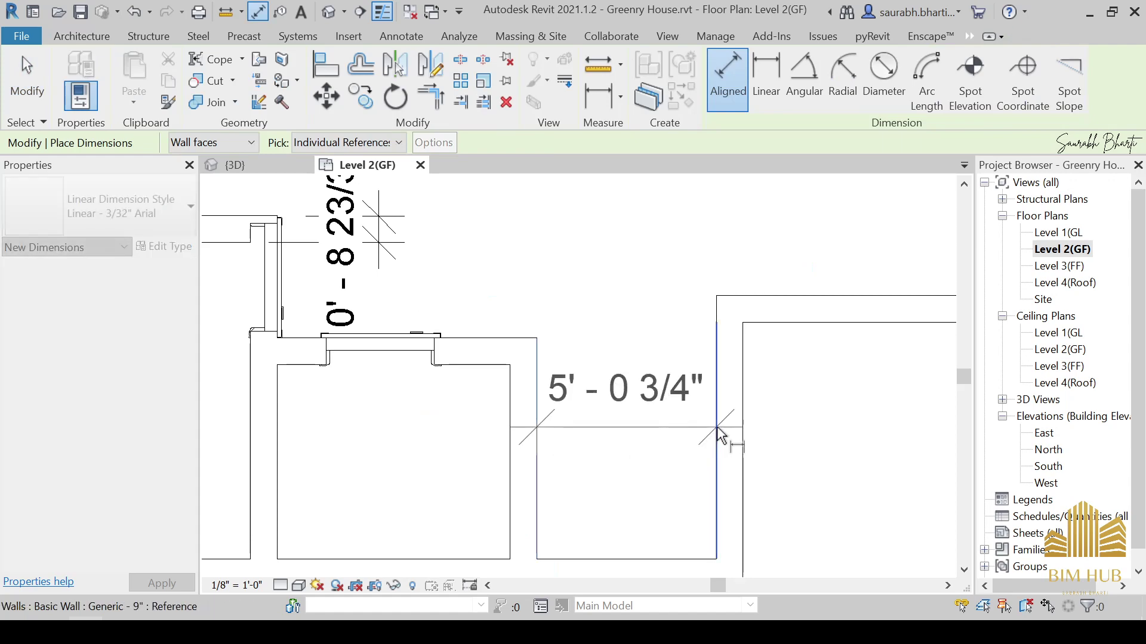
left_click(675, 422)
key("Escape")
key("Escape")
middle_click_drag(607, 434, 610, 433)
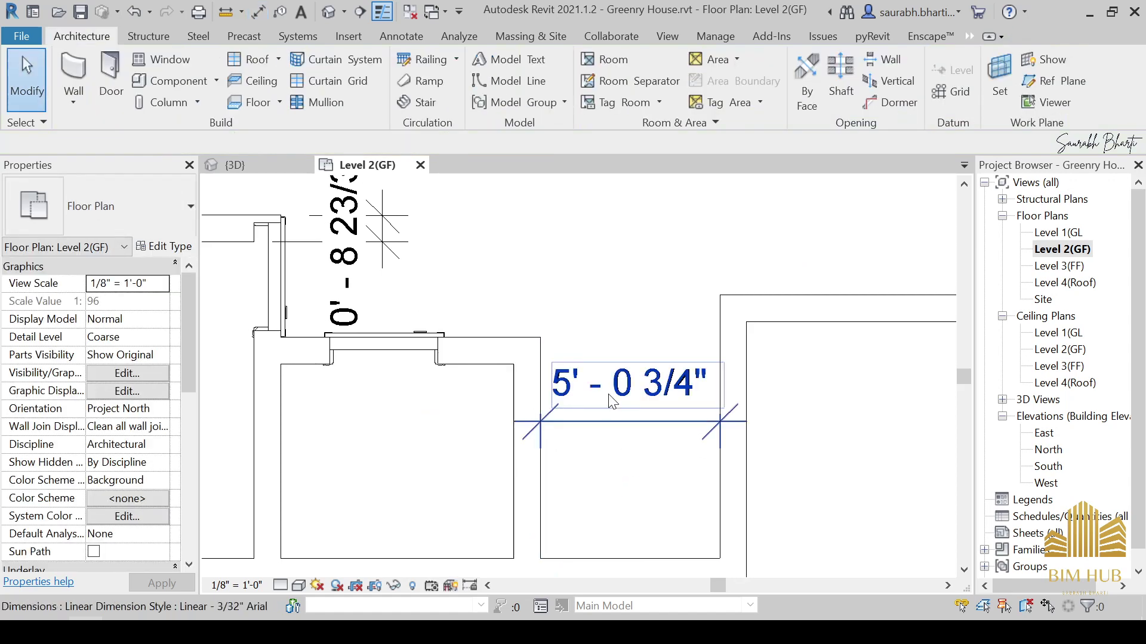
Set the stairwell-side bathroom wall's distance to 5'5" and delete the stairwell's width dimension.
left_click(530, 470)
left_click(397, 295)
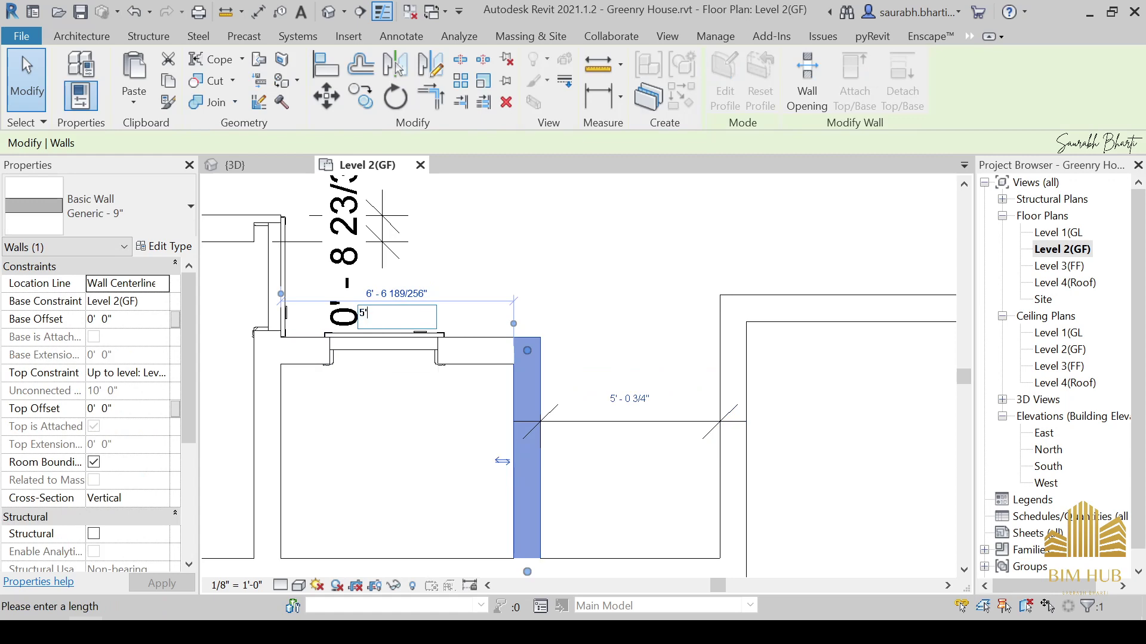
type("5'5")
key("Return")
key("Escape")
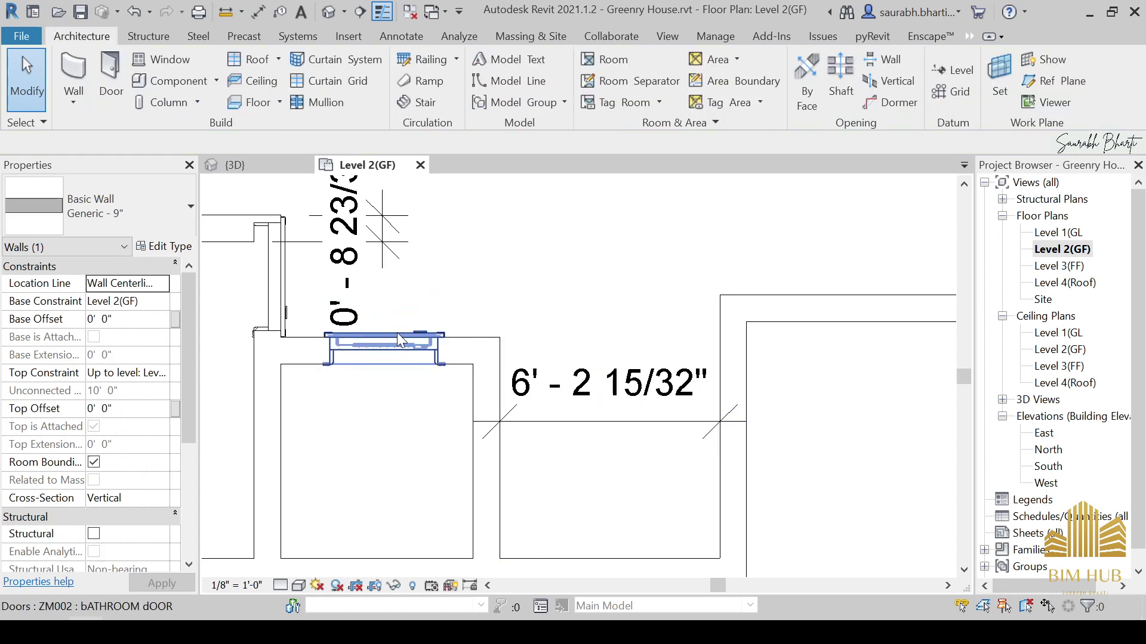
scroll(490, 370, "down", 3)
middle_click_drag(490, 370, 444, 394)
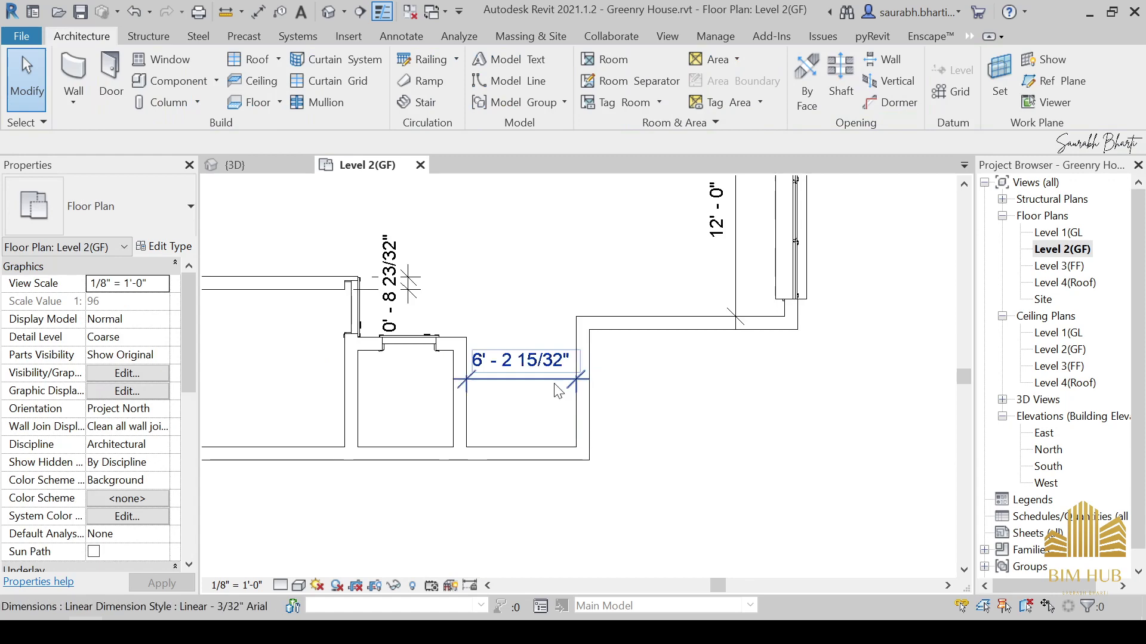
left_click(516, 376)
key("Delete")
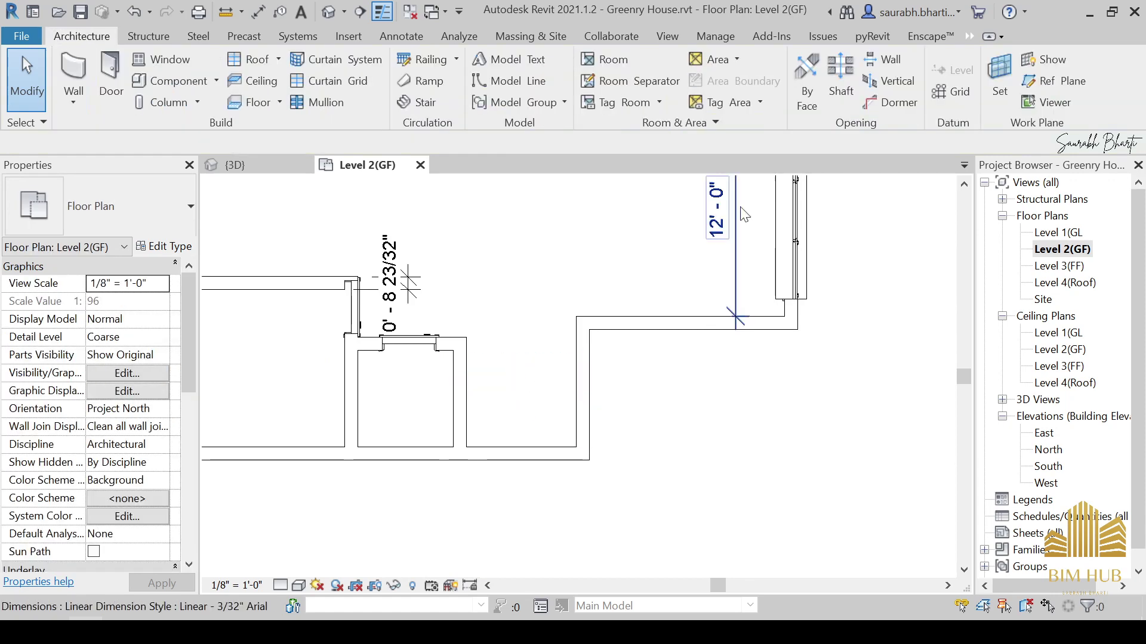
Place a U-shaped winder stair from Level 2(GF) to Level 3(FF) just above the empty stairwell in plan.
left_click(430, 108)
scroll(528, 280, "up", 2)
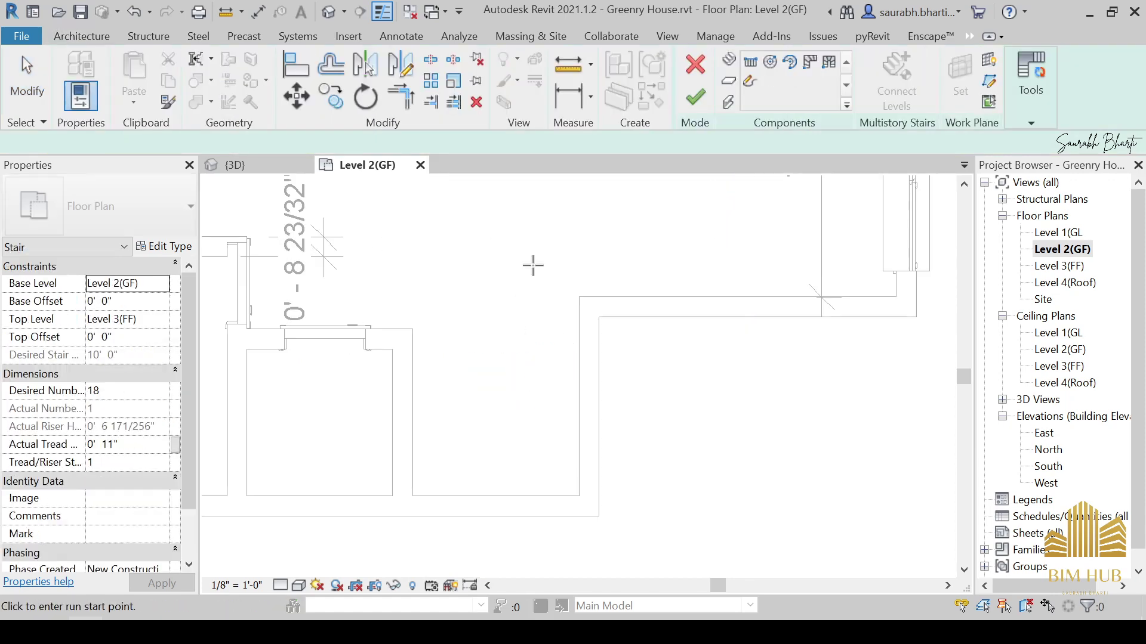
middle_click_drag(461, 271, 501, 271)
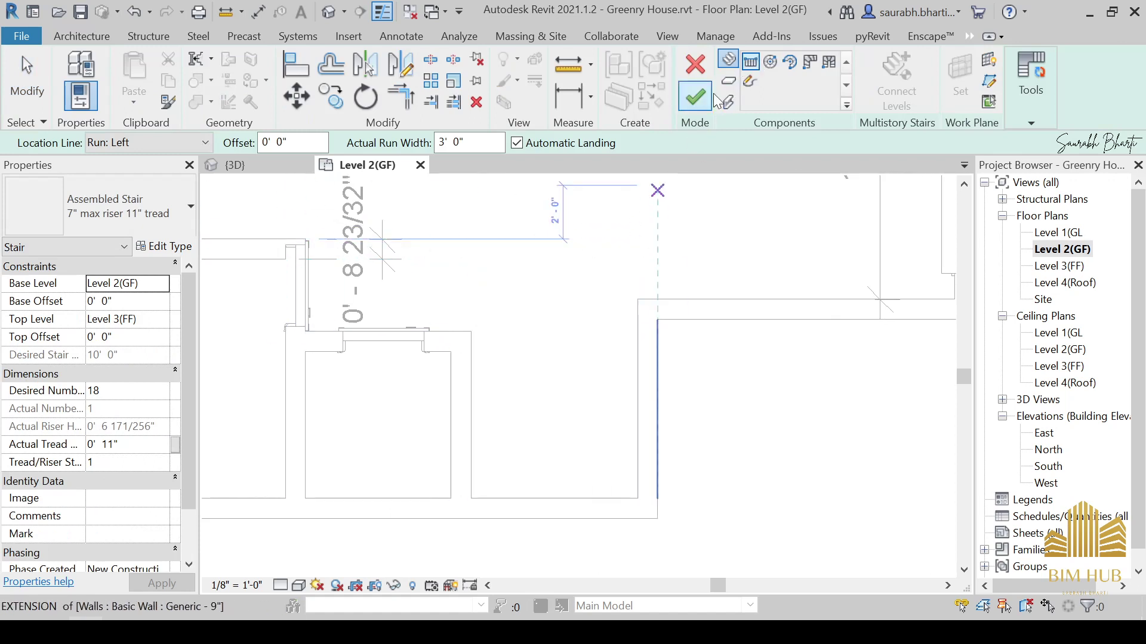
left_click(828, 62)
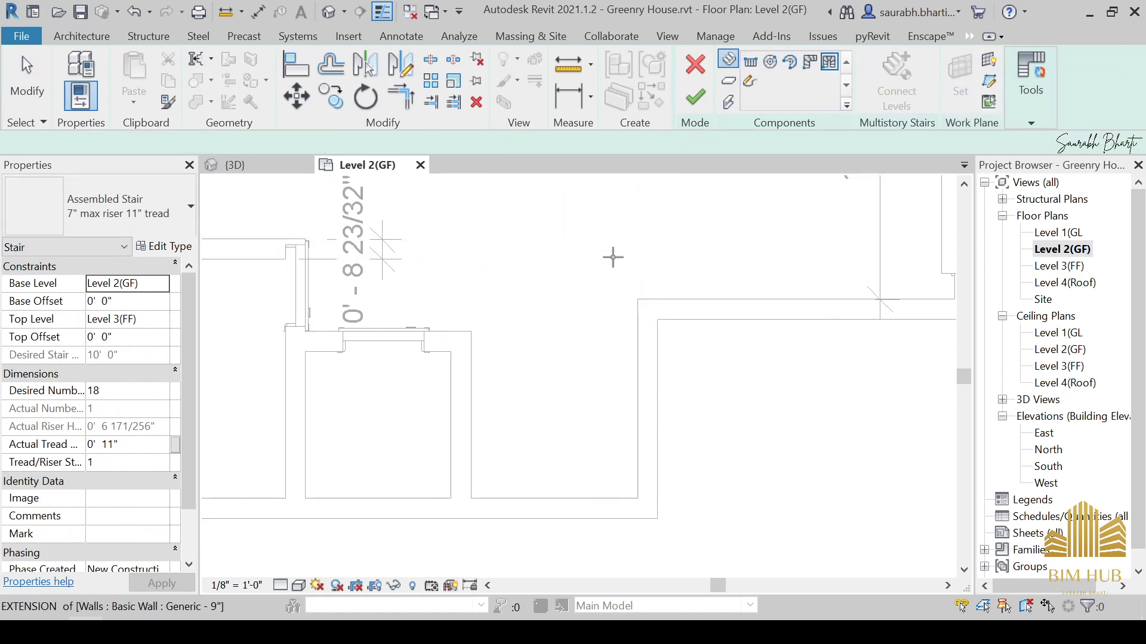
left_click(623, 243)
key("Escape")
scroll(686, 279, "down", 3)
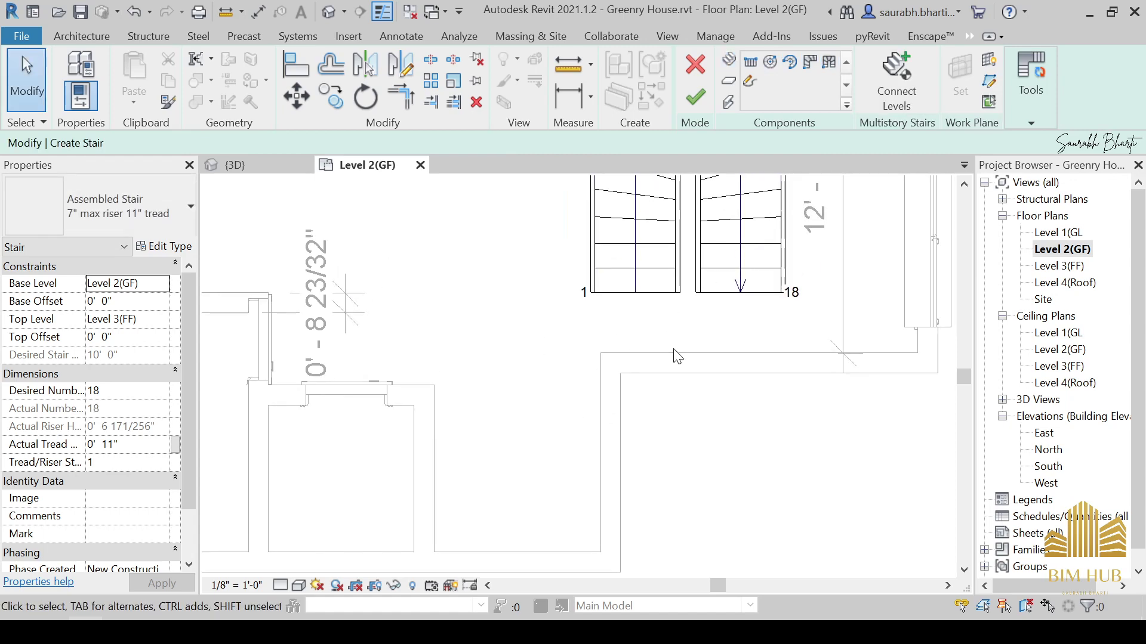
Move the winder stair run into the stairwell and rotate it 180° so its winders face the rear exterior wall.
left_click(725, 251)
left_click_drag(725, 250, 632, 349)
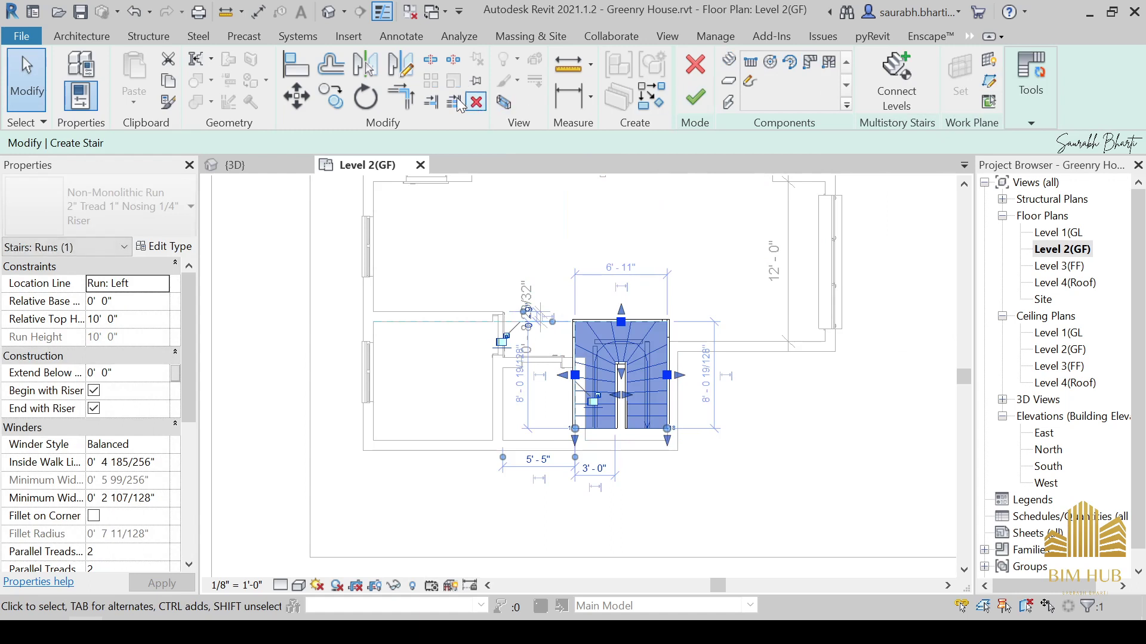
left_click(362, 102)
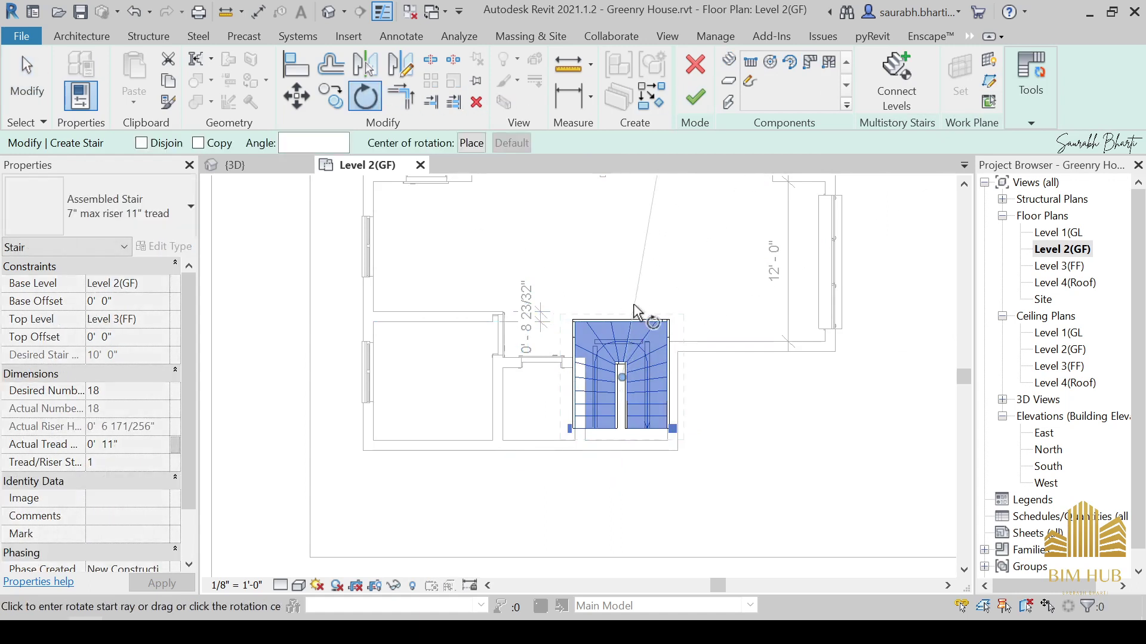
left_click(622, 267)
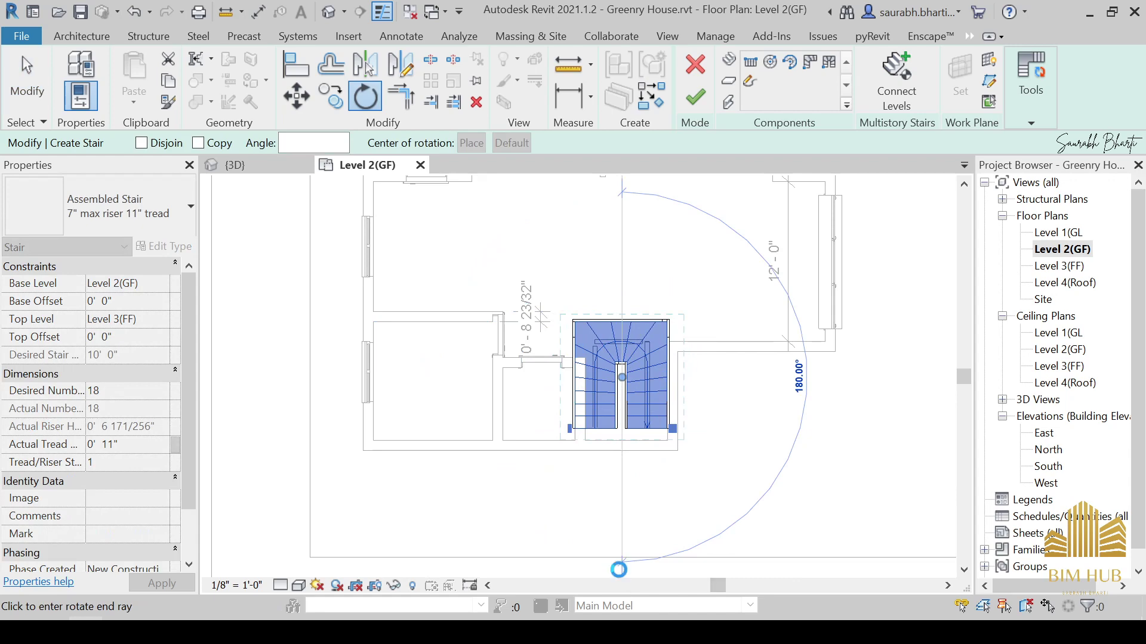
left_click(619, 570)
left_click(622, 485)
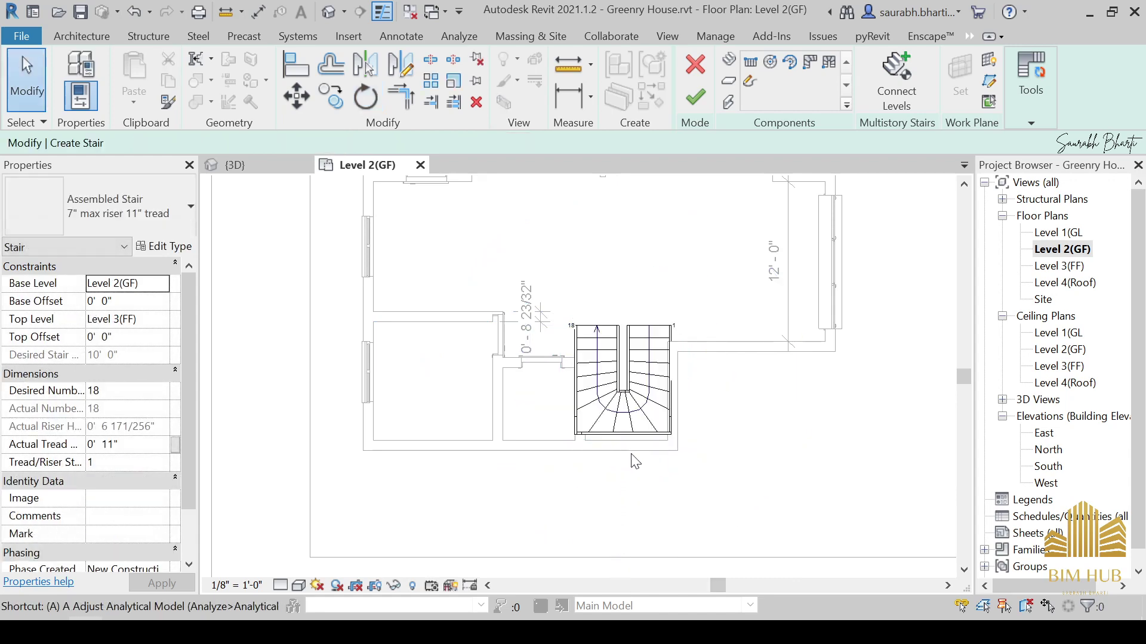
Align the stair's winder-side stringer to the inner face of the exterior wall and finish the stair.
key("l")
scroll(634, 442, "up", 3)
left_click(615, 439)
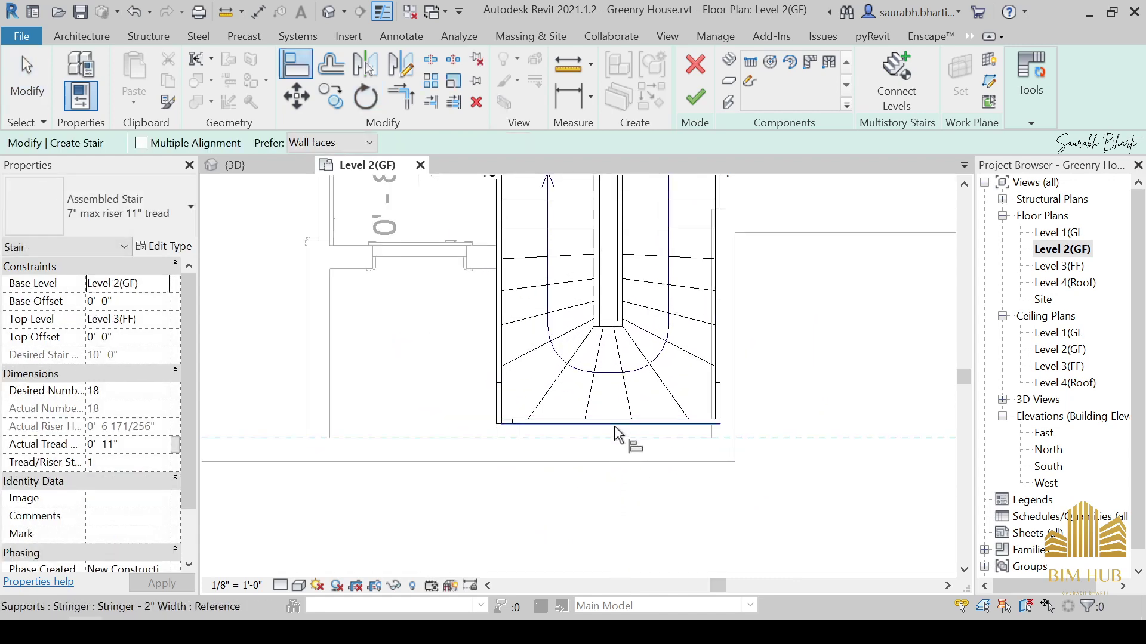
left_click(614, 427)
scroll(573, 418, "down", 3)
key("Escape")
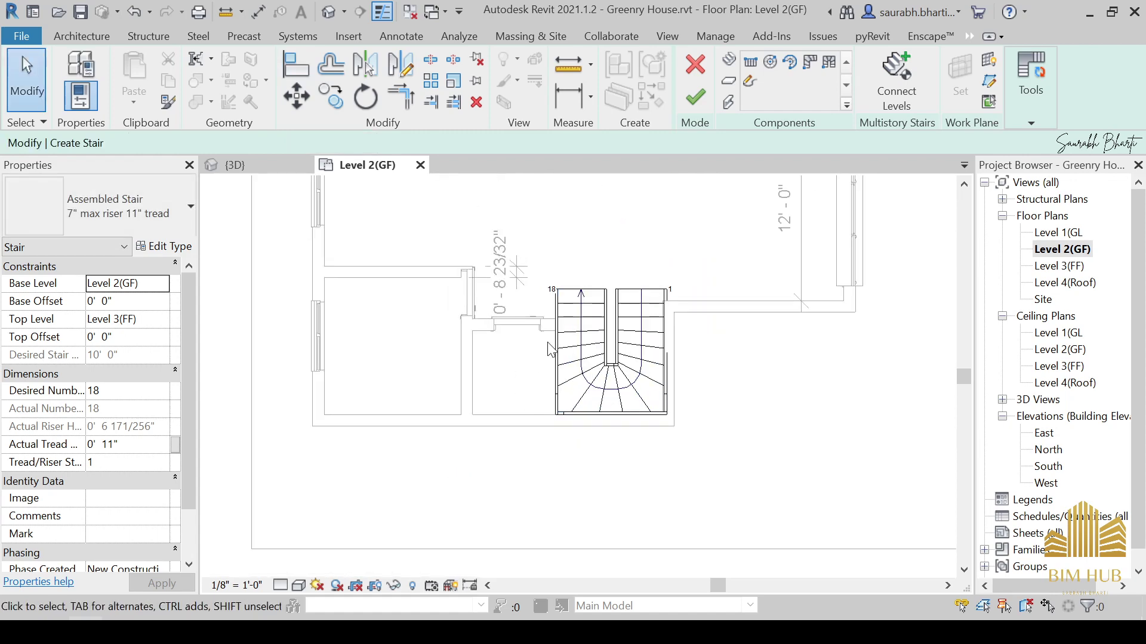
scroll(550, 350, "up", 2)
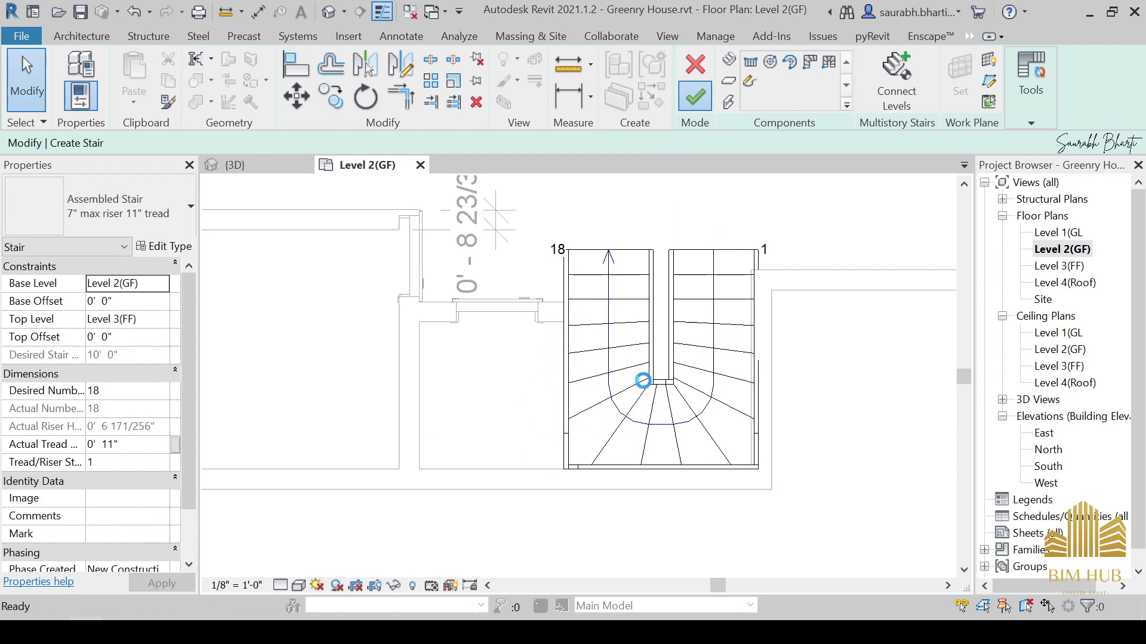
scroll(680, 429, "down", 4)
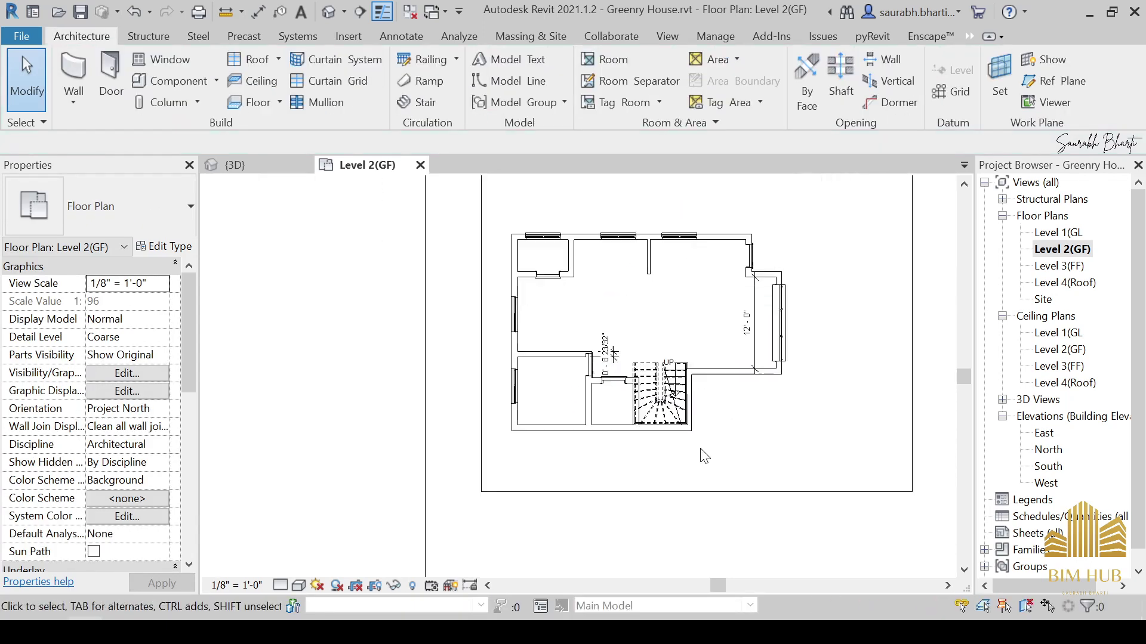
In the 3D view seen from the right side, enable the section box and lower its top face to the Level 3(FF) line.
middle_click_drag(702, 486, 604, 405)
left_click(334, 14)
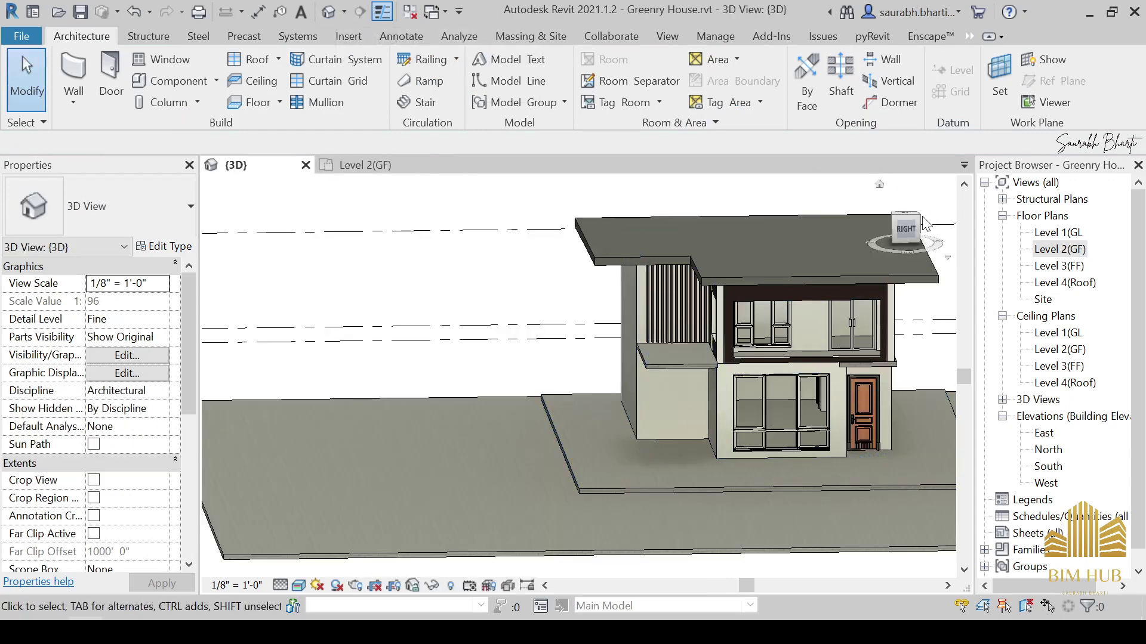
left_click(905, 229)
scroll(169, 474, "down", 4)
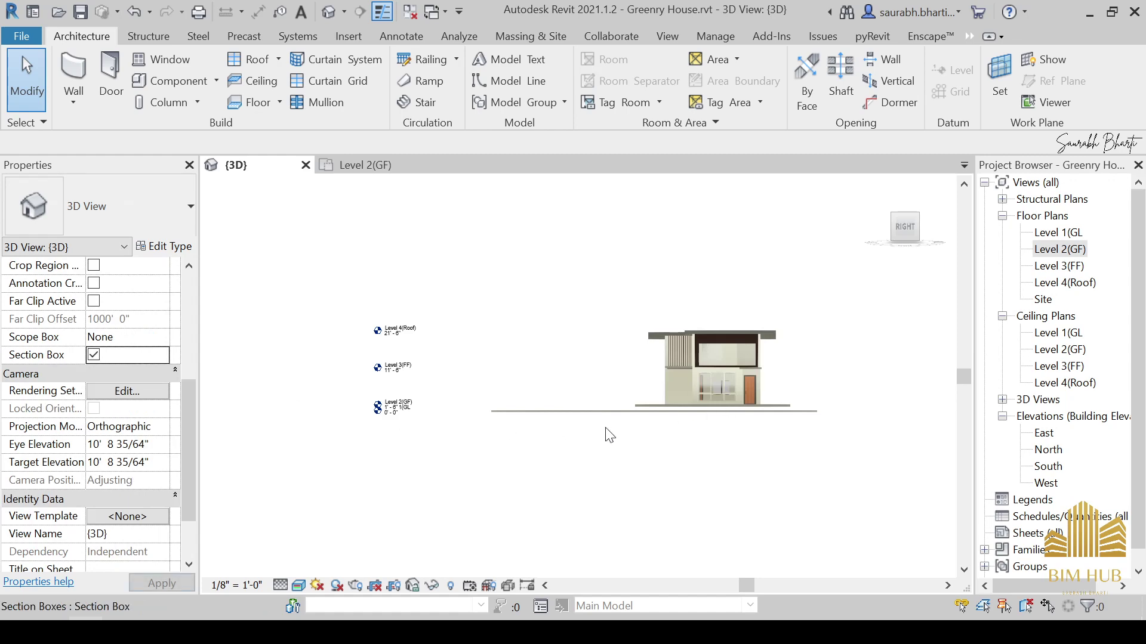
scroll(609, 436, "up", 4)
left_click(656, 324)
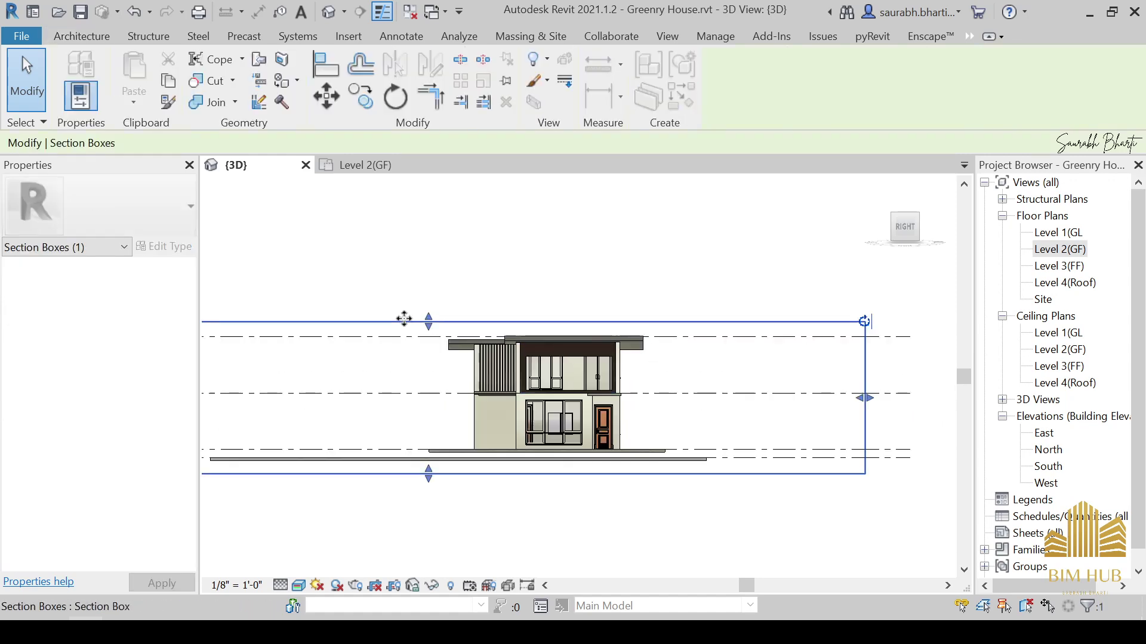
left_click_drag(428, 322, 429, 394)
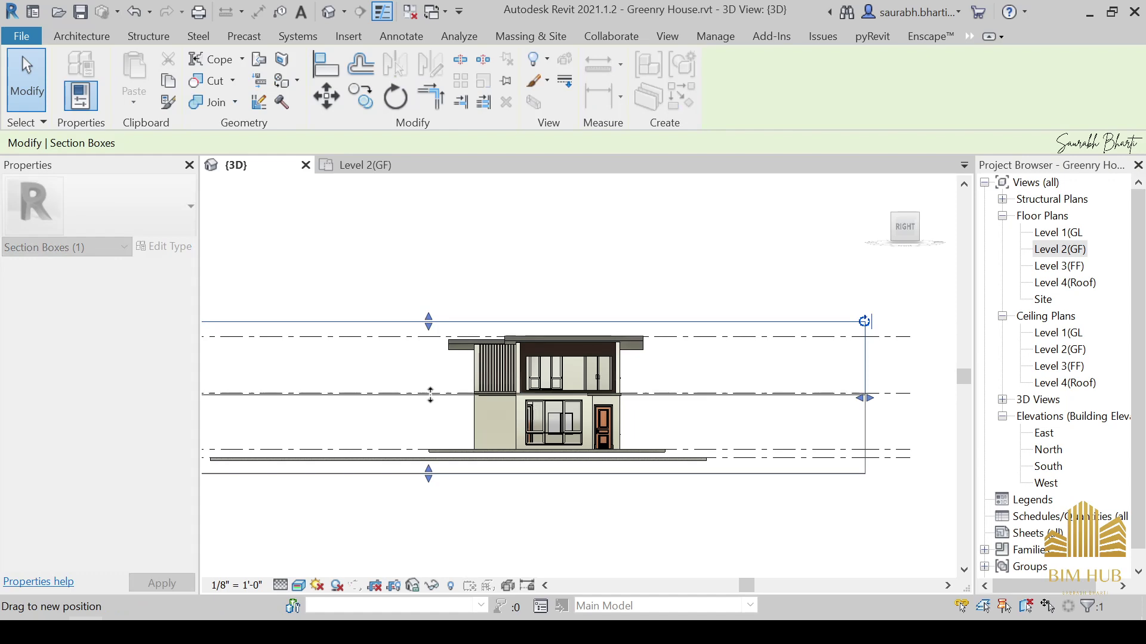
Examine the winder stair and its railing from above in the sectioned 3D view, checking how they fit the floor opening and walls.
middle_click_drag(615, 540, 426, 359, "shift")
middle_click_drag(427, 359, 435, 366)
scroll(404, 325, "up", 5)
middle_click_drag(404, 325, 647, 263, "shift")
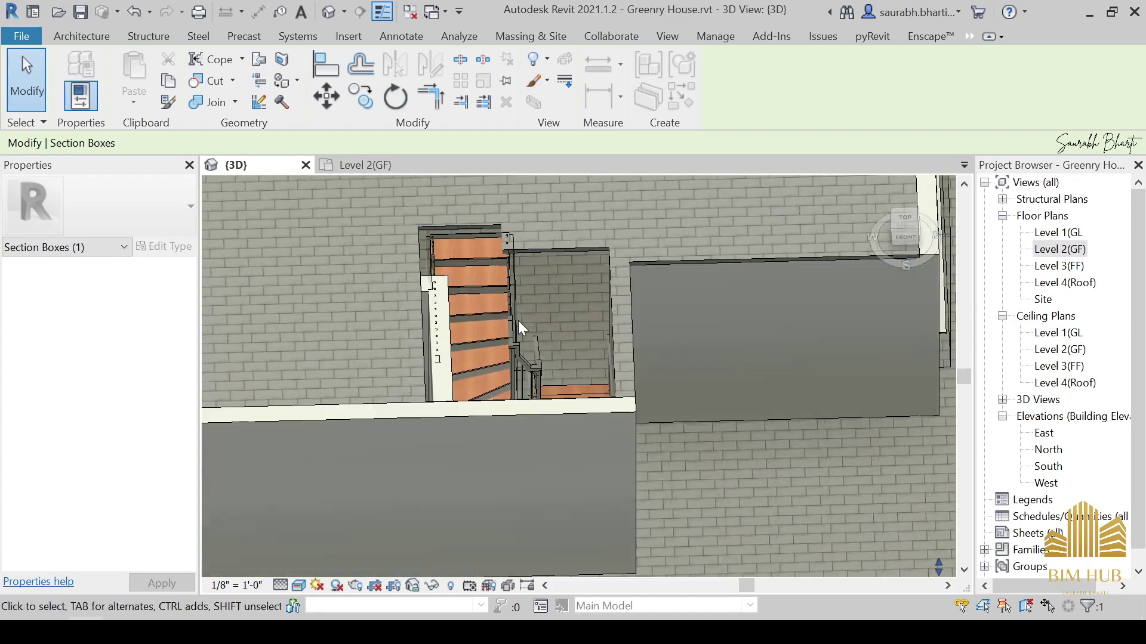
scroll(457, 321, "up", 3)
scroll(569, 343, "down", 3)
left_click(473, 377)
middle_click_drag(505, 330, 334, 444, "shift")
scroll(509, 352, "down", 3)
scroll(495, 328, "up", 3)
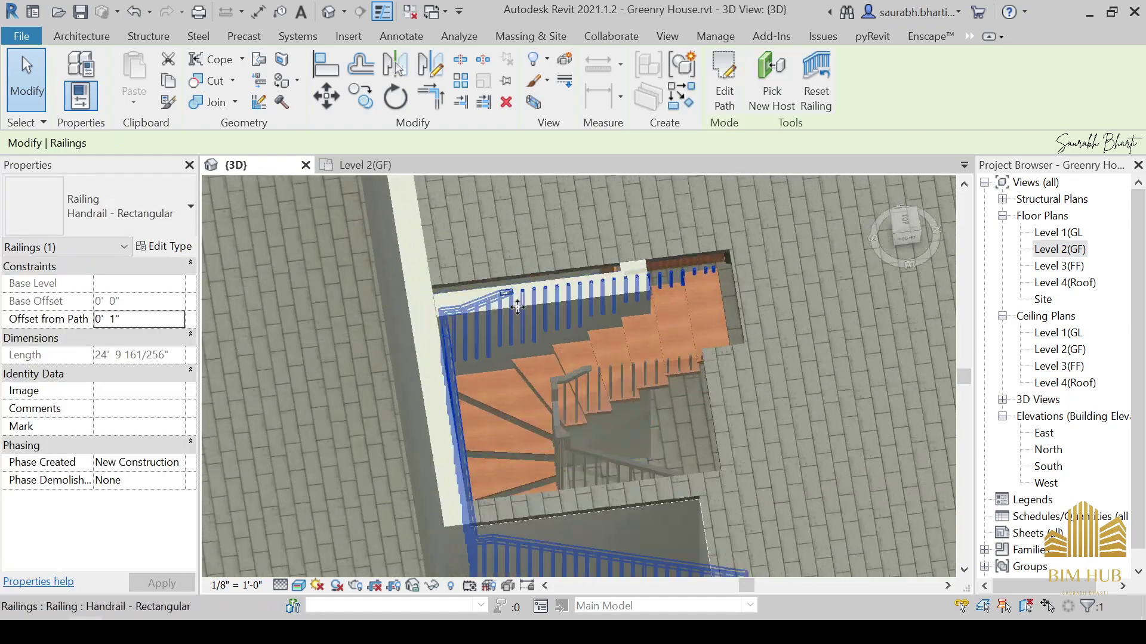
middle_click_drag(522, 311, 595, 312, "shift")
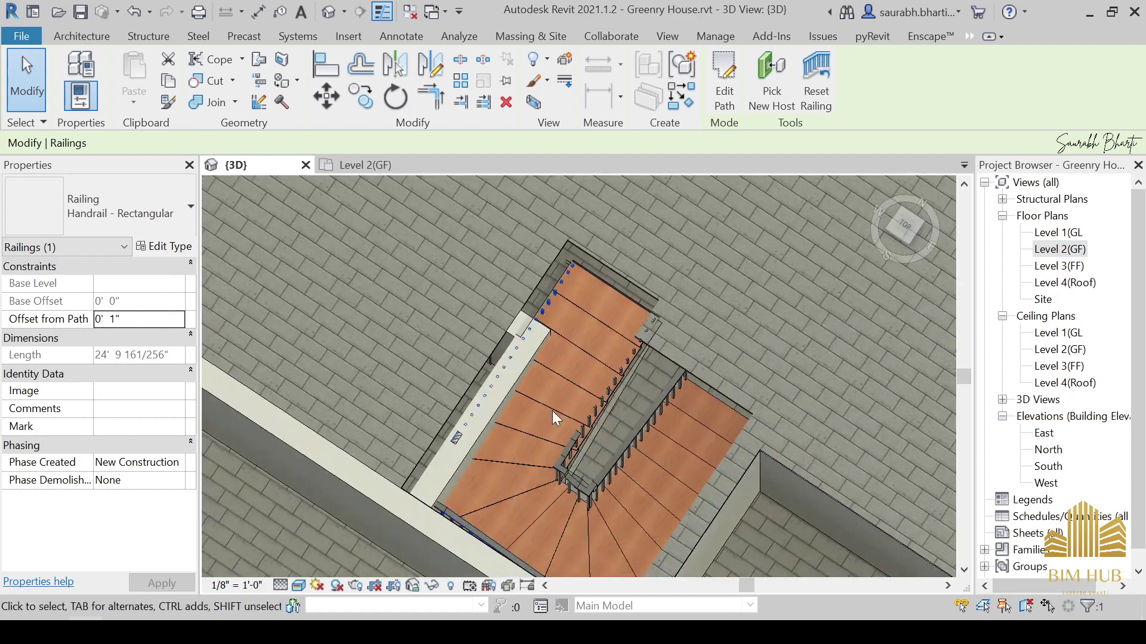
Delete the U-shaped winder stair from the stairwell.
key("Escape")
left_click(594, 317)
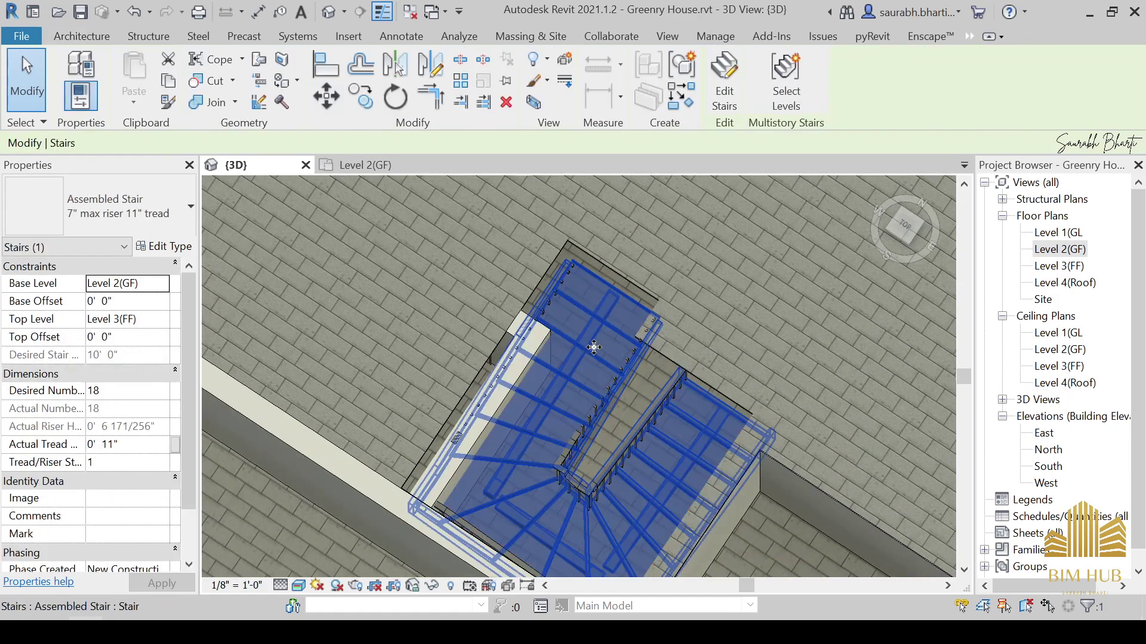
key("Delete")
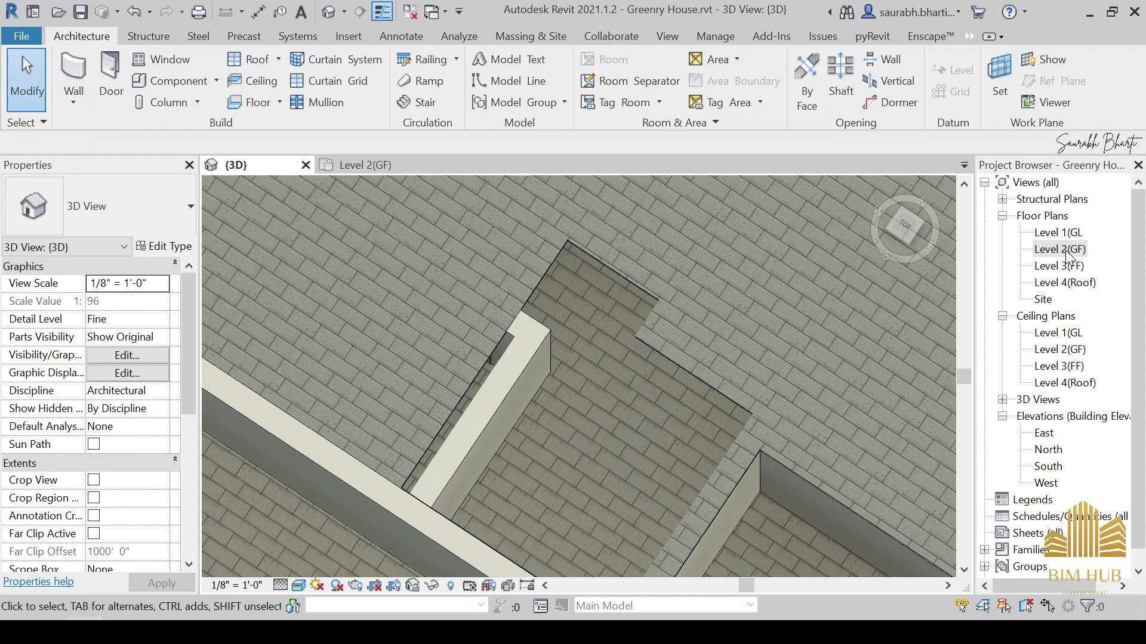
In the Level 2(GF) plan, start a stair with location line Run: Left and draw a 7'-4" first run along the stairwell's exterior wall.
double_click(1059, 250)
scroll(576, 232, "up", 3)
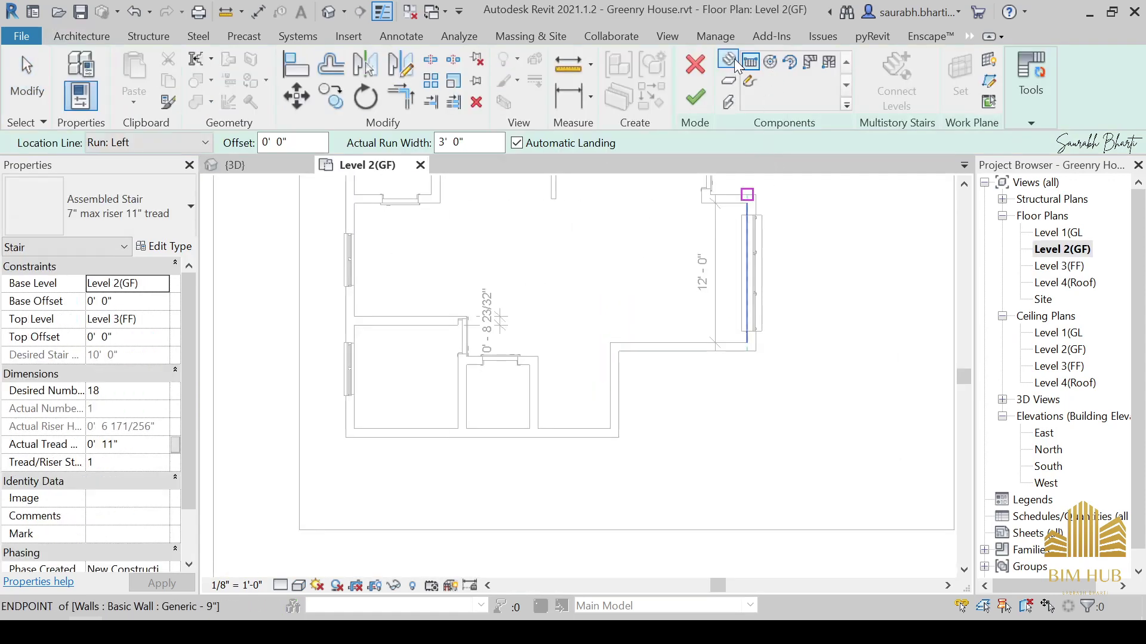
scroll(537, 327, "up", 3)
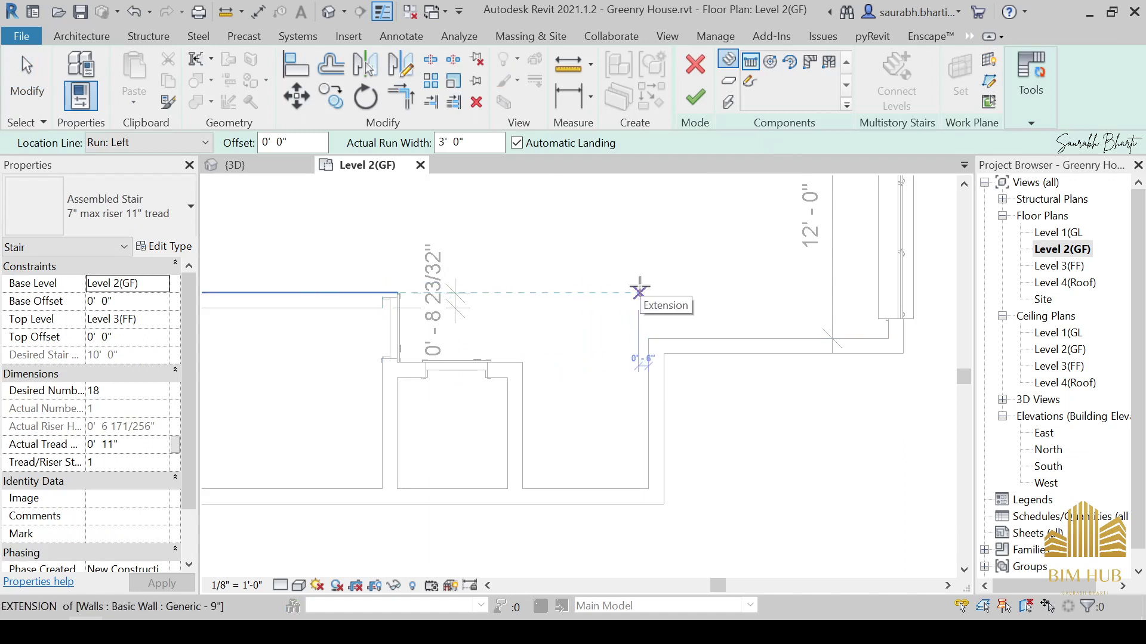
left_click(149, 142)
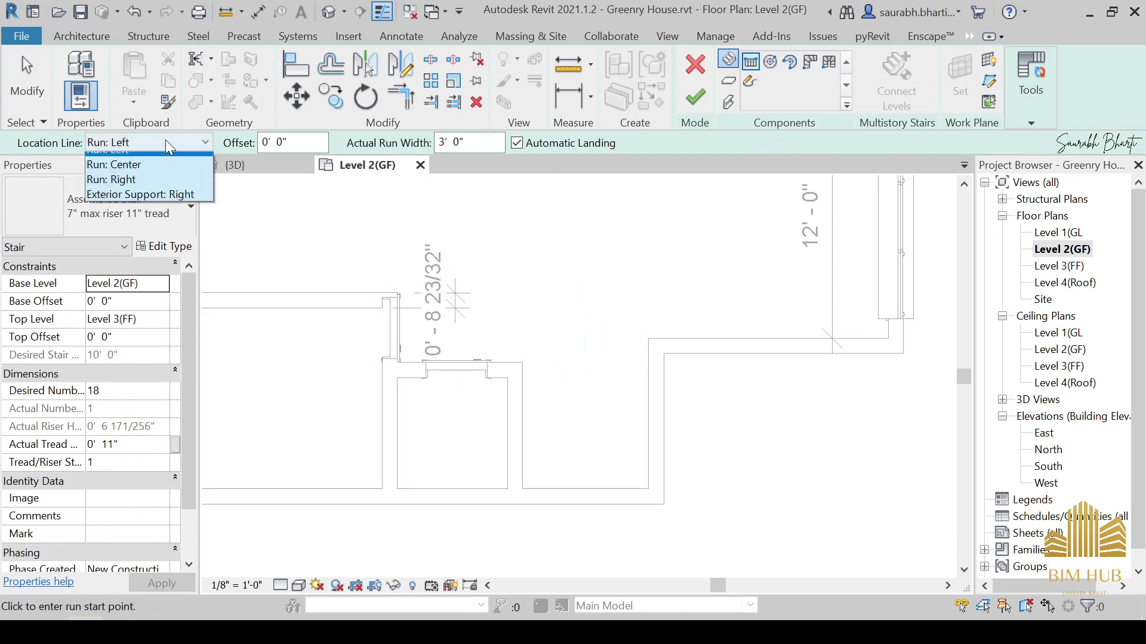
left_click(114, 204)
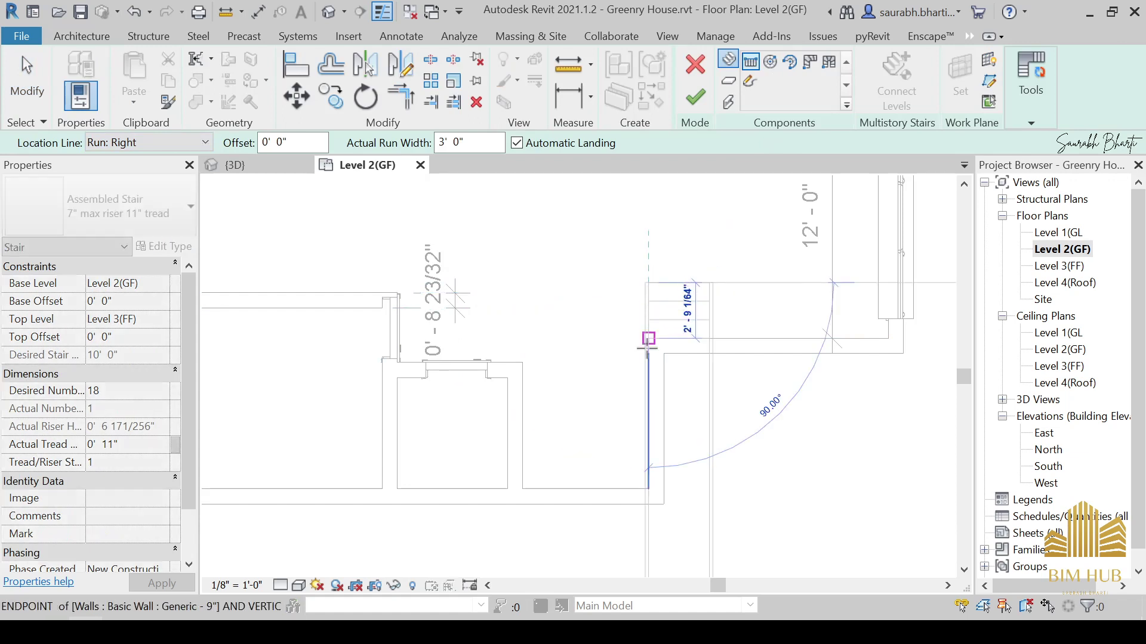
left_click(154, 142)
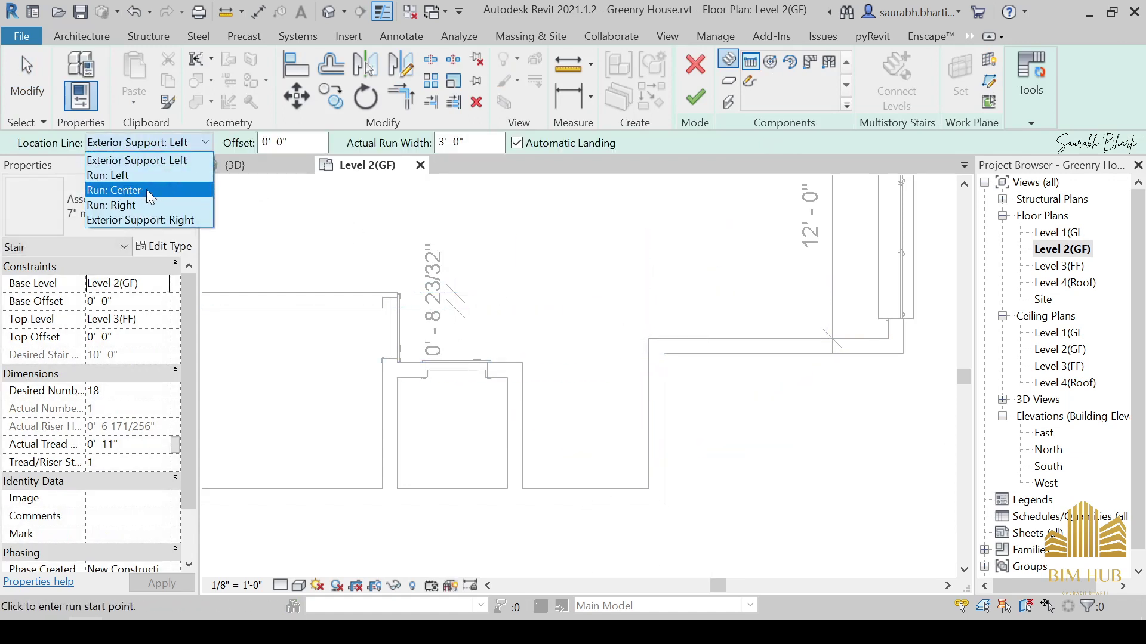
left_click(147, 175)
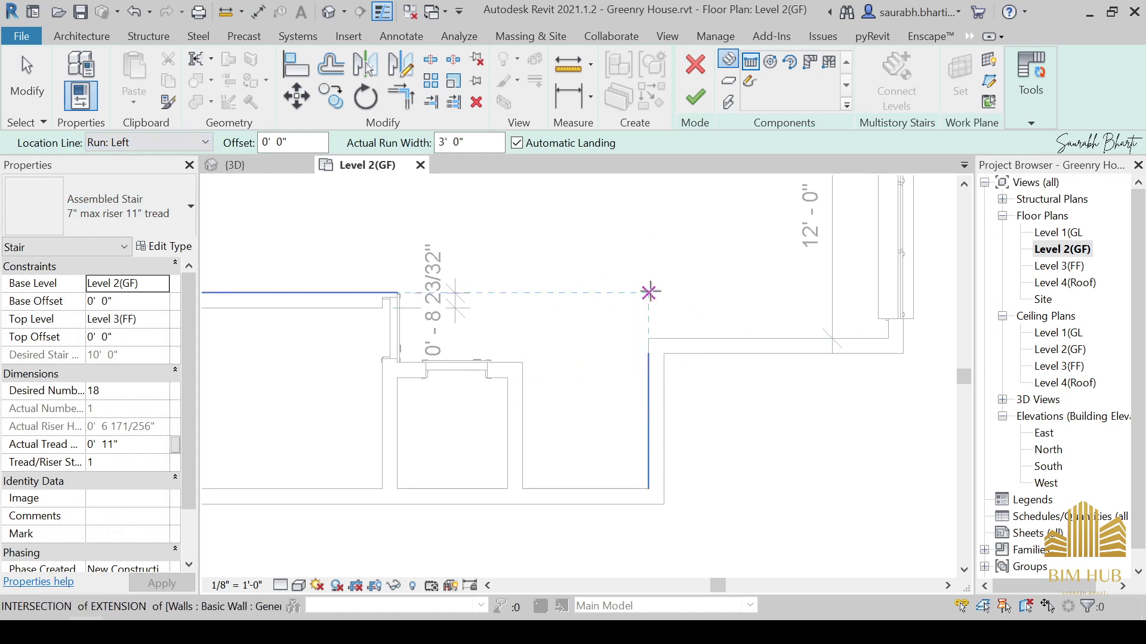
left_click(640, 292)
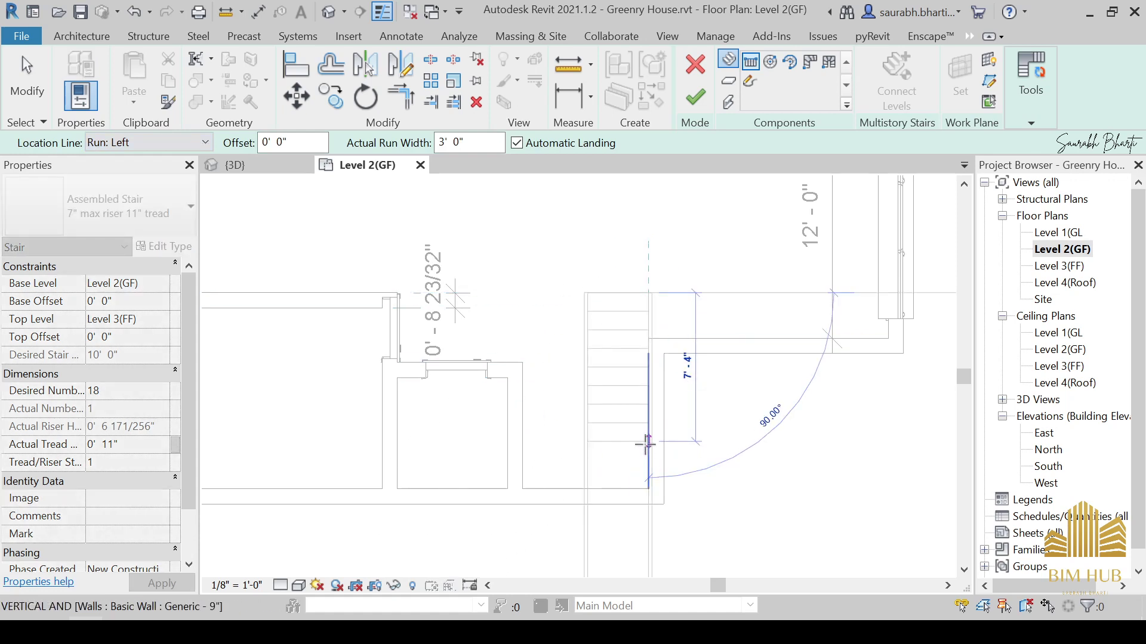
scroll(647, 428, "down", 4)
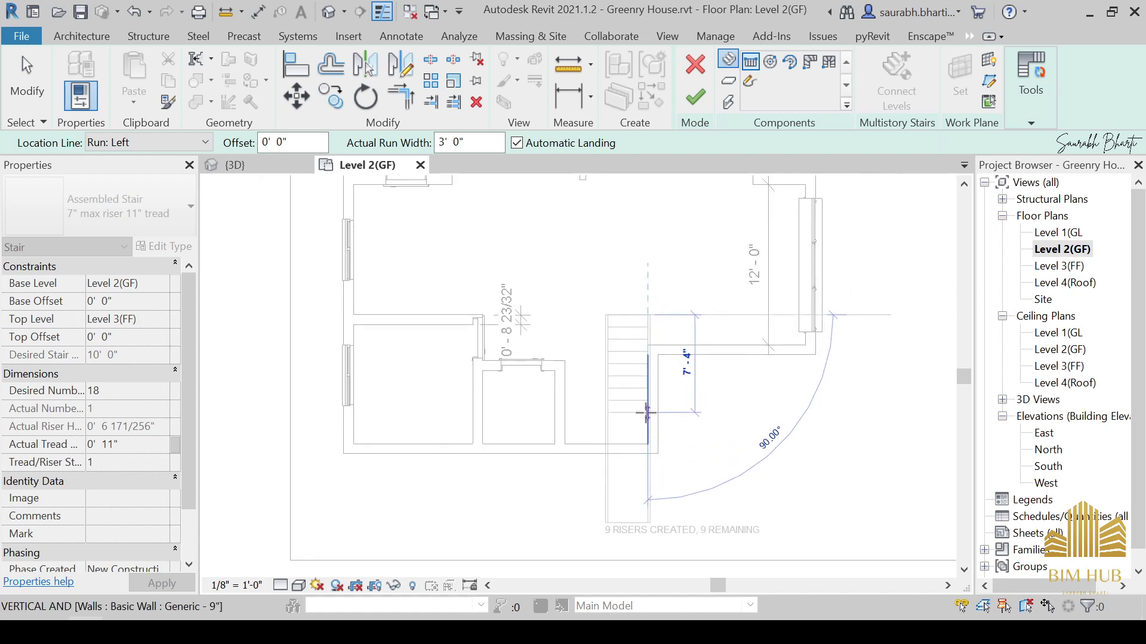
left_click(648, 412)
Draw the return run back alongside the first with location line Run: Right, joined by an automatic landing.
left_click(595, 413)
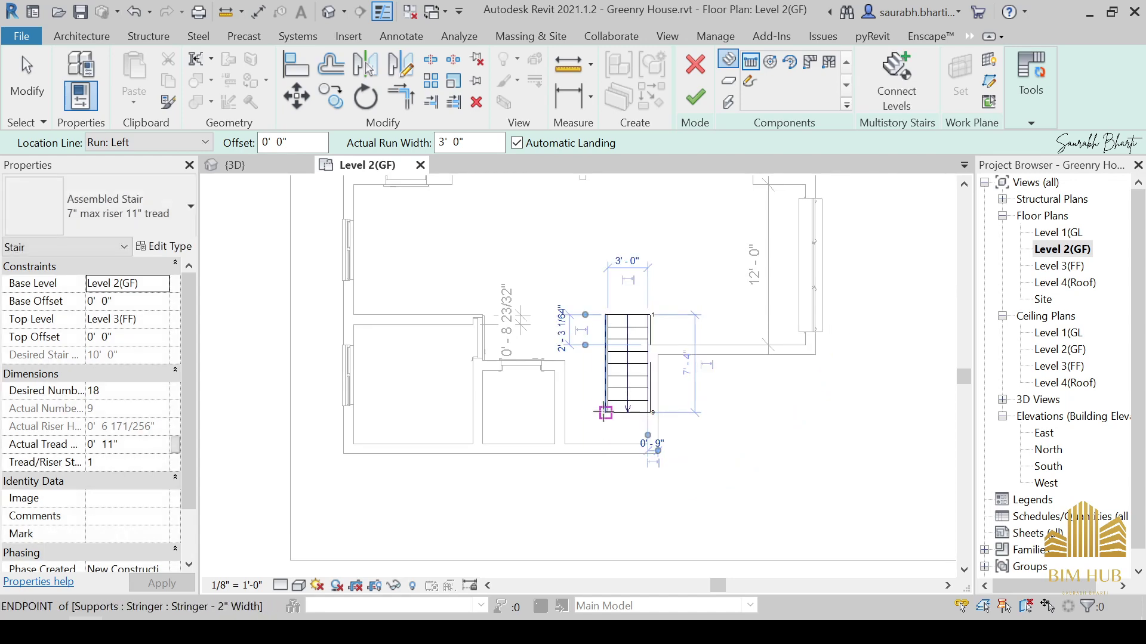
left_click(156, 142)
left_click(156, 199)
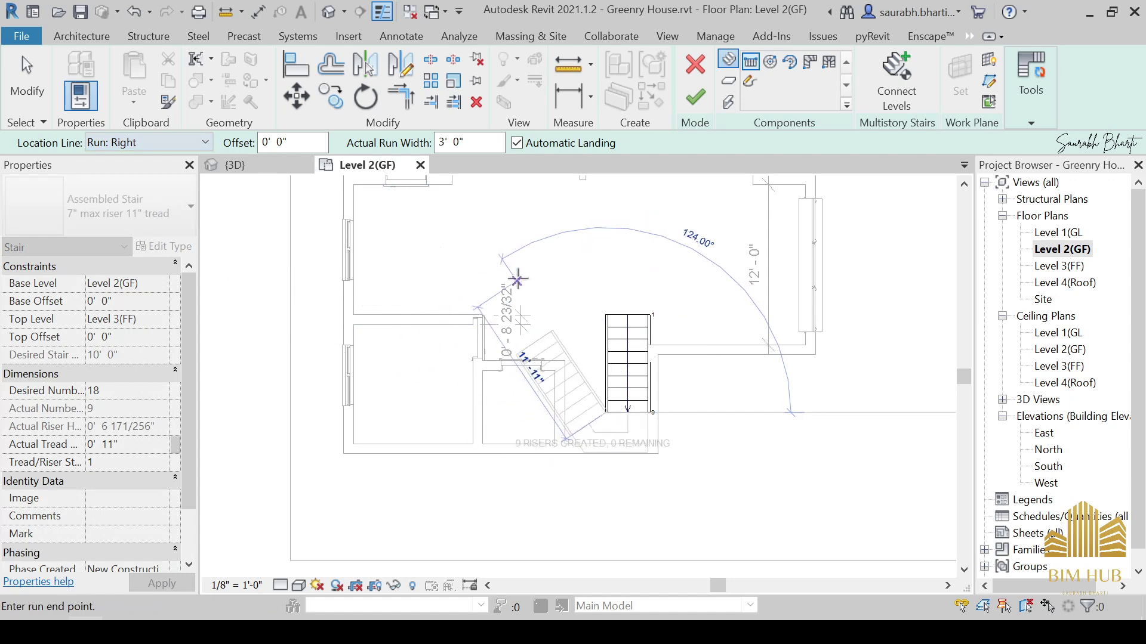
left_click(613, 215)
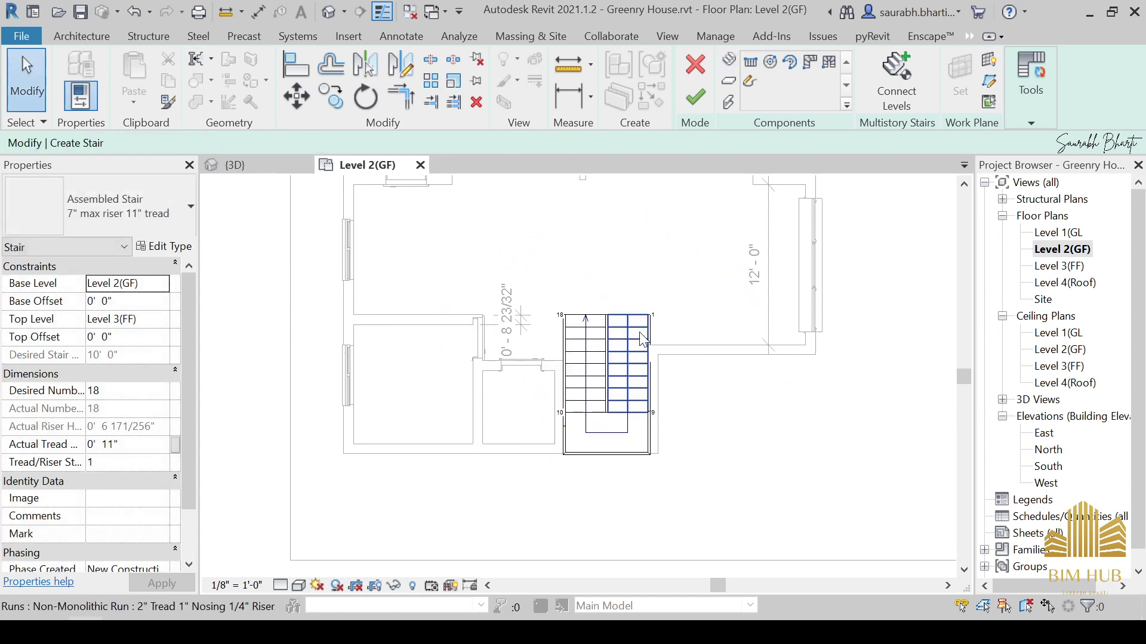
Move the whole stair so its landing edge meets the inner face of the rear exterior wall.
scroll(619, 392, "up", 6)
scroll(658, 287, "down", 5)
scroll(658, 287, "down", 2)
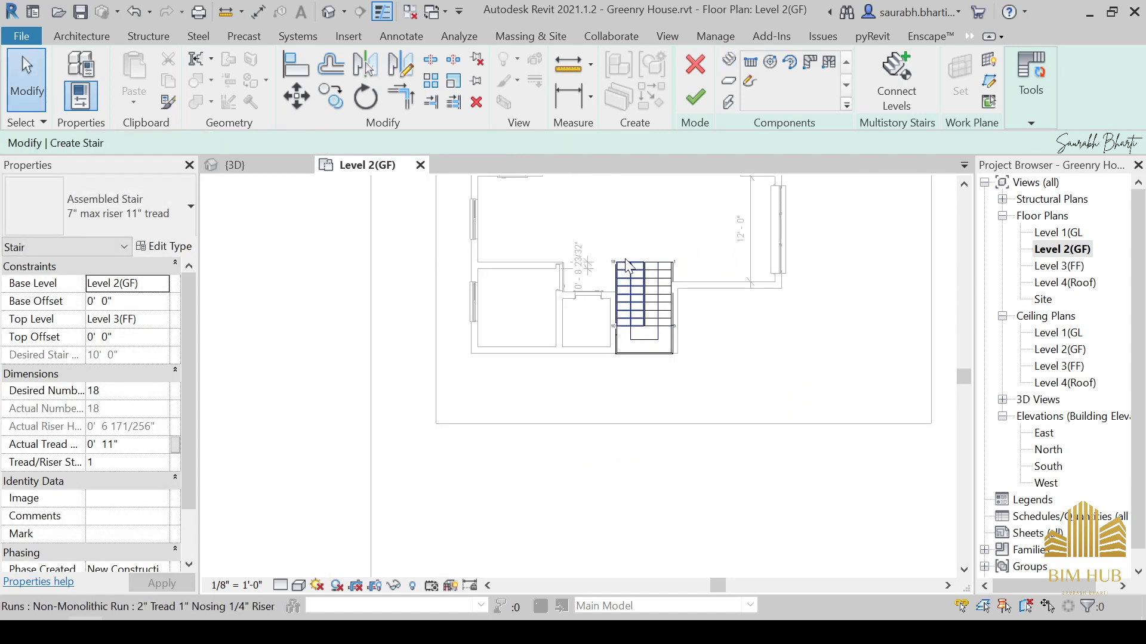
left_click_drag(594, 234, 736, 386)
scroll(636, 341, "up", 4)
middle_click_drag(676, 336, 634, 396)
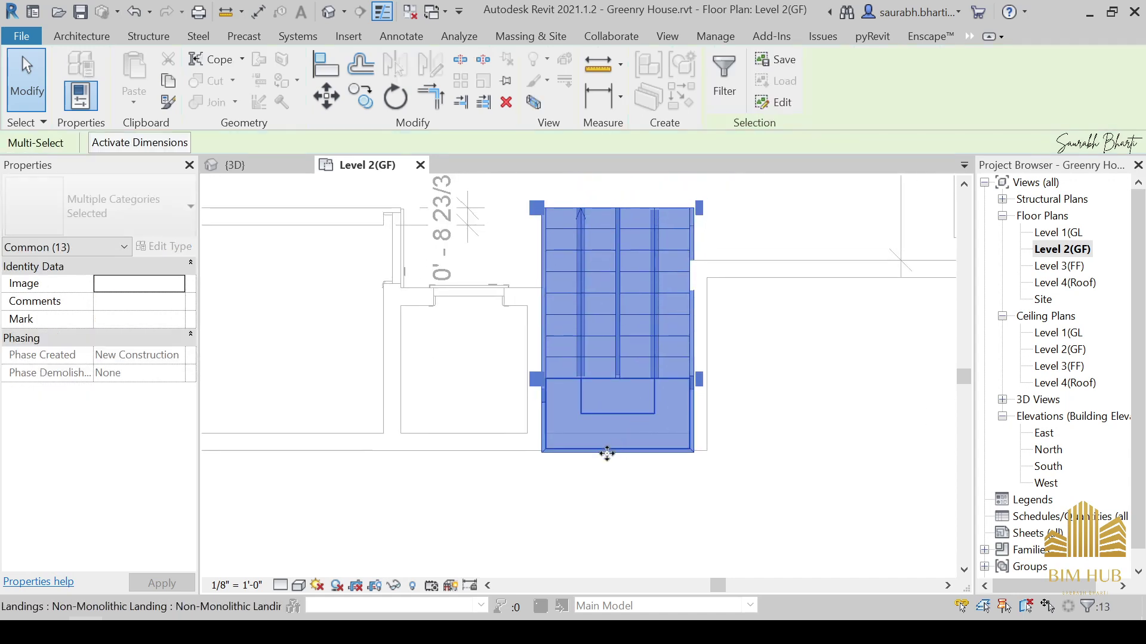
double_click(596, 403)
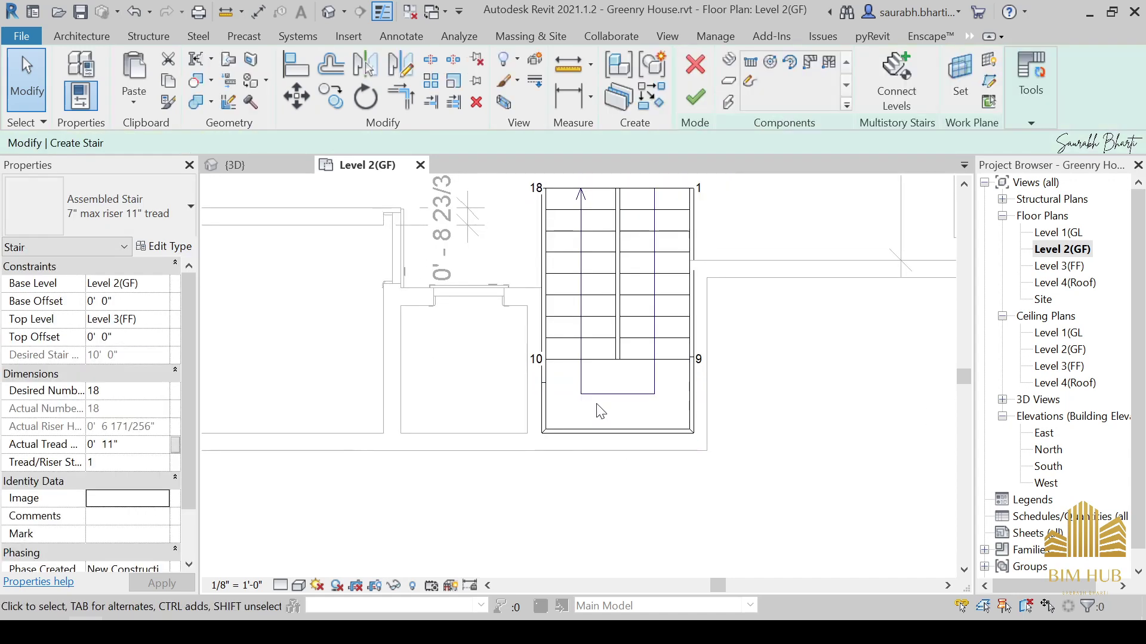
scroll(676, 415, "up", 3)
scroll(692, 394, "down", 3)
middle_click_drag(686, 383, 681, 416)
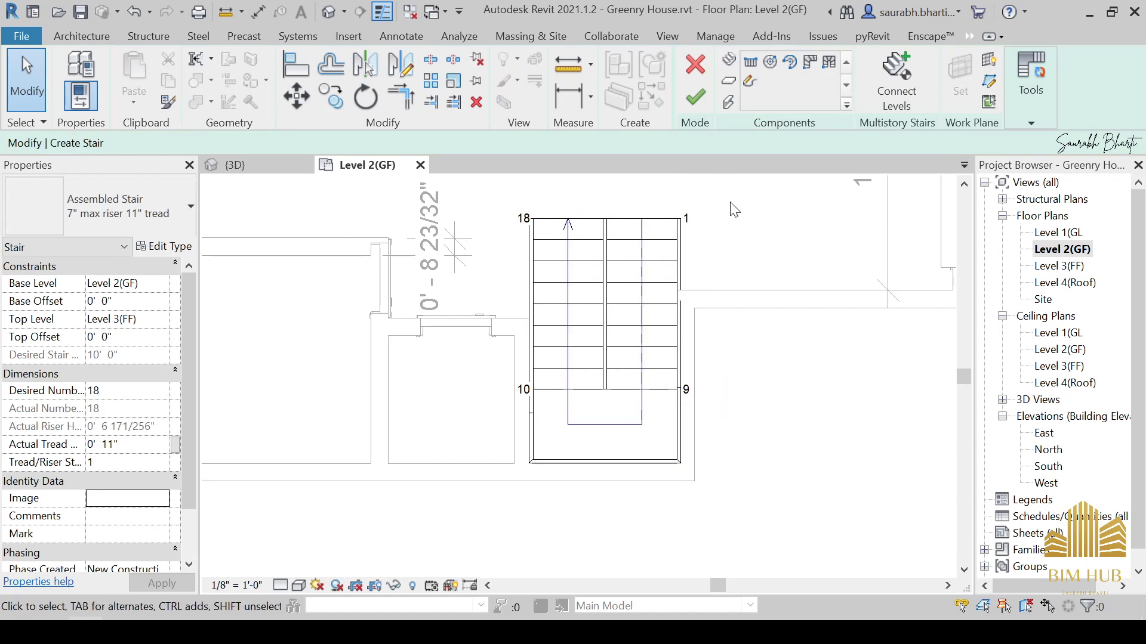
Nudge the whole stair sideways so its outer stringer meets the inner face of the side wall, and finish the stair.
left_click_drag(743, 196, 521, 514)
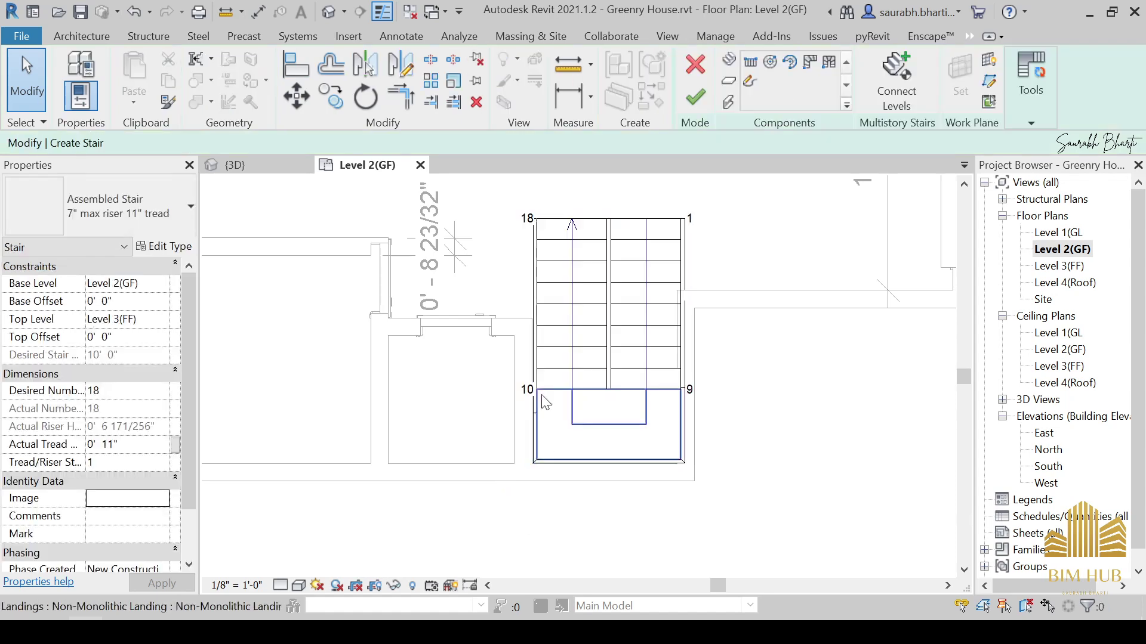
scroll(679, 353, "up", 1)
scroll(679, 301, "down", 2)
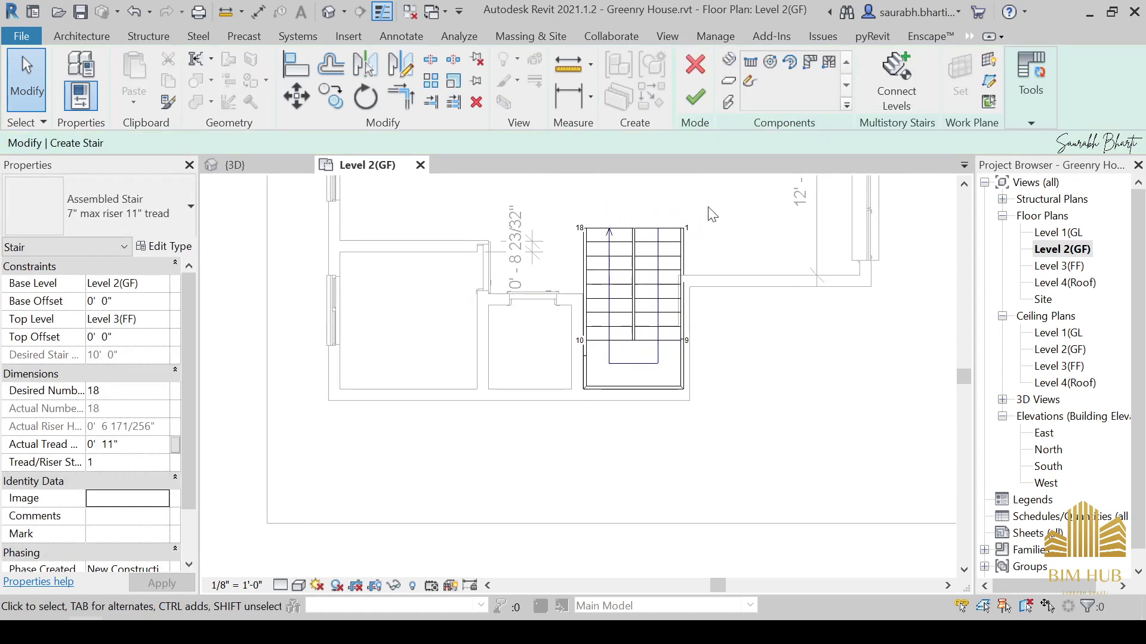
left_click_drag(724, 215, 462, 501)
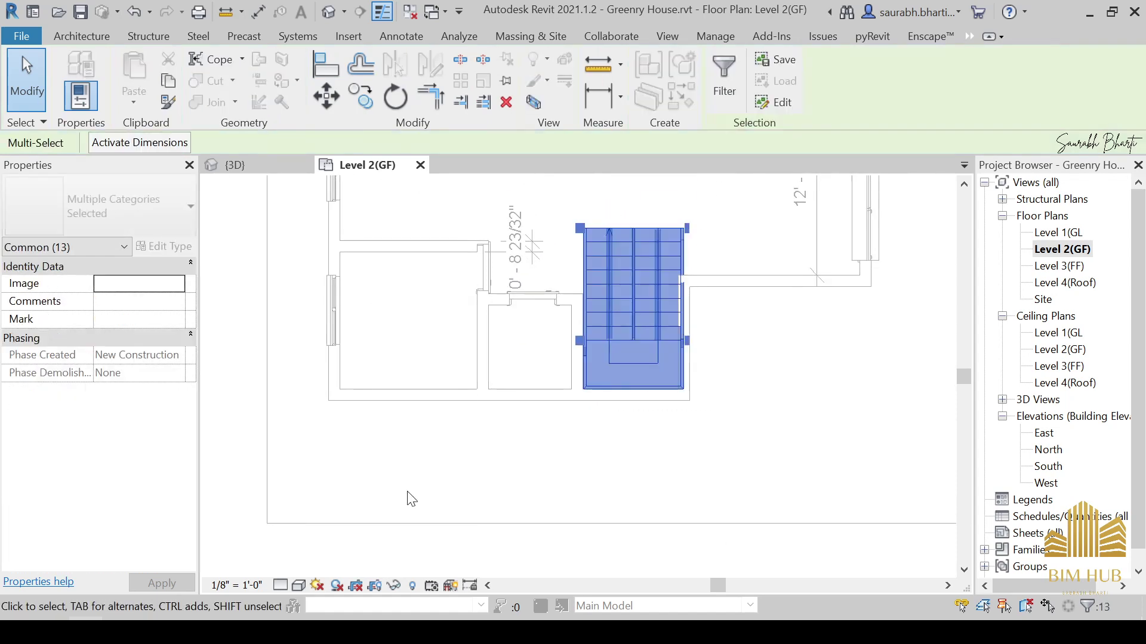
key("Left")
key("Right")
key("Left")
left_click(408, 492)
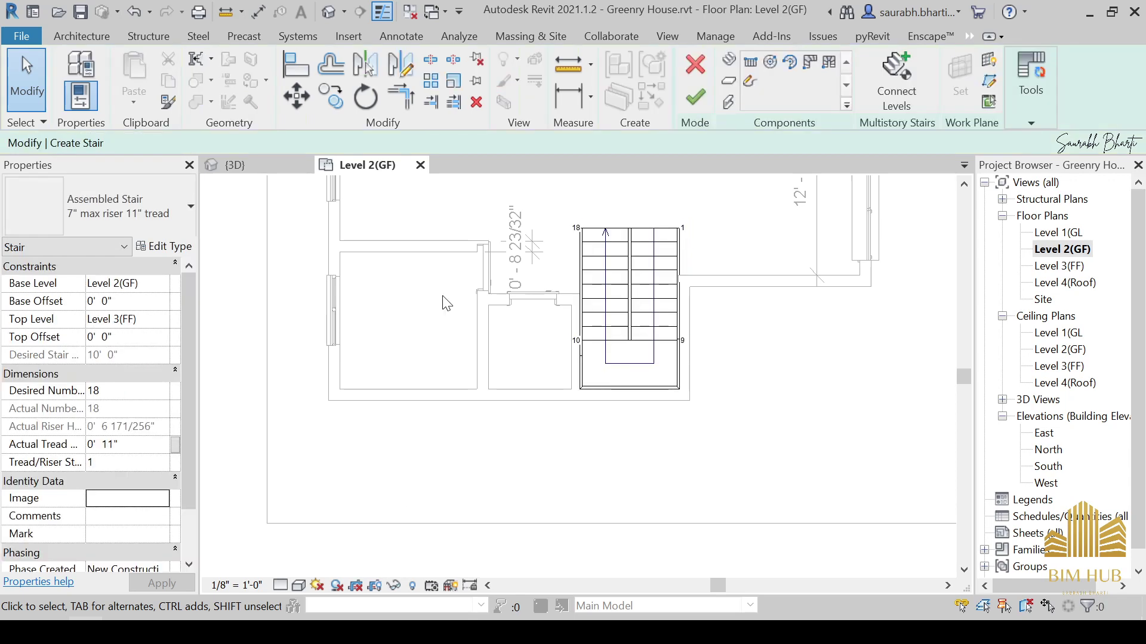
scroll(582, 206, "up", 1)
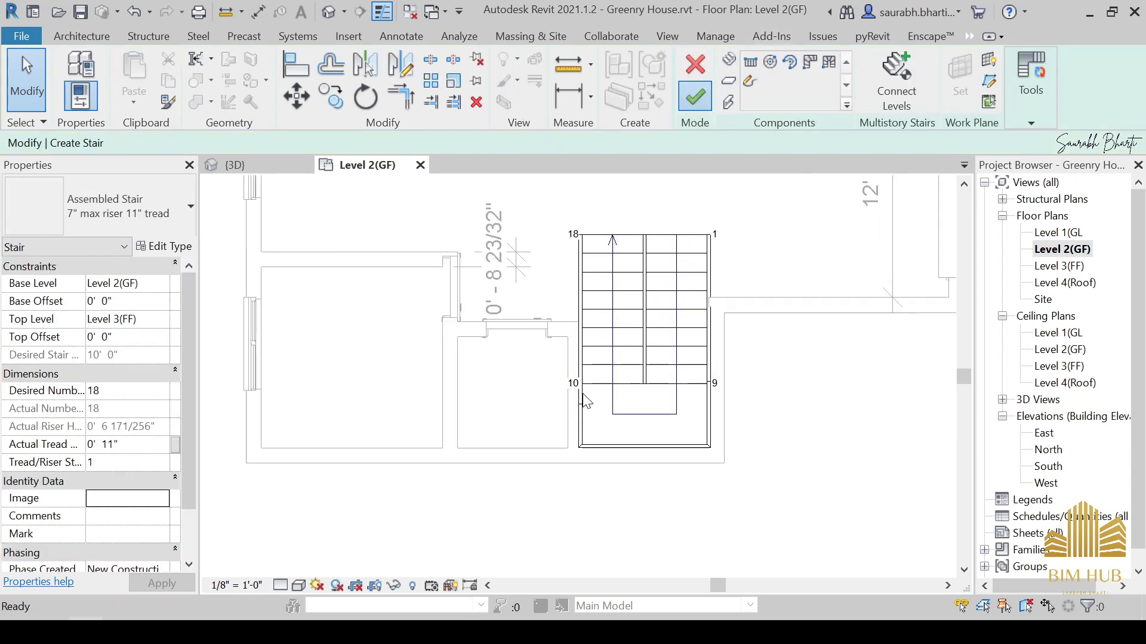
scroll(537, 254, "down", 2)
middle_click_drag(518, 229, 558, 297)
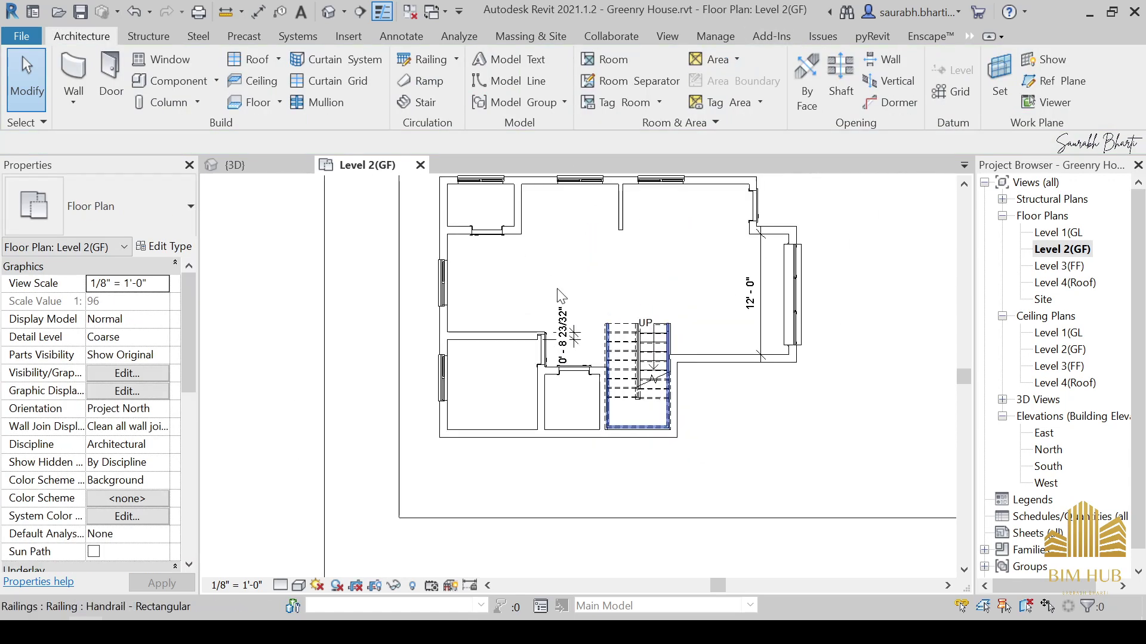
In the 3D view seen from the top, open the boundary of the Level 3(FF) floor around the stair for editing.
left_click(330, 13)
middle_click_drag(657, 401, 836, 381, "shift")
middle_click_drag(592, 324, 565, 429, "shift")
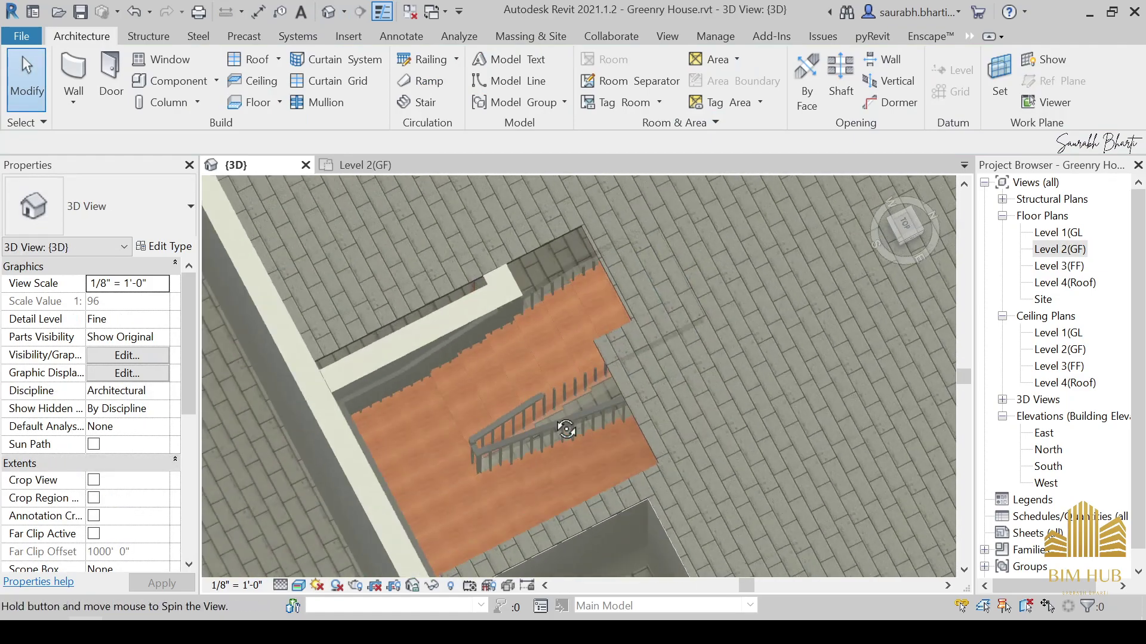
scroll(513, 328, "up", 1)
left_click(663, 290)
key("Escape")
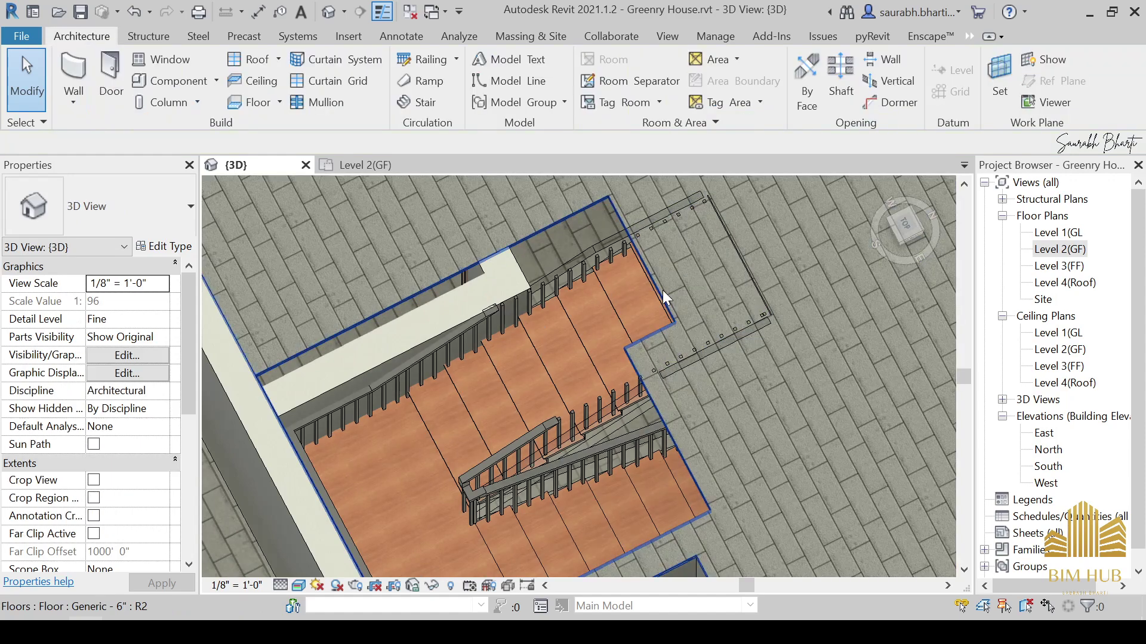
left_click(663, 291)
scroll(570, 326, "down", 1)
middle_click_drag(570, 326, 767, 445, "shift")
left_click(905, 226)
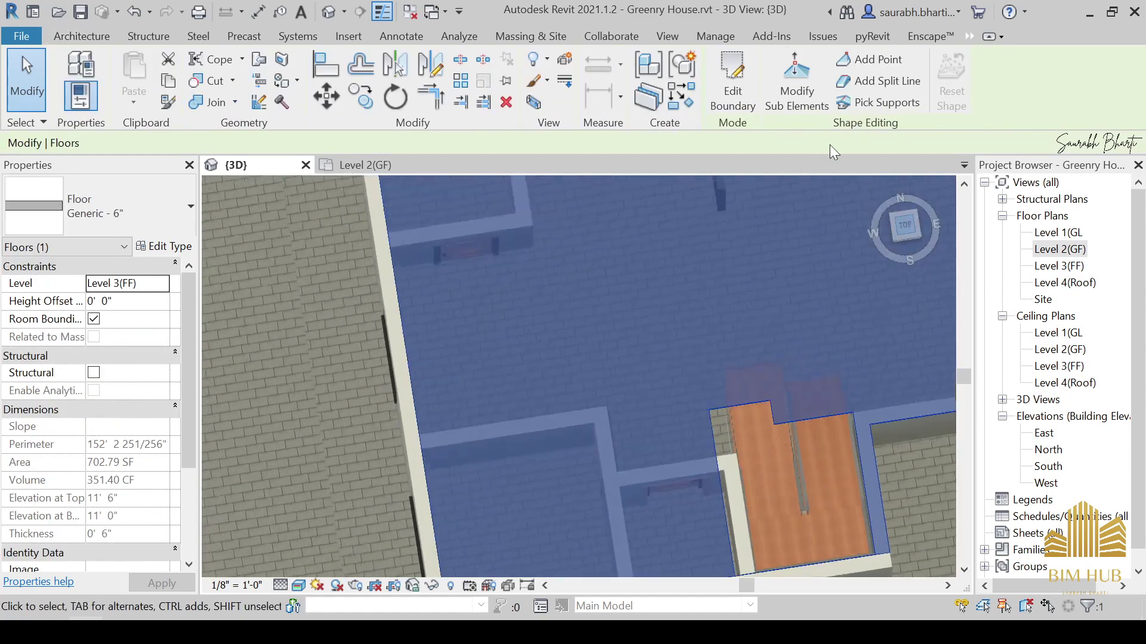
left_click(732, 83)
scroll(519, 448, "up", 4)
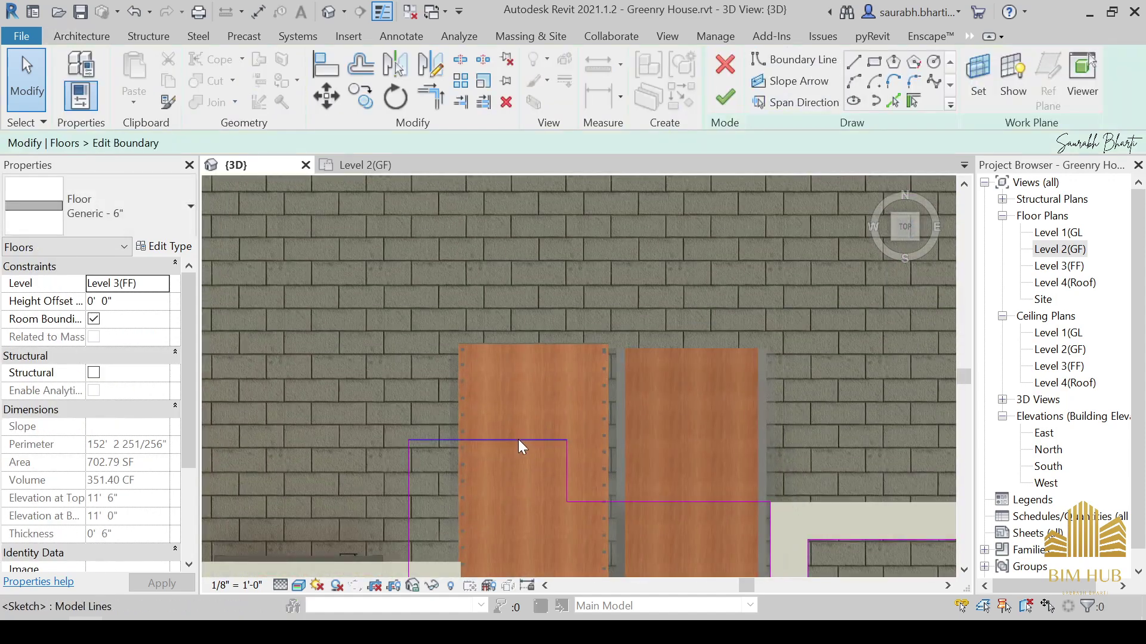
Stretch the floor opening's sketch lines to the end of the upper stair run and to that run's inner side.
left_click_drag(520, 442, 524, 344)
scroll(568, 421, "up", 2)
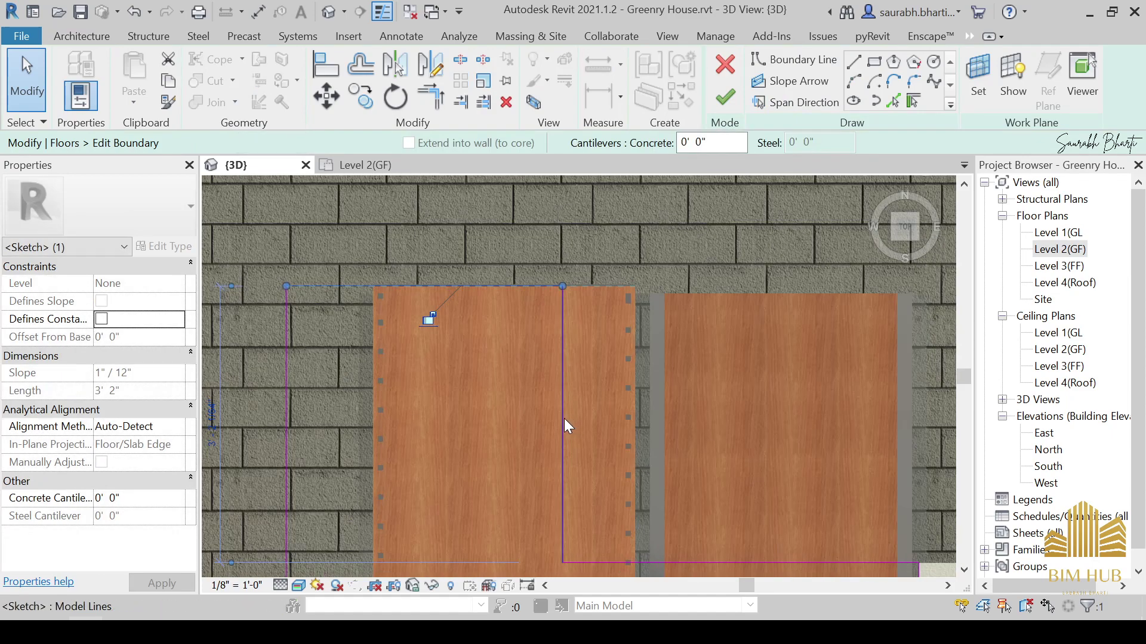
mouse_move(565, 420)
left_mouse_down()
mouse_move(648, 421)
mouse_move(638, 417)
left_mouse_up()
middle_click_drag(607, 426, 657, 300)
scroll(592, 334, "up", 2)
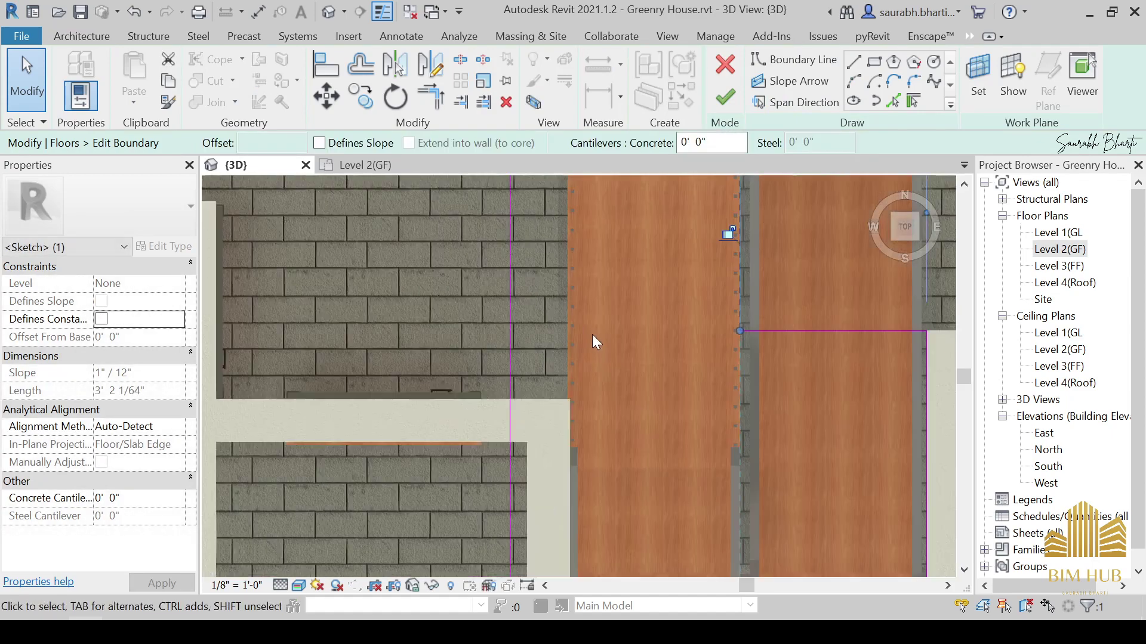
Move the floor opening's side sketch line to the upper run's outer edge, finish the boundary, and attach the walls to the floor's bottom.
mouse_move(509, 358)
left_mouse_down()
mouse_move(599, 367)
mouse_move(567, 366)
left_mouse_up()
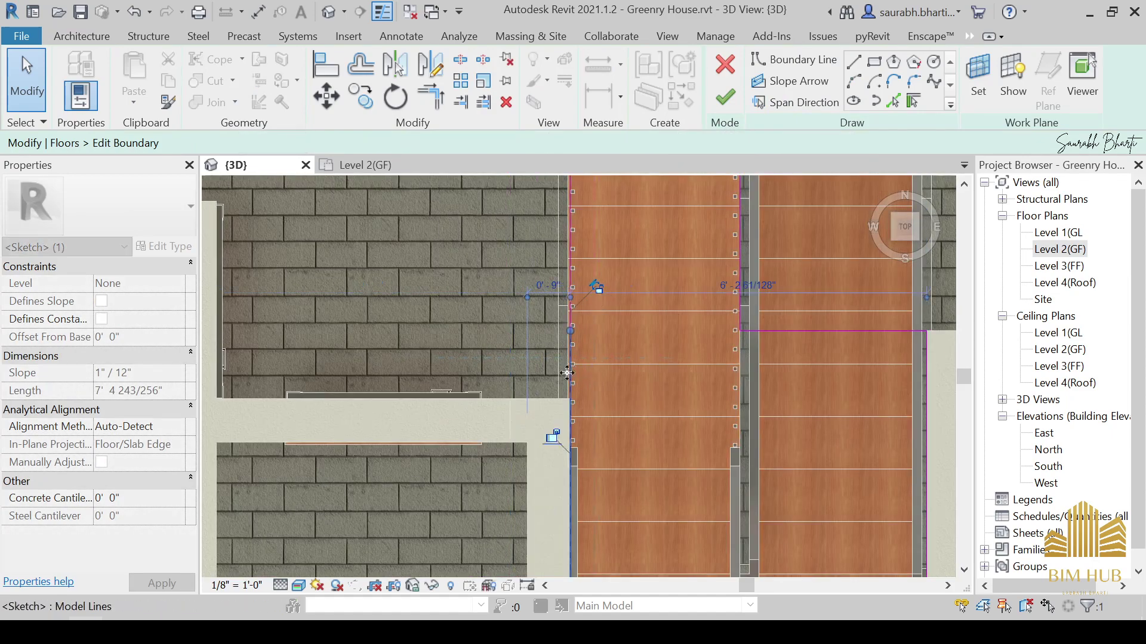
scroll(568, 365, "down", 2)
middle_click_drag(571, 363, 562, 322)
scroll(586, 411, "up", 4)
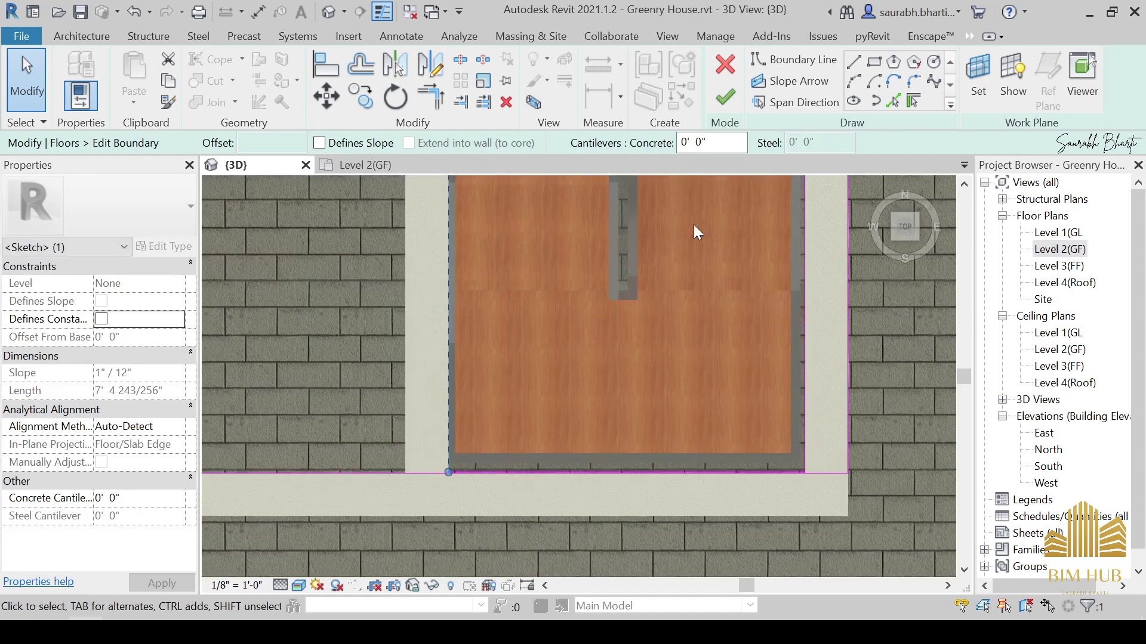
left_click(733, 111)
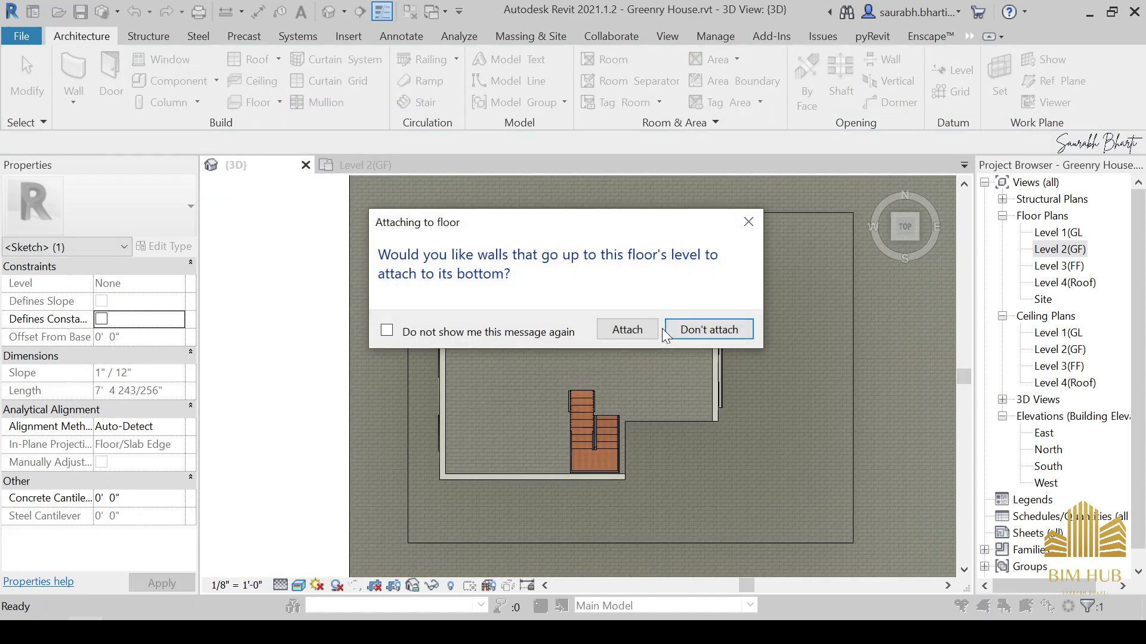
left_click(638, 332)
Align the stair's landing edge with the inner face of the rear exterior wall.
scroll(588, 476, "up", 12)
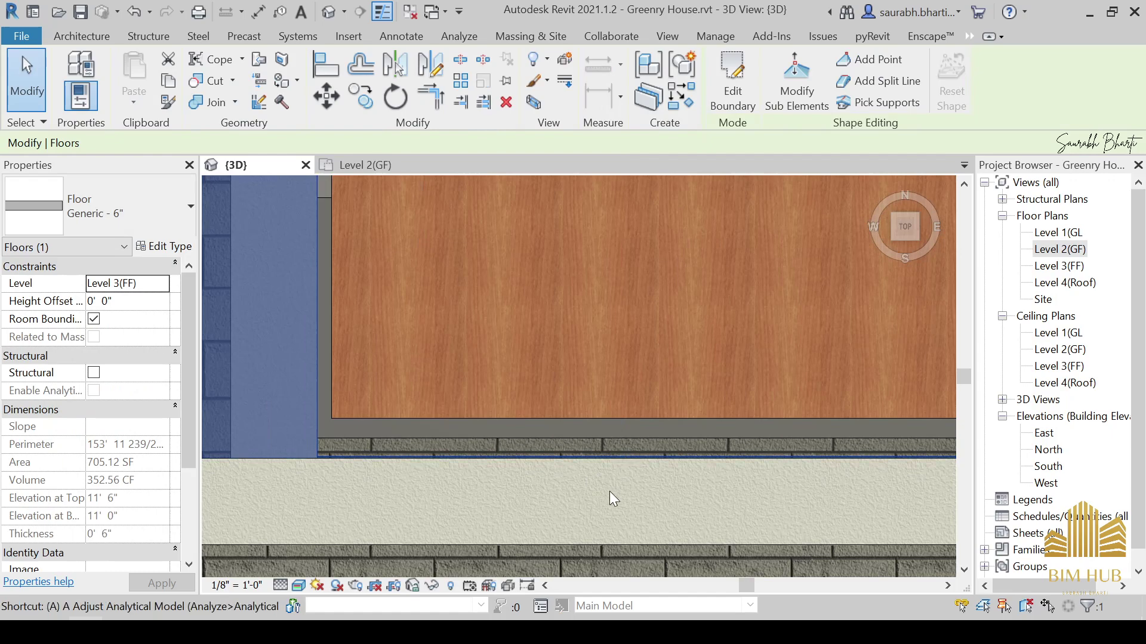
key("a")
key("l")
scroll(627, 429, "up", 2)
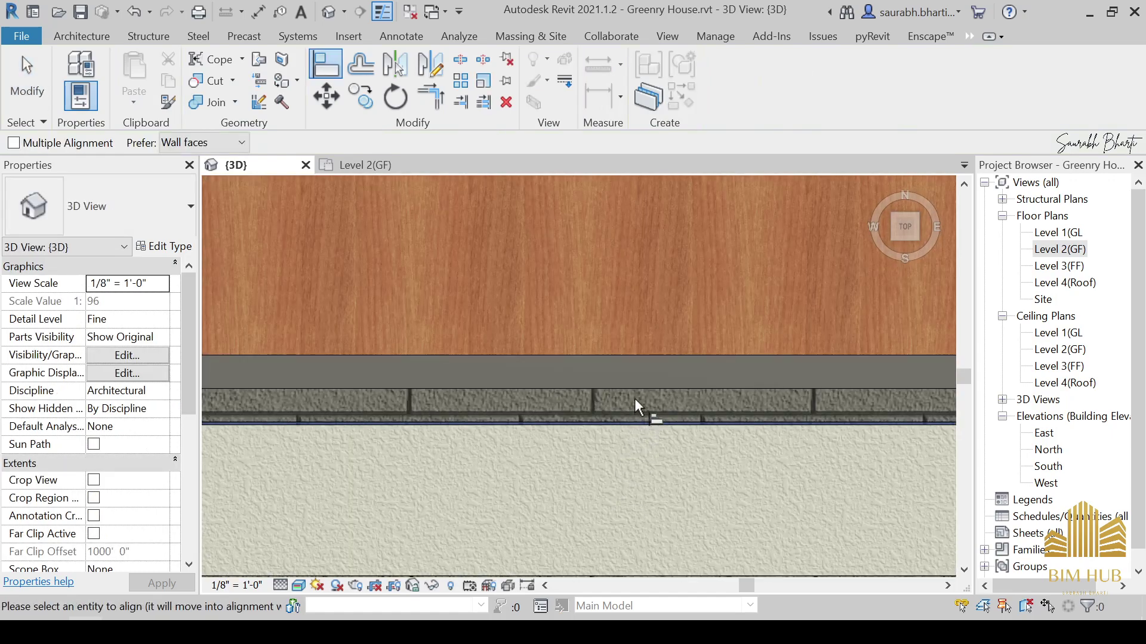
scroll(636, 397, "down", 2)
left_click(632, 412)
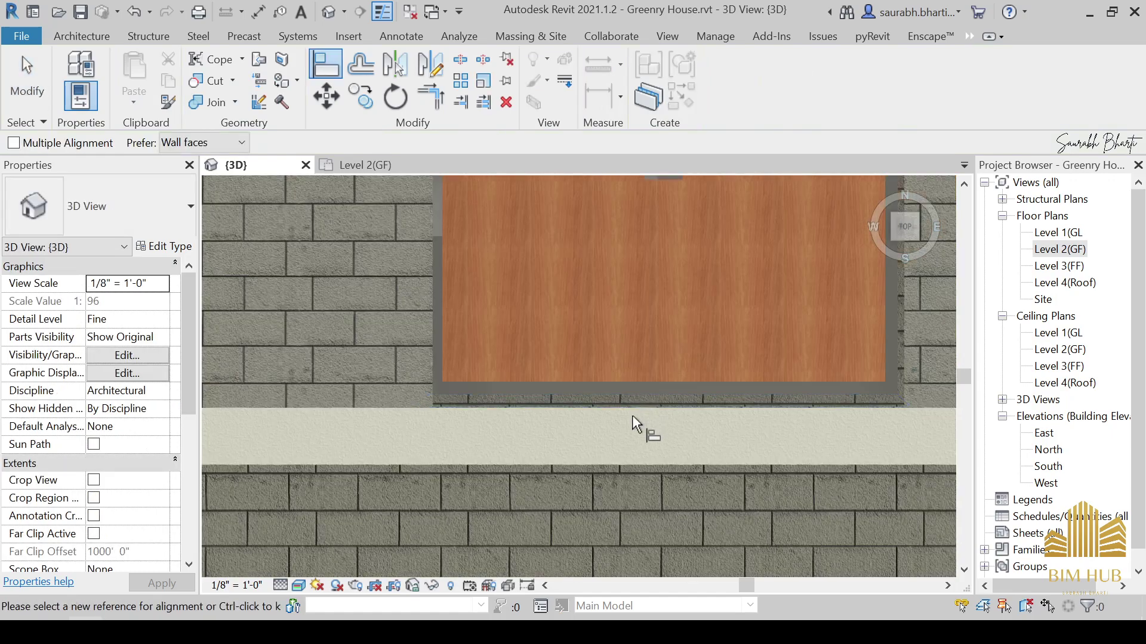
scroll(632, 414, "up", 3)
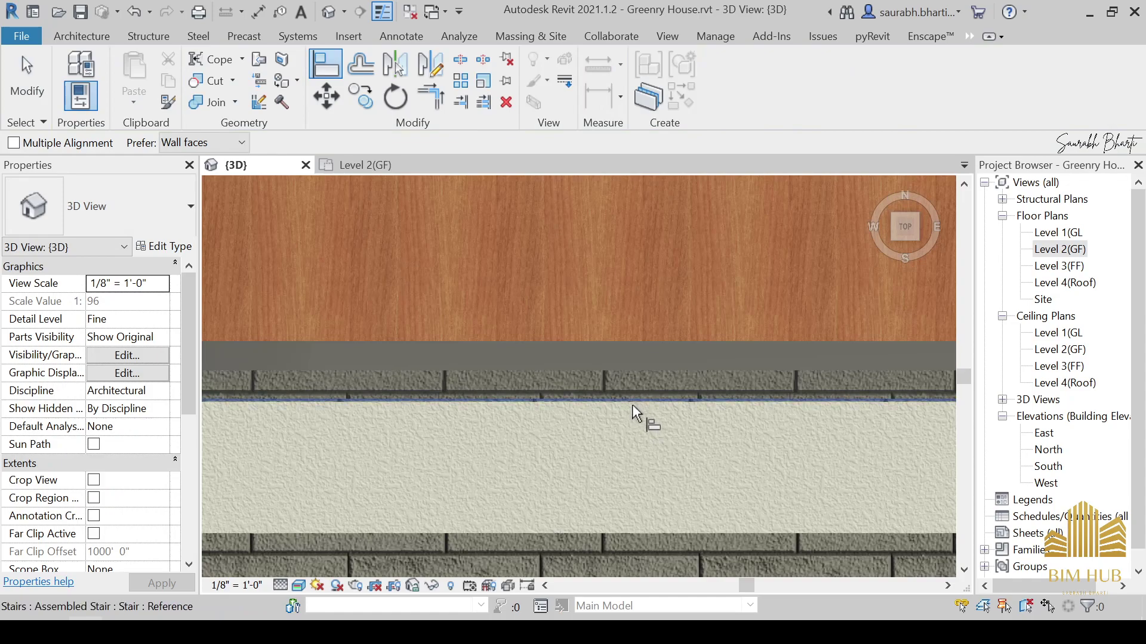
left_click(633, 406)
scroll(631, 376, "down", 3)
key("Escape")
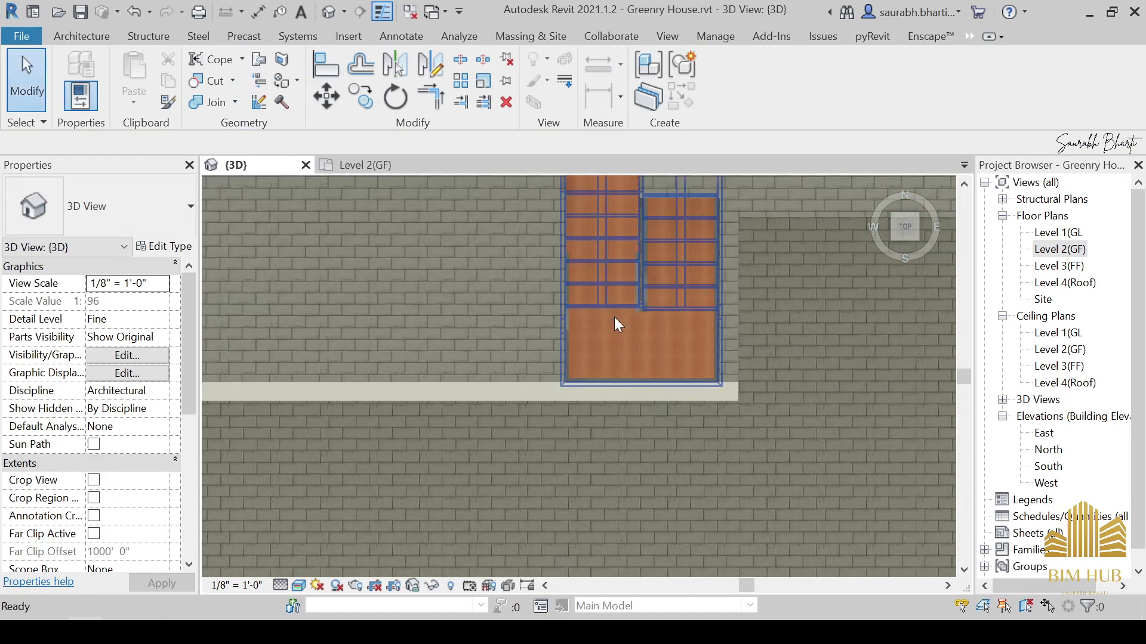
Edit the Level 3(FF) floor boundary so the opening's end line meets the upper run's last tread, then finish and attach the walls.
scroll(541, 260, "up", 6)
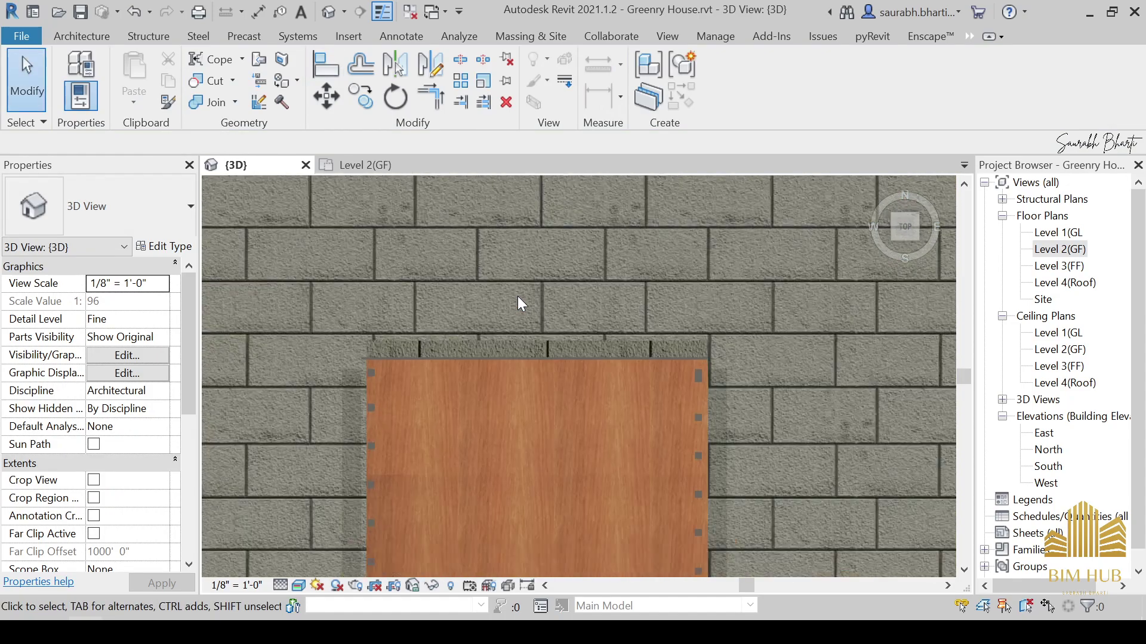
scroll(525, 355, "down", 4)
left_click(517, 354)
scroll(536, 364, "up", 3)
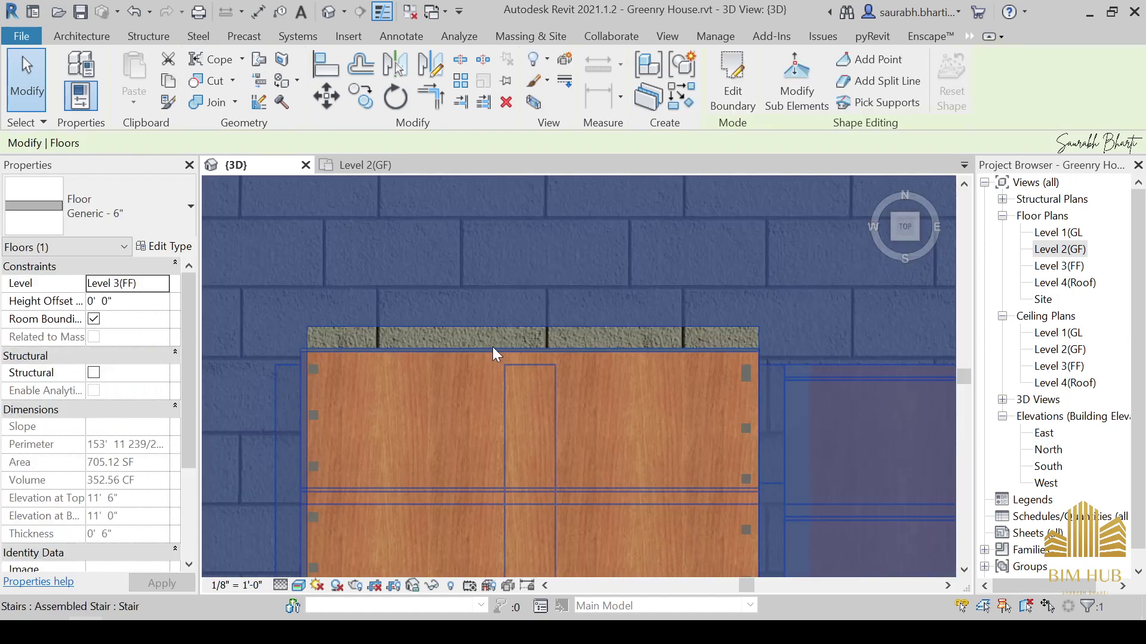
left_click(733, 83)
scroll(534, 364, "up", 3)
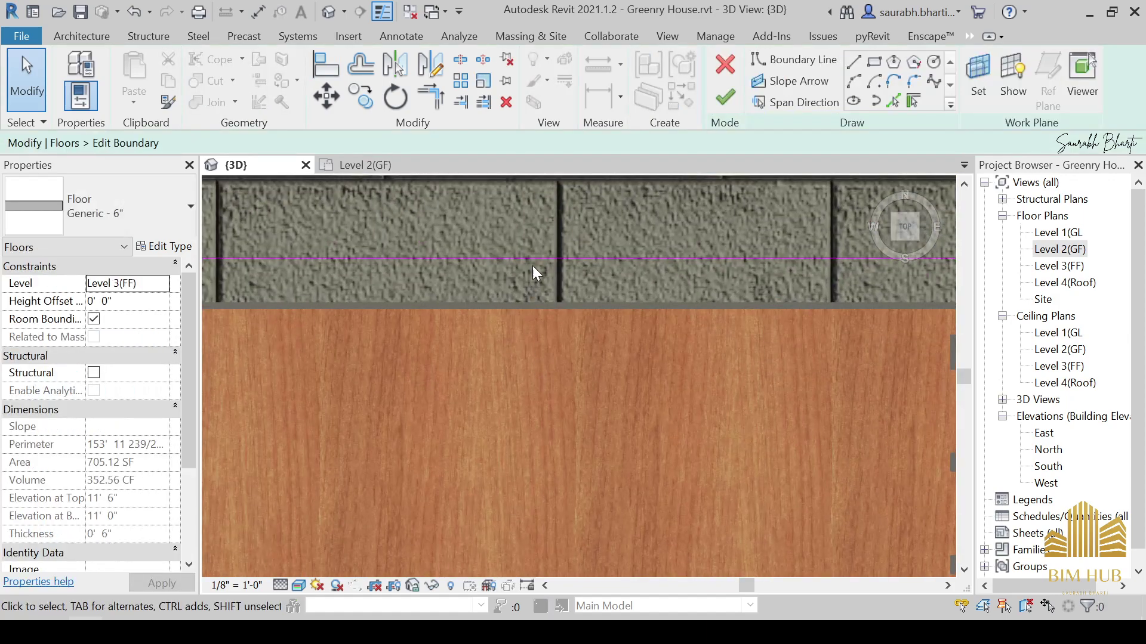
left_click(538, 309)
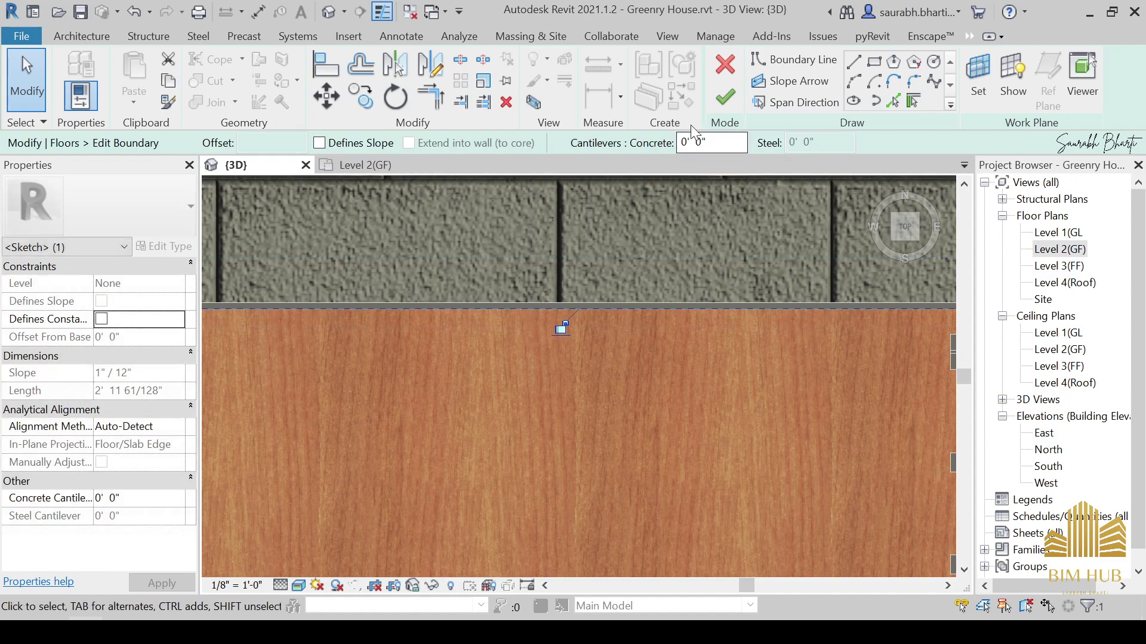
left_click(725, 96)
left_click(624, 330)
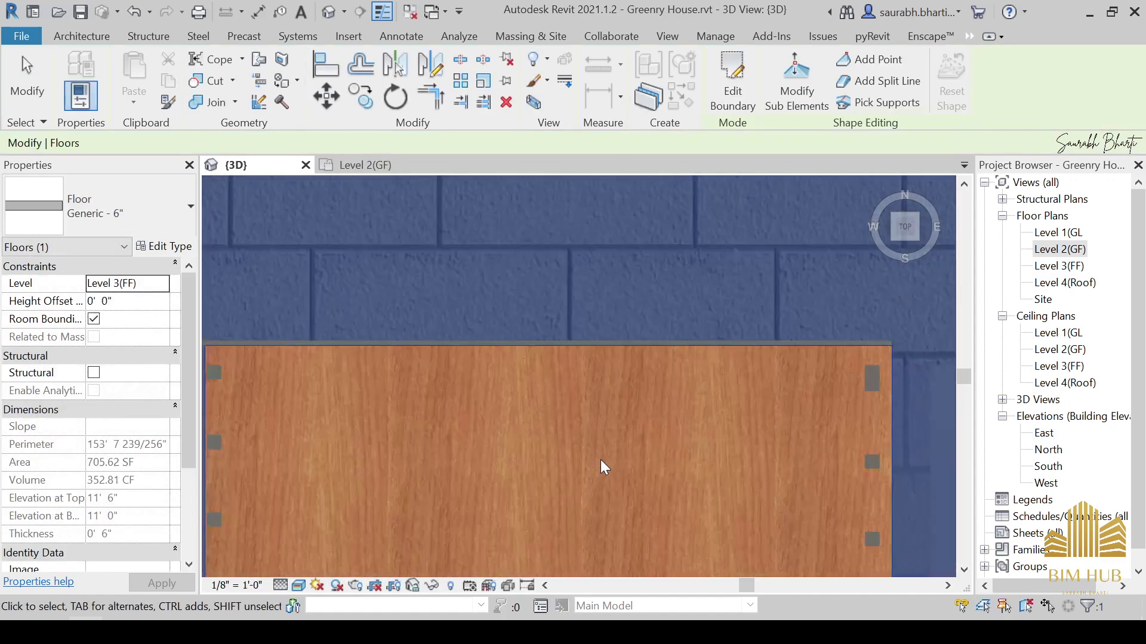
Delete the outer and inner handrails of the landing stair in the 3D view.
middle_click_drag(600, 460, 546, 347, "shift")
scroll(481, 353, "down", 4)
key("Escape")
scroll(545, 348, "up", 2)
scroll(622, 325, "down", 2)
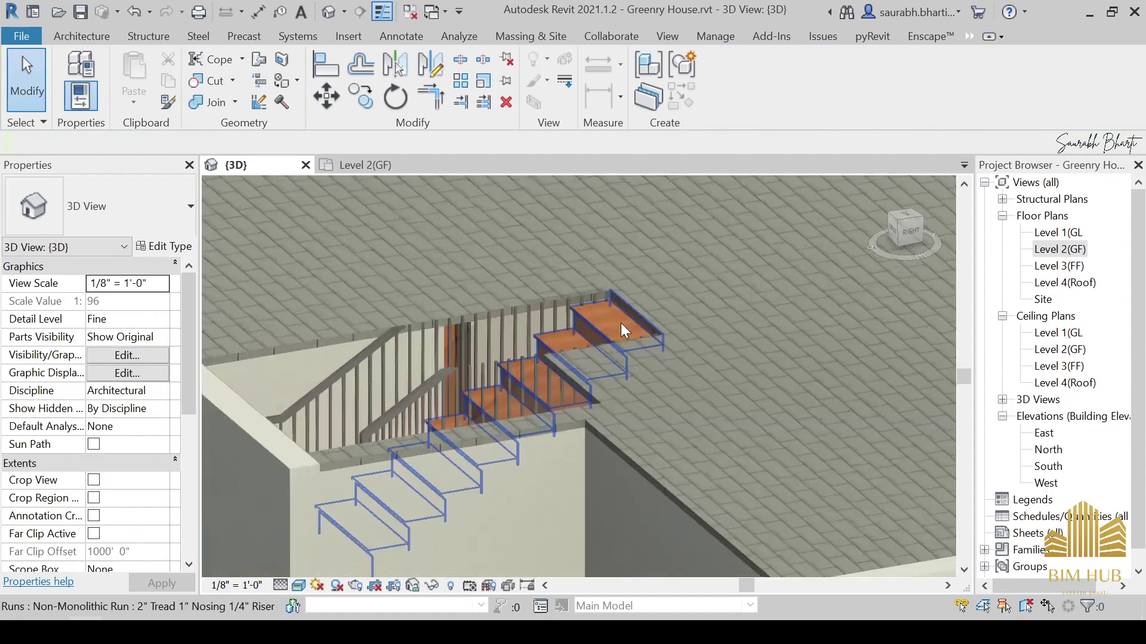
middle_click_drag(621, 324, 522, 341, "shift")
left_click(417, 321)
scroll(485, 337, "down", 2)
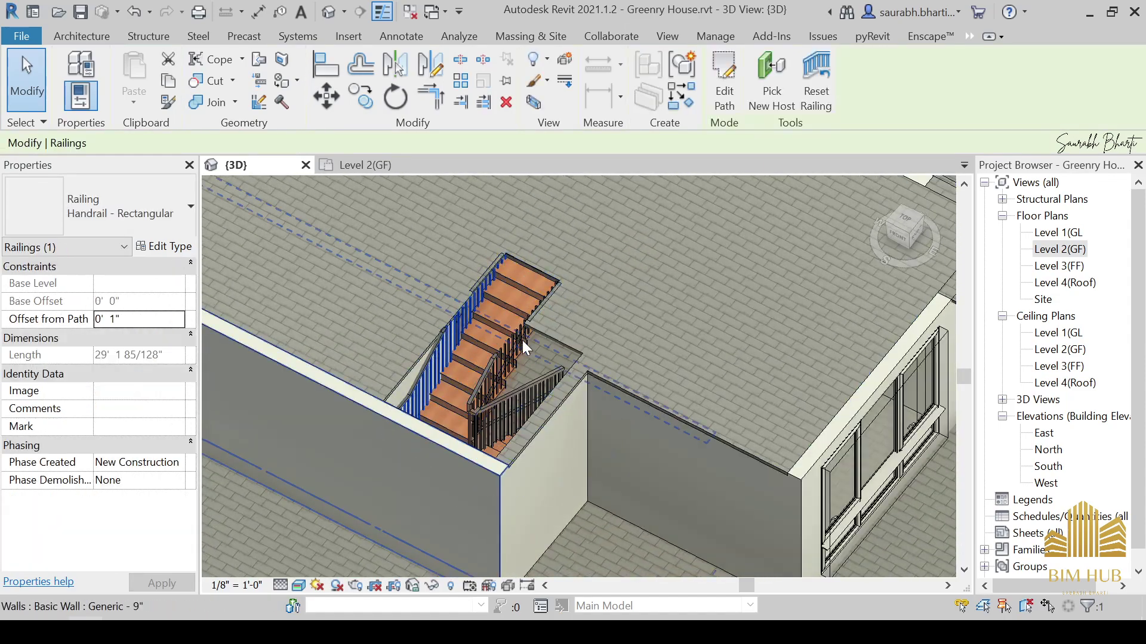
key("Escape")
scroll(510, 366, "up", 2)
left_click(481, 352)
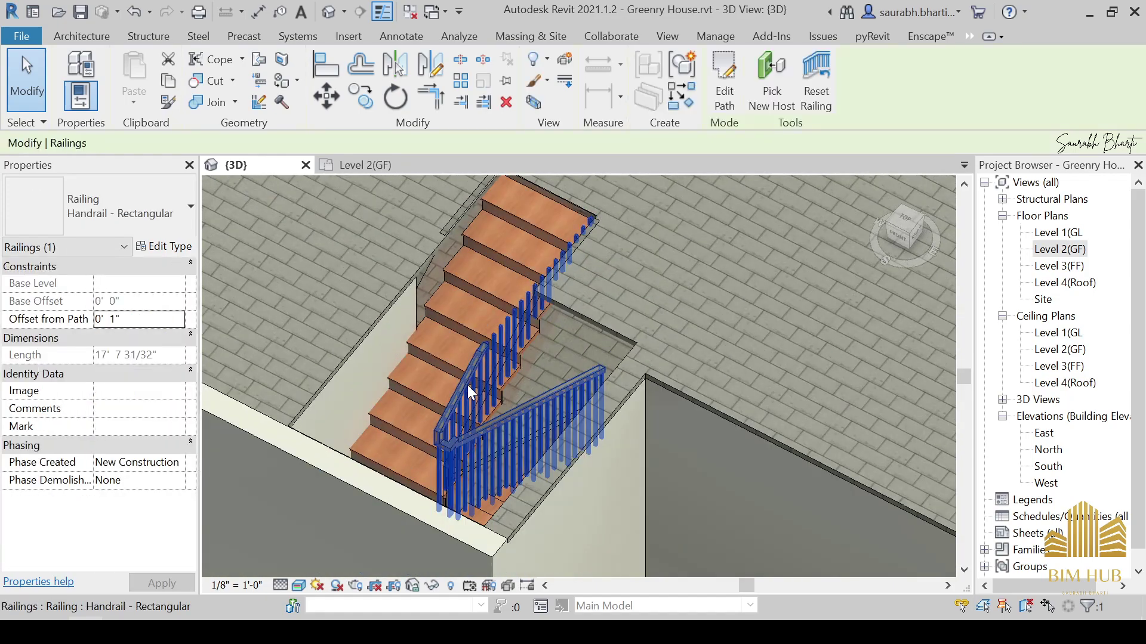
key("Escape")
Examine the stair and the surrounding floor opening from several angles in the 3D view.
middle_click_drag(446, 357, 402, 360, "shift")
scroll(418, 352, "up", 3)
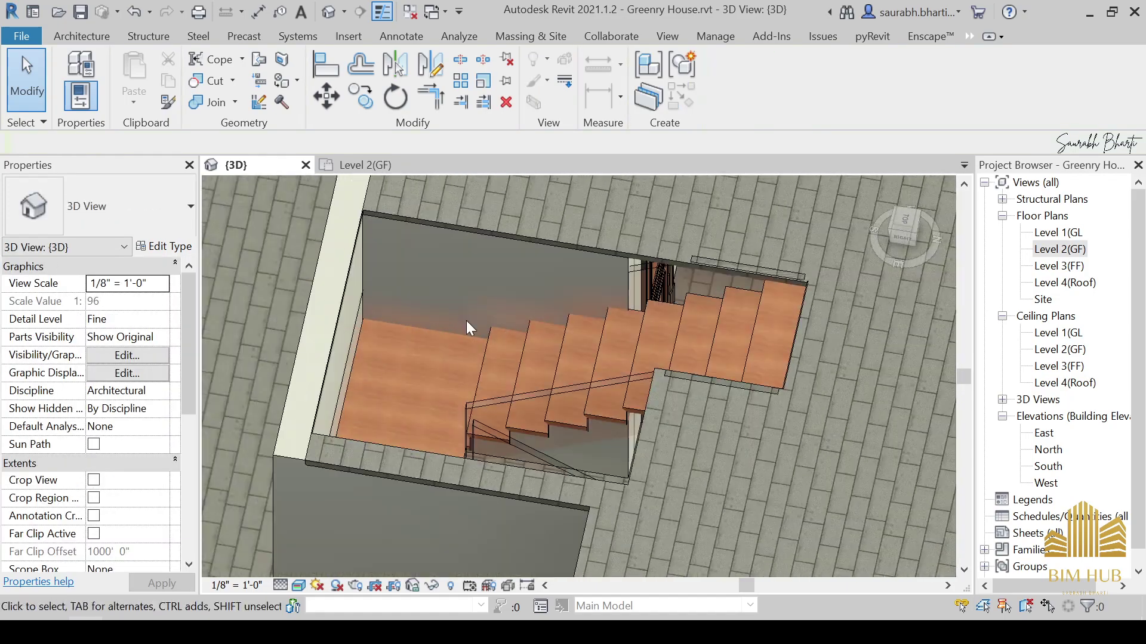
scroll(575, 306, "down", 2)
mouse_move(576, 305)
middle_mouse_down("shift")
mouse_move(613, 353)
mouse_move(592, 319)
middle_mouse_up("shift")
scroll(592, 317, "up", 3)
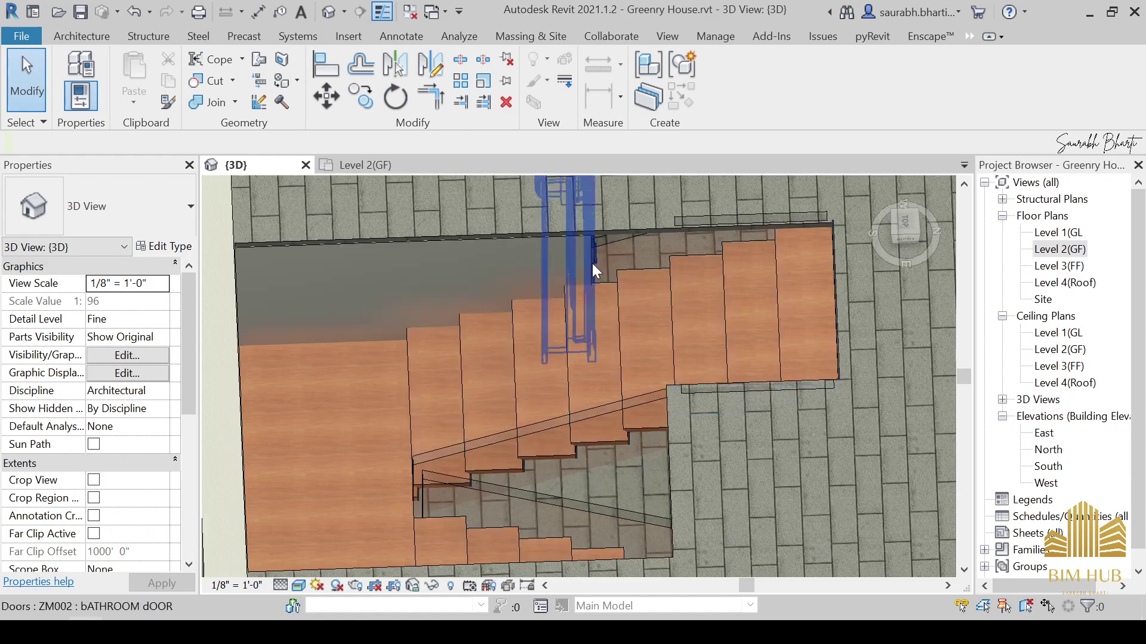
scroll(543, 241, "down", 2)
scroll(543, 241, "down", 1)
middle_click_drag(552, 382, 627, 415, "shift")
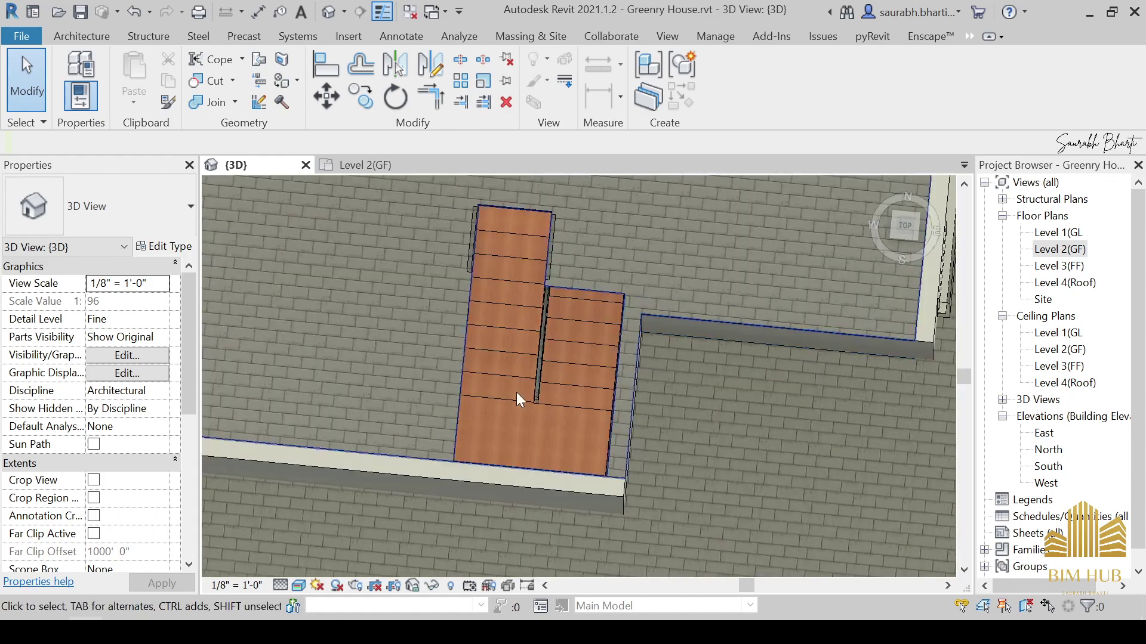
middle_click_drag(516, 392, 587, 413, "shift")
scroll(605, 316, "up", 2)
middle_click_drag(704, 346, 731, 275, "shift")
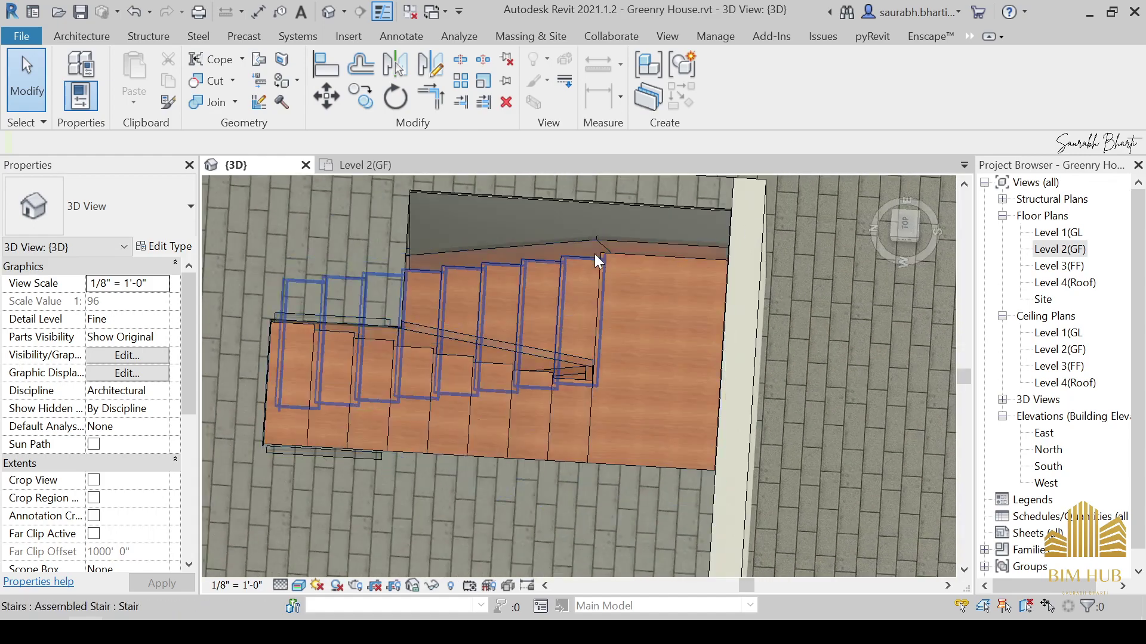
Select the stair's outer stringer along the side wall and review its type properties.
scroll(591, 247, "up", 1)
left_click(587, 234)
mouse_move(588, 232)
middle_mouse_down("shift")
mouse_move(608, 276)
mouse_move(606, 245)
middle_mouse_up("shift")
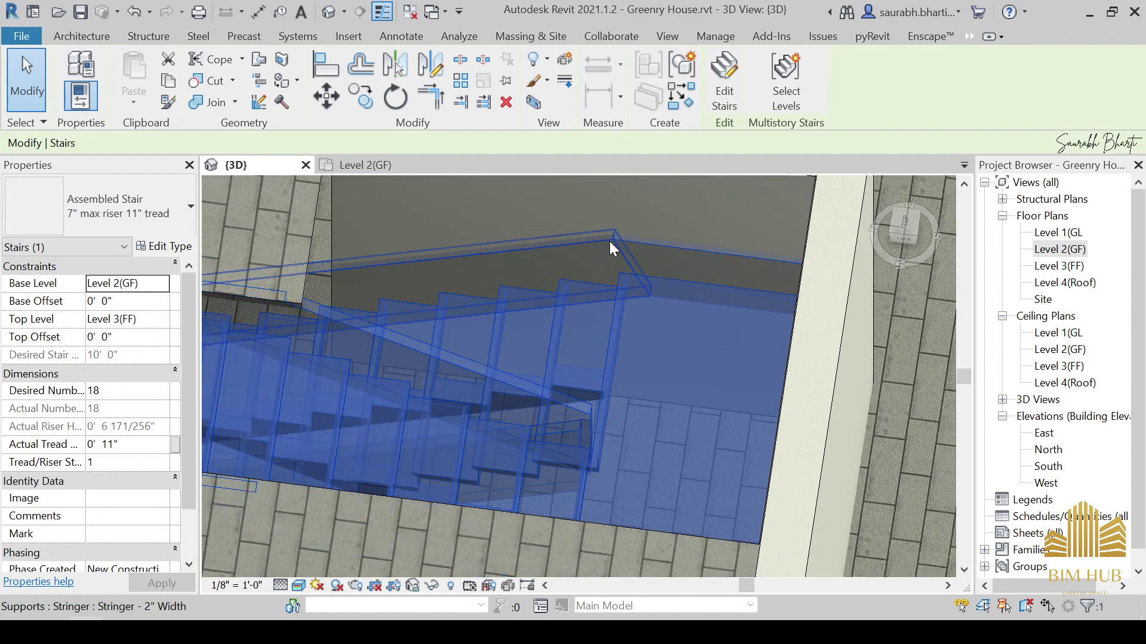
left_click(610, 242)
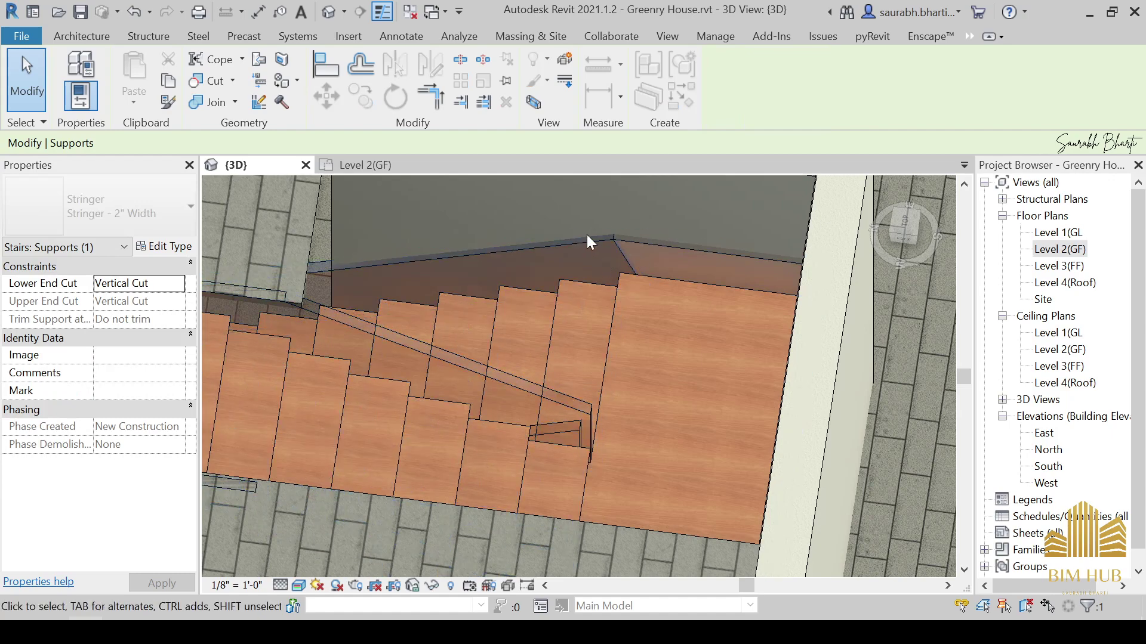
middle_click_drag(563, 288, 572, 310, "shift")
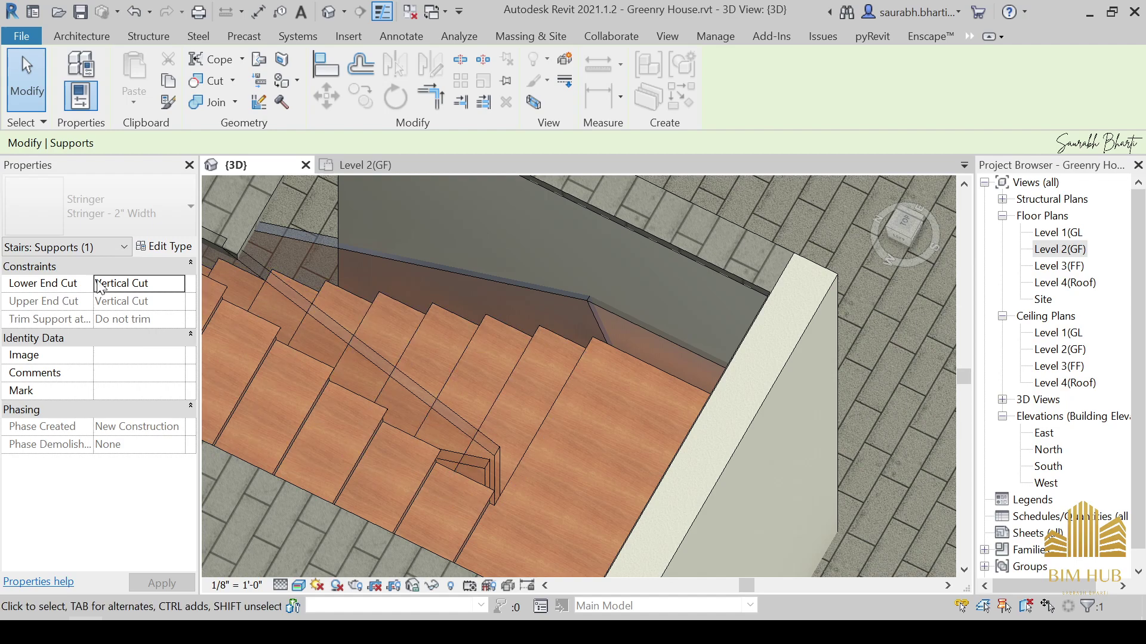
left_click(148, 247)
scroll(371, 389, "down", 5)
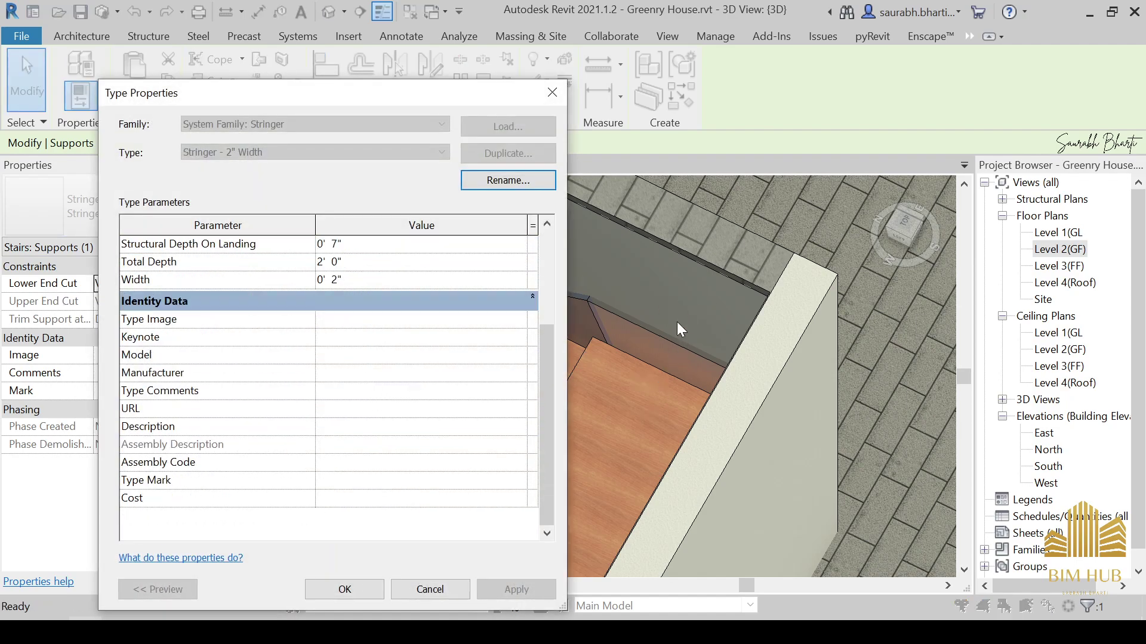
scroll(359, 382, "up", 5)
key("Escape")
key("Escape")
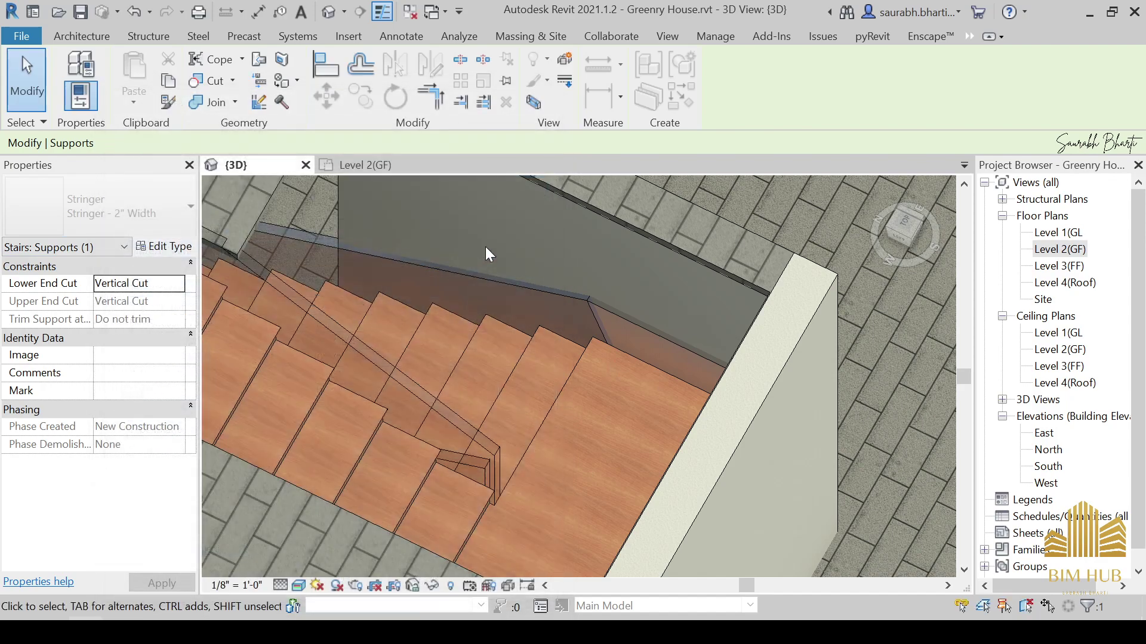
Open the type properties of the whole assembled stair.
left_click(351, 339)
left_click(149, 247)
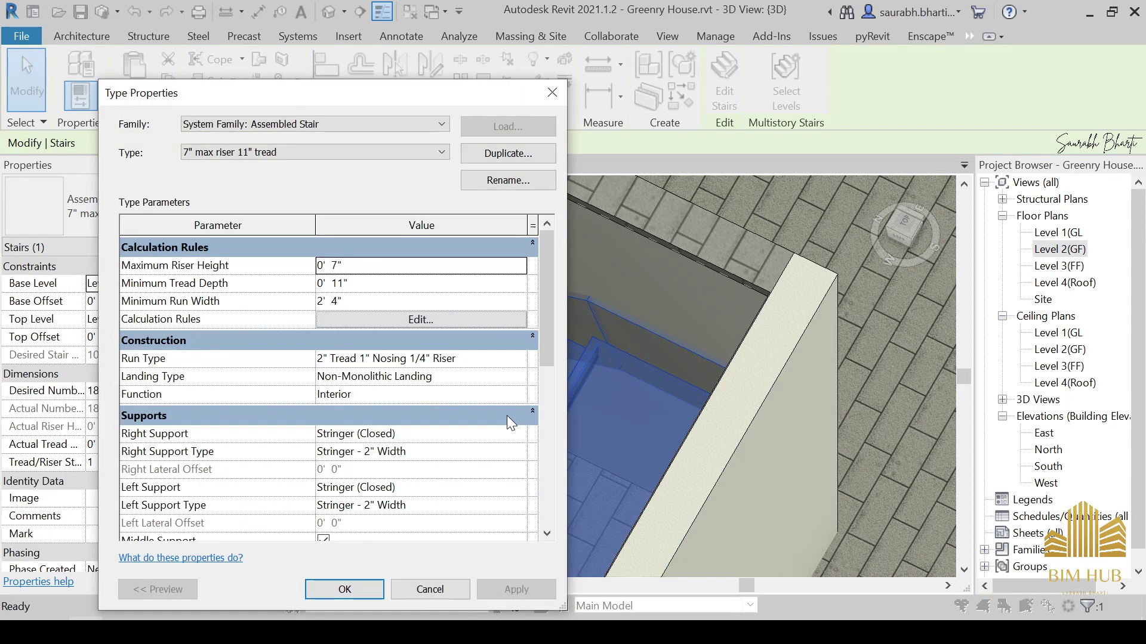
Try None and Carriage (Open) as the stair type's Right Support, and set it back to Stringer (Closed).
left_click(519, 434)
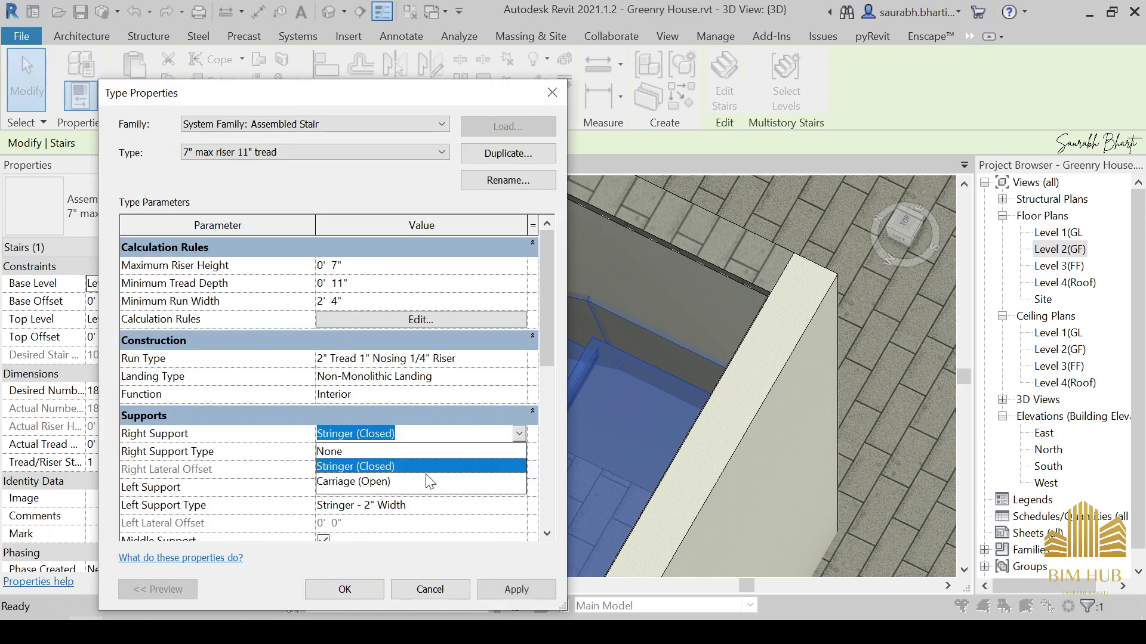
left_click(366, 452)
left_click(503, 593)
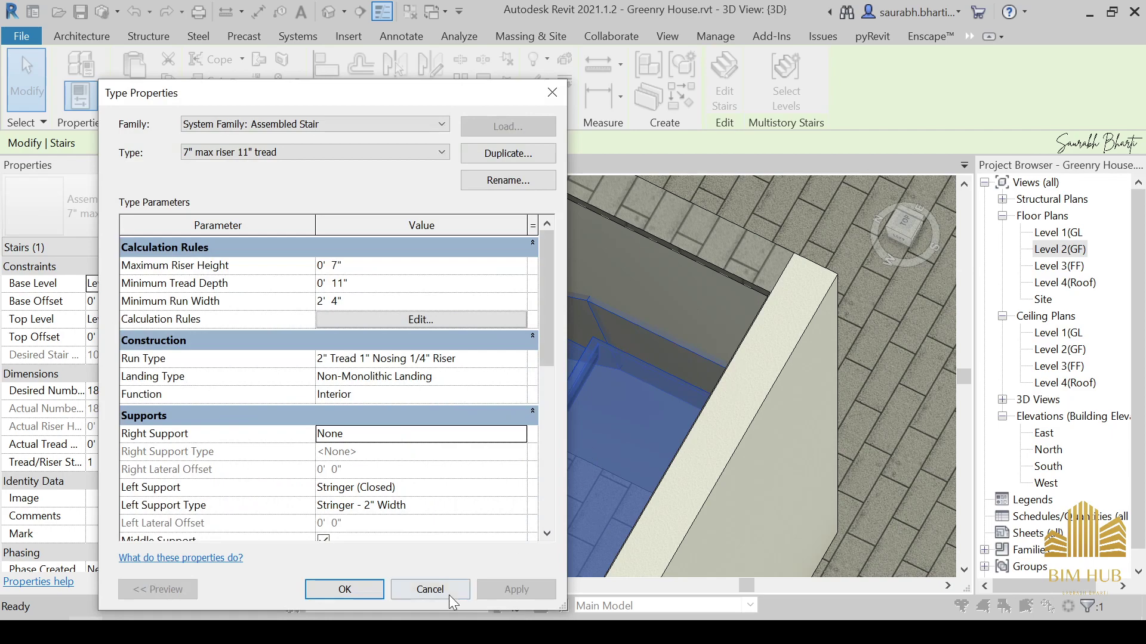
left_click_drag(413, 100, 316, 63)
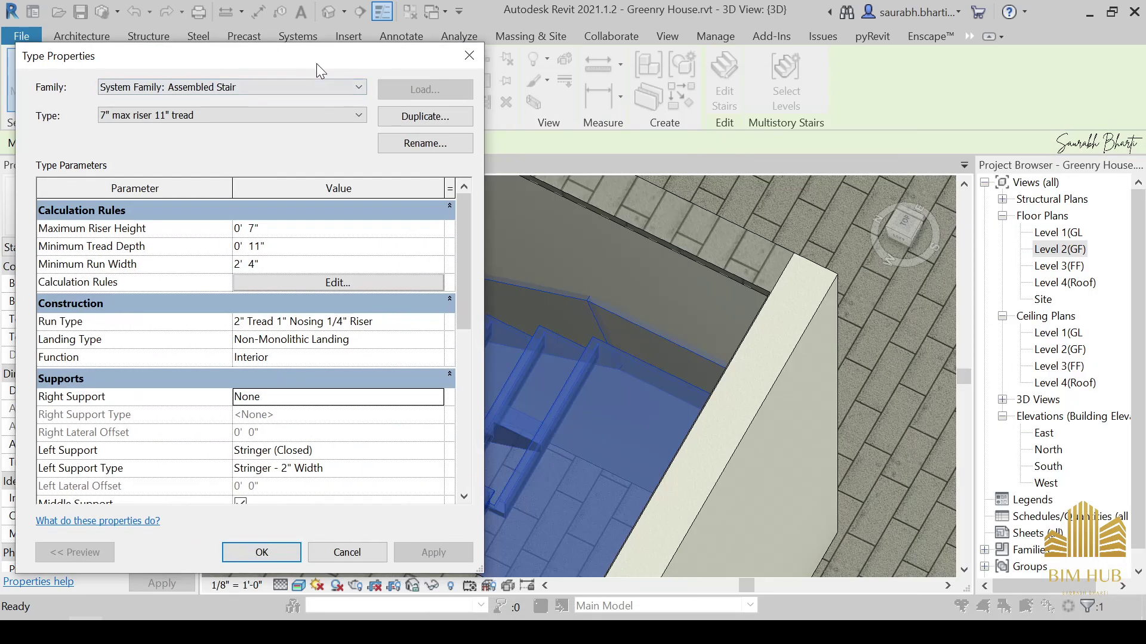
left_click(431, 397)
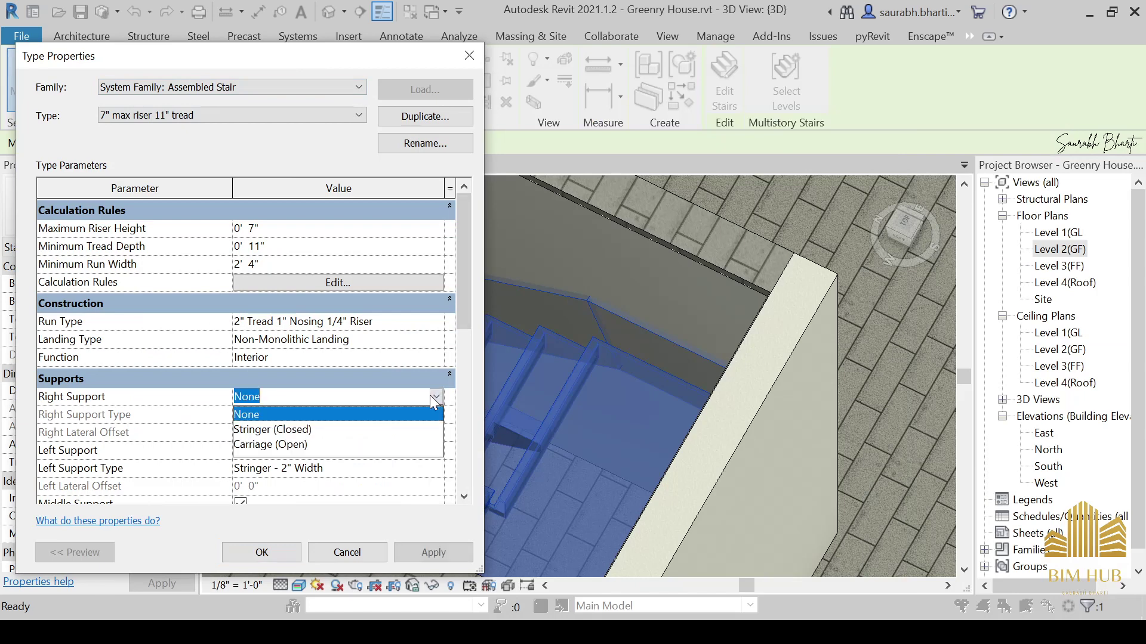
left_click(290, 446)
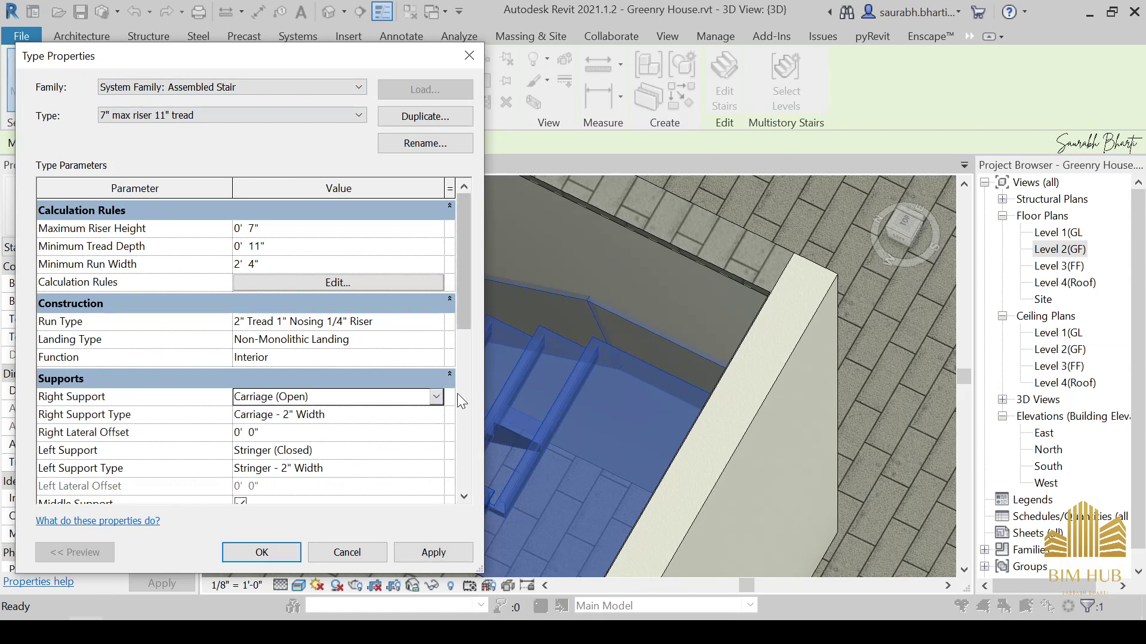
left_click(436, 397)
left_click(298, 430)
scroll(327, 447, "down", 3)
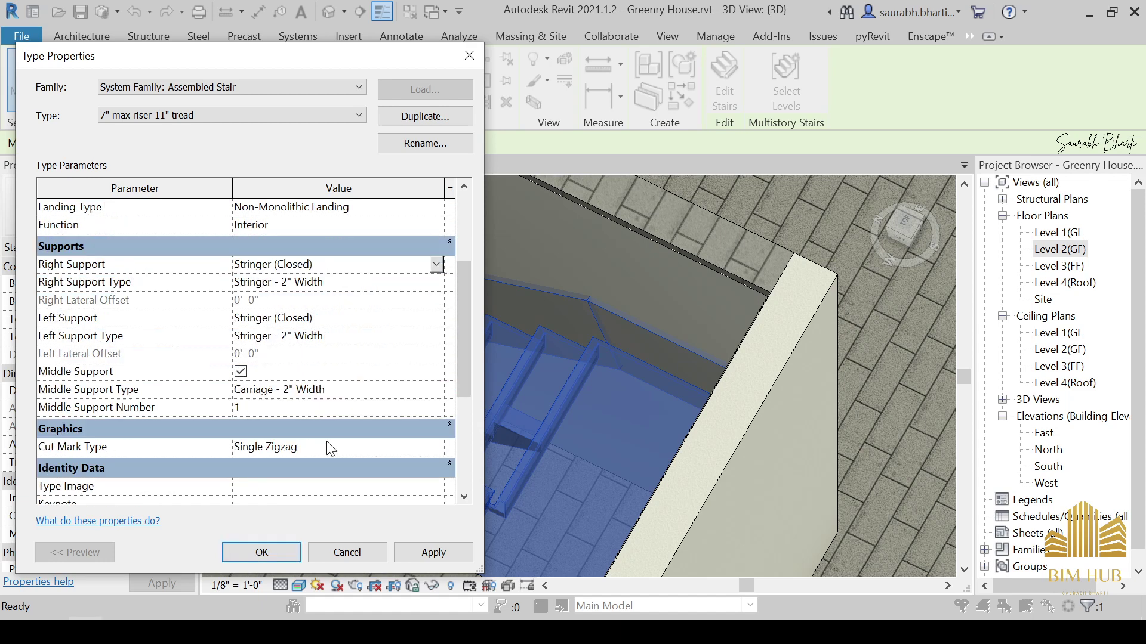
Set the stair type's Left Support to None, apply the change, and close the type properties.
left_click(435, 318)
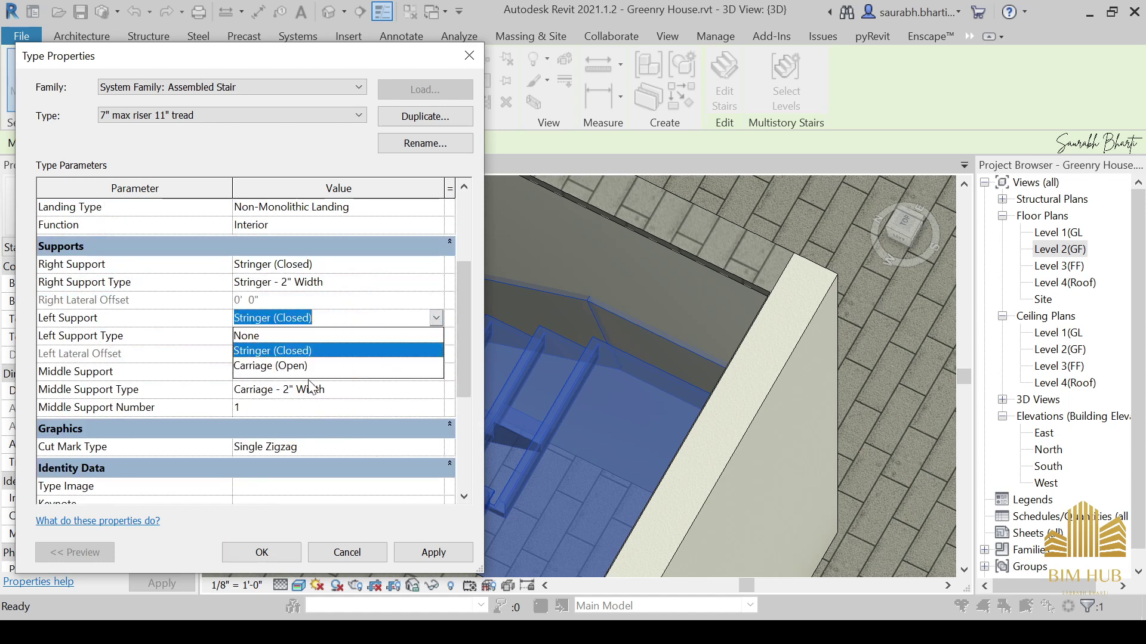
left_click(276, 334)
left_click(460, 557)
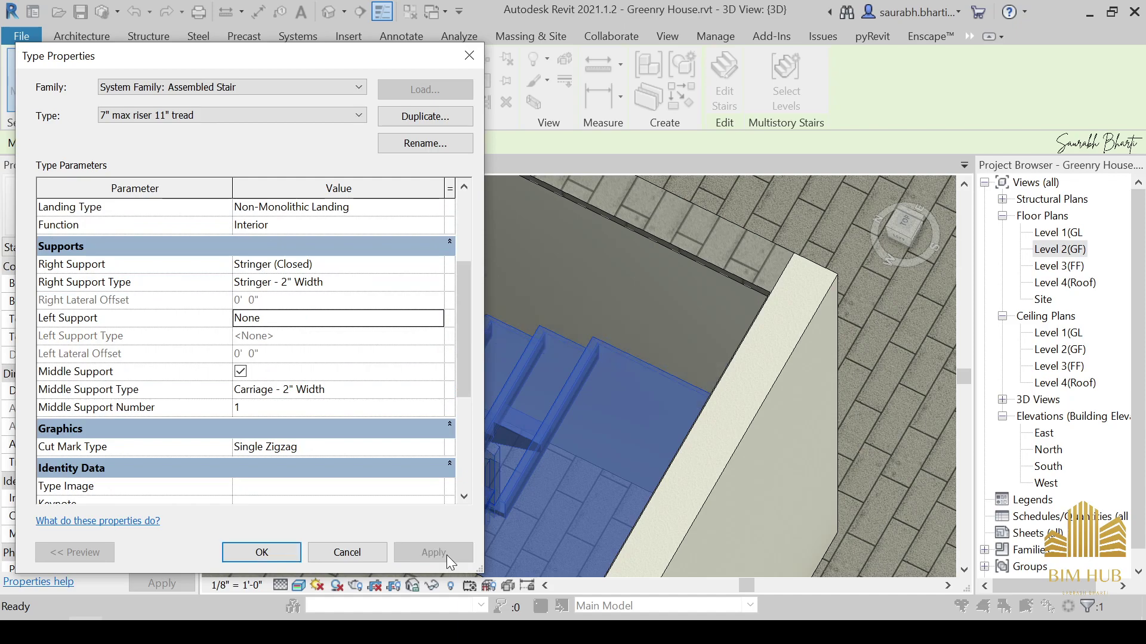
left_click(347, 552)
middle_click_drag(258, 557, 481, 513, "shift")
key("Escape")
scroll(431, 338, "up", 2)
scroll(485, 403, "up", 1)
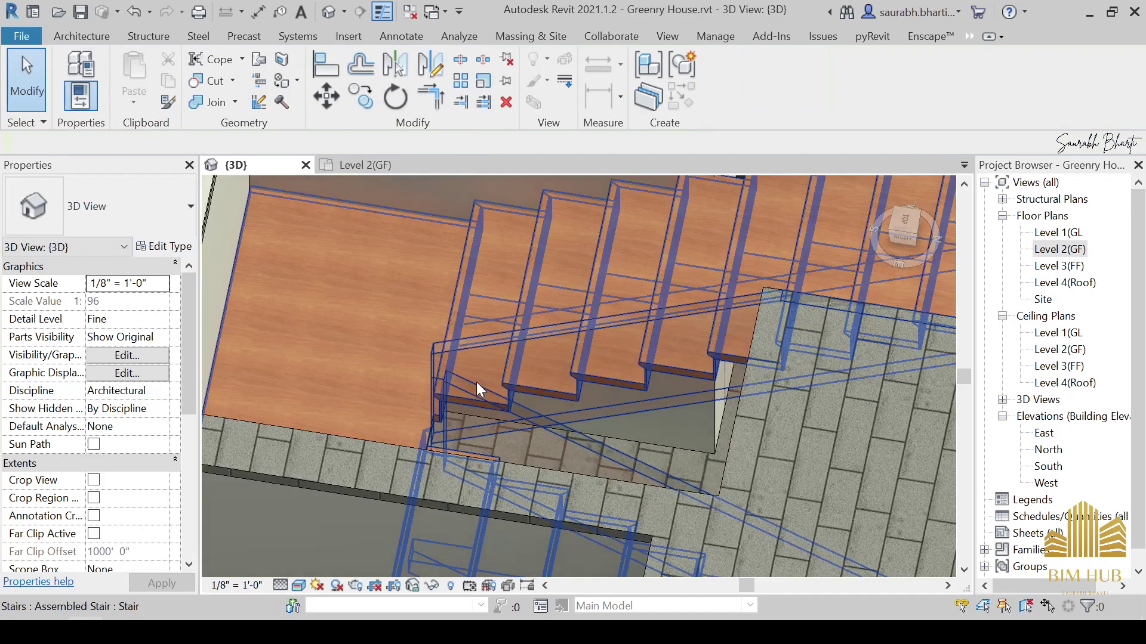
Select the assembled stair and examine from several angles how its flights and landing fit the floor opening.
left_click(500, 338)
scroll(500, 337, "down", 3)
middle_click_drag(500, 337, 588, 324, "shift")
middle_click(589, 325, "shift")
scroll(582, 279, "up", 2)
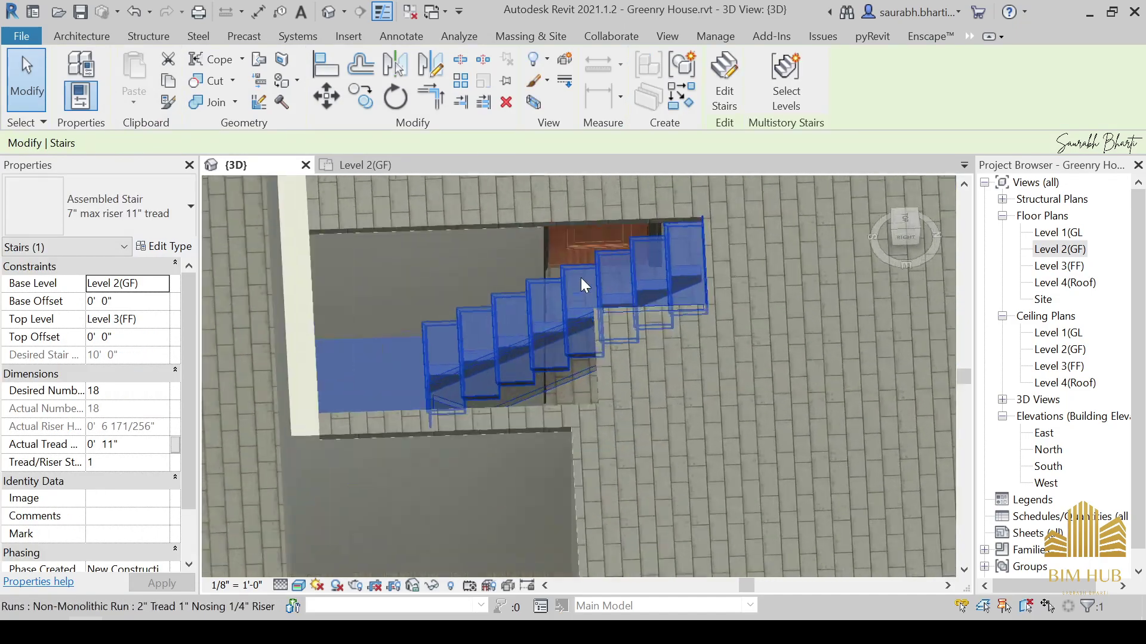
middle_click_drag(581, 278, 518, 464, "shift")
scroll(529, 276, "up", 3)
scroll(585, 278, "down", 3)
middle_click_drag(596, 370, 704, 354, "shift")
middle_click_drag(475, 352, 501, 486, "shift")
scroll(494, 485, "down", 3)
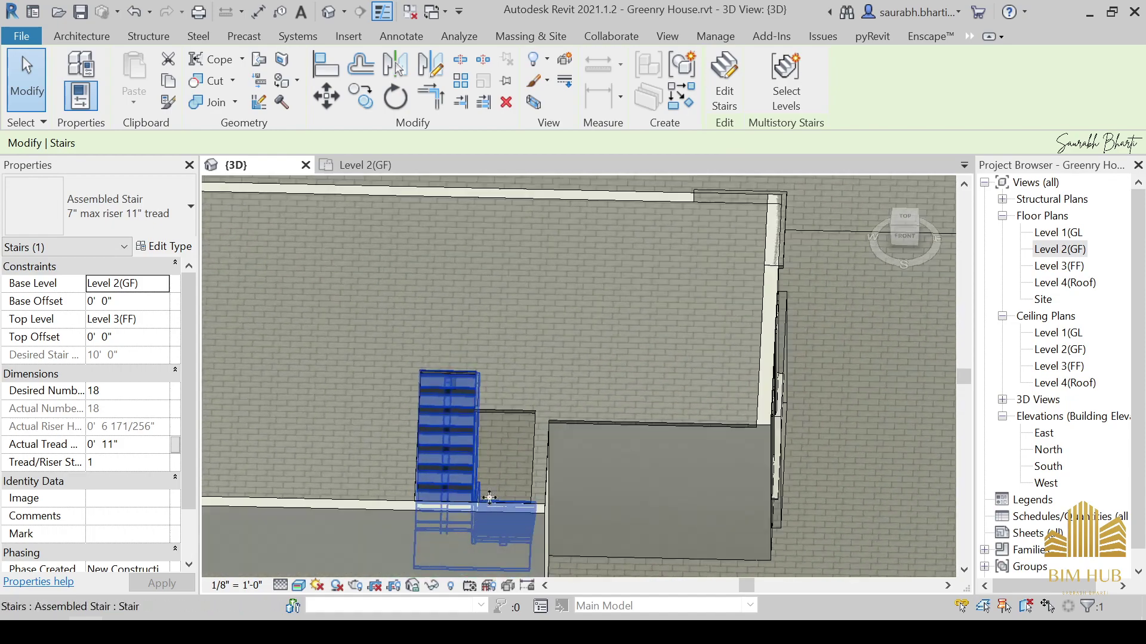
middle_click_drag(459, 442, 423, 479, "shift")
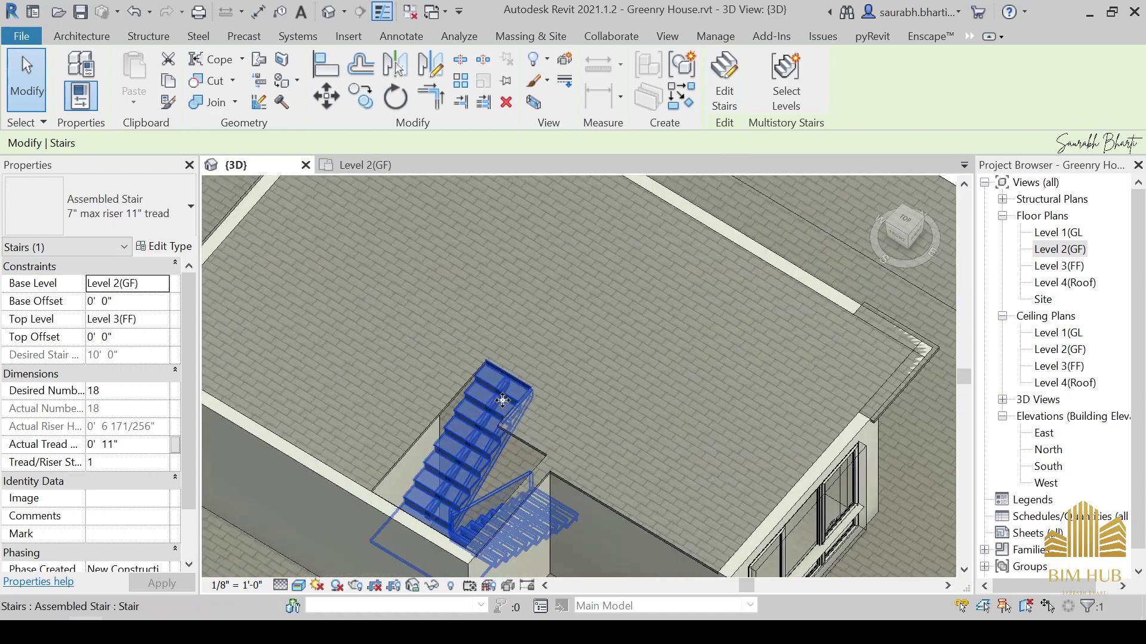
scroll(502, 401, "down", 3)
middle_click_drag(531, 463, 447, 484, "shift")
key("Escape")
middle_click_drag(514, 454, 621, 487, "shift")
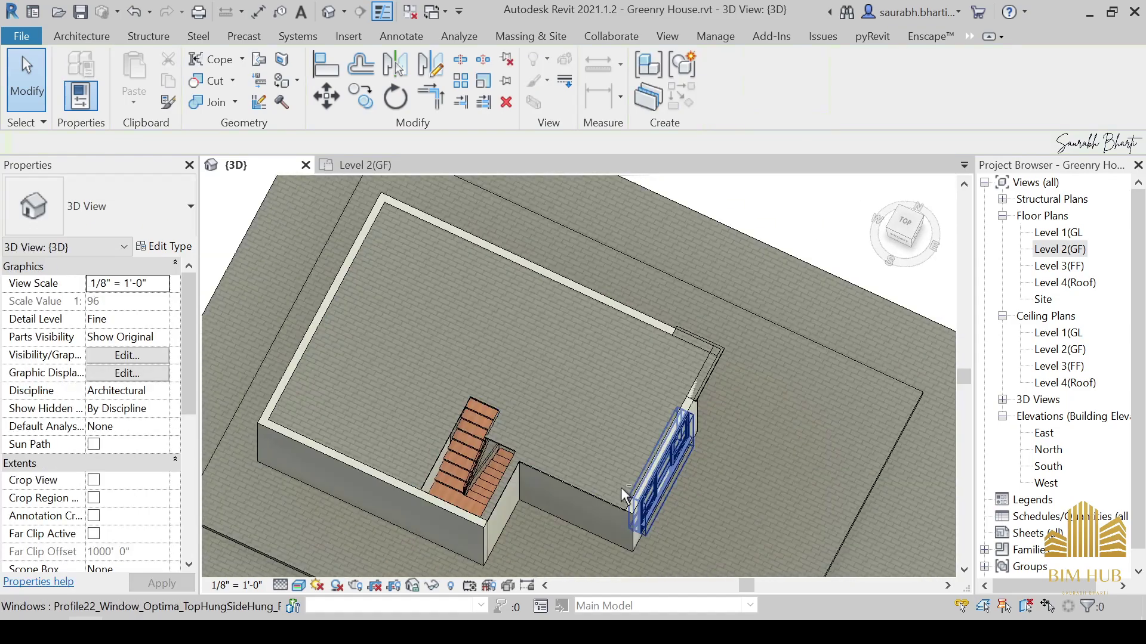
scroll(451, 419, "up", 3)
middle_click_drag(451, 408, 488, 363, "shift")
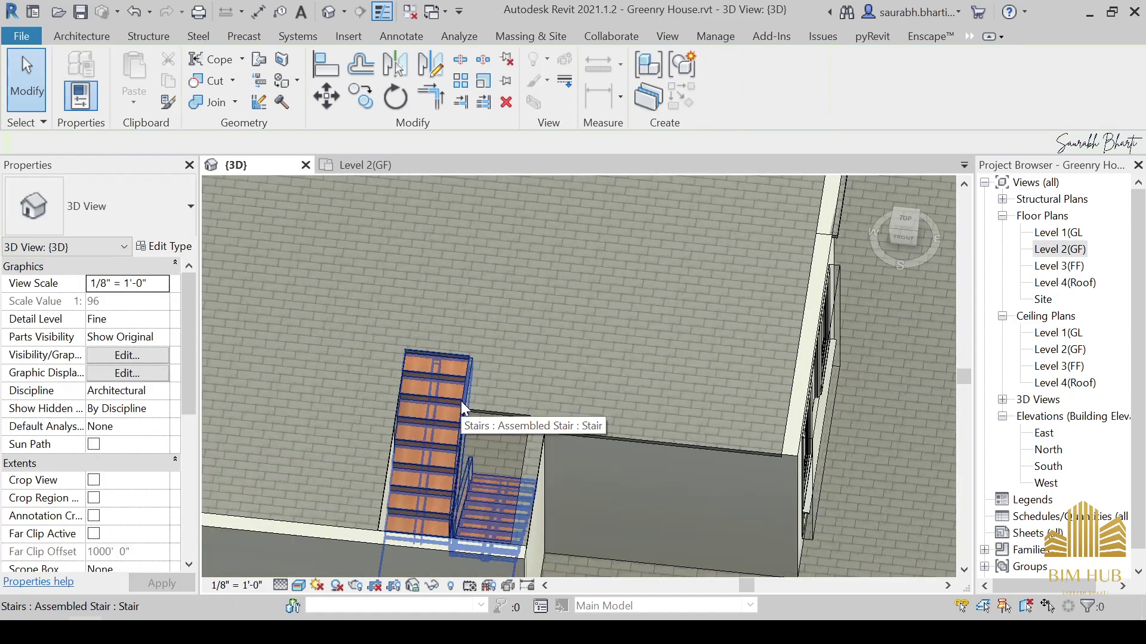
From the front view, extend the 3D view's section box upward until it encloses the upper floor and the roof.
scroll(543, 506, "down", 6)
middle_click_drag(566, 514, 643, 436, "shift")
left_click(912, 231)
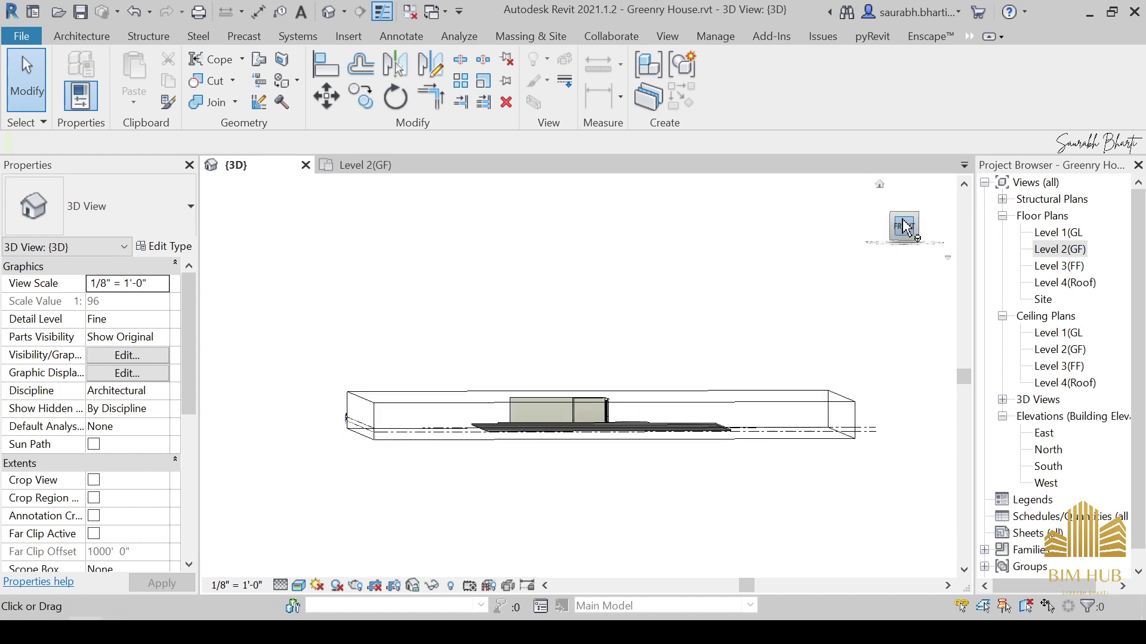
left_click(644, 377)
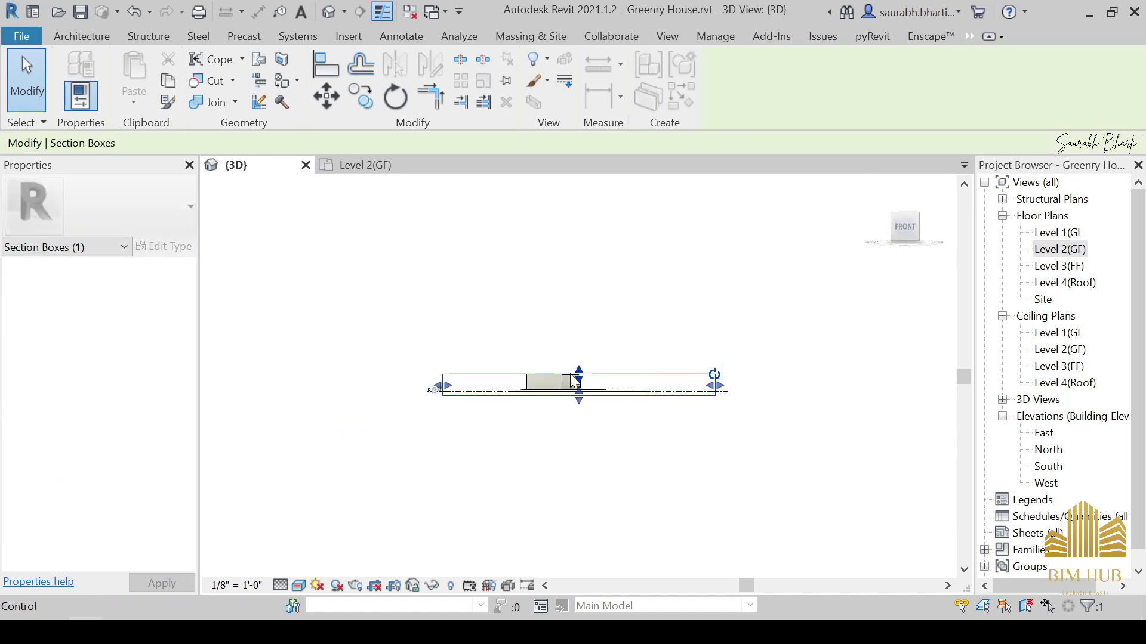
scroll(575, 381, "up", 3)
left_click_drag(590, 376, 598, 262)
scroll(604, 467, "down", 2)
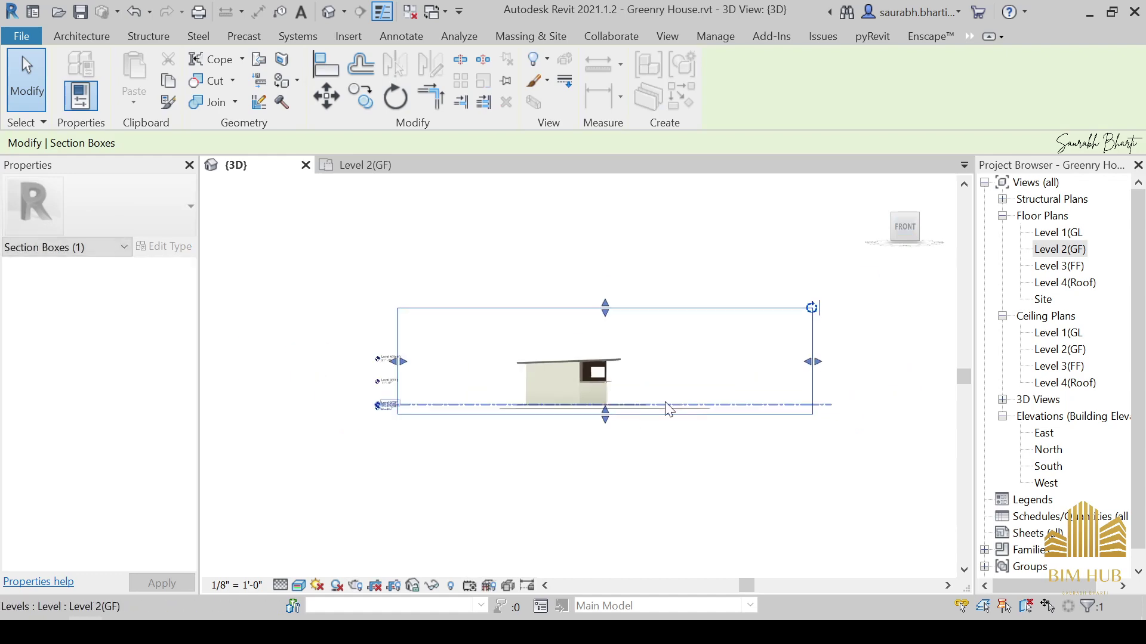
Turn off the section box of the 3D view.
middle_click_drag(665, 404, 695, 419, "shift")
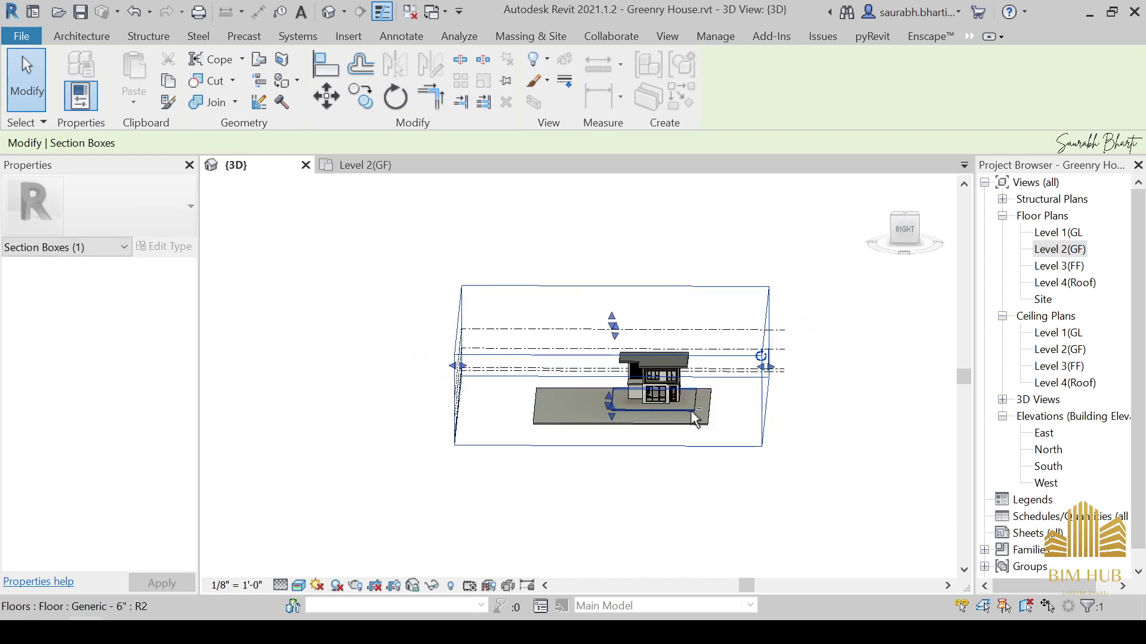
left_click(213, 303)
scroll(125, 434, "down", 5)
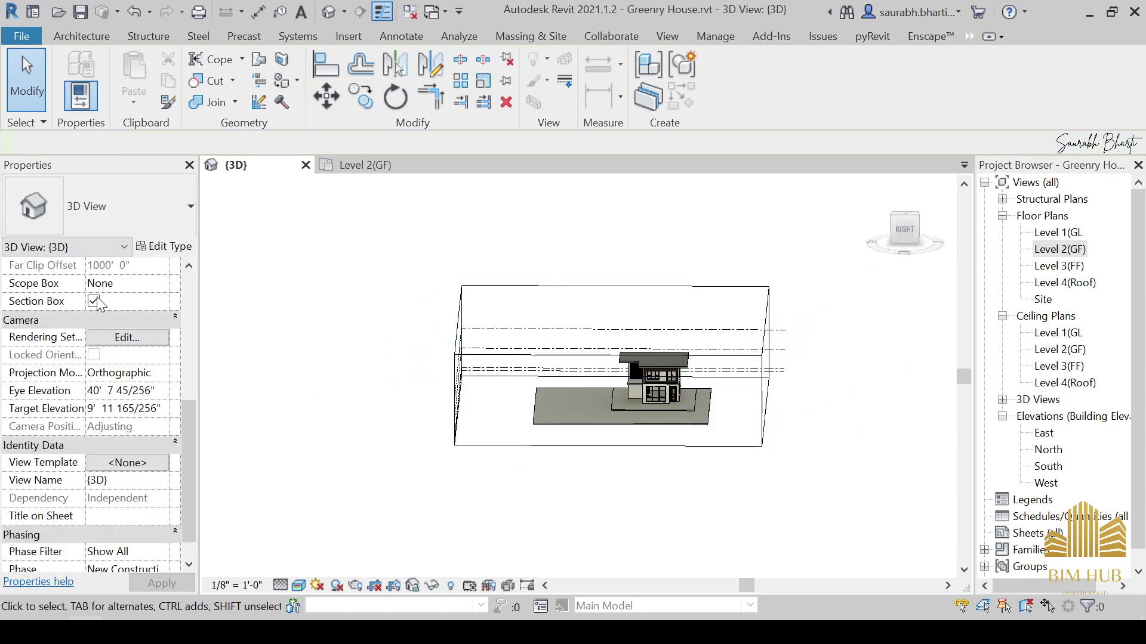
scroll(643, 378, "up", 5)
middle_click_drag(731, 491, 731, 445, "shift")
scroll(855, 293, "up", 1)
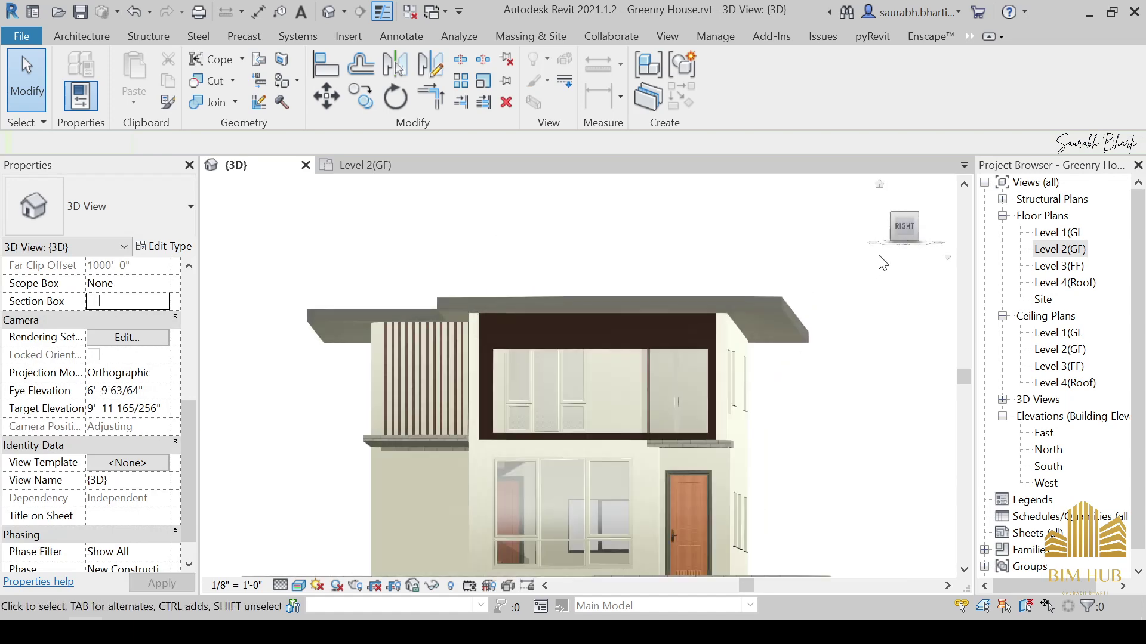
Examine the facade with the upper-floor balcony opening from the right side, selecting the 9-inch front wall to check its extent.
left_click(904, 229)
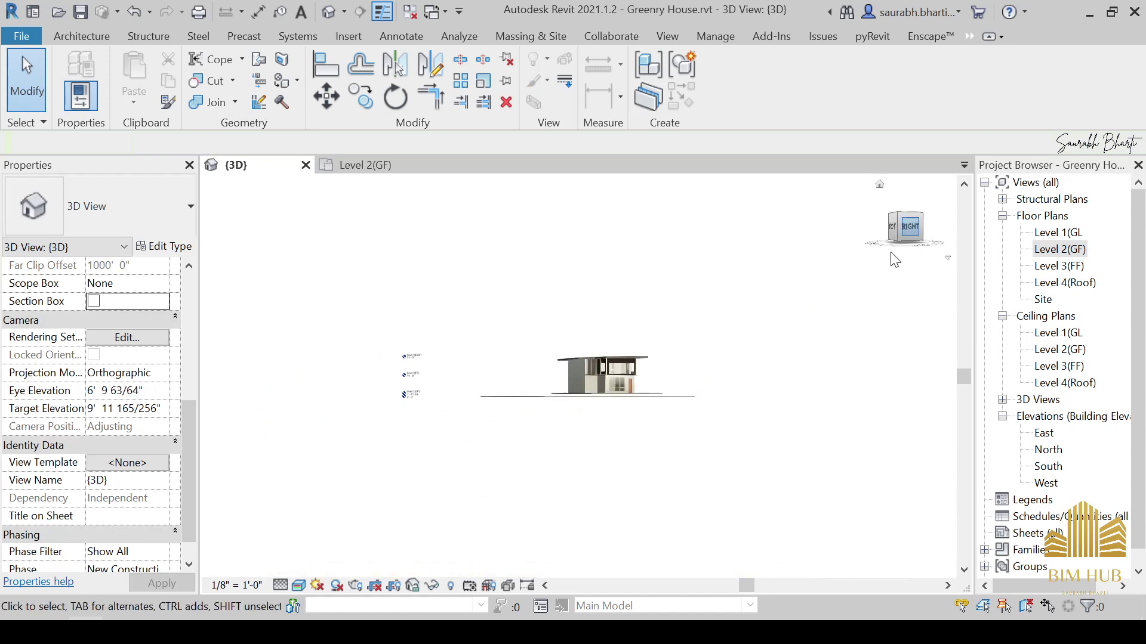
scroll(585, 376, "up", 8)
middle_click_drag(779, 338, 507, 395)
scroll(507, 396, "up", 1)
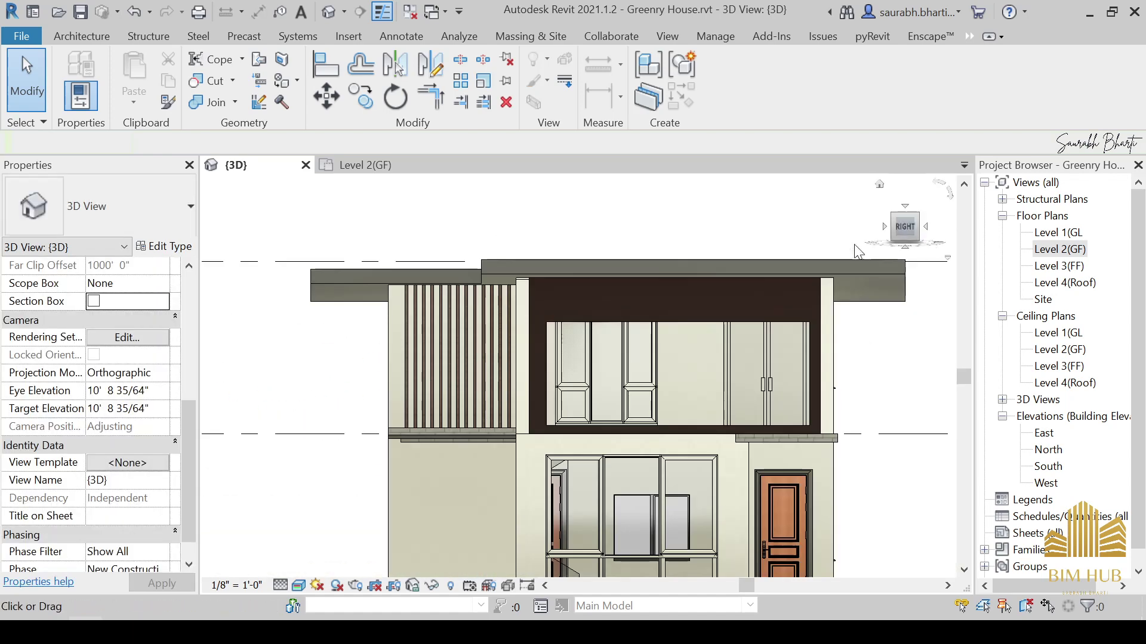
scroll(652, 416, "up", 1)
middle_click_drag(652, 416, 577, 412)
scroll(638, 301, "up", 2)
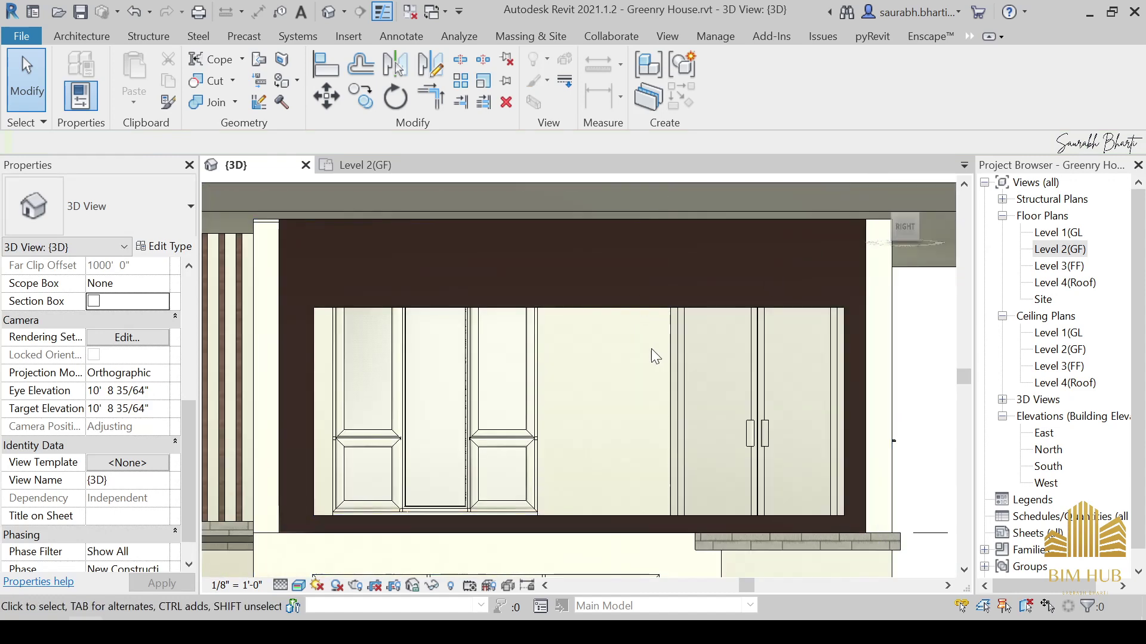
scroll(587, 330, "down", 2)
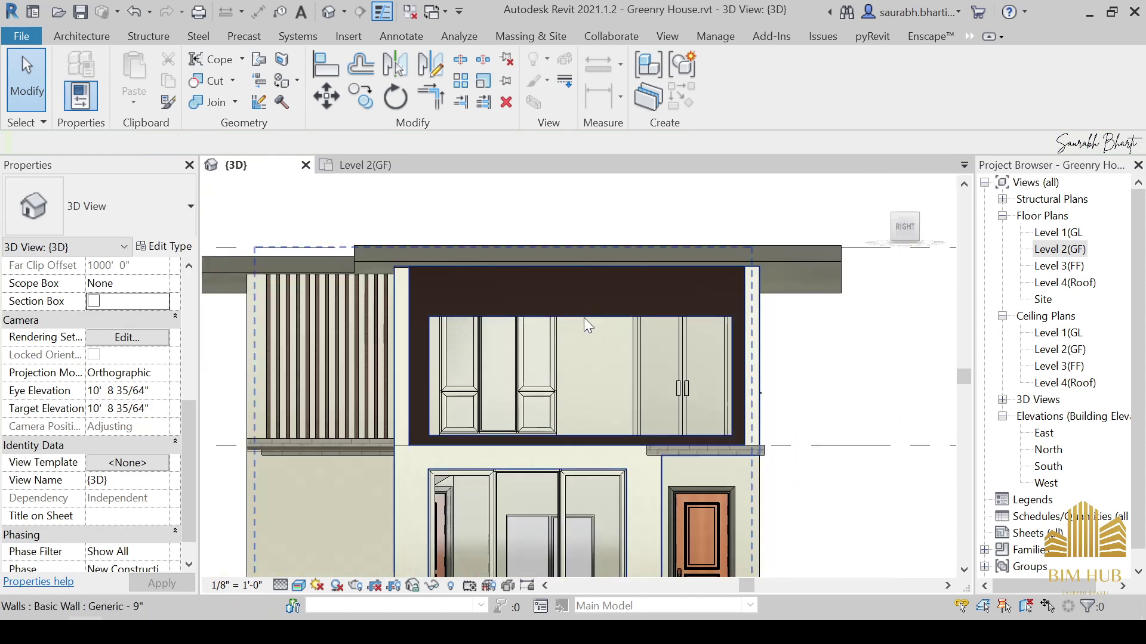
left_click(585, 322)
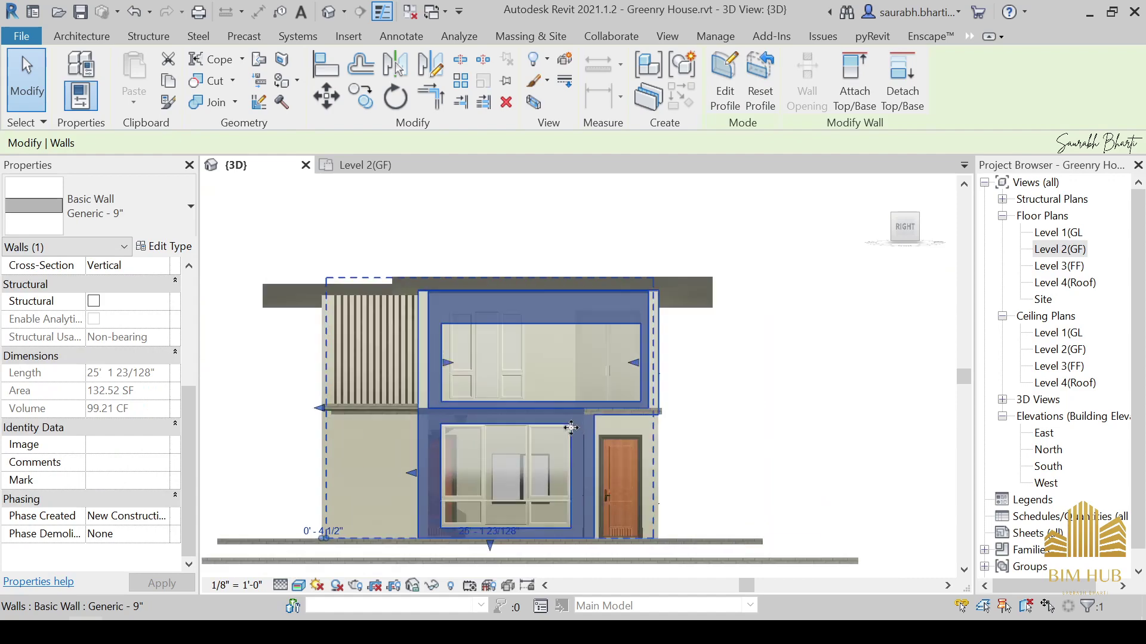
middle_click_drag(640, 489, 586, 443)
middle_click_drag(656, 443, 698, 517, "shift")
key("Escape")
Open the reference photo 2.png, enlarge it to study the balcony and its glass railing, and close it.
left_click(191, 630)
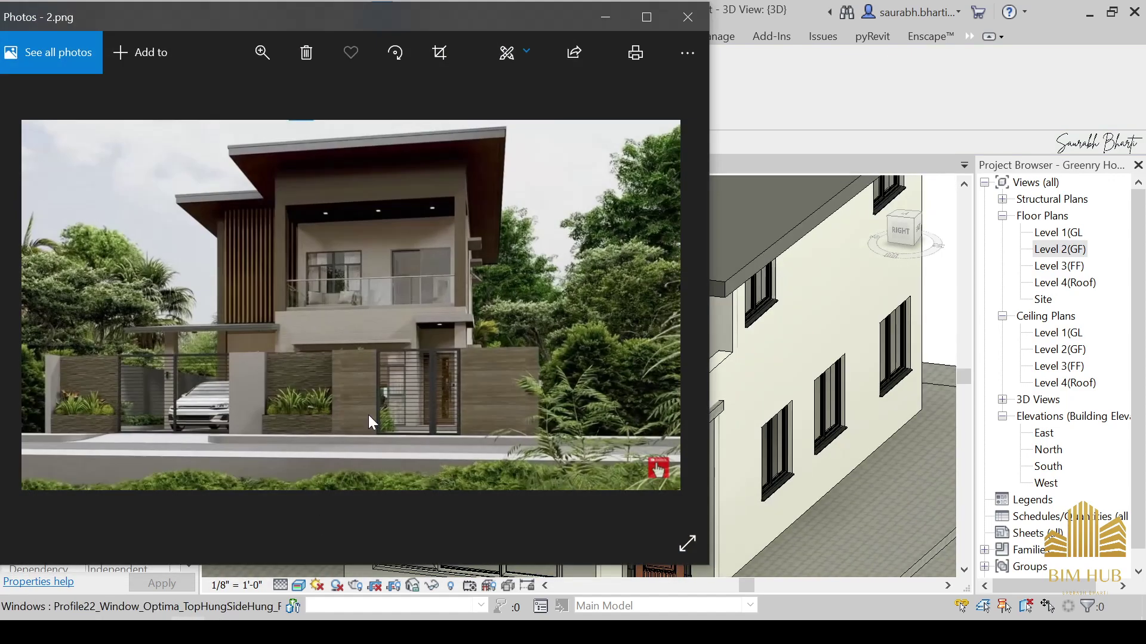
scroll(302, 309, "up", 2, "ctrl")
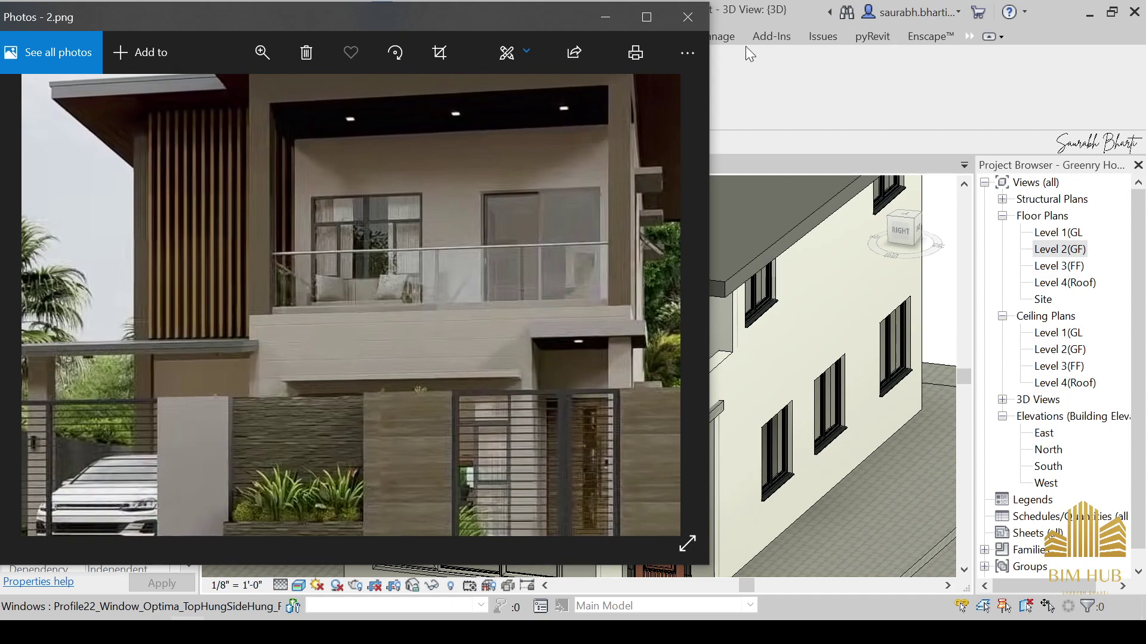
left_click(688, 17)
Check the balcony edge in 3D and the Level 2(GF) plan, and open the Level 3(FF) floor plan at the balcony's front wall.
scroll(548, 434, "up", 5)
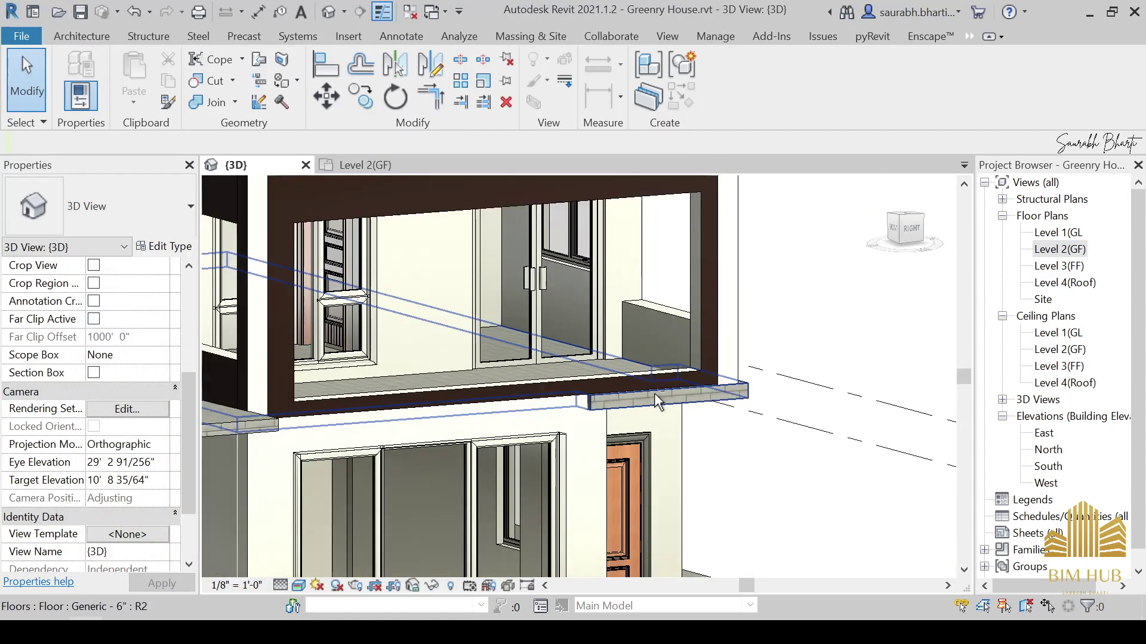
mouse_move(537, 442)
middle_mouse_down("shift")
mouse_move(543, 462)
mouse_move(549, 430)
middle_mouse_up("shift")
left_click(903, 220)
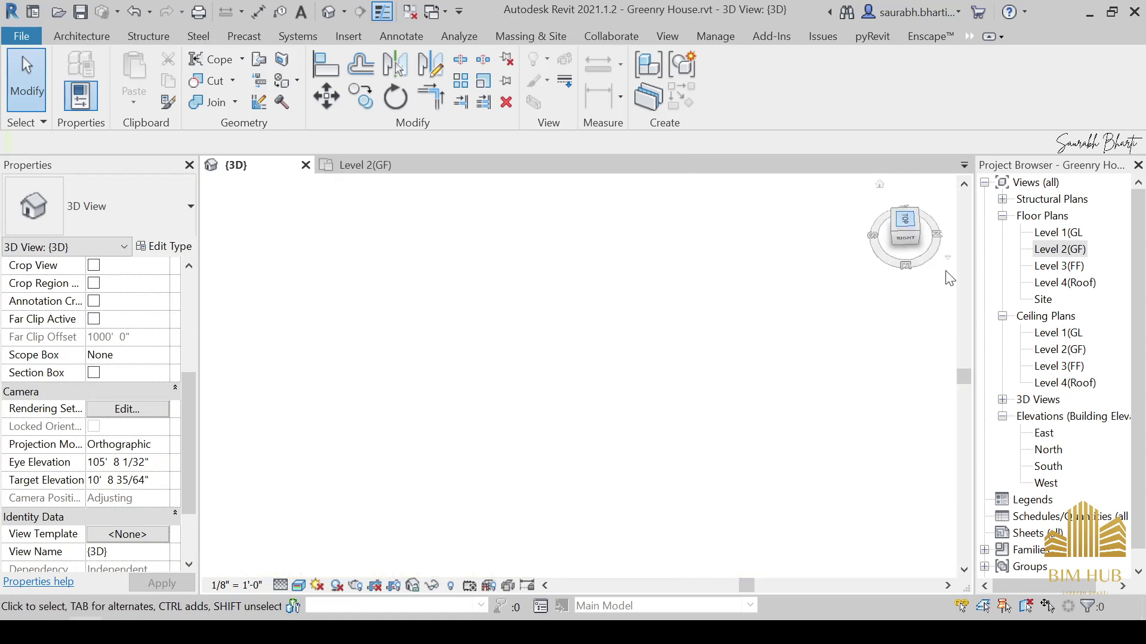
double_click(1053, 249)
scroll(736, 404, "up", 2)
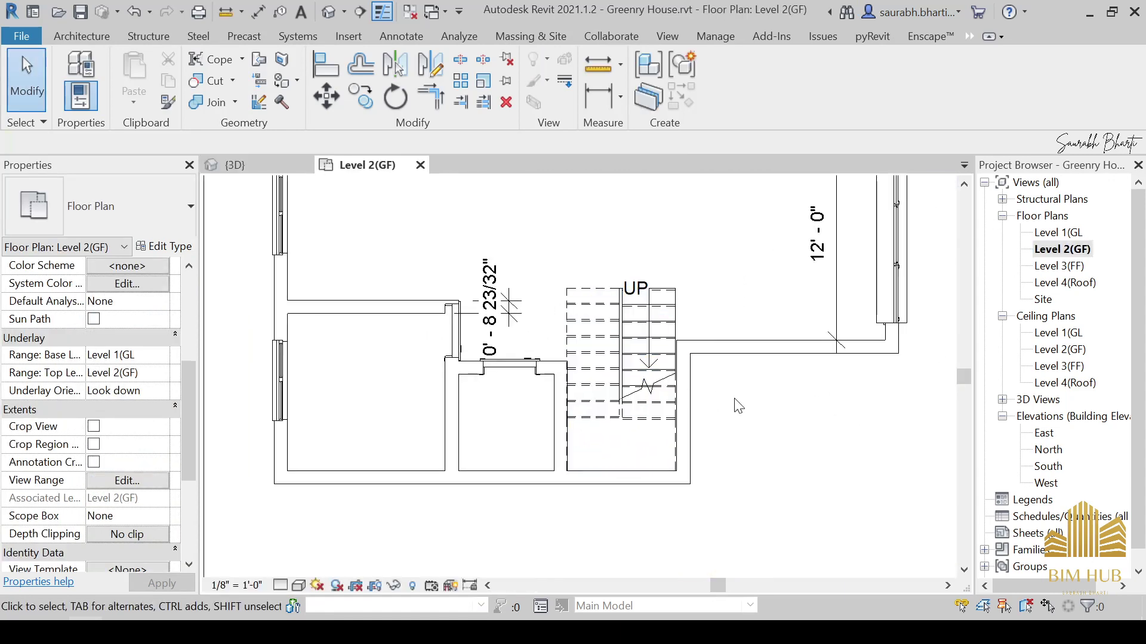
scroll(794, 397, "down", 3)
scroll(775, 376, "up", 3)
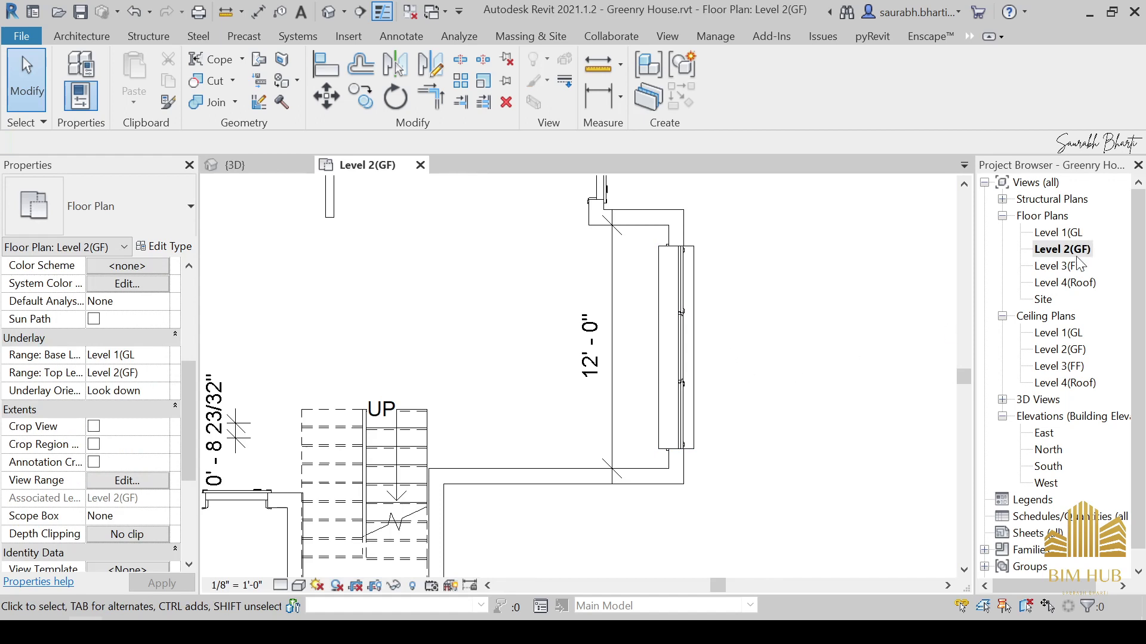
double_click(1065, 266)
scroll(615, 459, "up", 8)
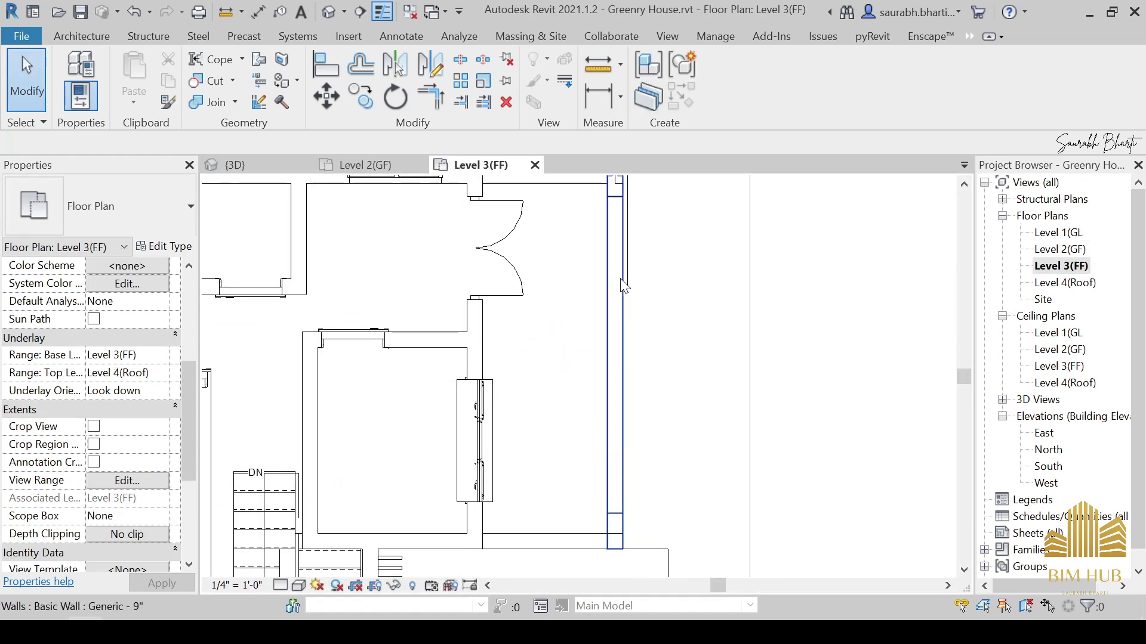
scroll(616, 257, "down", 2)
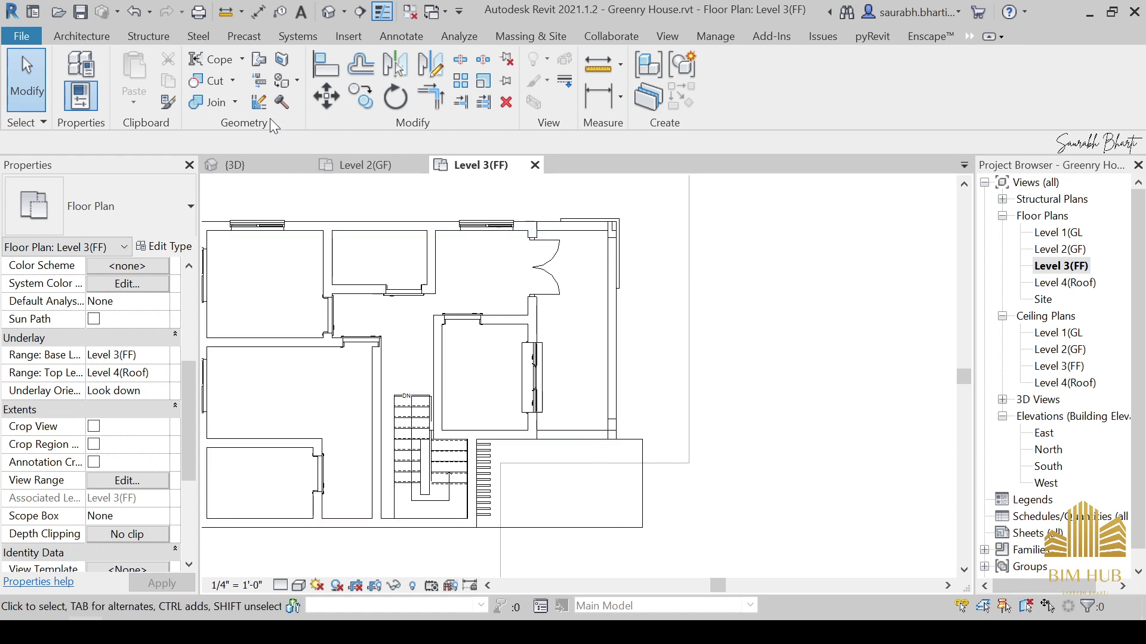
Draw a Curtain Wall 1 up to Level 4(Roof), about 15' 3 1/2" long, inside the balcony's front wall between its opening edges.
left_click(62, 35)
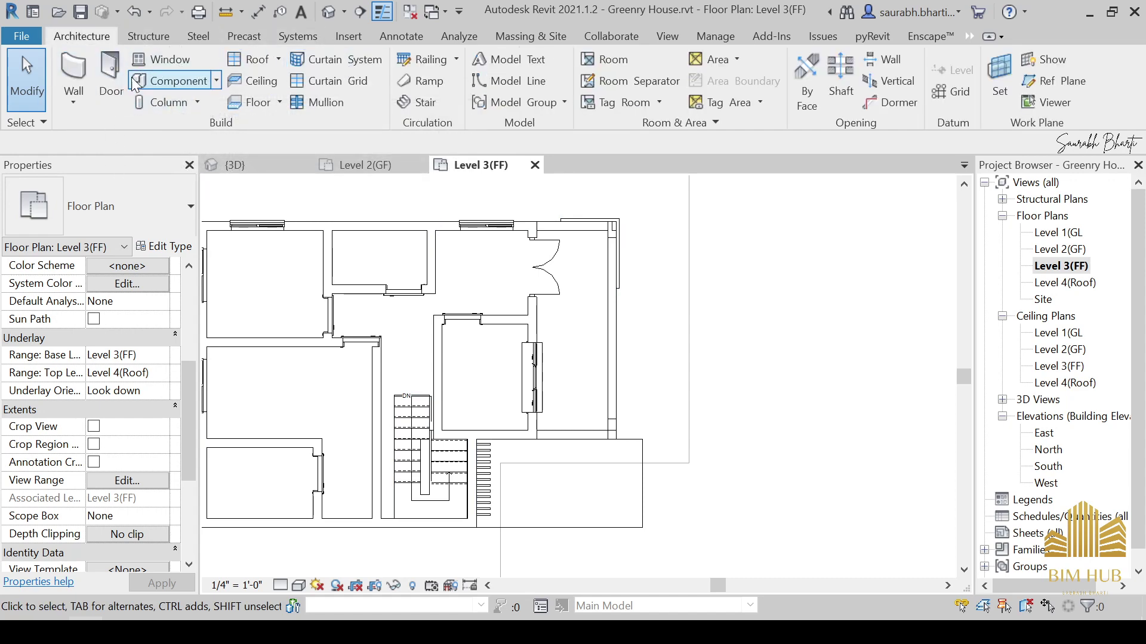
left_click(62, 73)
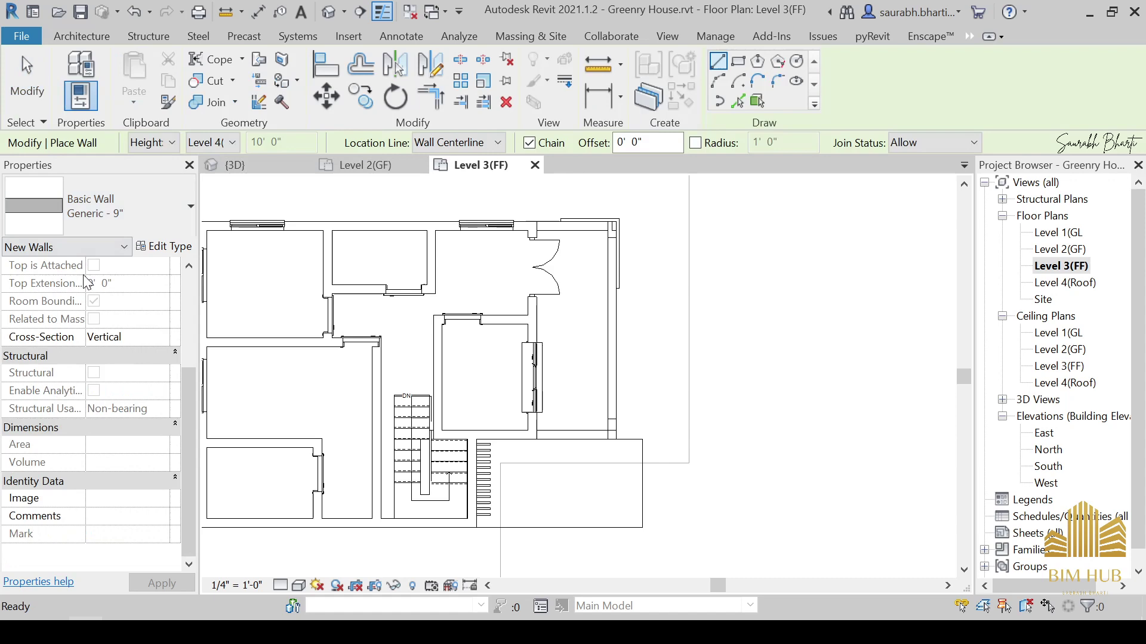
left_click(120, 221)
left_click(73, 417)
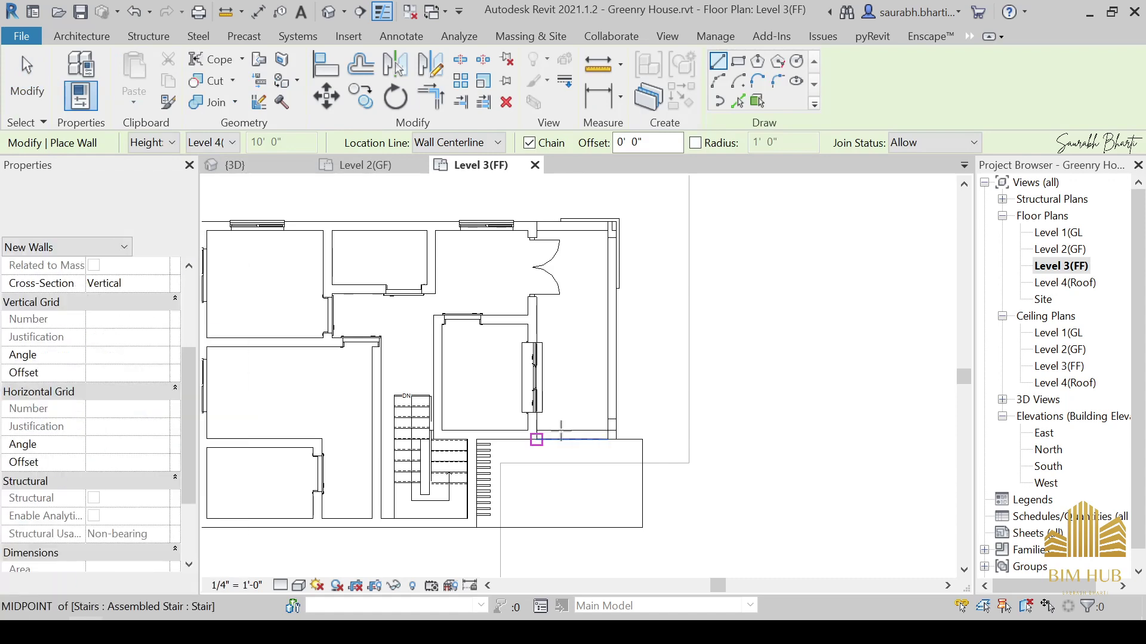
scroll(609, 240, "up", 3)
scroll(624, 215, "up", 3)
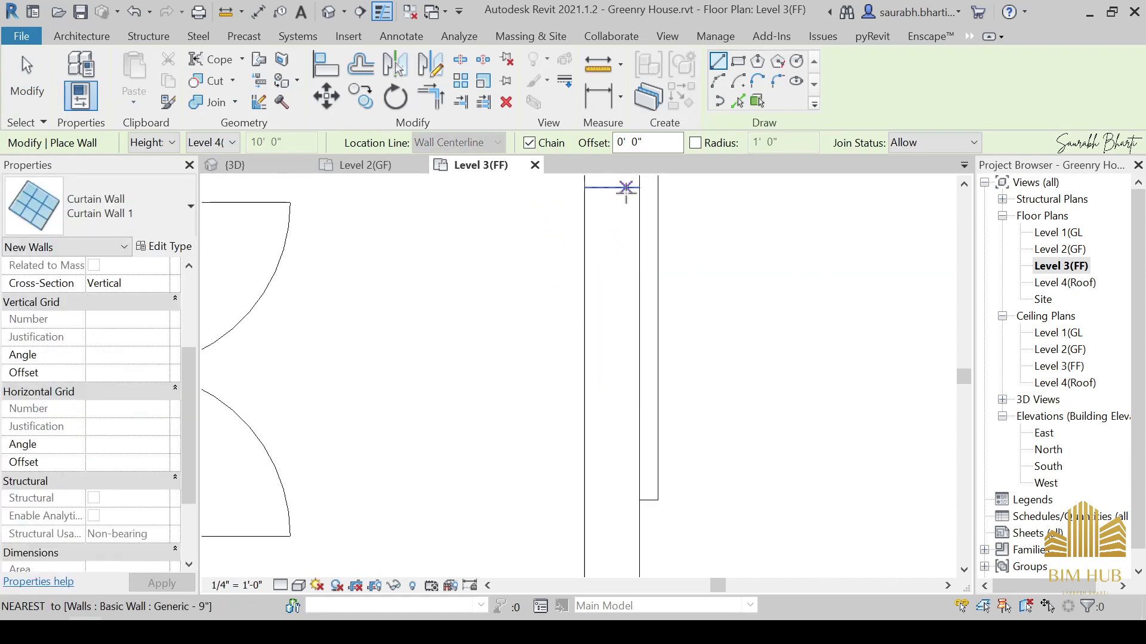
left_click(597, 188)
scroll(609, 197, "down", 3)
scroll(620, 299, "up", 1)
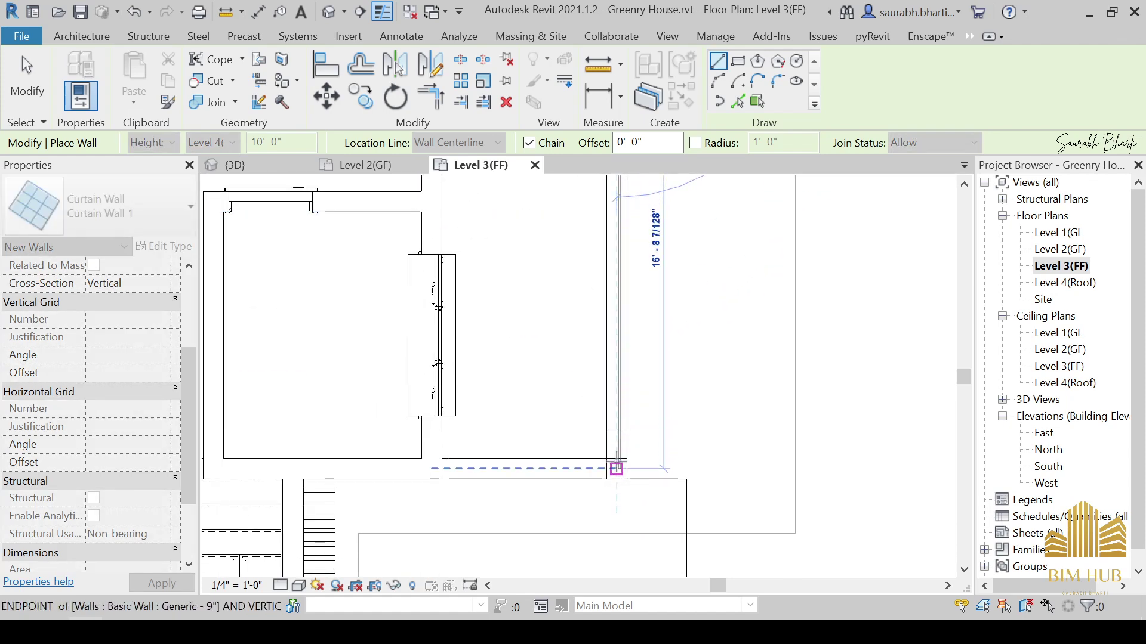
left_click(617, 431)
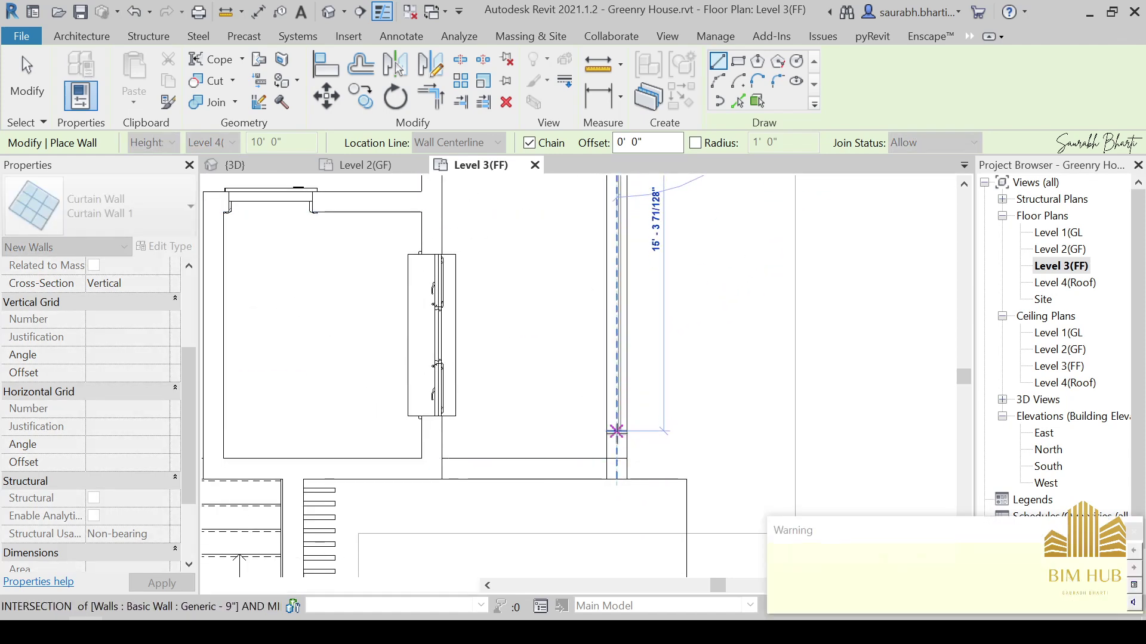
key("Escape")
key("Escape")
scroll(618, 431, "down", 2)
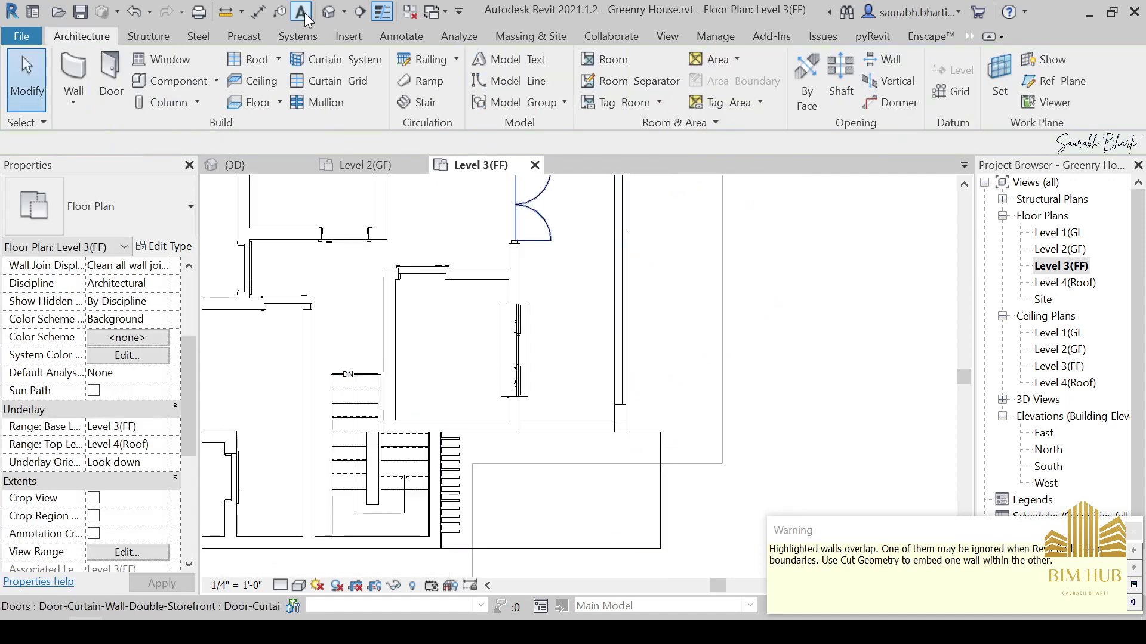
Switch to the 3D view and examine the new curtain wall in the balcony opening from the right side and above.
left_click(329, 10)
middle_click_drag(586, 494, 615, 457, "shift")
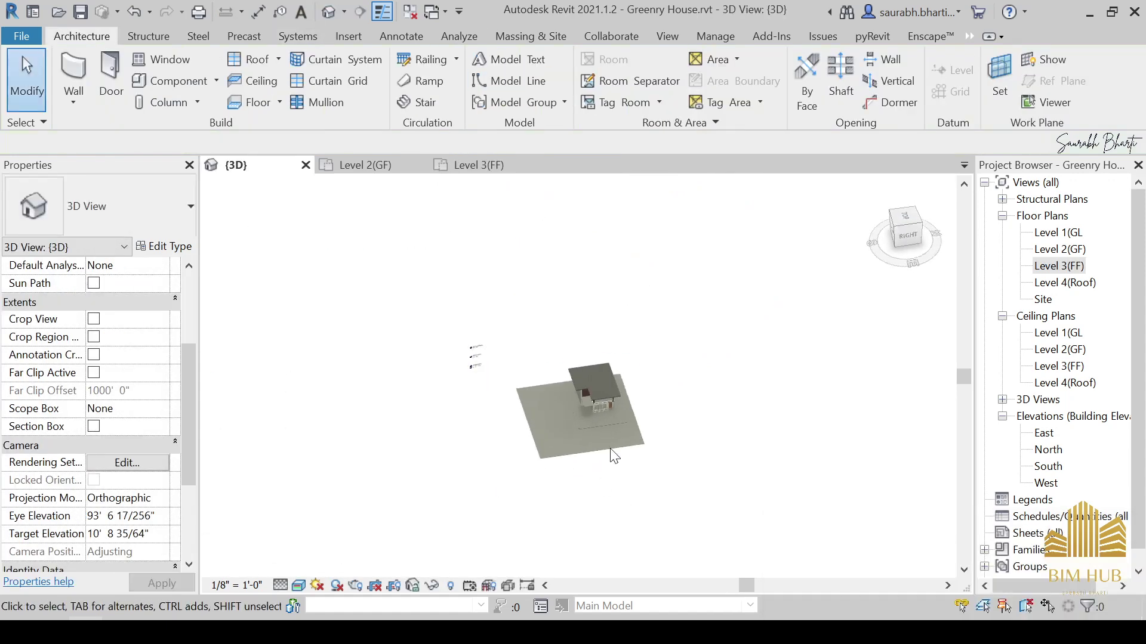
scroll(615, 456, "up", 5)
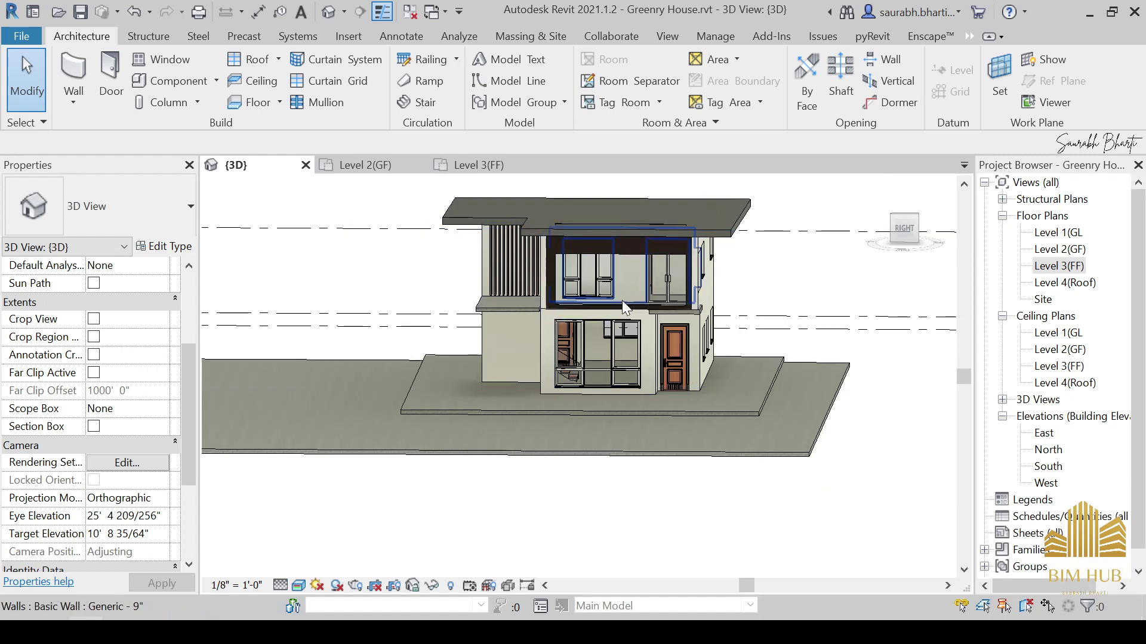
left_click(622, 299)
left_click_drag(904, 230, 871, 269)
scroll(750, 263, "up", 4)
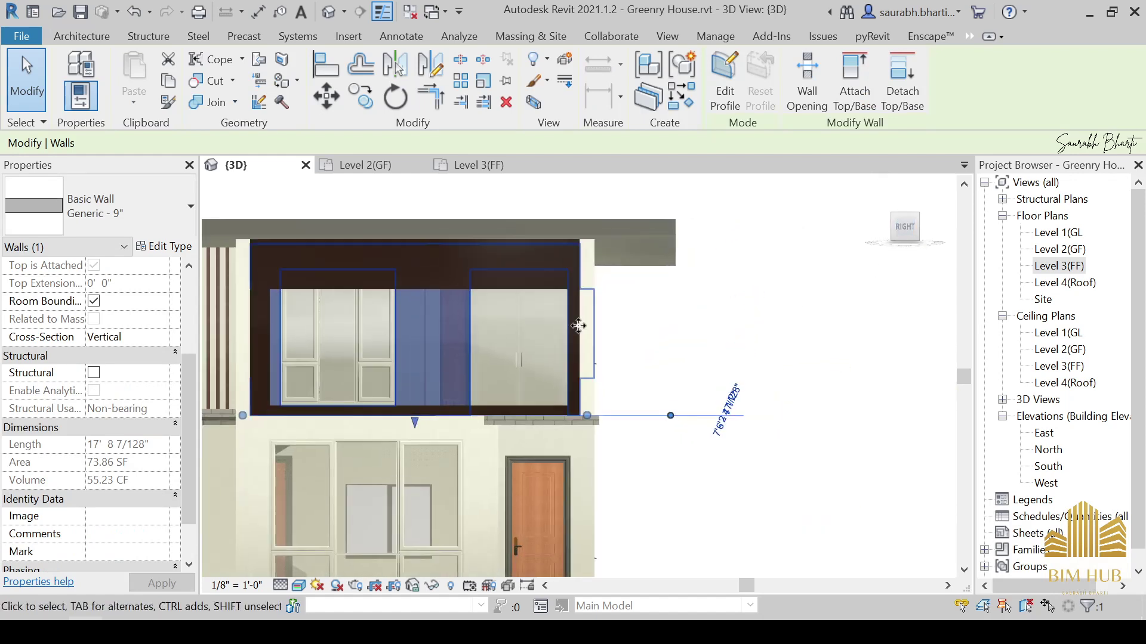
middle_click_drag(408, 342, 611, 346)
key("Escape")
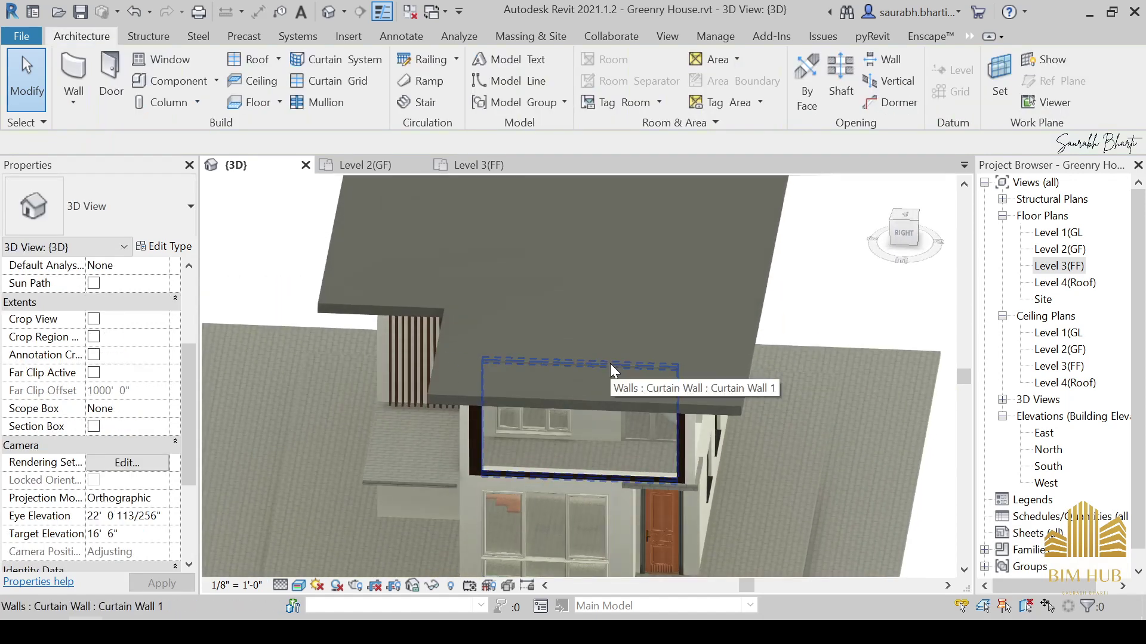
Set the balcony curtain wall's top offset to -7' 0" and its base offset to 0' 6".
left_click(610, 363)
middle_click_drag(604, 430, 649, 347, "shift")
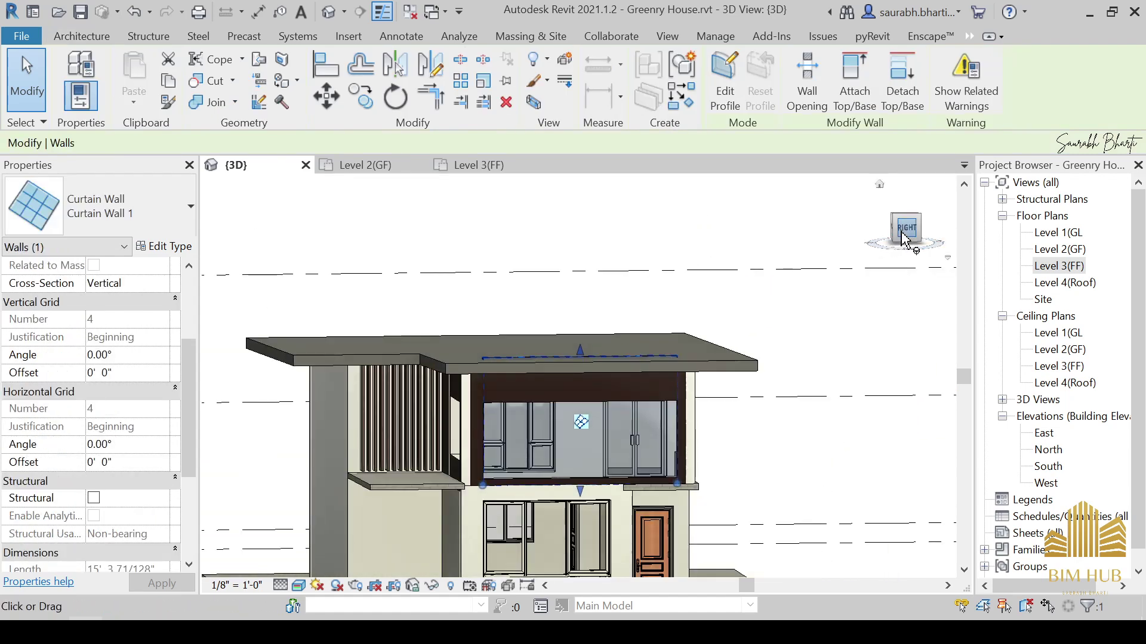
left_click(902, 234)
scroll(111, 357, "up", 3)
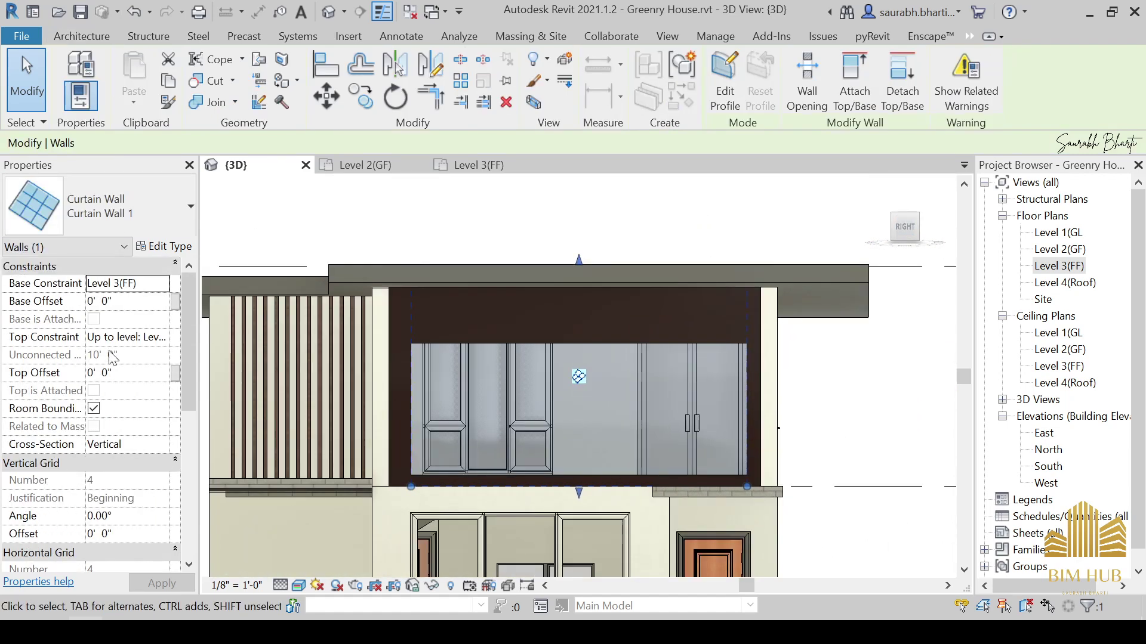
left_click(162, 338)
left_click(163, 338)
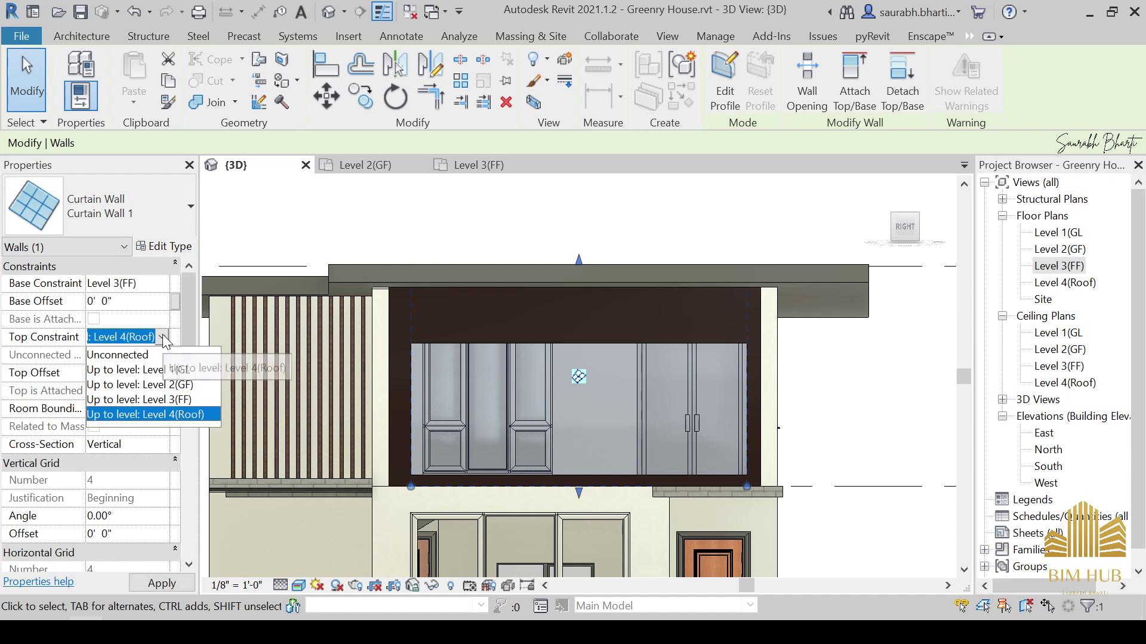
left_click(163, 336)
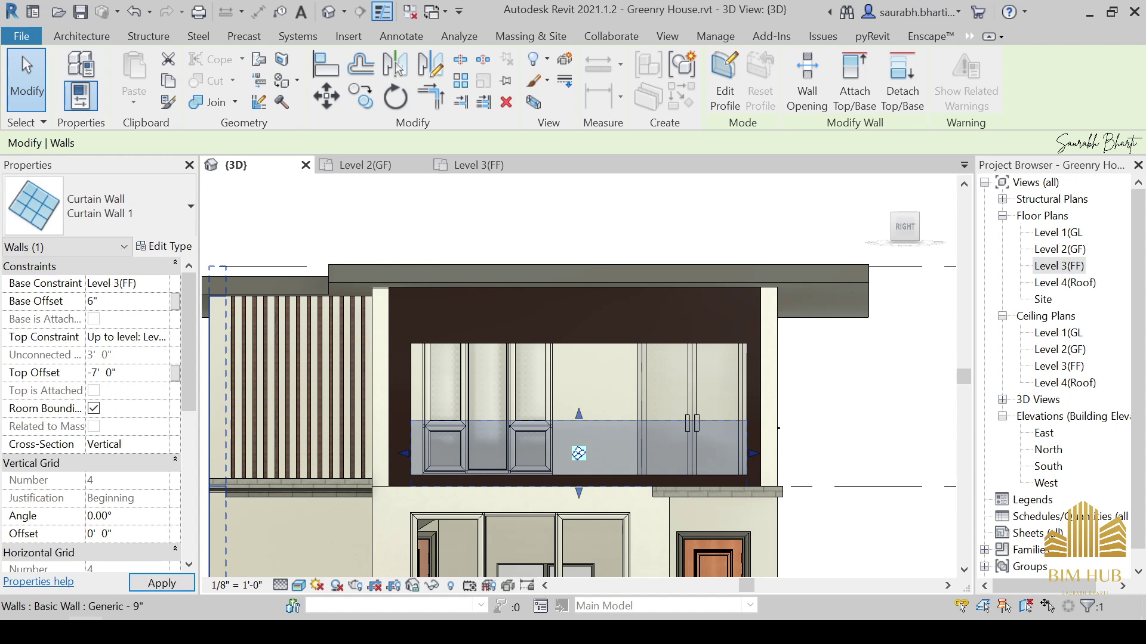
key("Return")
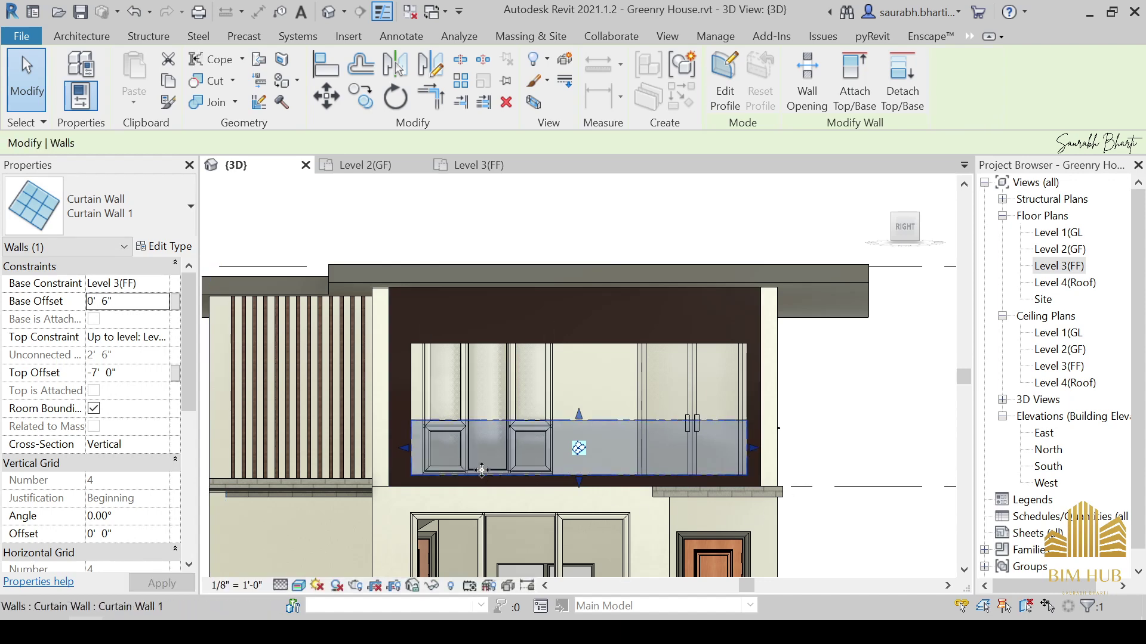
Examine the lowered glass curtain wall at the balcony in 3D and compare it with the railing in the reference photo 2.png.
middle_click_drag(573, 454, 628, 507, "shift")
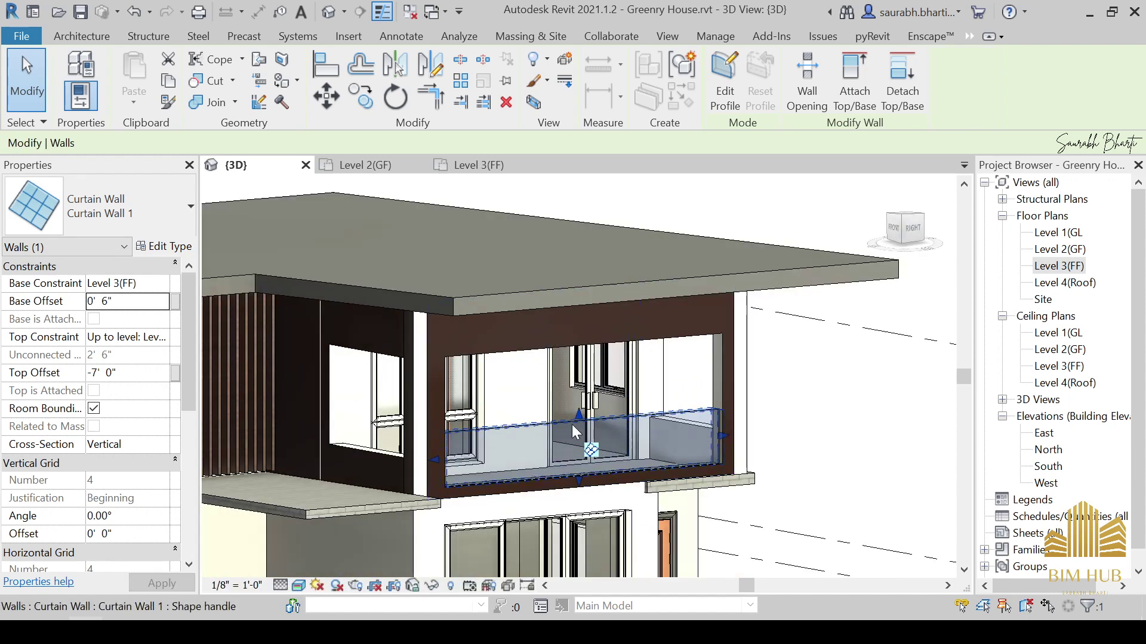
mouse_move(517, 438)
middle_mouse_down("shift")
mouse_move(534, 453)
mouse_move(565, 439)
mouse_move(611, 476)
mouse_move(558, 451)
mouse_move(535, 463)
mouse_move(696, 445)
middle_mouse_up("shift")
scroll(566, 439, "down", 1)
key("Escape")
scroll(554, 447, "up", 1)
scroll(674, 449, "up", 1)
left_click(908, 230)
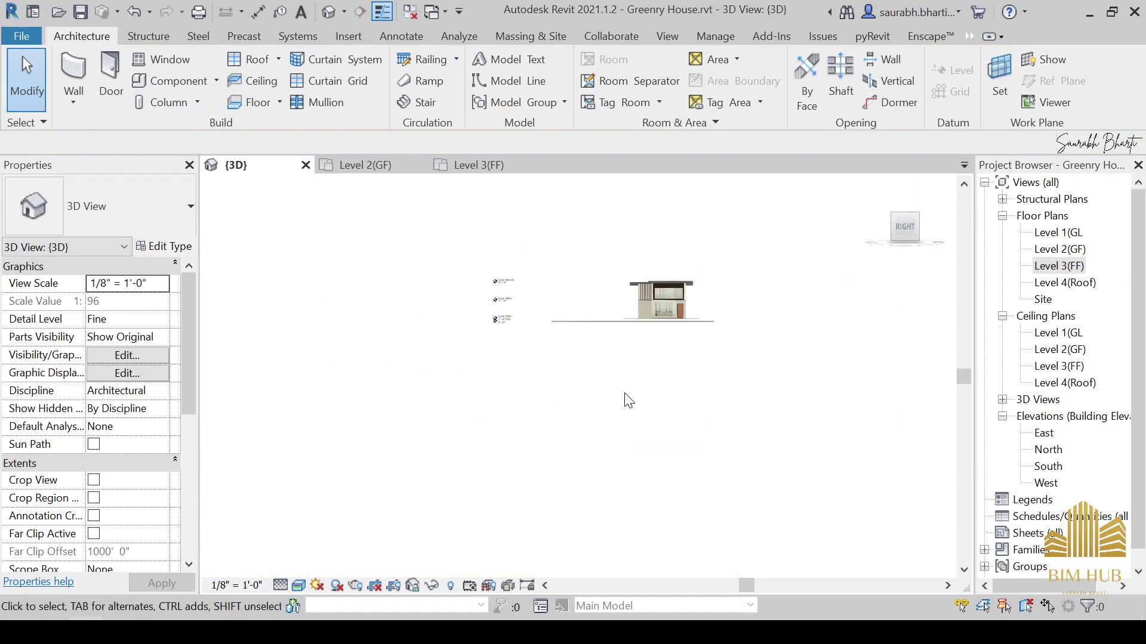
left_click(187, 632)
scroll(411, 267, "up", 4)
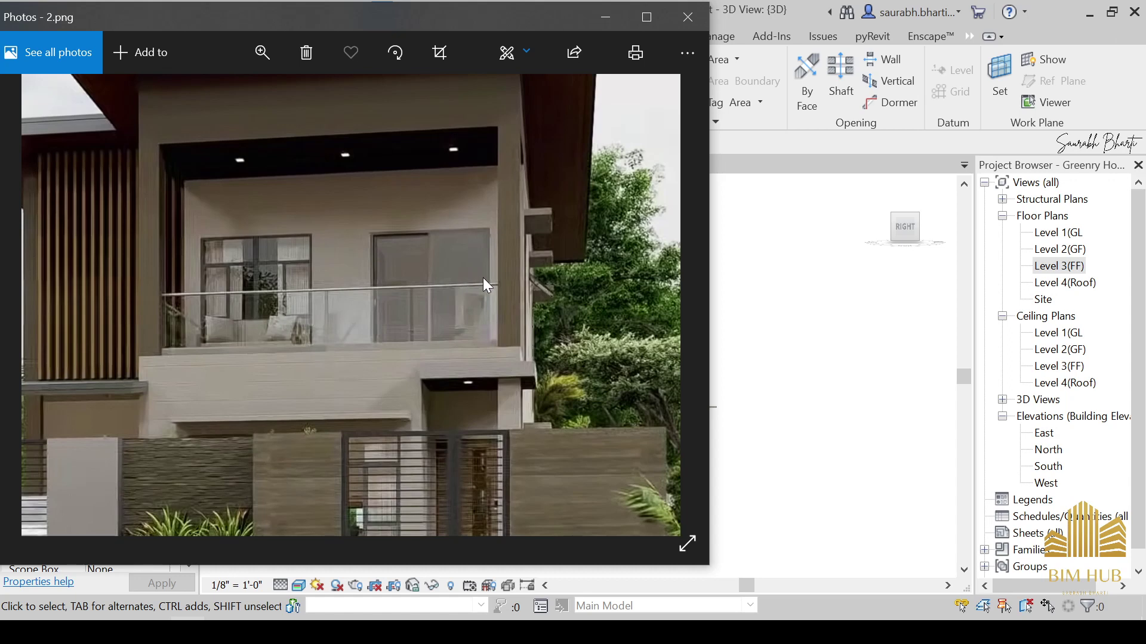
left_click(622, 16)
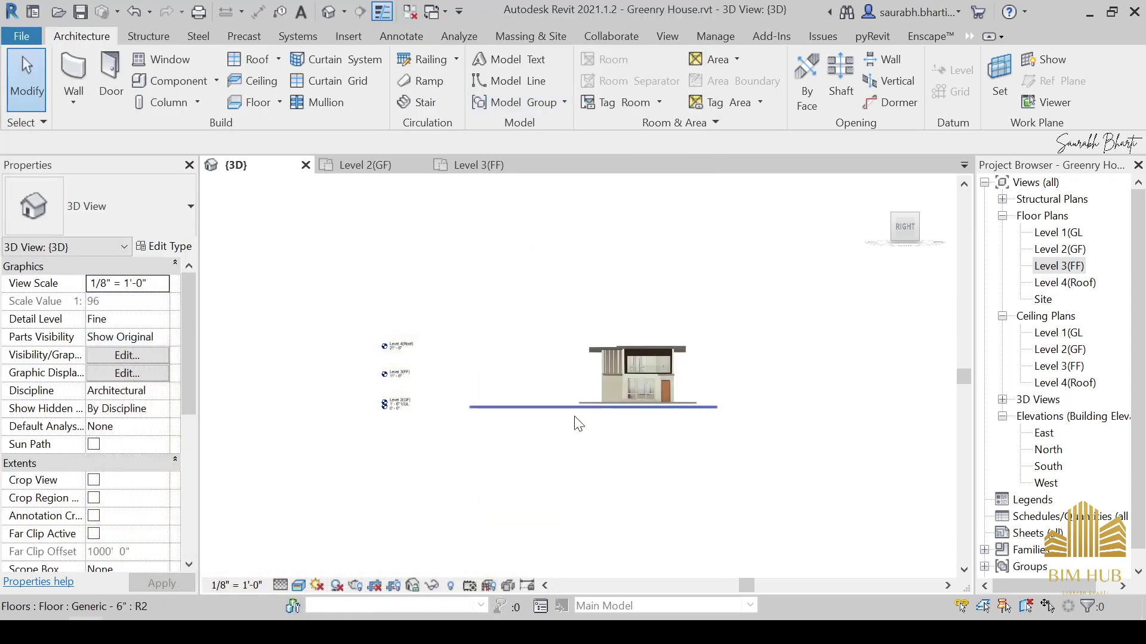
Place a 2.5" Circular mullion along the top edge of the balcony's glass curtain wall as a handrail.
scroll(679, 349, "up", 5)
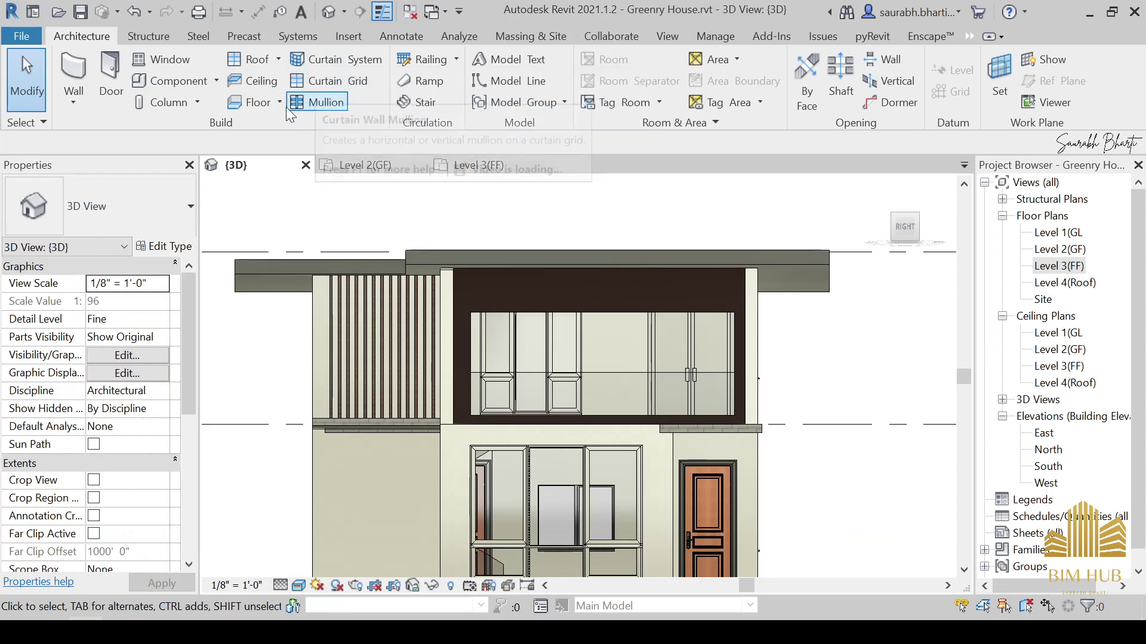
left_click(320, 99)
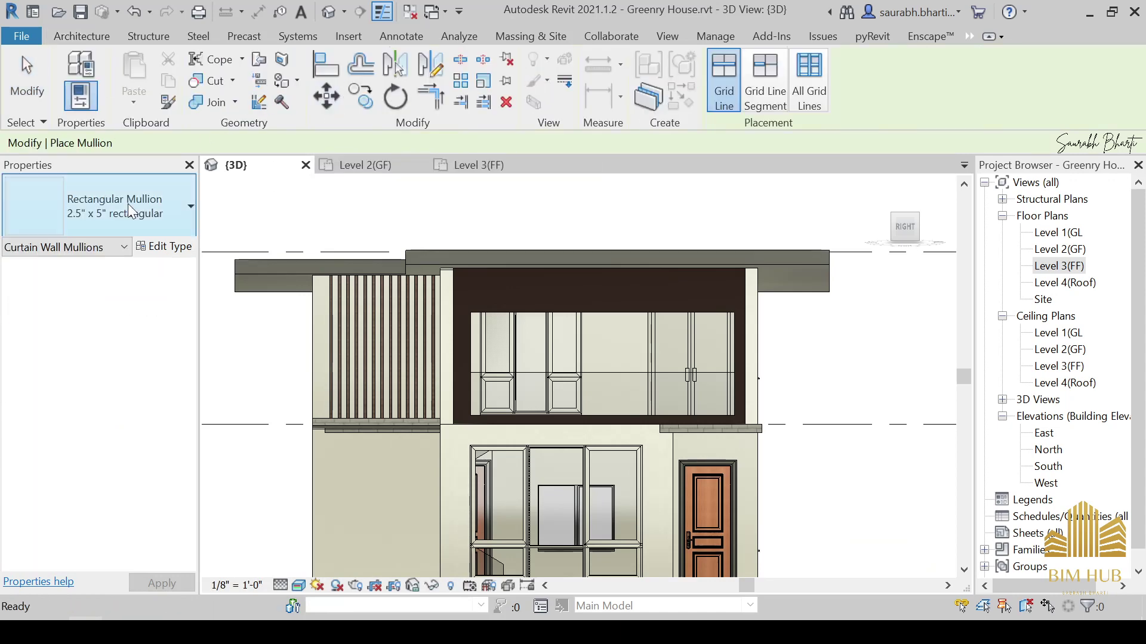
left_click(169, 187)
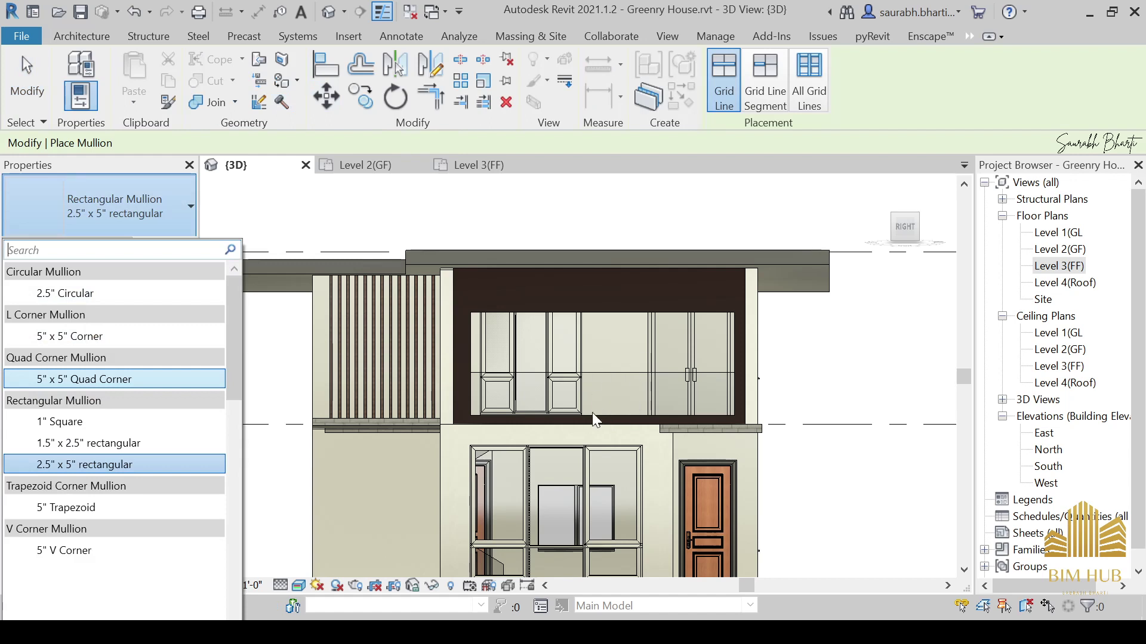
left_click(116, 291)
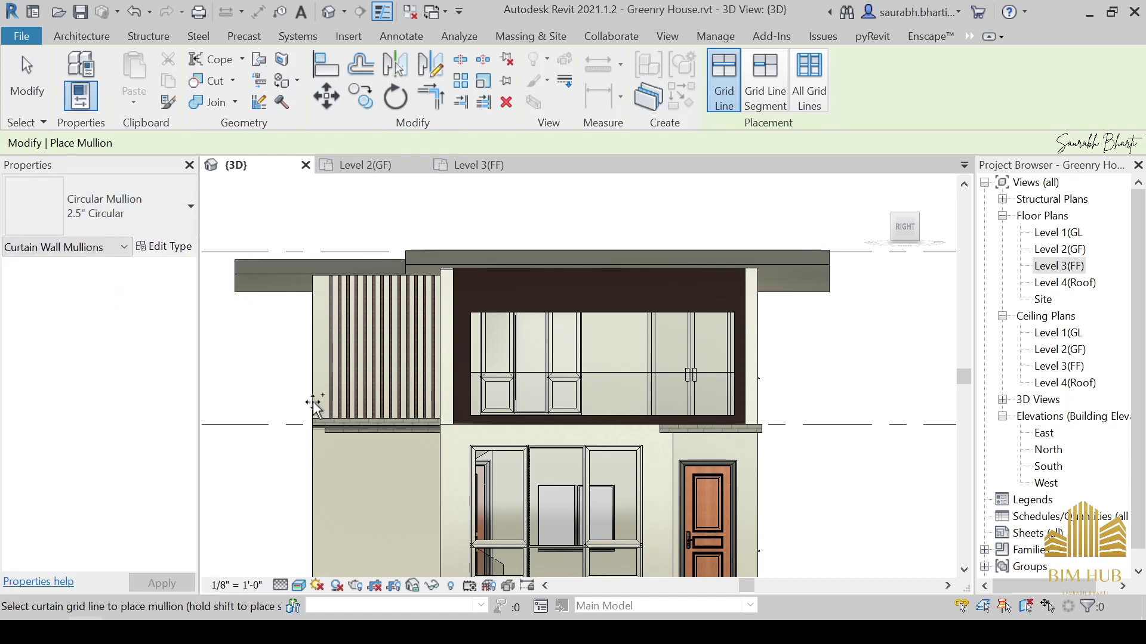
scroll(625, 367, "up", 3)
left_click(617, 330)
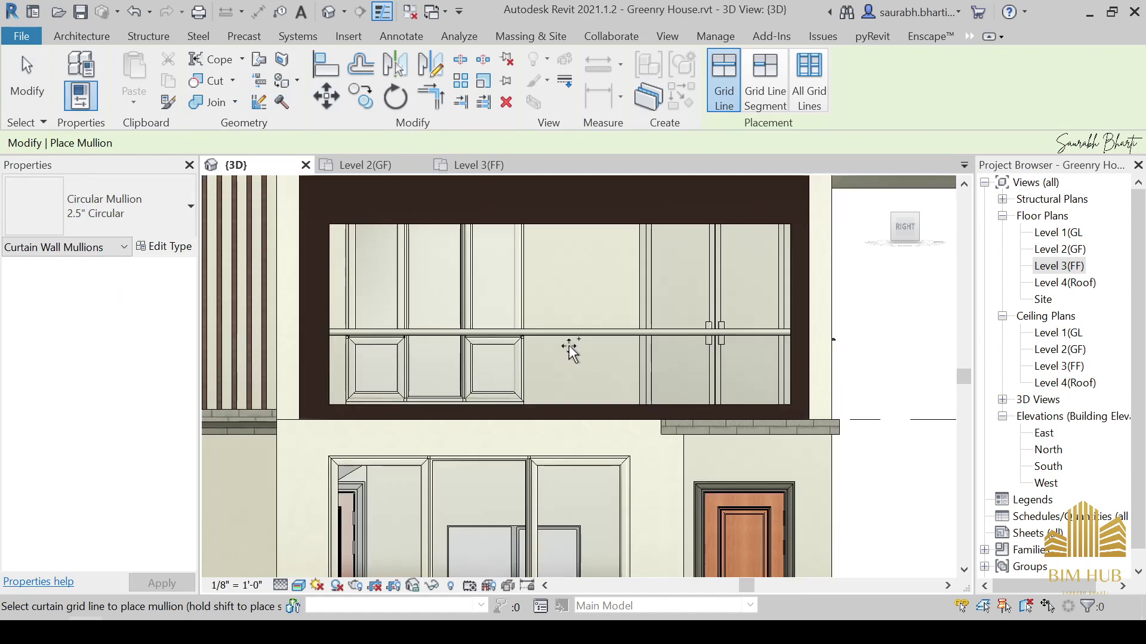
key("Escape")
key("Escape")
Compare the new balcony handrail in 3D with the reference photo 2.png.
middle_click_drag(537, 366, 588, 455, "shift")
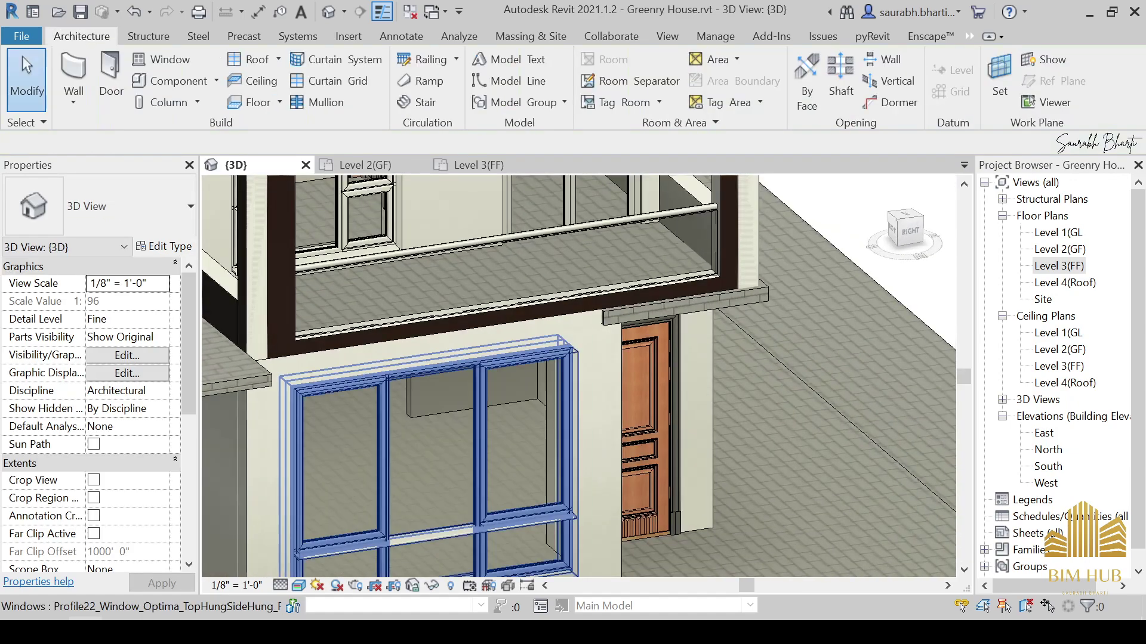
key("alt+Tab")
scroll(362, 288, "up", 2)
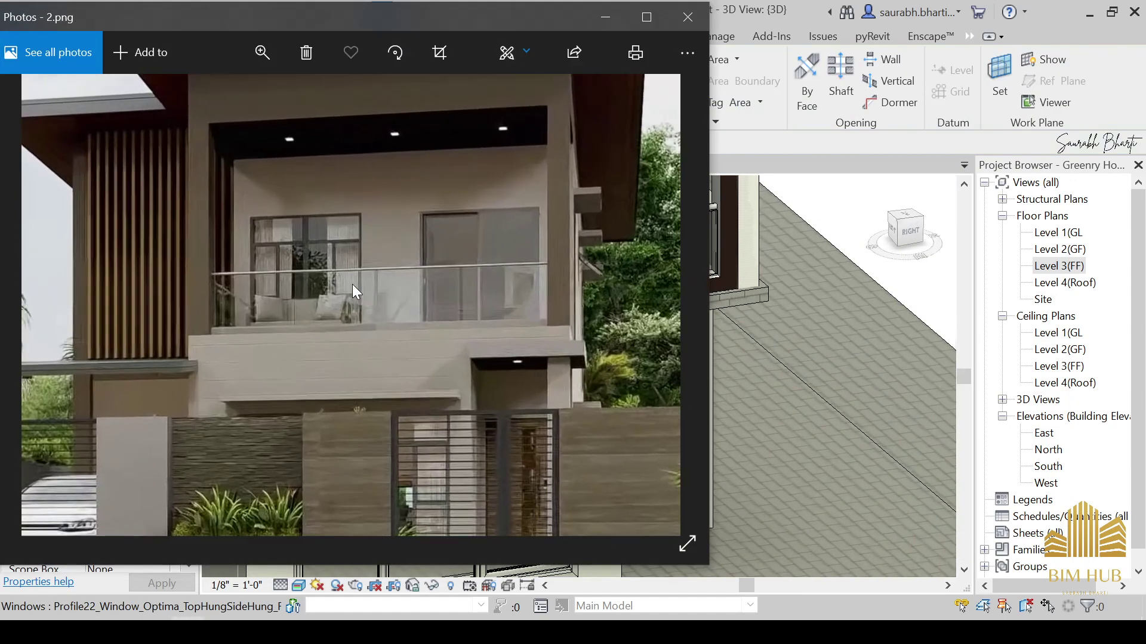
left_click(625, 11)
Open the profile of the balcony's Generic - 9" side wall for editing, seen from the front.
middle_click_drag(472, 221, 644, 293, "shift")
scroll(521, 343, "down", 2)
scroll(445, 346, "up", 2)
middle_click_drag(445, 345, 469, 337, "shift")
scroll(481, 306, "up", 2)
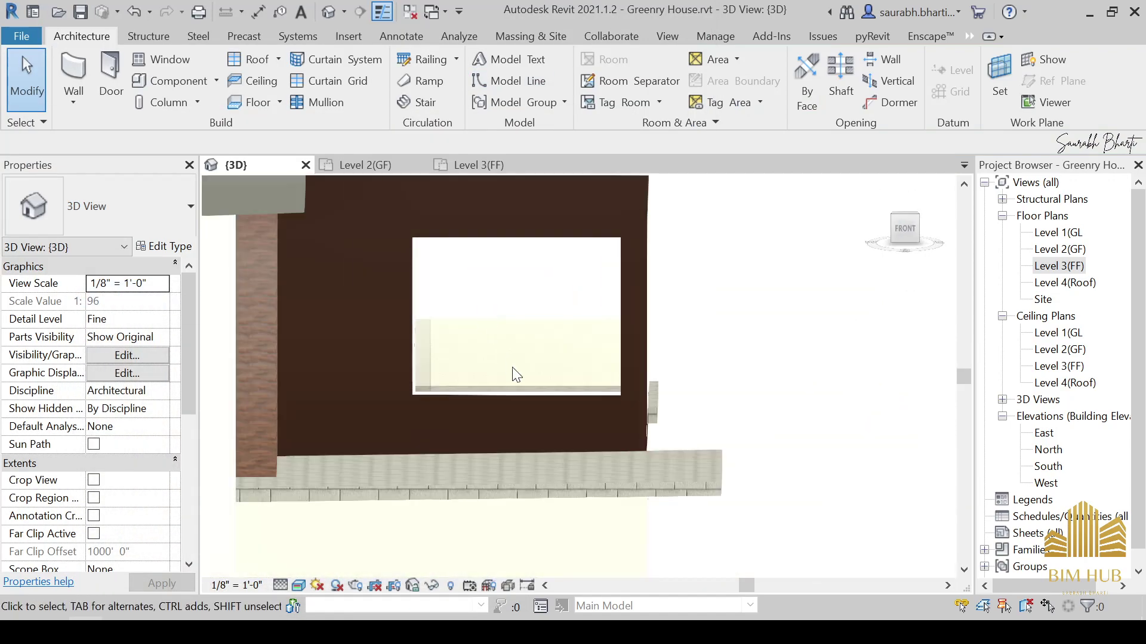
left_click(526, 399)
middle_click_drag(526, 399, 568, 417, "shift")
left_click(904, 227)
middle_click_drag(603, 382, 631, 382, "shift")
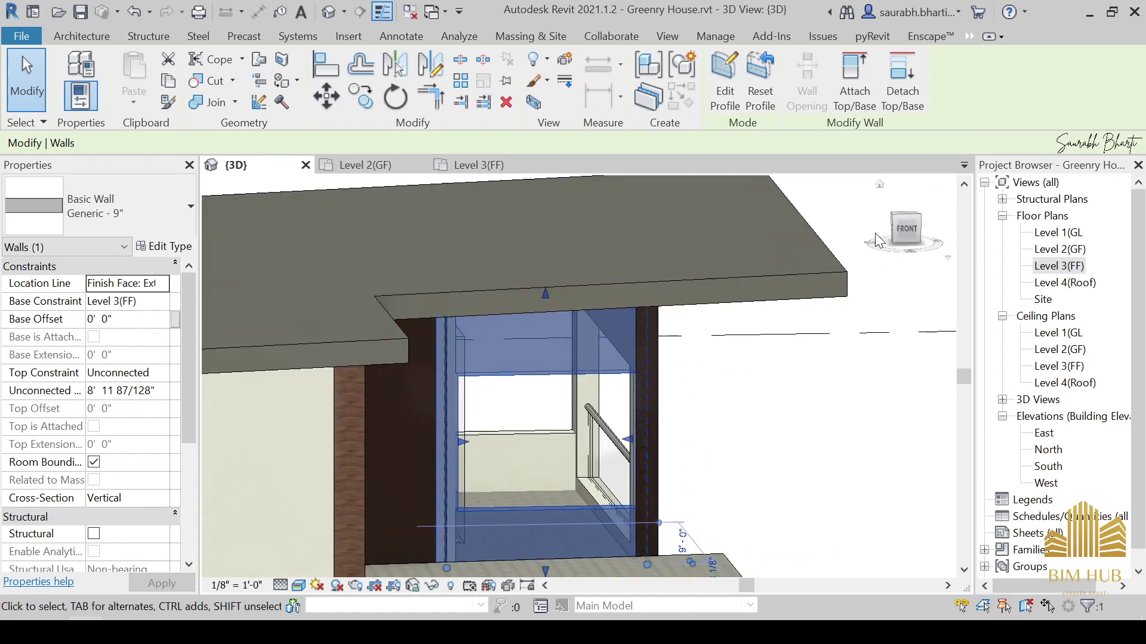
left_click(903, 234)
left_click(724, 78)
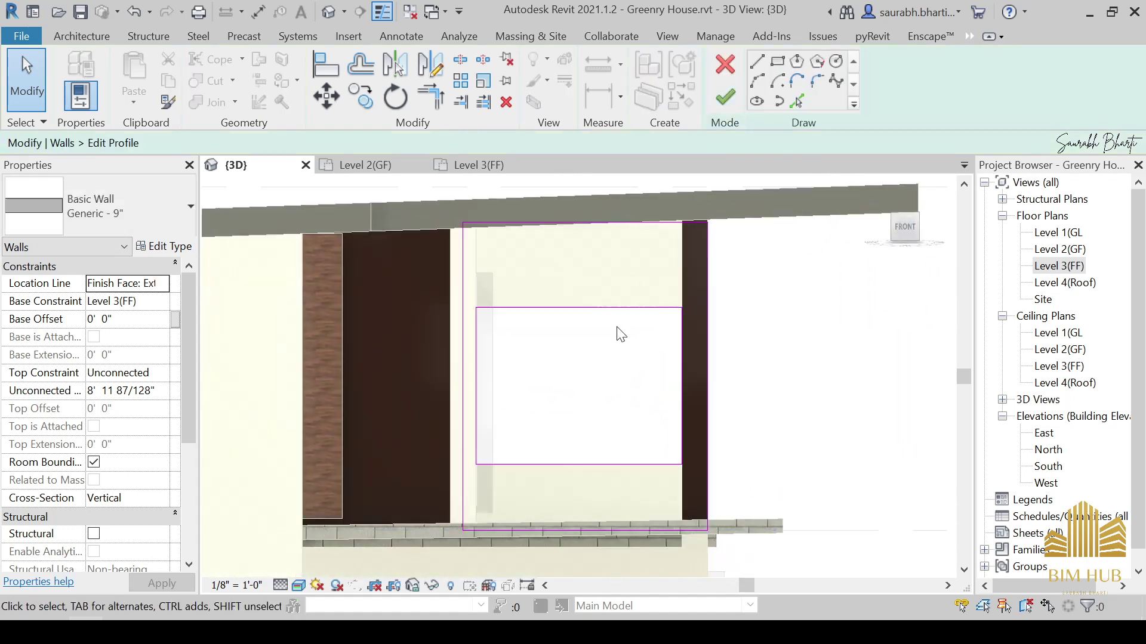
Move the side opening's outer vertical edge inward and shift the wall profile's outer edge to the inner face of the dark front wall.
middle_click_drag(668, 336, 674, 256, "shift")
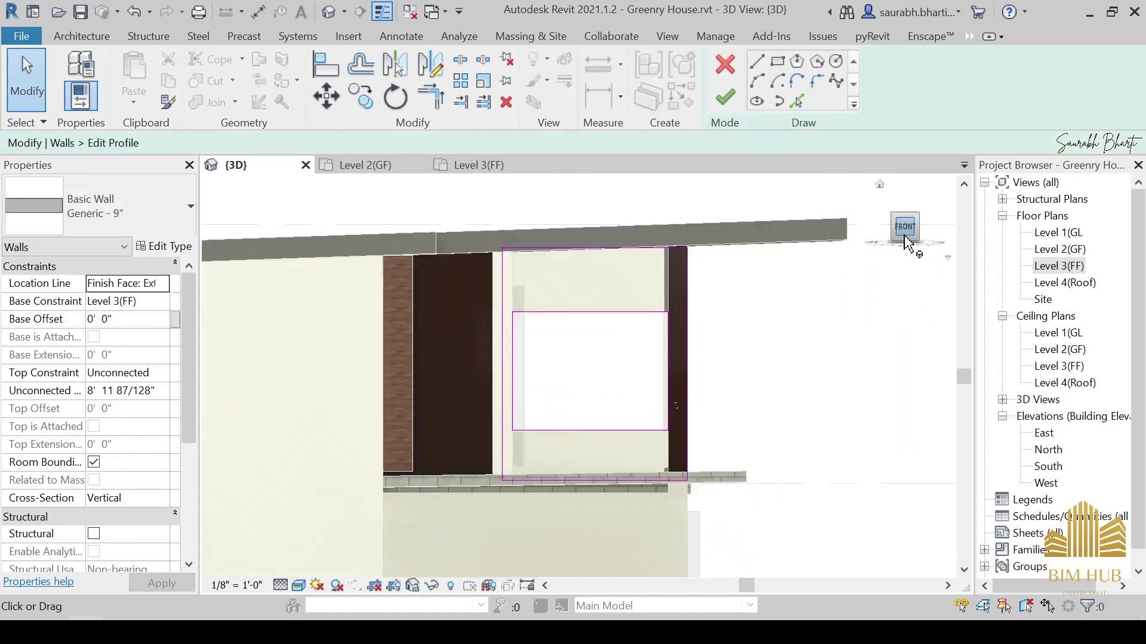
left_click(904, 233)
scroll(567, 290, "up", 5)
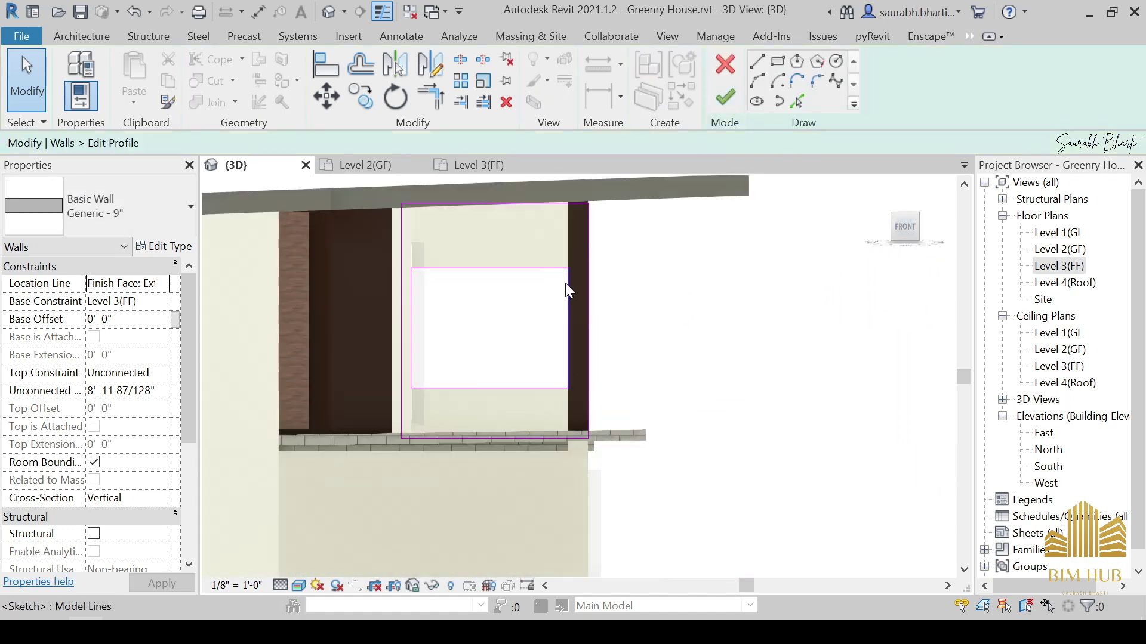
scroll(570, 301, "up", 4)
scroll(582, 341, "down", 4)
scroll(588, 361, "up", 3)
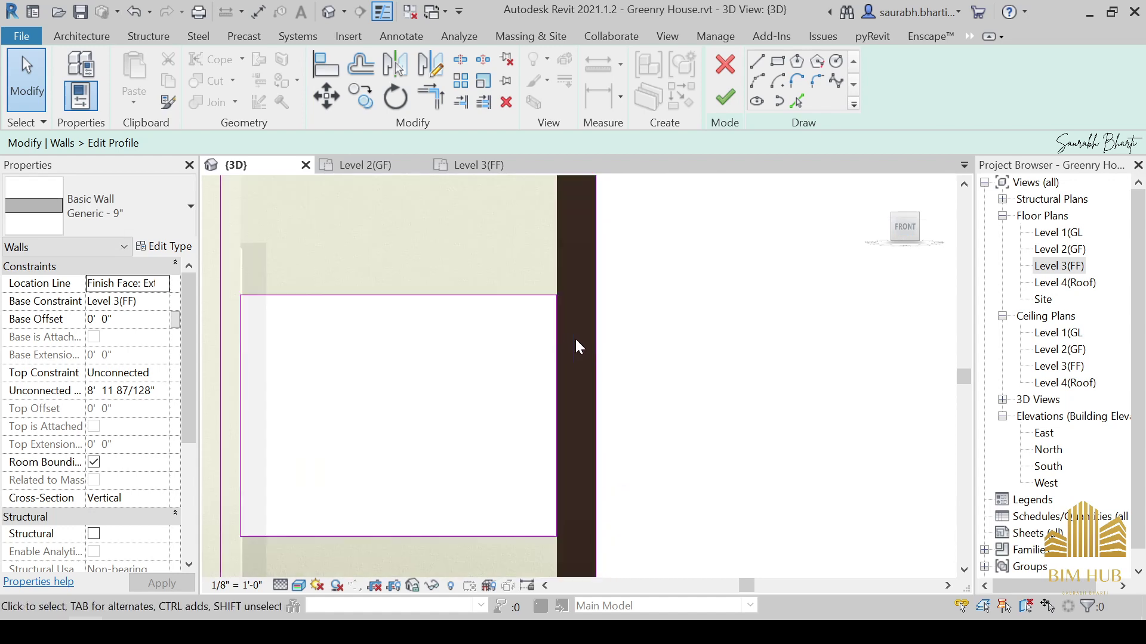
left_click(557, 343)
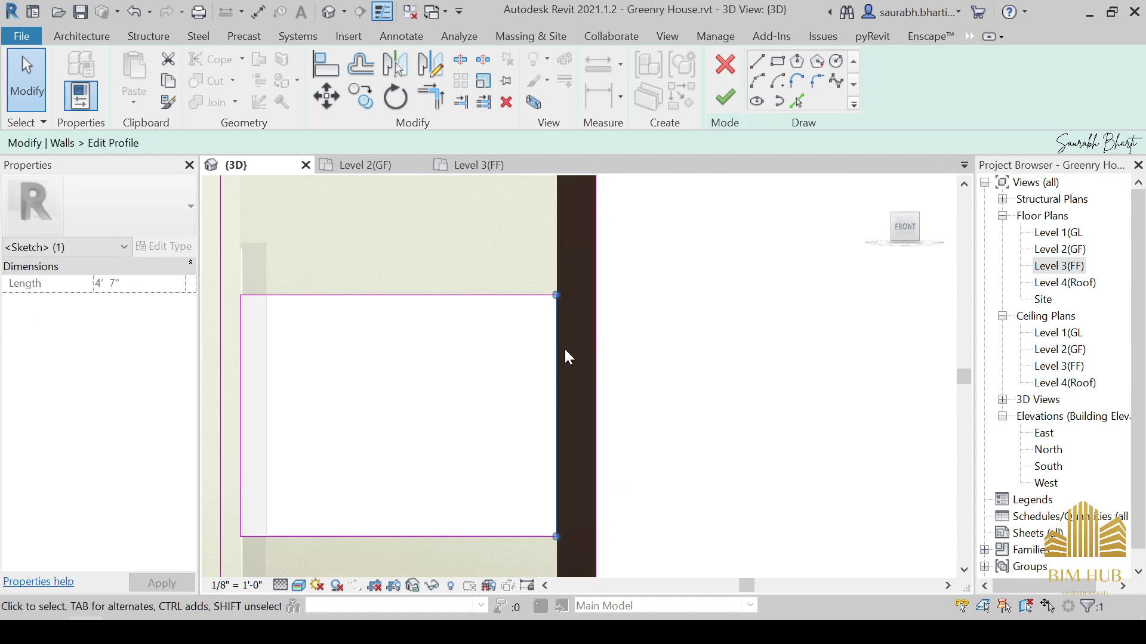
key("Escape")
key("ctrl+z")
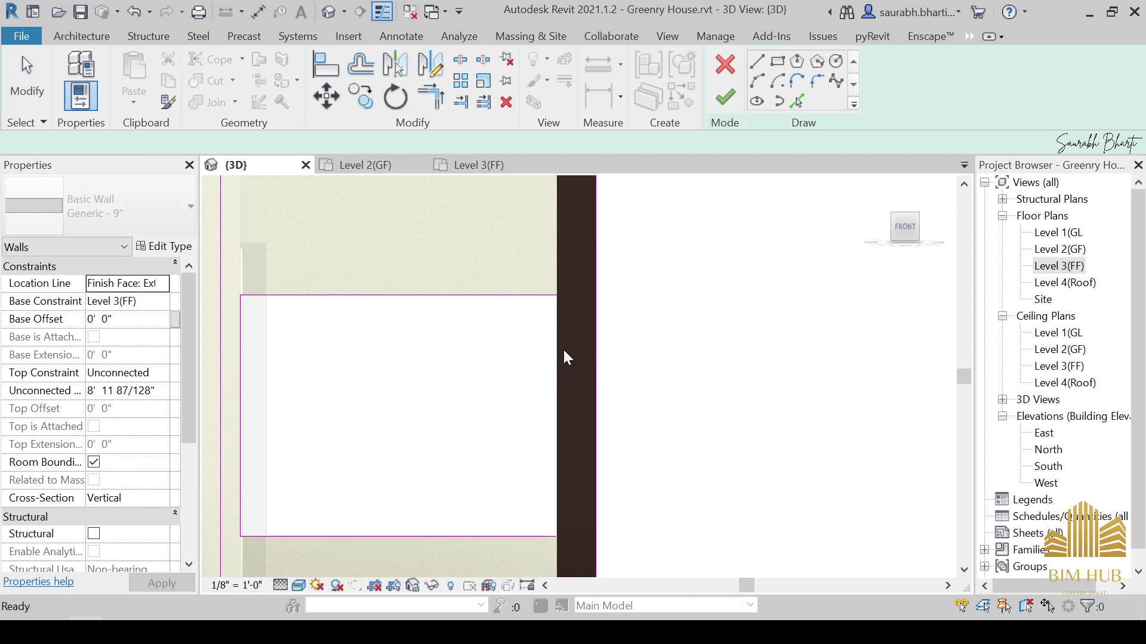
left_click(557, 352)
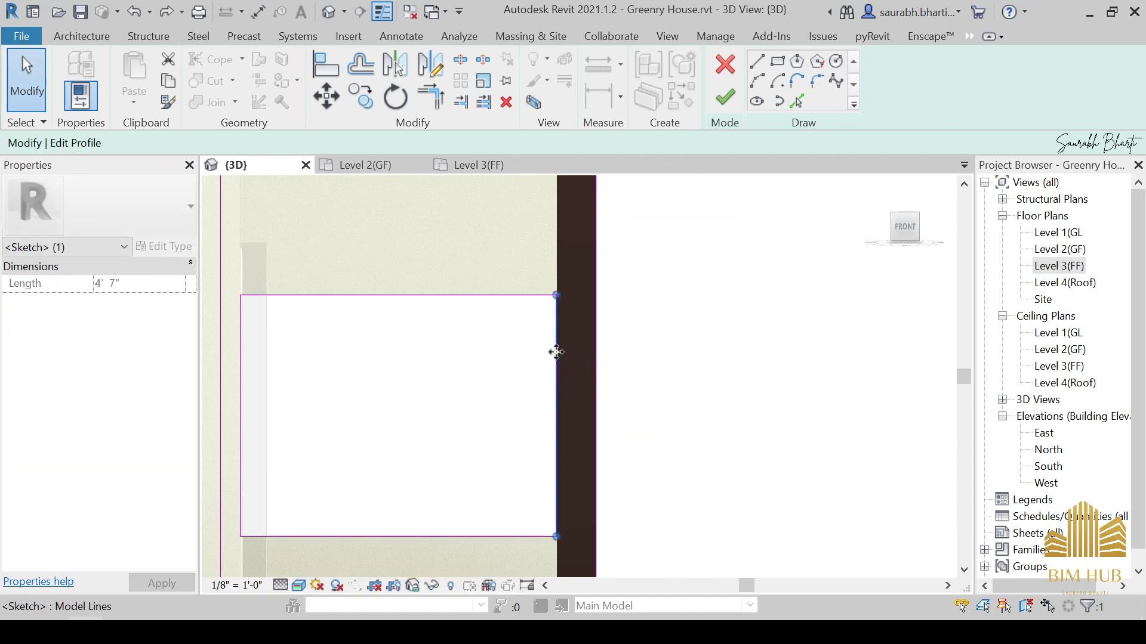
left_click_drag(539, 359, 529, 358)
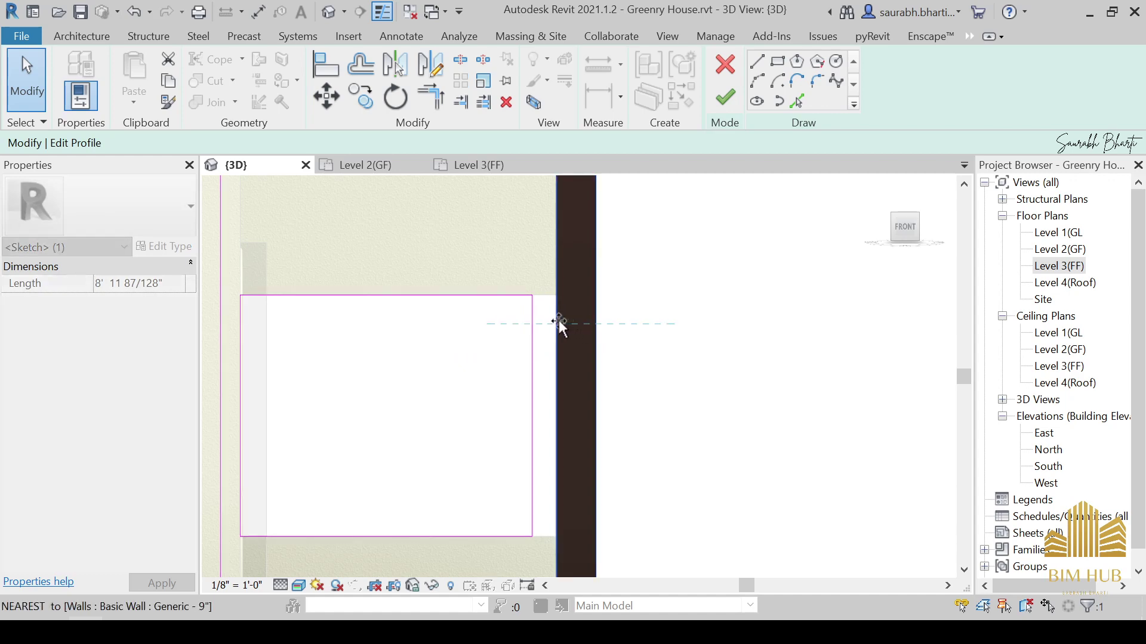
middle_click_drag(562, 356, 550, 402)
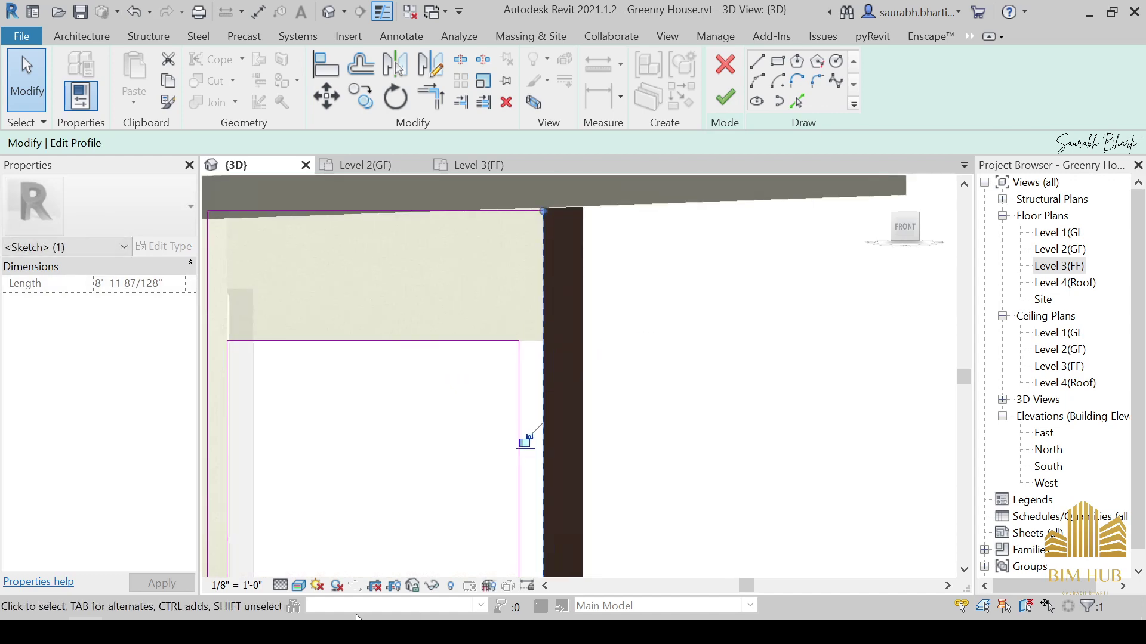
Change the 3D view to an unshaded, line-only visual style that shows the side wall's profile sketch clearly.
left_click(295, 586)
left_click(335, 510)
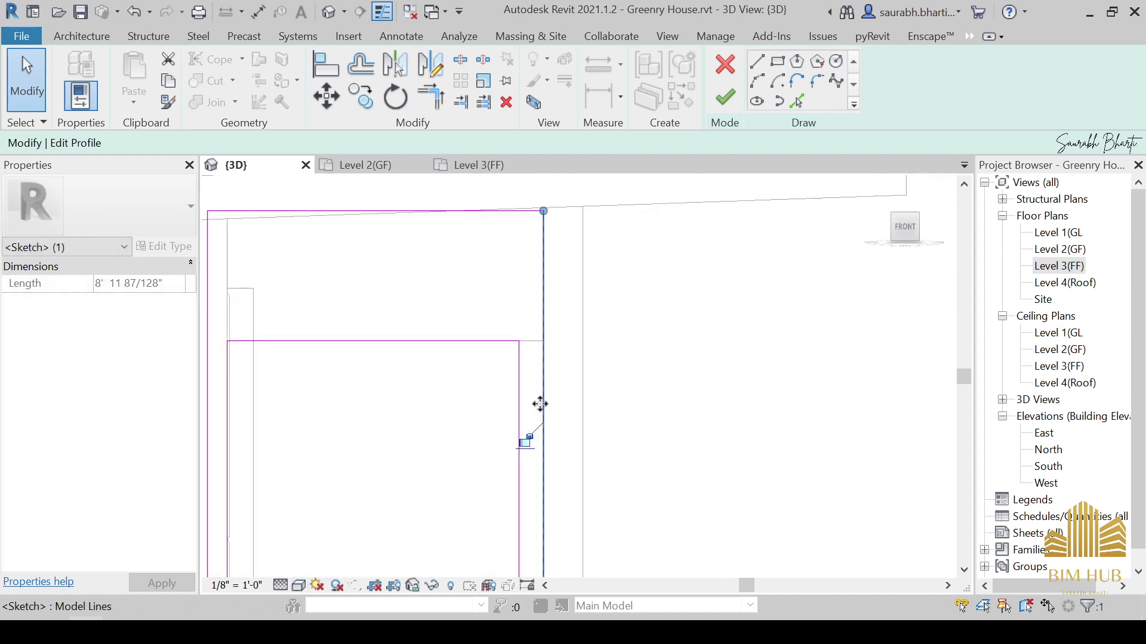
mouse_move(540, 405)
left_mouse_down()
mouse_move(614, 409)
mouse_move(542, 418)
left_mouse_up()
scroll(516, 386, "down", 1)
middle_click_drag(514, 390, 521, 313)
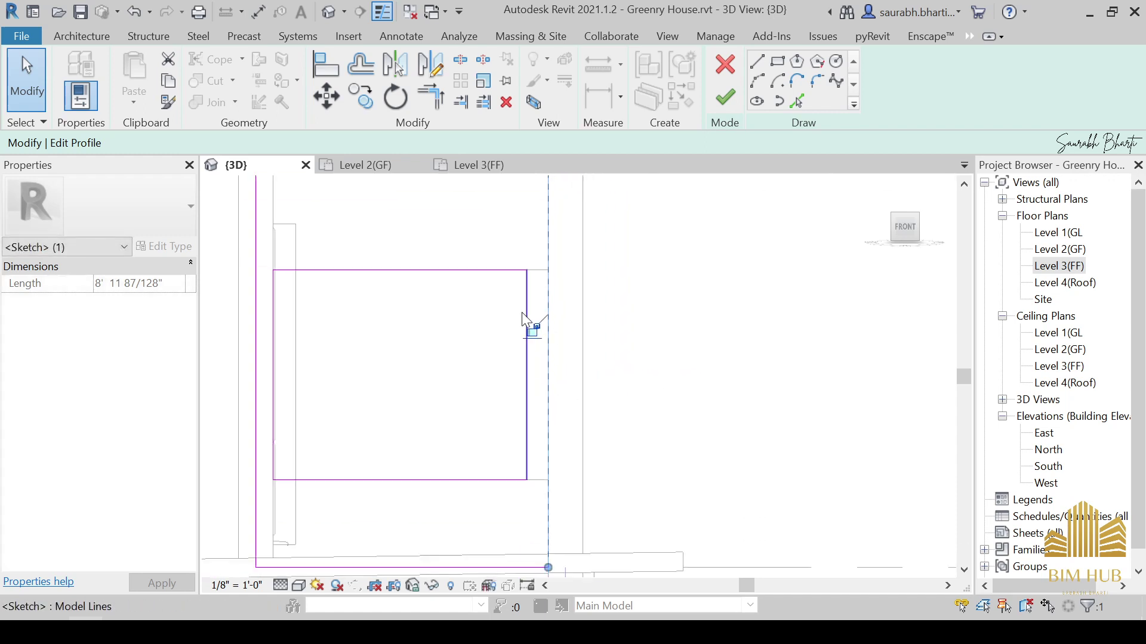
scroll(522, 314, "down", 1)
left_click(516, 333)
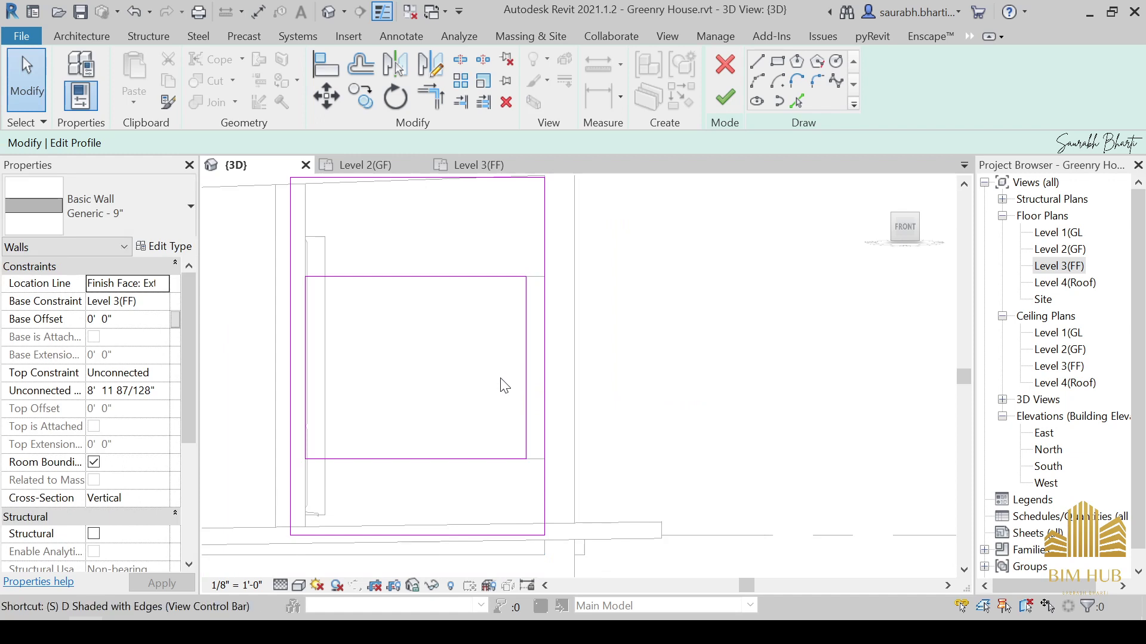
Split the profile's outer vertical edge beside the opening and trim its two parts to the opening's upper and lower lines.
key("s")
key("l")
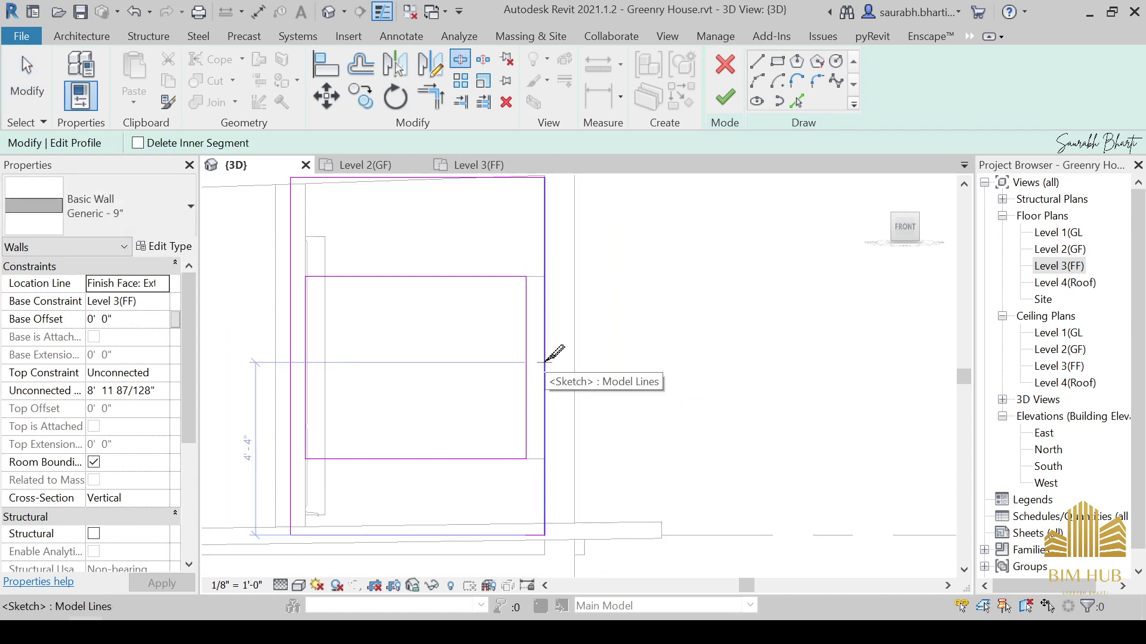
left_click(544, 361)
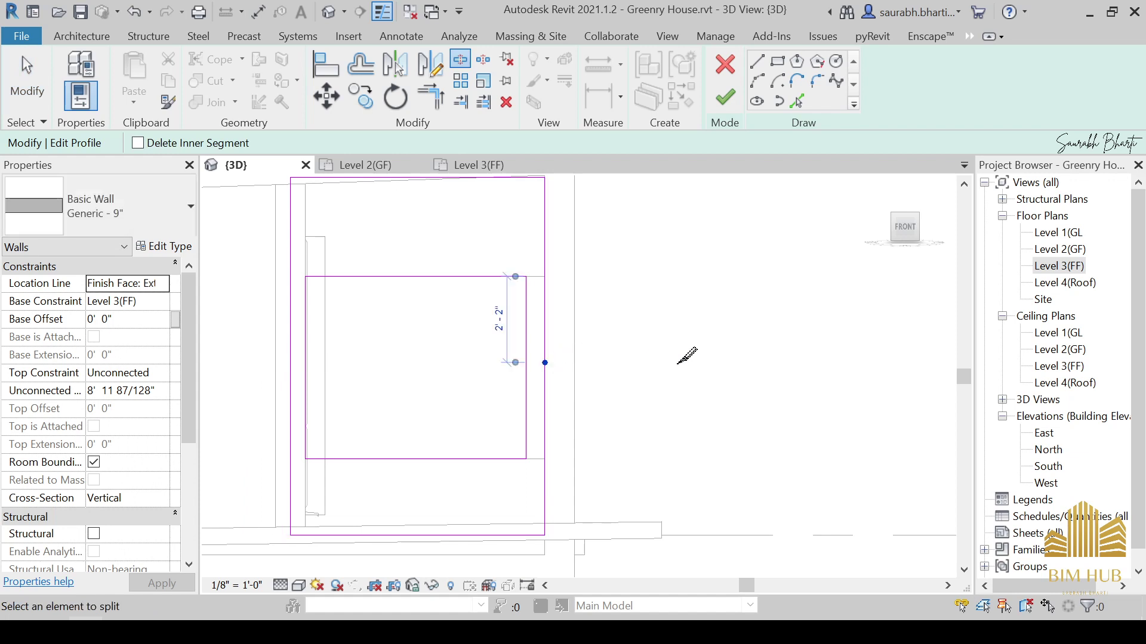
key("Escape")
key("t")
key("r")
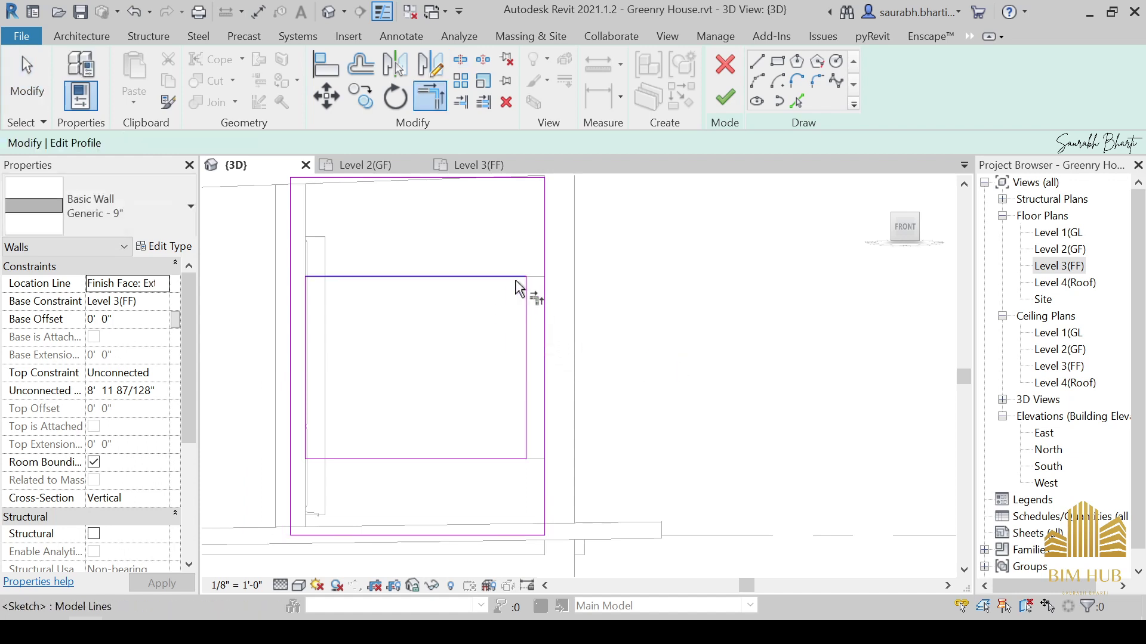
left_click(547, 253)
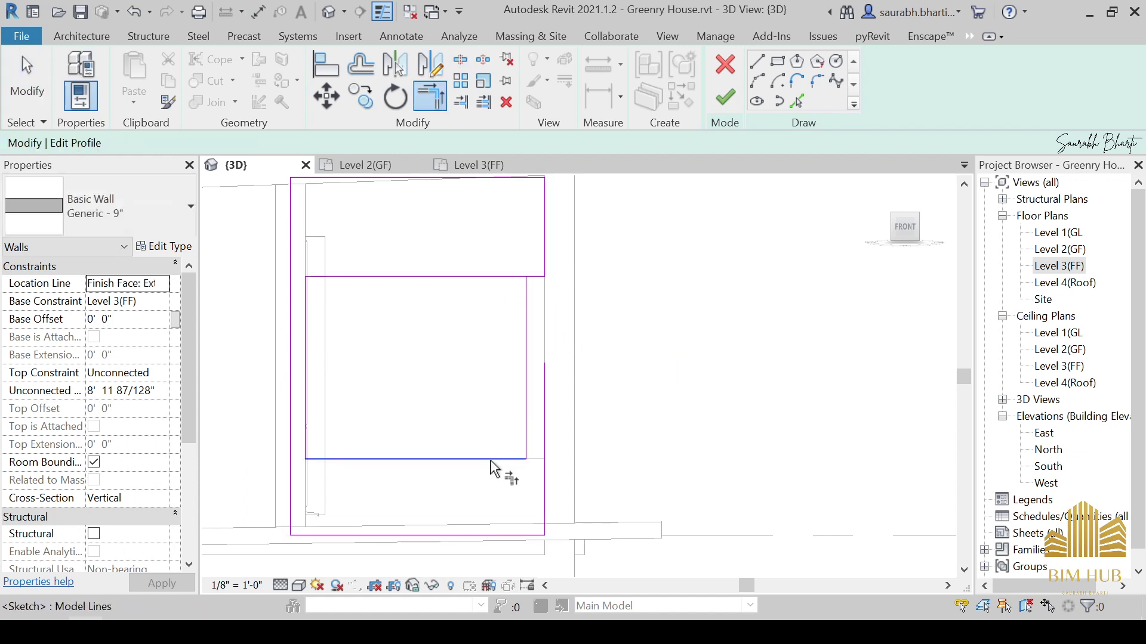
left_click(489, 460)
left_click(540, 491)
key("Escape")
Delete the leftover outer vertical edge of the side opening and finish the wall profile edit.
left_click(527, 373)
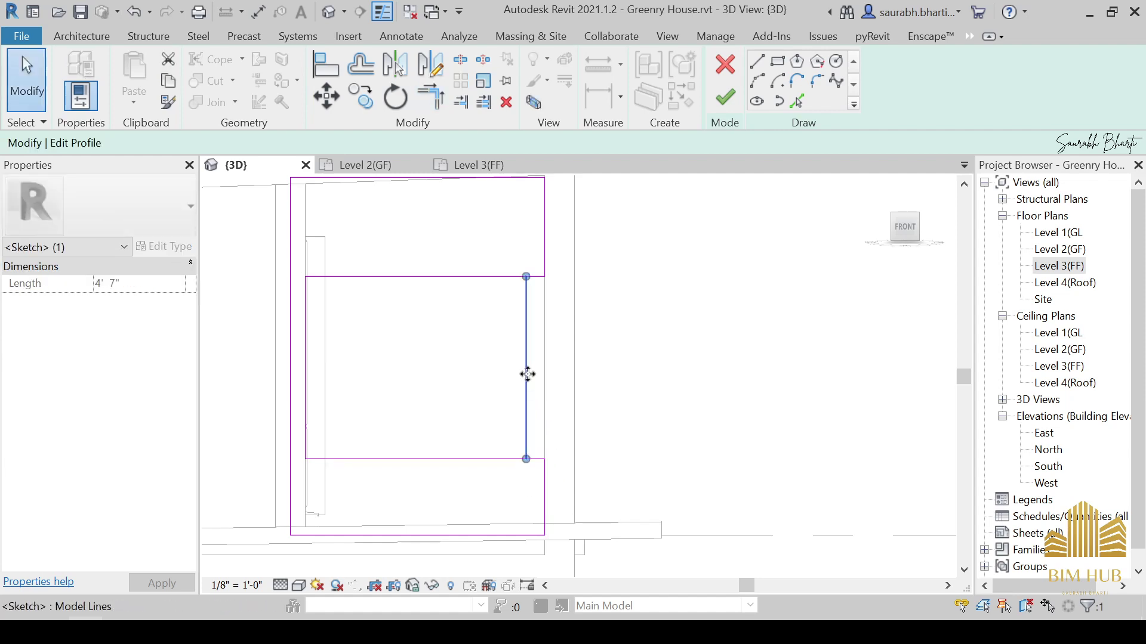
key("Delete")
scroll(529, 390, "down", 3)
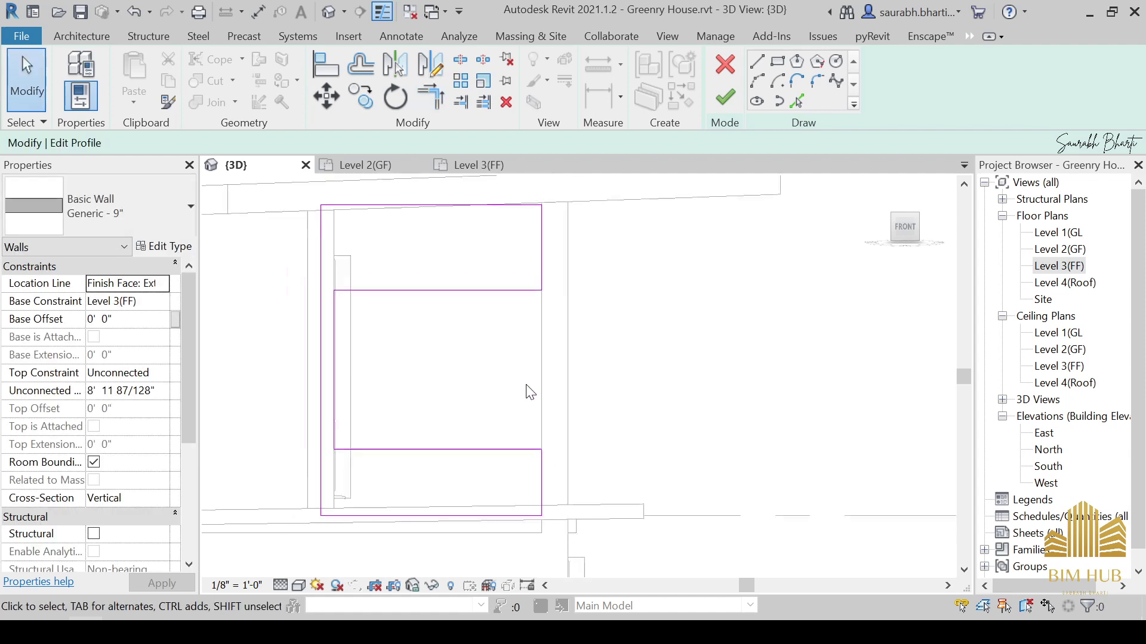
left_click(726, 107)
scroll(575, 346, "down", 2)
middle_click_drag(634, 397, 555, 418, "shift")
key("Escape")
Examine the reshaped balcony side opening and the corner with the front wall from several angles.
mouse_move(612, 448)
middle_mouse_down("shift")
mouse_move(606, 467)
mouse_move(650, 489)
mouse_move(603, 484)
mouse_move(507, 401)
mouse_move(573, 416)
middle_mouse_up("shift")
scroll(507, 401, "up", 2)
scroll(573, 416, "up", 1)
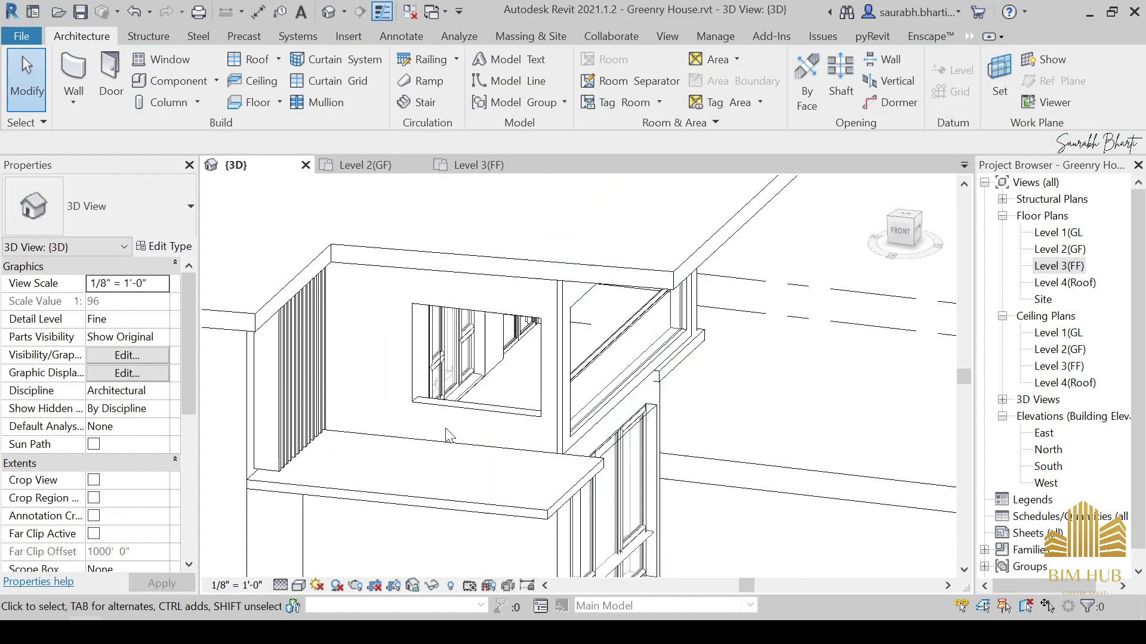
middle_click_drag(446, 429, 540, 413, "shift")
middle_click_drag(564, 467, 710, 427, "shift")
scroll(902, 354, "up", 2)
middle_click_drag(844, 340, 787, 412, "shift")
scroll(299, 391, "up", 2)
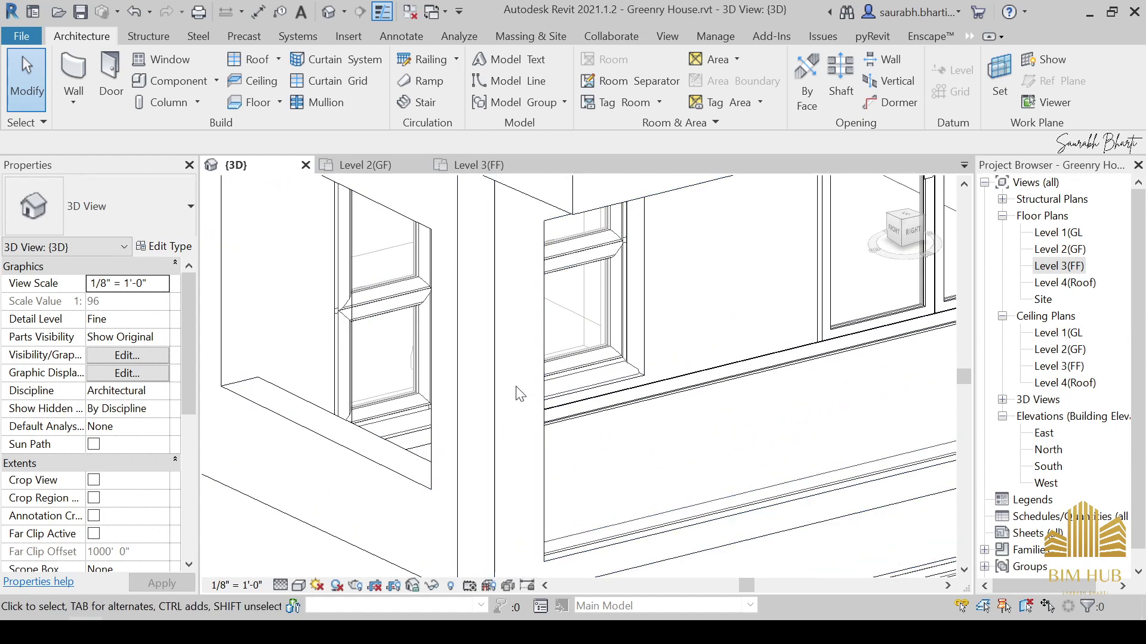
Return the 3D view to a visual style that shows the wall materials and colours.
left_click(297, 587)
left_click(314, 569)
middle_click_drag(366, 520, 509, 509, "shift")
left_click(360, 524)
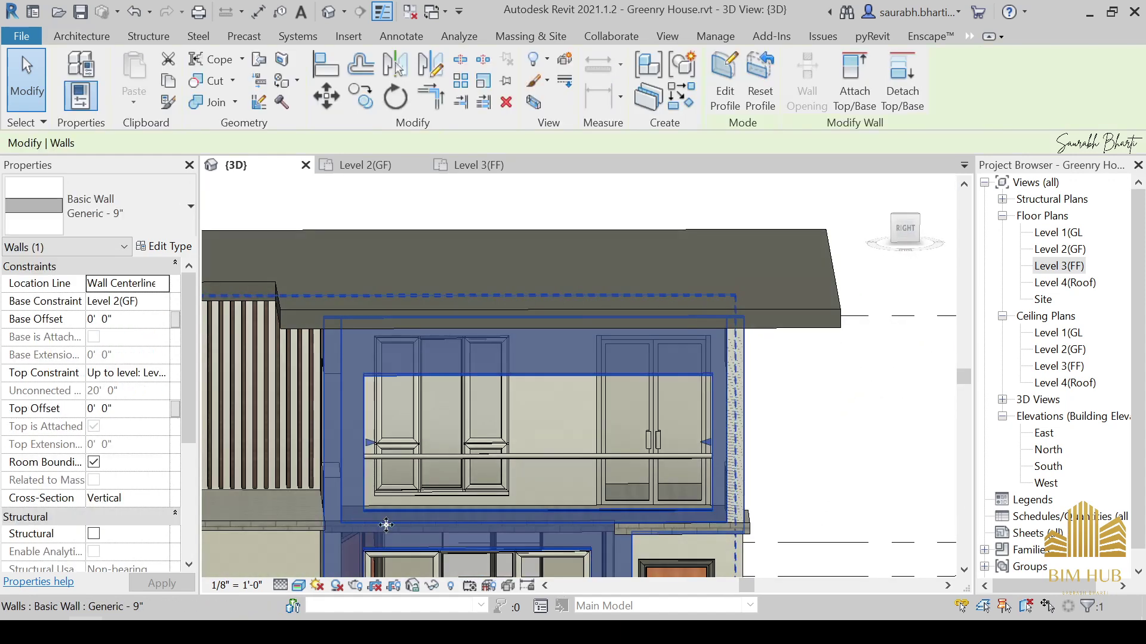
scroll(412, 525, "down", 4)
left_click(724, 77)
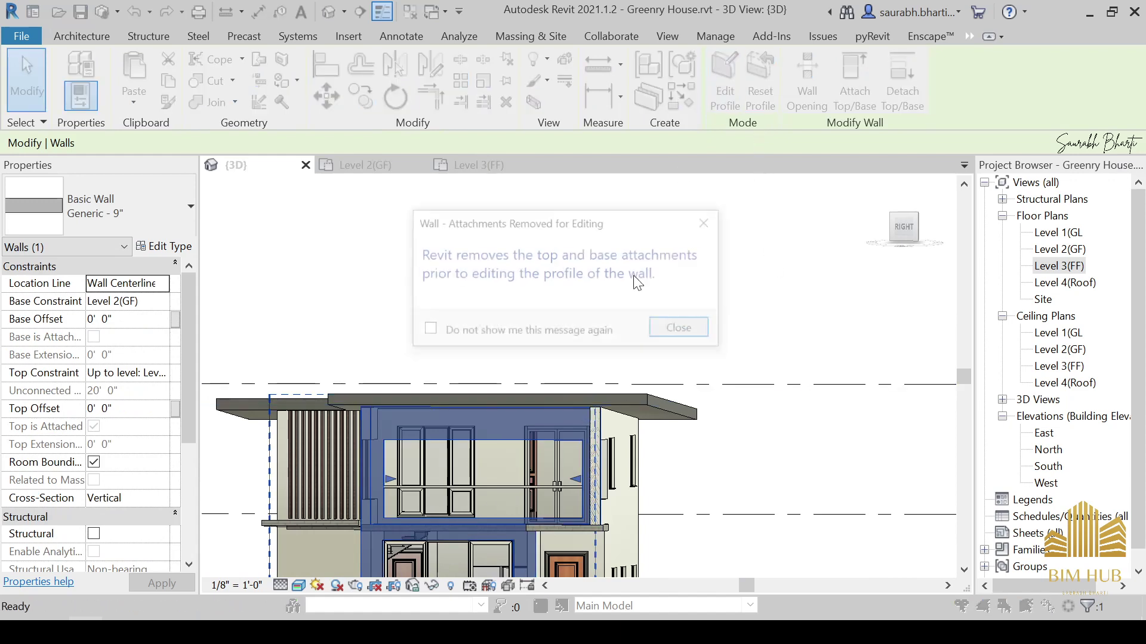
left_click(677, 327)
left_click(904, 230)
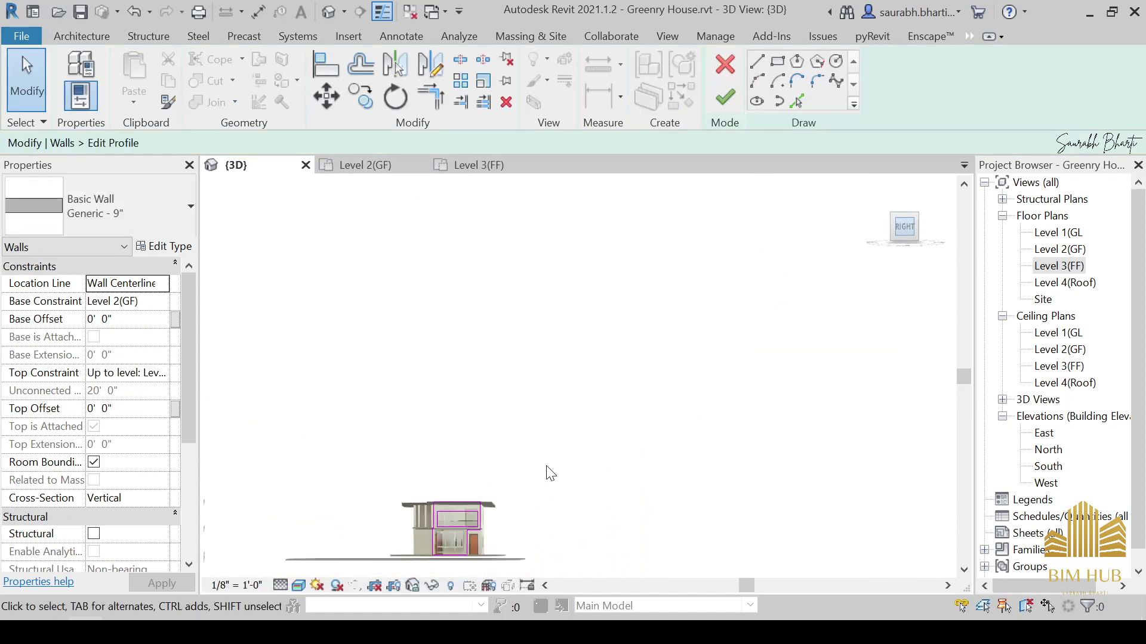
scroll(629, 391, "up", 5)
middle_click_drag(818, 313, 602, 414)
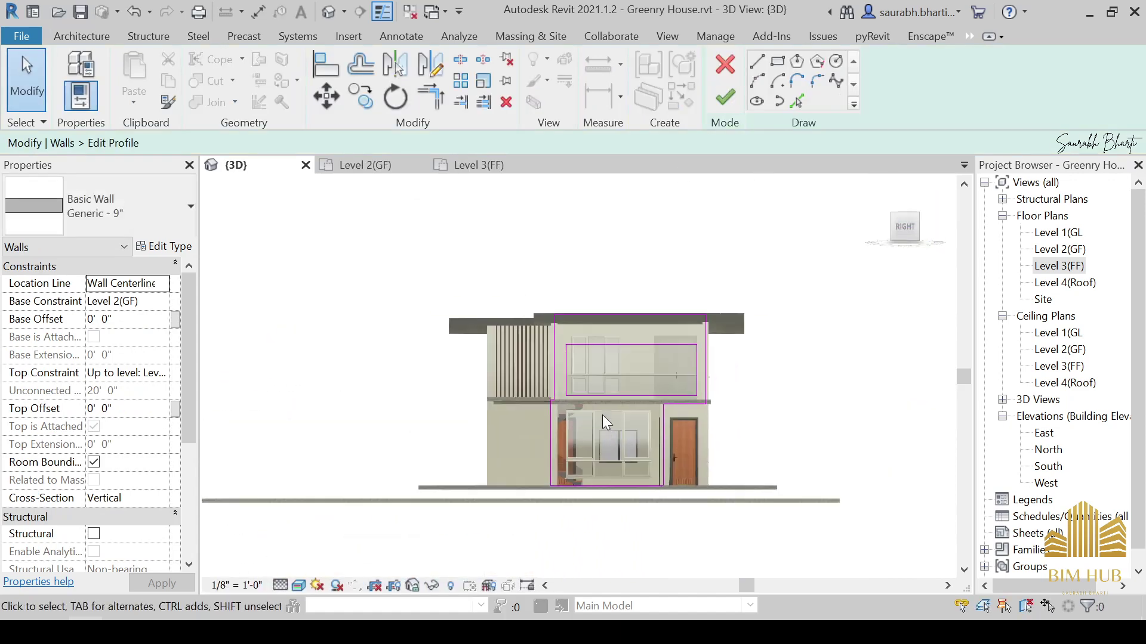
scroll(633, 380, "up", 5)
scroll(507, 449, "up", 2)
scroll(443, 392, "down", 4)
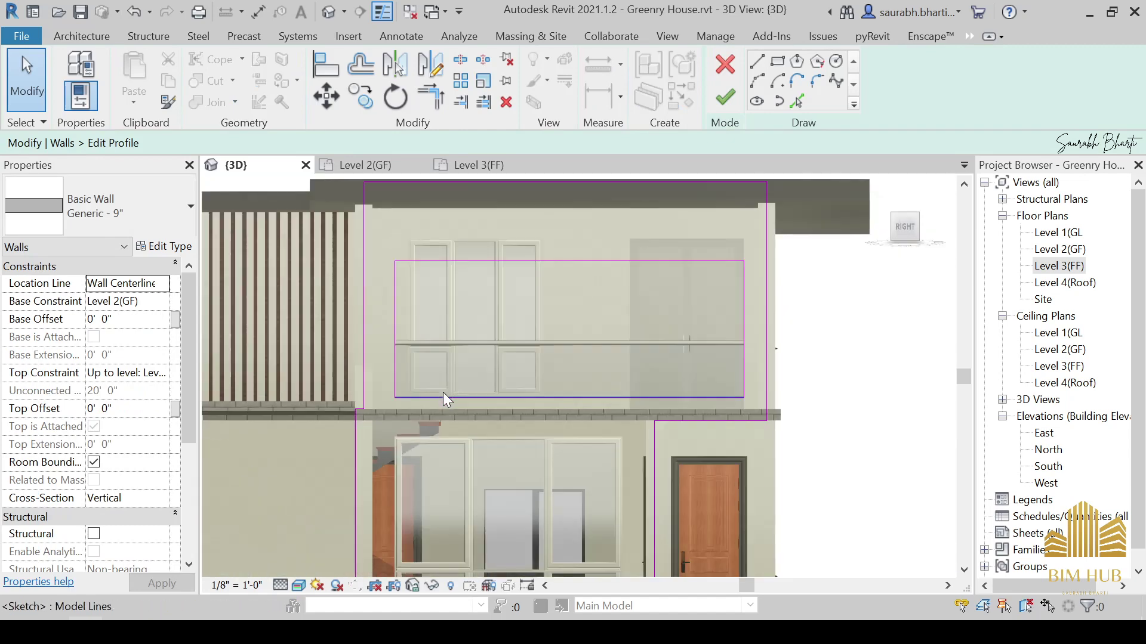
scroll(413, 429, "up", 3)
scroll(769, 343, "down", 4)
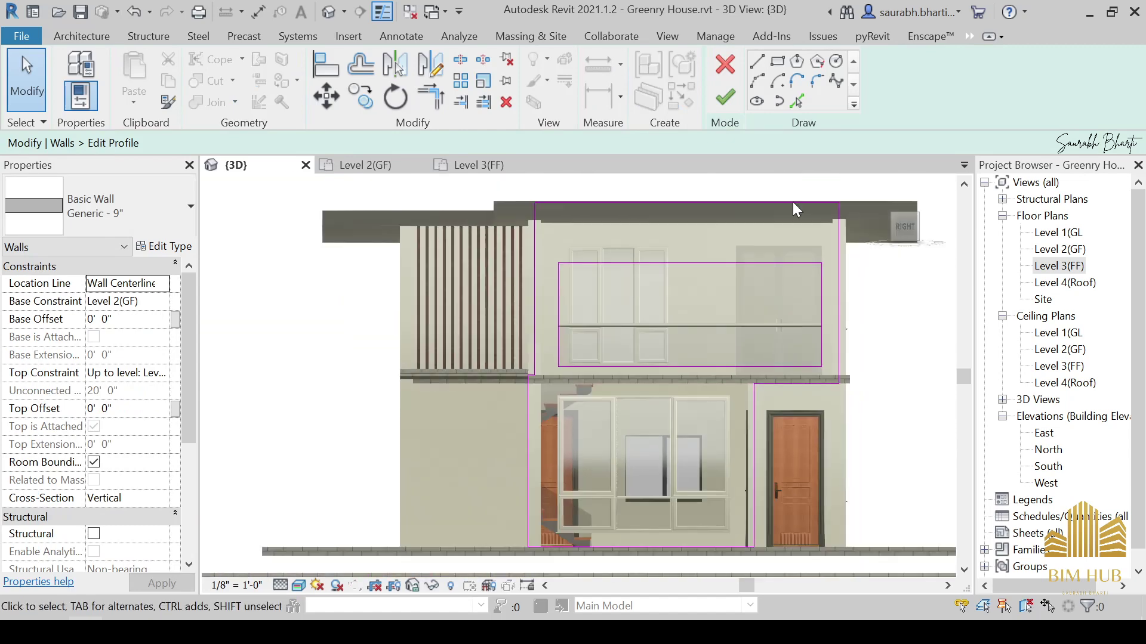
left_click(723, 69)
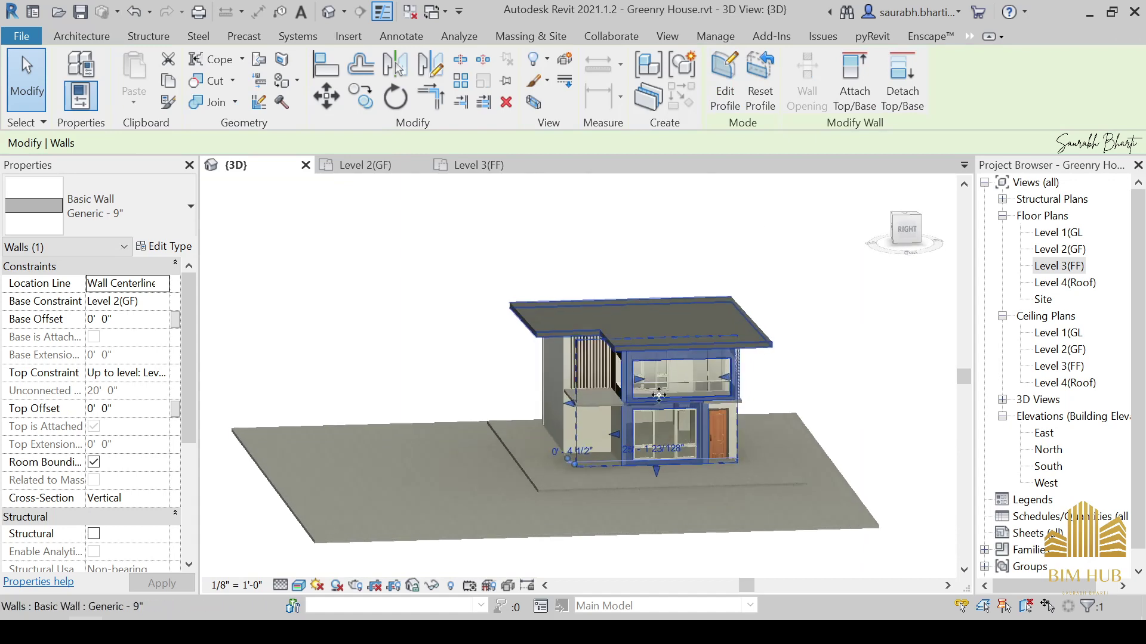
key("Escape")
Try to delete the dark split face around the balcony opening on the front wall.
scroll(645, 383, "up", 6)
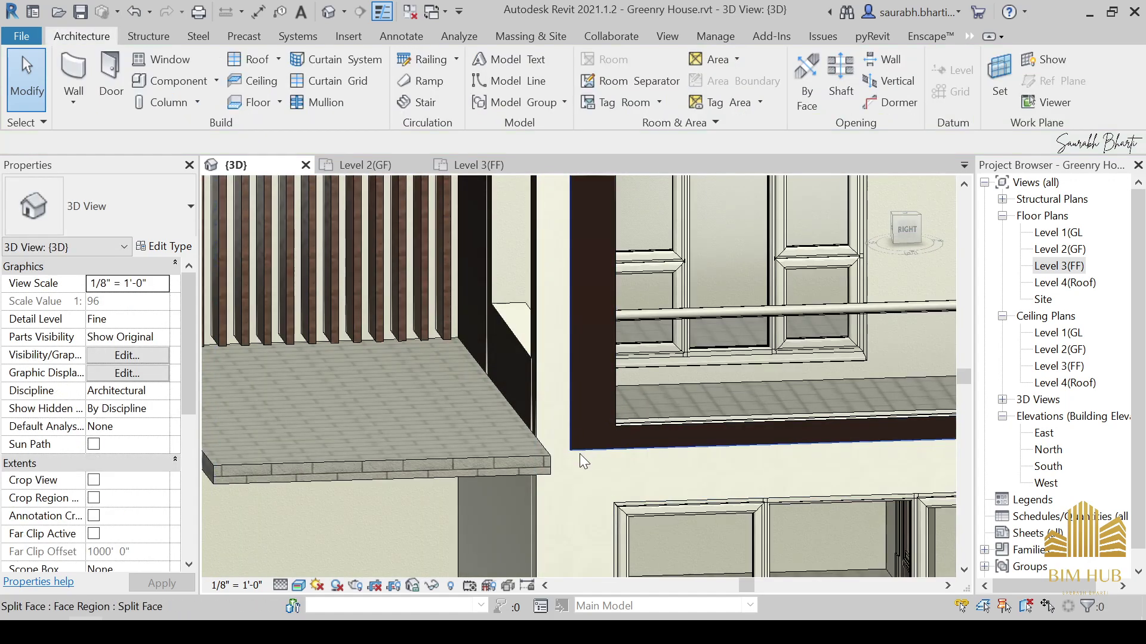
left_click(579, 453)
scroll(579, 453, "down", 5)
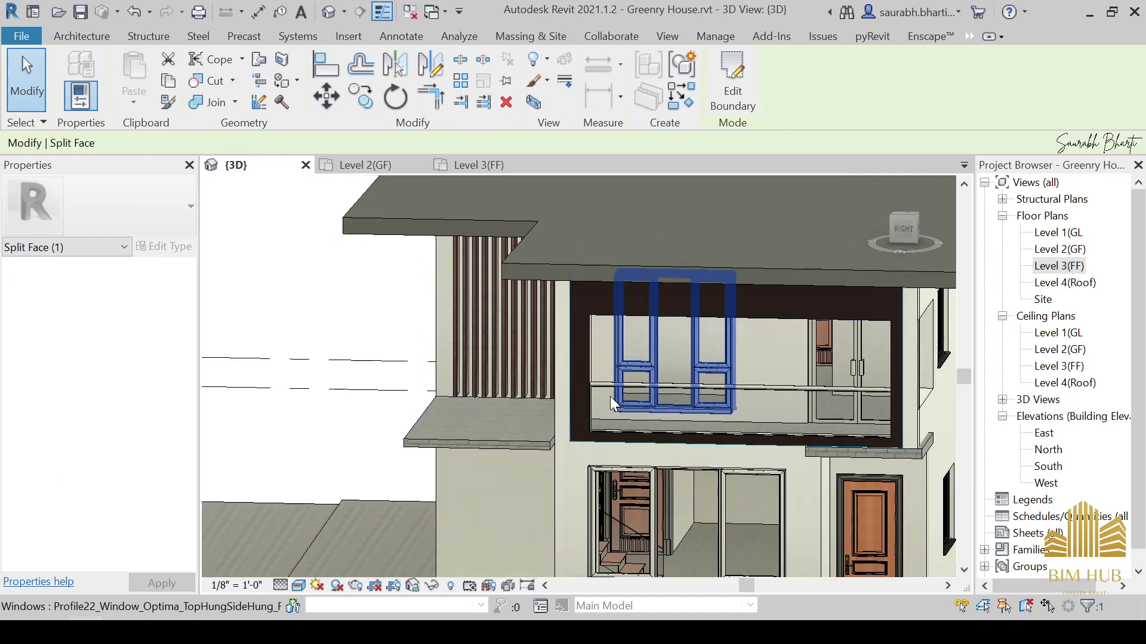
key("Escape")
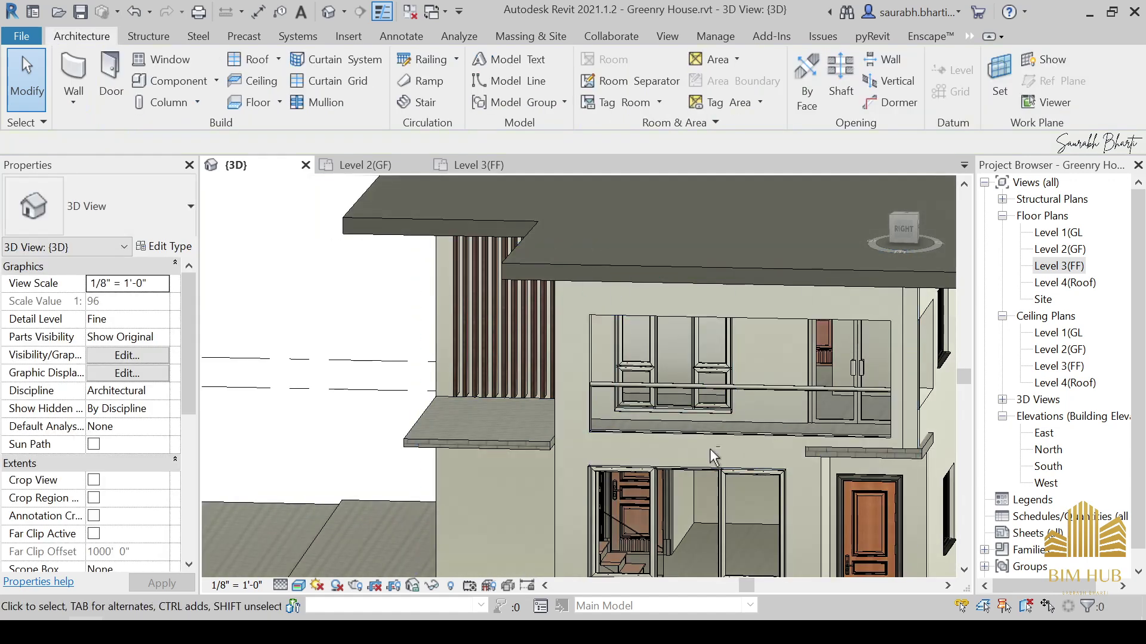
middle_click_drag(710, 448, 832, 428, "shift")
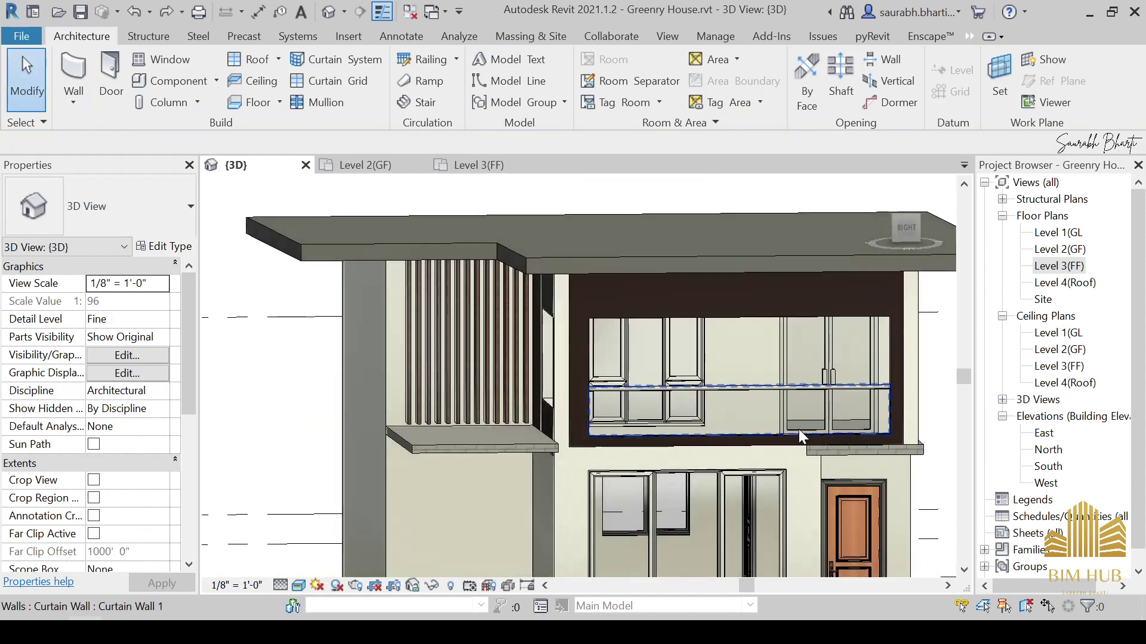
left_click(571, 445)
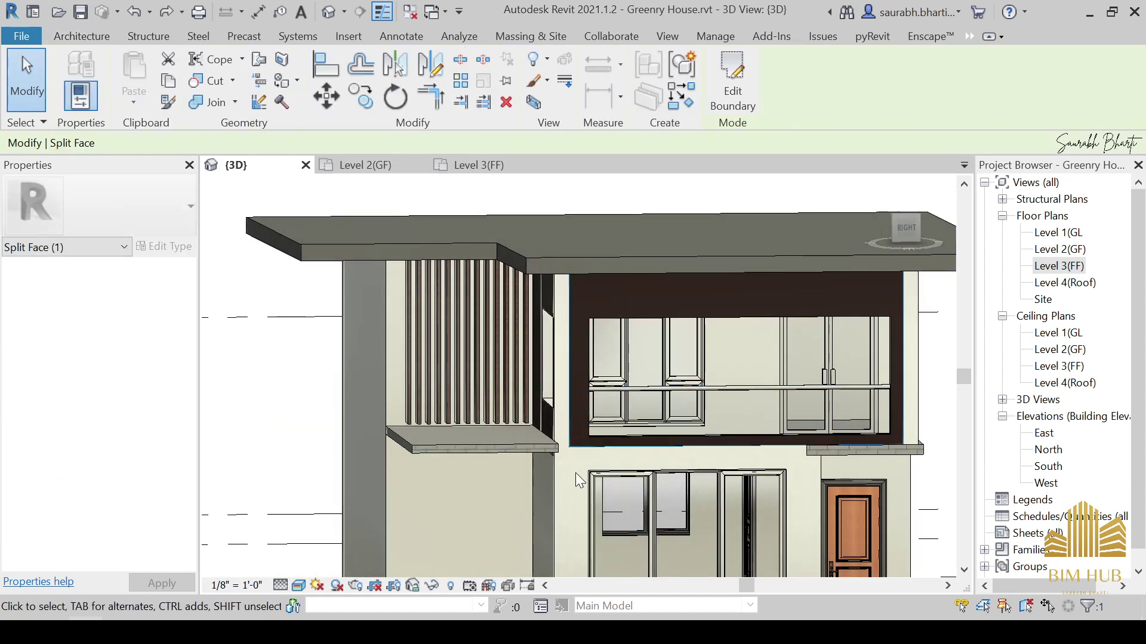
key("Escape")
Open the profile of the Generic - 9" rear wall with the balcony opening for editing, seen from the back.
scroll(611, 465, "down", 4)
middle_click_drag(610, 464, 787, 494, "shift")
scroll(718, 450, "up", 3)
middle_click_drag(717, 450, 672, 441, "shift")
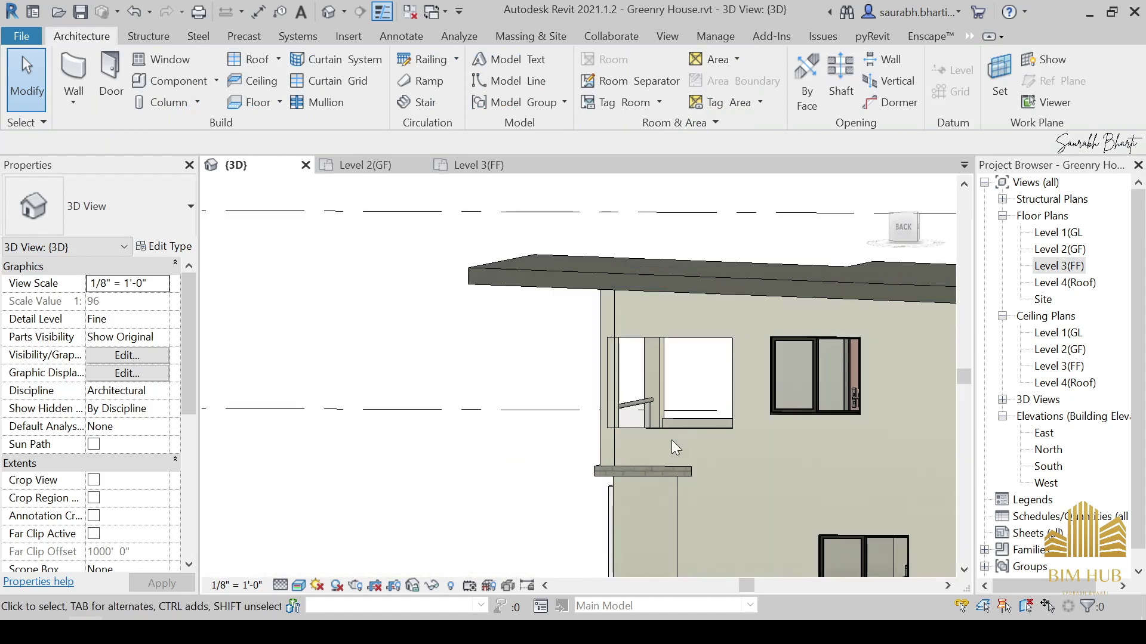
left_click(678, 431)
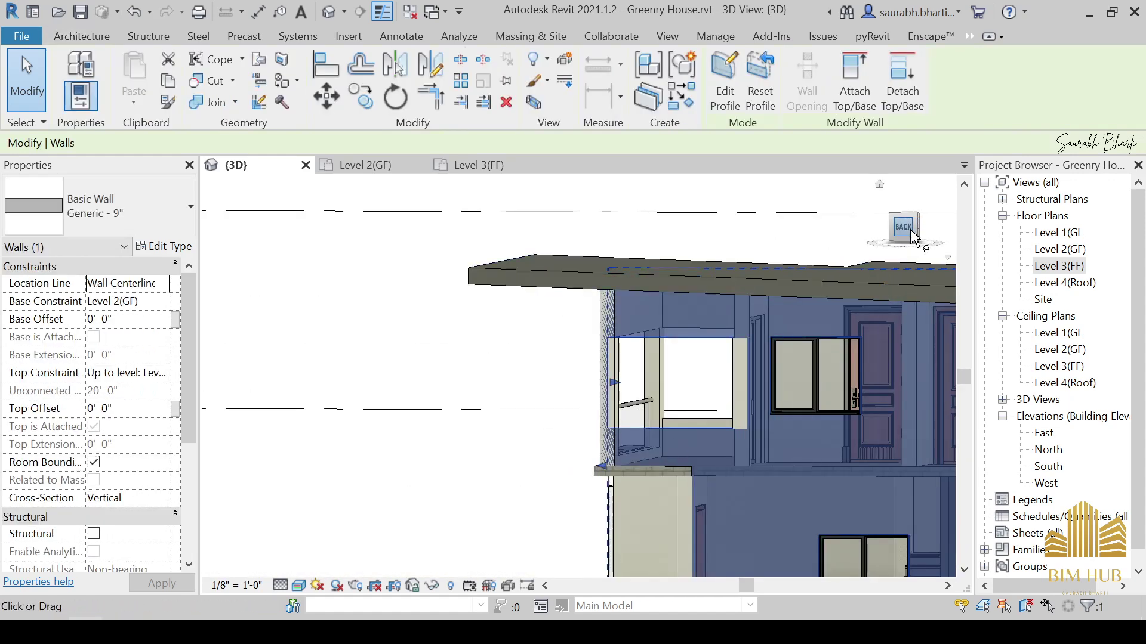
left_click(911, 236)
left_click(735, 73)
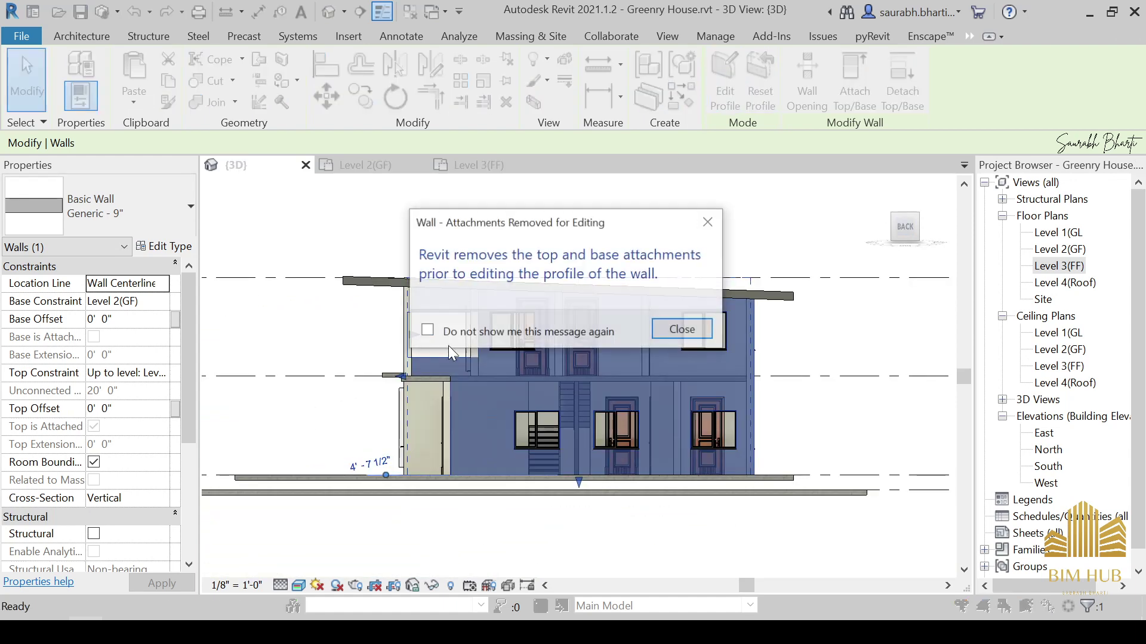
left_click(682, 329)
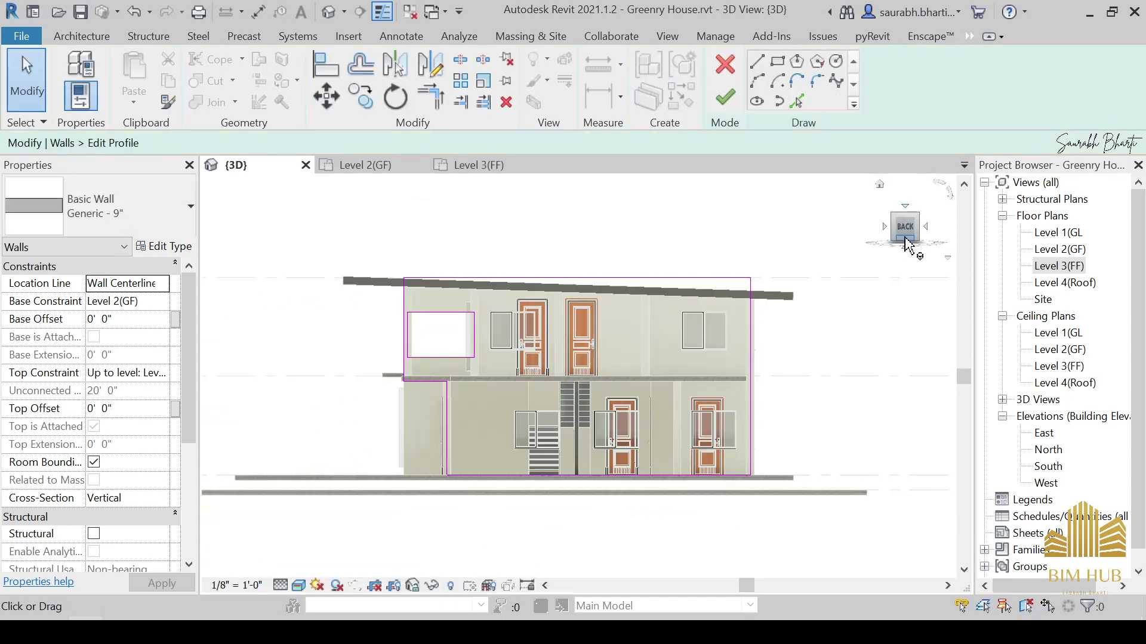
Move the rear opening's outer vertical edge to the front wall's inner face and shift the profile's outer edge inward.
scroll(402, 359, "up", 8)
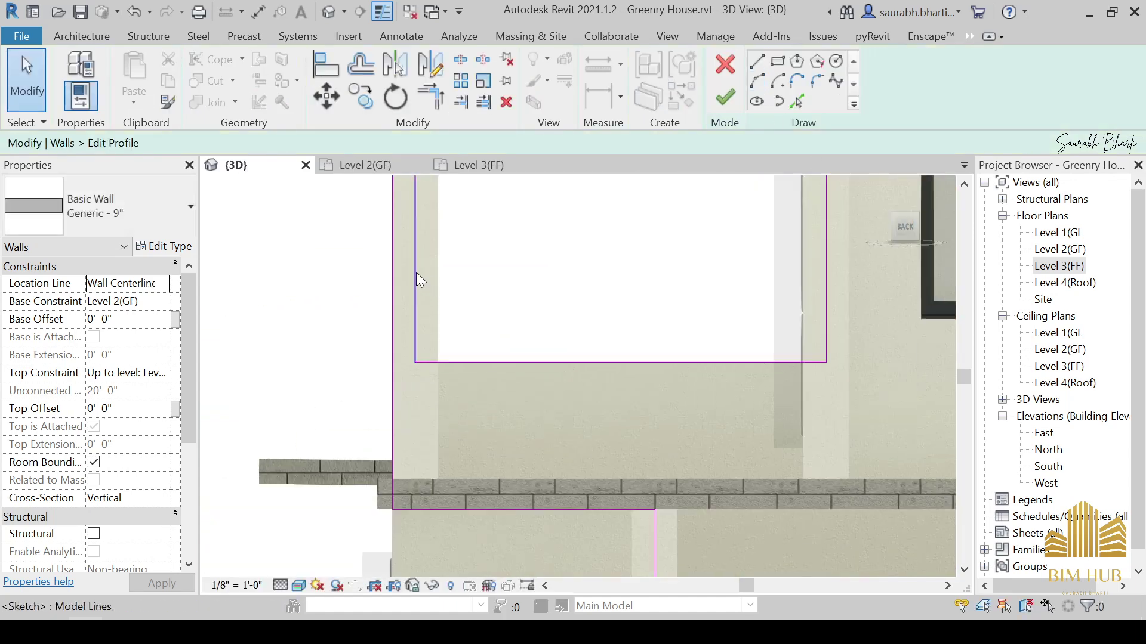
mouse_move(416, 273)
left_mouse_down()
mouse_move(474, 271)
mouse_move(441, 258)
left_mouse_up()
middle_click_drag(414, 283, 500, 442)
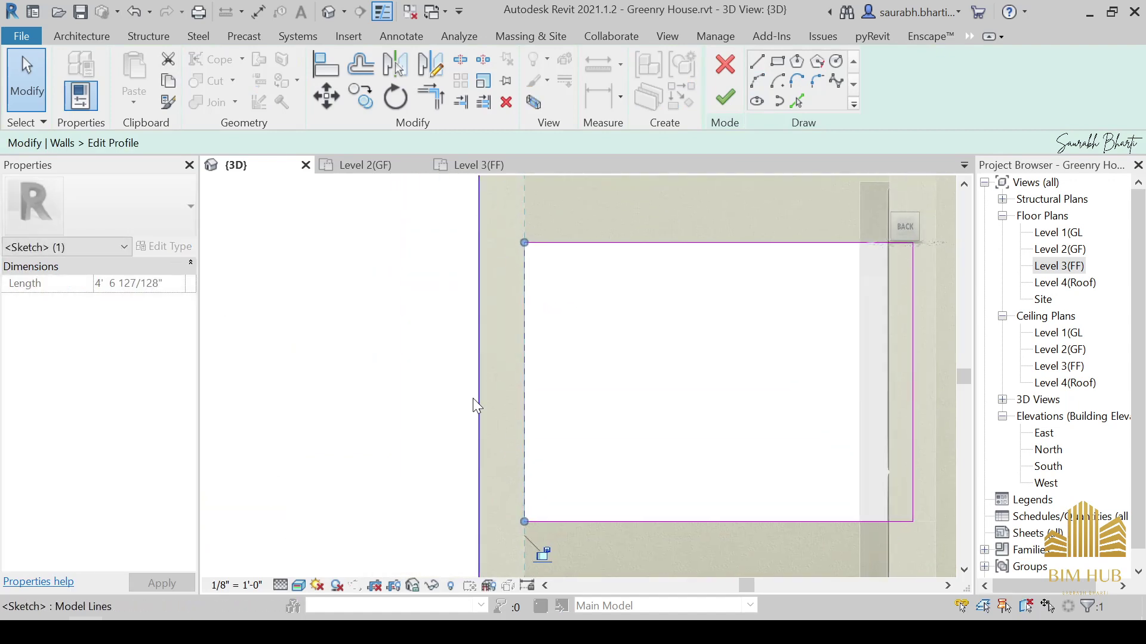
left_click_drag(476, 392, 512, 393)
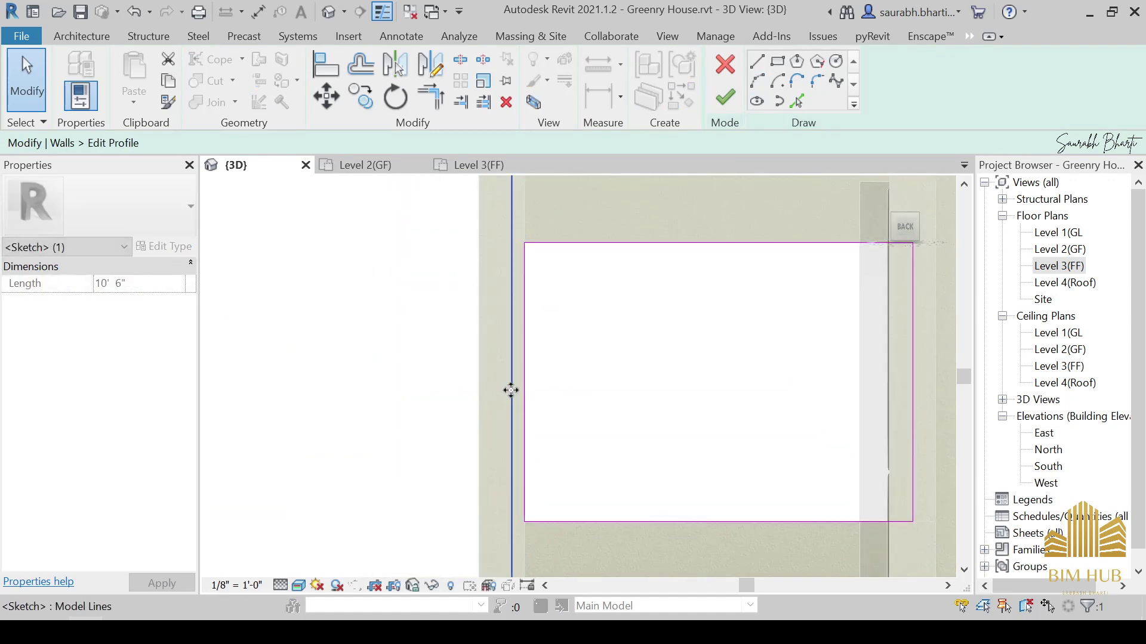
key("Escape")
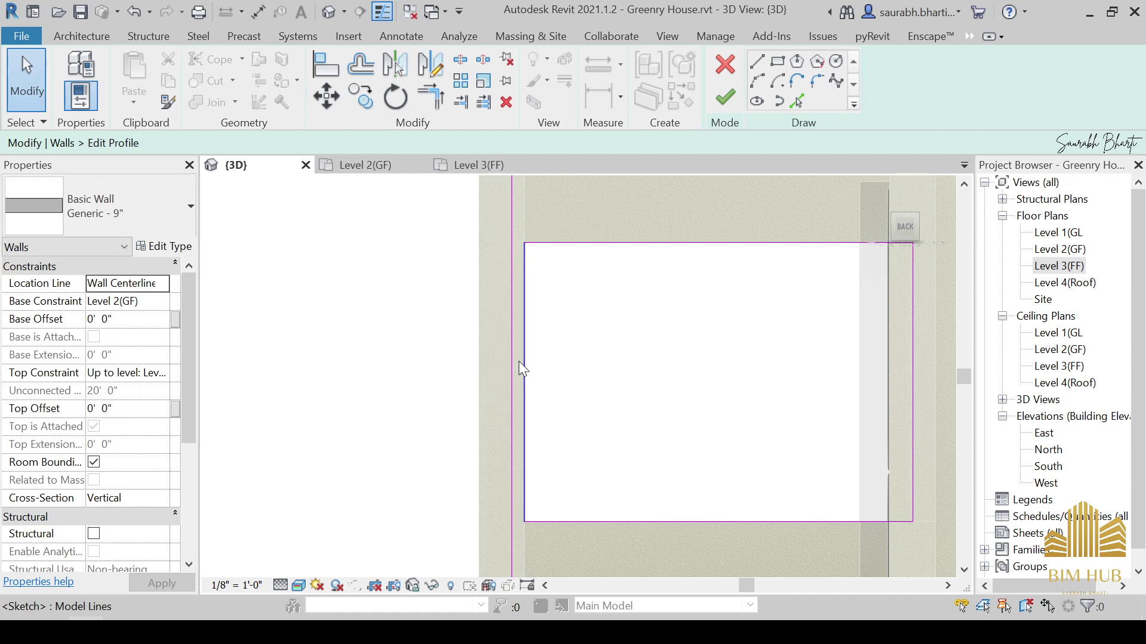
Split the rear wall profile's outer edge beside the opening and trim its parts to the opening's upper and lower lines.
key("s")
key("l")
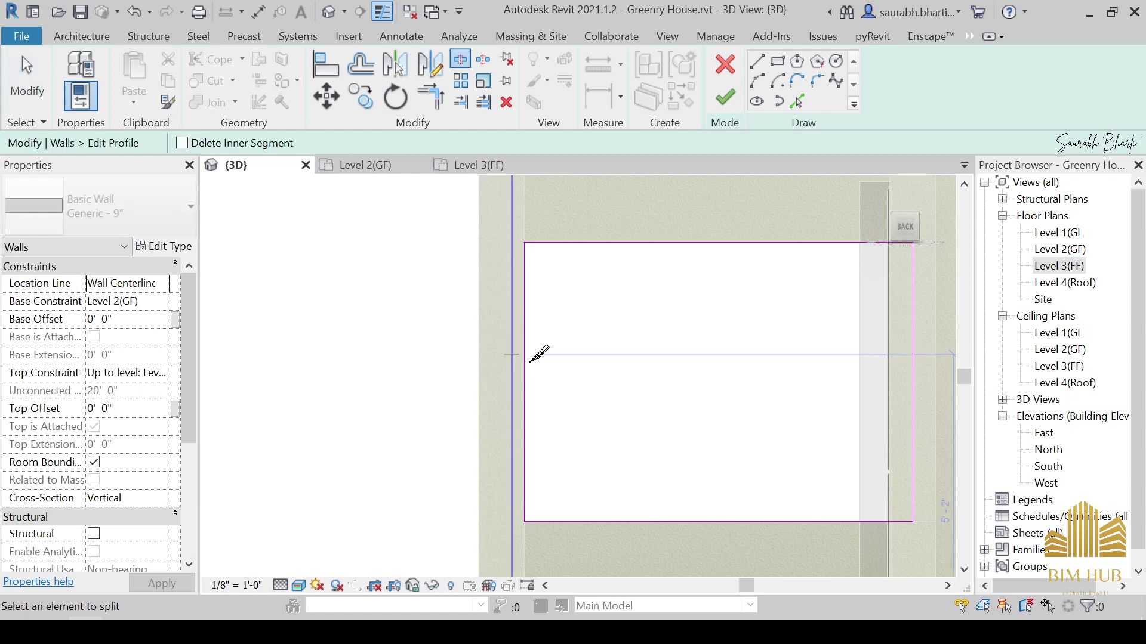
left_click(529, 361)
key("Escape")
key("t")
key("r")
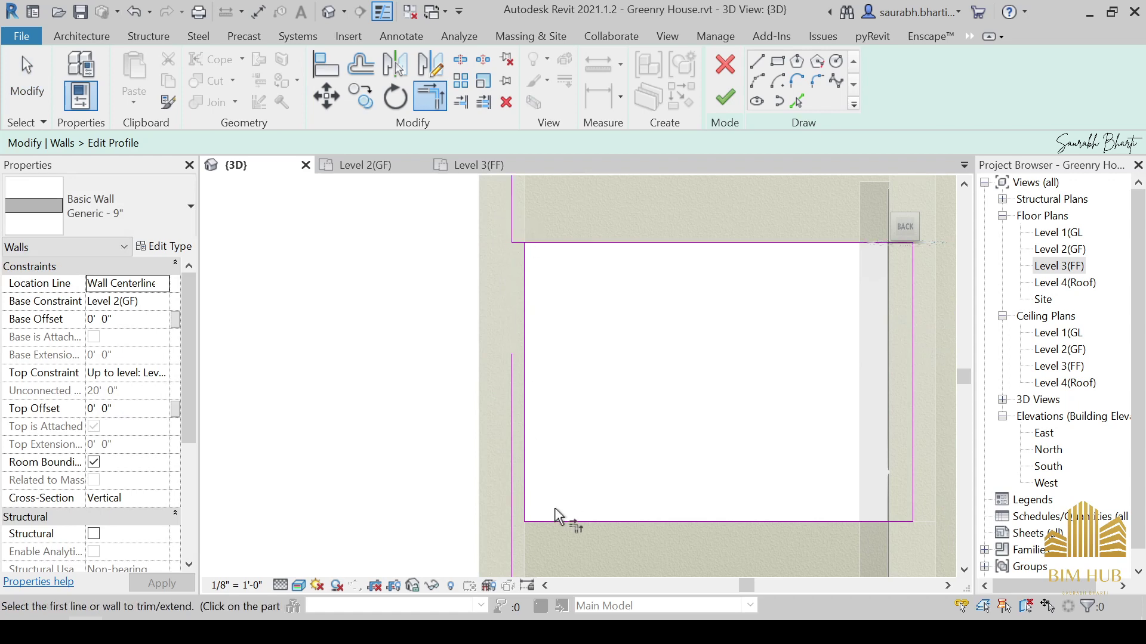
left_click(555, 523)
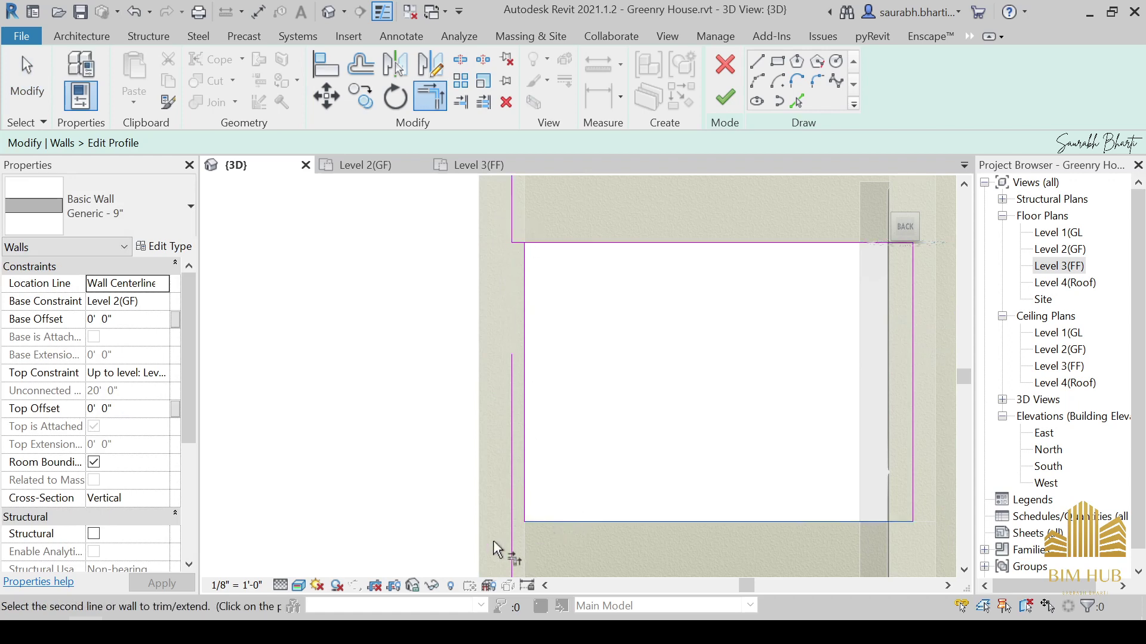
Delete the rear opening's leftover outer vertical edge so the opening joins the wall's outer outline.
left_click(525, 463)
key("Delete")
left_click(525, 325)
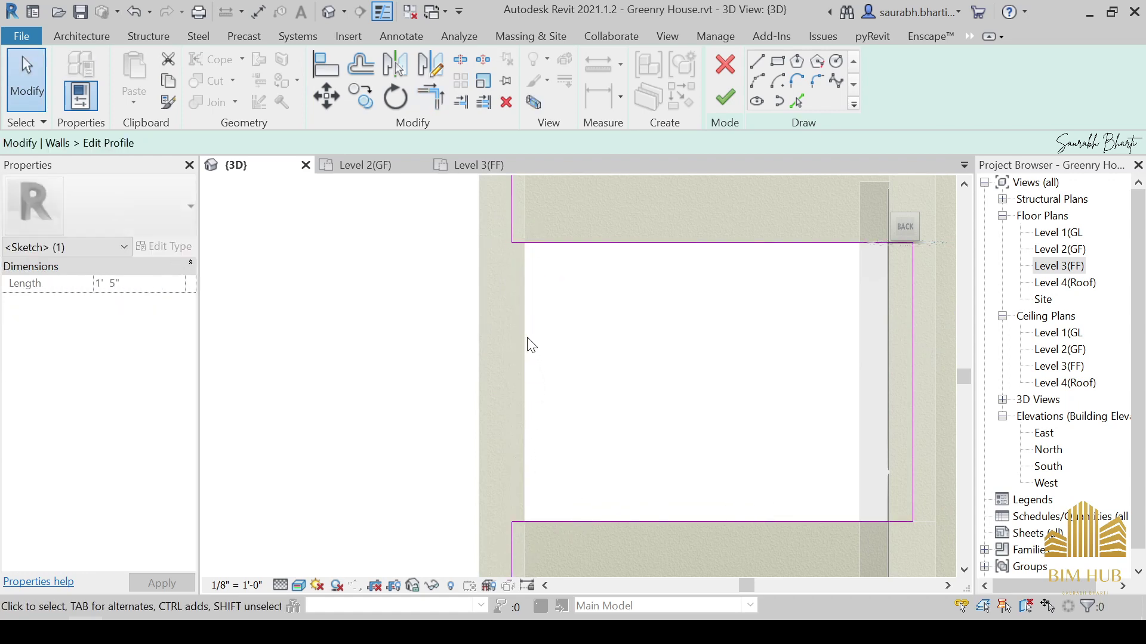
Shift the outer edges above and below the rear opening to the front wall's inner face and finish the profile edit.
scroll(527, 341, "down", 3)
middle_click_drag(521, 359, 555, 374, "shift")
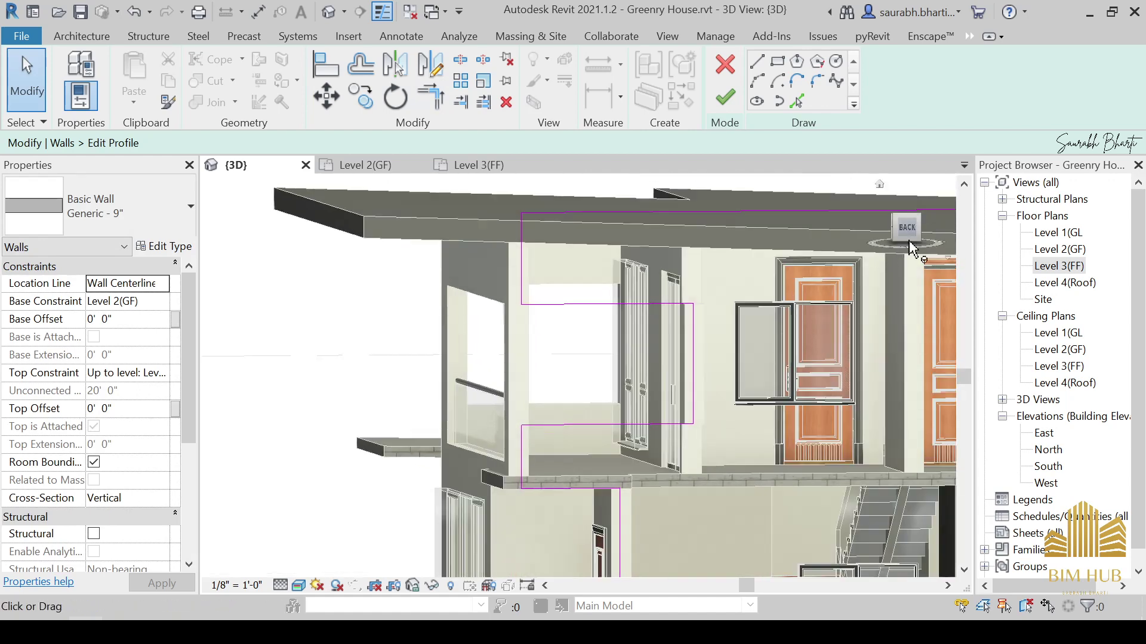
left_click(906, 228)
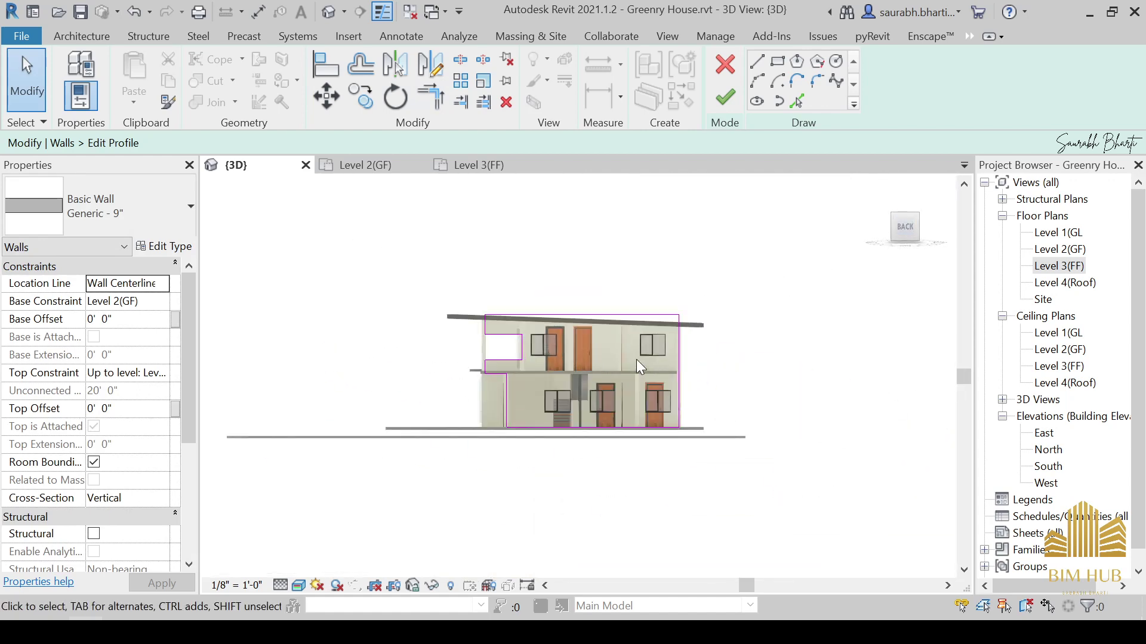
middle_click_drag(432, 330, 517, 346)
scroll(483, 348, "up", 3)
scroll(318, 262, "up", 2)
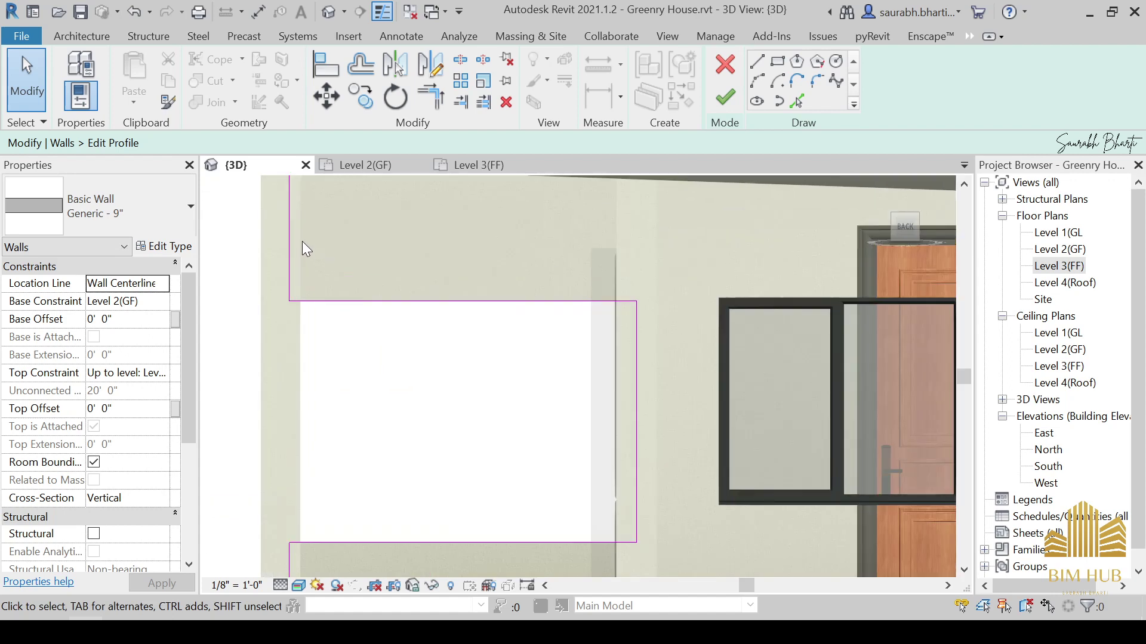
left_click(290, 241)
left_click_drag(308, 242, 302, 246)
middle_click_drag(394, 440, 466, 300)
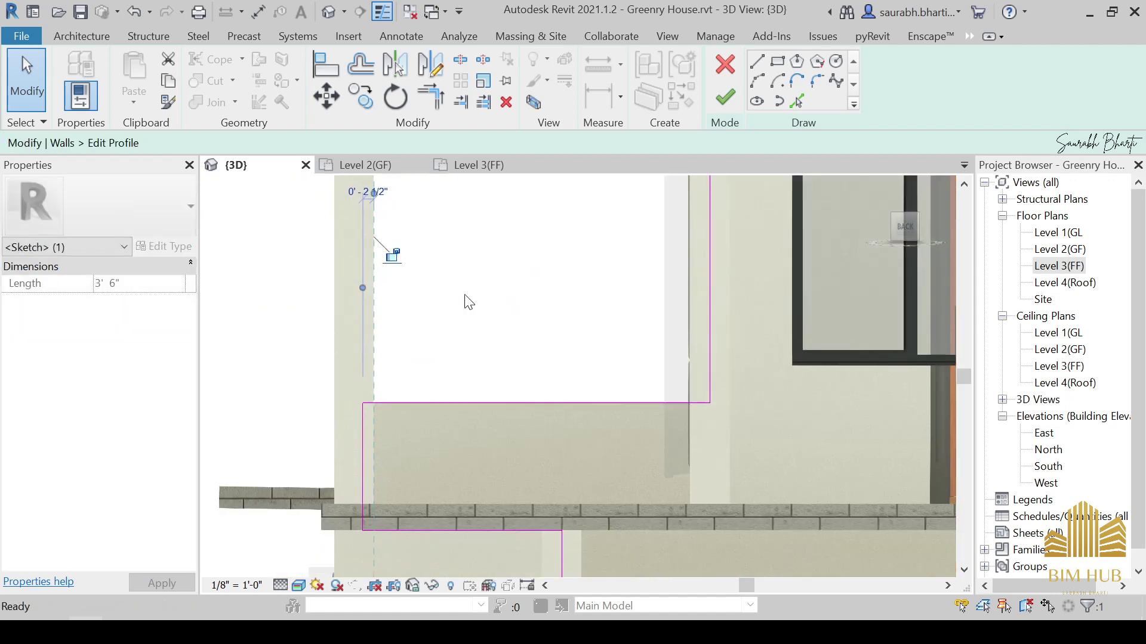
mouse_move(364, 432)
left_mouse_down()
mouse_move(403, 428)
mouse_move(379, 420)
left_mouse_up()
scroll(388, 419, "down", 2)
left_click(501, 308)
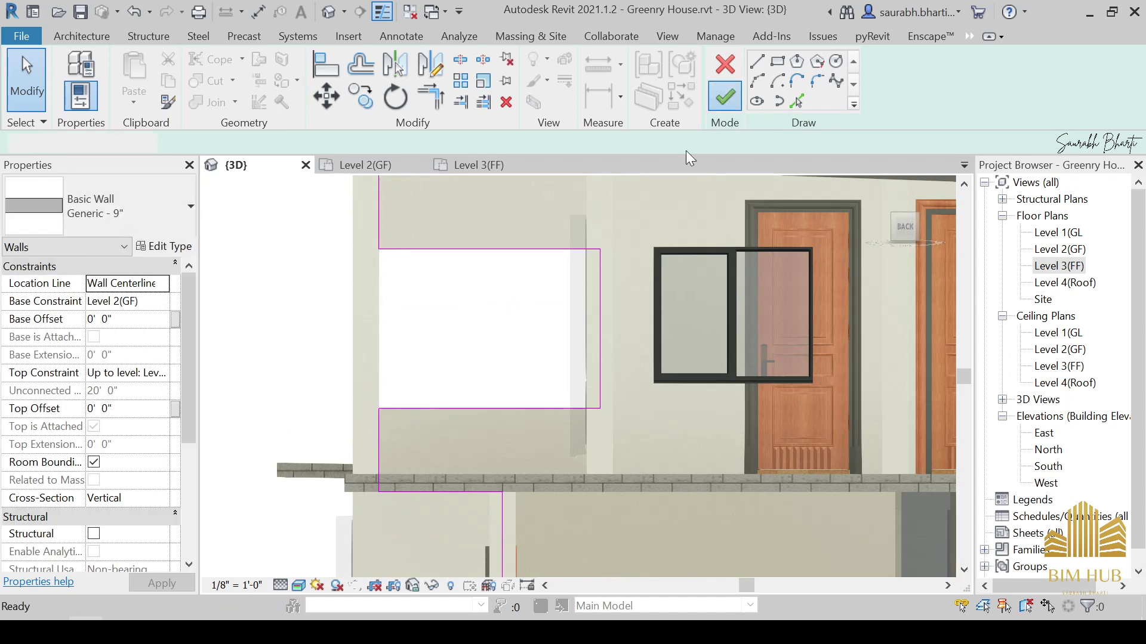
Edit the rear wall's profile again, shift the balcony opening's inner vertical edge to the interior wall's face, and finish the edit.
scroll(532, 370, "down", 3)
scroll(564, 362, "up", 2)
mouse_move(565, 363)
middle_mouse_down("shift")
mouse_move(617, 414)
mouse_move(547, 400)
mouse_move(768, 167)
middle_mouse_up("shift")
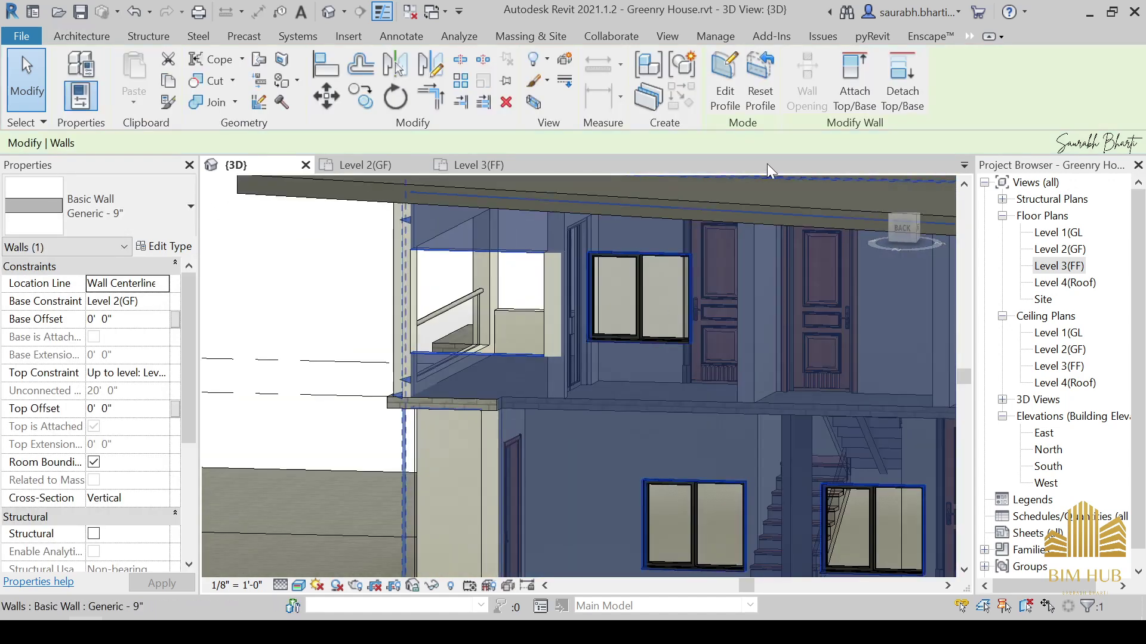
left_click(888, 234)
left_click(728, 81)
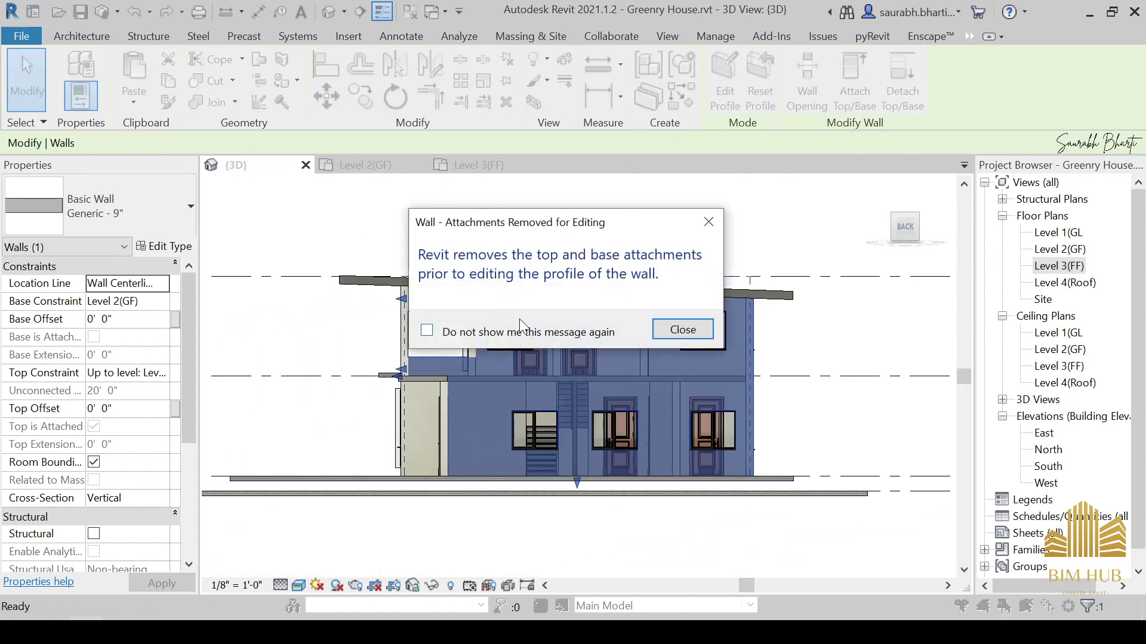
left_click(682, 329)
scroll(474, 340, "up", 8)
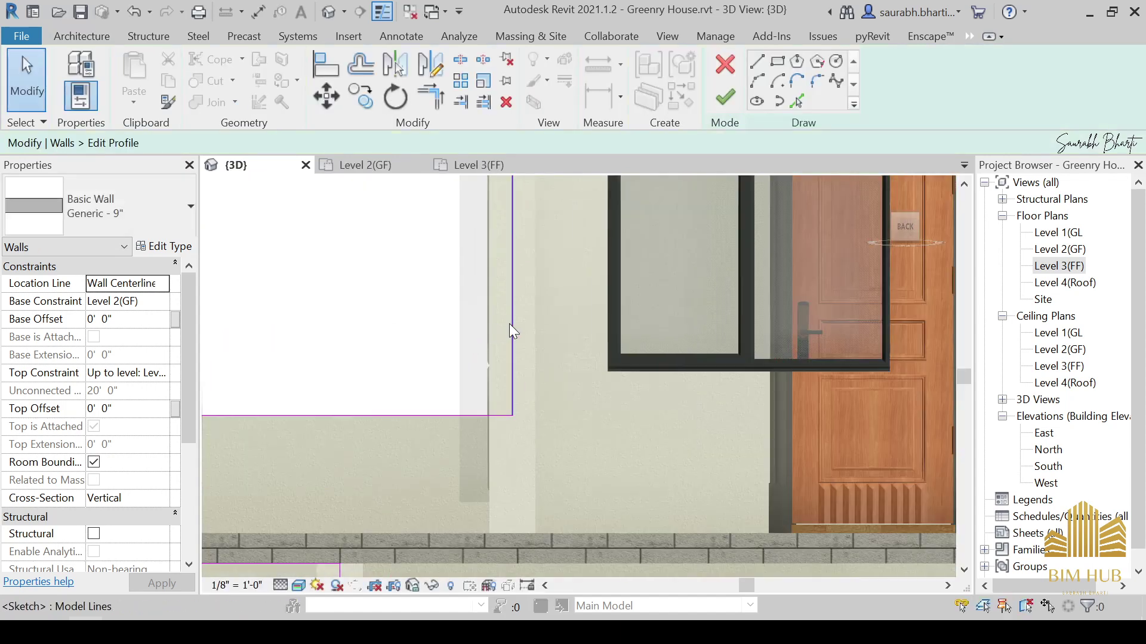
left_click(512, 327)
scroll(480, 332, "down", 3)
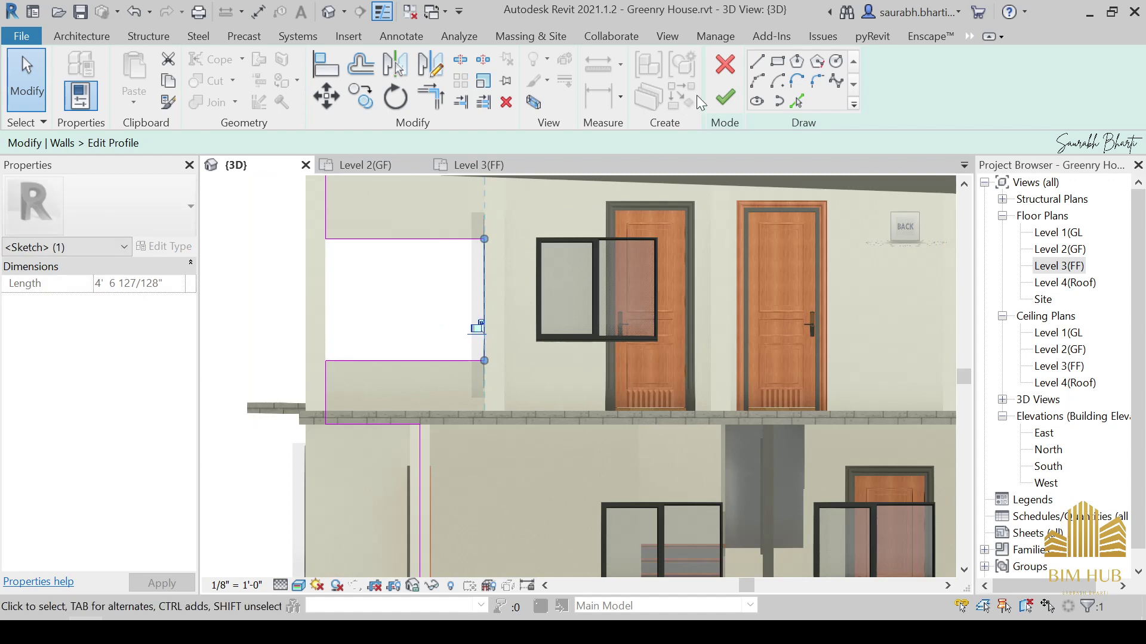
left_click(725, 99)
Examine the reshaped balcony openings from several sides and check the offsets of the front curtain-wall railing.
mouse_move(593, 313)
middle_mouse_down("shift")
mouse_move(561, 355)
mouse_move(620, 415)
mouse_move(646, 423)
middle_mouse_up("shift")
scroll(564, 422, "down", 3)
scroll(645, 424, "up", 4)
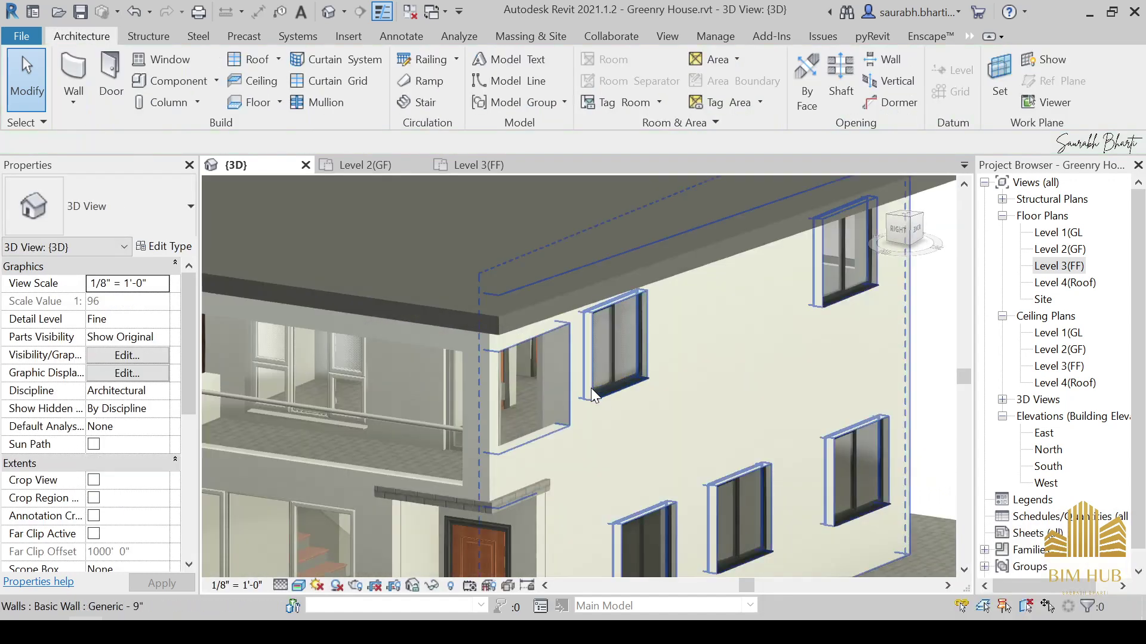
middle_click_drag(590, 387, 535, 422, "shift")
scroll(624, 418, "up", 3)
scroll(672, 483, "down", 3)
scroll(647, 397, "down", 3)
scroll(576, 411, "up", 3)
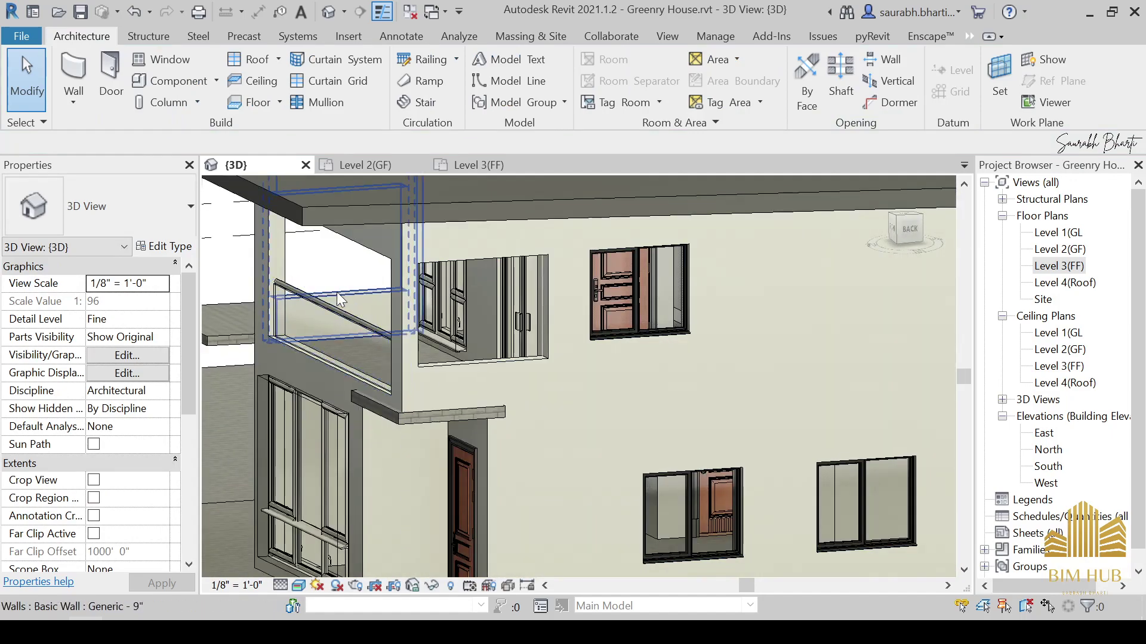
left_click(354, 327)
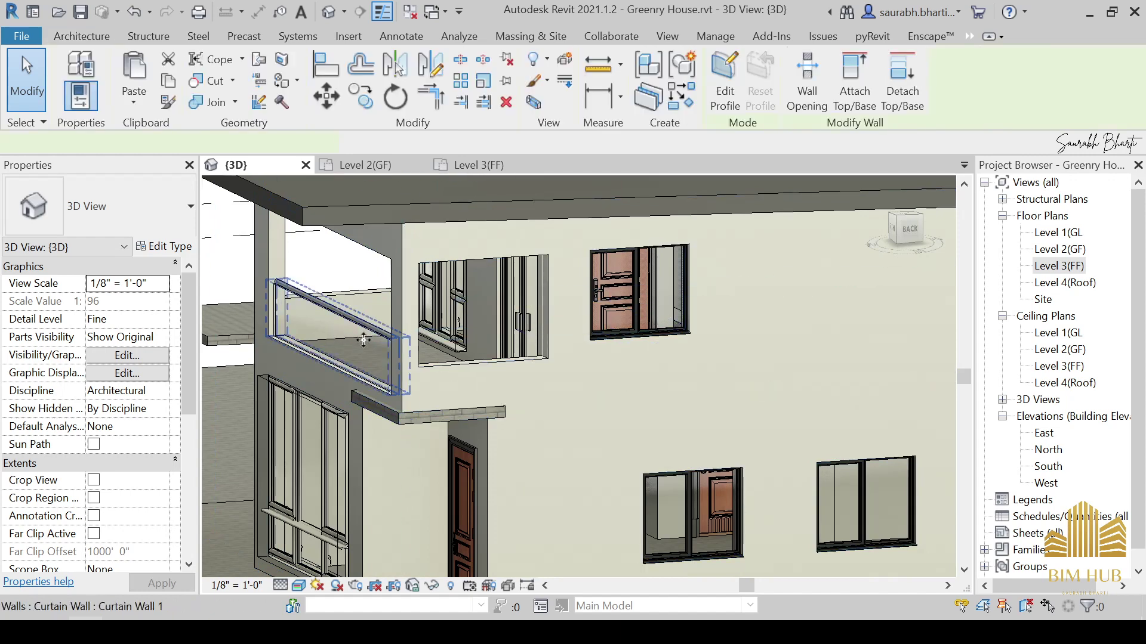
middle_click_drag(353, 327, 450, 399, "shift")
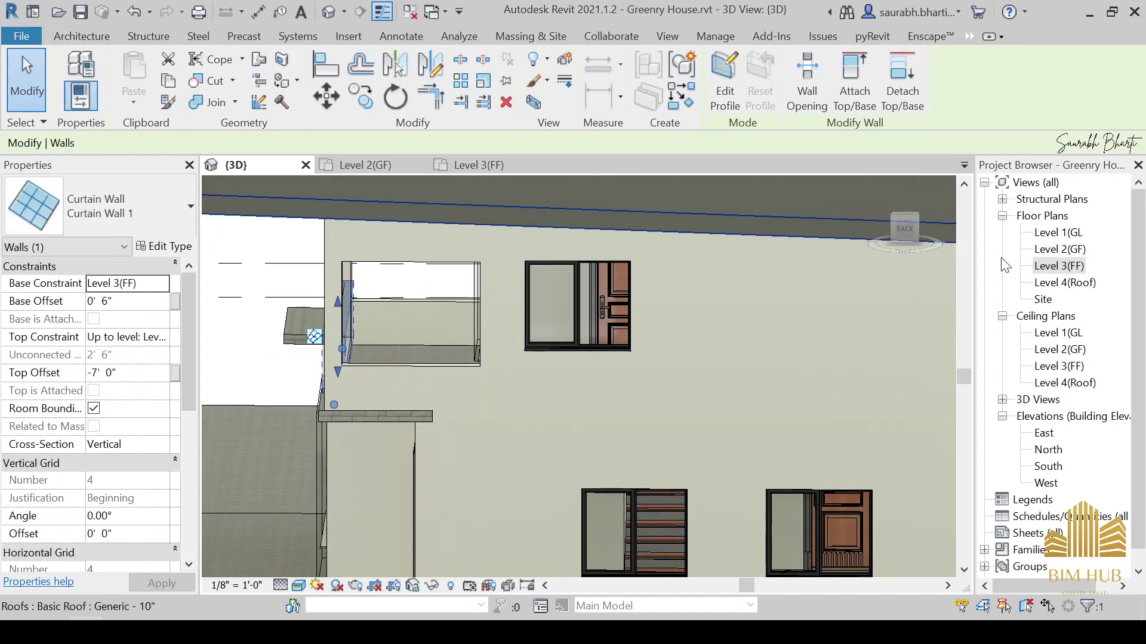
On the Level 3(FF) plan, draw a Curtain Wall 1 segment along the rear balcony wall's centreline, between the door wall and front wall.
double_click(1061, 269)
scroll(624, 368, "down", 3)
middle_click_drag(645, 369, 650, 430)
scroll(626, 332, "up", 4)
scroll(553, 281, "up", 2)
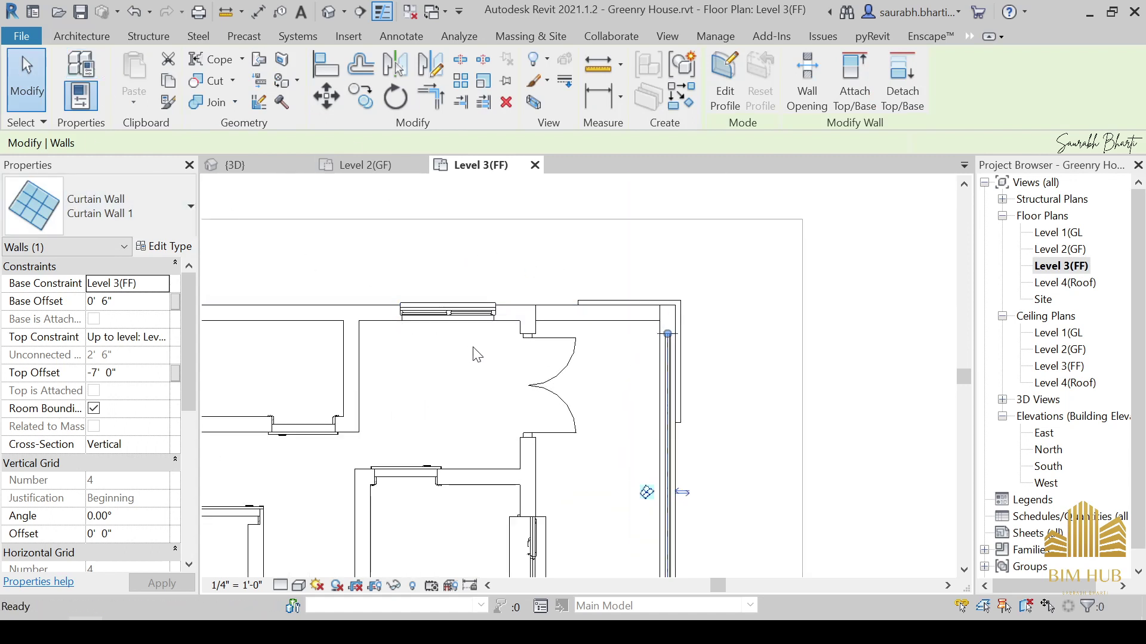
key("c")
key("s")
scroll(547, 304, "up", 2)
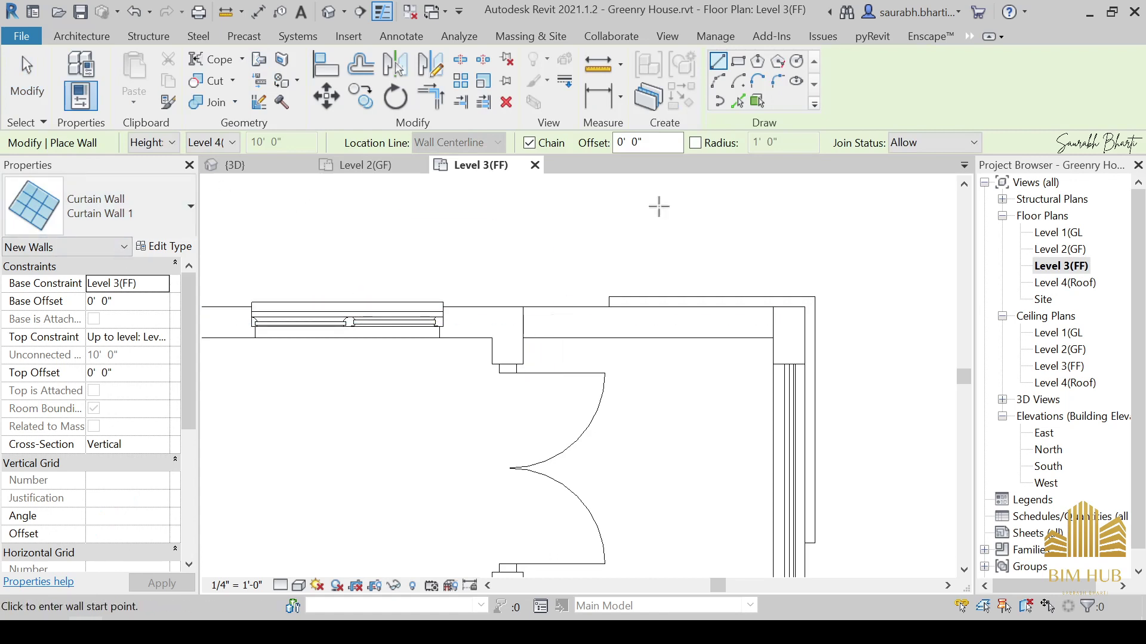
scroll(576, 280, "up", 2)
left_click(492, 341)
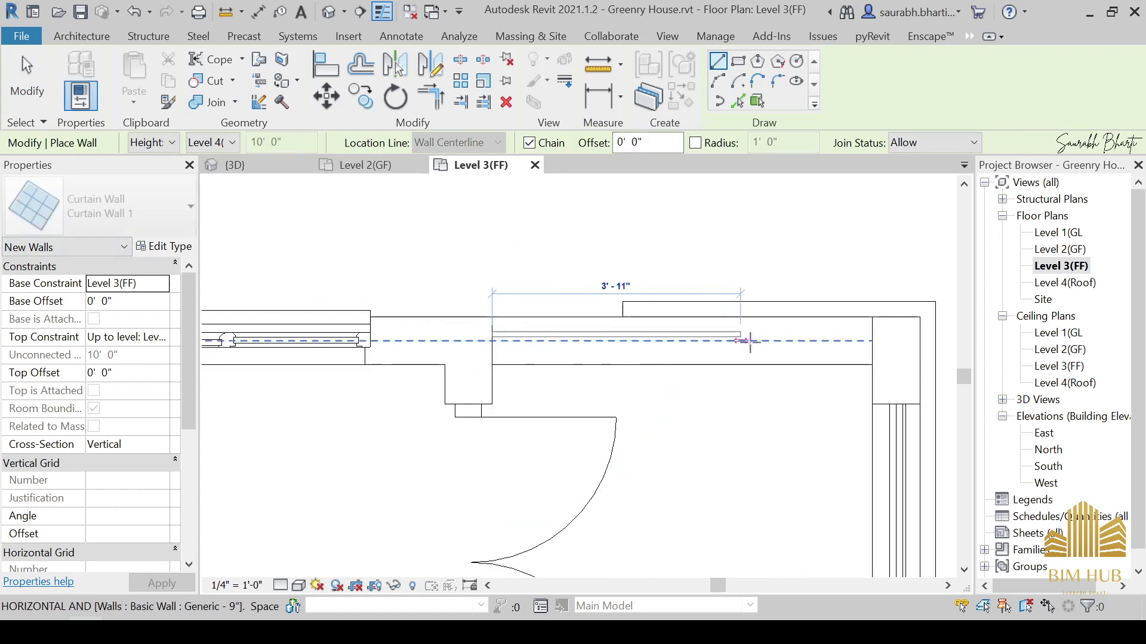
left_click(872, 342)
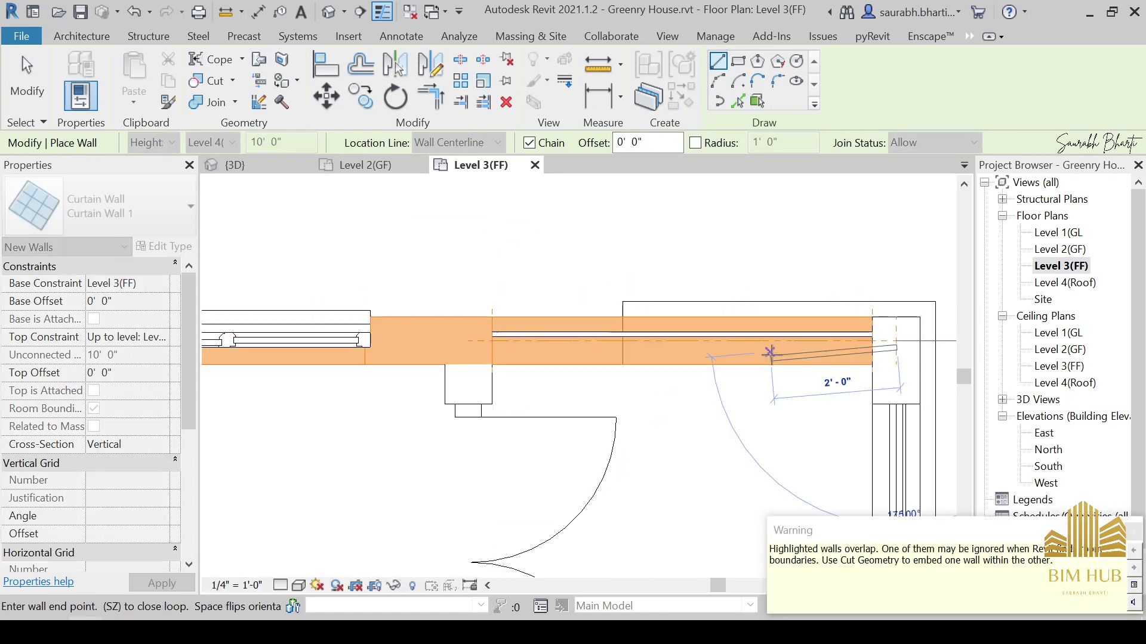
Draw a 6' 0" Curtain Wall 1 segment along the centreline of the balcony's opposite side wall.
scroll(757, 365, "down", 3)
middle_click_drag(755, 360, 675, 148)
middle_click_drag(726, 424, 695, 285)
key("Escape")
middle_click_drag(707, 449, 732, 220)
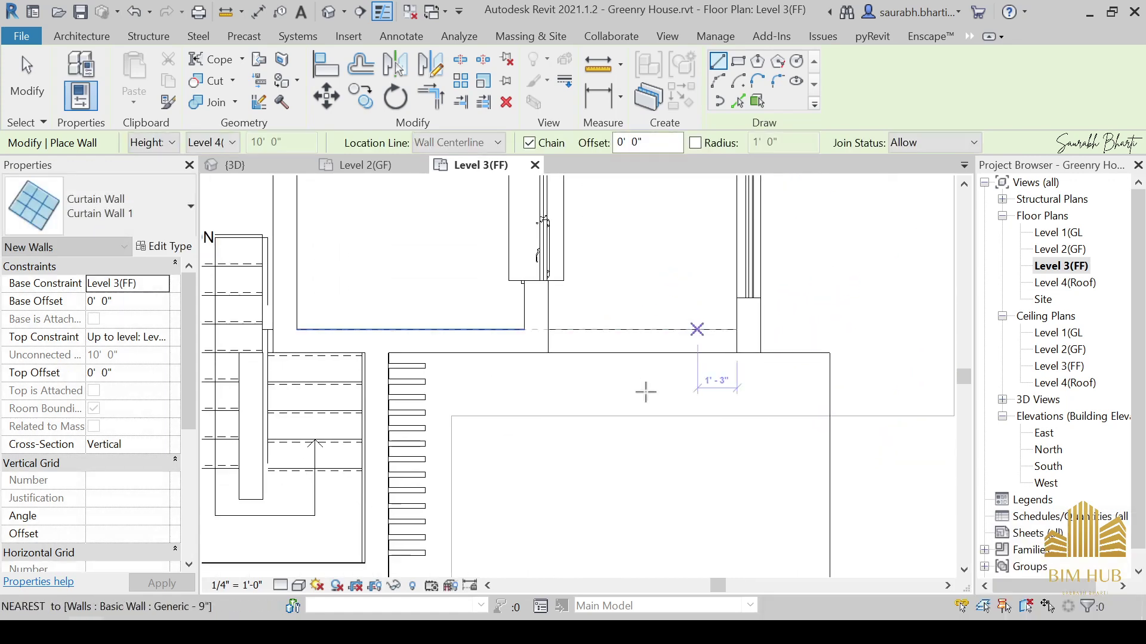
scroll(557, 342, "up", 2)
left_click(539, 337)
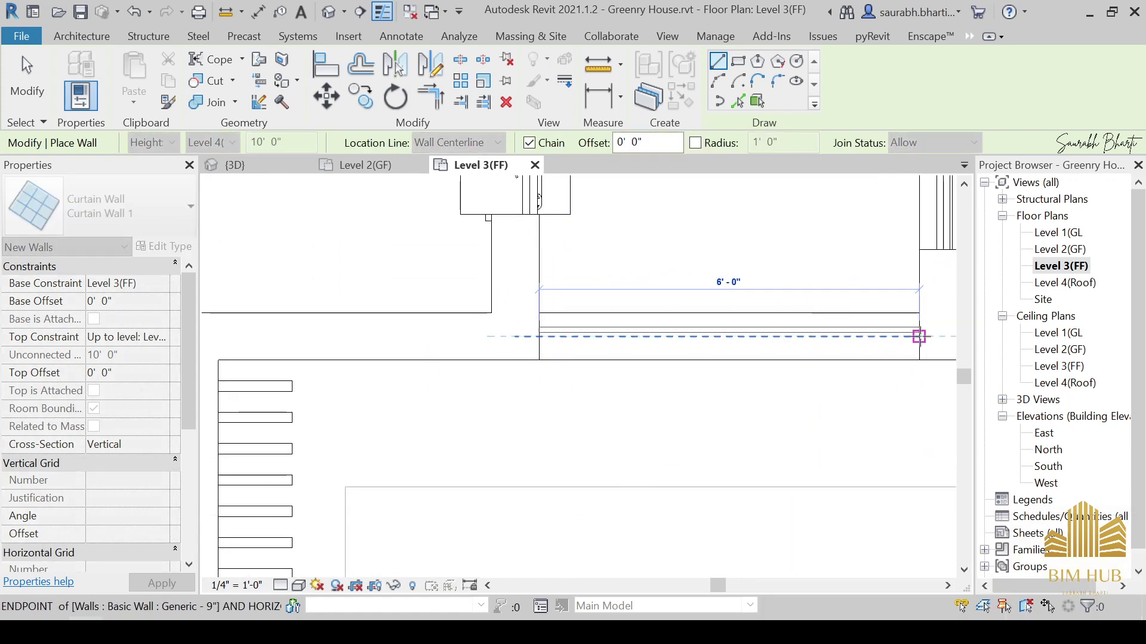
left_click(919, 337)
key("Escape")
key("Escape")
In the 3D view, set the rear balcony curtain wall's top offset to -7' 0" and its base offset to -0' 6".
scroll(662, 397, "down", 5)
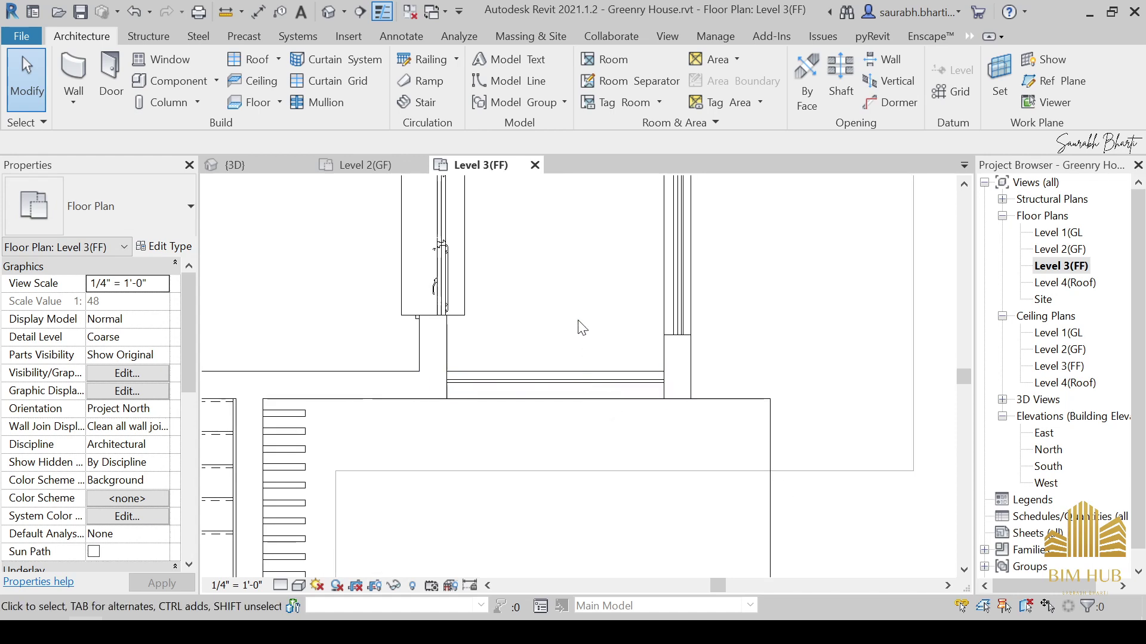
middle_click_drag(614, 346, 613, 440)
scroll(565, 415, "up", 4)
scroll(577, 394, "down", 5)
scroll(613, 439, "down", 4)
scroll(577, 243, "up", 3)
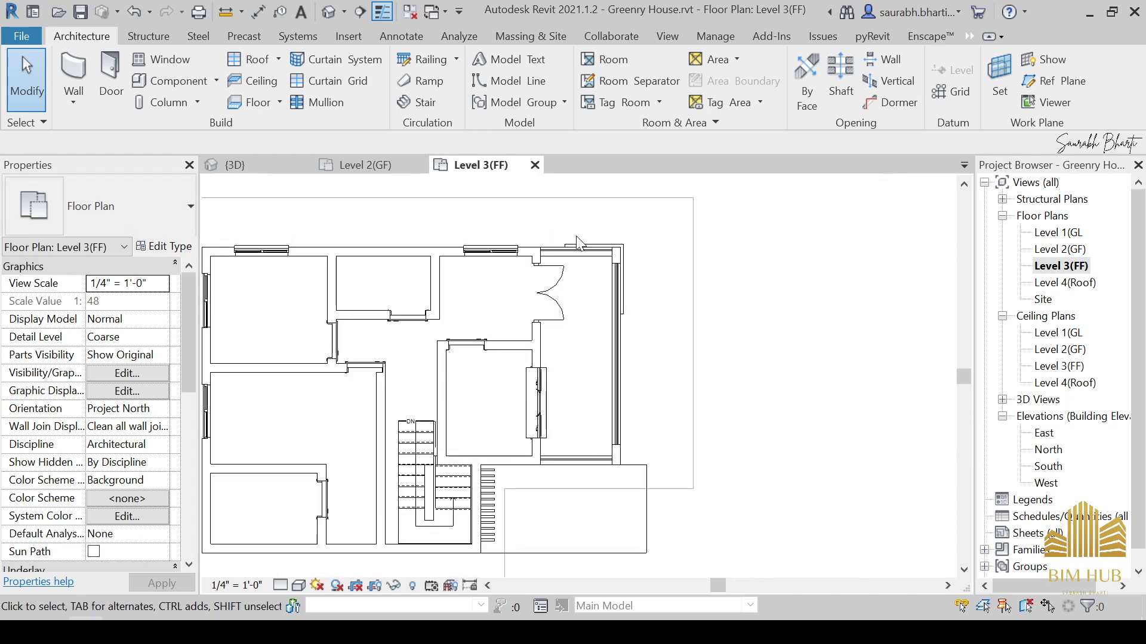
left_click(328, 12)
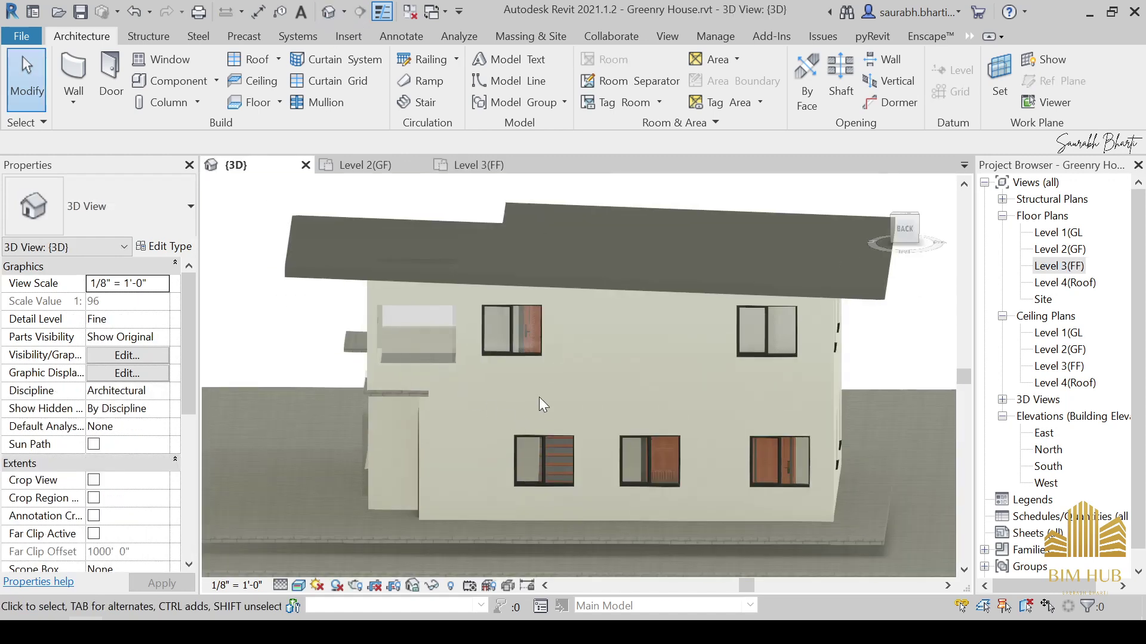
middle_click_drag(539, 396, 840, 246, "shift")
left_click(907, 229)
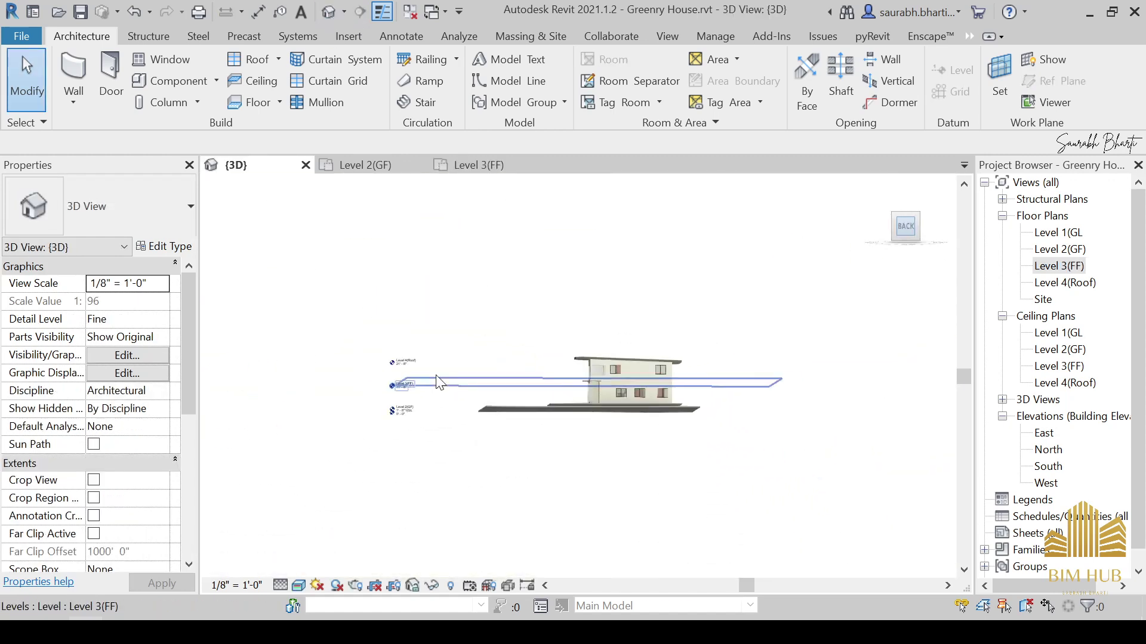
scroll(488, 332, "up", 6)
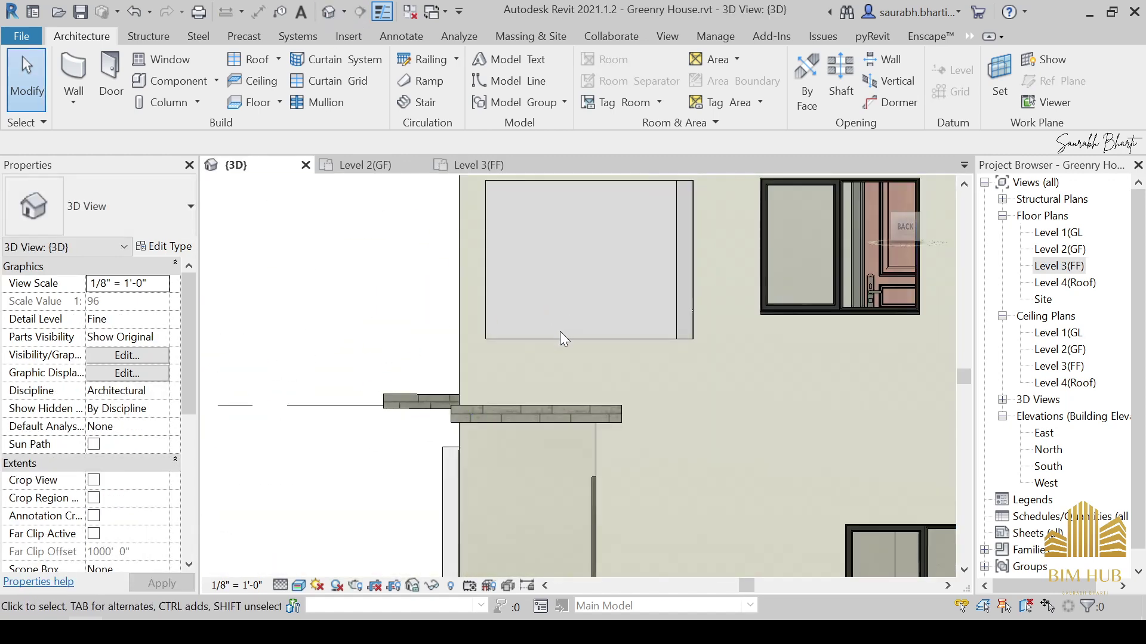
scroll(559, 336, "down", 4)
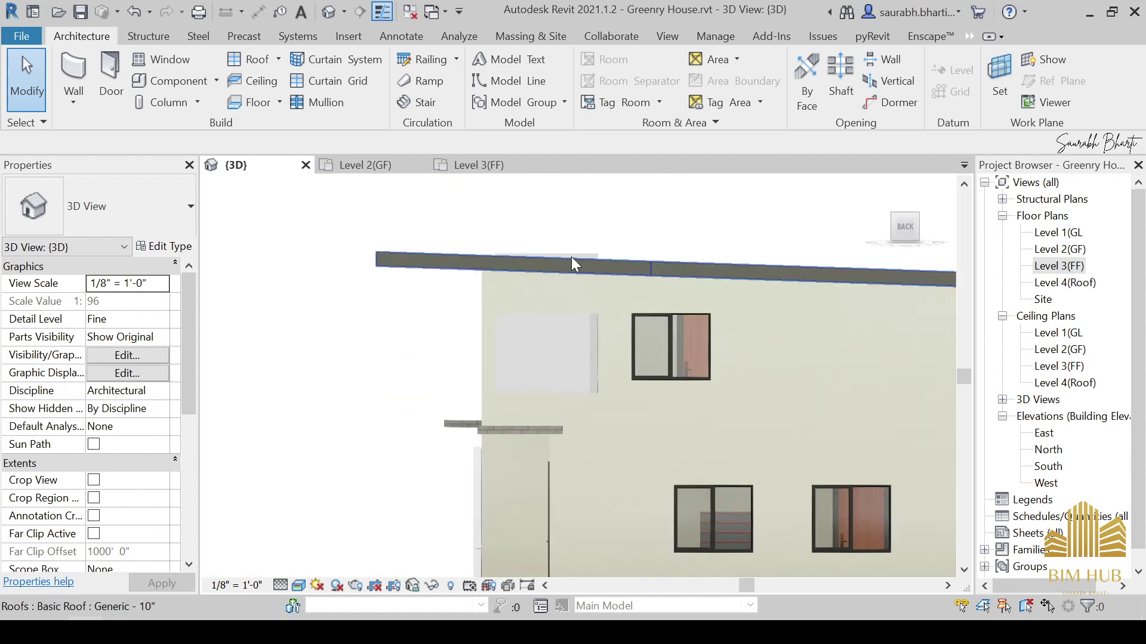
left_click(577, 251)
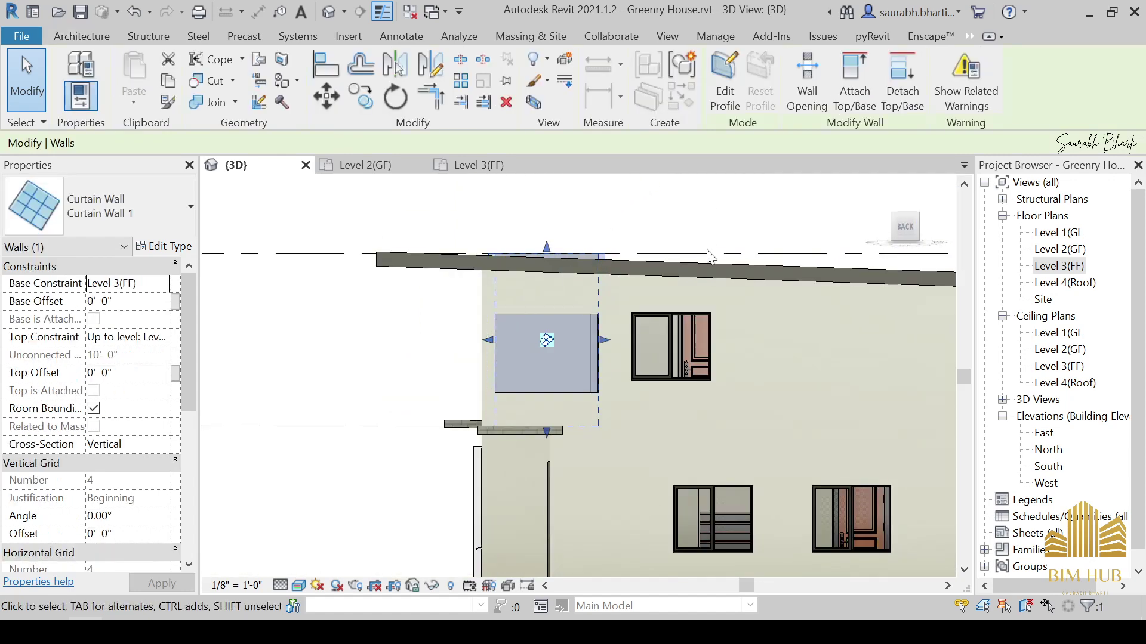
left_click(904, 228)
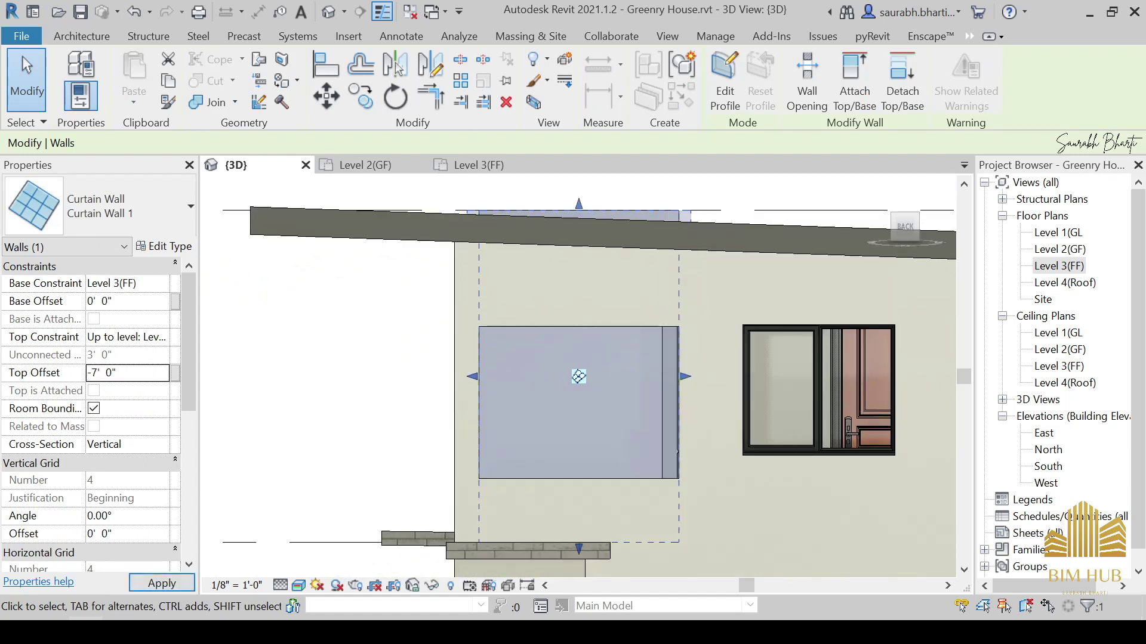
key("Return")
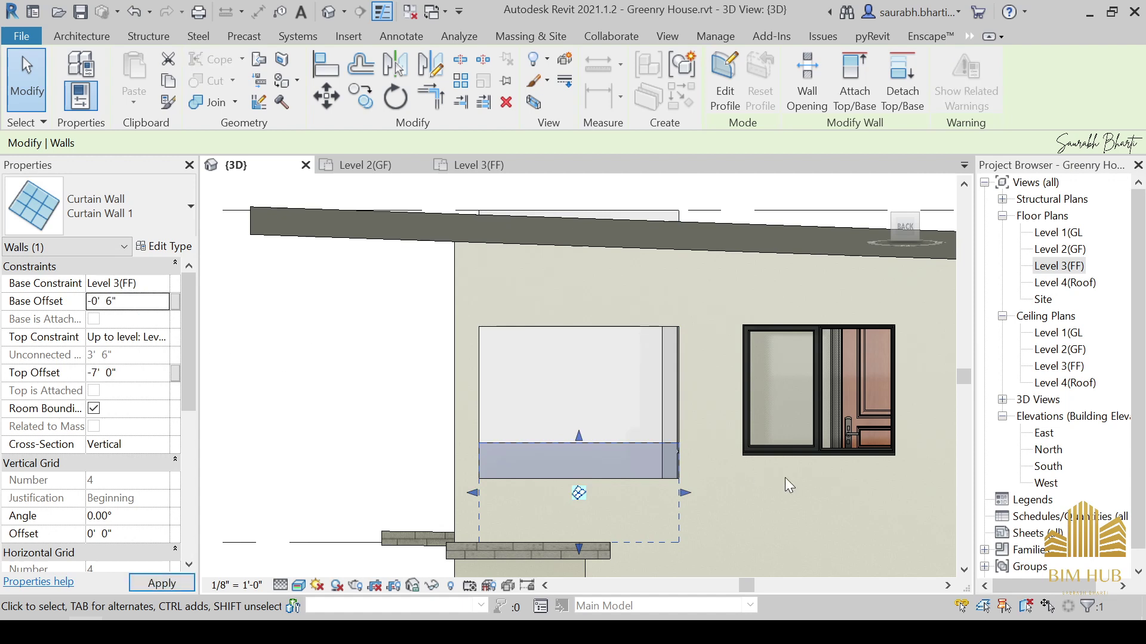
Examine how the lowered rear curtain wall sits within the balcony opening and the wall below it.
scroll(423, 395, "down", 3)
middle_click_drag(458, 424, 514, 498, "shift")
scroll(498, 440, "up", 3)
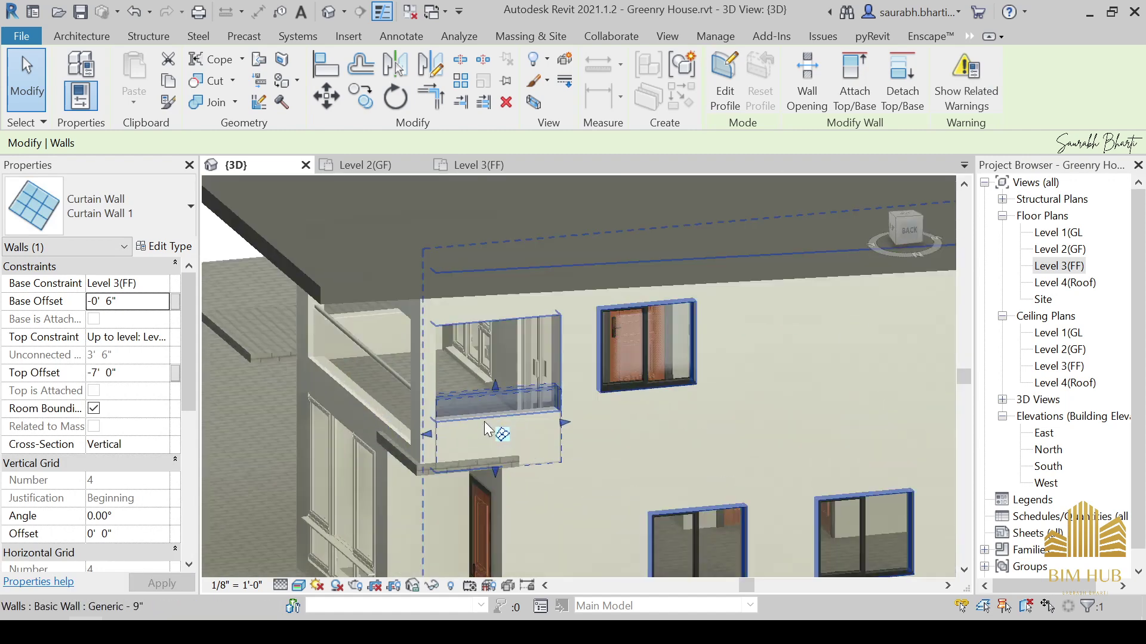
left_click(238, 378)
scroll(239, 378, "down", 4)
middle_click_drag(389, 451, 411, 458, "shift")
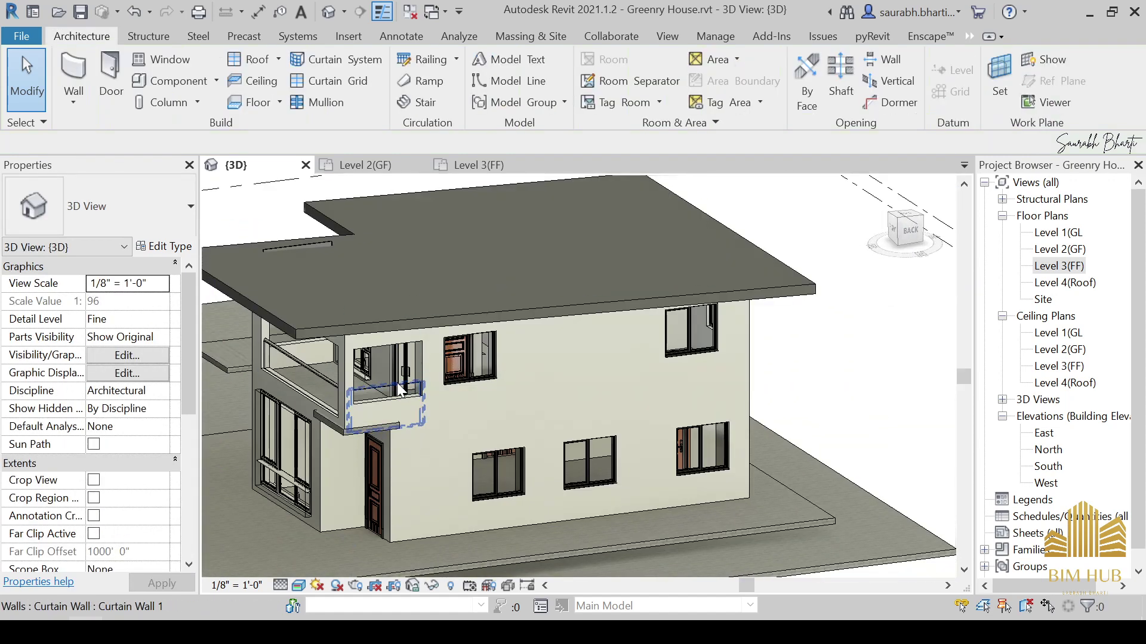
left_click(396, 384)
middle_click_drag(396, 385, 485, 391, "shift")
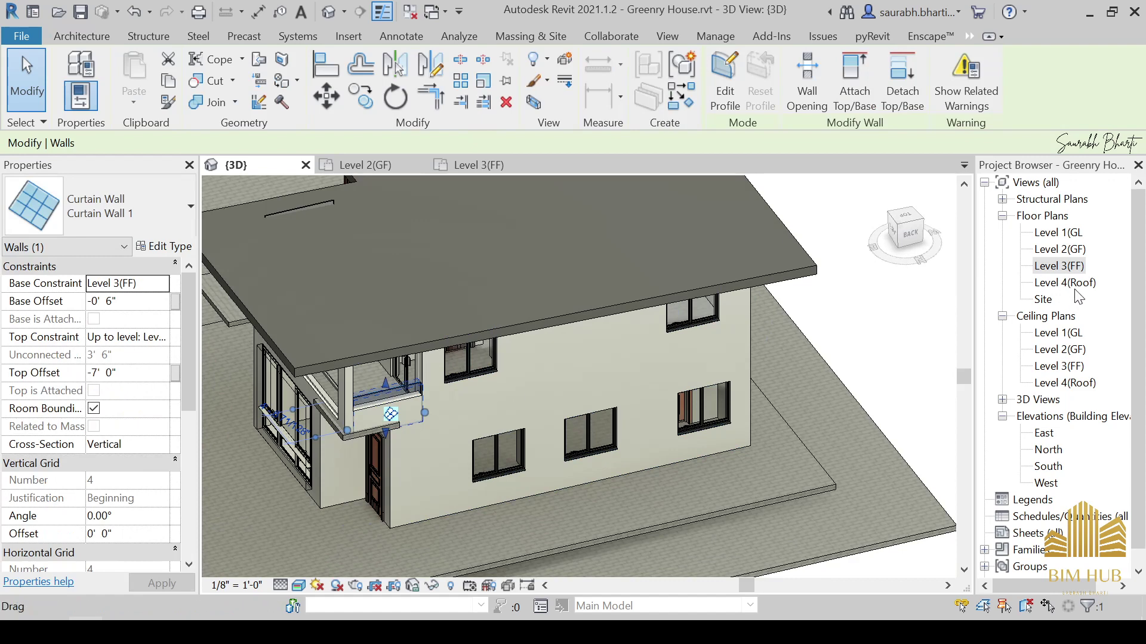
On the Level 3(FF) plan, cut the rear Generic - 9" wall with the embedded curtain wall using Cut Geometry.
double_click(1059, 265)
left_click(588, 241)
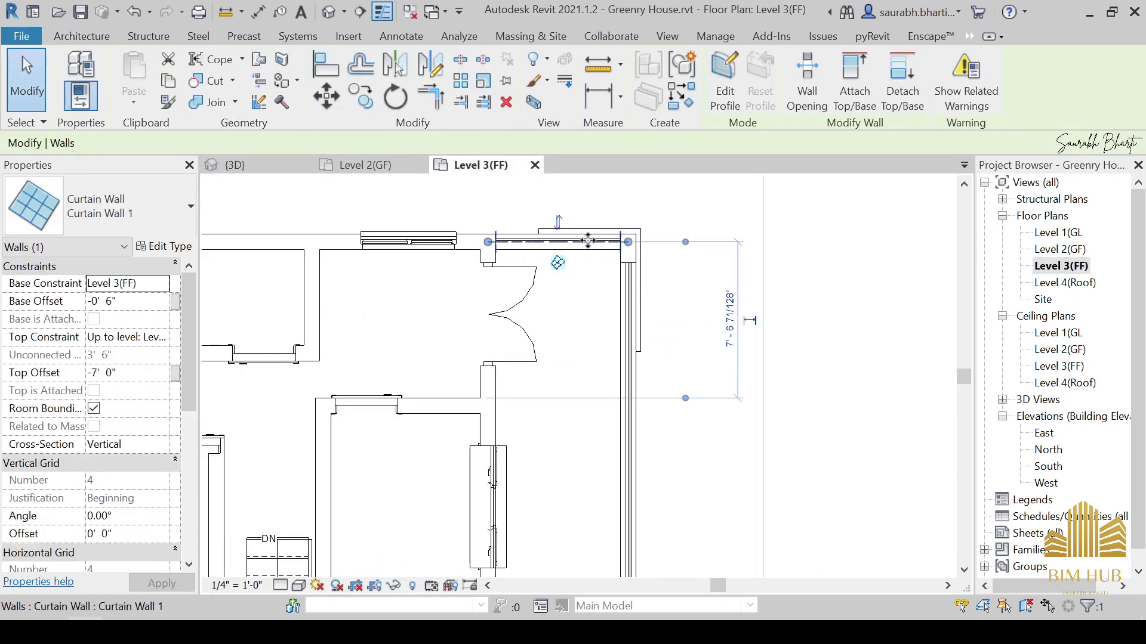
left_click(220, 88)
scroll(585, 268, "up", 4)
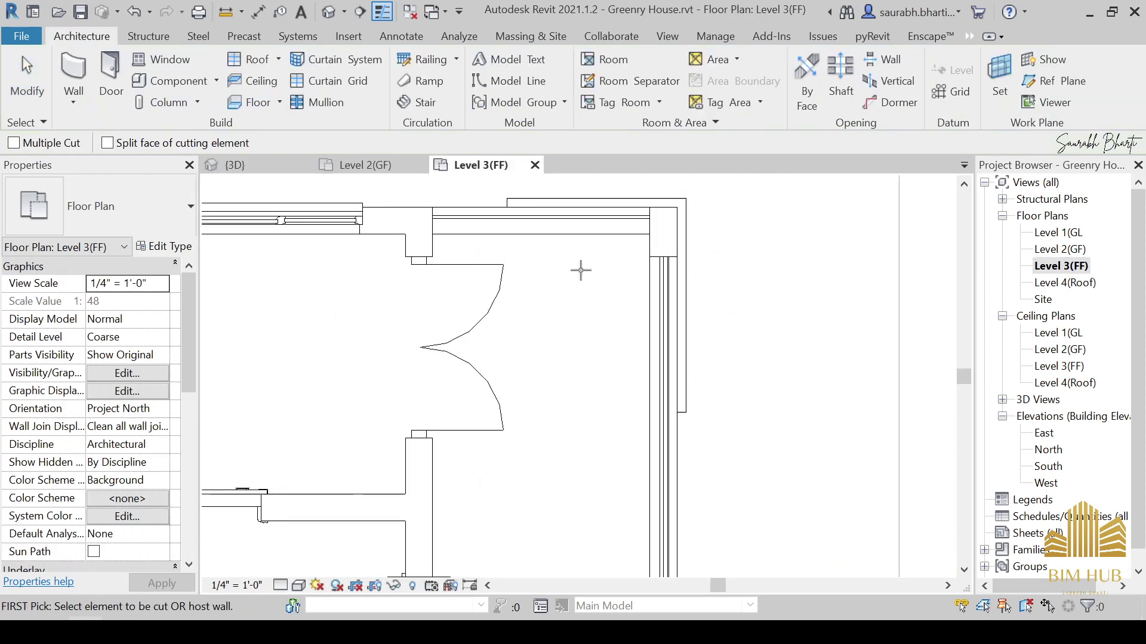
middle_click_drag(586, 224, 636, 384)
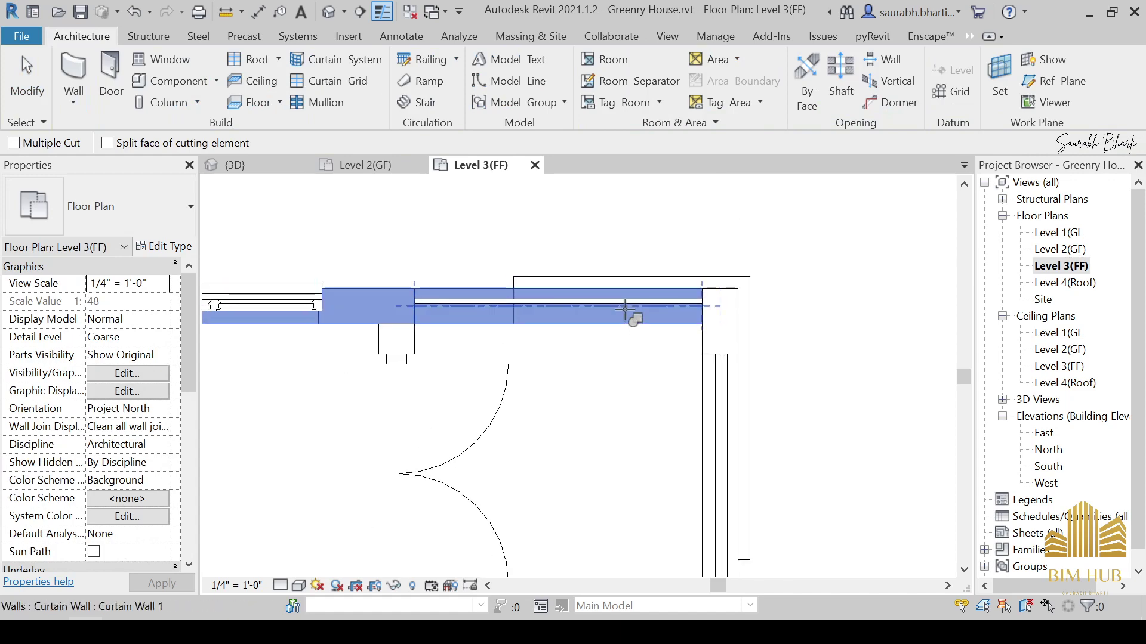
key("Escape")
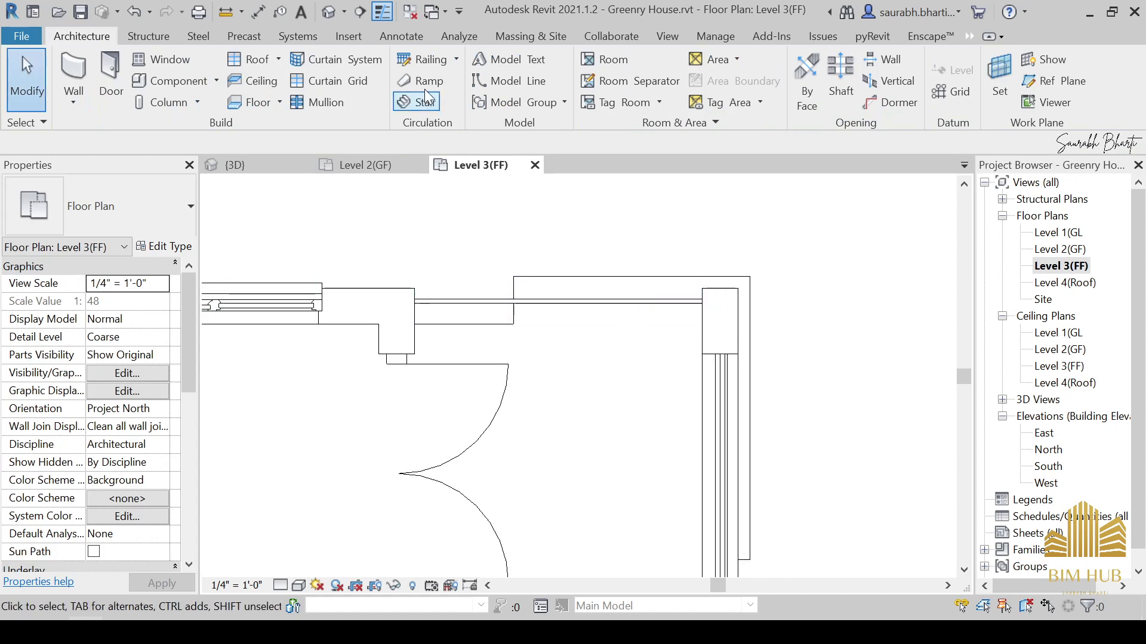
Examine the cut rear wall and balcony floor edge in the 3D view.
left_click(332, 13)
scroll(531, 409, "down", 3)
middle_click_drag(536, 410, 368, 326, "shift")
scroll(427, 370, "up", 3)
scroll(368, 327, "up", 1)
scroll(452, 337, "up", 3)
middle_click_drag(452, 337, 583, 366)
scroll(583, 366, "down", 3)
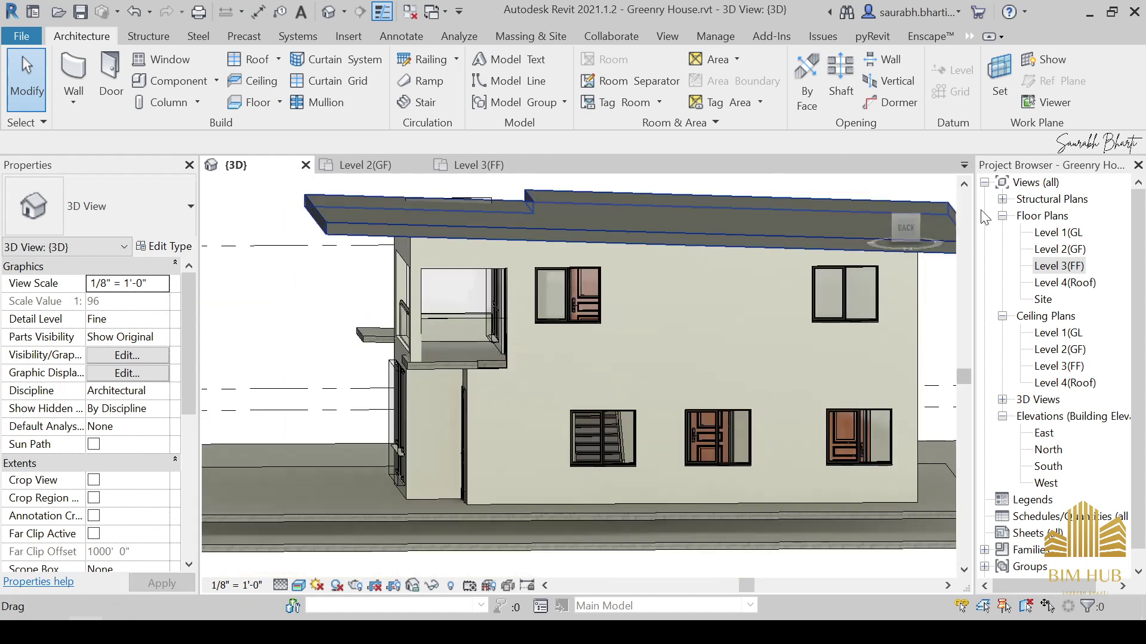
scroll(447, 333, "down", 5)
scroll(571, 333, "up", 7)
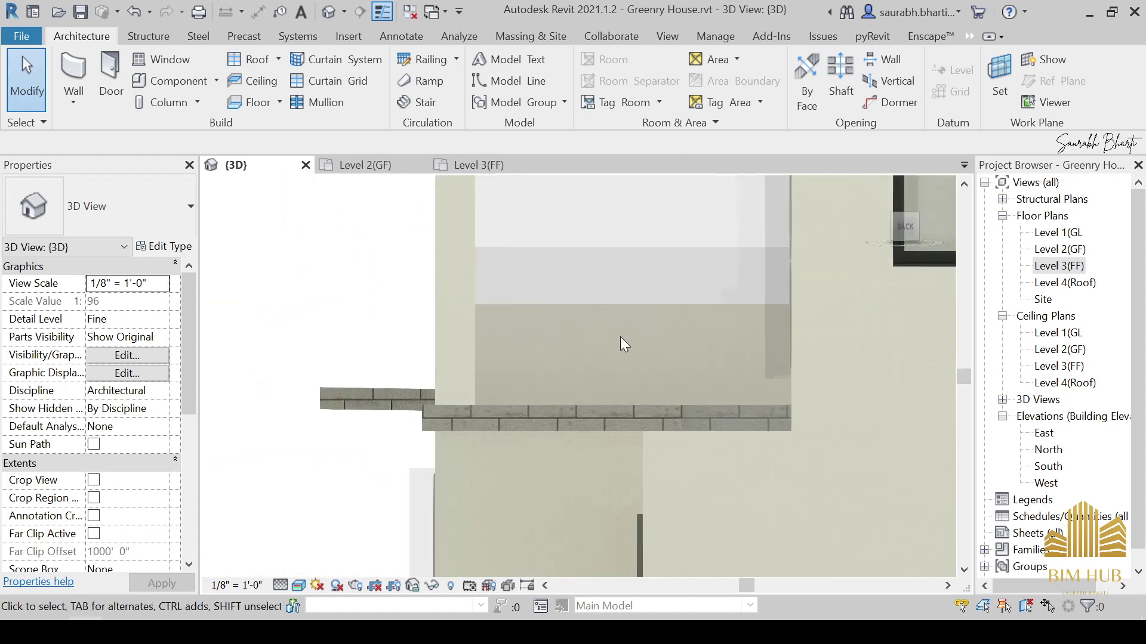
Try a base offset of 6" on the Generic - 9" side wall seen through the rear balcony opening.
left_click(642, 309)
middle_click_drag(606, 365, 475, 369)
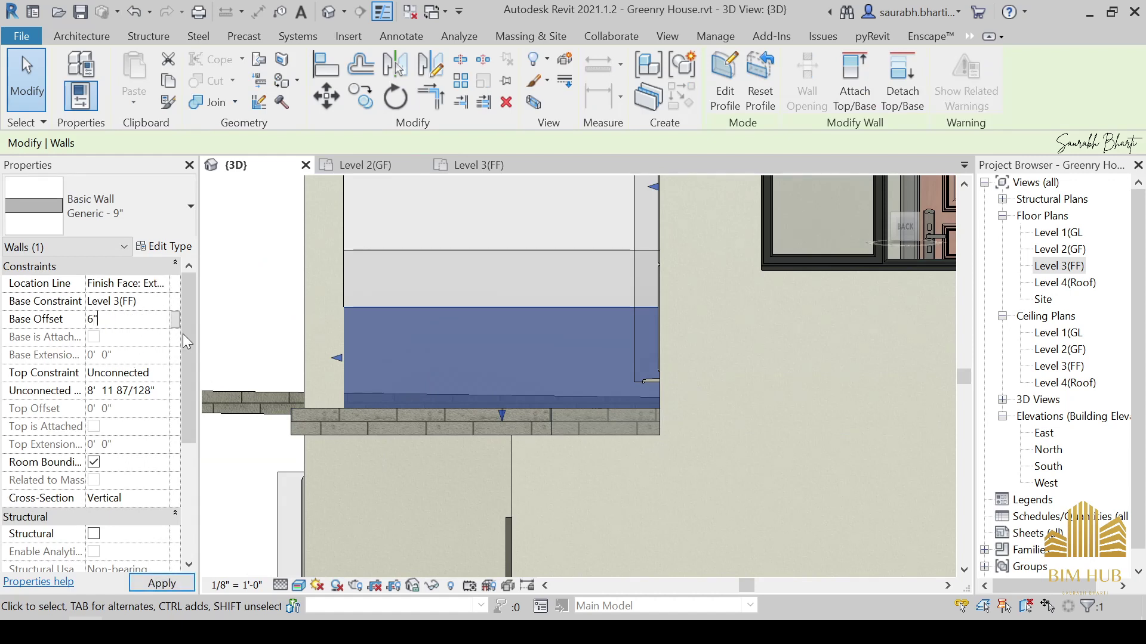
key("Escape")
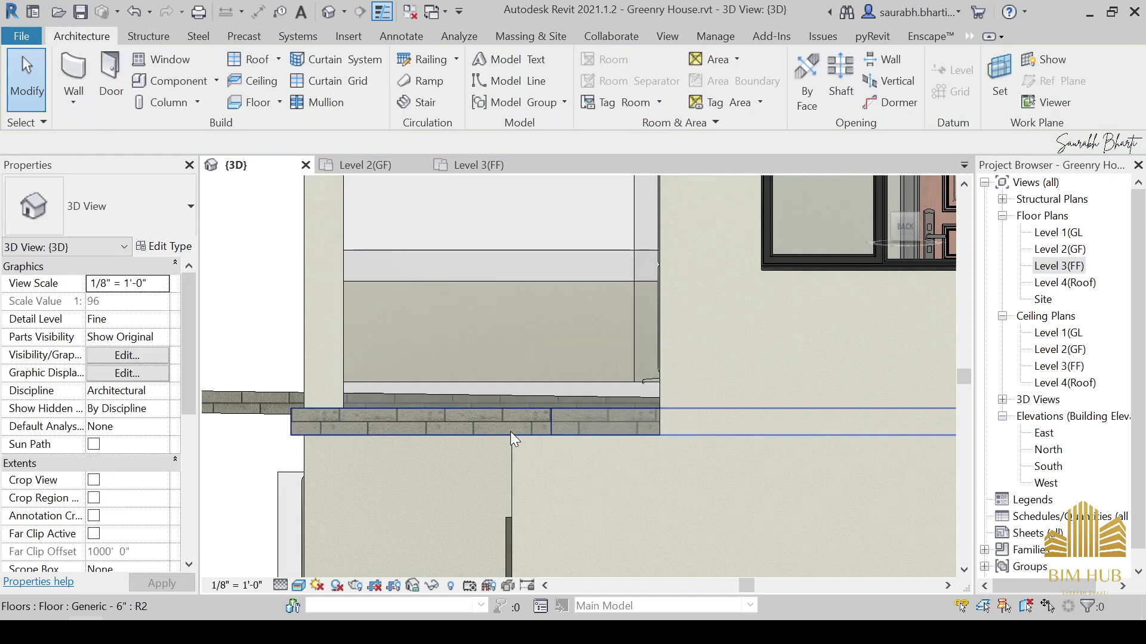
Check the balcony floor edge from above and undo the last base offset change on the side wall.
middle_click_drag(510, 431, 653, 334, "shift")
left_click(499, 204)
middle_click_drag(496, 249, 547, 328, "shift")
key("Escape")
key("ctrl+z")
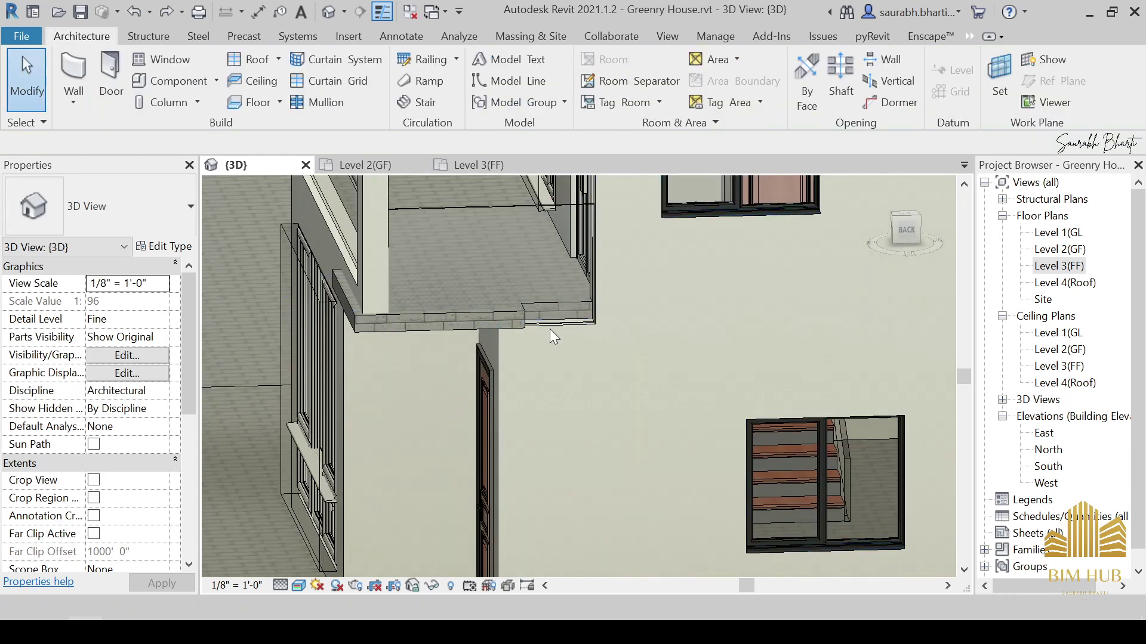
Edit the profile of the rear Generic - 9" wall, lowering the bottom edge of the balcony opening toward the balcony floor.
left_click(905, 228)
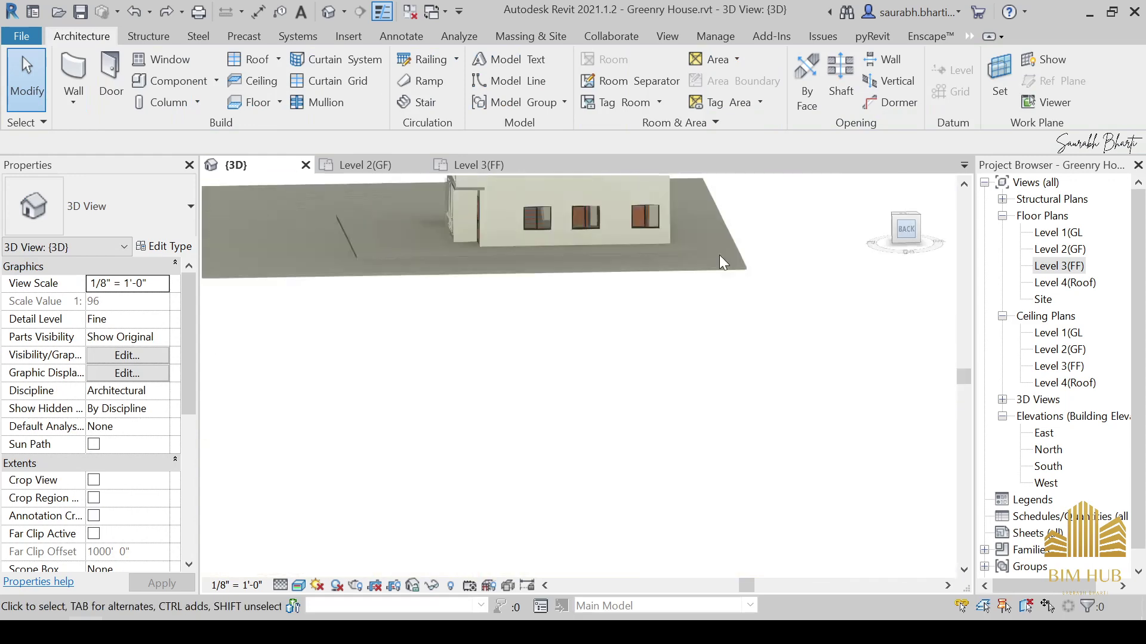
scroll(495, 306, "up", 6)
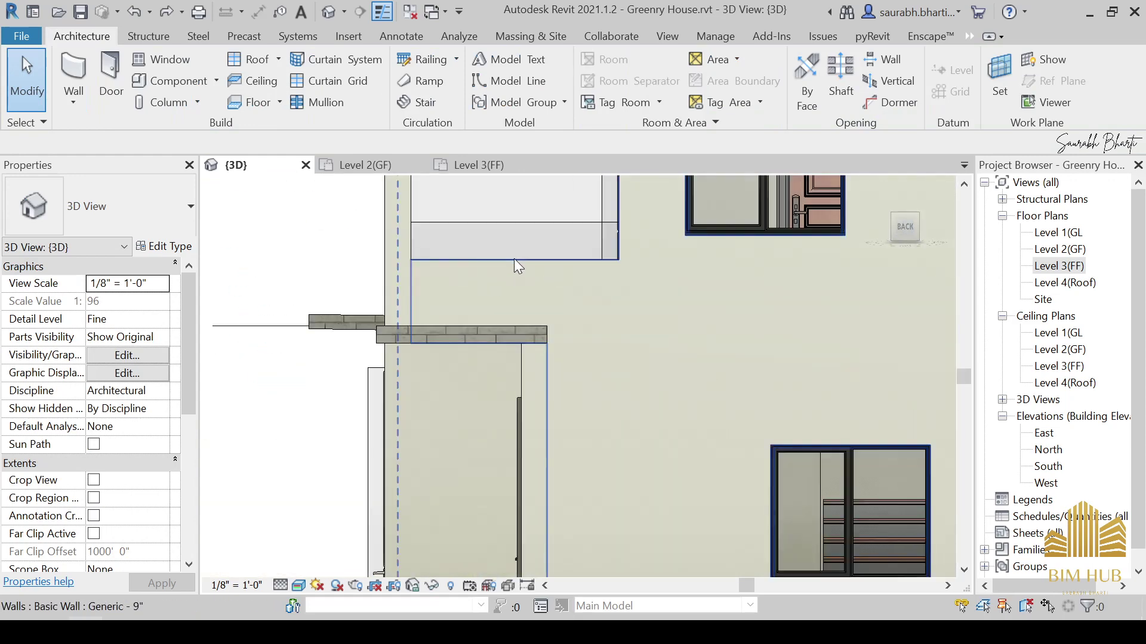
left_click(514, 263)
left_click(734, 94)
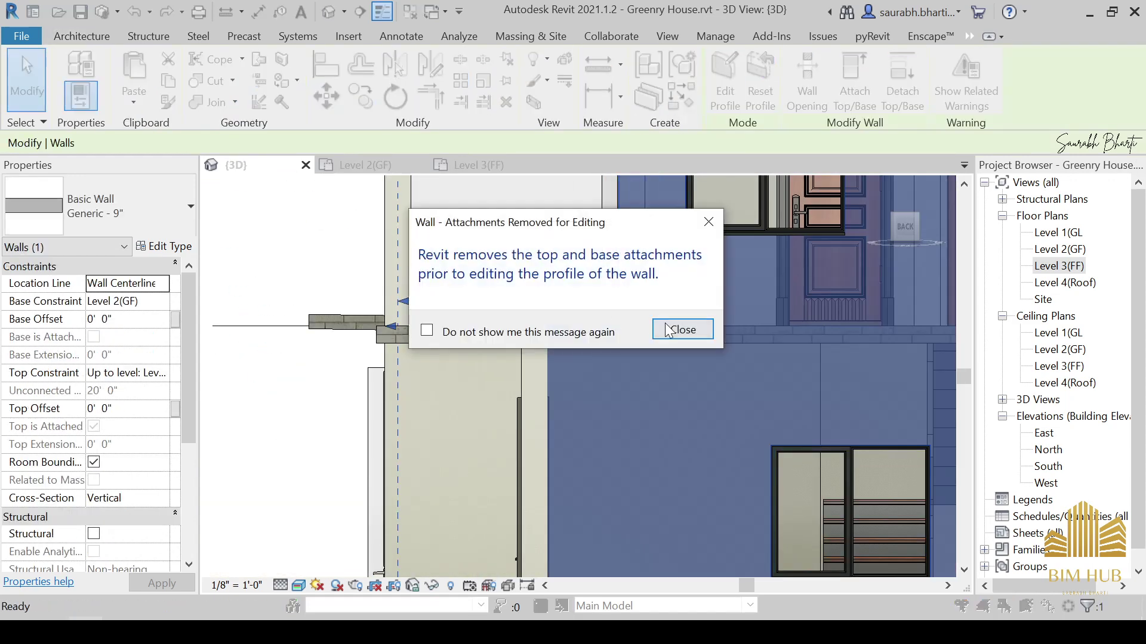
left_click(678, 328)
mouse_move(516, 258)
left_mouse_down()
mouse_move(519, 394)
mouse_move(519, 356)
left_mouse_up()
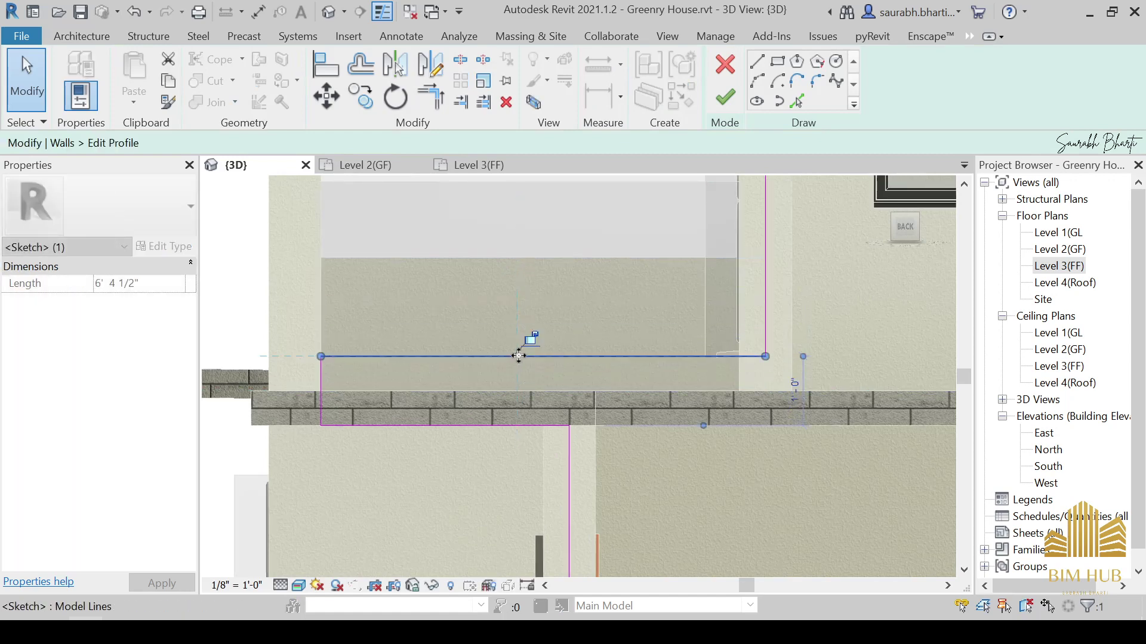
left_click(723, 98)
Examine the rear curtain-wall railing in its lowered opening and the balcony's opposite dark side wall from several angles.
middle_click_drag(661, 381, 671, 436, "shift")
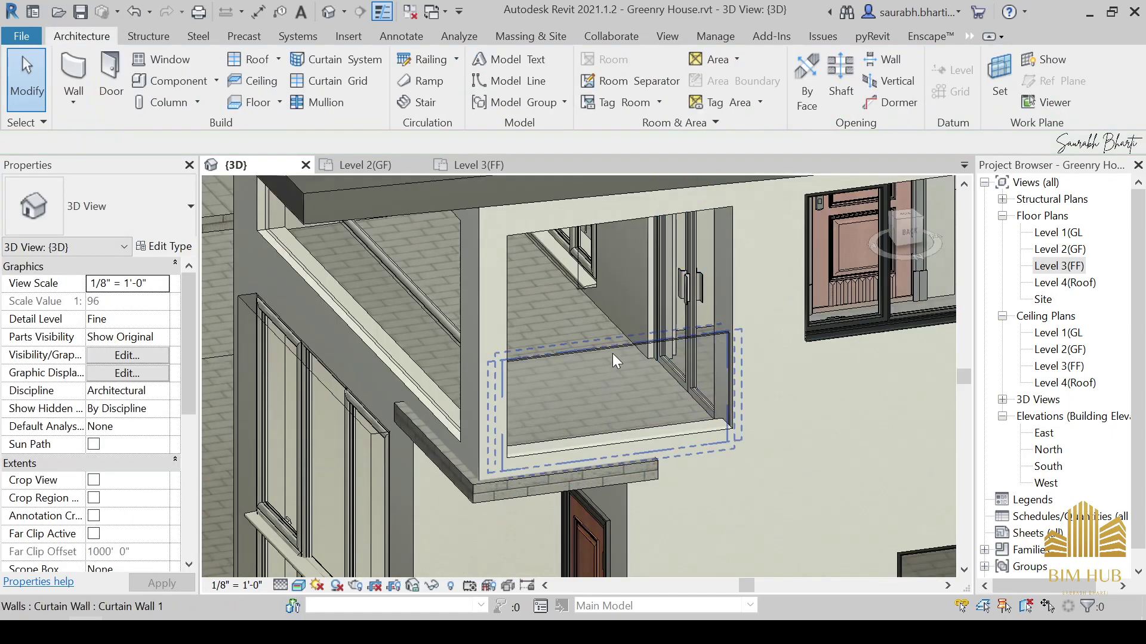
left_click(612, 358)
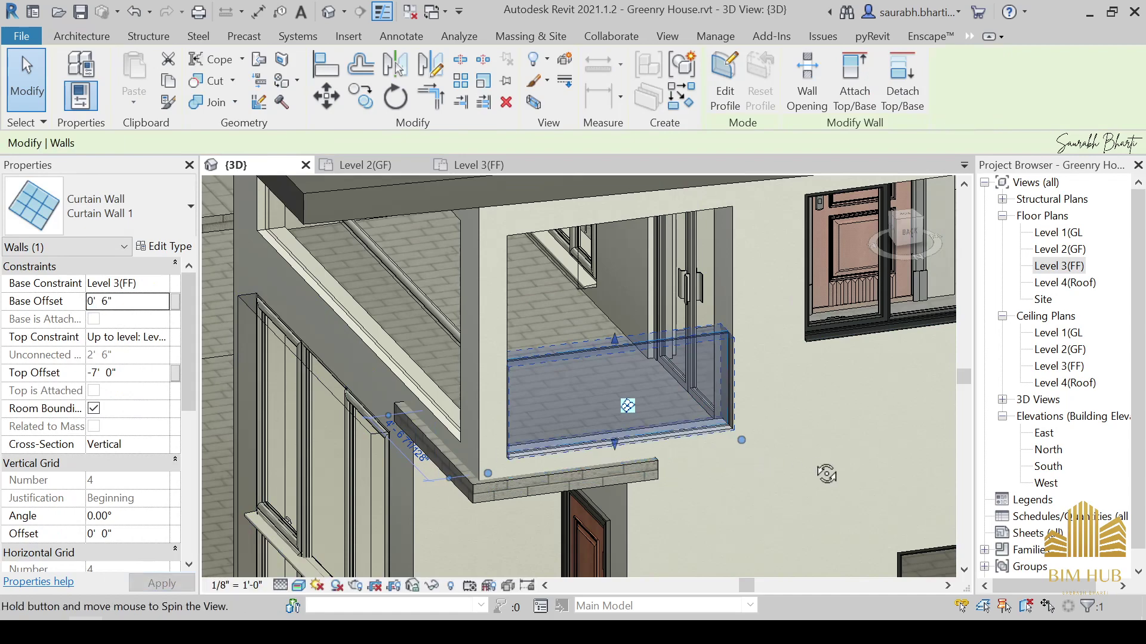
key("Escape")
middle_click_drag(826, 473, 704, 411, "shift")
key("Escape")
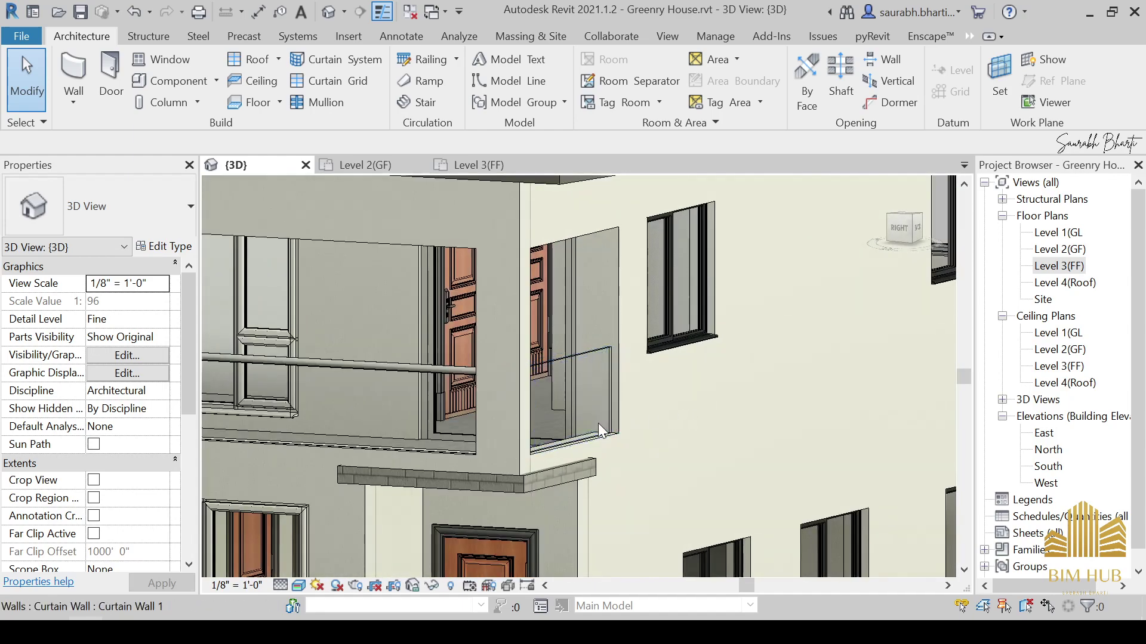
middle_click_drag(516, 426, 749, 426, "shift")
scroll(561, 471, "down", 3)
middle_click_drag(560, 472, 628, 486, "shift")
left_click(605, 464)
left_click(905, 232)
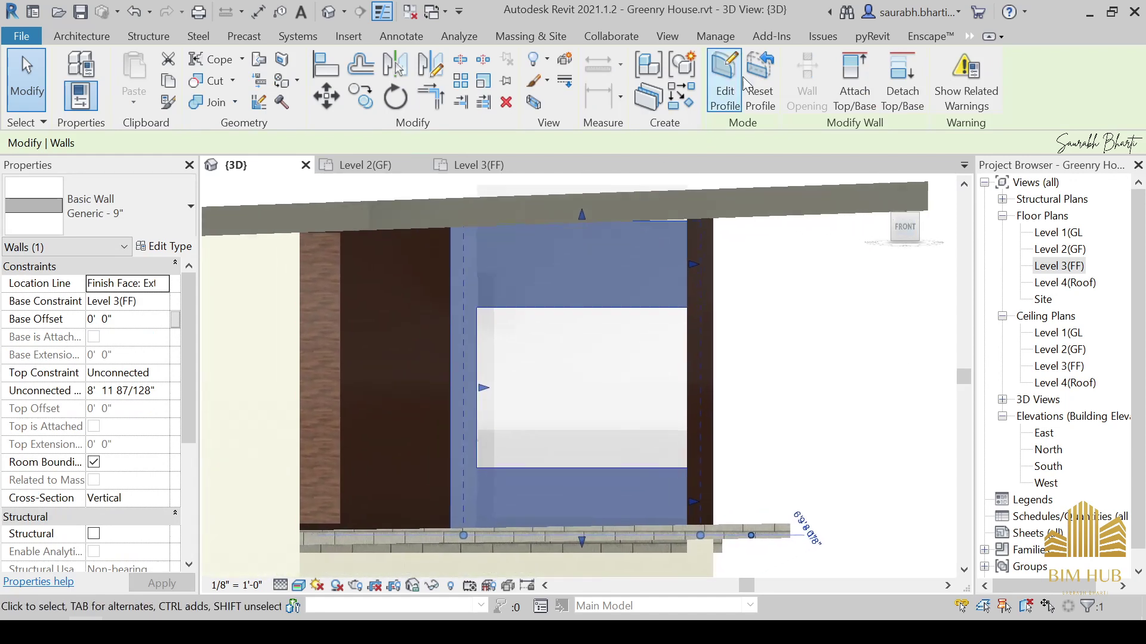
On the Level 3(FF) plan, give the curtain wall in the balcony's side wall a base offset of 6" and a top offset of -7'.
double_click(1059, 266)
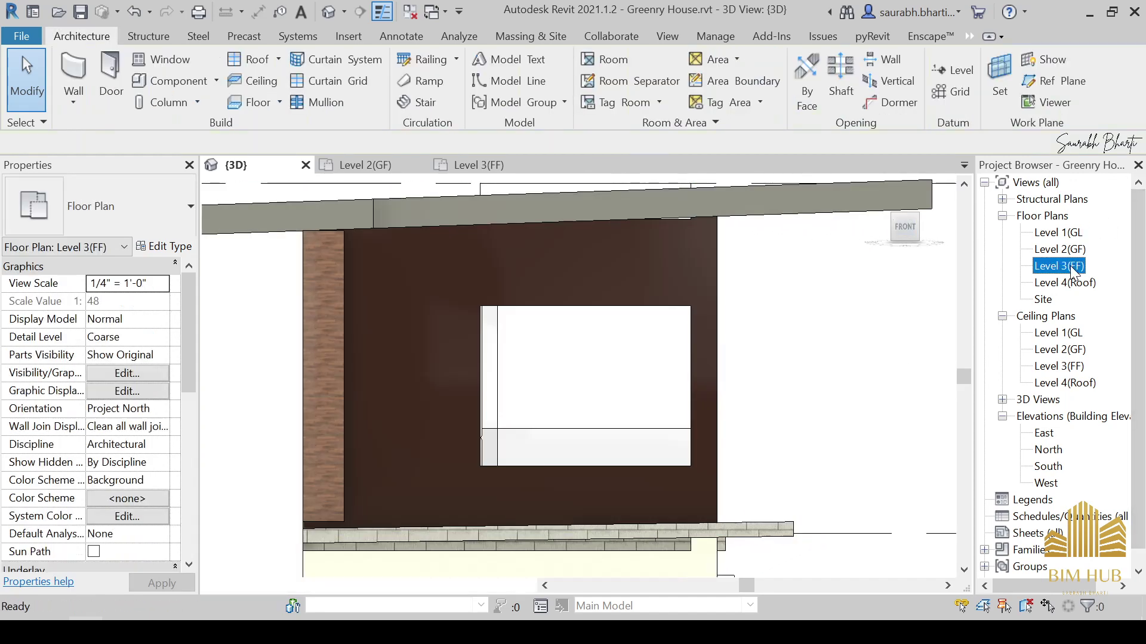
middle_click_drag(643, 423, 680, 239)
left_click(611, 463)
middle_click_drag(612, 463, 636, 327)
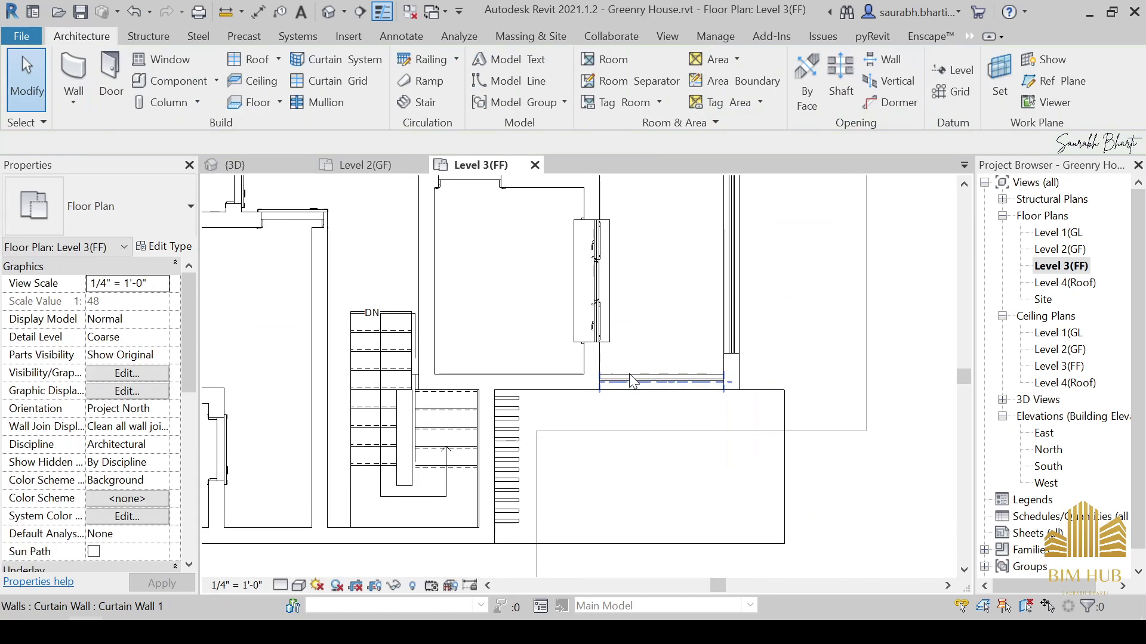
scroll(631, 382, "up", 2)
left_click(669, 408)
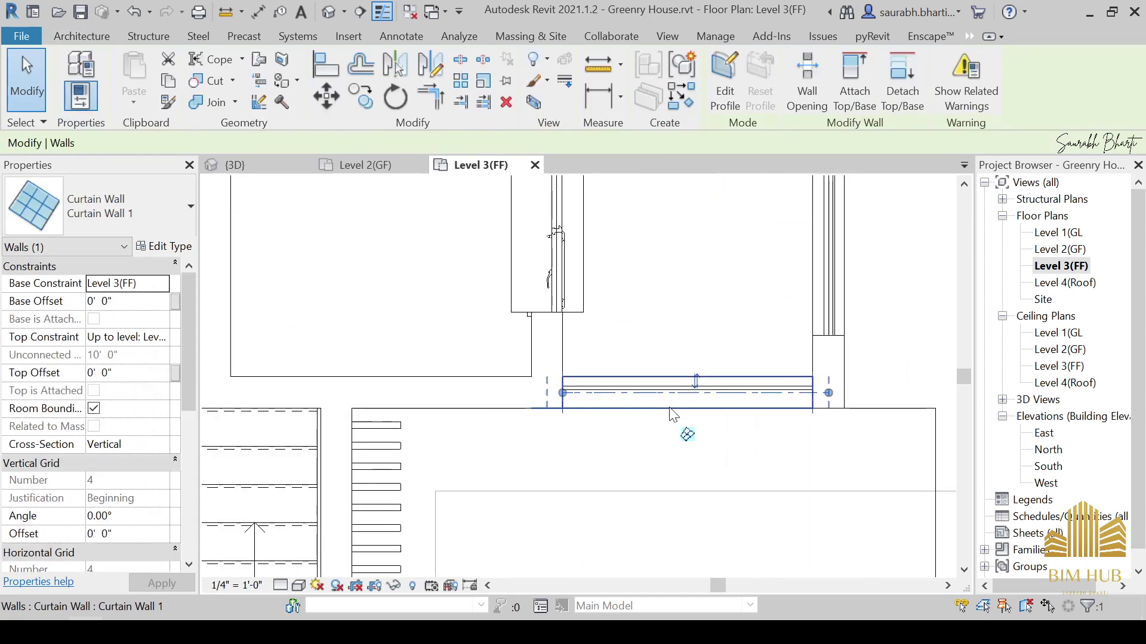
left_click(206, 84)
scroll(706, 424, "up", 2)
key("Escape")
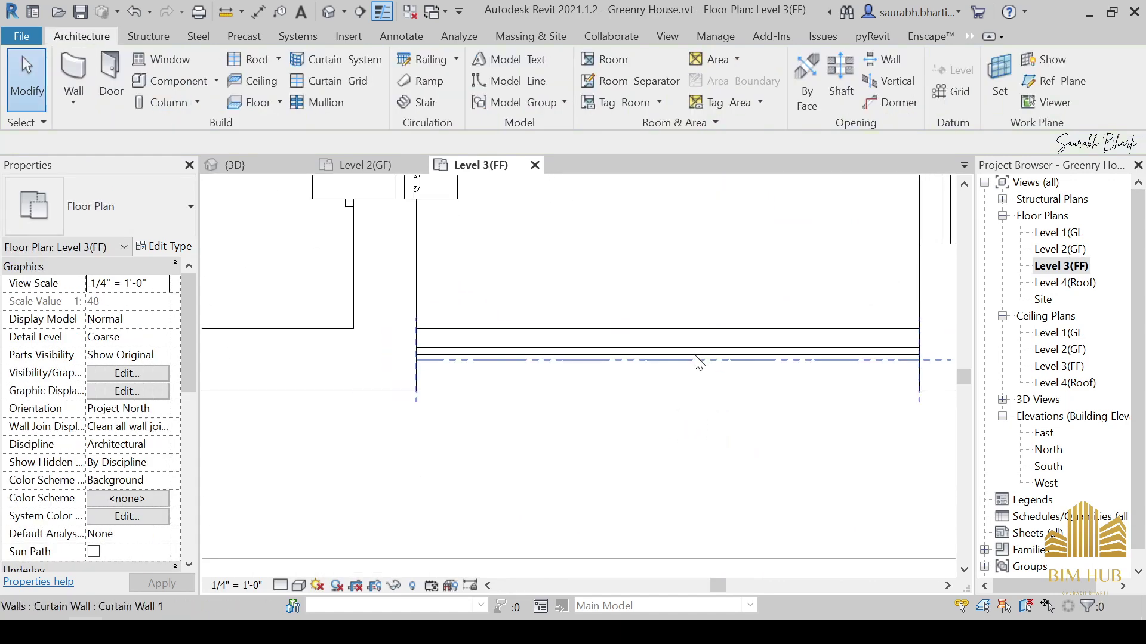
left_click(697, 361)
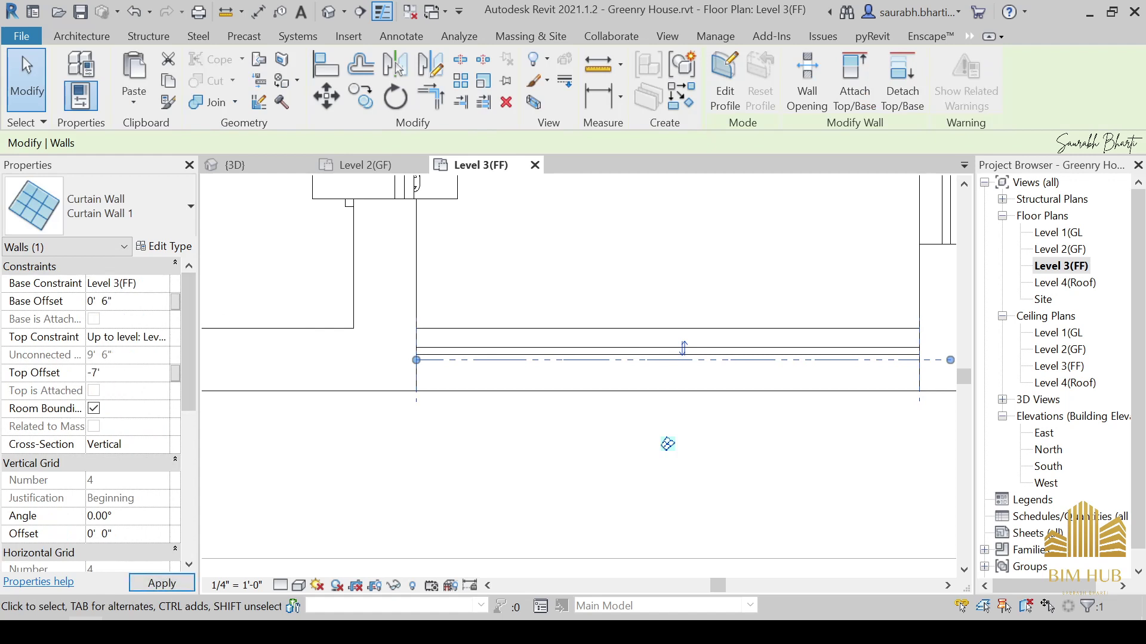
In the 3D view, cut the dark Generic - 9" side wall with its embedded curtain wall using Cut Geometry.
left_click(327, 12)
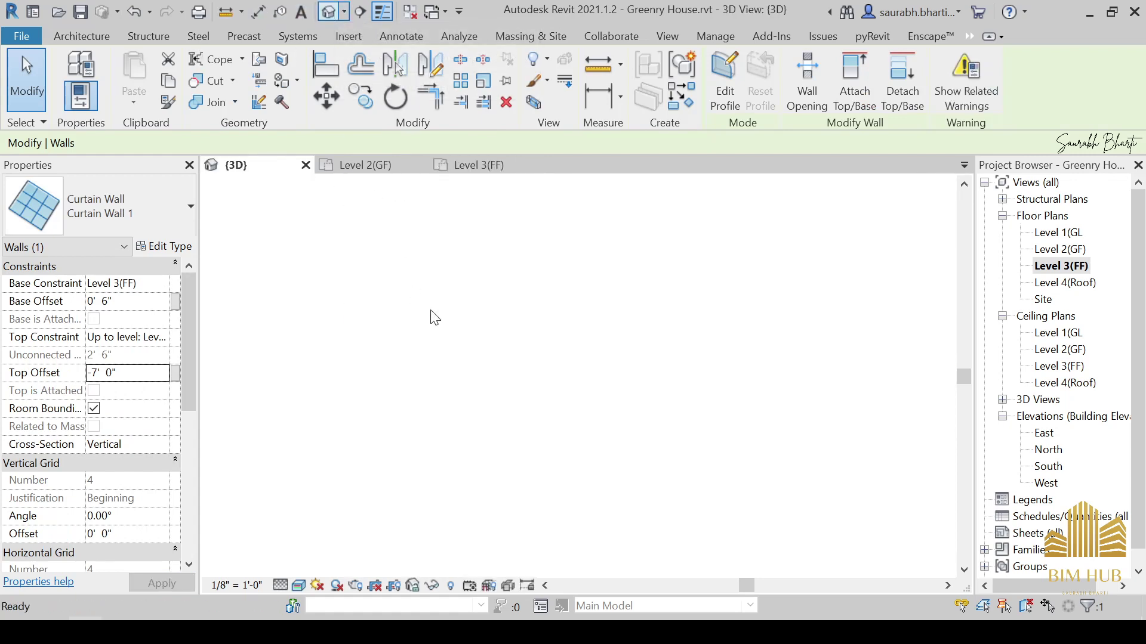
left_click(578, 425)
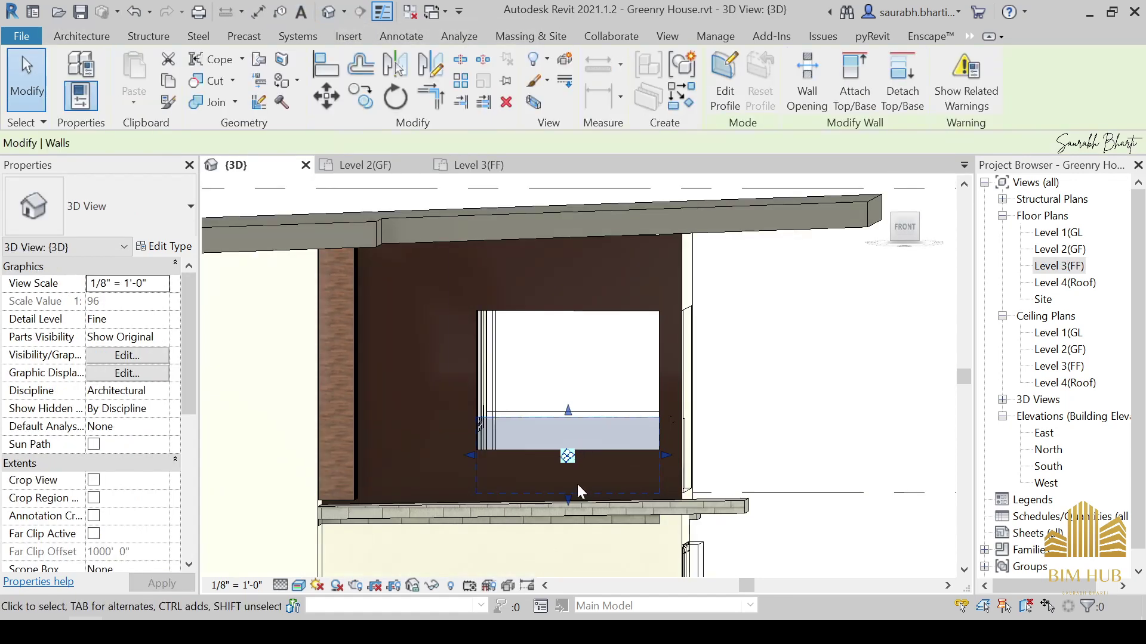
middle_click_drag(578, 484, 382, 172, "shift")
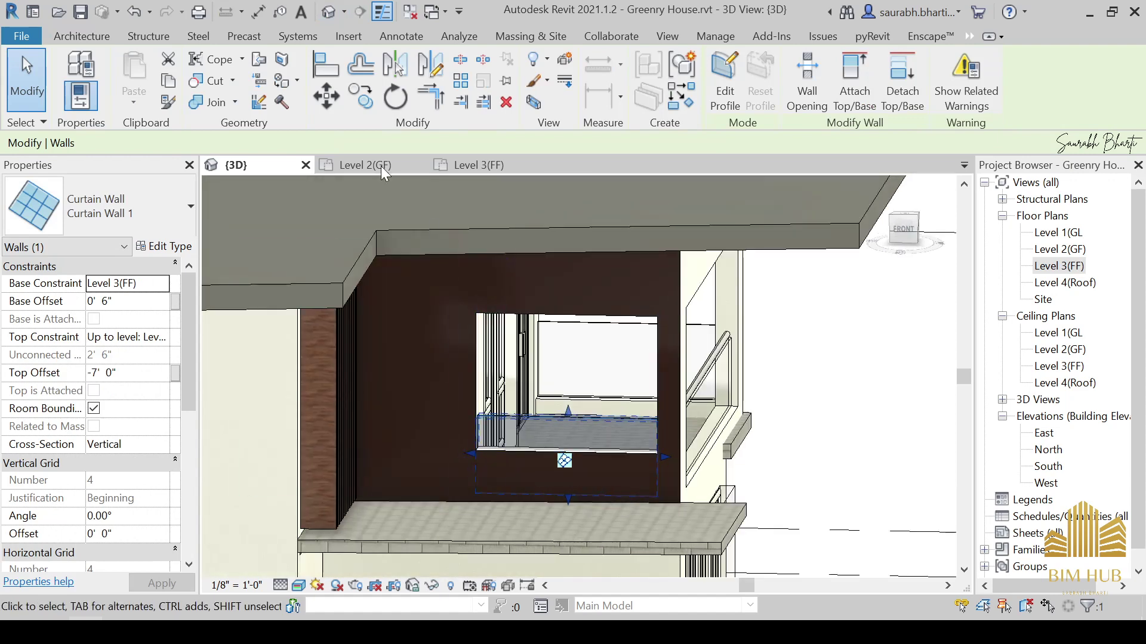
left_click(192, 89)
scroll(531, 477, "up", 5)
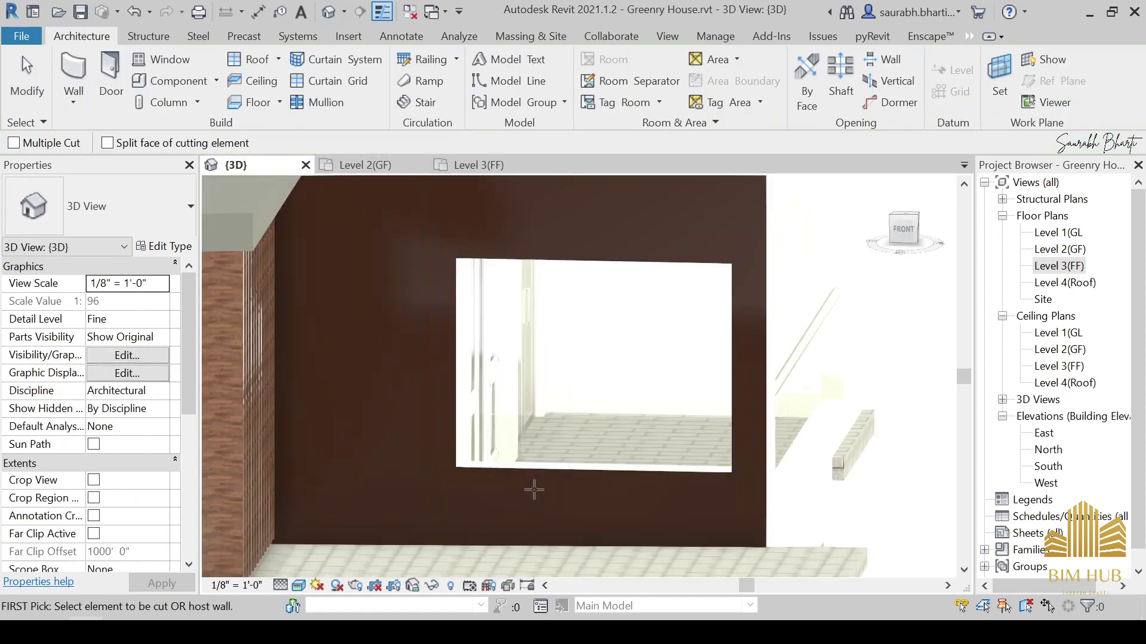
left_click(545, 425)
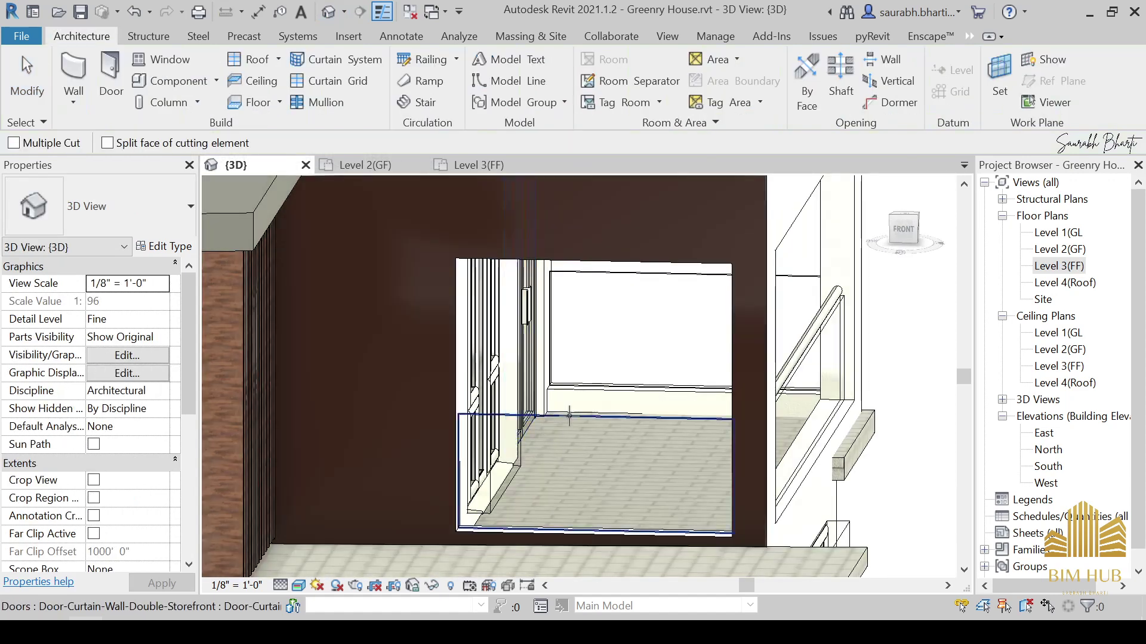
middle_click_drag(567, 414, 611, 449, "shift")
key("Escape")
scroll(656, 539, "down", 4)
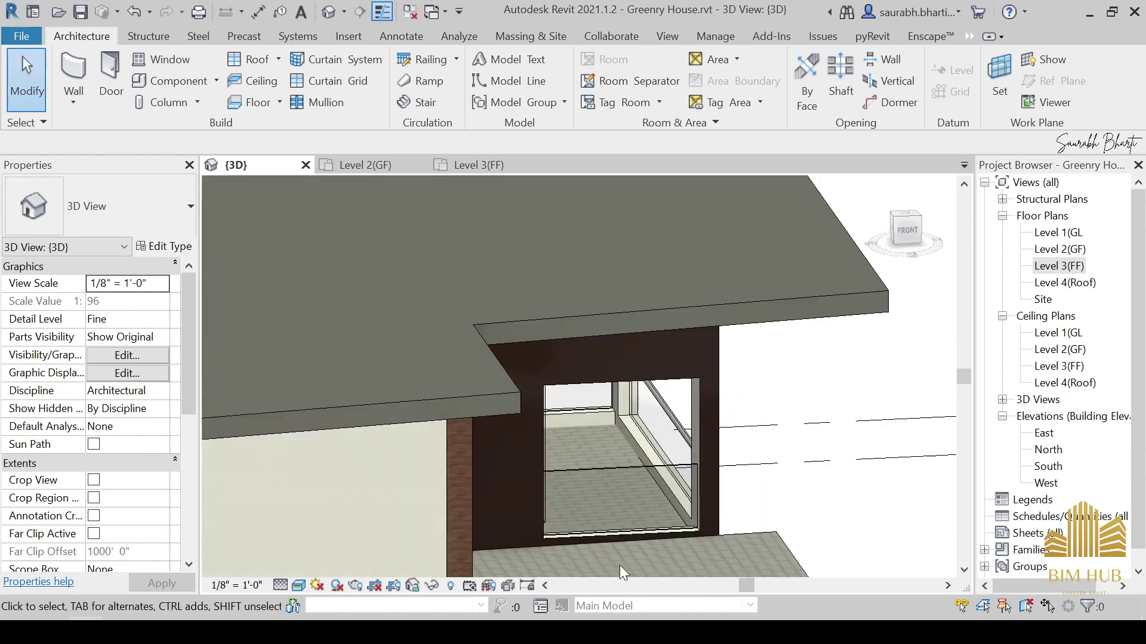
Place 2.5" Circular mullions along the top edges of the side and rear balcony curtain walls.
middle_click_drag(619, 564, 590, 519, "shift")
scroll(597, 479, "down", 5)
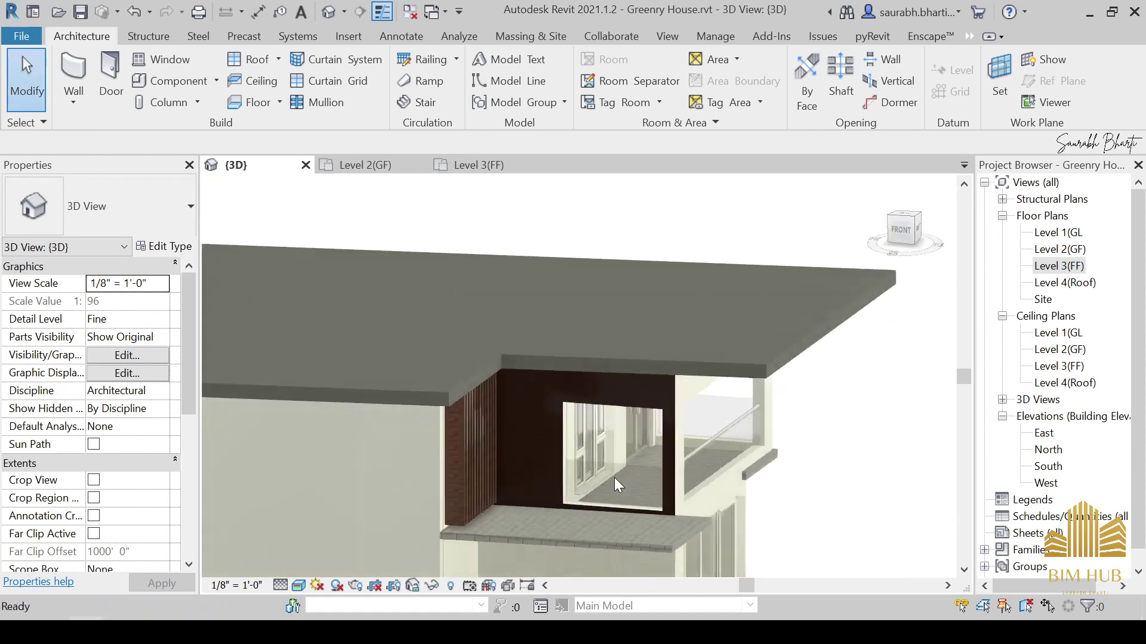
left_click(325, 102)
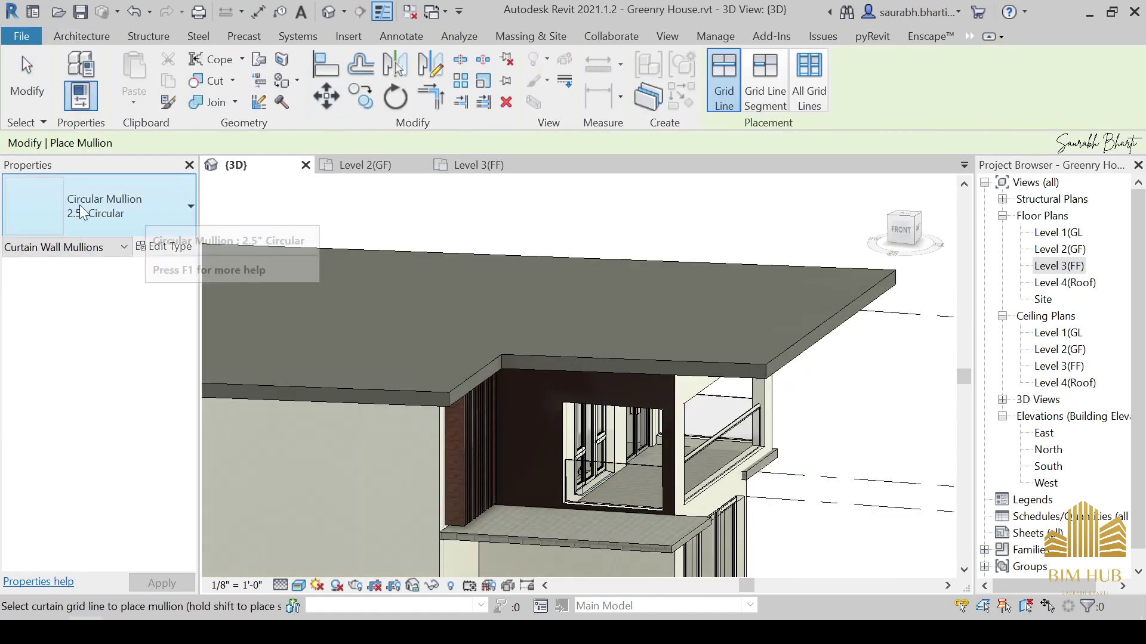
left_click(628, 464)
scroll(630, 463, "down", 3)
middle_click_drag(660, 462, 370, 466, "shift")
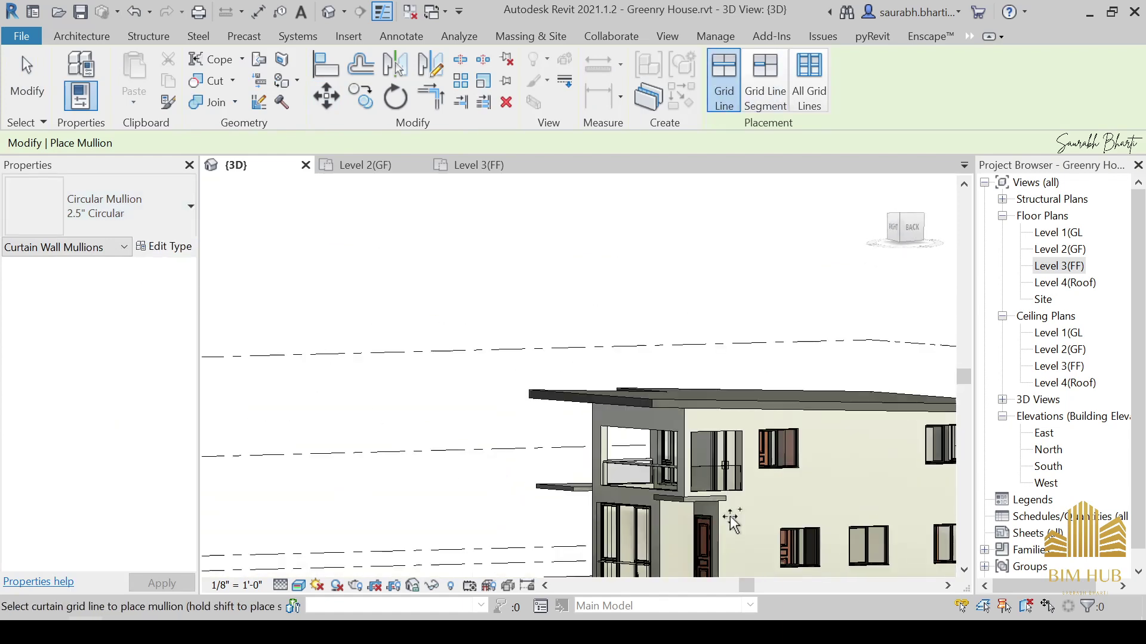
scroll(732, 523, "up", 3)
scroll(677, 451, "down", 6)
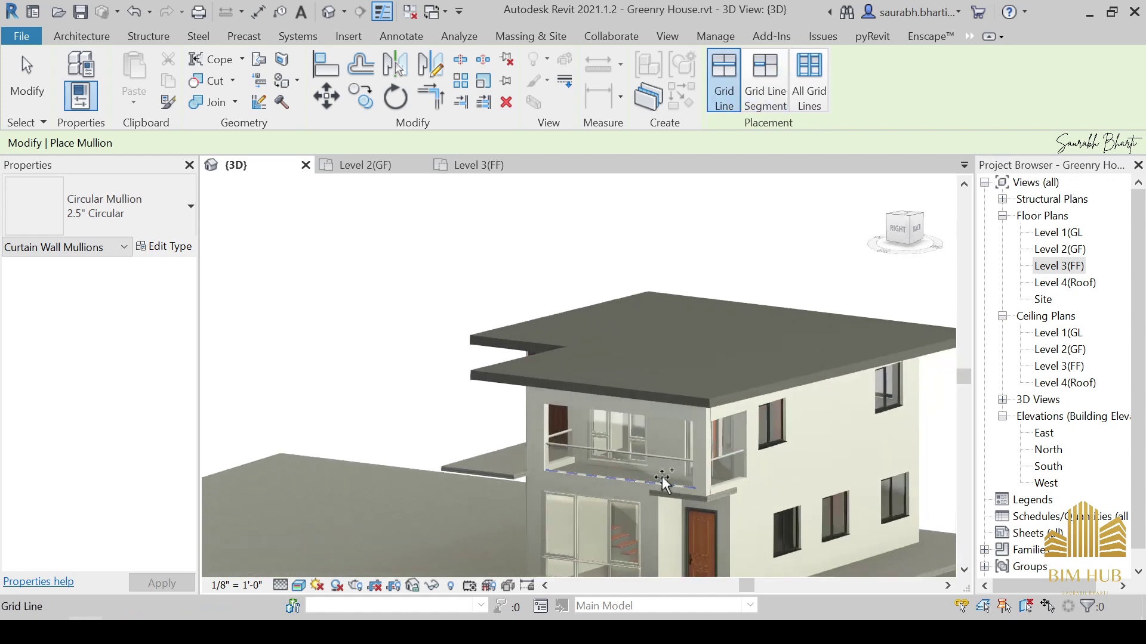
key("Escape")
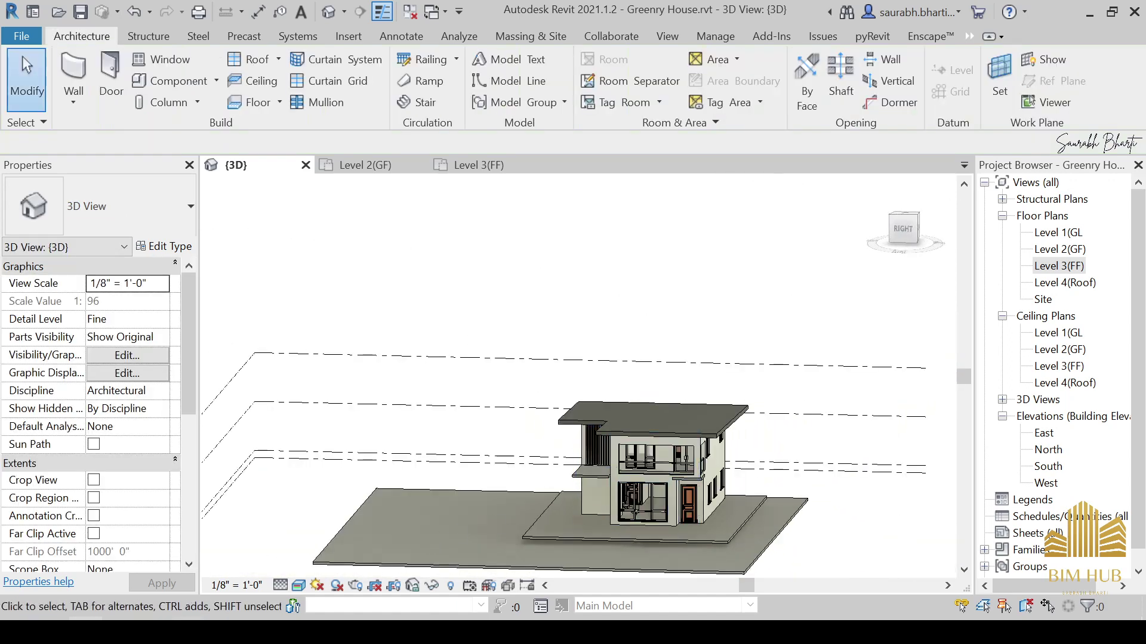
Study the balcony, car gate, entrance gate and boundary wall in the reference photo 2.png.
left_click(186, 631)
scroll(346, 278, "up", 3)
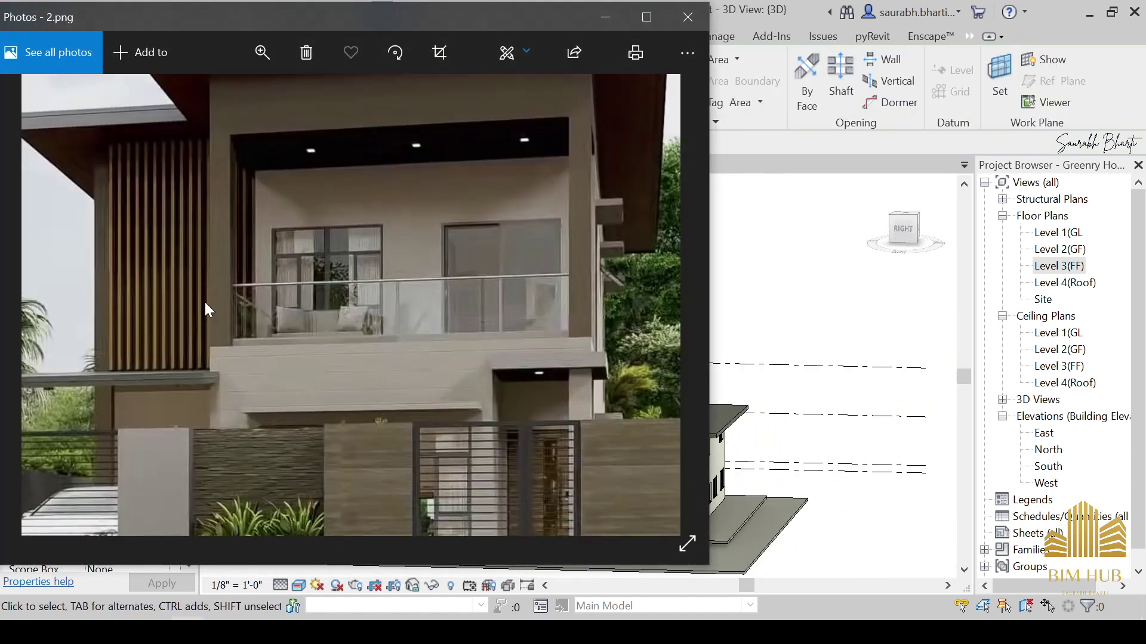
left_click_drag(401, 255, 353, 231)
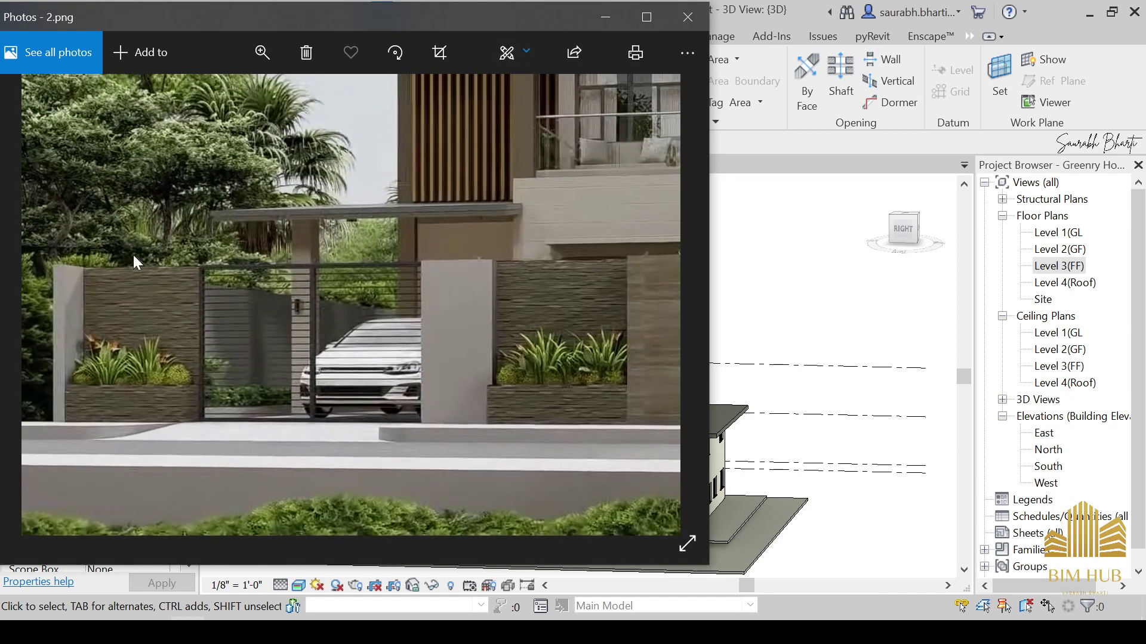
left_click_drag(593, 372, 350, 339)
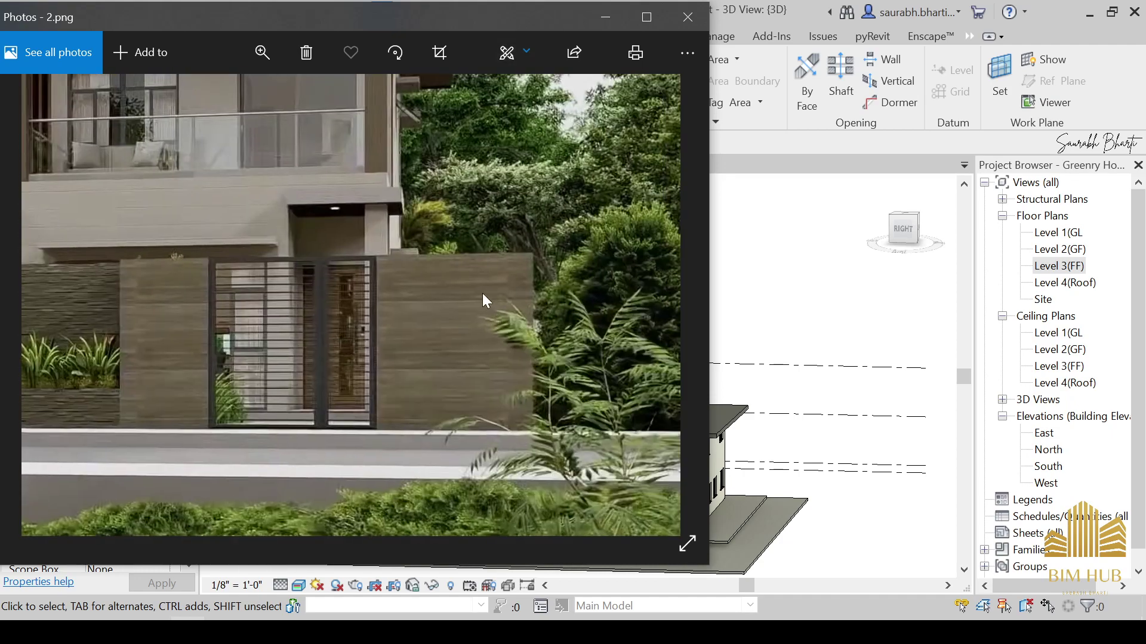
left_click(598, 15)
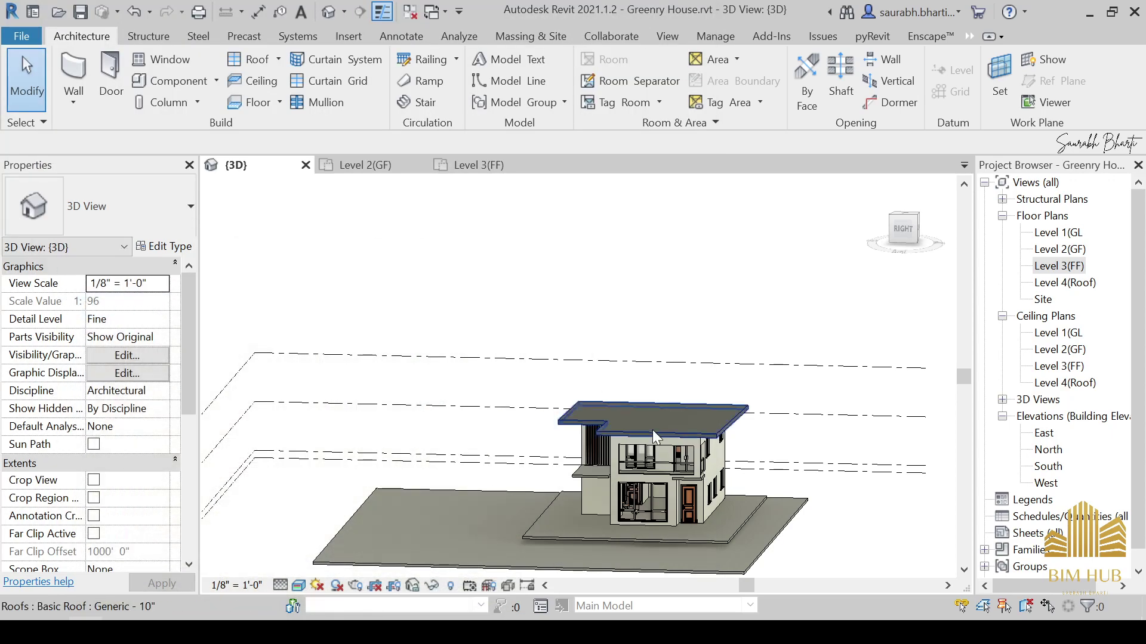
Inspect the house front, entrance door and surrounding site in the 3D model, finishing with a top view.
scroll(686, 505, "up", 5)
scroll(692, 500, "down", 1)
left_click(688, 505)
scroll(686, 502, "down", 4)
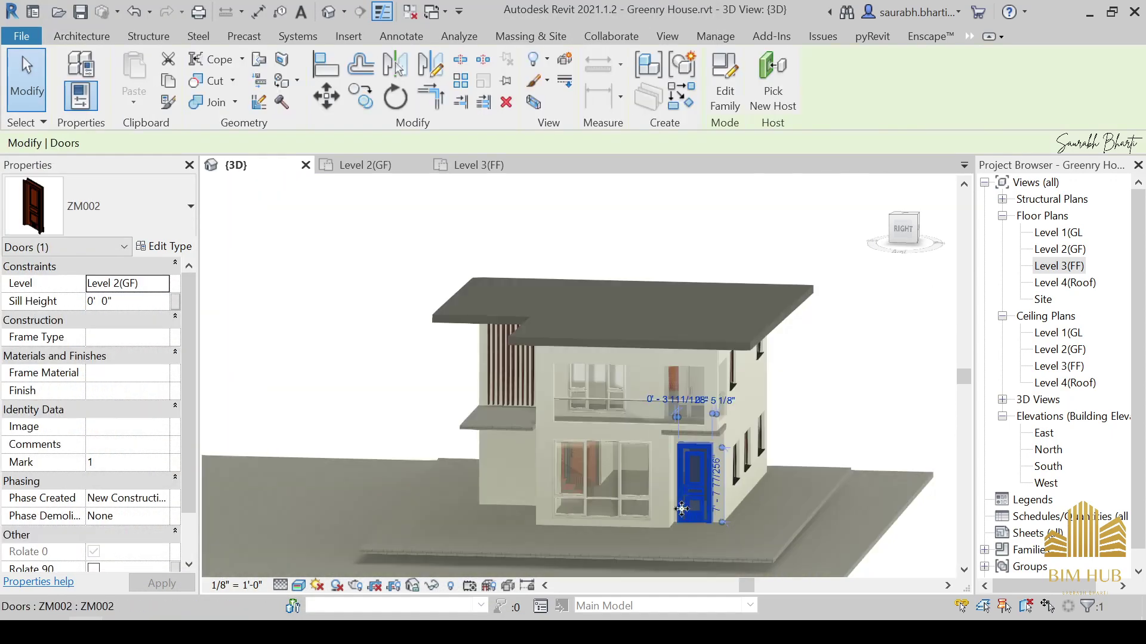
scroll(716, 536, "up", 1)
scroll(658, 439, "down", 2)
key("Escape")
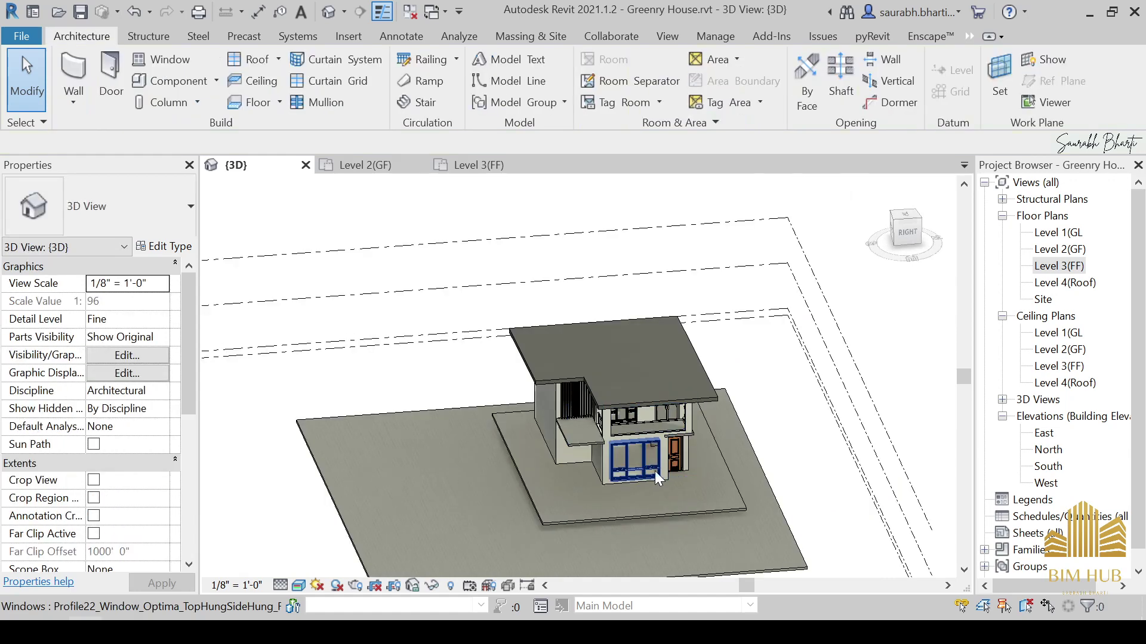
middle_click_drag(624, 513, 654, 529, "shift")
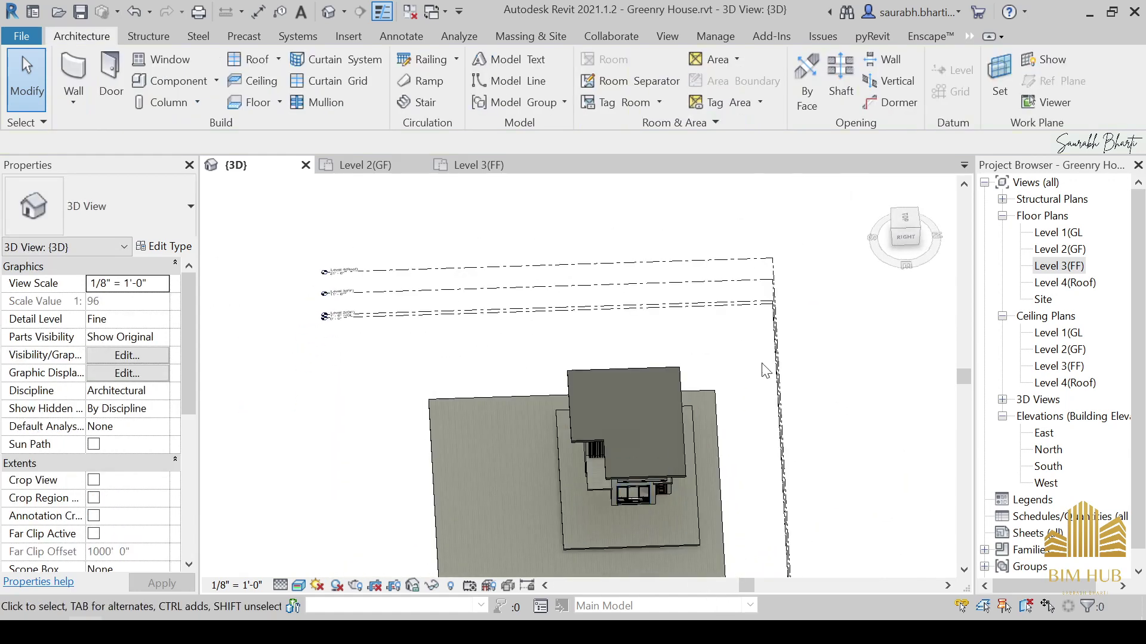
scroll(762, 367, "up", 1)
left_click(902, 225)
scroll(632, 506, "up", 5)
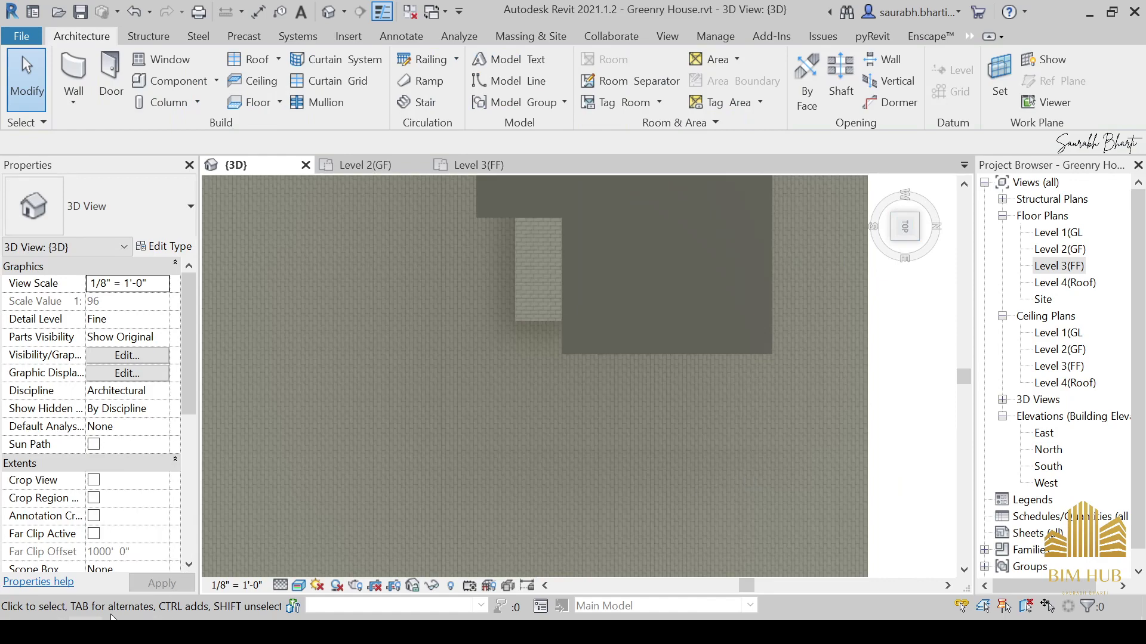
Examine the boundary wall's planters, piers and gates in the reference photo 2.png.
left_click(187, 630)
scroll(124, 409, "up", 5)
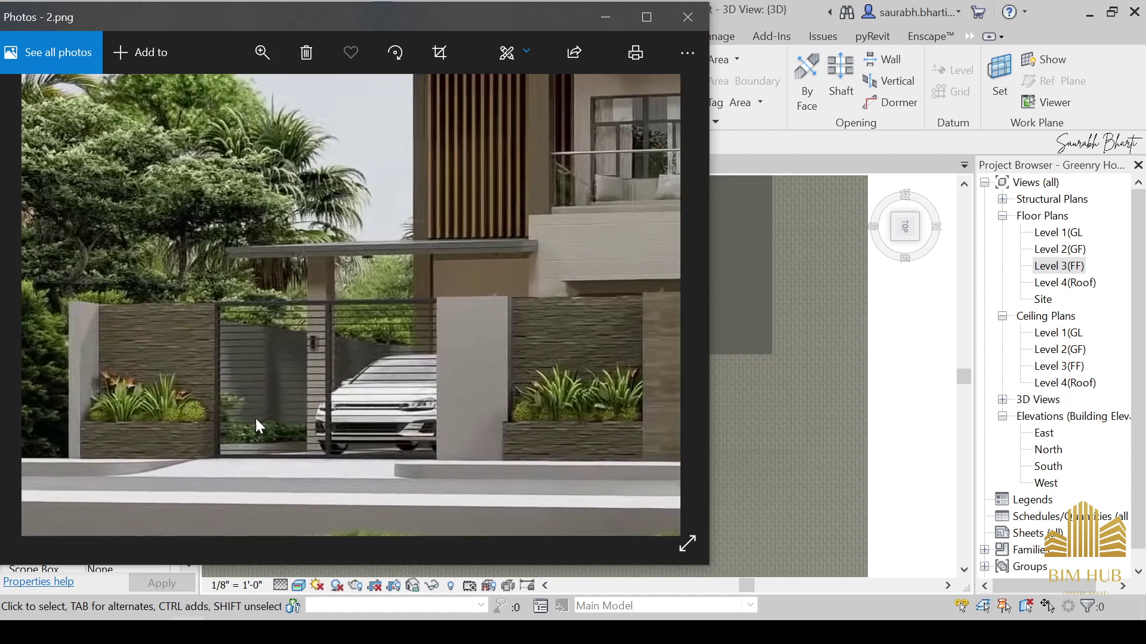
left_click_drag(255, 417, 249, 411)
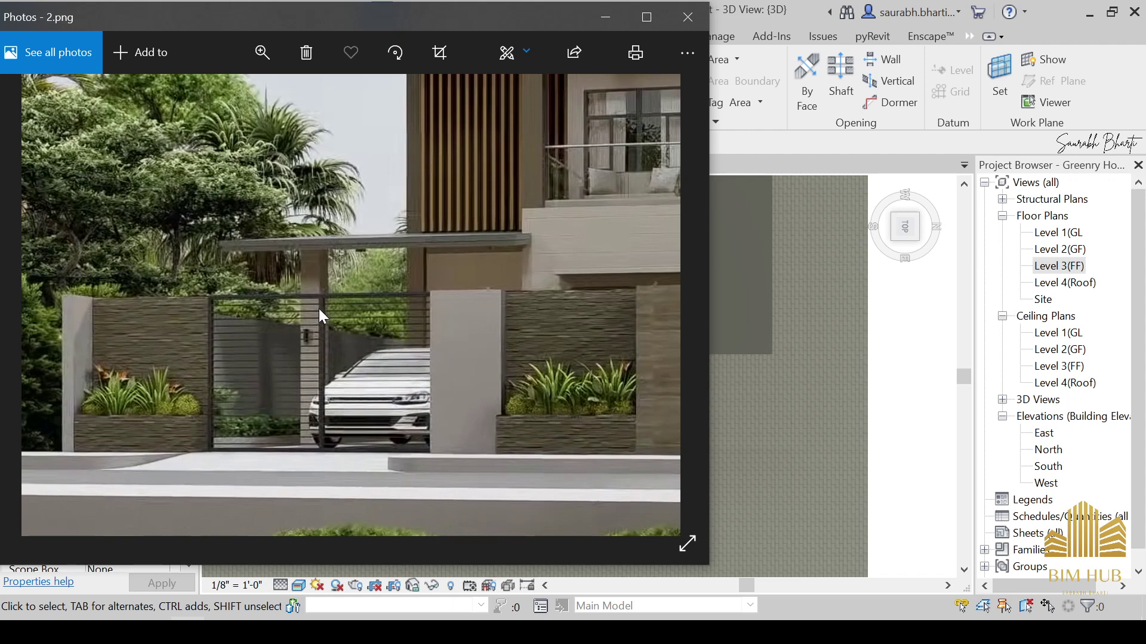
left_click_drag(477, 379, 220, 365)
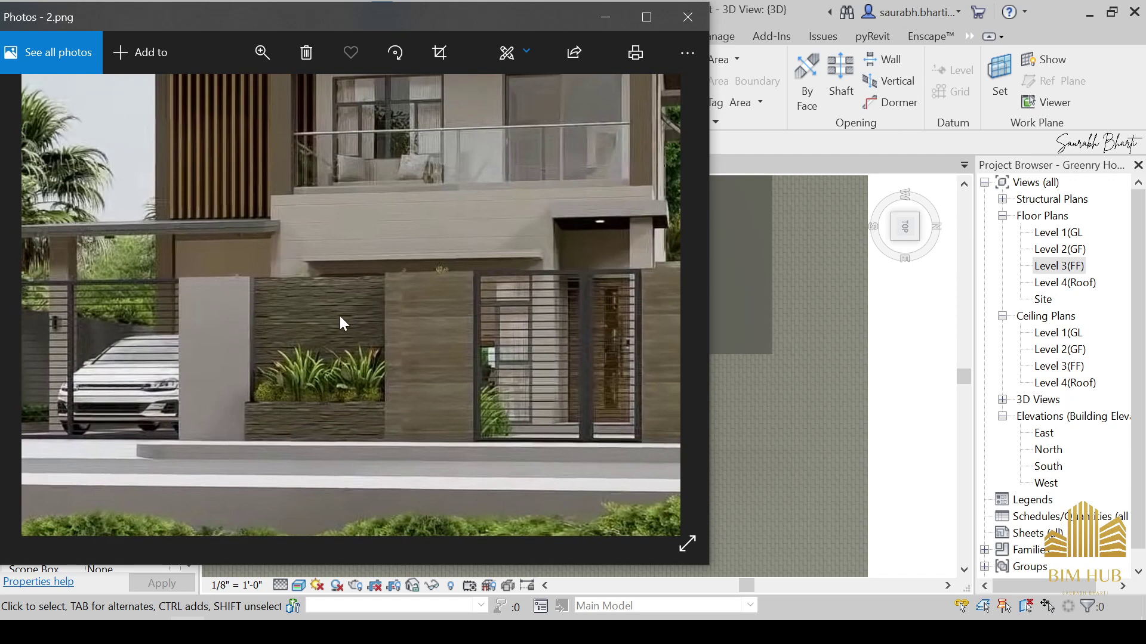
Examine the boundary wall's piers, planters, car gate and entrance gate across the full frontage in the reference photo 2.png.
left_click_drag(343, 323, 416, 341)
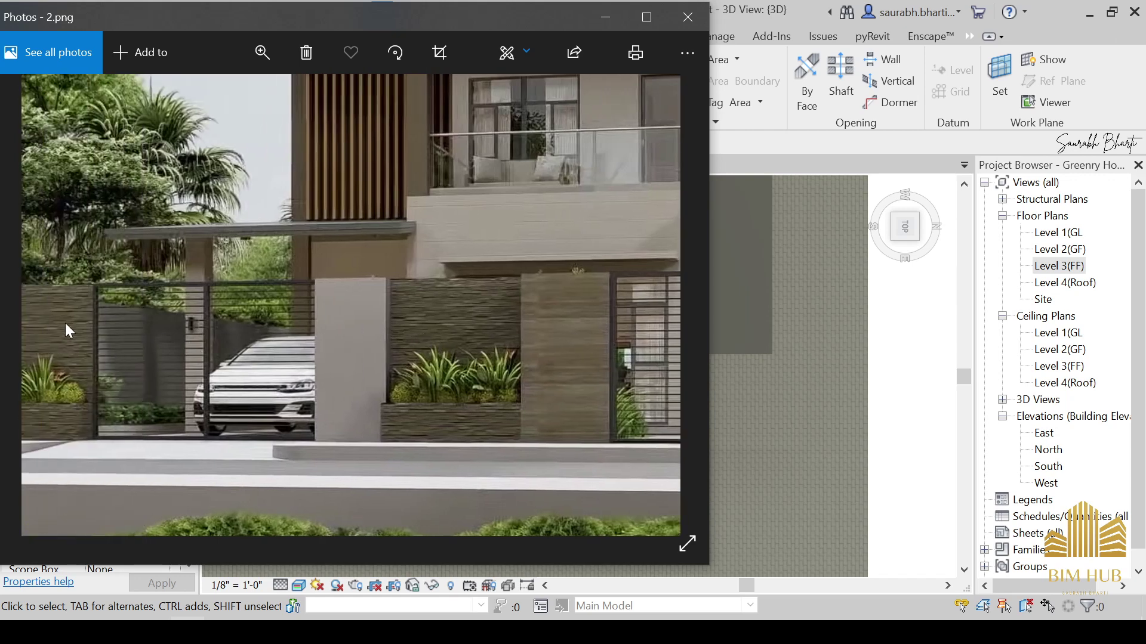
left_click_drag(572, 339, 226, 323)
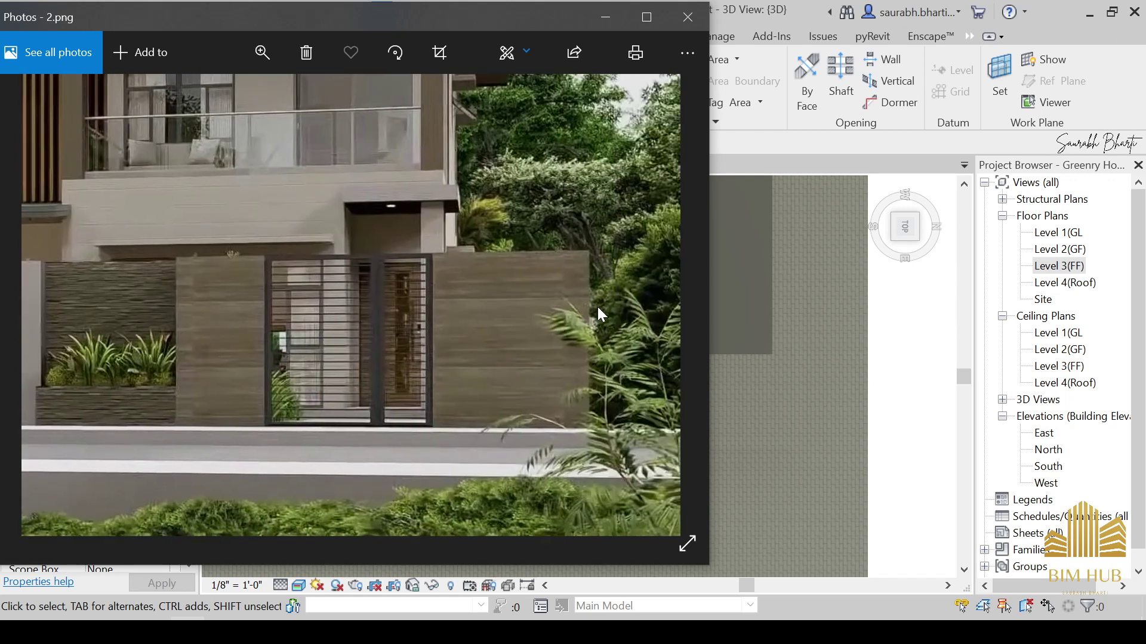
left_click_drag(487, 309, 602, 309)
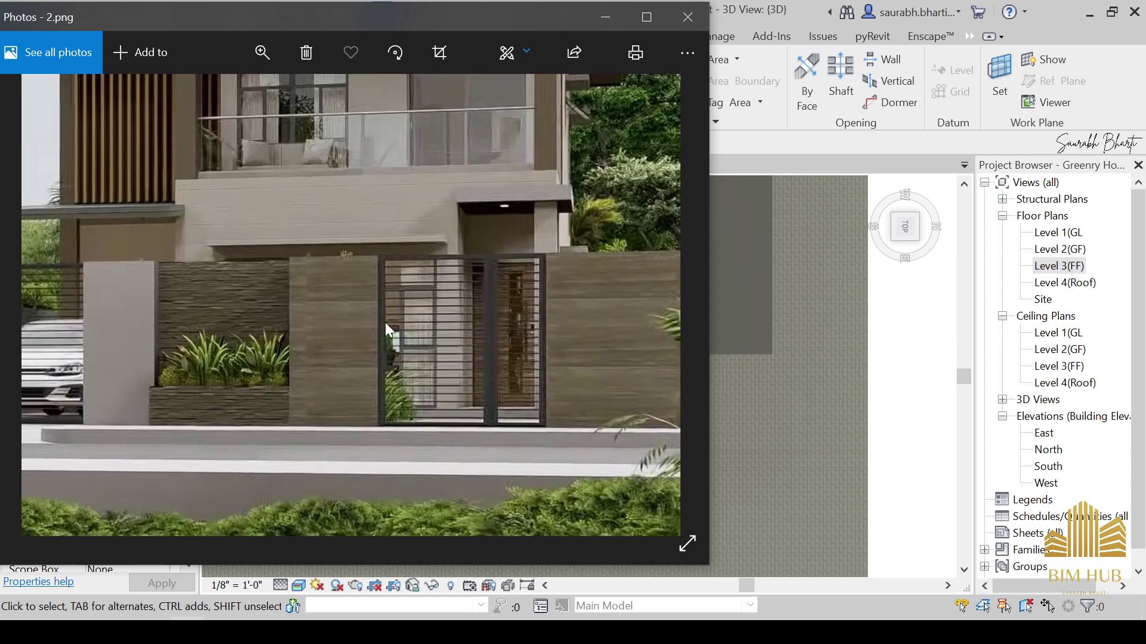
left_click_drag(386, 325, 525, 351)
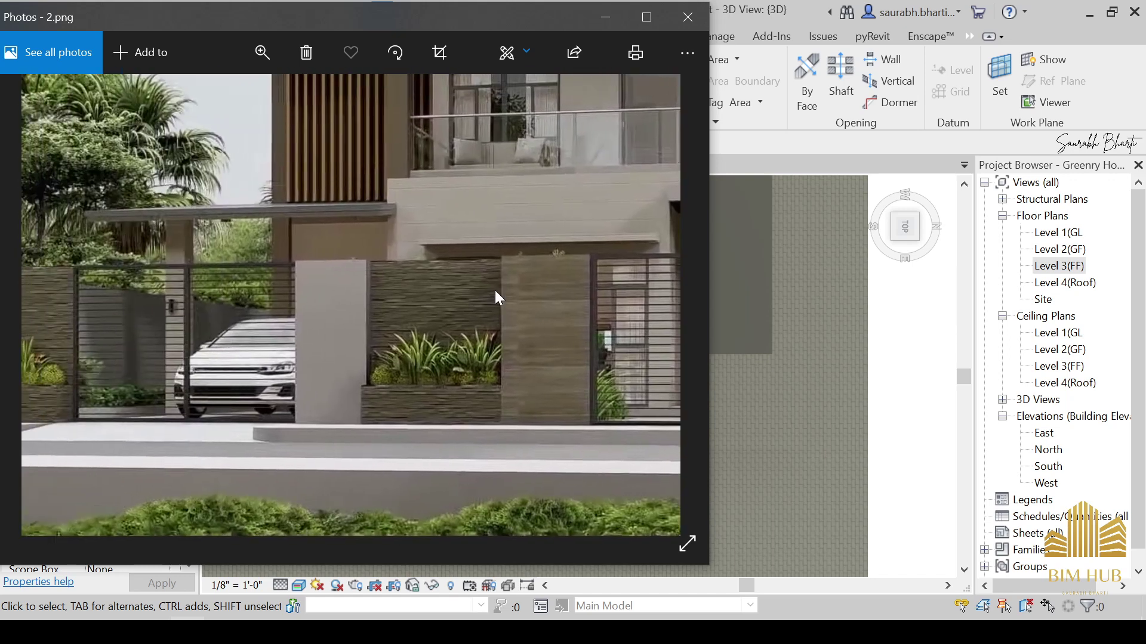
left_click_drag(496, 291, 304, 307)
left_click_drag(503, 308, 450, 311)
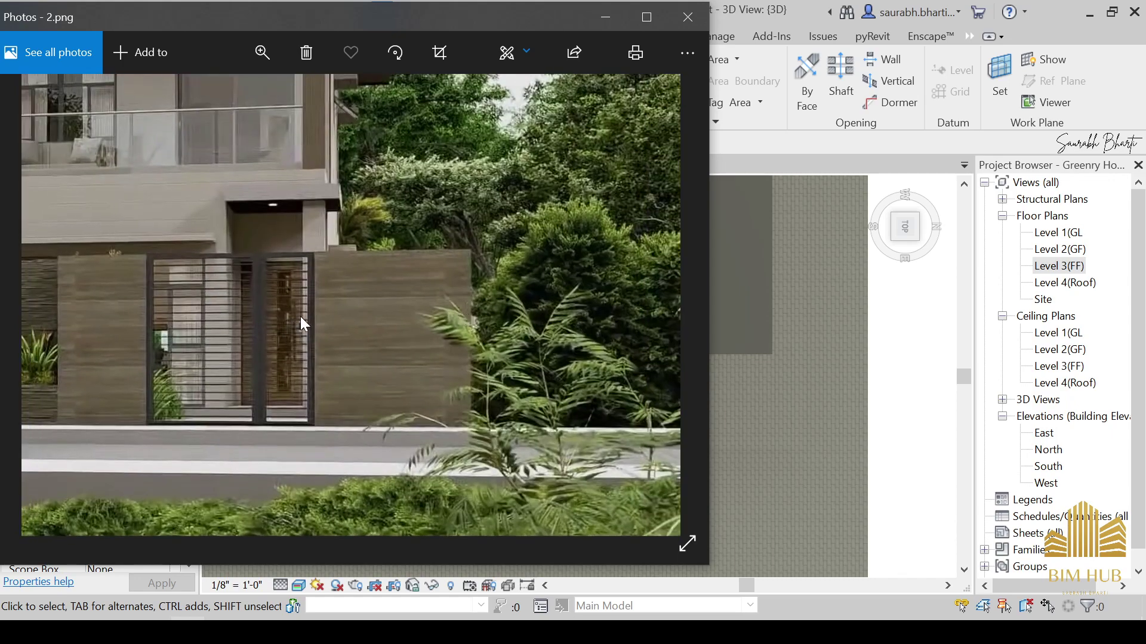
left_click_drag(299, 320, 514, 340)
left_click_drag(392, 343, 468, 316)
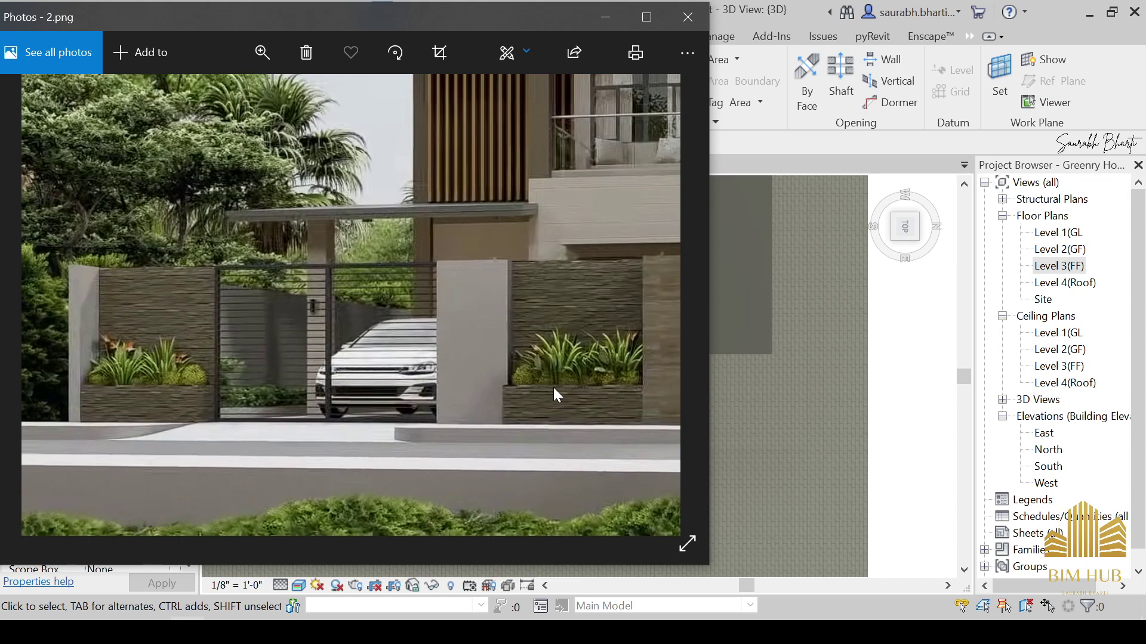
left_click_drag(554, 389, 524, 357)
left_click(605, 17)
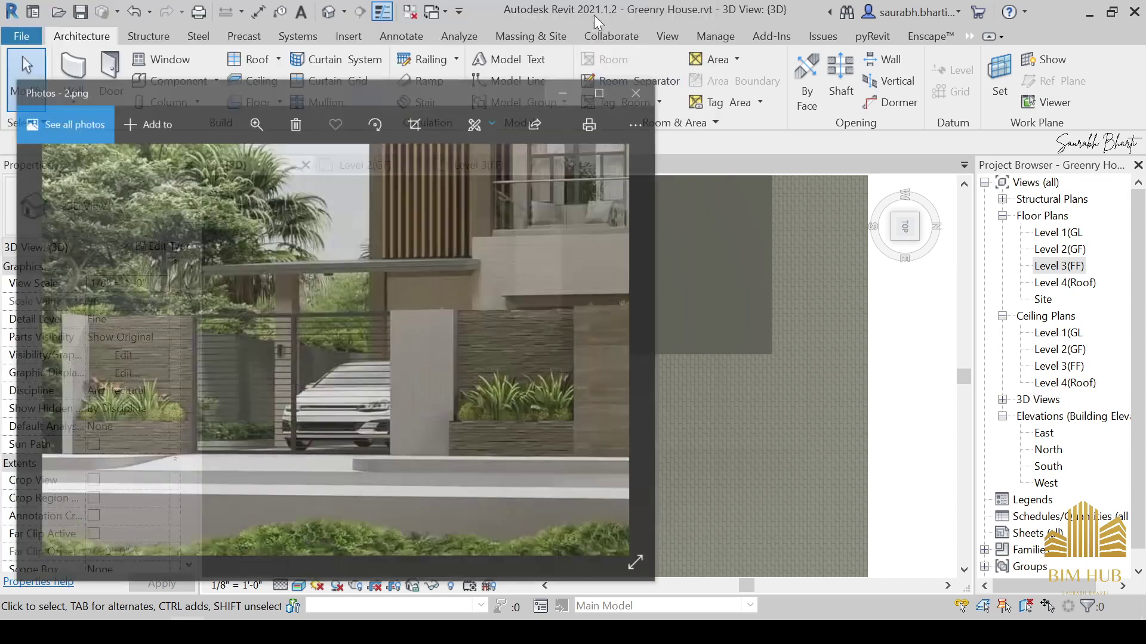
Temporarily hide the roof in the 3D top view to expose the house walls and the front yard.
scroll(567, 339, "up", 3)
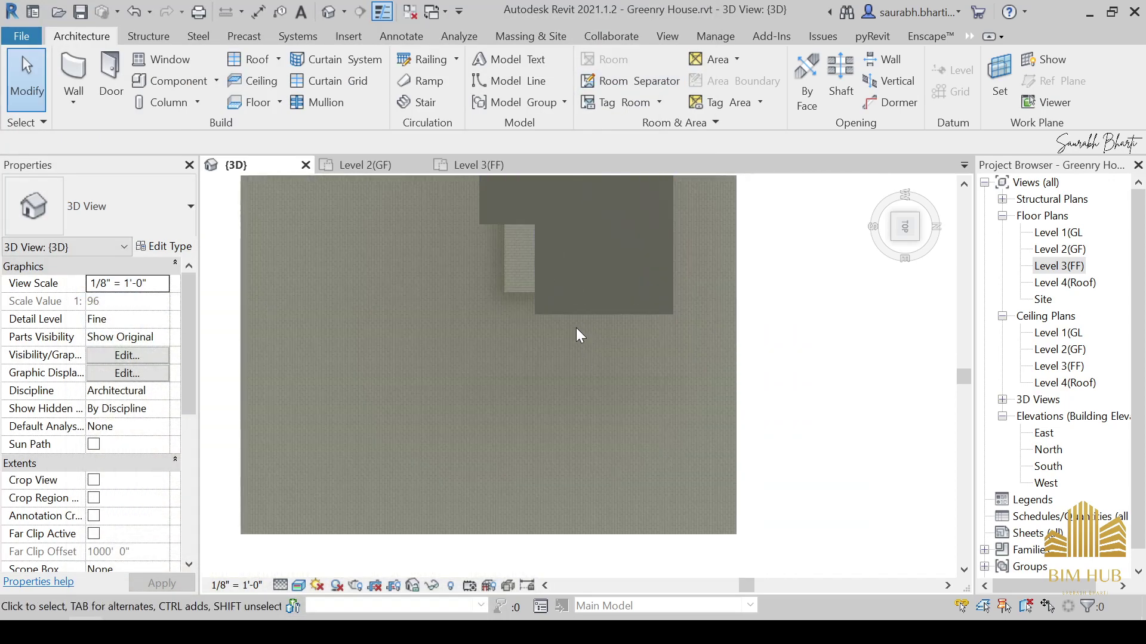
left_click(903, 229)
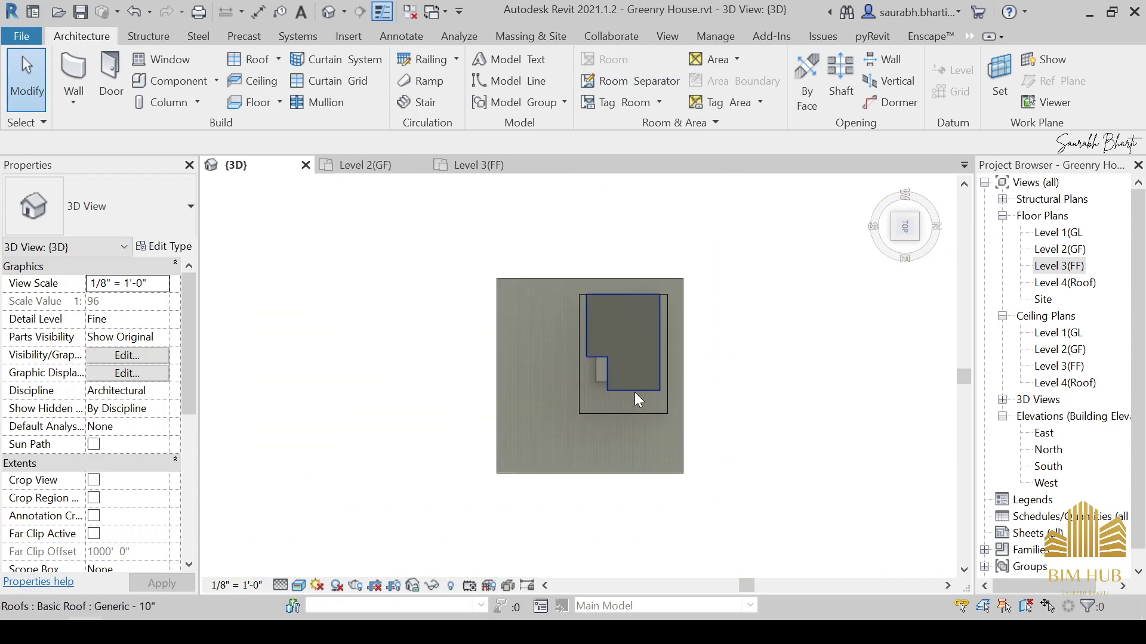
left_click(638, 394)
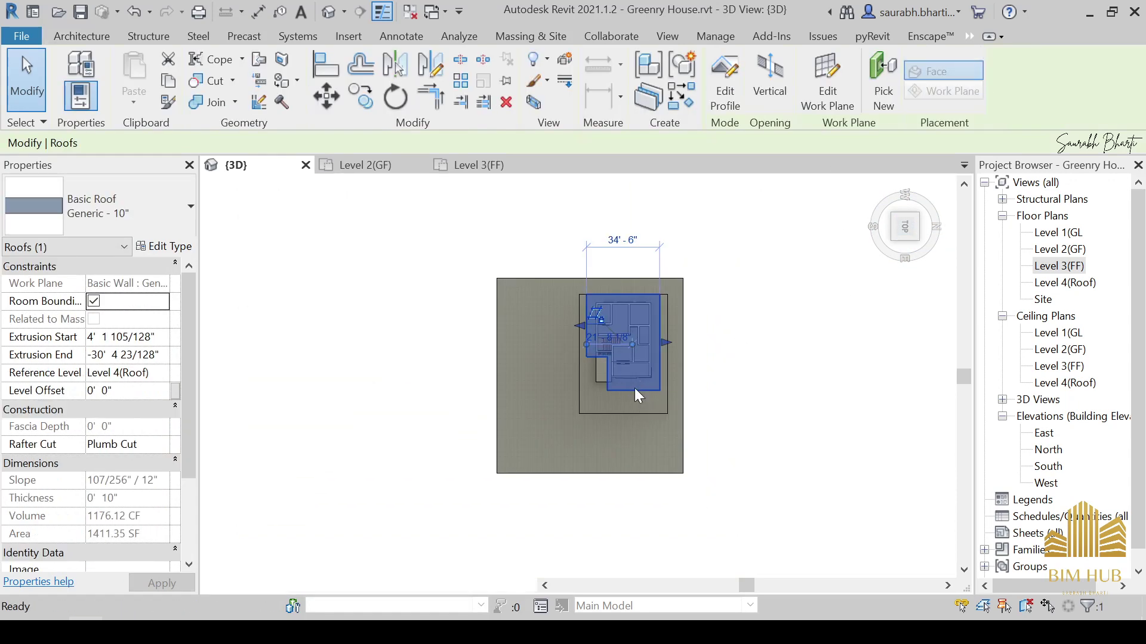
key("h")
key("h")
key("Escape")
scroll(596, 392, "up", 5)
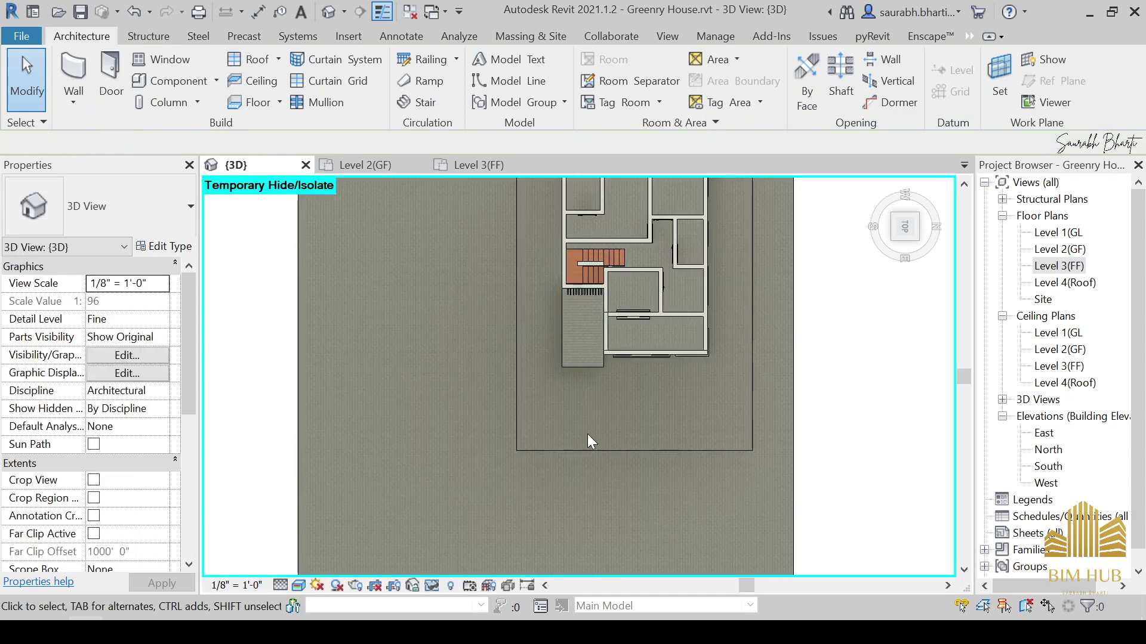
left_click(628, 406)
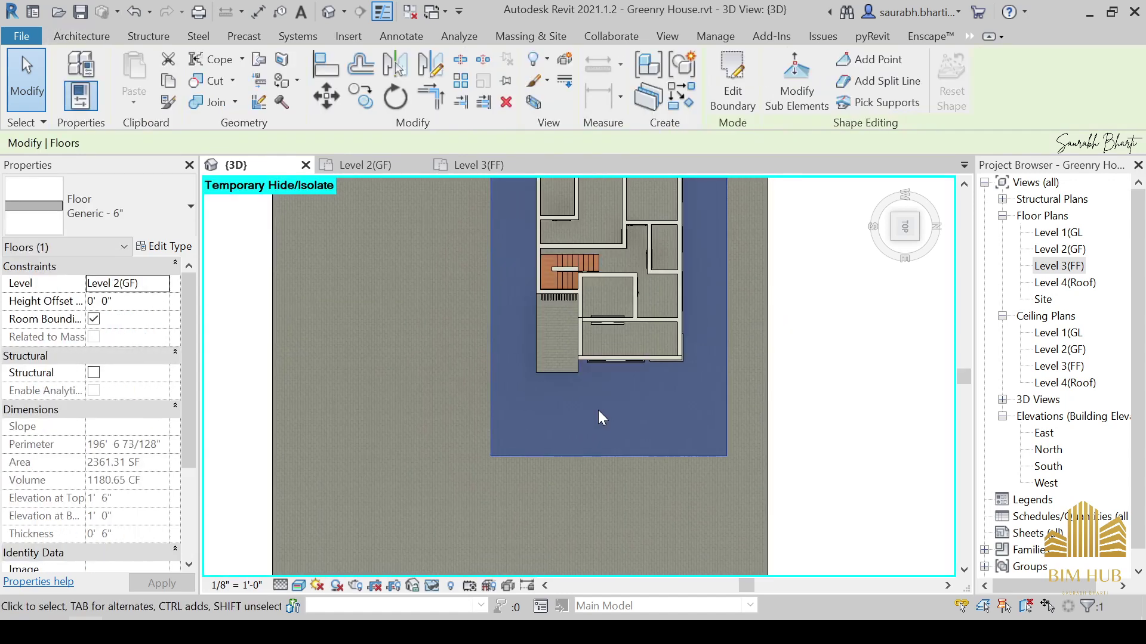
key("h")
key("h")
scroll(566, 377, "up", 2)
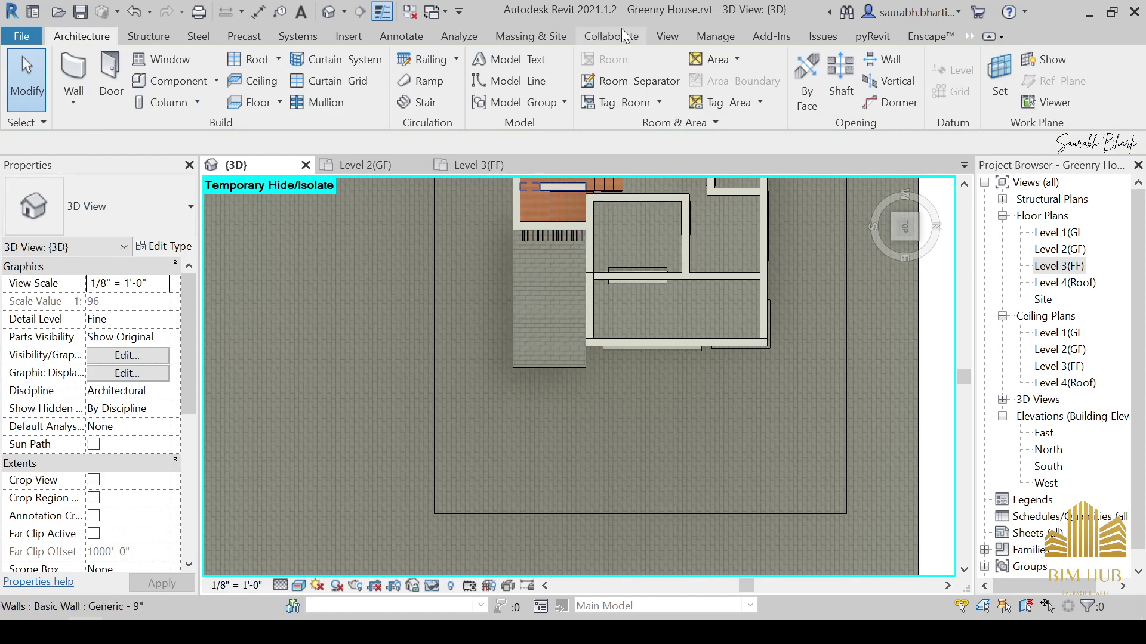
Open the Enscape Asset Library at the Vehicles category, checking the parked car in the reference photo 2.png.
left_click(928, 37)
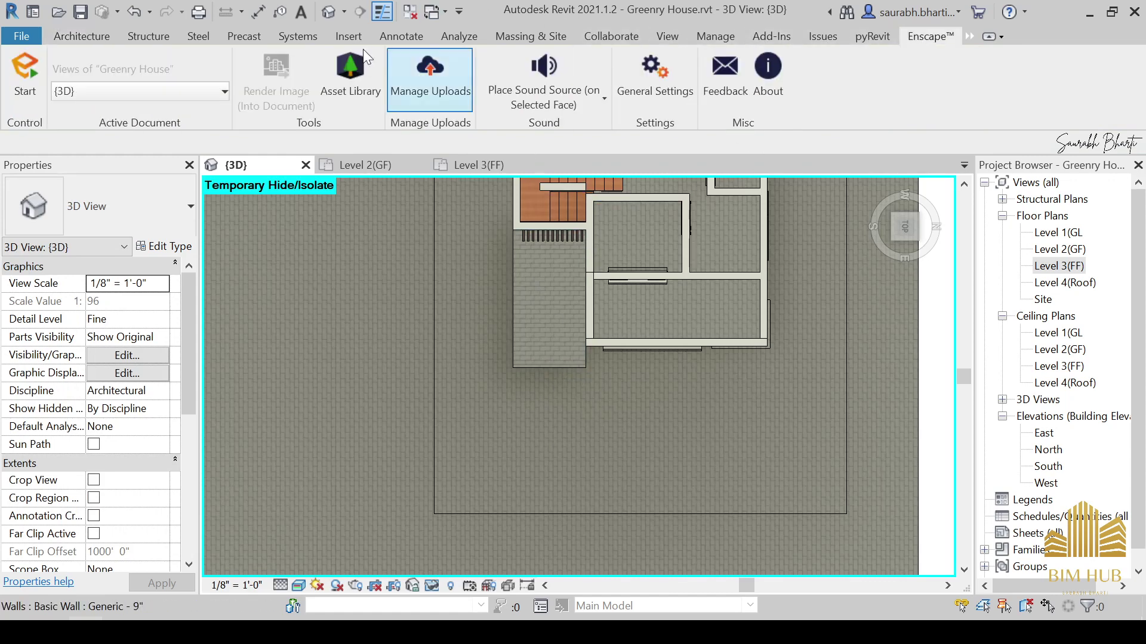
left_click(346, 84)
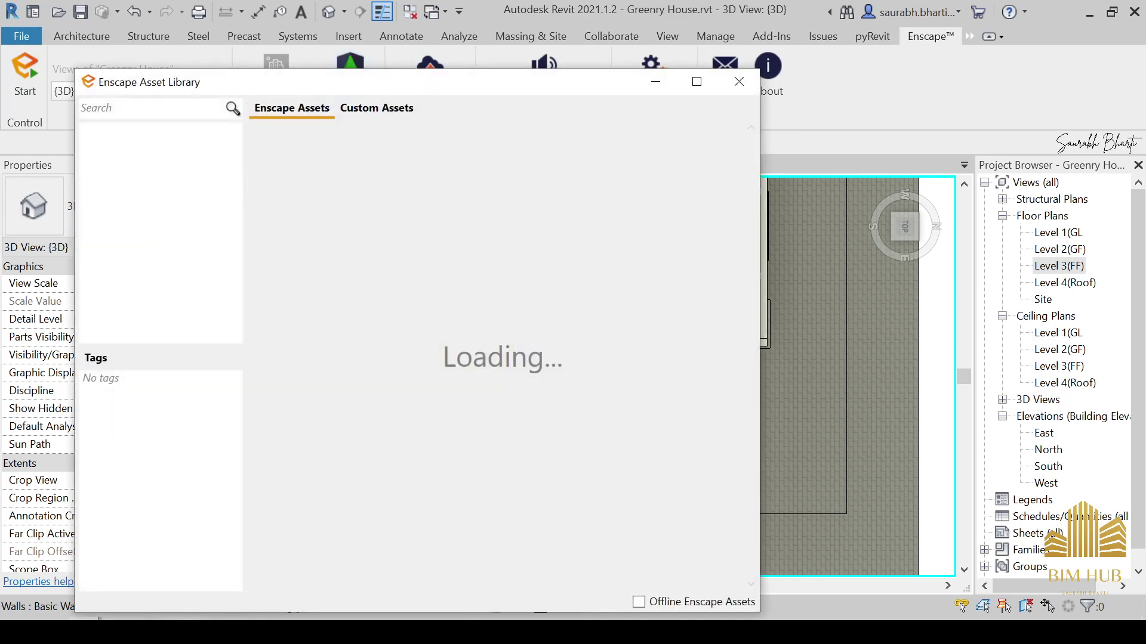
left_click(103, 631)
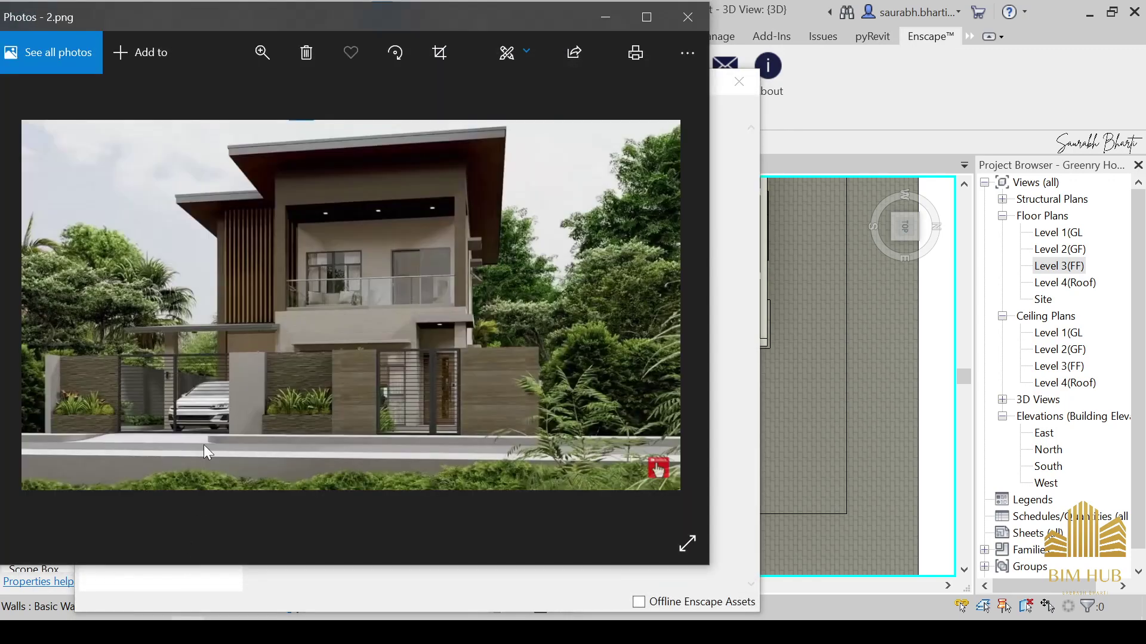
left_click(591, 18)
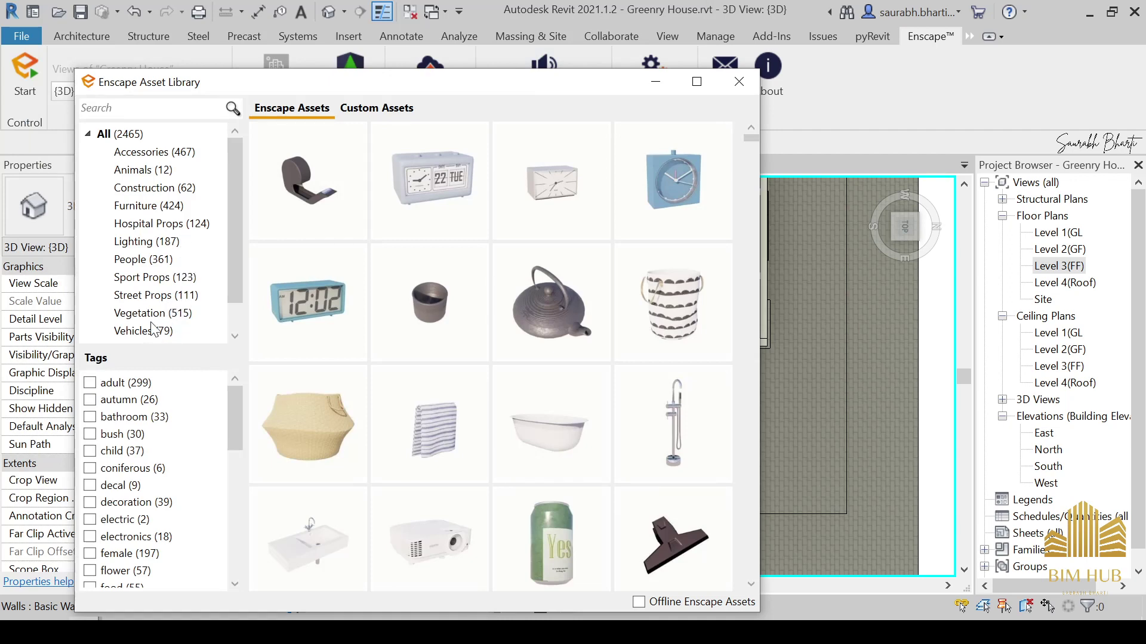
mouse_move(410, 272)
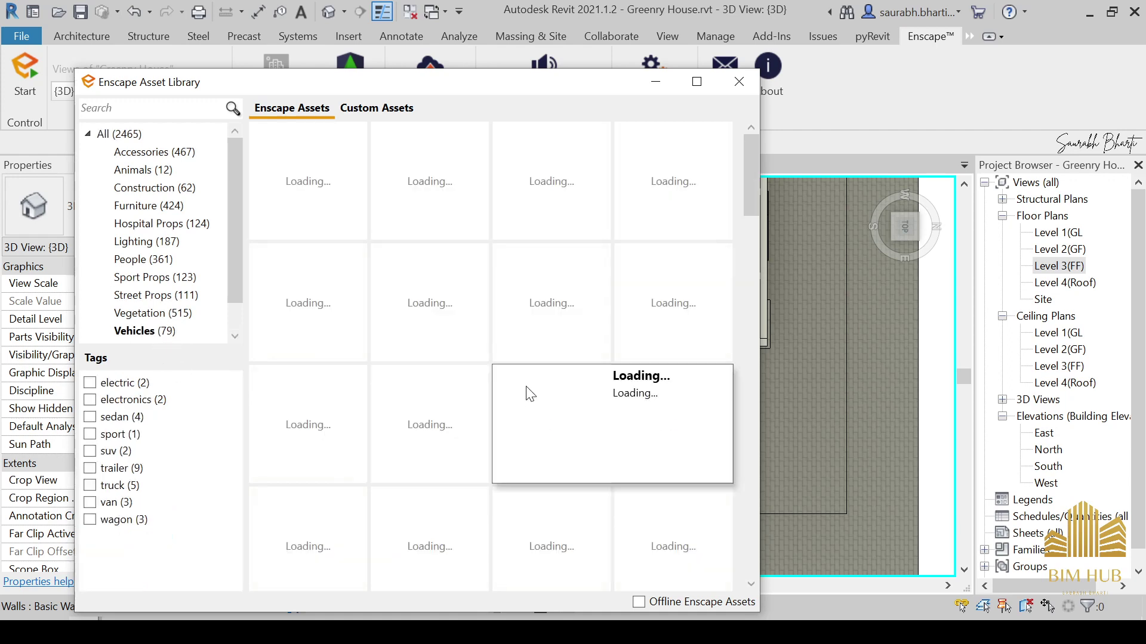
Browse the Enscape vehicle assets and choose the Car 16 sedan for placement.
mouse_move(576, 344)
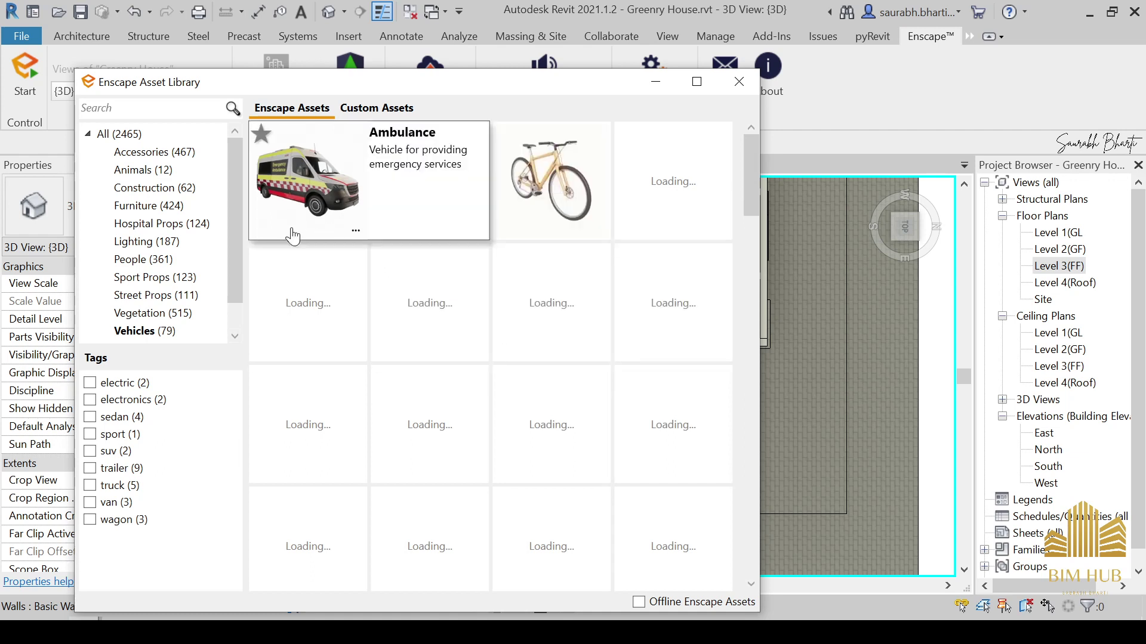
scroll(476, 520, "down", 5)
scroll(480, 501, "up", 5)
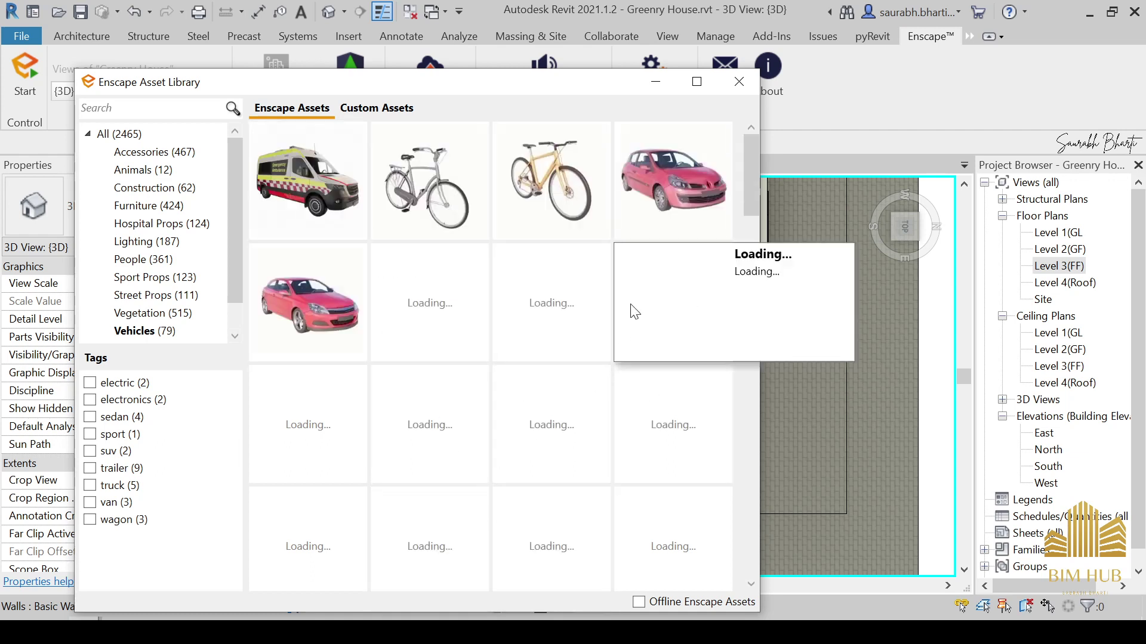
mouse_move(563, 455)
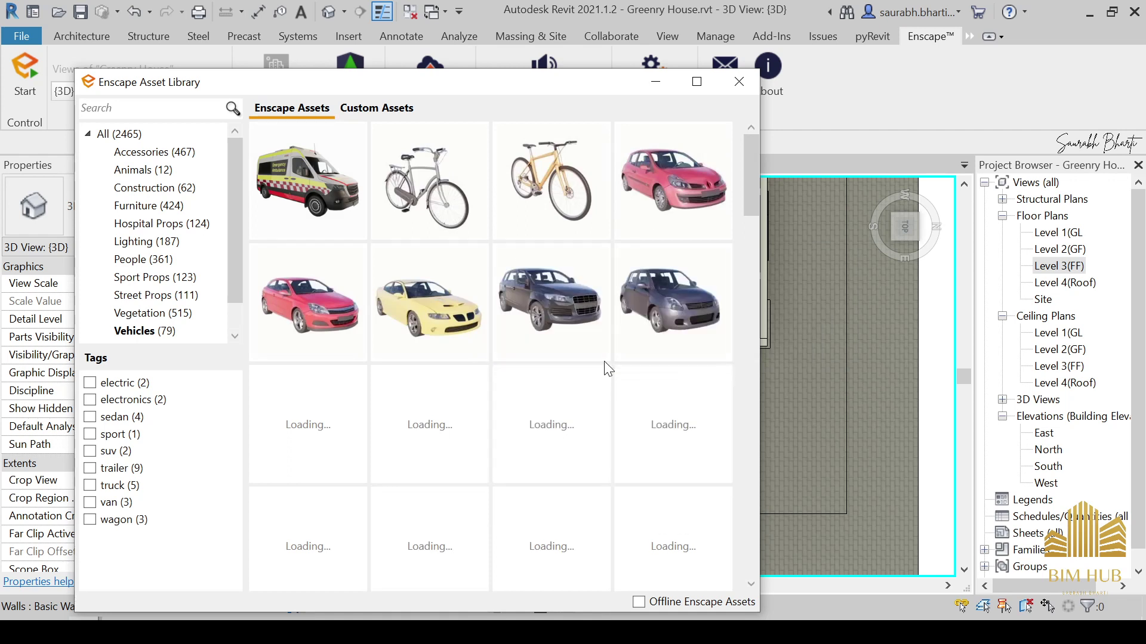
mouse_move(626, 381)
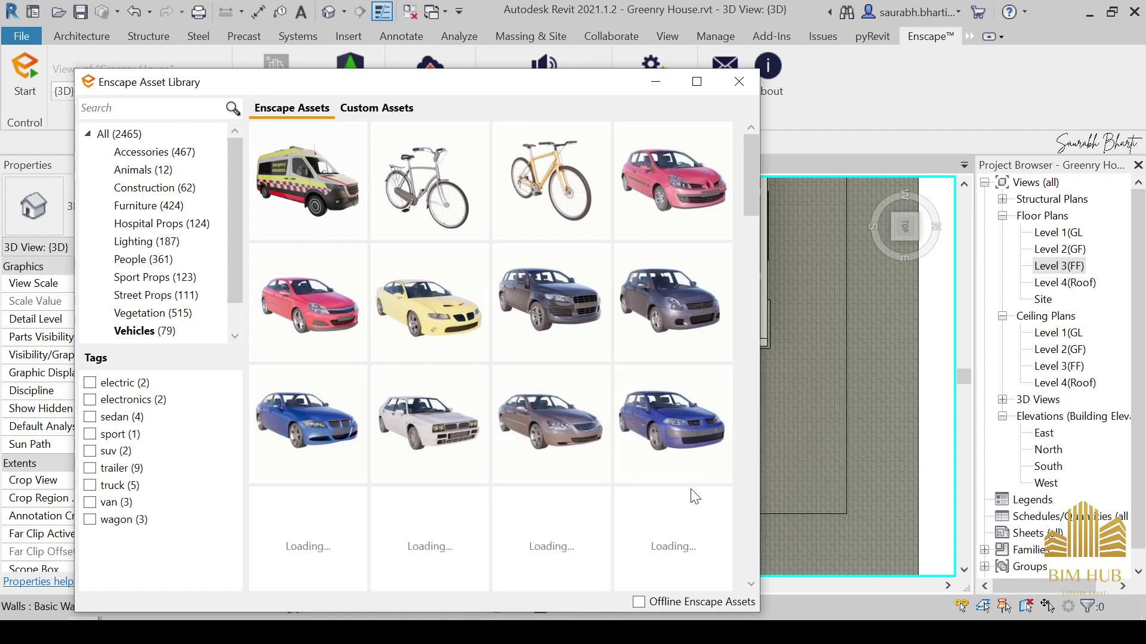
mouse_move(625, 480)
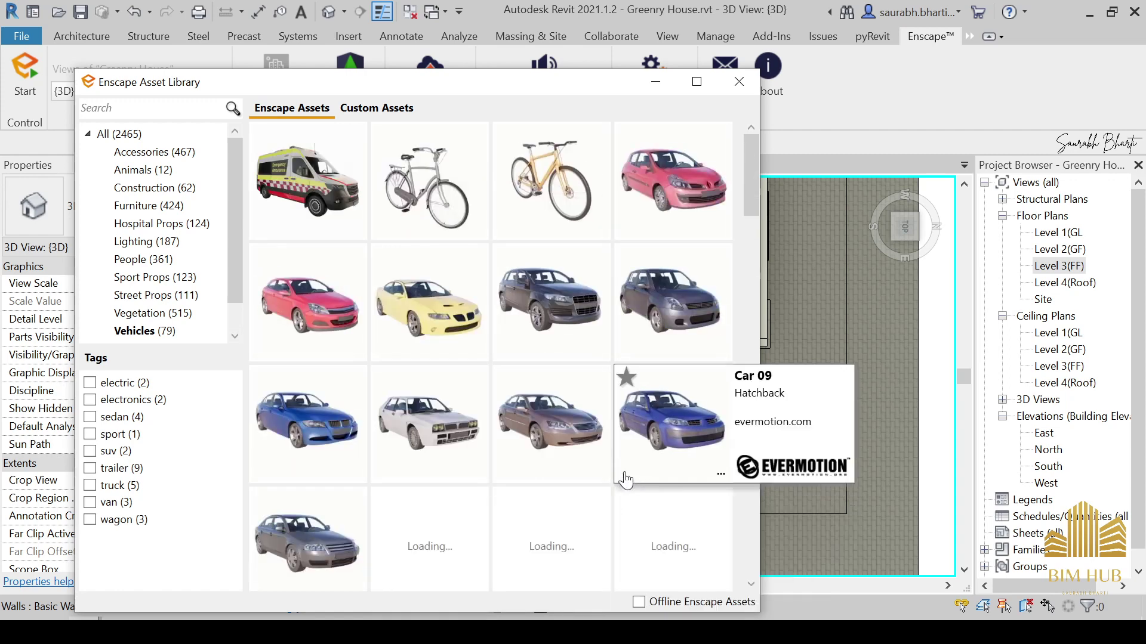
scroll(615, 477, "down", 2)
scroll(561, 442, "down", 2)
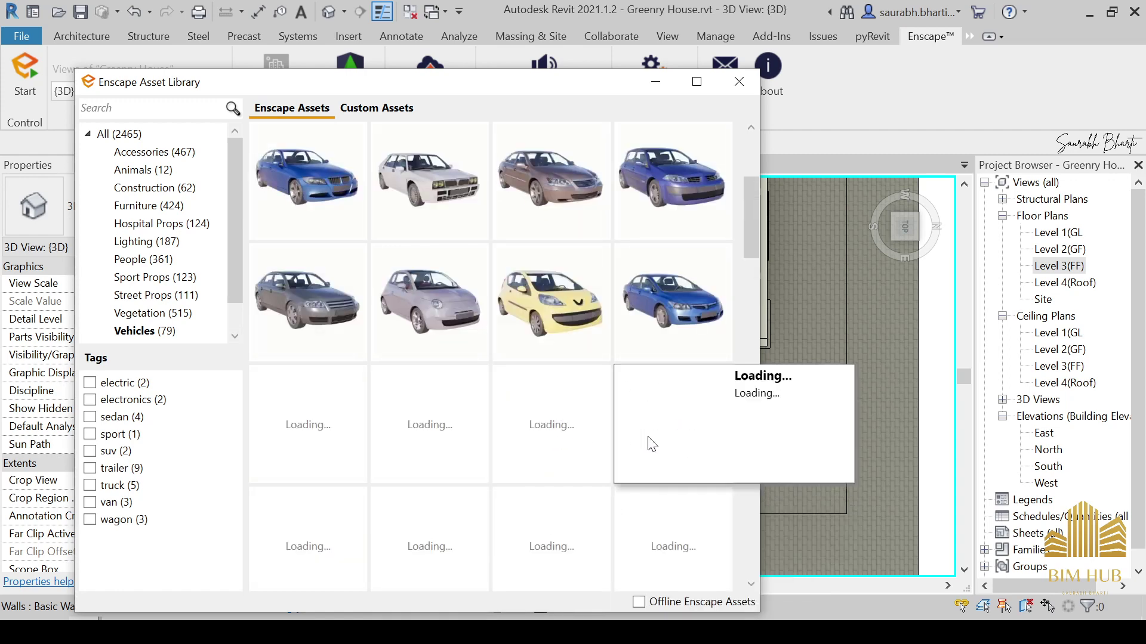
mouse_move(413, 527)
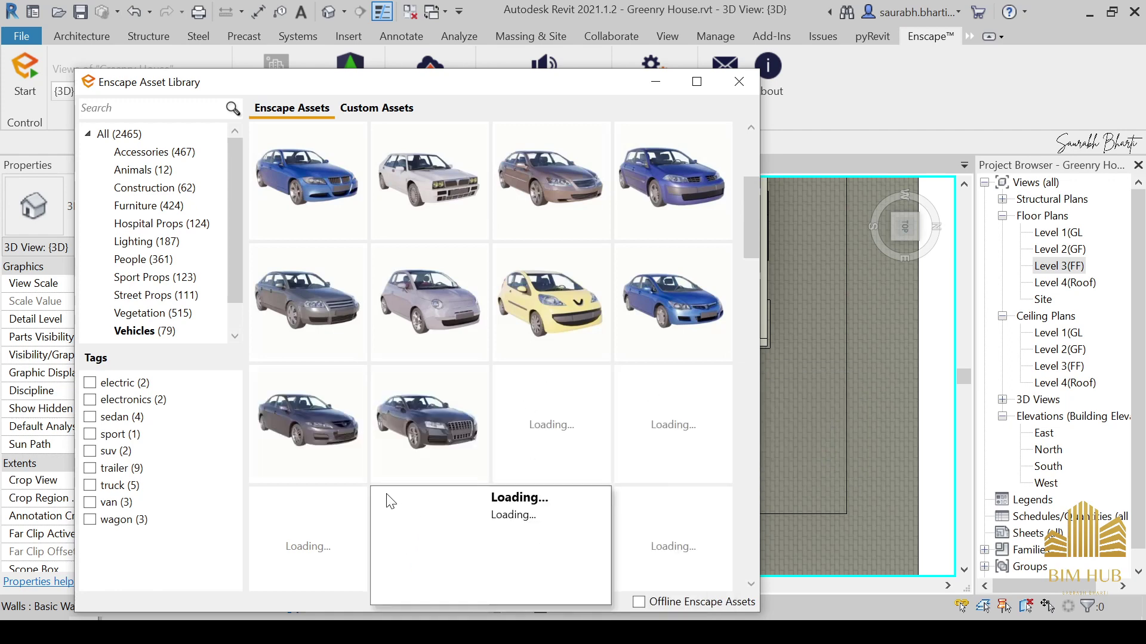
mouse_move(322, 428)
left_click(459, 431)
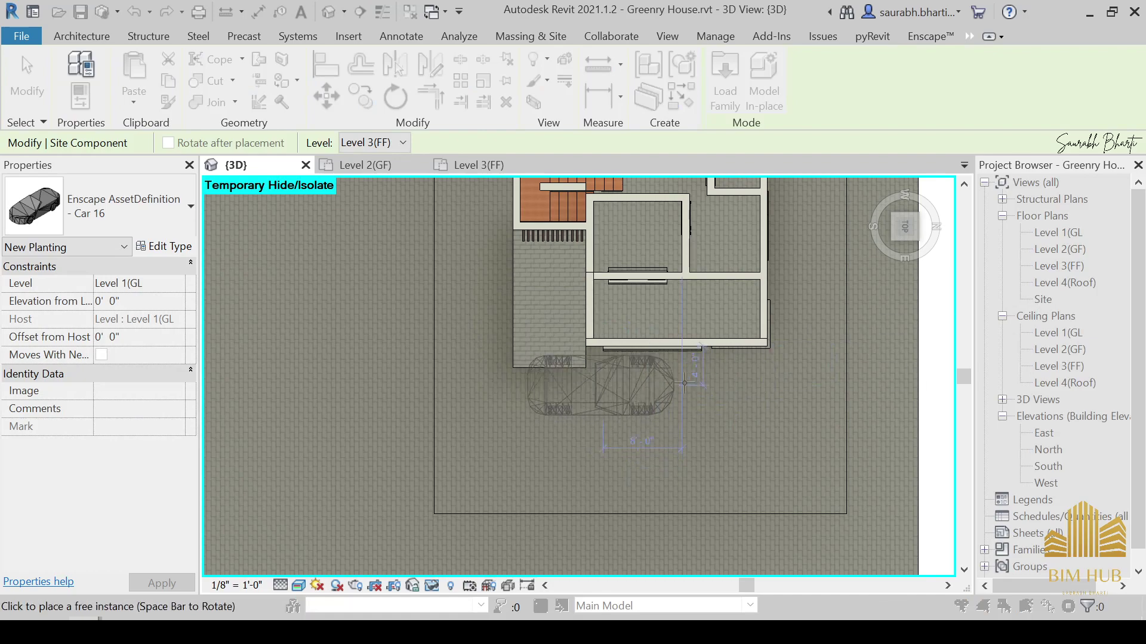
Place Car 16 in the Level 2(GF) floor plan, rotated lengthwise beside the front corner next to the stair side.
double_click(1069, 251)
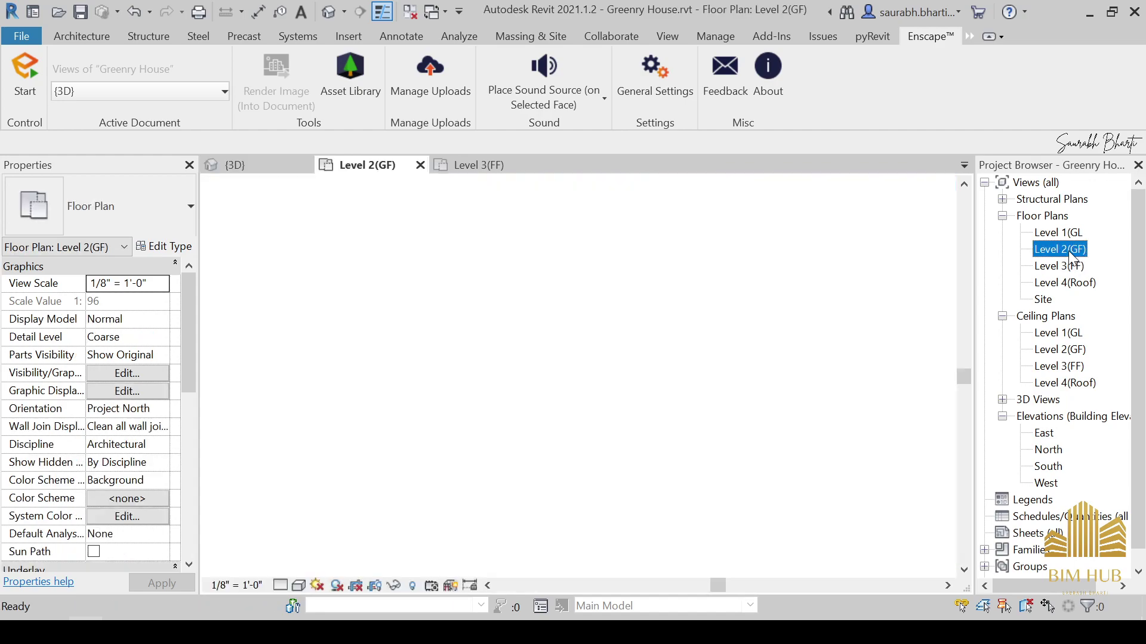
middle_click_drag(406, 328, 697, 382)
scroll(697, 379, "down", 2)
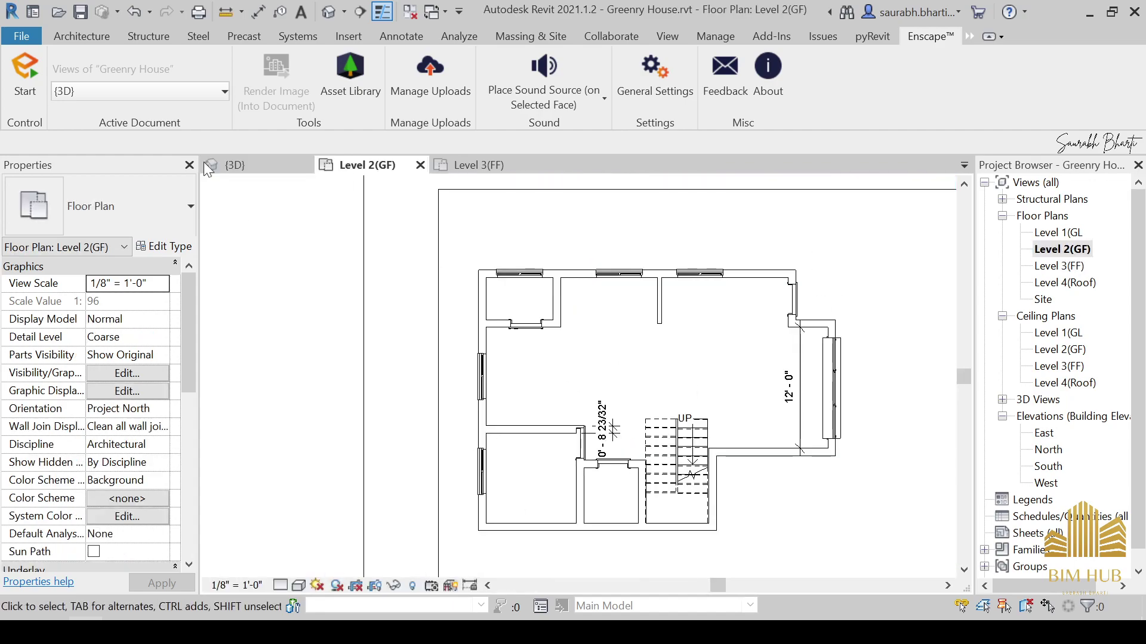
left_click(85, 35)
left_click(152, 77)
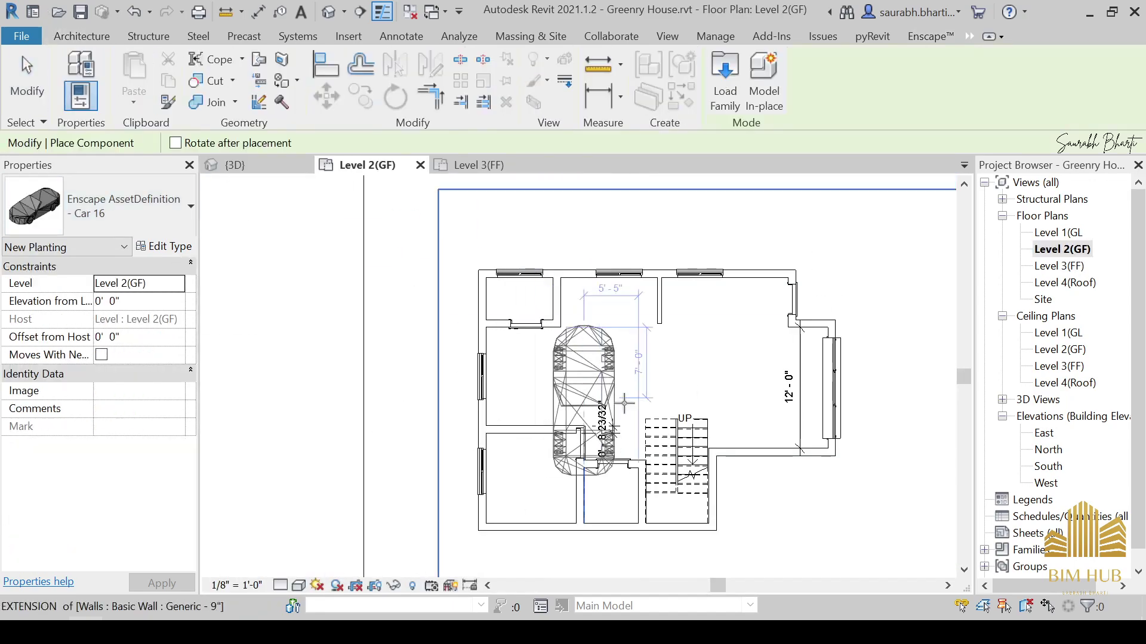
middle_click_drag(748, 463, 715, 409)
key("space")
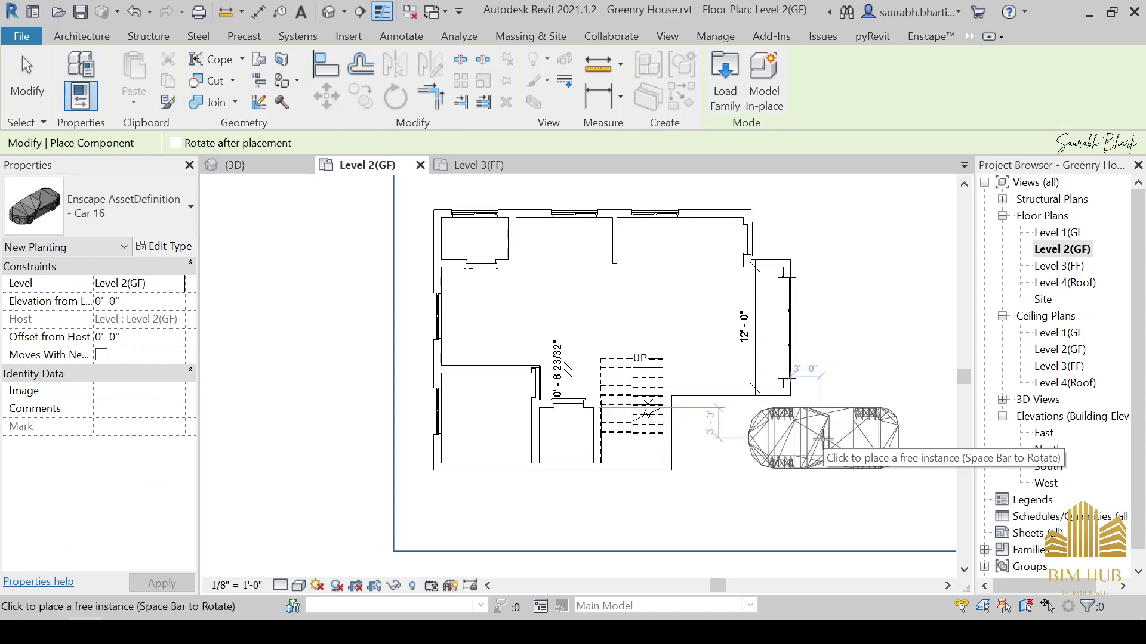
left_click(834, 438)
key("Escape")
key("Escape")
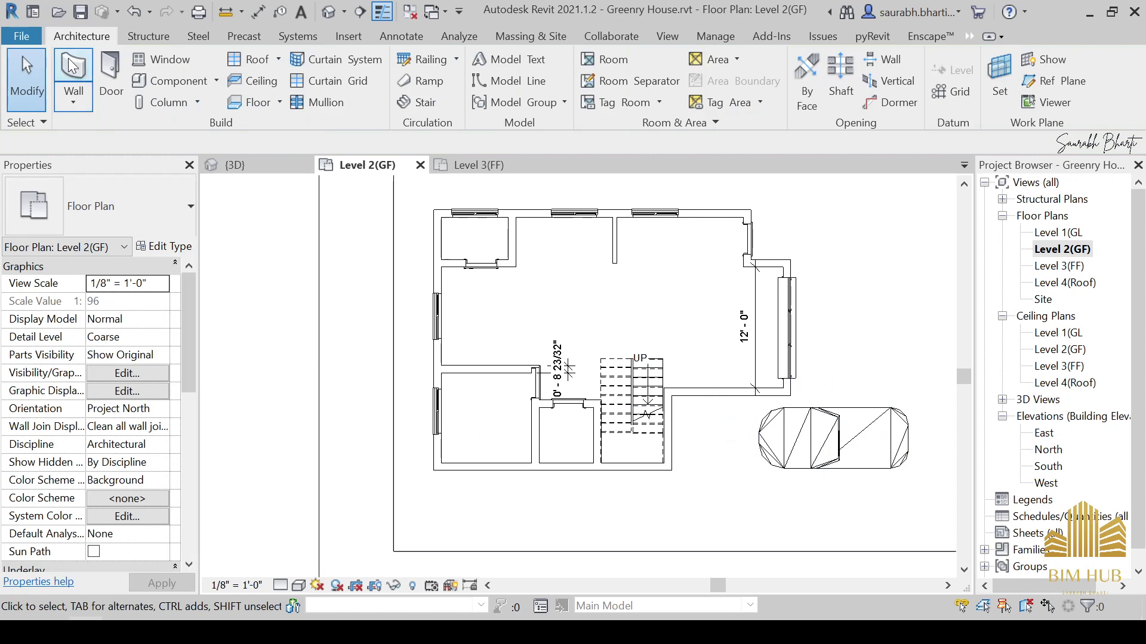
Inspect the placed car in the 3D view and shift it farther under the carport roof from the top view.
left_click(329, 12)
middle_click_drag(500, 374, 640, 172, "shift")
middle_click_drag(680, 405, 609, 364, "shift")
scroll(550, 413, "up", 3)
middle_click_drag(558, 416, 573, 507, "shift")
left_click(430, 409)
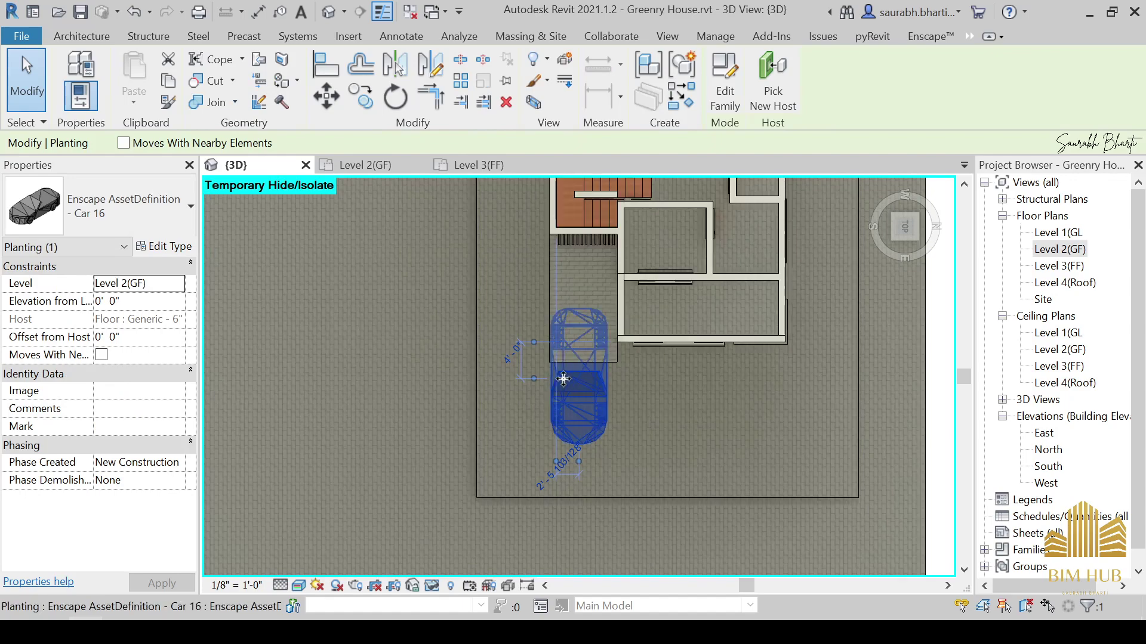
mouse_move(572, 357)
left_mouse_down()
mouse_move(574, 342)
mouse_move(571, 357)
left_mouse_up()
key("Escape")
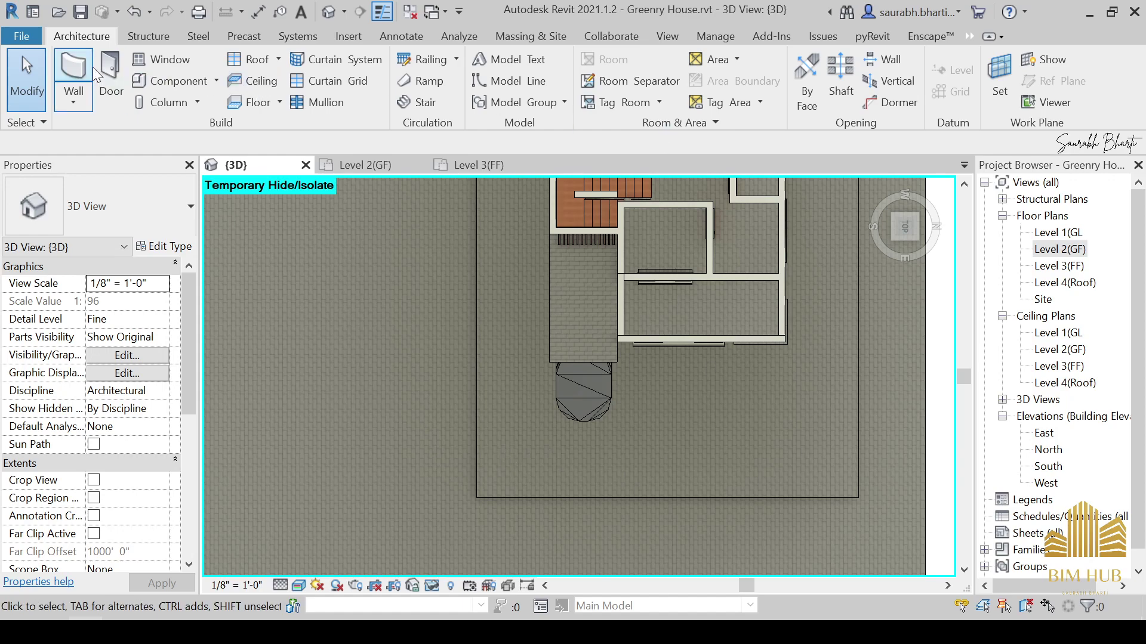
Draw a Generic - 9" basic wall about 41'-10" long straight across the plot in front of the car, between the plot's side edges.
left_click(74, 75)
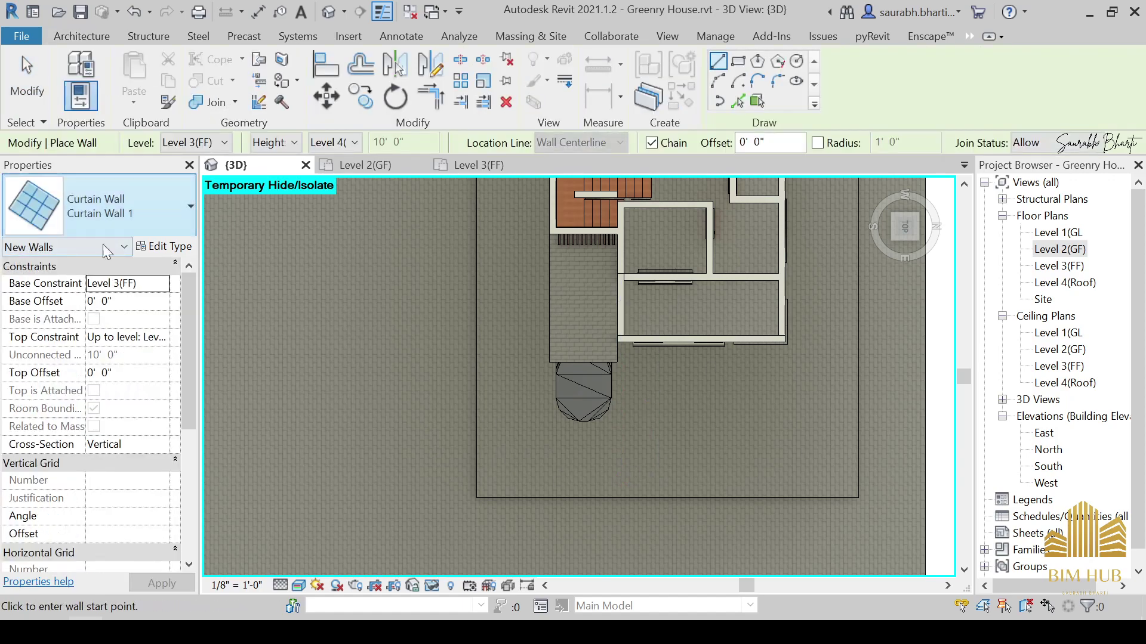
left_click(103, 222)
left_click(95, 442)
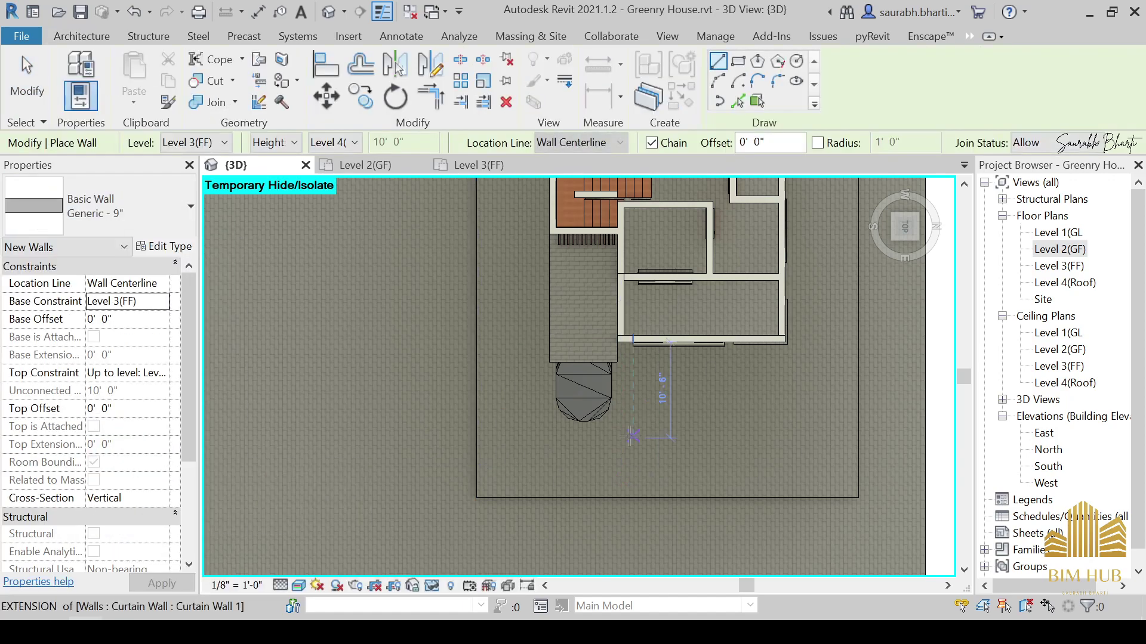
left_click(476, 439)
left_click(858, 438)
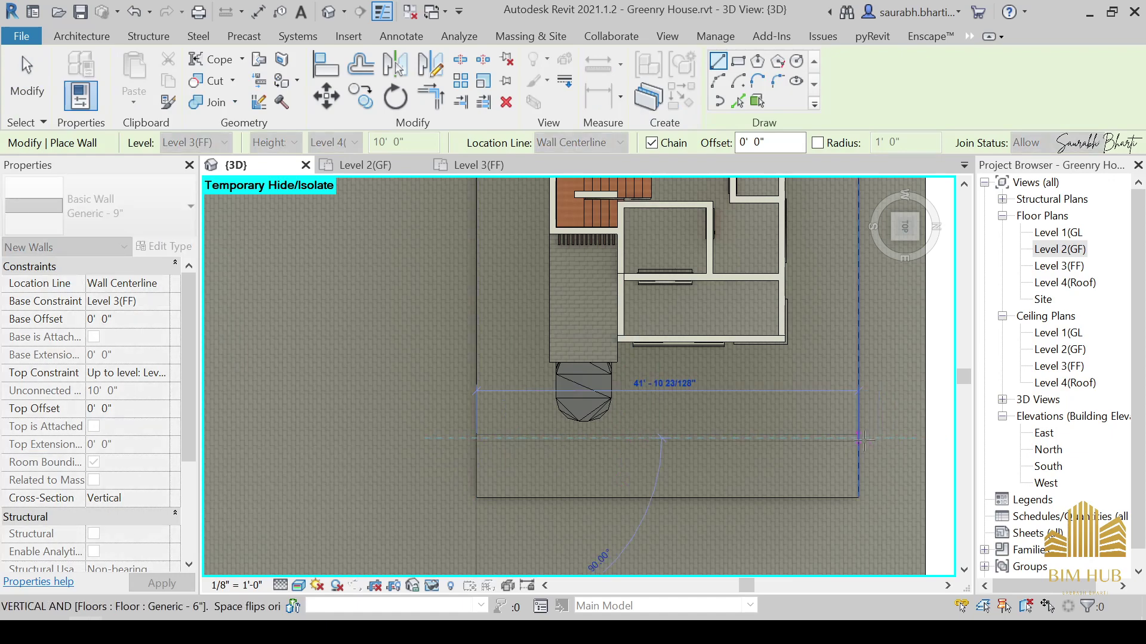
key("Escape")
key("Escape")
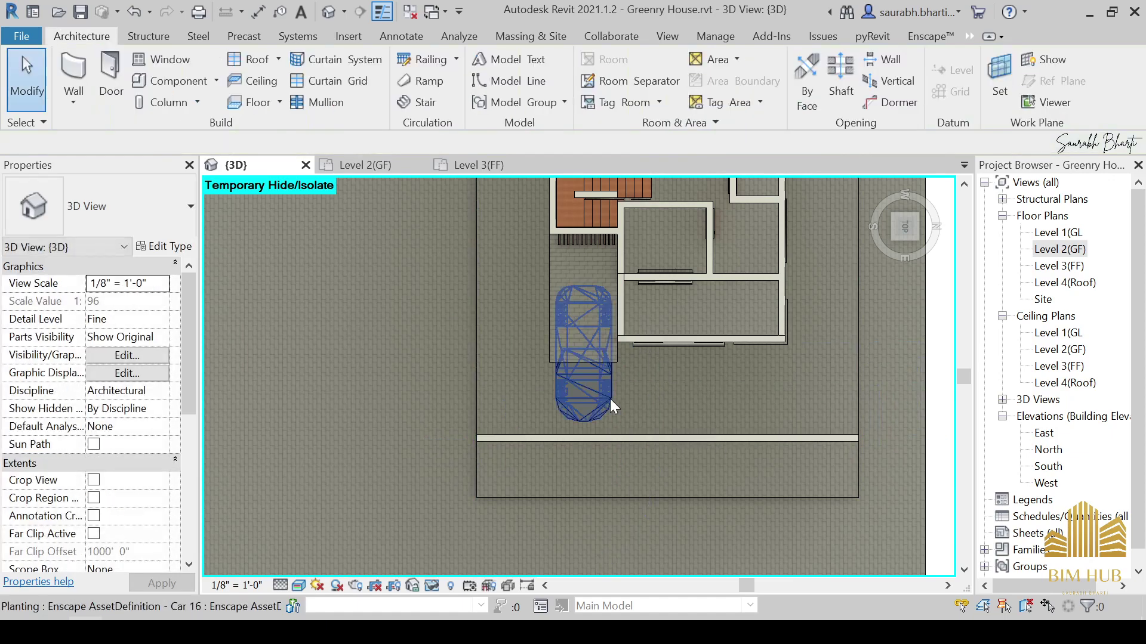
key("d")
key("i")
scroll(662, 364, "up", 2)
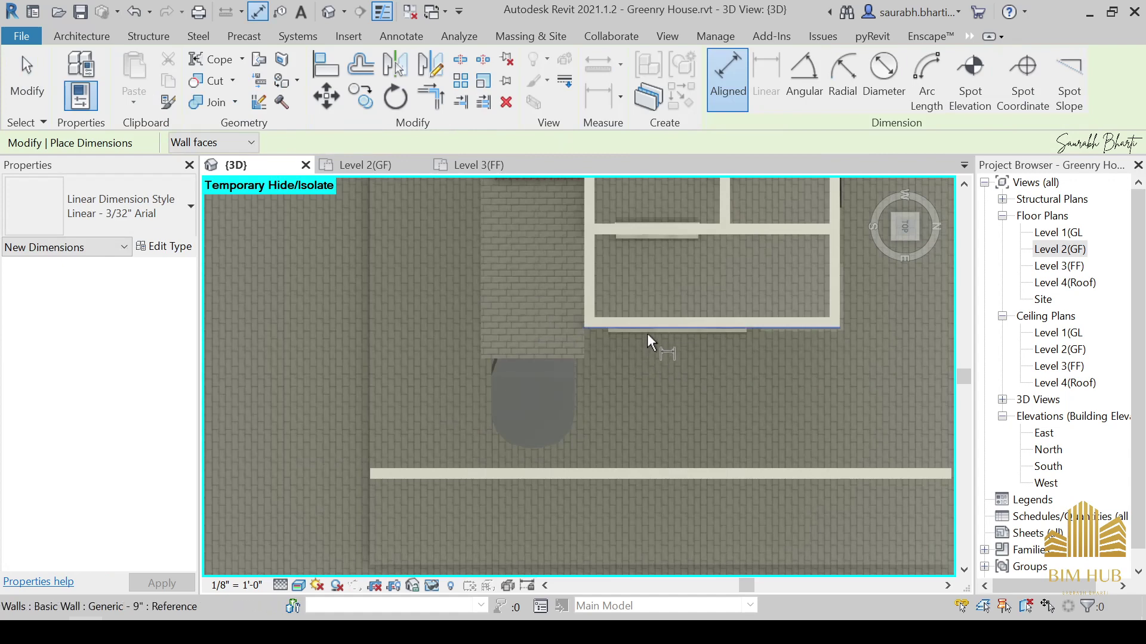
scroll(707, 356, "up", 3)
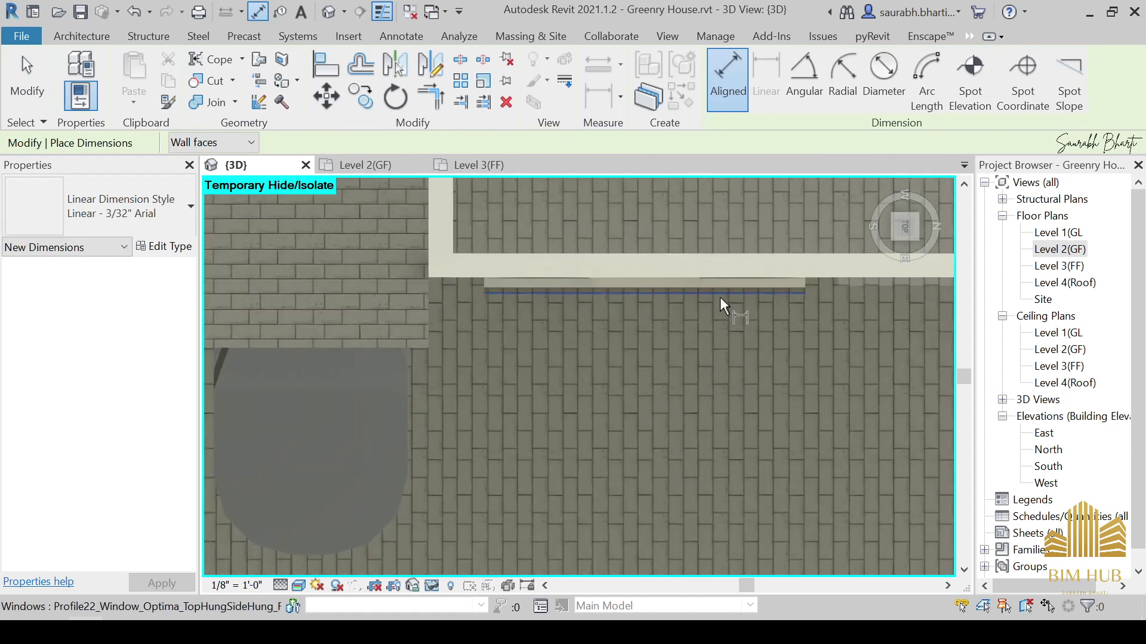
scroll(714, 307, "down", 4)
scroll(737, 430, "up", 4)
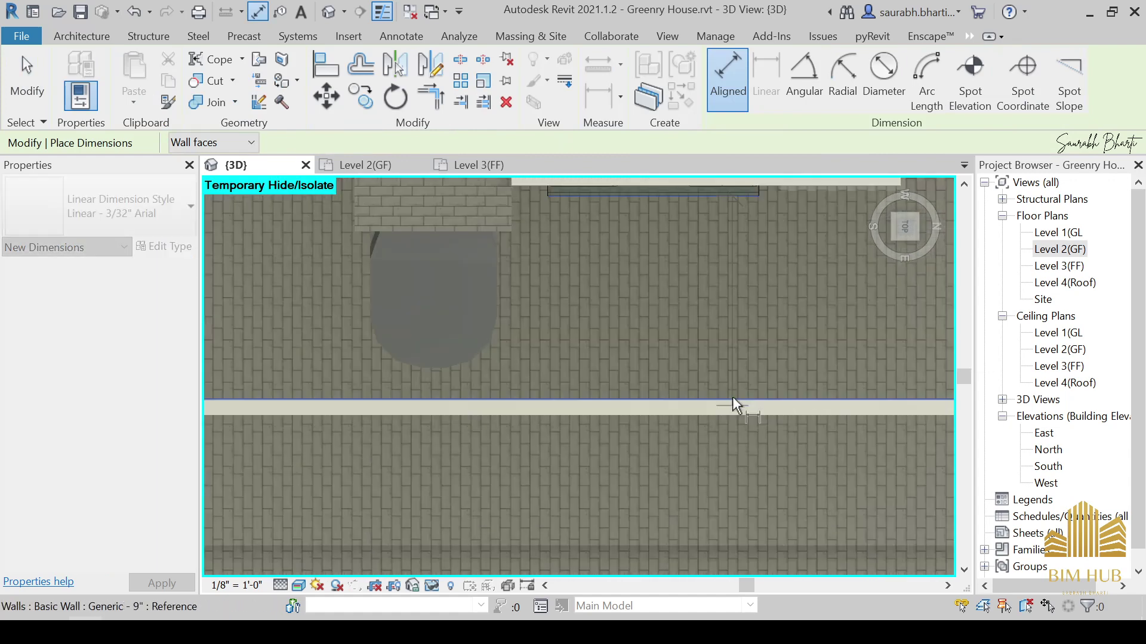
left_click(732, 398)
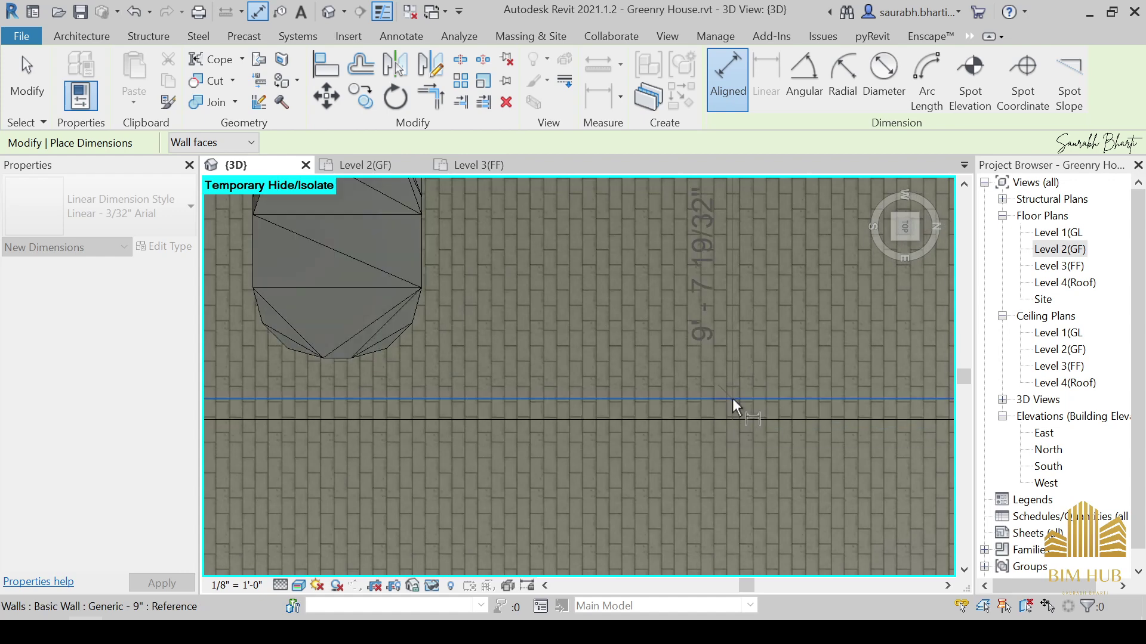
scroll(730, 382, "down", 2)
key("Escape")
key("Escape")
middle_click_drag(729, 364, 739, 448)
scroll(739, 448, "up", 3)
scroll(722, 452, "down", 4)
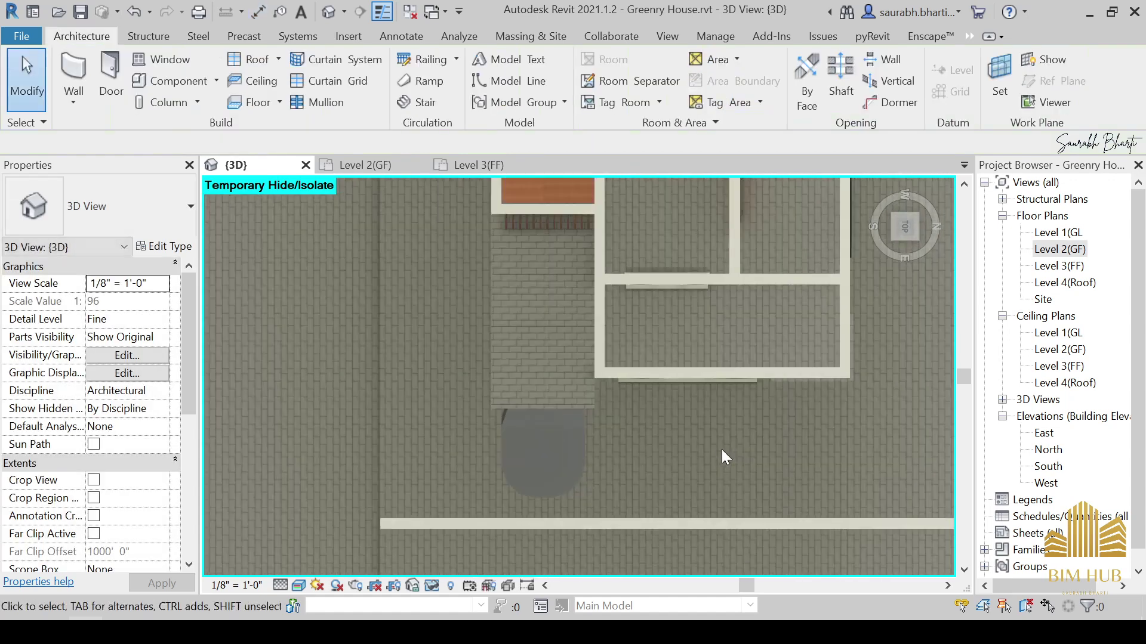
middle_click_drag(719, 501, 701, 467)
left_click(700, 489)
scroll(654, 439, "up", 1)
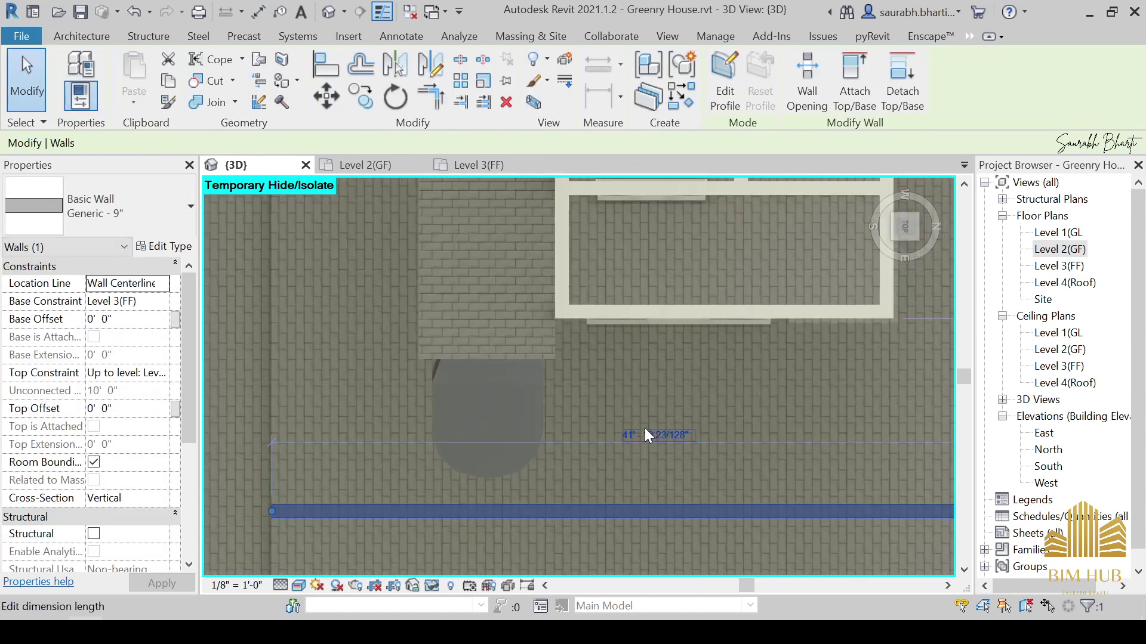
scroll(644, 428, "down", 3)
scroll(713, 462, "down", 2)
key("Escape")
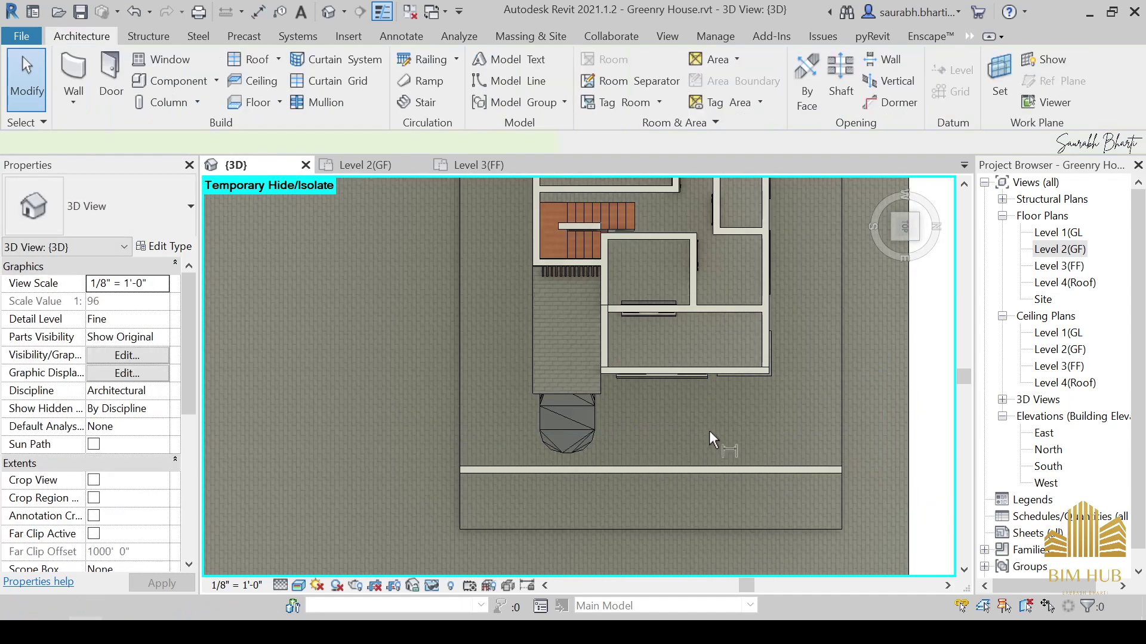
Place an aligned dimension between the front window's outer face and the inner face of the new front wall.
key("d")
key("i")
scroll(745, 371, "up", 2)
scroll(676, 360, "up", 3)
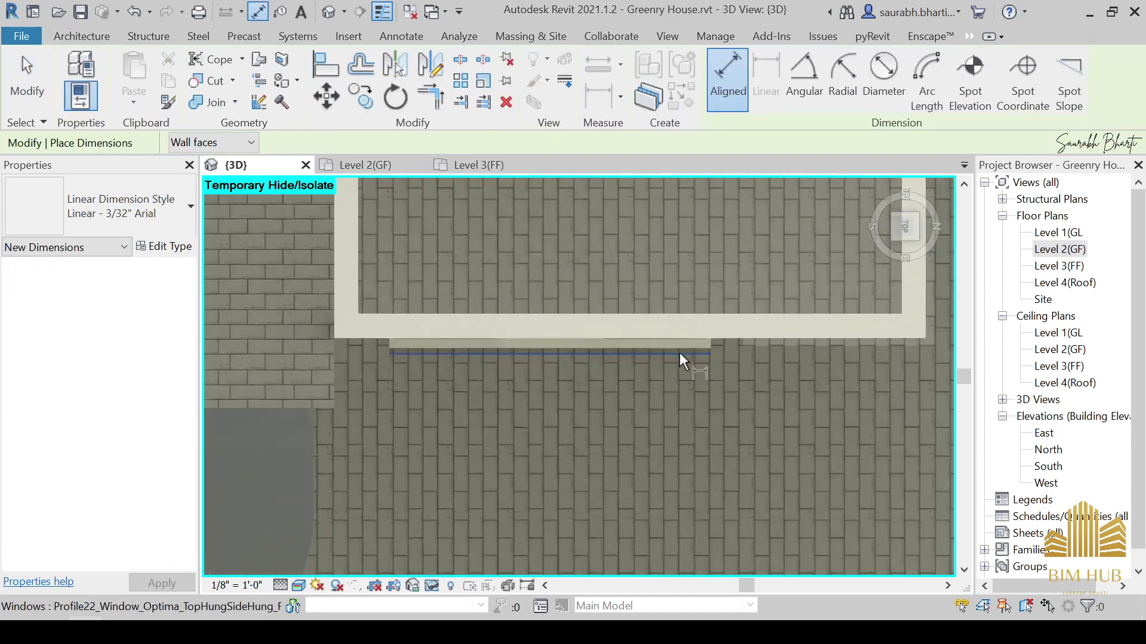
scroll(679, 352, "down", 3)
scroll(682, 442, "up", 3)
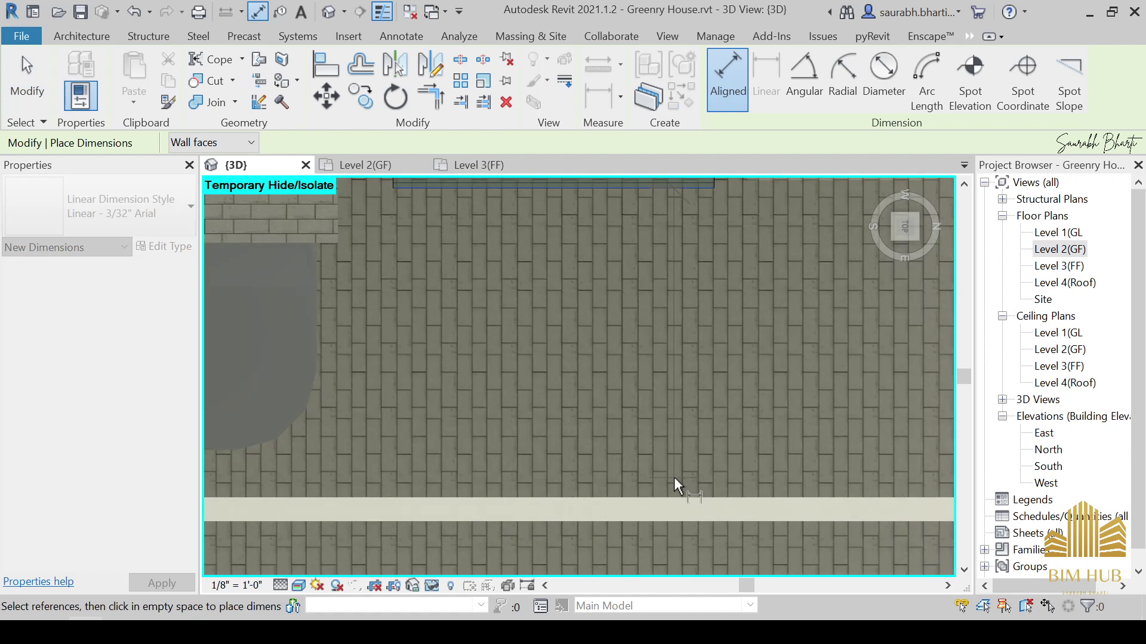
left_click(674, 497)
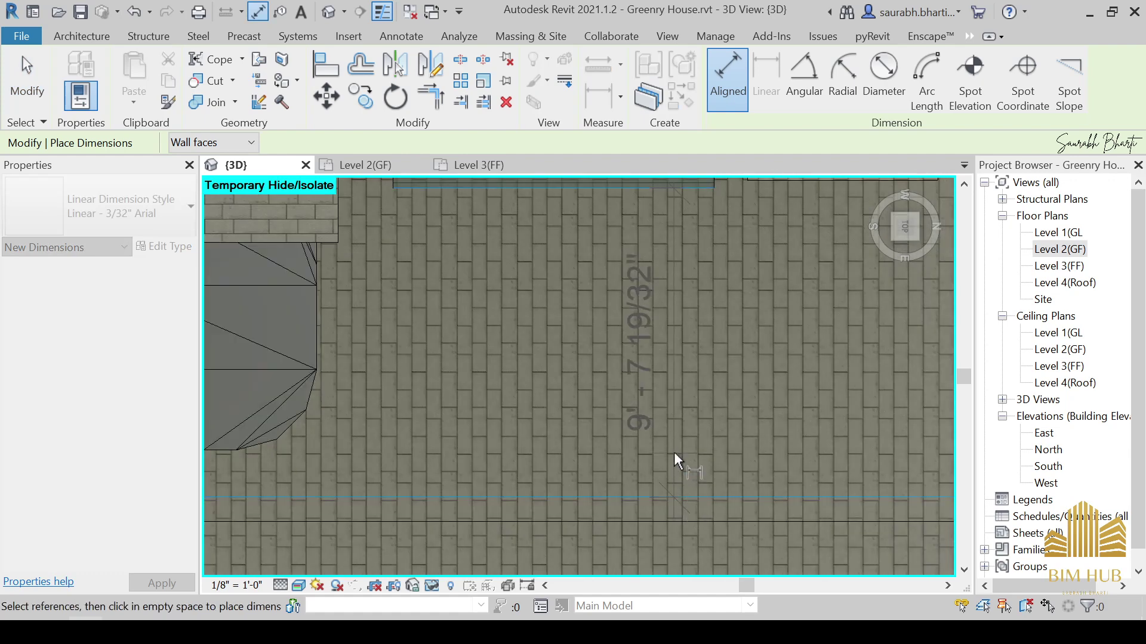
left_click(674, 453)
key("Escape")
key("Escape")
Move the front boundary wall by setting its dimensioned distance from the front window to 10 feet.
left_click(699, 503)
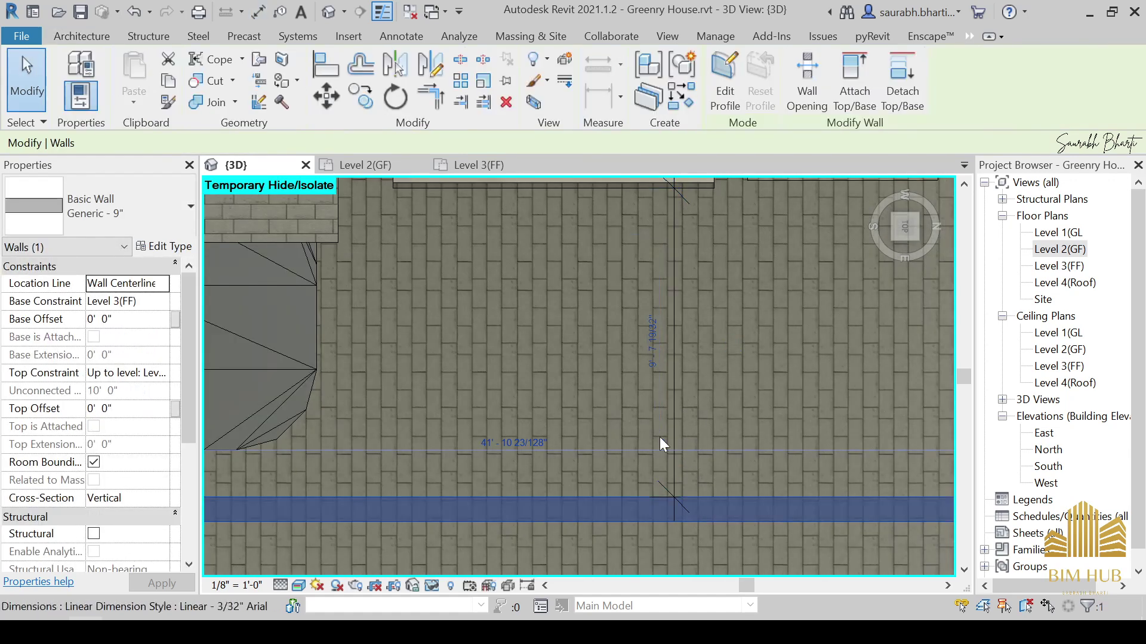
left_click(646, 354)
type("1")
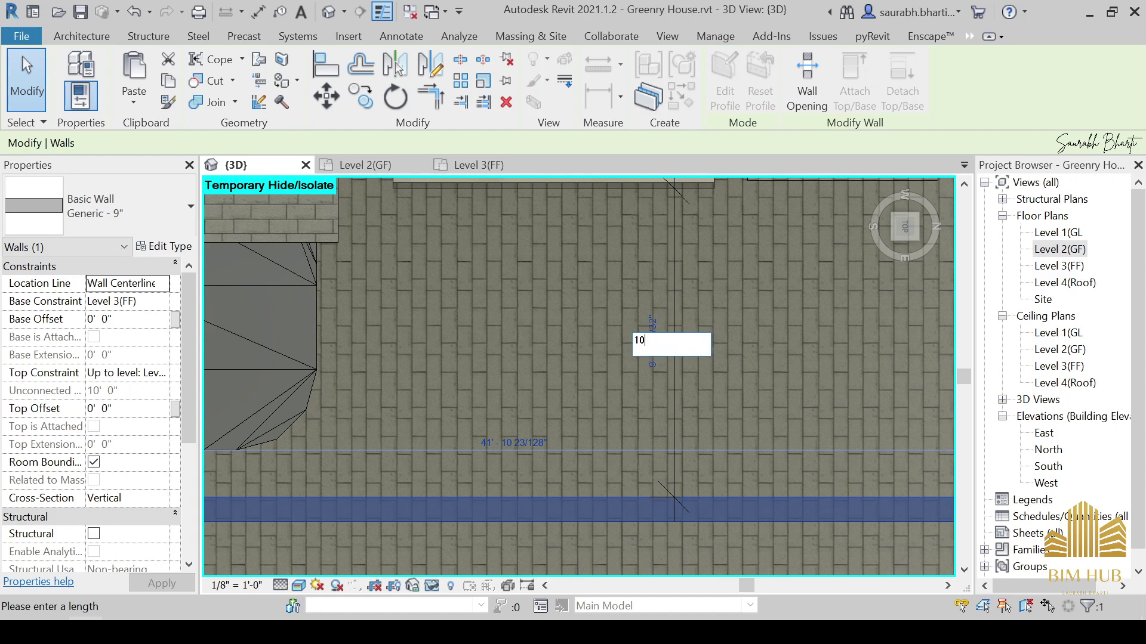
type("0")
key("Return")
key("Escape")
scroll(608, 399, "down", 4)
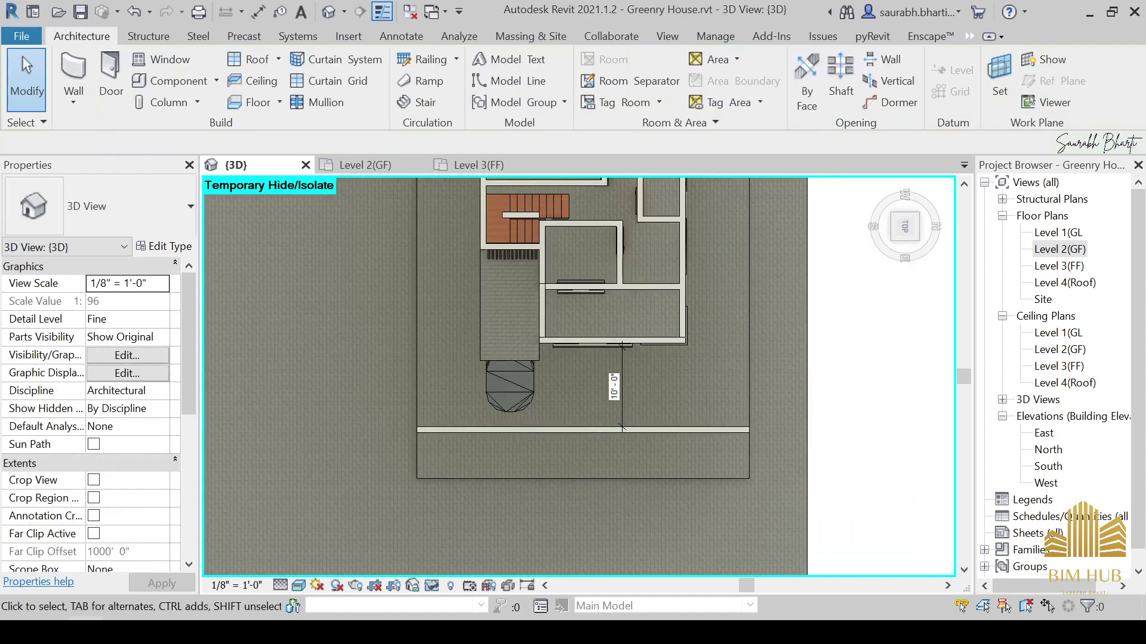
Change the 3D view's visual style to Hidden Line and check the wall's placement on the plan.
left_click(298, 585)
left_click(320, 516)
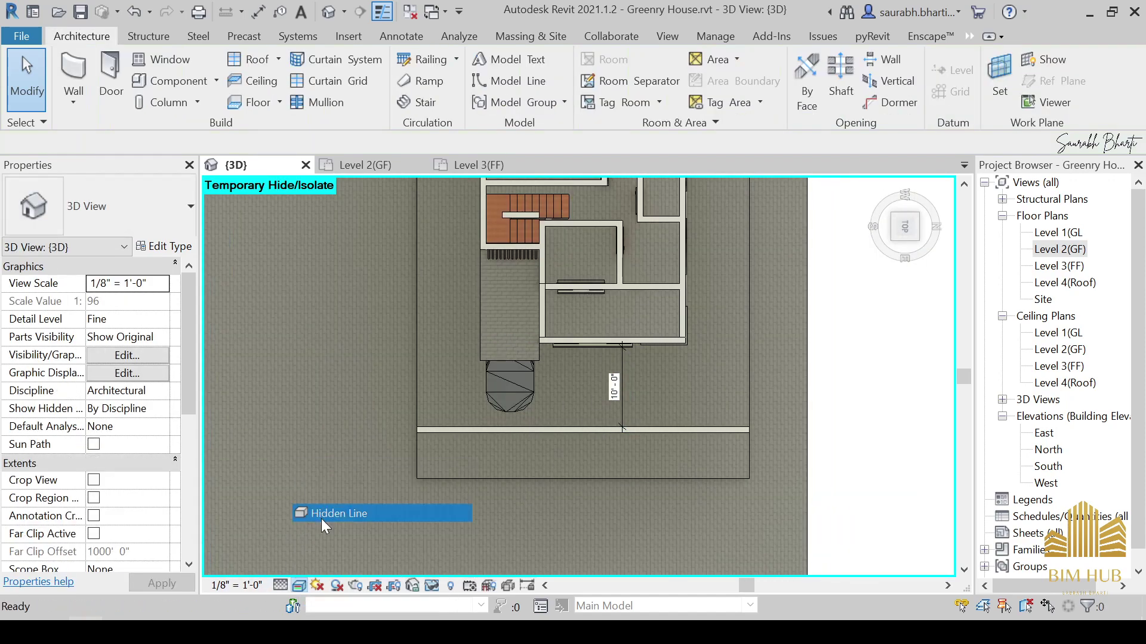
scroll(540, 457, "up", 2)
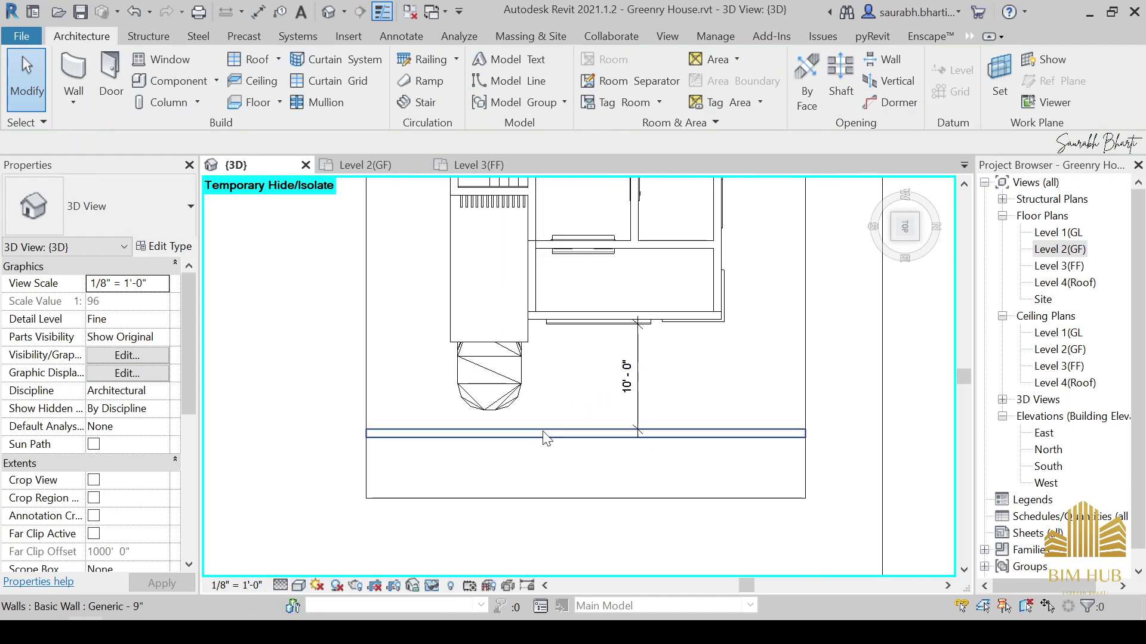
scroll(520, 432, "down", 2)
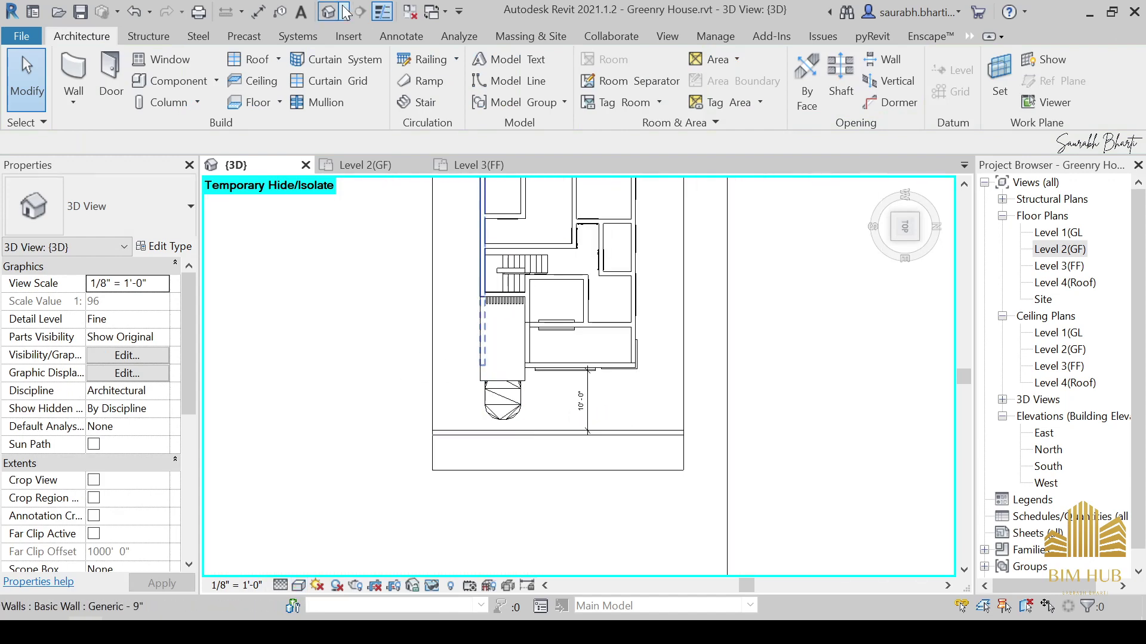
Orient the 3D view to the Right side of the house and set its visual style to Realistic.
scroll(486, 468, "down", 2)
middle_click_drag(485, 468, 478, 444, "shift")
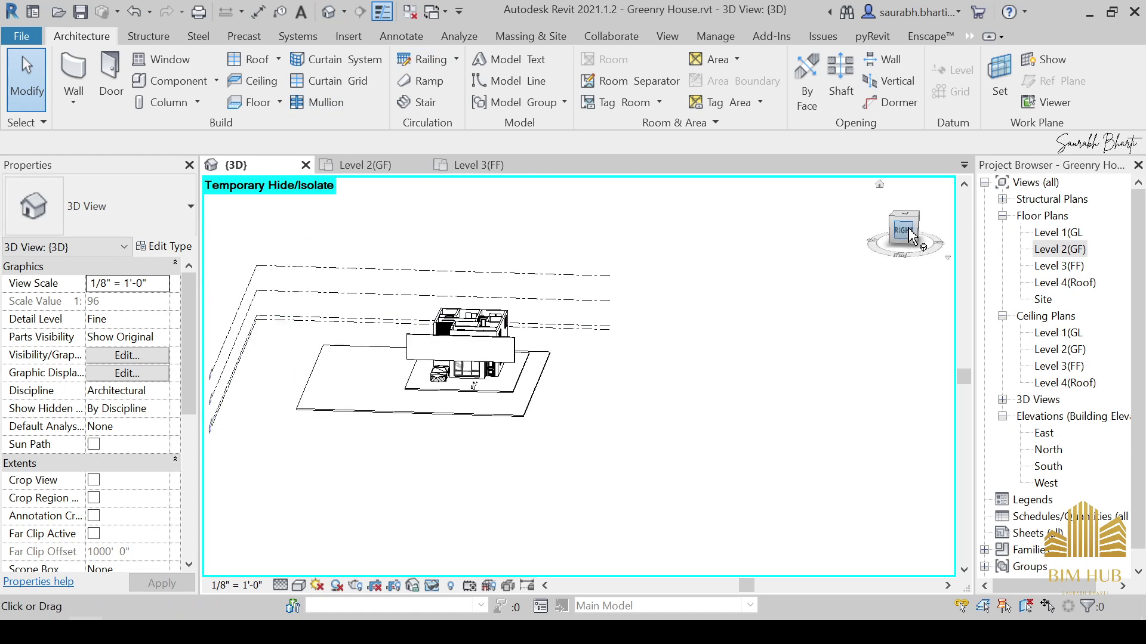
left_click(910, 234)
left_click(297, 586)
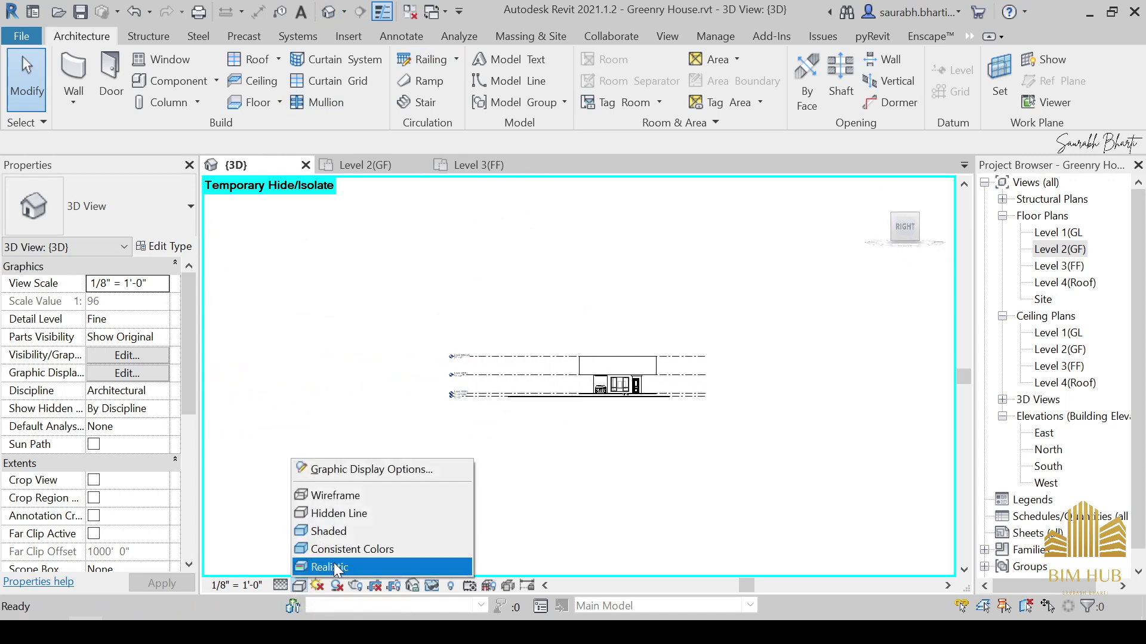
left_click(334, 563)
scroll(650, 366, "up", 4)
Try to change the front boundary wall's base constraint to Level 2(GF) while keeping its dimension.
left_click(668, 363)
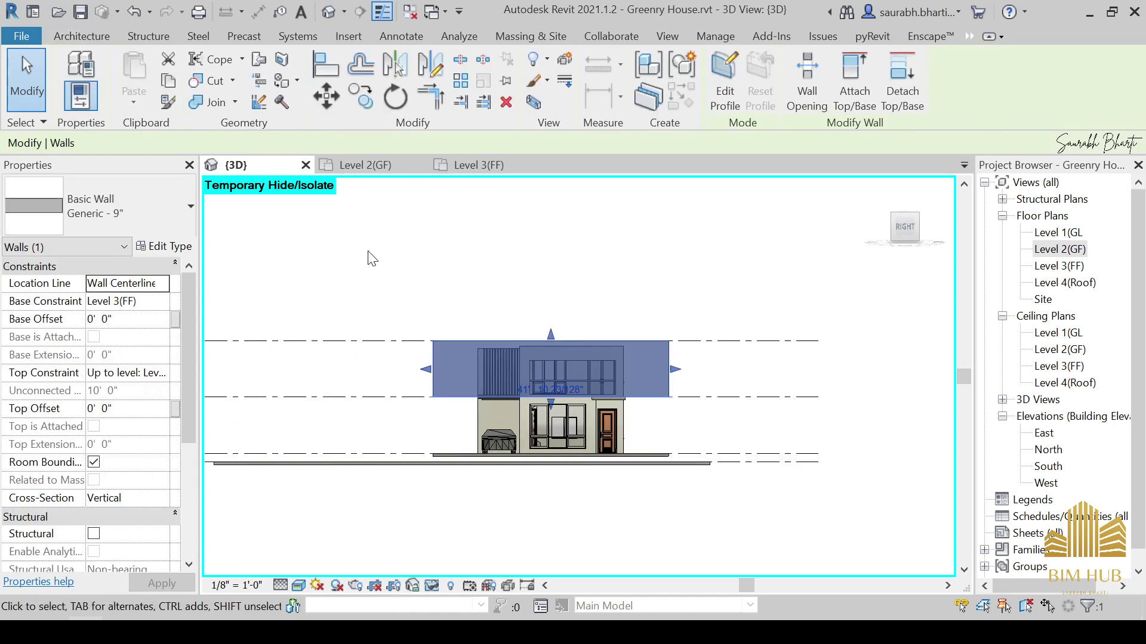
left_click(120, 302)
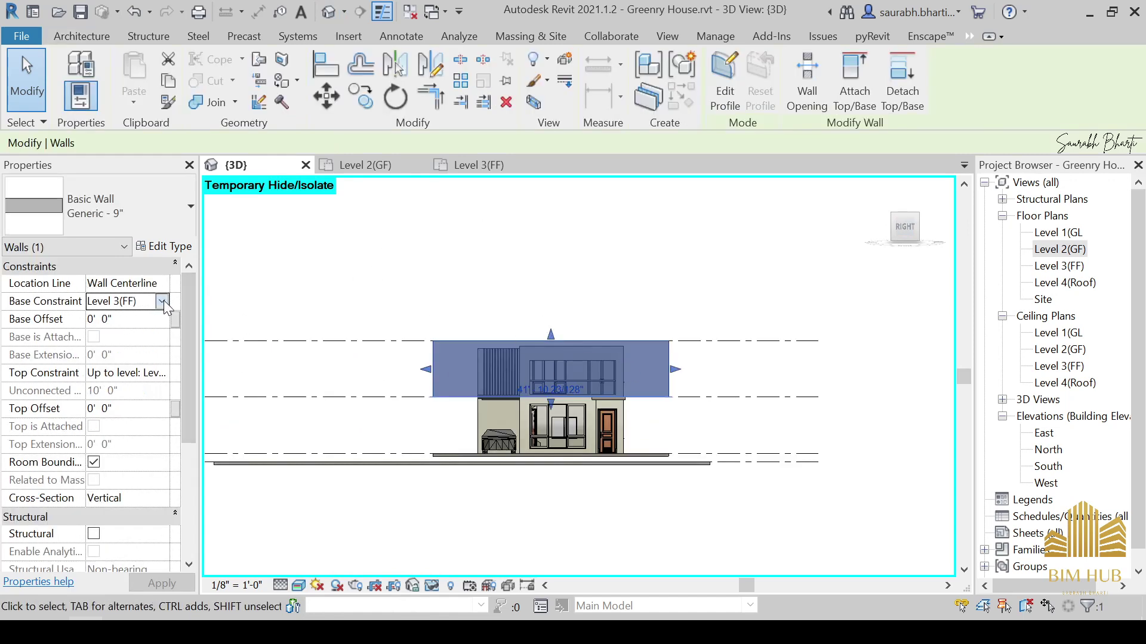
left_click(161, 301)
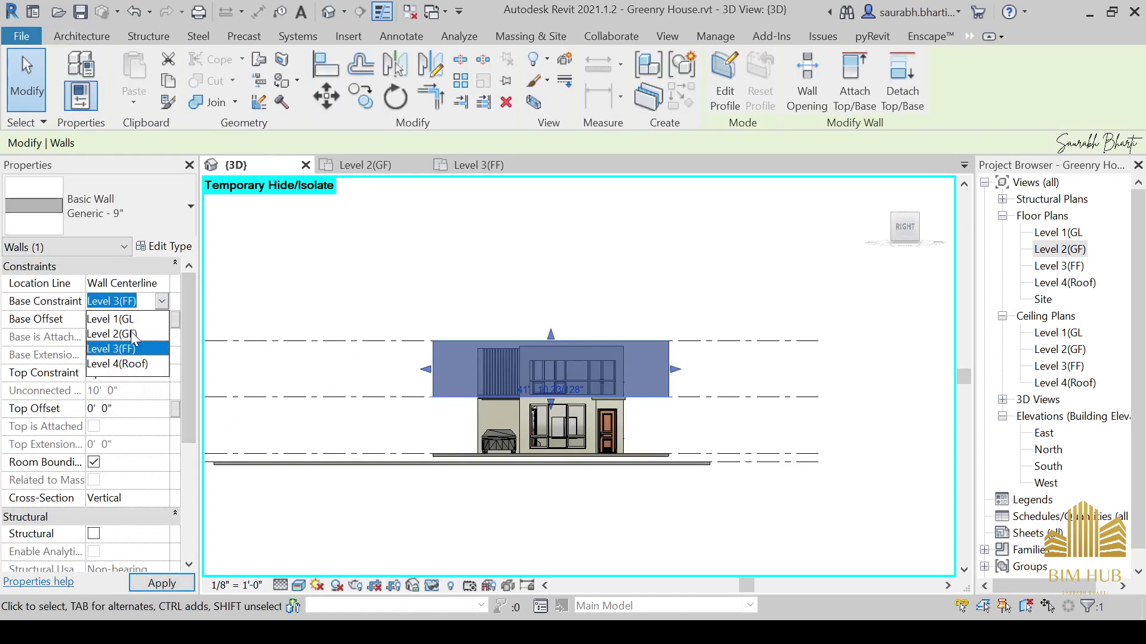
left_click(132, 336)
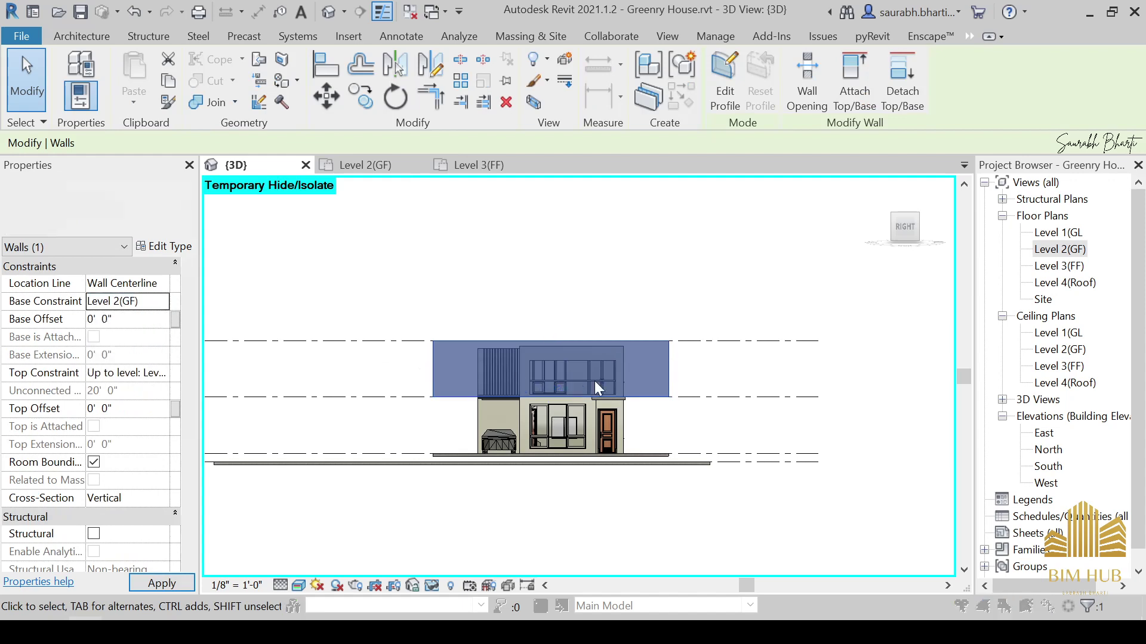
left_click(698, 375)
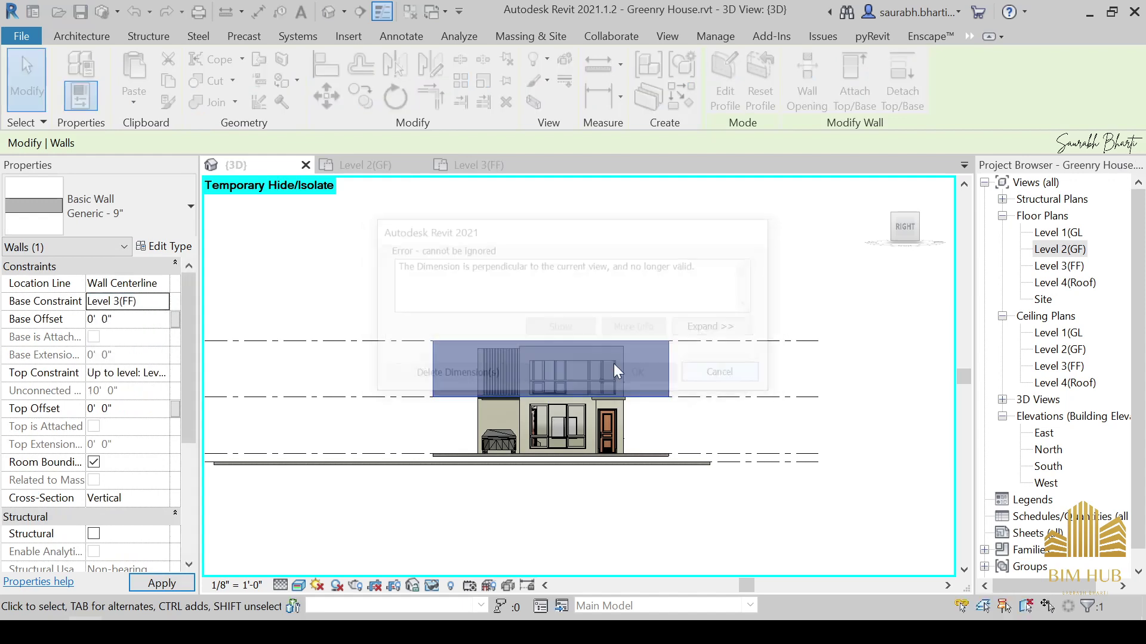
left_click(137, 373)
left_click(162, 373)
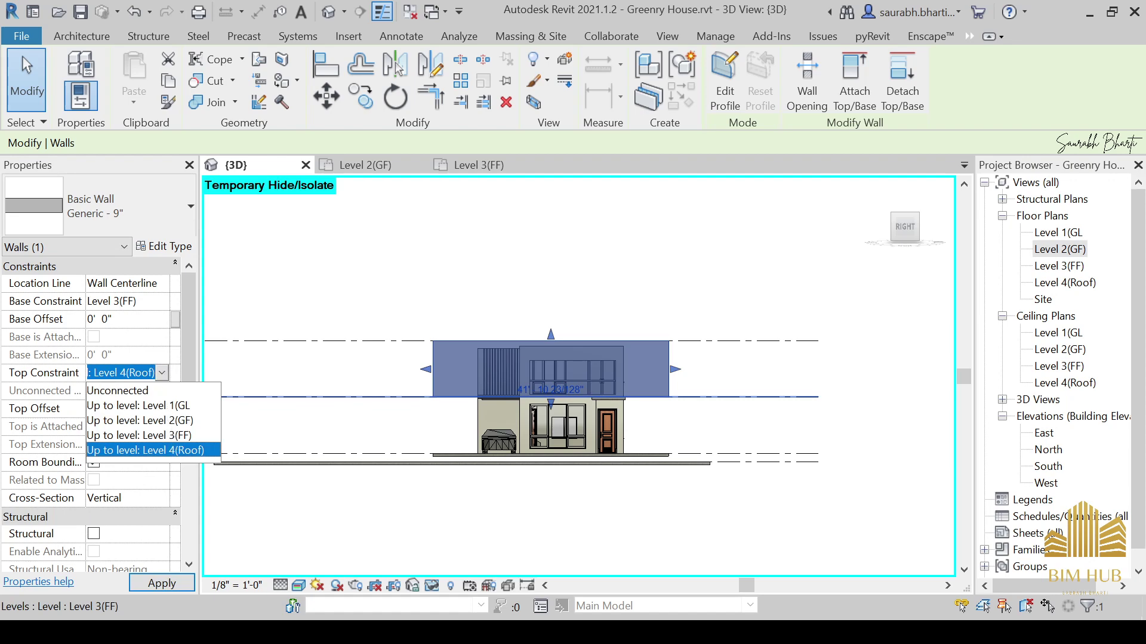
Set the front boundary wall's base constraint to Level 2(GF), deleting the attached dimension.
left_click(125, 301)
left_click(162, 301)
left_click(119, 334)
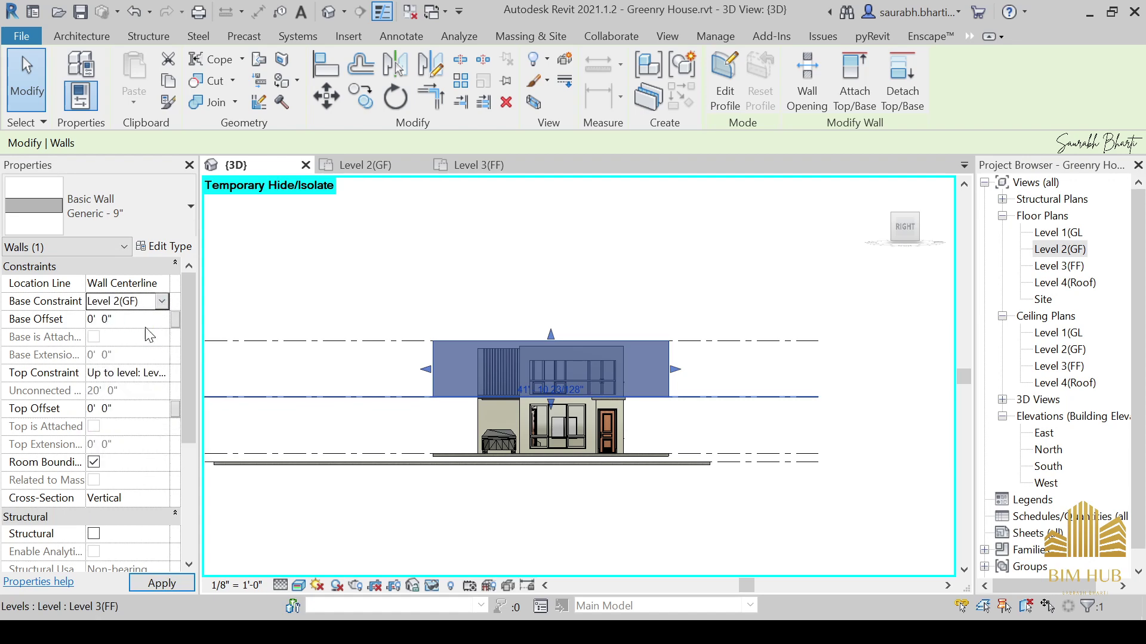
left_click(466, 376)
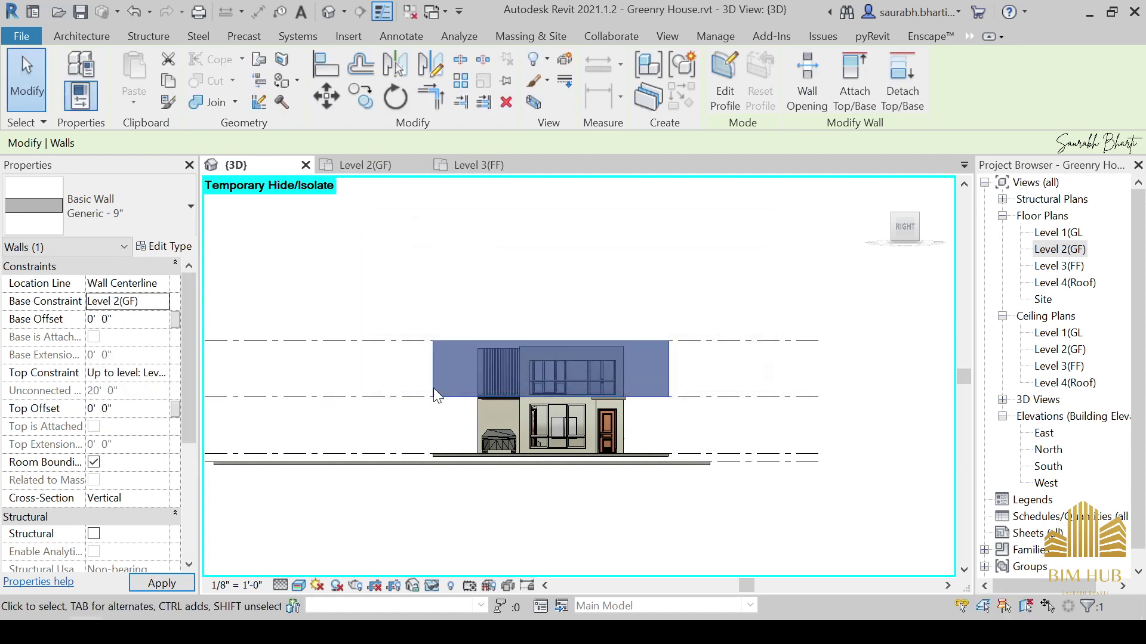
Try to set the front boundary wall's top constraint to Up to level: Level 2(GF).
left_click(125, 373)
left_click(161, 373)
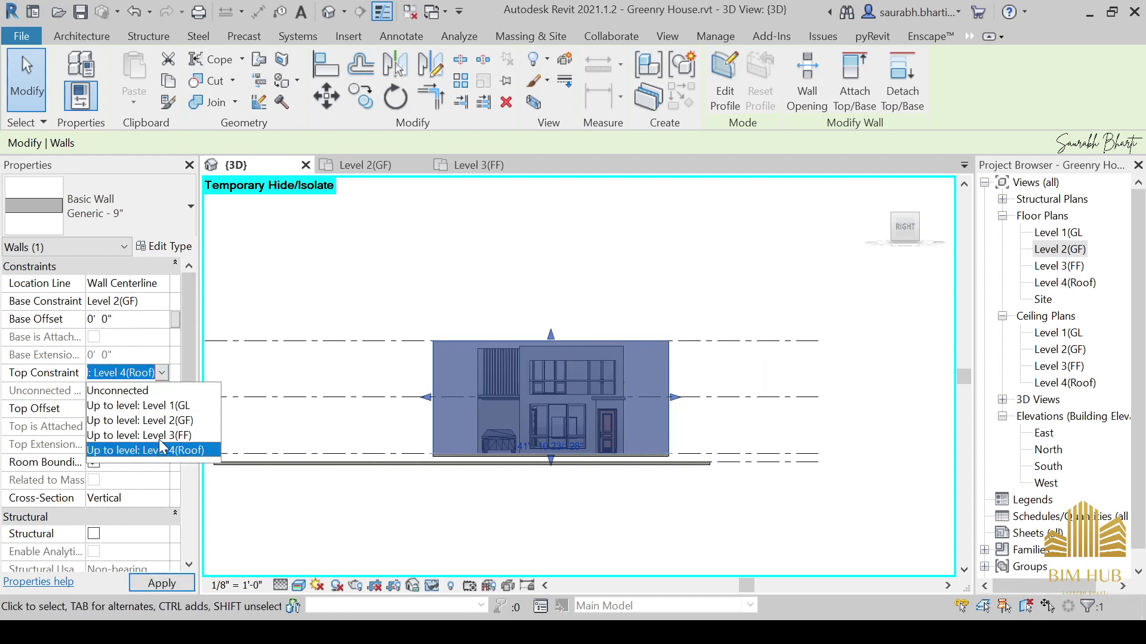
left_click(160, 421)
left_click(731, 375)
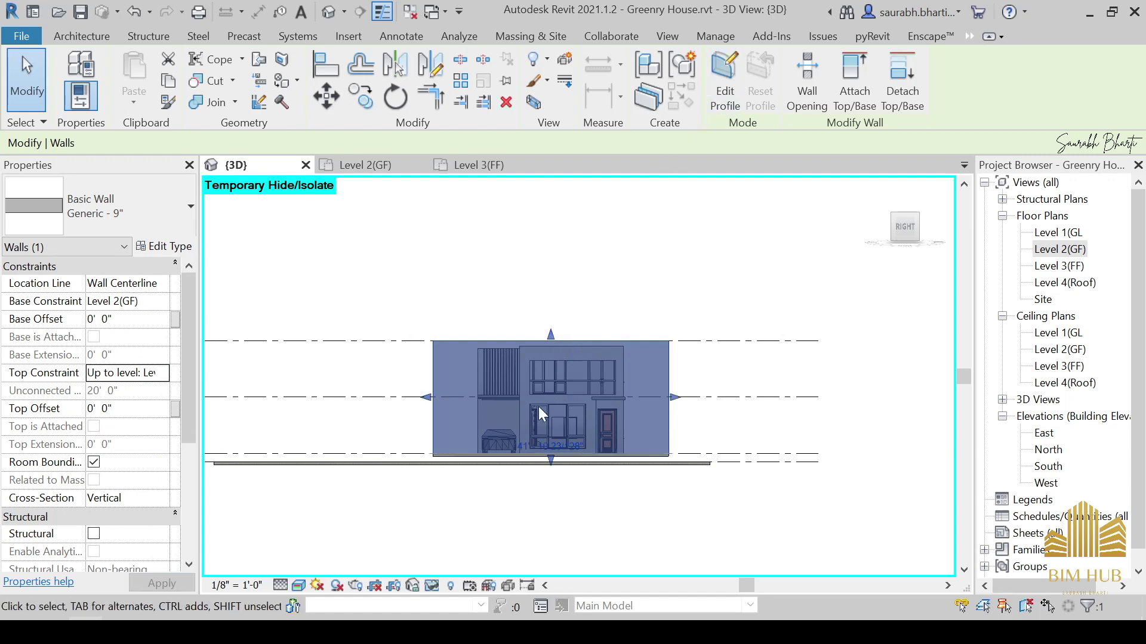
key("Escape")
Set the front boundary wall's top constraint to Unconnected with a height of 7' 0" and check it in 3D.
left_click(559, 339)
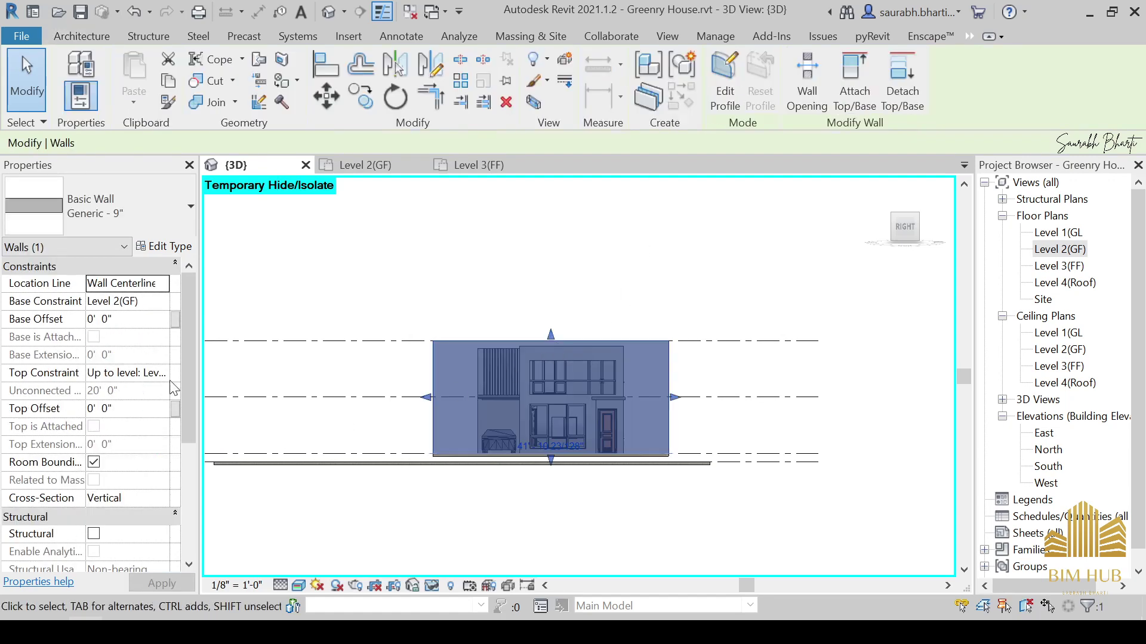
left_click(161, 373)
left_click(149, 390)
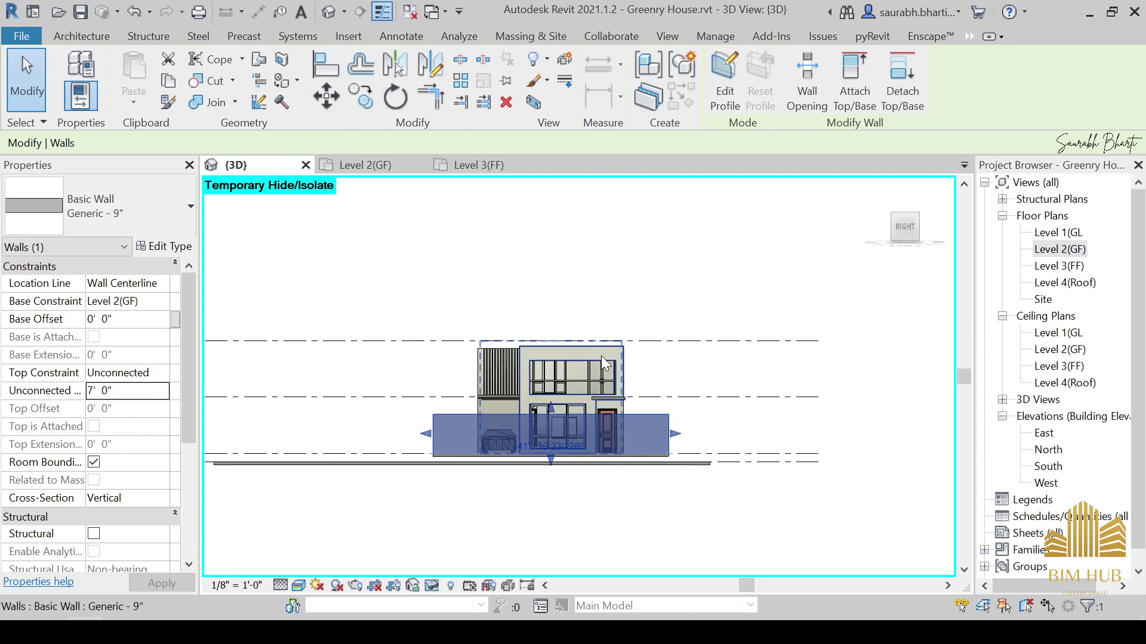
key("Escape")
middle_click_drag(563, 421, 582, 442, "shift")
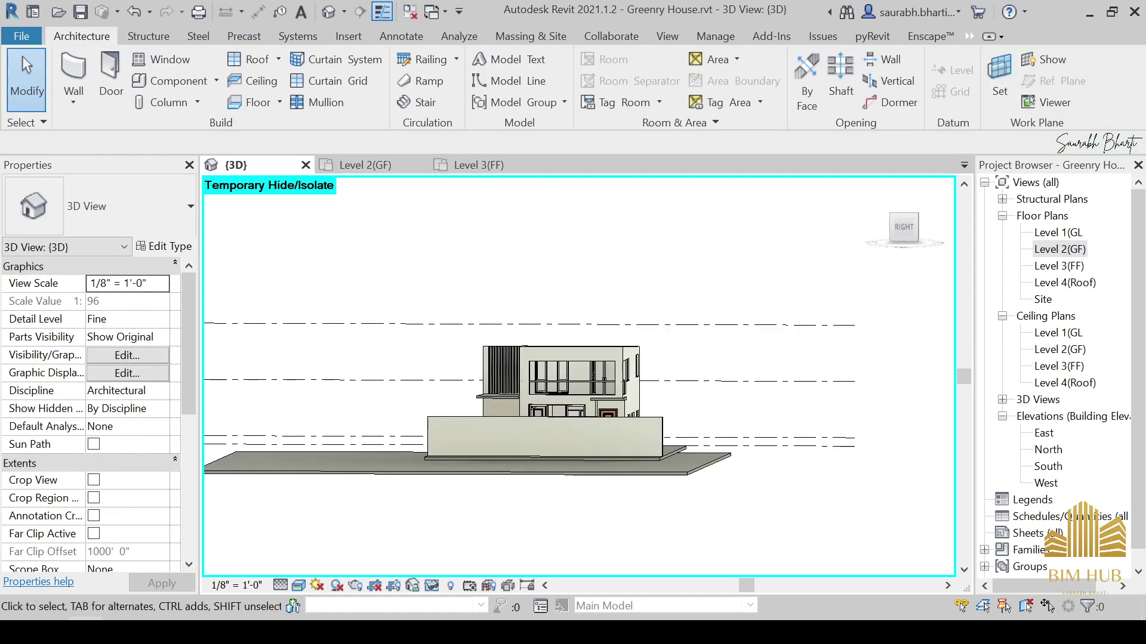
Check the reference photo and set the front boundary wall's unconnected height to 6' 0".
left_click(188, 631)
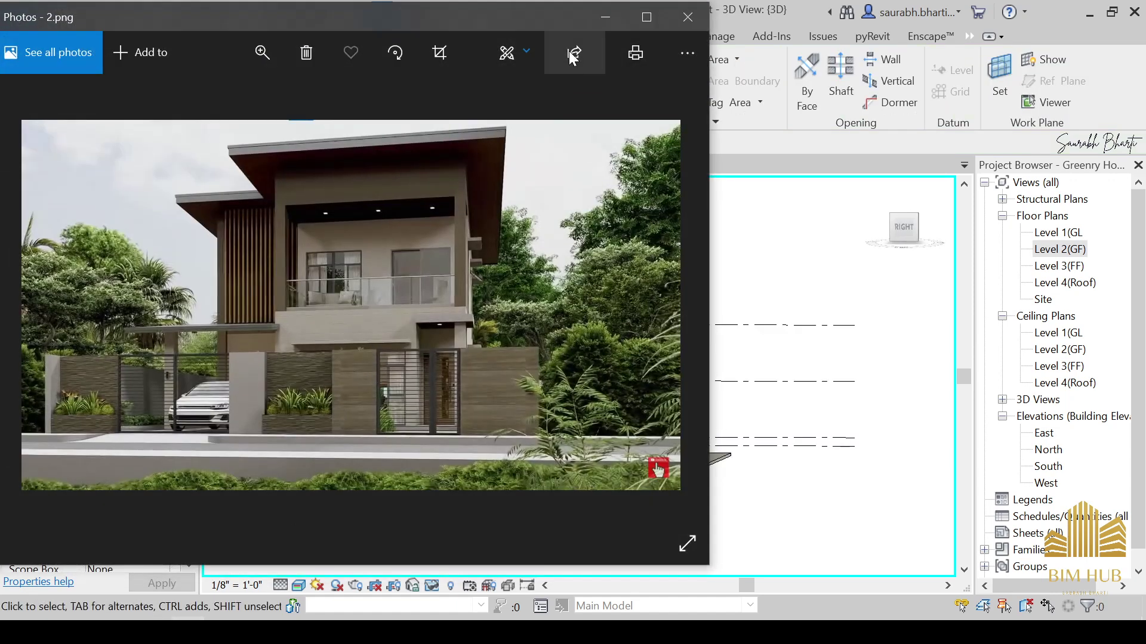
left_click(604, 17)
left_click(573, 420)
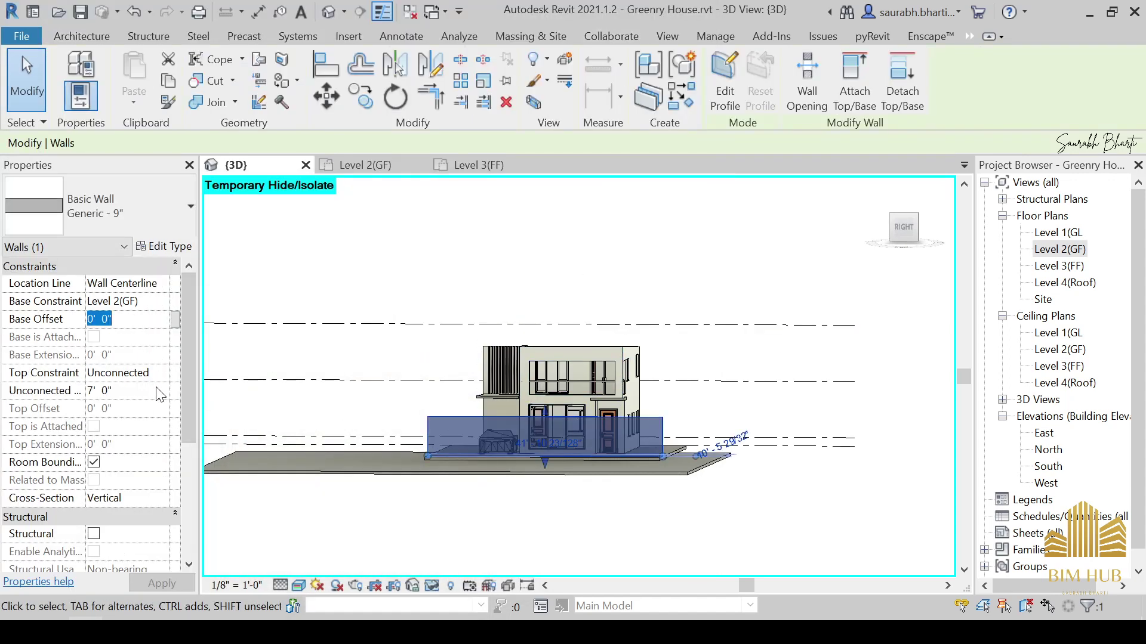
type("6")
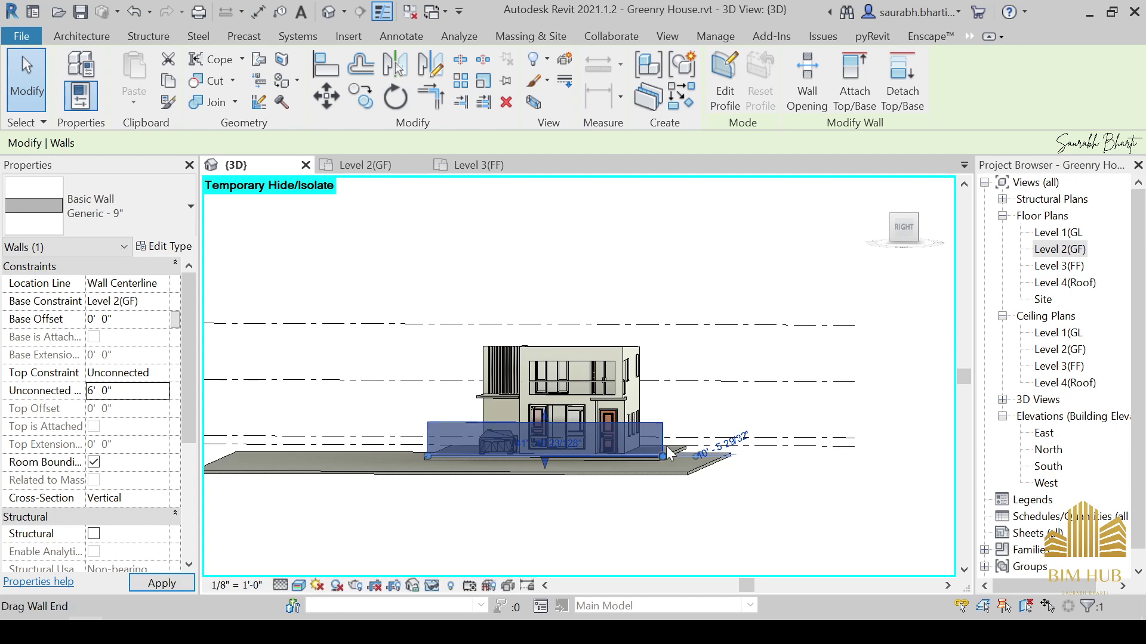
middle_click_drag(662, 458, 665, 538, "shift")
left_click(687, 495)
Examine the front boundary wall in 3D from above and from the Right view, comparing its height with the reference photo.
scroll(493, 457, "up", 2)
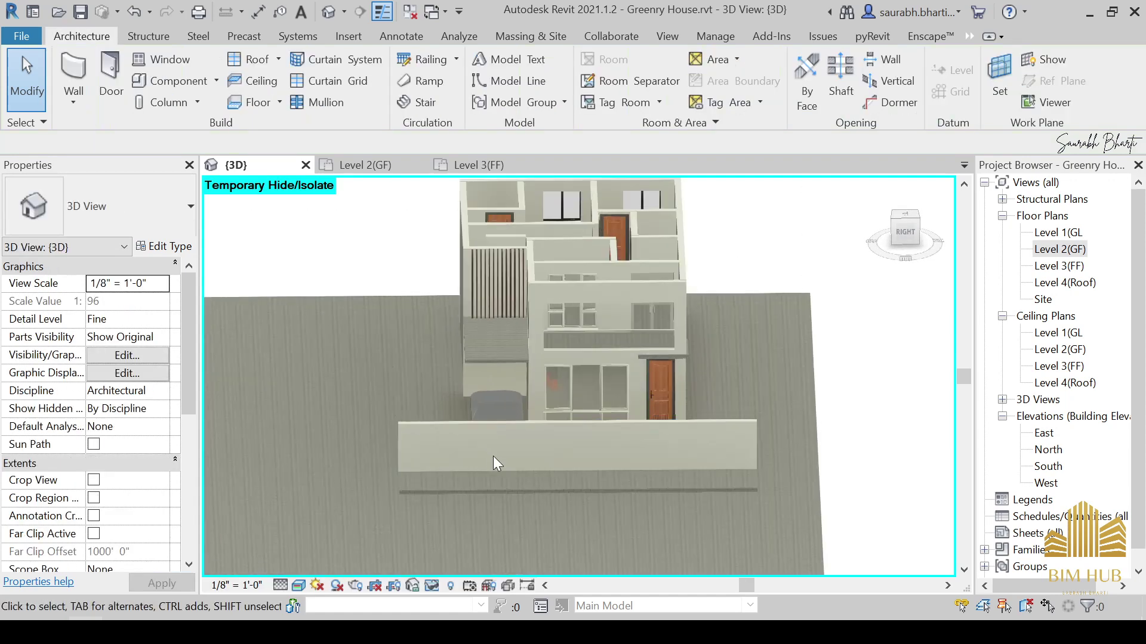
middle_click_drag(493, 457, 540, 495, "shift")
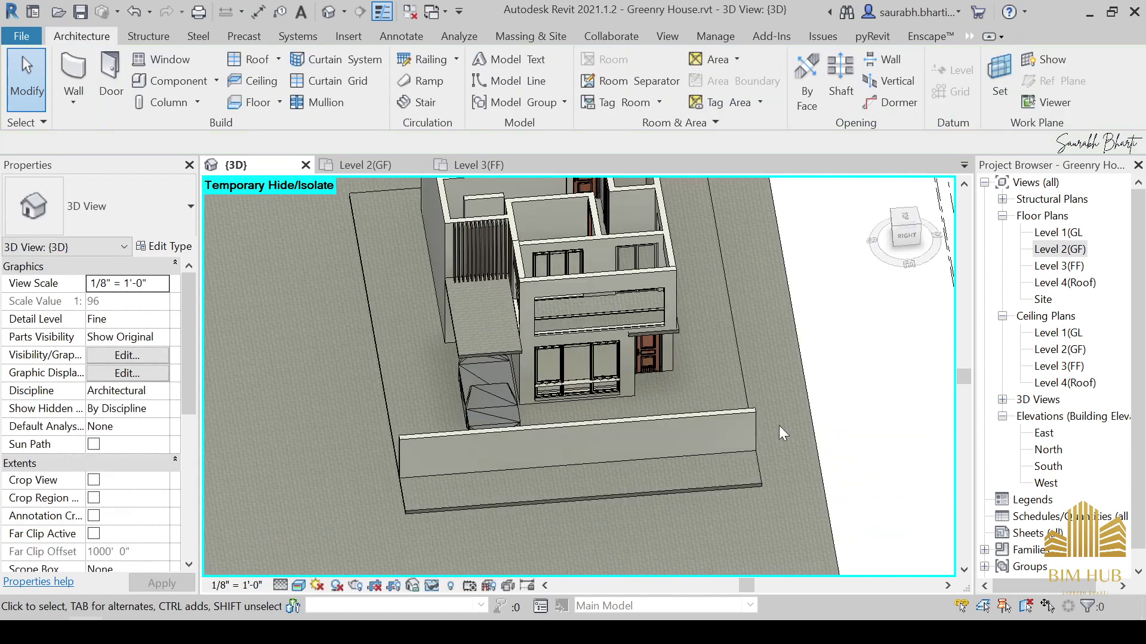
middle_click_drag(740, 401, 647, 396, "shift")
scroll(623, 417, "up", 2)
left_click(906, 231)
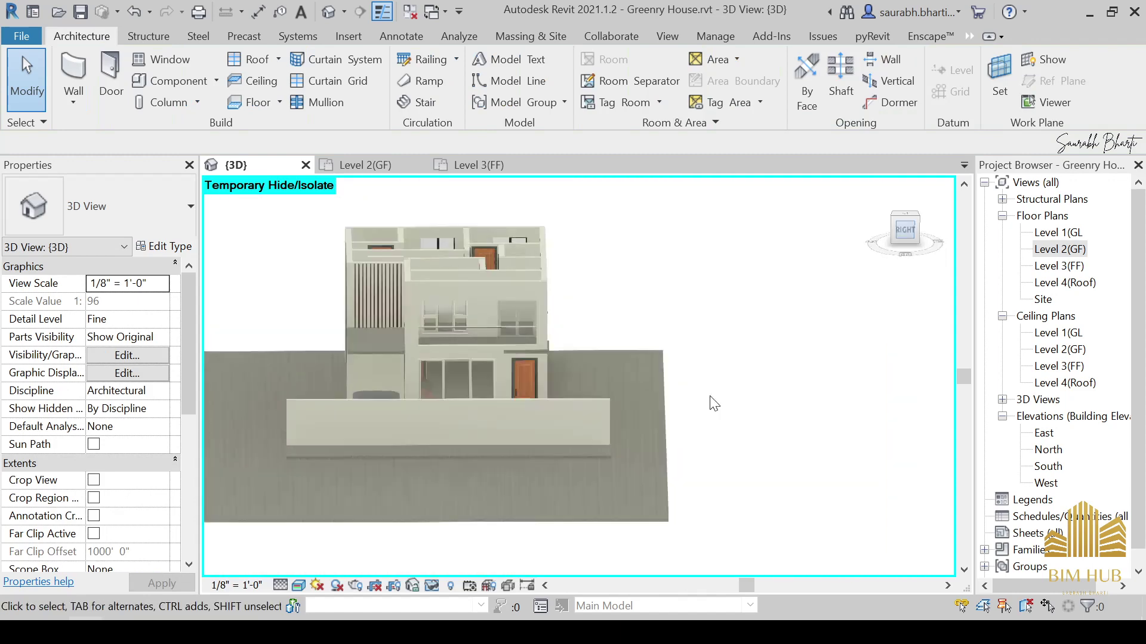
scroll(643, 386, "up", 6)
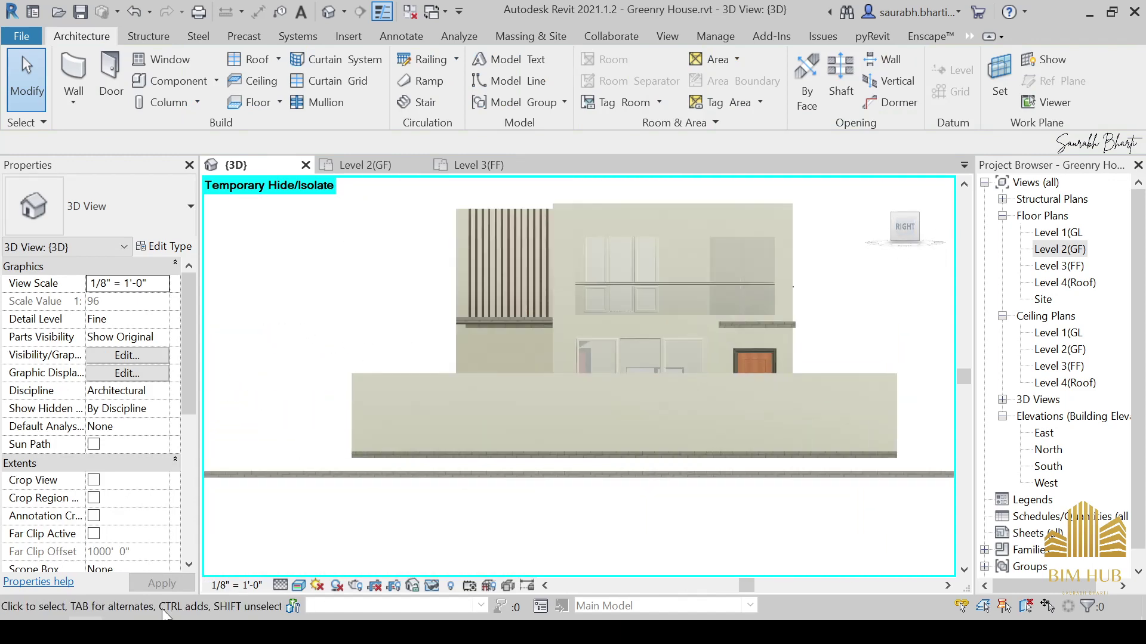
left_click(187, 632)
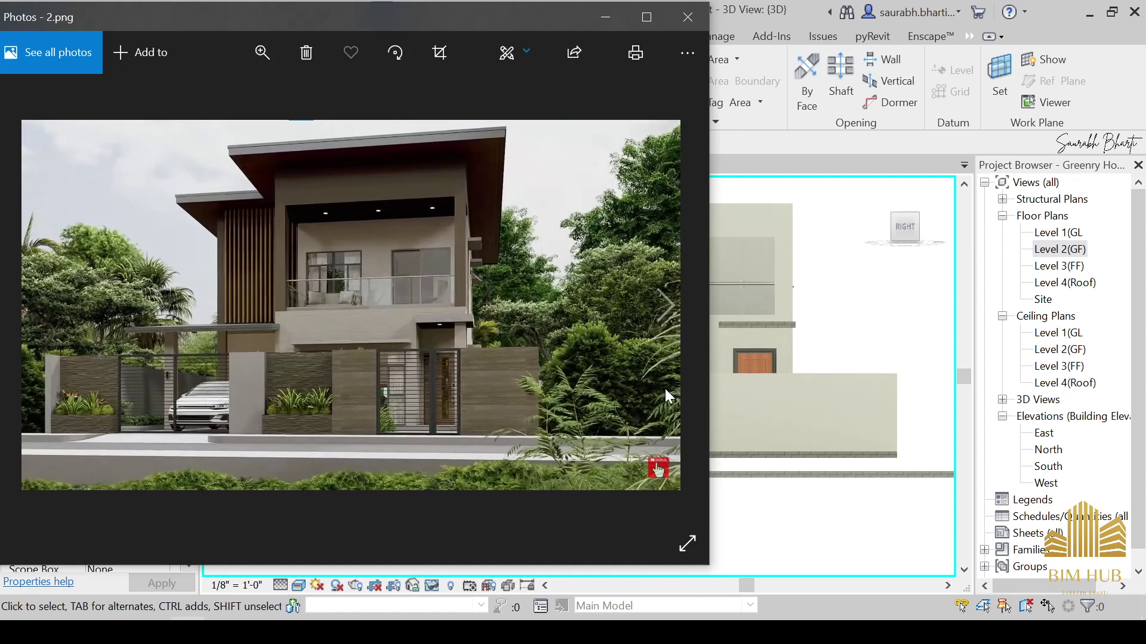
left_click(599, 27)
scroll(657, 382, "up", 1)
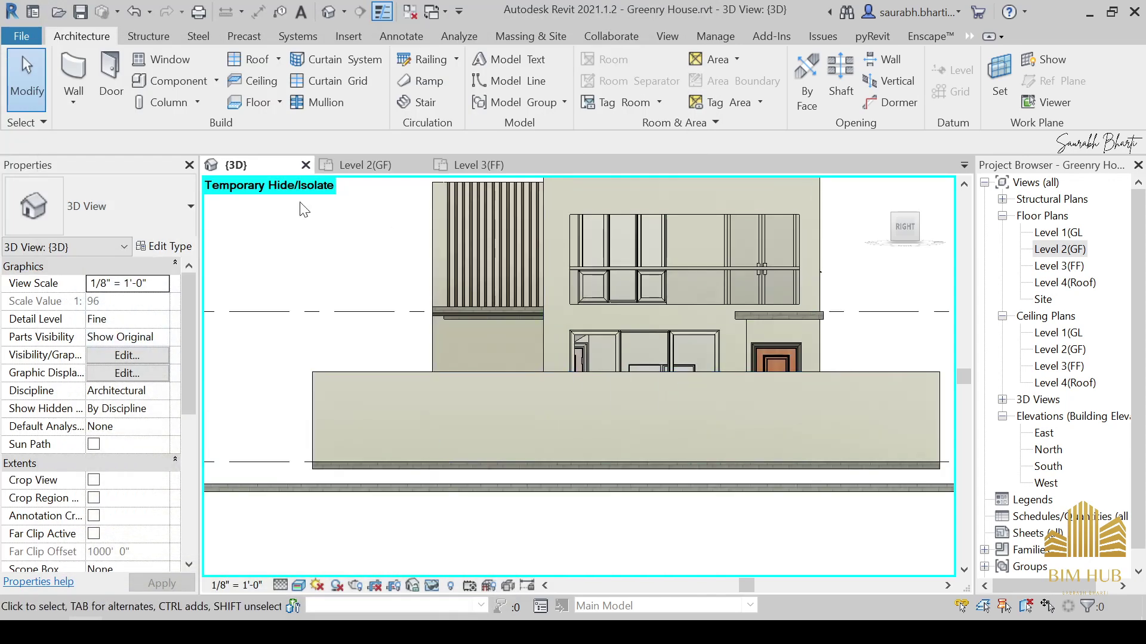
key("l")
scroll(444, 334, "up", 3)
middle_click_drag(700, 349, 293, 217)
scroll(322, 236, "down", 1)
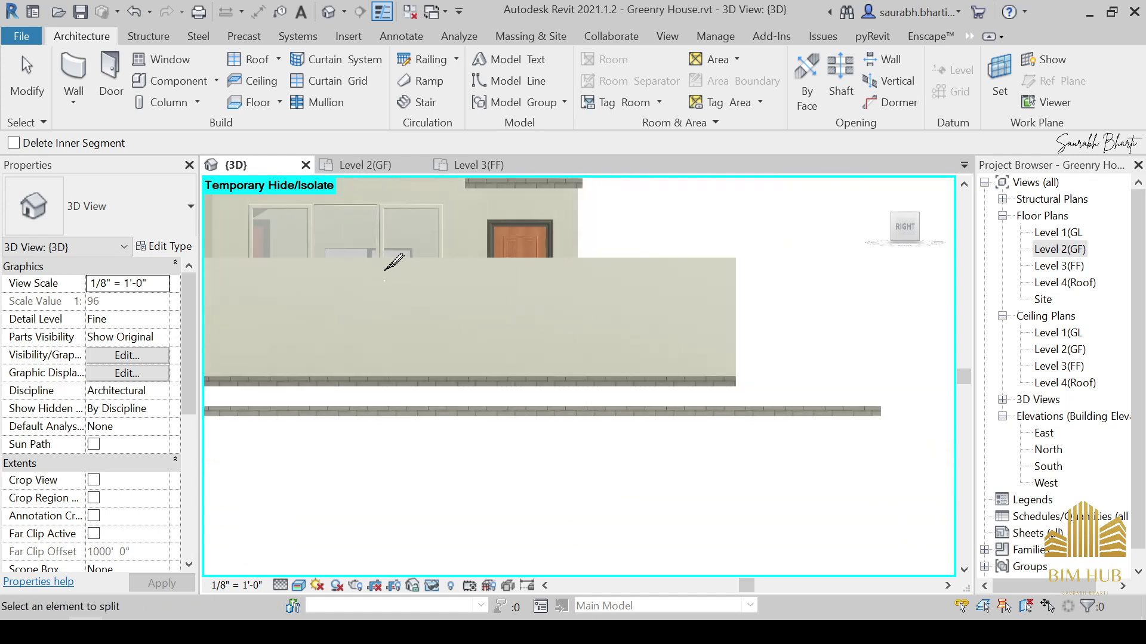
middle_click_drag(412, 267, 441, 278)
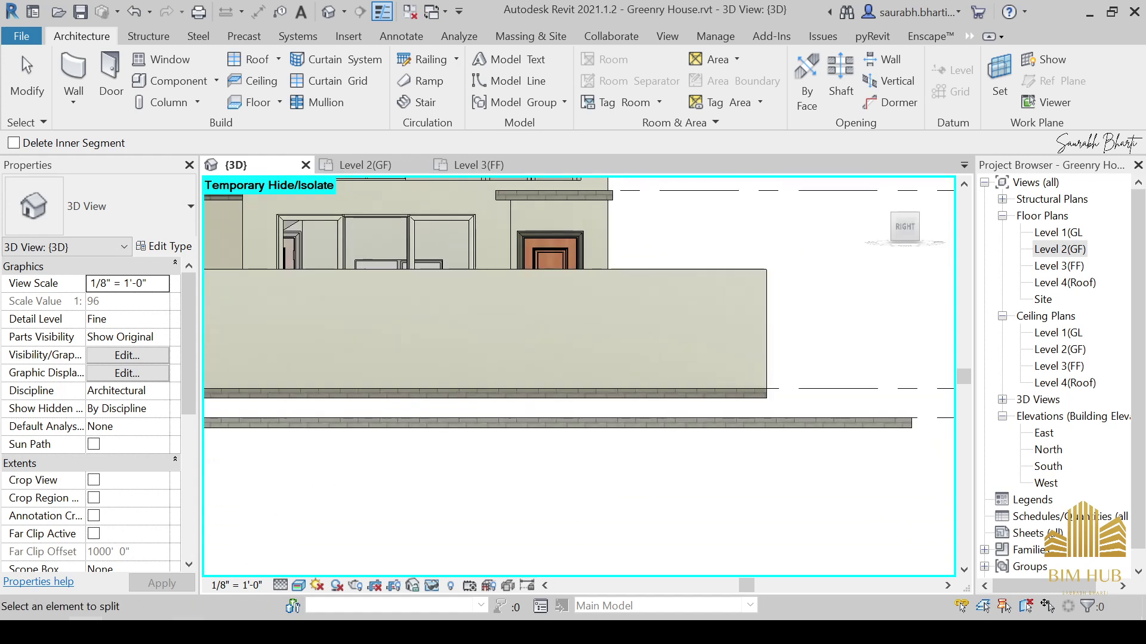
left_click(188, 631)
left_click(188, 631)
left_click(410, 272)
key("Escape")
scroll(414, 292, "down", 5)
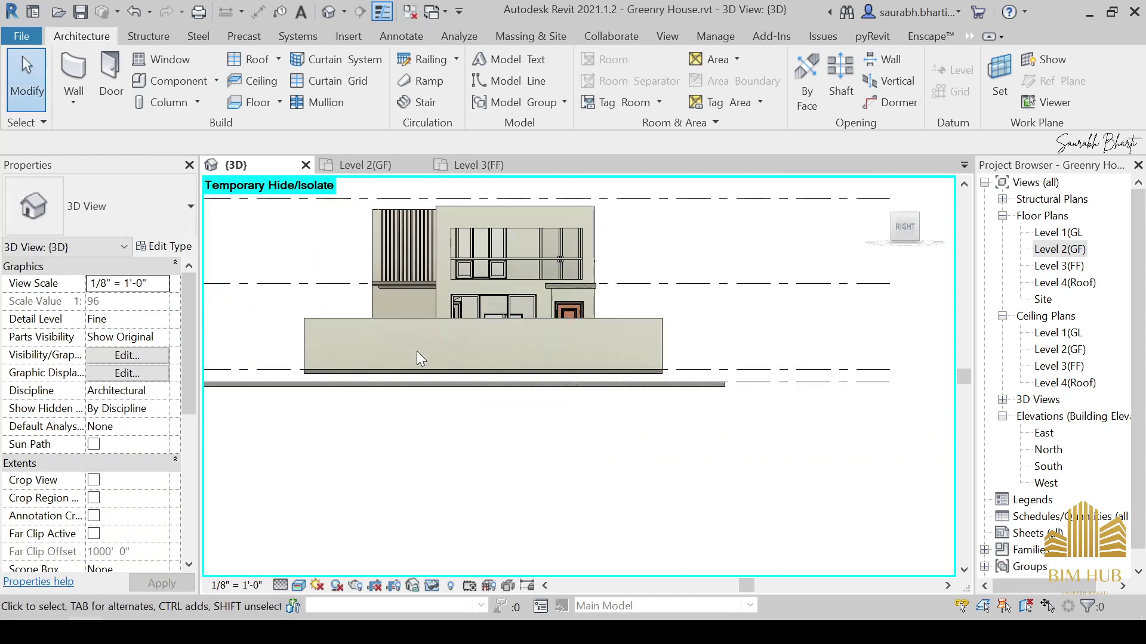
Edit the profile of the boundary wall in front of the car and sketch a 6' vertical line at the house's outer edge.
middle_click_drag(417, 358, 540, 383)
left_click(532, 371)
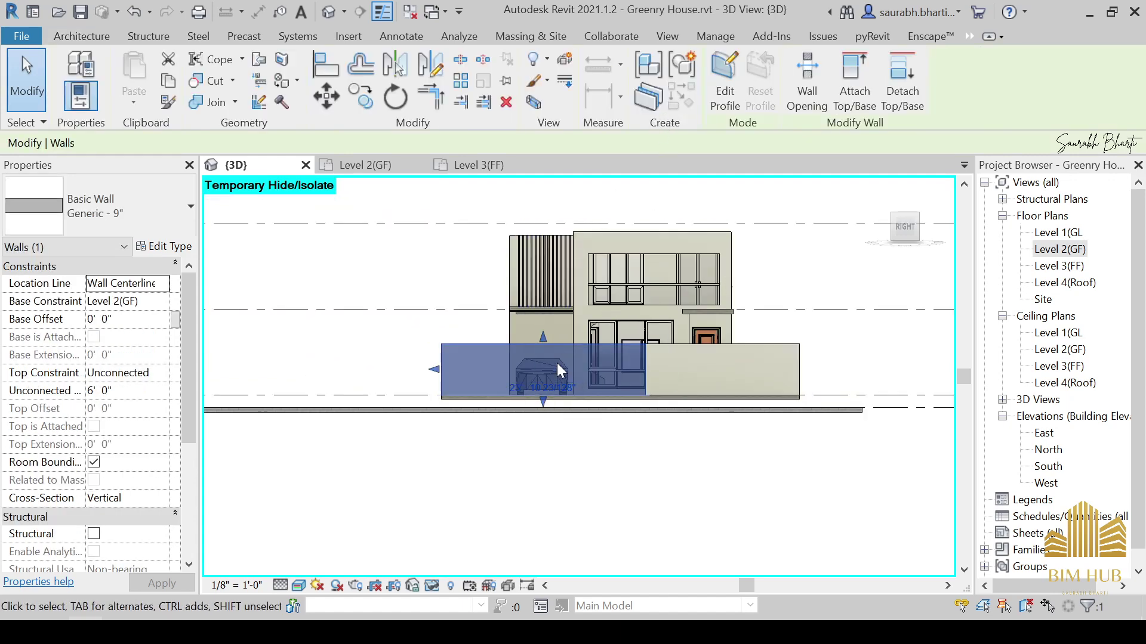
left_click(725, 81)
scroll(531, 364, "up", 3)
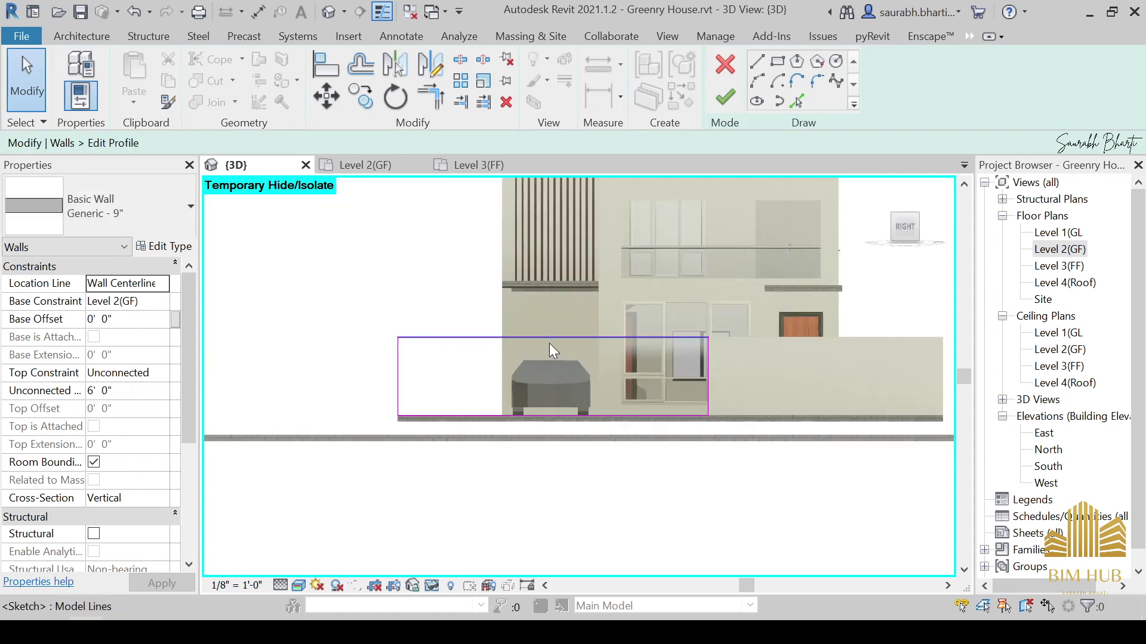
left_click(778, 61)
scroll(472, 367, "up", 2)
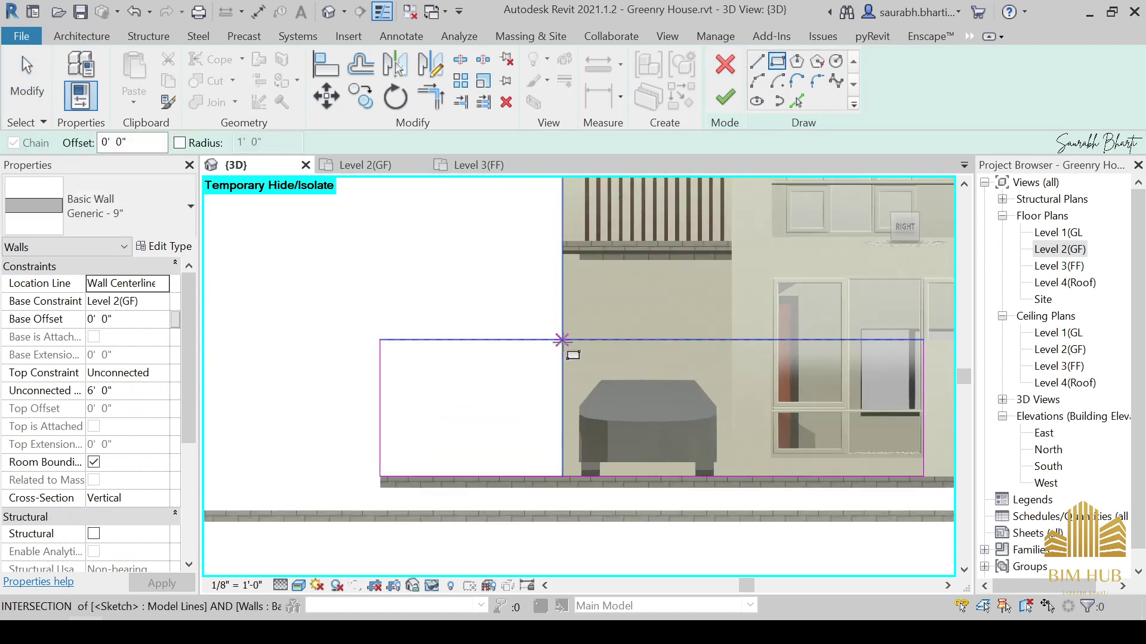
left_click(757, 61)
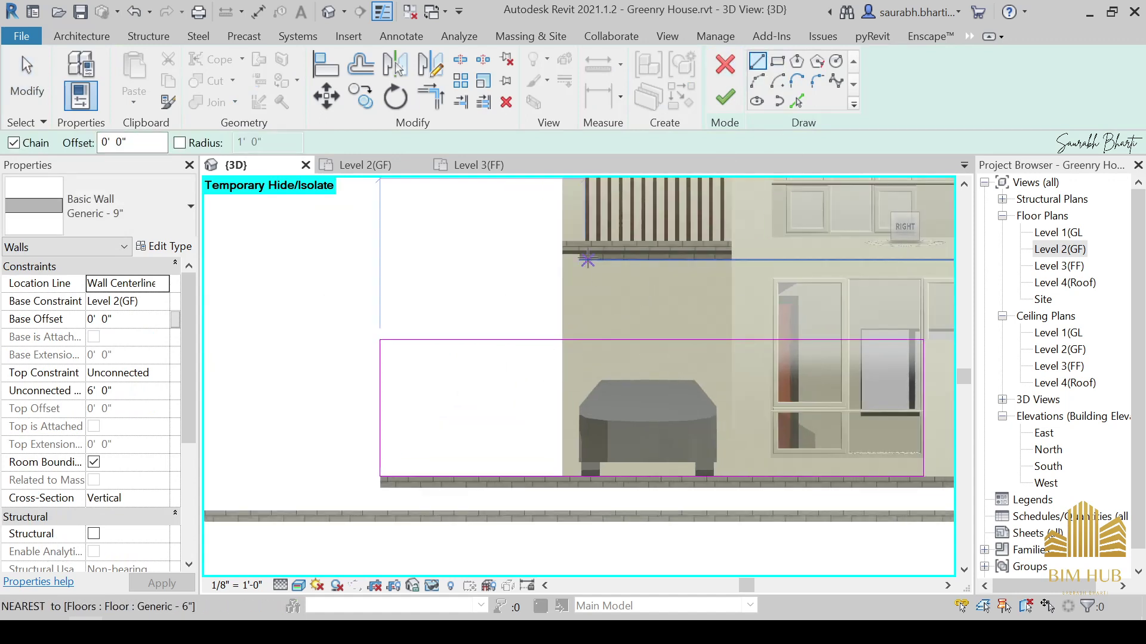
left_click(562, 340)
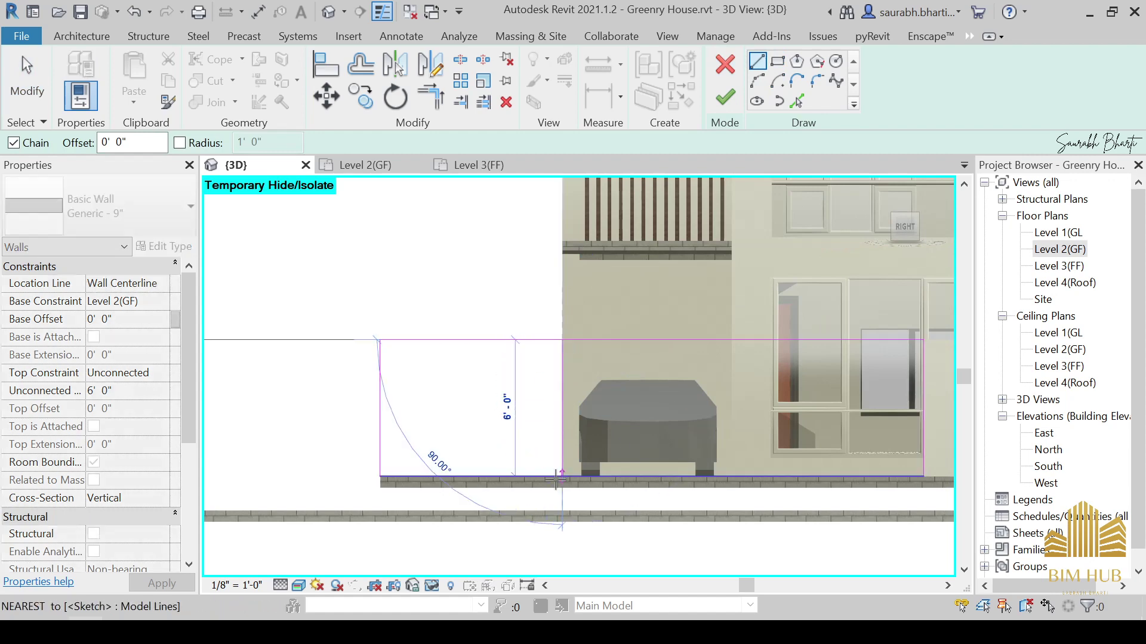
Sketch a second vertical line across the wall profile at the edge of the ground-floor window beyond the car.
middle_click_drag(659, 431, 463, 405)
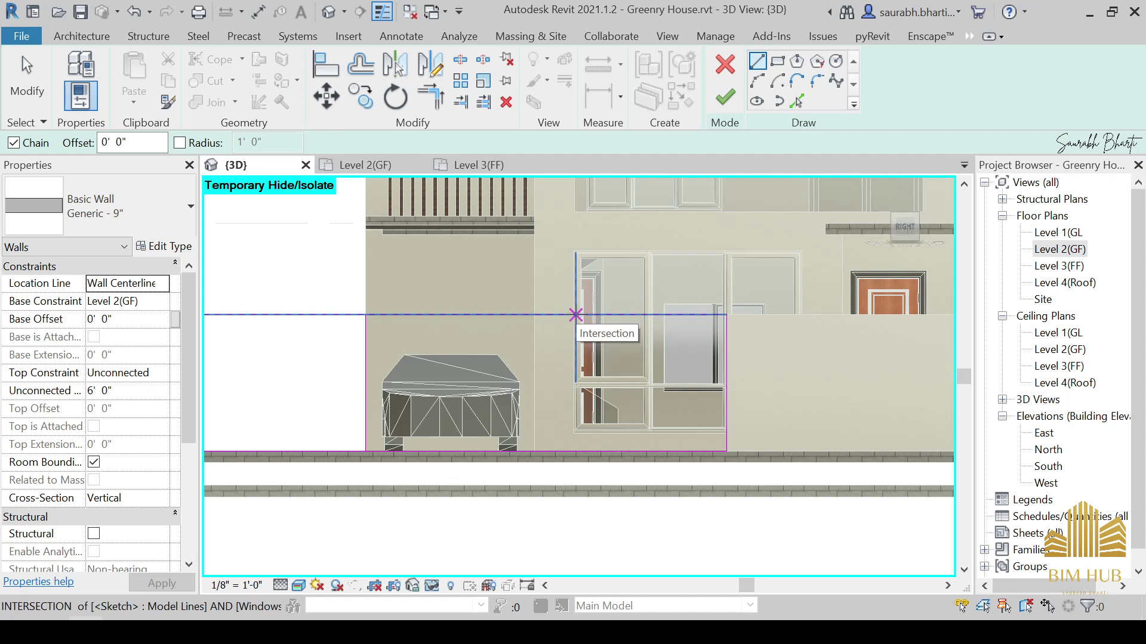
left_click(576, 314)
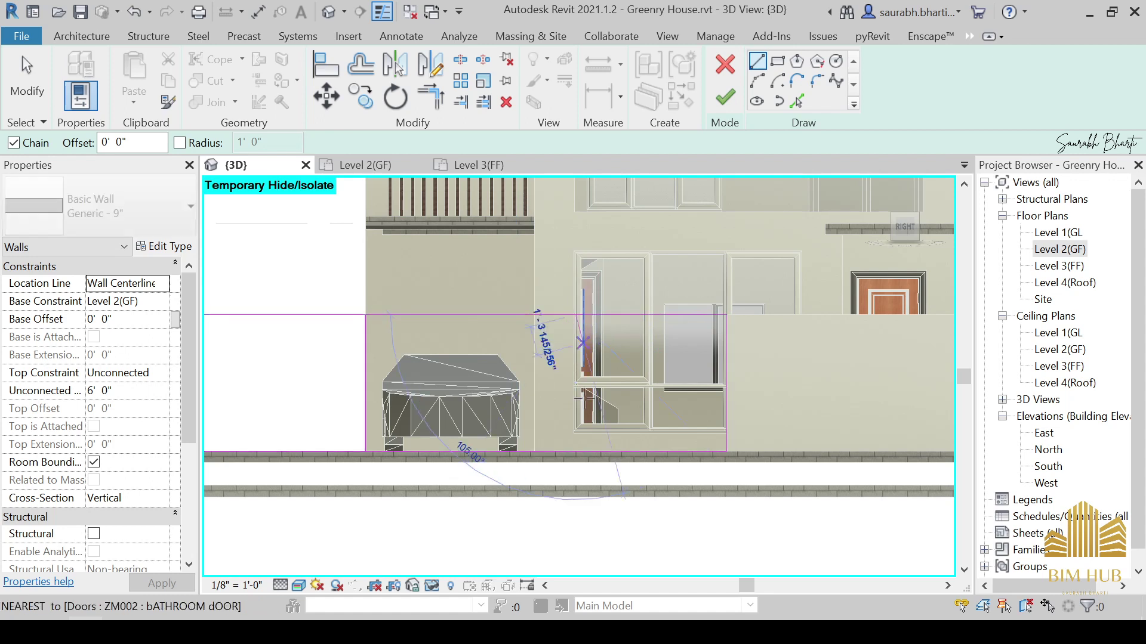
left_click(576, 451)
key("Escape")
key("Escape")
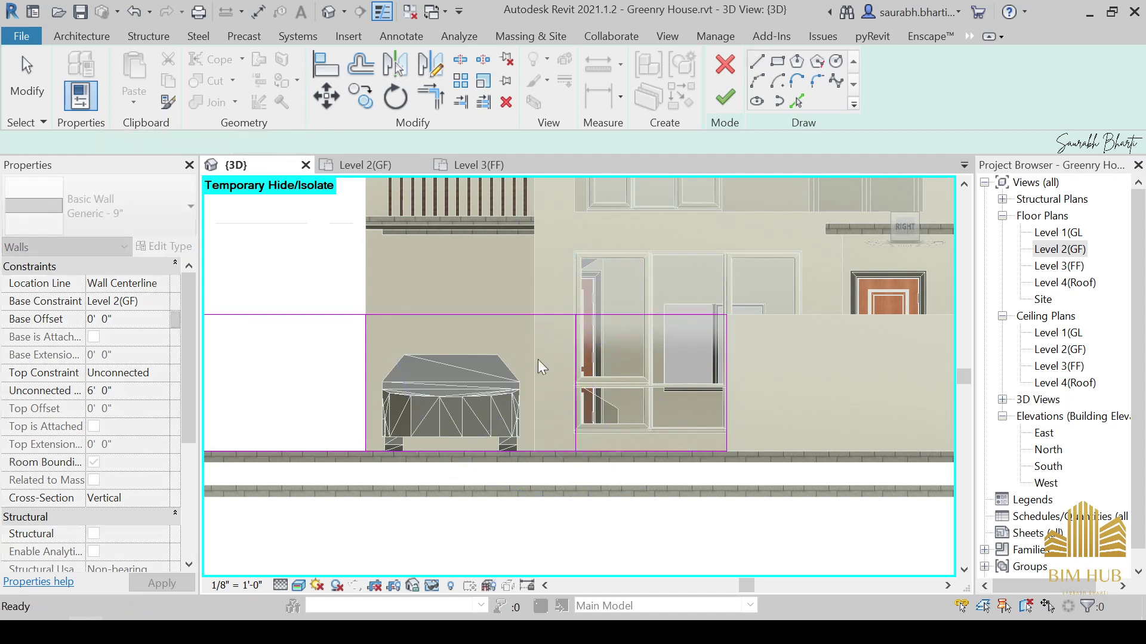
Move the second vertical profile line farther from the car, to about 5'-5" from the wall's nearer end.
mouse_move(563, 368)
middle_mouse_down("shift")
mouse_move(580, 485)
mouse_move(851, 225)
middle_mouse_up("shift")
left_click(902, 236)
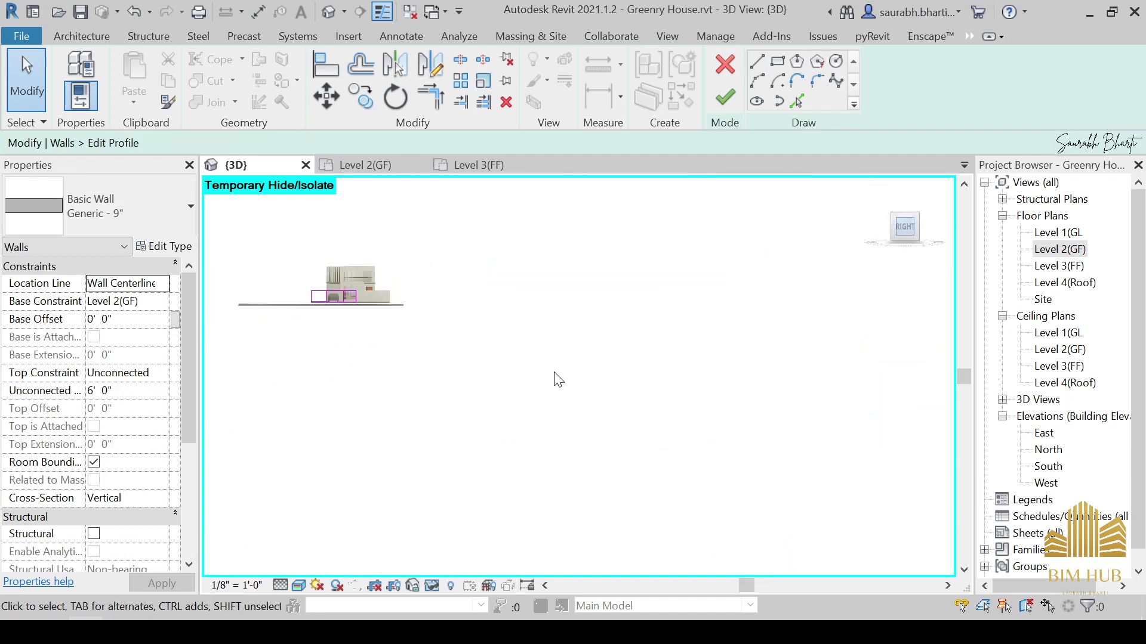
scroll(554, 406, "up", 5)
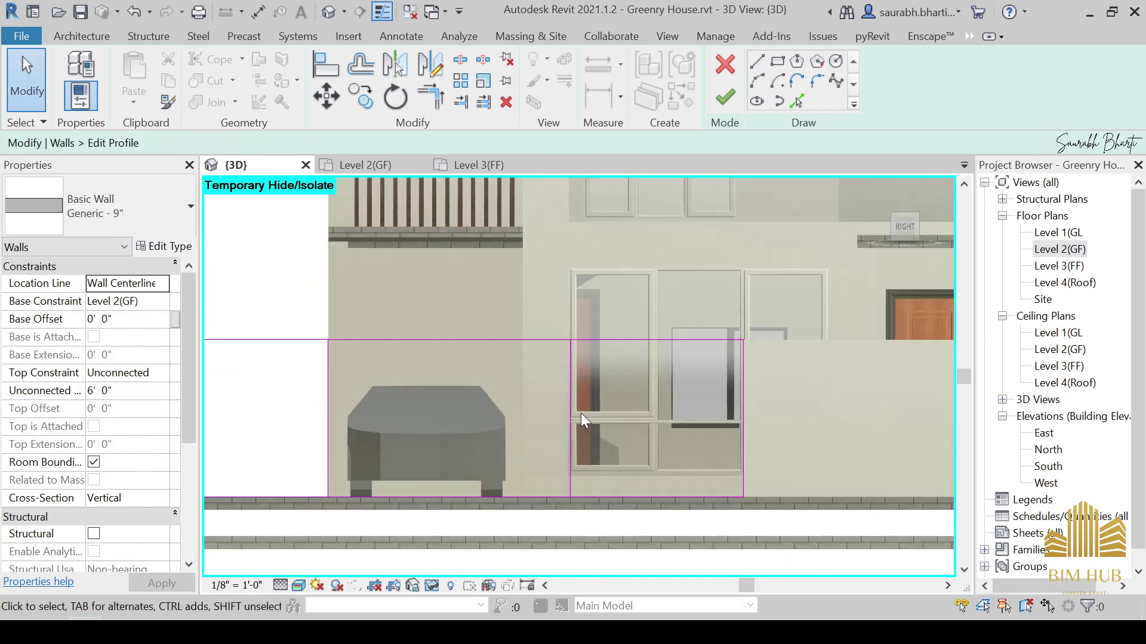
left_click(614, 403)
left_click_drag(616, 403, 627, 403)
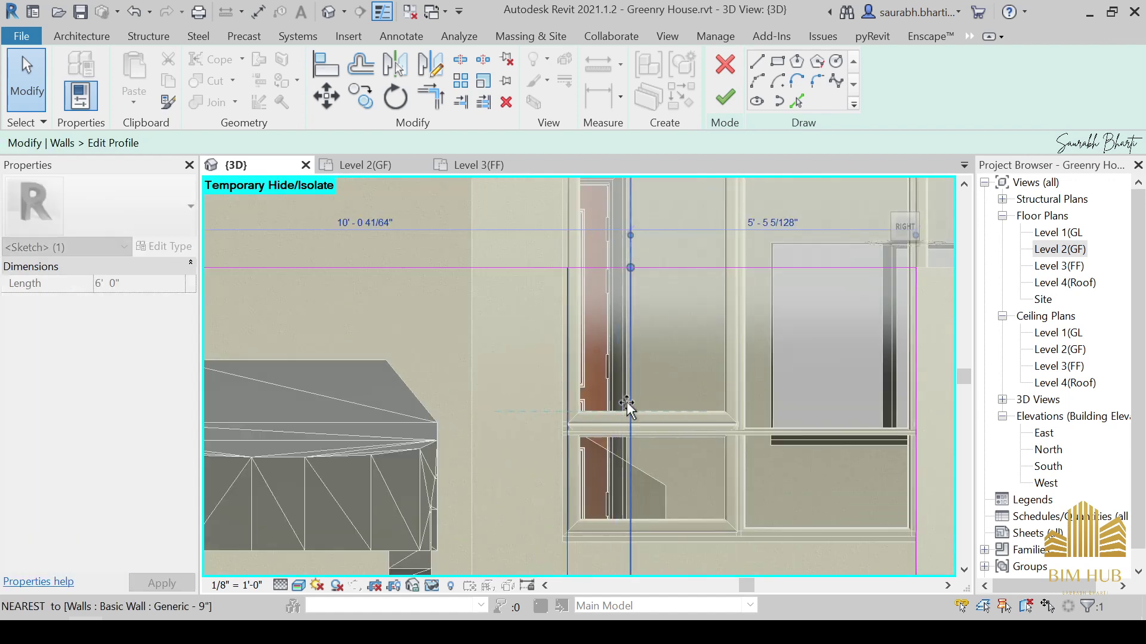
scroll(592, 405, "down", 4)
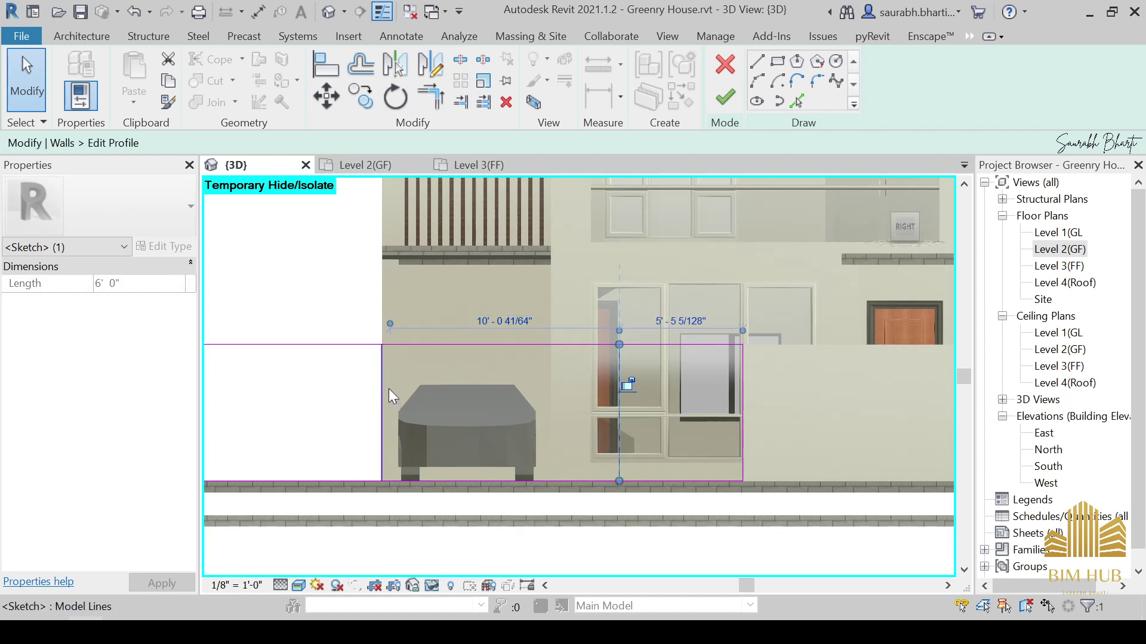
Move the first vertical profile line away from the car, to 5'-0" from the wall's outer end.
middle_click_drag(392, 394, 576, 402)
scroll(577, 402, "down", 1)
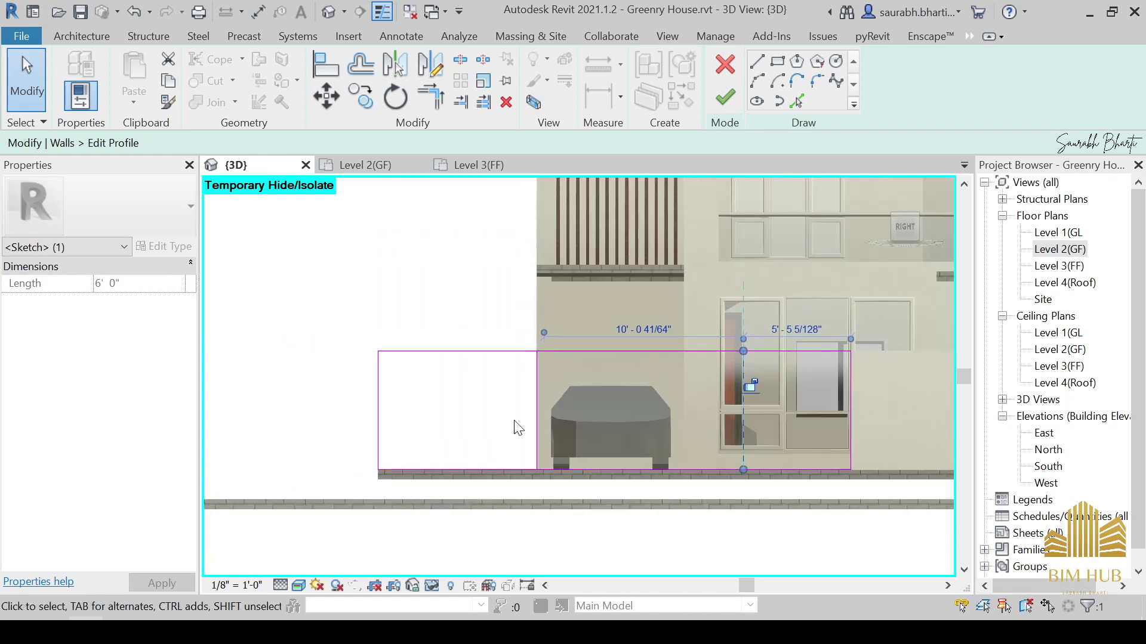
left_click_drag(535, 410, 494, 410)
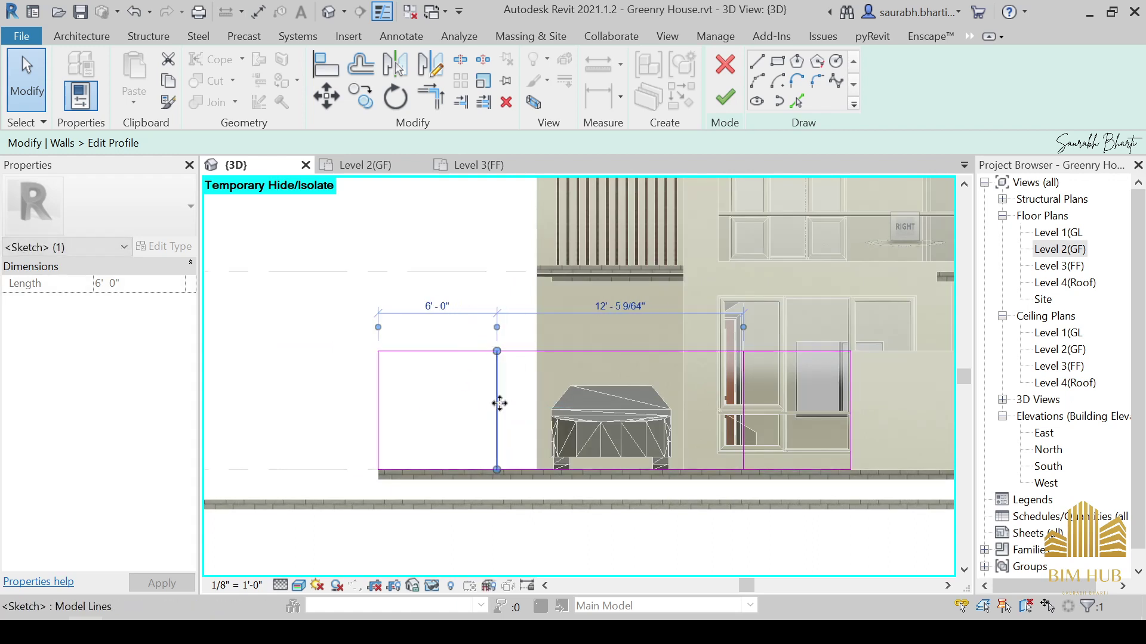
left_click_drag(475, 404, 481, 404)
middle_click_drag(578, 392, 520, 399)
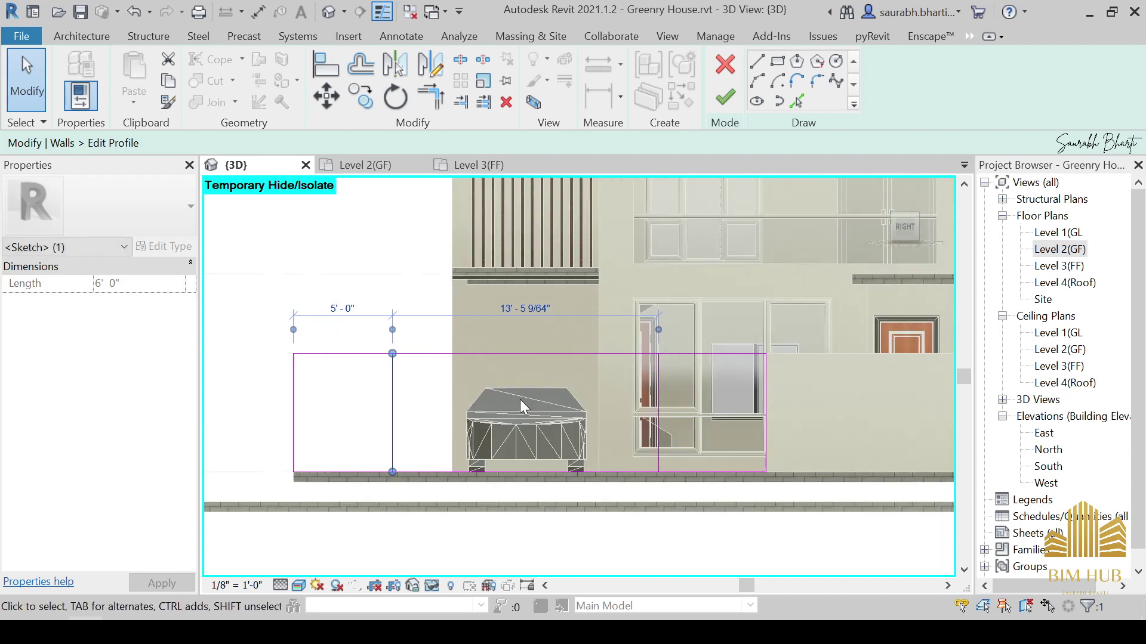
left_click(550, 309)
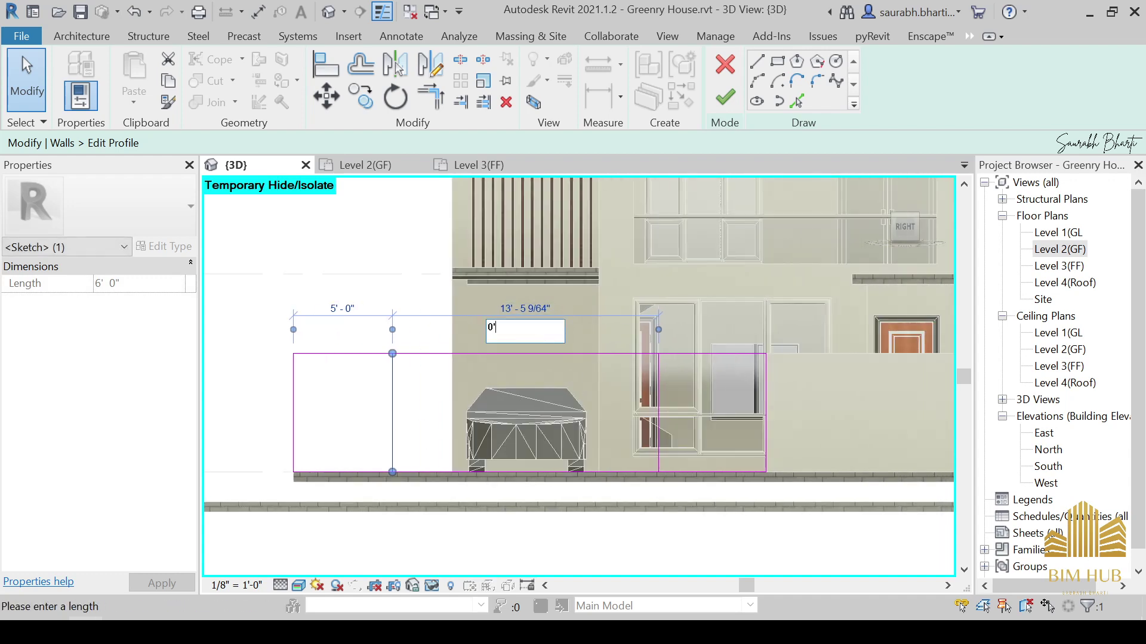
key("Return")
left_click(616, 420)
left_click(658, 399)
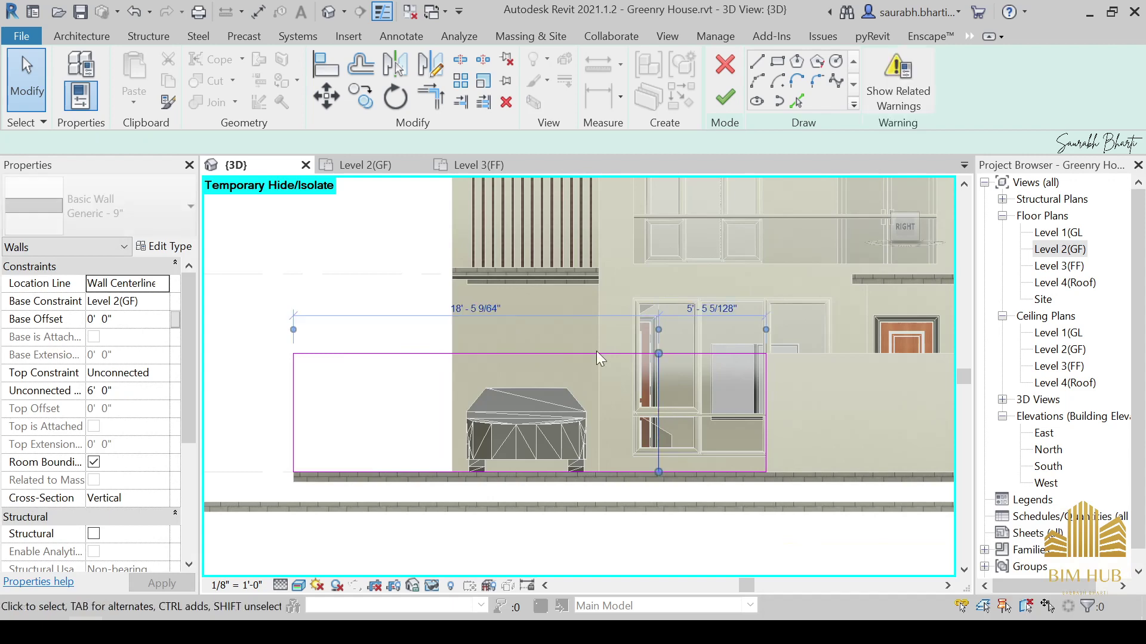
left_click(507, 313)
left_click(657, 406)
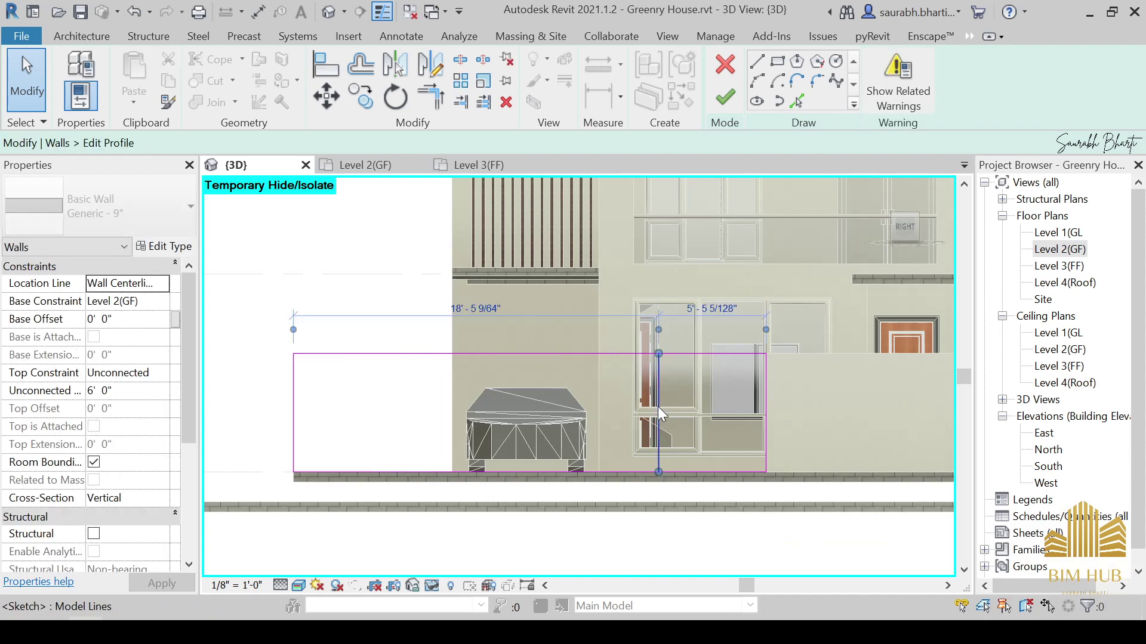
key("ctrl+z")
left_click(460, 406)
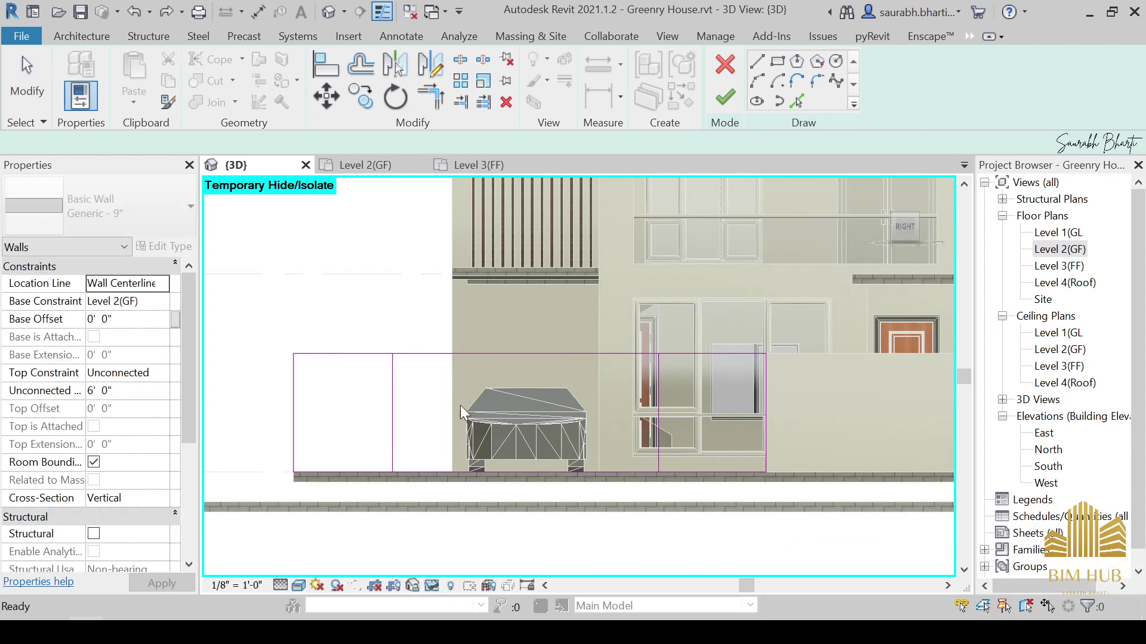
Try 10' and 11' as the distance between the two vertical lines by moving the one at the window side.
middle_click_drag(460, 406, 540, 404)
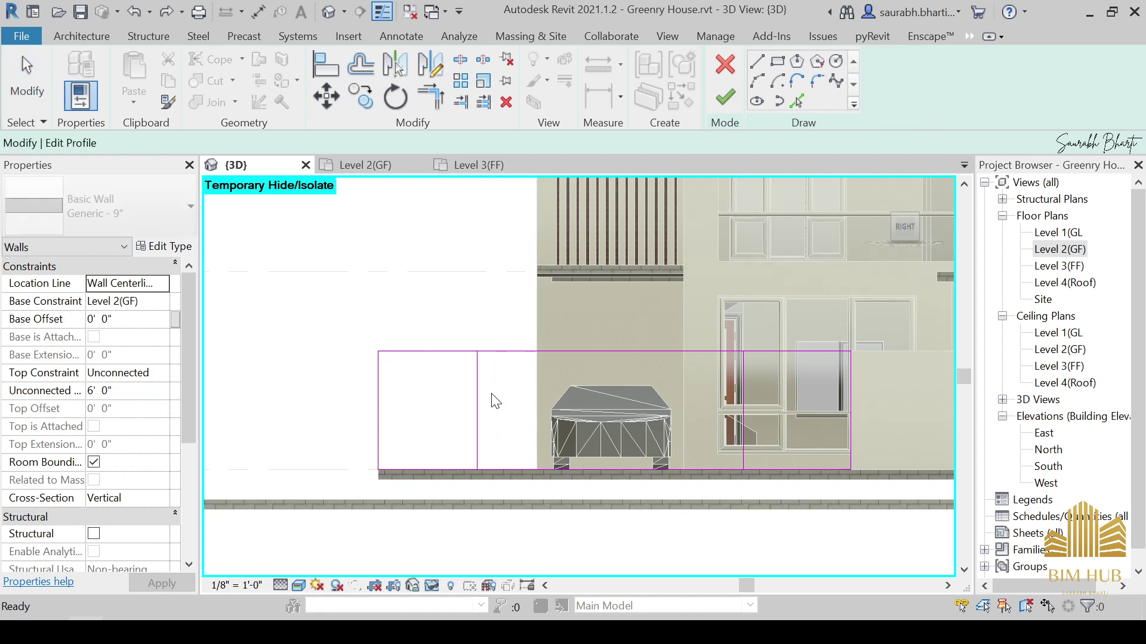
left_click(477, 400)
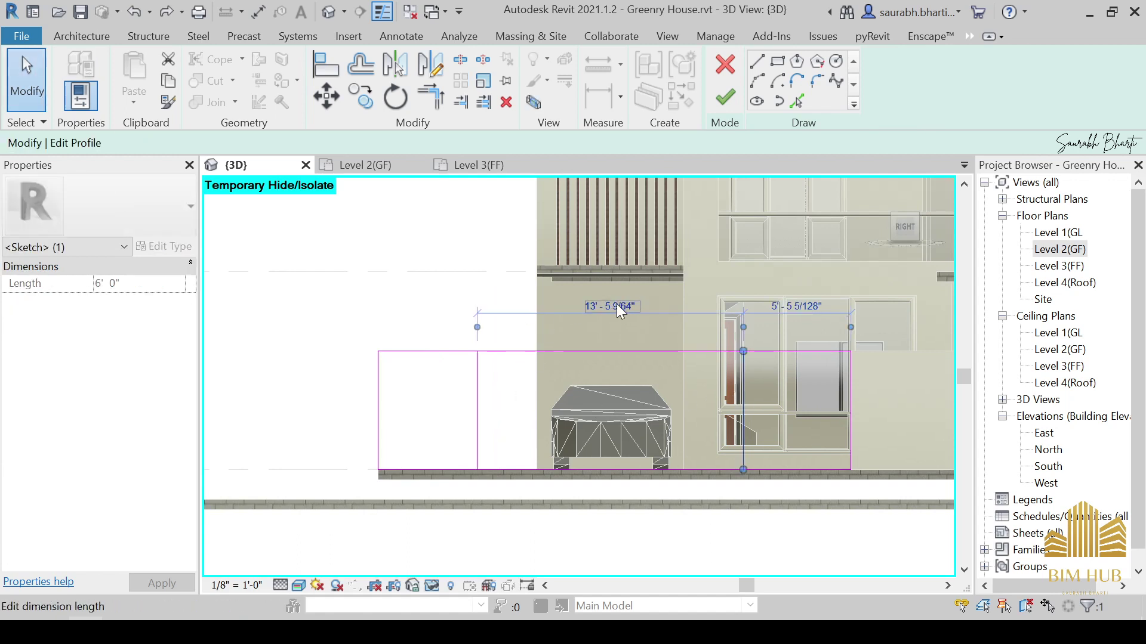
type("10")
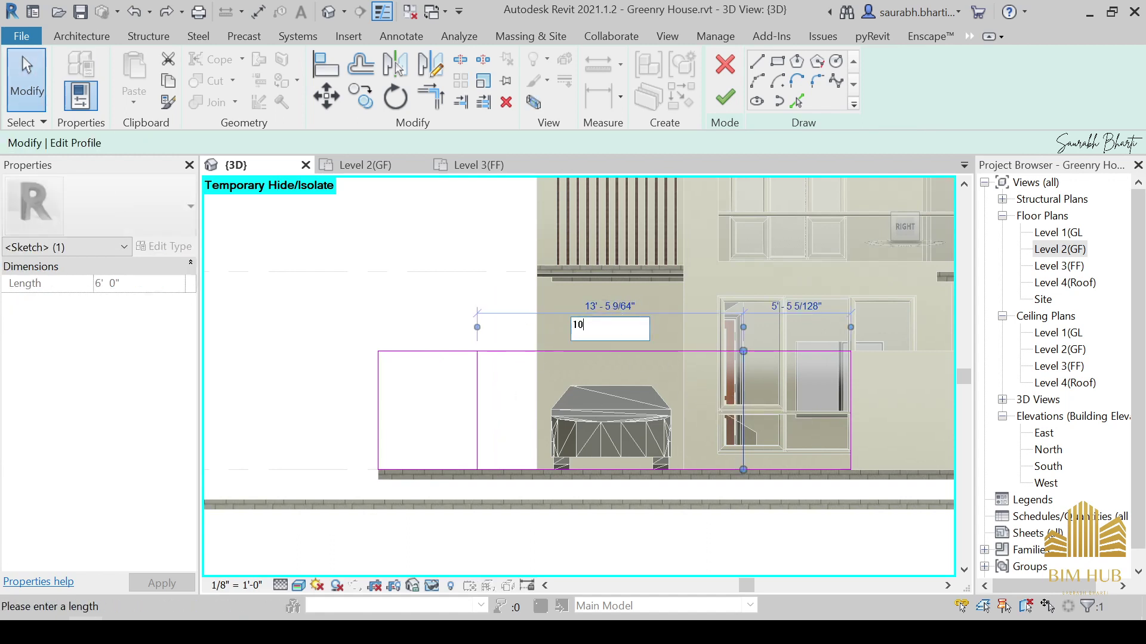
key("Return")
left_click(572, 303)
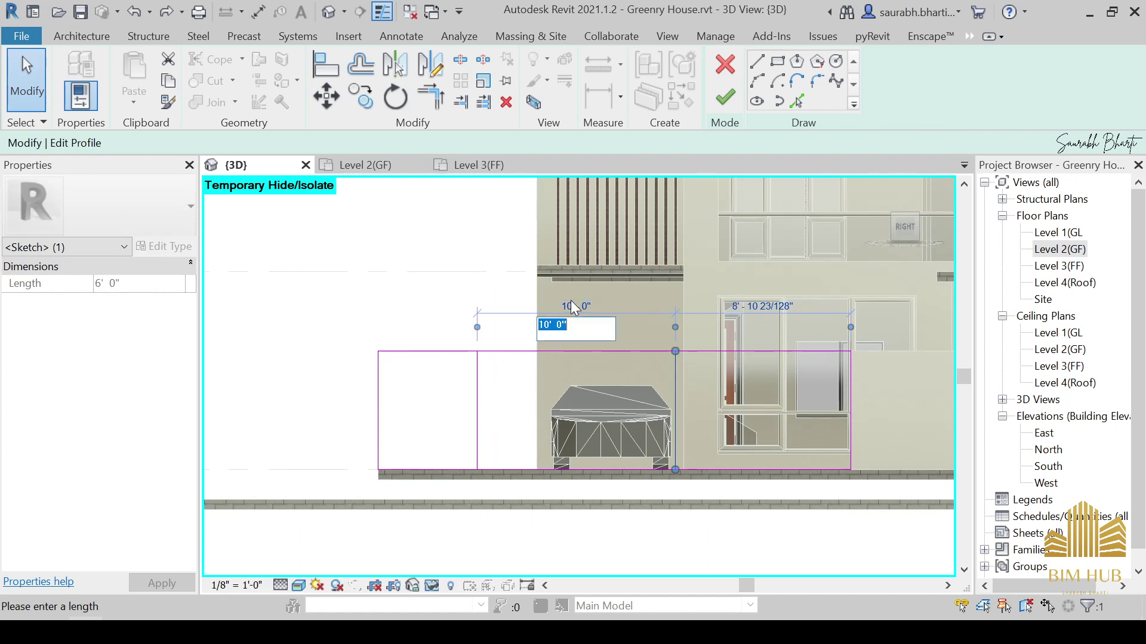
type("11'")
key("Return")
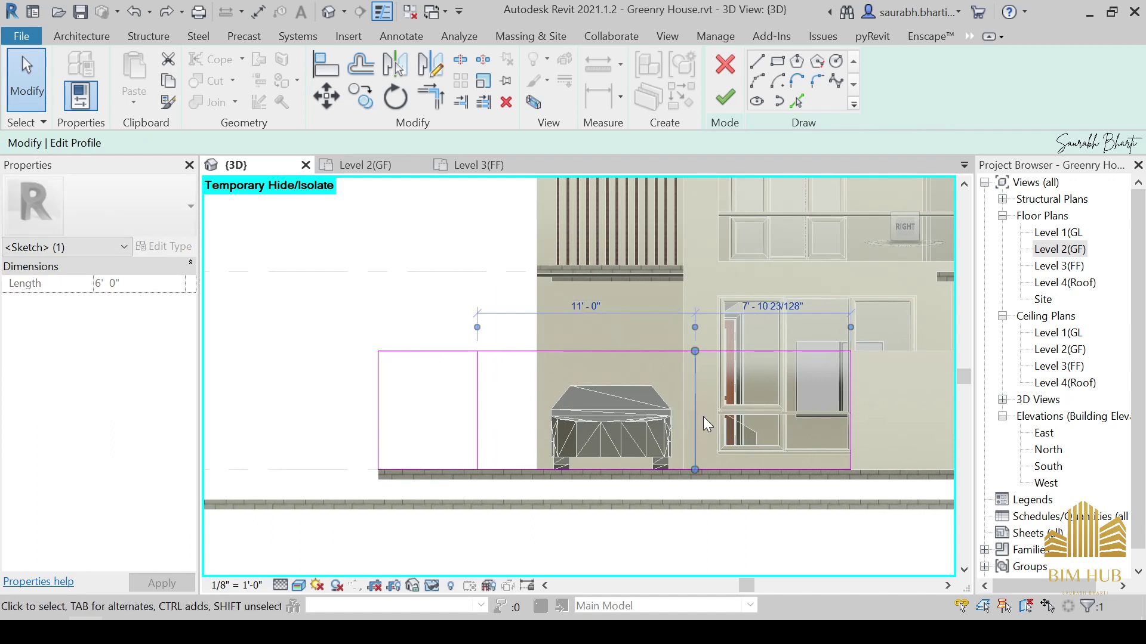
Set the distance between the two vertical profile lines to 12' by moving the window-side line.
left_click(761, 432)
middle_click_drag(762, 432, 690, 440)
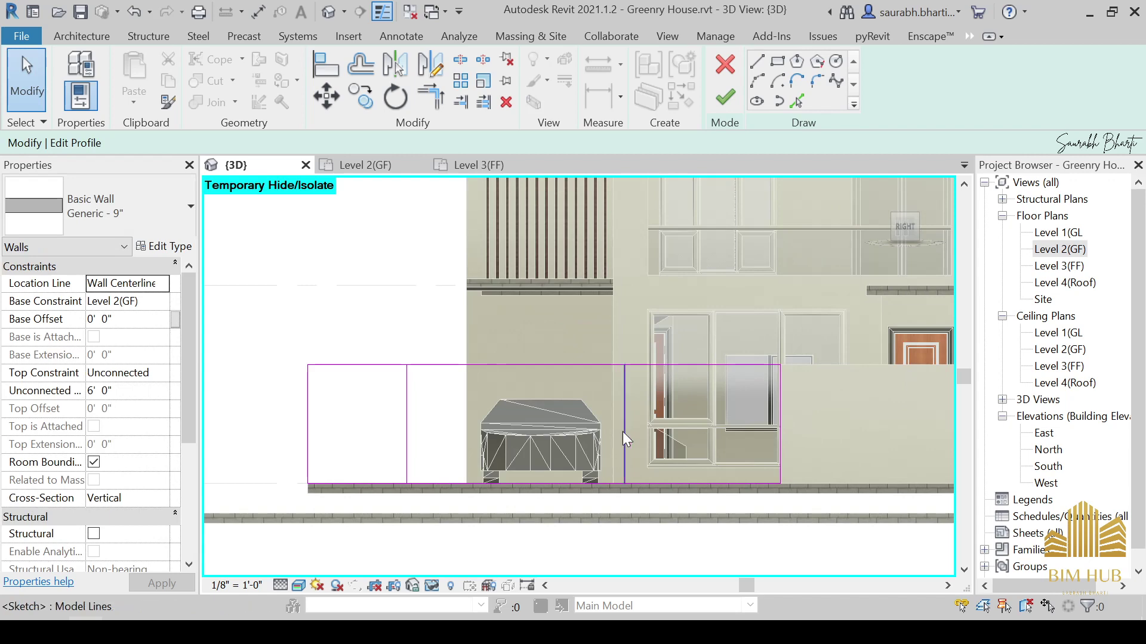
left_click(627, 414)
left_click(526, 321)
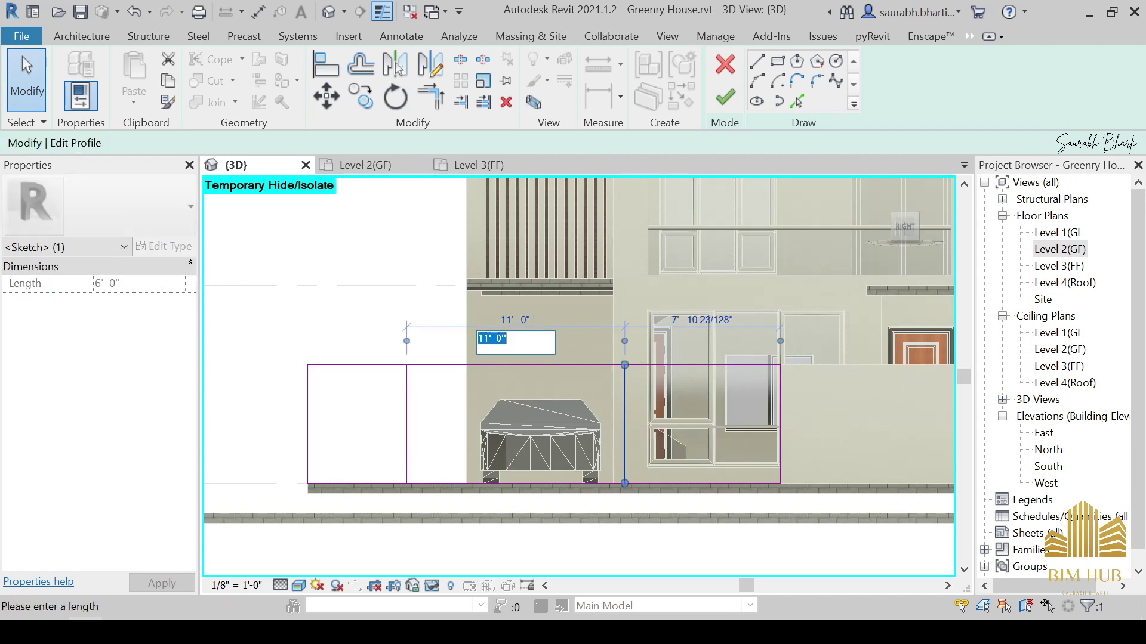
type("12")
key("Return")
key("Escape")
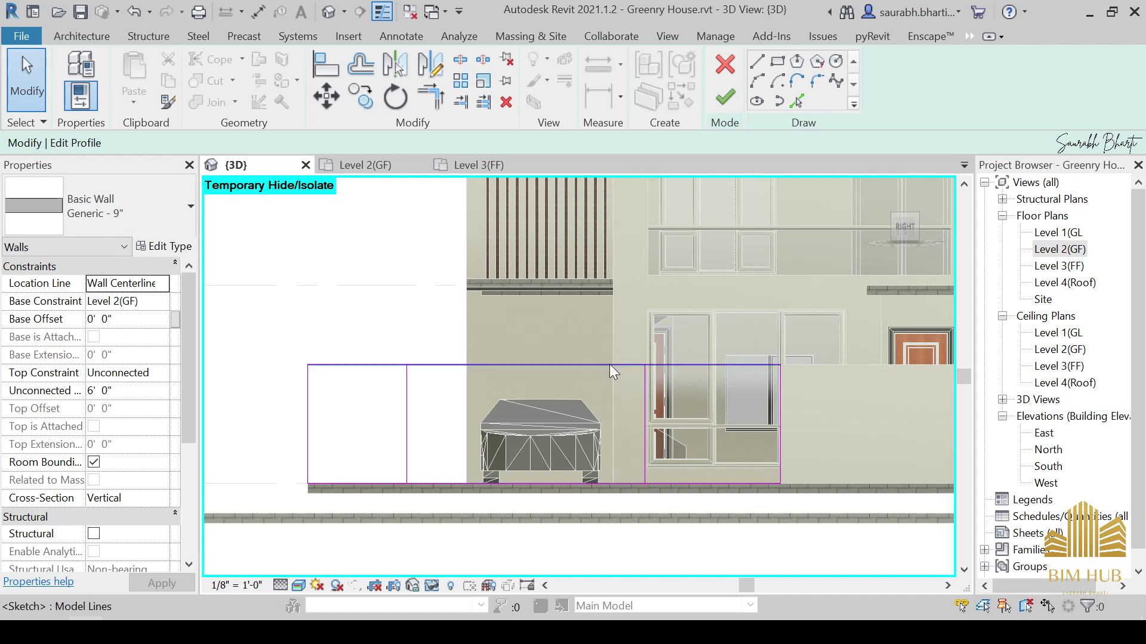
left_click(758, 61)
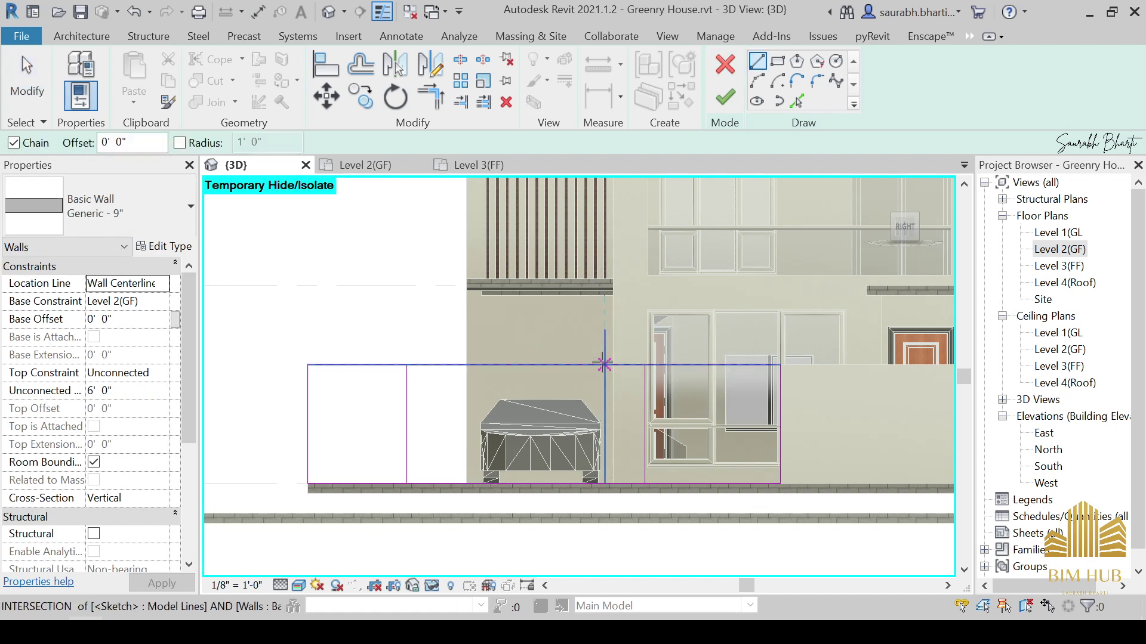
key("Escape")
key("Escape")
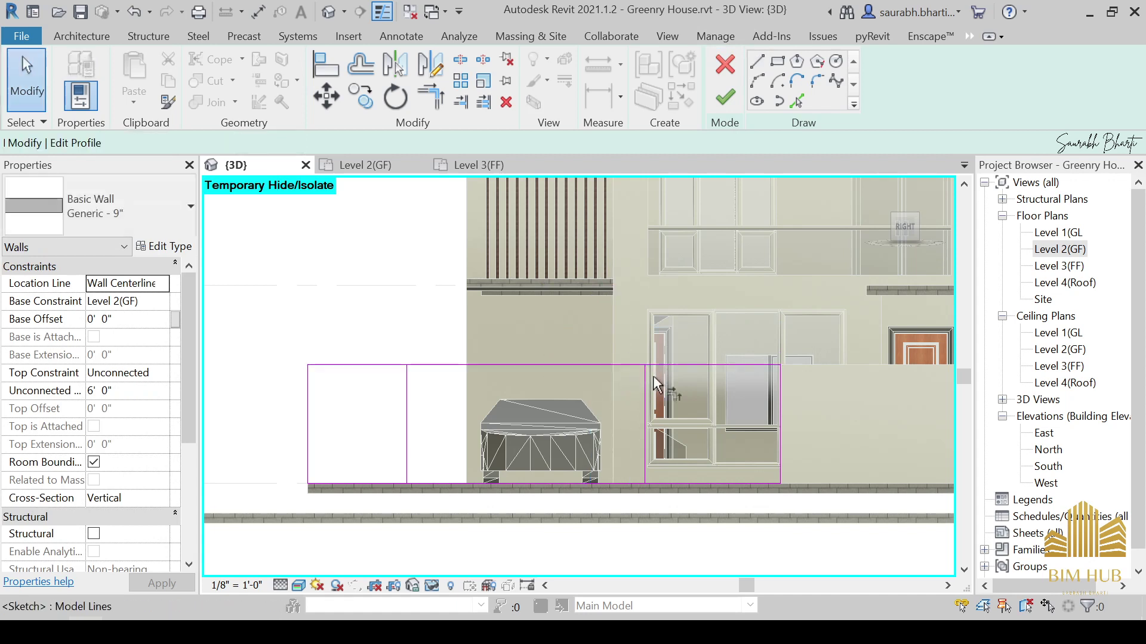
key("t")
key("r")
key("Escape")
Split the wall profile's upper and lower edges between the two vertical lines.
key("s")
key("l")
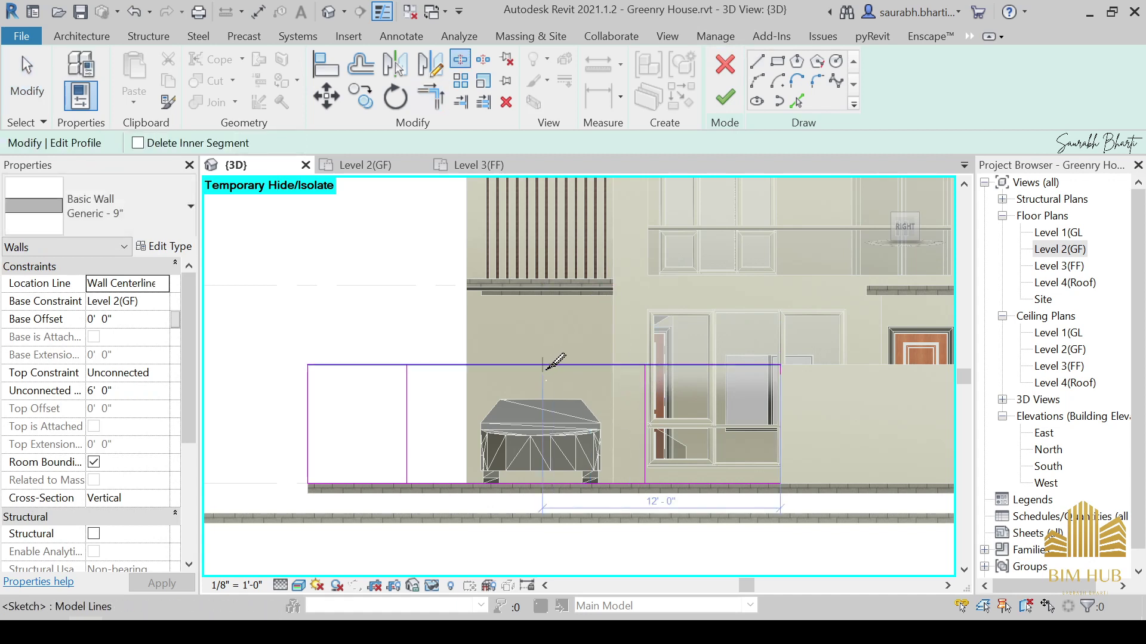
left_click(543, 364)
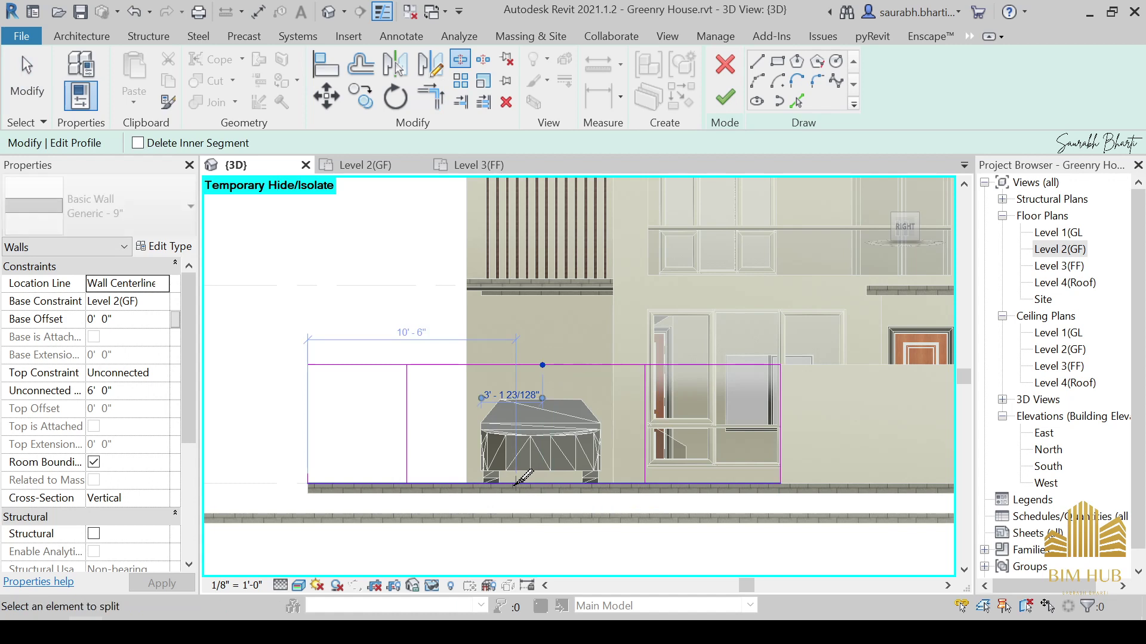
key("Escape")
Trim both upper edge segments back to the two vertical lines to open the gate gap at the top.
key("t")
key("r")
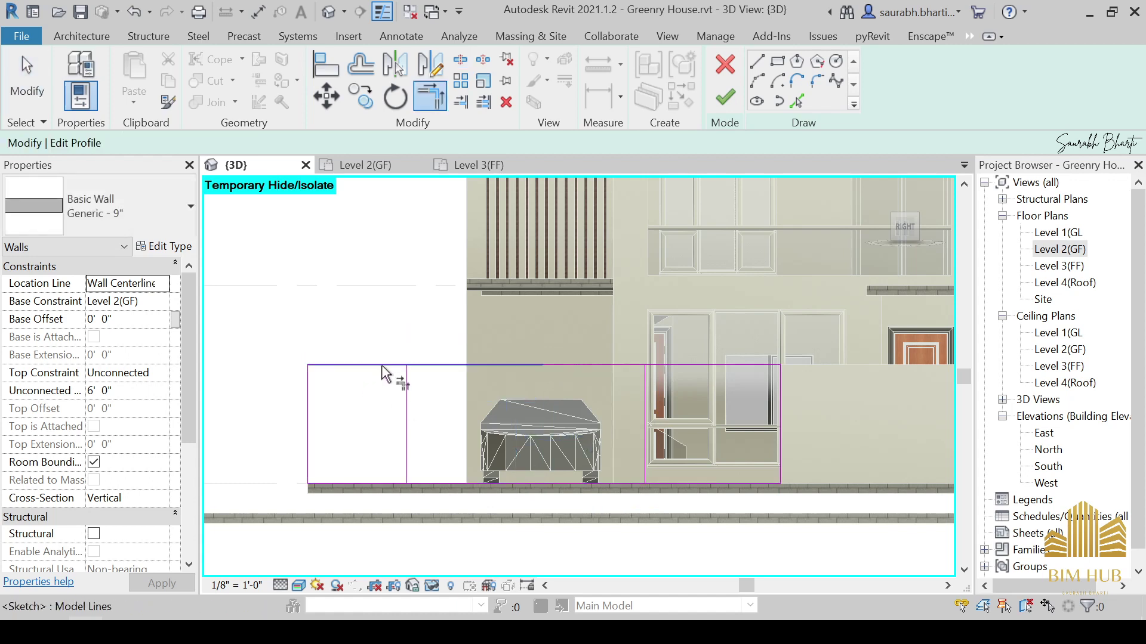
left_click(382, 365)
left_click(408, 399)
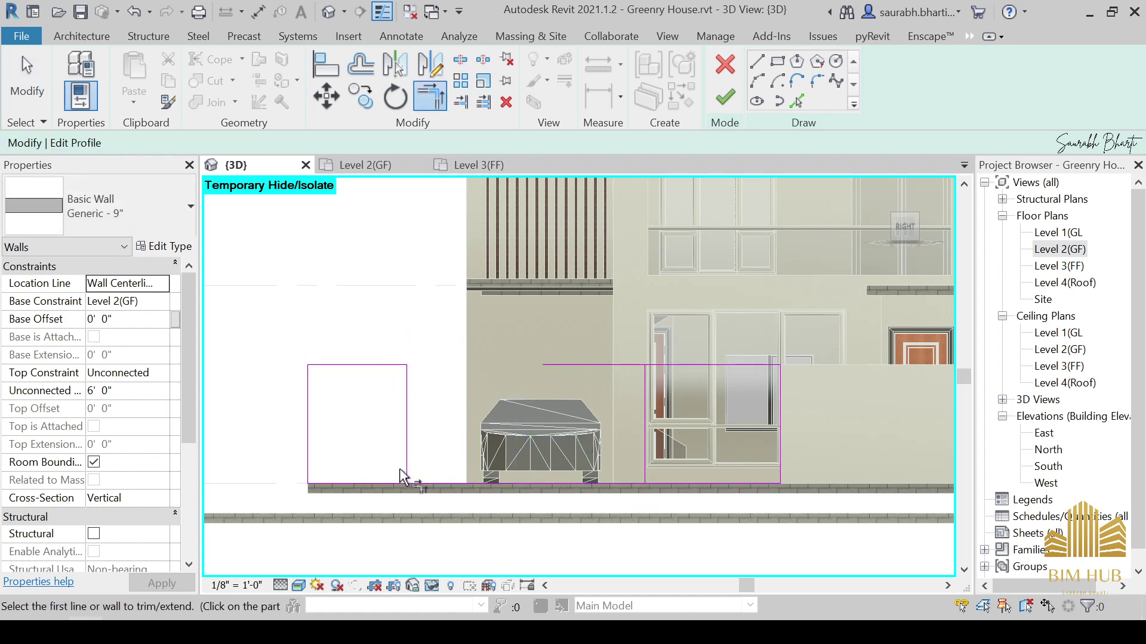
left_click(664, 366)
left_click(648, 385)
Trim the lower edge to the window-side vertical line and try to finish the wall profile.
left_click(657, 483)
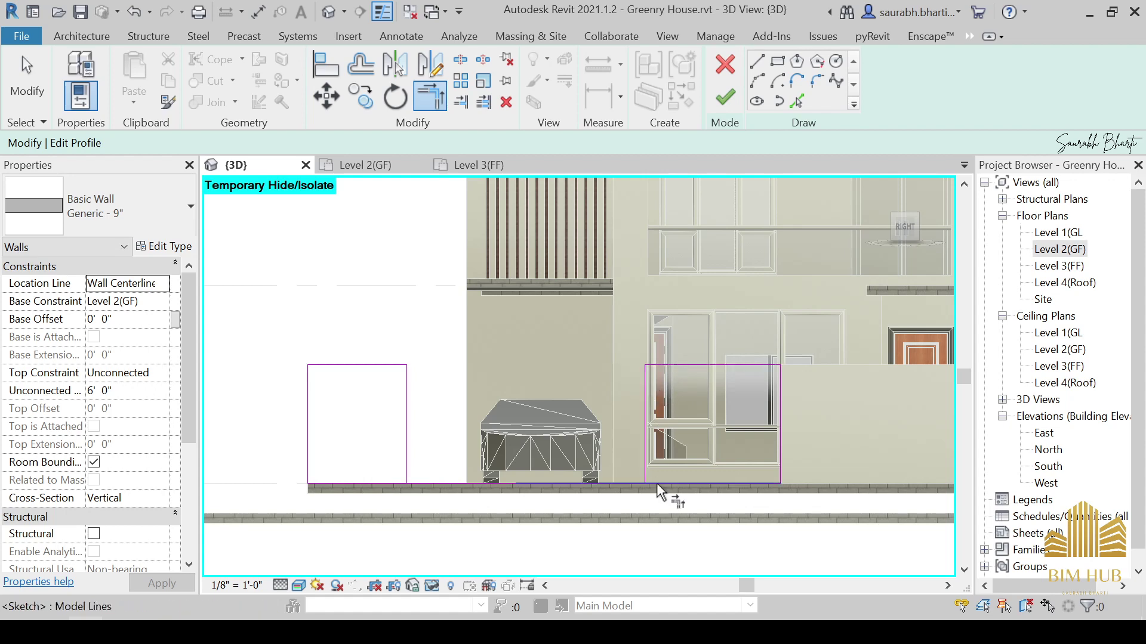
left_click(644, 460)
scroll(643, 460, "down", 3)
left_click(724, 97)
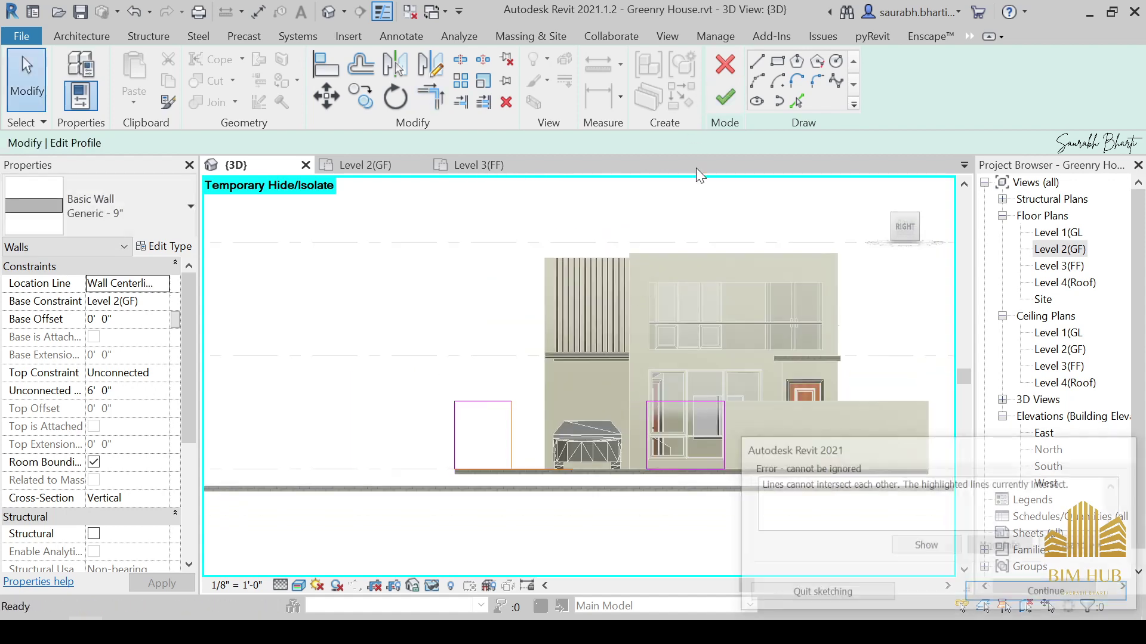
Trim the profile's lower edge to the vertical line on the far side of the gate gap and finish the wall profile.
left_click(810, 591)
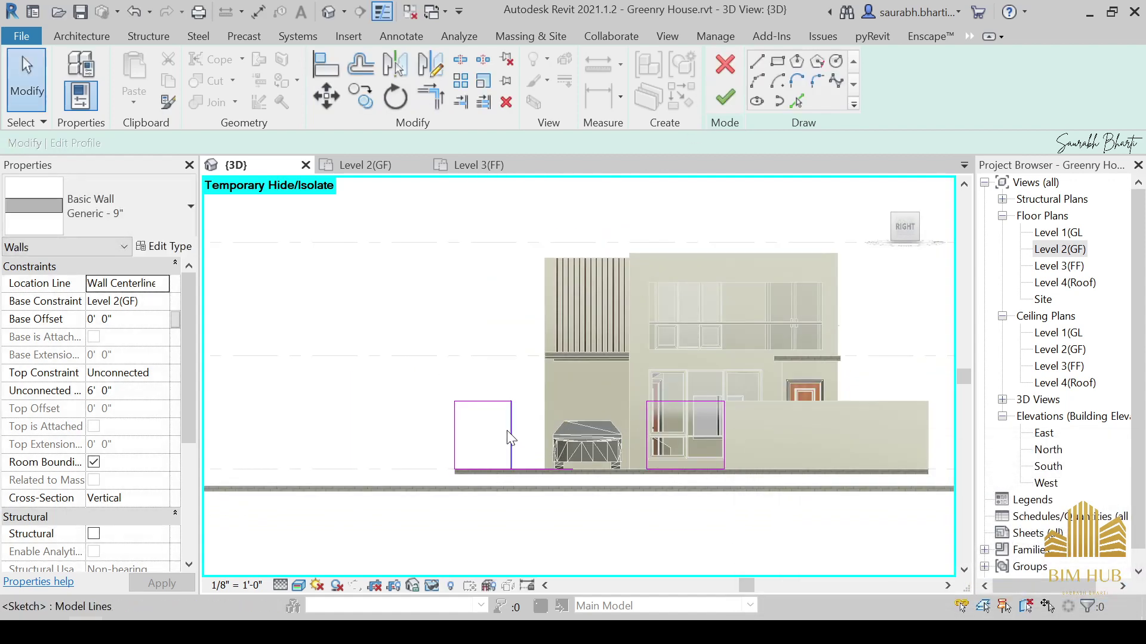
key("t")
key("r")
scroll(499, 485, "up", 4)
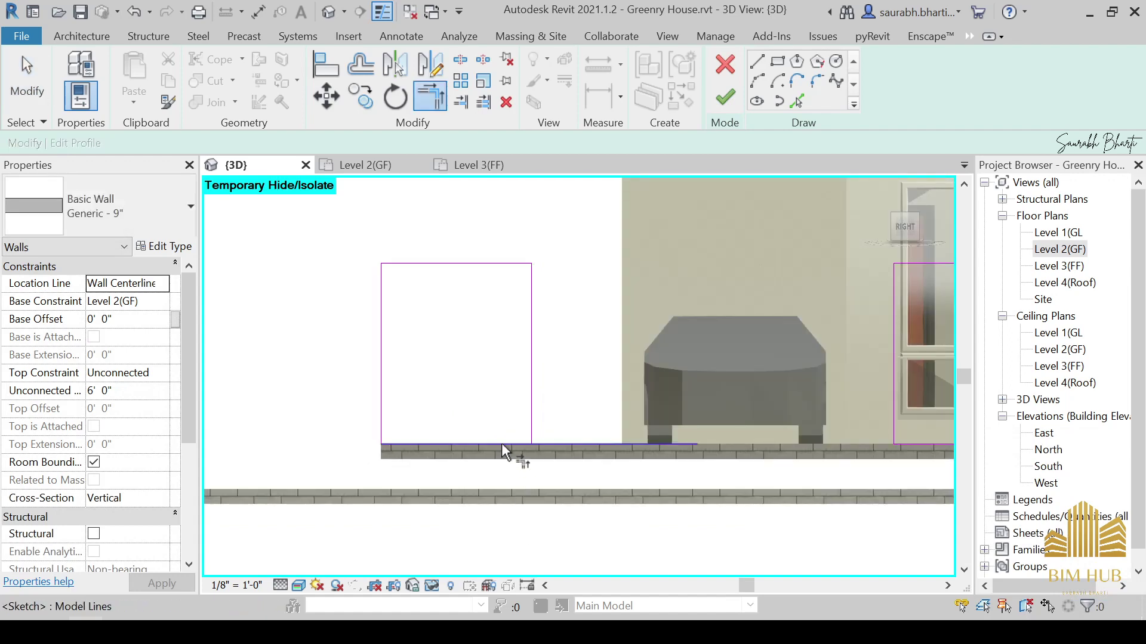
left_click(507, 448)
left_click(536, 410)
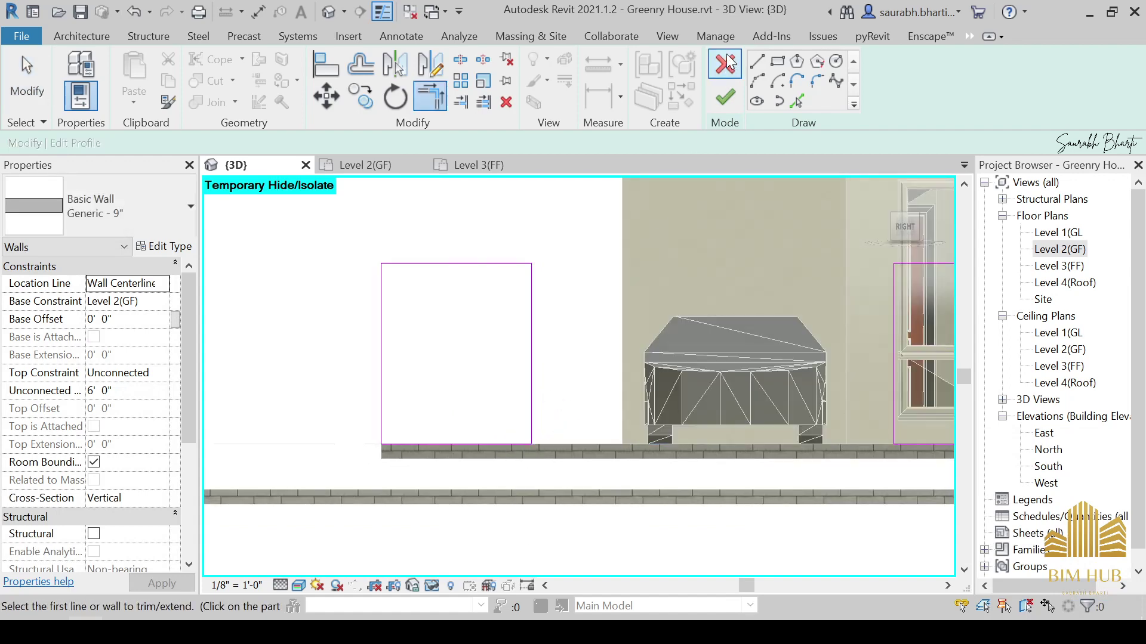
left_click(725, 98)
mouse_move(557, 352)
middle_mouse_down("shift")
mouse_move(641, 380)
mouse_move(659, 424)
middle_mouse_up("shift")
key("Escape")
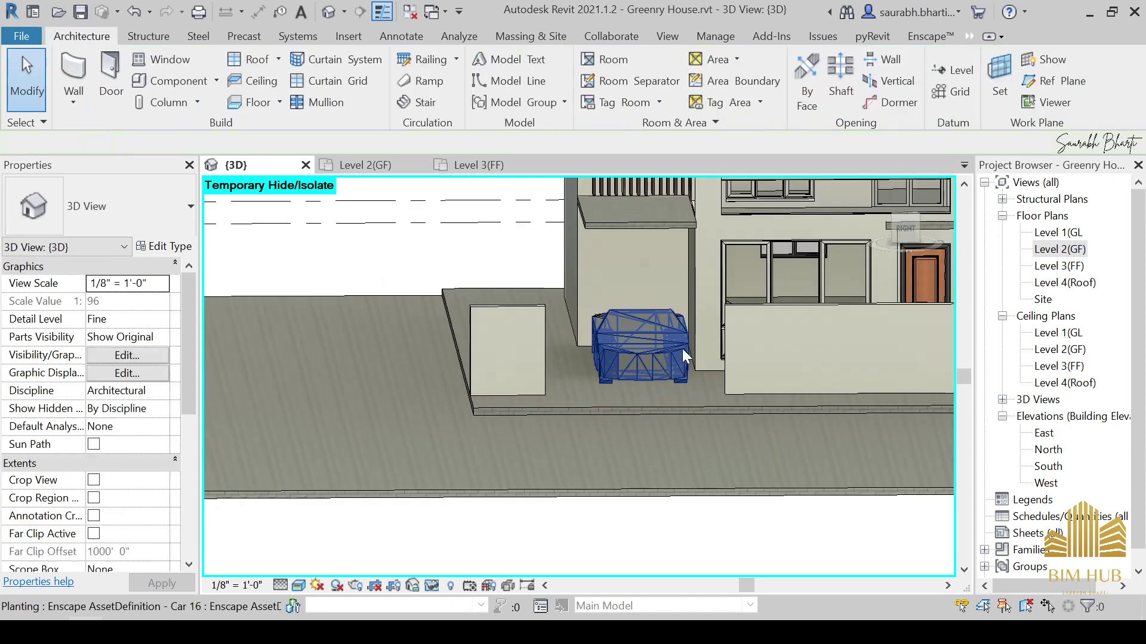
middle_click_drag(682, 352, 713, 420, "shift")
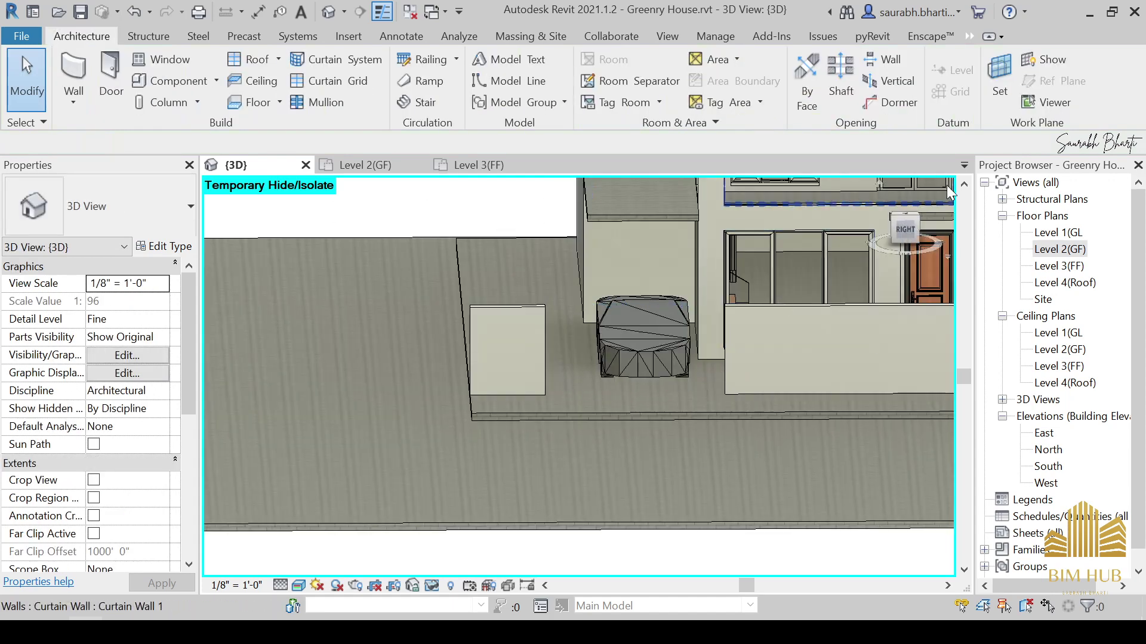
Examine the boundary wall and gates in the reference photo 2.png against the straight-on front view.
left_click(903, 233)
scroll(575, 320, "up", 6)
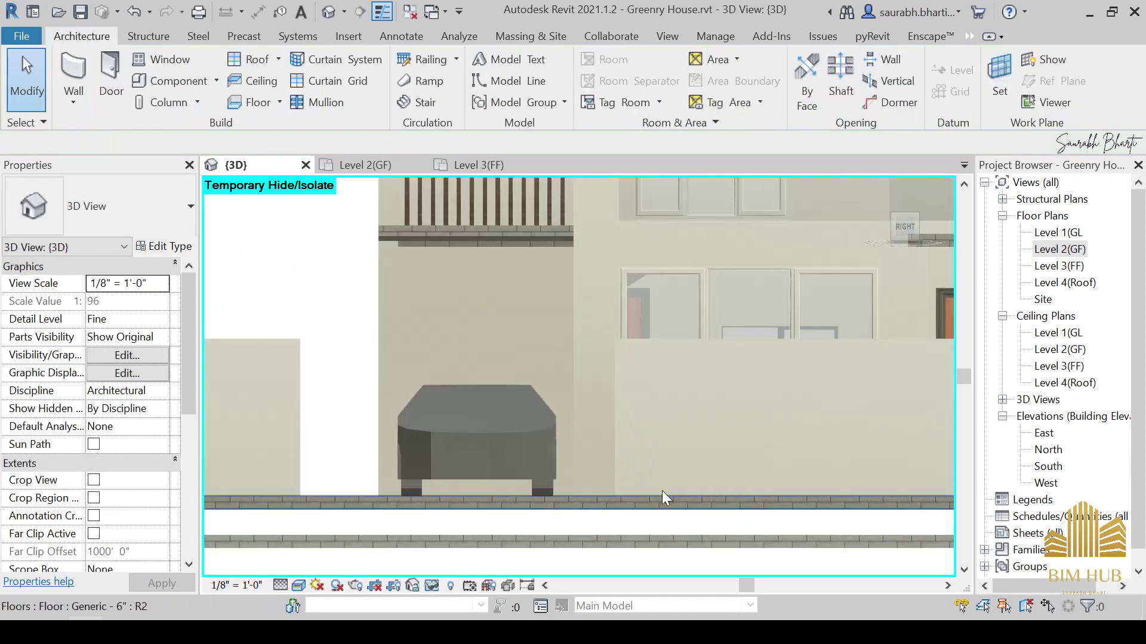
left_click(188, 631)
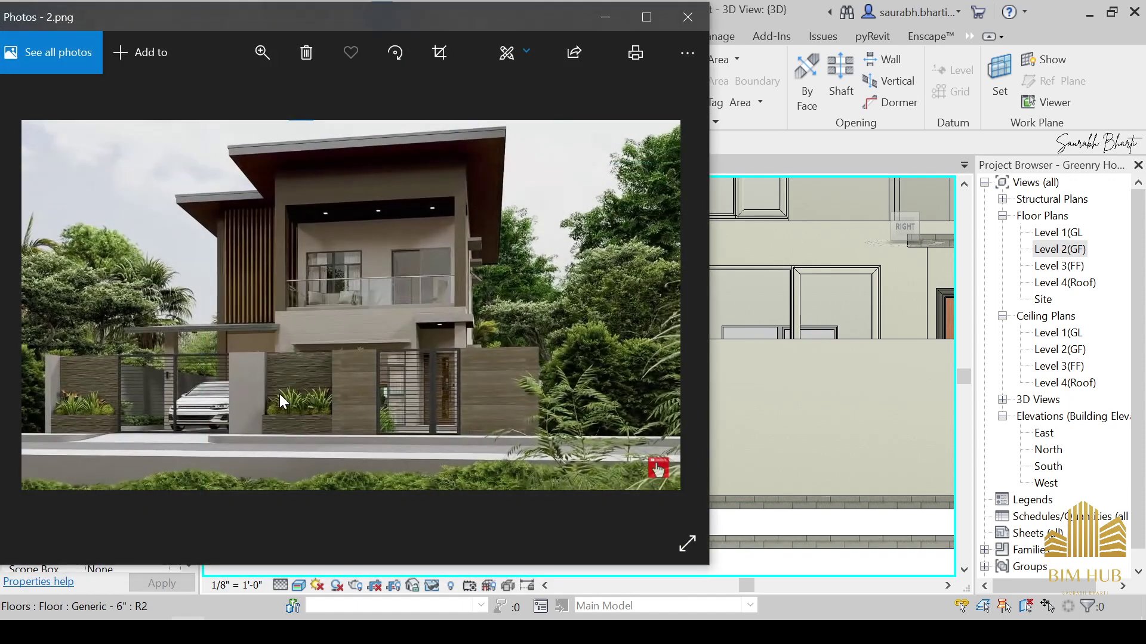
scroll(263, 371, "up", 2)
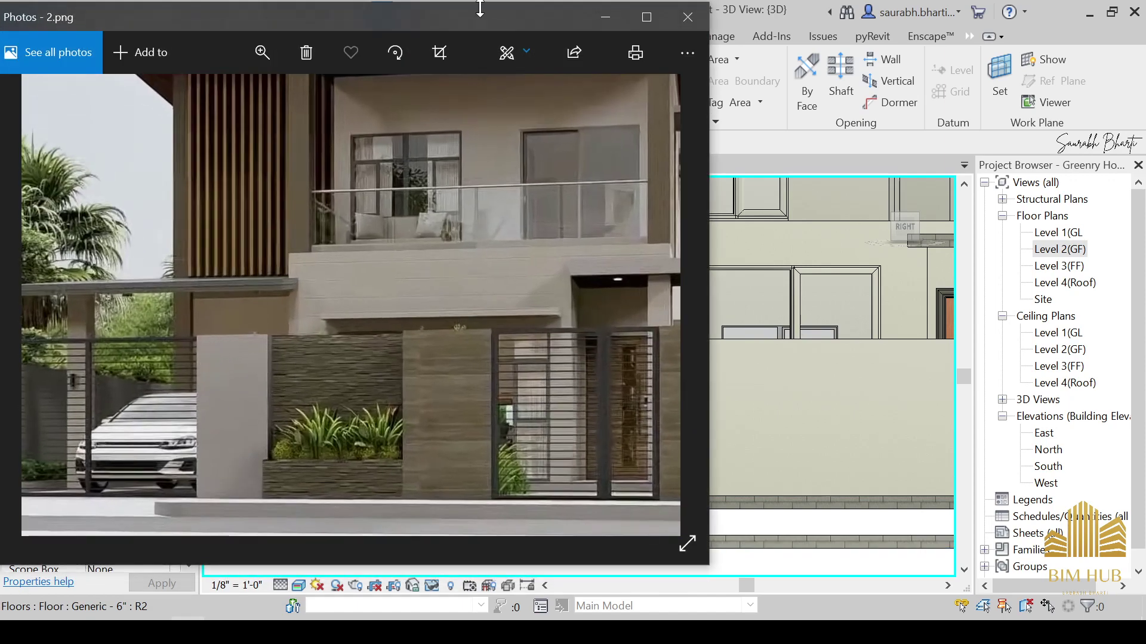
left_click(604, 18)
Extend the window-side part of the boundary wall to line up with the house corner beside the car.
left_click(608, 421)
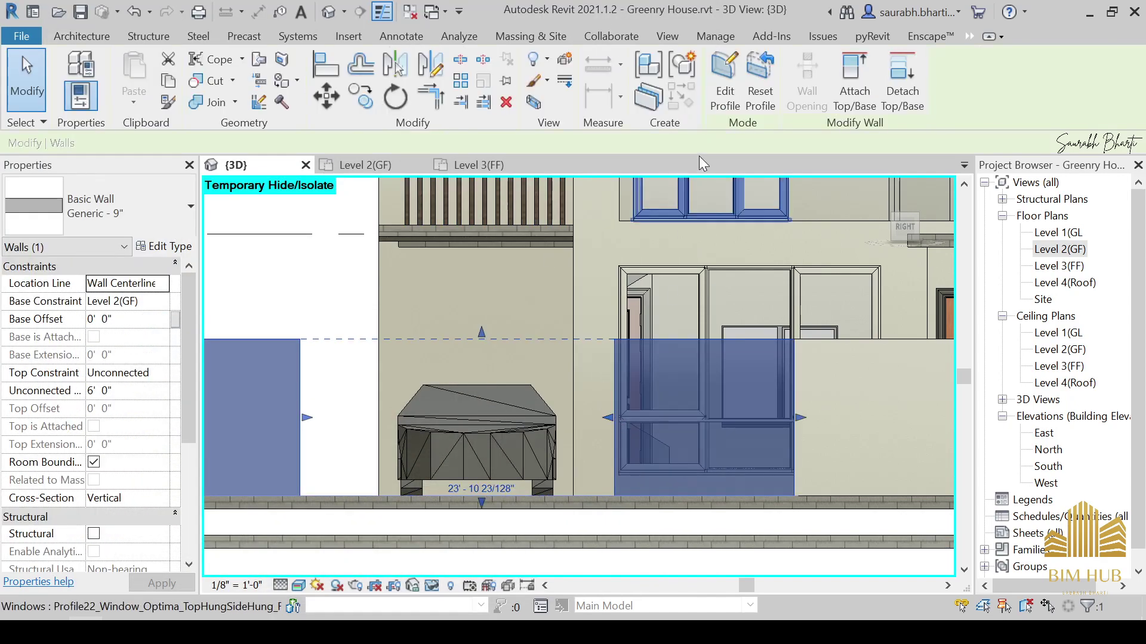
left_click_drag(588, 416, 553, 427)
scroll(554, 427, "up", 1)
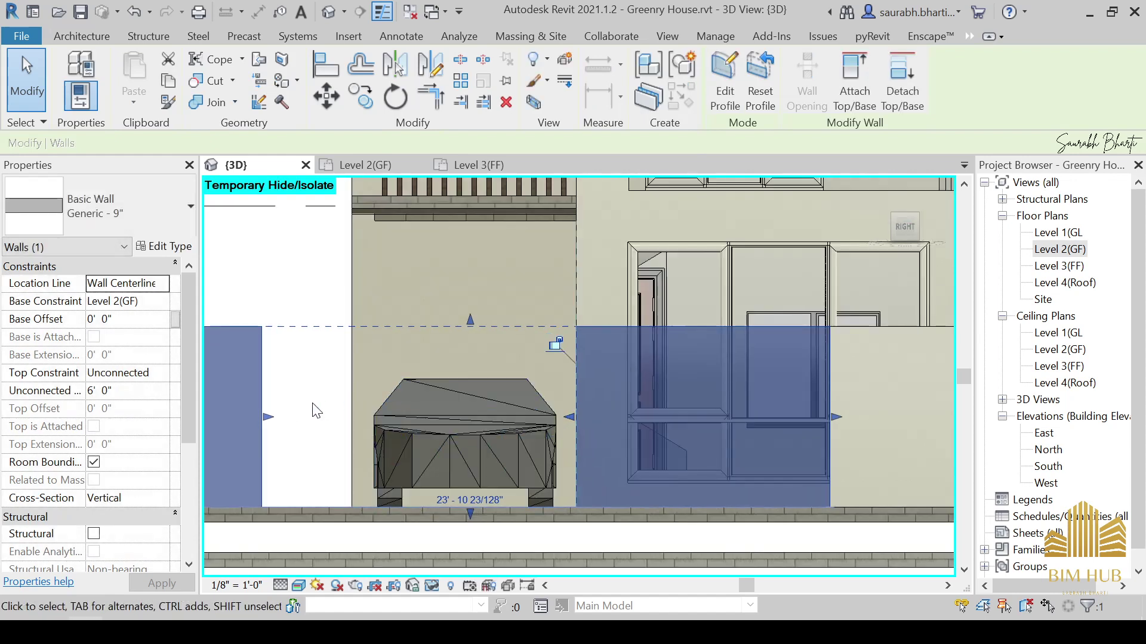
Try extending the boundary wall's short outer part toward the car to narrow the gate gap.
middle_click_drag(325, 412, 491, 415)
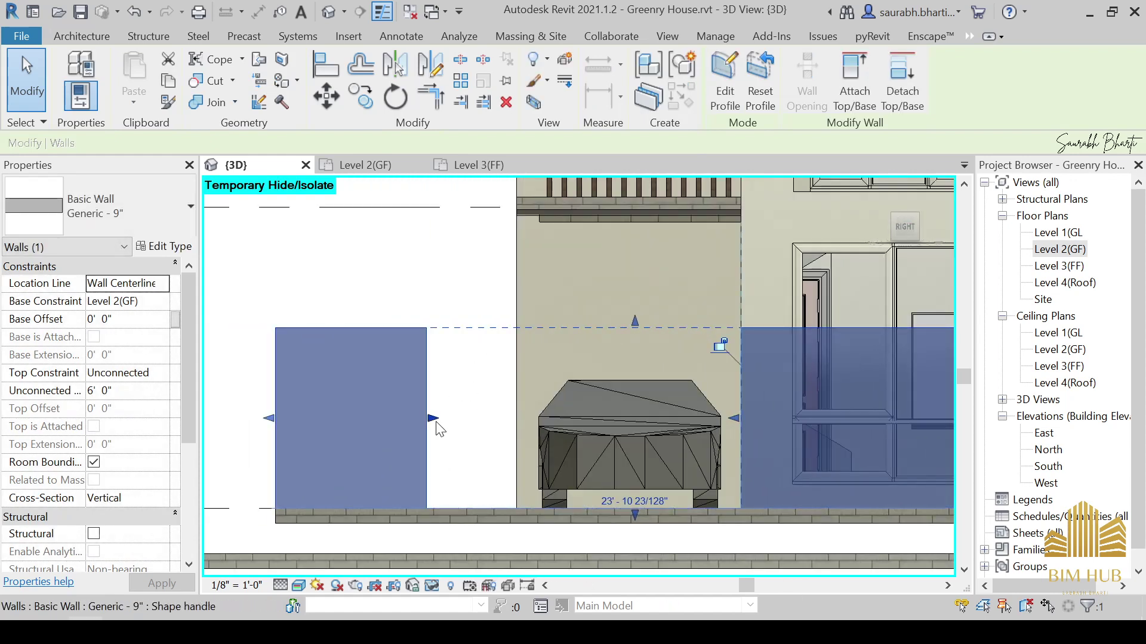
left_click_drag(433, 418, 475, 418)
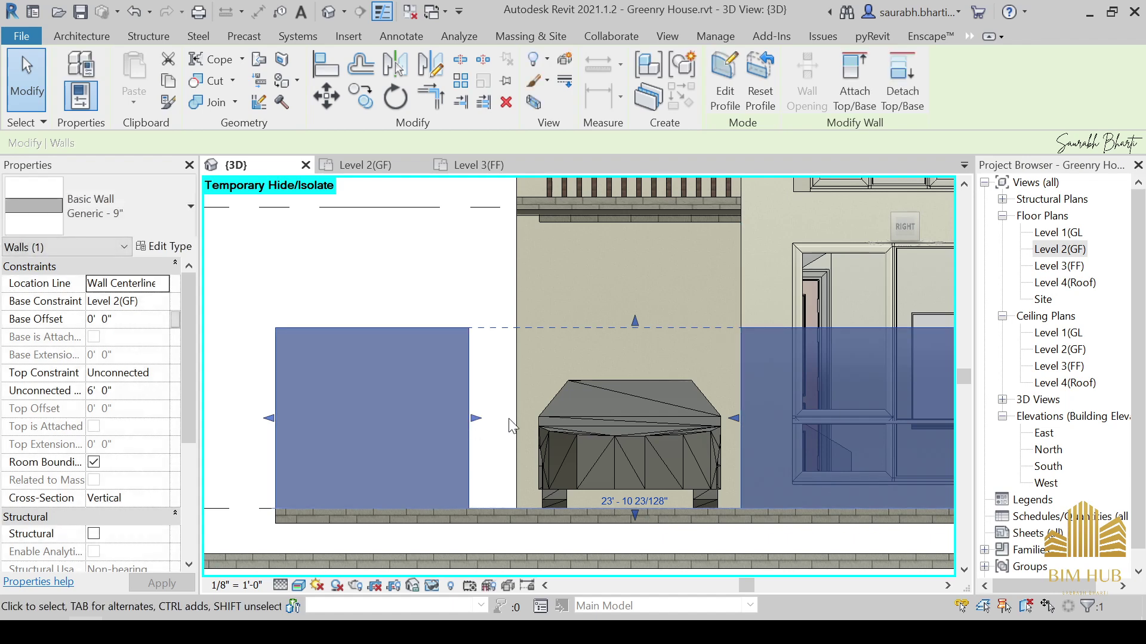
key("Escape")
left_click(786, 338)
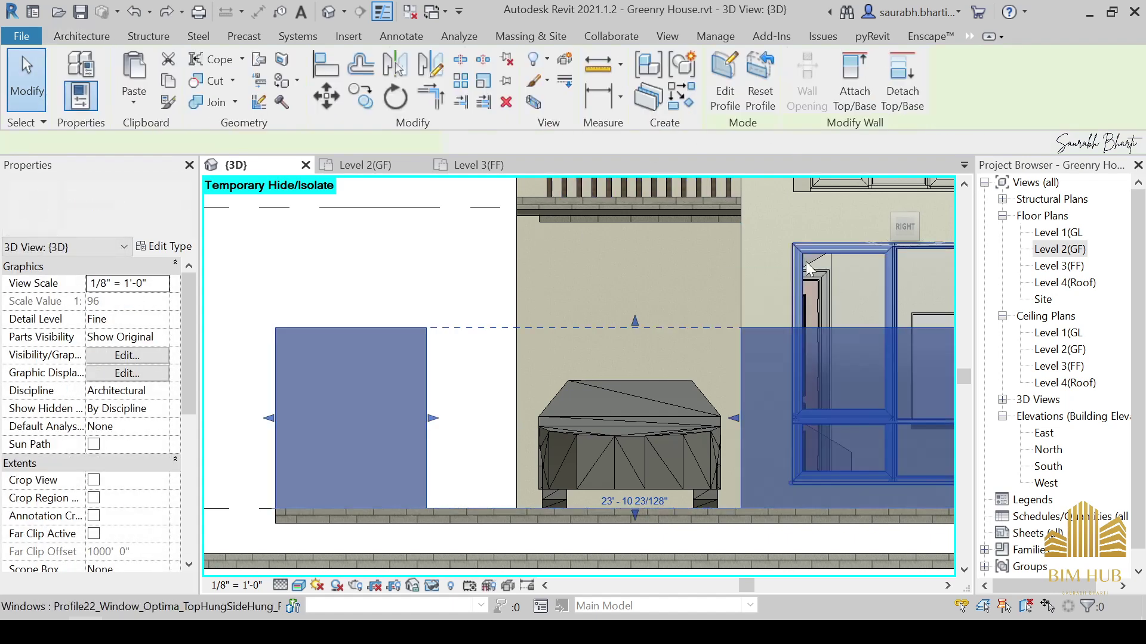
left_click(724, 78)
left_click(427, 392)
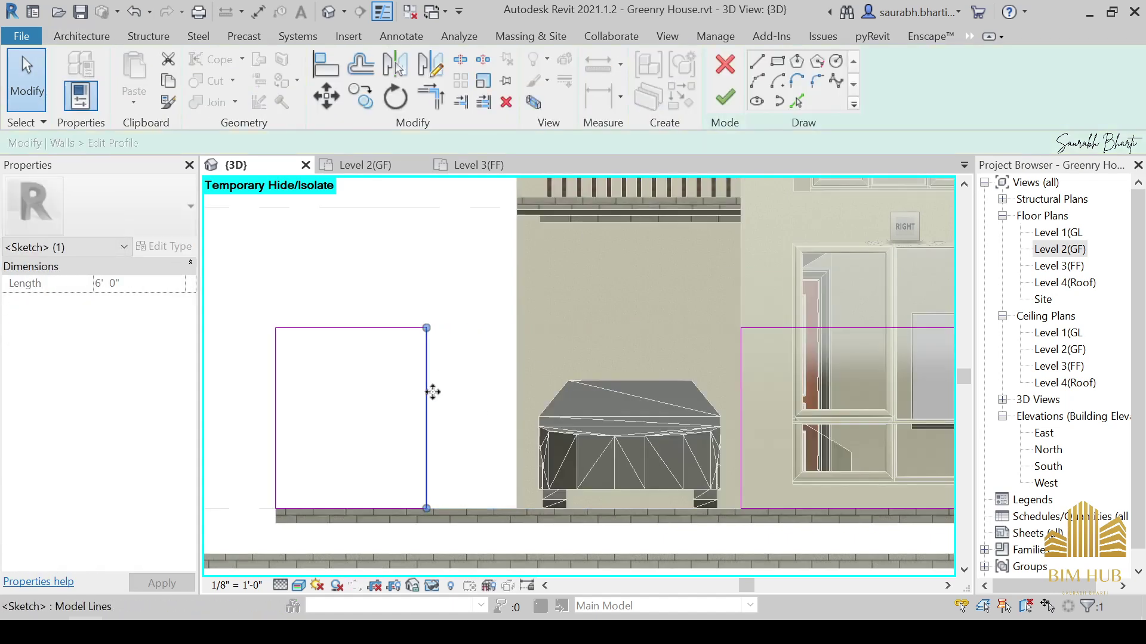
left_click(431, 409)
left_click(428, 408)
mouse_move(433, 416)
left_mouse_down()
mouse_move(512, 409)
mouse_move(466, 404)
left_mouse_up()
scroll(464, 403, "down", 2)
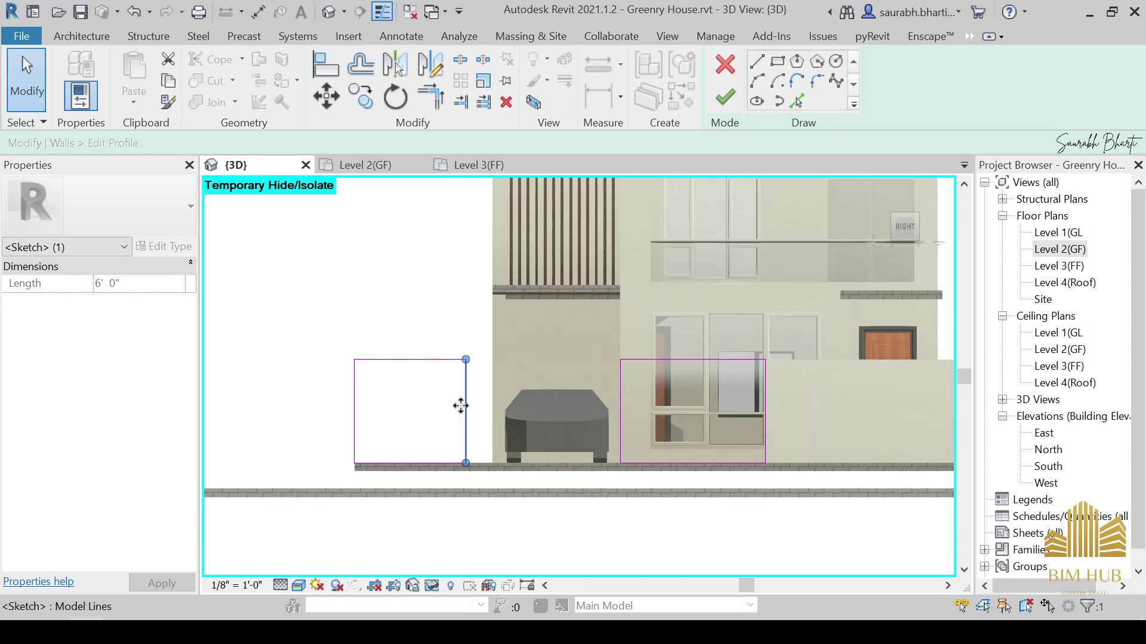
scroll(477, 410, "down", 3)
middle_click_drag(493, 413, 516, 471, "shift")
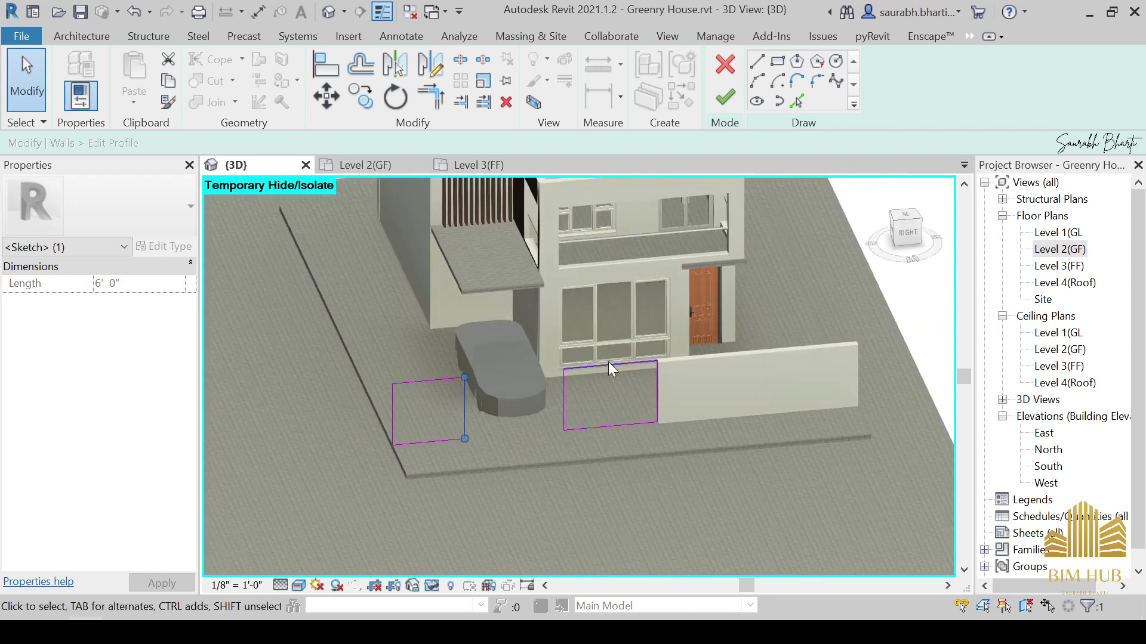
left_click(731, 67)
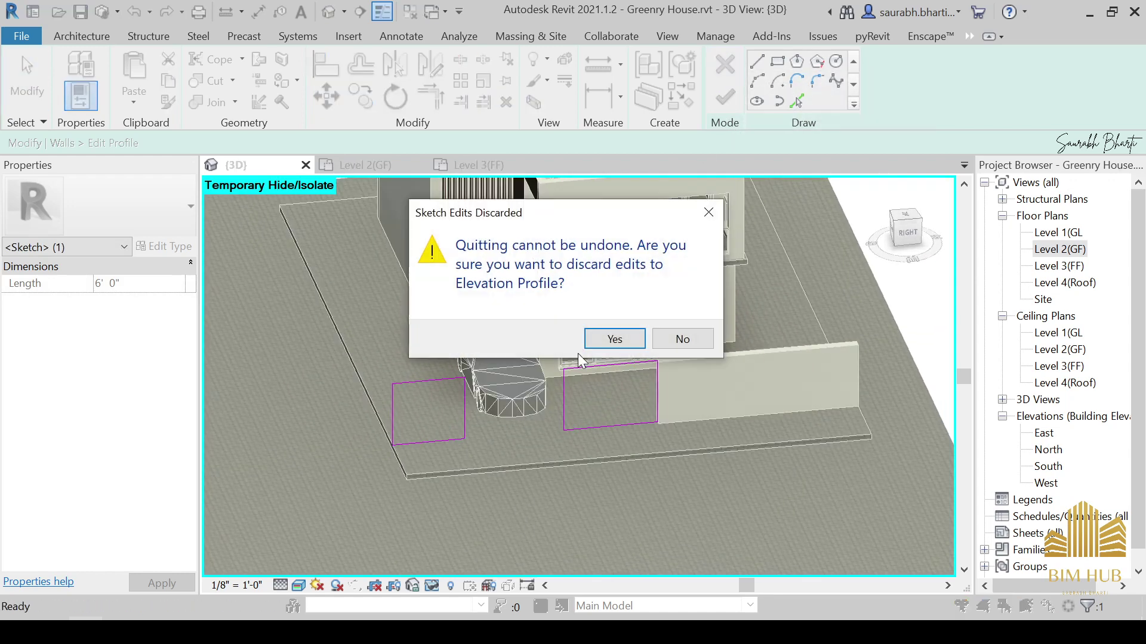
left_click(606, 335)
Extend the short outer part of the boundary wall slightly toward the car in the front view.
scroll(615, 431, "up", 3)
middle_click_drag(621, 433, 598, 383, "shift")
left_click(910, 233)
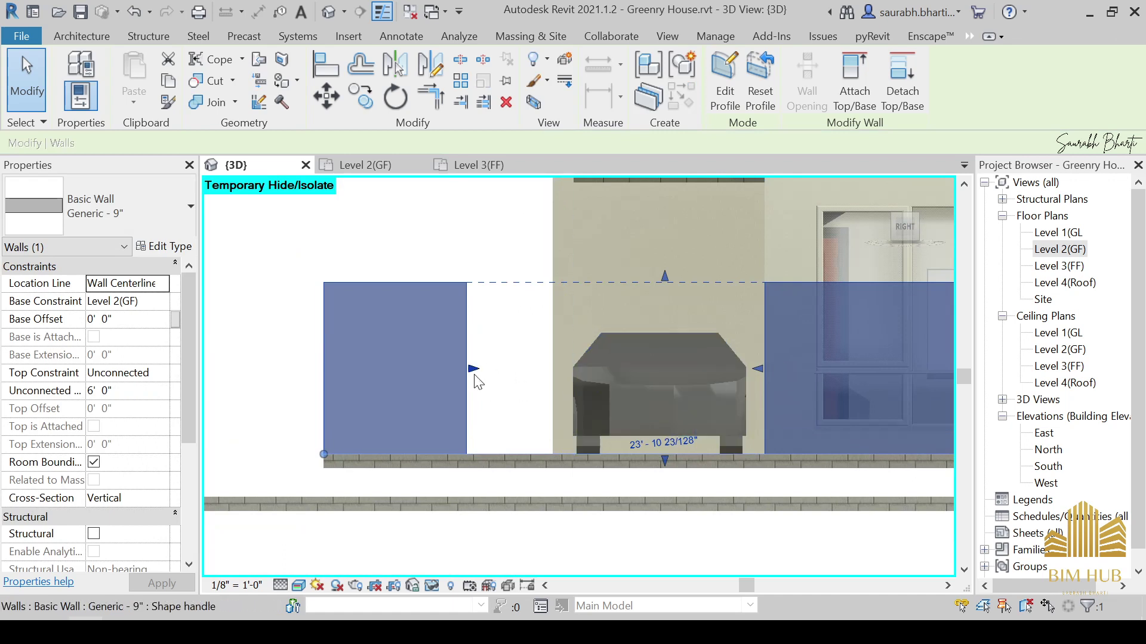
left_click_drag(473, 371, 488, 372)
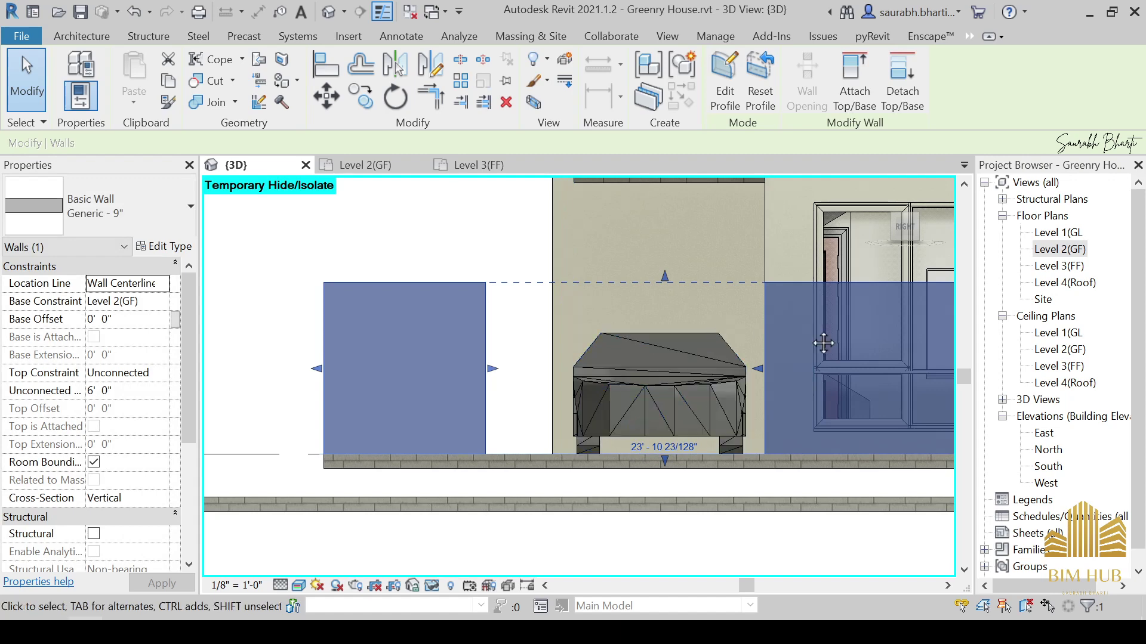
middle_click_drag(823, 342, 663, 299)
key("Escape")
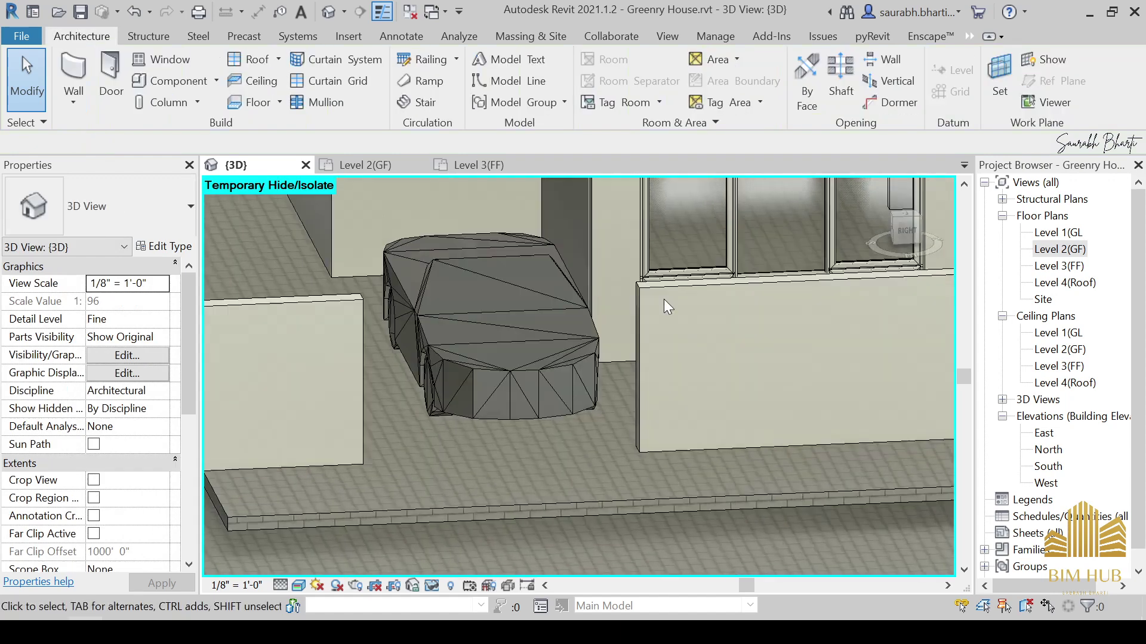
Compare the narrowed car gate opening with the gate and car in the reference photo 2.png.
middle_click_drag(536, 386, 657, 358, "shift")
left_click(905, 234)
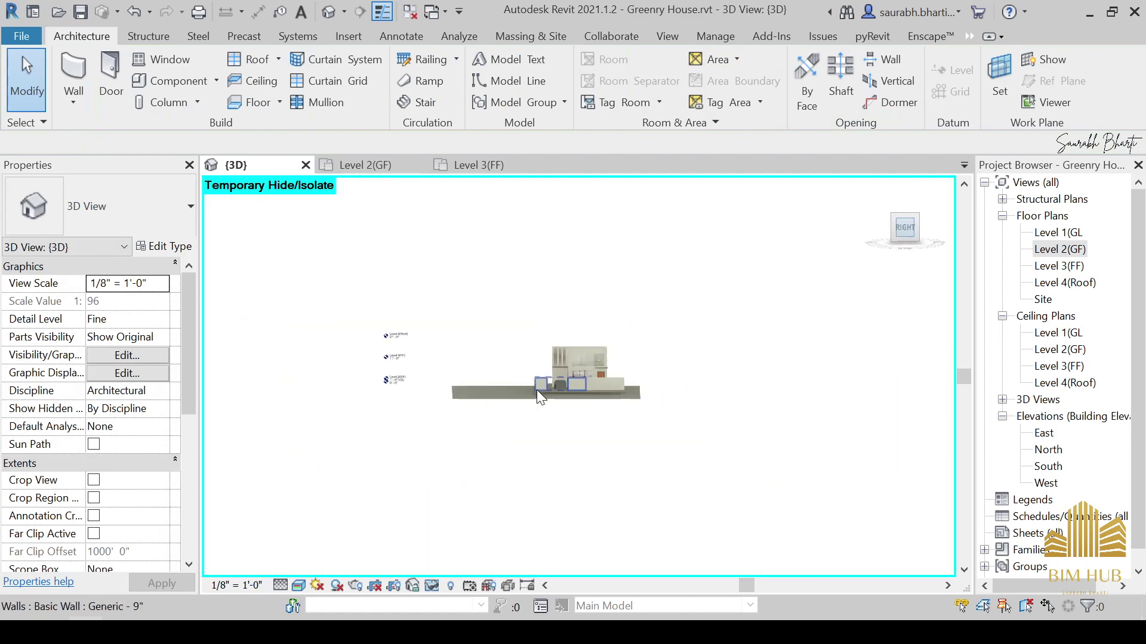
key("alt+Tab")
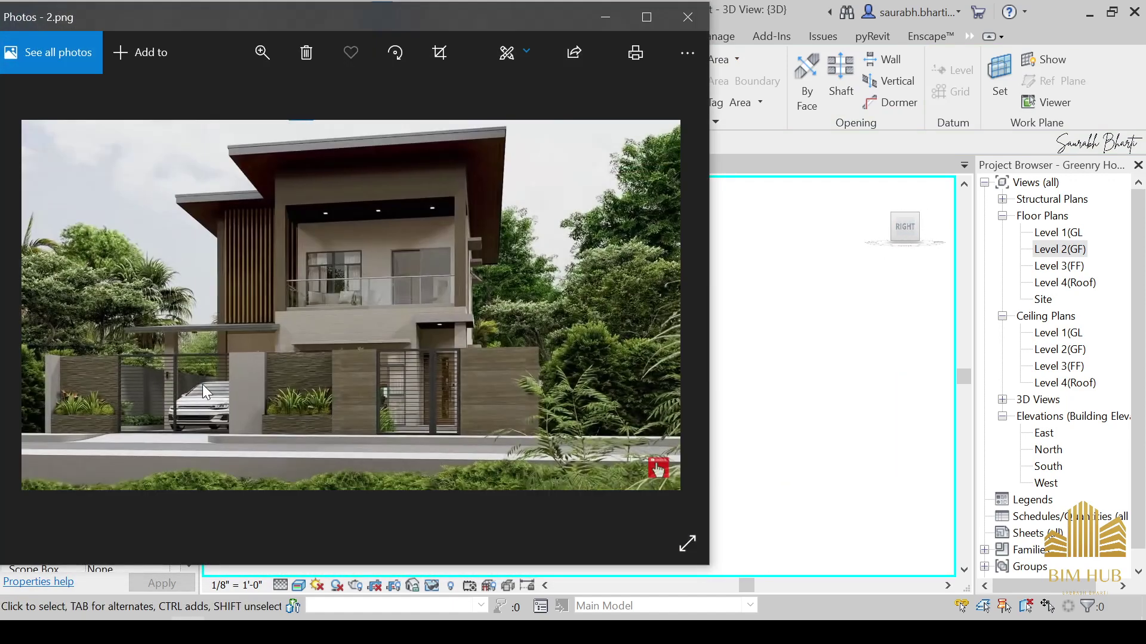
scroll(144, 384, "up", 3)
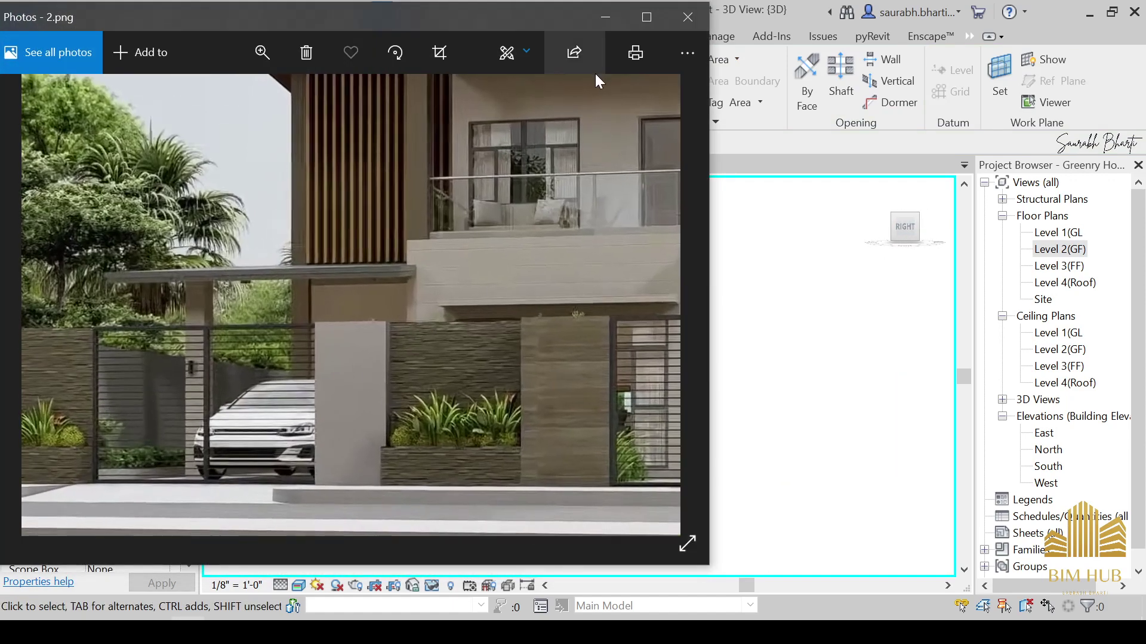
left_click(611, 21)
scroll(657, 398, "up", 5)
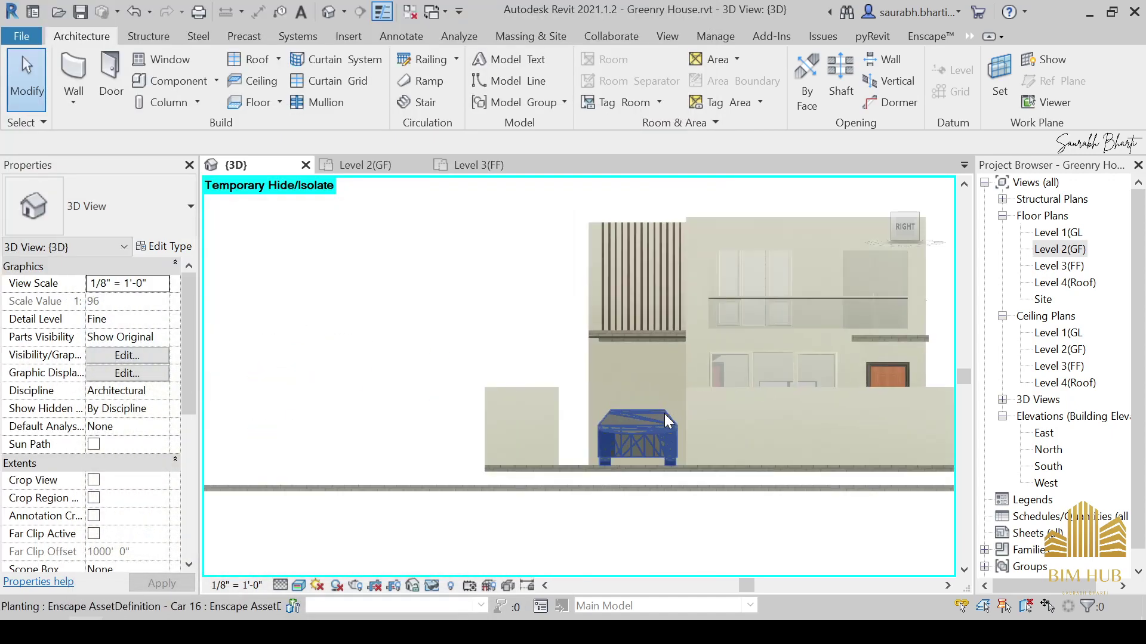
scroll(661, 419, "up", 4)
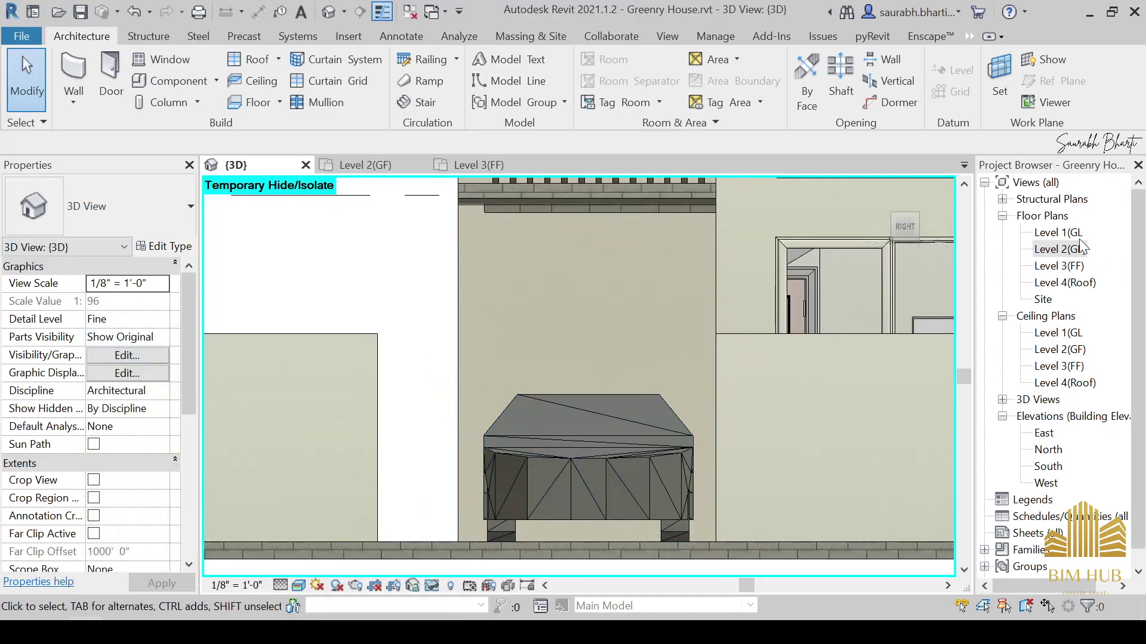
Place an aligned dimension across the gate opening between the two wall ends in the Level 2(GF) floor plan.
double_click(1068, 249)
scroll(603, 483, "up", 2)
scroll(686, 447, "down", 4)
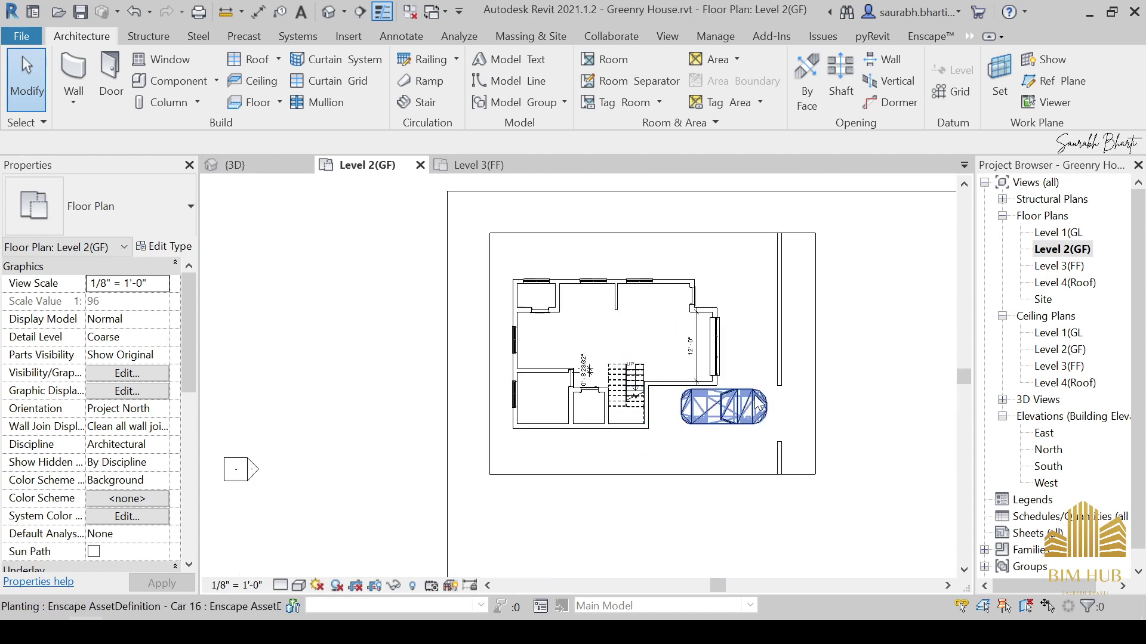
scroll(660, 396, "up", 5)
key("d")
key("i")
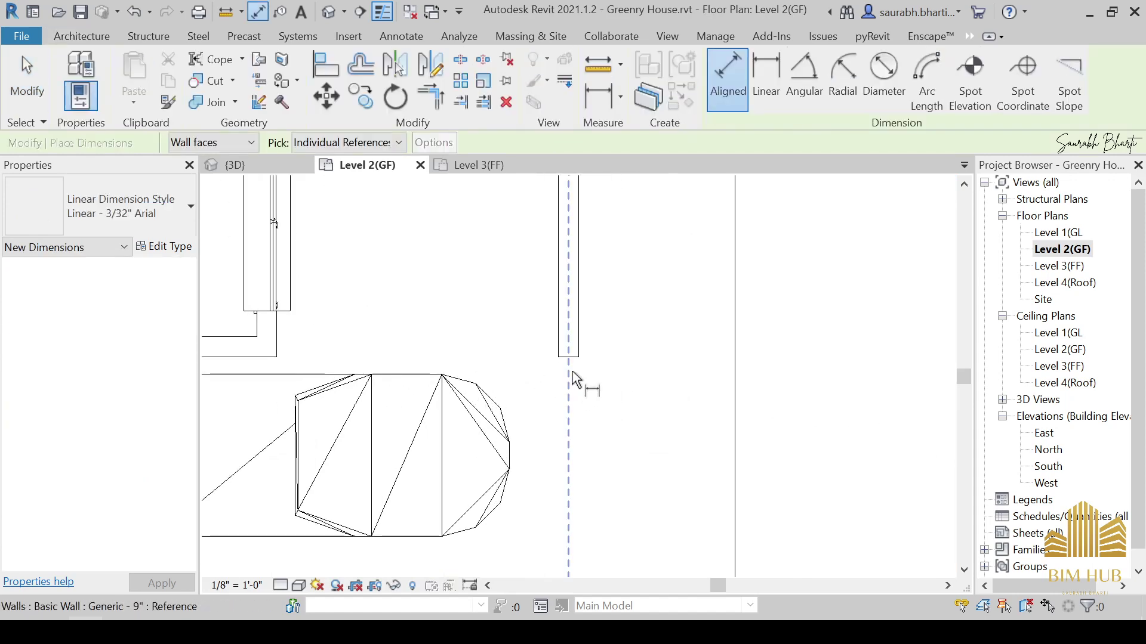
left_click(575, 359)
scroll(581, 477, "down", 5)
middle_click_drag(577, 504, 581, 435)
scroll(580, 462, "up", 5)
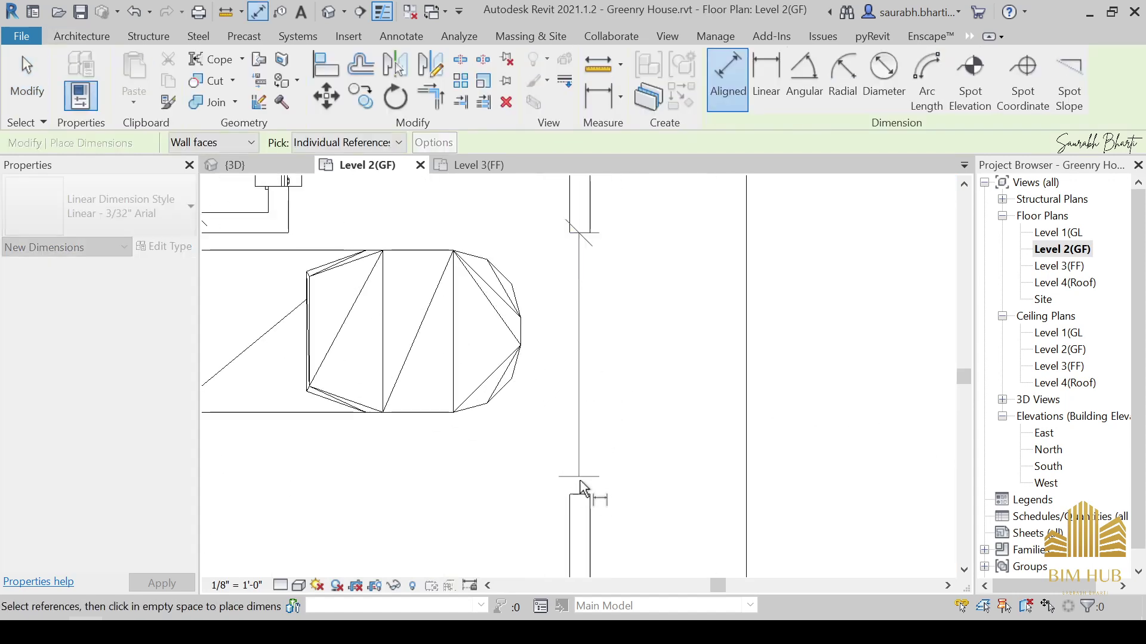
left_click(582, 488)
left_click(583, 457)
key("Escape")
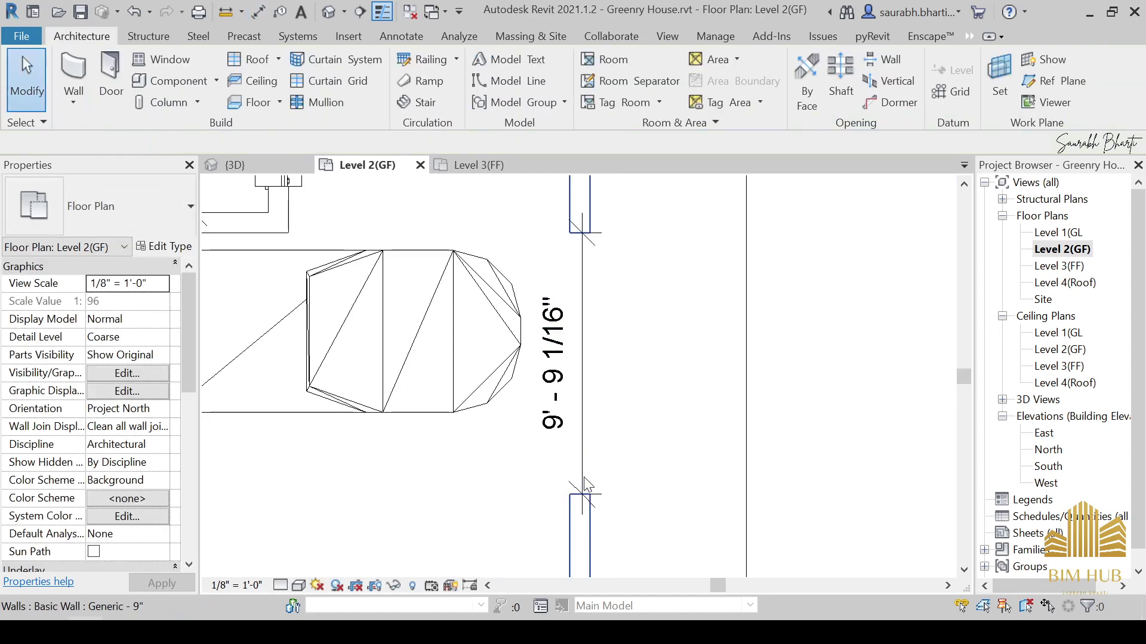
Narrow the gate opening to 8' 6" by moving the outer wall end and try to edit its dimension value directly.
left_click(588, 500)
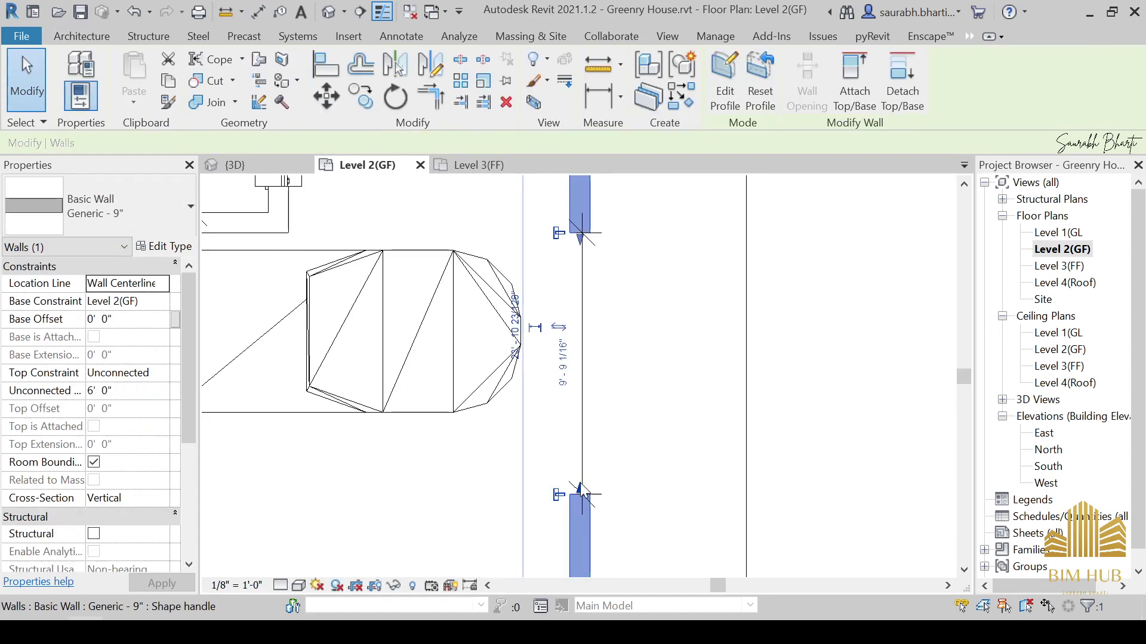
left_click_drag(585, 494, 579, 460)
left_click(565, 357)
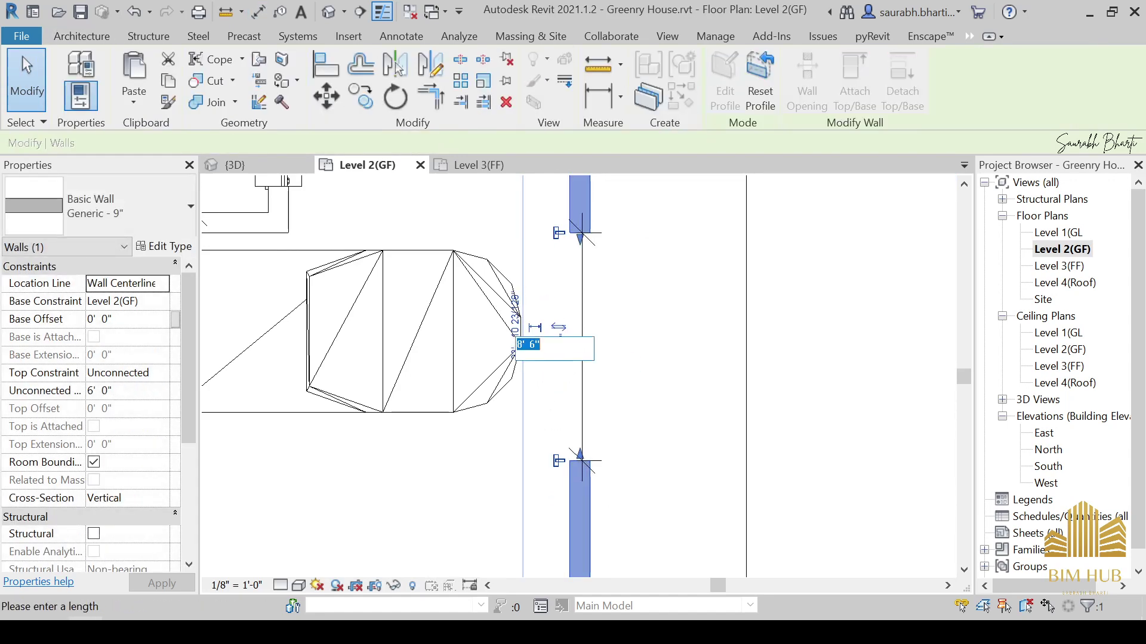
key("Return")
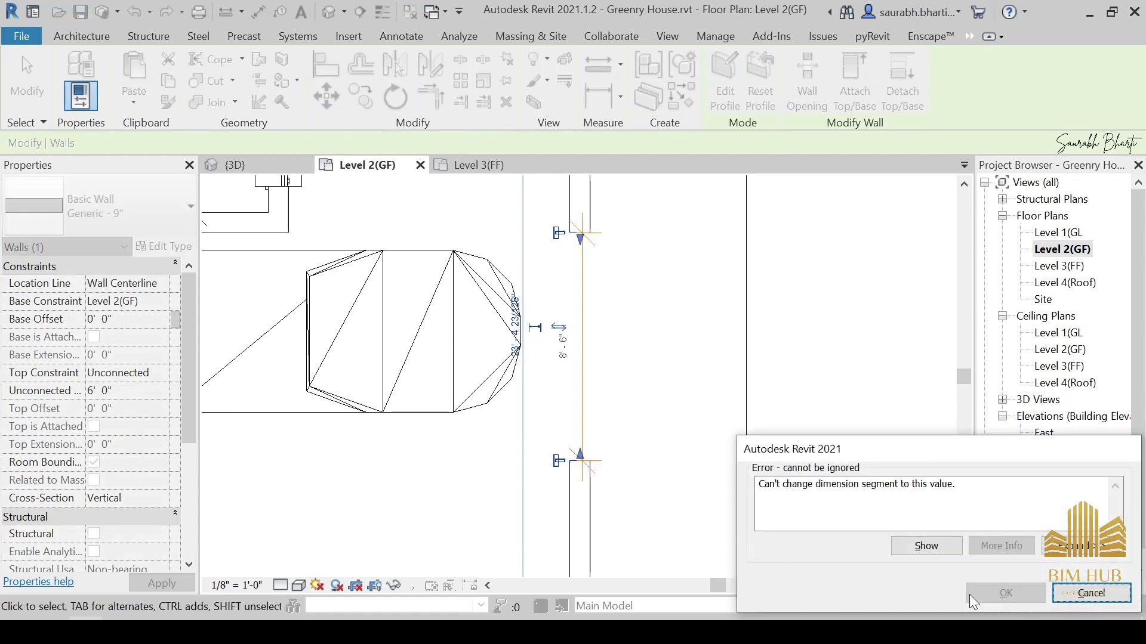
left_click(1091, 593)
Narrow the gate opening to 8' 0" by extending the end of the short outer wall part.
left_click(582, 468)
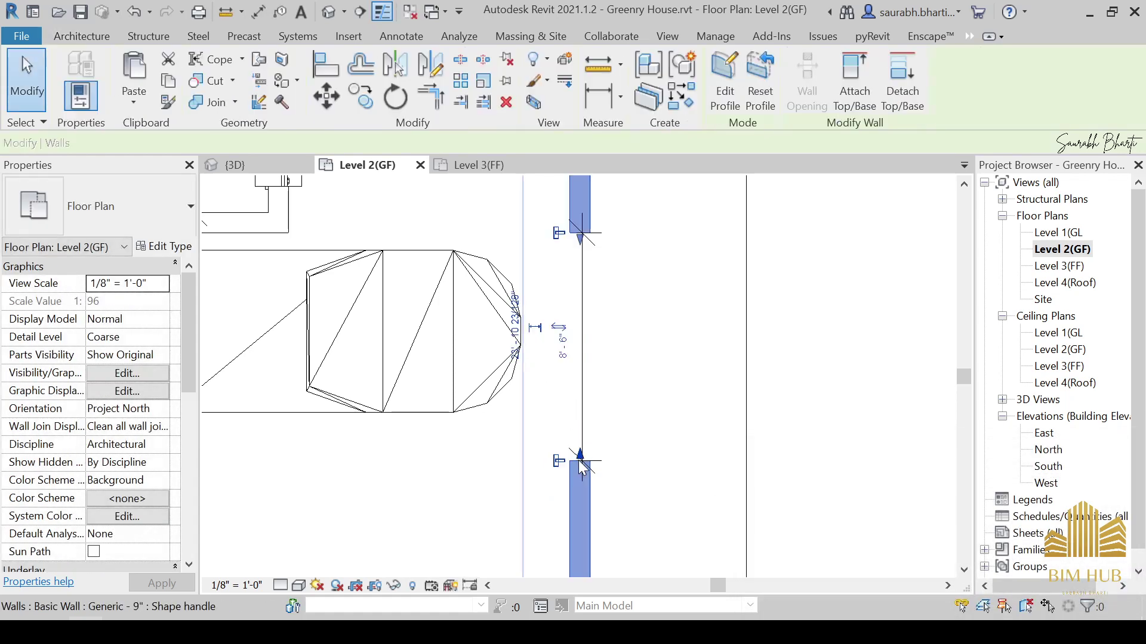
left_click_drag(581, 469, 585, 452)
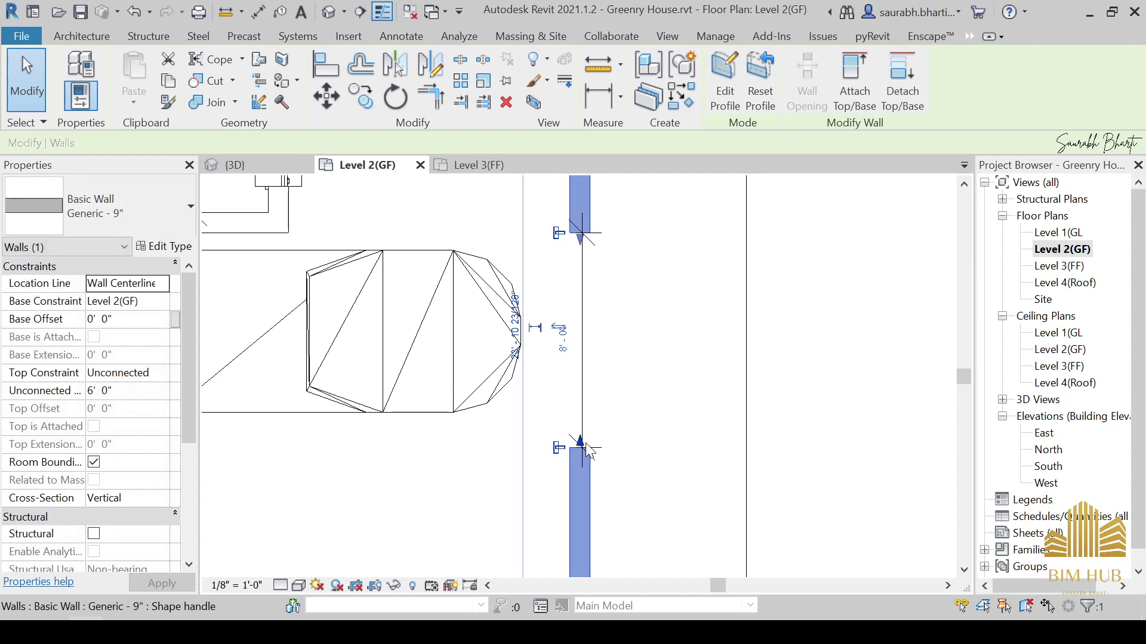
key("Escape")
scroll(594, 304, "down", 3)
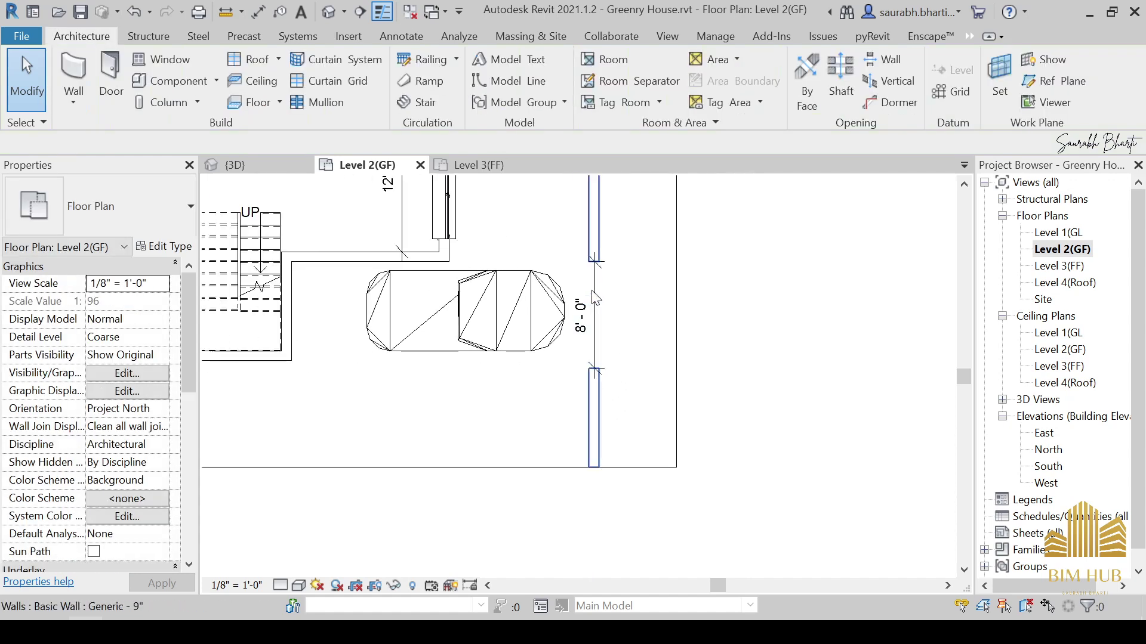
Examine the narrowed gate opening, the wall ends and the car in the 3D view, from the front and from above.
left_click(328, 12)
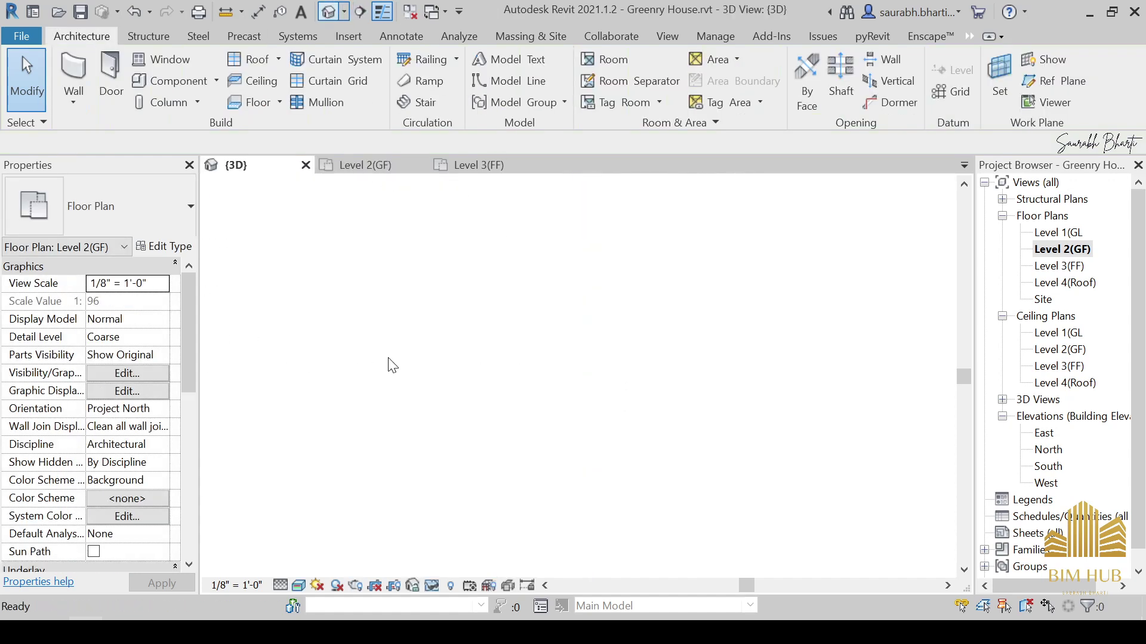
scroll(648, 462, "up", 3)
middle_click_drag(645, 461, 711, 416, "shift")
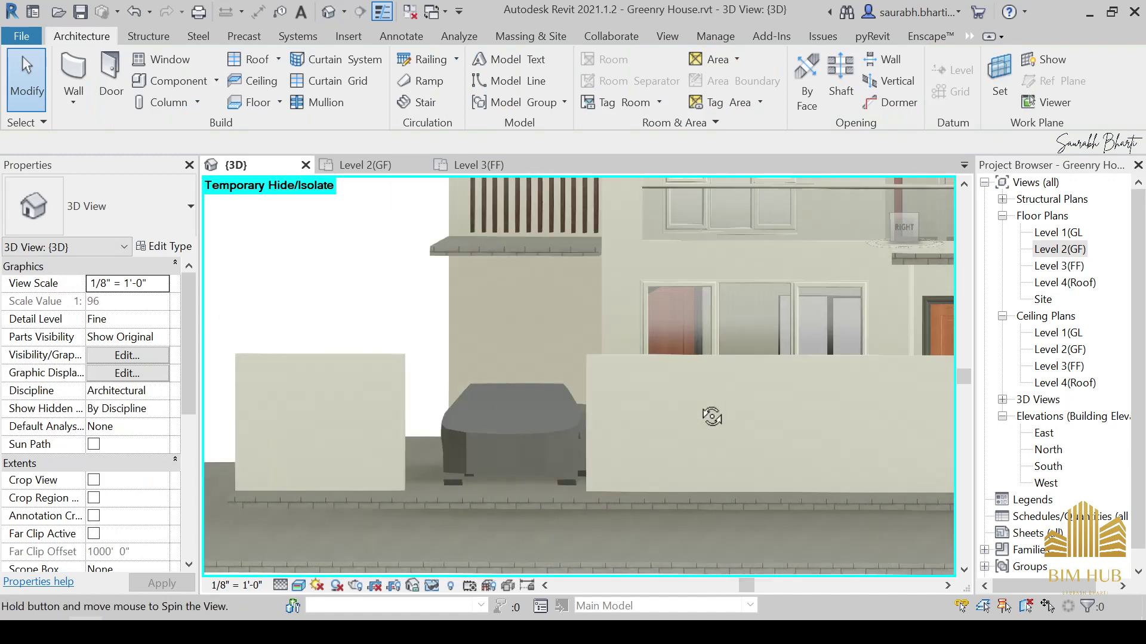
left_click(903, 228)
scroll(836, 489, "up", 6)
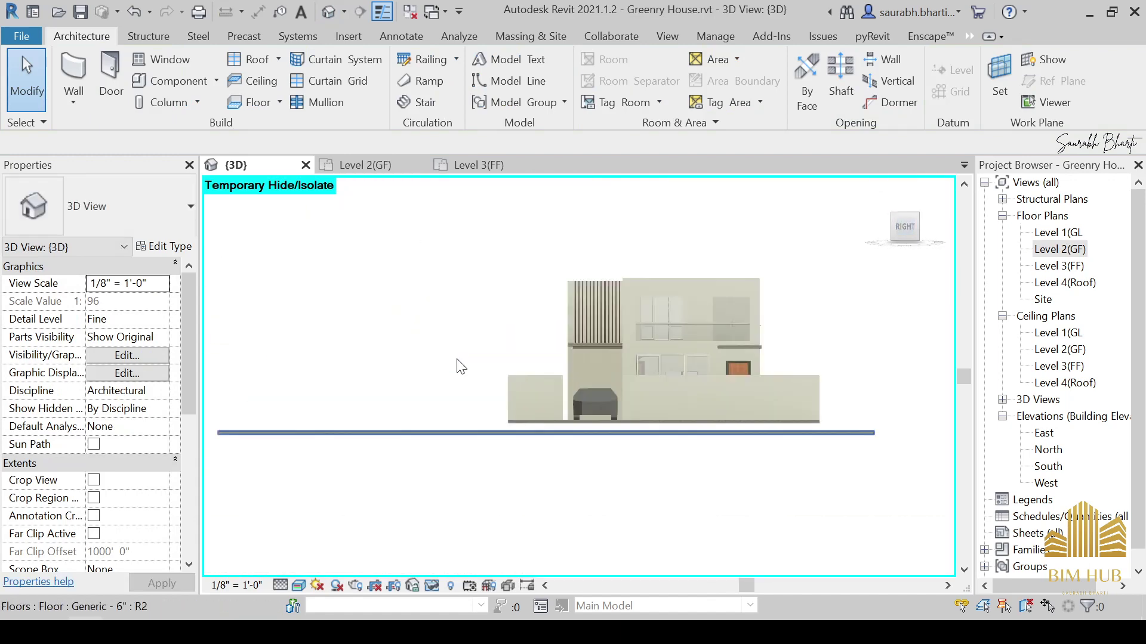
middle_click_drag(814, 471, 699, 455)
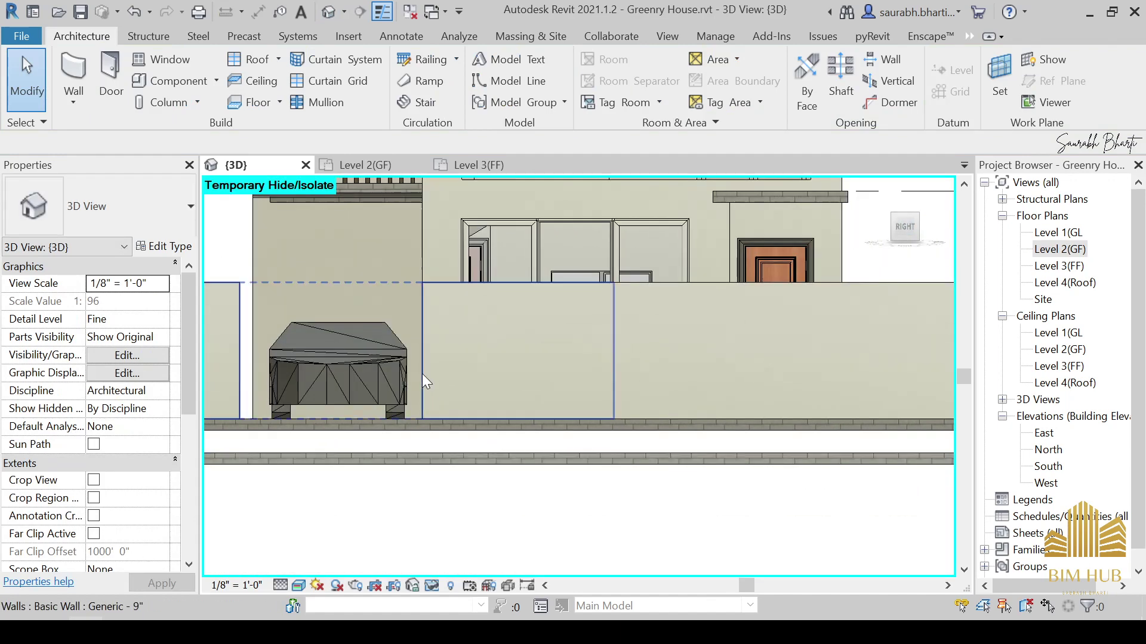
middle_click_drag(419, 378, 497, 514, "shift")
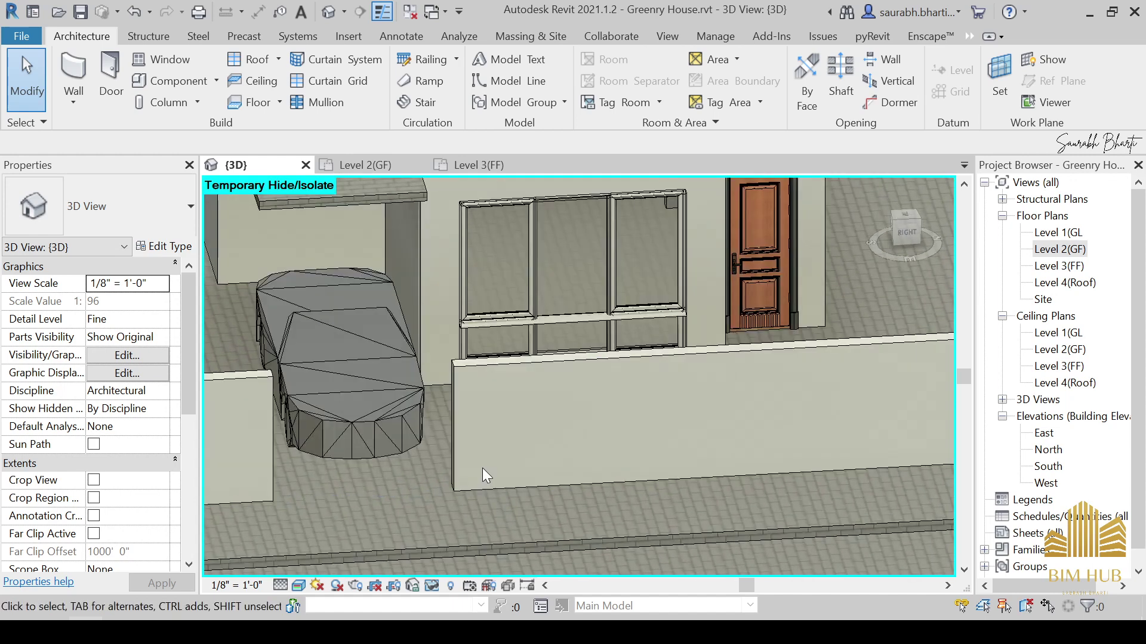
middle_click_drag(484, 469, 522, 556, "shift")
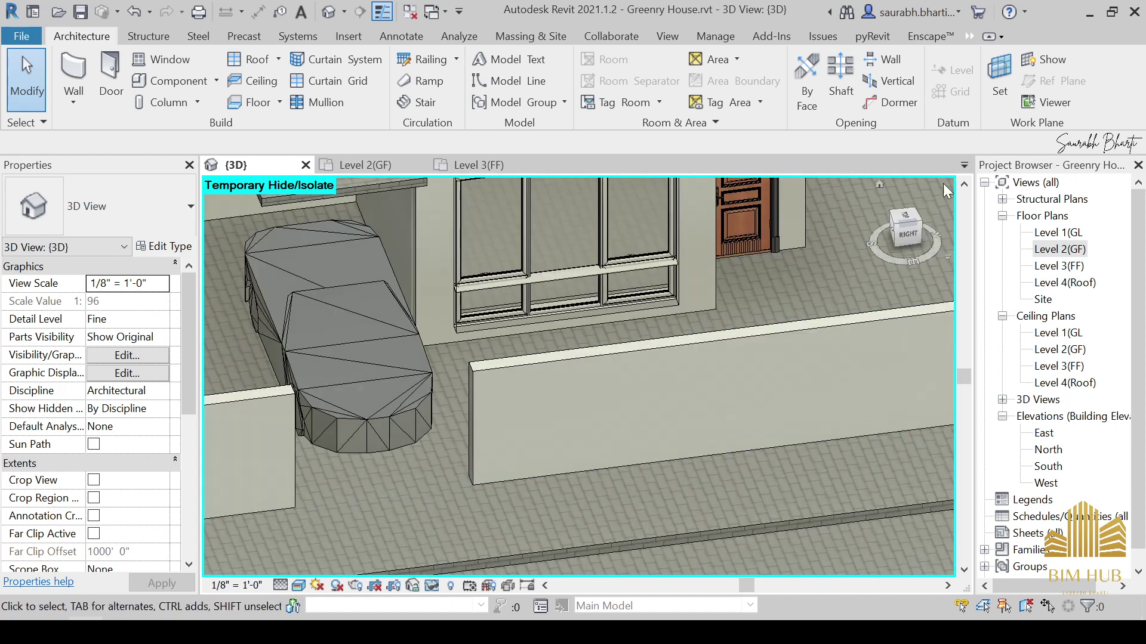
Duplicate the Generic - 9" basic wall type and name the copy Generic - 1'.
left_click(74, 72)
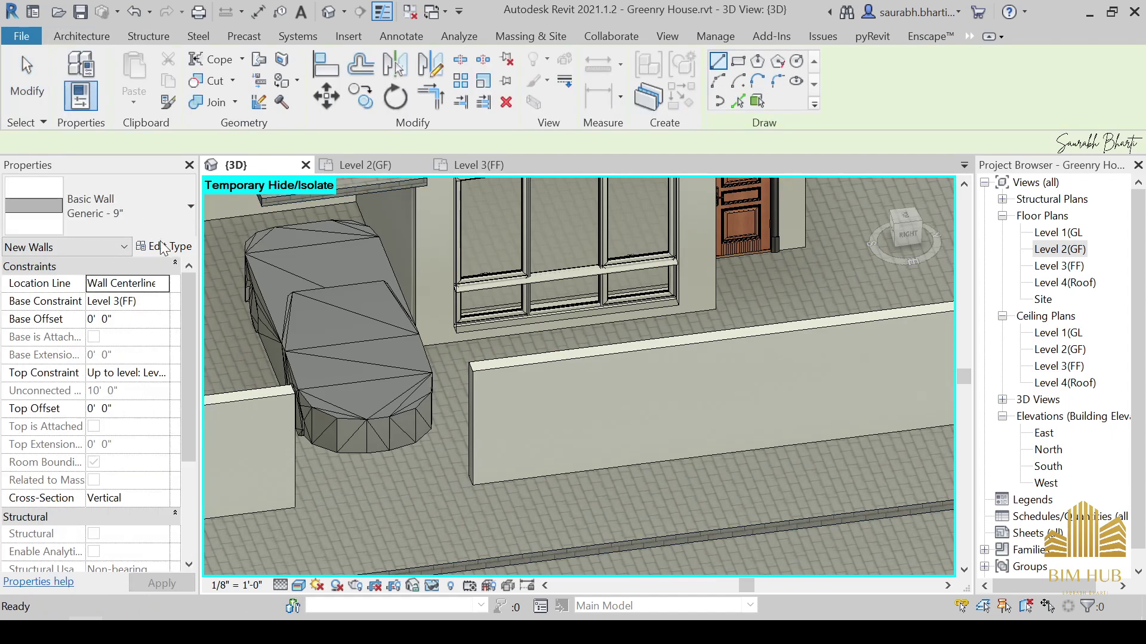
left_click(164, 246)
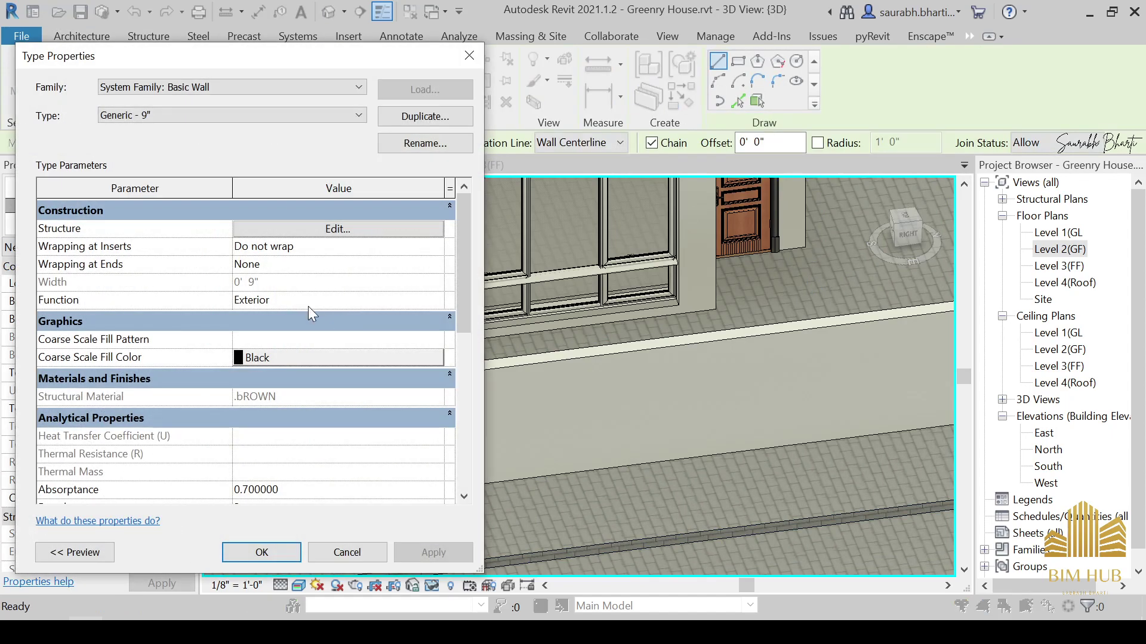
left_click(424, 117)
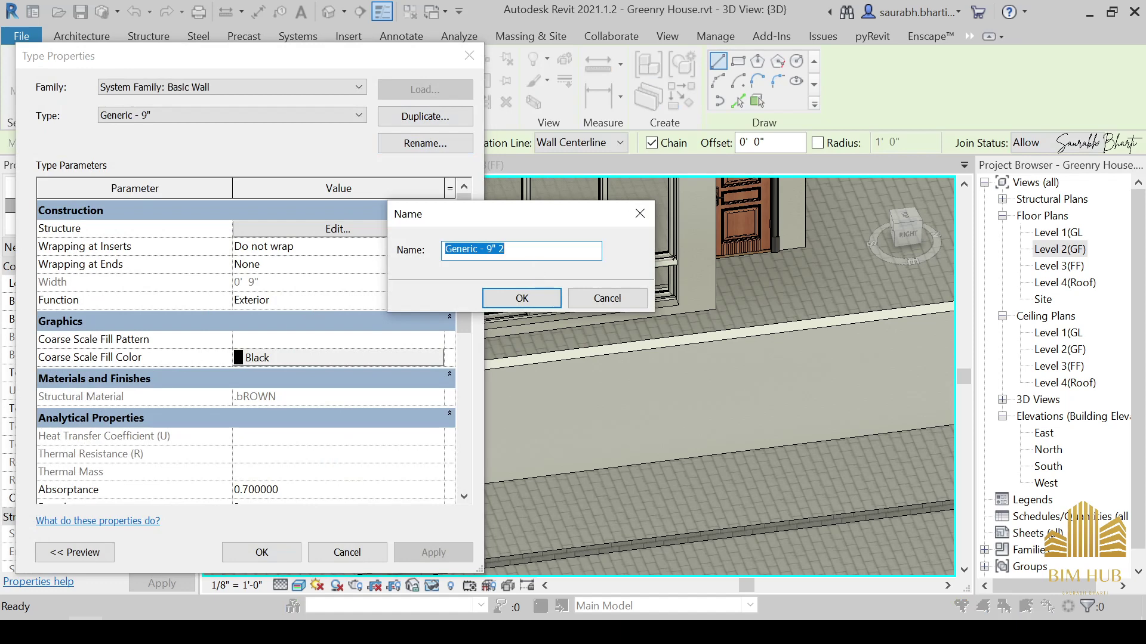
type("Generic - 1'")
key("Return")
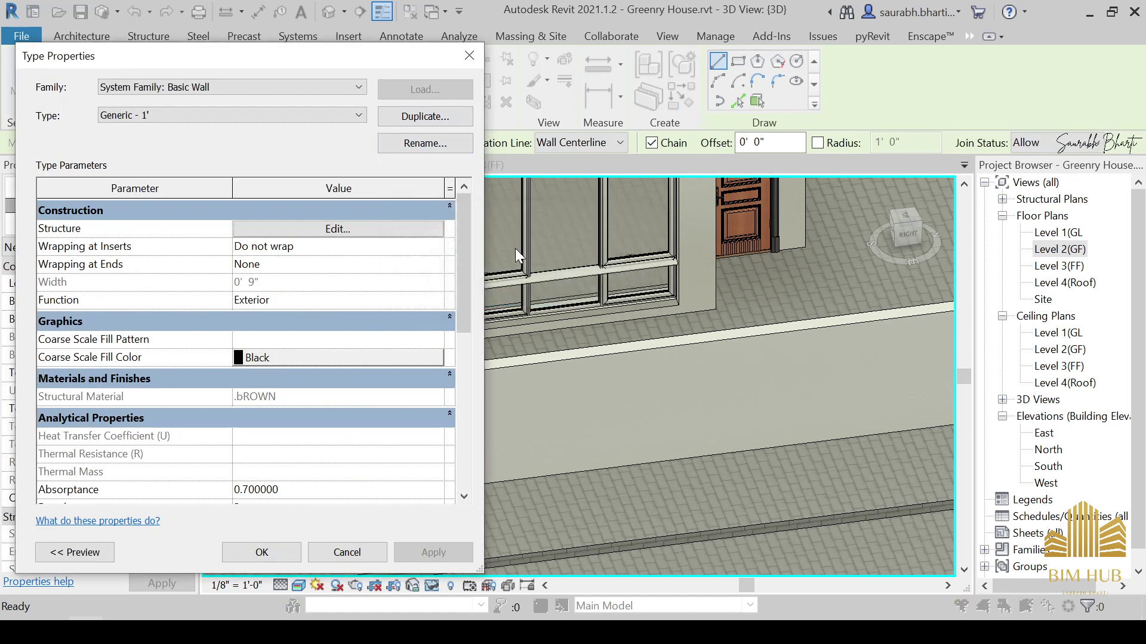
Set the structure layer of the Generic - 1' wall type to 12" thick, keeping the .bROWN material.
left_click(418, 246)
left_click(382, 230)
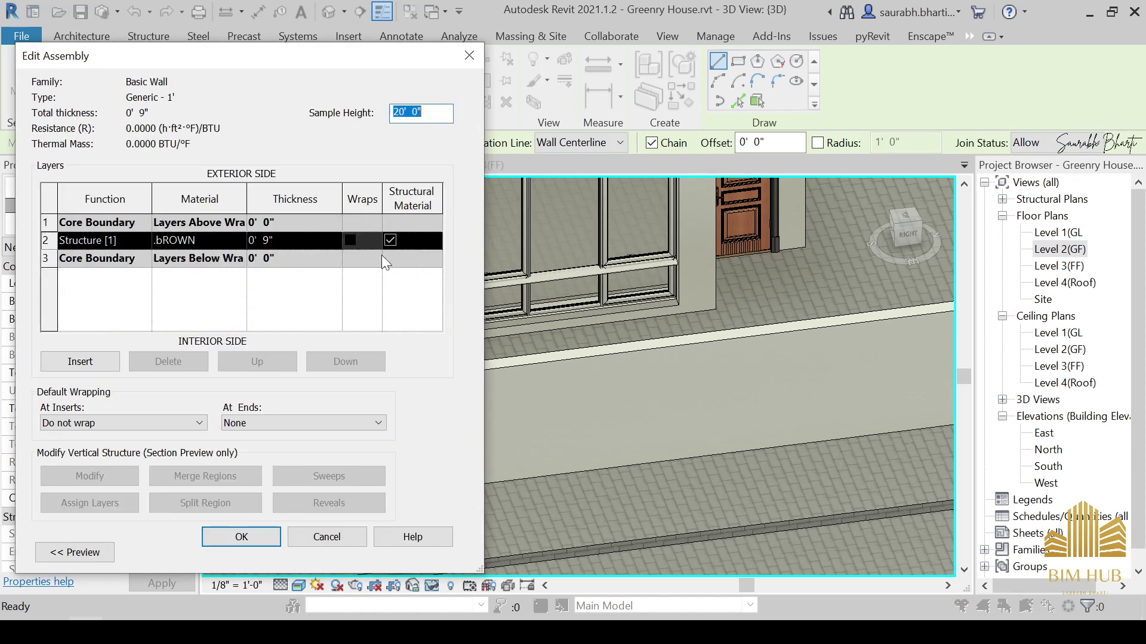
left_click(280, 239)
type("12")
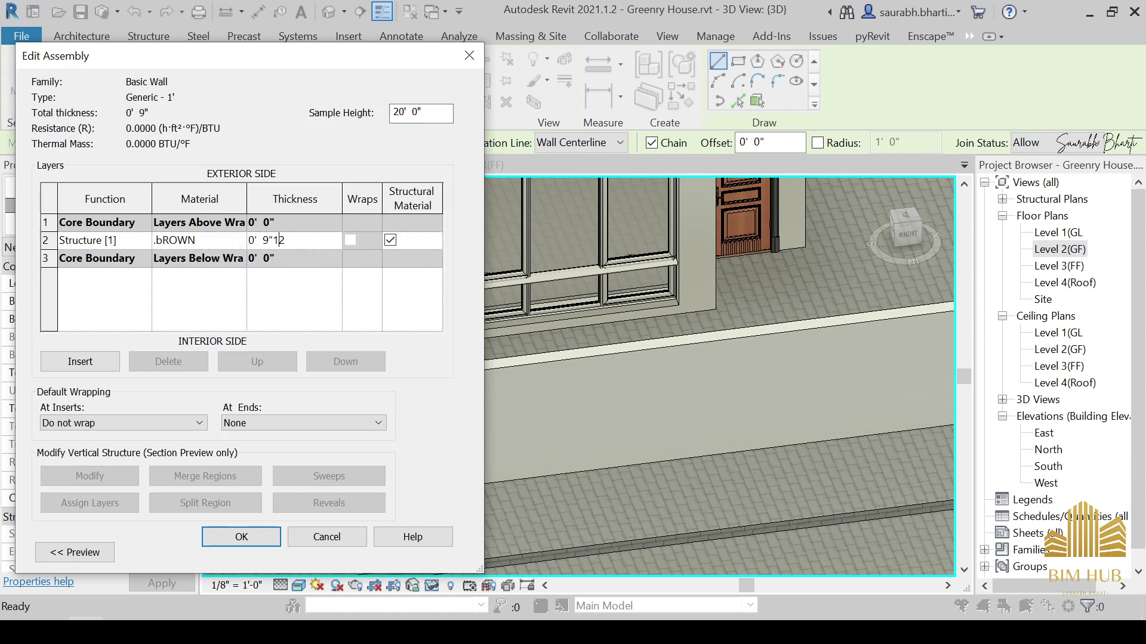
type("2\"")
left_click(241, 239)
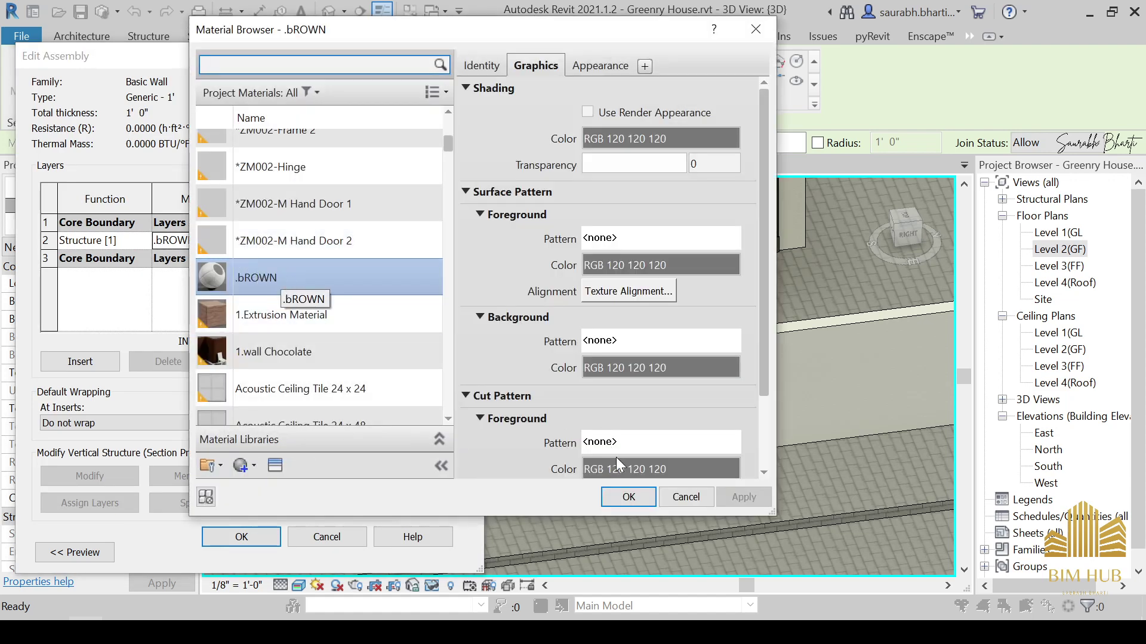
left_click(628, 498)
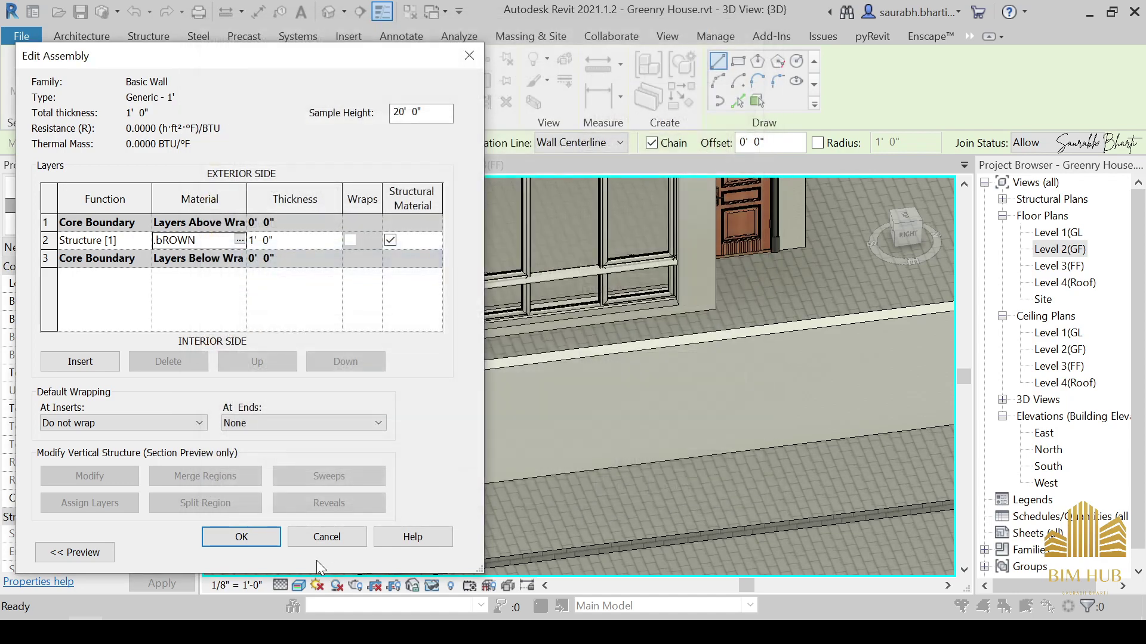
left_click(265, 535)
left_click(259, 552)
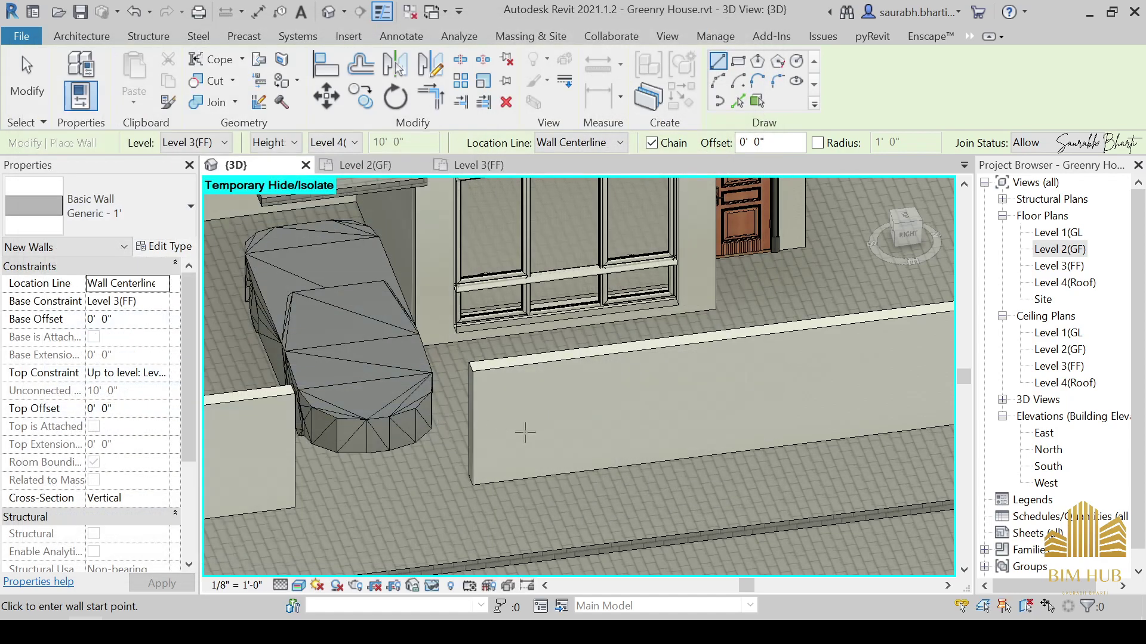
Open the Level 2(GF) floor plan at the end of the long front wall beside the gate opening.
left_click(905, 216)
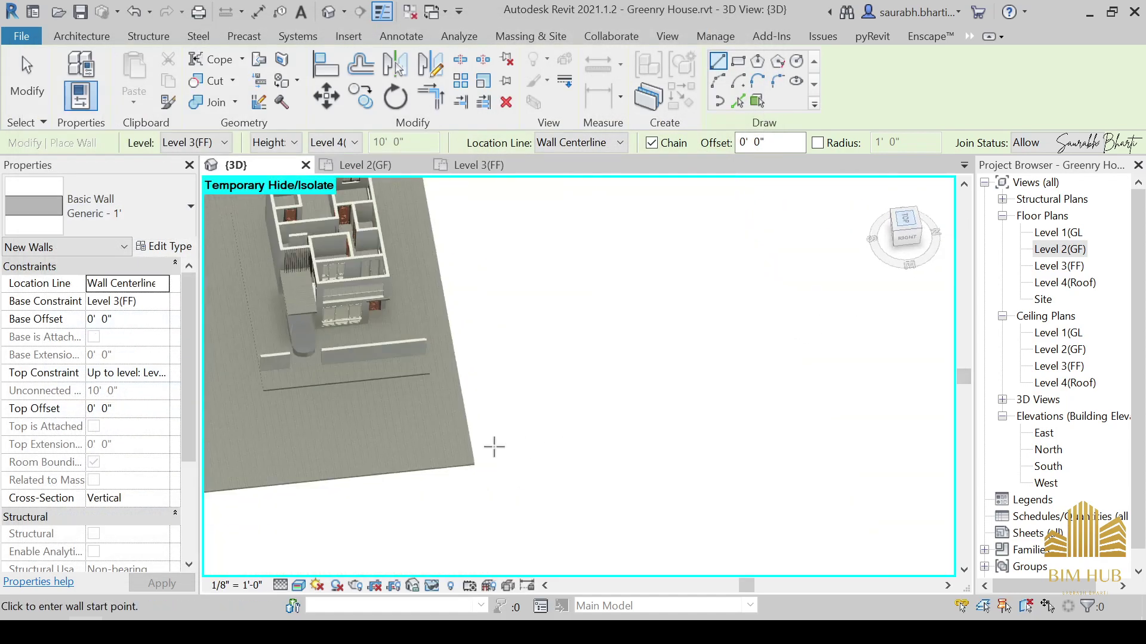
scroll(318, 357, "up", 5)
middle_click_drag(337, 226, 637, 417)
double_click(1062, 257)
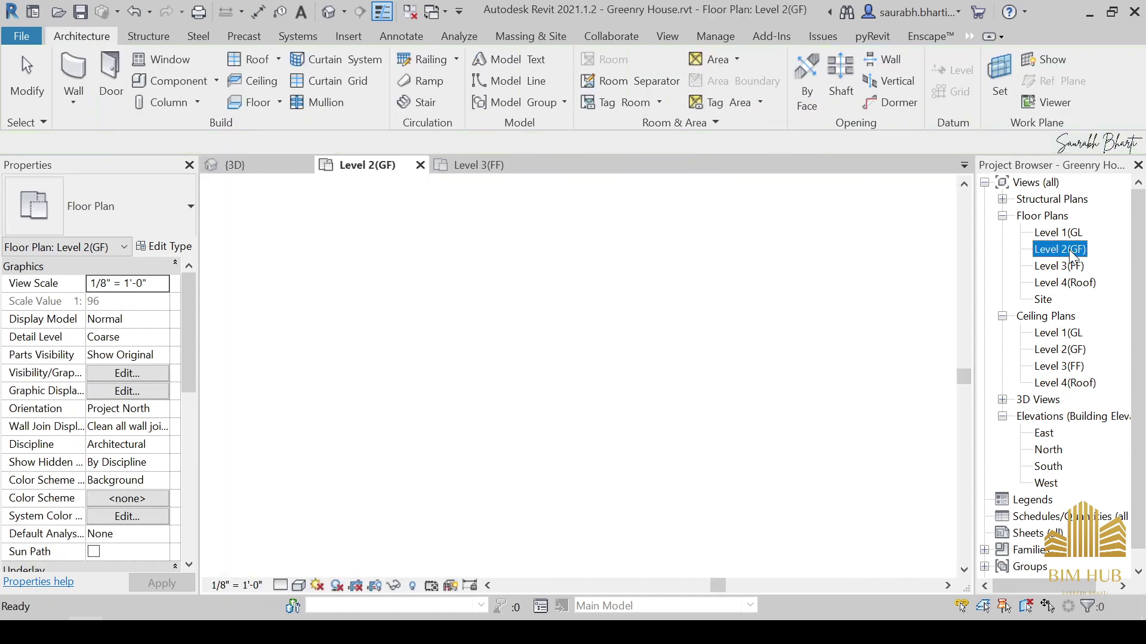
middle_click_drag(833, 378, 638, 464)
scroll(547, 406, "up", 2)
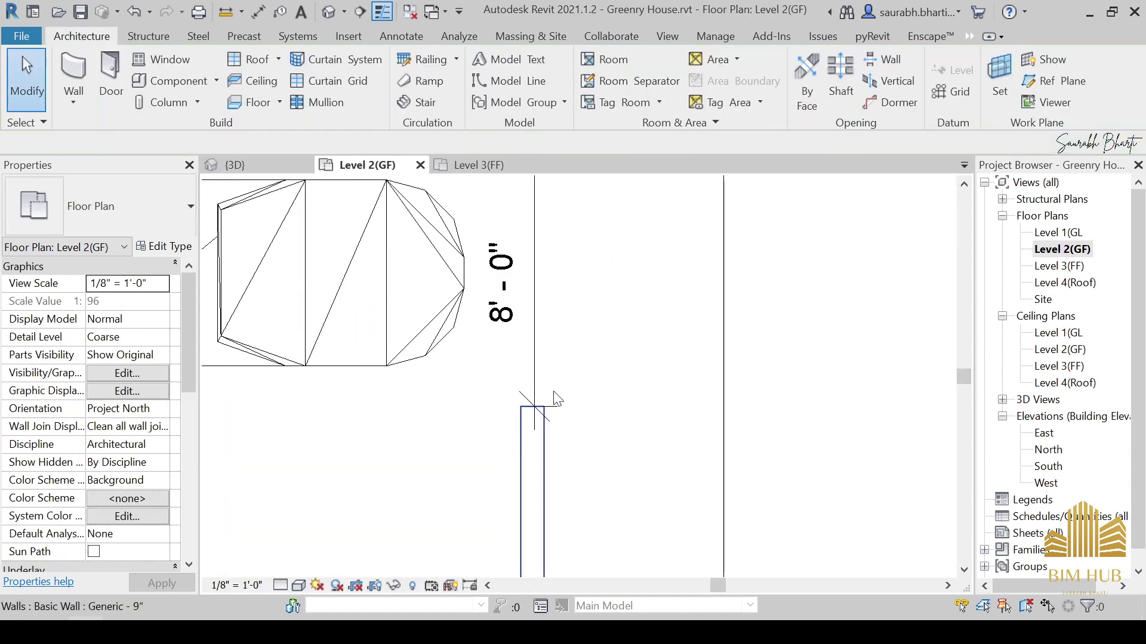
middle_click_drag(545, 259, 479, 566)
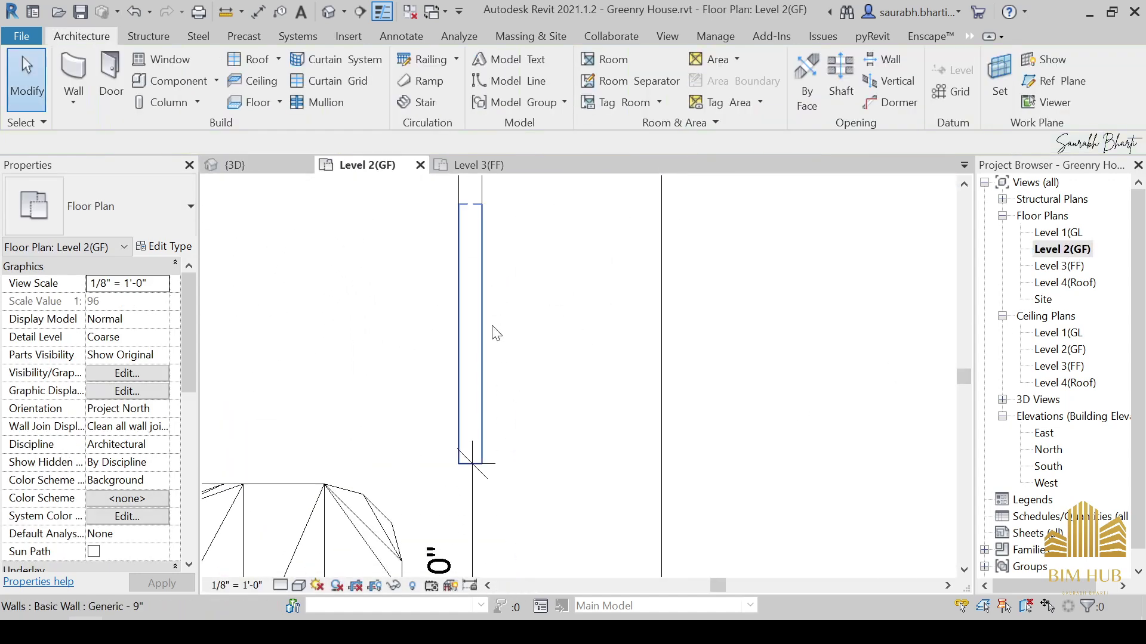
Draw a 3' long Generic - 1' wall with its Finish Face: Exterior against the long wall's outer face, starting at the gate opening.
left_click(78, 69)
scroll(472, 413, "up", 1)
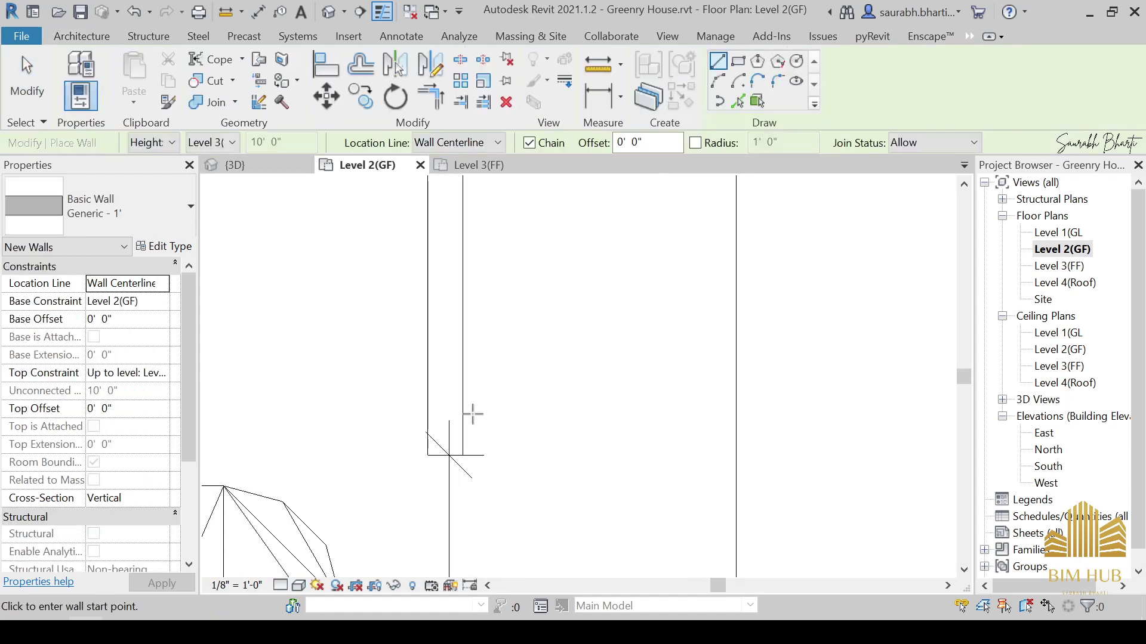
left_click(486, 142)
left_click(485, 190)
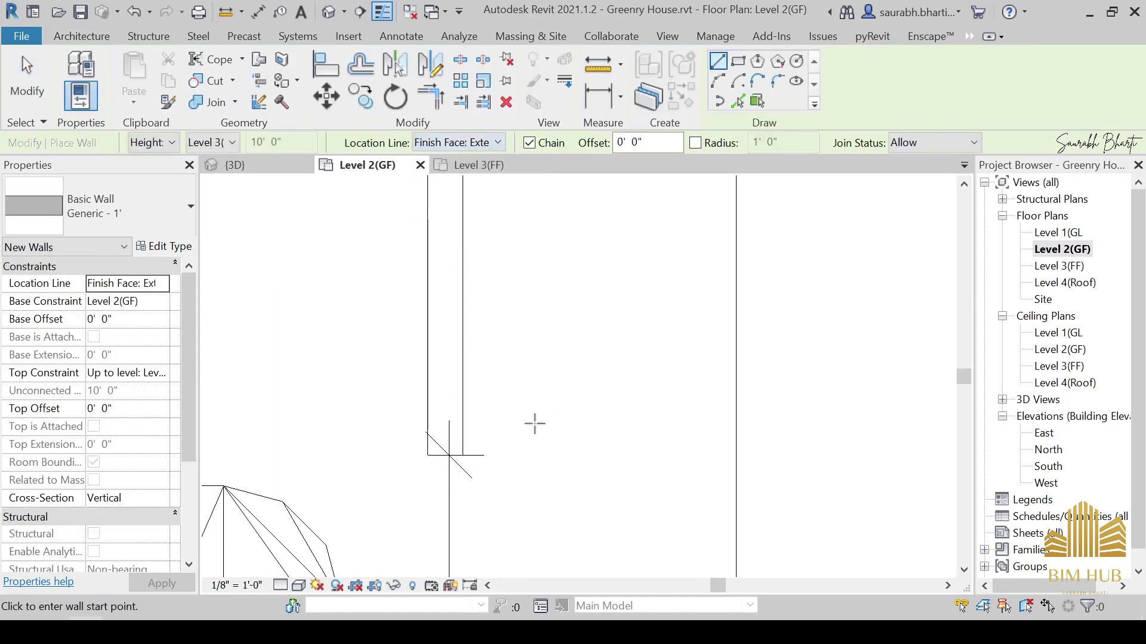
left_click(463, 455)
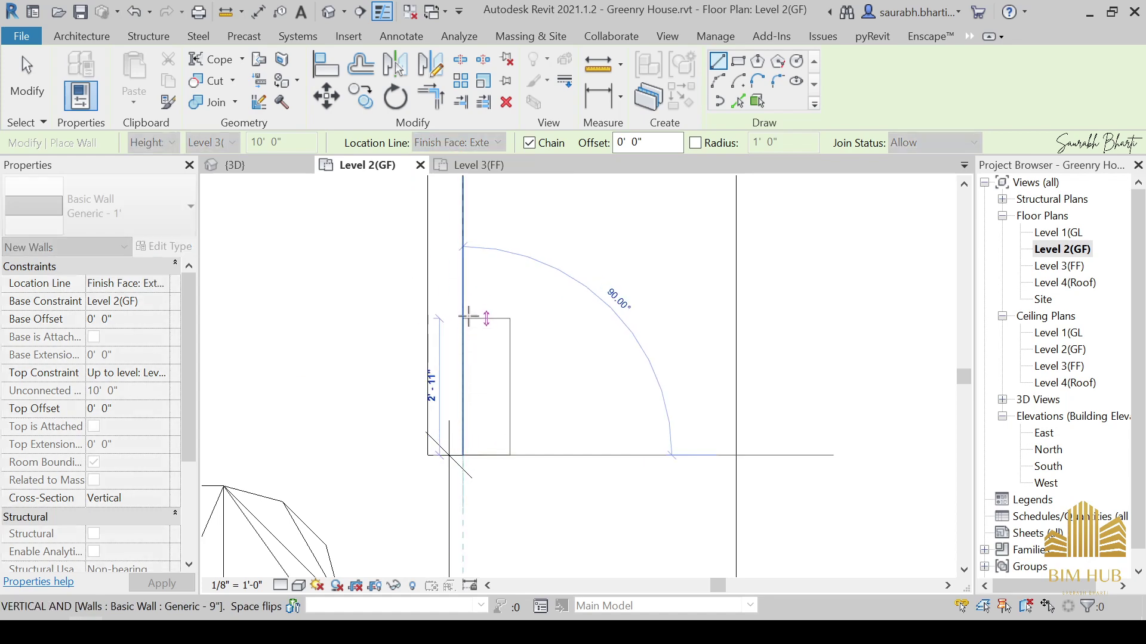
key("Escape")
key("Escape")
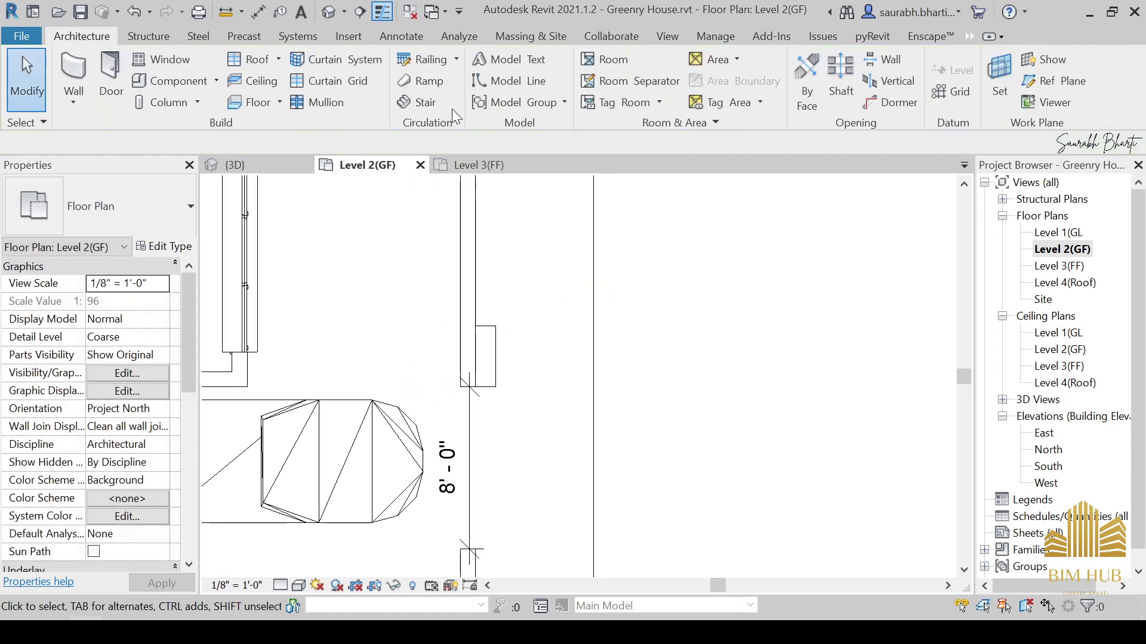
Compare the new thick wall piece beside the gate in 3D with the front wall in reference photo 2.png.
left_click(328, 12)
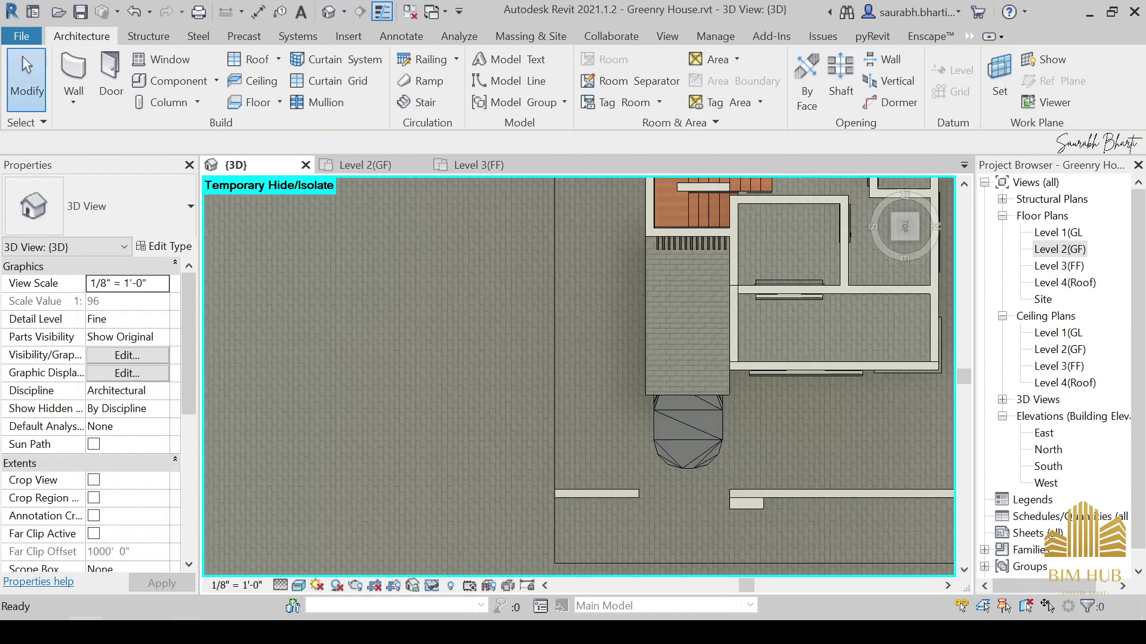
key("alt+Tab")
scroll(250, 377, "up", 3)
scroll(250, 378, "down", 3)
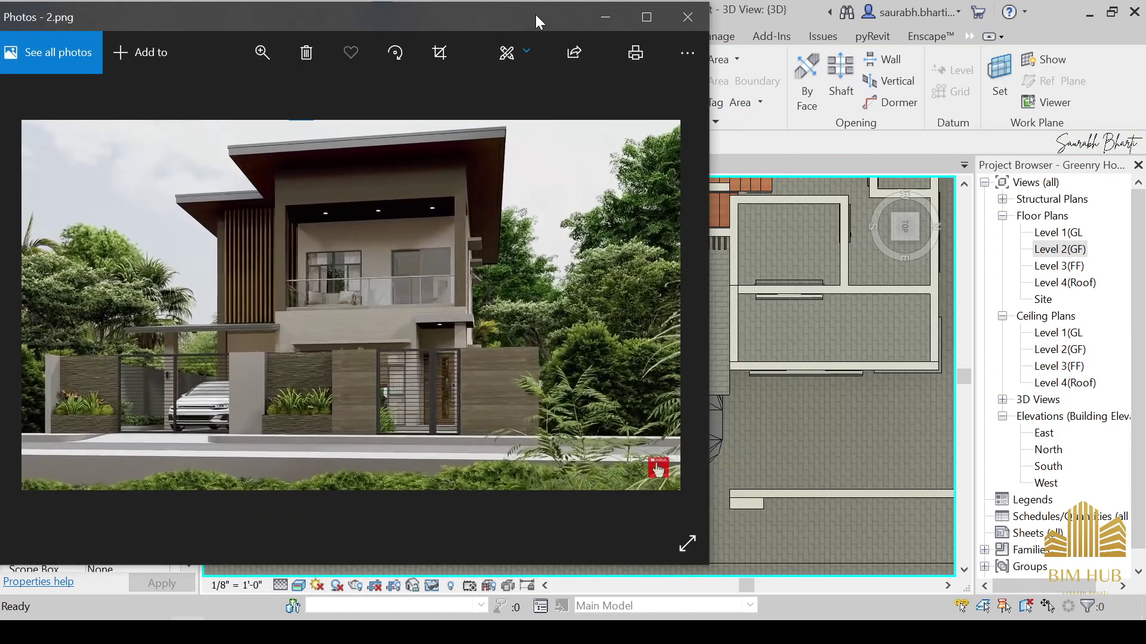
left_click(602, 14)
scroll(574, 406, "down", 5)
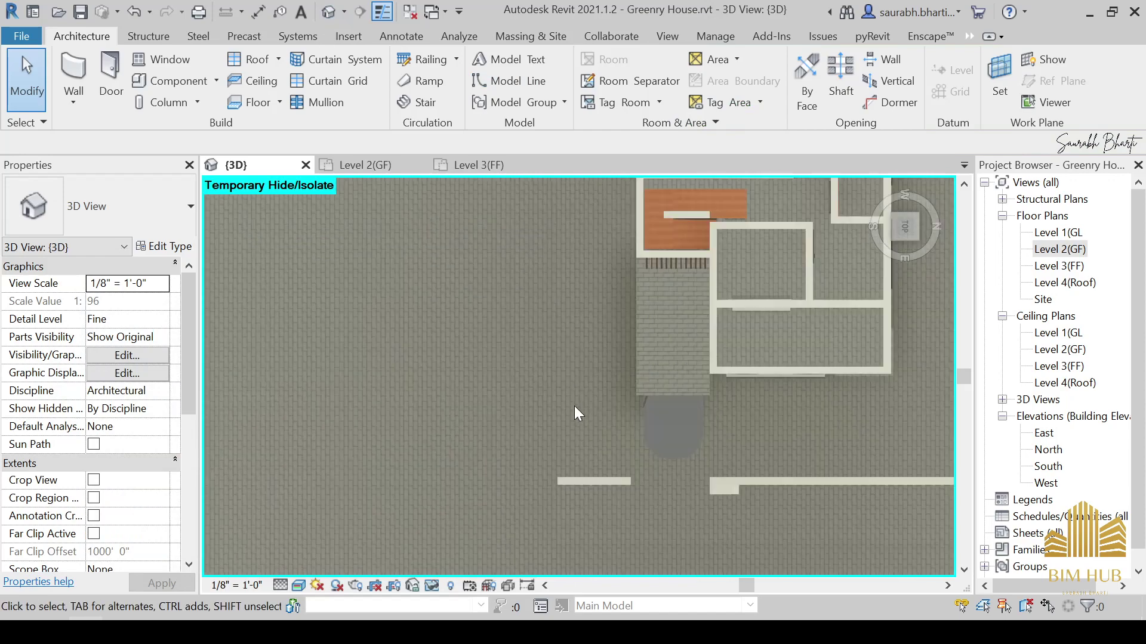
Make the top of the new 1' thick wall piece unconnected and set its height to 6' 0".
middle_click_drag(652, 350, 690, 434, "shift")
scroll(643, 507, "up", 6)
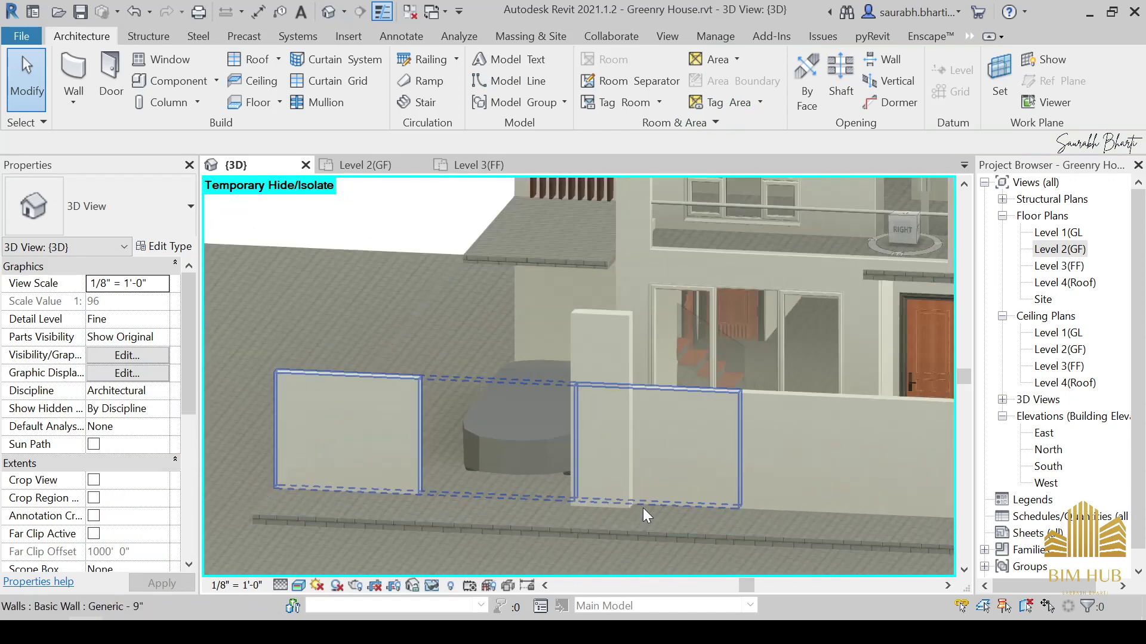
left_click(473, 352)
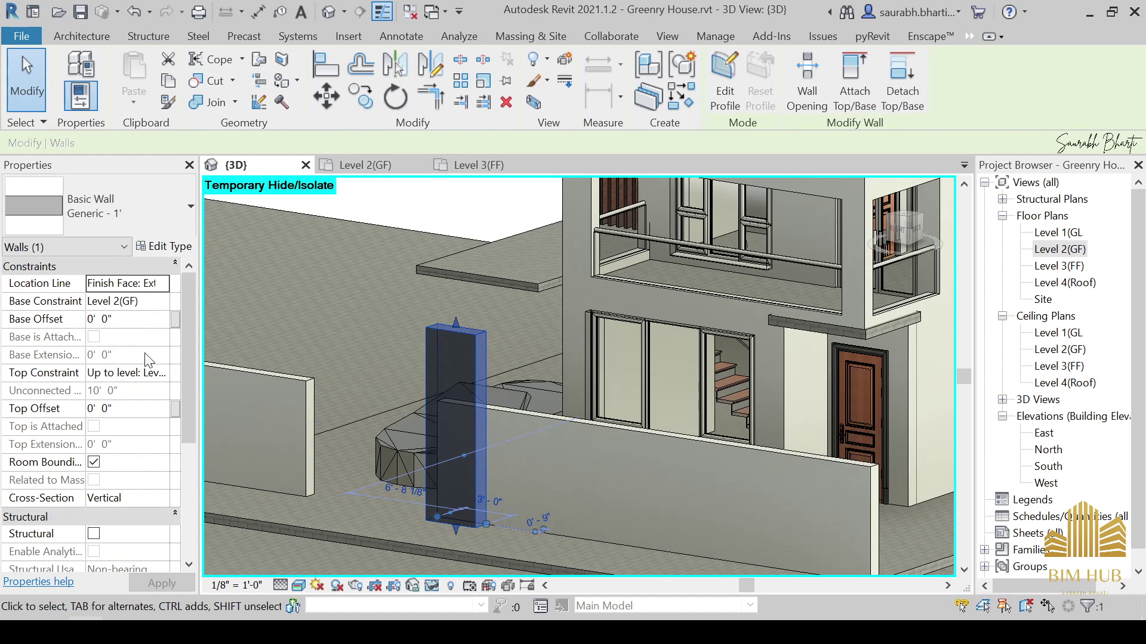
left_click(167, 374)
left_click(148, 390)
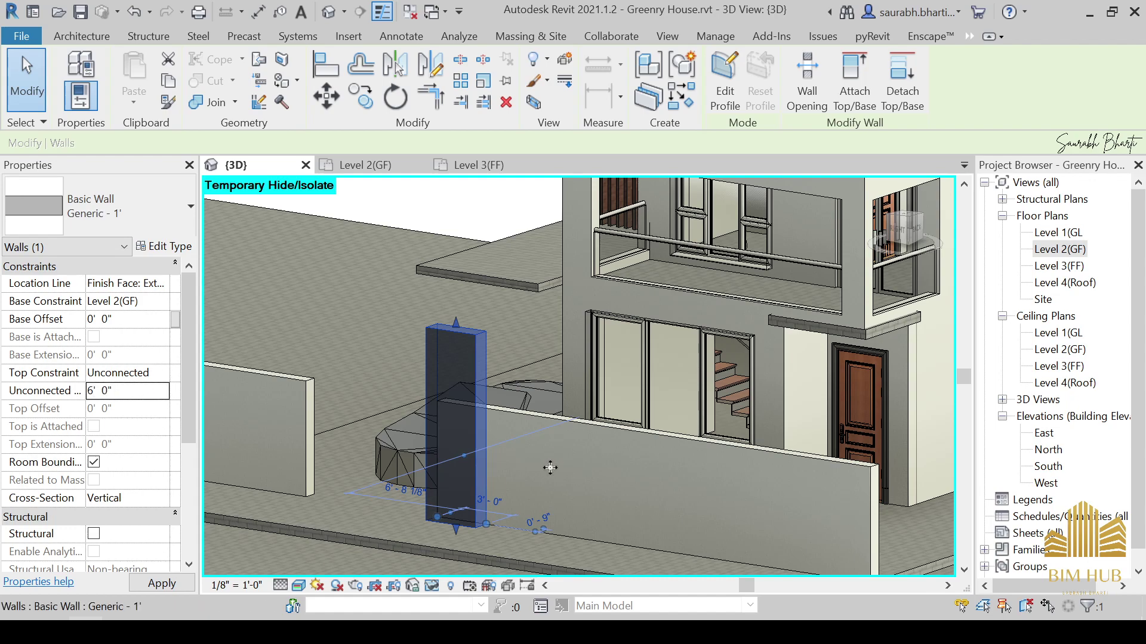
scroll(550, 468, "down", 5)
key("Escape")
scroll(599, 496, "up", 4)
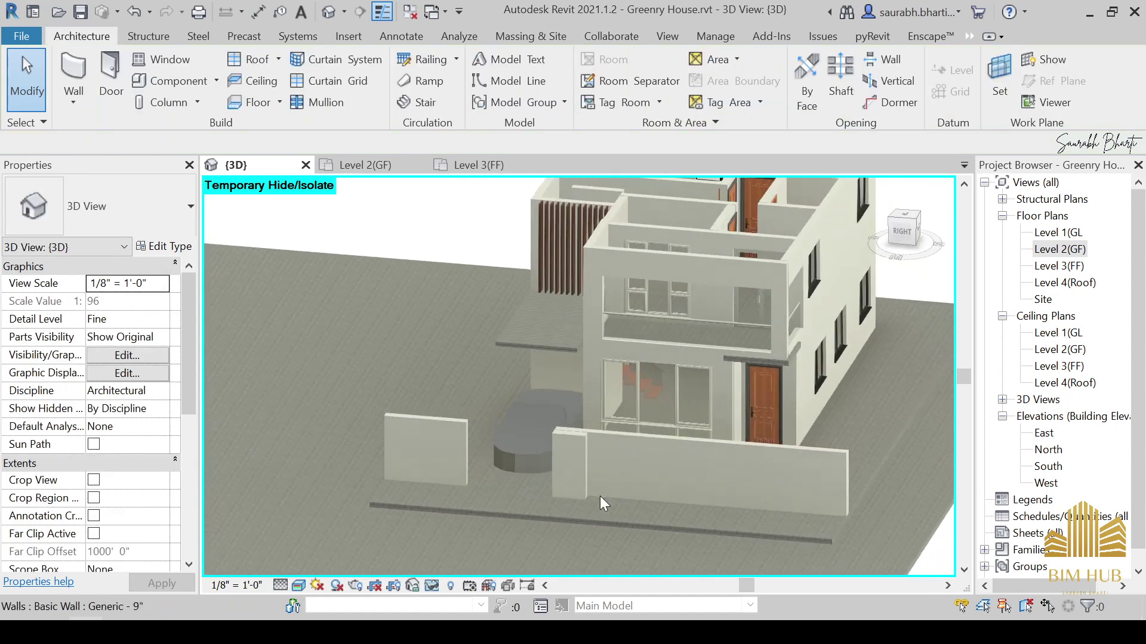
Copy the 3' long thick wall piece along the front boundary wall to below the ground-floor window's far edge.
middle_click_drag(599, 496, 646, 529, "shift")
scroll(581, 454, "up", 2)
middle_click_drag(715, 500, 597, 403, "shift")
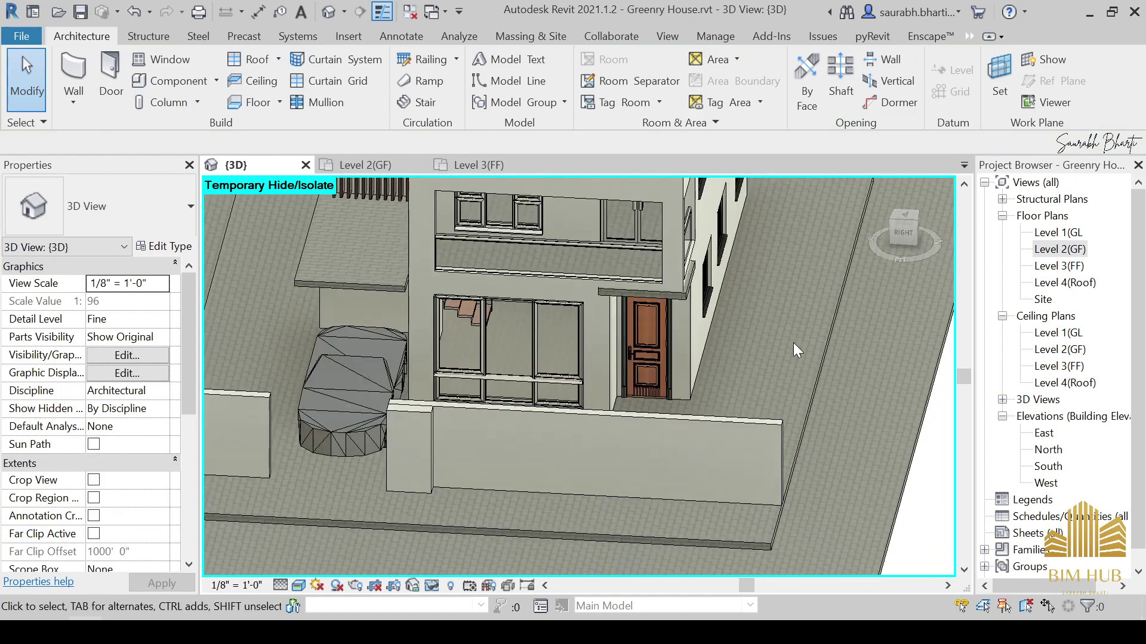
left_click(902, 234)
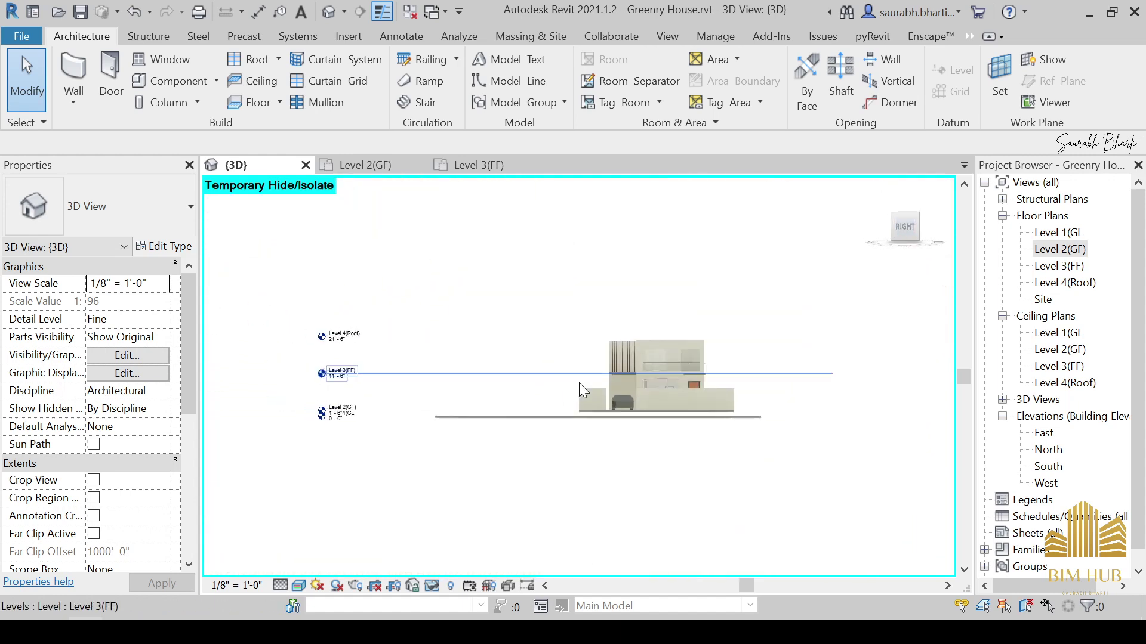
scroll(579, 382, "up", 10)
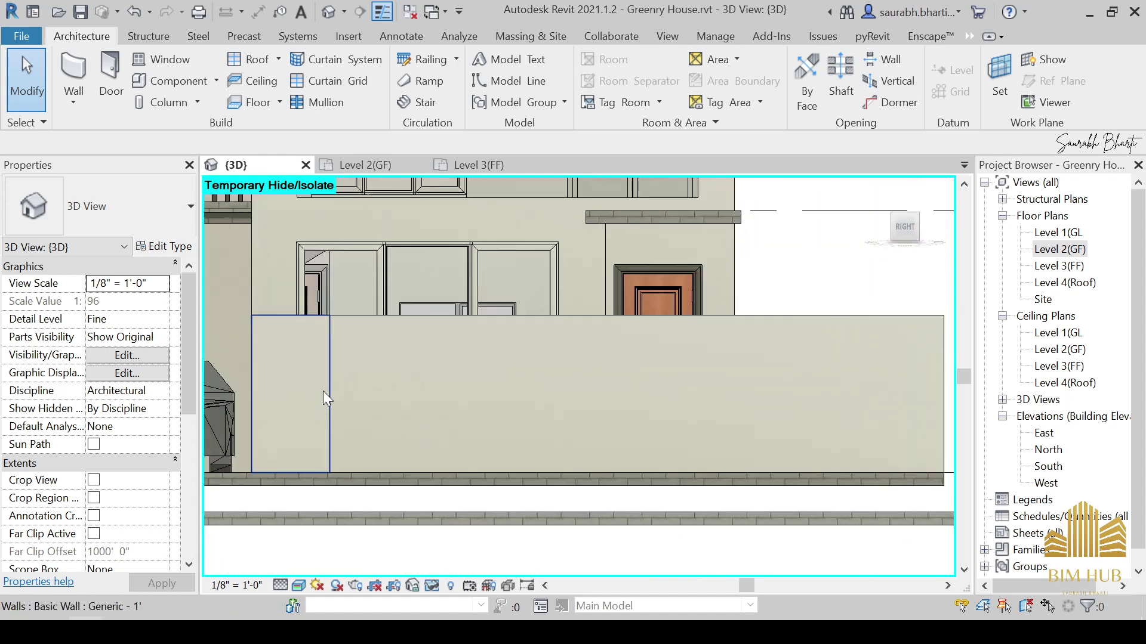
left_click(323, 392)
left_click(358, 107)
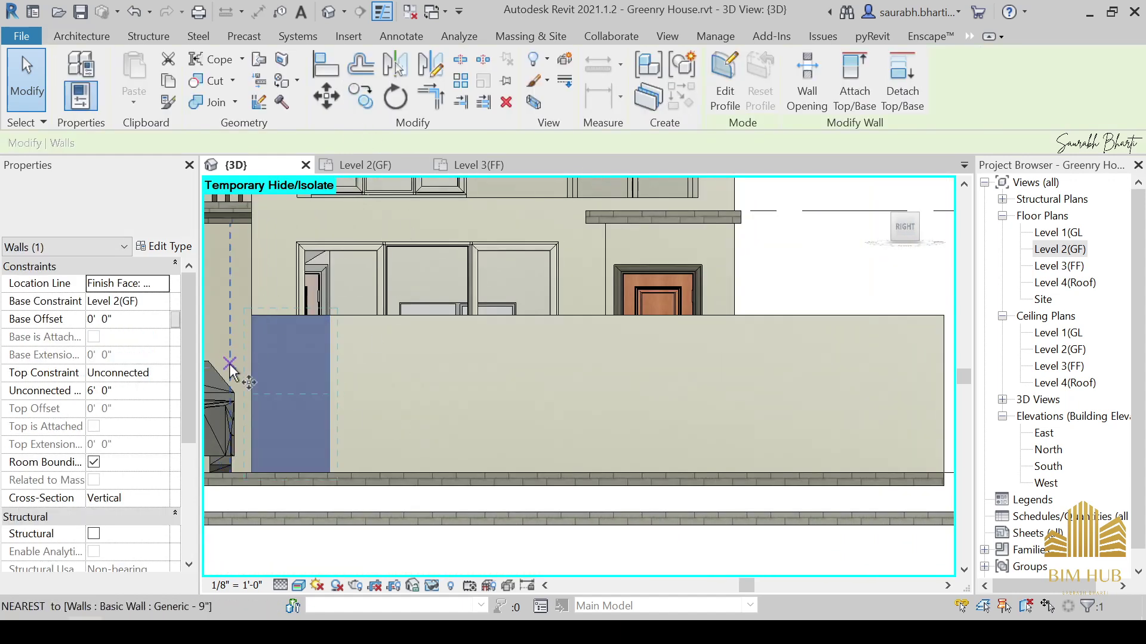
left_click(251, 315)
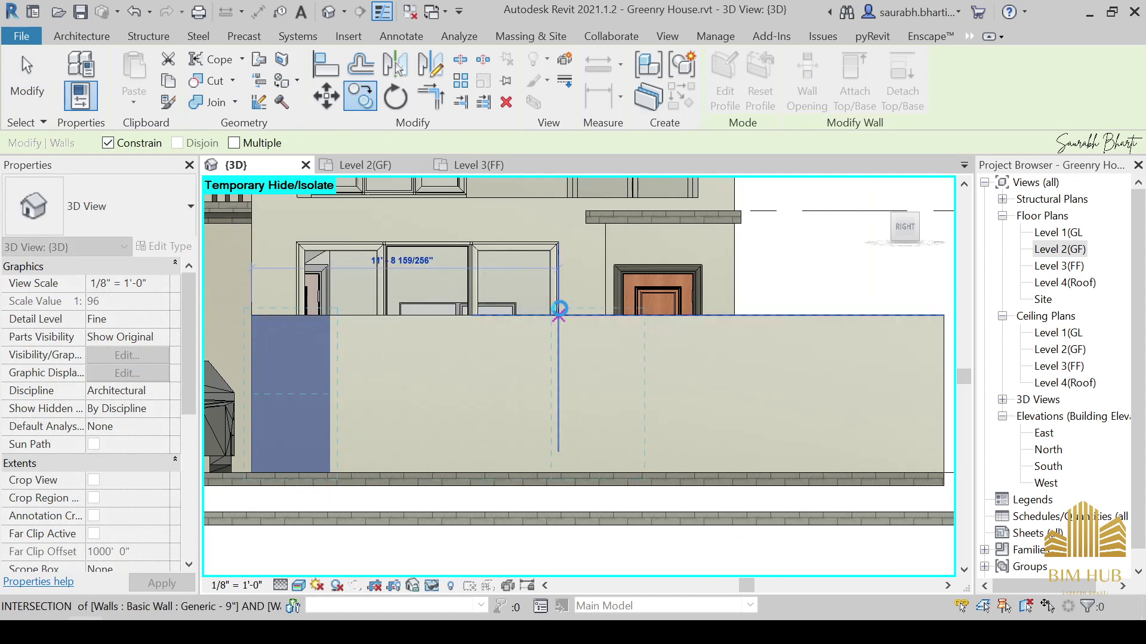
left_click(559, 315)
key("Escape")
Remove the copied thick wall piece below the ground-floor window's far edge.
middle_click_drag(617, 355, 543, 415, "shift")
scroll(543, 415, "down", 3)
middle_click_drag(543, 414, 548, 332, "shift")
scroll(516, 379, "up", 3)
scroll(549, 341, "up", 3)
middle_click_drag(580, 399, 570, 346, "shift")
scroll(510, 391, "down", 3)
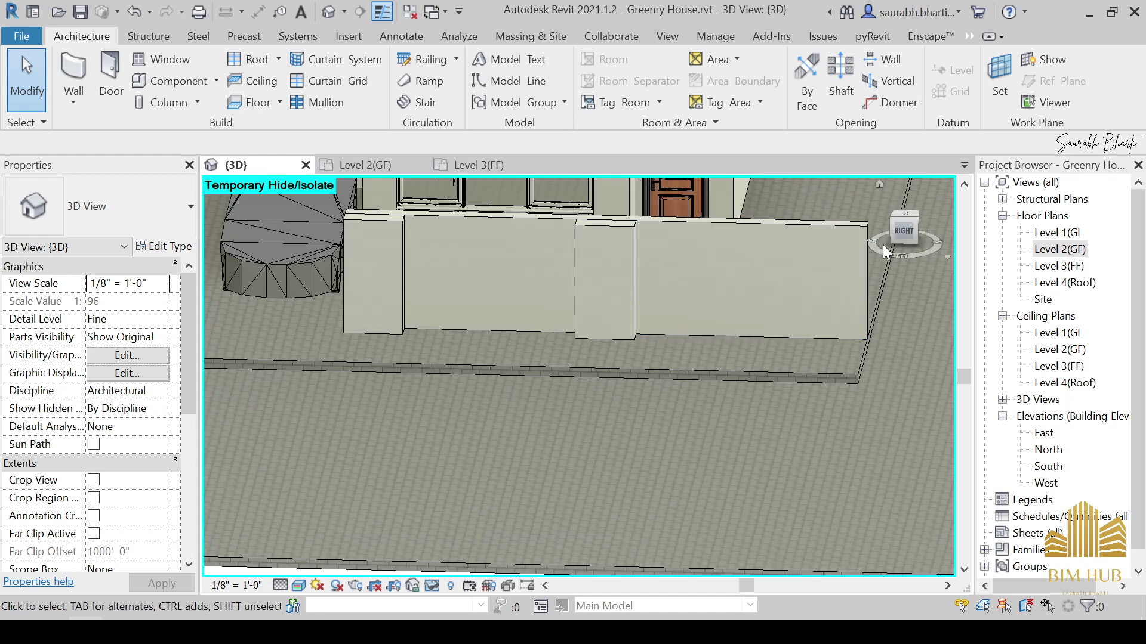
left_click(903, 231)
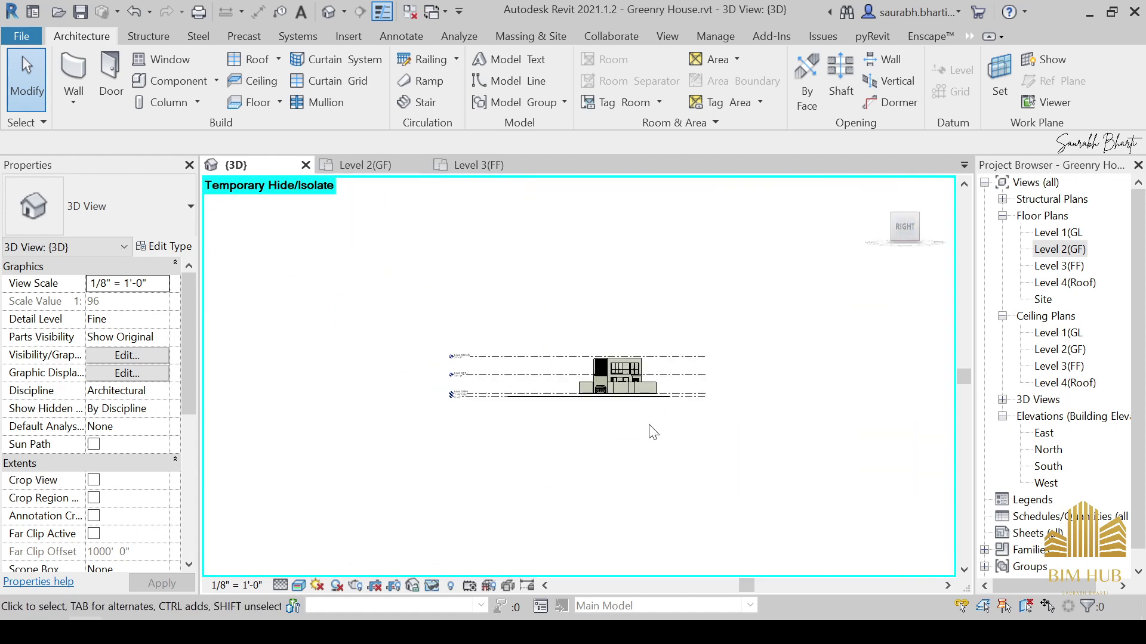
scroll(604, 412, "up", 10)
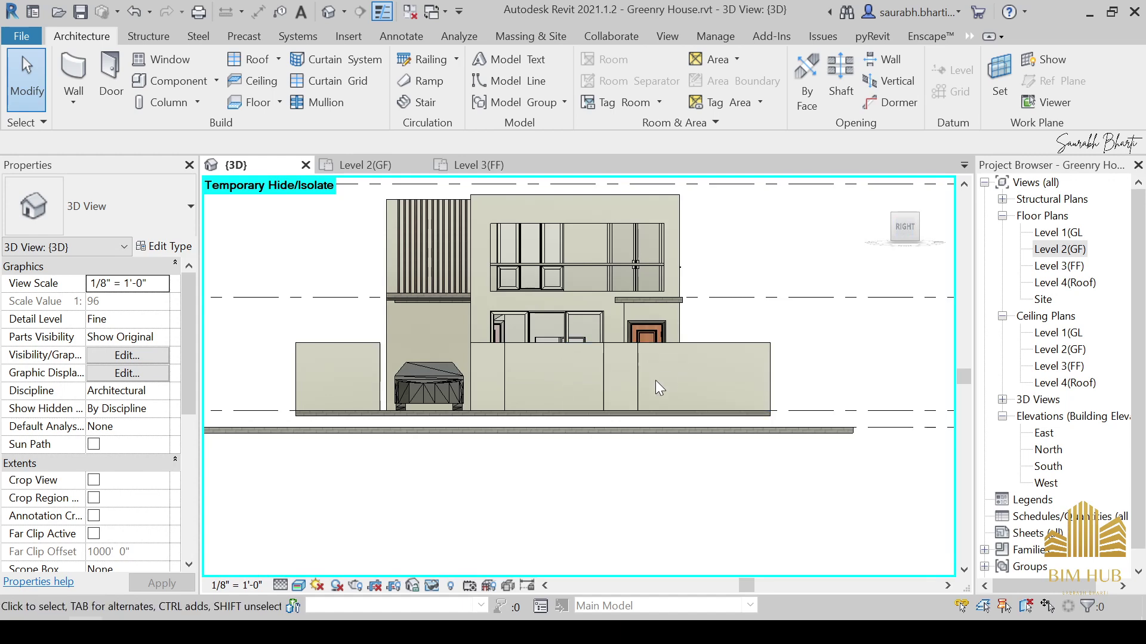
scroll(654, 380, "up", 3)
left_click(564, 382)
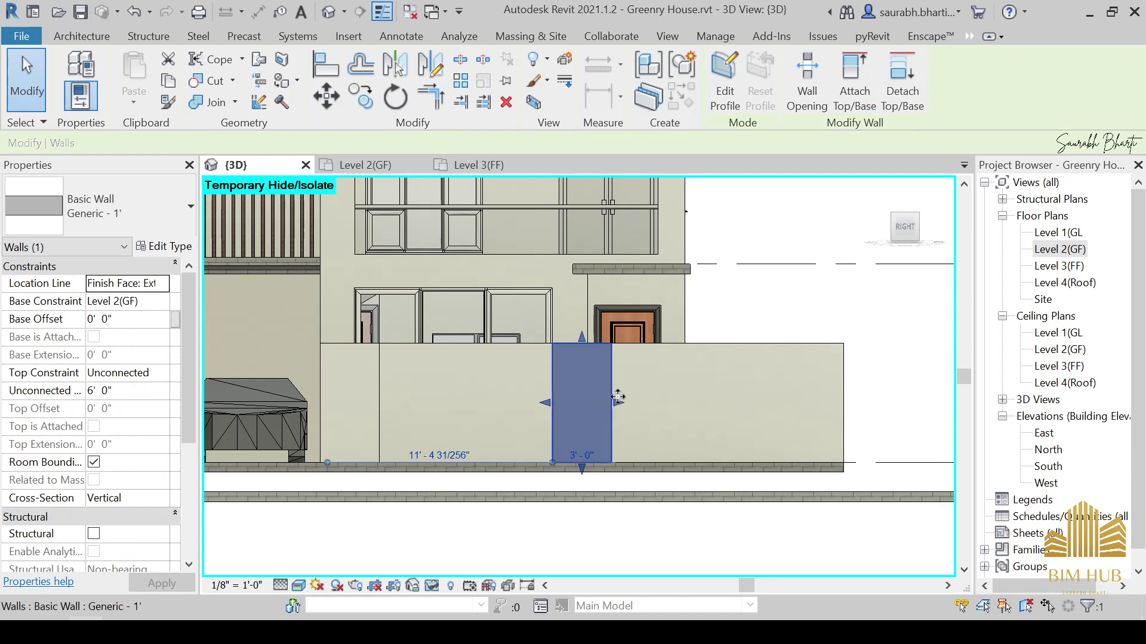
key("Escape")
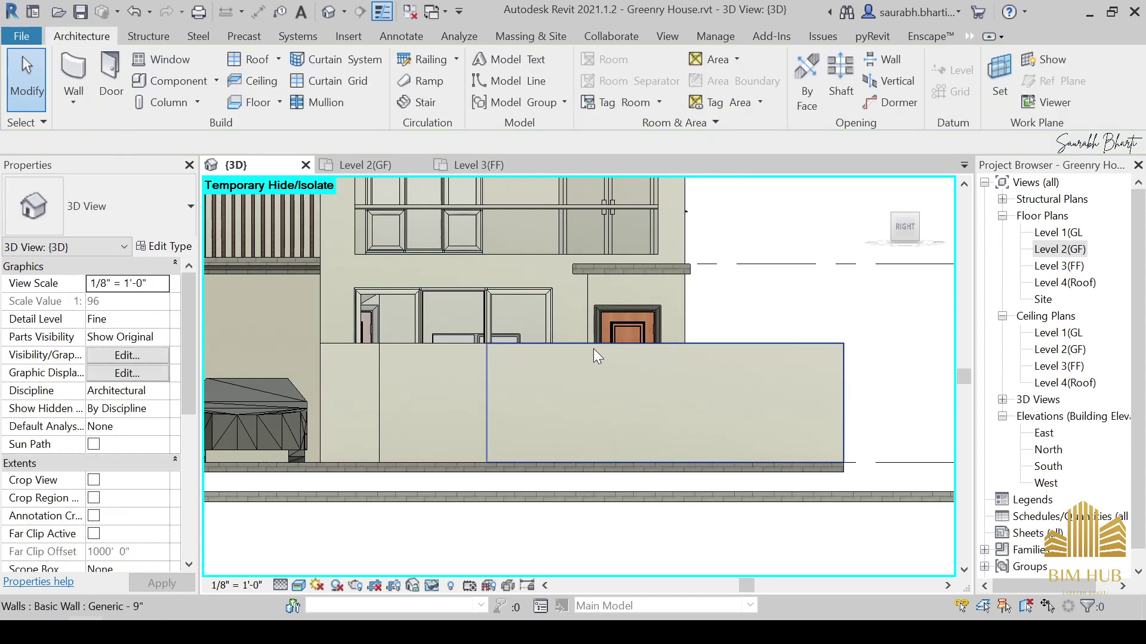
Check where the Generic - 9" boundary wall segment in front of the entrance door begins.
left_click(609, 344)
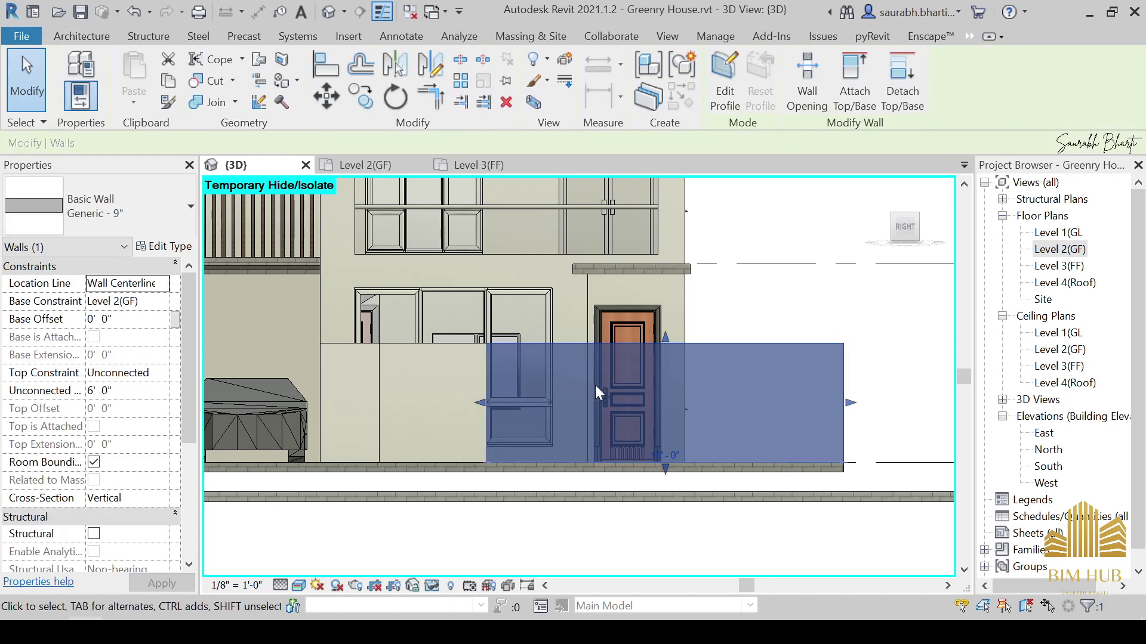
middle_click_drag(596, 384, 595, 407, "shift")
scroll(599, 363, "up", 2)
middle_click_drag(599, 362, 597, 405, "shift")
left_click(916, 234)
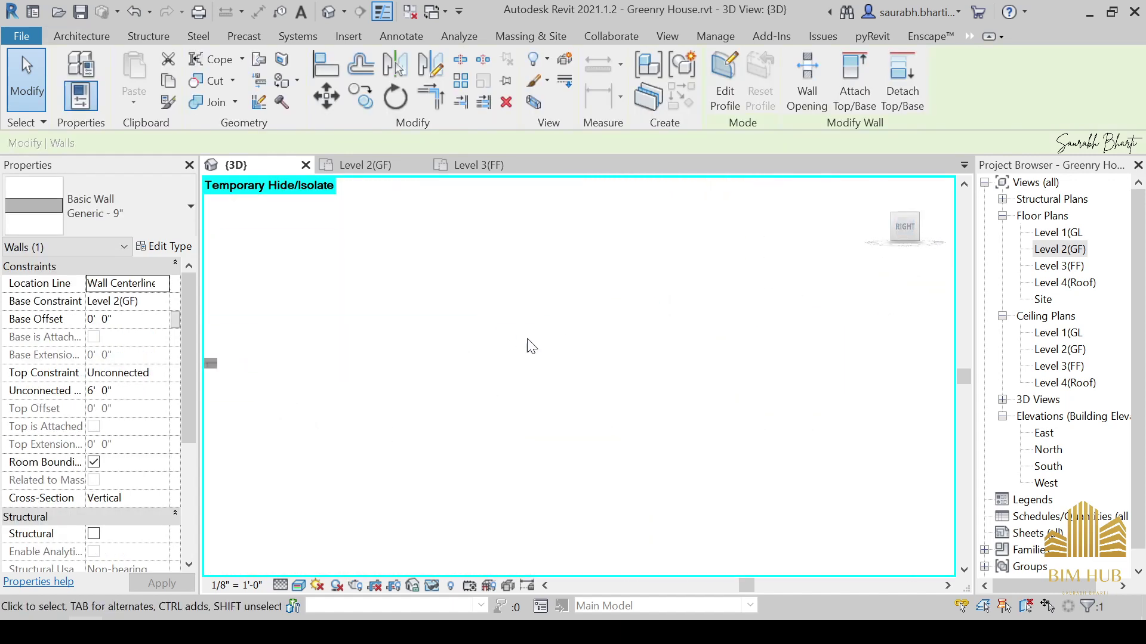
scroll(525, 346, "up", 3)
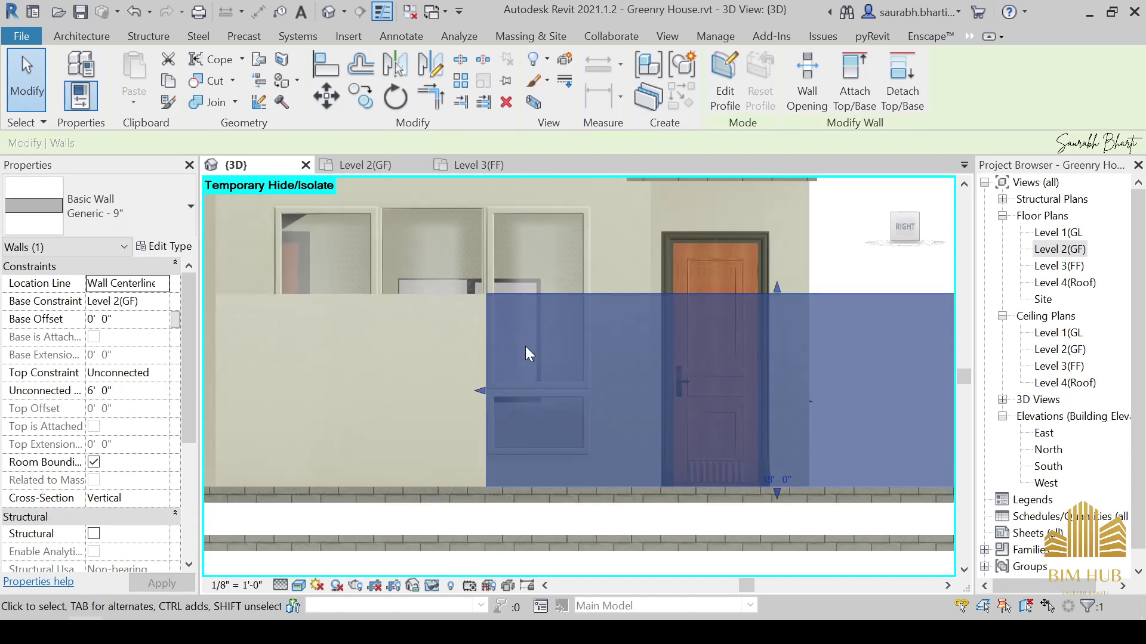
key("Escape")
left_click(482, 289)
key("Escape")
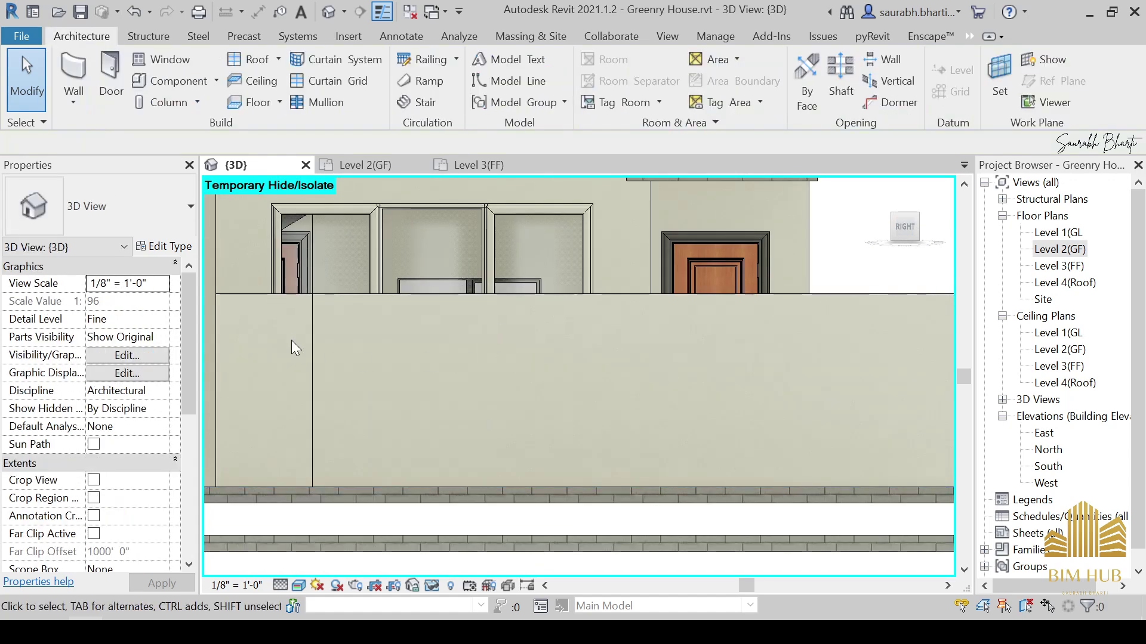
Copy the 1' thick wall piece from beside the car gate to the start of the boundary wall segment in front of the entrance door.
left_click(308, 332)
left_click(360, 95)
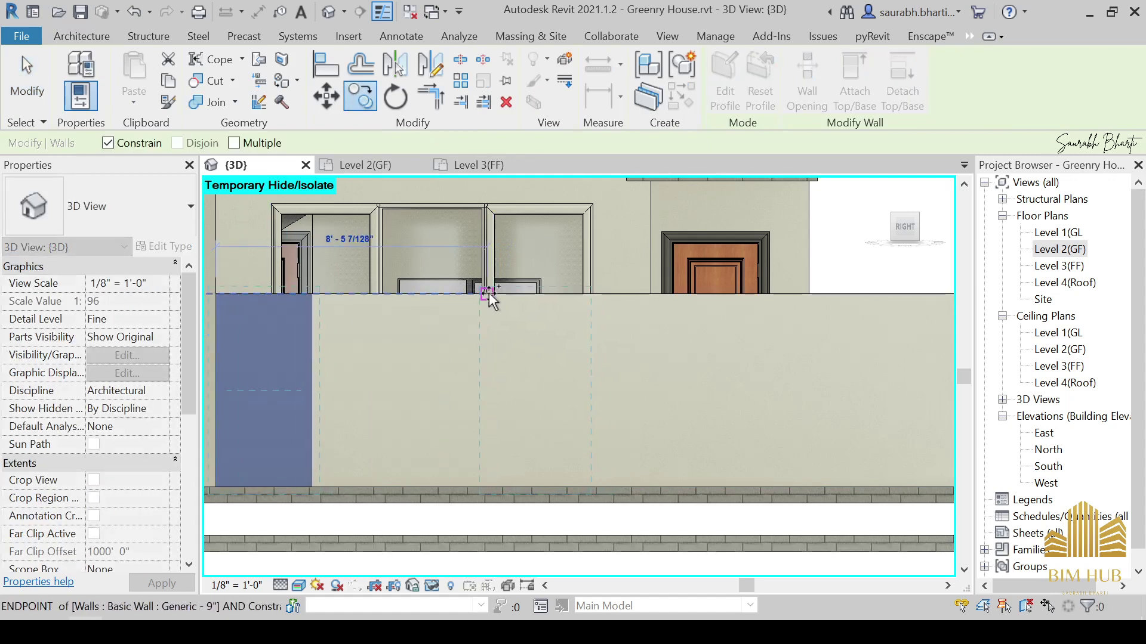
scroll(493, 295, "up", 3)
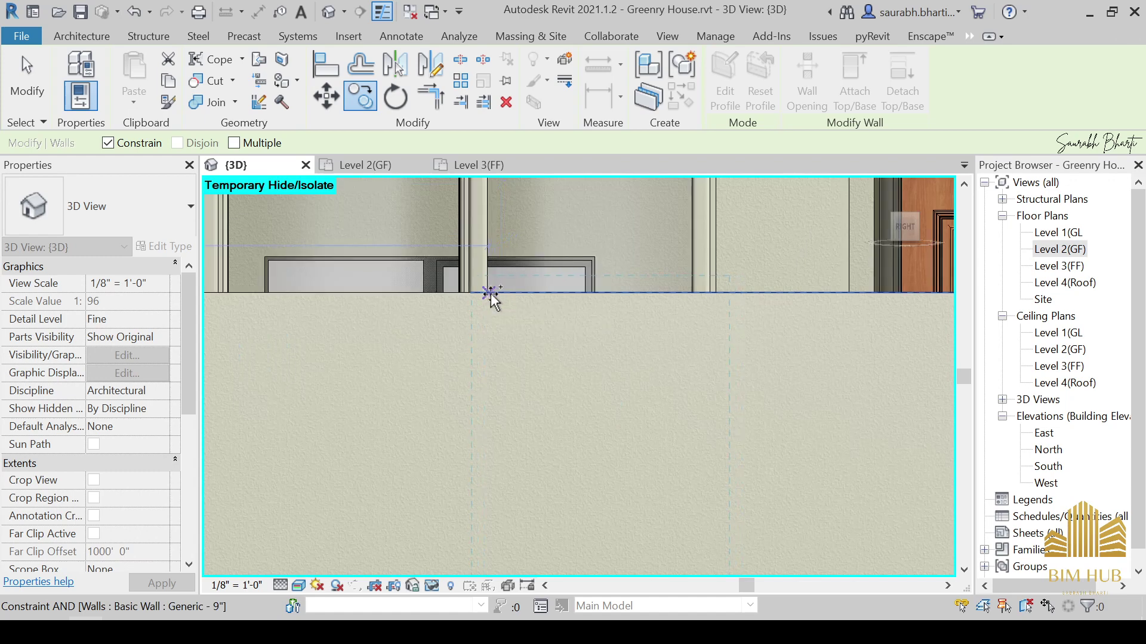
left_click(488, 293)
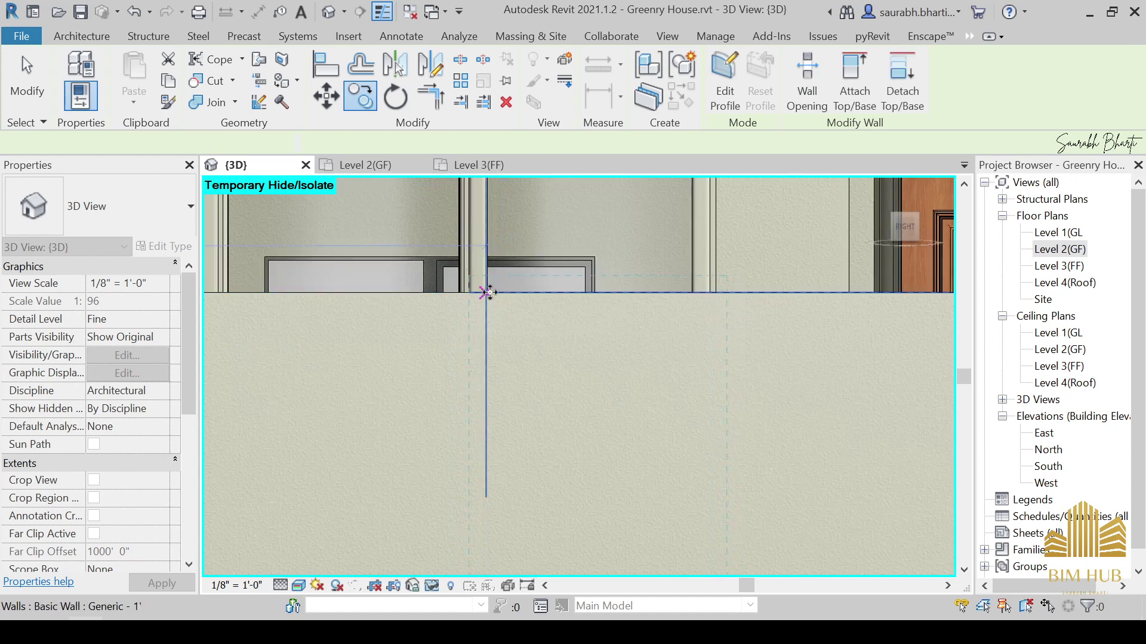
key("Escape")
scroll(509, 296, "down", 2)
middle_click_drag(509, 296, 544, 437, "shift")
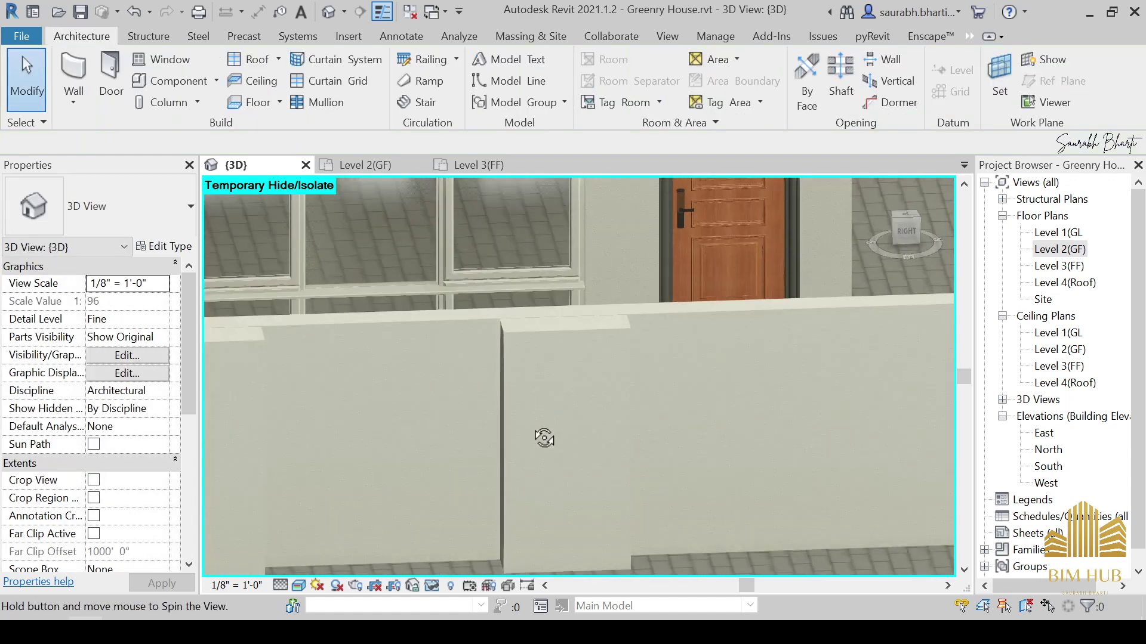
scroll(537, 382, "down", 3)
middle_click_drag(578, 389, 700, 327, "shift")
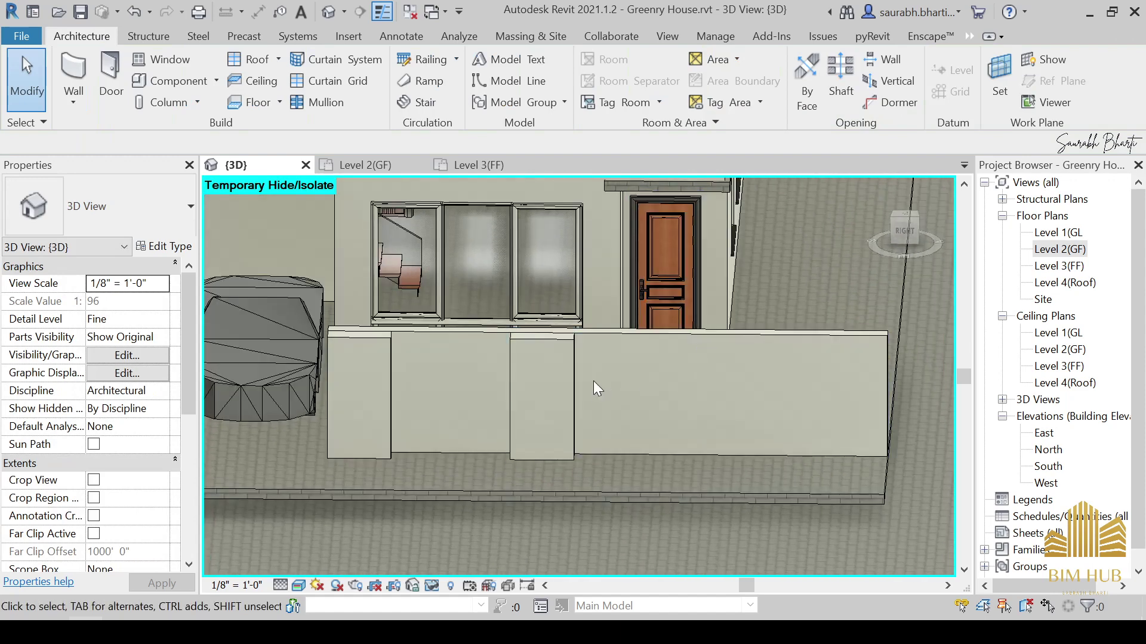
mouse_move(595, 382)
middle_mouse_down("shift")
mouse_move(611, 396)
mouse_move(600, 382)
middle_mouse_up("shift")
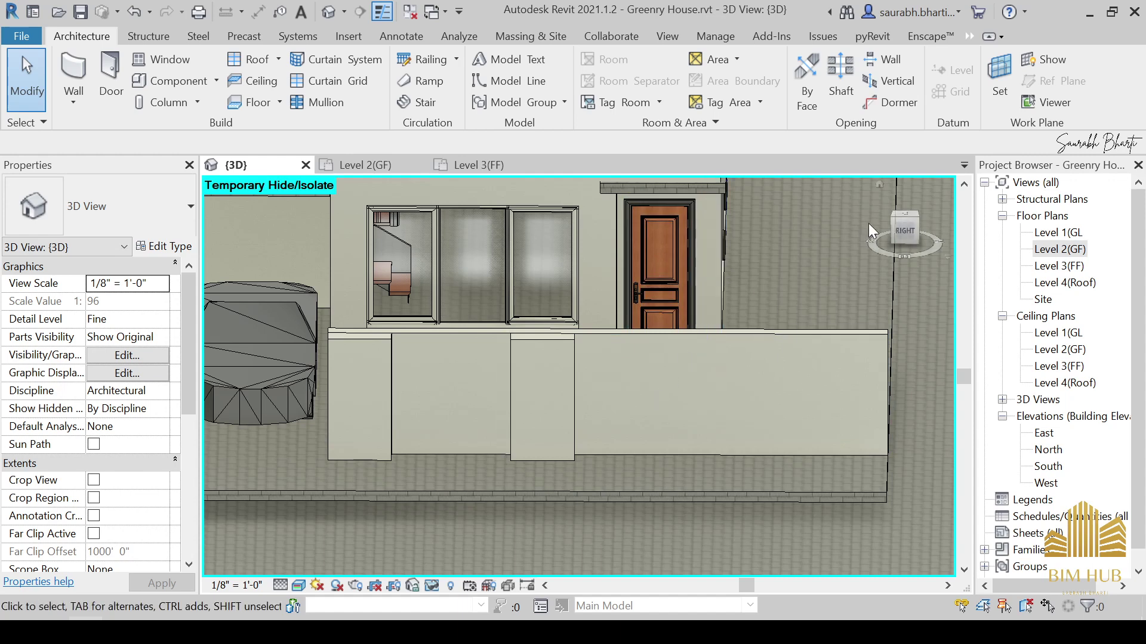
Compare the profile outline of the 9" wall in front of the entrance door with the small gate in reference photo 2.png.
left_click(904, 231)
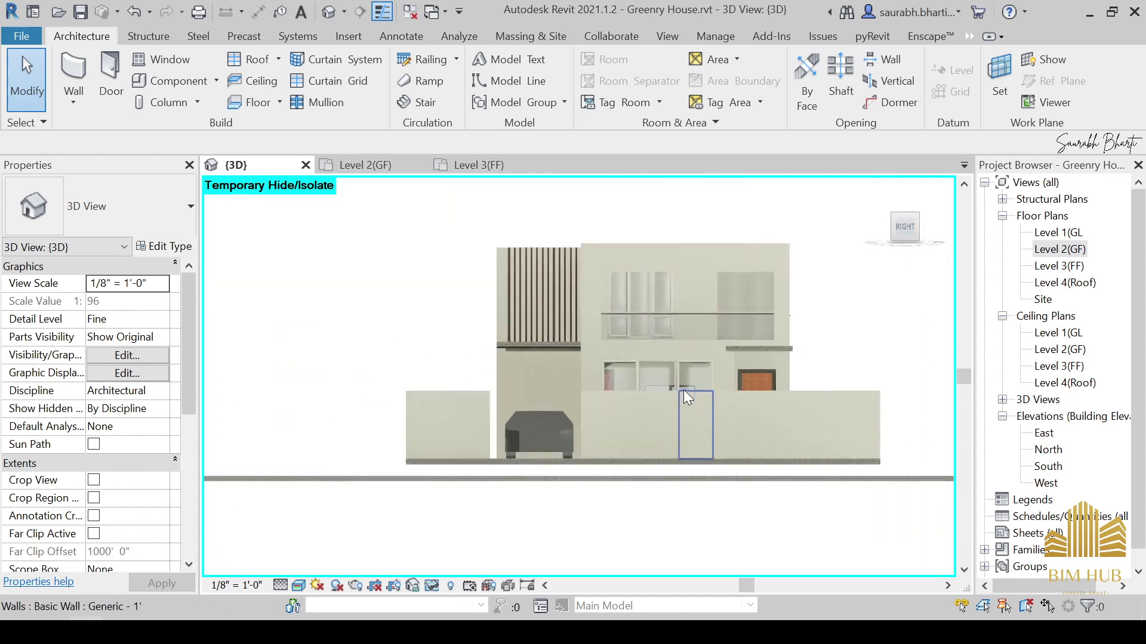
scroll(741, 400, "up", 3)
left_click(791, 394)
middle_click_drag(800, 406, 682, 401)
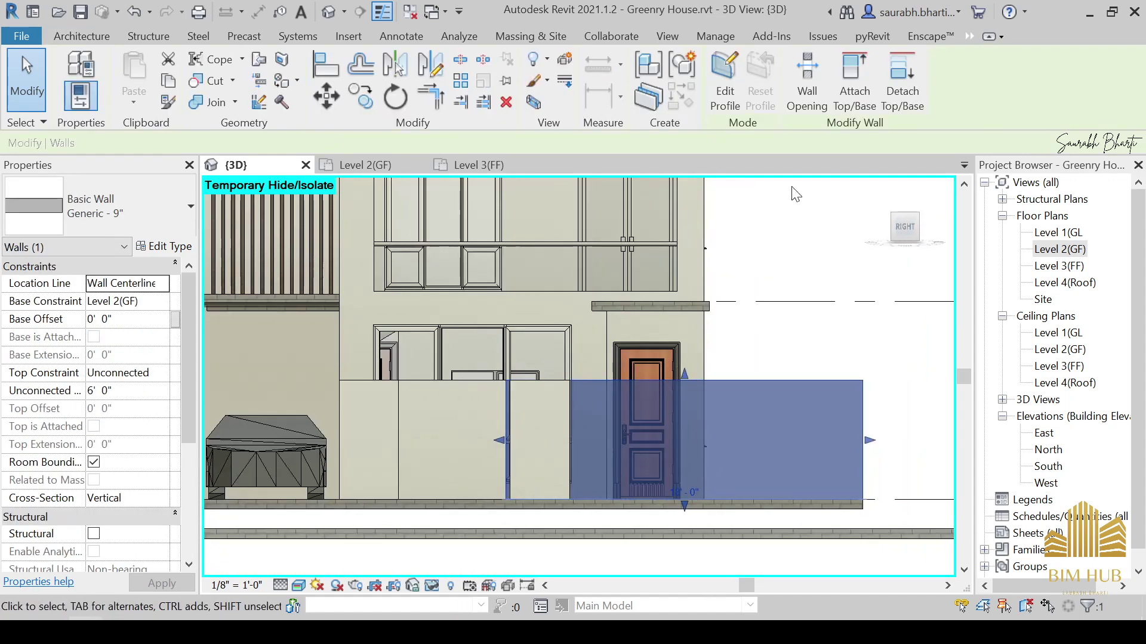
left_click(737, 76)
mouse_move(676, 457)
middle_mouse_down()
mouse_move(680, 435)
mouse_move(579, 400)
middle_mouse_up()
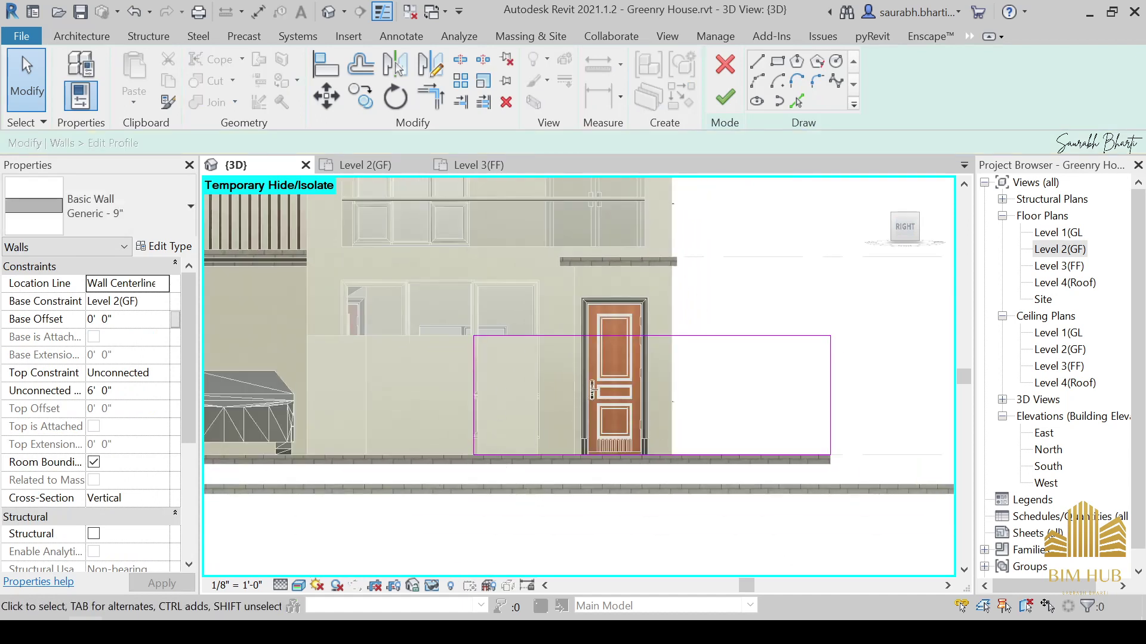
left_click(188, 631)
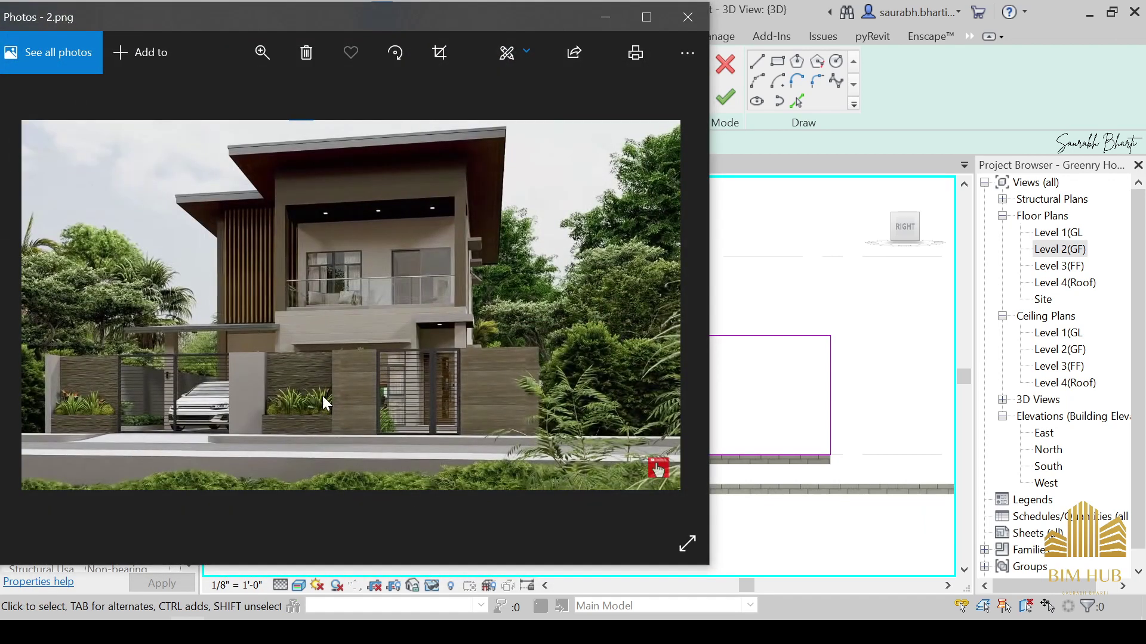
left_click(605, 18)
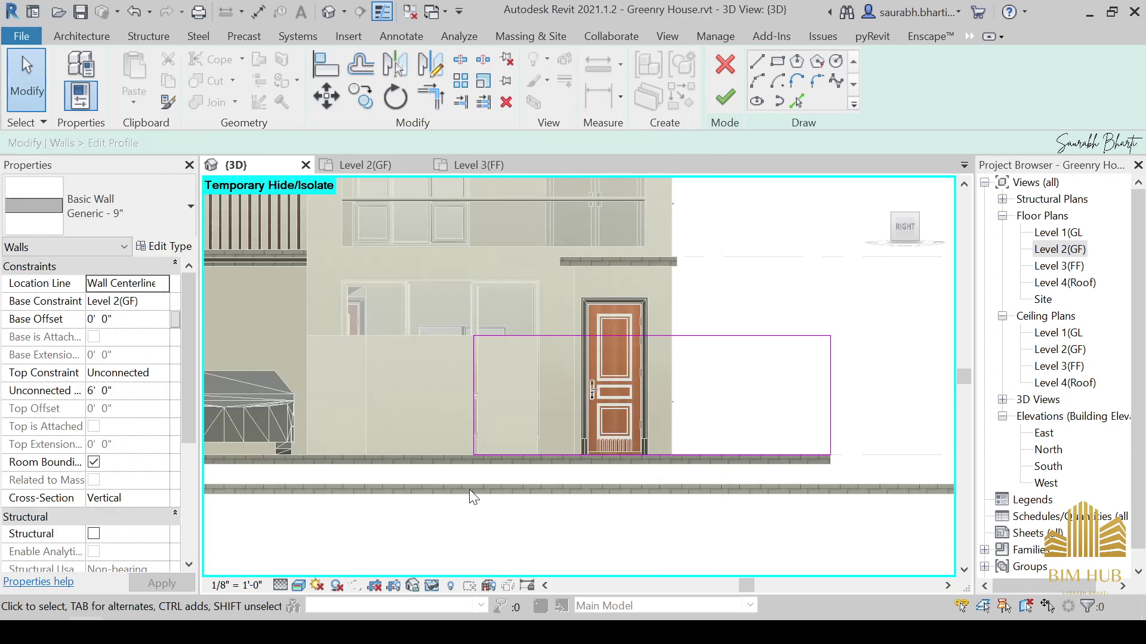
left_click(726, 104)
Edit the profile of the 9" wall before the entrance door, sketching a 6' vertical line along the copied thick piece's edge nearest the door.
middle_click_drag(638, 238, 494, 512, "shift")
key("Escape")
left_click(638, 411)
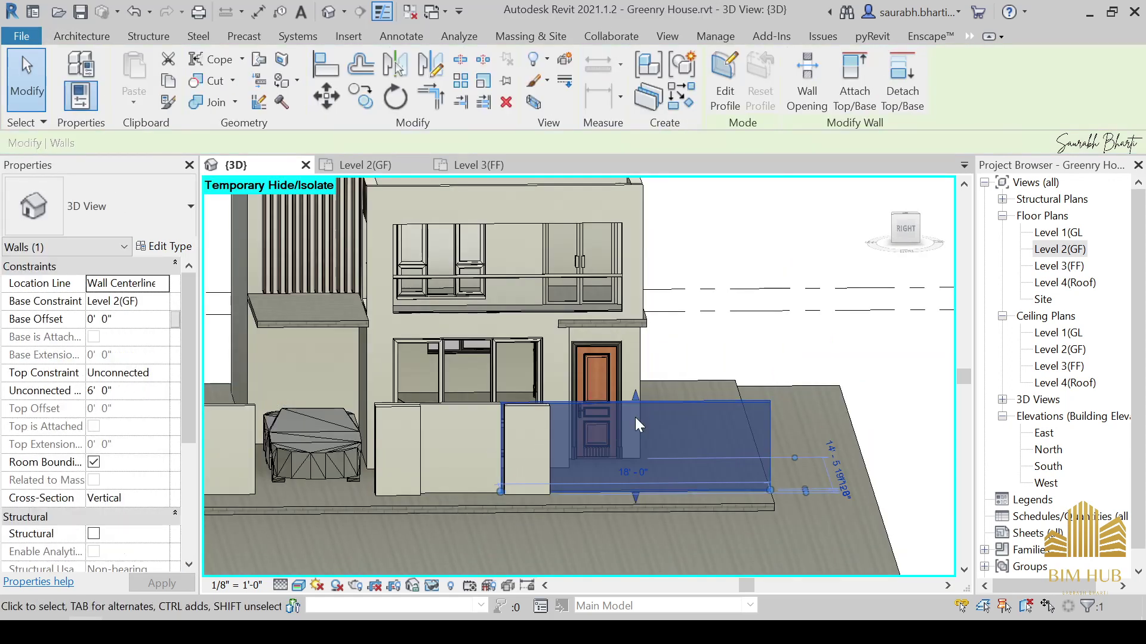
left_click(902, 236)
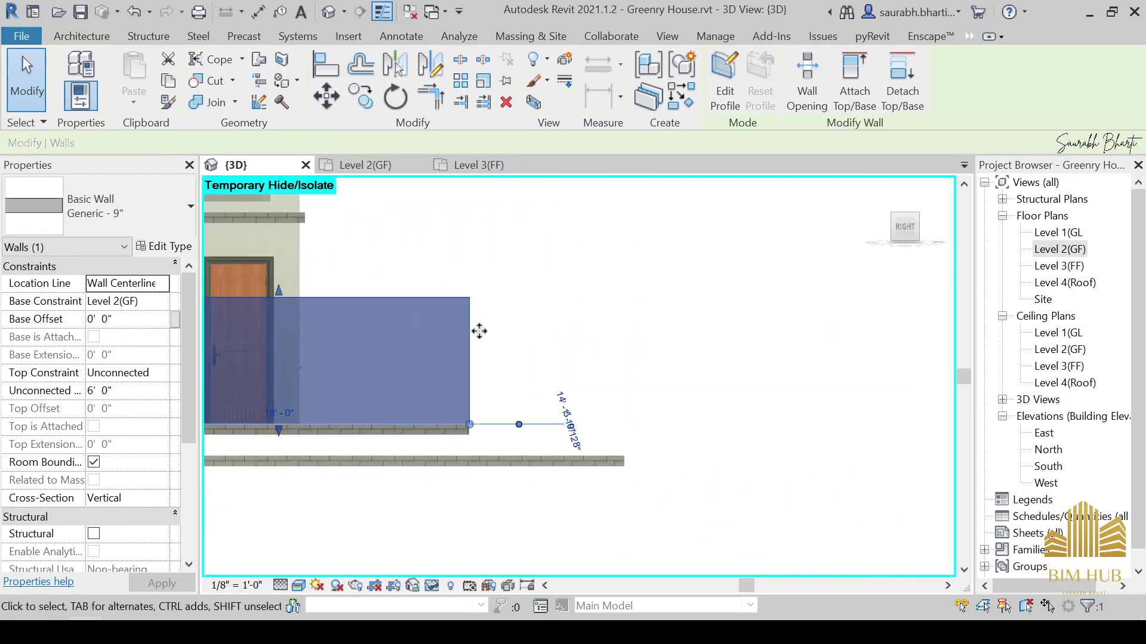
left_click(727, 94)
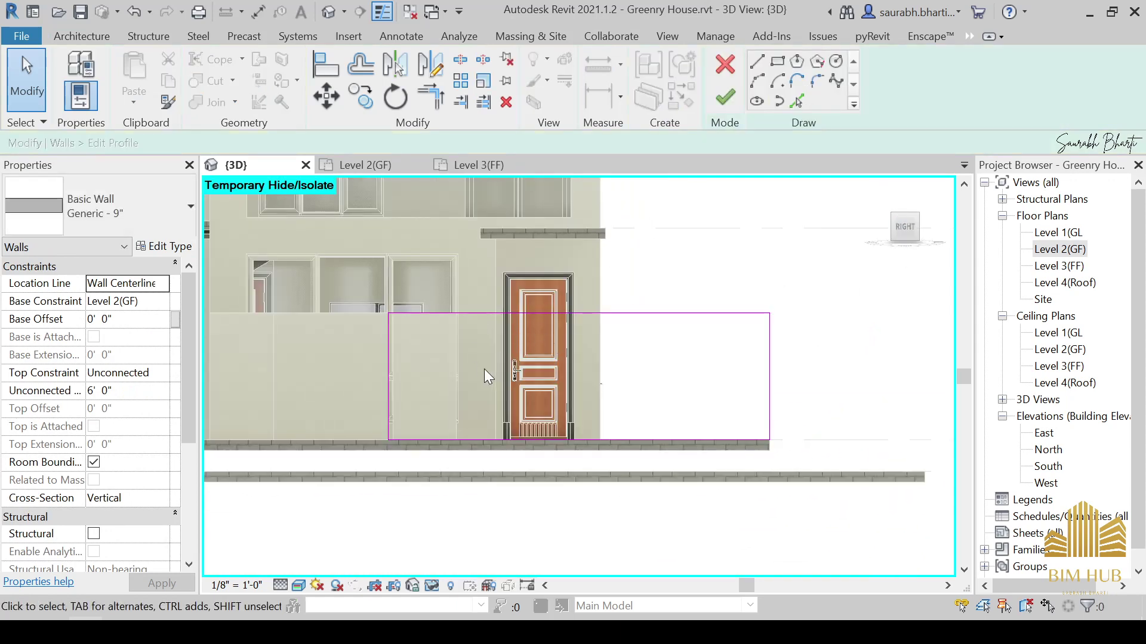
left_click(756, 64)
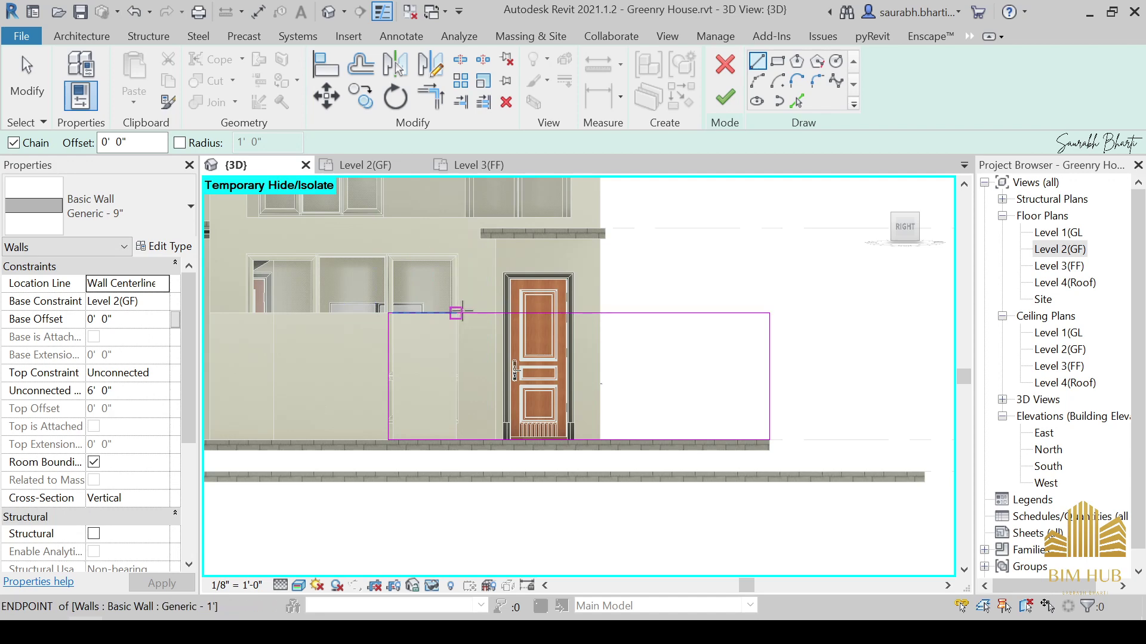
left_click(455, 313)
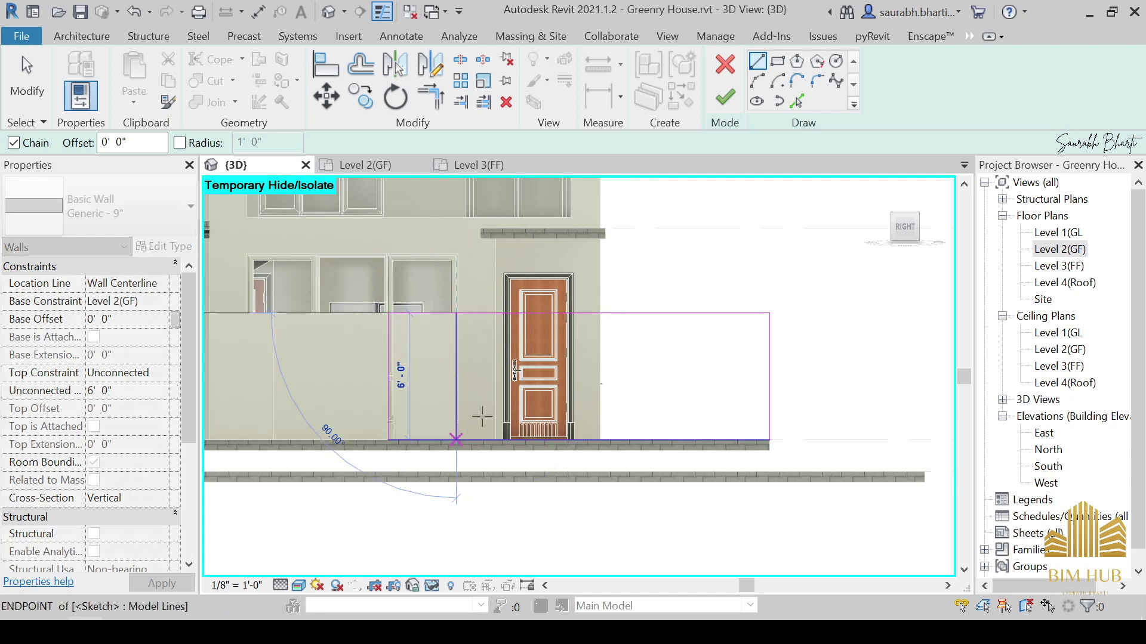
left_click(482, 416)
key("Escape")
key("Escape")
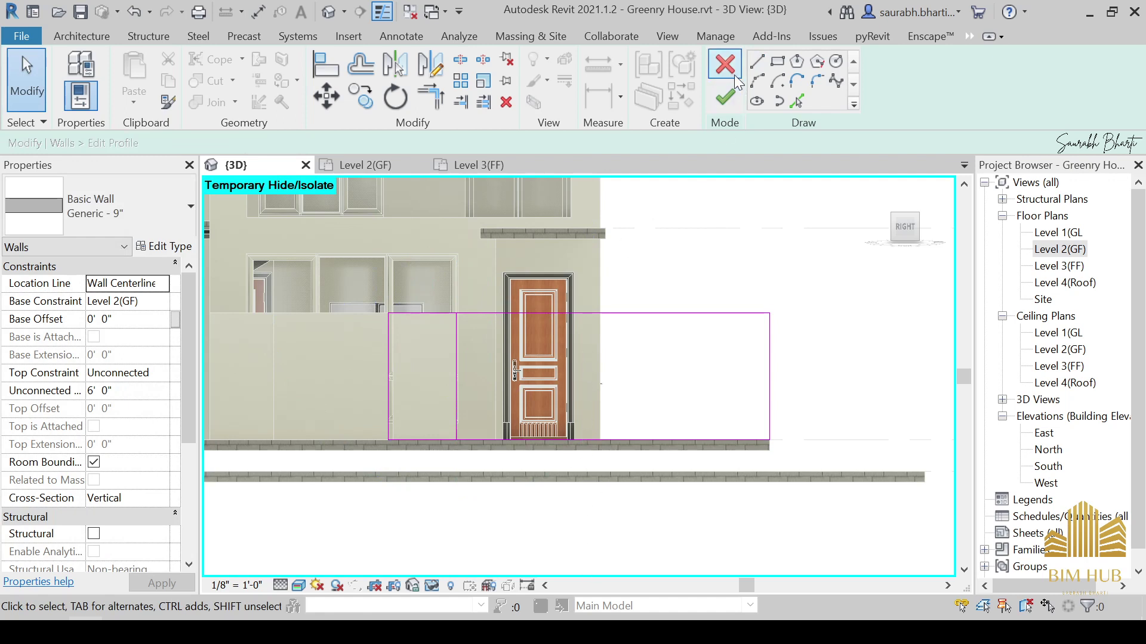
Sketch a second full-height vertical line in the wall profile just past the entrance door, about 9' from the wall's far end.
left_click(578, 314)
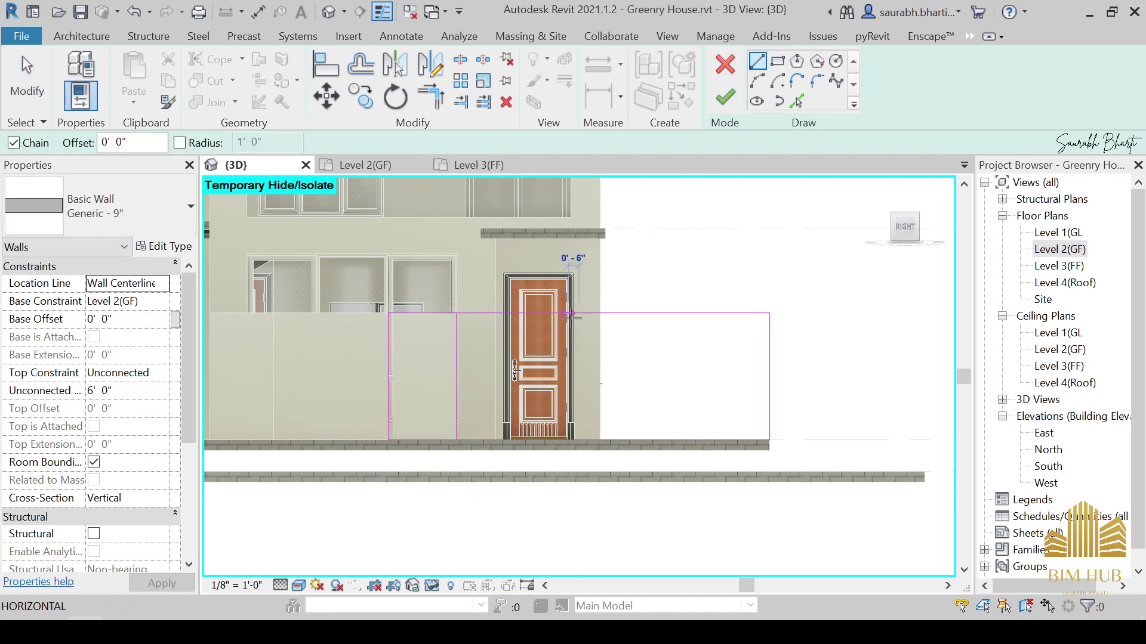
left_click(577, 440)
key("Escape")
key("Escape")
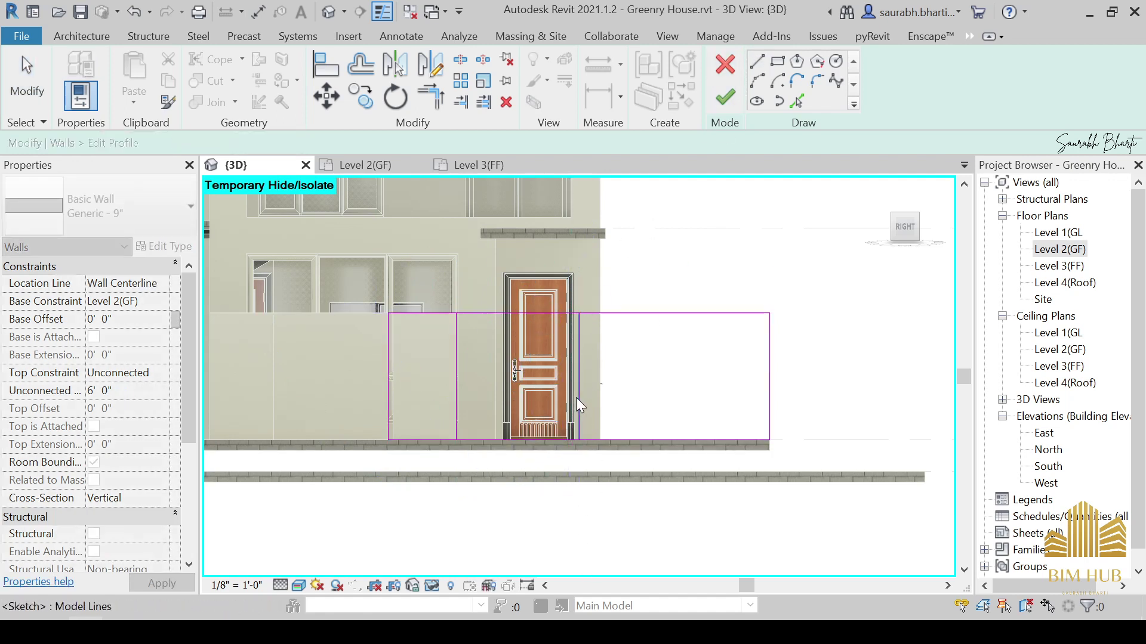
Slightly widen the spacing between the two vertical lines sketched in the wall profile.
left_click(578, 396)
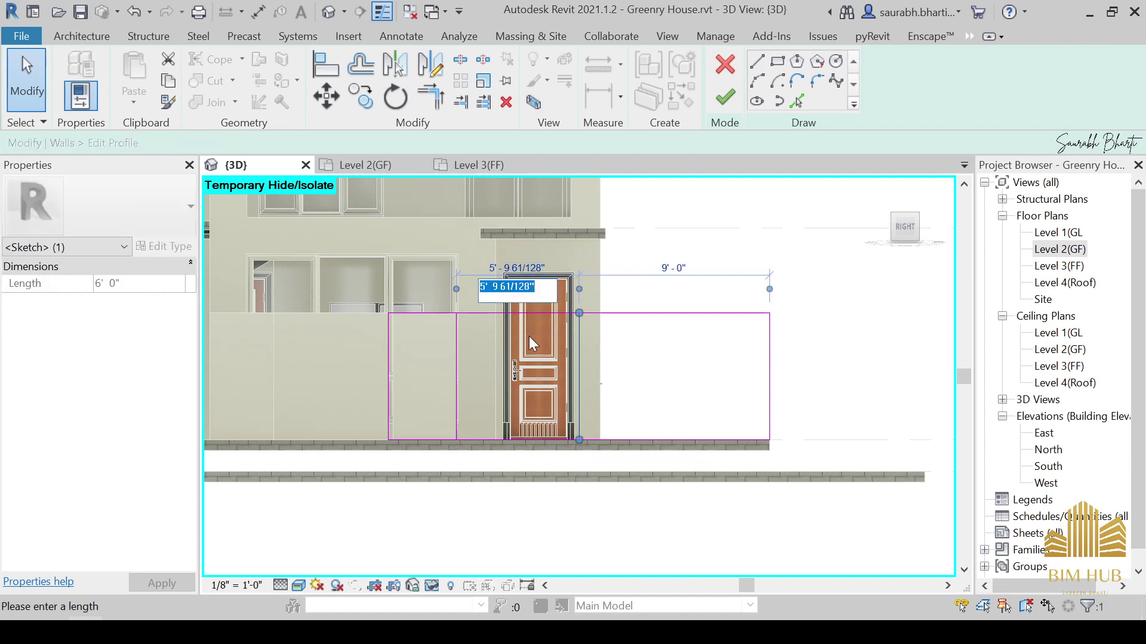
key("Return")
key("Escape")
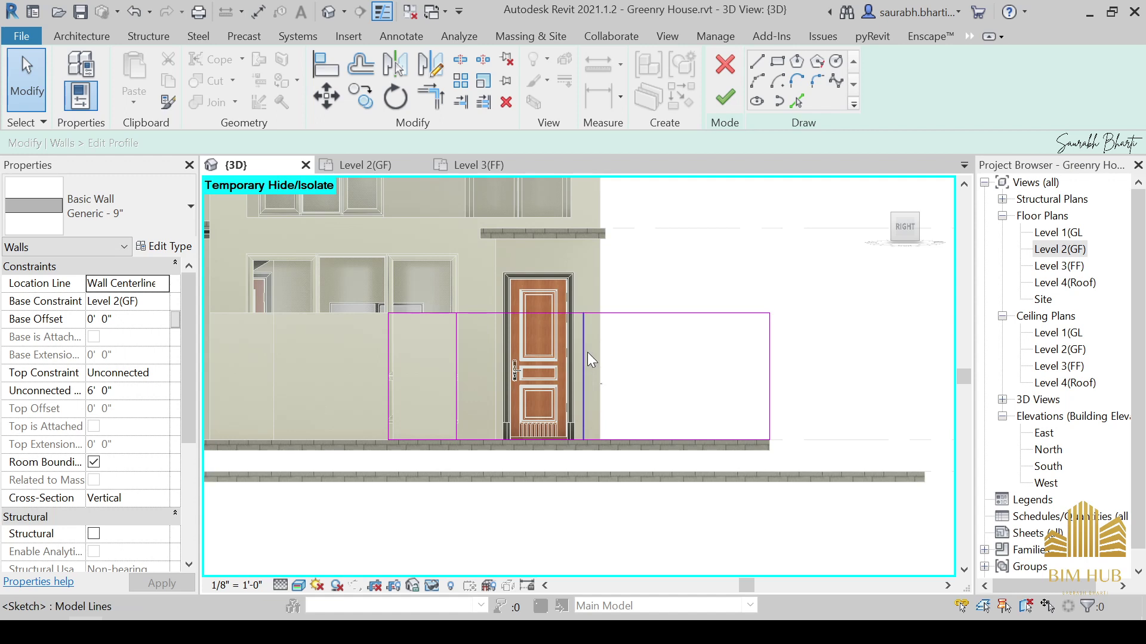
Split the wall profile's bottom line in front of the entrance door and trim the top and bottom lines to the first vertical line.
key("s")
key("l")
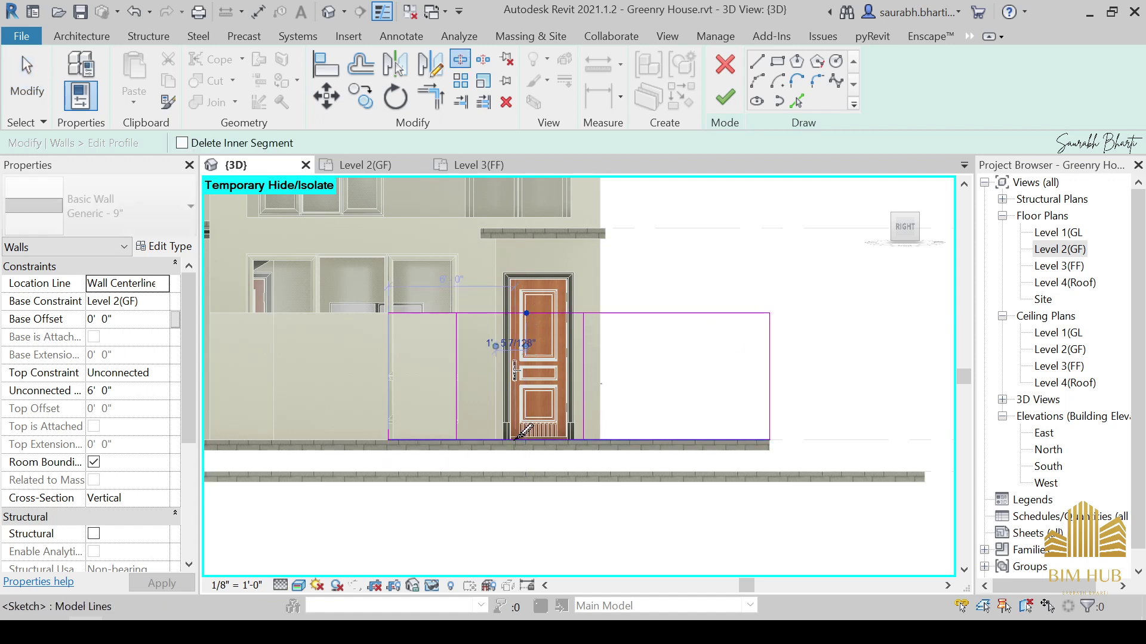
left_click(516, 440)
middle_click_drag(456, 366, 714, 363)
key("Escape")
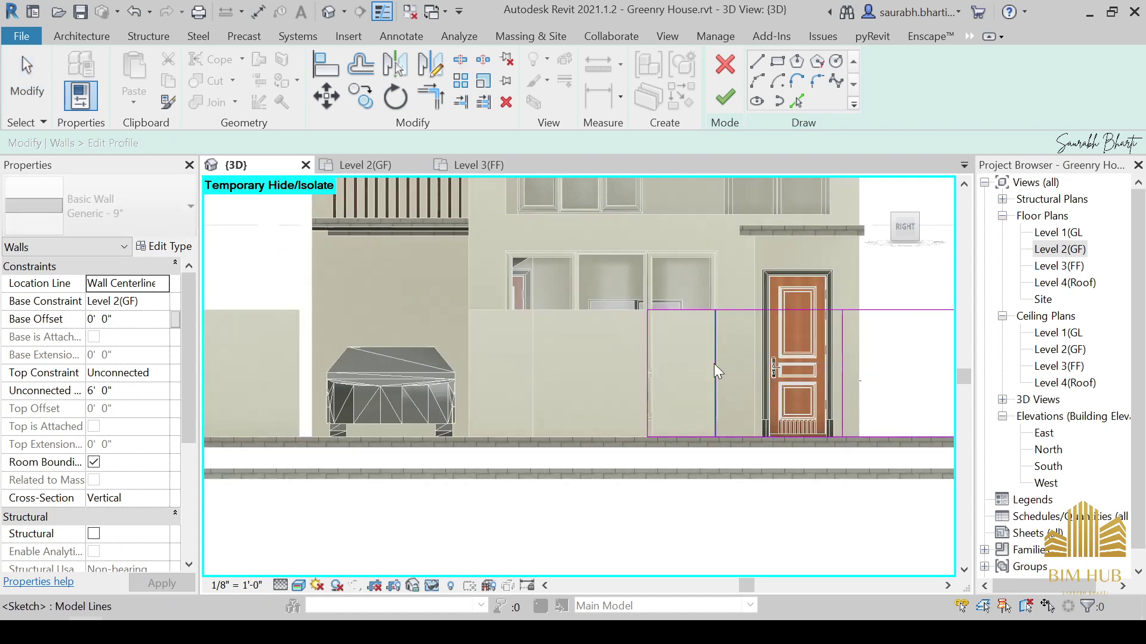
key("t")
key("r")
left_click(713, 321)
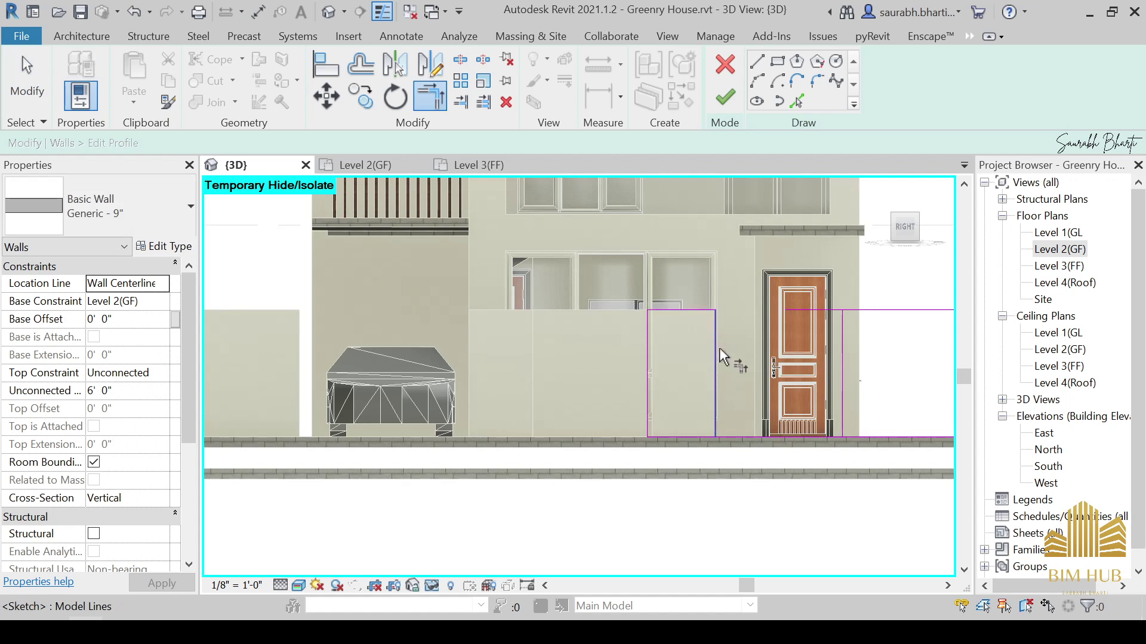
left_click(716, 349)
left_click(707, 438)
Trim the remaining bottom line to the second vertical line past the door and finish the profile edit.
middle_click_drag(821, 368, 668, 367)
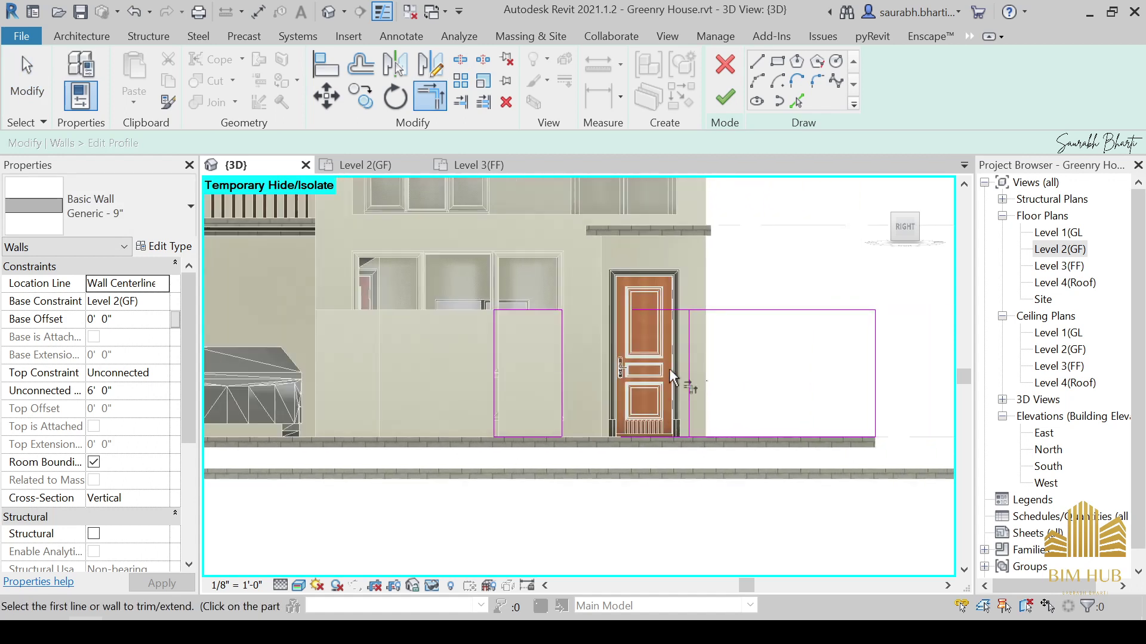
left_click(703, 438)
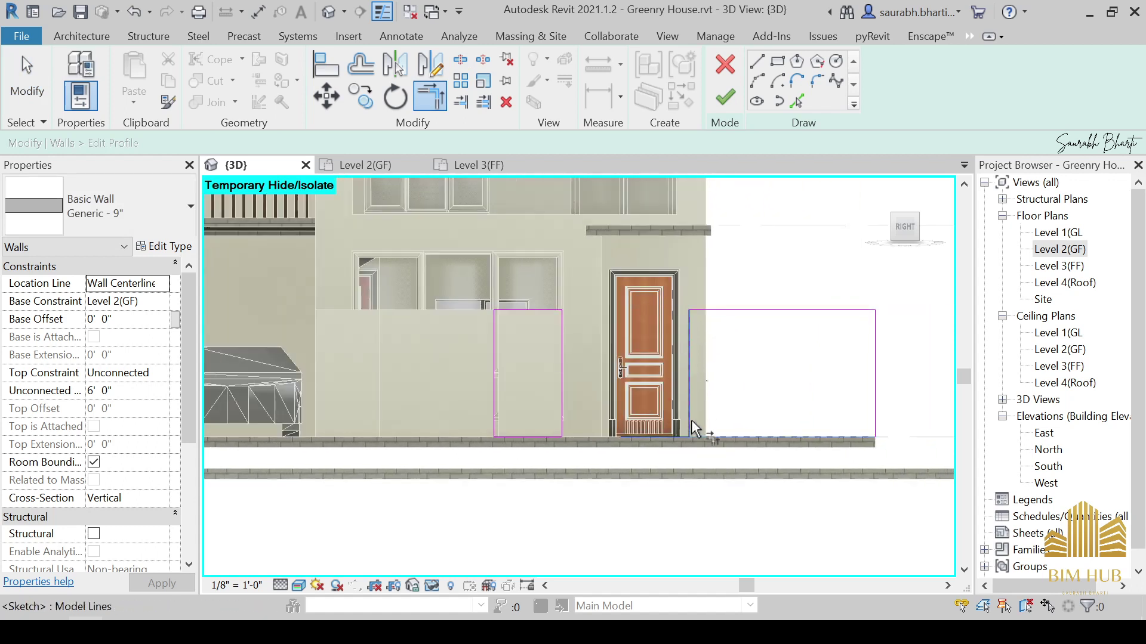
left_click(722, 104)
Examine the front boundary wall and its pedestrian gate opening from several angles, ending in the straight right-side view.
scroll(666, 283, "down", 2)
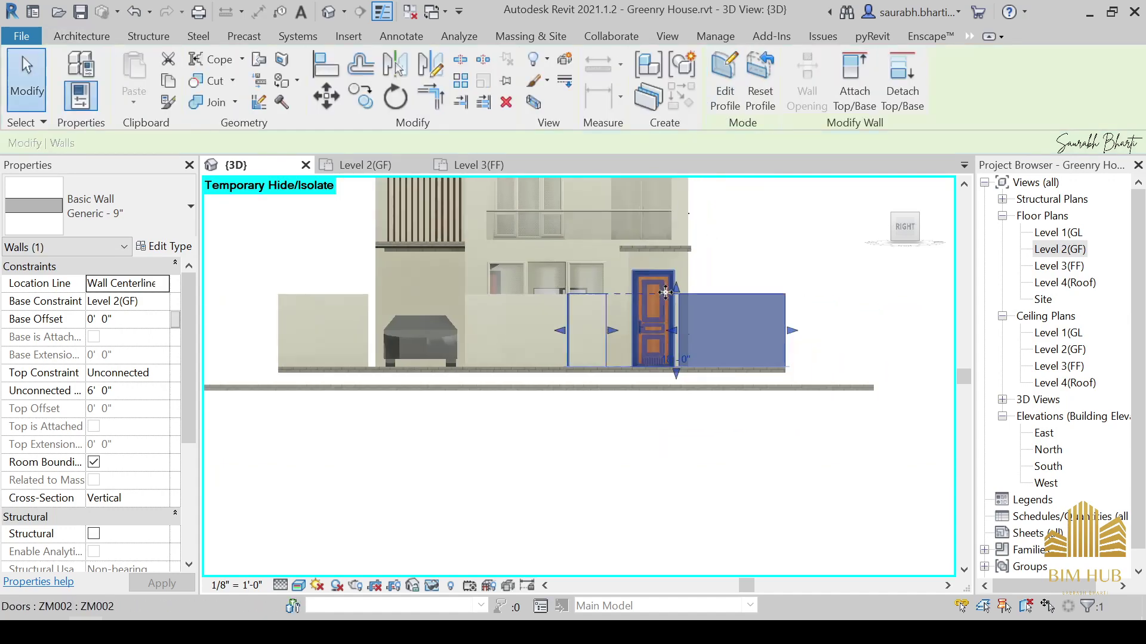
middle_click_drag(666, 298, 696, 399, "shift")
left_click(621, 366)
scroll(696, 370, "up", 3)
middle_click_drag(692, 346, 555, 414, "shift")
scroll(643, 394, "down", 3)
middle_click_drag(481, 372, 533, 393, "shift")
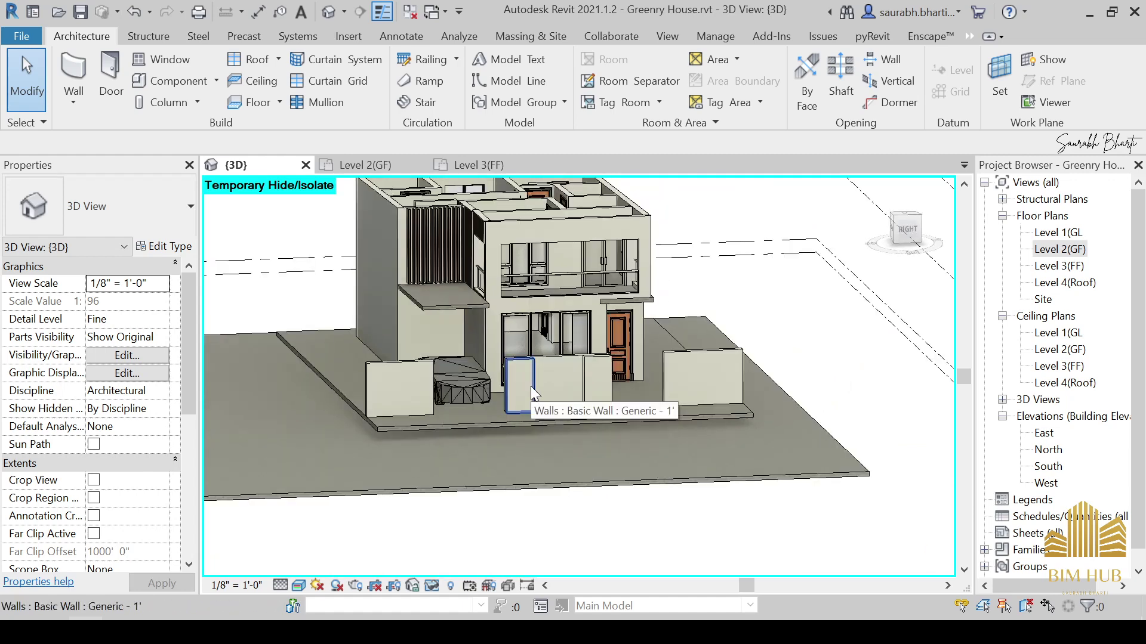
middle_click_drag(533, 394, 600, 414, "shift")
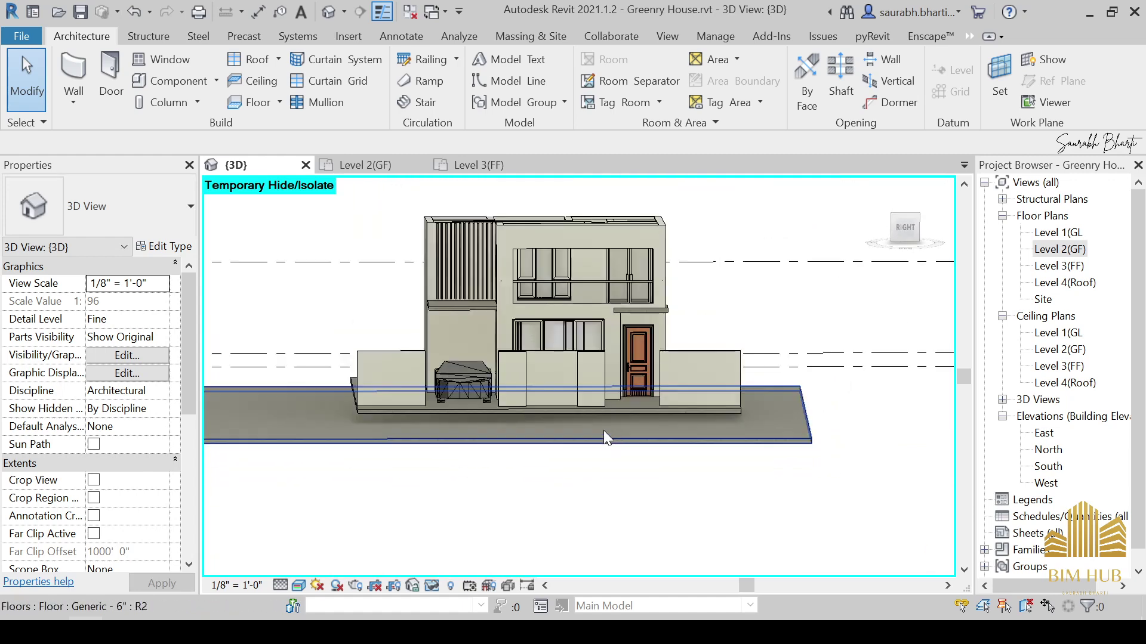
scroll(597, 411, "up", 3)
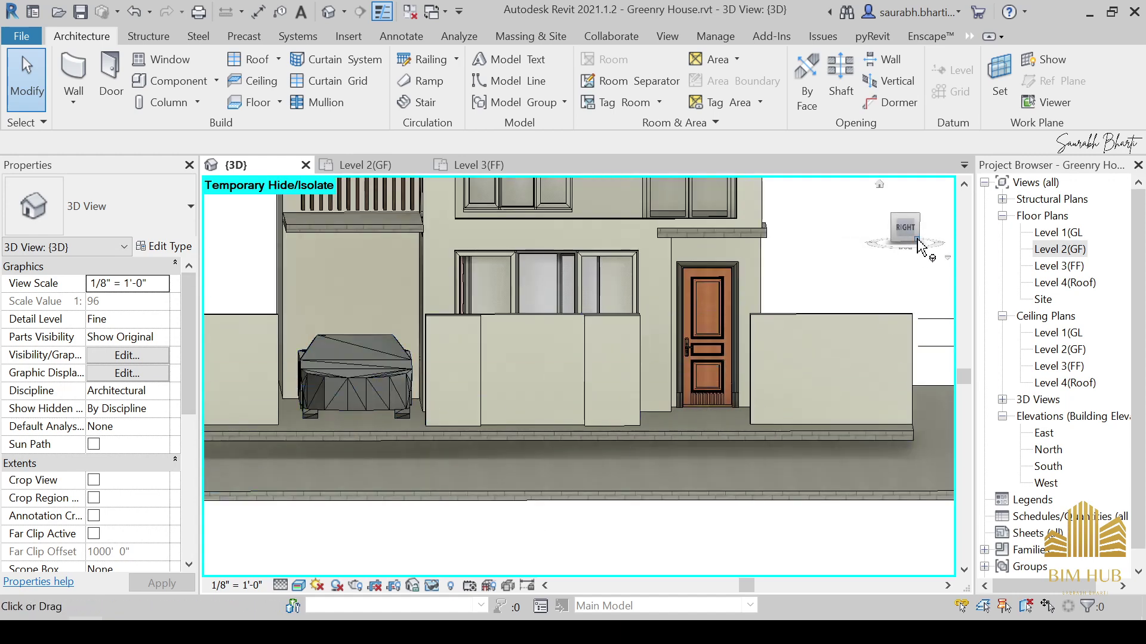
left_click(919, 229)
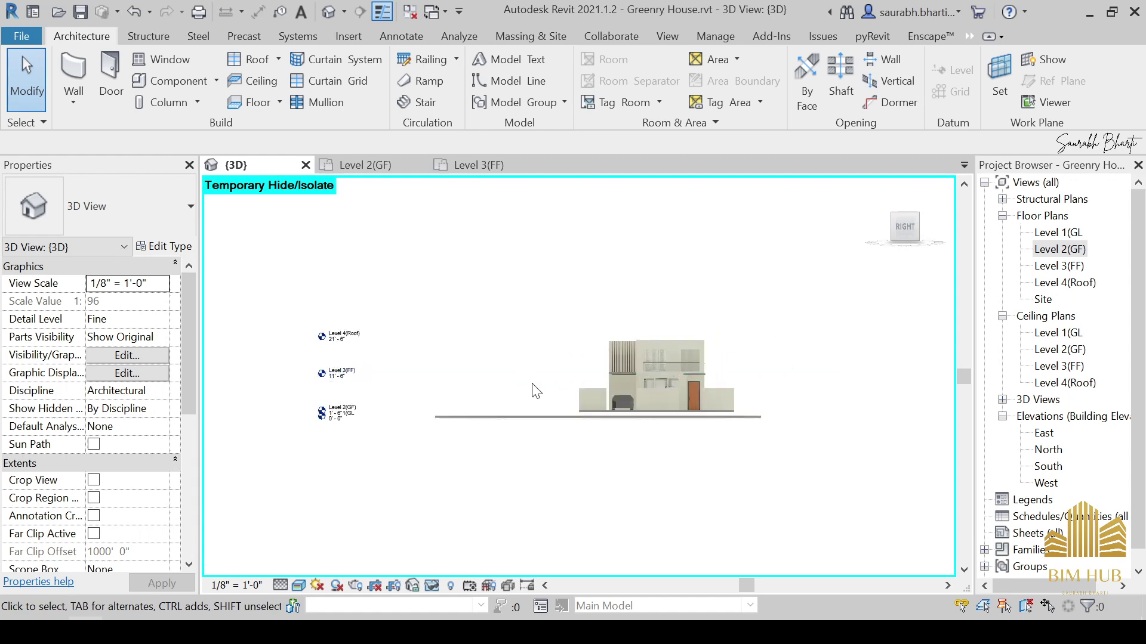
scroll(564, 363, "up", 5)
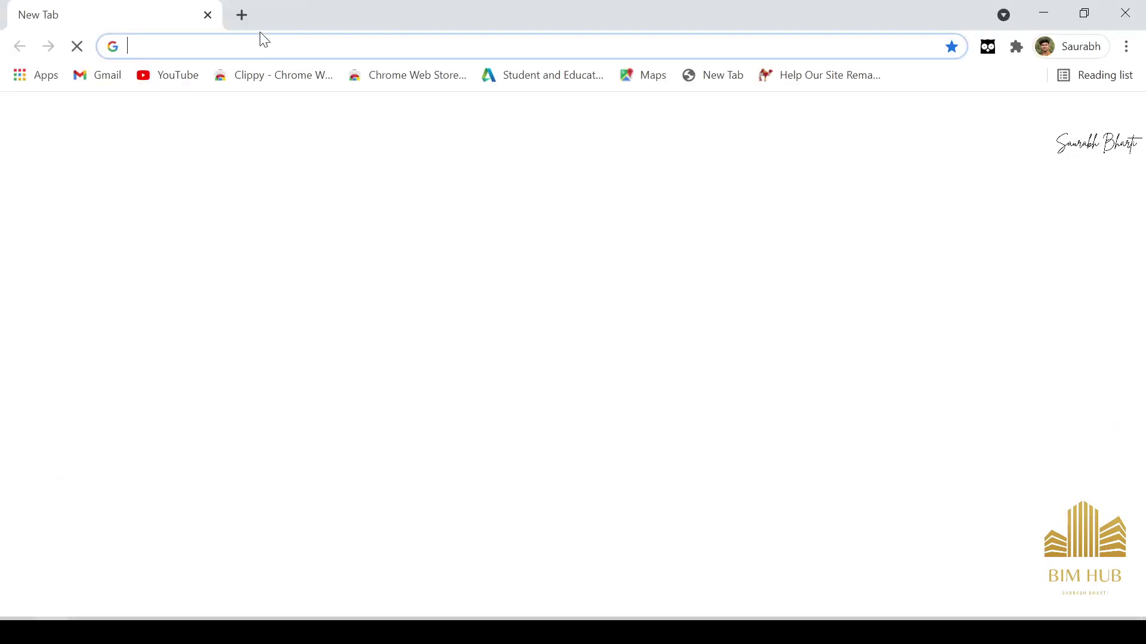
Switch to the Chrome browser and search Google for "main gate rvt".
left_click(259, 39)
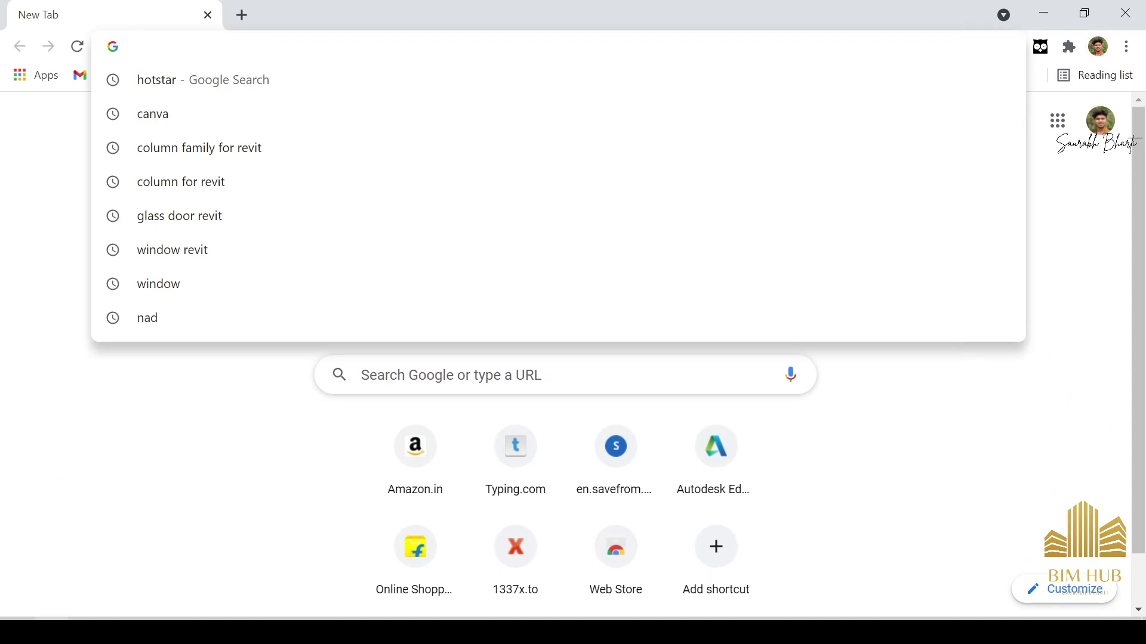
type("main ")
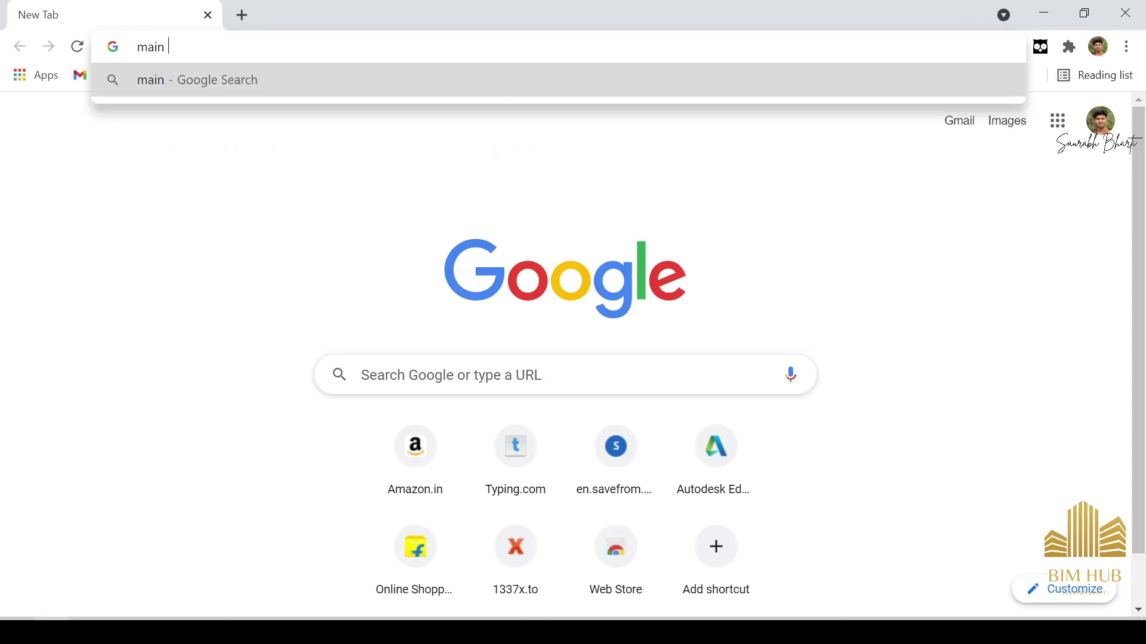
type("gate rvt")
key("Return")
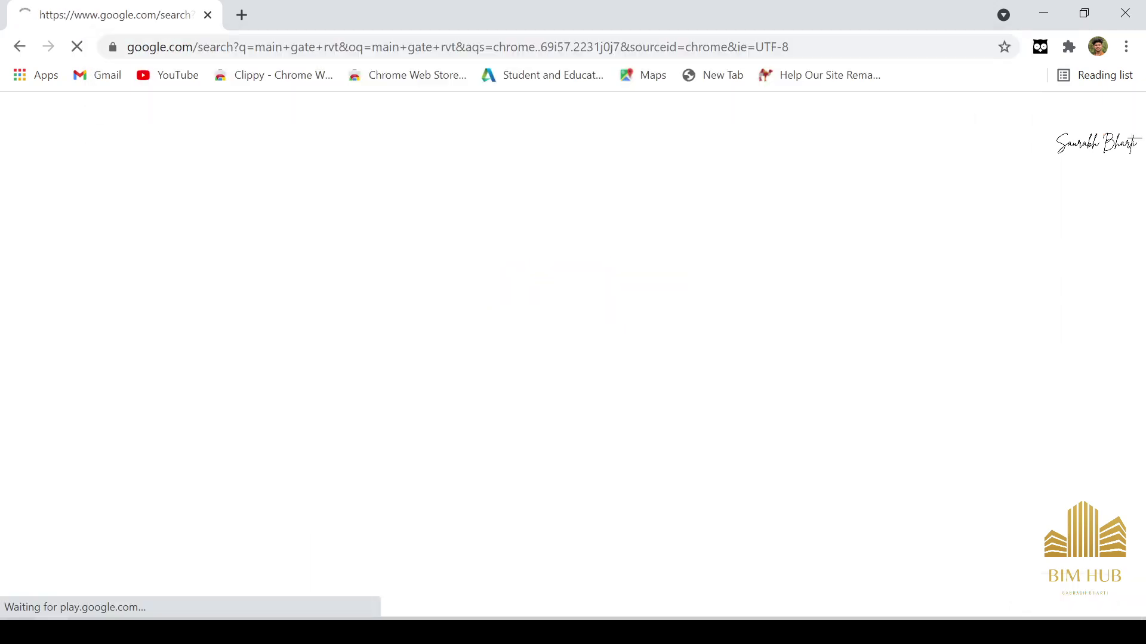
Open the CADdetails result for decorative metal fences and gates in a new tab and switch to it.
left_click(1040, 48)
right_click(469, 313)
left_click(509, 324)
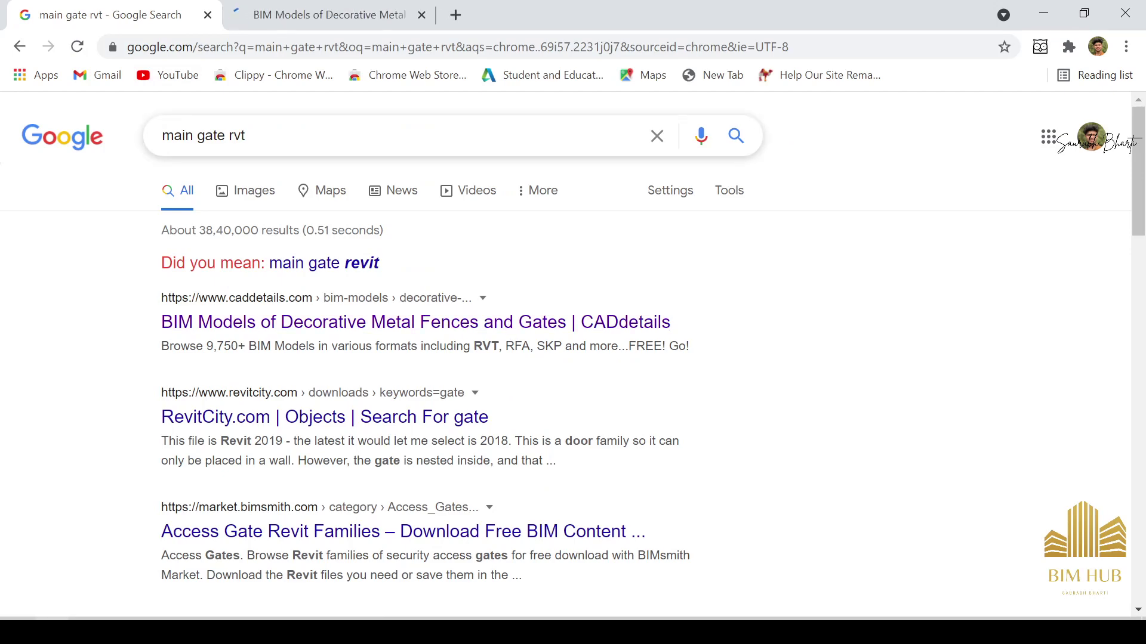
left_click(331, 15)
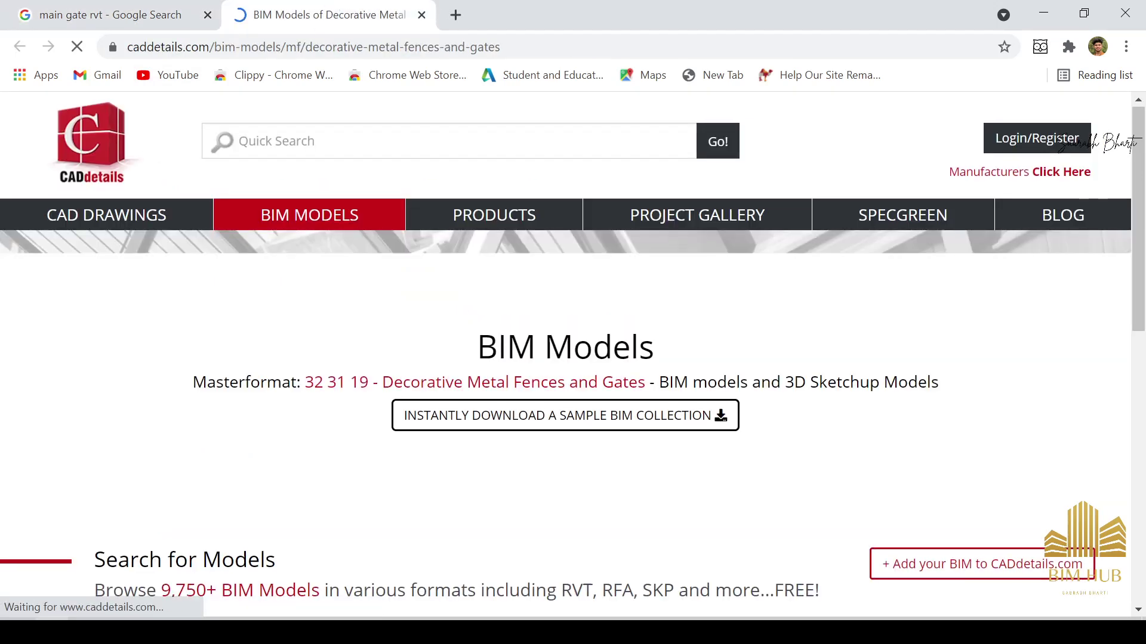
Find the brown slatted Alumi-Guard Fortress panel among the BIM models and open its link in a new tab.
scroll(401, 418, "down", 7)
scroll(394, 495, "down", 3)
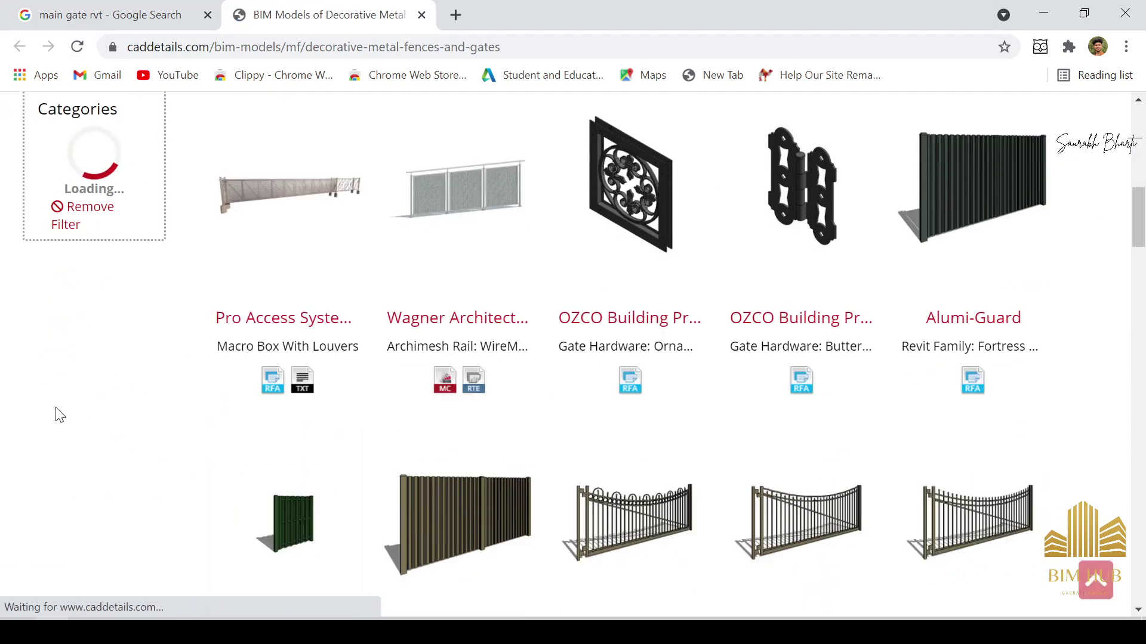
scroll(477, 465, "down", 4)
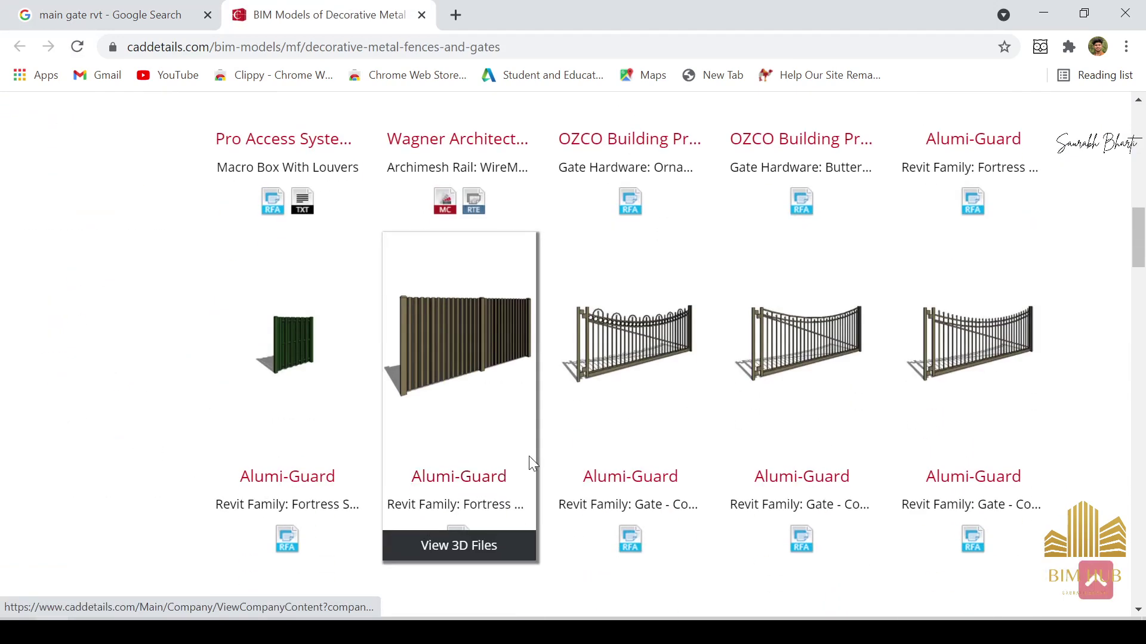
right_click(452, 373)
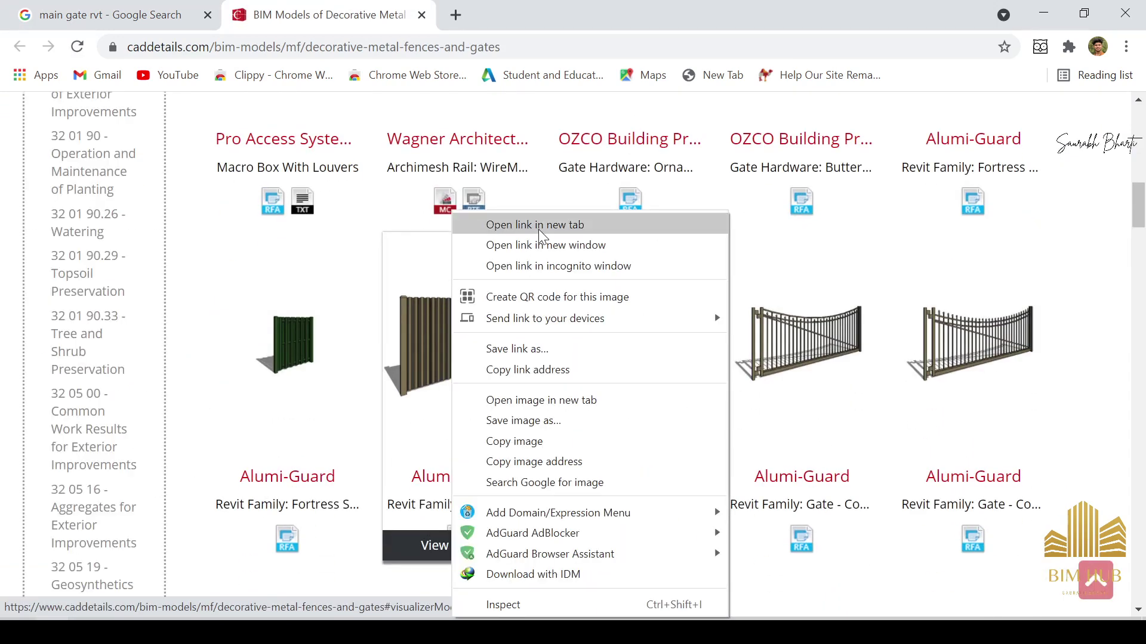
left_click(539, 225)
Find the straight Alumi-Guard gates further down the model list and open the first bronze one in a new tab.
scroll(519, 295, "down", 9)
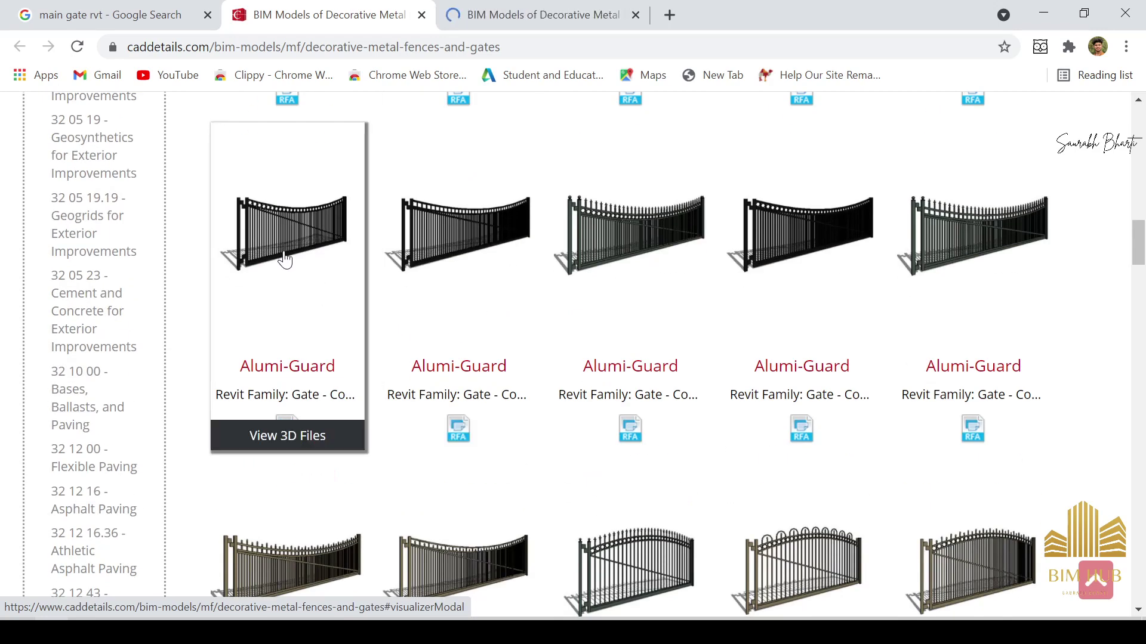
scroll(304, 276, "down", 12)
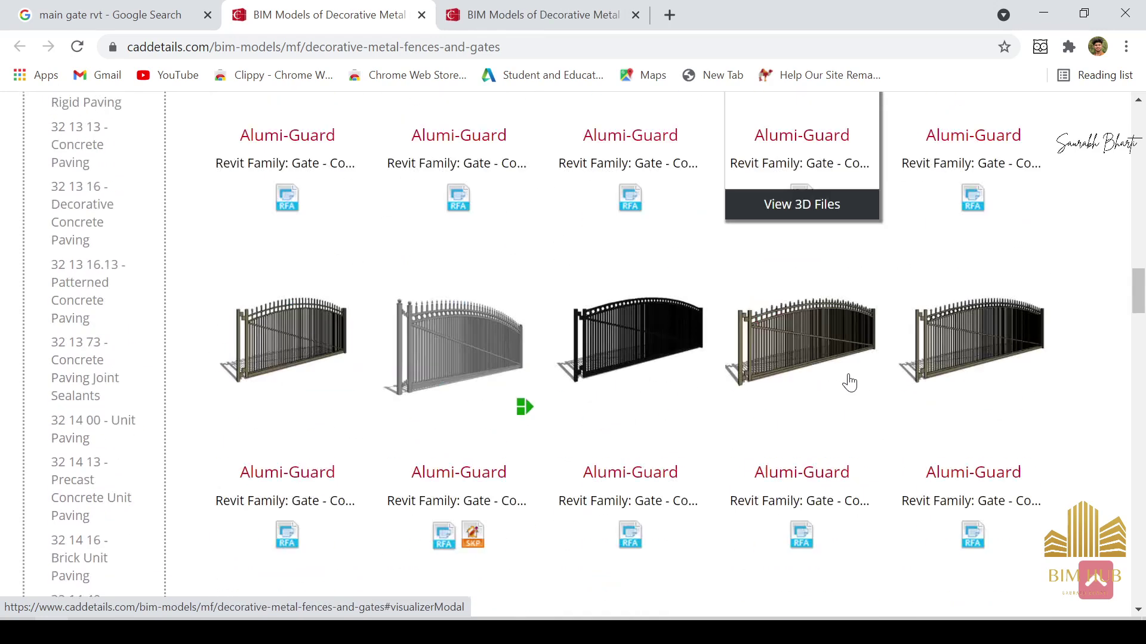
scroll(776, 310, "down", 5)
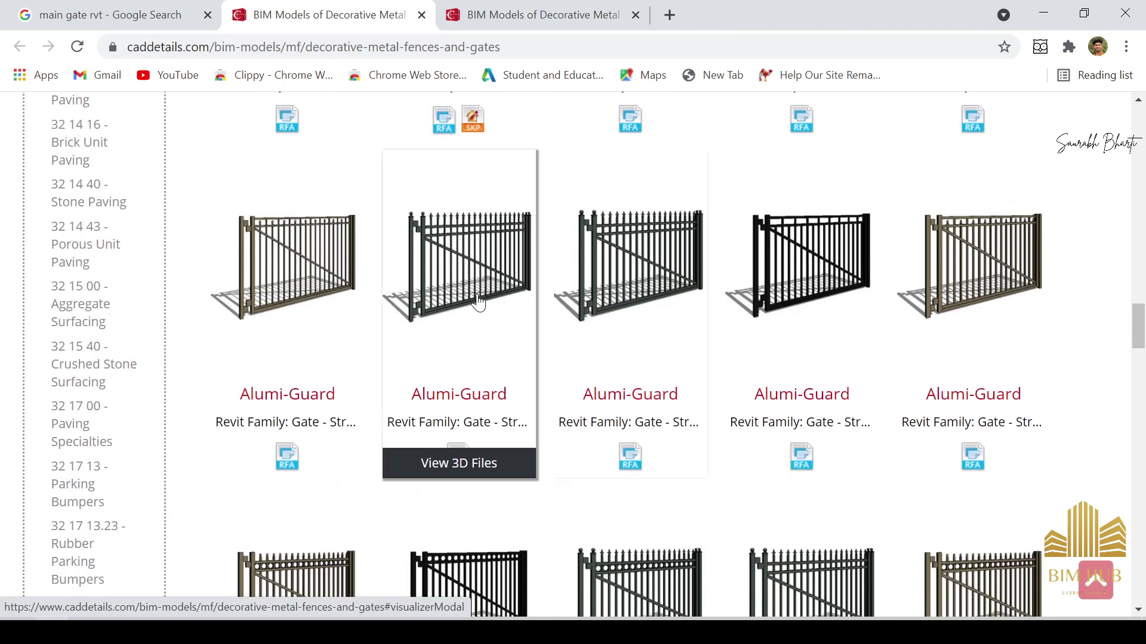
right_click(307, 272)
left_click(385, 225)
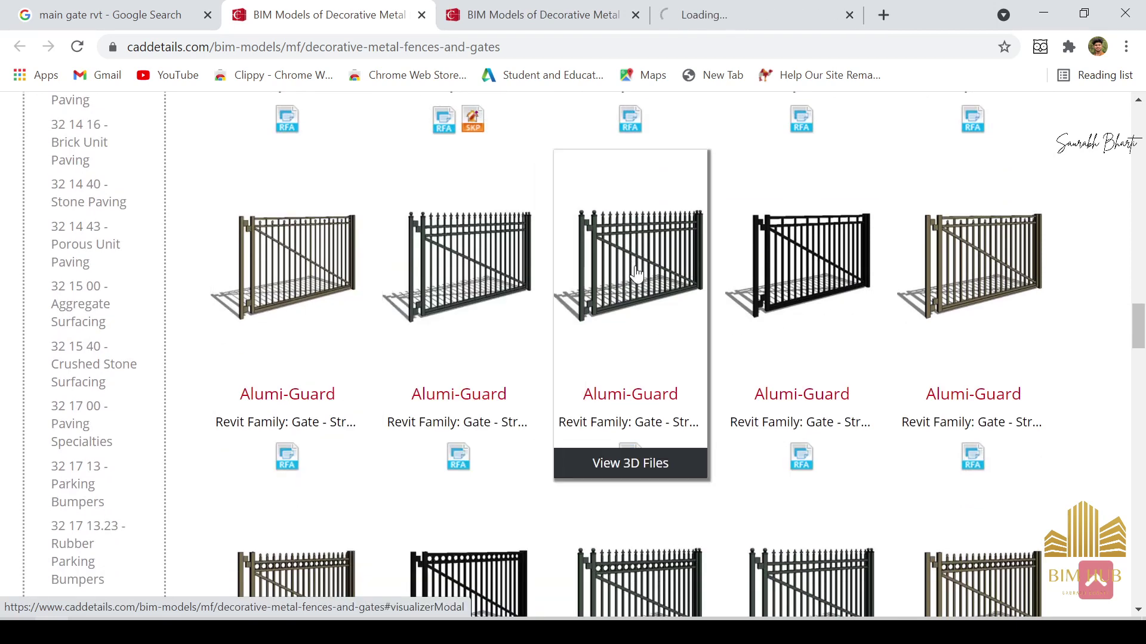
Open the dark straight Alumi-Guard gate with pointed pickets and a ring row in another new tab.
scroll(621, 295, "down", 5)
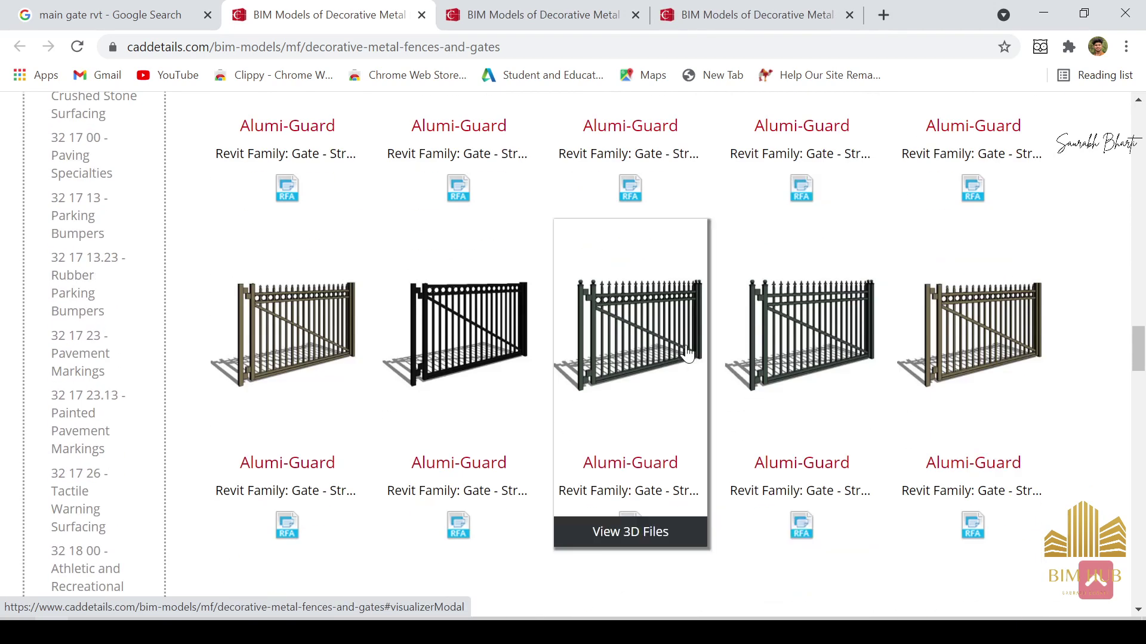
right_click(676, 310)
left_click(732, 231)
Look through the remaining fence and gate models down to the end of the loaded list.
scroll(752, 251, "up", 6)
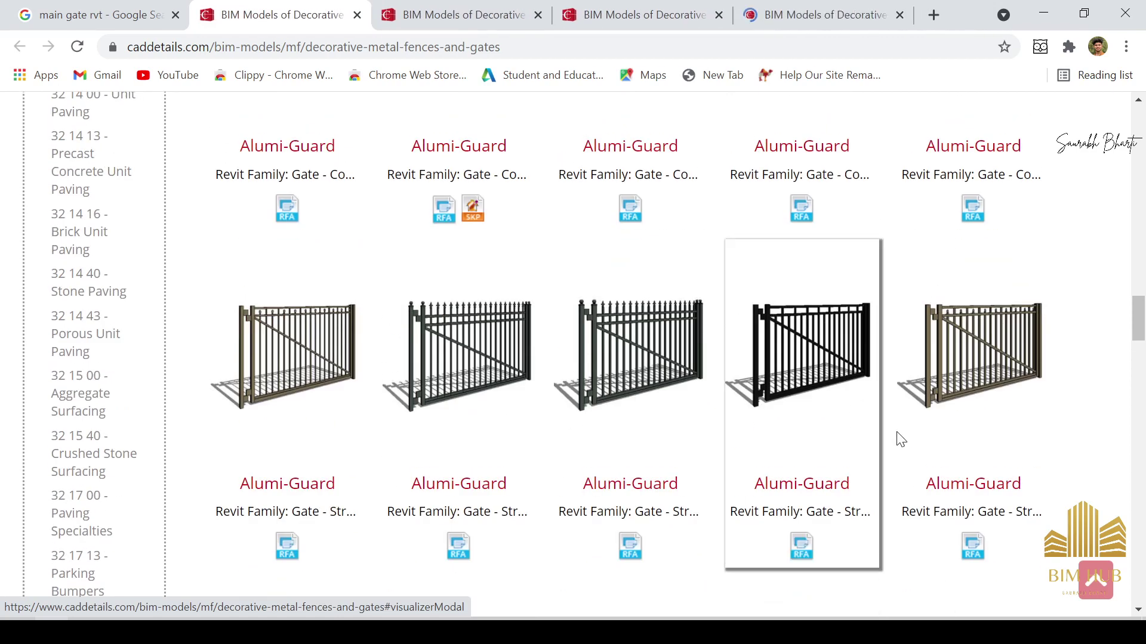
scroll(994, 376, "down", 10)
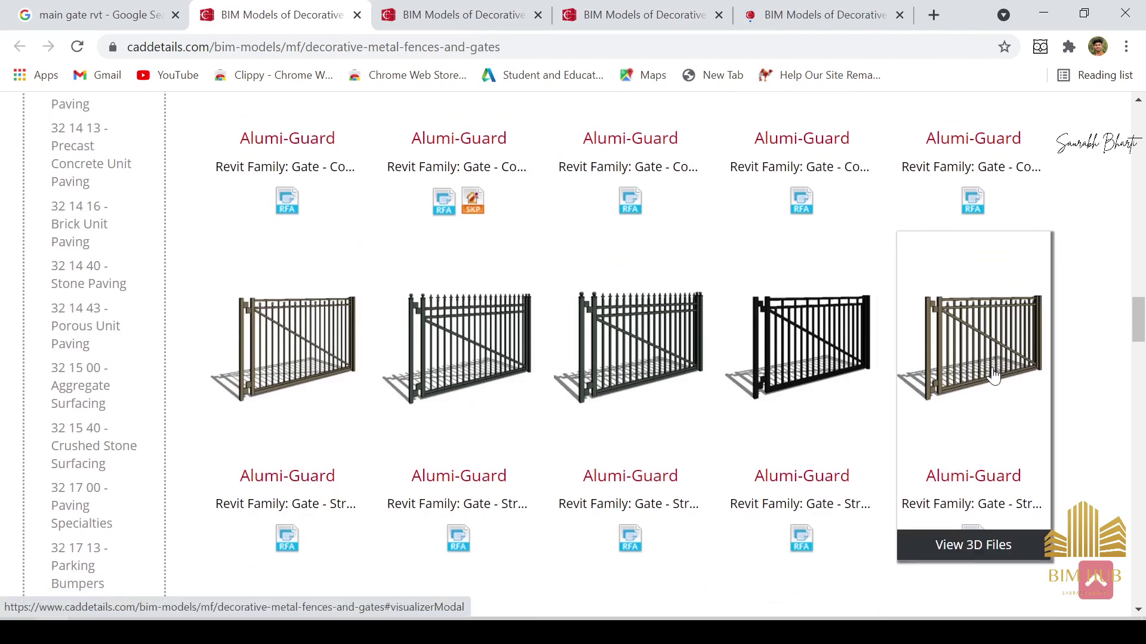
scroll(769, 394, "up", 1)
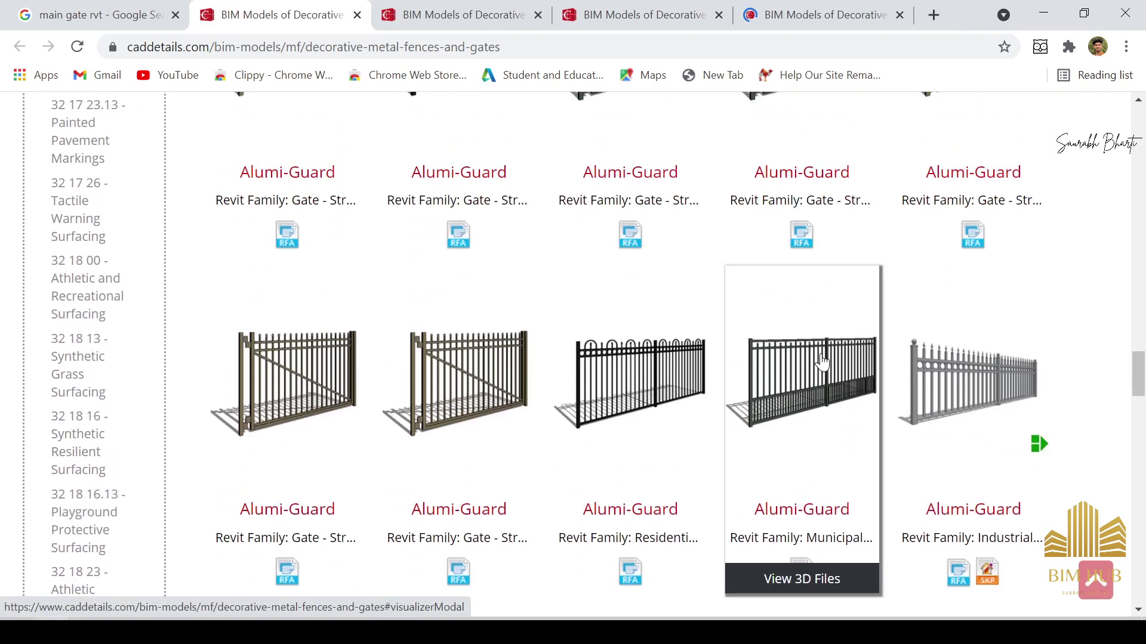
scroll(671, 408, "down", 12)
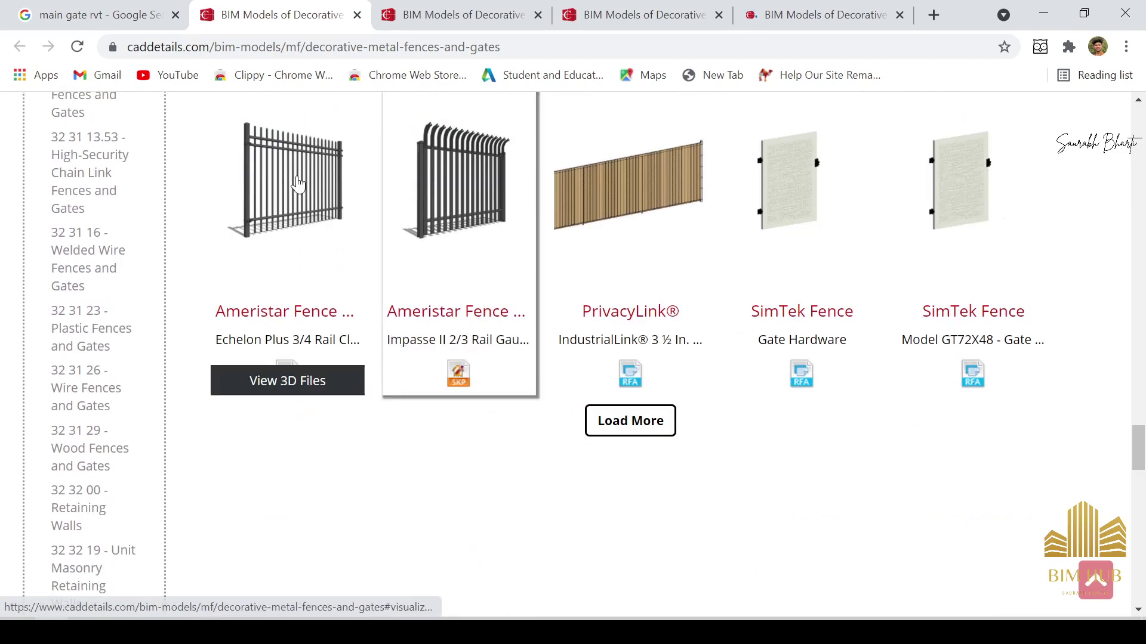
scroll(505, 396, "up", 8)
Check the page opened for the Alumi-Guard Fortress panel and skim its model list.
left_click(512, 17)
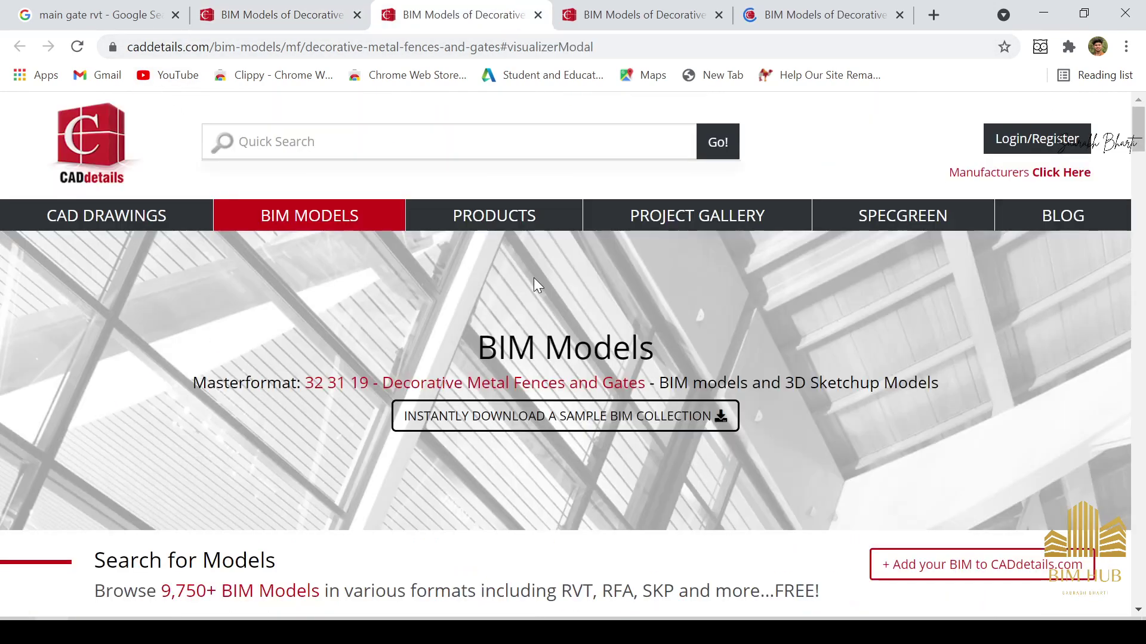
scroll(543, 298, "down", 4)
scroll(544, 327, "down", 7)
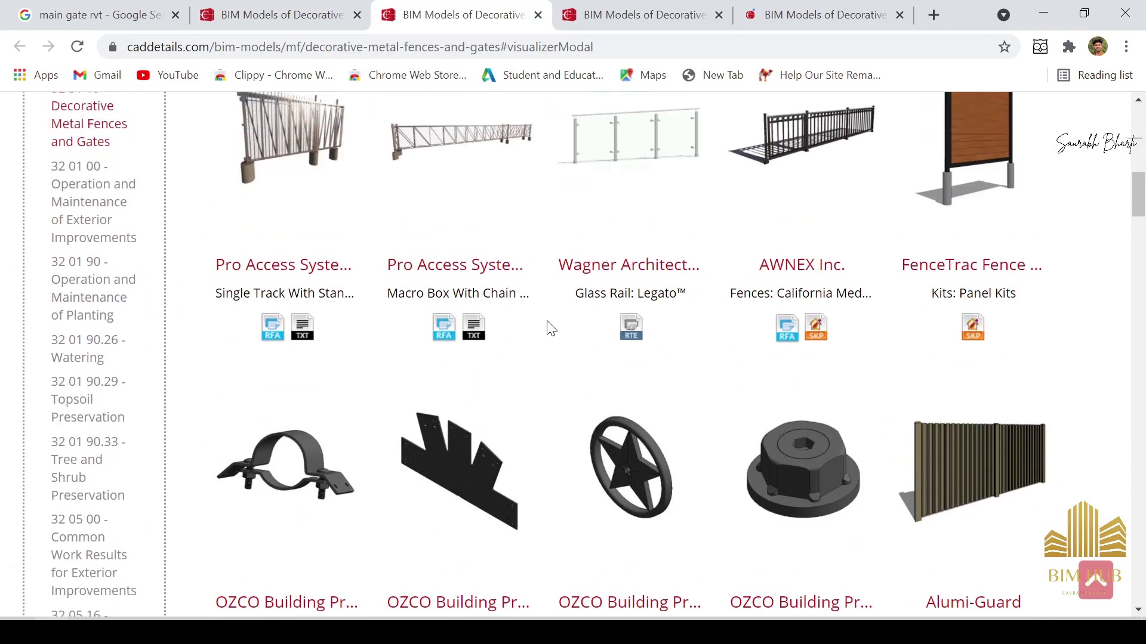
scroll(823, 289, "up", 1)
scroll(335, 293, "down", 3)
Look through the decorative metal gate list in the third CADdetails tab, checking the curved Alumi-Guard gates.
left_click(695, 18)
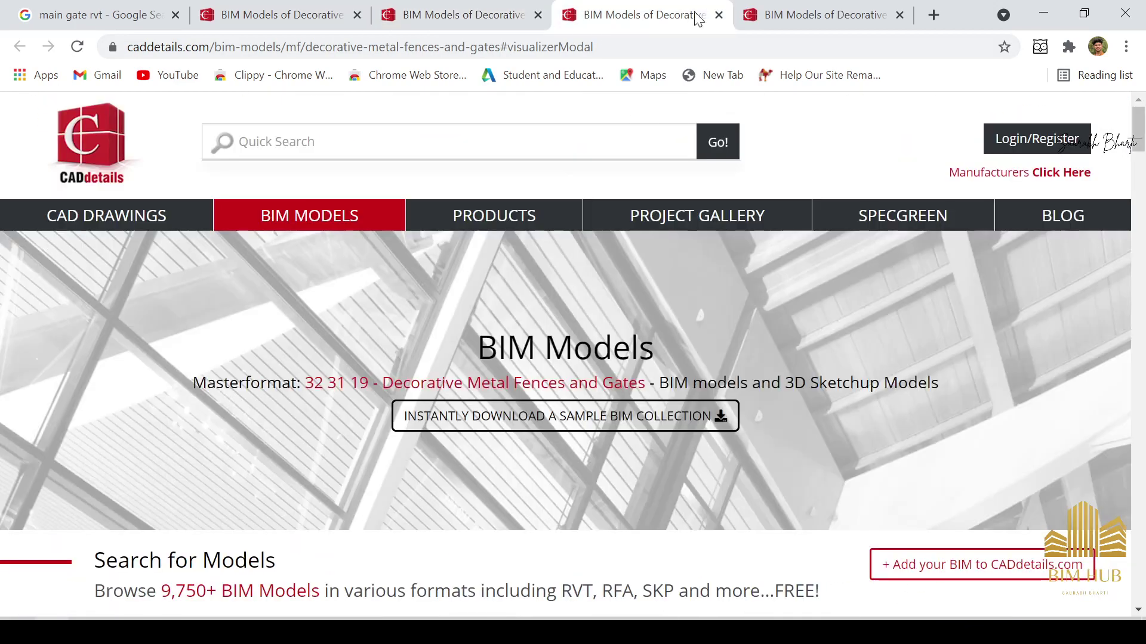
scroll(542, 335, "down", 6)
scroll(577, 358, "up", 5)
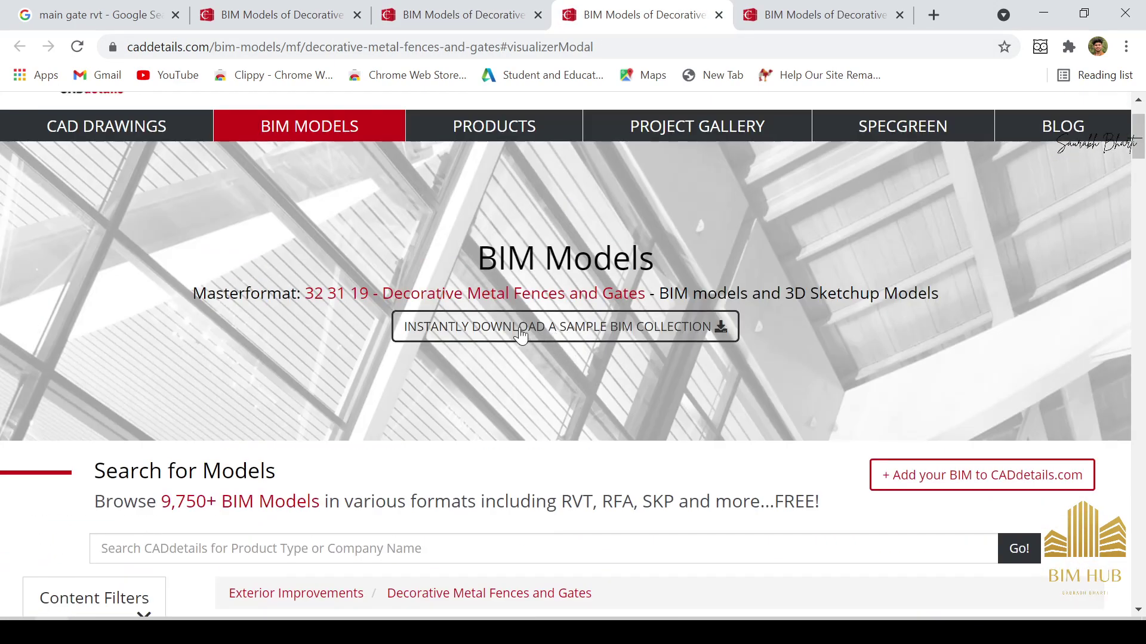
scroll(660, 346, "down", 8)
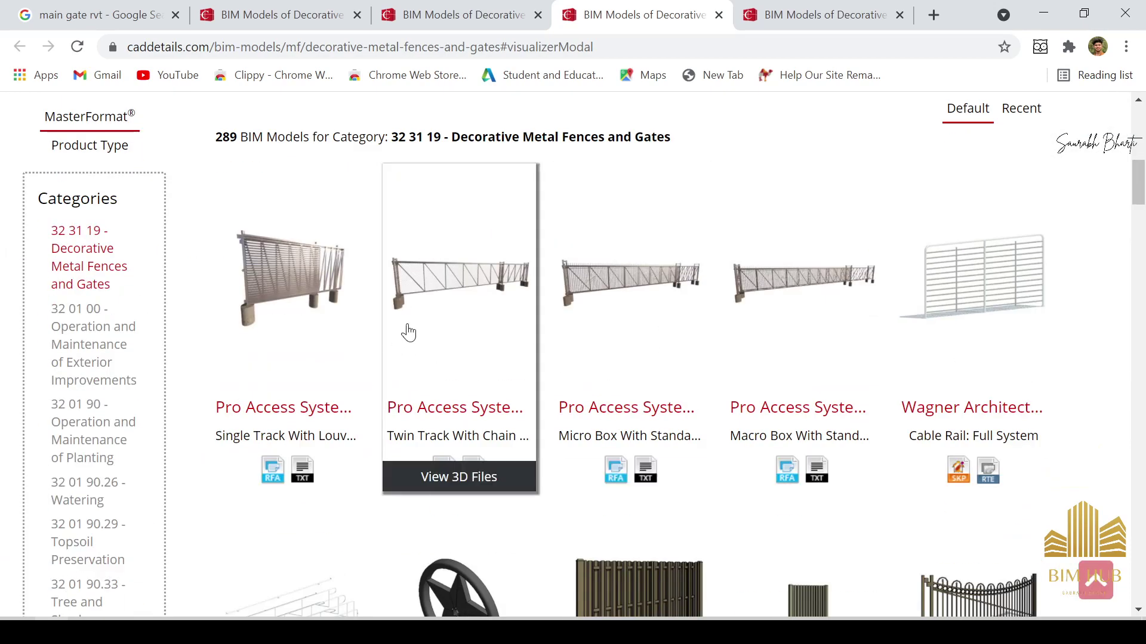
scroll(334, 251, "down", 2)
scroll(537, 381, "down", 6)
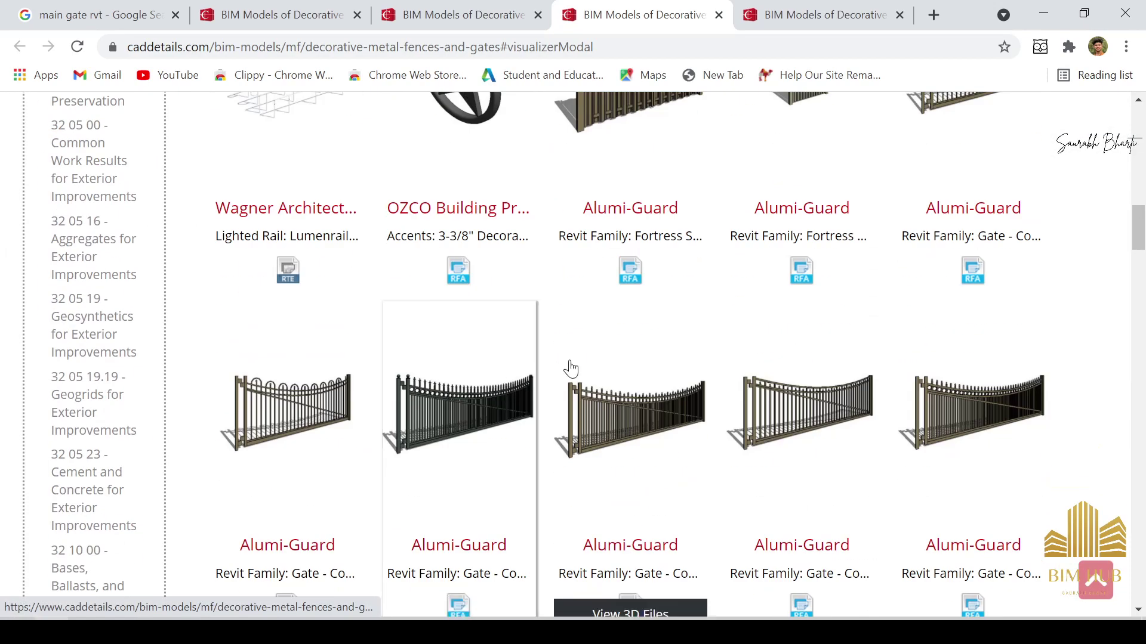
scroll(603, 364, "up", 3)
scroll(716, 361, "down", 2)
scroll(776, 364, "down", 5)
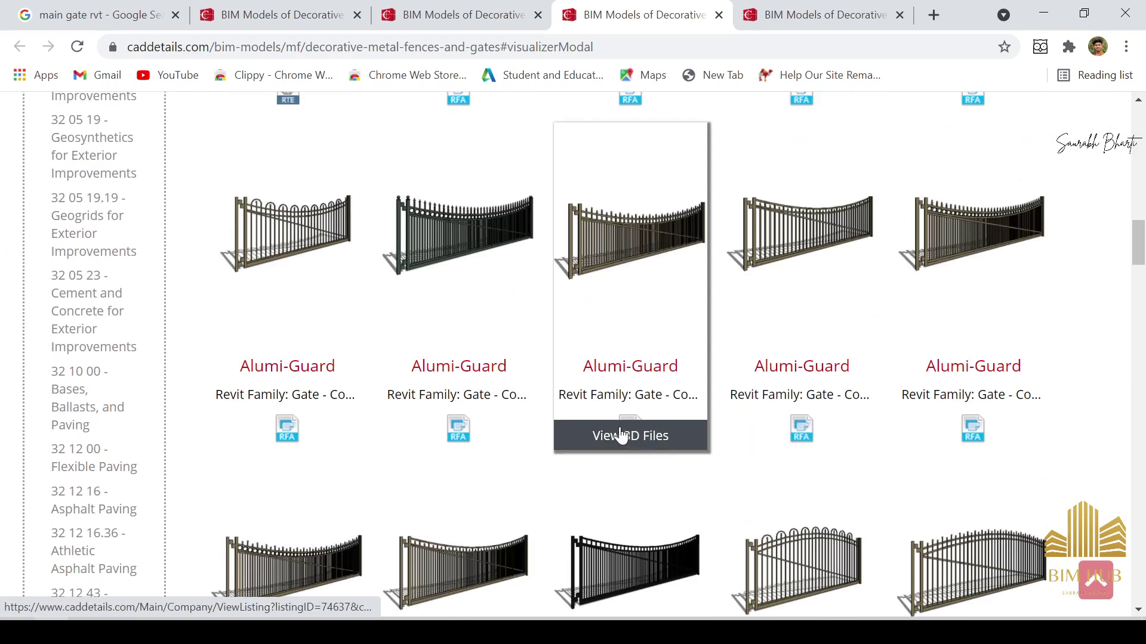
Check the model lists in the other two CADdetails tabs, including the straight Alumi-Guard gates.
left_click(459, 9)
scroll(477, 397, "up", 10)
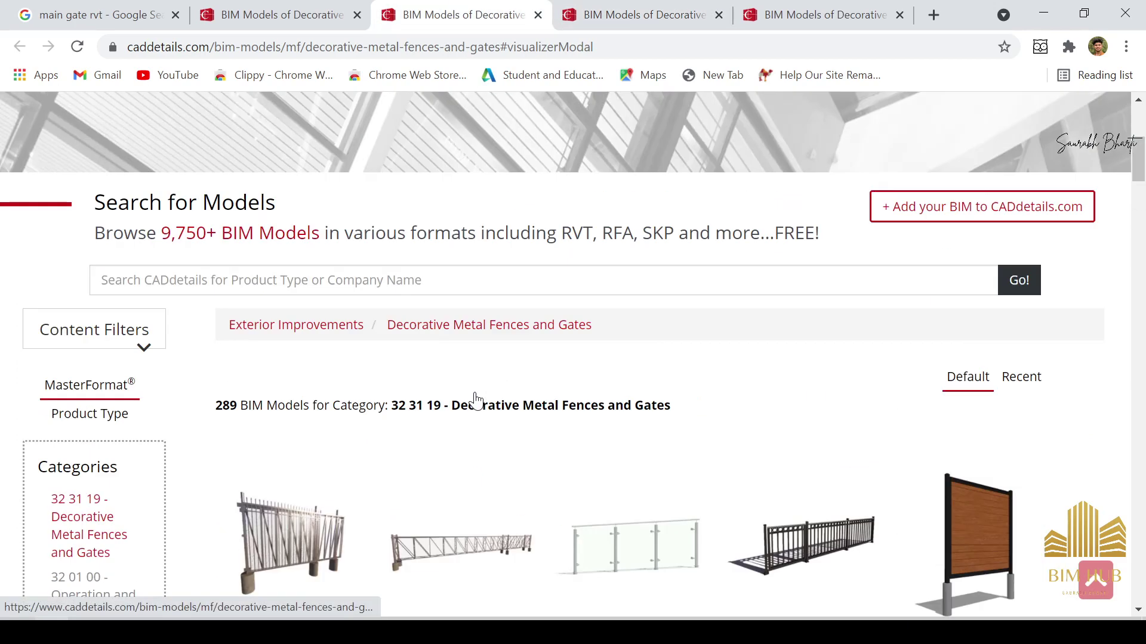
scroll(555, 429, "down", 3)
left_click(275, 14)
scroll(504, 427, "down", 5)
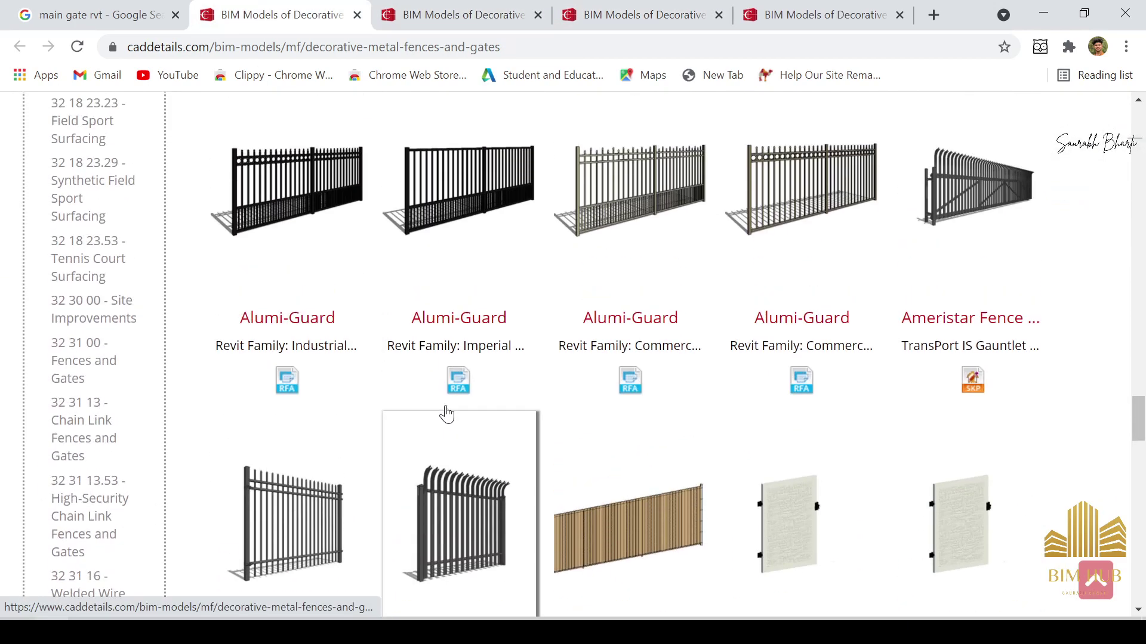
scroll(470, 388, "up", 7)
left_click(606, 47)
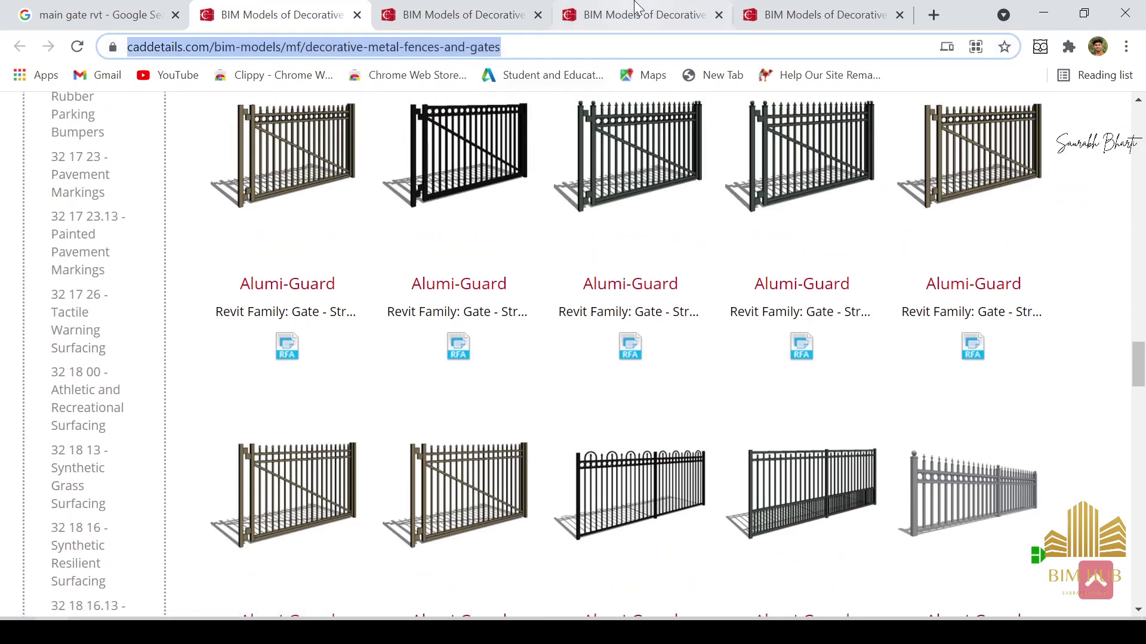
Return to the third CADdetails tab and browse its fence and gate models to the end of the loaded list.
left_click(634, 8)
scroll(455, 435, "up", 4)
scroll(641, 450, "up", 7)
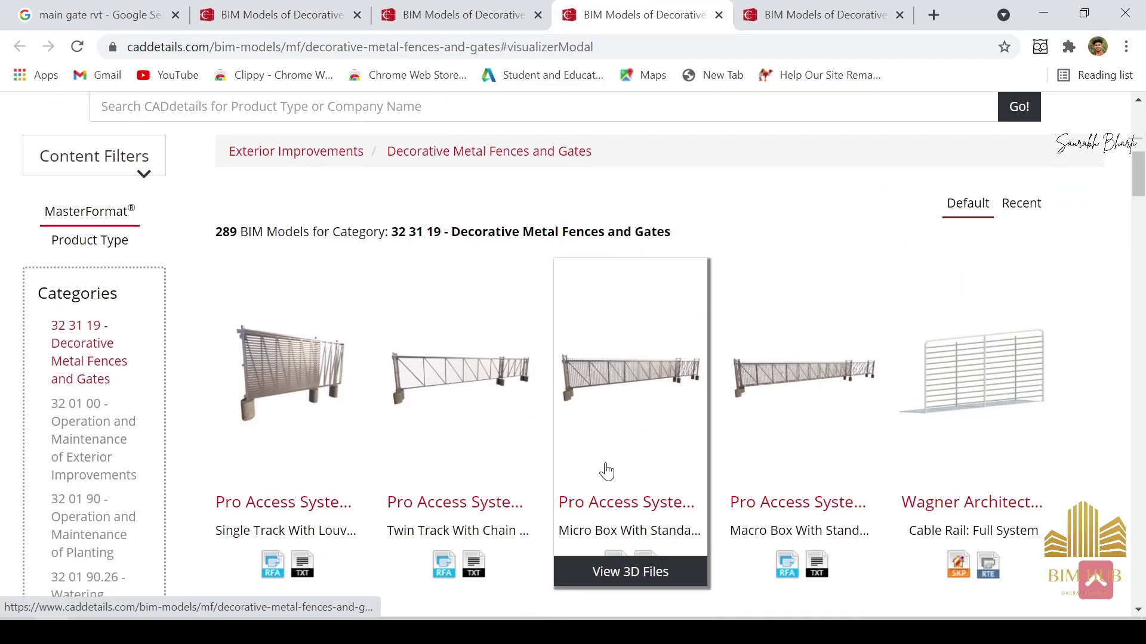
scroll(546, 493, "up", 3)
scroll(898, 447, "down", 15)
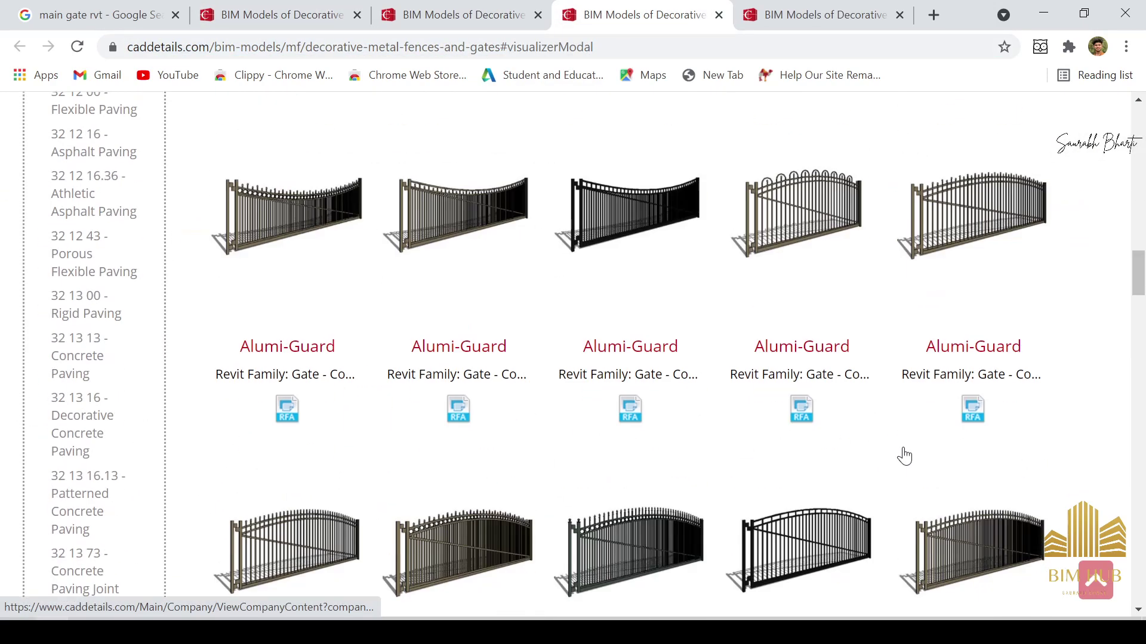
scroll(904, 447, "down", 20)
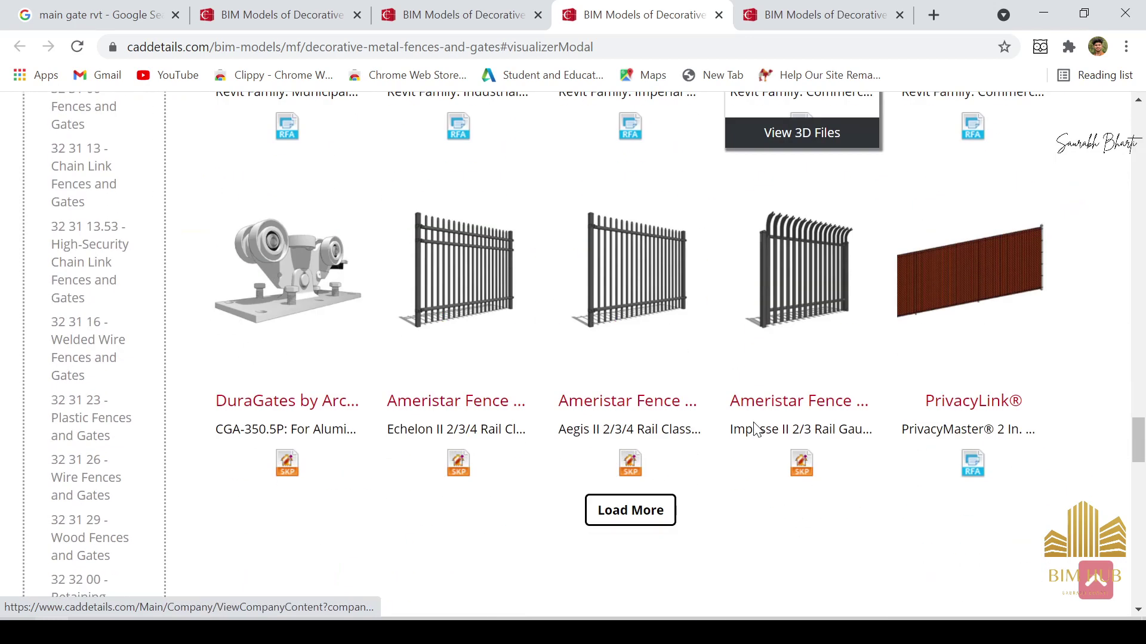
Open the Ameristar Aegis II 2/3/4 Rail Classic Panel, check its file formats, and view all of the manufacturer's BIM models.
left_click(628, 471)
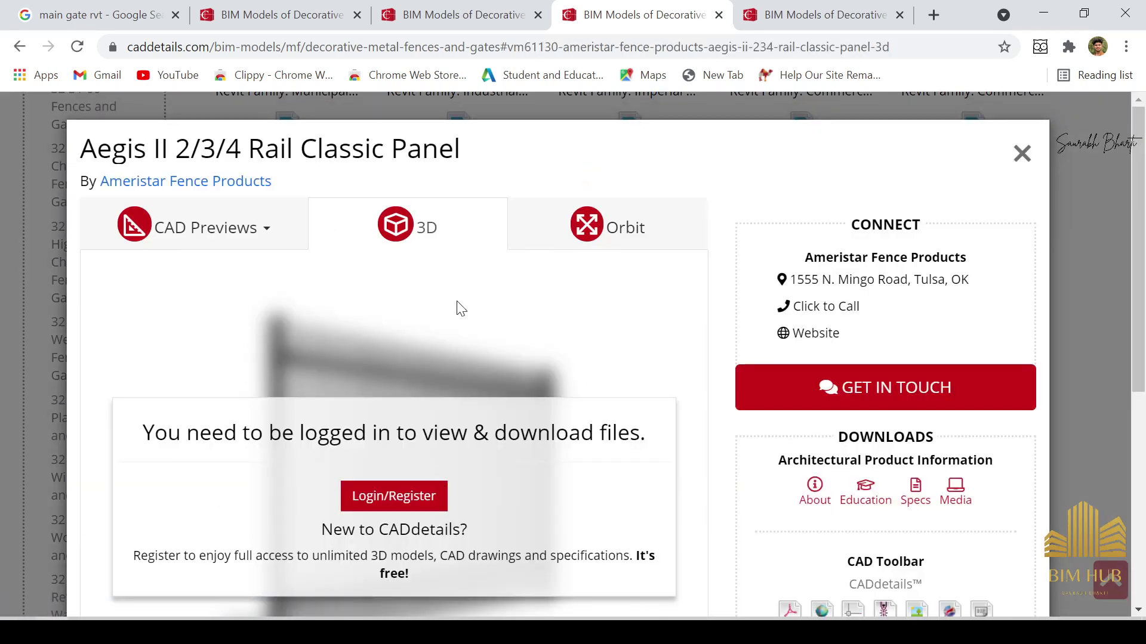
scroll(561, 328, "down", 6)
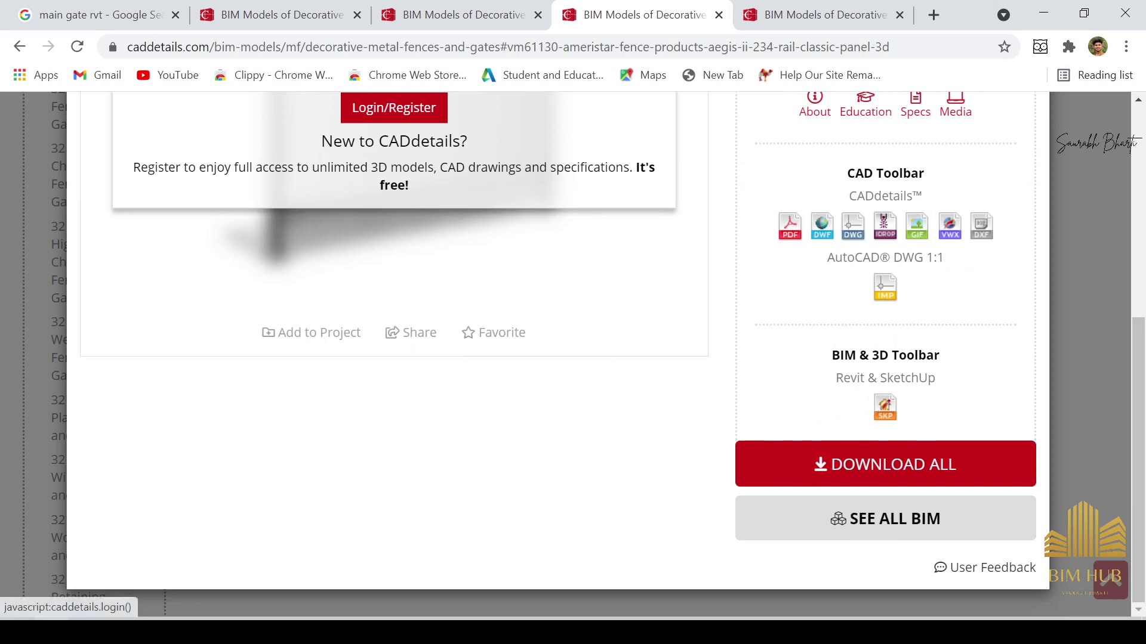
scroll(889, 477, "up", 2)
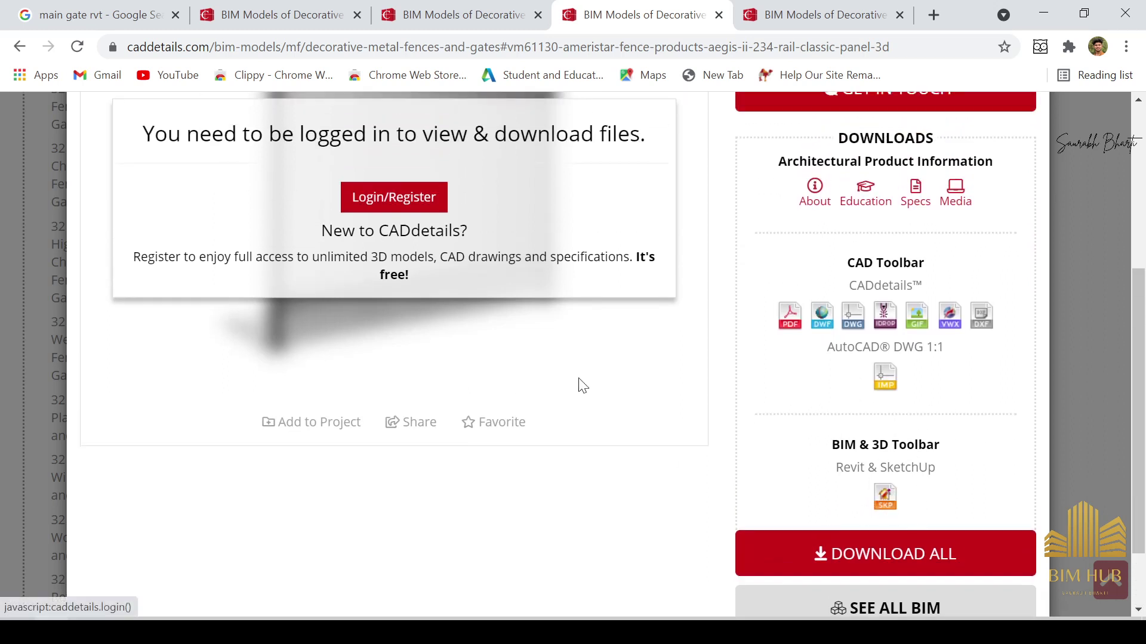
scroll(900, 513, "down", 2)
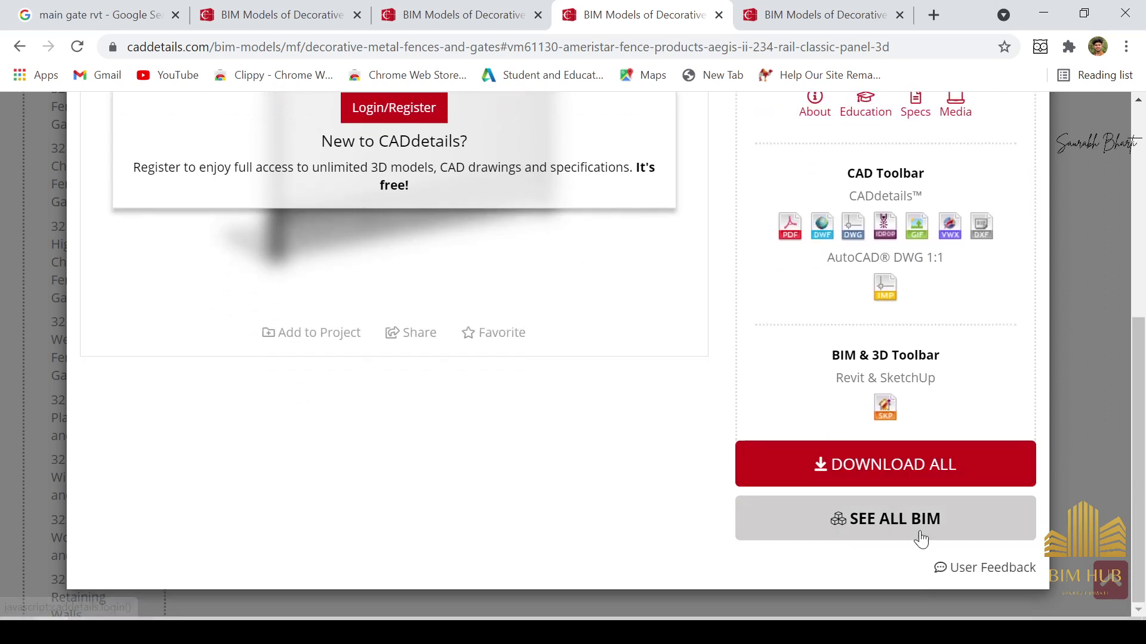
left_click(916, 533)
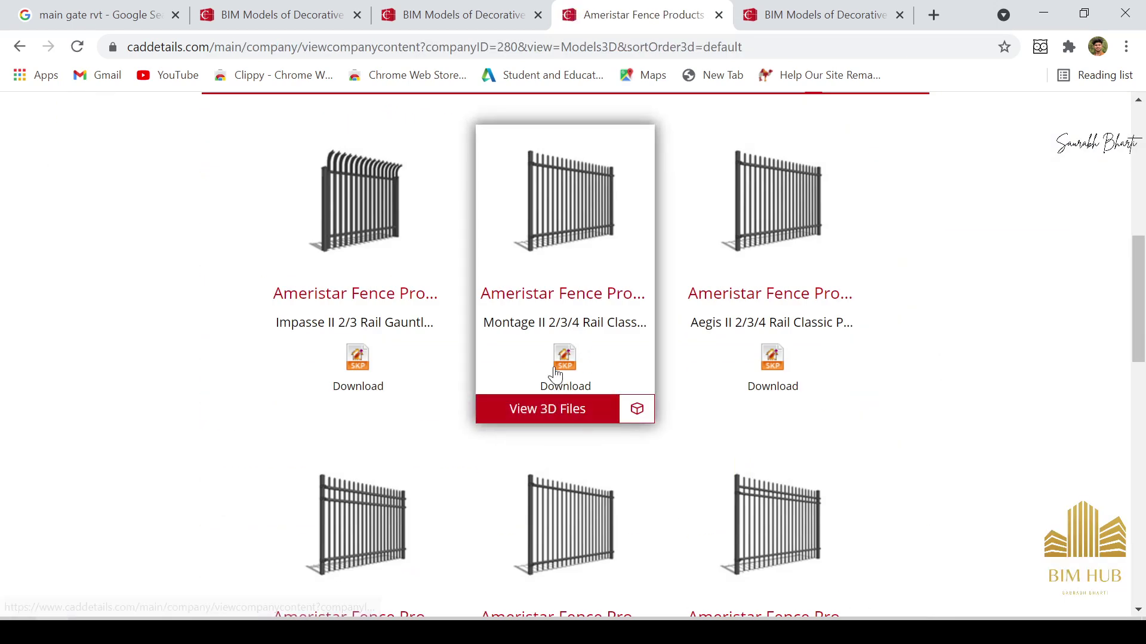
scroll(365, 391, "up", 10)
Find the Alumi-Guard Industrial Revit family in the second CADdetails tab's model list and open its RFA download.
left_click(459, 14)
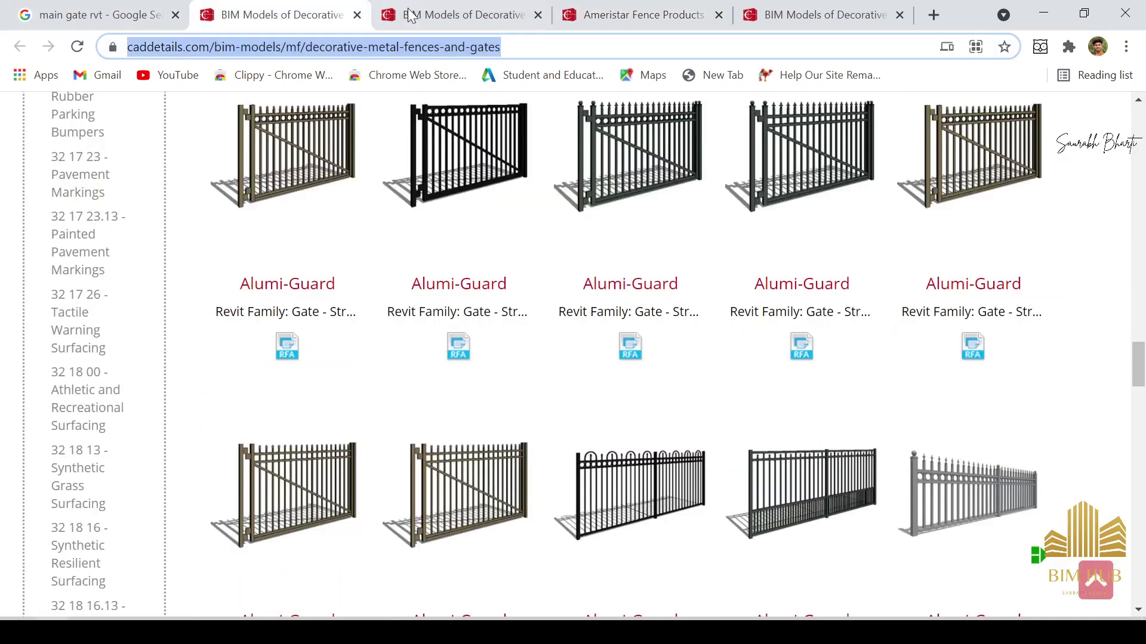
scroll(507, 514, "down", 2)
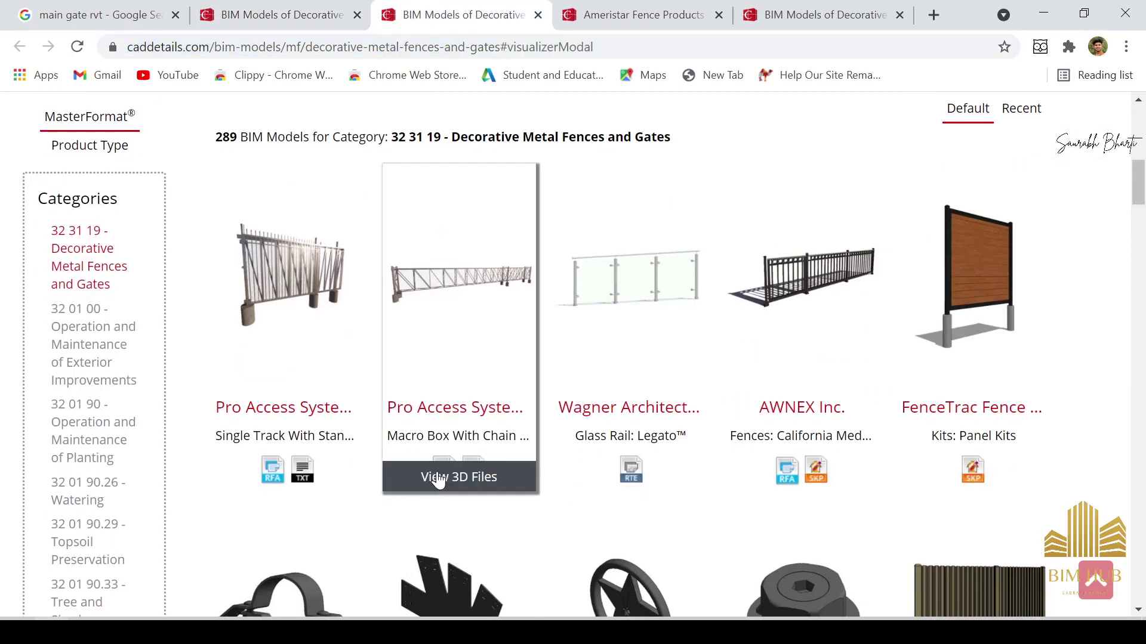
scroll(466, 465, "down", 7)
scroll(498, 446, "down", 10)
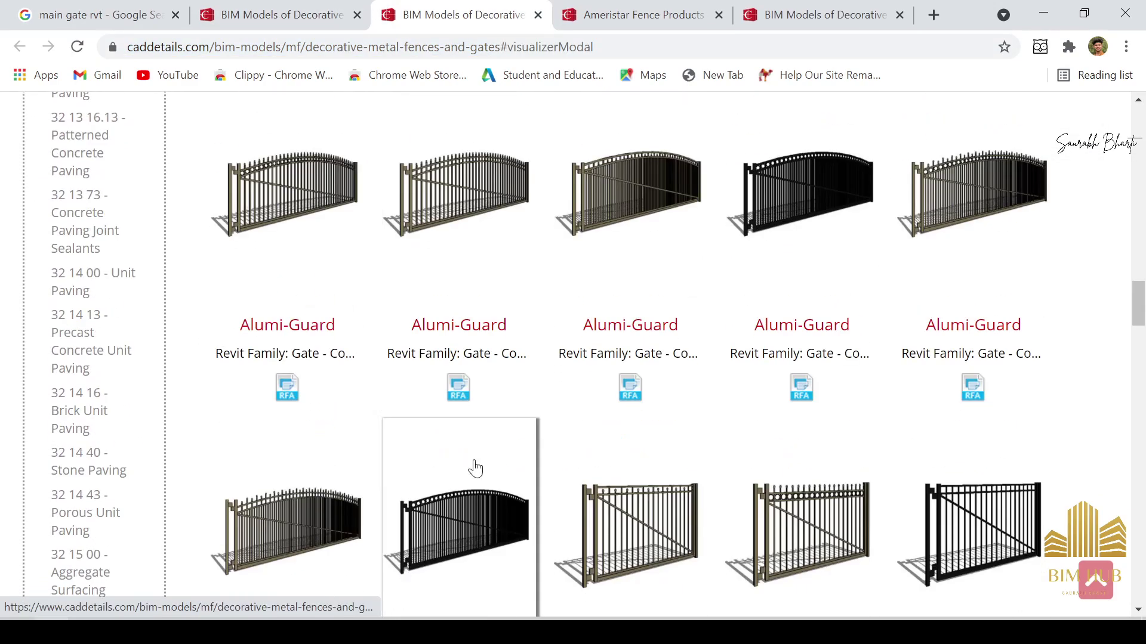
scroll(454, 418, "down", 15)
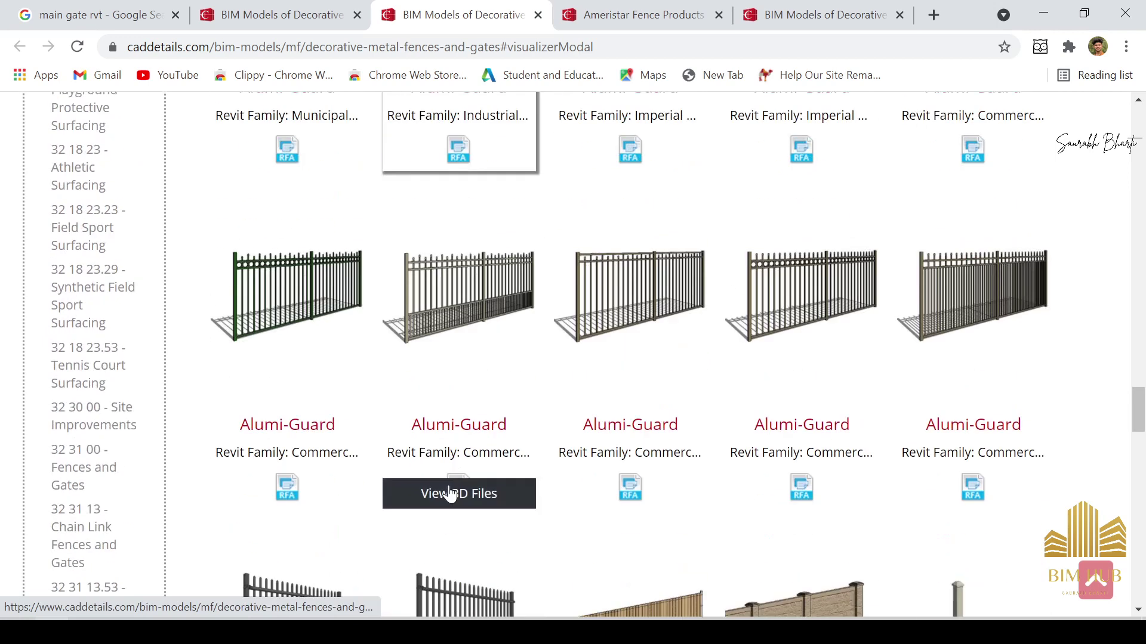
left_click(459, 147)
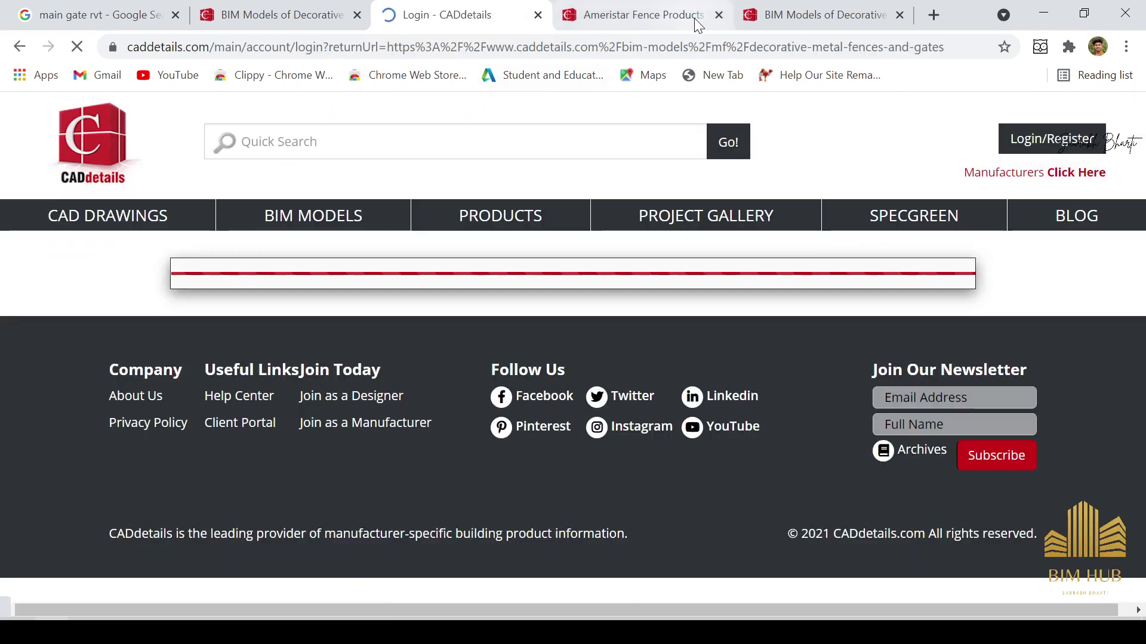
Close the Ameristar page and sign in to CADdetails with the second saved Google account.
left_click(719, 14)
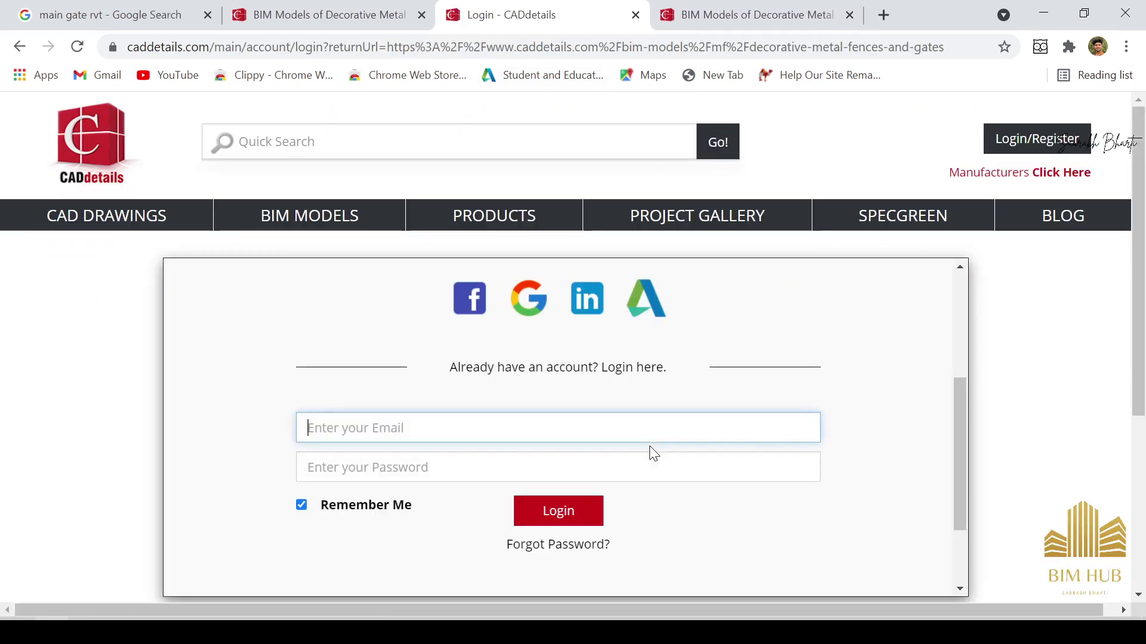
left_click(538, 308)
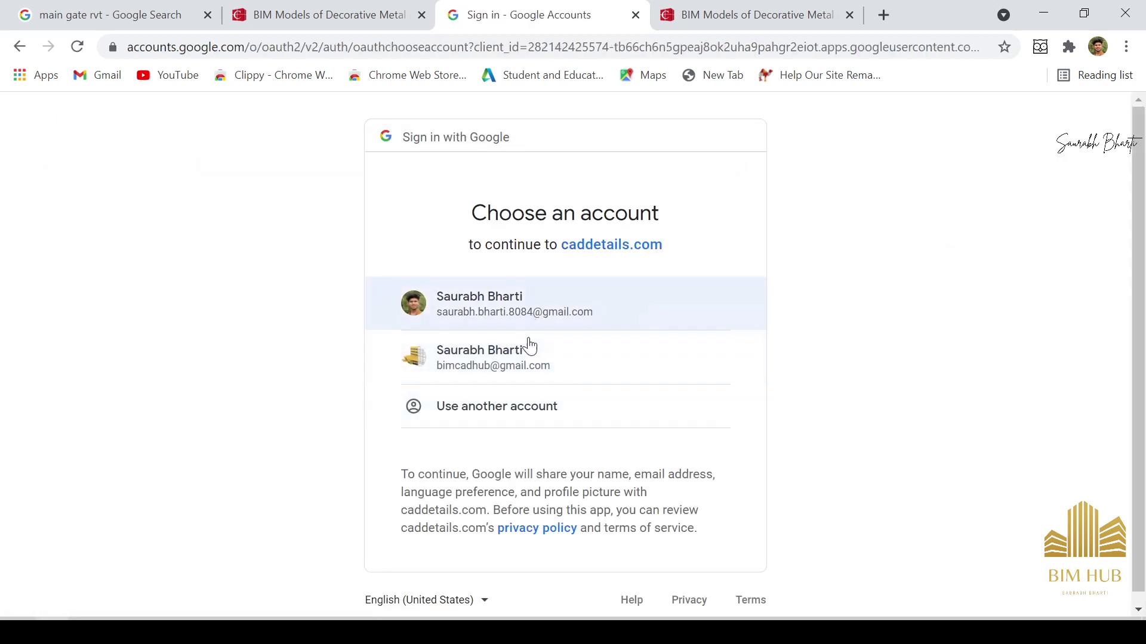
left_click(530, 348)
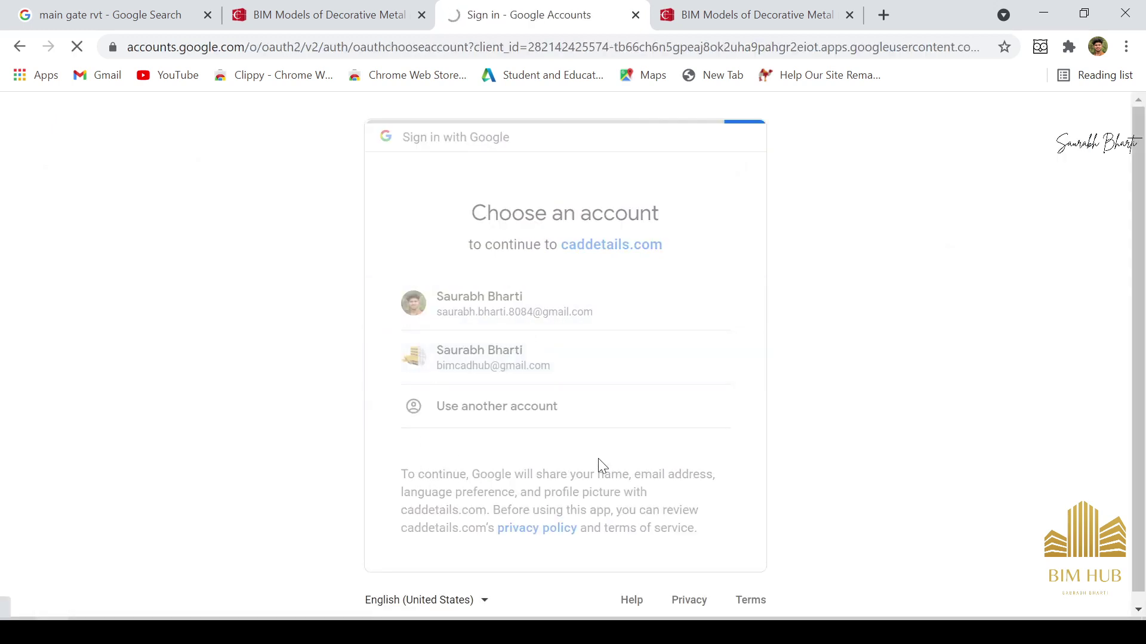
Fill in the registration form's business information with a company name and the saved address and phone number.
scroll(472, 419, "down", 4)
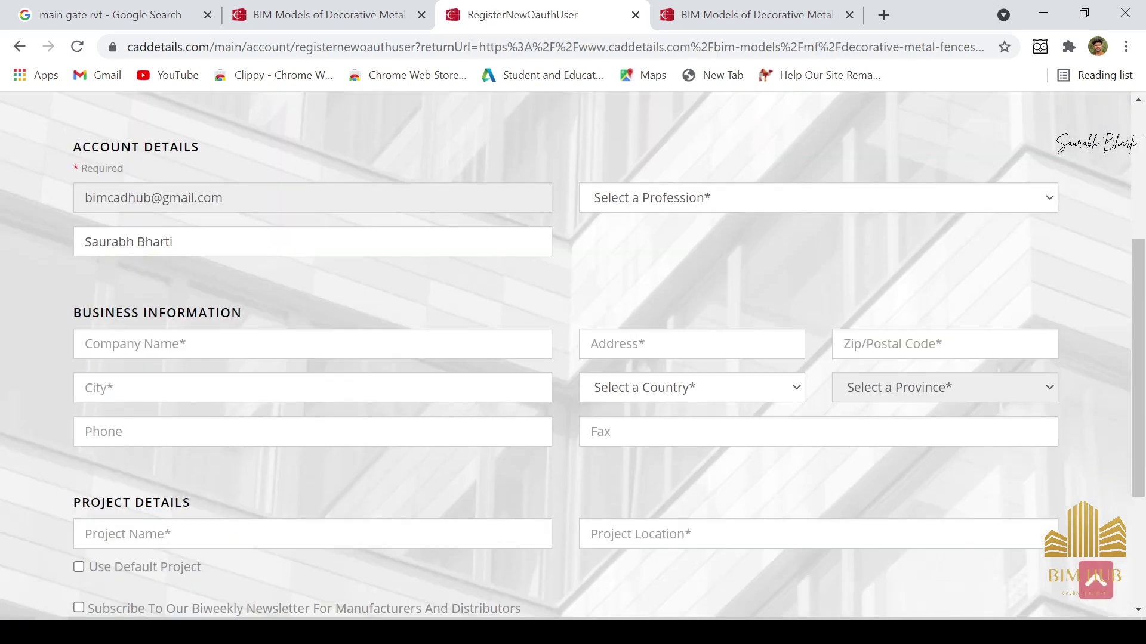
scroll(444, 387, "down", 3)
scroll(302, 297, "up", 2)
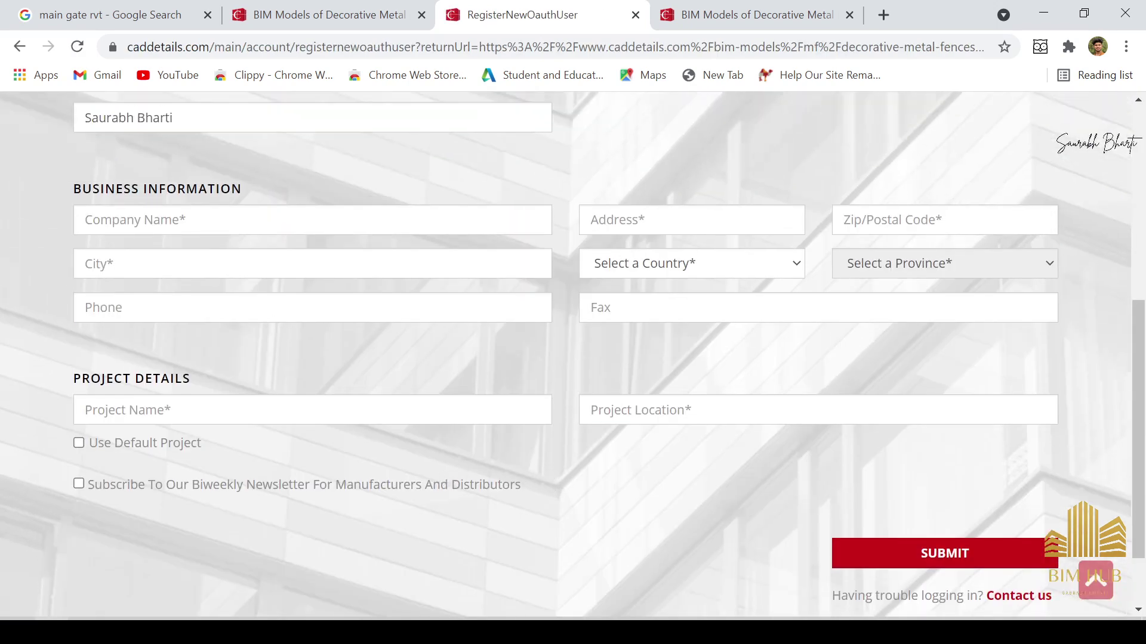
left_click(239, 219)
type("saurabh")
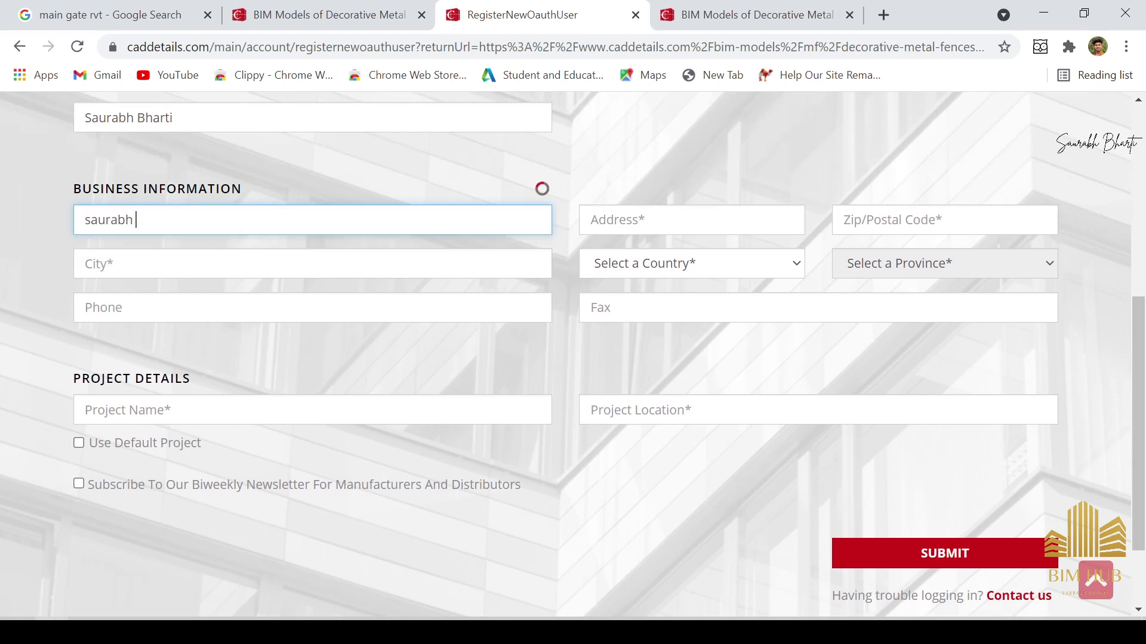
left_click(238, 307)
left_click(239, 263)
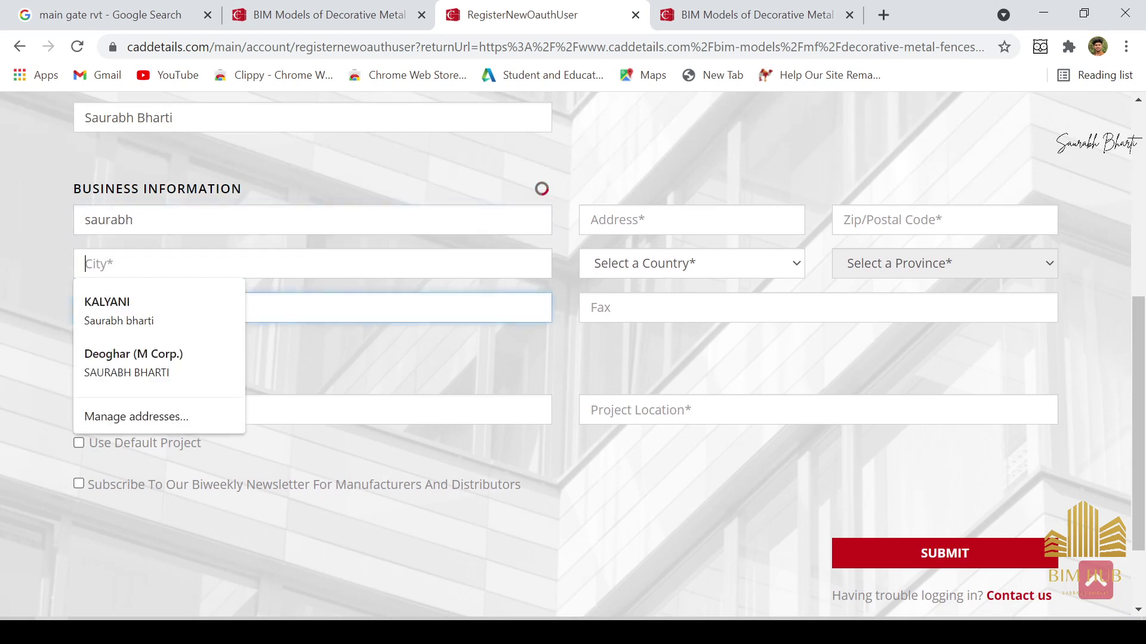
left_click(219, 301)
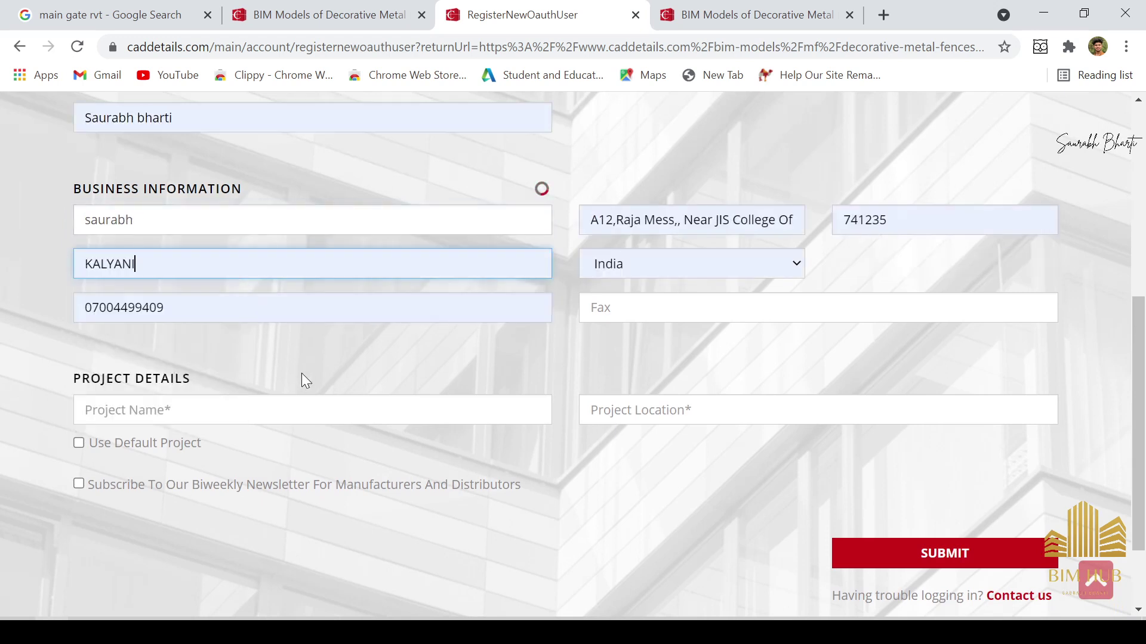
key("Tab")
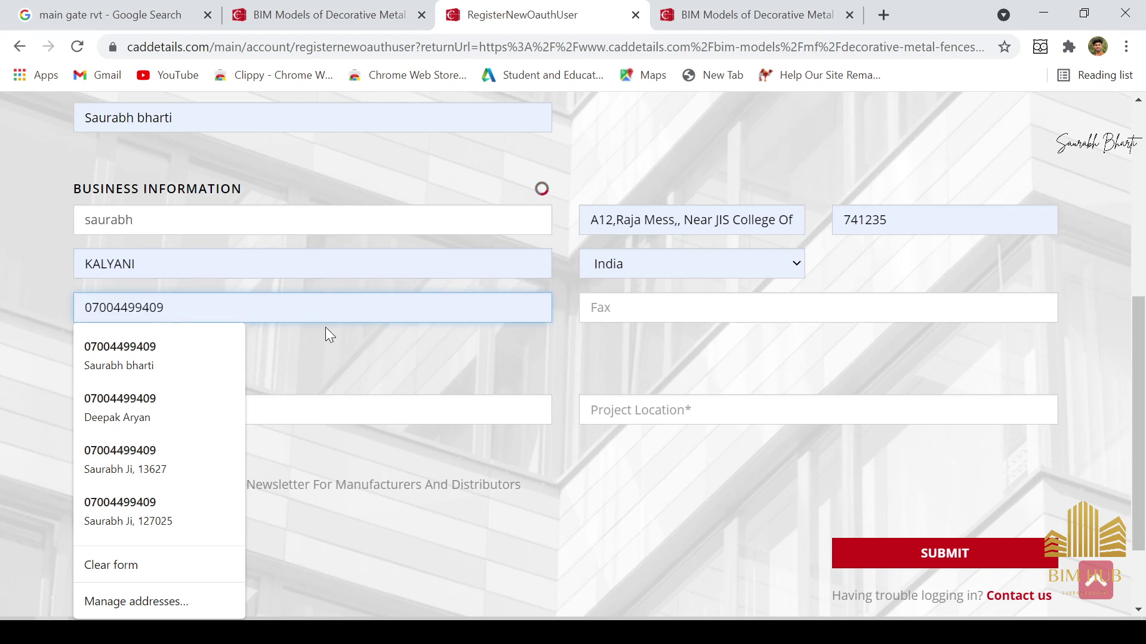
key("BackSpace")
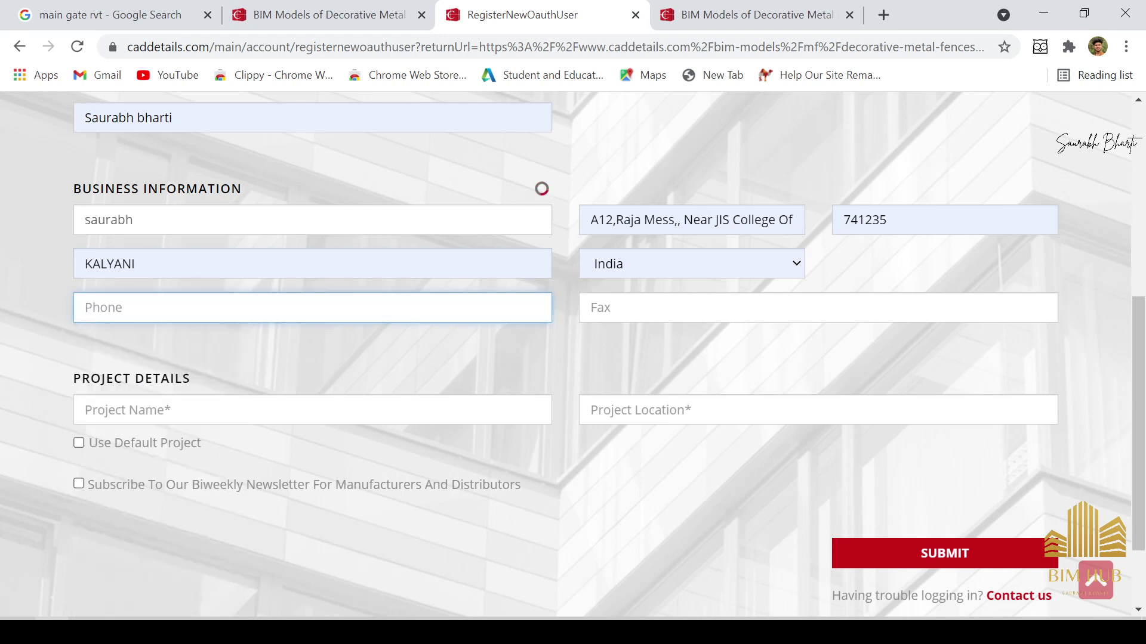
left_click(198, 309)
left_click(190, 345)
Enter Greenry as the project name and fill in the project location with the city.
left_click(220, 411)
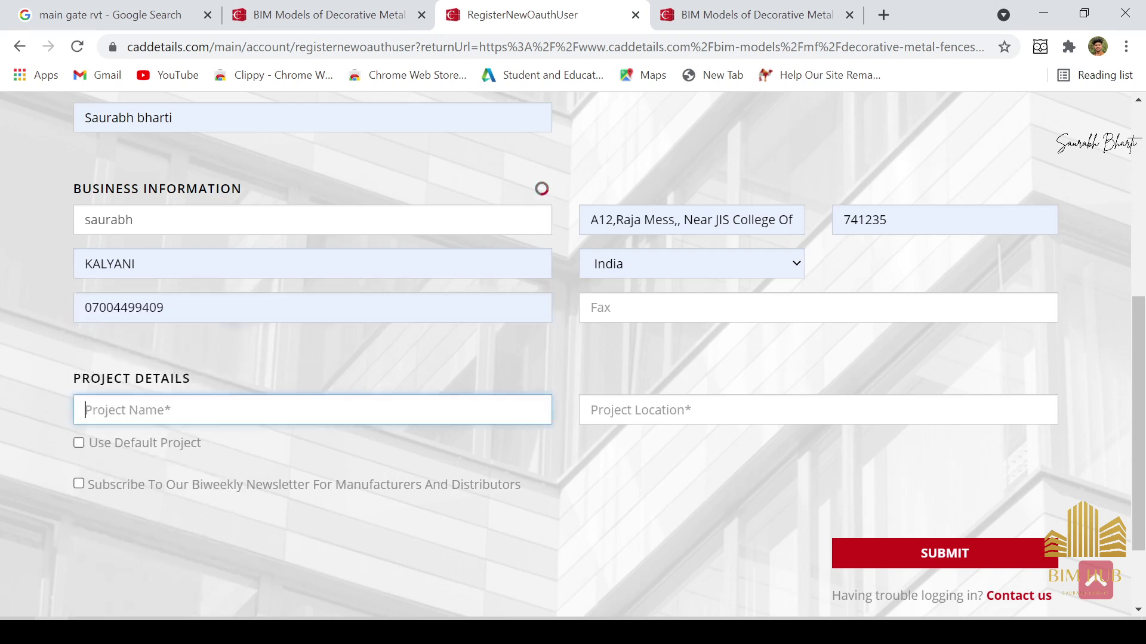
scroll(260, 409, "down", 2)
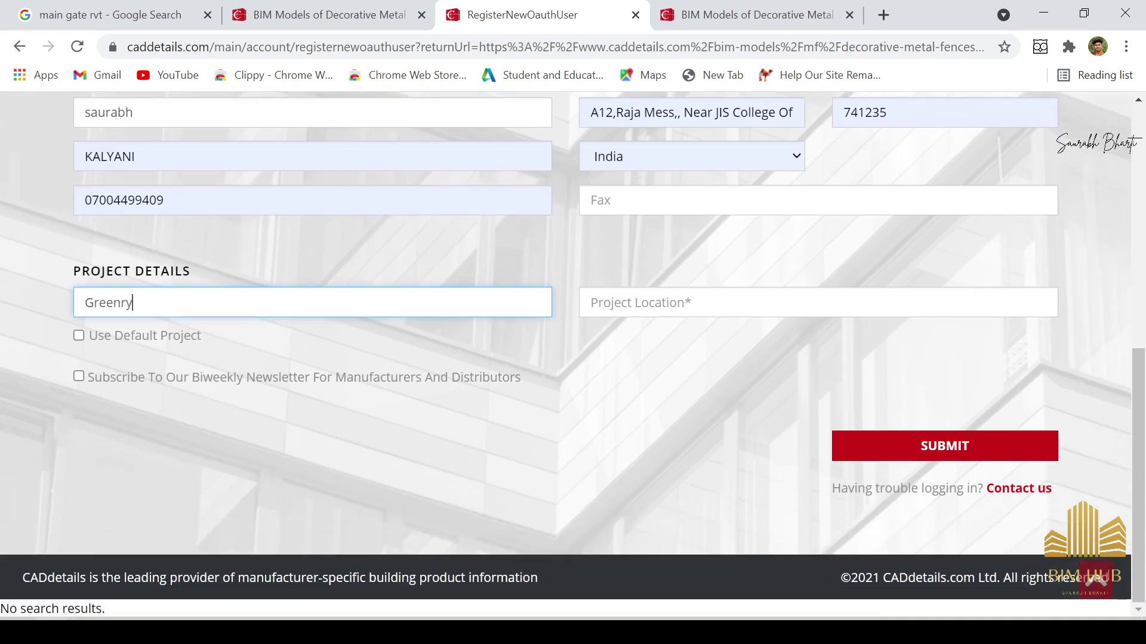
key("Return")
scroll(639, 384, "down", 6)
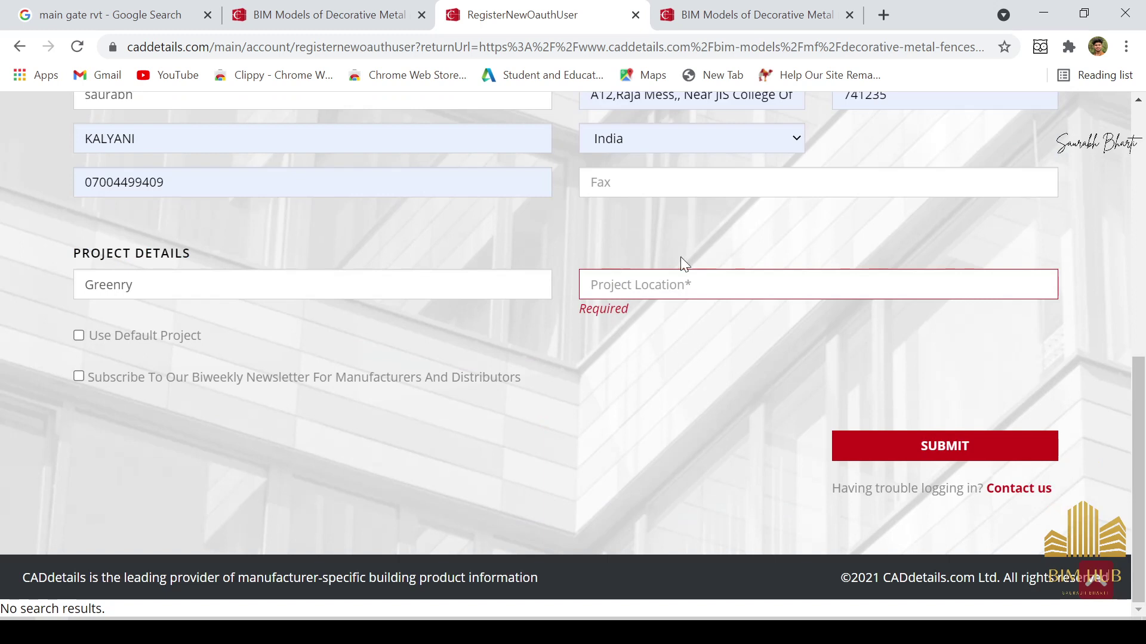
left_click(685, 286)
type("klayani")
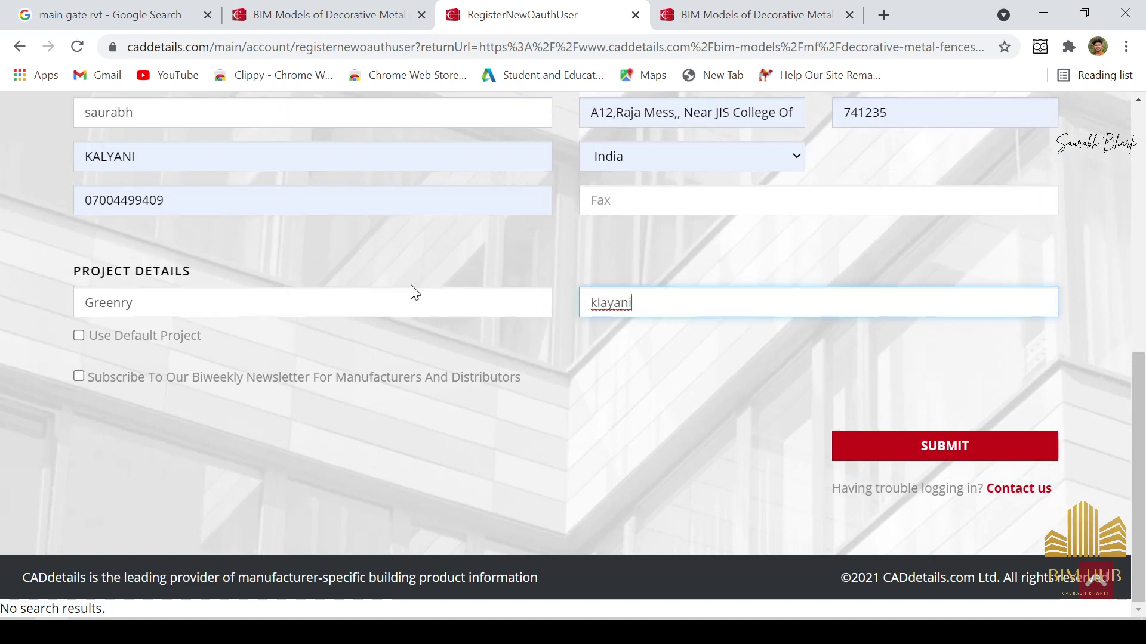
Select a profession in the account details, submit the CADdetails registration form and continue to the model list.
left_click(416, 292)
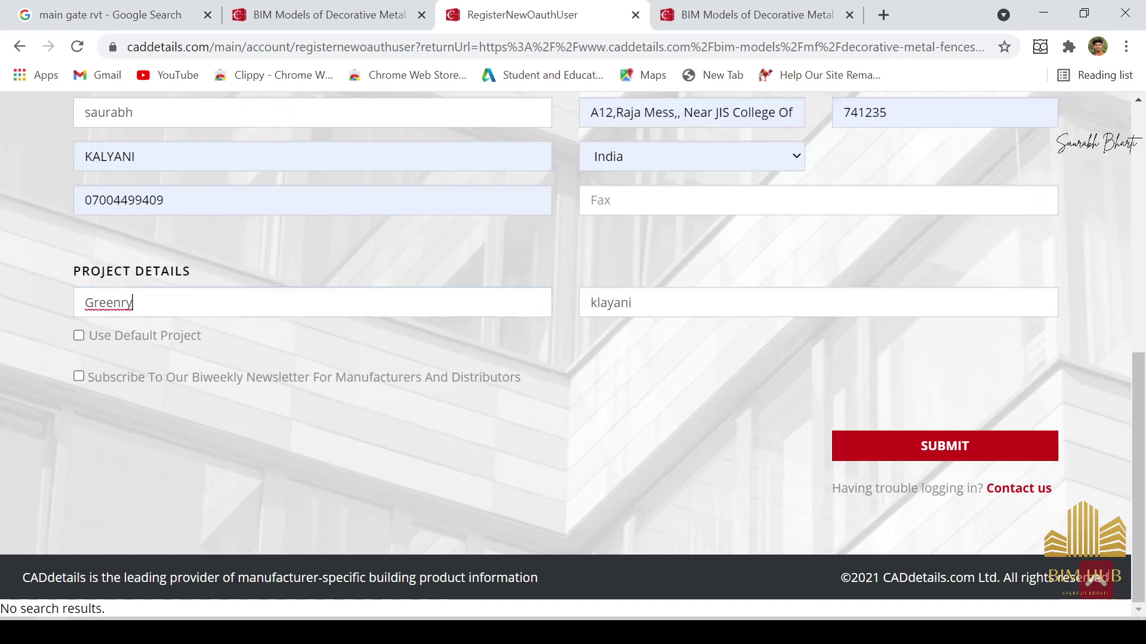
left_click(141, 356)
left_click(851, 447)
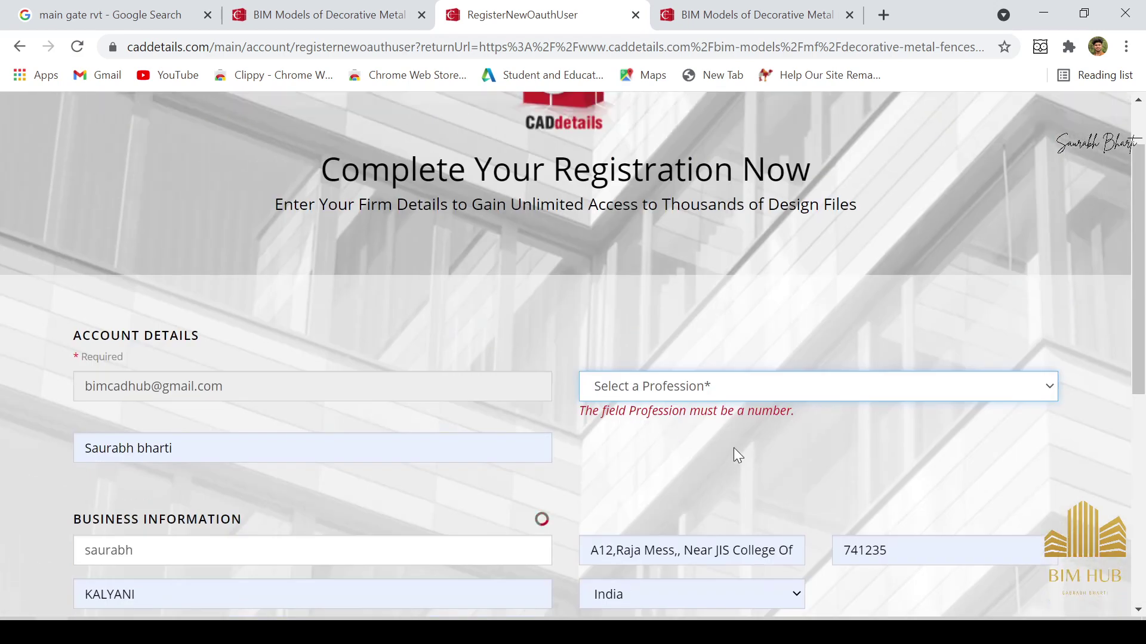
left_click(721, 399)
left_click(660, 307)
scroll(532, 274, "down", 7)
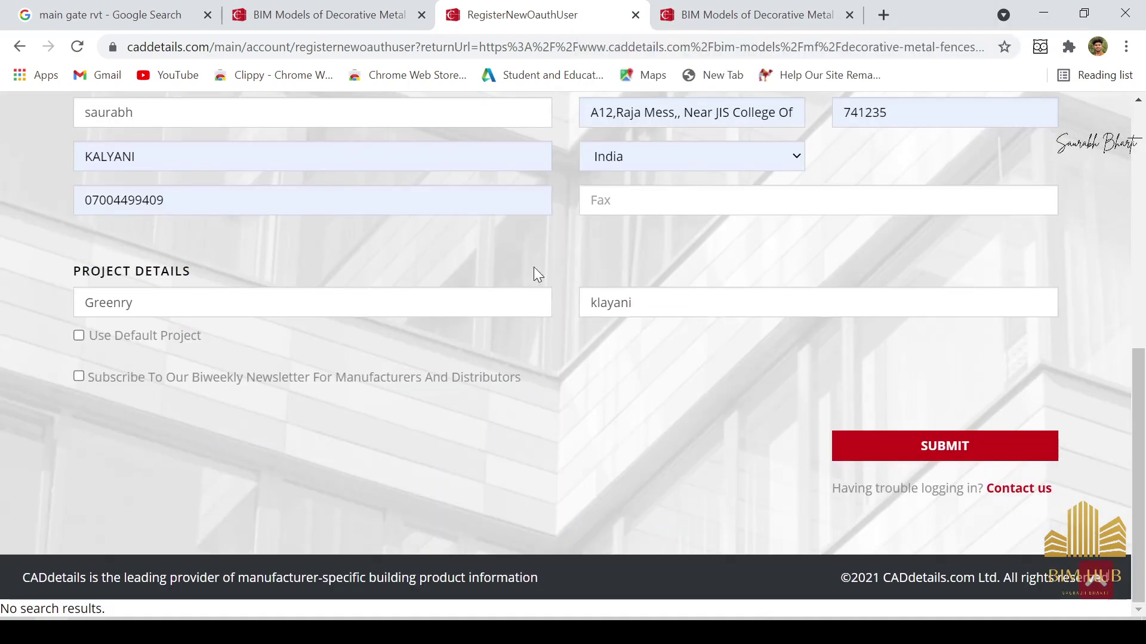
scroll(406, 327, "up", 3)
scroll(541, 260, "down", 3)
left_click(854, 433)
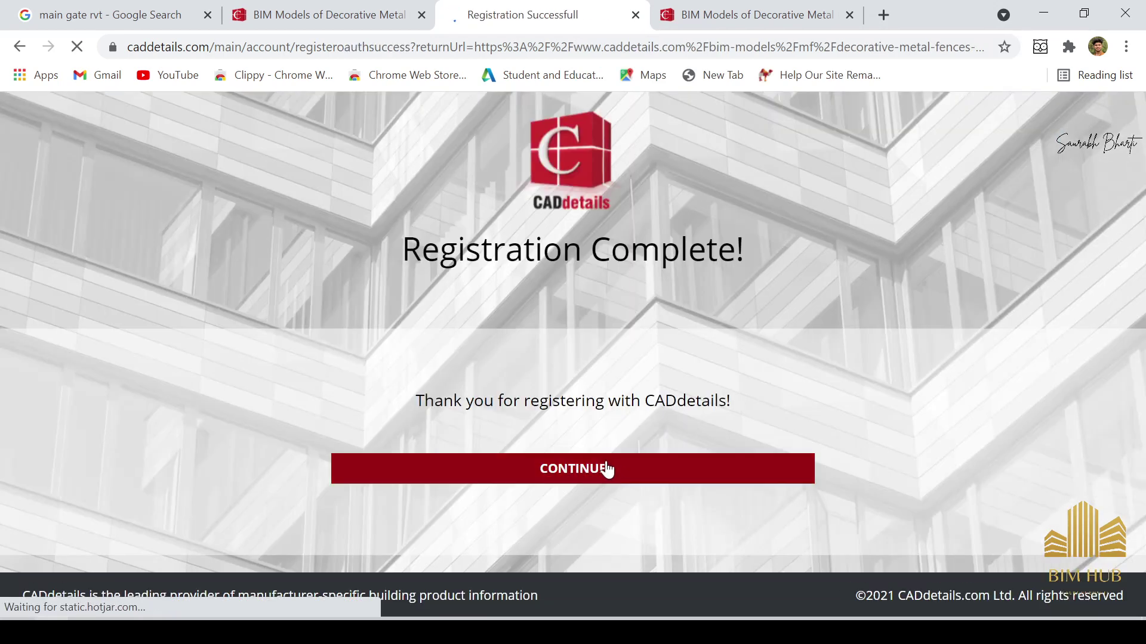
left_click(600, 471)
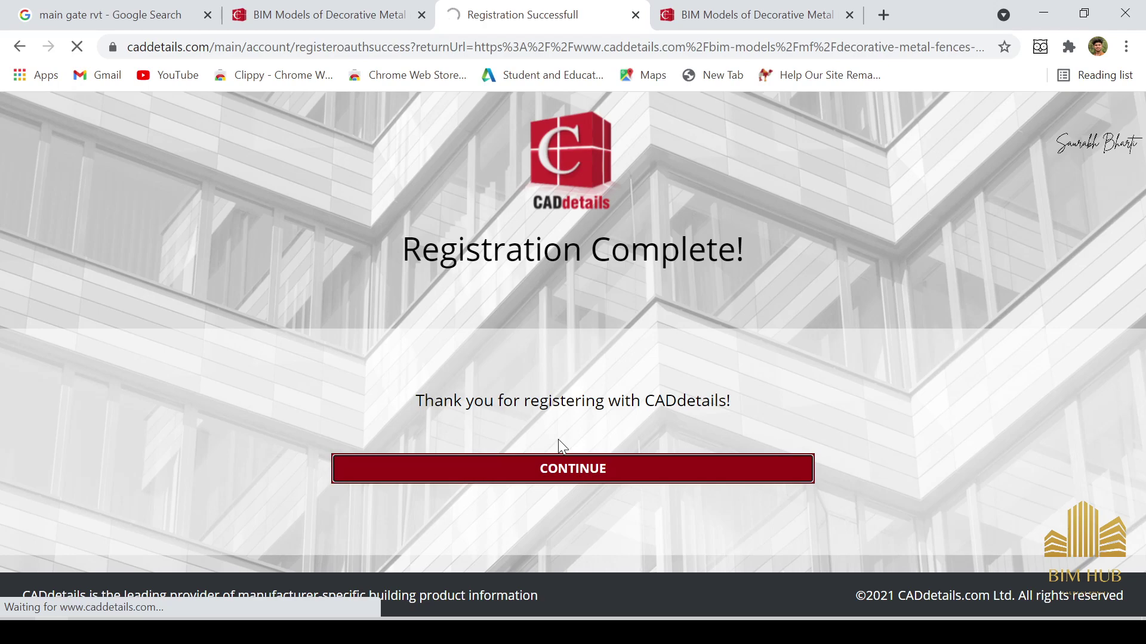
Open the Alumi-Guard straight Commercial Ascot gate with O-rings from the model list and show all of the manufacturer's BIM models.
scroll(569, 445, "down", 6)
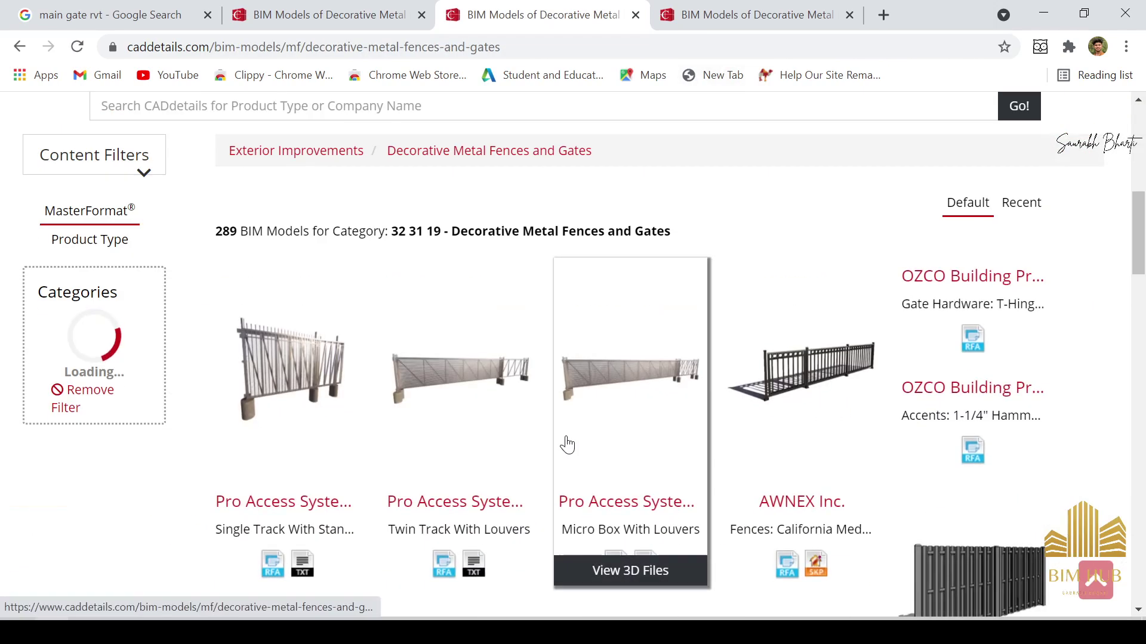
scroll(570, 442, "down", 5)
scroll(573, 440, "up", 4)
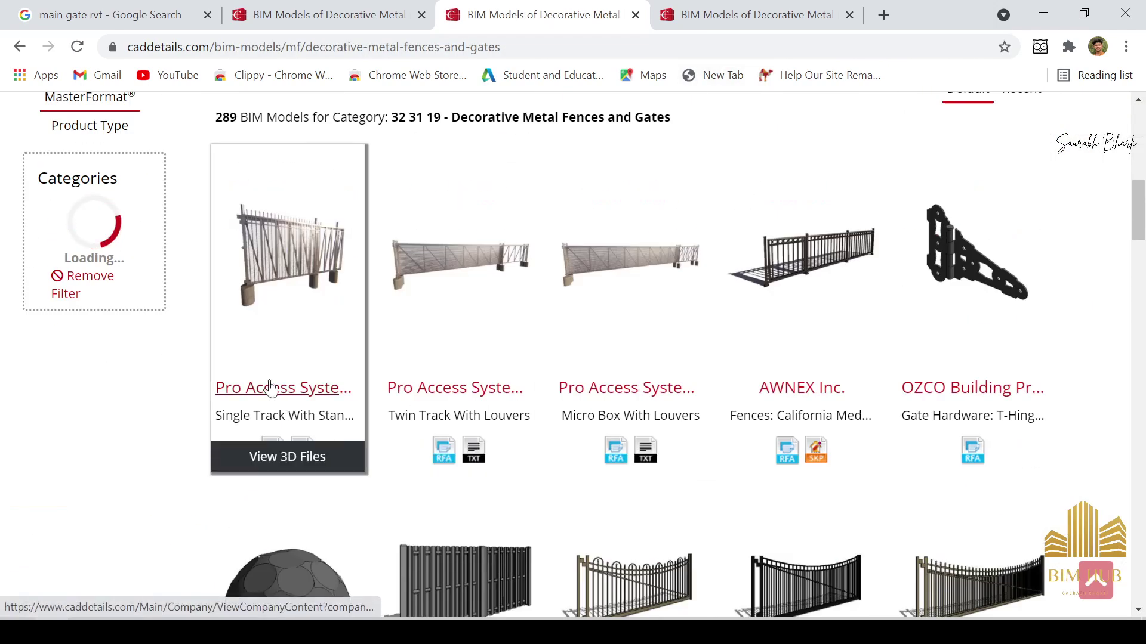
left_click(753, 14)
left_click(588, 9)
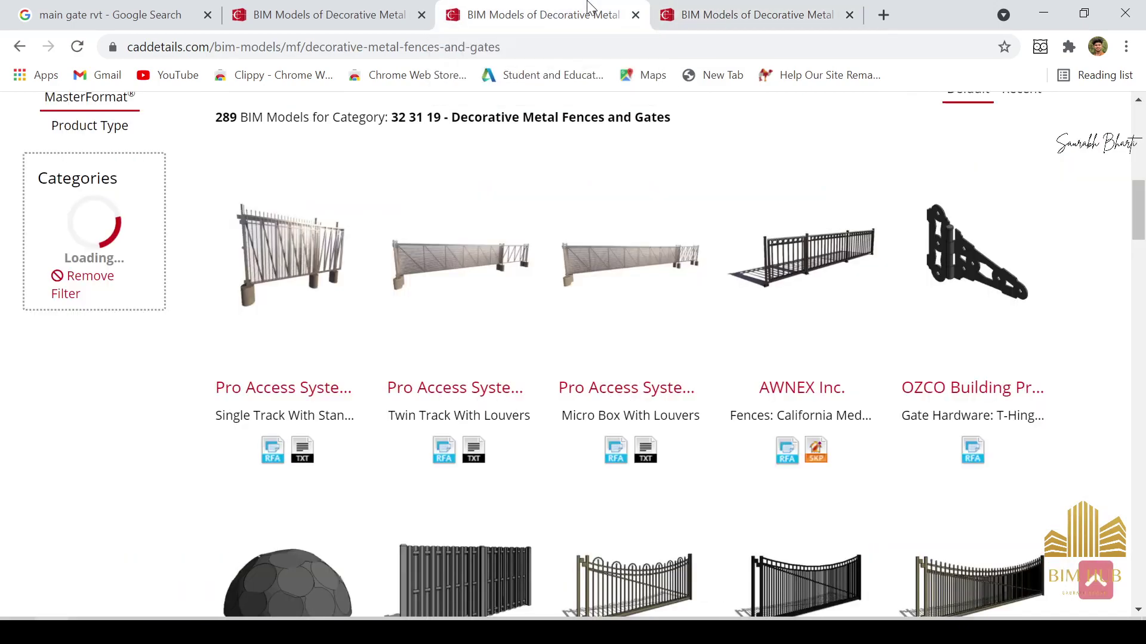
scroll(569, 462, "down", 15)
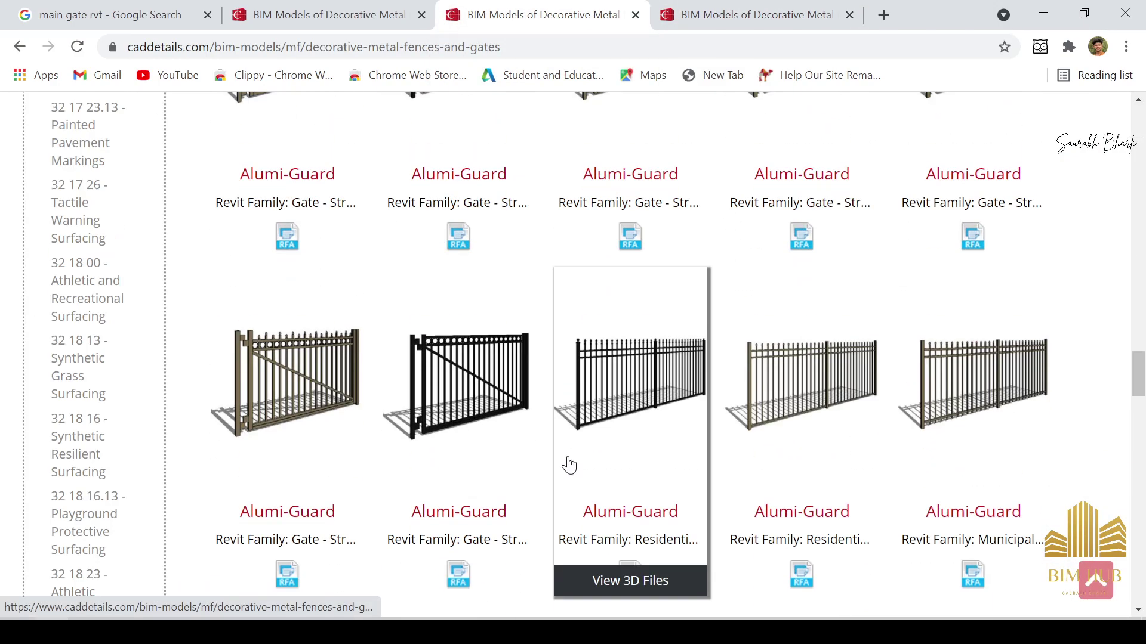
scroll(506, 481, "down", 5)
left_click(459, 216)
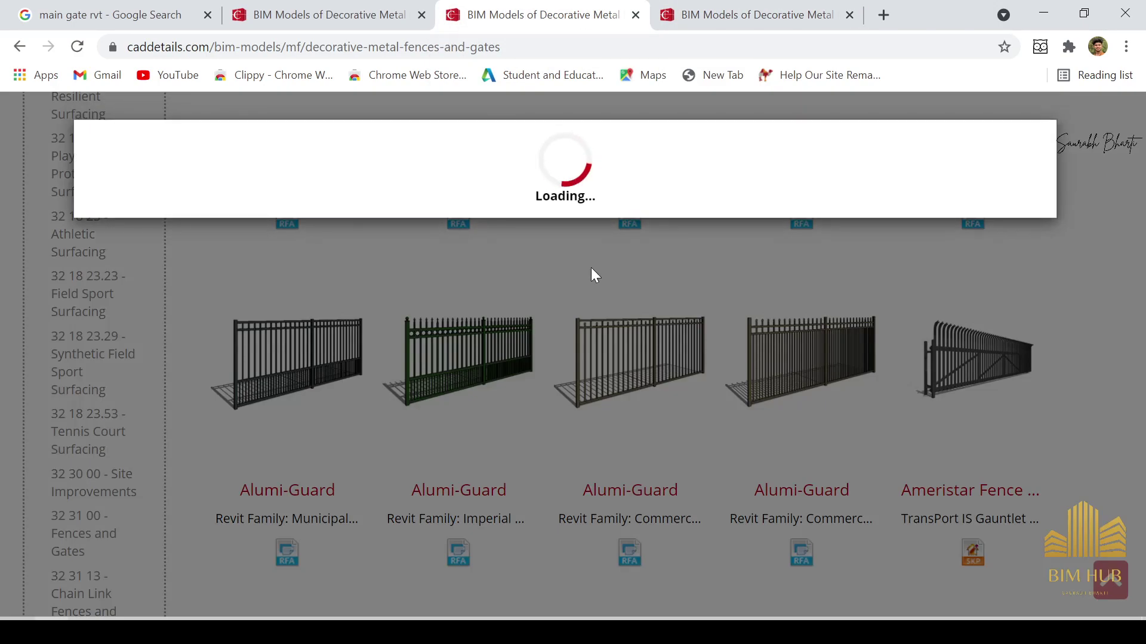
scroll(895, 454, "down", 4)
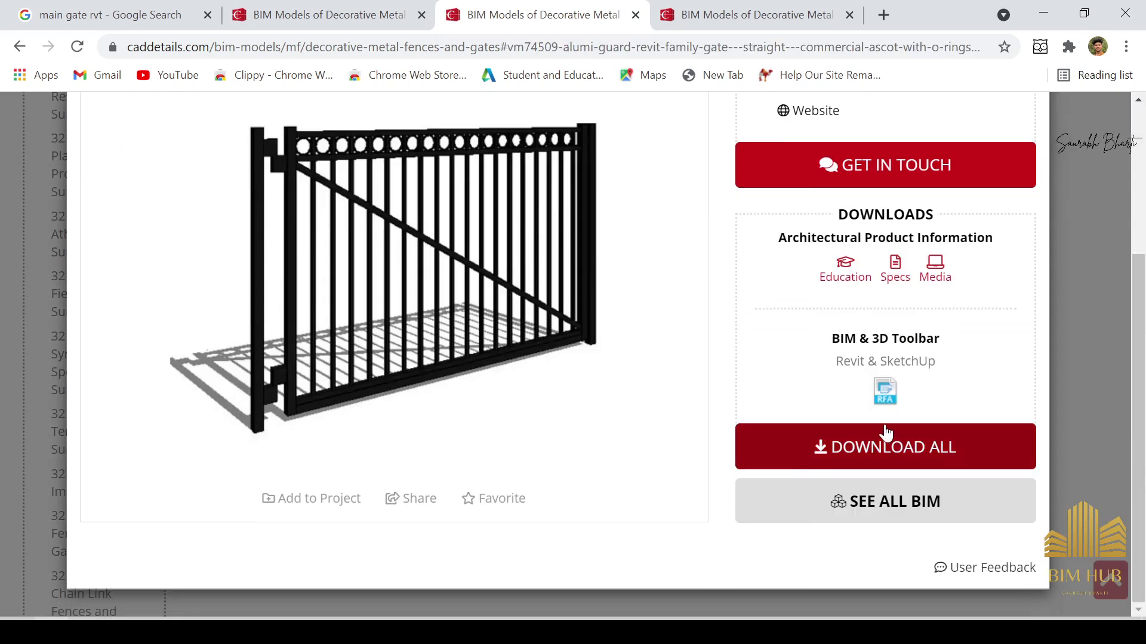
left_click(905, 506)
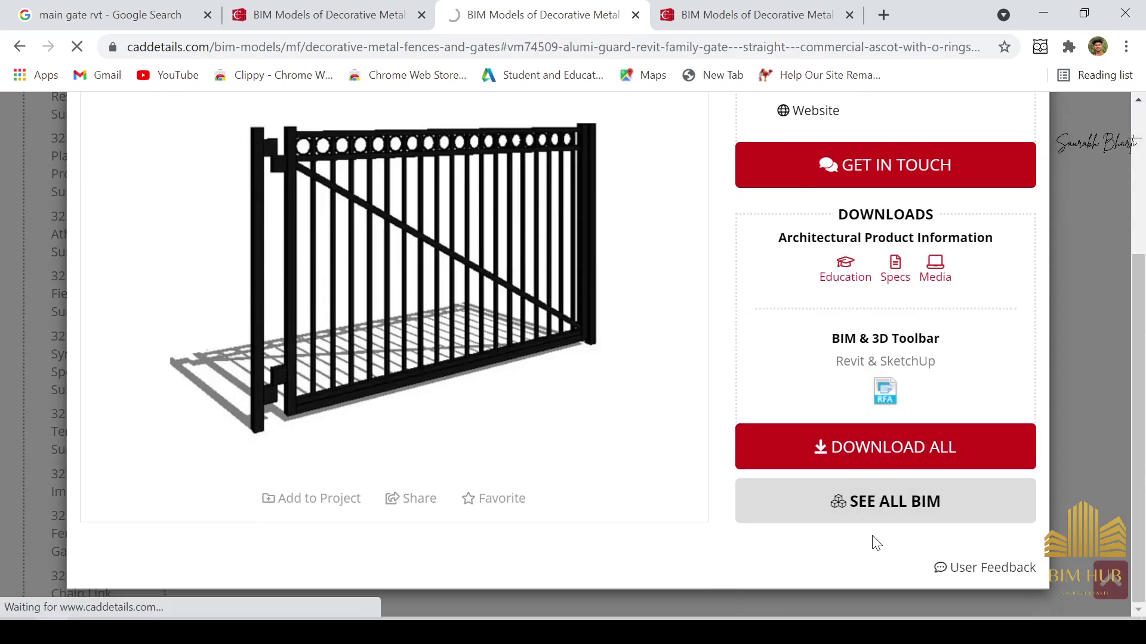
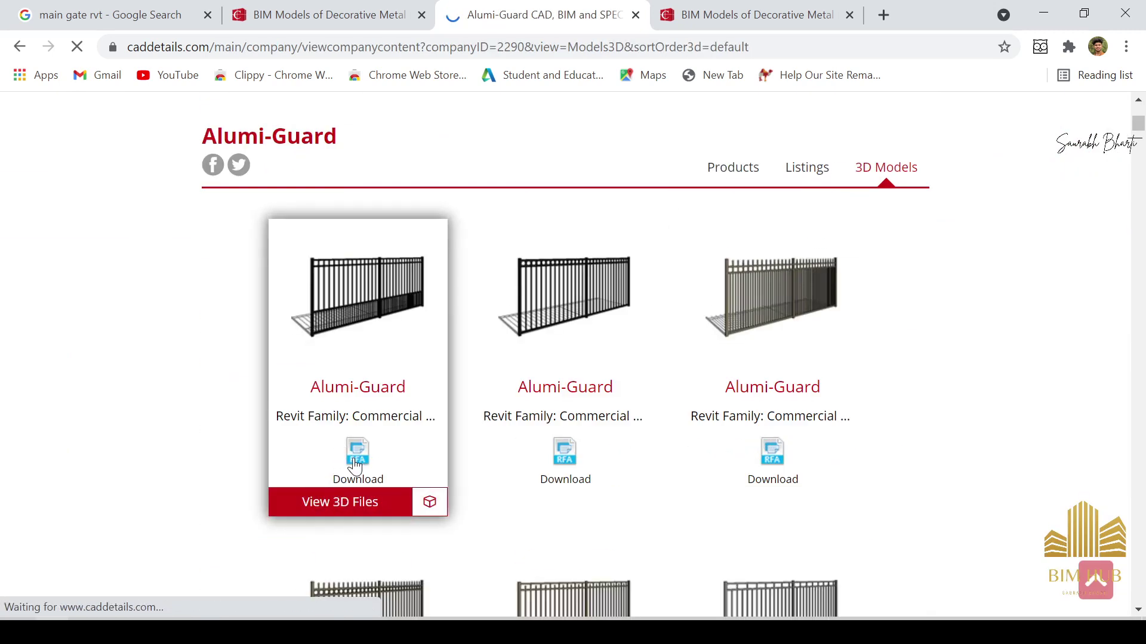
Download the RFA archive of the Alumi-Guard Commercial Ascot Revit family in the second row of 3D models.
scroll(577, 460, "down", 1)
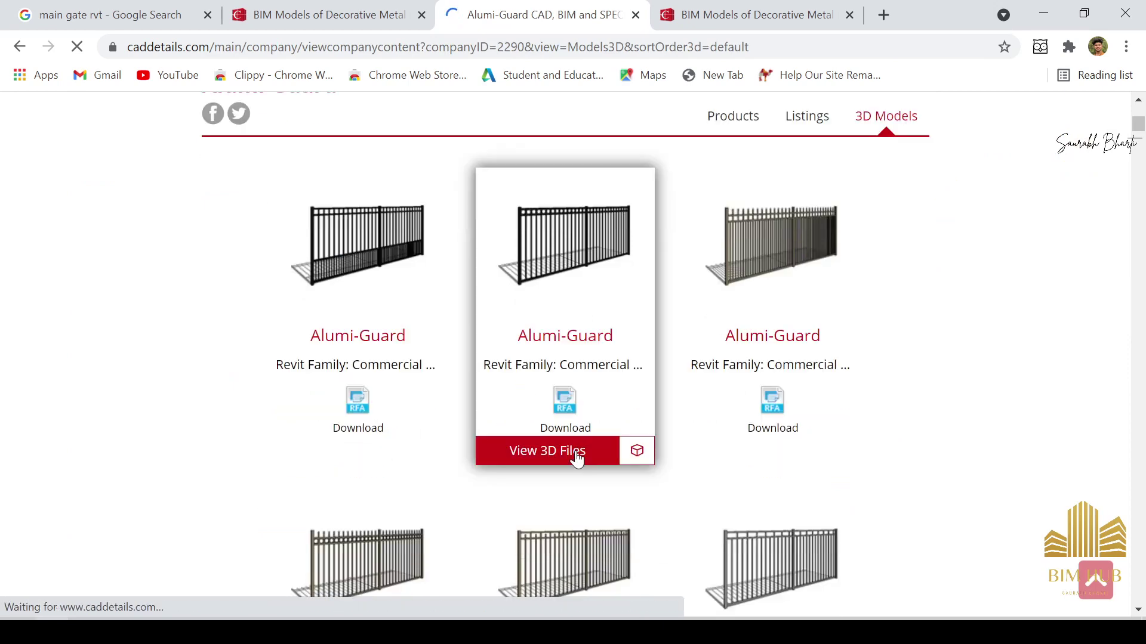
scroll(576, 460, "down", 6)
left_click(573, 357)
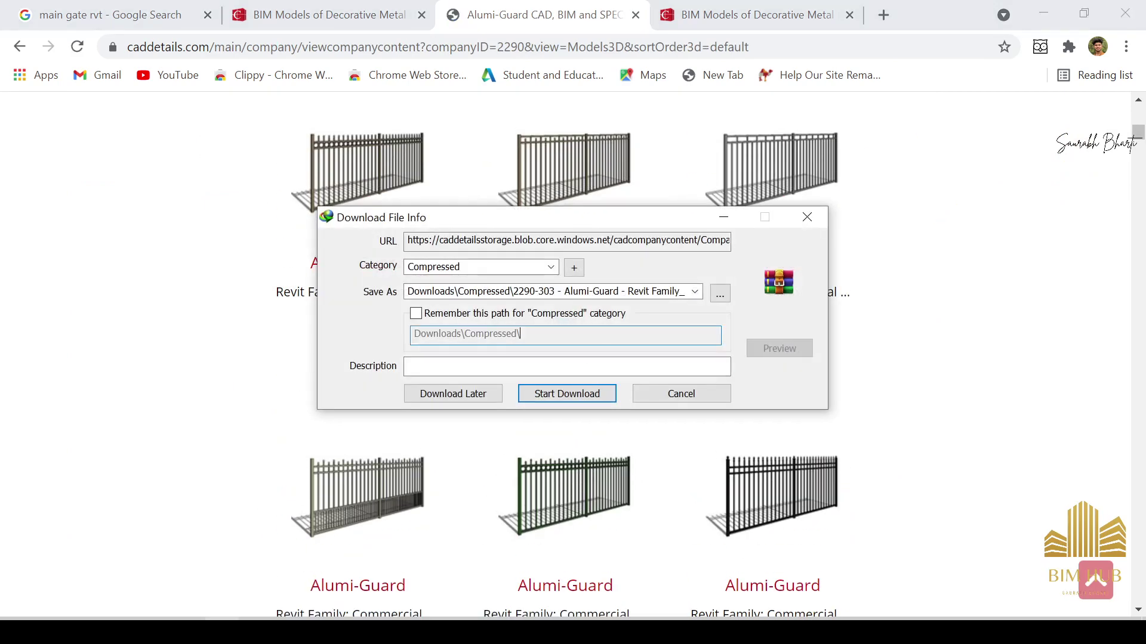
left_click(567, 395)
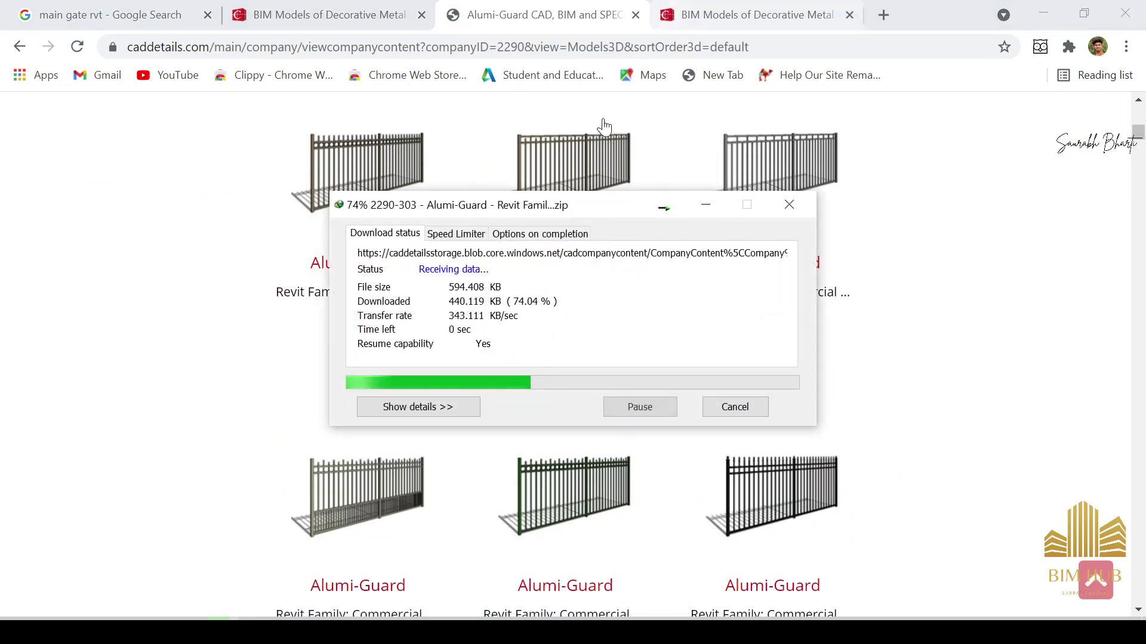
left_click(603, 375)
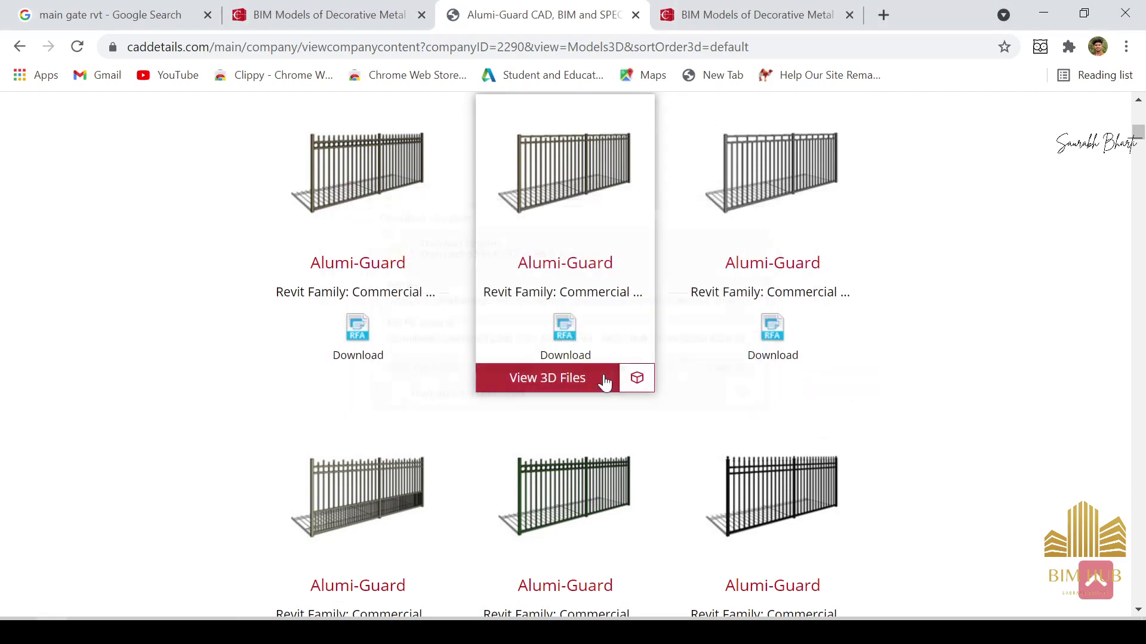
Put the downloaded Alumi-Guard Commercial Ascot zip on the desktop and extract its contents there.
key("super+d")
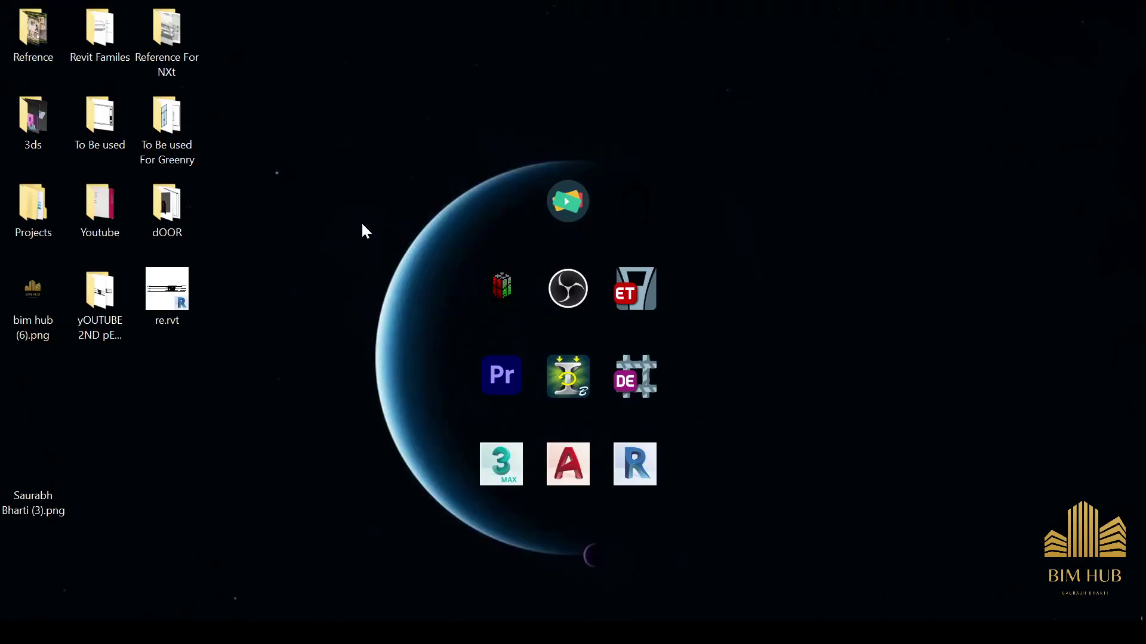
key("ctrl+v")
left_click(38, 373)
right_click(39, 382)
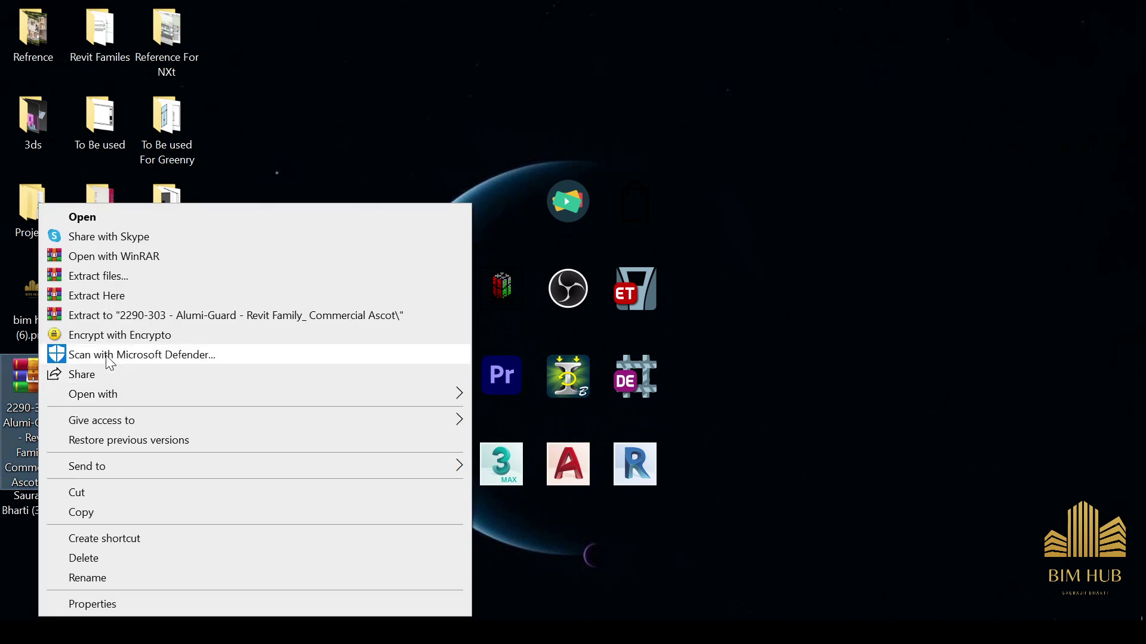
left_click(105, 296)
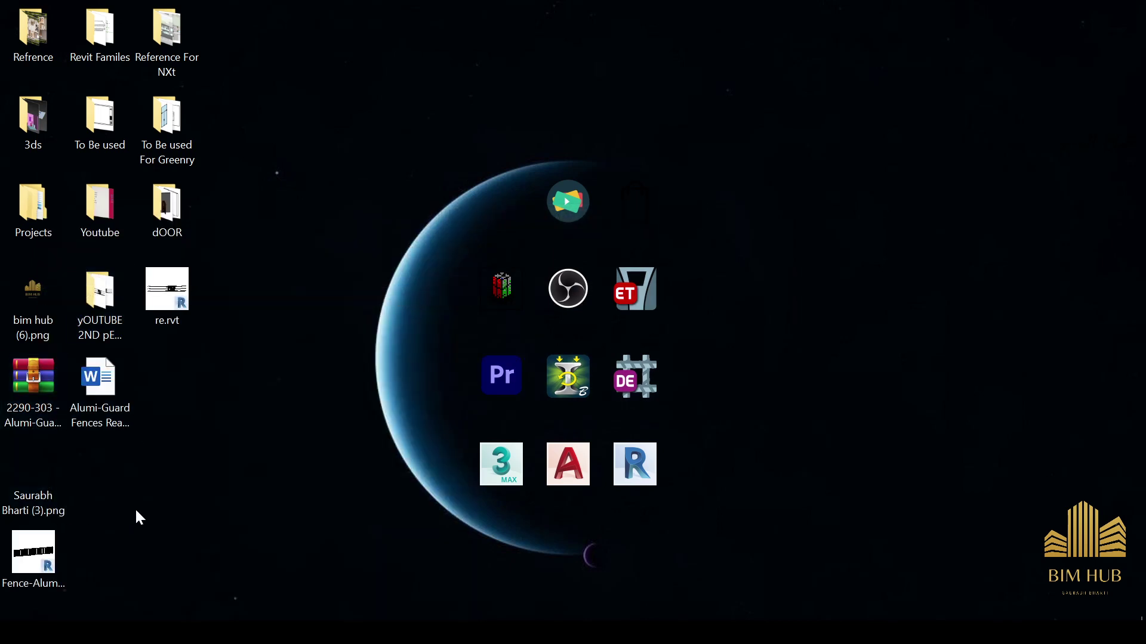
Move the zip archive aside on the desktop and load the extracted Fence-Alumi-Guard family into Greenry House.rvt in Revit.
left_click_drag(43, 398, 329, 275)
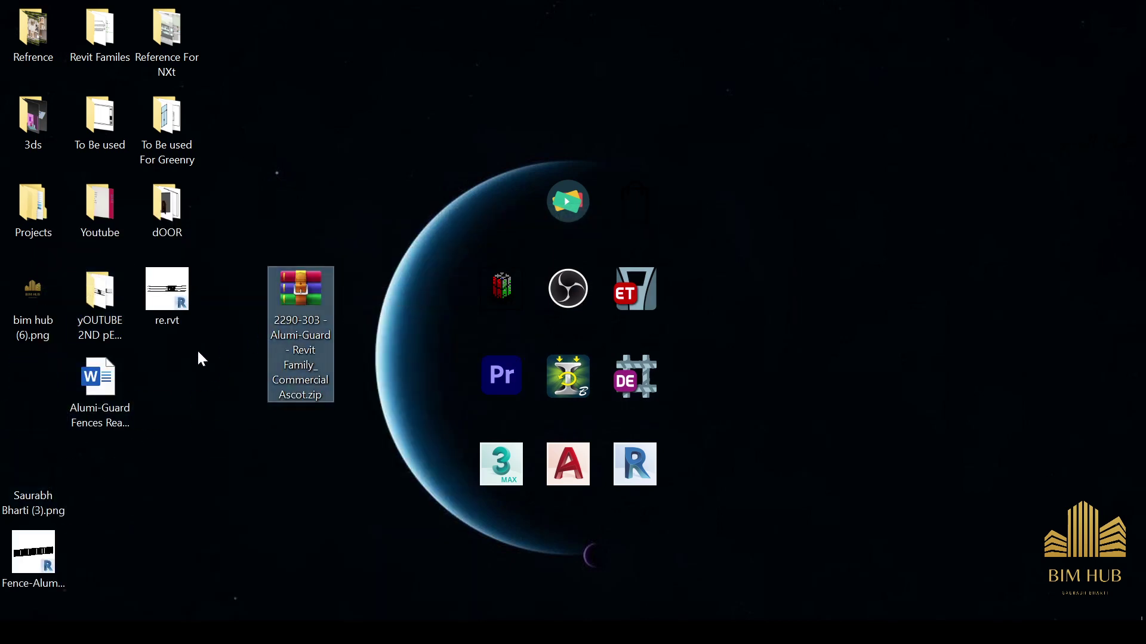
left_click_drag(196, 394, 202, 404)
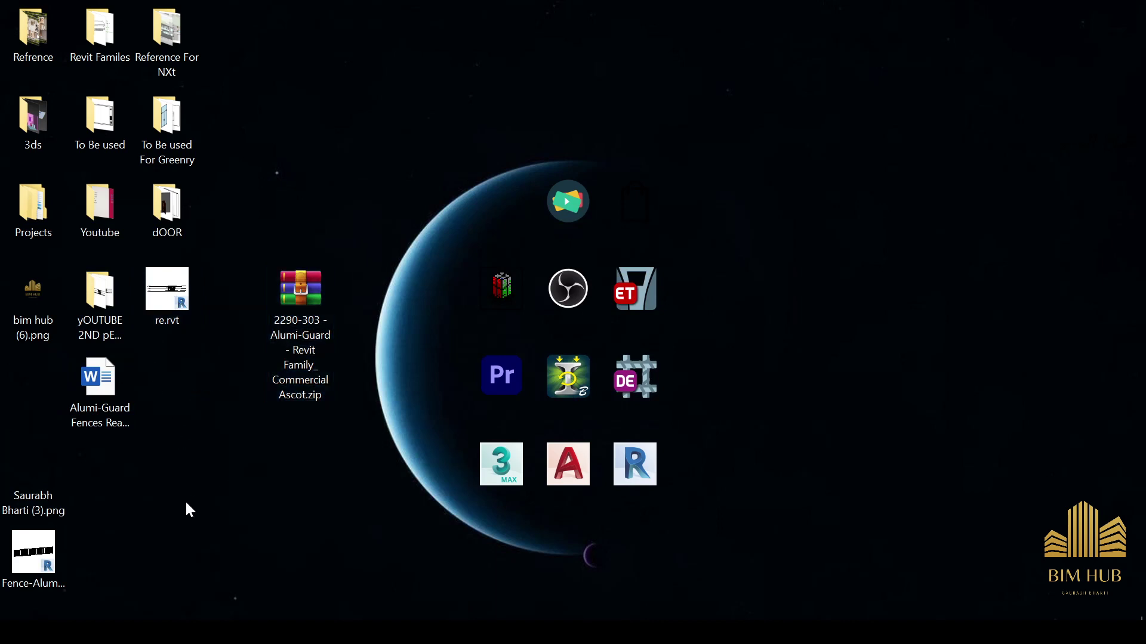
left_click(56, 501)
left_click_drag(56, 583, 121, 599)
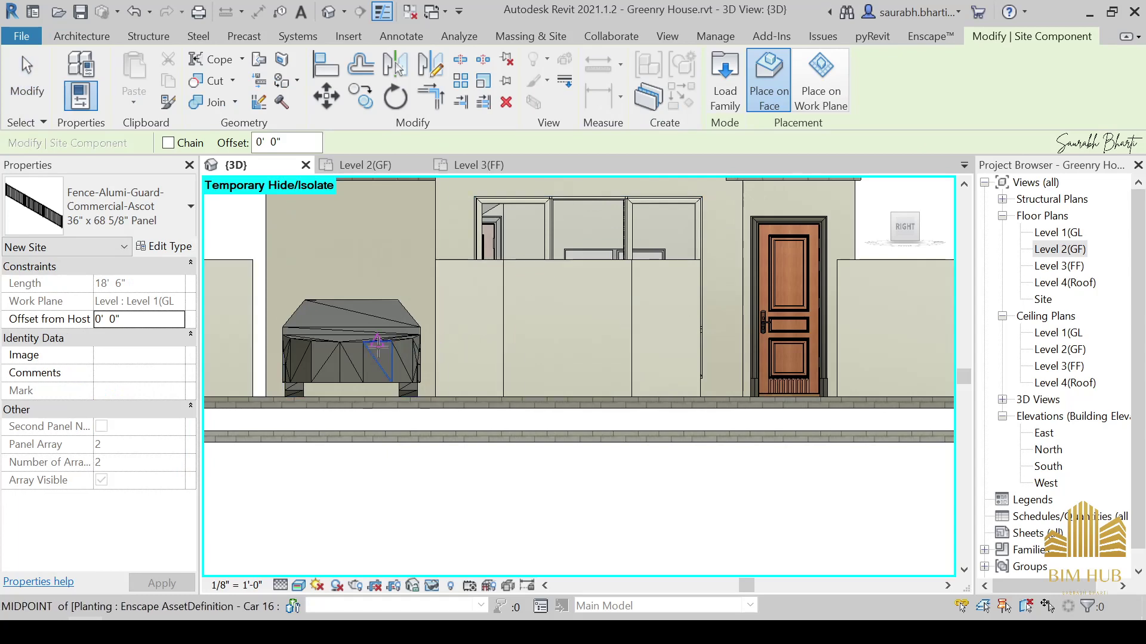
Place the Fence-Alumi-Guard-Commercial-Ascot 36" x 68 5/8" panel across the 8'-0" wall opening in the Level 2(GF) floor plan.
scroll(541, 391, "down", 8)
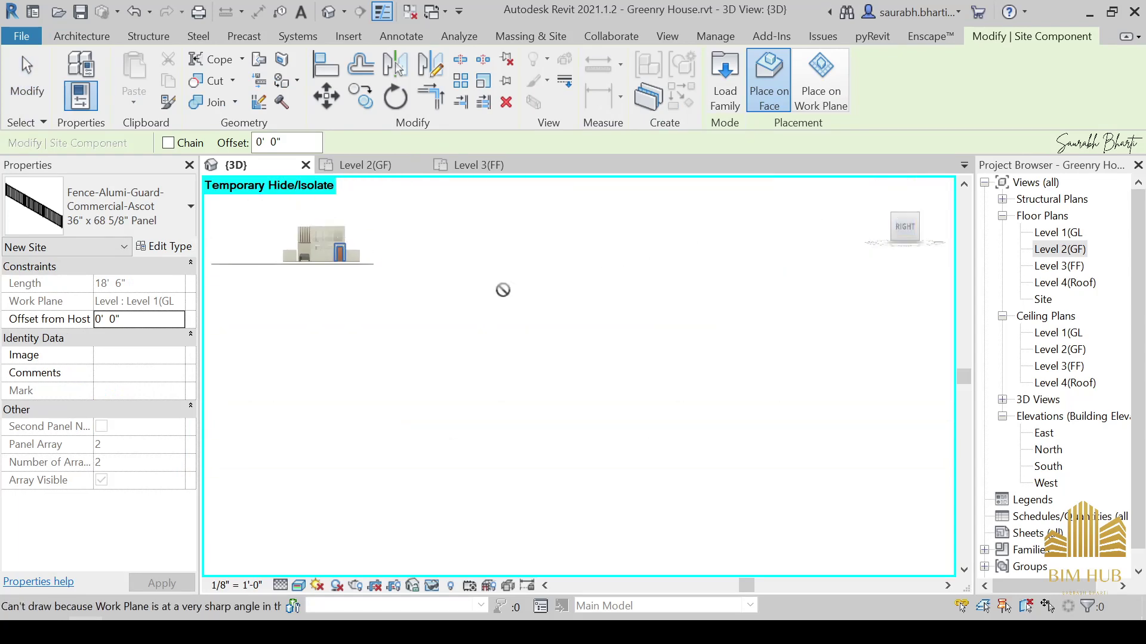
double_click(1060, 249)
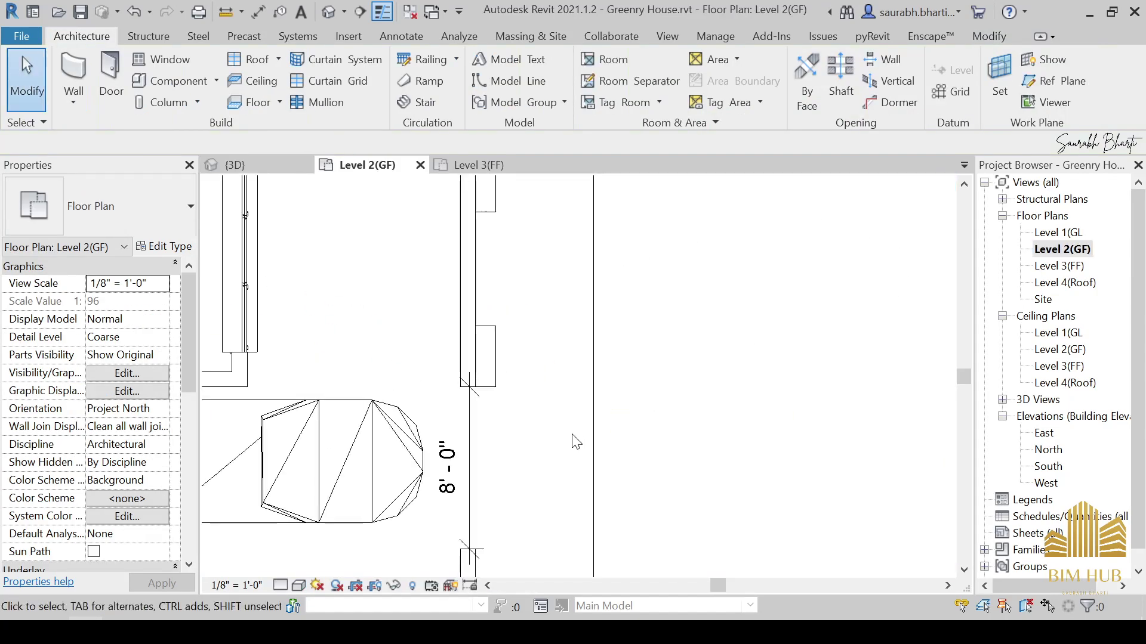
scroll(520, 322, "down", 1)
left_click(196, 83)
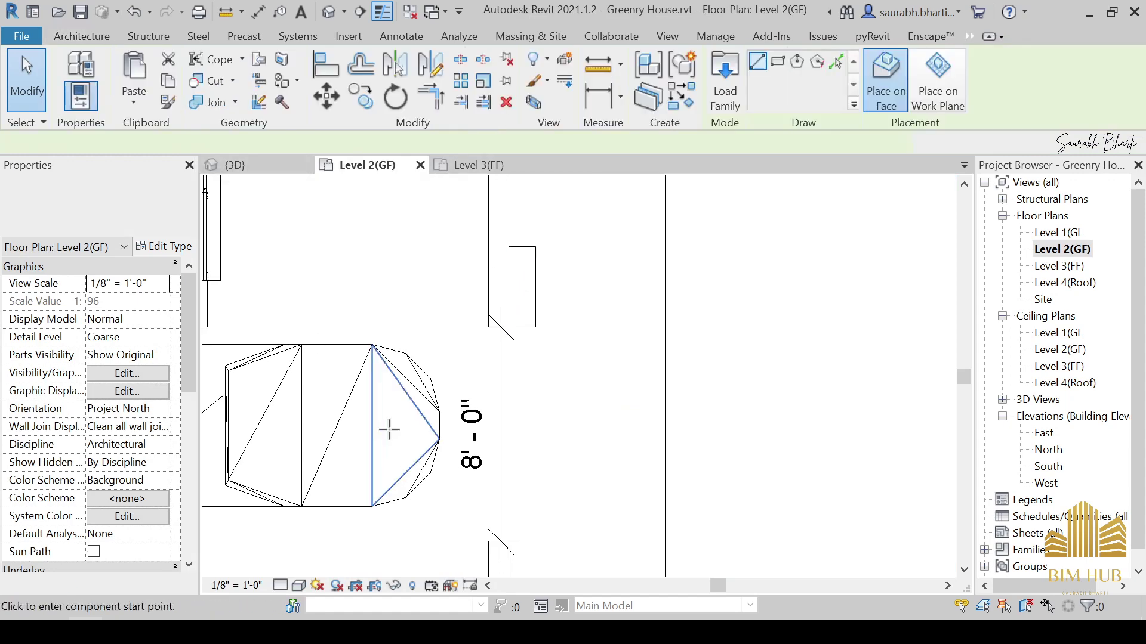
scroll(520, 430, "up", 1)
middle_click_drag(541, 408, 542, 337)
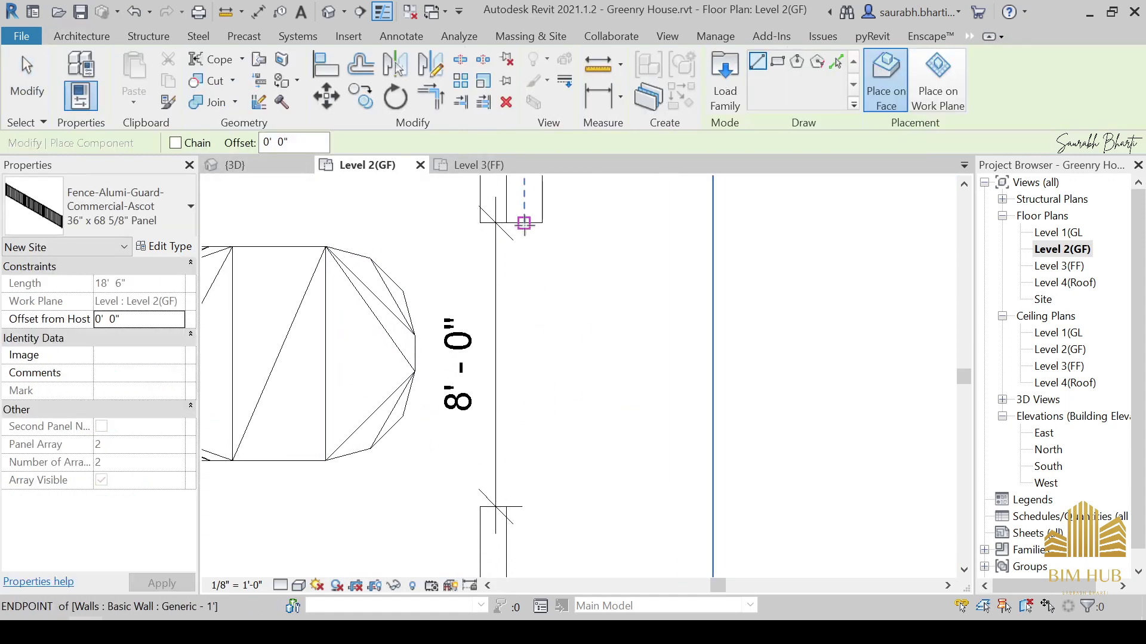
left_click(506, 224)
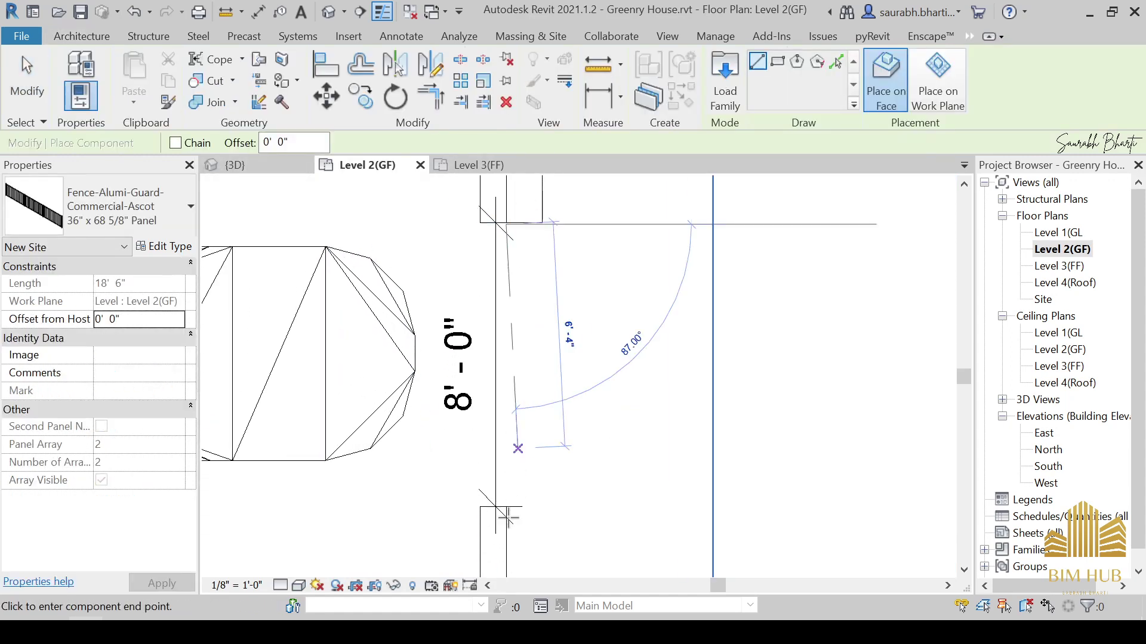
left_click(506, 507)
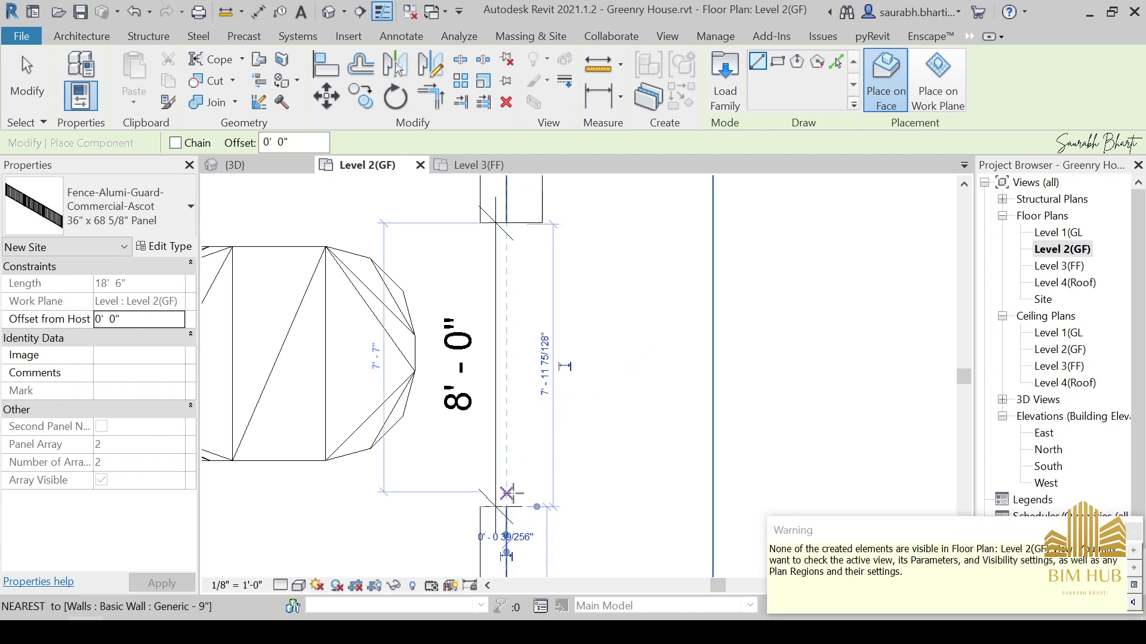
key("Escape")
key("Escape")
Inspect the placed Alumi-Guard fence panel in front of the car in the 3D view and delete it.
left_click(329, 11)
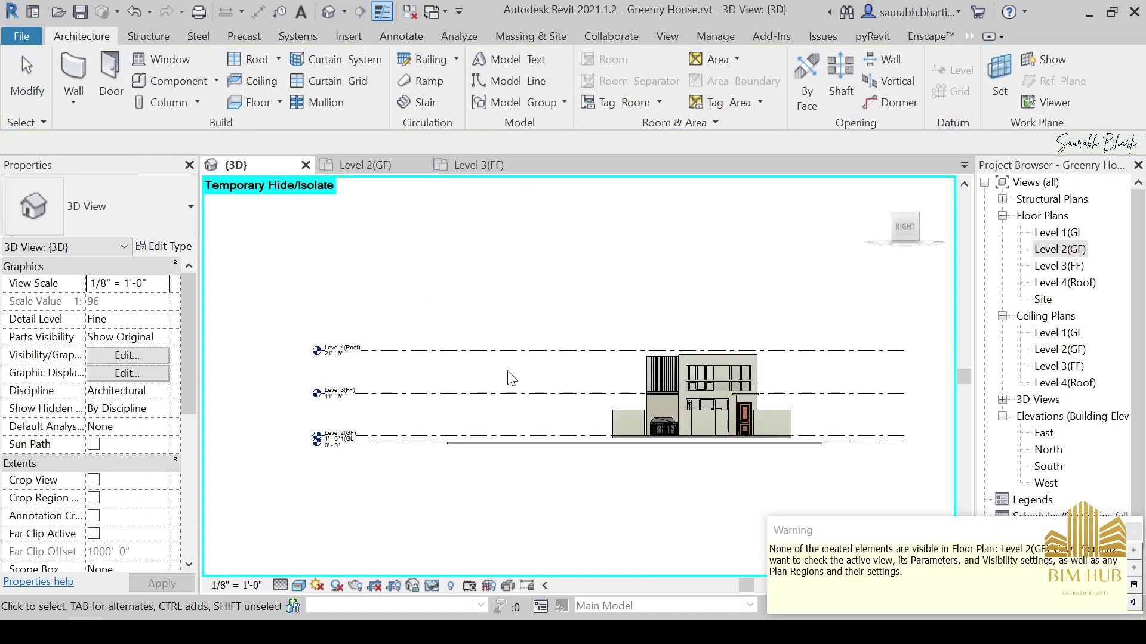
left_click(667, 443)
scroll(667, 443, "up", 5)
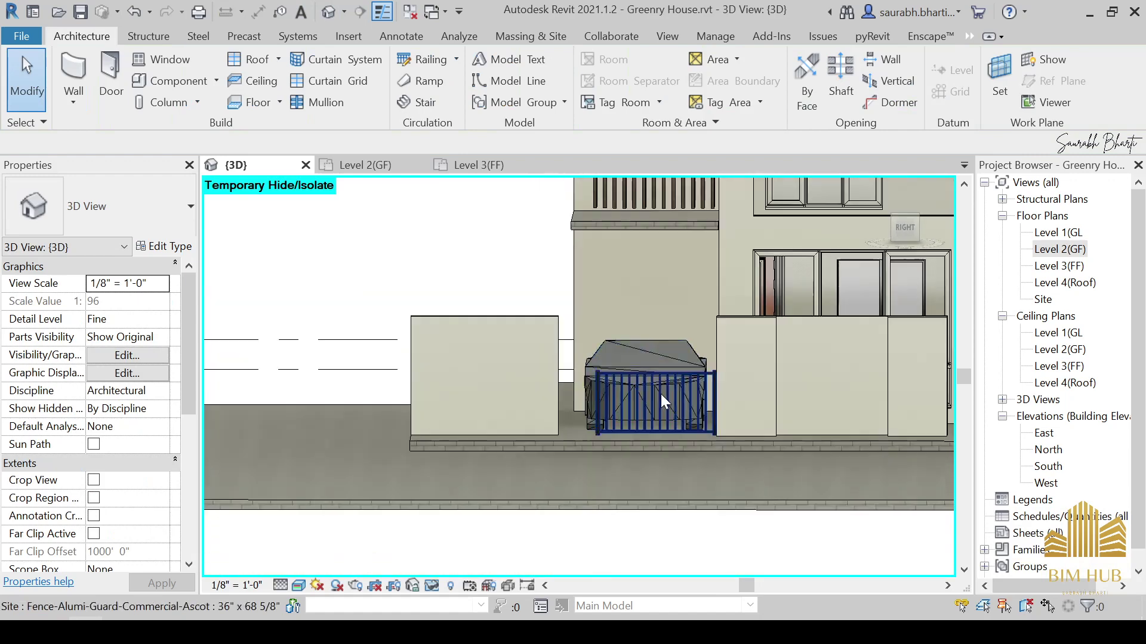
key("Escape")
left_click(904, 228)
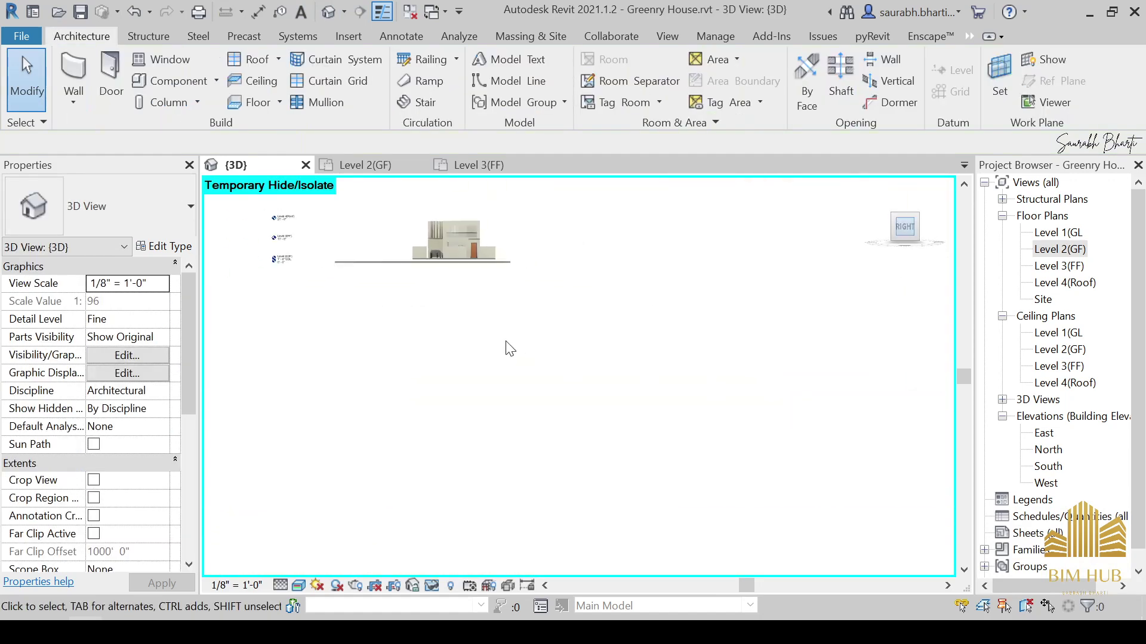
scroll(513, 349, "up", 8)
scroll(857, 501, "up", 5)
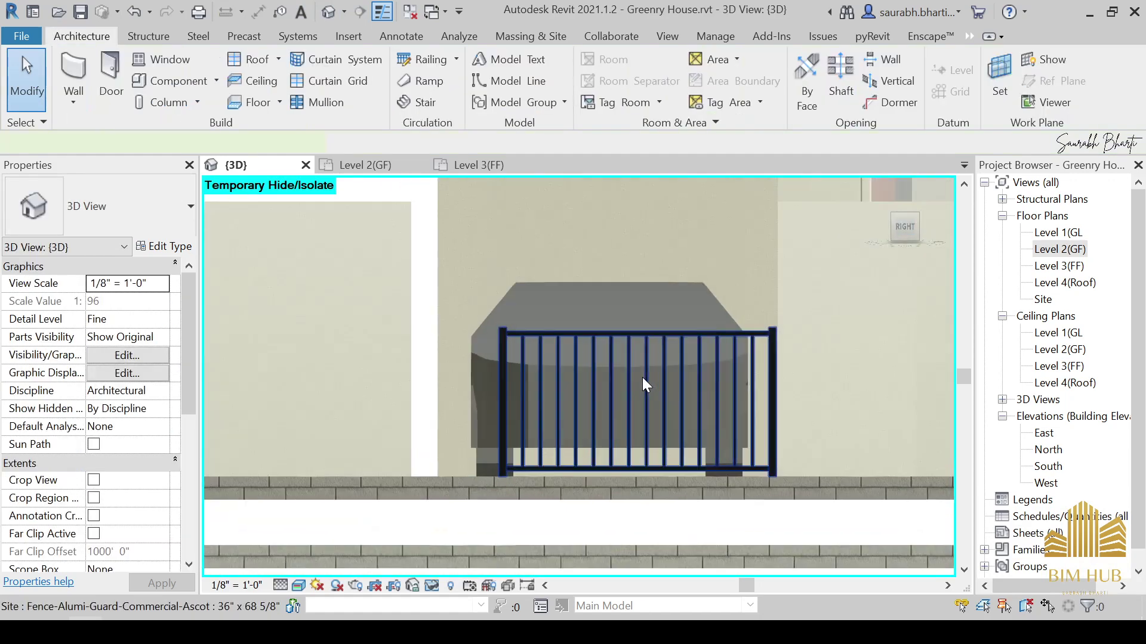
left_click(645, 388)
scroll(577, 418, "down", 3)
middle_click_drag(578, 417, 572, 433, "shift")
scroll(567, 395, "up", 2)
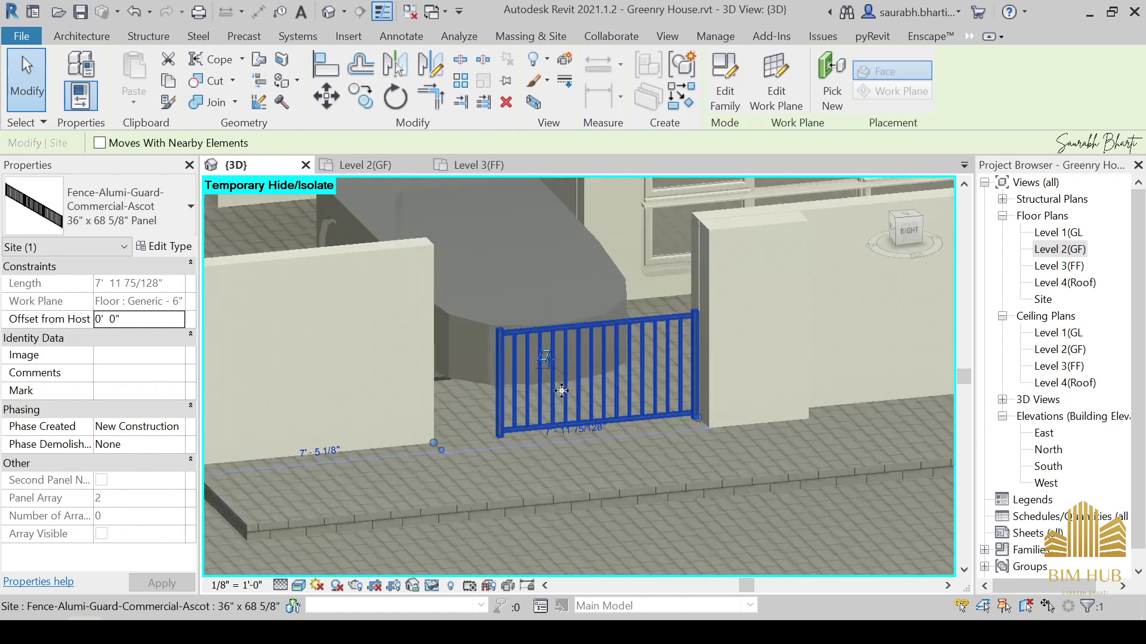
key("Delete")
Place a 36" x 68 5/8" Alumi-Guard fence panel in Level 2(GF) from the upper wall end's midpoint past the 8'-0" opening into the lower wall.
double_click(1078, 250)
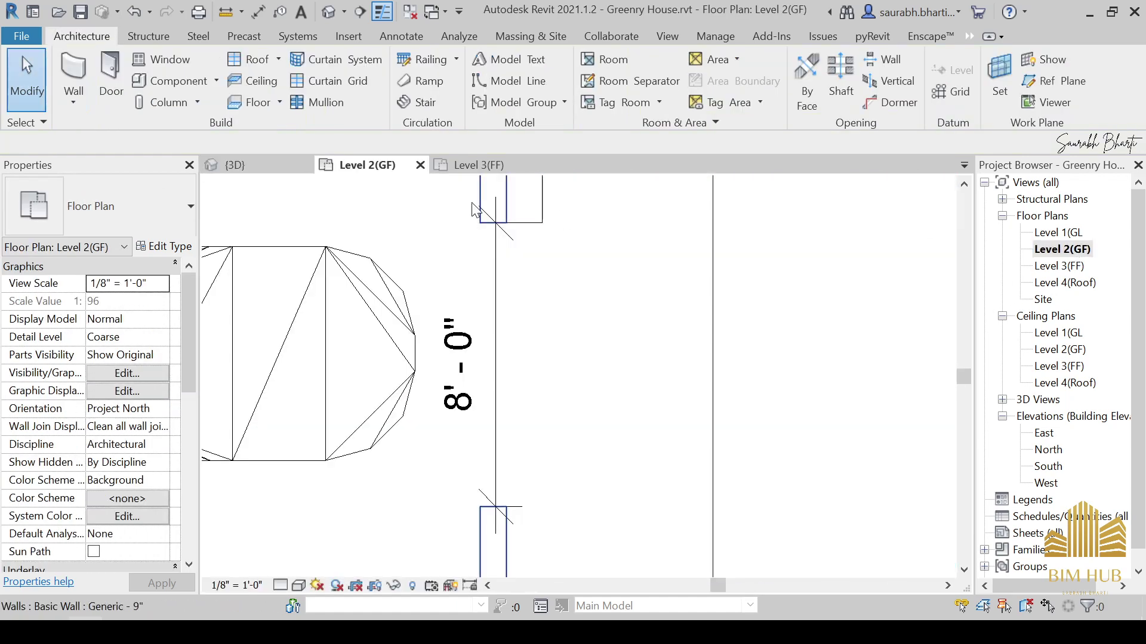
left_click(170, 80)
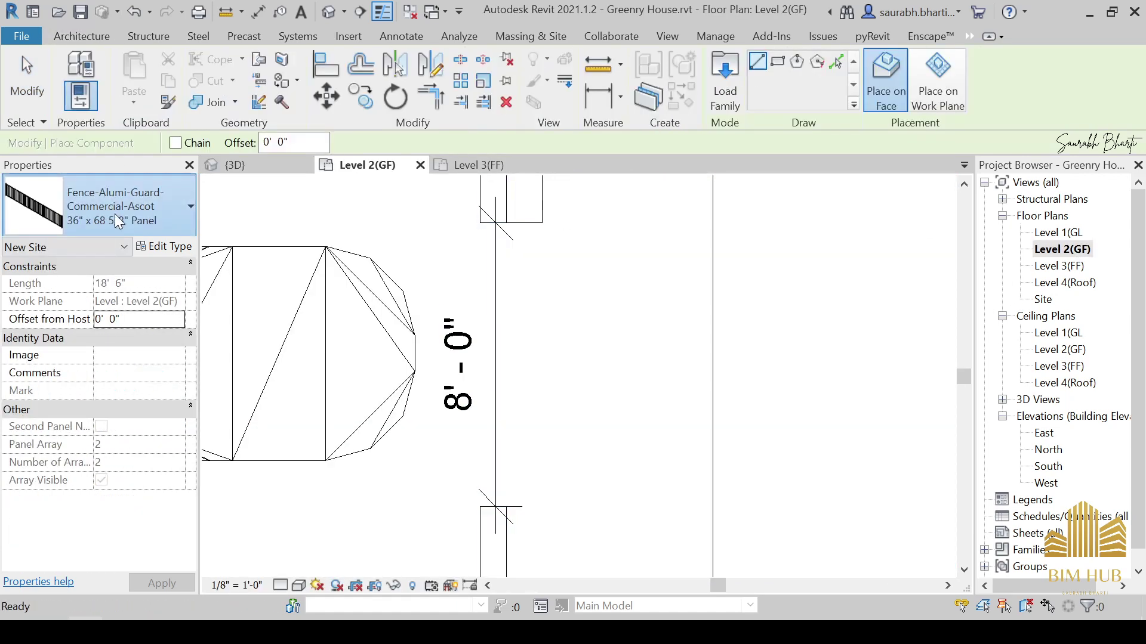
left_click(128, 214)
scroll(89, 417, "up", 3)
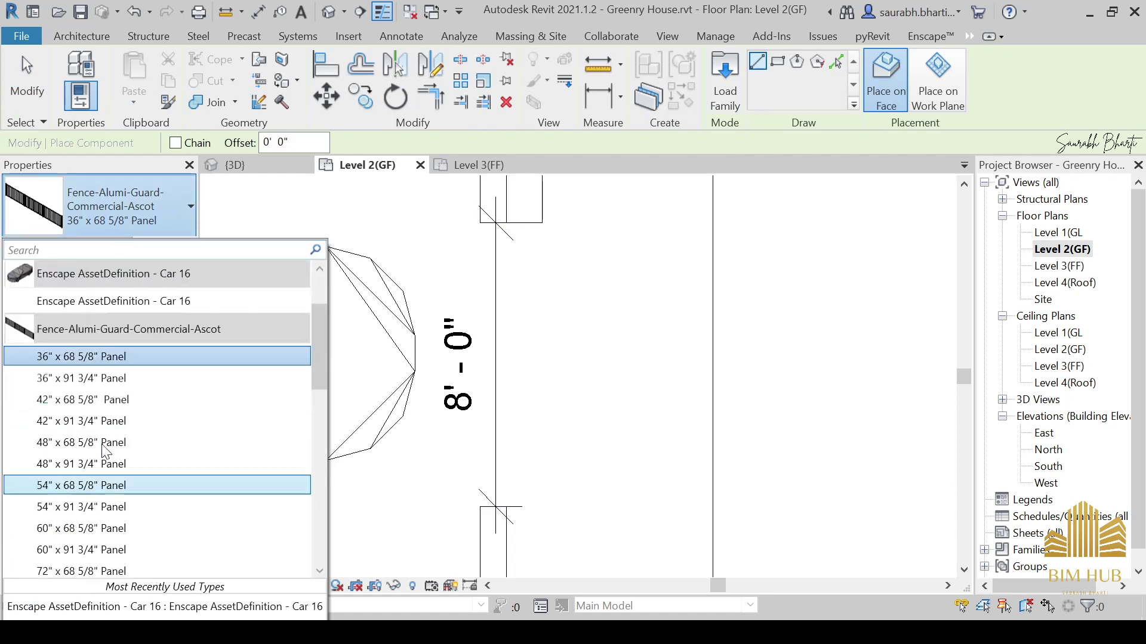
left_click(80, 465)
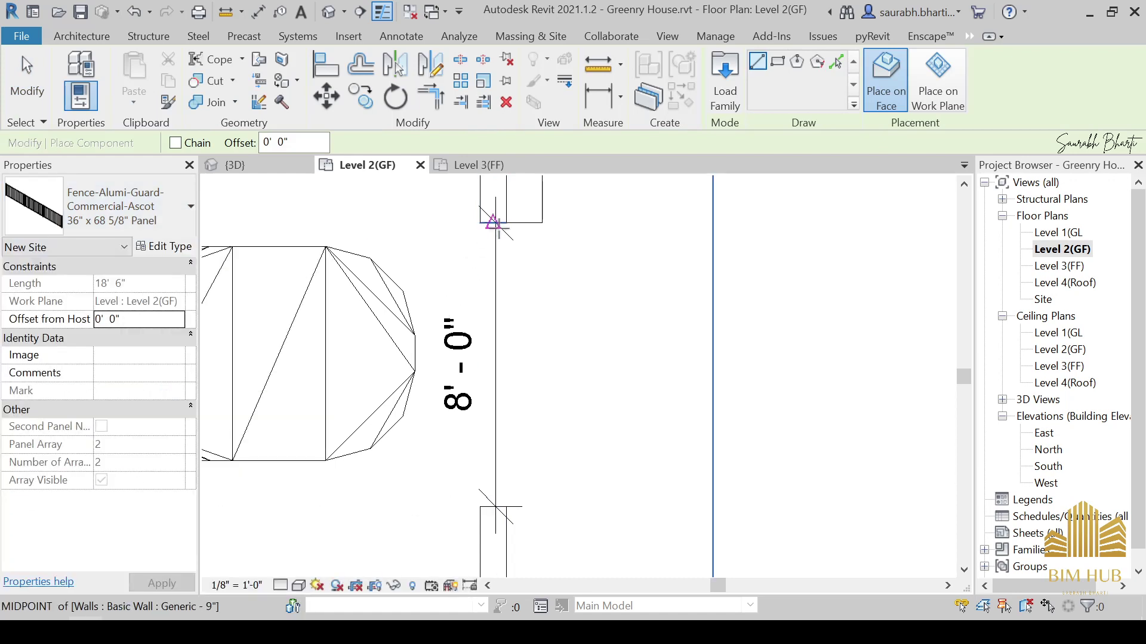
left_click(493, 222)
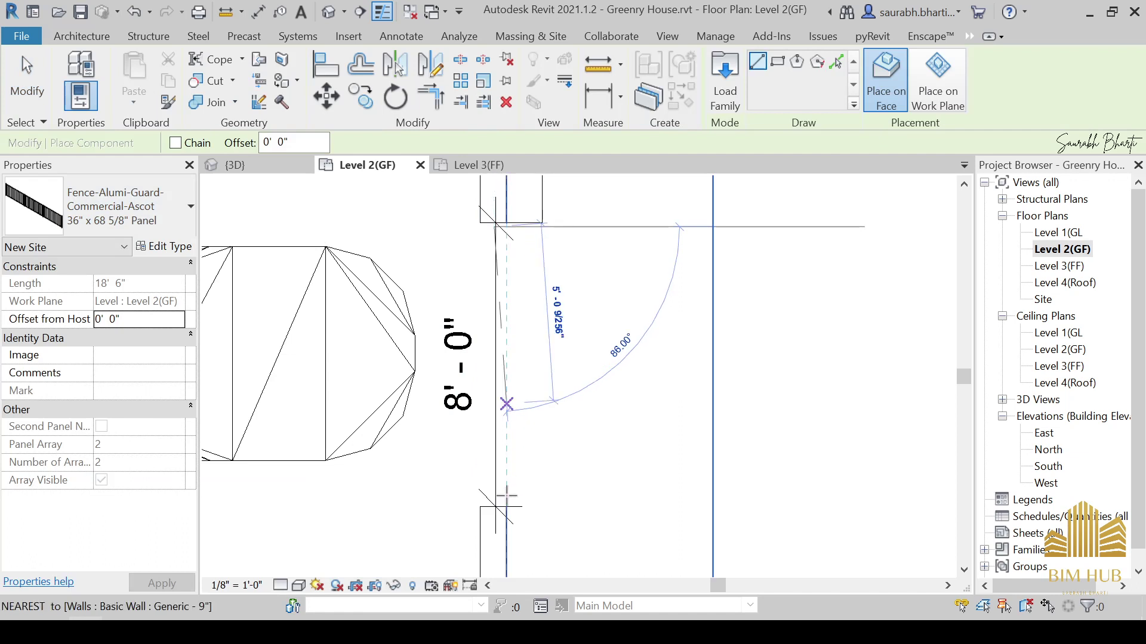
middle_click_drag(494, 548, 537, 302)
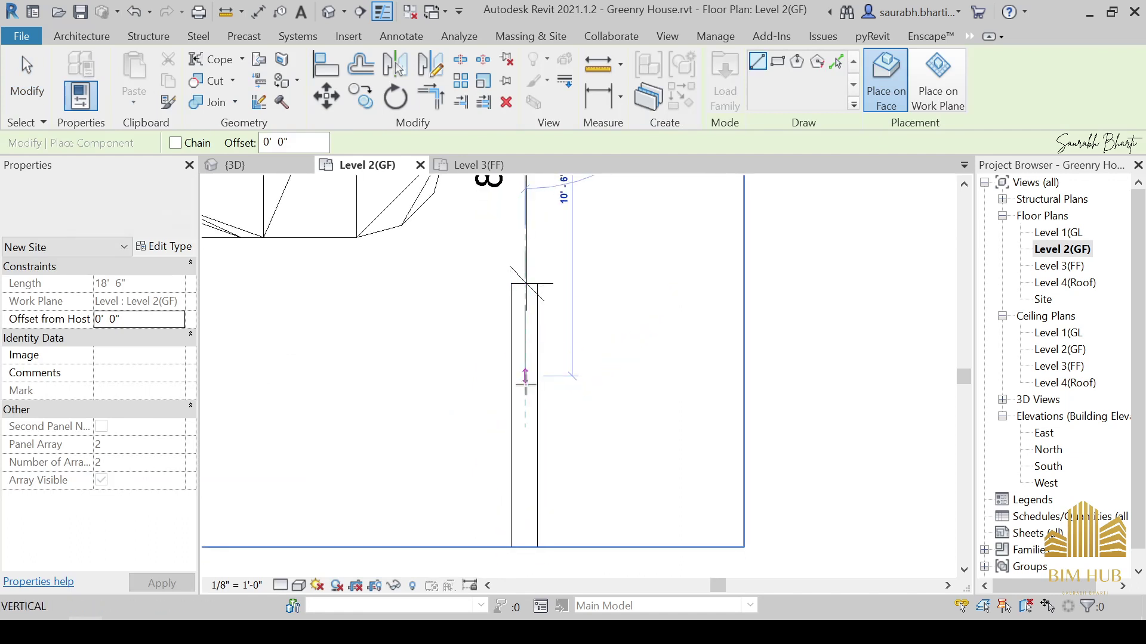
left_click(525, 397)
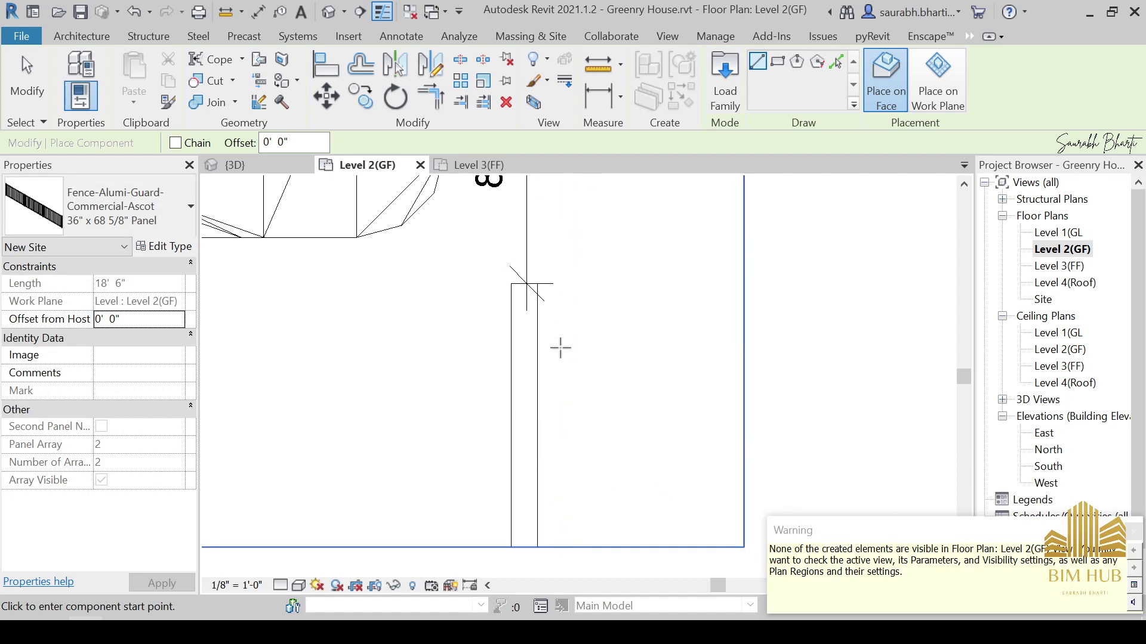
Examine how the newly placed fence panel fills the wall opening in front of the car in the 3D view.
scroll(555, 334, "down", 2)
left_click(327, 12)
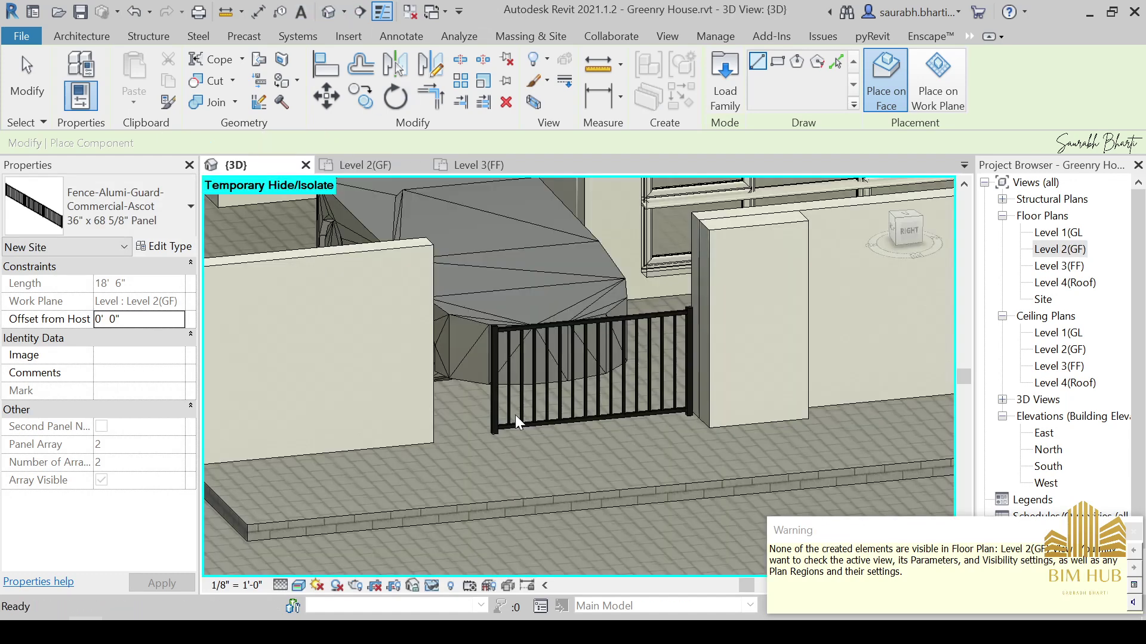
middle_click_drag(517, 422, 491, 381, "shift")
key("Escape")
left_click(597, 345)
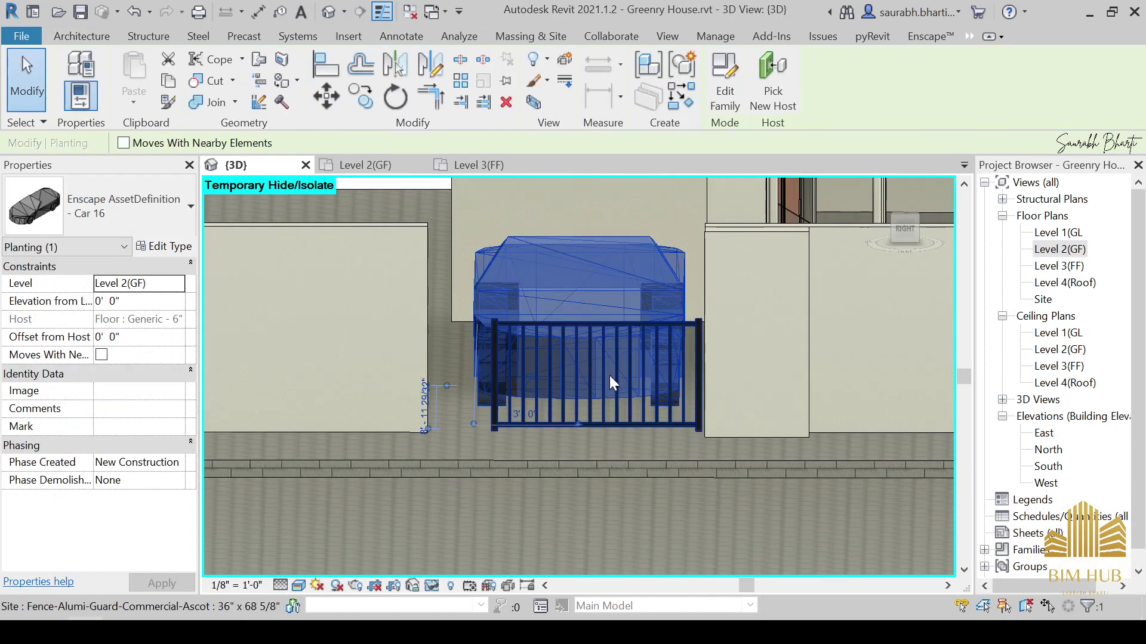
middle_click_drag(610, 379, 610, 352, "shift")
key("Escape")
Duplicate the type of the fence in front of the car as 8' and set its Center Post Length to 8' 0".
left_click(610, 389)
middle_click_drag(768, 255, 853, 153, "shift")
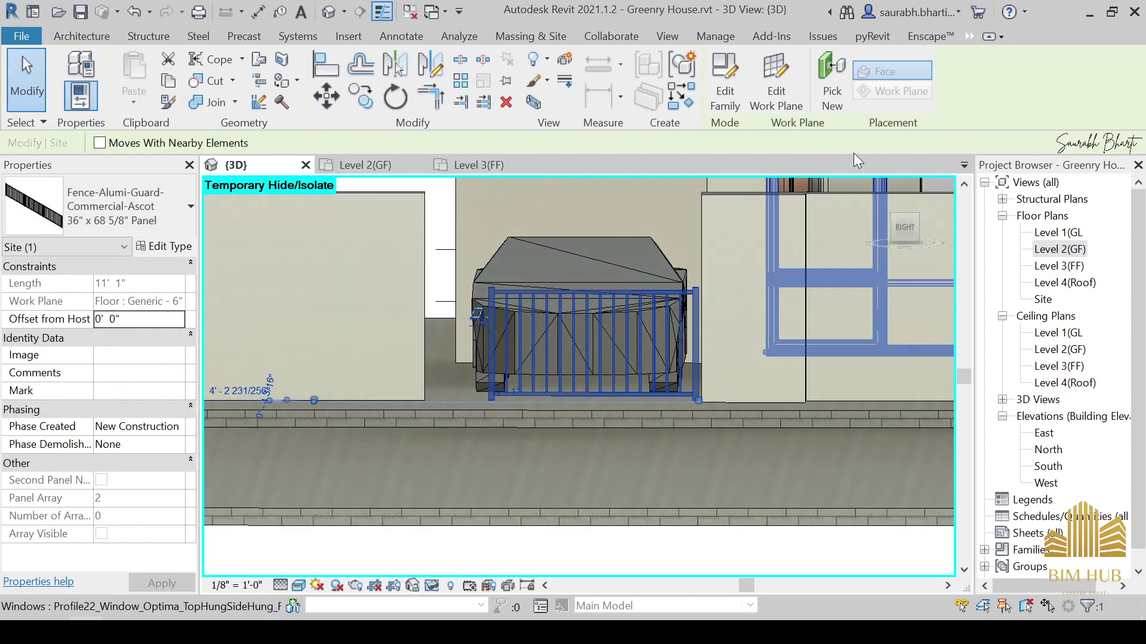
middle_click_drag(774, 219, 746, 251, "shift")
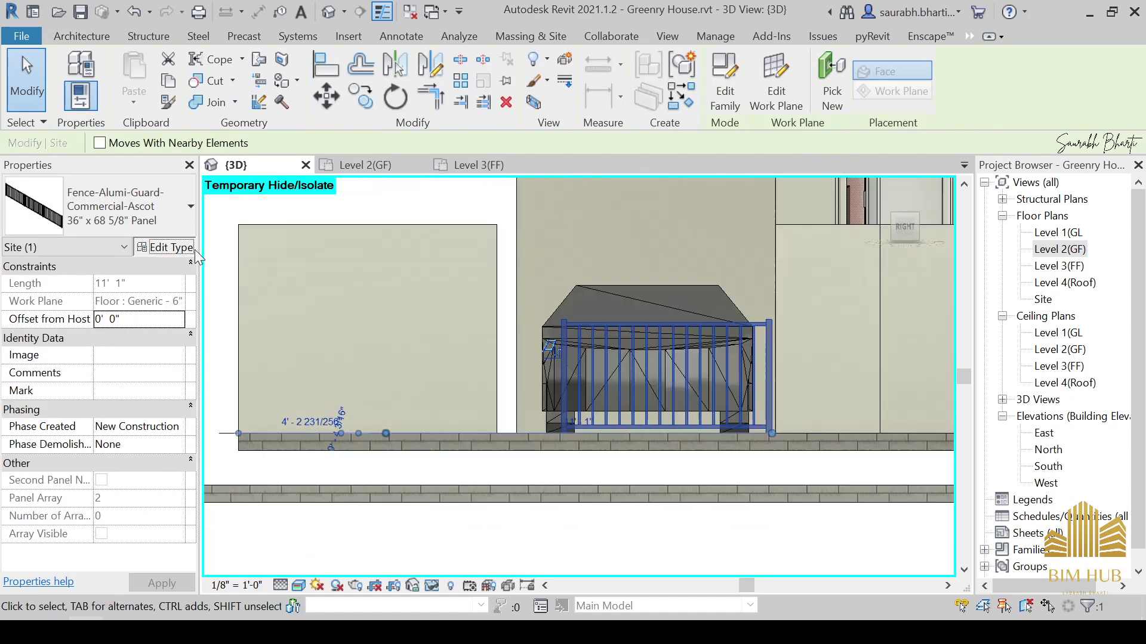
left_click(164, 247)
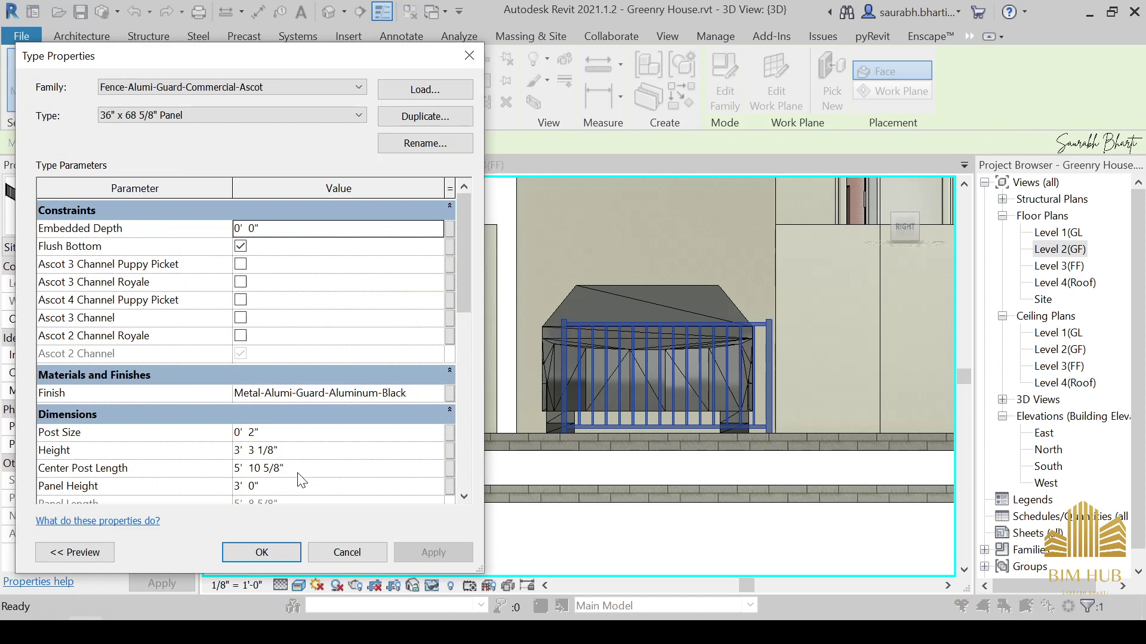
scroll(297, 476, "down", 1)
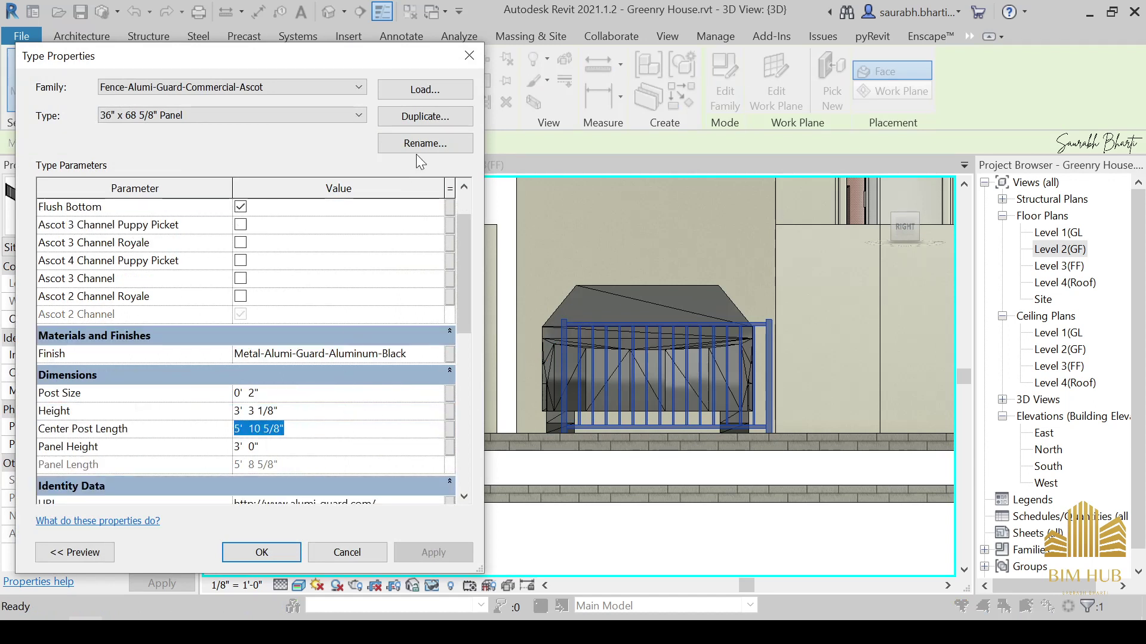
left_click(424, 117)
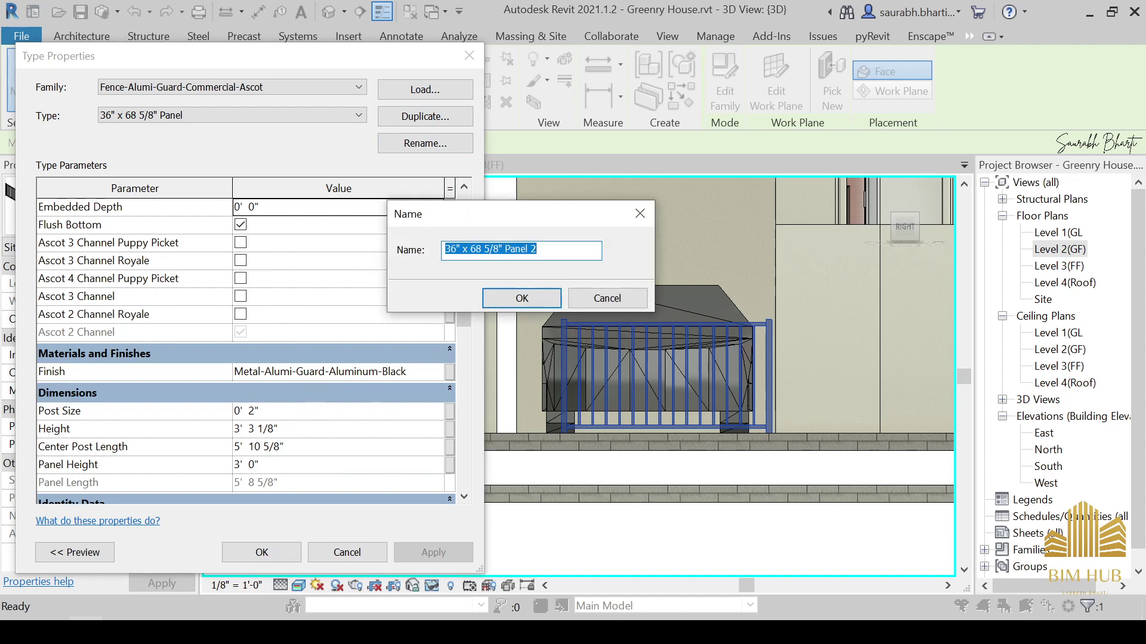
left_click(537, 302)
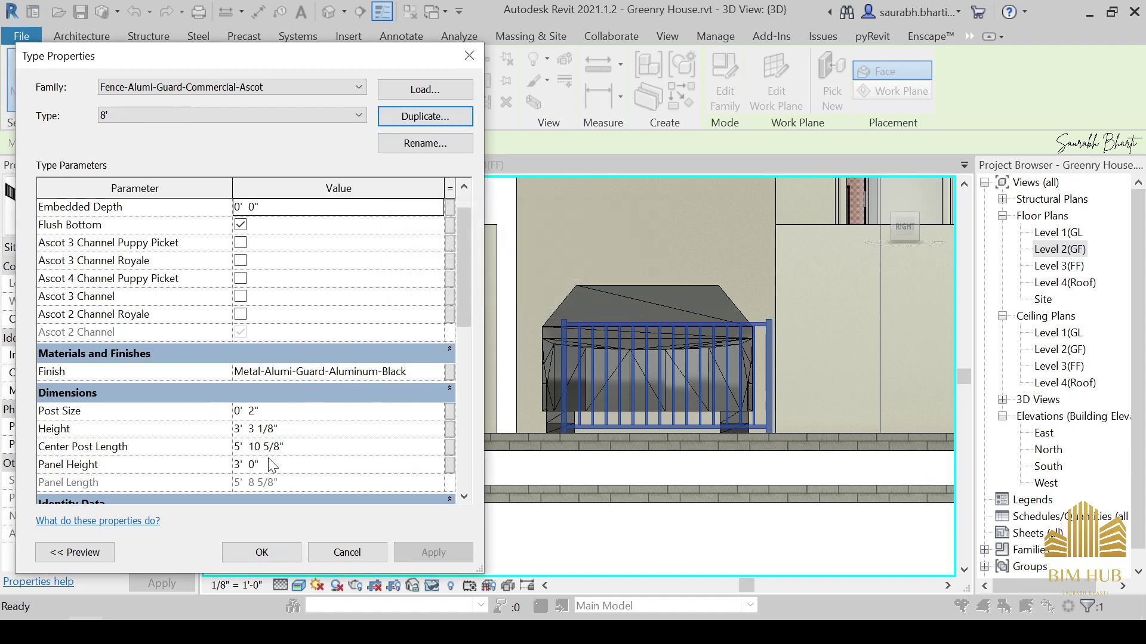
left_click(297, 448)
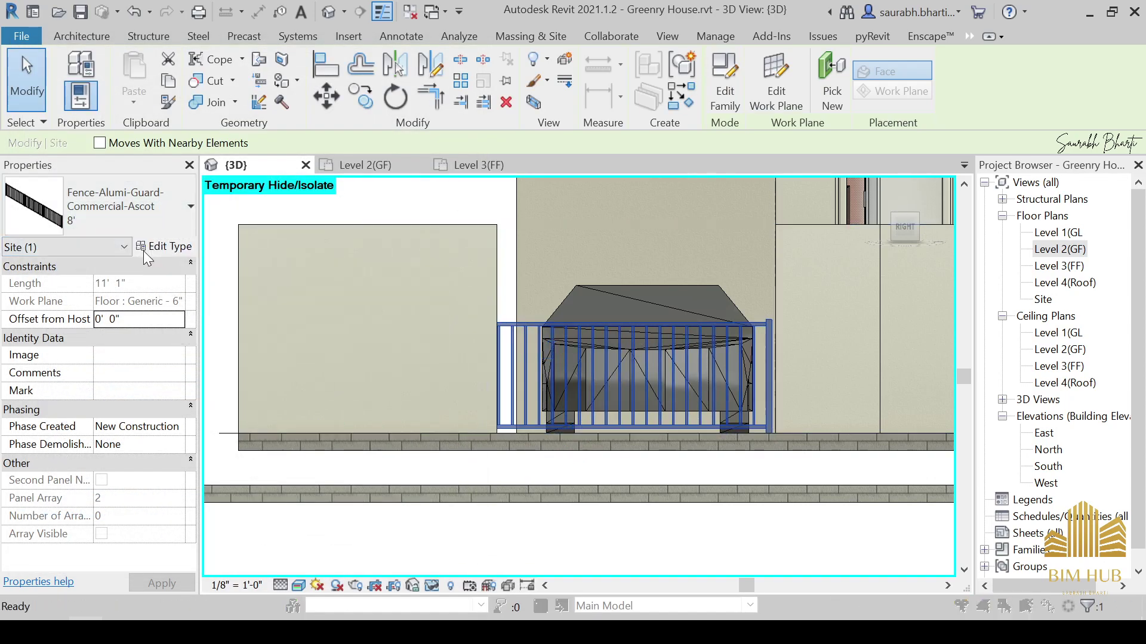
Set the 8' fence type's Height to 6' 3 1/8" and its Panel Height to 6' 0".
left_click(164, 247)
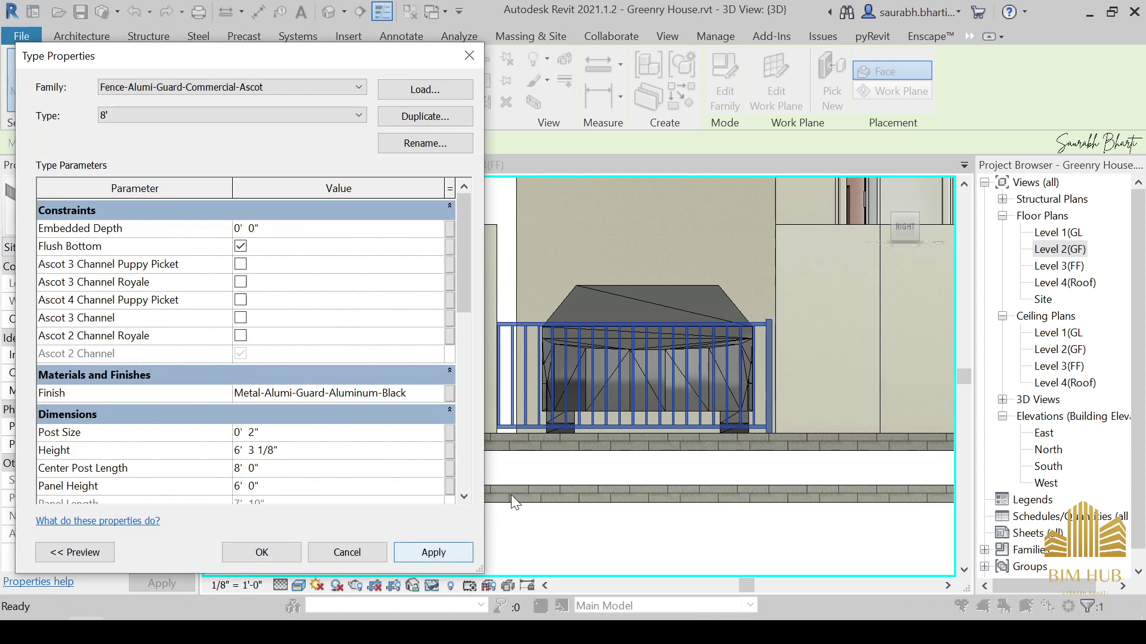
left_click(260, 553)
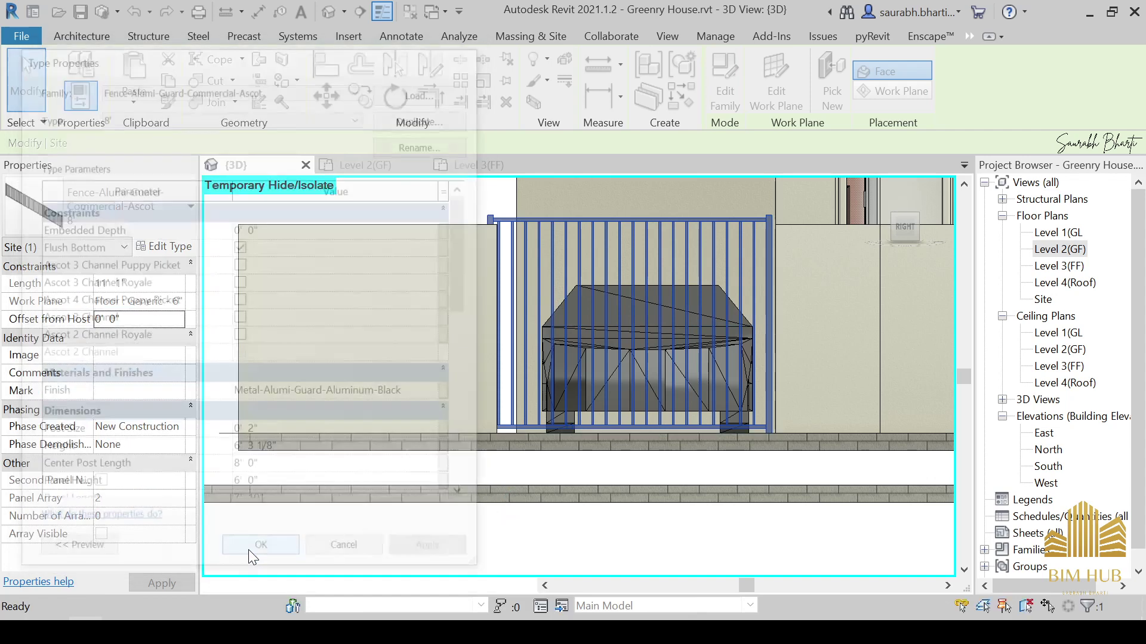
scroll(638, 439, "up", 2)
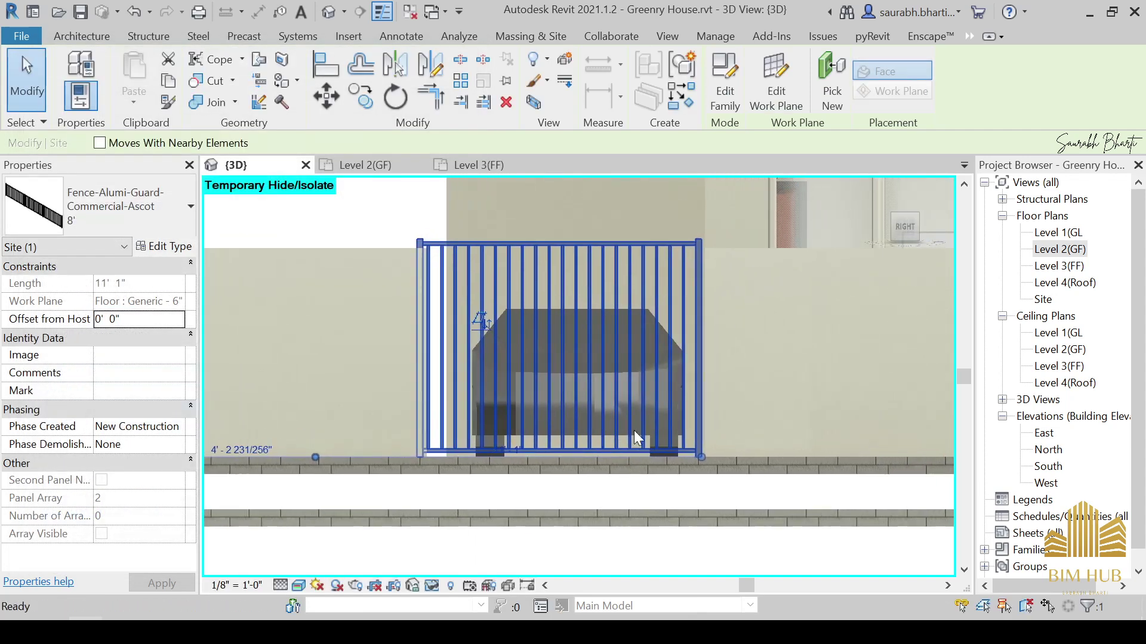
Nudge the 8' fence slightly to the right in the Right-facing 3D view to fit between the walls.
left_click(905, 233)
middle_click_drag(621, 400, 642, 383)
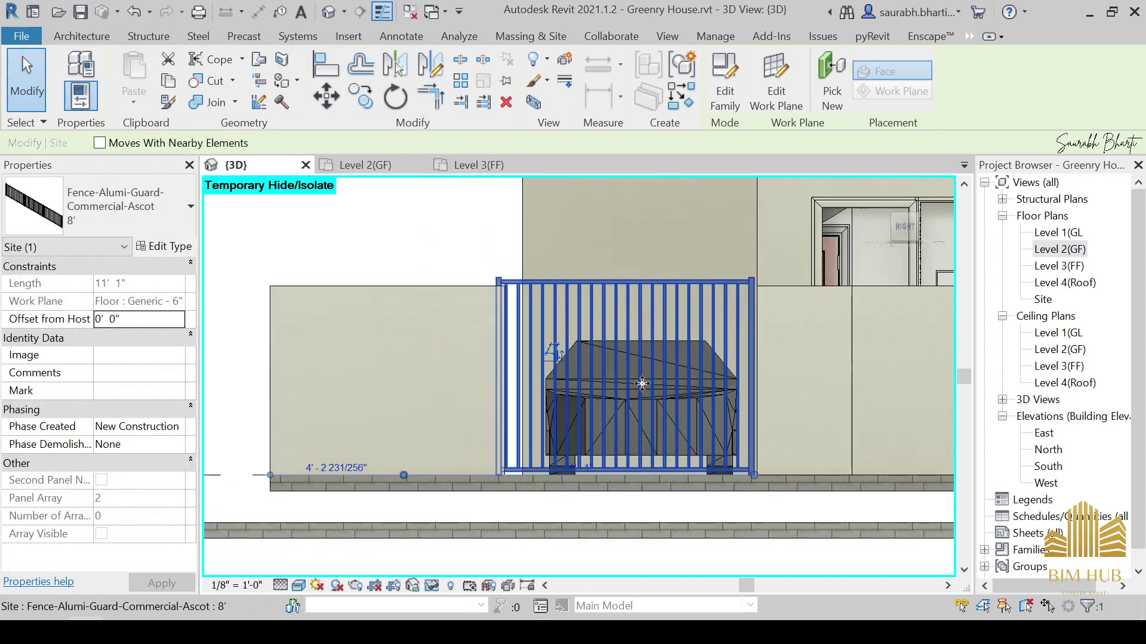
key("Right")
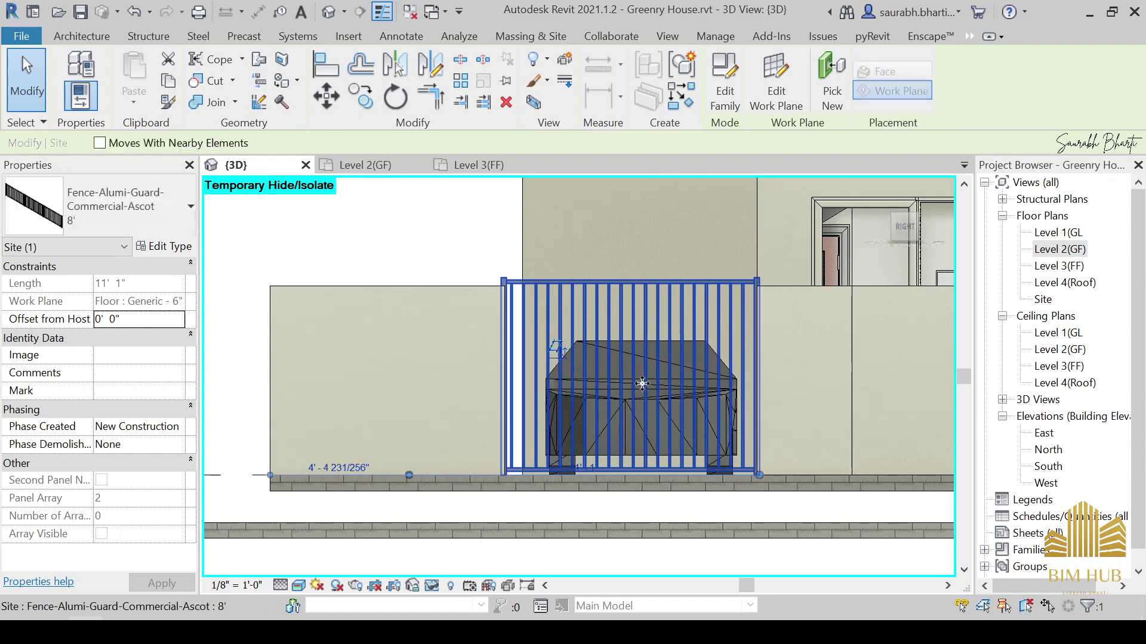
key("Escape")
Examine the boundary wall around the house and view its second, narrower opening from the top.
middle_click_drag(636, 378, 432, 276, "shift")
scroll(657, 427, "down", 3)
scroll(474, 401, "down", 3)
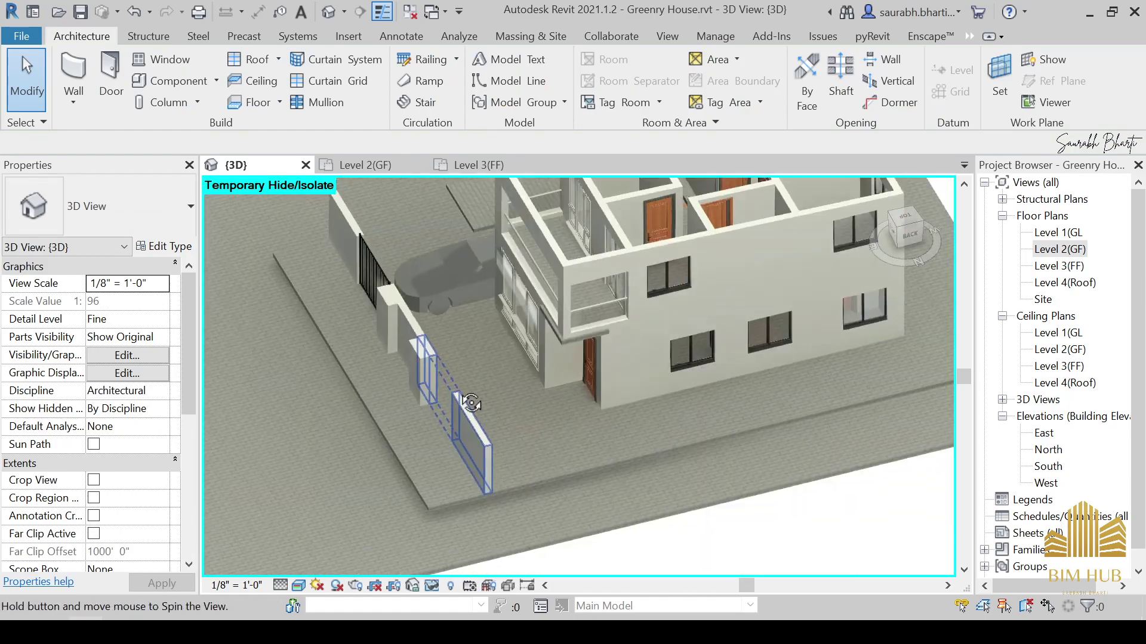
scroll(560, 340, "up", 3)
middle_click_drag(473, 401, 782, 330, "shift")
left_click(904, 226)
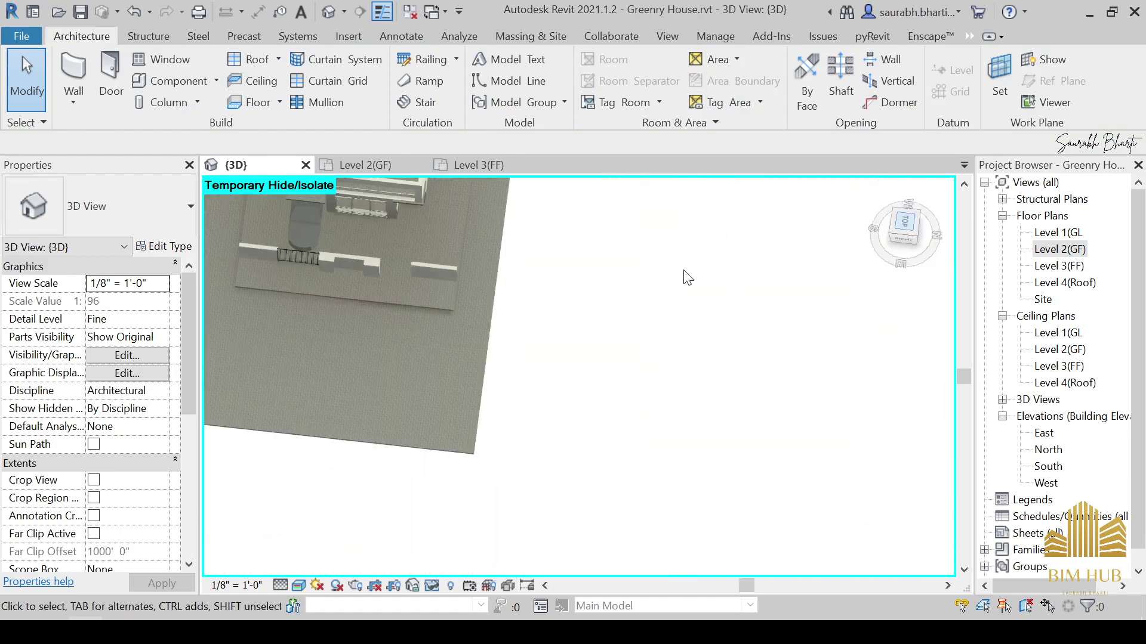
scroll(485, 320, "up", 3)
middle_click_drag(859, 478, 523, 382)
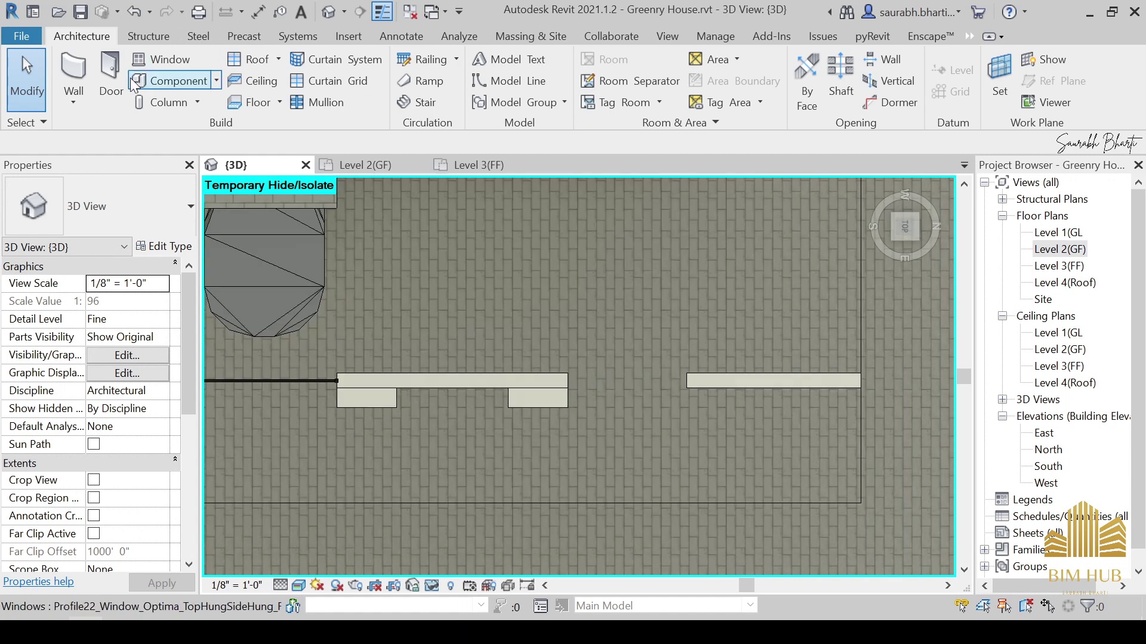
Place a 36" x 68 5/8" Alumi-Guard fence panel about 5'-10" long across the boundary wall's second opening.
left_click(160, 86)
left_click(120, 206)
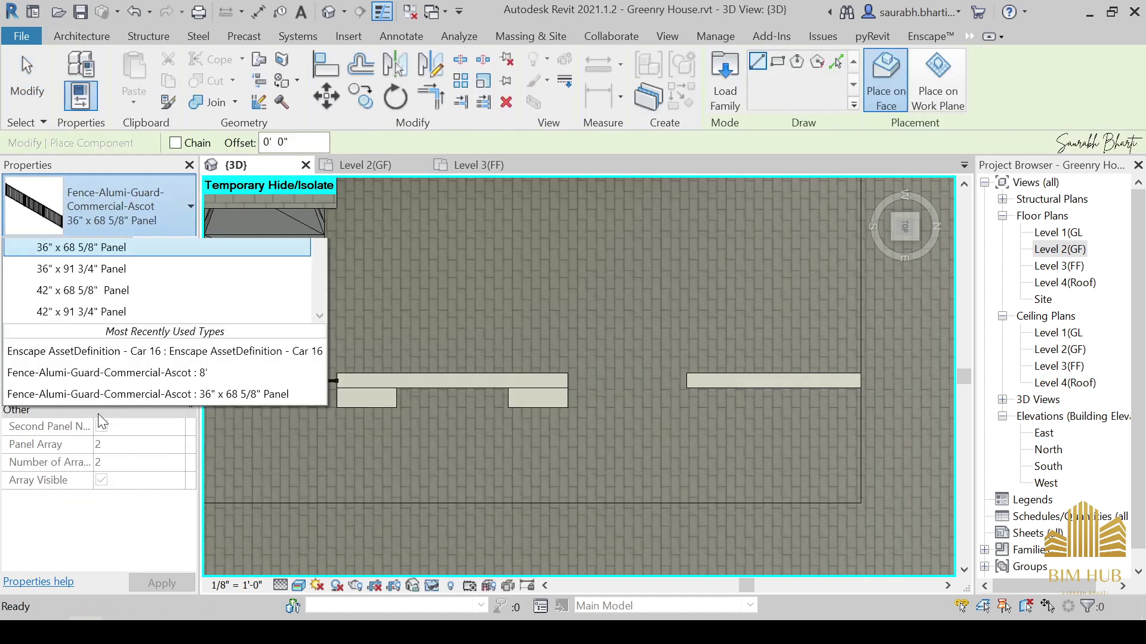
left_click(113, 481)
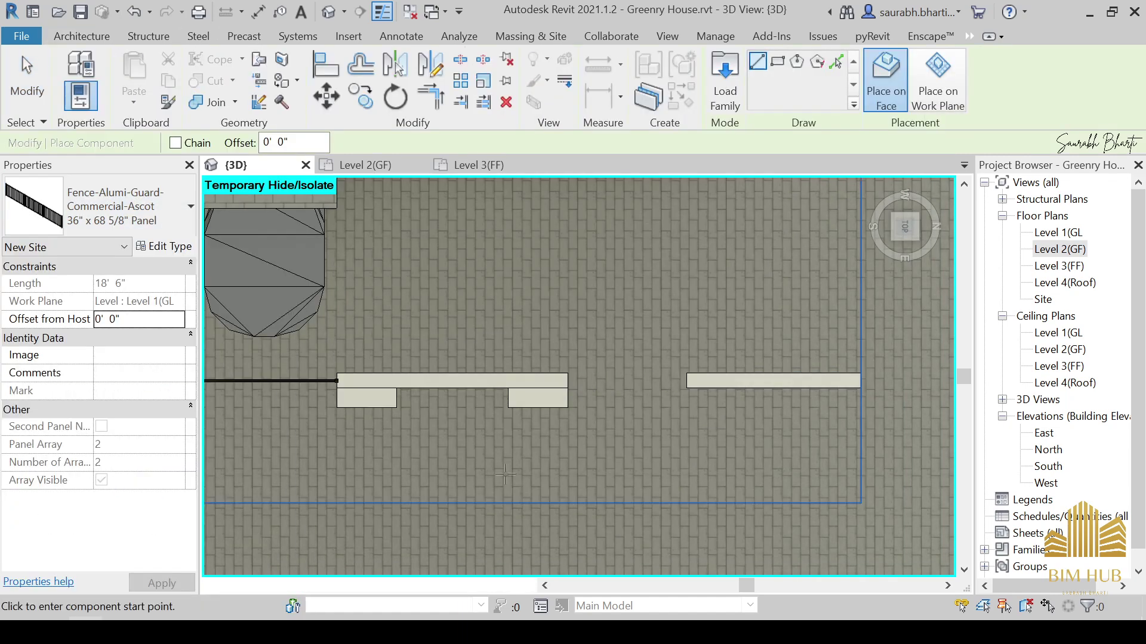
scroll(525, 364, "up", 2)
left_click(582, 353)
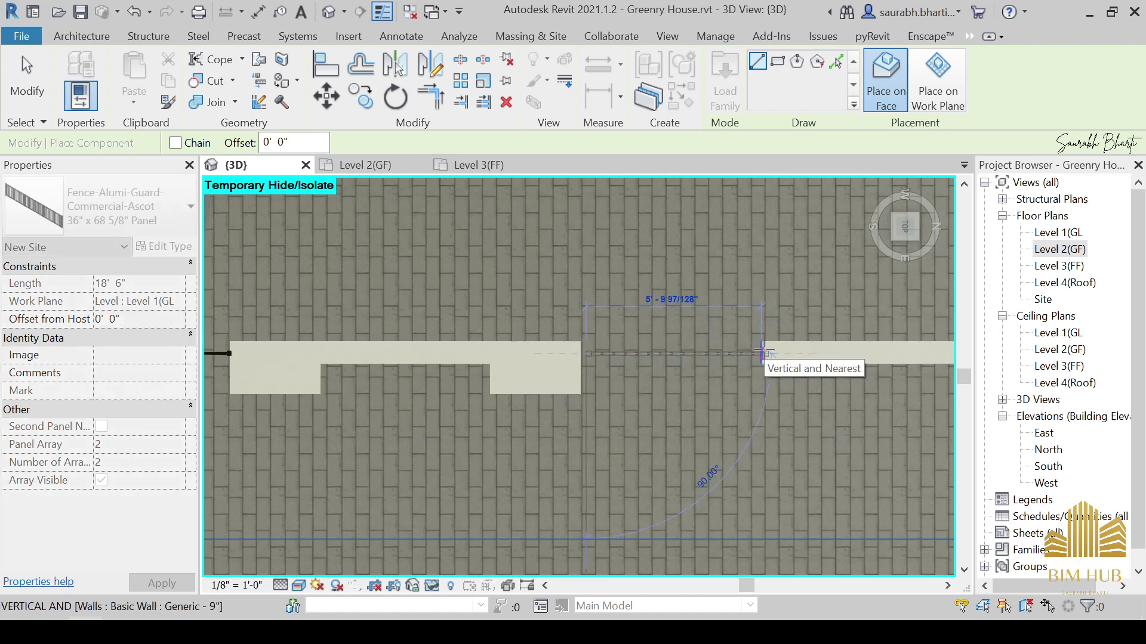
left_click(764, 353)
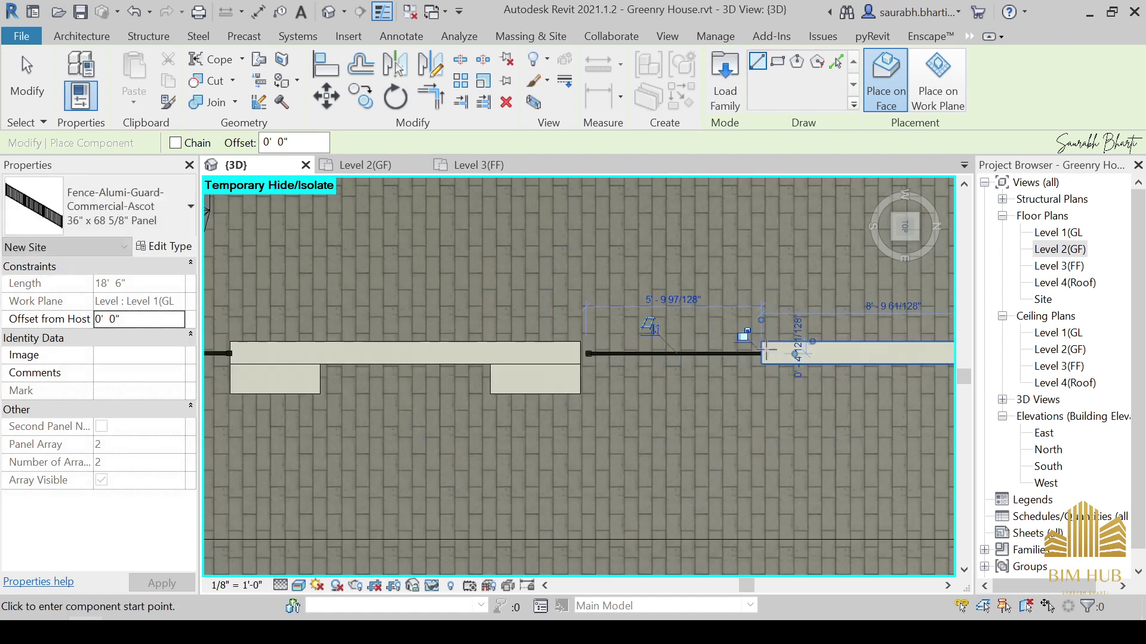
key("Escape")
key("Escape")
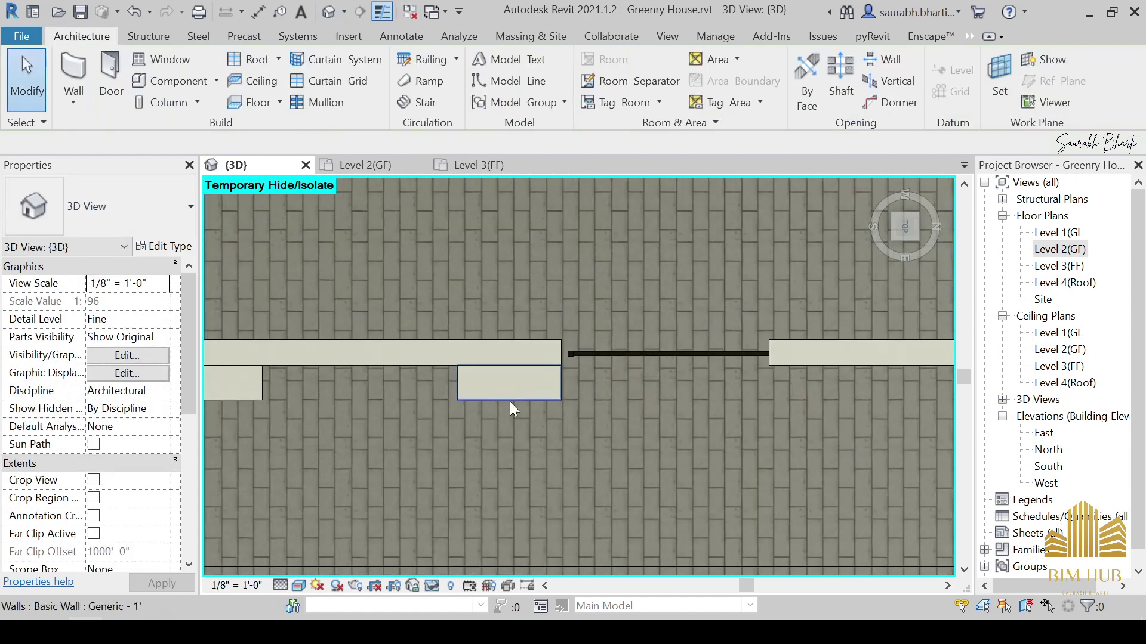
Shift the fence in front of the entrance door left against the wall end in the Right-facing 3D view.
scroll(582, 391, "down", 2)
middle_click_drag(583, 393, 614, 196, "shift")
middle_click_drag(709, 335, 586, 341)
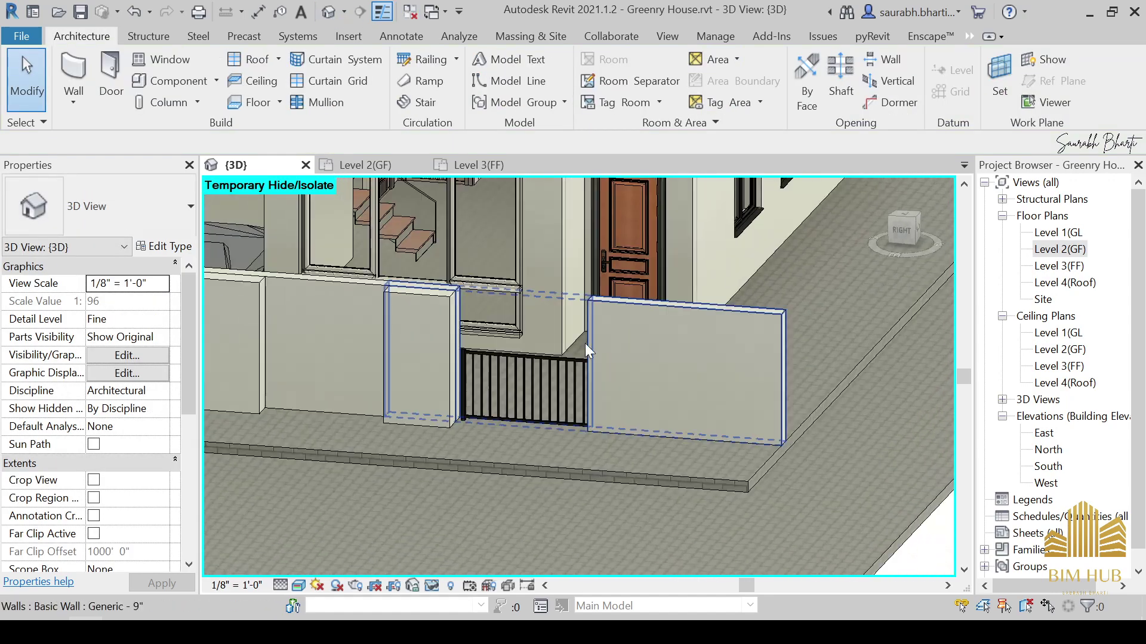
left_click(902, 241)
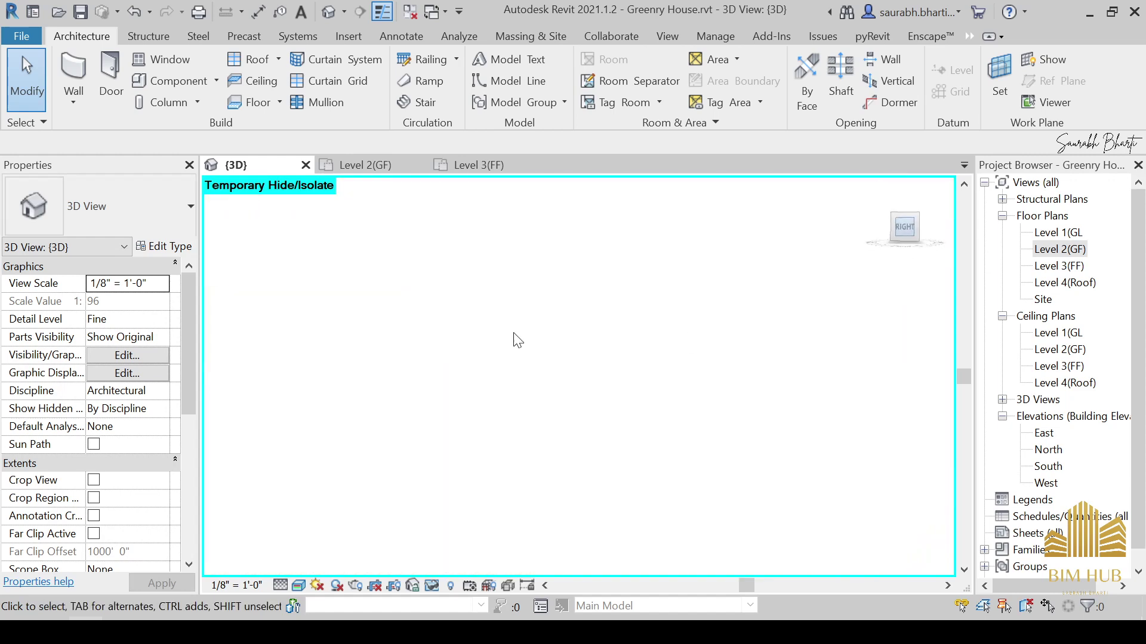
scroll(673, 397, "up", 6)
scroll(477, 474, "down", 3)
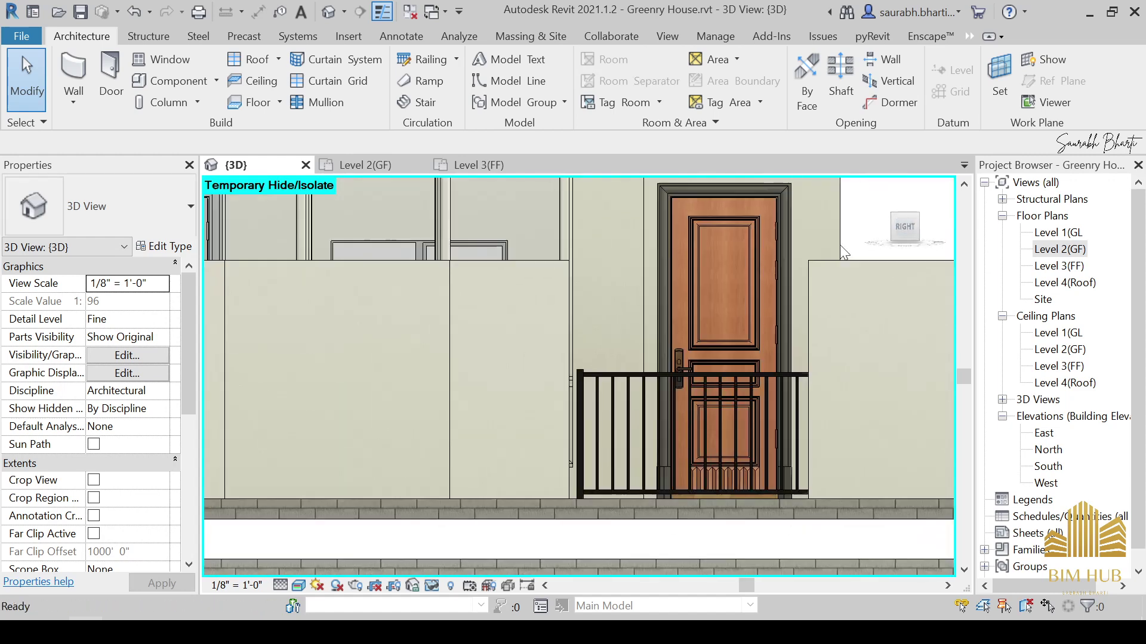
left_click(721, 381)
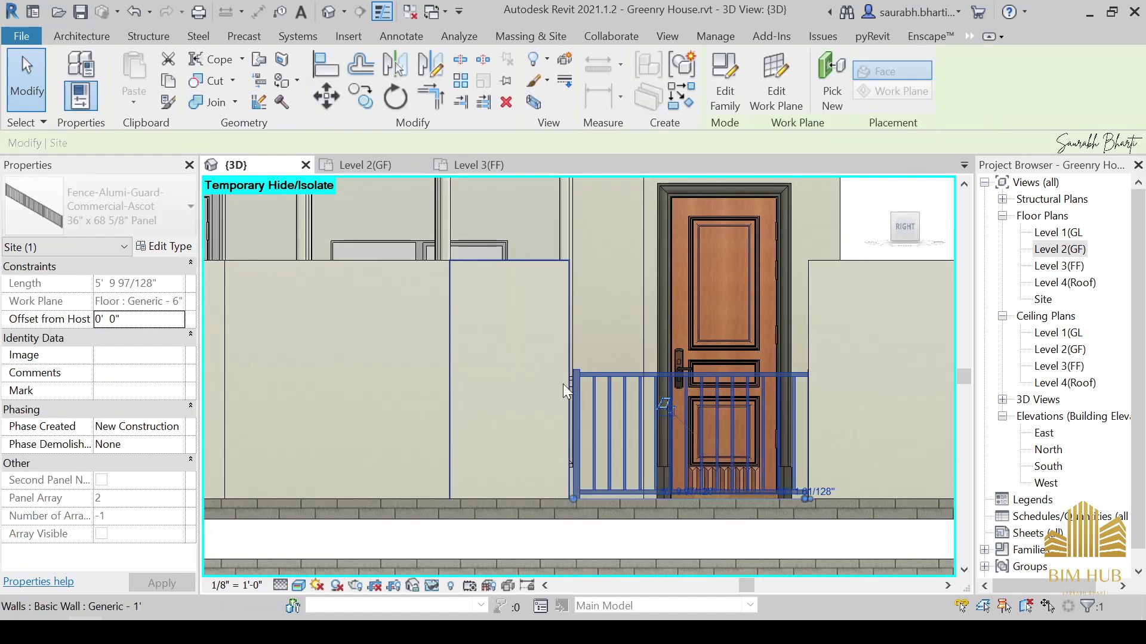
key("Escape")
Duplicate the type of the fence in front of the entrance door as 6'x6' and raise its height to match the boundary wall.
left_click(643, 376)
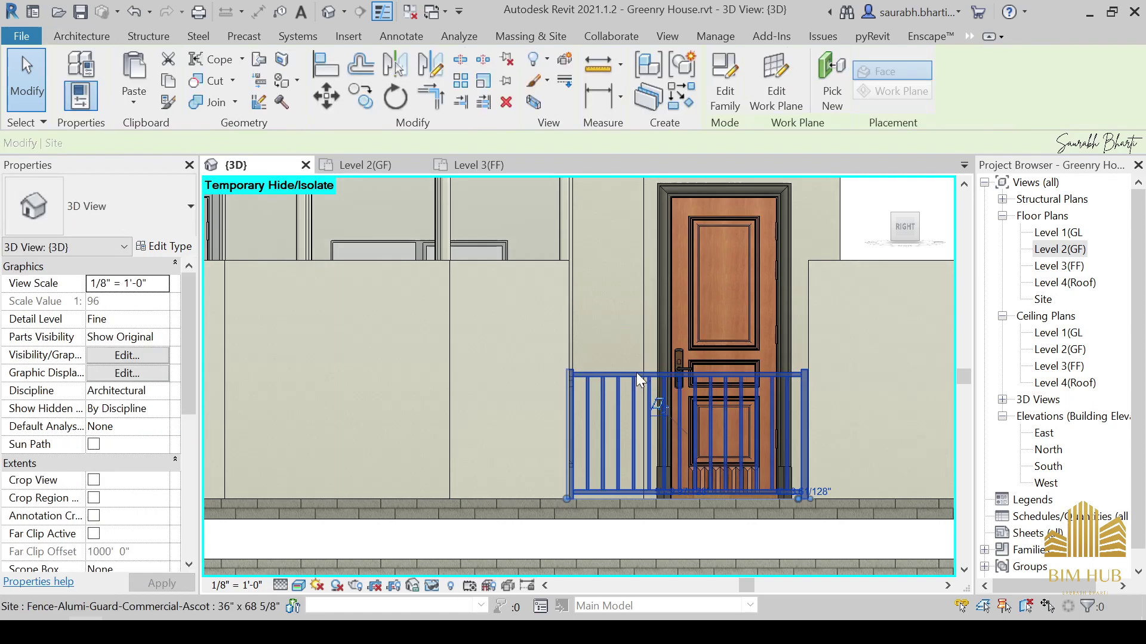
left_click(166, 246)
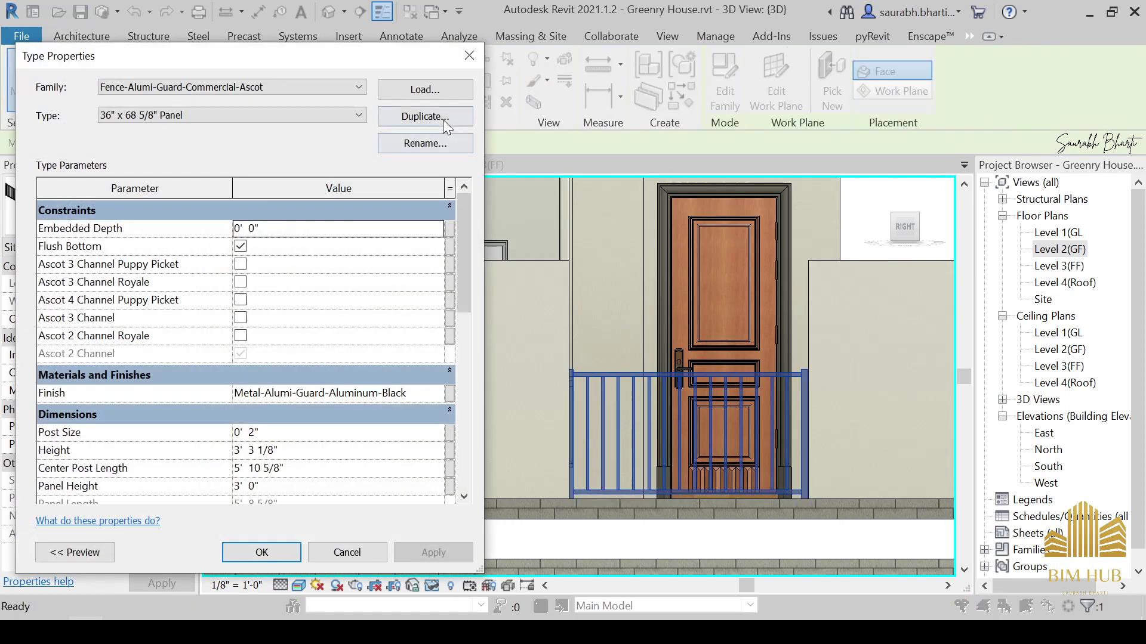
left_click(425, 116)
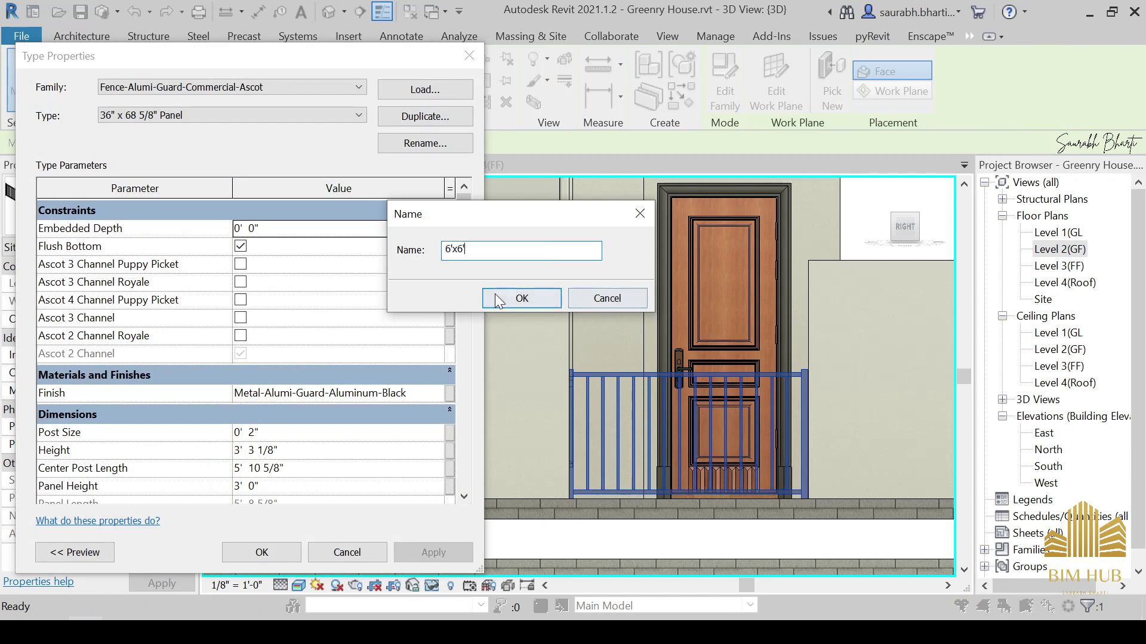
left_click(520, 298)
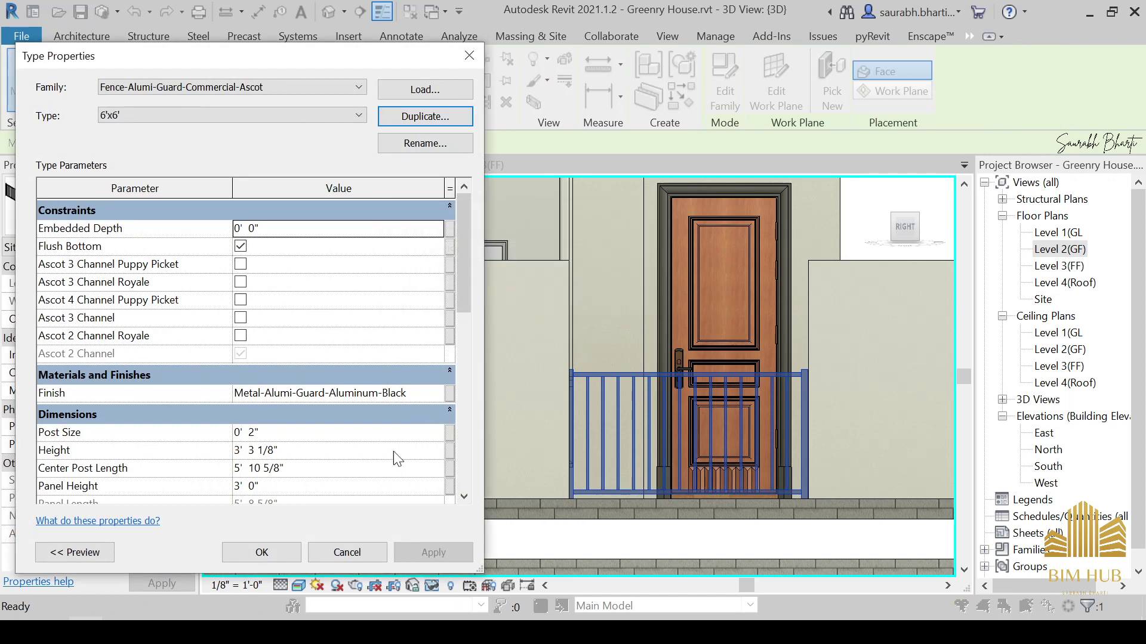
left_click(315, 469)
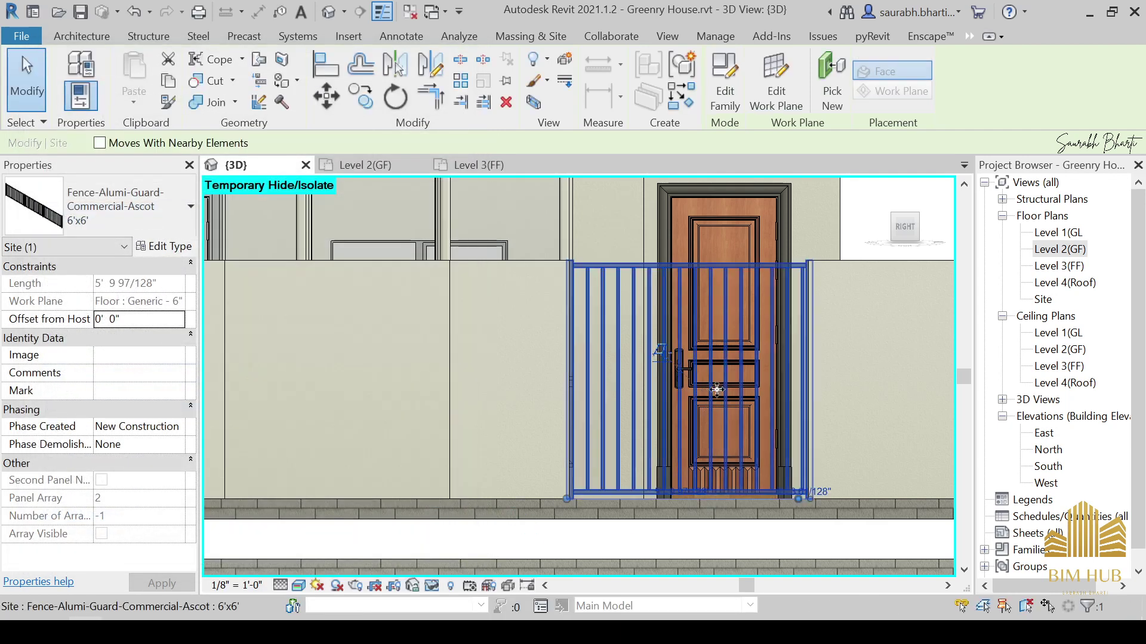
Try nudging the 6'x6' fence to the right in the Right-facing 3D view, and shift it back left to the wall end.
key("Escape")
scroll(716, 442, "down", 5)
scroll(718, 452, "up", 5)
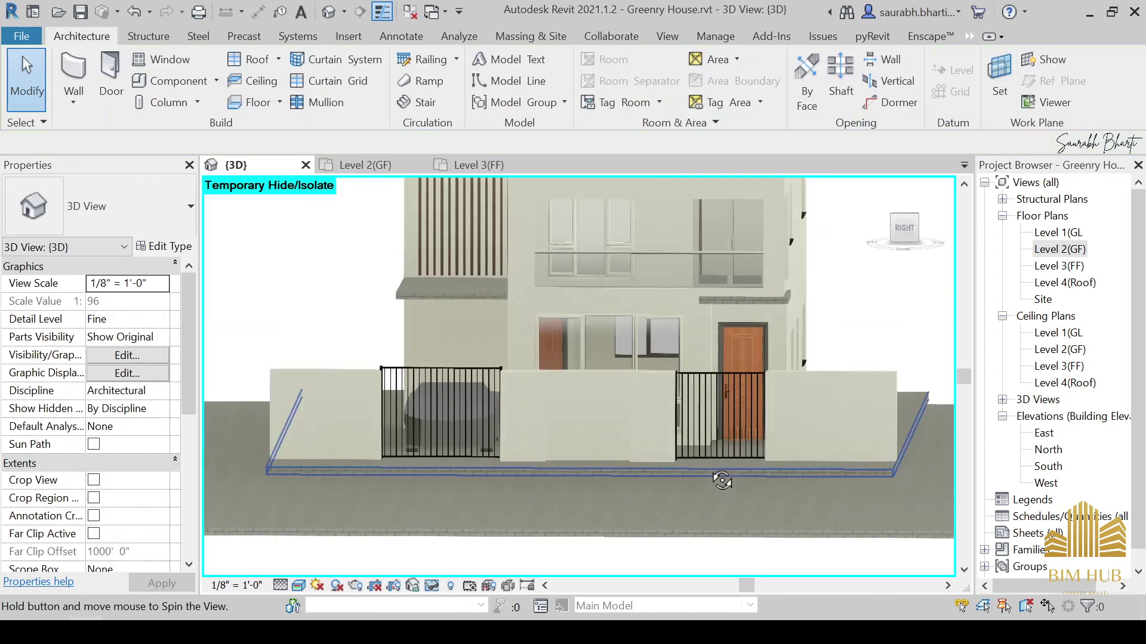
scroll(800, 370, "up", 1)
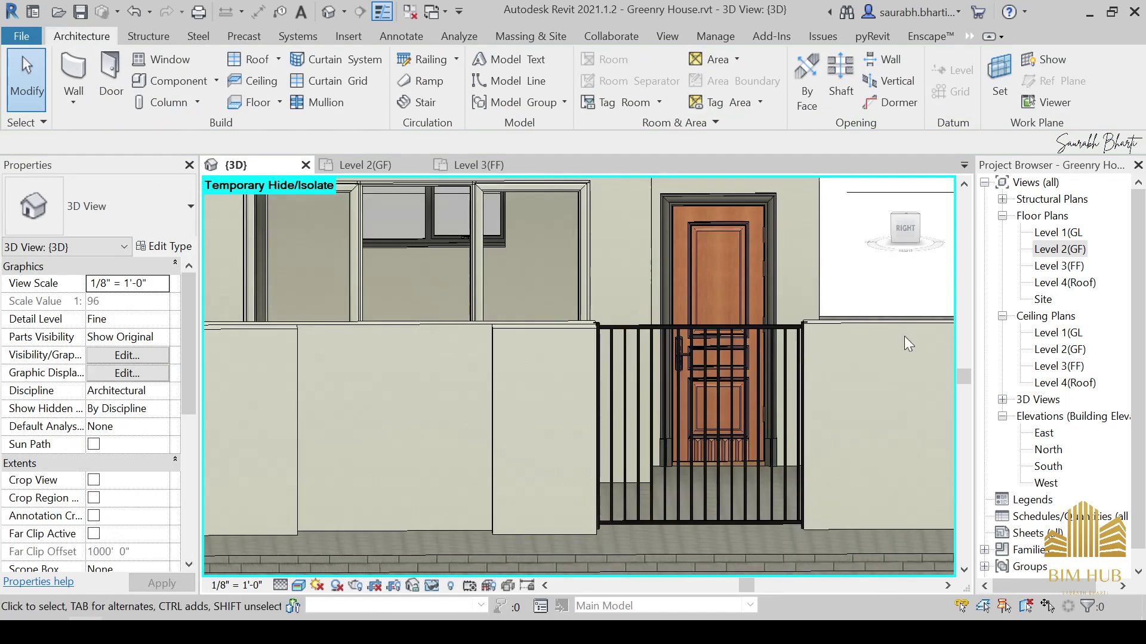
left_click(911, 240)
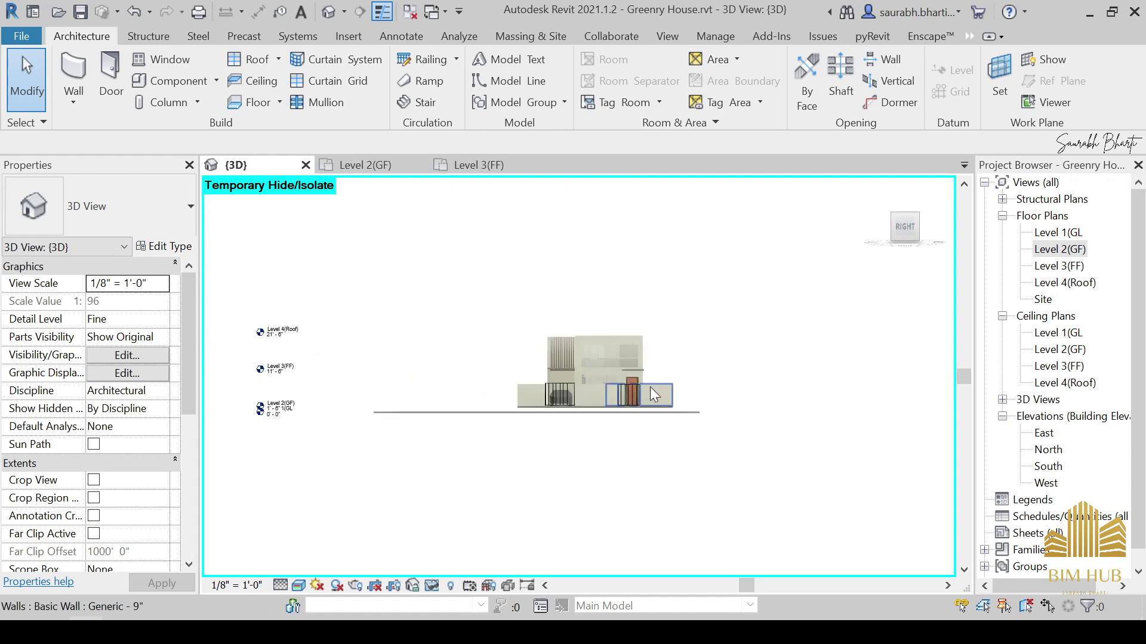
scroll(636, 387, "up", 6)
scroll(641, 391, "down", 2)
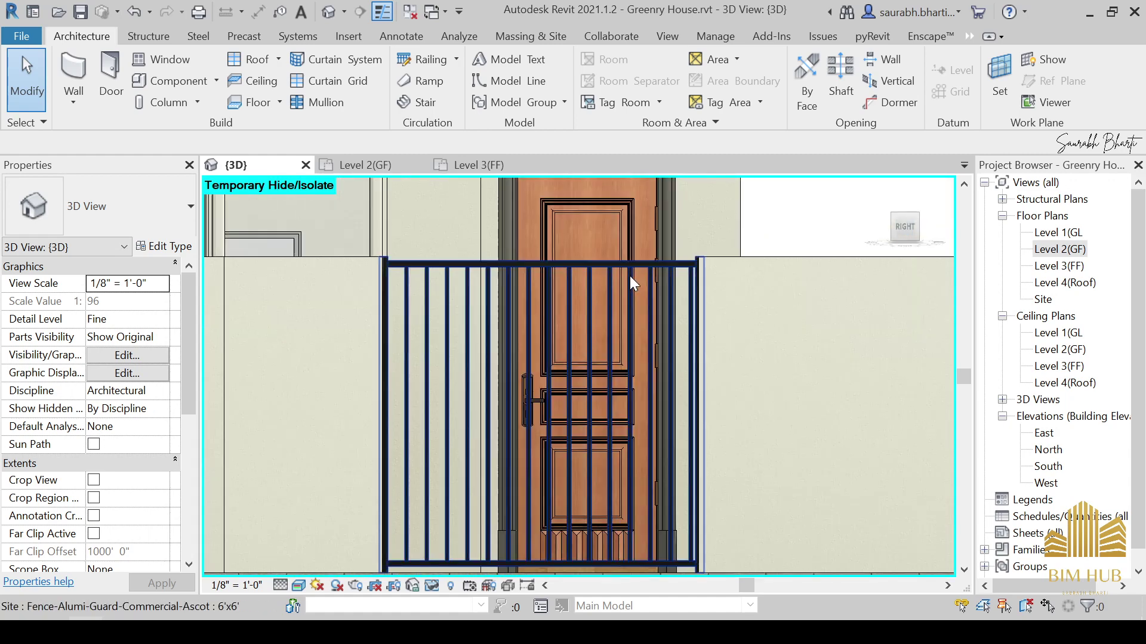
left_click(633, 281)
key("Escape")
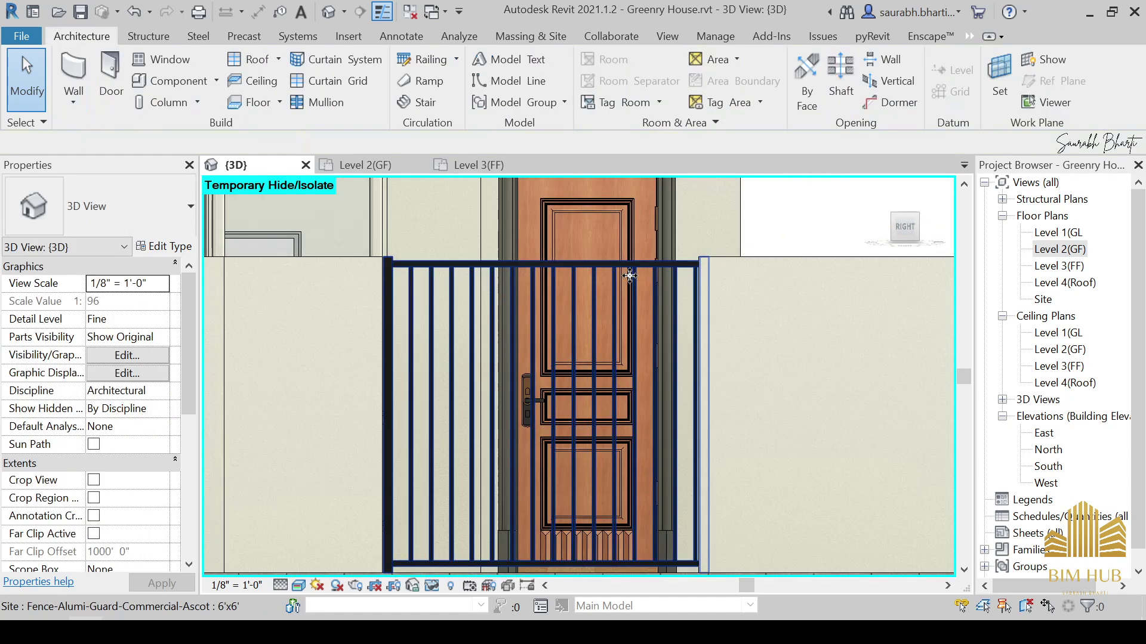
left_click(629, 276)
key("Left")
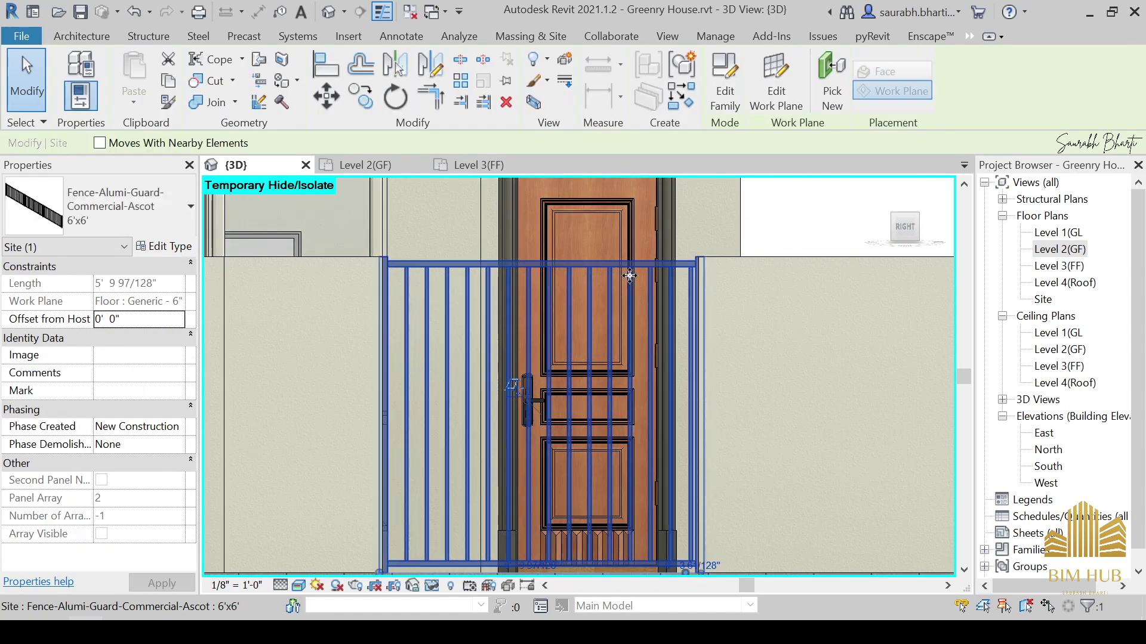
key("Escape")
Examine both gates in the front boundary wall and view the wall's southern end from the top.
scroll(583, 193, "down", 1)
scroll(588, 225, "down", 4)
middle_click_drag(596, 258, 613, 327, "shift")
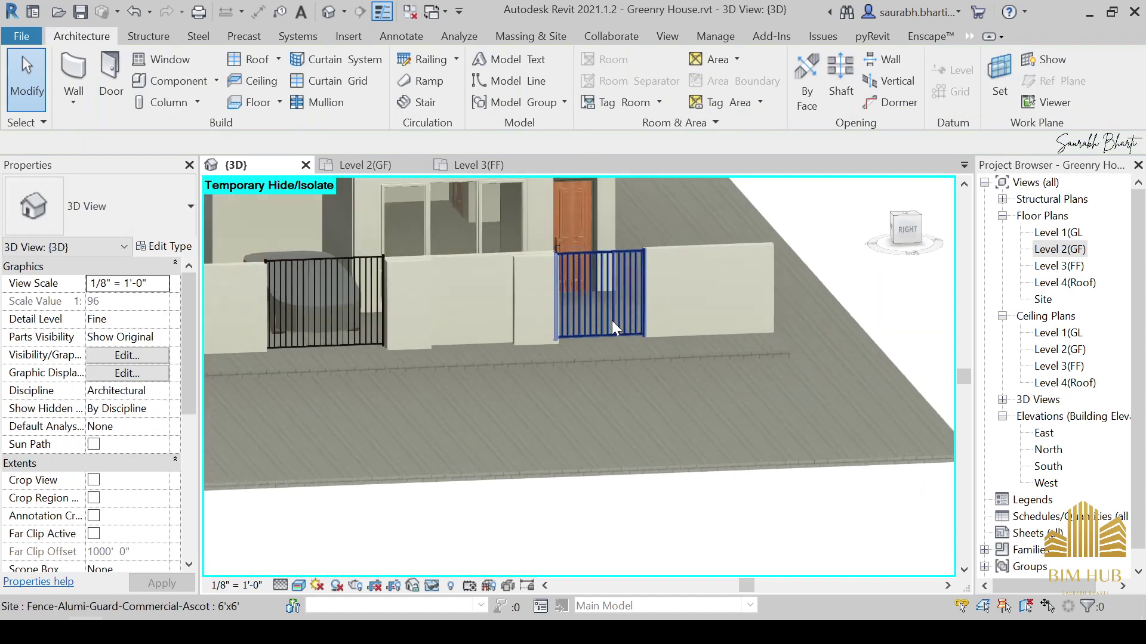
scroll(615, 327, "down", 3)
middle_click_drag(531, 346, 594, 391, "shift")
middle_click_drag(594, 391, 595, 459)
scroll(595, 459, "down", 3)
middle_click_drag(657, 495, 567, 358, "shift")
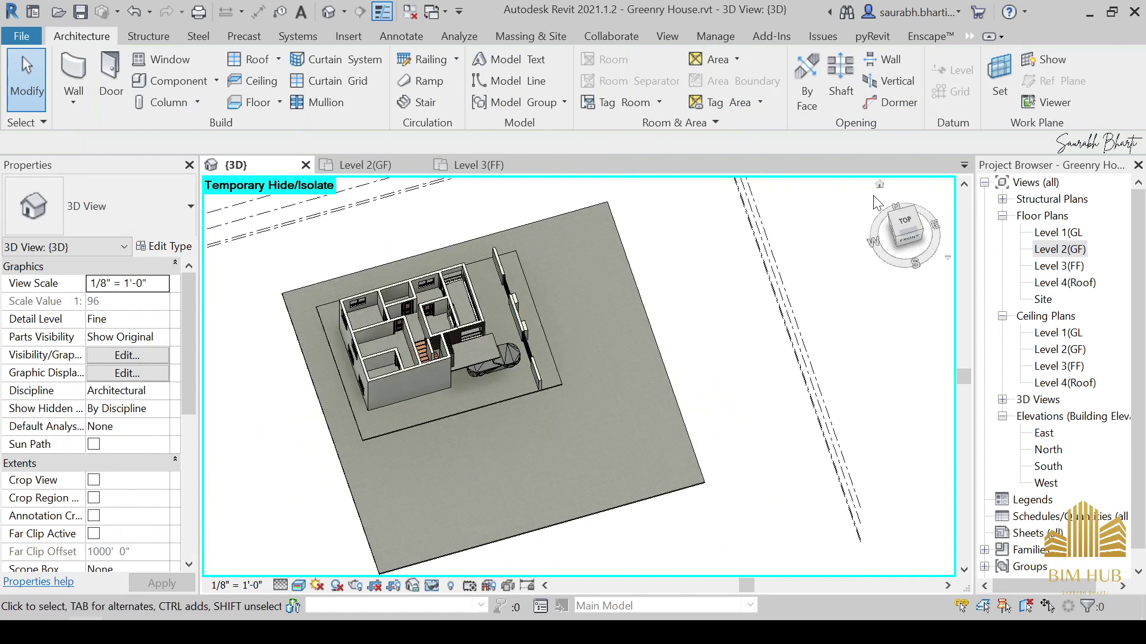
left_click(909, 221)
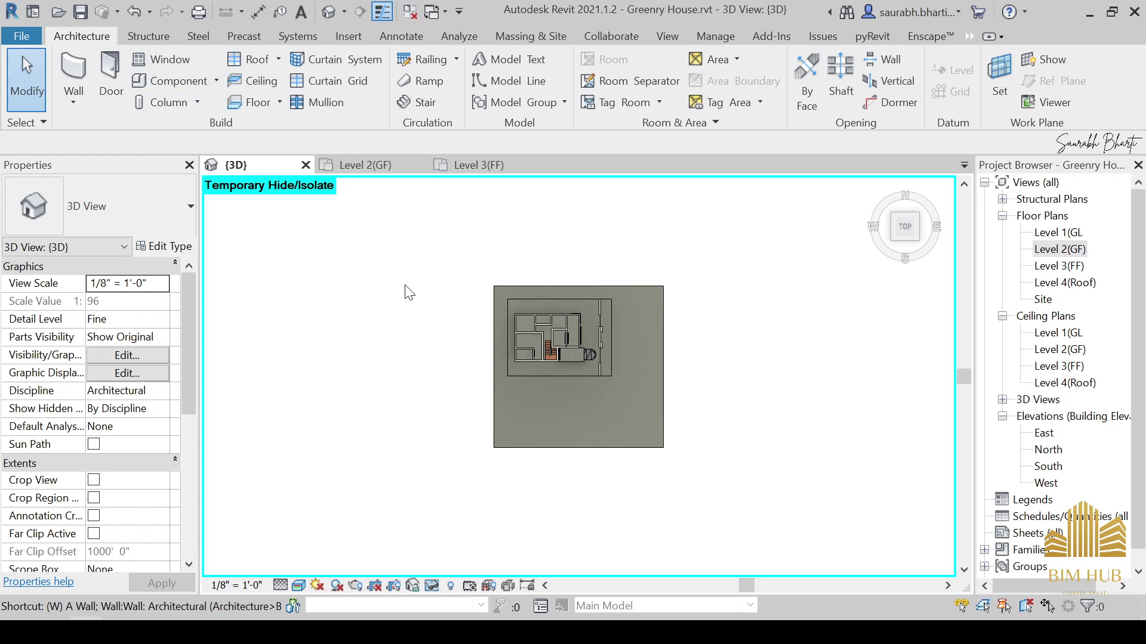
scroll(617, 392, "up", 8)
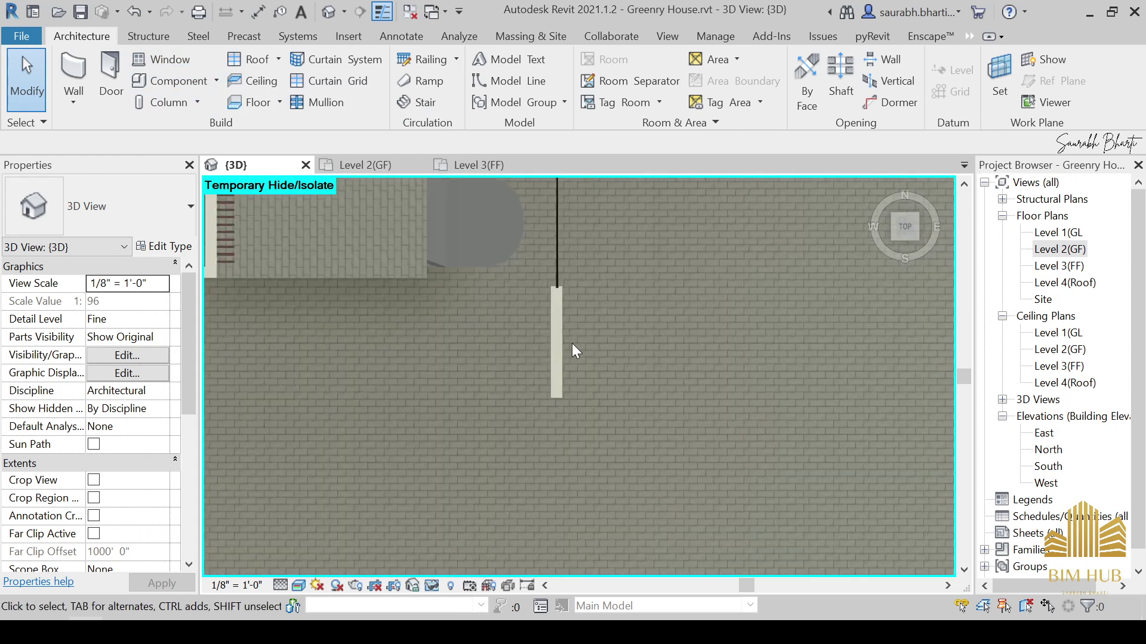
left_click(560, 349)
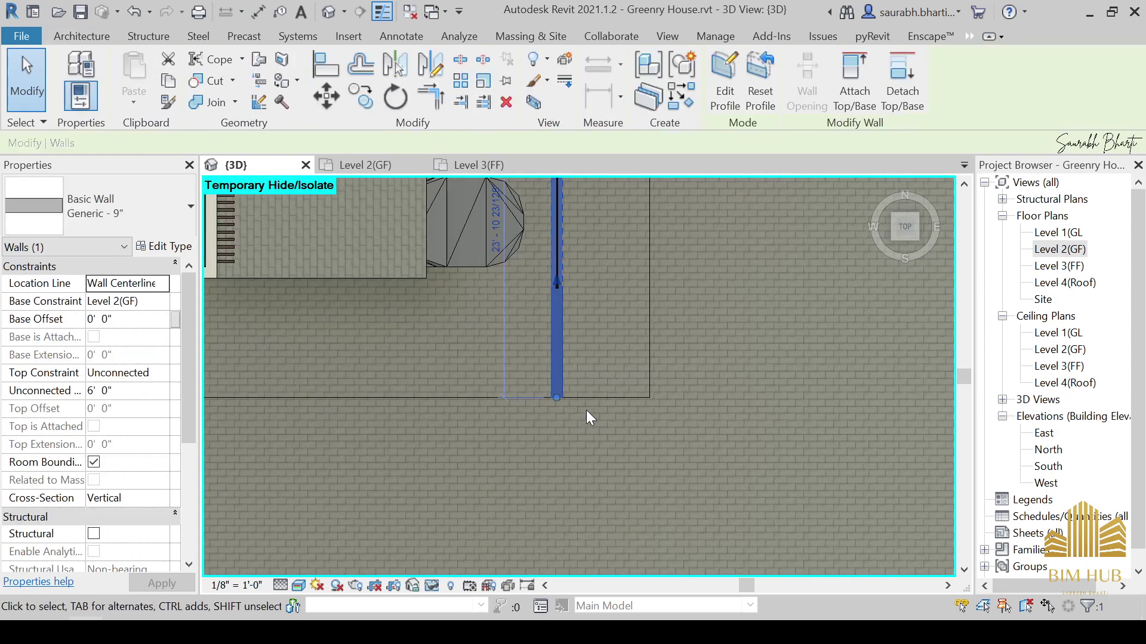
key("c")
key("s")
middle_click_drag(602, 418, 887, 448)
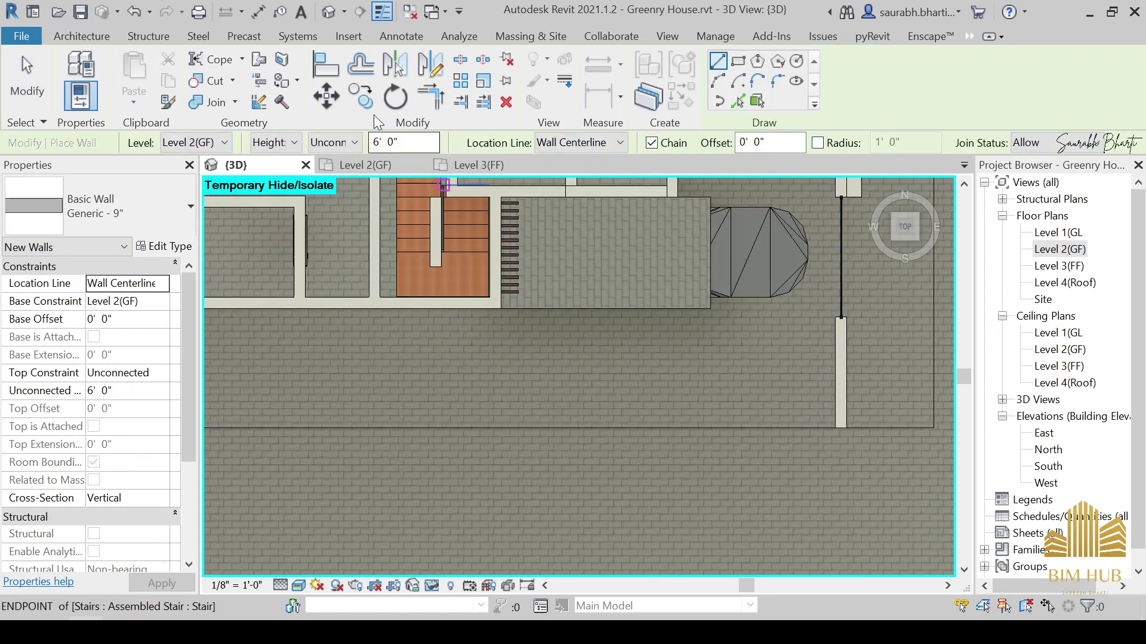
key("Escape")
key("Escape")
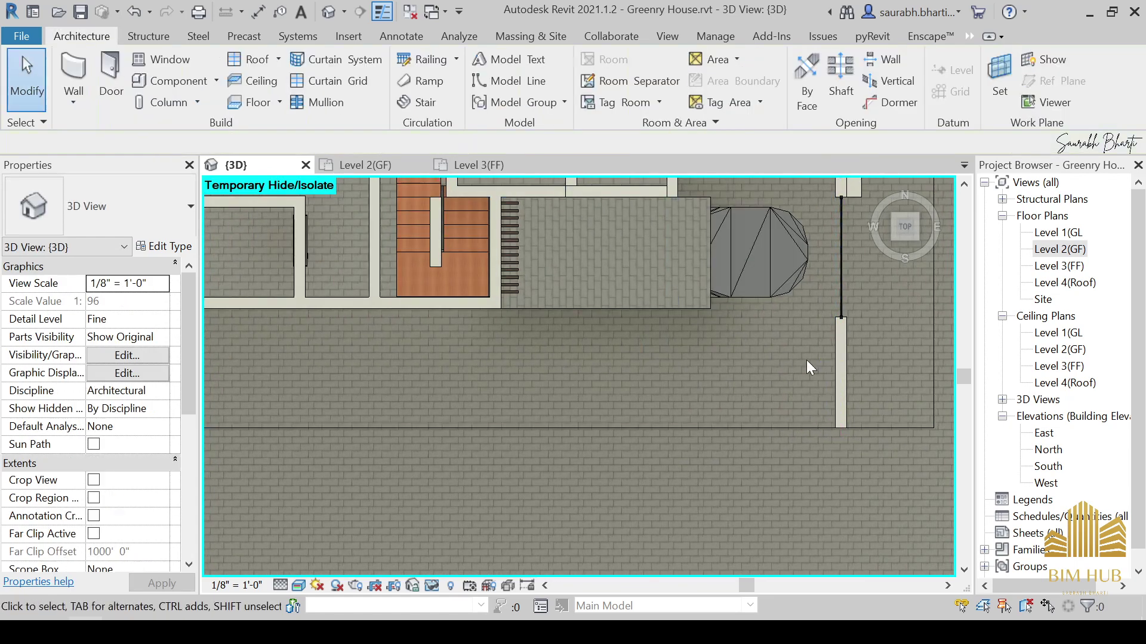
Draw a 6' high Generic - 9" wall, located by Finish Face: Exterior, about 49'-10" along the floor's south edge from the front wall to the southwest corner.
left_click(842, 382)
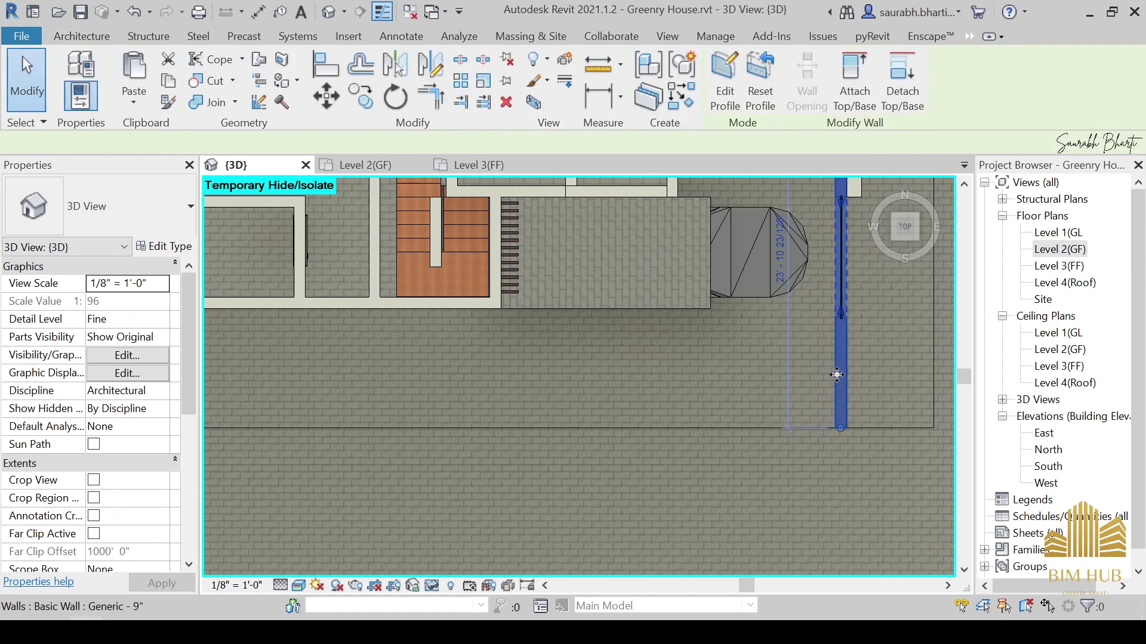
left_click(684, 94)
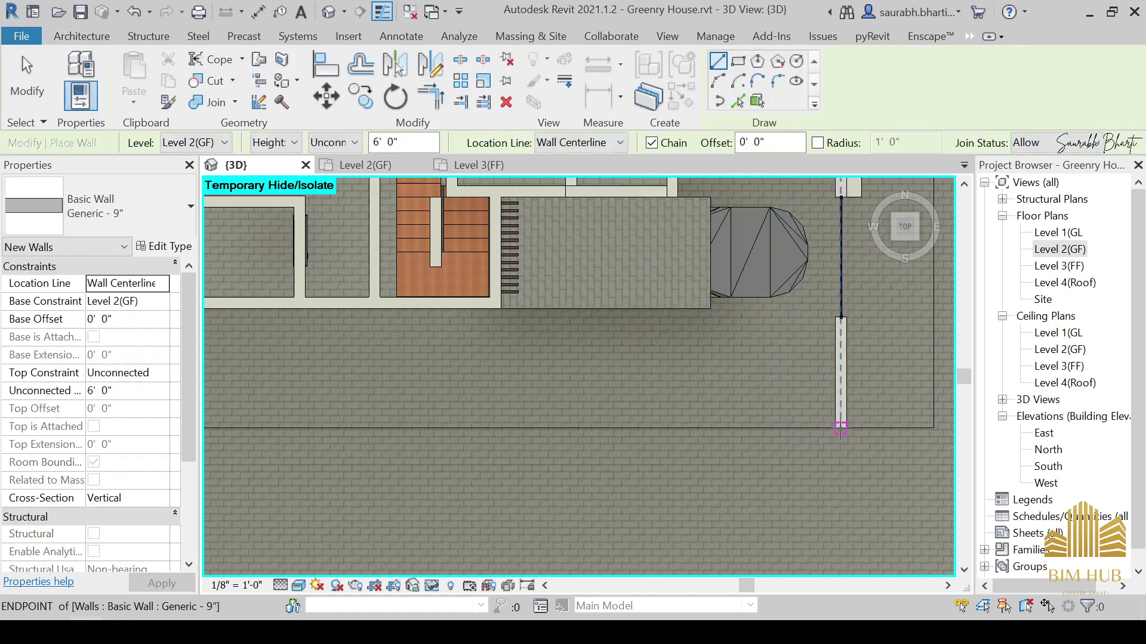
left_click(841, 429)
middle_click_drag(413, 428, 645, 392)
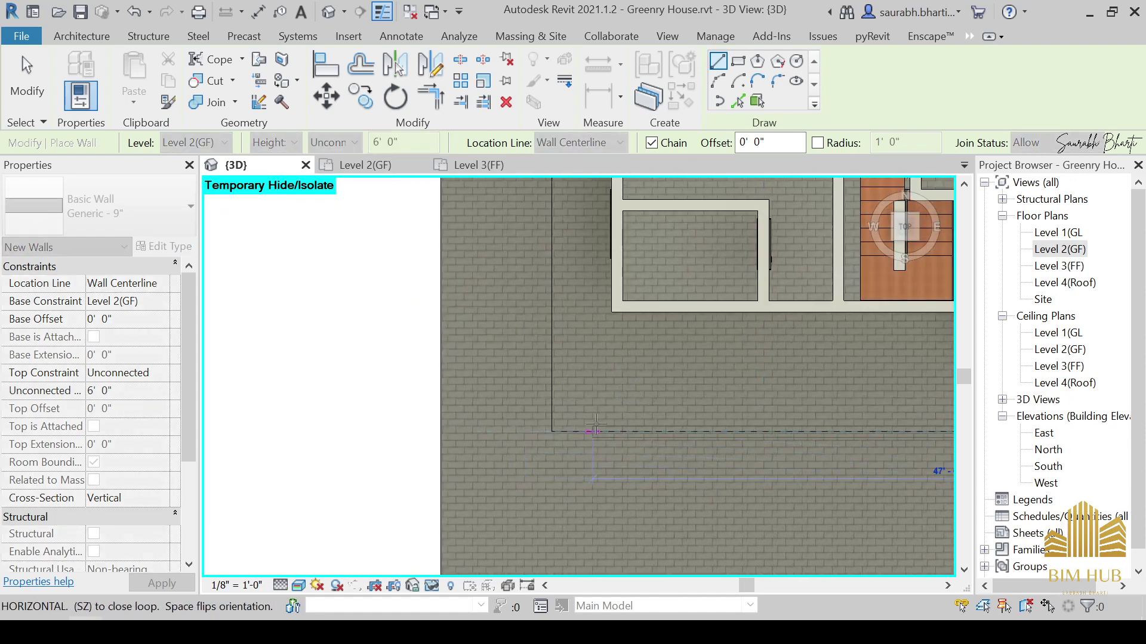
left_click(552, 432)
left_click(579, 142)
left_click(572, 189)
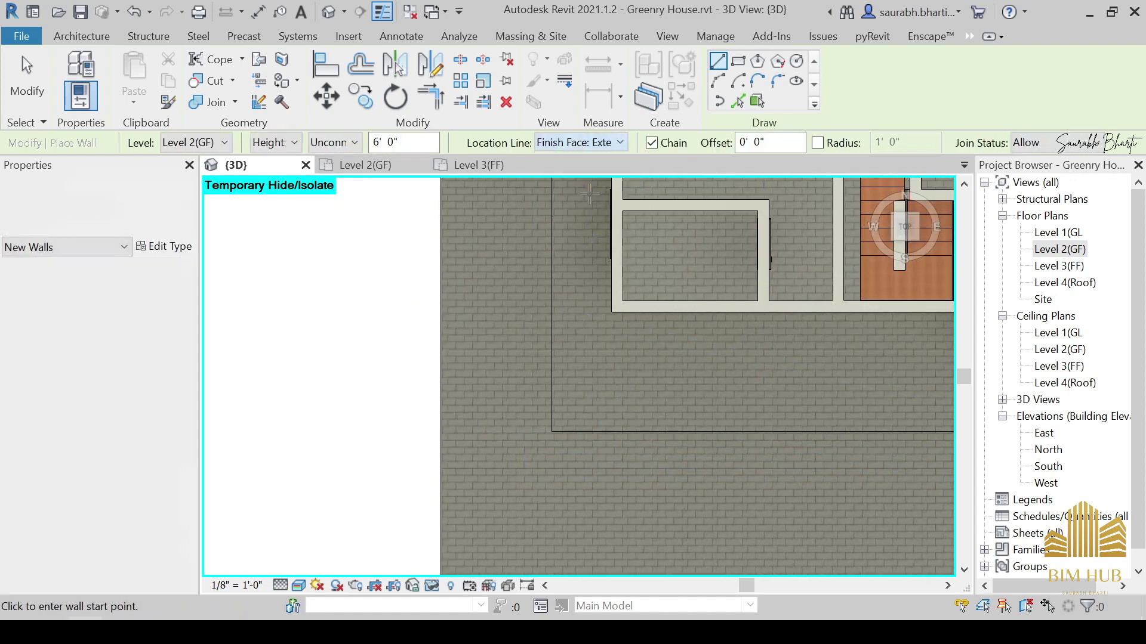
middle_click_drag(743, 367, 330, 299)
scroll(330, 299, "down", 2)
left_click(712, 353)
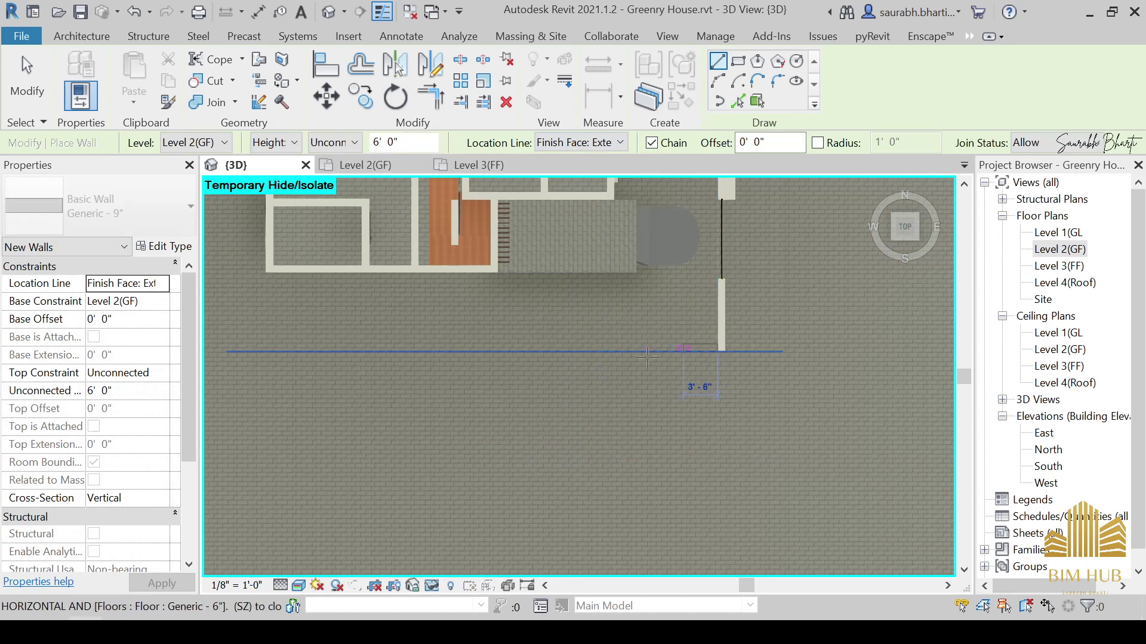
middle_click_drag(494, 368, 875, 384)
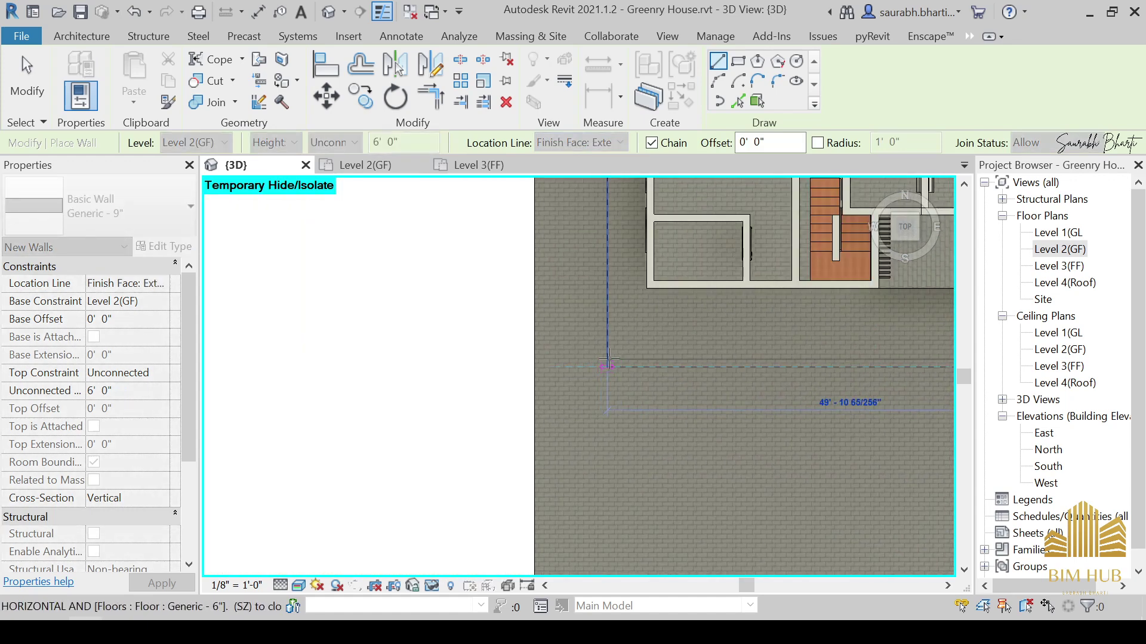
scroll(607, 364, "down", 6)
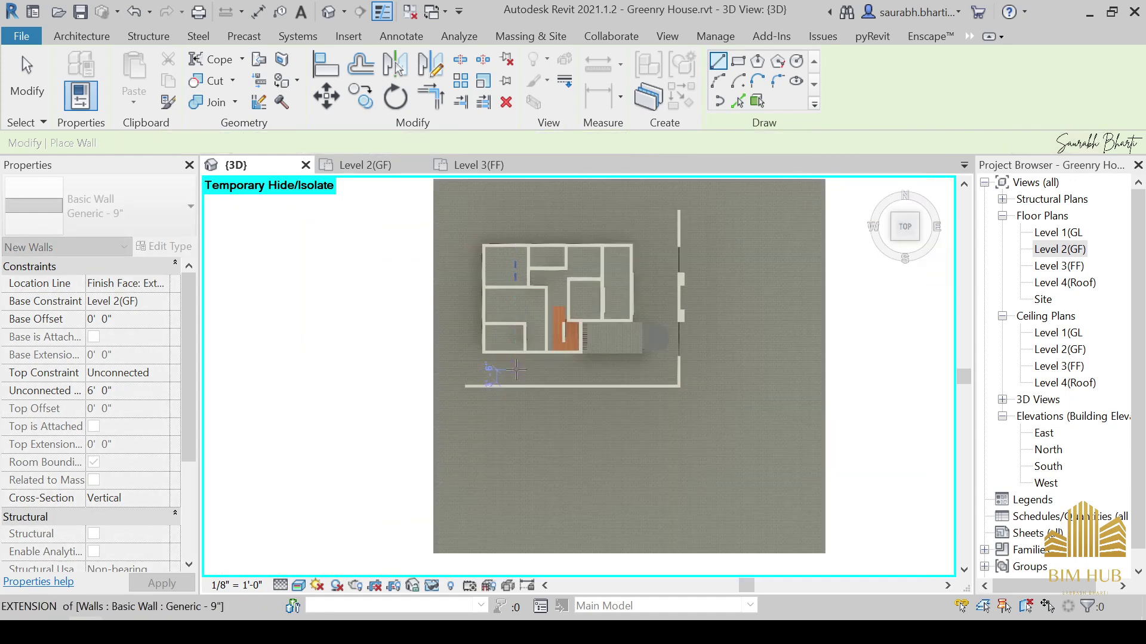
Draw a Generic - 9" boundary wall about 47'-6" long westward along the floor's north edge from the front wall's end.
middle_click_drag(563, 307, 610, 339)
scroll(615, 299, "up", 2)
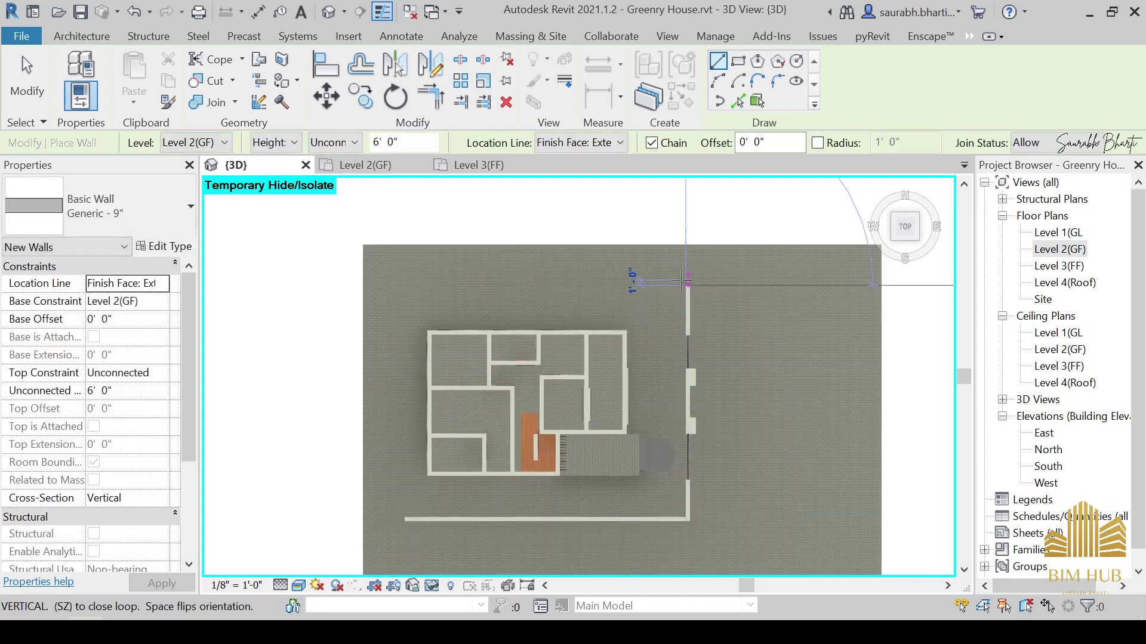
middle_click_drag(455, 273, 628, 366)
scroll(625, 365, "up", 2)
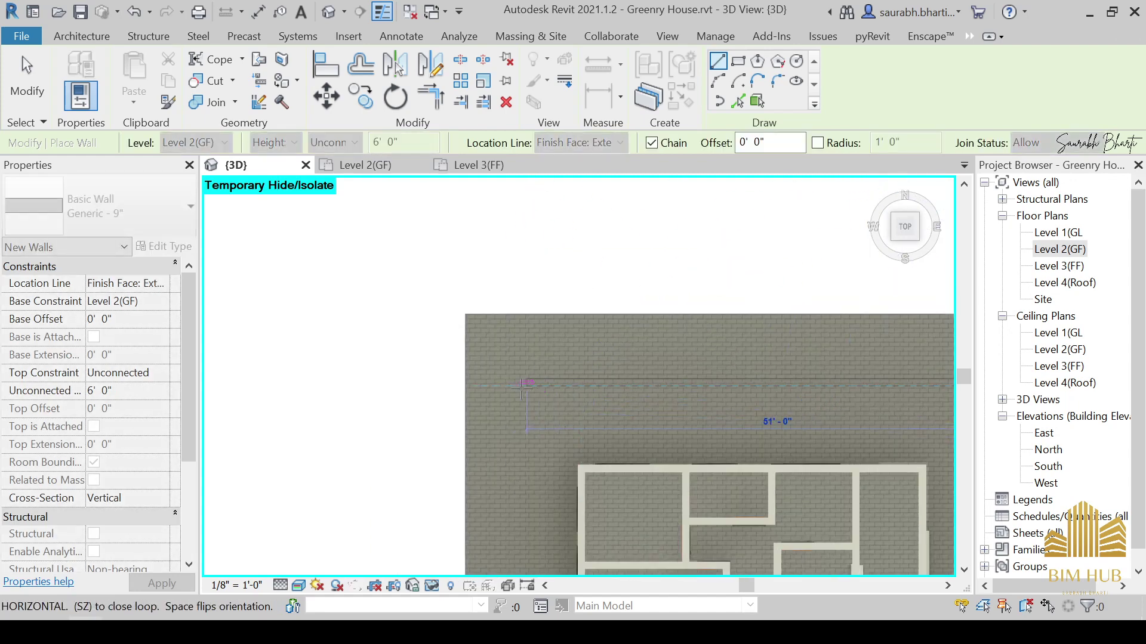
scroll(506, 412, "up", 3)
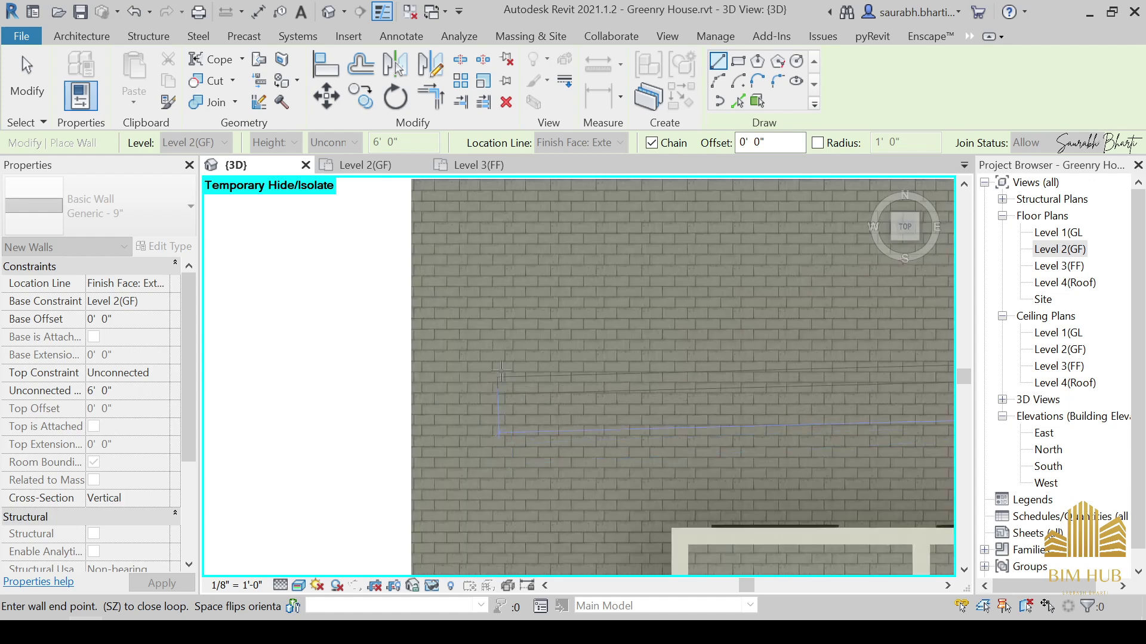
scroll(718, 340, "down", 2)
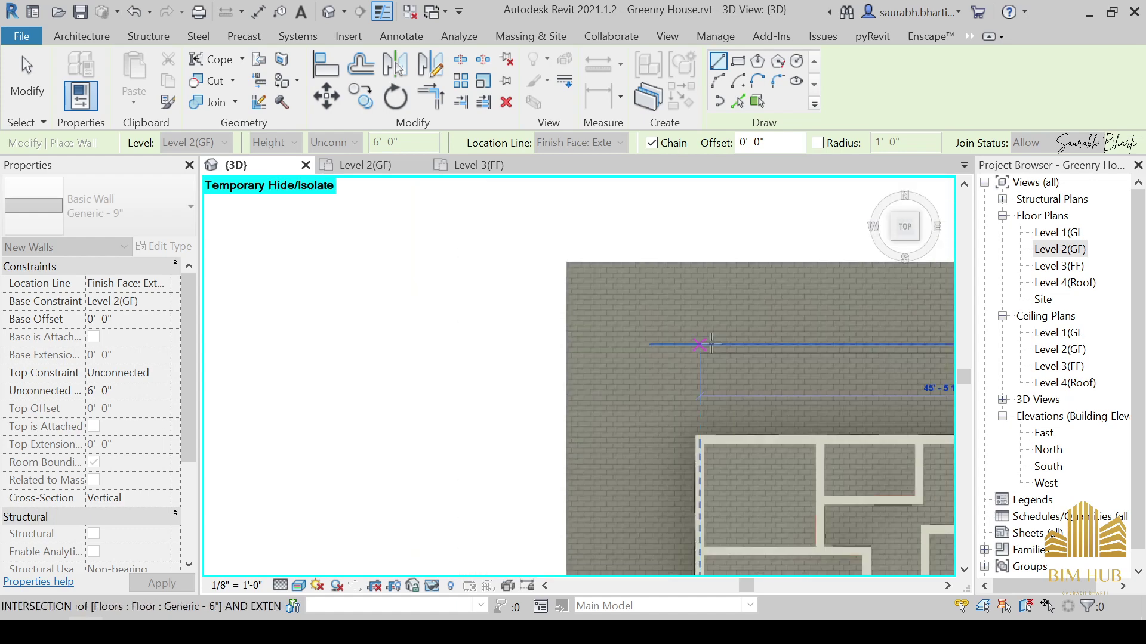
middle_click_drag(802, 344, 713, 341)
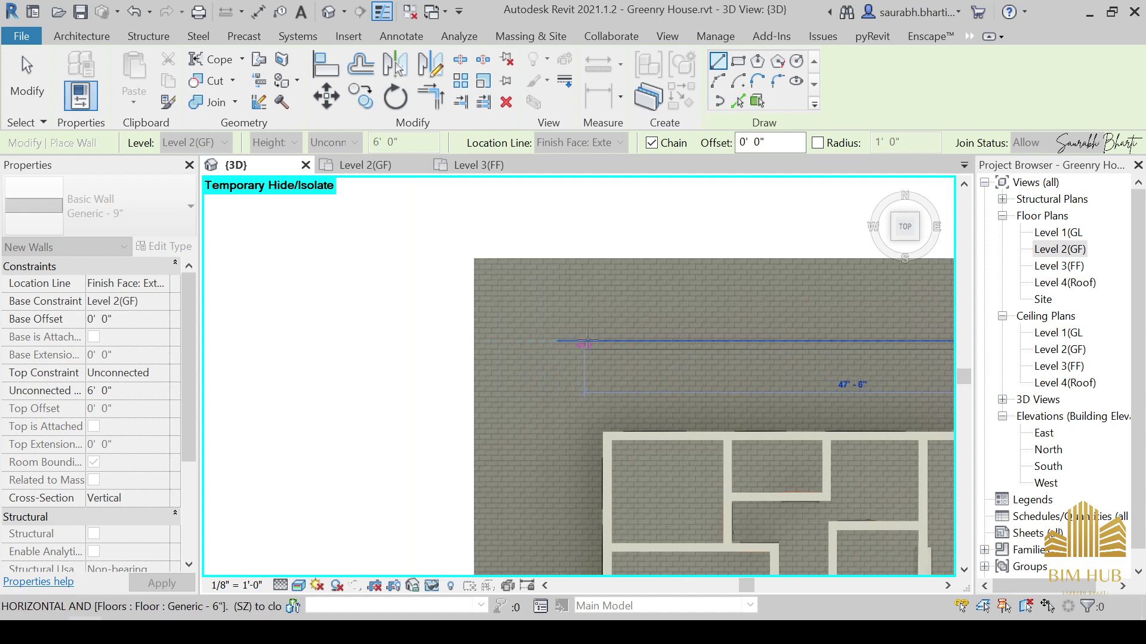
left_click(590, 340)
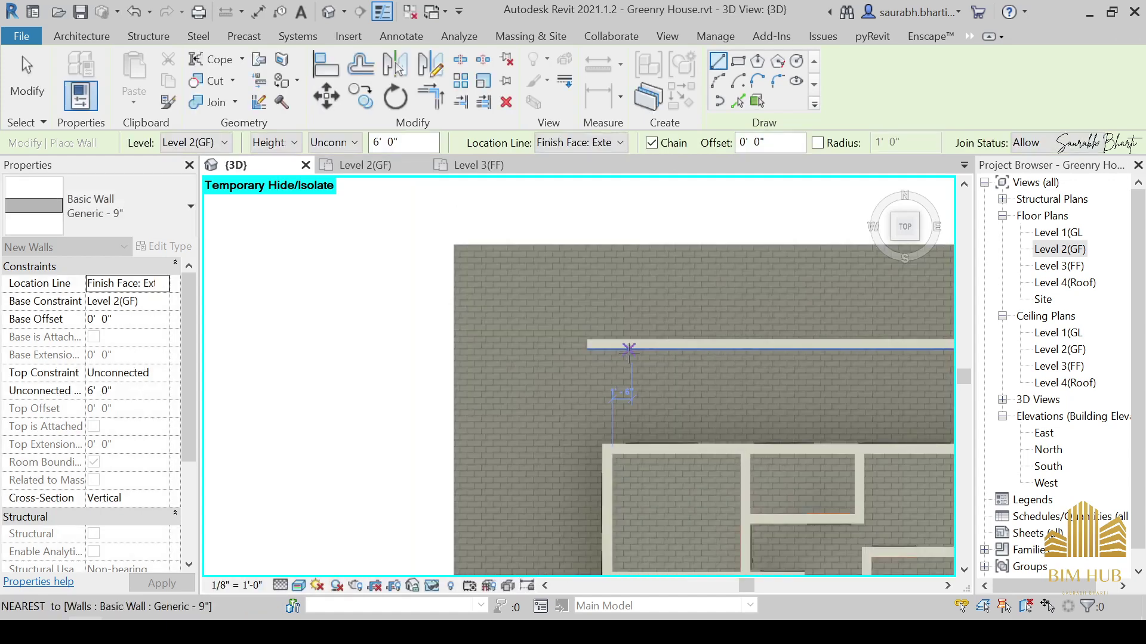
Extend the north boundary wall's west end toward the plot's northwest corner to a length of about 50'-3".
key("Escape")
key("Escape")
left_click(626, 351)
left_click_drag(588, 345, 521, 333)
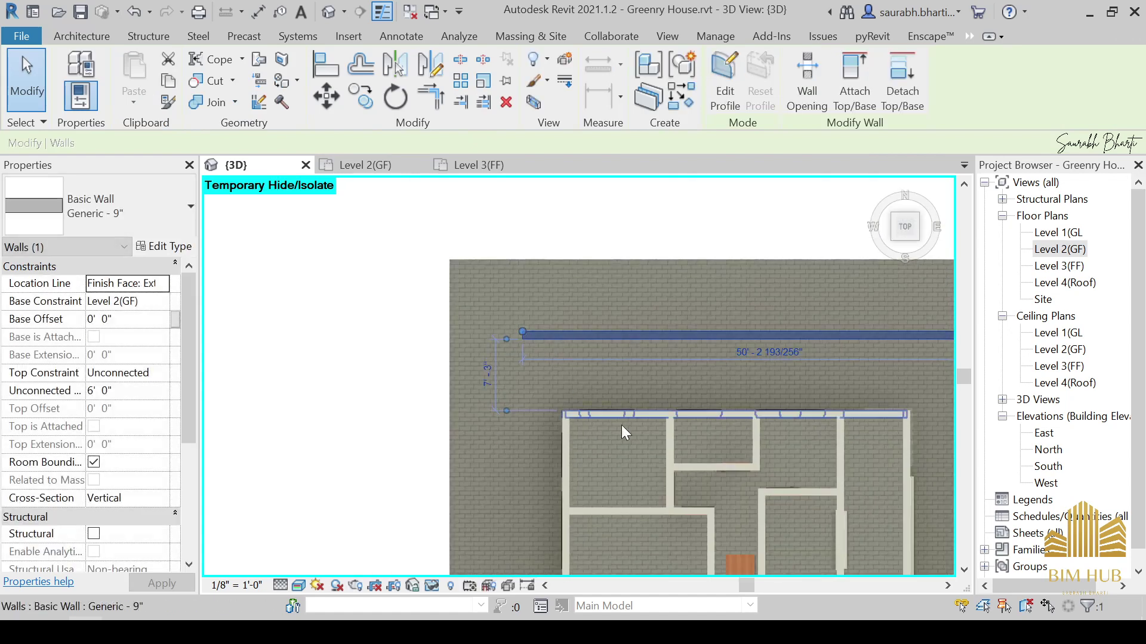
Switch the 3D view's visual style to Hidden Line.
left_click(298, 586)
left_click(340, 512)
scroll(625, 360, "down", 2)
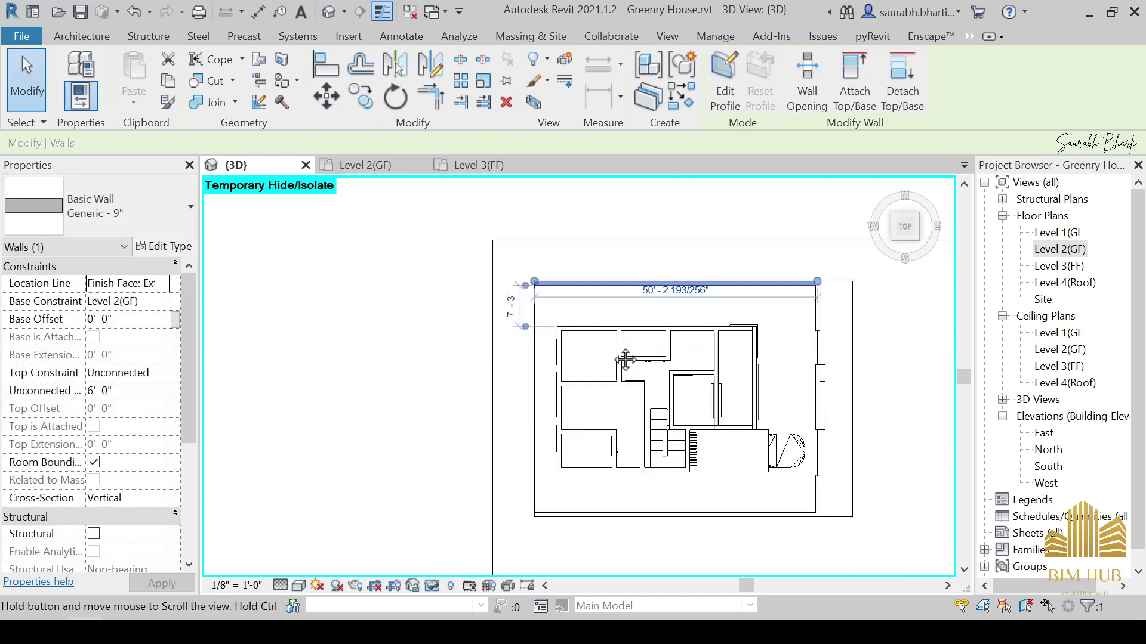
Draw the west boundary wall in Generic - 9" from the northwest corner to the southwest corner, about 40' long.
middle_click_drag(625, 360, 632, 331)
key("Escape")
key("a")
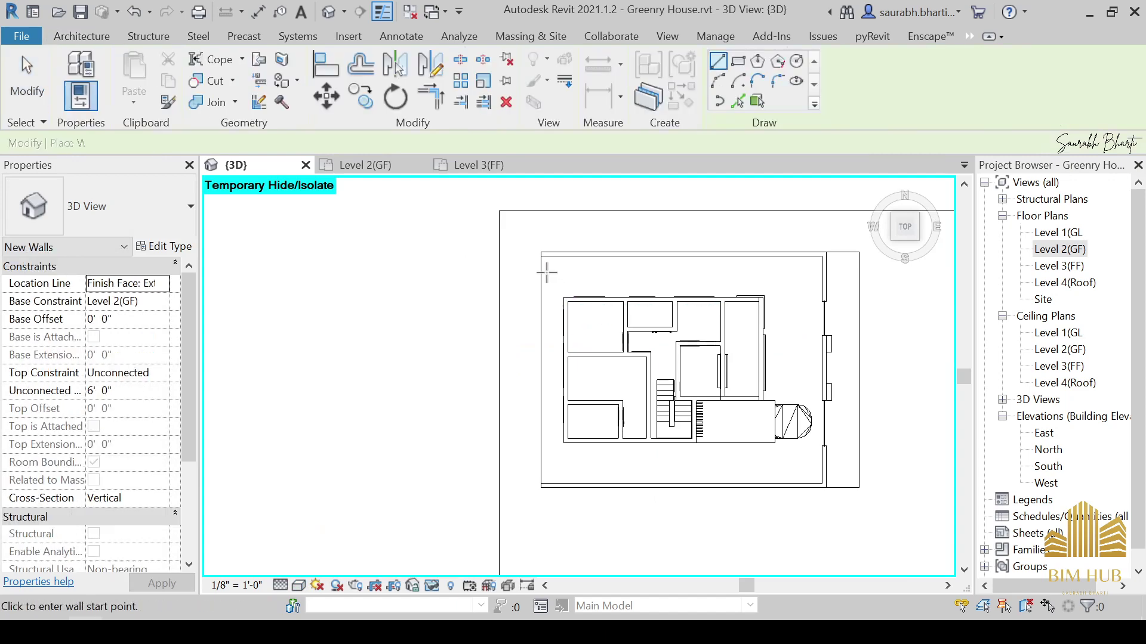
left_click(550, 476)
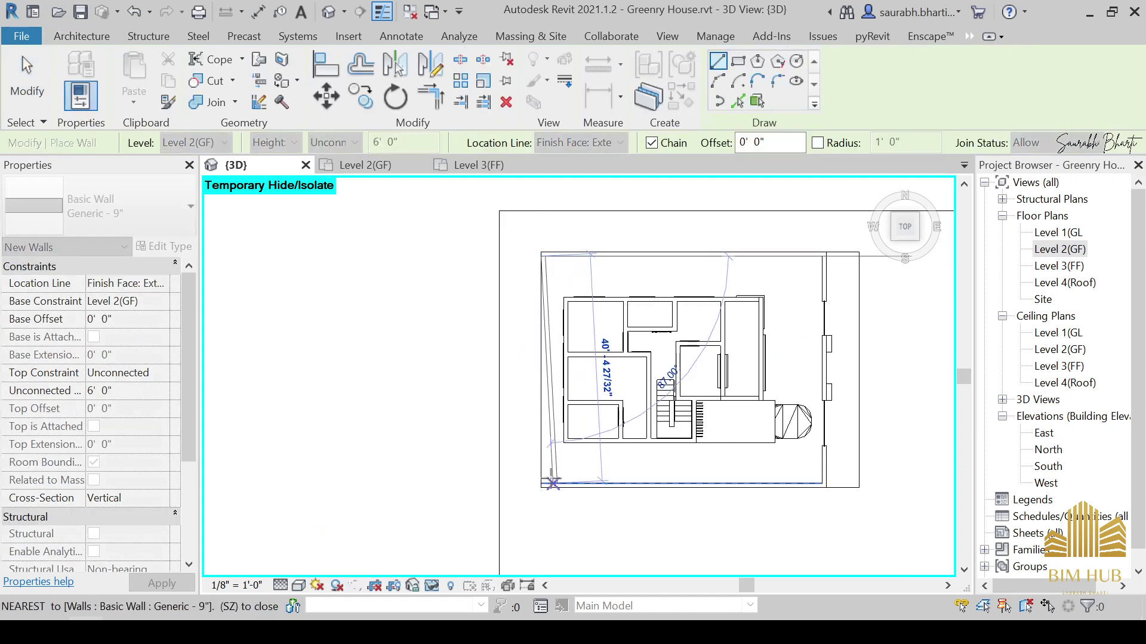
key("Escape")
key("Escape")
Reset the temporary hide/isolate and switch the 3D view from Hidden Line to a visual style with material colours.
scroll(650, 354, "down", 3)
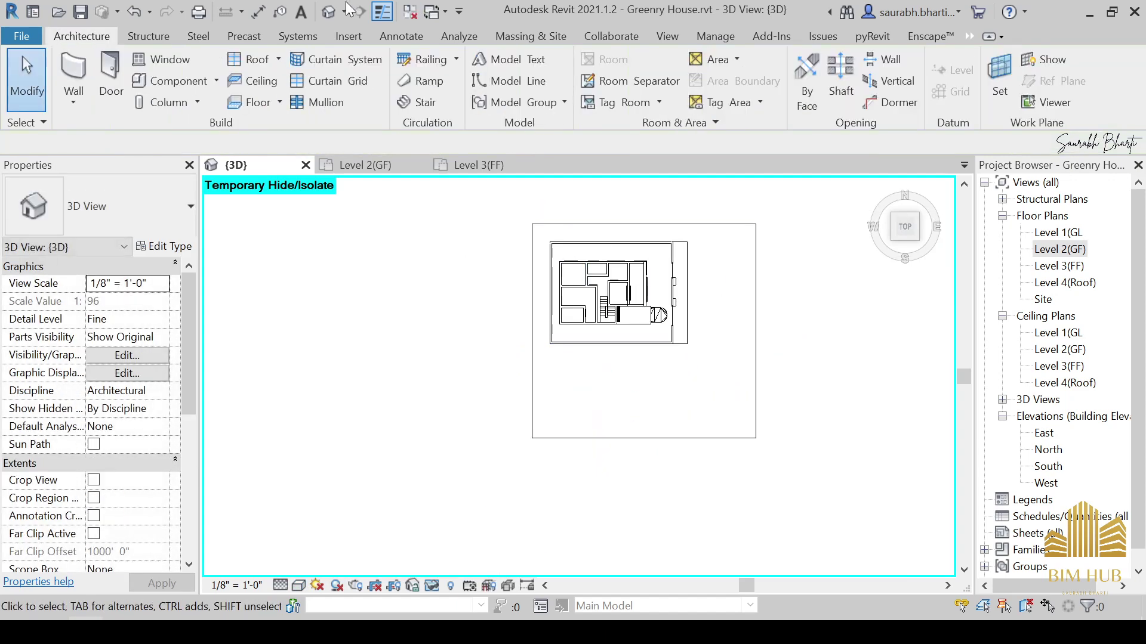
middle_click_drag(537, 430, 619, 504, "shift")
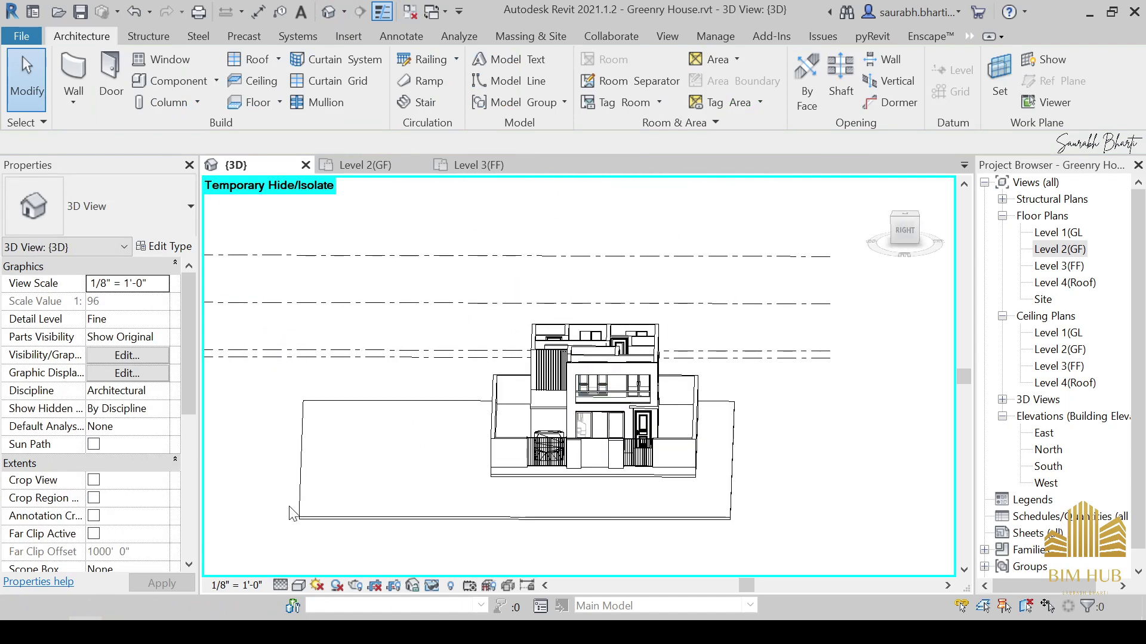
key("h")
key("r")
scroll(576, 399, "down", 2)
middle_click_drag(608, 489, 653, 445, "shift")
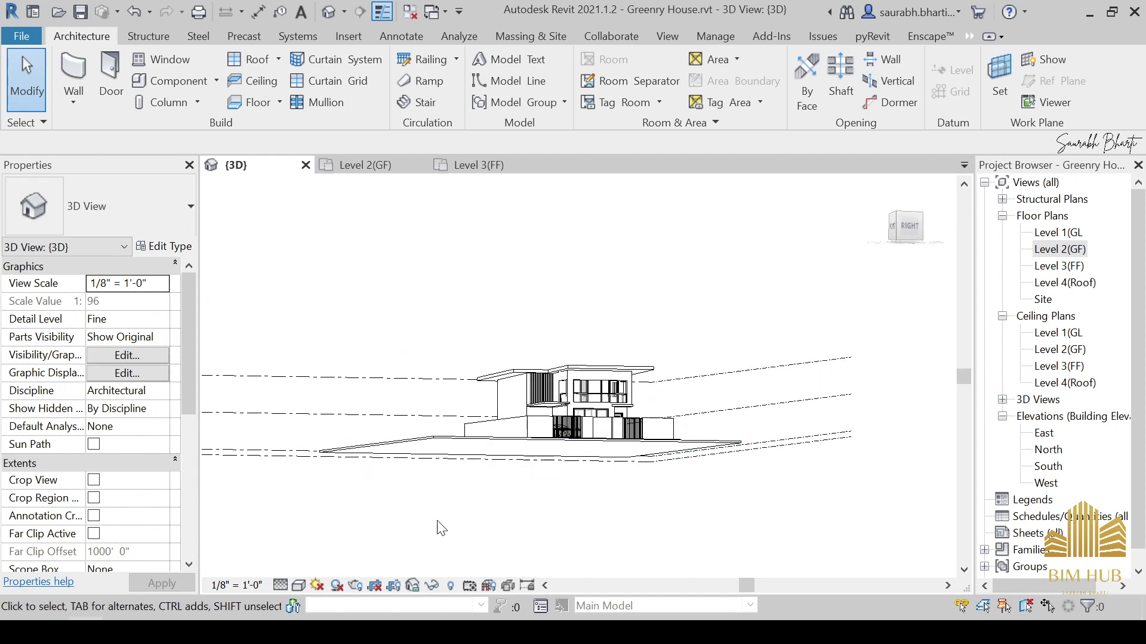
left_click(297, 586)
left_click(370, 566)
mouse_move(614, 478)
middle_mouse_down("shift")
mouse_move(665, 519)
mouse_move(589, 454)
mouse_move(637, 479)
mouse_move(637, 448)
mouse_move(657, 463)
middle_mouse_up("shift")
scroll(637, 446, "up", 3)
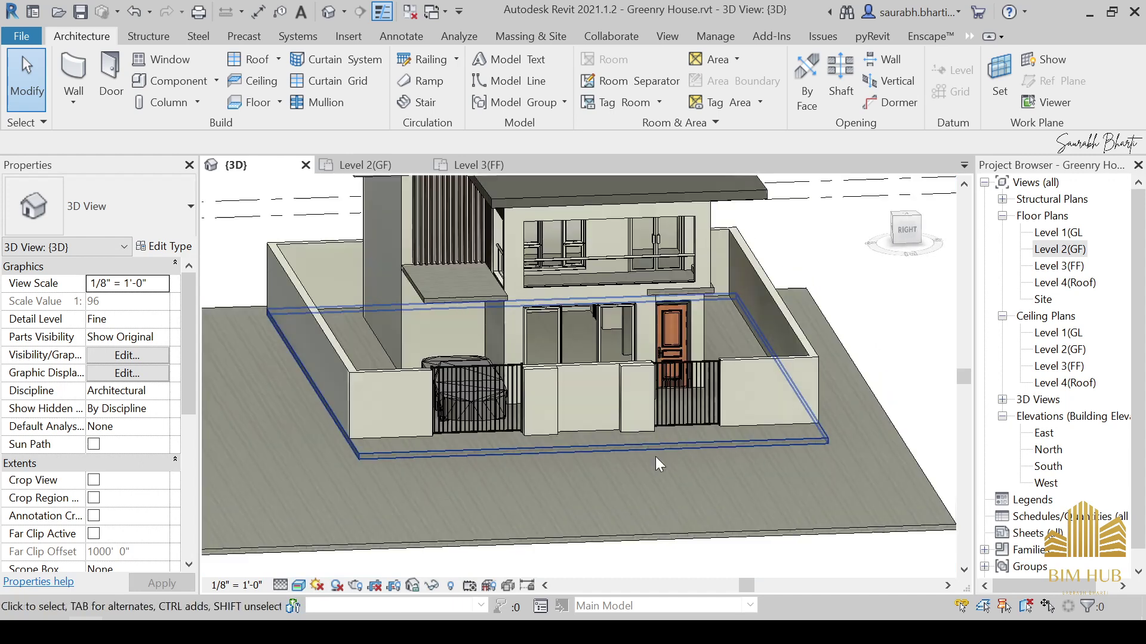
Inspect the enclosed plot from several angles and compare its front wall and planters with the reference image 2.png in Photos.
middle_click_drag(570, 452, 596, 508)
middle_click_drag(584, 474, 736, 492, "shift")
middle_click_drag(656, 501, 537, 483, "shift")
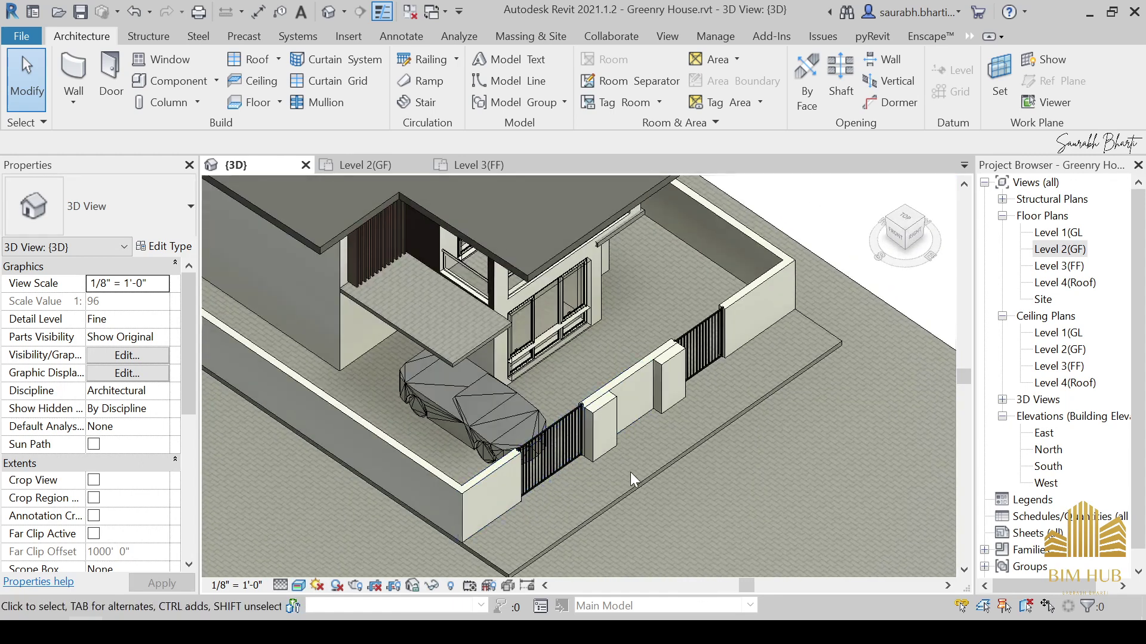
scroll(631, 478, "down", 2)
middle_click_drag(632, 481, 648, 513, "shift")
scroll(647, 520, "up", 5)
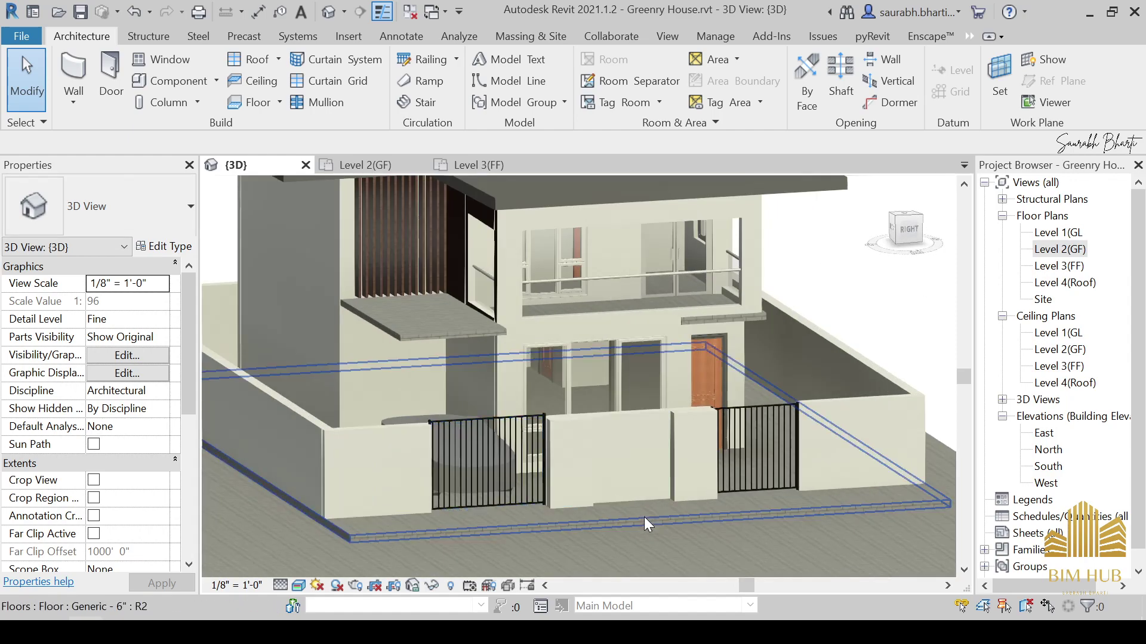
left_click(190, 631)
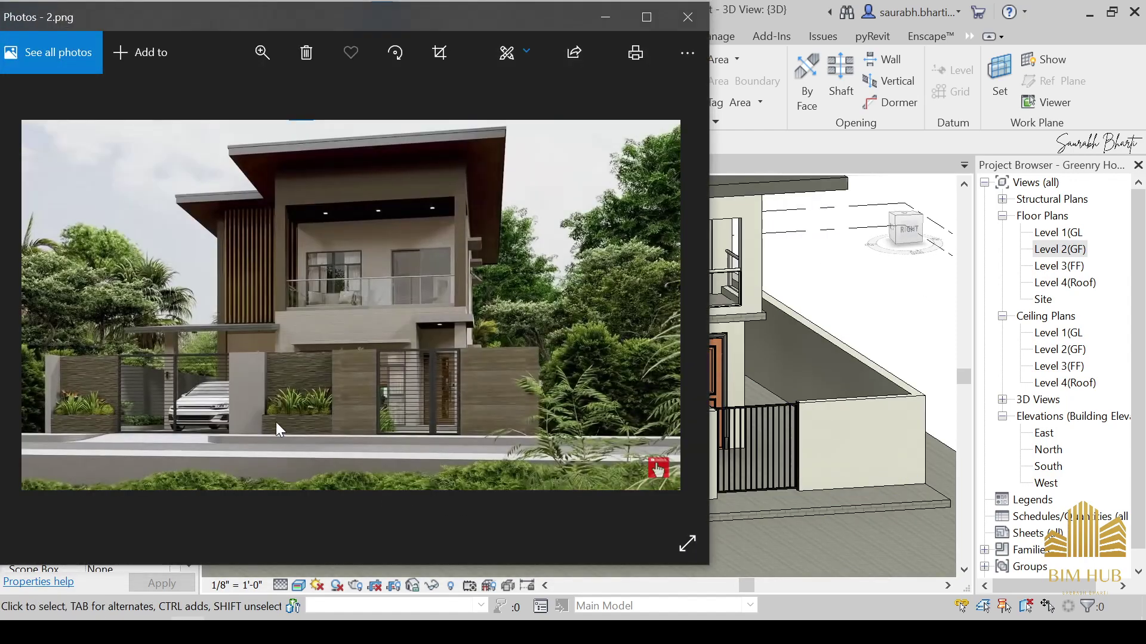
scroll(276, 423, "up", 5)
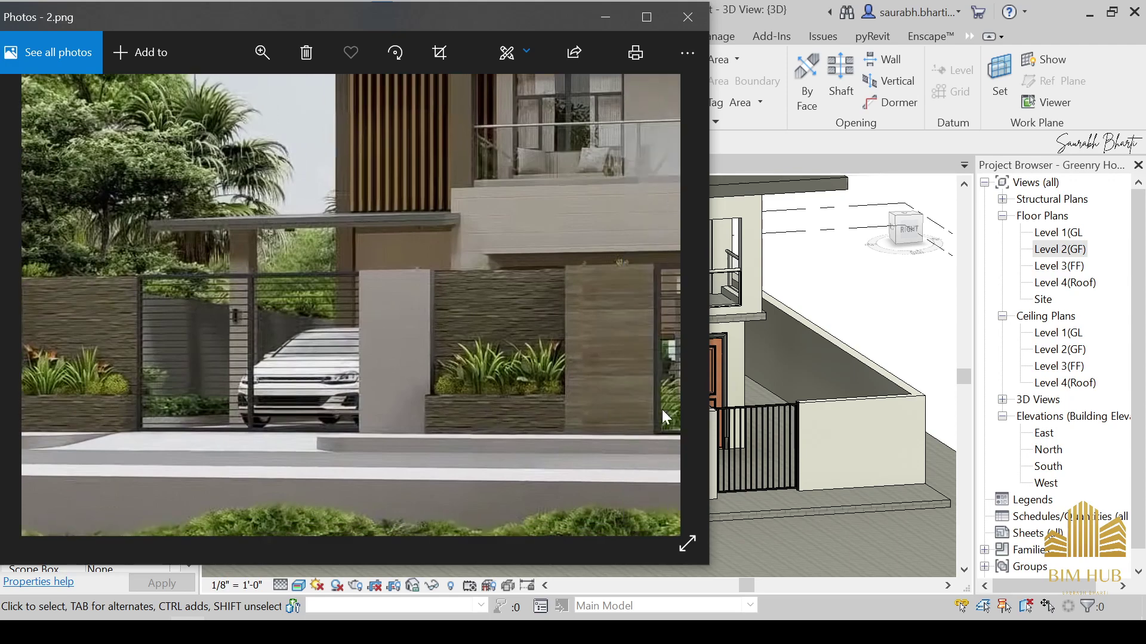
left_click(605, 16)
scroll(668, 484, "up", 5)
scroll(629, 362, "down", 6)
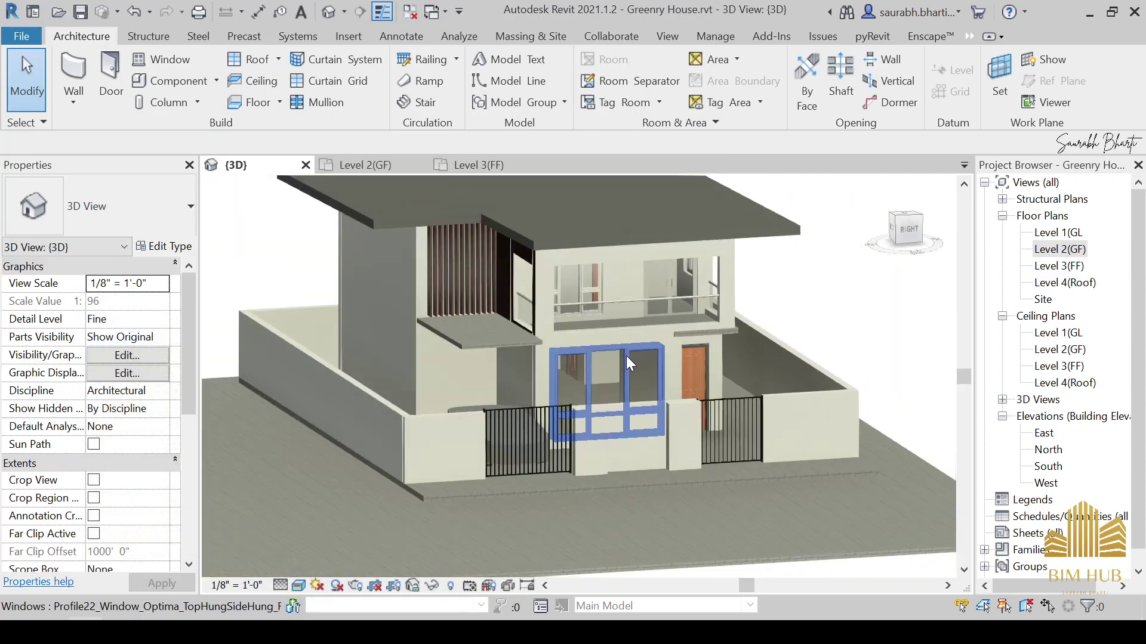
middle_click_drag(629, 365, 637, 466, "shift")
scroll(631, 395, "up", 3)
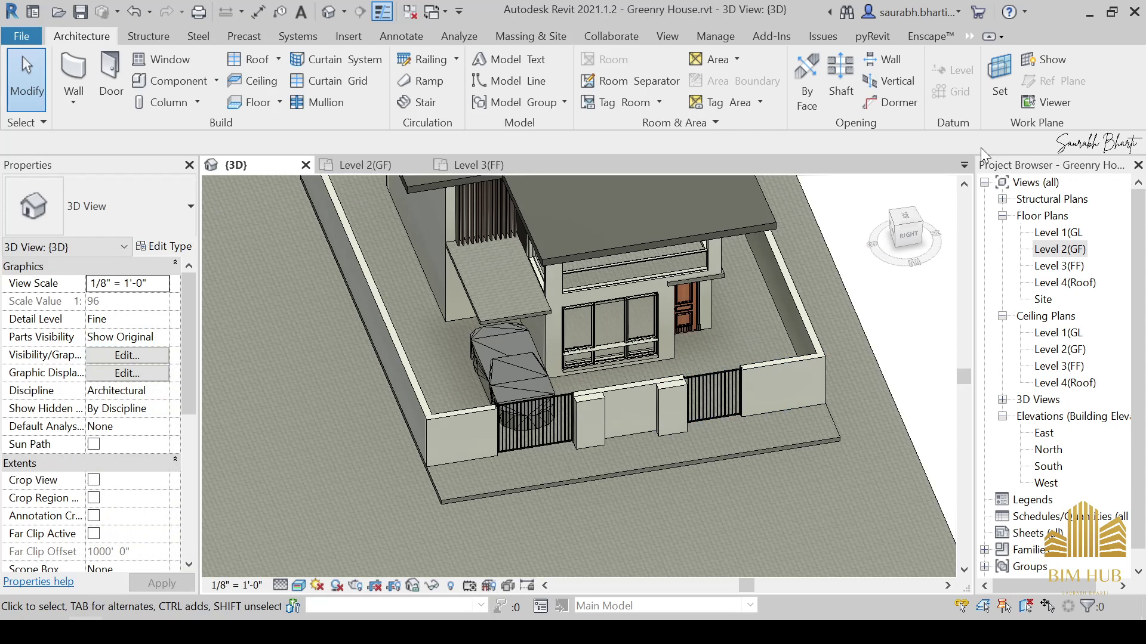
Orient the 3D view to the top and create an in-place component of category Generic Models, keeping the proposed name.
left_click(906, 216)
scroll(691, 463, "up", 3)
scroll(688, 455, "up", 1)
middle_click_drag(760, 474, 723, 435)
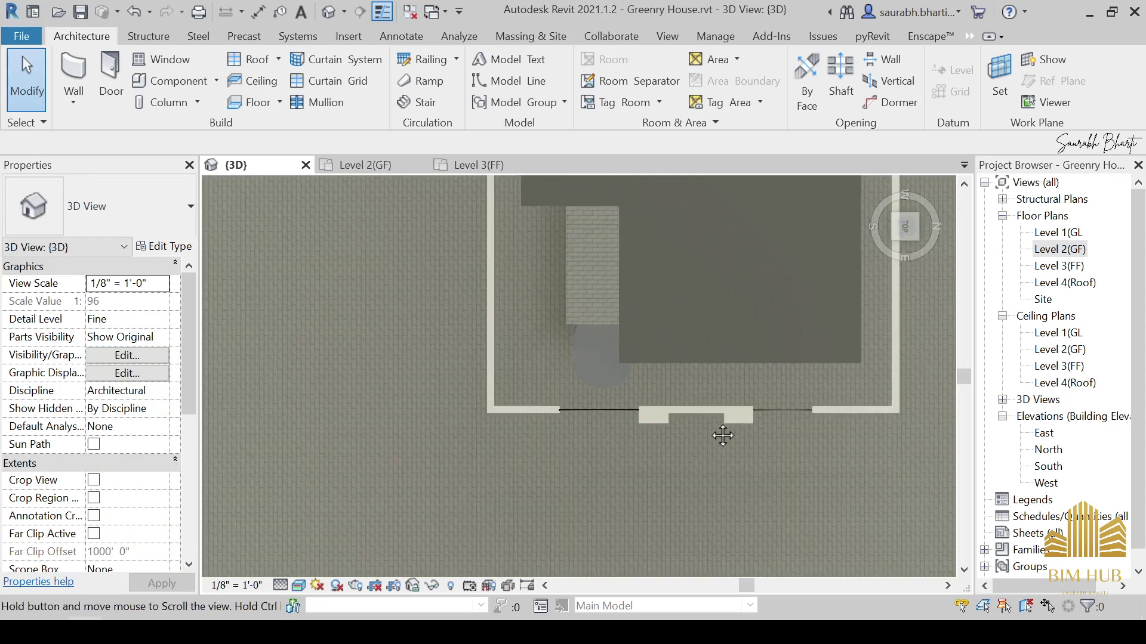
left_click(217, 82)
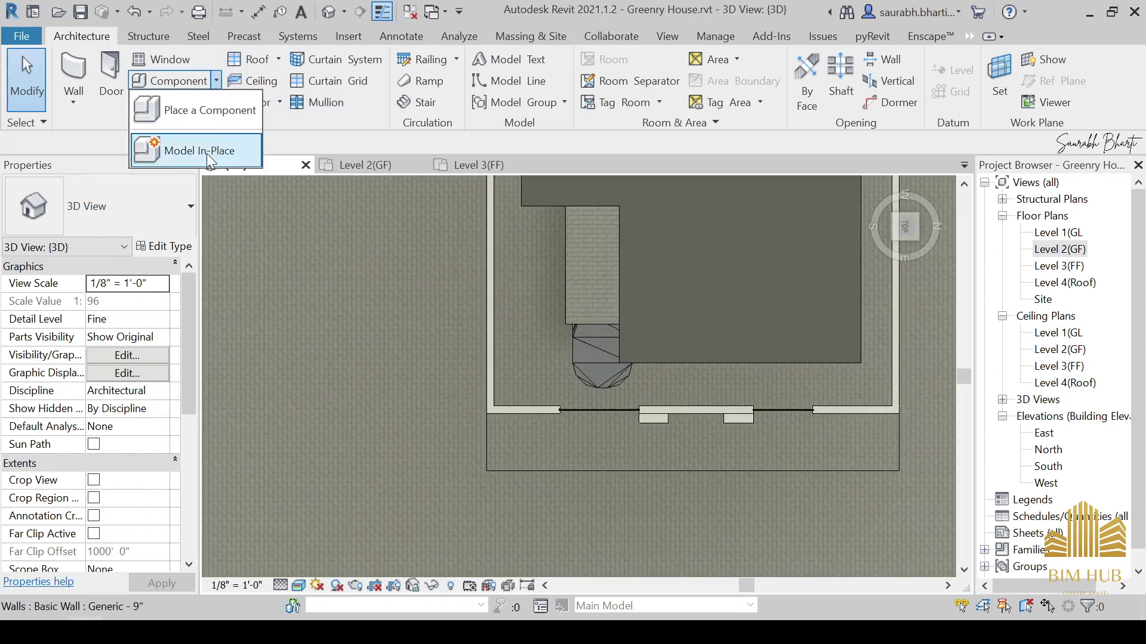
left_click(197, 148)
scroll(495, 241, "down", 3)
scroll(490, 242, "up", 1)
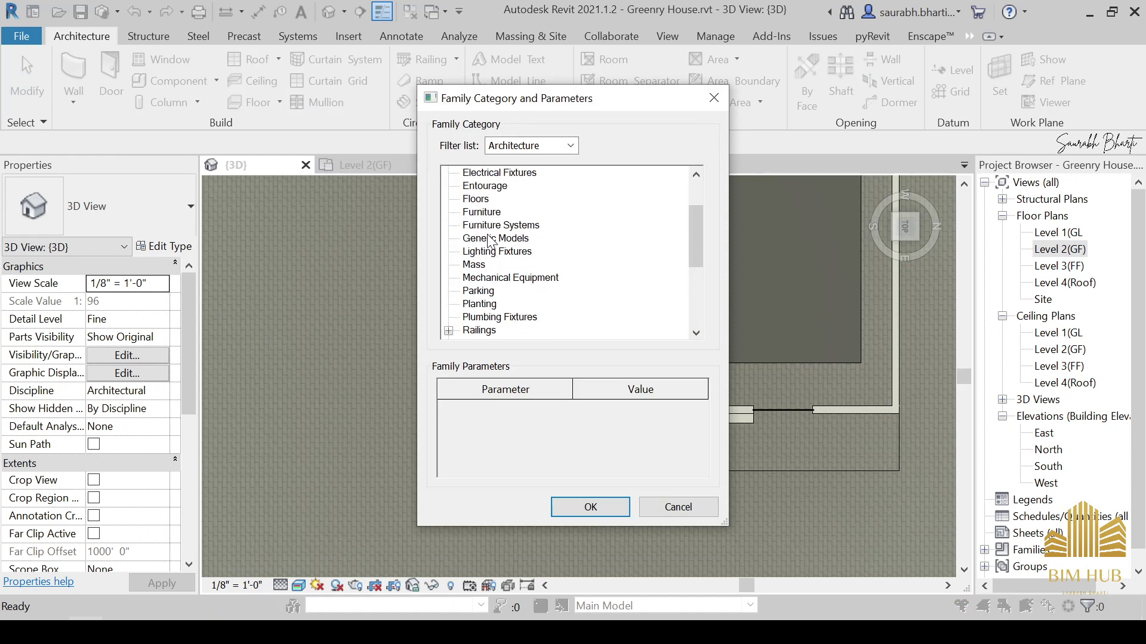
scroll(489, 233, "up", 2)
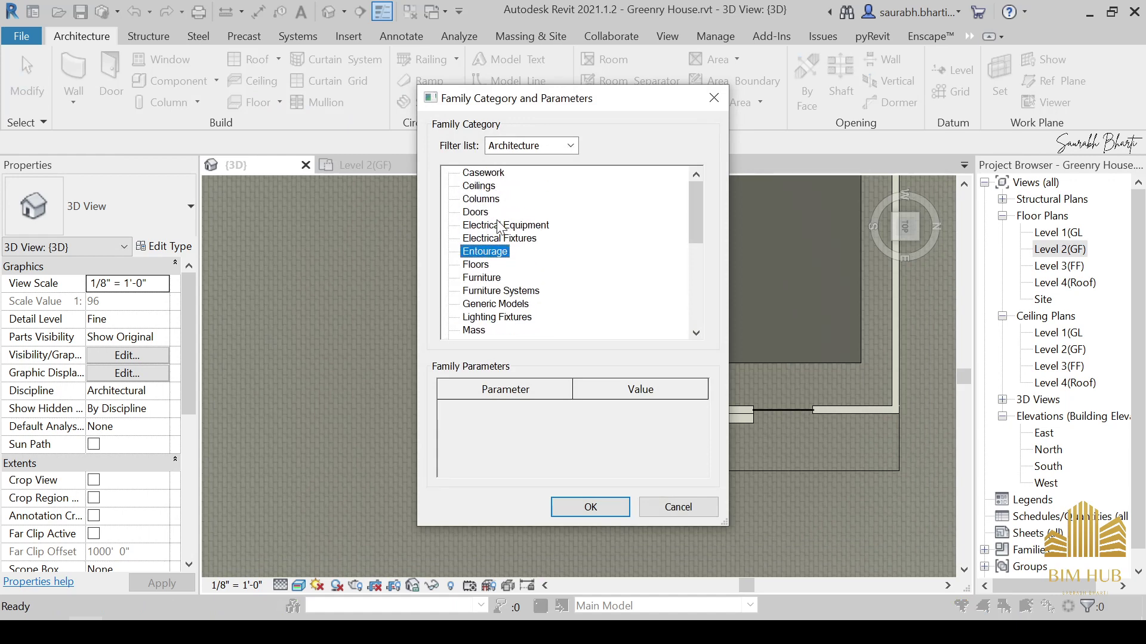
scroll(484, 256, "down", 3)
scroll(483, 256, "down", 3)
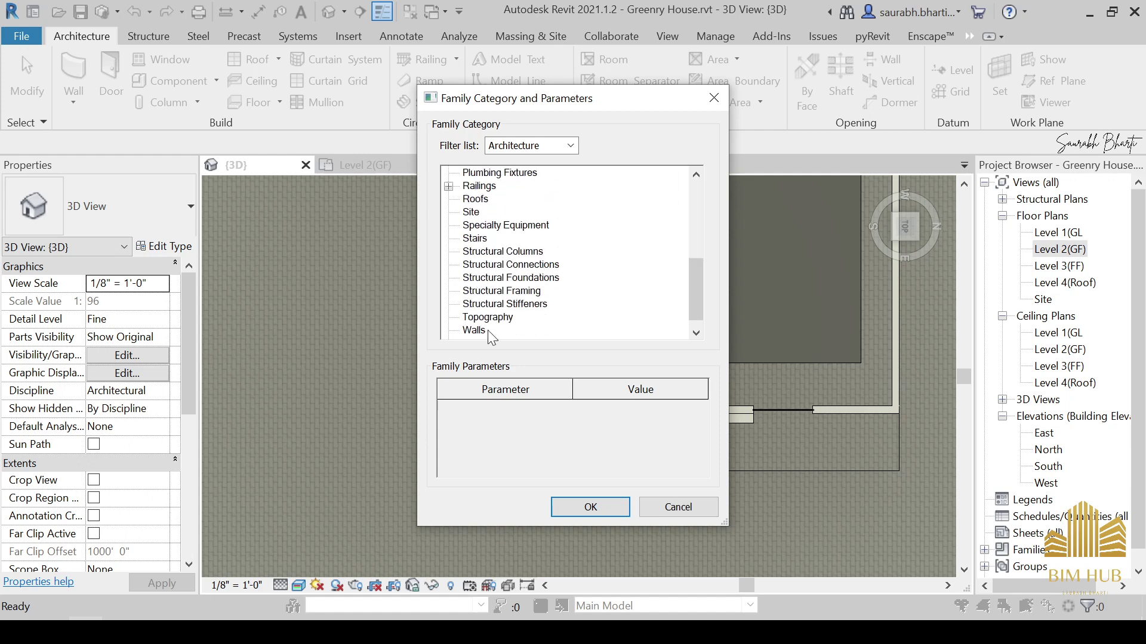
scroll(490, 262, "up", 5)
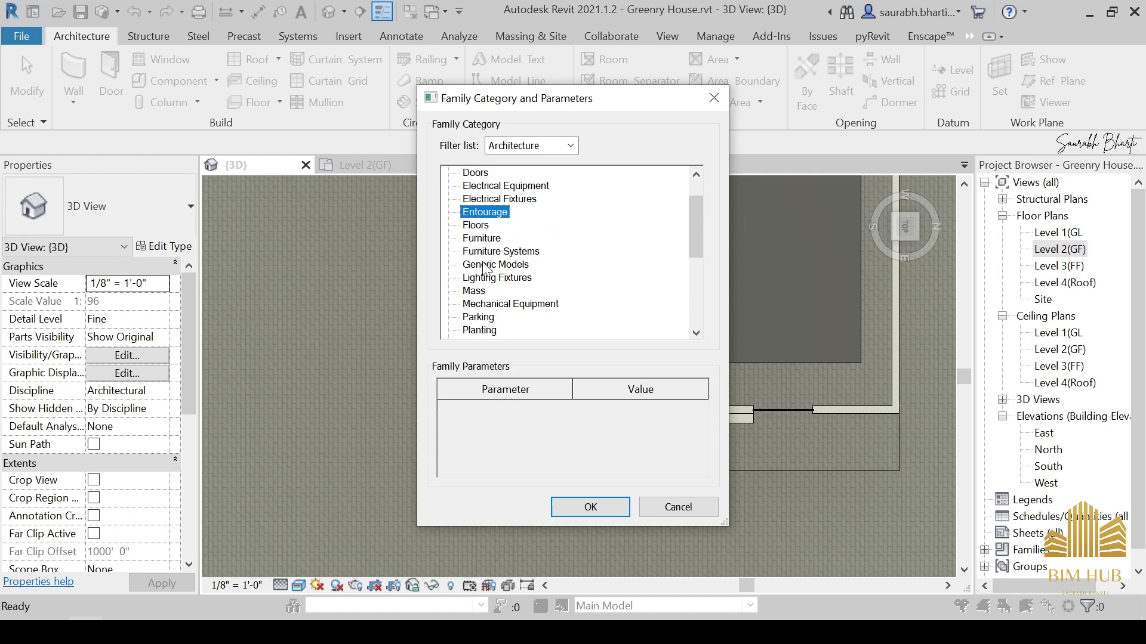
scroll(503, 274, "up", 1)
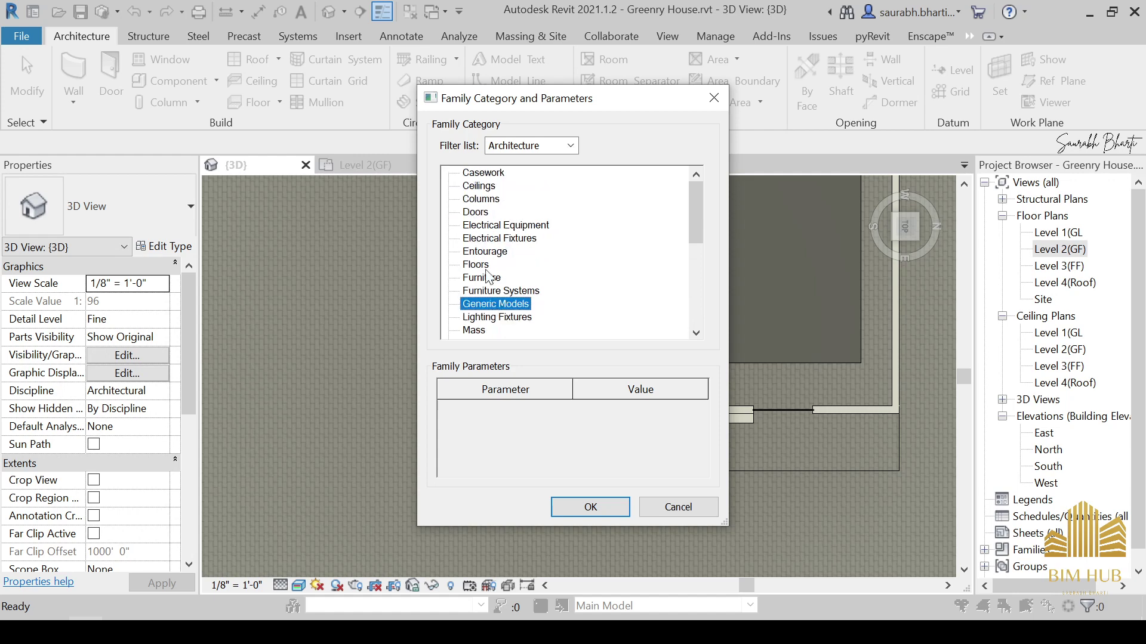
double_click(507, 304)
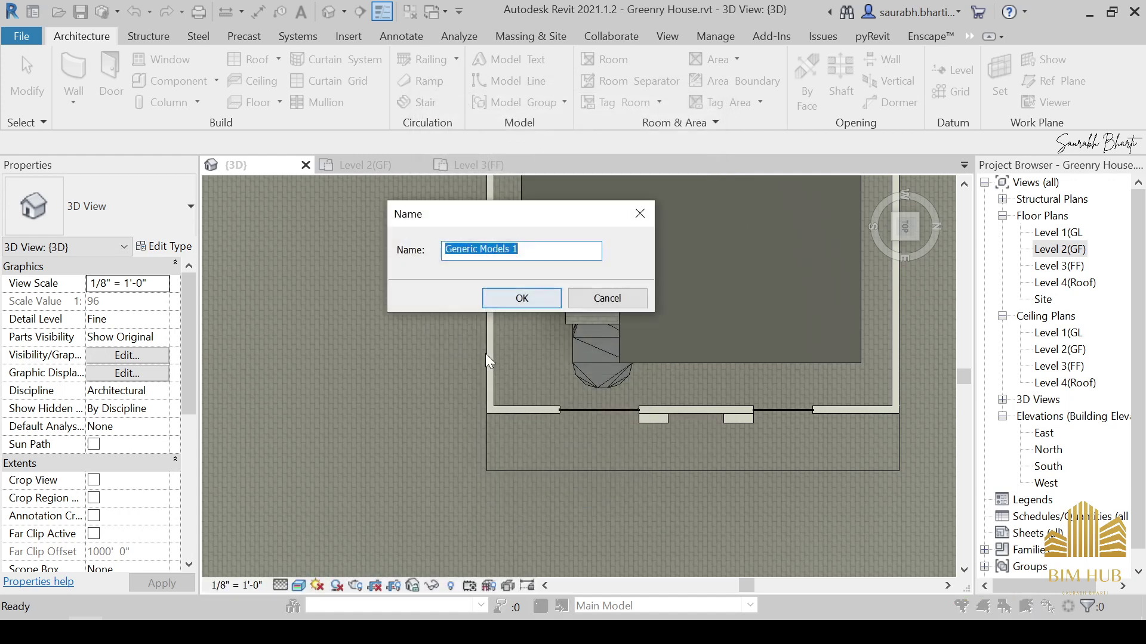
left_click(517, 304)
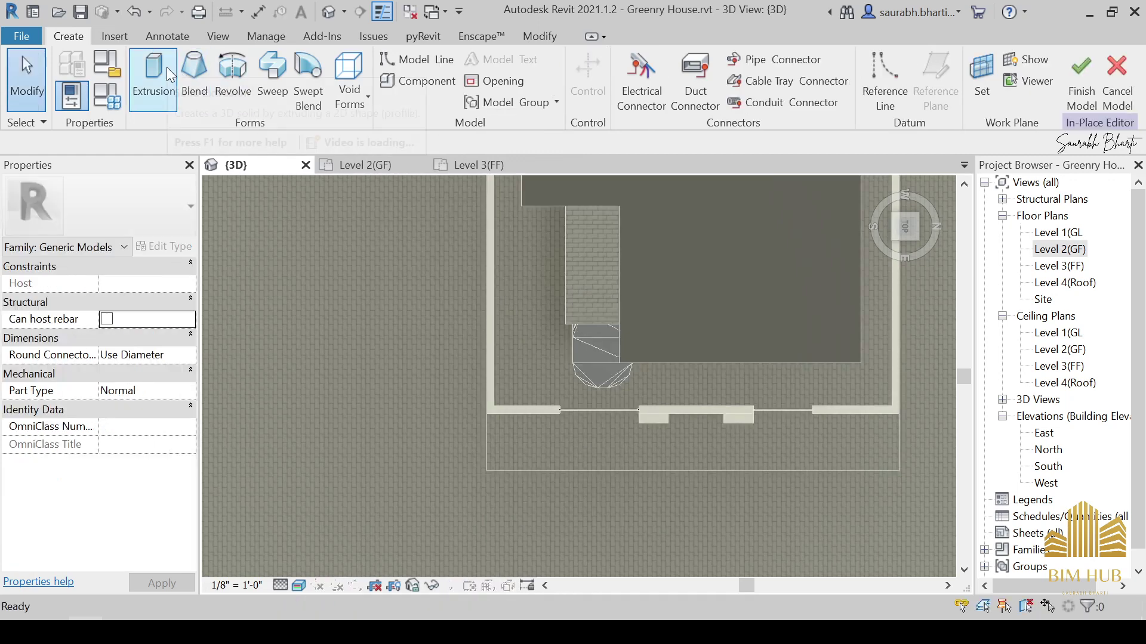
Start an Extrusion and pick the Generic - 6" floor's top face as its work plane.
left_click(167, 70)
left_click(781, 76)
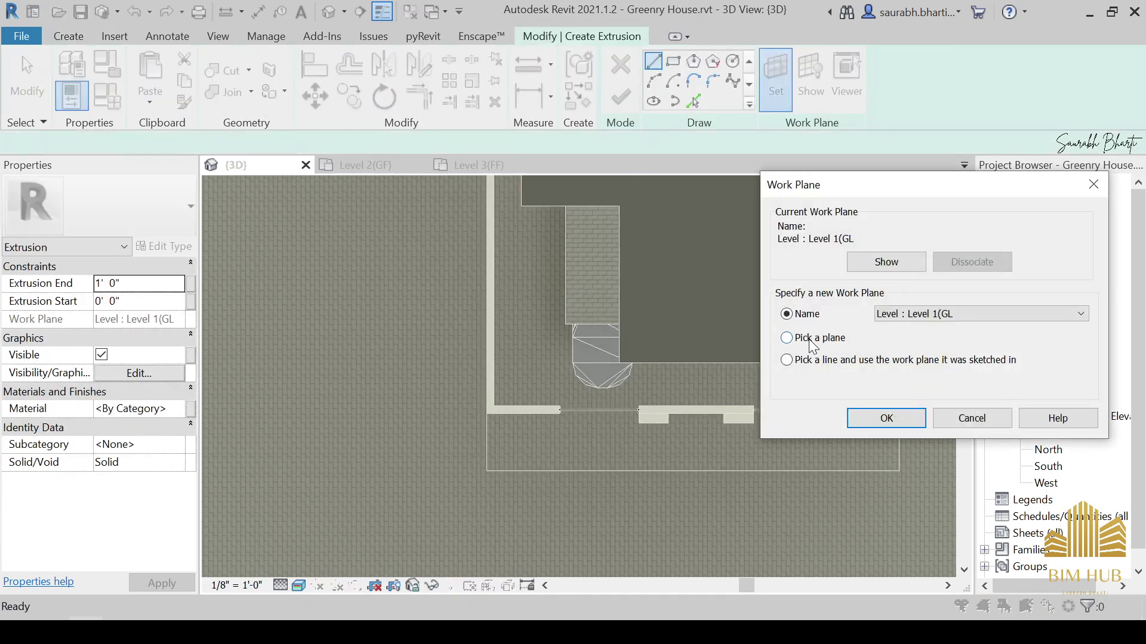
left_click(881, 420)
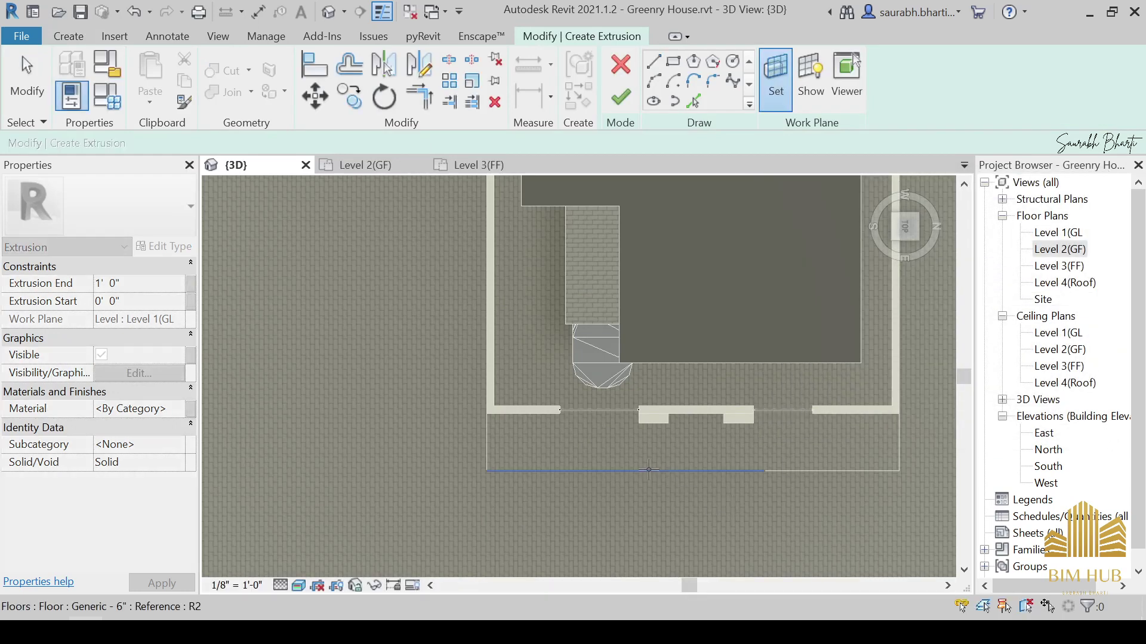
left_click(491, 436)
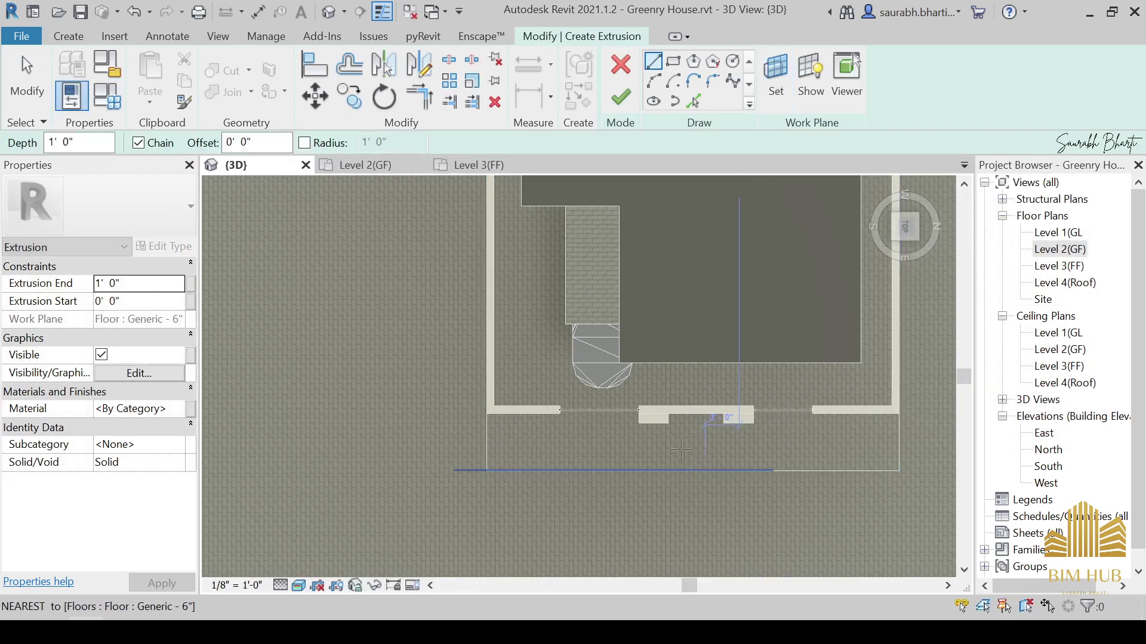
Sketch a rectangle about 5'-7" by 1'-11" starting in the recess between the two front wall pillars.
scroll(714, 437, "up", 5)
left_click(673, 61)
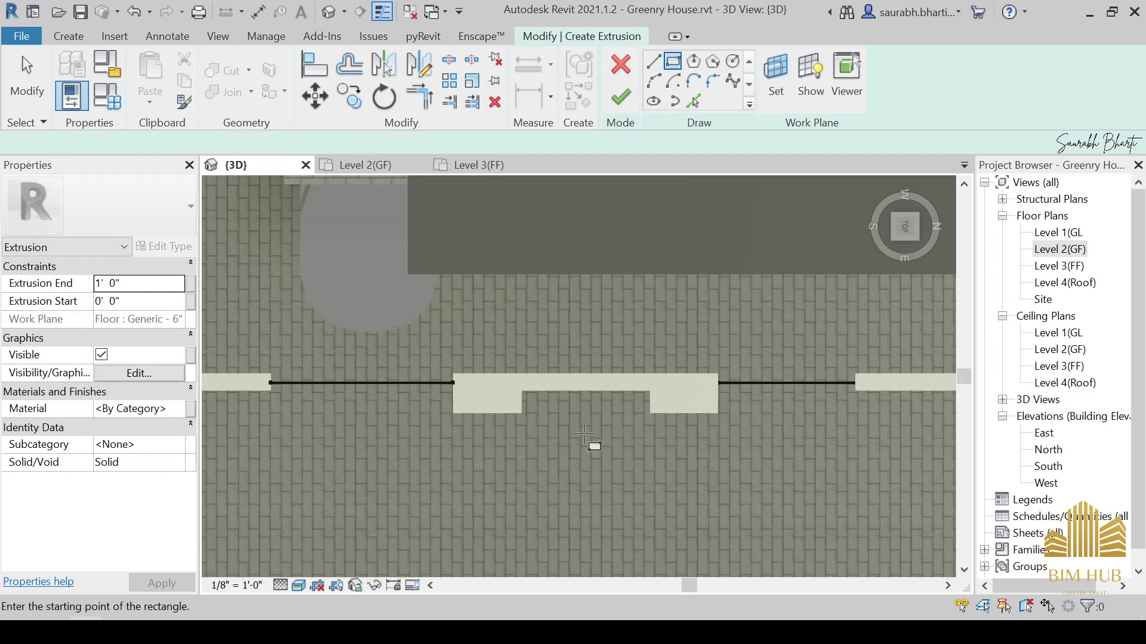
scroll(593, 448, "up", 3)
left_click(501, 329)
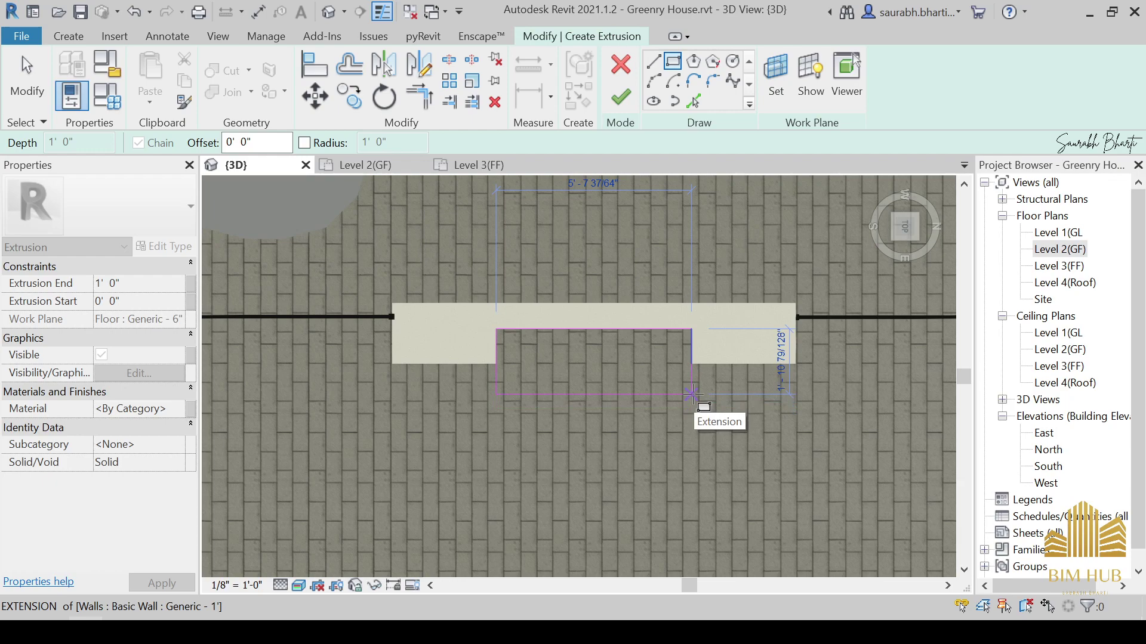
left_click(692, 394)
key("Escape")
key("Escape")
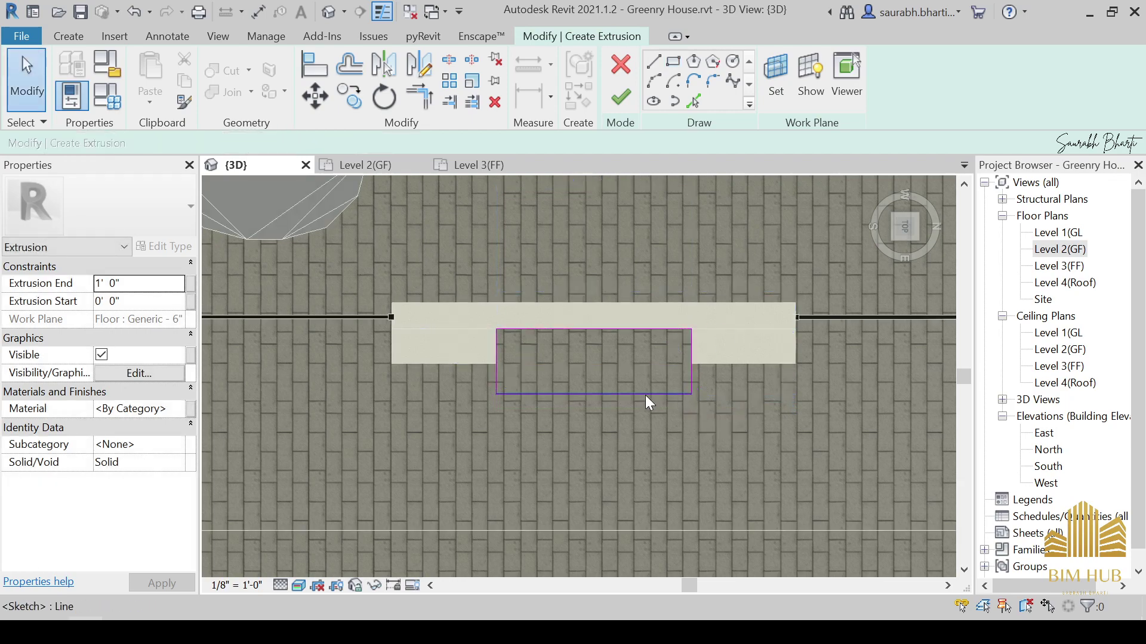
Set the rectangle's depth from the front wall face to 1'-6" by shifting its outer edge.
left_click(646, 395)
scroll(726, 369, "up", 3)
left_click(724, 358)
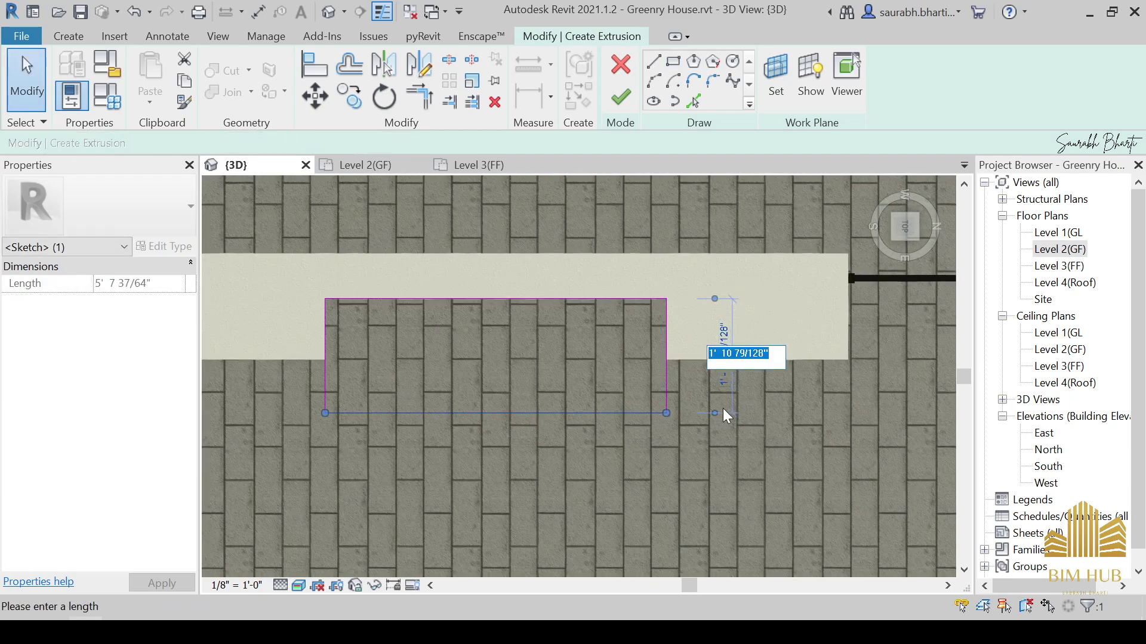
type("1 6")
key("Return")
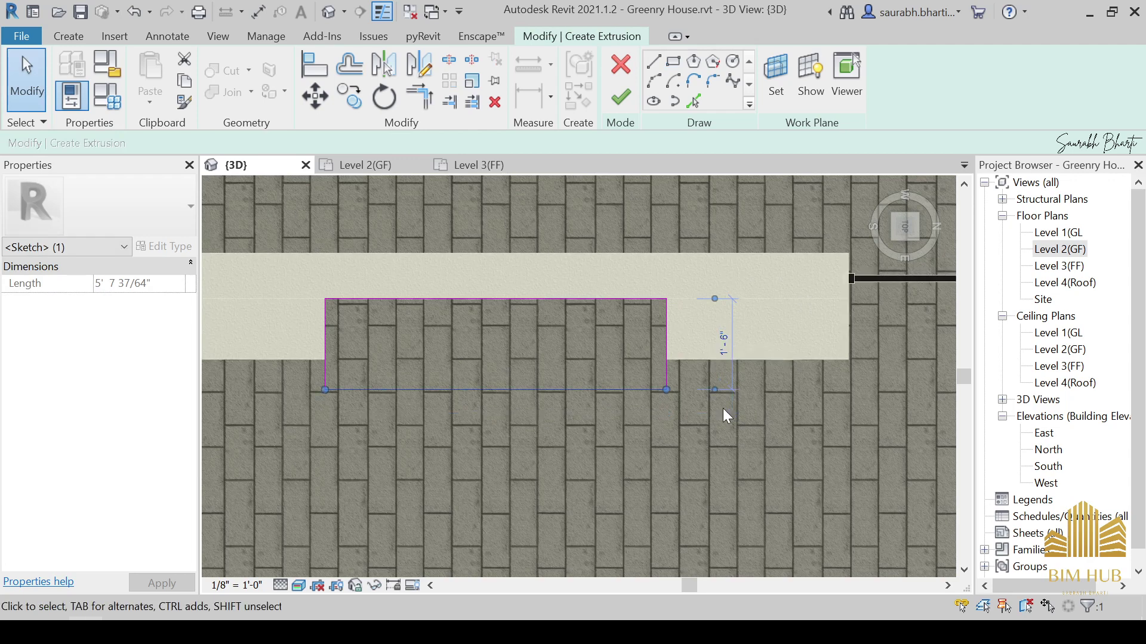
key("Escape")
Copy the rectangle to the south front wall segment, aligning its inner corner with the wall end at the car gate.
scroll(721, 296, "down", 5)
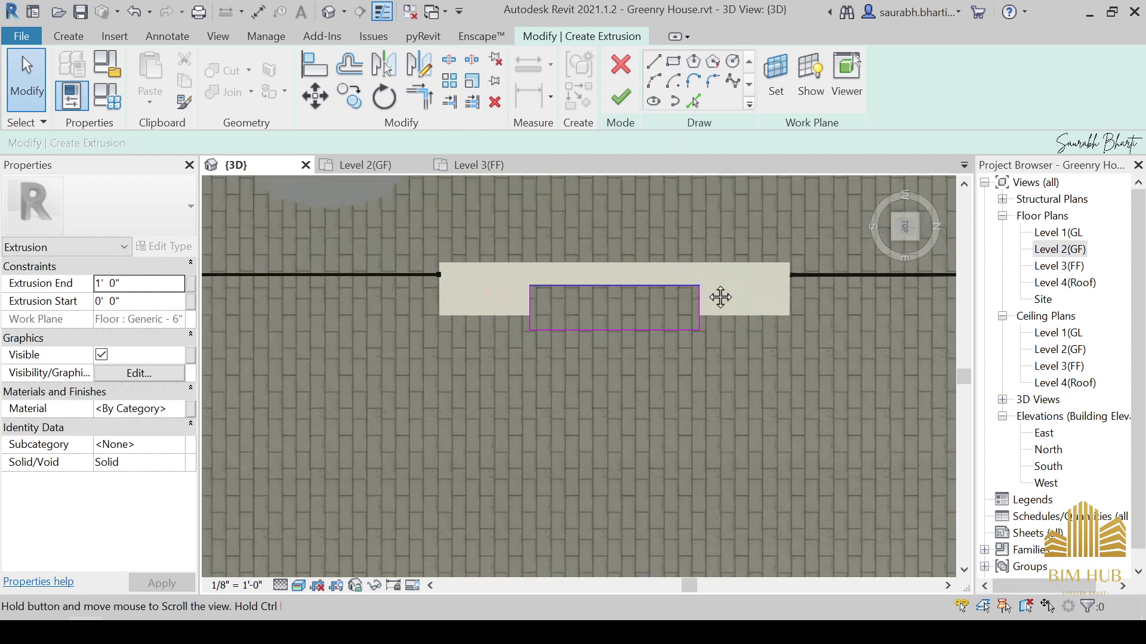
left_click_drag(839, 263, 591, 352)
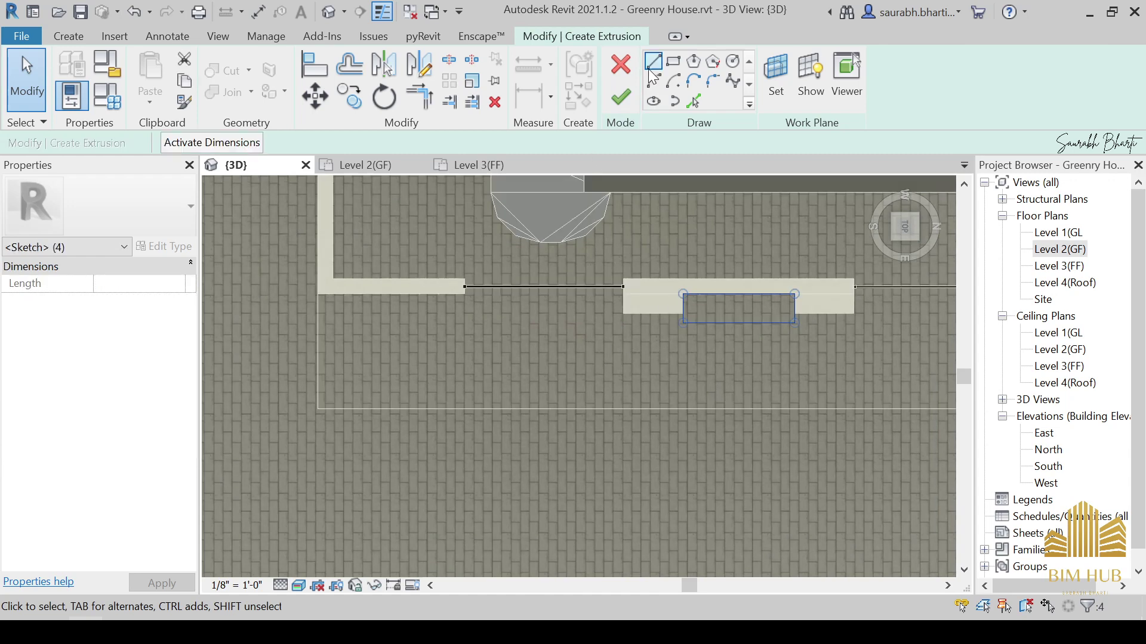
left_click(365, 104)
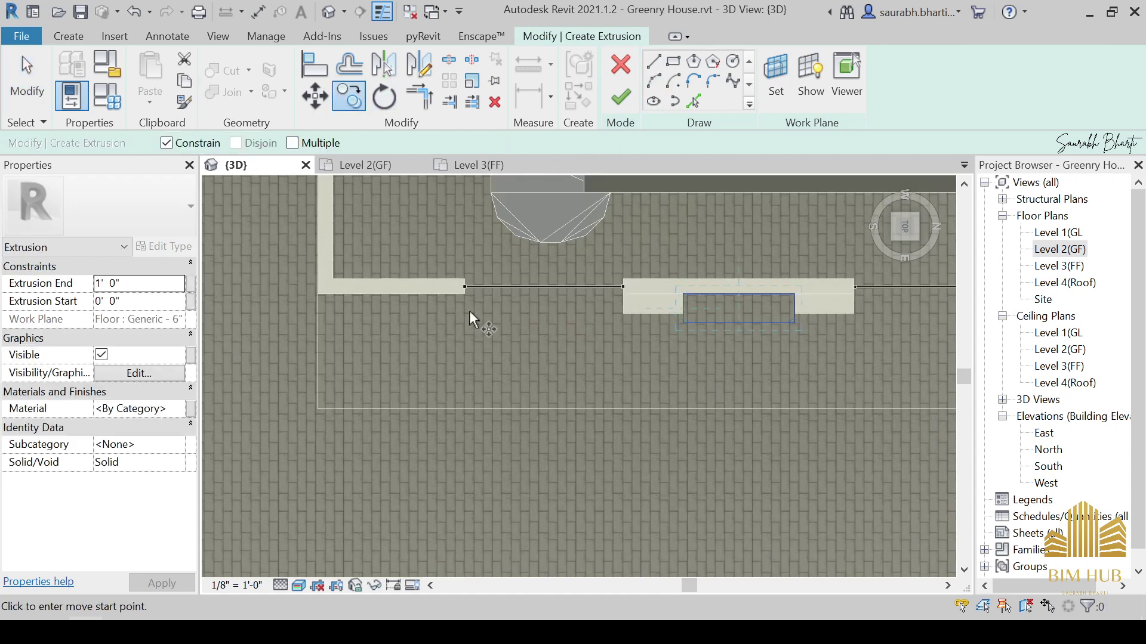
left_click(795, 294)
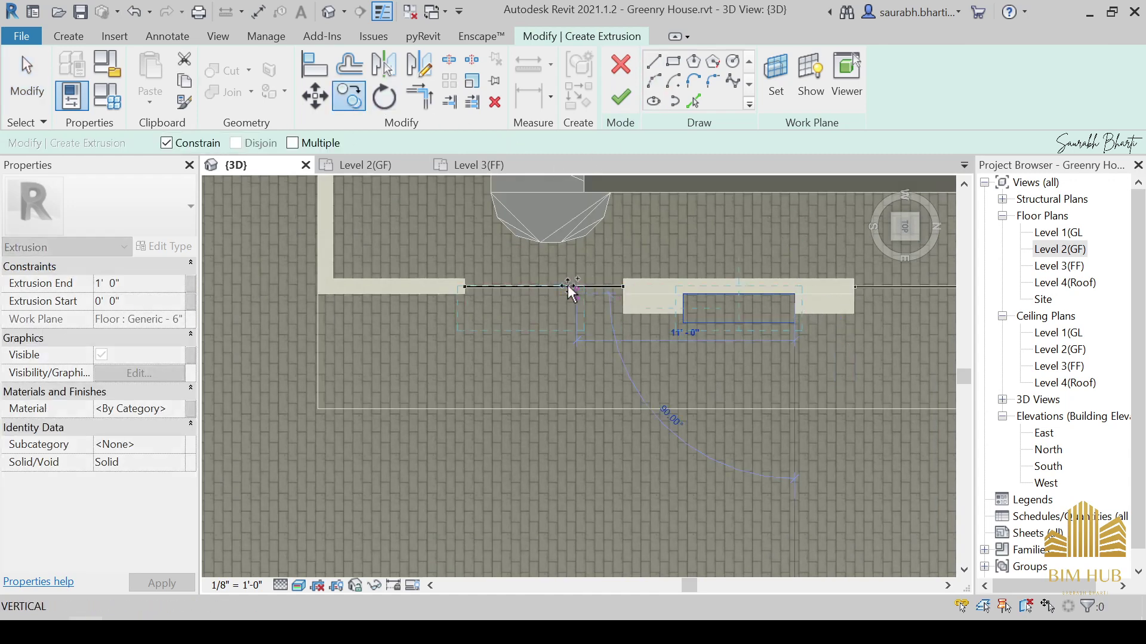
left_click(463, 294)
middle_click_drag(567, 334, 666, 317)
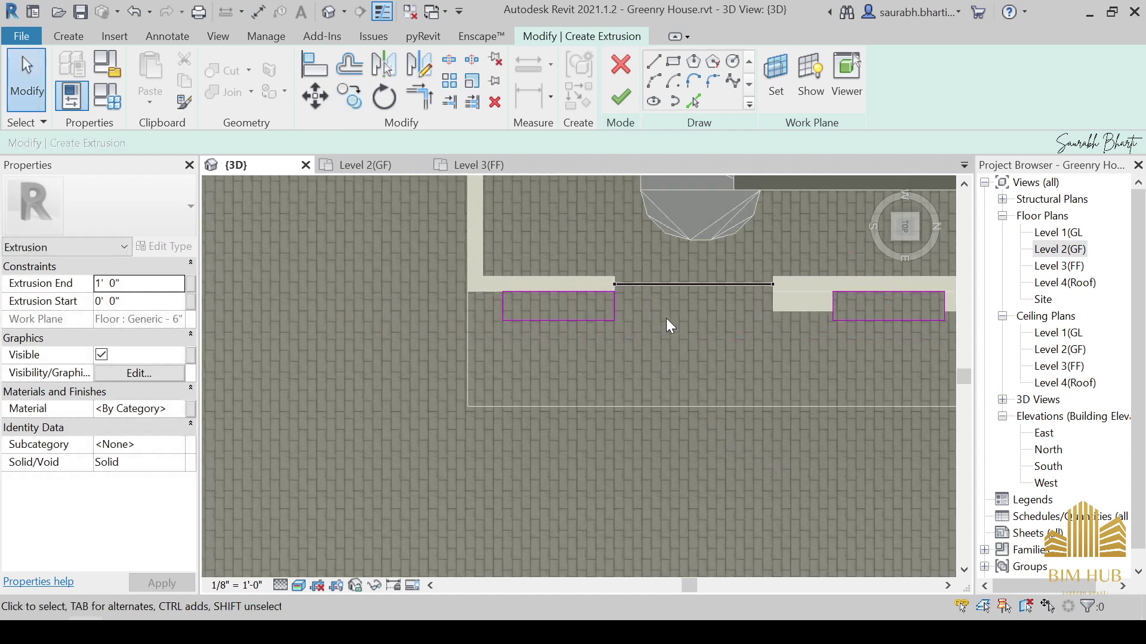
scroll(603, 310, "up", 3)
middle_click_drag(447, 300, 628, 325)
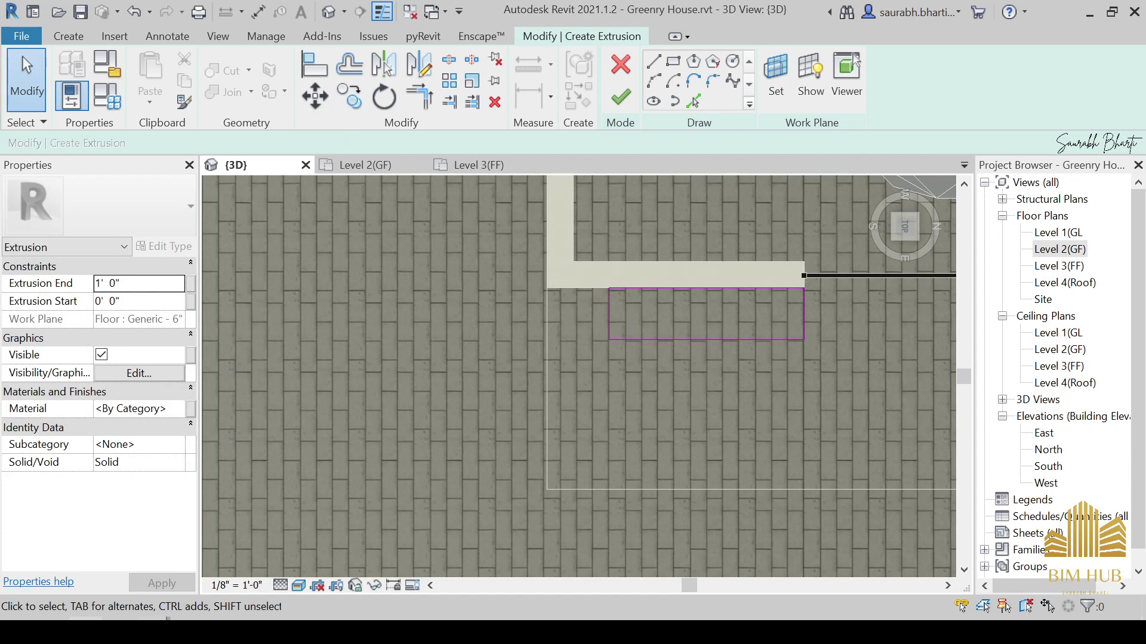
Extend the copied rectangle's south short edge and align it with the side boundary wall's inner face, checking the reference image.
left_click(184, 631)
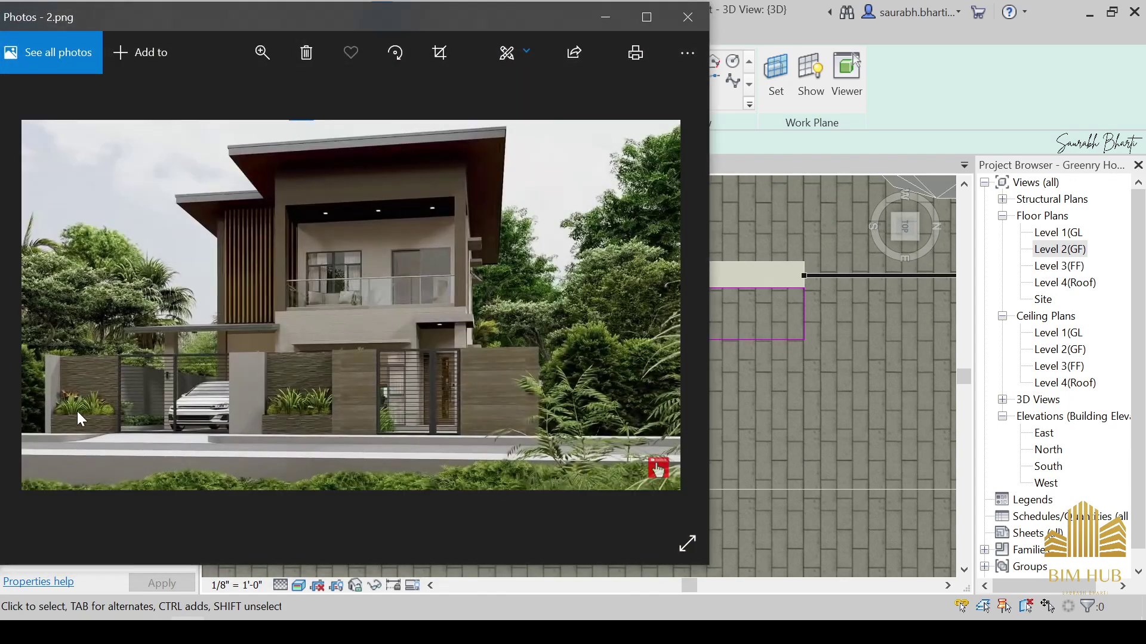
left_click(605, 18)
scroll(553, 303, "up", 2)
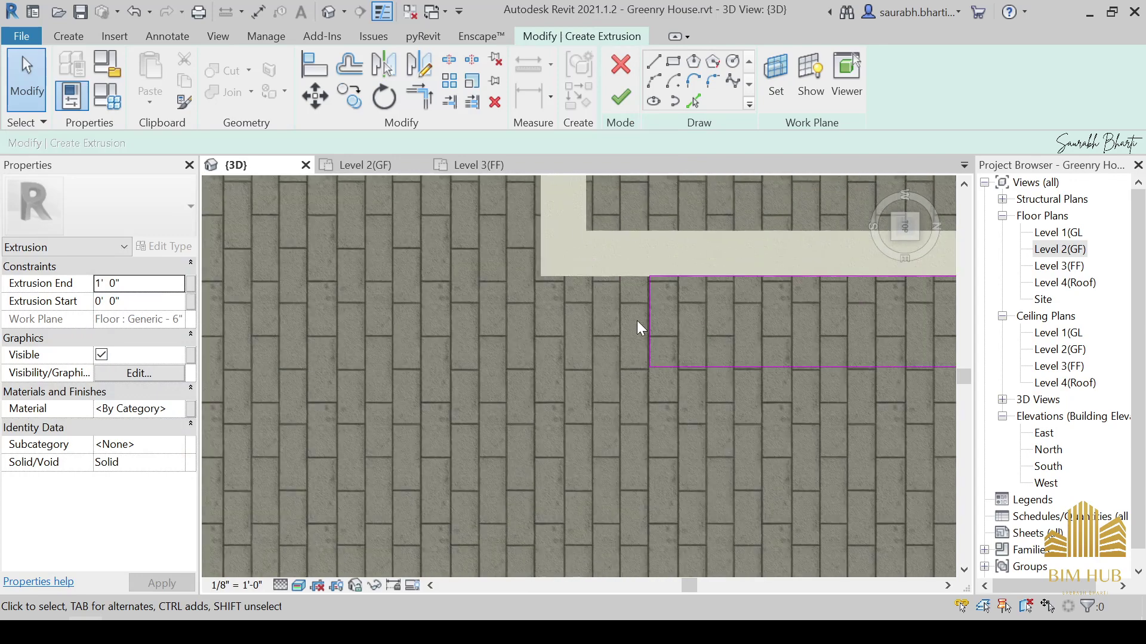
mouse_move(650, 319)
left_mouse_down()
mouse_move(539, 306)
mouse_move(571, 307)
left_mouse_up()
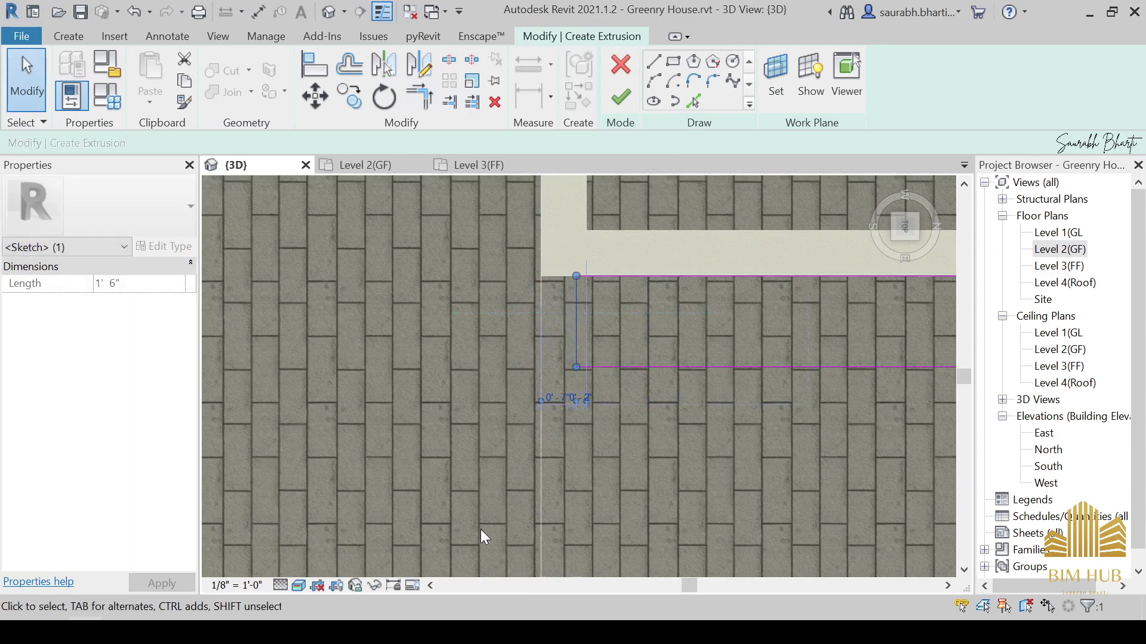
left_click(194, 630)
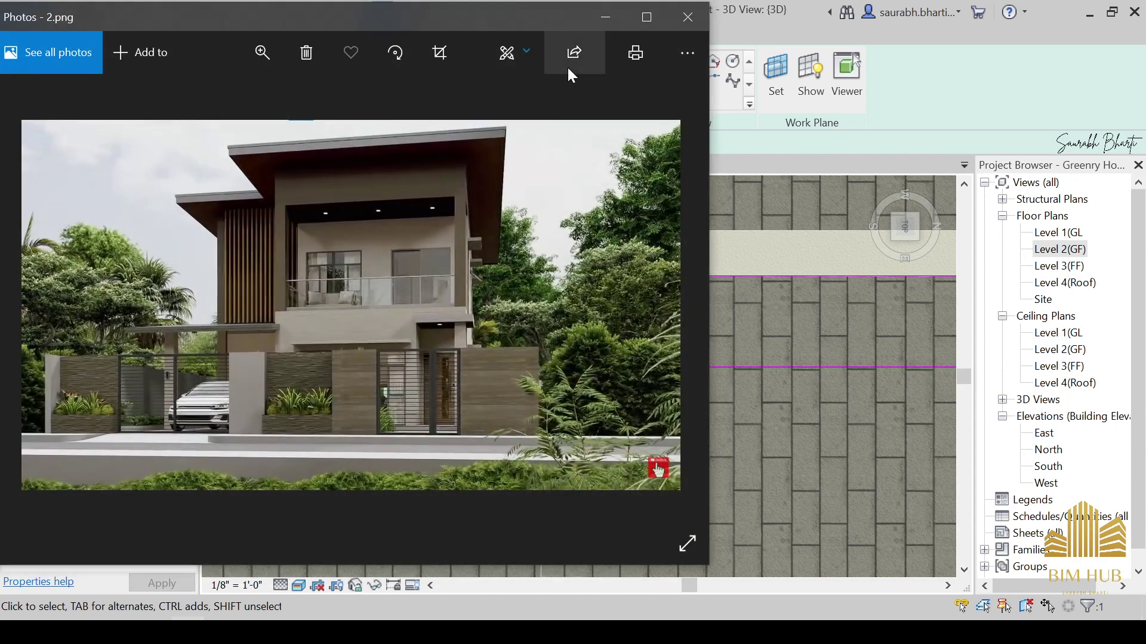
left_click(603, 14)
scroll(591, 322, "up", 1)
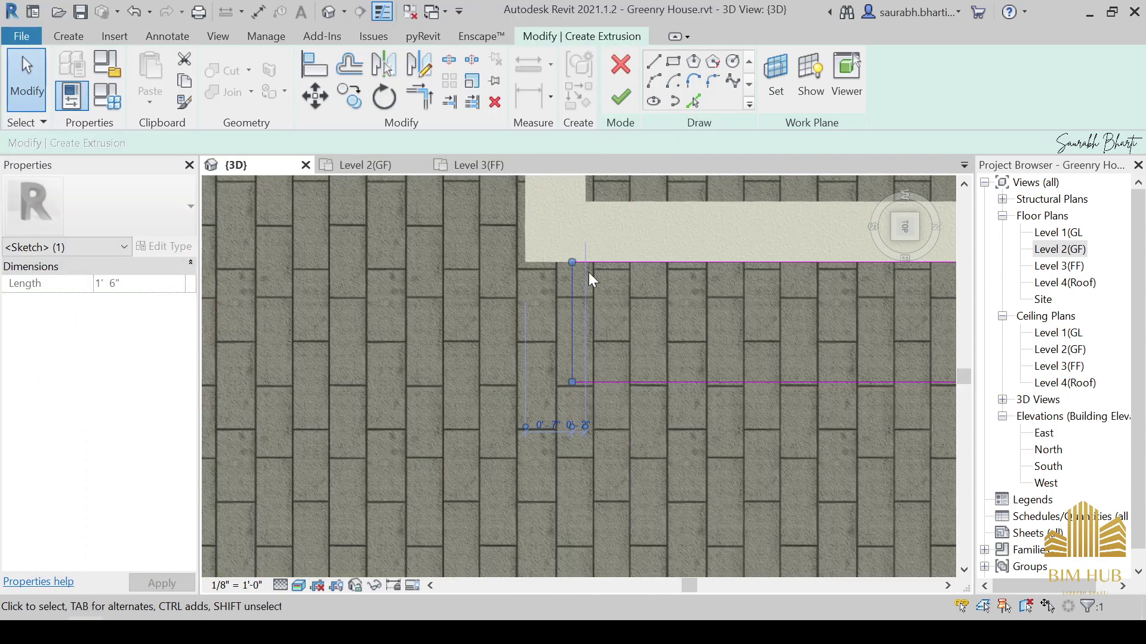
left_click(611, 343)
key("l")
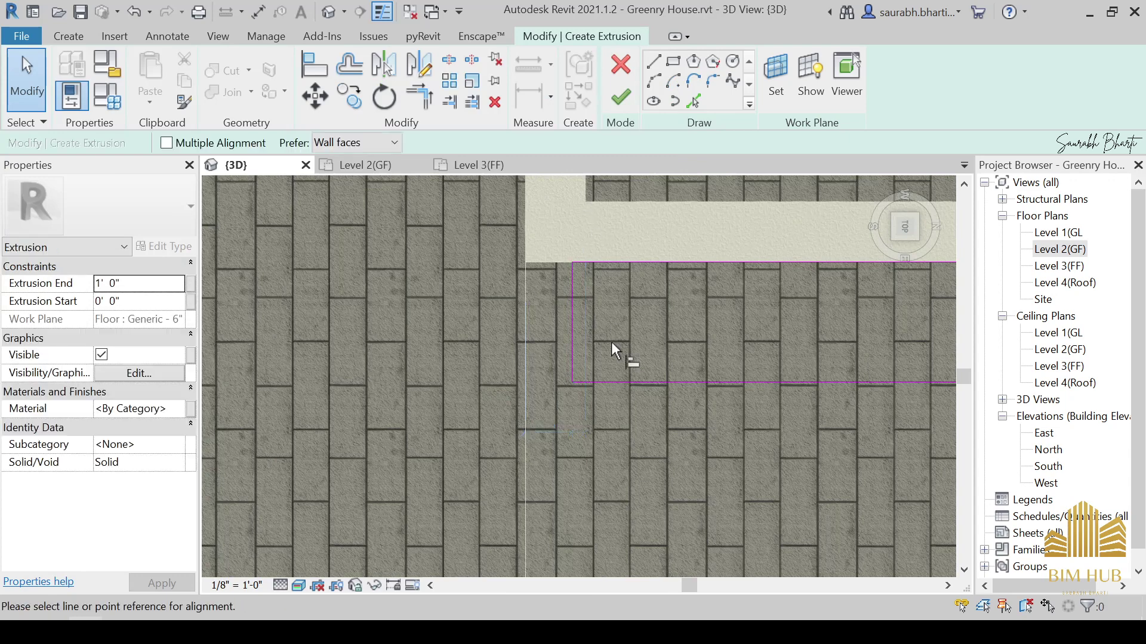
left_click(585, 187)
left_click(574, 323)
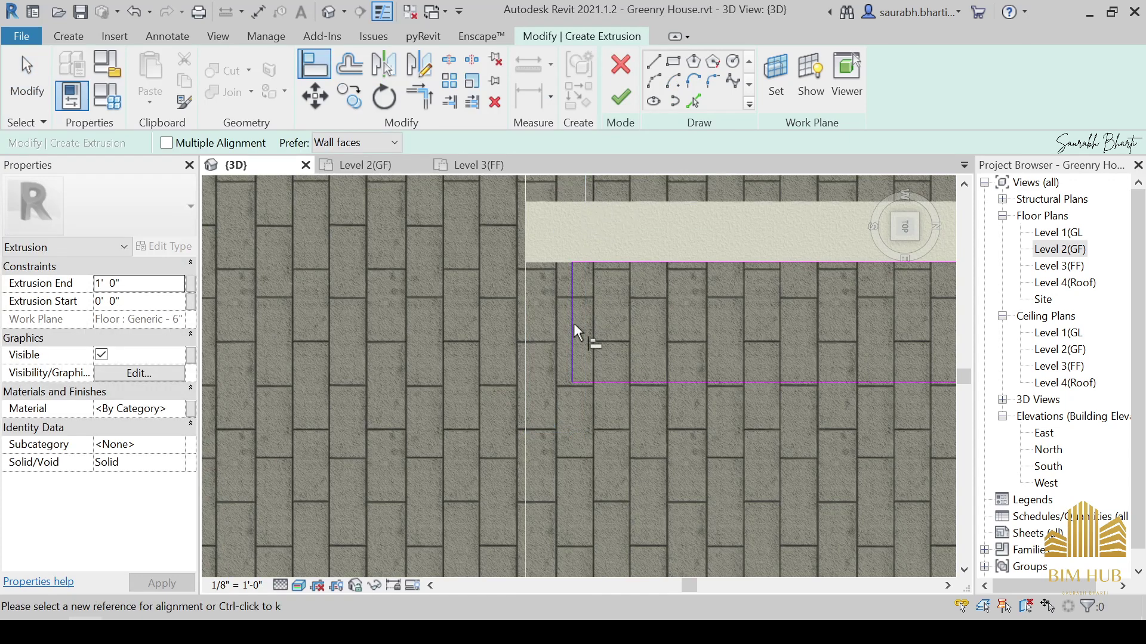
scroll(575, 321, "down", 2)
key("Escape")
scroll(786, 326, "up", 4)
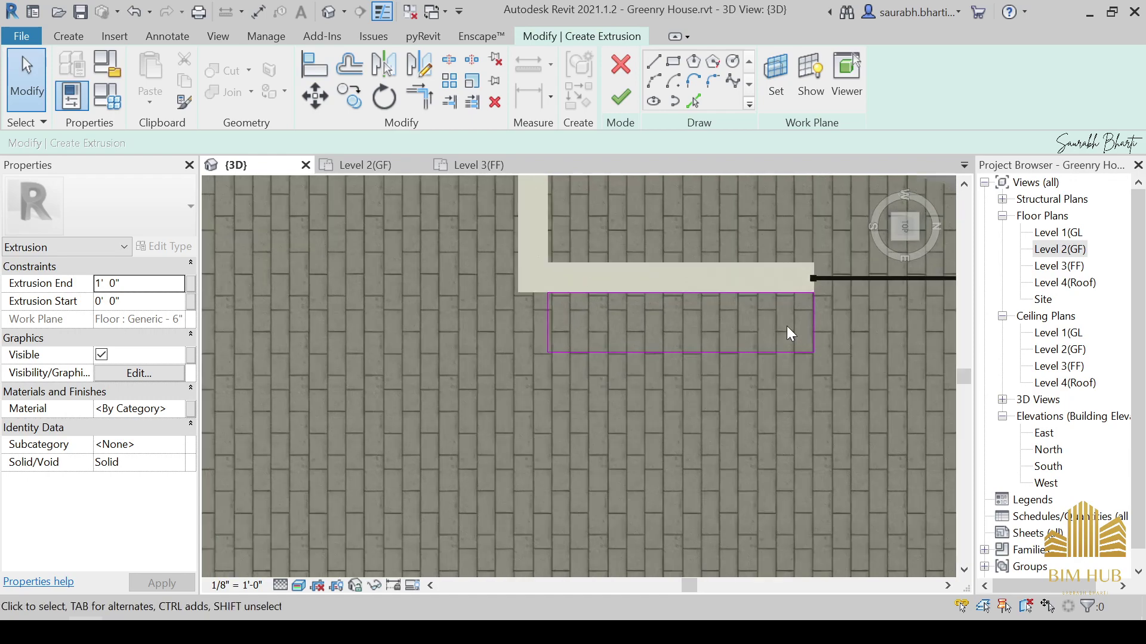
Examine the planter rectangle's end at the car gate and compare it with the planters in the reference image.
mouse_move(839, 331)
middle_mouse_down()
mouse_move(755, 350)
mouse_move(741, 329)
middle_mouse_up()
scroll(755, 350, "up", 1)
scroll(739, 296, "up", 2)
scroll(728, 321, "up", 4)
scroll(707, 290, "down", 5)
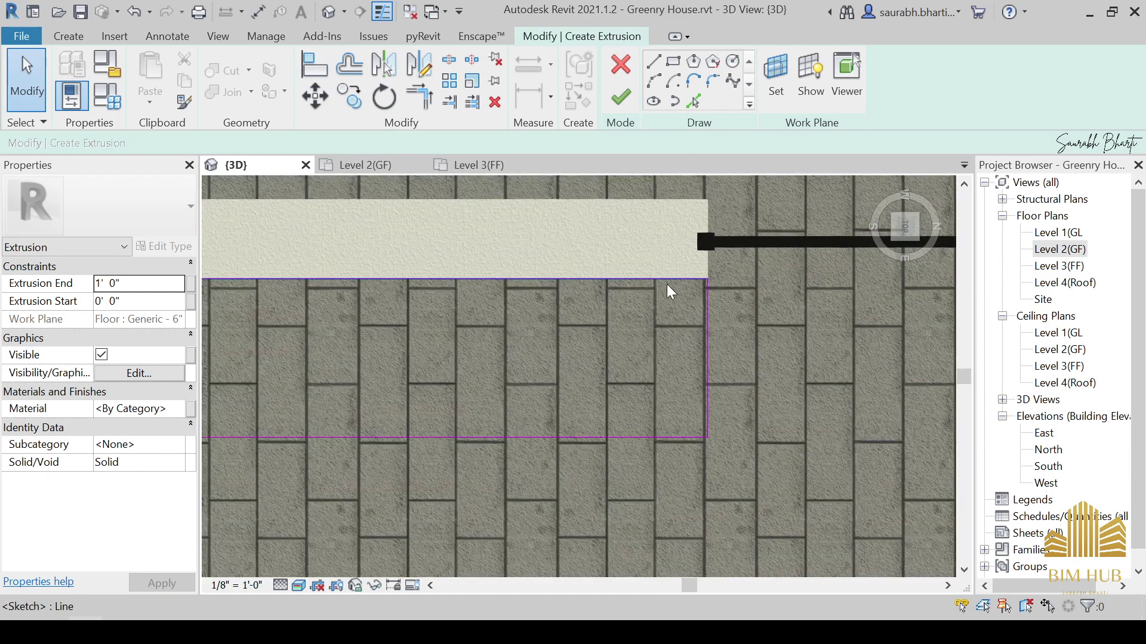
left_click(154, 618)
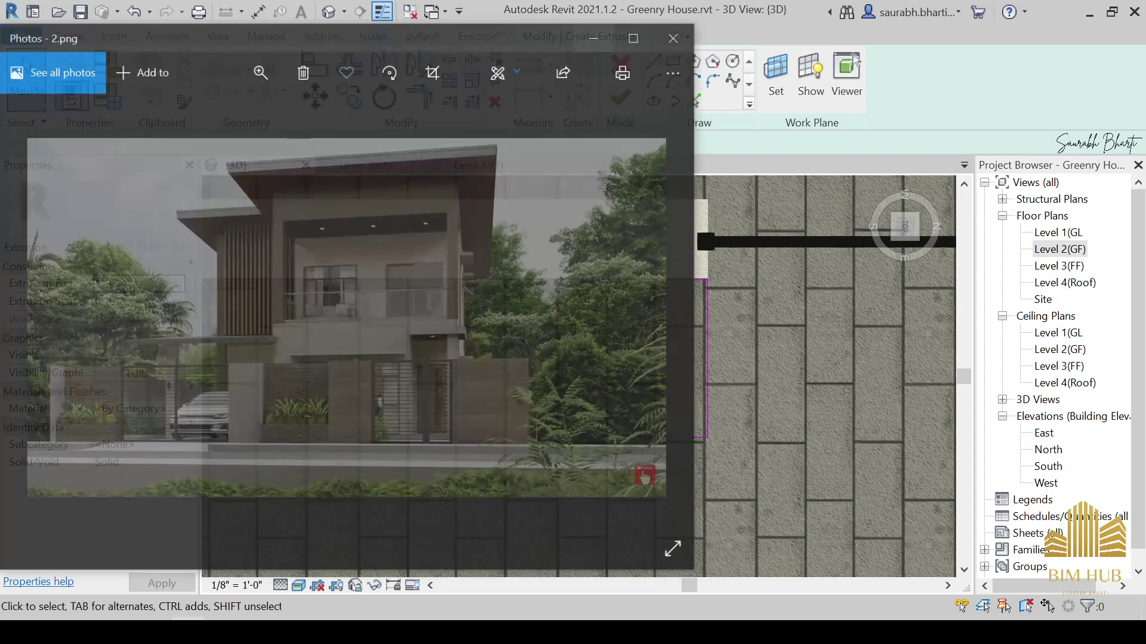
scroll(91, 395, "up", 3)
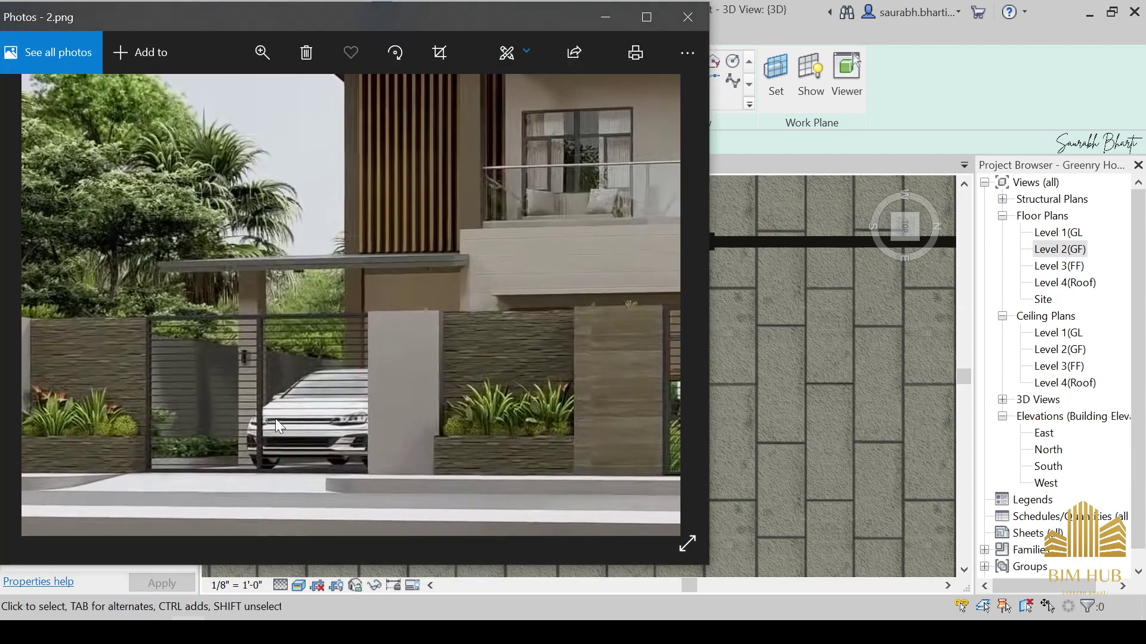
left_click(606, 18)
scroll(574, 282, "down", 2)
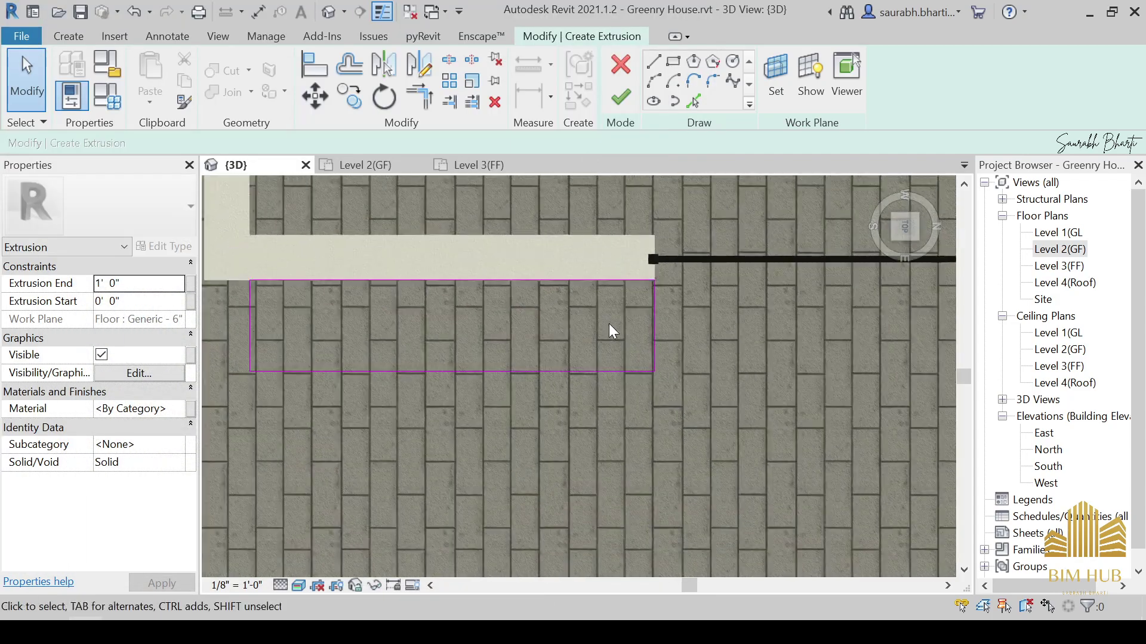
Finish the two-rectangle planter extrusion sketch and orient the 3D view to the Right side.
left_click(622, 97)
scroll(591, 334, "down", 3)
middle_click_drag(603, 395, 742, 265, "shift")
left_click(907, 233)
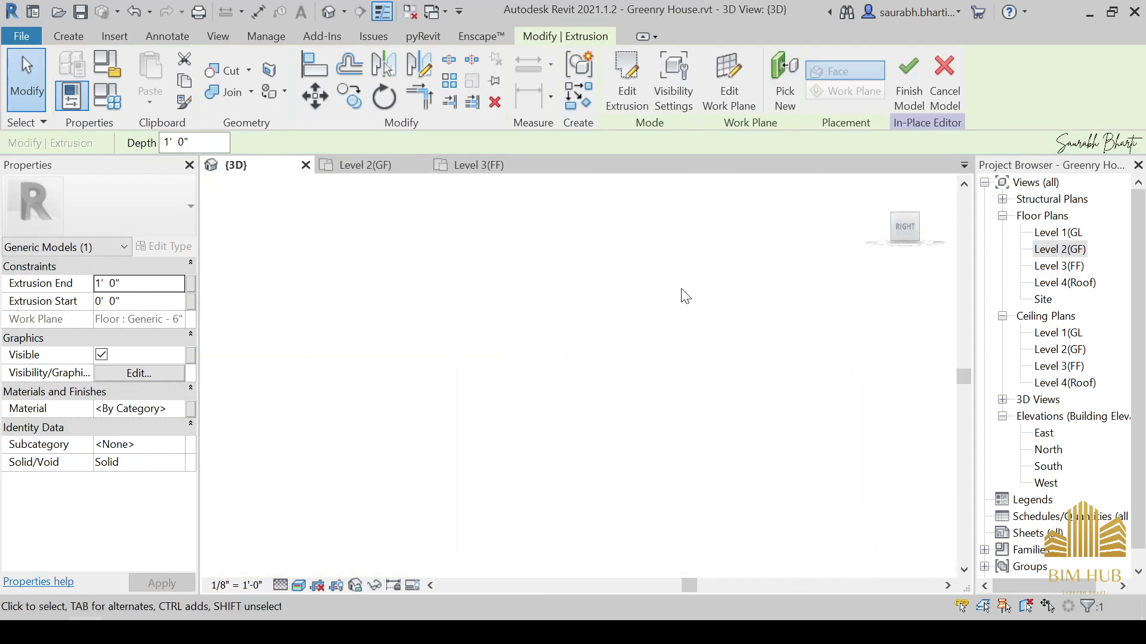
scroll(507, 418, "up", 2)
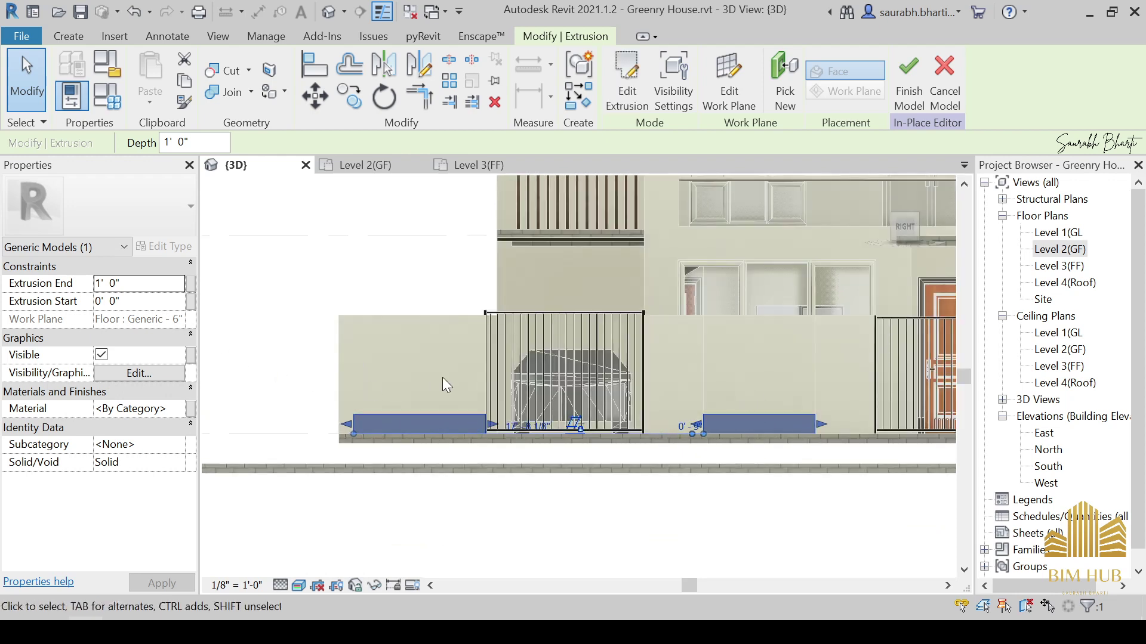
Set the planter extrusion's end to 2'-0".
left_click(149, 285)
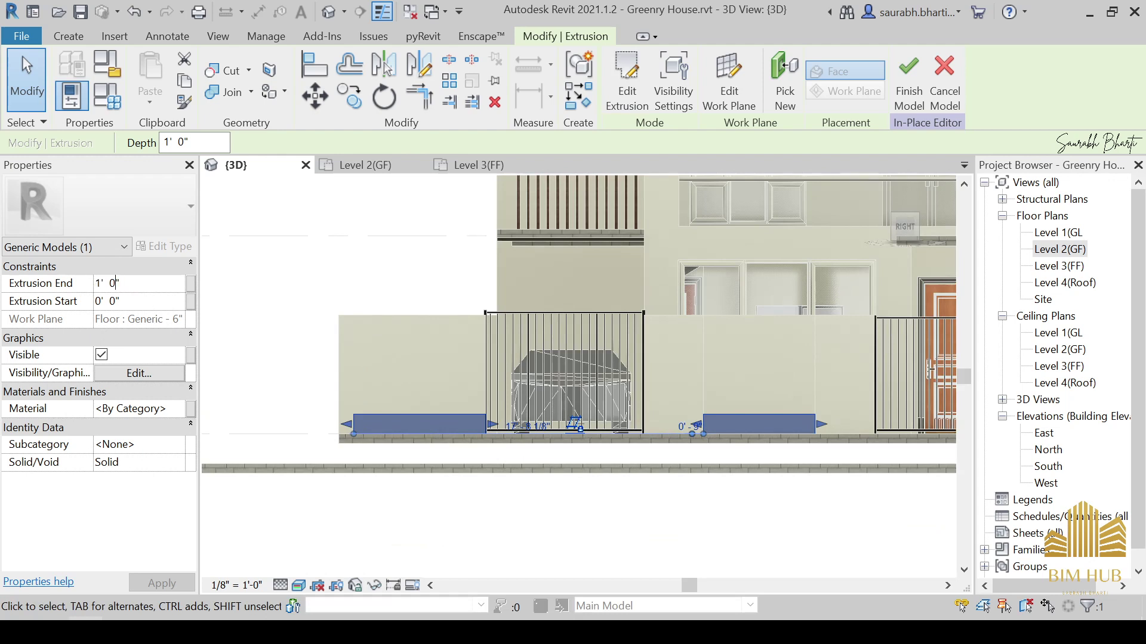
type("2")
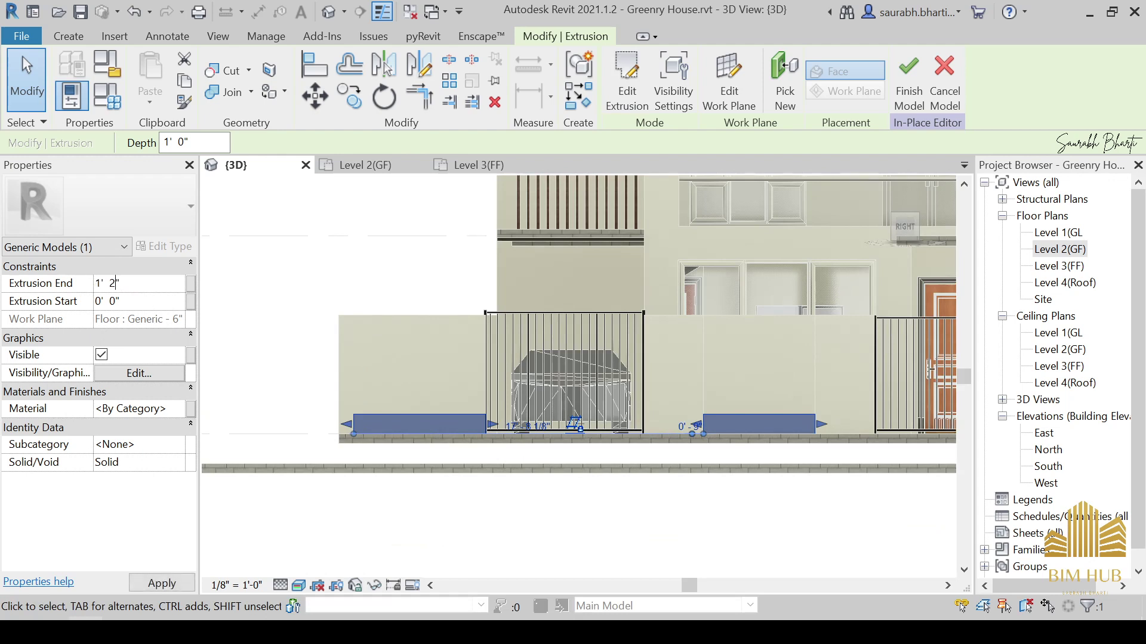
key("Return")
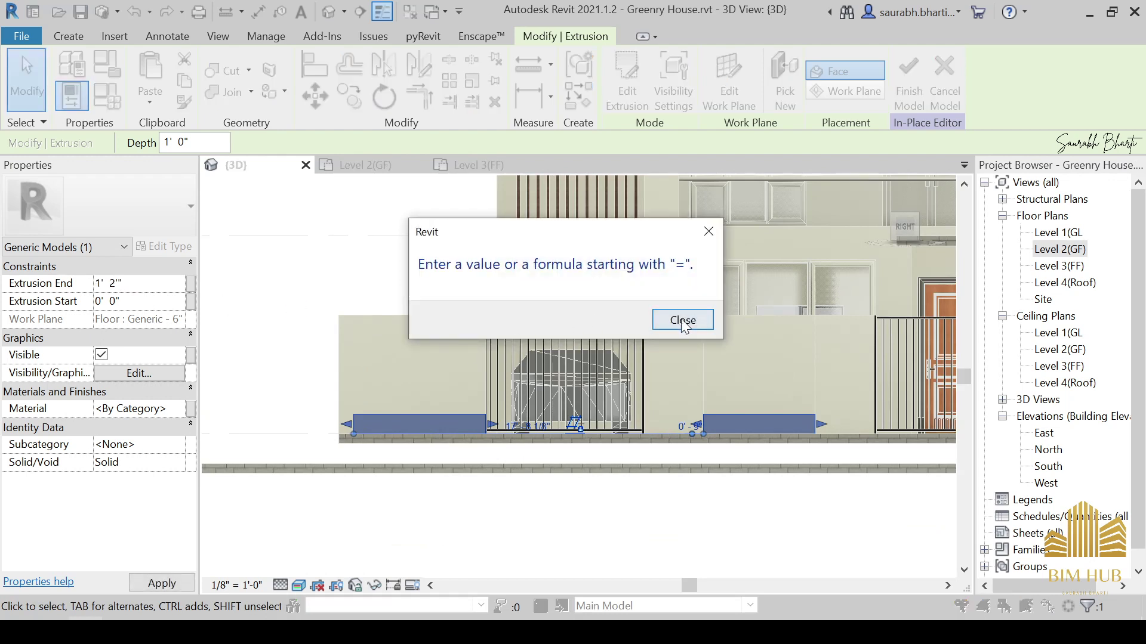
left_click(684, 320)
type("2")
key("Return")
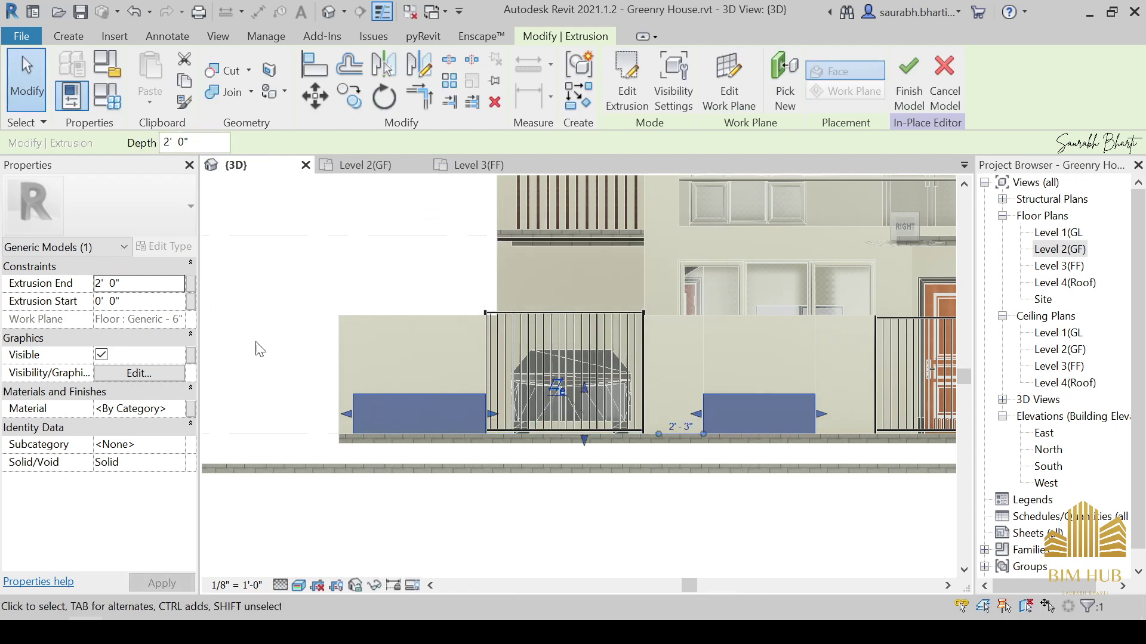
Set the planter extrusion's end to 1'.
type("1'")
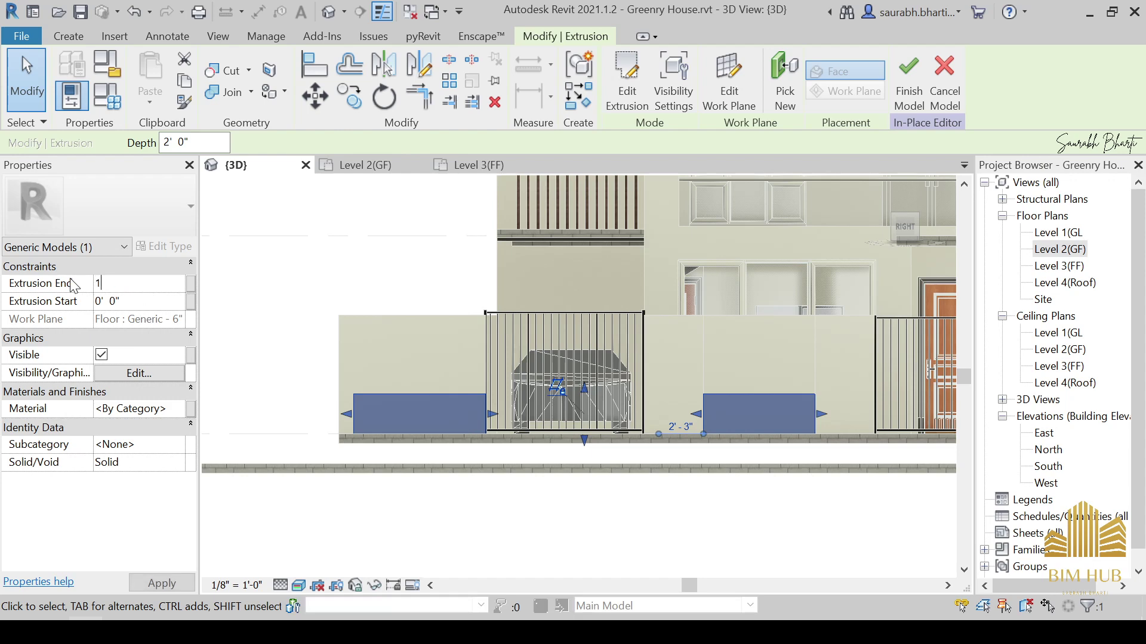
Set the extrusion end of the two solid boxes in front of the boundary wall to 1' 8".
left_click(486, 464)
middle_click_drag(529, 511, 516, 452, "shift")
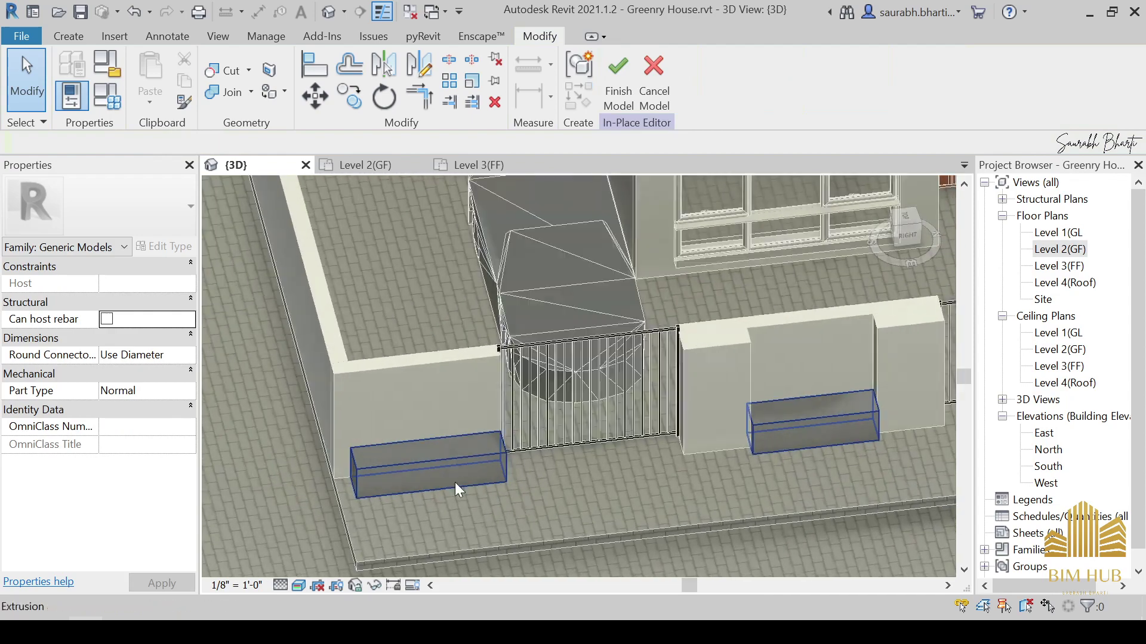
left_click(806, 421)
middle_click_drag(841, 471, 799, 536, "shift")
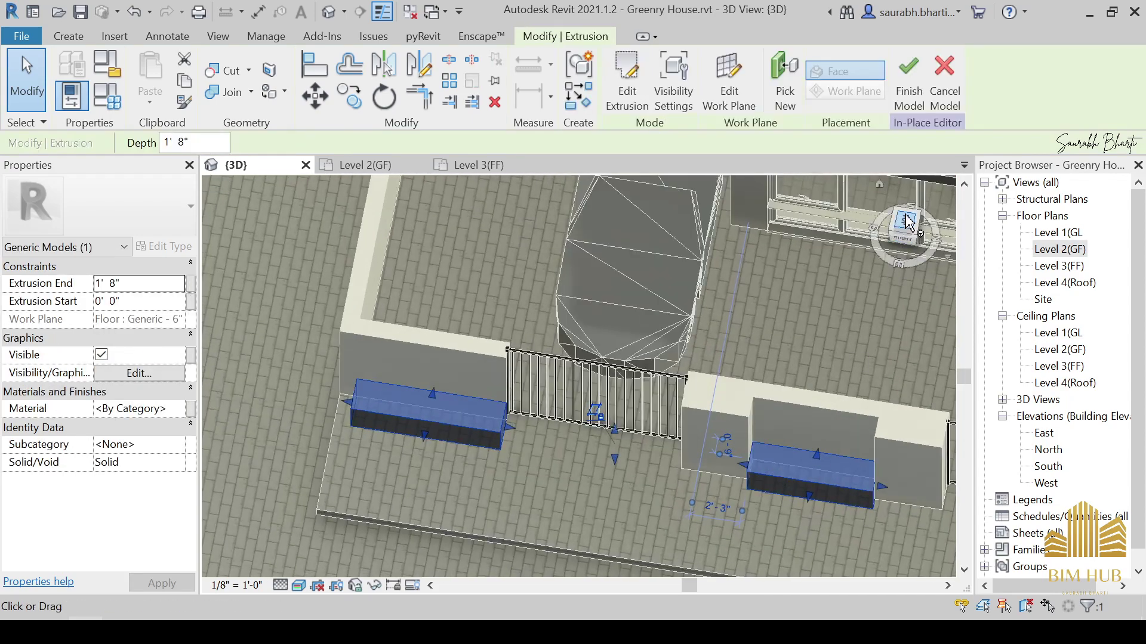
Start a rectangular void extrusion in the top view and pick the paved Generic - 6" floor as its work plane.
left_click(906, 225)
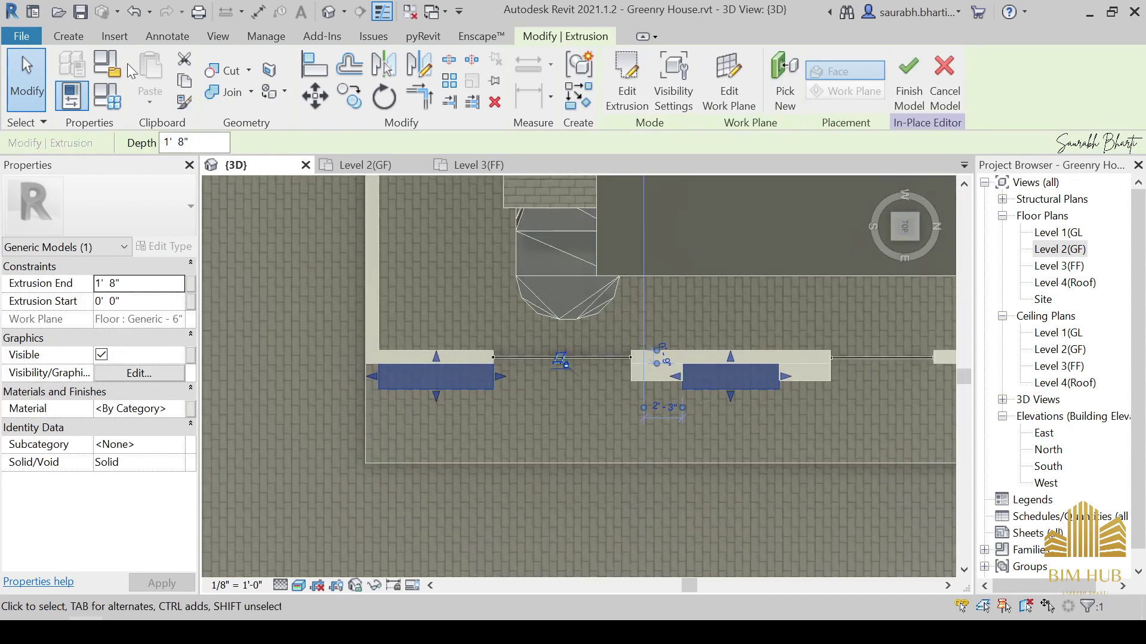
left_click(68, 36)
left_click(349, 90)
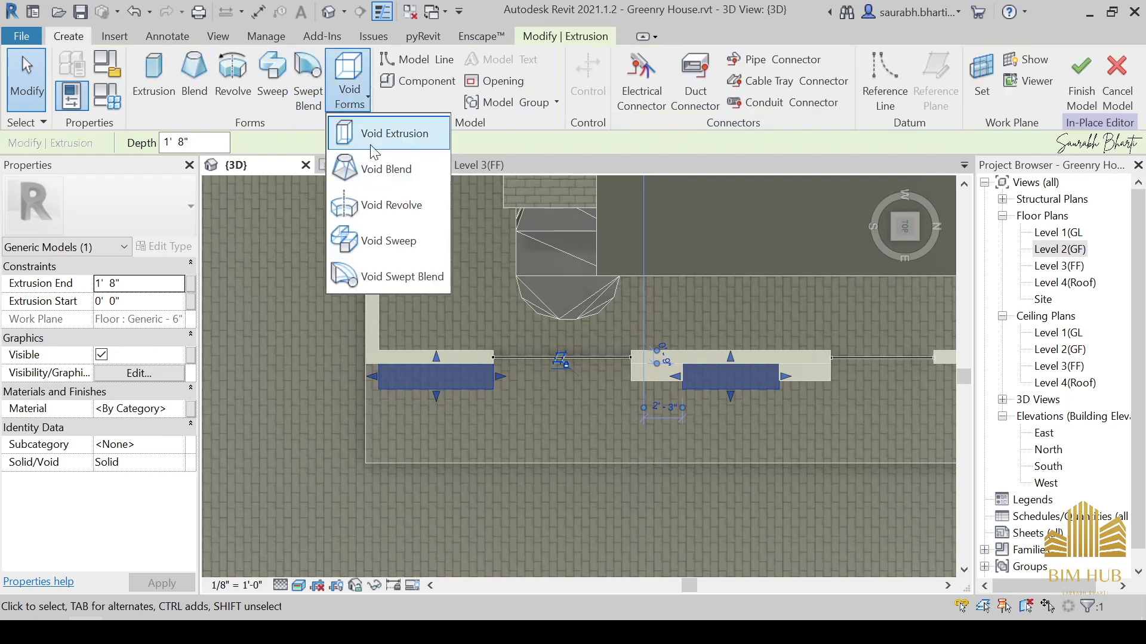
left_click(374, 135)
scroll(477, 393, "up", 4)
scroll(430, 368, "up", 1)
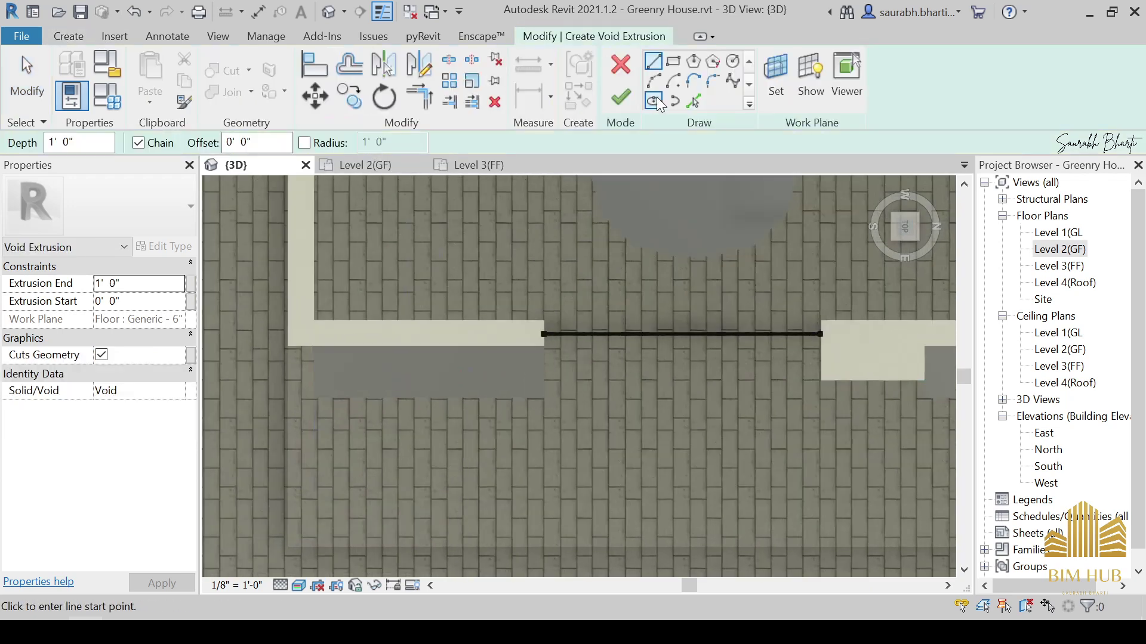
left_click(676, 60)
scroll(403, 367, "up", 4)
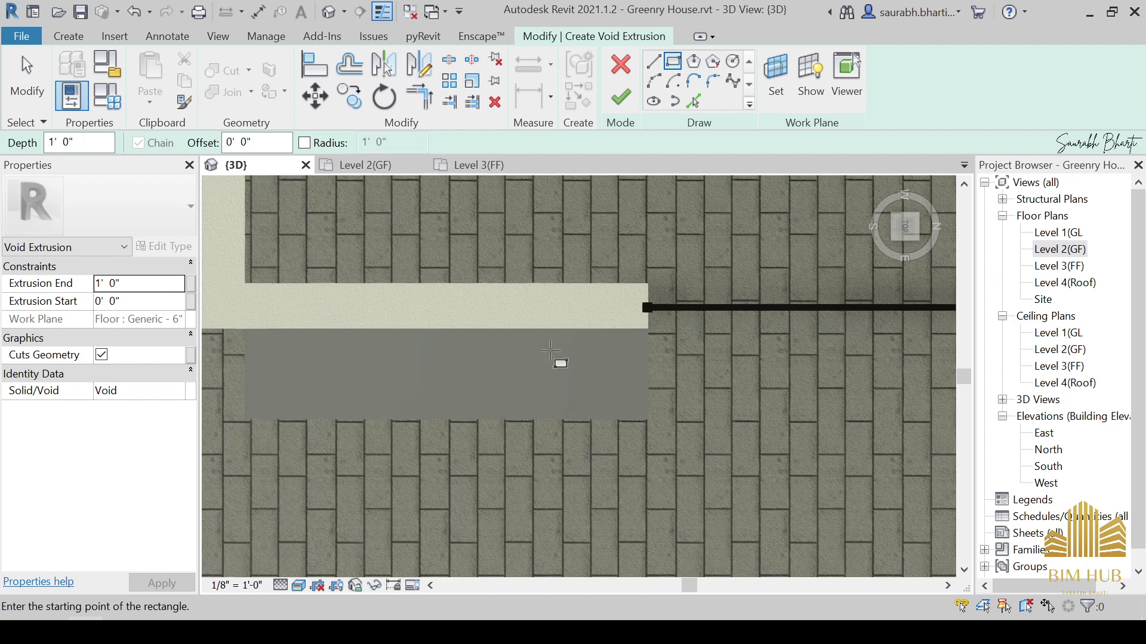
scroll(865, 322, "down", 3)
left_click(775, 78)
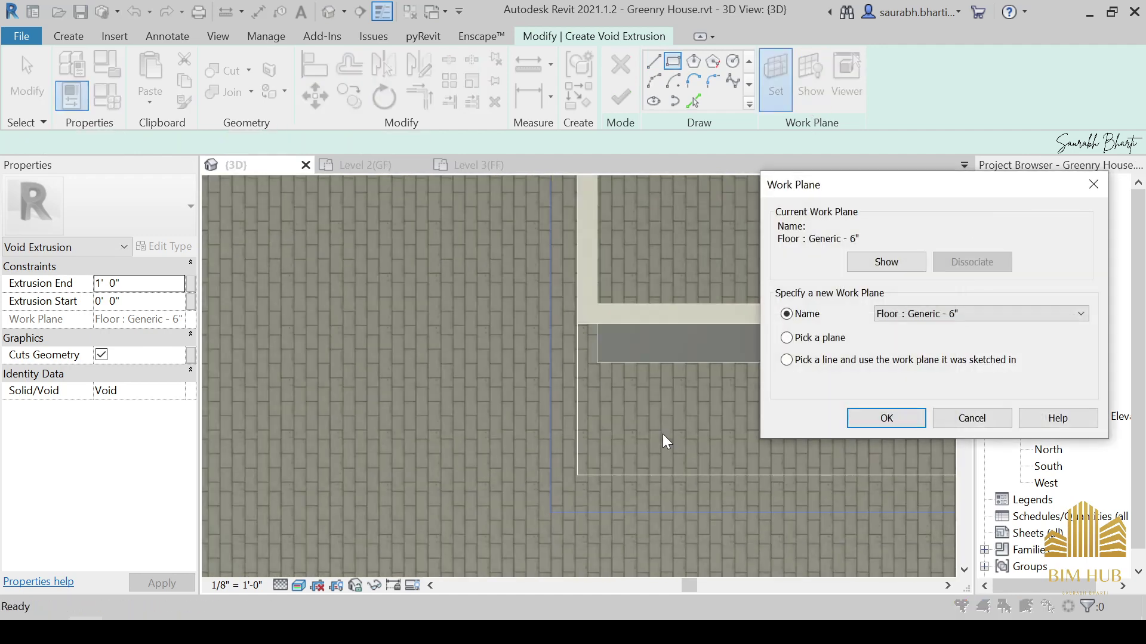
left_click(883, 420)
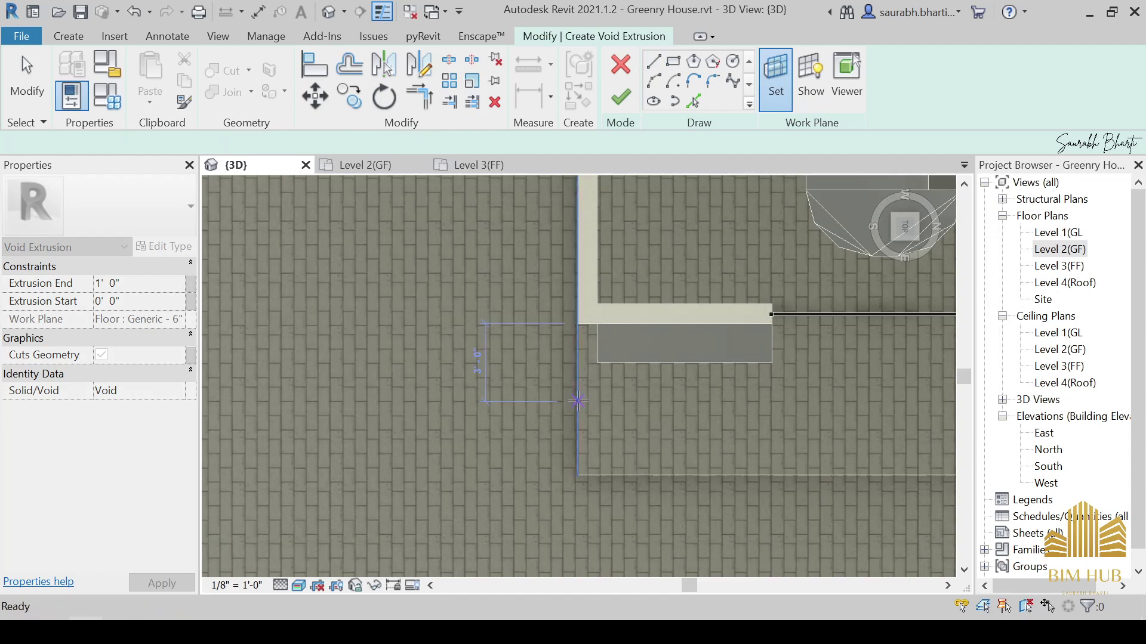
left_click(577, 401)
Show the active work plane over the front paving to check it, and hide it again.
middle_click_drag(530, 417, 260, 416)
scroll(664, 403, "down", 1)
scroll(664, 403, "down", 2)
left_click(810, 77)
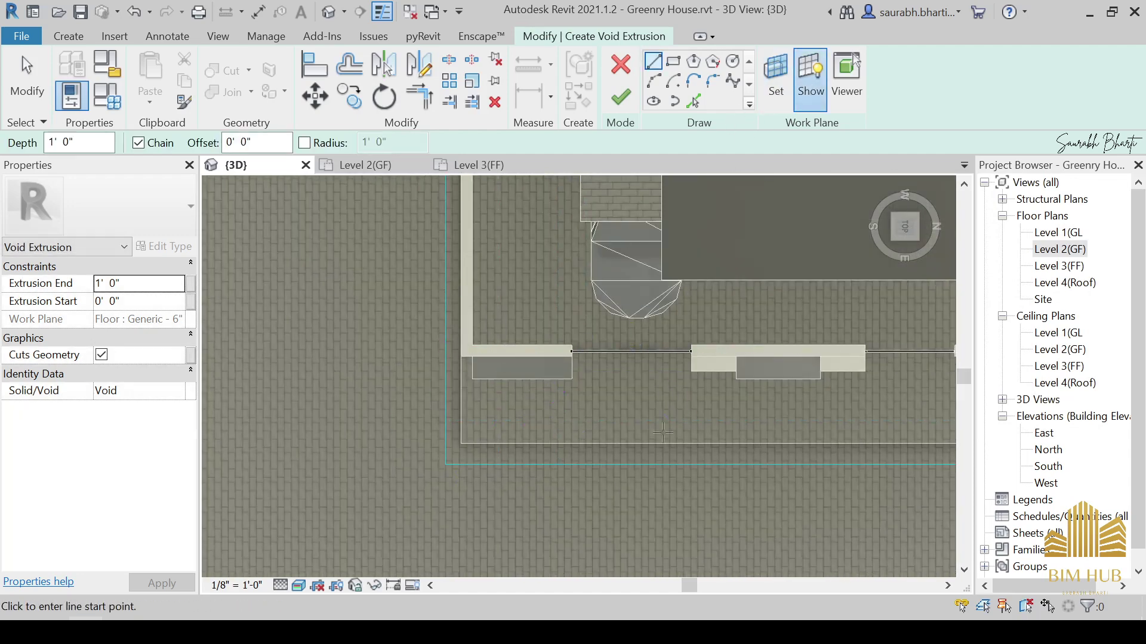
middle_click_drag(679, 427, 522, 433)
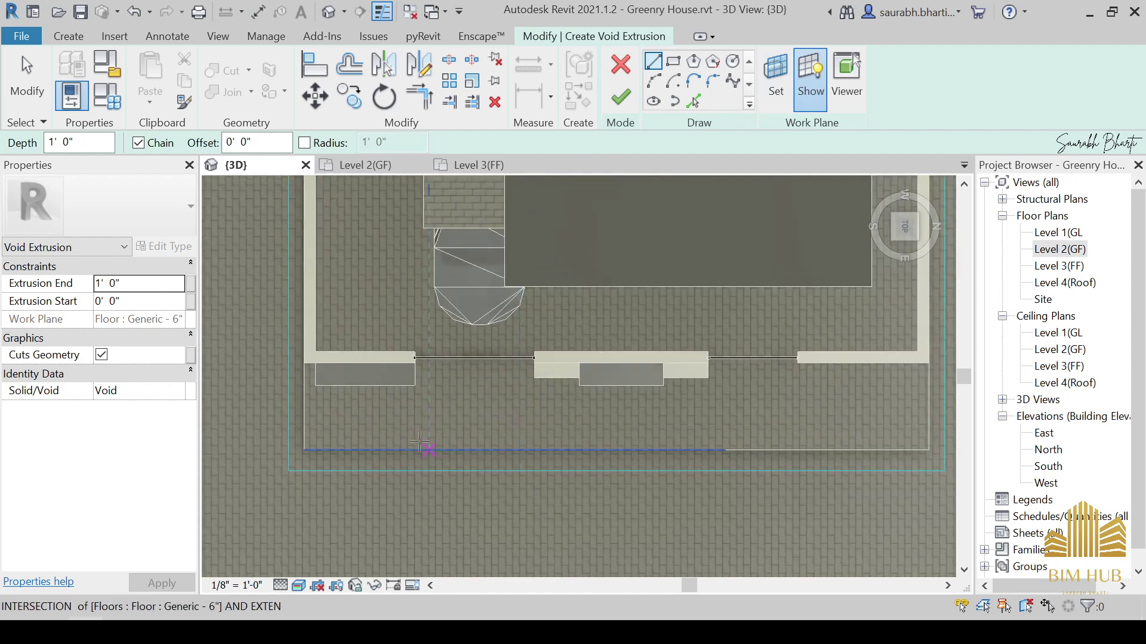
left_click(811, 90)
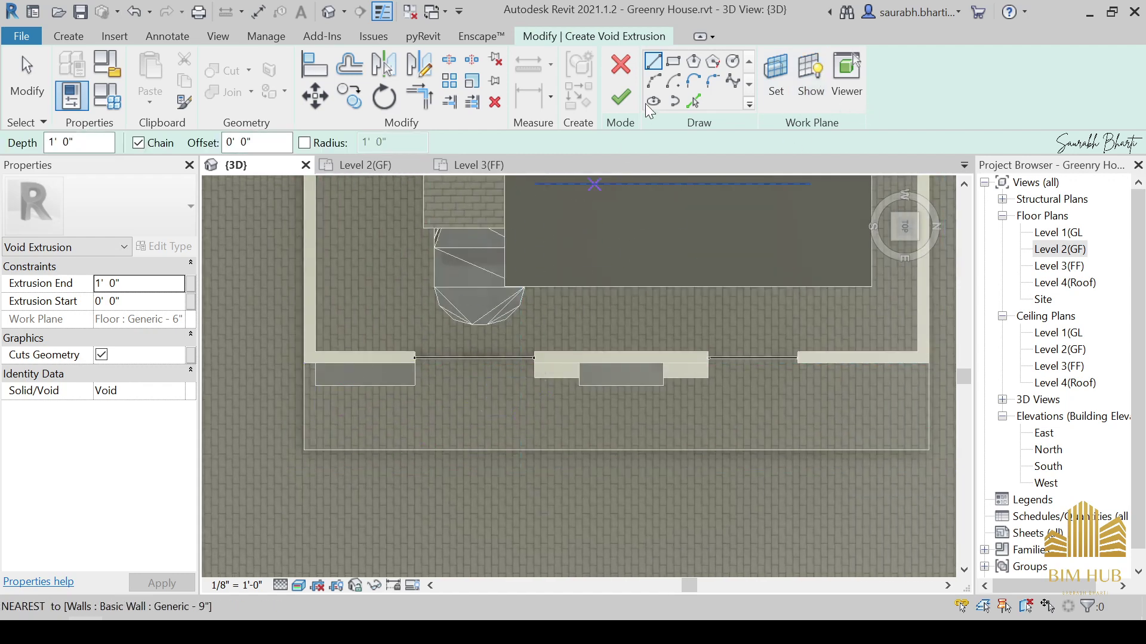
Sketch a void rectangle about 5' 8" by 10" inside the box beside the wall corner.
left_click(673, 61)
scroll(336, 376, "up", 5)
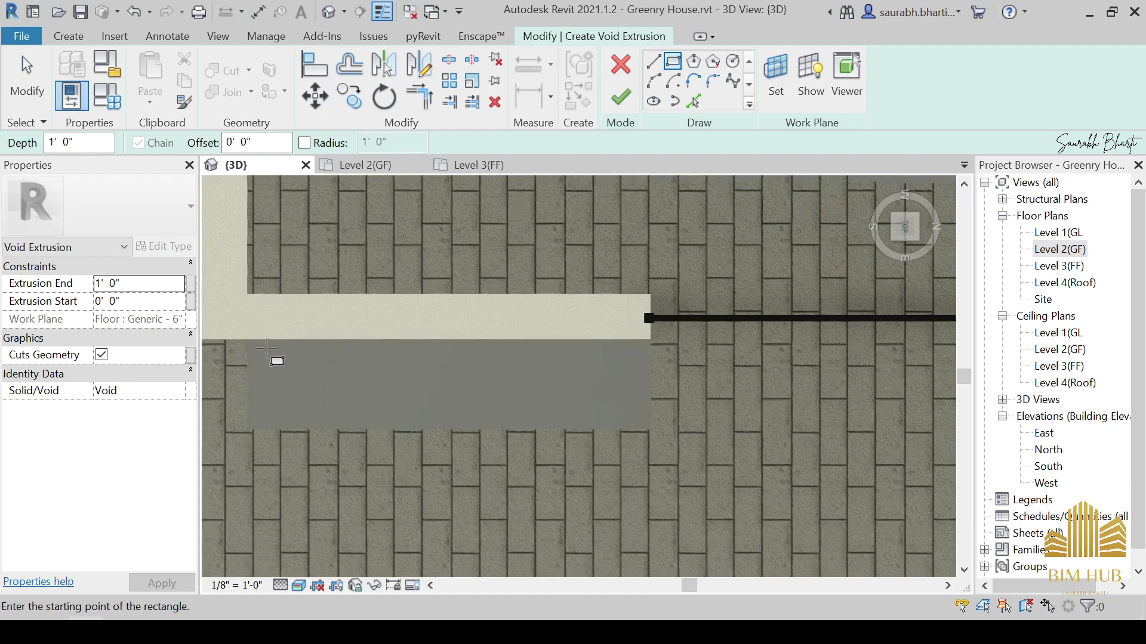
scroll(285, 362, "up", 1)
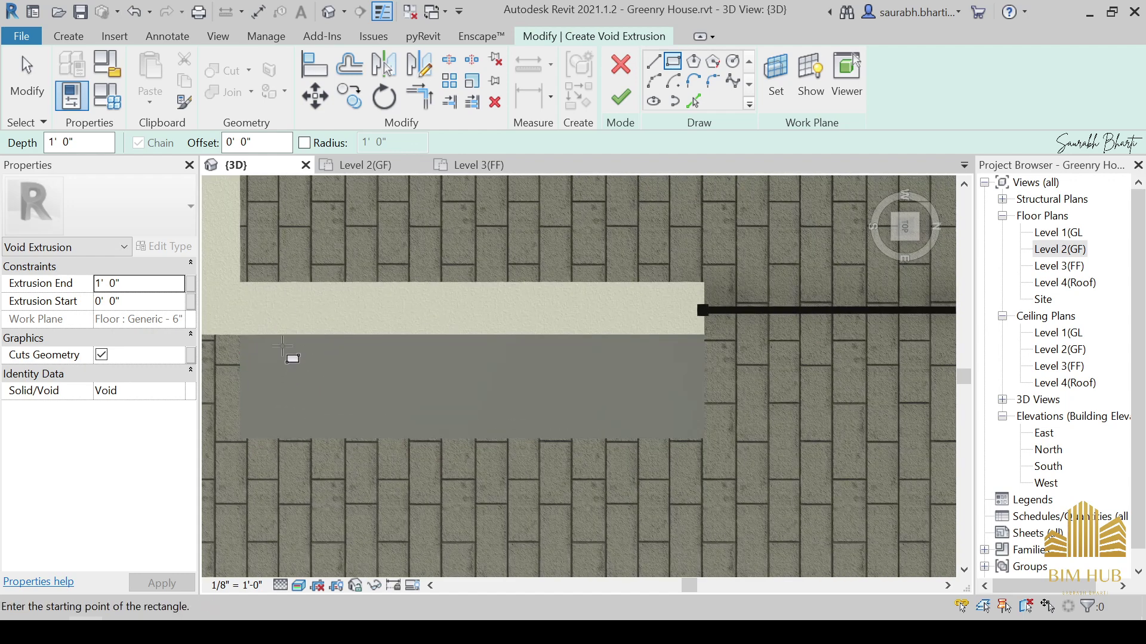
left_click(275, 349)
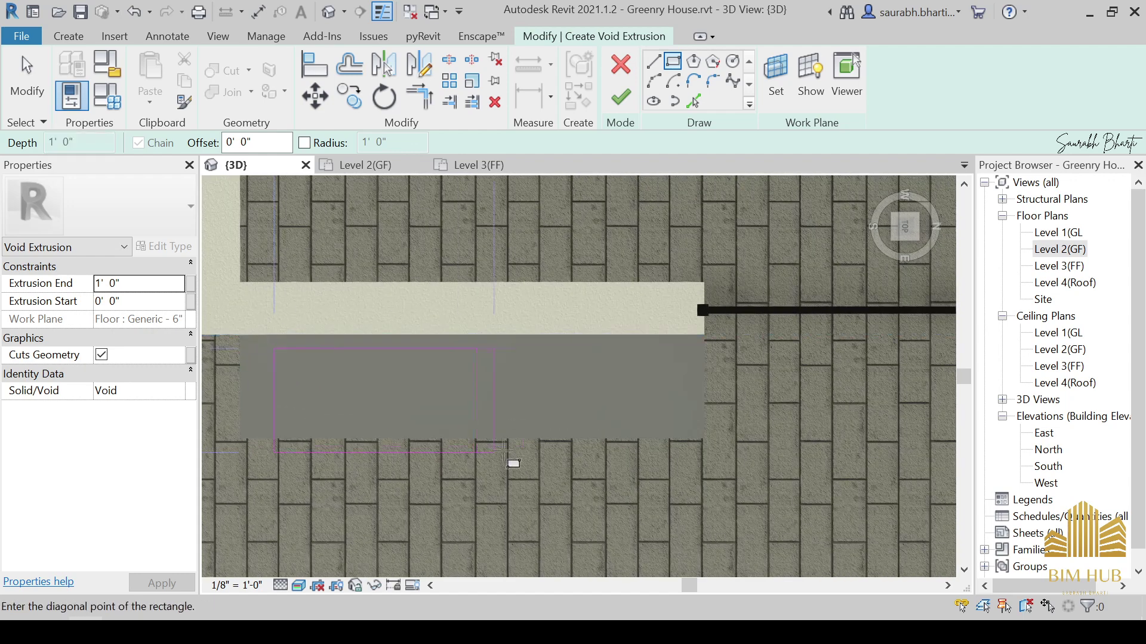
left_click(666, 408)
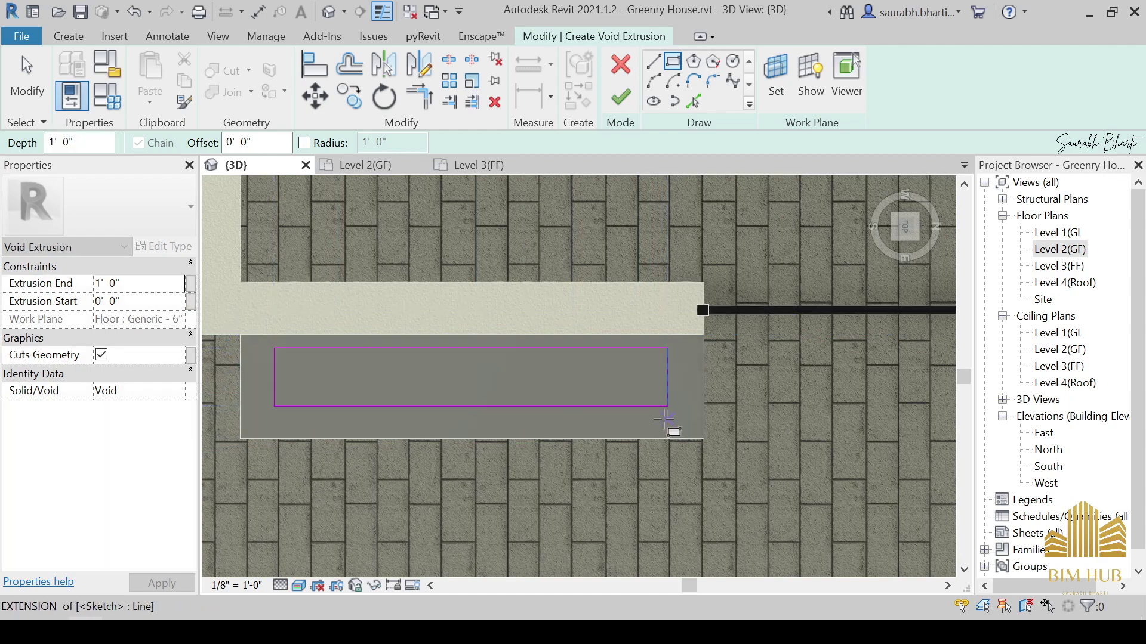
scroll(764, 419, "down", 4)
key("Escape")
Set the rectangle's wall-side edge 3" from the wall's centreline.
mouse_move(763, 424)
middle_mouse_down("shift")
mouse_move(751, 438)
mouse_move(675, 348)
mouse_move(636, 363)
mouse_move(728, 396)
mouse_move(765, 351)
middle_mouse_up("shift")
scroll(646, 374, "up", 3)
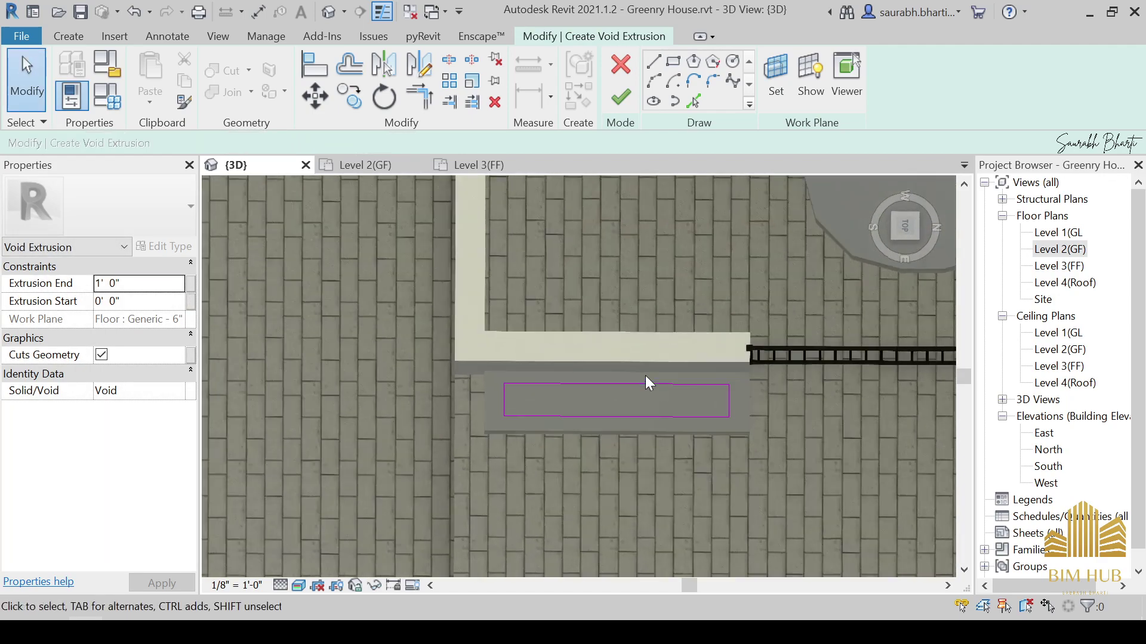
left_click(635, 388)
left_click(356, 371)
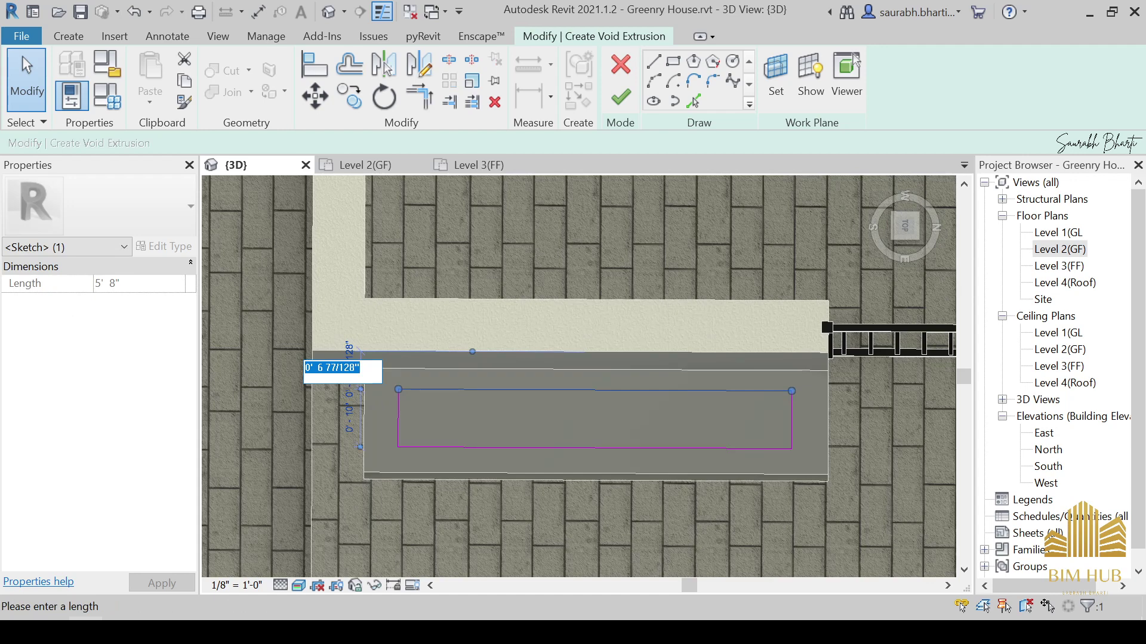
type("3\"")
key("Return")
key("Escape")
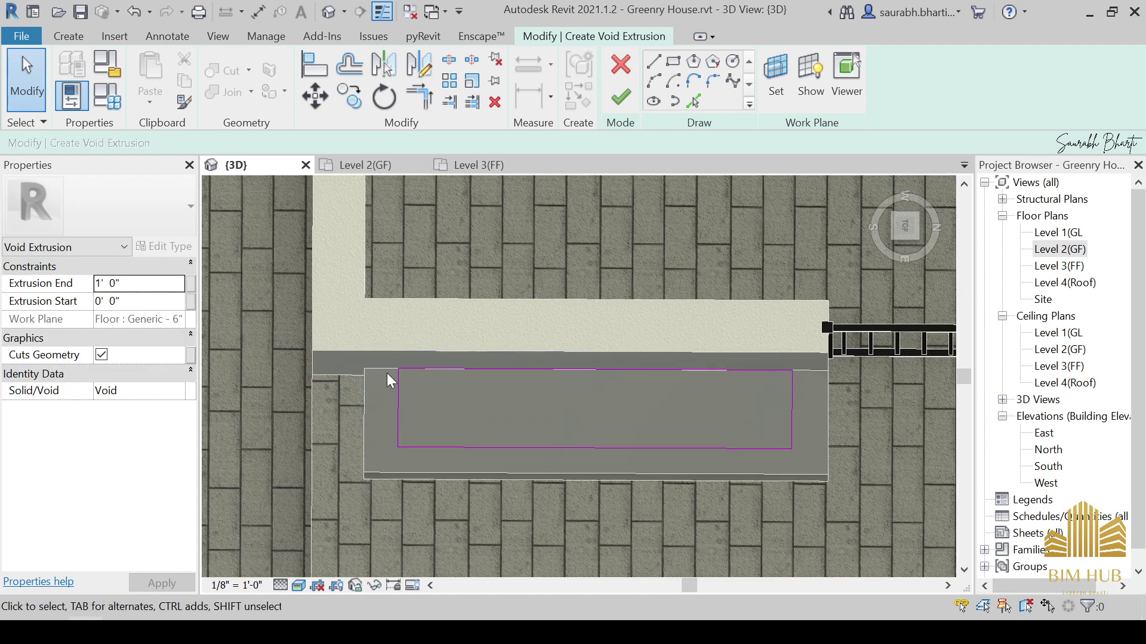
Set the rectangle's wall-side edge 5" from the wall's centreline, checking it in the top view.
left_click(428, 372)
left_click(345, 357)
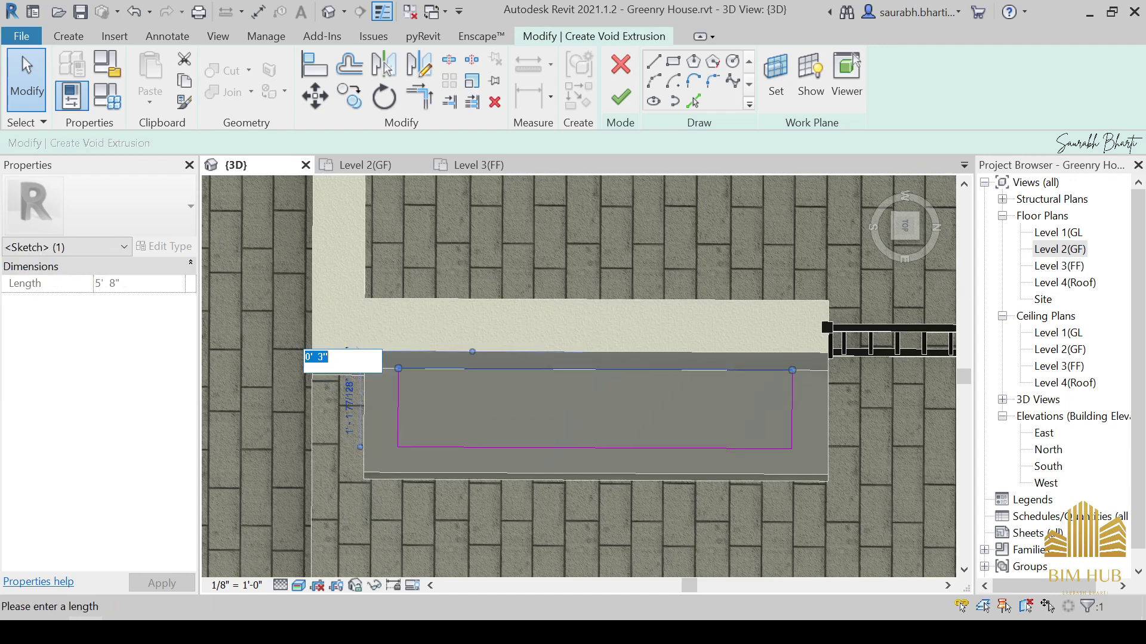
middle_click_drag(536, 413, 540, 478, "shift")
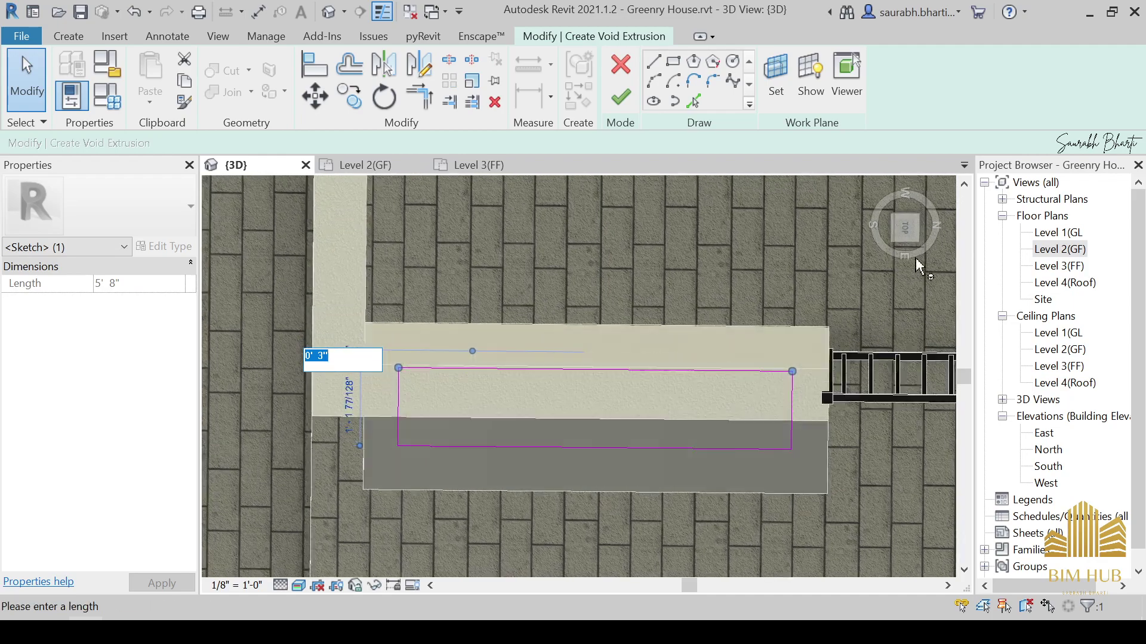
middle_click_drag(657, 376, 745, 385)
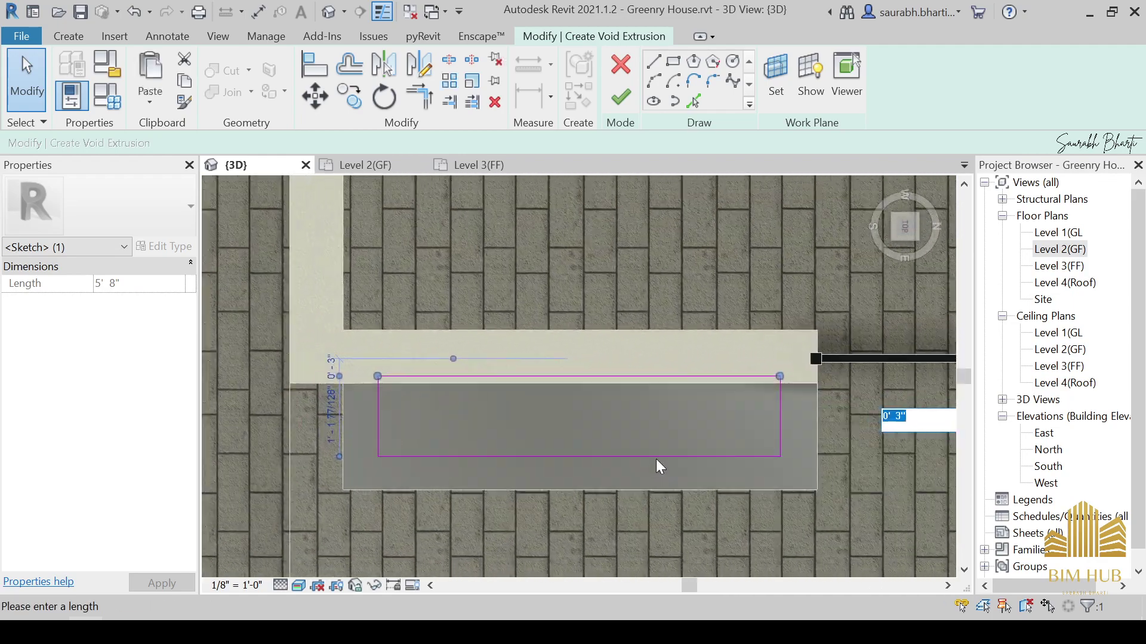
type("5\"")
key("Return")
left_click(744, 431)
Align the rectangle's outer long edge with the box's front face, and set the rectangle's depth to 1' 0 3/16".
left_click(645, 459)
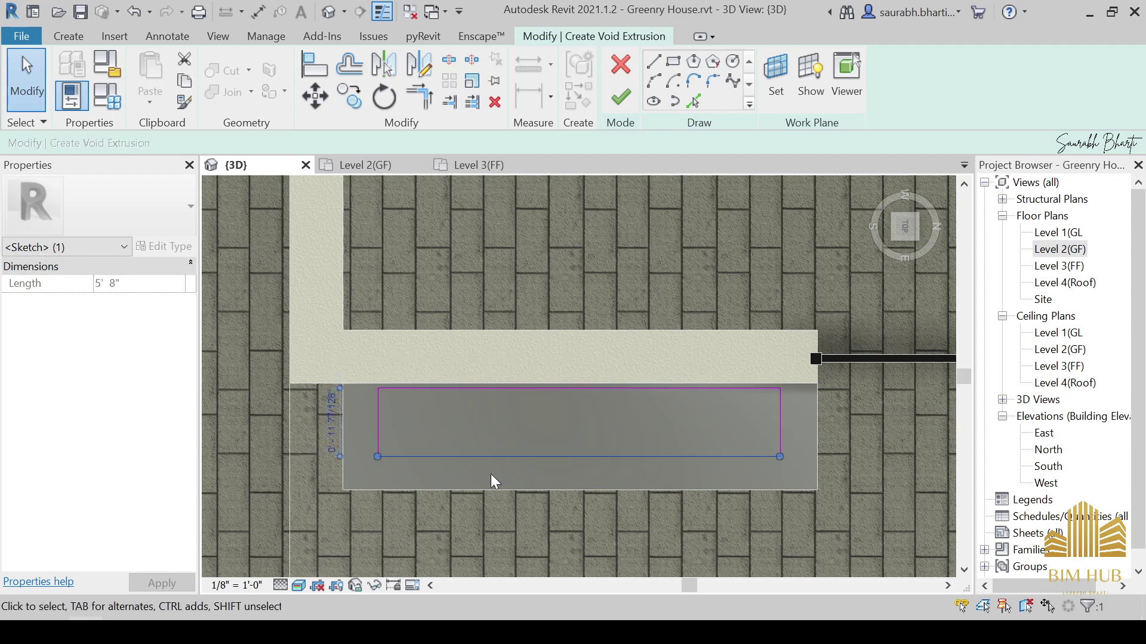
left_click(596, 470)
mouse_move(597, 459)
left_mouse_down()
mouse_move(597, 487)
mouse_move(587, 482)
left_mouse_up()
left_click(453, 486)
key("l")
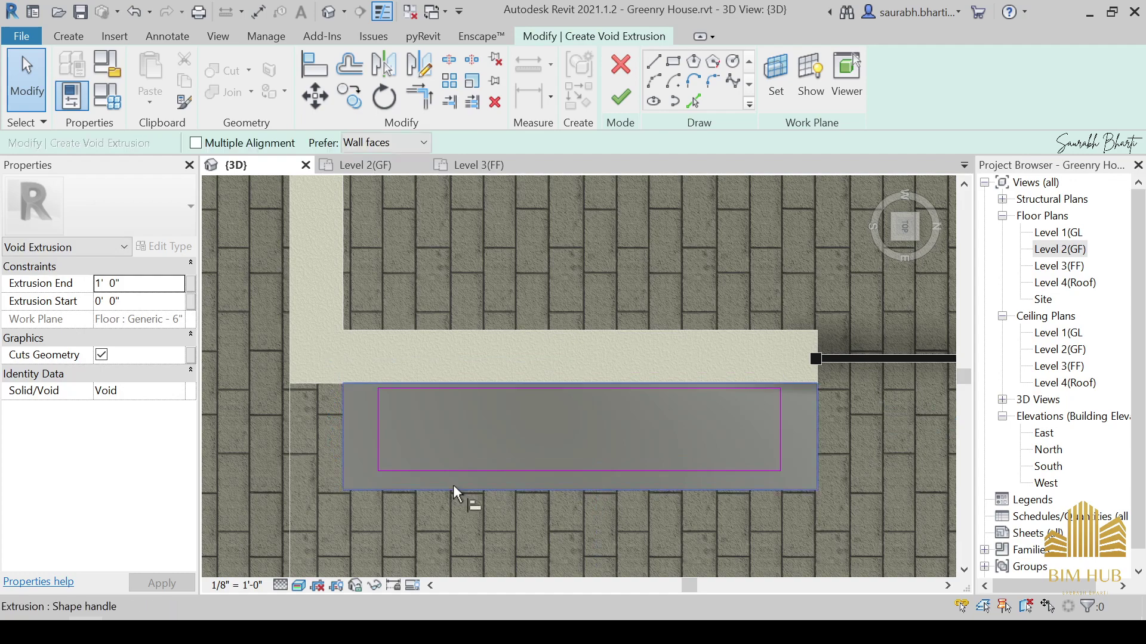
scroll(453, 486, "up", 2)
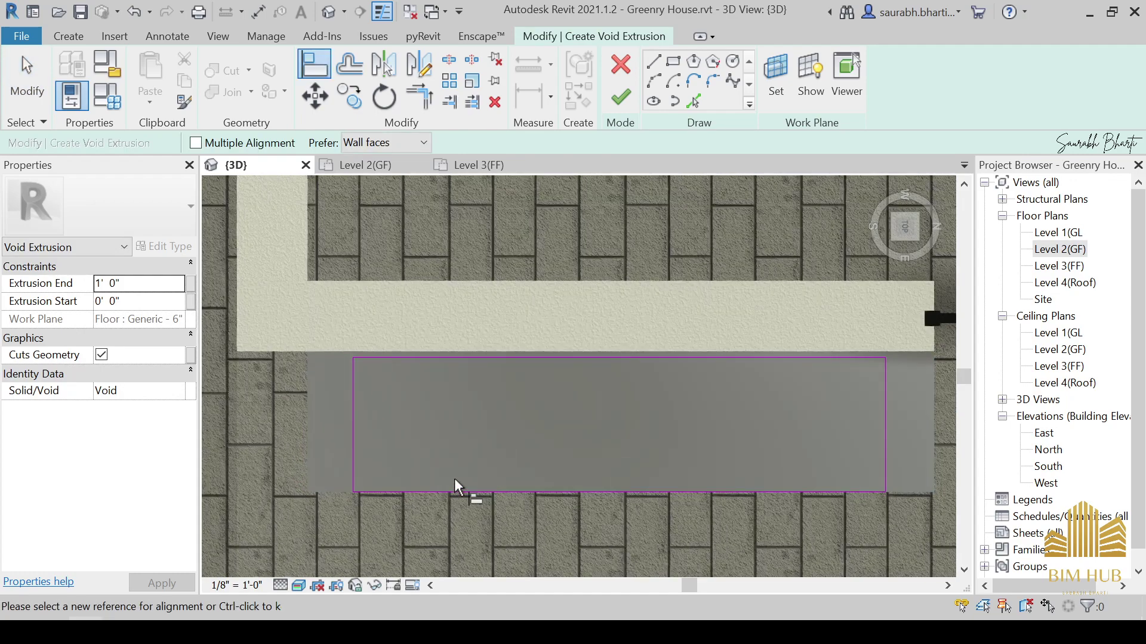
key("Escape")
left_click(463, 492)
left_click(307, 424)
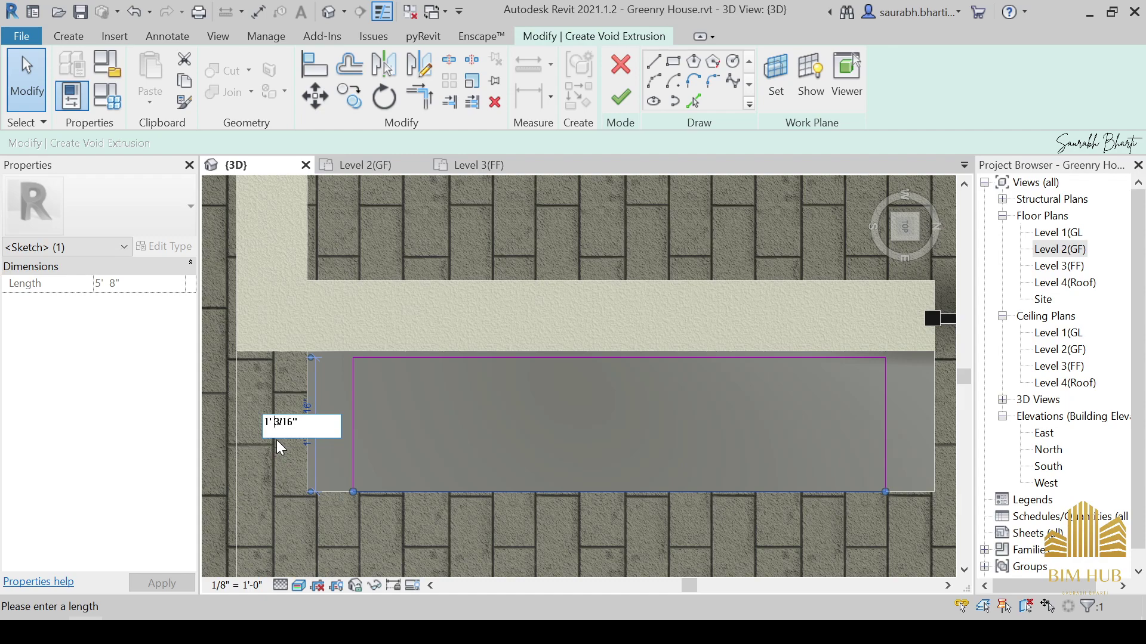
key("Return")
scroll(681, 453, "down", 3)
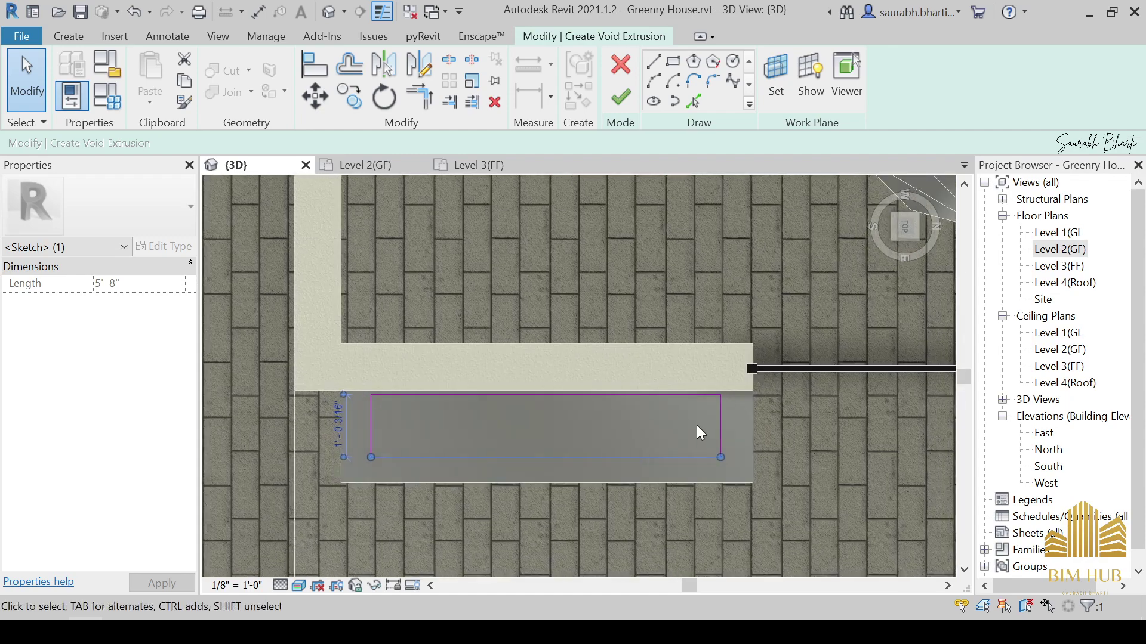
scroll(698, 426, "up", 1)
left_click(725, 426)
middle_click_drag(786, 431, 705, 441)
scroll(634, 434, "down", 3)
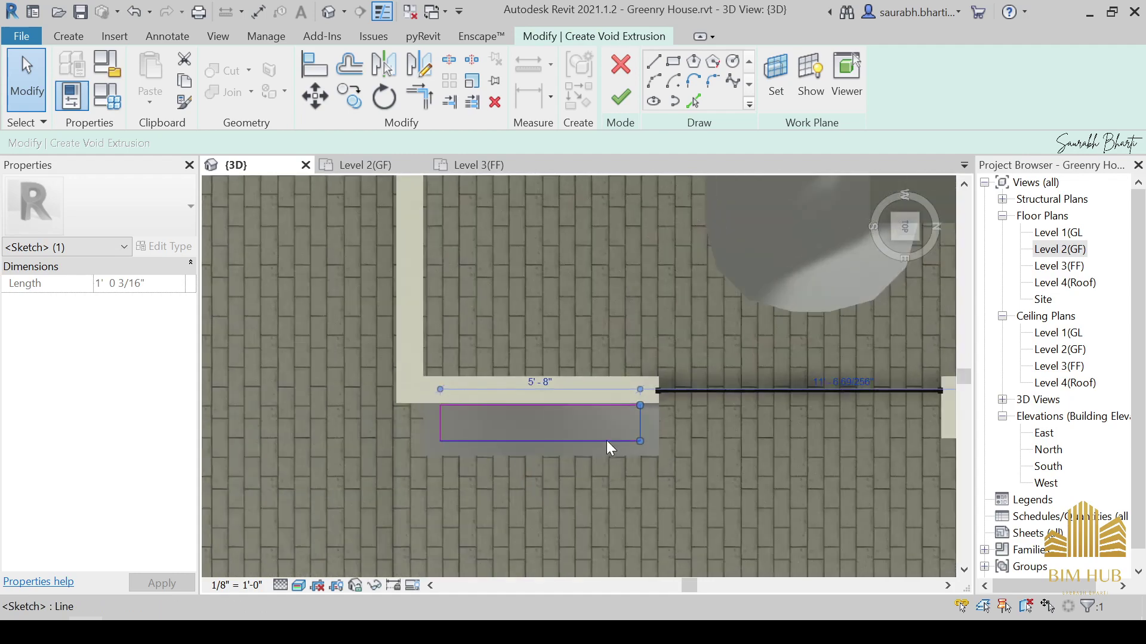
left_click(553, 434)
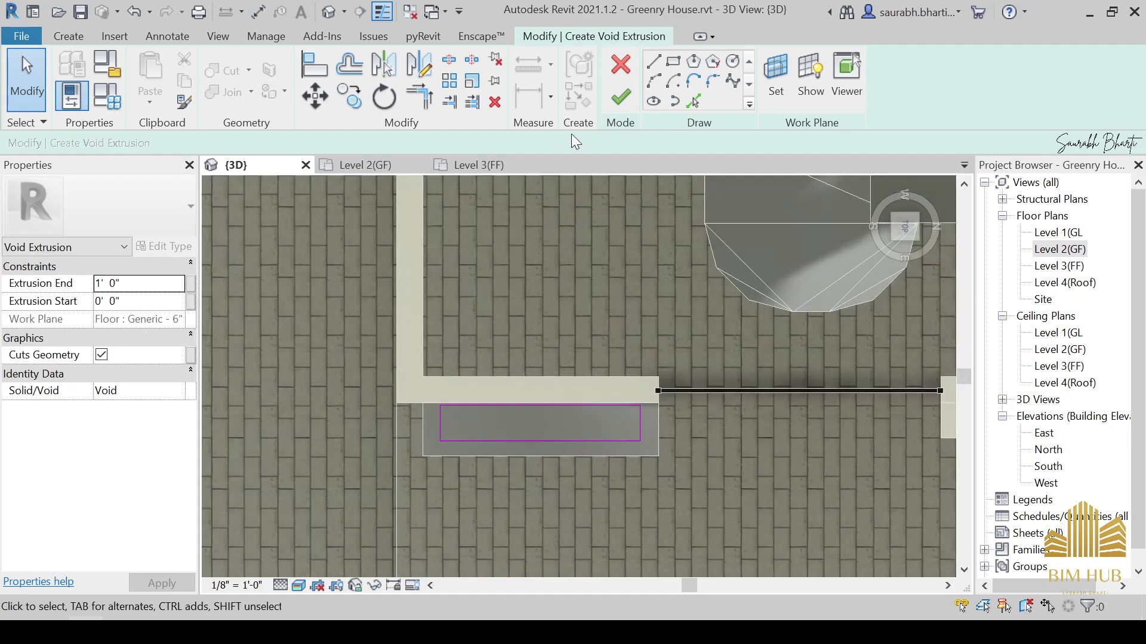
Copy the whole void rectangle from the first box's wall-side corner to the matching corner of the second box.
scroll(585, 358, "down", 2)
middle_click_drag(588, 358, 403, 355)
left_click_drag(245, 346, 495, 457)
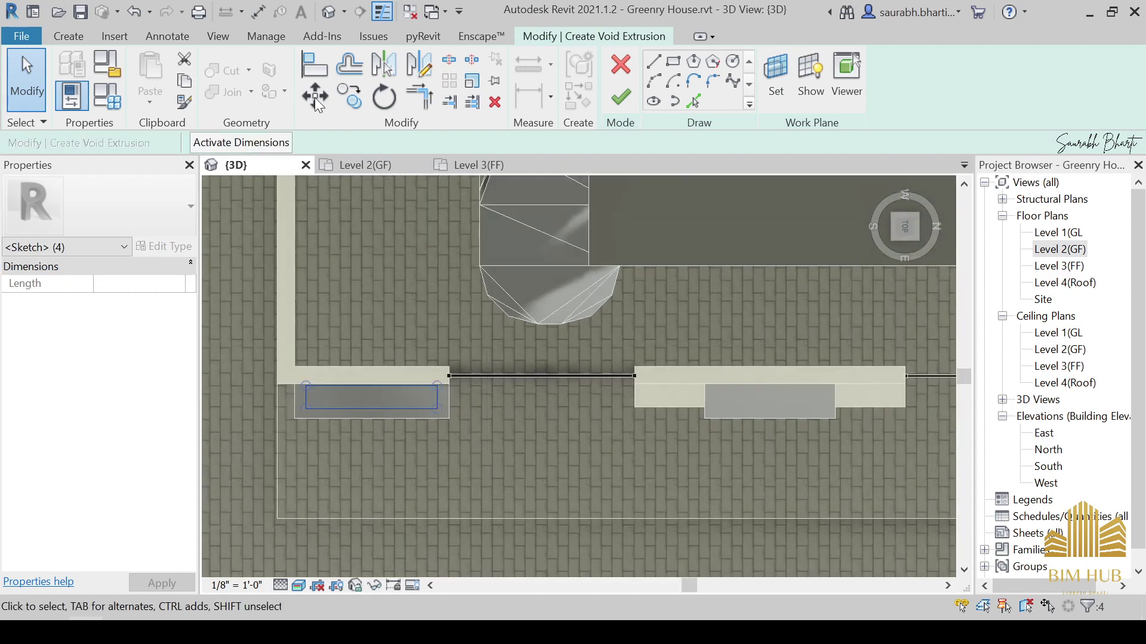
left_click(363, 100)
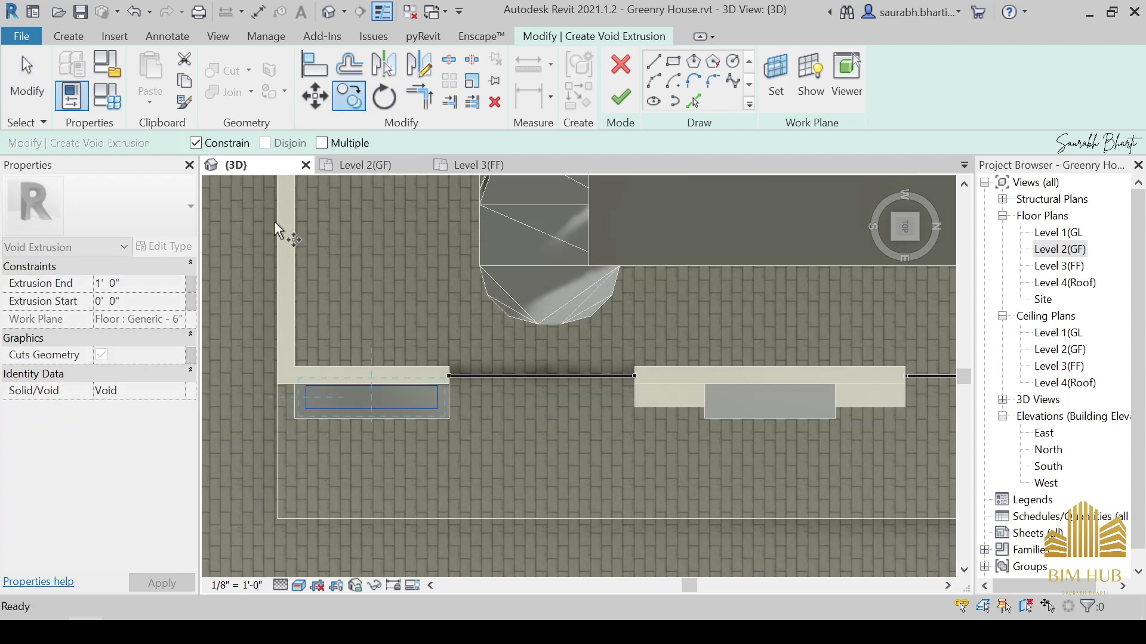
left_click(287, 385)
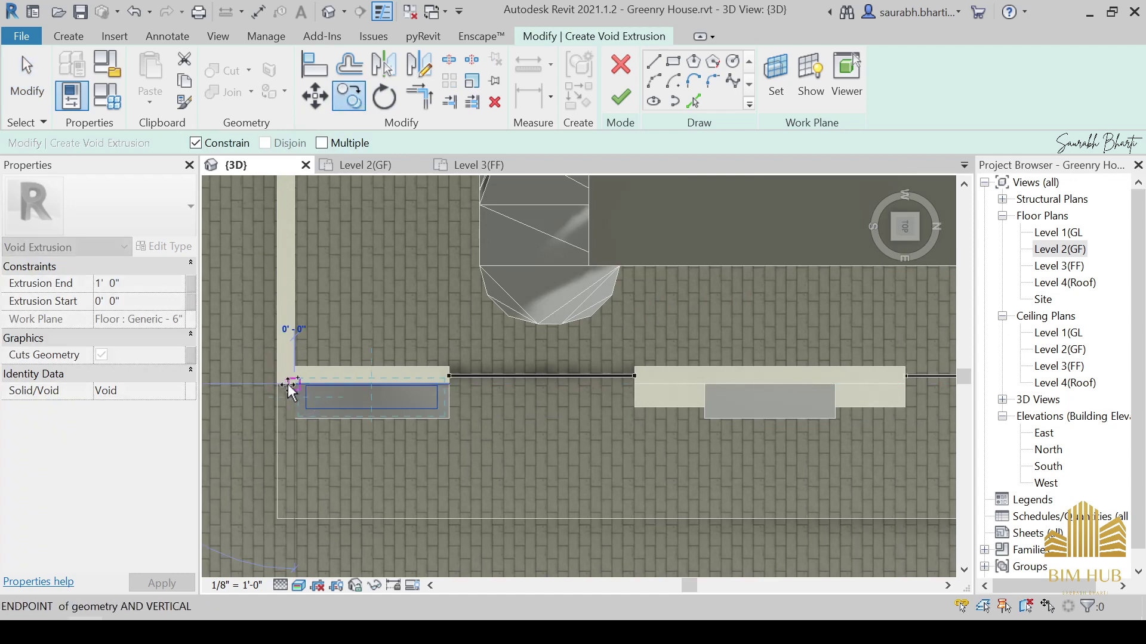
left_click(705, 386)
Shorten the copied rectangle by moving its right short edge inside the second box, 5" from the box's end.
scroll(706, 394, "up", 3)
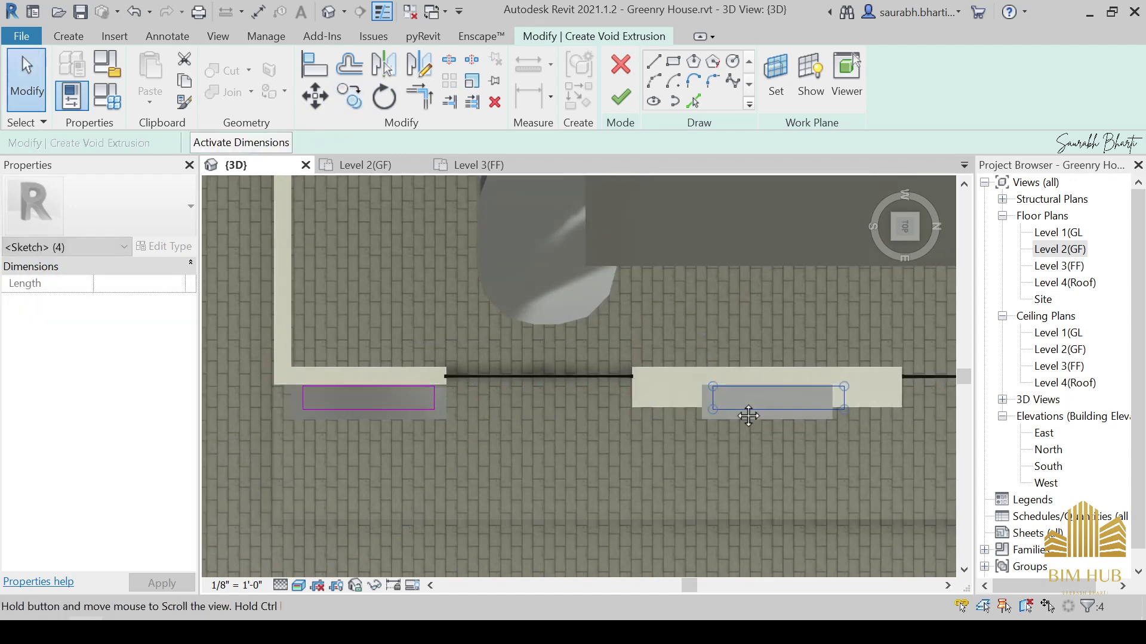
scroll(716, 406, "up", 1)
left_click(686, 402)
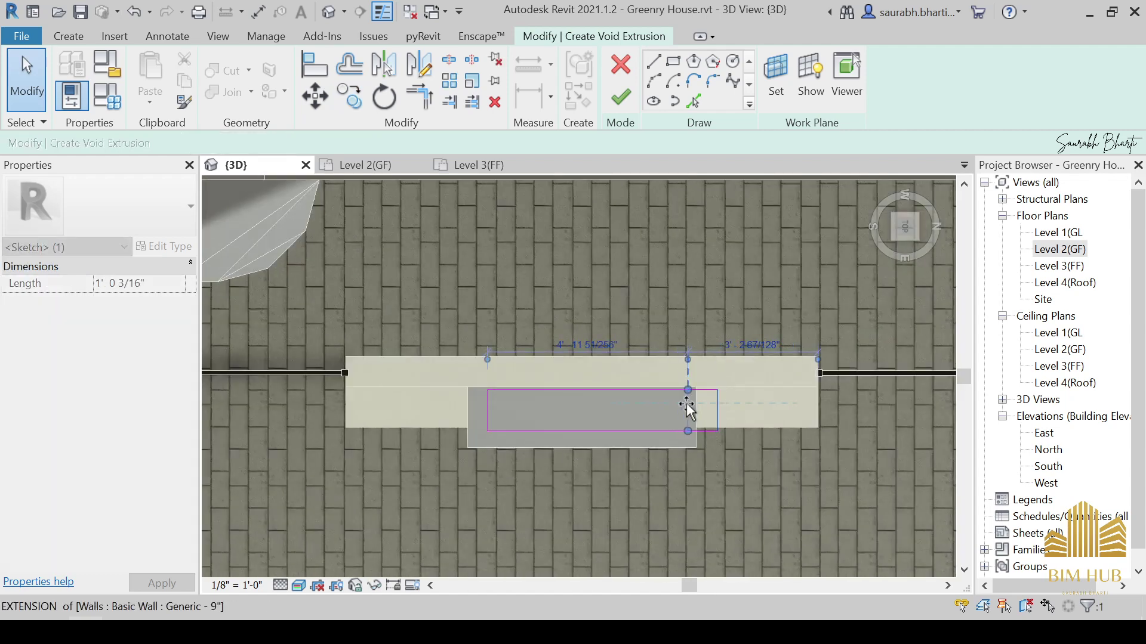
scroll(696, 355, "up", 2)
left_click(684, 332)
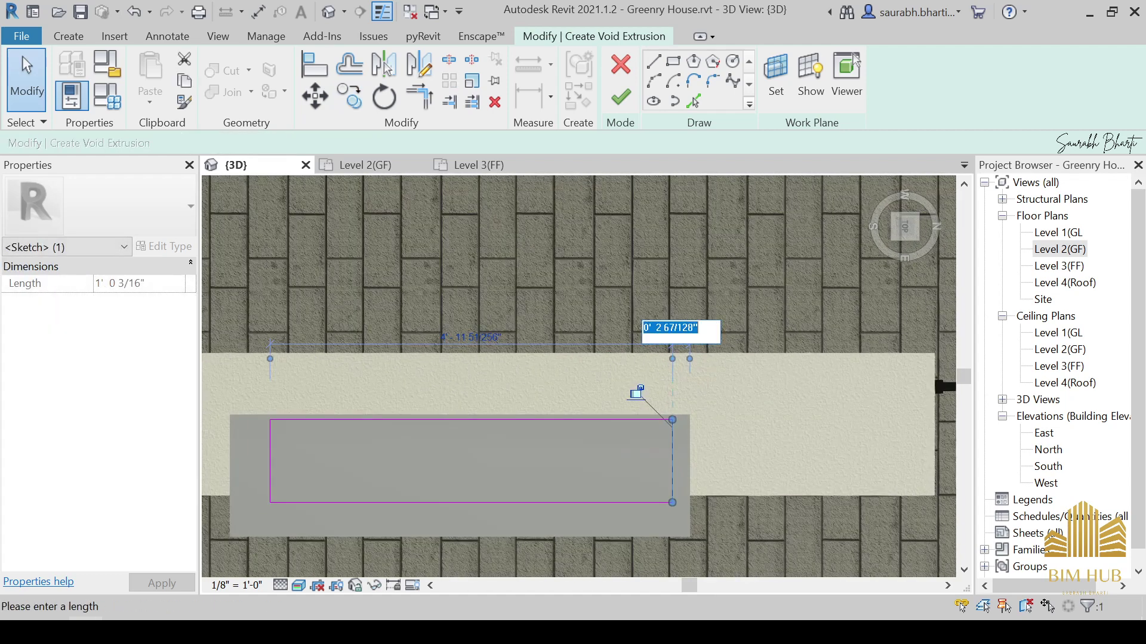
type("5\"")
key("Return")
left_click(699, 377)
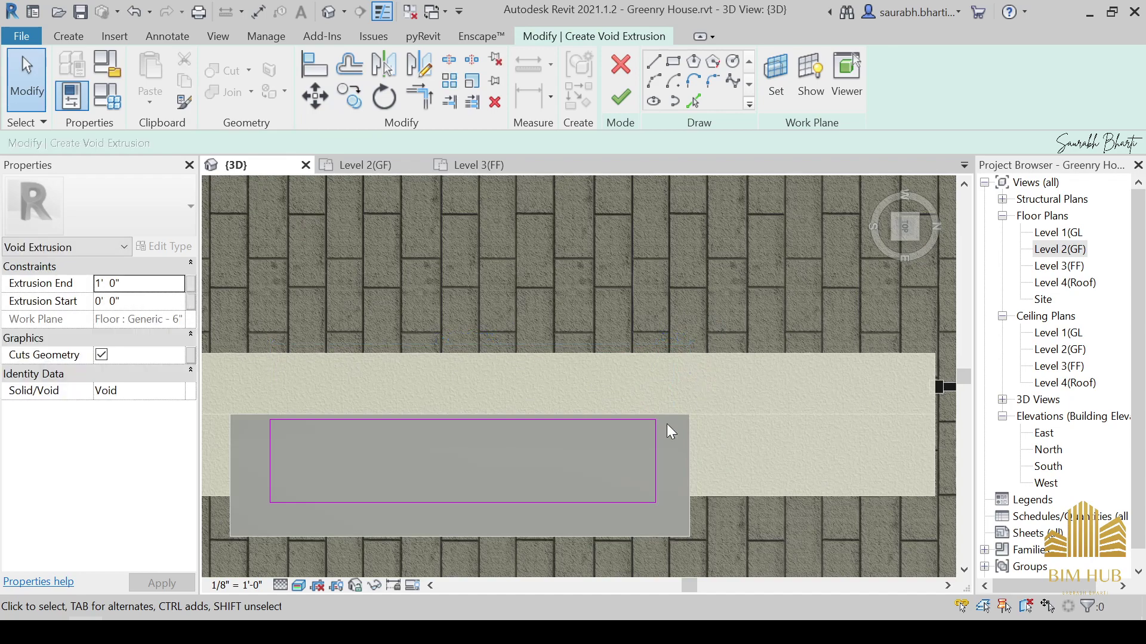
Finish the void extrusion sketch containing the rectangles inside both boxes.
scroll(681, 423, "down", 1)
left_click(603, 441)
scroll(565, 463, "down", 1)
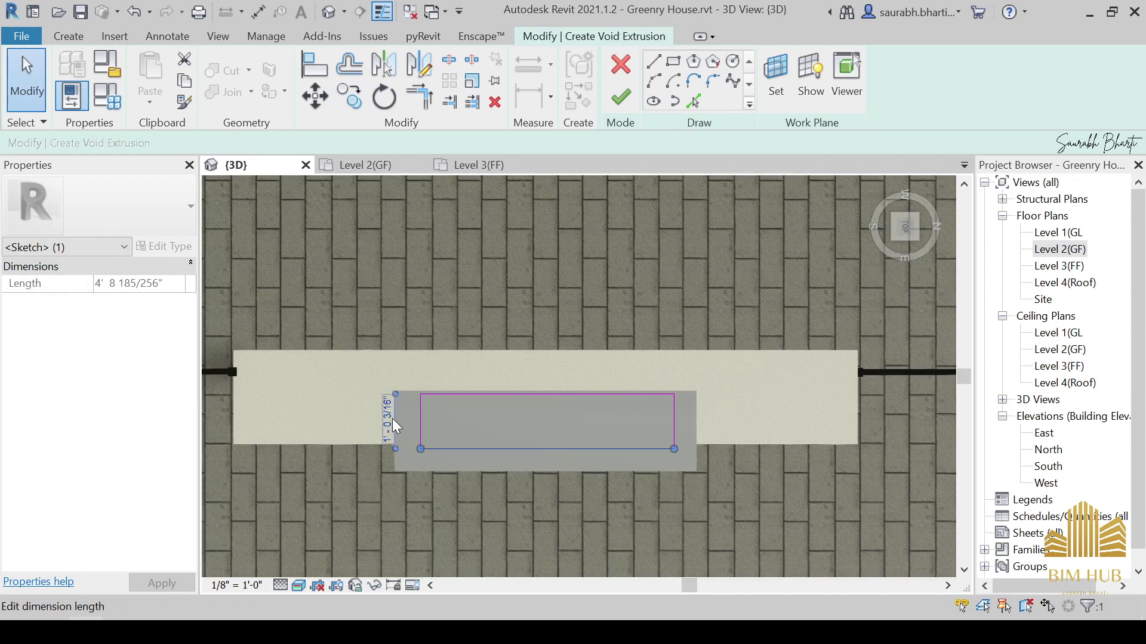
mouse_move(552, 448)
middle_mouse_down("shift")
mouse_move(646, 353)
mouse_move(509, 310)
mouse_move(590, 336)
mouse_move(692, 310)
mouse_move(685, 256)
middle_mouse_up("shift")
scroll(587, 329, "down", 2)
scroll(685, 256, "down", 2)
middle_click_drag(647, 316, 631, 293, "shift")
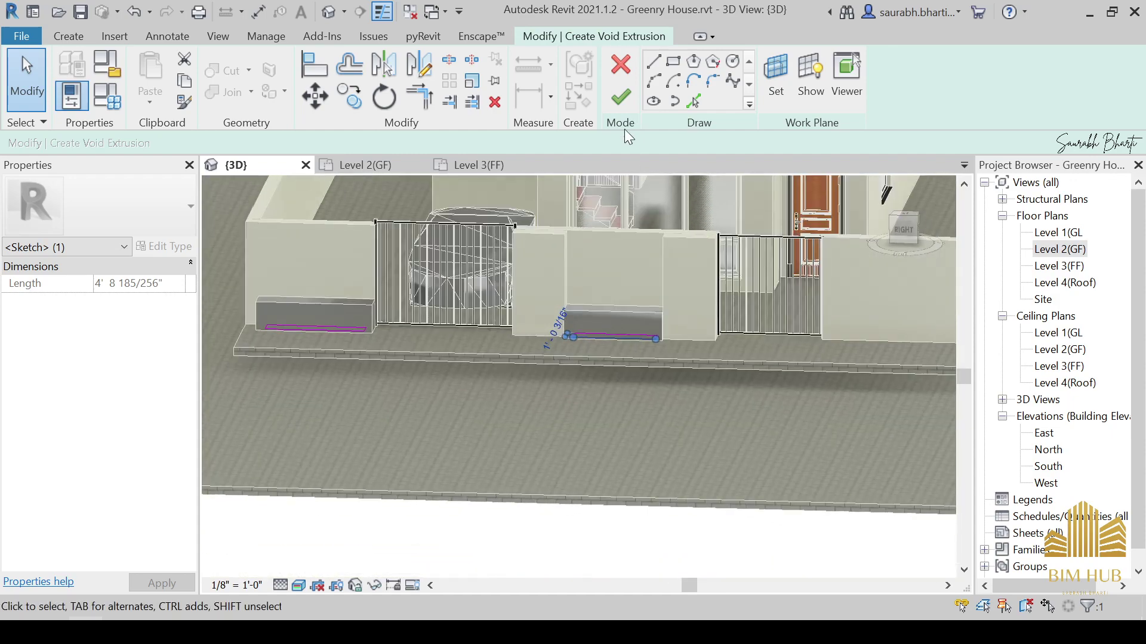
left_click(620, 97)
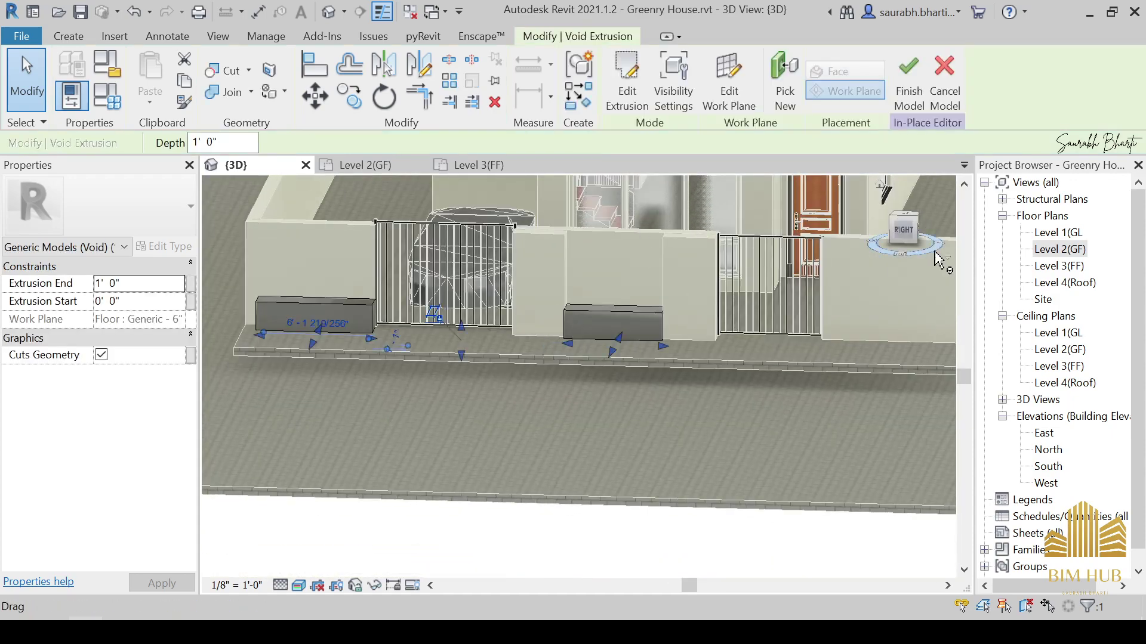
Set the void's extrusion start to -2' 0" and its extrusion end to -3' 0", working from the right side view.
left_click(904, 229)
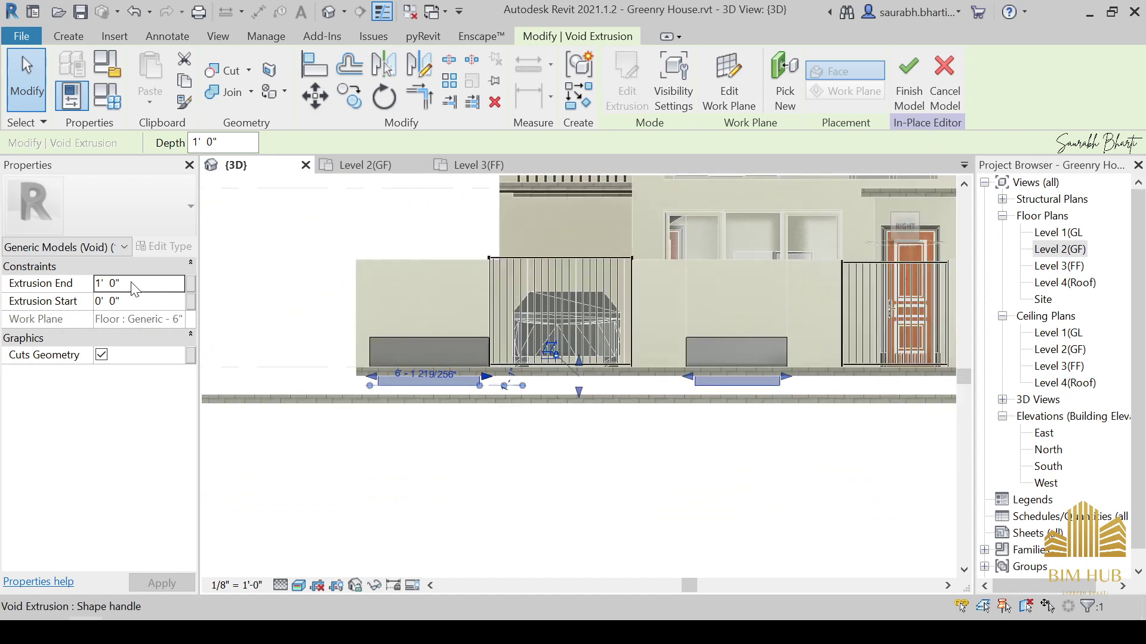
left_click(121, 304)
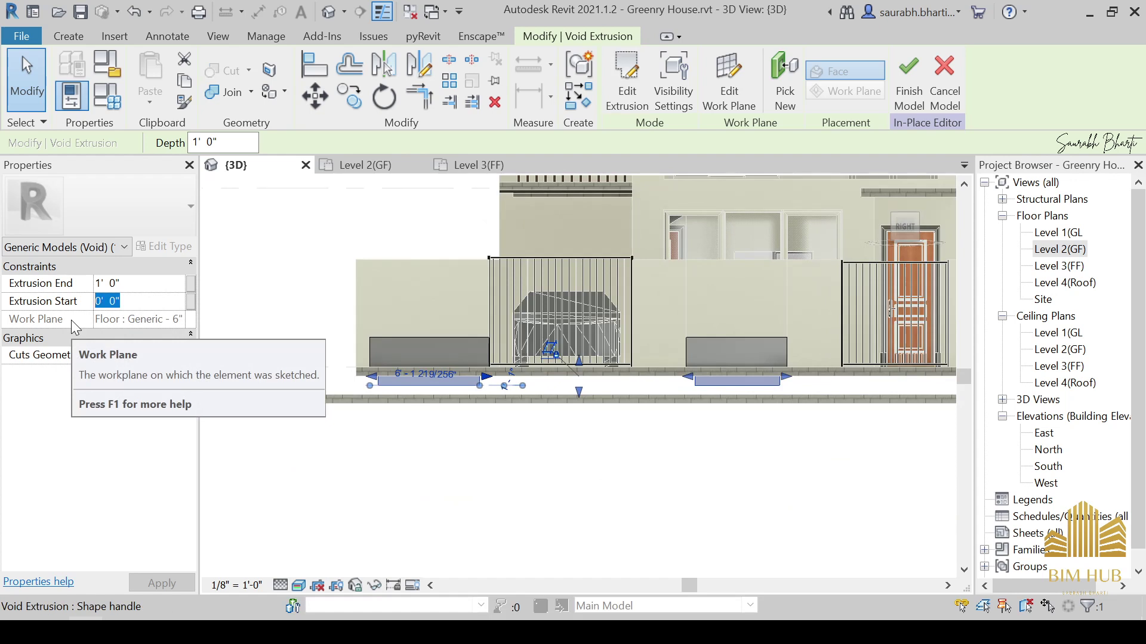
type("2'")
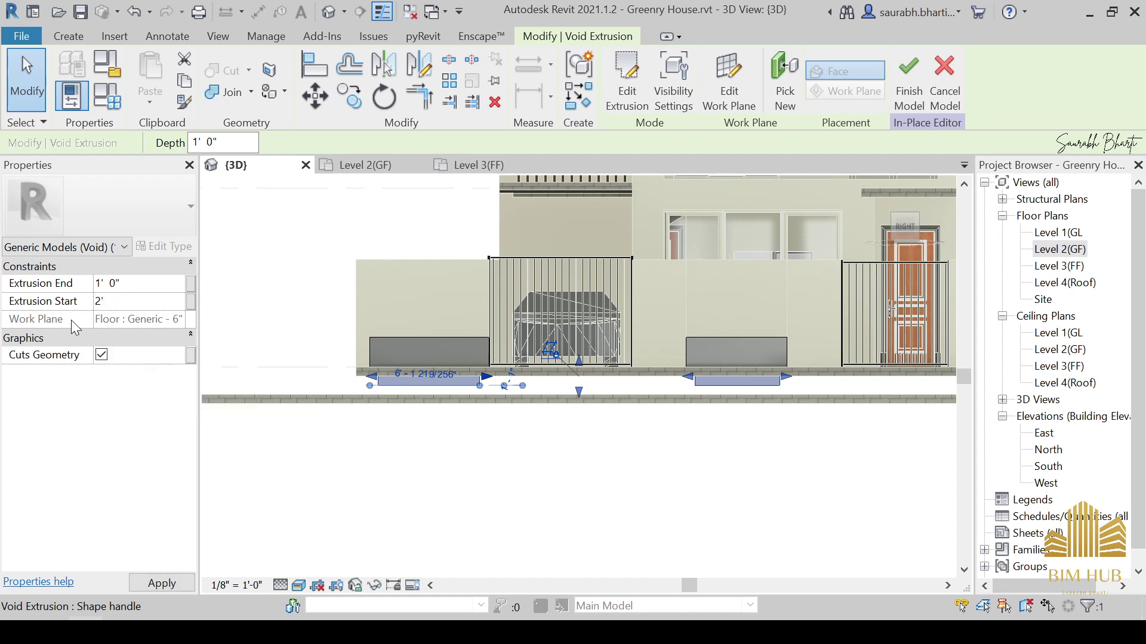
left_click(156, 284)
type("3'")
key("Return")
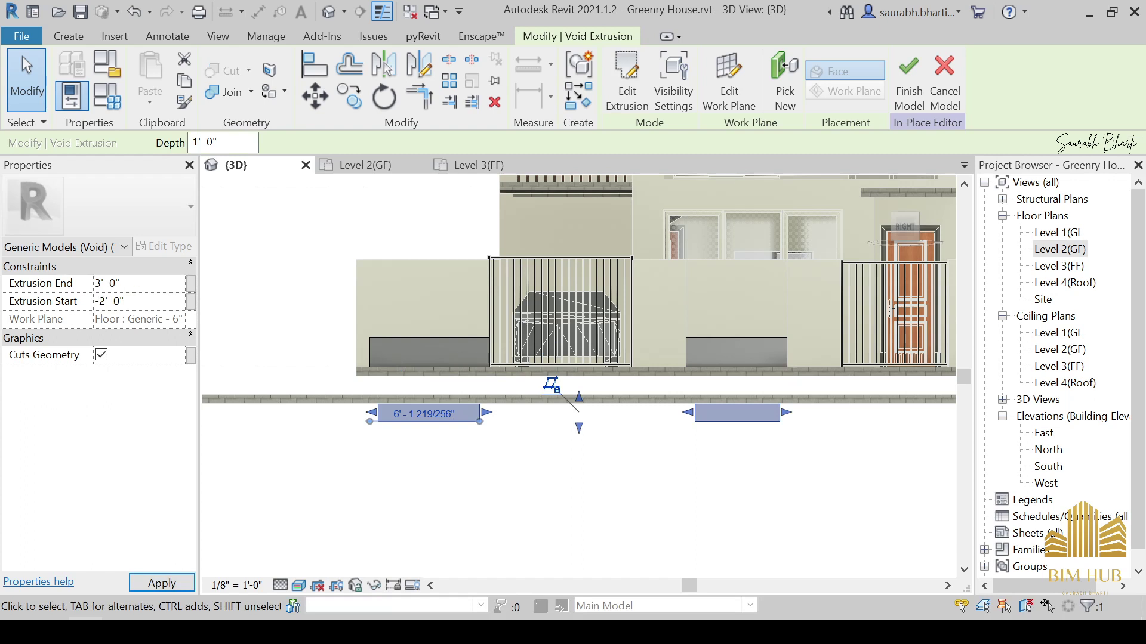
key("Return")
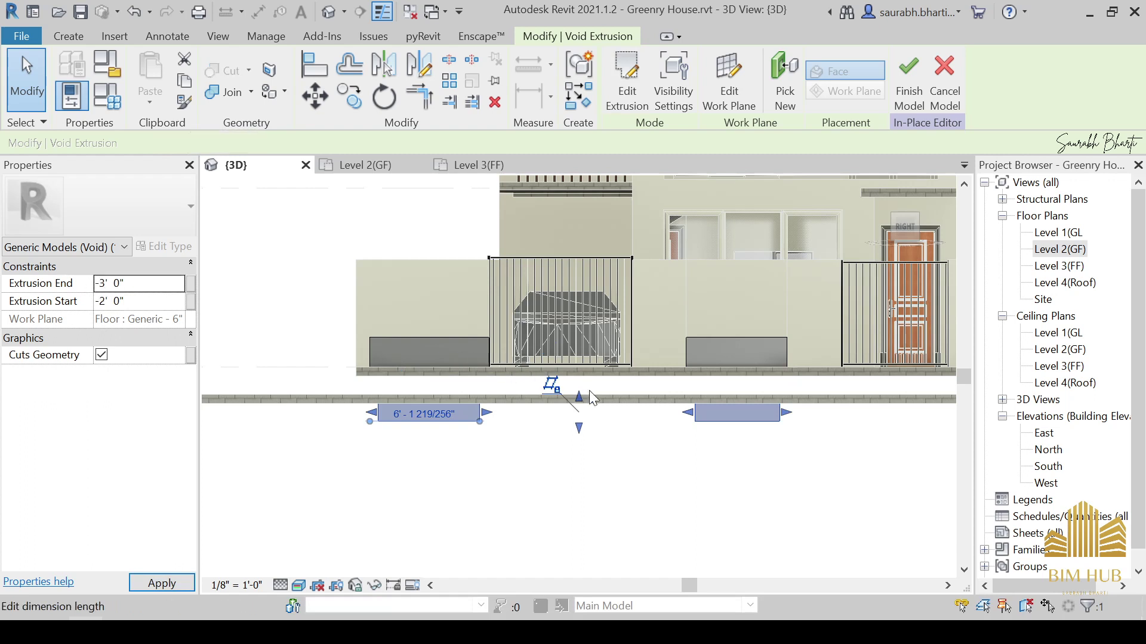
Set the void's extrusion start back to 0' 0".
left_click(136, 303)
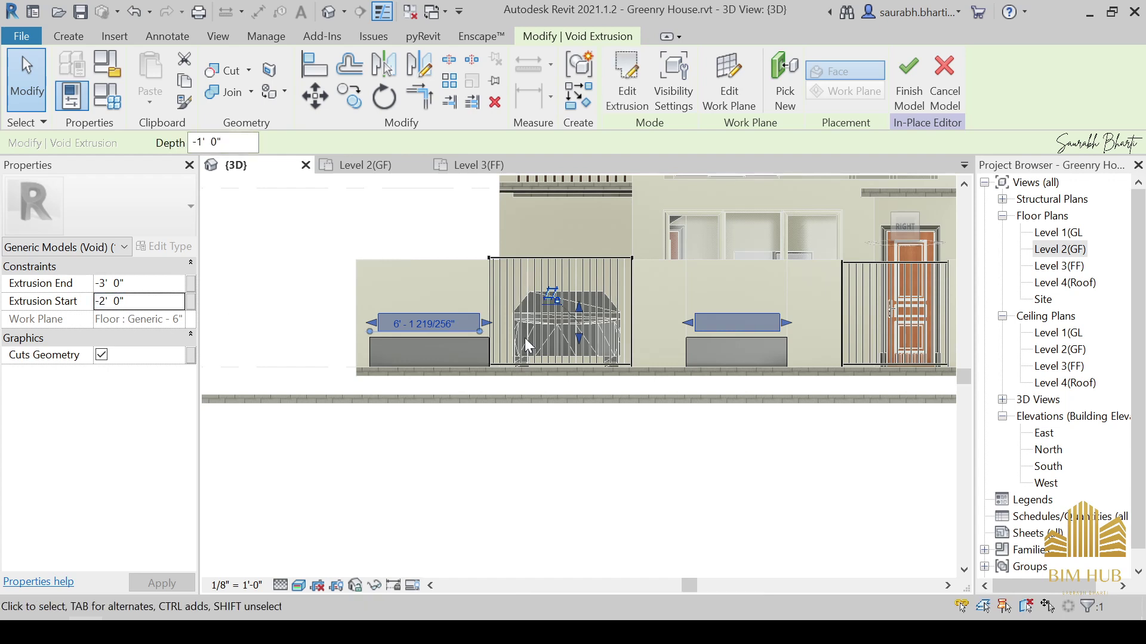
left_click(163, 303)
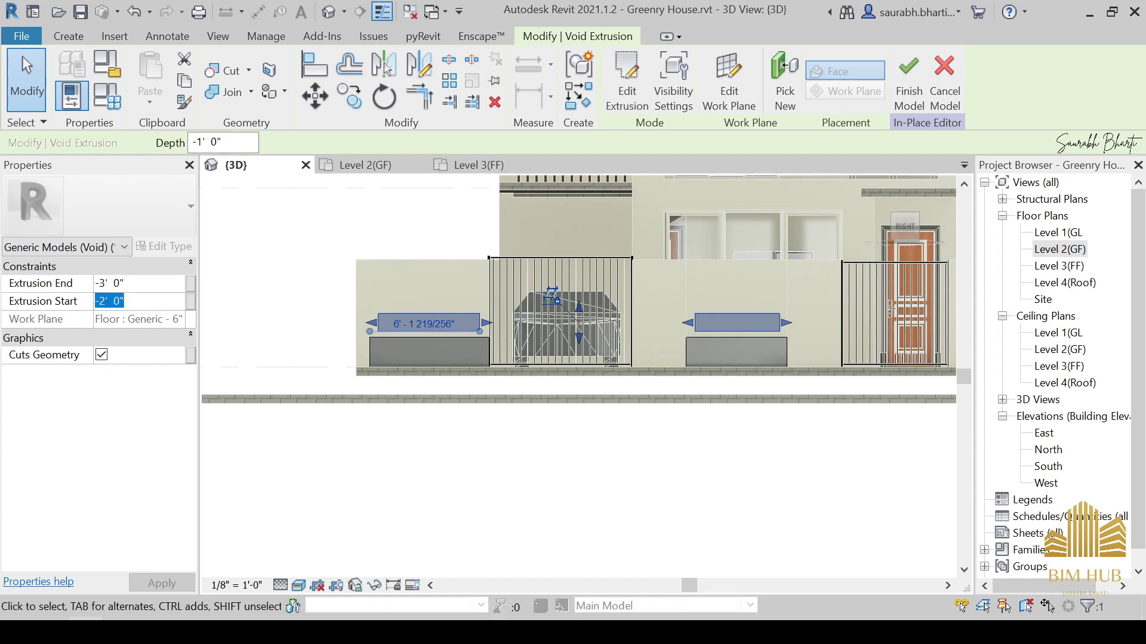
type("0")
key("Return")
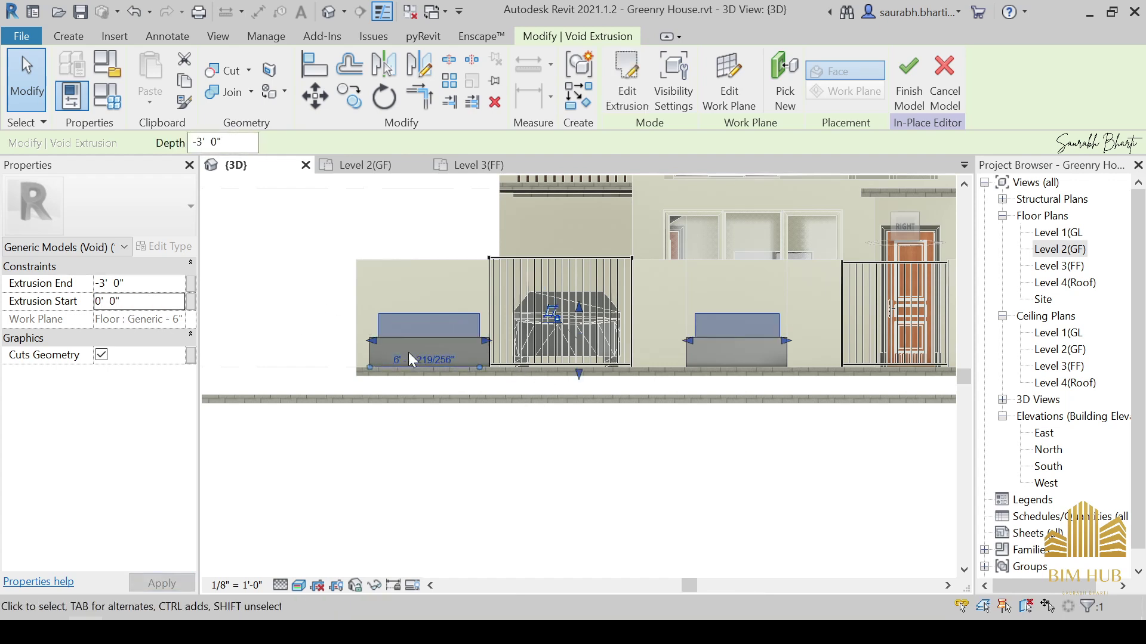
Try a void extrusion end of 2' 0" and increase it to 2' 6".
middle_click_drag(412, 360, 567, 412, "shift")
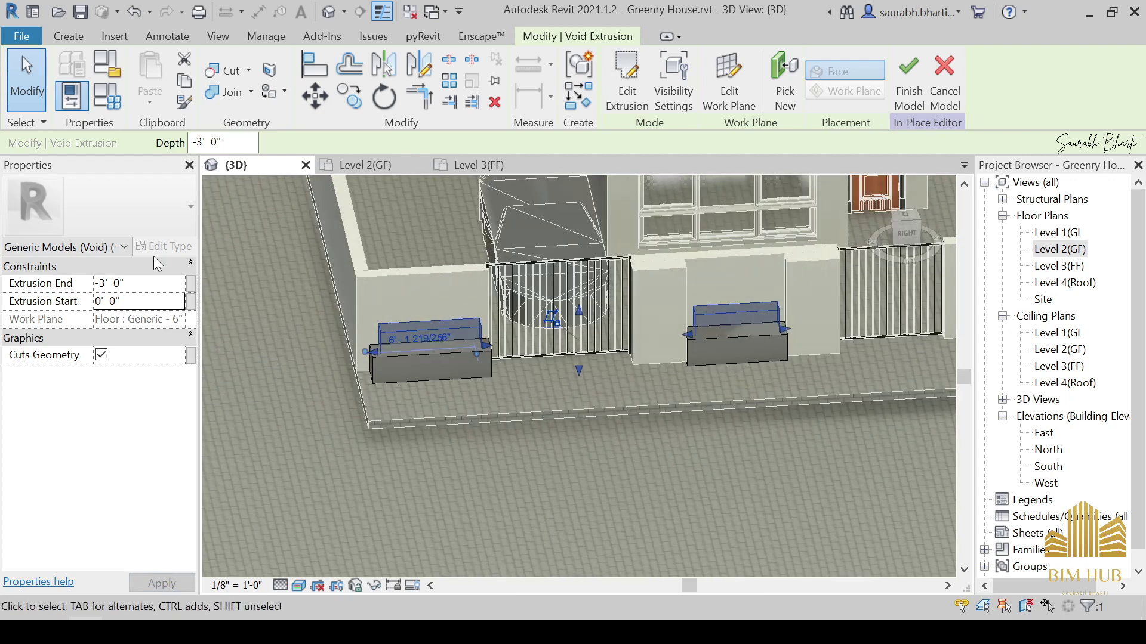
left_click(141, 285)
type("2")
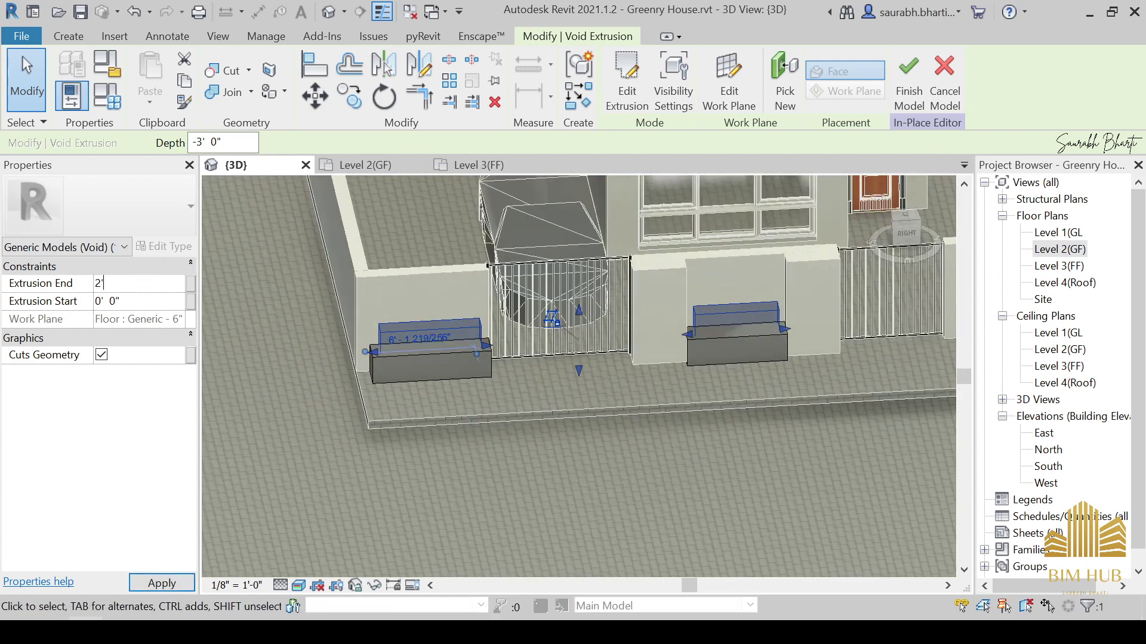
key("Return")
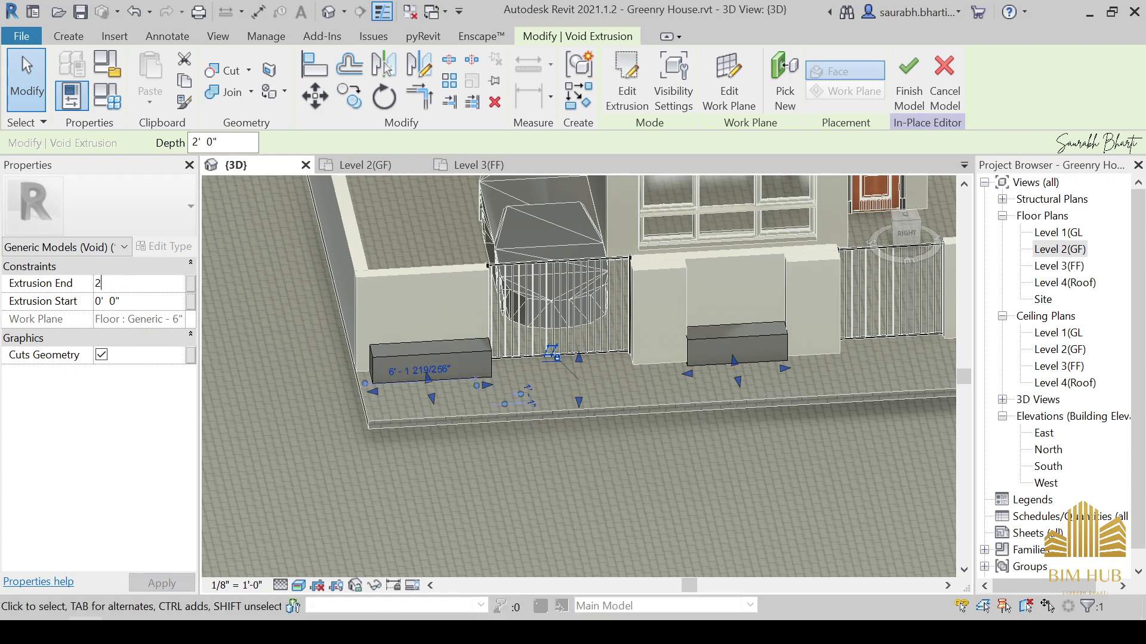
type("'6\"")
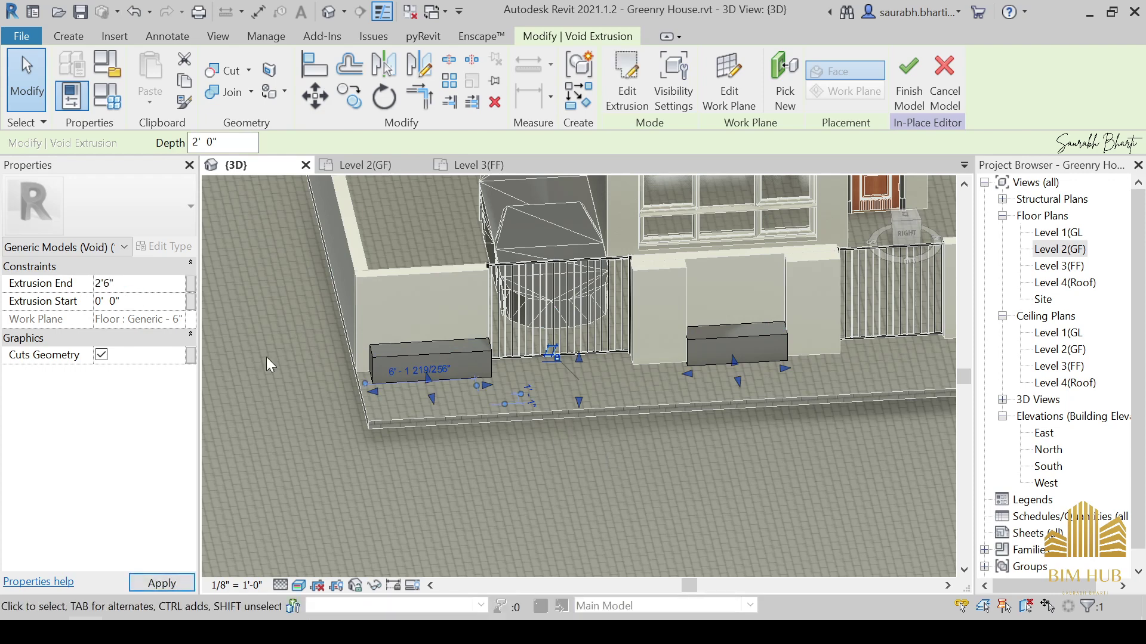
key("Return")
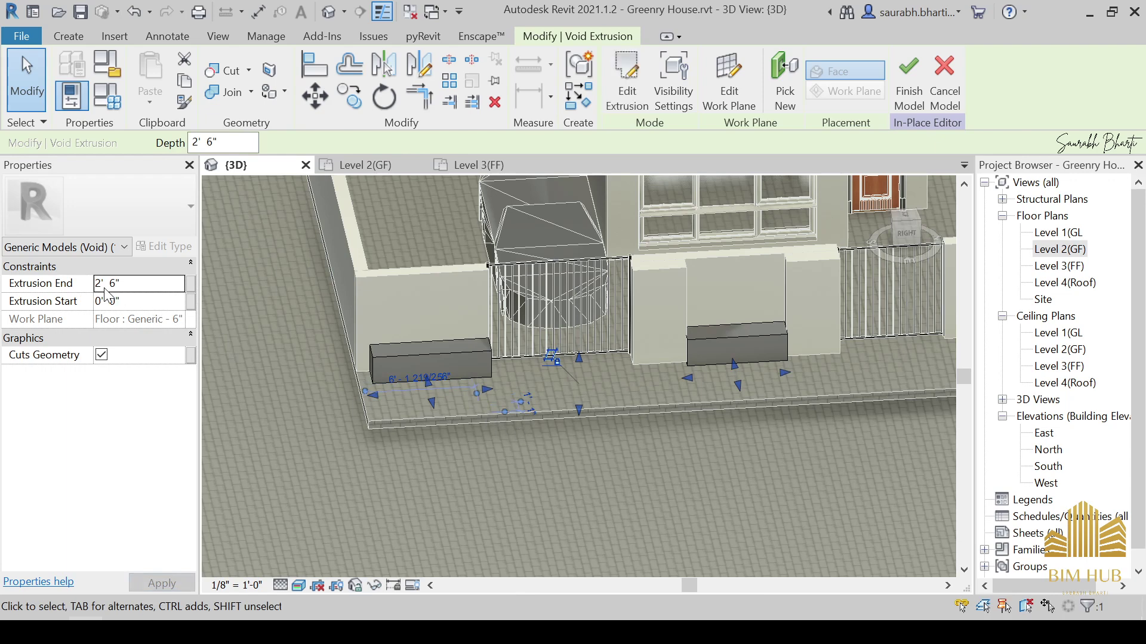
Set the void's extrusion end to -2' 3" and deselect it so it cuts both boxes.
left_click(102, 292)
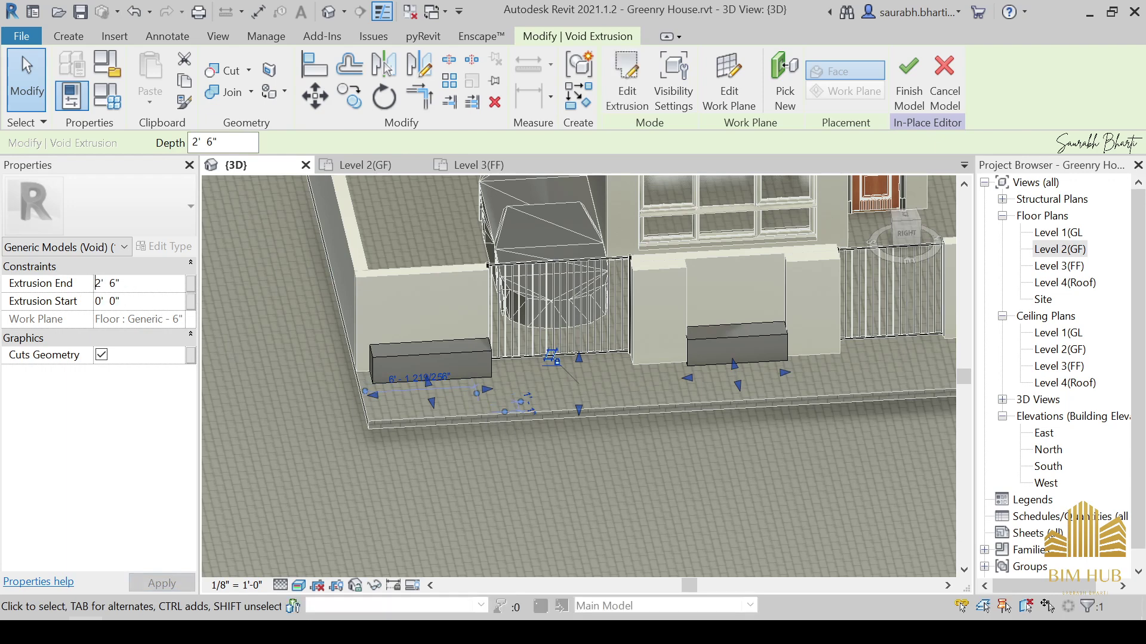
type("-")
key("Return")
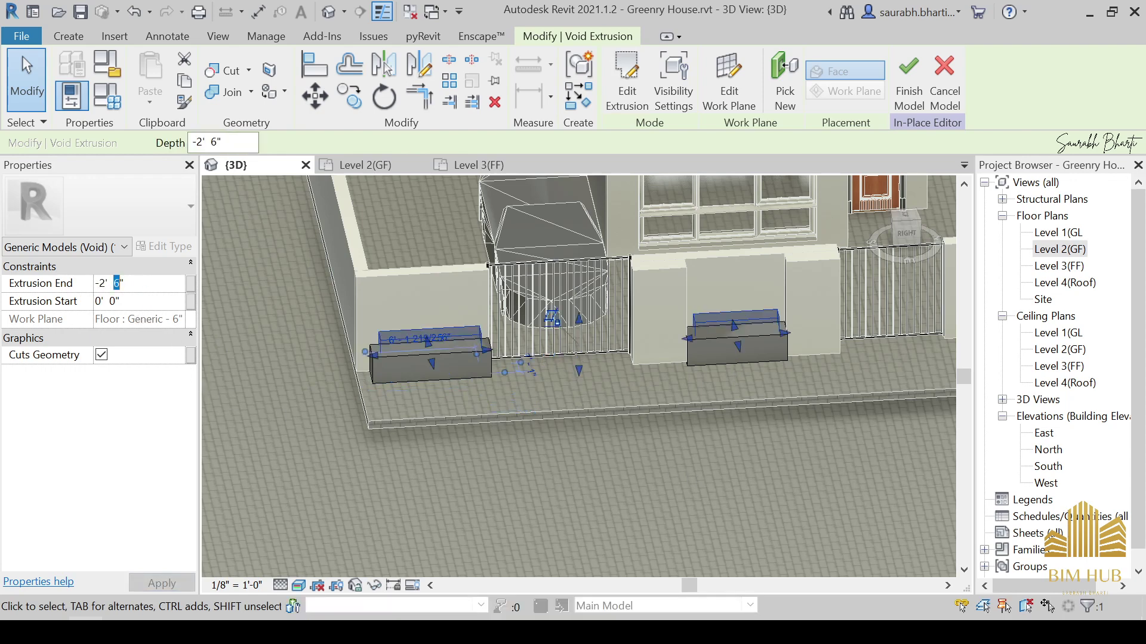
left_click(553, 478)
middle_click_drag(699, 482, 663, 544, "shift")
middle_click_drag(704, 372, 517, 422, "shift")
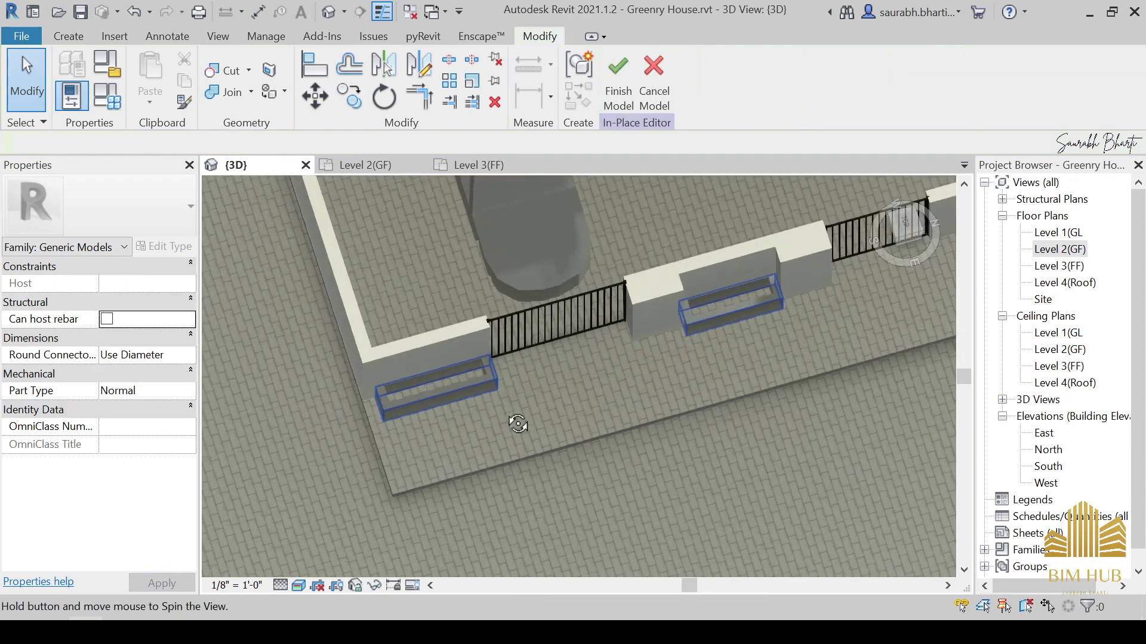
Check the void in the box beside the gate, and set the solid box extrusion's start to 1' 0".
scroll(450, 382, "up", 3)
middle_click_drag(449, 382, 375, 236, "shift")
left_click(395, 407)
scroll(399, 257, "up", 1)
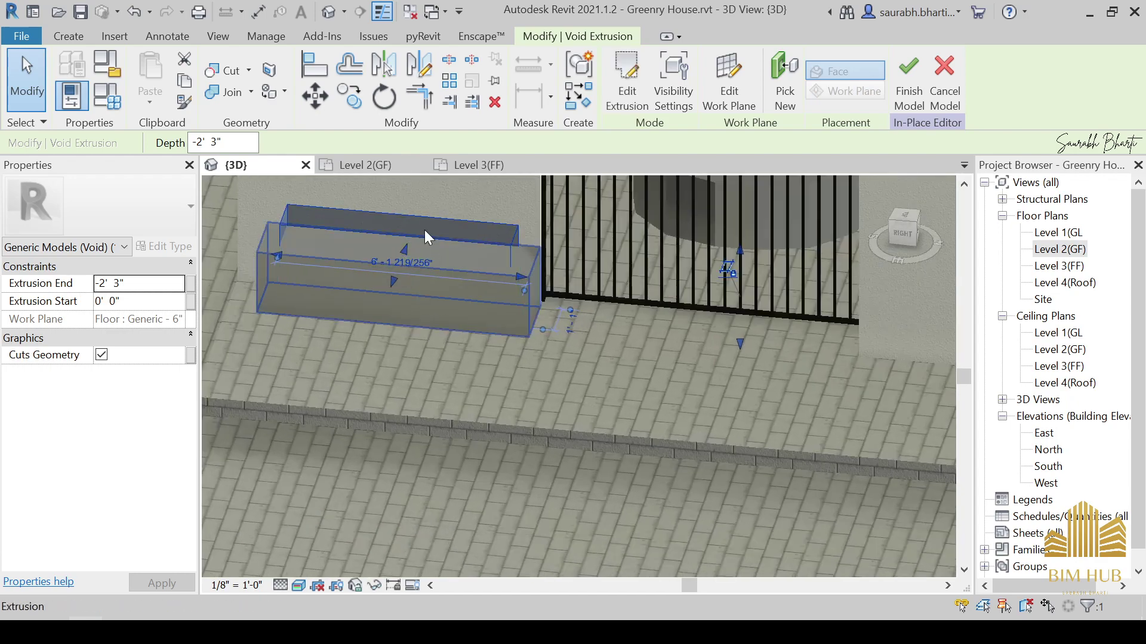
left_click(444, 304)
middle_click_drag(444, 305, 481, 263, "shift")
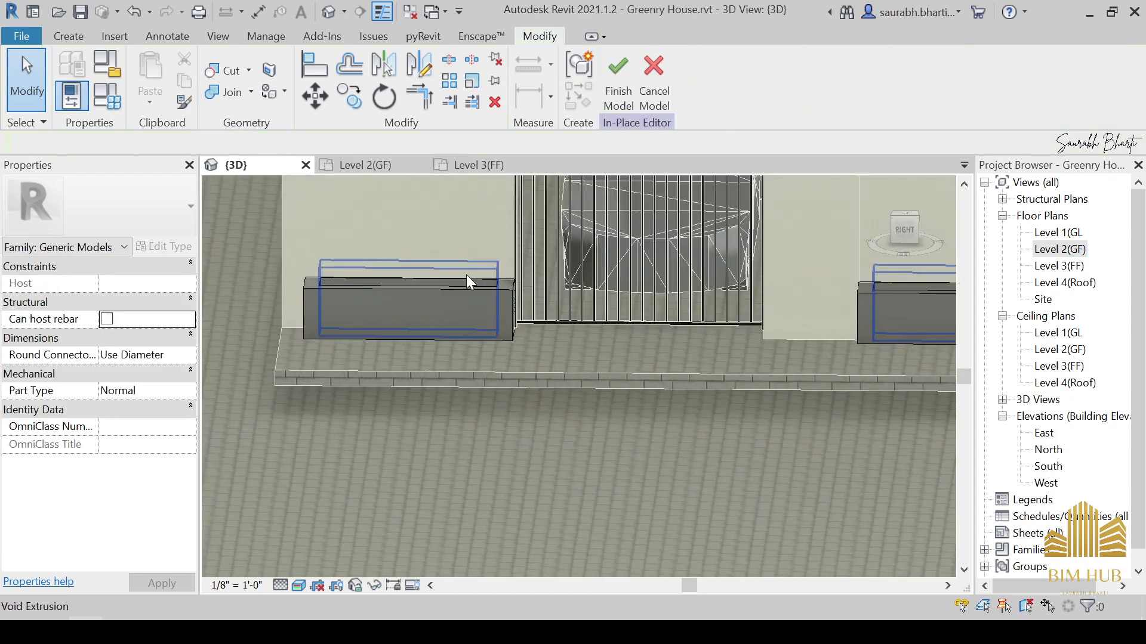
left_click(462, 275)
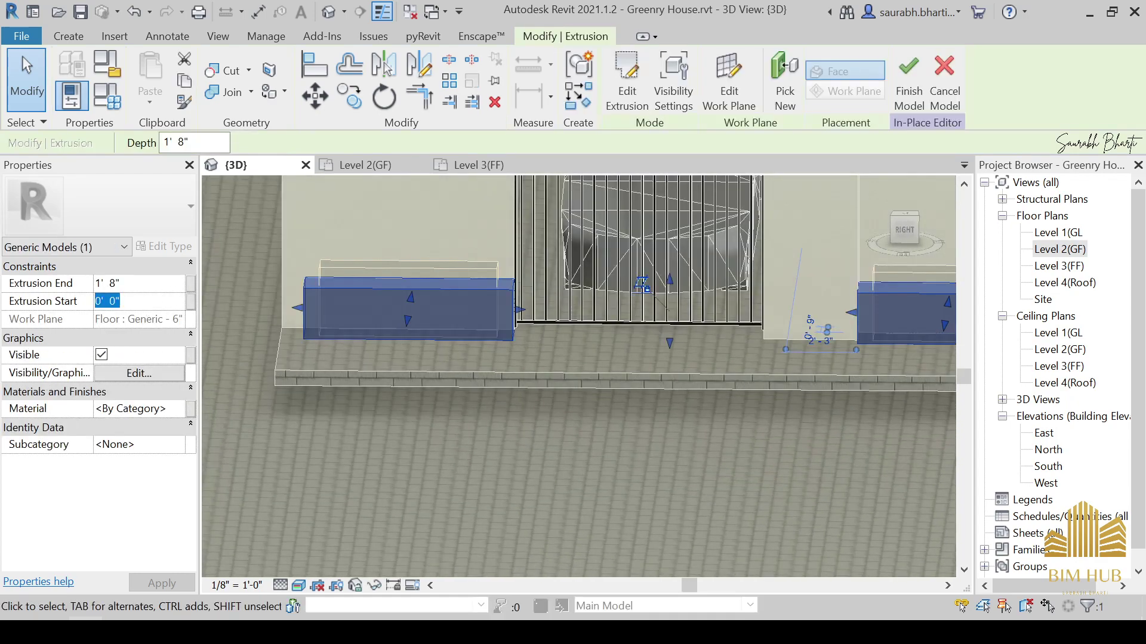
type("1")
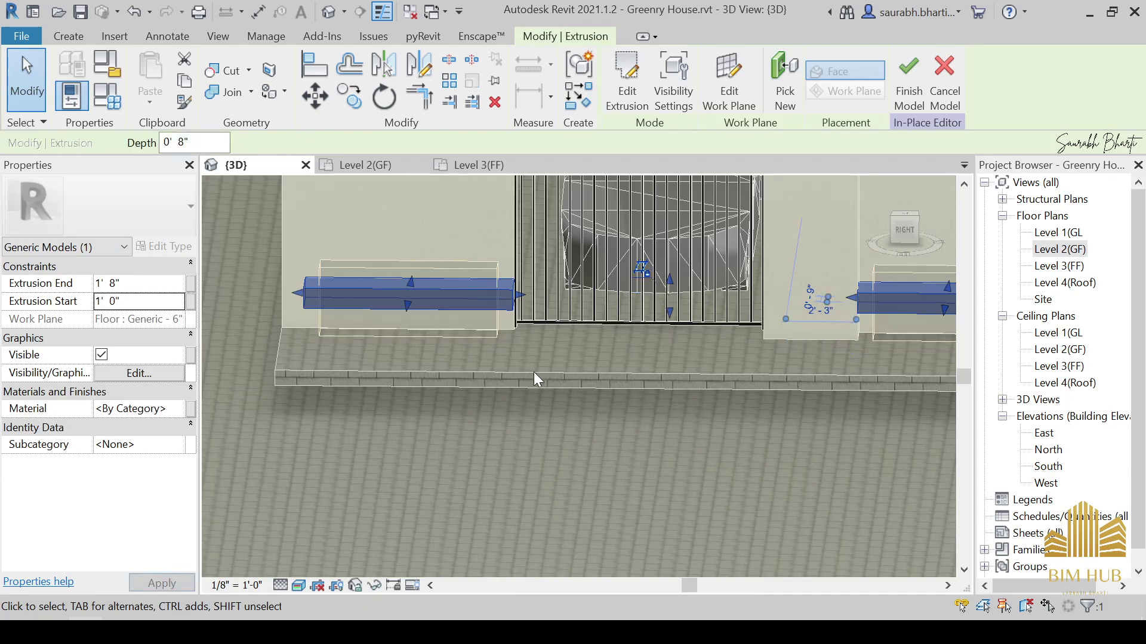
left_click(533, 371)
mouse_move(435, 339)
middle_mouse_down("shift")
mouse_move(483, 476)
mouse_move(435, 374)
mouse_move(444, 319)
middle_mouse_up("shift")
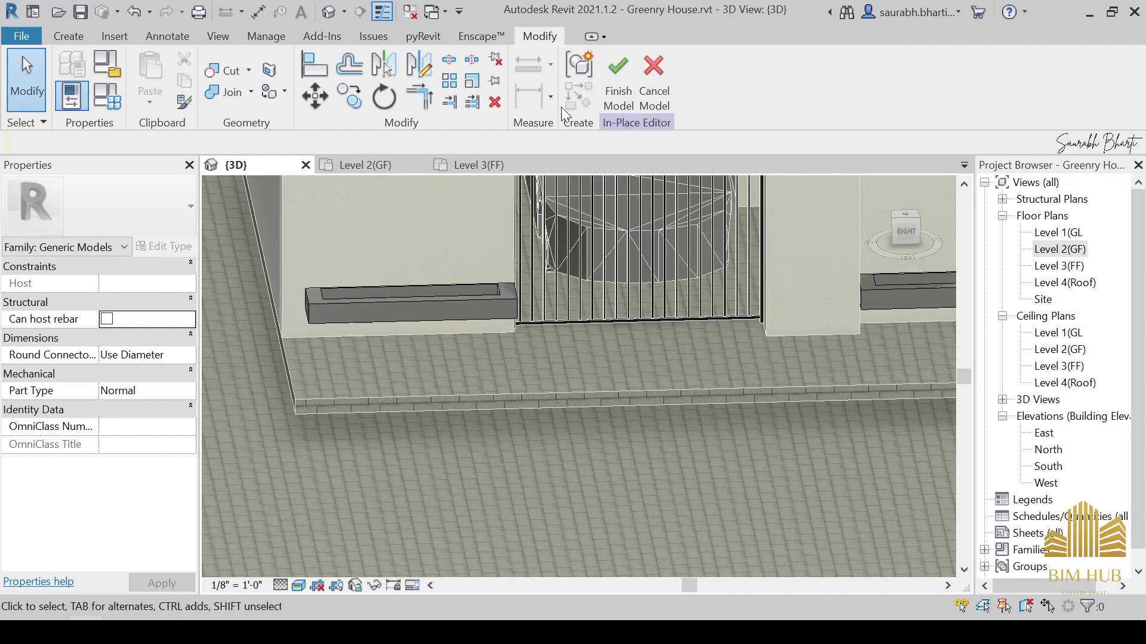
Finish the in-place model, return to editing it, and undo the solid boxes' extrusion start change.
left_click(609, 94)
scroll(540, 348, "down", 3)
middle_click_drag(541, 348, 512, 312, "shift")
double_click(513, 317)
scroll(513, 317, "up", 3)
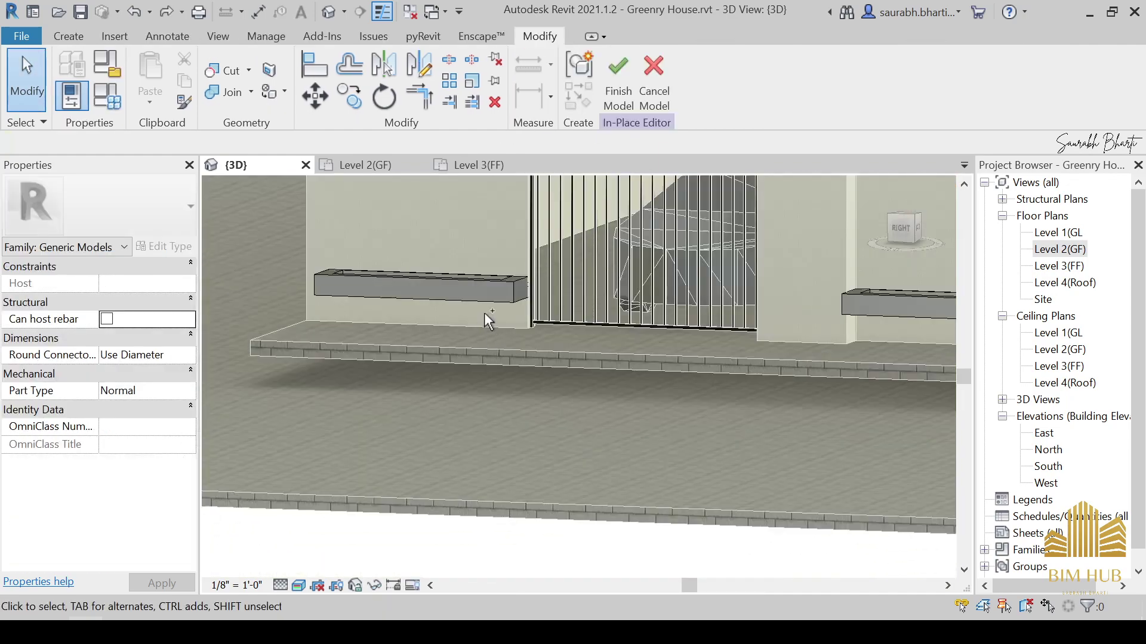
scroll(463, 302, "down", 3)
middle_click_drag(463, 302, 527, 440, "shift")
scroll(454, 312, "up", 2)
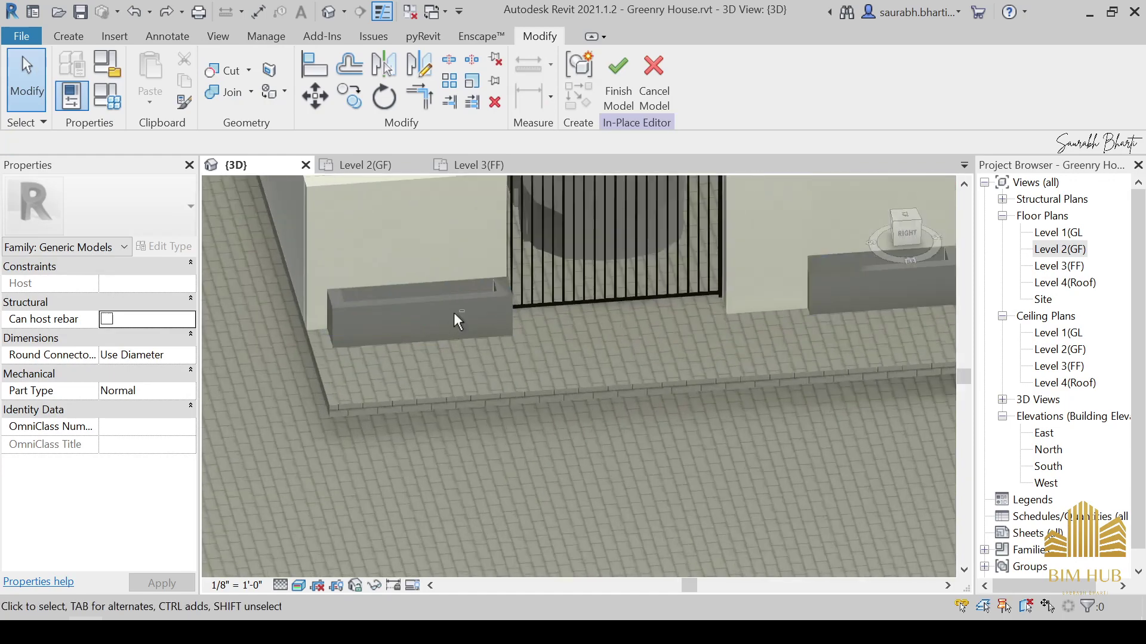
middle_click_drag(454, 312, 442, 394, "shift")
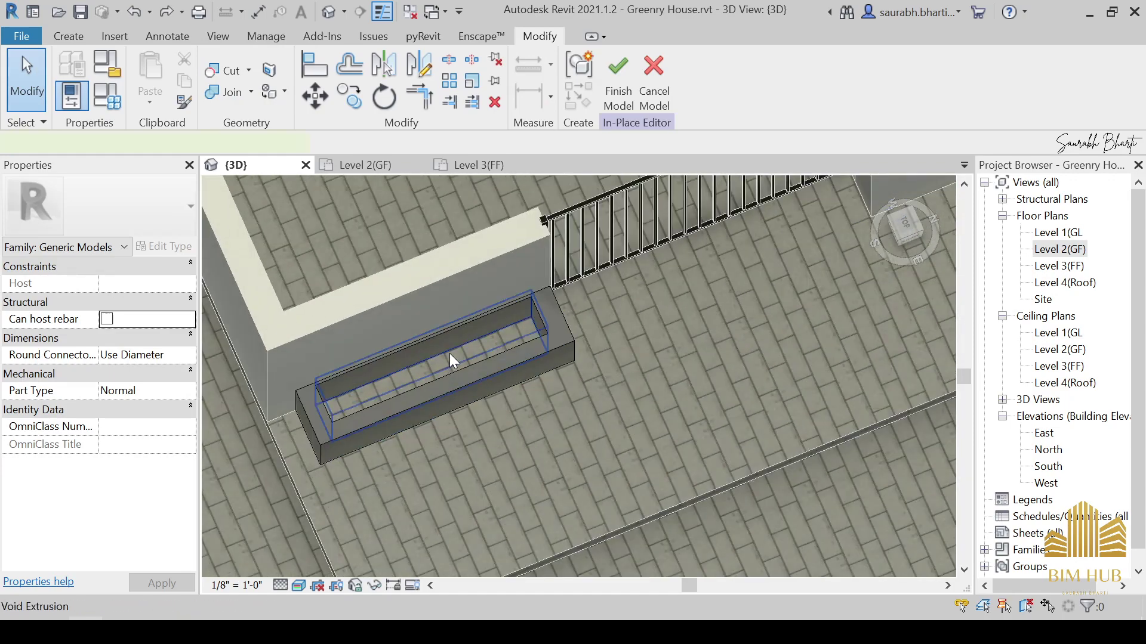
Select the void extrusion in the boxes and set its extrusion start to -1' 0" while viewing it from the right side.
left_click(449, 354)
mouse_move(449, 354)
middle_mouse_down("shift")
mouse_move(517, 350)
mouse_move(499, 396)
mouse_move(451, 337)
middle_mouse_up("shift")
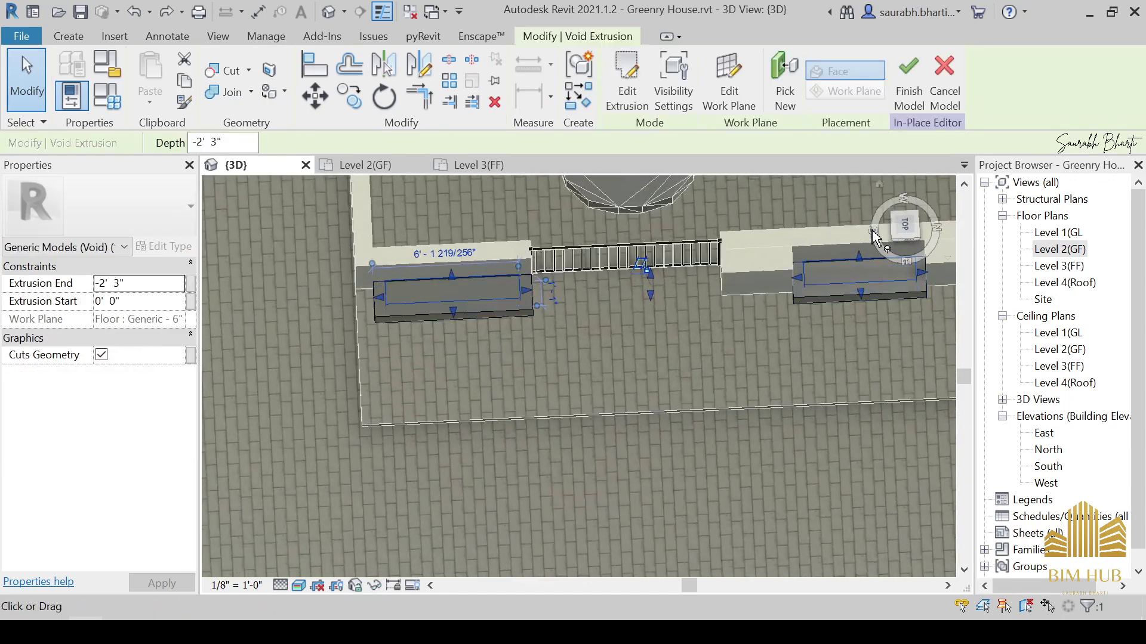
left_click(904, 228)
left_click(111, 301)
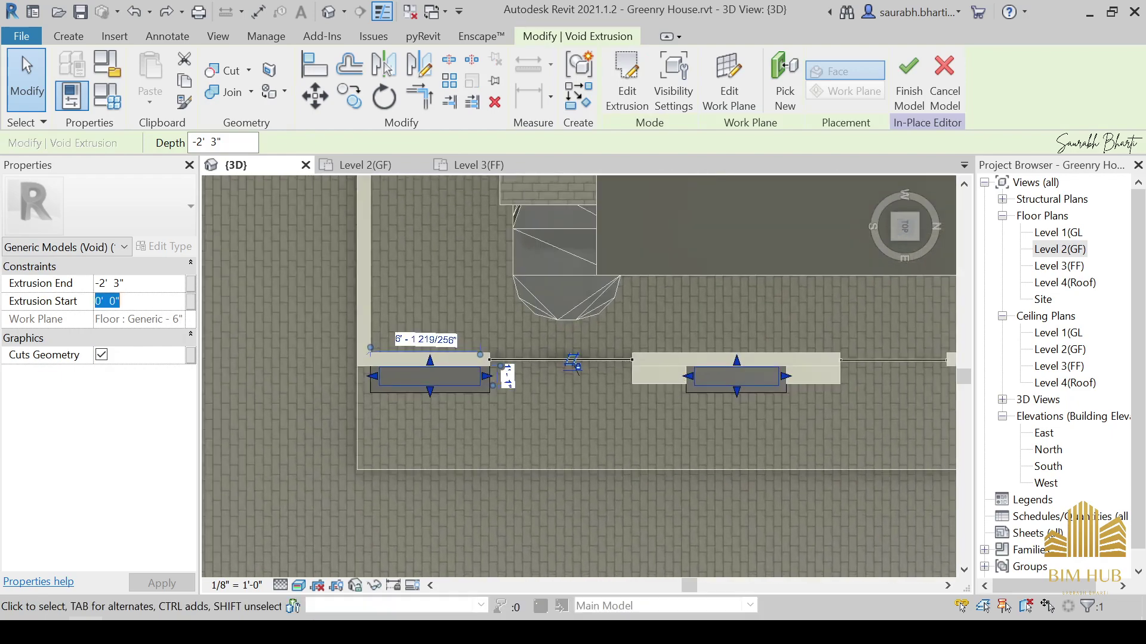
scroll(344, 420, "down", 5)
middle_click_drag(465, 388, 501, 307, "shift")
middle_click_drag(541, 392, 541, 282, "shift")
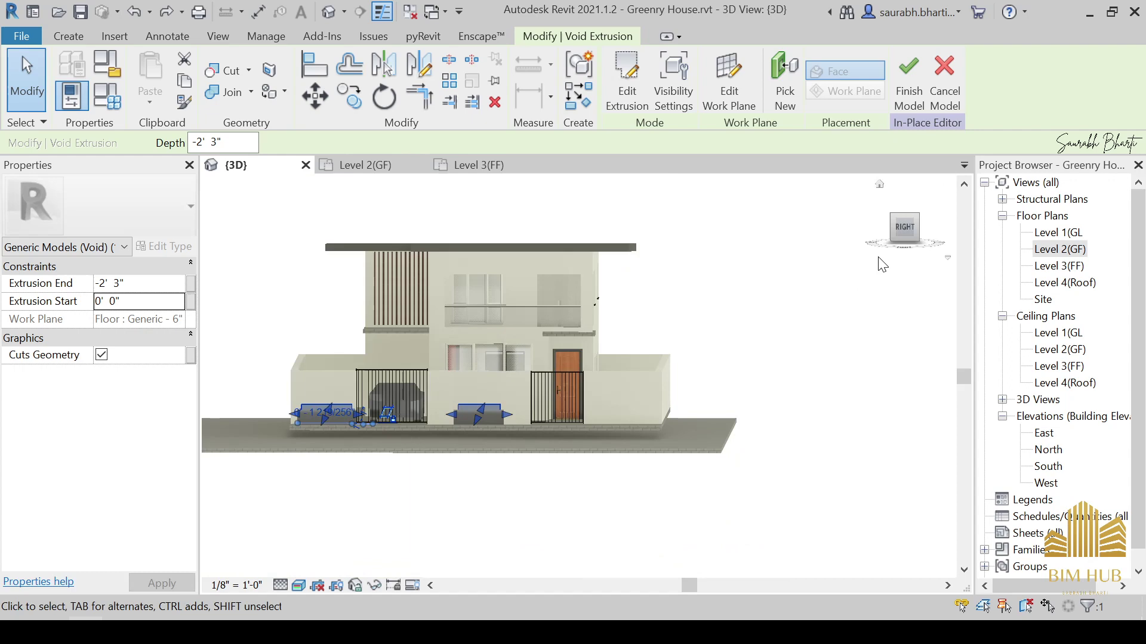
left_click(903, 231)
scroll(333, 451, "up", 3)
scroll(333, 451, "up", 3)
middle_click_drag(507, 452, 632, 439)
scroll(403, 396, "up", 1)
scroll(388, 400, "up", 2)
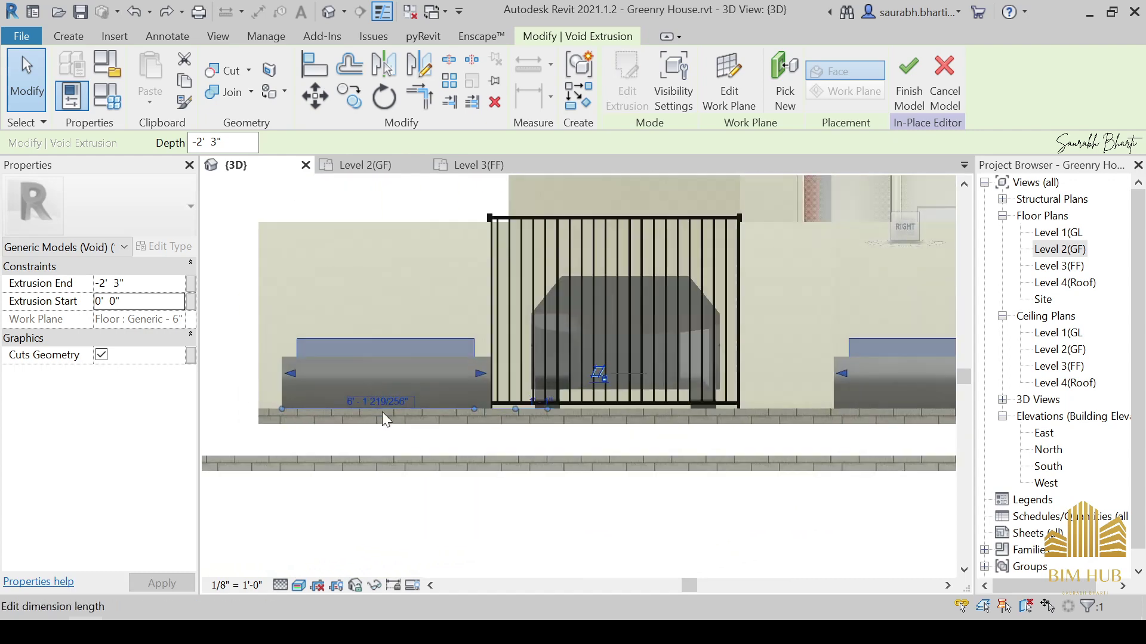
left_click(146, 303)
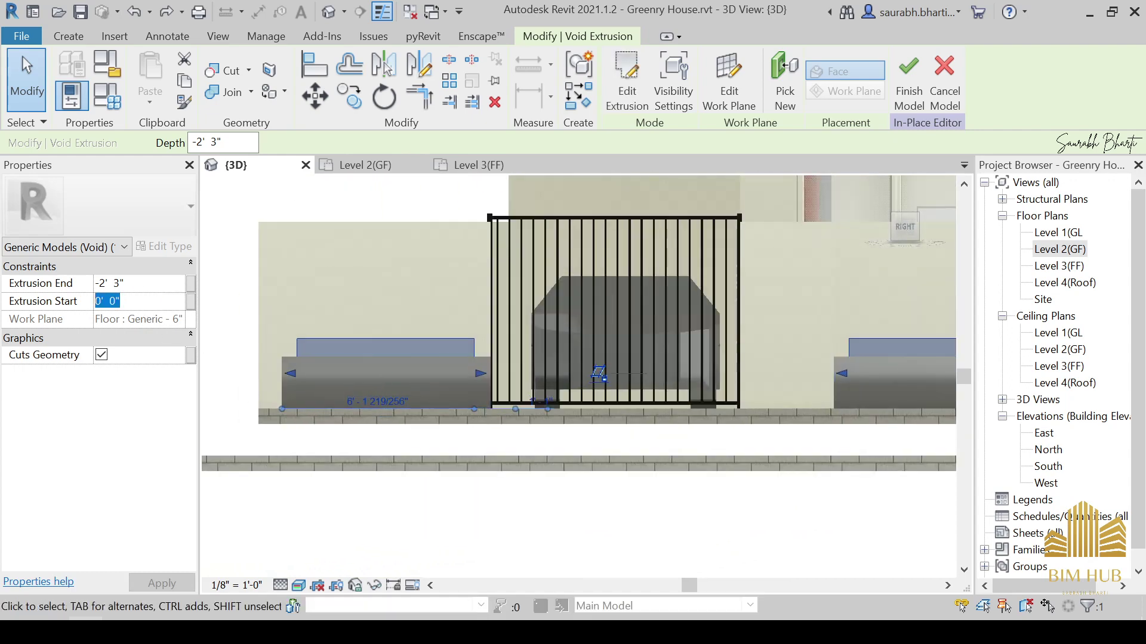
type("1")
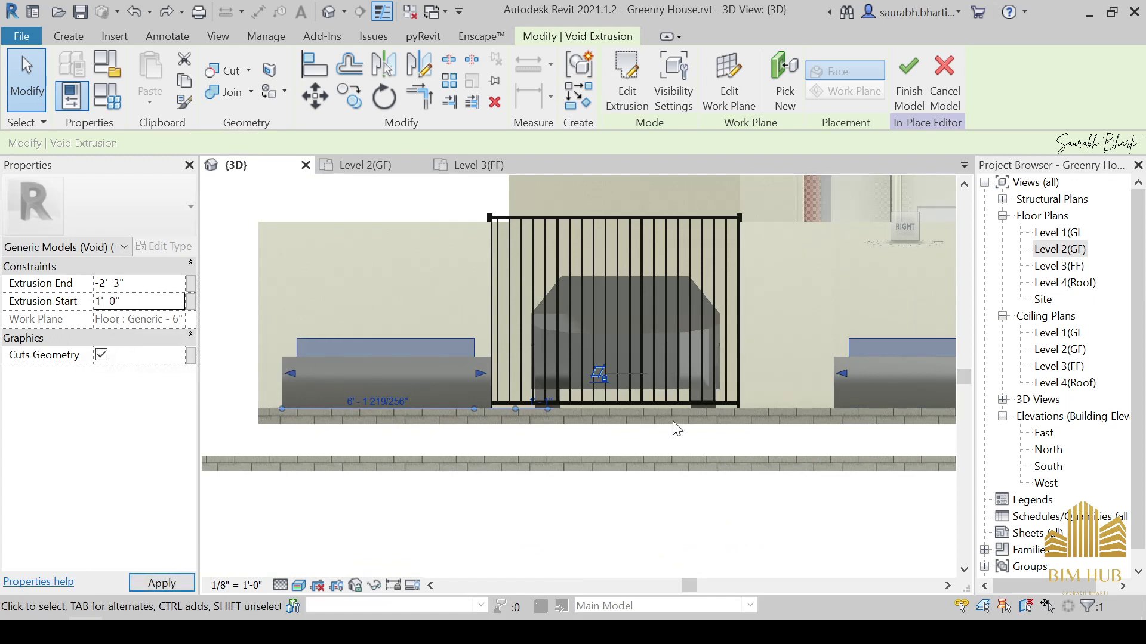
key("Return")
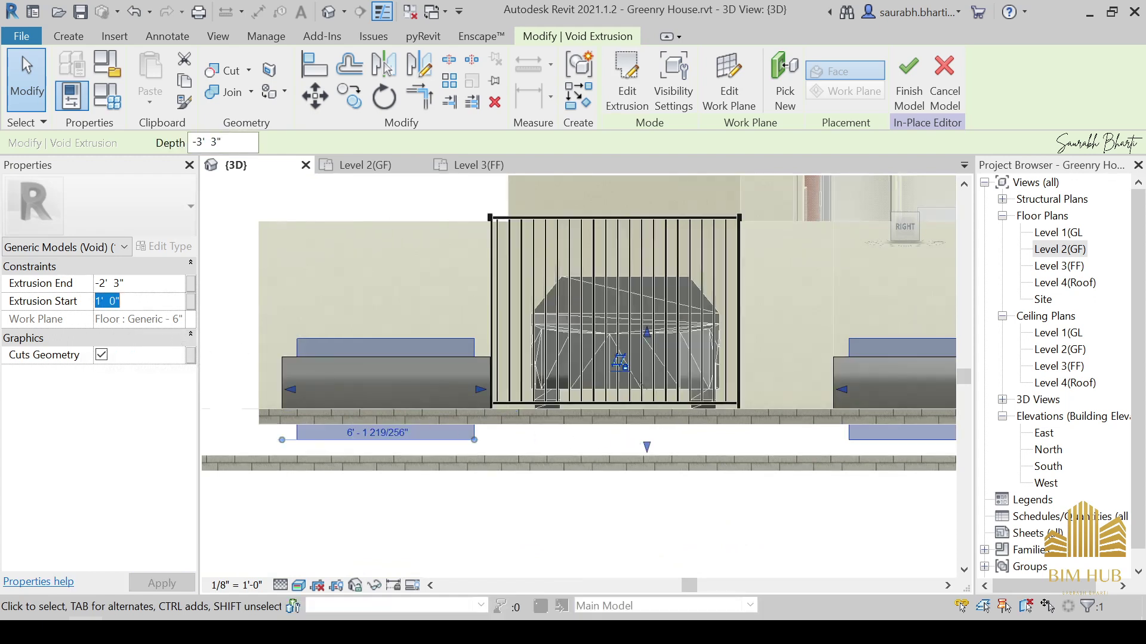
type("-1")
key("Return")
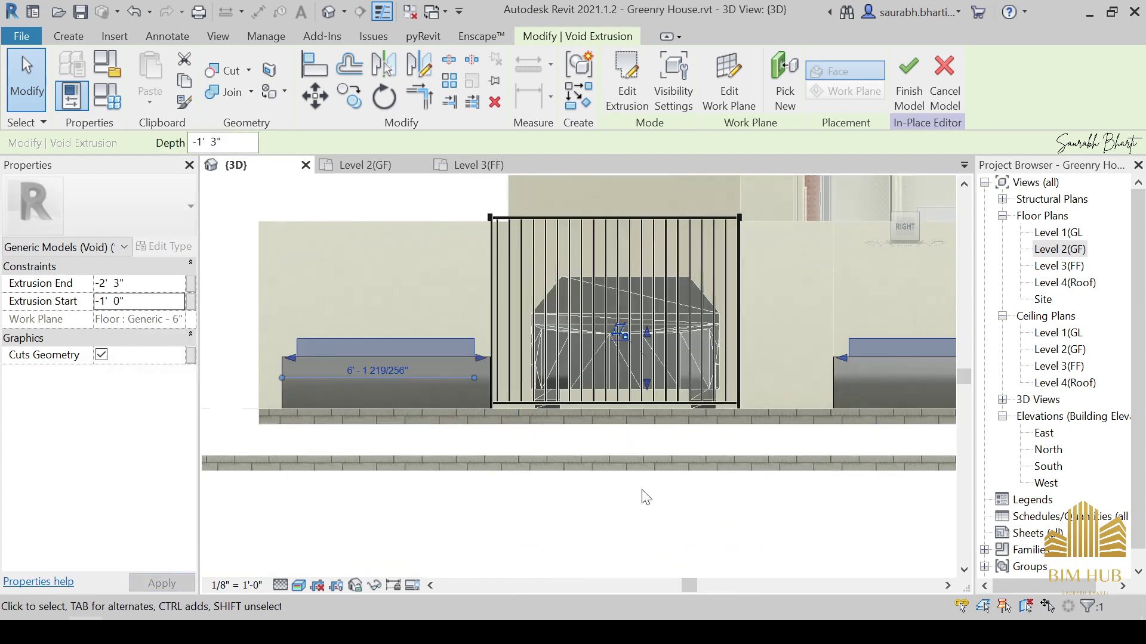
Deselect the void extrusion and finish the in-place model of the two hollowed boxes along the boundary wall.
left_click(563, 481)
middle_click_drag(562, 481, 645, 597, "shift")
scroll(593, 528, "down", 2)
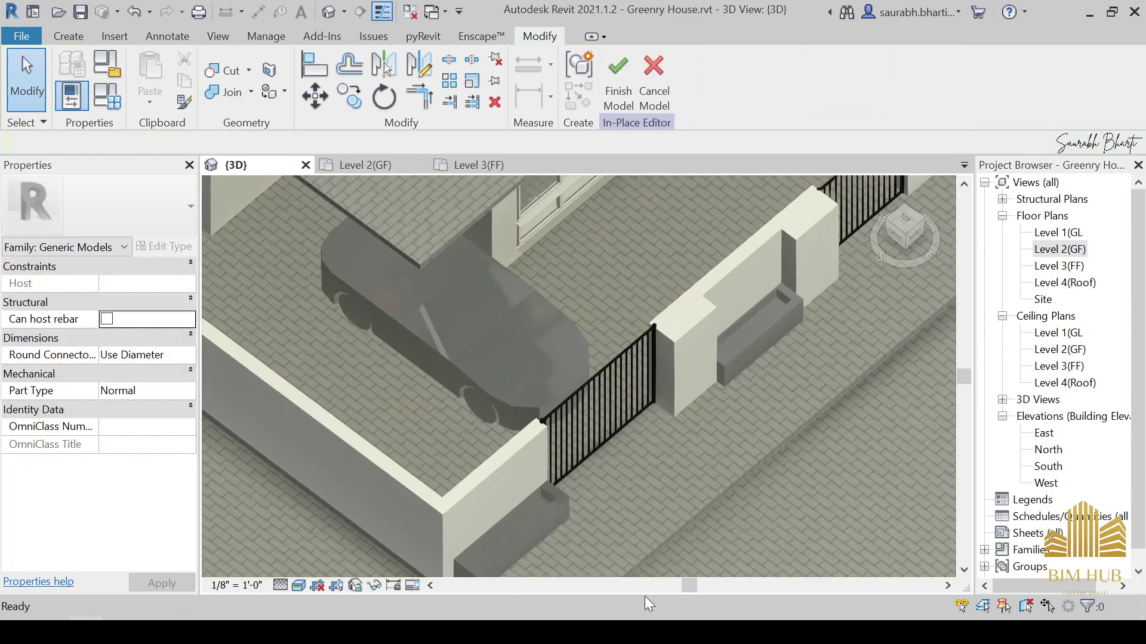
scroll(633, 463, "down", 2)
left_click(610, 94)
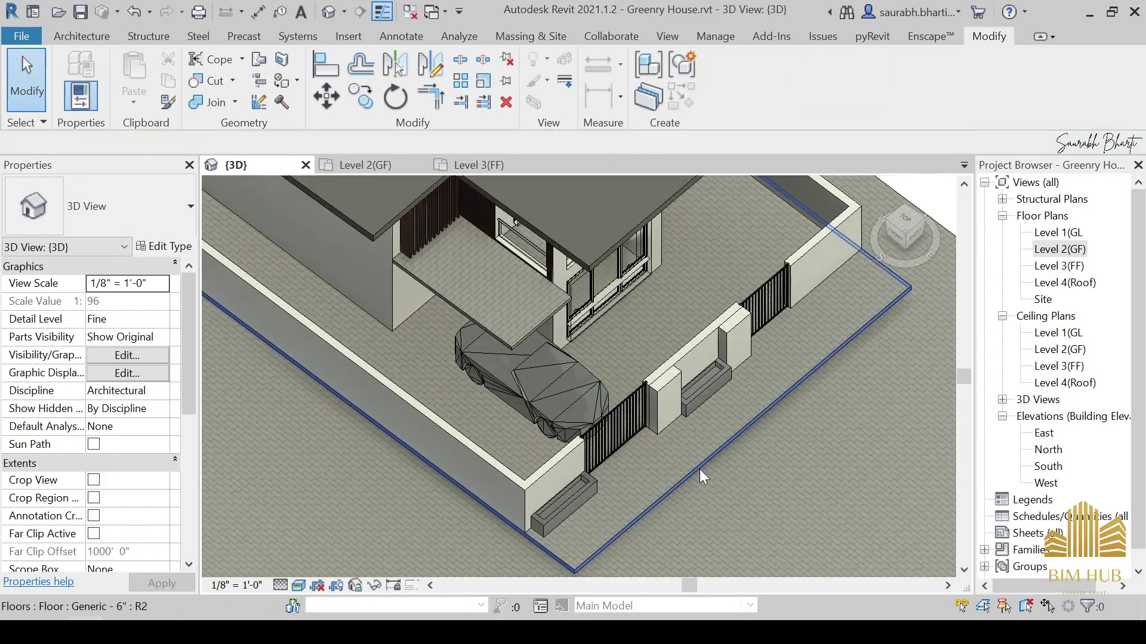
scroll(699, 469, "down", 3)
middle_click_drag(700, 469, 549, 474, "shift")
scroll(657, 485, "up", 3)
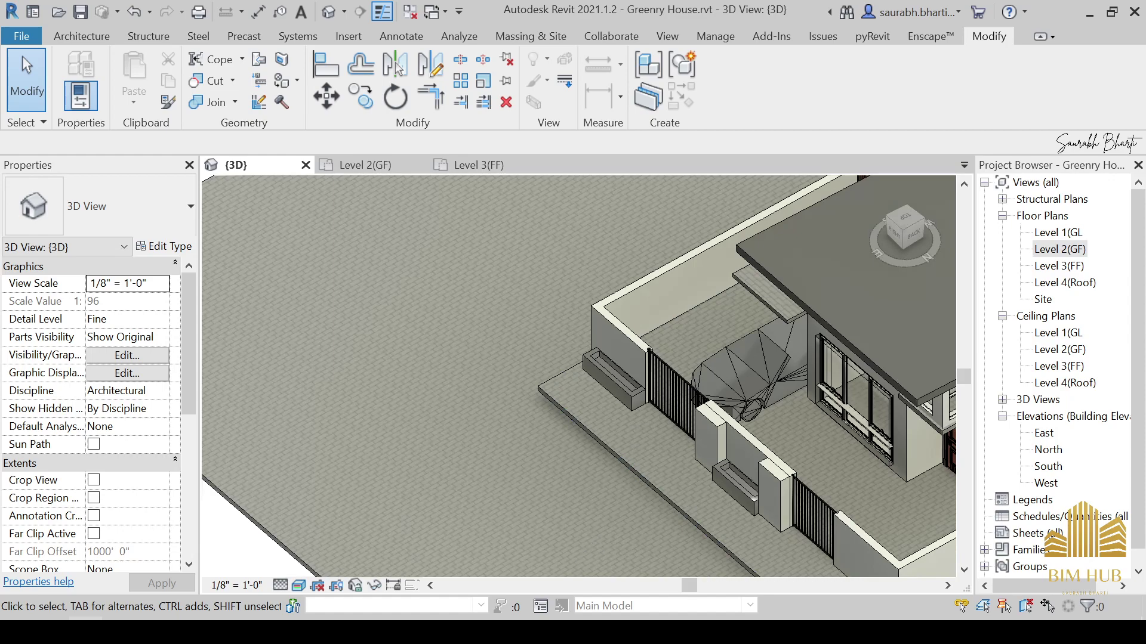
Switch to the reference photo 2.png and examine the front gates, planters, slatted wall and roof overhangs.
left_click(188, 633)
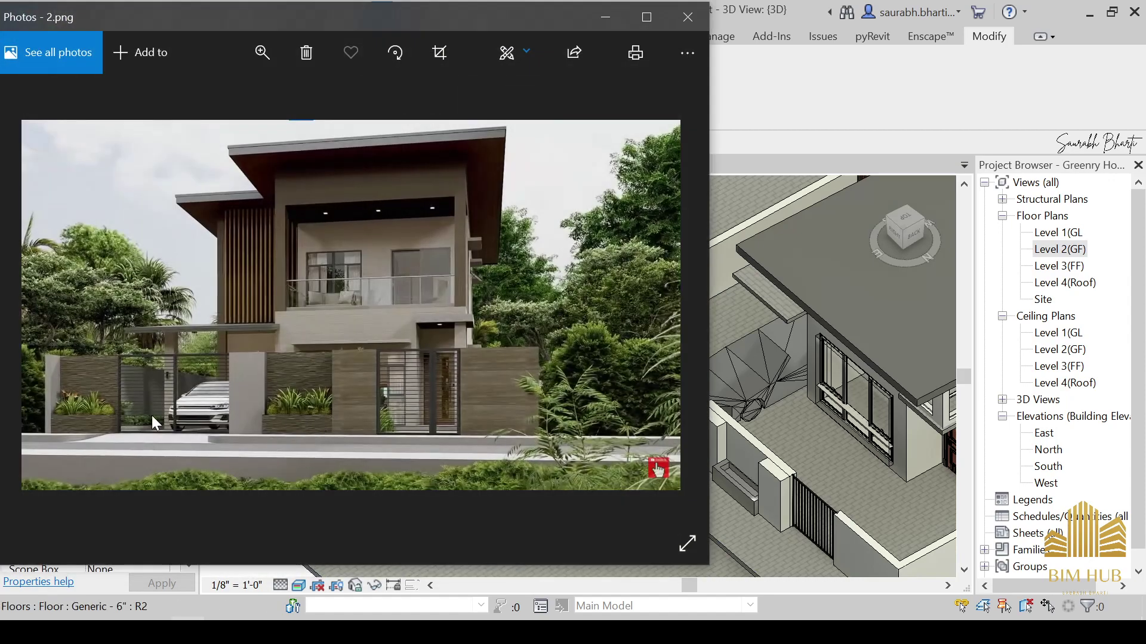
scroll(321, 388, "up", 3)
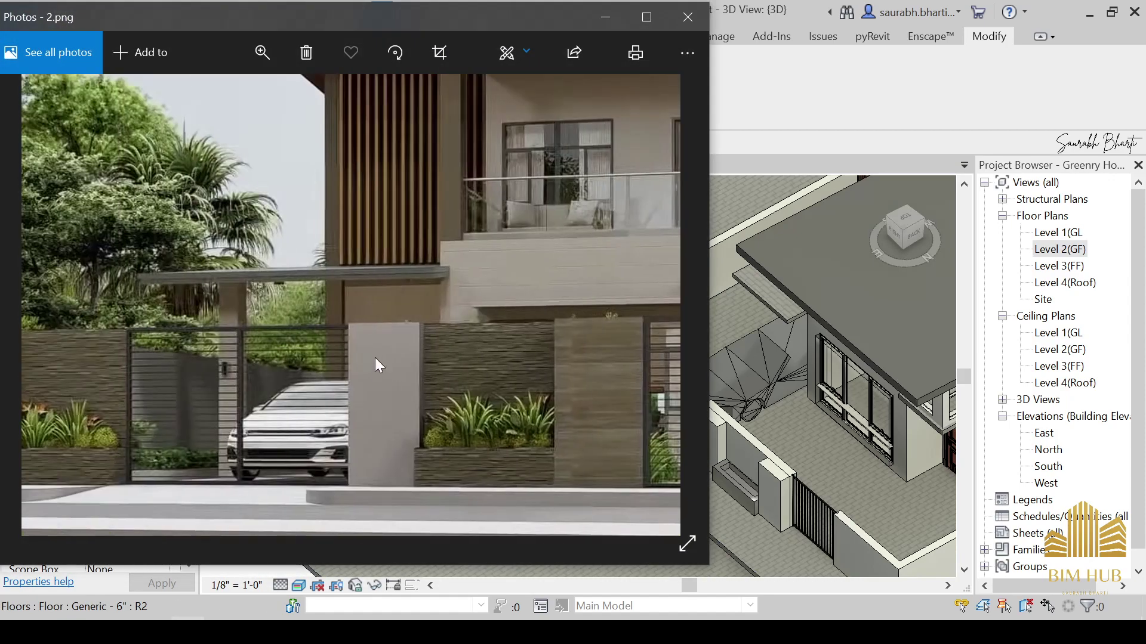
scroll(381, 382, "up", 2)
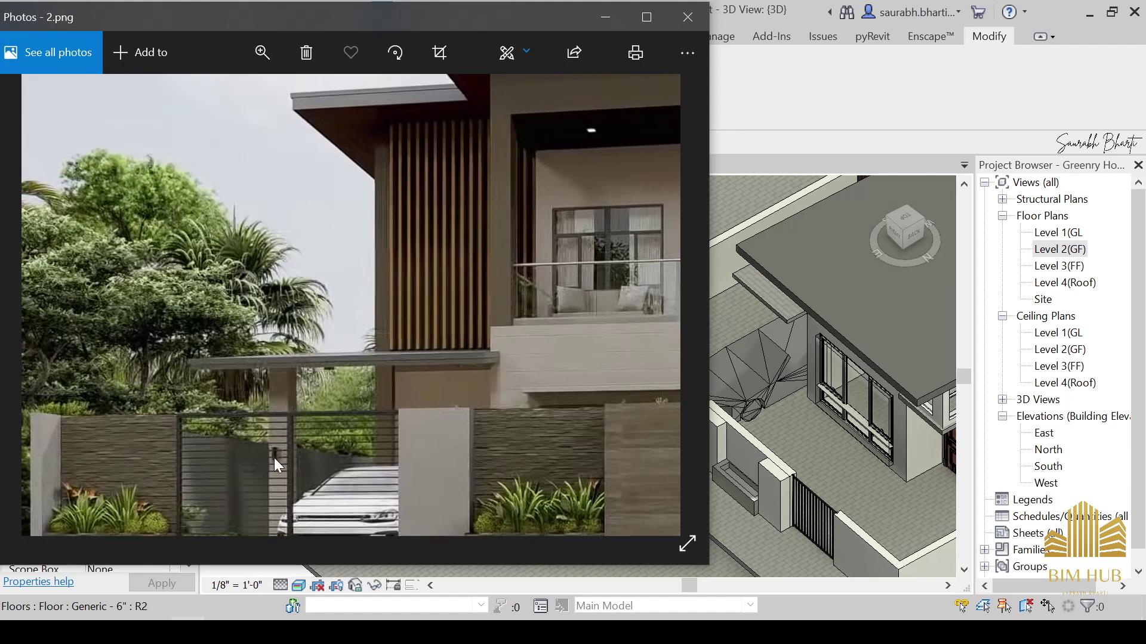
left_click_drag(274, 458, 258, 435)
left_click_drag(314, 369, 201, 361)
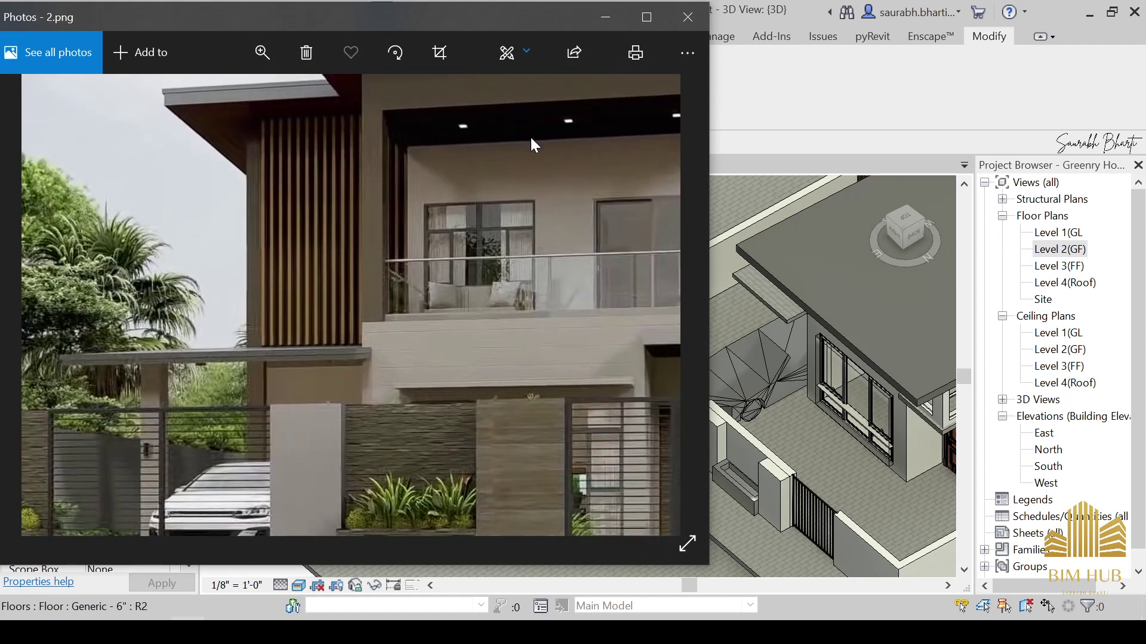
left_click_drag(505, 209, 561, 295)
left_click_drag(368, 293, 427, 291)
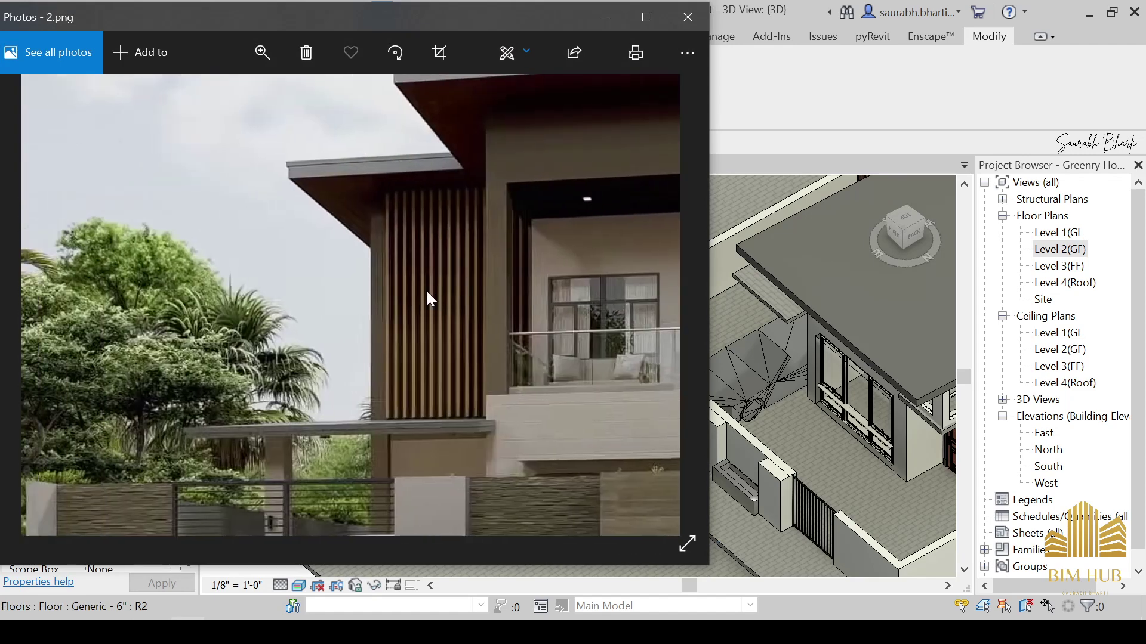
left_click_drag(410, 153, 340, 236)
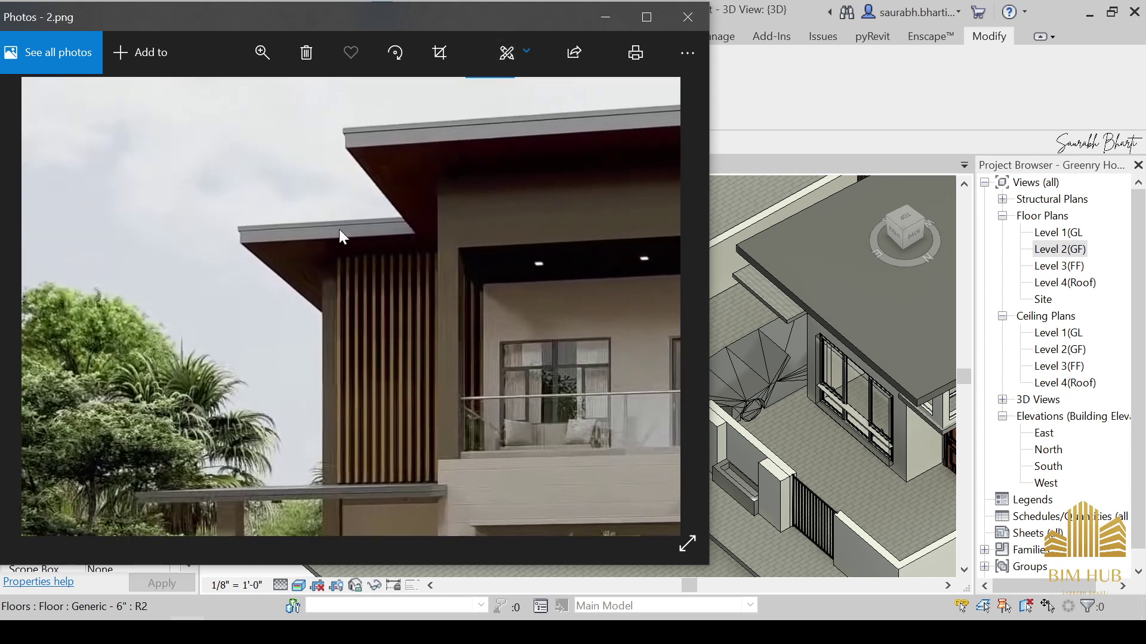
left_click_drag(348, 459, 351, 427)
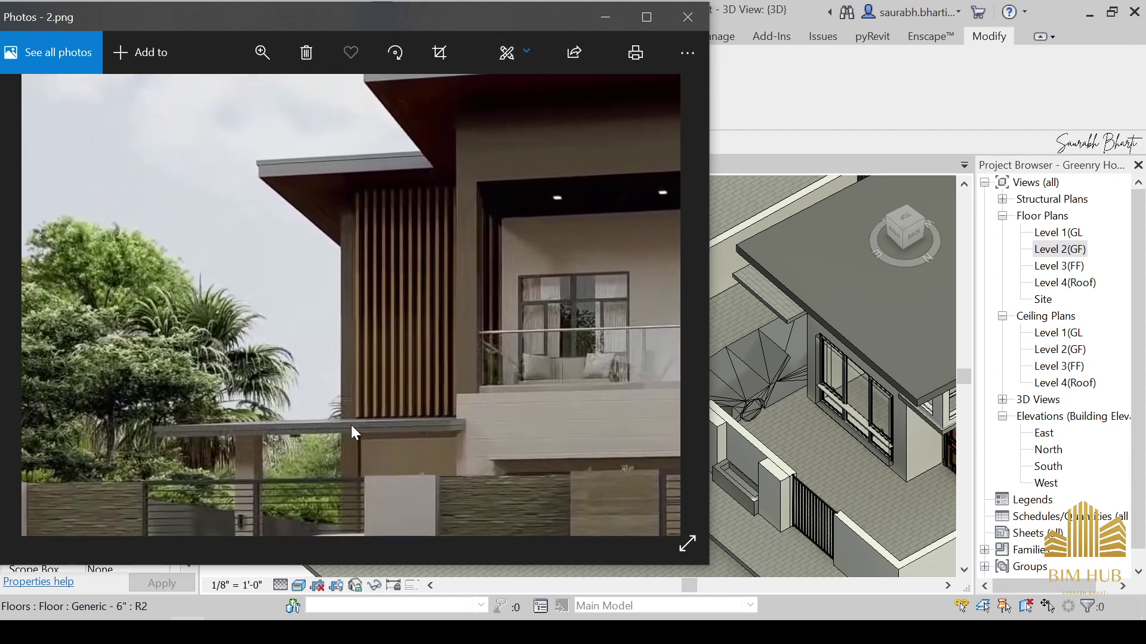
left_click(605, 17)
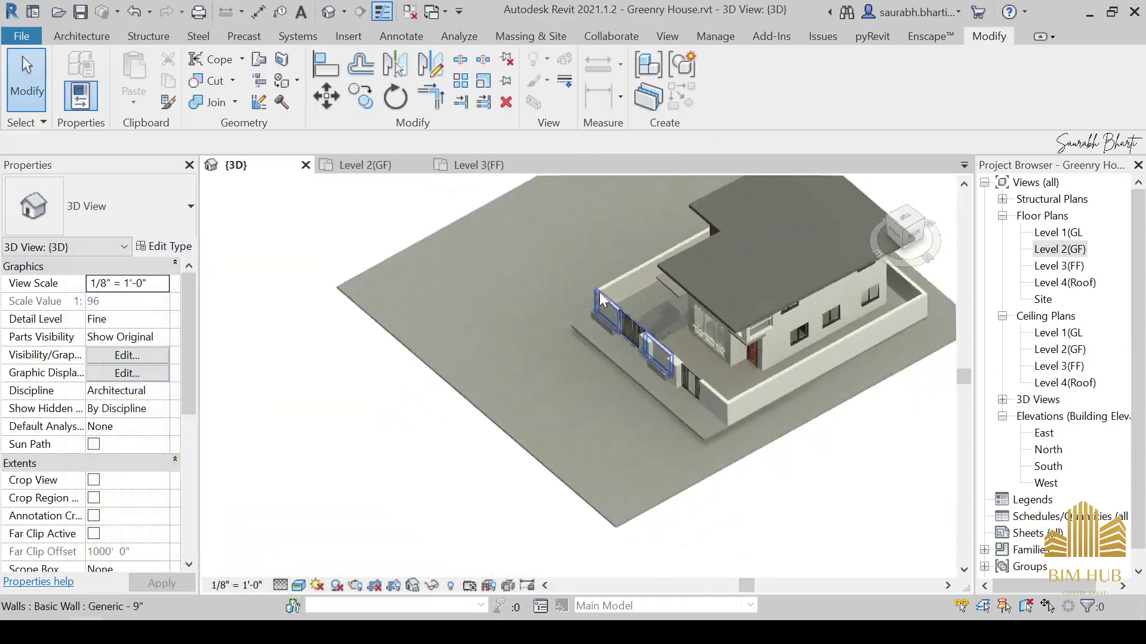
Bring the reference photo up again and examine the edge profile of the upper roof and its corner.
middle_click_drag(599, 292, 597, 215, "shift")
left_click(86, 632)
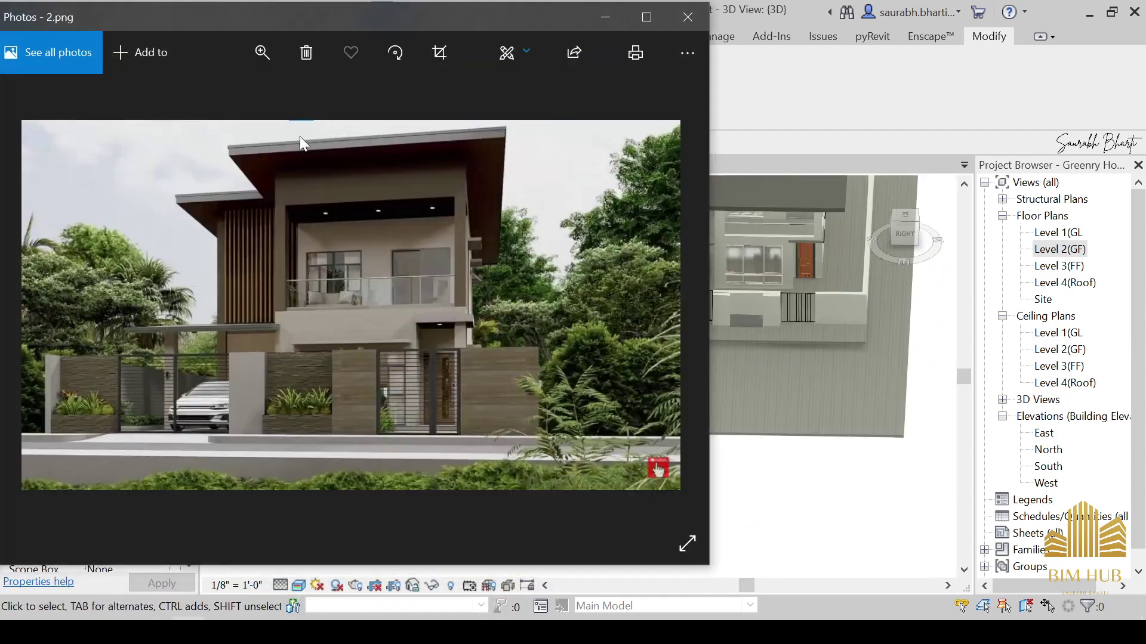
scroll(361, 160, "up", 3)
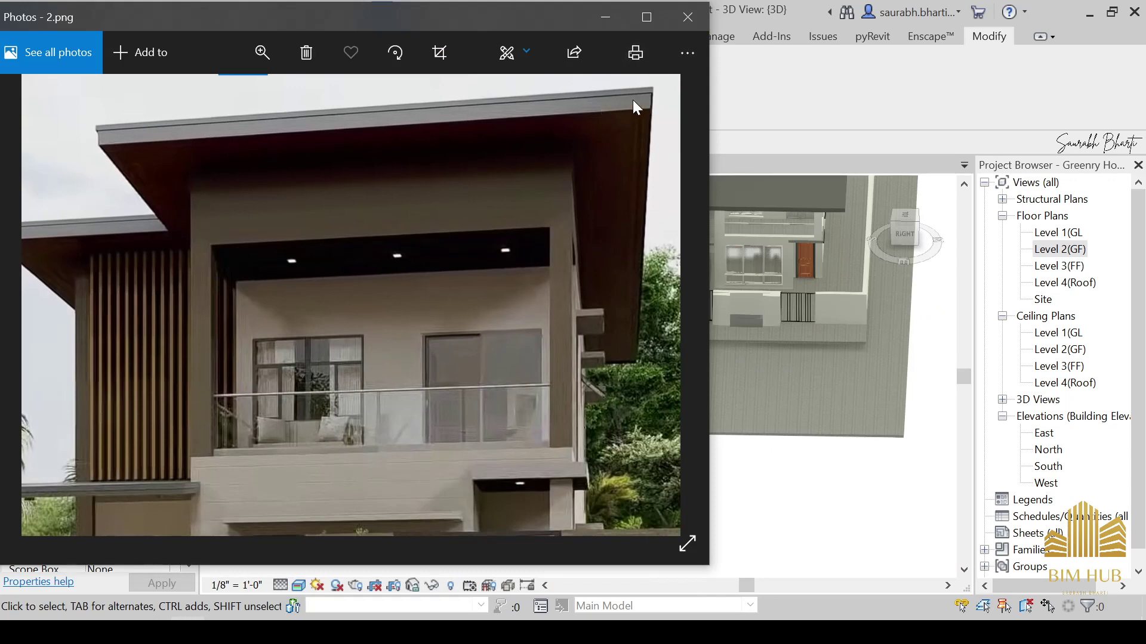
scroll(631, 104, "down", 3)
scroll(489, 122, "up", 3)
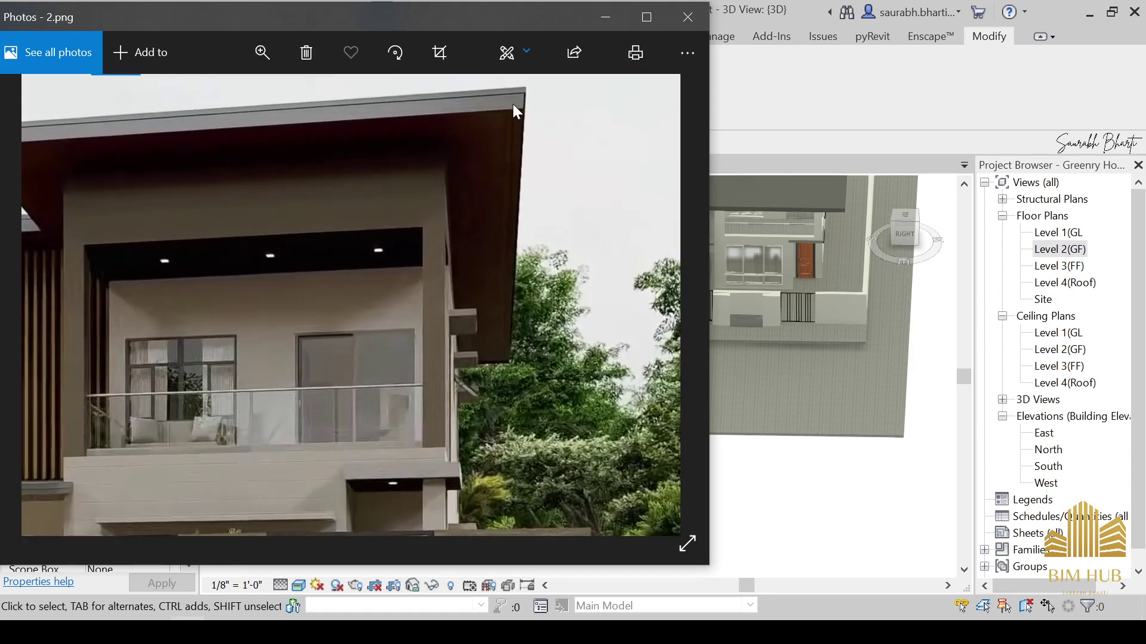
left_click(603, 18)
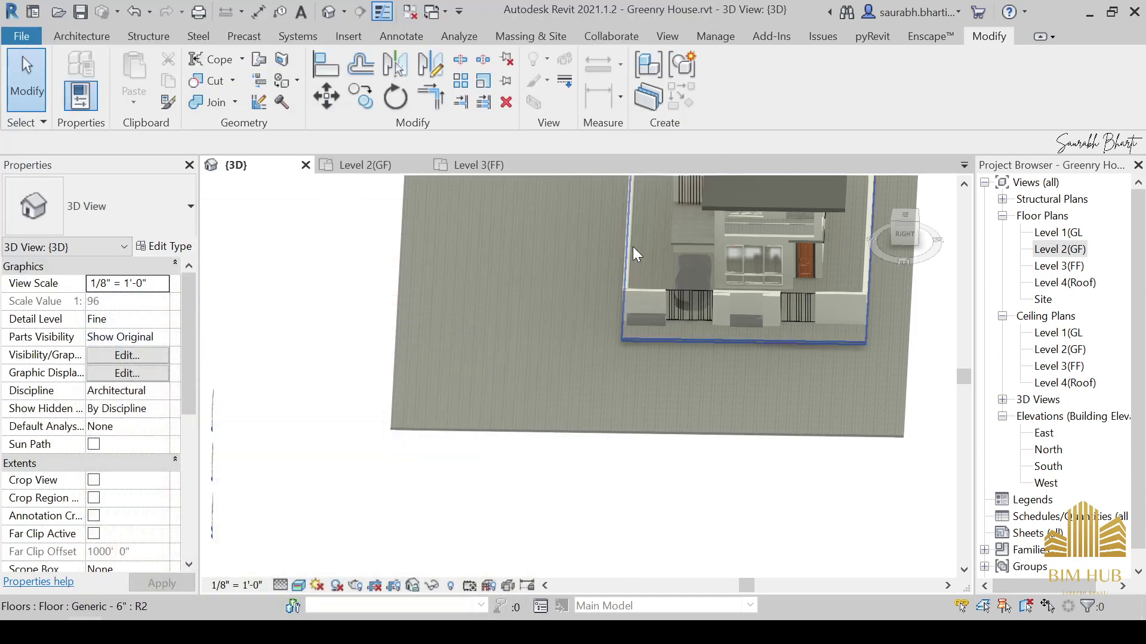
Select the house's Generic - 10" roof and inspect it from the right side.
scroll(669, 280, "up", 2)
middle_click_drag(668, 279, 477, 389)
scroll(477, 389, "up", 3)
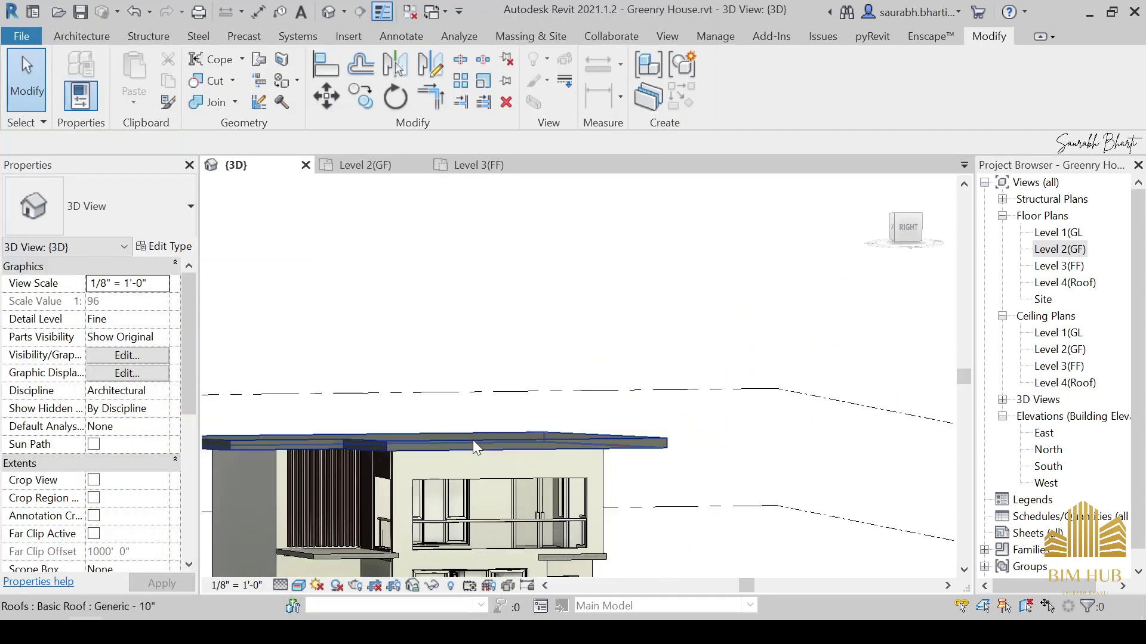
left_click(472, 439)
left_click(911, 252)
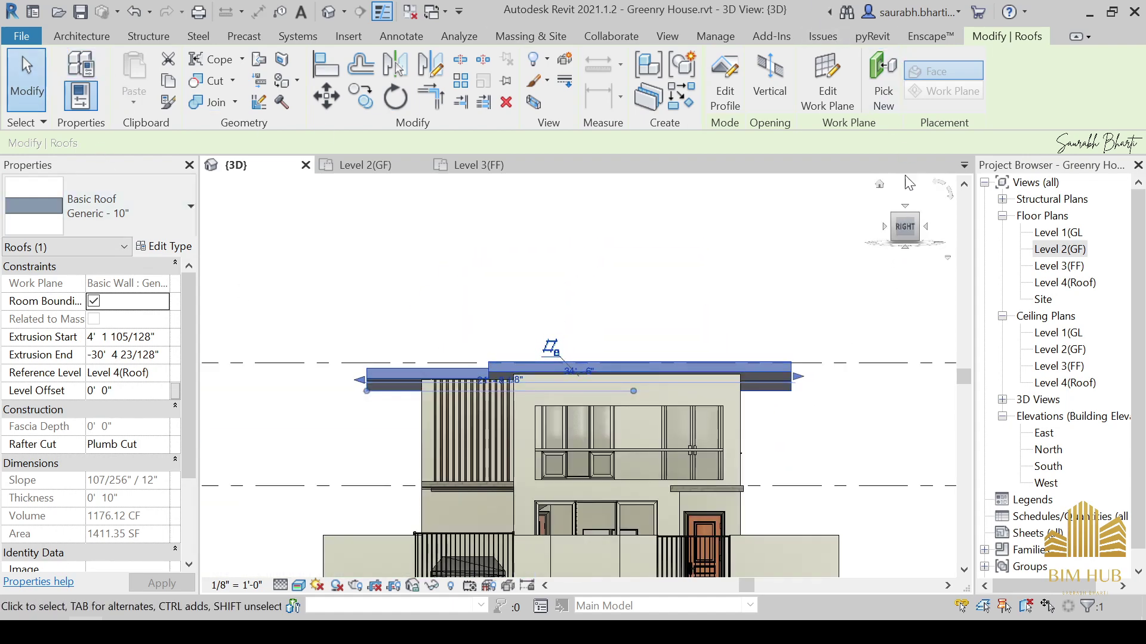
left_click(82, 37)
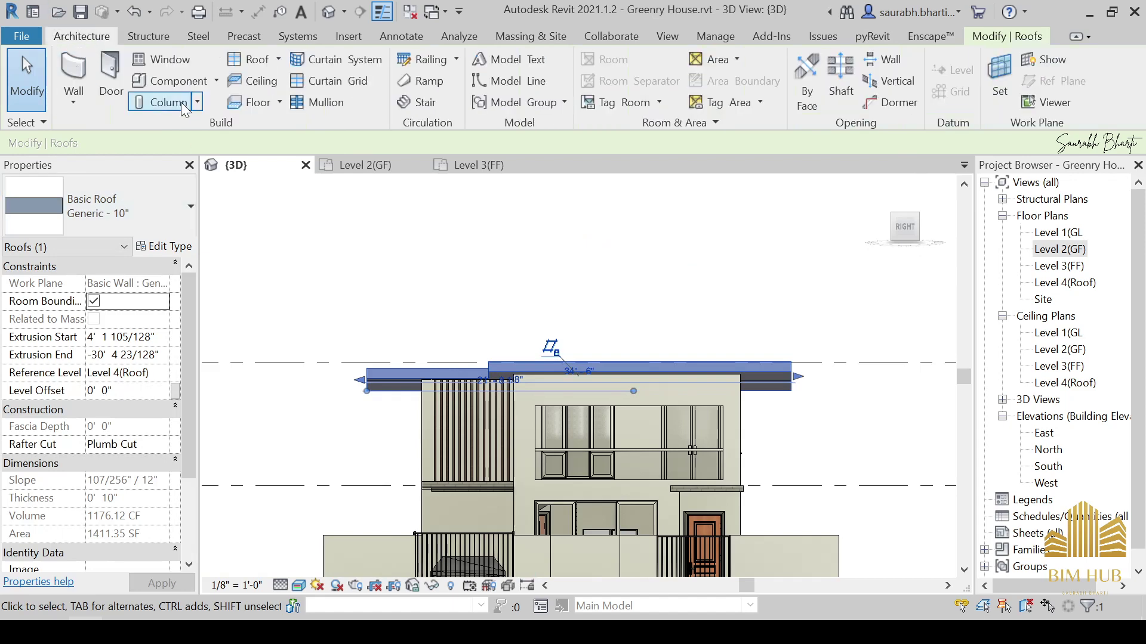
left_click(216, 81)
left_click(200, 153)
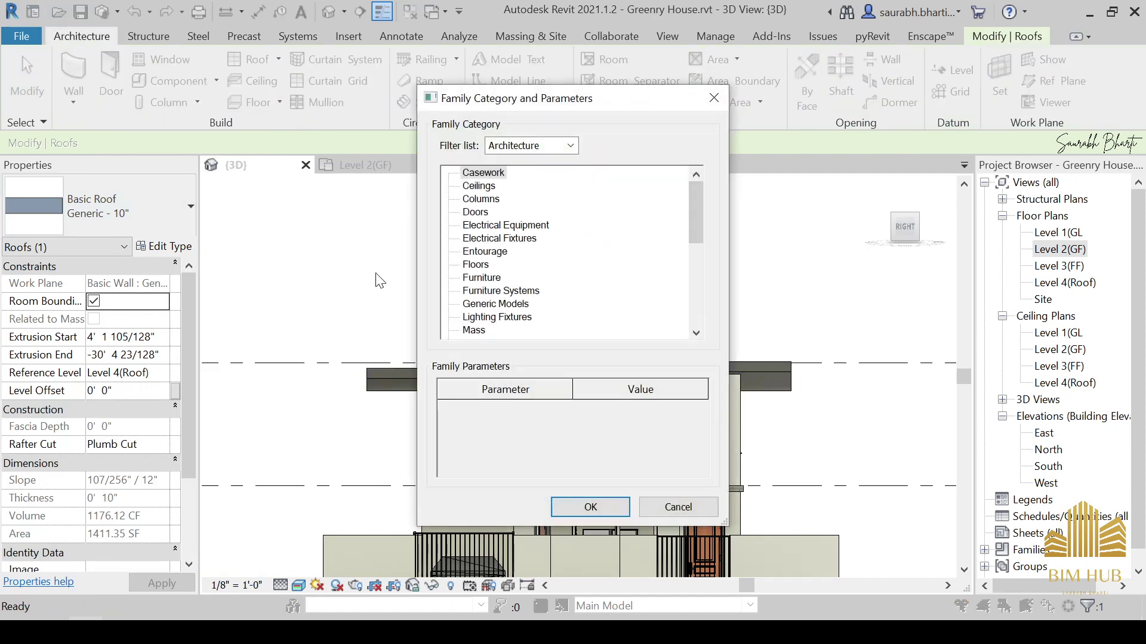
double_click(495, 304)
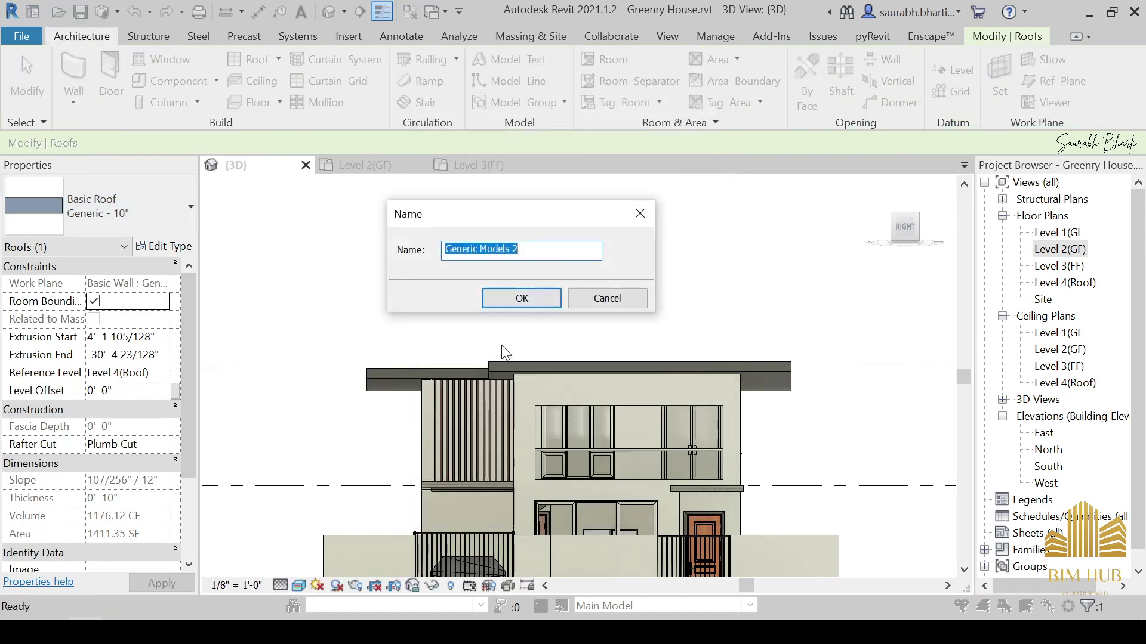
key("Escape")
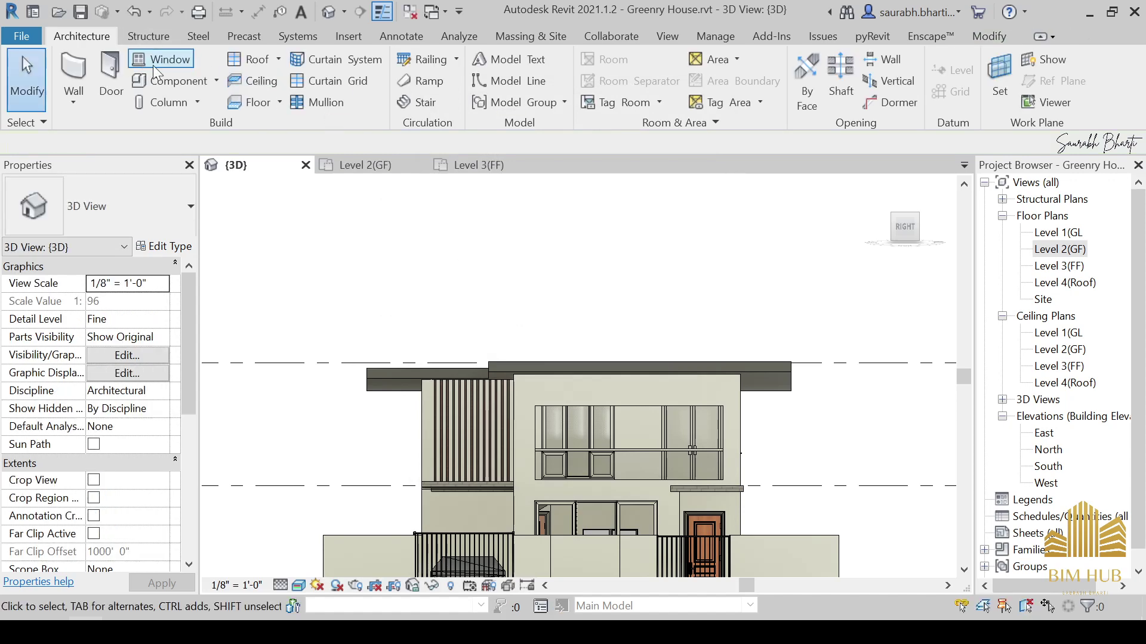
Create an in-place model in the Roofs category and name it Roof Sweep.
left_click(217, 81)
left_click(203, 145)
scroll(507, 286, "down", 4)
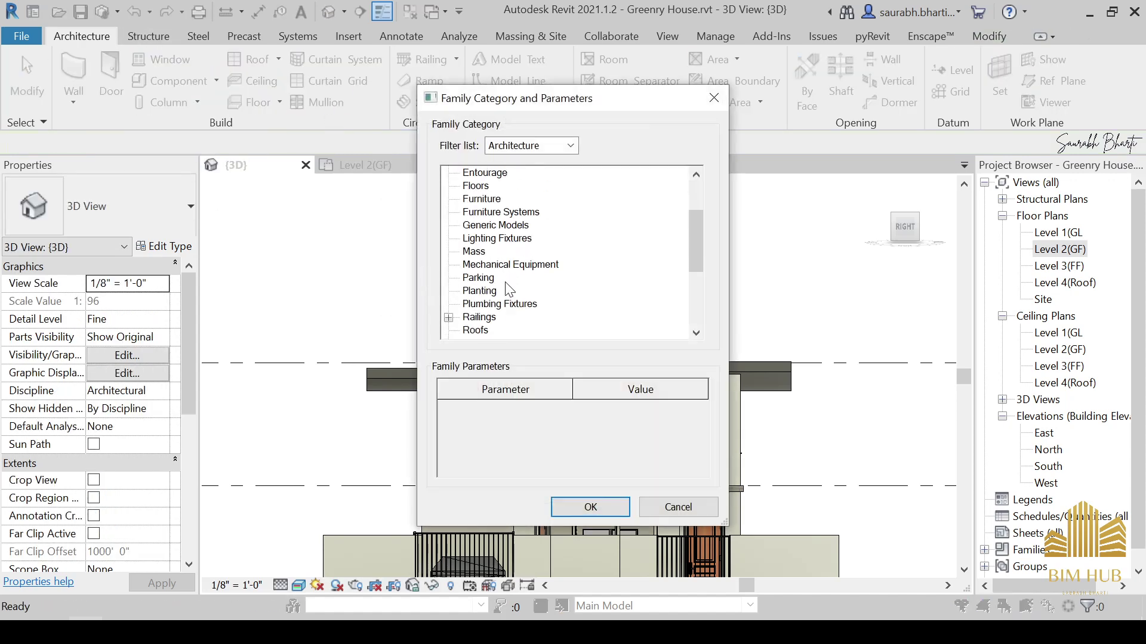
double_click(475, 264)
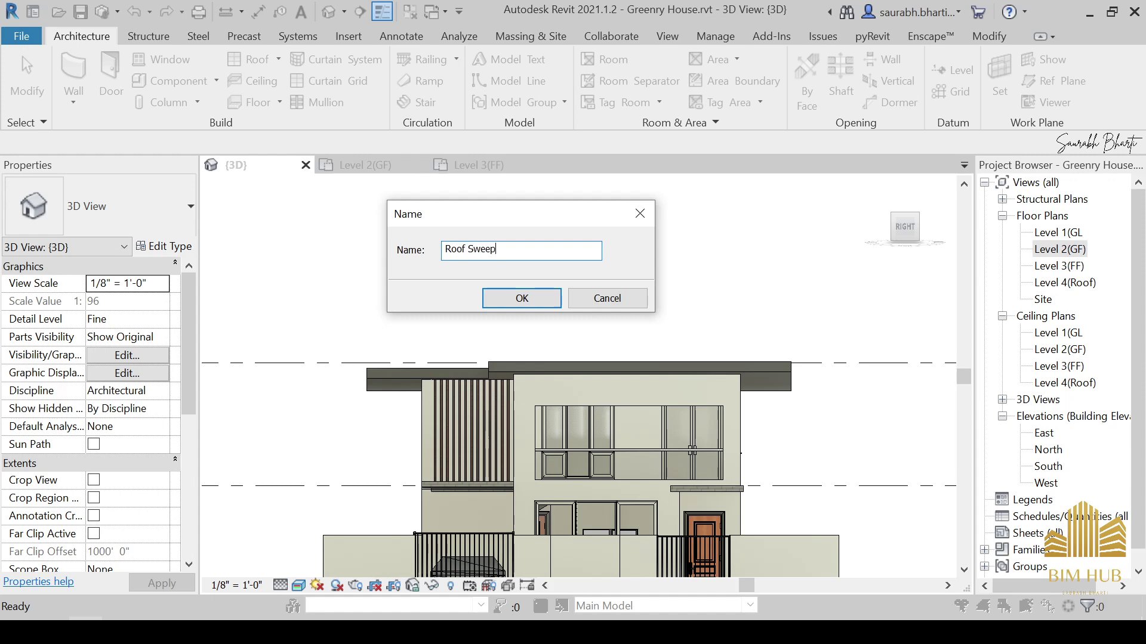
key("Return")
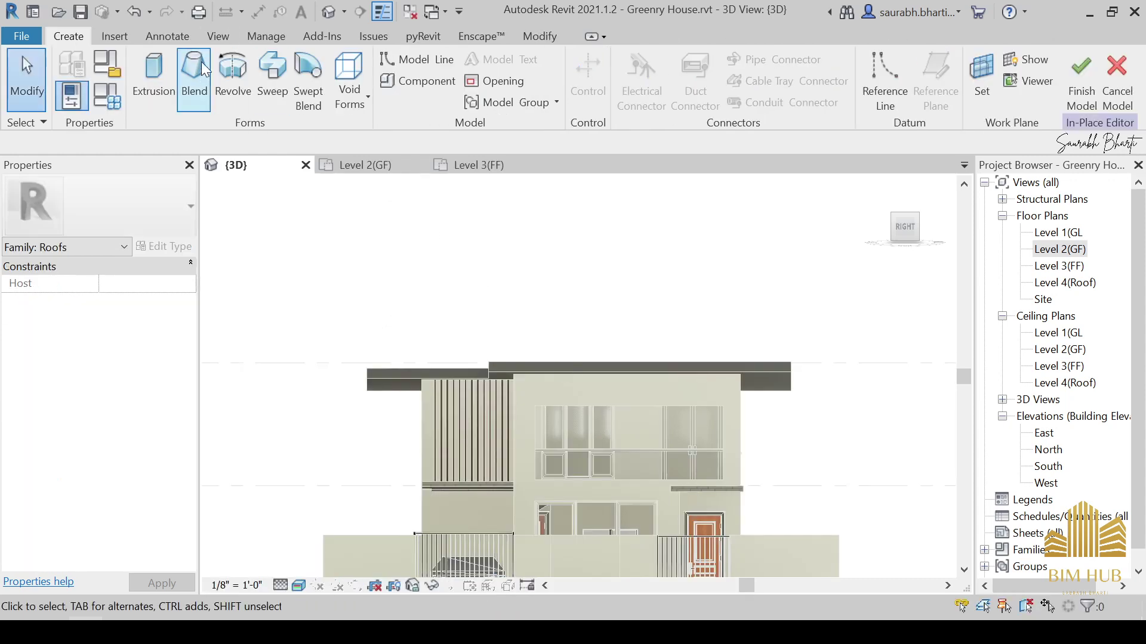
Start a sweep, pick the top edges around the roof's outline as its path, and finish the path.
left_click(272, 75)
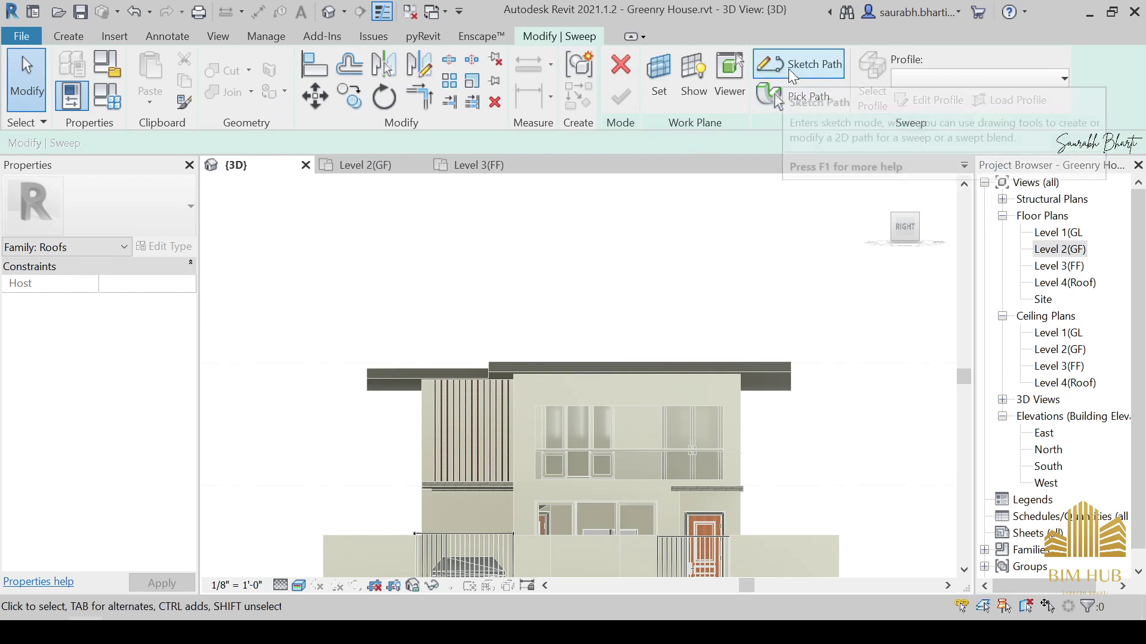
left_click(795, 97)
middle_click_drag(613, 304, 587, 443, "shift")
left_click(591, 442)
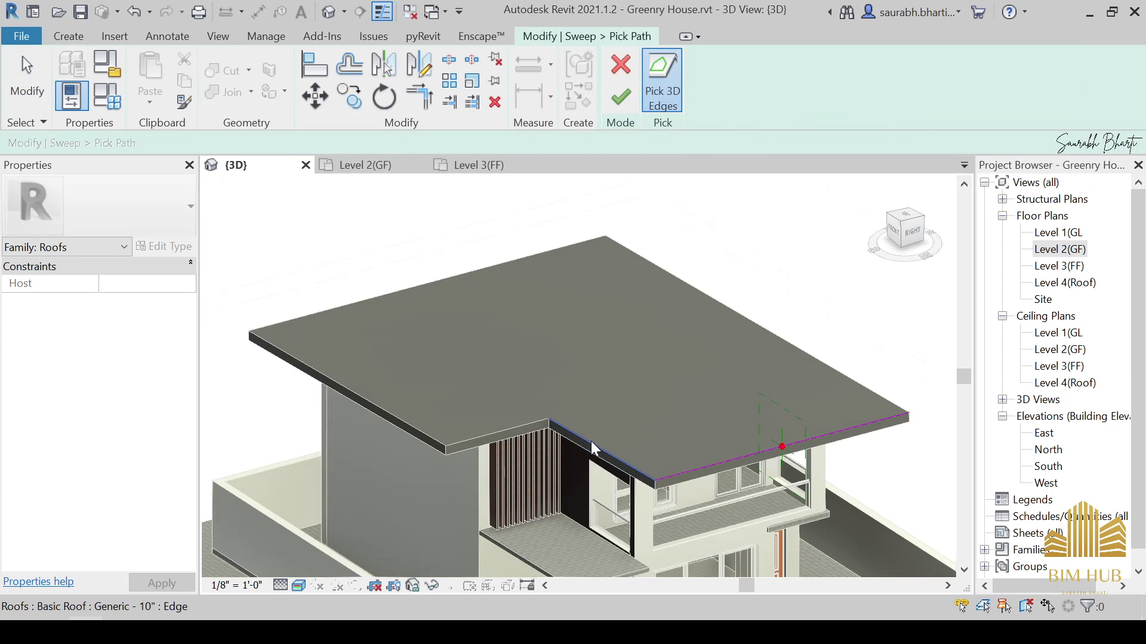
left_click(504, 430)
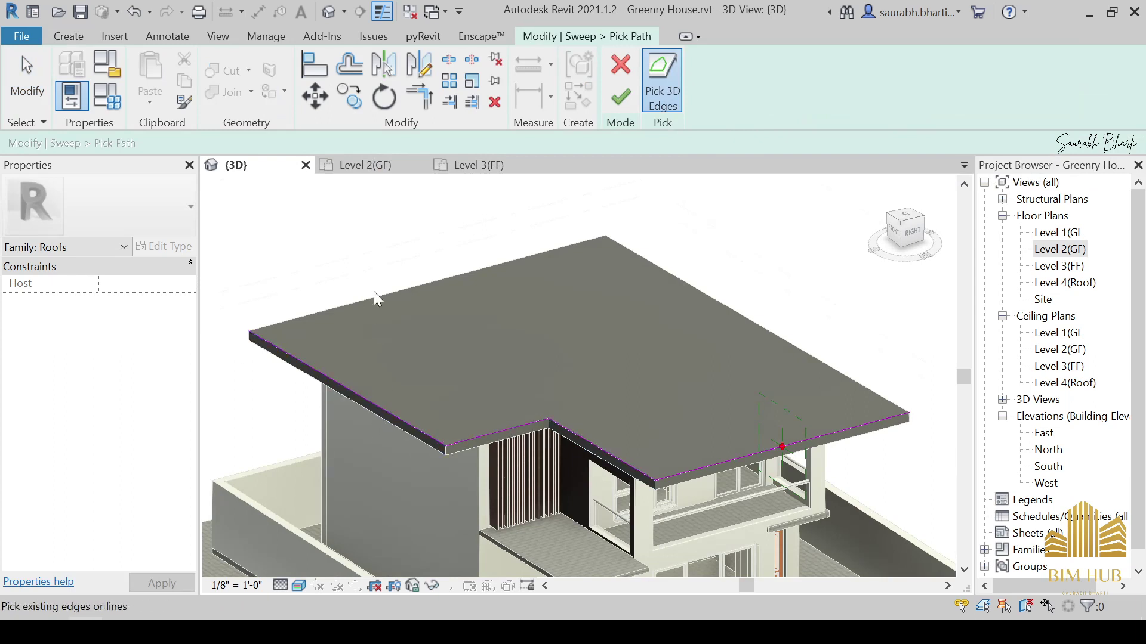
left_click(395, 295)
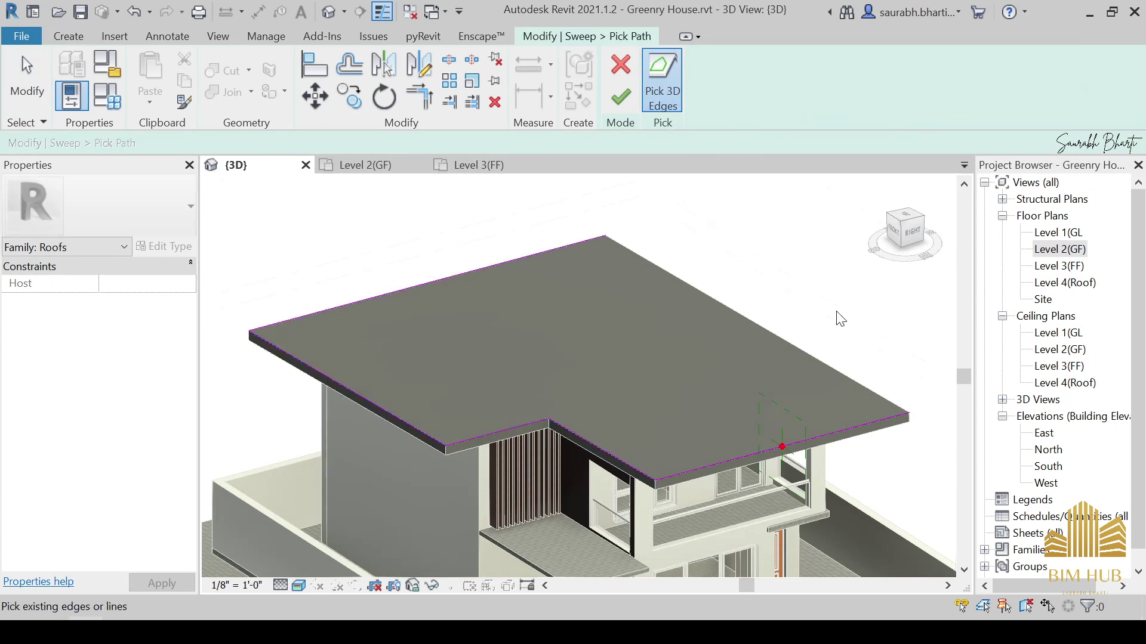
left_click(785, 339)
scroll(785, 339, "down", 3)
scroll(766, 370, "down", 1)
scroll(749, 409, "up", 4)
middle_click_drag(750, 409, 669, 389, "shift")
scroll(729, 325, "up", 1)
left_click(620, 97)
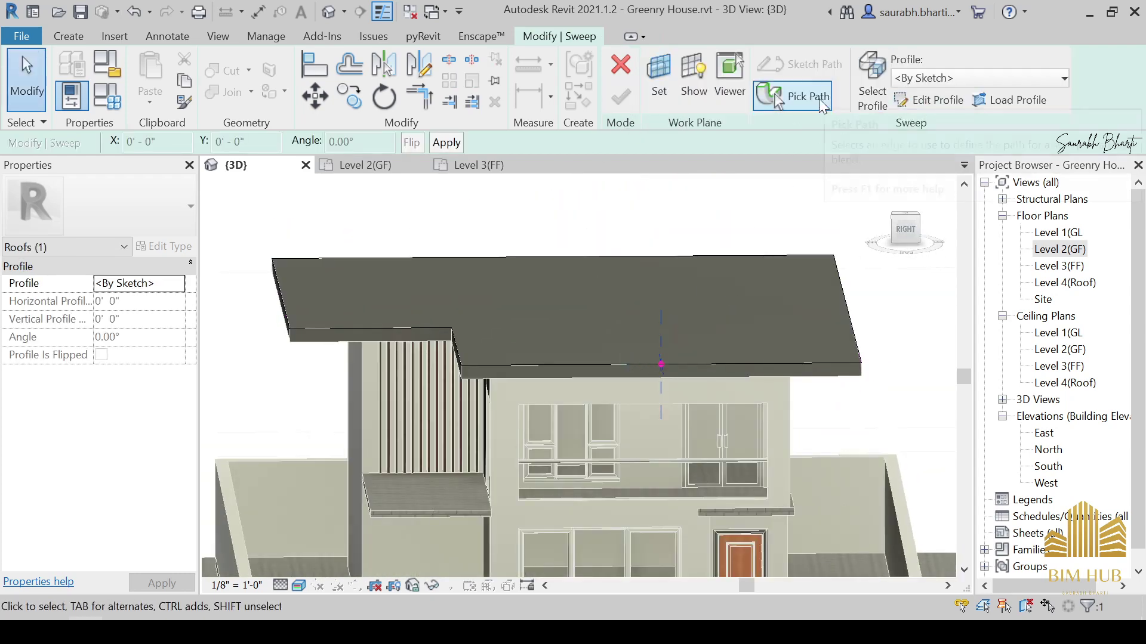
Open the sweep's profile for sketching and orient the view to the front, close up on the roof's end corner.
left_click(919, 105)
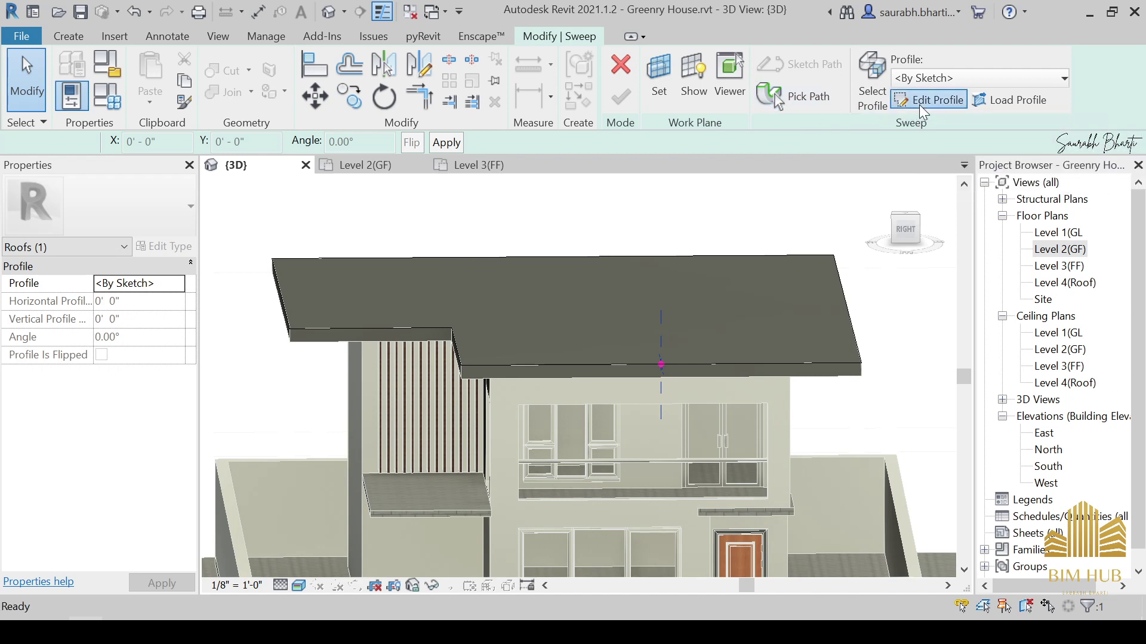
scroll(699, 310, "down", 5)
scroll(699, 309, "up", 10)
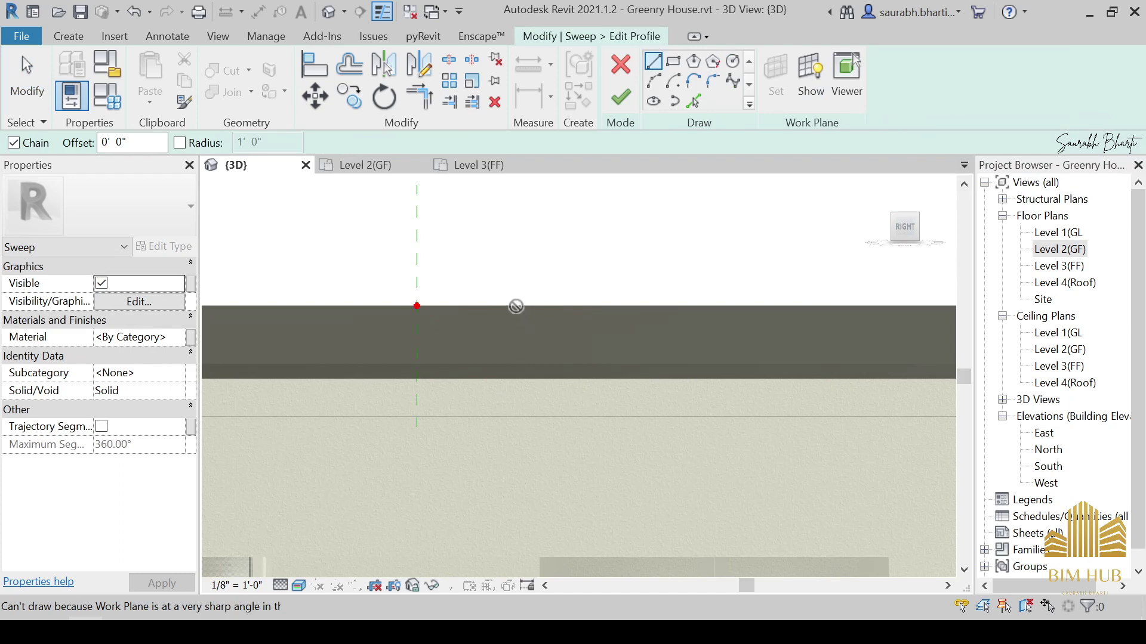
scroll(537, 328, "down", 5)
middle_click_drag(518, 379, 899, 272)
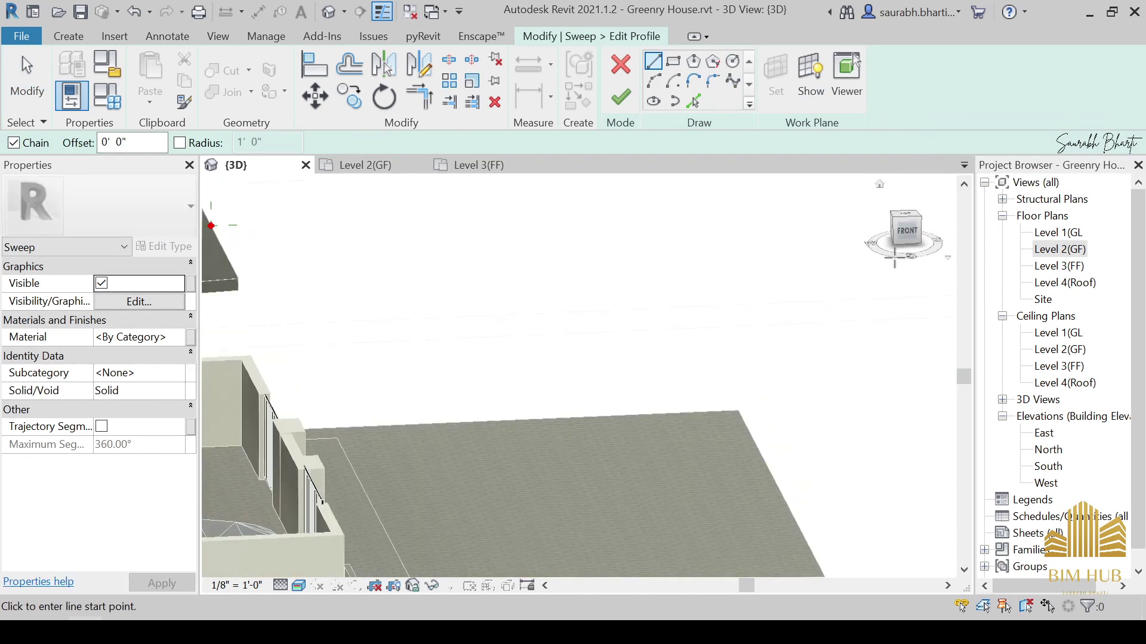
left_click(911, 235)
scroll(537, 409, "up", 6)
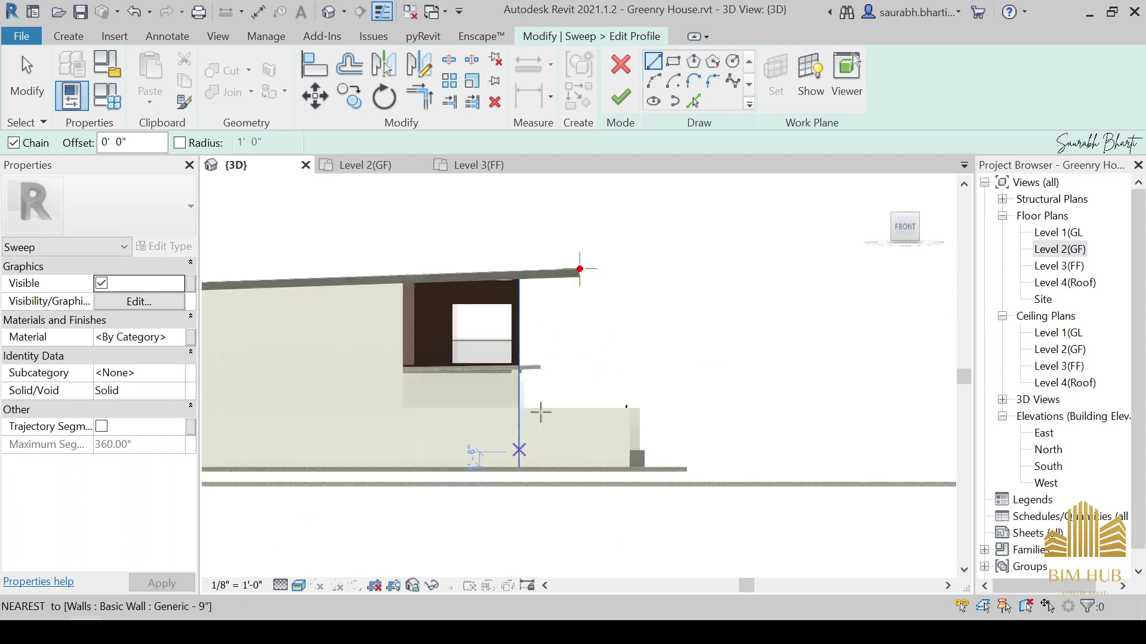
scroll(563, 309, "up", 8)
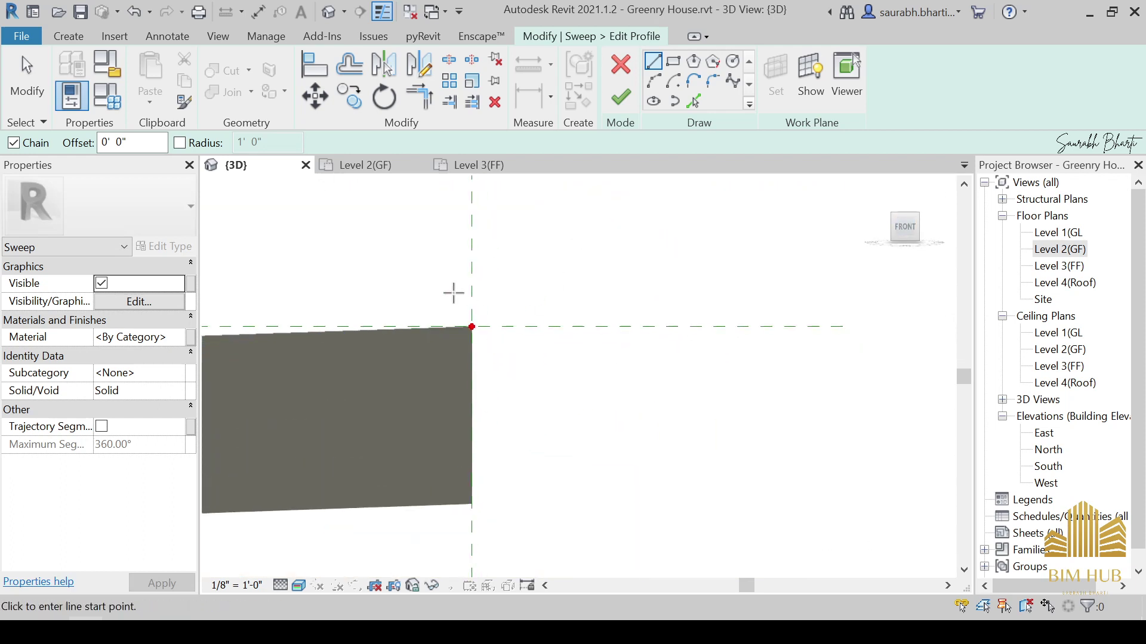
scroll(483, 344, "up", 2)
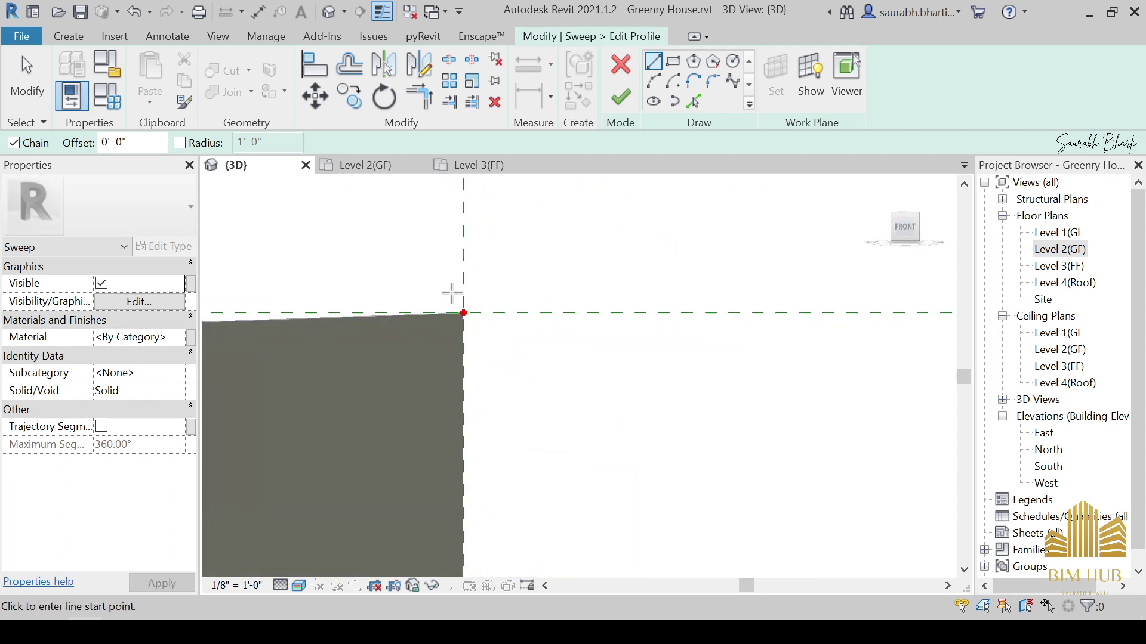
scroll(451, 292, "up", 2)
Sketch a 1" horizontal line outward from the roof's top corner and a vertical line down to the roof's underside level.
left_click(476, 334)
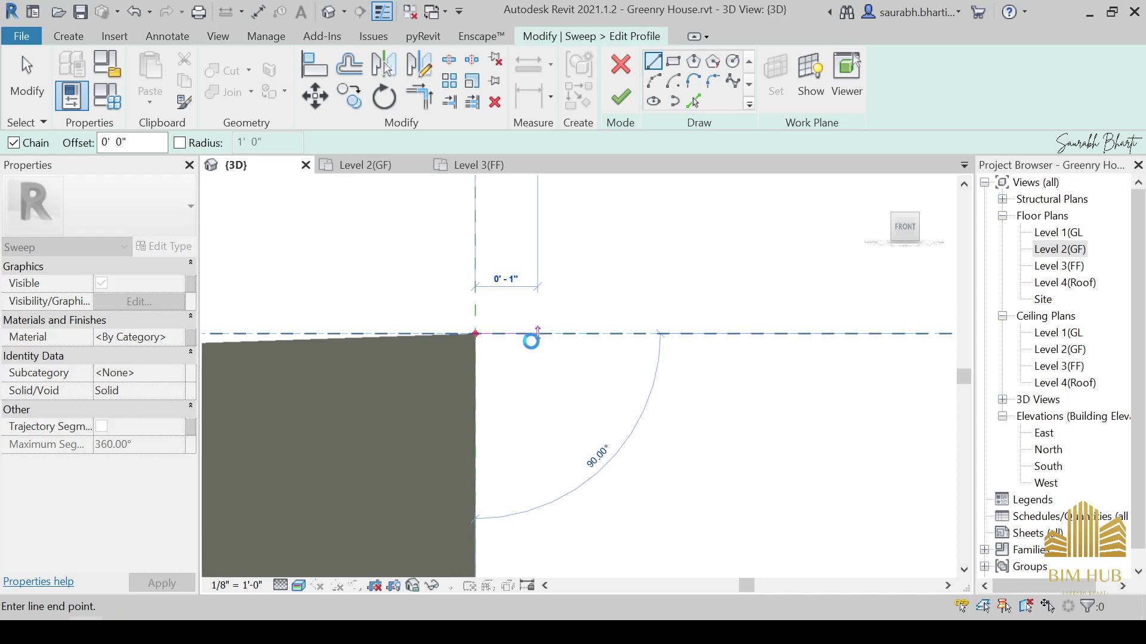
left_click(538, 334)
scroll(537, 394, "down", 3)
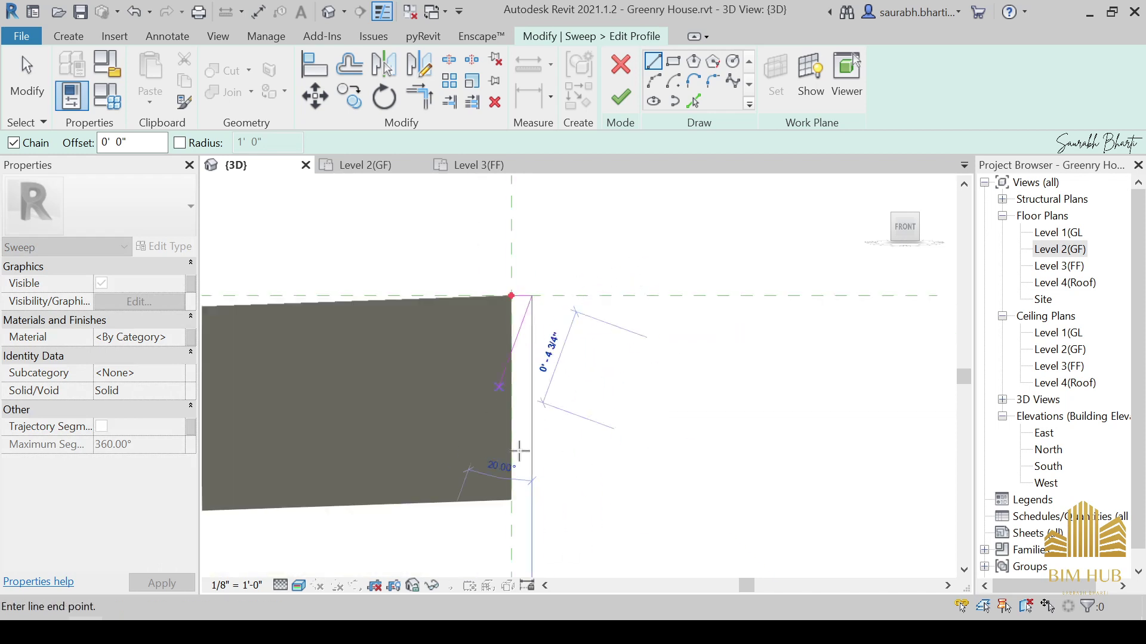
left_click(532, 500)
key("Escape")
key("Escape")
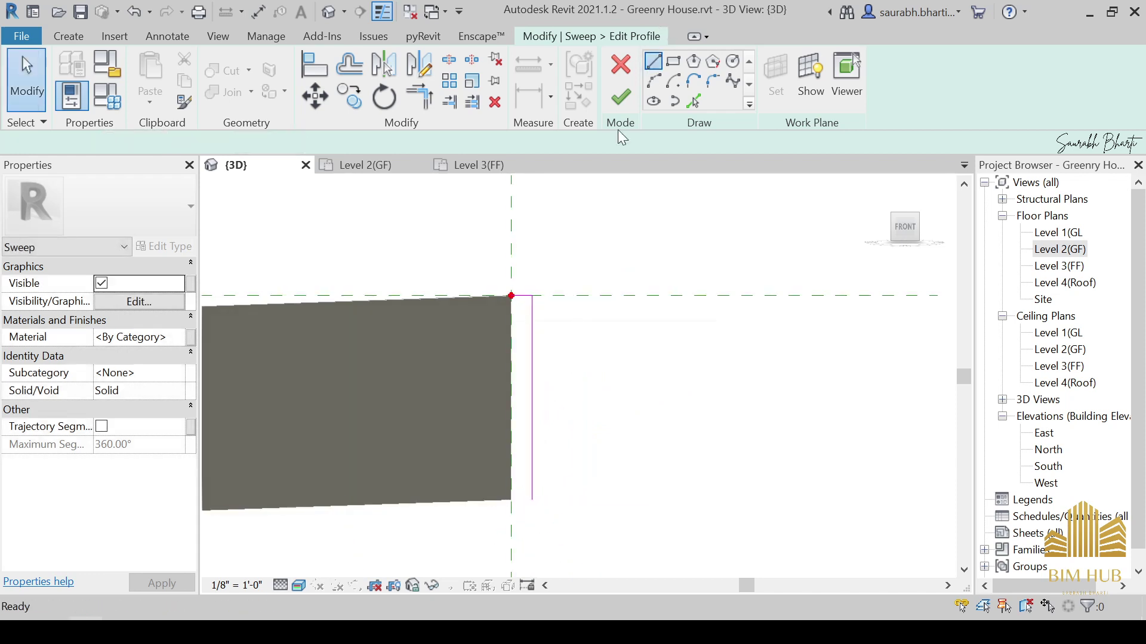
Close the thin rectangular profile with a bottom line at the roof's lower corner and a vertical line along the roof face.
left_click(511, 500)
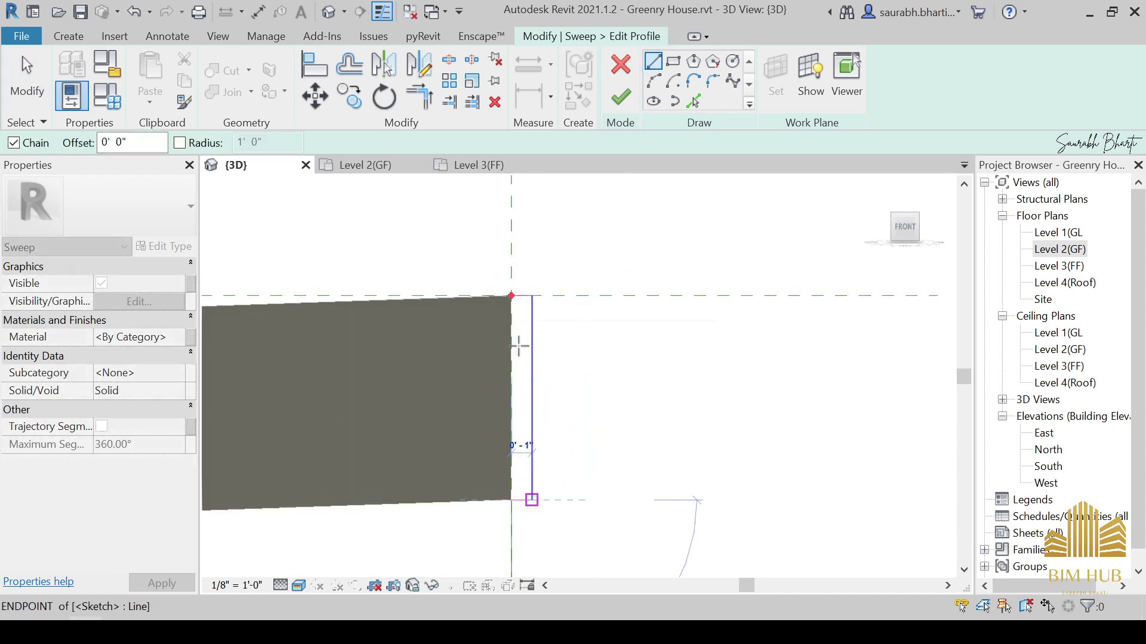
left_click(532, 500)
key("Escape")
key("Escape")
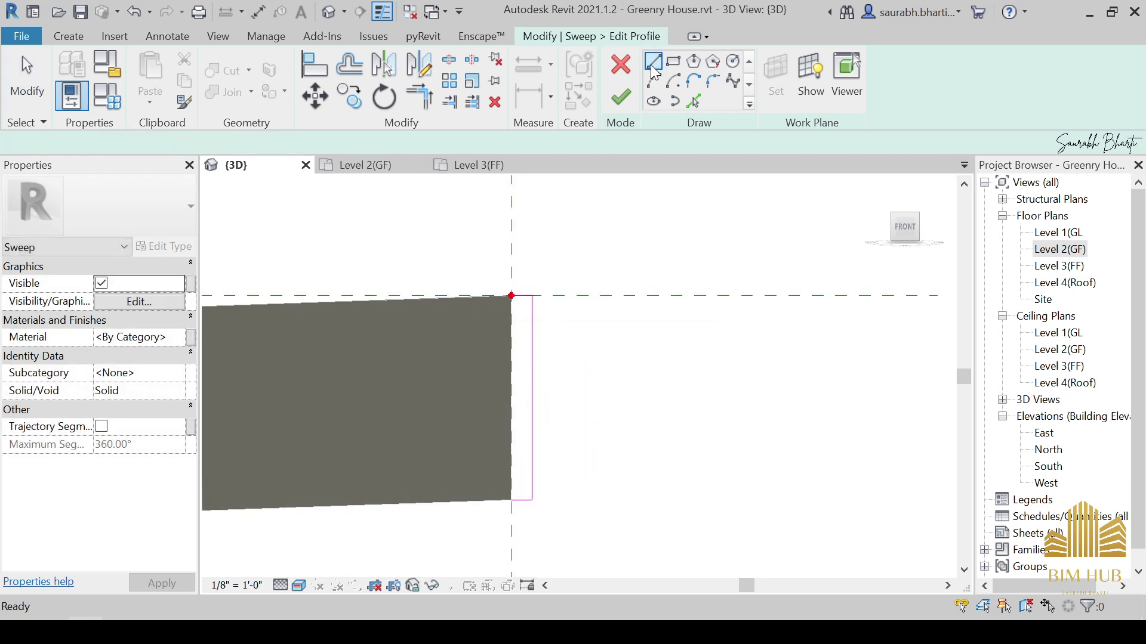
left_click(654, 66)
left_click(511, 295)
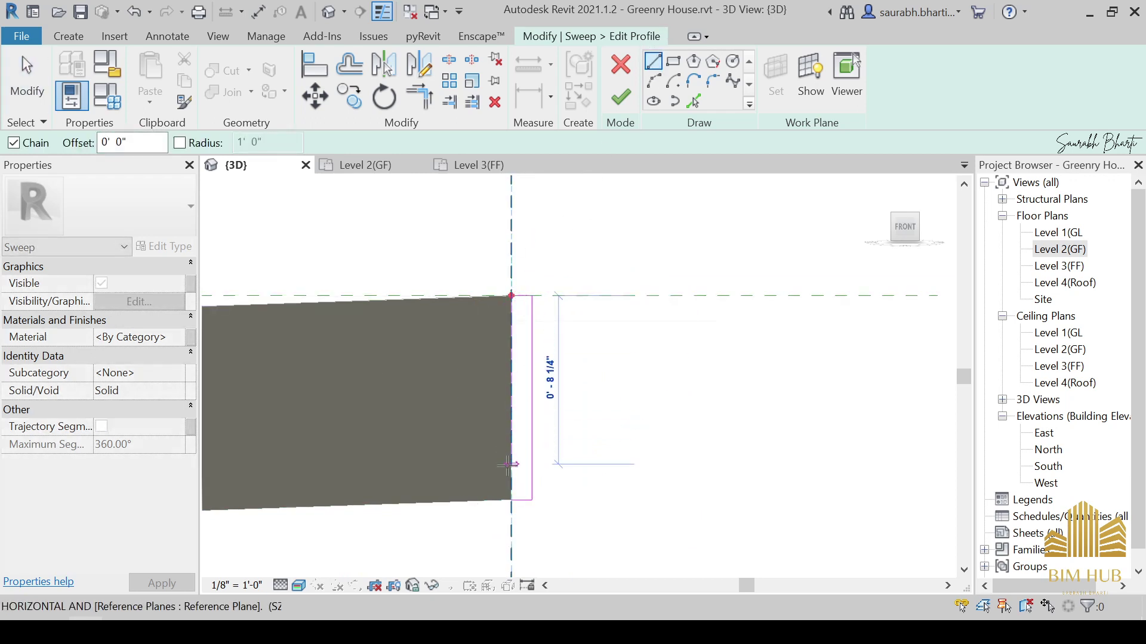
left_click(511, 500)
key("Escape")
key("Escape")
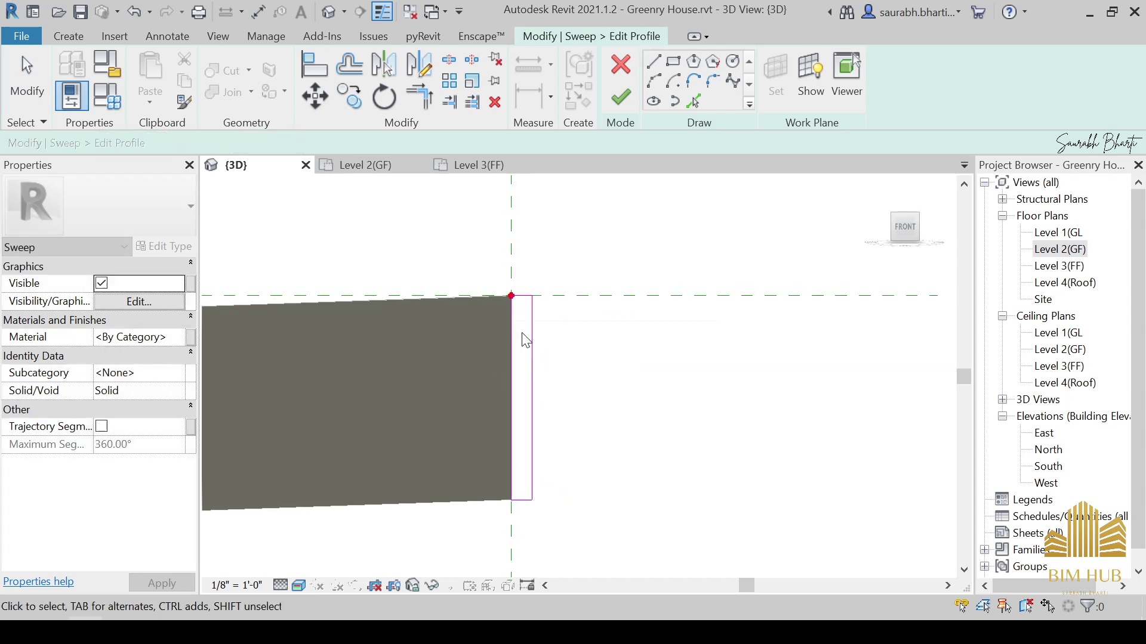
Bring up the reference photo and examine the upper roof's edge detail before returning to the profile sketch.
scroll(523, 333, "up", 2)
scroll(508, 281, "down", 3)
scroll(525, 301, "up", 2)
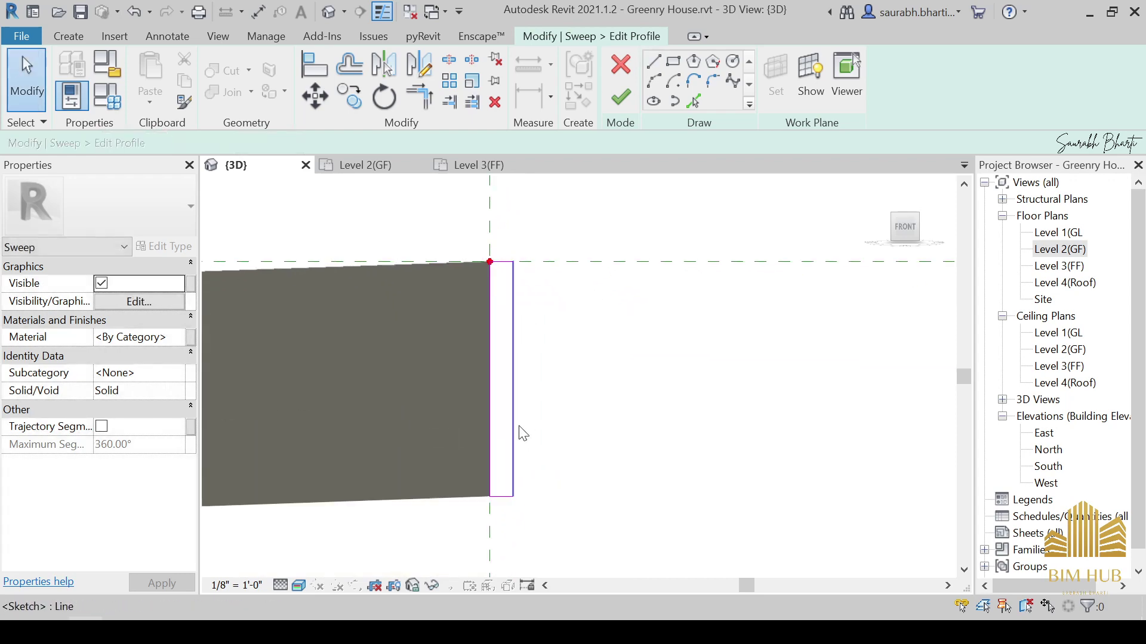
left_click(179, 632)
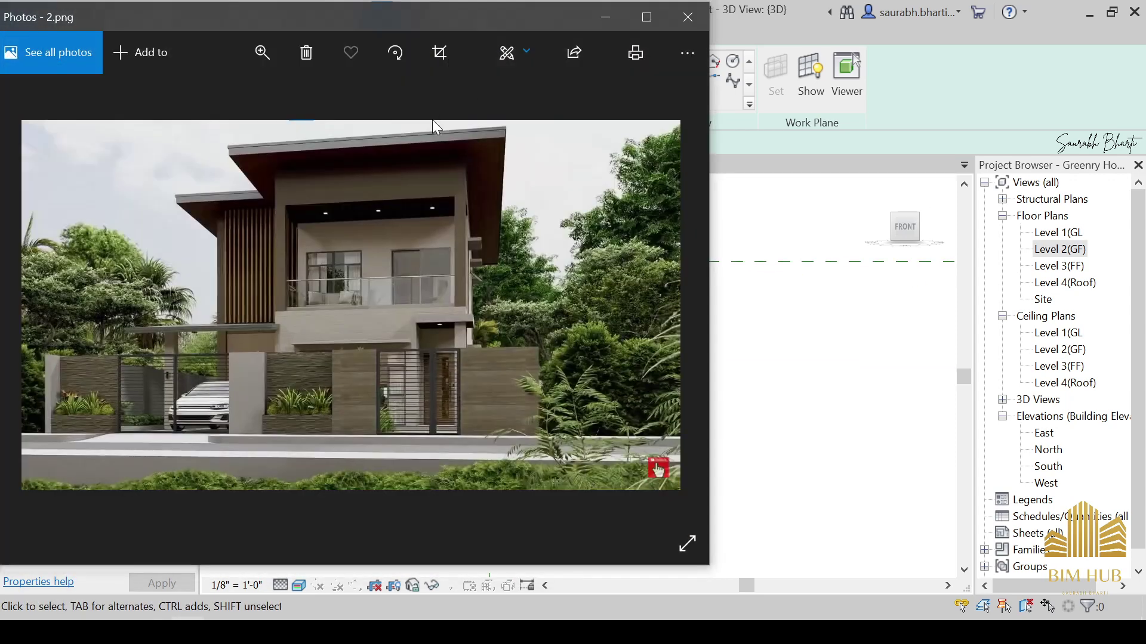
scroll(421, 137, "up", 2)
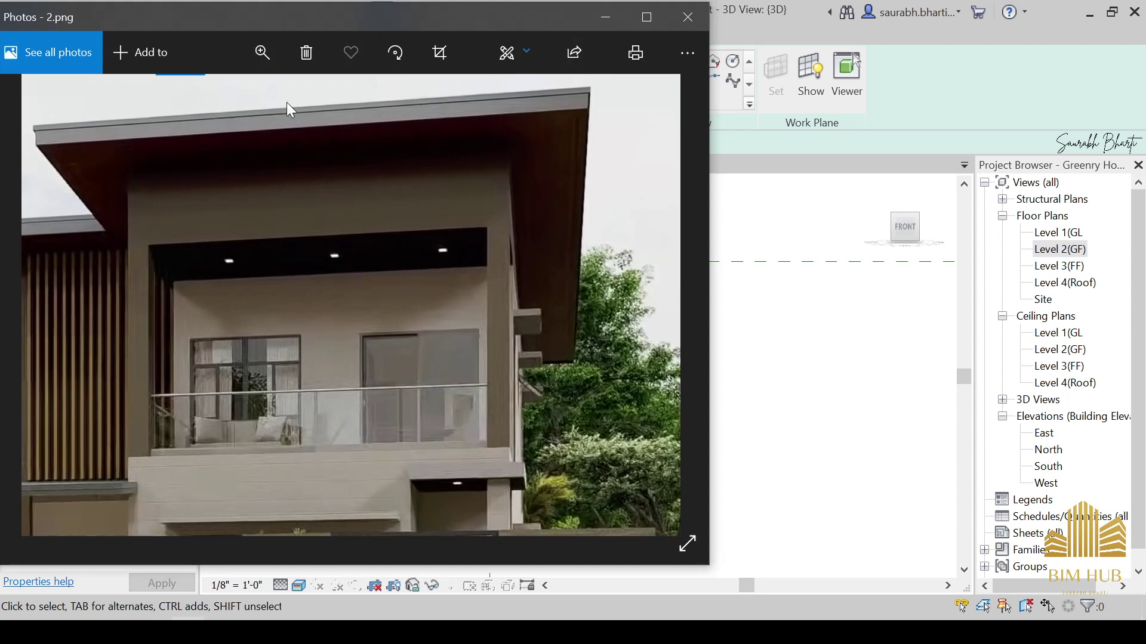
left_click(606, 19)
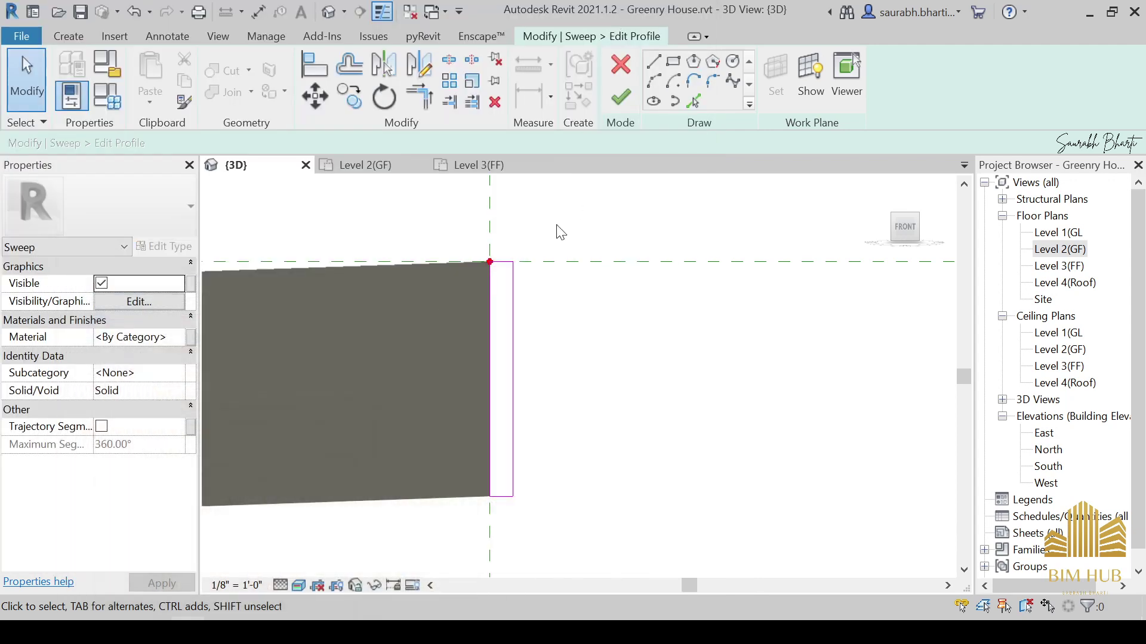
Sketch a small notch 1/4" deep and 1/2" high inward from the profile's outer line, near its upper end.
left_click(513, 307)
left_click(653, 61)
scroll(527, 312, "up", 2)
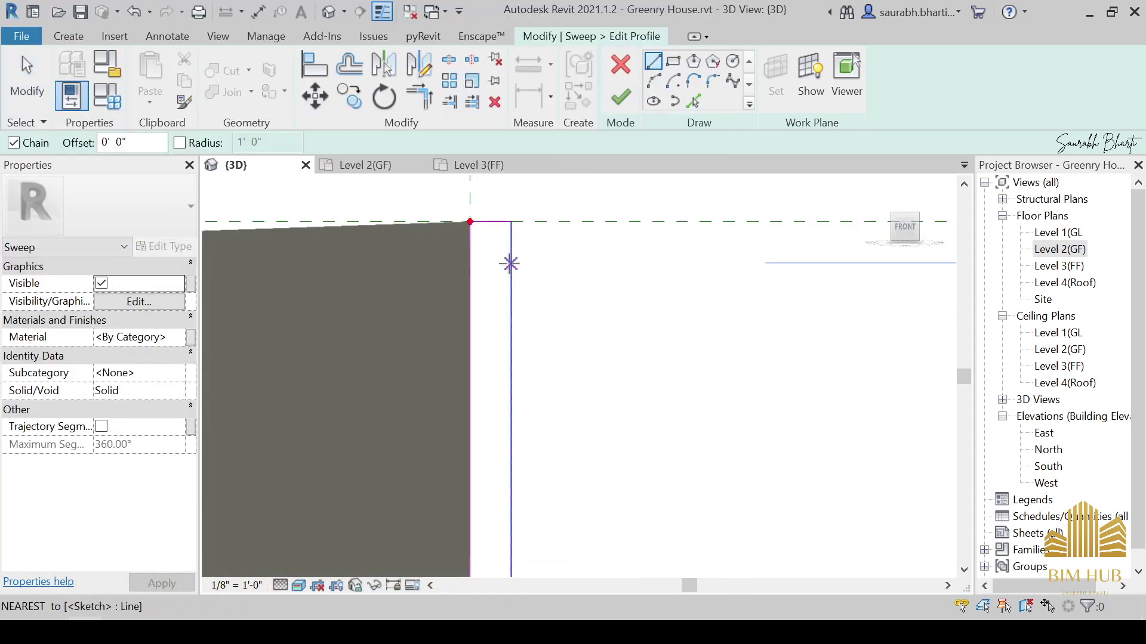
left_click(511, 297)
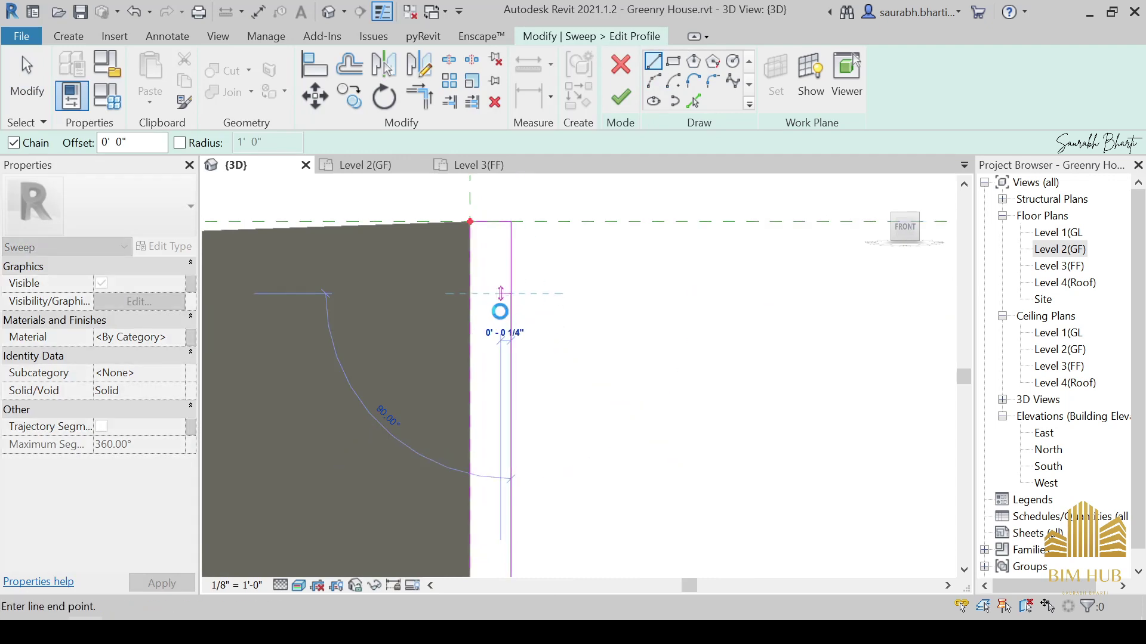
scroll(501, 315, "up", 2)
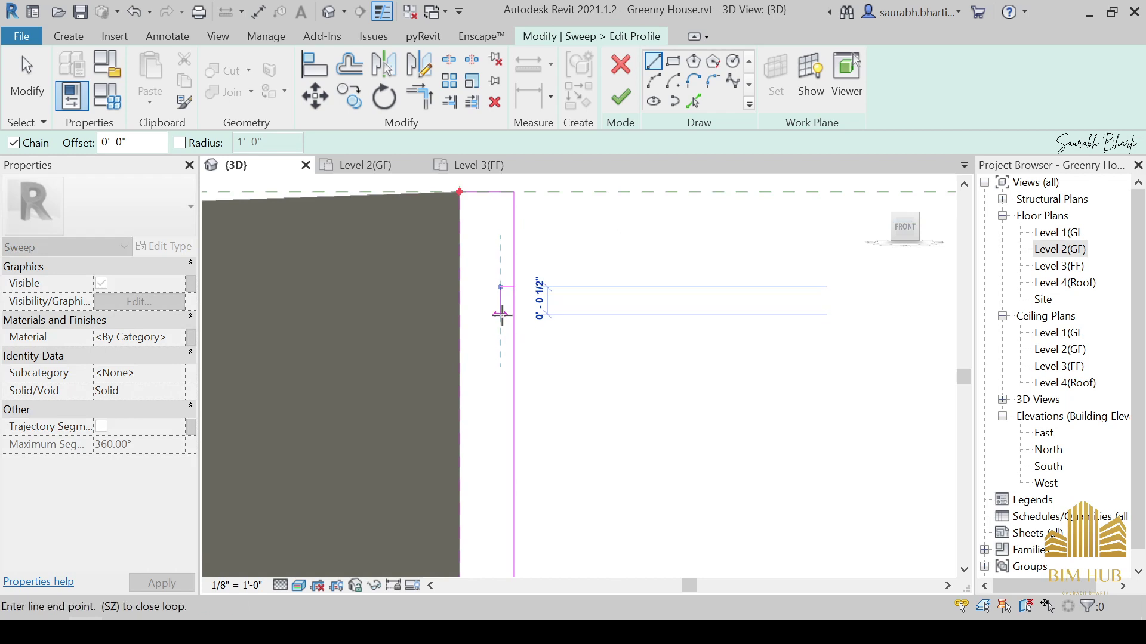
left_click(502, 315)
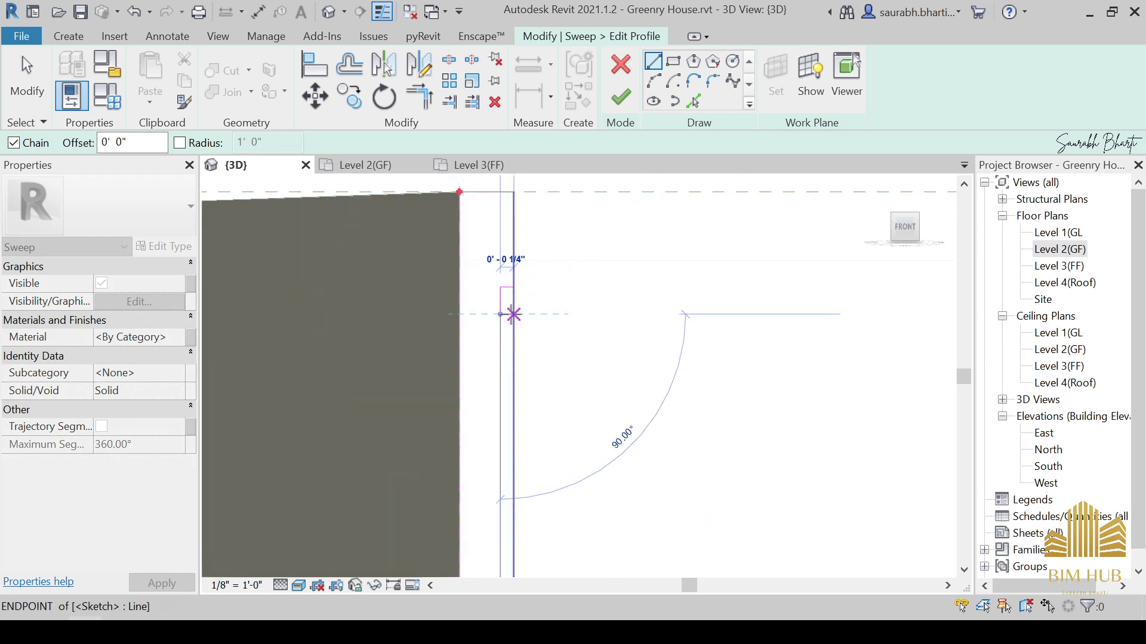
key("Escape")
key("Escape")
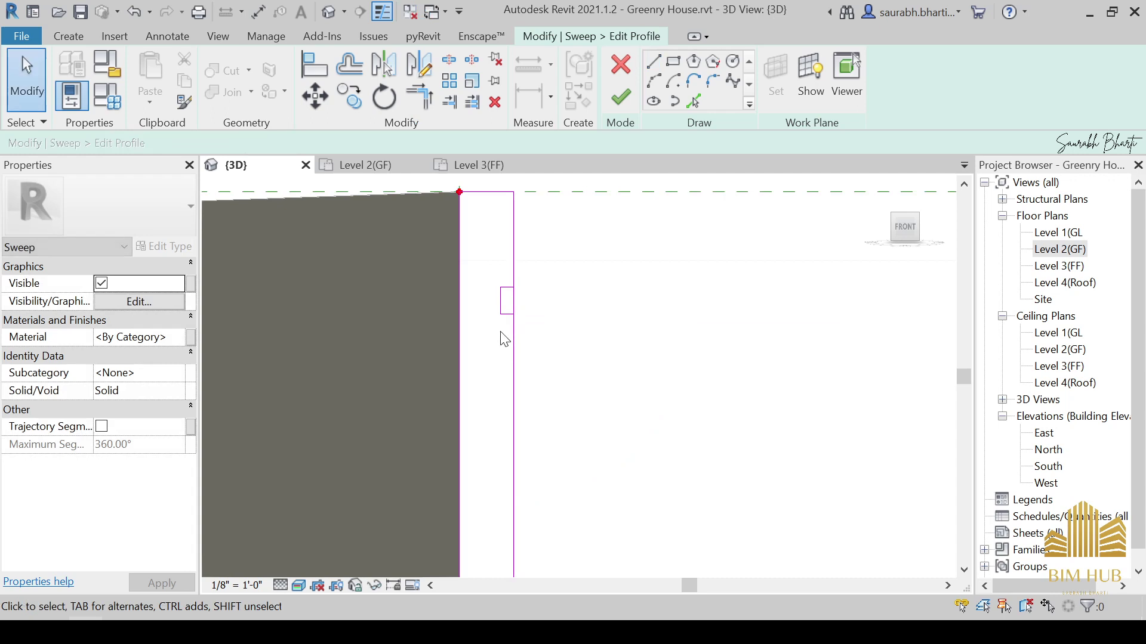
Toggle the thin line display off and back on while viewing the profile sketch.
left_click(382, 11)
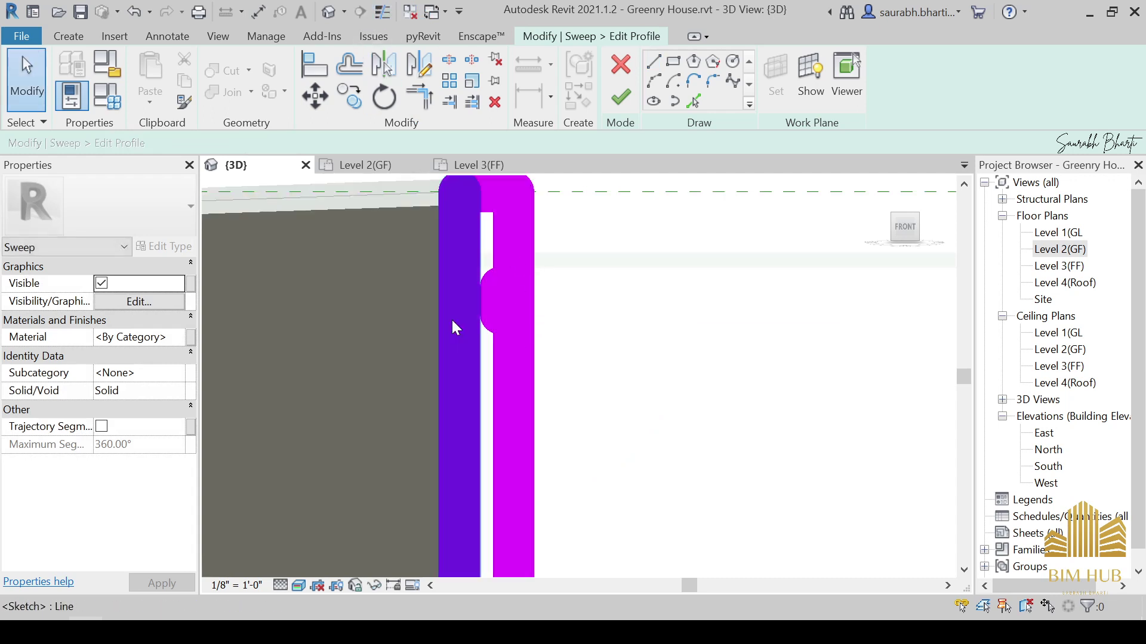
left_click(383, 13)
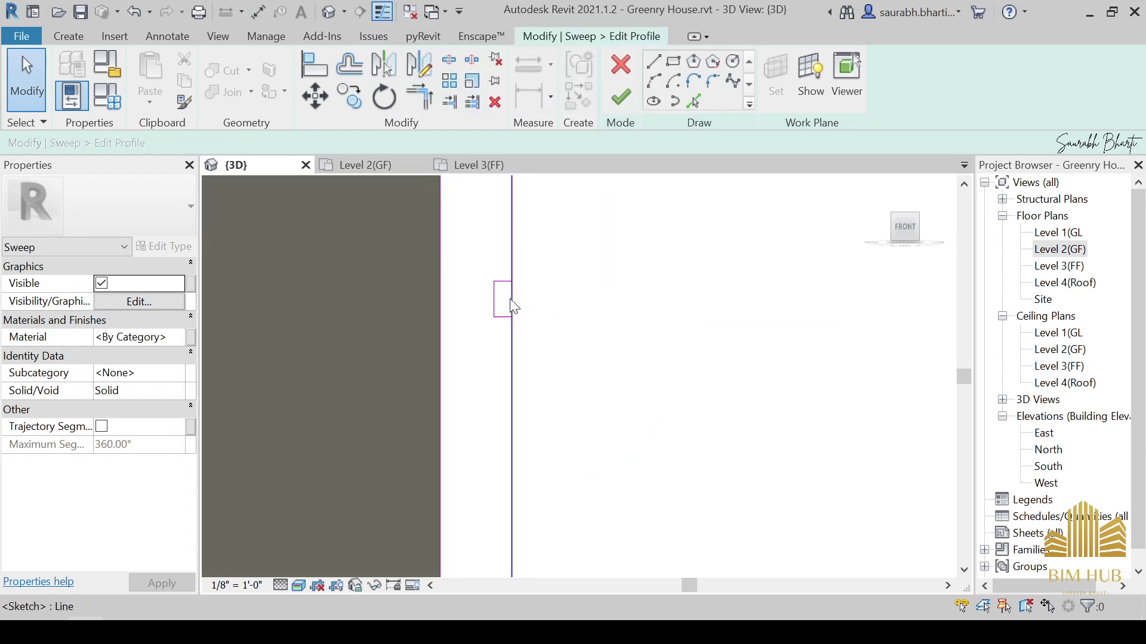
scroll(507, 299, "down", 4)
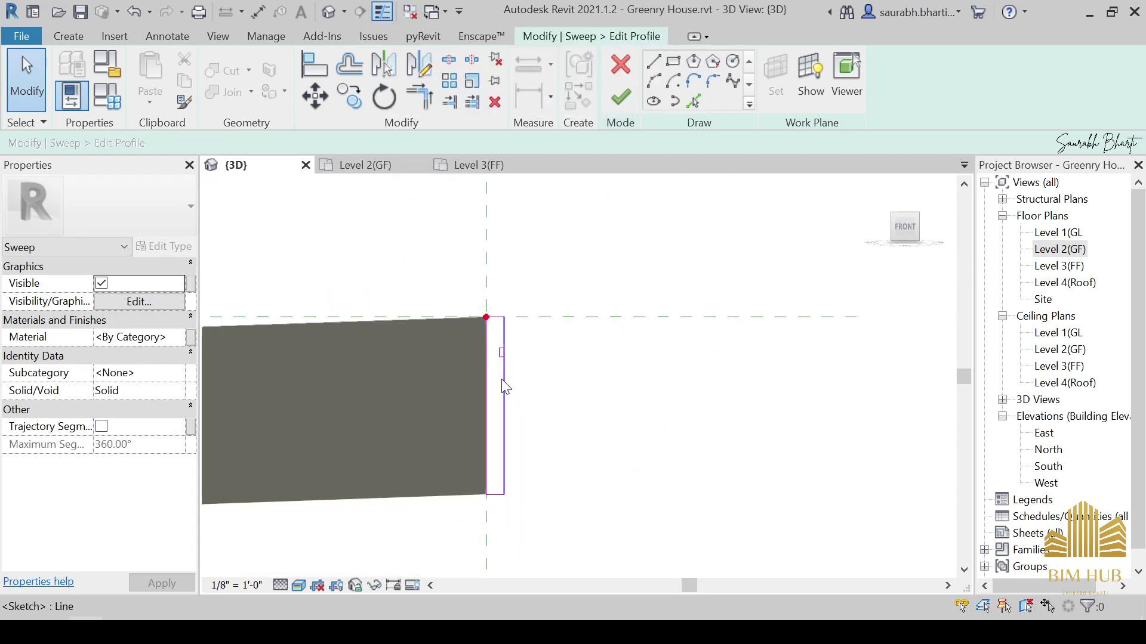
Move the notch's lower line down to make the notch 3/4" high.
scroll(503, 381, "up", 5)
left_click(505, 385)
left_click_drag(503, 380, 506, 401)
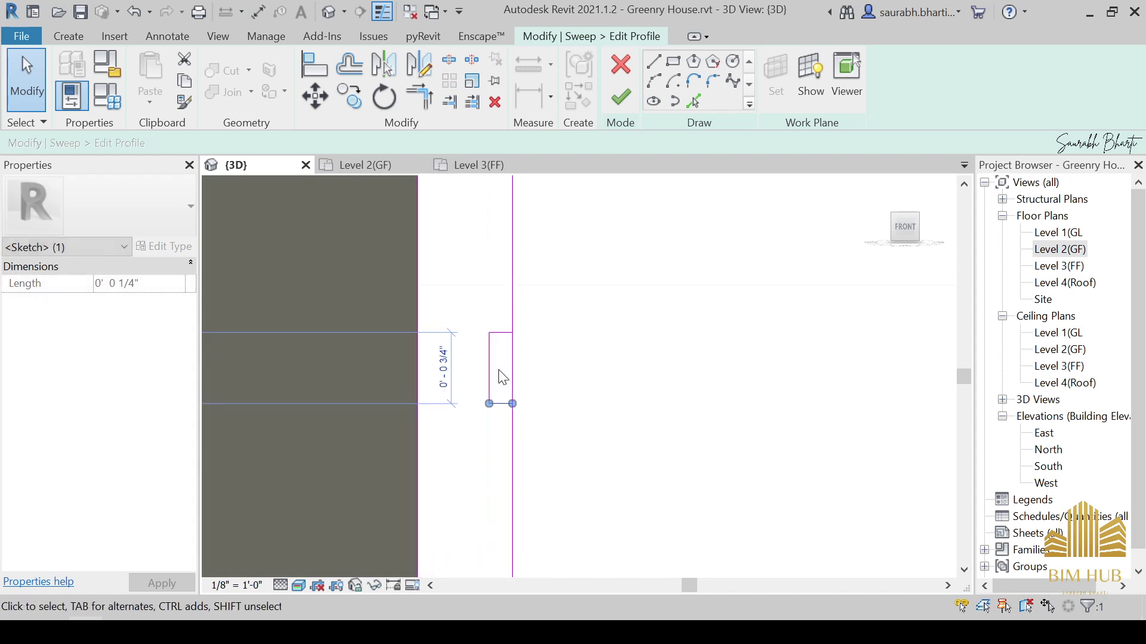
left_click(488, 364)
left_click(506, 403)
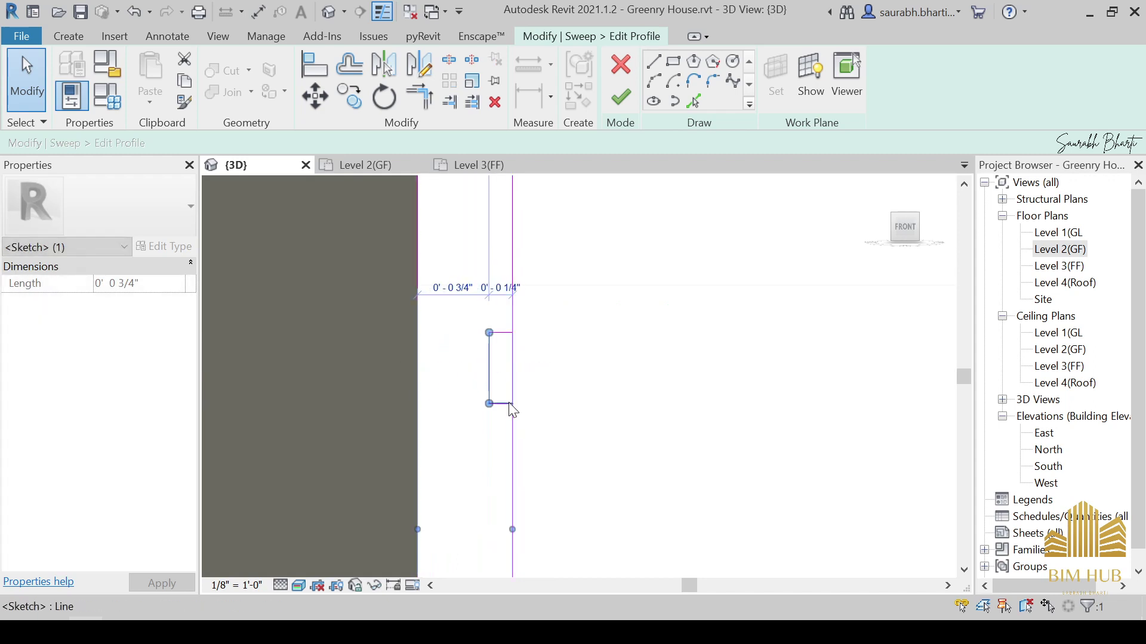
scroll(506, 403, "up", 2)
key("Escape")
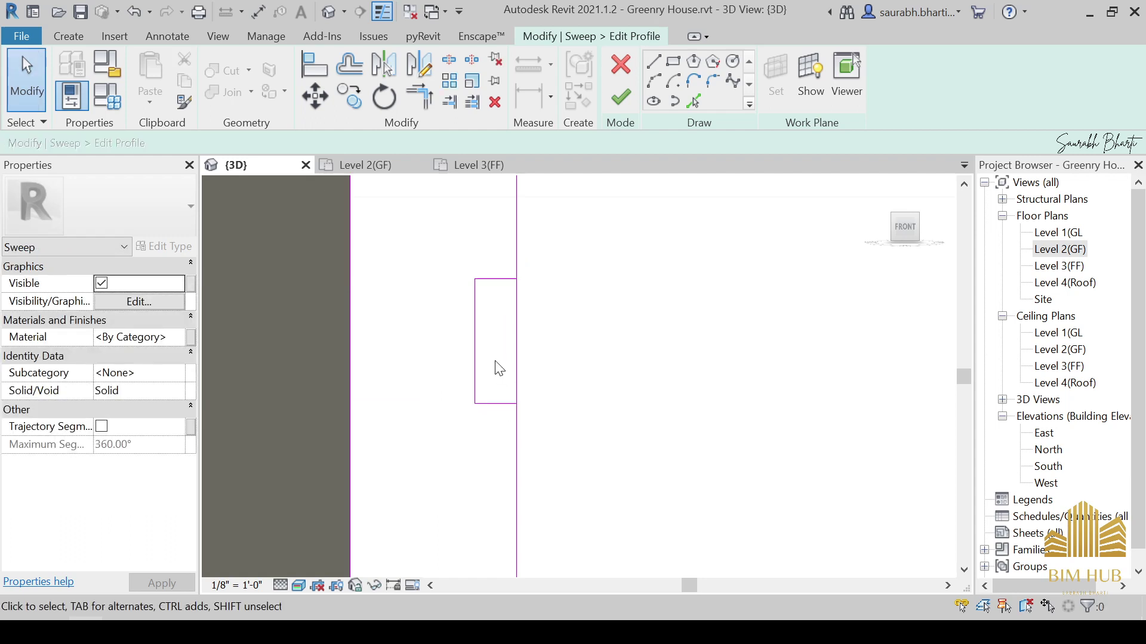
Split the profile's outer line inside the notch and trim both pieces to the notch's corners.
key("t")
key("r")
key("Escape")
key("s")
key("l")
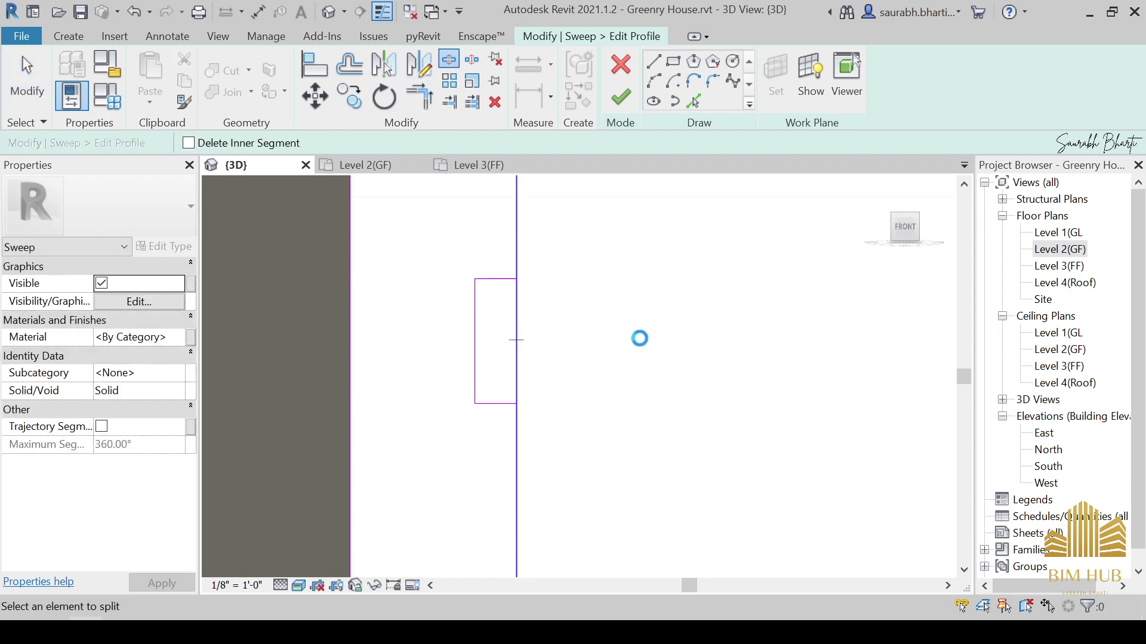
key("t")
key("r")
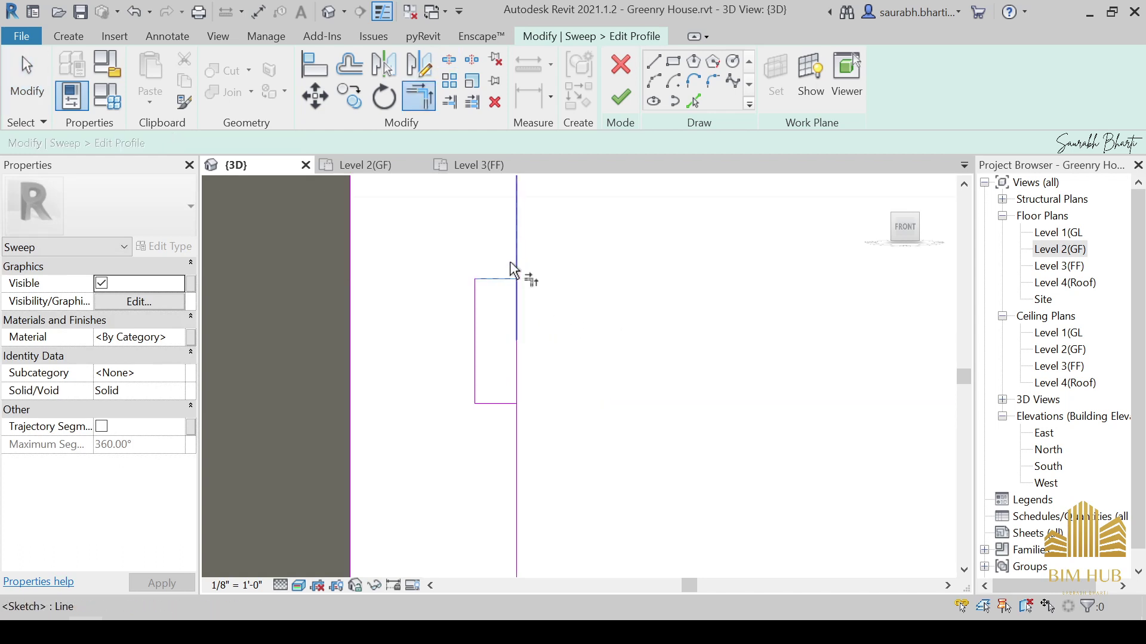
left_click(513, 273)
scroll(514, 346, "down", 5)
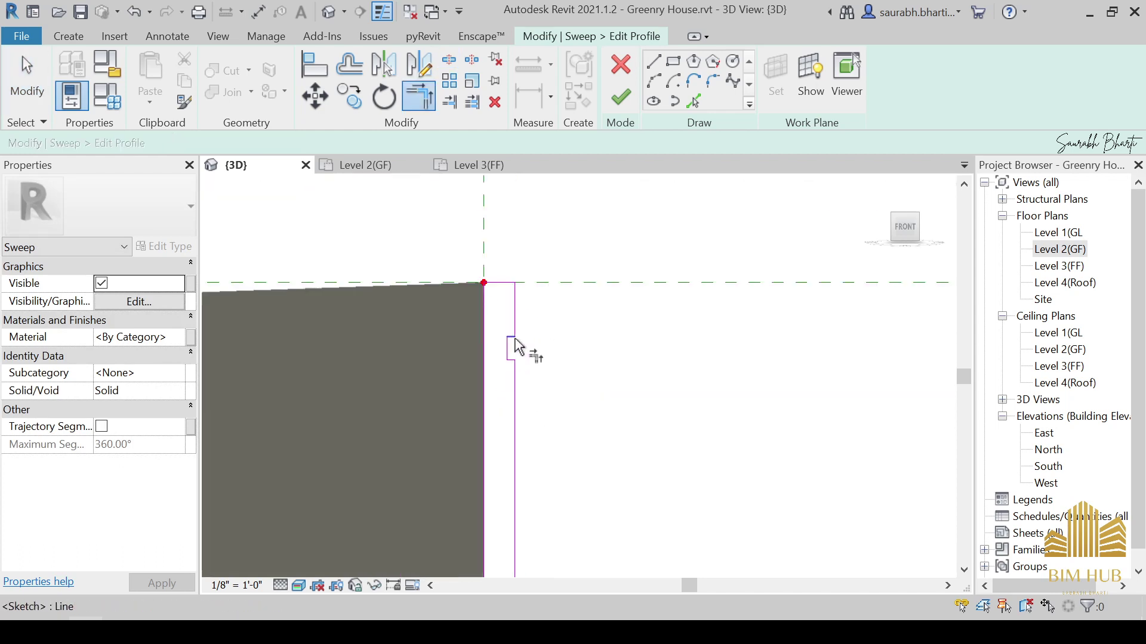
middle_click_drag(512, 339, 516, 377)
key("Escape")
Move the outer line above the notch outward so the notch's top edge is 1/2" long.
scroll(510, 303, "up", 2)
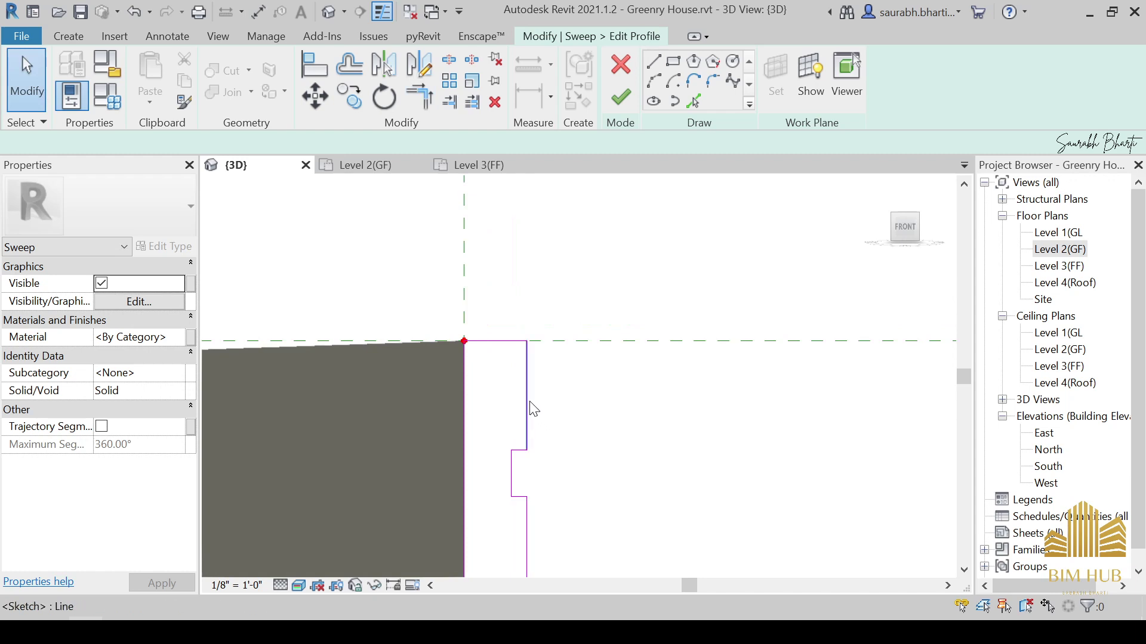
left_click(528, 402)
mouse_move(547, 401)
left_mouse_down()
mouse_move(557, 404)
mouse_move(542, 407)
left_mouse_up()
scroll(538, 464, "up", 5)
middle_click_drag(540, 467, 583, 281)
scroll(561, 421, "down", 1)
scroll(546, 376, "up", 3)
scroll(582, 275, "down", 2)
left_click(573, 301)
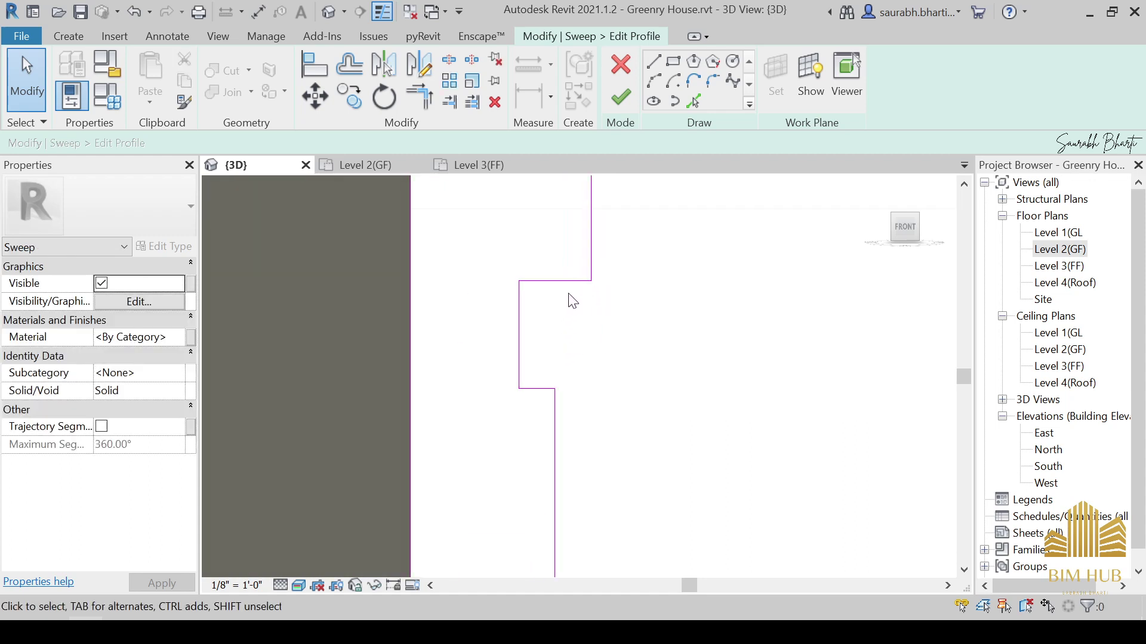
Sketch a small downward lip about 43/256" deep and 1/4" wide below the outer half of the notch's top edge.
scroll(583, 309, "down", 3)
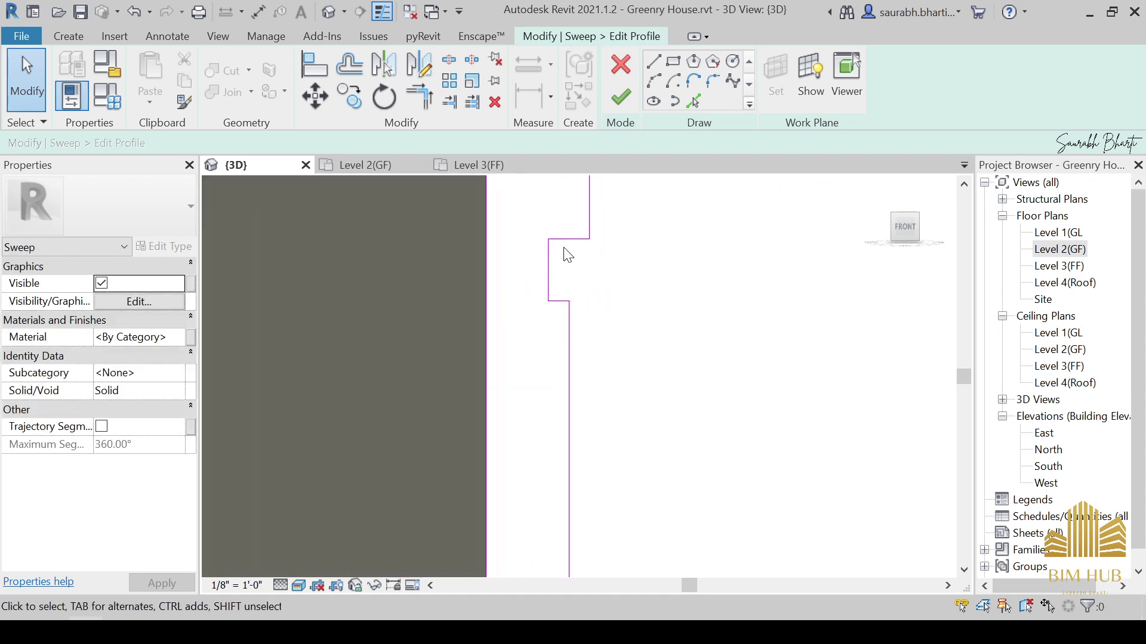
scroll(574, 276, "up", 2)
left_click(563, 251)
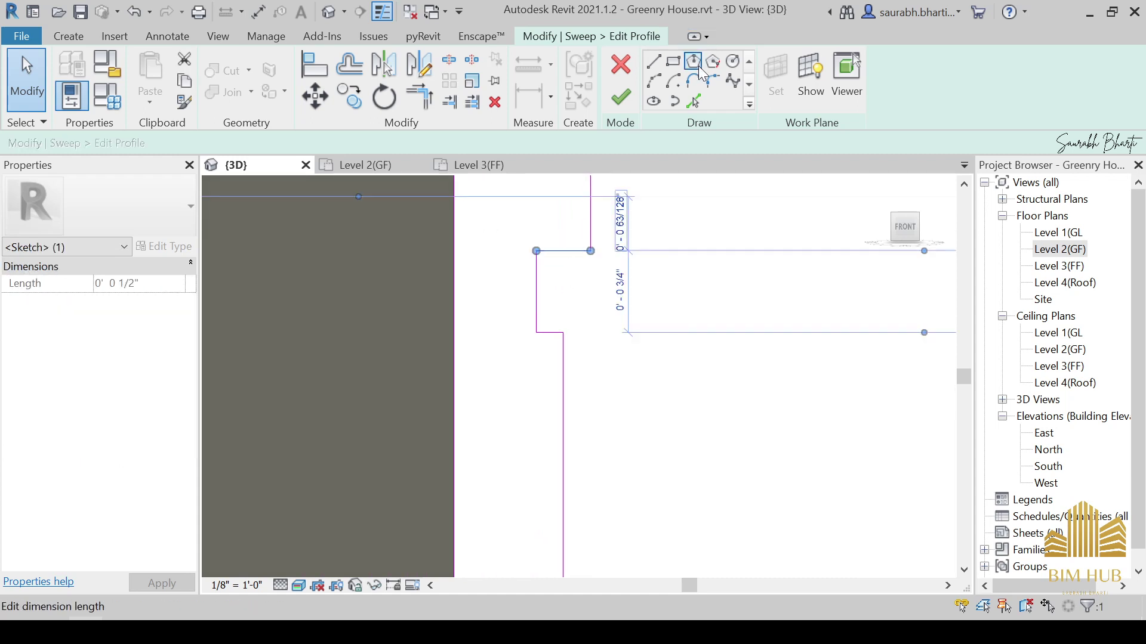
left_click(654, 63)
scroll(562, 245, "up", 2)
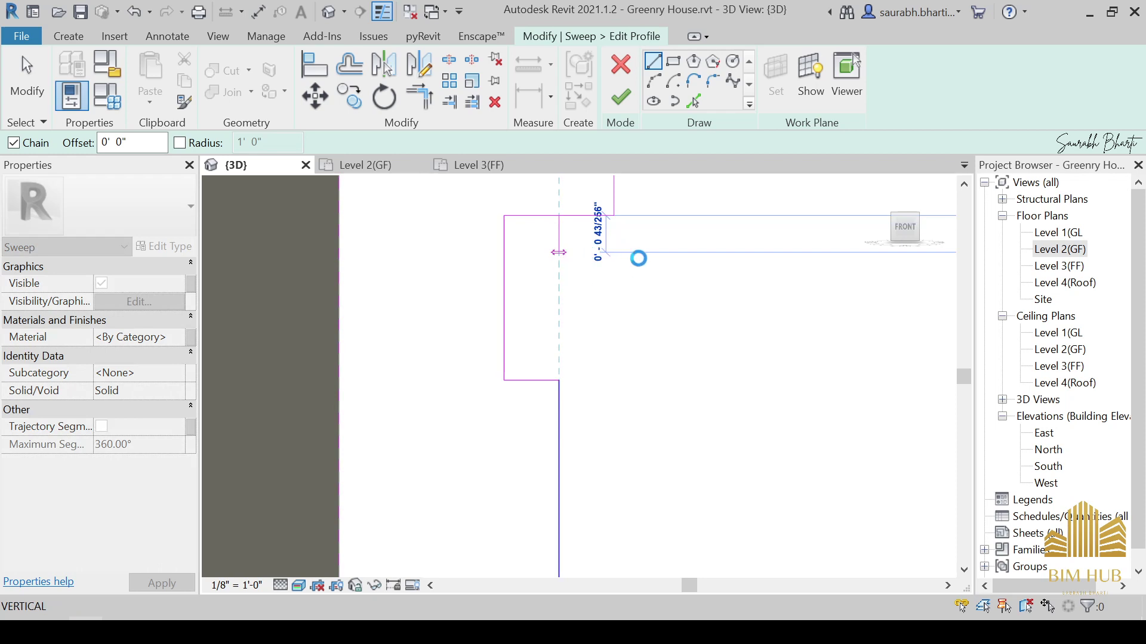
left_click(558, 252)
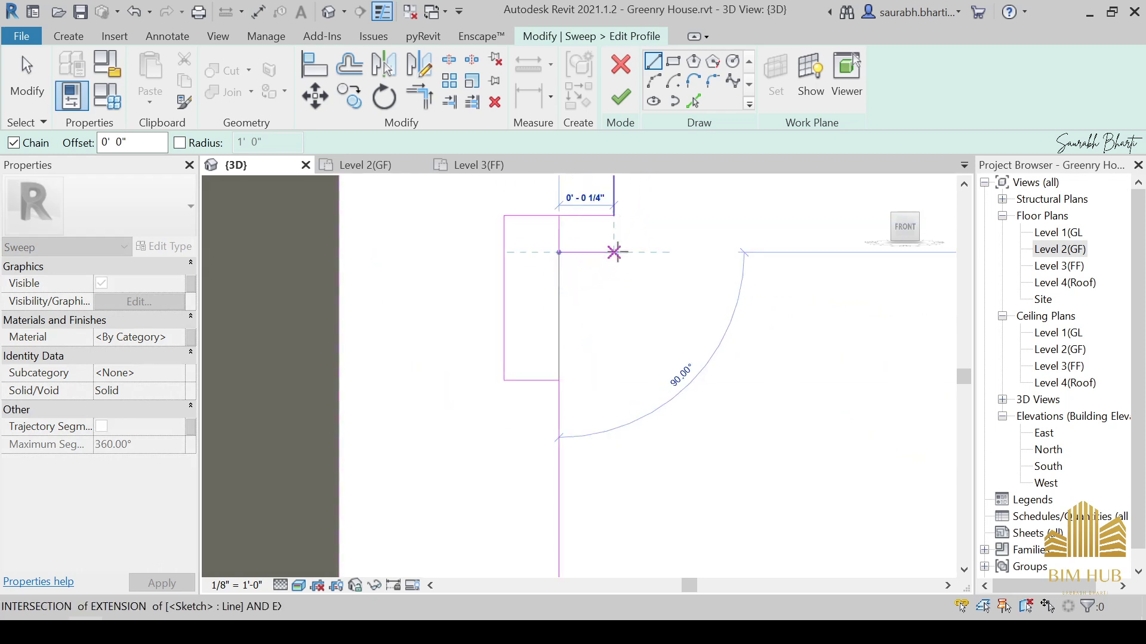
left_click(614, 214)
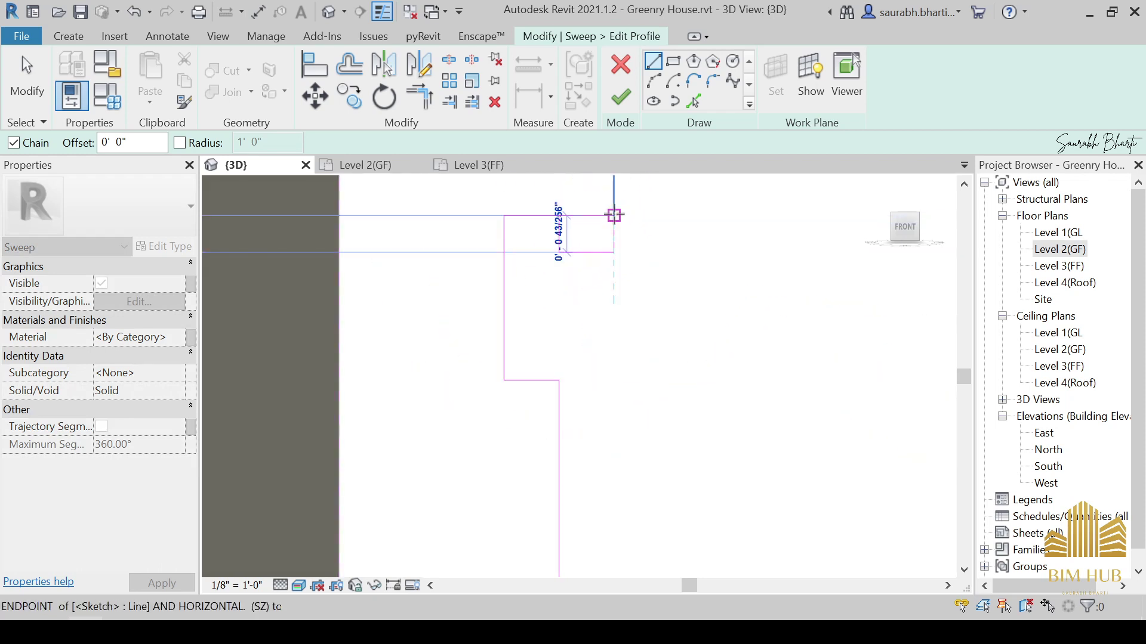
key("Escape")
key("Escape")
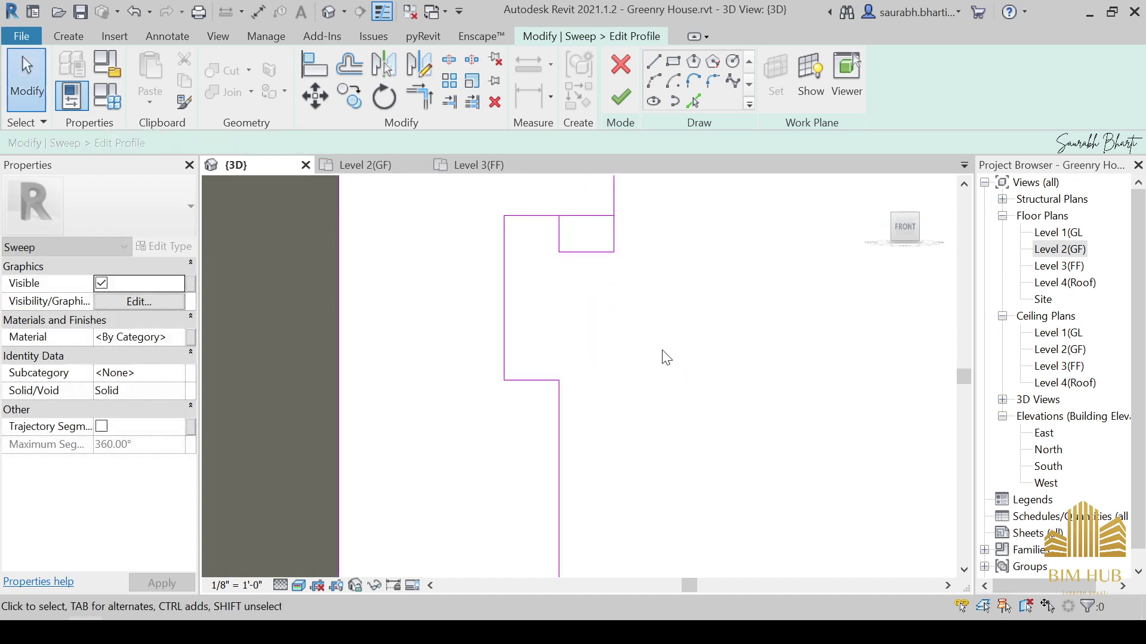
Trim the notch's top edge and the outer line to the new lip's corners, leaving one closed profile outline.
key("t")
key("r")
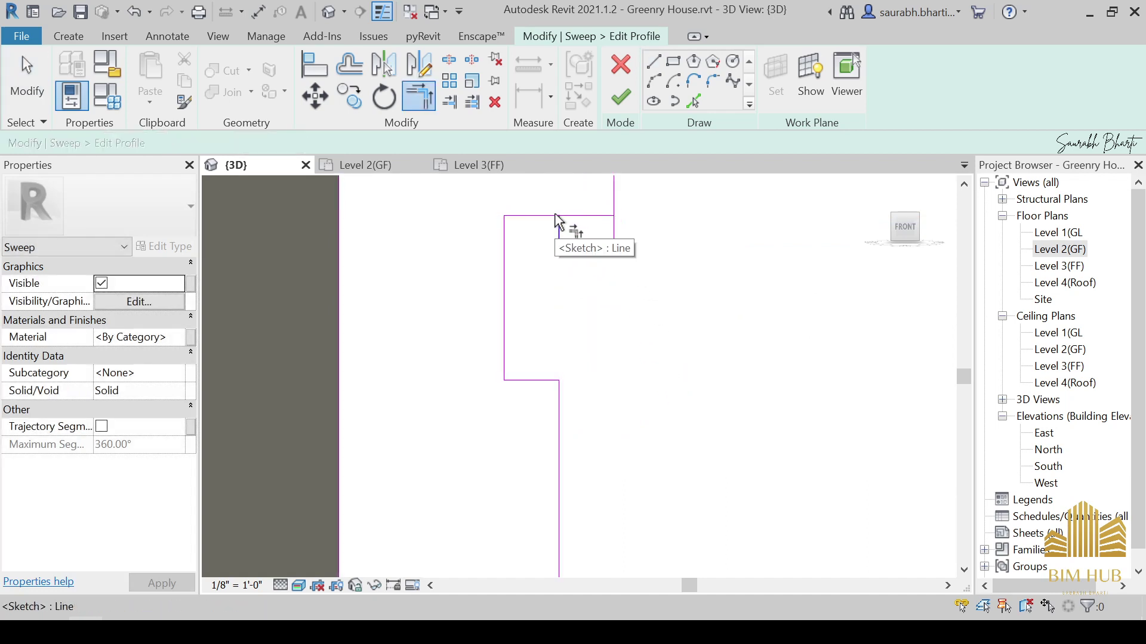
scroll(567, 242, "down", 3)
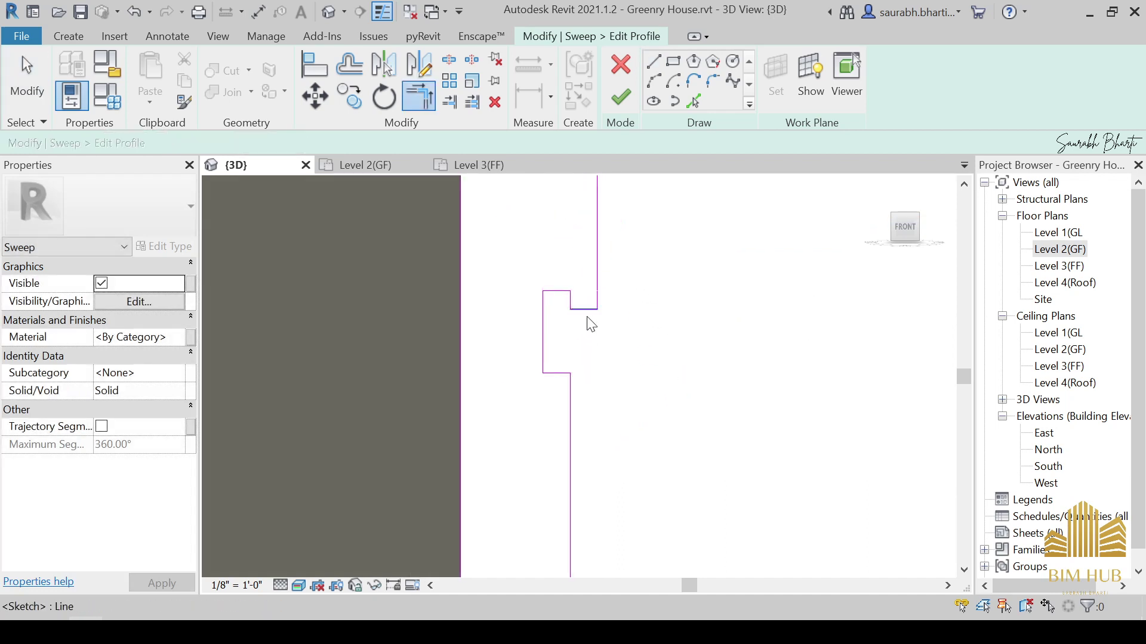
key("Escape")
Finish the edge profile sketch and complete the sweep along the roof's edges.
left_click(621, 97)
scroll(576, 312, "down", 3)
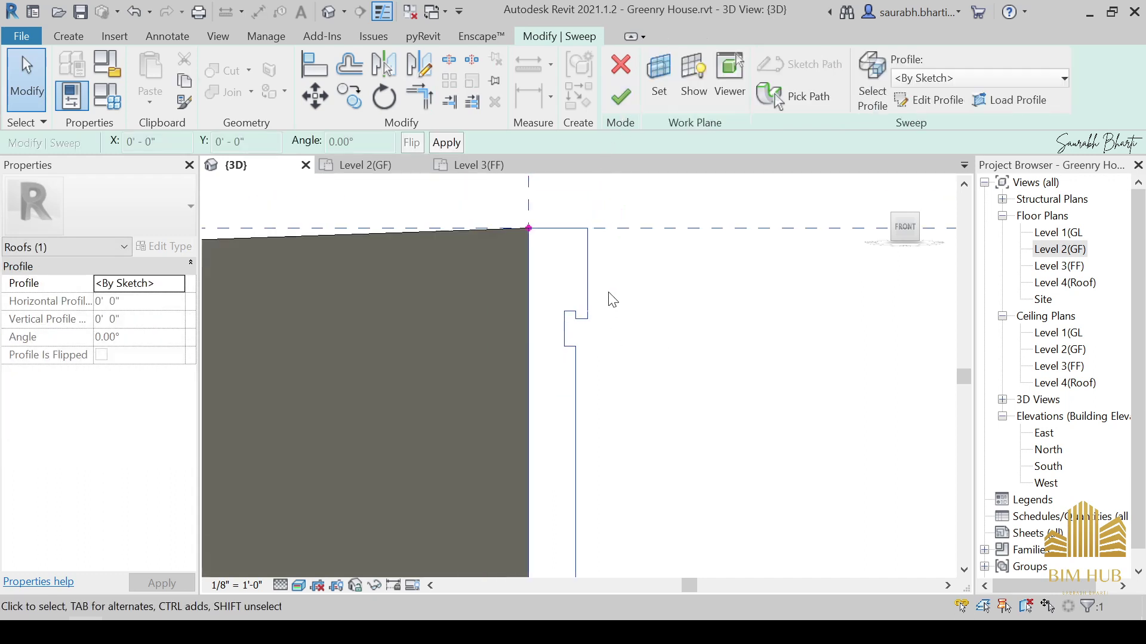
left_click(624, 105)
left_click(701, 360)
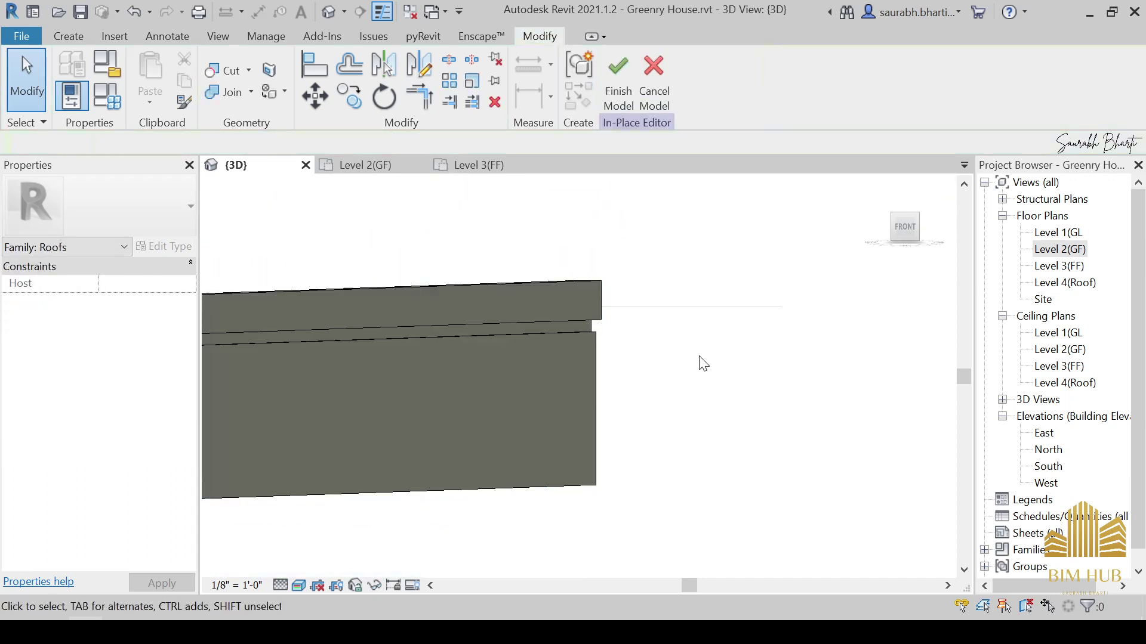
Examine the swept roof edge from several angles and compare it with the reference photo 2.png.
scroll(727, 377, "up", 2)
scroll(734, 394, "down", 5)
middle_click_drag(743, 407, 703, 460, "shift")
scroll(747, 412, "down", 1)
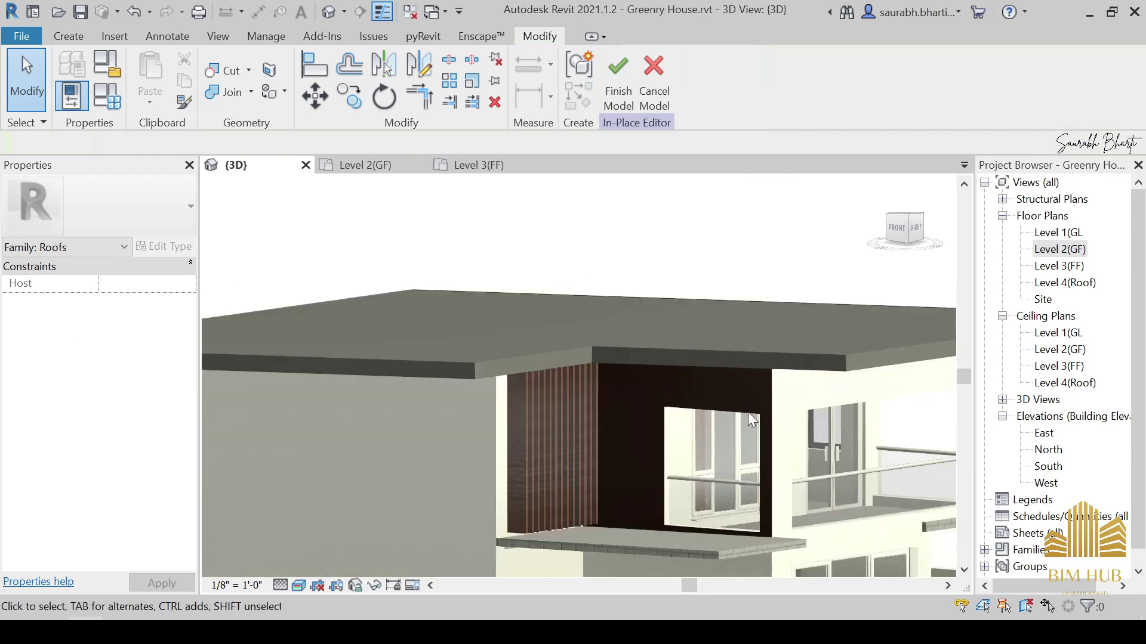
middle_click_drag(747, 412, 713, 420, "shift")
scroll(768, 418, "down", 3)
middle_click_drag(885, 400, 592, 385)
scroll(592, 385, "up", 4)
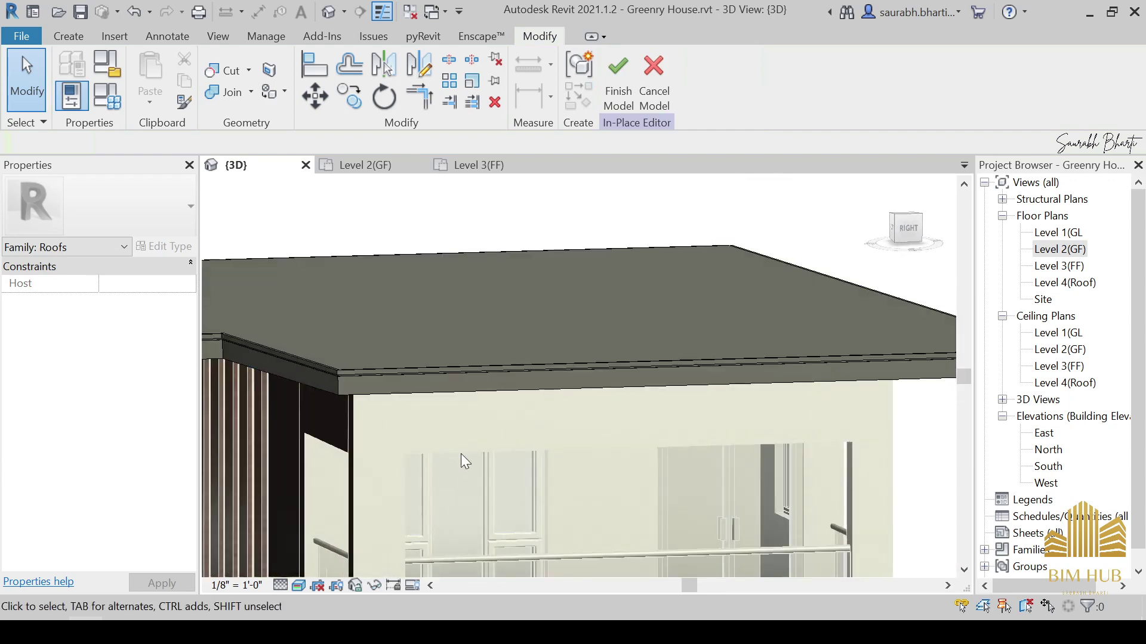
middle_click_drag(457, 465, 423, 345, "shift")
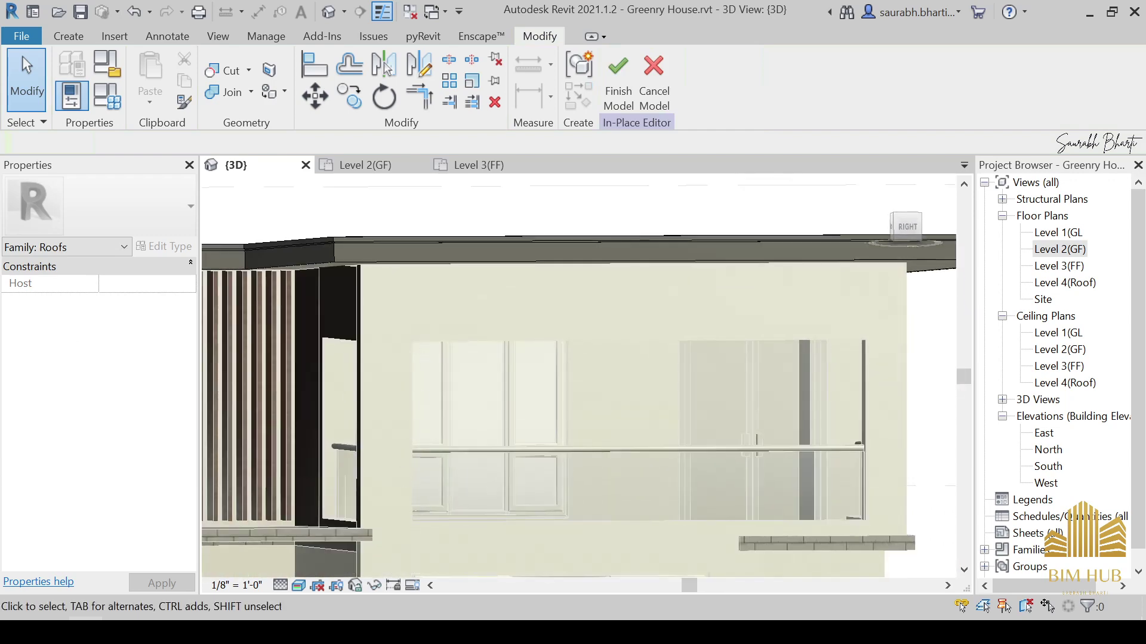
left_click(188, 632)
scroll(360, 138, "up", 4)
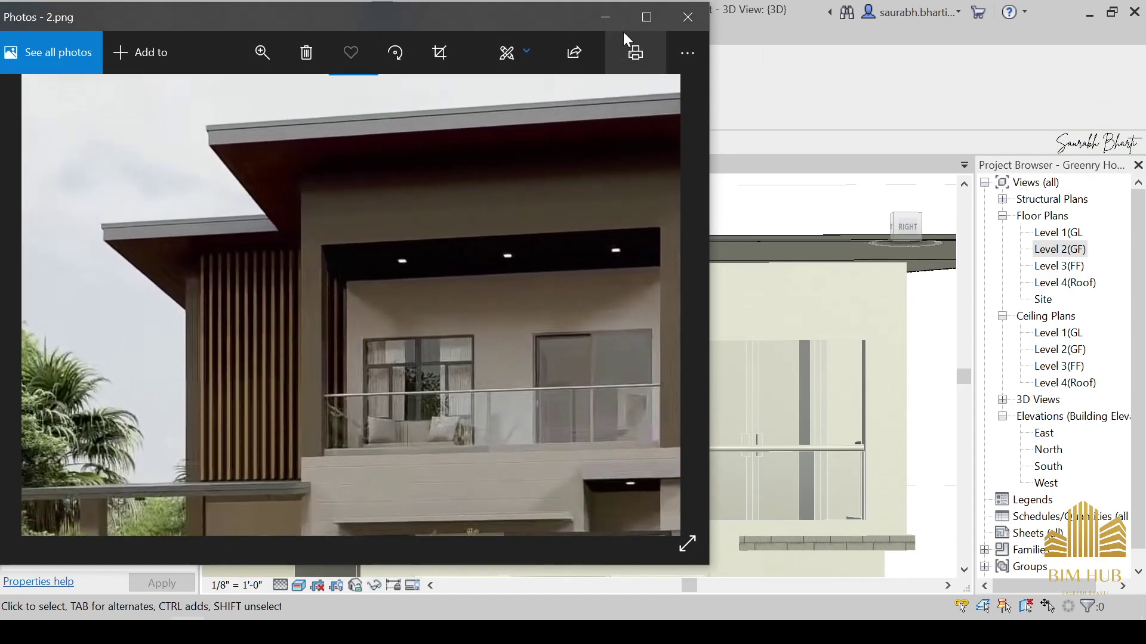
left_click(606, 18)
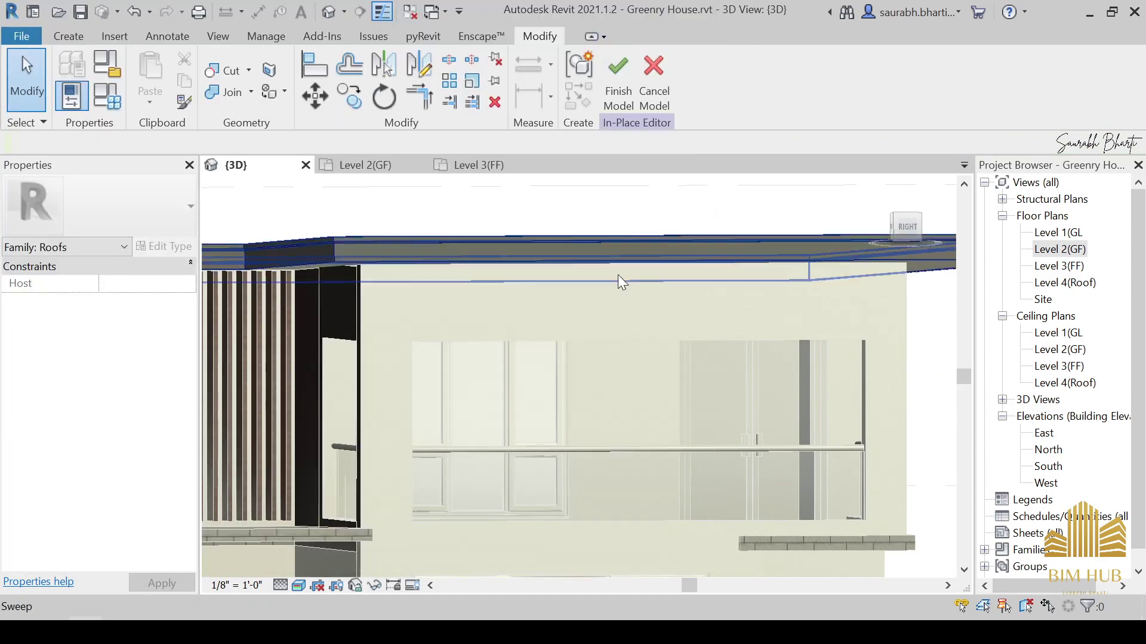
Inspect the sweep's notched profile up close at the roof corner and finish the in-place roof model.
scroll(382, 273, "down", 3)
middle_click_drag(381, 272, 412, 250, "shift")
scroll(411, 251, "up", 1)
scroll(358, 233, "up", 4)
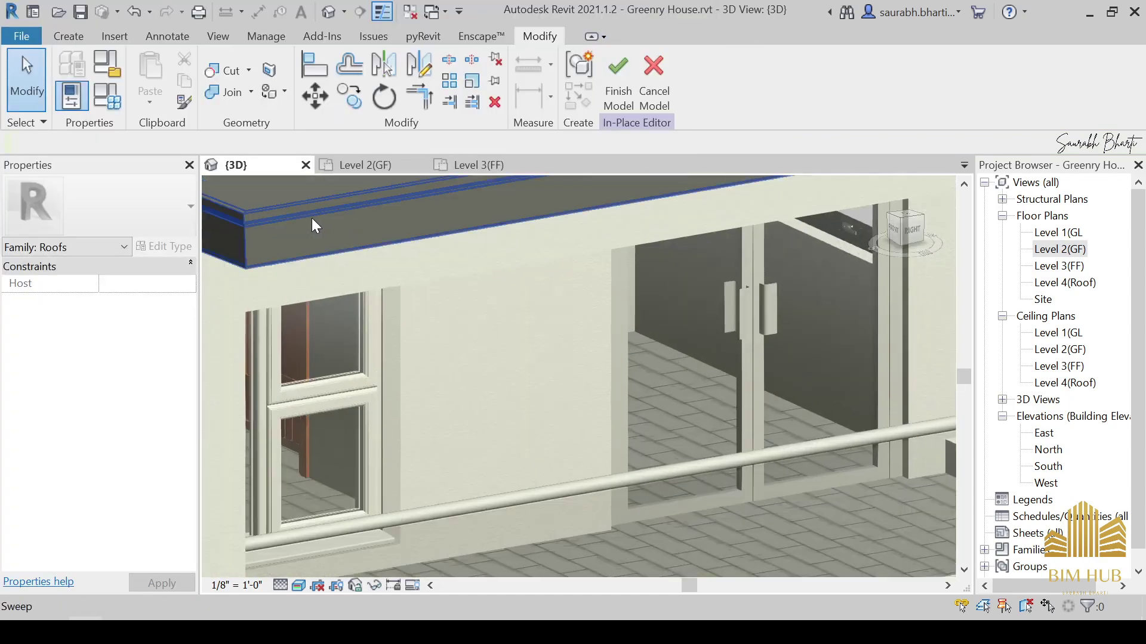
middle_click_drag(312, 217, 456, 383)
scroll(418, 378, "up", 6)
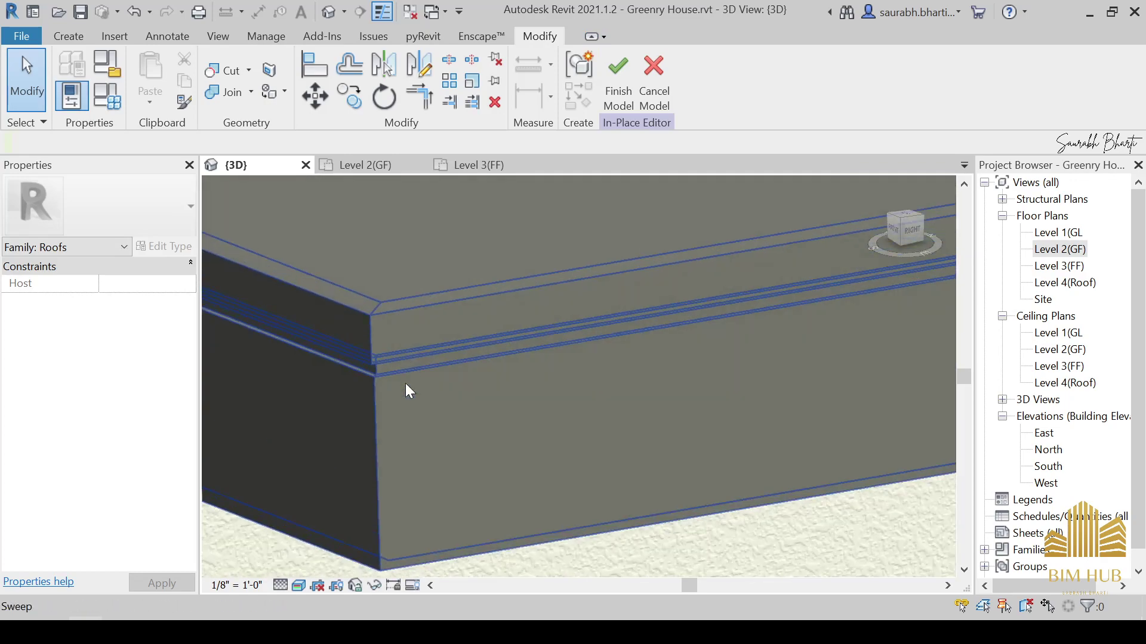
scroll(406, 370, "up", 3)
scroll(385, 358, "down", 7)
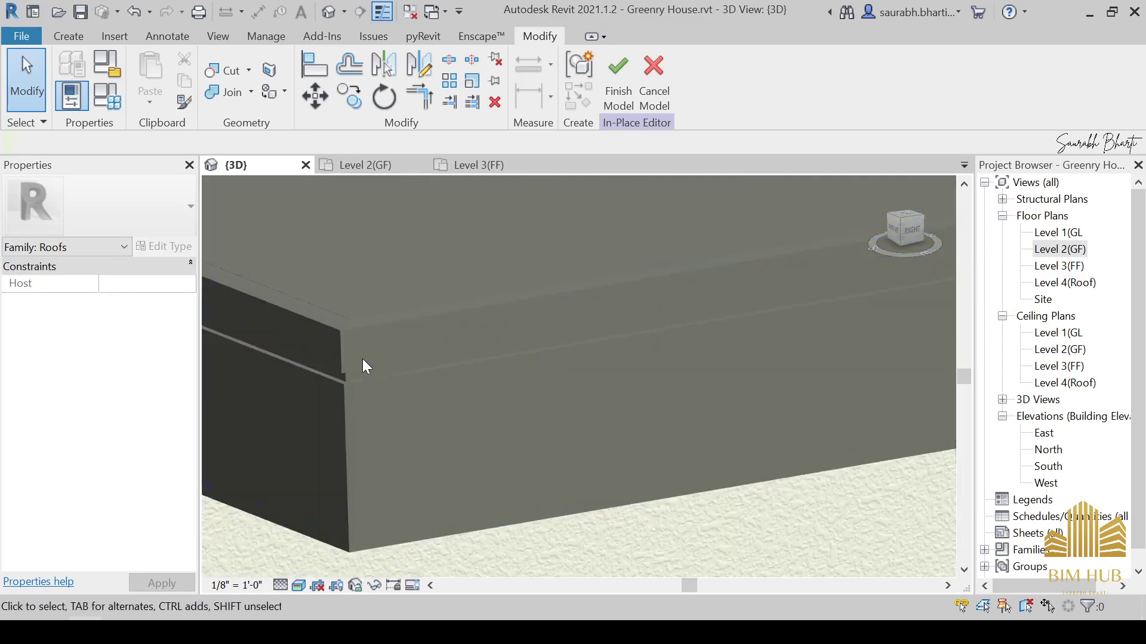
scroll(382, 407, "down", 5)
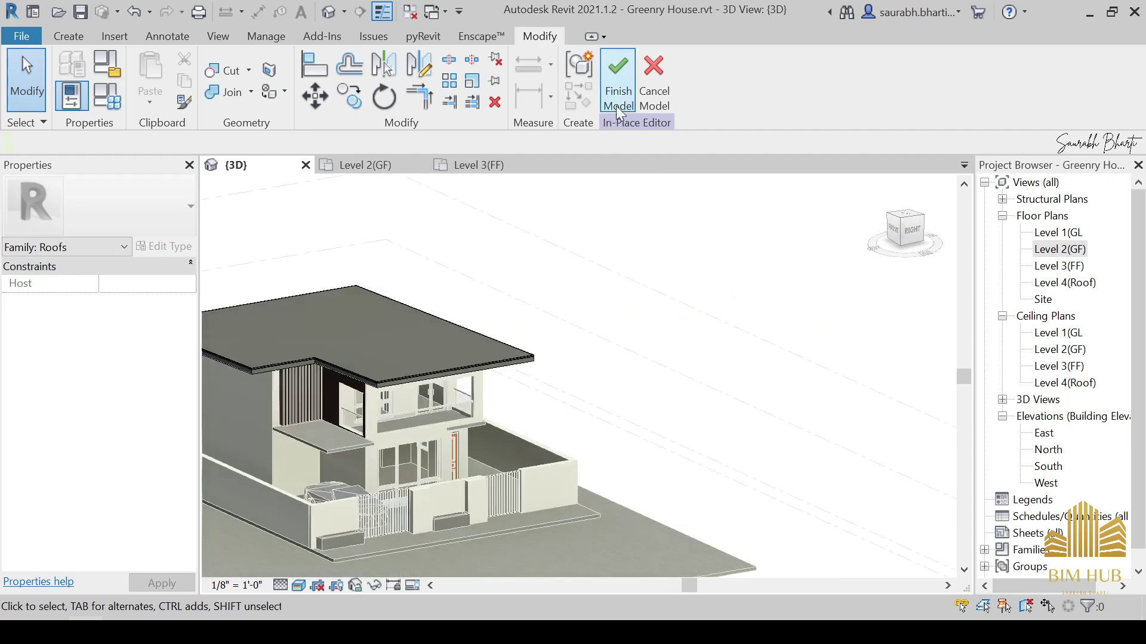
left_click(619, 77)
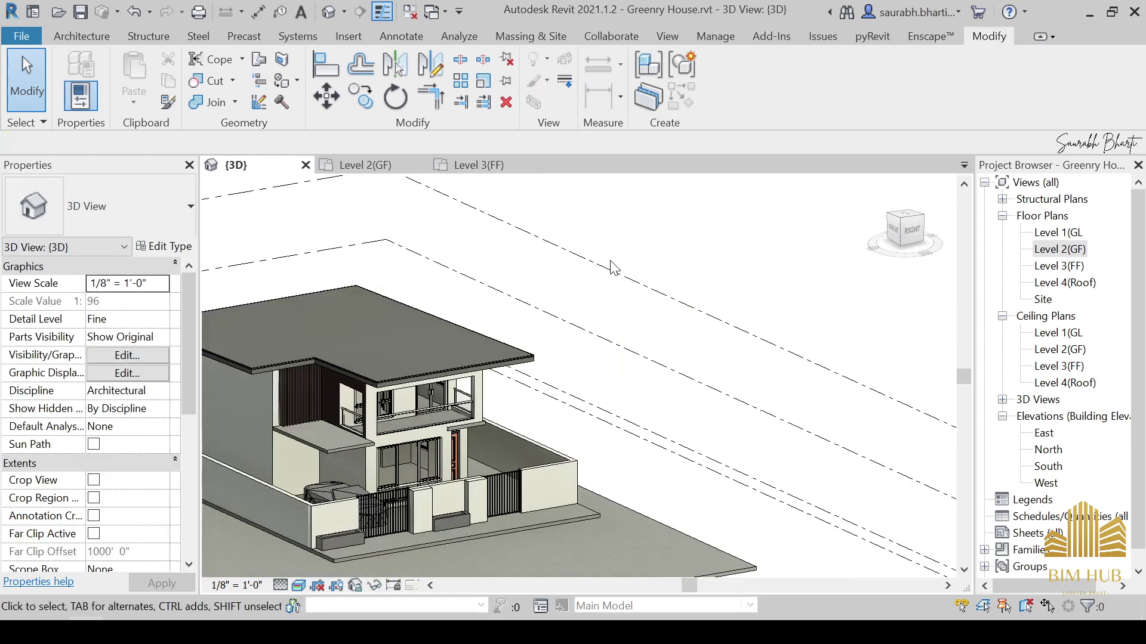
Examine the finished Roof Sweep around the house, from above, from the side and close up at the roof corner.
scroll(305, 461, "down", 2)
scroll(356, 403, "up", 7)
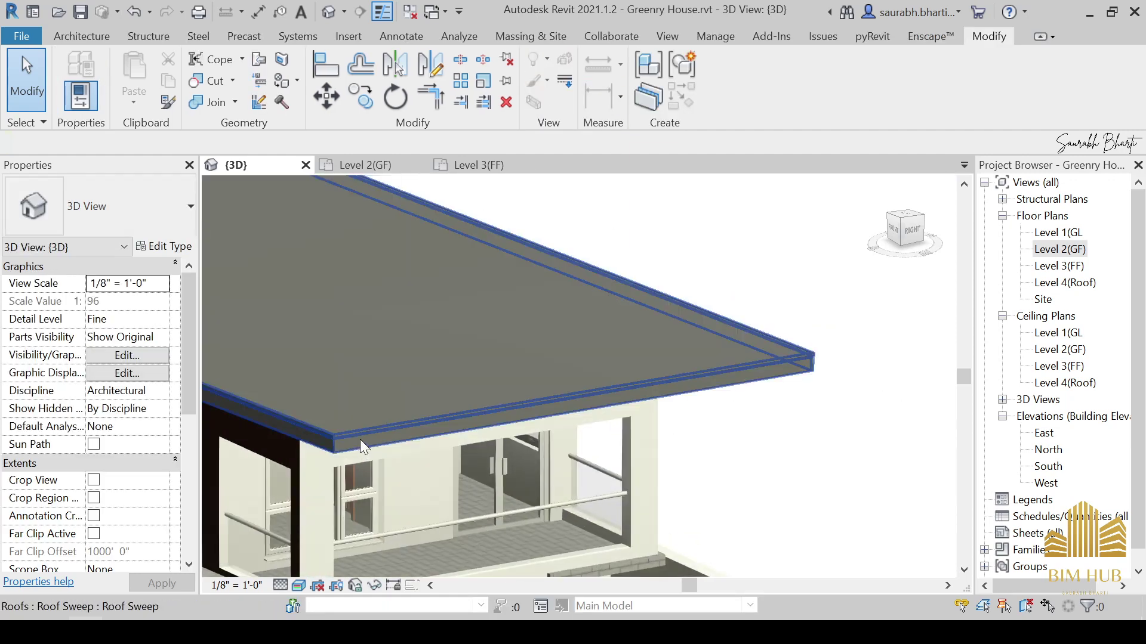
left_click(359, 440)
scroll(360, 440, "down", 3)
middle_click_drag(360, 439, 485, 439, "shift")
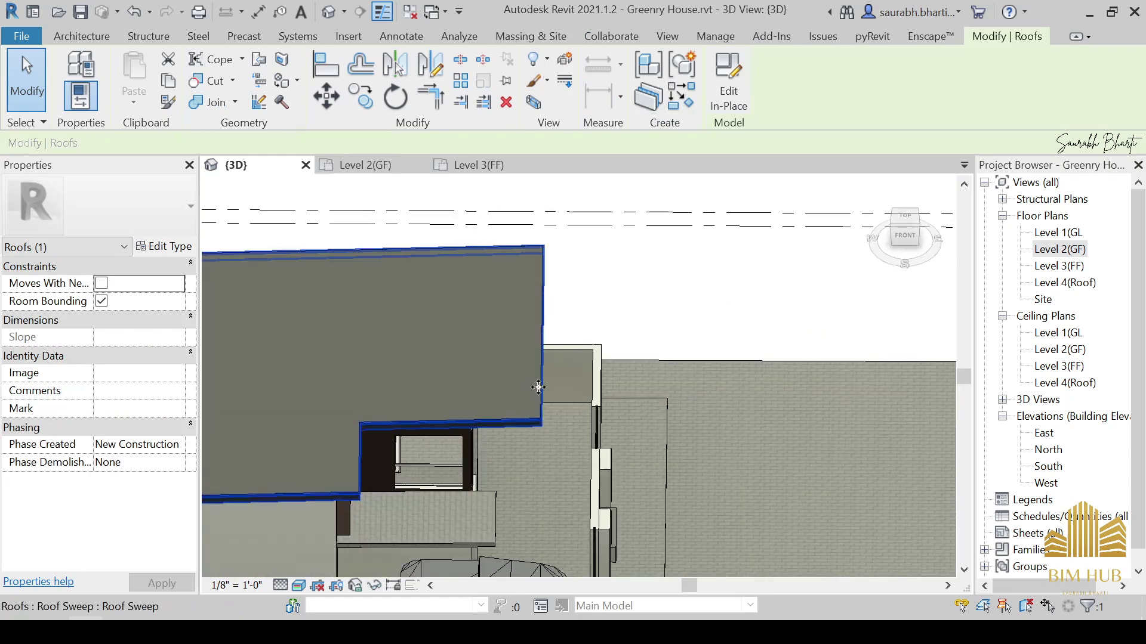
scroll(547, 373, "down", 3)
middle_click_drag(673, 454, 520, 430, "shift")
scroll(520, 431, "up", 4)
middle_click_drag(581, 529, 539, 429, "shift")
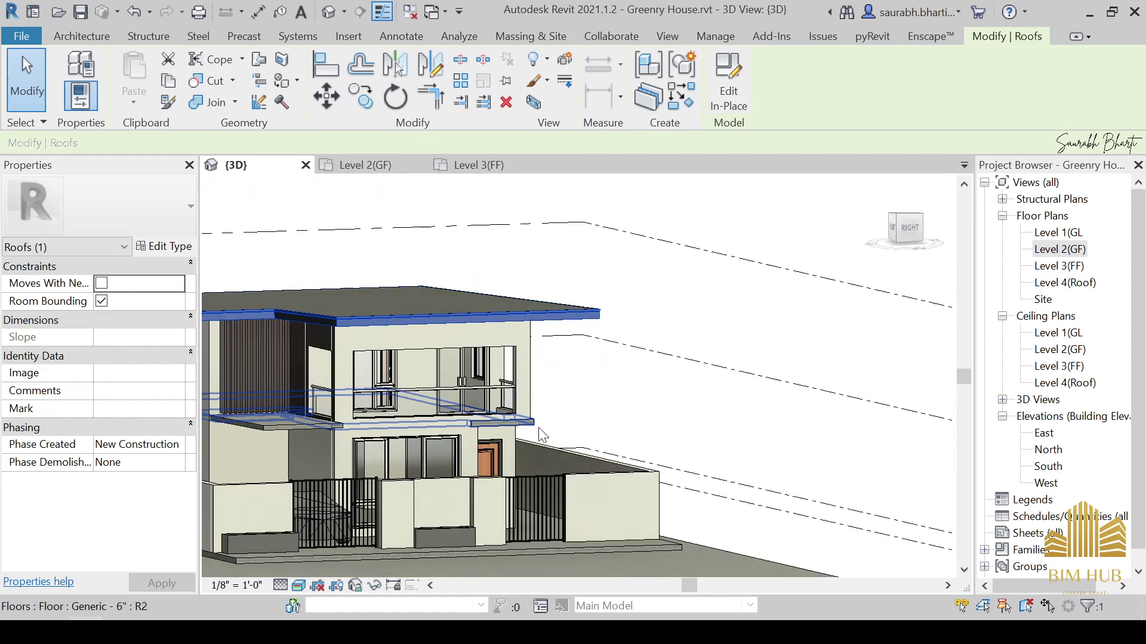
scroll(539, 429, "down", 3)
scroll(458, 329, "up", 5)
middle_click_drag(455, 404, 492, 279)
scroll(476, 340, "up", 2)
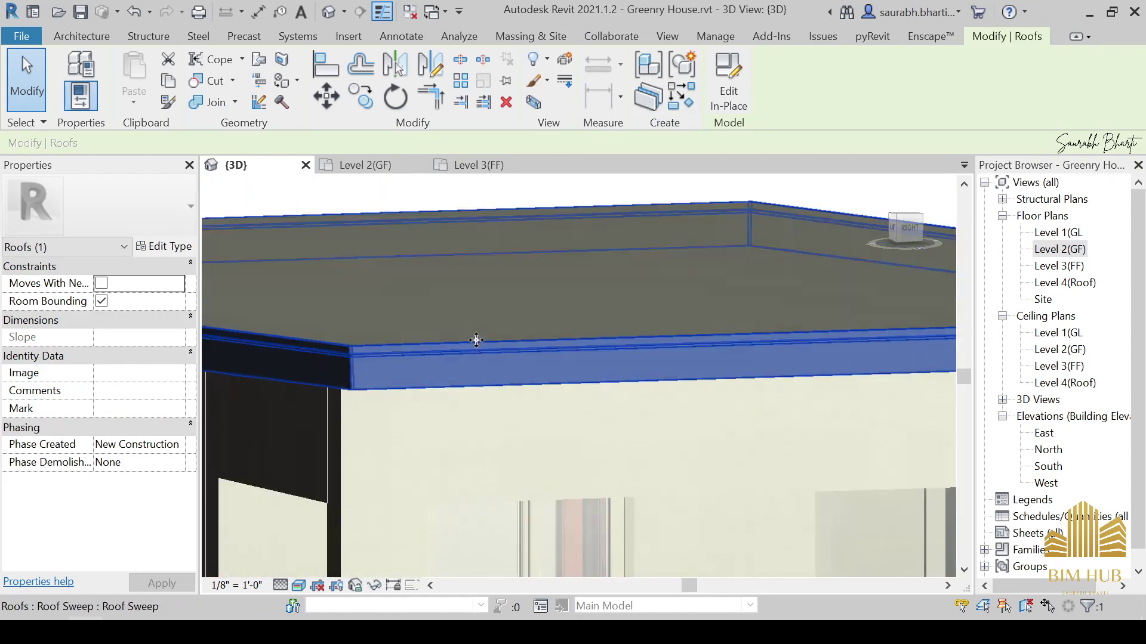
scroll(476, 340, "up", 1)
key("Escape")
scroll(399, 366, "up", 3)
scroll(479, 367, "down", 1)
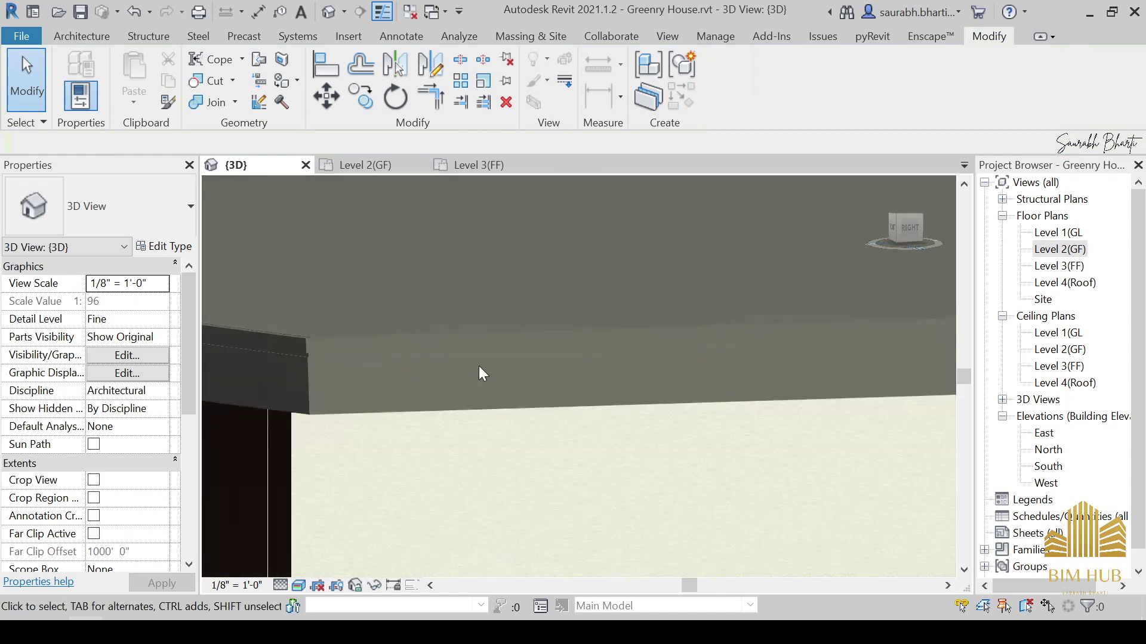
scroll(482, 363, "down", 5)
scroll(531, 452, "down", 3)
middle_click_drag(555, 490, 569, 525, "shift")
scroll(554, 390, "up", 3)
scroll(554, 423, "up", 3)
scroll(554, 436, "down", 3)
middle_click_drag(554, 487, 596, 525, "shift")
scroll(474, 475, "up", 3)
Start a new in-place model in the Roofs category for the small lower roof beneath the vertical slats.
left_click(474, 472)
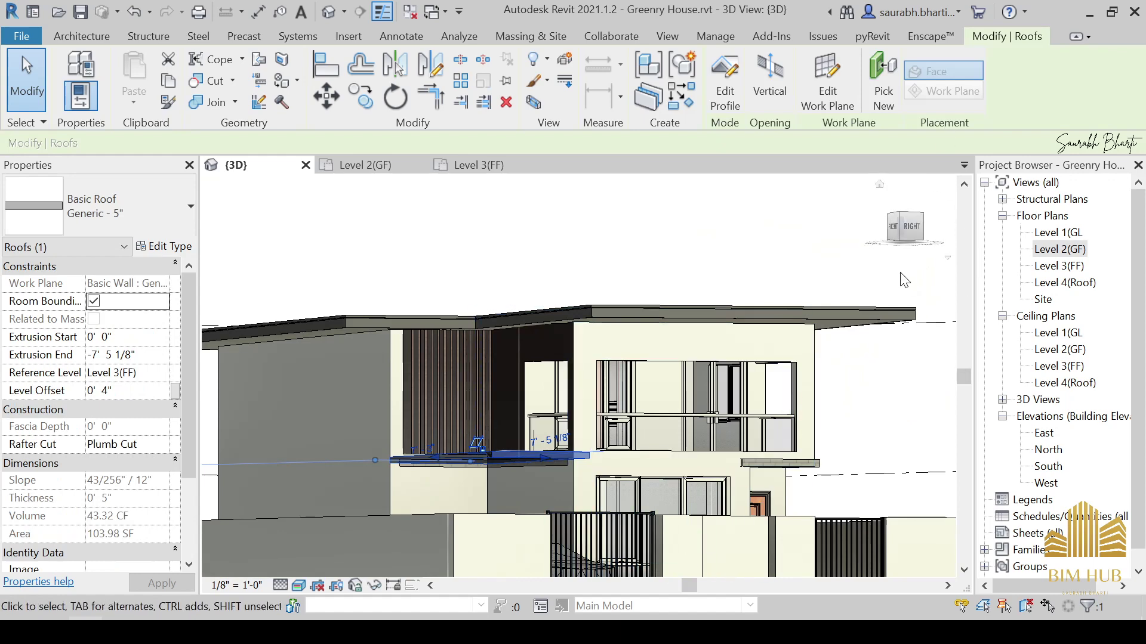
left_click(911, 227)
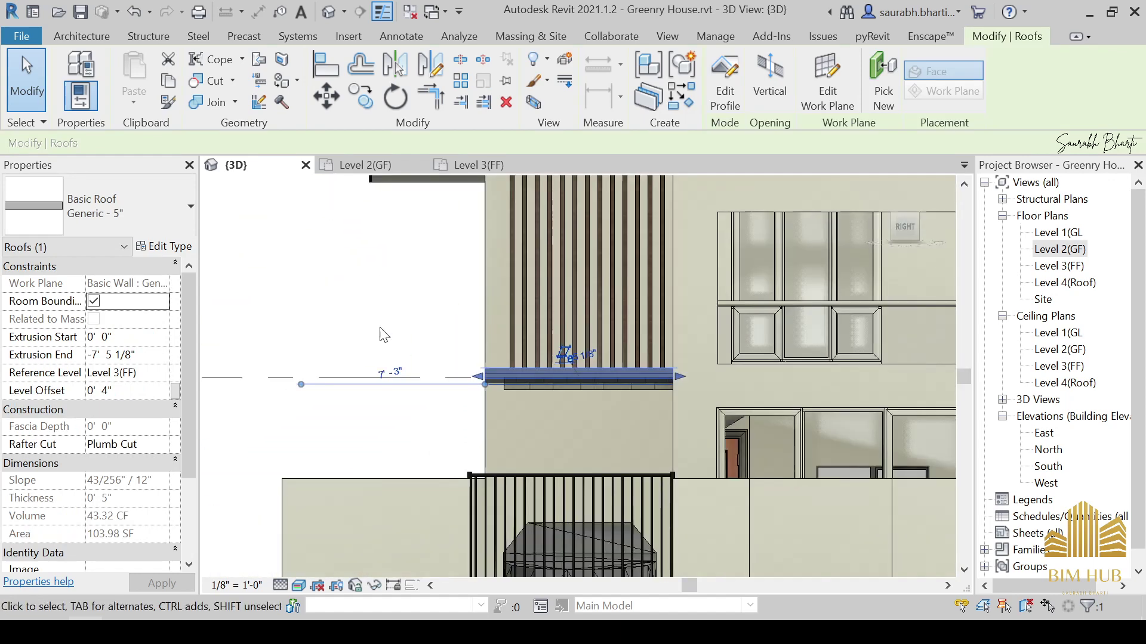
scroll(568, 377, "up", 1)
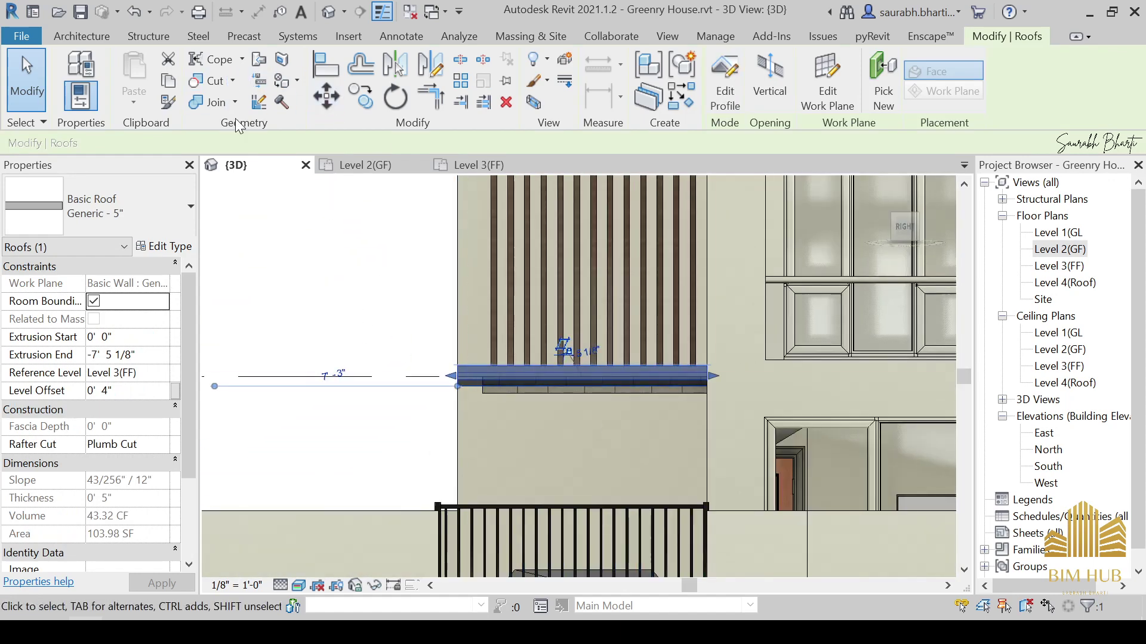
left_click(103, 43)
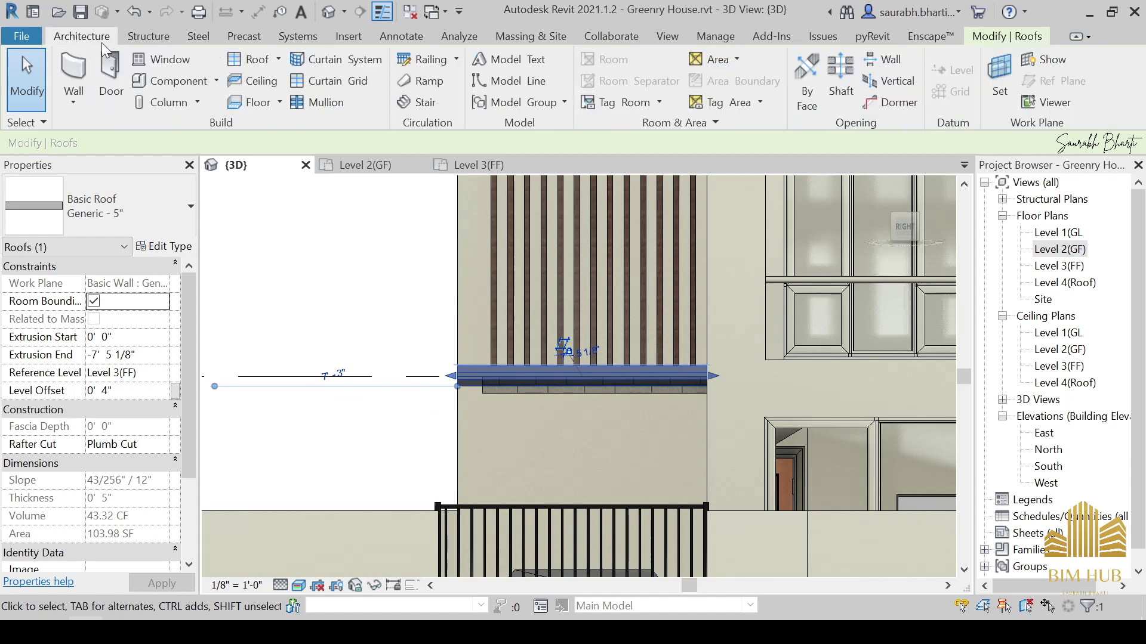
left_click(216, 81)
left_click(189, 150)
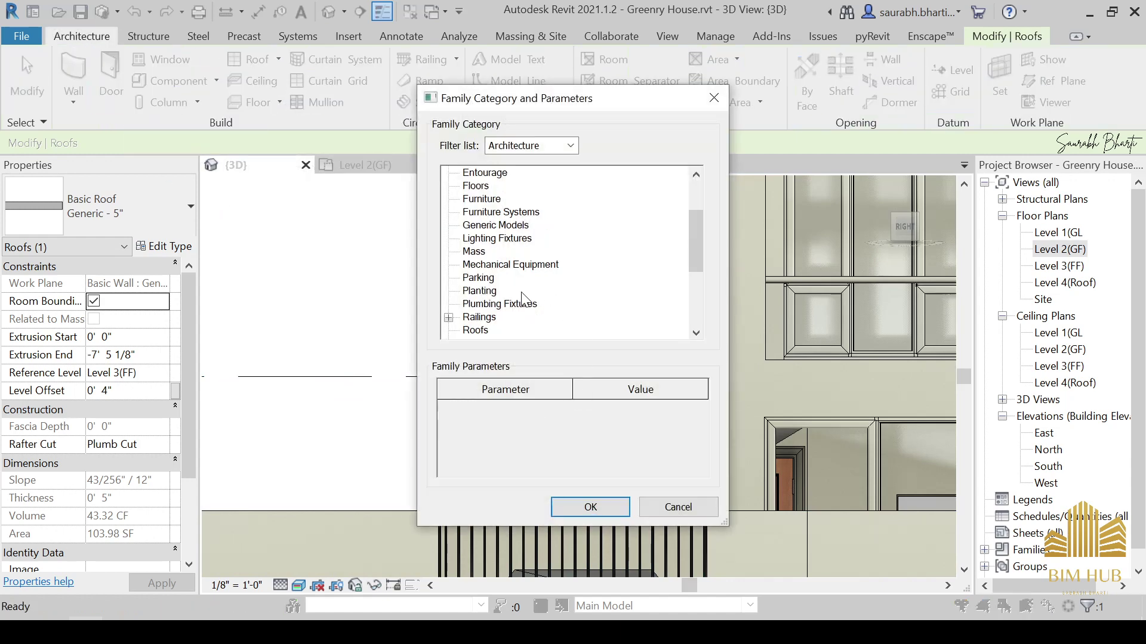
scroll(521, 299, "down", 4)
scroll(502, 280, "up", 2)
scroll(492, 274, "down", 2)
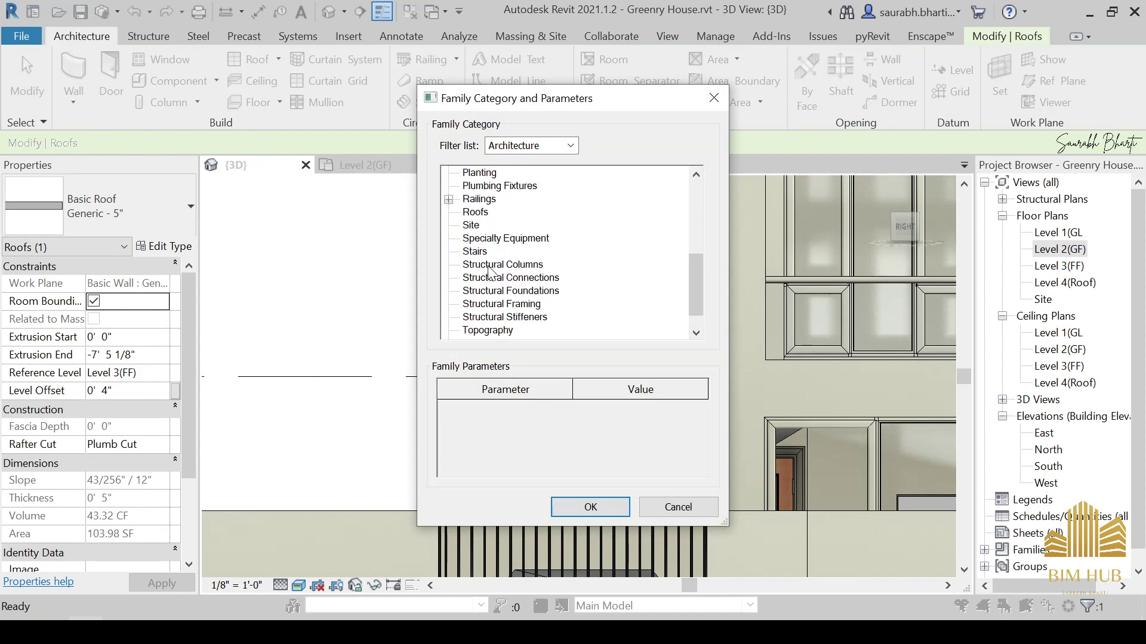
scroll(488, 271, "down", 1)
double_click(476, 186)
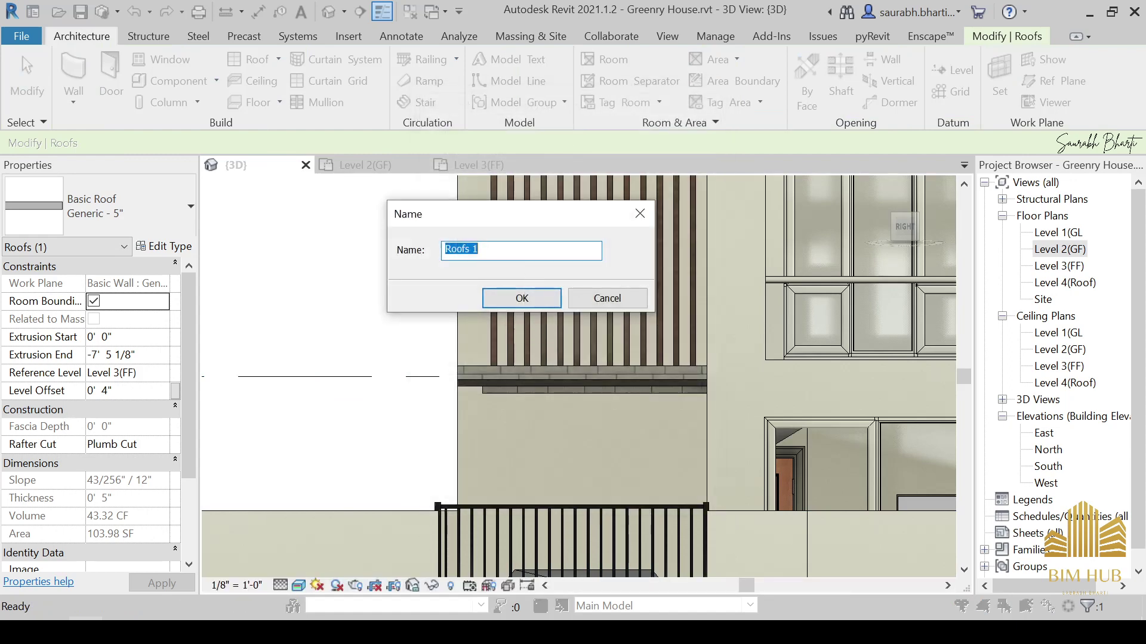
Replace the default name of the new in-place roof with a custom one.
key("BackSpace")
key("BackSpace")
key("BackSpace")
key("BackSpace")
key("BackSpace")
key("BackSpace")
key("BackSpace")
key("Return")
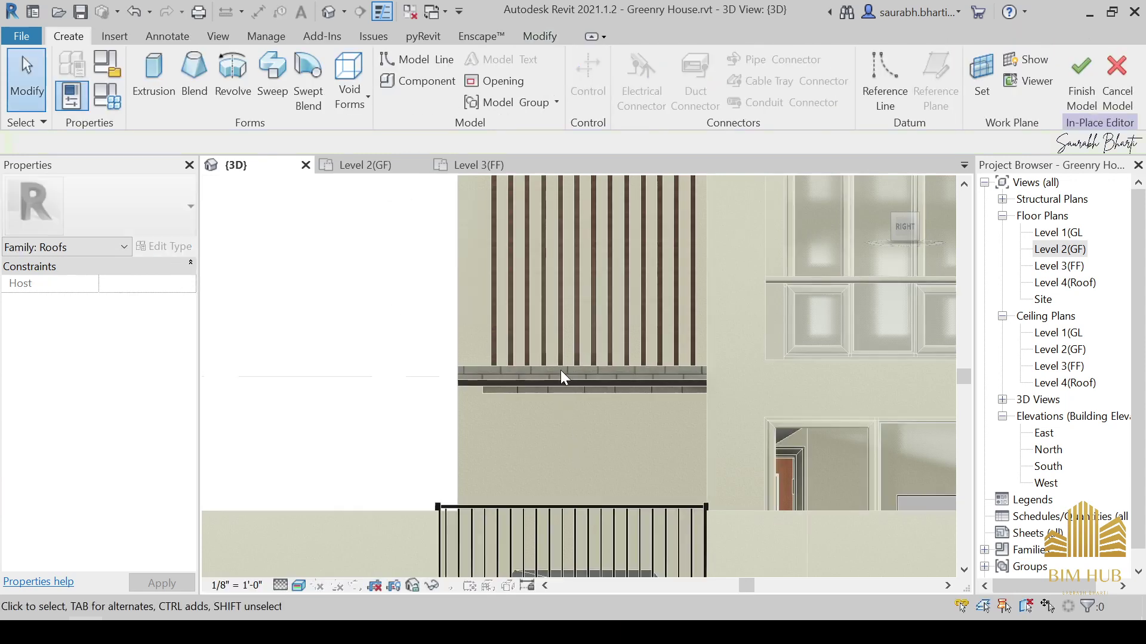
Start a sweep on the lower roof and pick its outer top edges as the path.
scroll(566, 373, "down", 2)
middle_click_drag(593, 378, 586, 386, "shift")
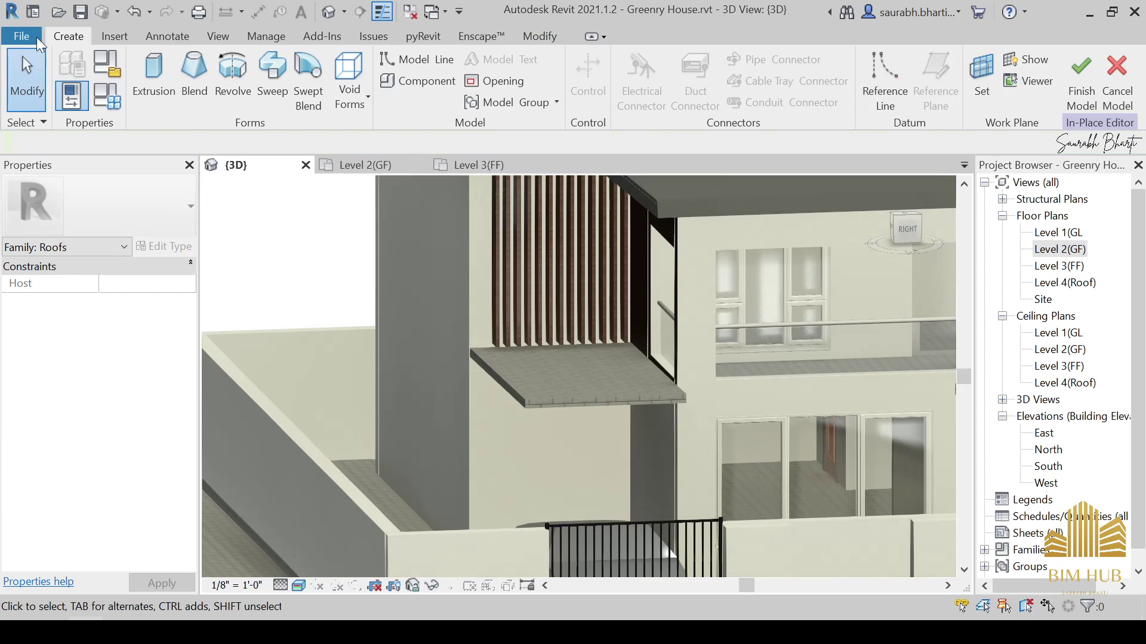
left_click(272, 74)
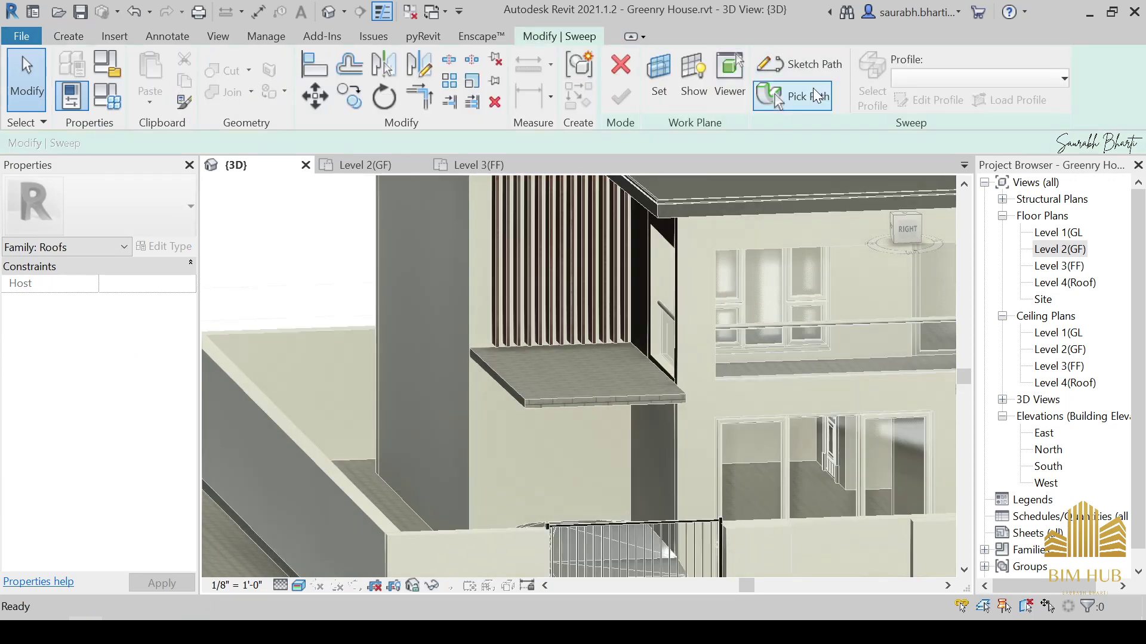
scroll(606, 366, "up", 3)
scroll(610, 376, "down", 3)
middle_click_drag(615, 389, 662, 431, "shift")
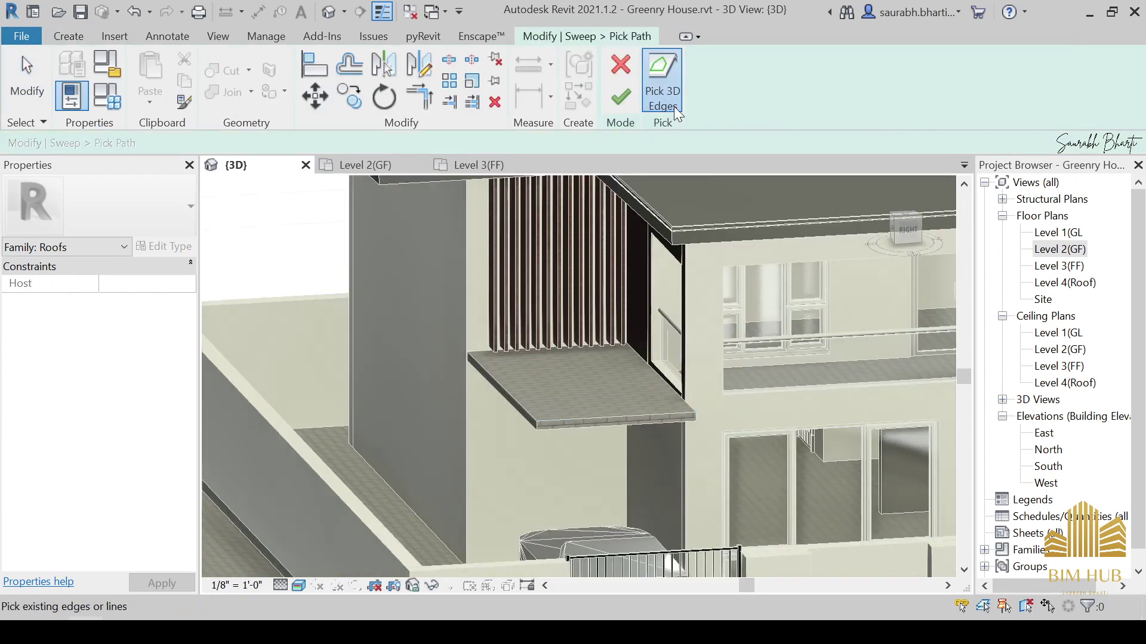
left_click(616, 419)
middle_click_drag(625, 385, 696, 468, "shift")
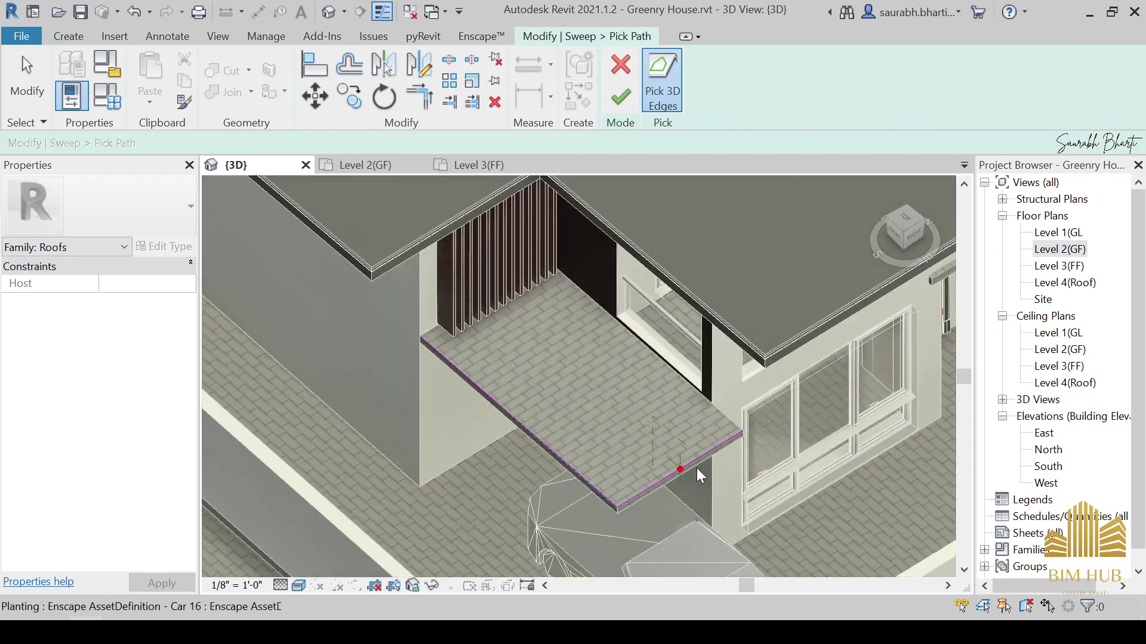
Add the lower roof's remaining top edges along the house wall and the vertical slats, and finish the sweep path.
scroll(666, 394, "up", 3)
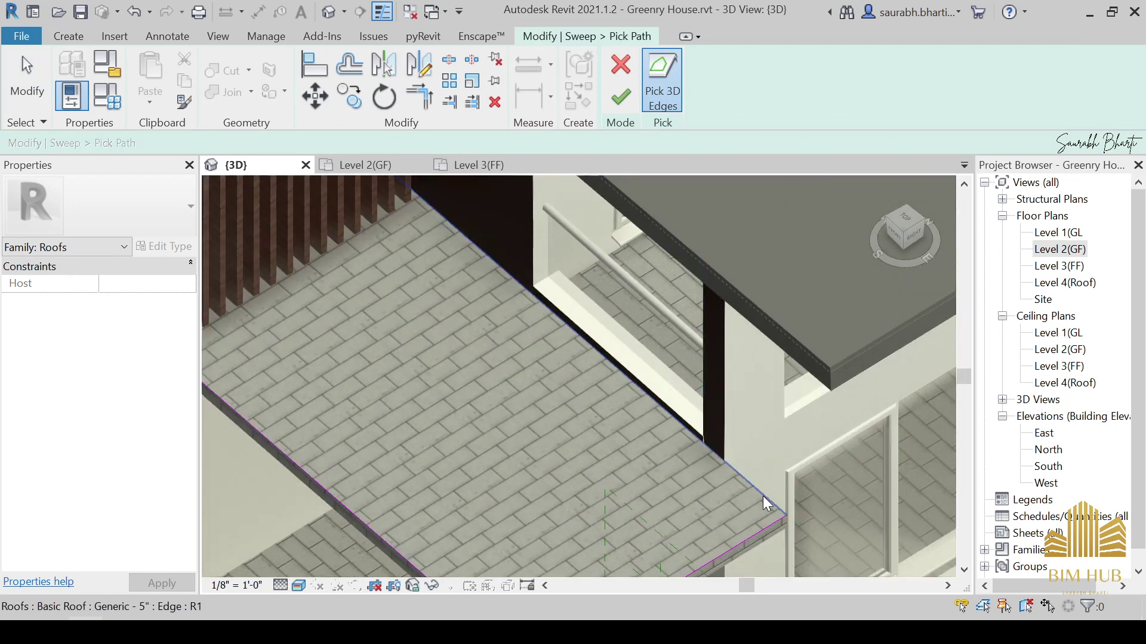
scroll(556, 394, "down", 3)
middle_click_drag(557, 393, 284, 409, "shift")
scroll(265, 420, "up", 3)
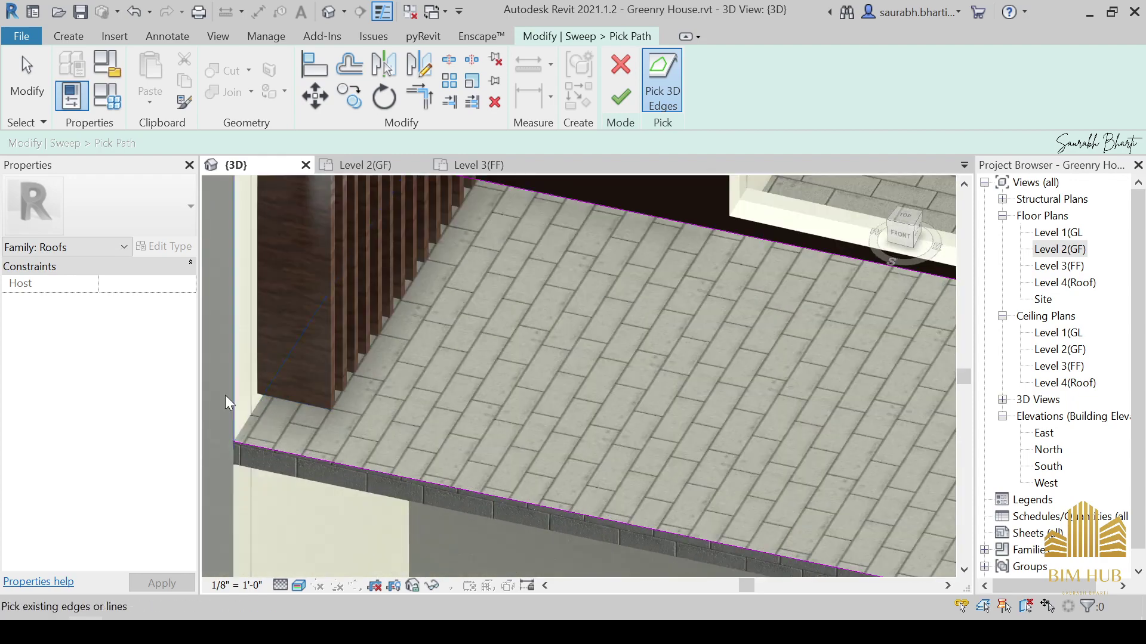
scroll(309, 360, "down", 3)
middle_click_drag(525, 418, 312, 417, "shift")
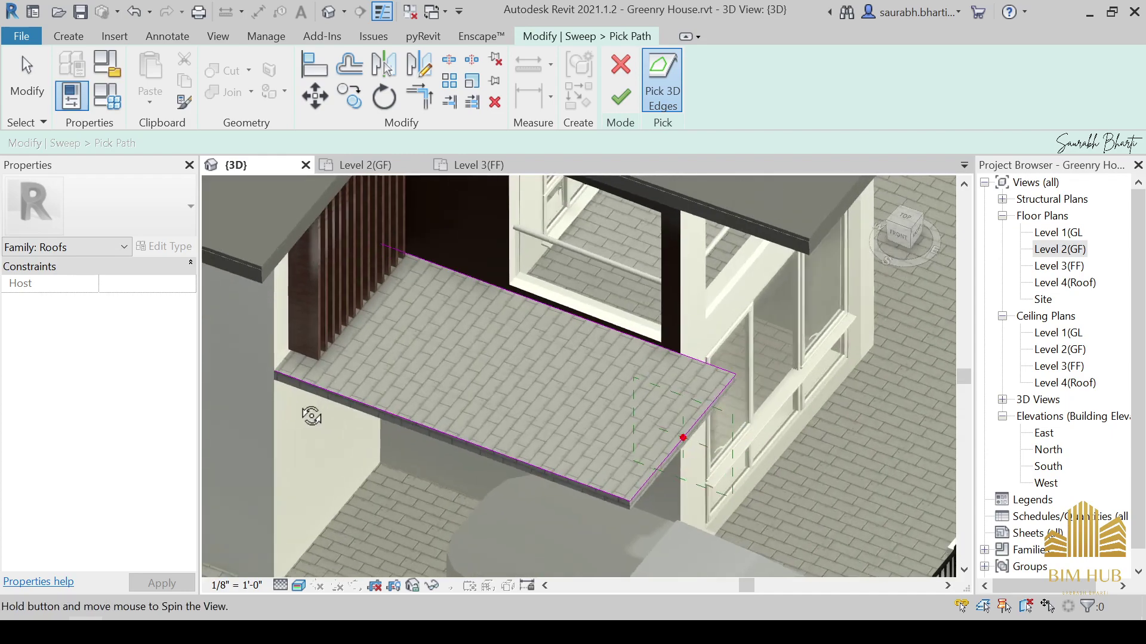
scroll(284, 372, "up", 3)
left_click(281, 334)
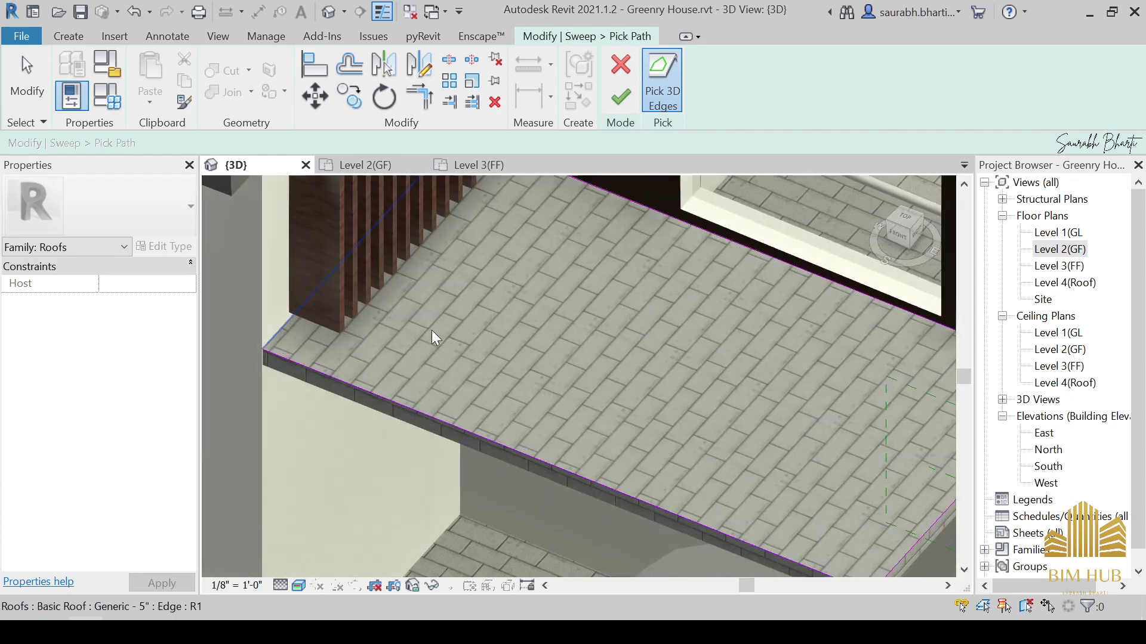
scroll(460, 333, "down", 3)
middle_click_drag(510, 346, 451, 287, "shift")
scroll(550, 260, "down", 1)
middle_click_drag(550, 260, 515, 249, "shift")
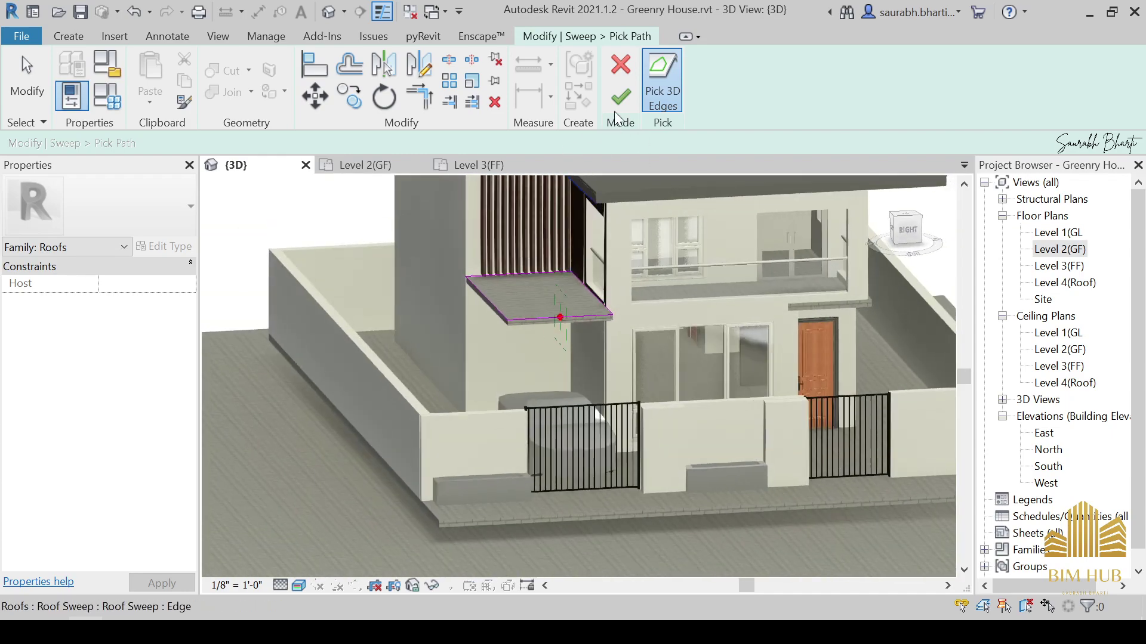
left_click(616, 97)
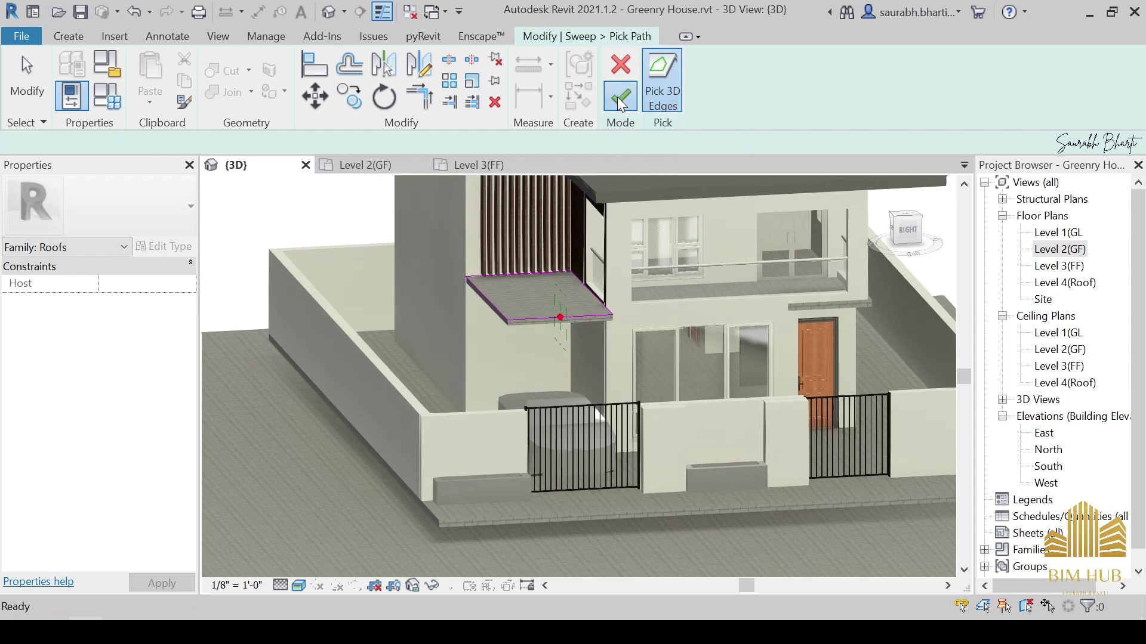
Open the sweep's profile for sketching with the Line tool and face the profile plane from the front.
left_click(898, 103)
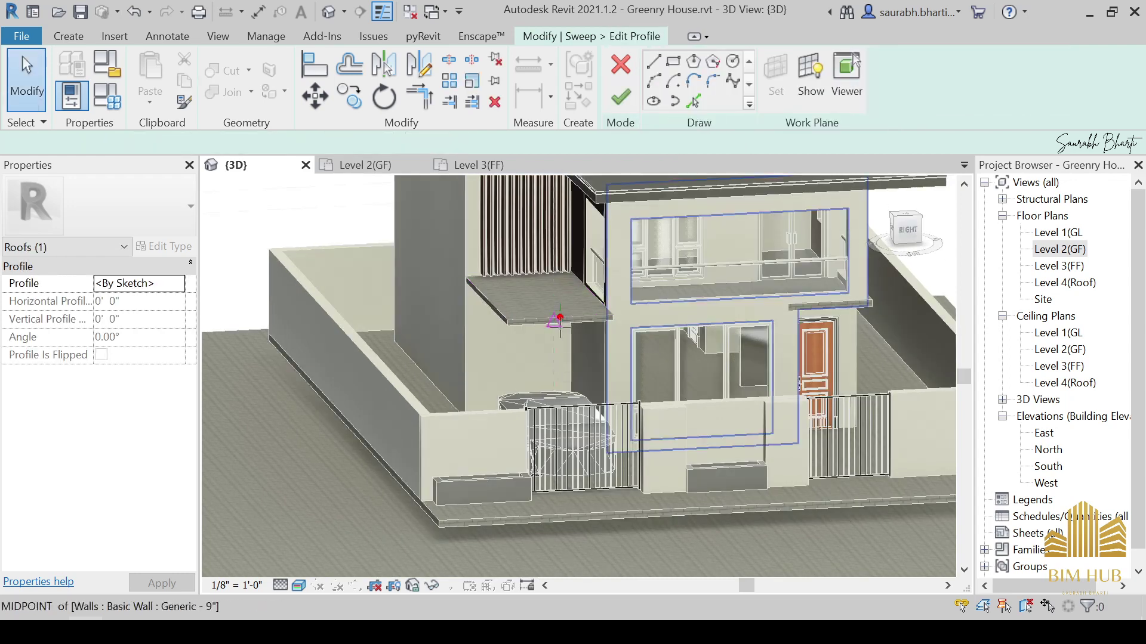
scroll(555, 320, "up", 4)
mouse_move(621, 322)
middle_mouse_down("shift")
mouse_move(613, 368)
mouse_move(629, 361)
middle_mouse_up("shift")
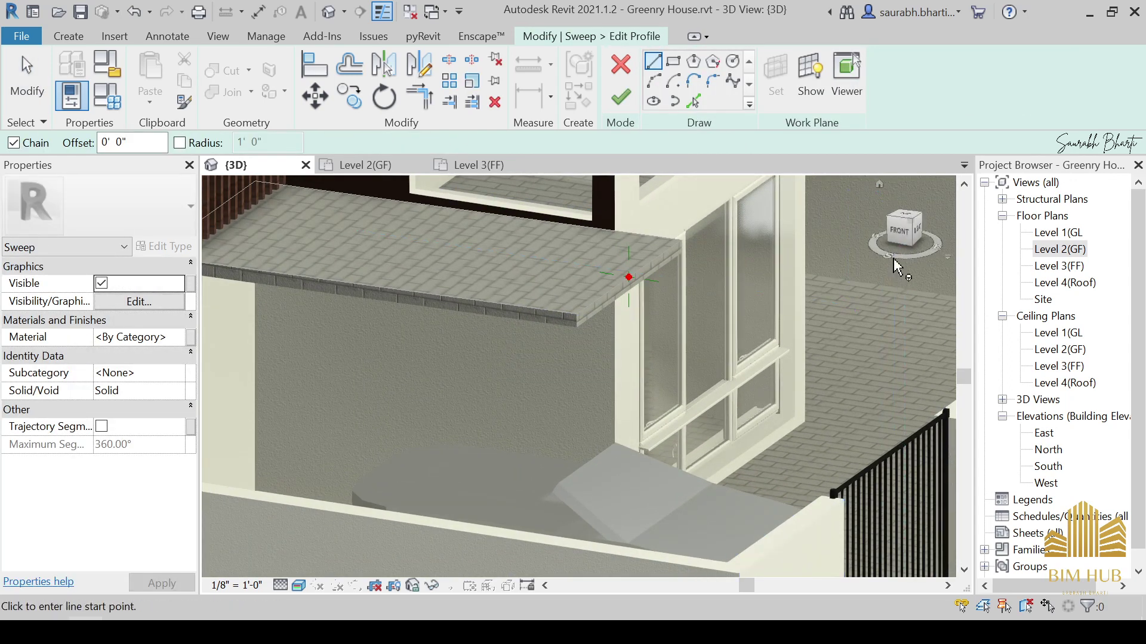
left_click(899, 233)
Examine the lower roof's edge in the reference photo 2.png and return to the model.
key("alt+Tab")
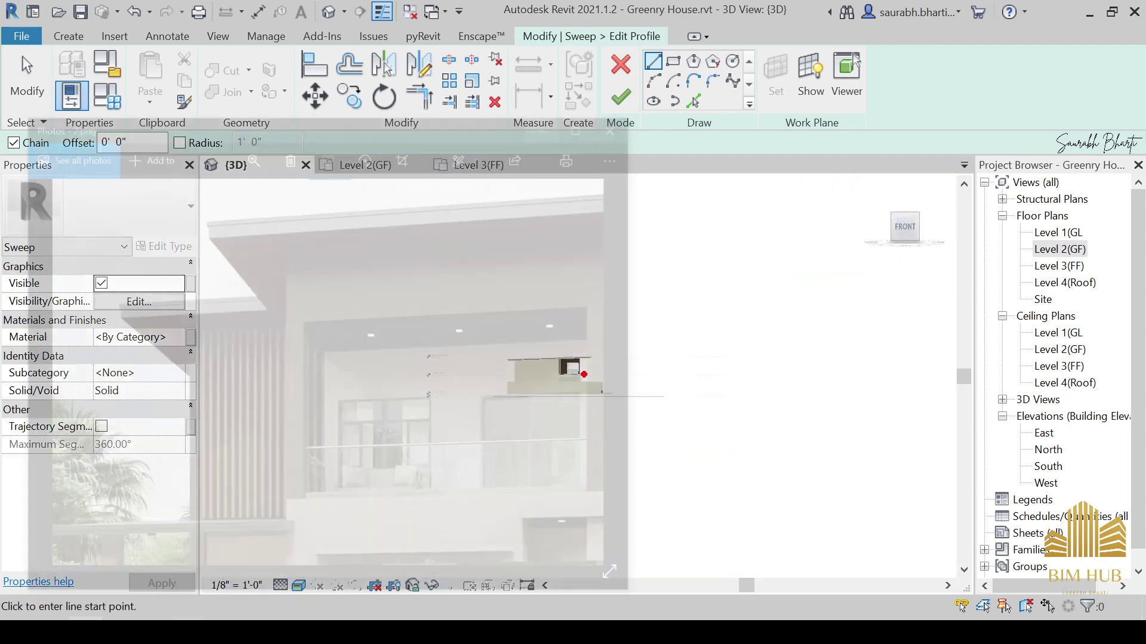
scroll(177, 332, "up", 2)
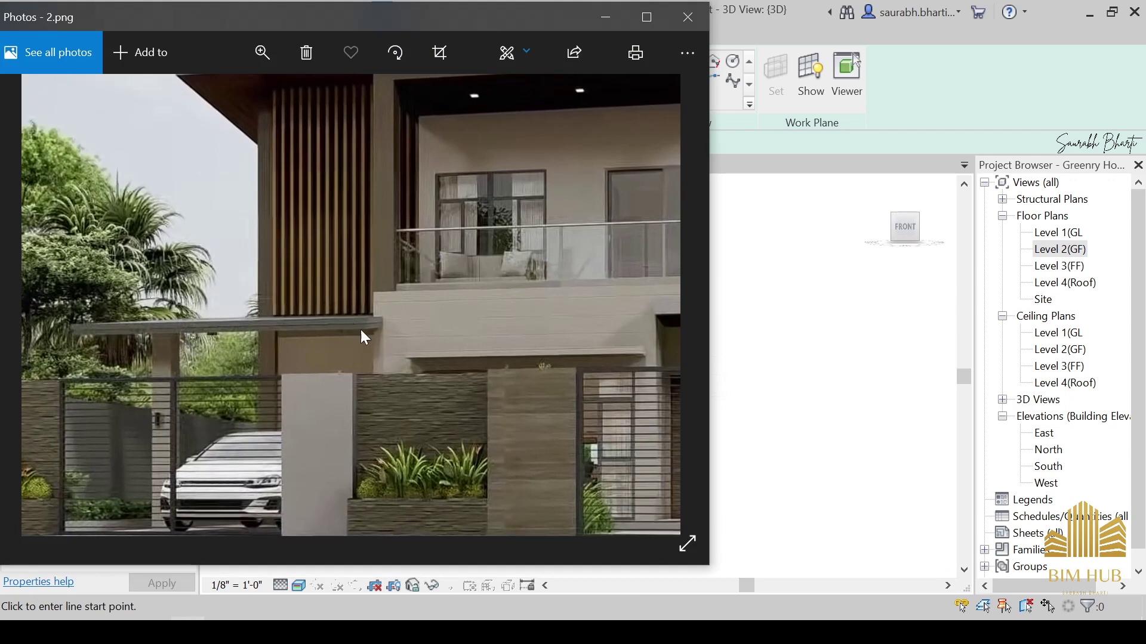
left_click(605, 16)
Sketch the profile's 1" top line, its outer vertical line and a 1" bottom line from the roof edge's lower corner.
scroll(702, 276, "up", 6)
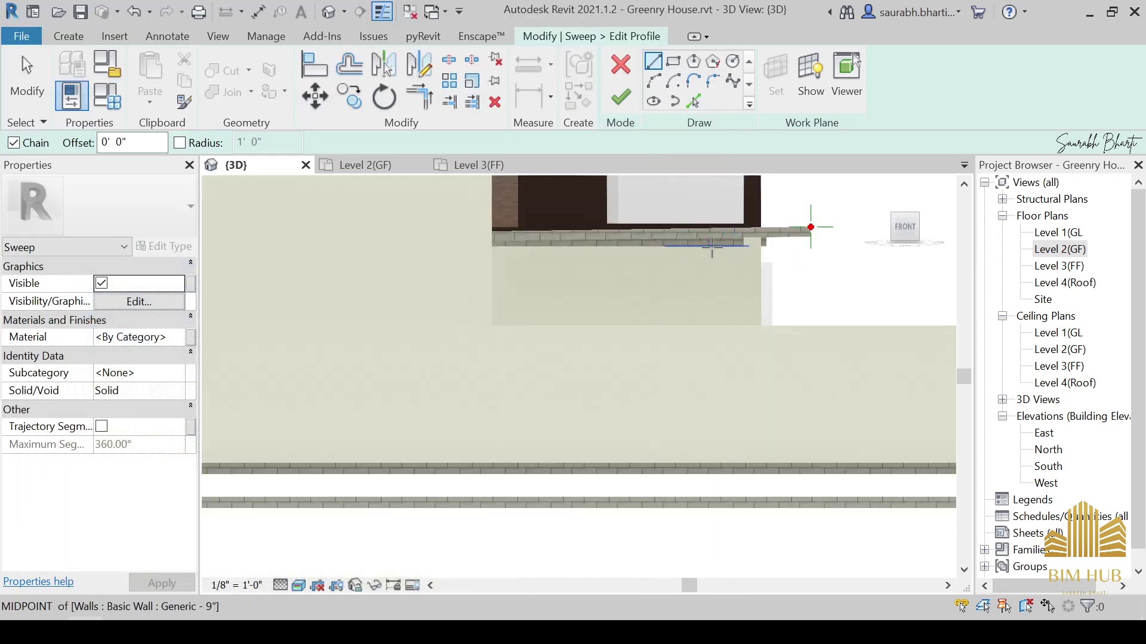
left_click(499, 327)
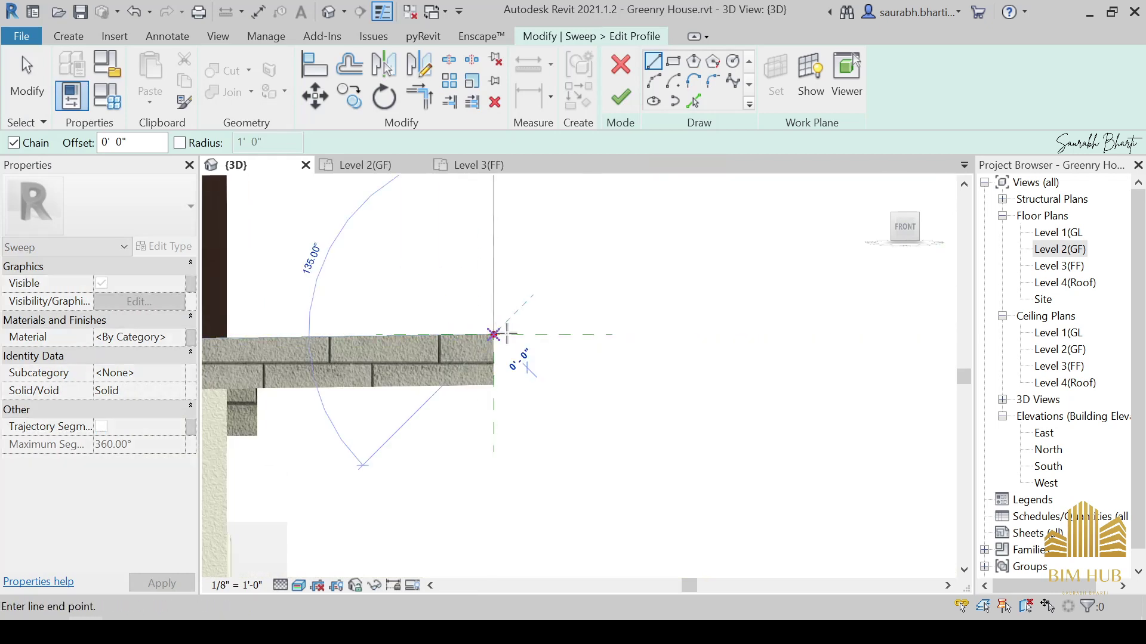
scroll(494, 328, "up", 4)
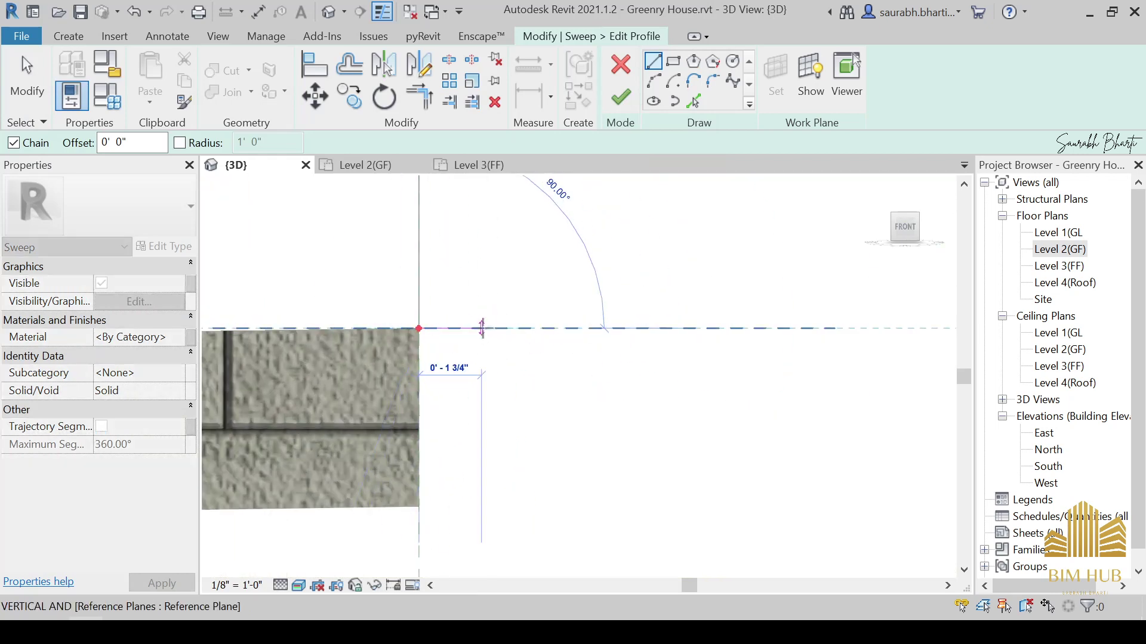
left_click(455, 328)
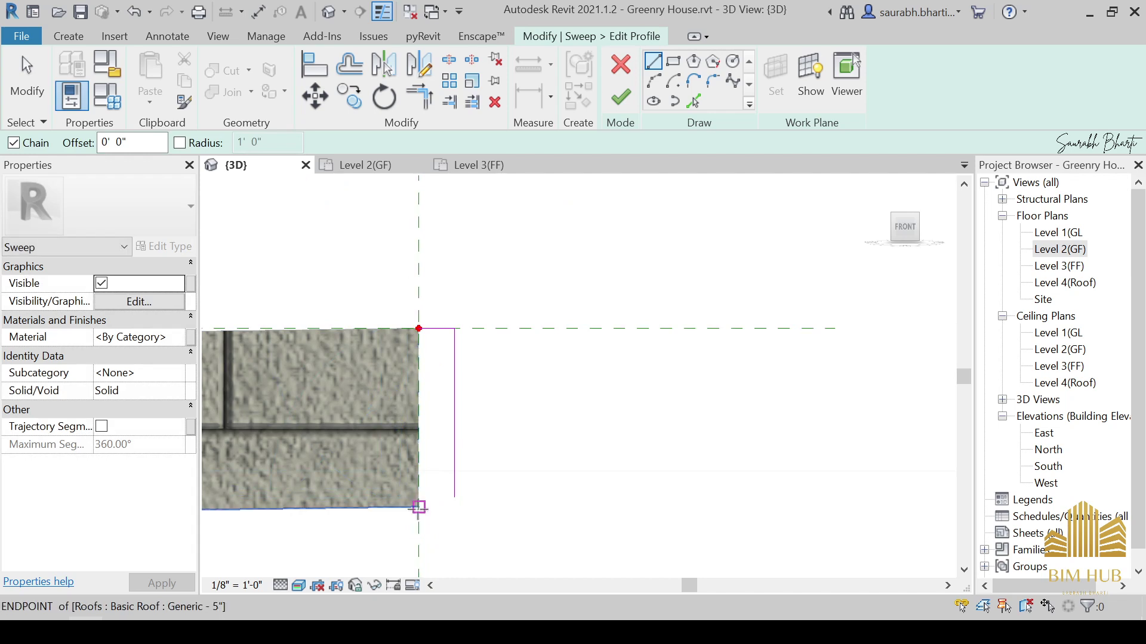
left_click(418, 507)
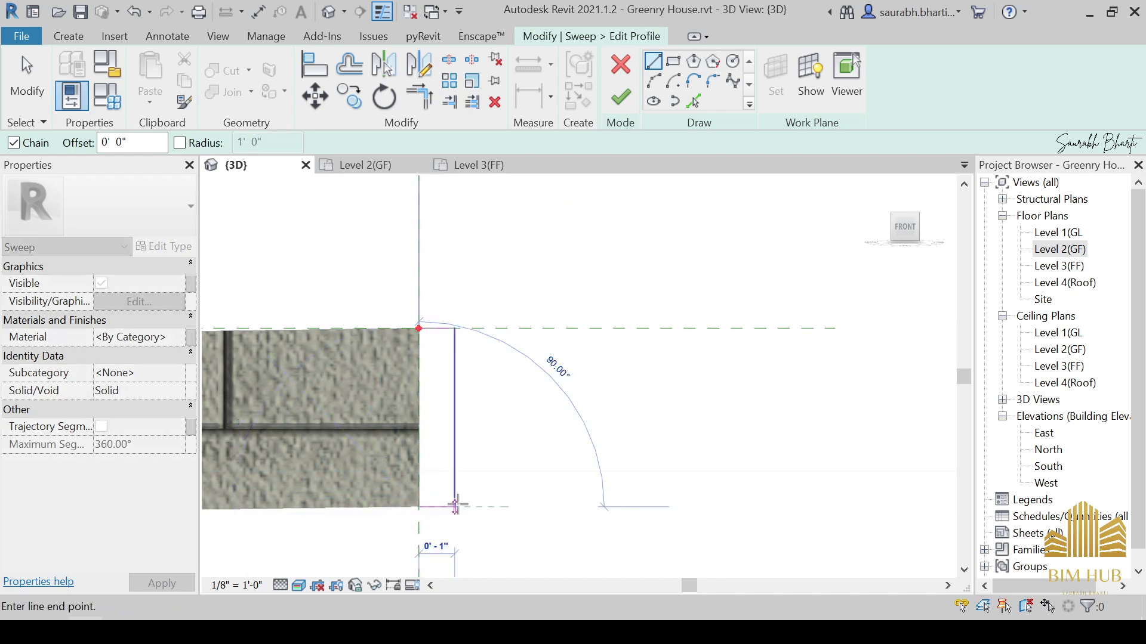
key("Escape")
key("Escape")
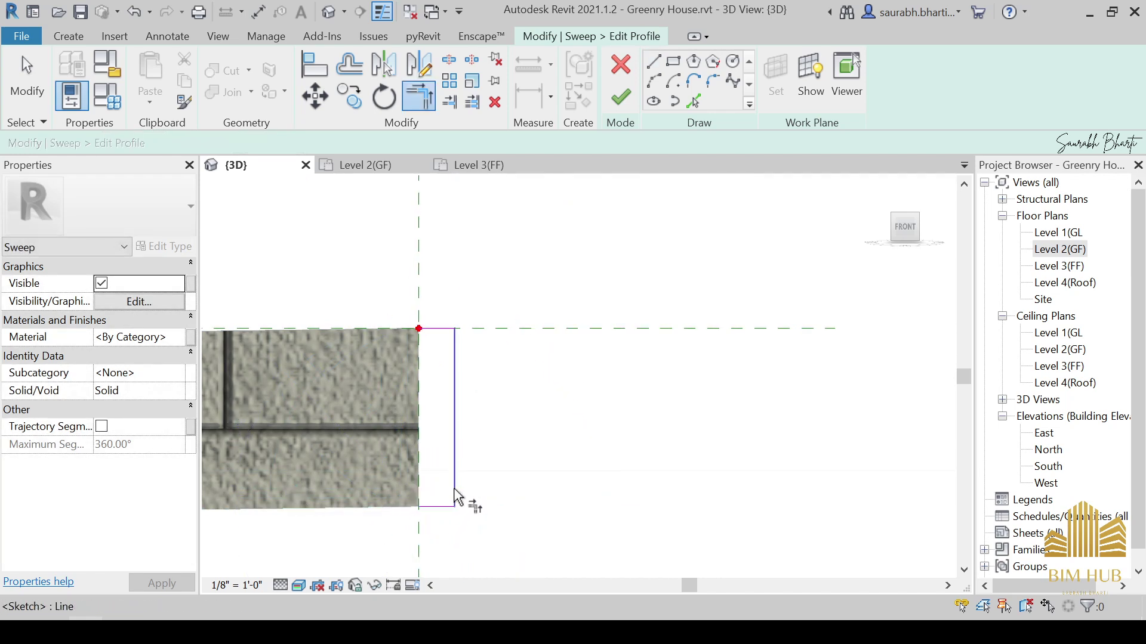
Trim the profile's lower outer corner, close the outline with a 5" line along the roof edge, and finish the profile.
key("t")
key("r")
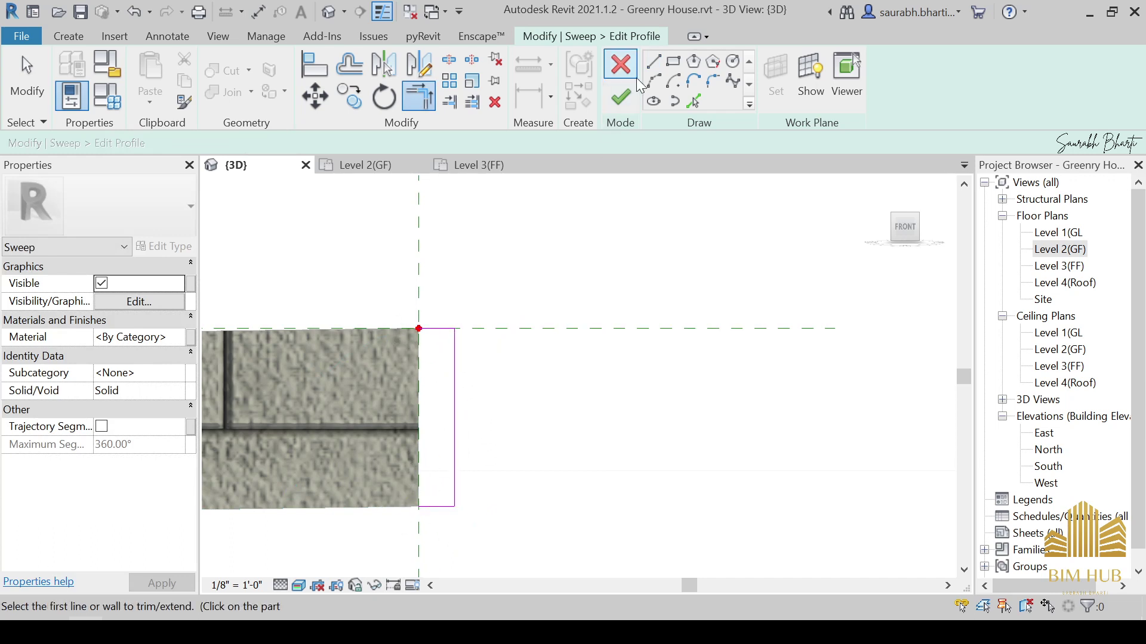
left_click(653, 61)
left_click(418, 328)
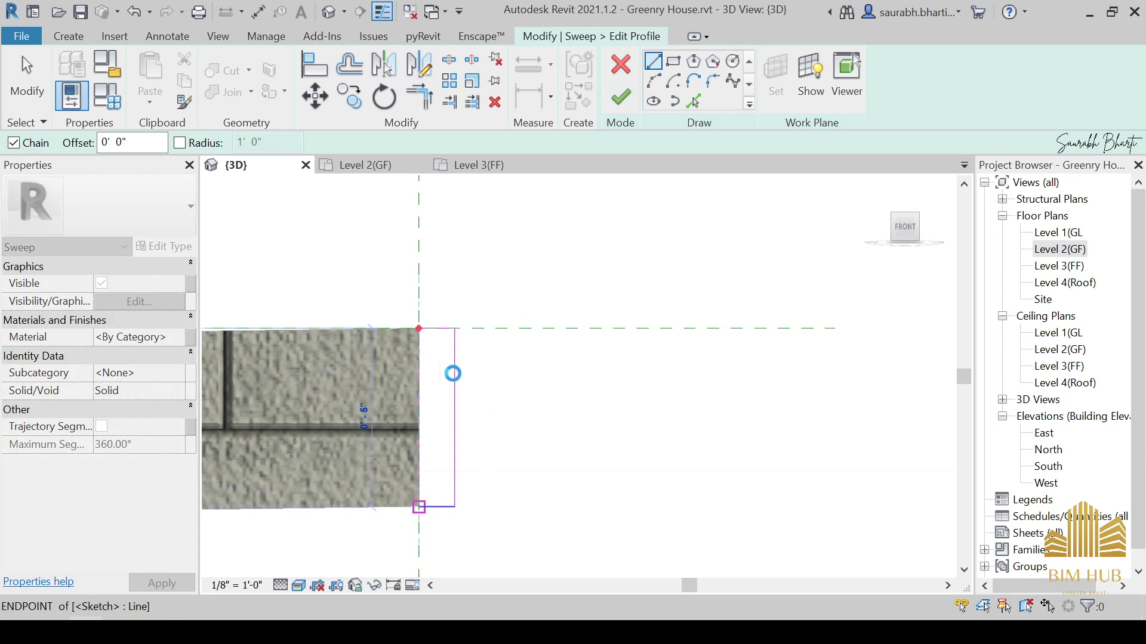
left_click(418, 507)
key("Escape")
scroll(501, 353, "down", 3)
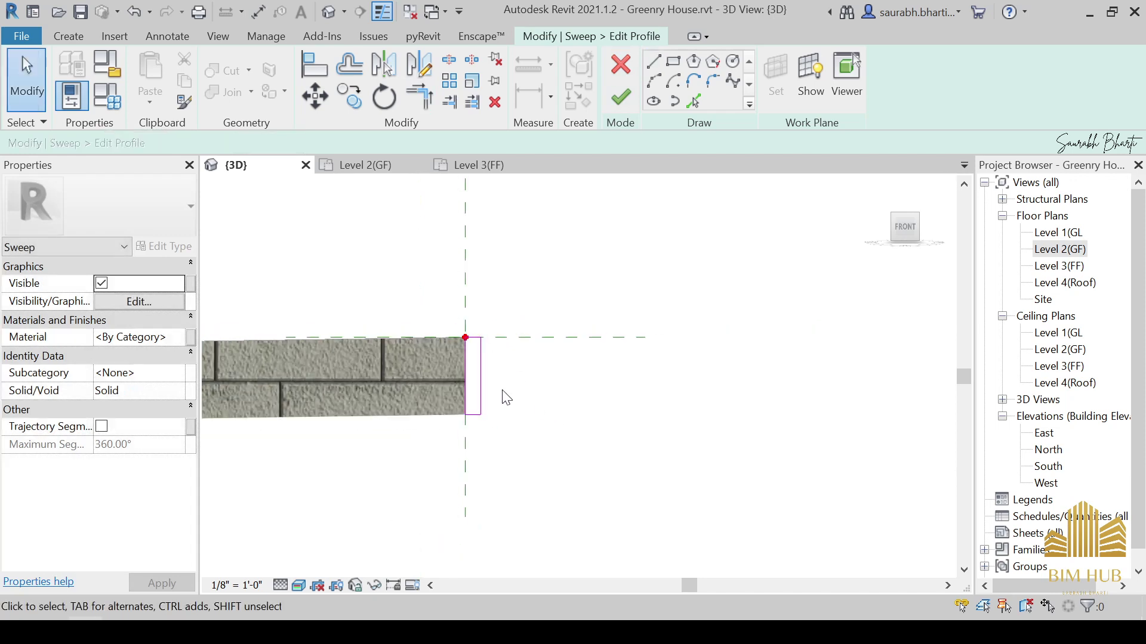
left_click(619, 109)
scroll(481, 389, "up", 2)
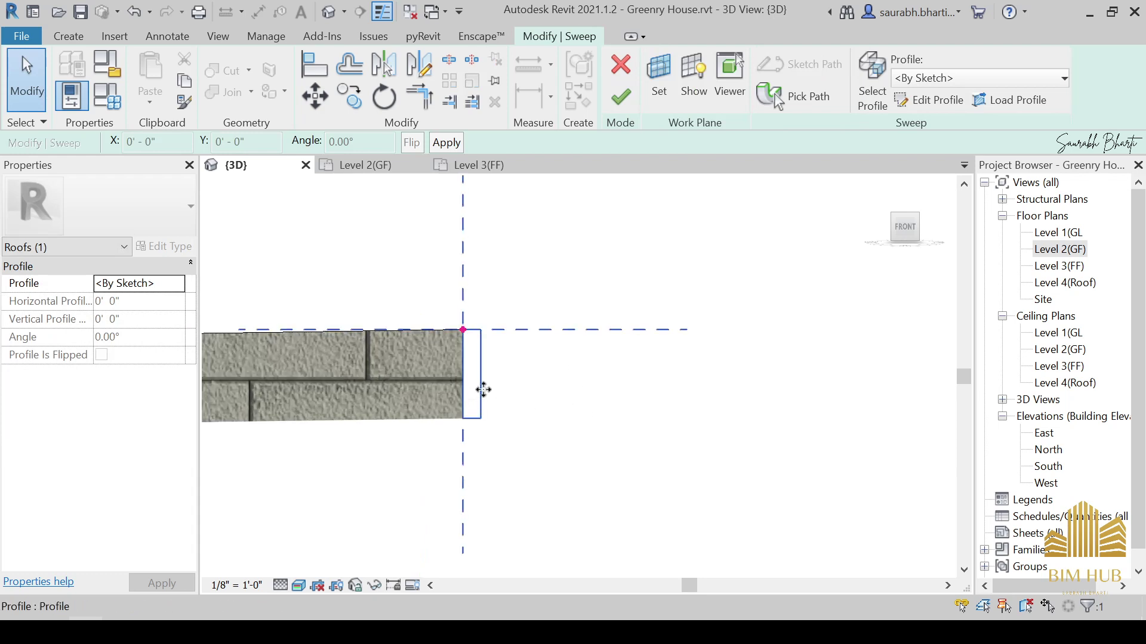
Reopen the profile sketch and draw a notch 1/2" deep and about 3/8" high into the outer vertical line.
left_click(925, 100)
scroll(495, 373, "up", 2)
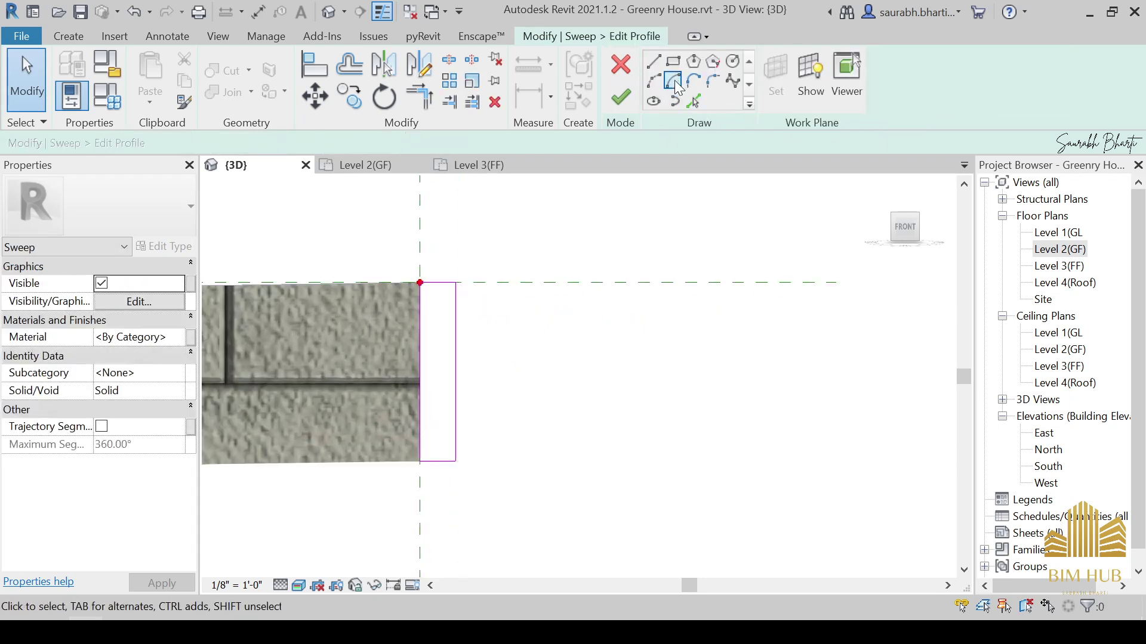
left_click(653, 62)
scroll(468, 343, "up", 2)
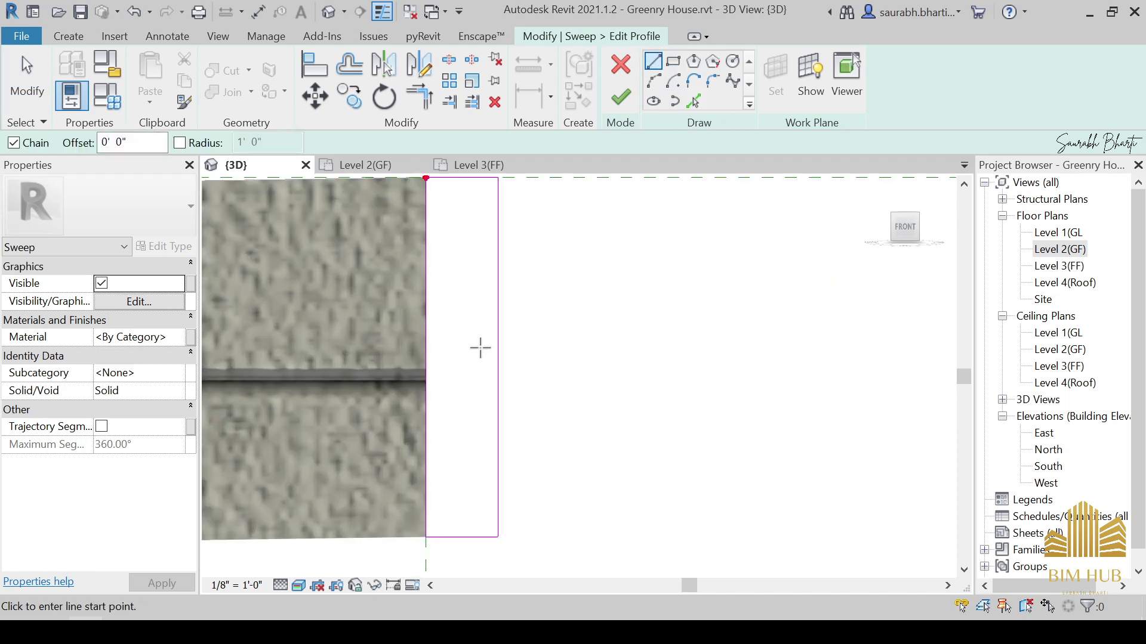
left_click(498, 320)
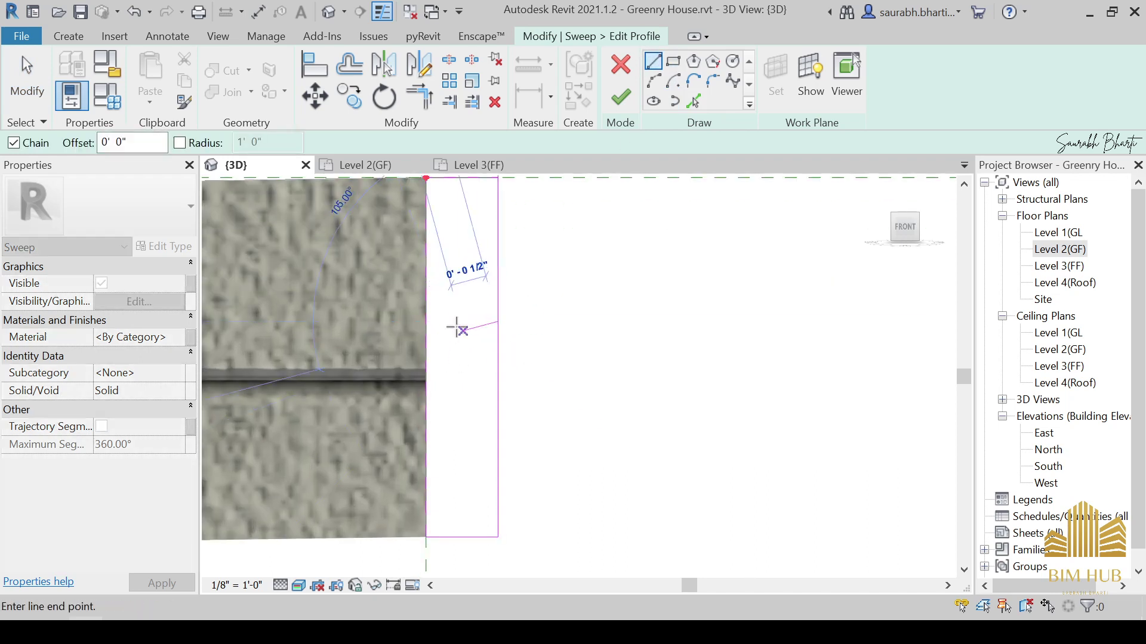
left_click(470, 354)
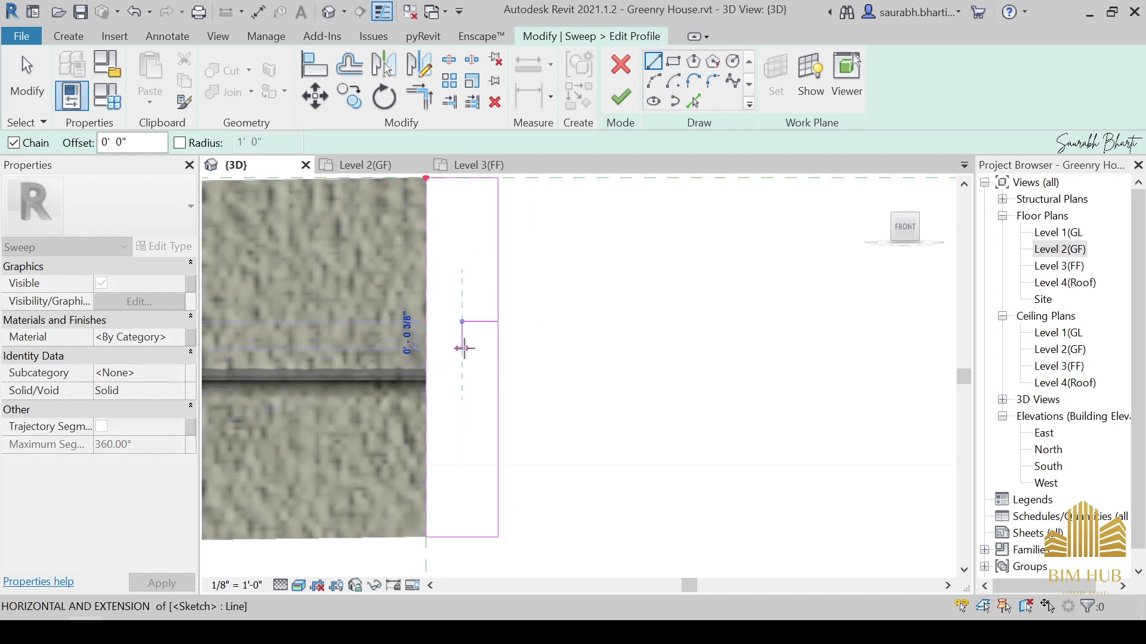
left_click(492, 357)
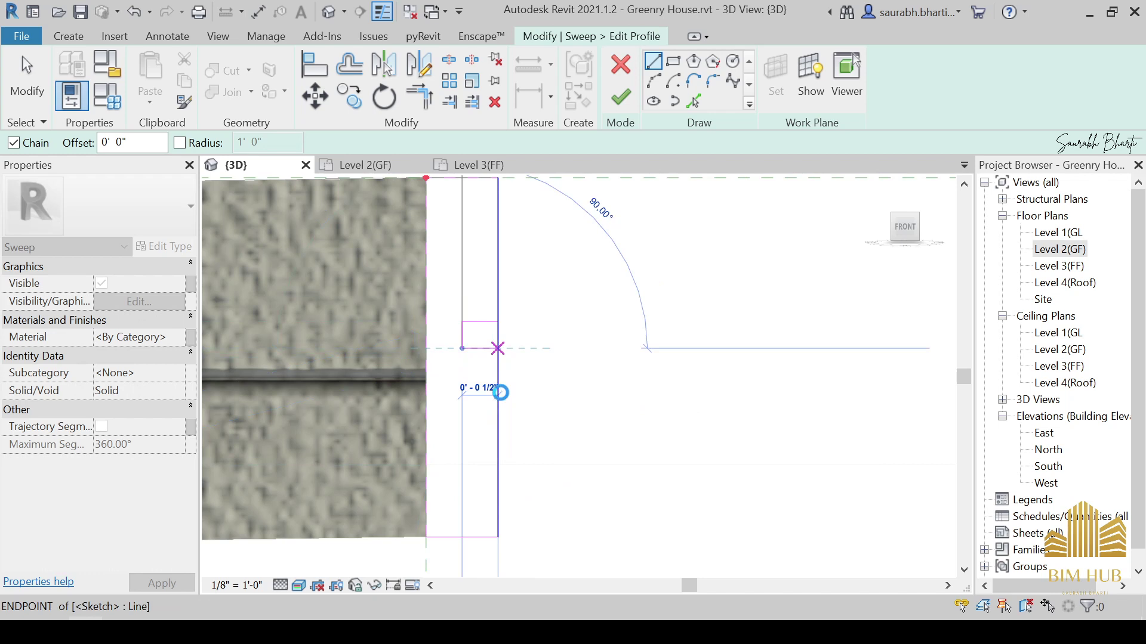
left_click(498, 393)
key("Escape")
key("Escape")
Split the profile's outer vertical line between the notch's upper and lower edges.
scroll(498, 403, "up", 1)
key("t")
key("r")
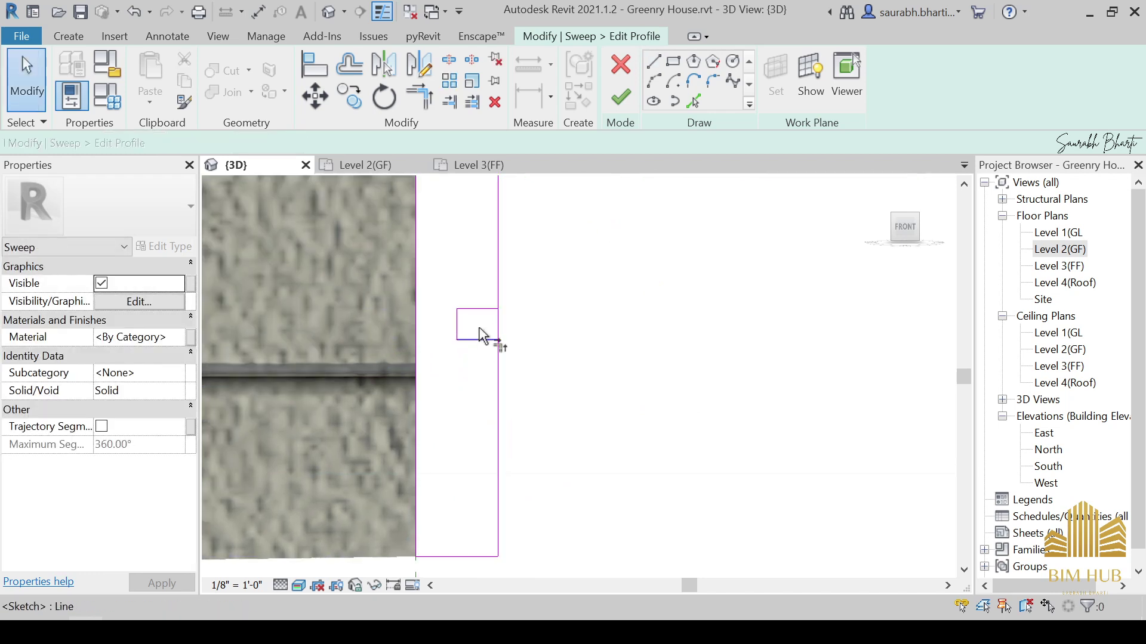
key("Escape")
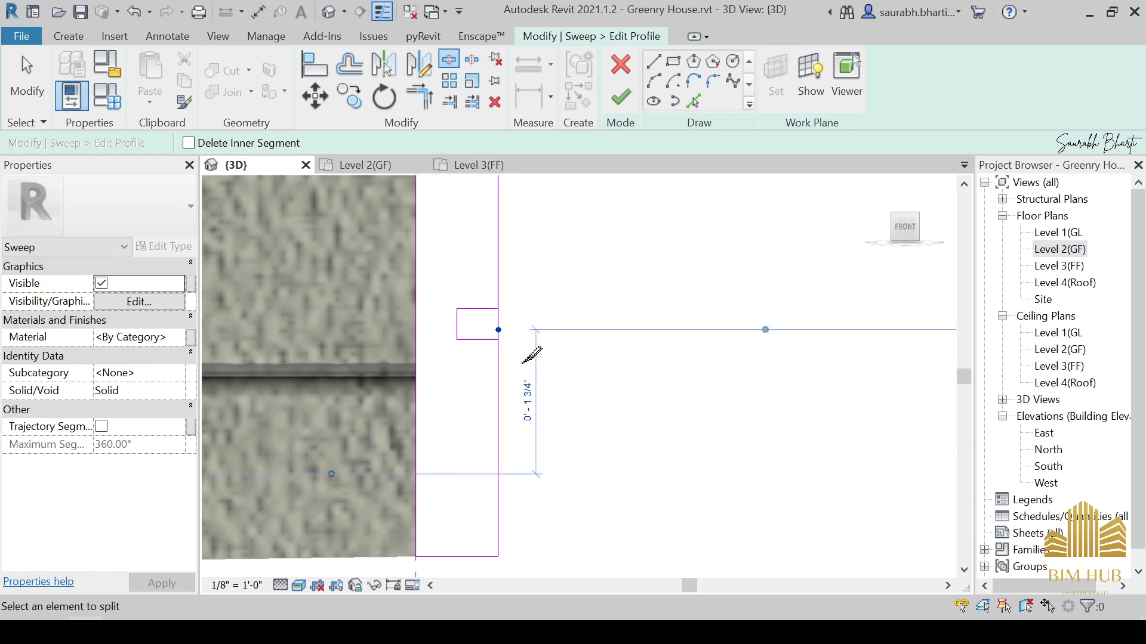
key("t")
key("r")
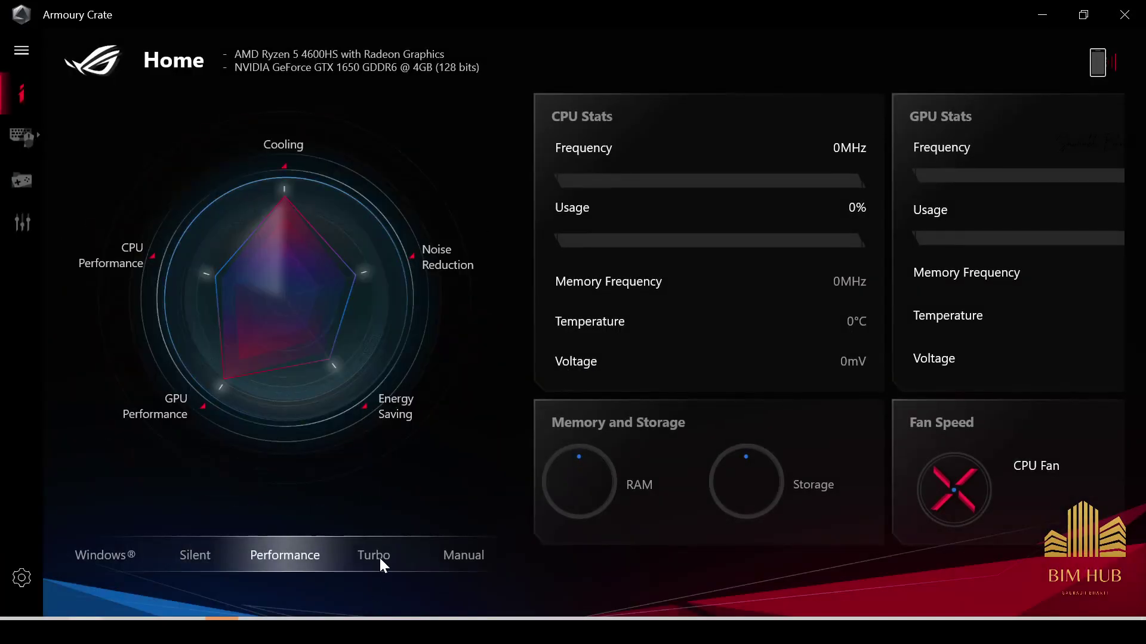
In Armoury Crate, set the performance mode to Turbo and return to the Revit model.
left_click(376, 552)
left_click(1125, 27)
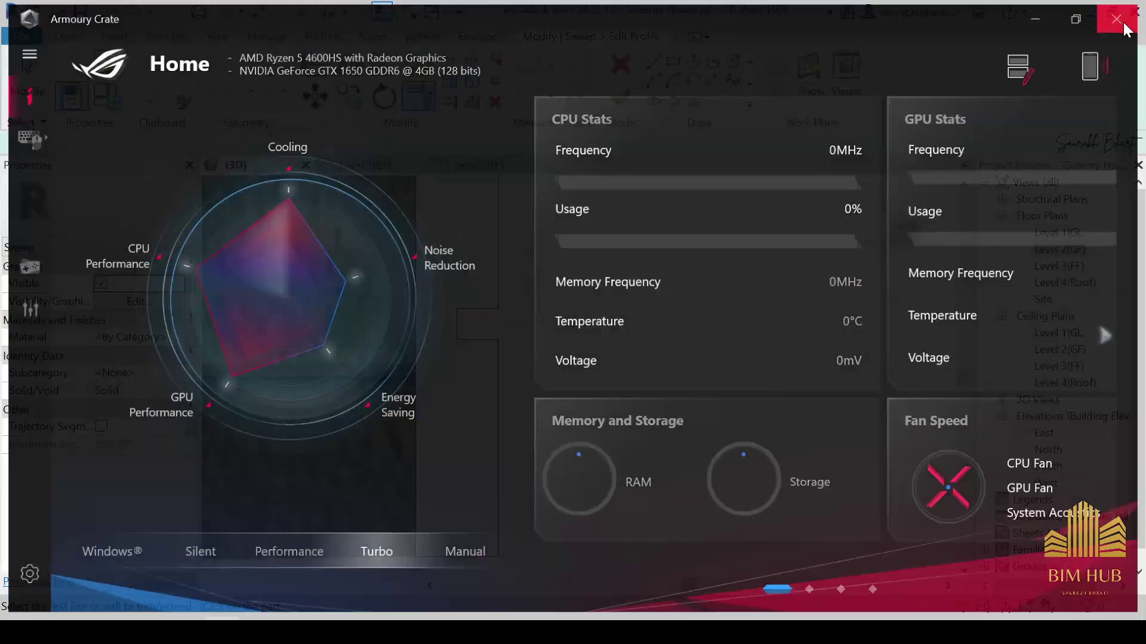
Trim the split outer line back to the notch's upper and lower edges so the notch is open.
scroll(529, 381, "up", 2)
scroll(460, 377, "up", 1)
middle_click_drag(451, 394, 476, 380)
scroll(482, 394, "down", 5)
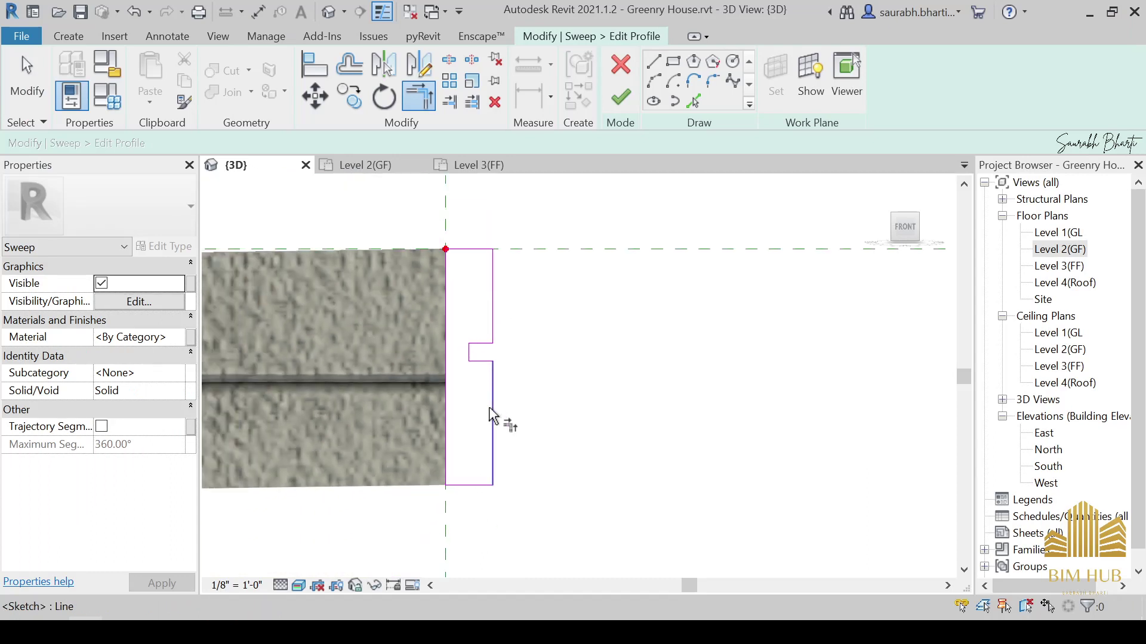
Shift the outer line below the notch inward to about 1/4" from the notch's back.
key("Escape")
mouse_move(493, 422)
left_mouse_down()
mouse_move(461, 424)
mouse_move(498, 413)
left_mouse_up()
scroll(468, 421, "up", 2)
scroll(505, 365, "down", 1)
middle_click_drag(505, 365, 487, 469)
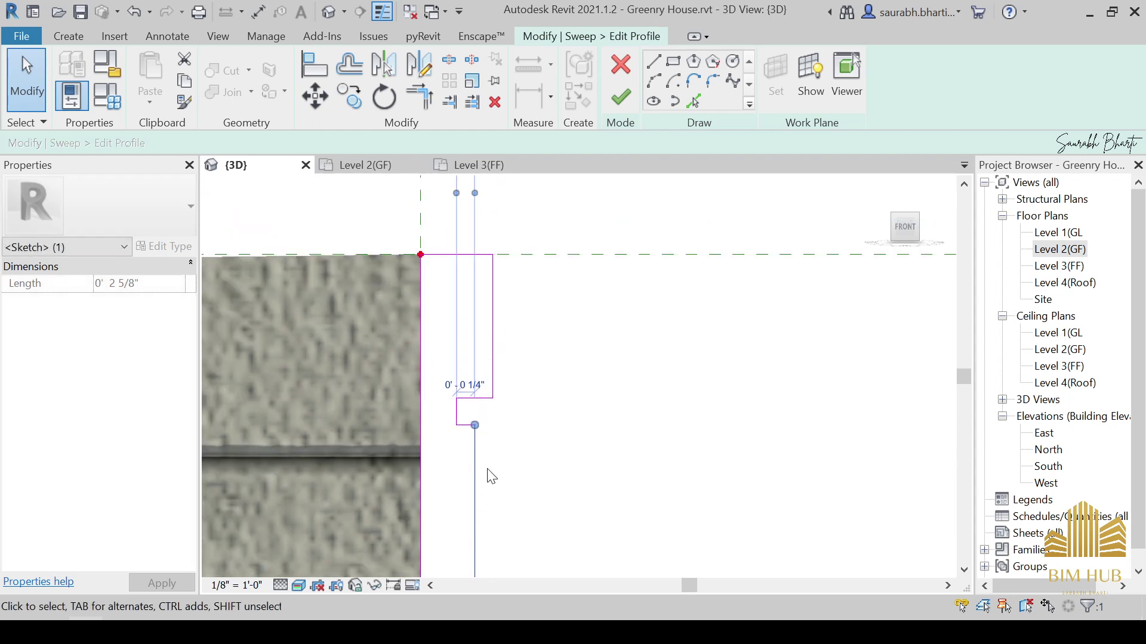
Finish the notched profile sketch and complete the sweep around the small lower roof.
scroll(491, 477, "down", 1)
scroll(540, 380, "down", 3)
left_click(617, 398)
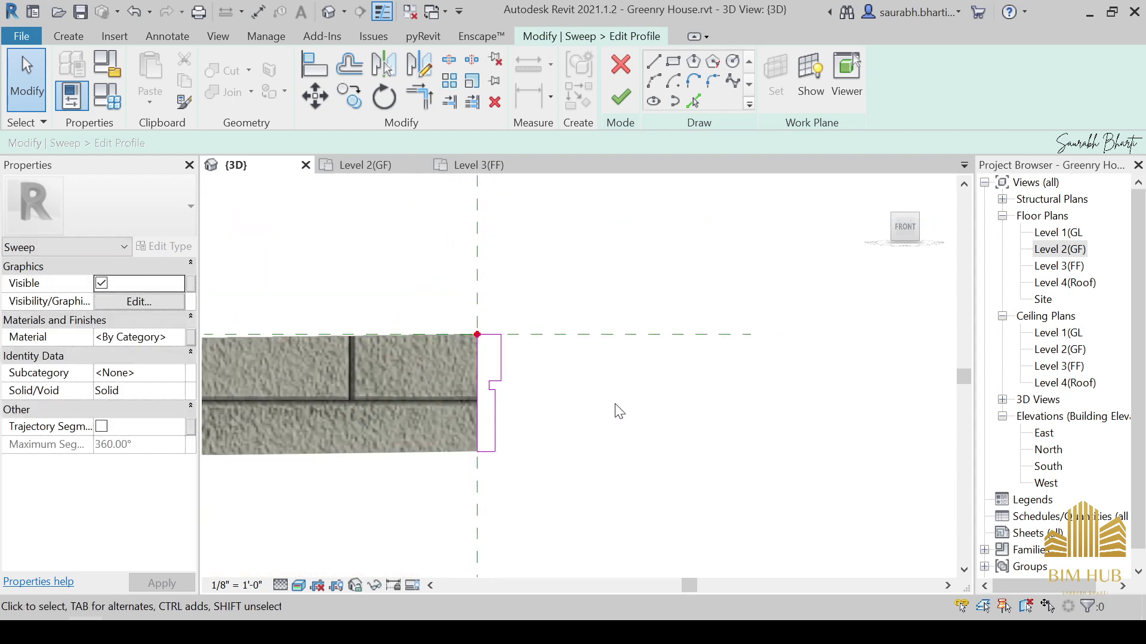
scroll(504, 428, "up", 3)
left_click(620, 97)
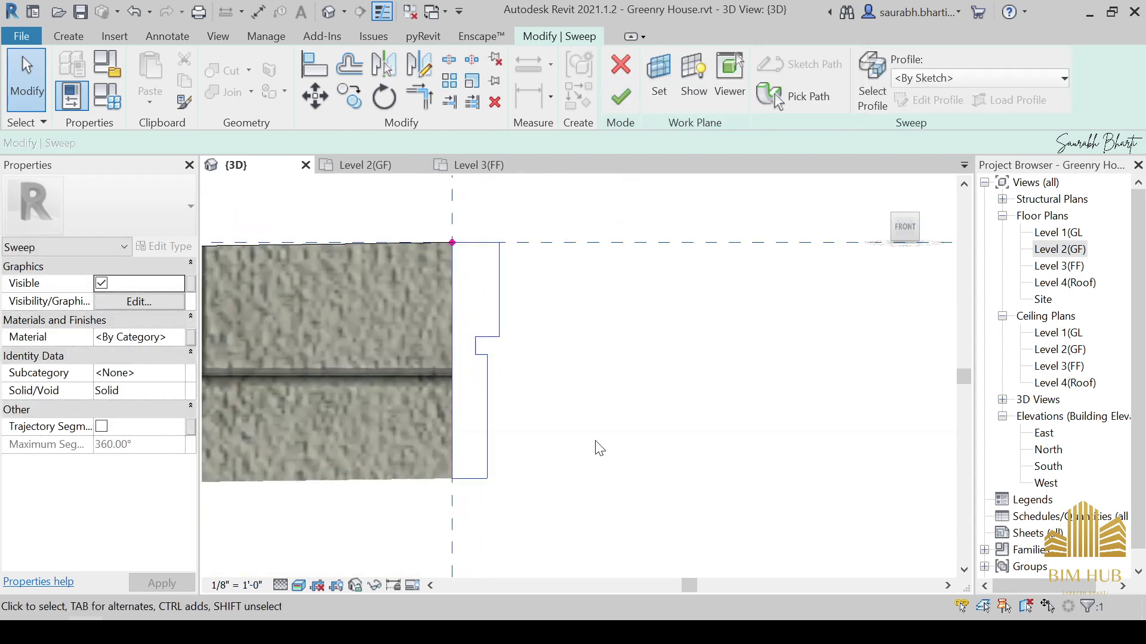
left_click(620, 96)
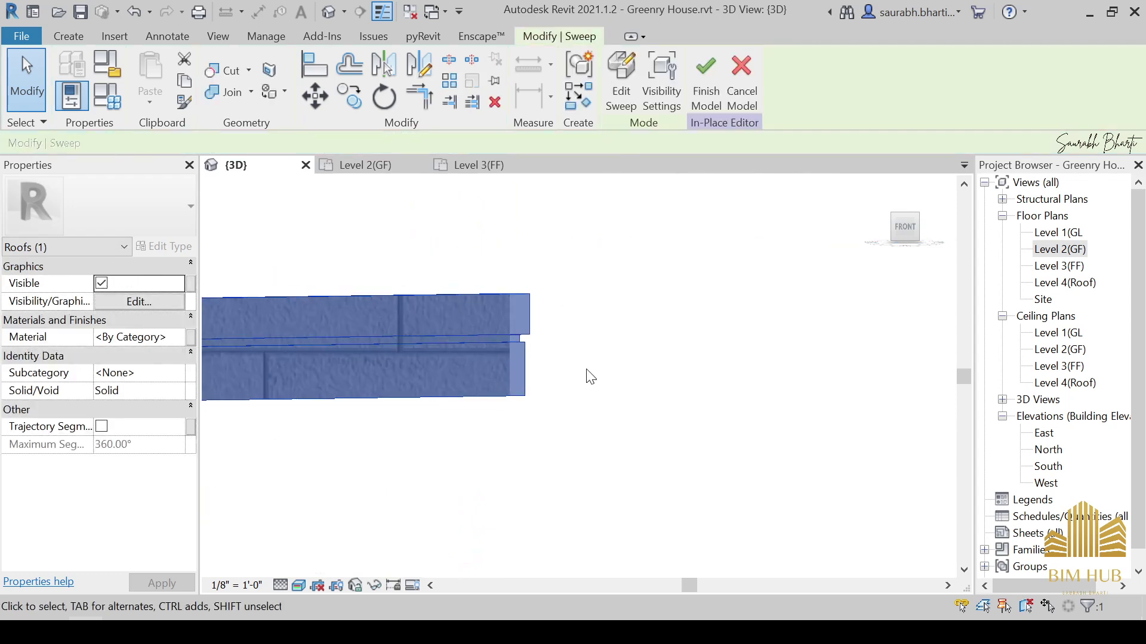
Reopen the lower roof's sweep for editing and open its profile sketch in the front view.
left_click(638, 391)
middle_click_drag(644, 388, 566, 335, "shift")
scroll(706, 404, "down", 5)
scroll(850, 416, "up", 3)
scroll(555, 337, "down", 3)
scroll(546, 329, "up", 3)
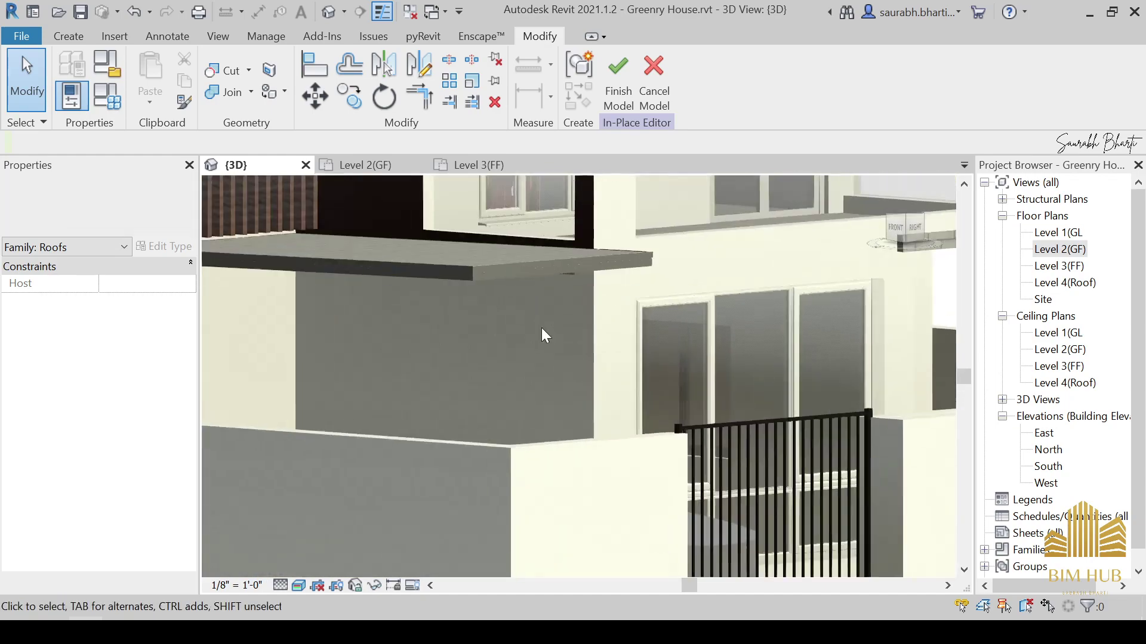
left_click(443, 269)
middle_click_drag(456, 296, 597, 334, "shift")
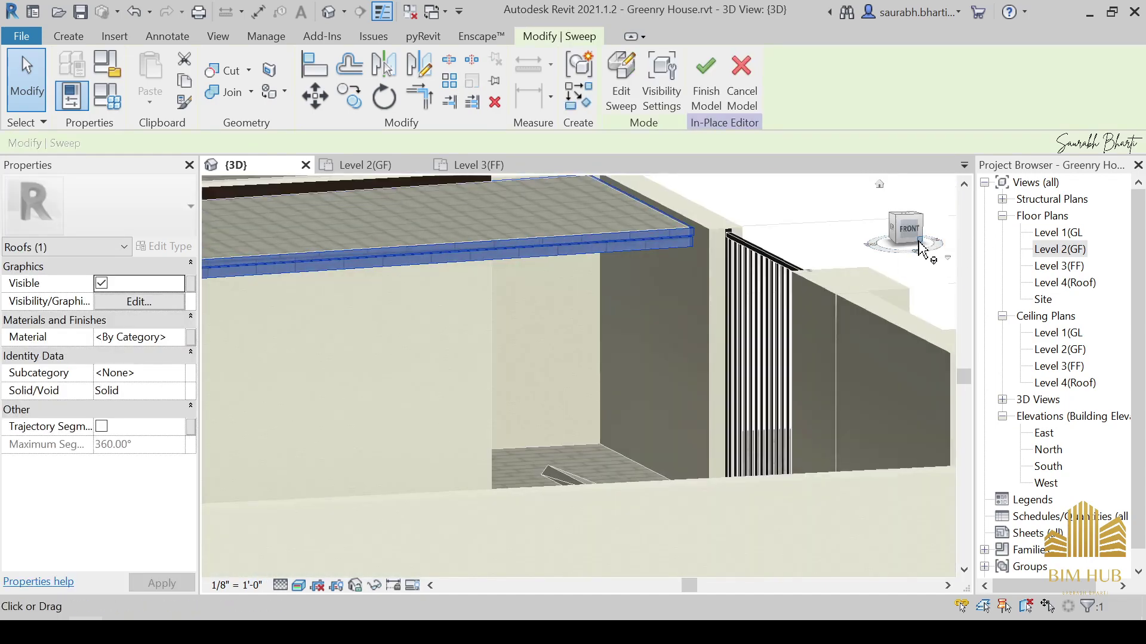
left_click(906, 230)
left_click(636, 84)
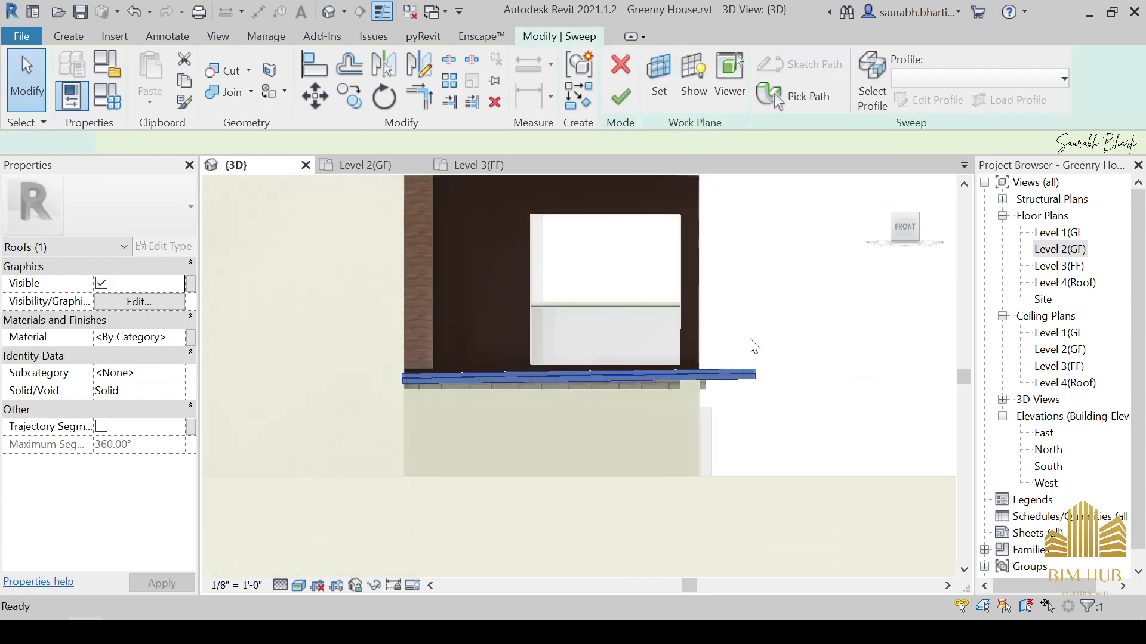
scroll(751, 349, "up", 3)
left_click(759, 361)
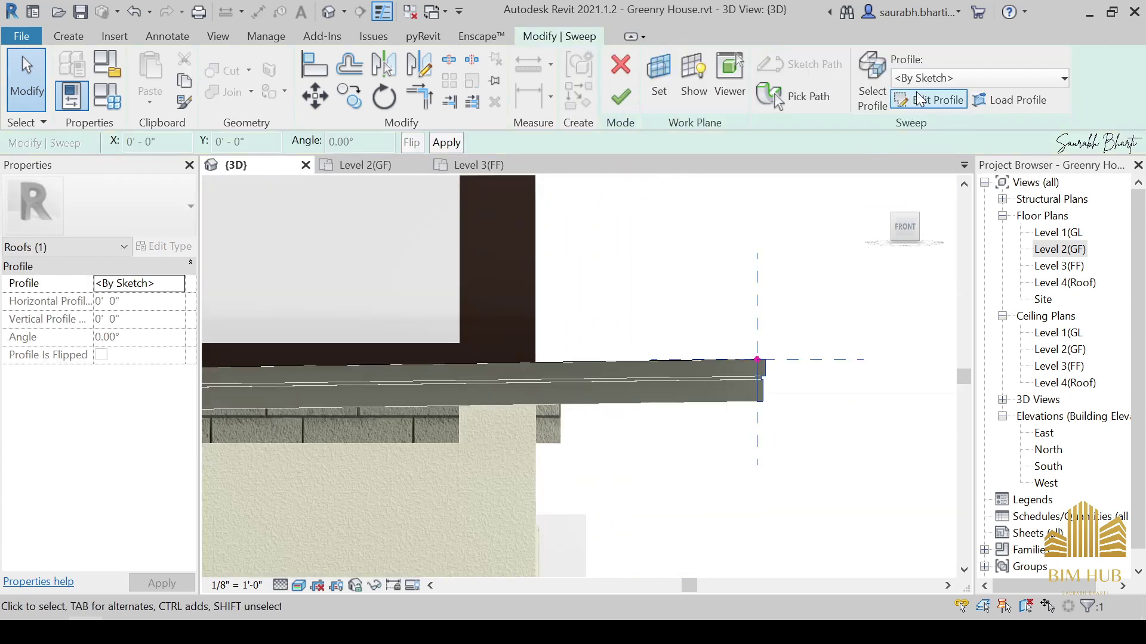
left_click(931, 100)
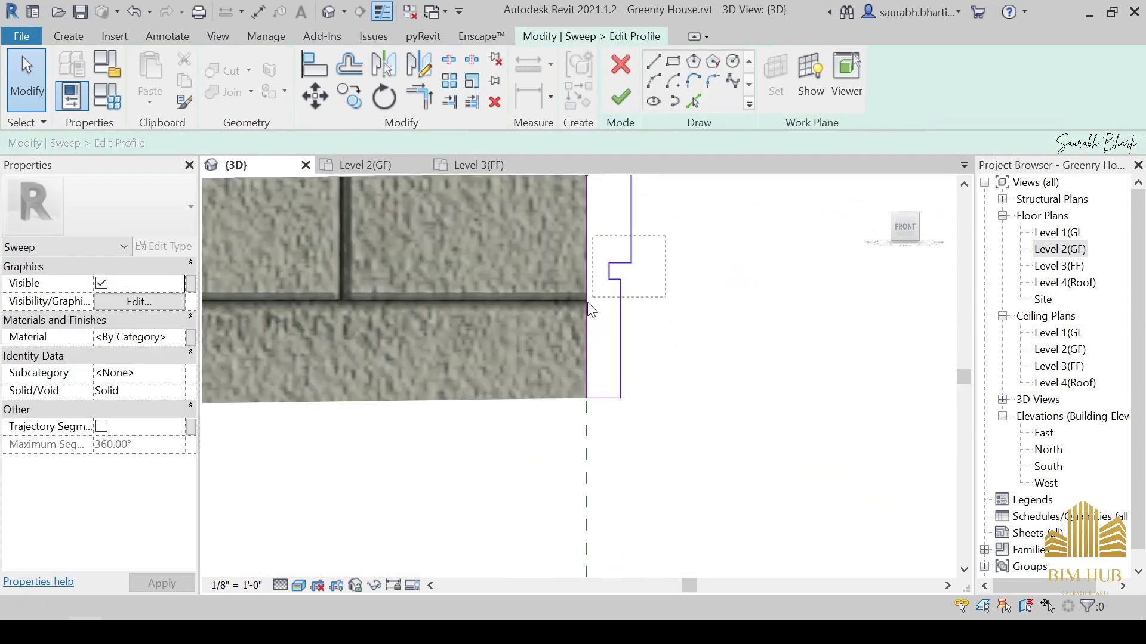
Move the three lines forming the profile's notch straight down along its outer edge.
left_click_drag(588, 302, 589, 299)
mouse_move(698, 228)
left_mouse_down()
mouse_move(583, 297)
mouse_move(606, 293)
left_mouse_up()
left_click(655, 279)
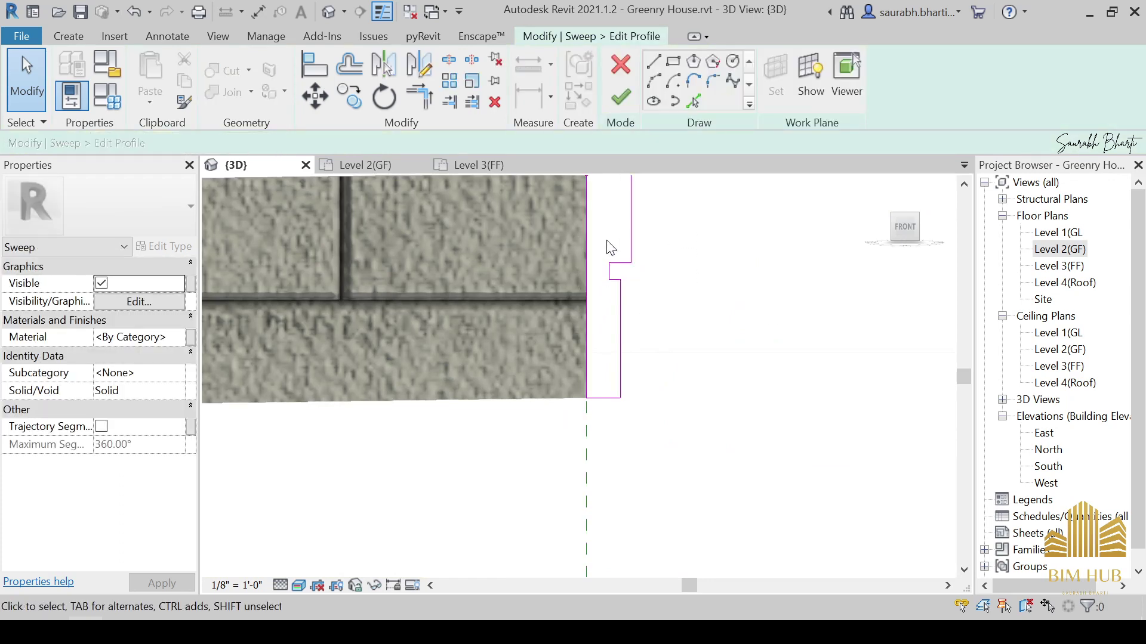
left_click_drag(688, 307, 689, 307)
scroll(620, 272, "up", 2)
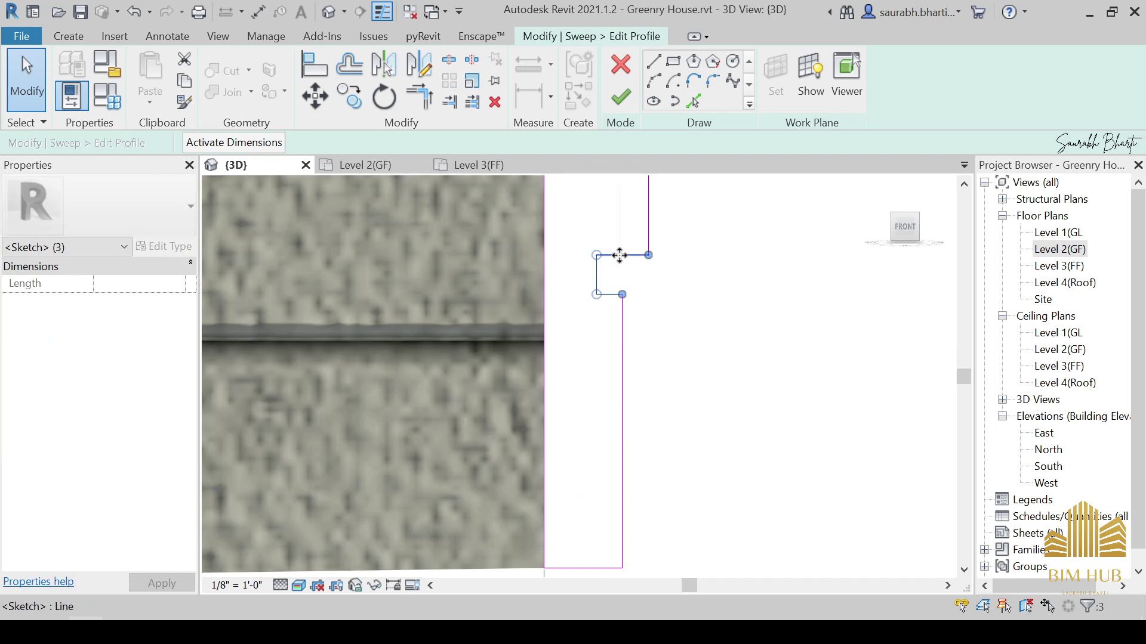
left_click_drag(619, 255, 620, 295)
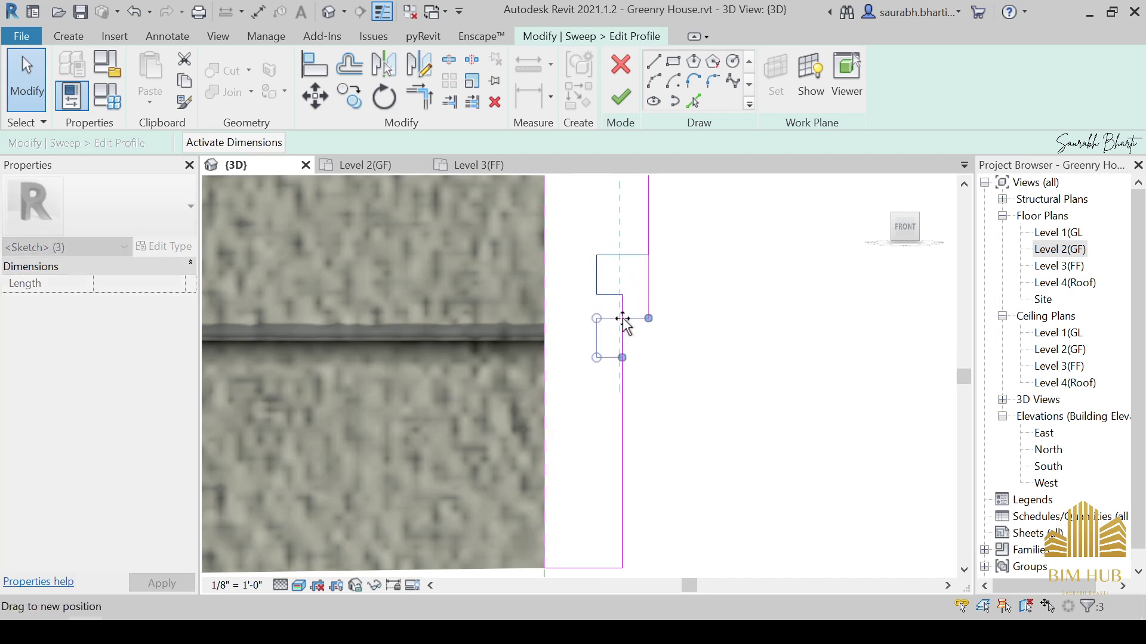
left_click_drag(622, 336, 622, 336)
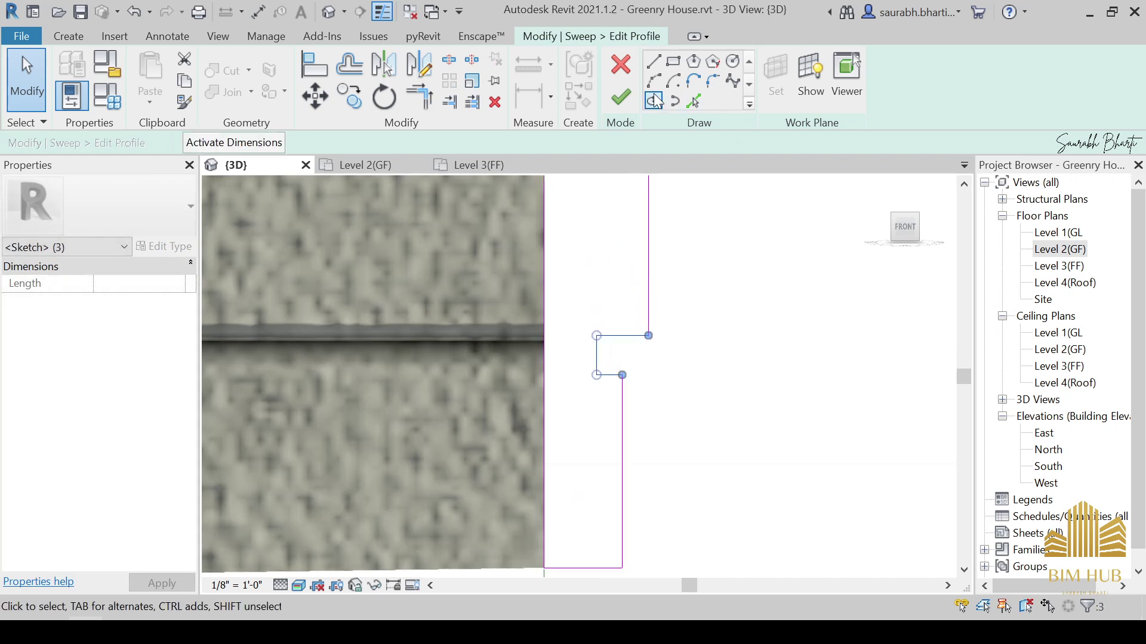
Finish the edited profile and update the sweep on the lower roof.
left_click(621, 98)
left_click(725, 373)
scroll(726, 362, "down", 5)
middle_click_drag(749, 394, 611, 443, "shift")
scroll(696, 423, "down", 5)
left_click(618, 101)
scroll(592, 347, "down", 4)
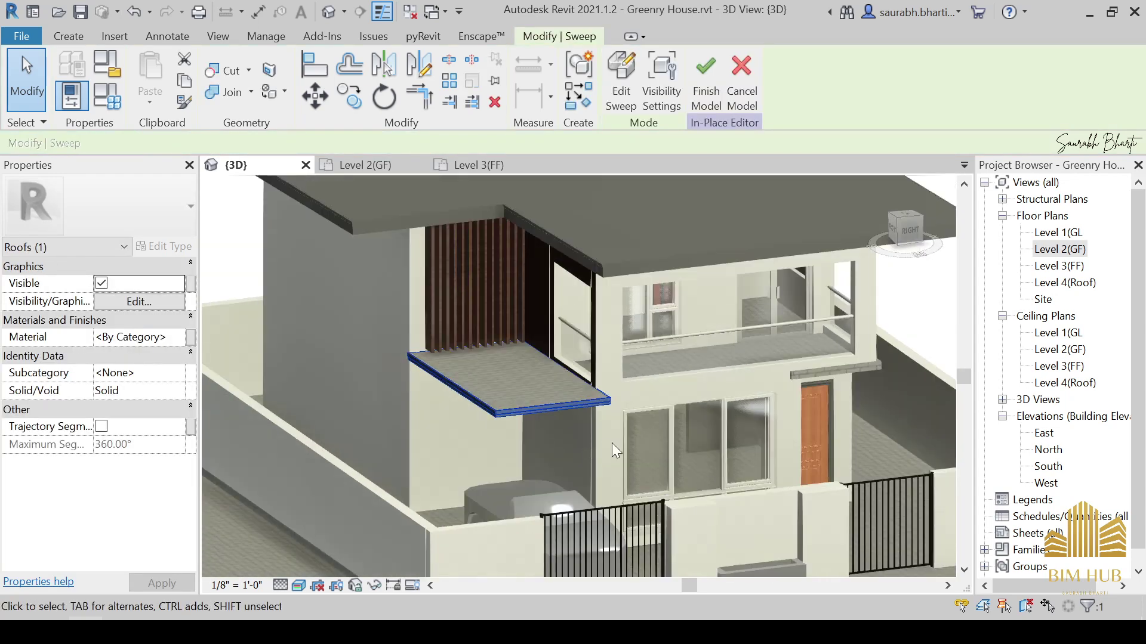
Compare the lower roof's edge with the main roof and finish the in-place roof model.
left_click(692, 372)
scroll(573, 418, "up", 3)
scroll(522, 375, "down", 3)
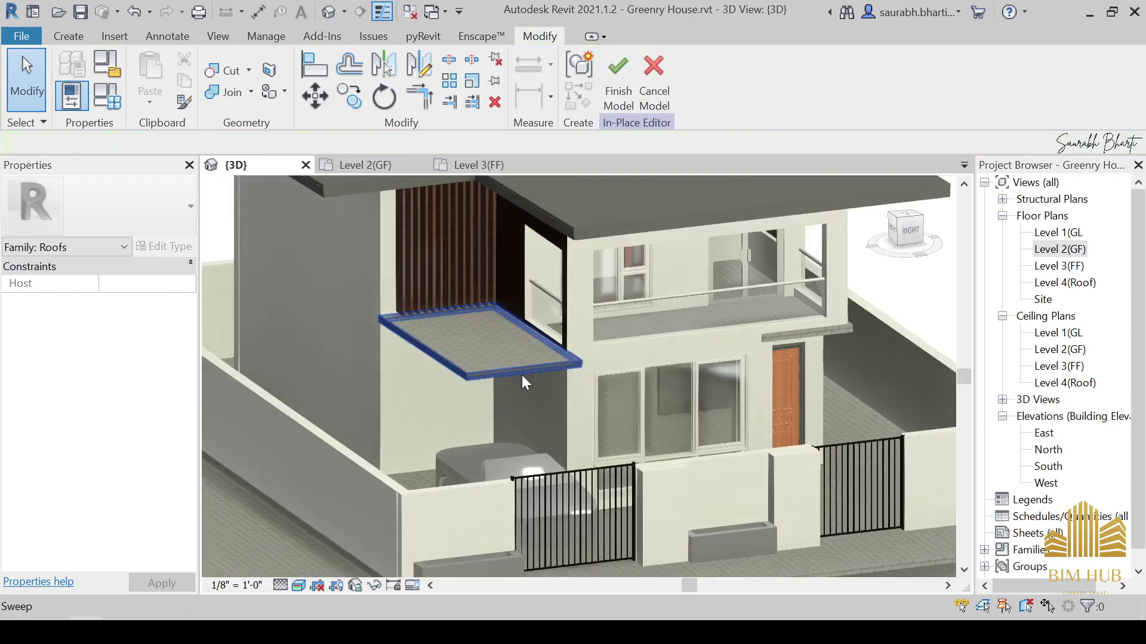
scroll(518, 382, "down", 2)
middle_click_drag(516, 398, 557, 367, "shift")
scroll(622, 388, "down", 3)
middle_click_drag(558, 367, 642, 453)
scroll(536, 475, "up", 3)
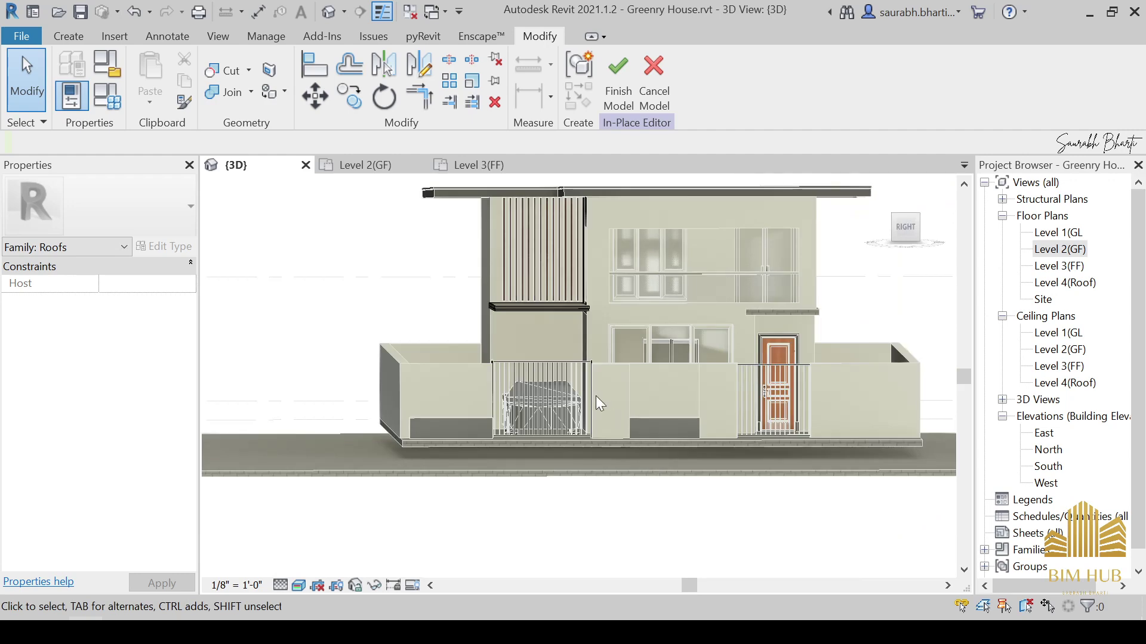
scroll(561, 411, "down", 3)
middle_click_drag(541, 428, 648, 421, "shift")
scroll(632, 374, "up", 4)
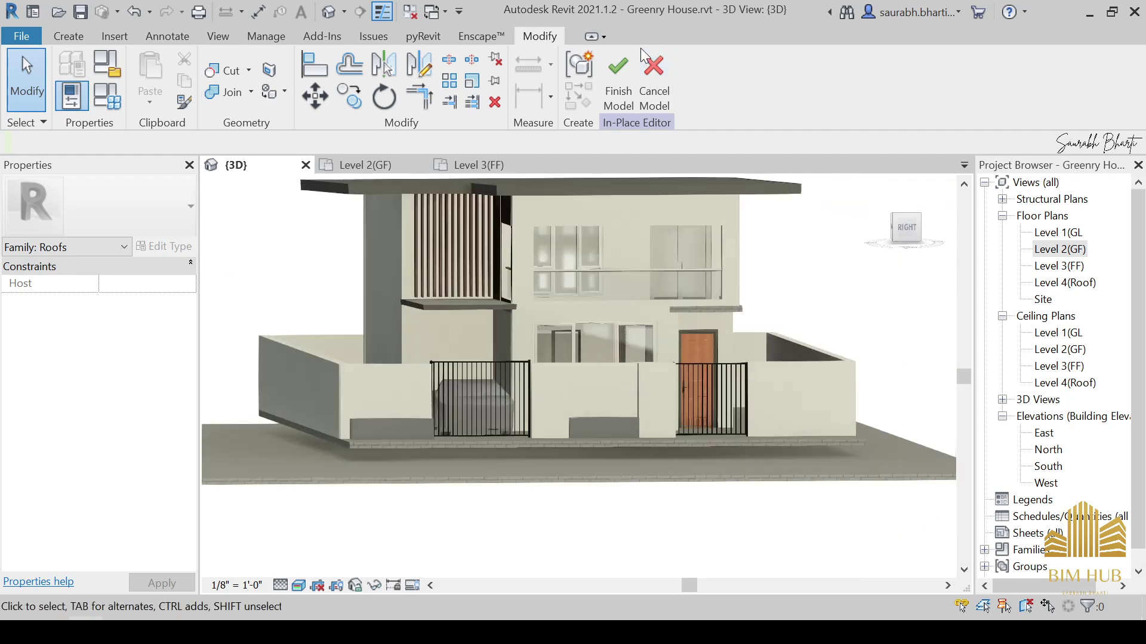
left_click(617, 74)
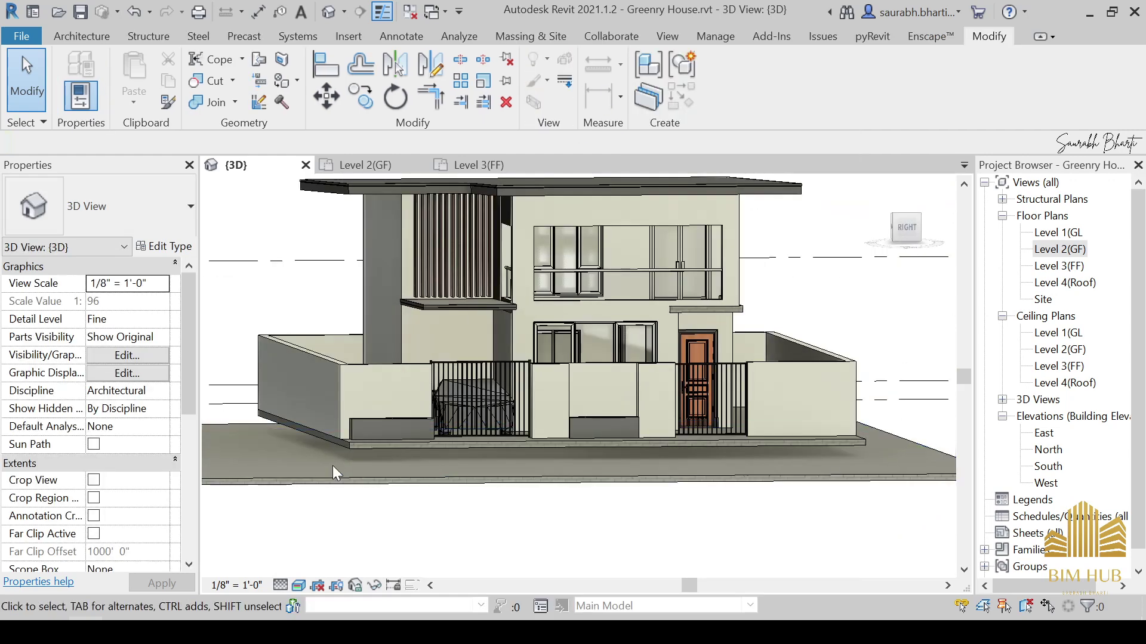
Set the base constraint of the two side and the rear boundary walls to Level 1(GL.
middle_click_drag(334, 468, 649, 496, "shift")
scroll(517, 485, "down", 3)
middle_click_drag(517, 486, 662, 447, "shift")
scroll(524, 453, "up", 2)
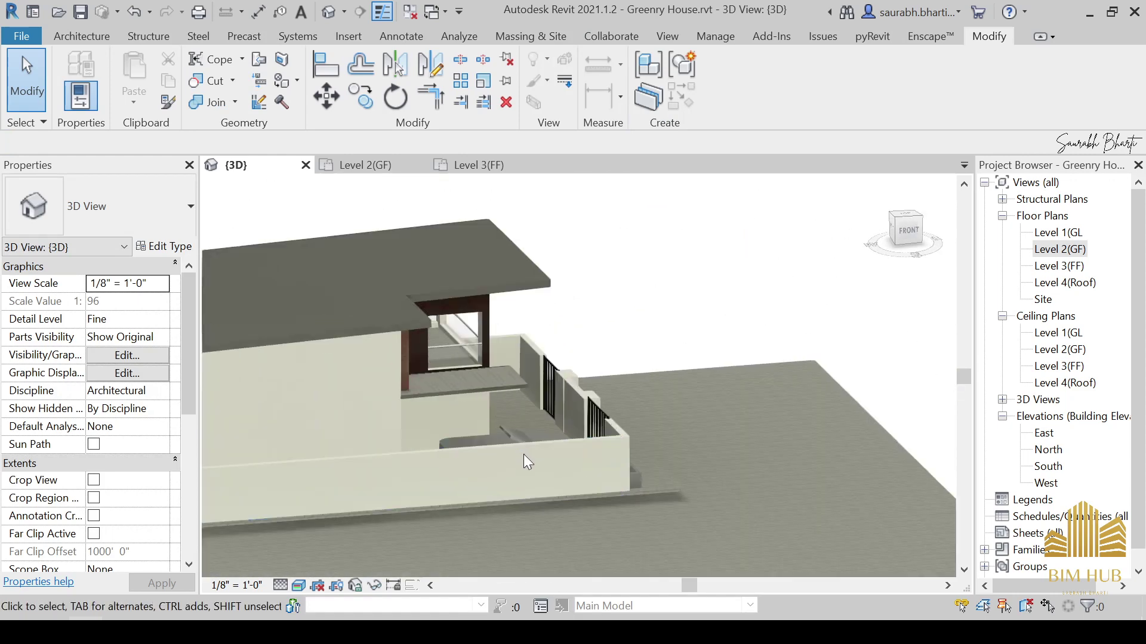
middle_click_drag(527, 461, 576, 495, "shift")
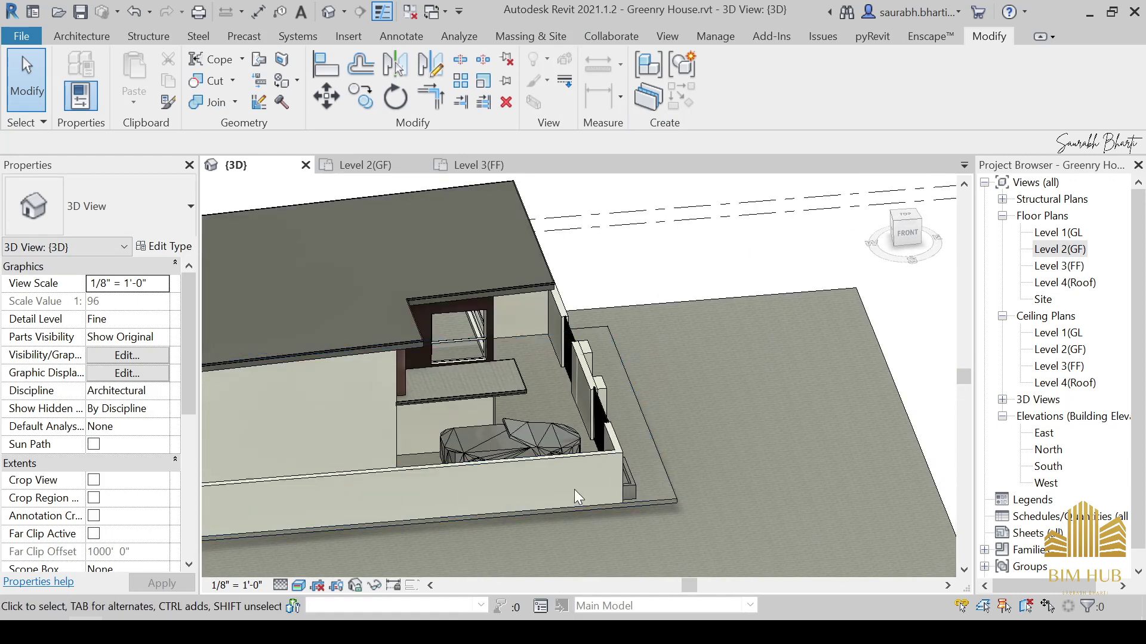
left_click(586, 453)
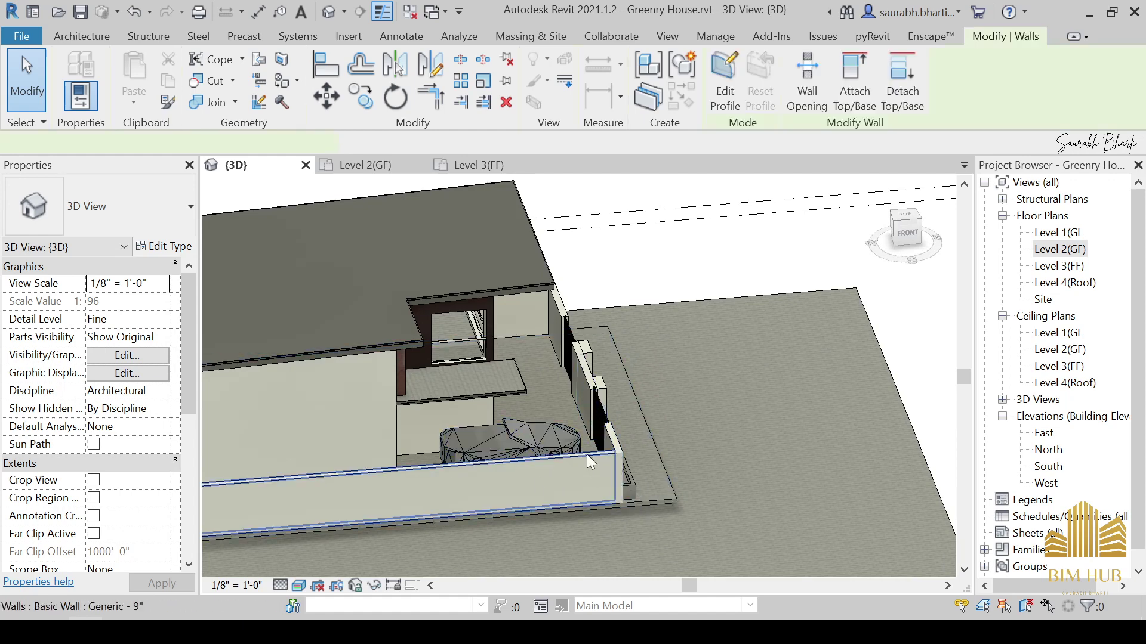
middle_click_drag(586, 453, 695, 516, "shift")
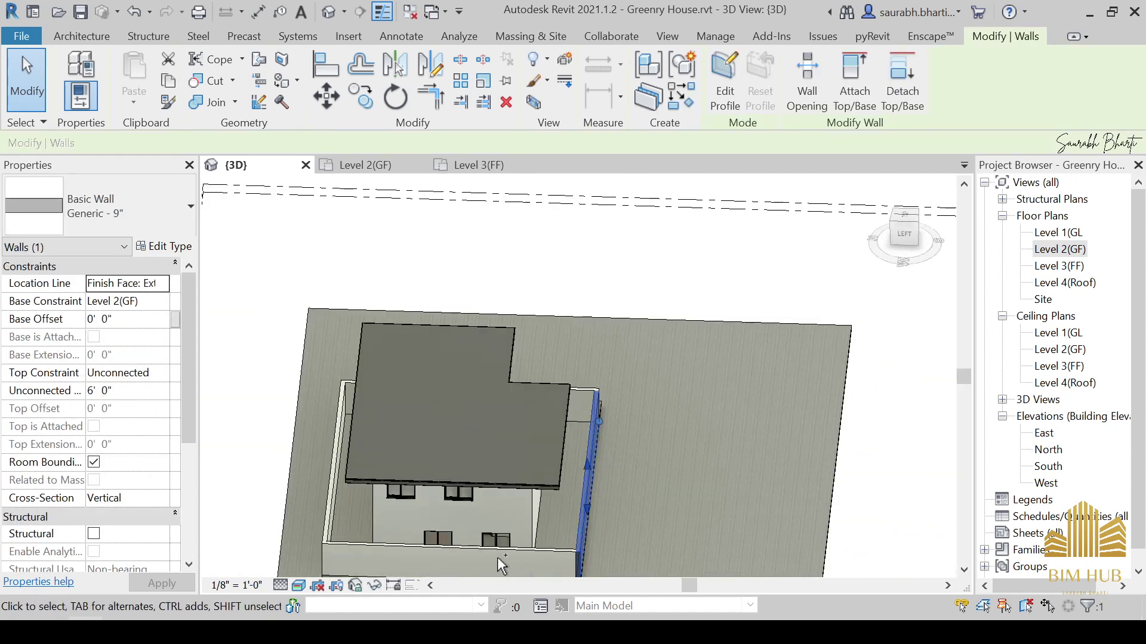
left_click(371, 543, "ctrl")
middle_click_drag(371, 543, 429, 549, "shift")
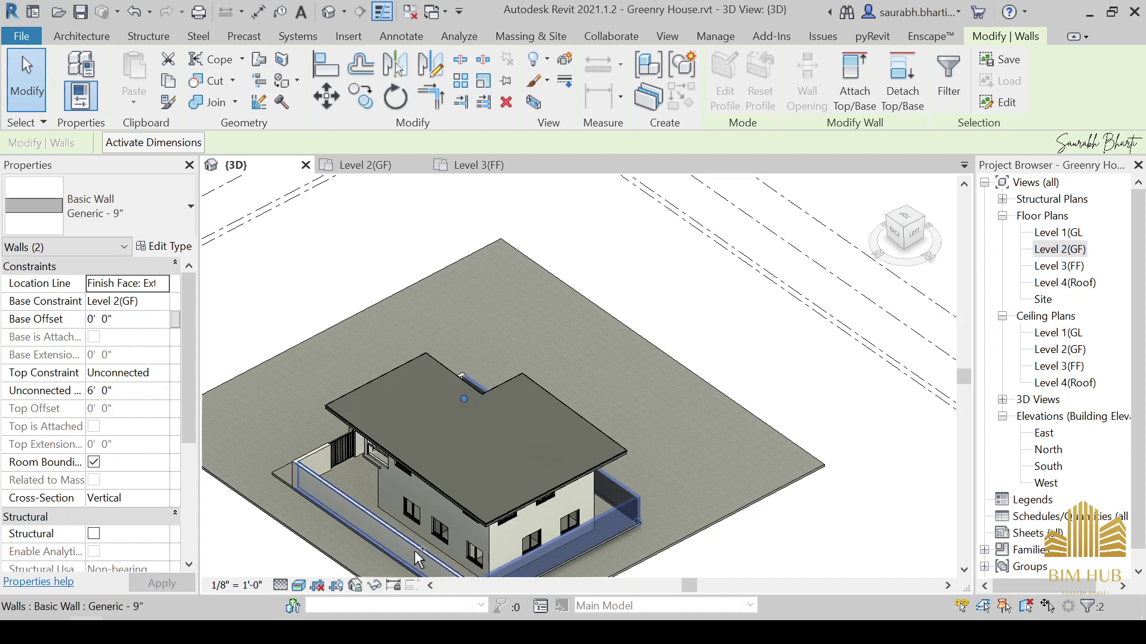
left_click(415, 551, "ctrl")
scroll(291, 463, "down", 3)
middle_click_drag(292, 463, 560, 507, "shift")
scroll(367, 525, "up", 4)
middle_click_drag(368, 525, 585, 463, "shift")
left_click(162, 301)
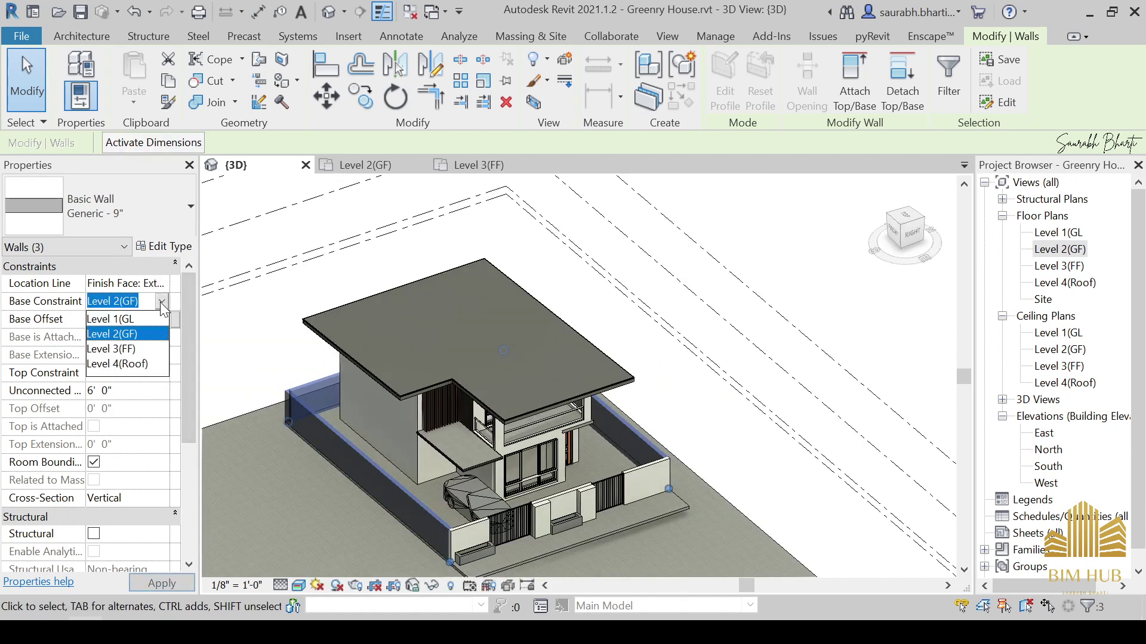
scroll(635, 407, "down", 3)
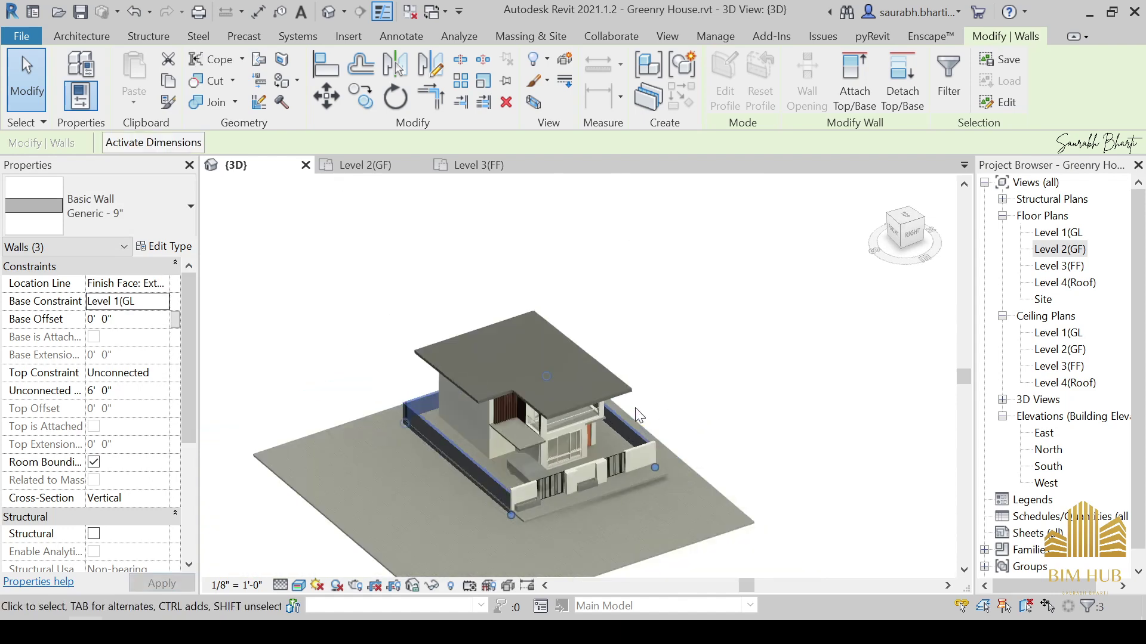
left_click(700, 445)
Set the base constraint of the front boundary wall beside the small gate to Level 1(GL.
middle_click_drag(546, 495, 521, 477, "shift")
scroll(520, 478, "up", 3)
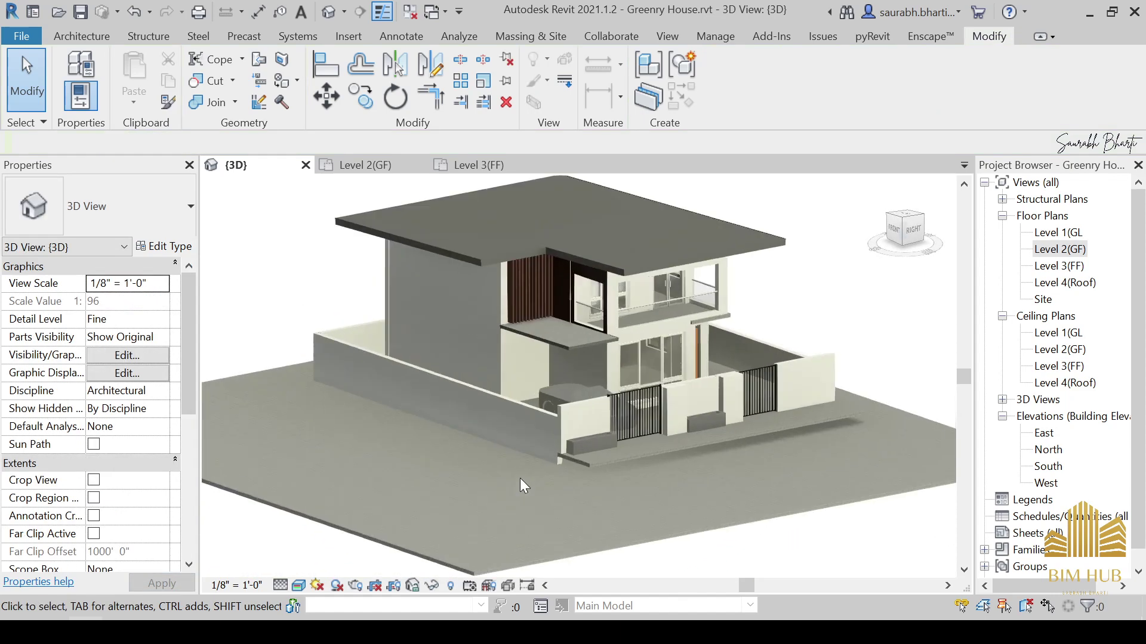
middle_click_drag(666, 502, 672, 474, "shift")
left_click(677, 447)
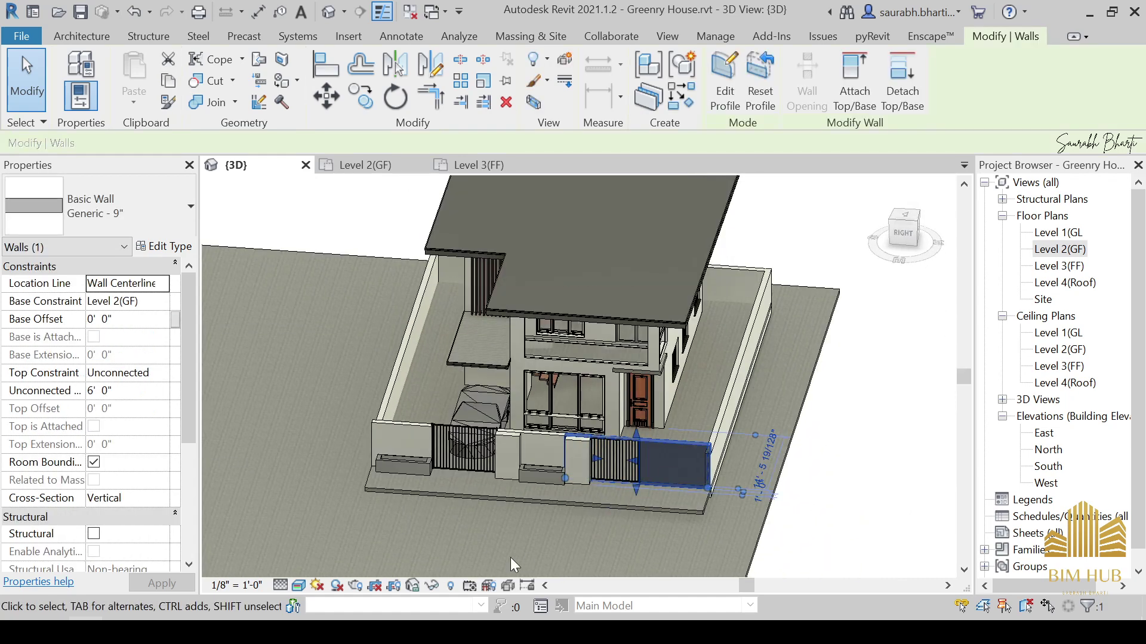
middle_click_drag(510, 557, 291, 380, "shift")
left_click(160, 283)
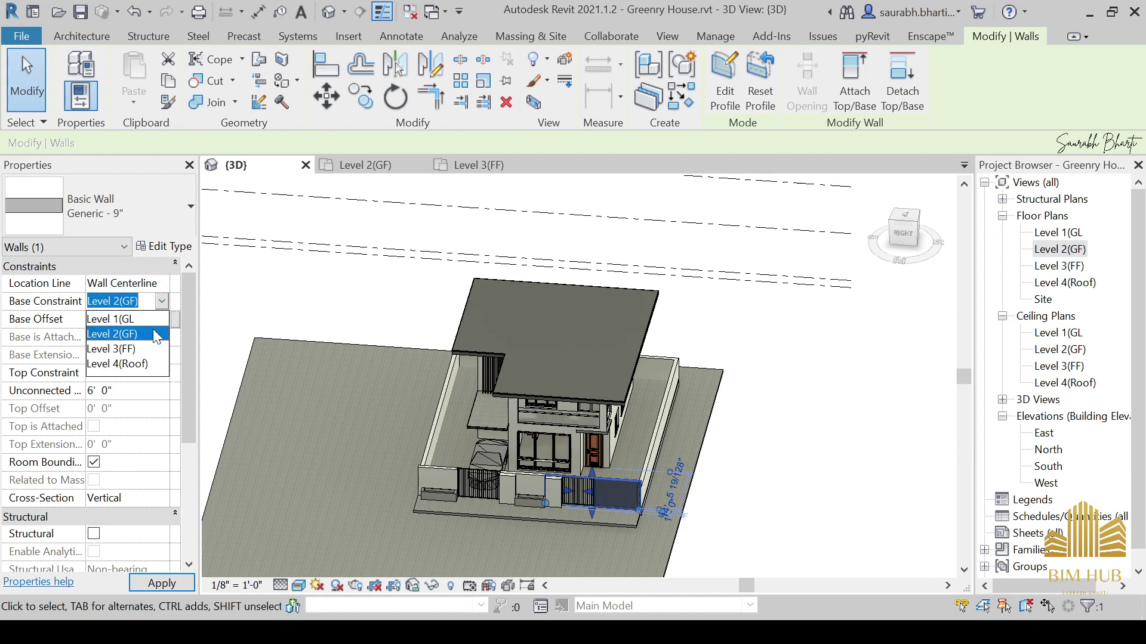
left_click(788, 459)
Edit the ground floor slab's boundary in top view, moving its front edge inward to 1'-6" from the projecting front wall's face.
scroll(607, 525, "up", 3)
middle_click_drag(518, 543, 581, 530, "shift")
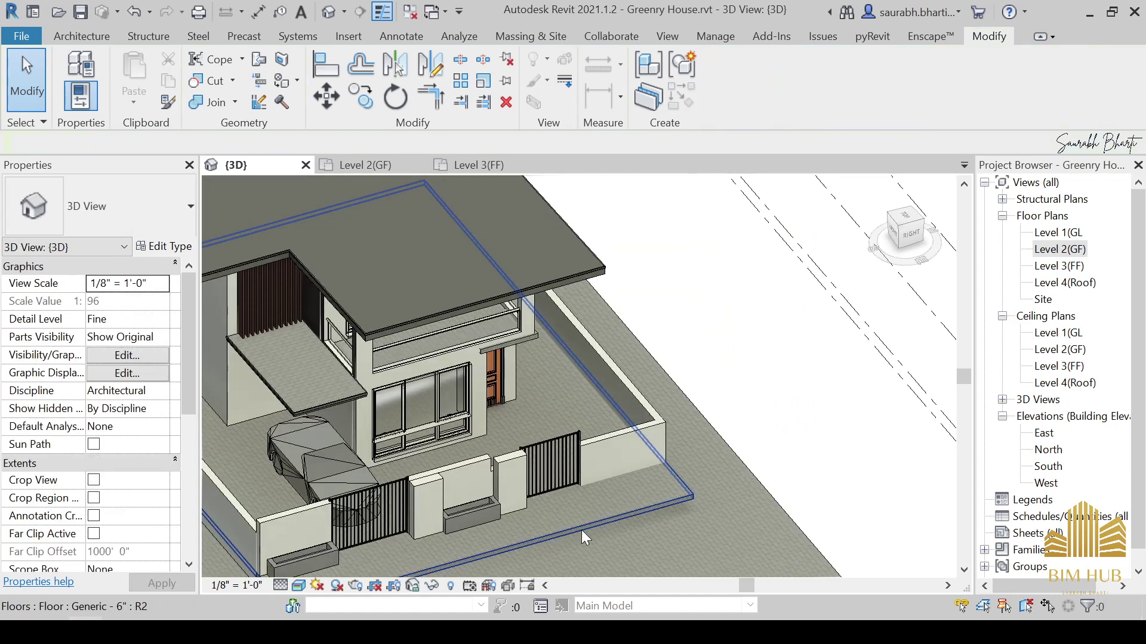
left_click(581, 529)
scroll(537, 513, "down", 3)
middle_click_drag(514, 498, 838, 224, "shift")
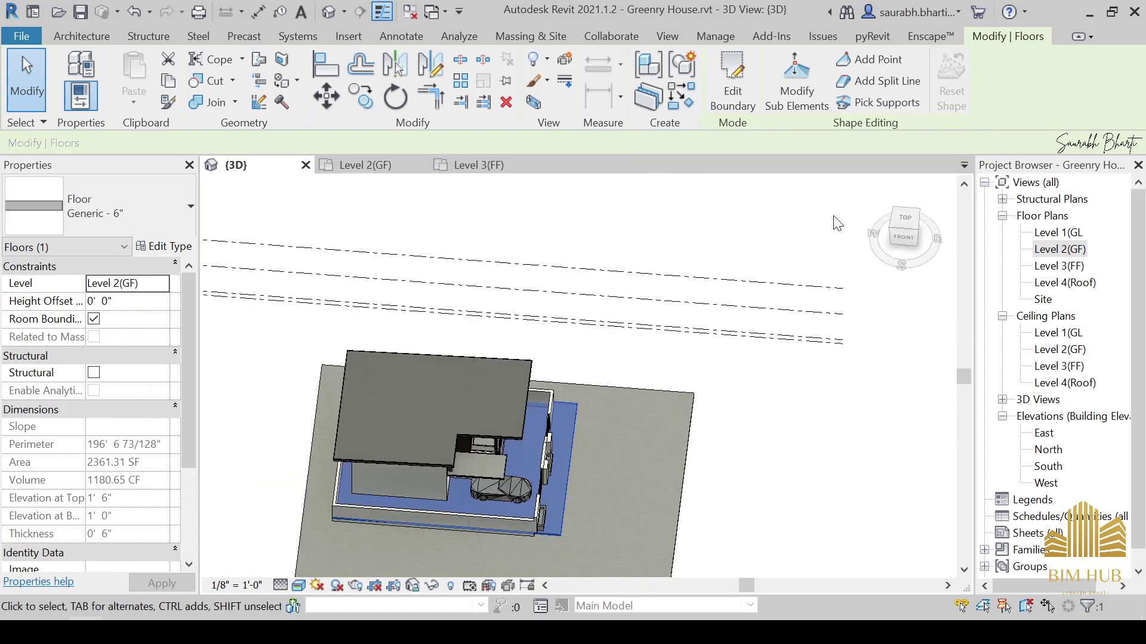
left_click(916, 235)
left_click(733, 89)
scroll(722, 395, "up", 5)
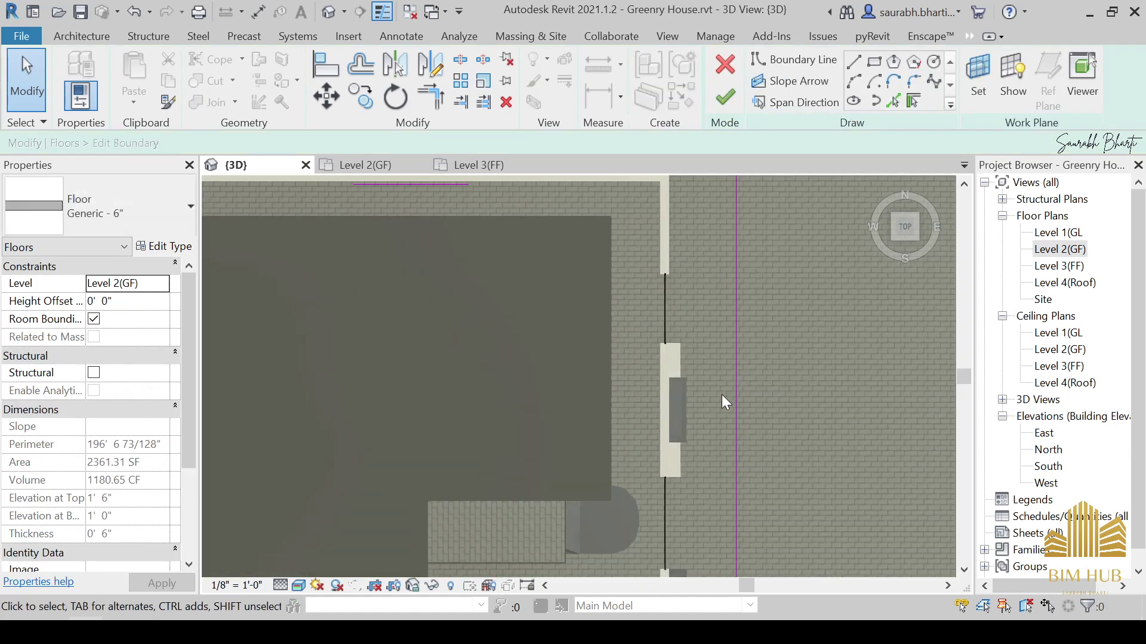
left_click(691, 401)
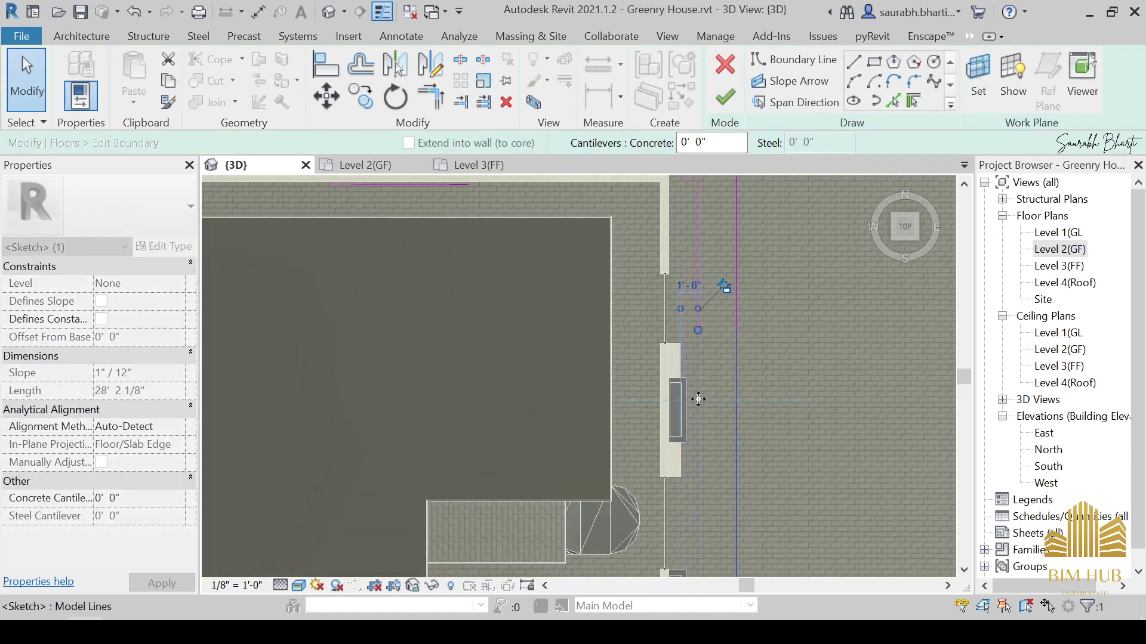
left_click(698, 398)
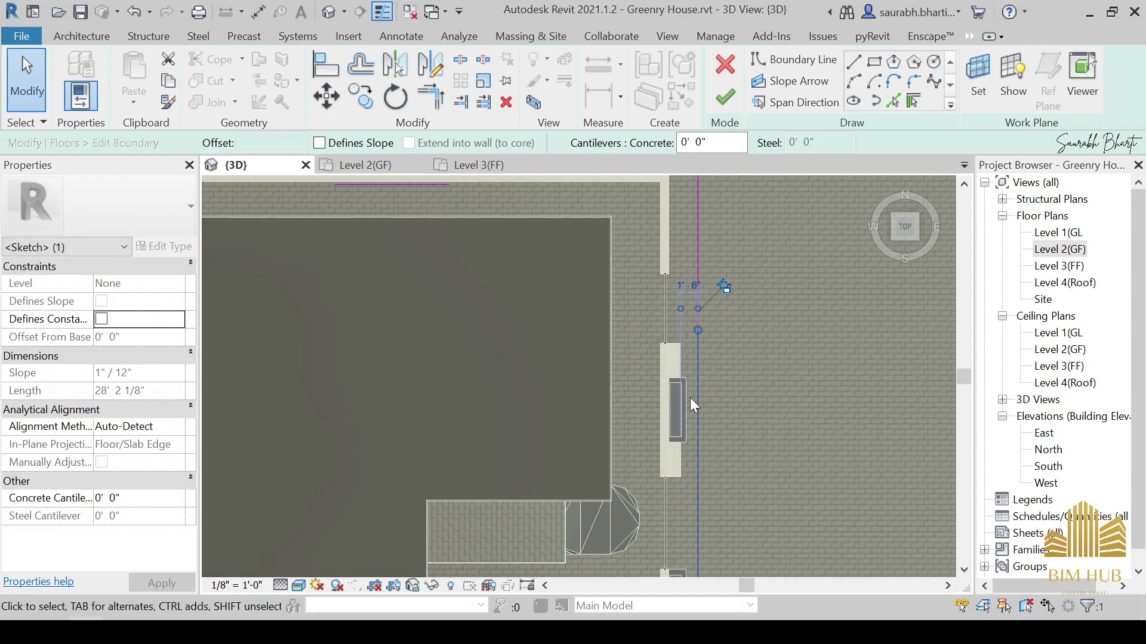
Examine the driveway and pavement edge by the gate in the reference image 2.png and return to the Revit model.
left_click(183, 631)
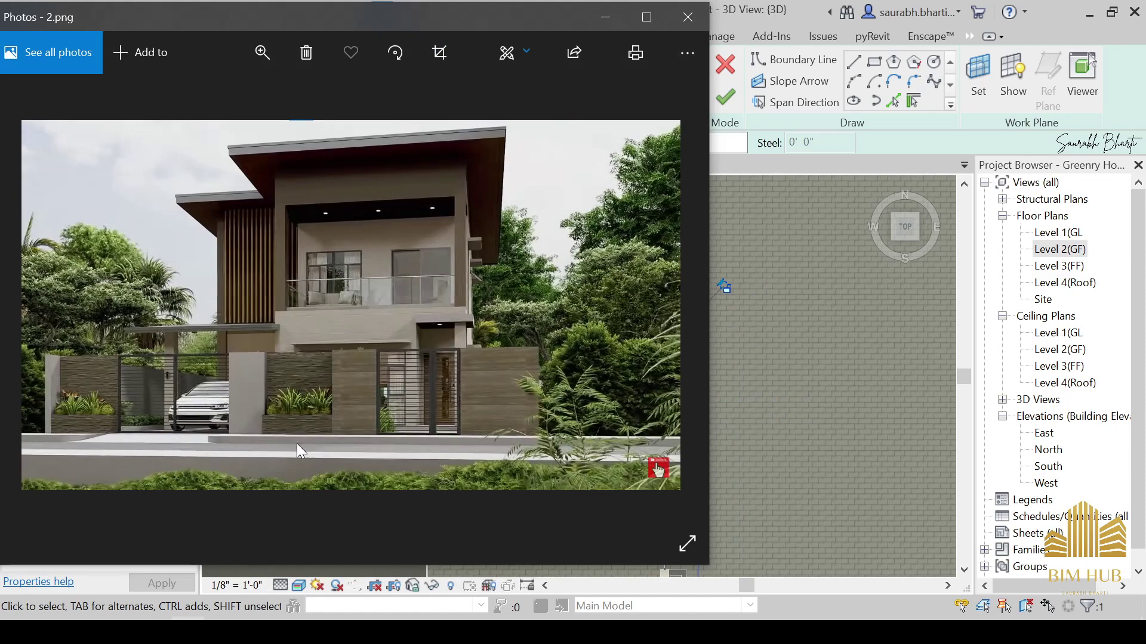
scroll(204, 442, "up", 3)
left_click_drag(202, 448, 458, 449)
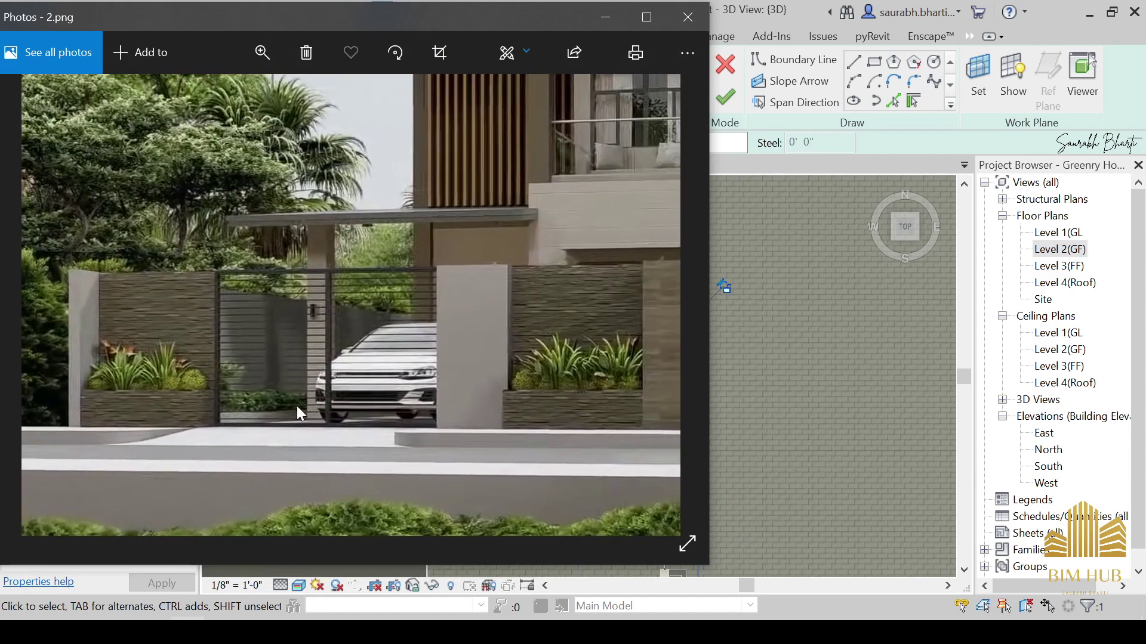
left_click(605, 17)
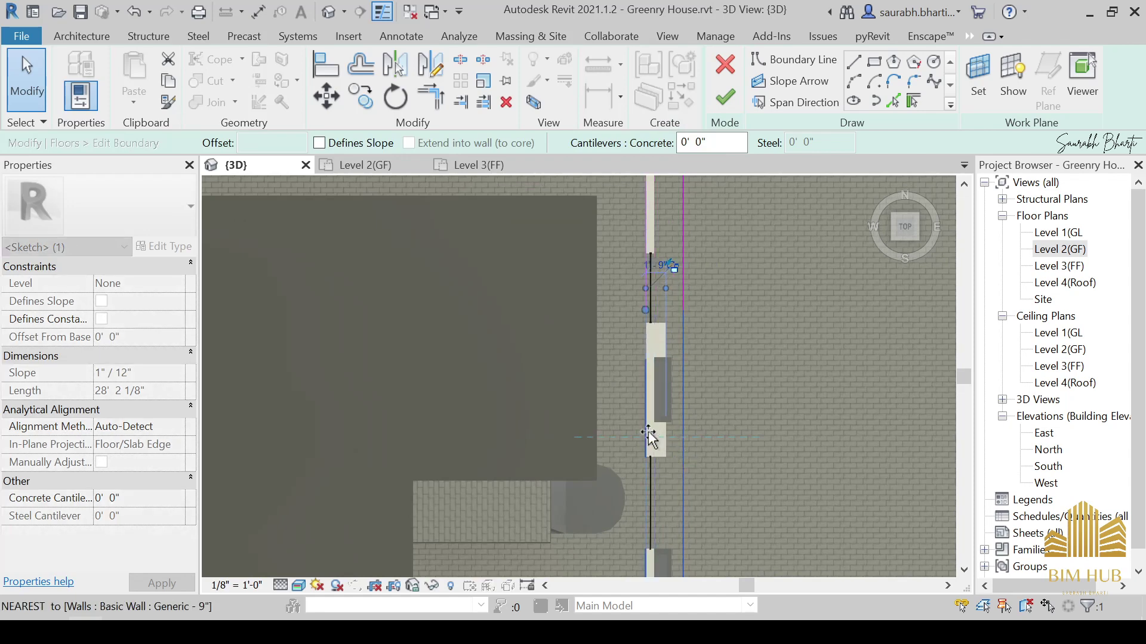
Switch the view to Hidden Line, align the ground slab's front edge with the large gate's fence line, and finish the boundary edit.
left_click_drag(648, 433, 647, 432)
scroll(660, 520, "up", 3)
scroll(639, 449, "down", 1)
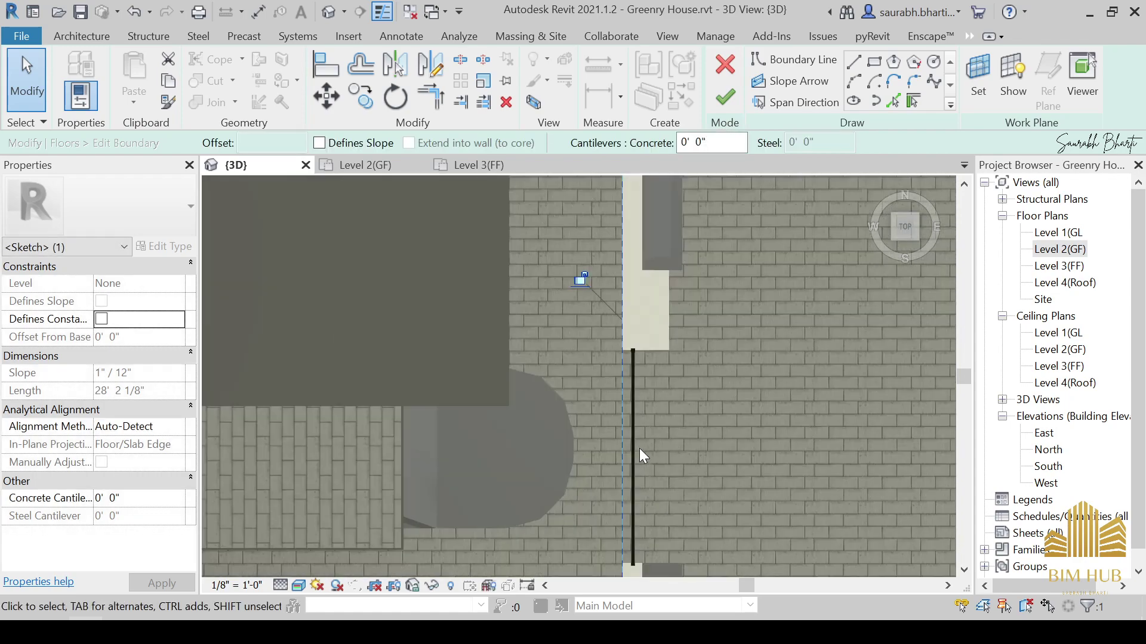
key("a")
key("l")
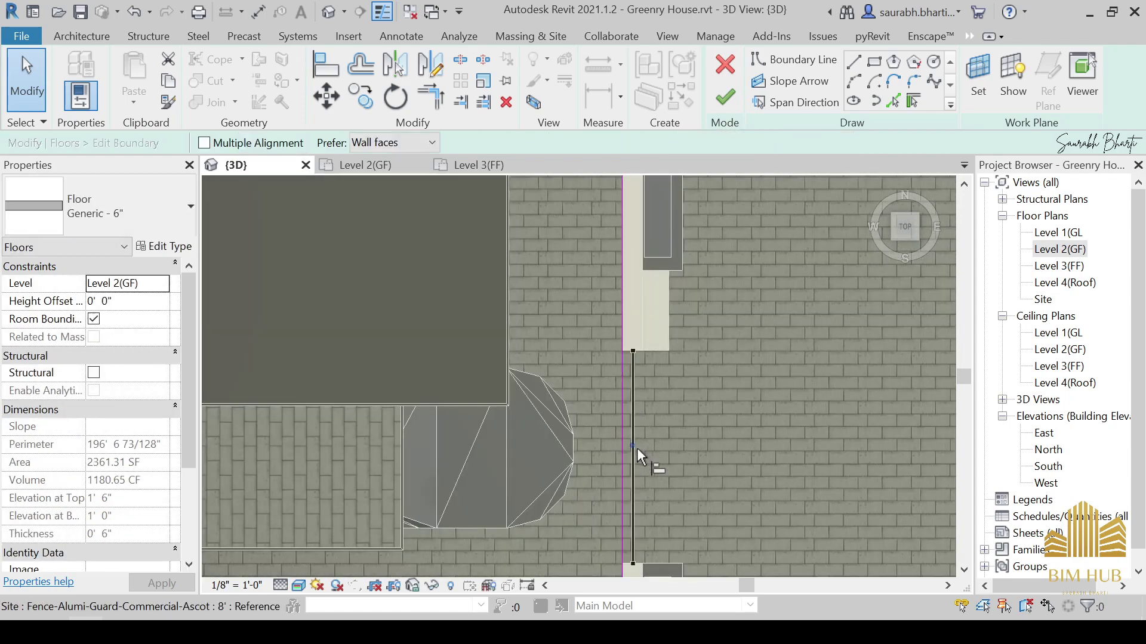
scroll(637, 447, "up", 2)
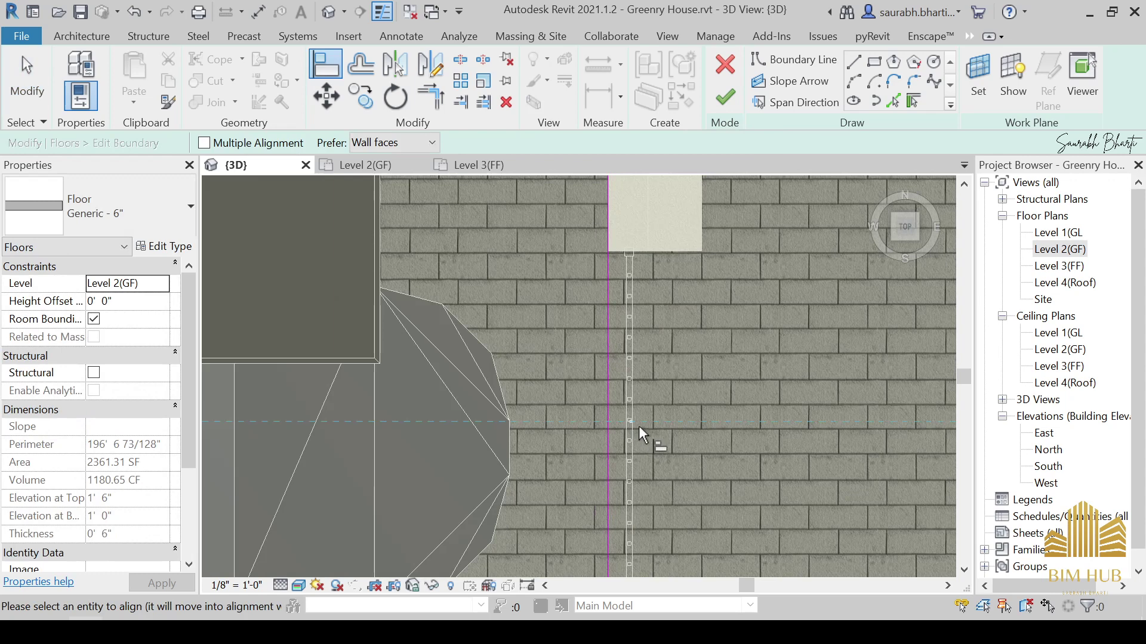
left_click(630, 444)
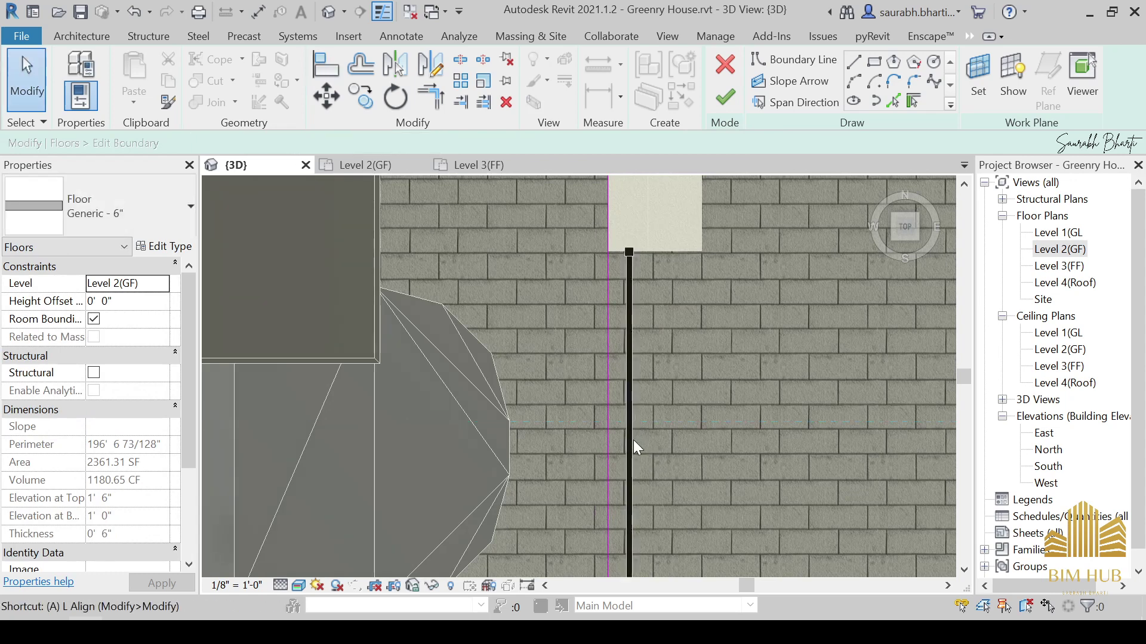
left_click(298, 585)
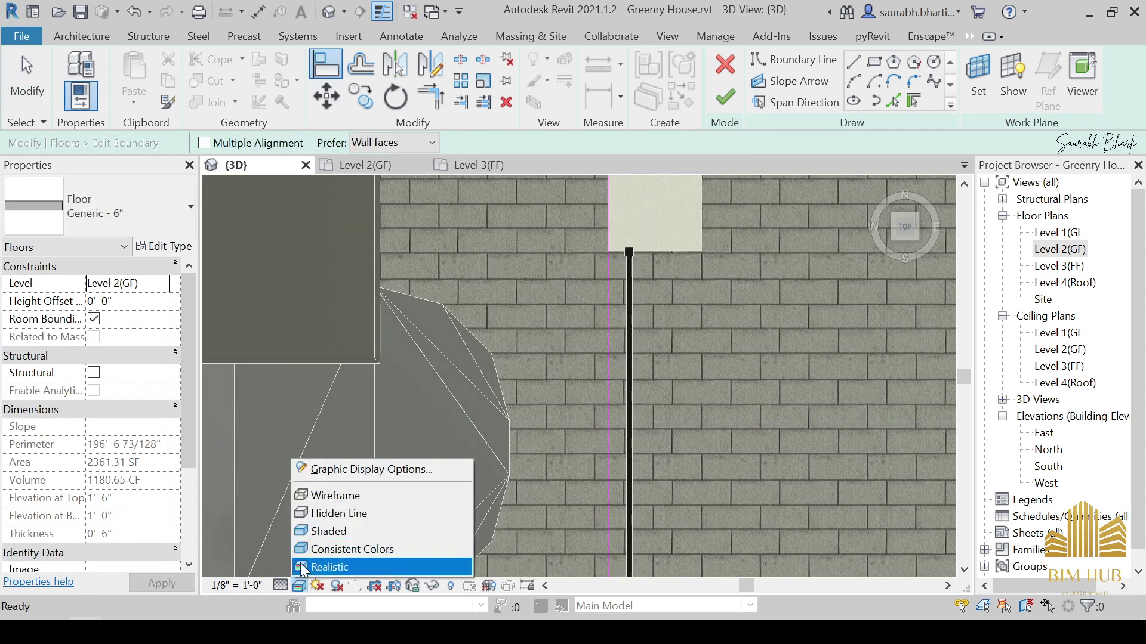
left_click(325, 511)
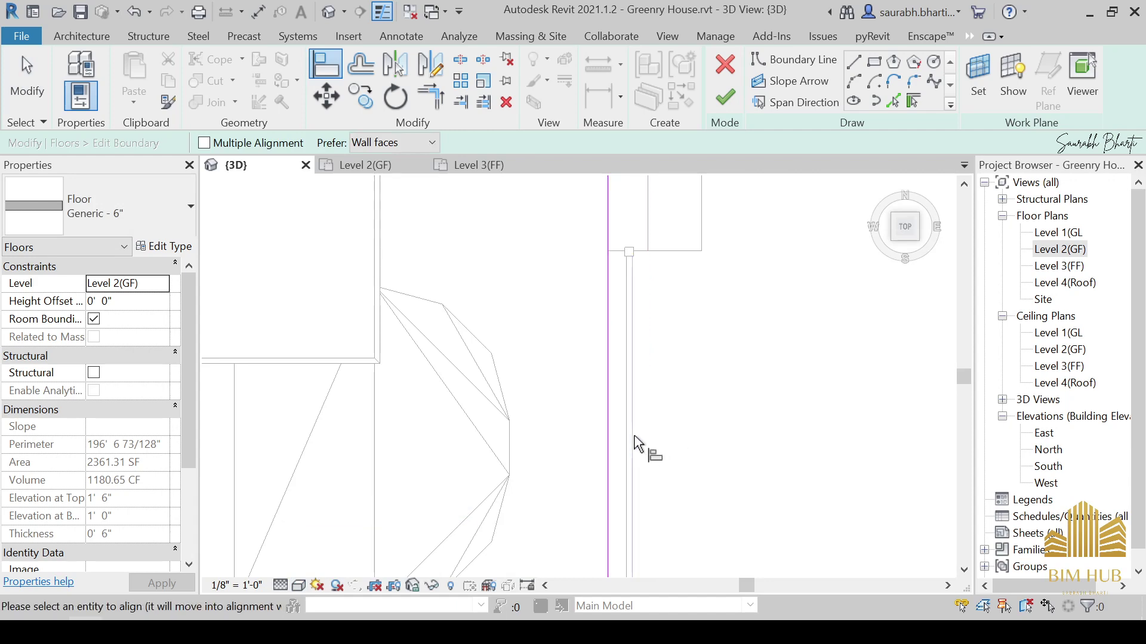
scroll(613, 430, "down", 2)
left_click(724, 98)
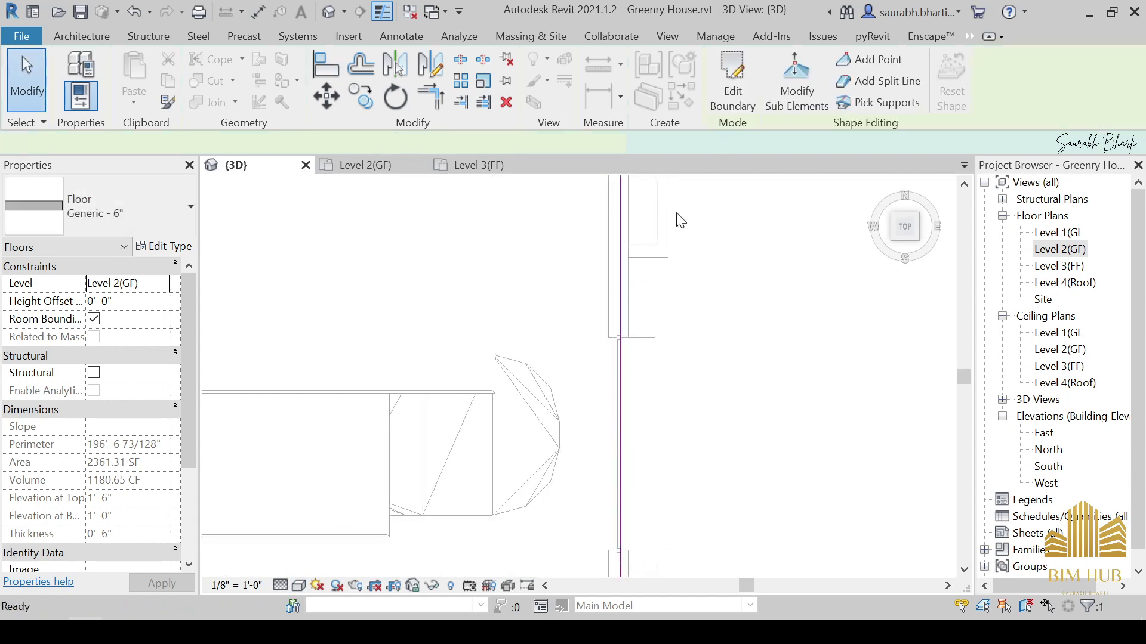
Examine how the ground slab's front edge meets the gates, planters and front boundary walls, from the front, the side and above.
middle_click_drag(632, 364, 473, 203, "shift")
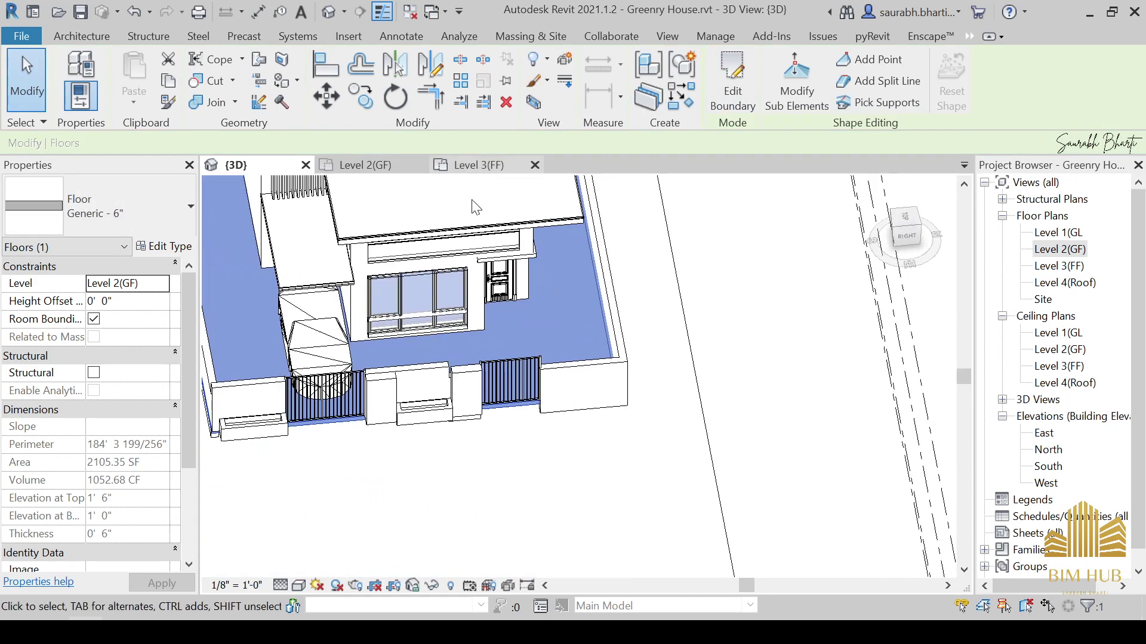
scroll(530, 388, "down", 2)
middle_click_drag(540, 433, 464, 387, "shift")
scroll(464, 386, "up", 3)
middle_click_drag(516, 348, 633, 537)
middle_click_drag(633, 537, 443, 460, "shift")
scroll(430, 521, "up", 1)
left_click(431, 522)
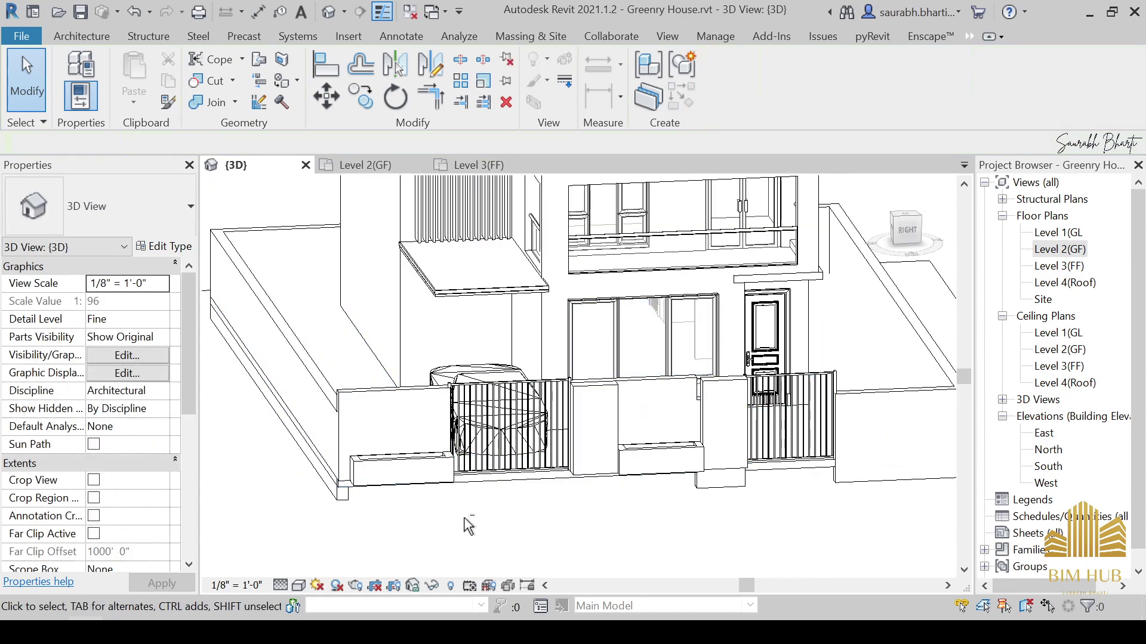
middle_click_drag(470, 518, 478, 474, "shift")
scroll(463, 496, "down", 4)
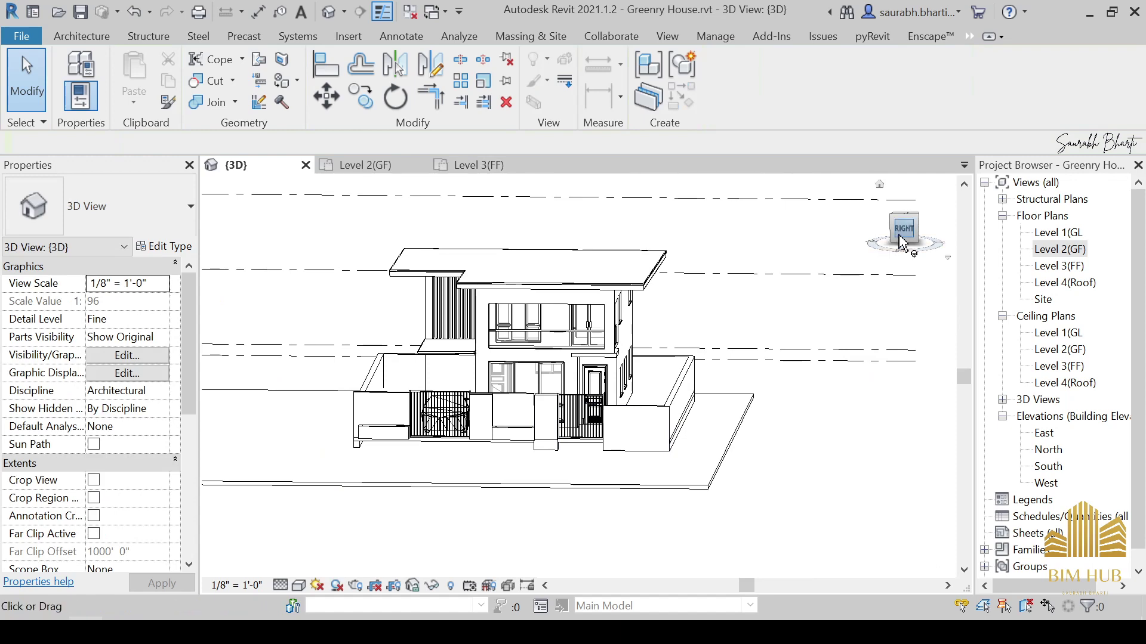
left_click(901, 243)
scroll(657, 412, "up", 3)
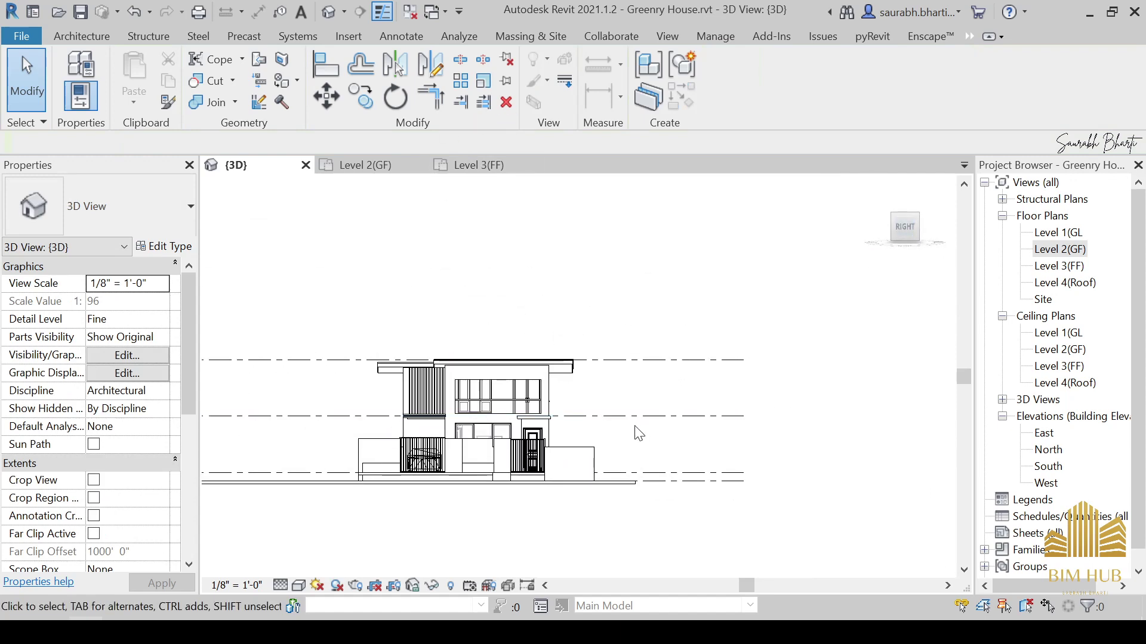
scroll(442, 486, "up", 2)
mouse_move(396, 486)
middle_mouse_down("shift")
mouse_move(383, 512)
mouse_move(412, 500)
middle_mouse_up("shift")
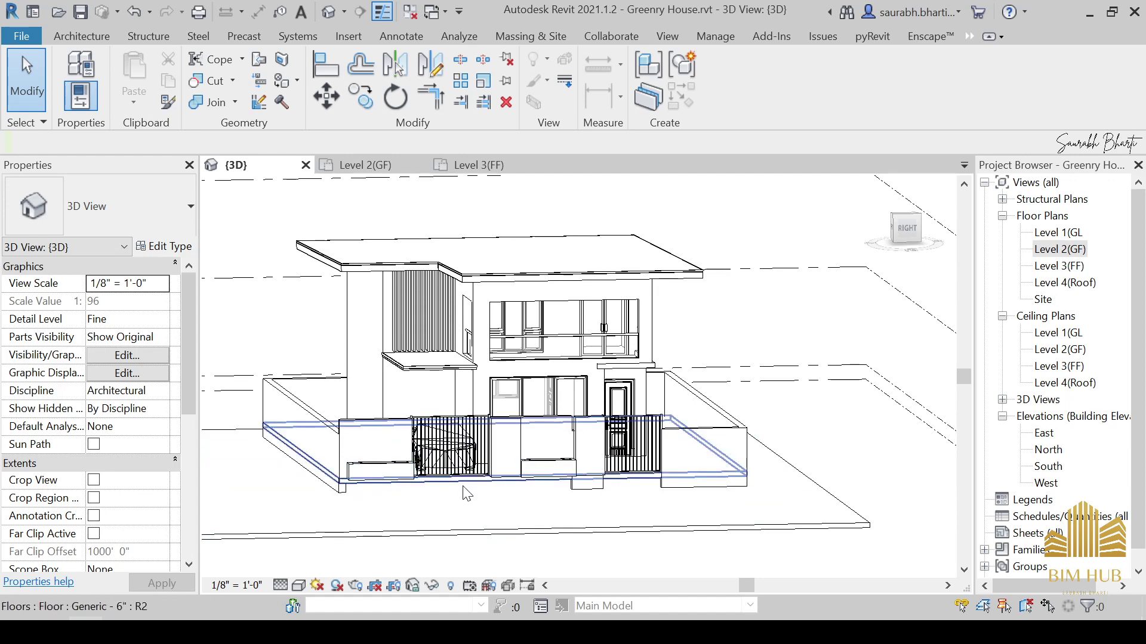
scroll(419, 493, "down", 2)
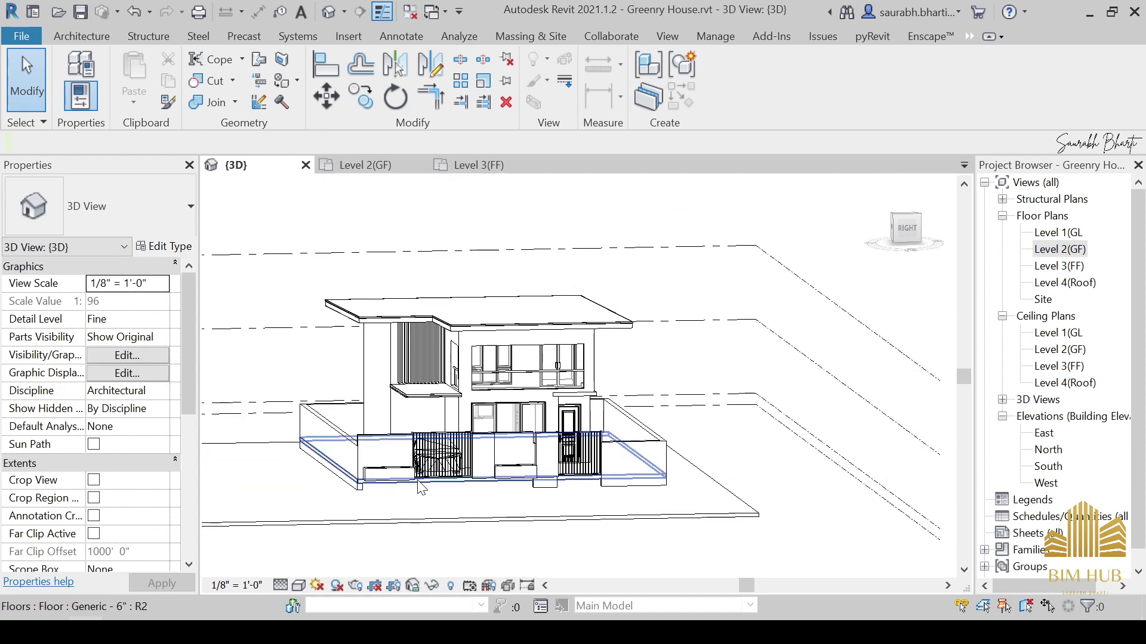
middle_click_drag(485, 472, 520, 537, "shift")
scroll(488, 498, "up", 2)
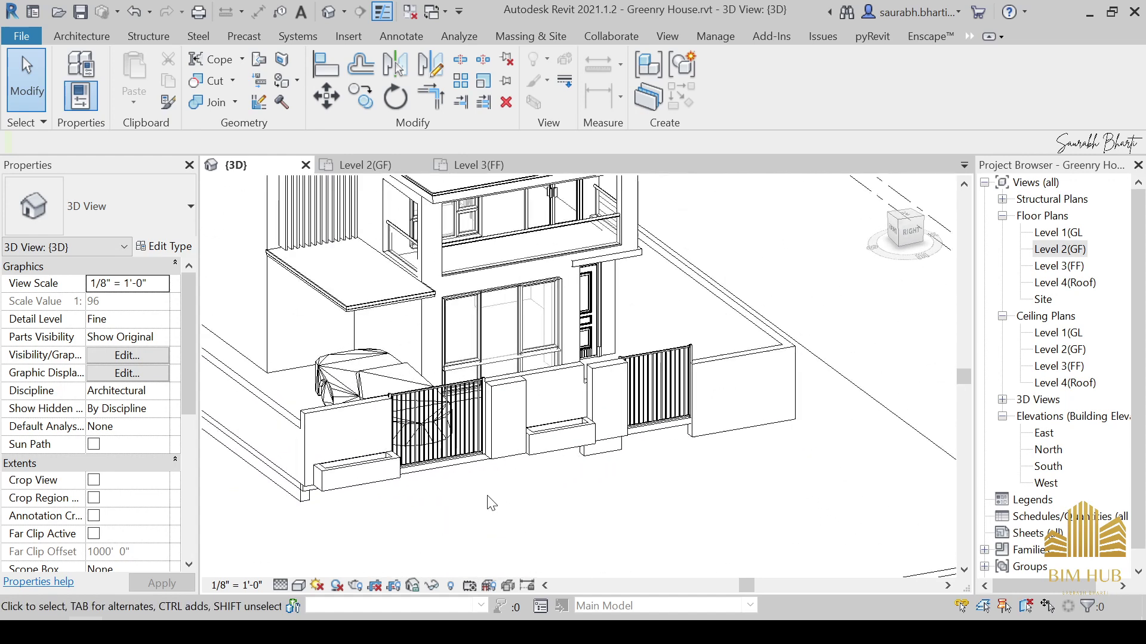
middle_click_drag(488, 498, 568, 407, "shift")
scroll(496, 392, "up", 2)
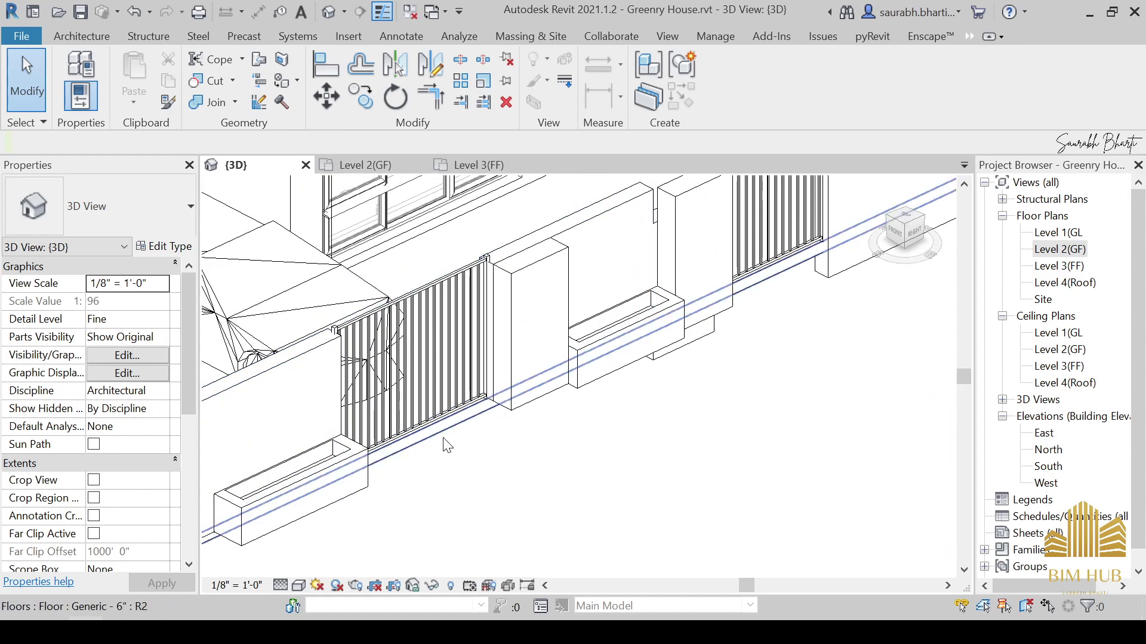
Edit the ground slab's boundary in top view, aligning its front edge with the outer face of the front planter boxes.
left_click(443, 437)
scroll(444, 439, "down", 3)
middle_click_drag(449, 448, 496, 471, "shift")
scroll(502, 467, "up", 2)
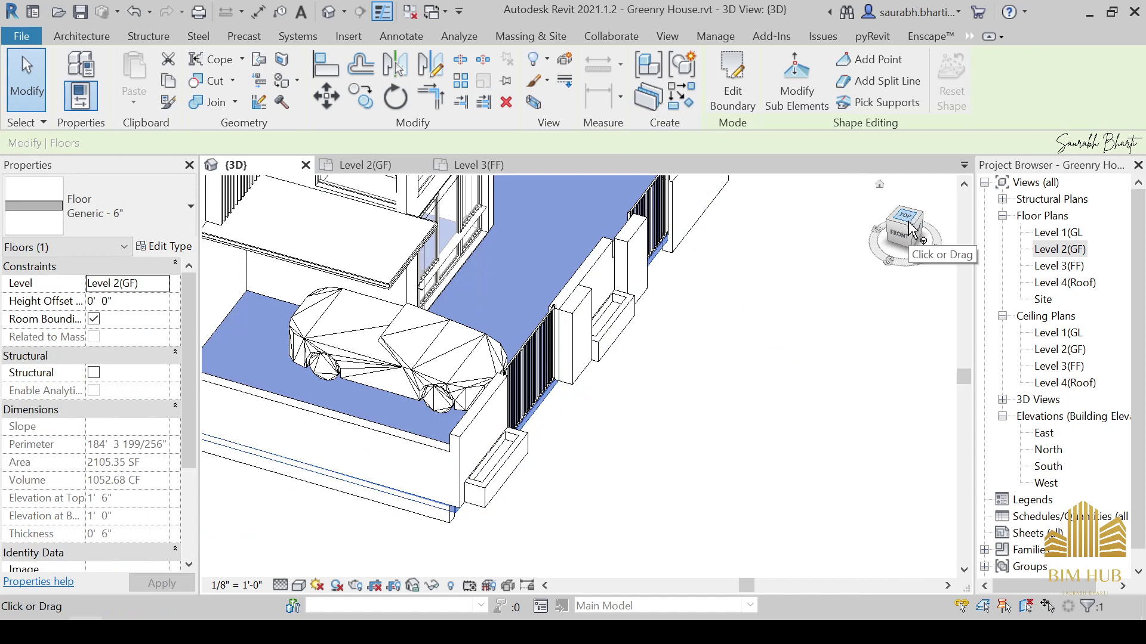
left_click(908, 226)
left_click(732, 83)
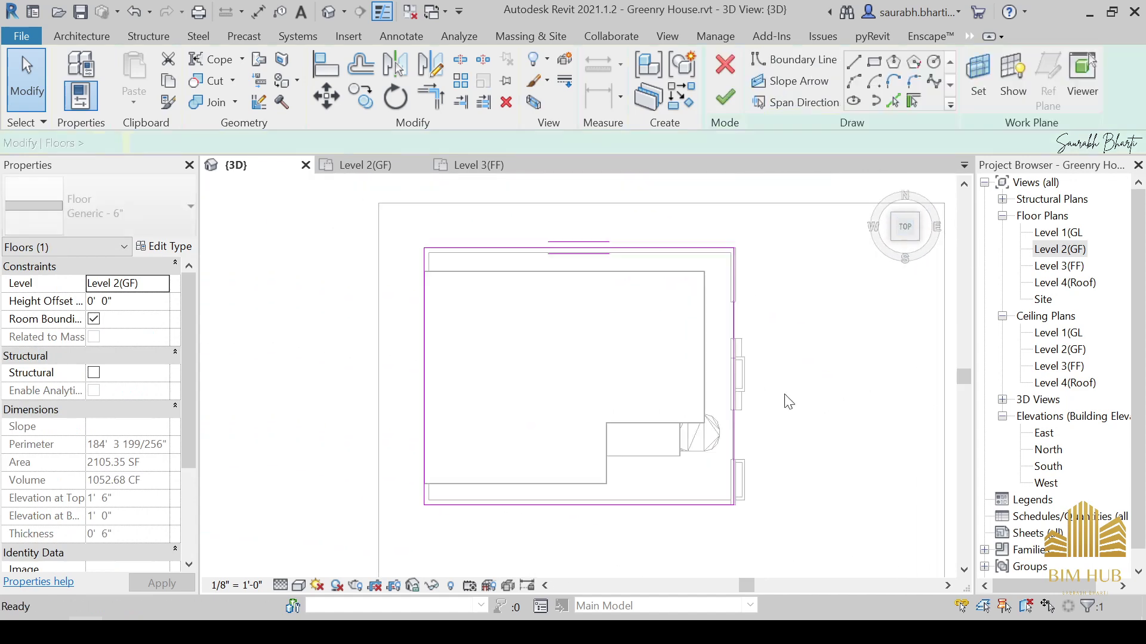
scroll(722, 437, "up", 3)
key("l")
scroll(737, 364, "up", 3)
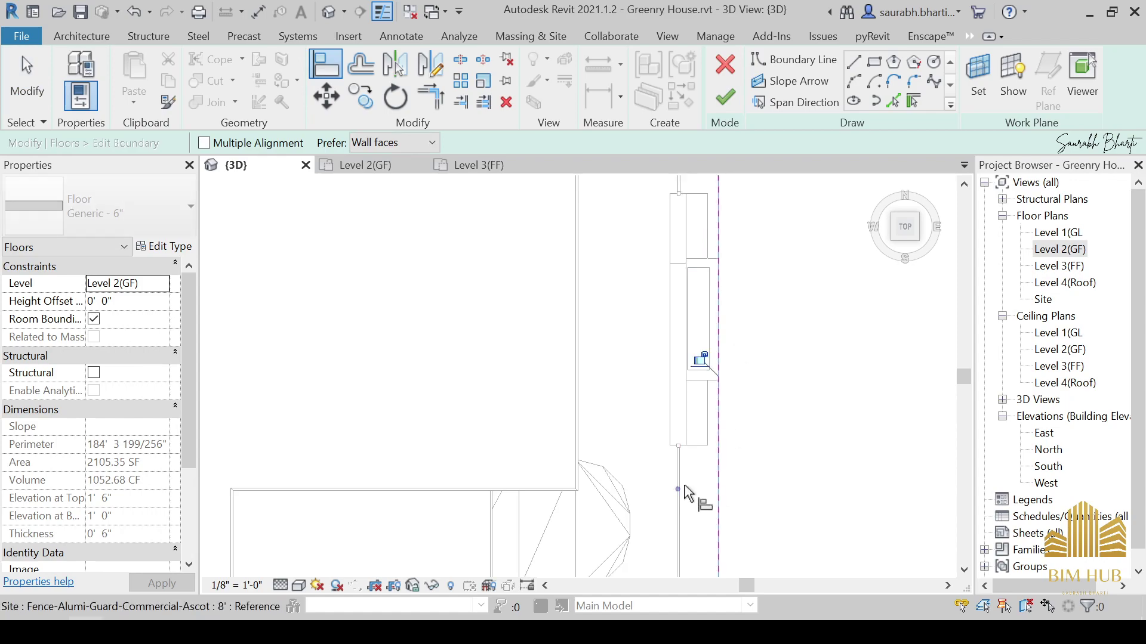
key("Escape")
left_click(726, 99)
scroll(713, 351, "down", 4)
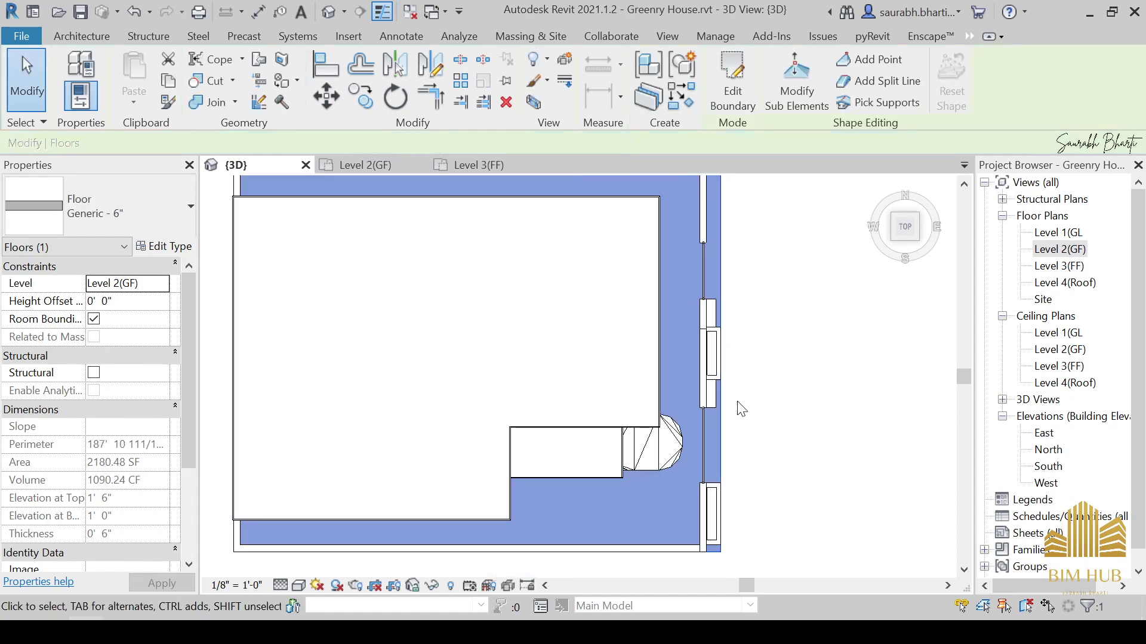
Set the 3D view's visual style to Realistic with the front boundary in view.
middle_click_drag(740, 408, 576, 268, "shift")
middle_click_drag(604, 519, 521, 449, "shift")
left_click(582, 426)
scroll(580, 420, "down", 1)
scroll(472, 384, "up", 4)
scroll(456, 390, "down", 5)
scroll(528, 448, "up", 3)
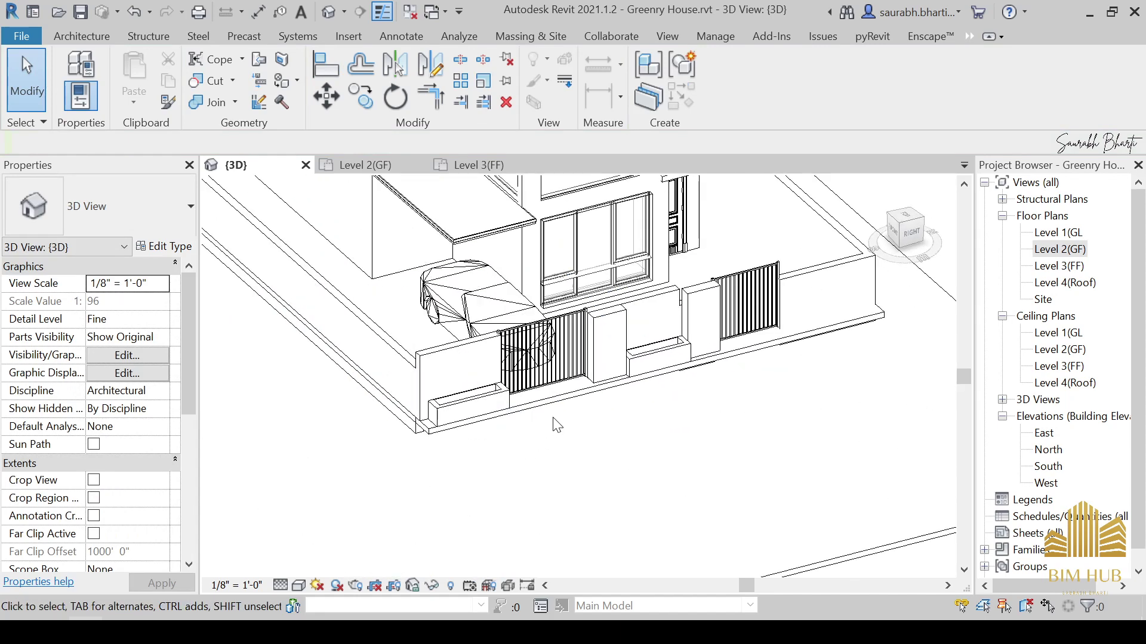
left_click(317, 586)
left_click(346, 565)
Reopen the ground slab's boundary in top view and move its north edge inward to the inner face of the side boundary wall.
scroll(582, 459, "down", 3)
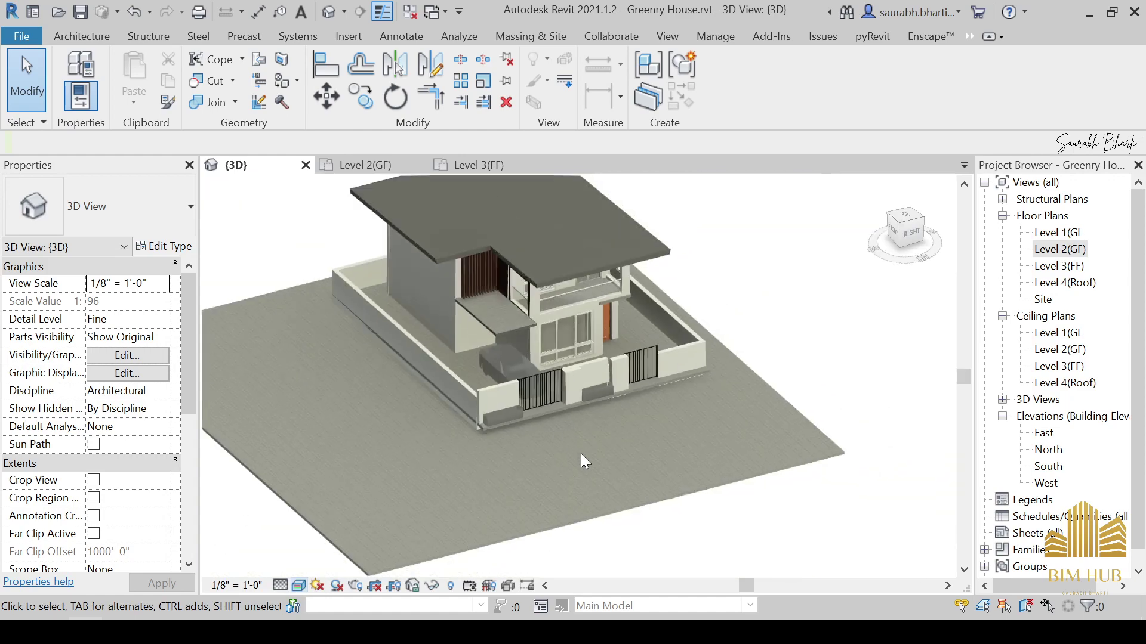
middle_click_drag(582, 456, 684, 449, "shift")
scroll(644, 380, "up", 4)
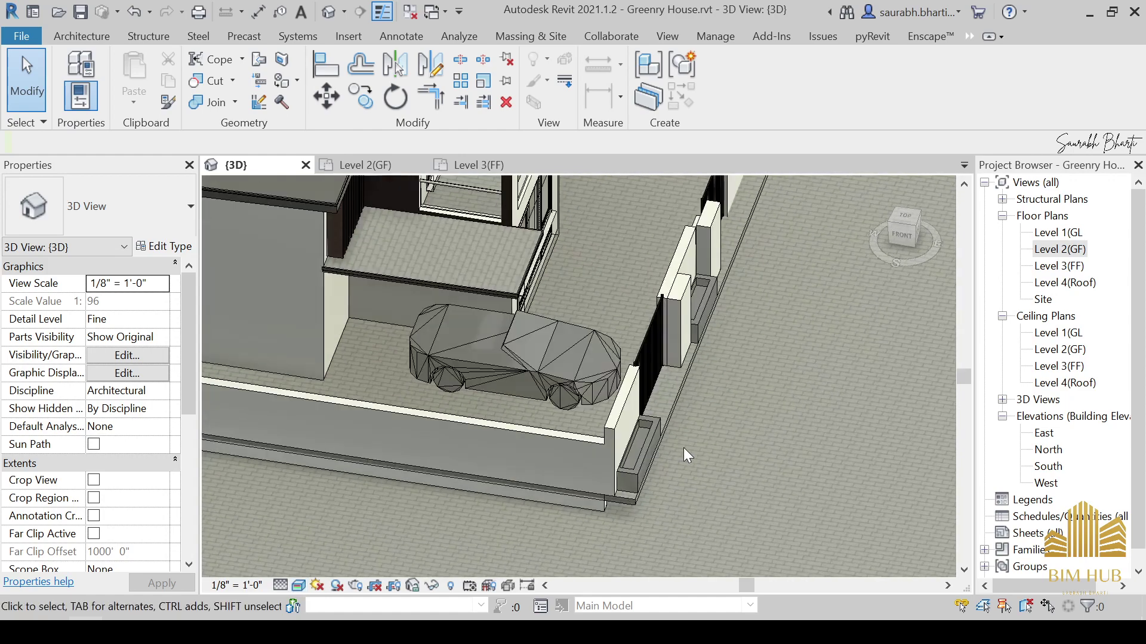
scroll(696, 503, "down", 3)
middle_click_drag(670, 492, 583, 512, "shift")
scroll(533, 499, "up", 4)
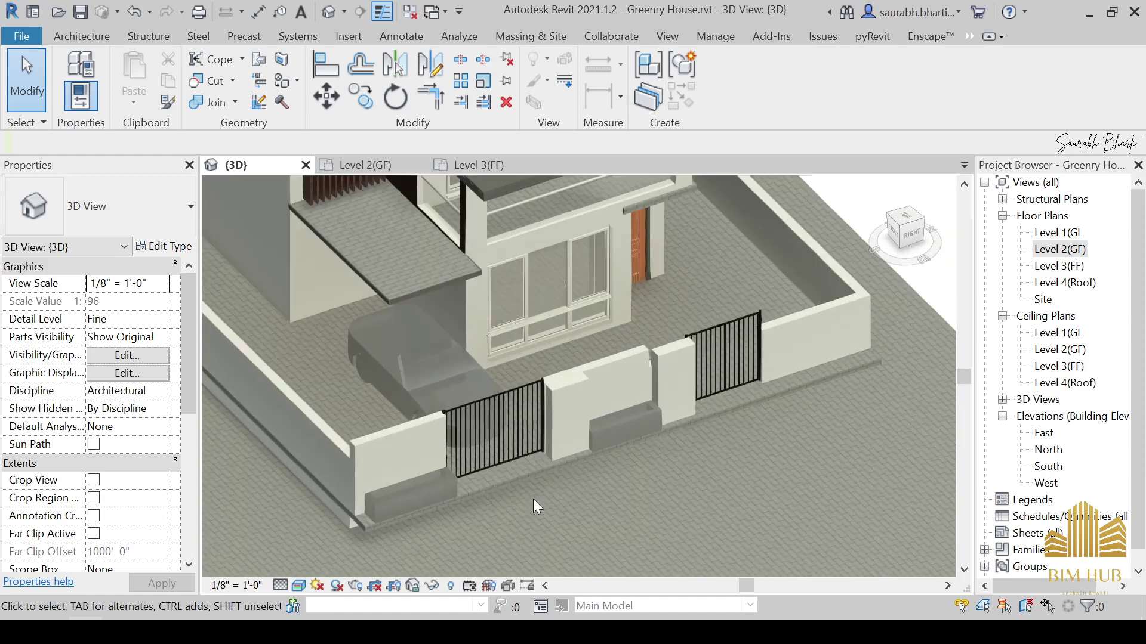
left_click(496, 489)
scroll(501, 504, "down", 4)
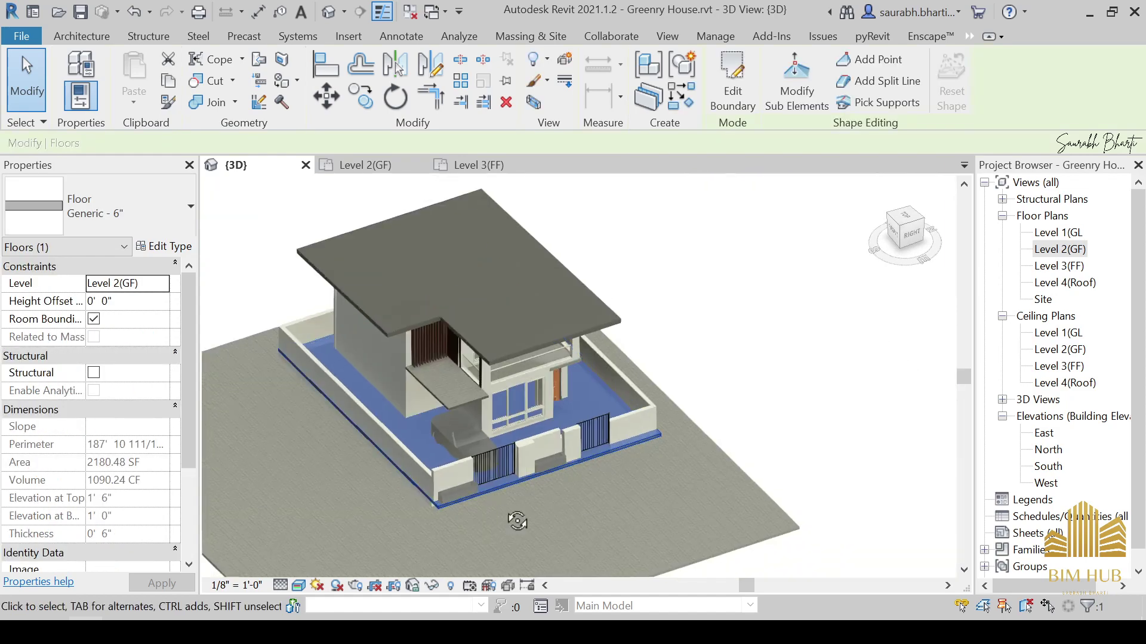
middle_click_drag(514, 521, 537, 513, "shift")
left_click(733, 98)
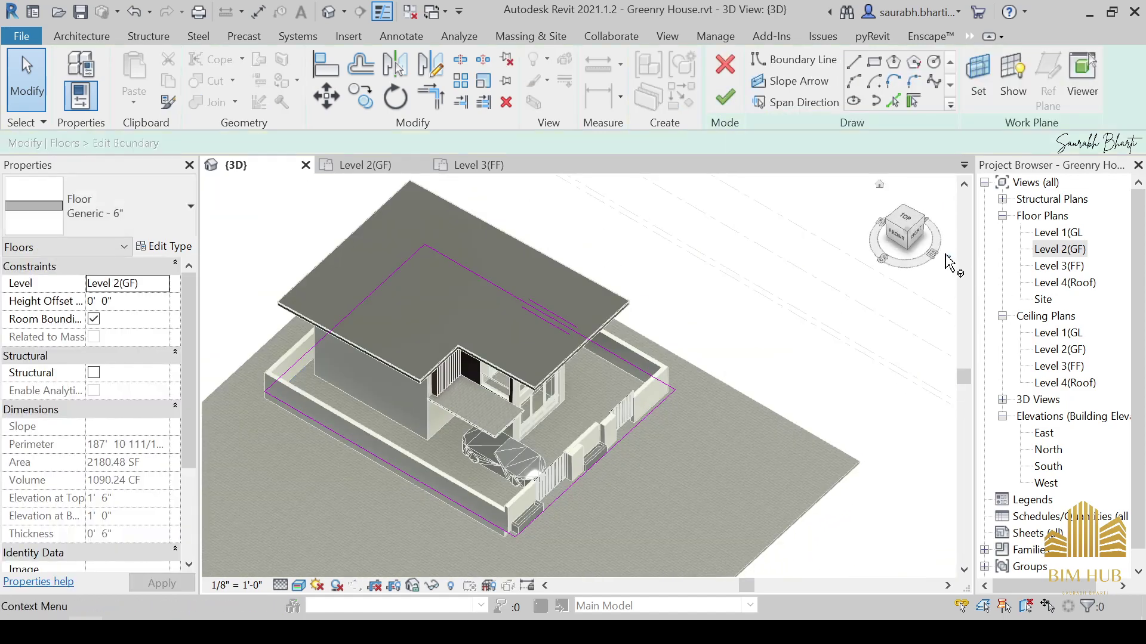
left_click(906, 222)
scroll(481, 332, "up", 8)
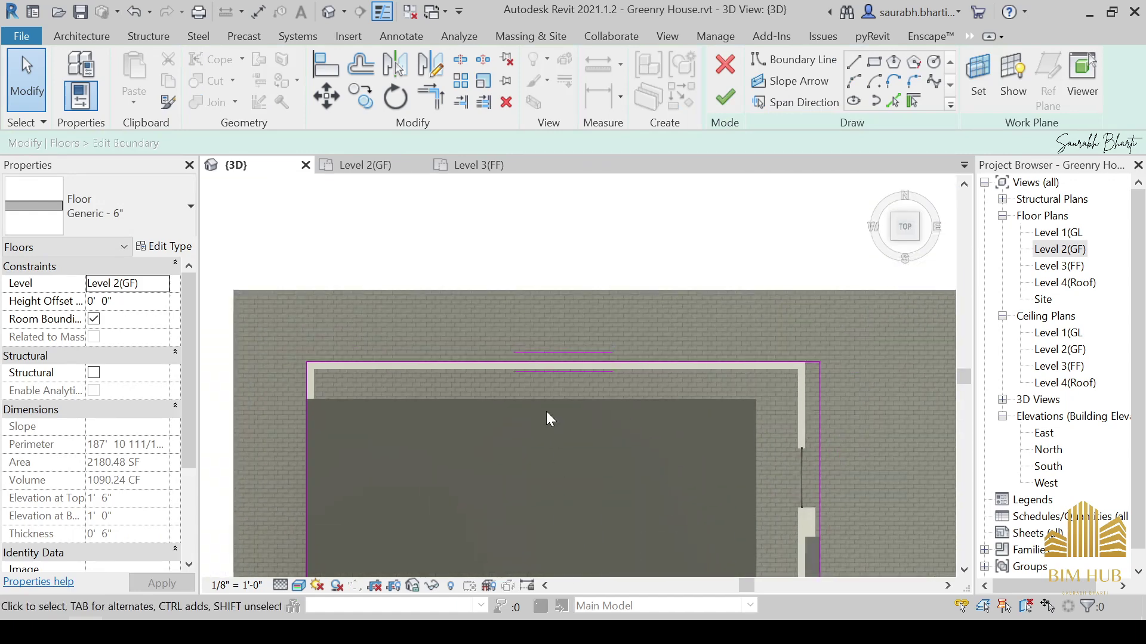
scroll(552, 393, "up", 5)
left_click(559, 358)
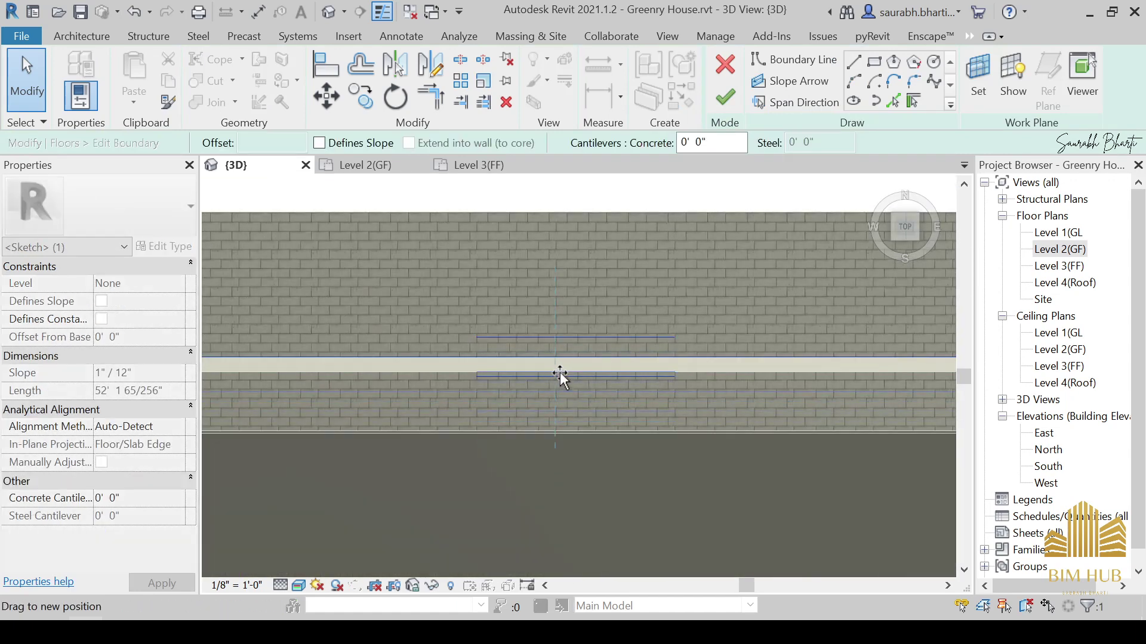
Move the slab's rear and south edges inward 0'-9" to the inner faces of the boundary walls and finish the boundary edit.
scroll(559, 369, "down", 8)
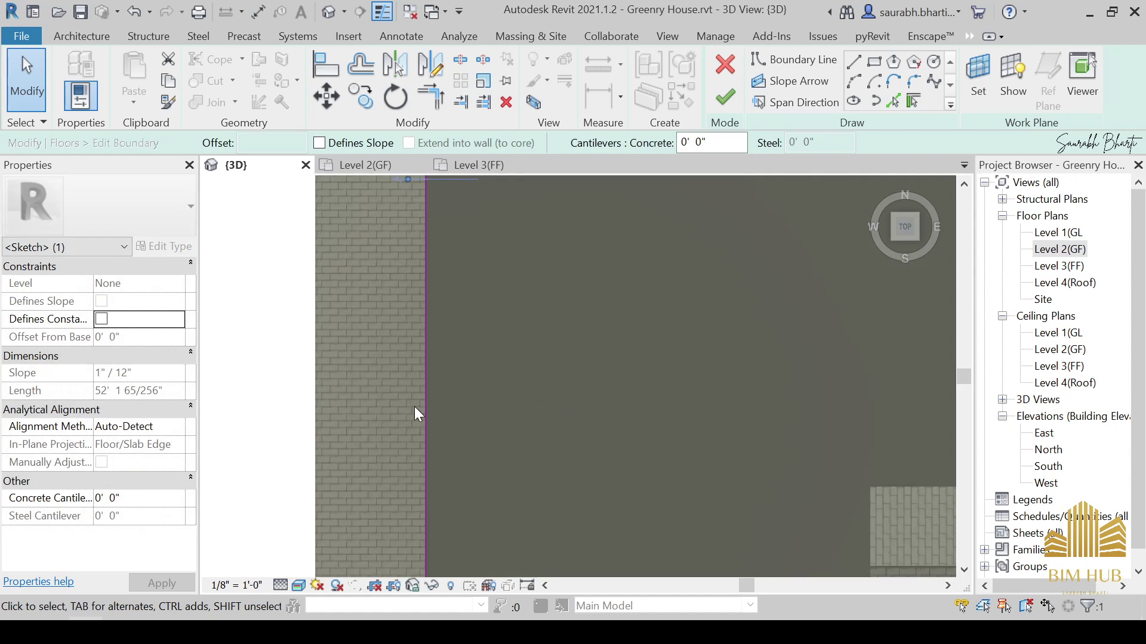
middle_click_drag(484, 480, 511, 418)
mouse_move(477, 422)
left_mouse_down()
mouse_move(530, 425)
mouse_move(487, 428)
left_mouse_up()
scroll(714, 526, "up", 2)
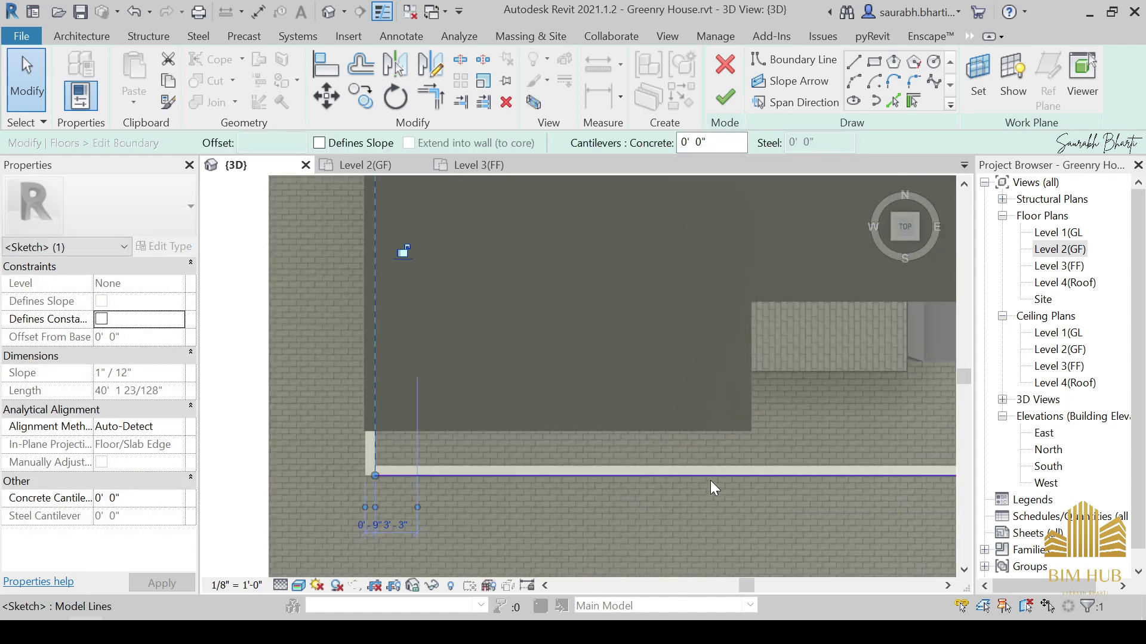
mouse_move(712, 476)
left_mouse_down()
mouse_move(718, 428)
mouse_move(718, 465)
left_mouse_up()
scroll(728, 464, "down", 3)
middle_click_drag(788, 465, 534, 482)
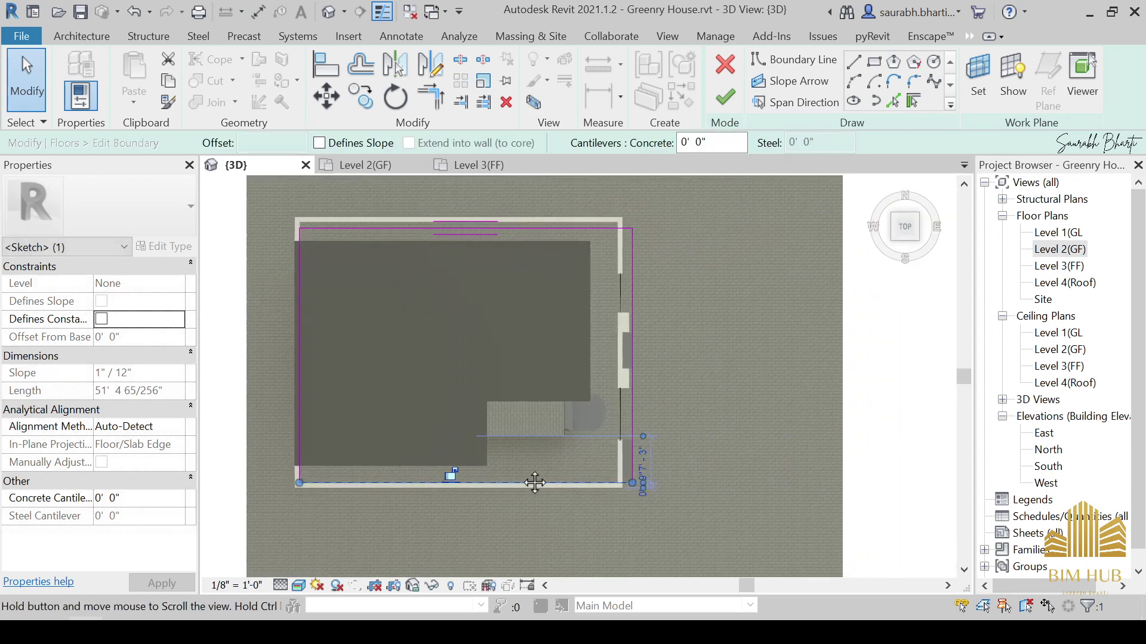
scroll(597, 453, "up", 4)
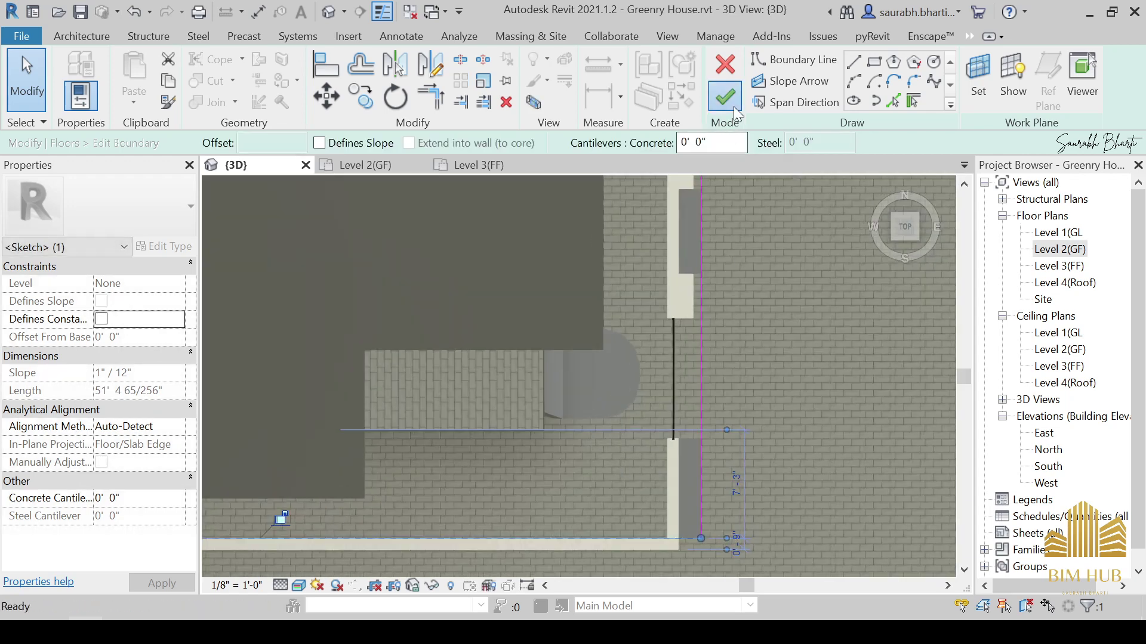
left_click(729, 102)
scroll(775, 507, "down", 5)
key("Escape")
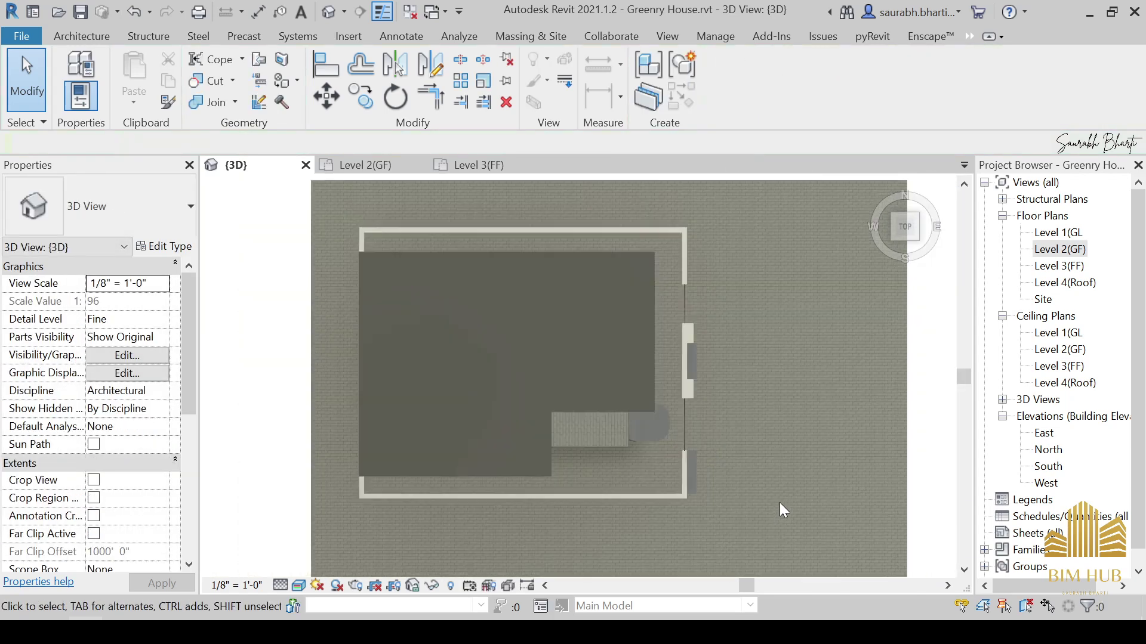
Temporarily hide the two front planter boxes in the 3D view to inspect the slab's front edge below the gates and walls.
middle_click_drag(779, 503, 574, 359, "shift")
scroll(710, 481, "up", 3)
middle_click_drag(710, 480, 583, 295)
scroll(507, 388, "down", 3)
middle_click_drag(495, 429, 605, 451, "shift")
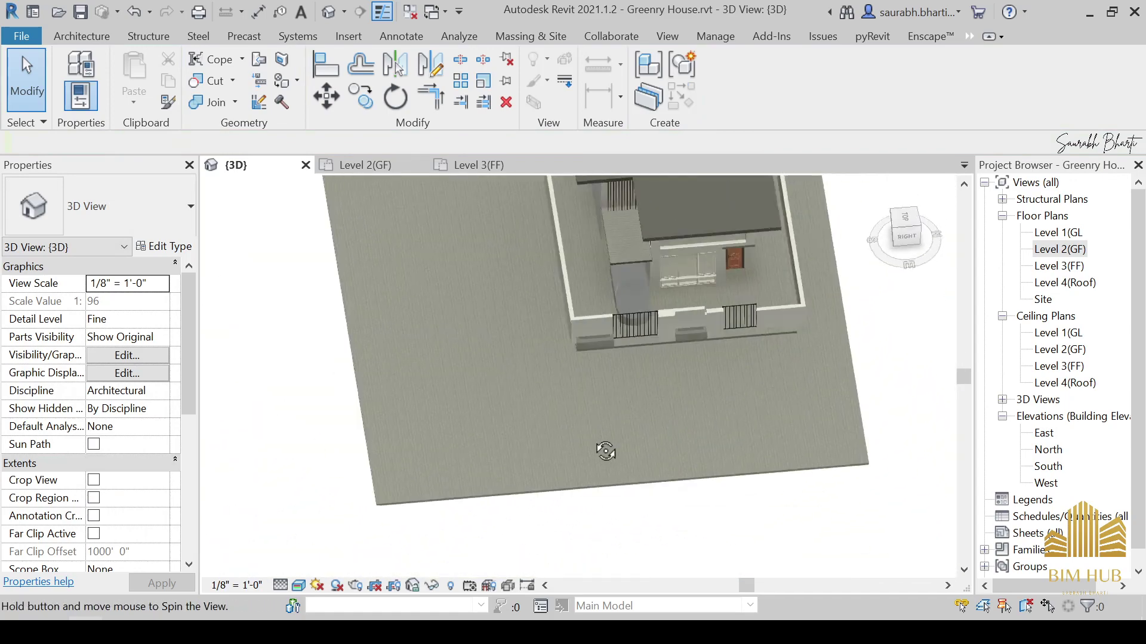
scroll(597, 405, "up", 4)
left_click(569, 331)
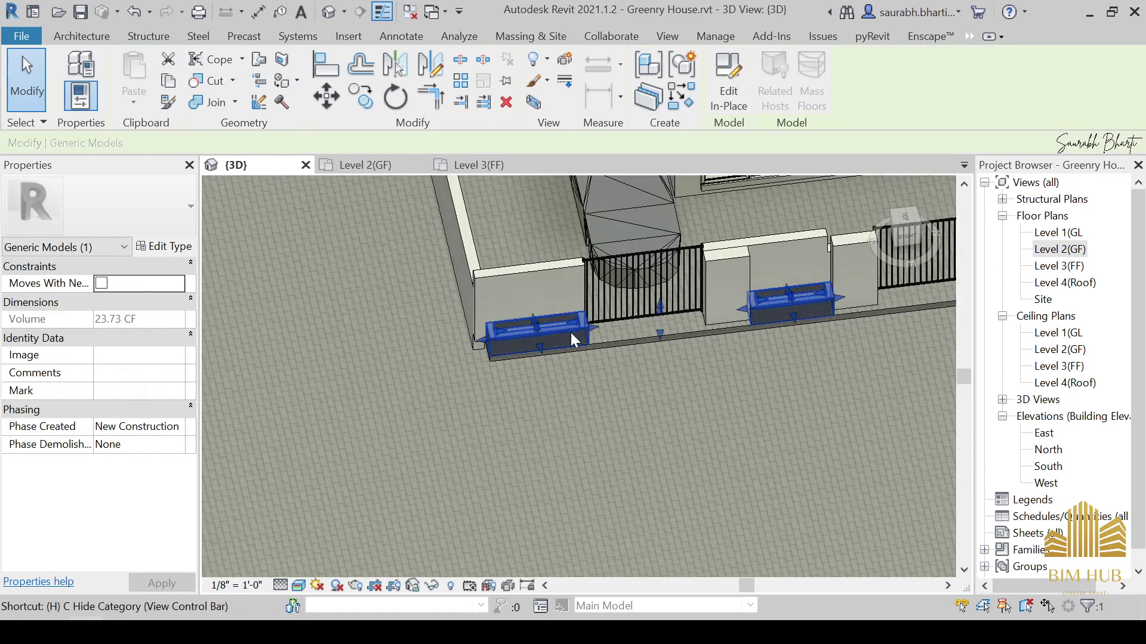
key("h")
key("h")
scroll(548, 373, "down", 3)
middle_click_drag(494, 376, 678, 307, "shift")
scroll(597, 399, "up", 3)
middle_click_drag(596, 489, 585, 462, "shift")
scroll(585, 457, "up", 2)
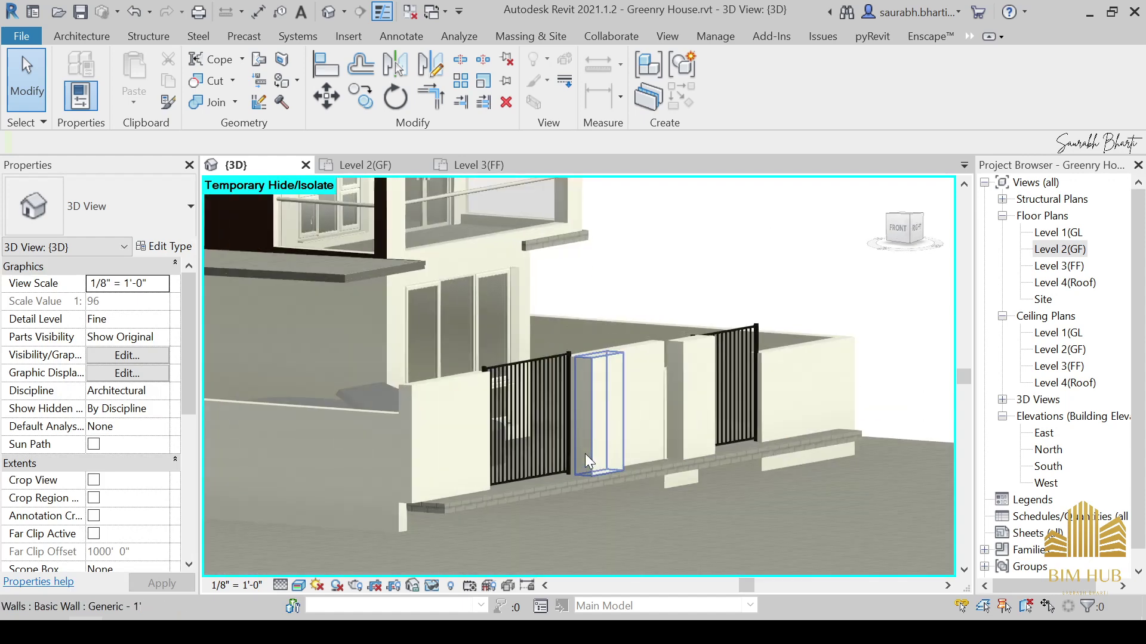
Set the base constraint of the Generic - 1' pillar wall beside the car gate to Level 1(GL).
left_click(584, 453)
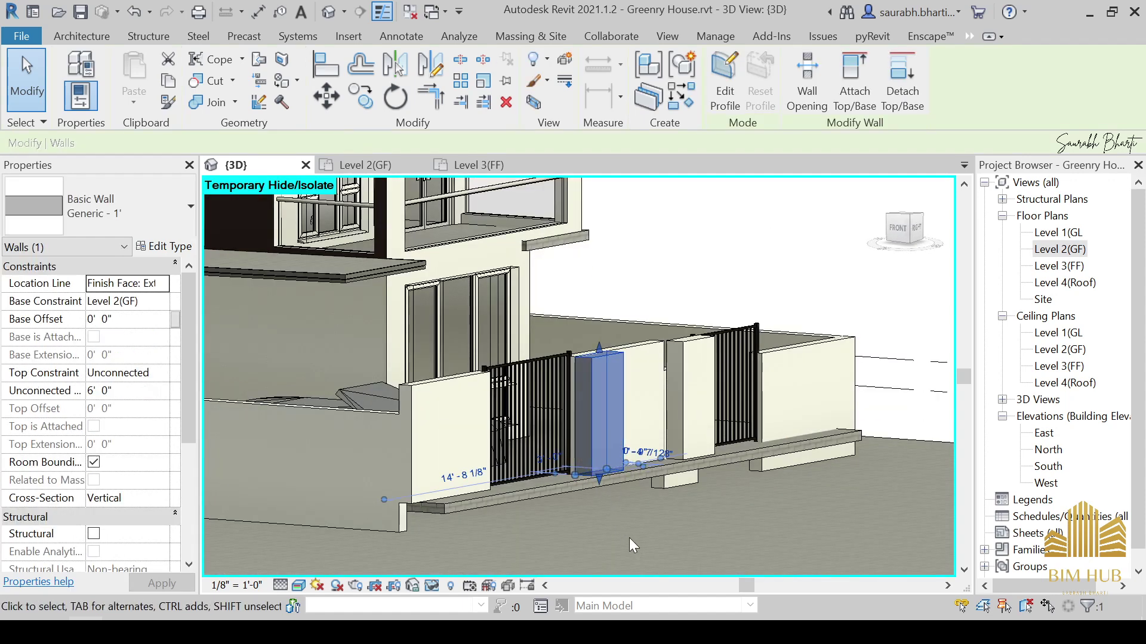
key("Escape")
middle_click_drag(620, 518, 614, 358, "shift")
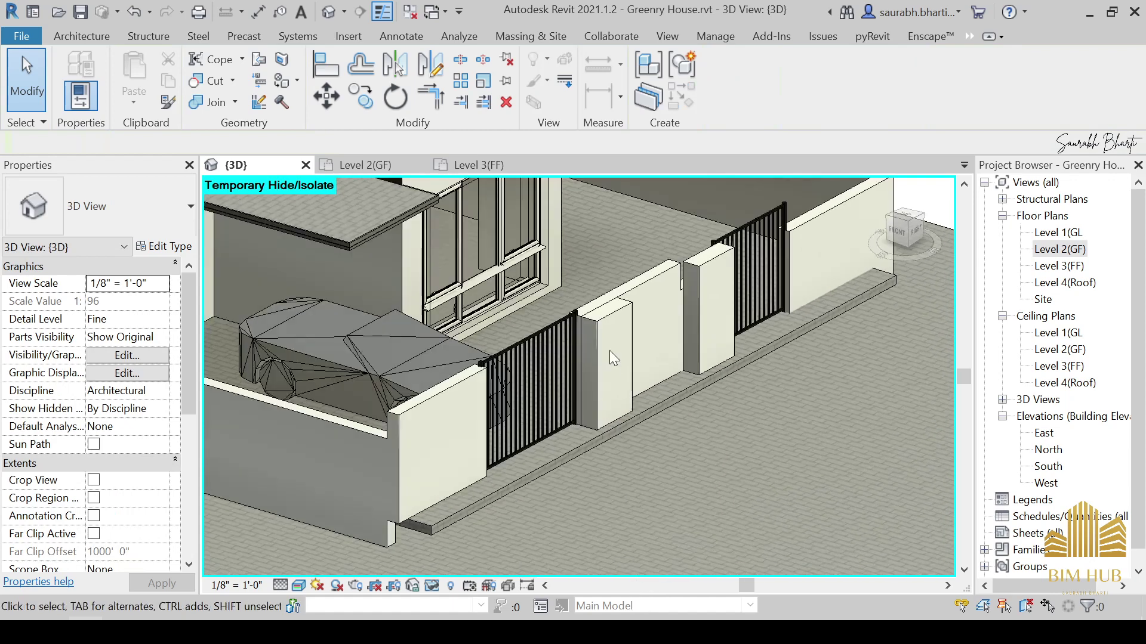
left_click(614, 358)
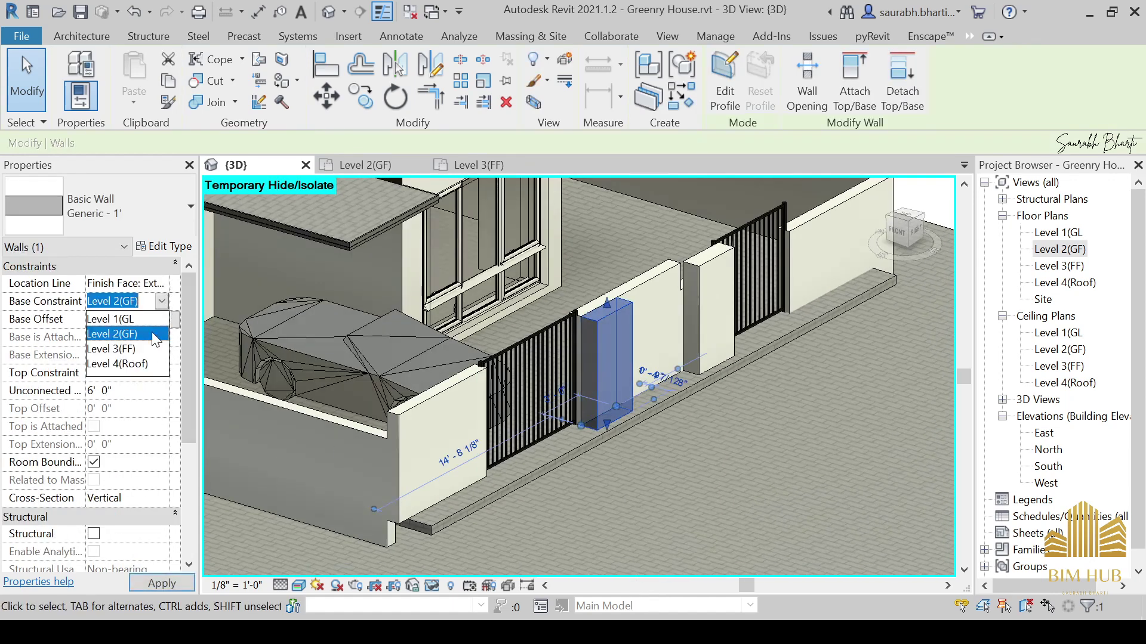
left_click(111, 320)
key("Escape")
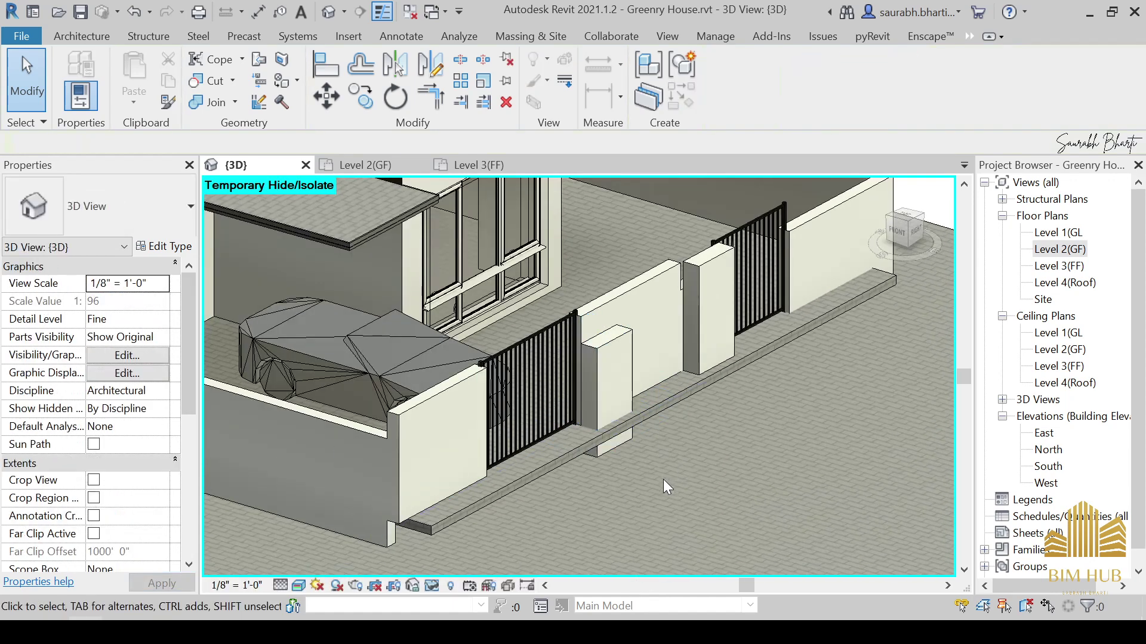
Start an in-place model in the Generic Models category, keeping the name Generic Models 2.
middle_click_drag(663, 453, 746, 435, "shift")
scroll(596, 481, "up", 1)
middle_click_drag(596, 481, 532, 494, "shift")
scroll(558, 484, "up", 3)
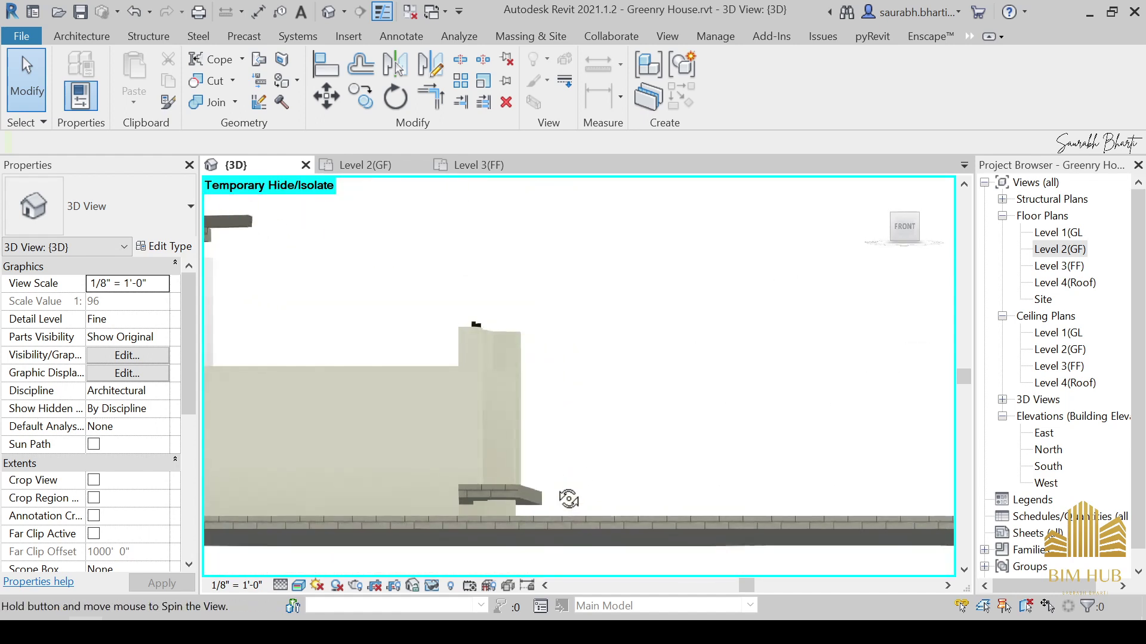
left_click(904, 230)
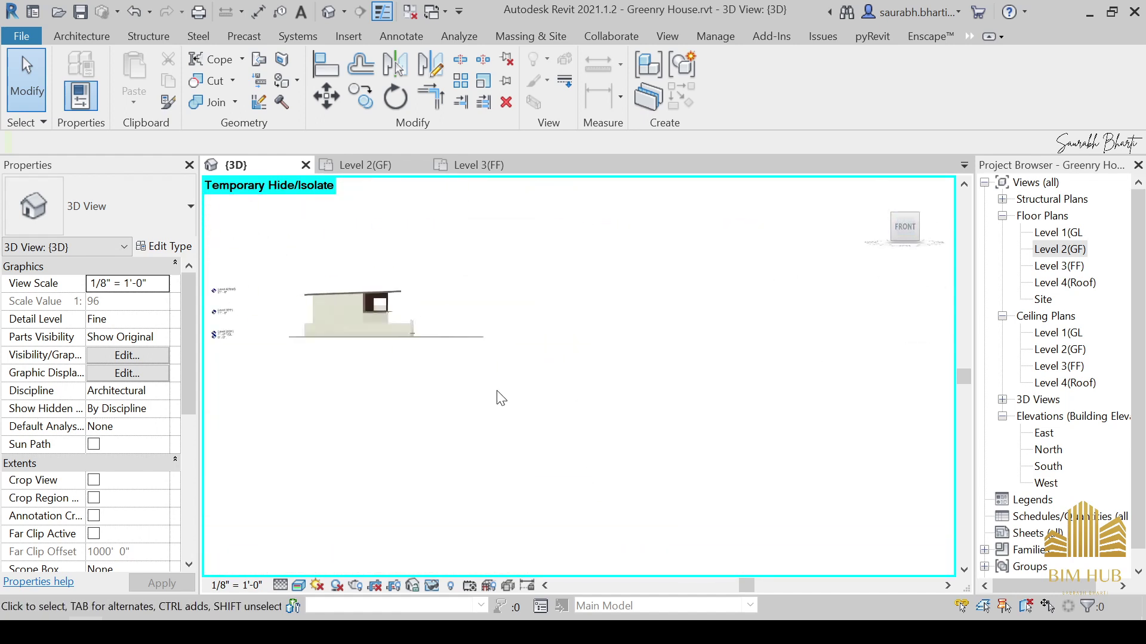
scroll(501, 399, "up", 6)
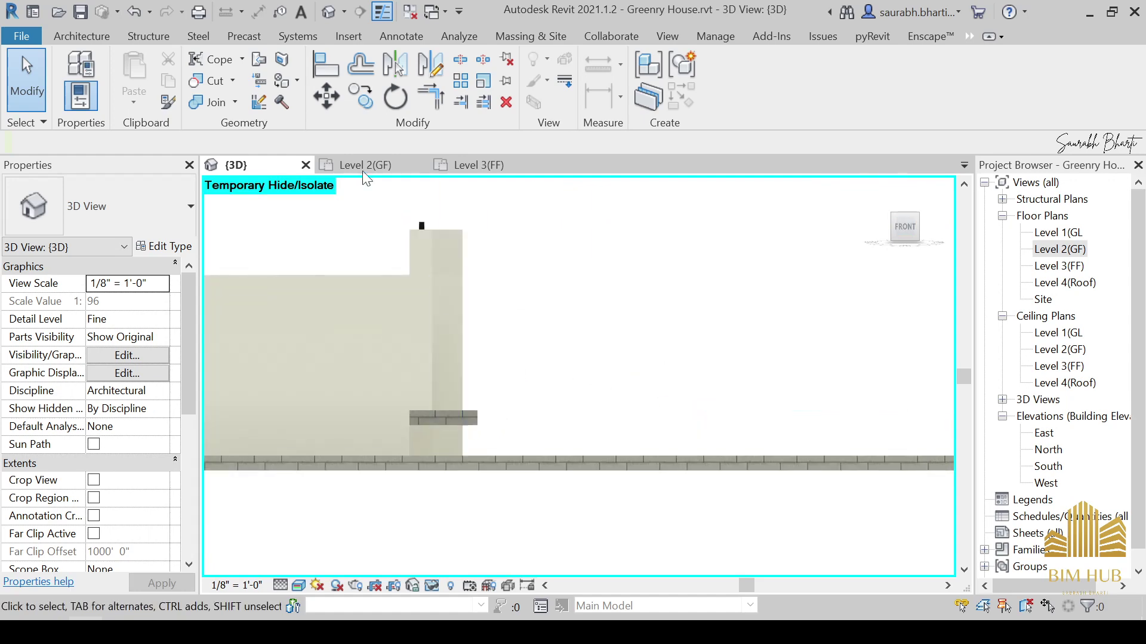
left_click(98, 36)
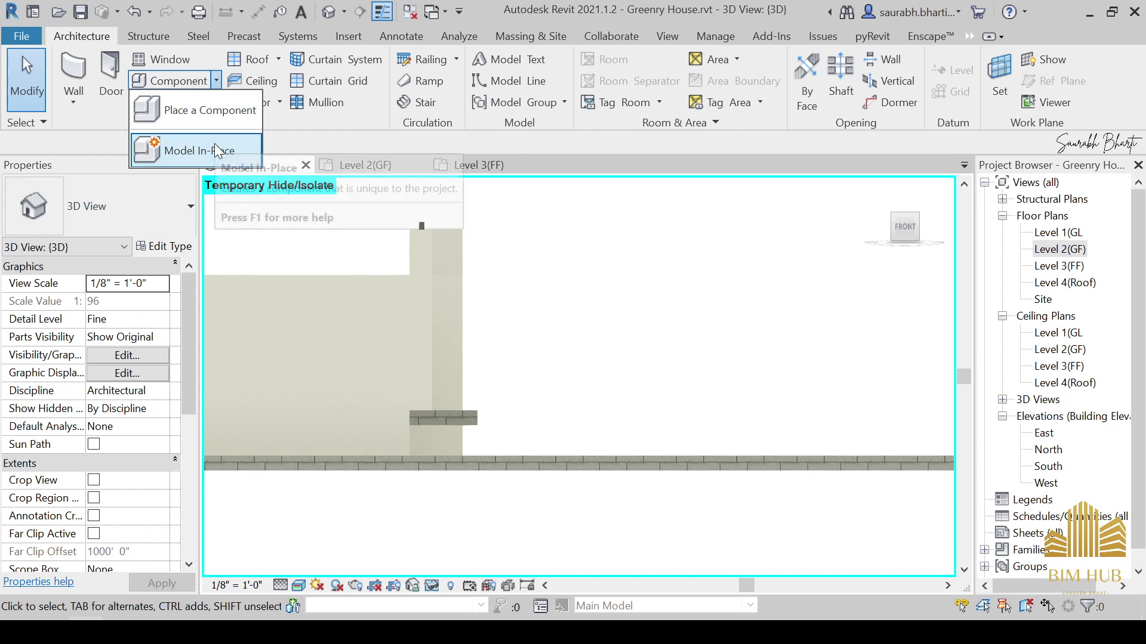
left_click(218, 150)
scroll(479, 243, "down", 3)
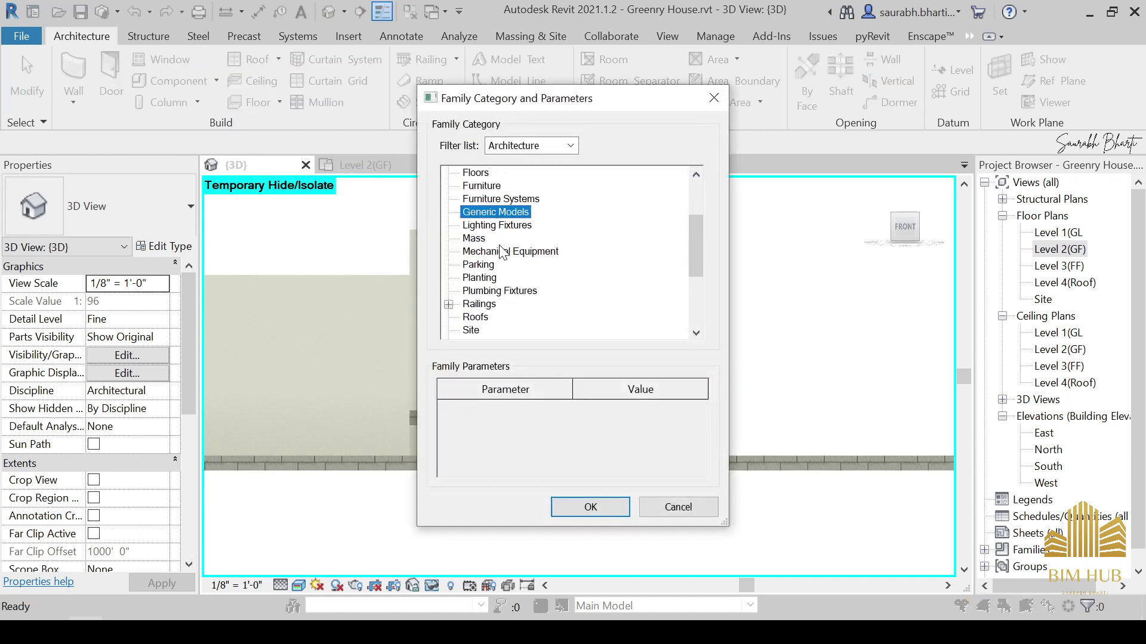
left_click(591, 507)
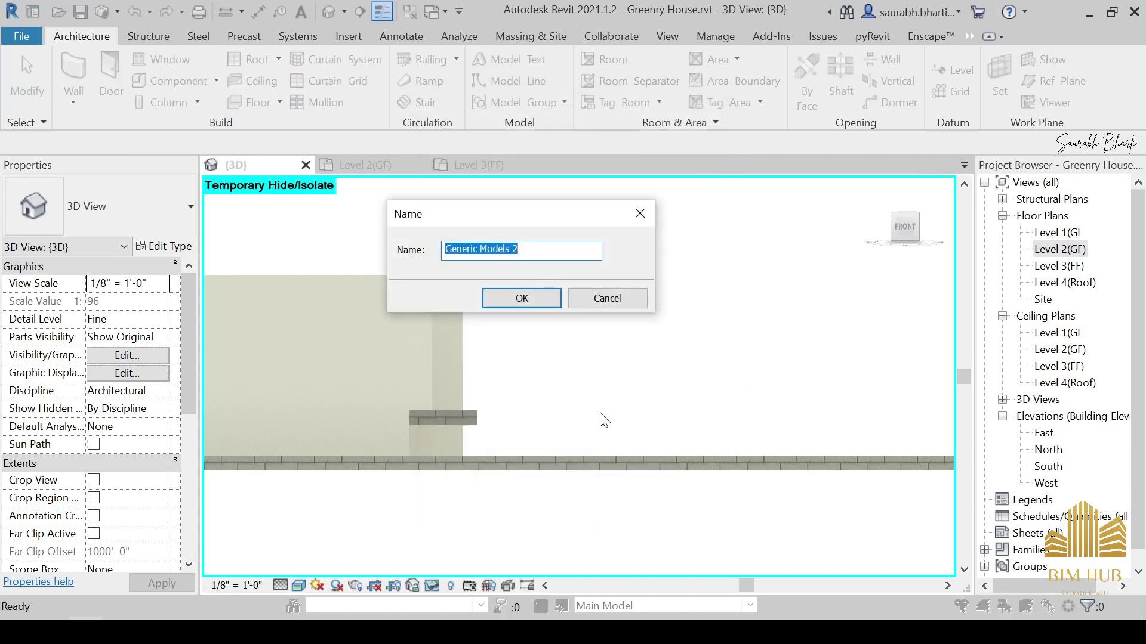
left_click(520, 296)
Start a solid extrusion and pick the front edge face of the ground slab as its work plane.
scroll(531, 391, "down", 2)
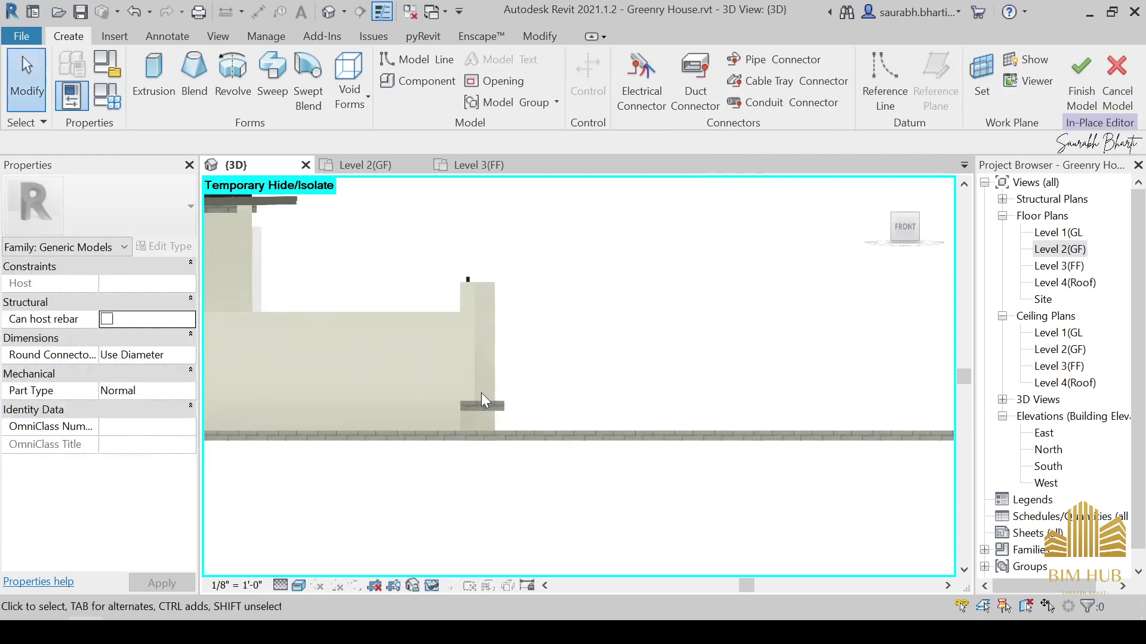
mouse_move(517, 400)
middle_mouse_down("shift")
mouse_move(537, 440)
mouse_move(506, 410)
middle_mouse_up("shift")
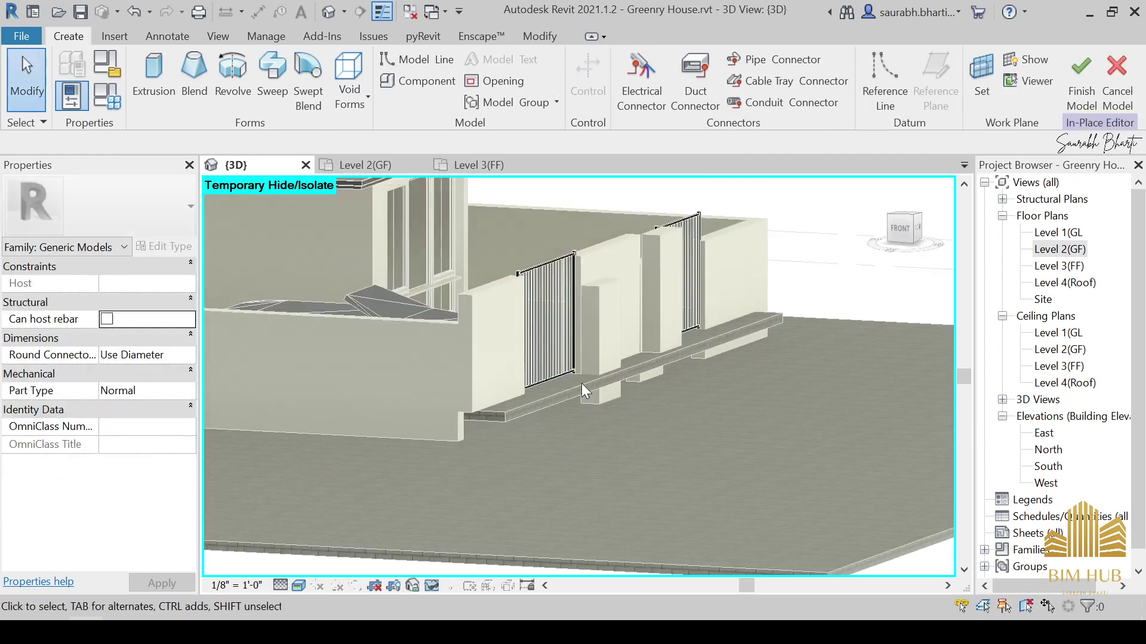
middle_click_drag(589, 392, 521, 410, "shift")
middle_click_drag(633, 420, 565, 443, "shift")
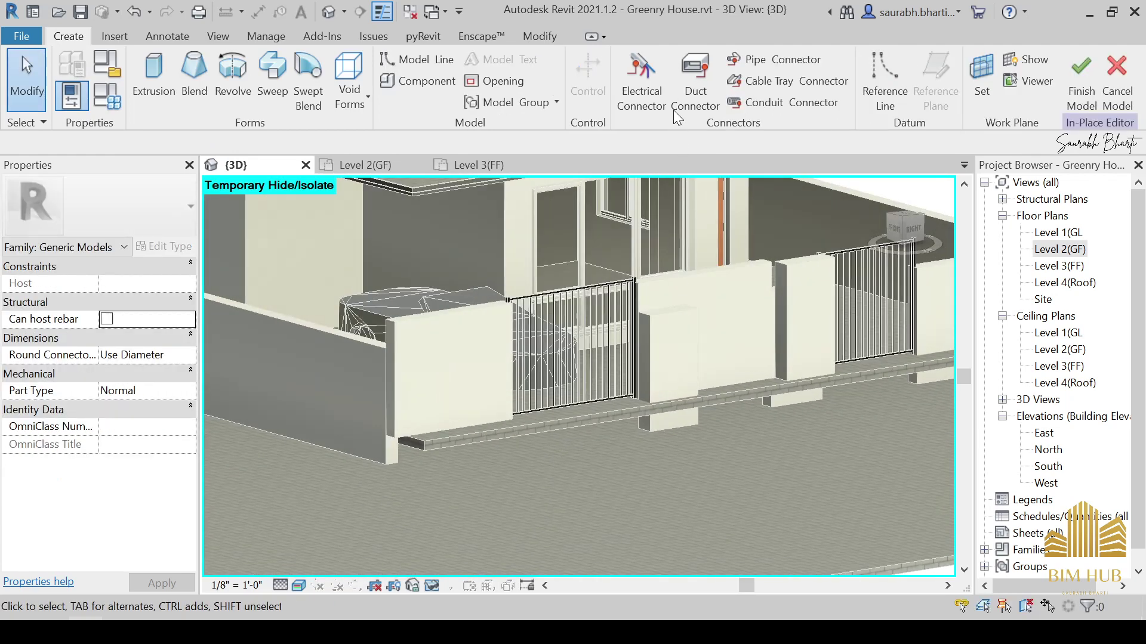
left_click(165, 76)
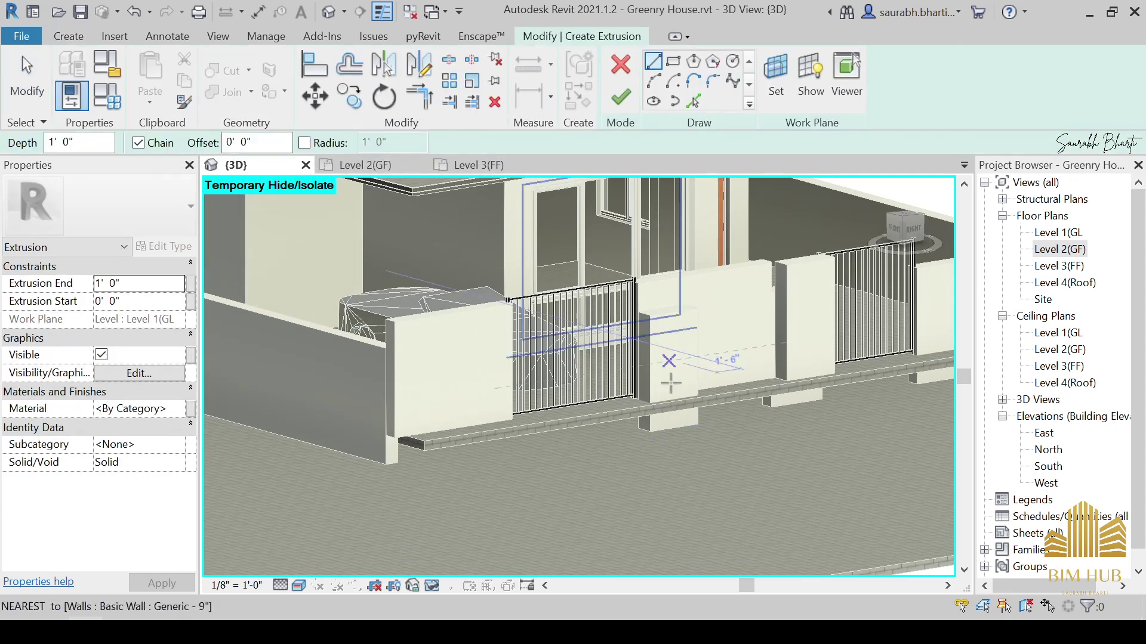
left_click(778, 78)
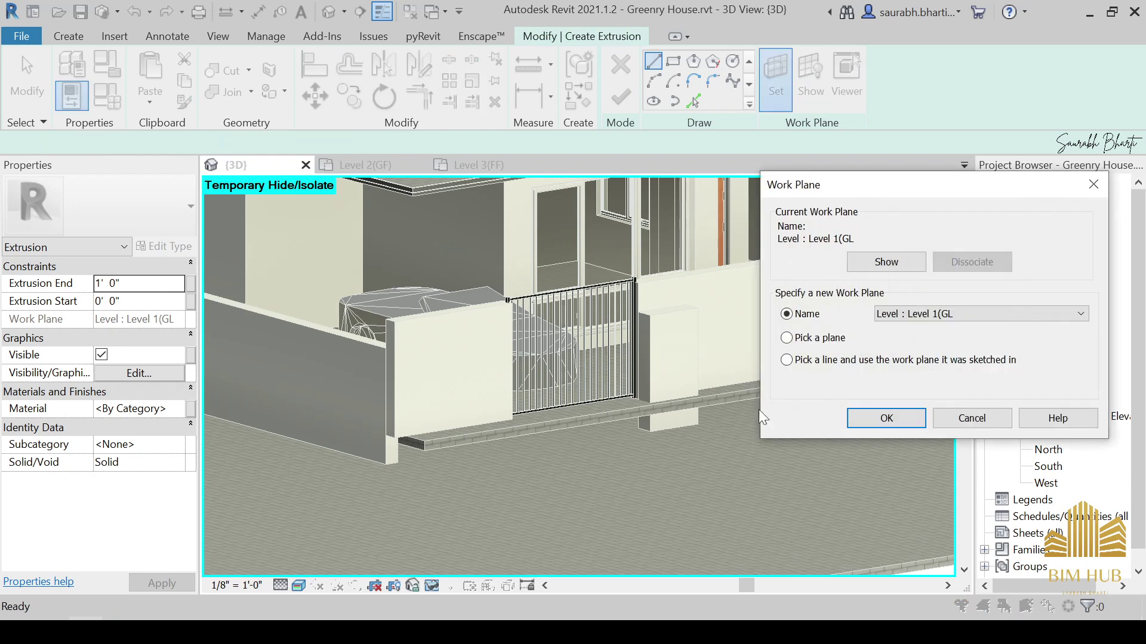
left_click(882, 417)
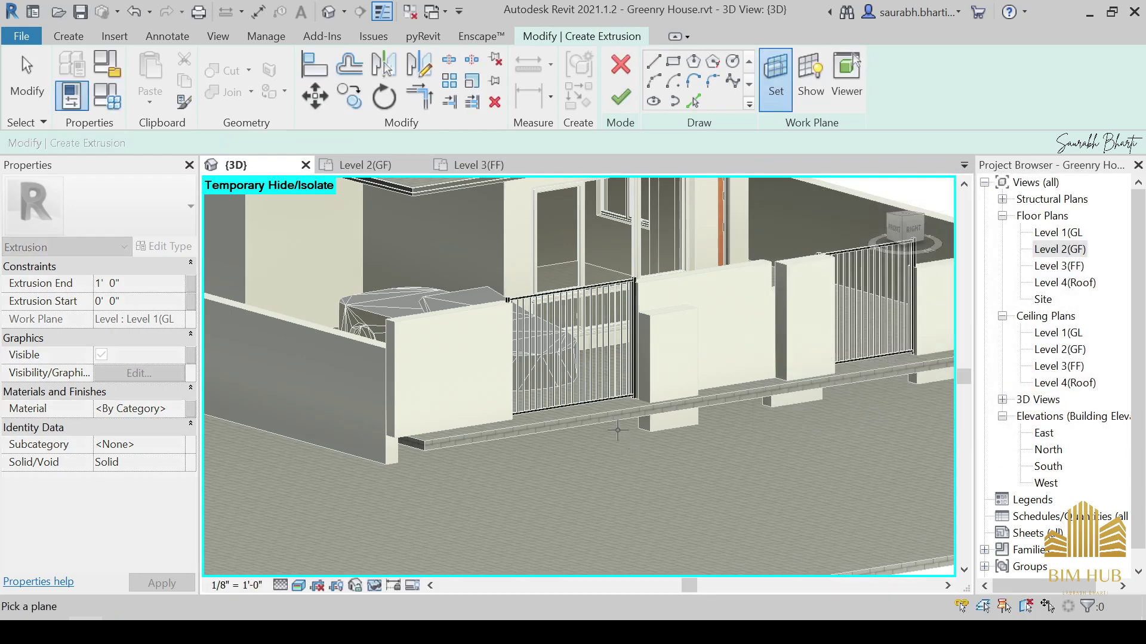
scroll(576, 408, "up", 5)
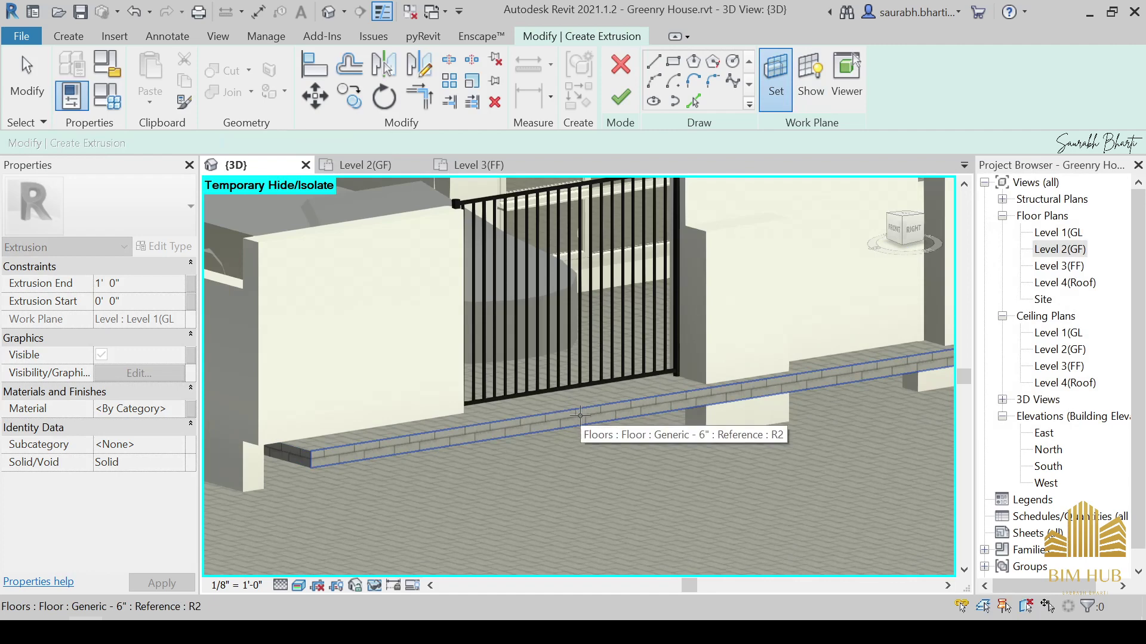
left_click(579, 414)
Display the active work plane and check it against the slab edge from the front, leaving the line tool.
scroll(578, 430, "down", 4)
middle_click_drag(578, 430, 761, 400, "shift")
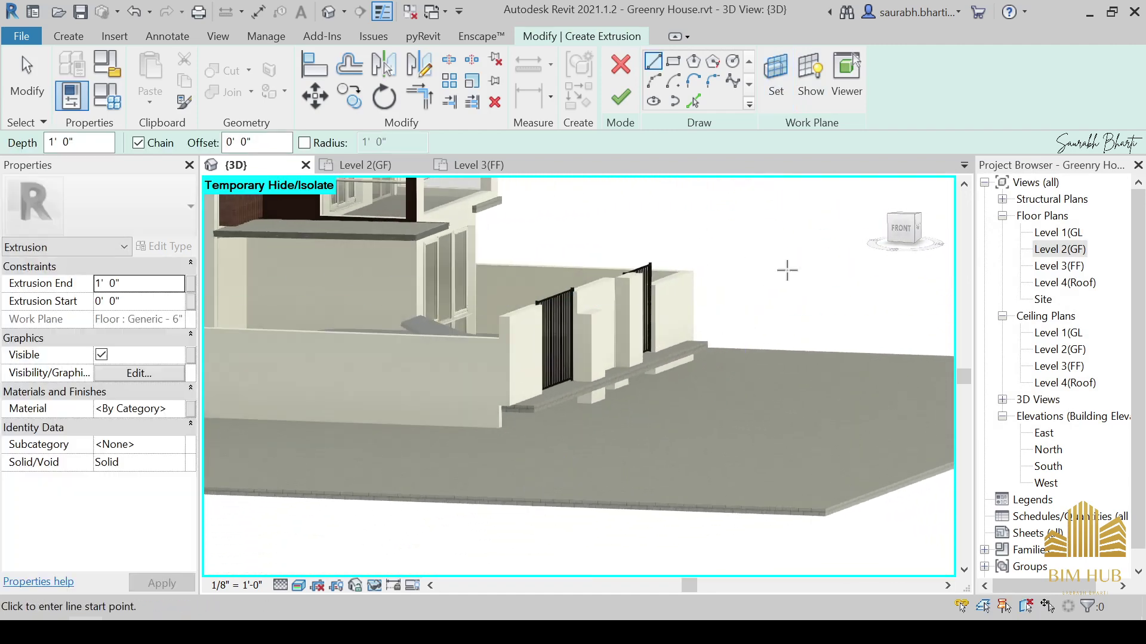
left_click(896, 244)
left_click(810, 98)
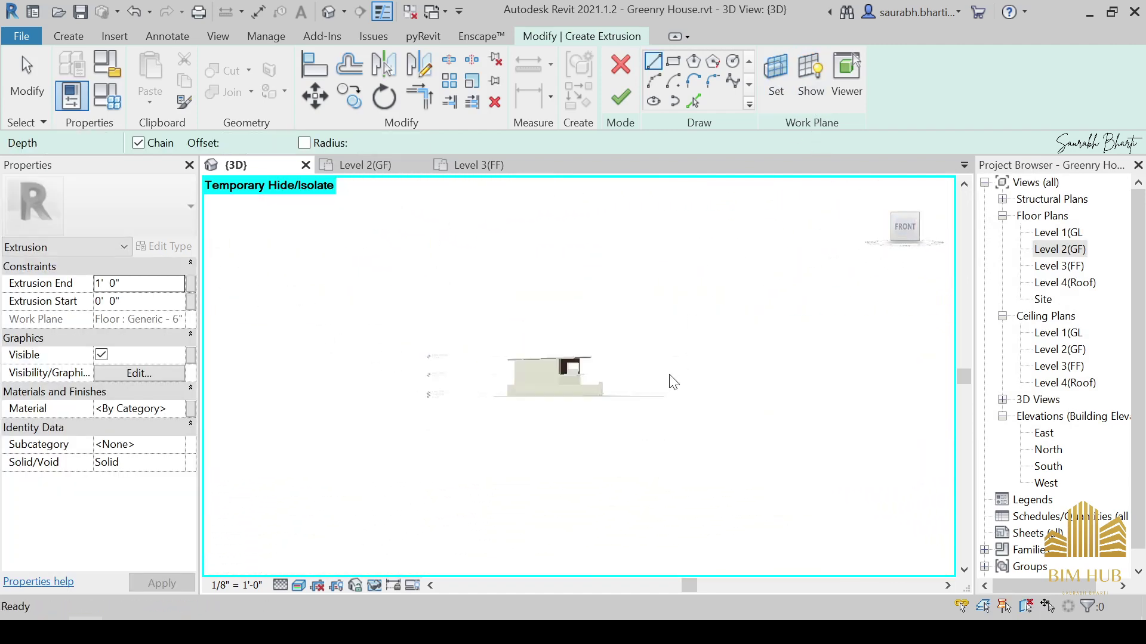
scroll(626, 400, "up", 5)
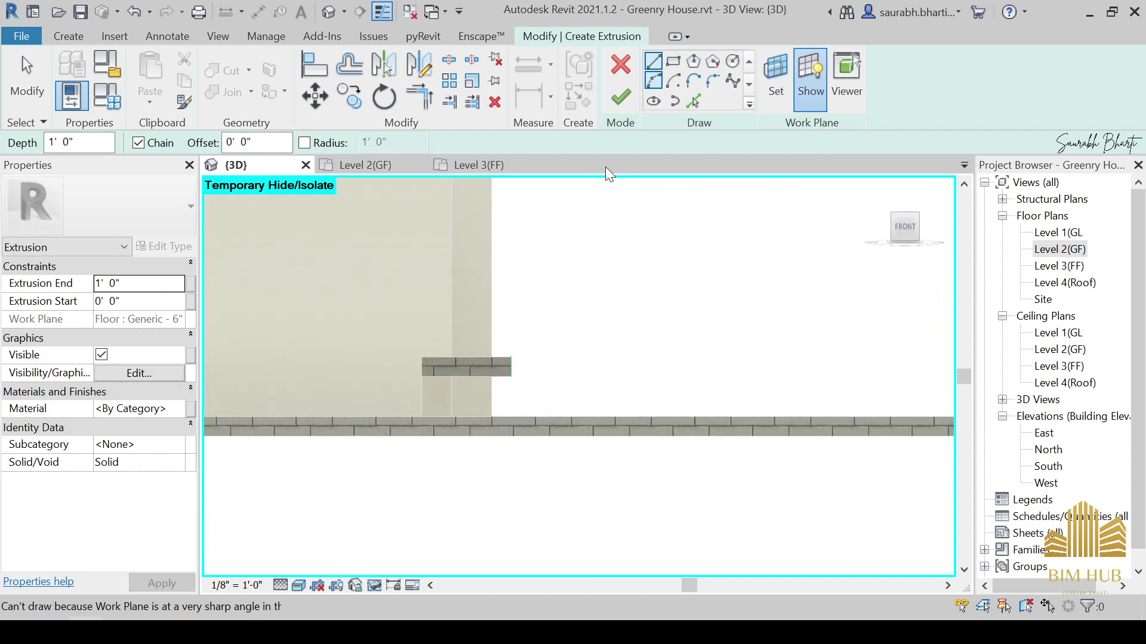
middle_click_drag(628, 361, 674, 322, "shift")
key("Escape")
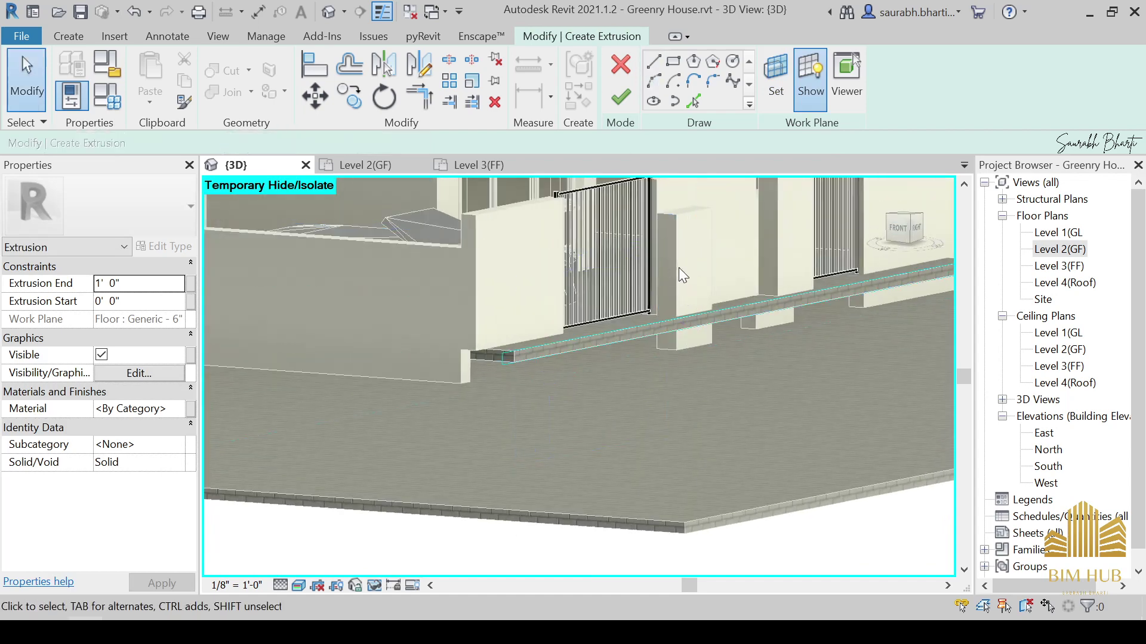
Change the extrusion's work plane to the side face of the pillar wall beside the car gate.
left_click(774, 94)
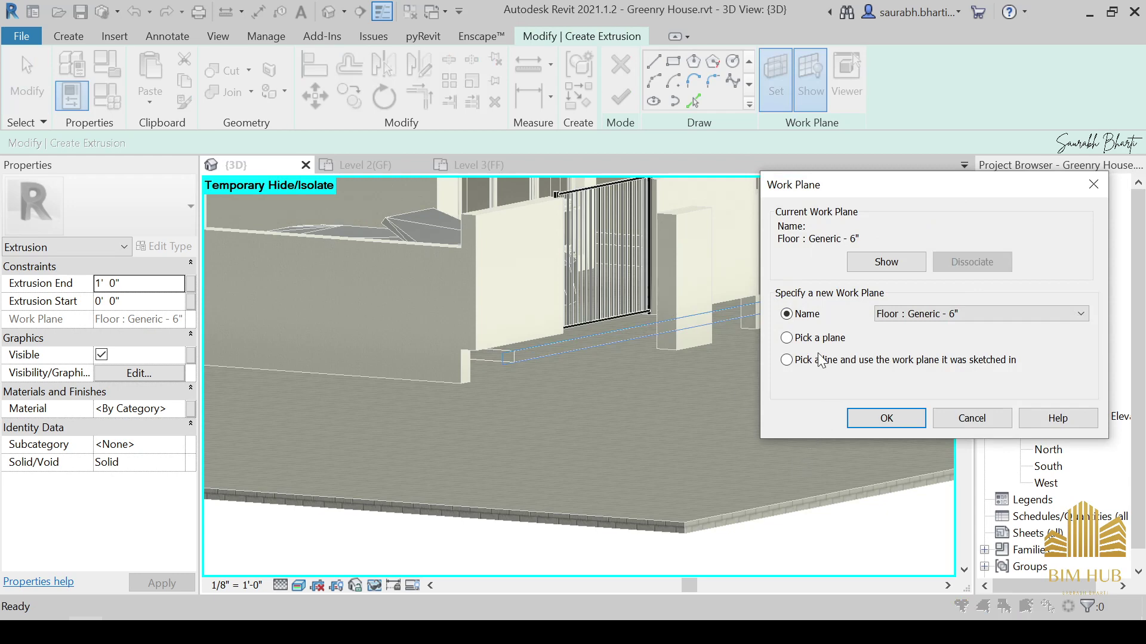
left_click(871, 425)
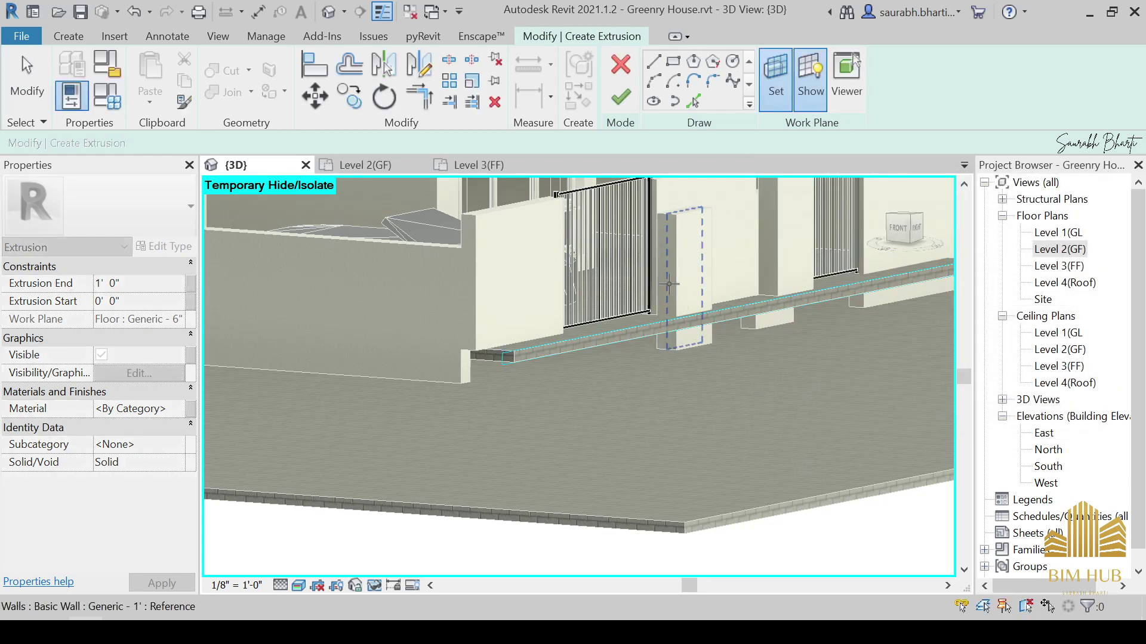
left_click(673, 276)
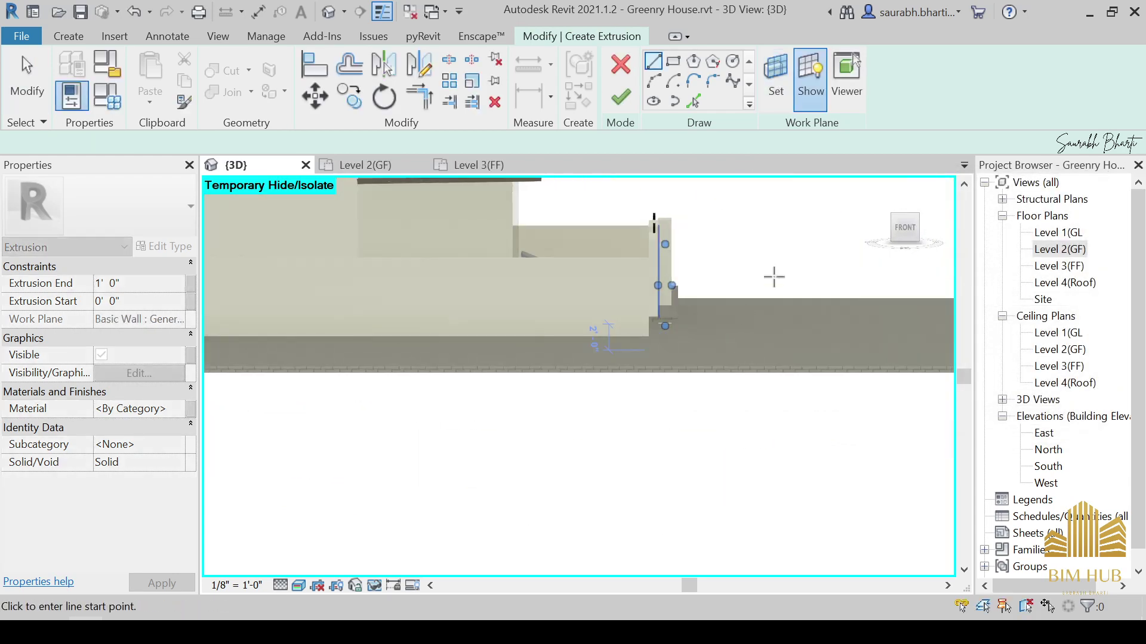
Sketch a closed triangular ramp profile from the slab's upper front corner down to Level 1(GL), with a base about 3'-8" long.
scroll(723, 361, "up", 5)
middle_click_drag(722, 361, 873, 535)
middle_click_drag(623, 474, 587, 385)
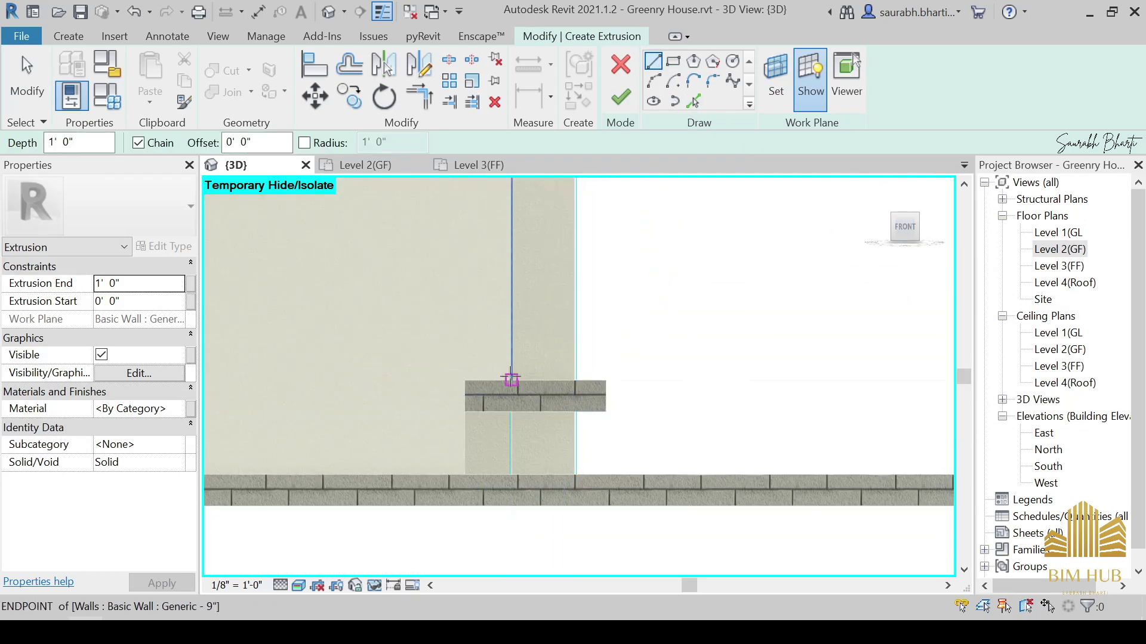
left_click(512, 380)
key("Escape")
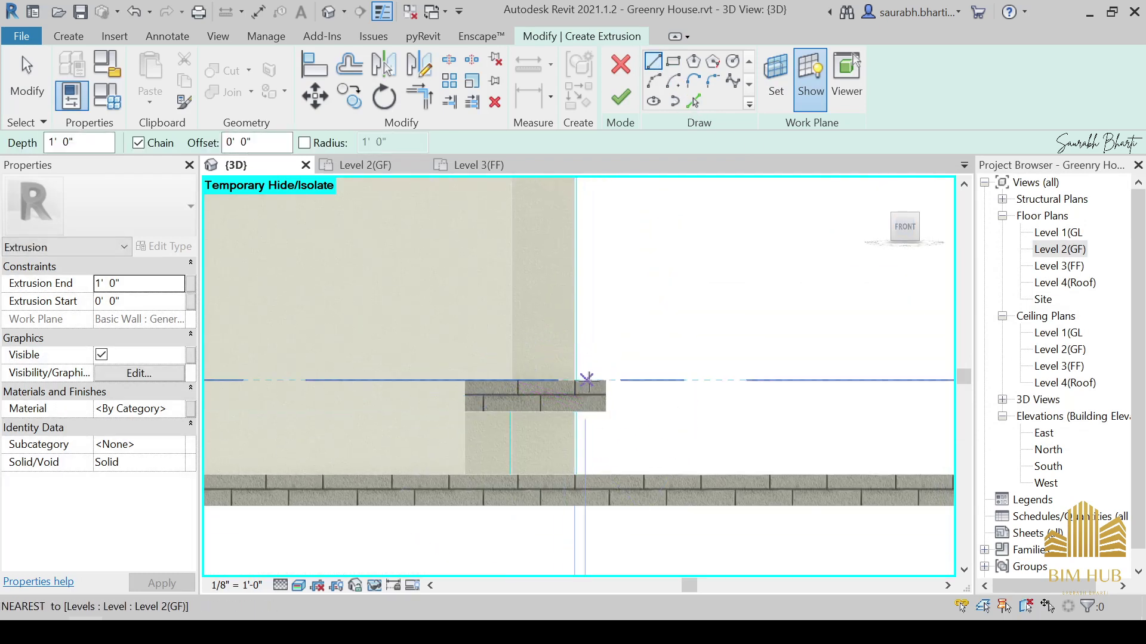
left_click(606, 379)
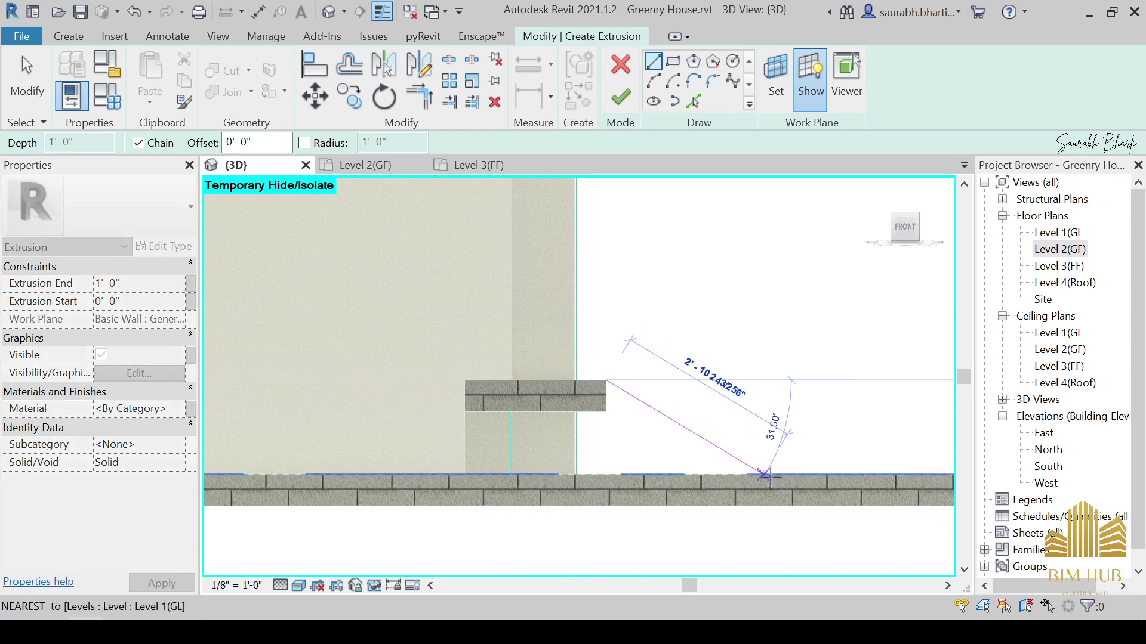
left_click(838, 475)
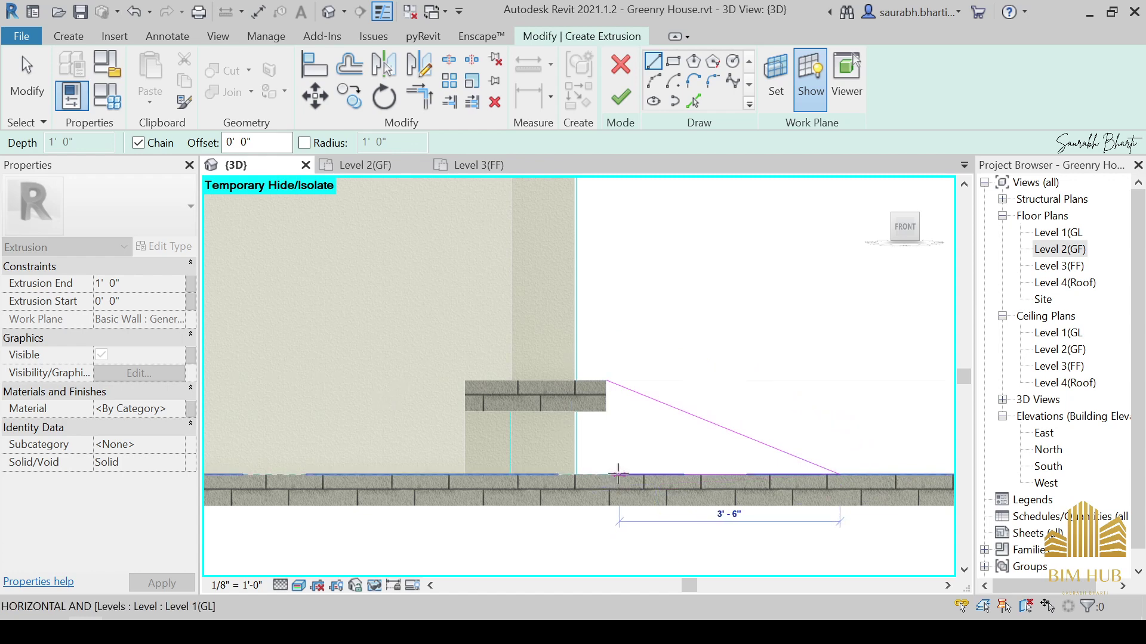
left_click(609, 475)
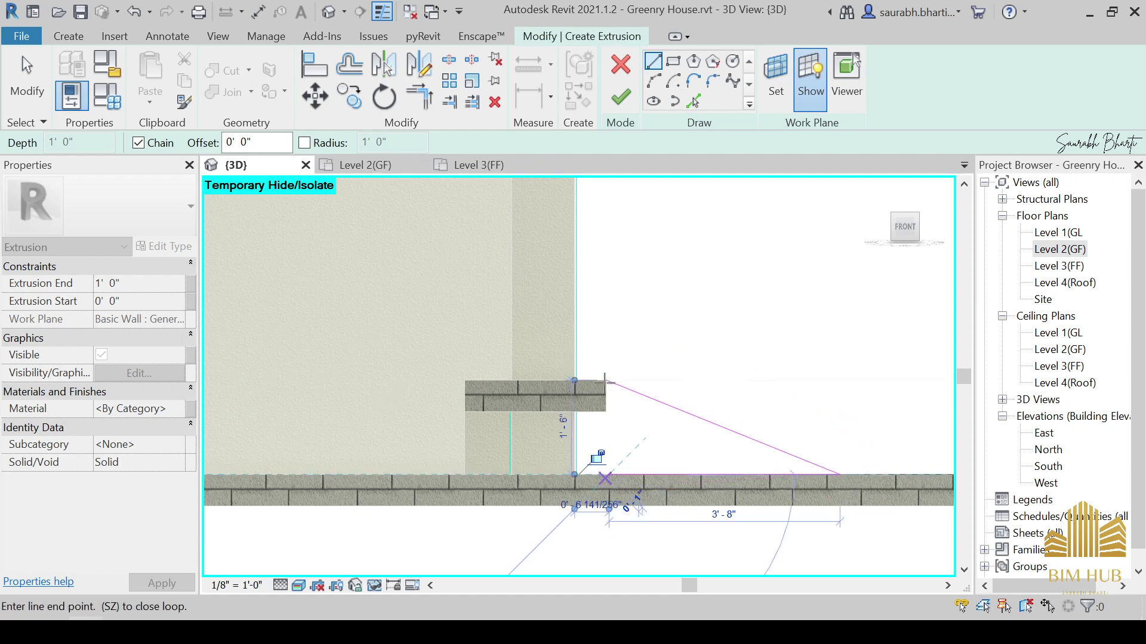
left_click(609, 380)
Align the triangle's vertical line with the slab's front face and finish the extrusion sketch.
key("a")
key("l")
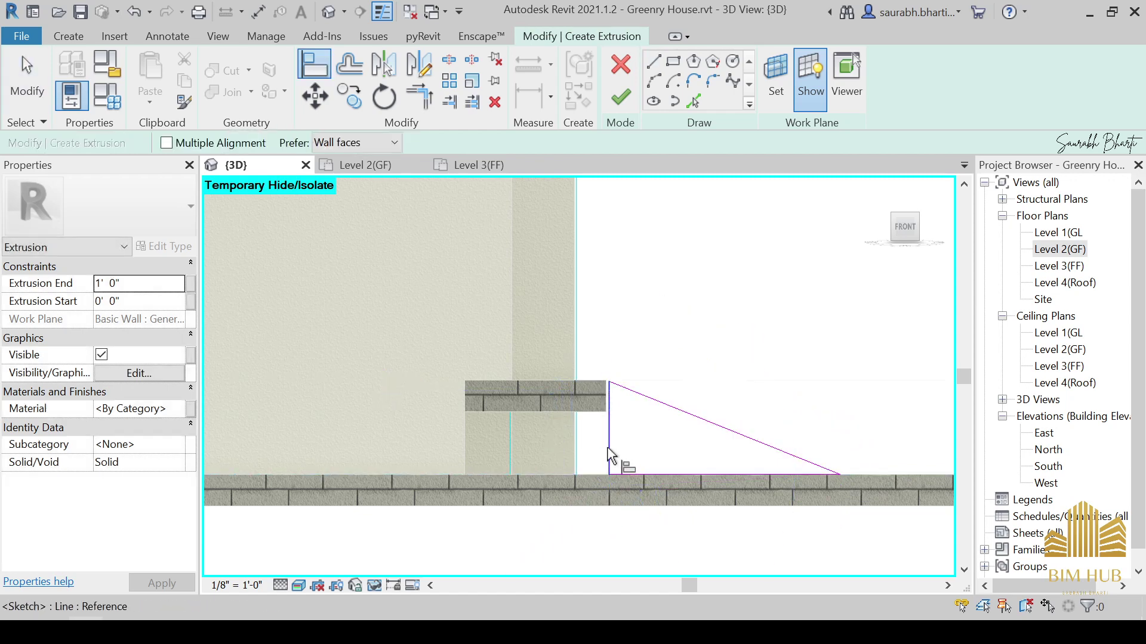
scroll(599, 385, "up", 2)
scroll(599, 385, "up", 2)
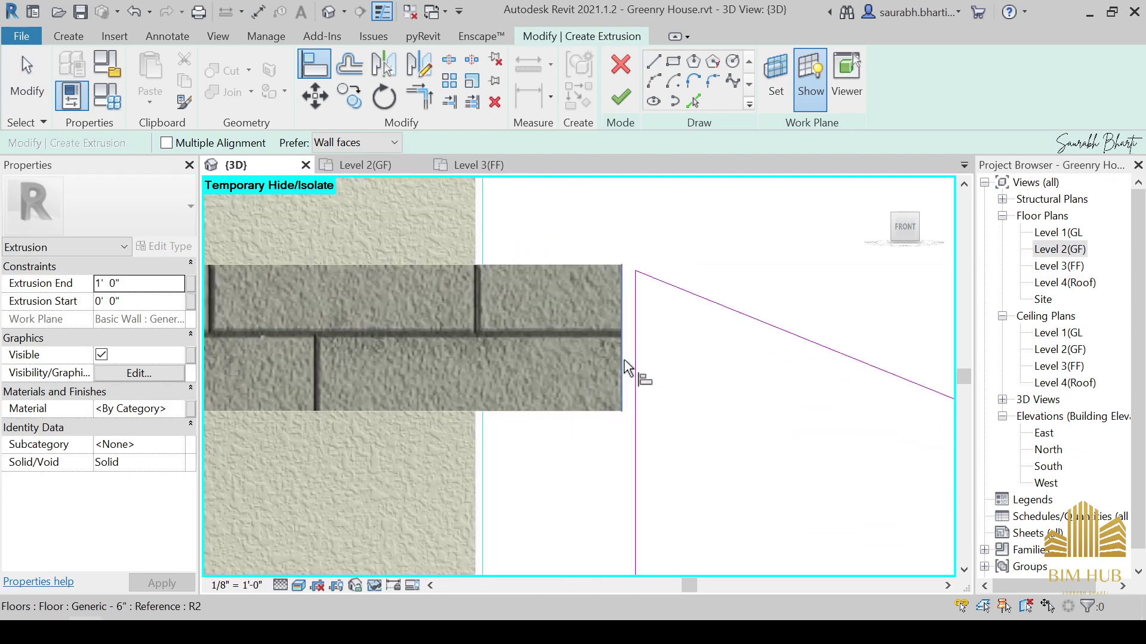
scroll(637, 368, "down", 5)
key("Escape")
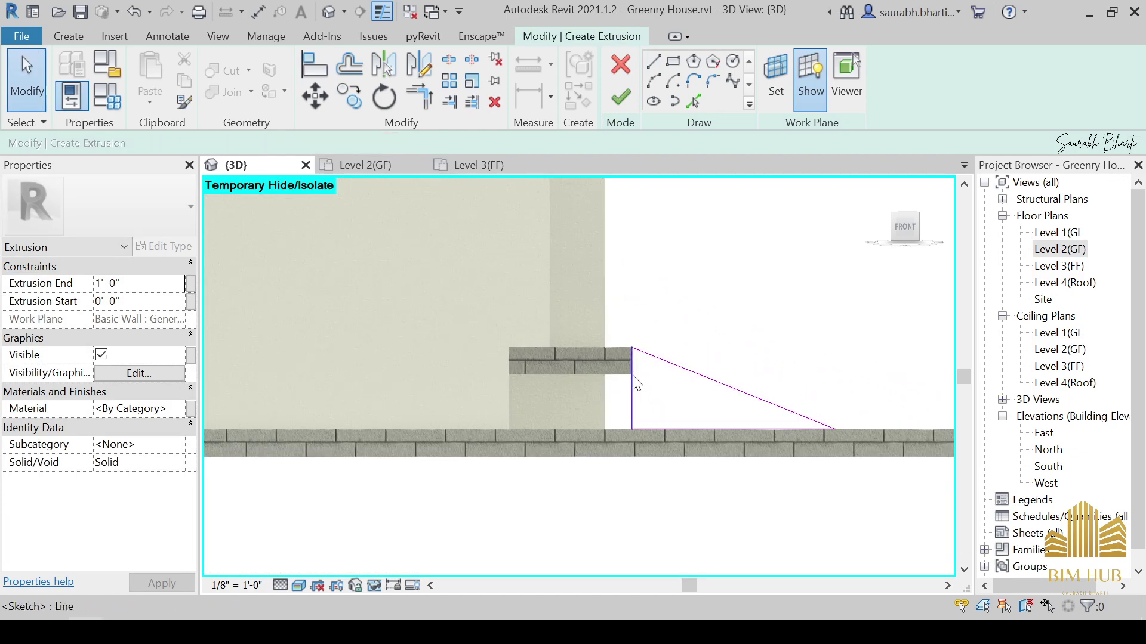
mouse_move(634, 384)
middle_mouse_down("shift")
mouse_move(660, 421)
mouse_move(643, 425)
middle_mouse_up("shift")
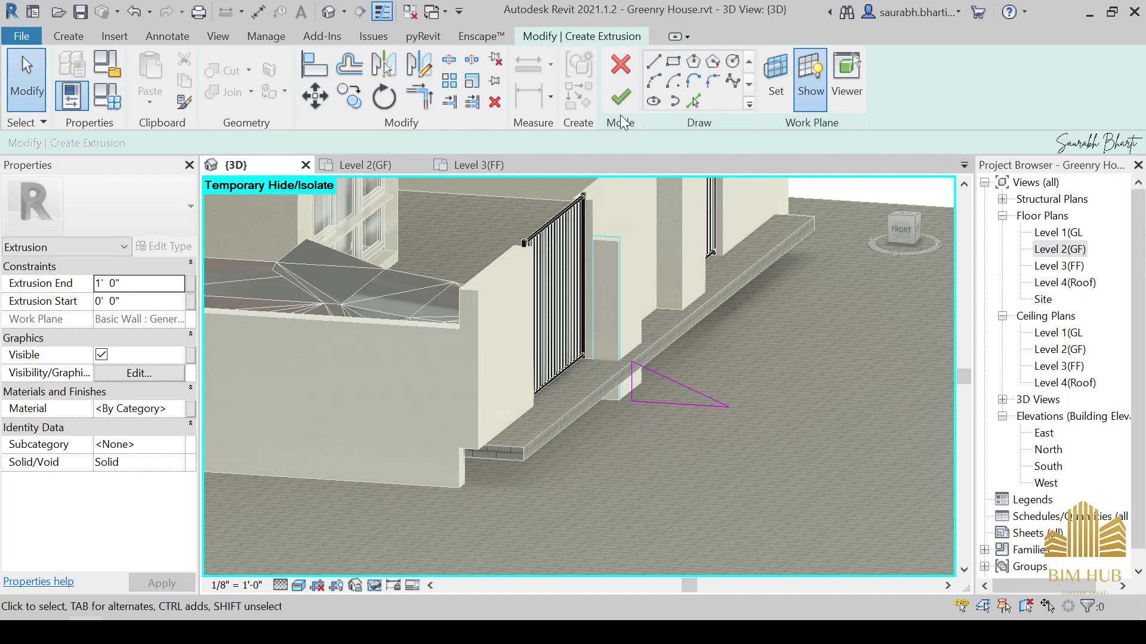
left_click(621, 97)
Stretch the ramp extrusion in front of the car gate along the slab edge to the slab's outer end, 14' 8 1/8" deep.
left_click(634, 364)
middle_click_drag(633, 364, 657, 418, "shift")
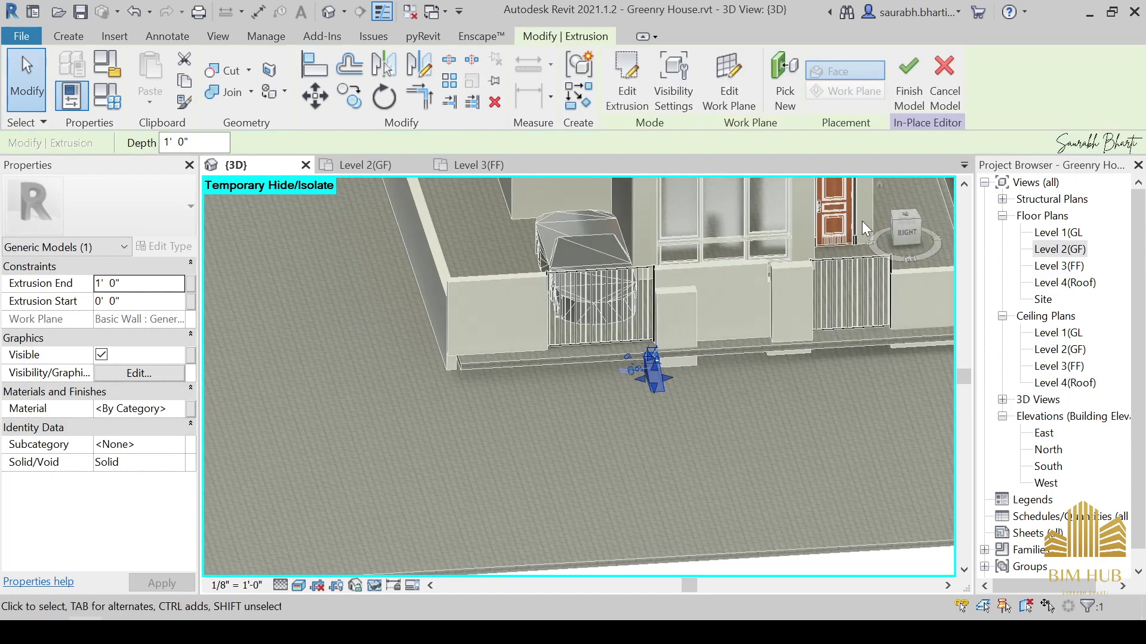
left_click(907, 234)
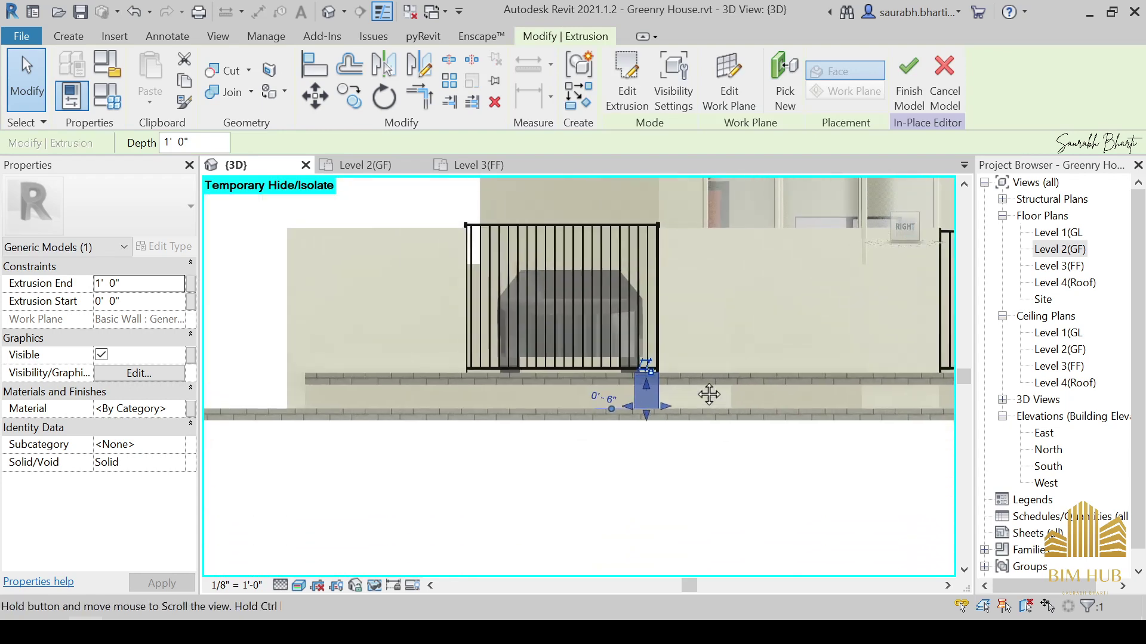
left_click_drag(628, 405, 466, 393)
scroll(570, 431, "down", 3)
middle_click_drag(579, 452, 667, 565, "shift")
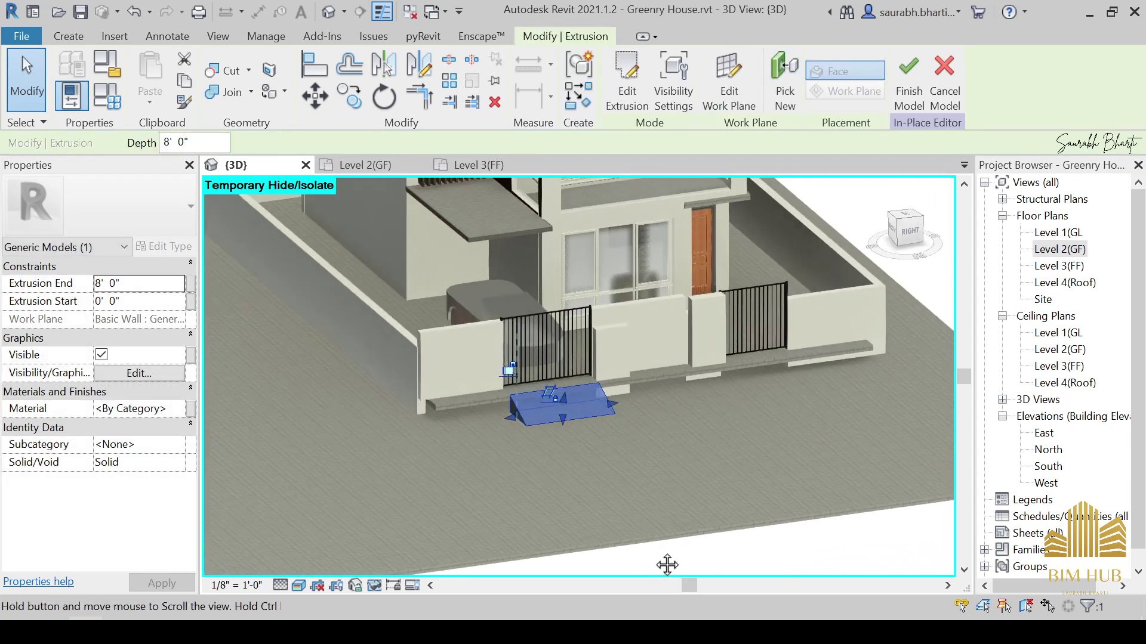
left_click(557, 451)
scroll(564, 439, "up", 4)
left_click(511, 434)
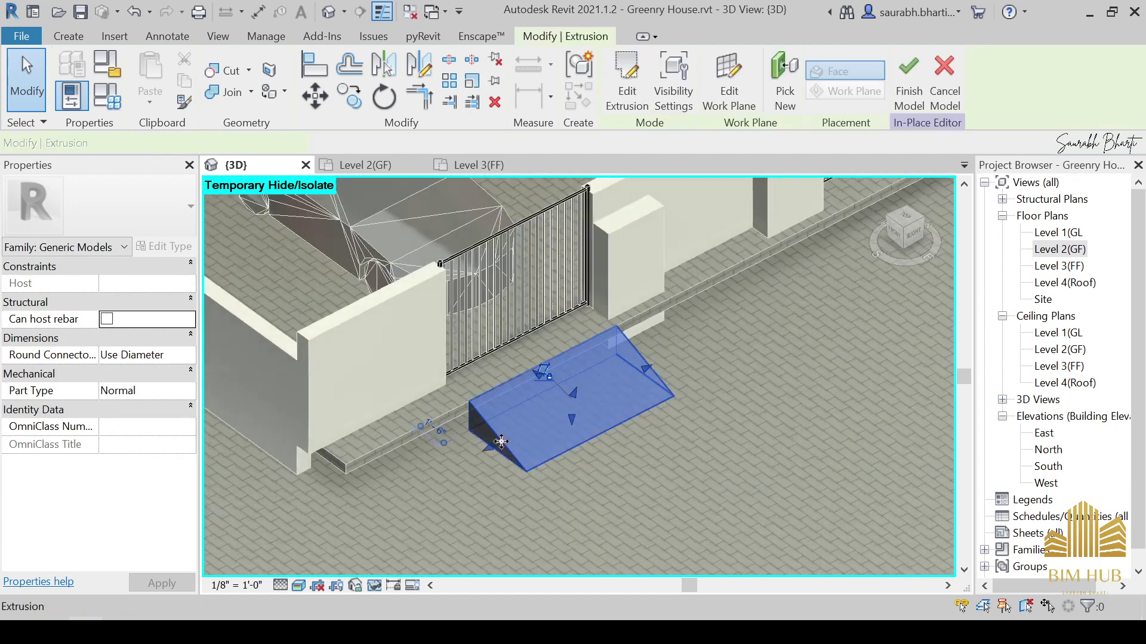
left_click_drag(490, 449, 366, 508)
left_click(780, 422)
middle_click_drag(781, 422, 632, 420, "shift")
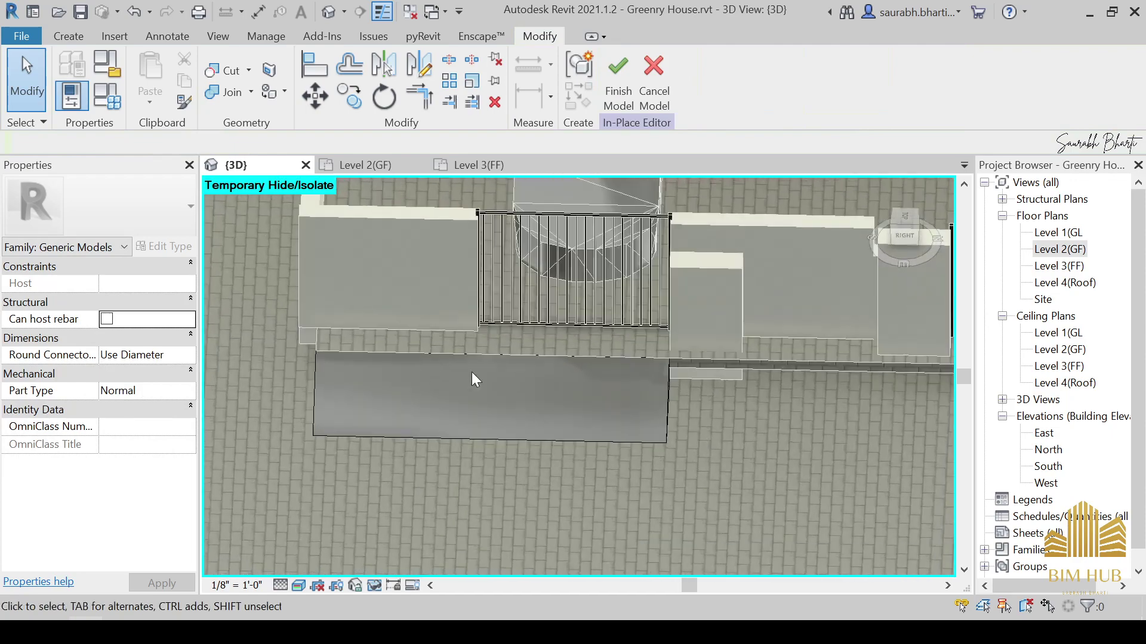
Check the stretched ramp against the slab from above and finish the in-place model.
left_click(317, 385)
scroll(425, 404, "down", 1)
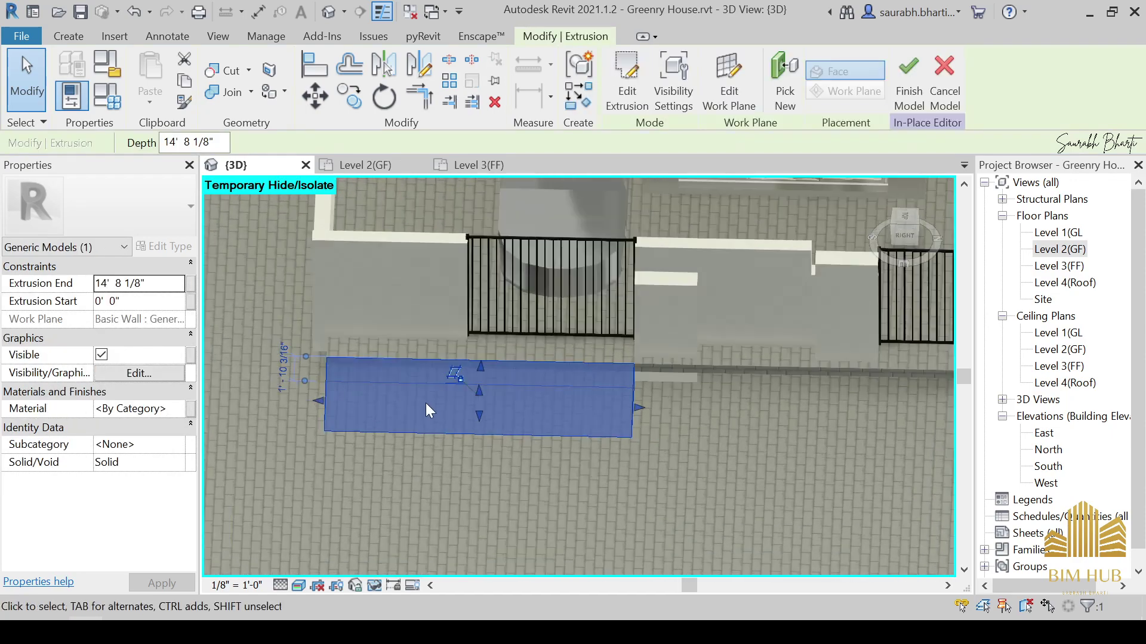
middle_click_drag(425, 403, 634, 410)
scroll(634, 410, "down", 2)
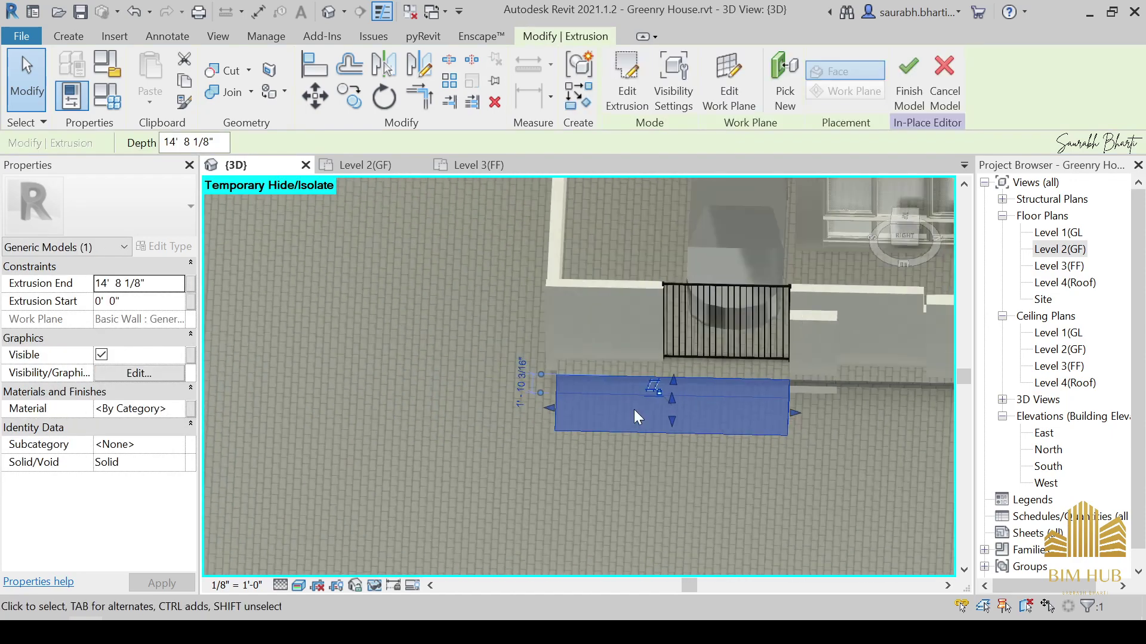
left_click(908, 218)
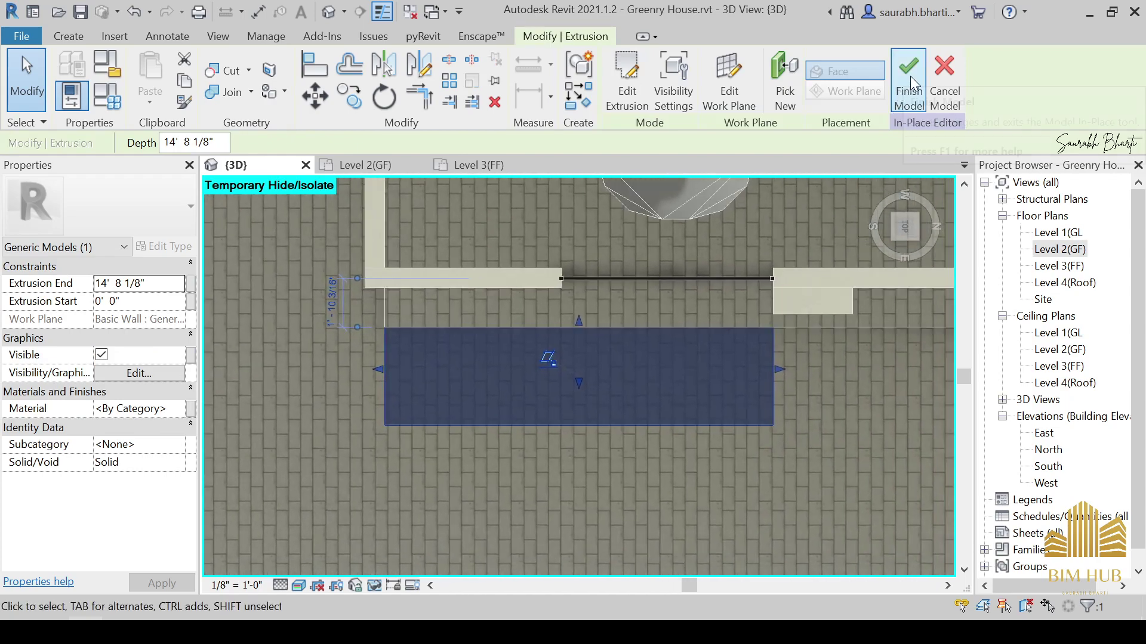
left_click(909, 77)
Reopen the in-place ramp, examine its extrusion sketch and shape, and finish the model.
left_click(767, 375)
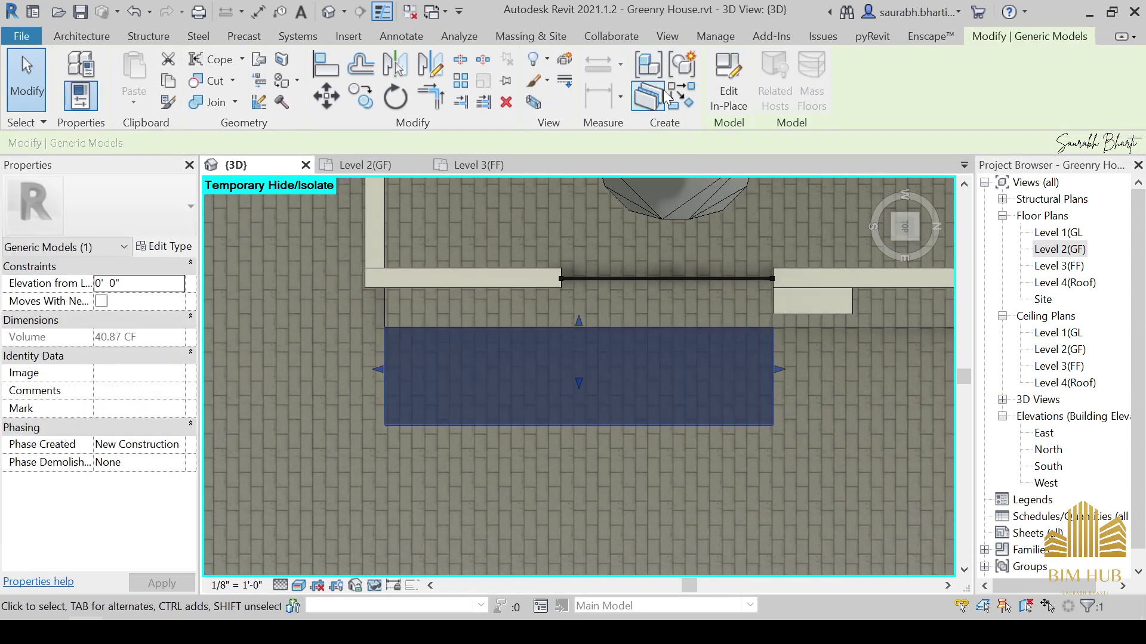
left_click(728, 74)
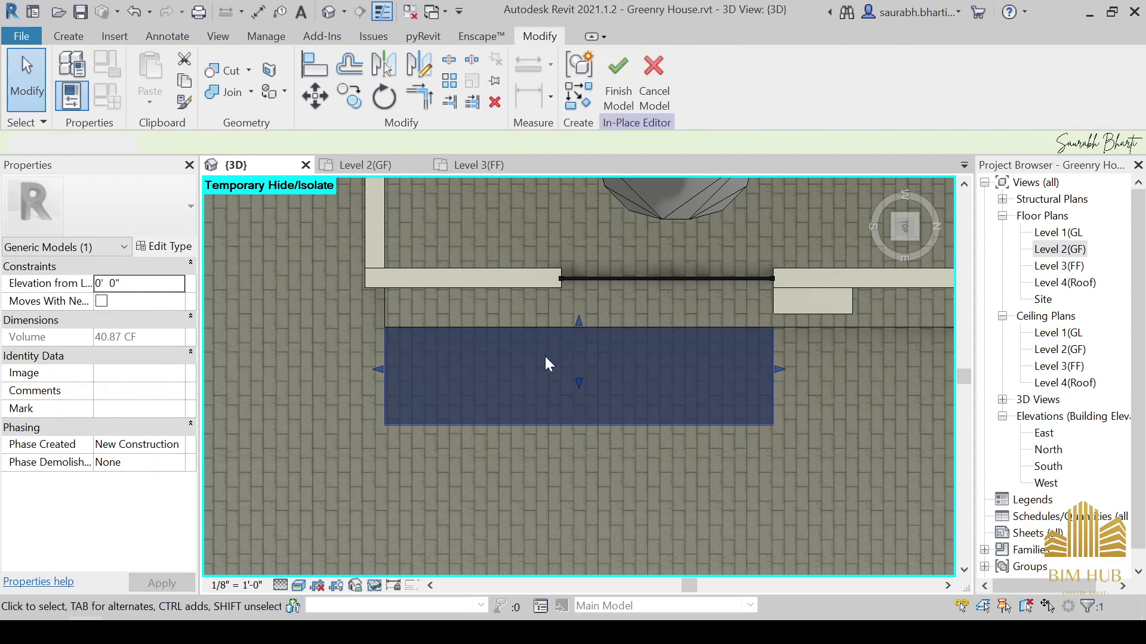
left_click(405, 375)
left_click(628, 74)
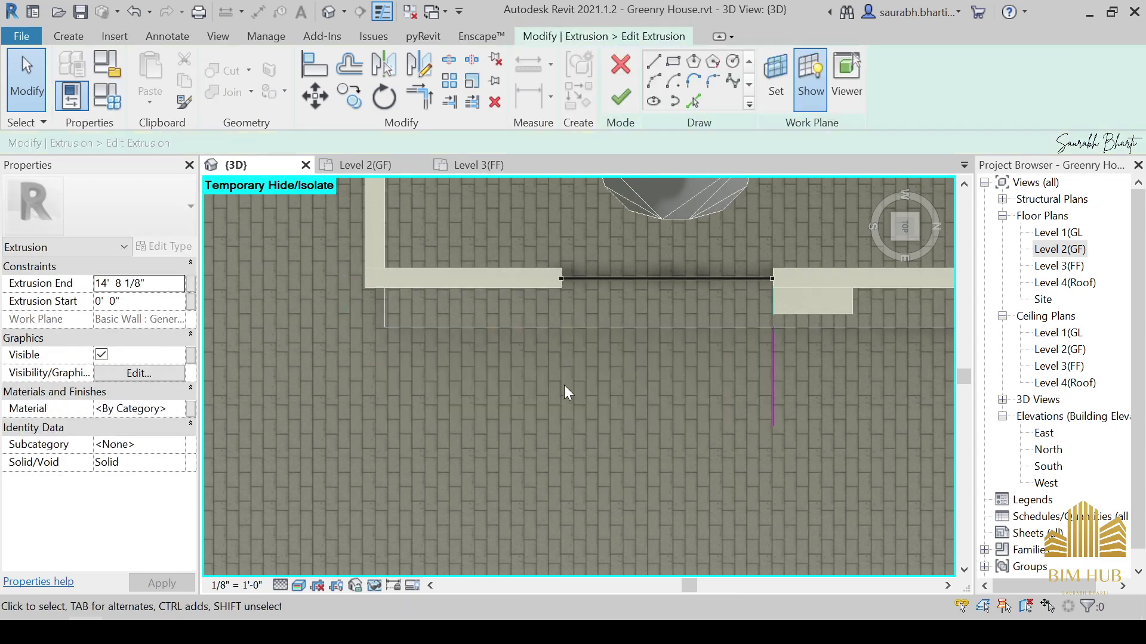
mouse_move(771, 388)
middle_mouse_down("shift")
mouse_move(706, 459)
mouse_move(776, 478)
middle_mouse_up("shift")
scroll(767, 238, "up", 1)
left_click(621, 67)
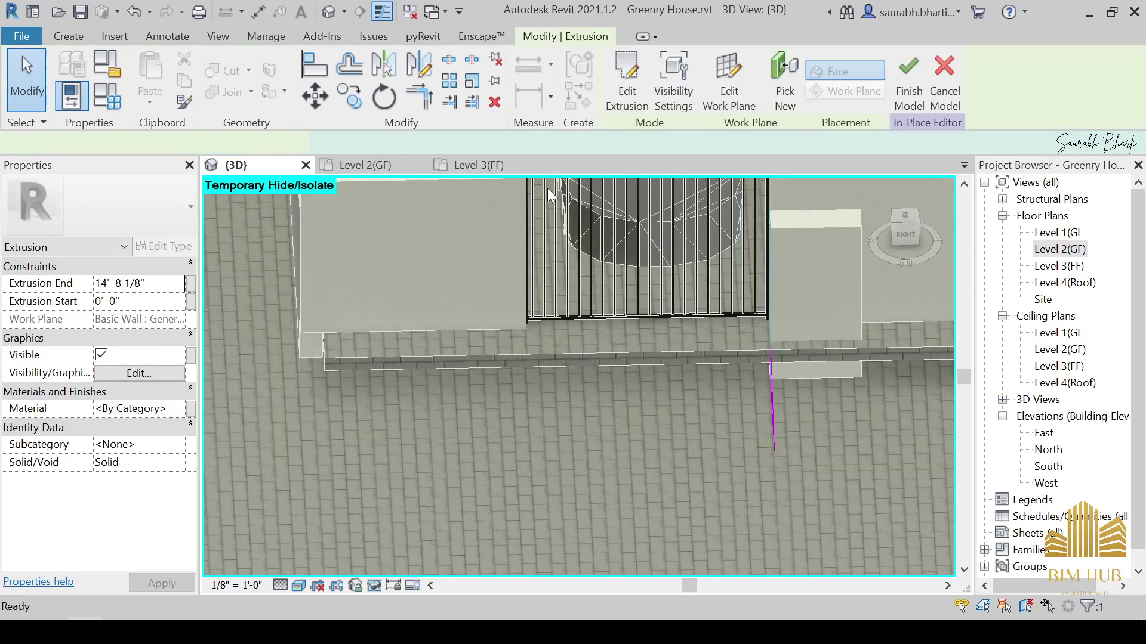
scroll(651, 394, "down", 3)
middle_click_drag(638, 418, 749, 450, "shift")
left_click(677, 413)
middle_click_drag(675, 413, 711, 394, "shift")
left_click(712, 394)
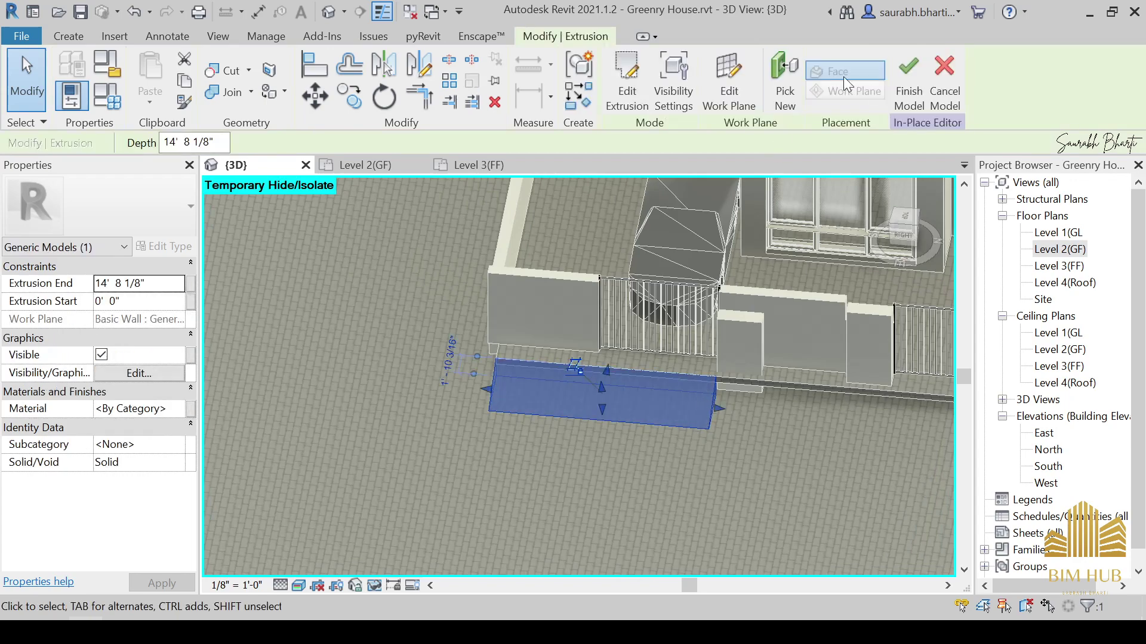
left_click(913, 84)
Create an in-place Generic Models component named void and start a void extrusion over the ramp in the top view.
middle_click_drag(721, 371, 715, 381, "shift")
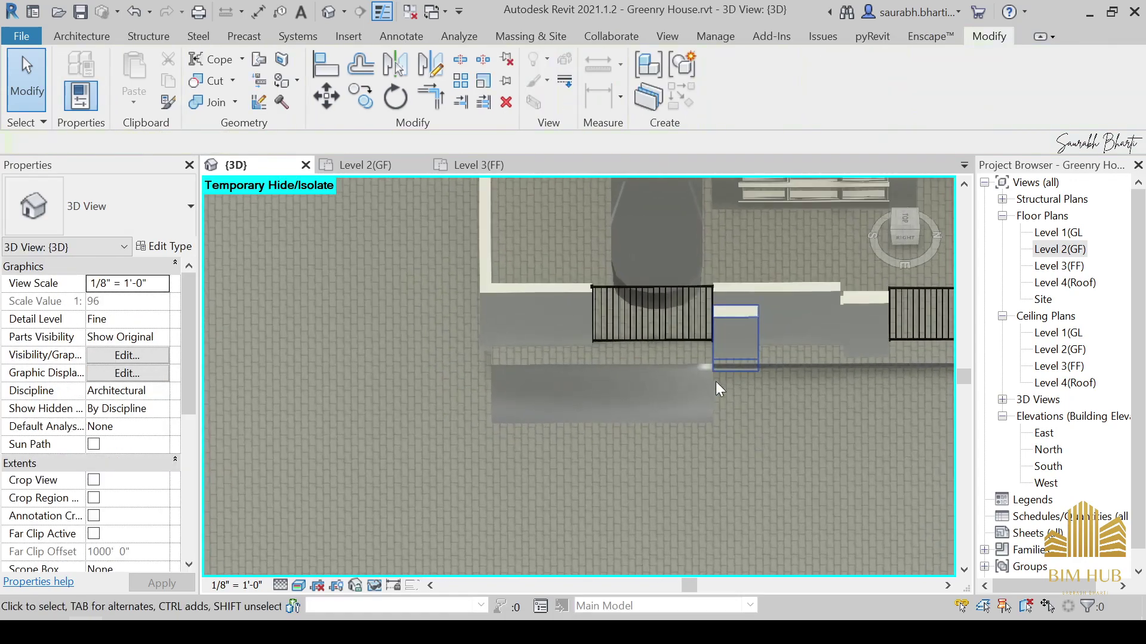
scroll(709, 377, "up", 2)
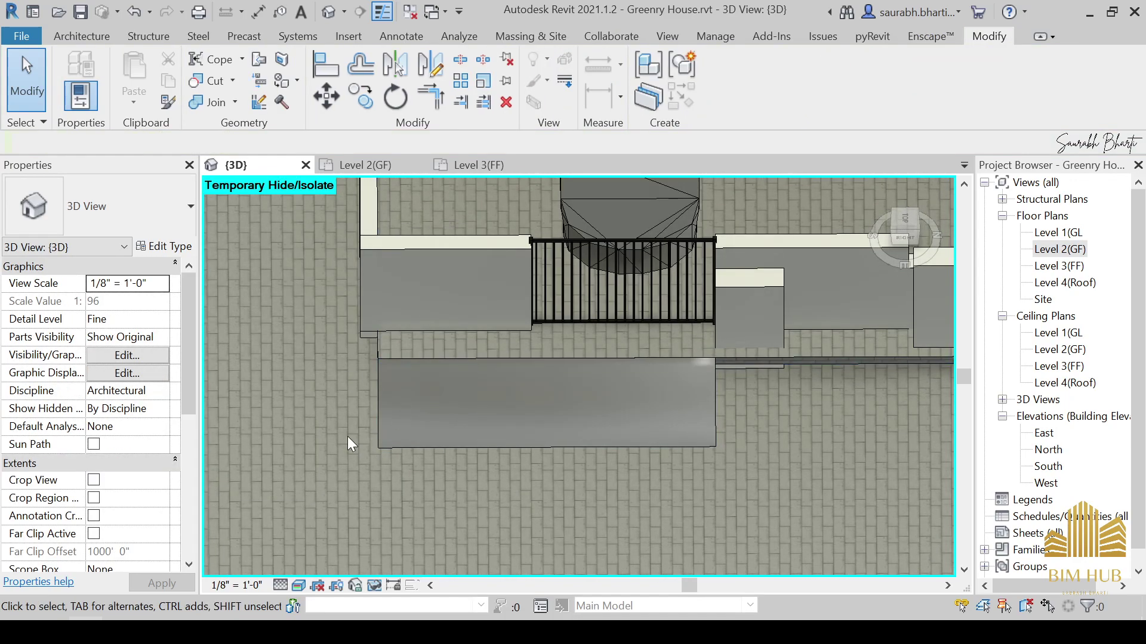
left_click(905, 220)
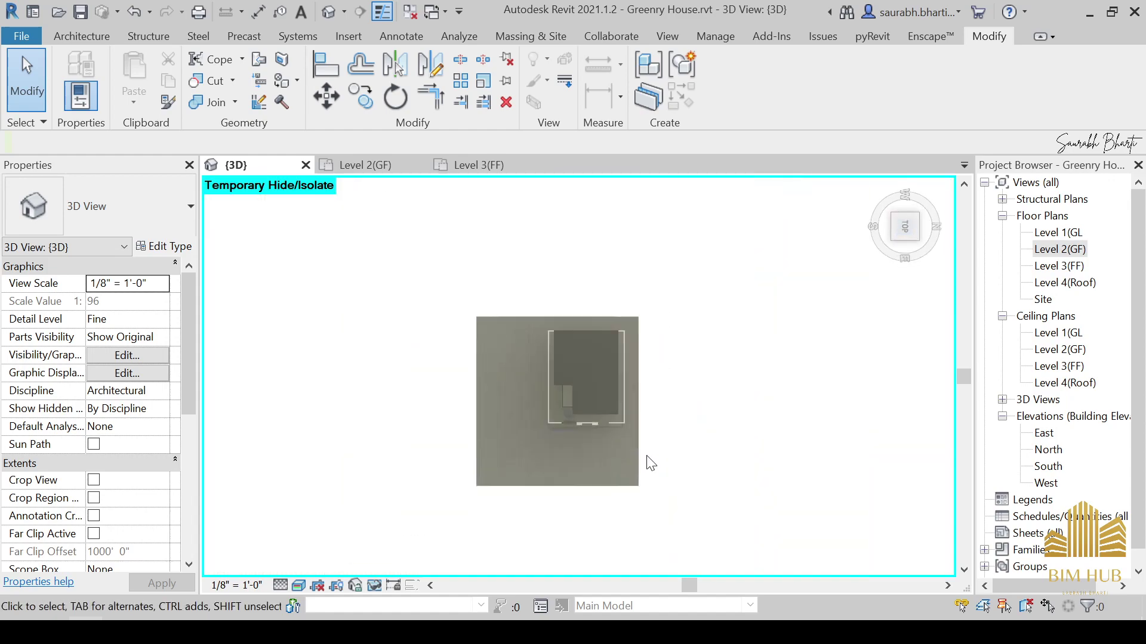
scroll(656, 472, "up", 4)
middle_click_drag(701, 512, 693, 432)
left_click(698, 427)
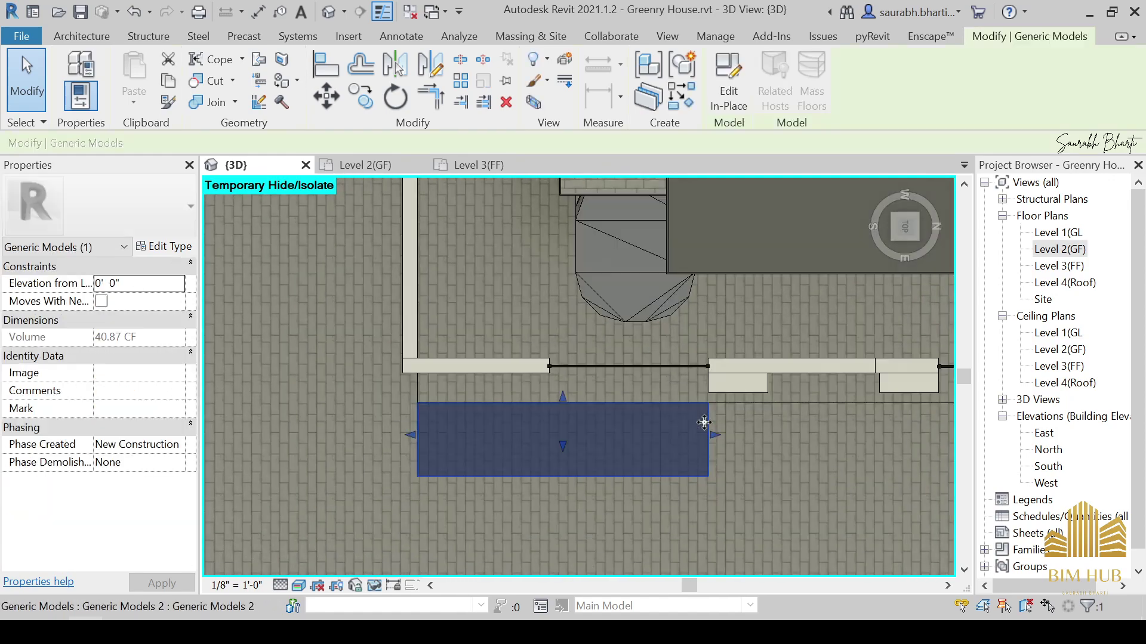
left_click(64, 37)
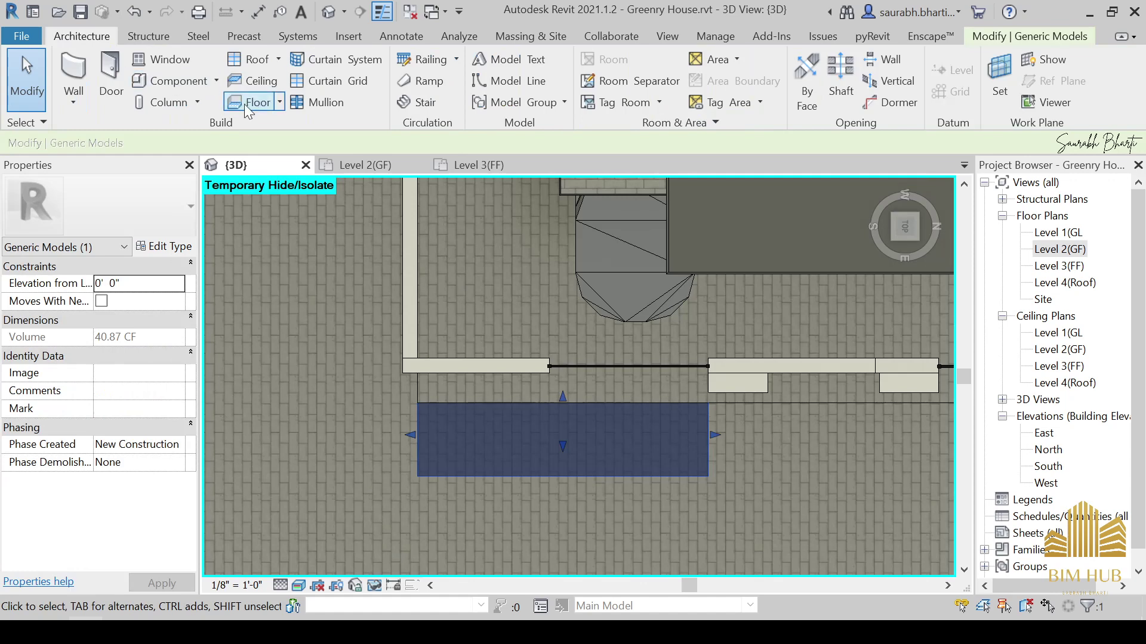
left_click(219, 83)
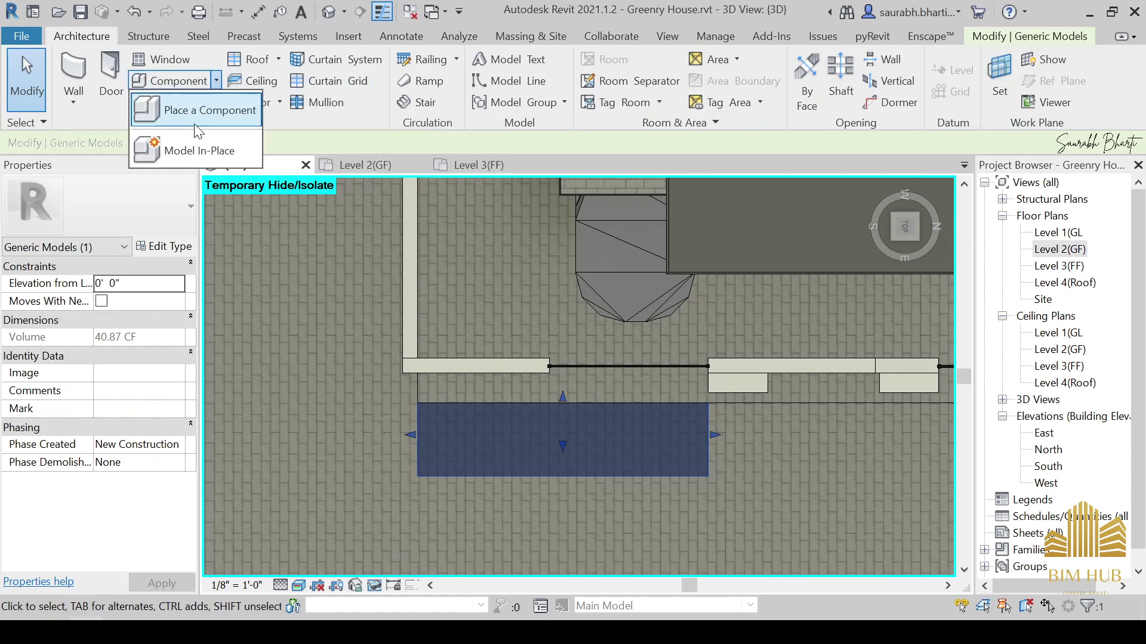
left_click(197, 148)
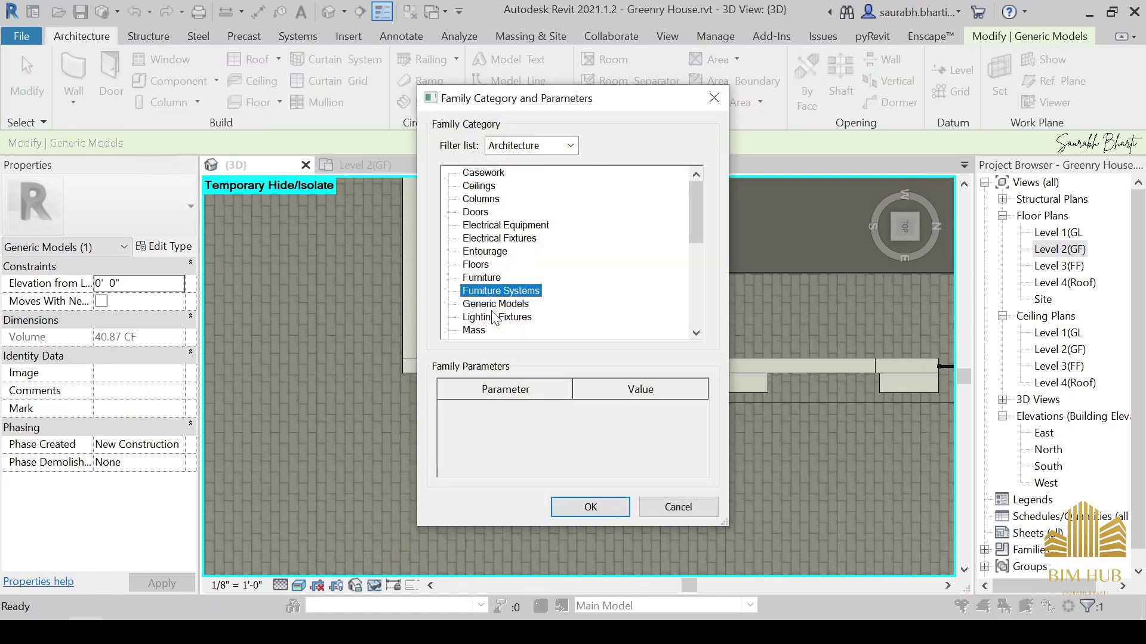
double_click(493, 304)
type("voi")
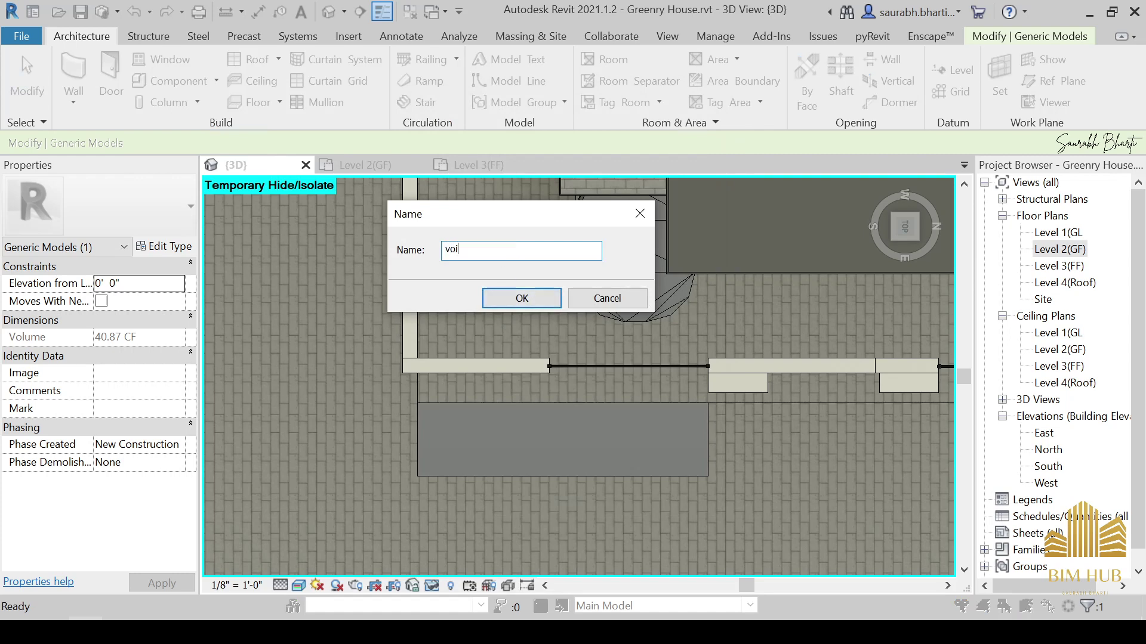
type("d")
key("Return")
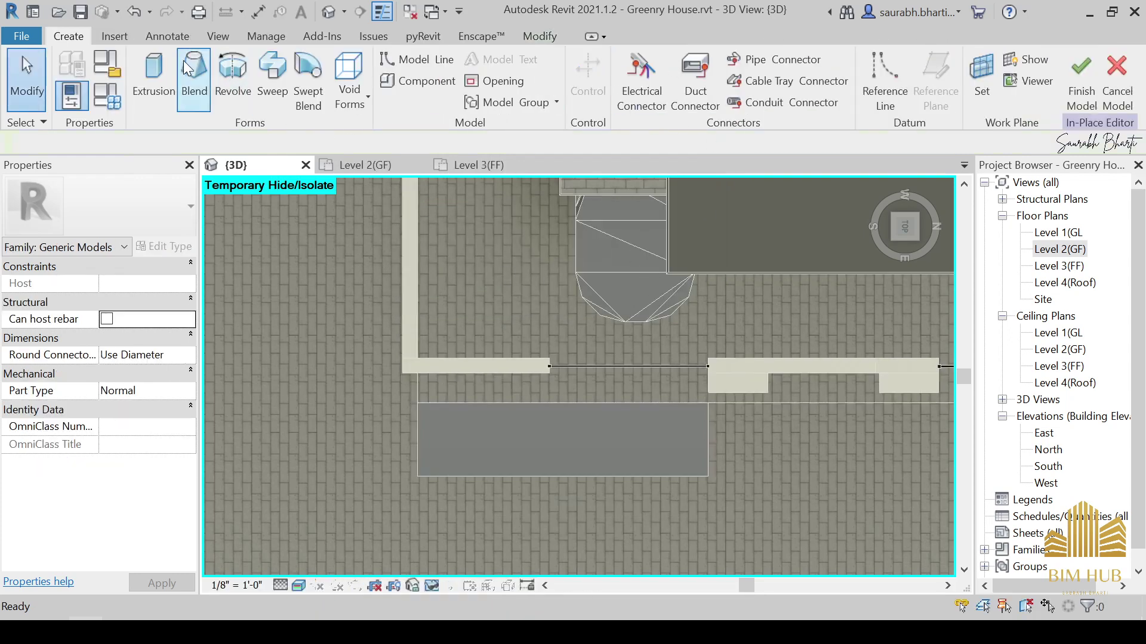
left_click(339, 99)
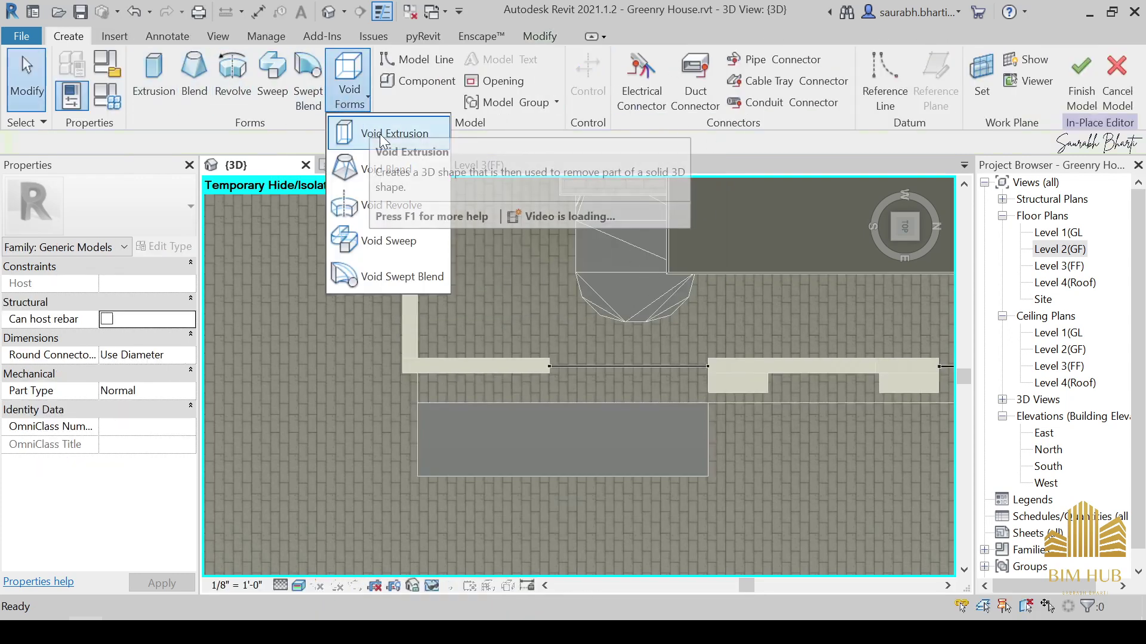
left_click(382, 134)
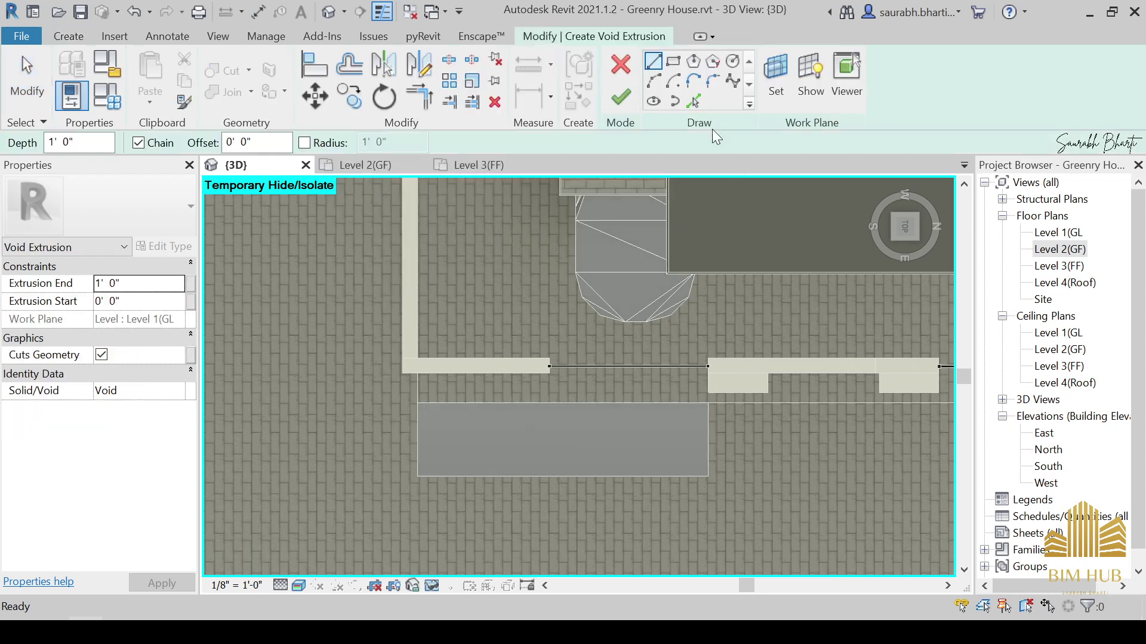
left_click(672, 82)
scroll(447, 453, "up", 2)
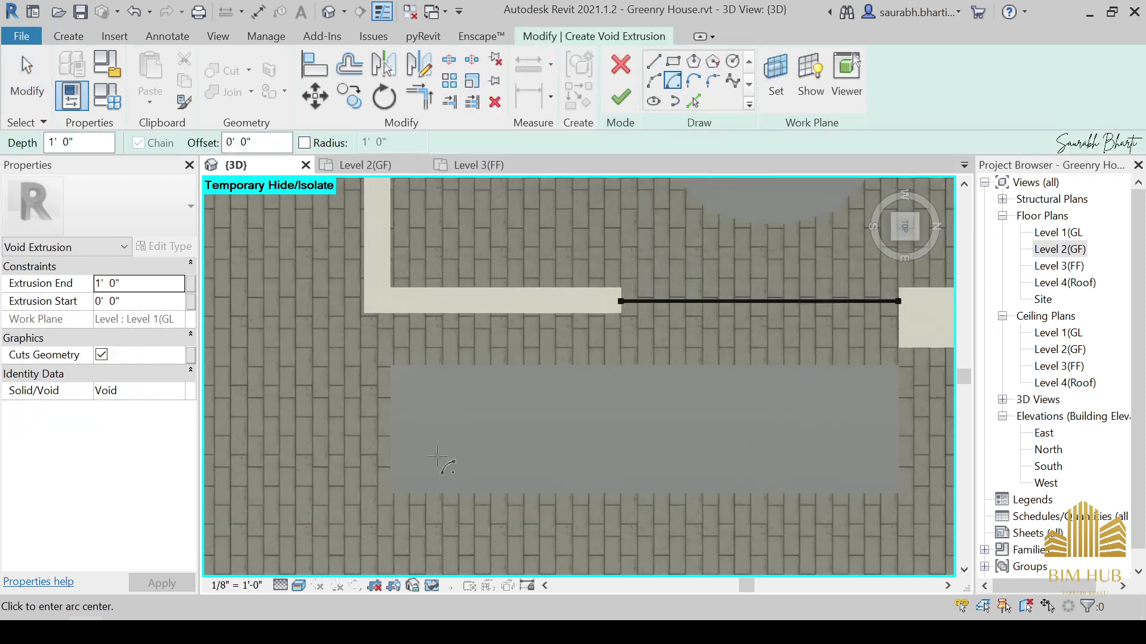
left_click(389, 494)
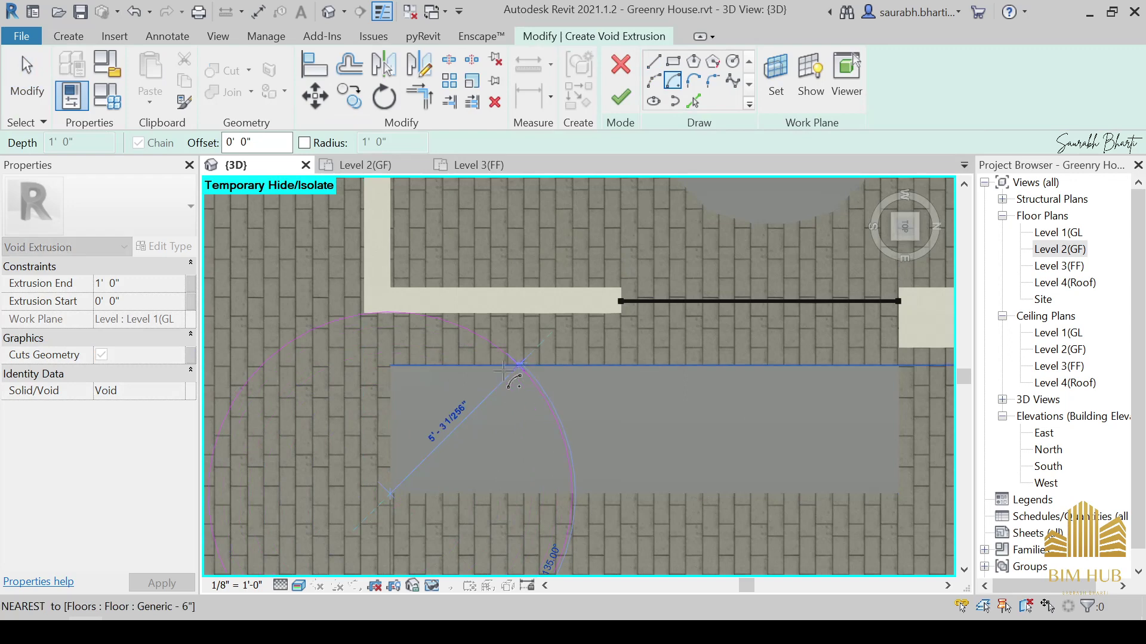
Choose the start-end-radius arc for the void sketch and change the view to a line-only visual style without textures.
left_click(654, 81)
left_click(389, 493)
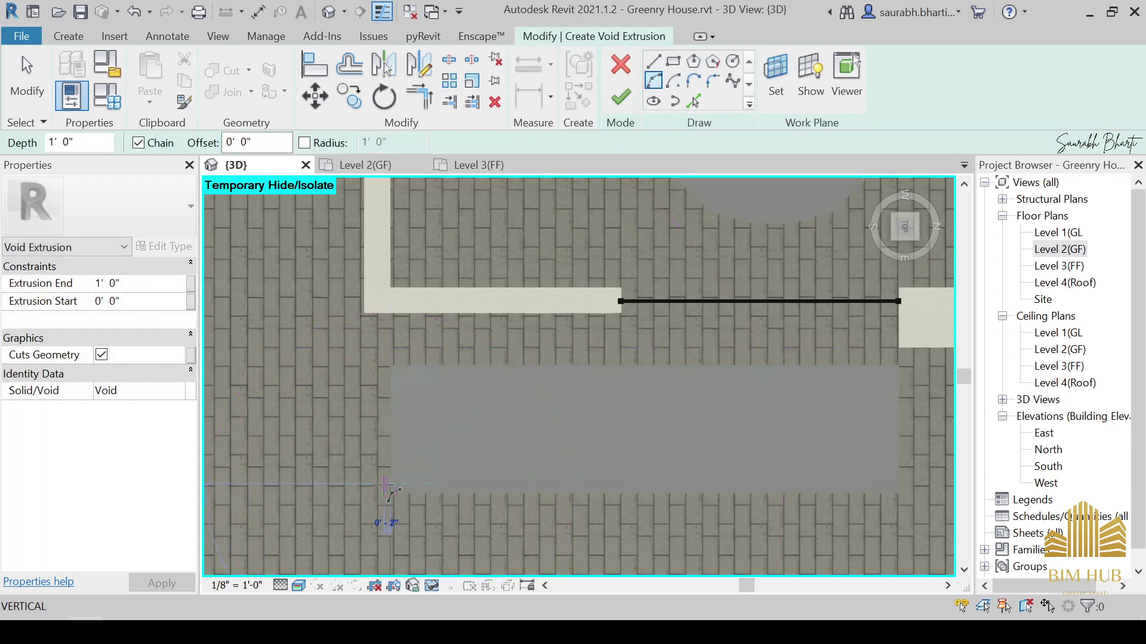
key("Escape")
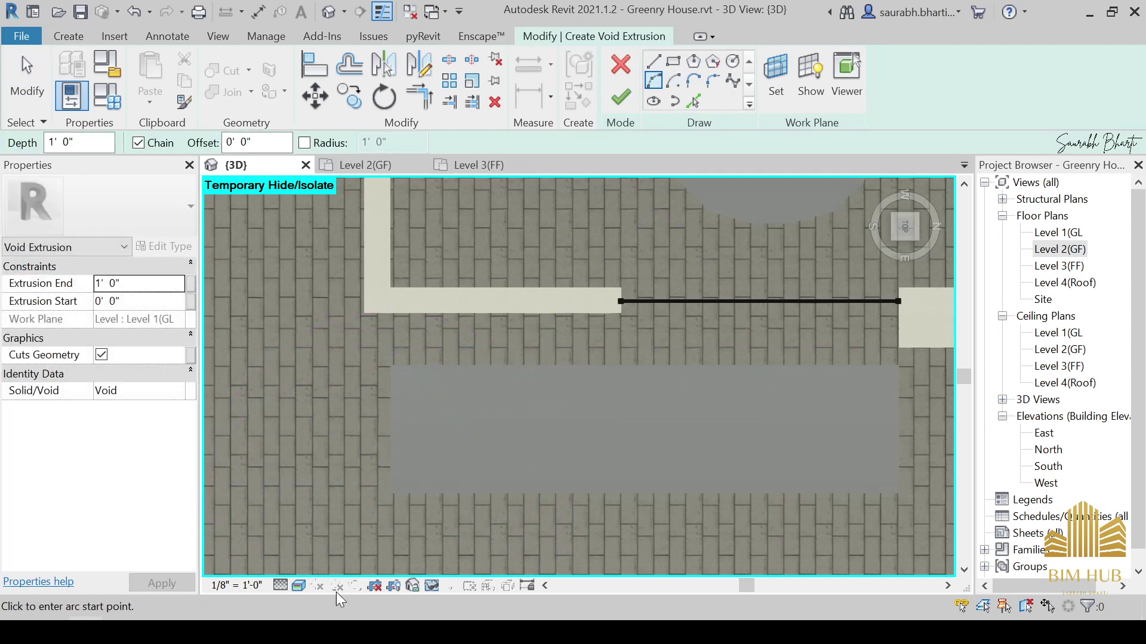
left_click(299, 586)
left_click(337, 513)
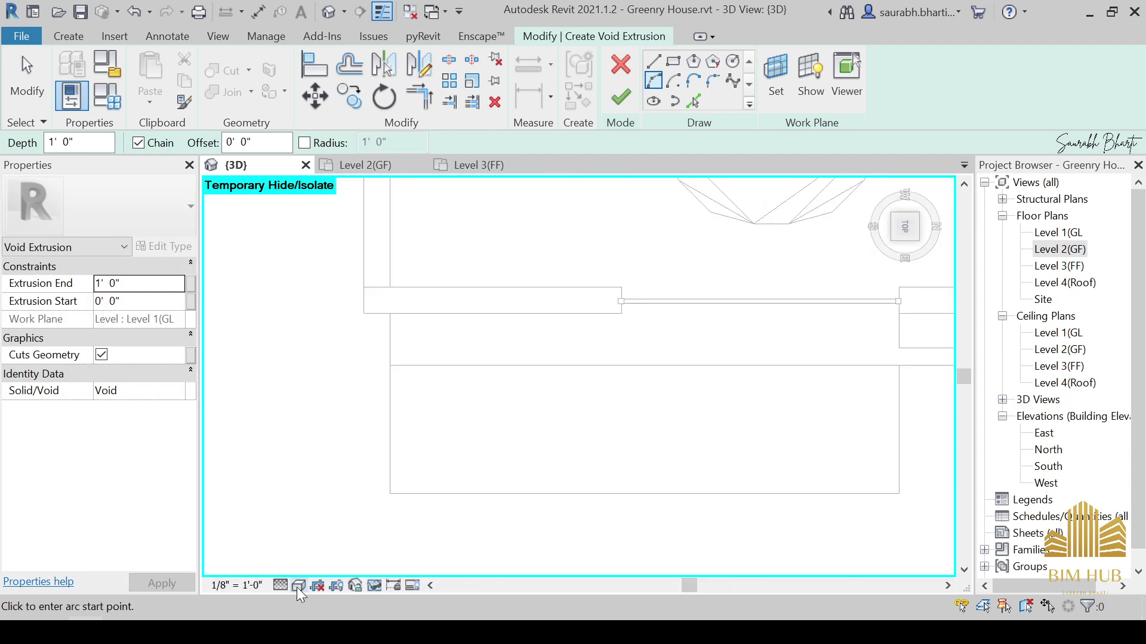
left_click(390, 494)
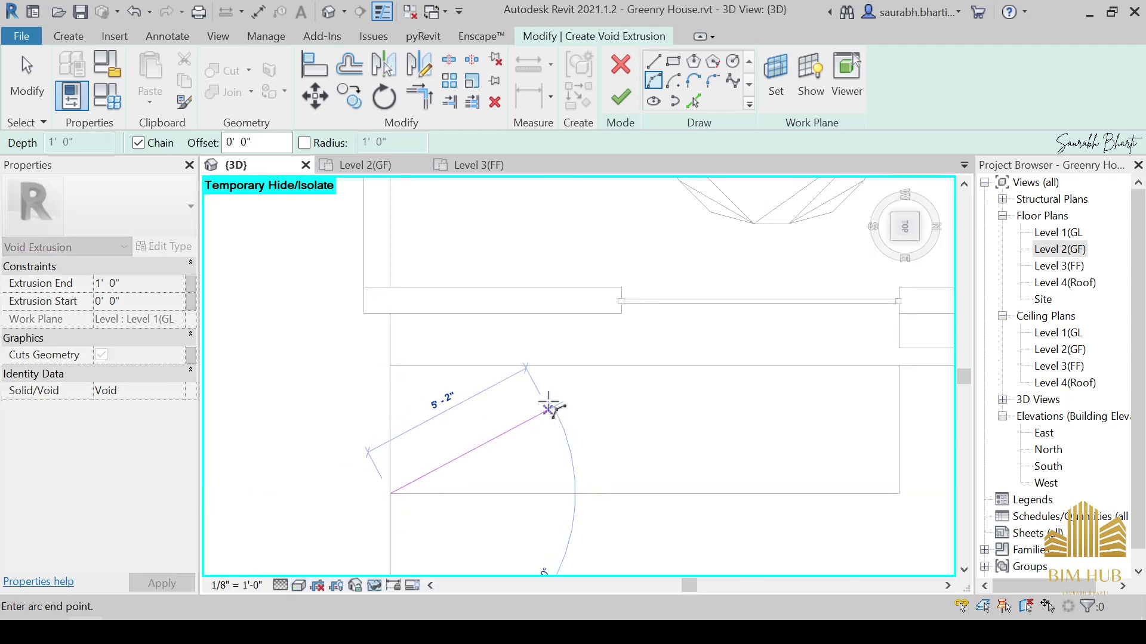
left_click(519, 365)
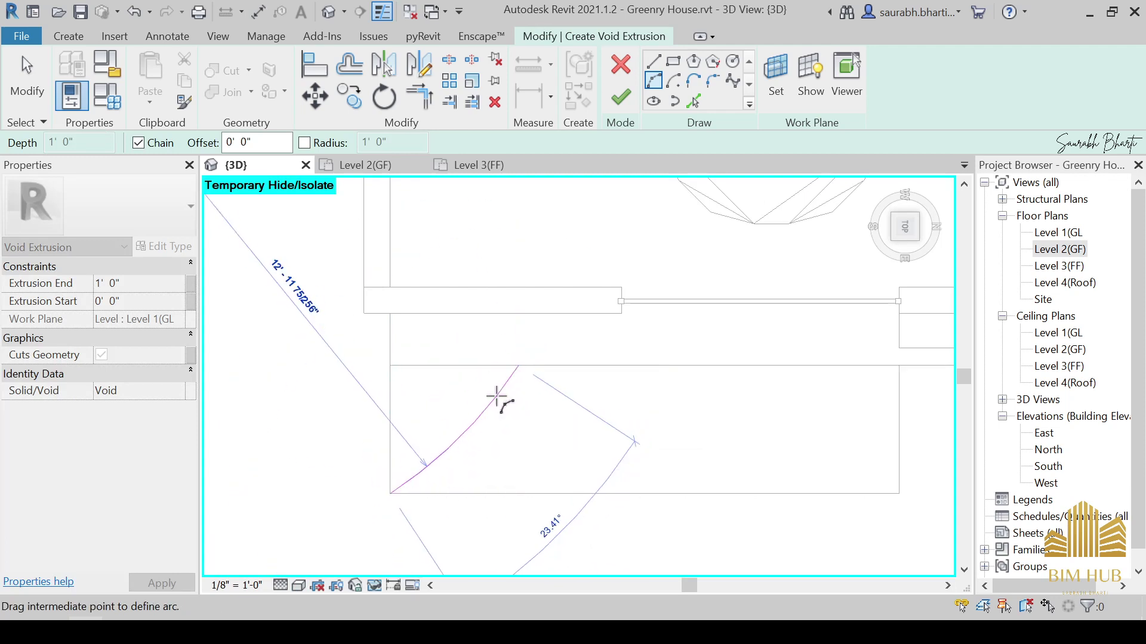
key("Escape")
Sketch an arc of about 3'-9" radius from the ramp's outer front corner to the slab edge, bulging toward the ramp.
left_click(390, 493)
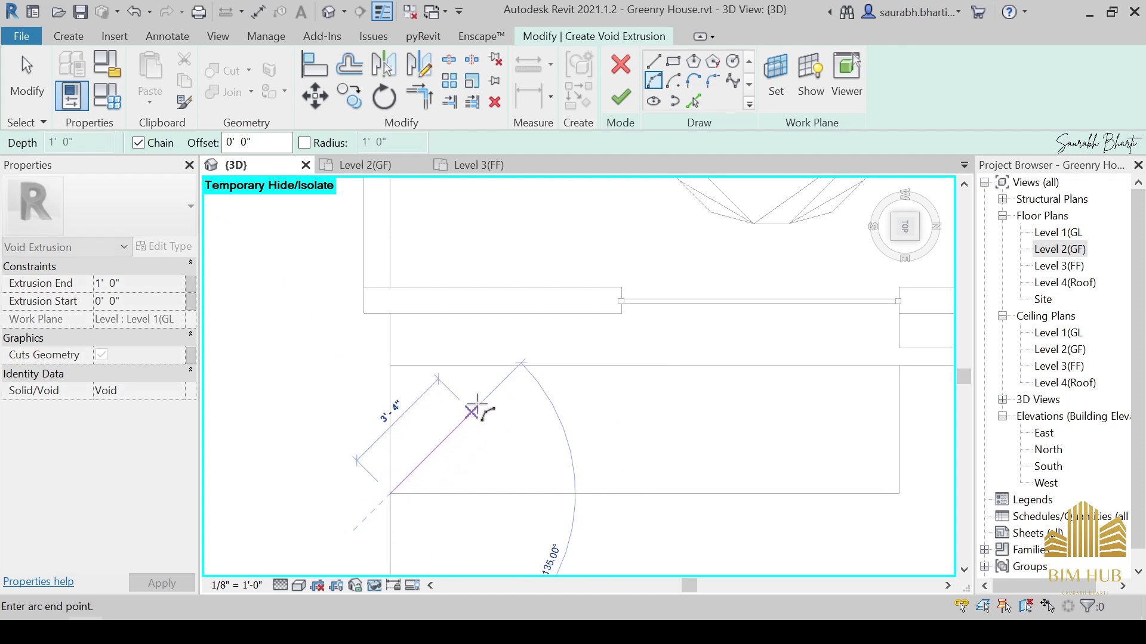
left_click(489, 365)
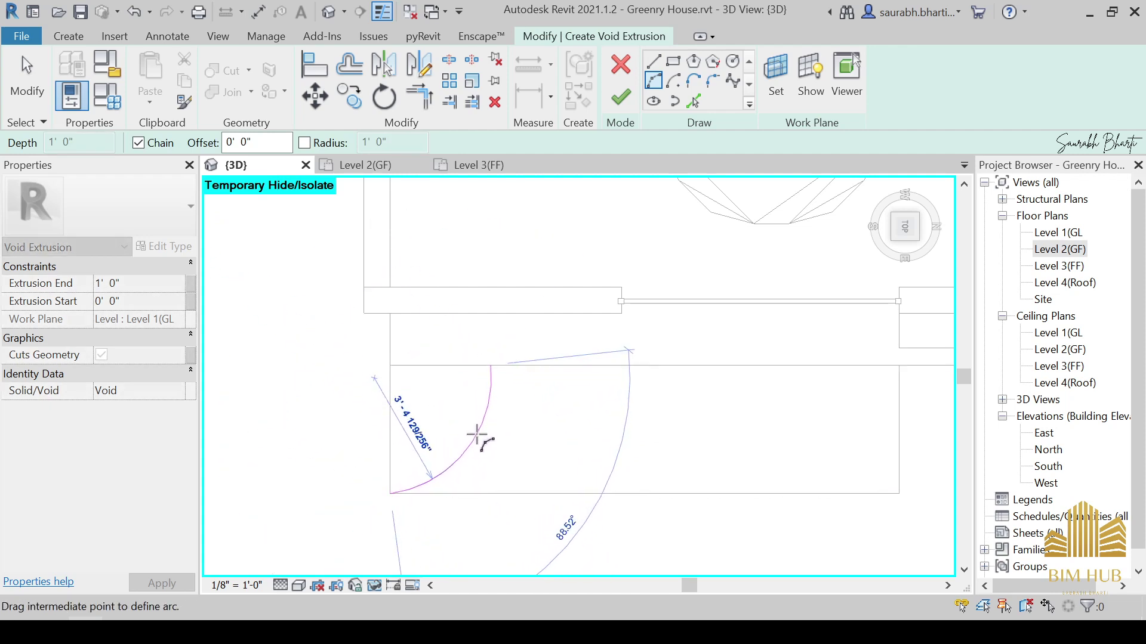
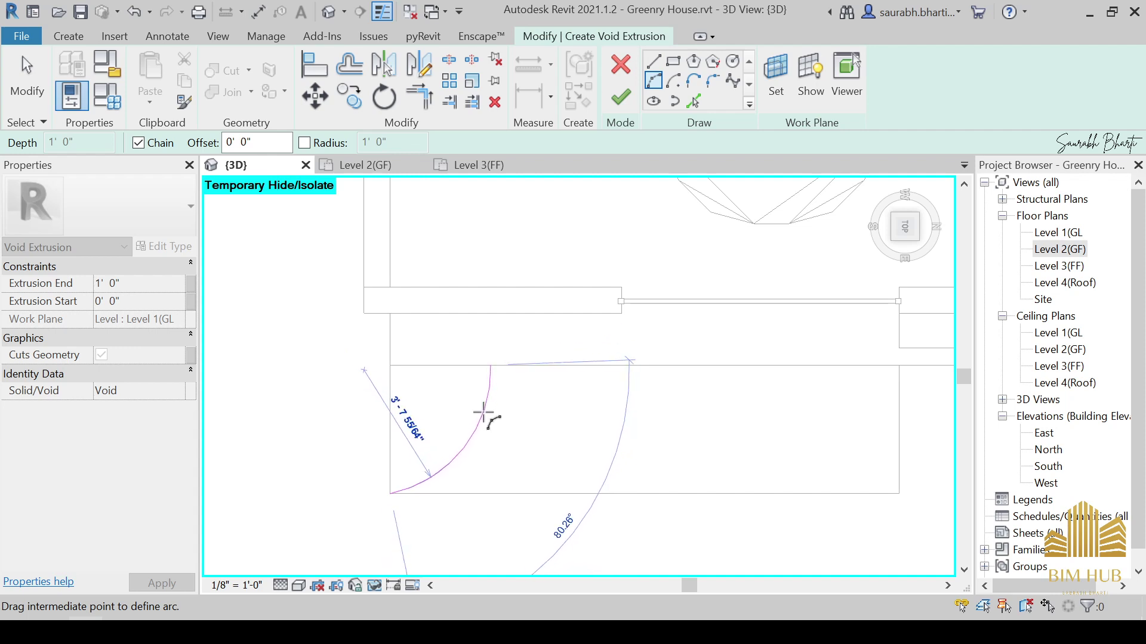
left_click(485, 411)
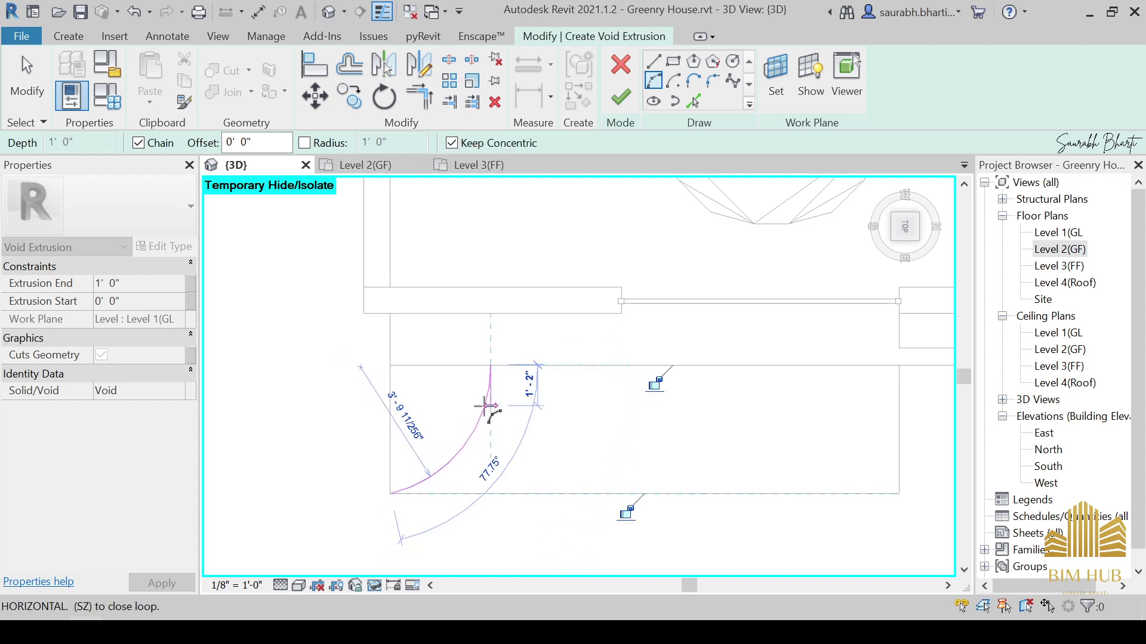
Close the void profile with straight lines from the arc's end along the slab edge and down the ramp's end to the outer corner.
key("Escape")
key("Escape")
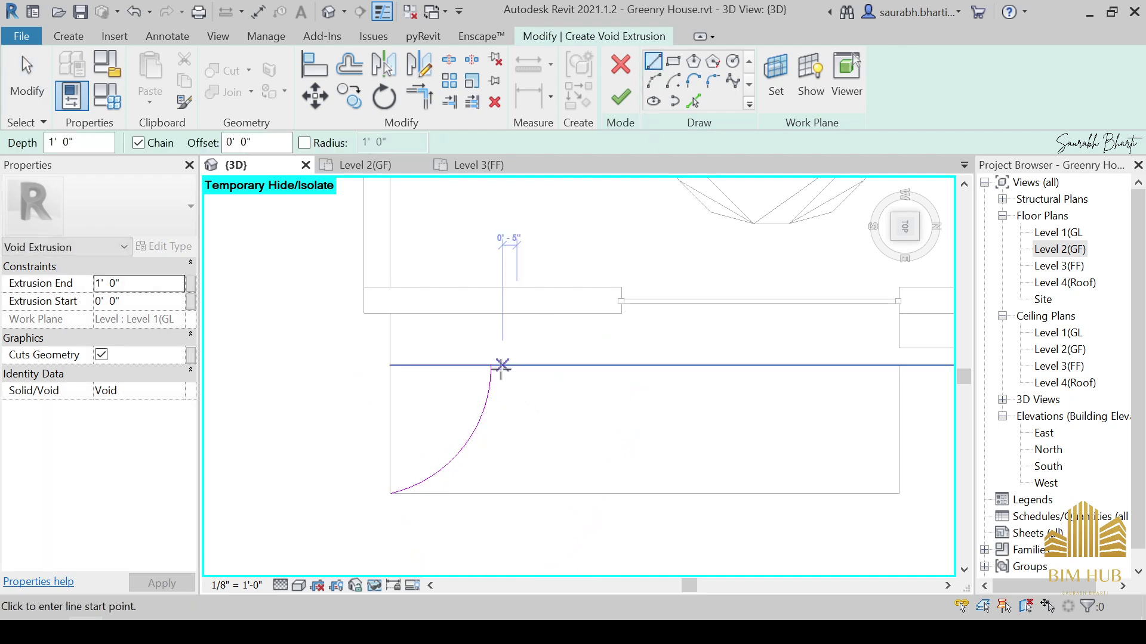
left_click(490, 364)
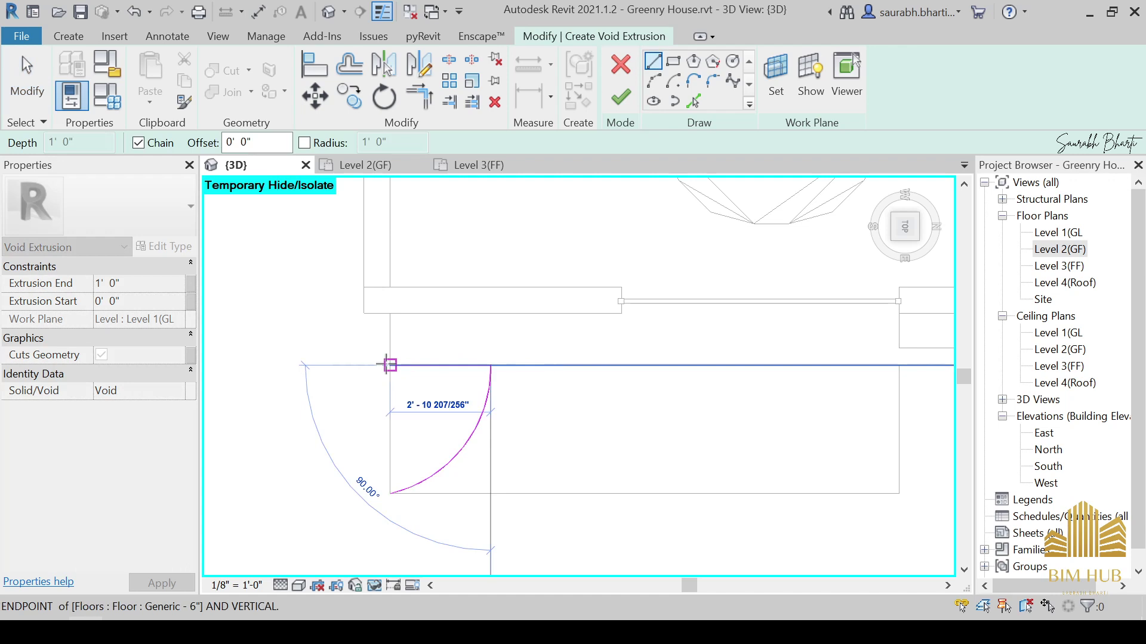
left_click(391, 365)
left_click(391, 493)
key("Escape")
key("Escape")
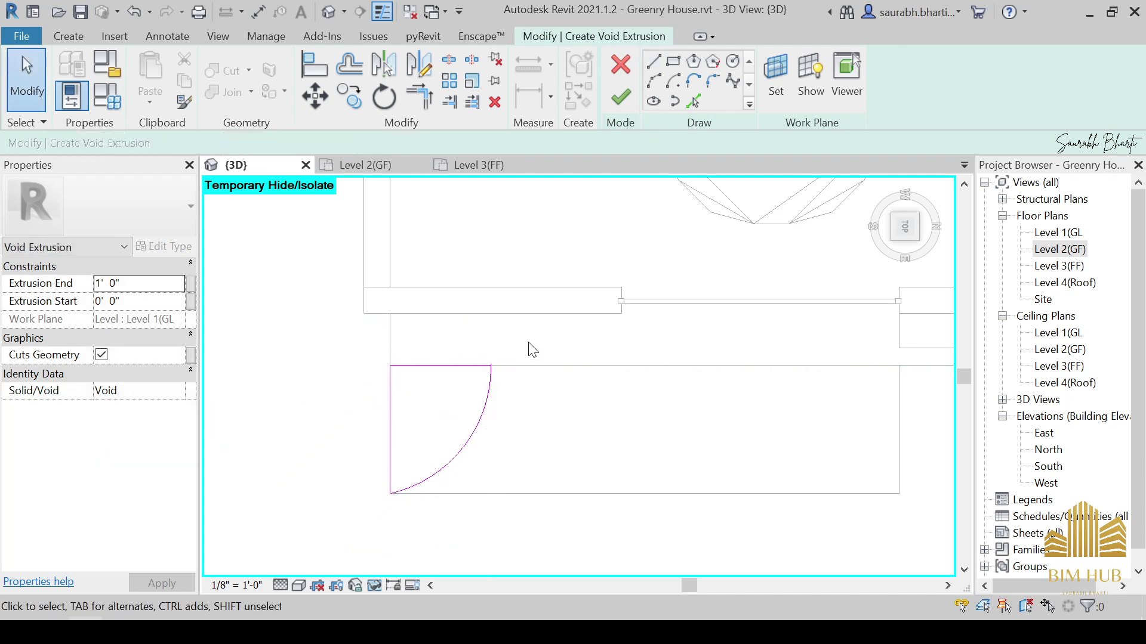
Try mirroring the closed void profile about the ramp's midpoint to the opposite end, and delete the mirrored copy.
left_click_drag(532, 350, 370, 531)
left_click(416, 73)
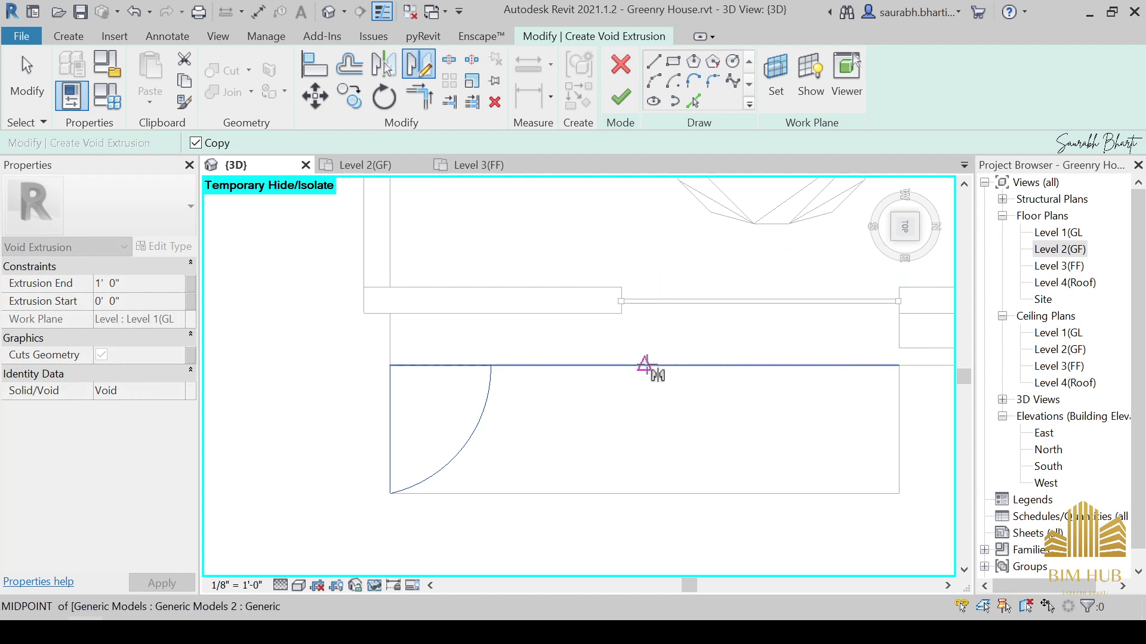
left_click(644, 365)
left_click(646, 280)
left_click(675, 326)
middle_click_drag(707, 420, 574, 419)
scroll(580, 404, "down", 2)
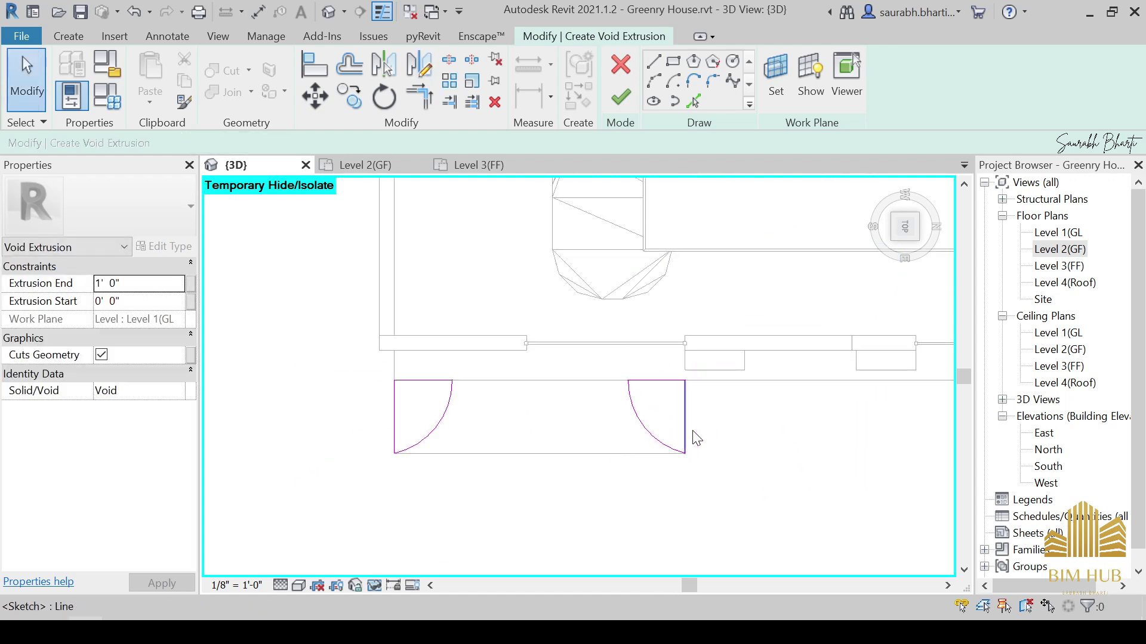
left_click_drag(616, 335, 706, 463)
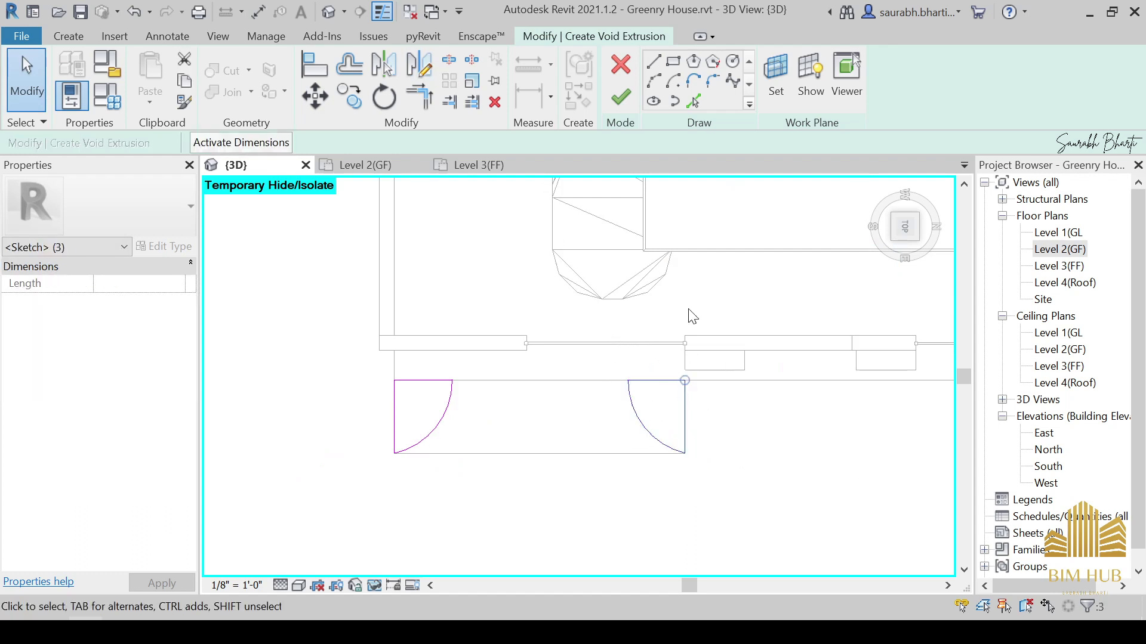
key("Delete")
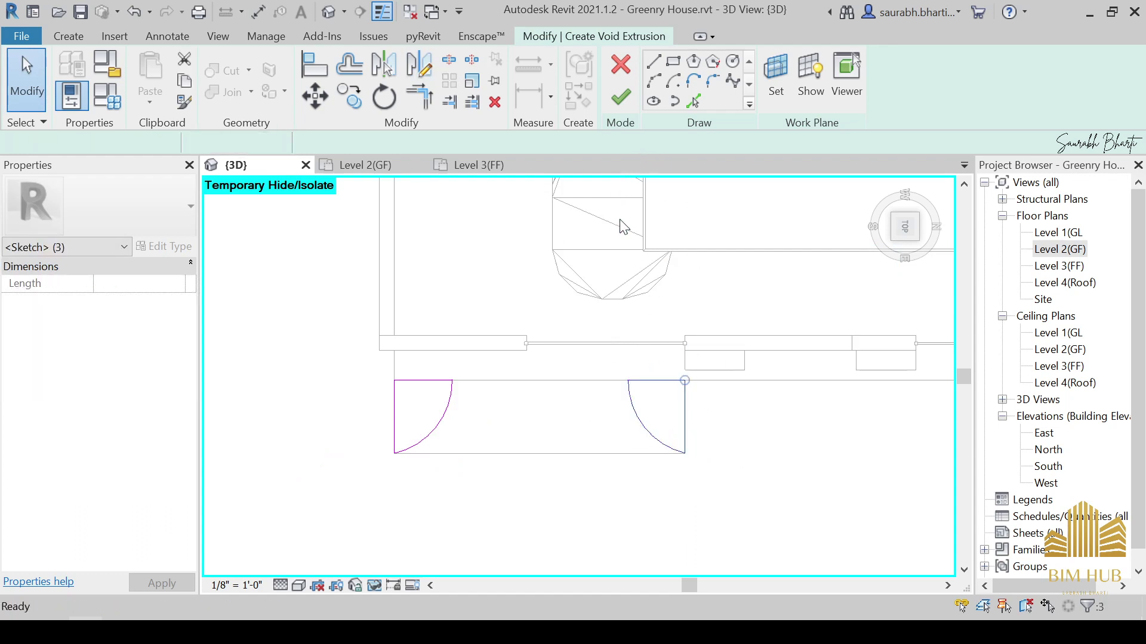
Complete the void extrusion's sketch and try to finish the in-place model.
left_click(620, 97)
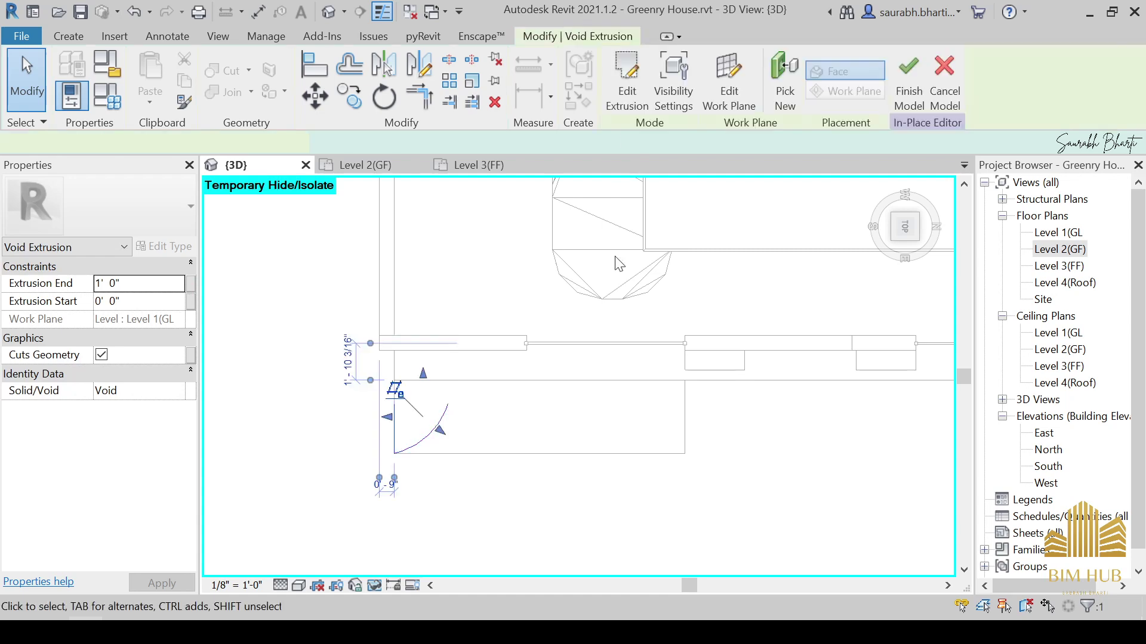
middle_click_drag(615, 299, 625, 221, "shift")
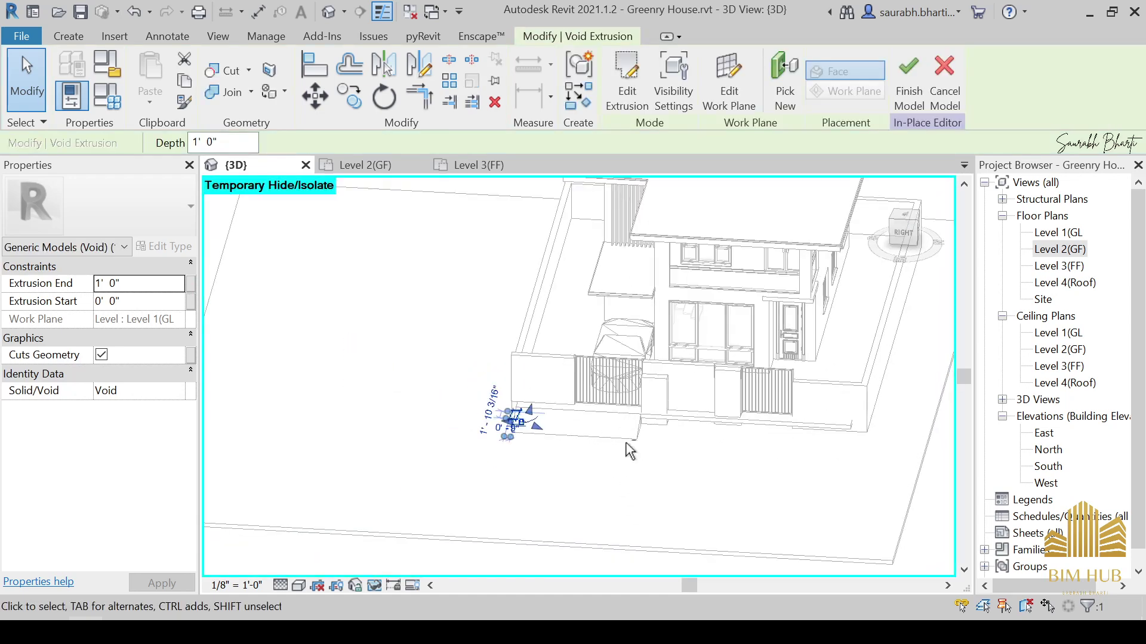
left_click(637, 432)
scroll(637, 431, "up", 2)
left_click(638, 72)
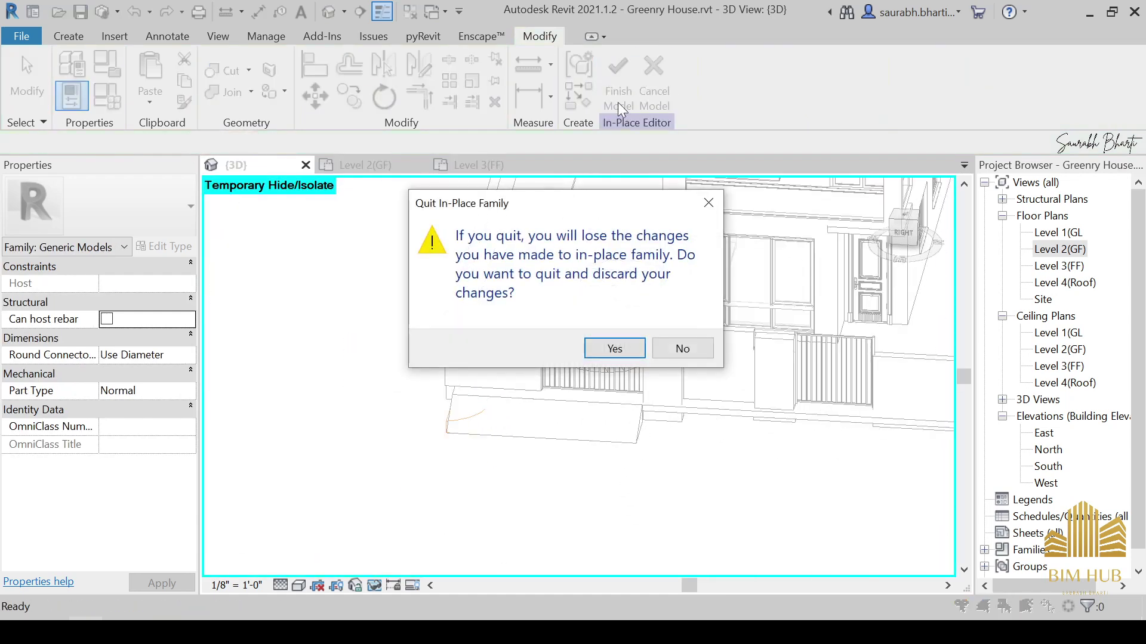
key("Escape")
left_click(619, 98)
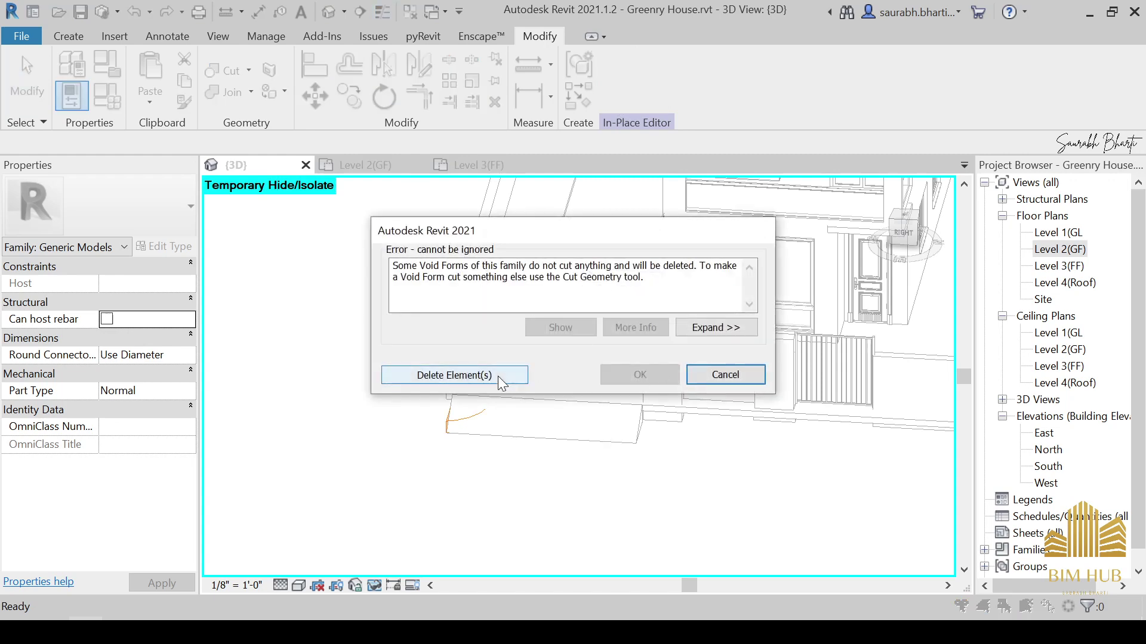
left_click(710, 373)
Cut the ramp with the void extrusion at its end using Cut Geometry.
scroll(534, 422, "up", 2)
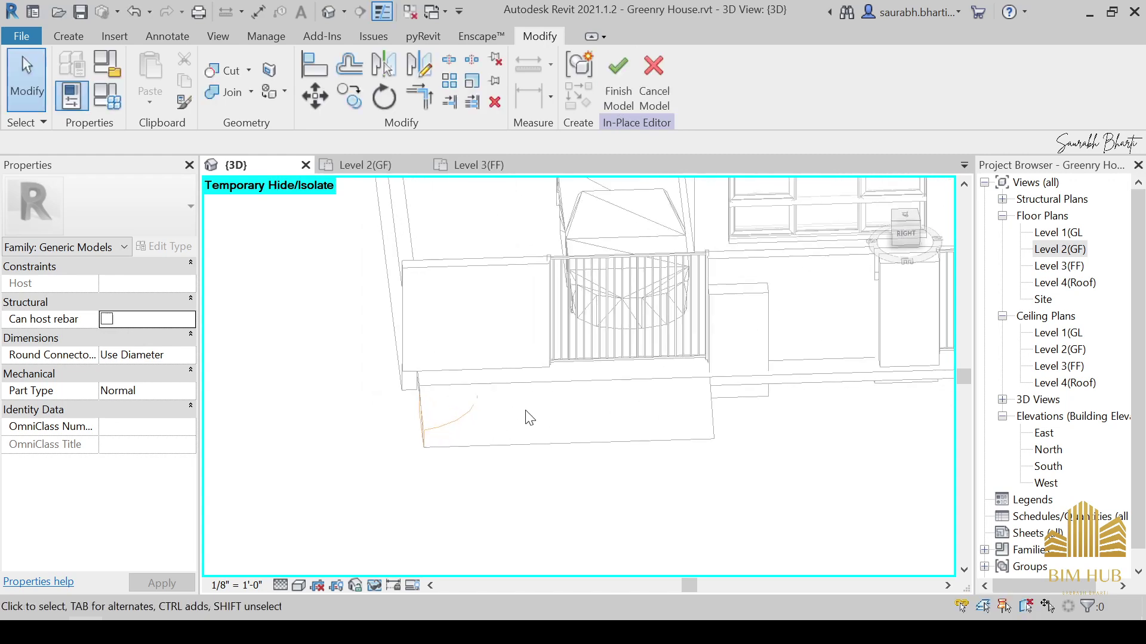
middle_click_drag(623, 269, 620, 358, "shift")
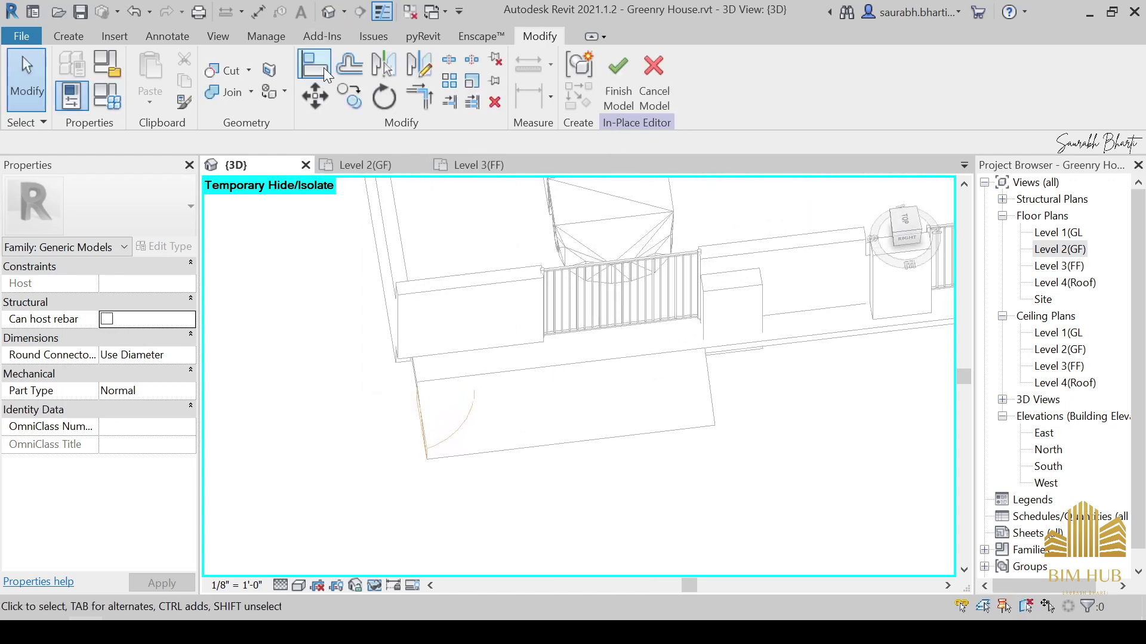
left_click(231, 74)
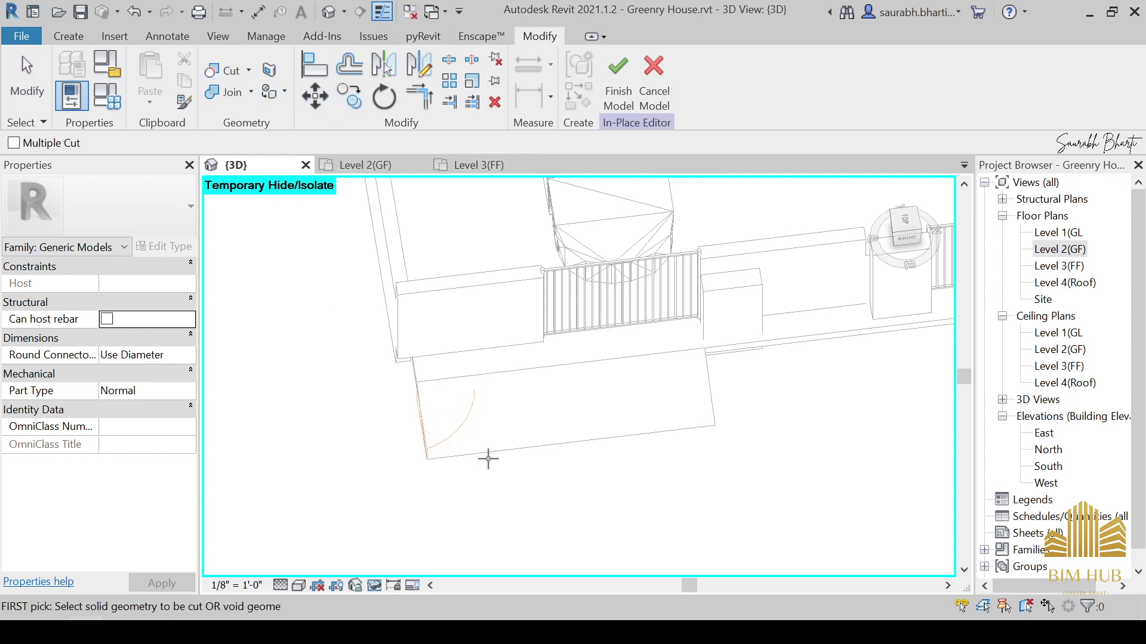
middle_click_drag(721, 409, 439, 438, "shift")
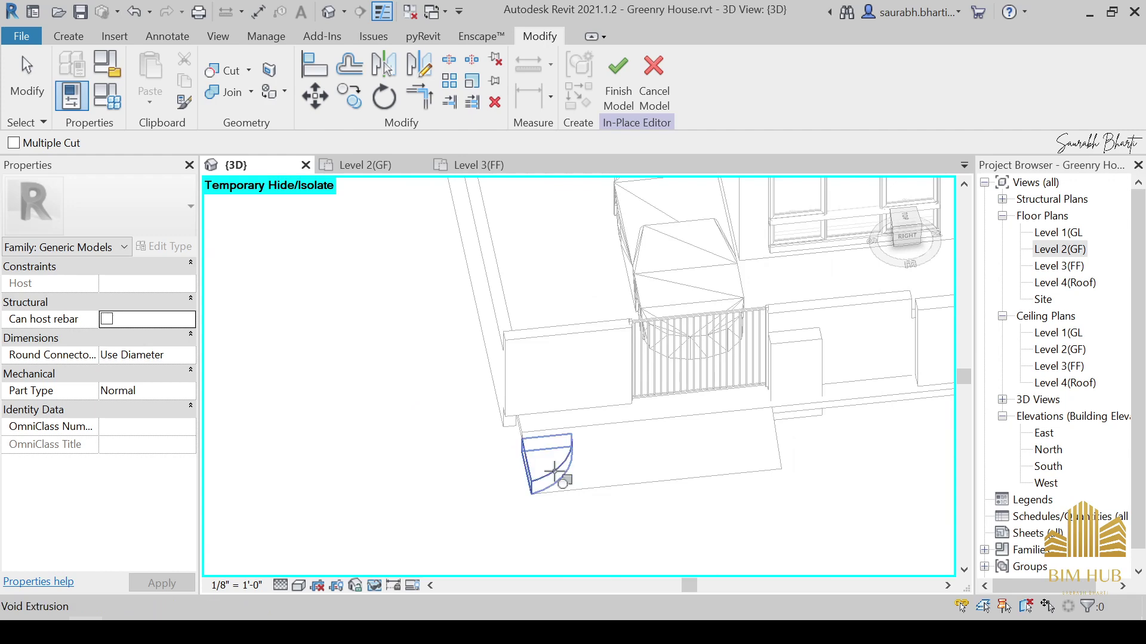
left_click(555, 471)
middle_click_drag(575, 499, 539, 450, "shift")
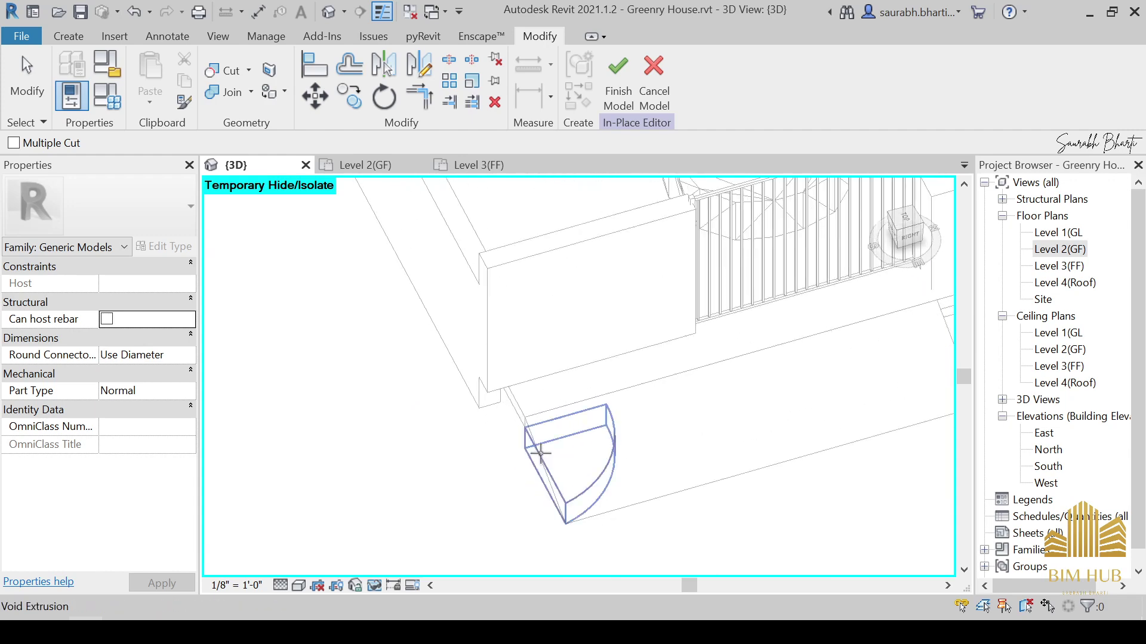
left_click(531, 422)
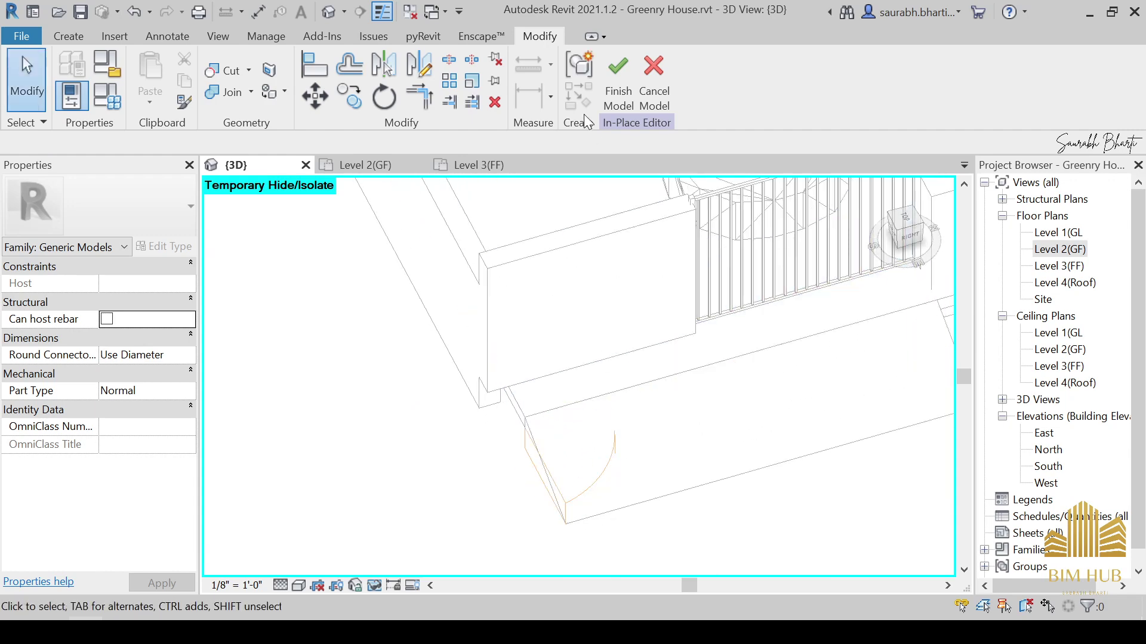
Try to finish the in-place model containing the void, keeping its changes instead of discarding them.
left_click(617, 69)
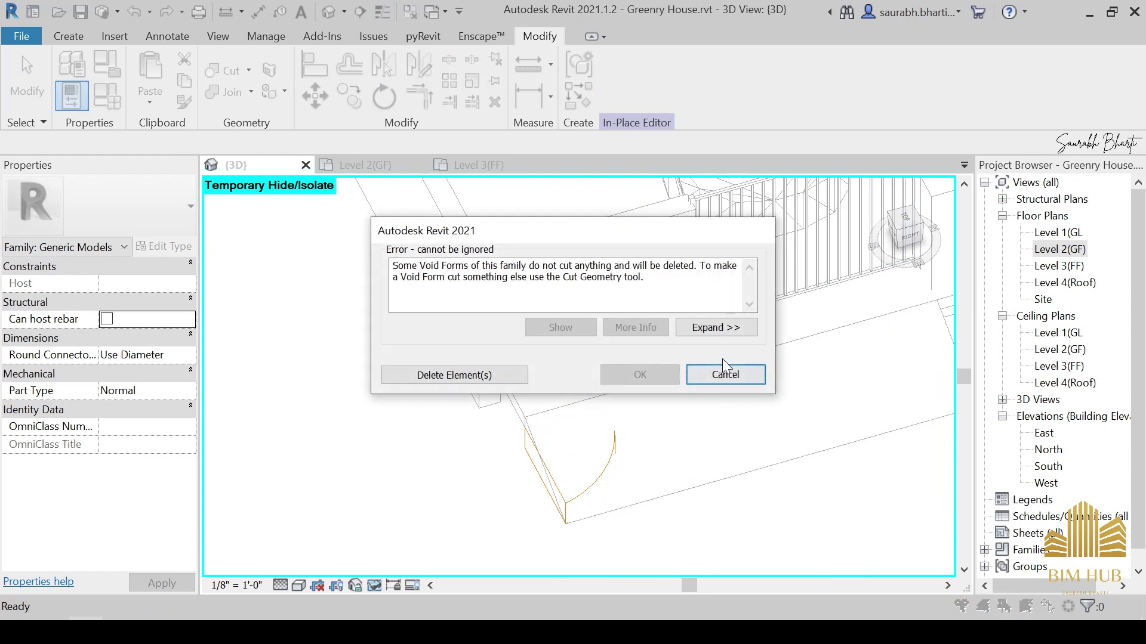
left_click(724, 375)
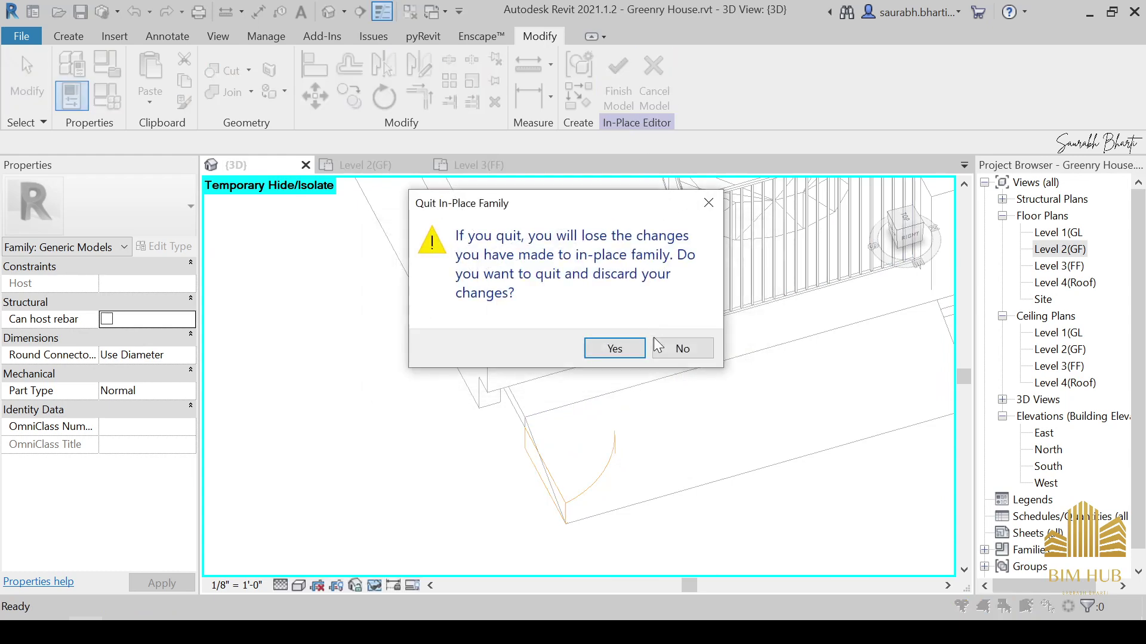
left_click(678, 348)
Reconfirm the void extrusion's quarter-round sketch at the ramp corner and stretch its depth to about 2' 10".
mouse_move(657, 384)
middle_mouse_down("shift")
mouse_move(621, 430)
mouse_move(599, 431)
mouse_move(660, 399)
mouse_move(451, 212)
middle_mouse_up("shift")
left_click(598, 430)
left_click(627, 81)
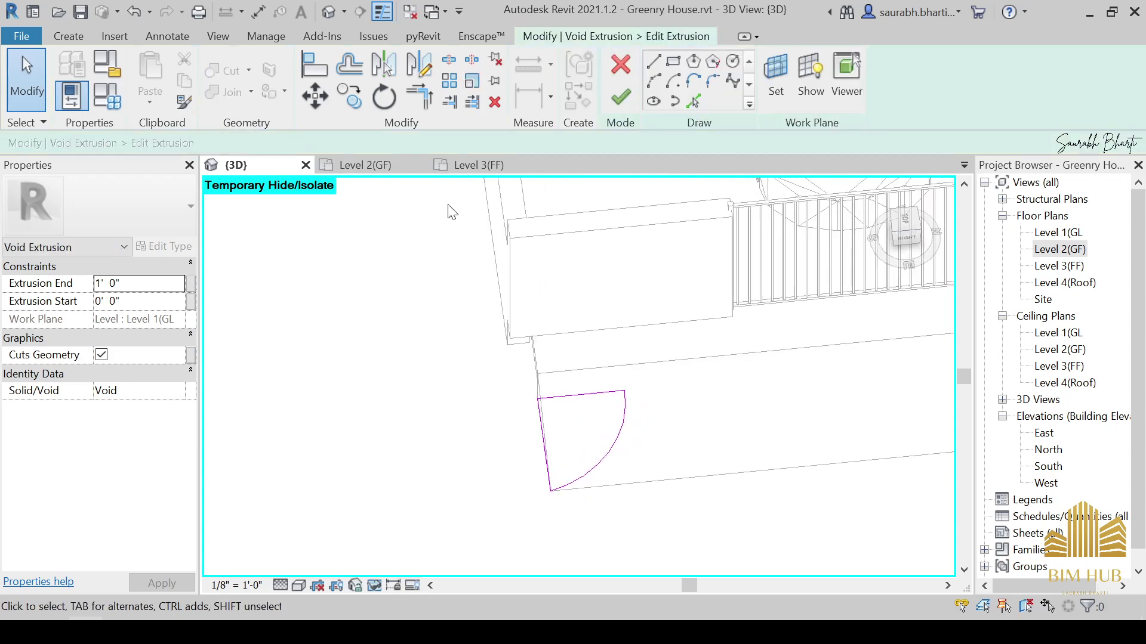
left_click(612, 101)
mouse_move(591, 429)
middle_mouse_down("shift")
mouse_move(563, 471)
mouse_move(588, 418)
middle_mouse_up("shift")
left_click_drag(587, 414, 595, 389)
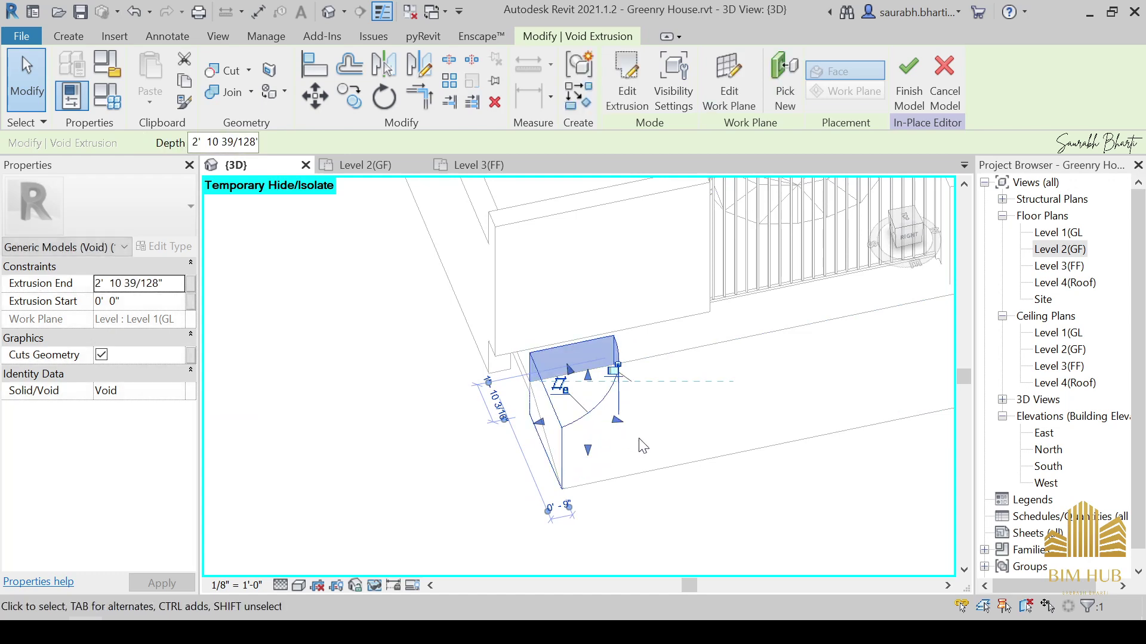
Finish the in-place model, deleting the void form that cuts nothing together with its empty family.
left_click(668, 512)
middle_click_drag(667, 514, 609, 459, "shift")
left_click(614, 93)
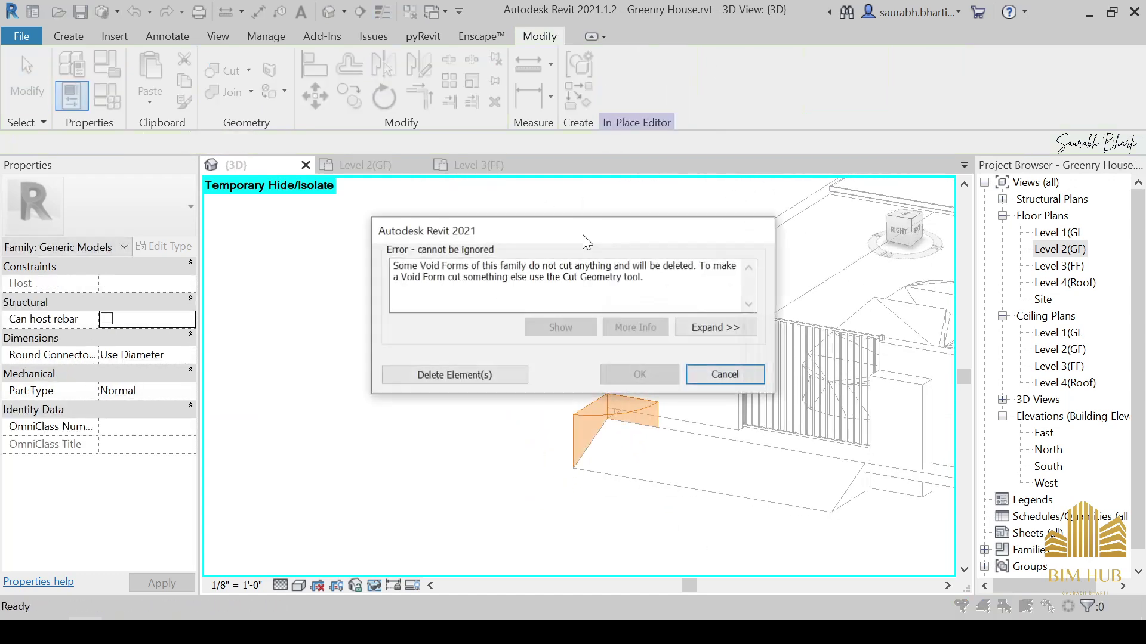
left_click(483, 375)
left_click(611, 328)
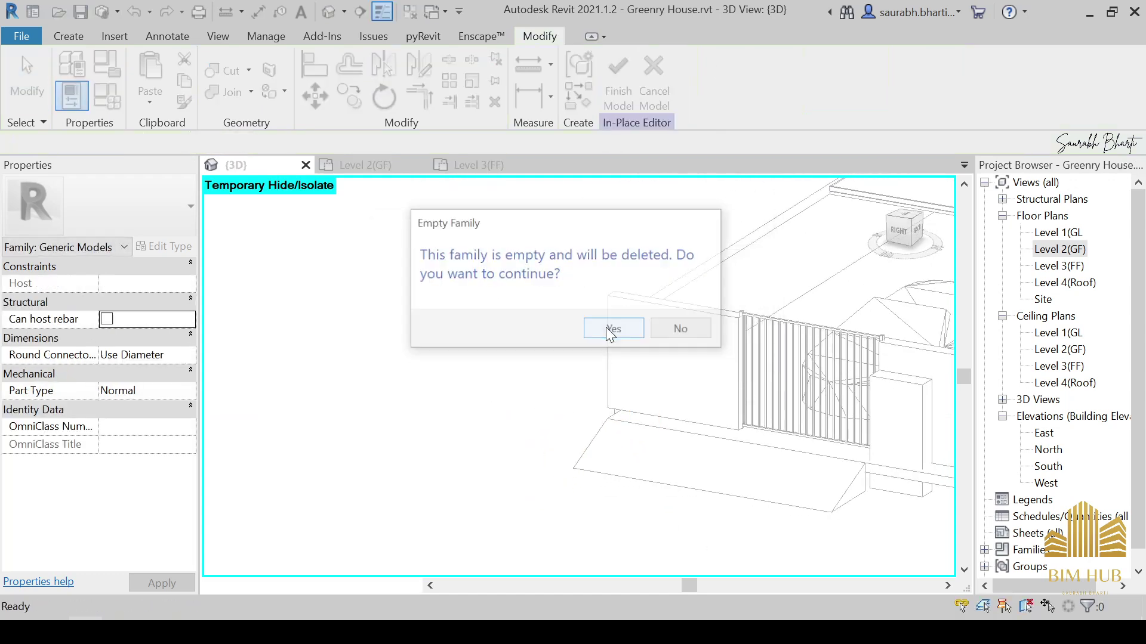
Set the 3D view's visual style to Realistic.
middle_click_drag(557, 409, 650, 467, "shift")
scroll(694, 403, "up", 4)
middle_click_drag(763, 374, 660, 404)
scroll(660, 404, "down", 4)
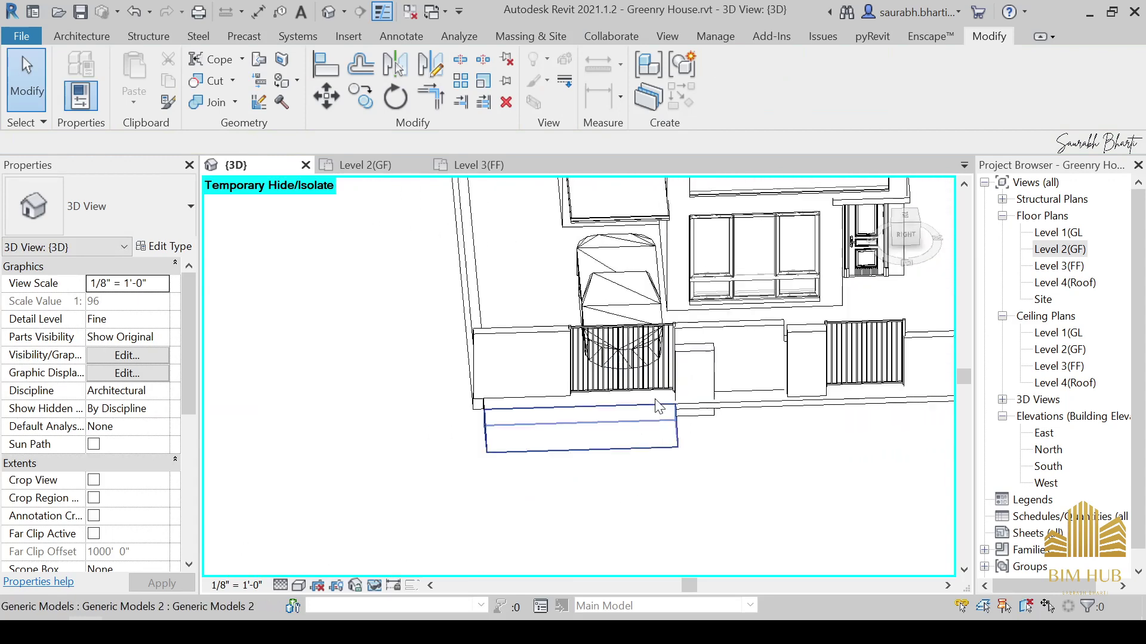
left_click(297, 586)
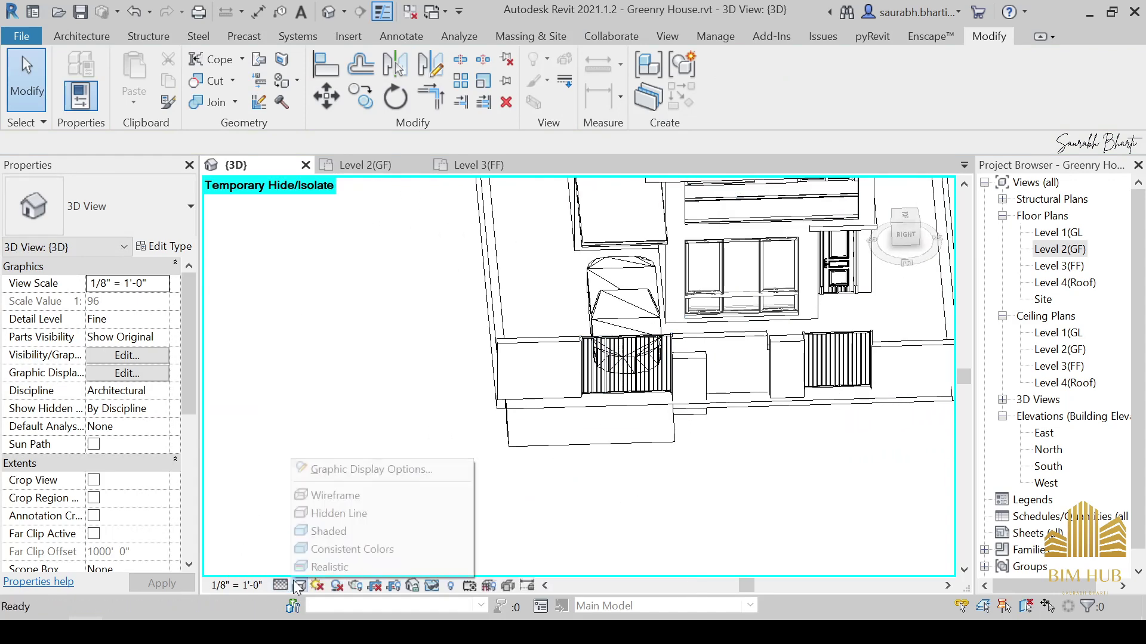
left_click(328, 566)
scroll(503, 502, "down", 2)
middle_click_drag(574, 497, 531, 450, "shift")
scroll(537, 471, "up", 3)
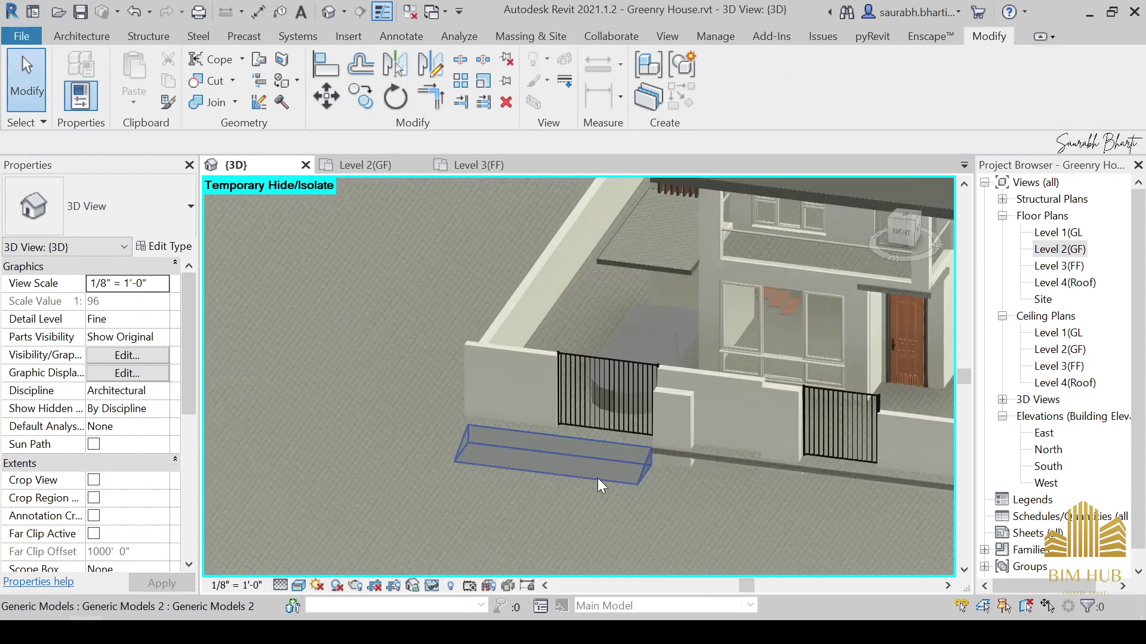
Lengthen the ramp in front of the car gate up to the outer side of the adjoining gate pillar.
left_click(639, 464)
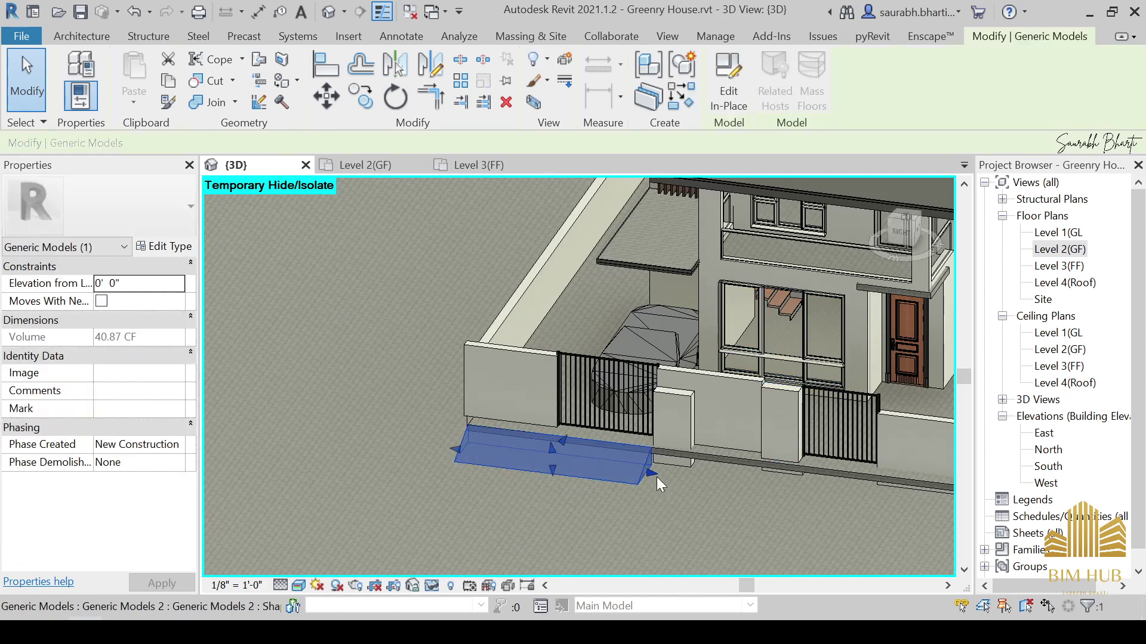
left_click_drag(656, 478, 689, 477)
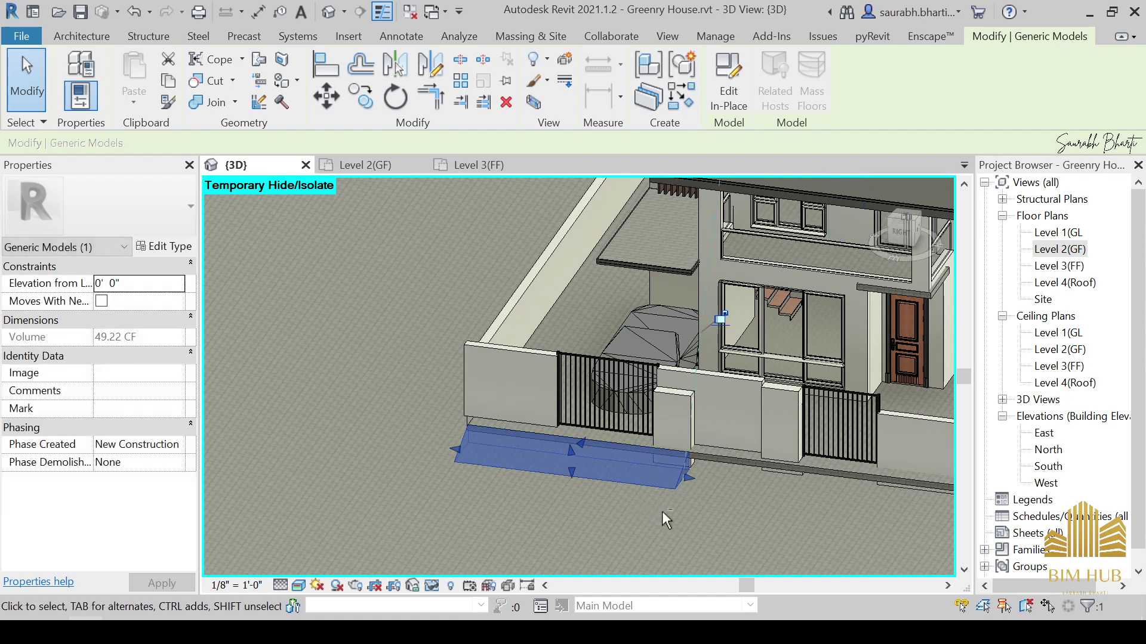
scroll(736, 504, "up", 2)
key("Escape")
Set the base constraint of the pillar wall beside the car gate to Level 2(GF).
scroll(654, 438, "up", 4)
left_click(722, 415)
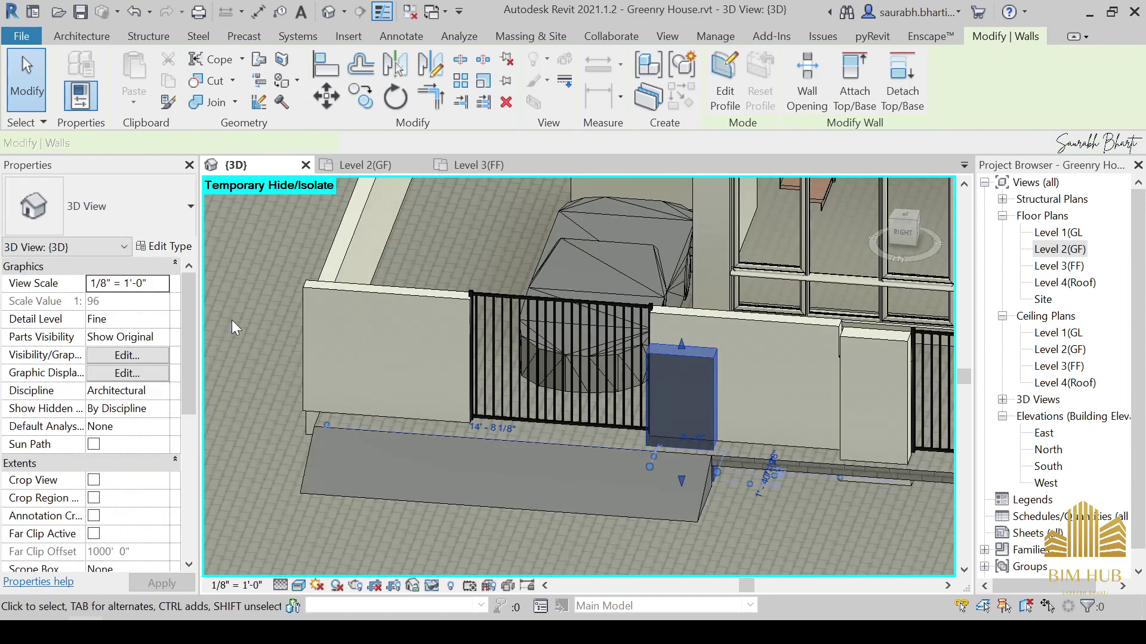
left_click(160, 301)
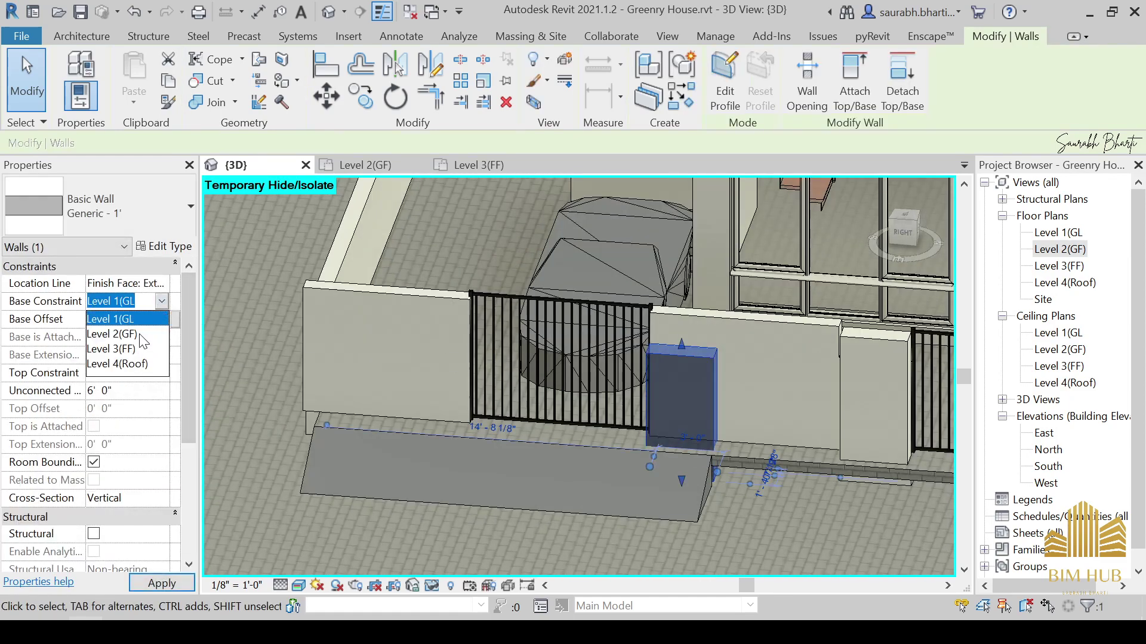
left_click(143, 341)
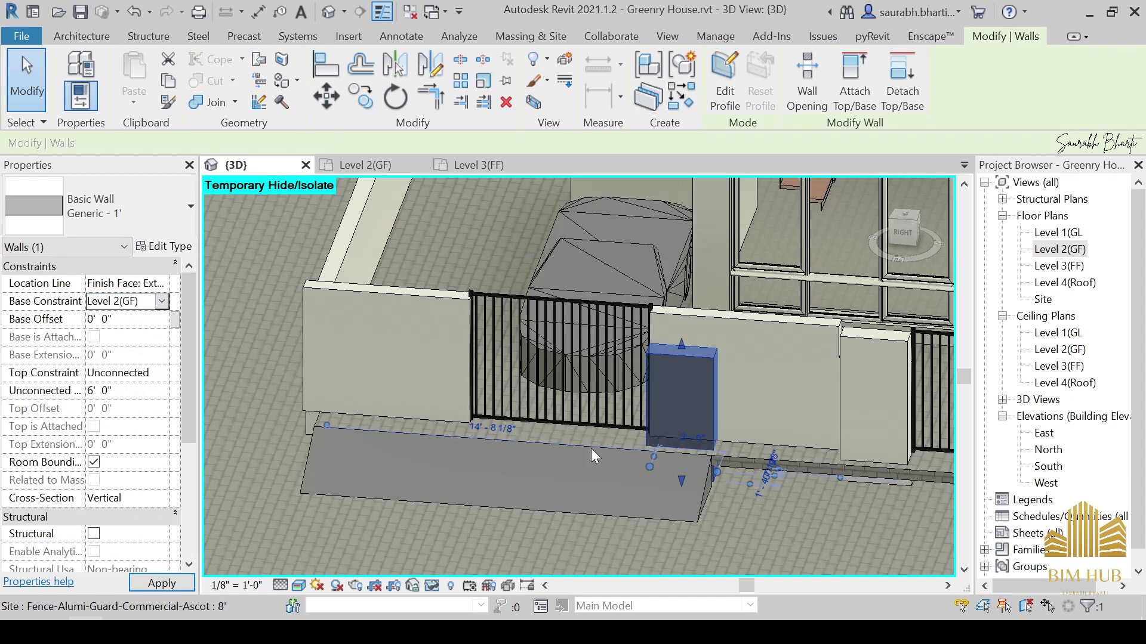
key("Escape")
Open the gate ramp for in-place editing in the top view.
scroll(500, 521, "down", 3)
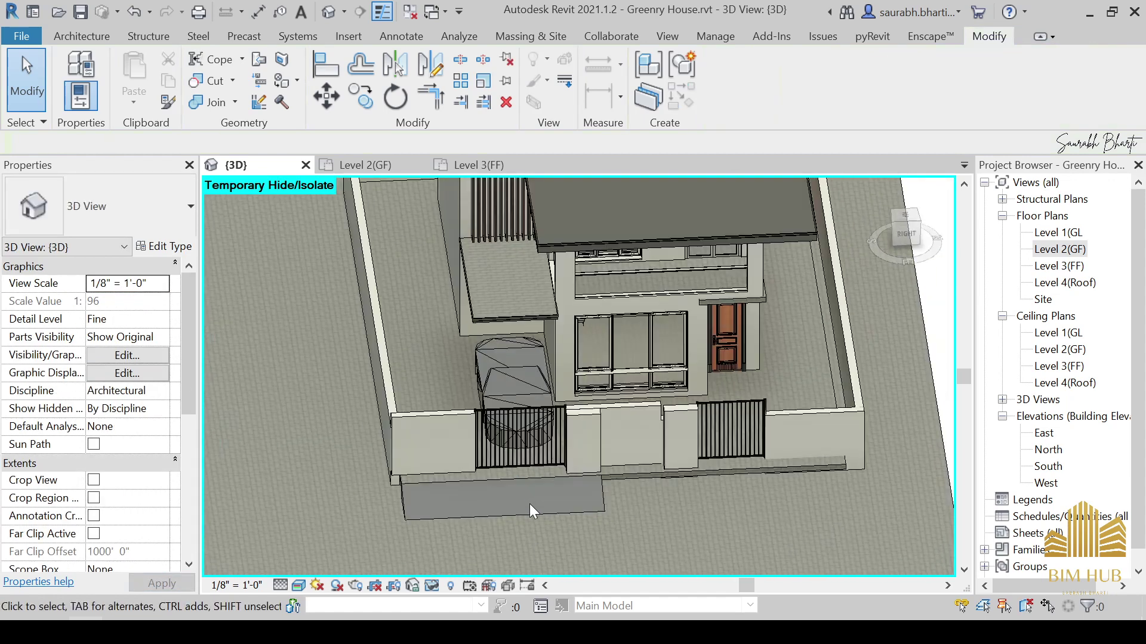
left_click(596, 487)
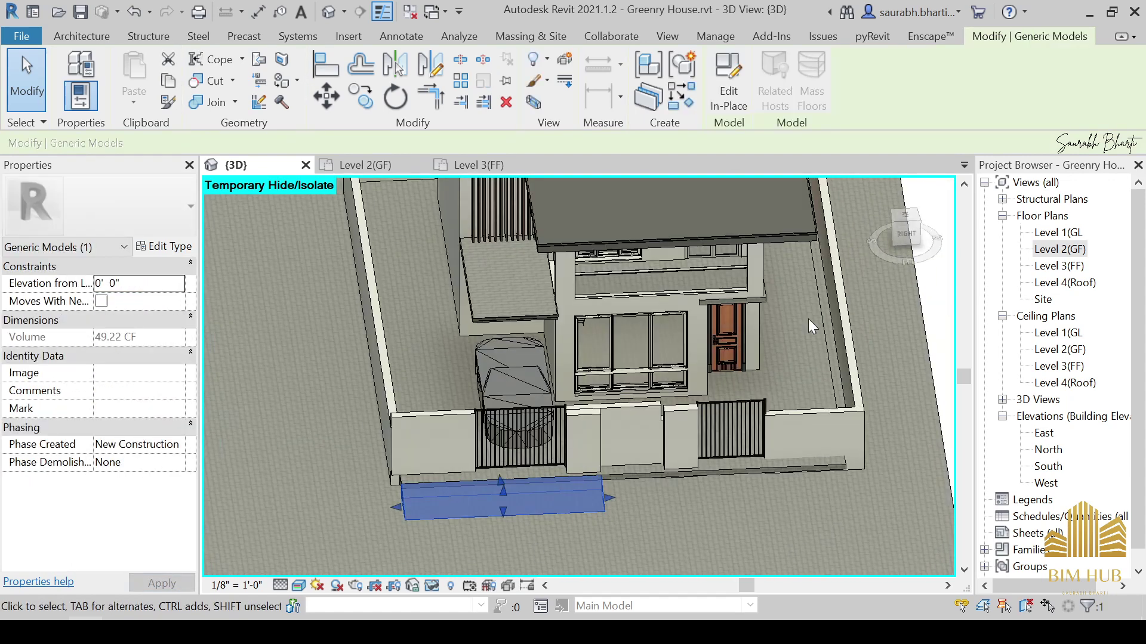
left_click(904, 218)
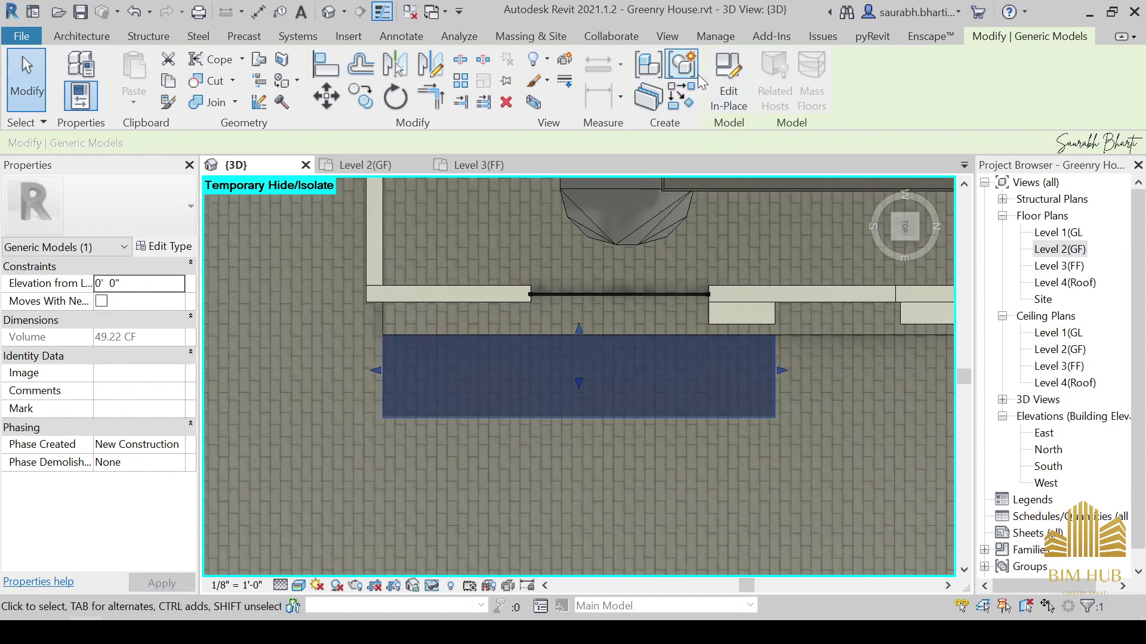
left_click(727, 78)
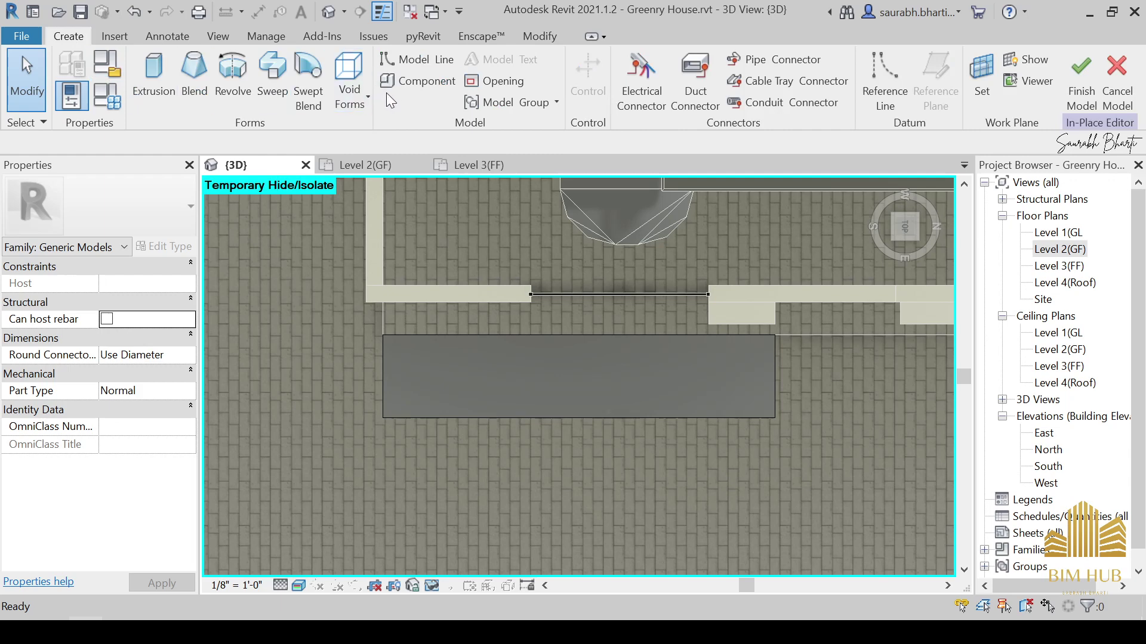
Start a void extrusion and pick the ramp's surface as its work plane.
left_click(349, 90)
left_click(373, 129)
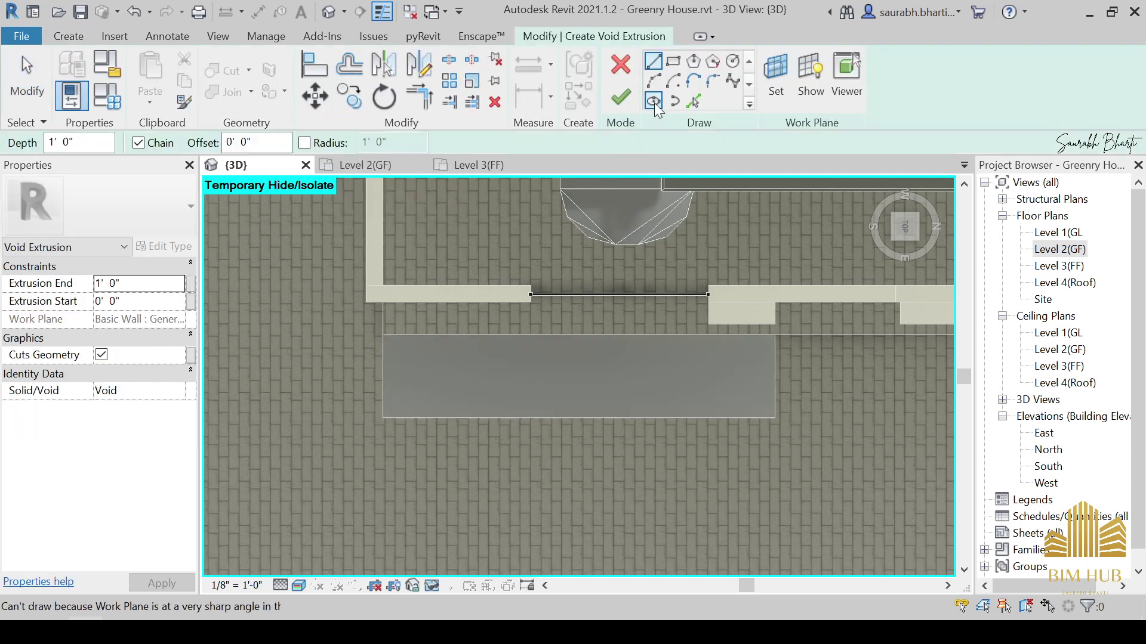
left_click(654, 81)
left_click(776, 77)
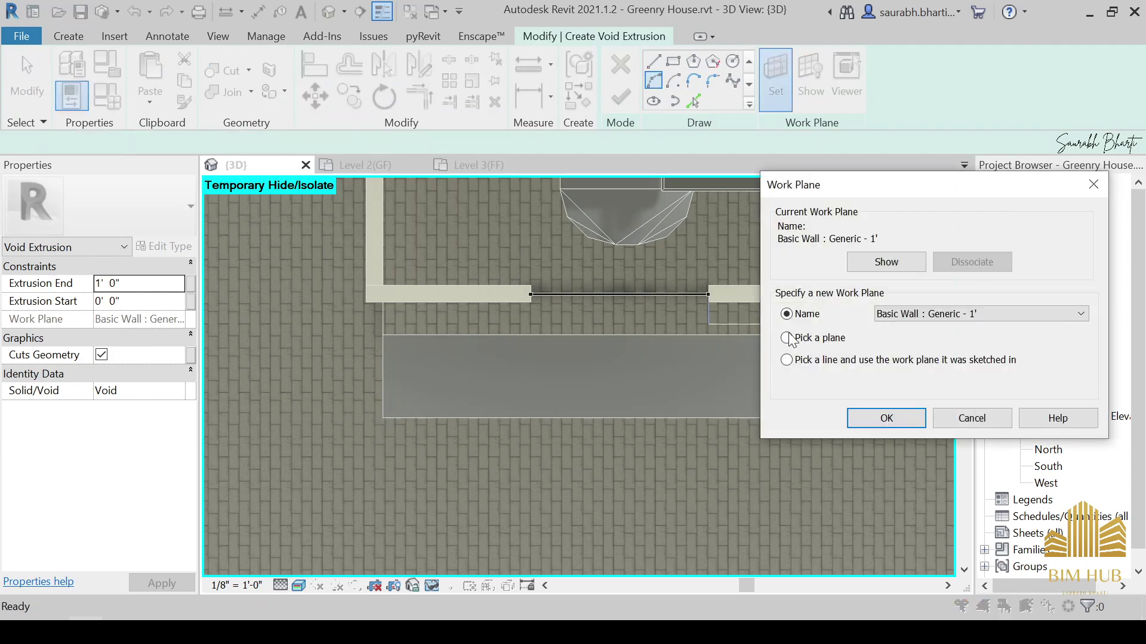
left_click(886, 419)
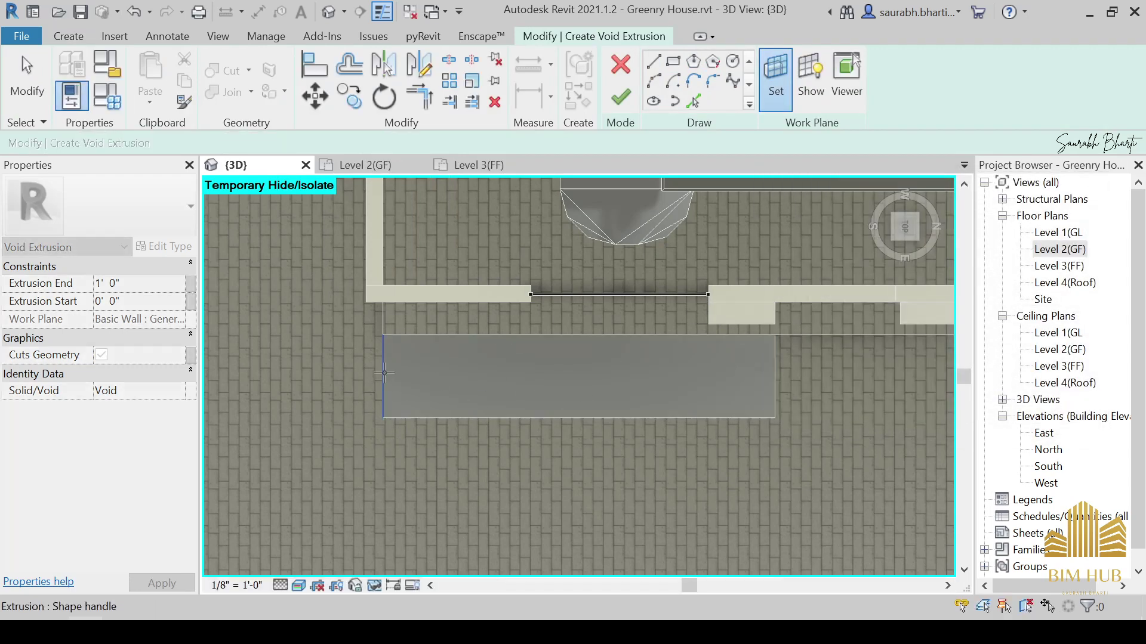
left_click(390, 357)
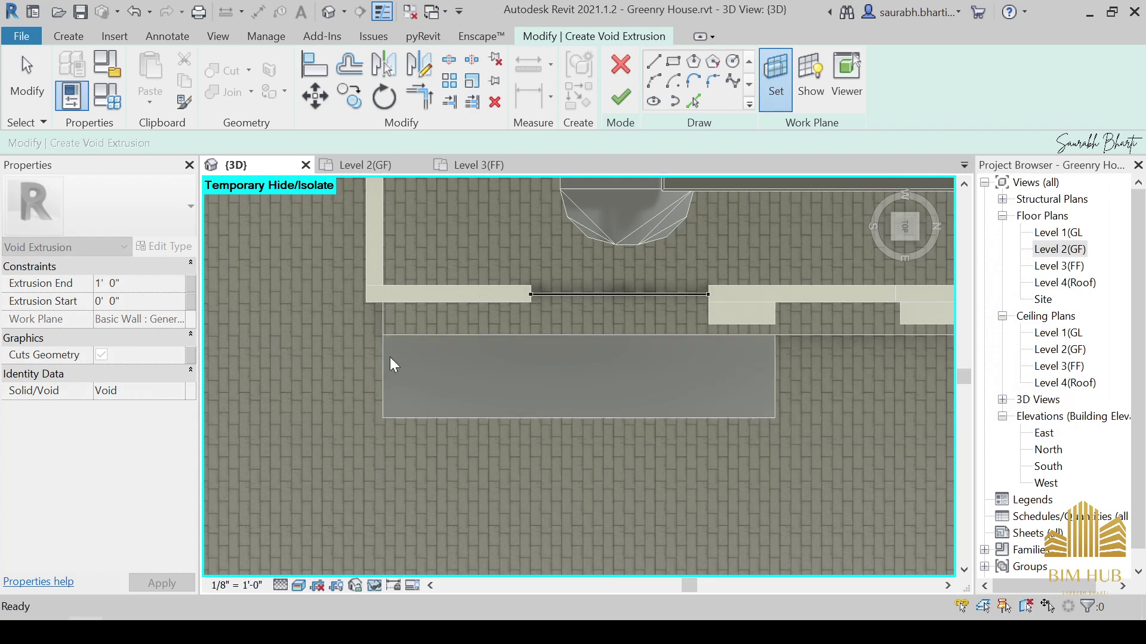
Sketch an arc of about 4' radius from the ramp's outer corner to its wall-side edge with Start-End-Radius Arc.
left_click(655, 82)
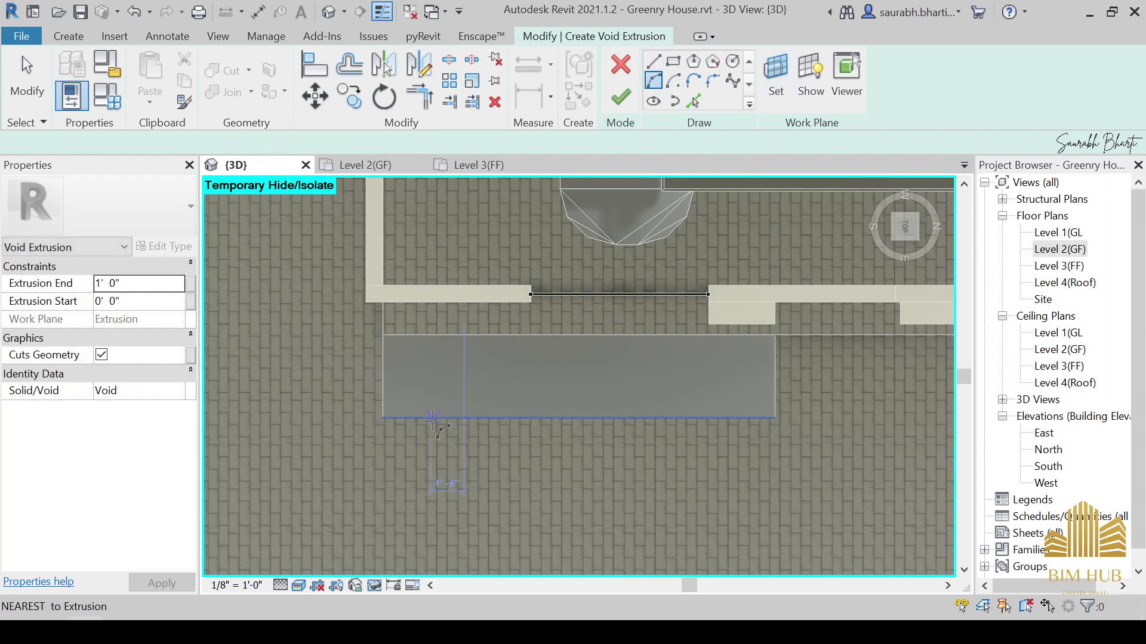
scroll(382, 383, "up", 2)
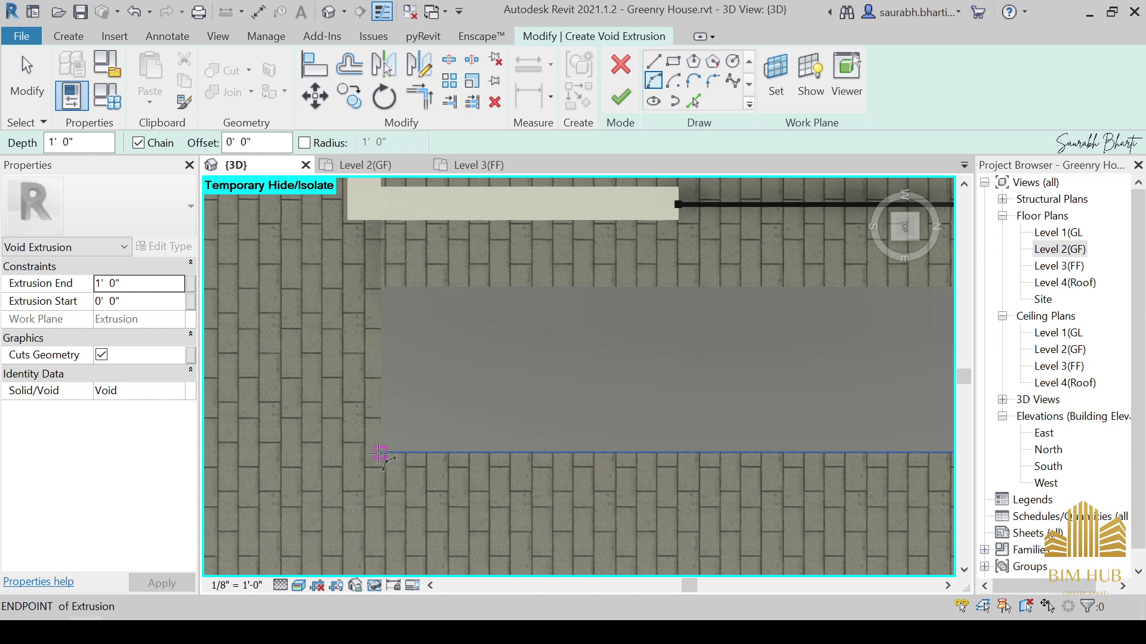
left_click(381, 454)
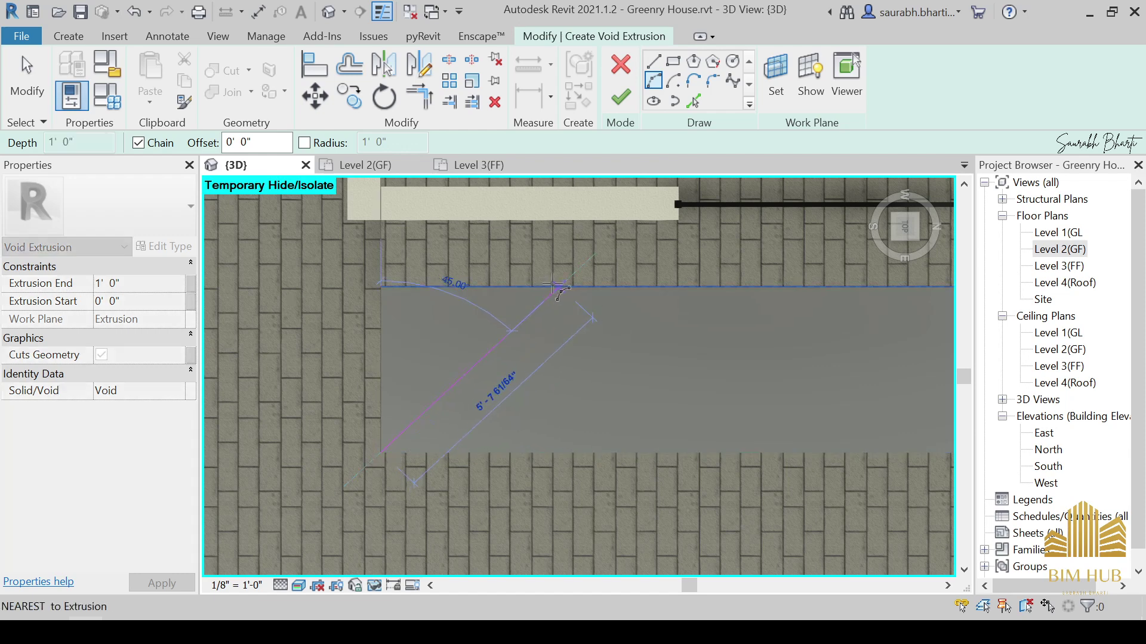
left_click(559, 286)
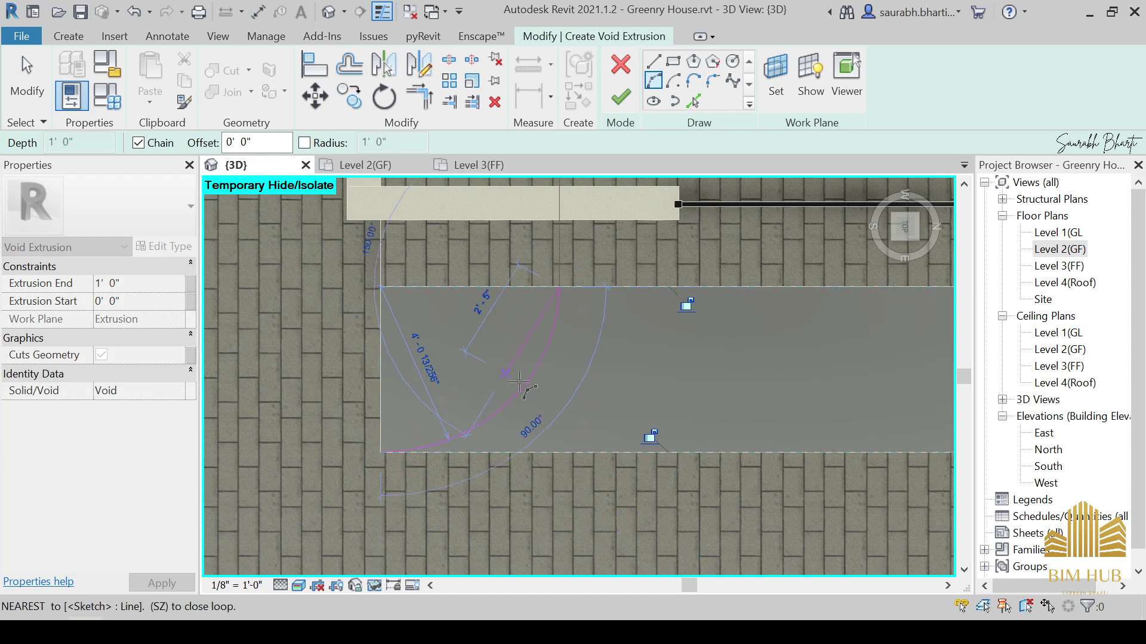
key("Escape")
key("Escape")
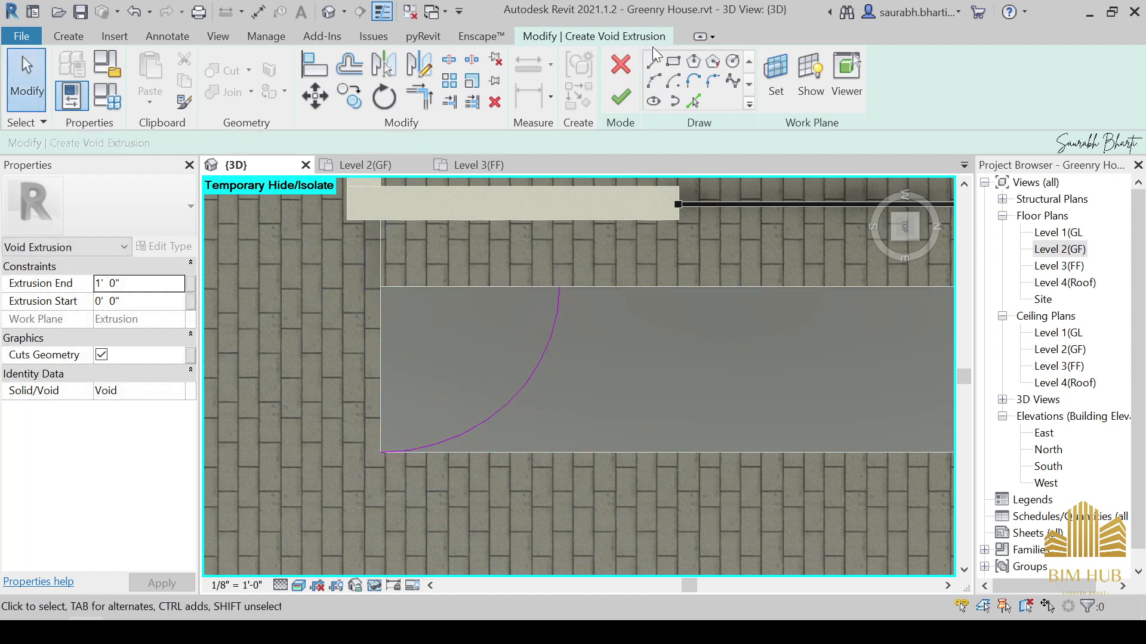
Close the void profile with two lines along the ramp's wall-side and end edges, meeting at their corner.
left_click(654, 62)
left_click(559, 288)
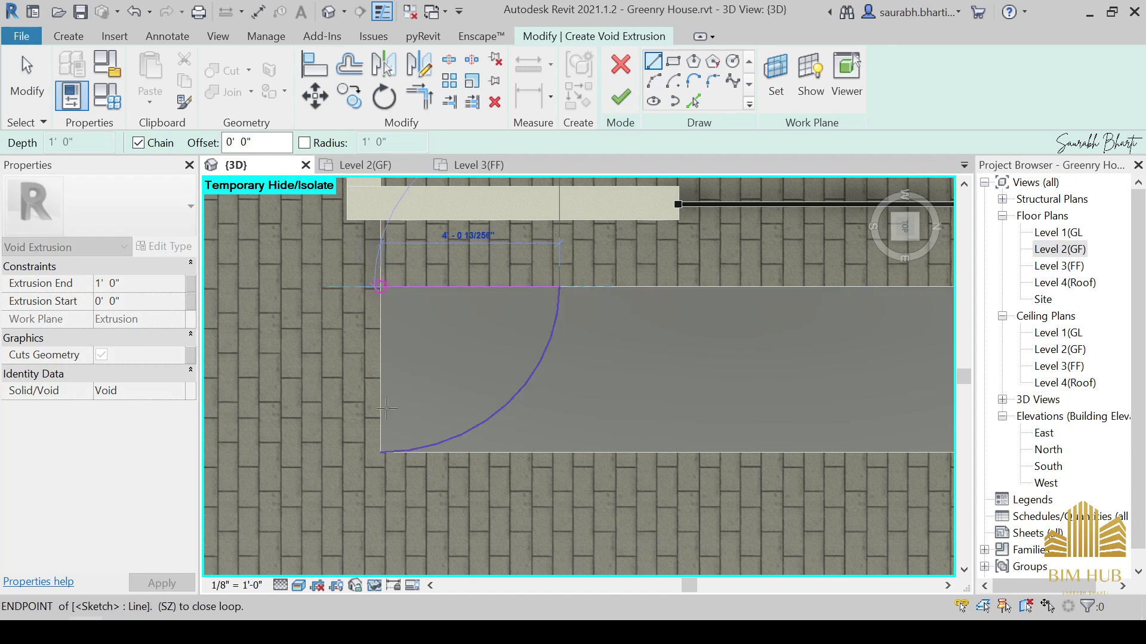
left_click(381, 288)
left_click(380, 452)
scroll(380, 452, "down", 2)
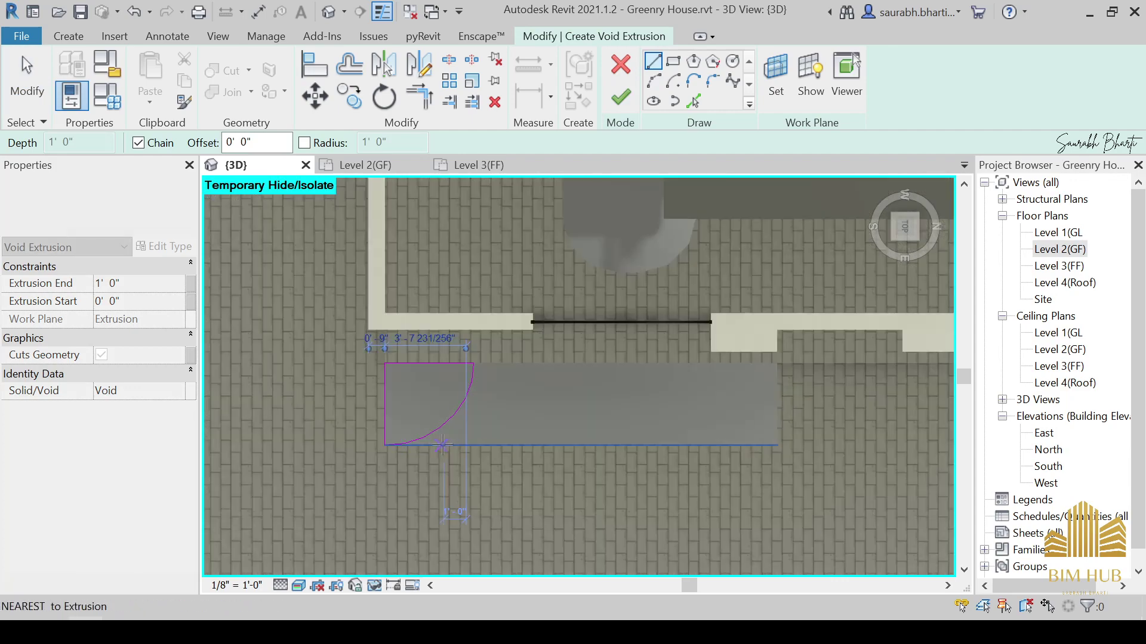
key("Escape")
key("Escape")
Set the profile arc's radius to 3' - 5".
left_click(458, 425)
scroll(458, 425, "up", 2)
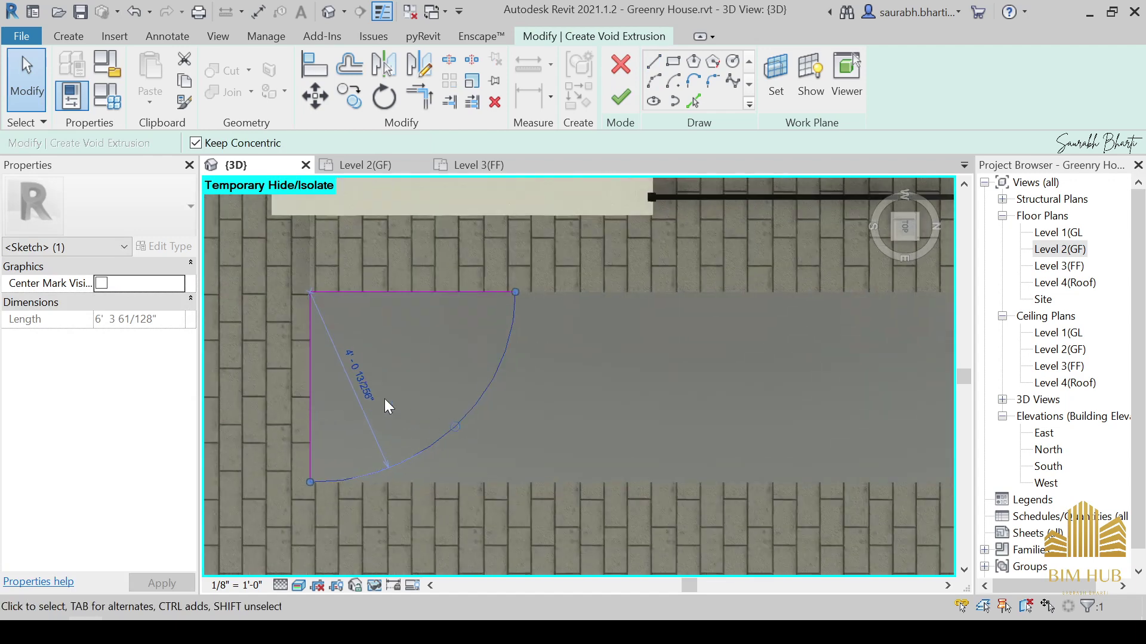
left_click(364, 382)
type("3")
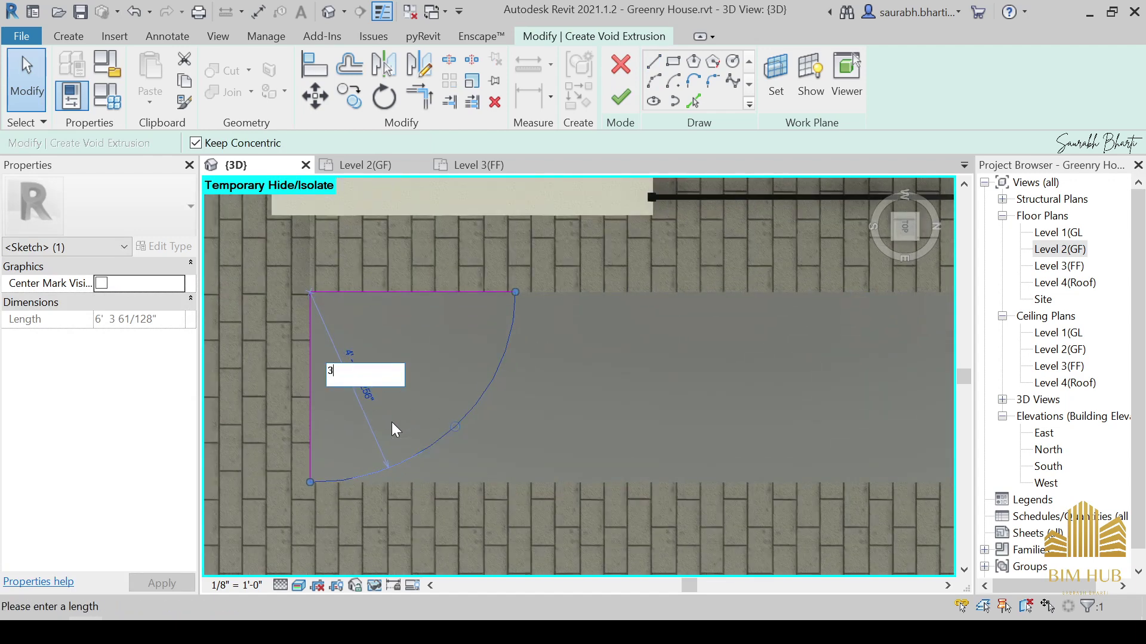
type("' - 5\"")
key("Return")
Try to reconnect the arc's end on the ramp's short edge to the outer corner.
mouse_move(310, 454)
left_mouse_down()
mouse_move(313, 487)
mouse_move(311, 470)
mouse_move(346, 473)
mouse_move(321, 479)
left_mouse_up()
key("Escape")
left_click(310, 436)
left_click(332, 454)
left_click(385, 418)
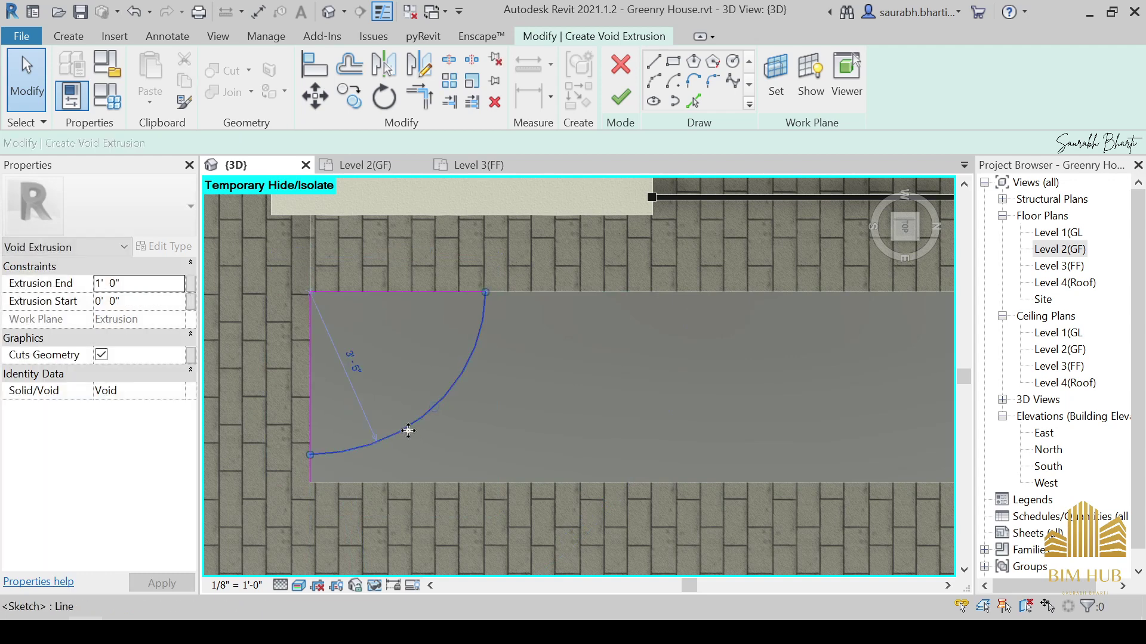
Replace the profile's arc with a Start-End-Radius Arc from the wall-side line's end to the ramp's outer corner.
left_click(407, 427)
key("Delete")
left_click(654, 79)
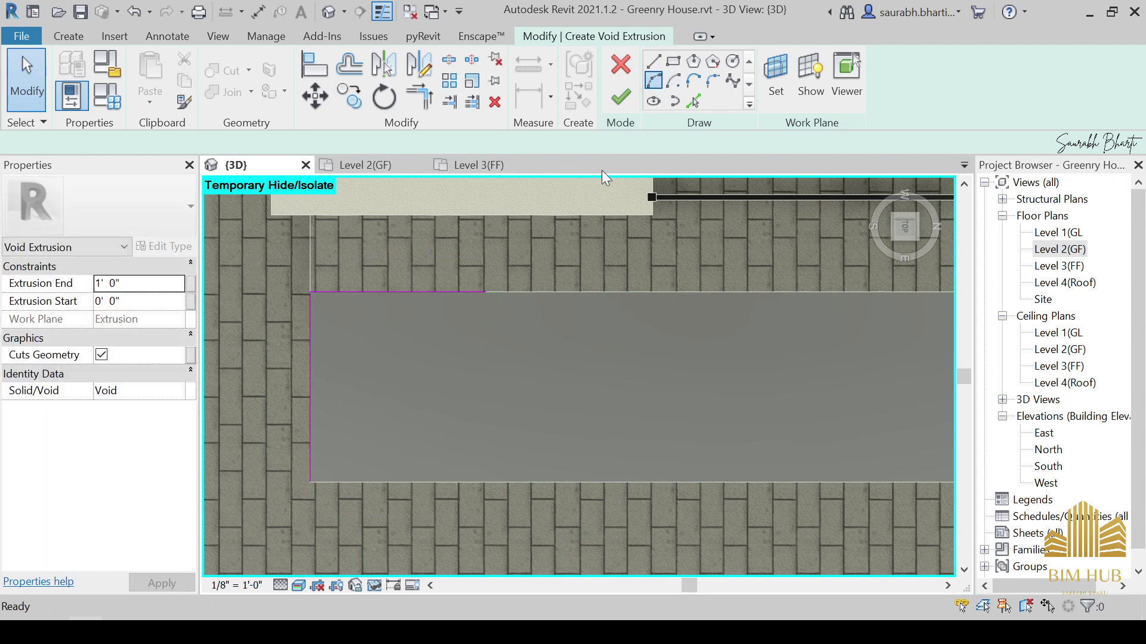
left_click(484, 292)
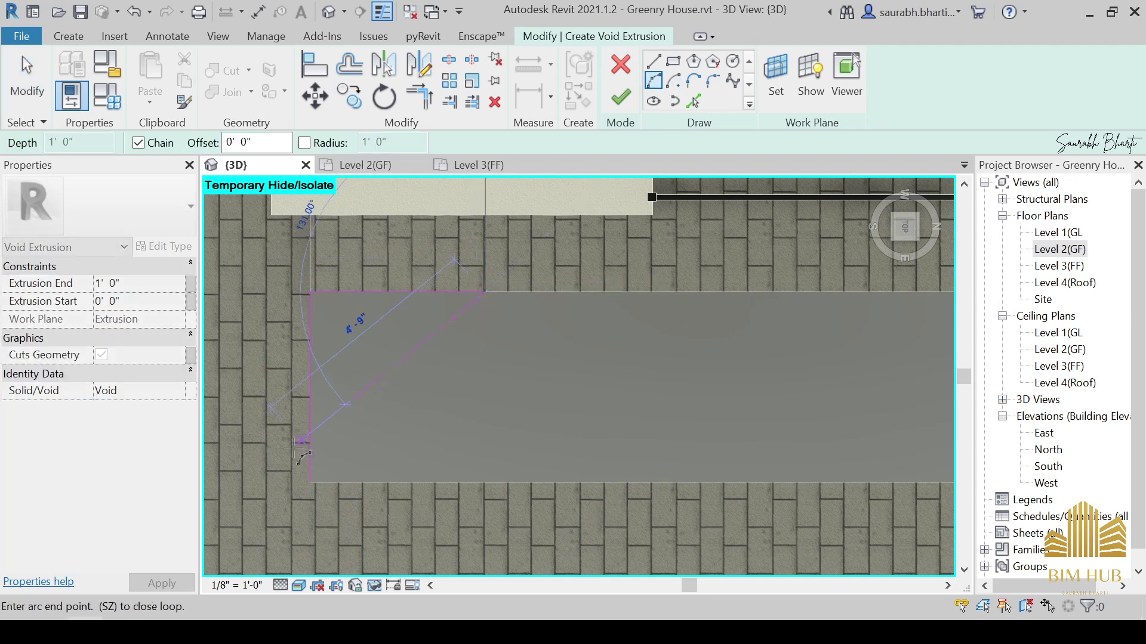
left_click(309, 481)
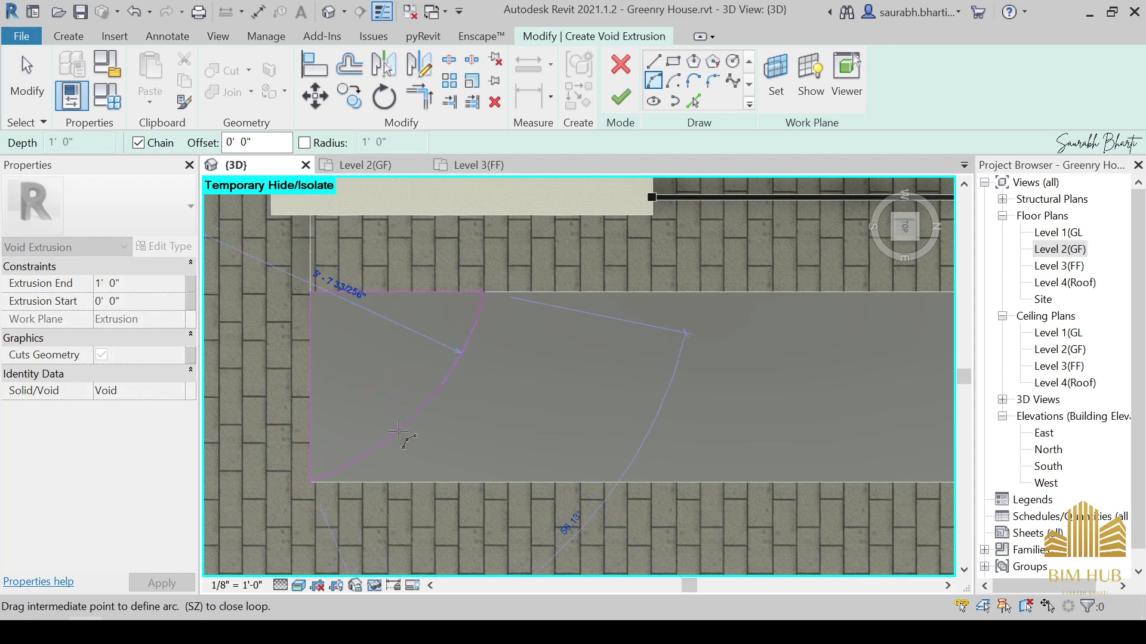
scroll(399, 430, "up", 3)
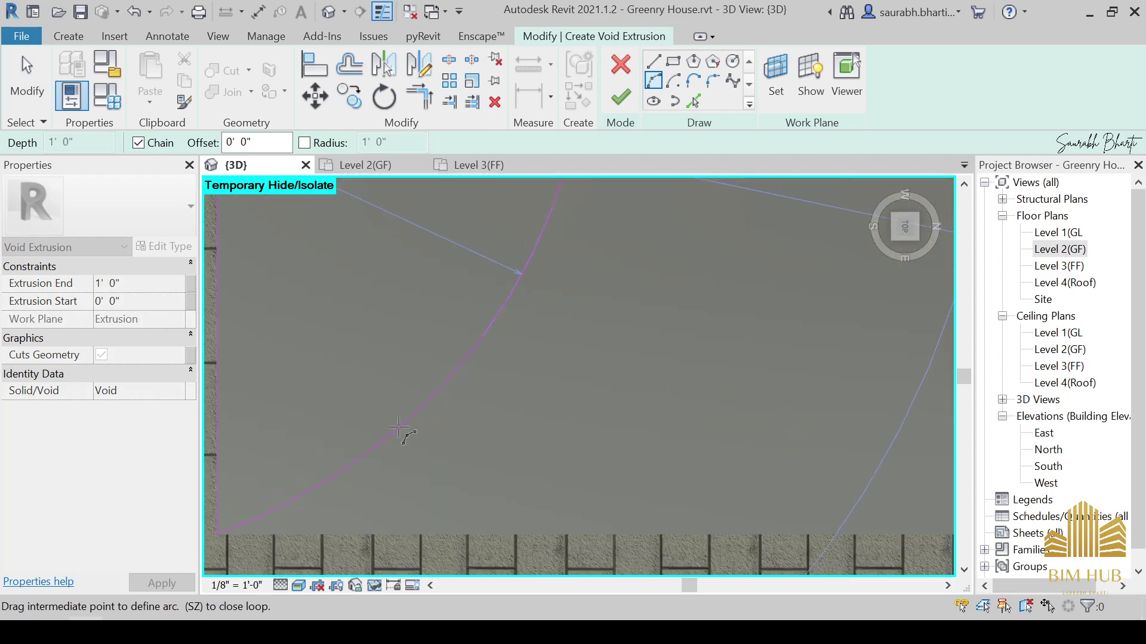
scroll(399, 431, "down", 3)
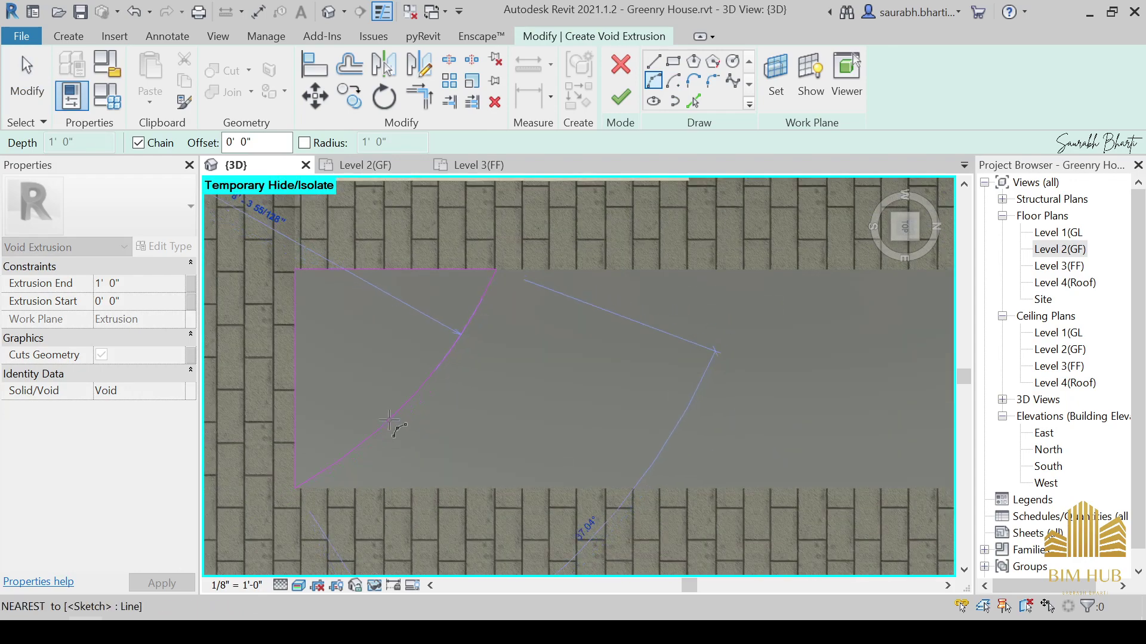
left_click(391, 420)
scroll(391, 420, "down", 3)
middle_click_drag(446, 434, 417, 454)
key("Escape")
key("Escape")
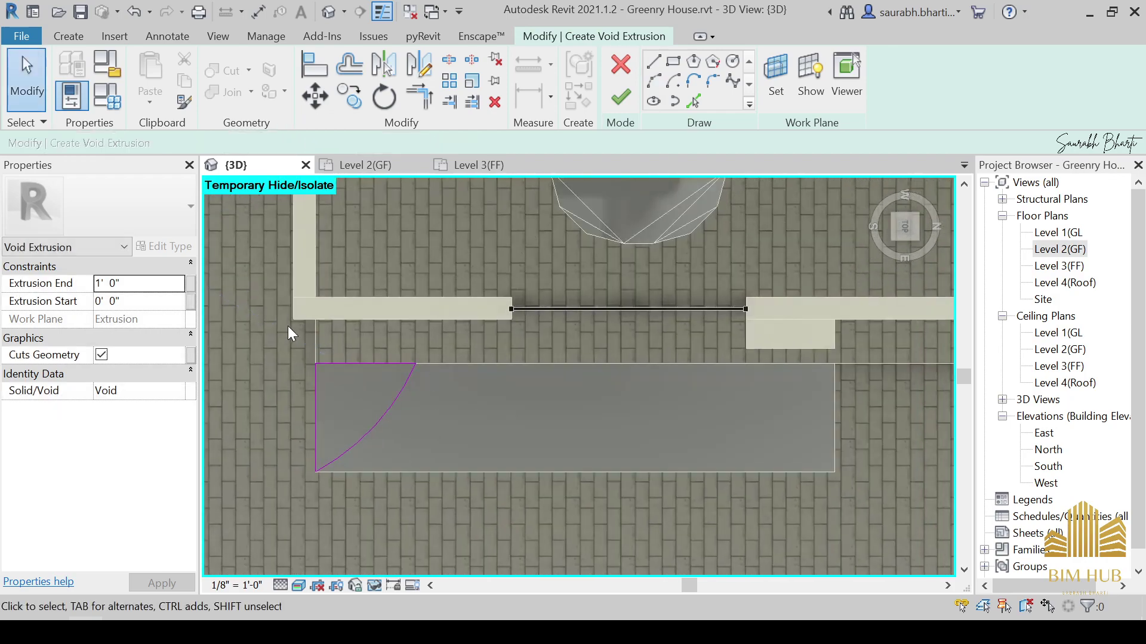
Mirror a copy of the three-sided profile about an axis through the ramp's midpoint and finish the void sketch.
left_click_drag(288, 326, 506, 473)
scroll(371, 410, "up", 3)
middle_click_drag(372, 411, 485, 403)
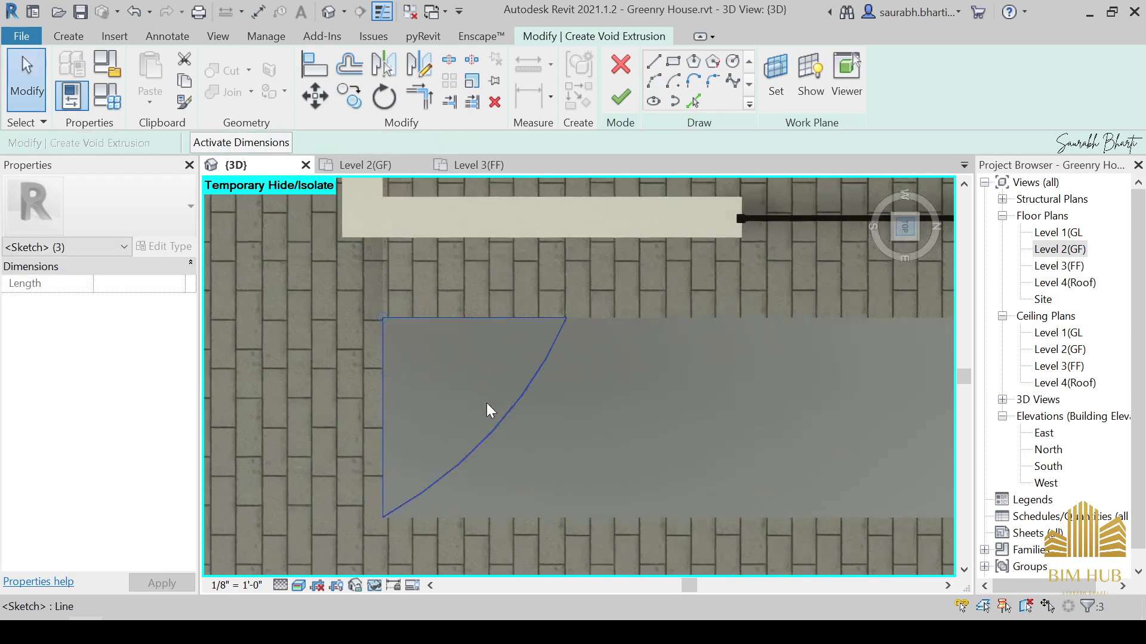
scroll(615, 431, "down", 3)
middle_click_drag(614, 431, 661, 399)
scroll(574, 398, "down", 1)
middle_click_drag(574, 398, 412, 389)
scroll(413, 388, "down", 2)
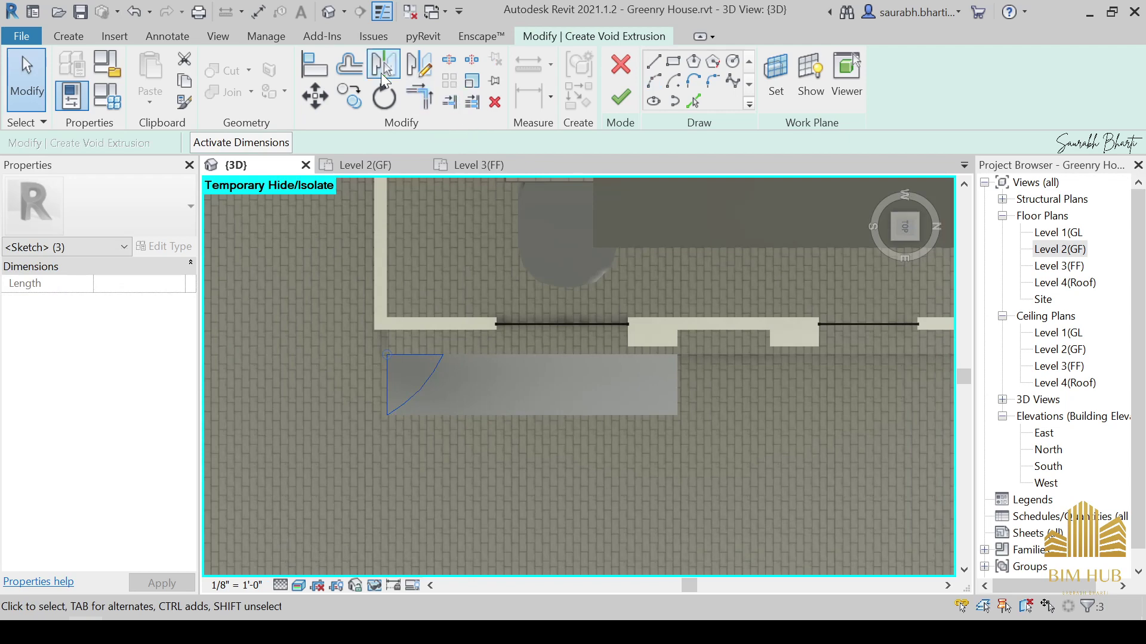
left_click(419, 64)
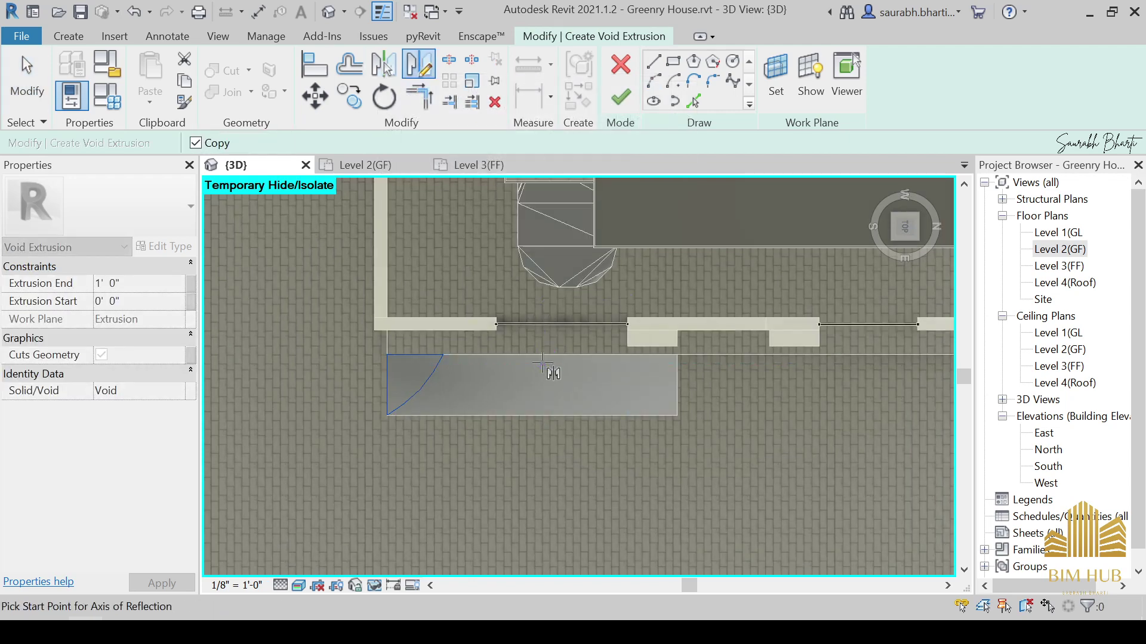
left_click(532, 355)
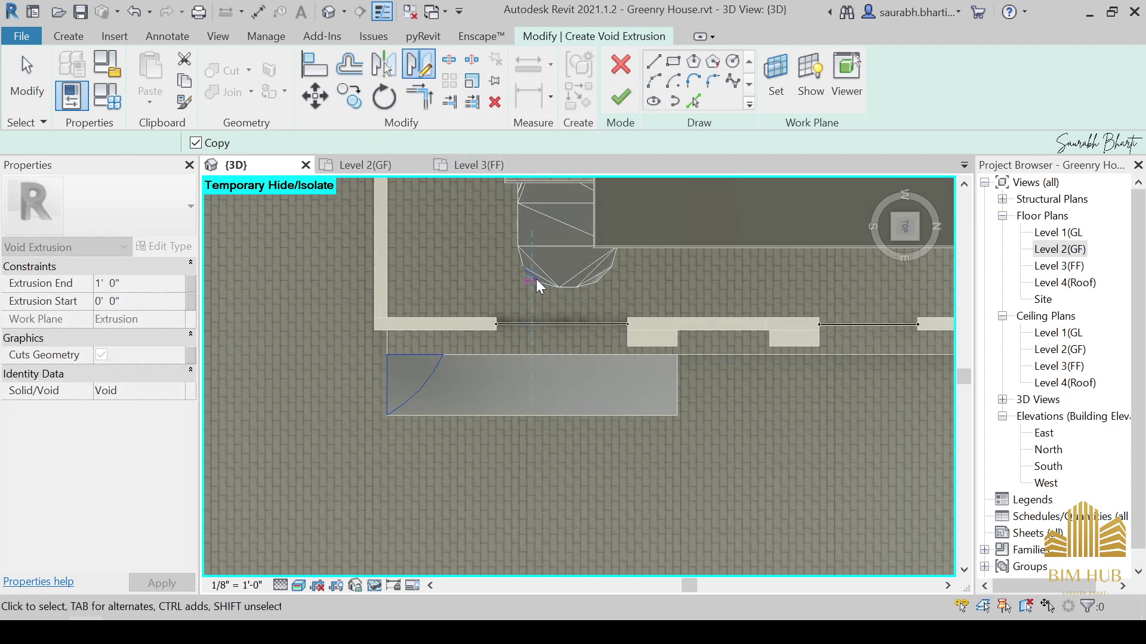
left_click(536, 278)
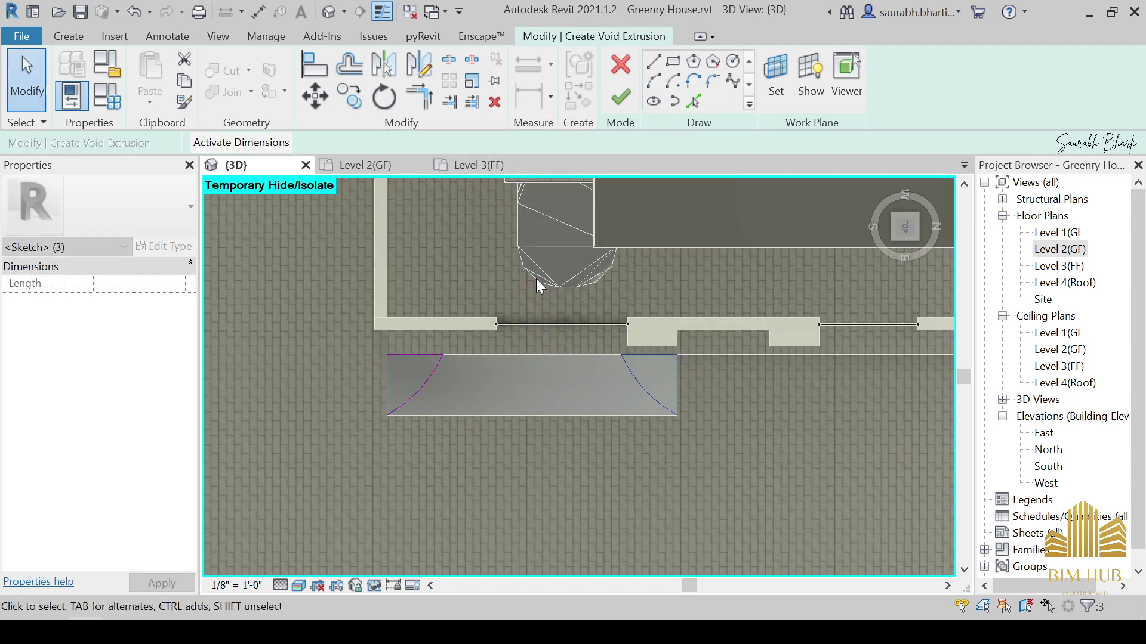
left_click(618, 103)
Examine both ends of the ramp where the void extrusion cuts through it.
middle_click_drag(589, 377, 524, 365, "shift")
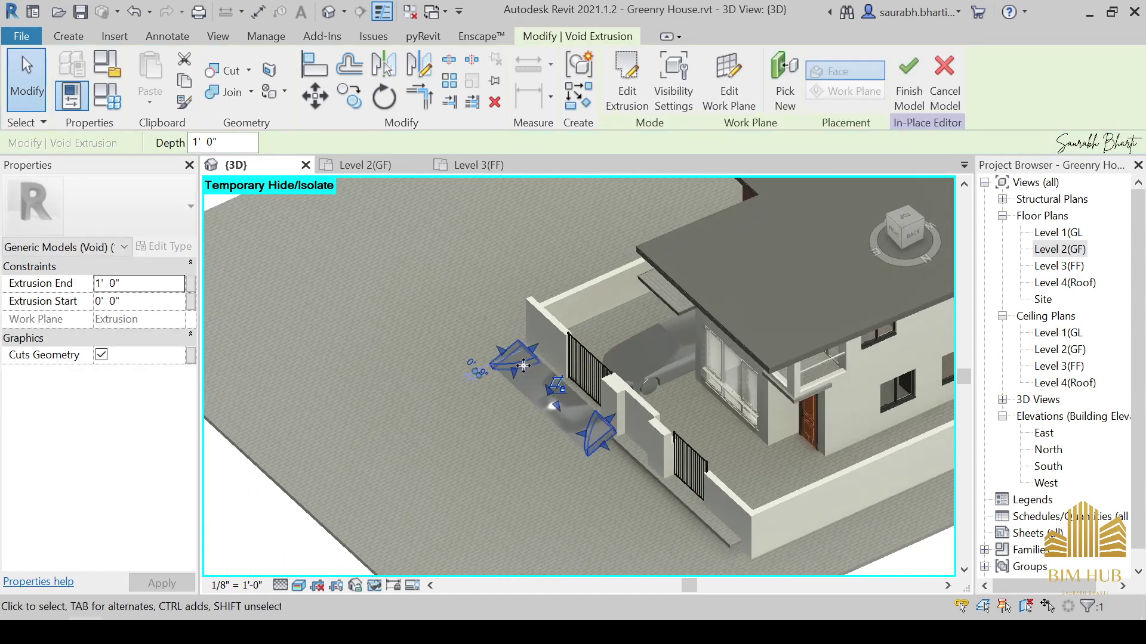
left_click(227, 76)
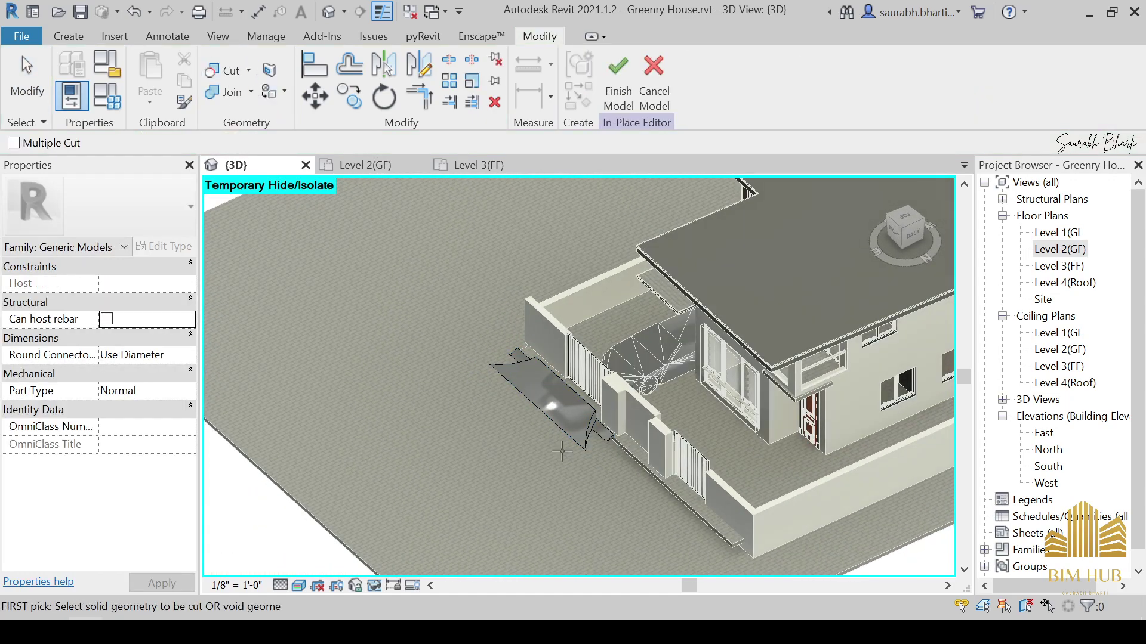
scroll(562, 449, "up", 2)
scroll(562, 448, "down", 1)
middle_click_drag(561, 451, 799, 468, "shift")
scroll(551, 422, "up", 2)
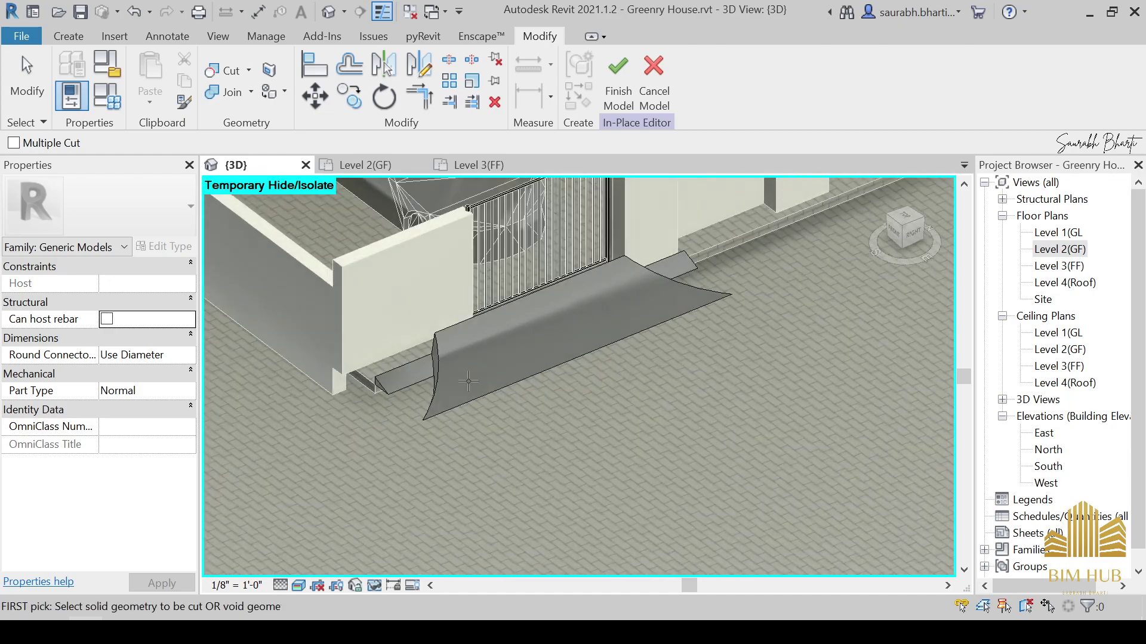
middle_click_drag(490, 385, 597, 426, "shift")
scroll(487, 441, "up", 3)
key("Escape")
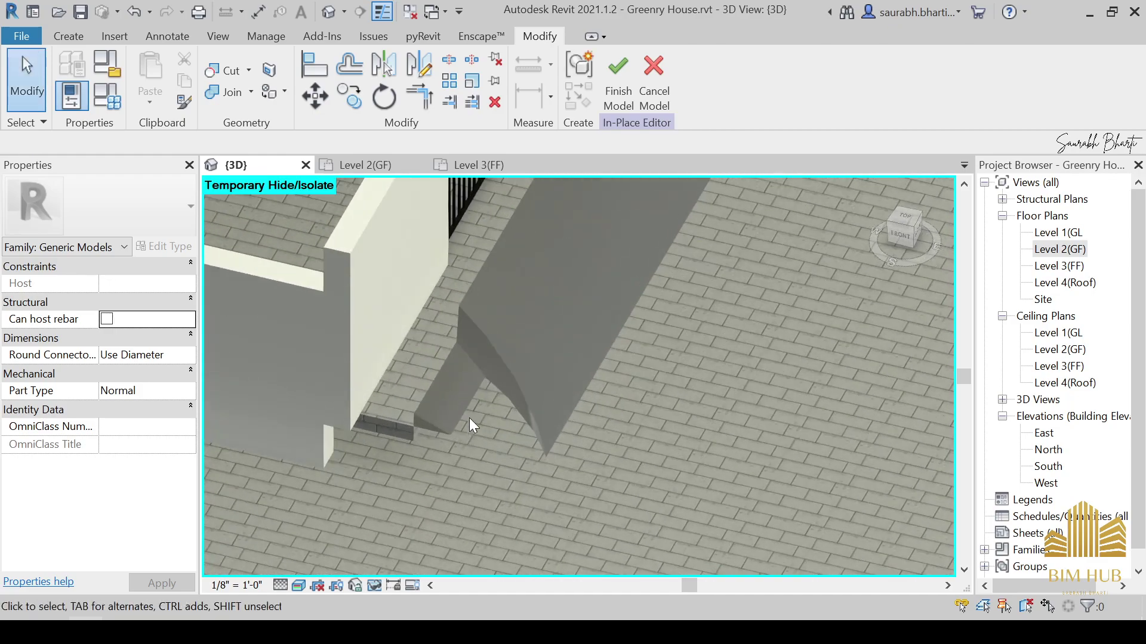
Set the void extrusion's start to -2' 0".
middle_click_drag(422, 389, 580, 375, "shift")
left_click(475, 334)
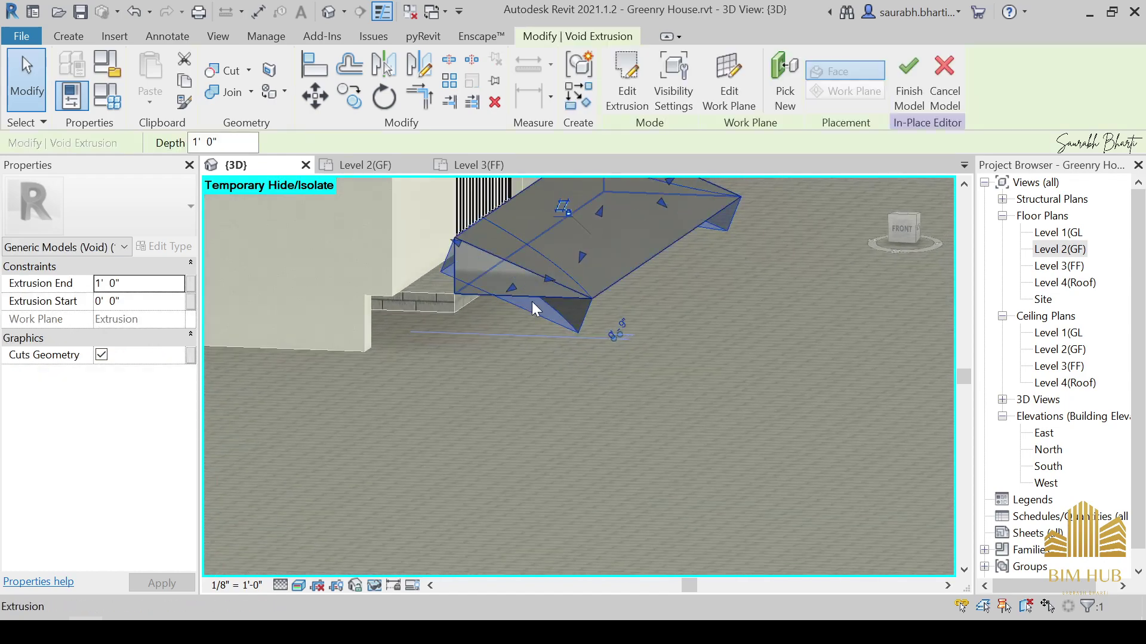
middle_click_drag(601, 325, 591, 373, "shift")
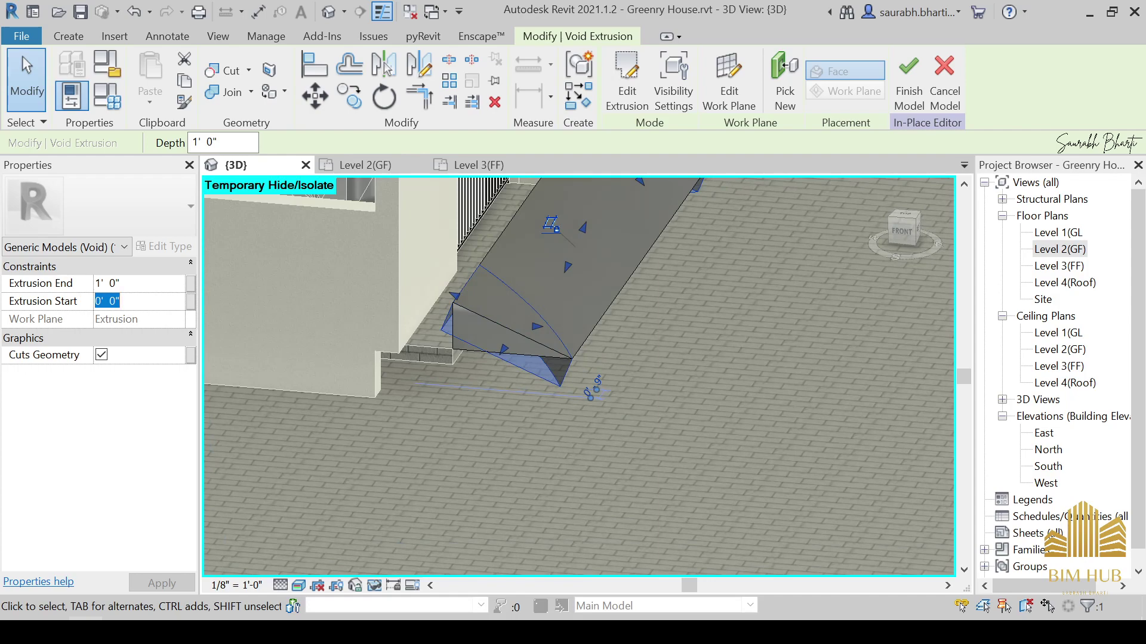
type("-2")
key("Return")
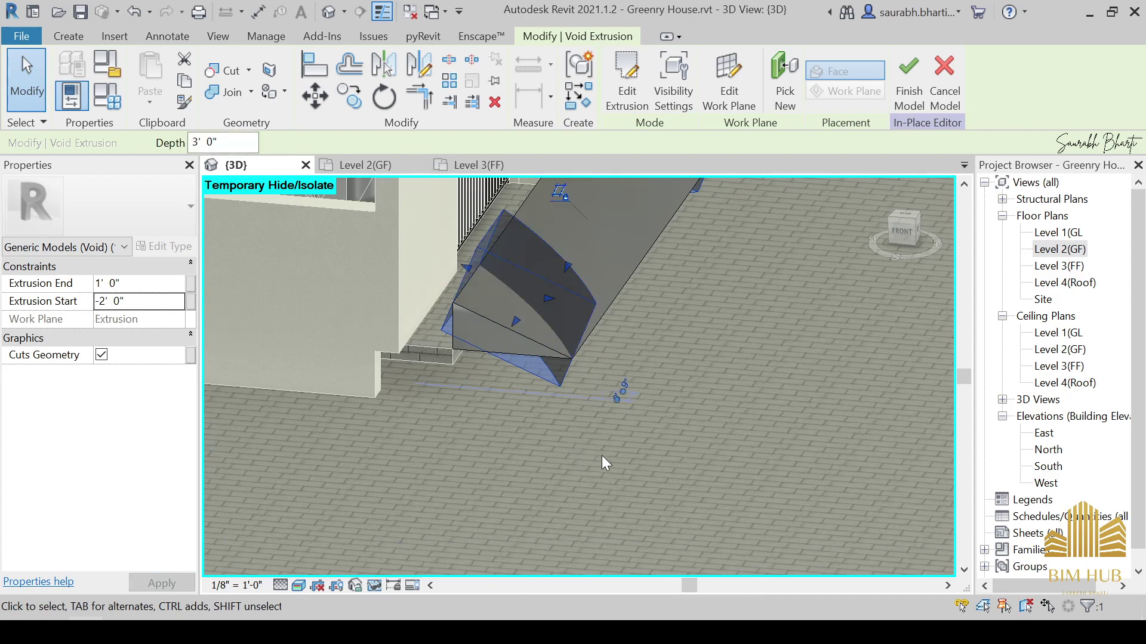
Try to set the void extrusion's start to 1' 0".
middle_click_drag(601, 455, 266, 306, "shift")
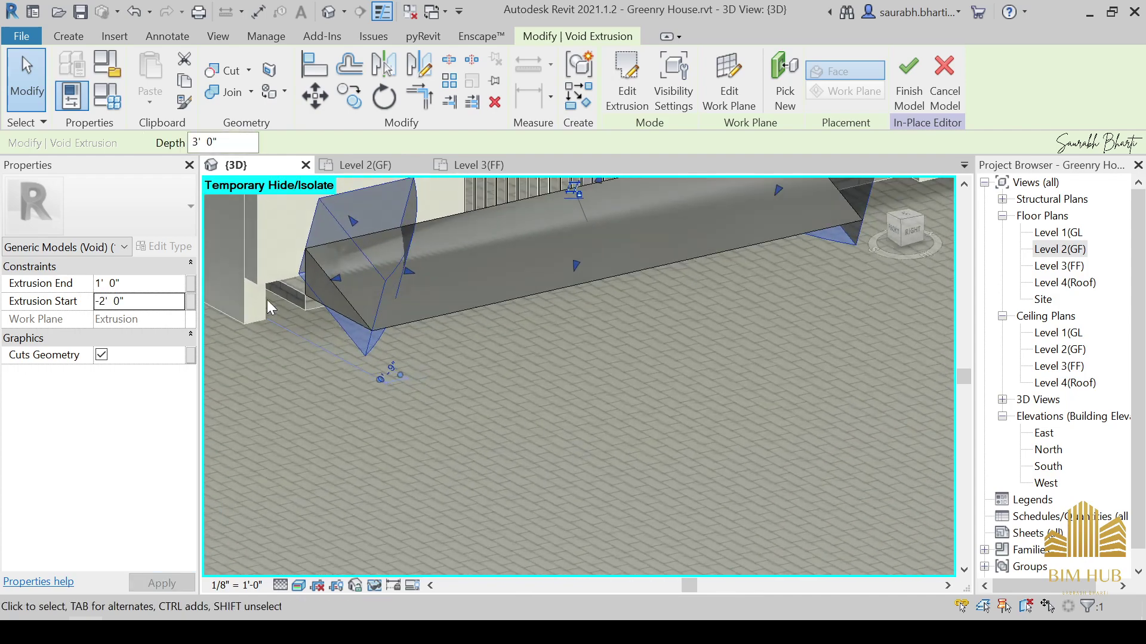
left_click(146, 302)
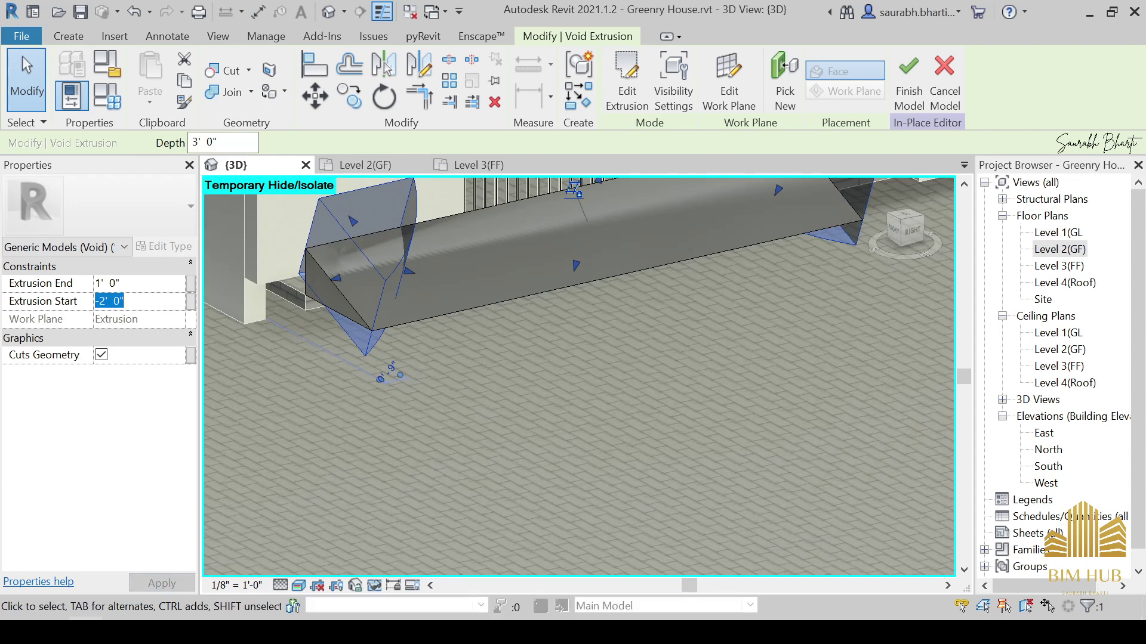
key("Return")
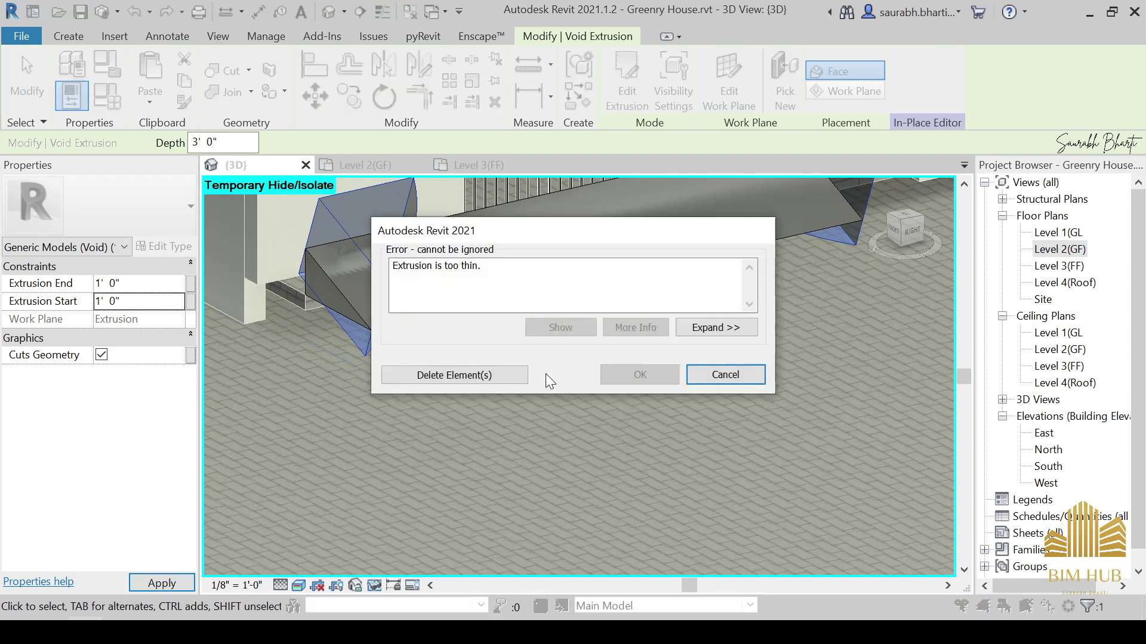
left_click(740, 382)
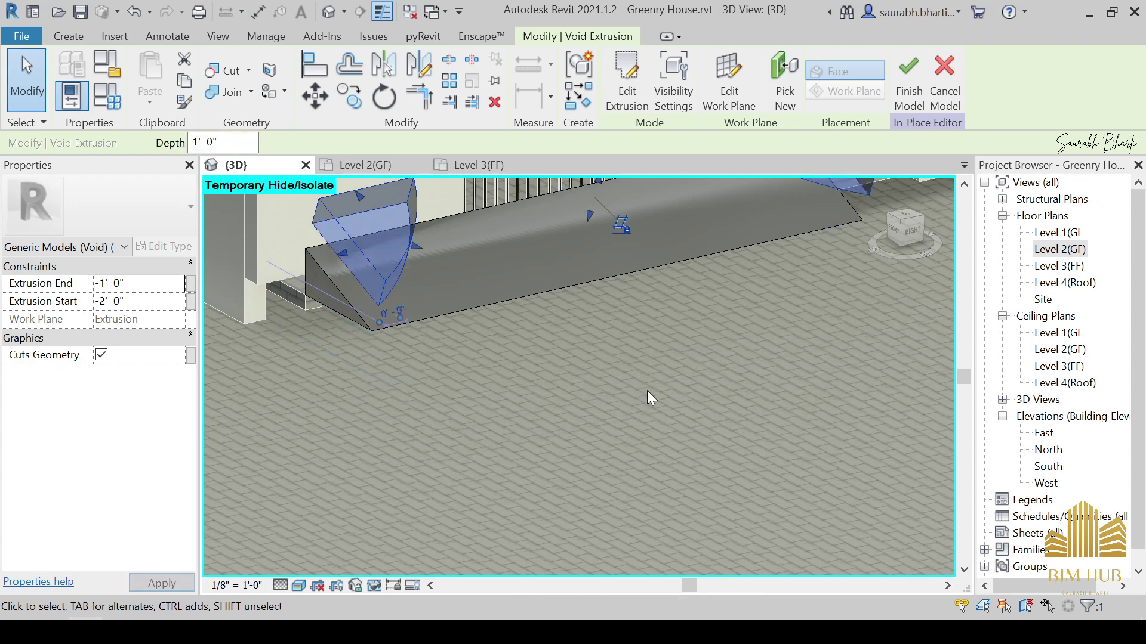
Set the void extrusion's end to 2' and finish the in-place ramp model.
left_click(154, 284)
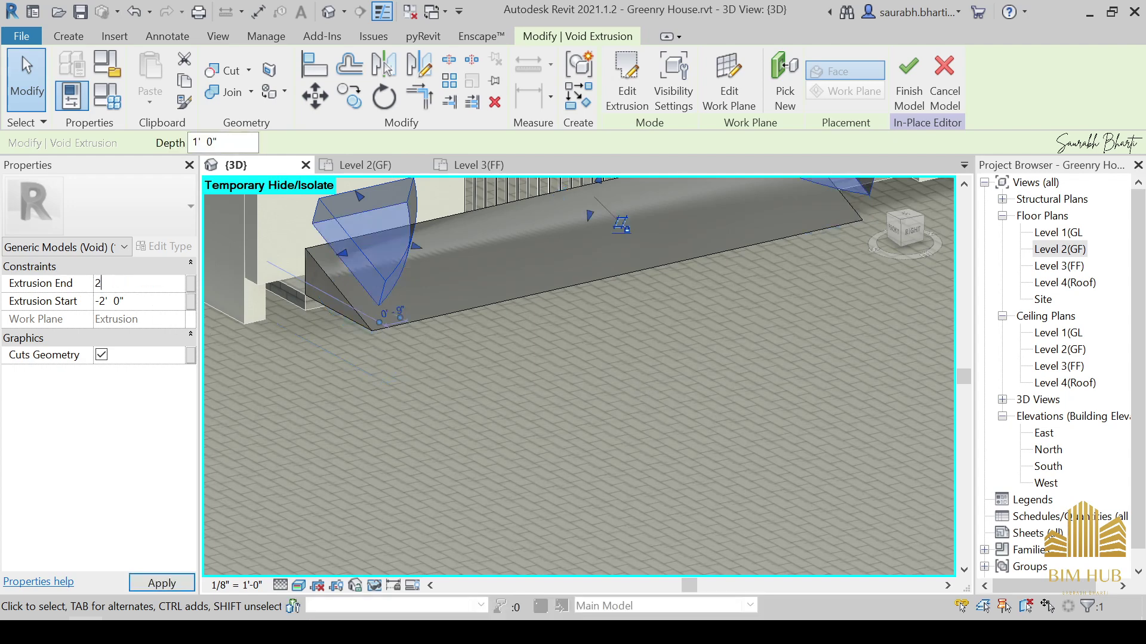
type("2")
key("Return")
left_click(634, 447)
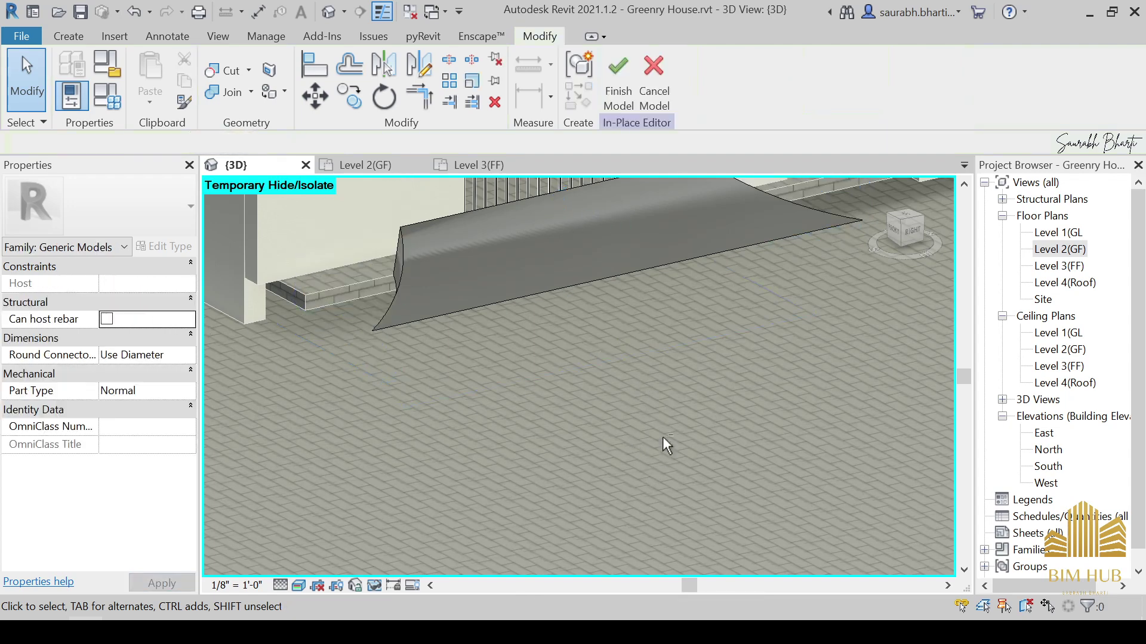
middle_click_drag(663, 438, 496, 490, "shift")
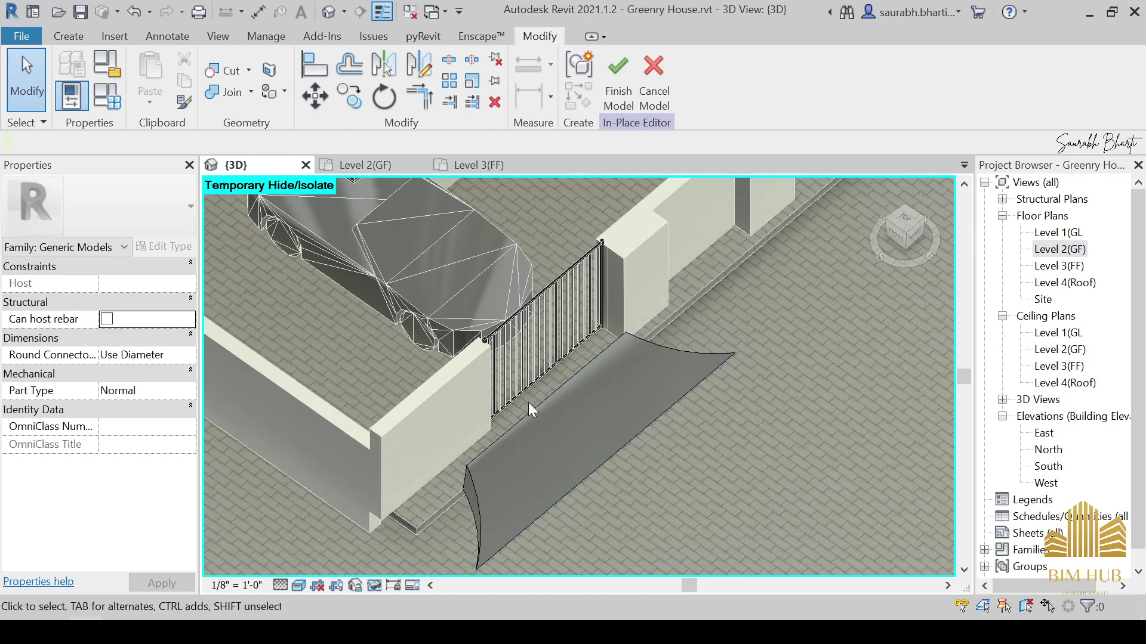
left_click(618, 96)
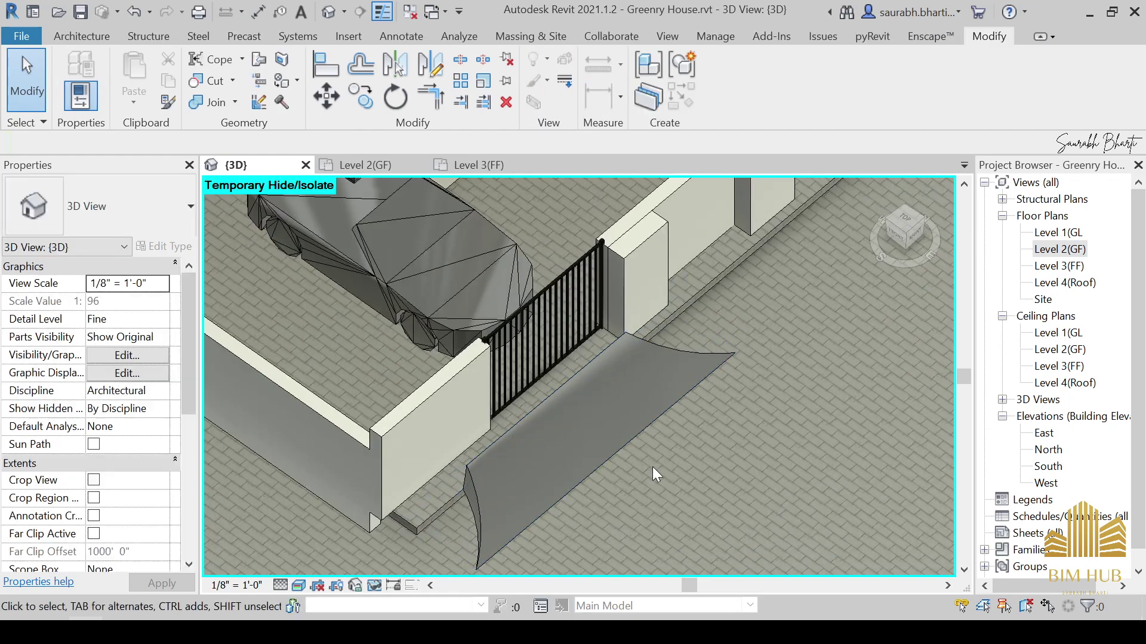
Reset Temporary Hide/Isolate in the 3D view to bring back the hidden elements.
scroll(653, 466, "down", 3)
key("r")
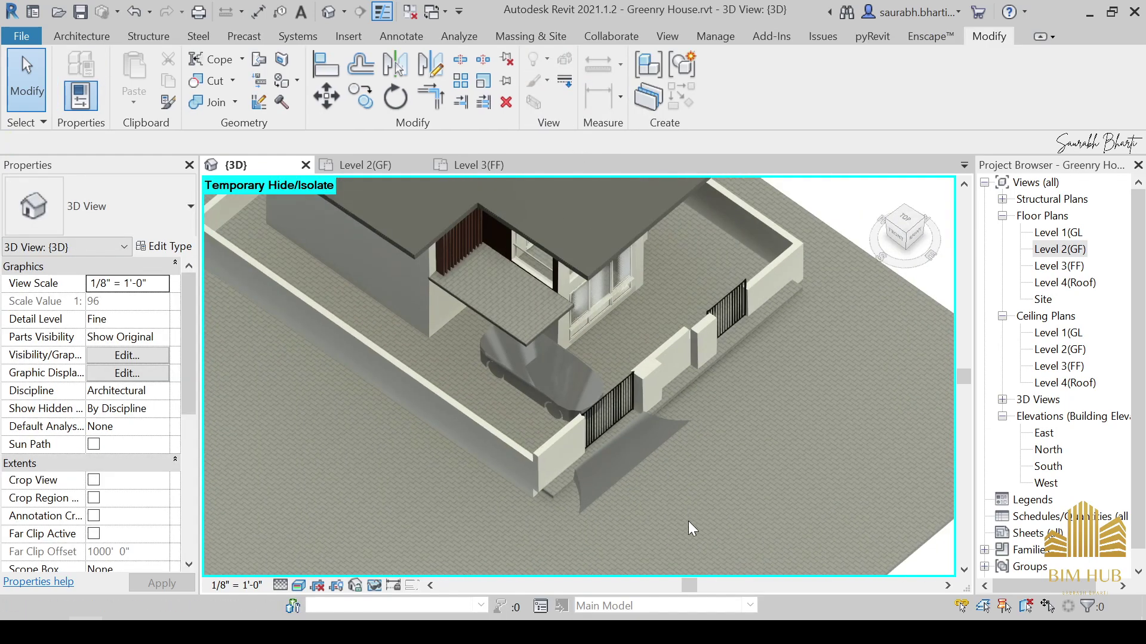
middle_click_drag(753, 539, 669, 471, "shift")
Nudge the ramp in front of the car gate down to an elevation of -0' 10".
left_click(678, 466)
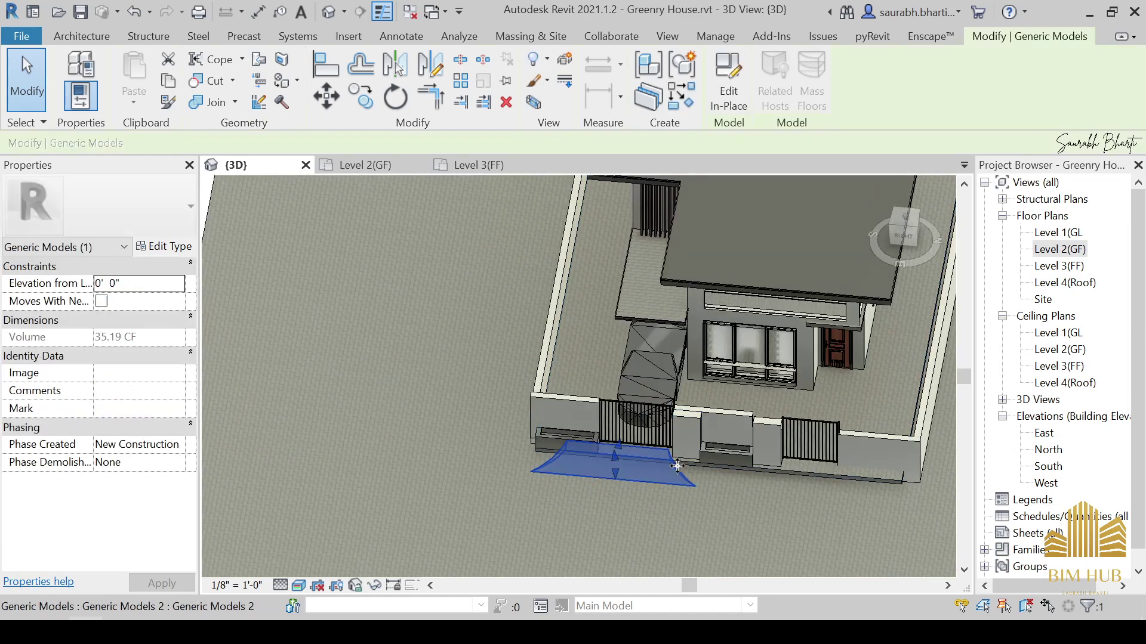
key("Down")
key("Down")
left_click(903, 224)
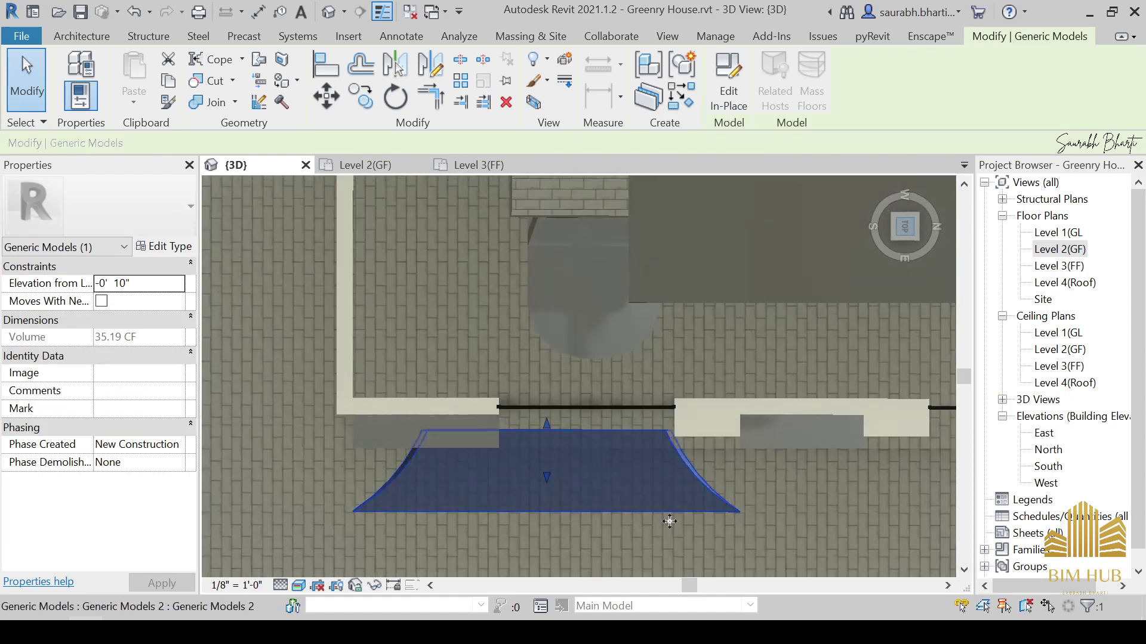
left_click(325, 96)
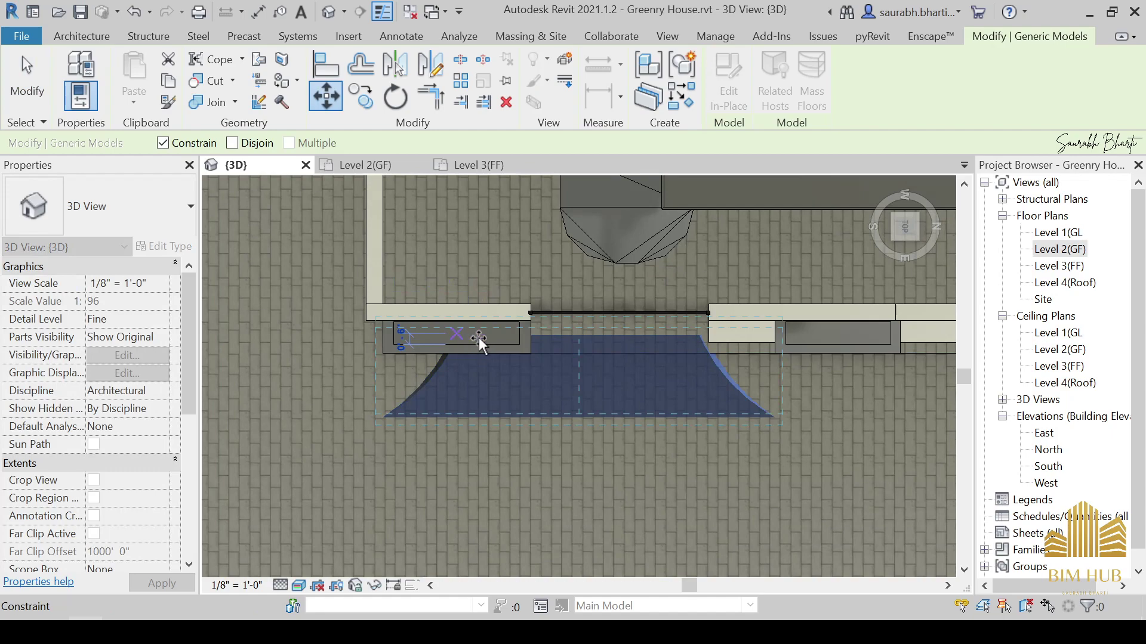
key("Escape")
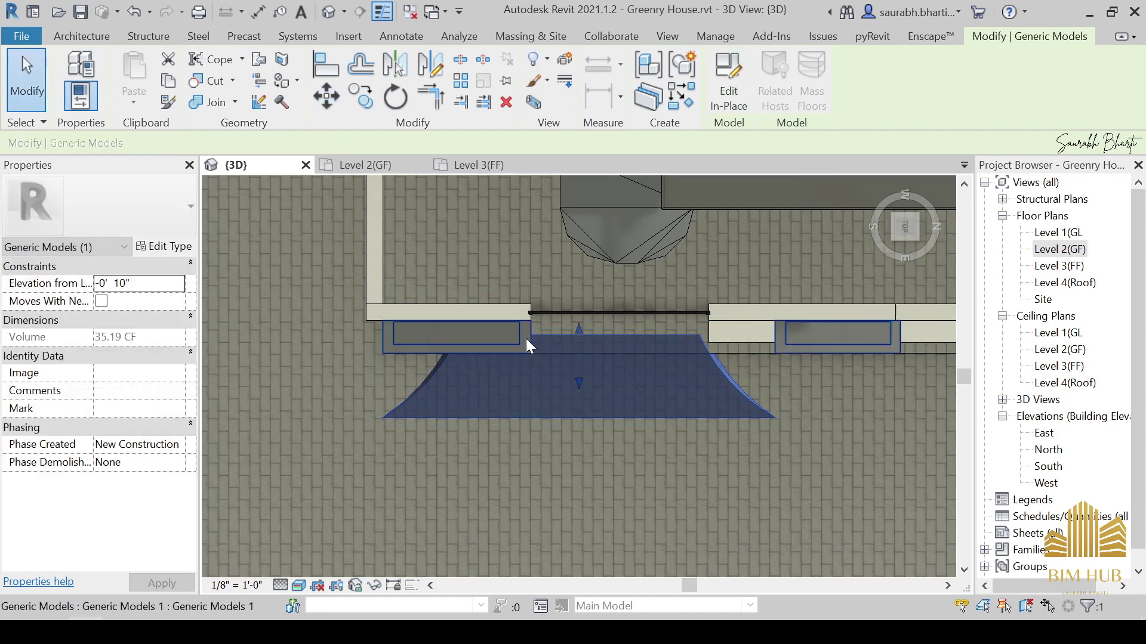
key("Escape")
Edit the gate ramp in place and stretch its solid extrusion at the north end to a depth of about 18' 8".
middle_click_drag(826, 481, 736, 435, "shift")
left_click(736, 435)
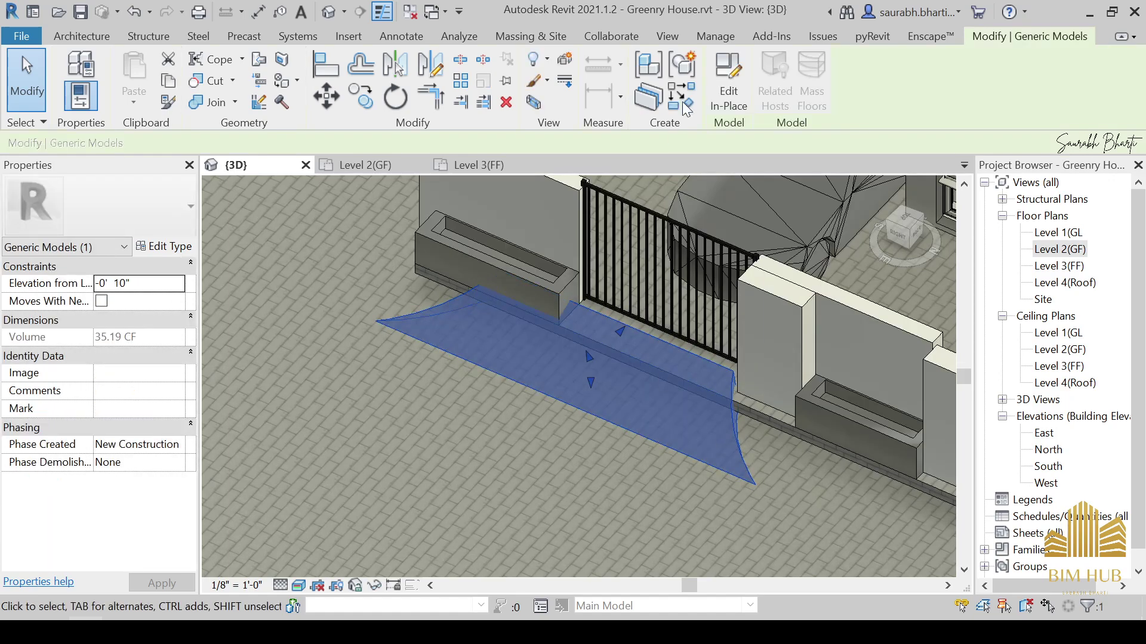
left_click(723, 107)
middle_click_drag(589, 392, 752, 477, "shift")
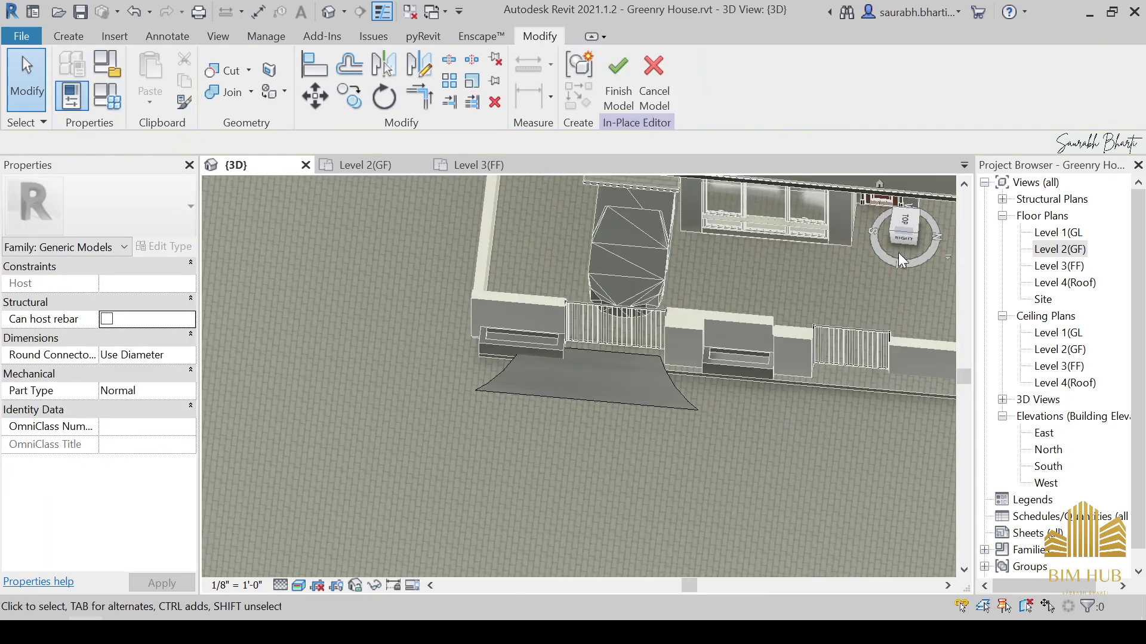
left_click(902, 230)
scroll(587, 412, "up", 5)
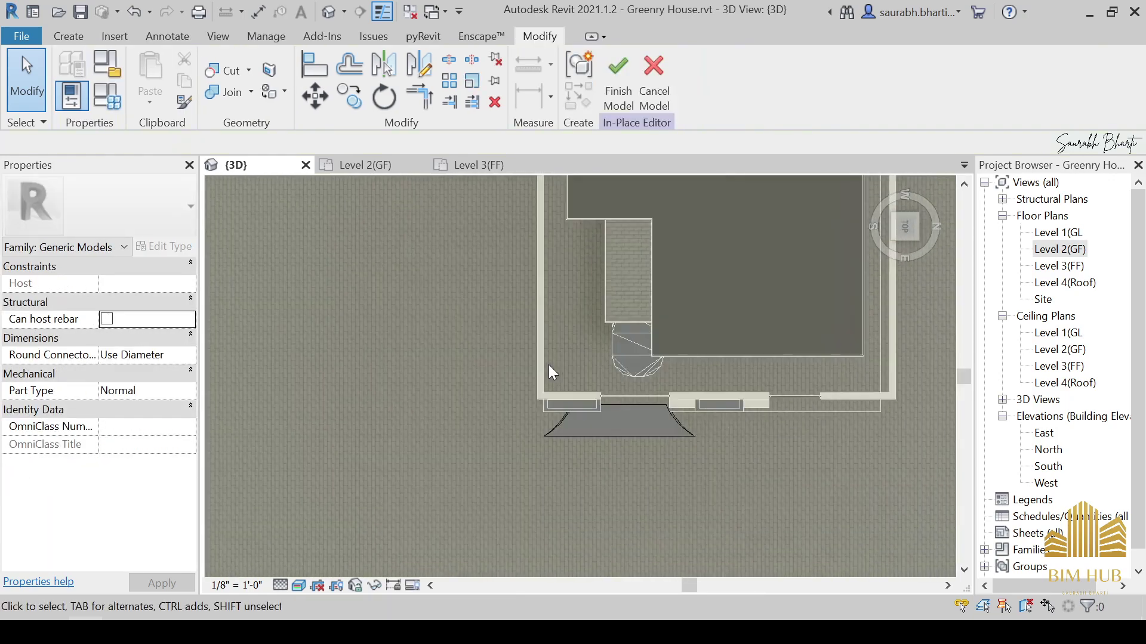
left_click_drag(528, 389, 713, 471)
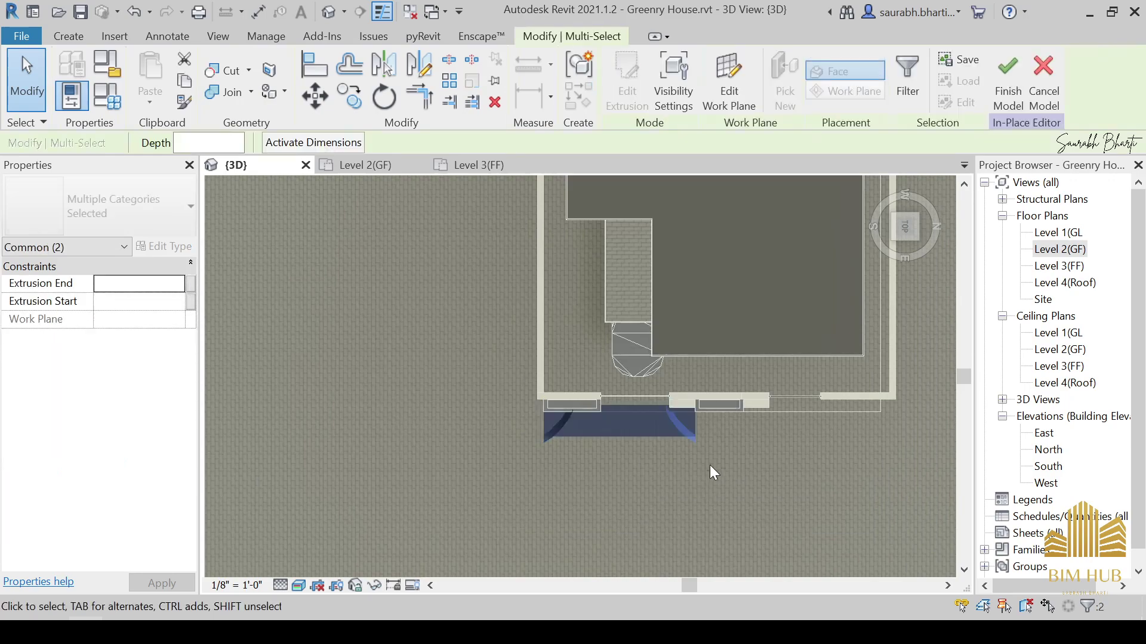
left_click(652, 454)
scroll(652, 453, "up", 2)
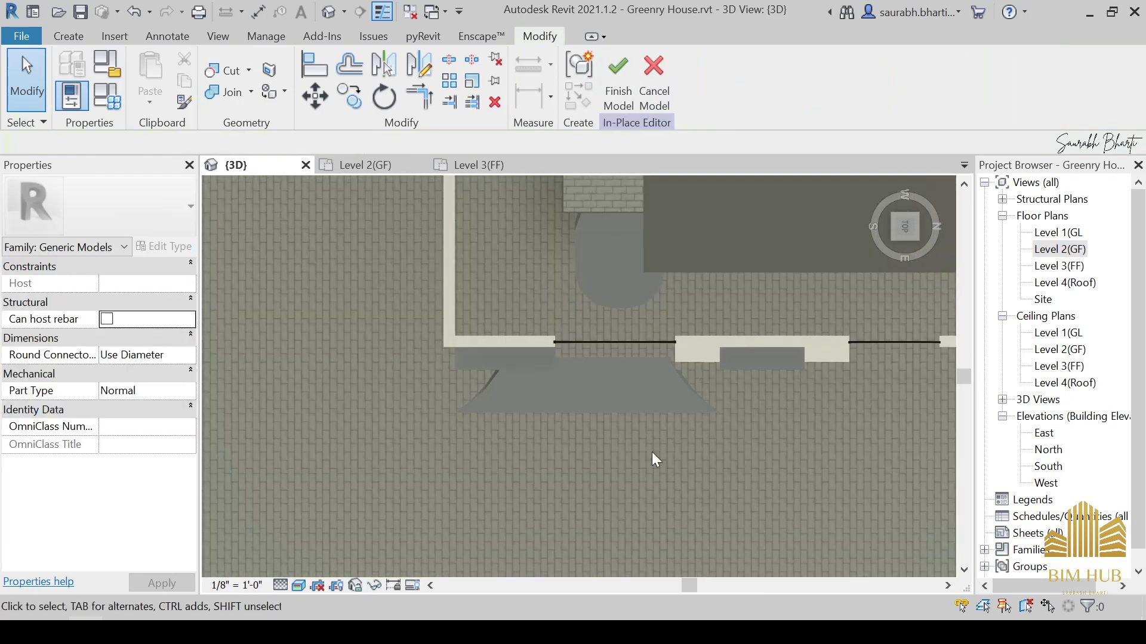
left_click(683, 404)
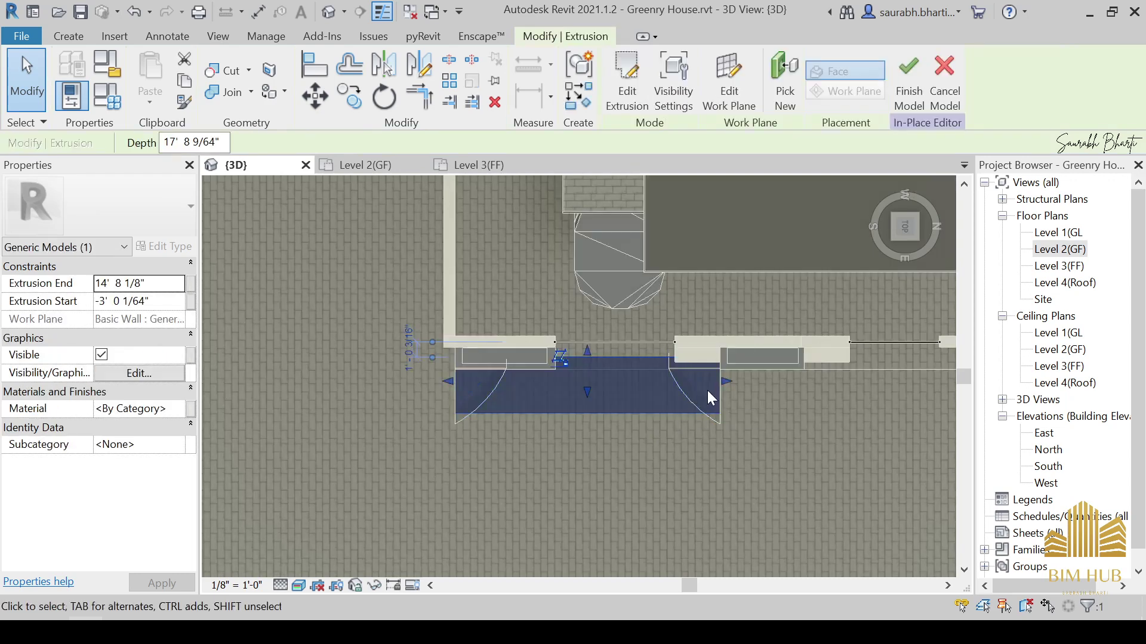
left_click_drag(725, 382, 738, 391)
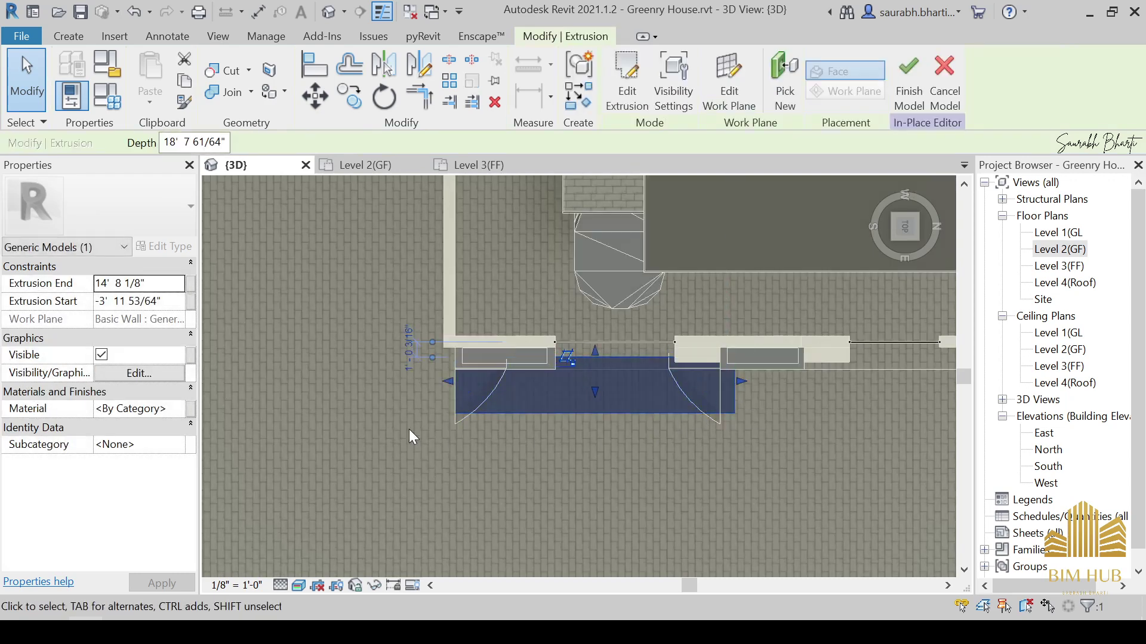
left_click_drag(453, 395, 454, 395)
key("Escape")
Try to stretch the north curved void cut outward beyond the lengthened ramp's end.
left_click(717, 393)
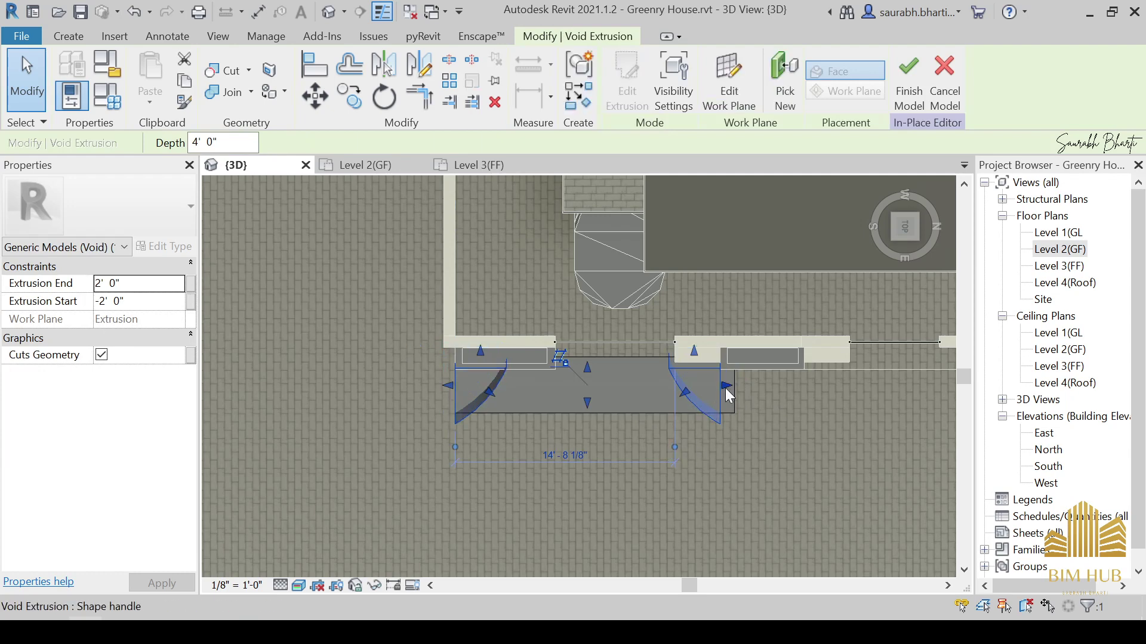
left_click_drag(725, 388, 751, 391)
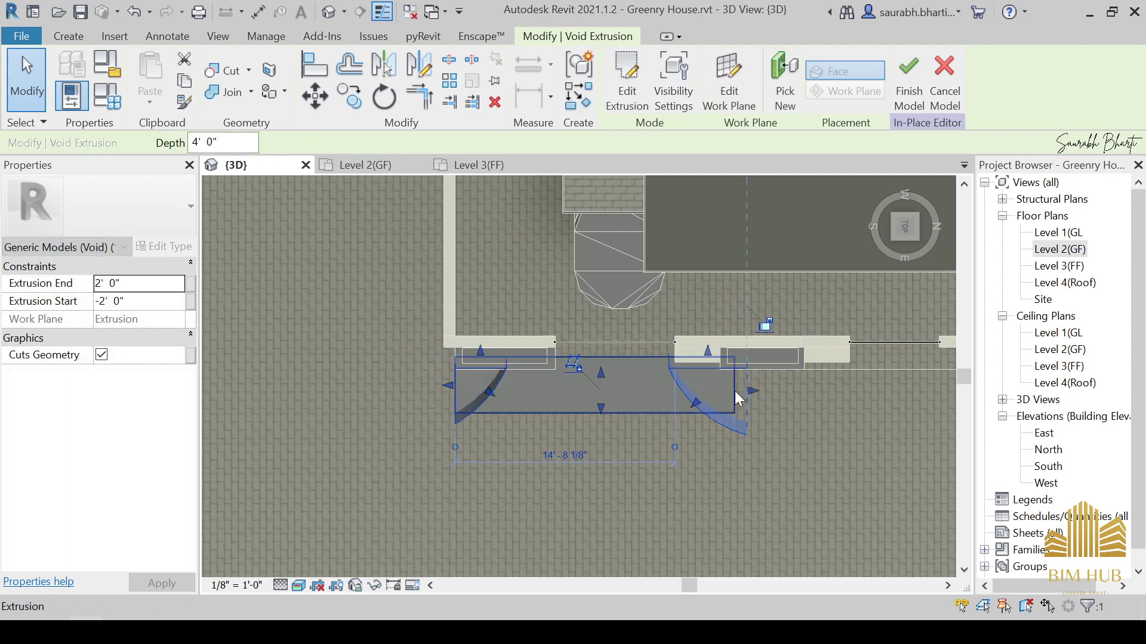
left_click(696, 429)
left_click(669, 344)
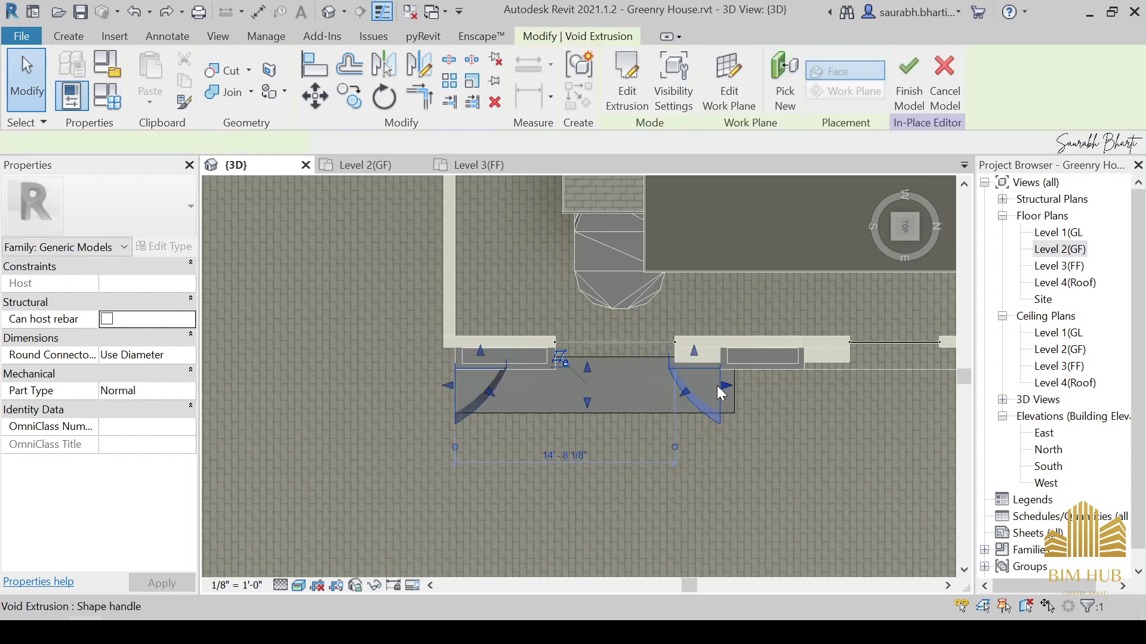
Delete the north curved profile from the void extrusion's sketch.
left_click(618, 84)
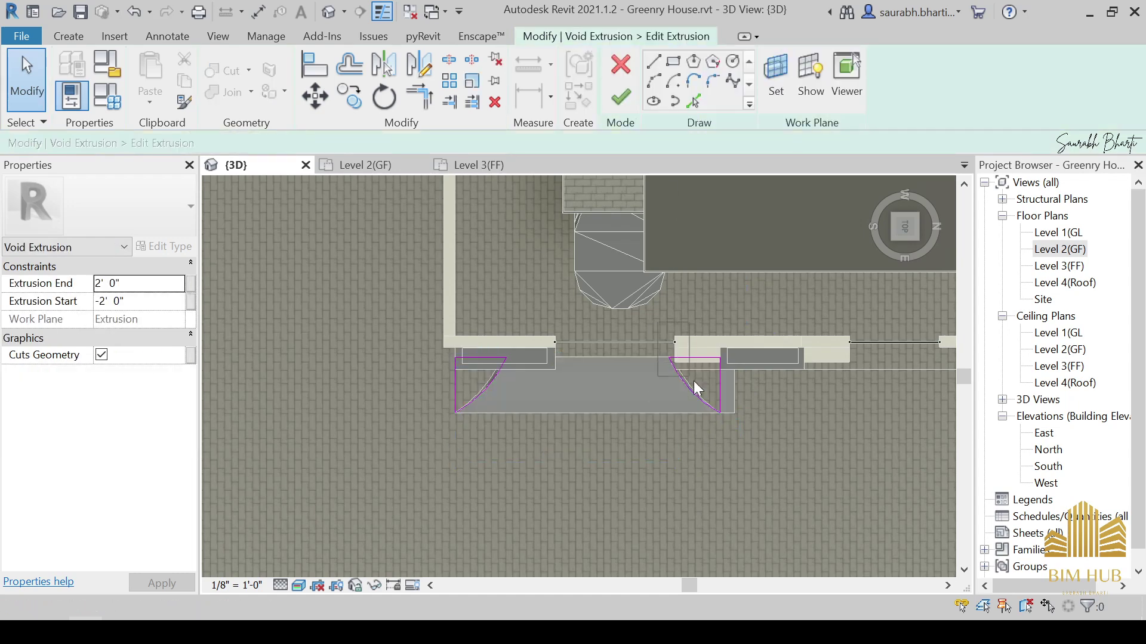
left_click_drag(694, 381, 789, 428)
key("Delete")
Try mirroring the south curved profile across the midpoint between the ramp's cuts, and delete the mirrored copy.
left_click_drag(530, 320, 431, 433)
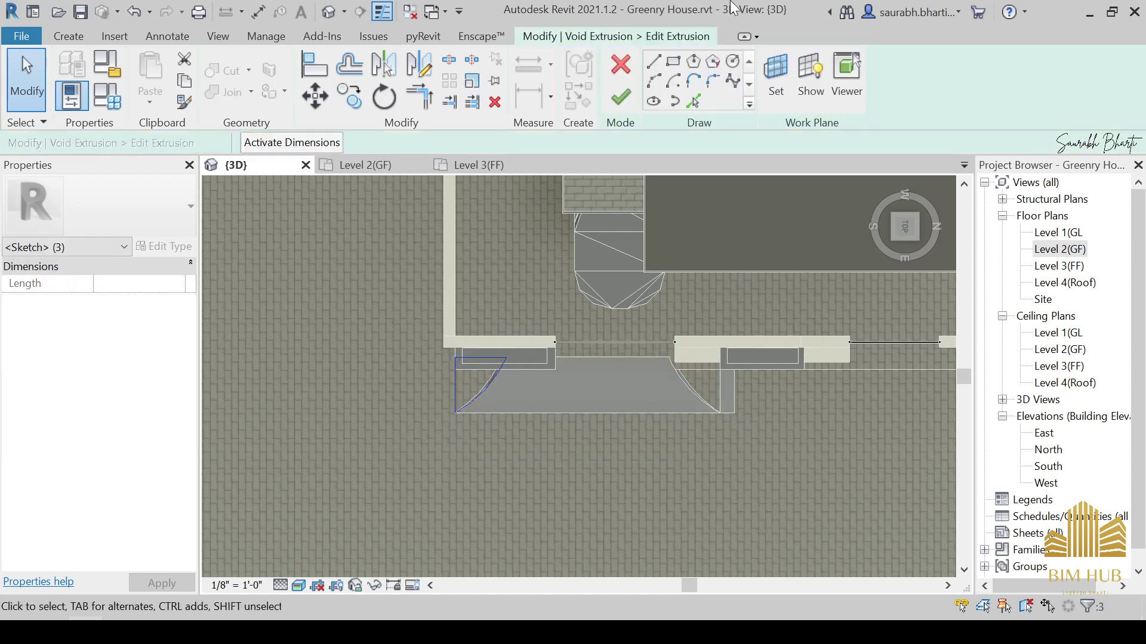
left_click(427, 70)
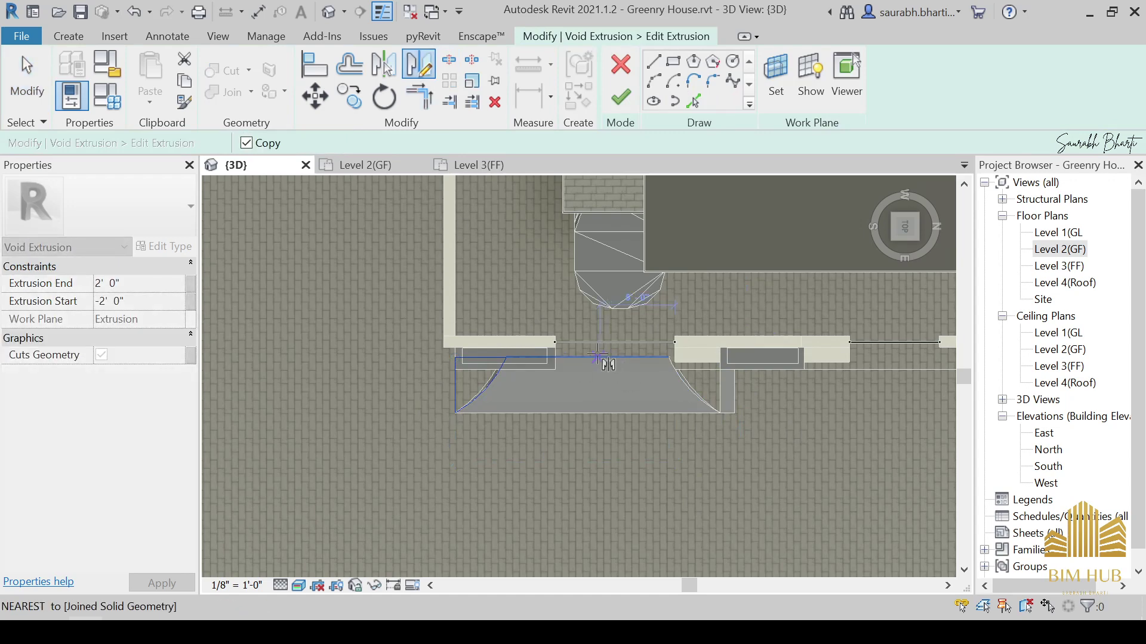
left_click(587, 358)
left_click(590, 302)
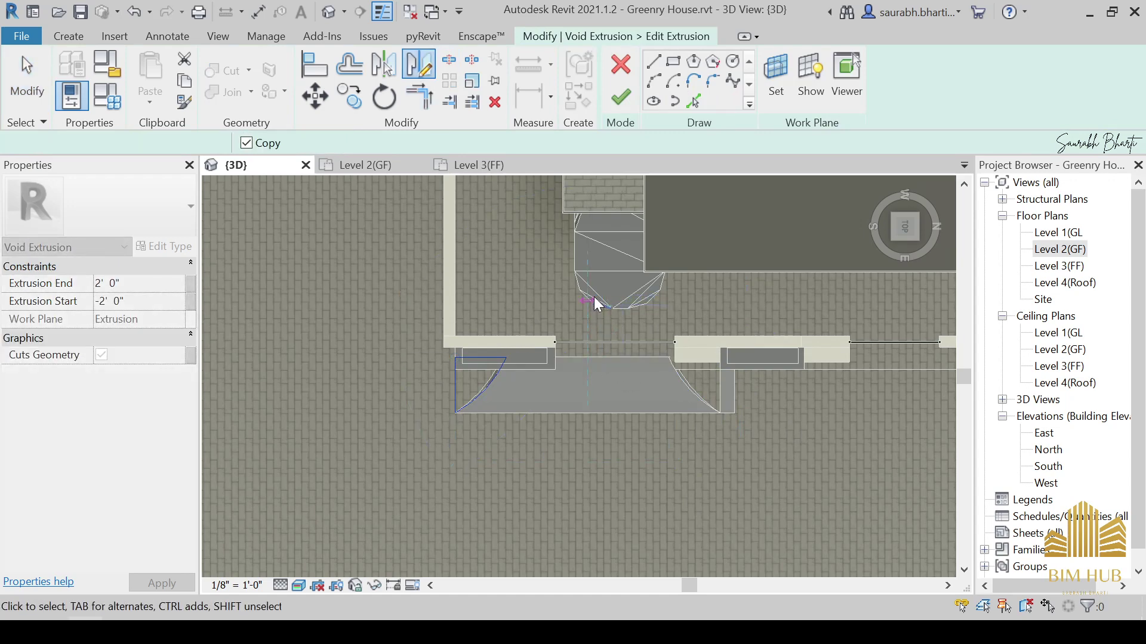
left_click(768, 425)
scroll(767, 425, "up", 1)
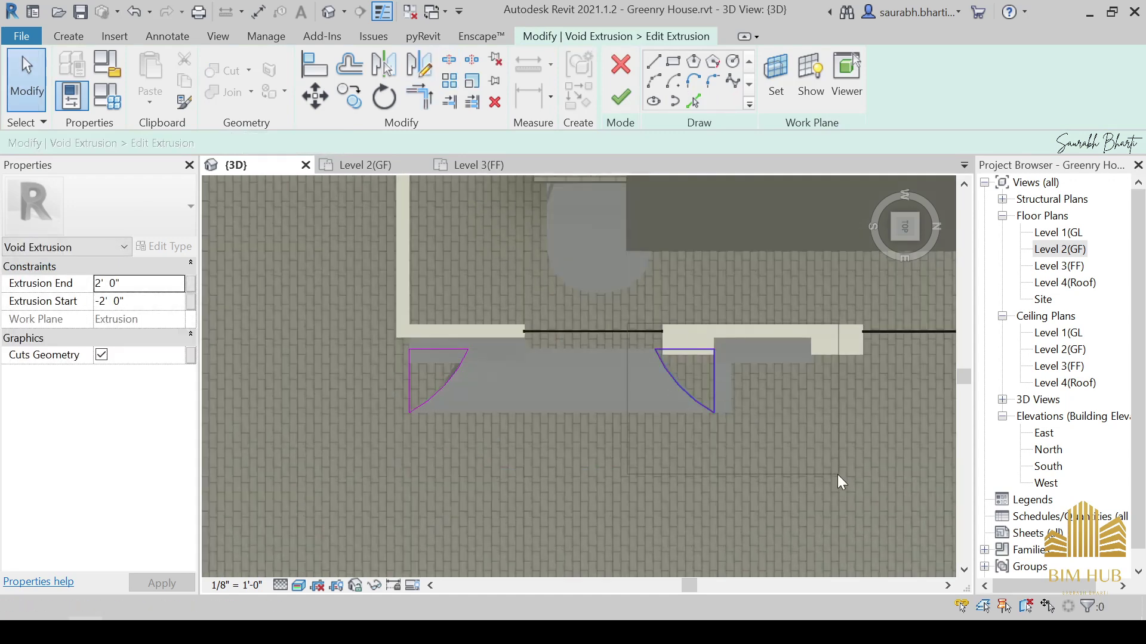
left_click_drag(837, 475, 815, 435)
key("Delete")
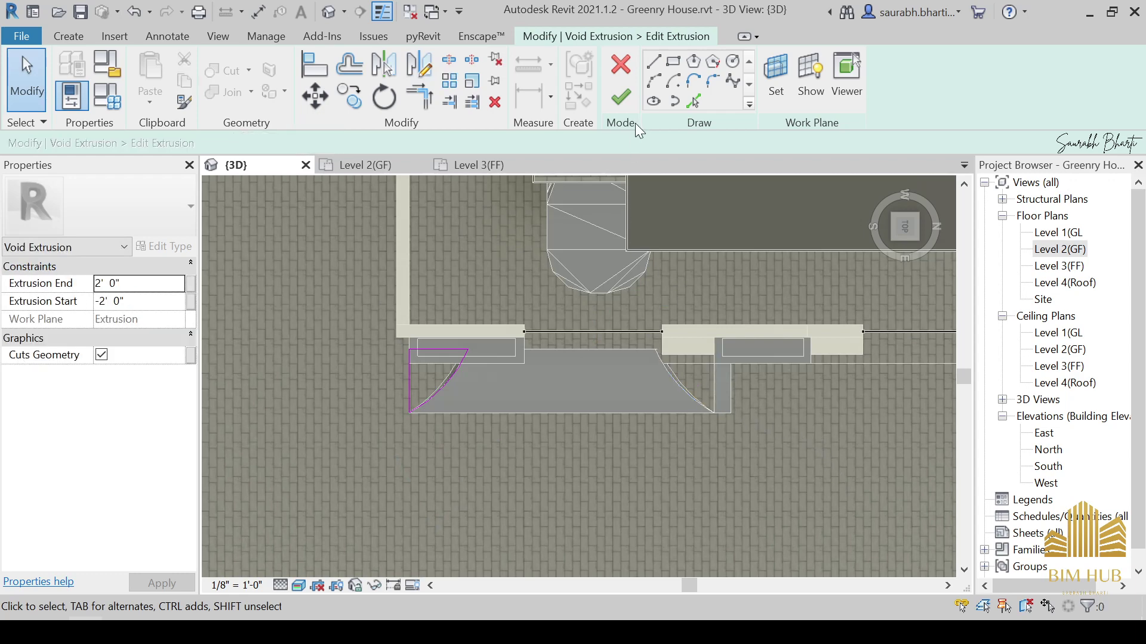
Finish the void sketch, reopen it, and mirror the south curved profile about the midline of the lengthened ramp.
left_click(620, 96)
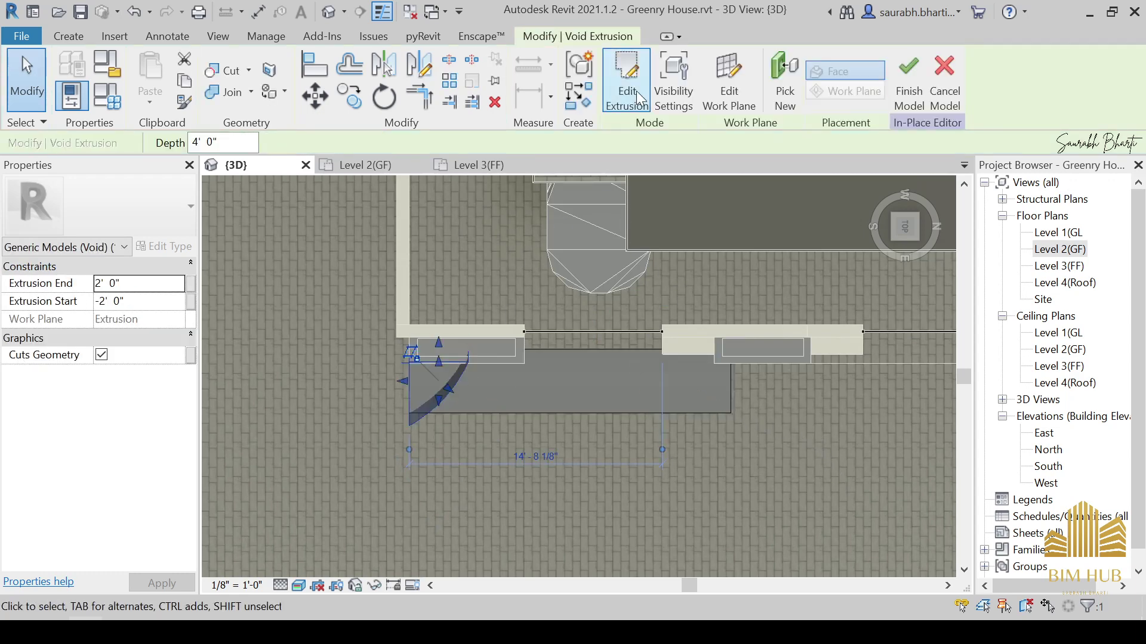
left_click(627, 89)
left_click_drag(365, 317, 501, 453)
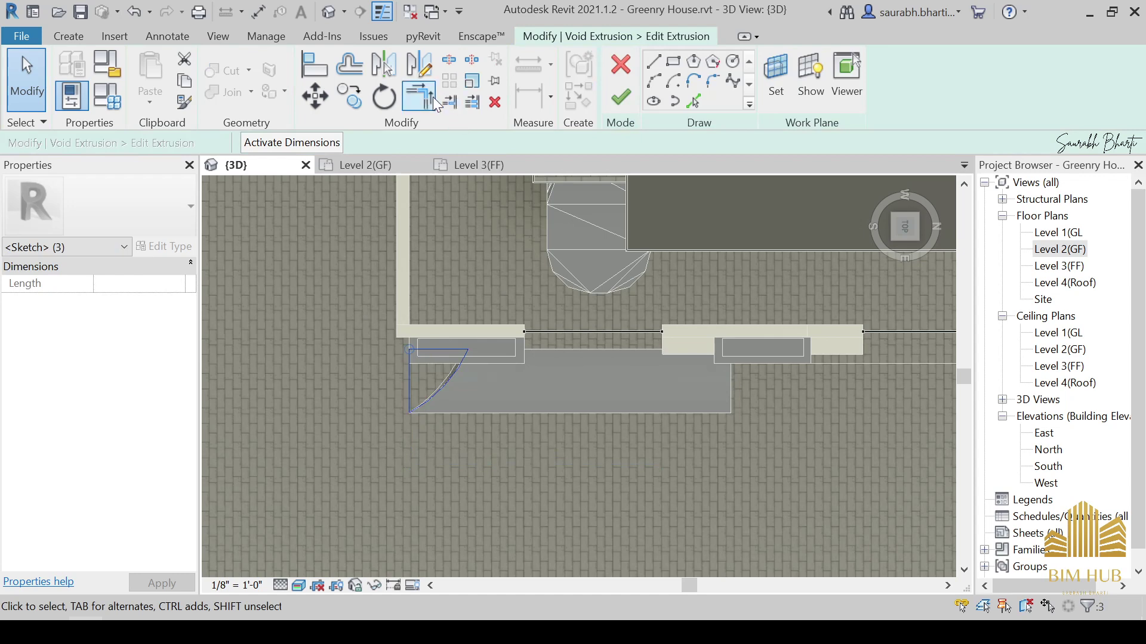
left_click(417, 65)
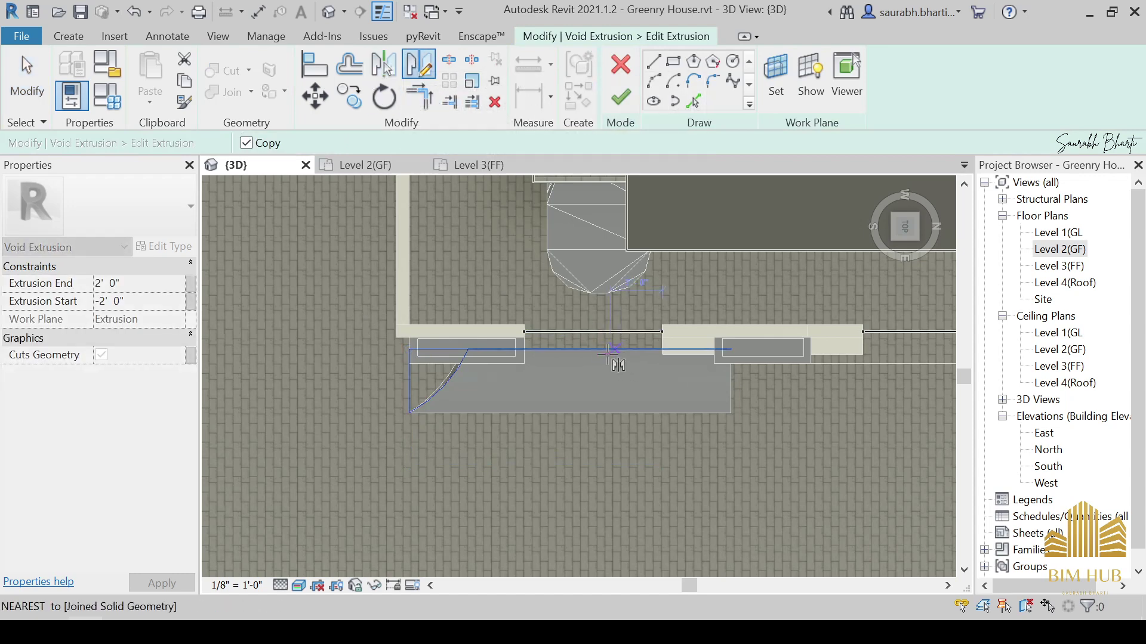
left_click(601, 275)
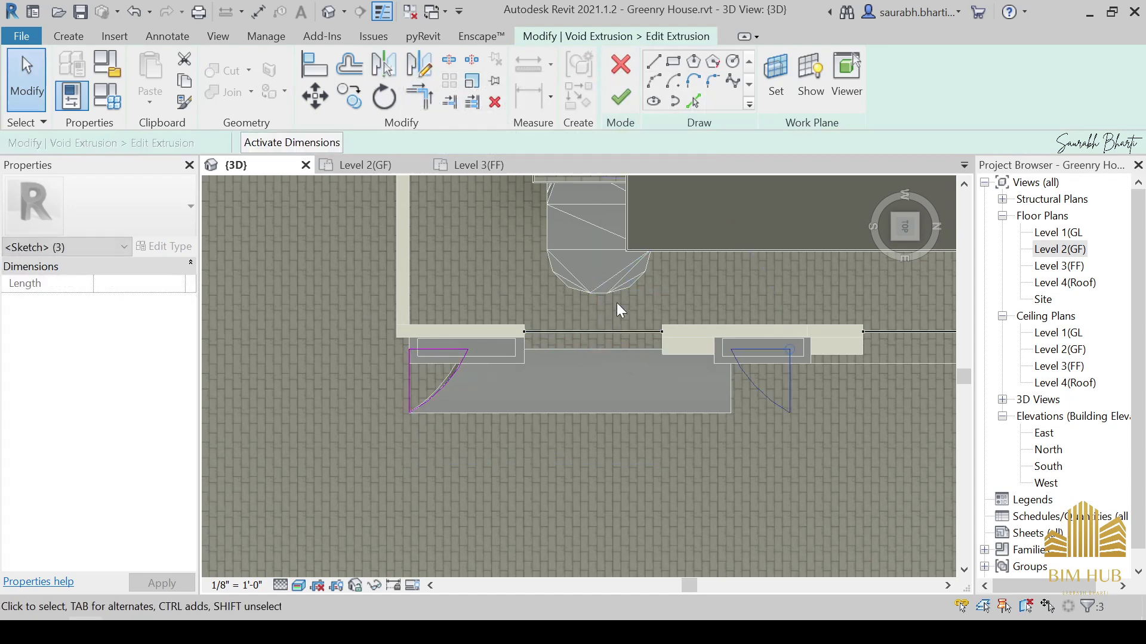
Nudge the mirrored curved profile south onto the ramp's north end and finish the void sketch.
left_click_drag(824, 322, 708, 442)
key("Left")
key("Left")
key("Left")
key("Left")
key("Left")
key("Left")
key("Left")
key("Left")
key("Left")
key("Left")
key("Left")
key("Left")
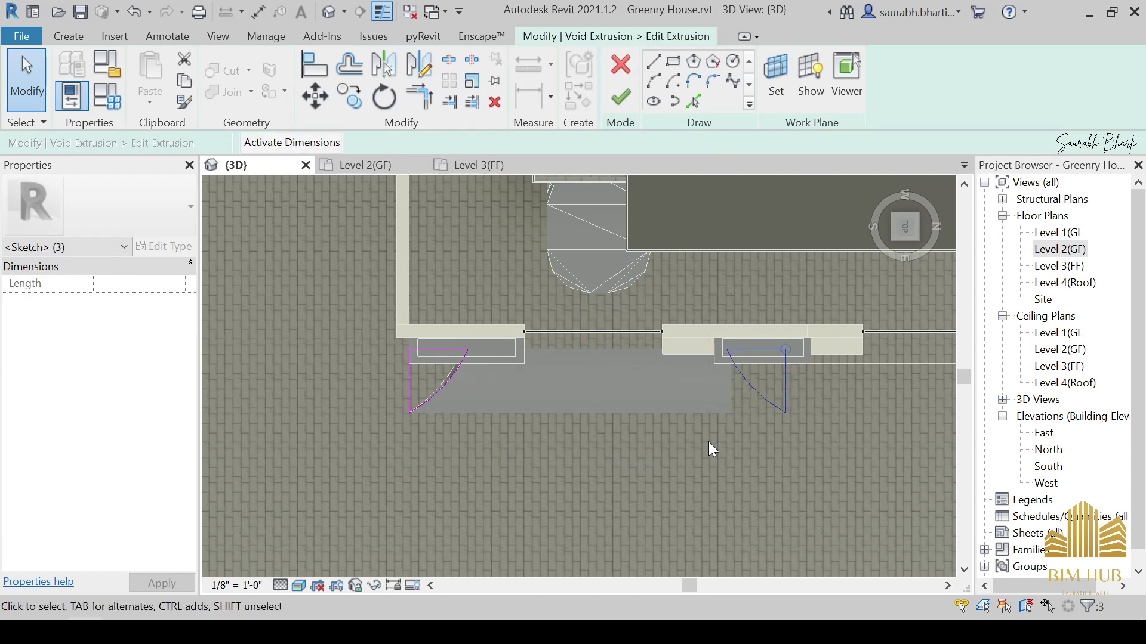
key("Left")
key("Left")
left_click(620, 99)
Reopen the void sketch, shift the north profile's straight outer line just past the ramp's end edge, and finish the sketch.
left_click(732, 500)
mouse_move(732, 500)
middle_mouse_down("shift")
mouse_move(620, 546)
mouse_move(546, 448)
mouse_move(614, 530)
mouse_move(638, 521)
middle_mouse_up("shift")
double_click(766, 351)
scroll(765, 376, "up", 3)
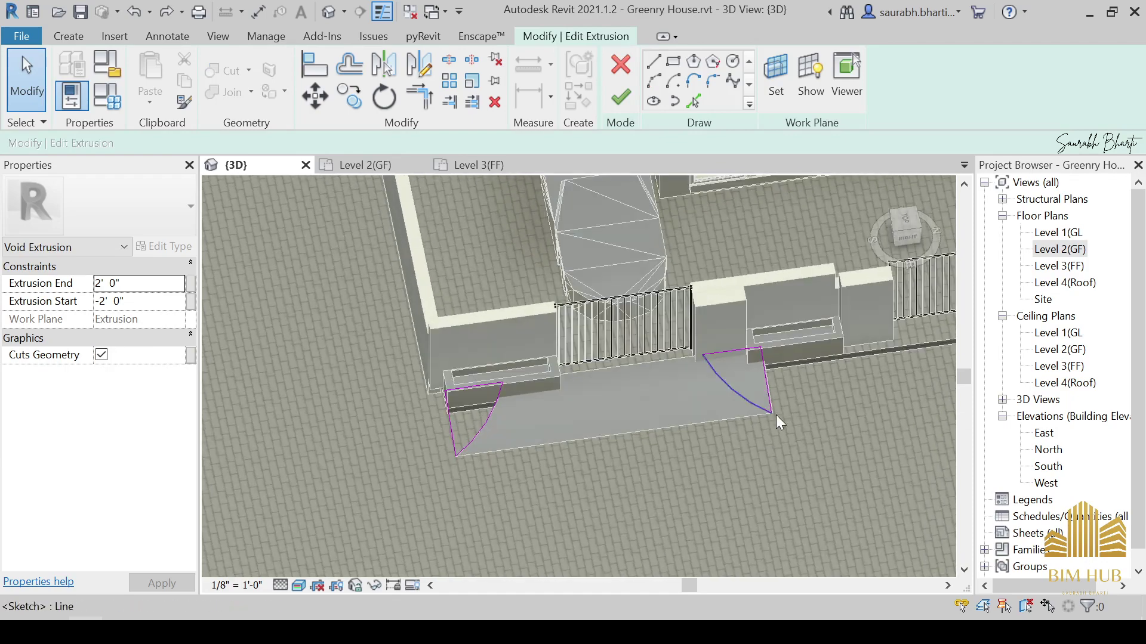
left_click(778, 377)
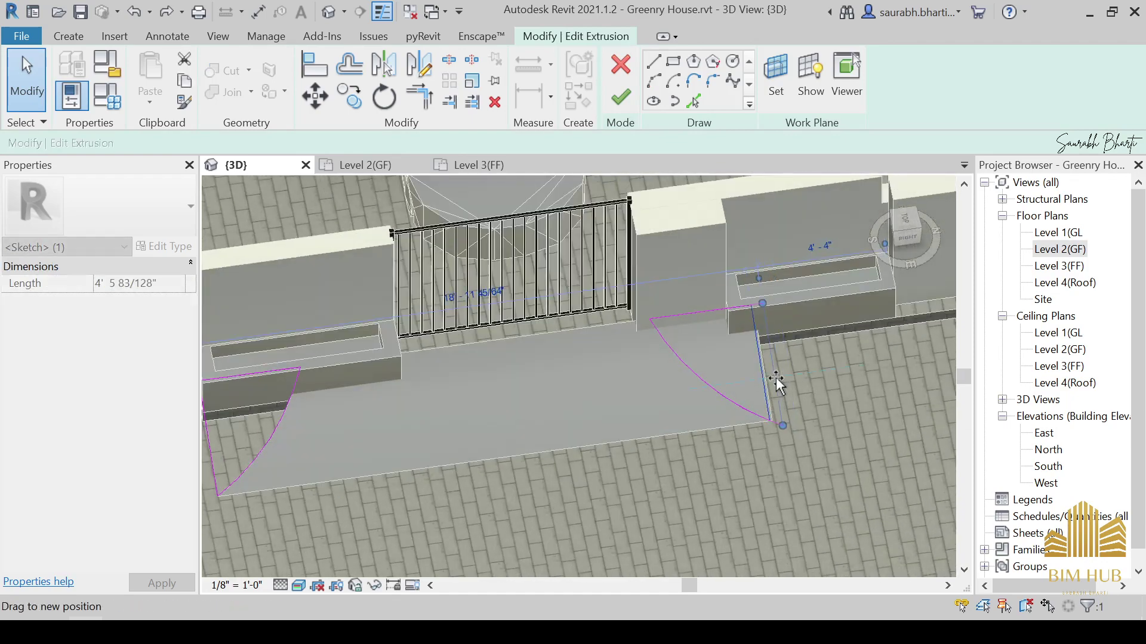
left_click_drag(768, 377, 772, 377)
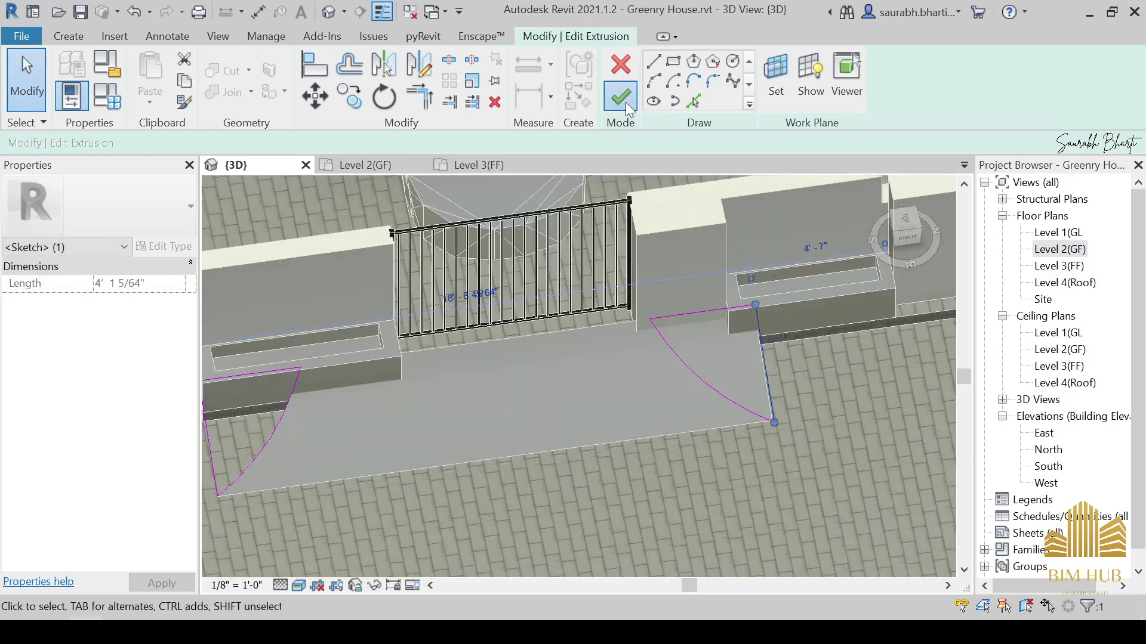
left_click(625, 102)
Finish the in-place ramp model.
scroll(690, 401, "down", 3)
left_click(742, 482)
scroll(742, 481, "down", 2)
middle_click_drag(753, 470, 704, 422, "shift")
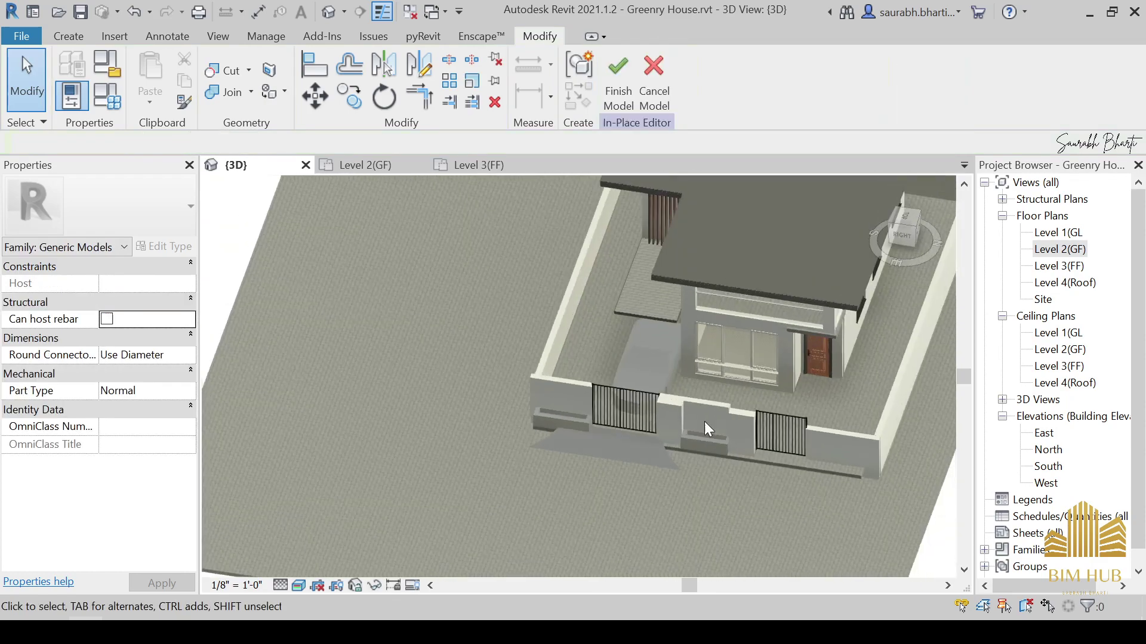
scroll(704, 422, "up", 2)
left_click(619, 83)
scroll(525, 404, "up", 3)
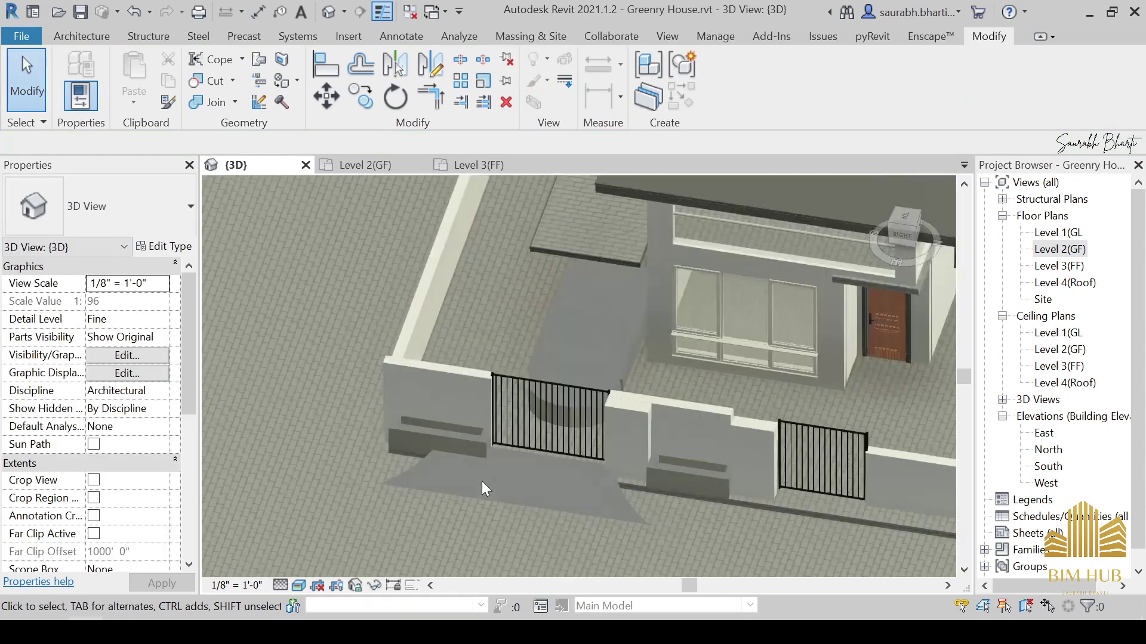
Examine the ramp, the front boundary wall and the slab strip beside the gates from several angles.
scroll(482, 481, "down", 2)
middle_click_drag(629, 536, 500, 403, "shift")
scroll(500, 403, "down", 2)
scroll(481, 457, "up", 3)
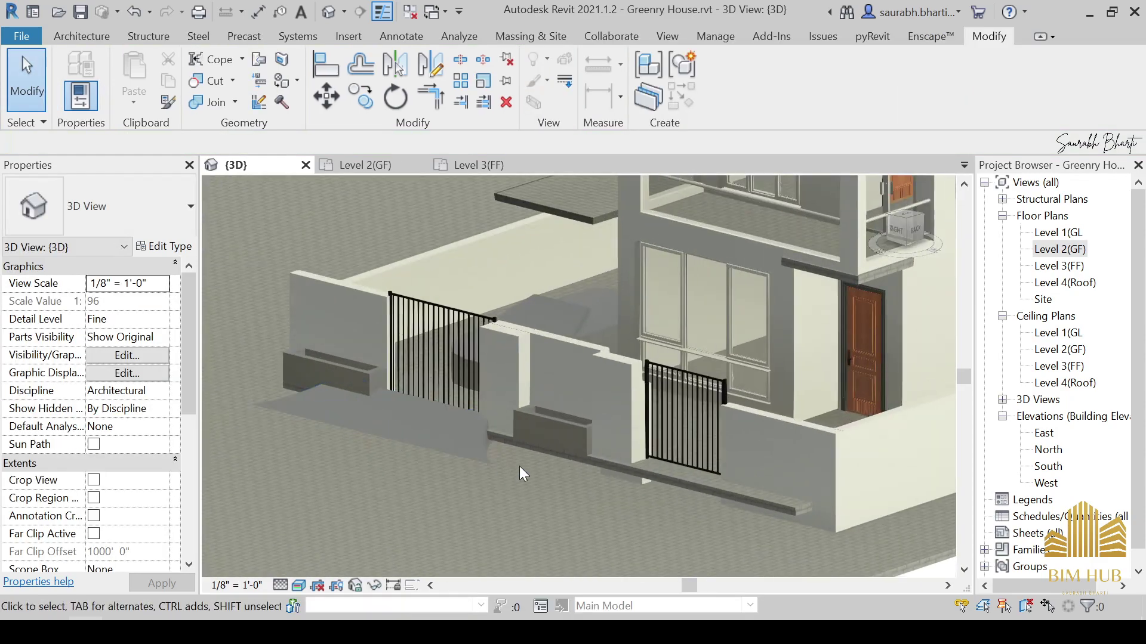
middle_click_drag(521, 467, 499, 468, "shift")
scroll(468, 466, "up", 2)
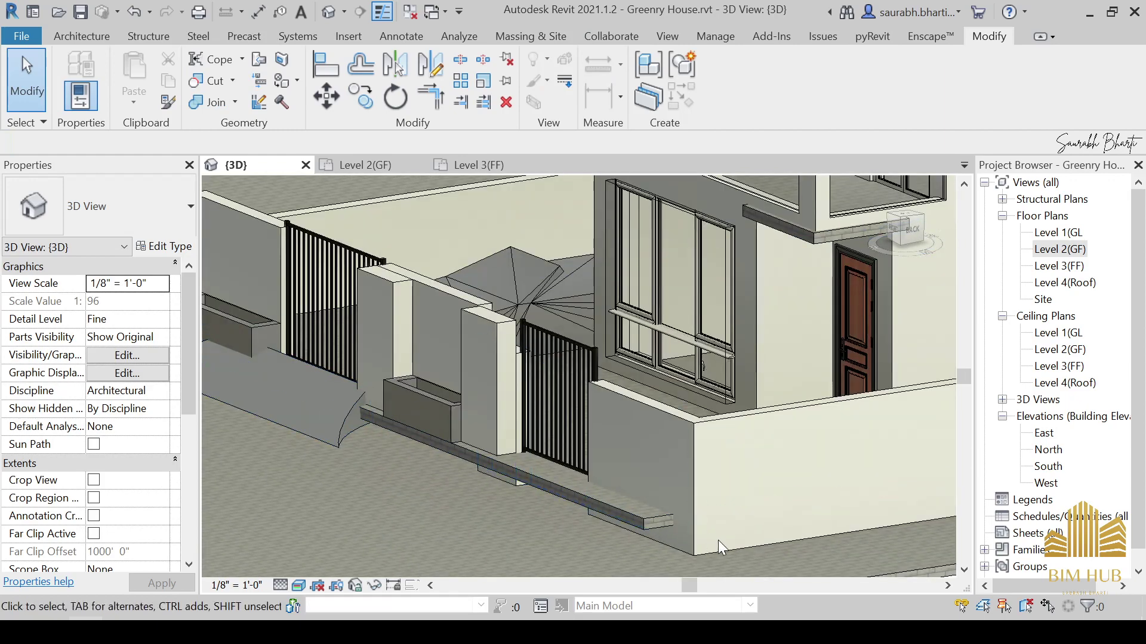
scroll(718, 549, "down", 5)
middle_click_drag(743, 471, 797, 578, "shift")
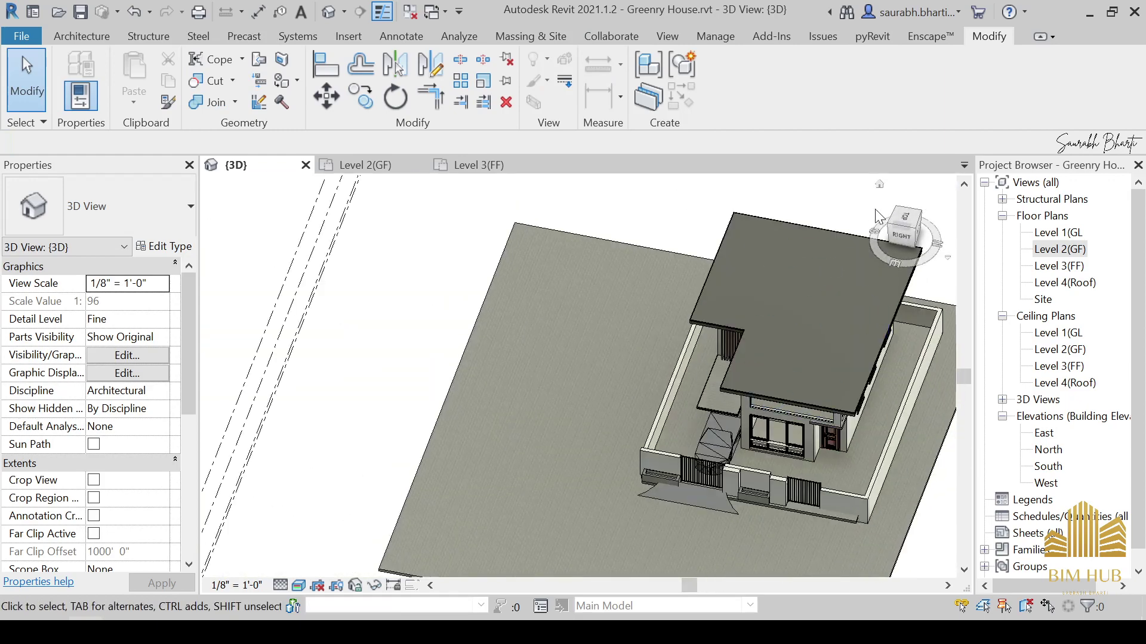
left_click(901, 224)
In the Level 1(GL) floor plan, draw a Generic - 6" wall, about 23'-6" long, along the front strip from its north corner to the ramp.
double_click(1060, 233)
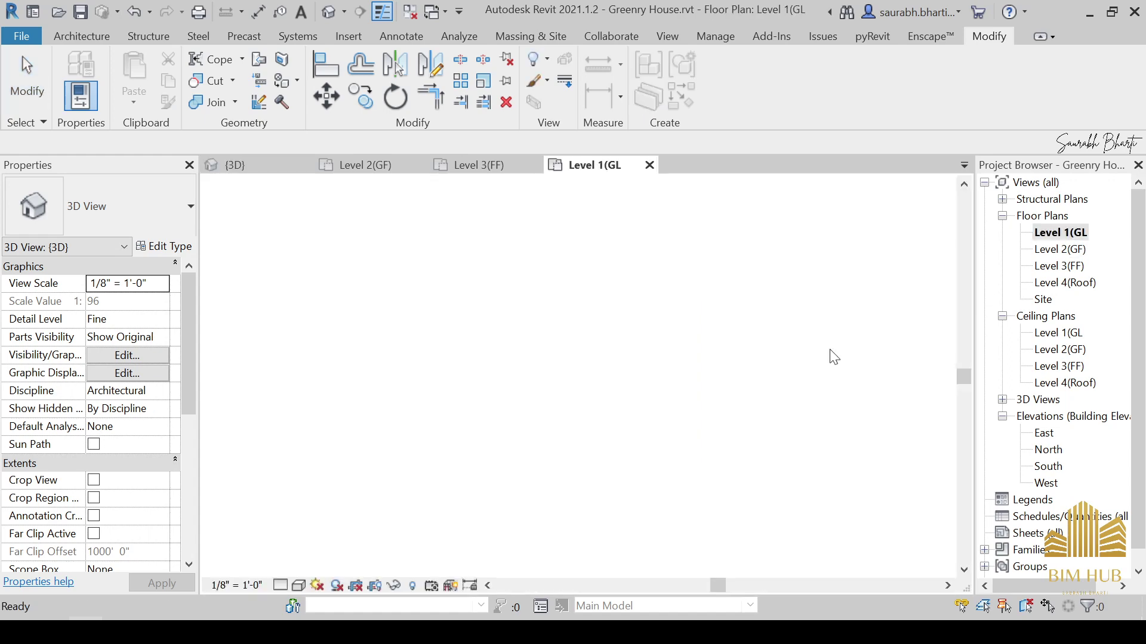
scroll(540, 388, "up", 2)
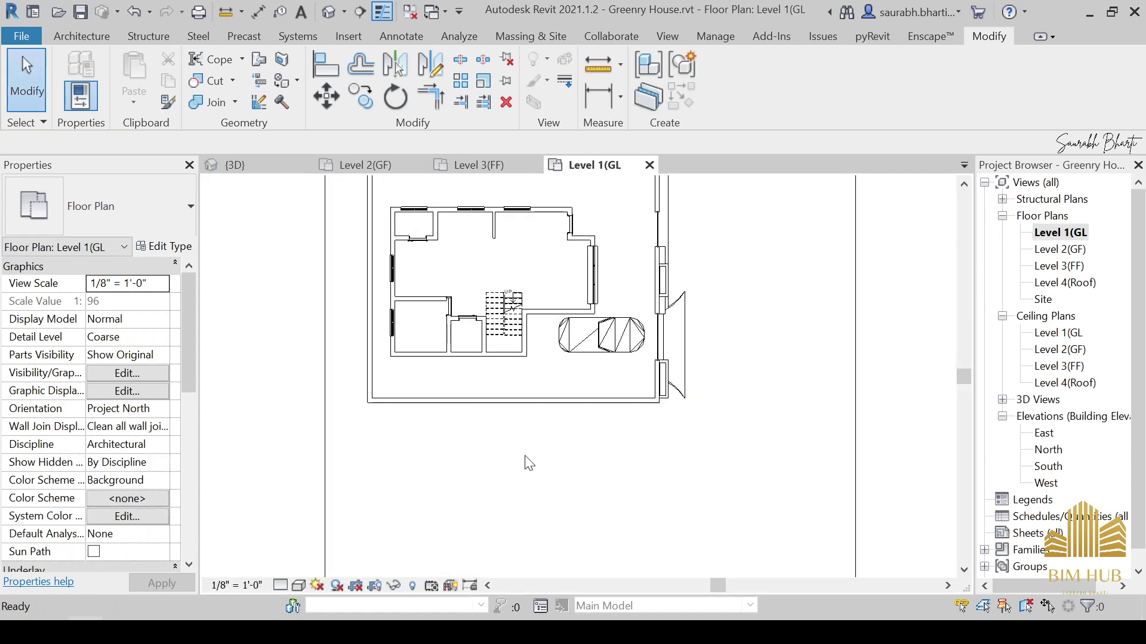
key("w")
key("a")
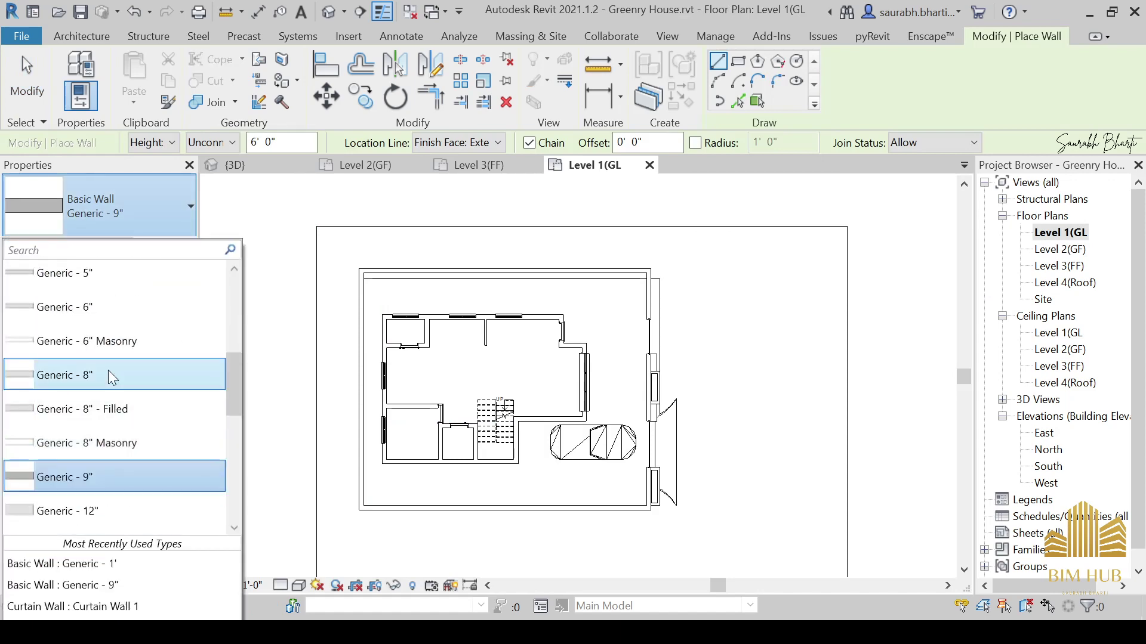
left_click(107, 309)
scroll(839, 419, "up", 3)
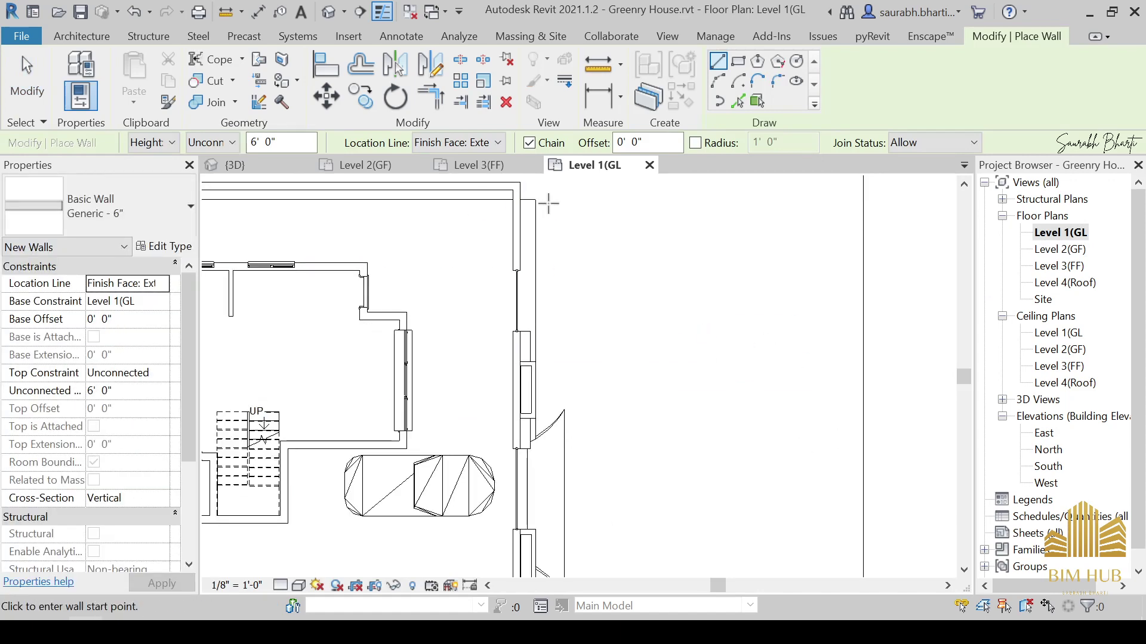
left_click(535, 200)
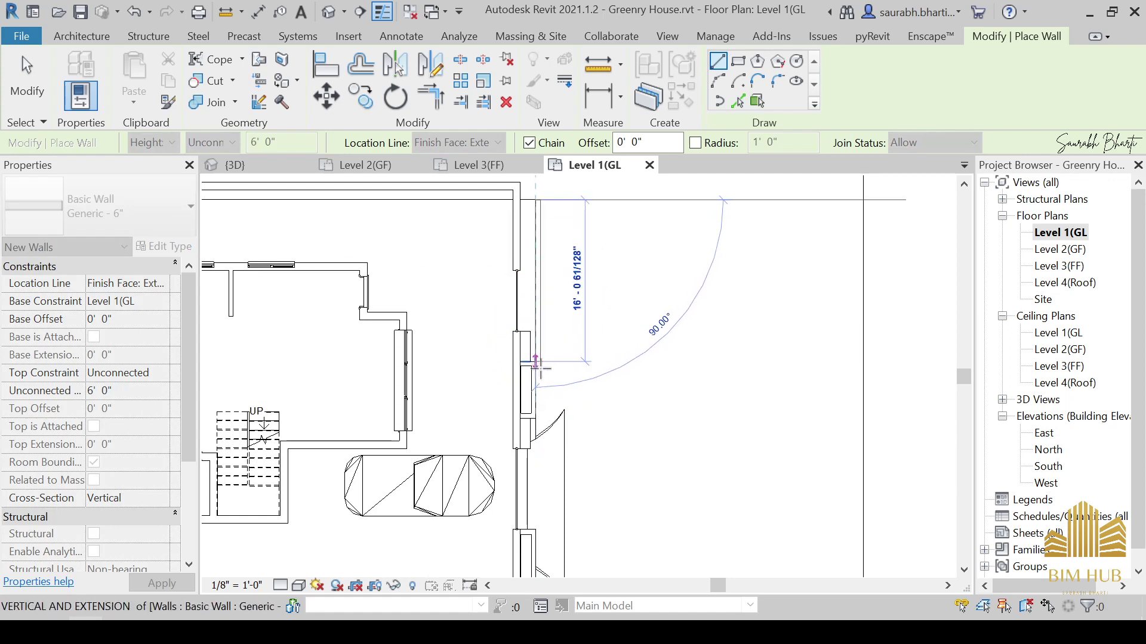
scroll(537, 436, "up", 3)
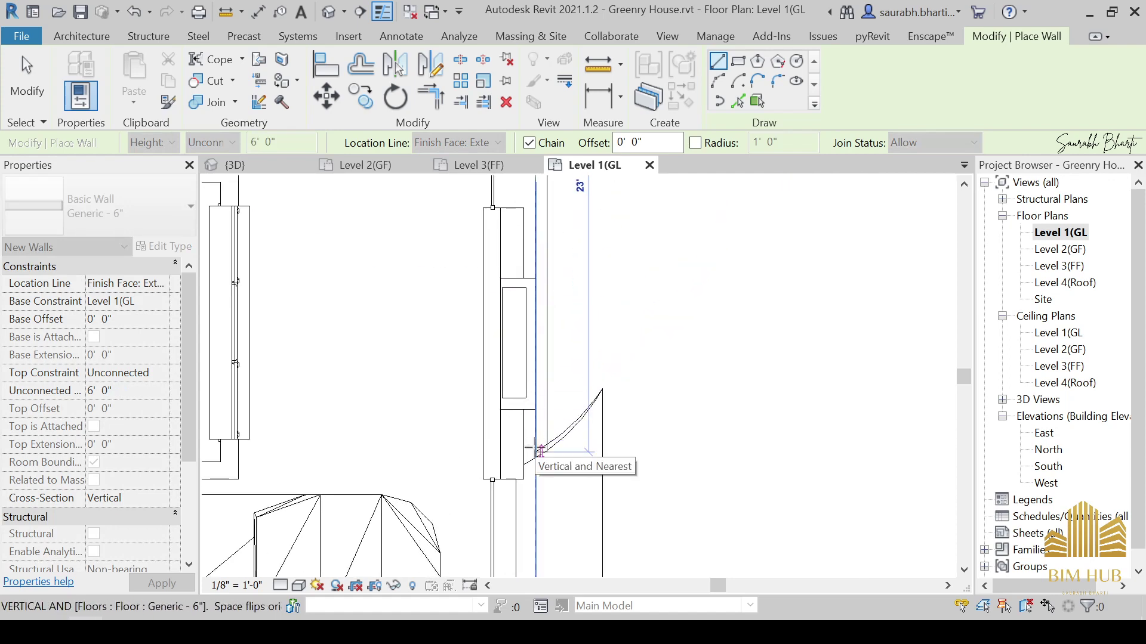
scroll(540, 452, "down", 4)
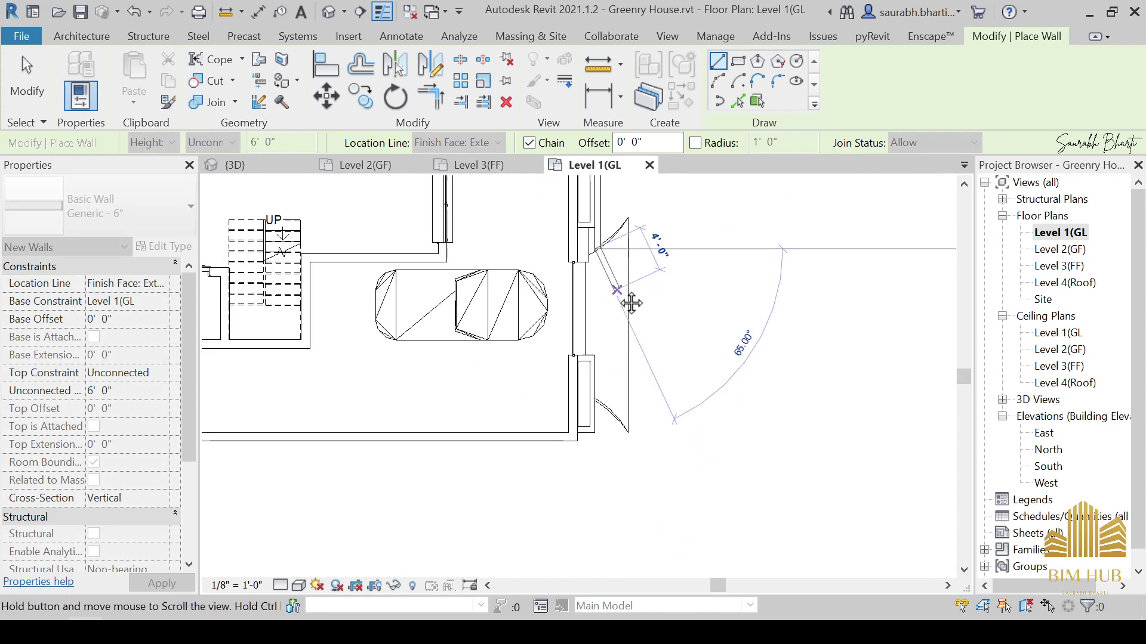
key("Escape")
Draw a second 6" wall, about 2'-11" long, from the ramp's south curve to the south end of the front strip.
scroll(587, 418, "up", 5)
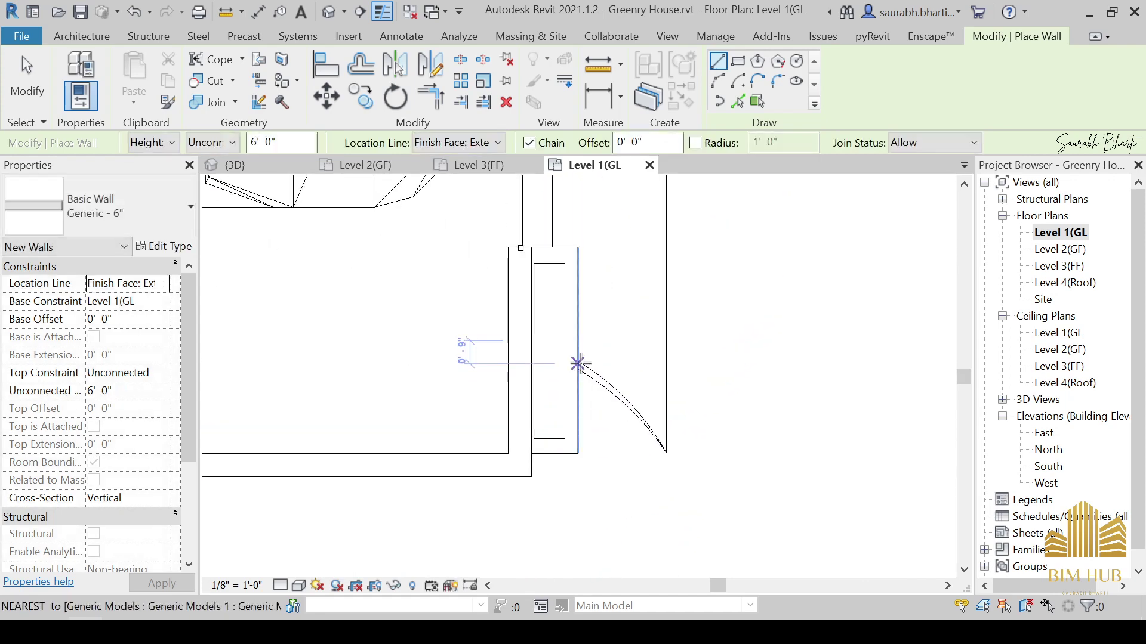
left_click(577, 363)
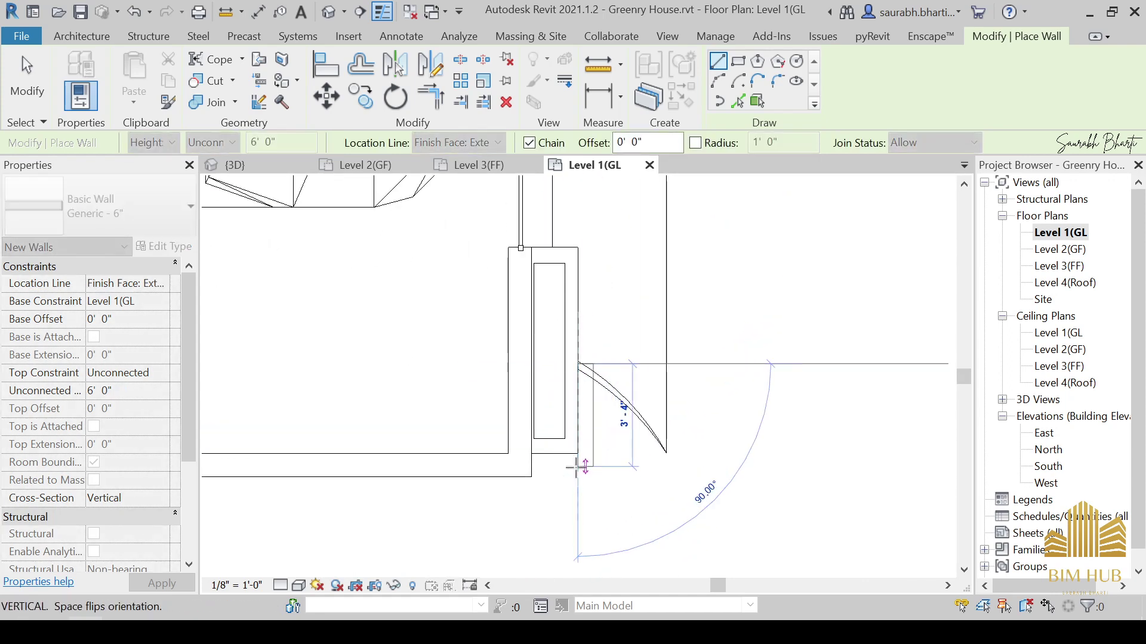
left_click(577, 453)
key("Escape")
key("Escape")
scroll(592, 410, "up", 3)
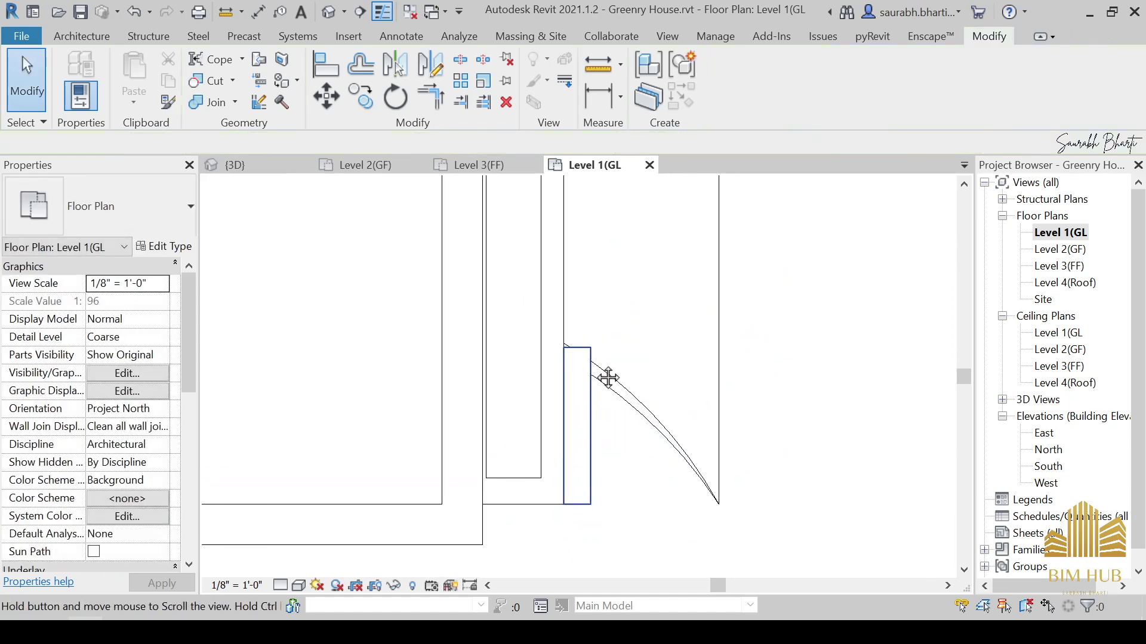
scroll(579, 376, "down", 3)
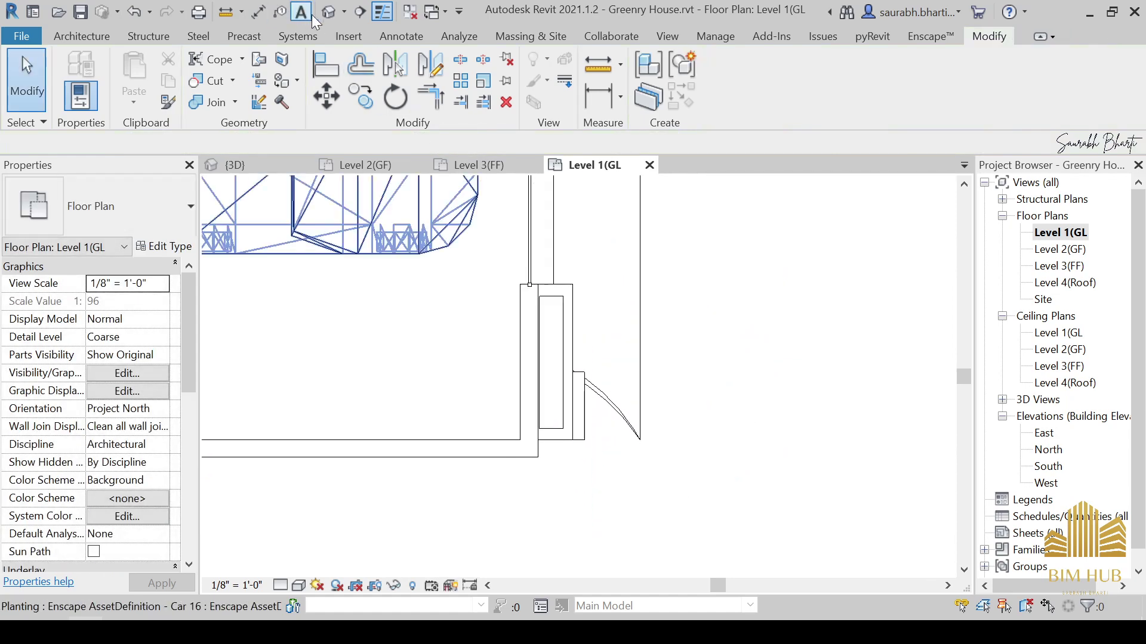
In the 3D view, set the long 6" wall's top constraint to Up to level: Level 2(GF).
left_click(328, 12)
middle_click_drag(495, 364, 649, 227, "shift")
scroll(597, 478, "up", 3)
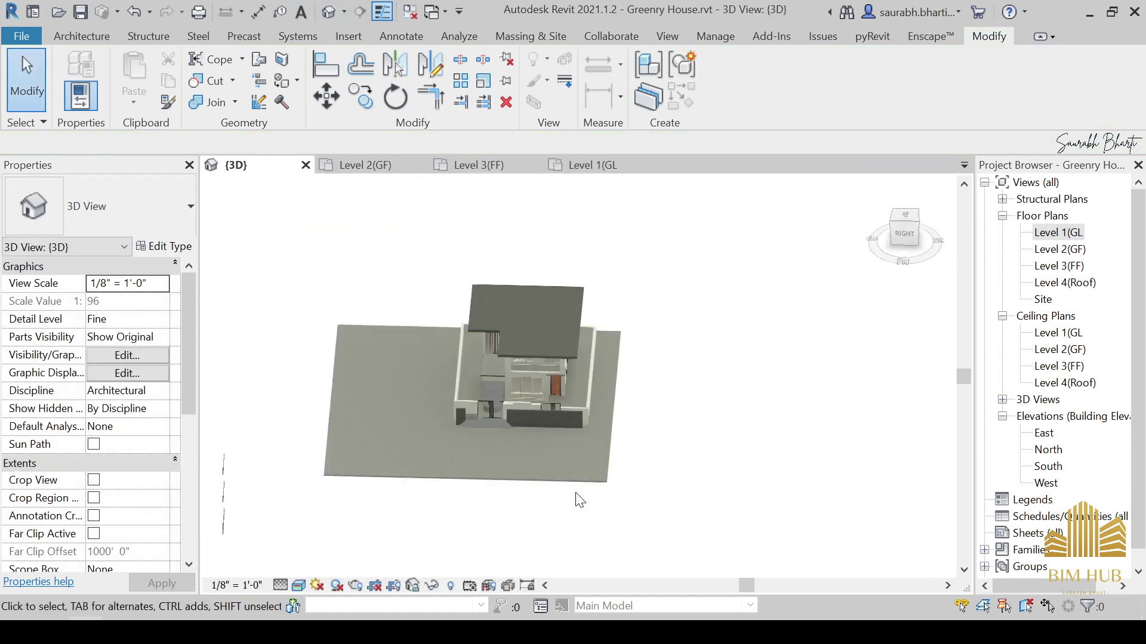
scroll(577, 494, "up", 3)
middle_click_drag(577, 494, 554, 377, "shift")
scroll(554, 376, "up", 1)
left_click(567, 278)
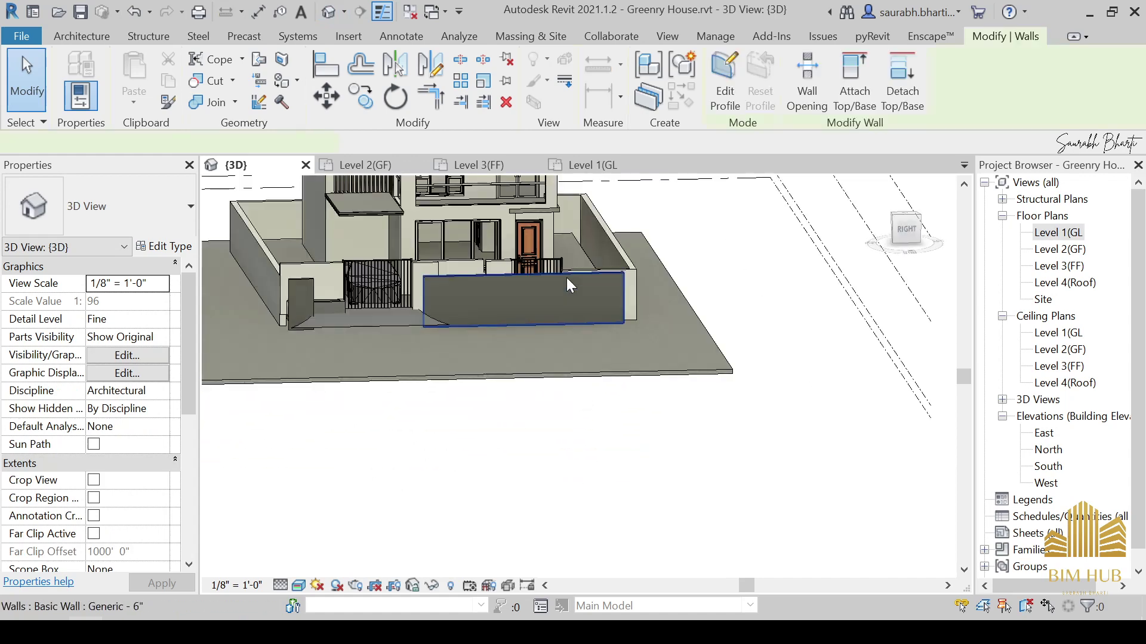
left_click(166, 303)
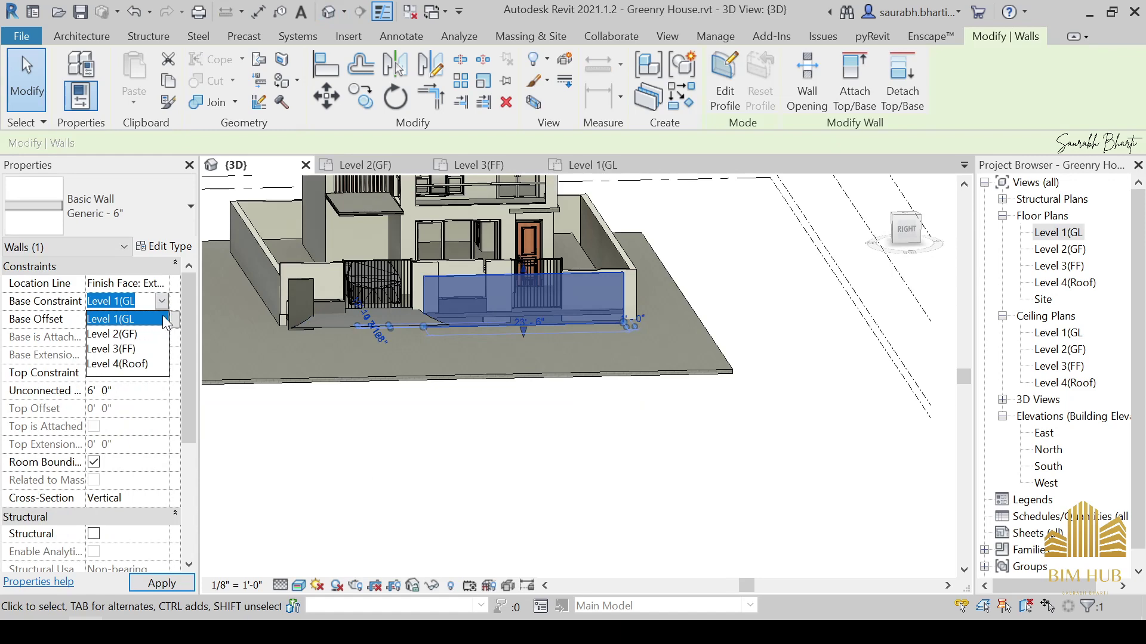
left_click(160, 375)
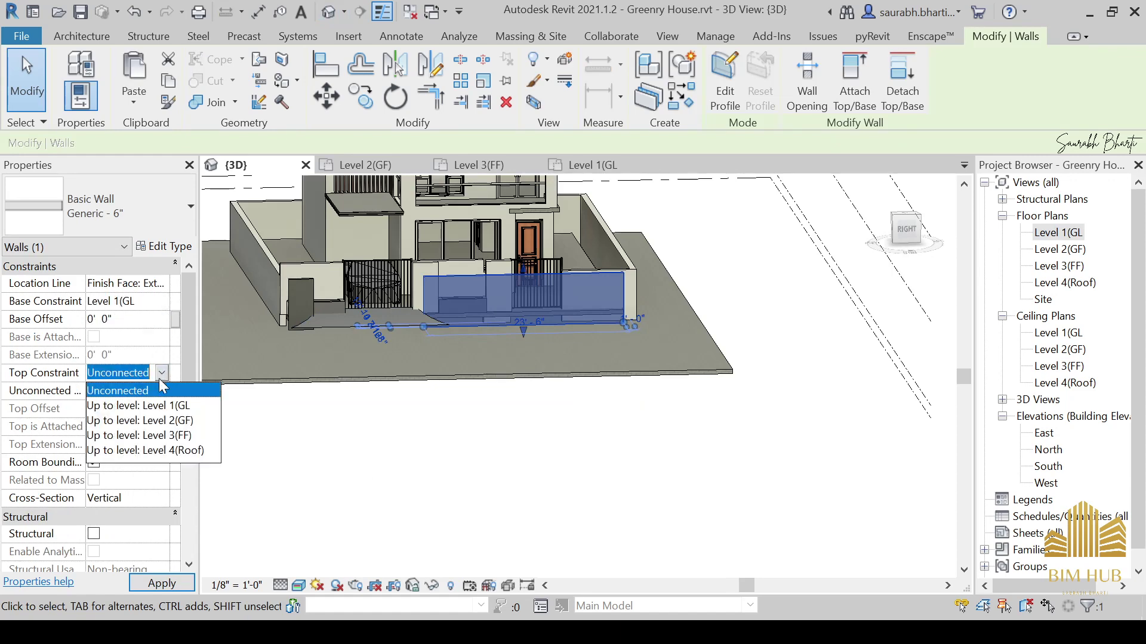
left_click(144, 421)
left_click(531, 475)
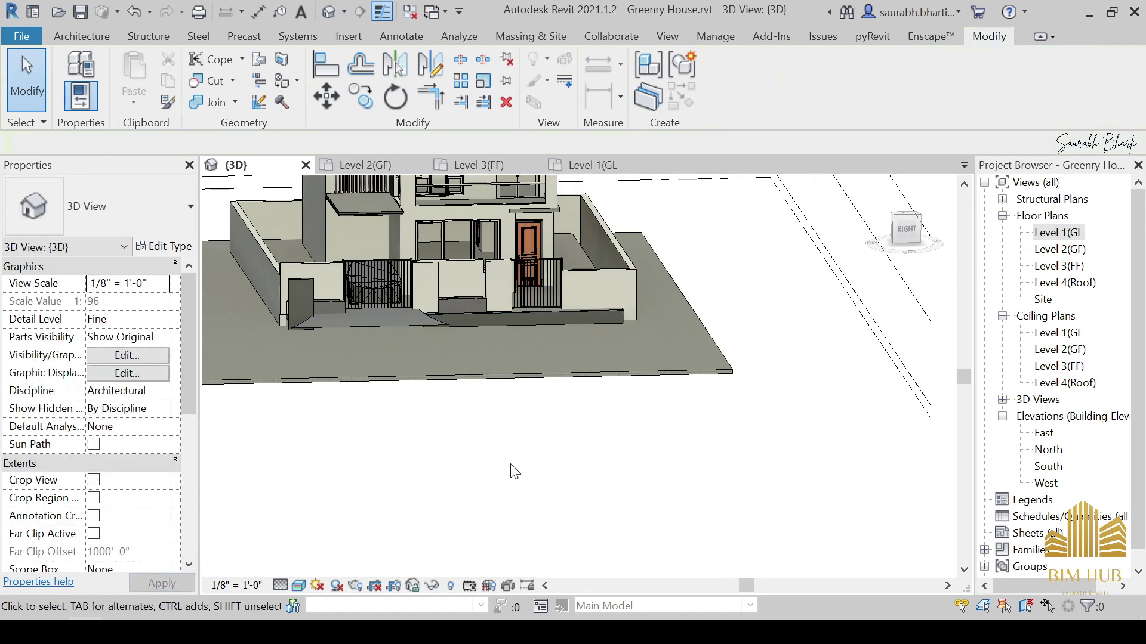
Set the short 6" wall at the ramp's south end to a top constraint of Up to level: Level 2(GF).
middle_click_drag(512, 468, 468, 522, "shift")
scroll(261, 463, "up", 3)
middle_click_drag(299, 464, 423, 504, "shift")
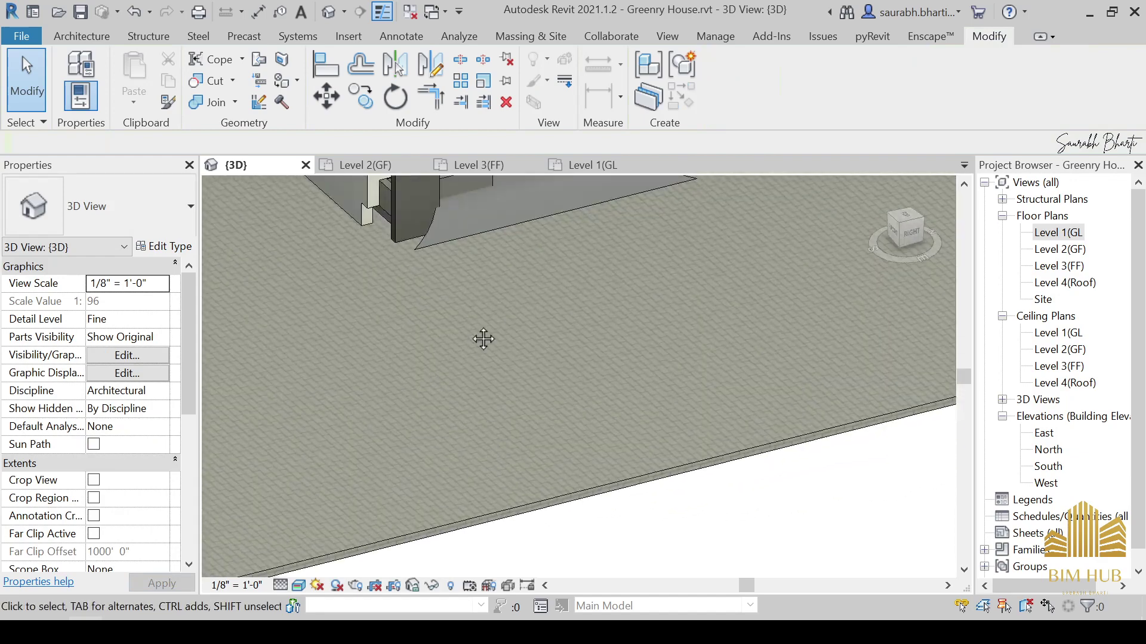
middle_click_drag(484, 340, 409, 564)
left_click(343, 401)
left_click(161, 374)
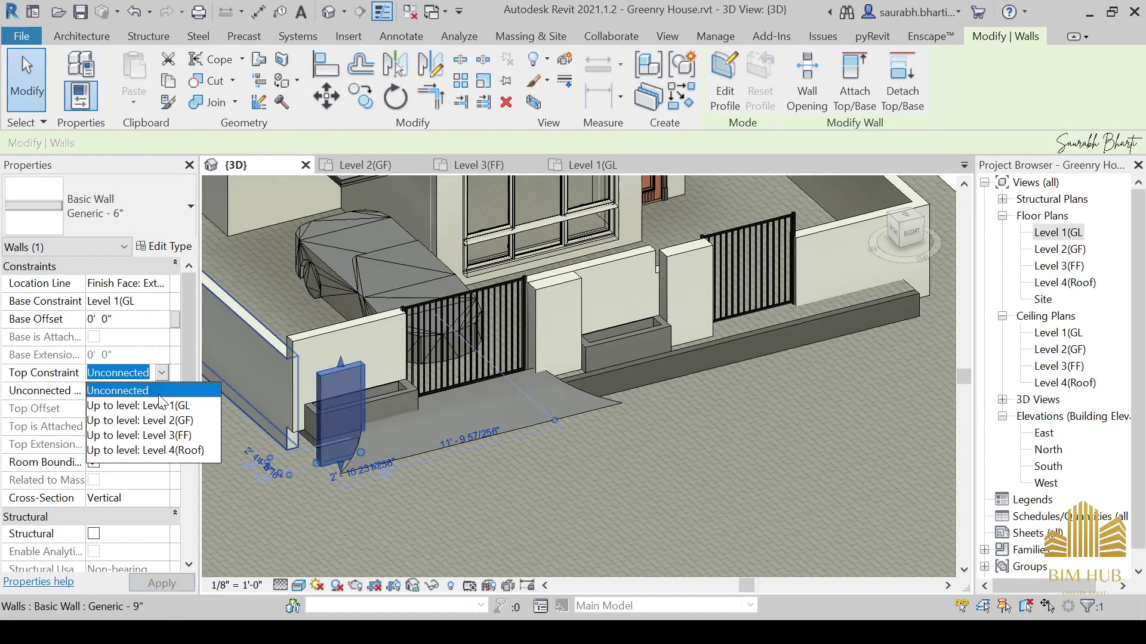
left_click(143, 421)
left_click(553, 486)
Examine the lowered 6" walls and the slab strip's north corner beside the boundary wall.
middle_click_drag(553, 486, 690, 506, "shift")
scroll(687, 503, "down", 3)
middle_click_drag(750, 533, 765, 490, "shift")
scroll(633, 506, "up", 3)
scroll(716, 475, "up", 3)
scroll(690, 453, "down", 2)
middle_click_drag(764, 363, 765, 420)
middle_click_drag(711, 386, 619, 468, "shift")
scroll(783, 385, "down", 1)
scroll(663, 428, "up", 3)
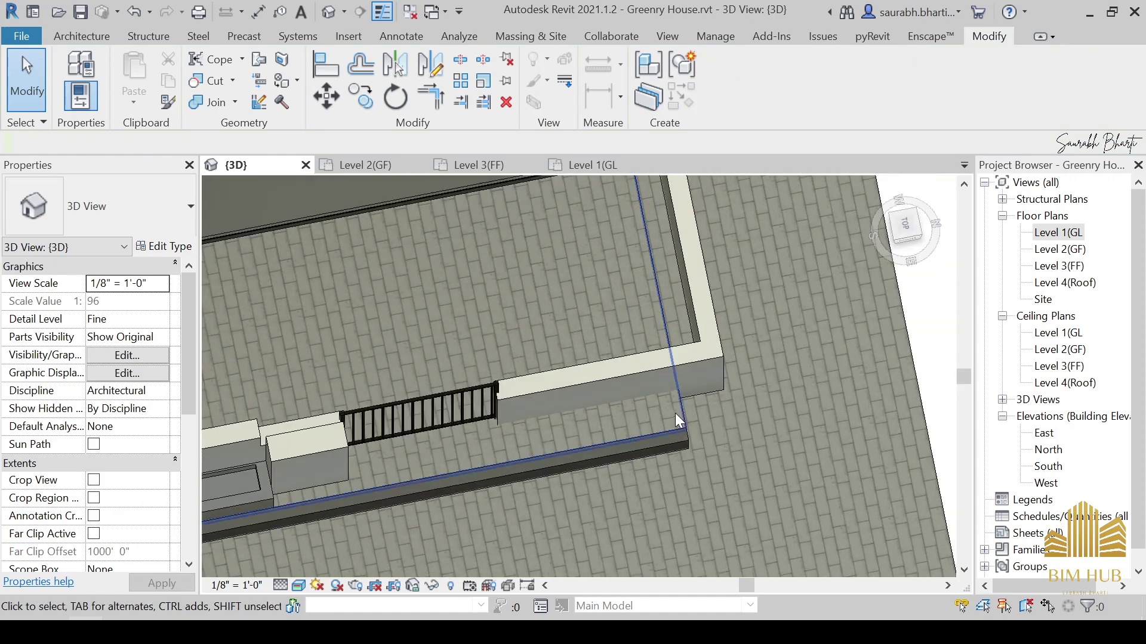
Edit the Level 2(GF) floor boundary, move its north edge out to the north boundary wall, and finish the sketch.
left_click(675, 413)
scroll(719, 358, "down", 2)
middle_click_drag(729, 413, 708, 547)
scroll(704, 432, "down", 1)
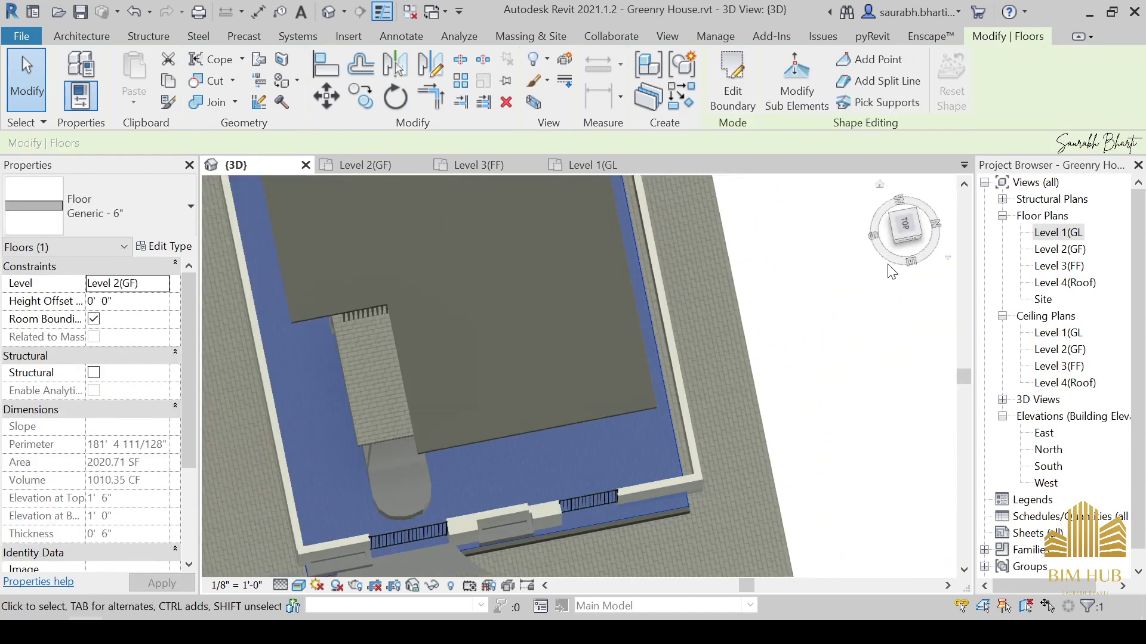
left_click(906, 228)
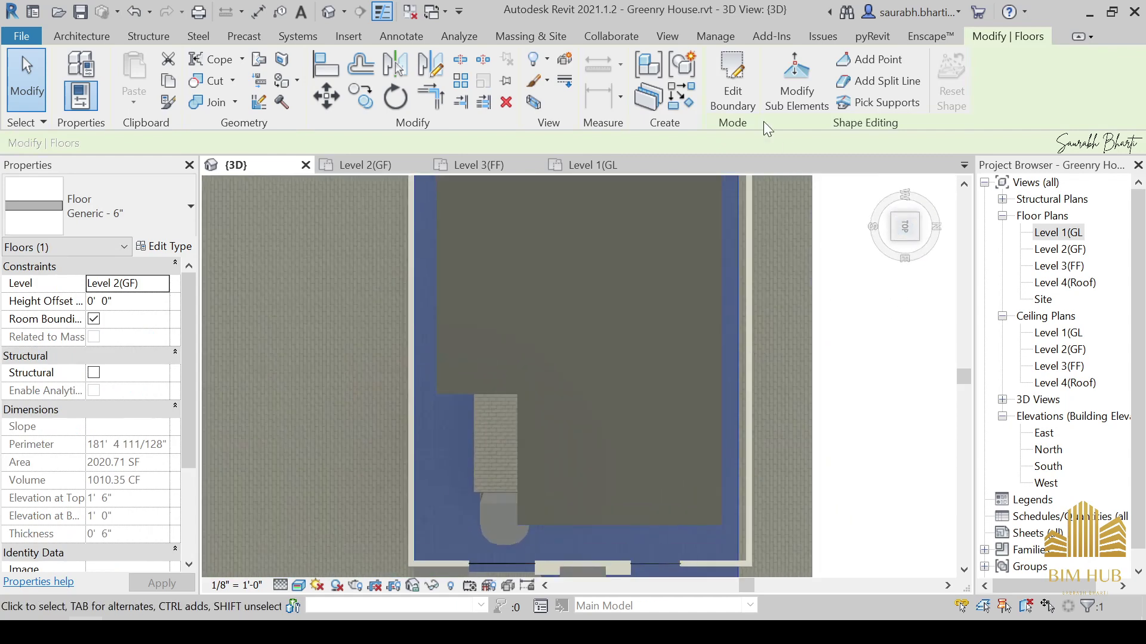
left_click(740, 102)
scroll(755, 412, "up", 3)
mouse_move(718, 429)
left_mouse_down()
mouse_move(760, 429)
mouse_move(746, 429)
left_mouse_up()
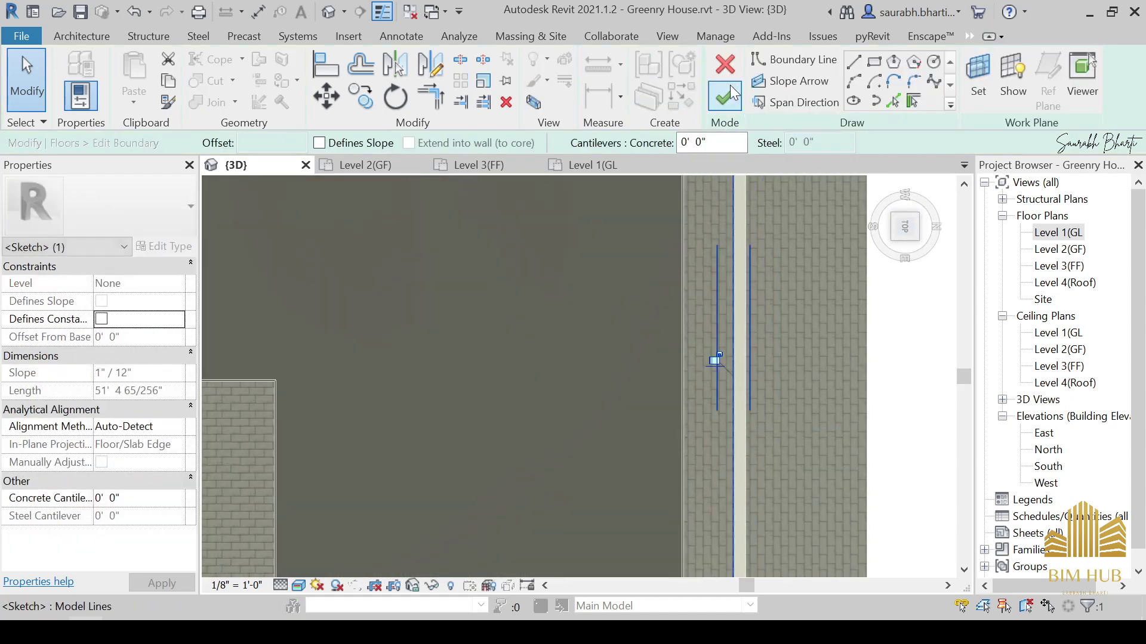
left_click(725, 97)
left_click(643, 336)
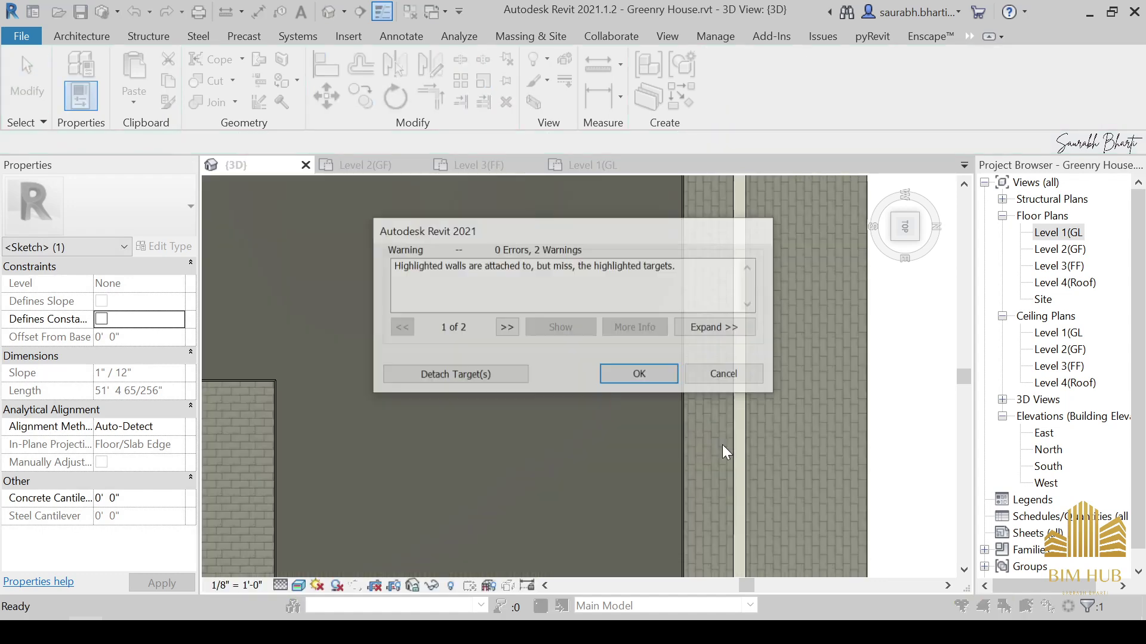
left_click(666, 373)
scroll(732, 478, "down", 5)
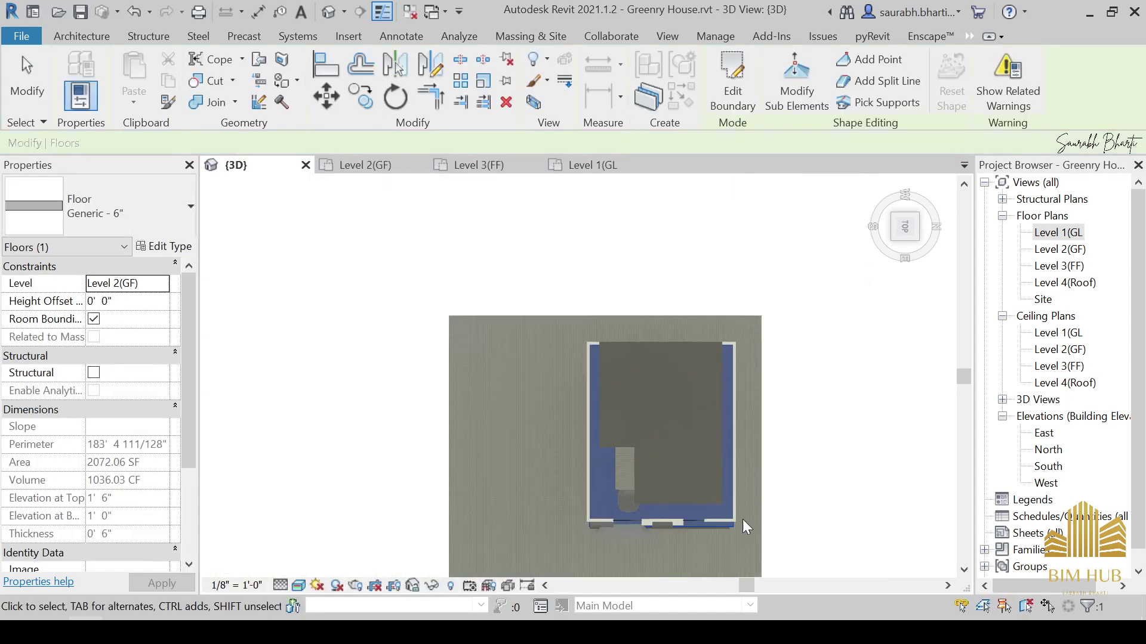
Examine how the slab strip, the 6" wall and the boundary wall meet at the north corner.
middle_click_drag(746, 526, 814, 257, "shift")
left_click(772, 407)
scroll(743, 541, "up", 3)
scroll(719, 484, "up", 8)
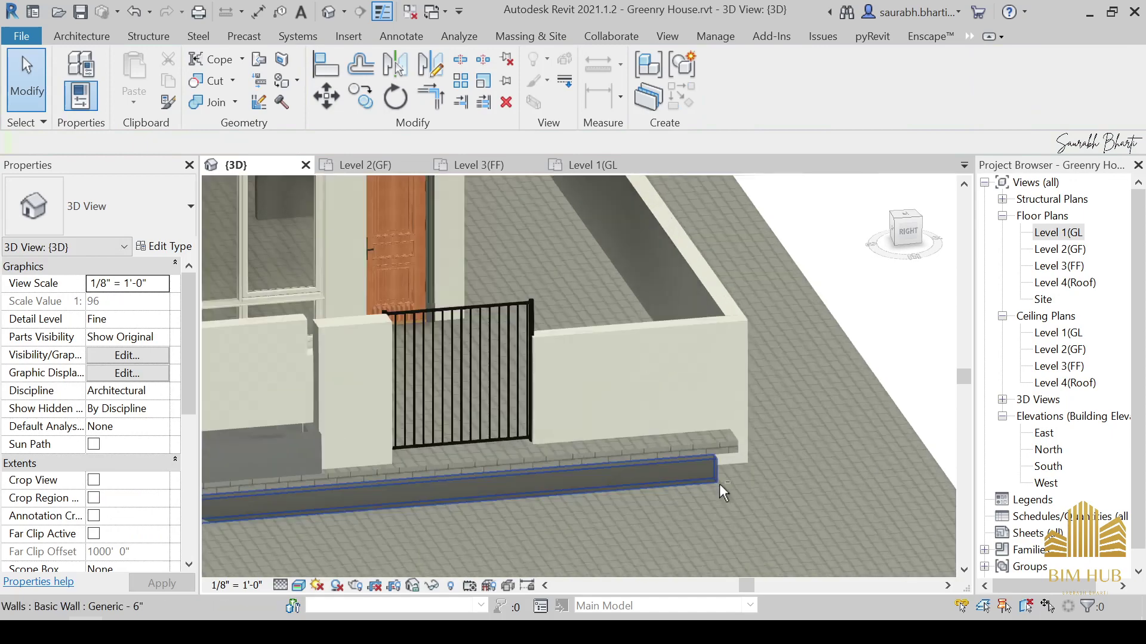
left_click(612, 456)
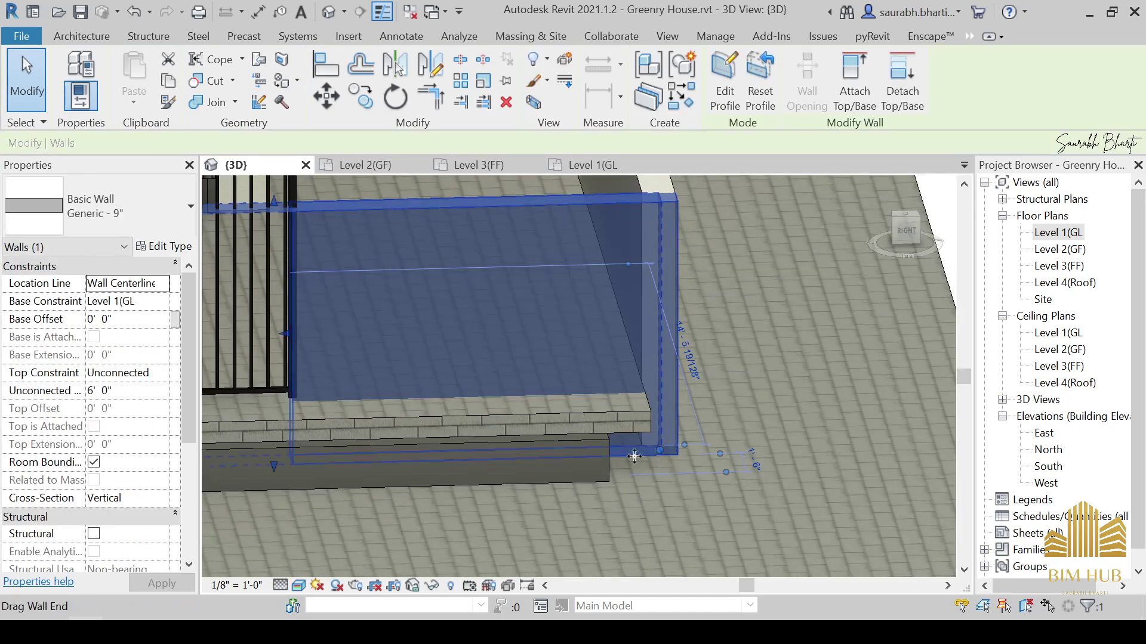
key("Escape")
scroll(597, 474, "down", 5)
middle_click_drag(593, 490, 692, 504, "shift")
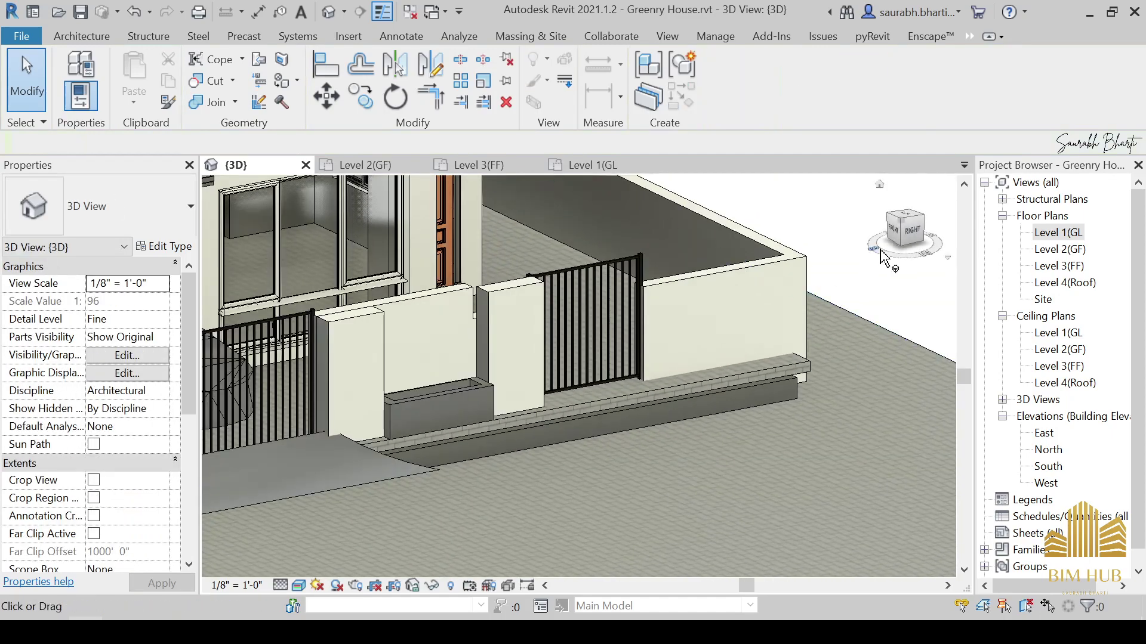
In the right-side view, extend the long 6" wall's north end to the outer face of the boundary wall.
left_click(913, 233)
scroll(793, 430, "up", 6)
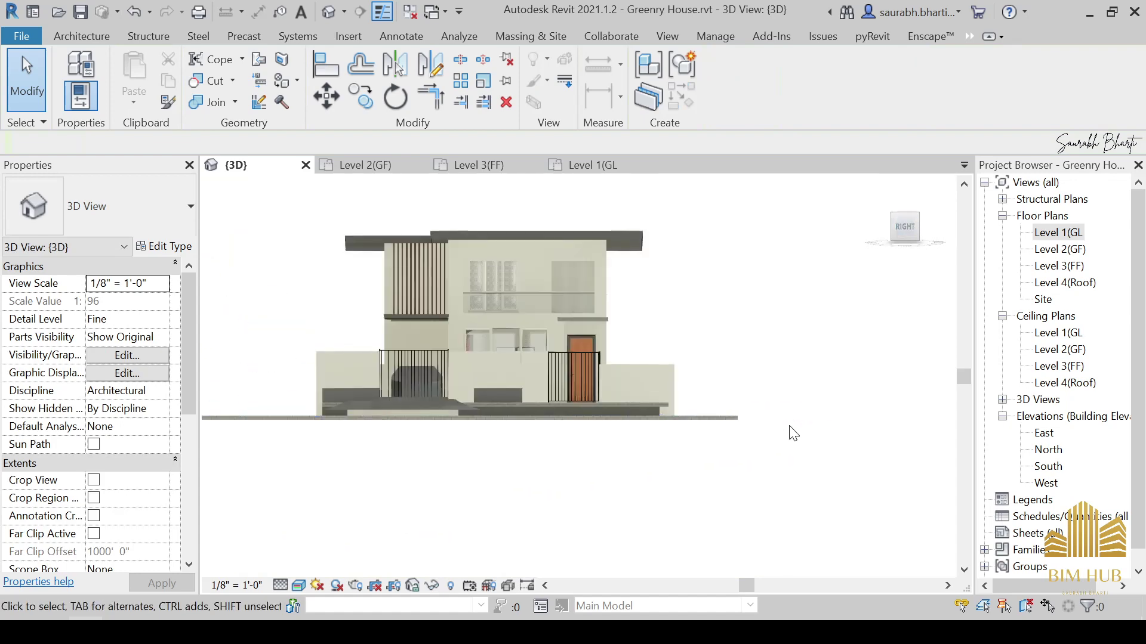
left_click(521, 389)
scroll(406, 439, "up", 5)
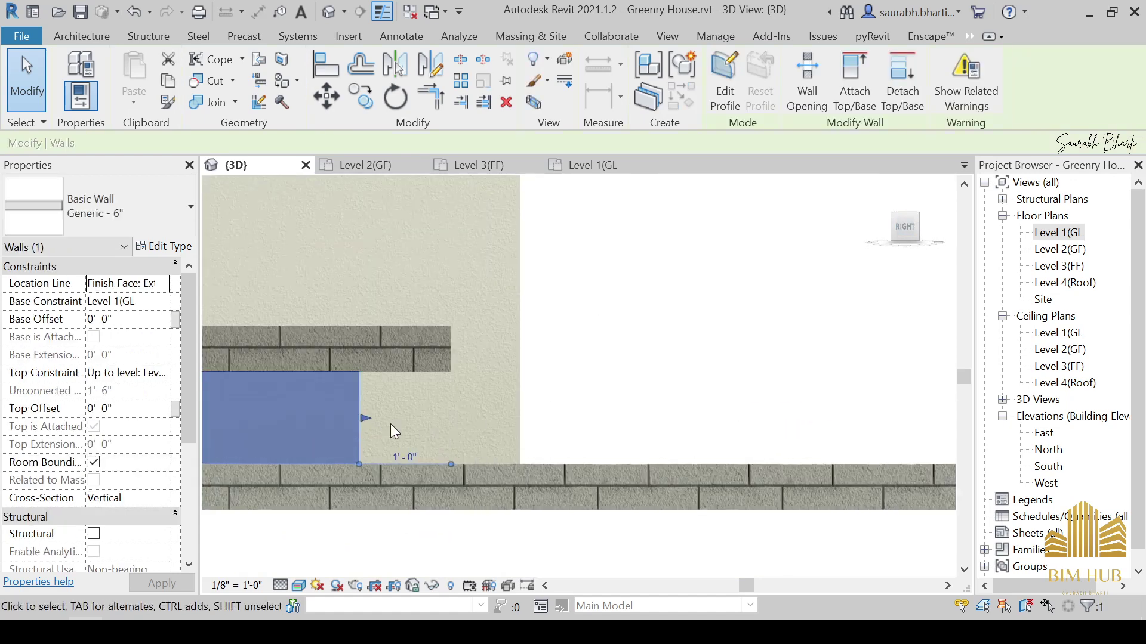
left_click_drag(363, 418, 522, 419)
scroll(525, 444, "down", 6)
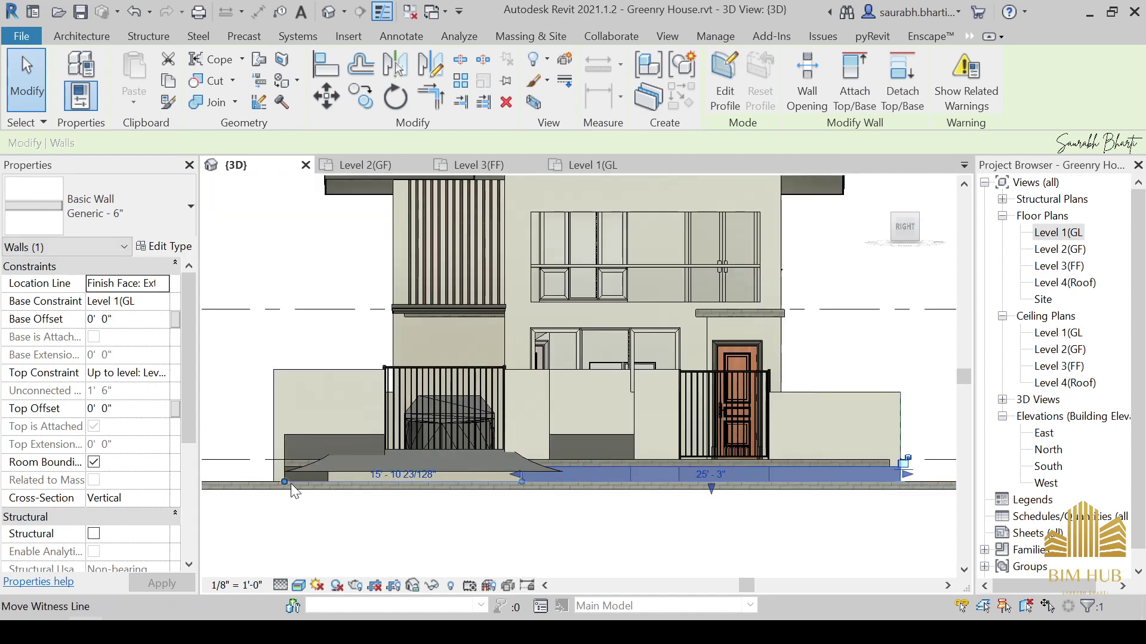
scroll(289, 481, "up", 3)
scroll(341, 491, "down", 3)
left_click(347, 500)
Examine the extended 6" wall against the slab strip's edge at the north corner.
middle_click_drag(517, 508, 550, 608, "shift")
middle_click_drag(725, 527, 629, 427)
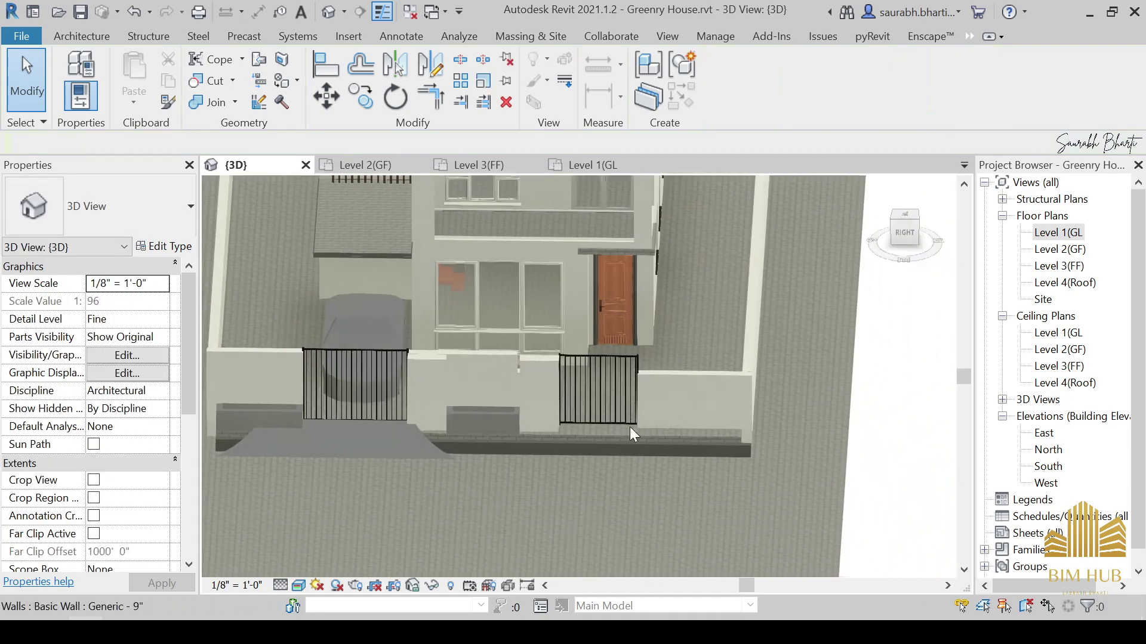
scroll(690, 428, "up", 3)
middle_click_drag(693, 492, 621, 460, "shift")
scroll(605, 494, "up", 3)
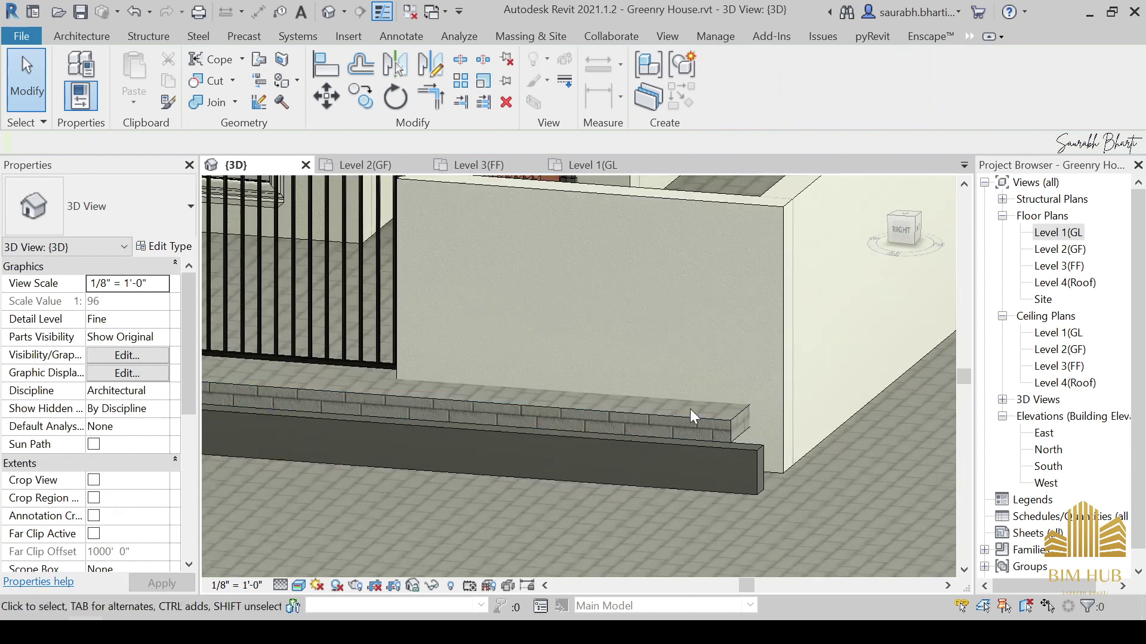
middle_click_drag(690, 410, 700, 473, "shift")
key("l")
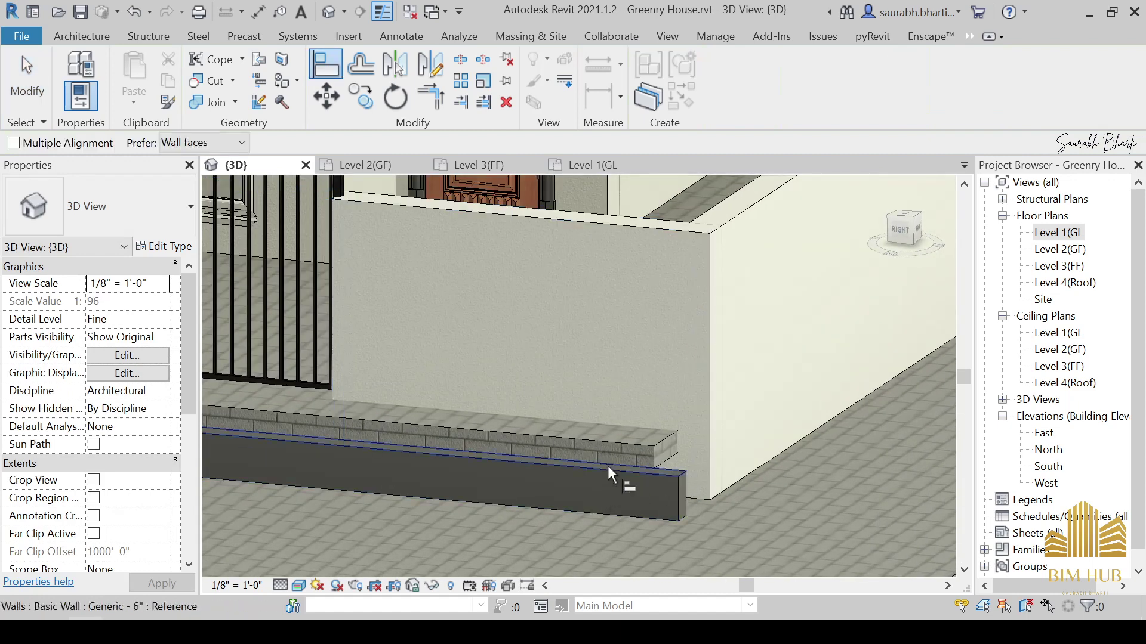
left_click(611, 449)
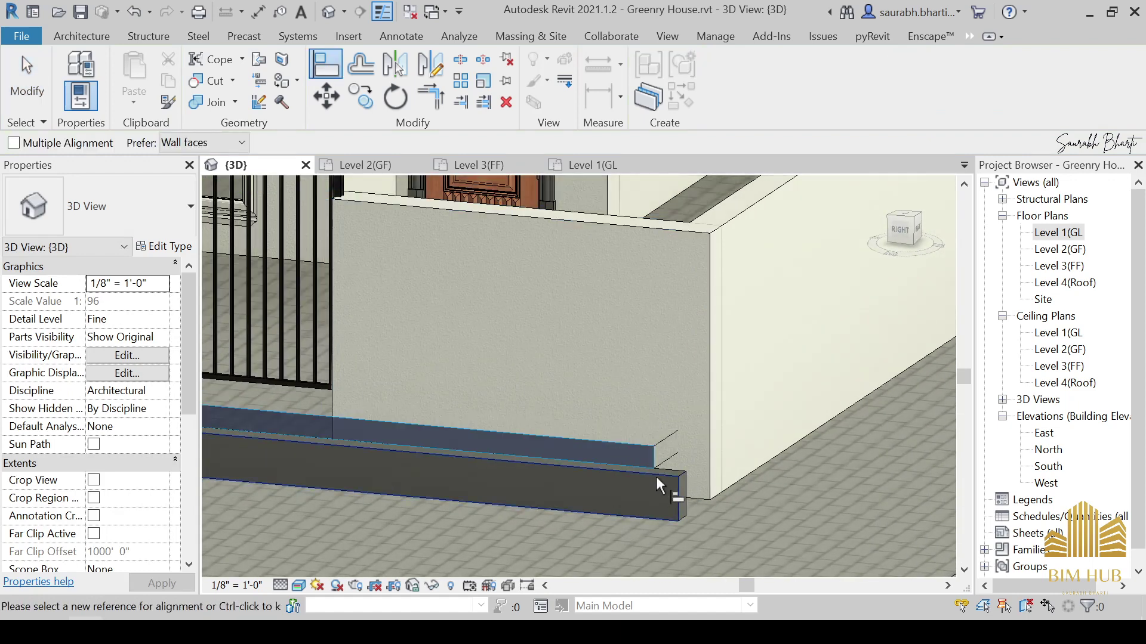
scroll(653, 479, "down", 3)
key("Escape")
key("Escape")
scroll(508, 500, "down", 2)
middle_click_drag(483, 511, 679, 516, "shift")
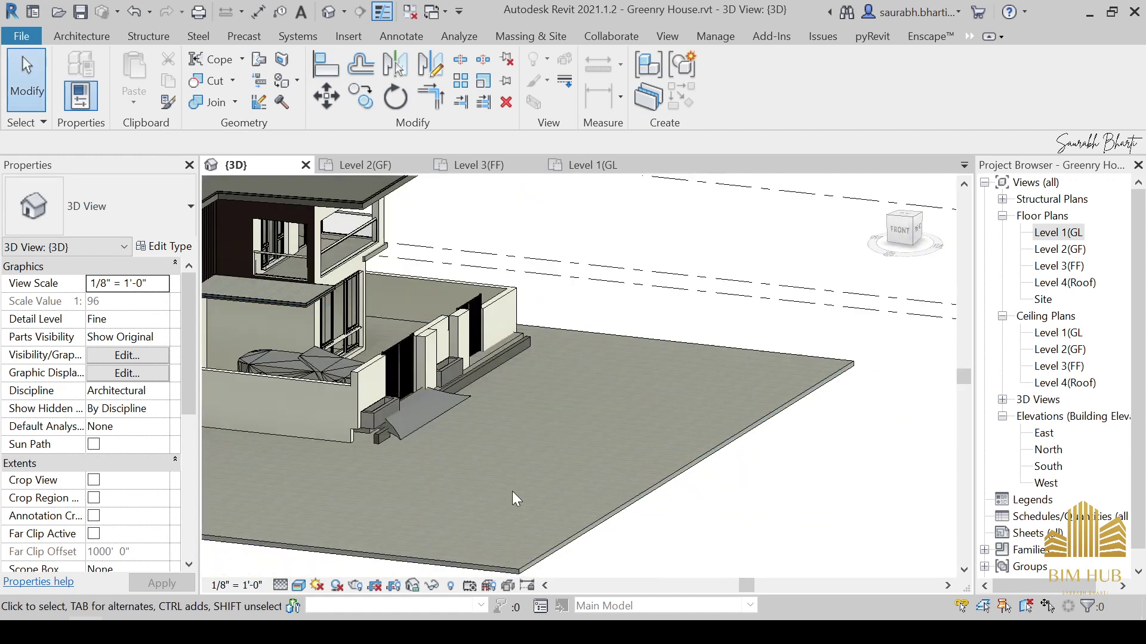
Align the short 6" wall below the south planter with the front face of the slab strip.
scroll(516, 499, "up", 5)
key("a")
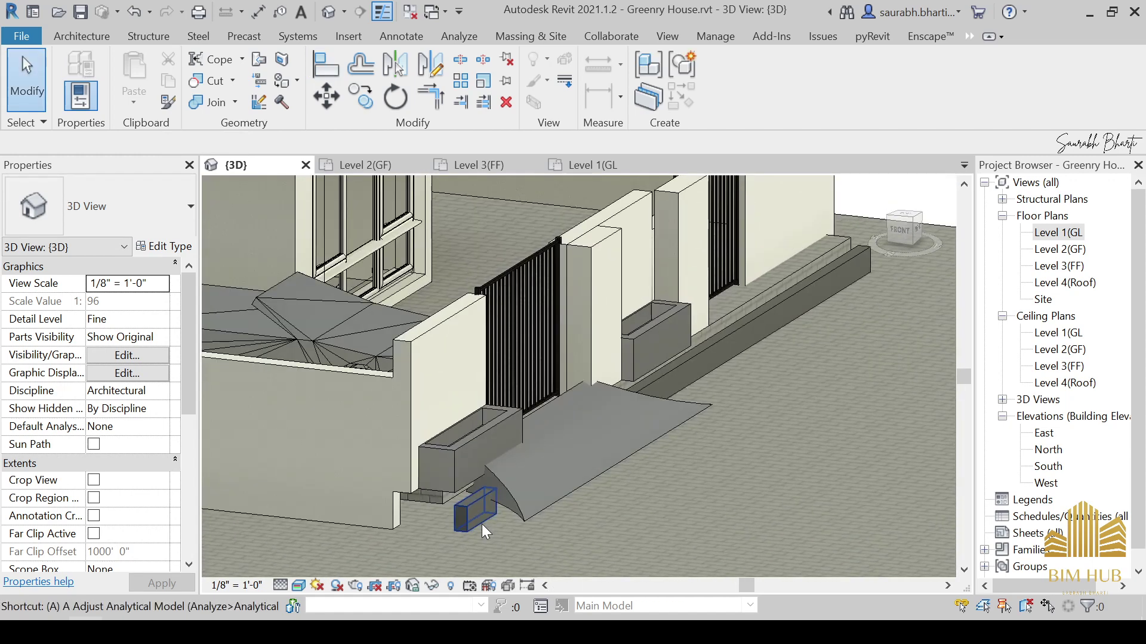
key("l")
scroll(468, 531, "up", 3)
left_click(427, 484)
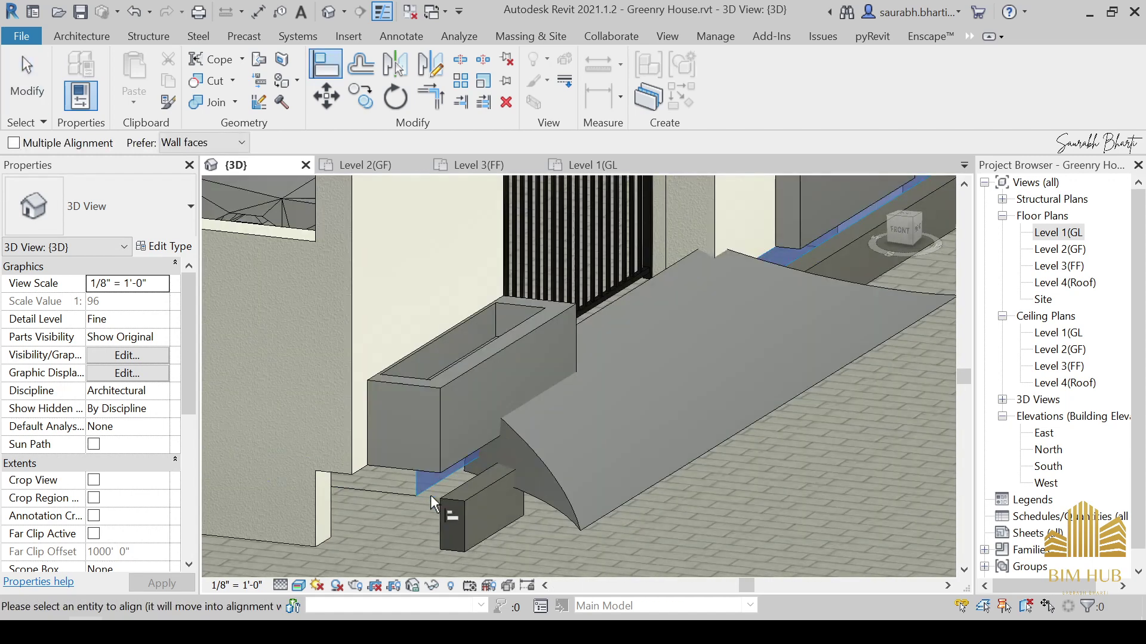
left_click(470, 500)
scroll(470, 501, "down", 3)
key("Escape")
key("Escape")
scroll(502, 524, "down", 3)
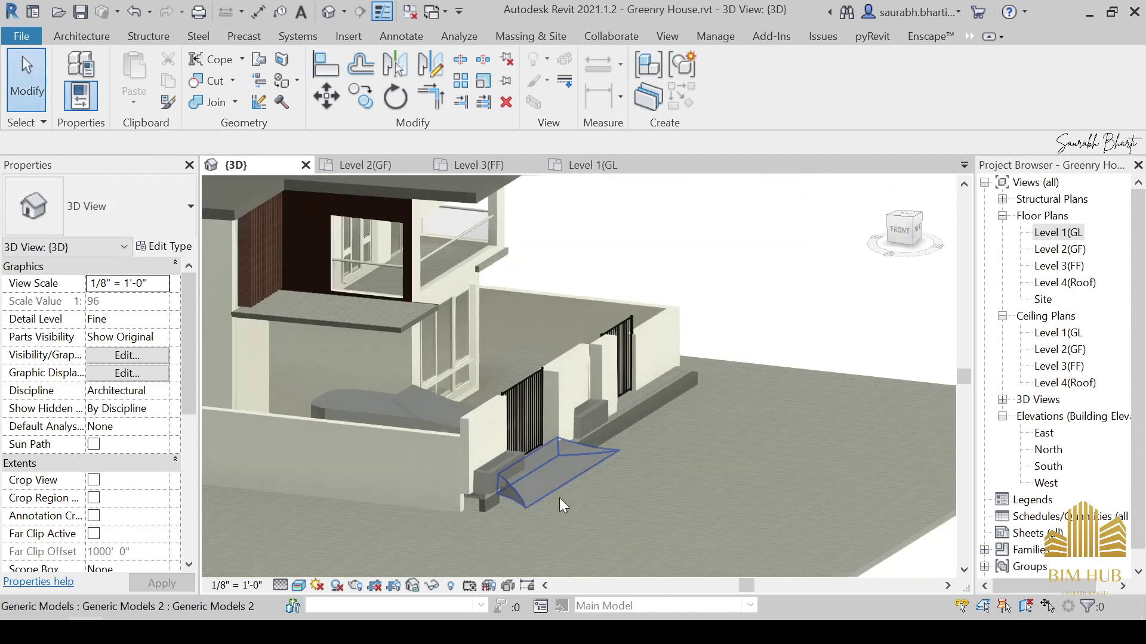
Examine from above how the ramp, the car gate, the wall ends and the slab strip meet.
middle_click_drag(562, 503, 518, 525, "shift")
scroll(573, 532, "up", 2)
middle_click_drag(588, 447, 585, 370)
scroll(585, 382, "down", 1)
middle_click_drag(590, 412, 583, 501, "shift")
scroll(539, 370, "up", 2)
scroll(480, 343, "up", 2)
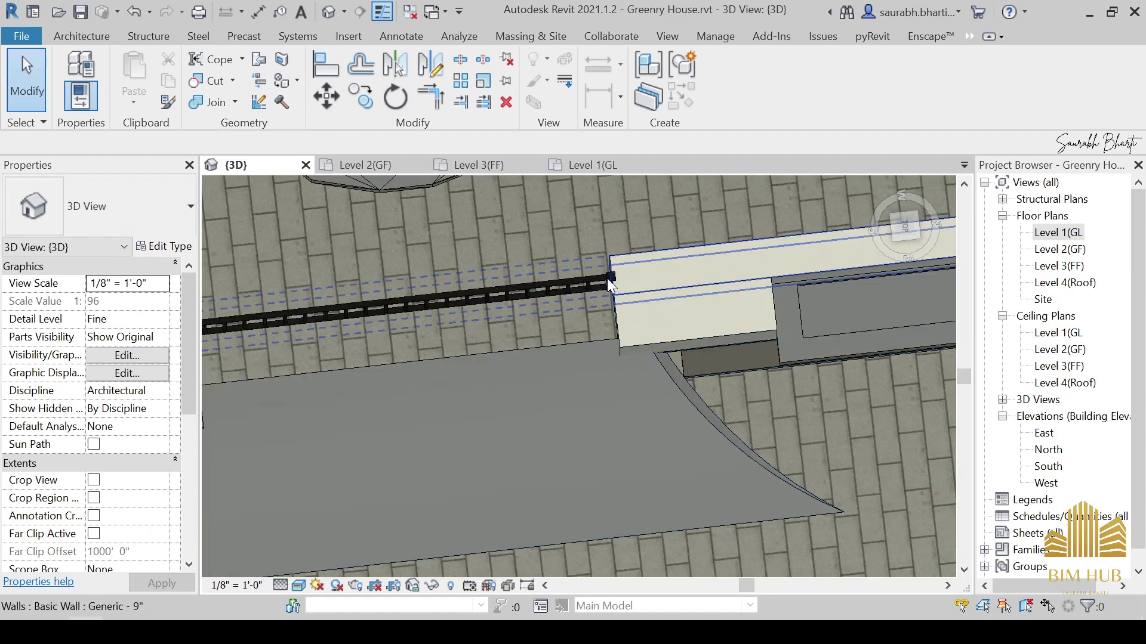
scroll(607, 280, "down", 5)
middle_click_drag(639, 324, 743, 346, "shift")
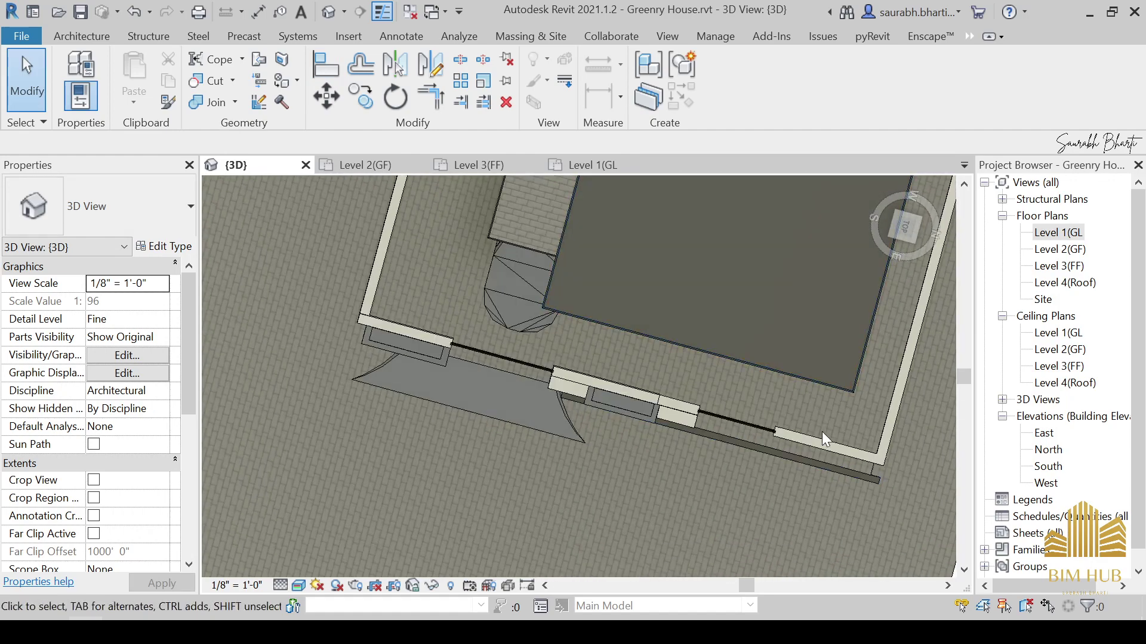
Select the Level 2(GF) floor and open its boundary for editing in the top view.
left_click(739, 436)
middle_click_drag(661, 445, 847, 305, "shift")
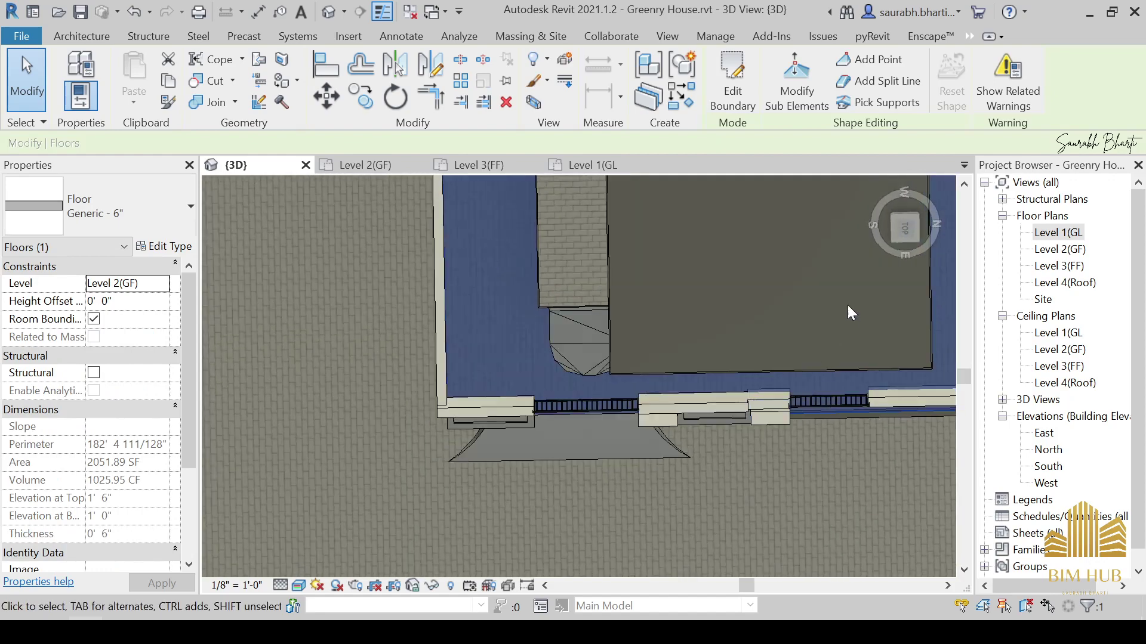
left_click(905, 228)
left_click(732, 84)
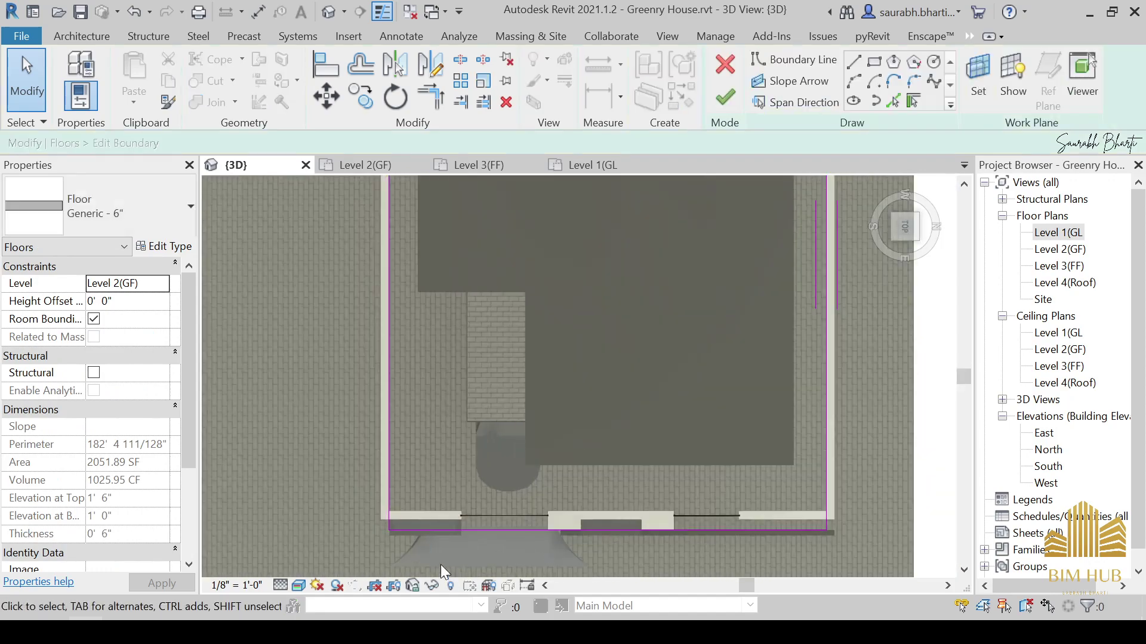
scroll(463, 511, "up", 4)
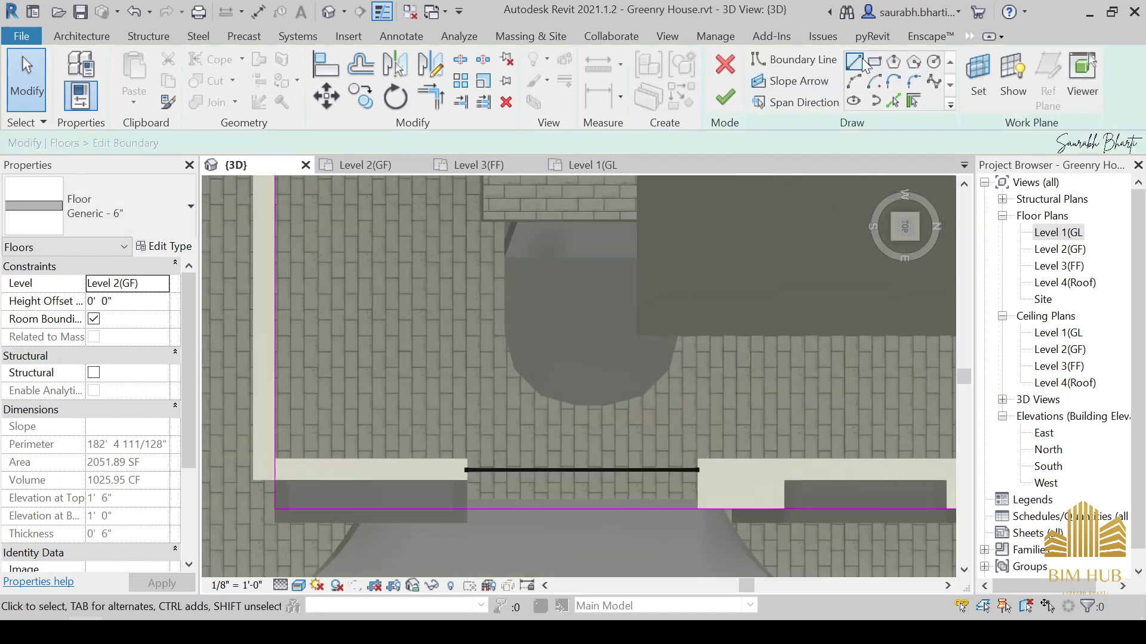
Draw boundary lines from the gate column's outer corner 4" inward, along the ramp's inner edge to its south end, and out to the planter's front face.
left_click(854, 62)
scroll(686, 512, "up", 3)
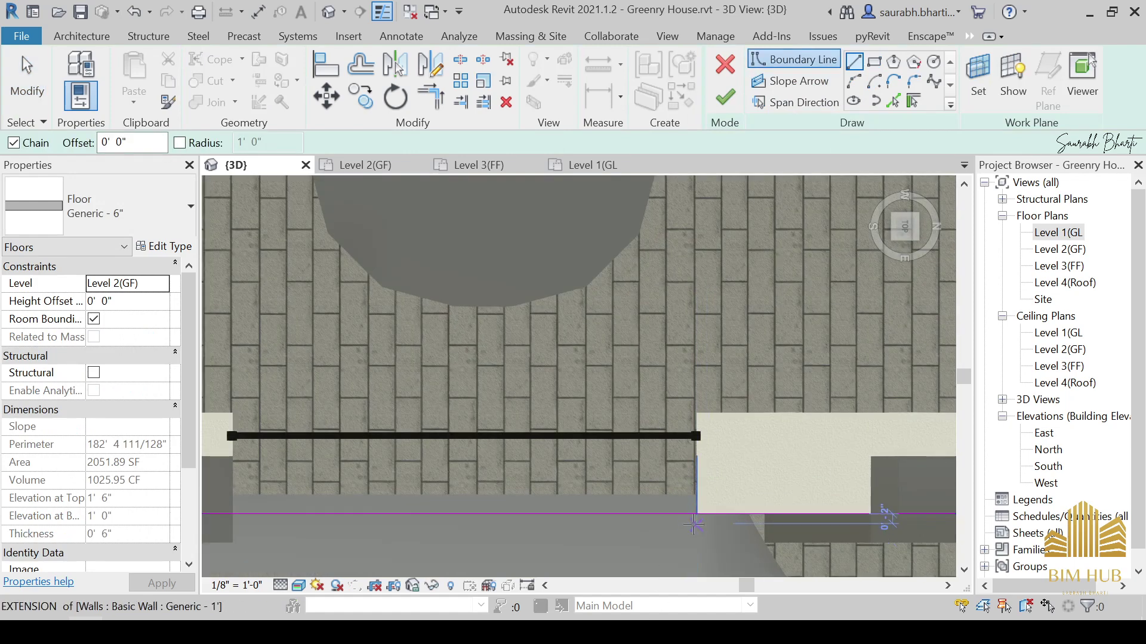
left_click(696, 516)
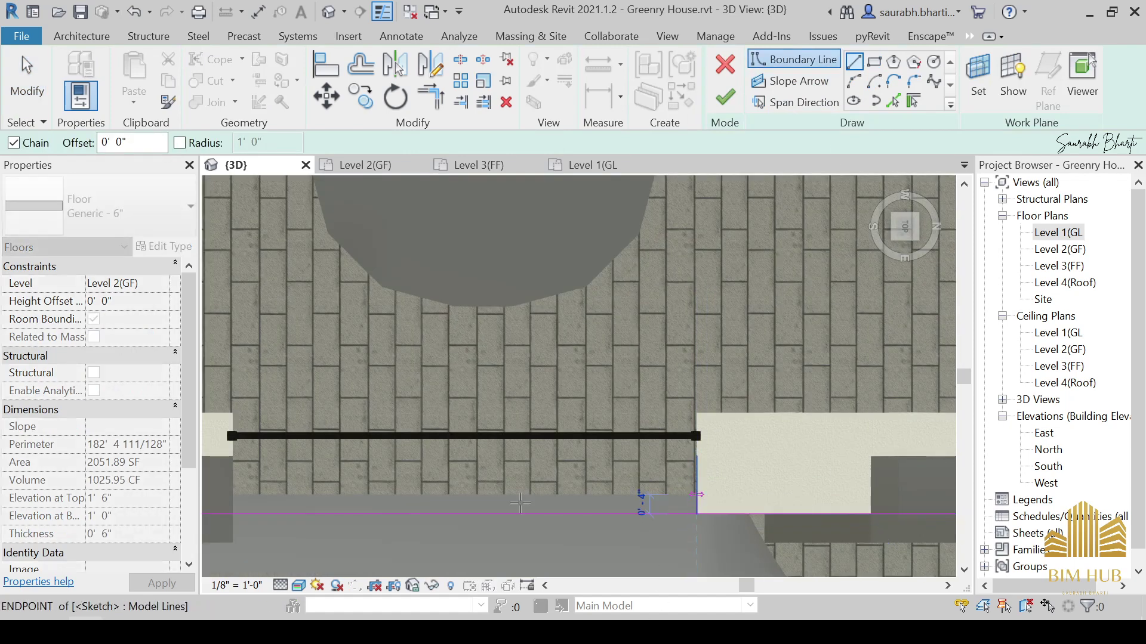
middle_click_drag(482, 517, 759, 512)
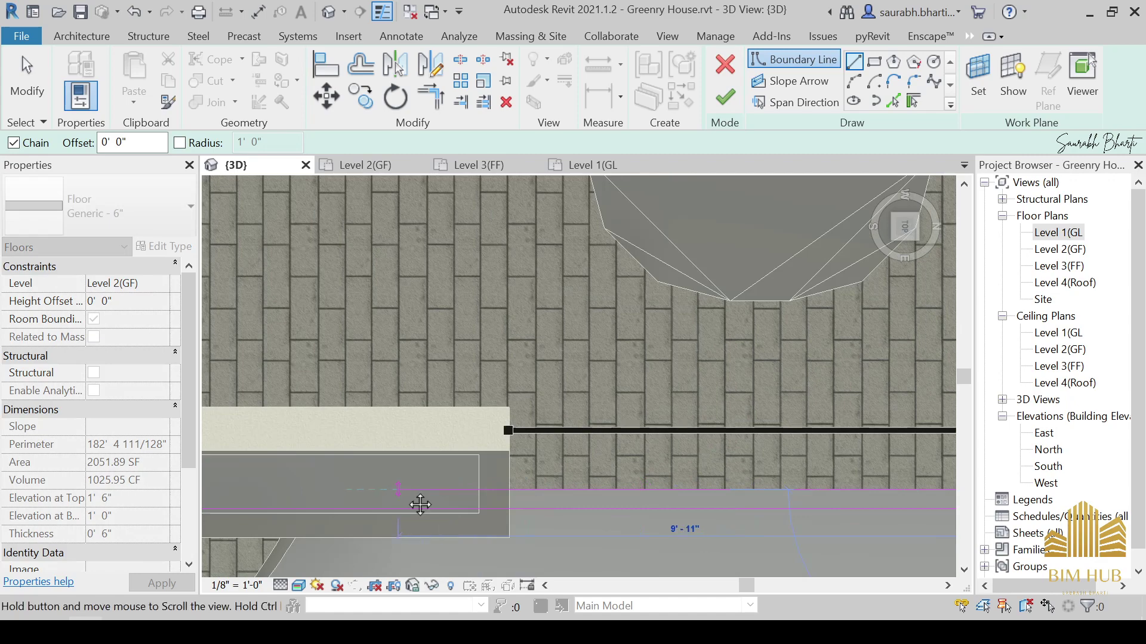
middle_click_drag(420, 504, 524, 469)
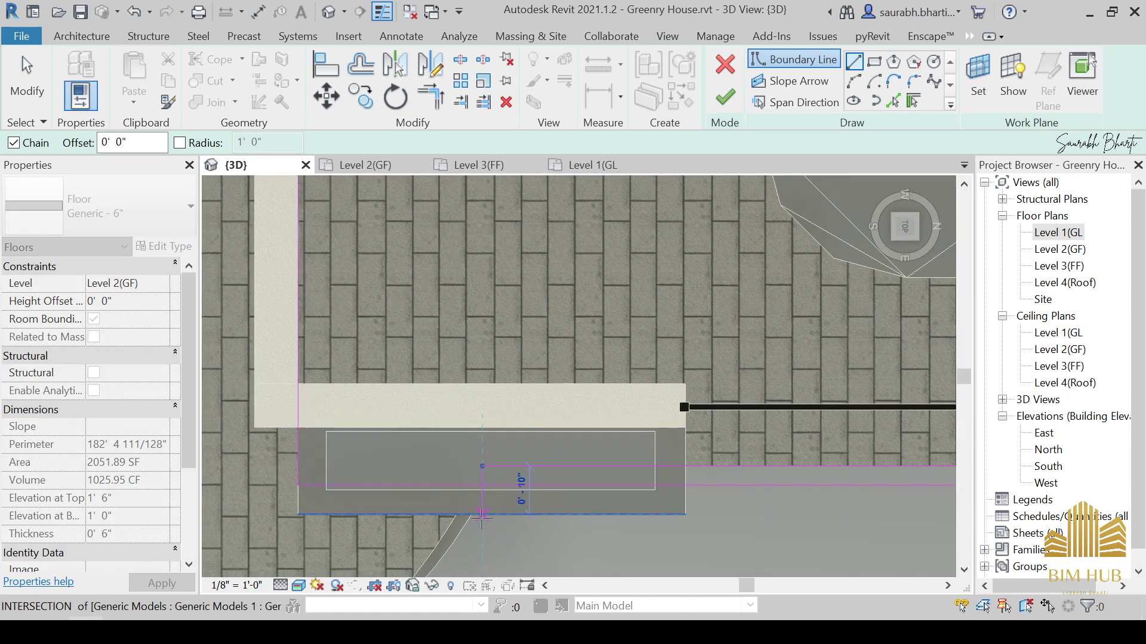
middle_click_drag(826, 513, 604, 532)
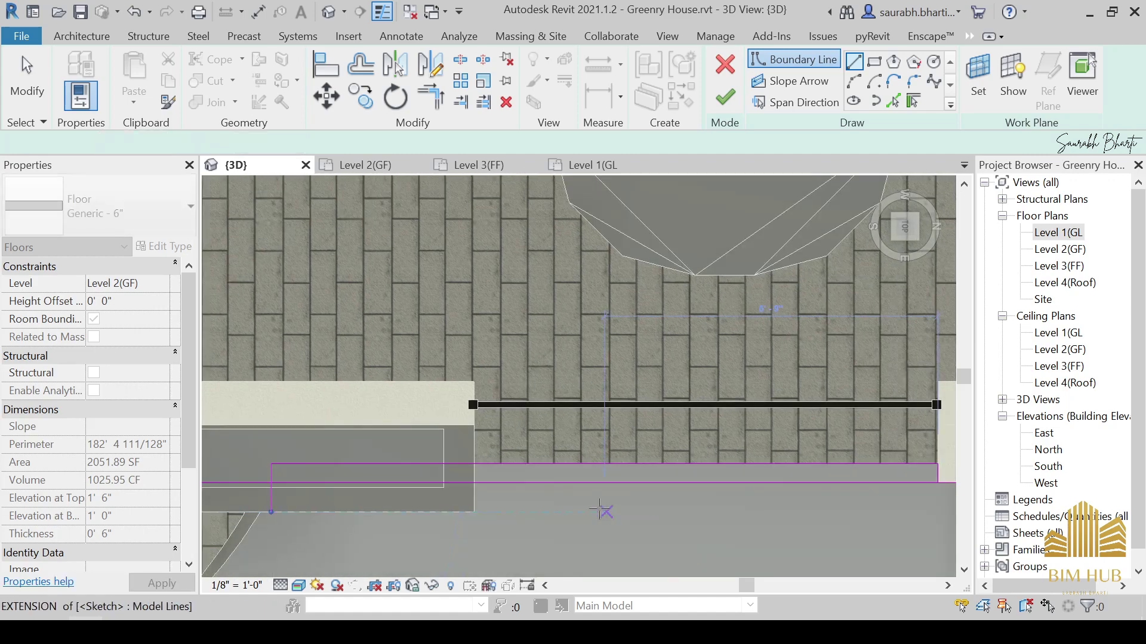
key("Escape")
key("Escape")
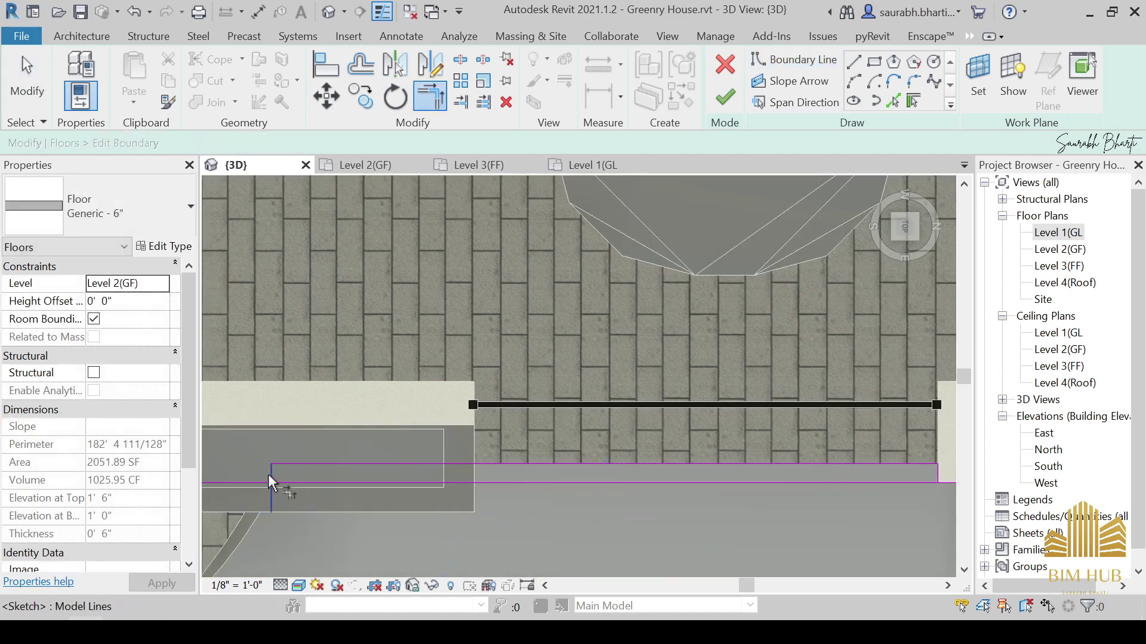
scroll(341, 500, "down", 2)
middle_click_drag(568, 537, 684, 493)
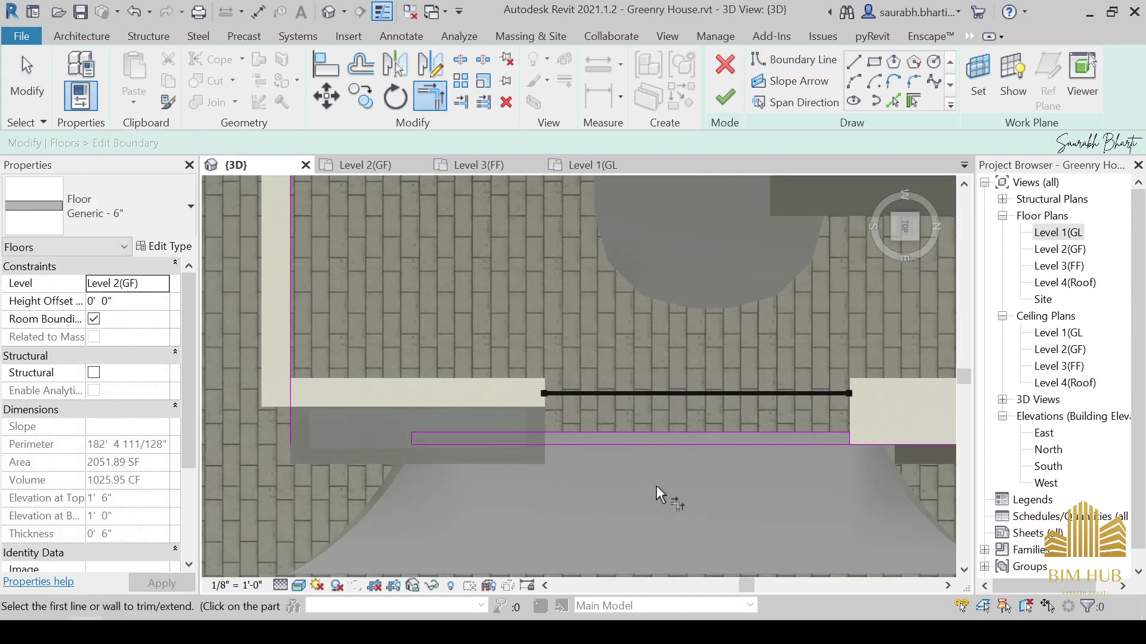
key("Escape")
scroll(433, 454, "up", 2)
key("t")
key("r")
middle_click_drag(424, 460, 713, 458)
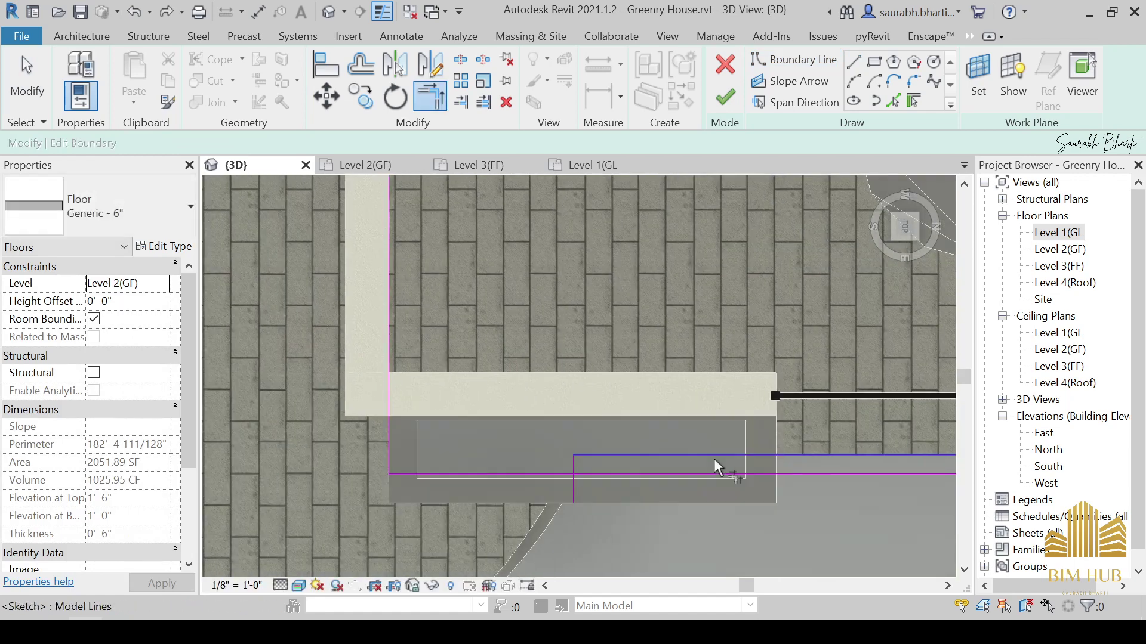
middle_click_drag(586, 518, 571, 489)
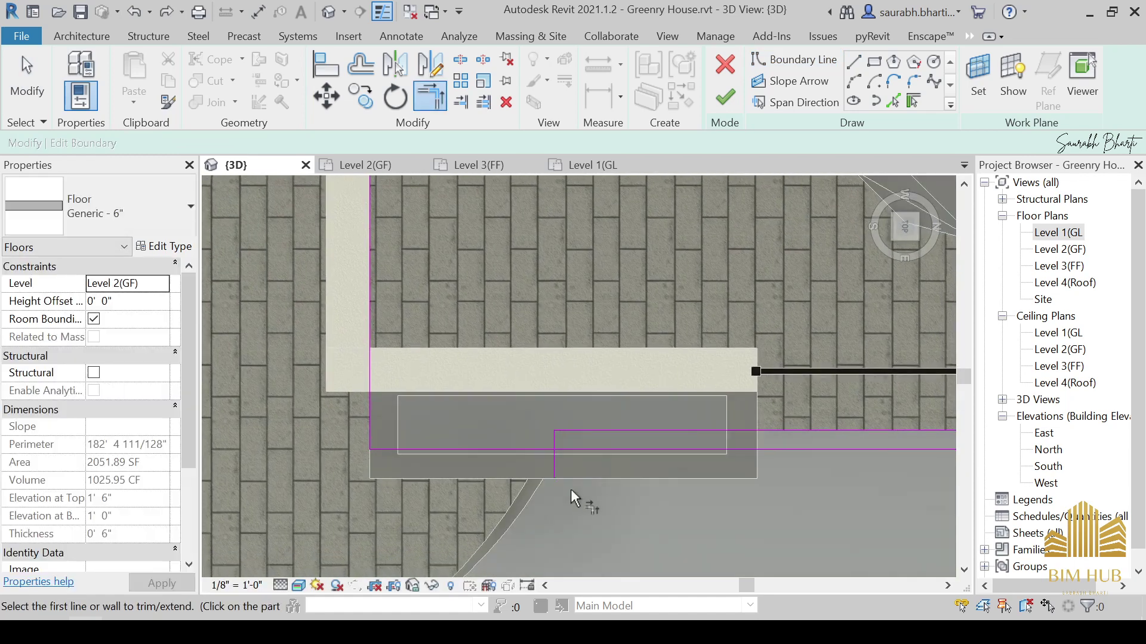
key("Escape")
Shorten the recess's south boundary line so that it ends on the floor's front boundary line.
scroll(554, 466, "up", 2)
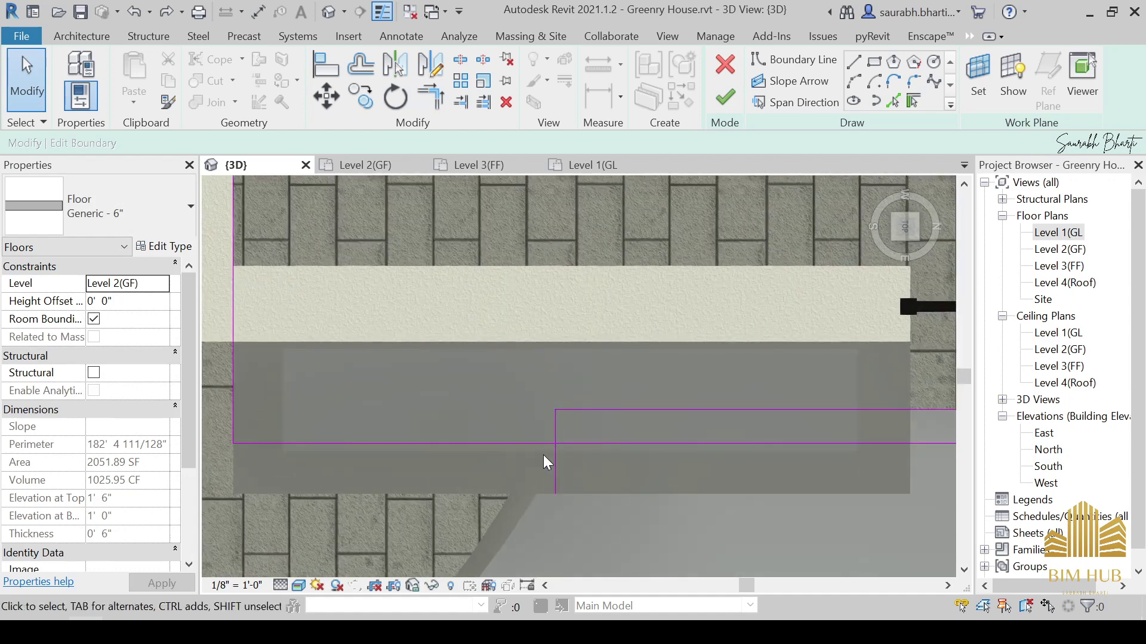
left_click(559, 458)
left_click_drag(556, 495, 555, 448)
scroll(557, 457, "down", 2)
Split the floor's front boundary line at the car gate and trim both parts to the ends of the ramp recess.
middle_click_drag(687, 504, 472, 494)
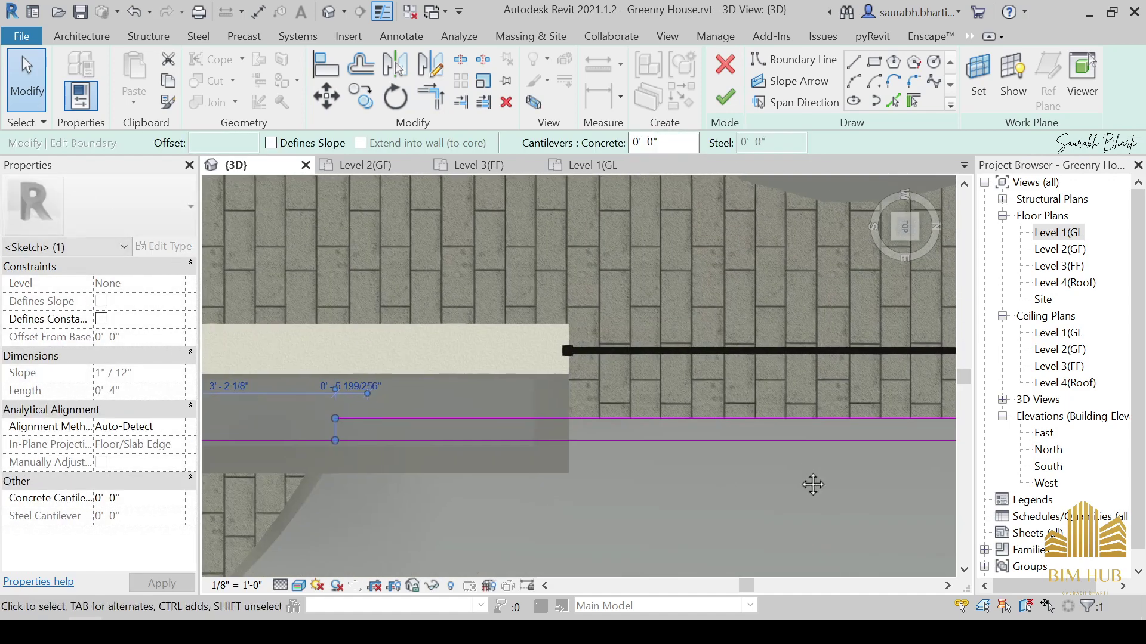
middle_click_drag(813, 484, 674, 492)
left_click(660, 490)
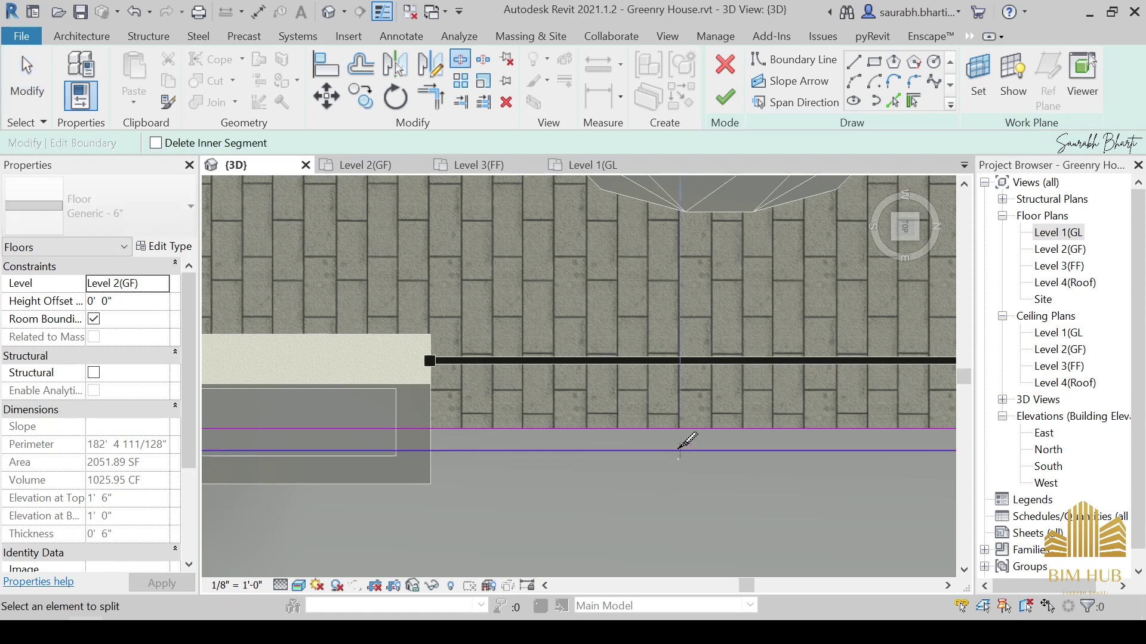
key("Escape")
key("t")
key("r")
scroll(686, 513, "up", 5)
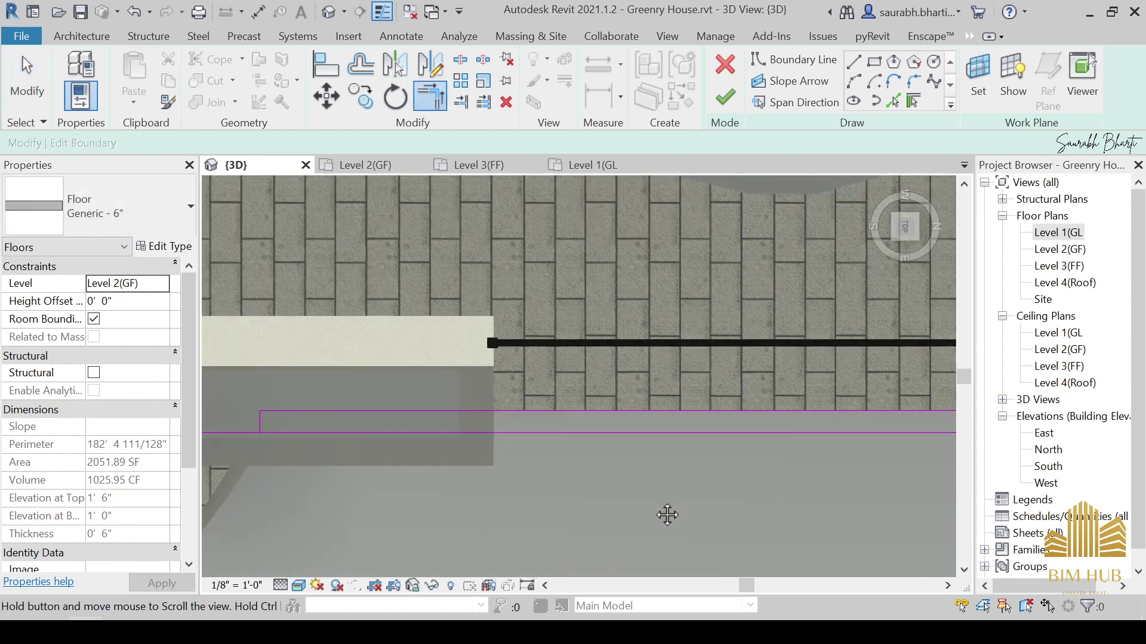
left_click(668, 422)
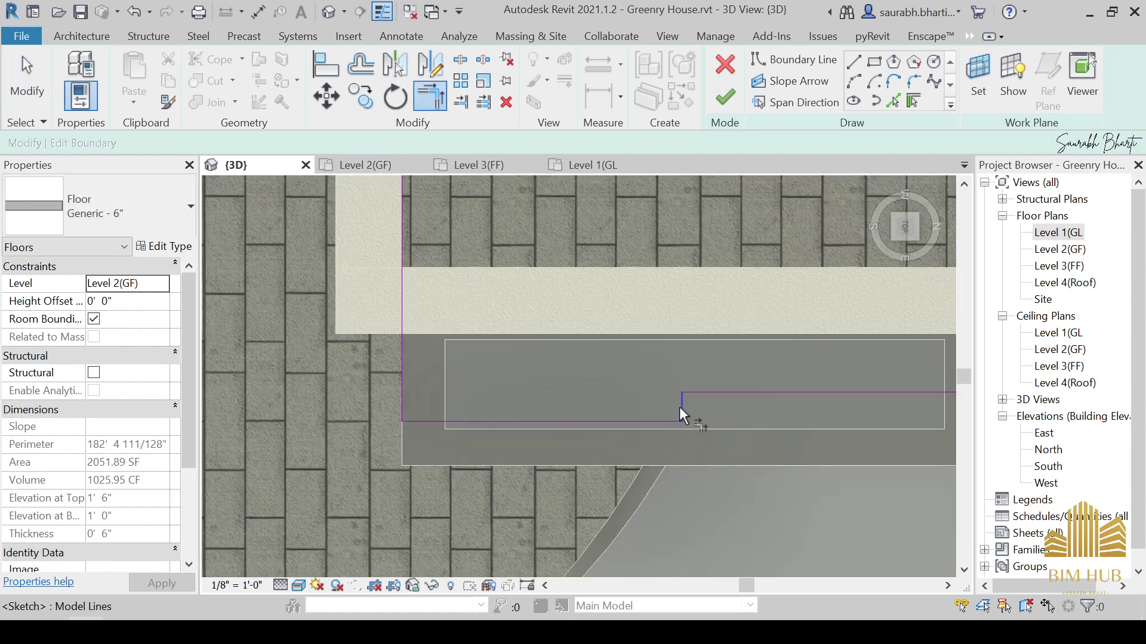
scroll(680, 412, "down", 4)
middle_click_drag(904, 452, 442, 486)
scroll(722, 467, "up", 1)
middle_click_drag(721, 466, 660, 471)
scroll(742, 439, "up", 4)
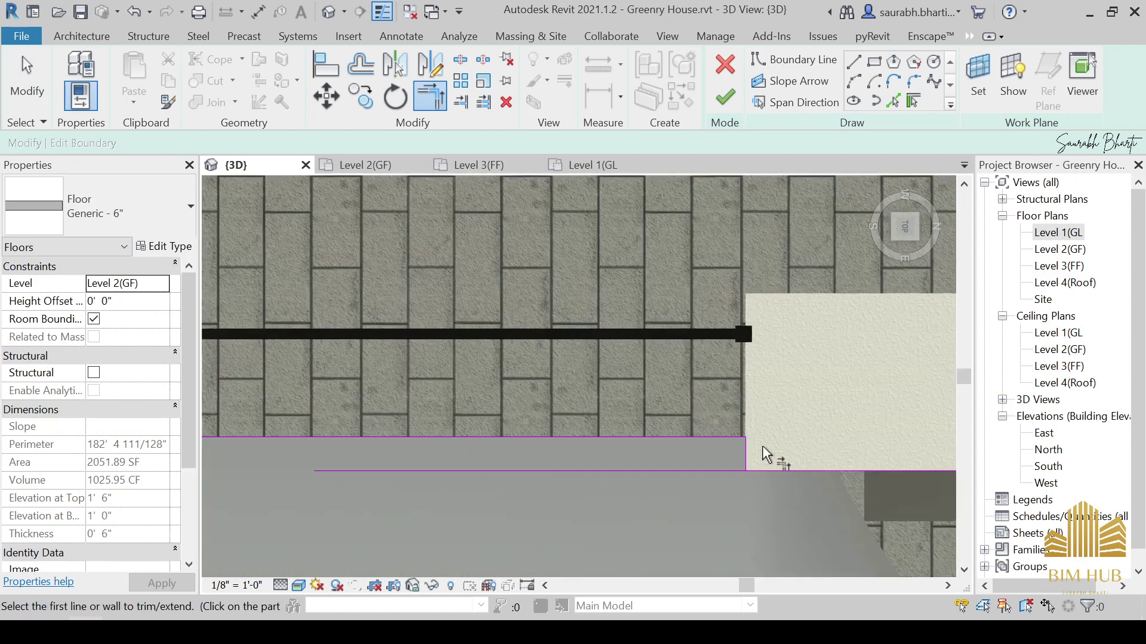
left_click(756, 471)
scroll(743, 430, "down", 3)
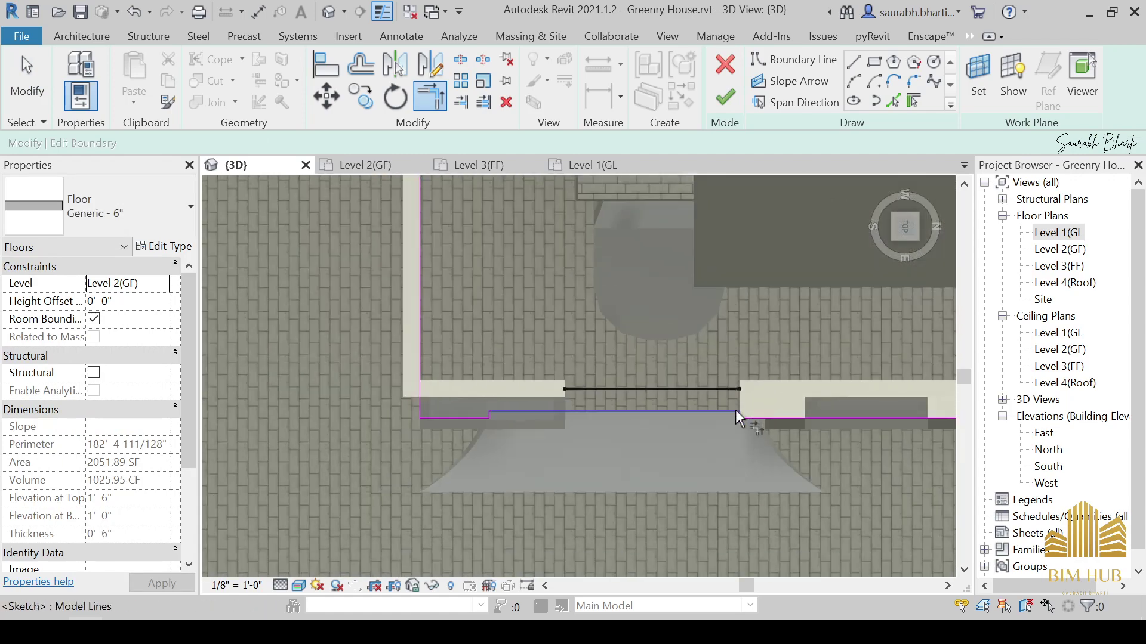
Finish the floor boundary sketch without attaching the walls to the floor's bottom, and clear the selection.
left_click(726, 103)
scroll(689, 358, "down", 3)
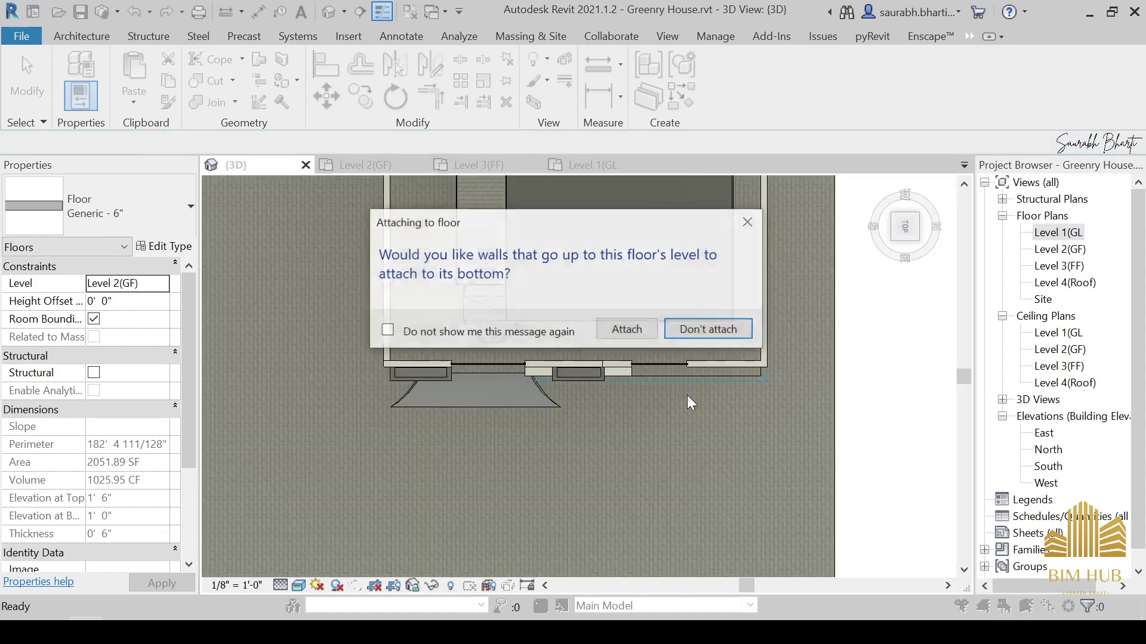
left_click(710, 328)
key("Escape")
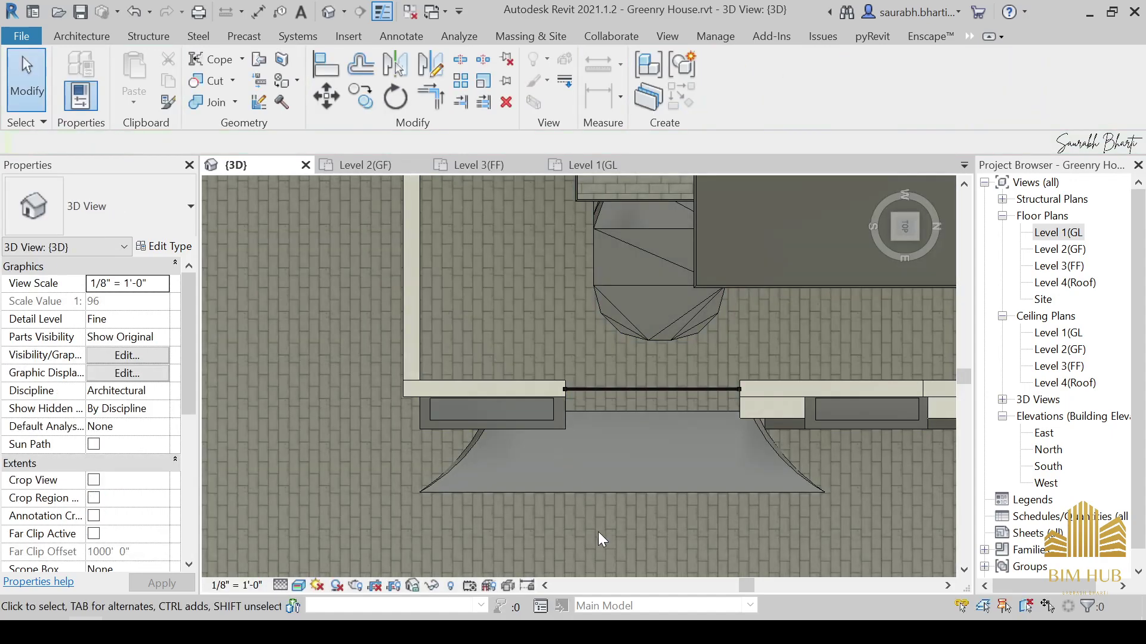
Examine the ramp, slab edge, gates and boundary walls from the front of the house.
middle_click_drag(598, 532, 714, 494, "shift")
middle_click_drag(614, 403, 614, 440, "shift")
scroll(626, 525, "down", 1)
scroll(613, 440, "up", 3)
scroll(621, 445, "up", 2)
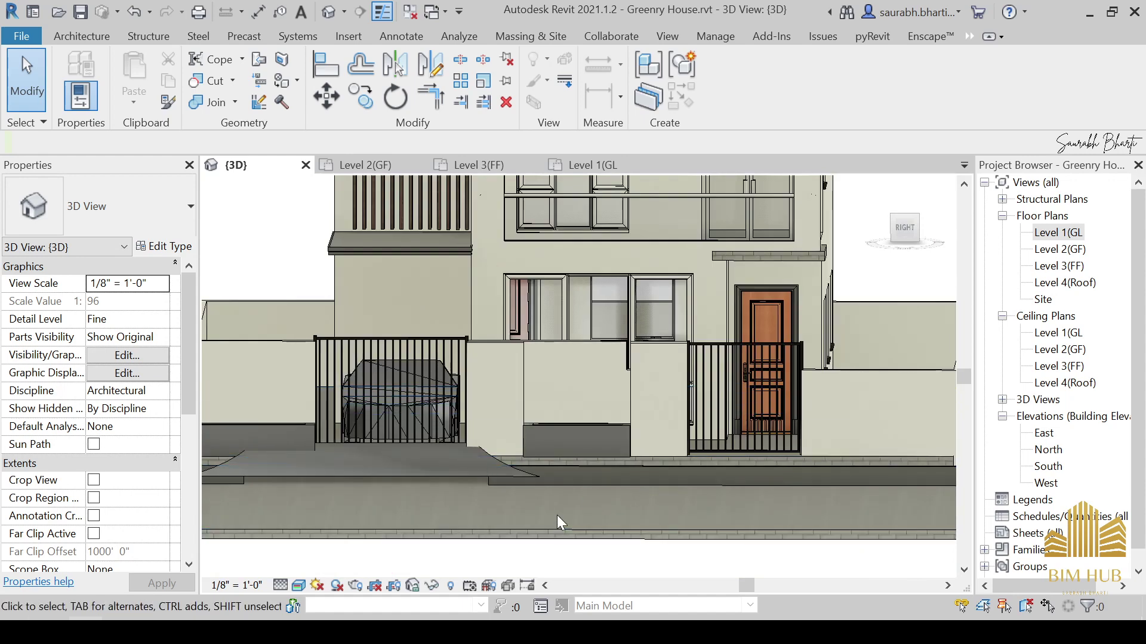
scroll(611, 448, "down", 4)
middle_click_drag(625, 445, 642, 592, "shift")
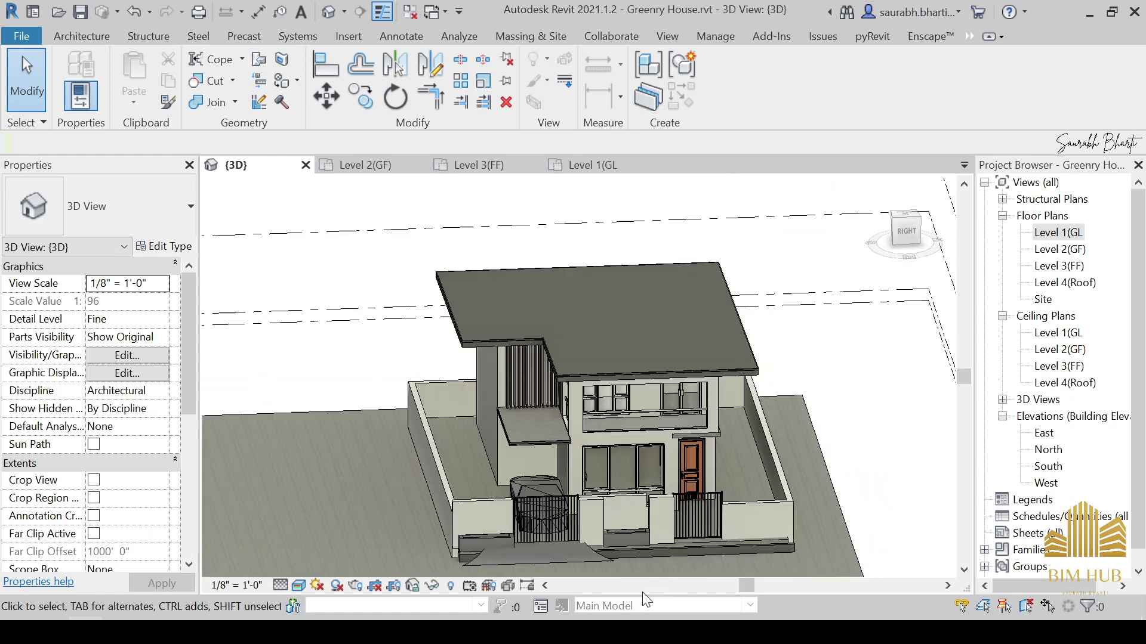
middle_click_drag(765, 479, 763, 512, "shift")
scroll(755, 514, "up", 3)
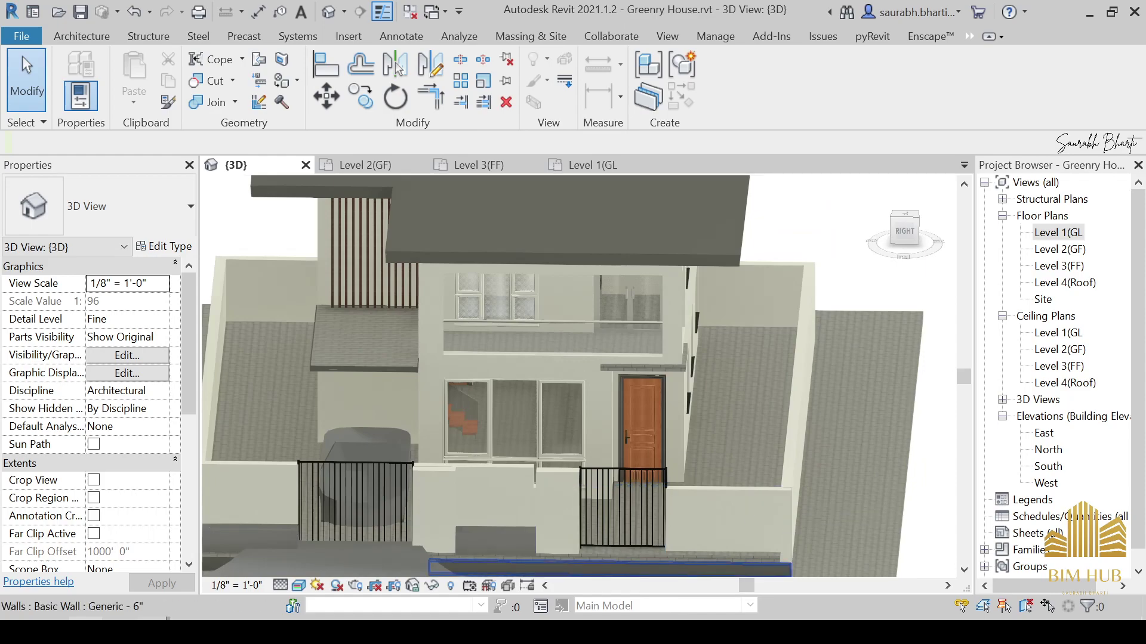
left_click(120, 632)
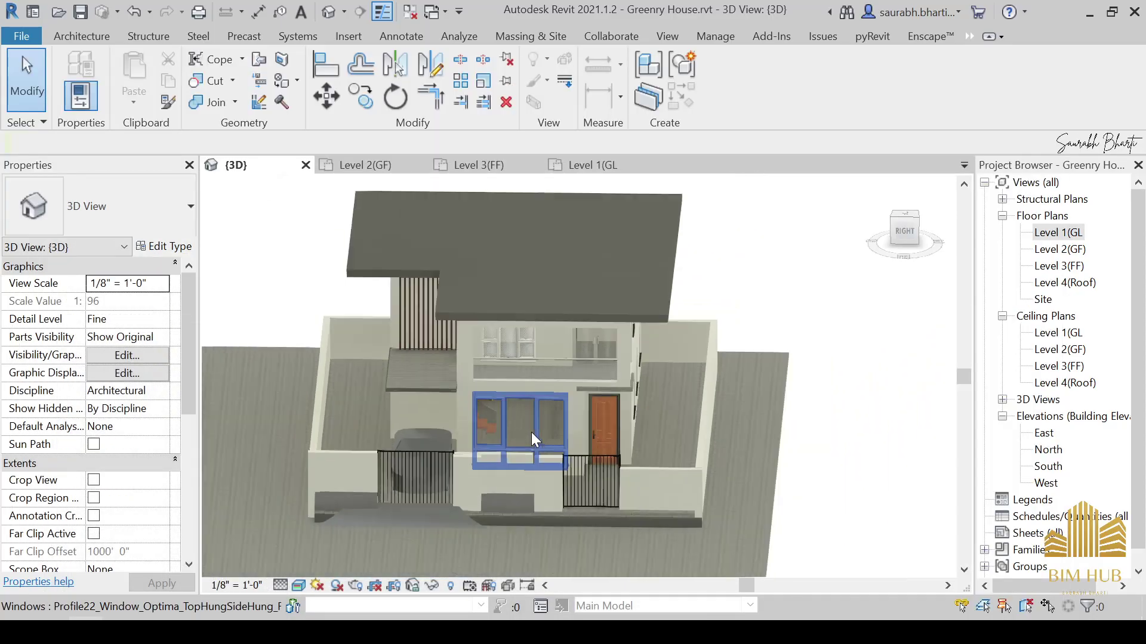
middle_click_drag(531, 432, 561, 453, "shift")
scroll(645, 436, "up", 4)
left_click(693, 420)
middle_click_drag(703, 438, 710, 436)
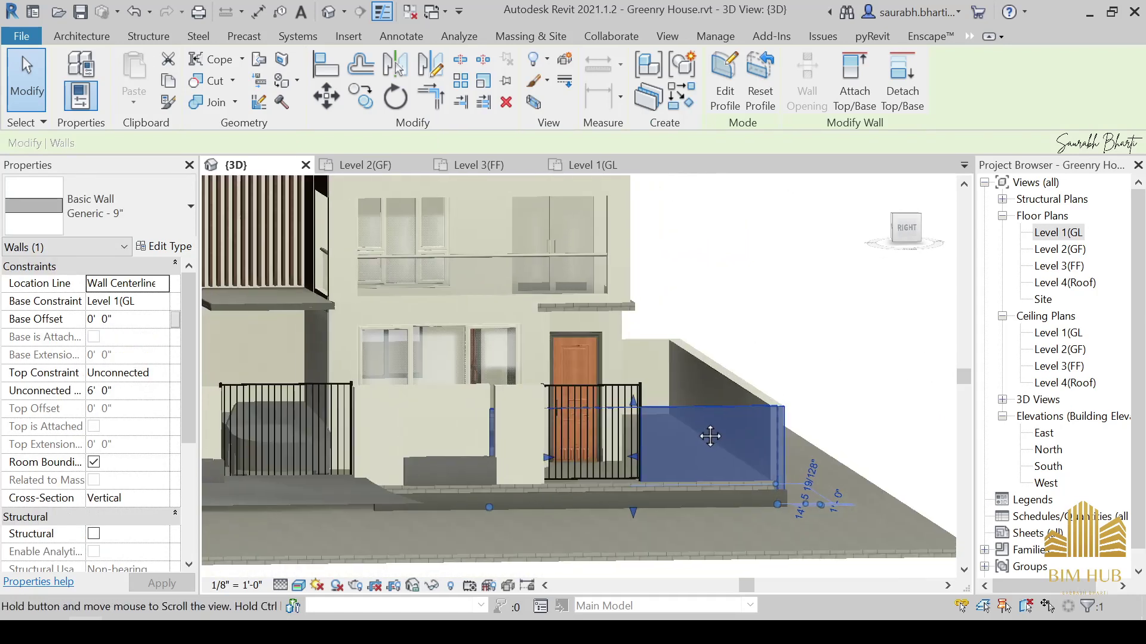
left_click(161, 373)
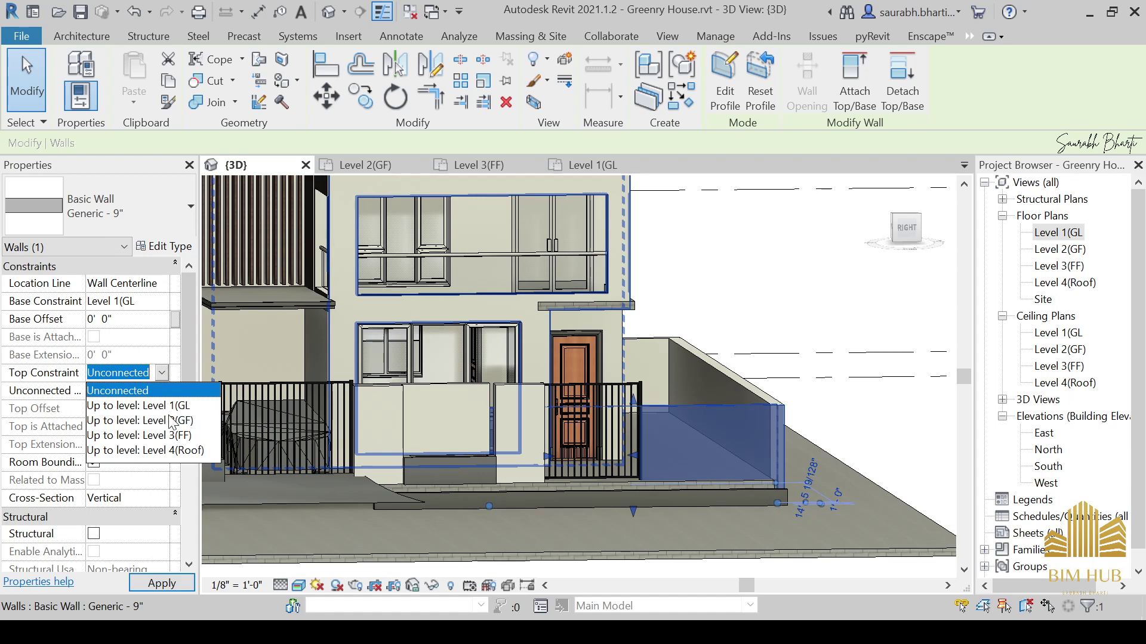
middle_click_drag(732, 533, 660, 463, "shift")
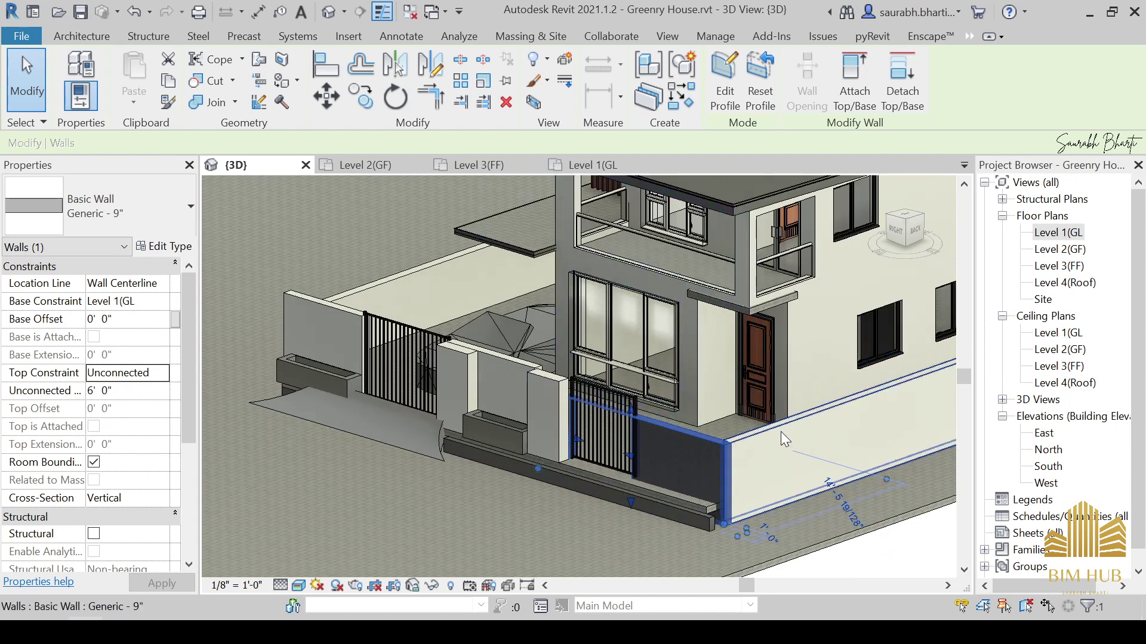
left_click(767, 425, "ctrl")
left_click(384, 279, "ctrl")
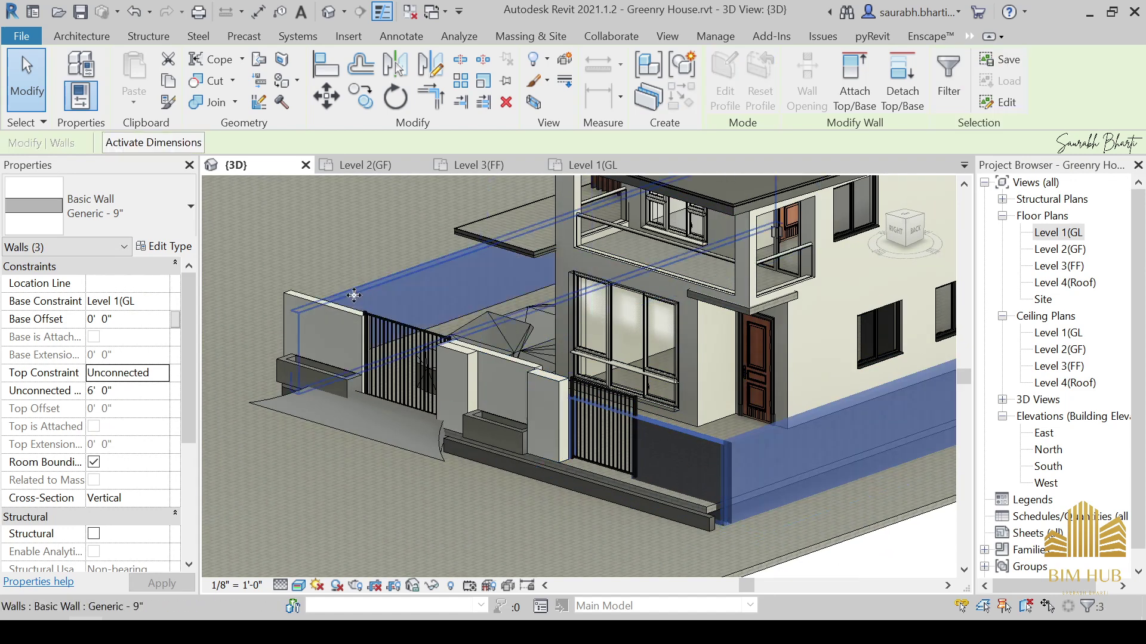
middle_click_drag(568, 349, 250, 365)
scroll(250, 366, "down", 2)
left_click(631, 310, "ctrl")
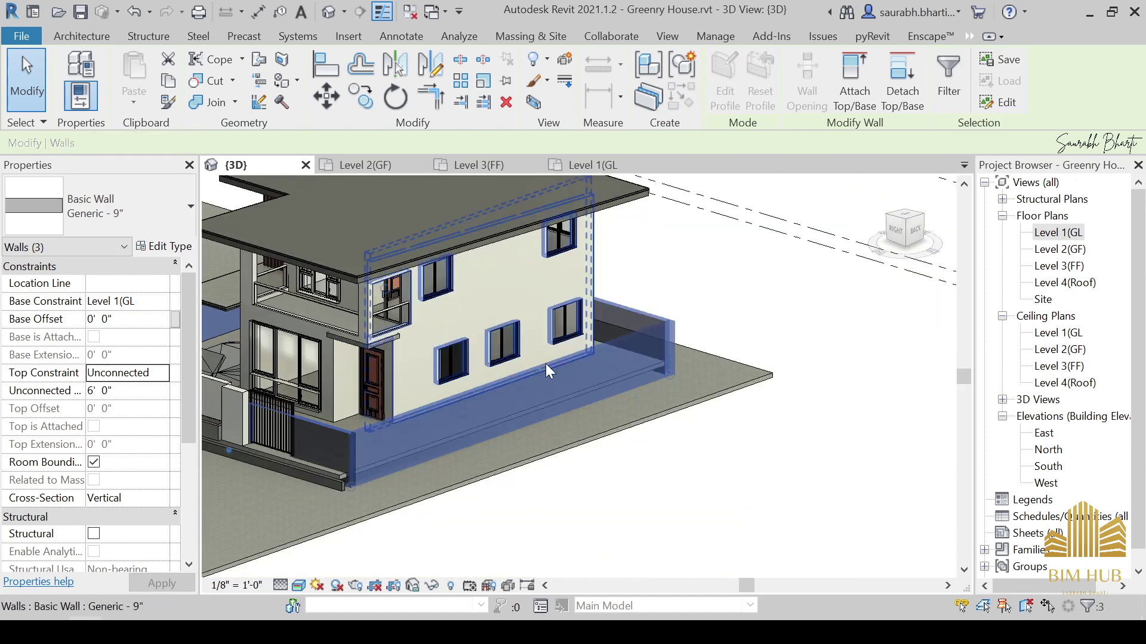
scroll(507, 412, "down", 2)
middle_click_drag(505, 414, 502, 409)
key("a")
key("l")
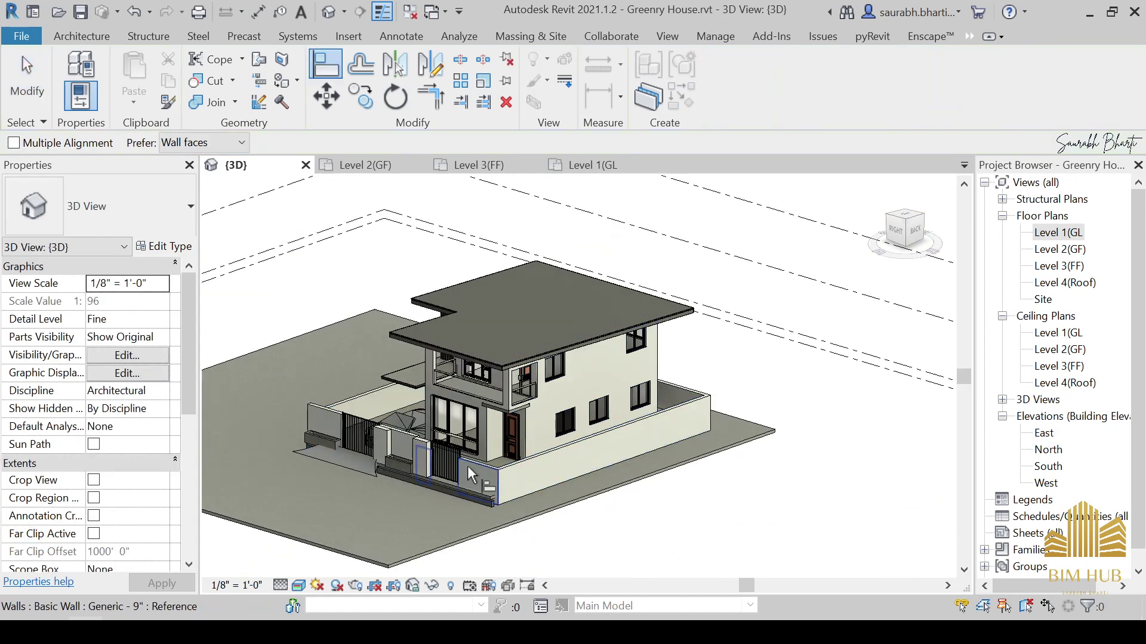
scroll(478, 463, "up", 3)
scroll(495, 462, "up", 4)
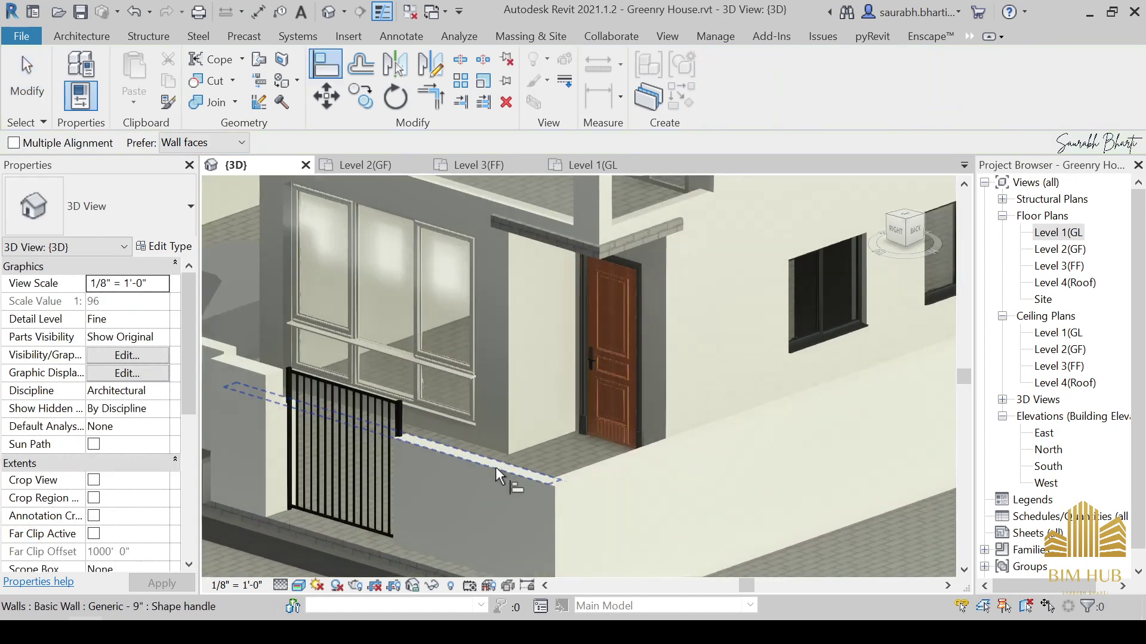
scroll(606, 469, "down", 5)
key("Escape")
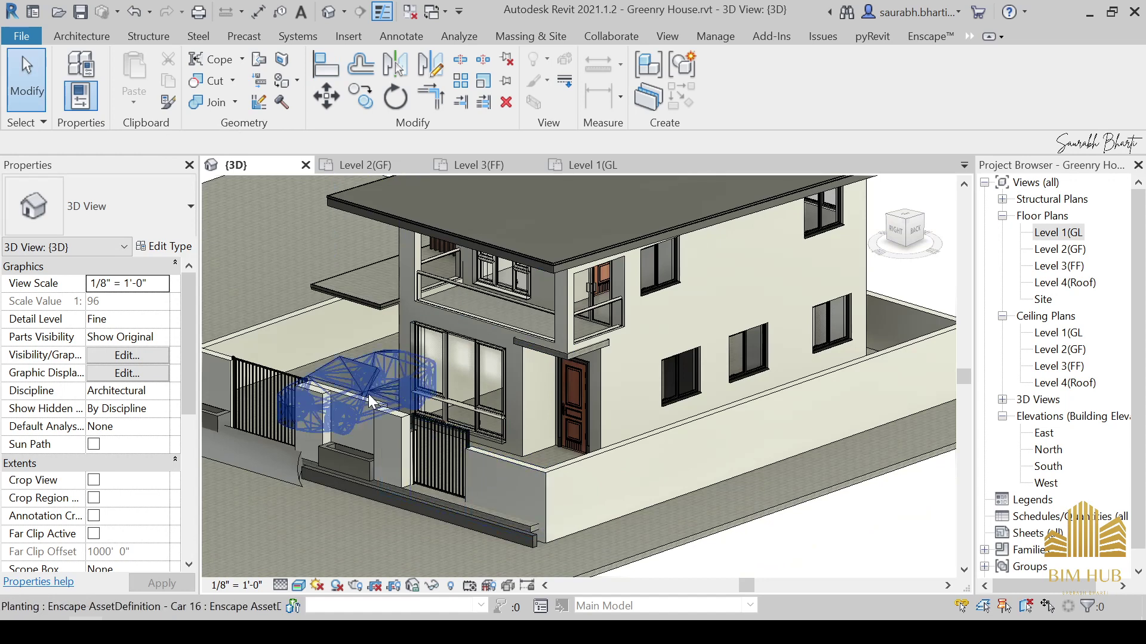
Align the top of the side boundary wall beside the entrance door with the top of the taller front wall at the car gate.
key("l")
scroll(376, 399, "up", 3)
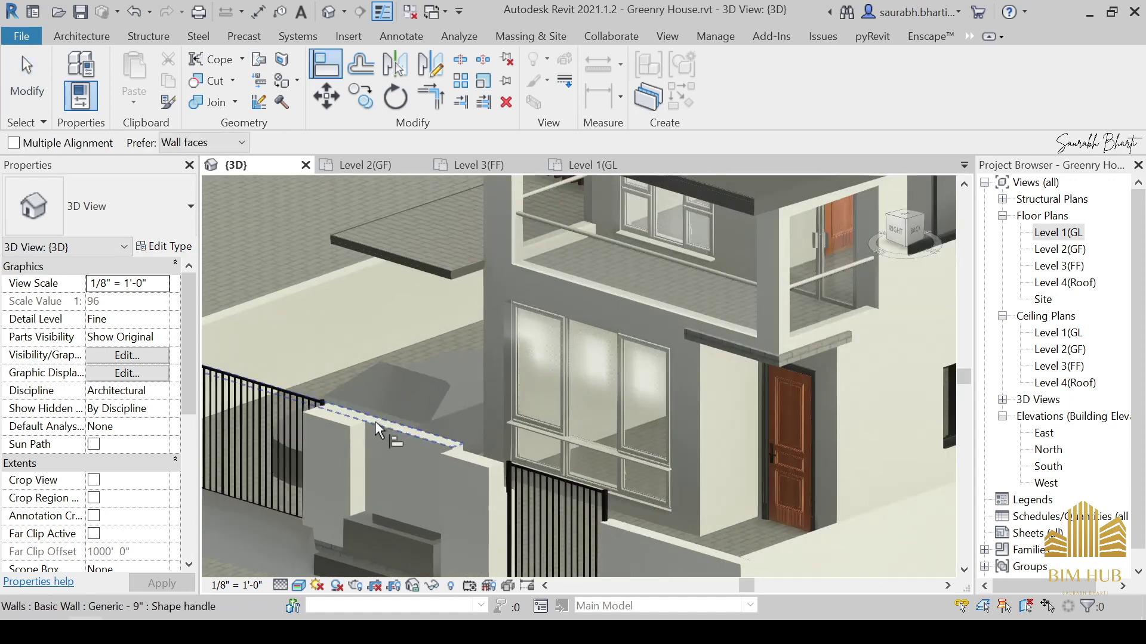
middle_click_drag(413, 424, 725, 439)
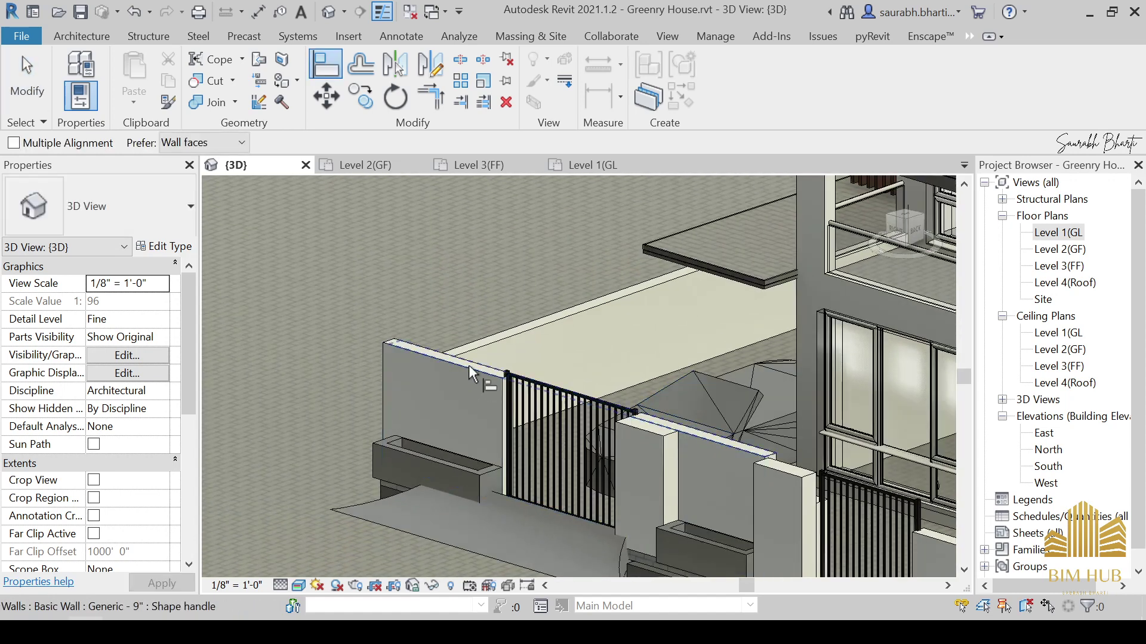
left_click(470, 366)
scroll(746, 448, "down", 2)
middle_click_drag(866, 472, 551, 376)
scroll(602, 399, "up", 2)
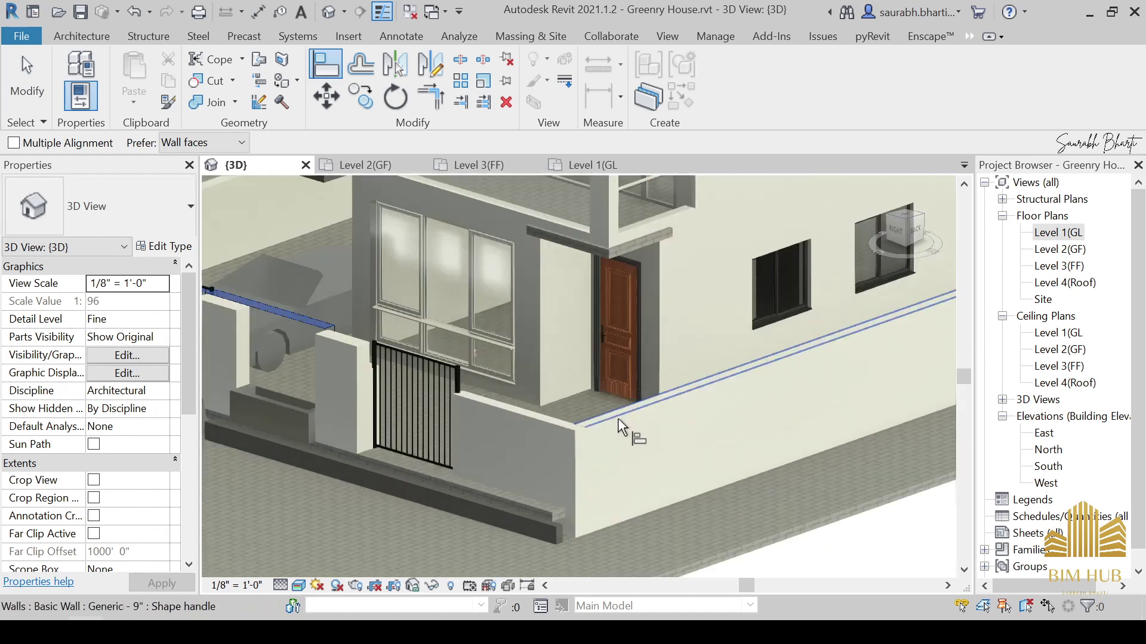
left_click(618, 417)
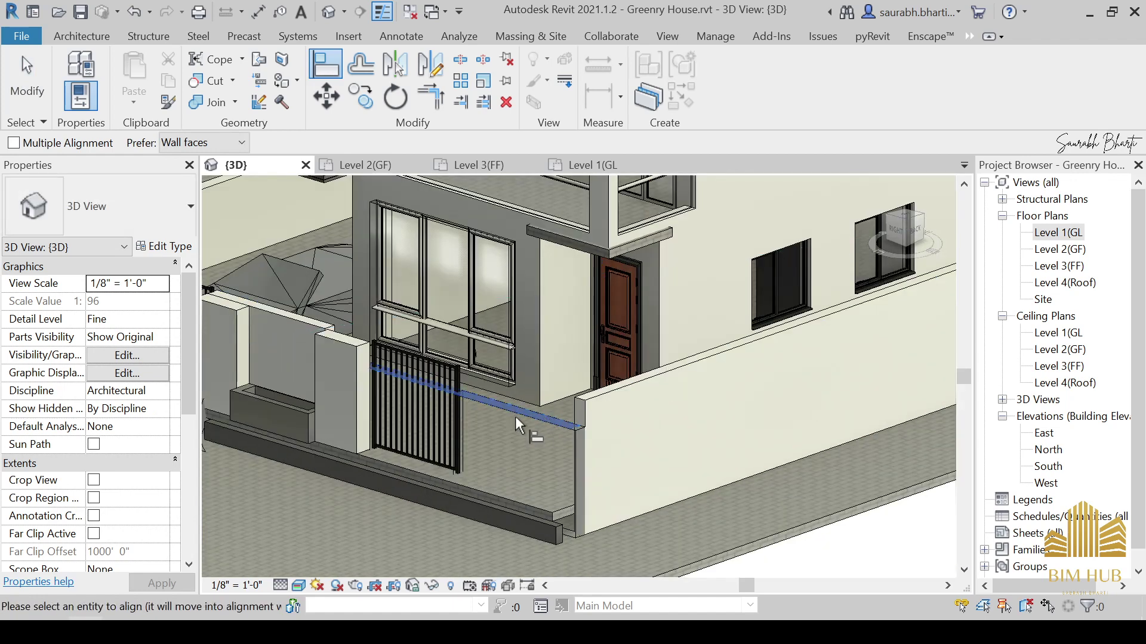
key("Escape")
Align the top of the front boundary wall at the small entrance gate with the top of the adjoining side wall.
scroll(652, 387, "down", 2)
scroll(642, 381, "up", 2)
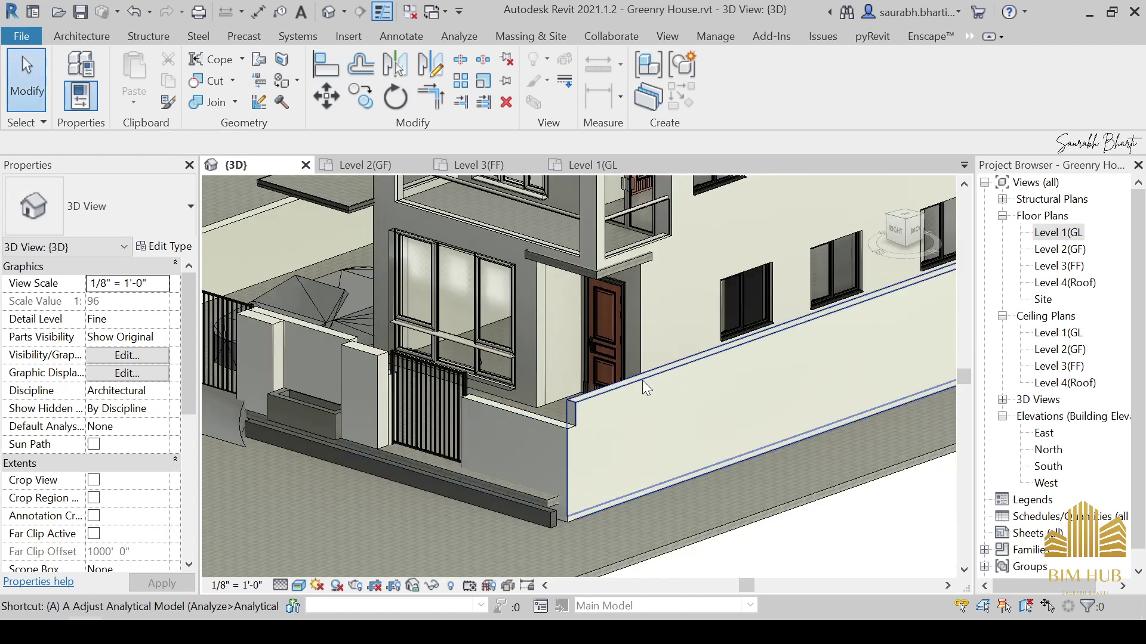
key("a")
key("l")
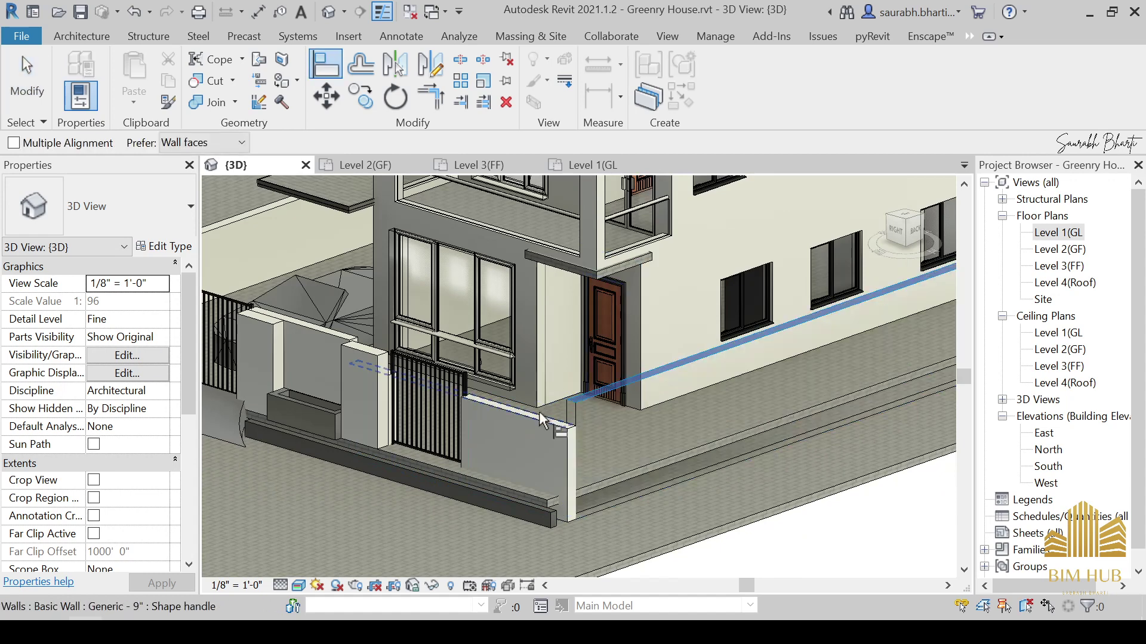
left_click(539, 413)
Align the top of the boundary wall along the car parking side with the top of the front wall at the car gate.
scroll(538, 412, "down", 3)
middle_click_drag(544, 413, 769, 460, "shift")
middle_click_drag(769, 459, 572, 398)
scroll(798, 443, "up", 3)
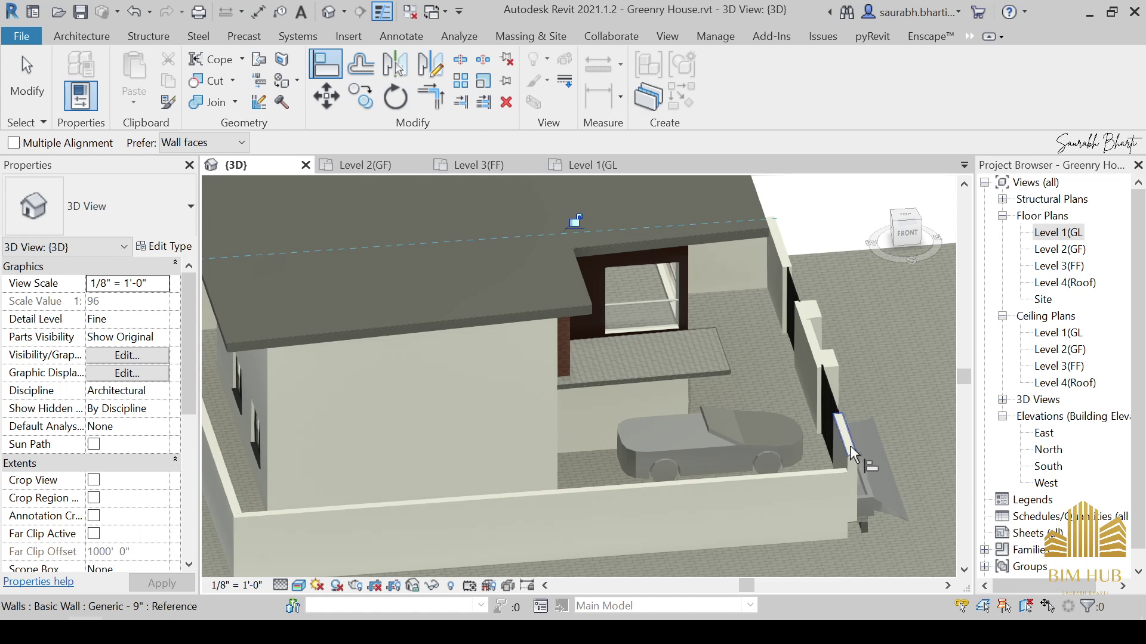
scroll(849, 445, "up", 3)
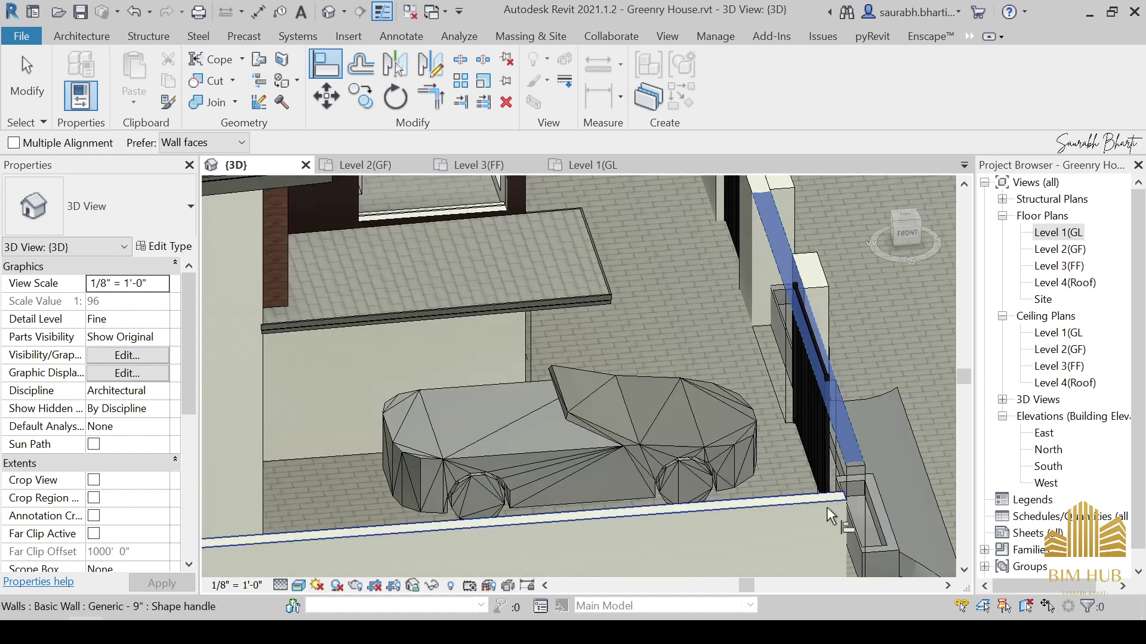
Align the top of the rear boundary wall with the top of the parking-side boundary wall and finish aligning.
scroll(804, 475, "down", 5)
middle_click_drag(654, 484, 682, 518, "shift")
scroll(681, 518, "up", 3)
scroll(659, 528, "down", 2)
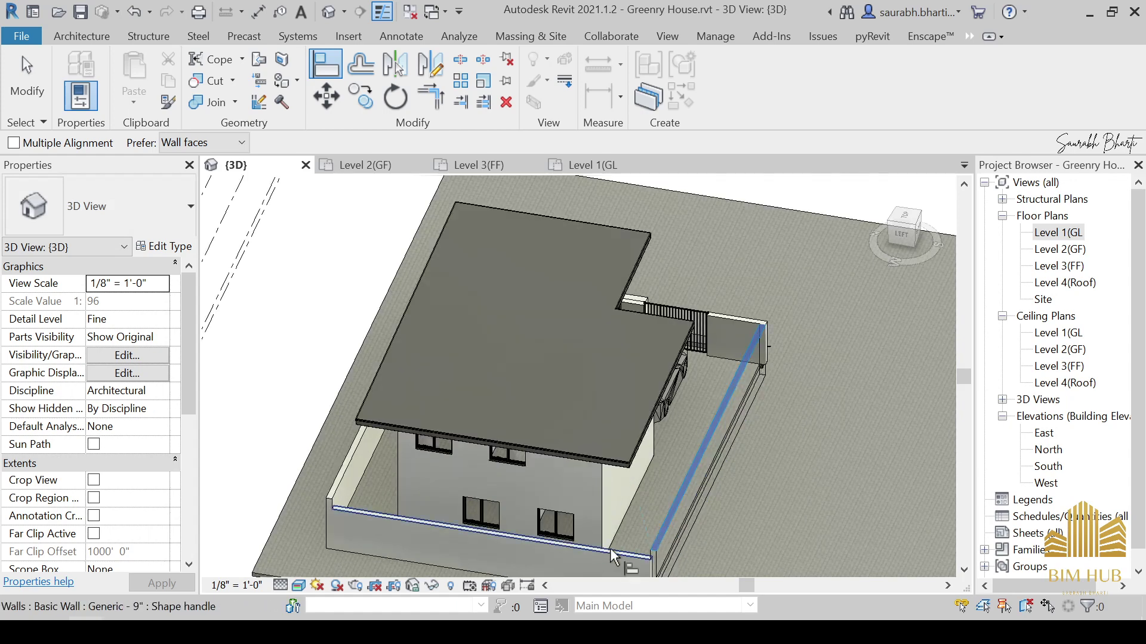
scroll(614, 544, "down", 2)
middle_click_drag(620, 539, 543, 453, "shift")
key("Escape")
Select the front boundary wall at the entrance gate and examine the boundary and facade straight from the Right view.
scroll(695, 540, "up", 4)
middle_click_drag(543, 453, 833, 552)
scroll(618, 497, "up", 2)
middle_click_drag(621, 506, 818, 391, "shift")
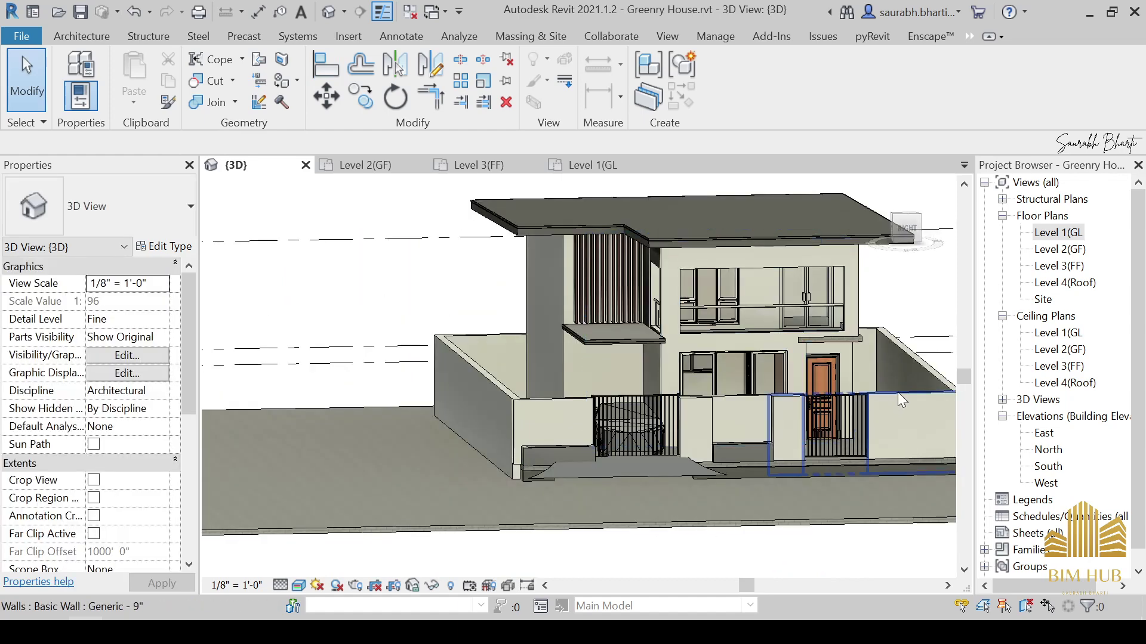
left_click(897, 392)
middle_click_drag(897, 392, 516, 397, "shift")
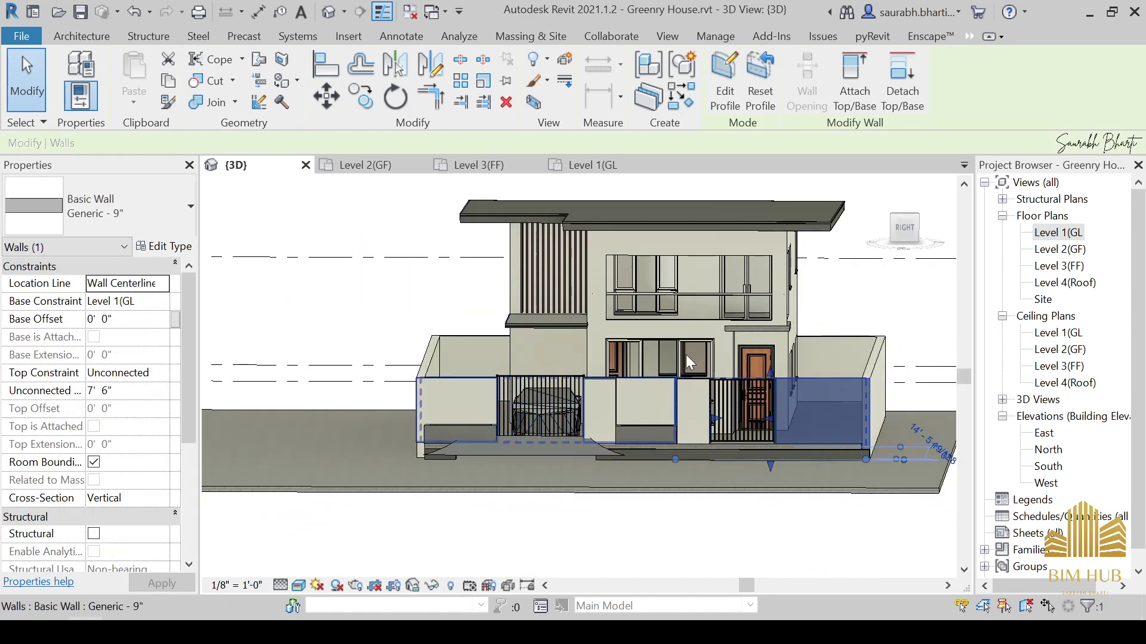
left_click(904, 228)
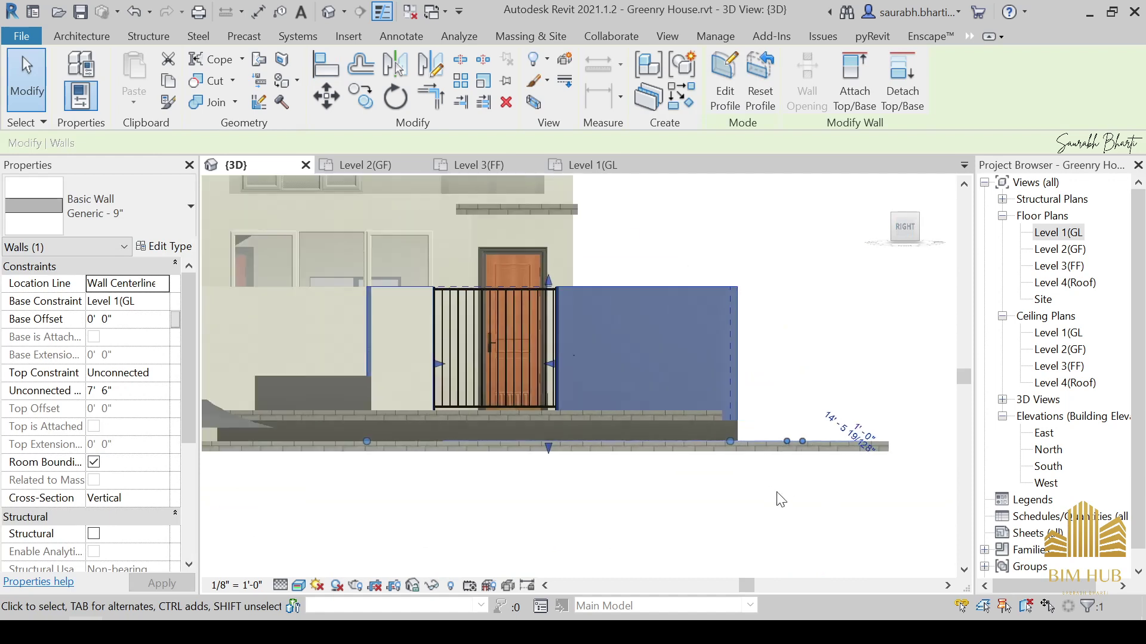
scroll(776, 493, "down", 2)
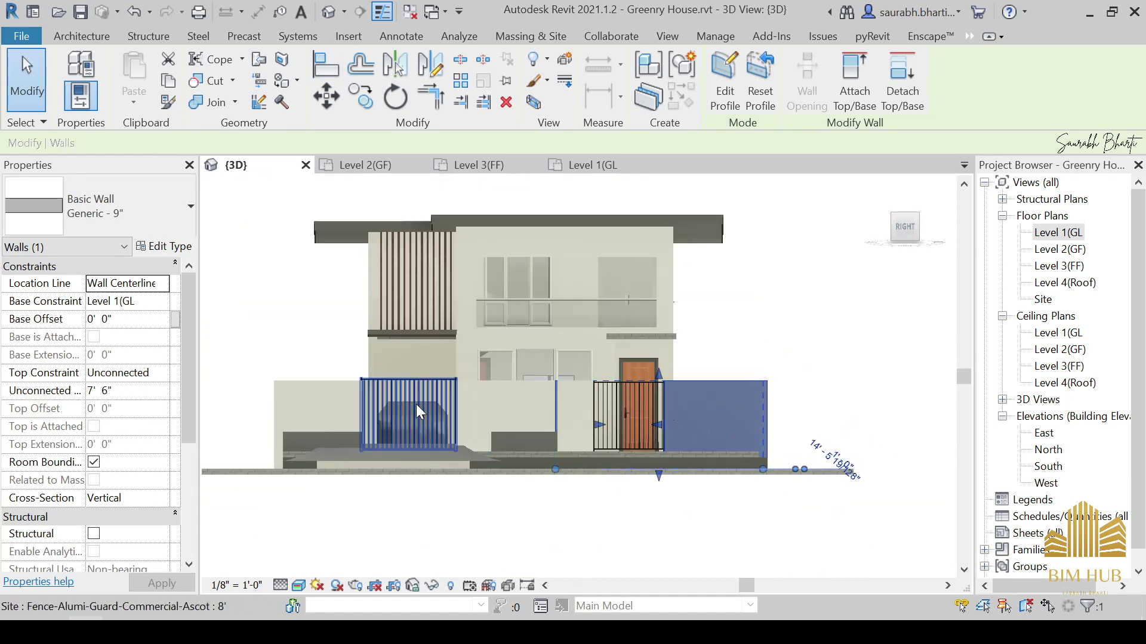
Create a new project material and name it "1.Boundry material".
left_click(707, 34)
left_click(76, 87)
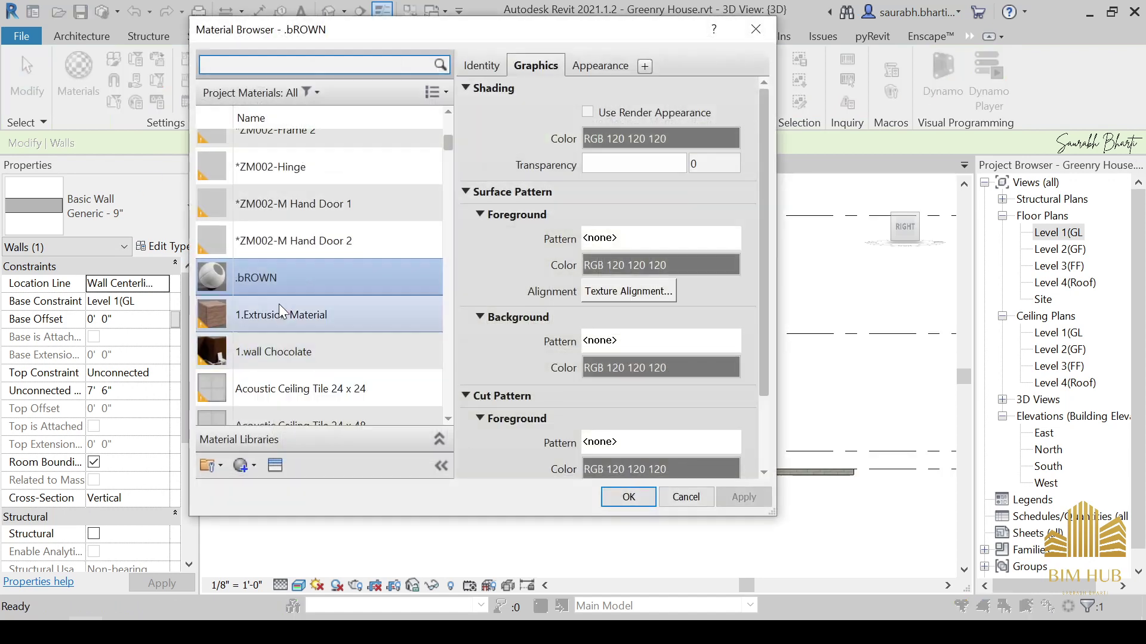
left_click(245, 467)
left_click(256, 489)
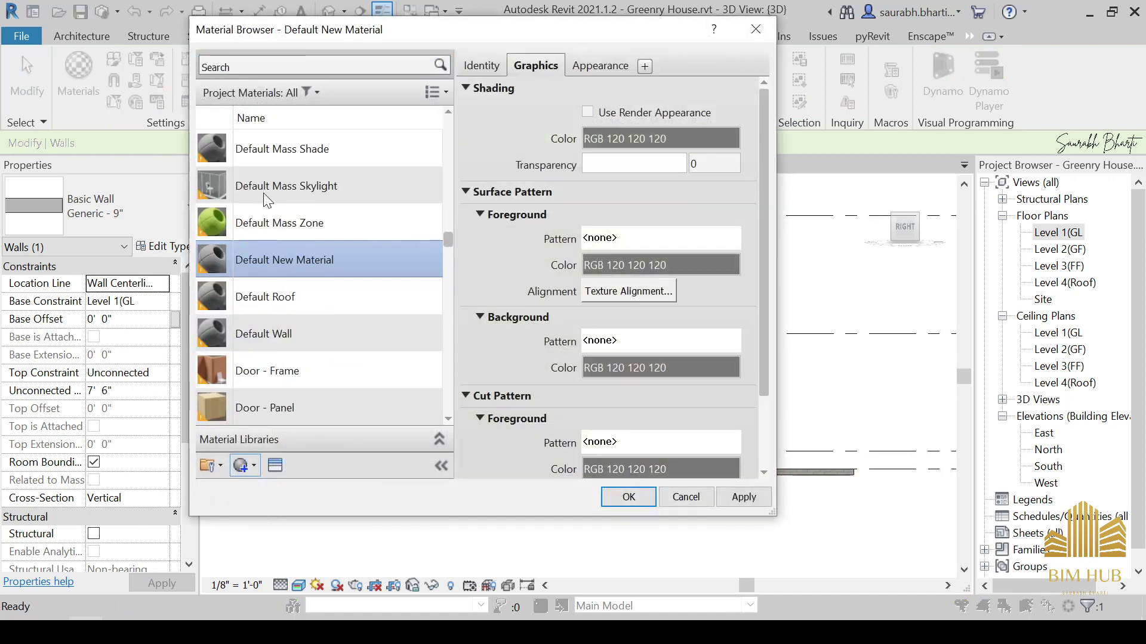
left_click(309, 324)
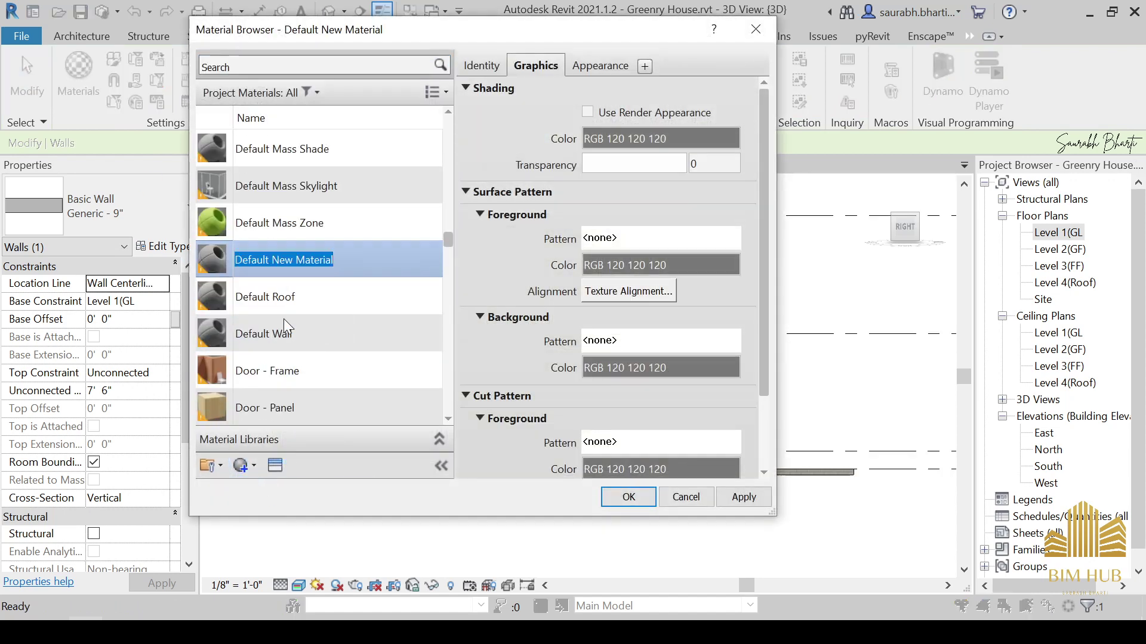
key("BackSpace")
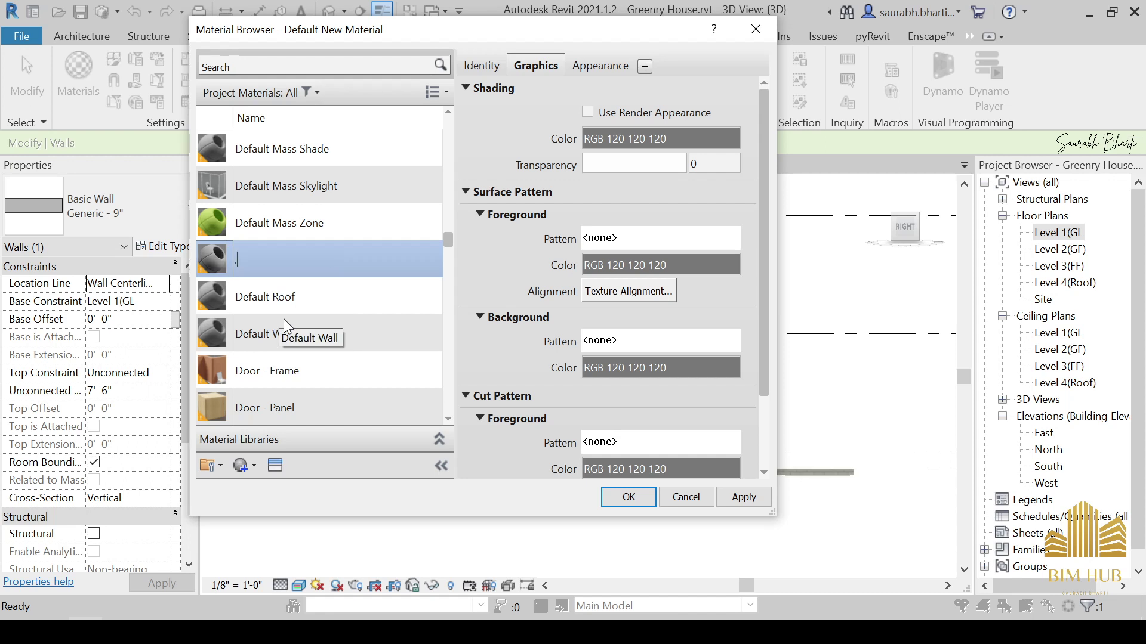
type("1.Boundry material")
key("Return")
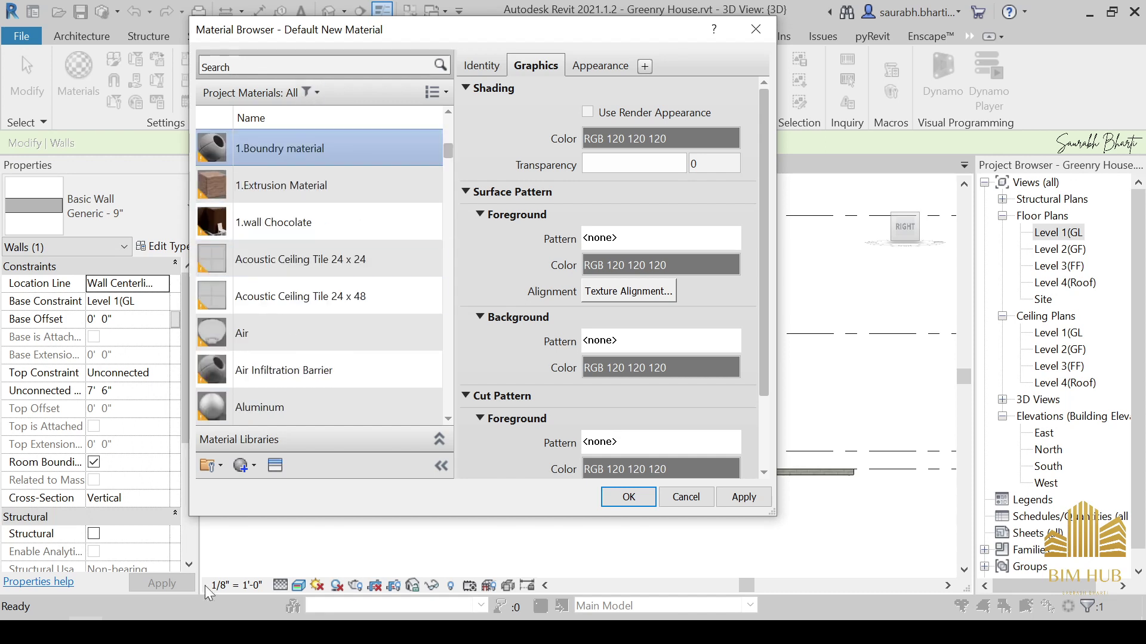
Browse the Stone appearances of the Appearance Library in the Asset Browser for the boundary material.
left_click(275, 466)
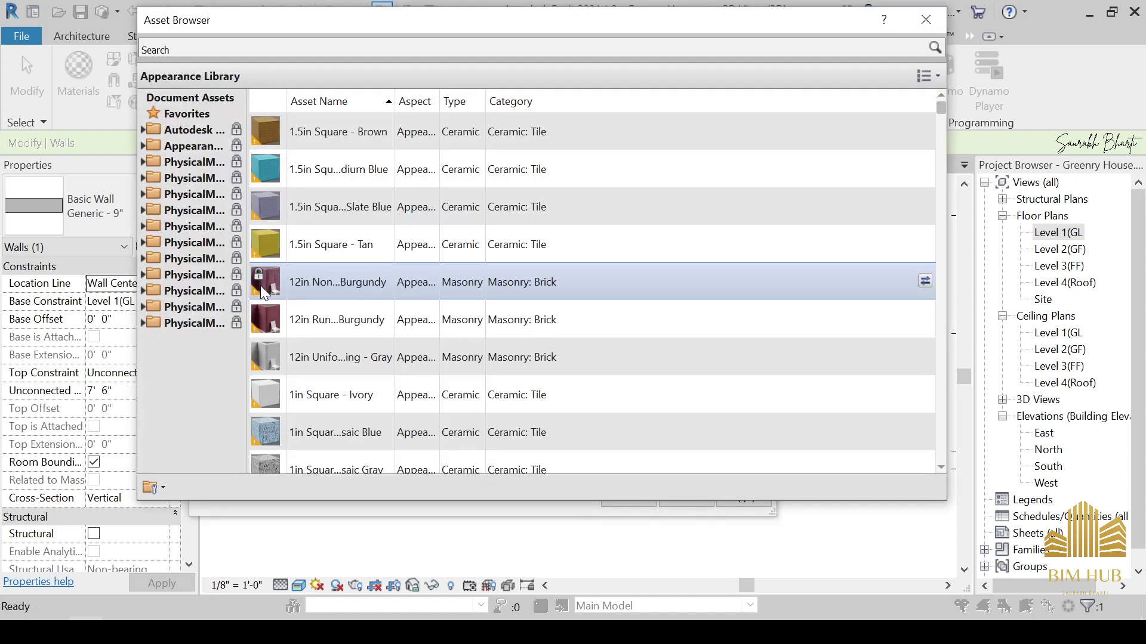
left_click(143, 145)
scroll(185, 239, "down", 5)
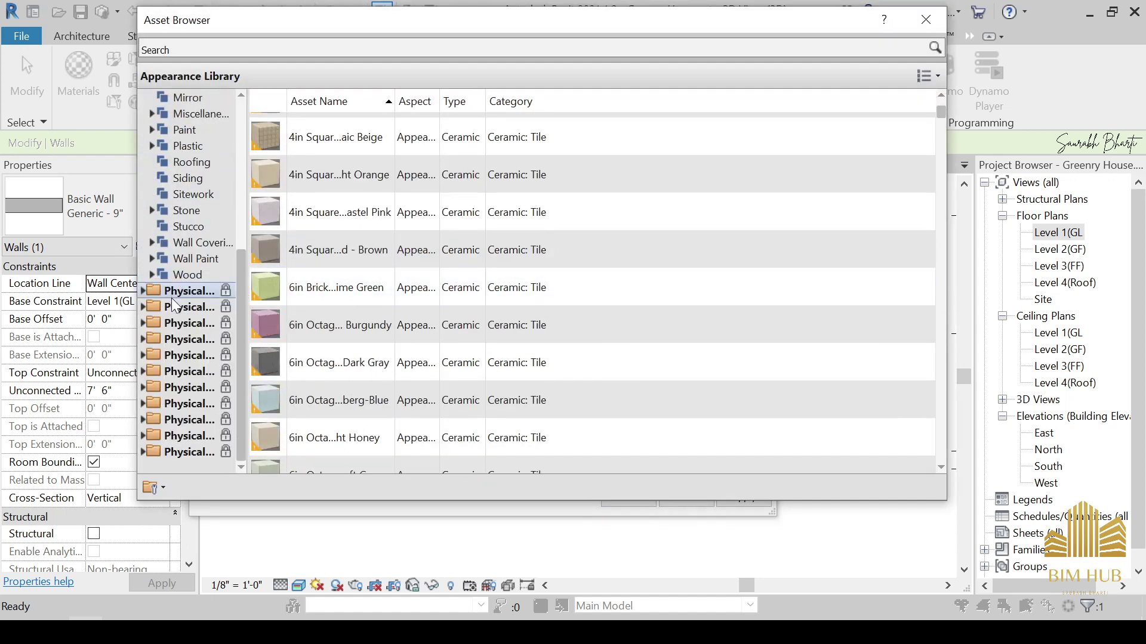
left_click(186, 211)
scroll(358, 263, "down", 10)
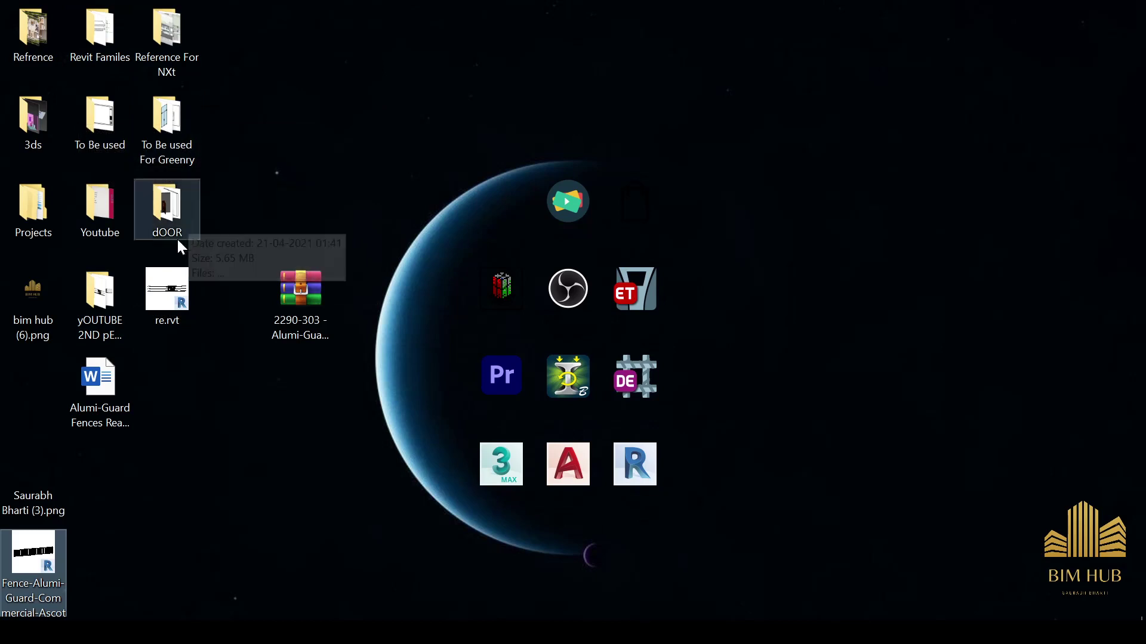
Switch to the desktop and check the Refrence, Projects and Youtube folders for texture images.
double_click(41, 46)
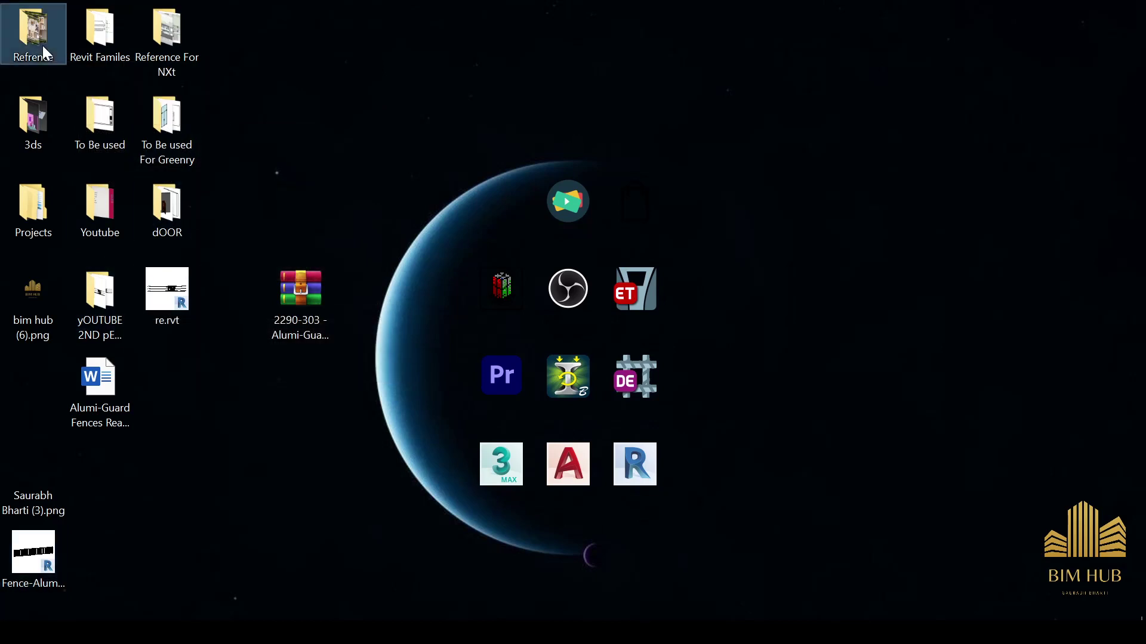
left_click(1112, 14)
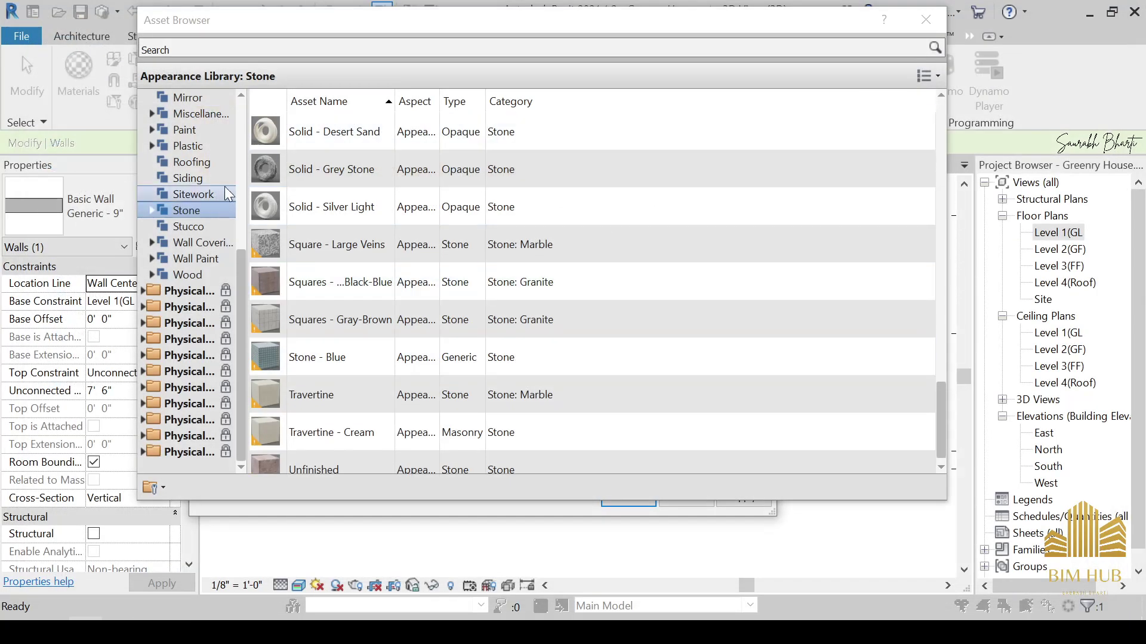
double_click(33, 209)
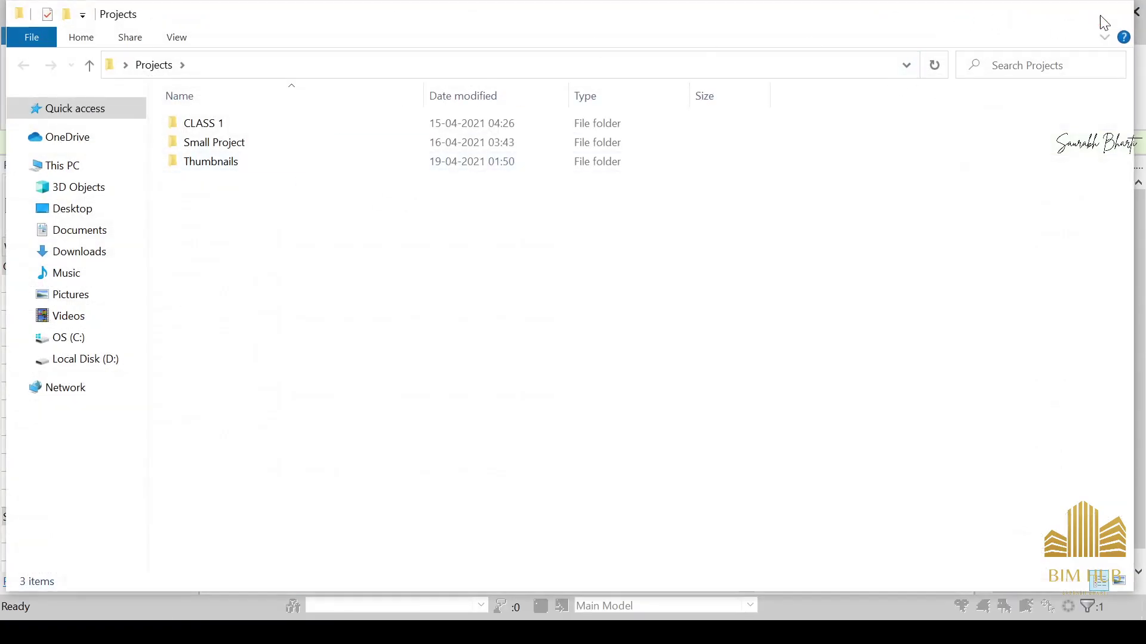
left_click(1113, 15)
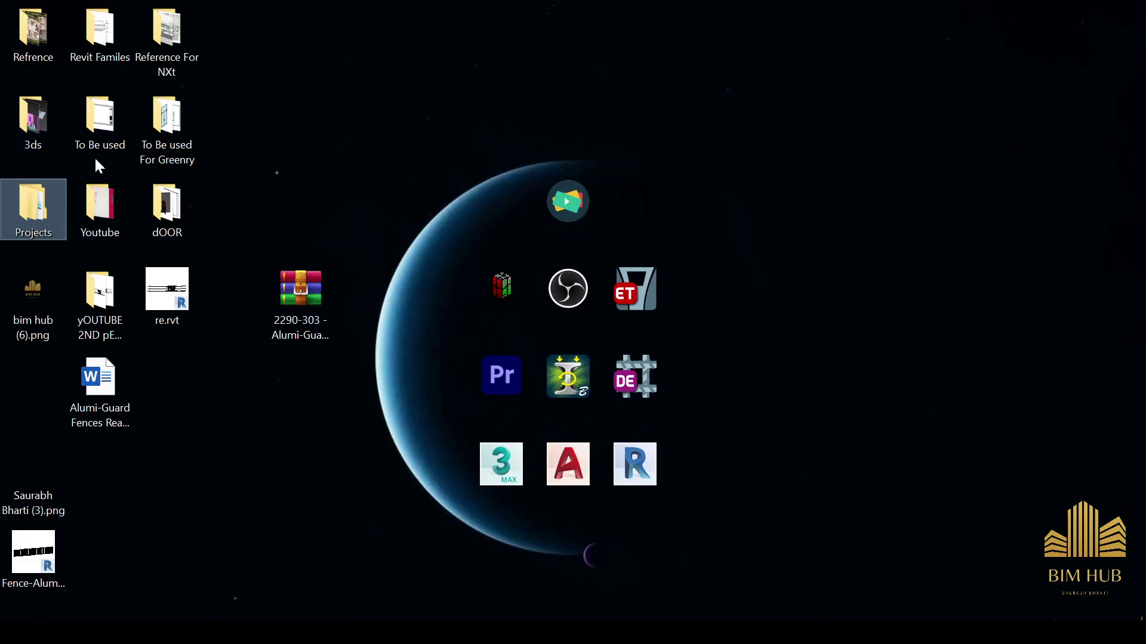
double_click(108, 212)
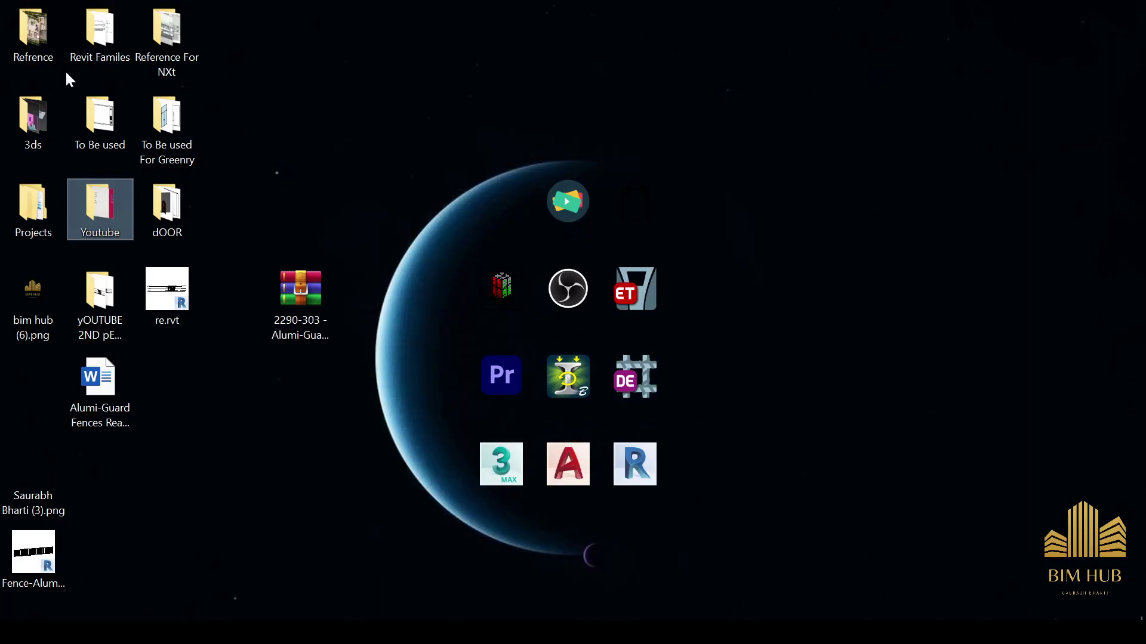
left_click(245, 215)
Examine the images in the Textures folder under To Be used > Revit Bump and Texture for a boundary texture.
double_click(100, 122)
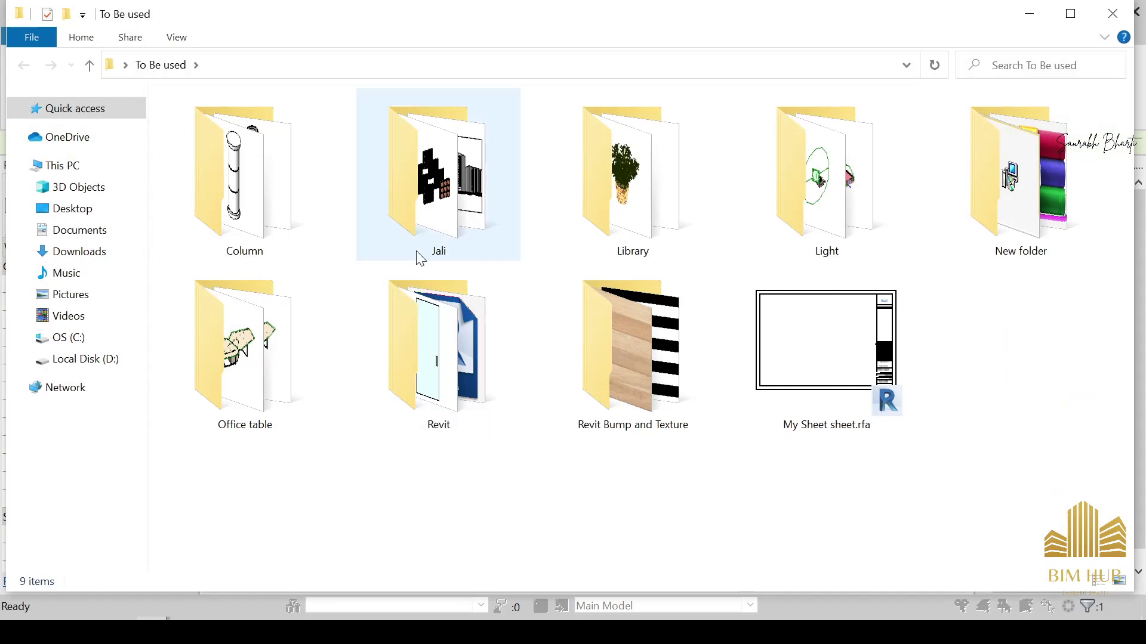
left_click(629, 361)
double_click(632, 363)
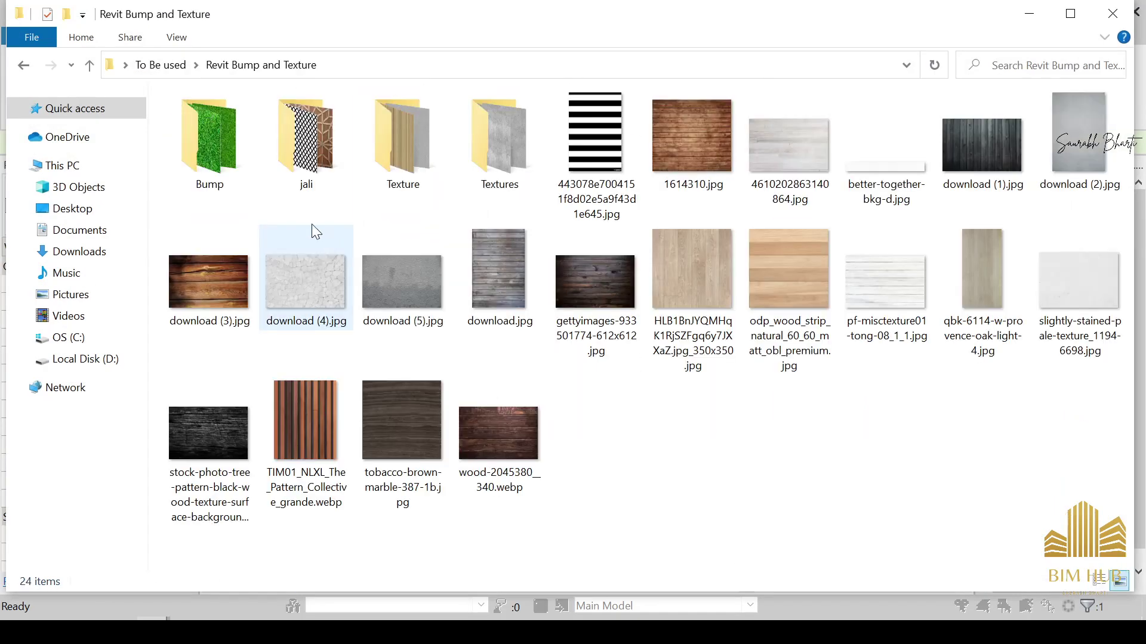
double_click(493, 168)
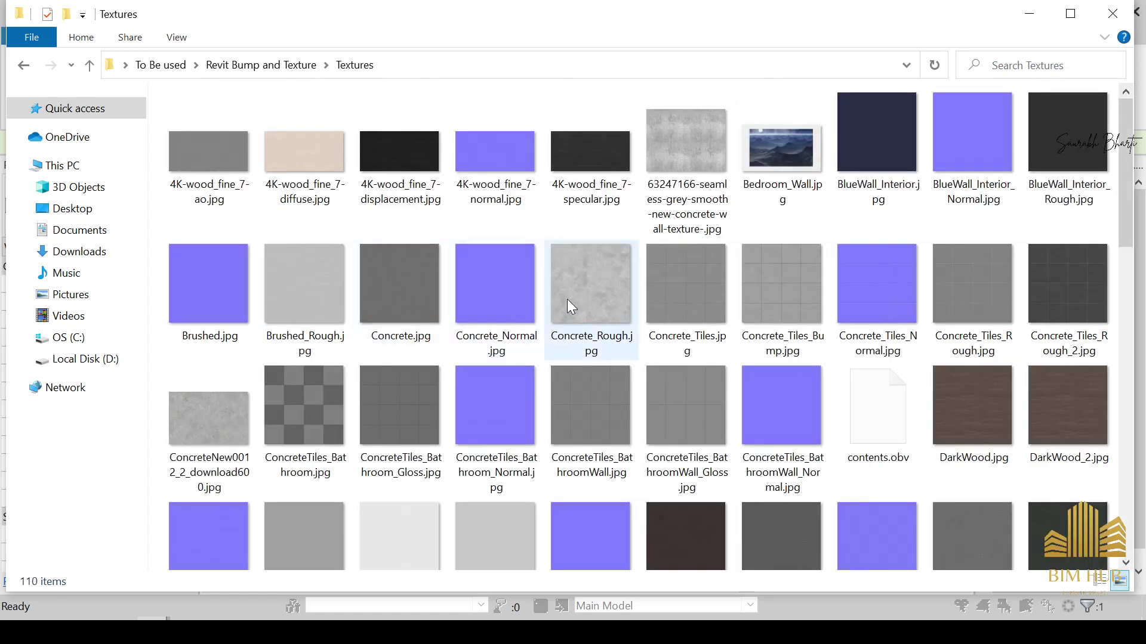
scroll(1055, 388, "down", 5)
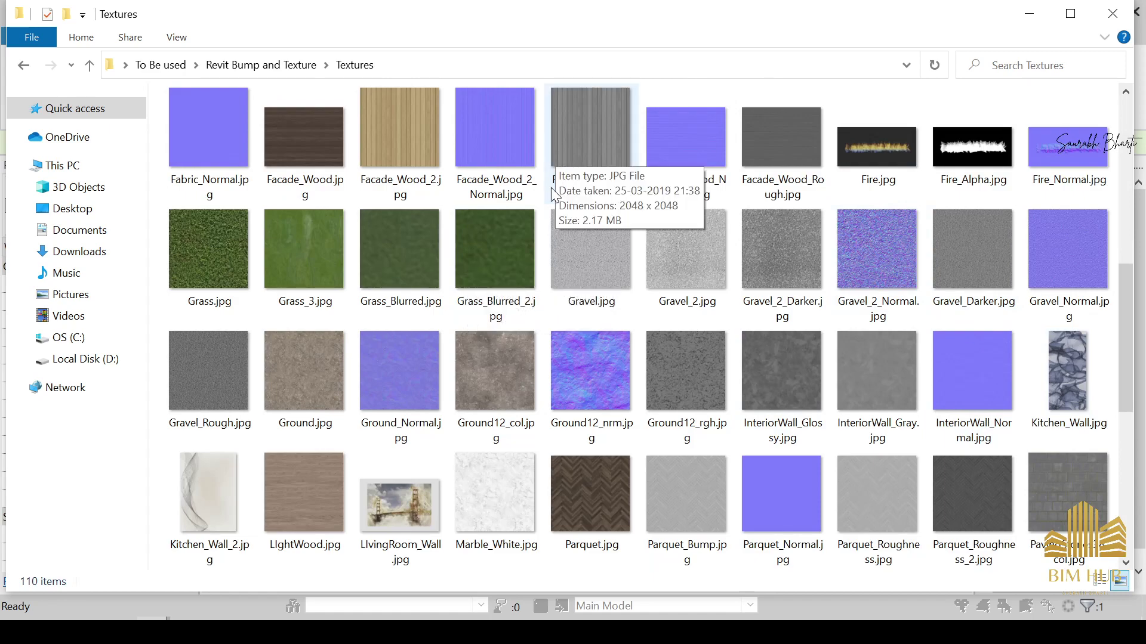
scroll(550, 188, "down", 5)
scroll(537, 320, "up", 10)
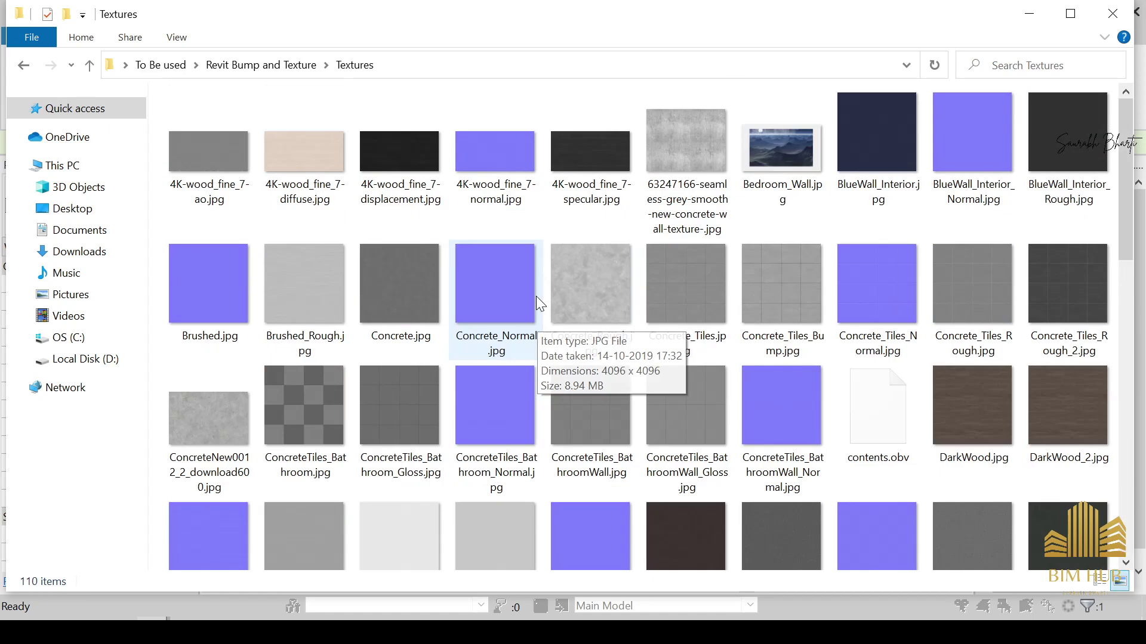
scroll(402, 312, "down", 5)
scroll(596, 379, "up", 3)
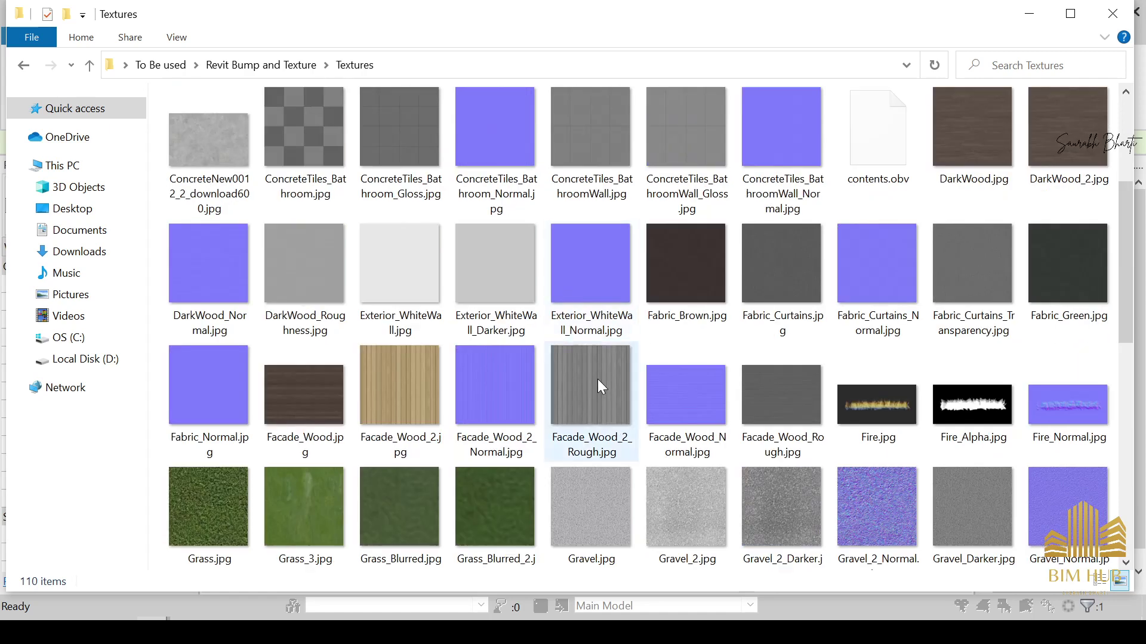
left_click(597, 380)
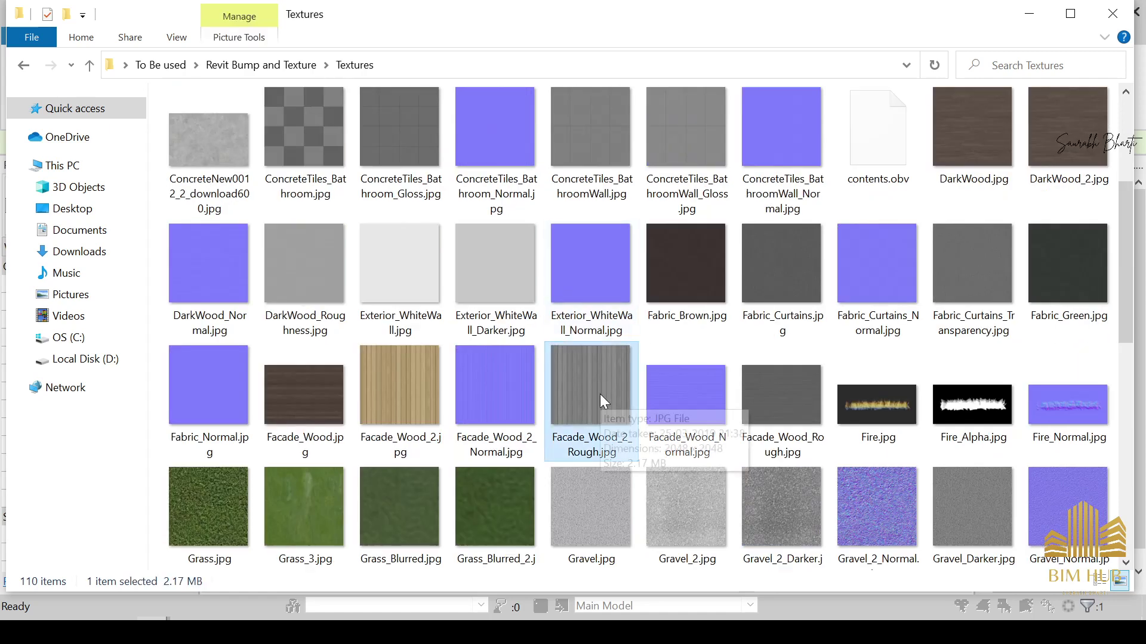
left_click(1035, 13)
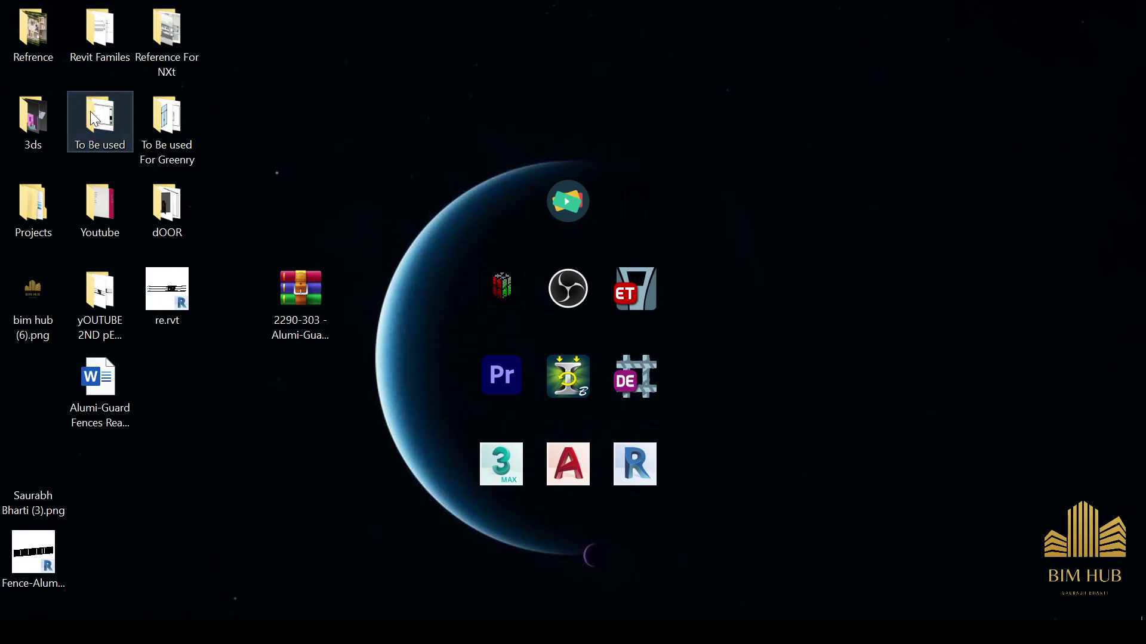
Reopen the Revit Bump and Texture folder and preview the image odp_wood_strip_natural_60_60_matt_obl_premium.jpg.
double_click(94, 119)
double_click(632, 355)
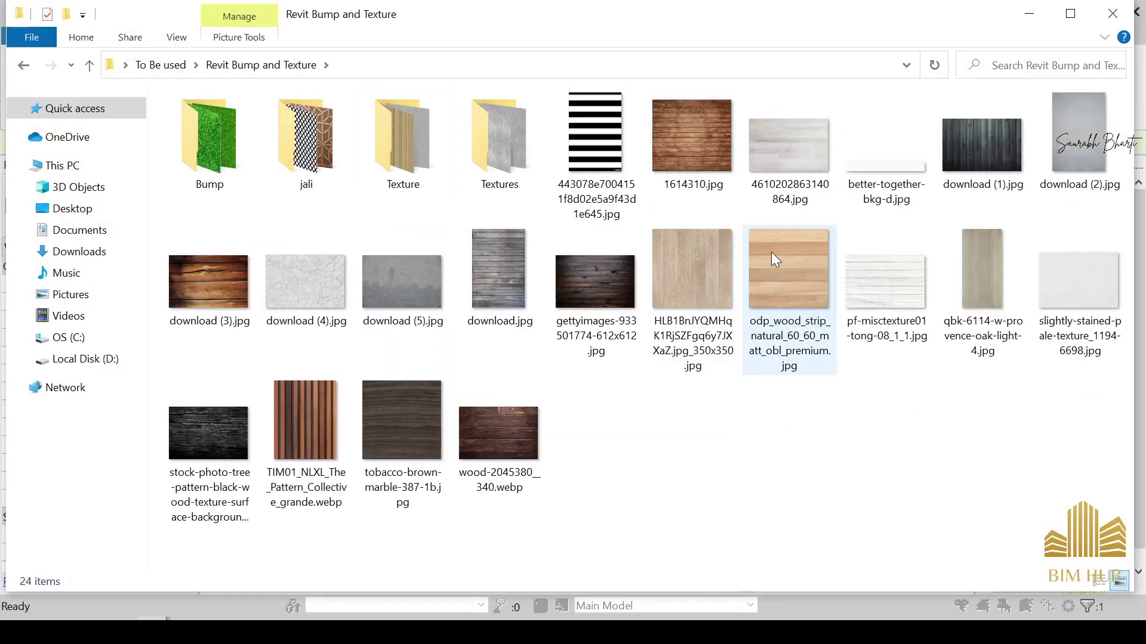
double_click(772, 268)
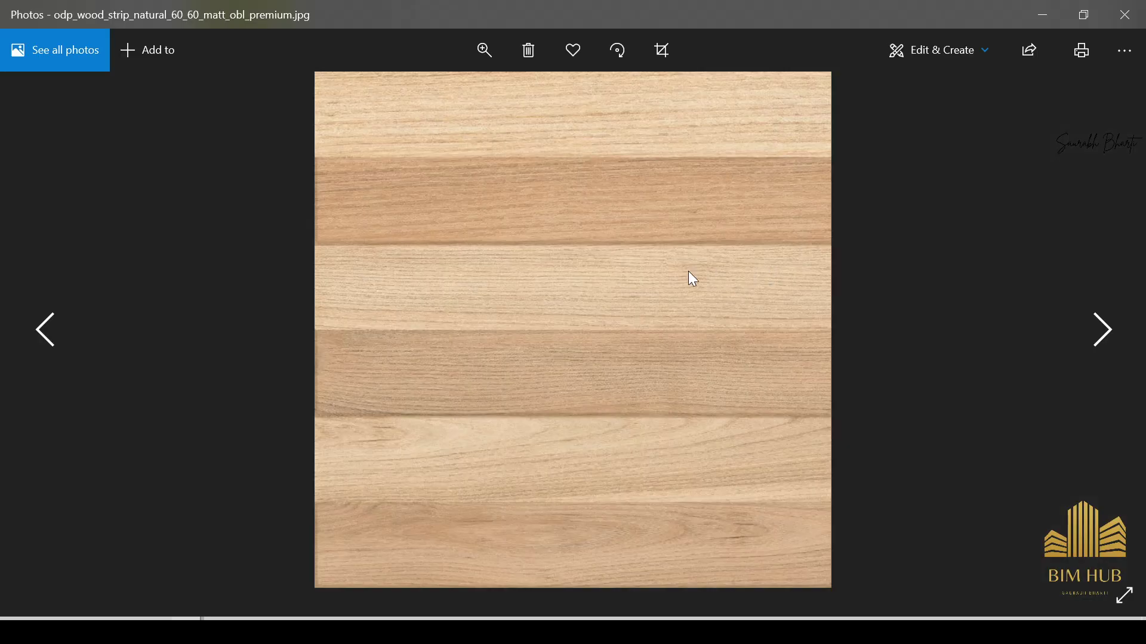
scroll(686, 274, "up", 2)
left_click(1118, 12)
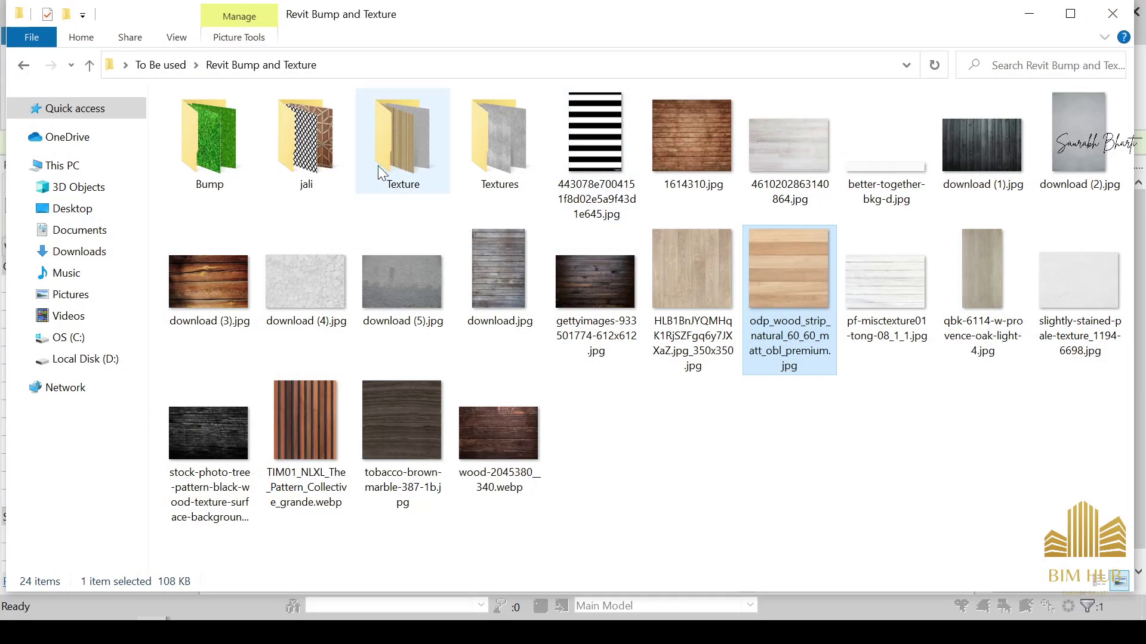
Examine the wood and facade images in the Texture subfolder and return to the Asset Browser in Revit.
double_click(378, 166)
left_click(326, 147)
left_click(402, 143)
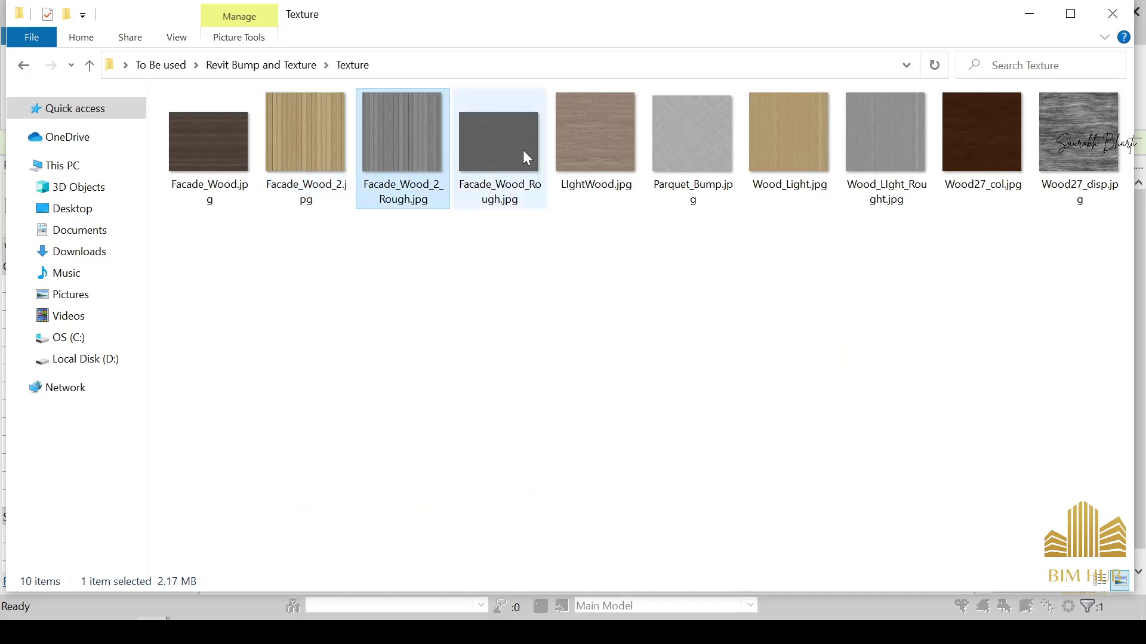
left_click(715, 149)
left_click(886, 143)
left_click(1039, 144)
left_click(886, 143)
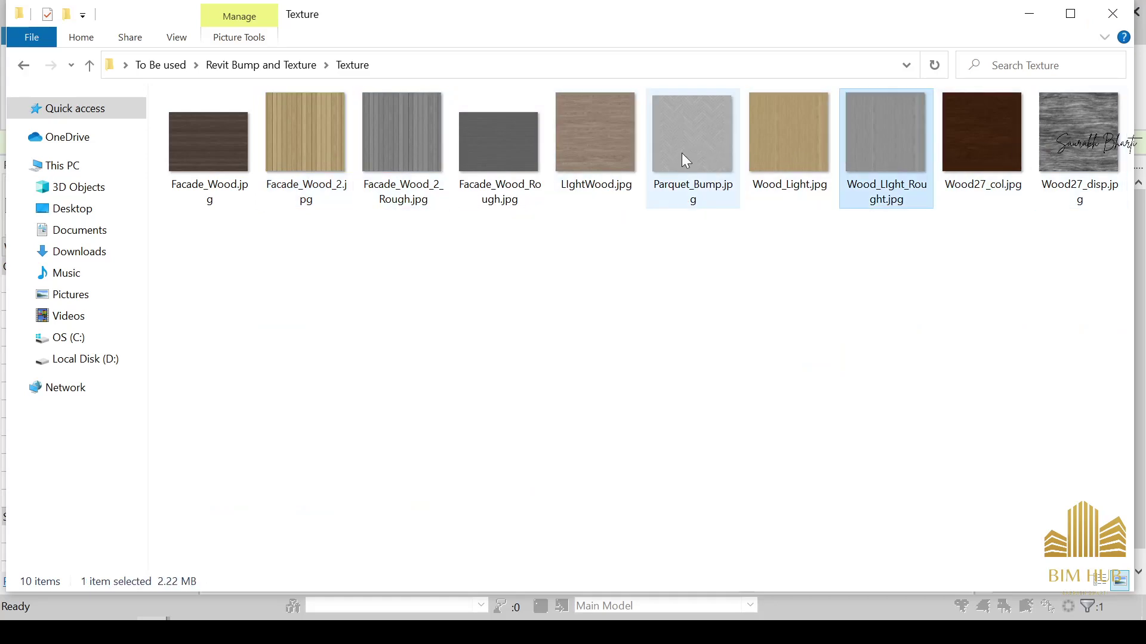
left_click(492, 151)
left_click(306, 149)
left_click(238, 139)
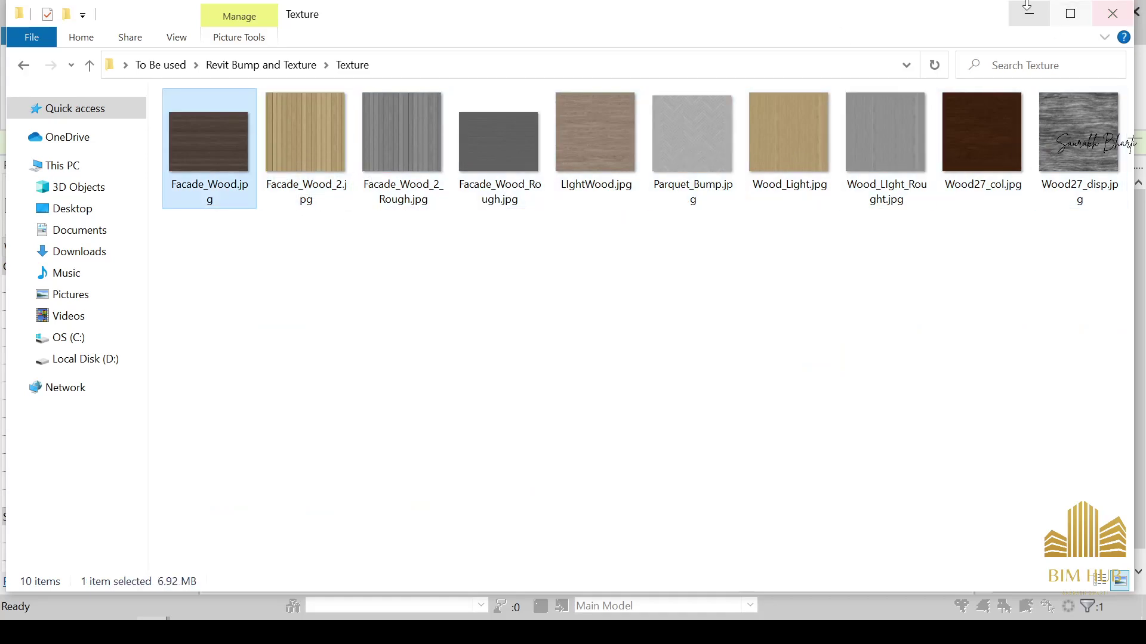
left_click(1027, 18)
Browse the Sitework, Siding, Plastic, Miscellaneous, Fabric and Finish categories of the Appearance Library for a boundary appearance.
scroll(371, 351, "up", 5)
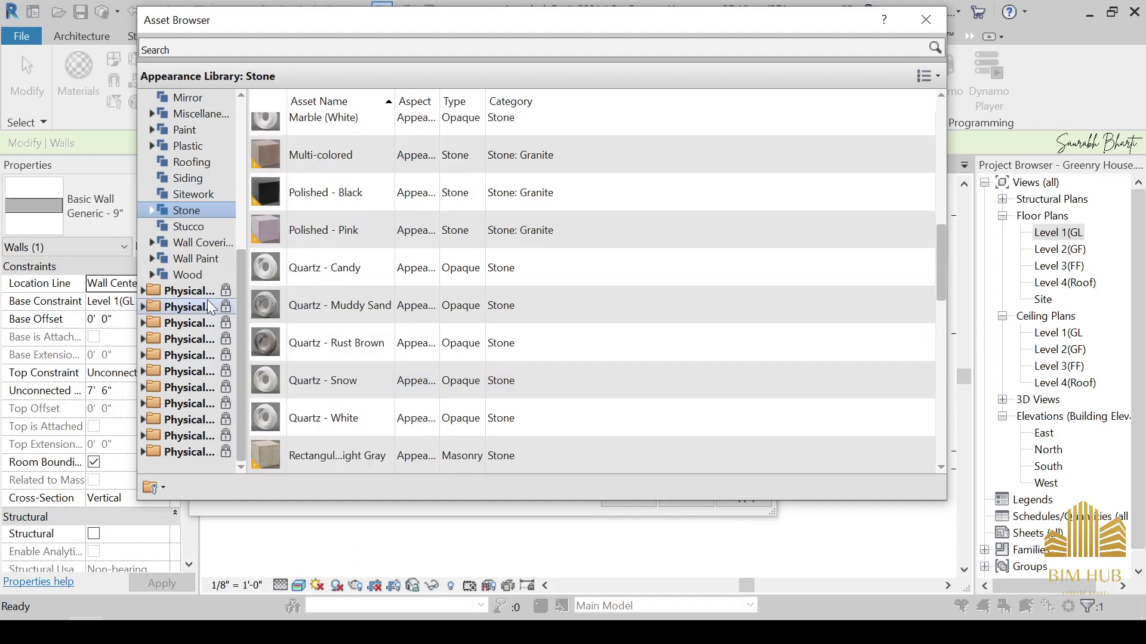
key("Up")
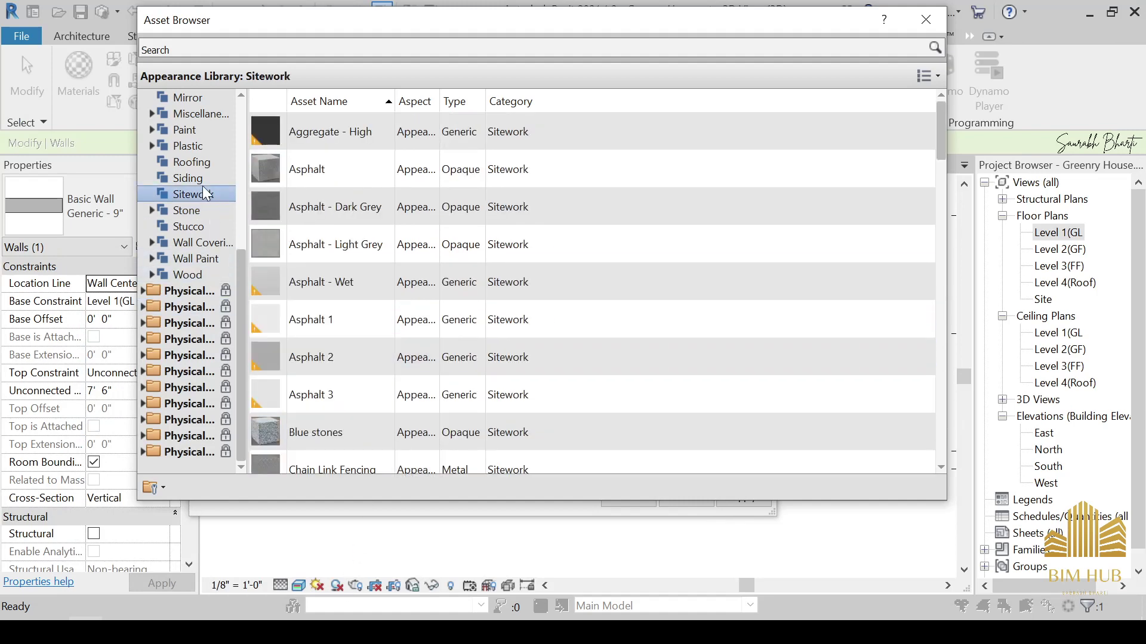
left_click(188, 178)
scroll(404, 251, "down", 5)
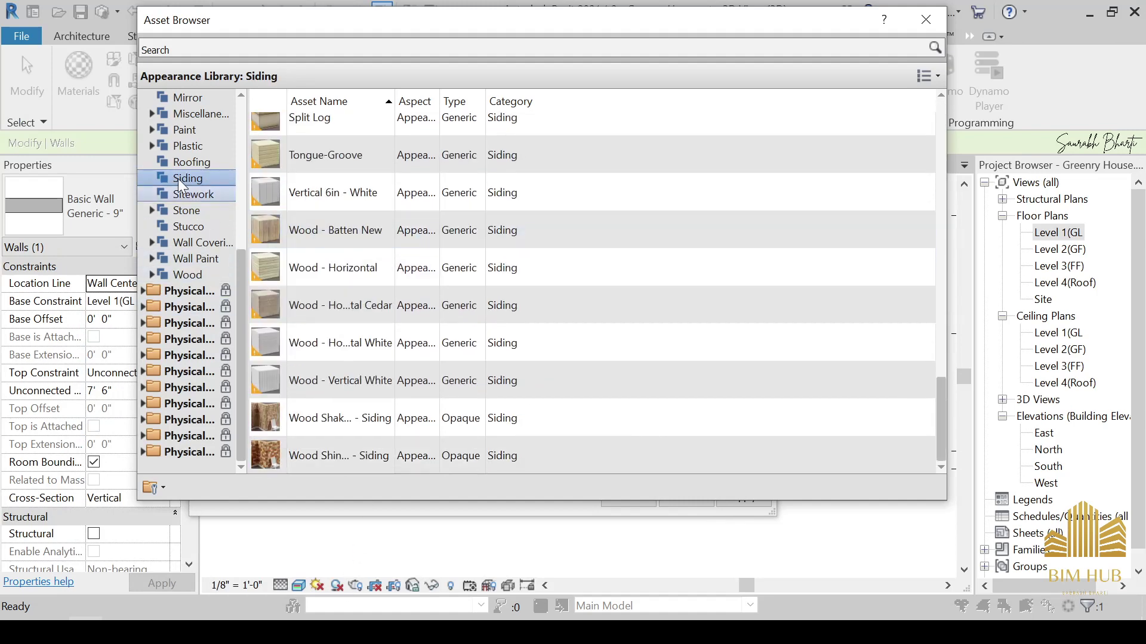
left_click(179, 145)
scroll(403, 257, "down", 5)
left_click(191, 113)
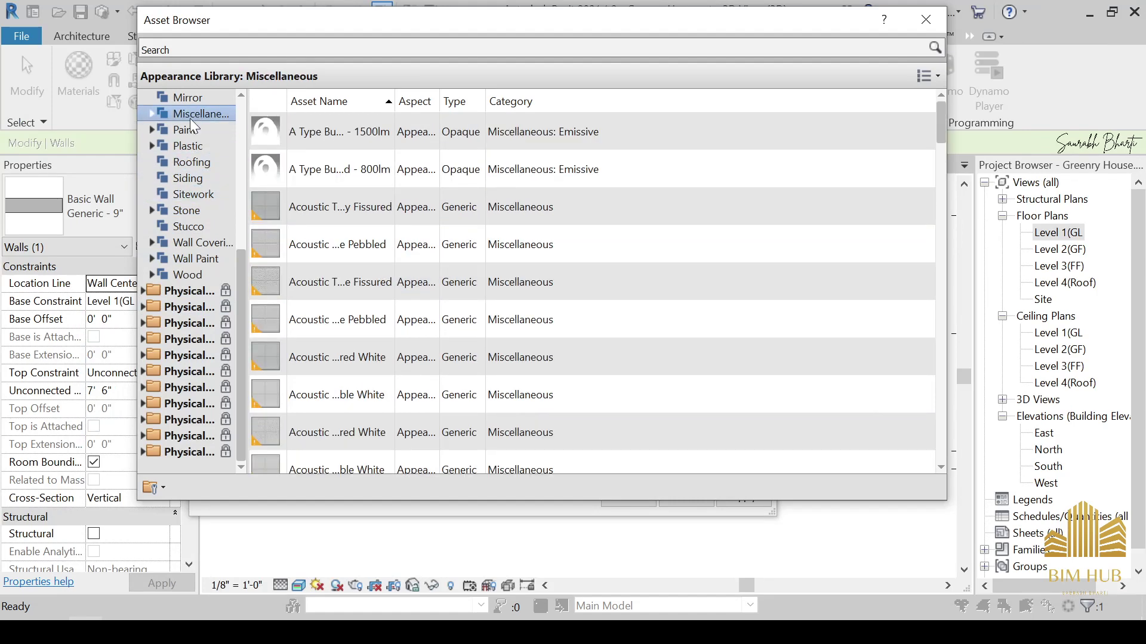
scroll(377, 251, "down", 10)
scroll(376, 254, "down", 5)
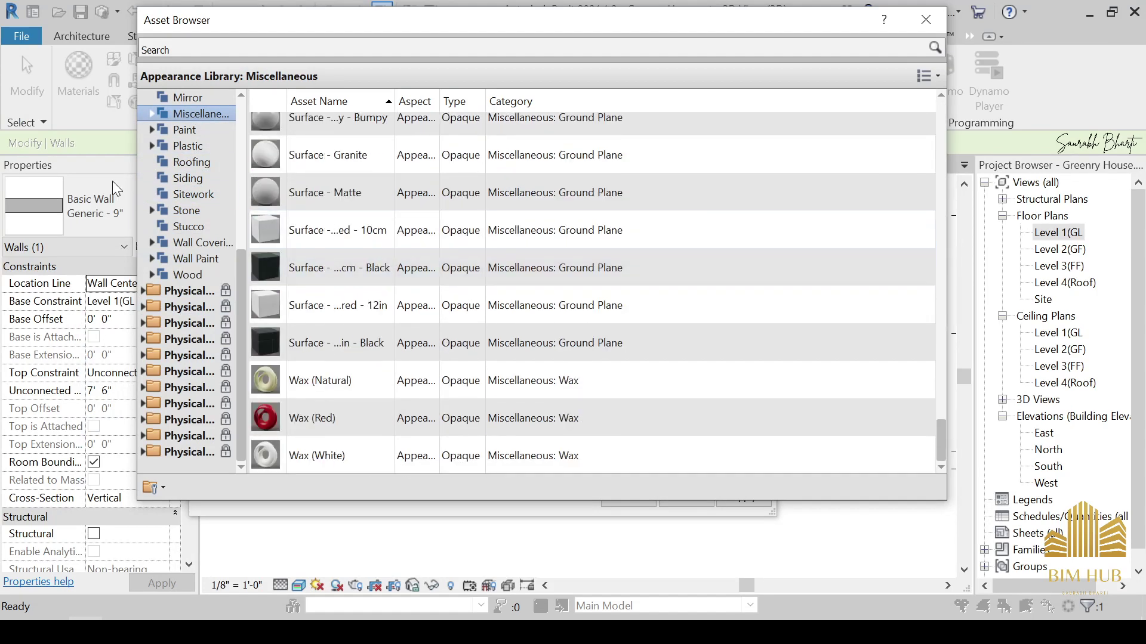
scroll(179, 156, "up", 5)
left_click(189, 162)
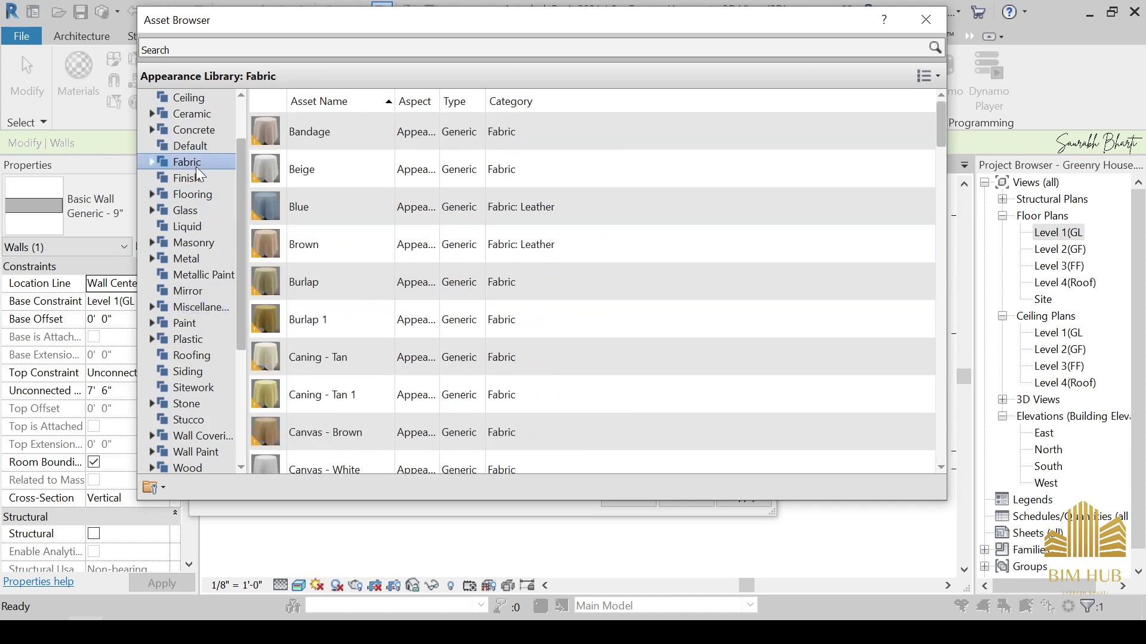
left_click(201, 177)
scroll(197, 229, "down", 4)
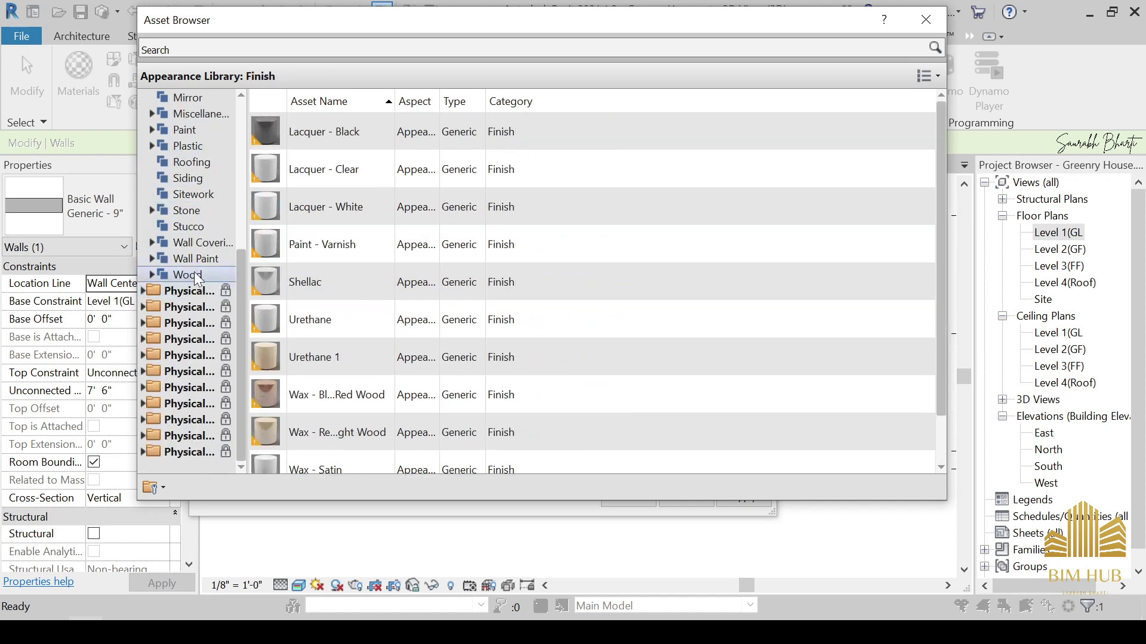
Examine the assets in the Wood category of the Appearance Library for a boundary appearance, then close the Asset Browser.
left_click(190, 274)
scroll(425, 279, "down", 8)
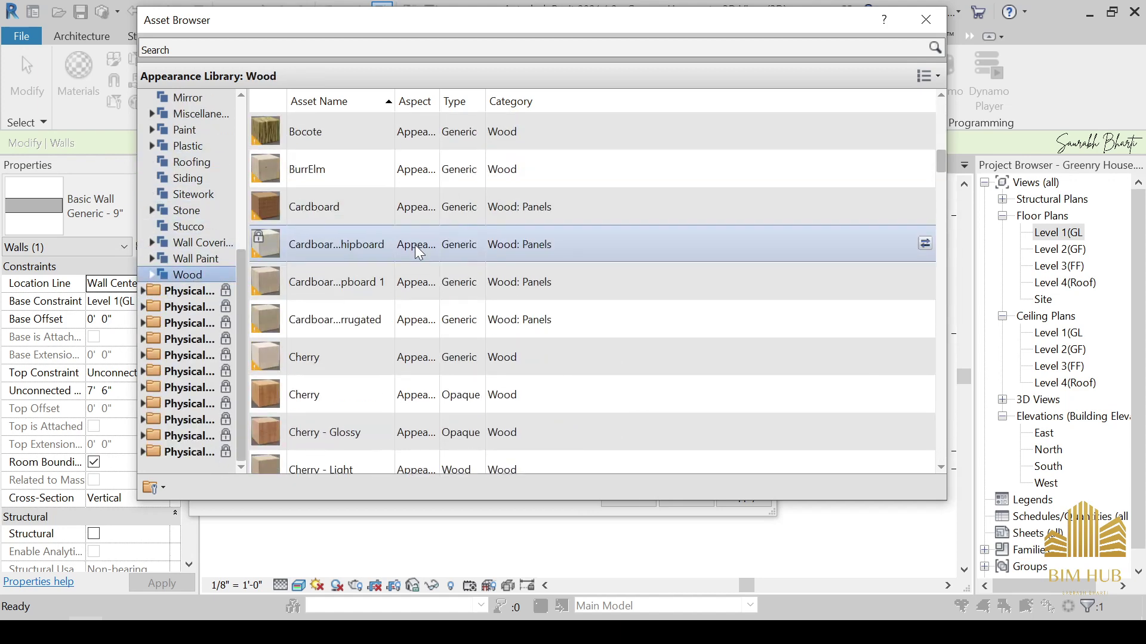
scroll(417, 282, "down", 5)
scroll(382, 287, "up", 3)
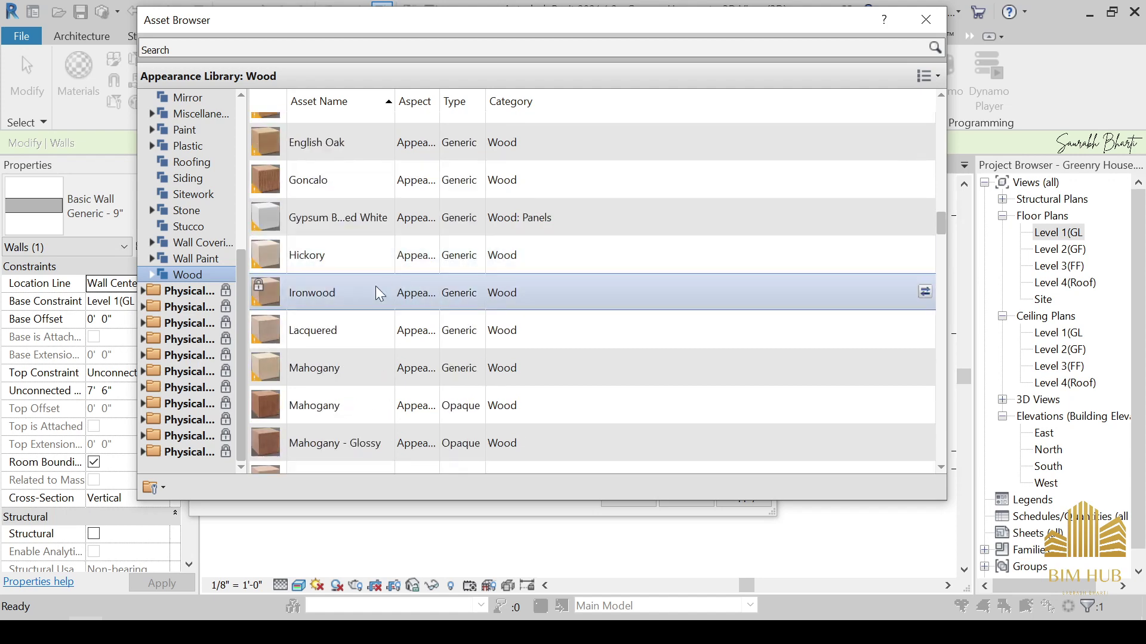
scroll(314, 244, "down", 3)
scroll(313, 245, "down", 6)
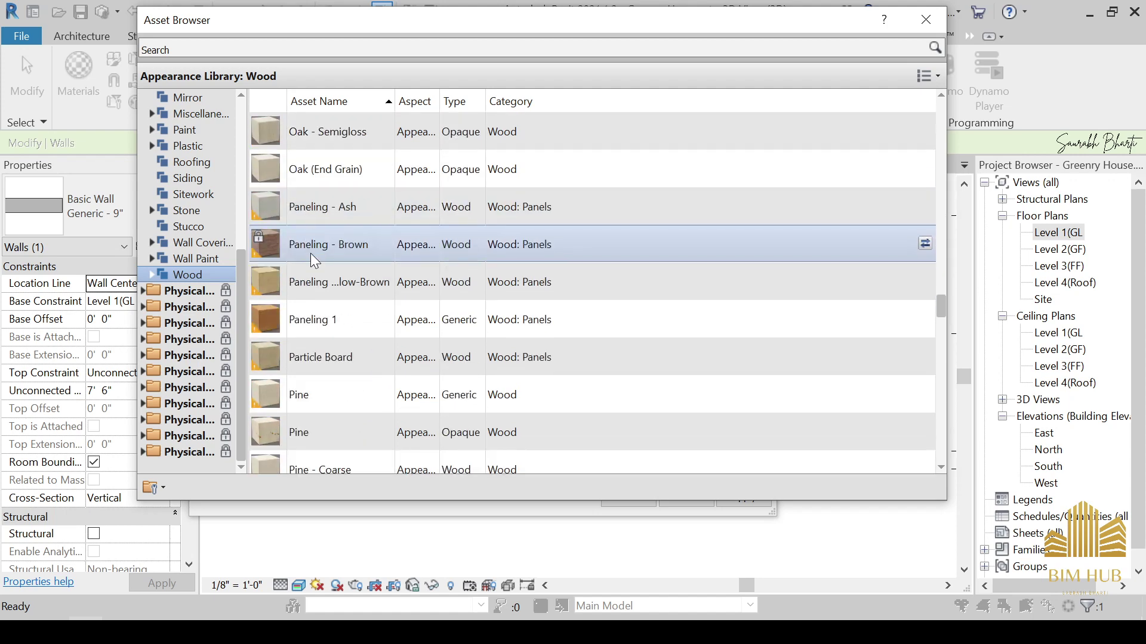
scroll(316, 263, "down", 8)
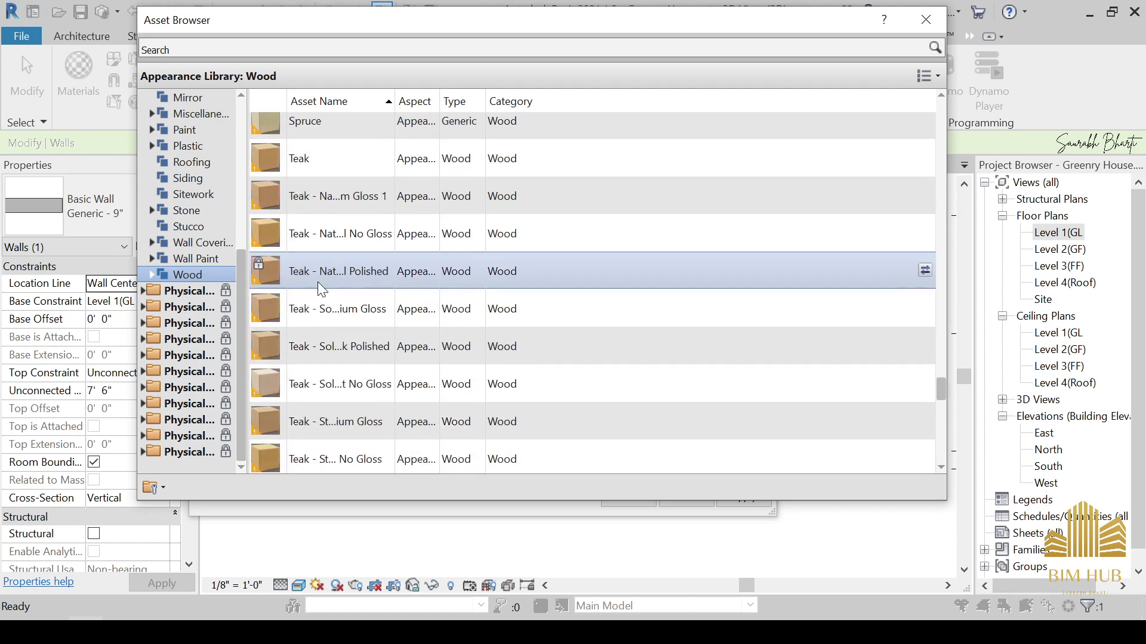
scroll(321, 289, "up", 3)
scroll(319, 289, "down", 8)
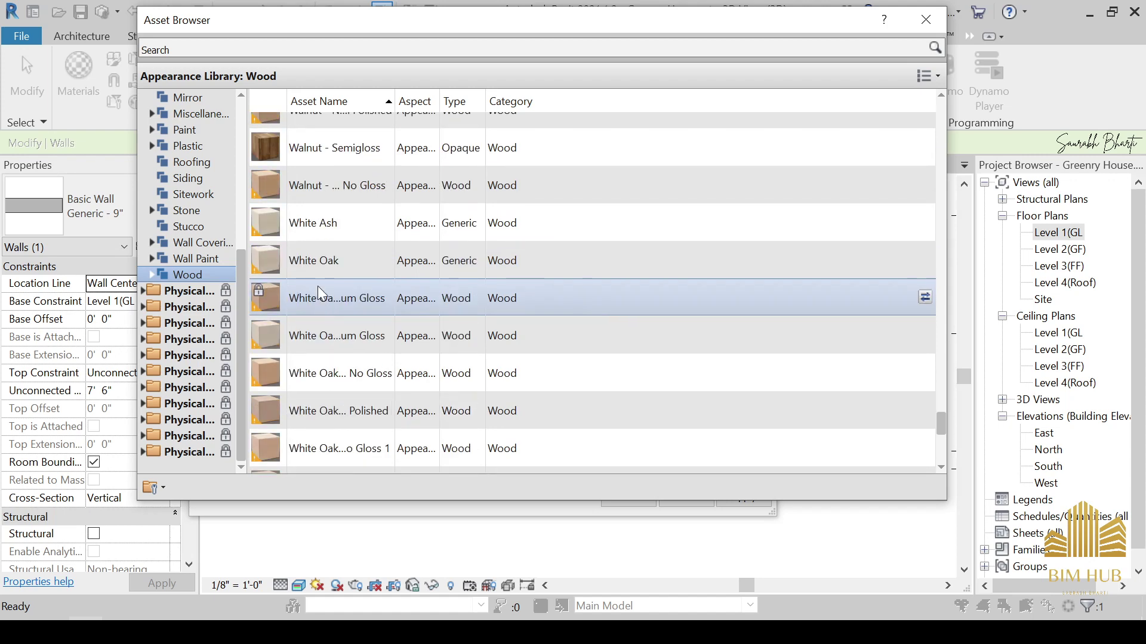
scroll(322, 290, "down", 8)
scroll(338, 291, "down", 3)
scroll(337, 290, "up", 8)
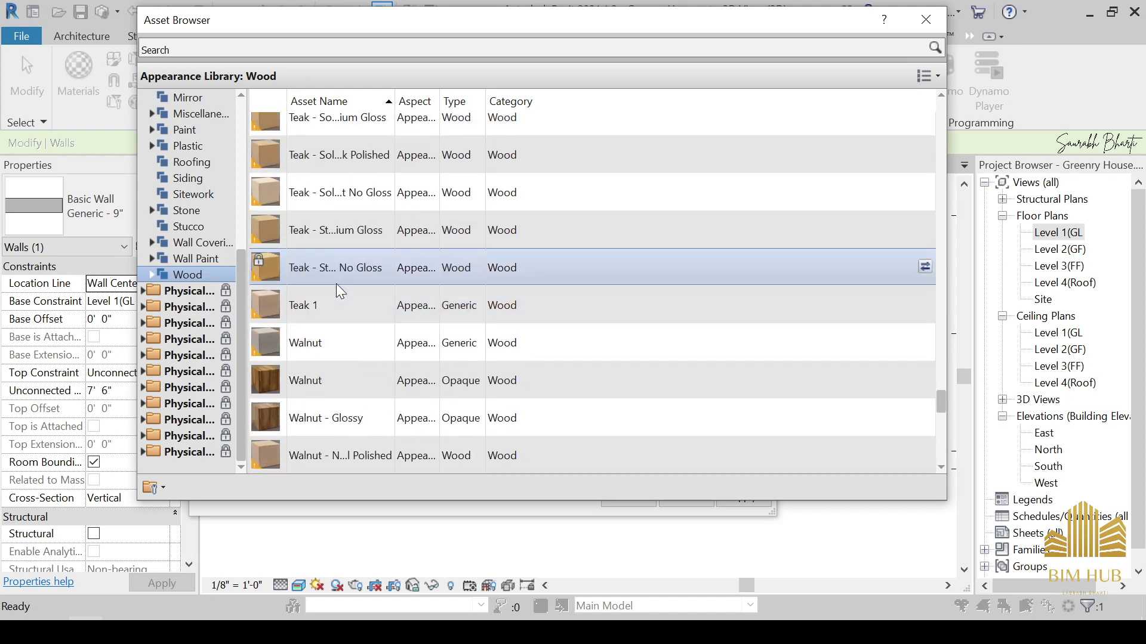
scroll(332, 363, "up", 9)
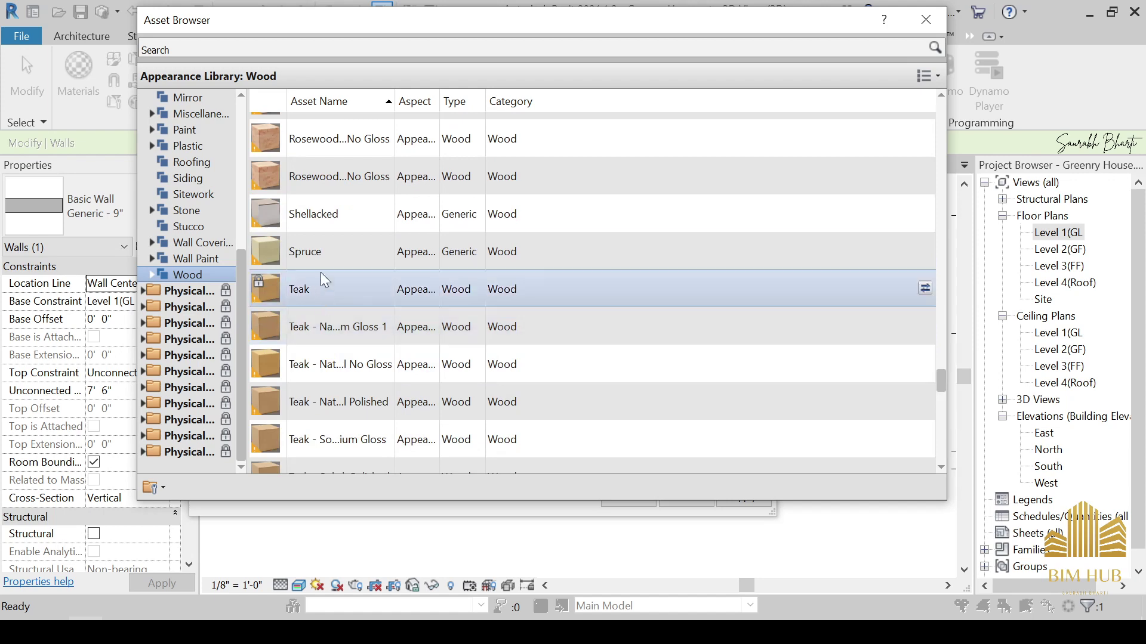
scroll(327, 275, "up", 5)
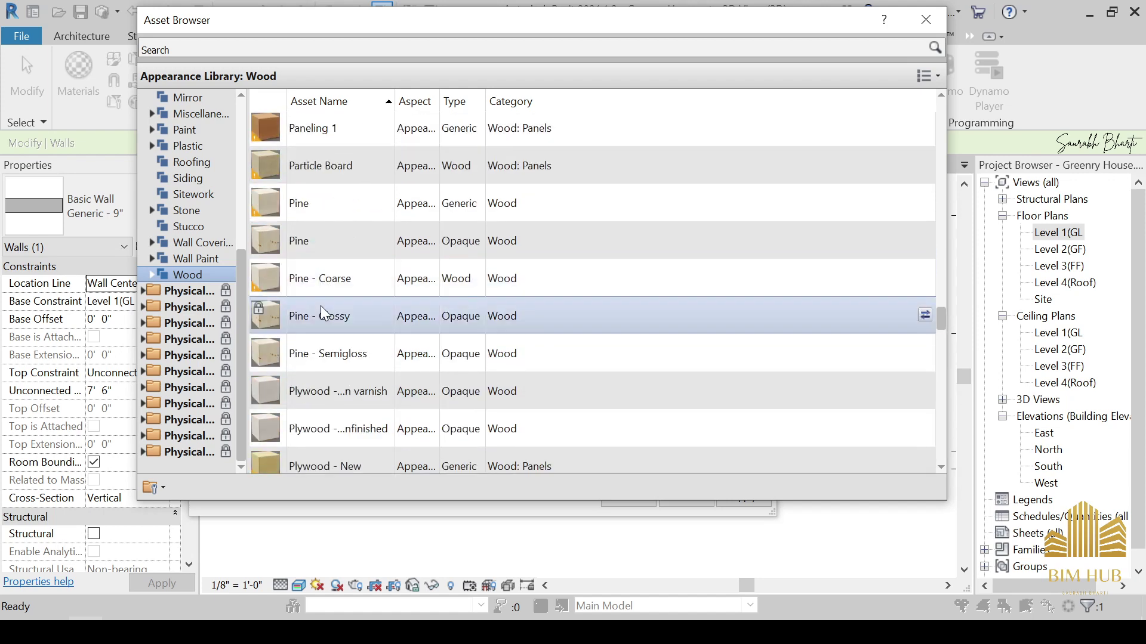
scroll(313, 203, "up", 8)
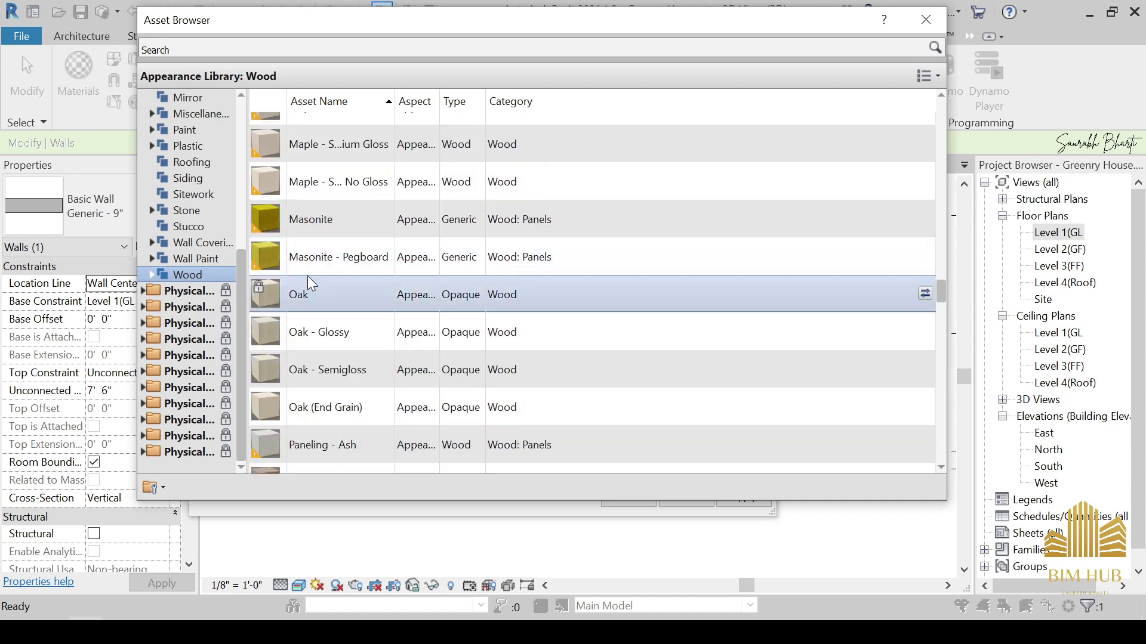
scroll(312, 266, "up", 10)
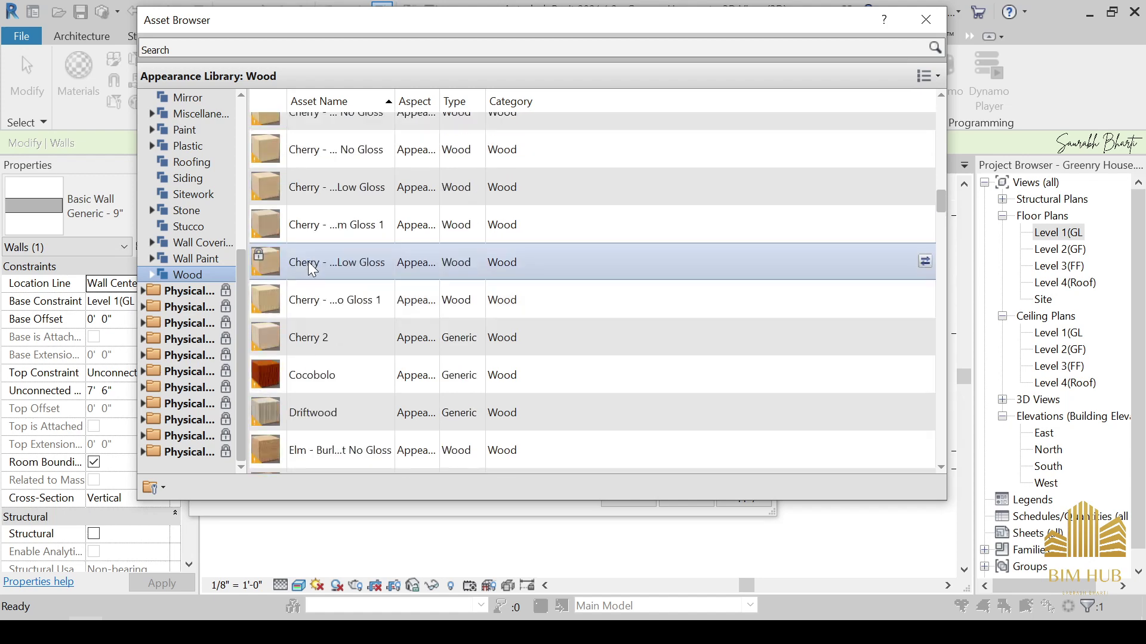
scroll(312, 269, "up", 3)
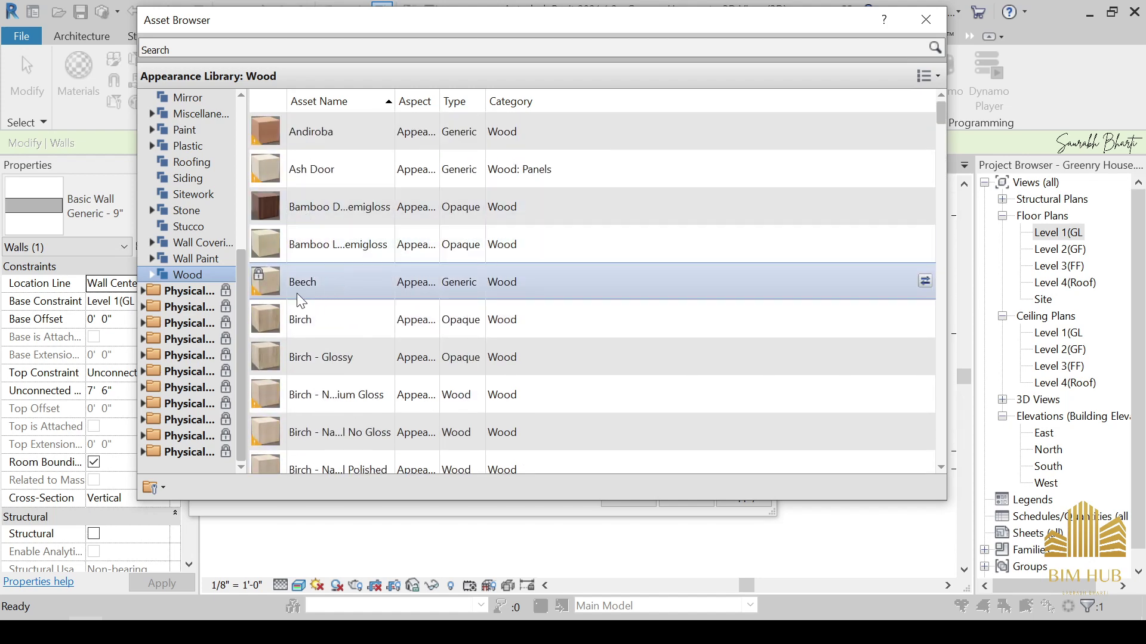
left_click(922, 21)
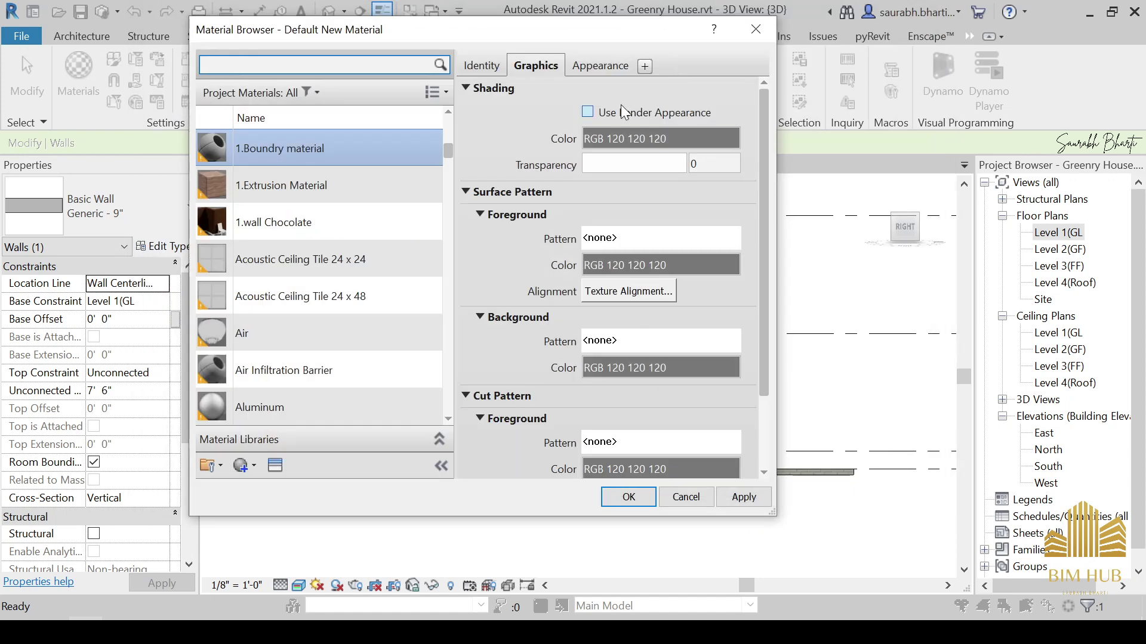
Enable Use Render Appearance for 1.Boundry material and open the Desktop folder in the file selection for its generic appearance image.
left_click(587, 113)
left_click(600, 65)
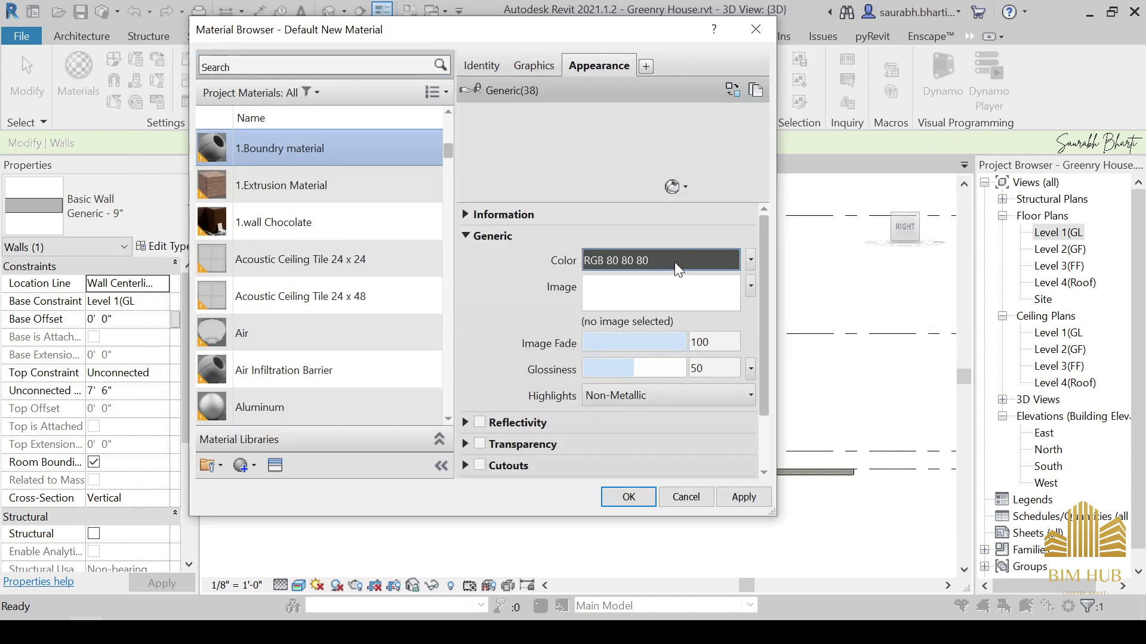
left_click(648, 301)
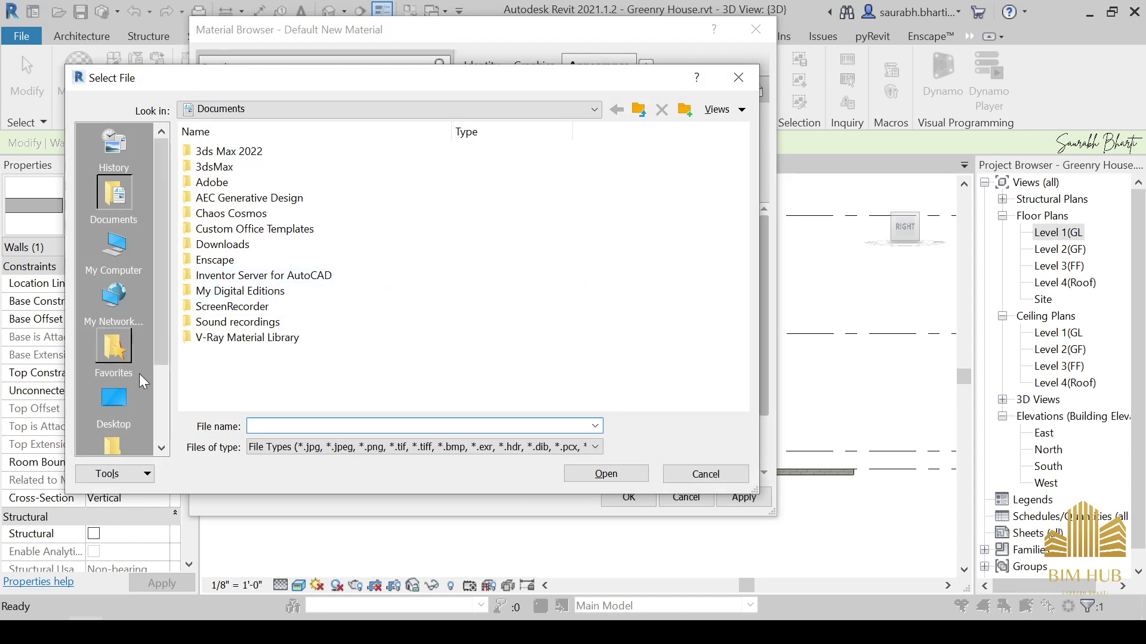
left_click(122, 395)
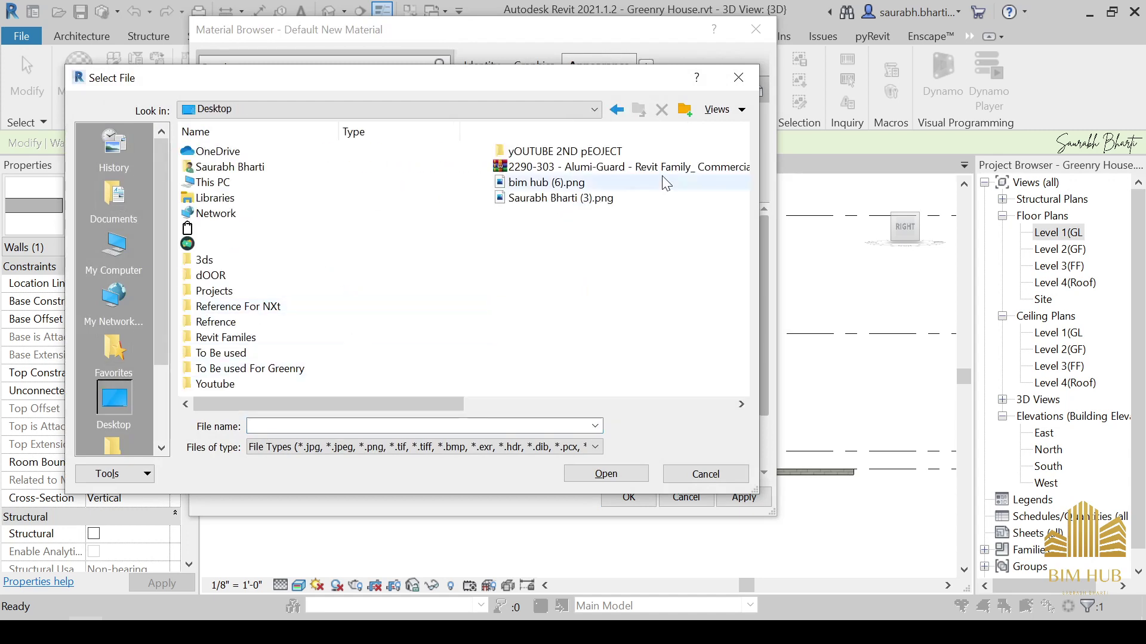
Switch to Chrome and close the three fence and gate model tabs, keeping only the Google search page.
left_click(86, 631)
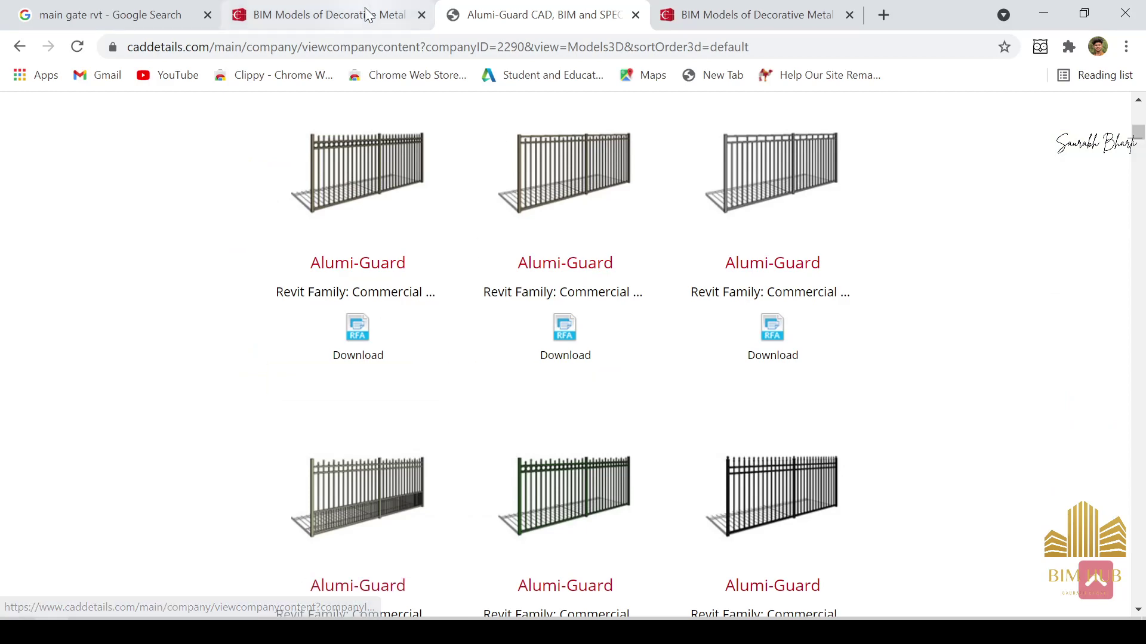
left_click(421, 15)
left_click(419, 15)
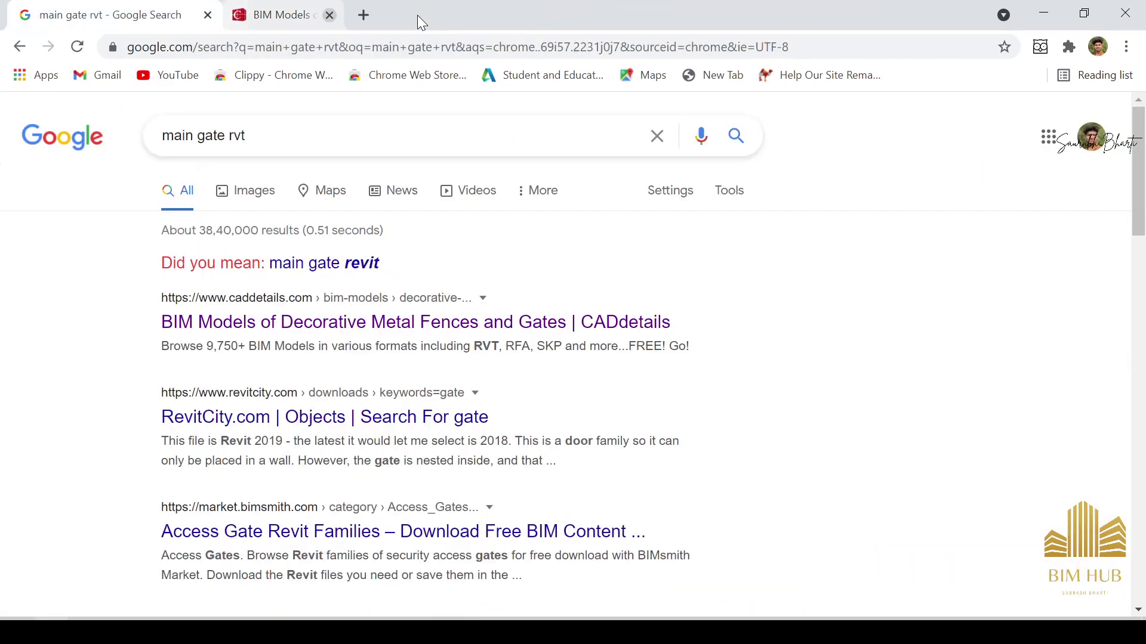
left_click(417, 15)
Search Google Images for "wooden Material with bump".
left_click_drag(249, 136, 117, 160)
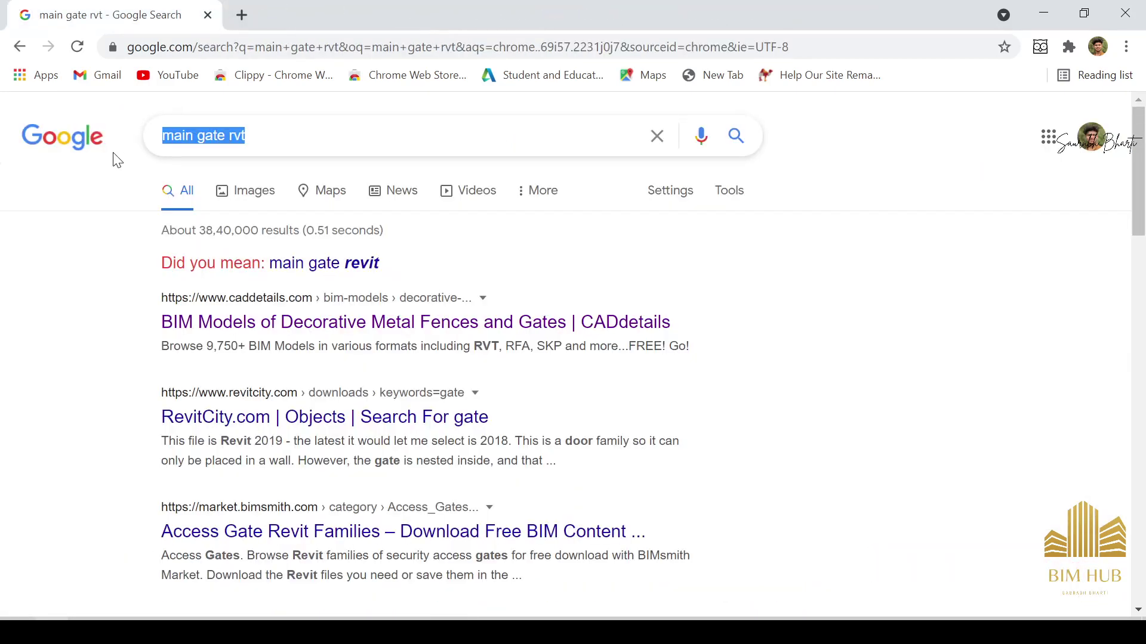
type("wooden M")
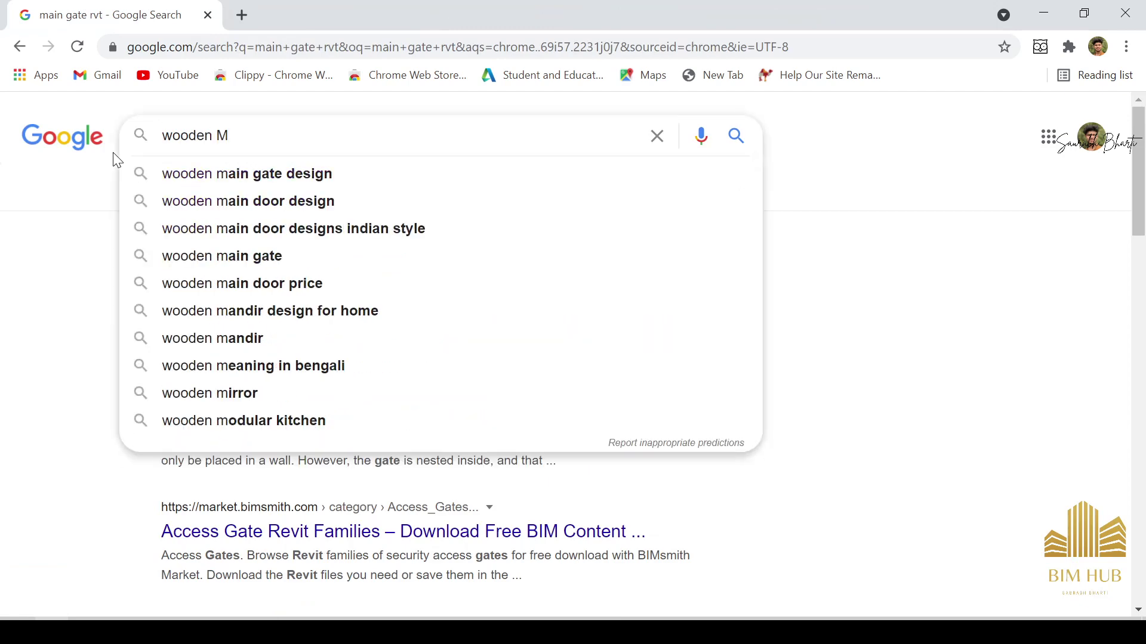
type("tera")
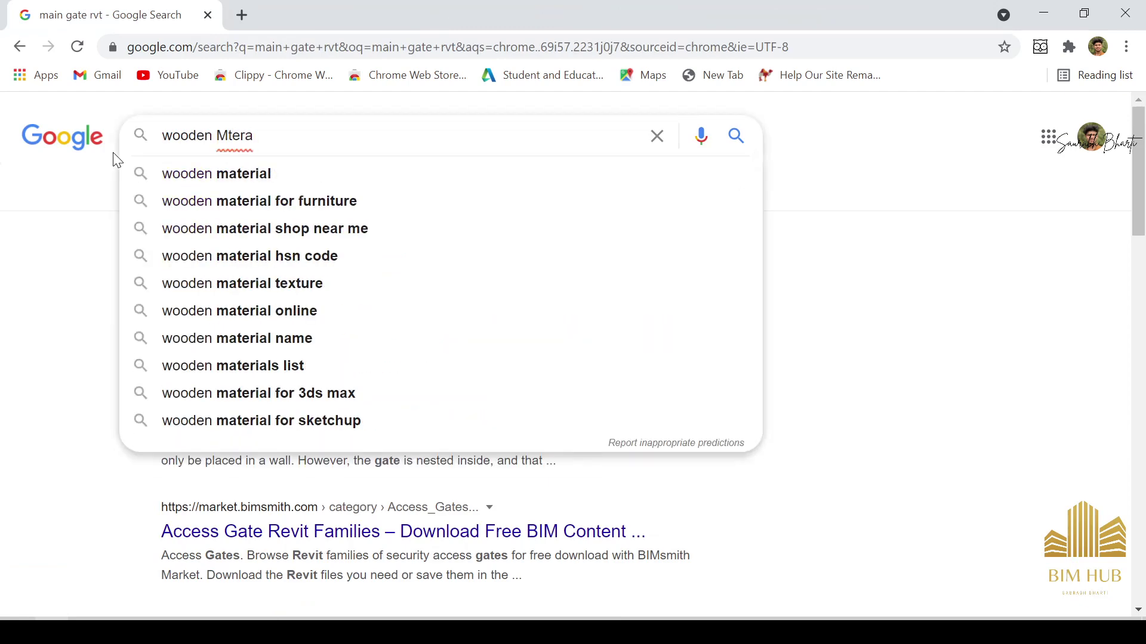
key("BackSpace")
key("BackSpace")
type("rial")
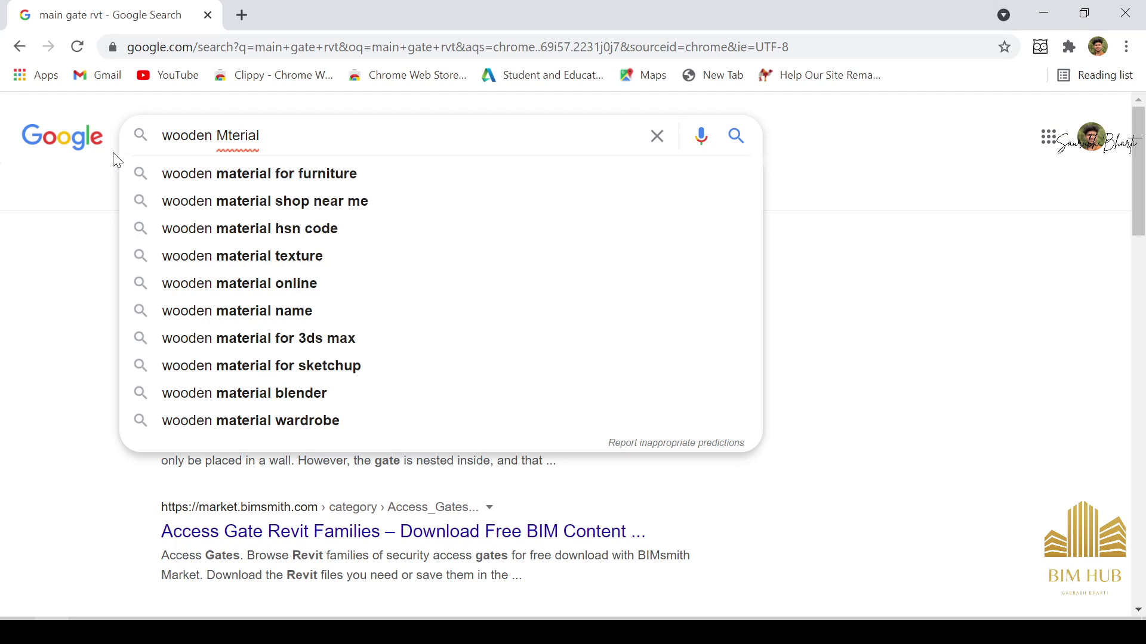
type(" with bu,")
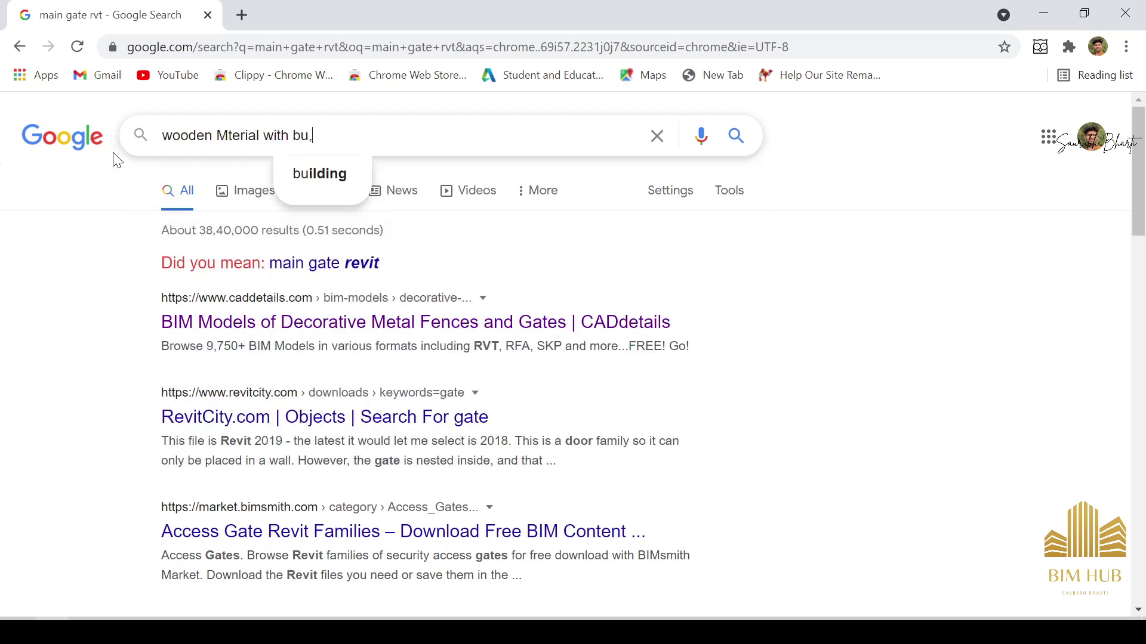
type("p")
key("Return")
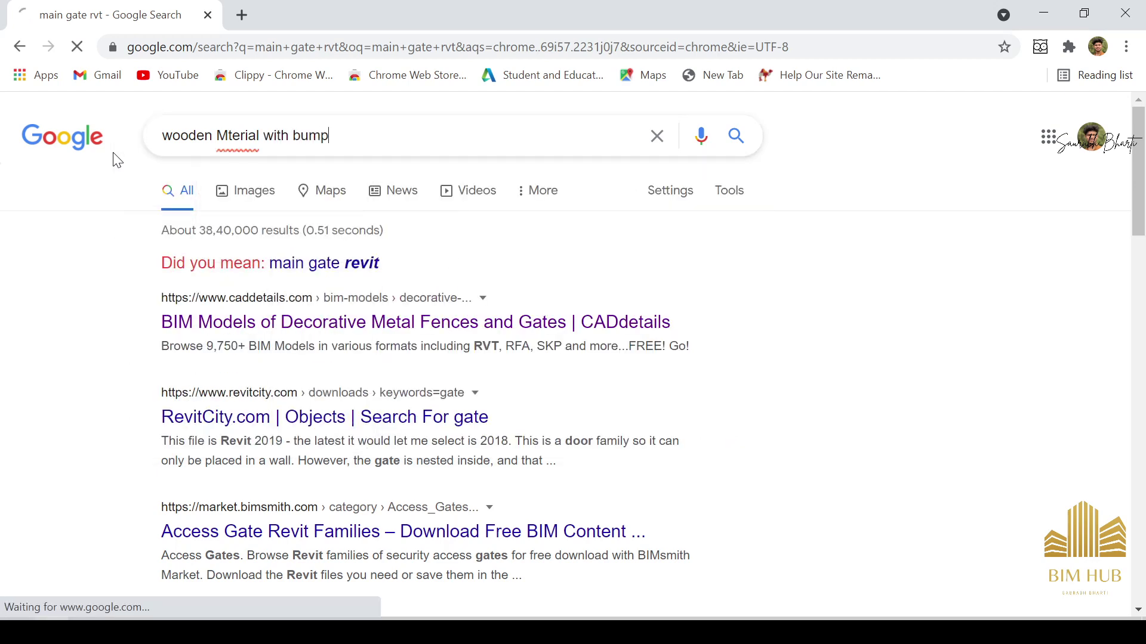
left_click(258, 205)
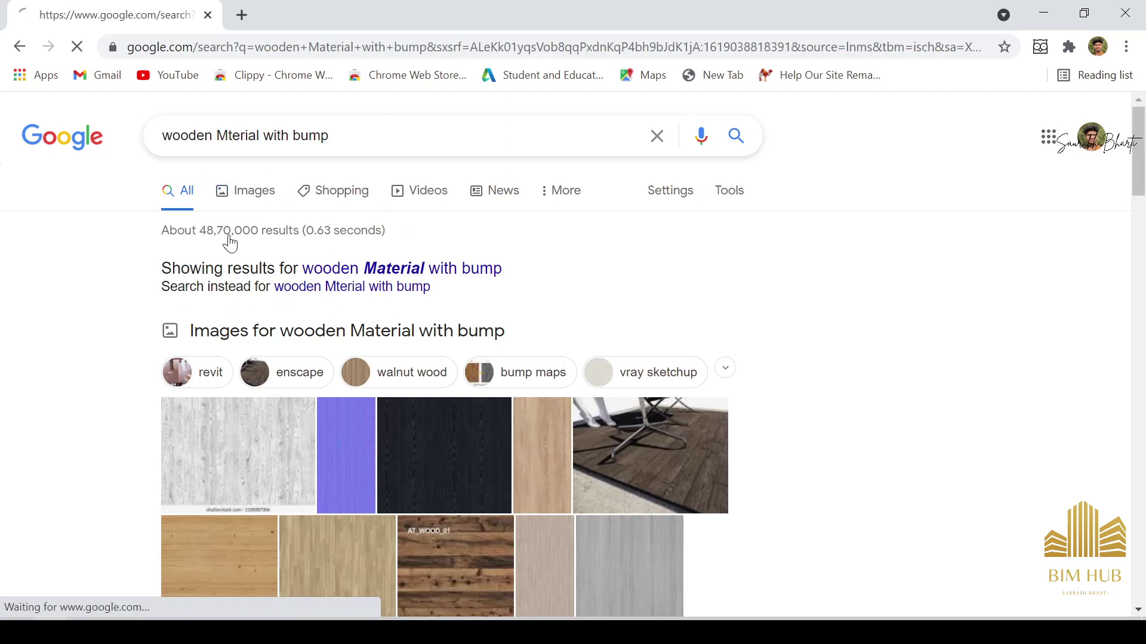
Examine the wood bump image results and preview the Depositphotos image "Wooden planks 1 bump".
scroll(461, 351, "down", 2)
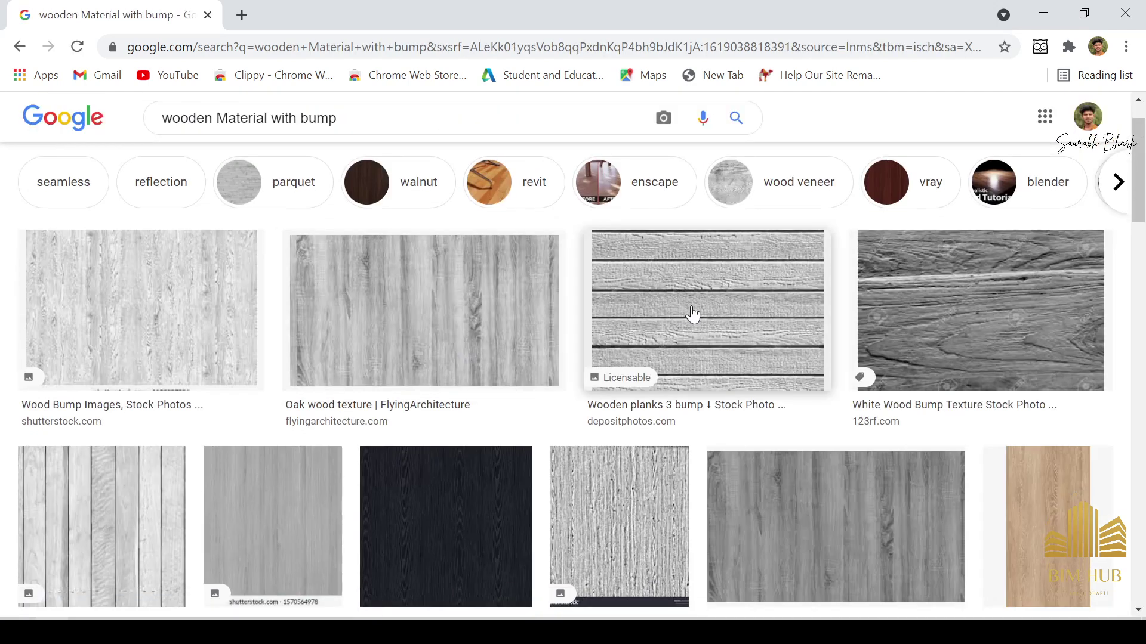
scroll(740, 304, "down", 3)
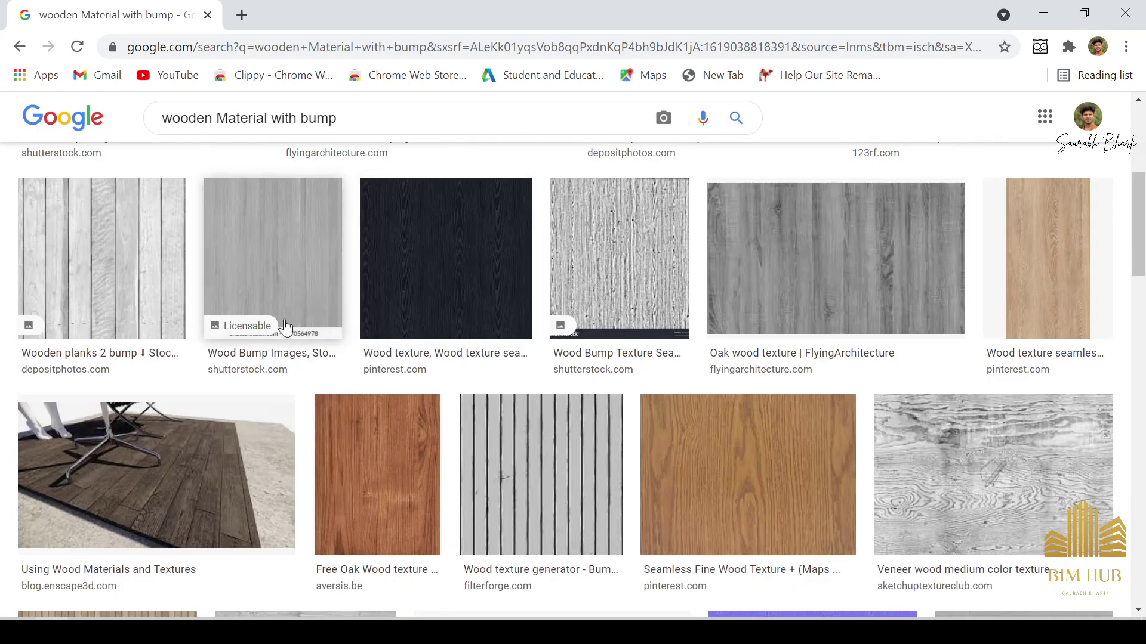
scroll(662, 364, "down", 4)
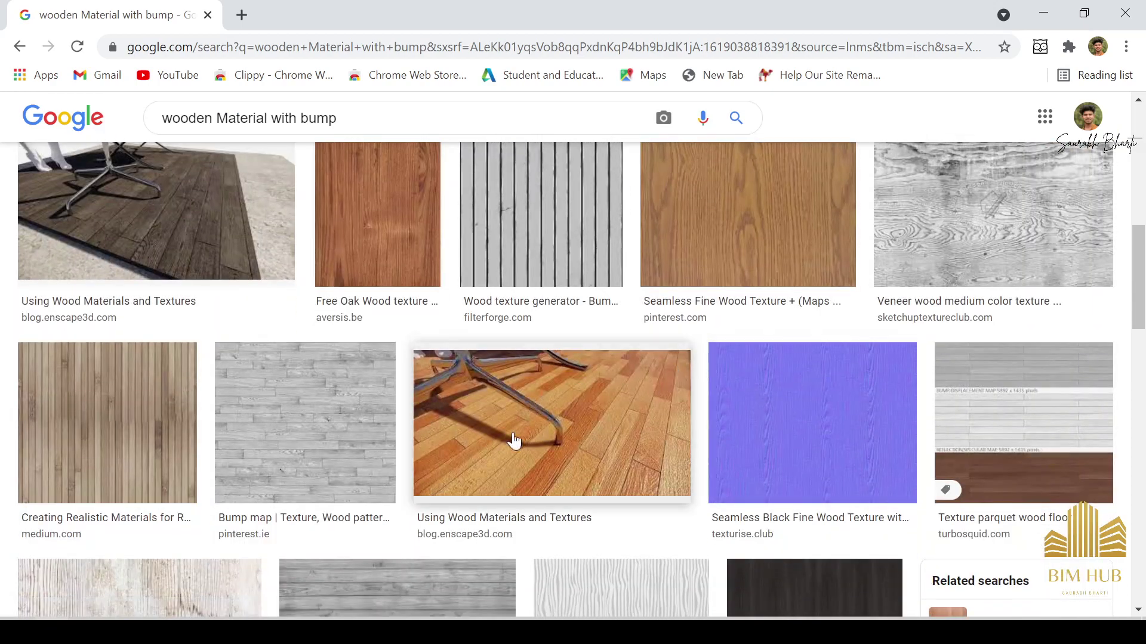
scroll(498, 439, "down", 5)
scroll(481, 428, "up", 4)
scroll(396, 439, "down", 10)
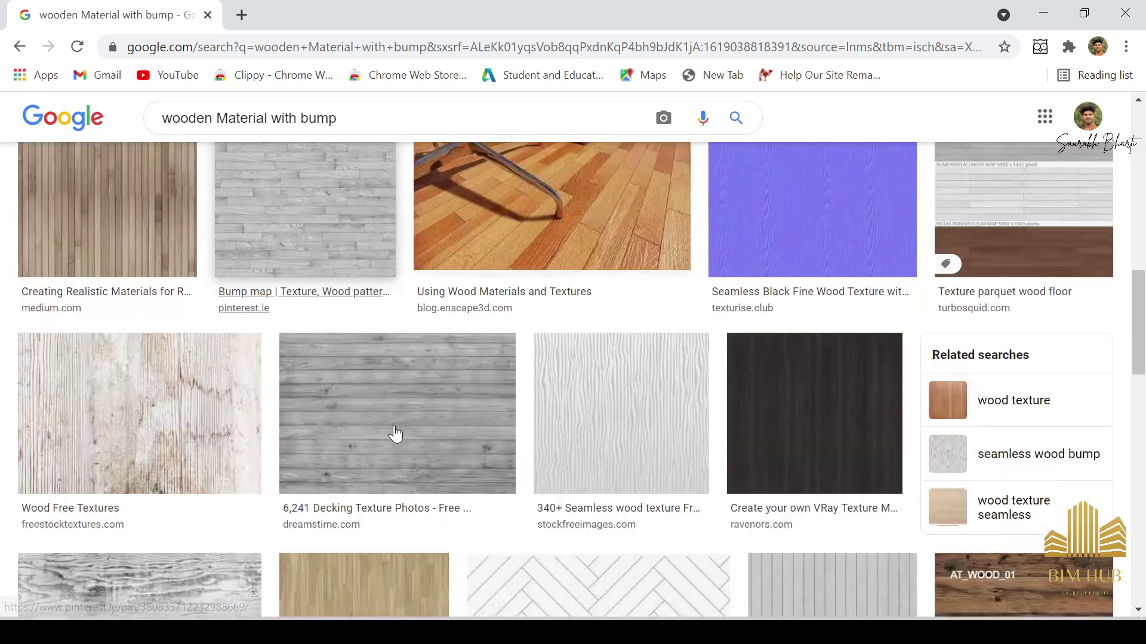
scroll(656, 370, "up", 3)
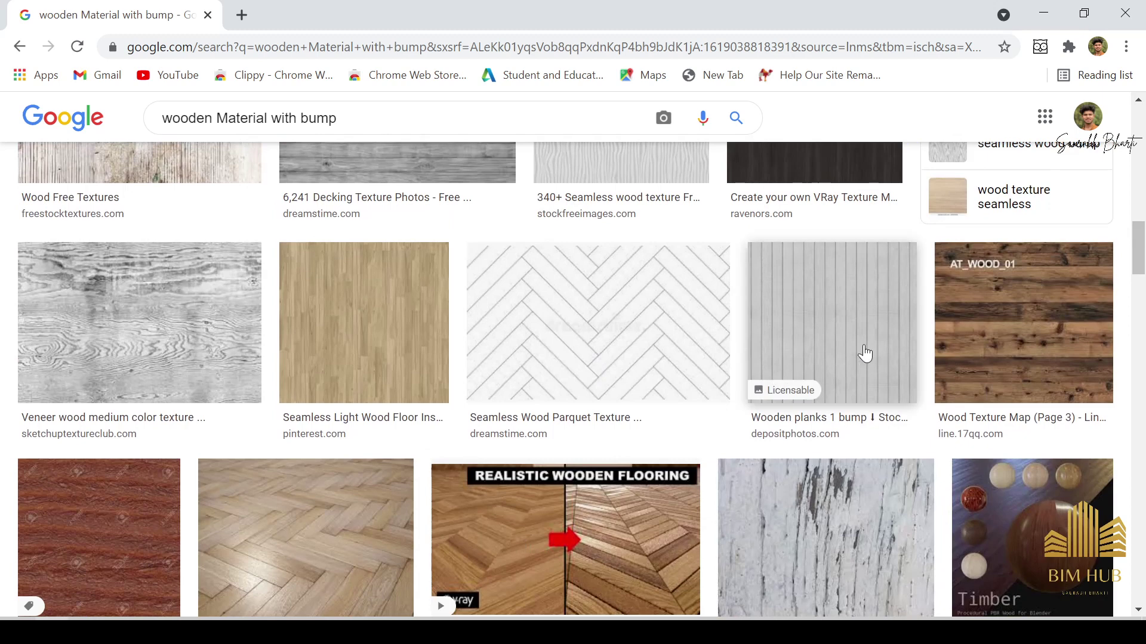
scroll(842, 265, "down", 2)
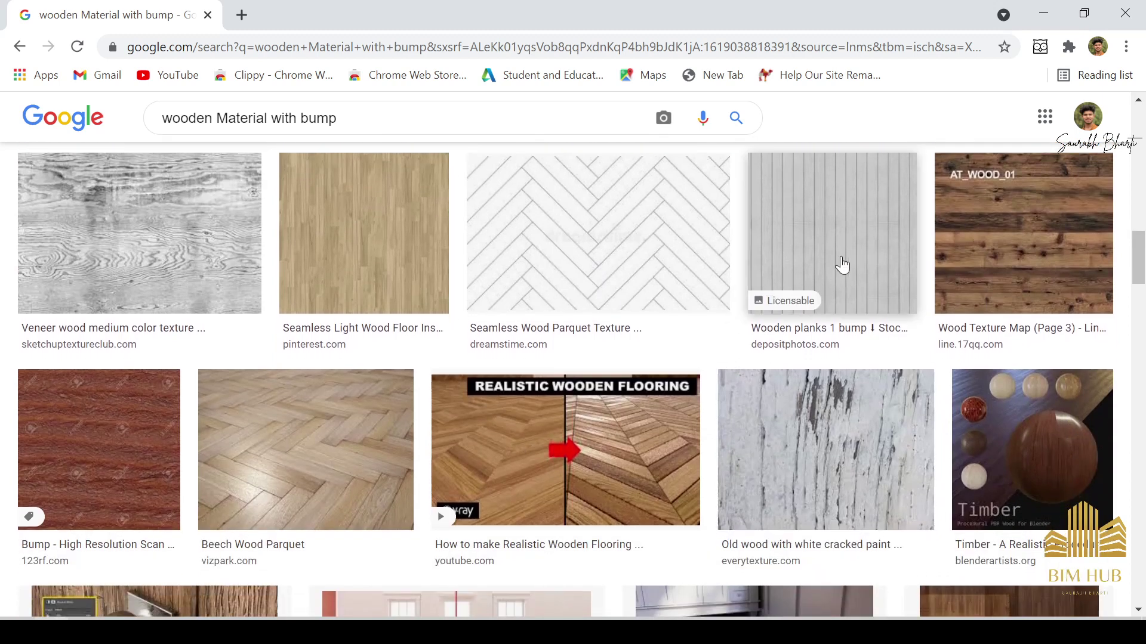
left_click(847, 234)
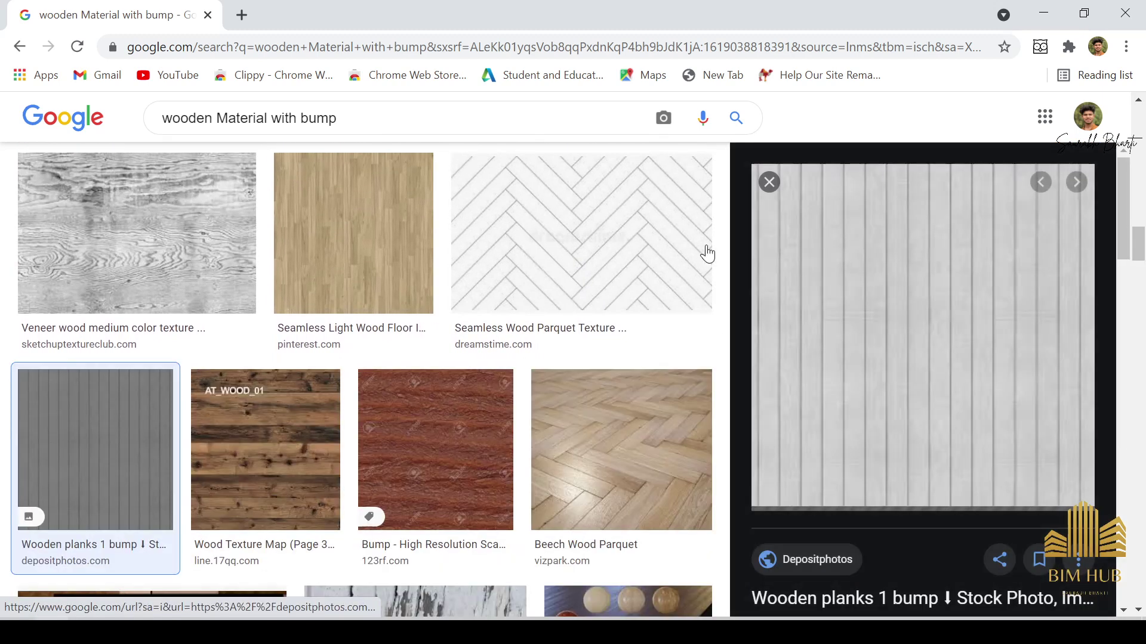
Minimize the browser and open the Textures folder inside To Be used > Revit Bump and Texture from the desktop.
left_click(1043, 12)
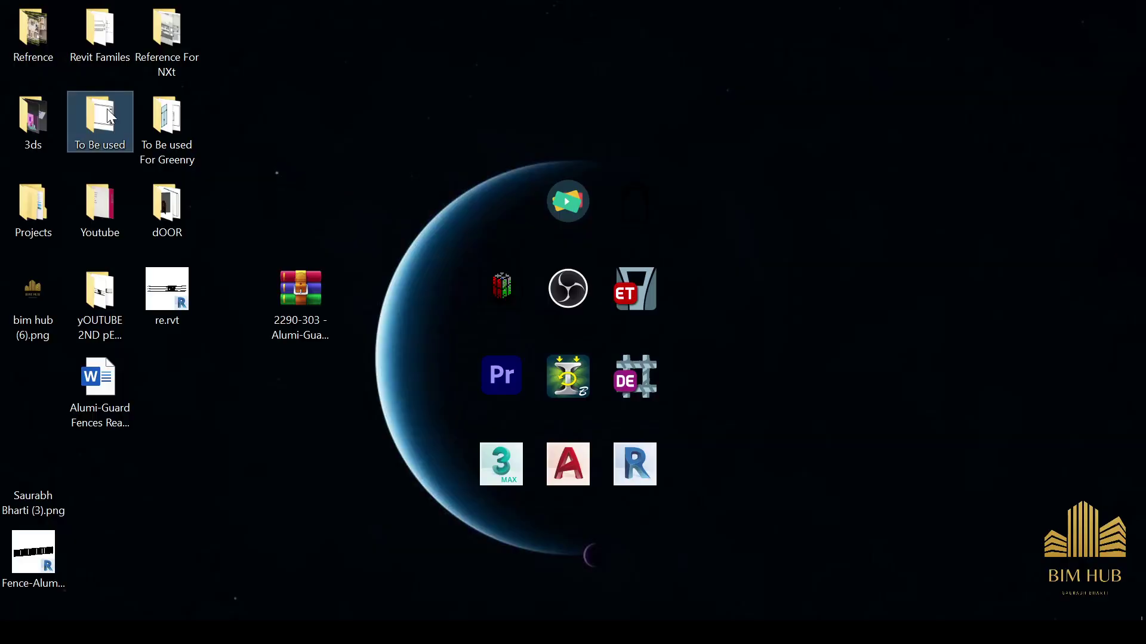
double_click(100, 119)
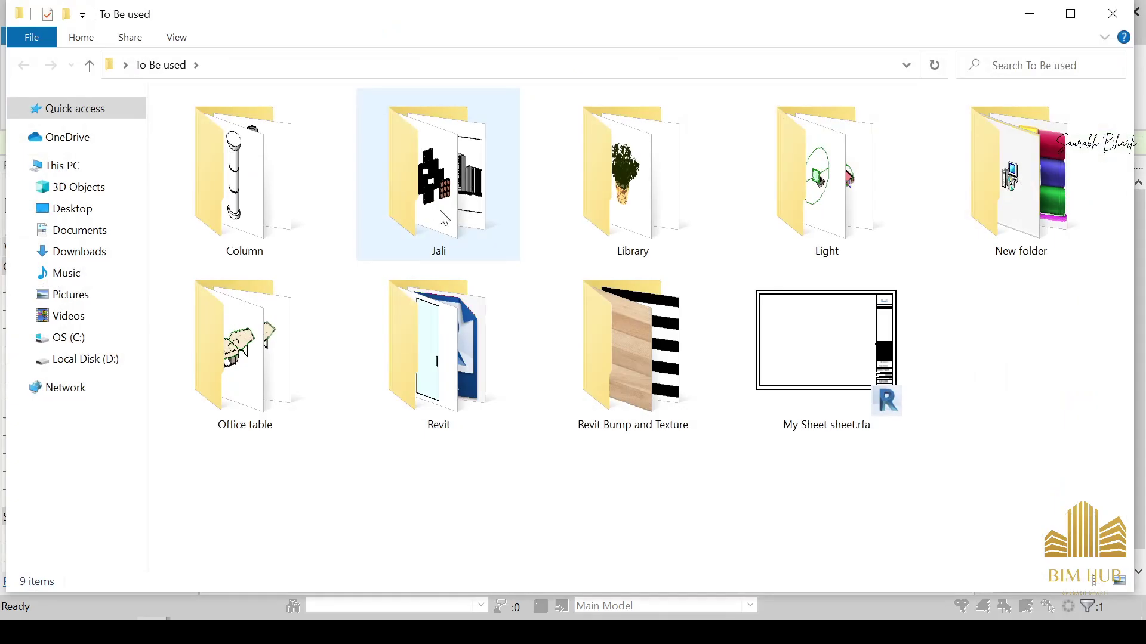
double_click(639, 400)
double_click(508, 166)
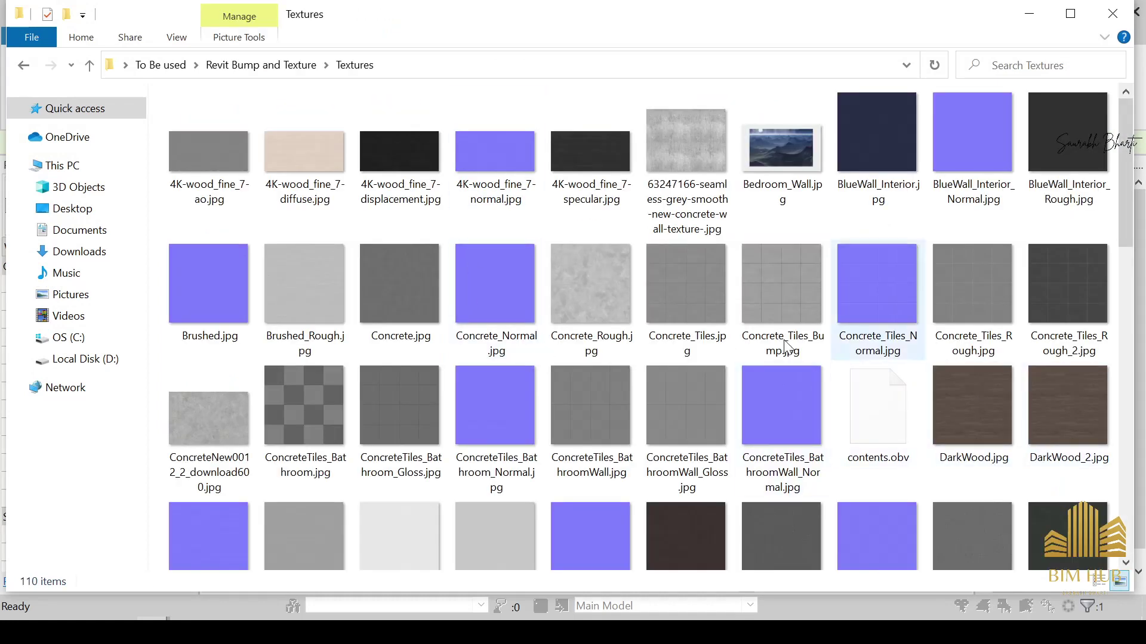
Browse the wood textures and select Facade_Wood_2.jpg together with Facade_Wood_2_Rough.jpg.
scroll(597, 291, "down", 8)
scroll(549, 327, "up", 5)
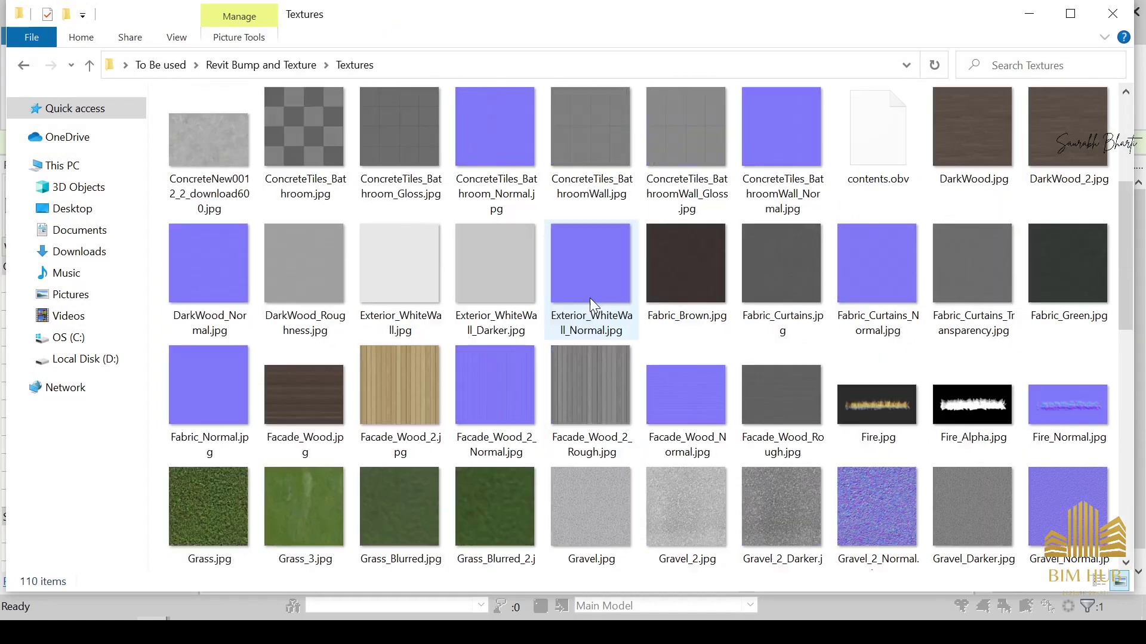
left_click(578, 403)
left_click(424, 403, "ctrl")
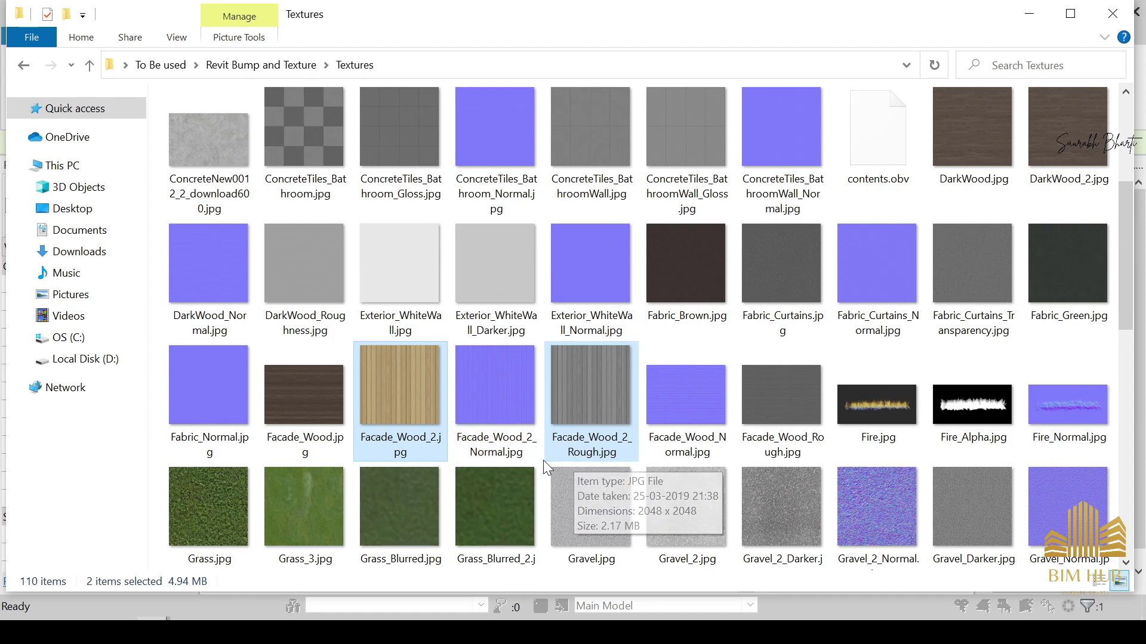
left_click(378, 398)
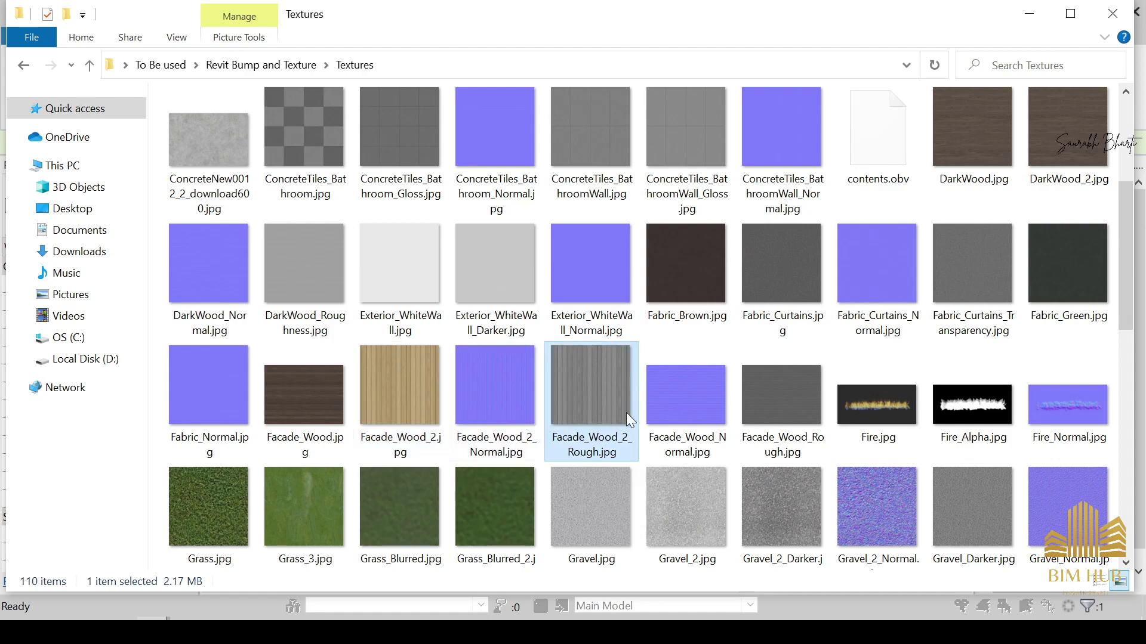
scroll(633, 415, "down", 5)
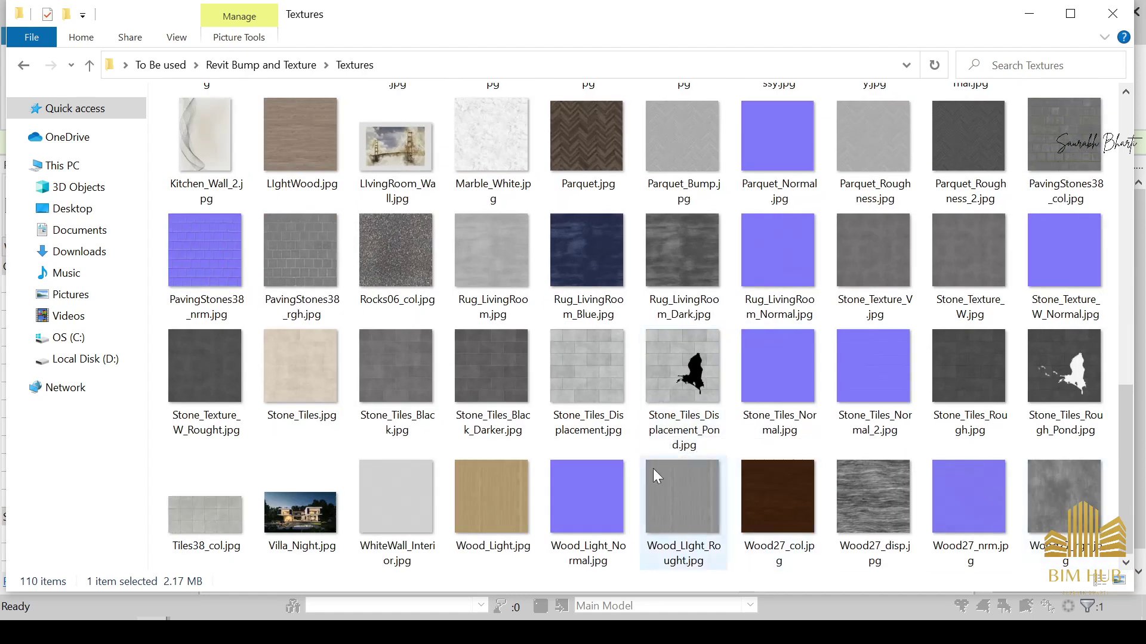
scroll(549, 468, "up", 5)
scroll(619, 468, "up", 3)
scroll(711, 435, "down", 10)
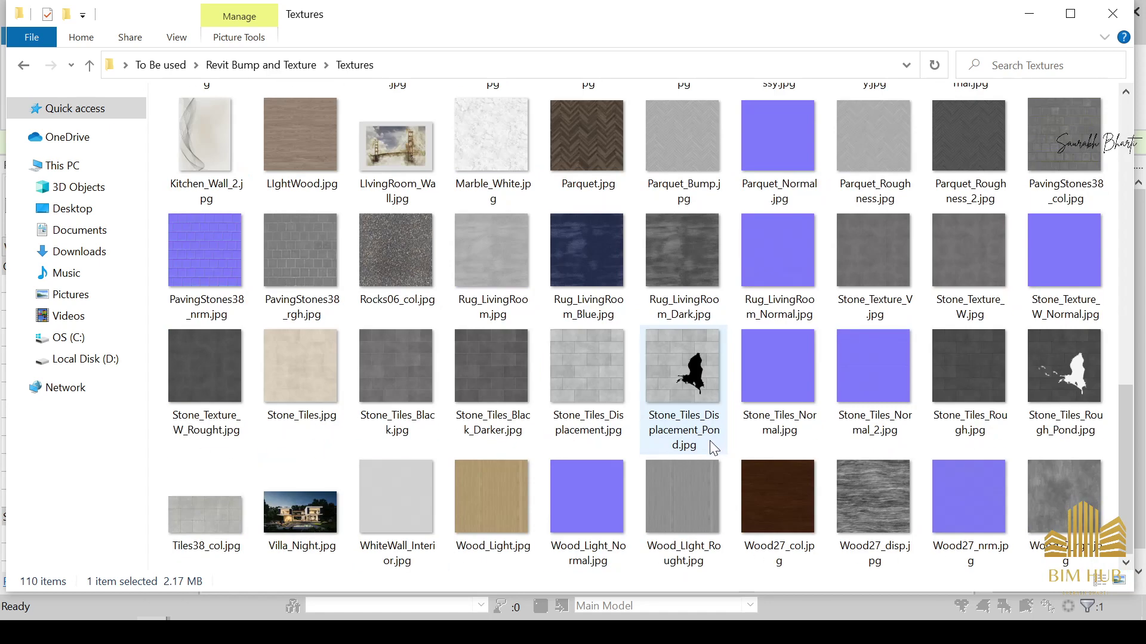
scroll(703, 455, "up", 7)
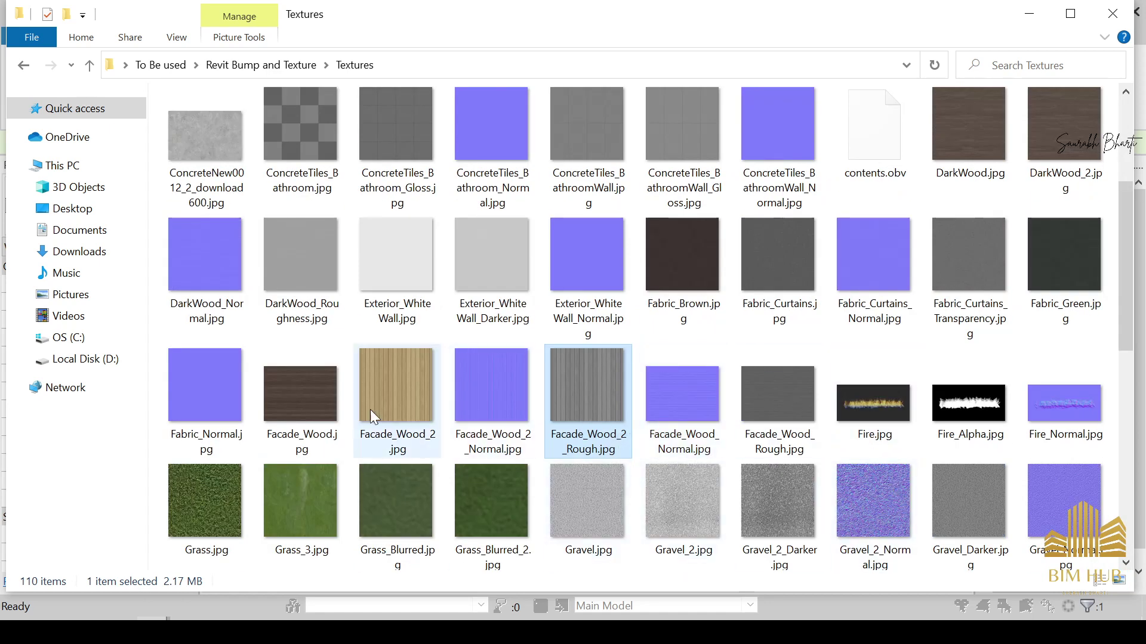
left_click(404, 386, "ctrl")
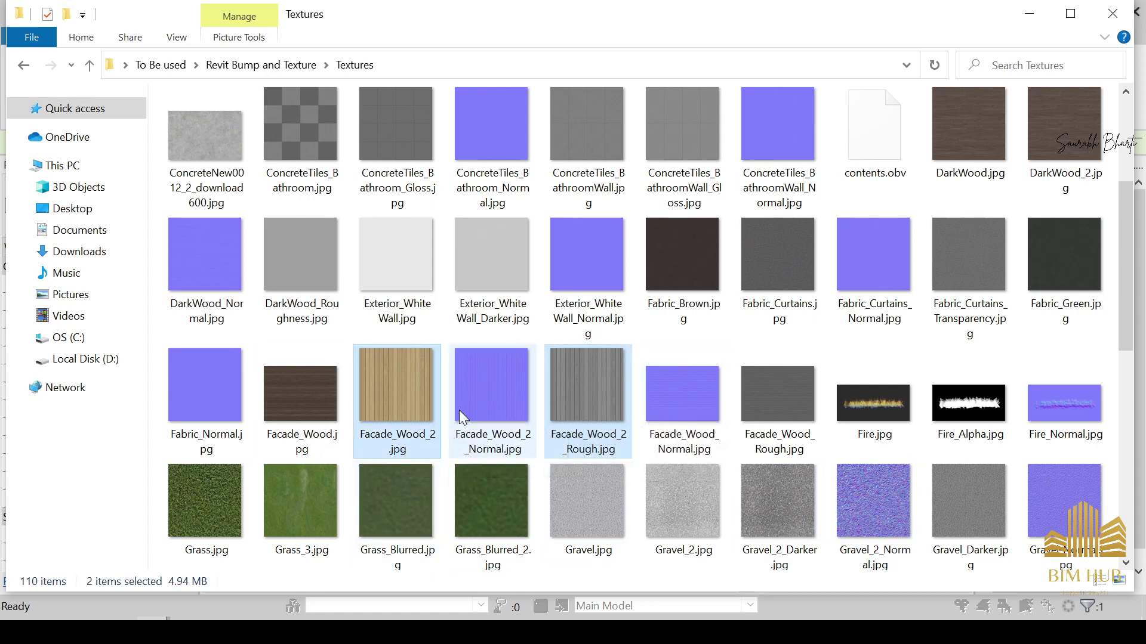
Add Wood27_disp.jpg and Wood27_col.jpg to the selected texture files.
scroll(813, 394, "down", 10)
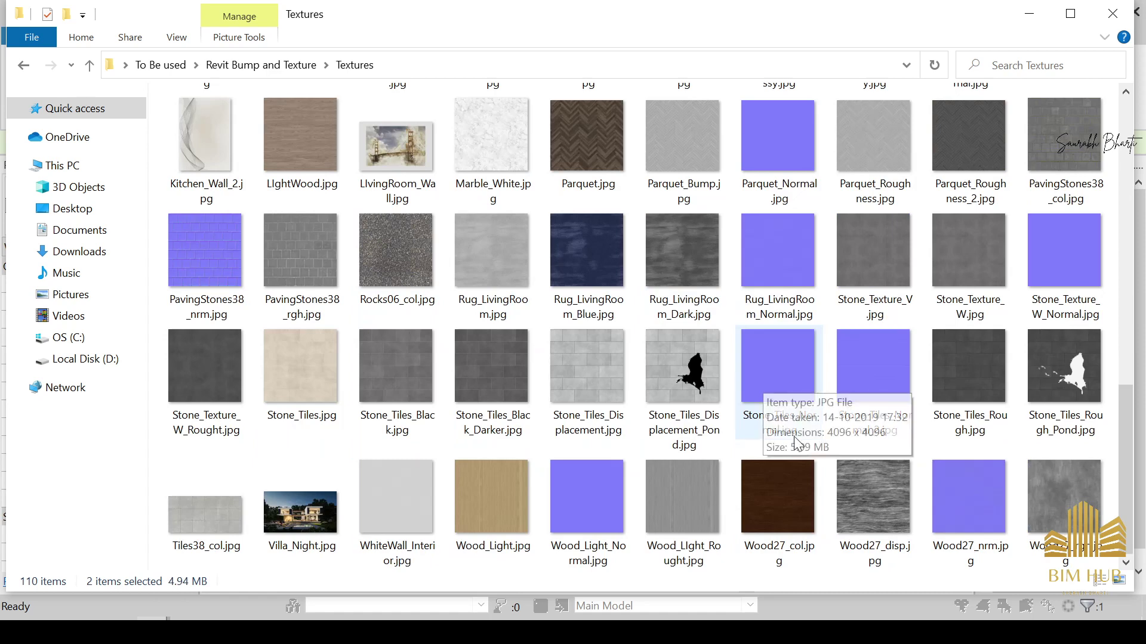
left_click(866, 489, "ctrl")
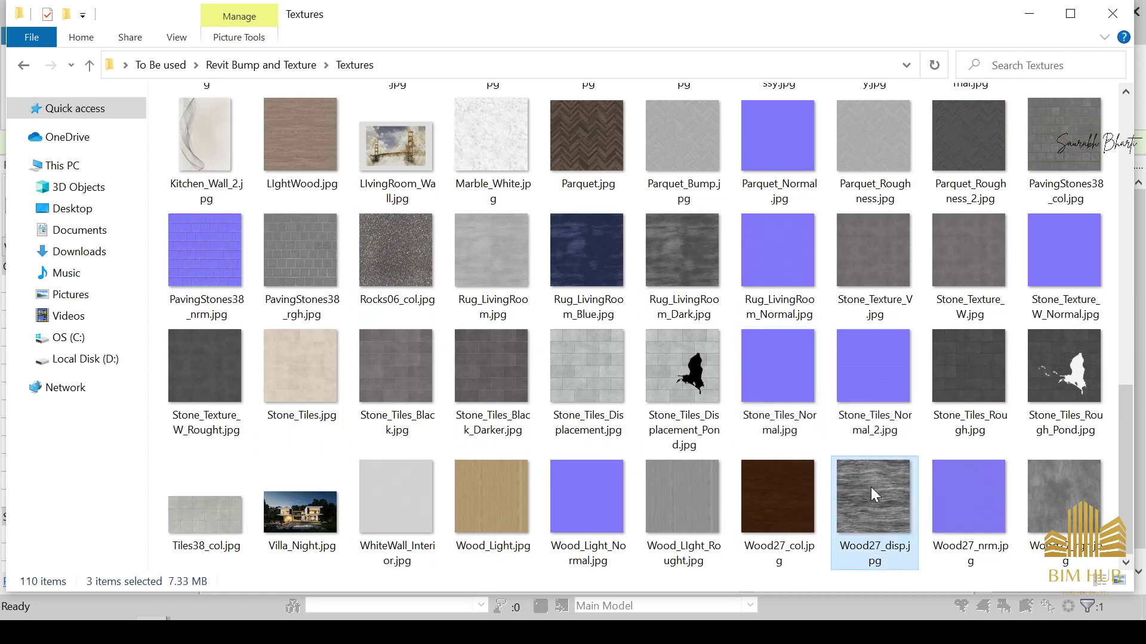
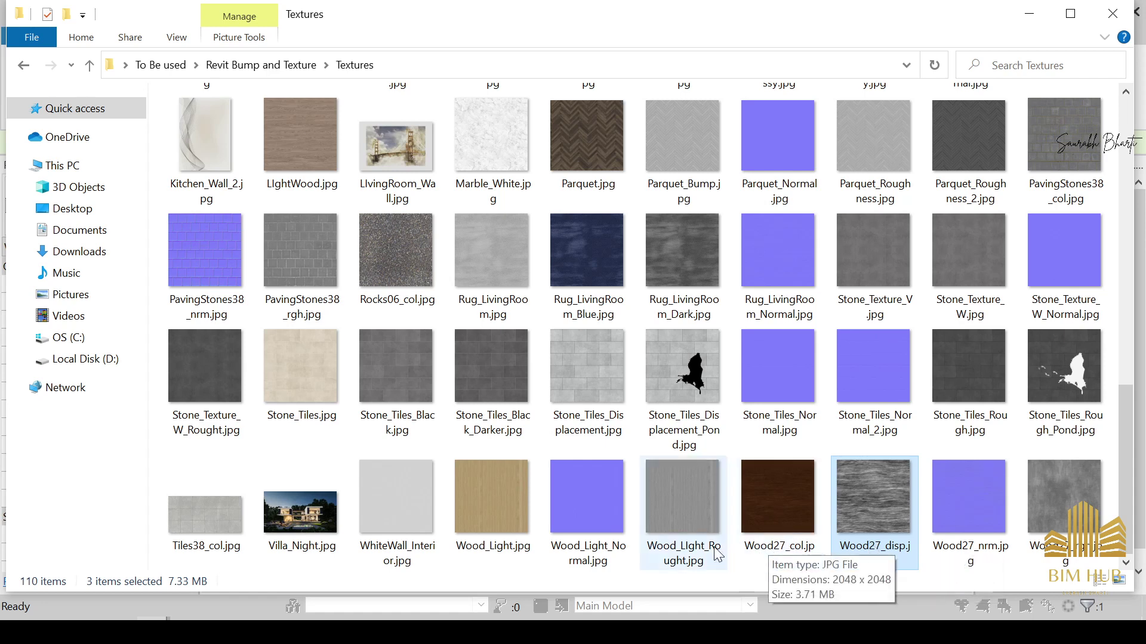
left_click(799, 522, "ctrl")
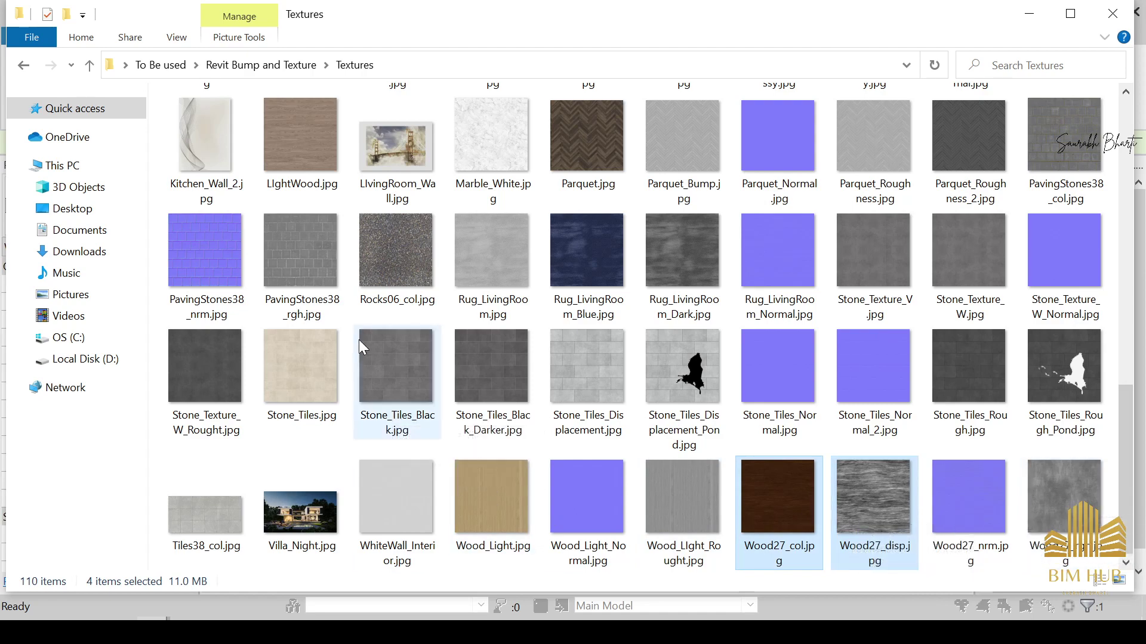
Add DarkWood.jpg and DarkWood_Roughness.jpg to the selected texture files.
scroll(358, 346, "up", 5)
scroll(316, 346, "up", 3)
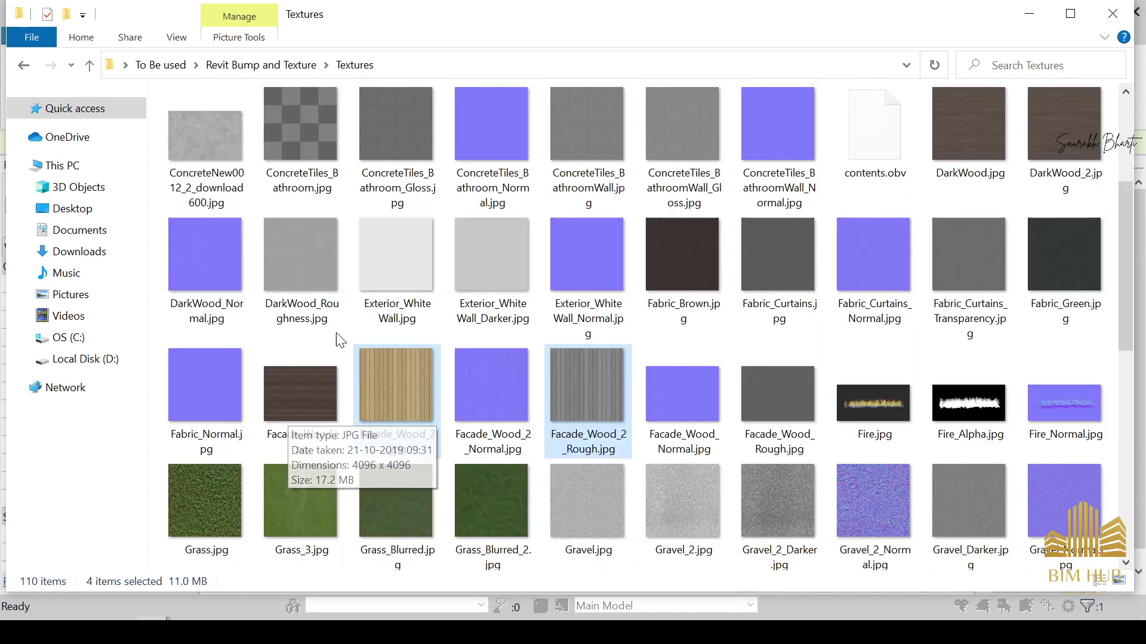
scroll(716, 269, "up", 3)
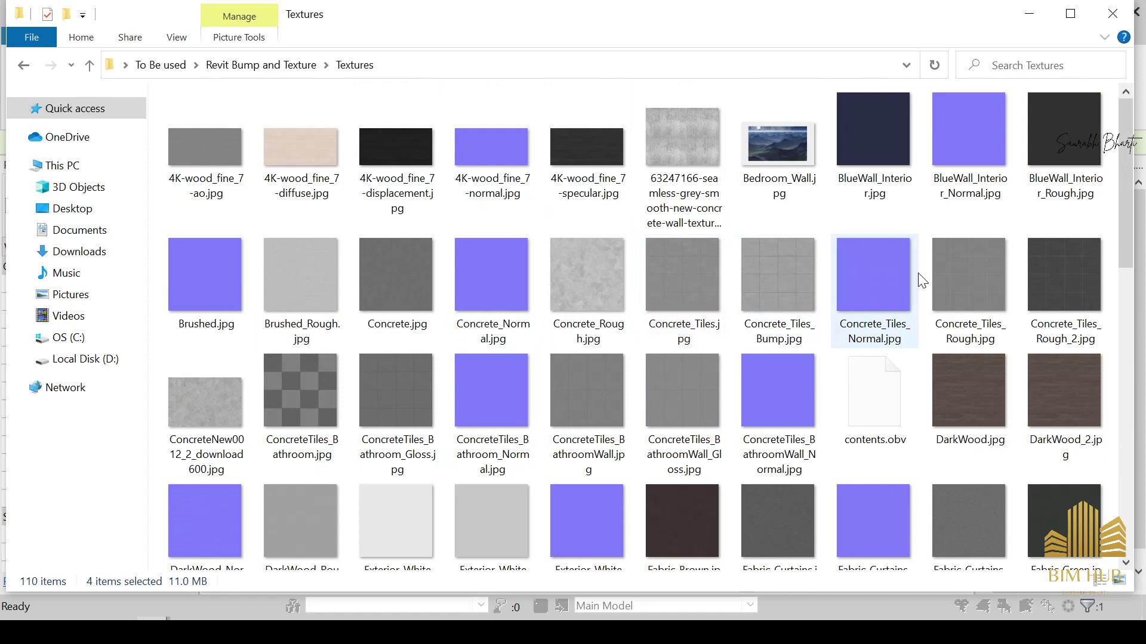
left_click(983, 413, "ctrl")
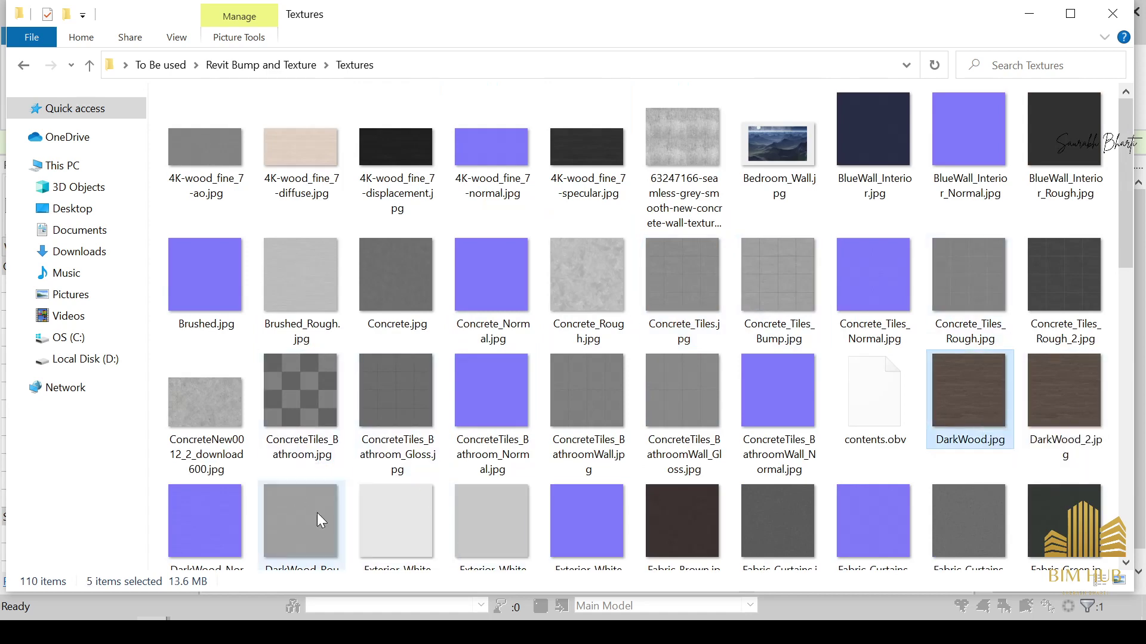
scroll(317, 513, "down", 2)
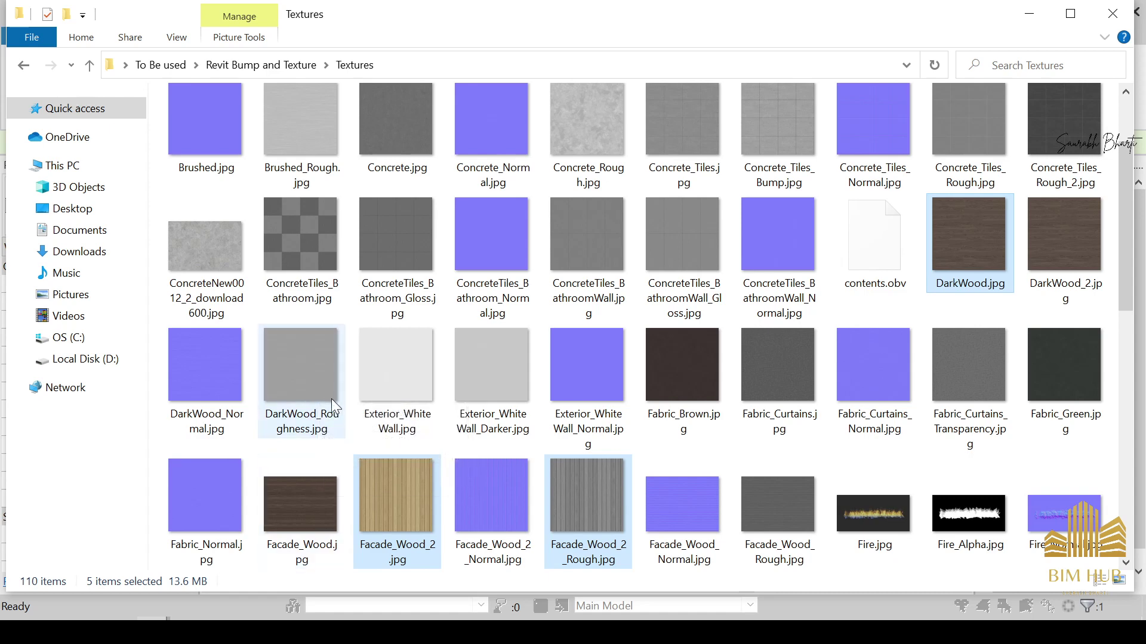
left_click(327, 390, "ctrl")
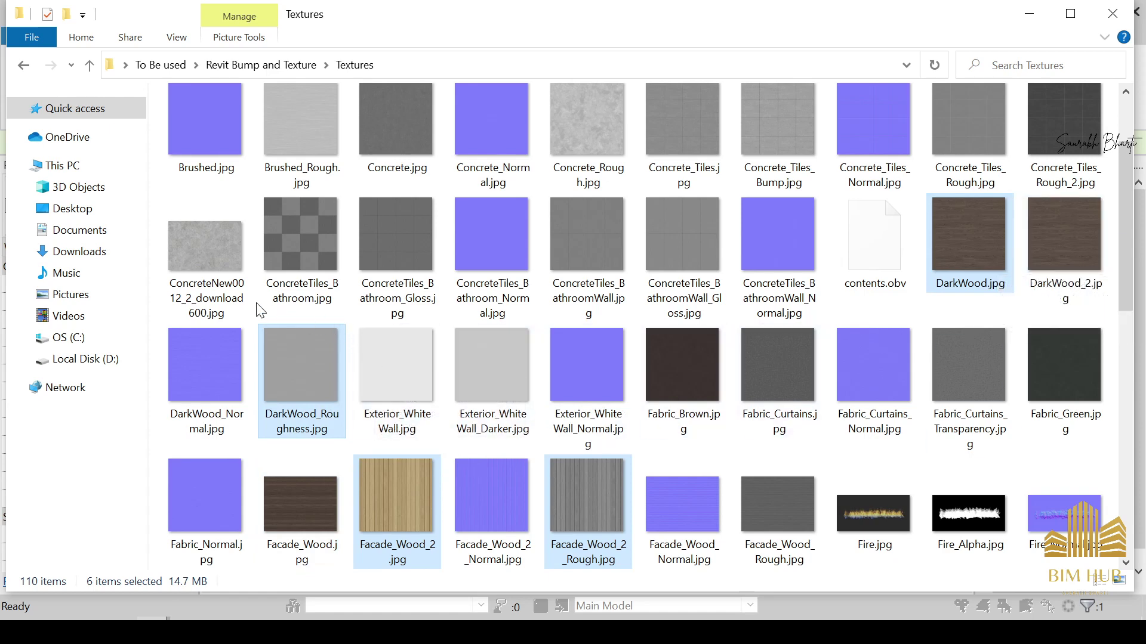
scroll(935, 399, "up", 2)
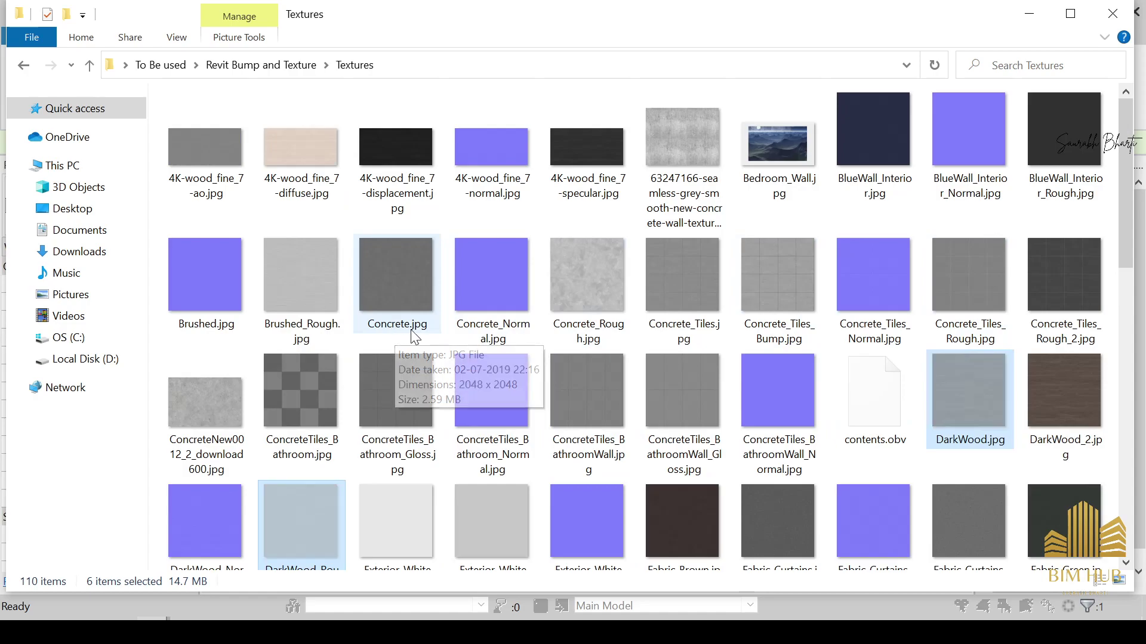
Create a new folder on the desktop and paste the six selected wood texture images into it.
key("super+d")
right_click(1063, 17)
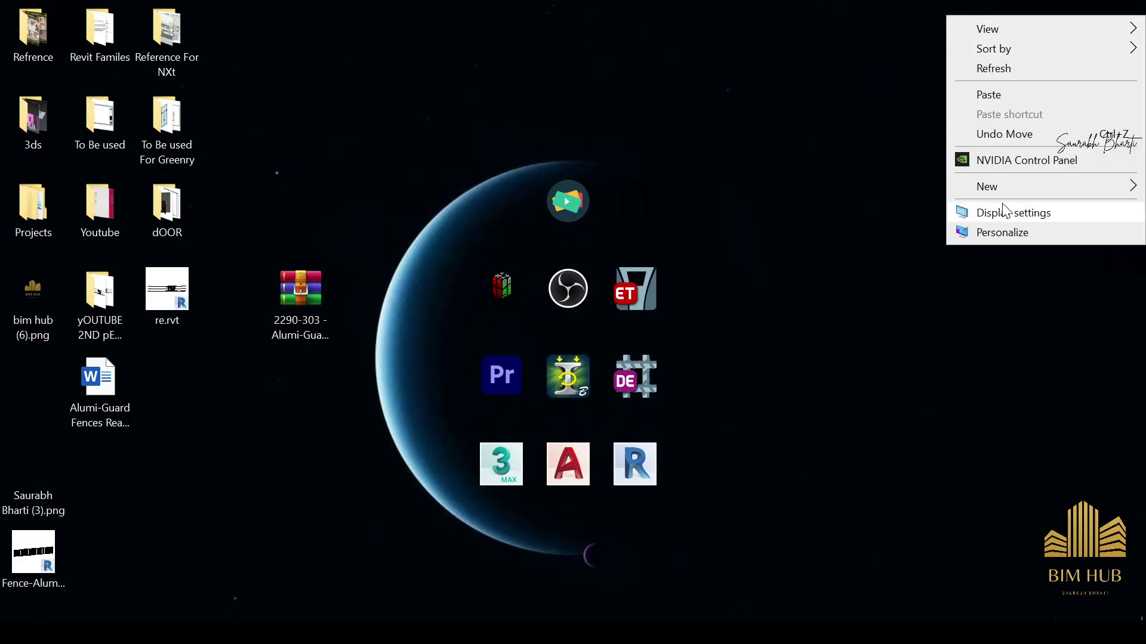
mouse_move(1008, 188)
left_click(730, 189)
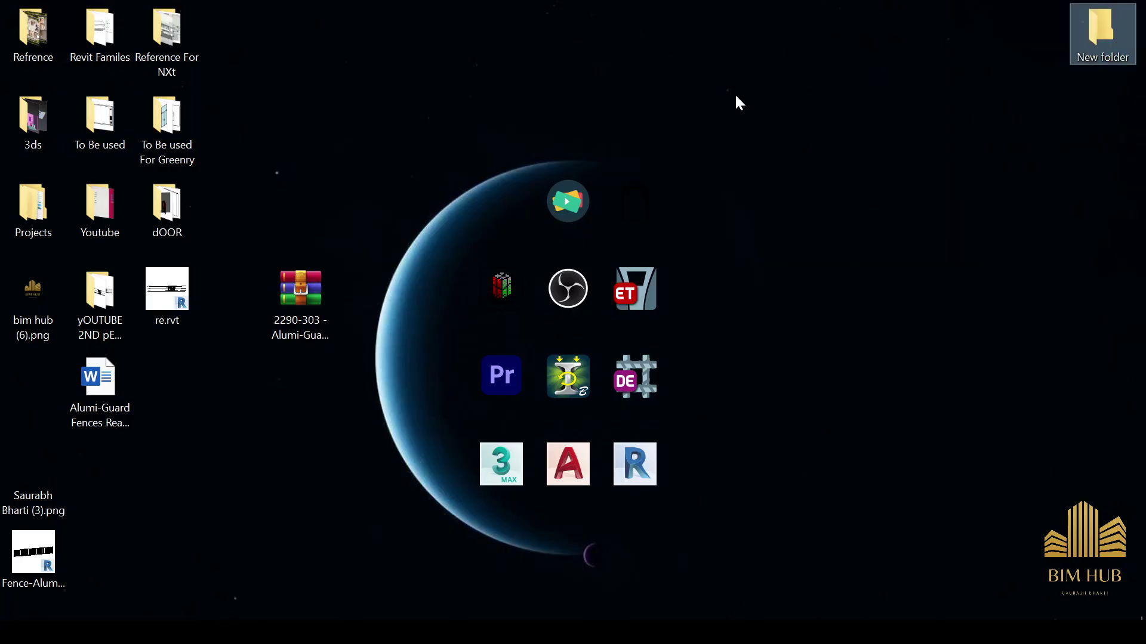
key("Return")
key("Return")
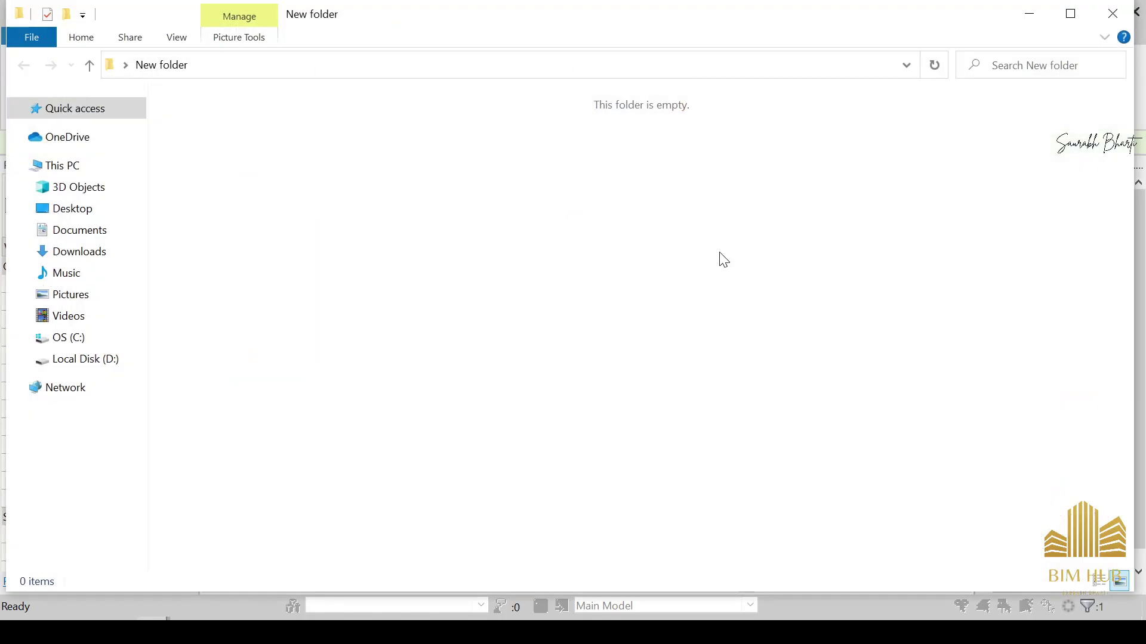
key("ctrl+v")
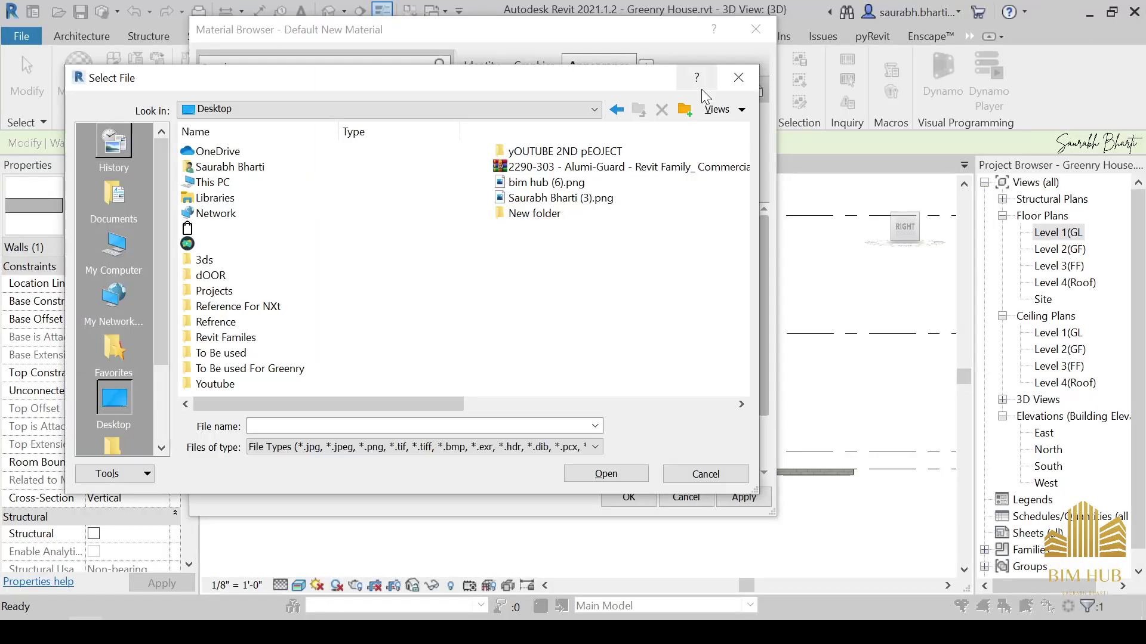
Rename the new desktop folder as t.
key("super+d")
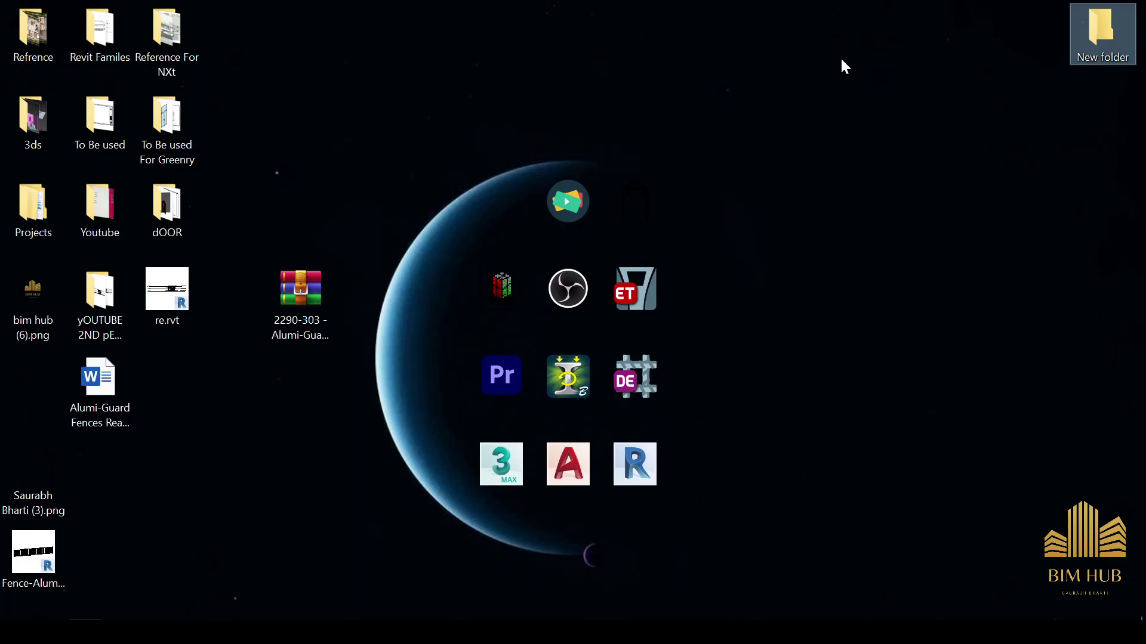
key("F2")
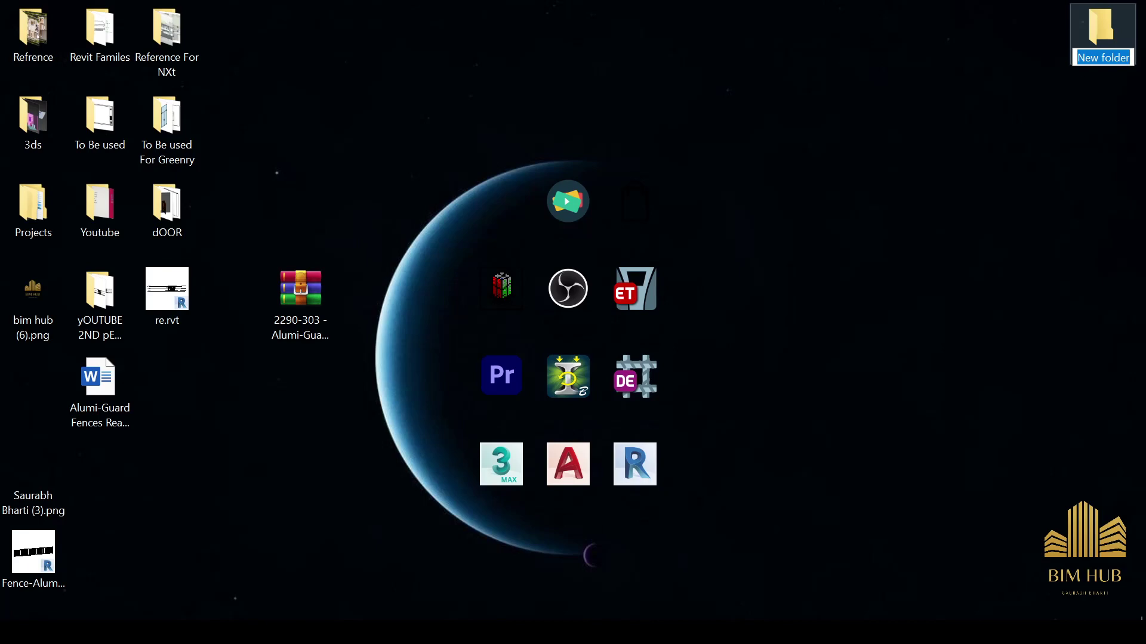
type("t")
key("Return")
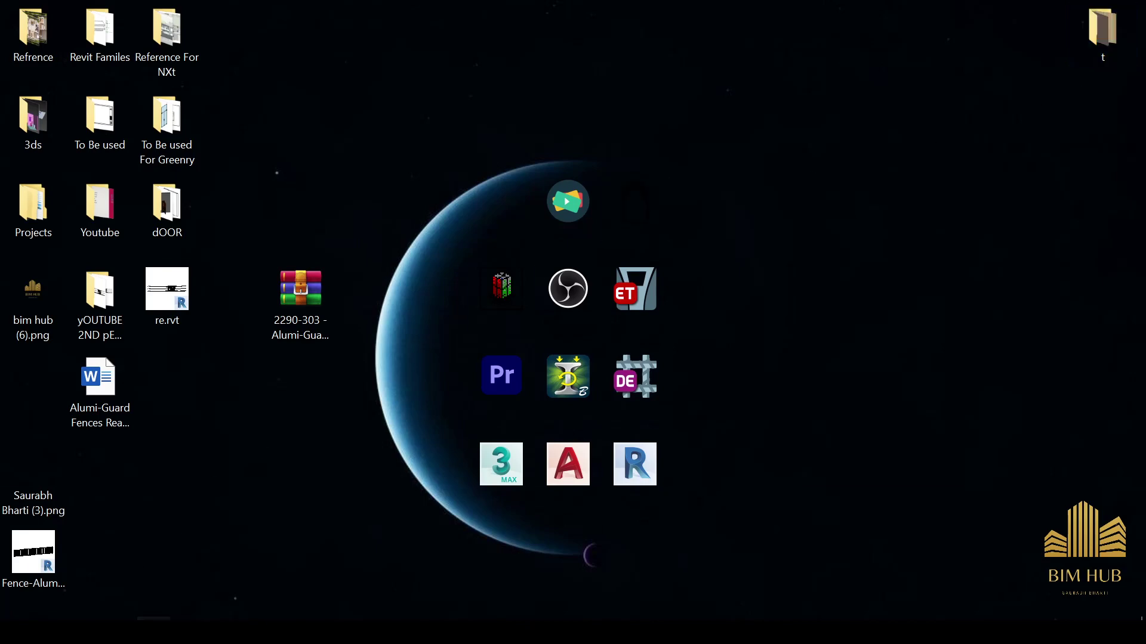
Switch to Revit, show folder t with extra large icons and load DarkWood.jpg as the generic appearance image of 1.Boundry material.
left_click(87, 632)
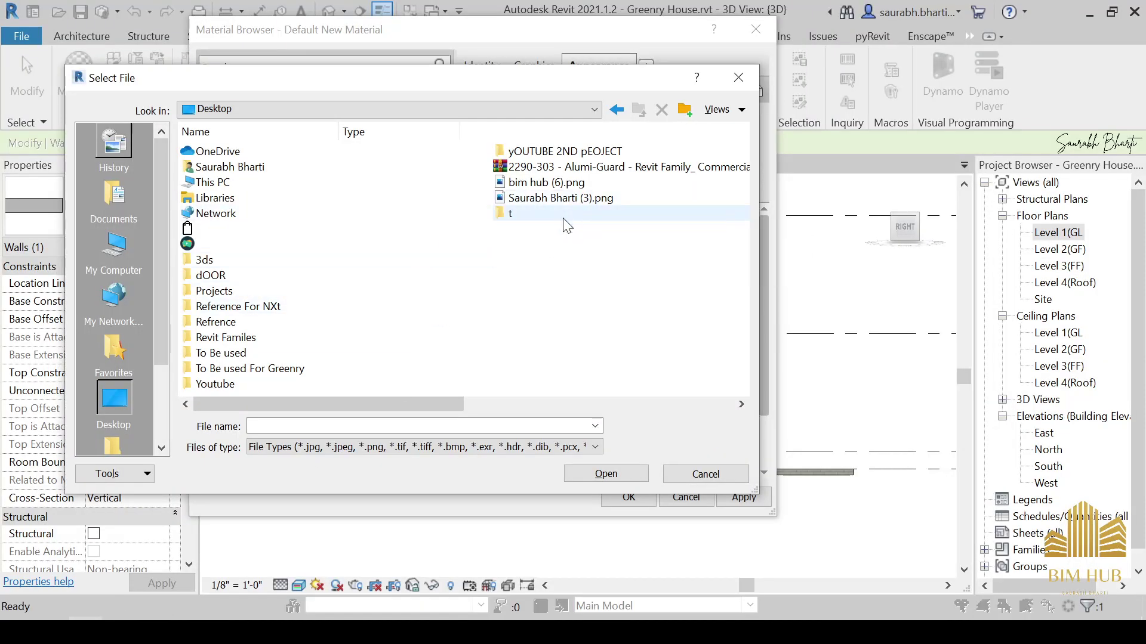
double_click(564, 218)
right_click(458, 312)
mouse_move(546, 325)
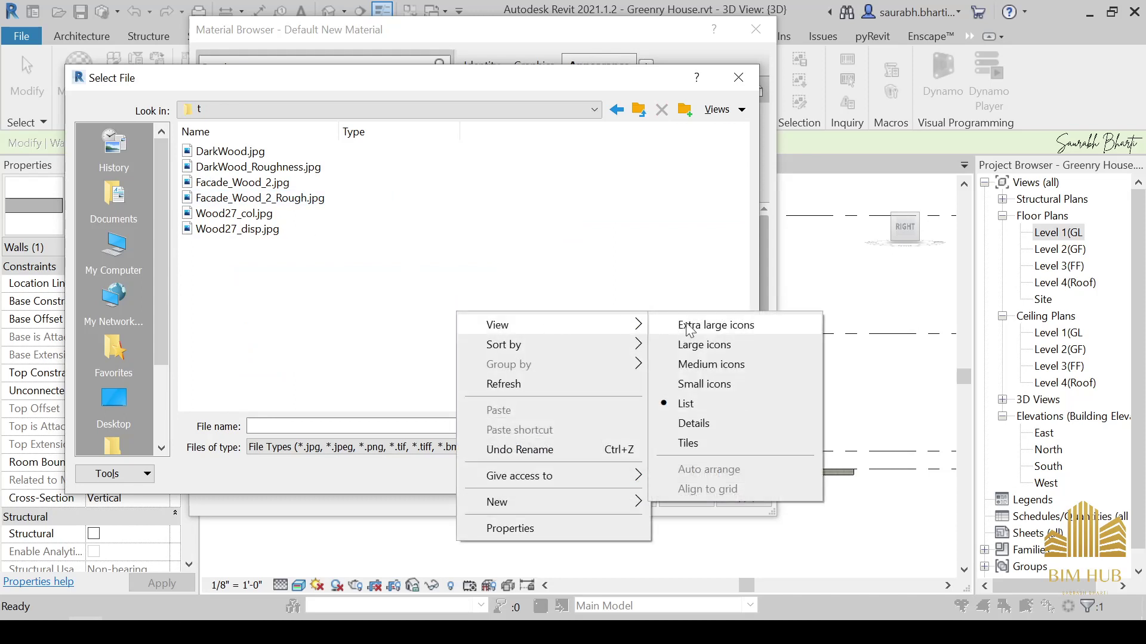
left_click(689, 327)
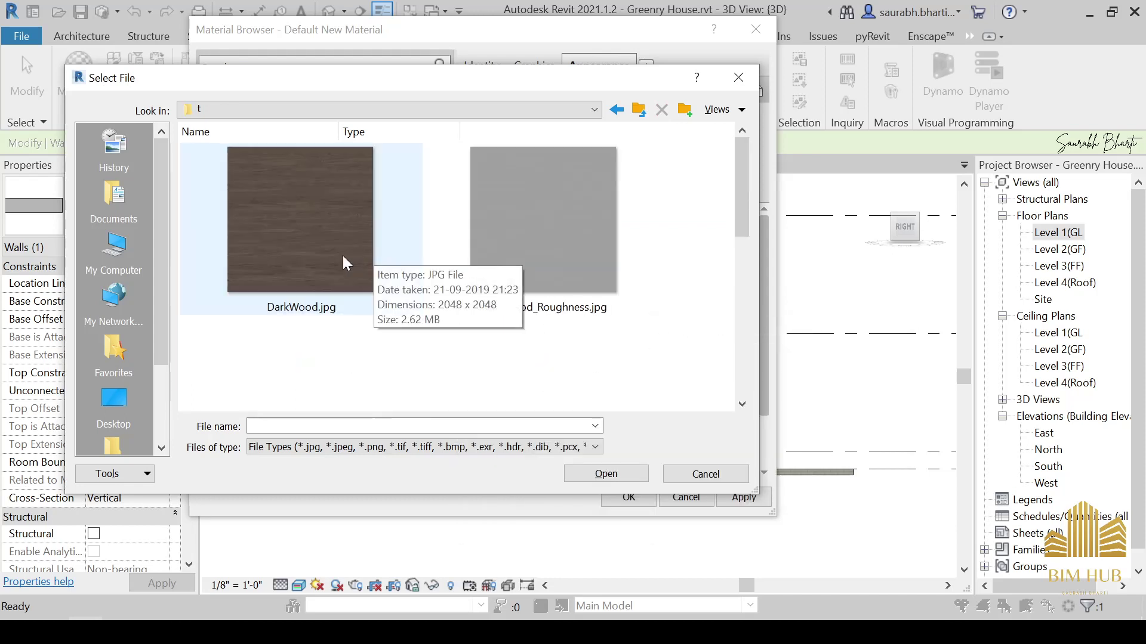
left_click(302, 192)
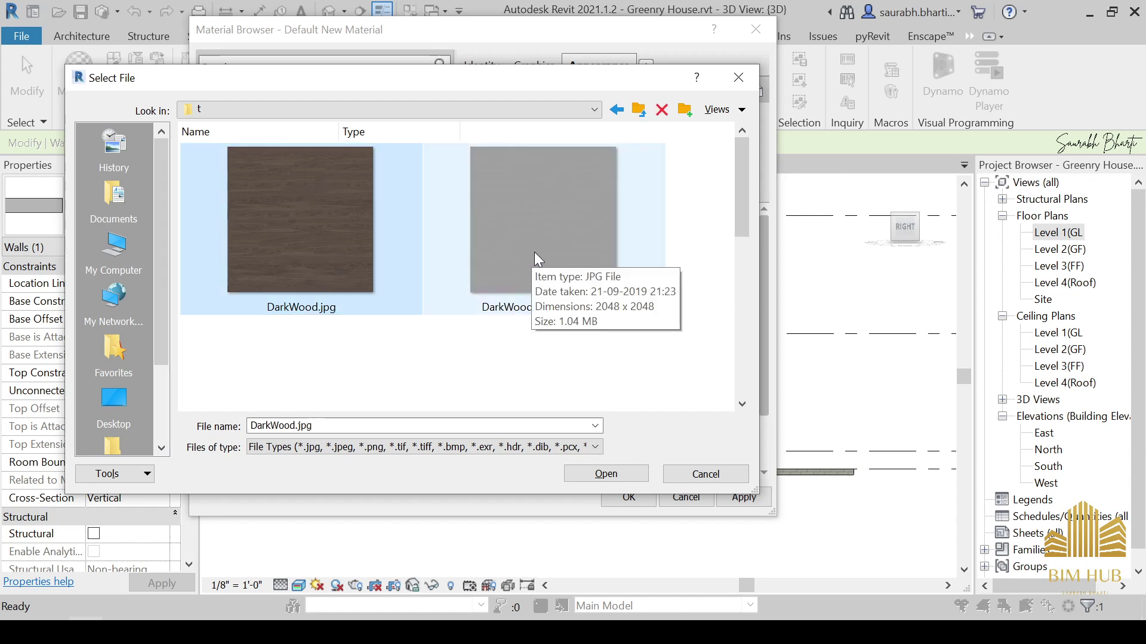
left_click(606, 473)
scroll(543, 442, "down", 3)
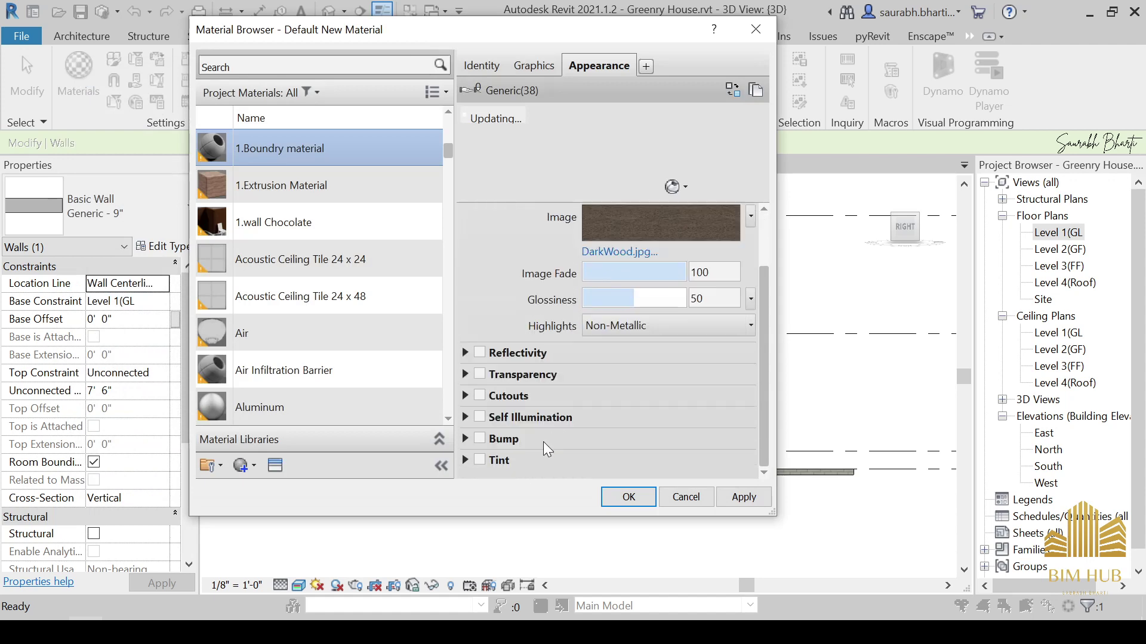
left_click(465, 438)
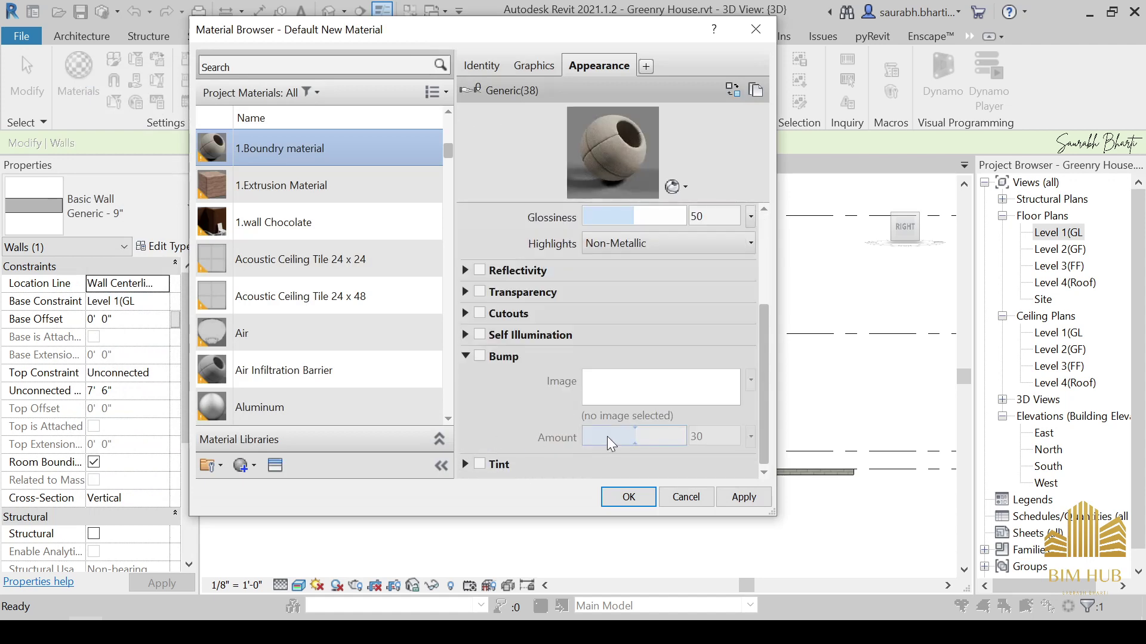
left_click(614, 382)
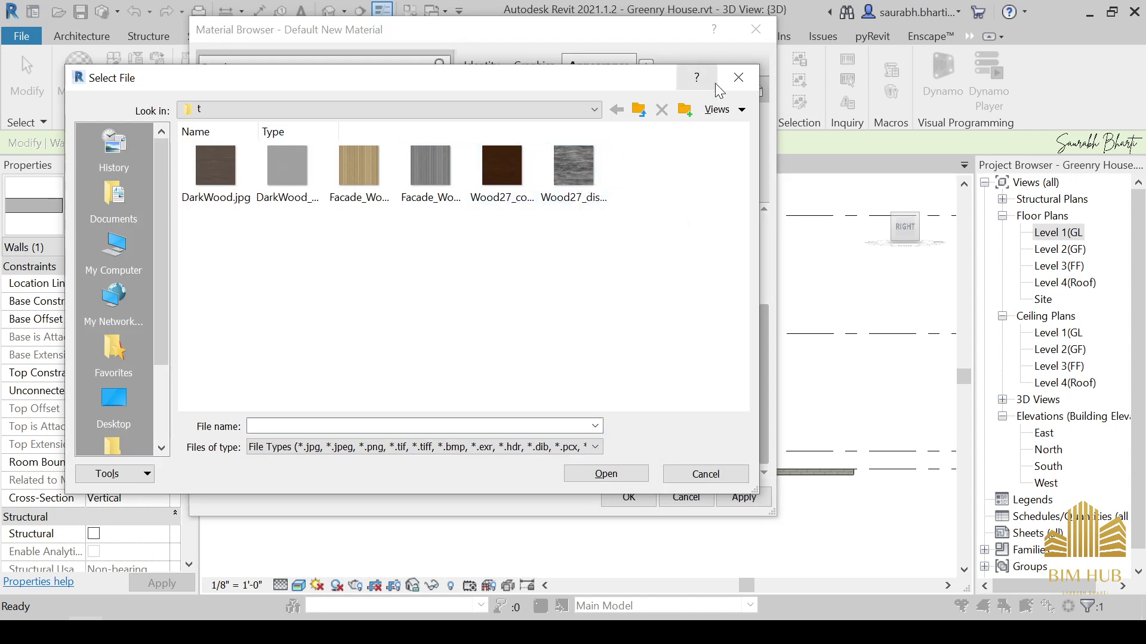
left_click(738, 77)
Reopen the source selection for the boundary material's generic image and show folder t with extra large icons.
scroll(620, 284, "up", 3)
left_click(620, 289)
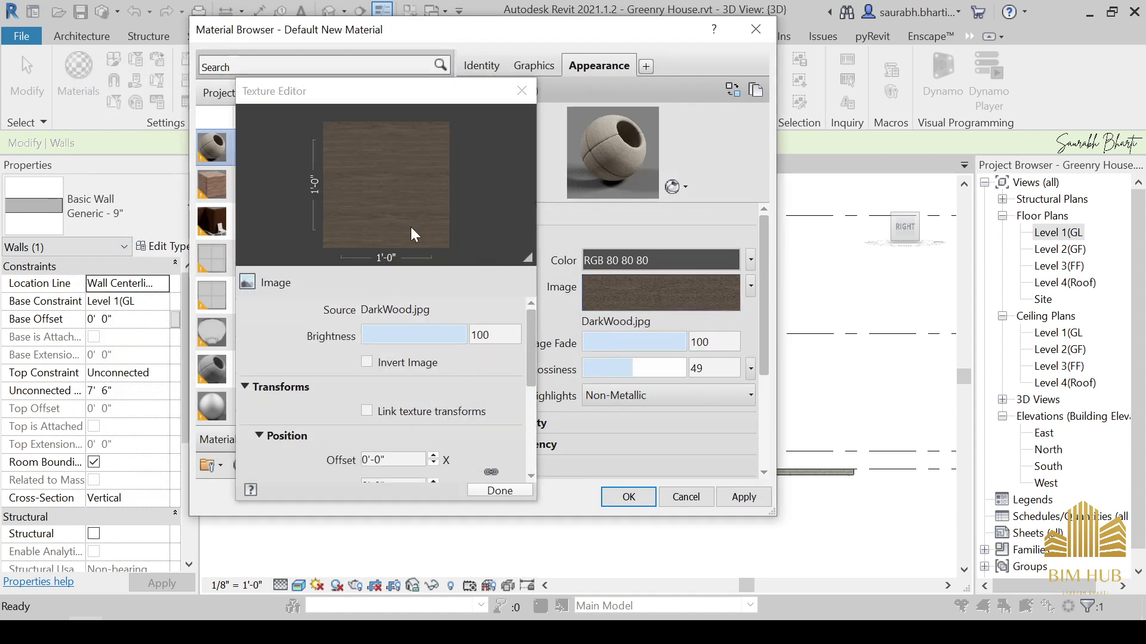
left_click(522, 90)
left_click(620, 291)
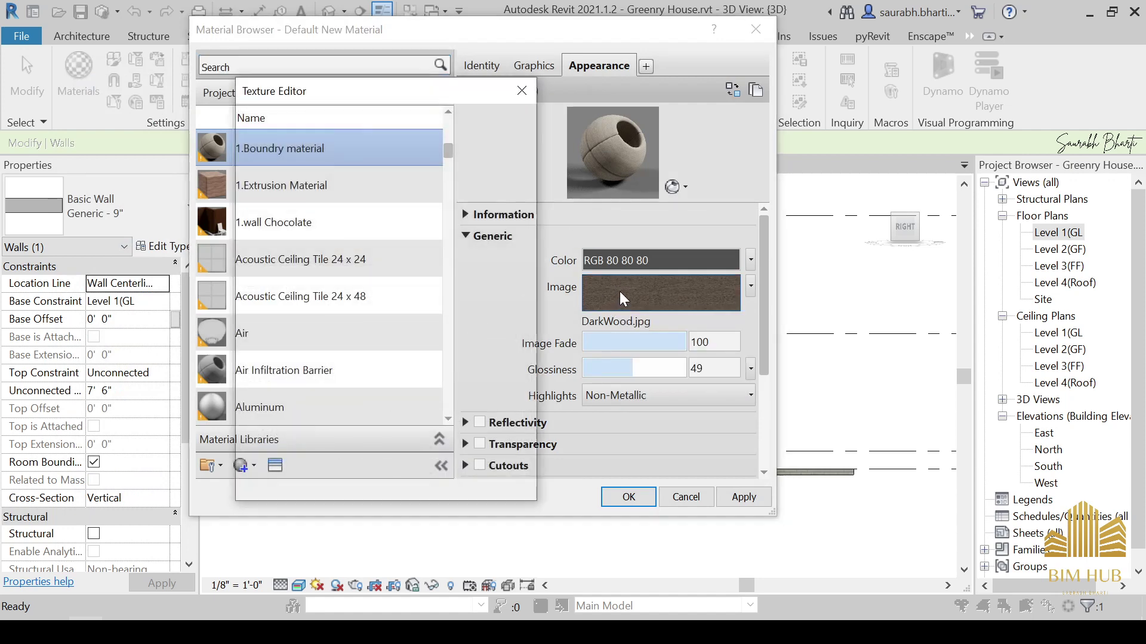
left_click(421, 311)
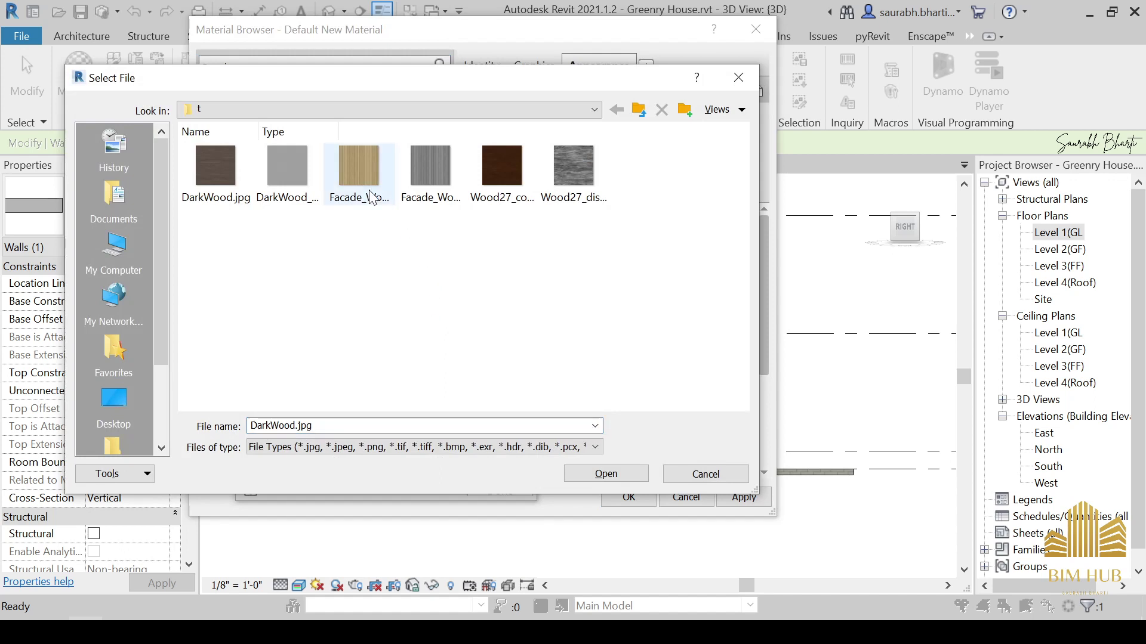
right_click(364, 272)
mouse_move(439, 292)
left_click(573, 291)
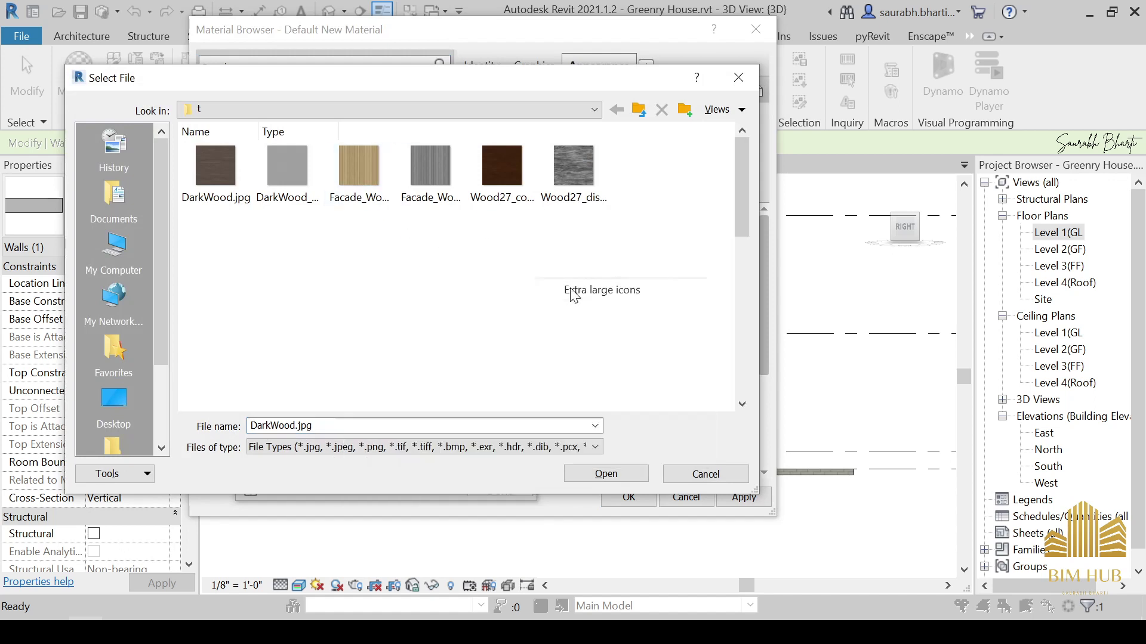
Compare the wood textures in folder t and load Wood27_col.jpg as the boundary material's generic image.
scroll(330, 253, "down", 3)
left_click(510, 349)
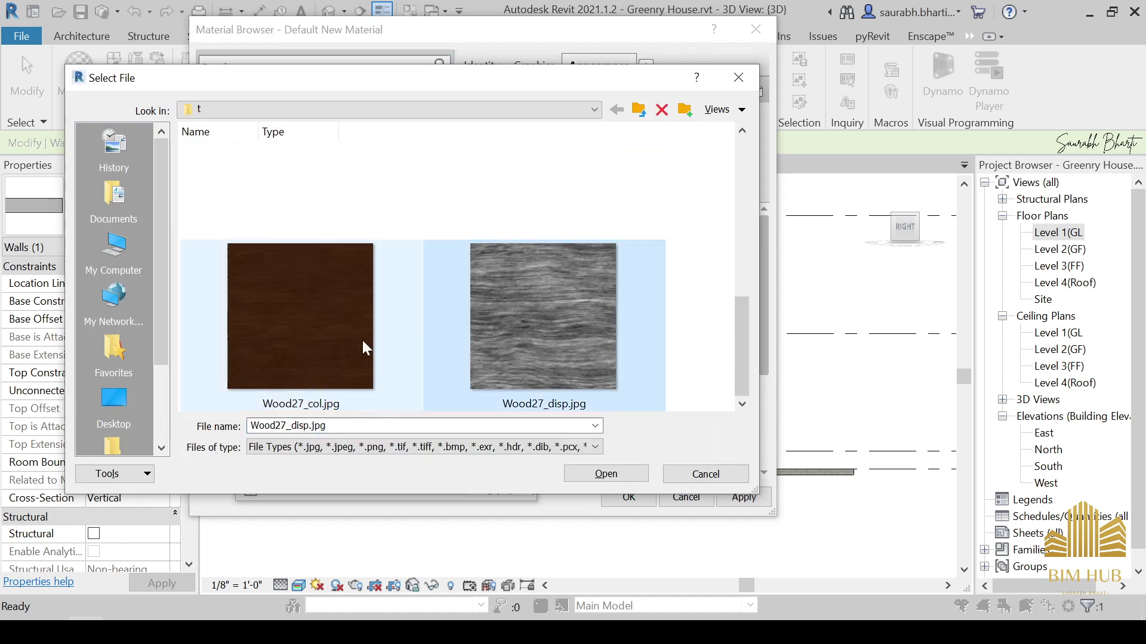
left_click(364, 341)
scroll(383, 367, "up", 2)
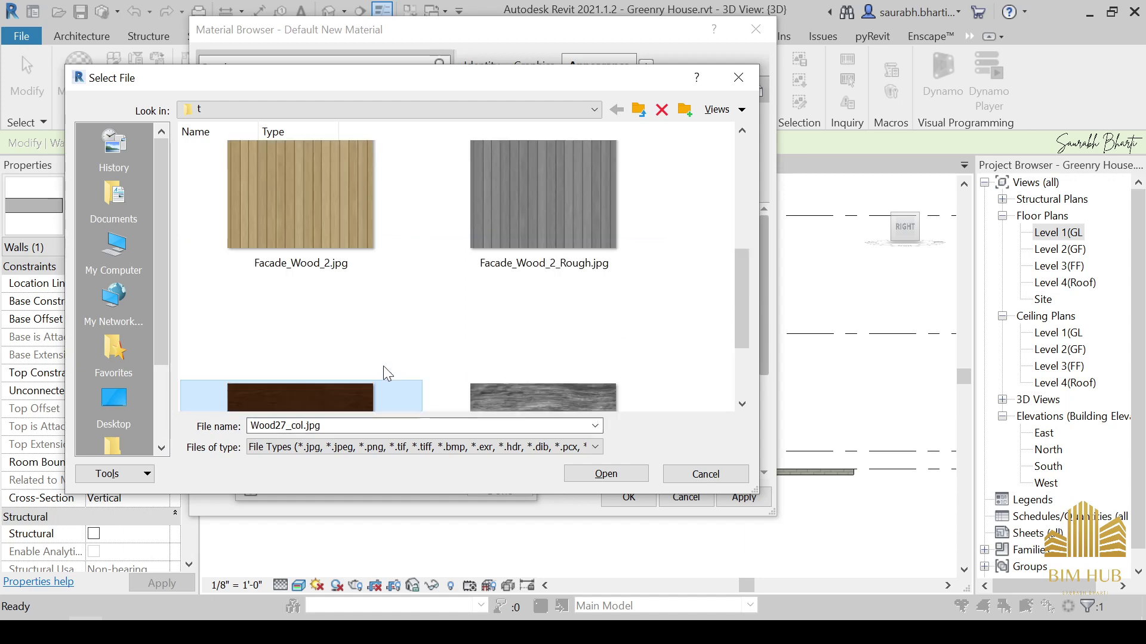
scroll(504, 354, "up", 3)
scroll(312, 358, "down", 5)
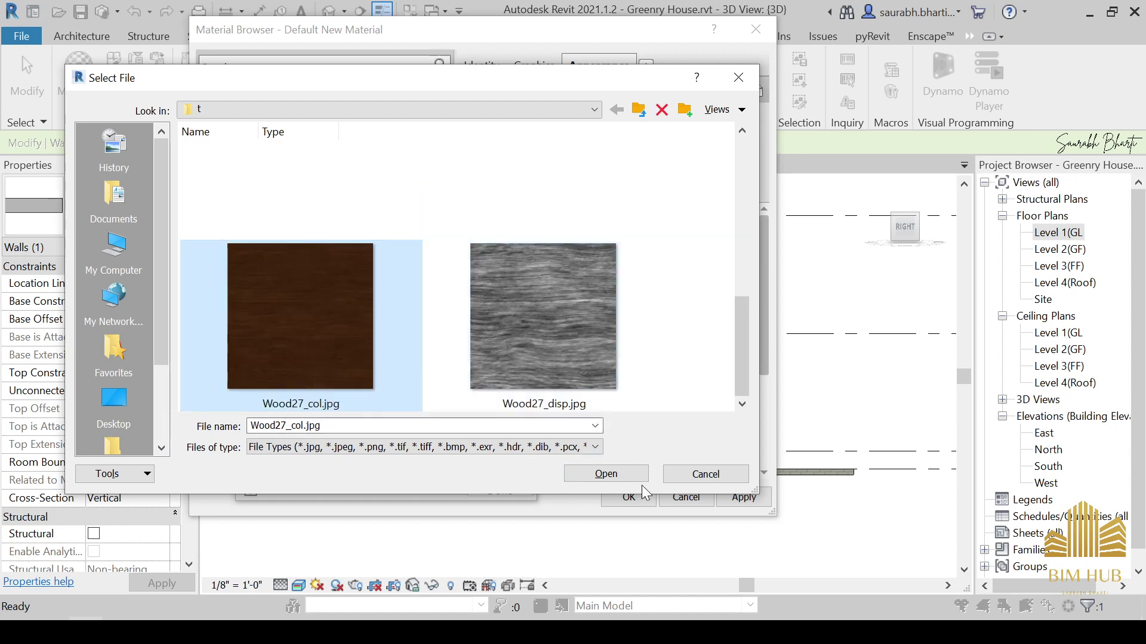
left_click(636, 471)
left_click(489, 493)
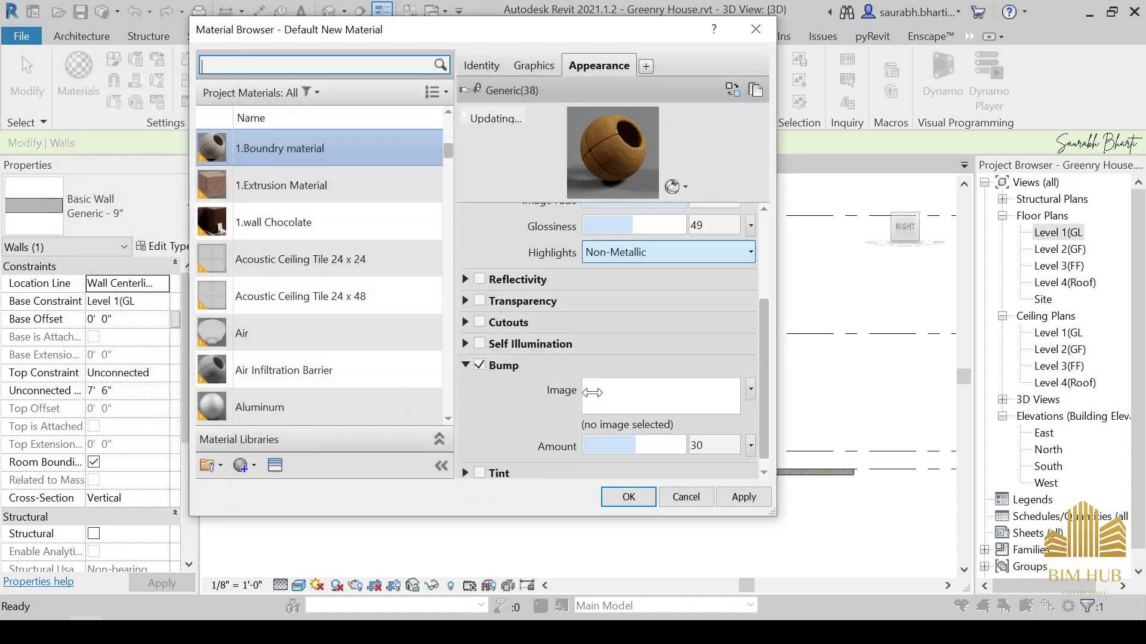
Load Wood27_disp.jpg as the bump image and raise the bump amount to 665.
left_click(636, 398)
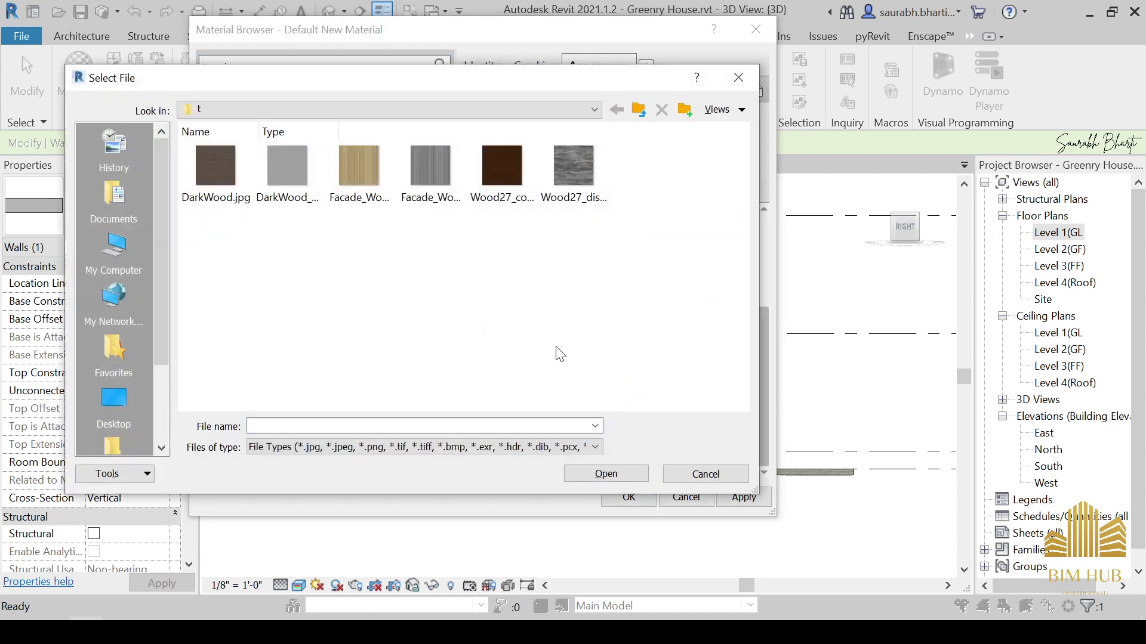
double_click(553, 167)
left_click_drag(653, 432, 655, 434)
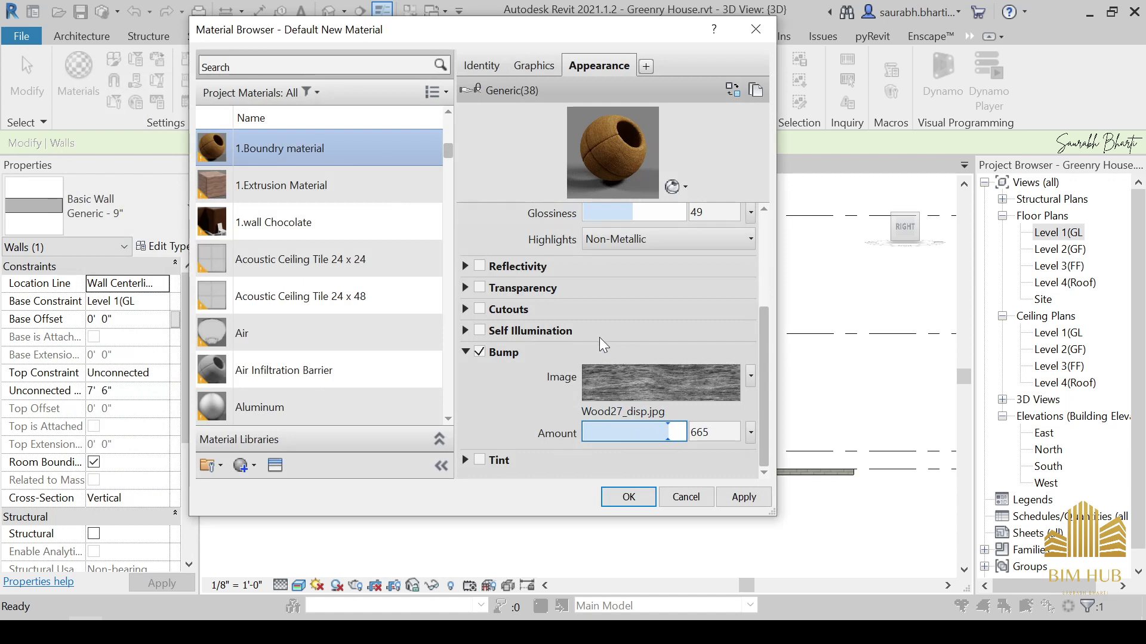
Check the texture settings of the generic image and the generic colour of the boundary material.
scroll(599, 337, "up", 3)
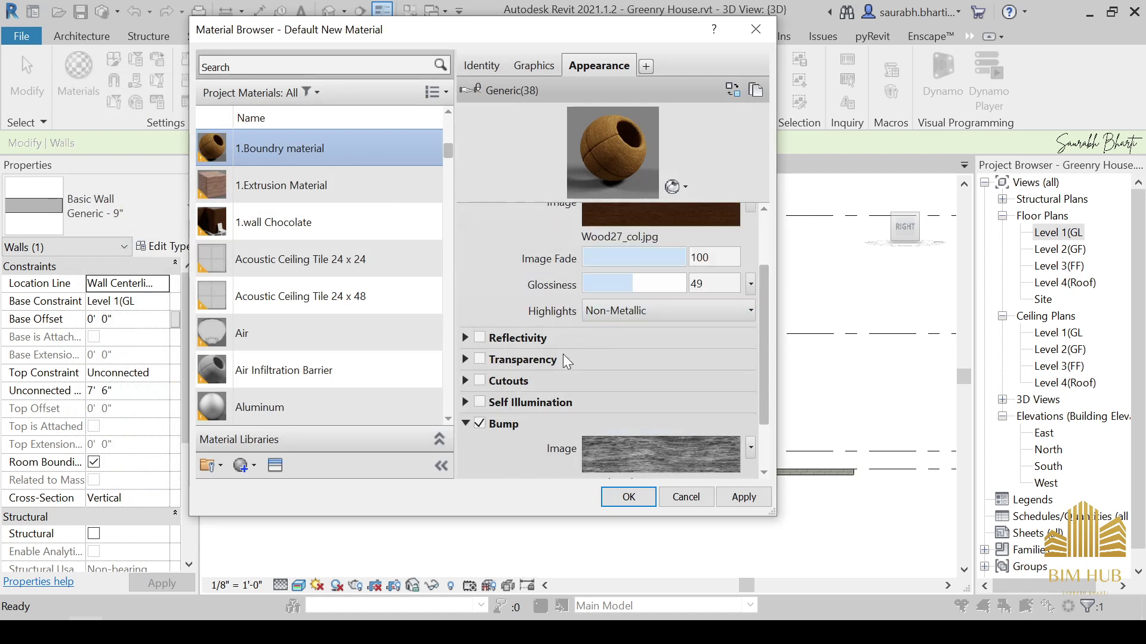
scroll(561, 346, "up", 3)
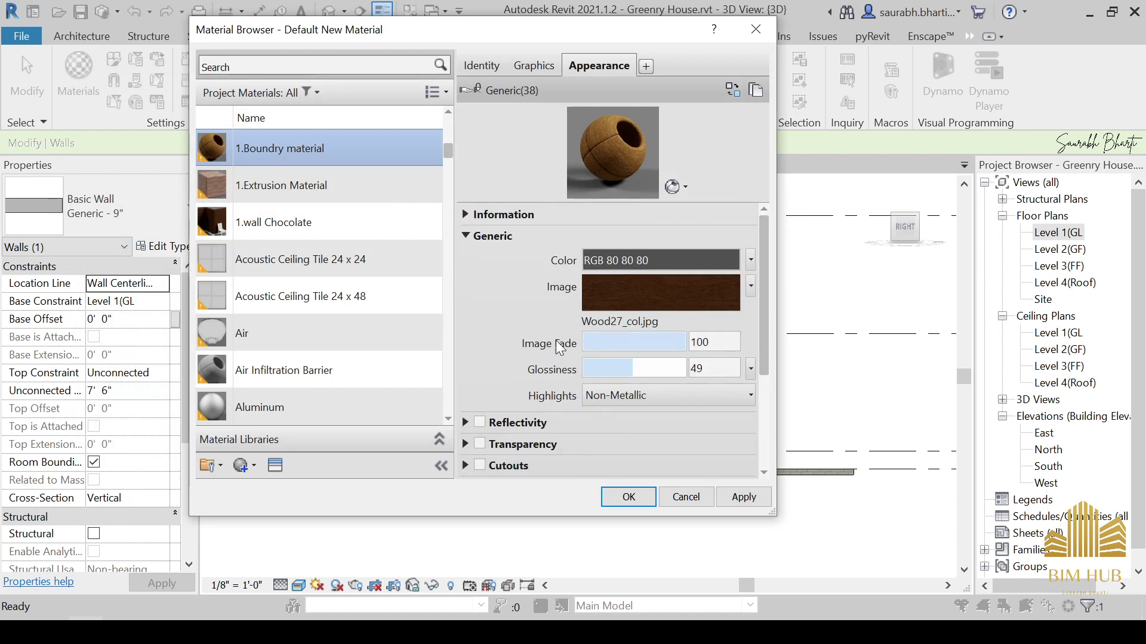
left_click(645, 296)
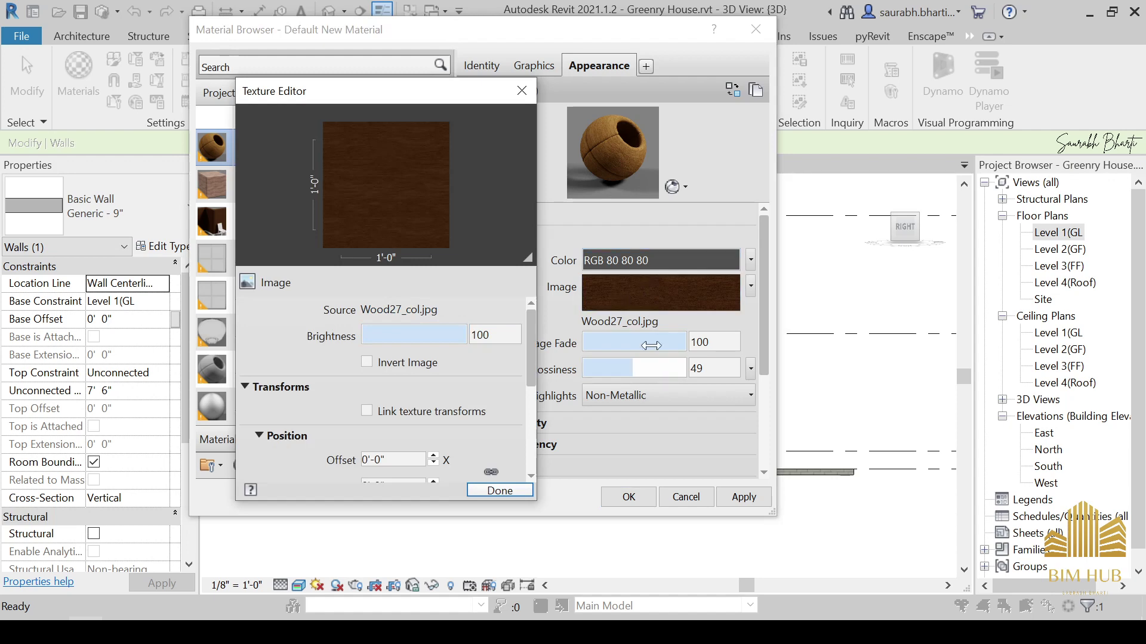
left_click(643, 263)
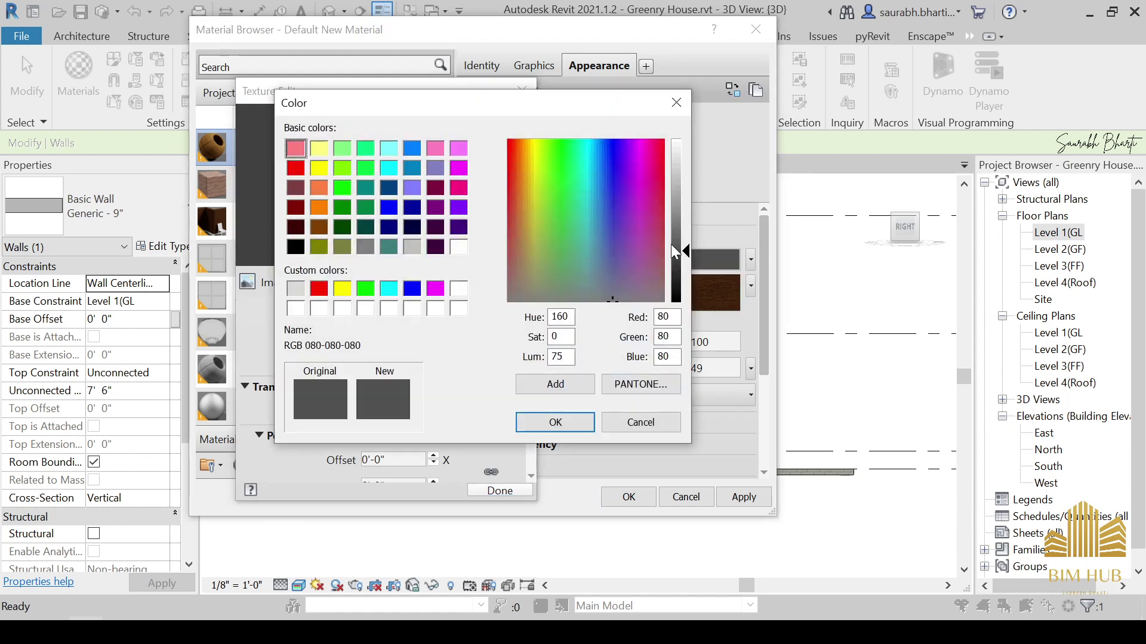
left_click(543, 422)
left_click(500, 491)
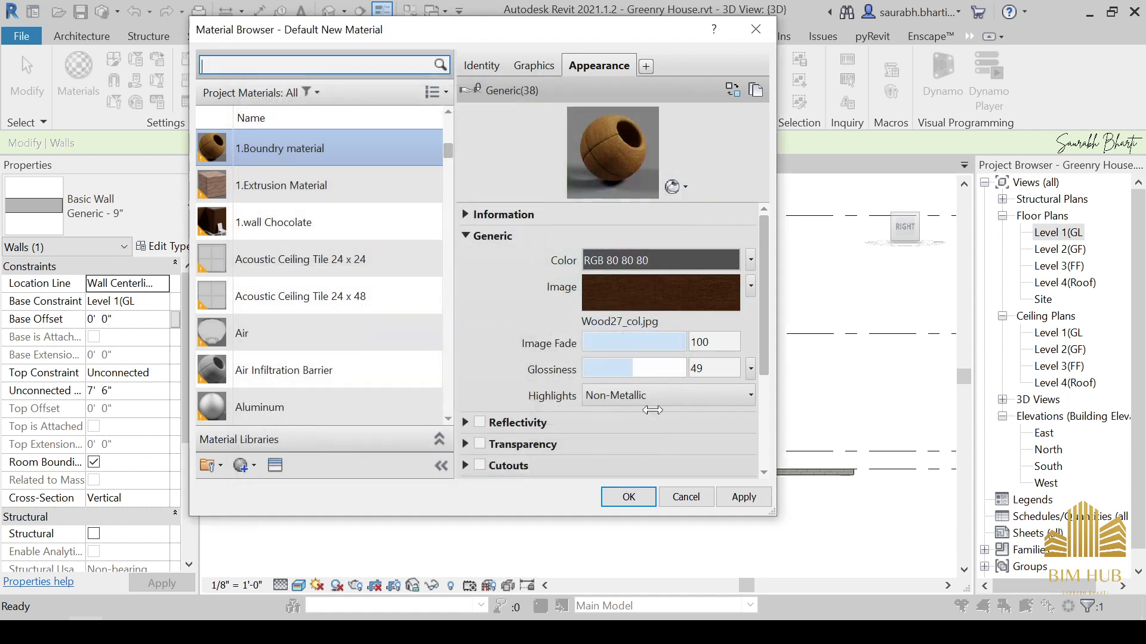
Check the material's tint options and switch to Photos to examine the boundary wall finish in 2.png up close.
scroll(652, 403, "down", 5)
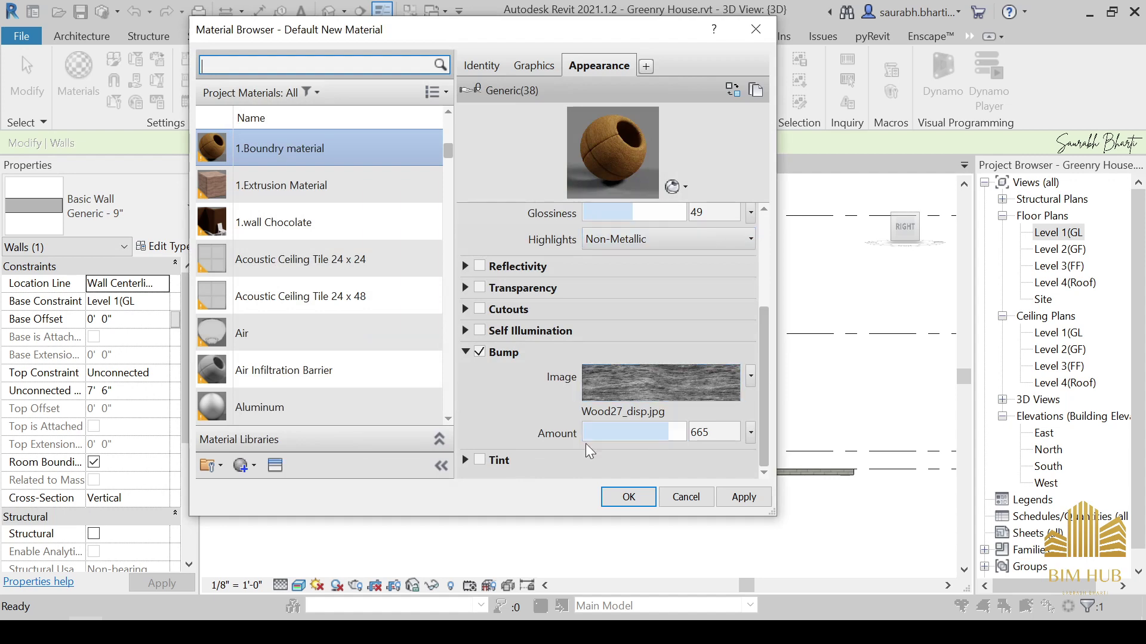
left_click(508, 460)
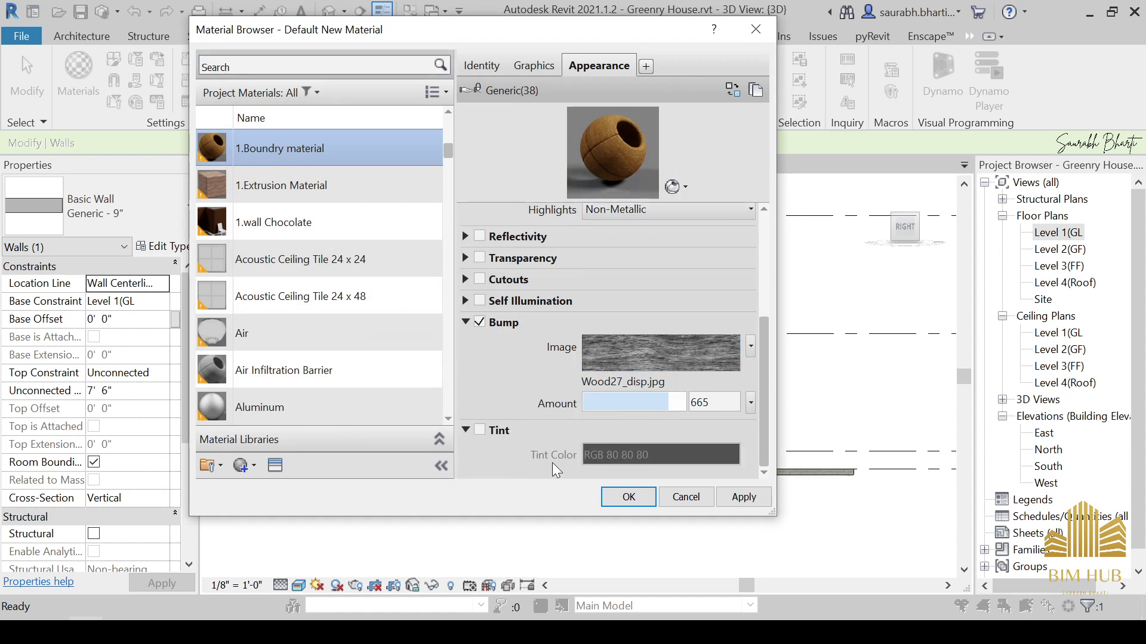
left_click(188, 632)
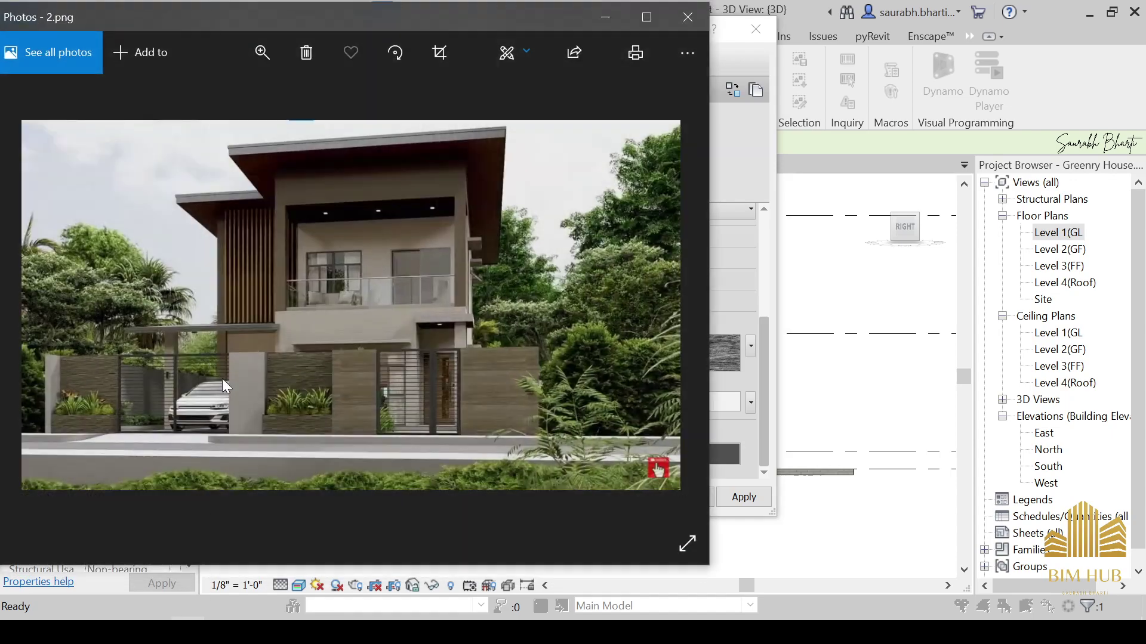
scroll(338, 410, "up", 4)
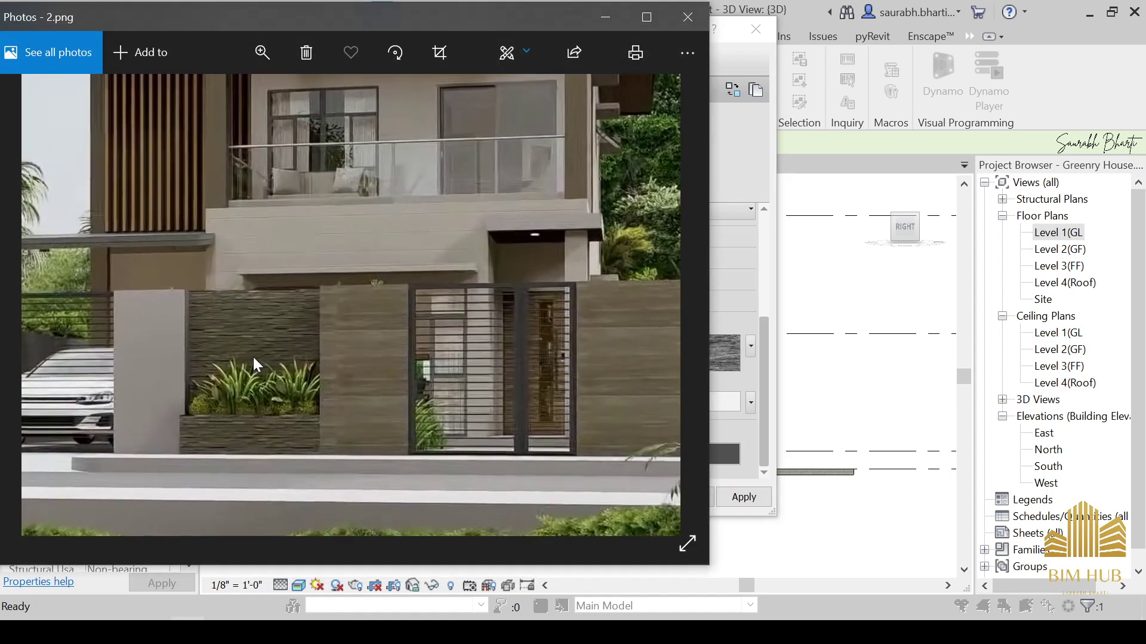
left_click(597, 23)
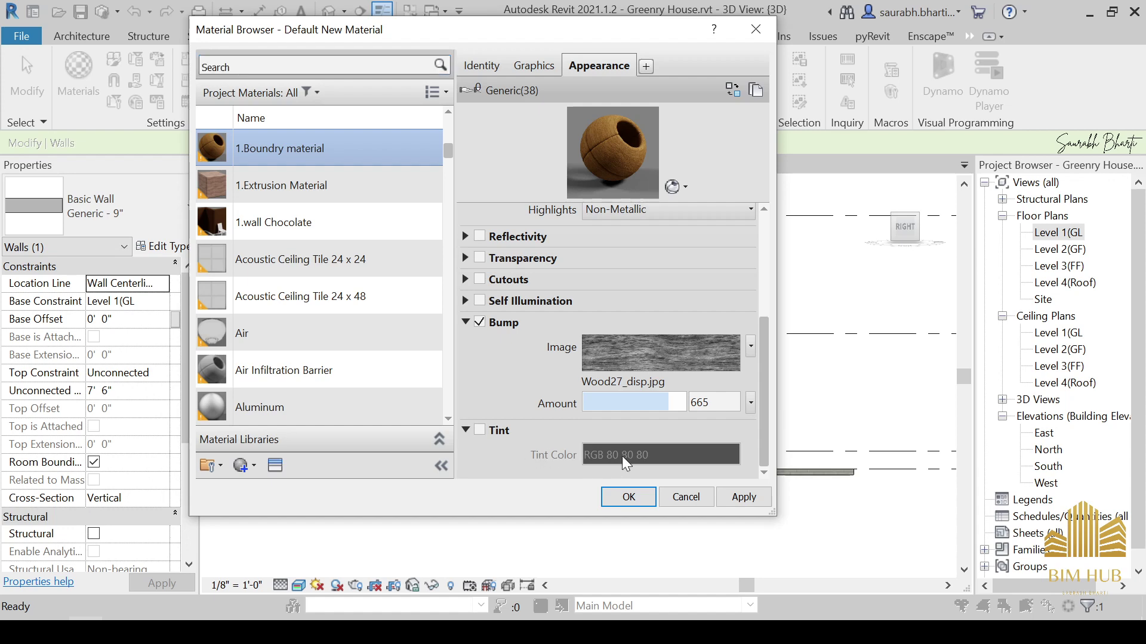
left_click(517, 430)
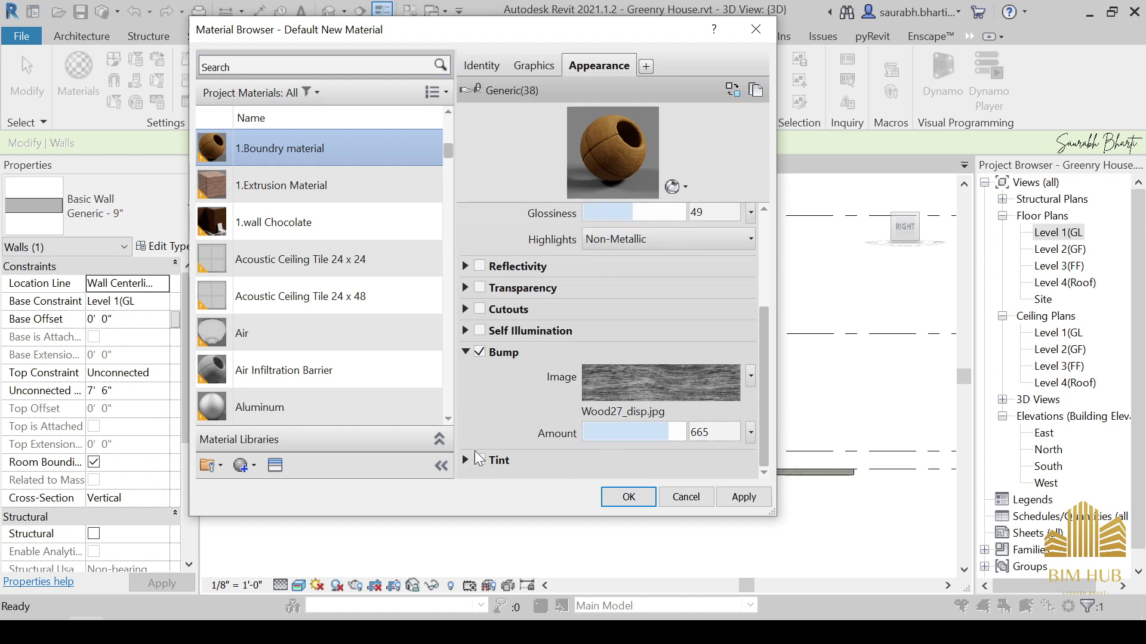
Enable the tint for the boundary material and set its colour to dark green RGB 0 36 18.
left_click(479, 459)
left_click(643, 450)
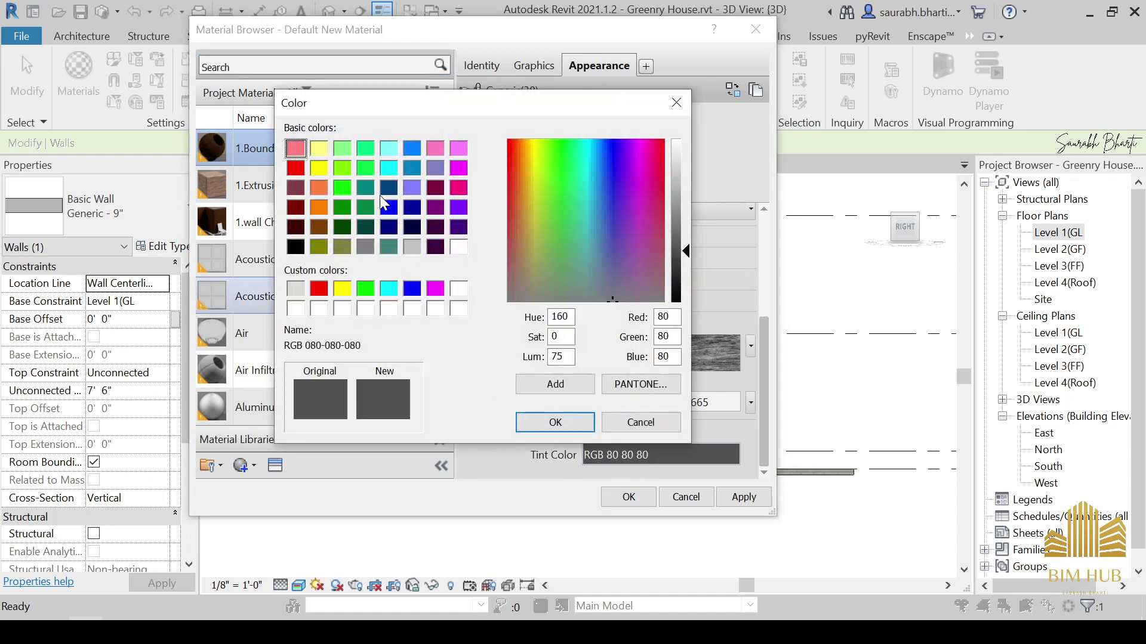
left_click(366, 188)
left_click_drag(680, 238, 681, 220)
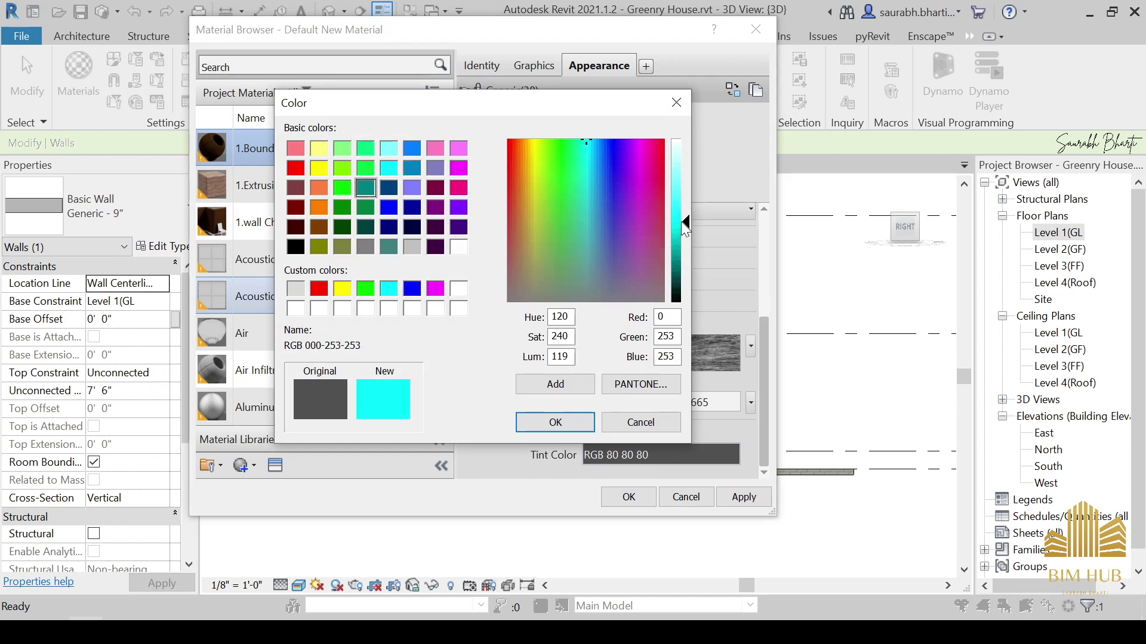
left_click(366, 208)
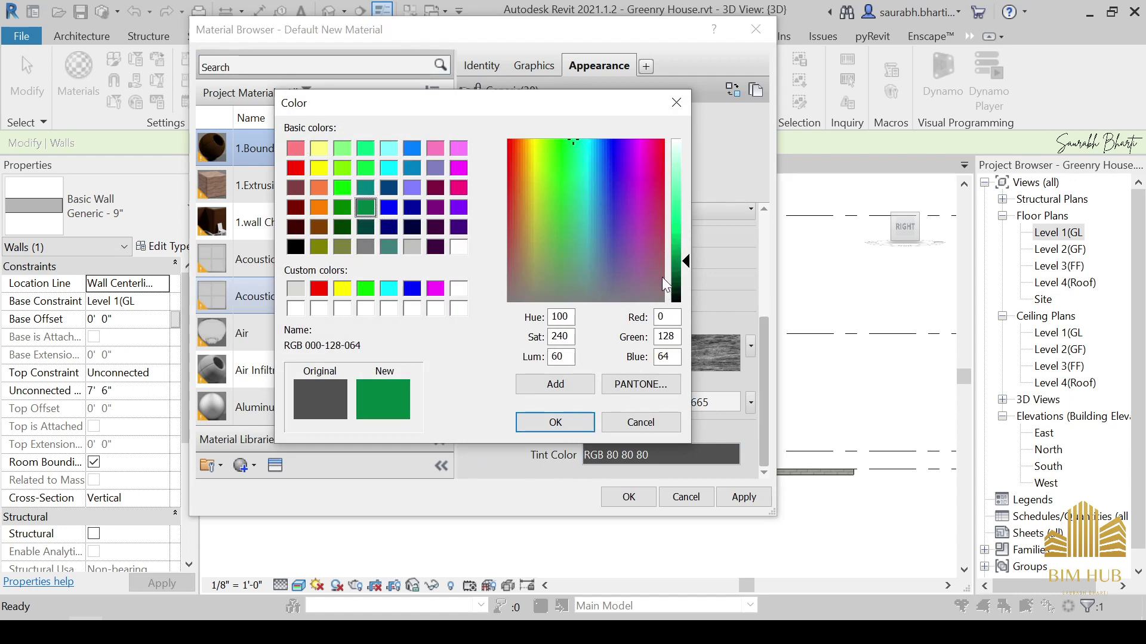
left_click_drag(685, 260, 686, 292)
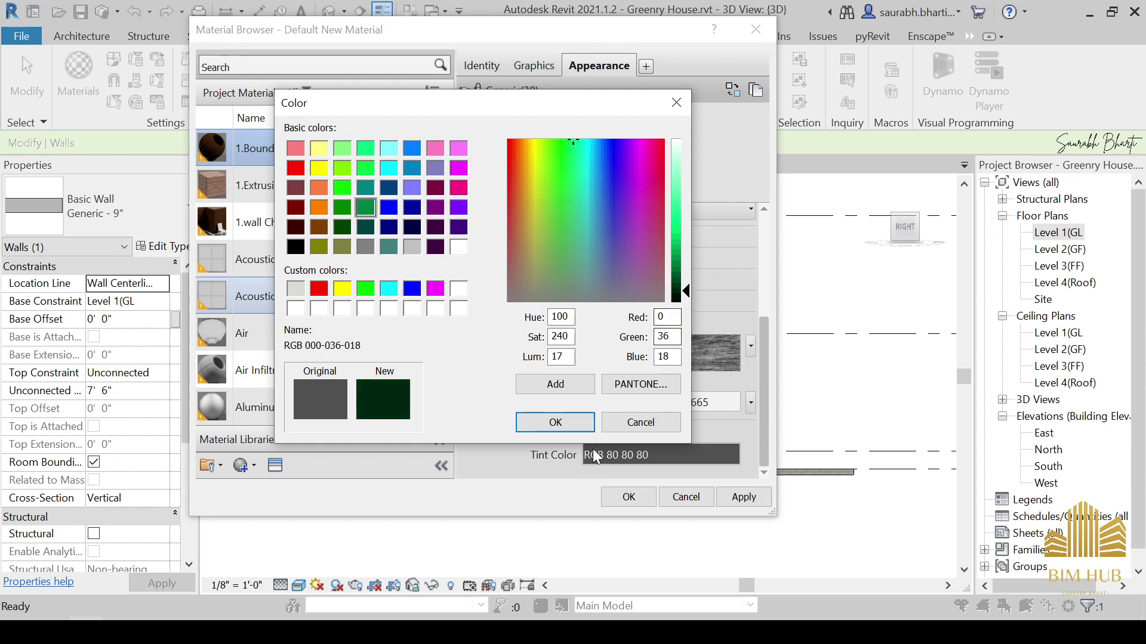
left_click(555, 422)
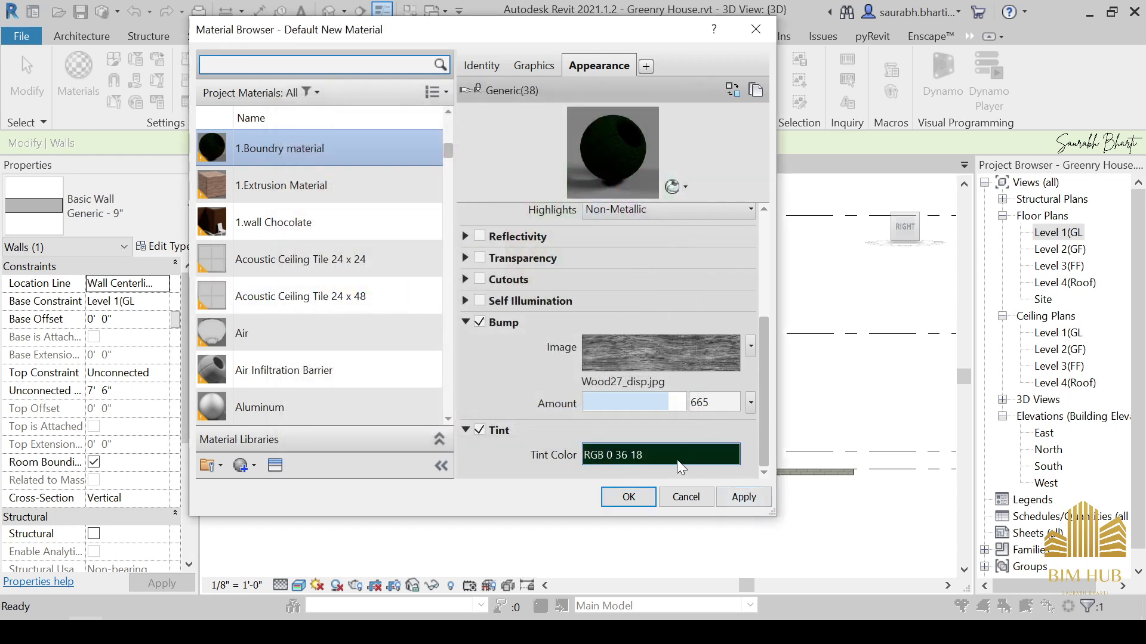
Lighten the boundary material's tint colour to RGB 0 111 55.
left_click(676, 460)
left_click_drag(685, 290, 685, 273)
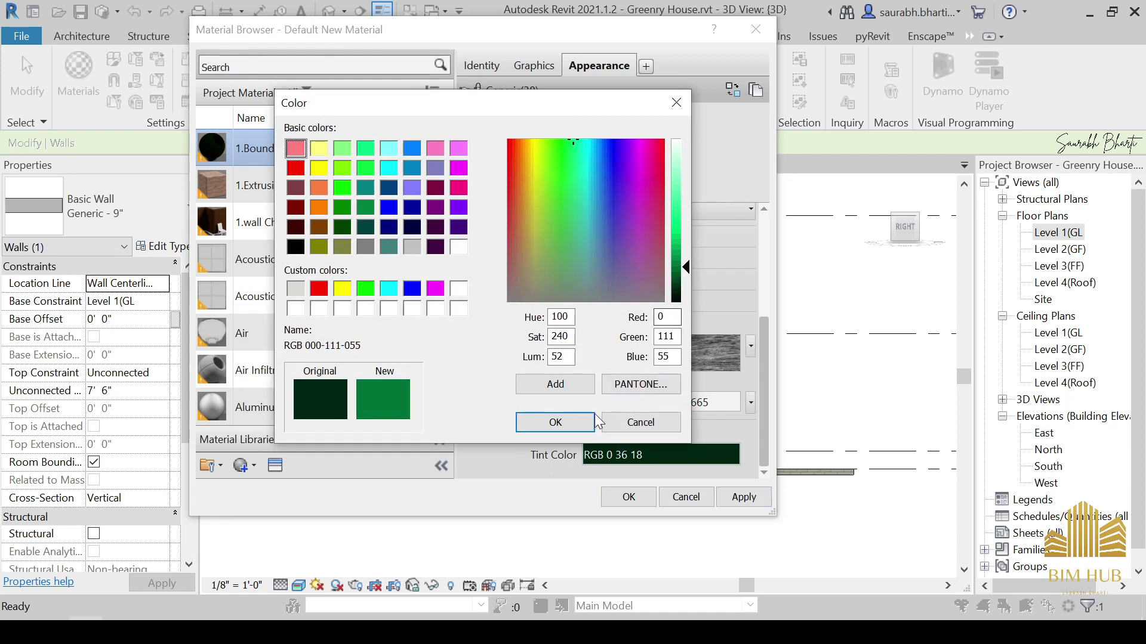
left_click(555, 422)
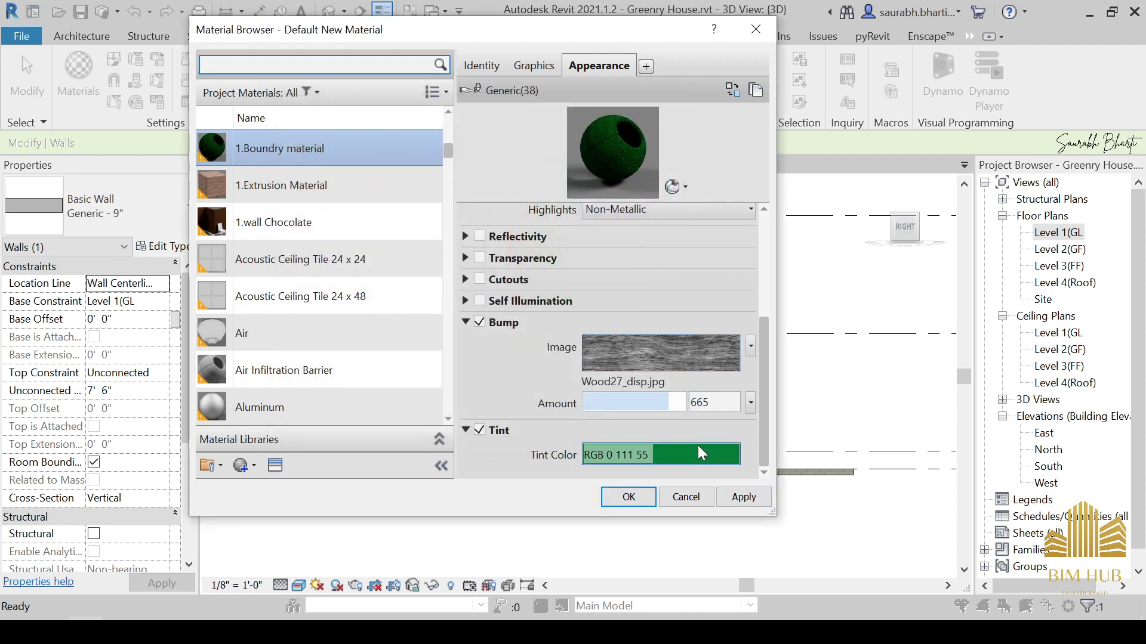
Darken the tint colour to RGB 0 94 47 and apply the material changes.
left_click(697, 454)
left_click(684, 280)
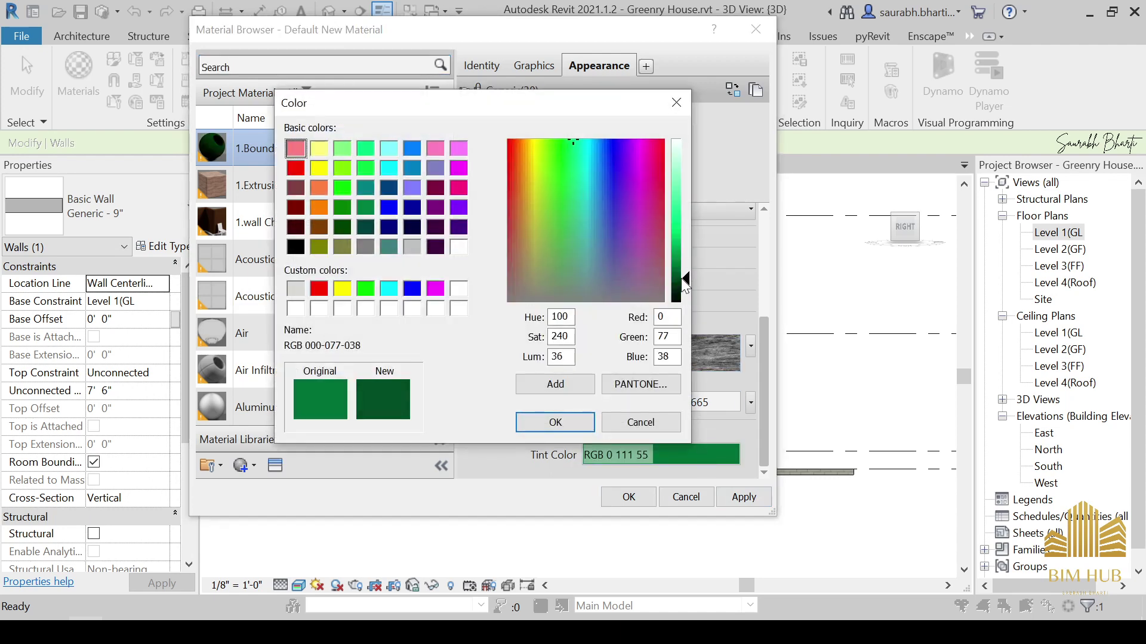
left_click_drag(685, 285, 684, 273)
left_click(554, 423)
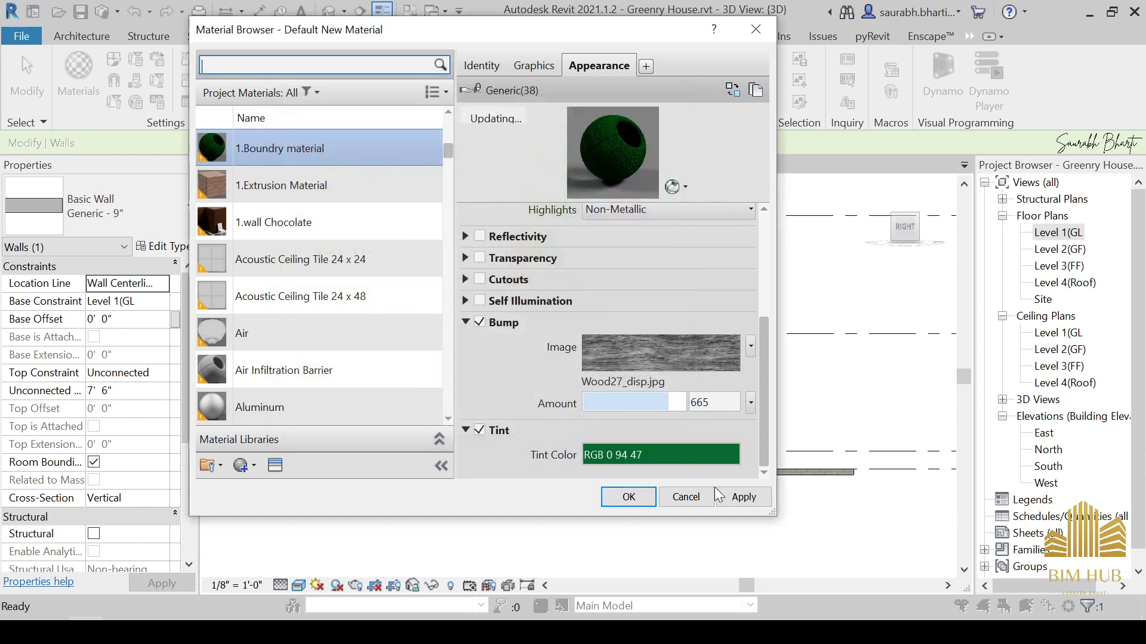
left_click(743, 496)
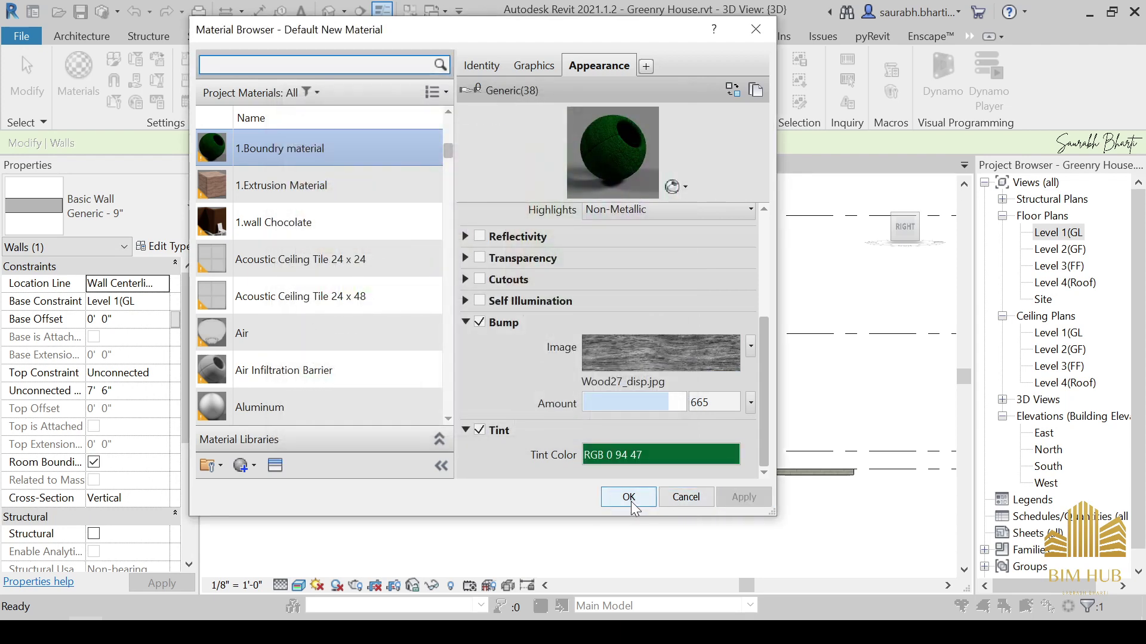
Set the sample size of the Wood27_col.jpg generic image to 10' wide and 10' high.
scroll(656, 298, "up", 5)
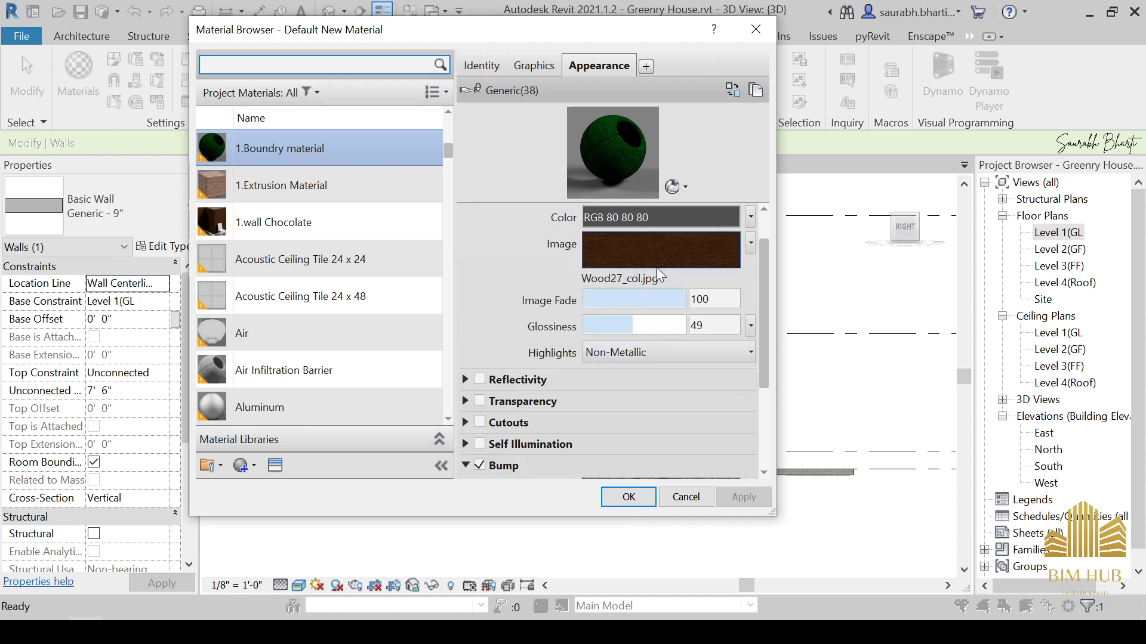
left_click(660, 249)
scroll(456, 391, "down", 3)
scroll(417, 406, "down", 1)
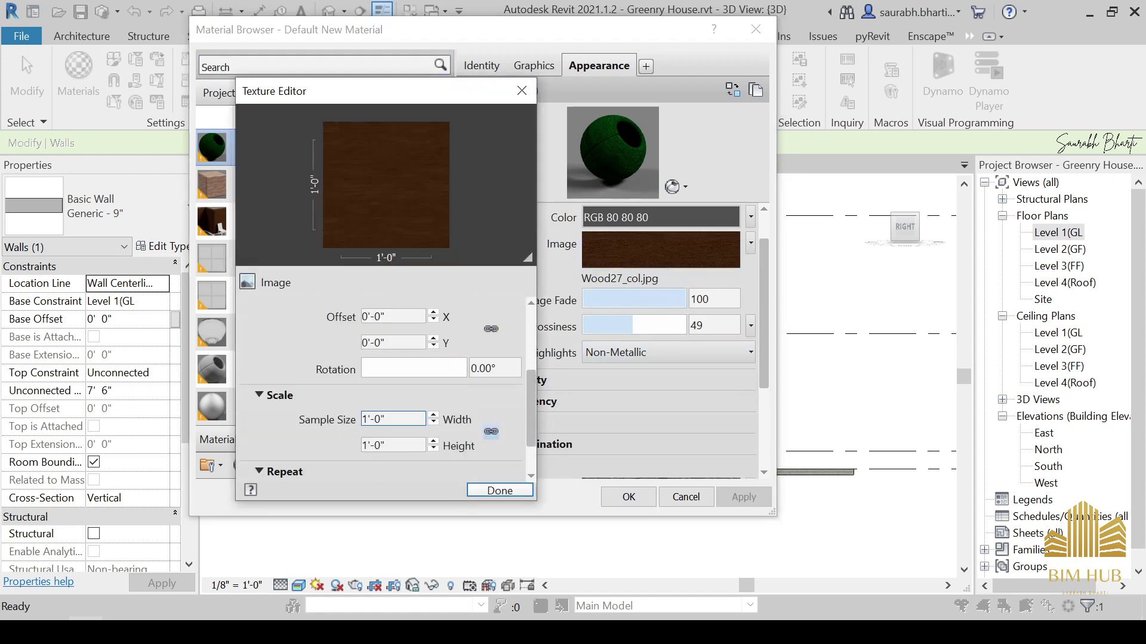
left_click(387, 419)
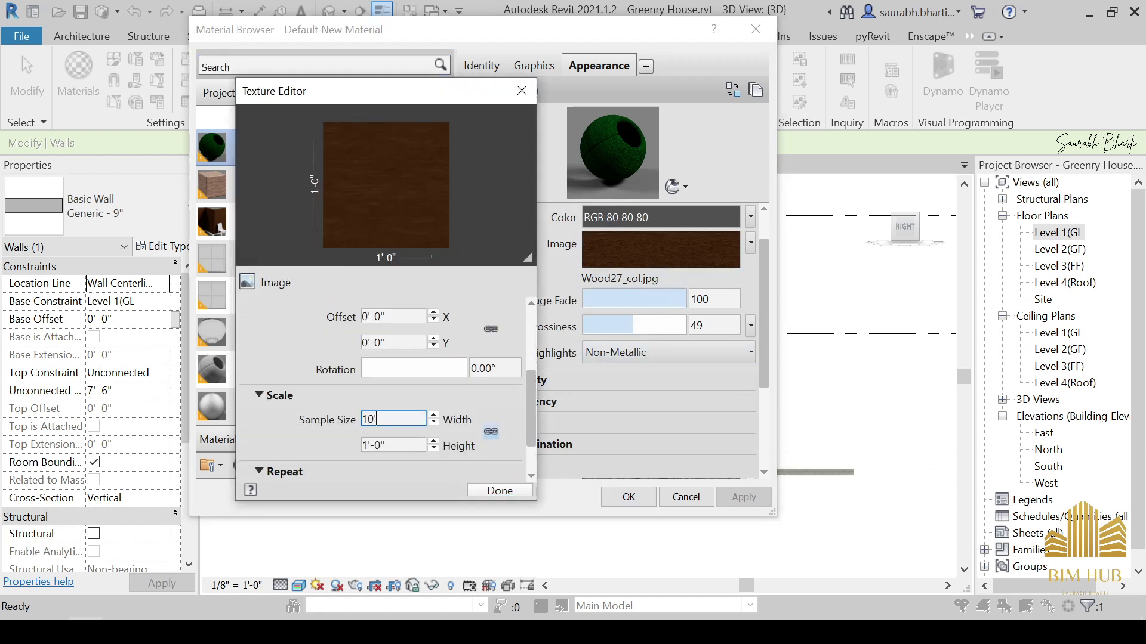
type("10'")
key("Tab")
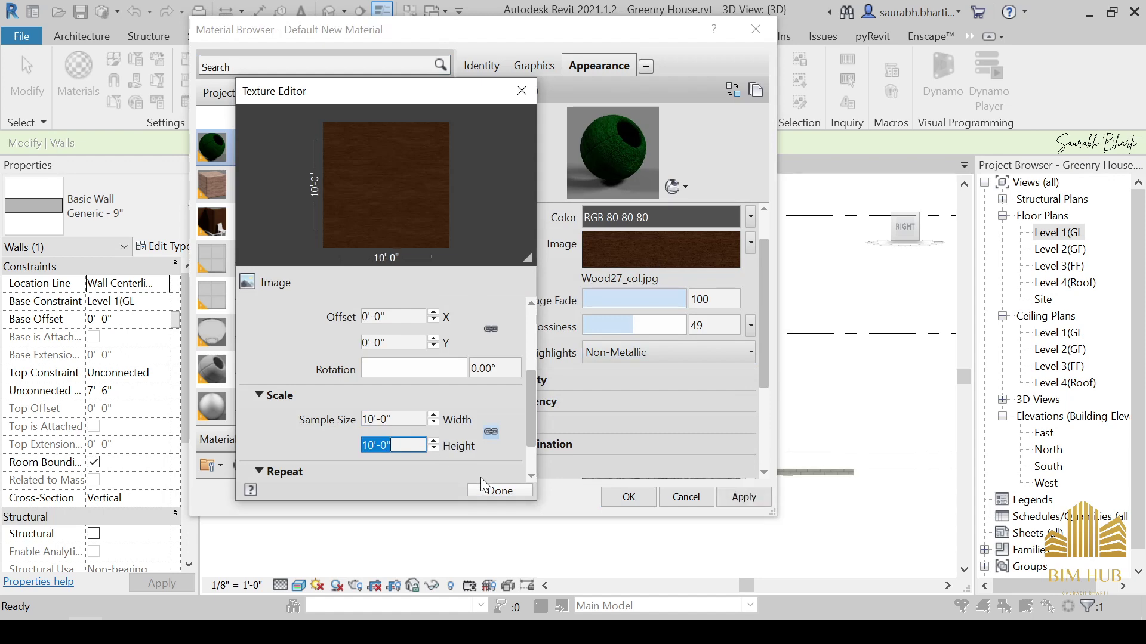
Set the sample size of the Wood27_disp.jpg bump image to 10' for the boundary material.
left_click(484, 488)
scroll(758, 412, "down", 3)
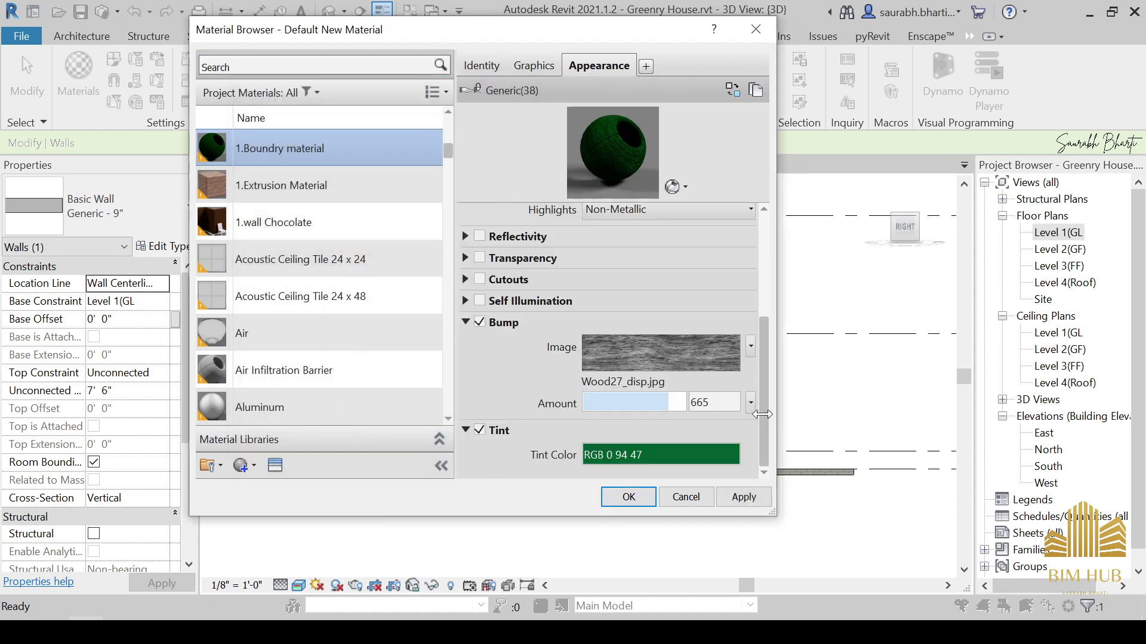
left_click(659, 353)
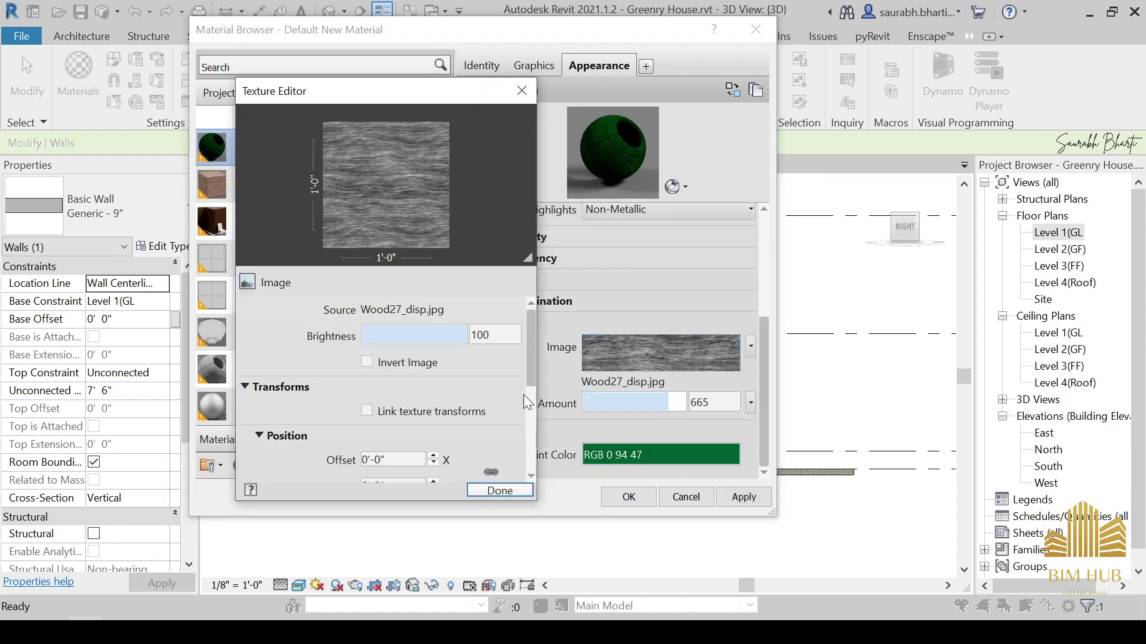
left_click(528, 405)
double_click(415, 380)
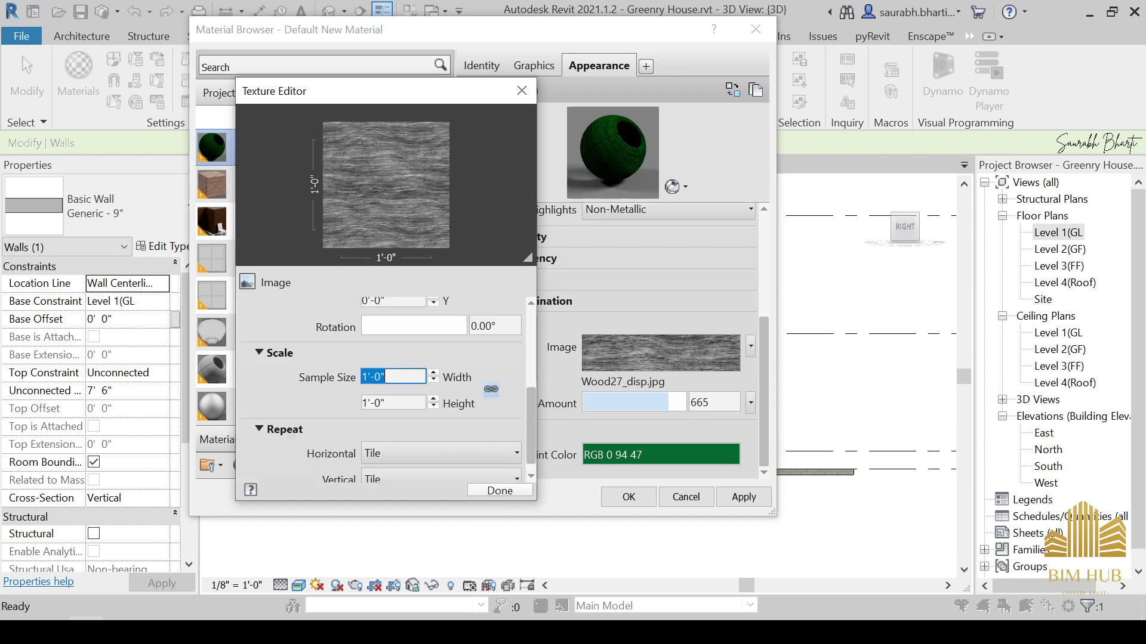
type("10'")
key("Tab")
left_click(505, 491)
Apply and accept the boundary material changes and save the project.
left_click(744, 498)
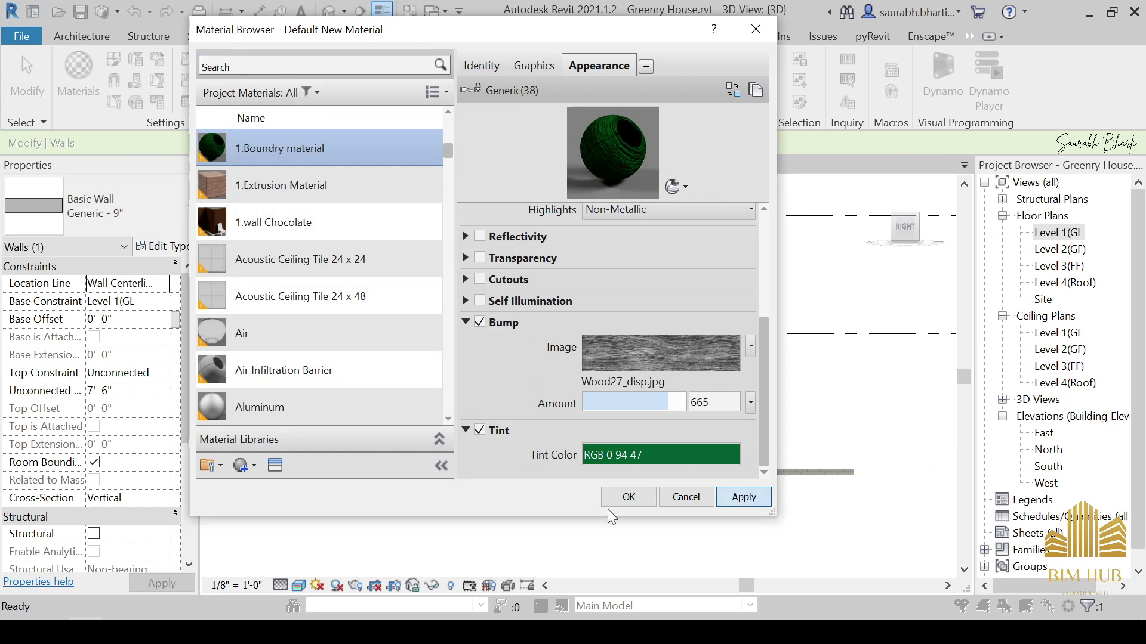
left_click(628, 497)
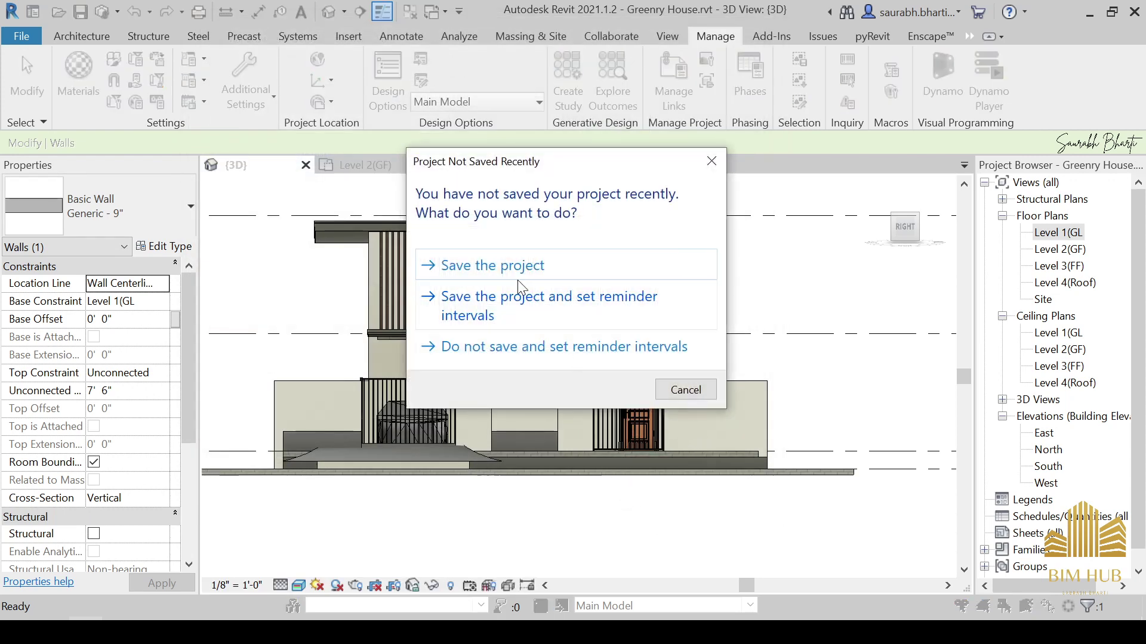
left_click(512, 266)
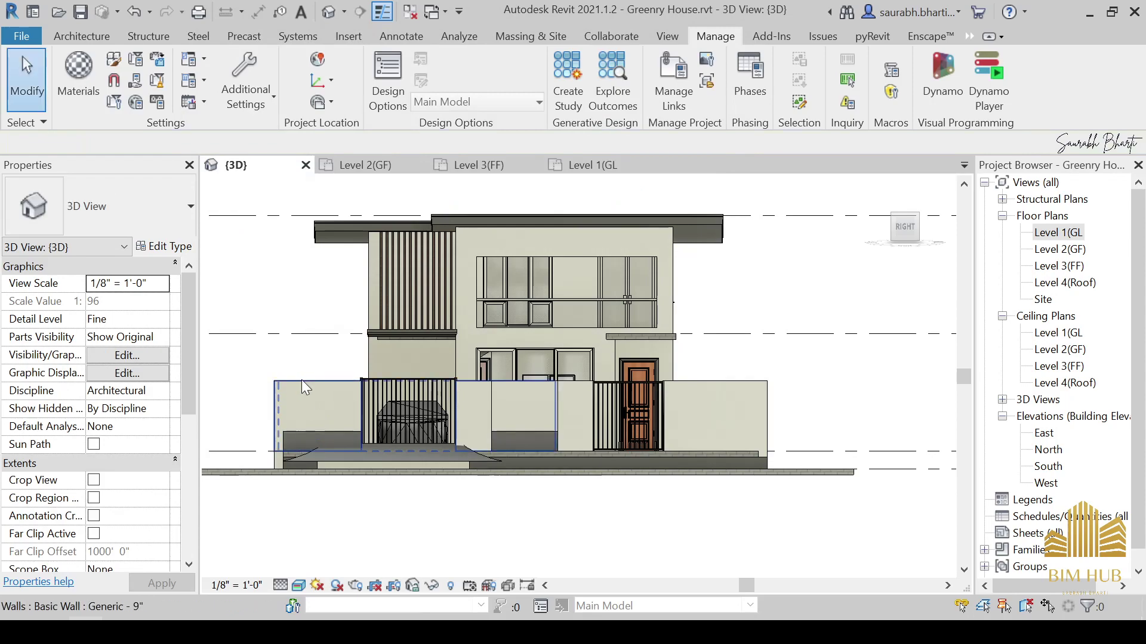
Duplicate the Generic - 9" type of the front boundary wall beside the car gate as "Boundry wall".
scroll(302, 379, "up", 2)
middle_click_drag(322, 394, 353, 439, "shift")
scroll(354, 439, "up", 2)
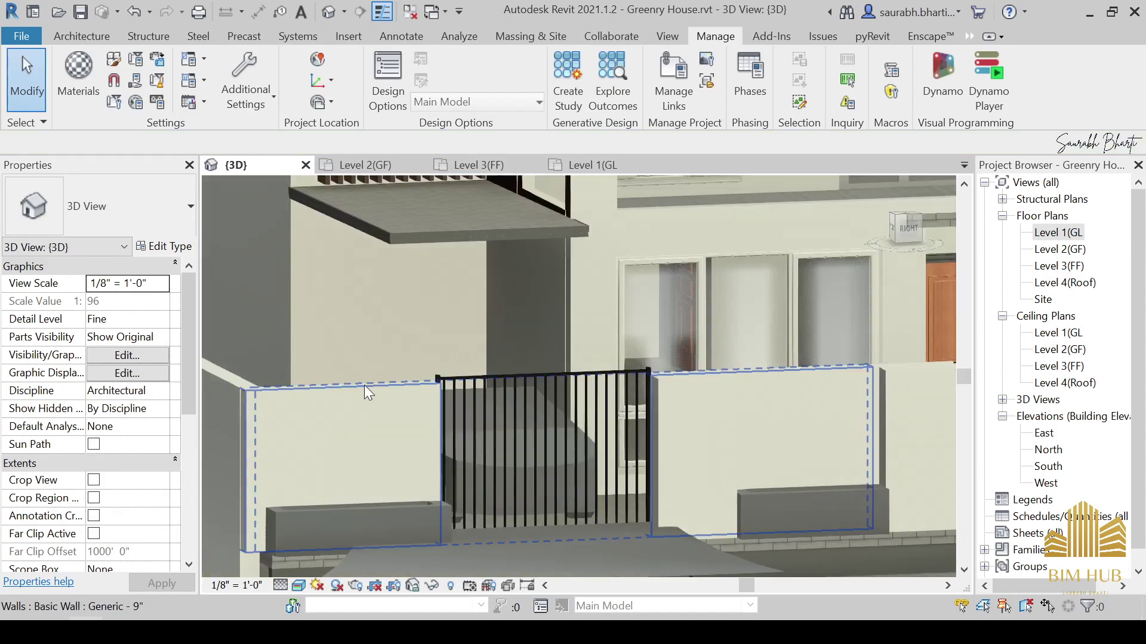
left_click(365, 392)
middle_click_drag(365, 392, 319, 431, "shift")
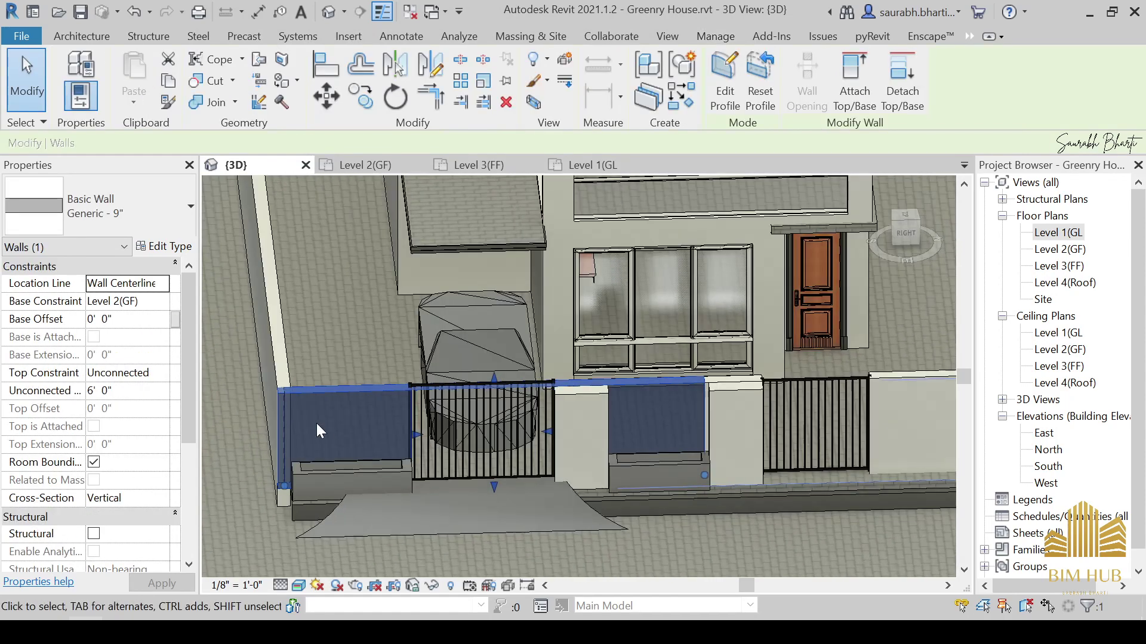
left_click(178, 250)
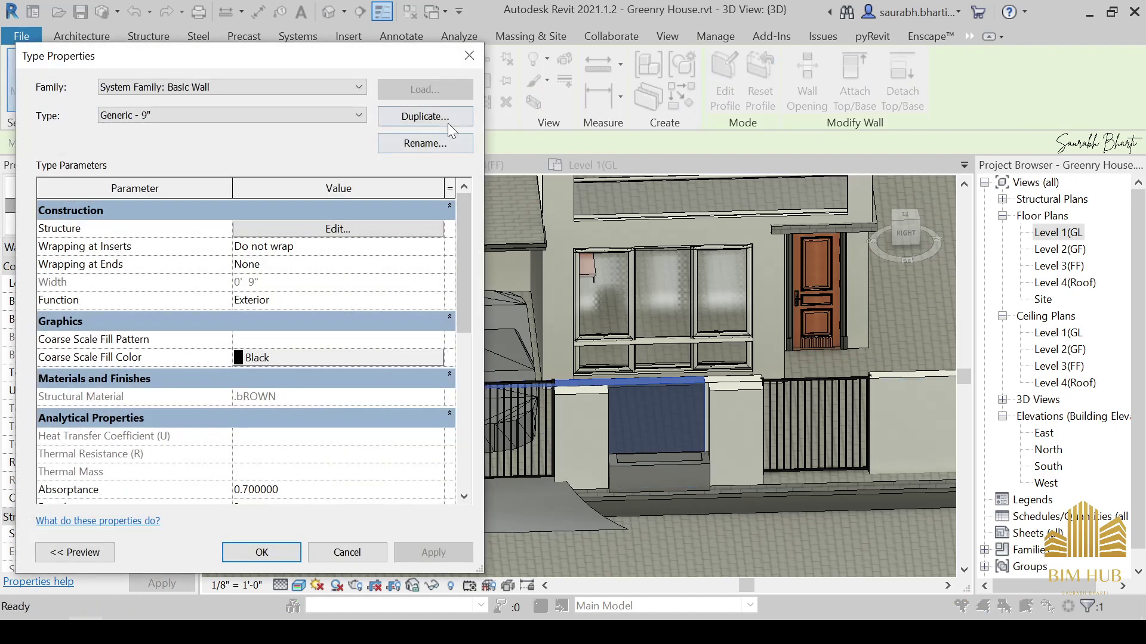
left_click(449, 117)
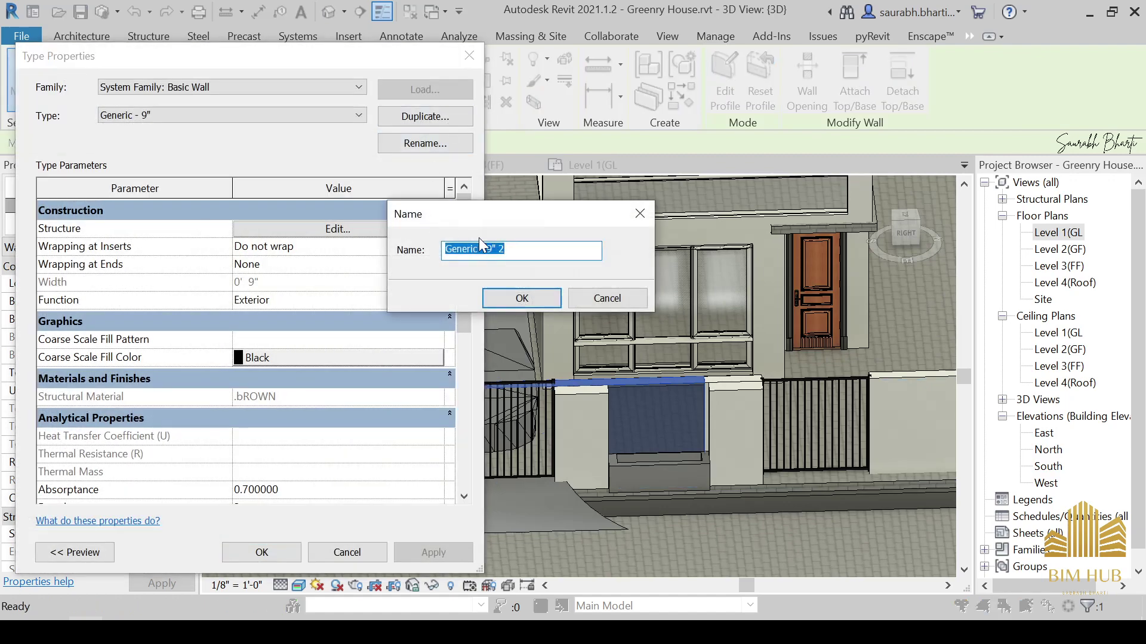
type("Boundry wall")
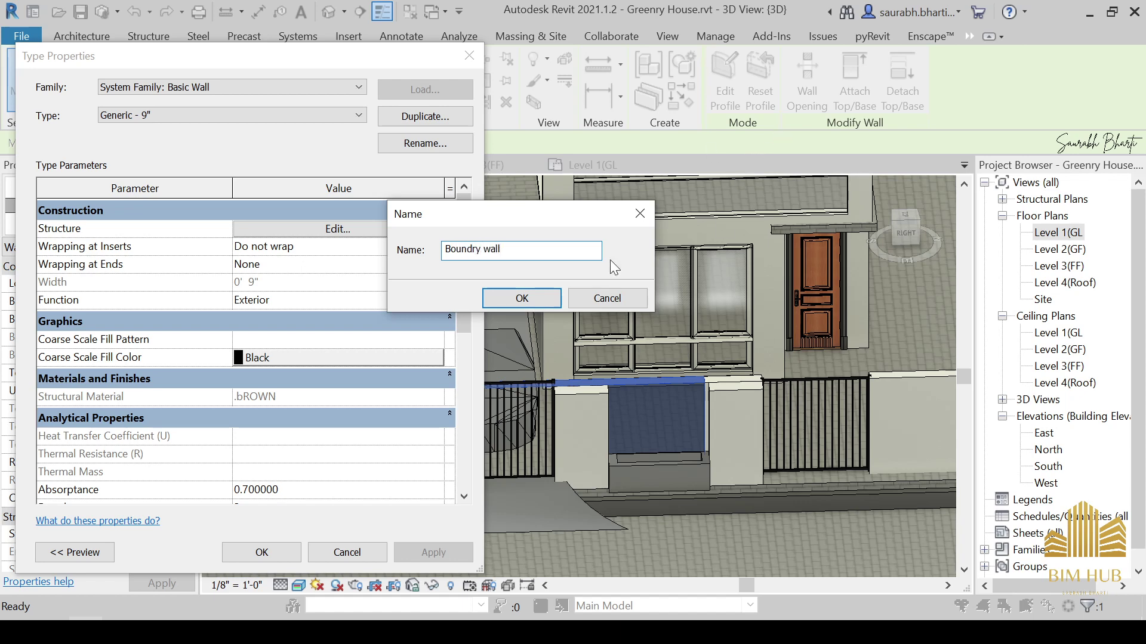
left_click(522, 298)
Assign 1.Boundry material to the structure layer of the Boundry wall type and accept the type changes.
left_click(382, 229)
left_click(229, 241)
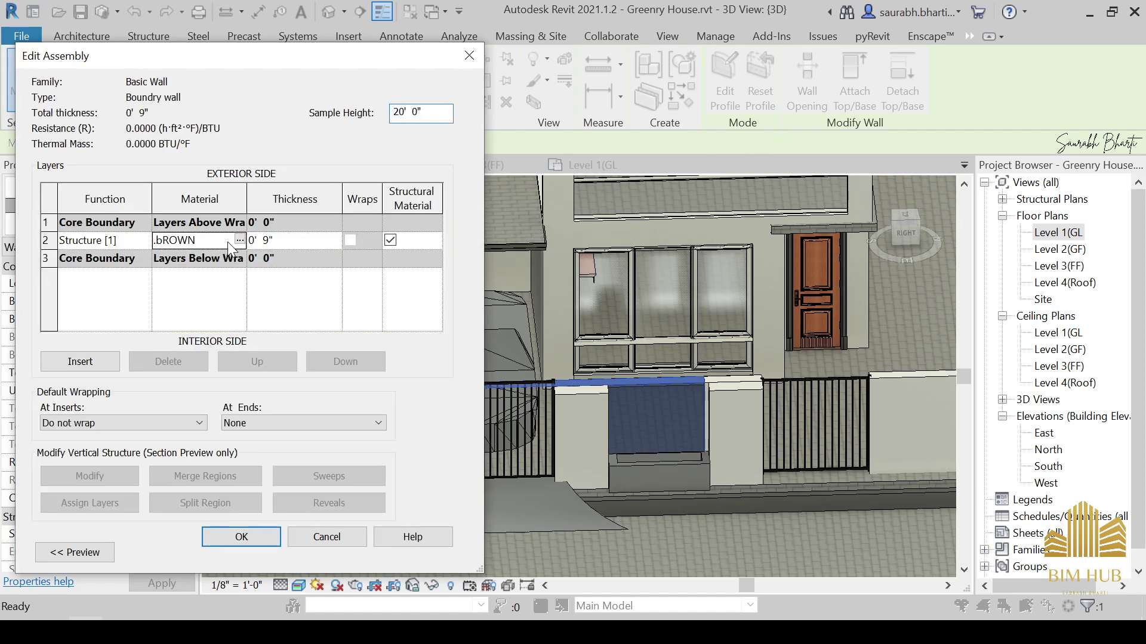
left_click(239, 240)
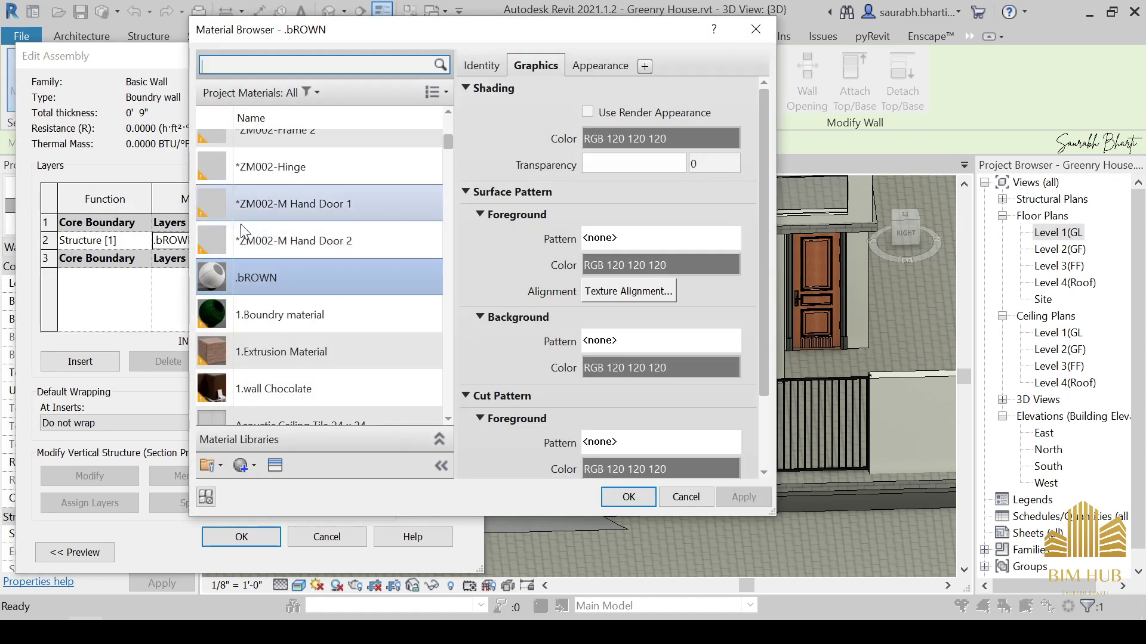
scroll(251, 239, "up", 1)
scroll(286, 281, "down", 3)
scroll(305, 186, "up", 1)
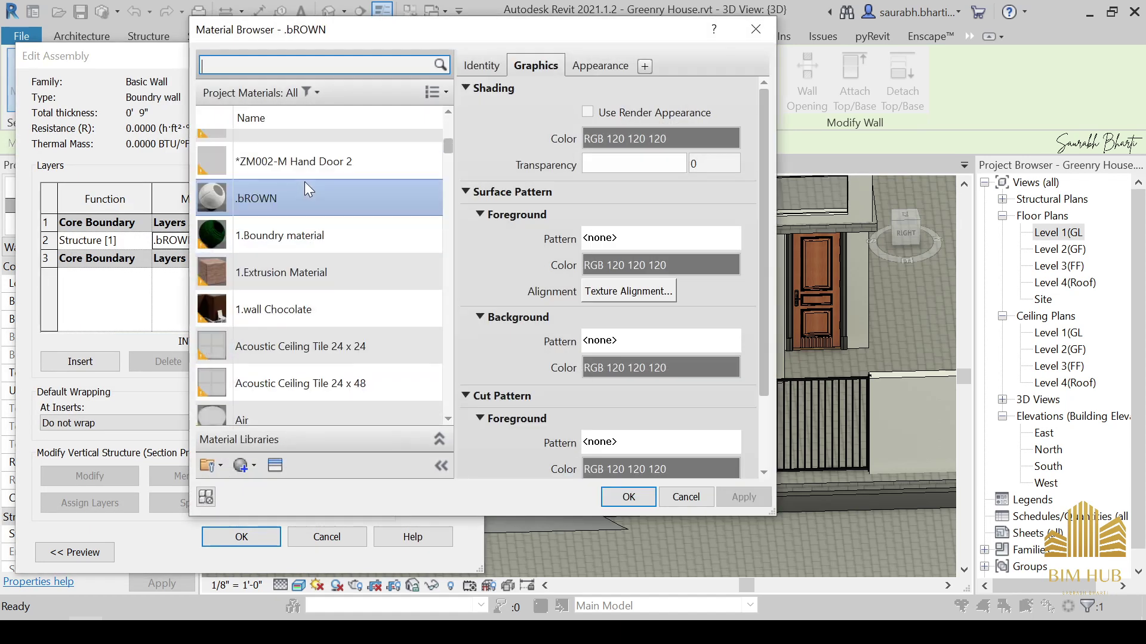
left_click(301, 233)
left_click(629, 498)
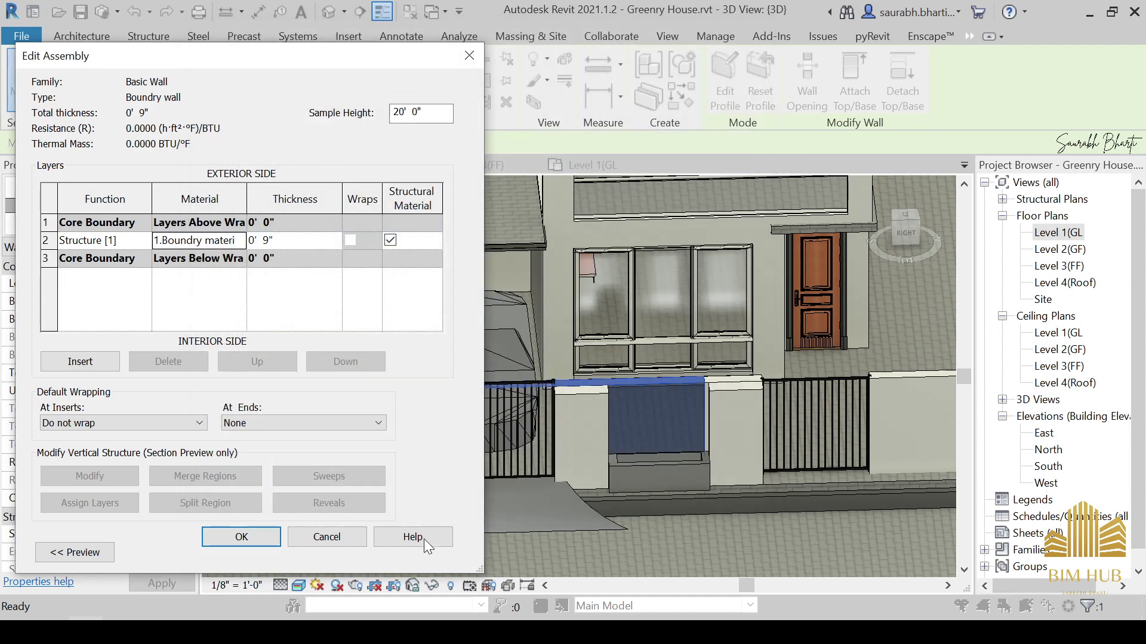
left_click(241, 537)
left_click(292, 556)
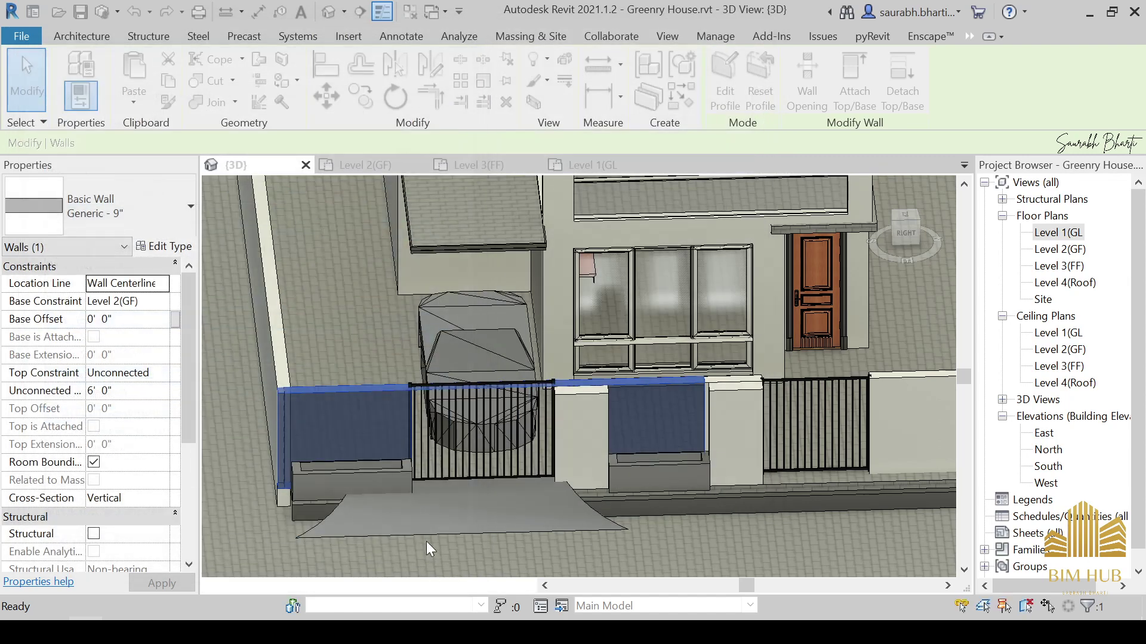
left_click(713, 525)
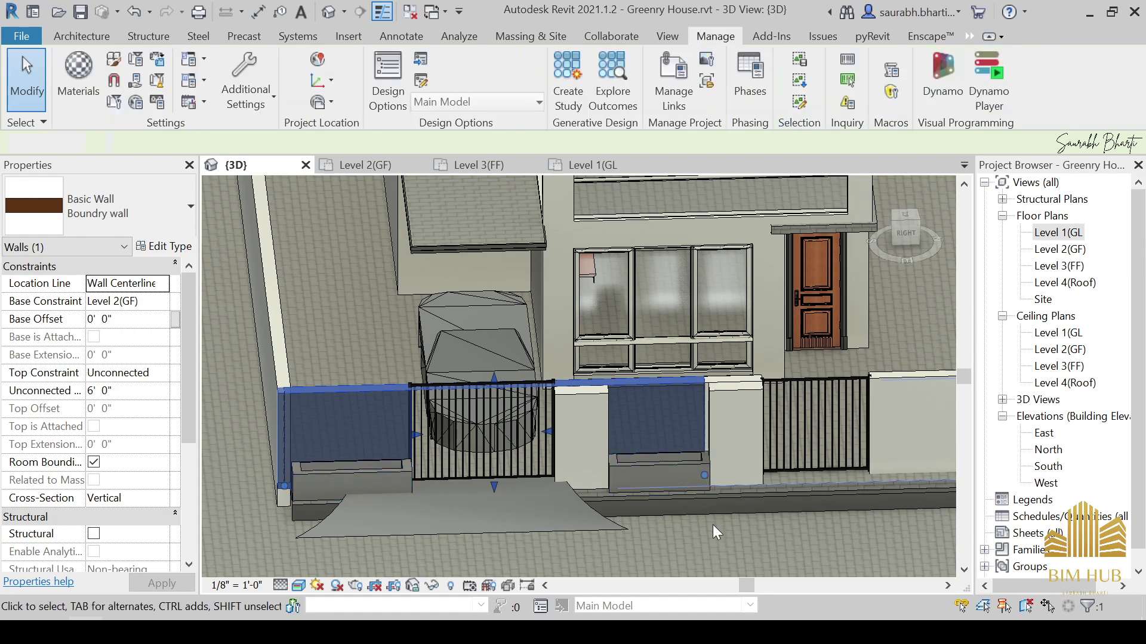
Examine the new material on the front boundary wall panel from close up and at an angle.
middle_click_drag(682, 553, 682, 389, "shift")
scroll(681, 388, "up", 5)
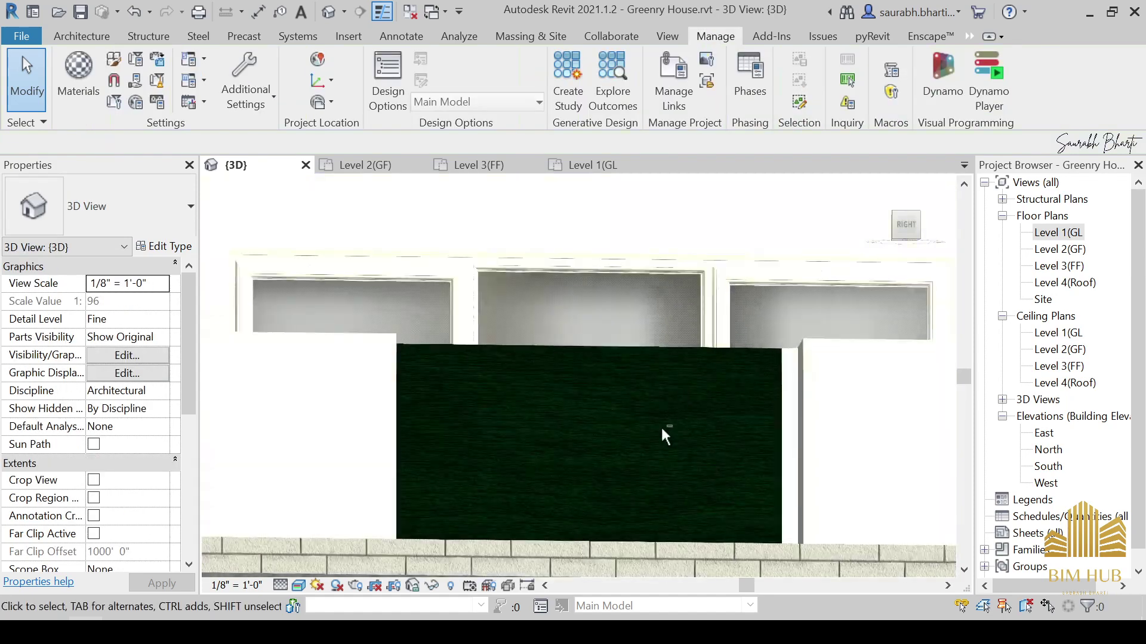
left_click(636, 332)
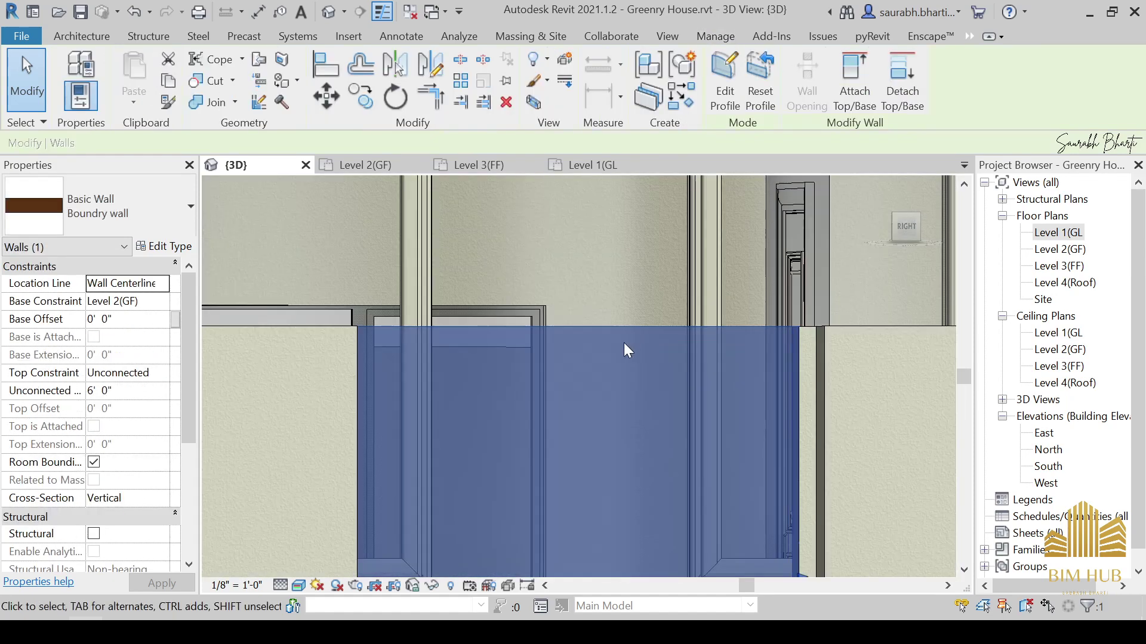
scroll(624, 342, "down", 3)
middle_click_drag(624, 345, 630, 448, "shift")
key("Escape")
left_click(618, 339)
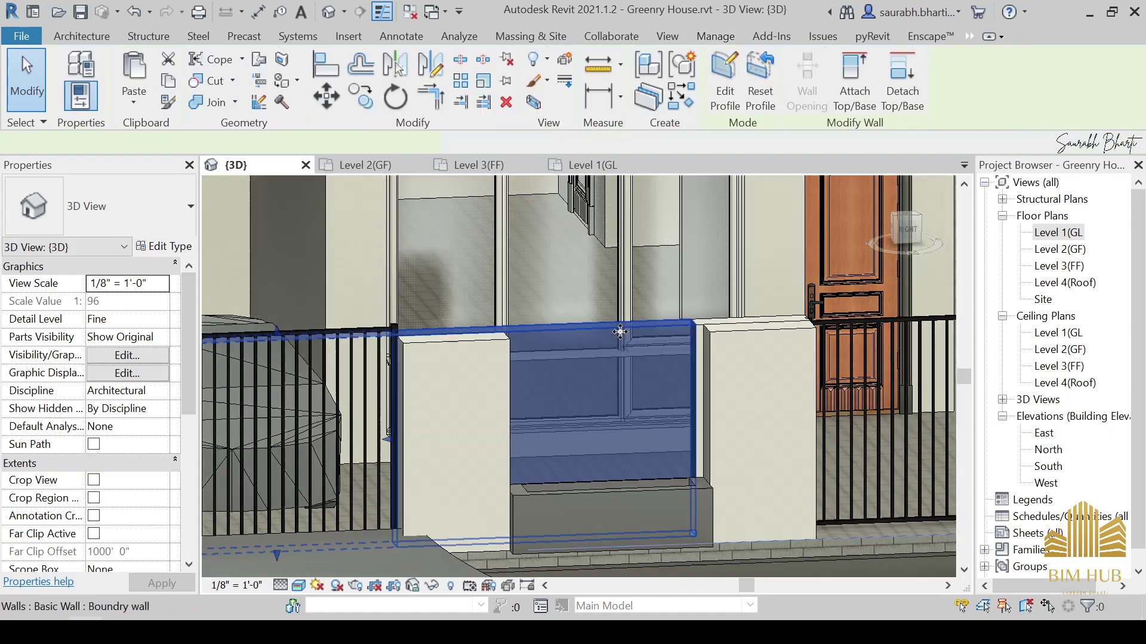
key("Escape")
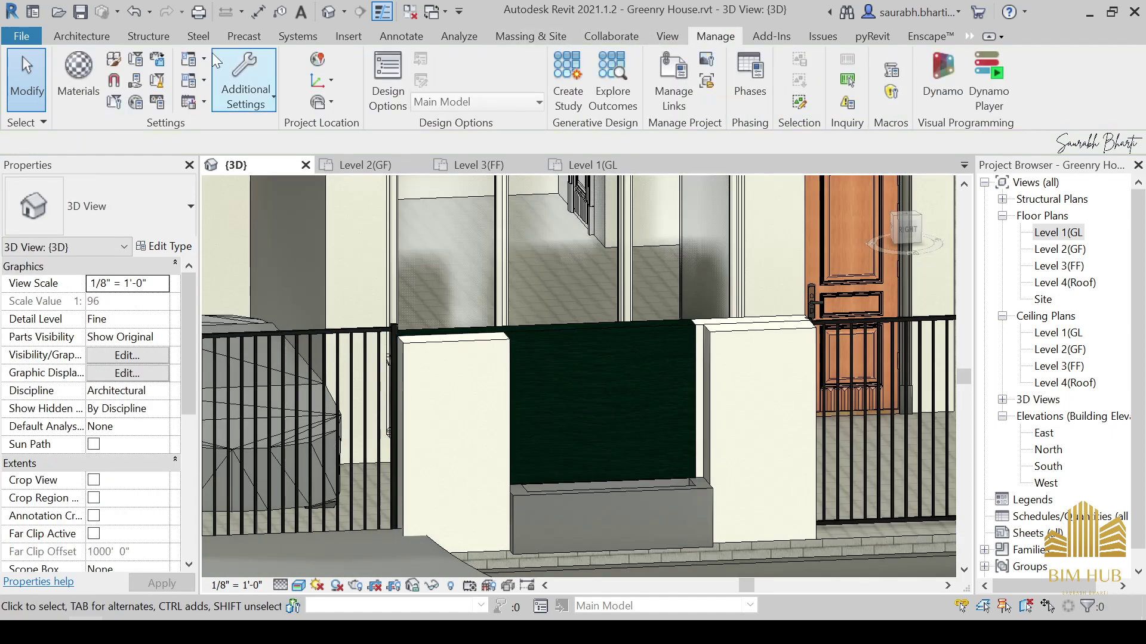
Change the tint colour of 1.Boundry material to red RGB 215 0 0.
left_click(83, 90)
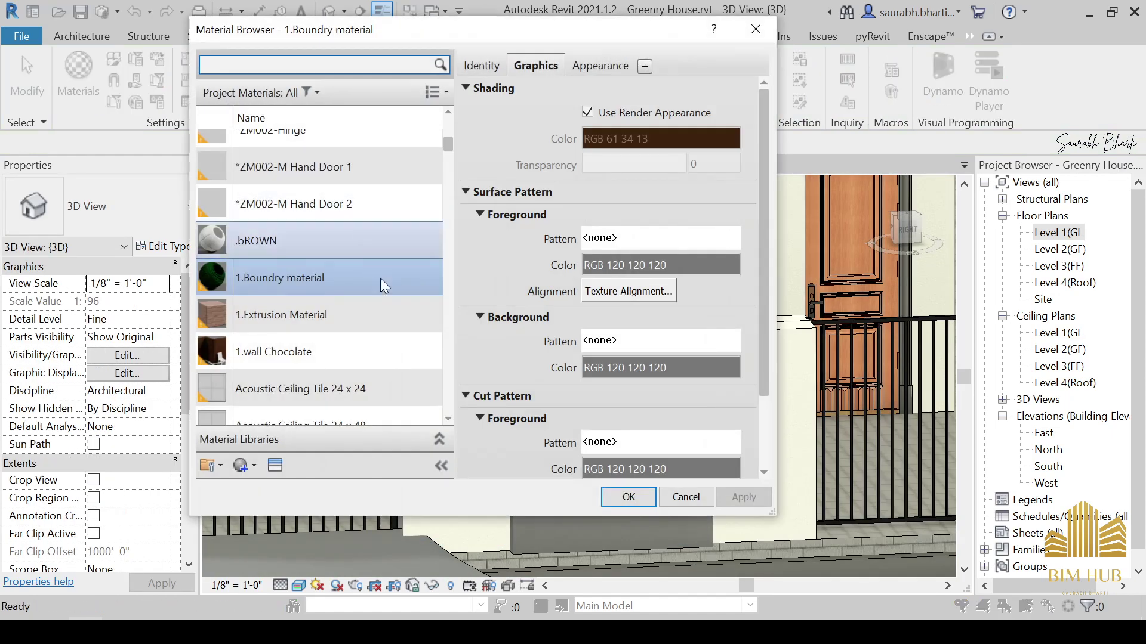
left_click(599, 65)
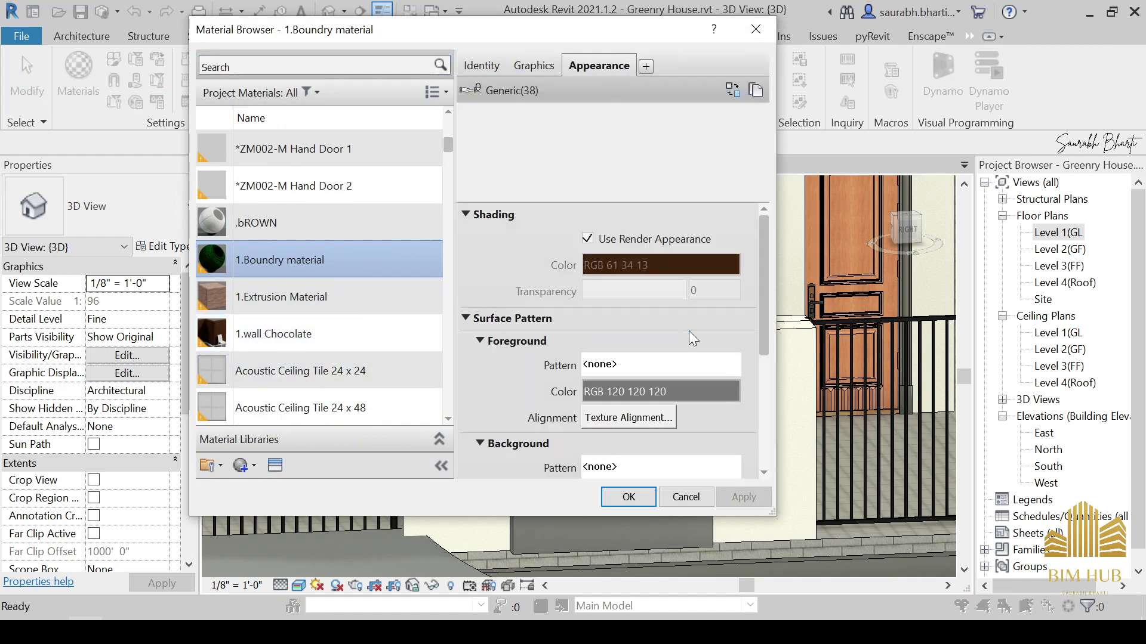
left_click(675, 455)
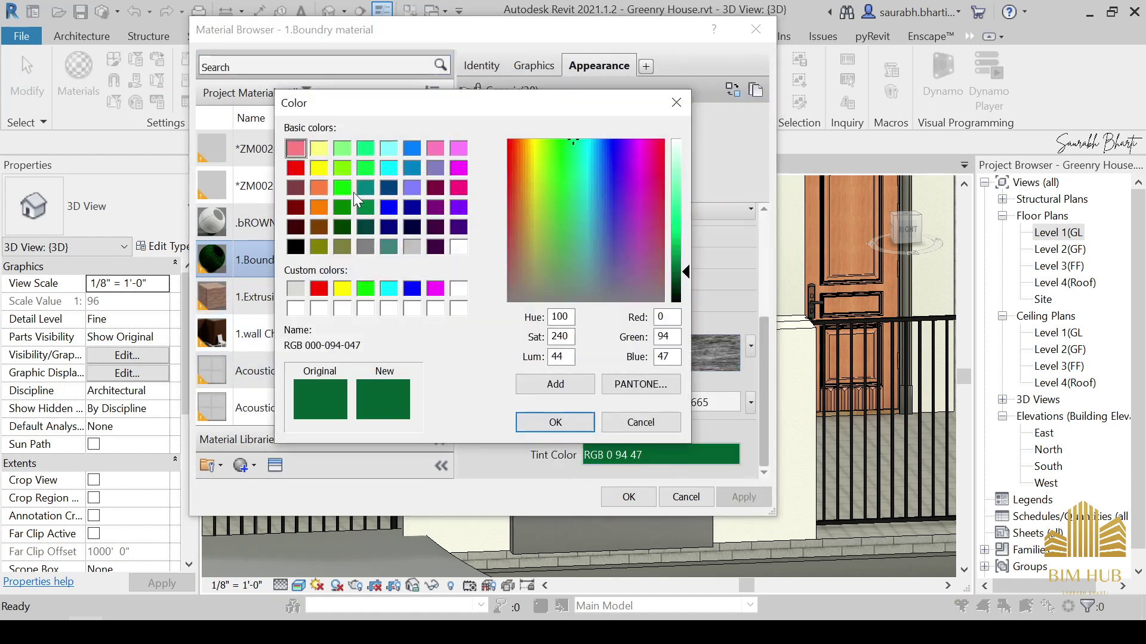
left_click(297, 208)
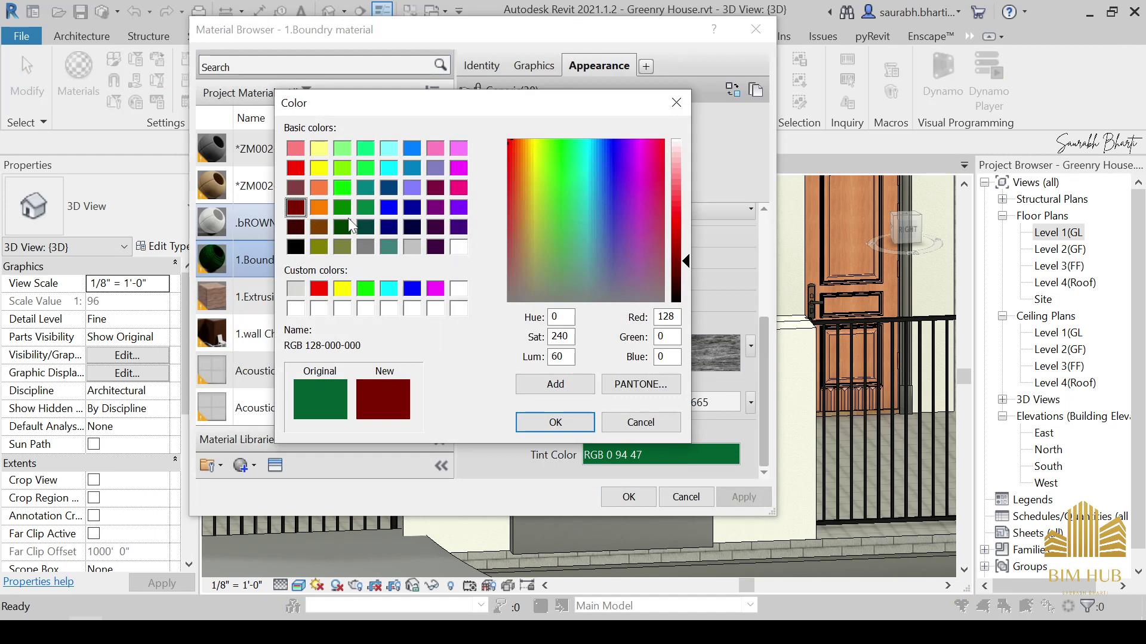
left_click_drag(687, 274, 685, 234)
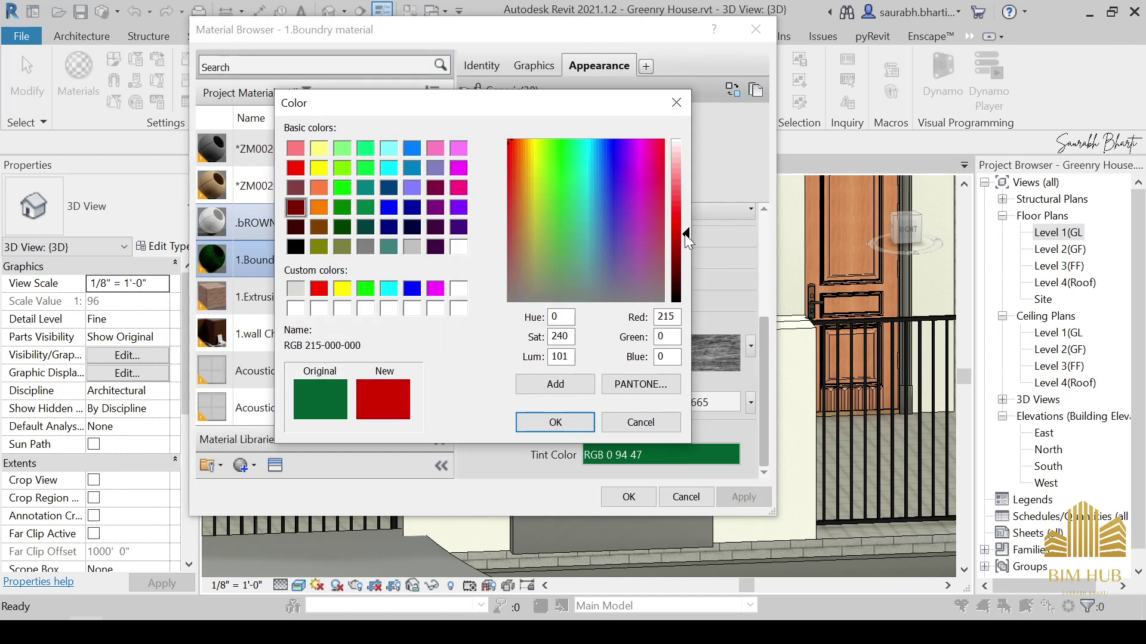
left_click(564, 419)
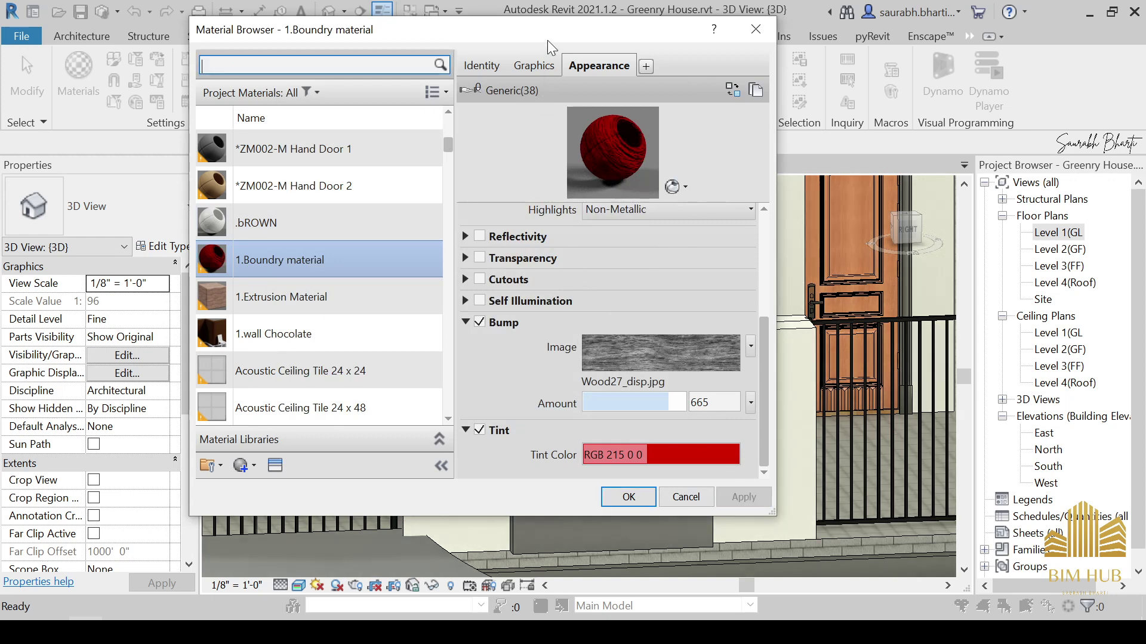
Set the boundary material's tint colour to muted red RGB 176 98 98 and apply it while keeping the wall in view.
left_click_drag(546, 40, 940, 41)
left_click(1082, 466)
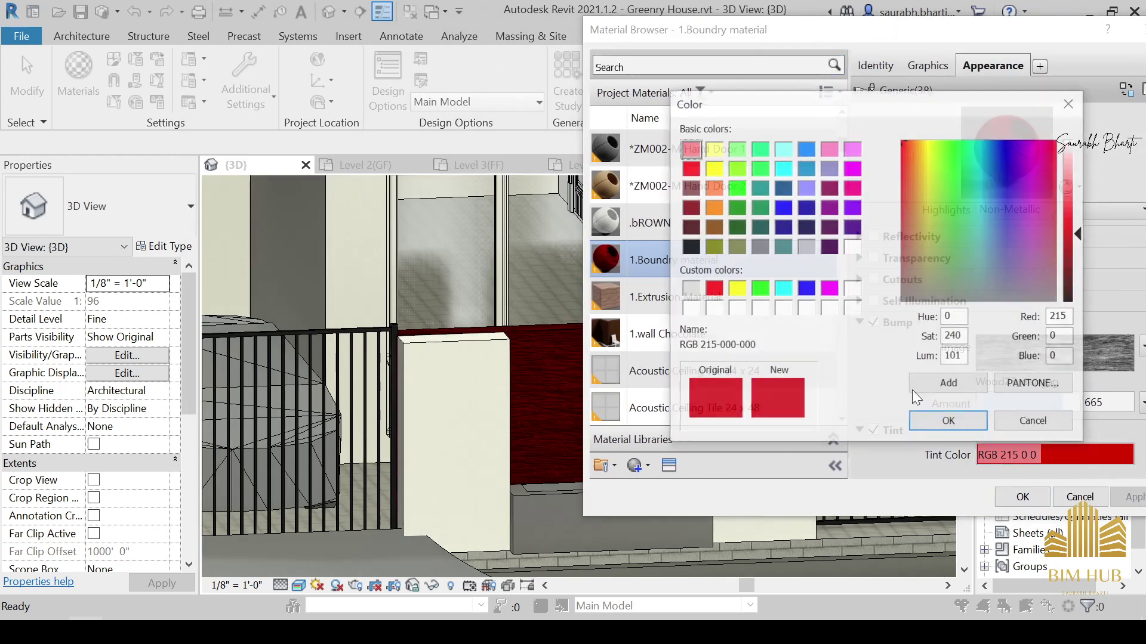
left_click(689, 188)
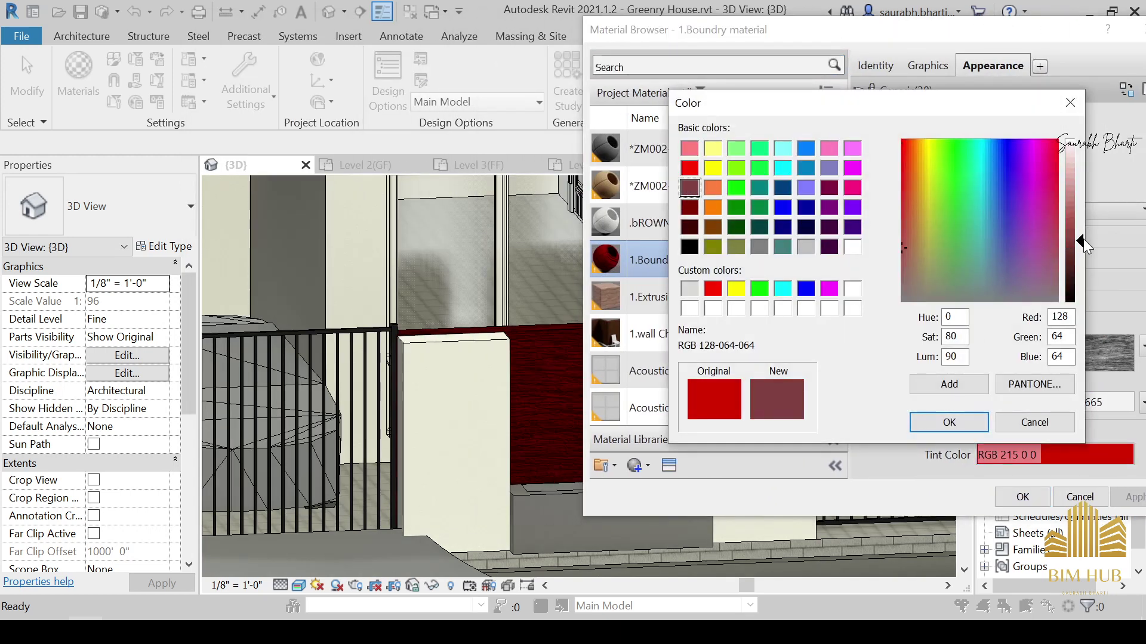
left_click_drag(1083, 242, 1083, 214)
left_click(965, 422)
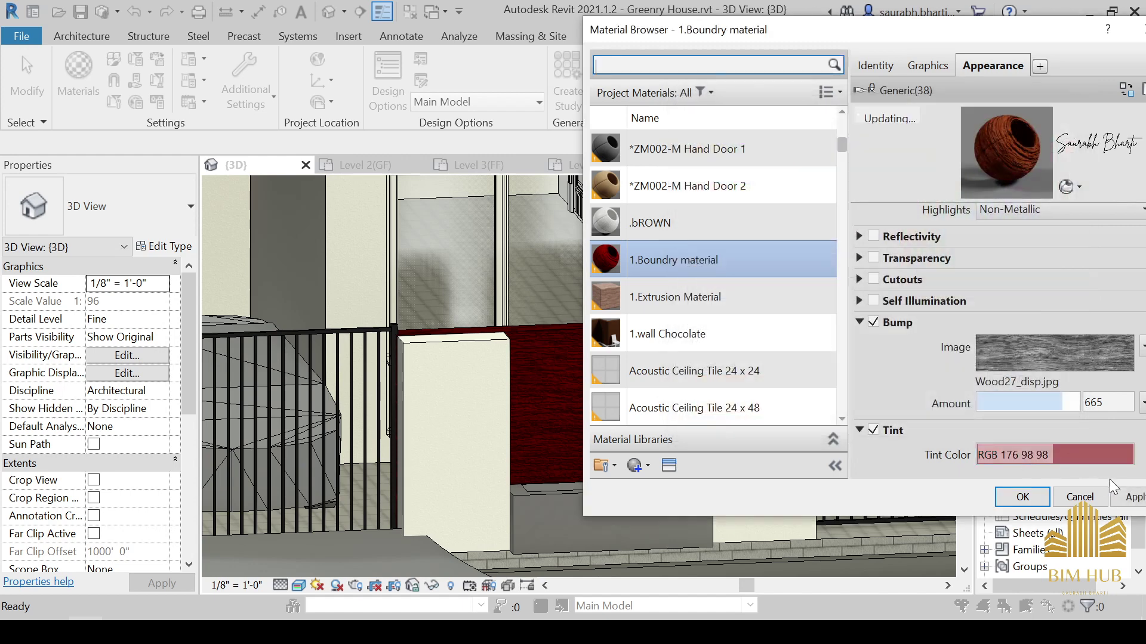
left_click(1113, 499)
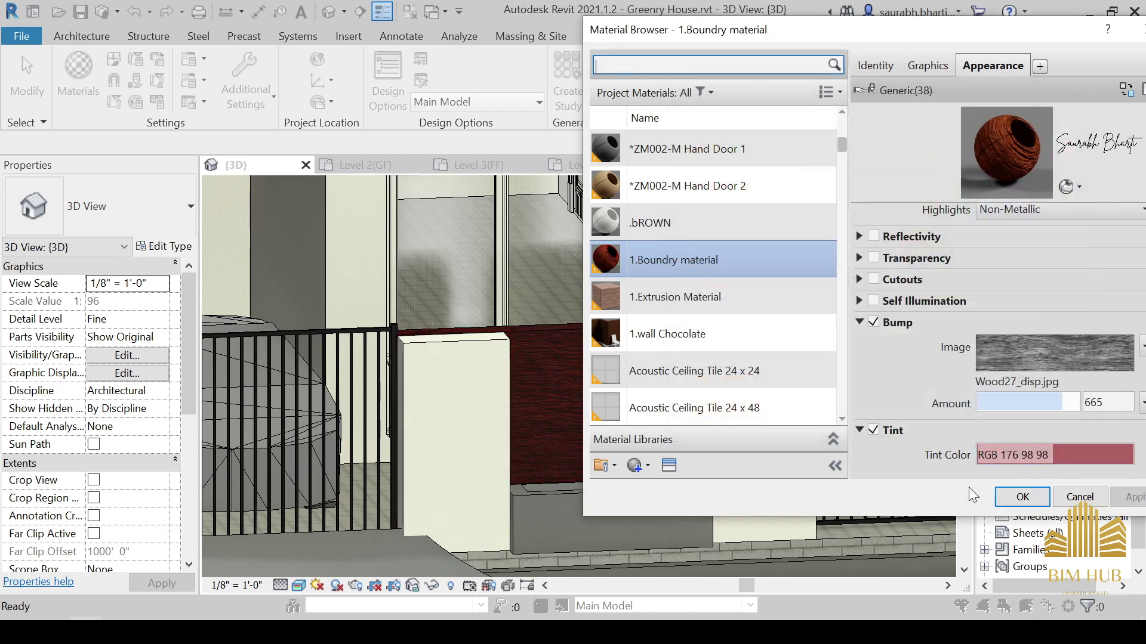
Lighten the boundary material's tint colour to RGB 192 131 131 and apply the change.
left_click(1055, 455)
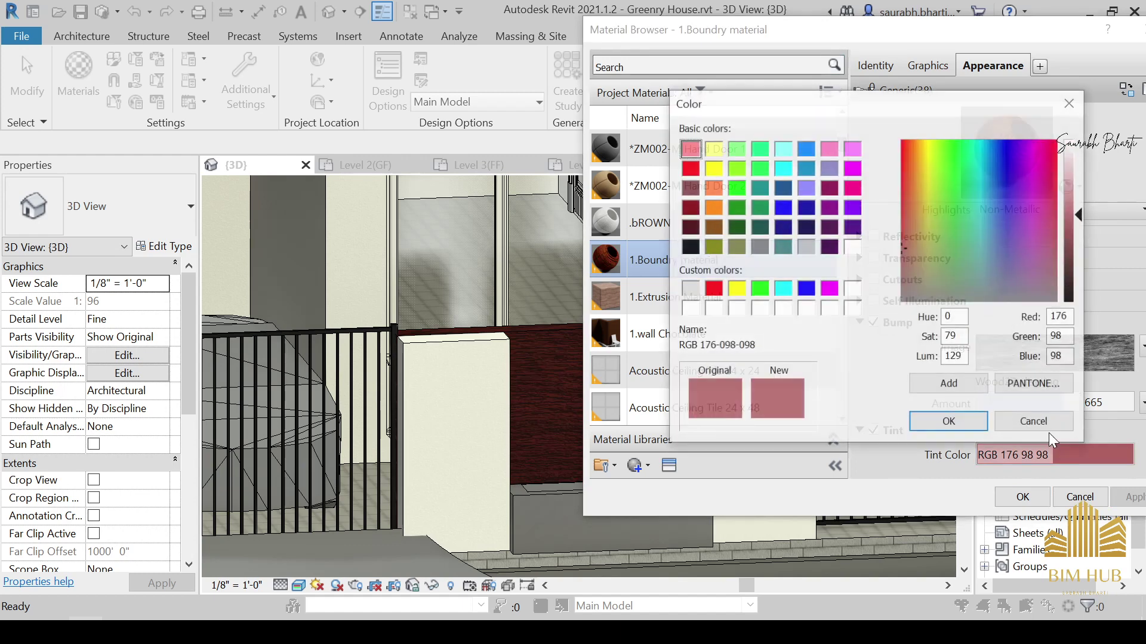
left_click_drag(1082, 221, 1085, 206)
left_click(949, 422)
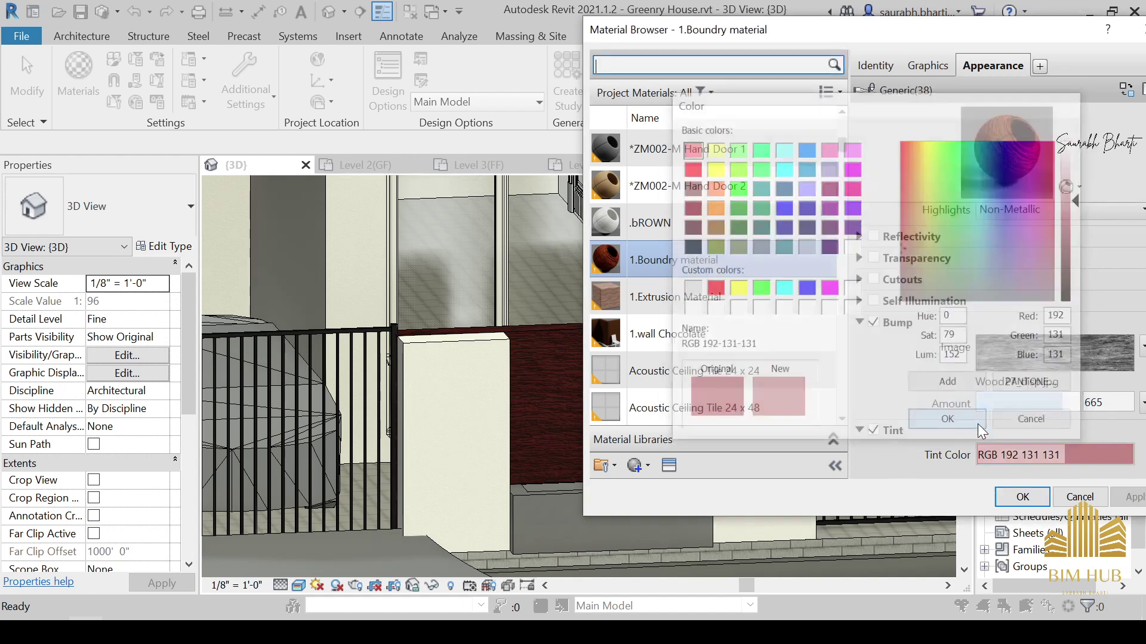
left_click(1124, 497)
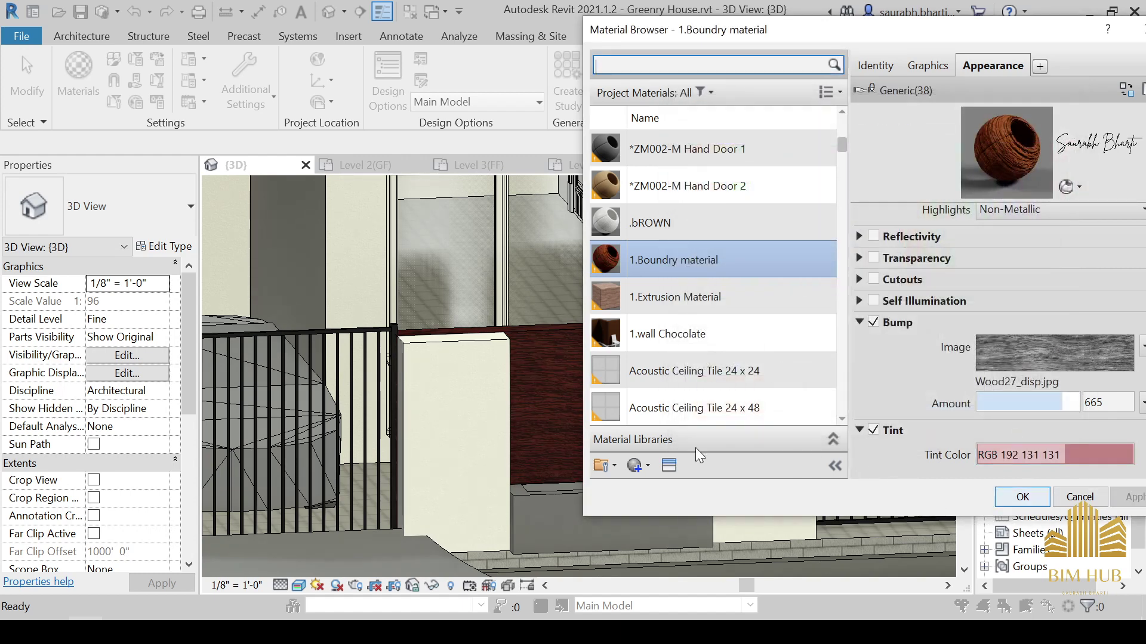
Lighten the boundary material's tint colour to RGB 205 156 156 and accept the material changes.
left_click(1072, 454)
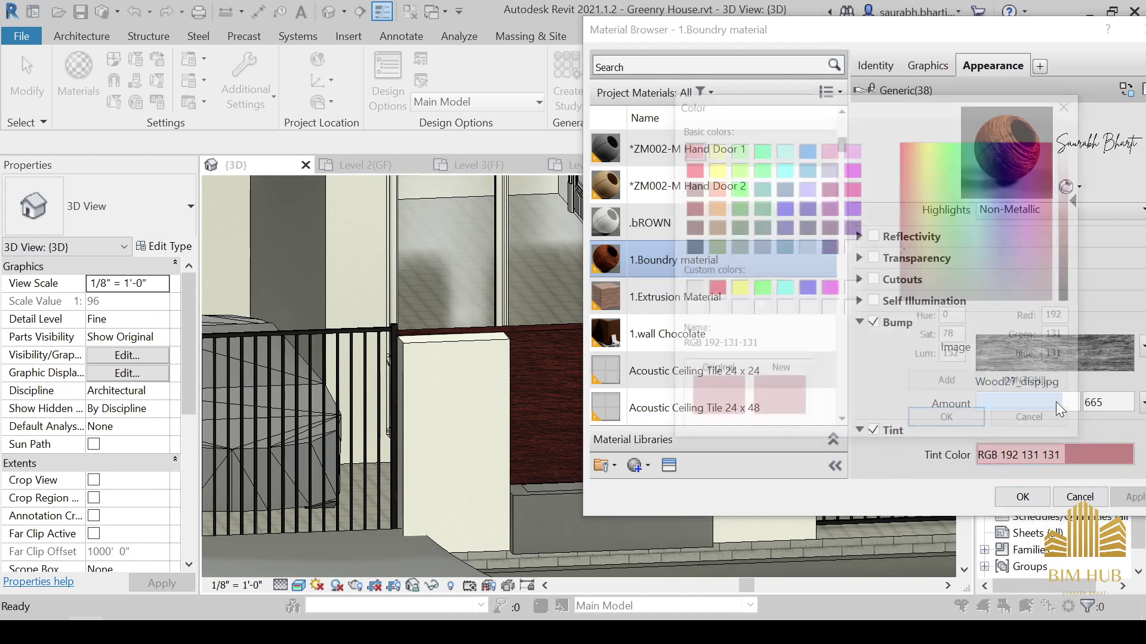
left_click_drag(1084, 206, 1084, 187)
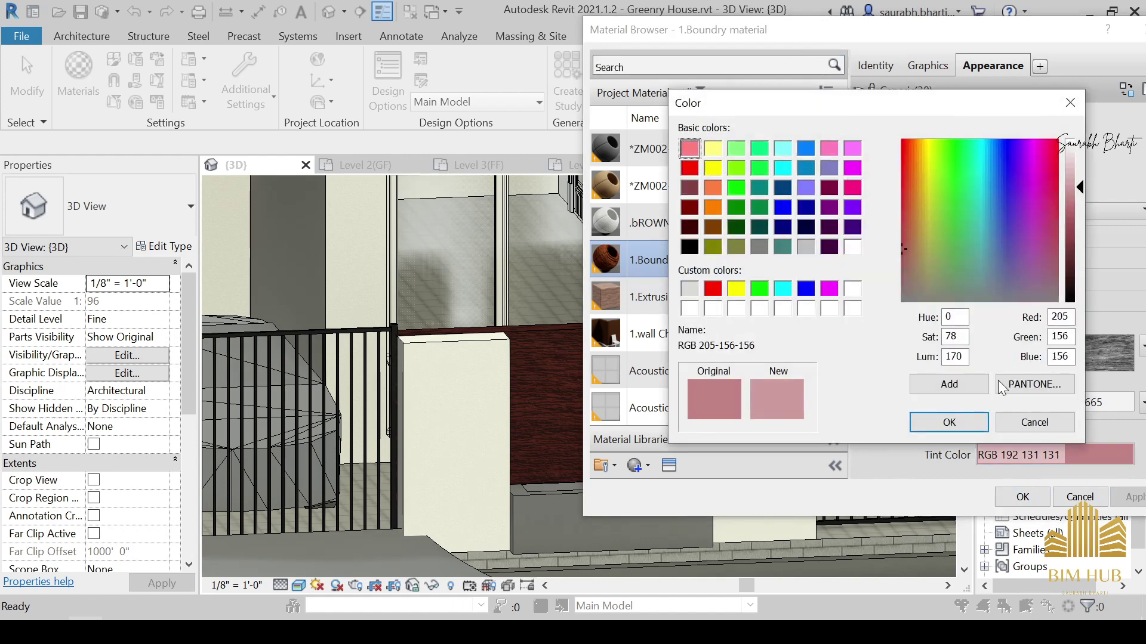
left_click(982, 422)
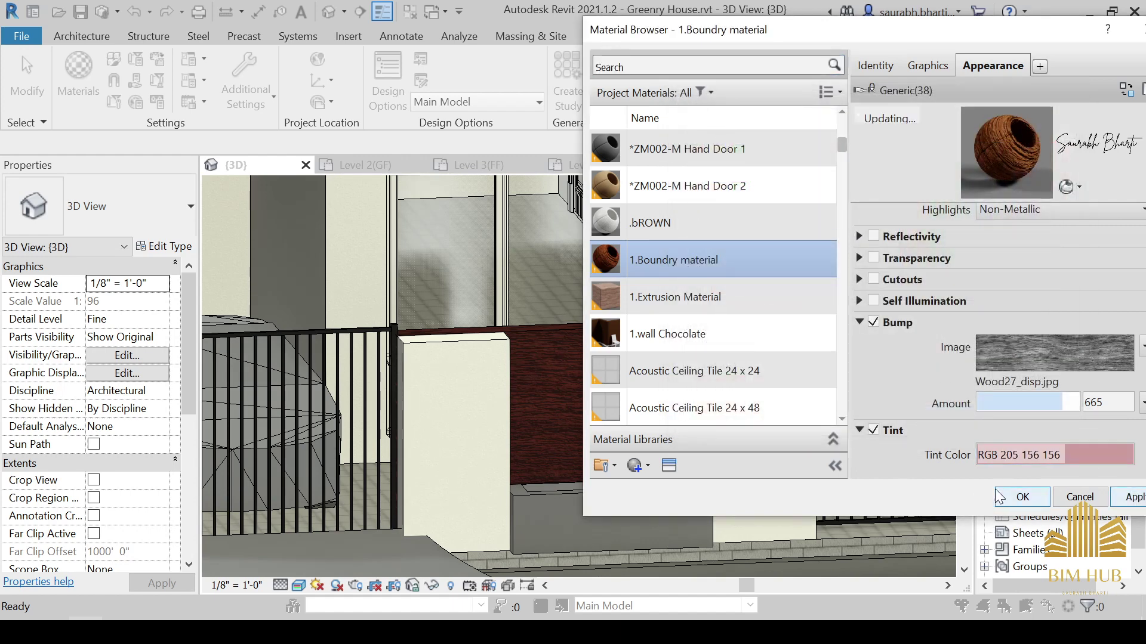
left_click(1020, 496)
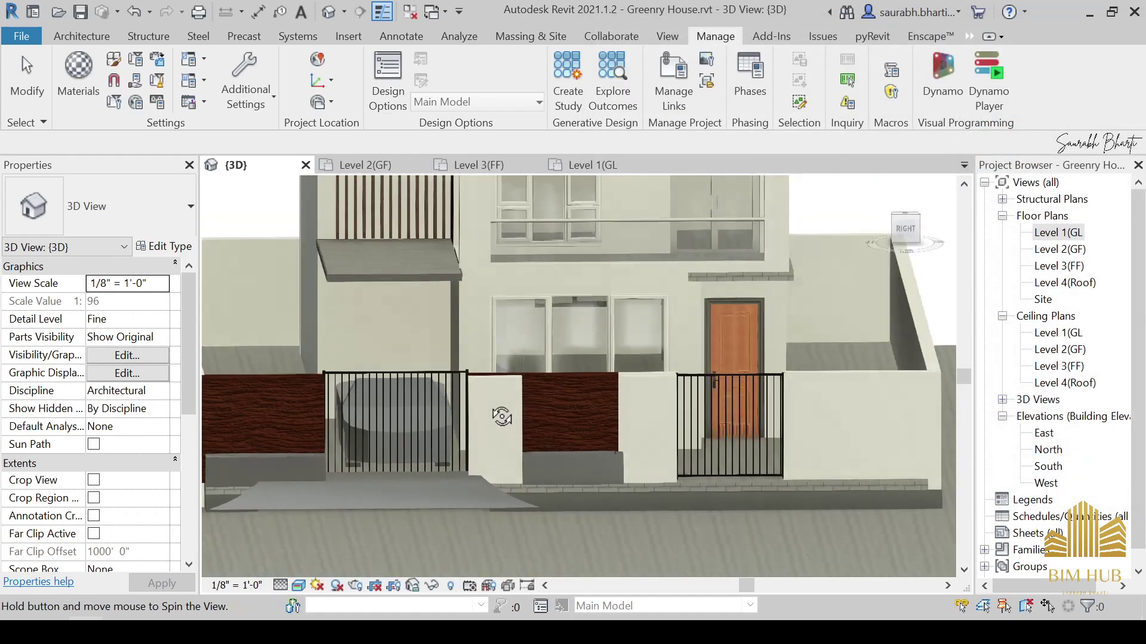
Examine the retinted wood panel on the front boundary wall from close up and from a distance.
middle_click_drag(502, 416, 503, 398, "shift")
scroll(505, 398, "up", 3)
scroll(678, 412, "up", 5)
scroll(632, 335, "down", 3)
middle_click_drag(678, 411, 639, 360)
scroll(624, 329, "down", 3)
scroll(606, 356, "down", 3)
middle_click_drag(640, 359, 526, 343)
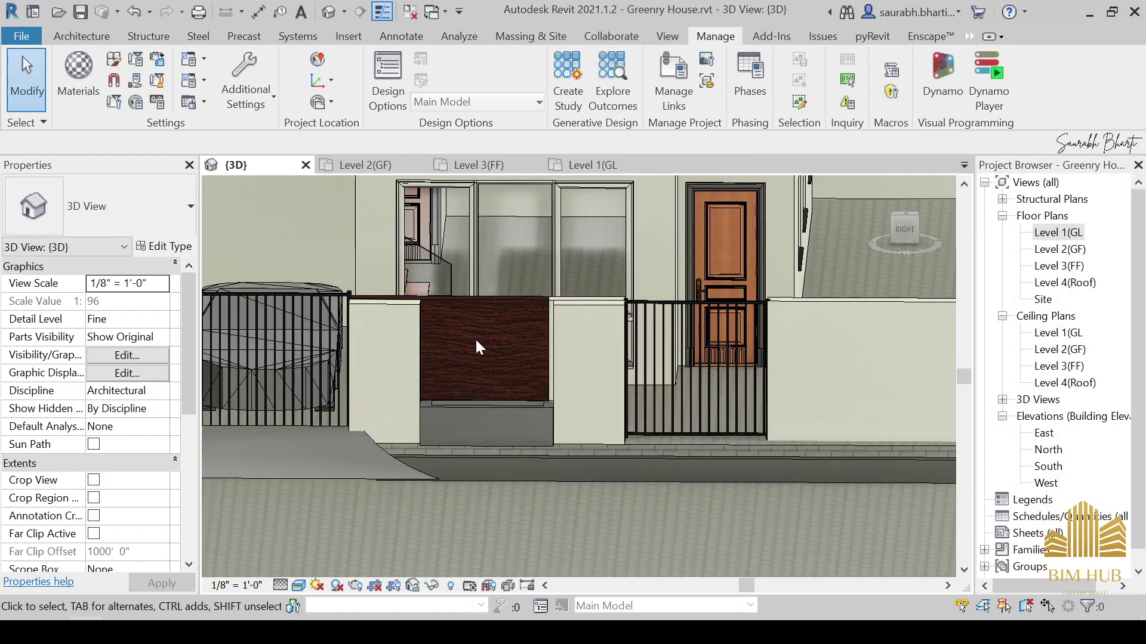
Select the plain wall segment between the wood panel and entrance gate, view it from the Right, and inspect its type properties.
left_click(619, 311)
middle_click_drag(610, 372, 627, 352, "shift")
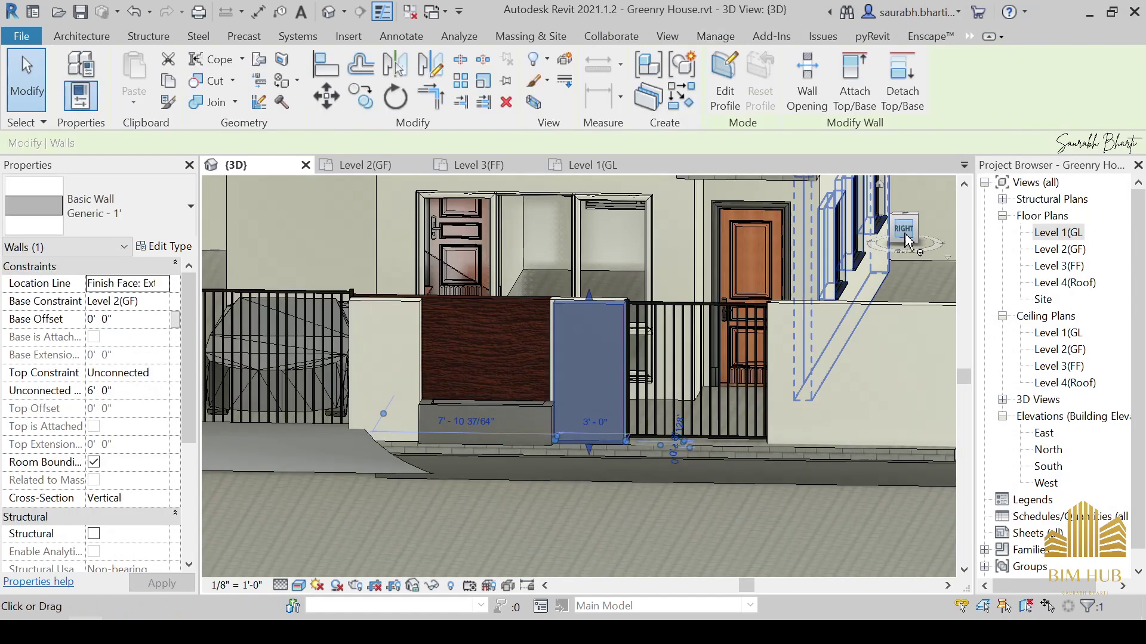
left_click(905, 234)
scroll(516, 367, "up", 4)
left_click(160, 245)
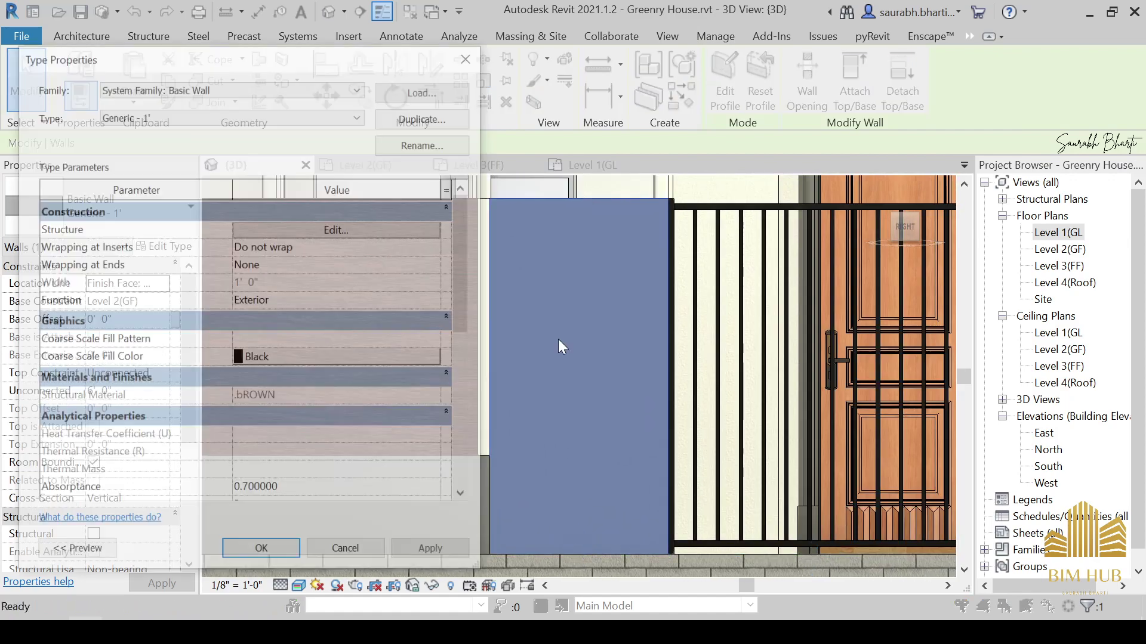
key("Escape")
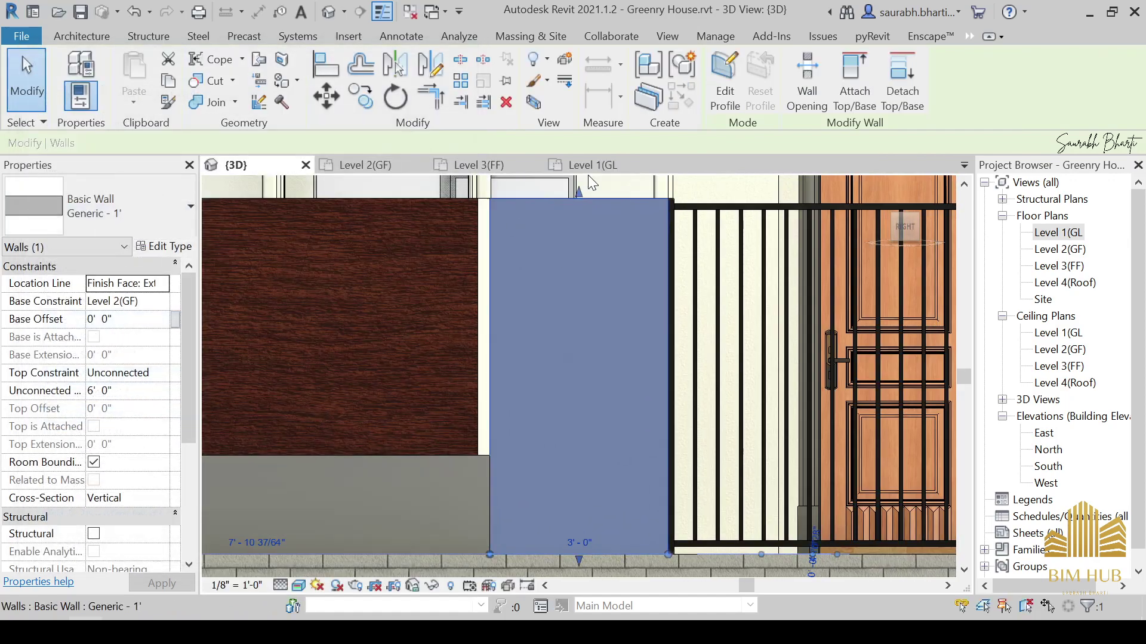
Create a new project material and rename it 1.Outer Boundry.
left_click(715, 36)
left_click(84, 66)
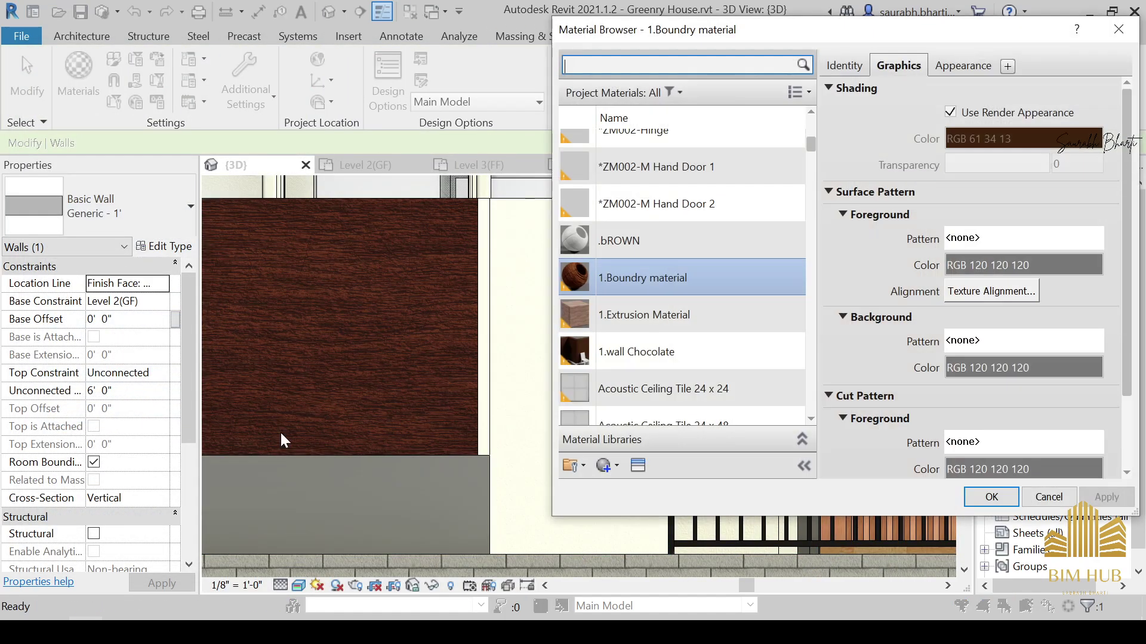
left_click(615, 468)
left_click(618, 488)
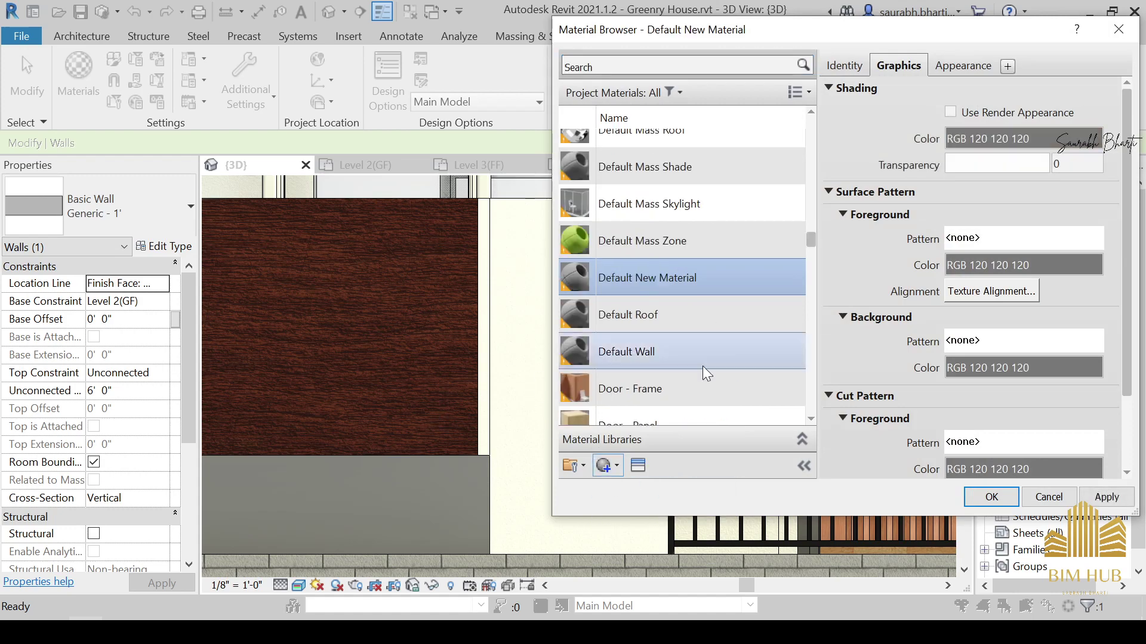
left_click(641, 241)
right_click(654, 281)
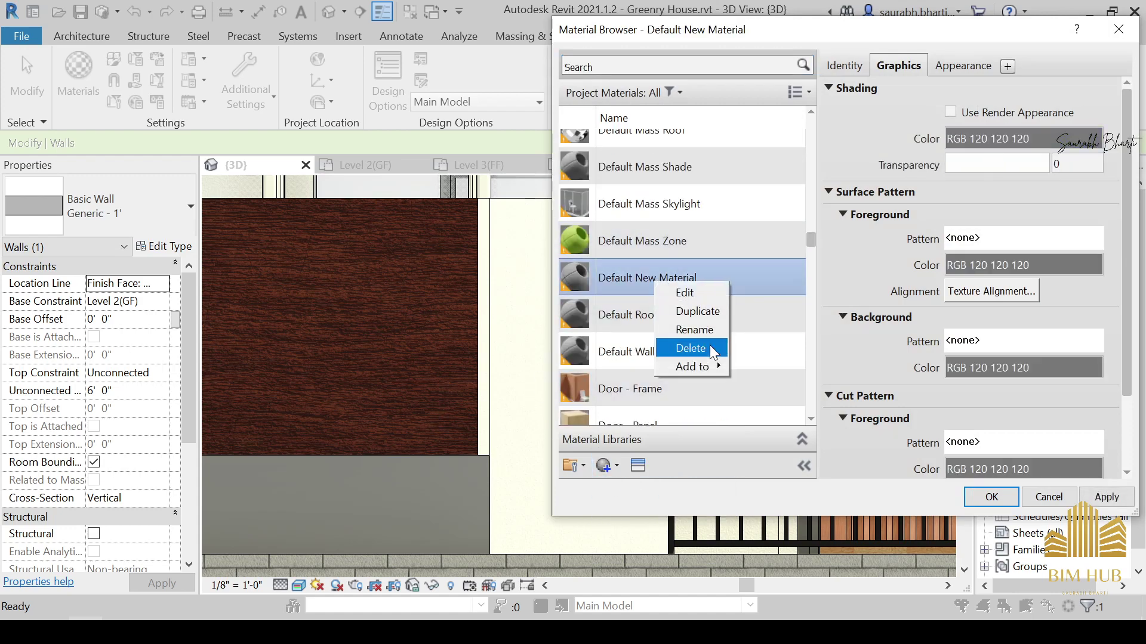
left_click(706, 333)
type("1.Outer Boundry")
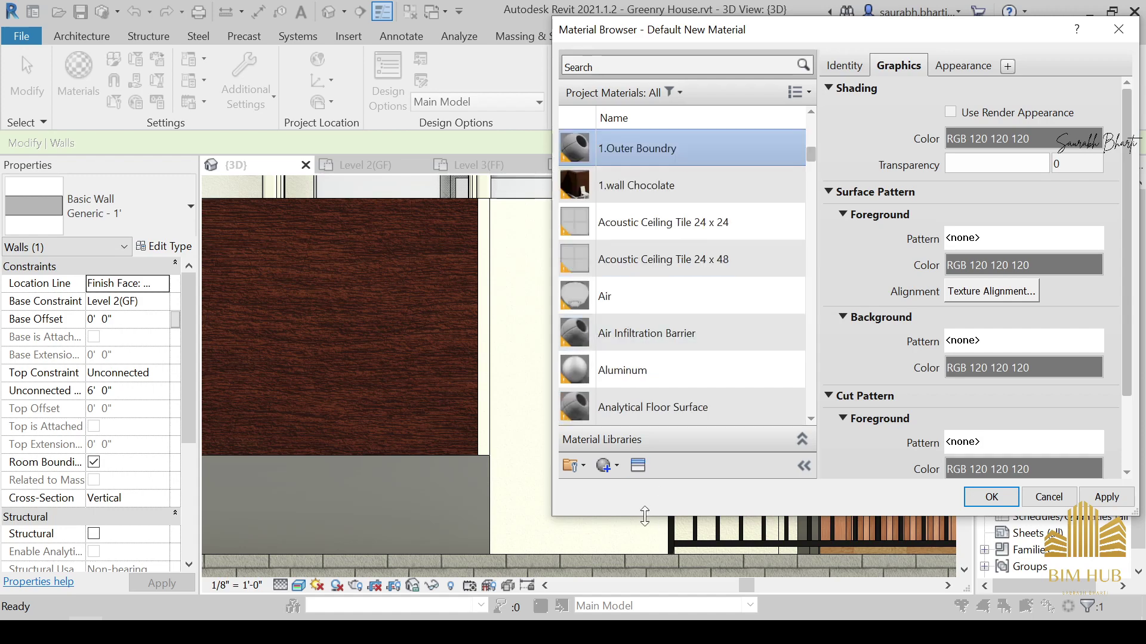
Assign Facade_Wood_2.jpg as the generic appearance image of the 1.Outer Boundry material.
left_click(618, 465)
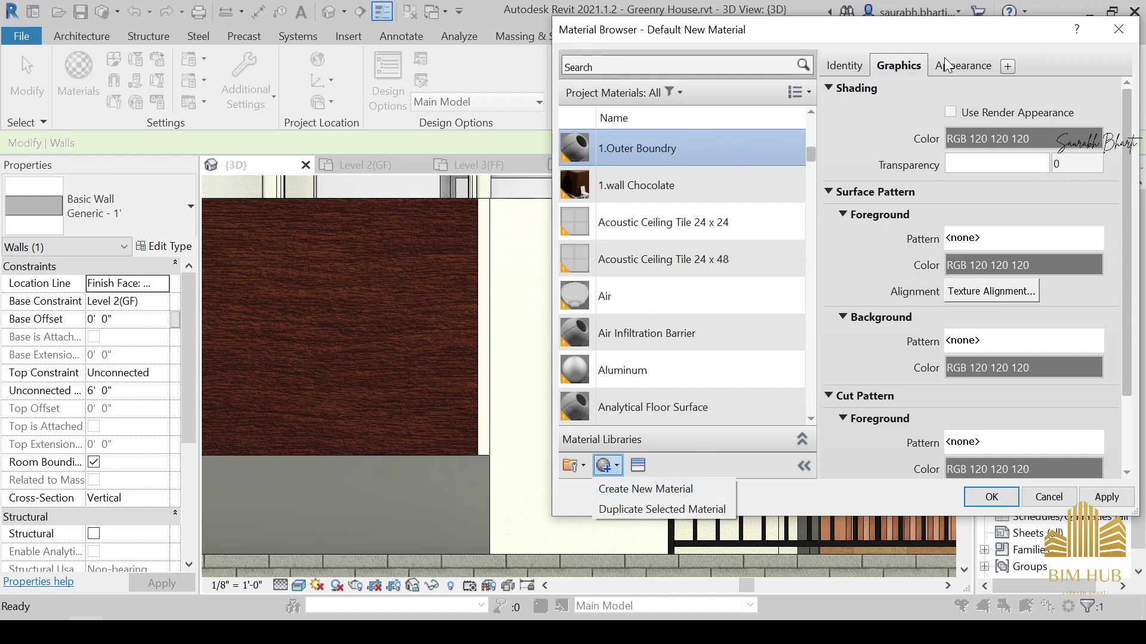
left_click(958, 117)
left_click(962, 65)
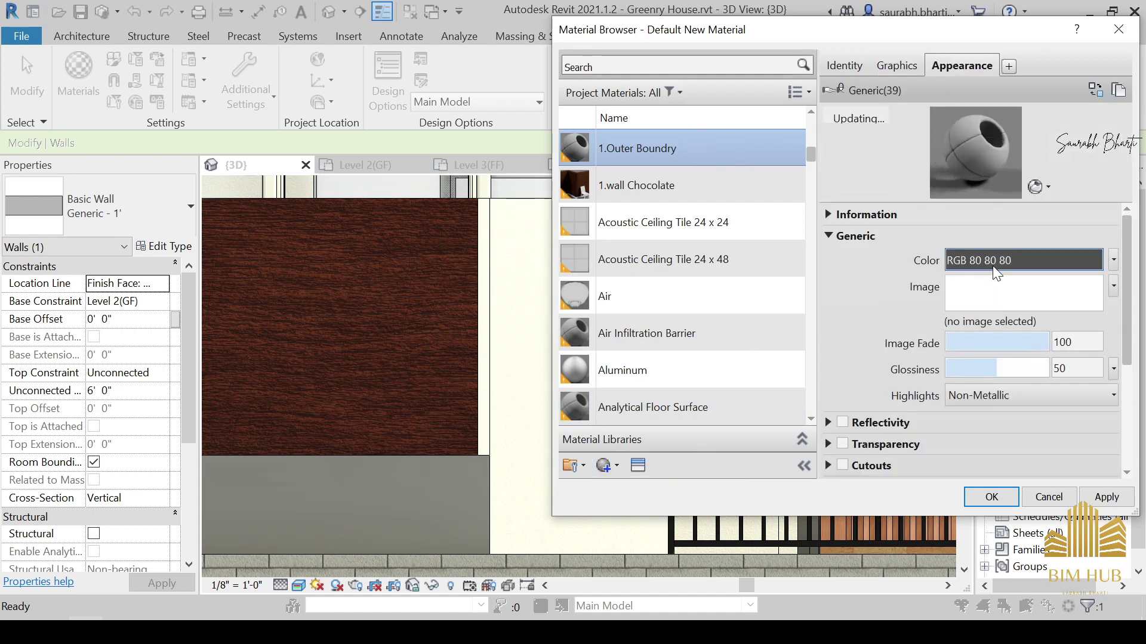
left_click(1023, 293)
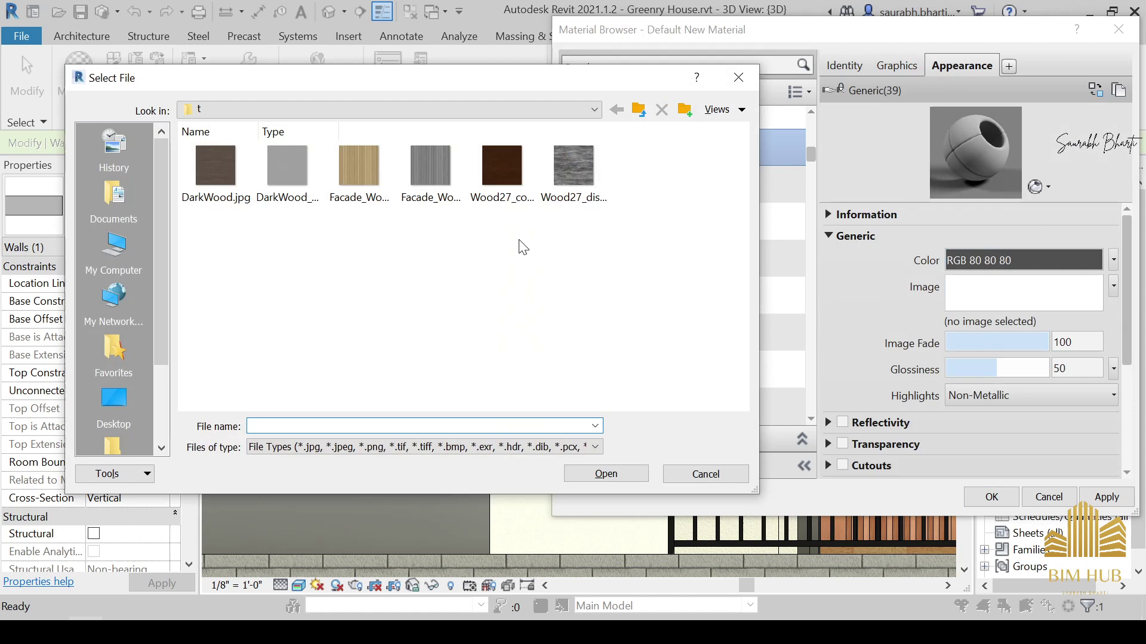
right_click(395, 281)
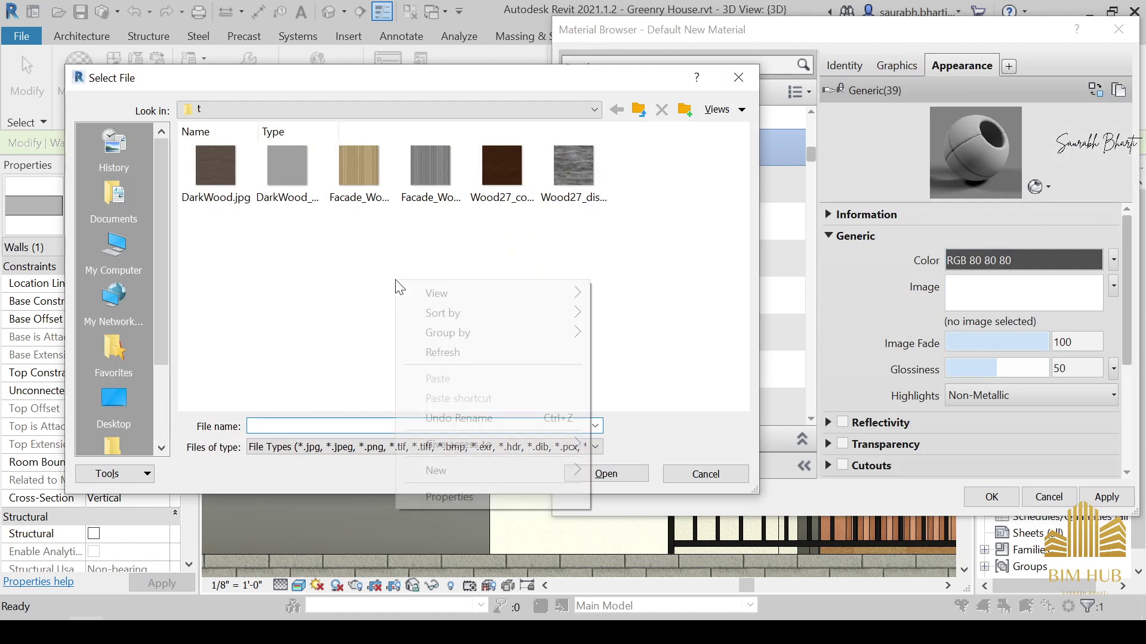
left_click(627, 294)
scroll(418, 278, "down", 2)
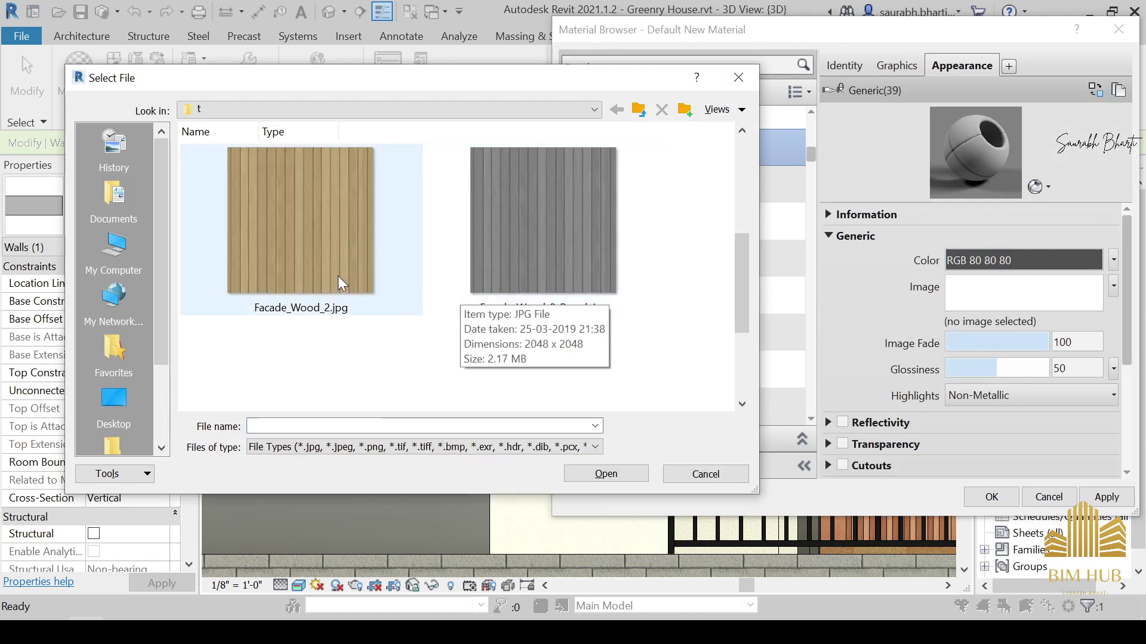
left_click(367, 236)
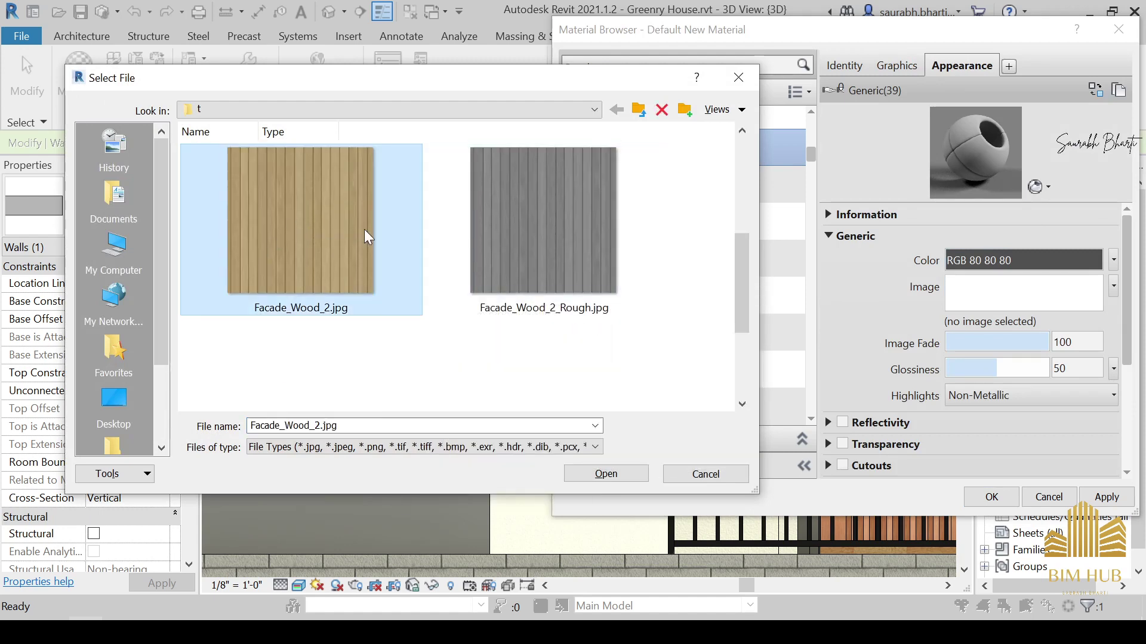
left_click(605, 474)
Enable Bump for the 1.Outer Boundry material and assign Facade_Wood_2_Rough.jpg as its bump image.
scroll(1011, 443, "down", 3)
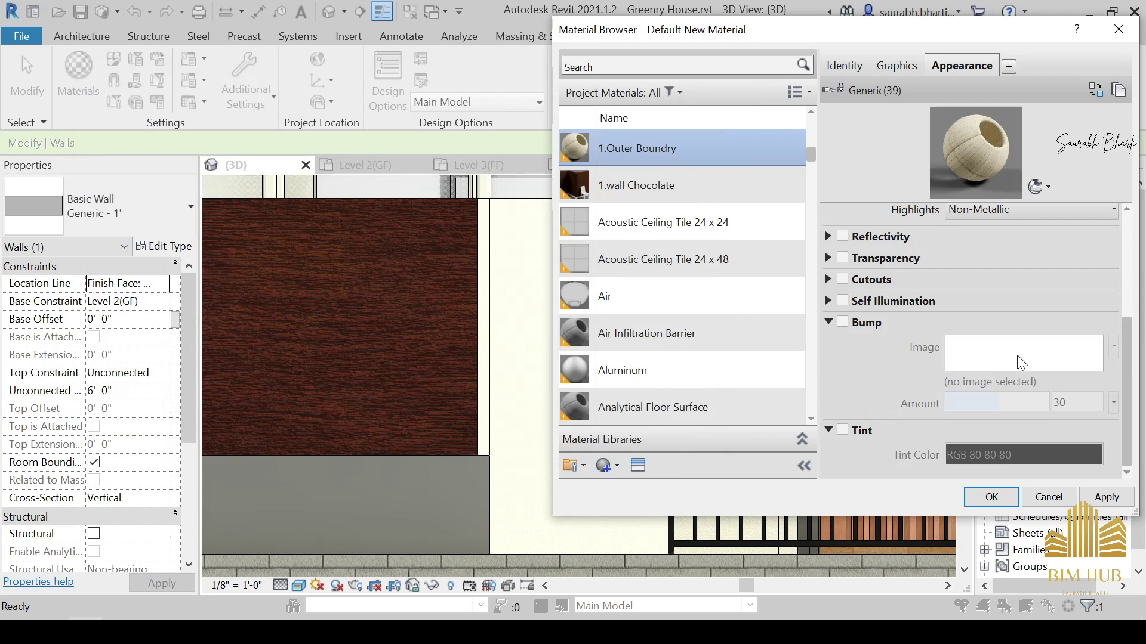
left_click(828, 322)
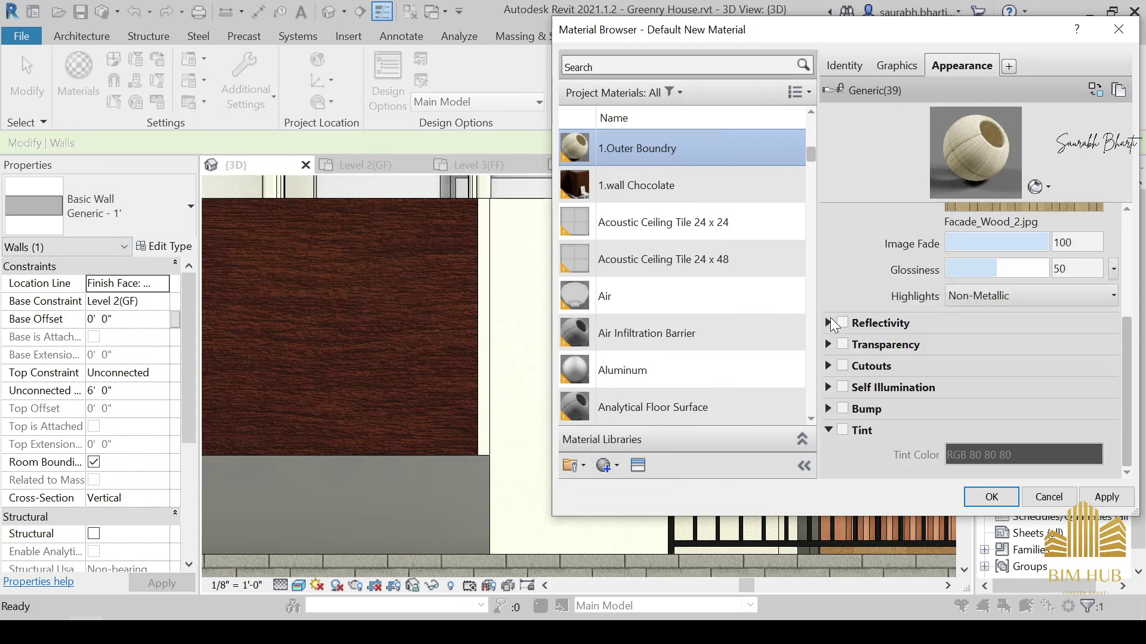
left_click(828, 409)
left_click(844, 355)
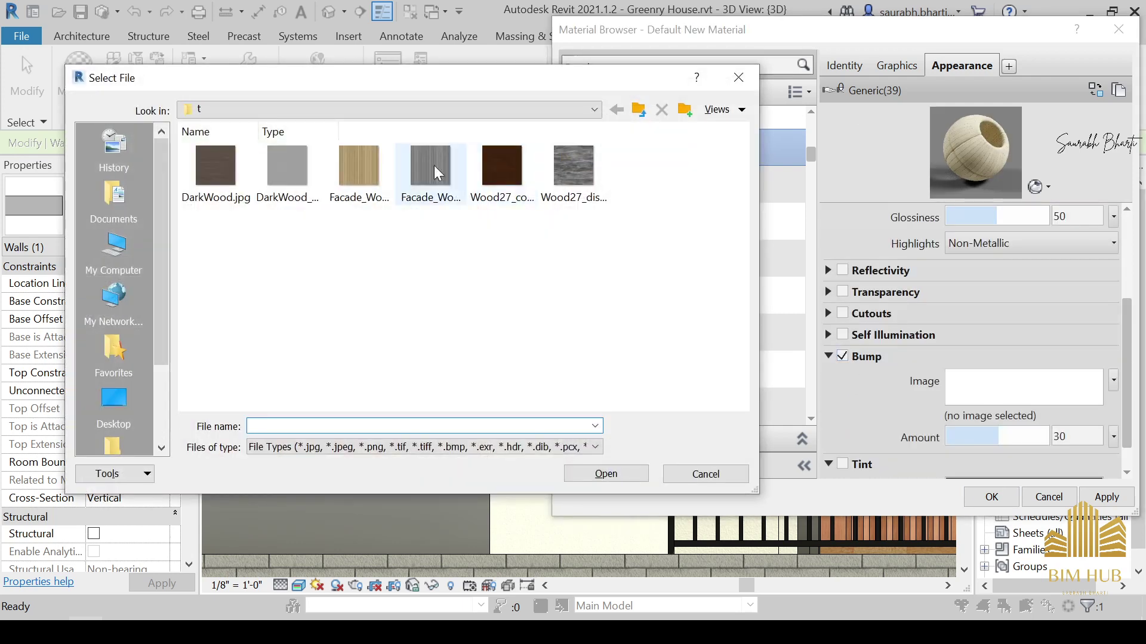
double_click(454, 174)
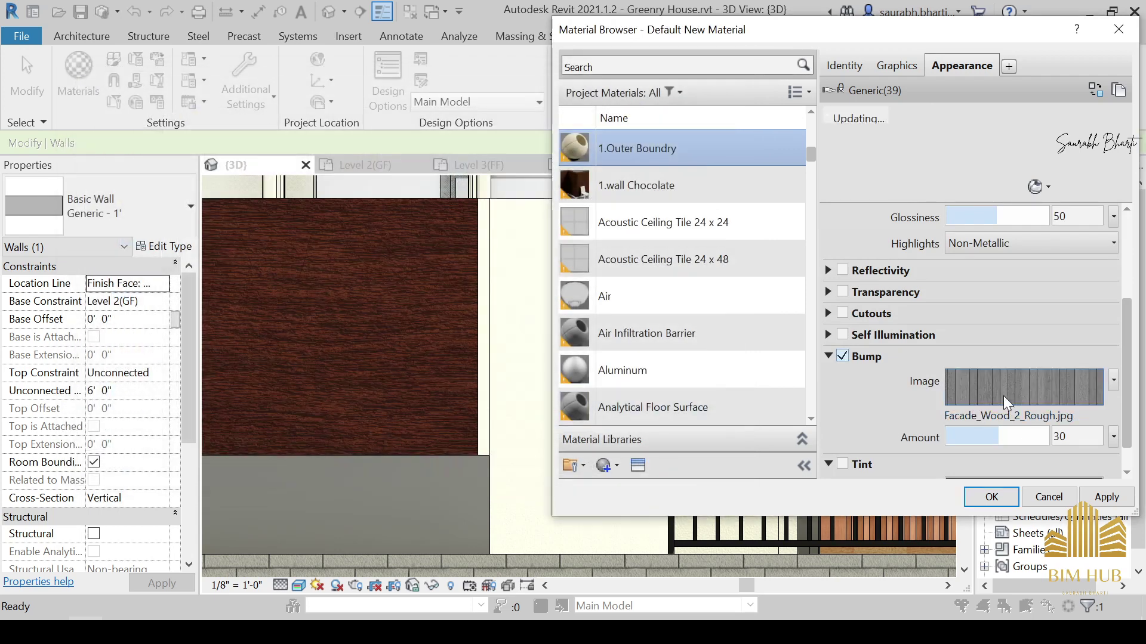
Rotate the Facade_Wood_2.jpg texture by 90° and set its sample size width to 10'.
left_click(1041, 297)
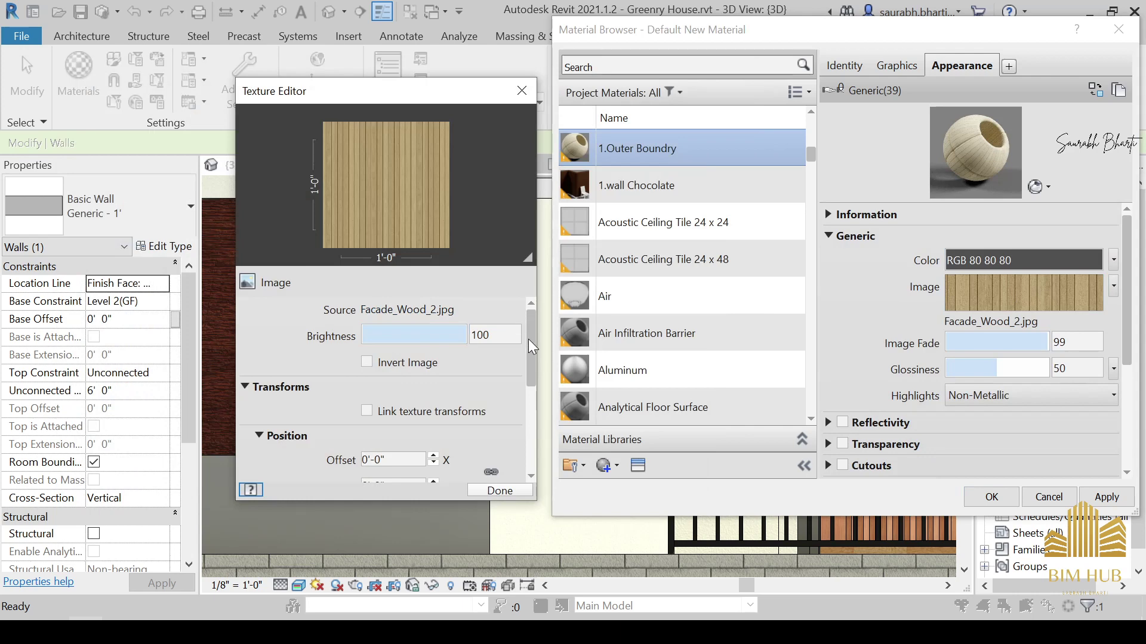
left_click_drag(528, 339, 528, 390)
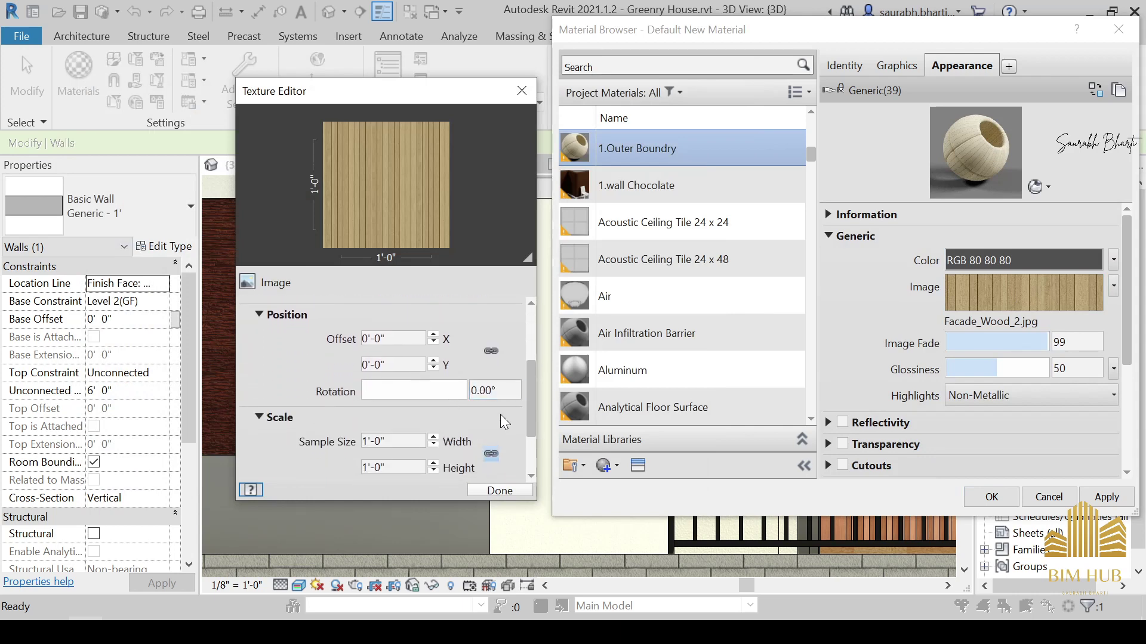
left_click(440, 392)
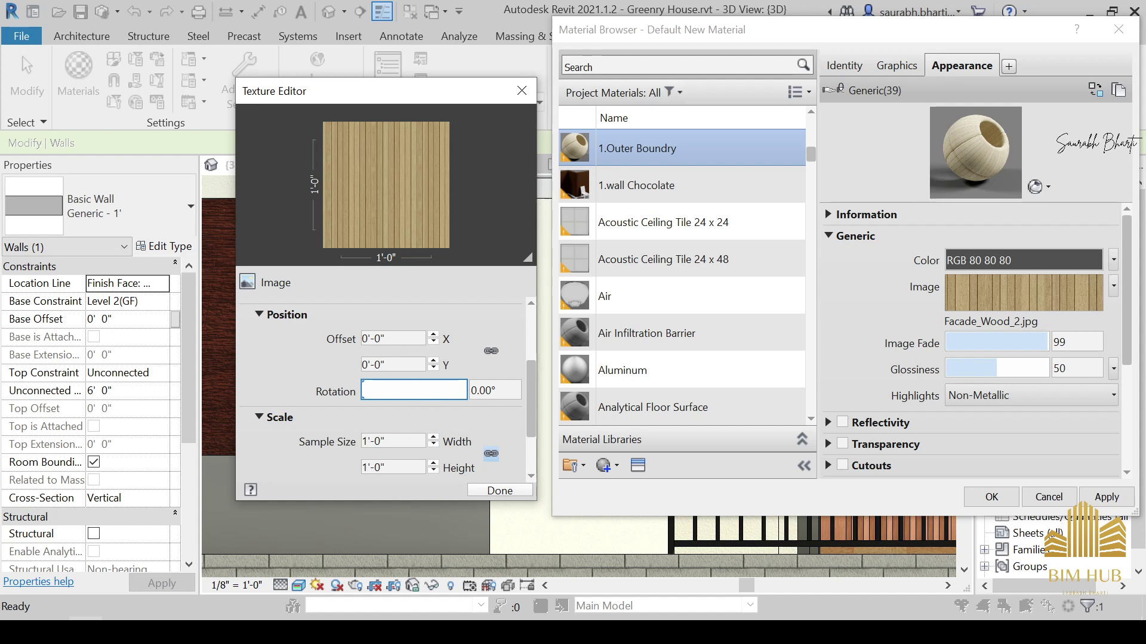
key("Tab")
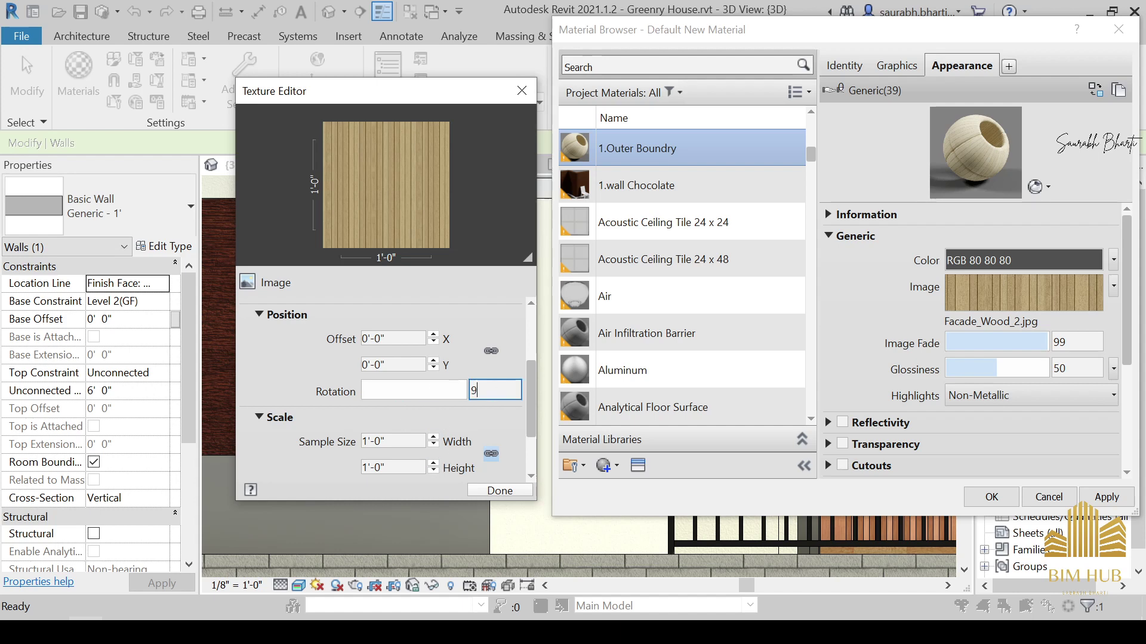
left_click(423, 387)
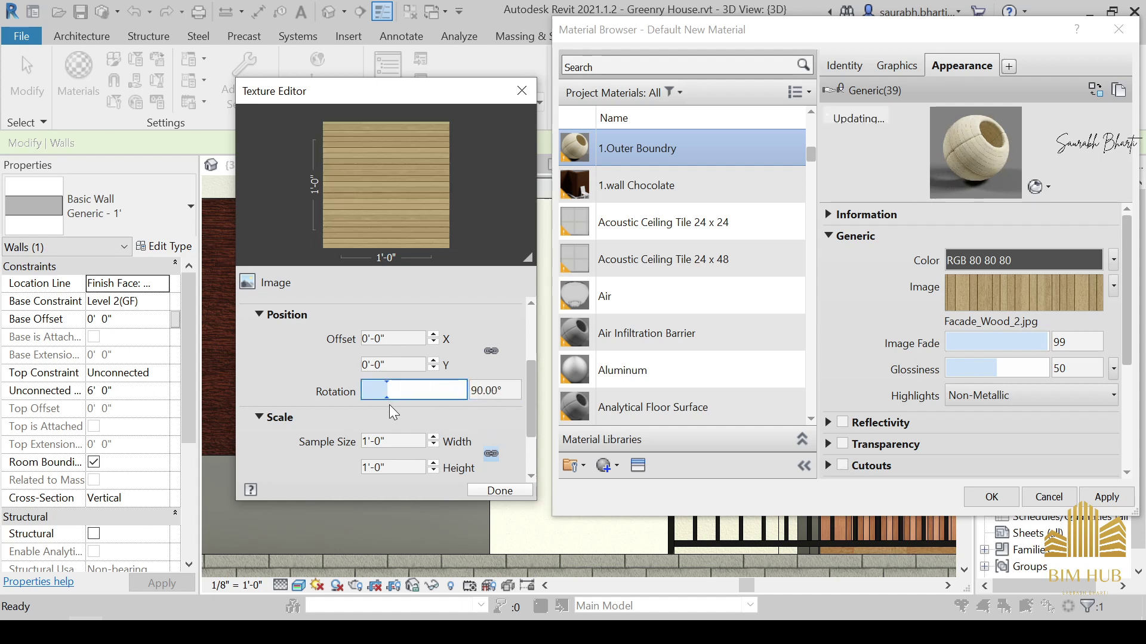
left_click(417, 441)
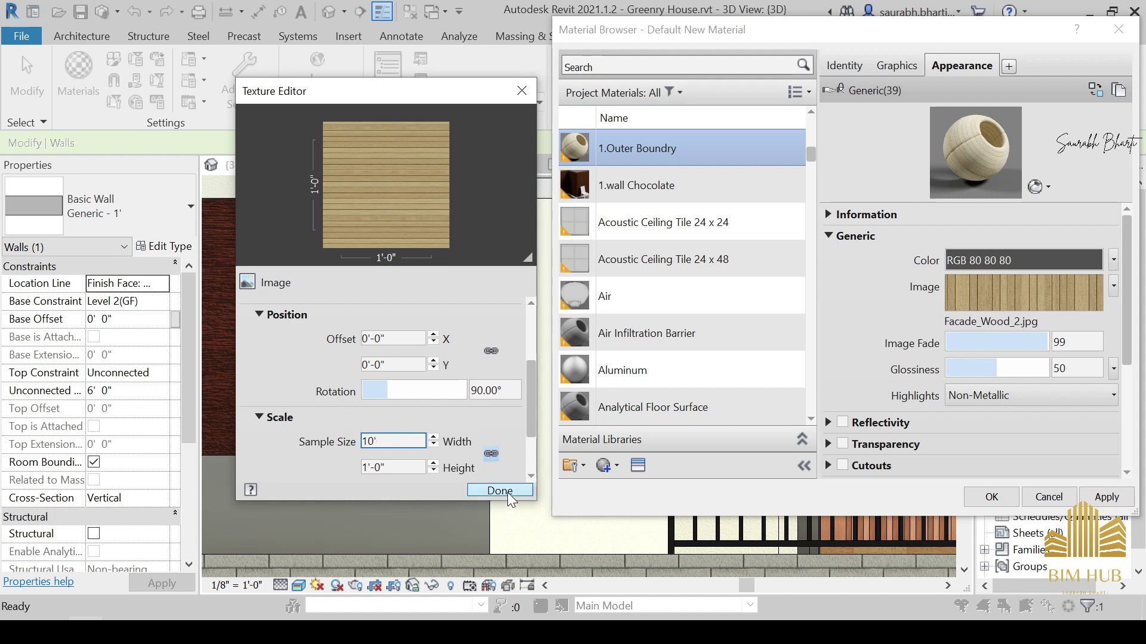
key("Tab")
key("Return")
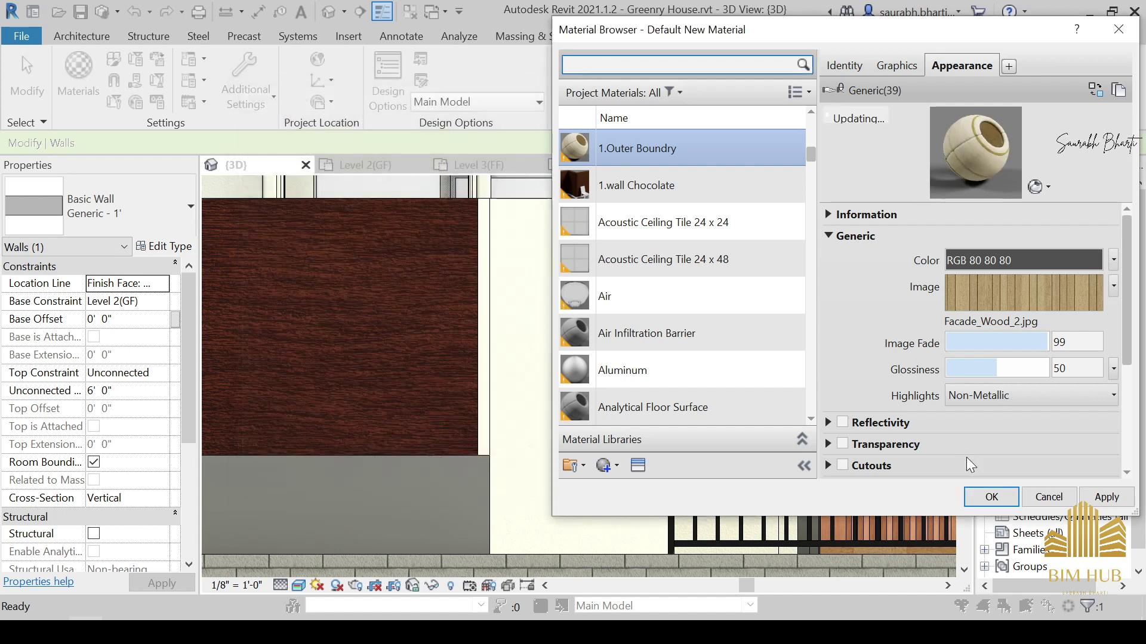
Set the X offset of the Facade_Wood_2_Rough.jpg bump texture to 10' and its rotation to 90°.
scroll(1121, 398, "down", 3)
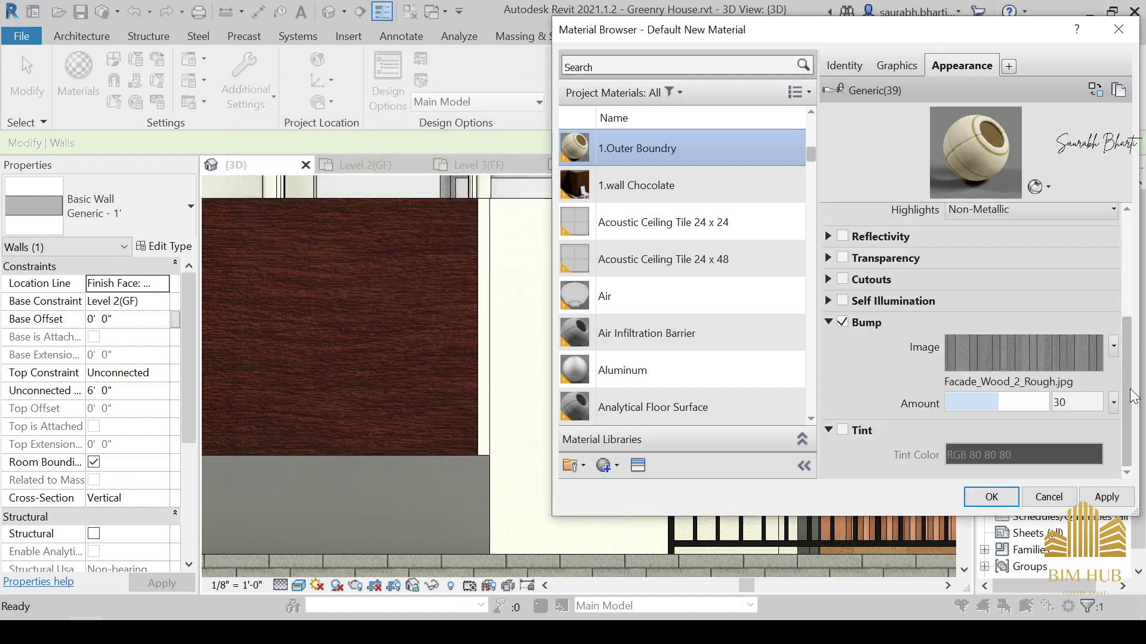
left_click(1043, 364)
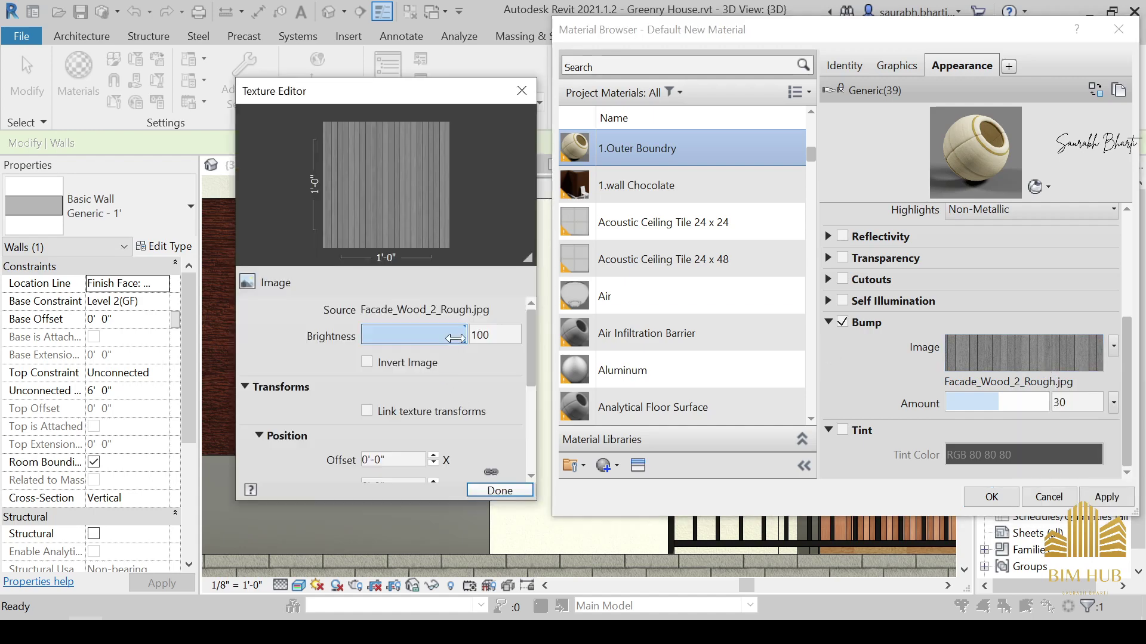
left_click(494, 335)
scroll(408, 442, "down", 2)
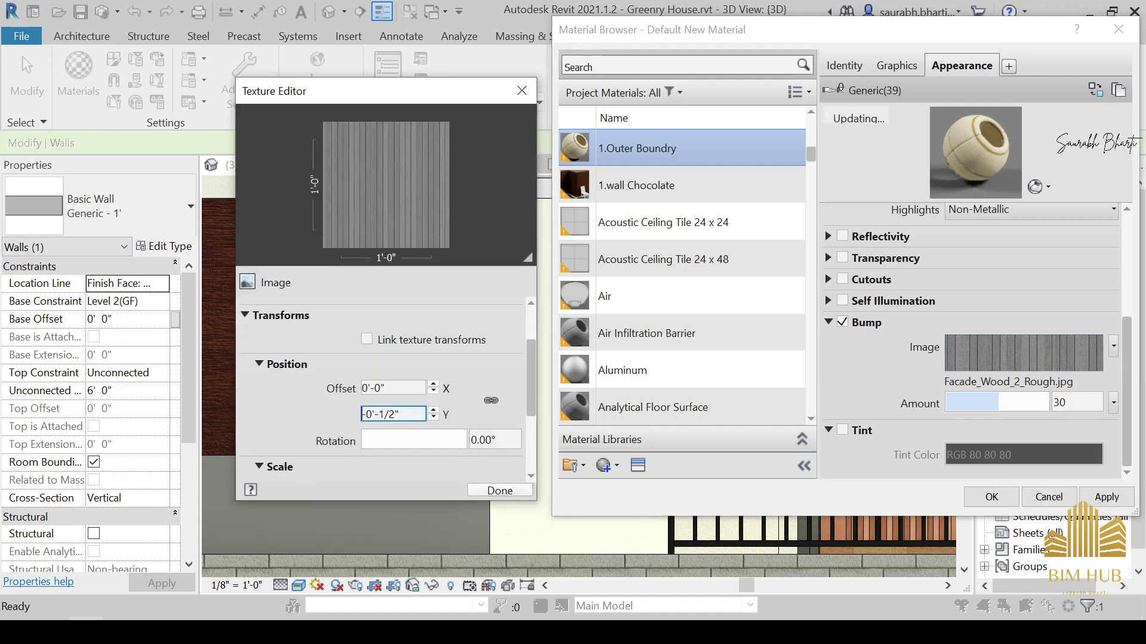
left_click(394, 388)
type("10")
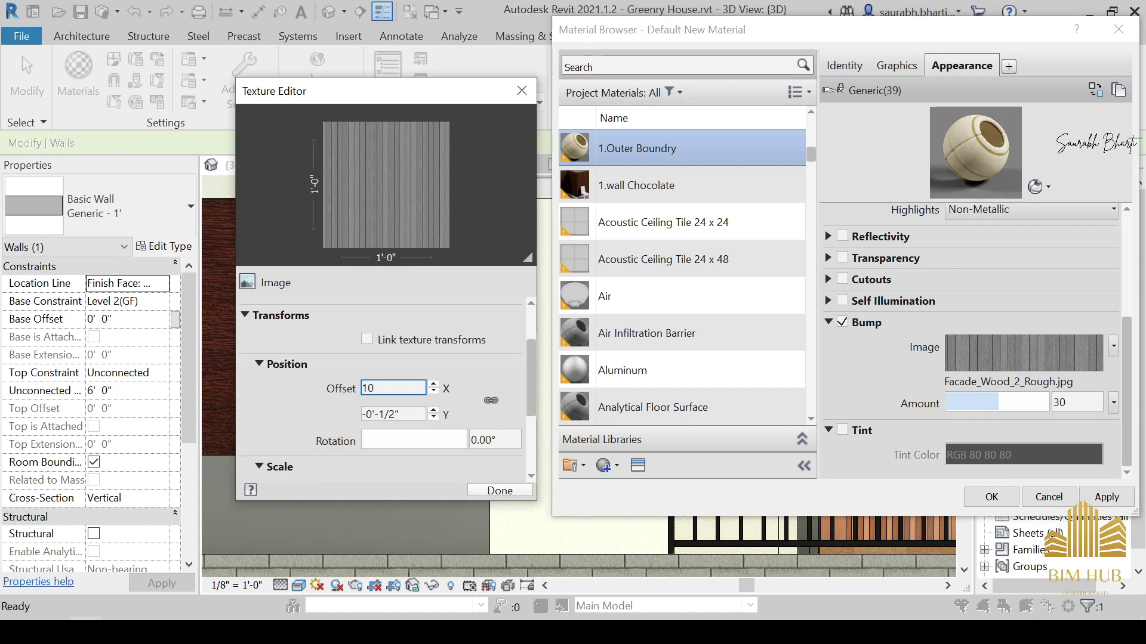
type("'")
key("Tab")
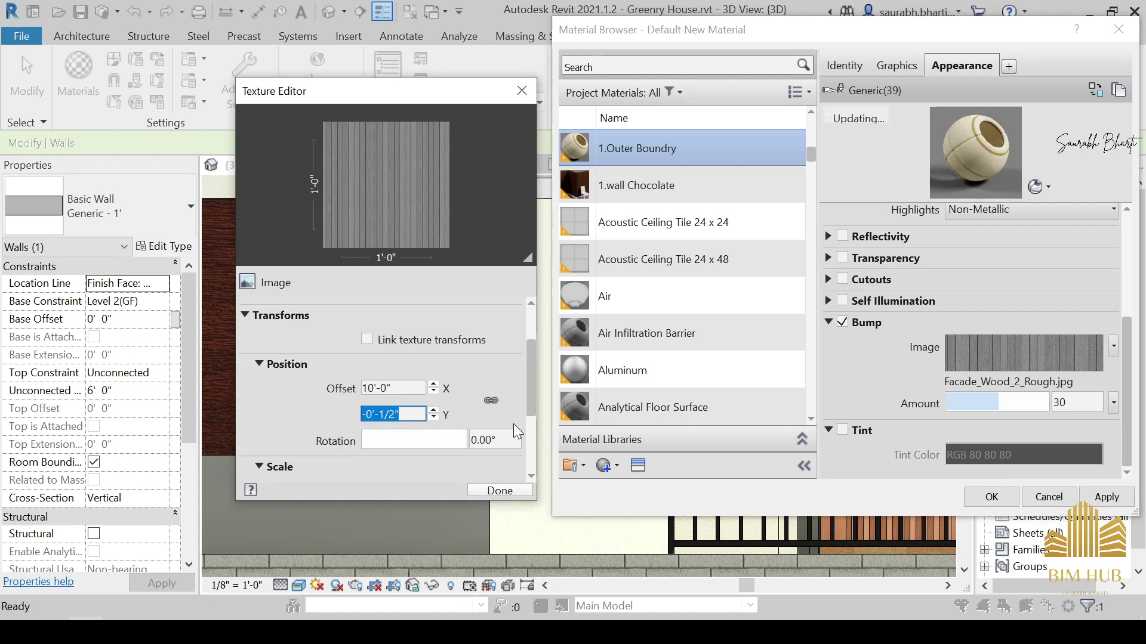
scroll(533, 421, "down", 2)
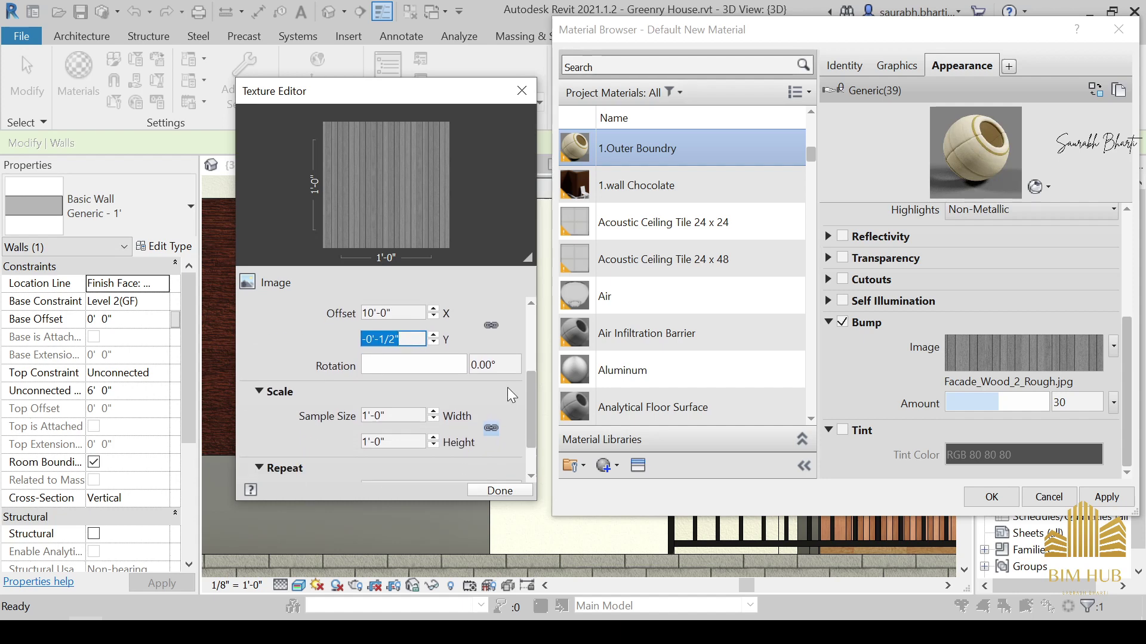
key("Tab")
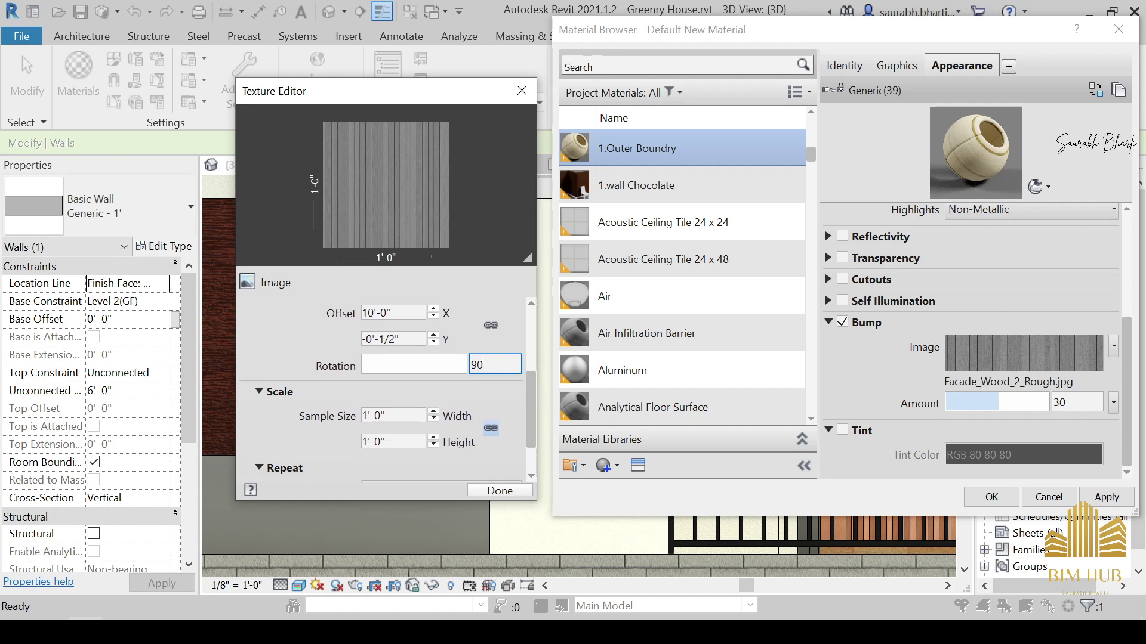
type("90")
key("Tab")
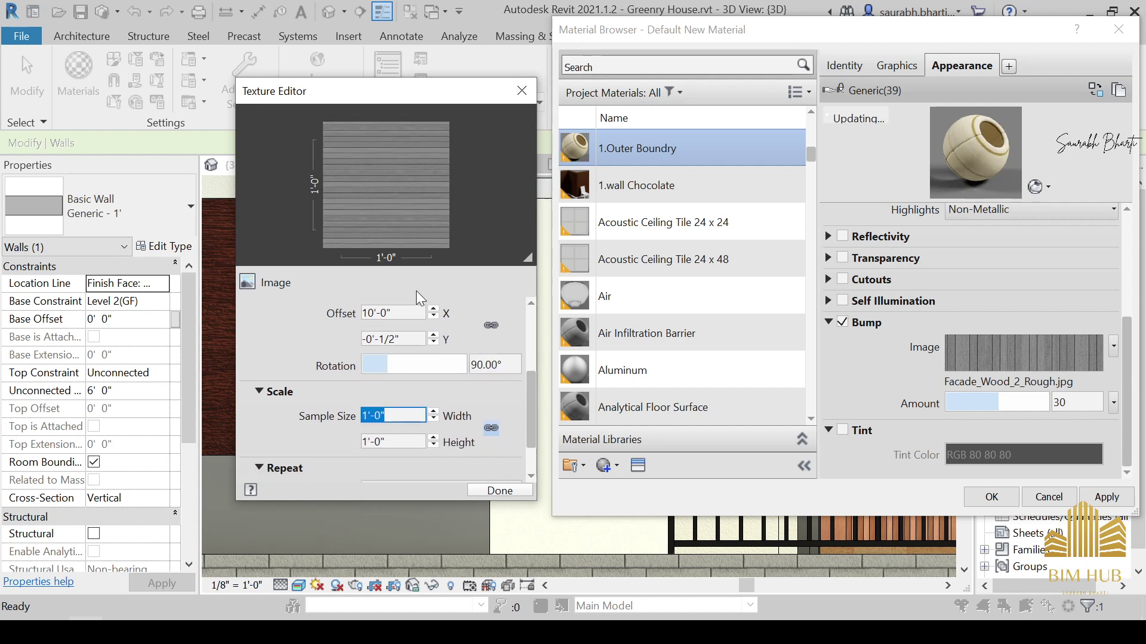
Reset the bump texture's X offset to 0, set its sample size to 10' and finish the texture edit.
left_click(404, 313)
type("0")
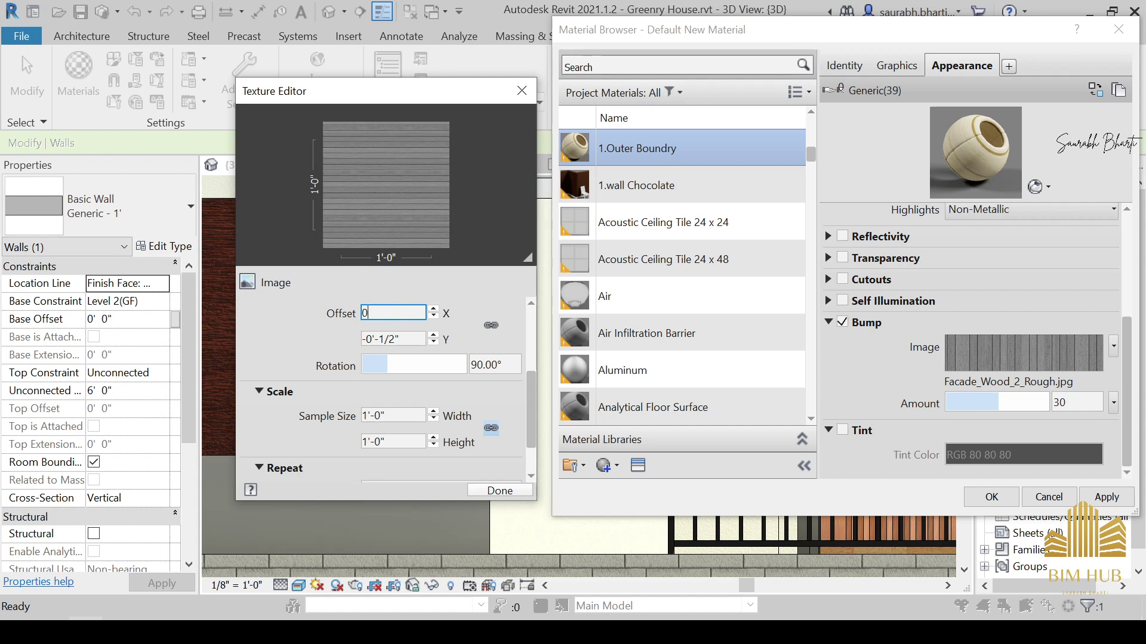
key("Tab")
left_click(400, 416)
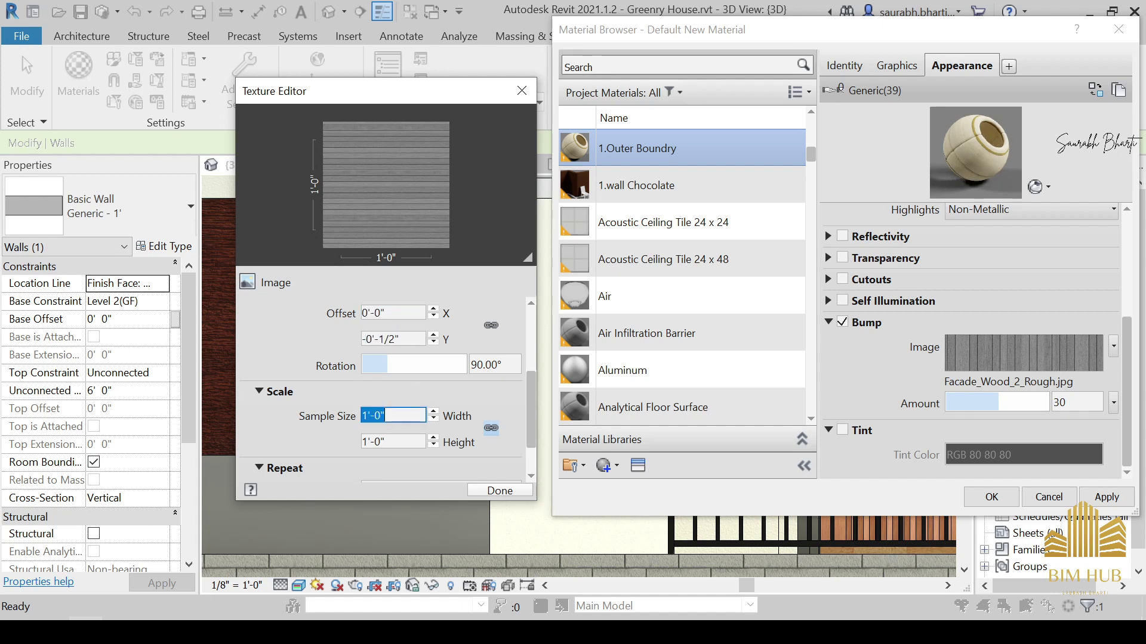
type("10'")
key("Tab")
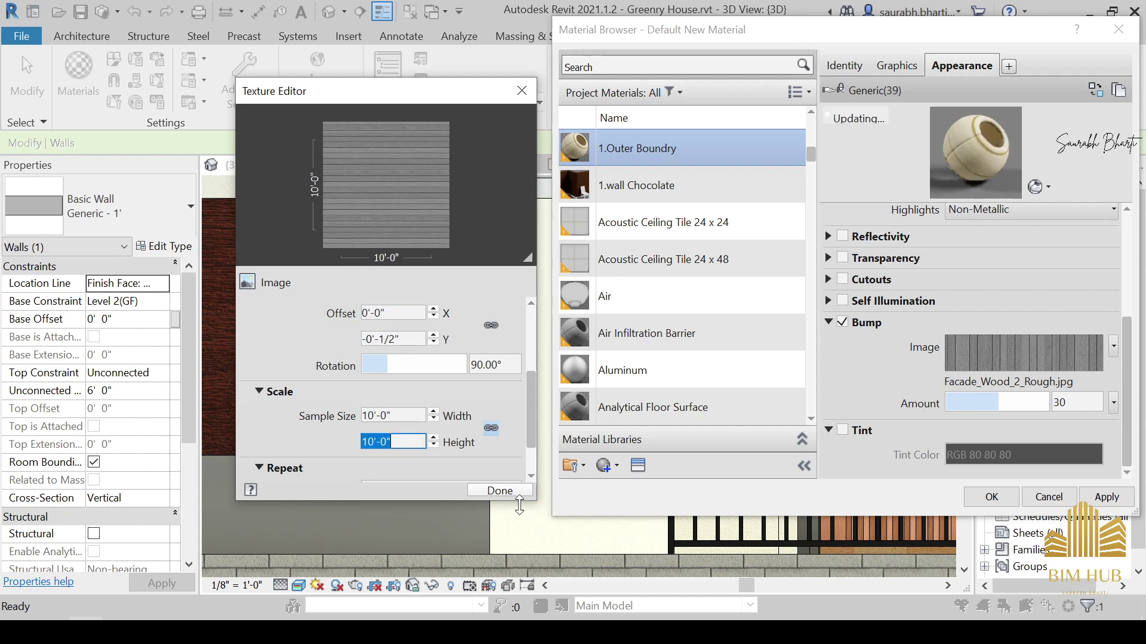
left_click(490, 491)
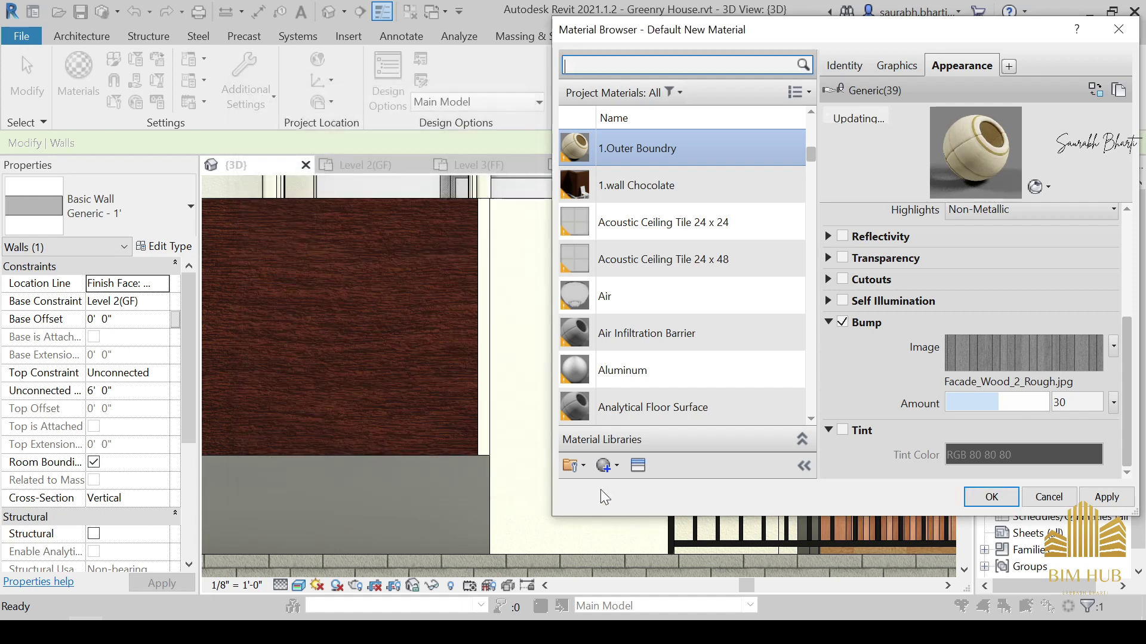
Enable Tint for the 1.Outer Boundry material with tint color RGB 80 80 80 and apply the material changes.
left_click(1126, 349)
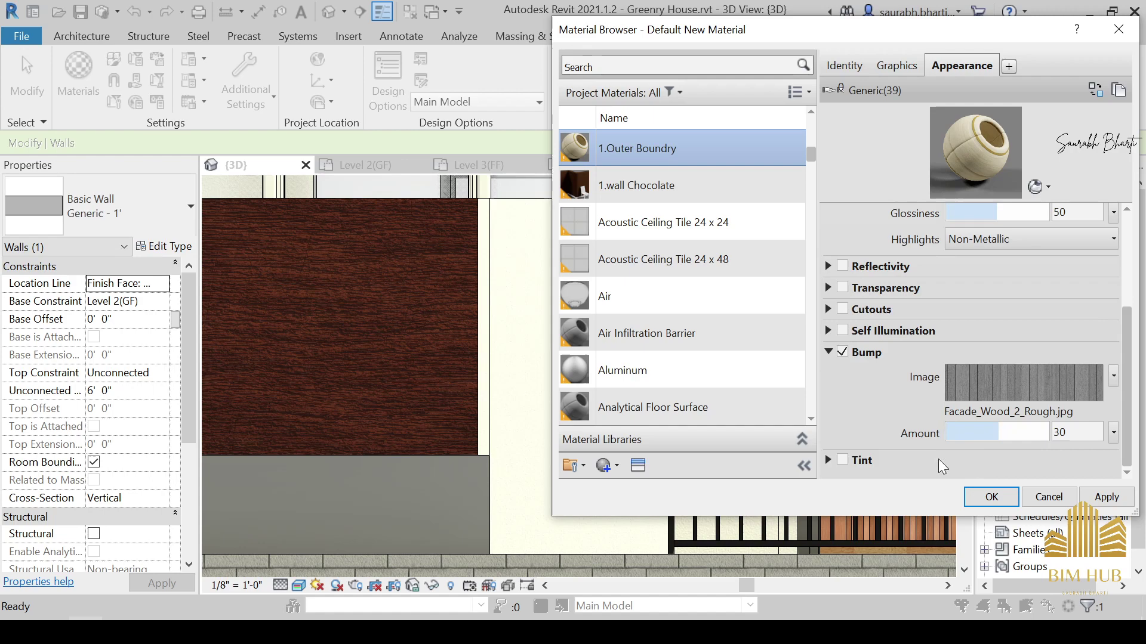
left_click(842, 460)
left_click(996, 456)
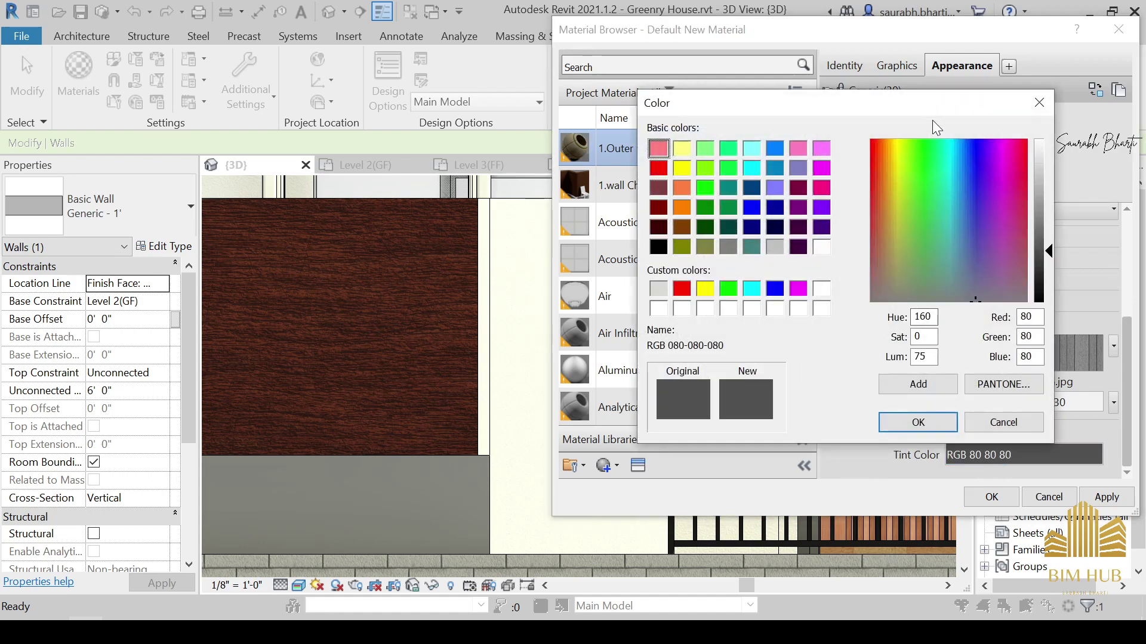
left_click_drag(931, 106, 603, 75)
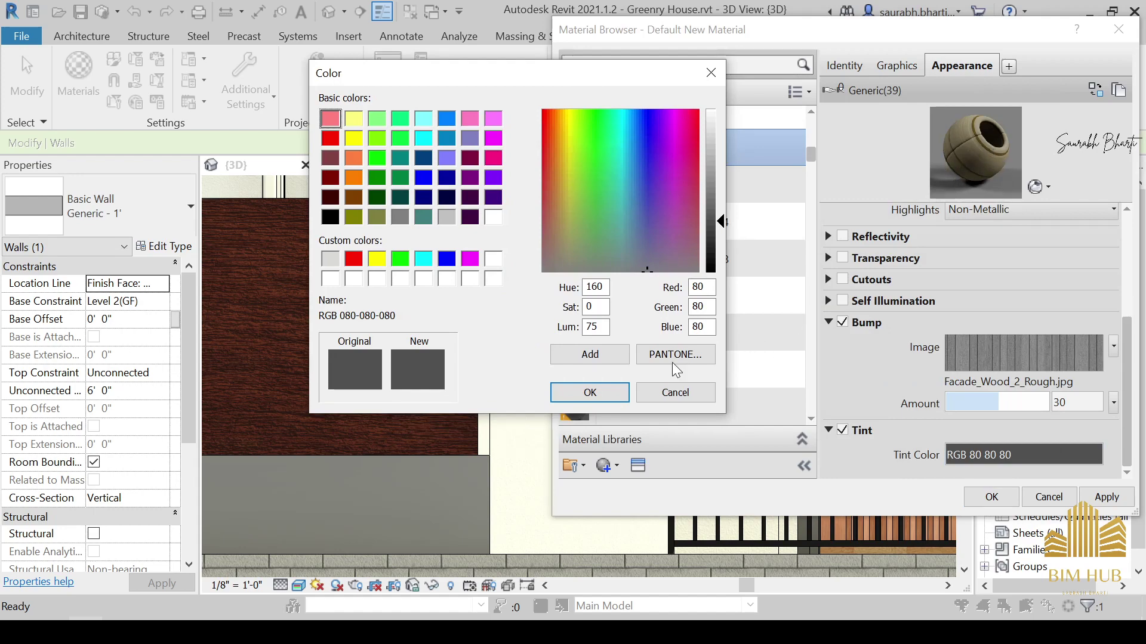
left_click(599, 394)
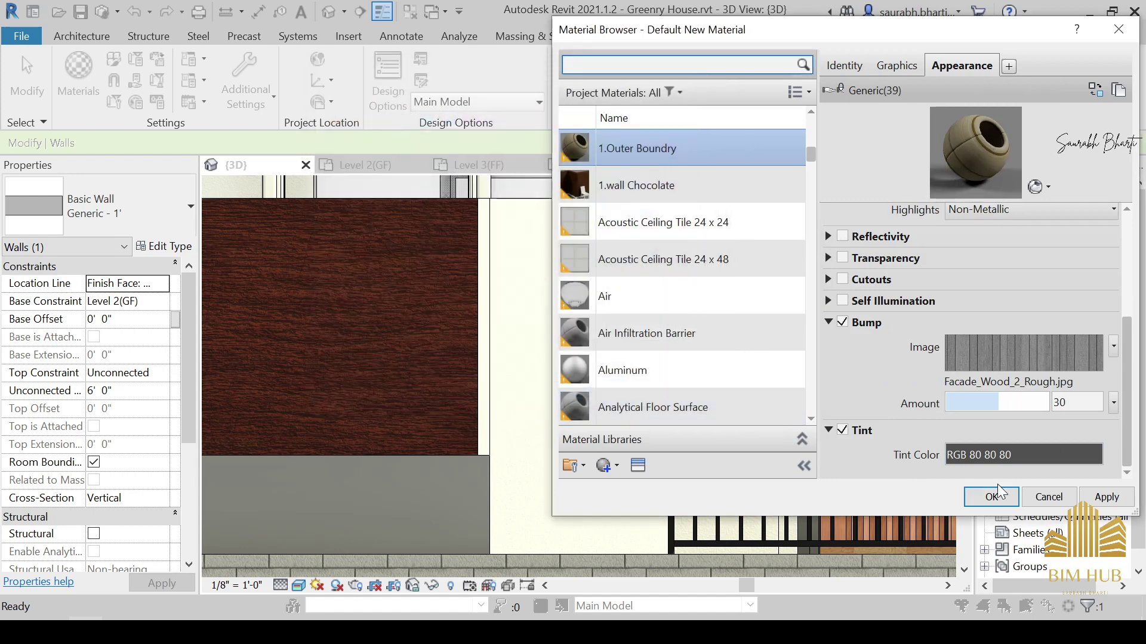
left_click(1123, 499)
left_click(978, 494)
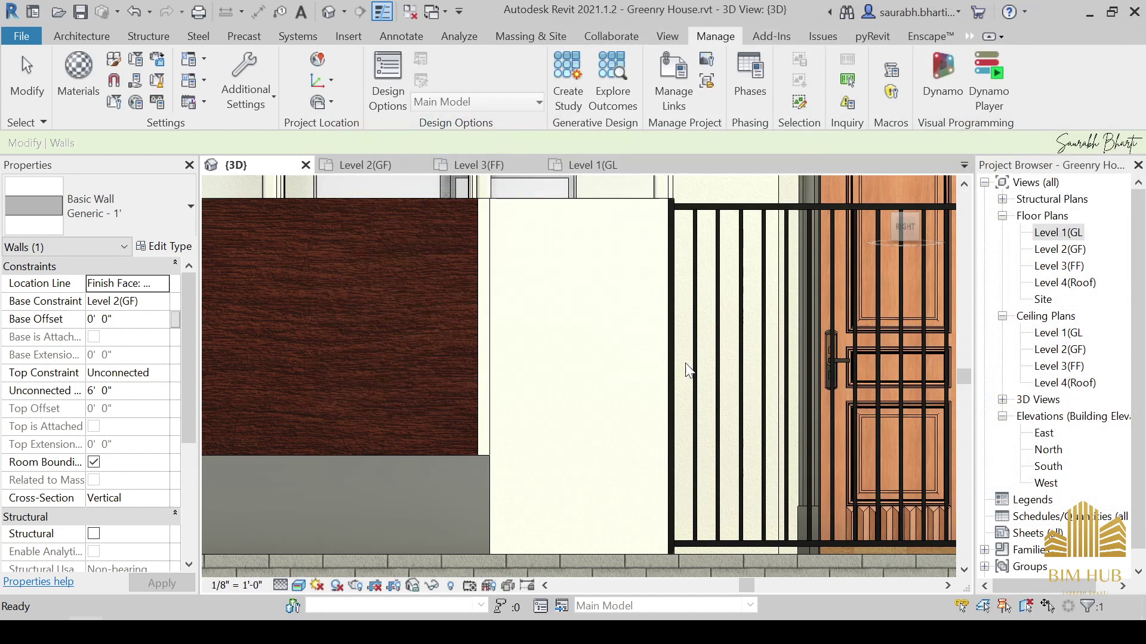
scroll(644, 350, "down", 3)
key("Escape")
Duplicate the type of the 9" front boundary wall beside the entrance gate under the name outer 2.
left_click(635, 313)
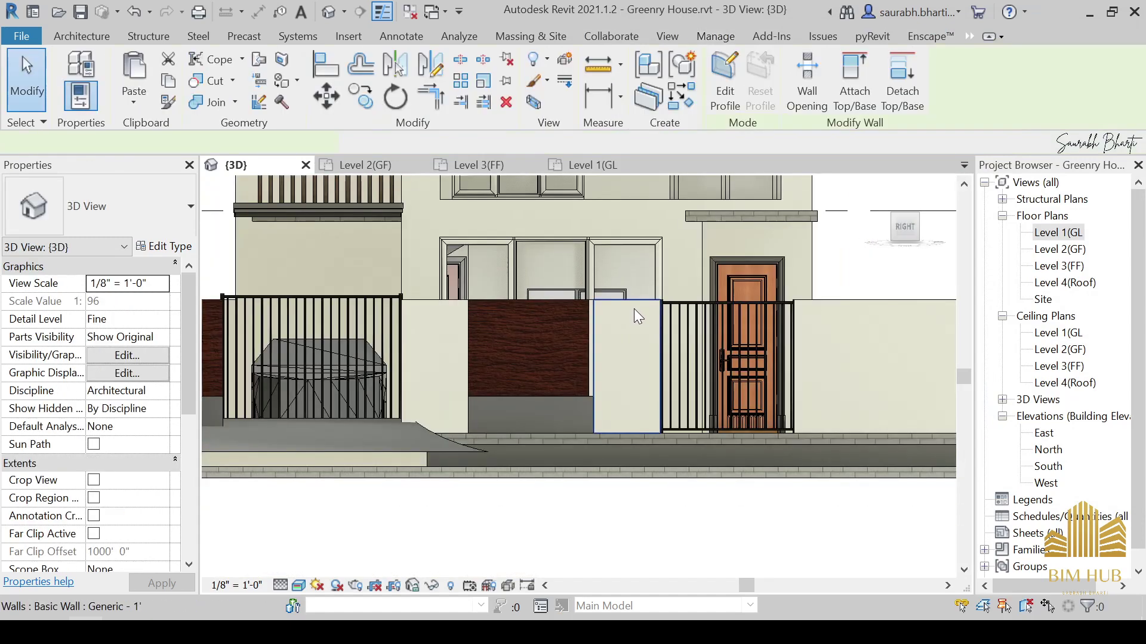
middle_click_drag(633, 309, 719, 349, "shift")
left_click(886, 329)
scroll(718, 345, "down", 3)
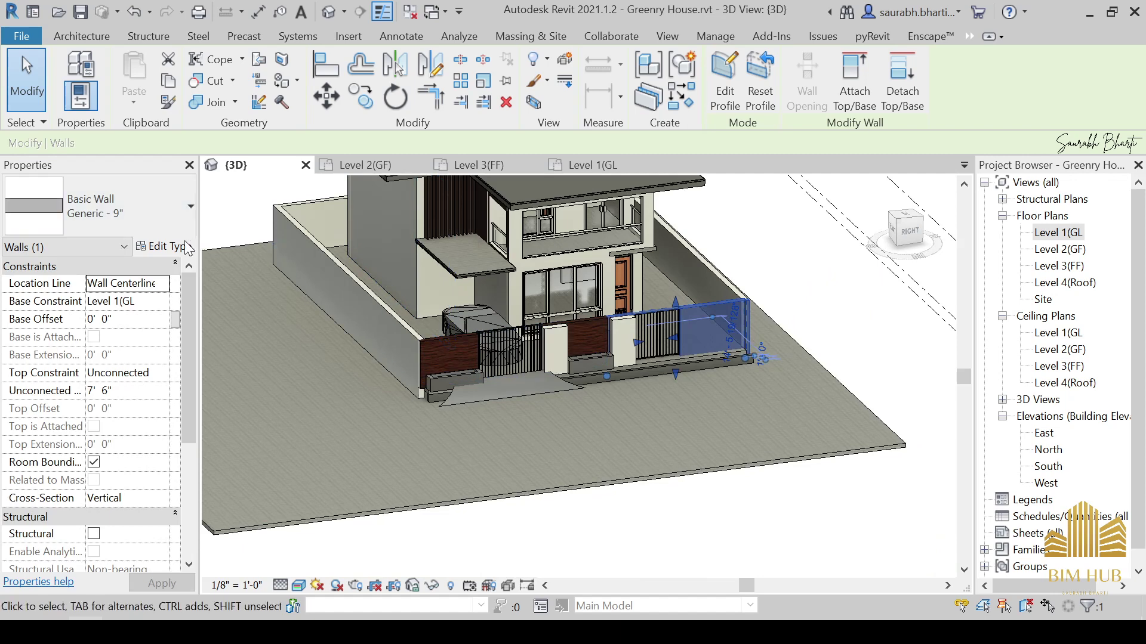
left_click(161, 246)
left_click(425, 115)
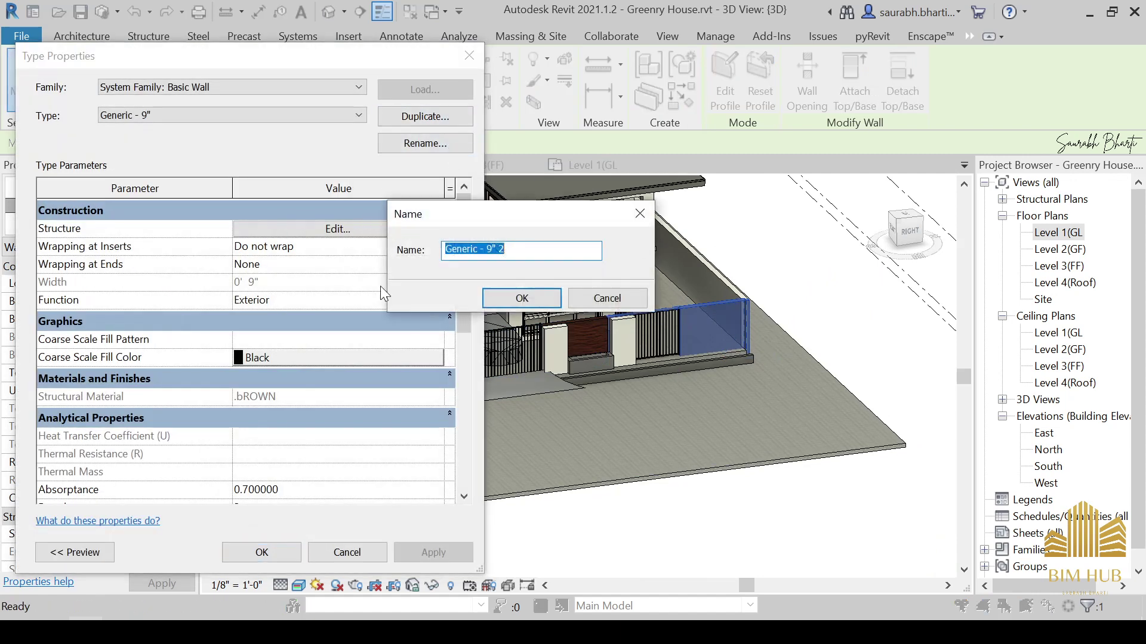
type("outer 2")
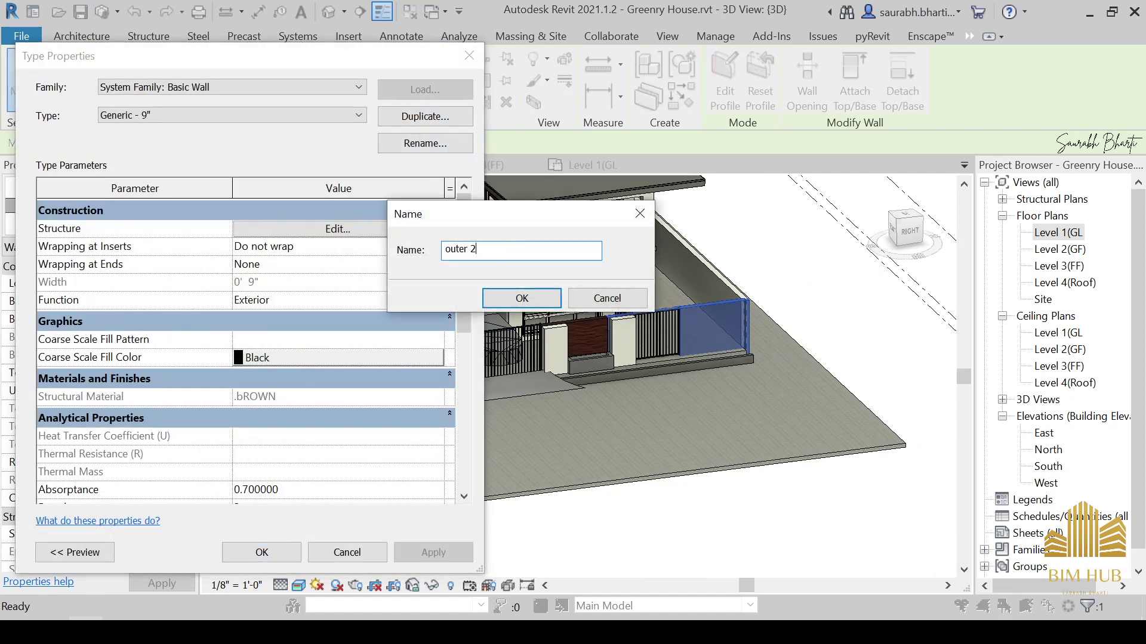
key("Return")
Assign the 1.Outer Boundry material to the structure layer of the outer 2 wall type.
left_click(338, 228)
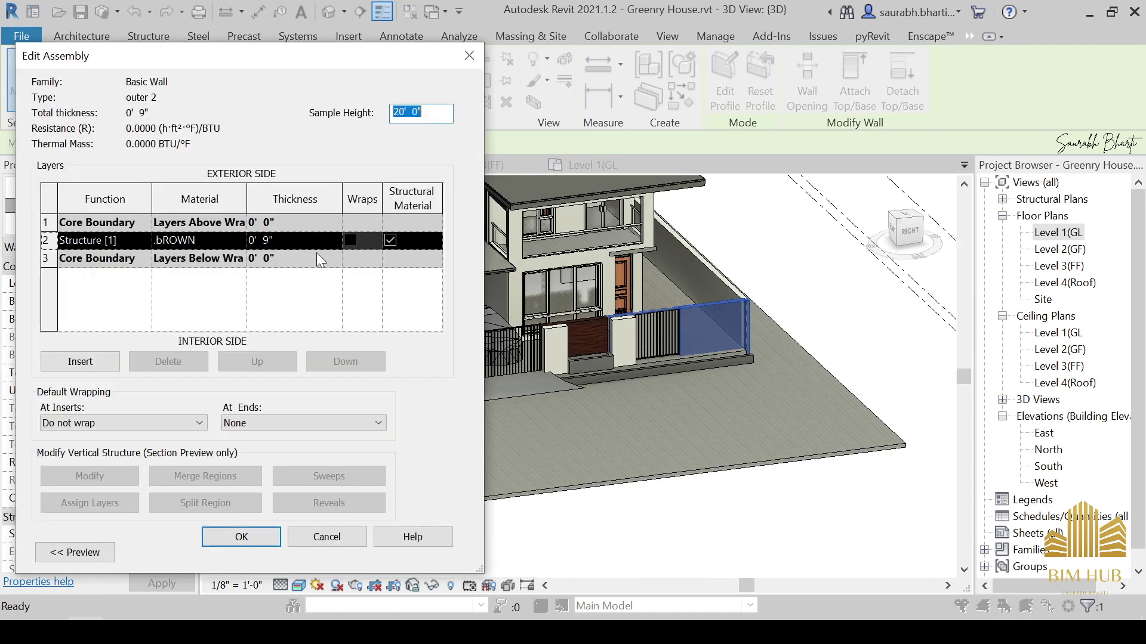
left_click(227, 240)
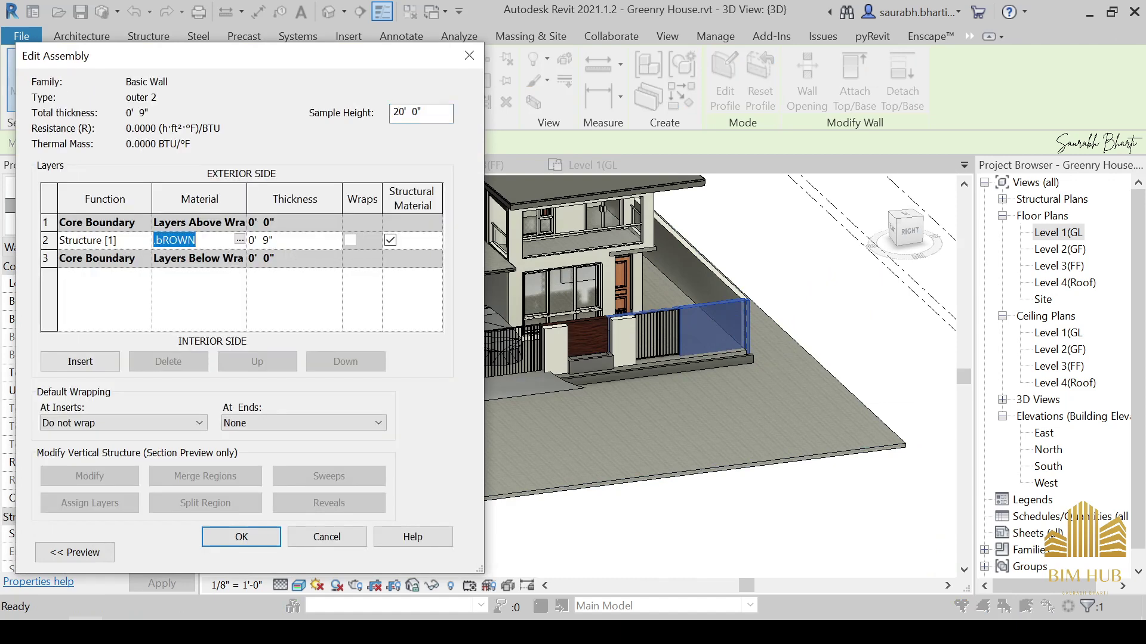
left_click(239, 240)
scroll(666, 279, "down", 5)
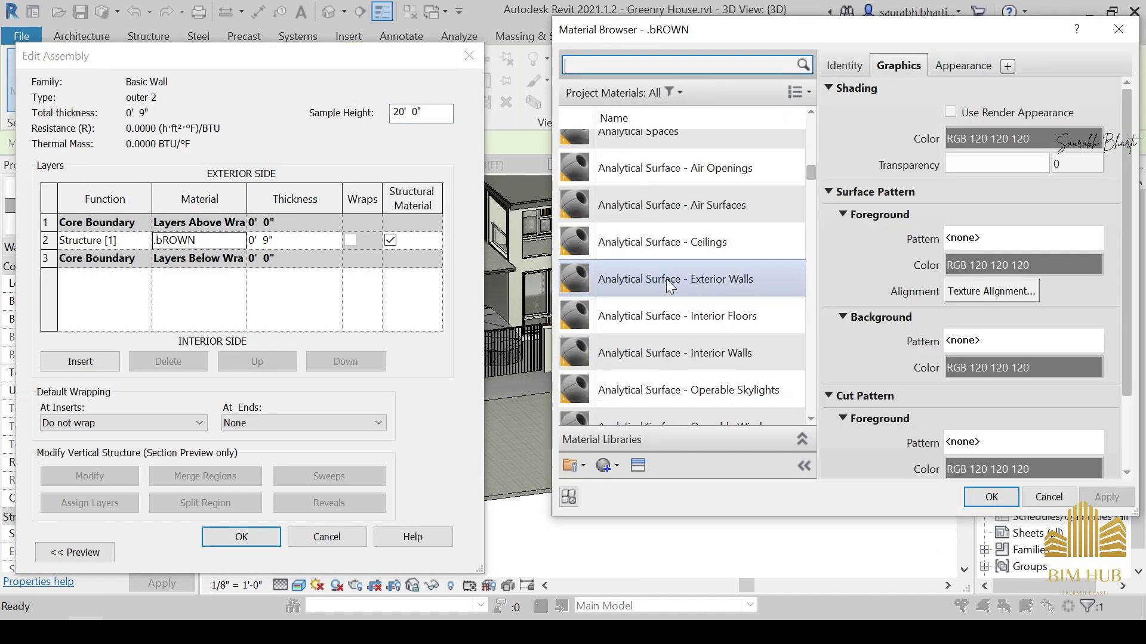
scroll(667, 279, "up", 8)
scroll(666, 278, "down", 10)
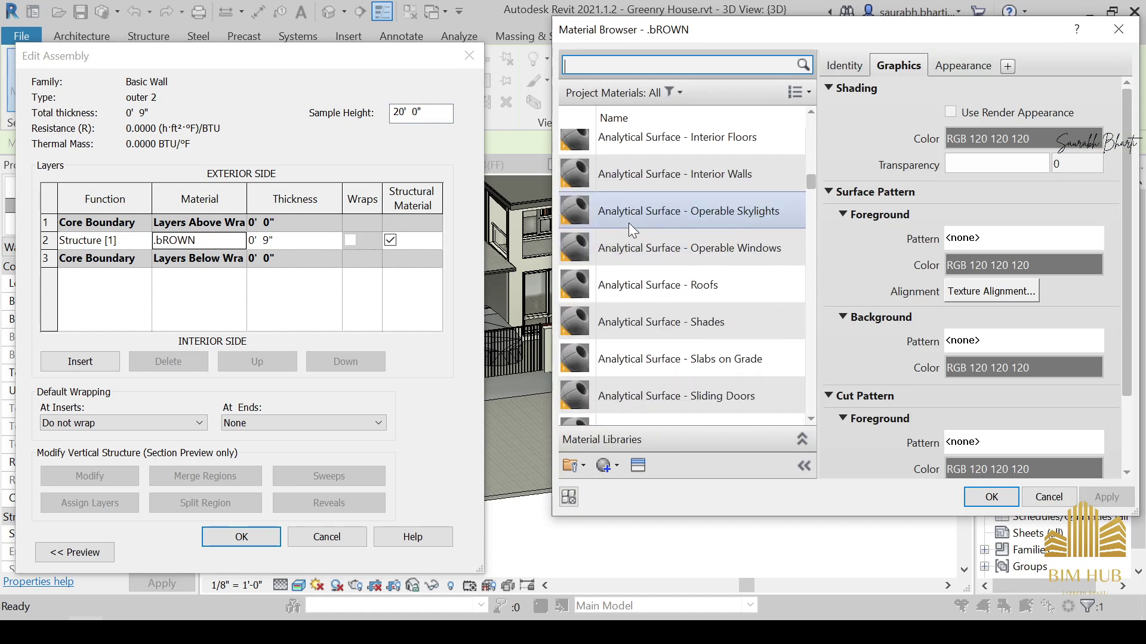
scroll(632, 242, "down", 7)
scroll(629, 257, "up", 4)
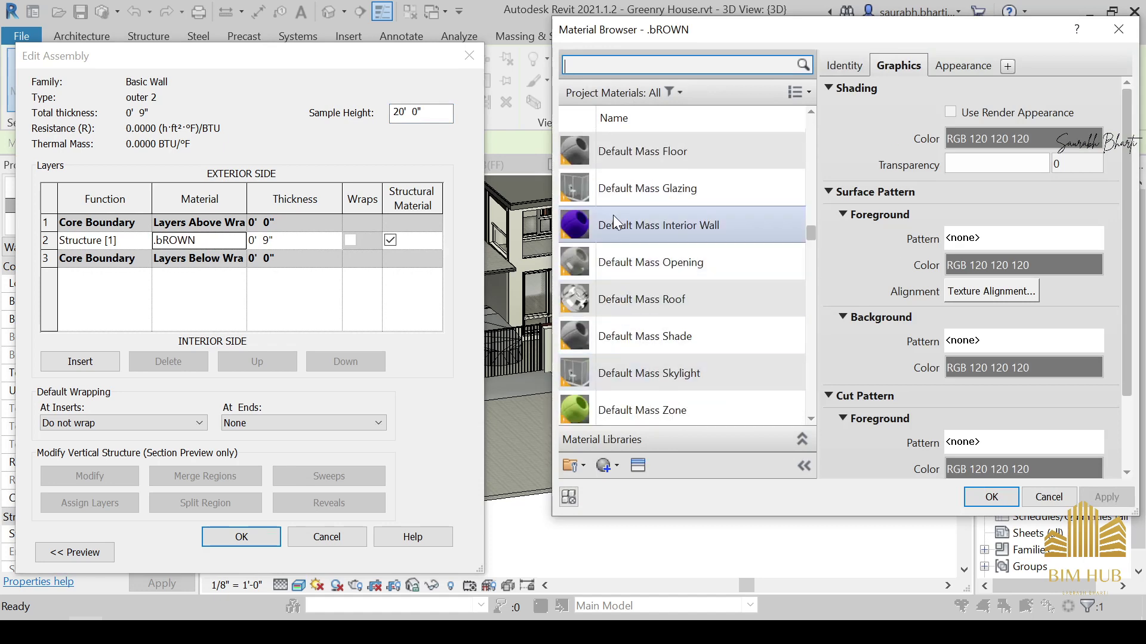
scroll(623, 245, "down", 2)
scroll(632, 239, "up", 4)
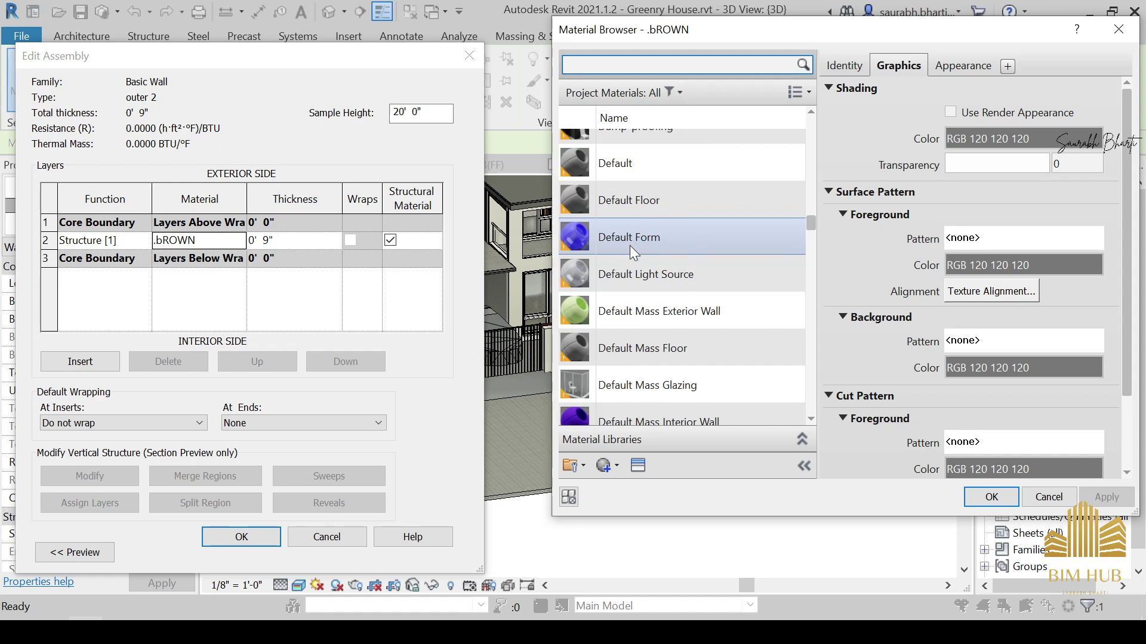
scroll(665, 264, "up", 8)
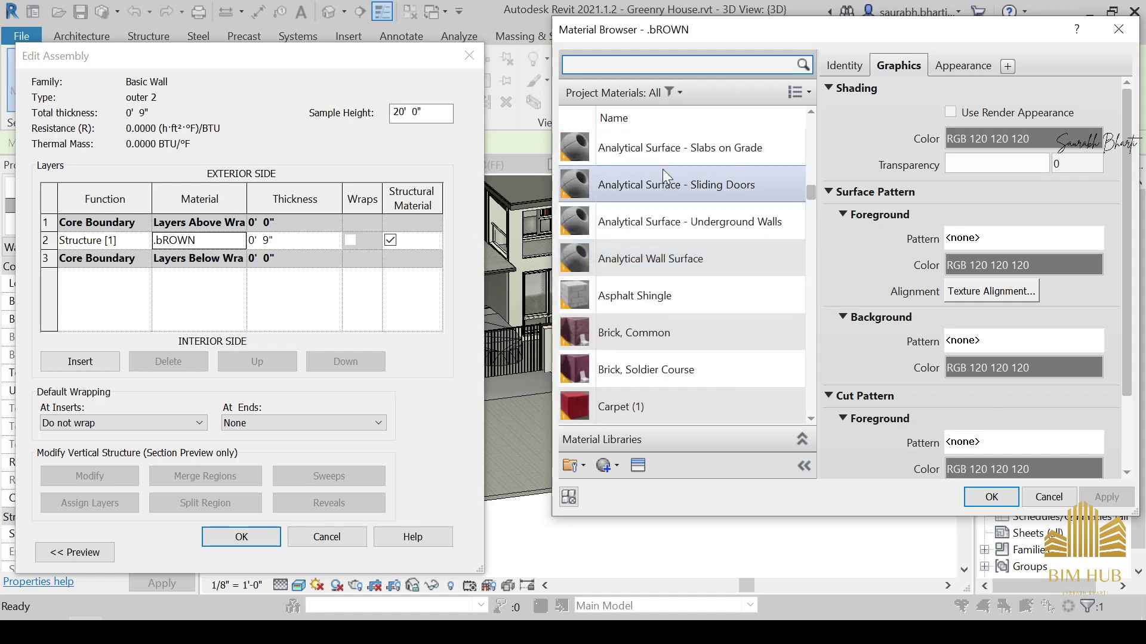
scroll(664, 132, "up", 3)
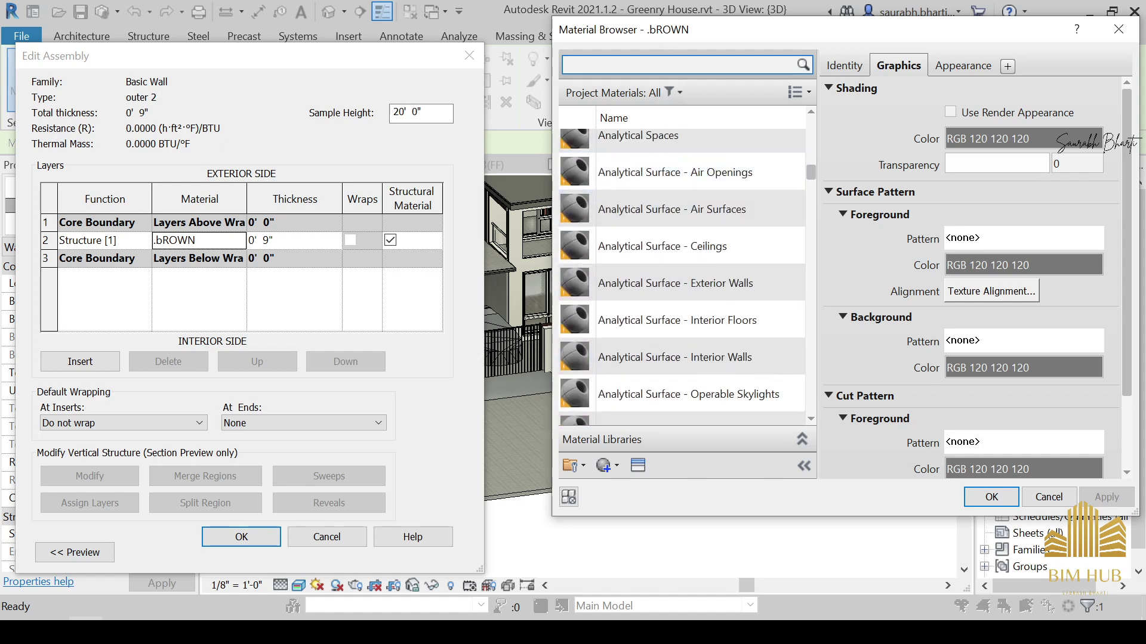
scroll(695, 264, "up", 5)
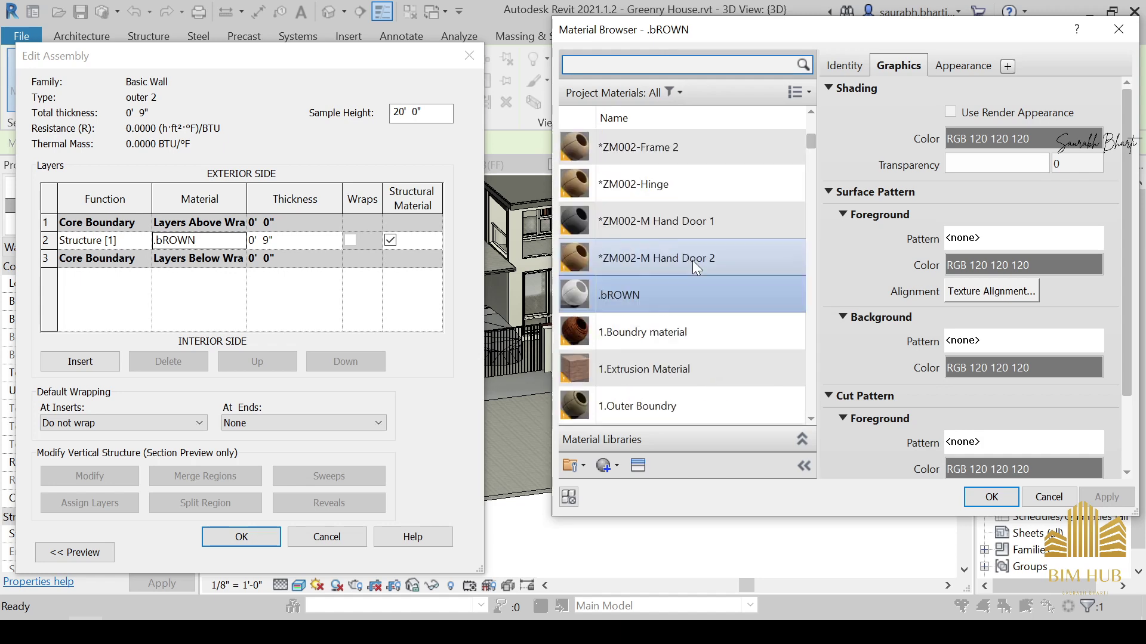
scroll(646, 177, "up", 3)
scroll(656, 218, "down", 5)
scroll(657, 250, "up", 1)
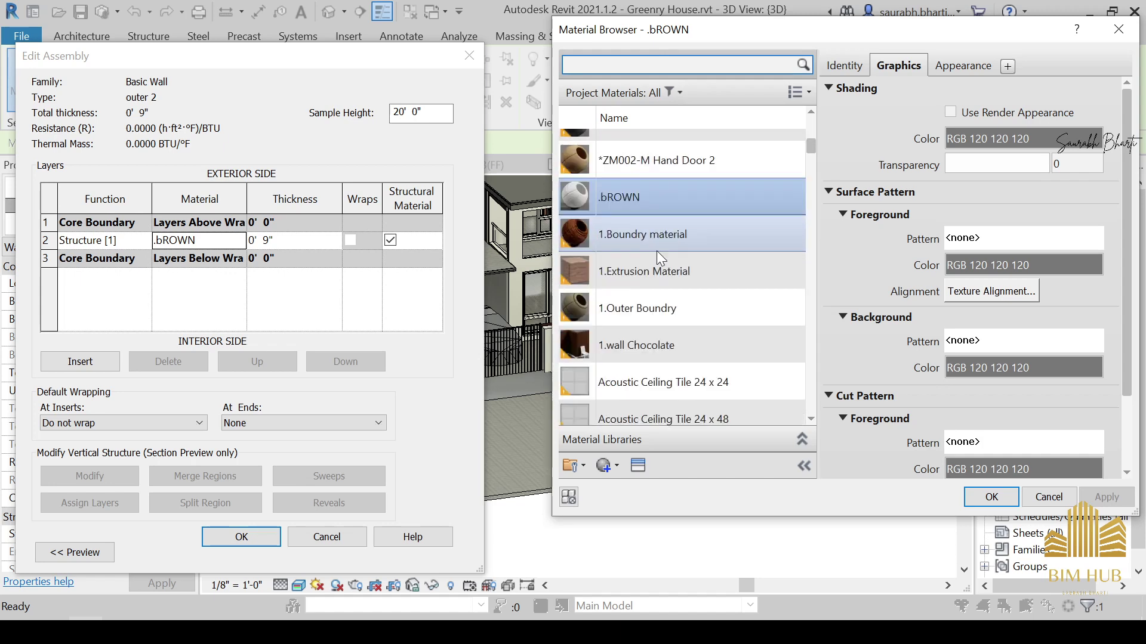
left_click(654, 311)
left_click(991, 497)
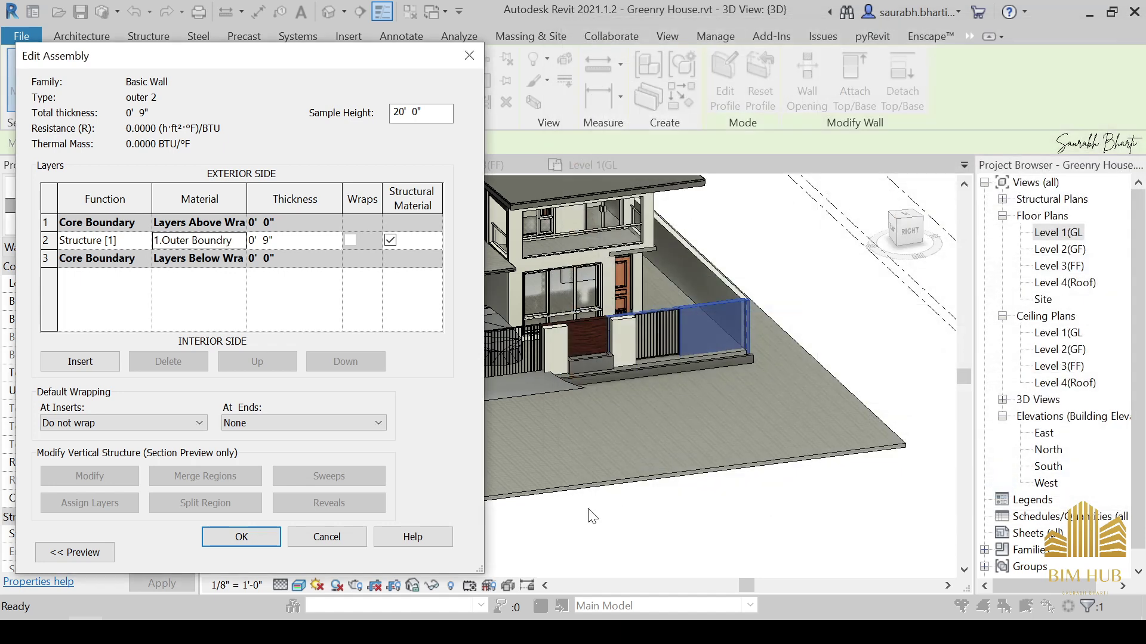
left_click(276, 536)
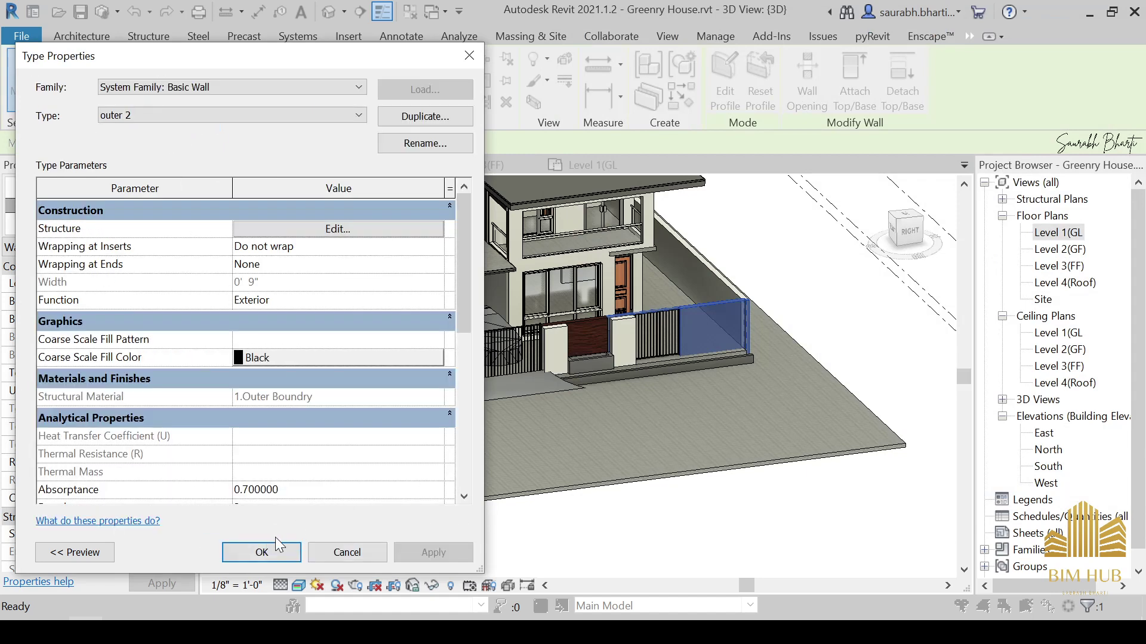
left_click(268, 550)
key("Escape")
Paint the street-facing faces of both cream pillars flanking the planter with the 1.Outer Boundry material.
middle_click_drag(767, 435, 703, 414, "shift")
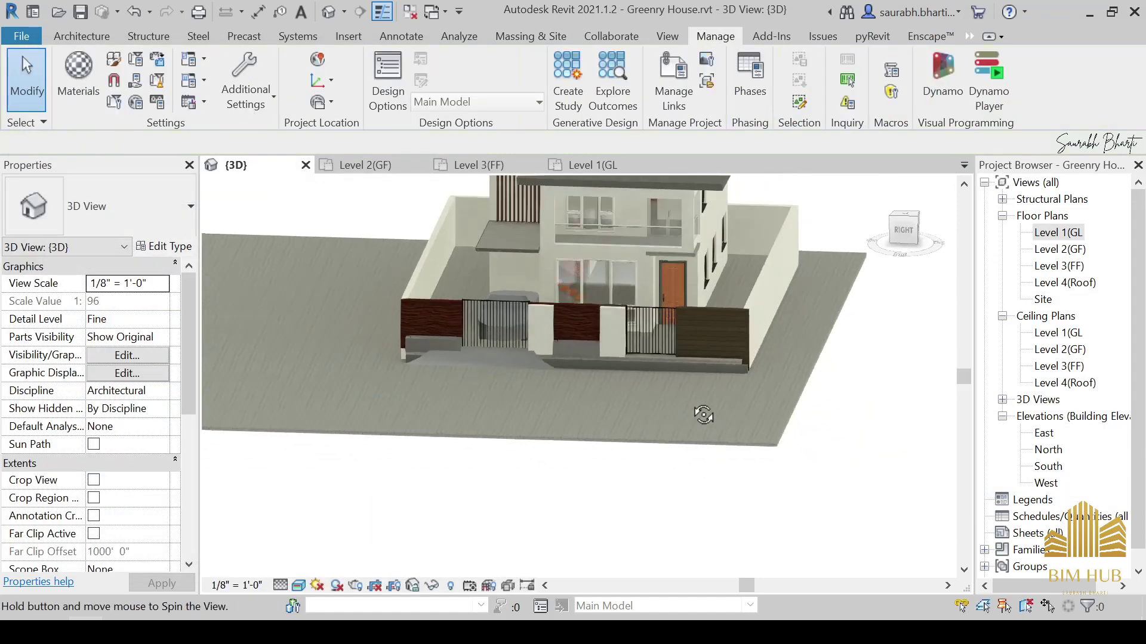
scroll(720, 322, "up", 6)
scroll(678, 358, "down", 2)
middle_click_drag(678, 364, 682, 406, "shift")
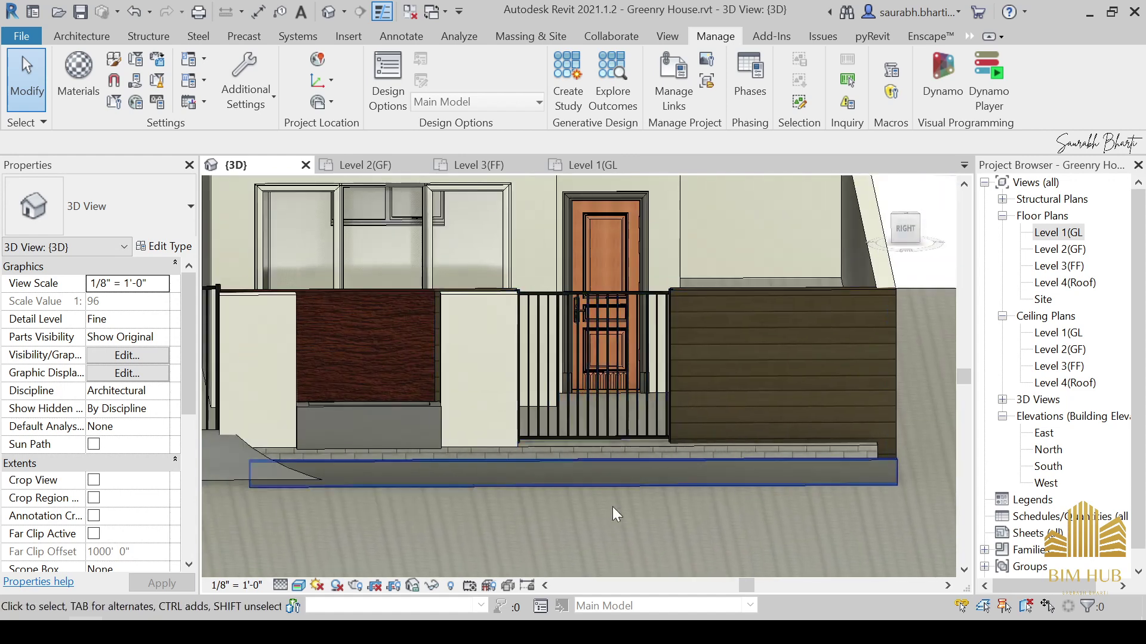
key("p")
key("t")
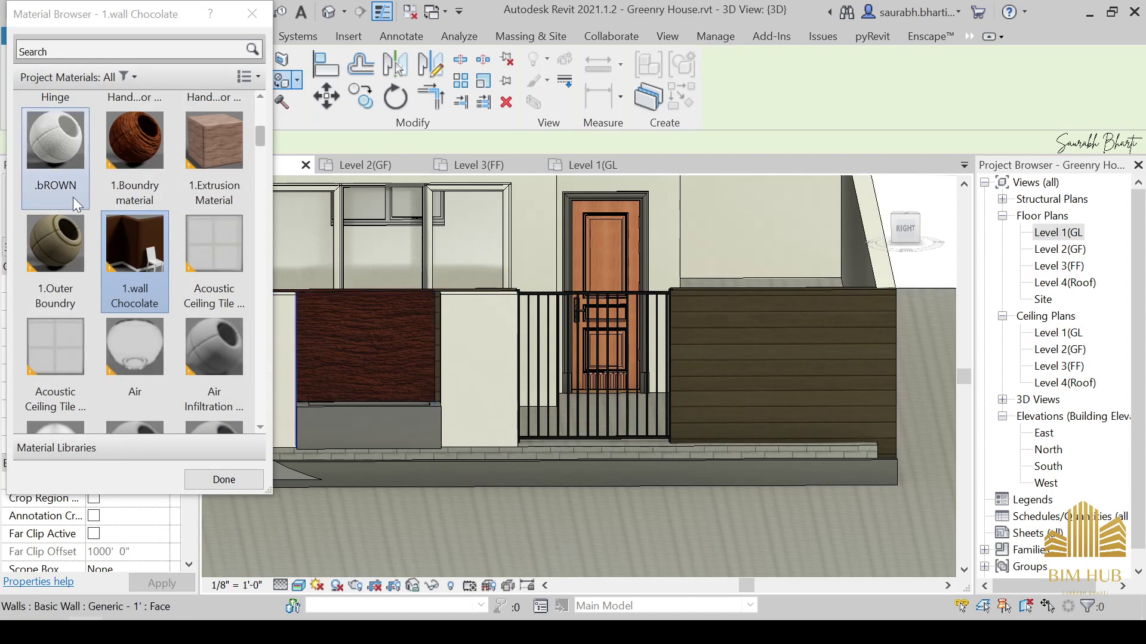
left_click(52, 251)
left_click(469, 345)
middle_click_drag(496, 354, 669, 362)
left_click(456, 359)
Paint the pillars' top faces and the gate-side face of the entrance gate pillar with 1.Outer Boundry.
mouse_move(471, 327)
middle_mouse_down("shift")
mouse_move(459, 359)
mouse_move(445, 343)
mouse_move(486, 450)
mouse_move(476, 480)
middle_mouse_up("shift")
left_click(476, 481)
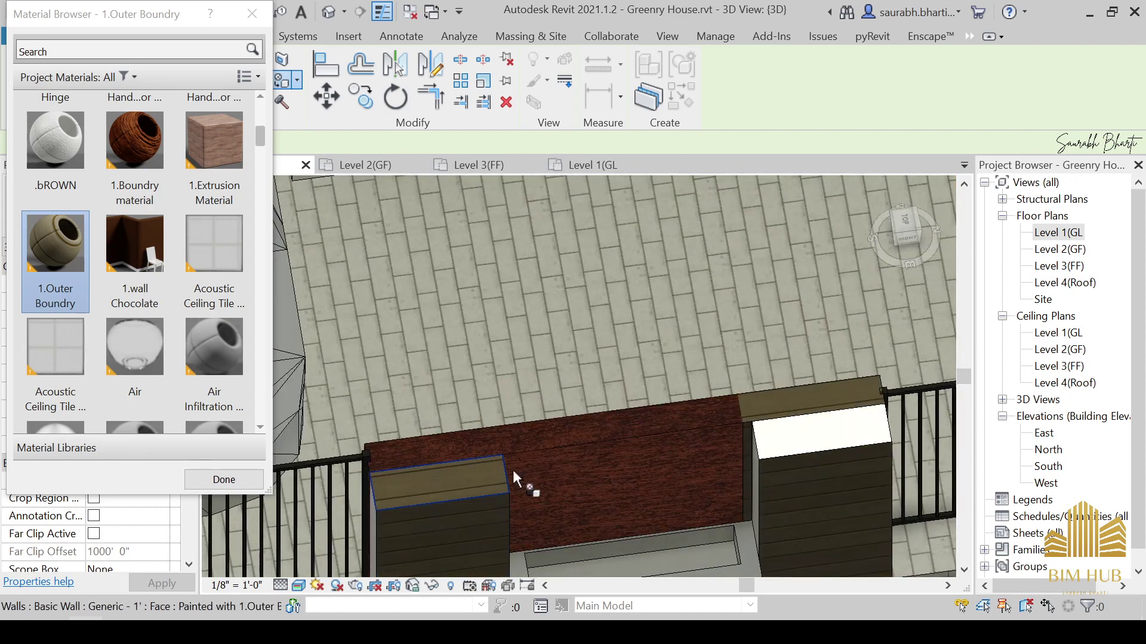
left_click(775, 431)
middle_click_drag(769, 428, 858, 461, "shift")
mouse_move(858, 461)
middle_mouse_down()
mouse_move(836, 286)
mouse_move(804, 271)
mouse_move(650, 334)
mouse_move(527, 466)
mouse_move(527, 486)
mouse_move(501, 300)
middle_mouse_up()
scroll(803, 271, "up", 2)
left_click(744, 255)
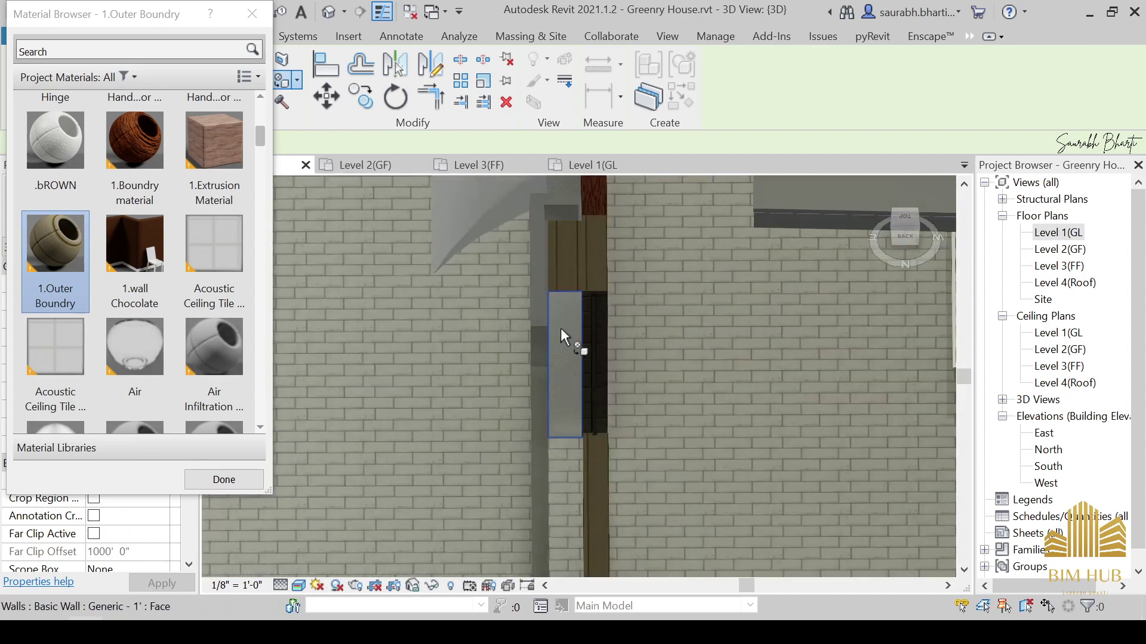
mouse_move(573, 335)
middle_mouse_down("shift")
mouse_move(736, 289)
mouse_move(481, 375)
mouse_move(644, 334)
mouse_move(695, 306)
mouse_move(517, 369)
middle_mouse_up("shift")
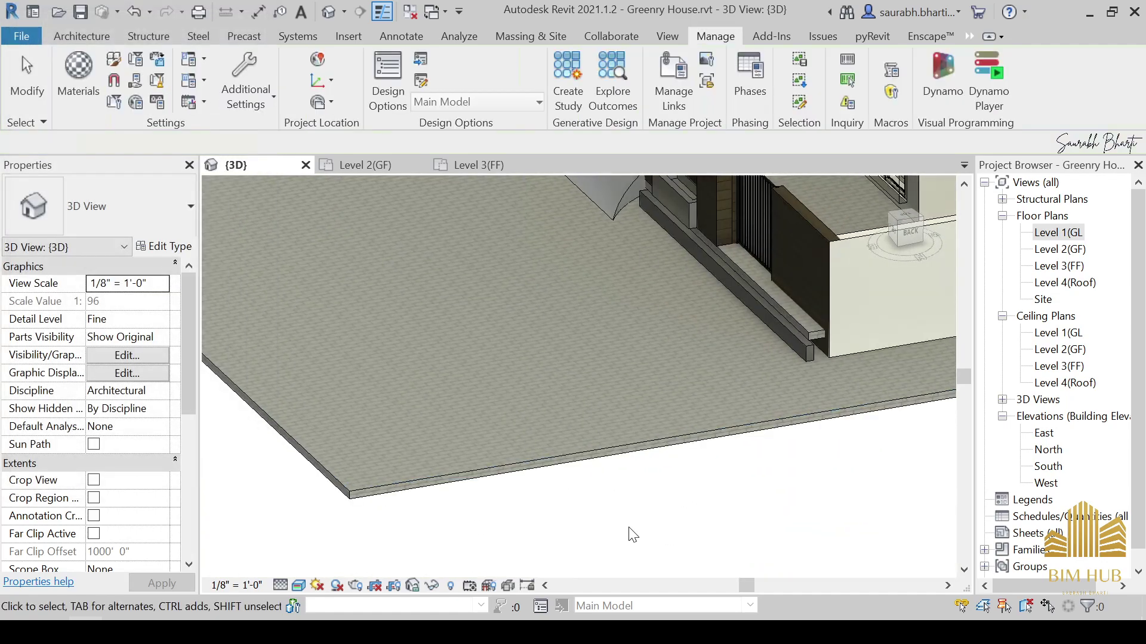
Paint the cream side face of the pillar beside the car gate with 1.Outer Boundry and finish painting.
mouse_move(746, 263)
middle_mouse_down()
mouse_move(662, 534)
mouse_move(647, 532)
middle_mouse_up()
scroll(647, 532, "up", 2)
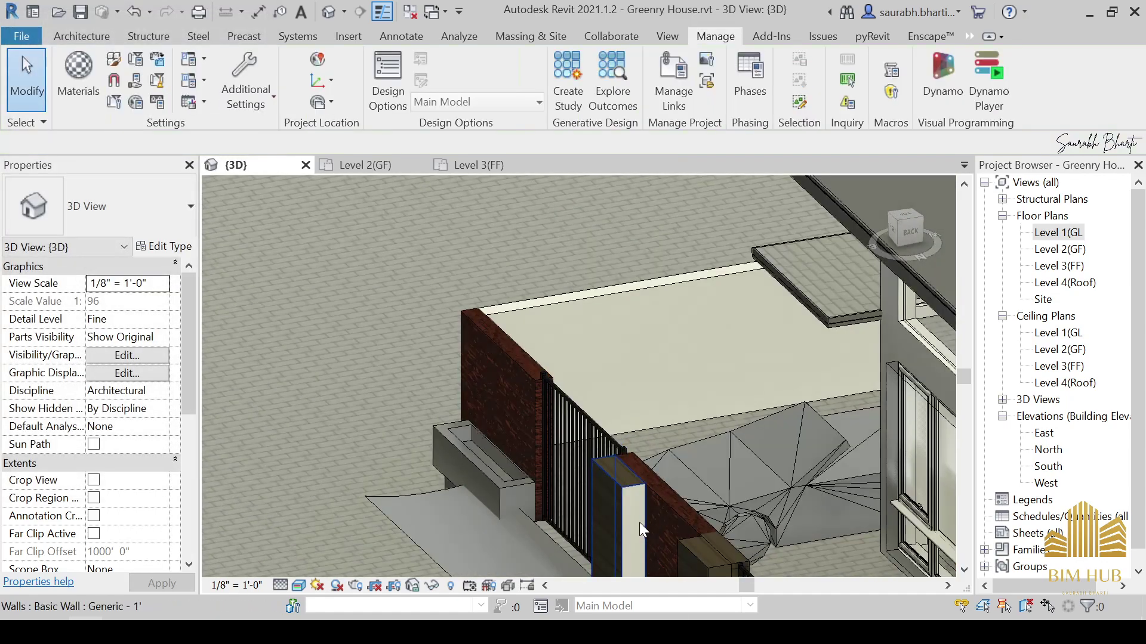
key("p")
key("t")
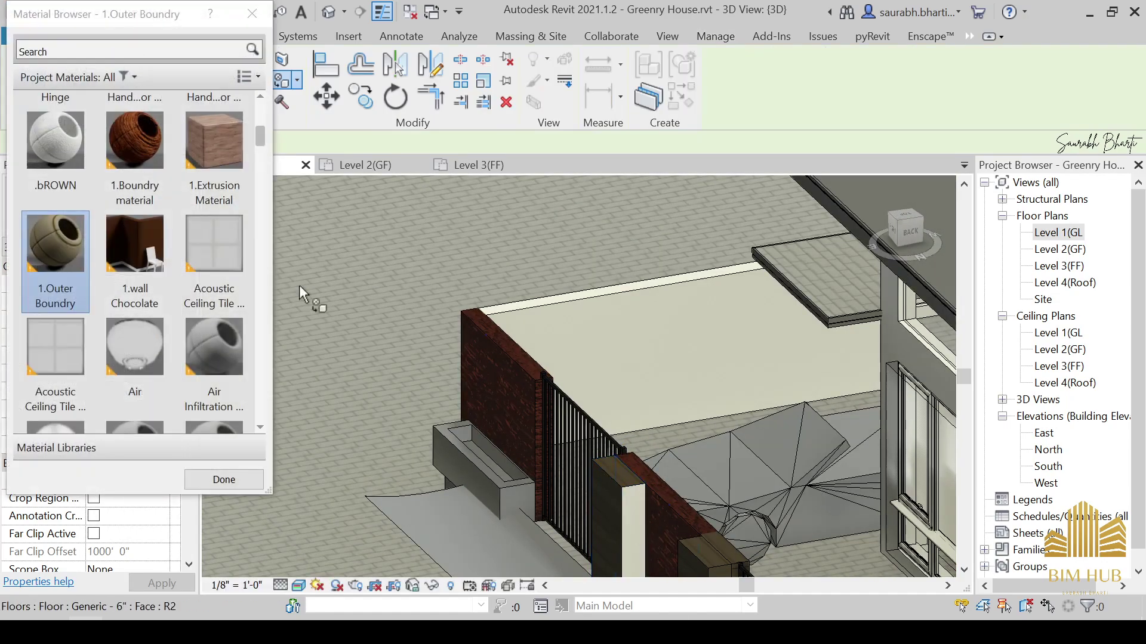
left_click(632, 510)
key("Escape")
Examine the finish on the pillars, planter and front boundary wall from the street side and from above.
scroll(597, 507, "down", 6)
middle_click_drag(596, 507, 566, 432, "shift")
scroll(488, 403, "up", 5)
left_click(406, 337)
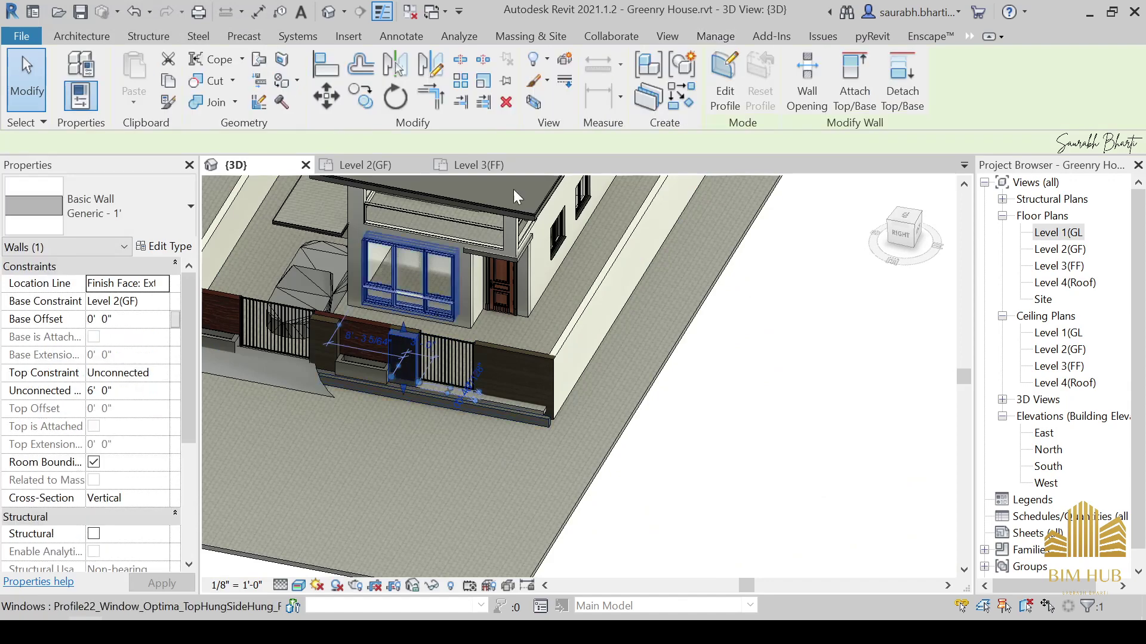
middle_click_drag(396, 350, 621, 423)
key("Escape")
scroll(618, 457, "up", 3)
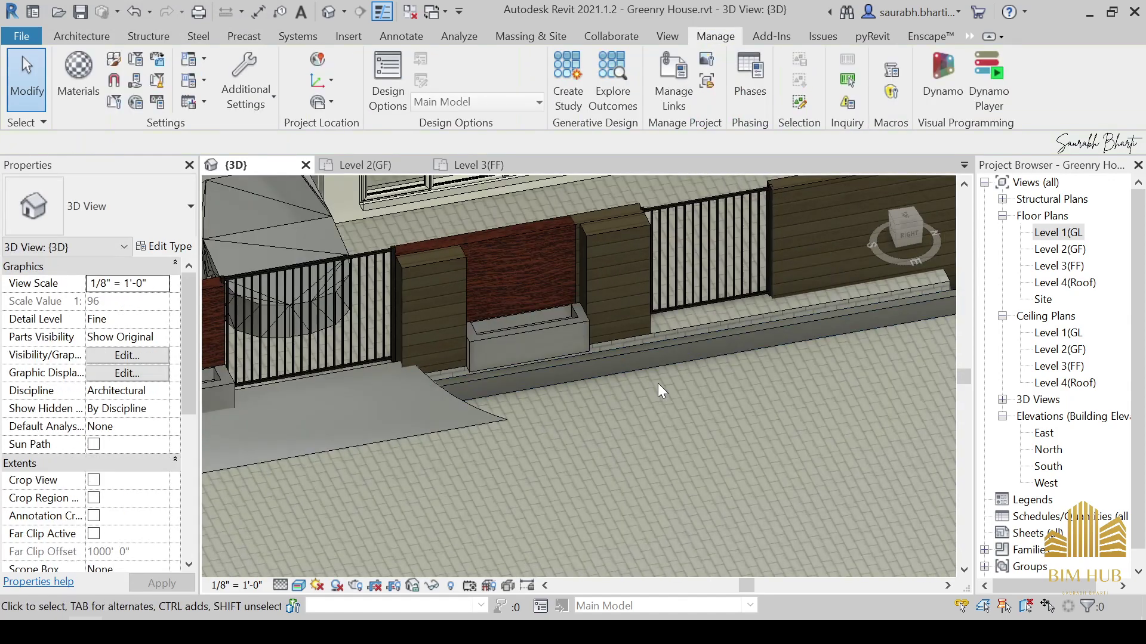
middle_click_drag(632, 334, 672, 437, "shift")
scroll(619, 292, "up", 3)
middle_click_drag(617, 239, 599, 296, "shift")
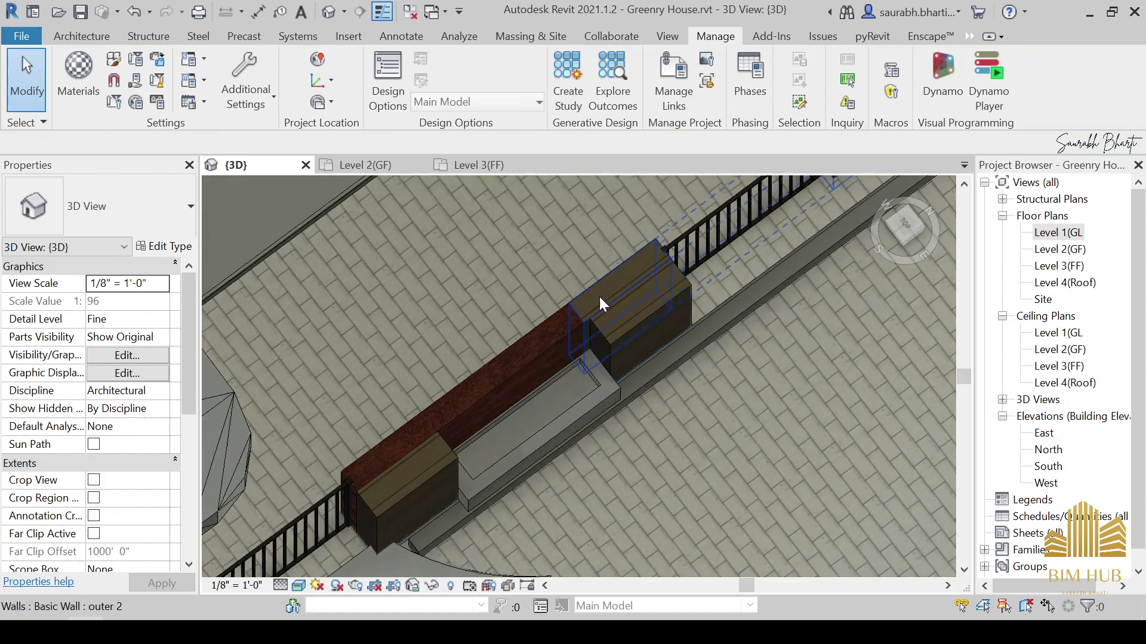
Check the top of the pillar beside the entrance gate and undo the last change.
scroll(599, 296, "up", 2)
left_click(596, 295)
scroll(624, 395, "down", 2)
middle_click_drag(699, 447, 659, 382, "shift")
middle_click_drag(660, 382, 699, 561)
scroll(695, 485, "down", 2)
key("Escape")
middle_click_drag(695, 427, 585, 447, "shift")
middle_click_drag(585, 447, 481, 463)
scroll(708, 381, "up", 3)
key("ctrl+z")
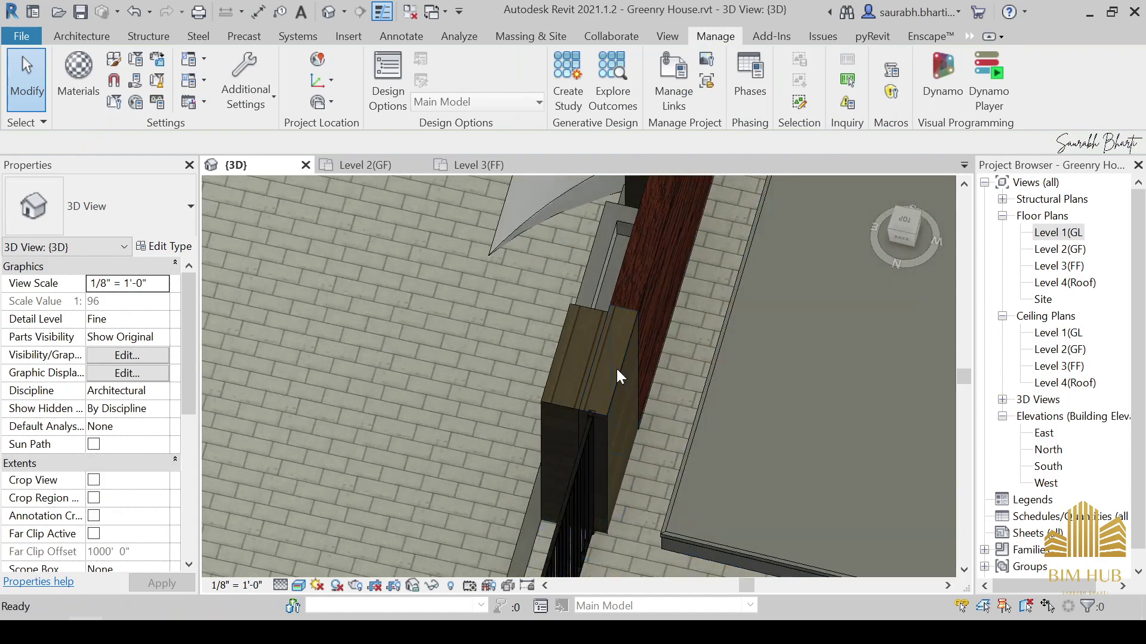
Examine the front boundary wall, gate pillars and street-side paving from outside the plot.
scroll(654, 416, "down", 4)
middle_click_drag(574, 401, 237, 458)
middle_click_drag(719, 439, 107, 284)
scroll(263, 246, "down", 2)
scroll(446, 345, "down", 3)
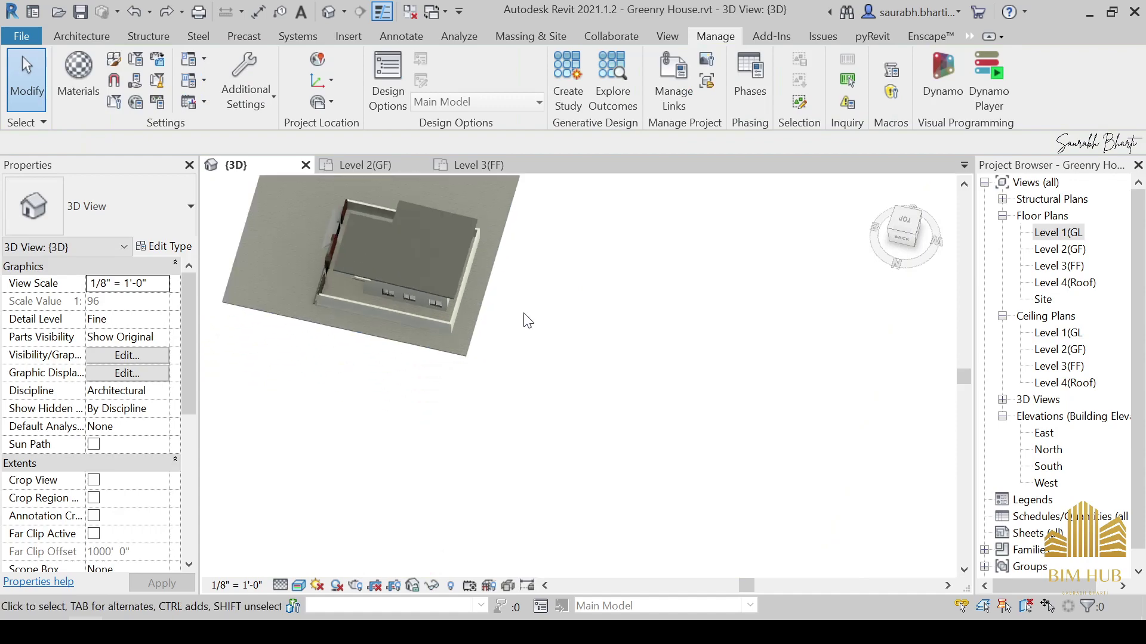
middle_click_drag(525, 320, 716, 218, "shift")
scroll(281, 281, "up", 5)
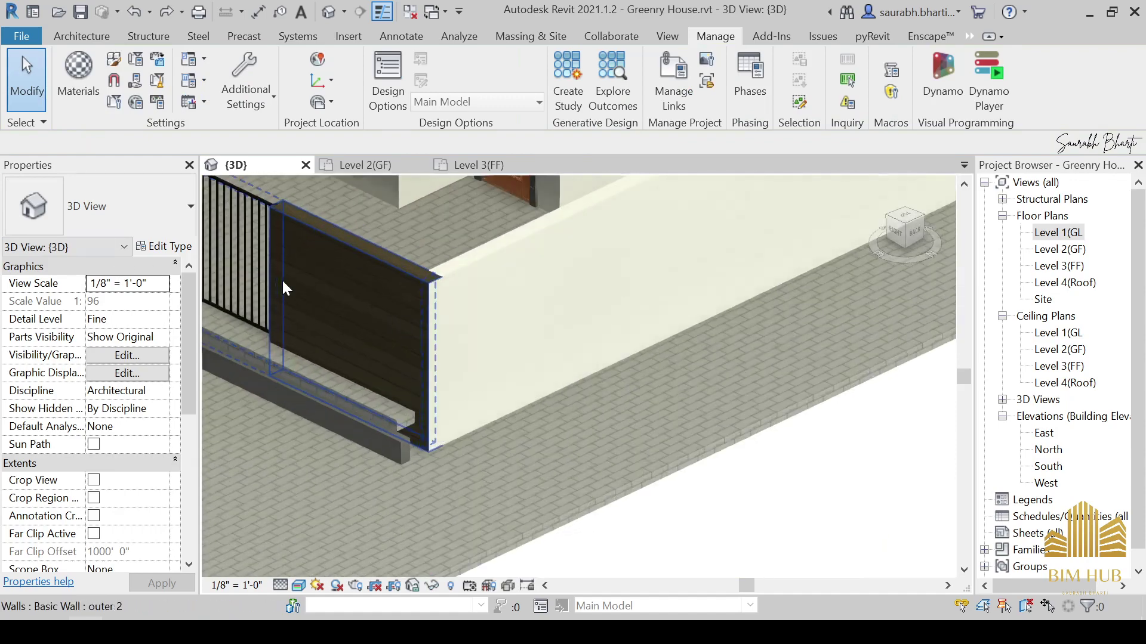
middle_click_drag(281, 278, 639, 471)
scroll(639, 472, "down", 1)
scroll(560, 392, "up", 3)
scroll(560, 392, "down", 1)
middle_click_drag(560, 391, 478, 360)
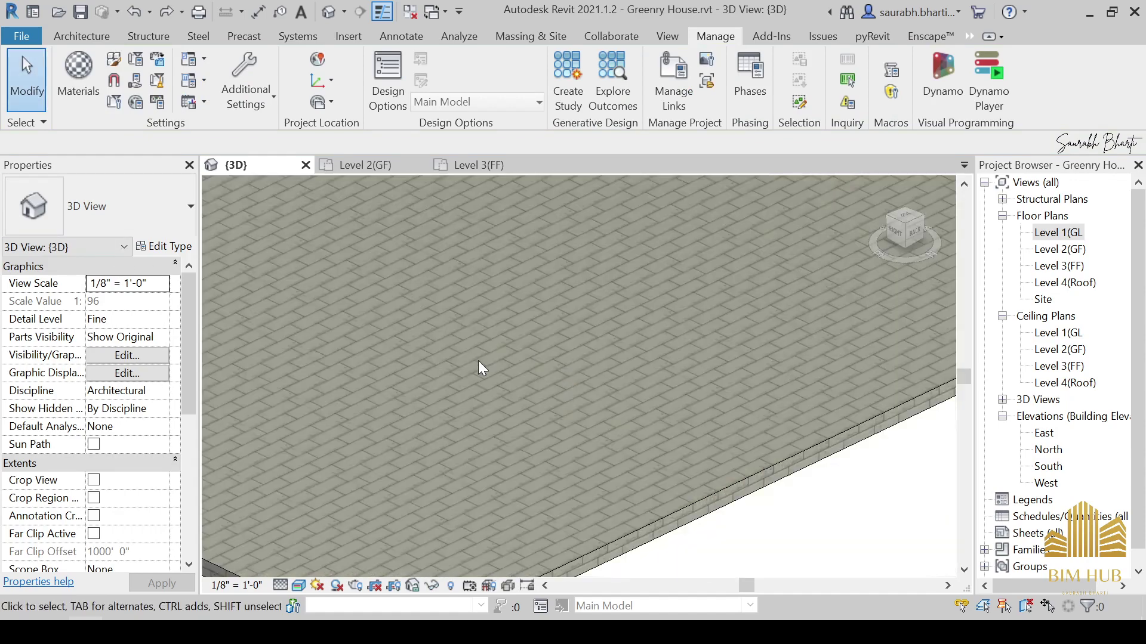
scroll(487, 370, "down", 4)
scroll(487, 376, "down", 3)
scroll(607, 428, "up", 6)
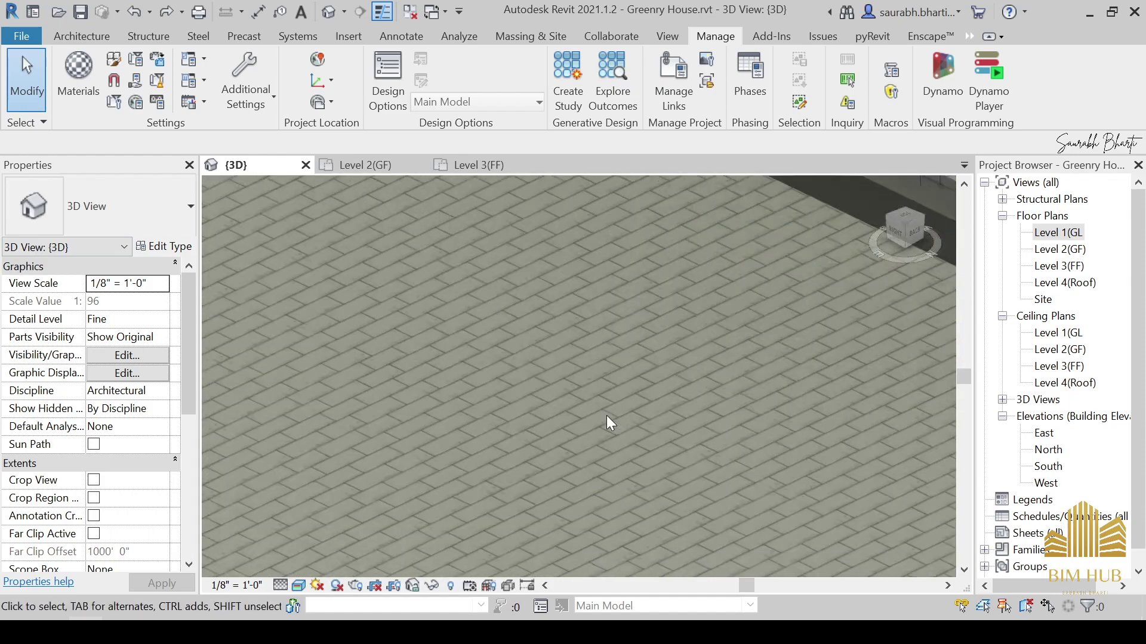
middle_click_drag(606, 415, 489, 621)
scroll(646, 319, "up", 4)
scroll(646, 320, "down", 4)
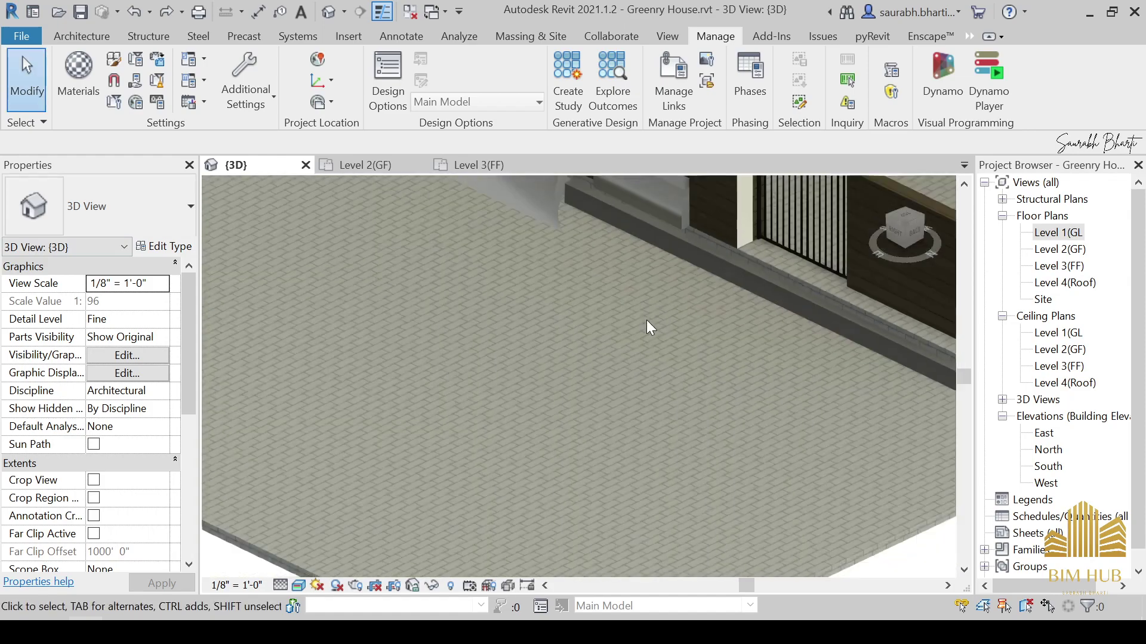
Inspect the top and side faces of the pillar beside the entrance gate for missing paint.
middle_click_drag(647, 320, 433, 573)
scroll(506, 416, "up", 3)
left_click(520, 364)
middle_click_drag(520, 364, 514, 450, "shift")
scroll(486, 417, "up", 2)
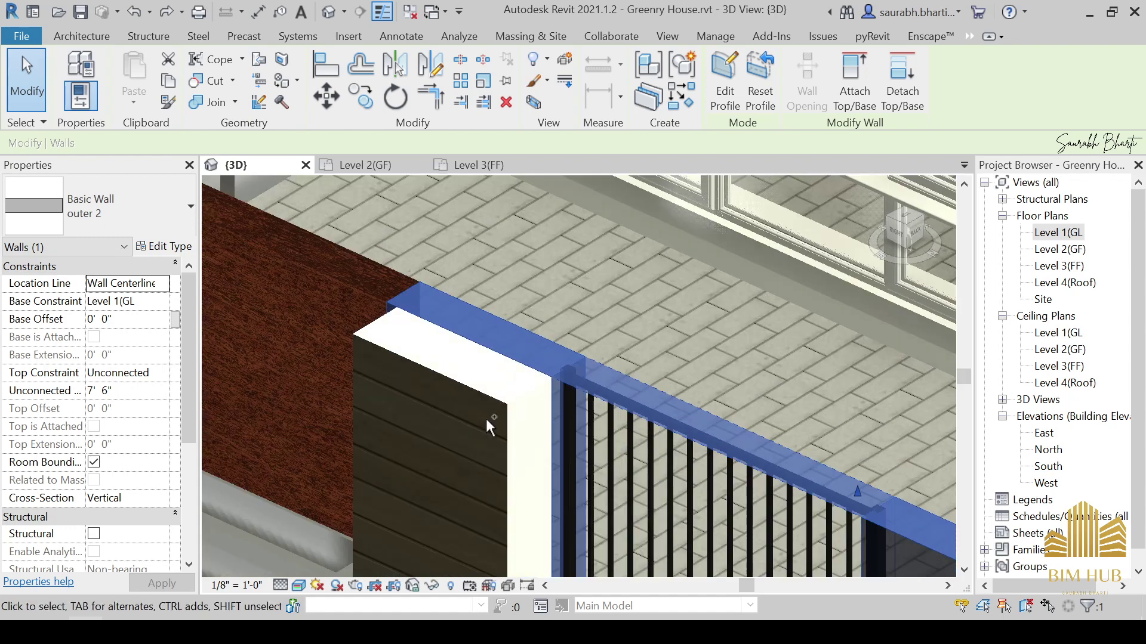
scroll(486, 415, "up", 5)
left_click(489, 408)
scroll(489, 407, "down", 6)
middle_click_drag(503, 400, 492, 452)
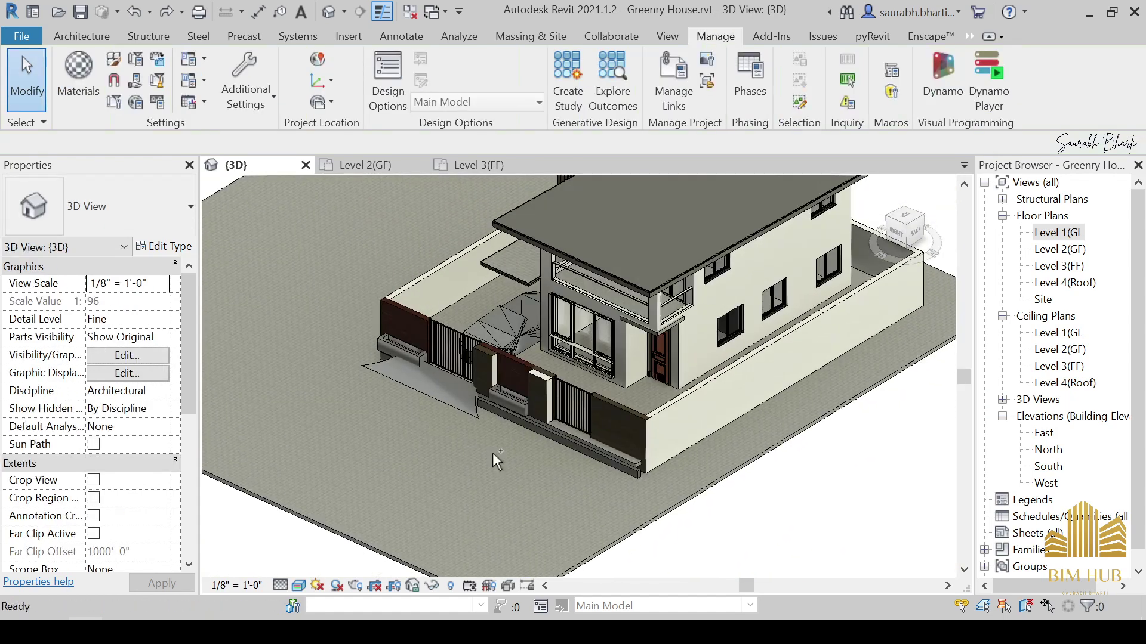
Restore the undone paint on the gate pillars and orient the 3D view straight onto the house's Right side.
scroll(495, 441, "up", 5)
scroll(510, 406, "down", 6)
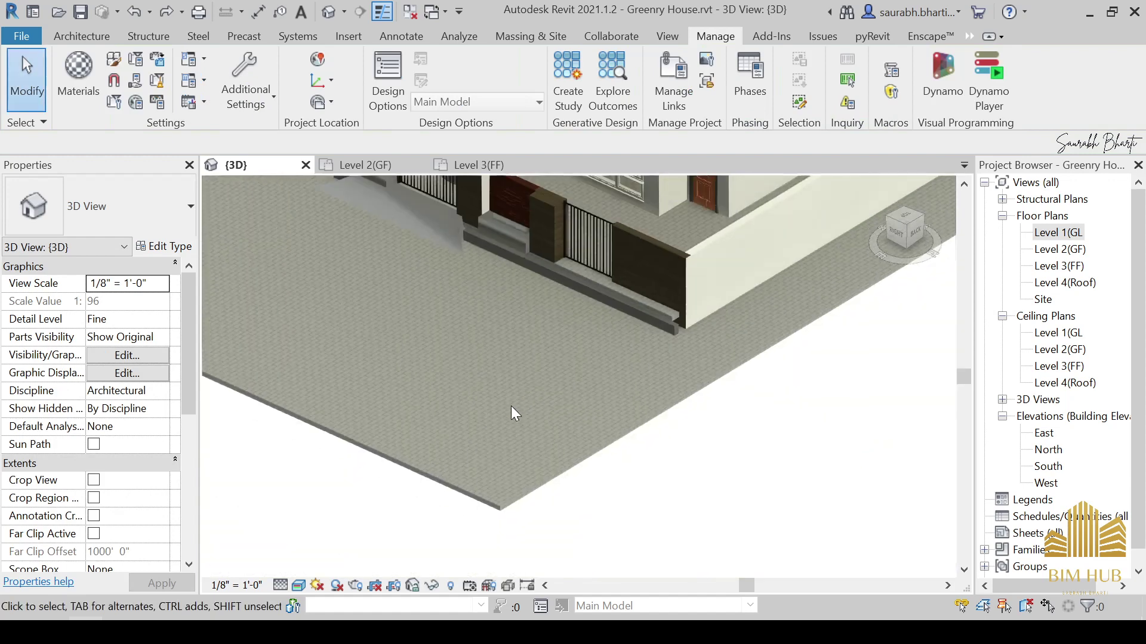
scroll(508, 407, "up", 4)
scroll(501, 322, "up", 5)
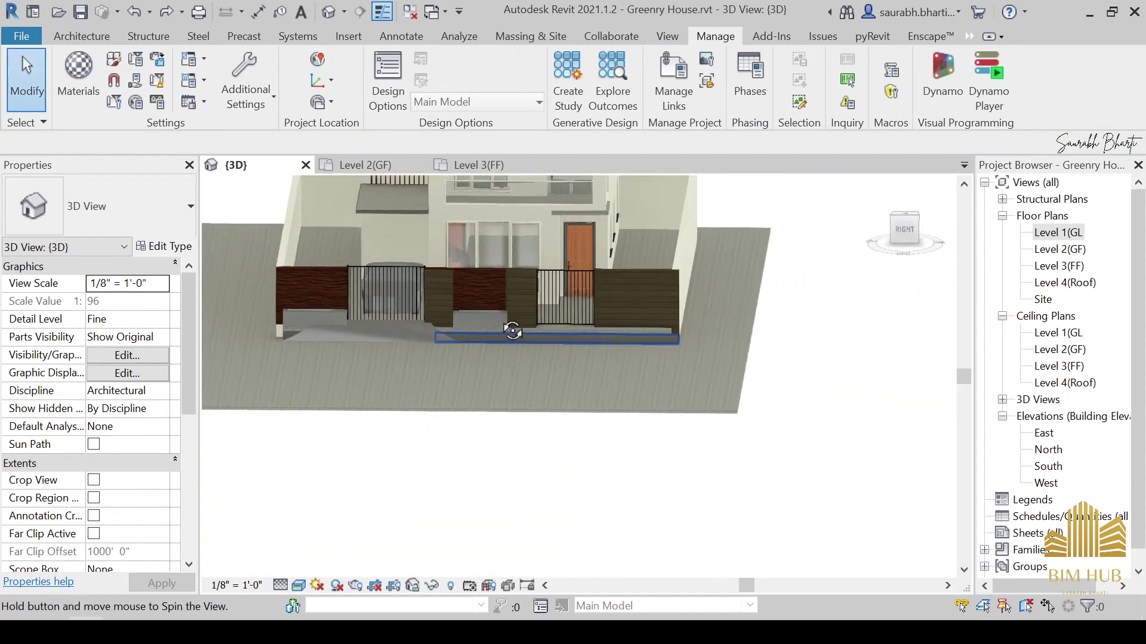
middle_click_drag(475, 302, 597, 376)
left_click(889, 241)
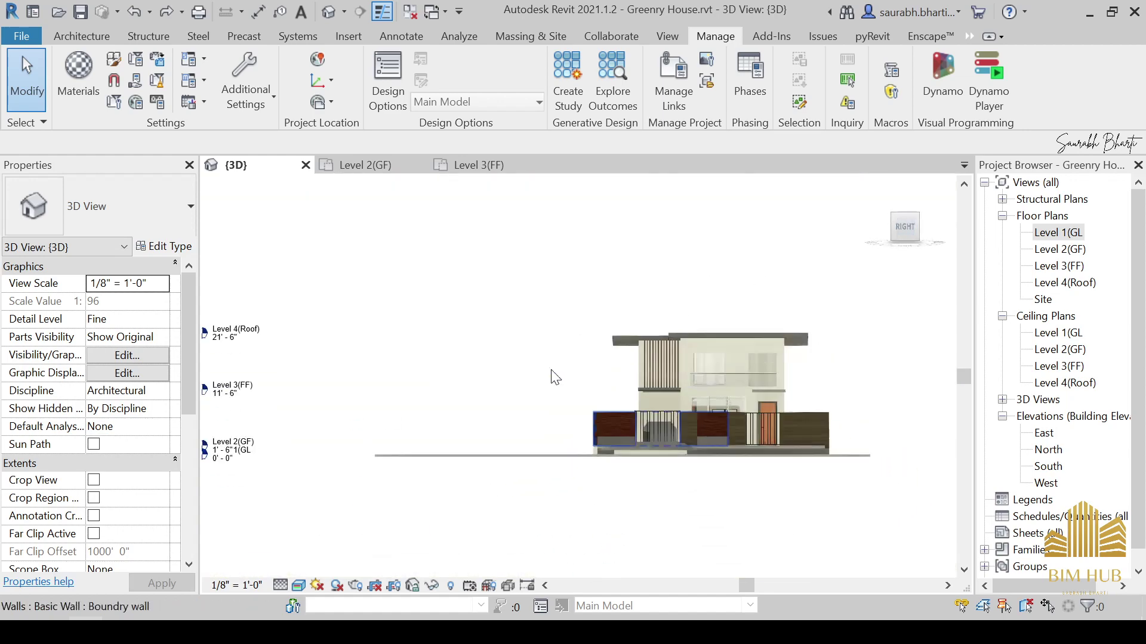
scroll(550, 376, "up", 5)
left_click(531, 342)
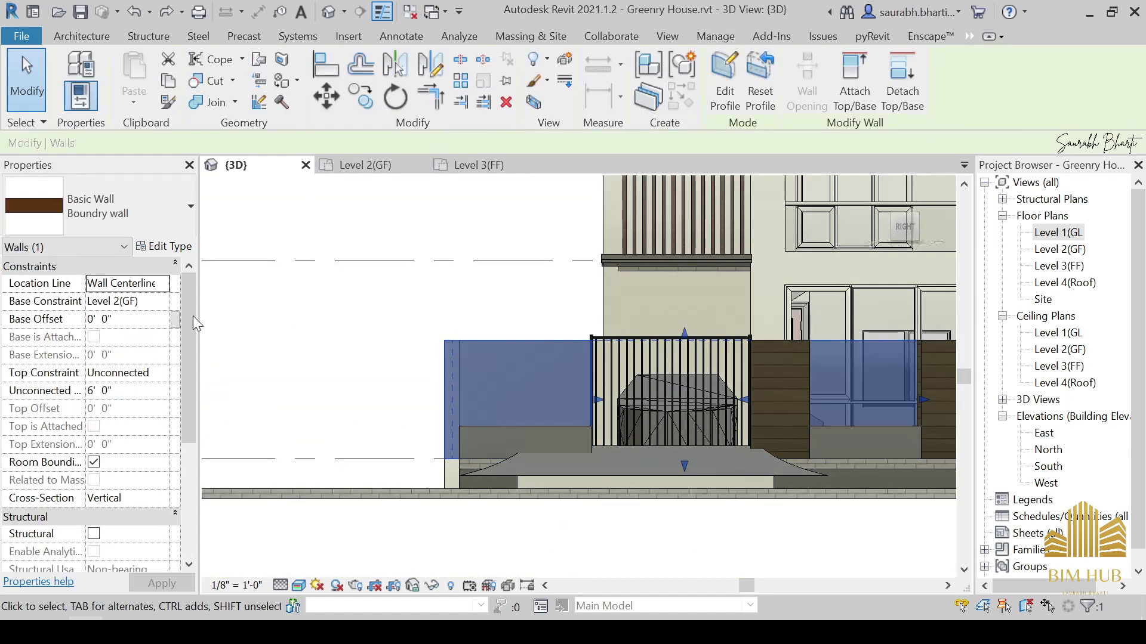
left_click(164, 246)
key("Escape")
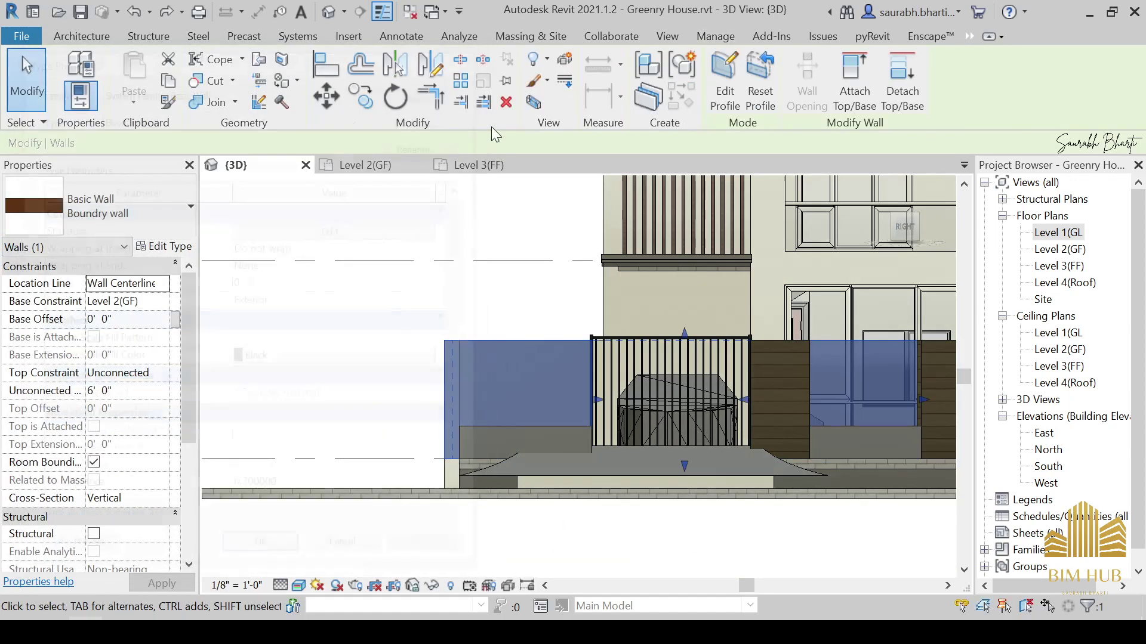
left_click(715, 36)
left_click(157, 58)
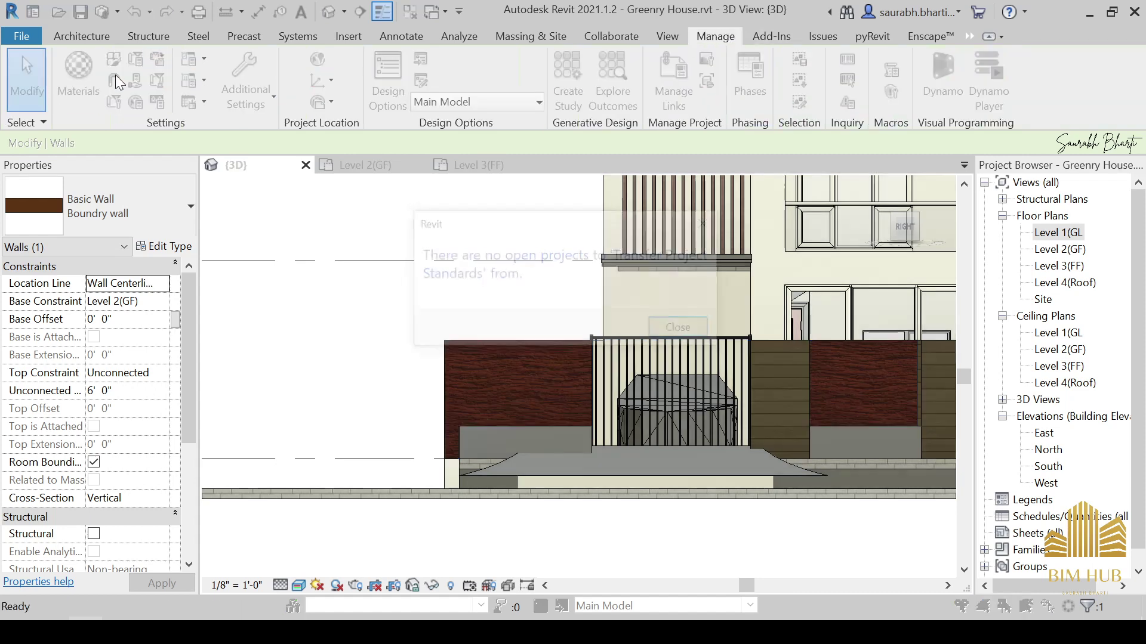
key("Return")
Select 1.Boundry material among the project materials and browse the asset categories of the Appearance Library.
left_click(78, 78)
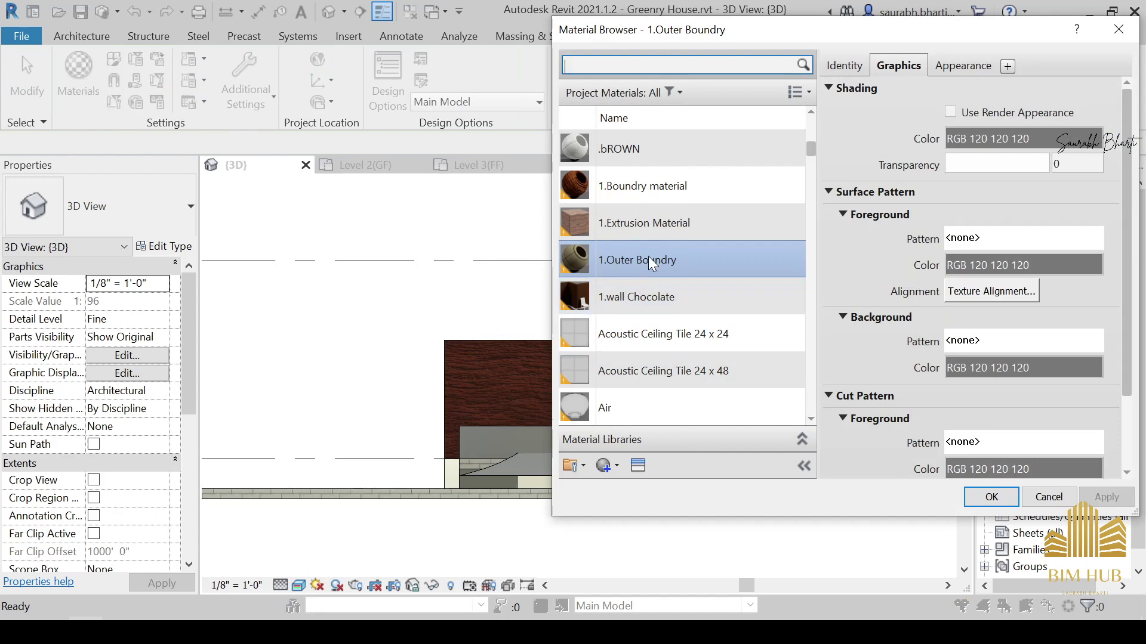
left_click(650, 195)
left_click(637, 466)
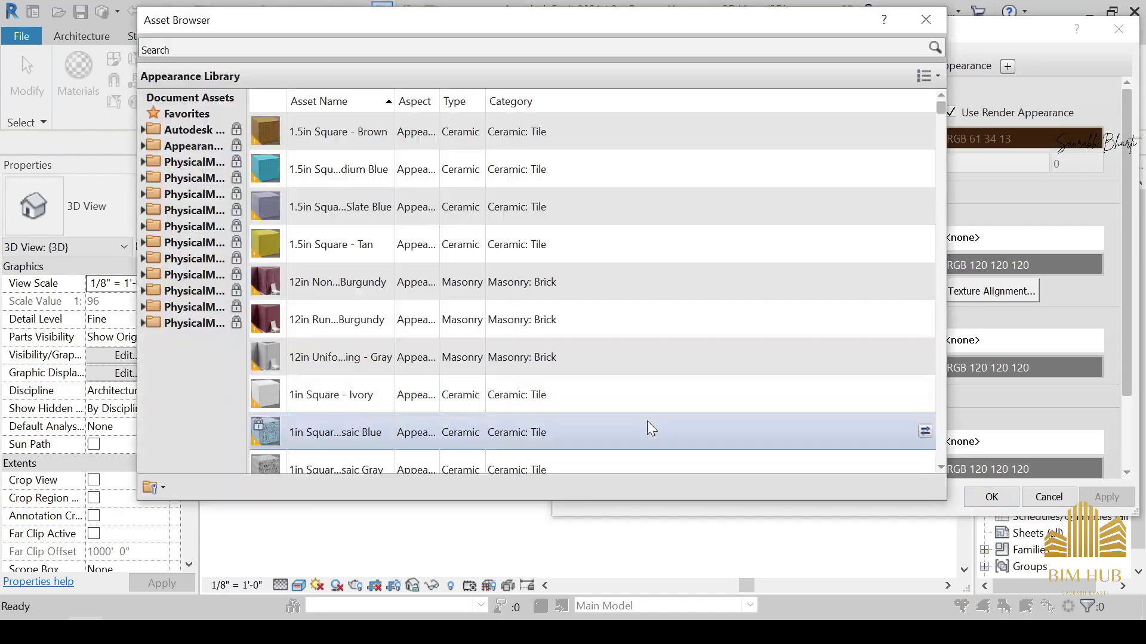
left_click(141, 145)
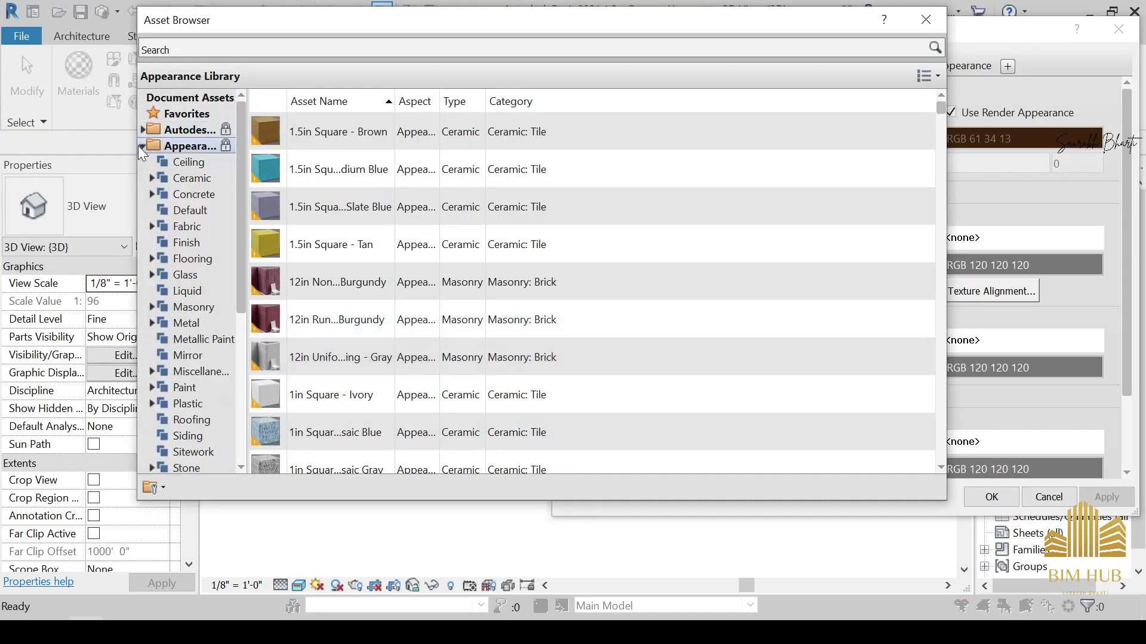
scroll(200, 312, "down", 3)
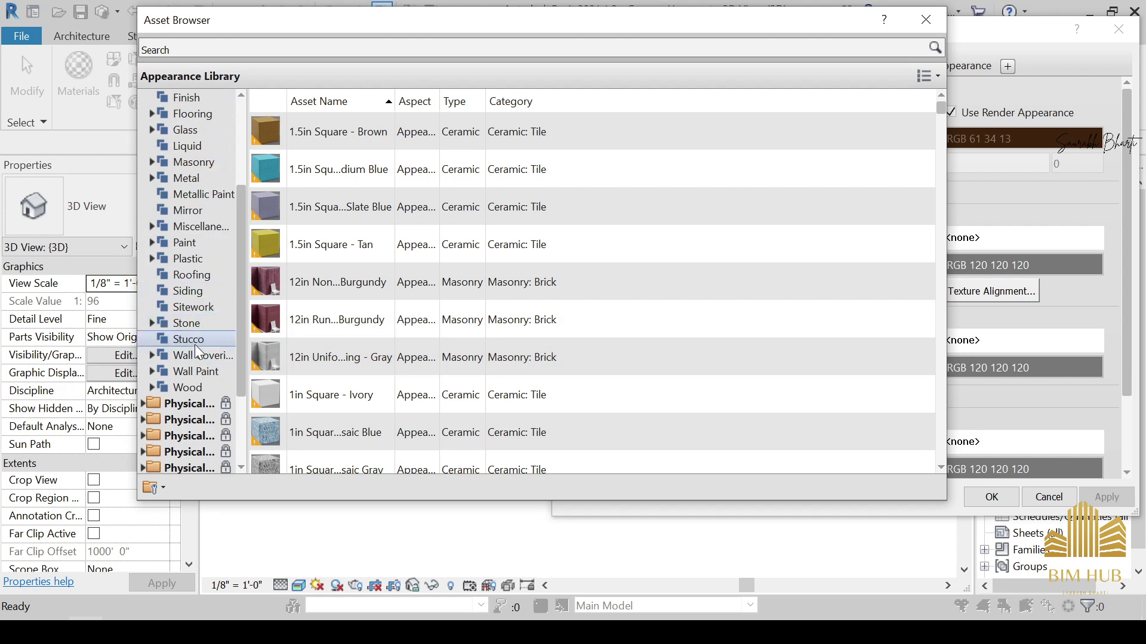
left_click(925, 19)
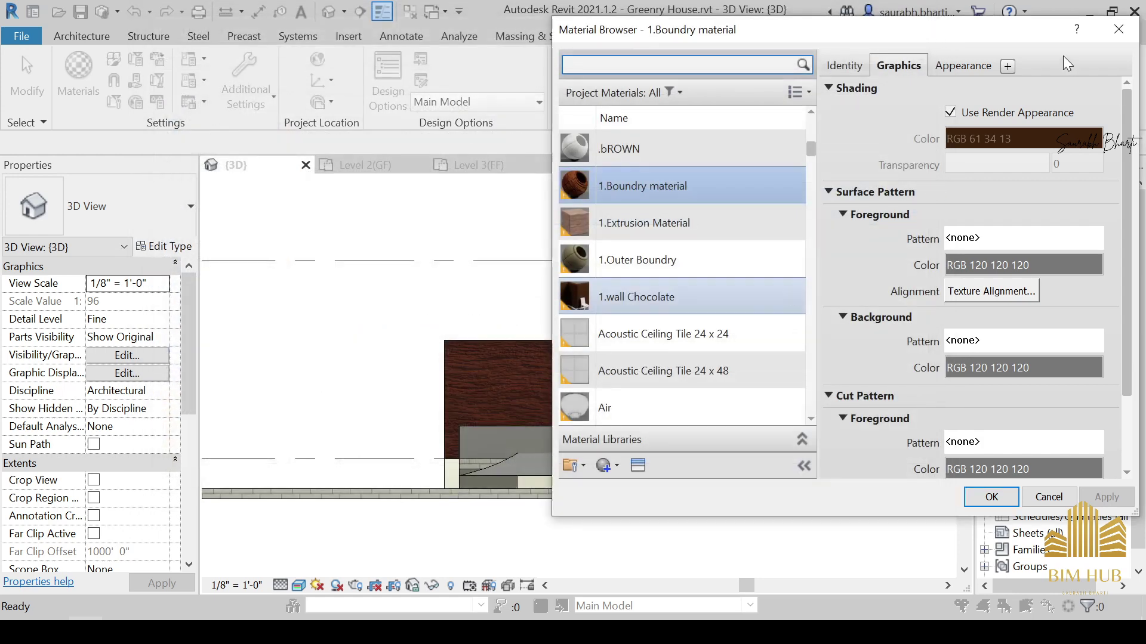
Set the appearance tint colour of 1.Boundry material to RGB 227 200 200 and check it on the front boundary wall.
left_click(955, 65)
left_click_drag(954, 38, 721, 35)
scroll(725, 420, "down", 5)
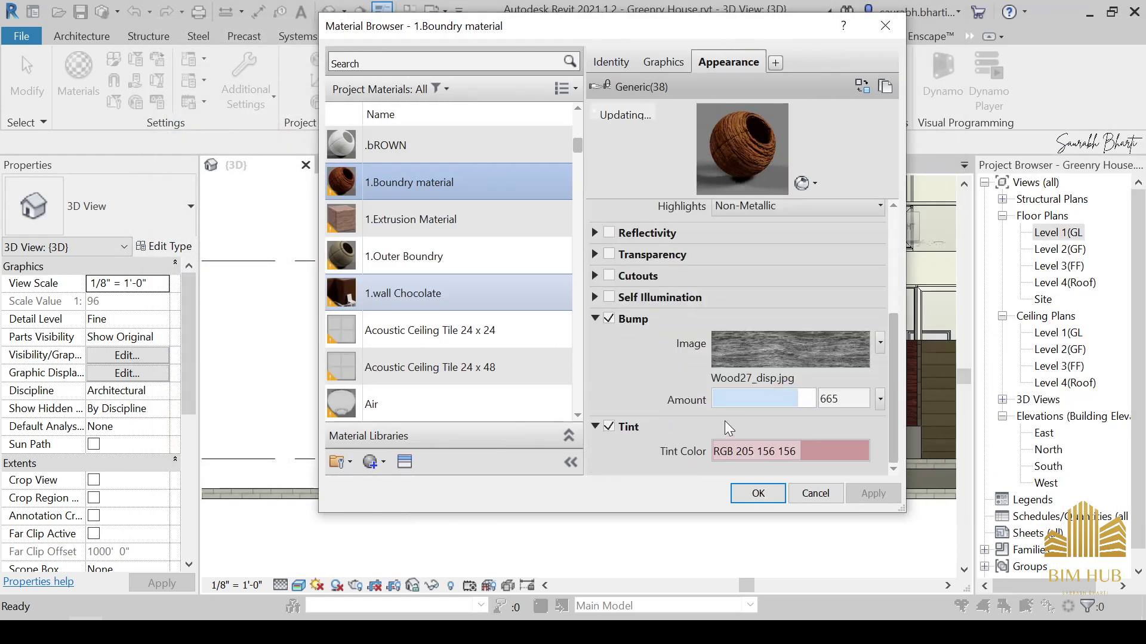
left_click(774, 451)
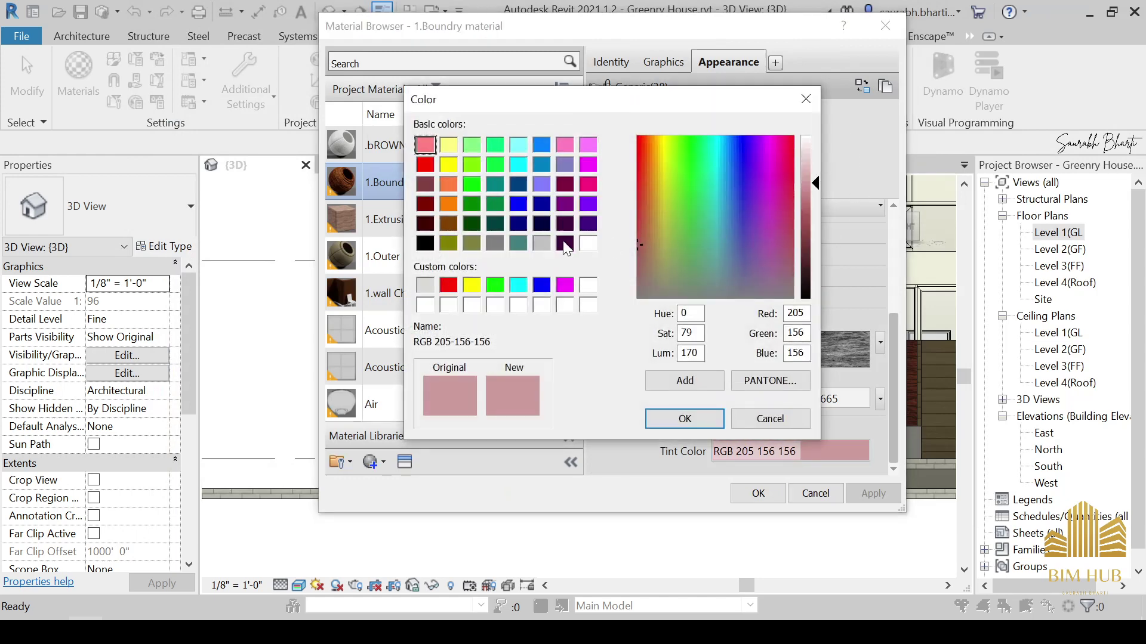
left_click(426, 203)
left_click(425, 183)
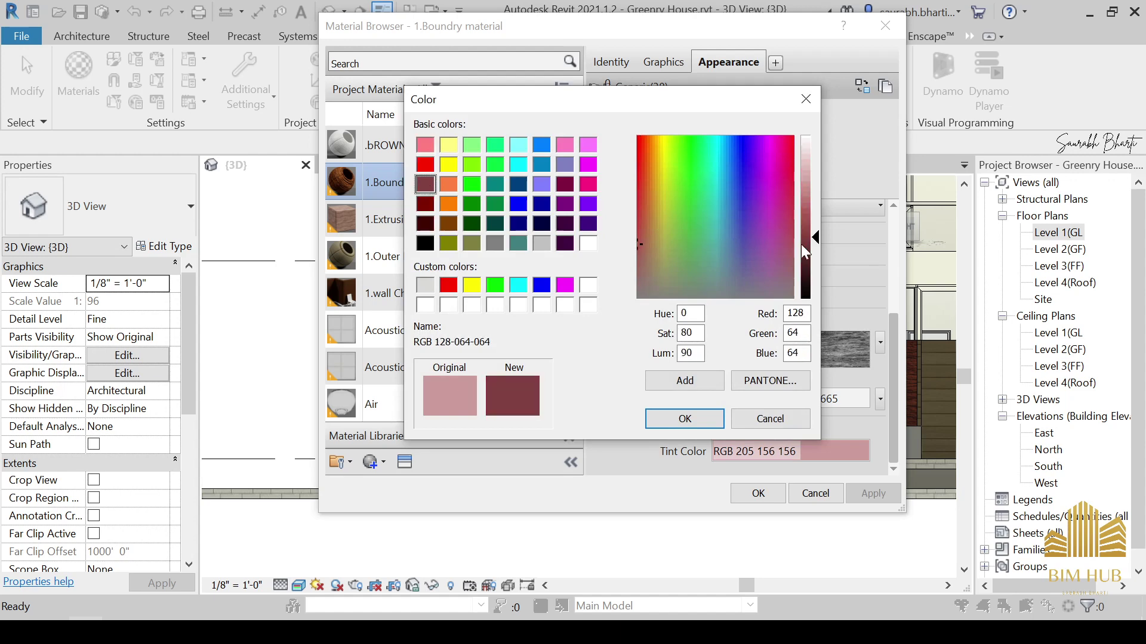
left_click_drag(811, 239, 813, 163)
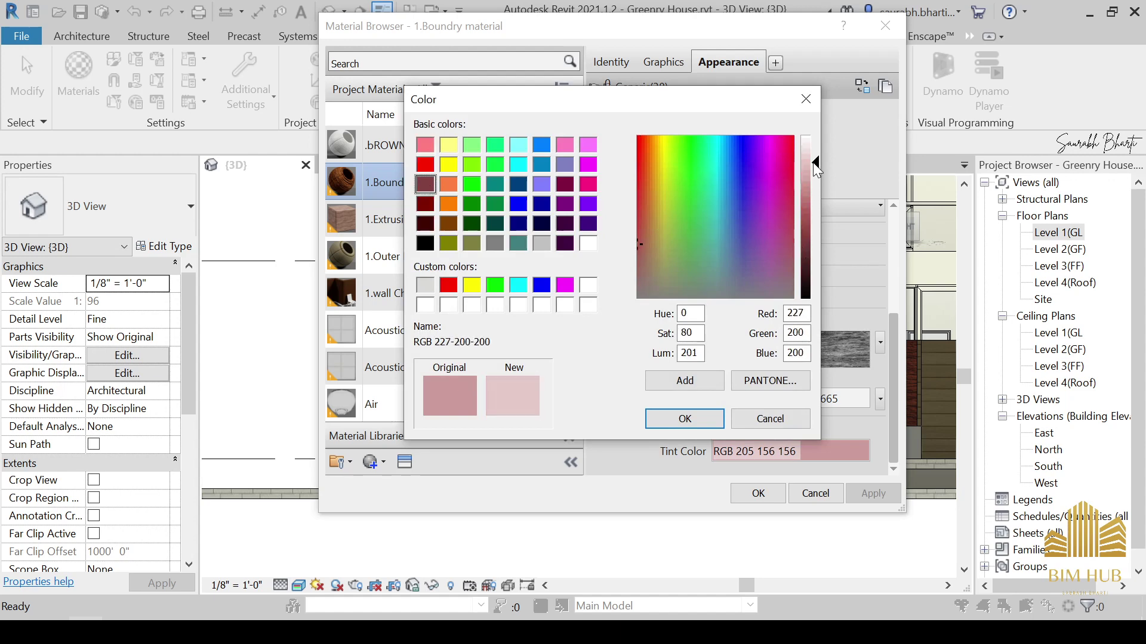
left_click(689, 421)
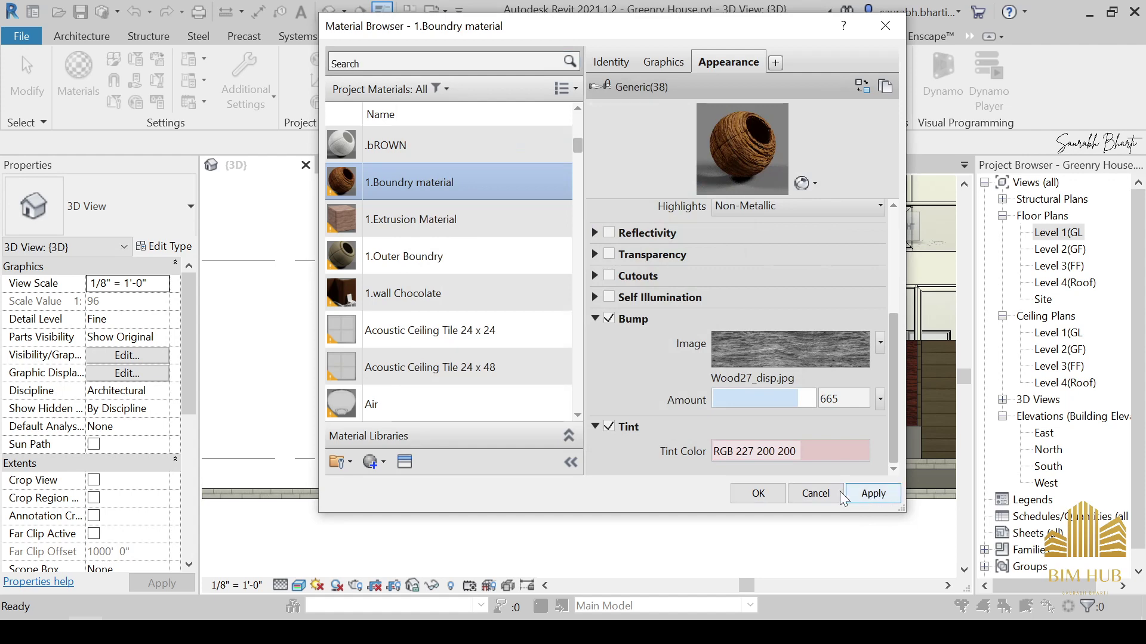
left_click(776, 492)
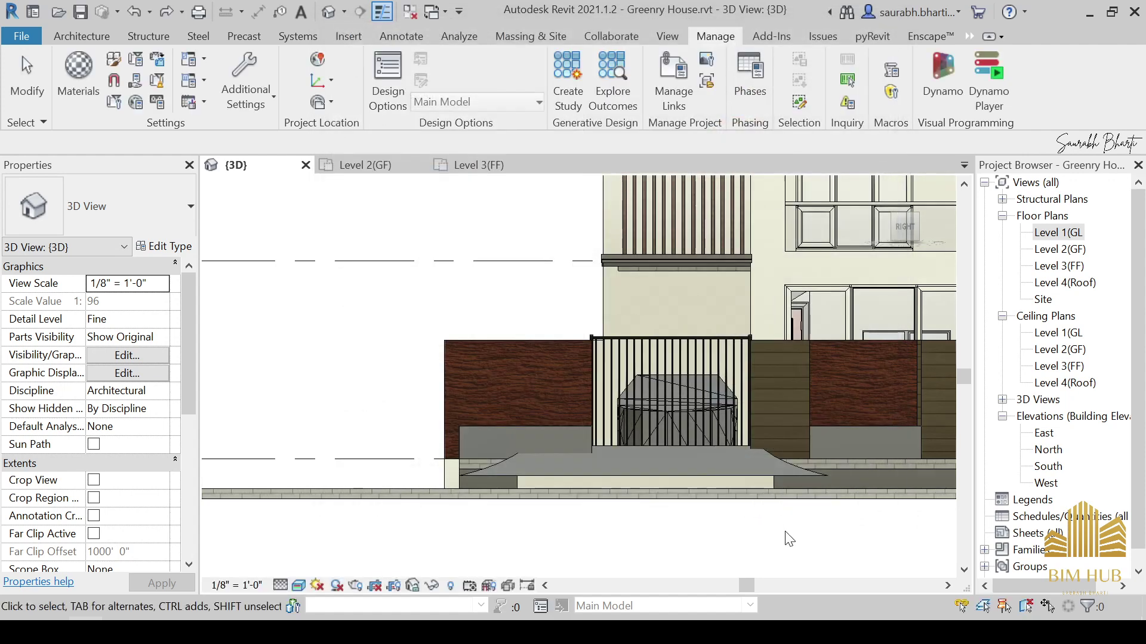
middle_click_drag(815, 461, 682, 505)
scroll(718, 405, "up", 2)
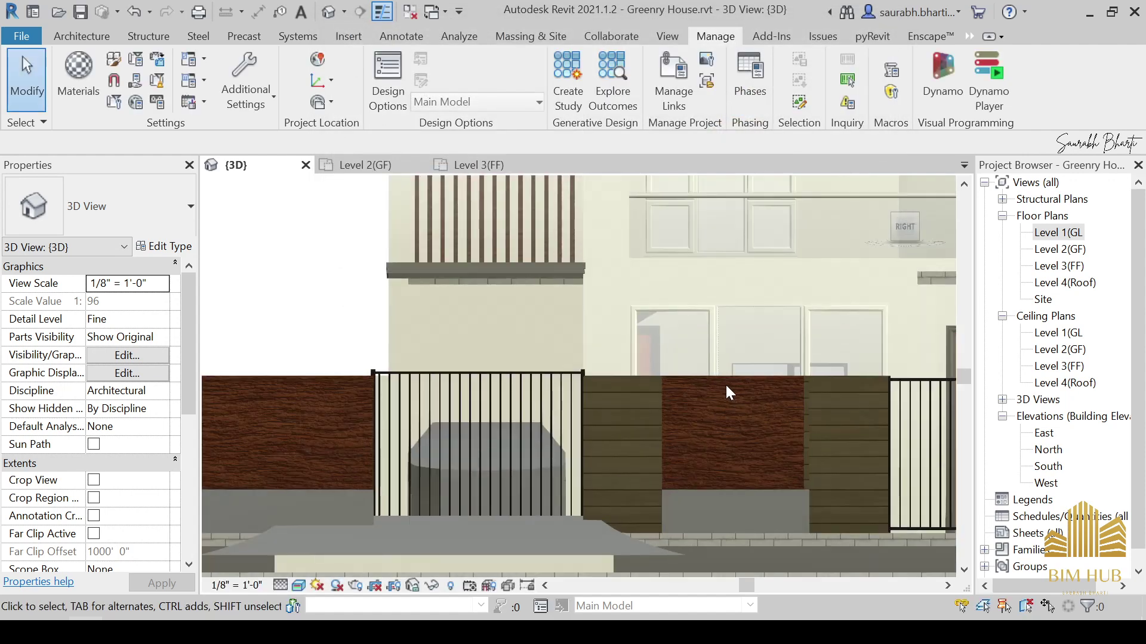
Set the appearance tint colour of 1.Boundry material to grey RGB 176 176 176 and accept the material changes.
left_click(726, 382)
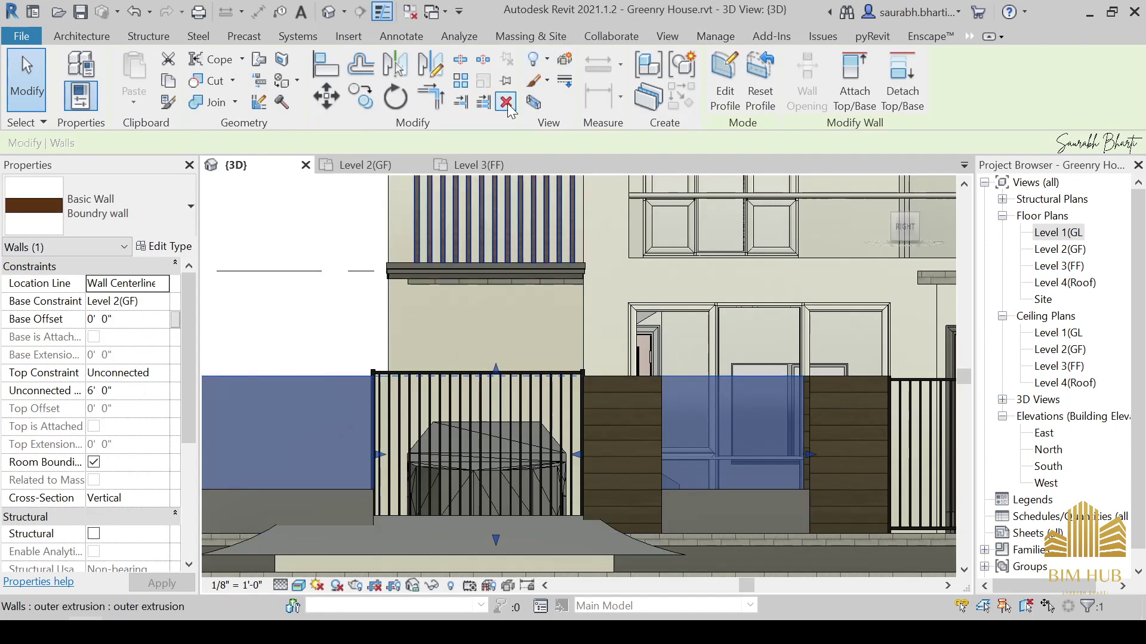
left_click(715, 36)
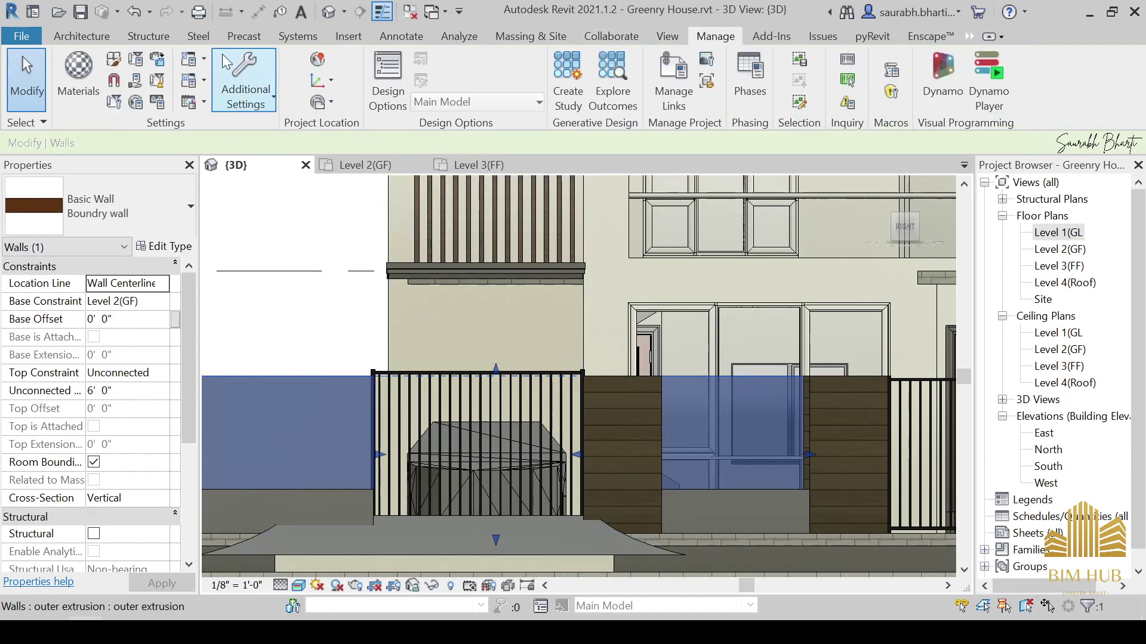
left_click(83, 71)
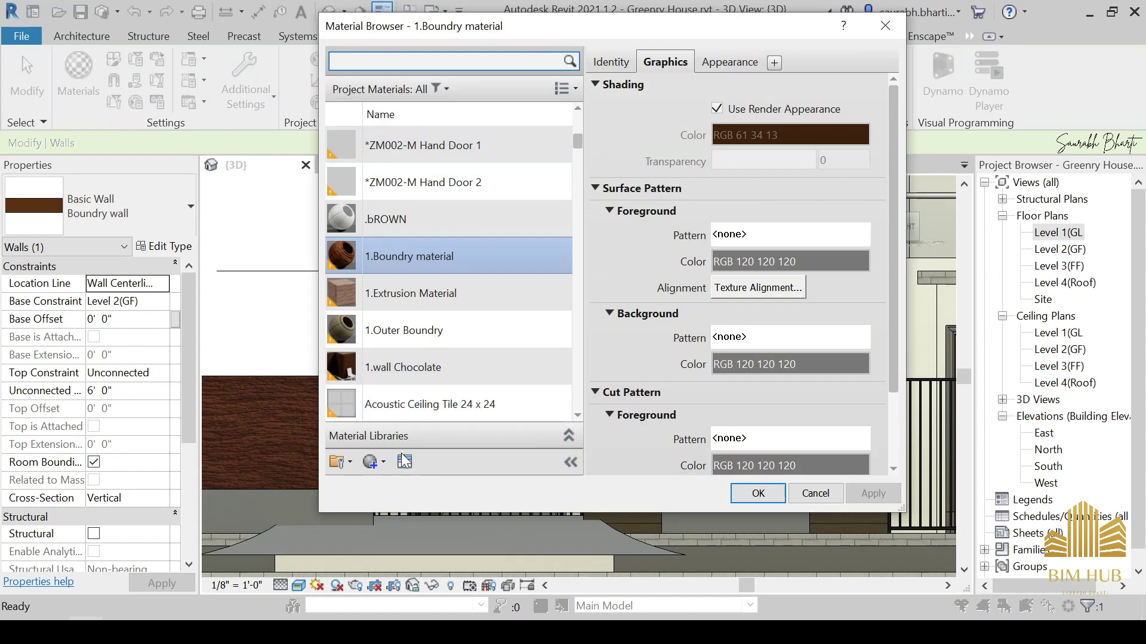
left_click(719, 66)
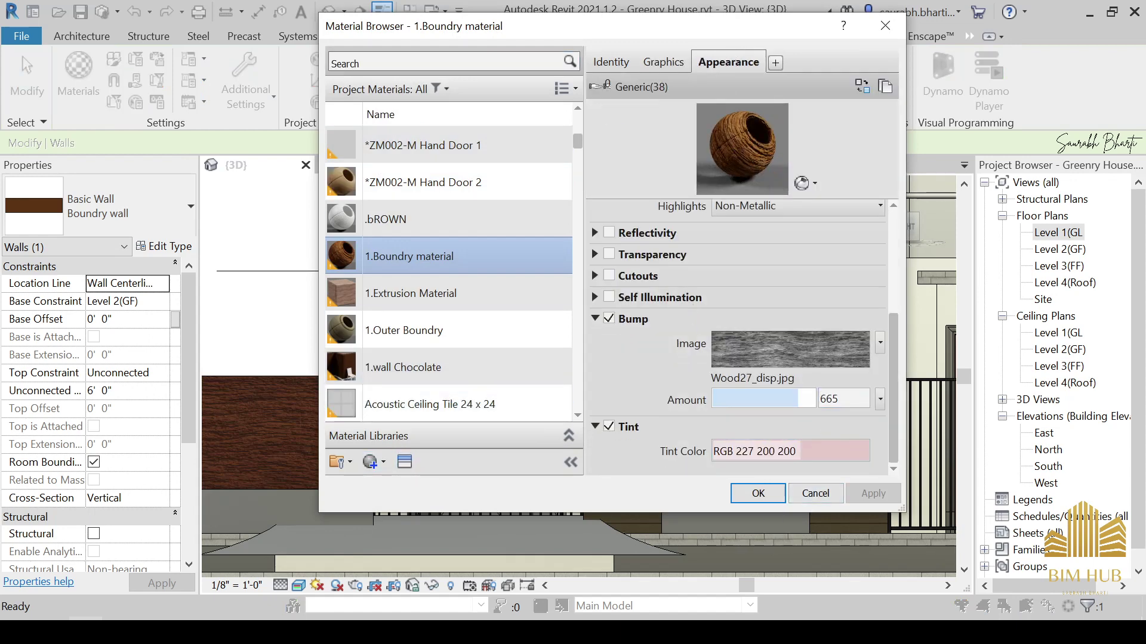
left_click(823, 456)
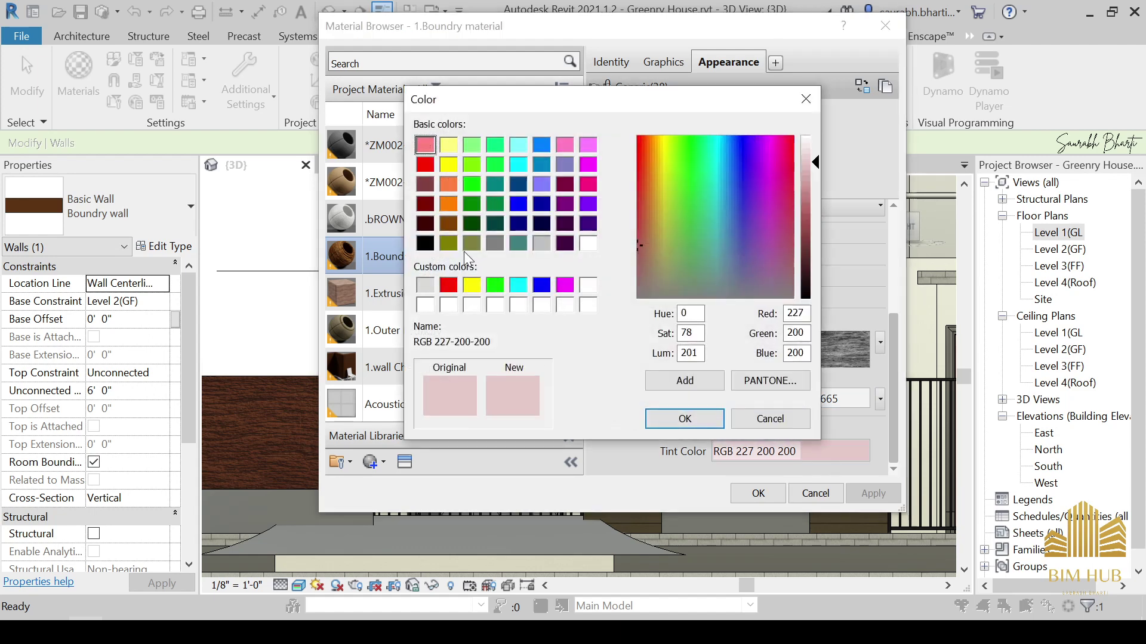
left_click(472, 223)
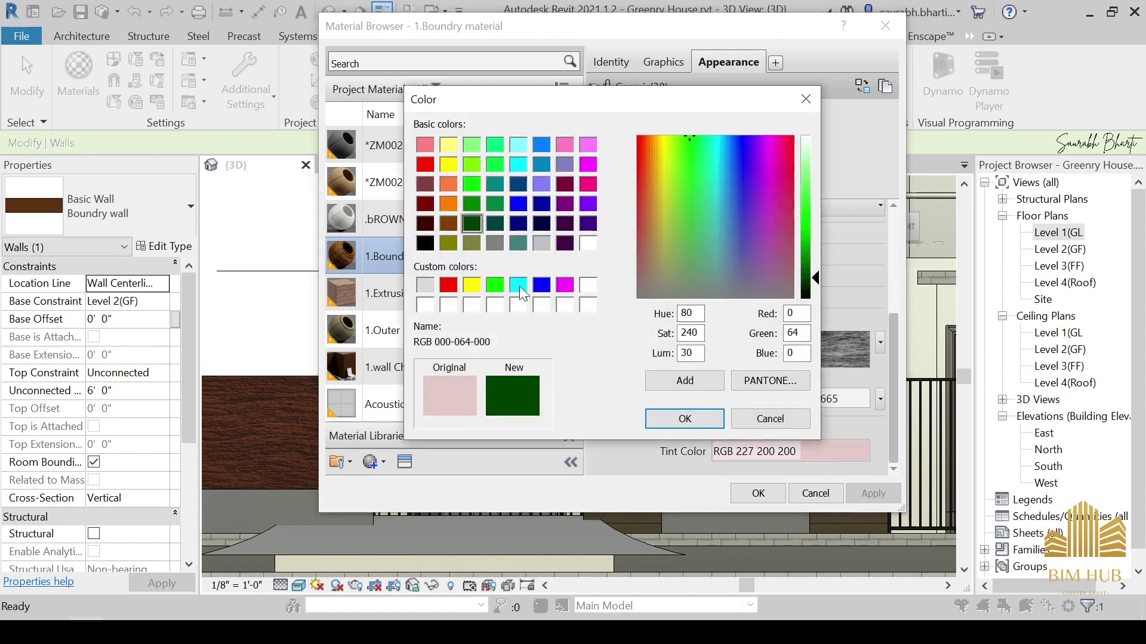
left_click(495, 243)
left_click_drag(807, 210, 811, 187)
left_click(707, 417)
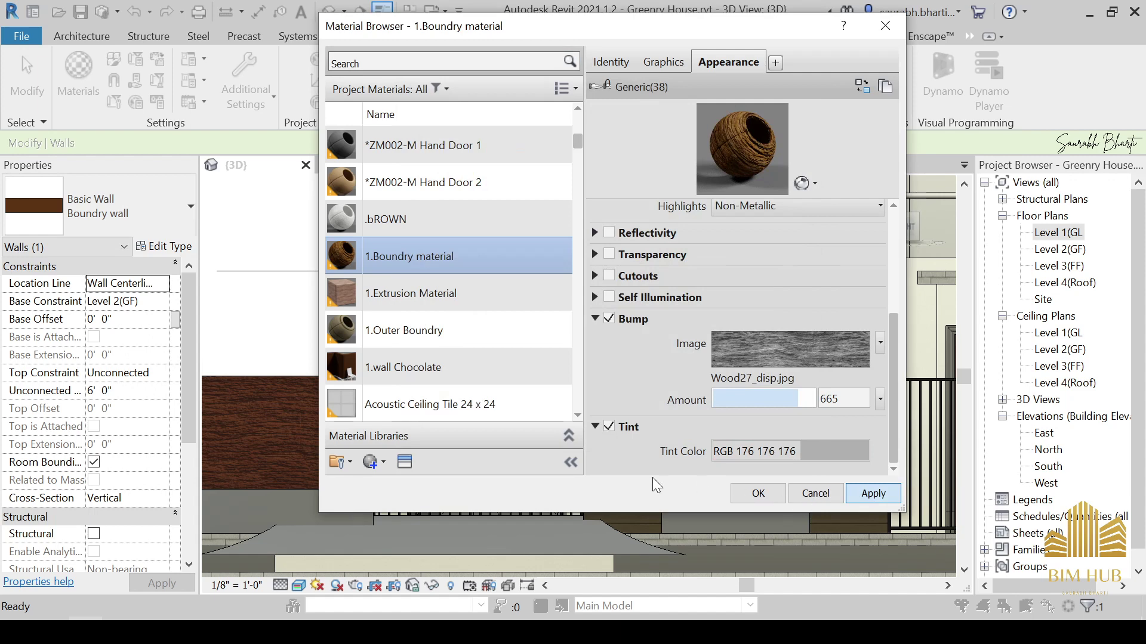
left_click_drag(579, 34, 921, 34)
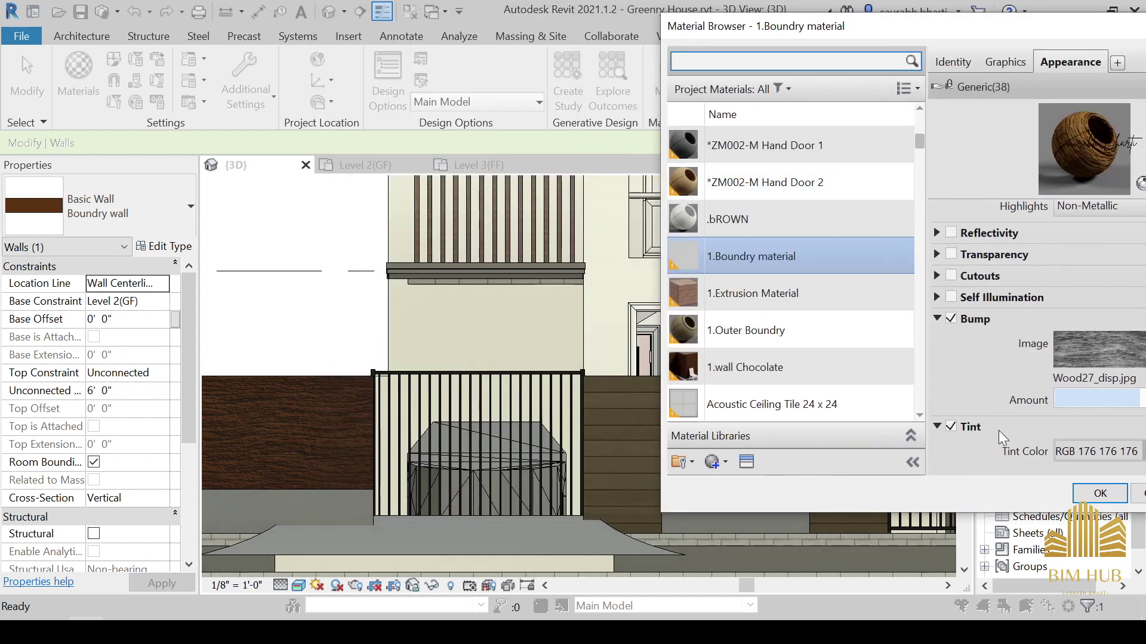
left_click(1100, 493)
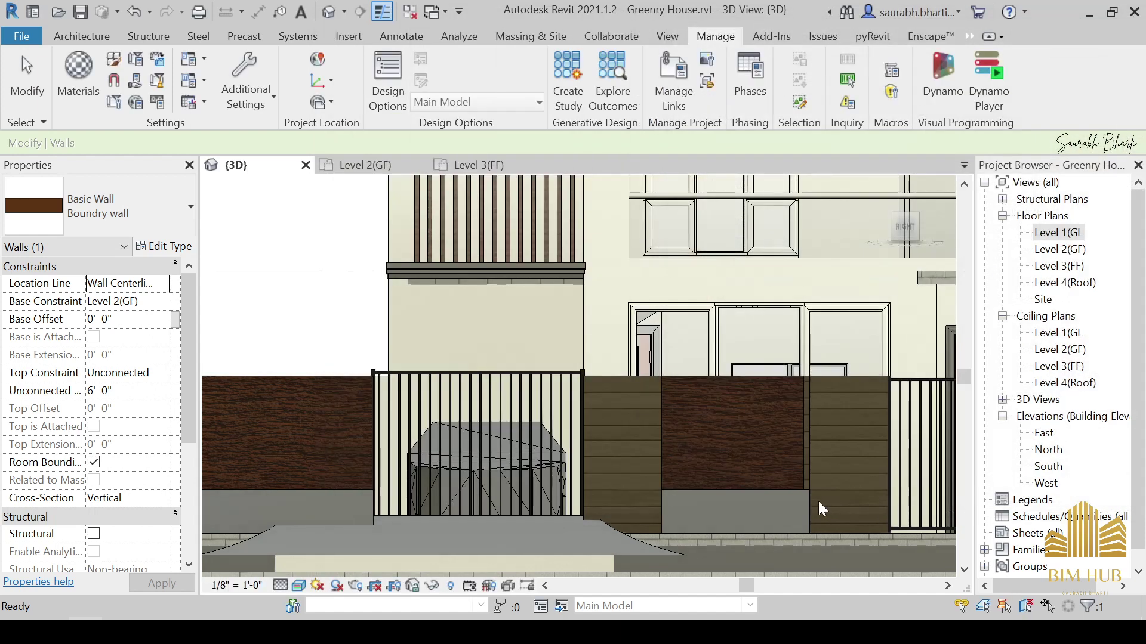
Select the front boundary wall between the gate pillars and bring up the appearance settings of 1.Boundry material.
scroll(737, 453, "up", 4)
middle_click_drag(722, 383, 729, 471, "shift")
middle_click_drag(723, 427, 669, 291)
left_click(678, 371)
scroll(678, 364, "down", 2)
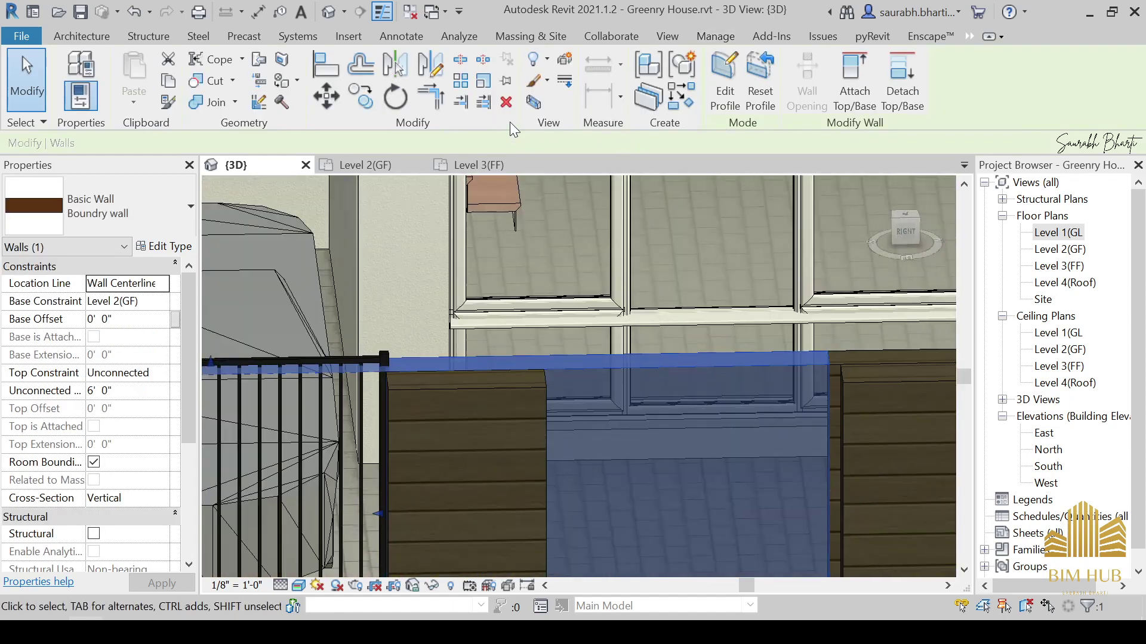
left_click(716, 36)
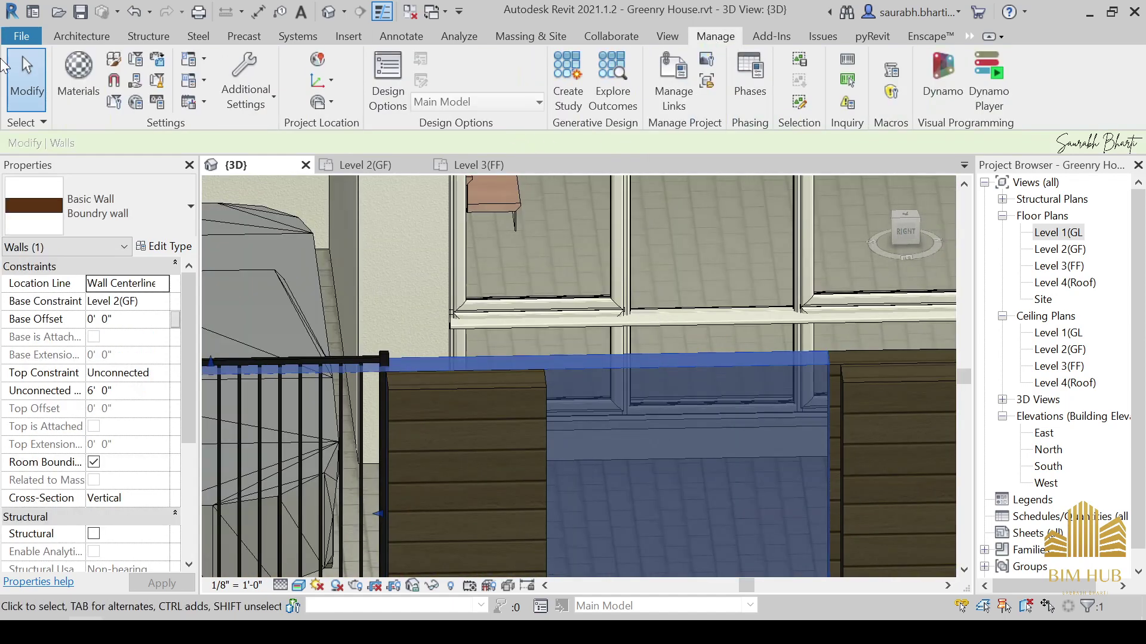
left_click(66, 70)
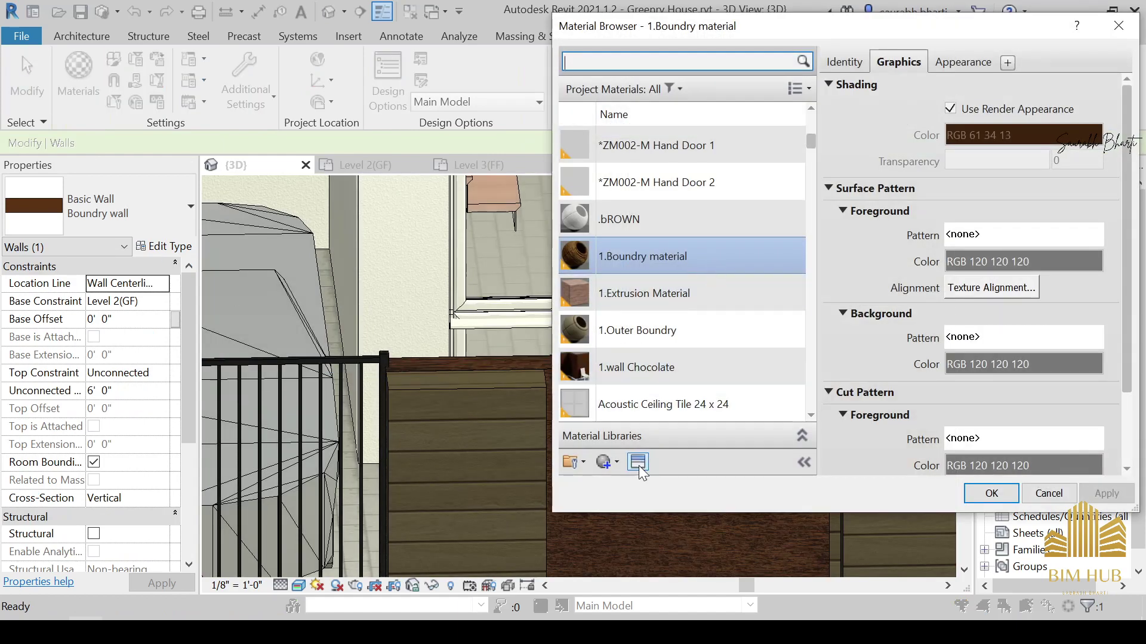
left_click(637, 462)
key("Escape")
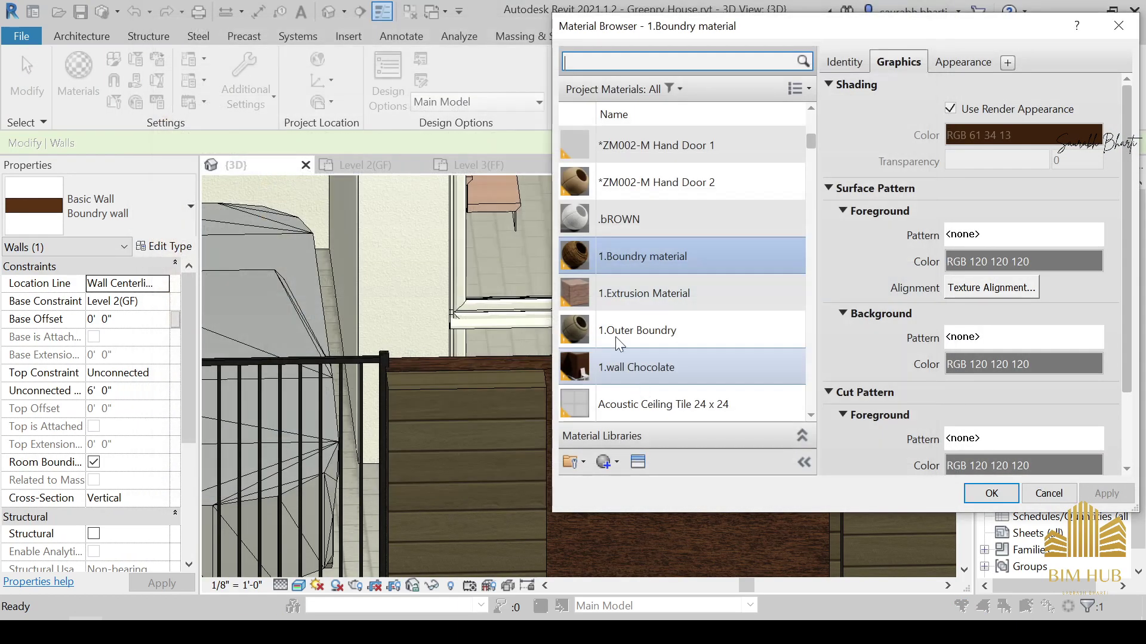
left_click(961, 60)
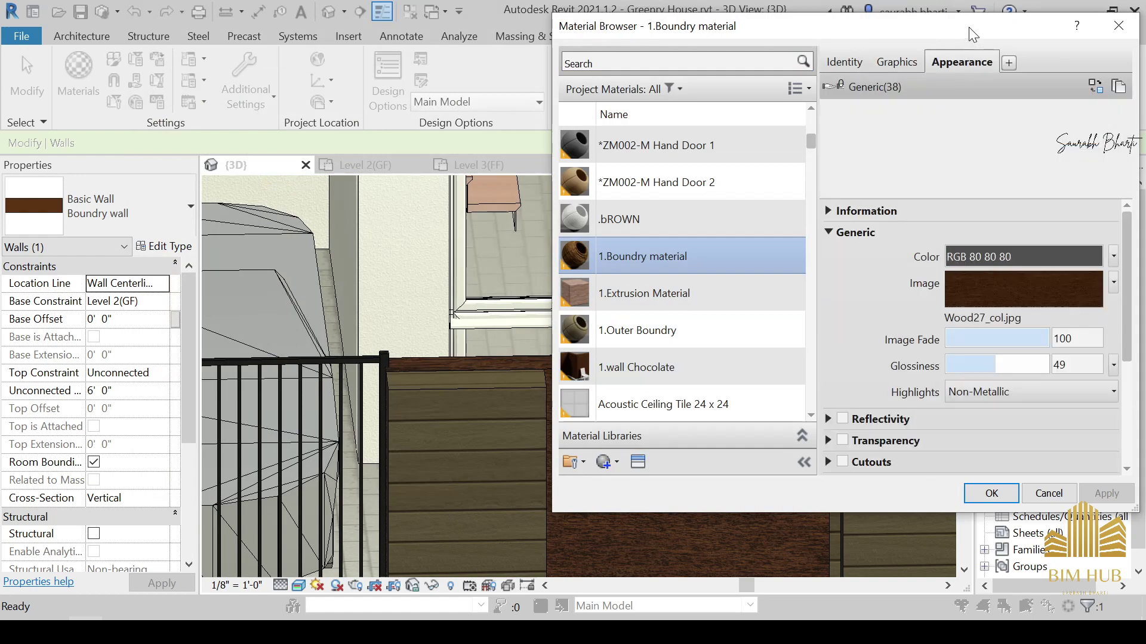
left_click_drag(973, 35, 714, 37)
Set the appearance tint colour of 1.Boundry material to a darker grey, RGB 116 116 116.
left_click(765, 295)
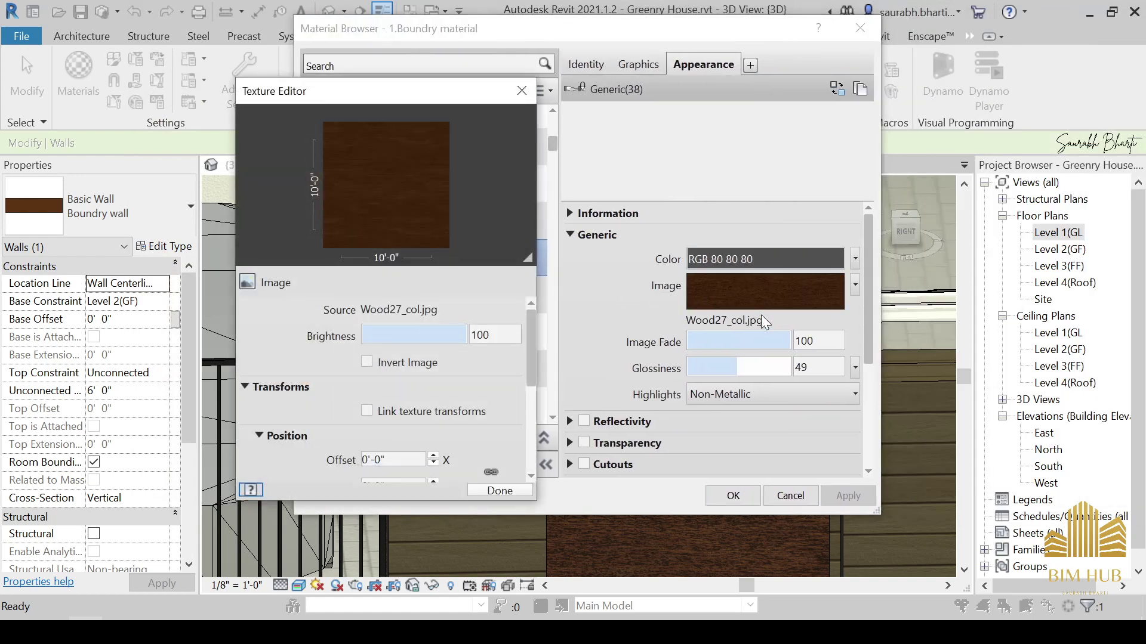
scroll(763, 340, "down", 6)
left_click(745, 461)
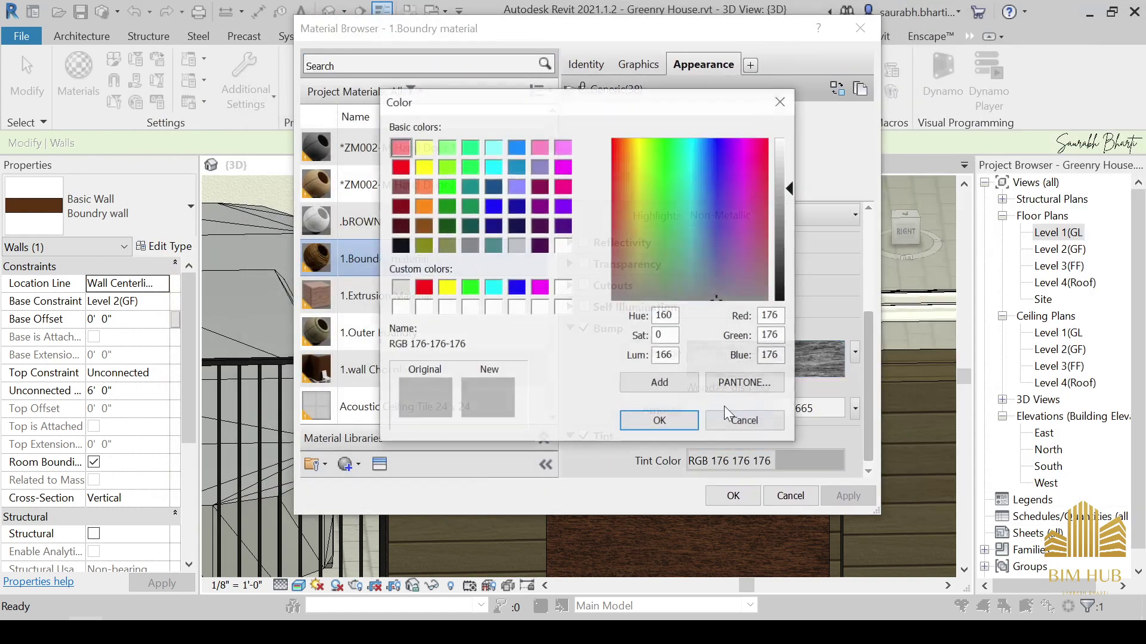
left_click_drag(784, 209, 793, 226)
left_click(660, 422)
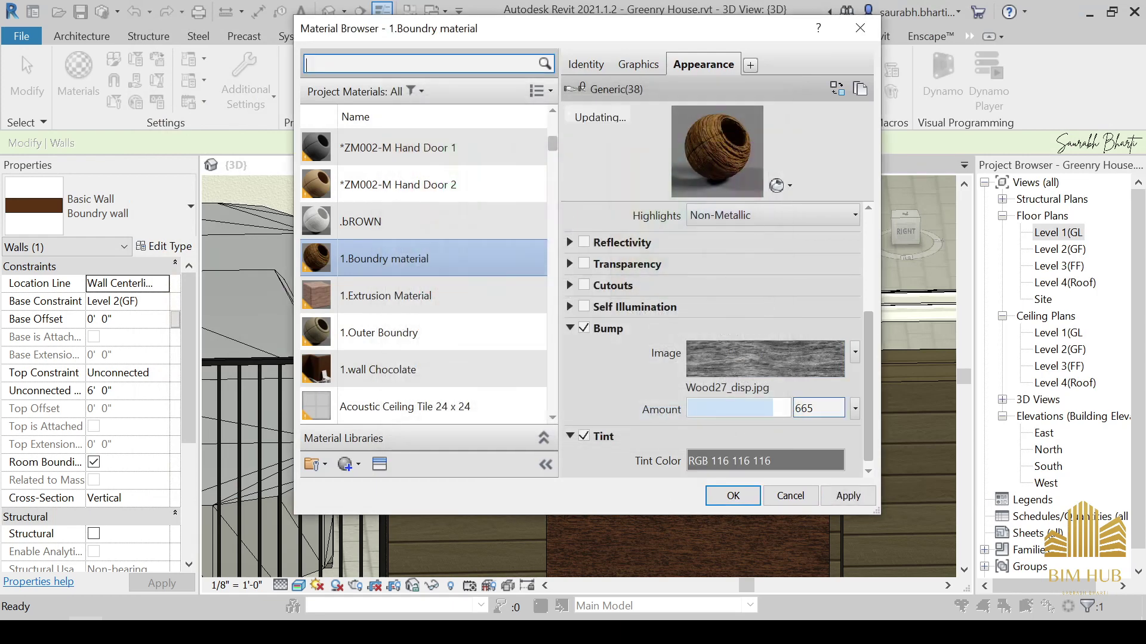
Try a pale pink tint, RGB 255 223 223, on 1.Boundry material and apply it to the model.
left_click(777, 456)
left_click(399, 209)
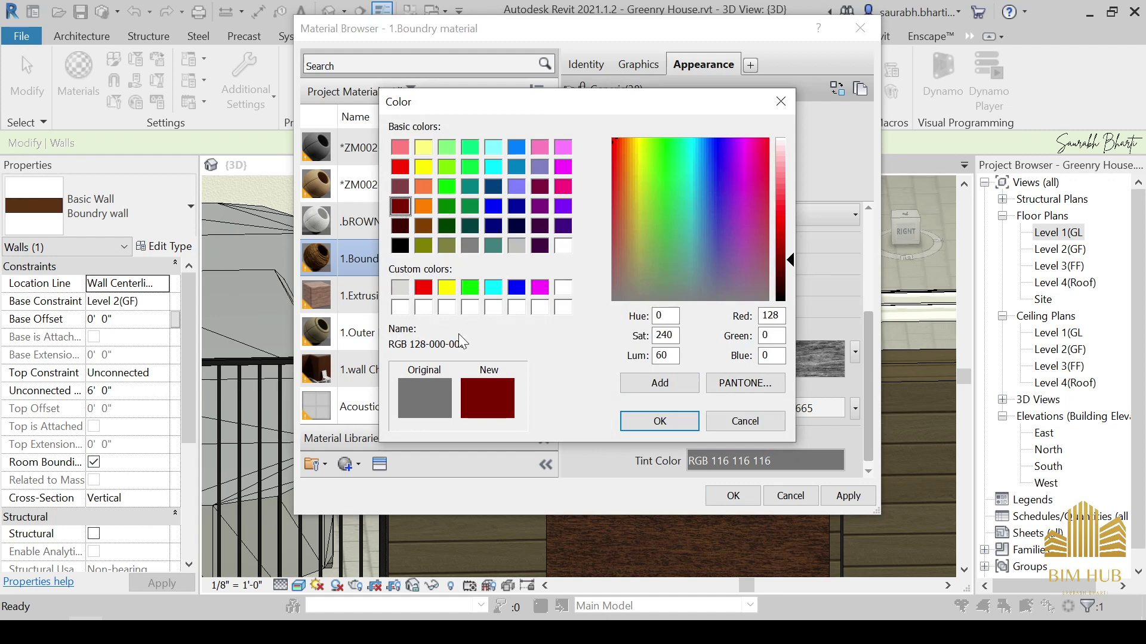
left_click_drag(789, 260, 788, 152)
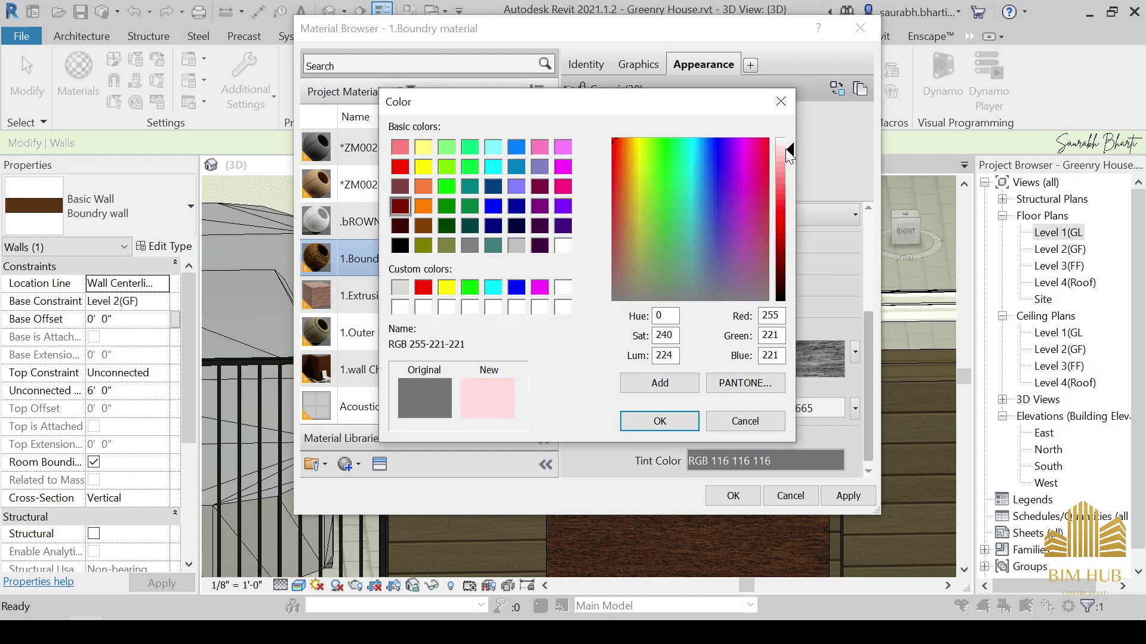
left_click(667, 423)
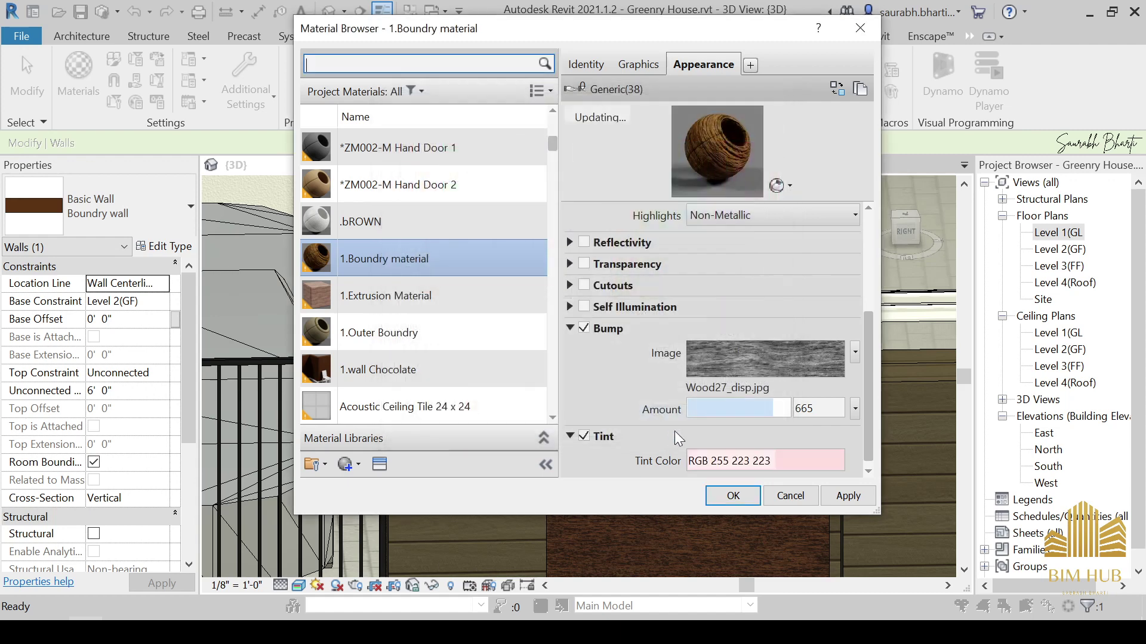
left_click(840, 495)
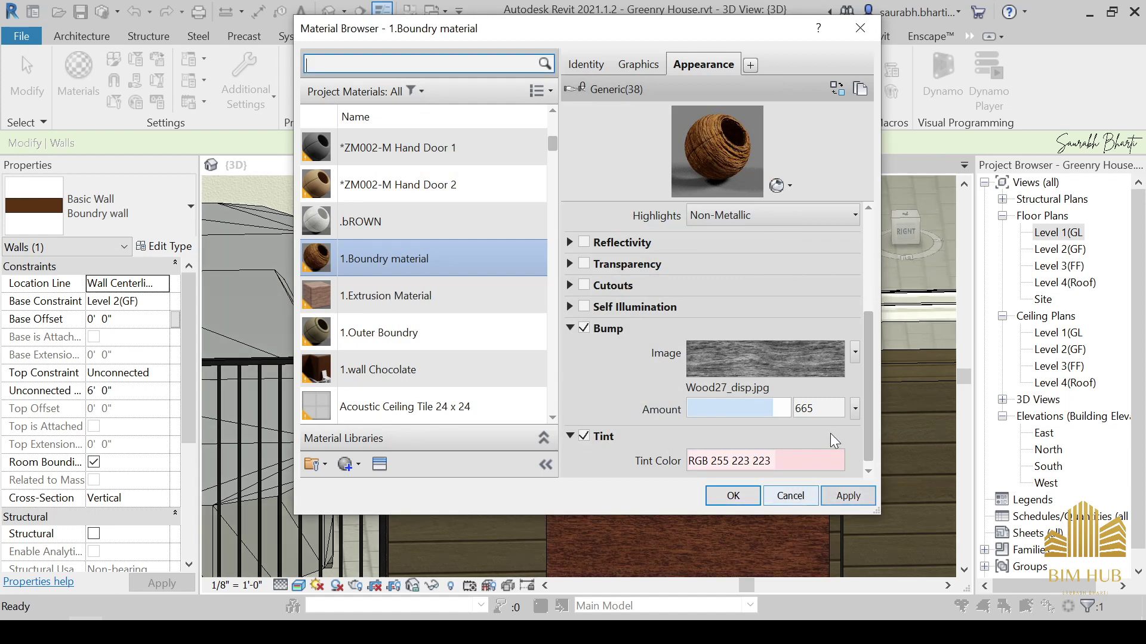
Try a light olive tint, RGB 204 204 153, on 1.Boundry material.
left_click(785, 456)
left_click(446, 245)
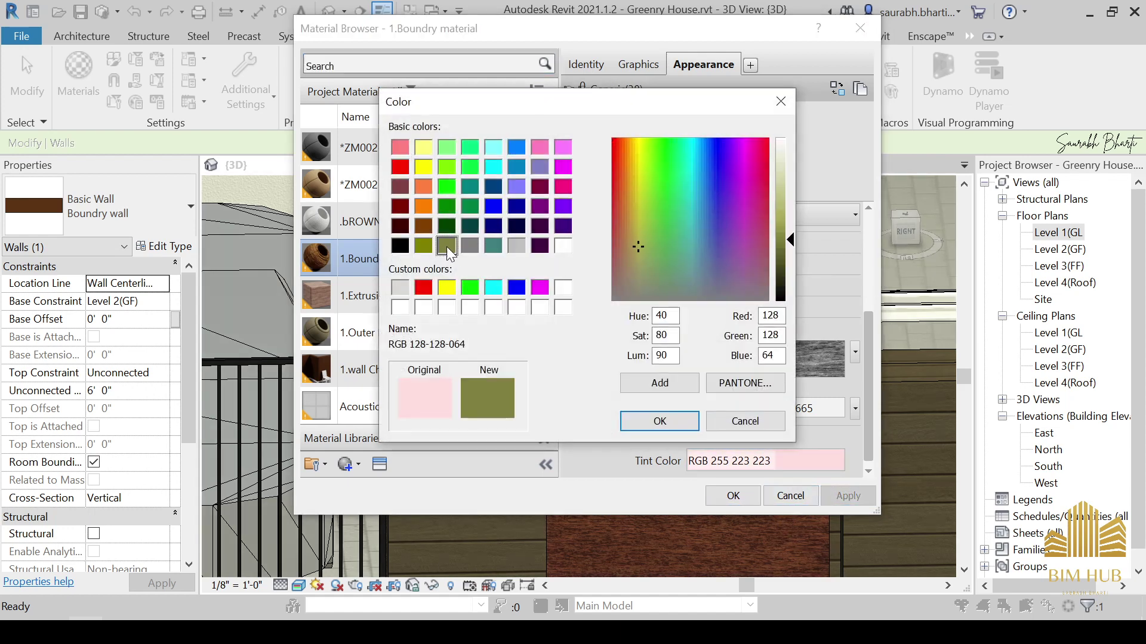
left_click_drag(794, 239, 786, 187)
left_click(639, 425)
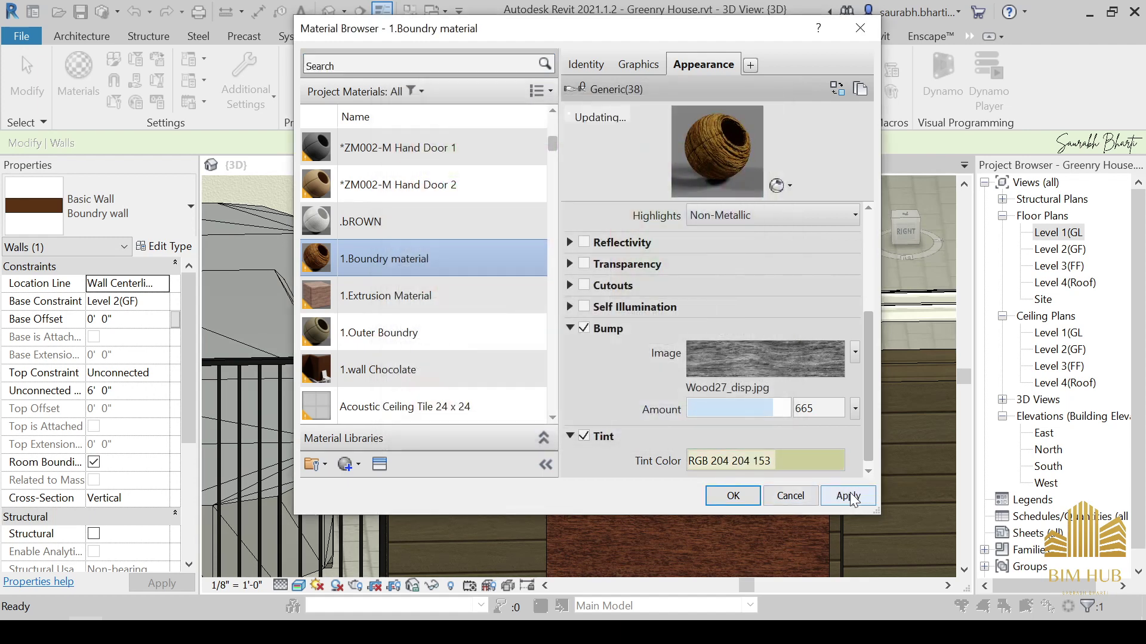
Darken the tint of 1.Boundry material to olive RGB 146 146 73, apply it and accept the material changes.
left_click(743, 459)
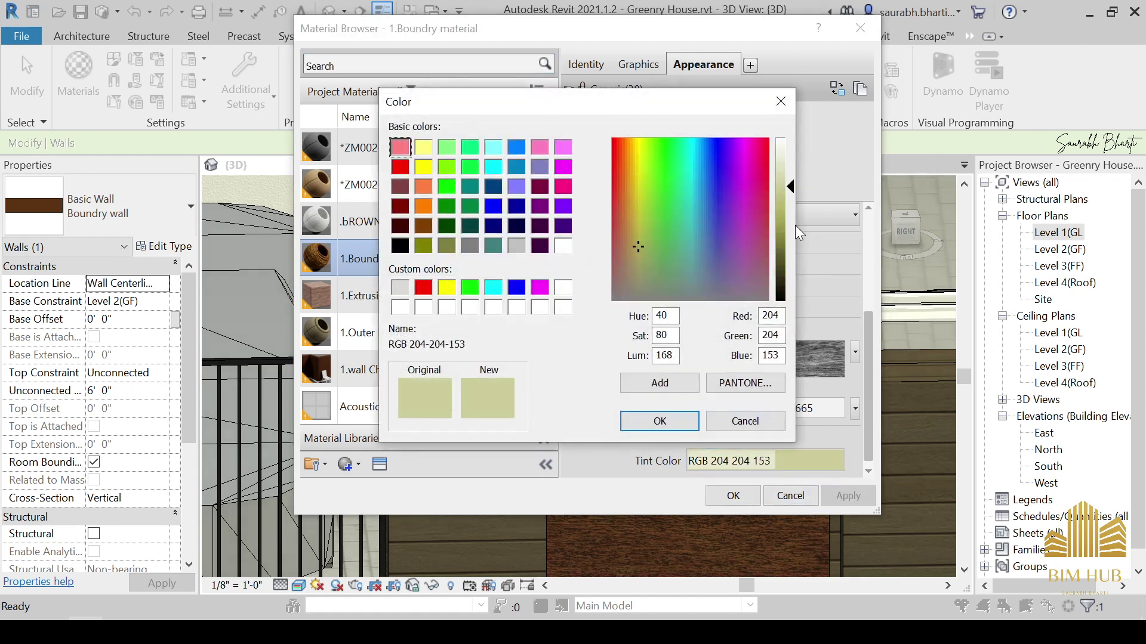
left_click(789, 216)
left_click_drag(790, 243, 789, 252)
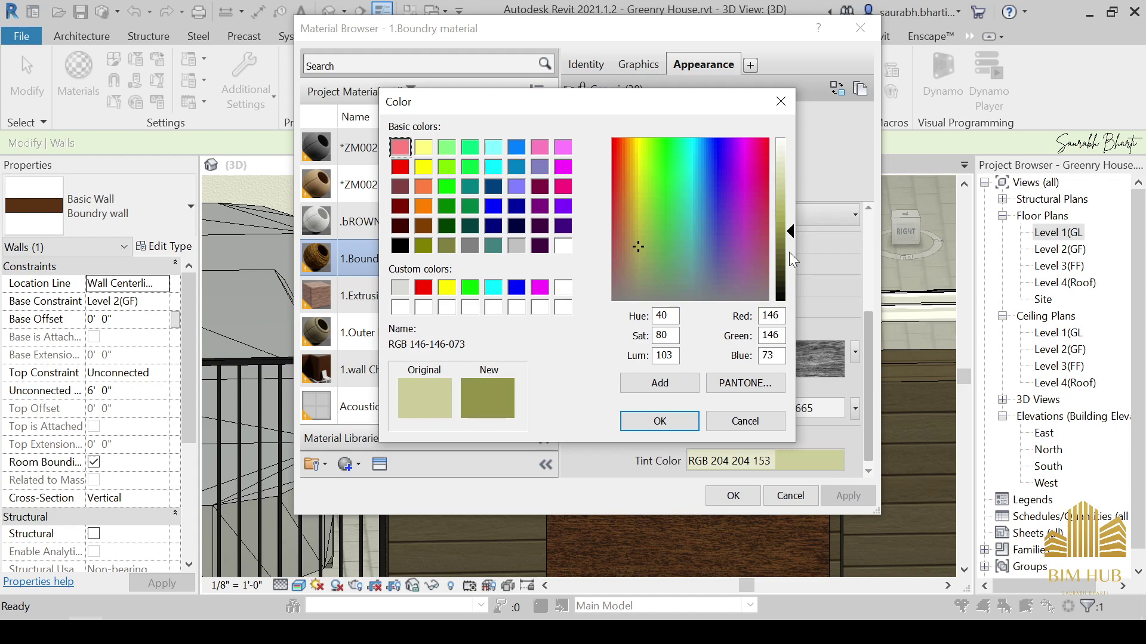
left_click(688, 430)
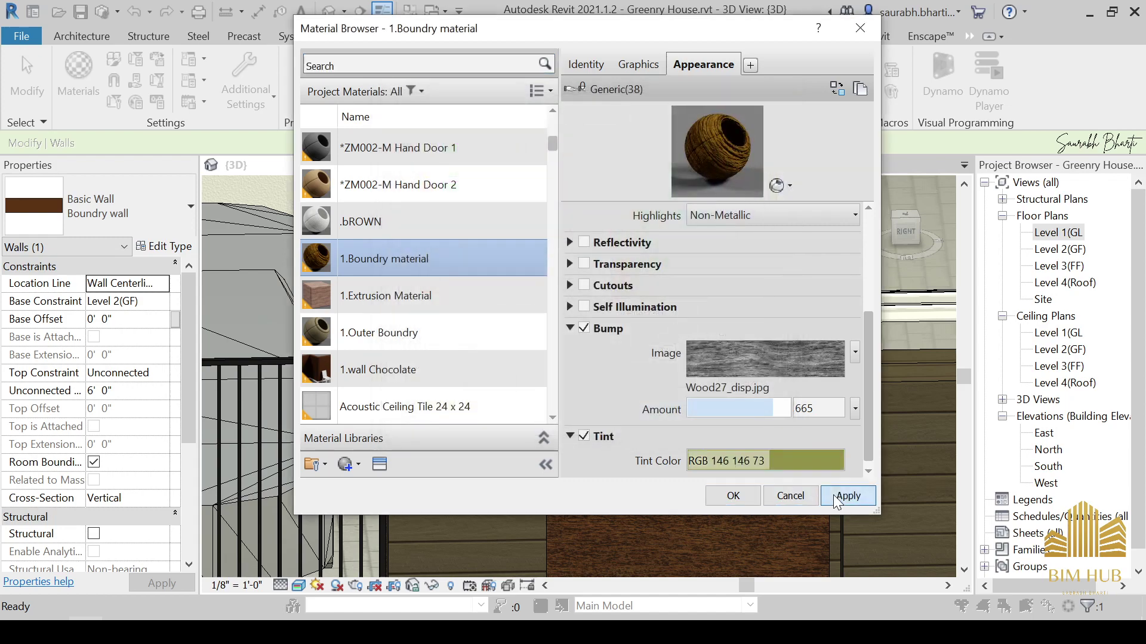
left_click(833, 496)
left_click(734, 497)
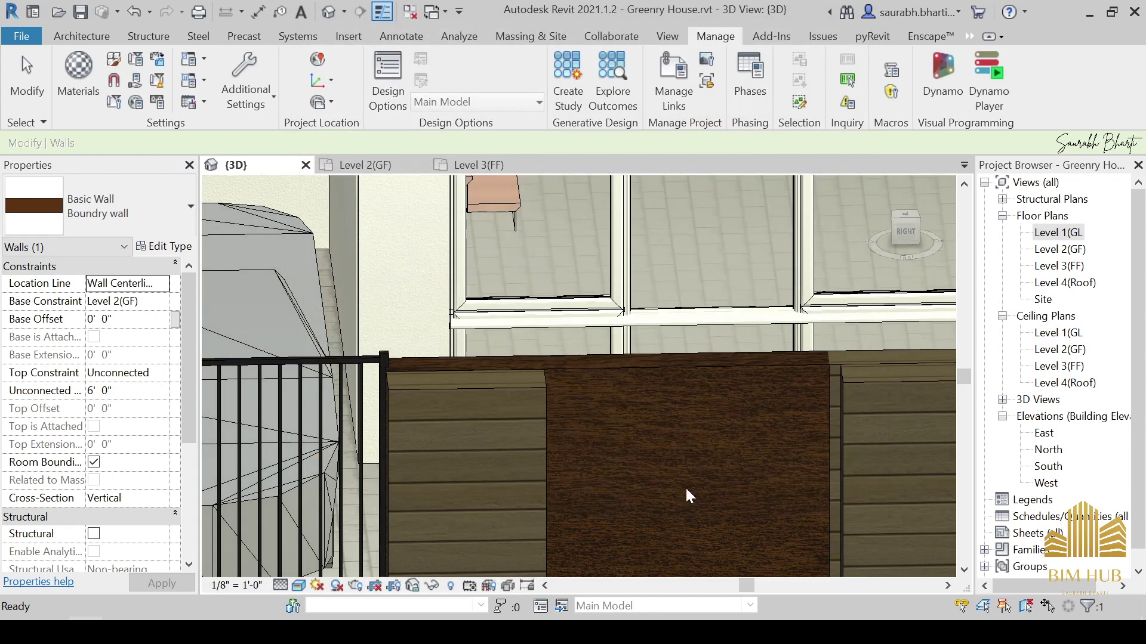
Examine the retinted boundary wall up close beside the gate pillars and within the whole front of the house.
key("Escape")
scroll(682, 422, "down", 5)
middle_click_drag(668, 492, 650, 442, "shift")
scroll(650, 442, "up", 4)
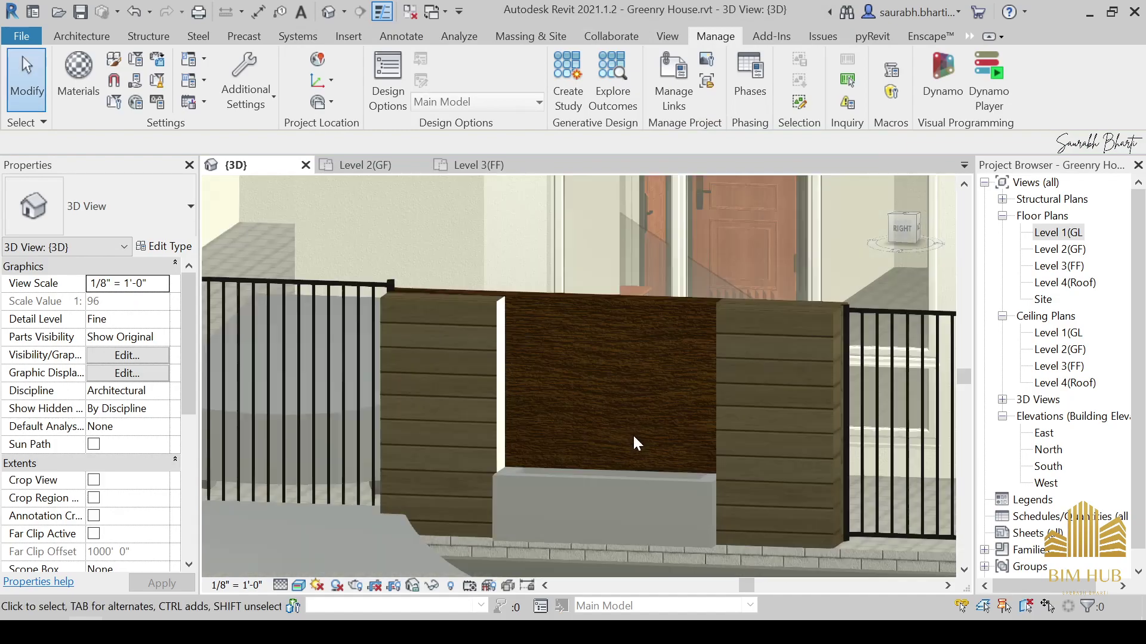
scroll(581, 381, "up", 3)
scroll(582, 379, "down", 4)
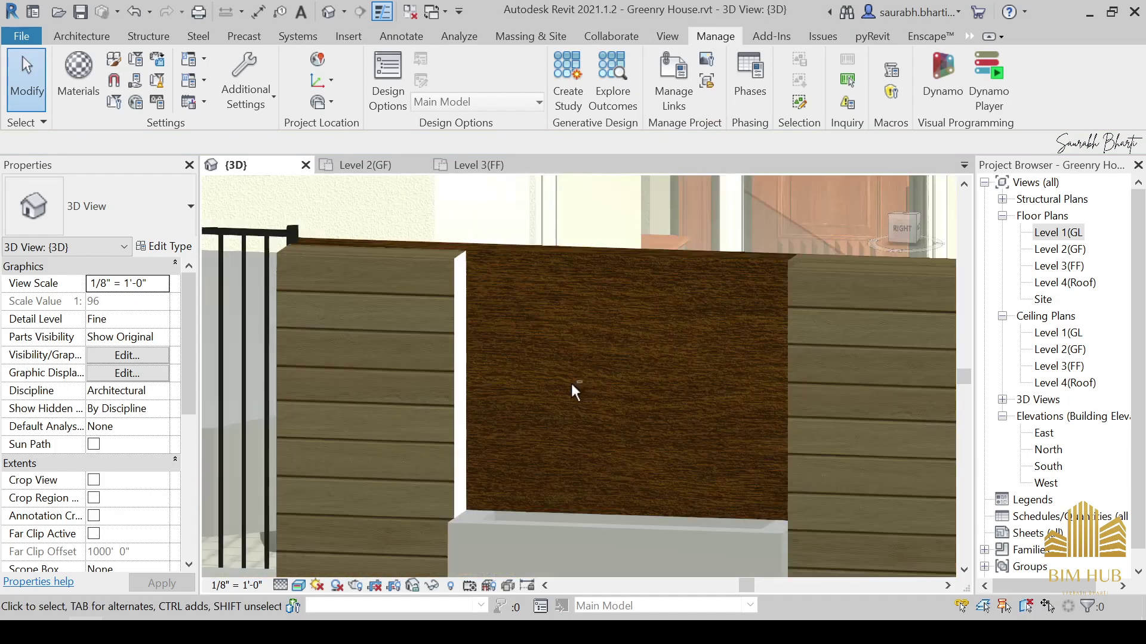
scroll(643, 417, "down", 2)
middle_click_drag(643, 417, 532, 386)
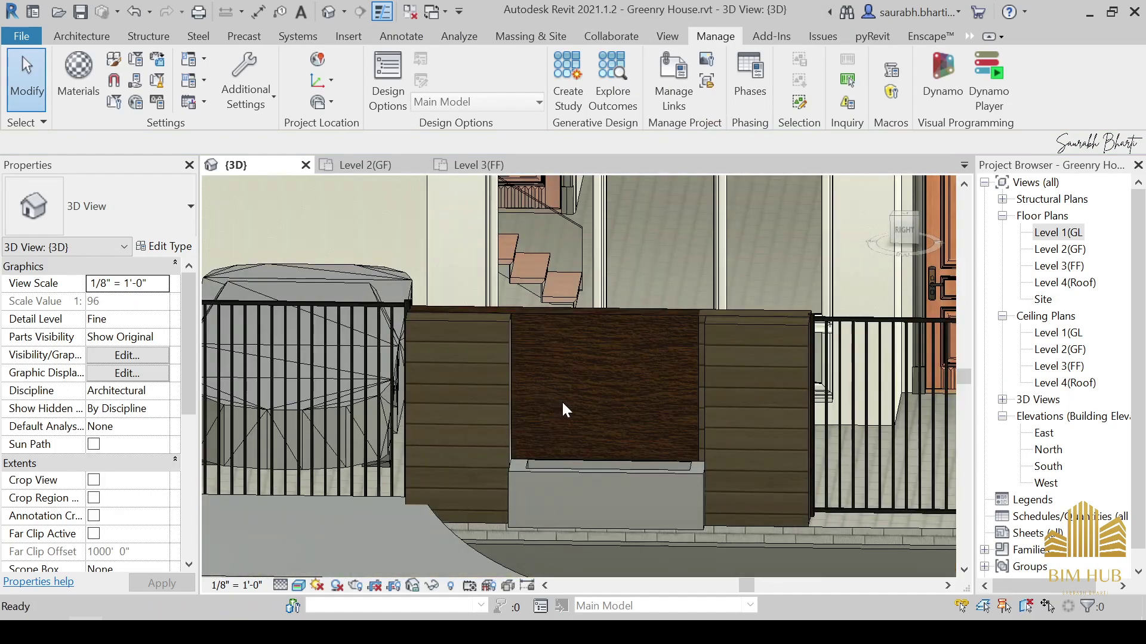
scroll(563, 405, "up", 2)
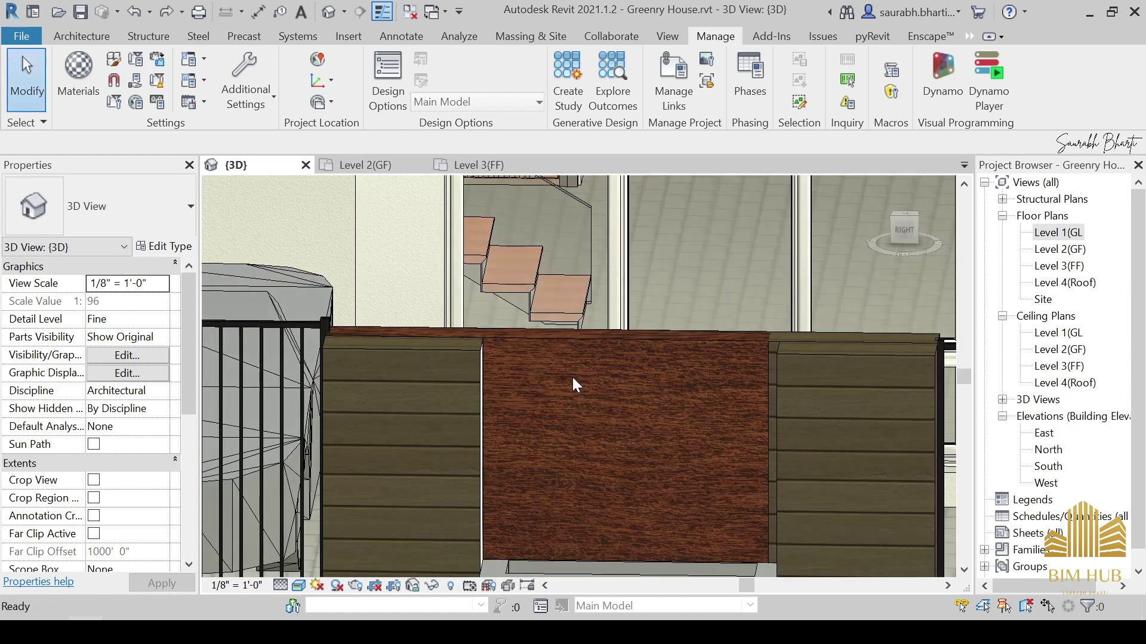
scroll(572, 377, "down", 5)
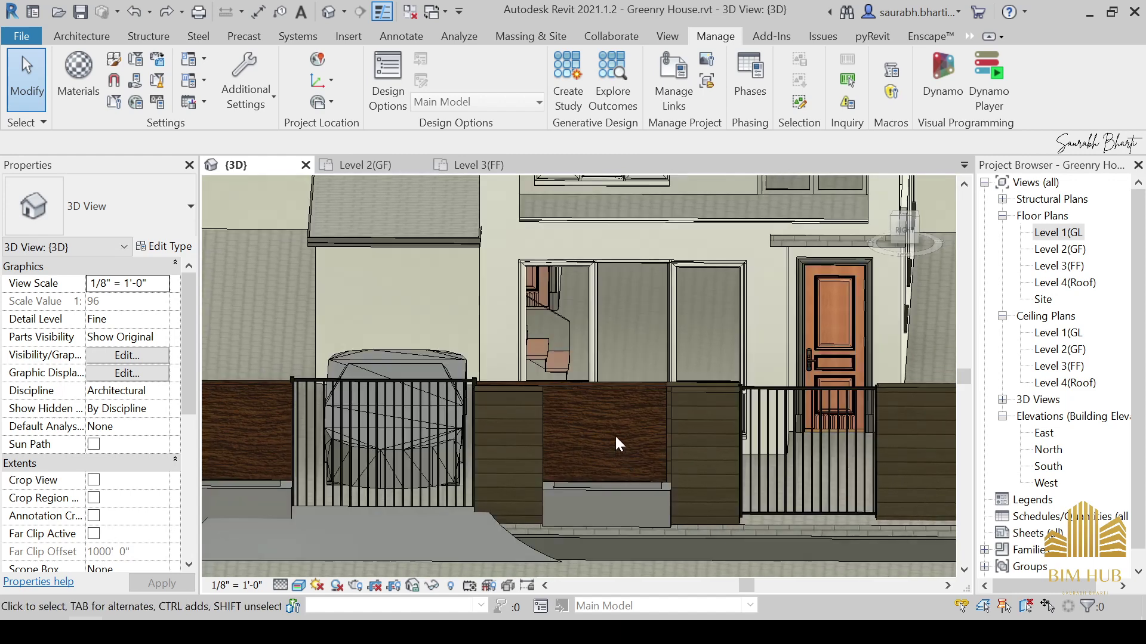
scroll(616, 440, "down", 4)
middle_click_drag(615, 439, 588, 462, "shift")
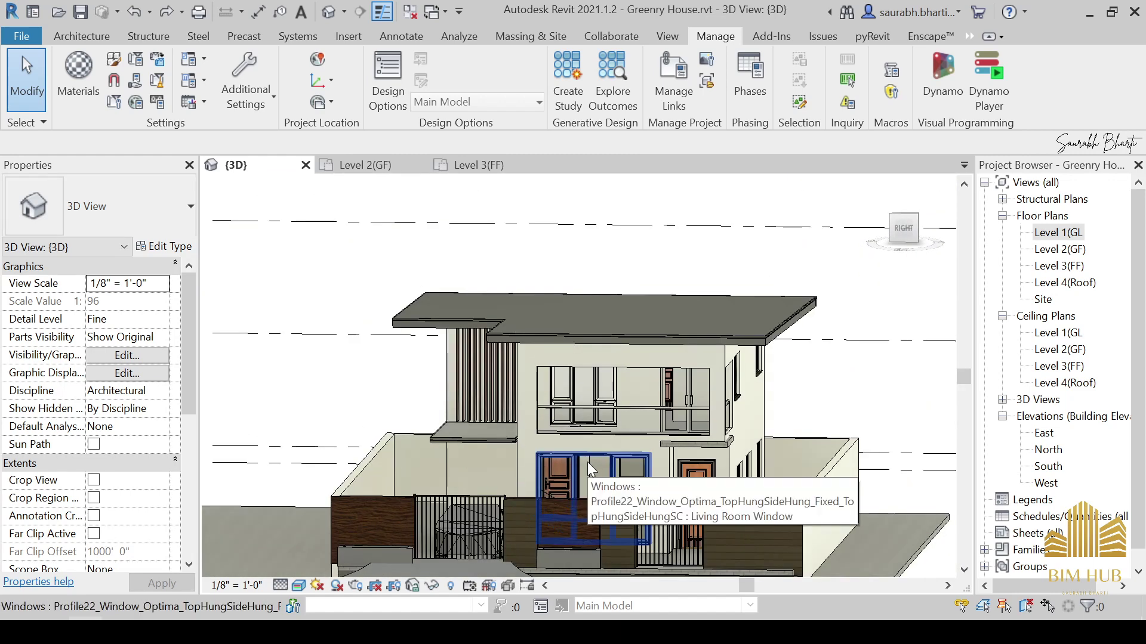
Switch to the reference image 2.png in Photos and examine the boundary, balcony, upper facade and roof finishes up close.
left_click(187, 632)
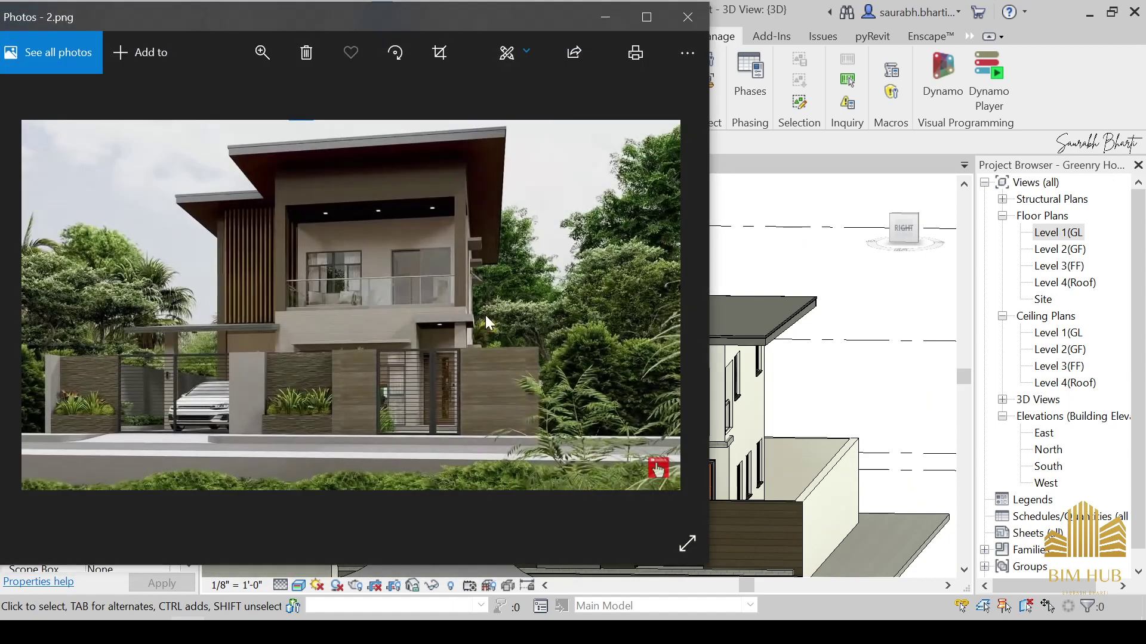
double_click(362, 385)
left_click_drag(202, 403, 552, 365)
left_click_drag(305, 334, 120, 442)
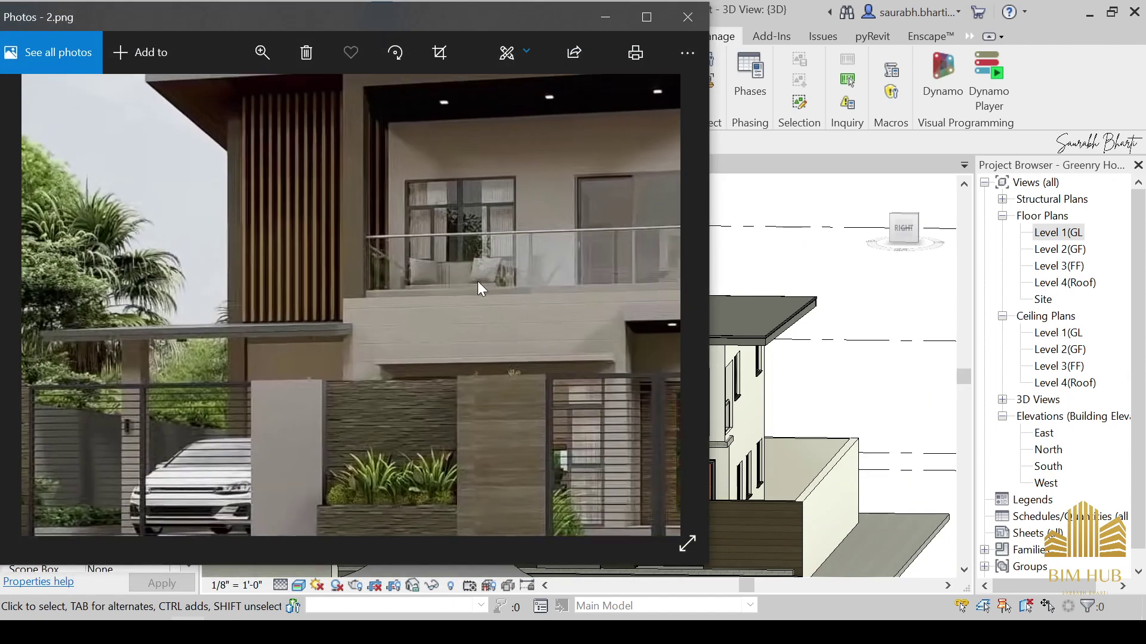
left_click_drag(478, 284, 233, 456)
left_click_drag(283, 237, 271, 329)
double_click(536, 197)
double_click(448, 219)
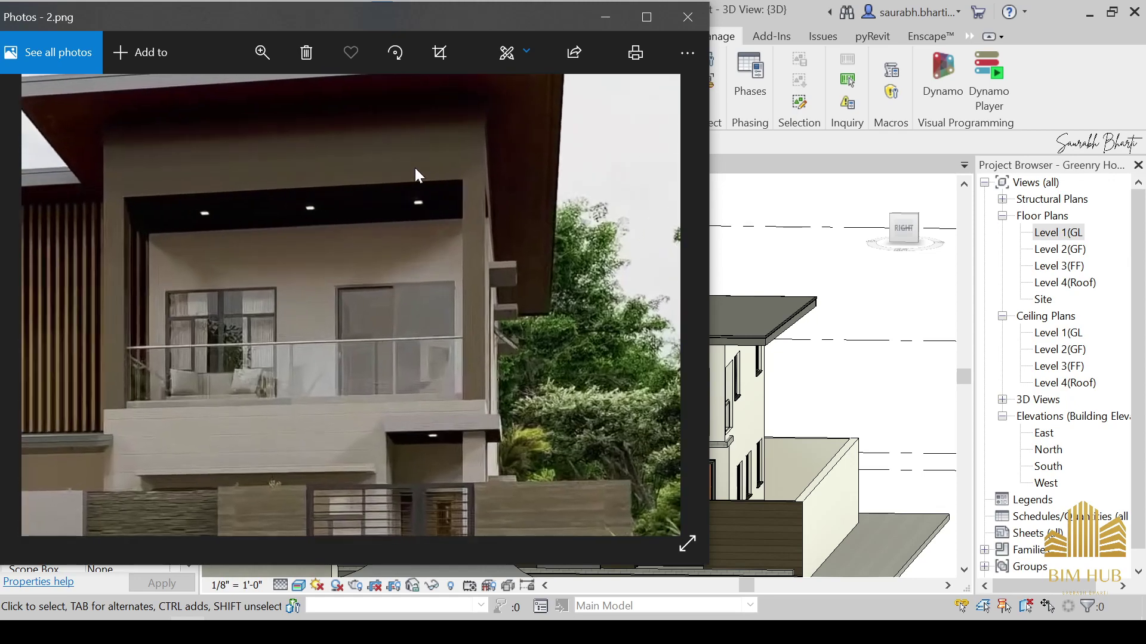
left_click_drag(414, 171, 478, 227)
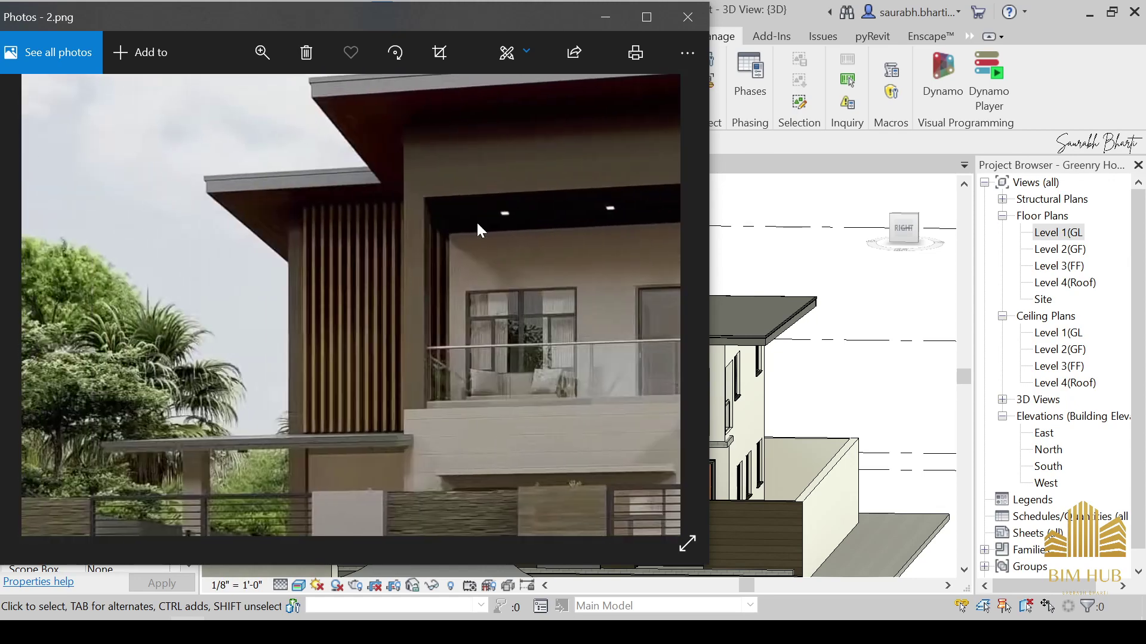
left_click(604, 18)
Back in Revit, orient the 3D view straight onto the house's Right side and select the Generic - 9" front wall around the balcony.
scroll(621, 389, "up", 5)
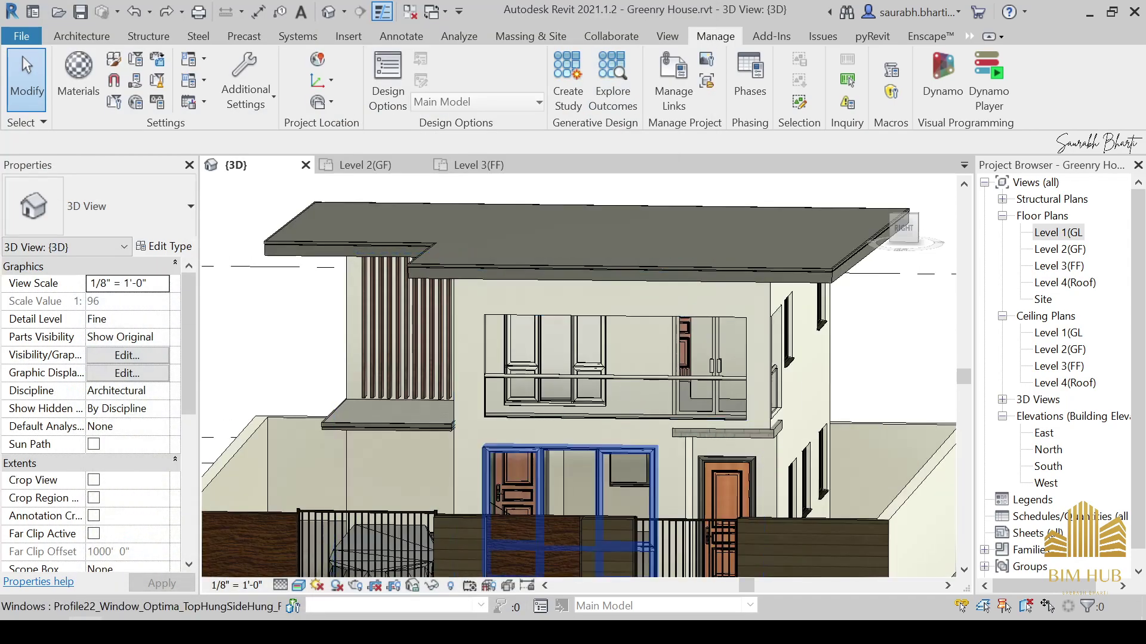
scroll(537, 388, "down", 3)
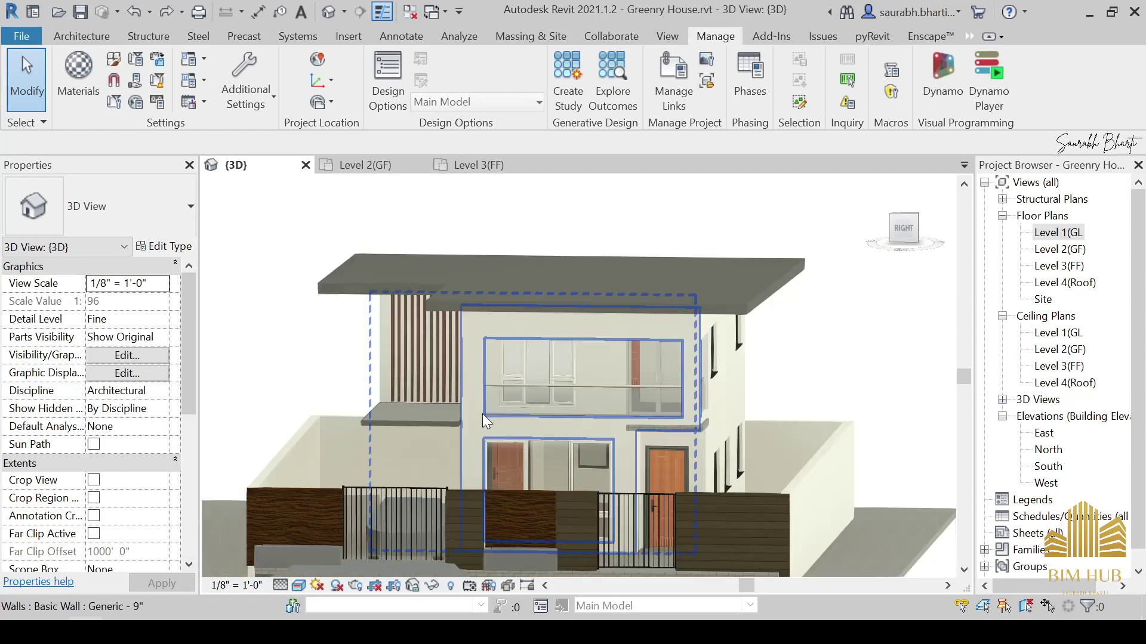
scroll(482, 413, "down", 1)
middle_click_drag(537, 469, 551, 415, "shift")
scroll(551, 415, "up", 3)
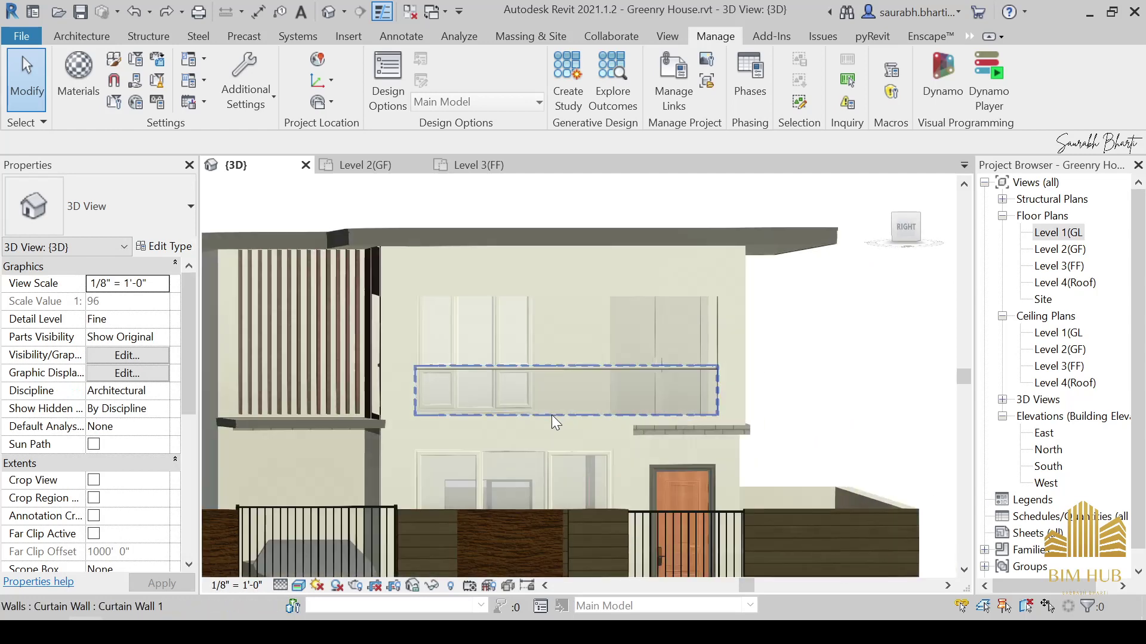
left_click(905, 230)
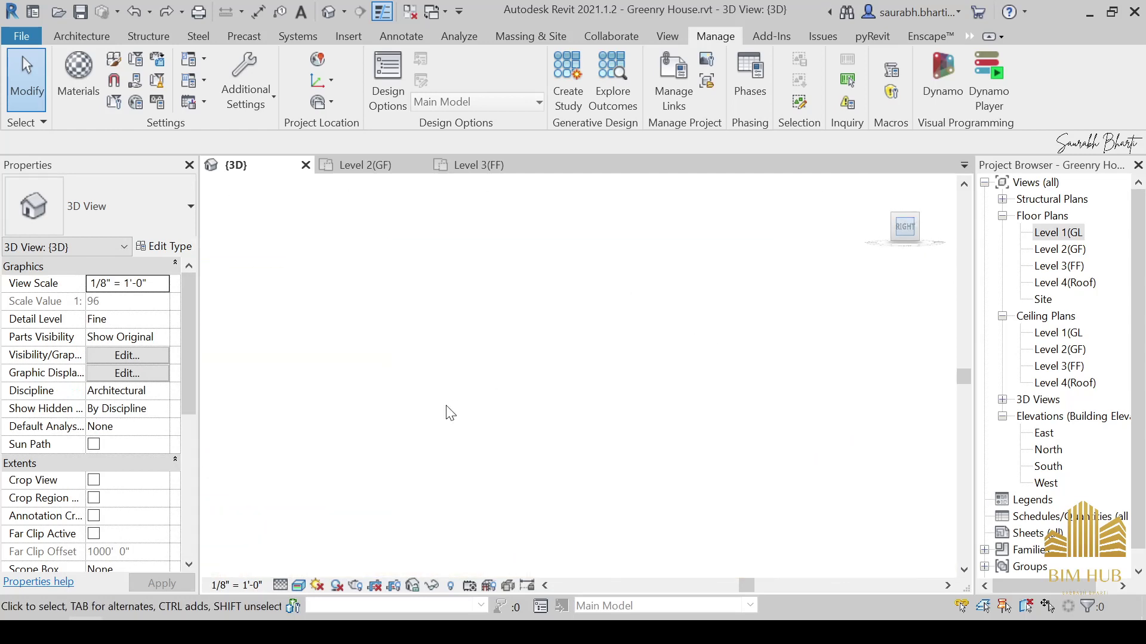
scroll(495, 430, "up", 5)
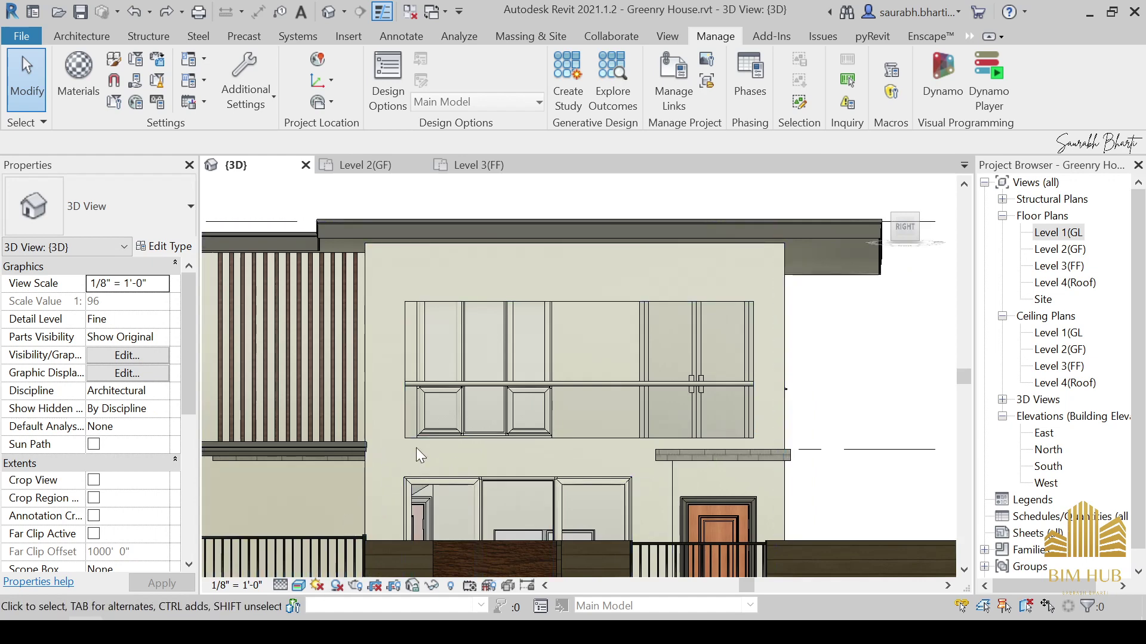
middle_click_drag(416, 447, 378, 465)
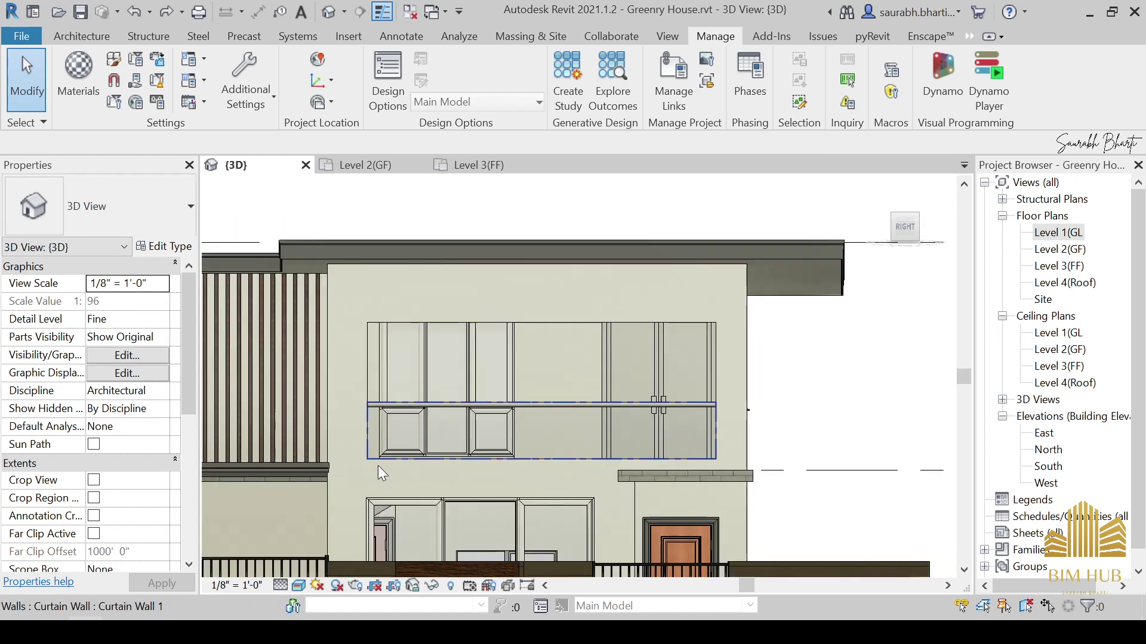
left_click(722, 391)
scroll(722, 381, "up", 3)
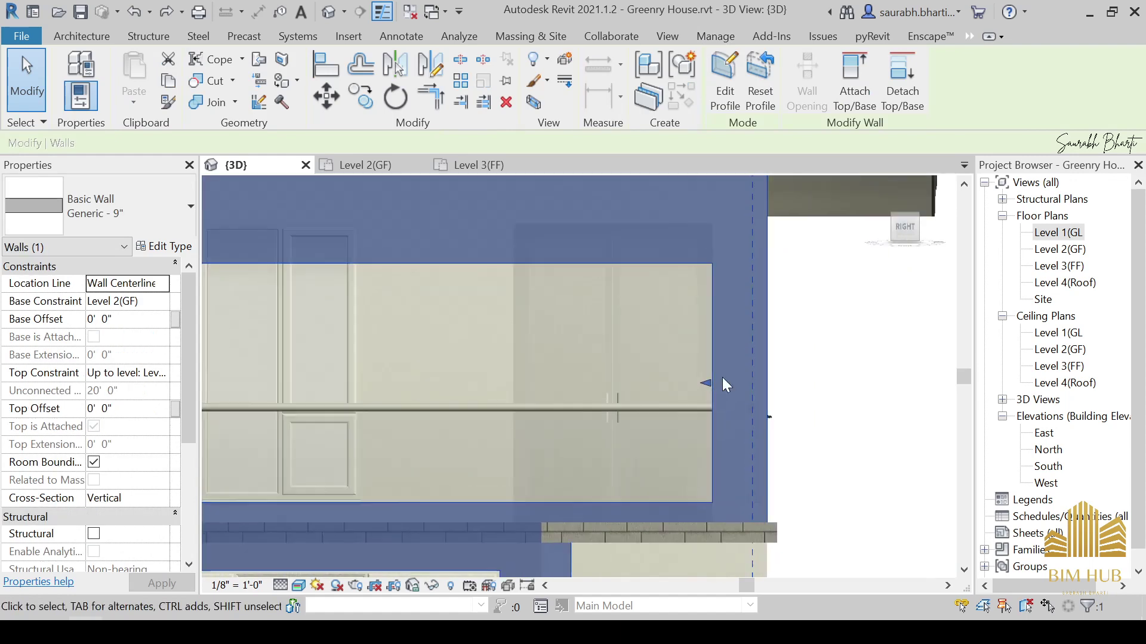
Widen the balcony opening in the front wall by stretching its right edge outward to the end of the balcony railing.
mouse_move(712, 382)
left_mouse_down()
mouse_move(737, 382)
mouse_move(724, 383)
left_mouse_up()
key("Escape")
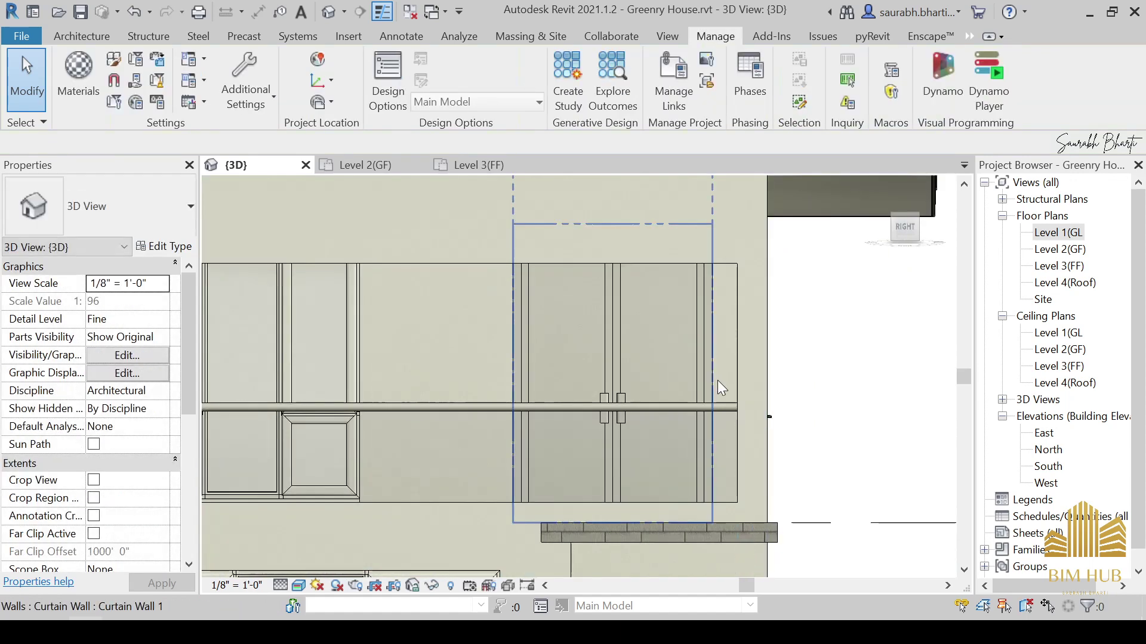
Try to stretch the balcony opening's left edge outward toward the slatted facade, unjoining the conflicting elements.
left_click(739, 347)
scroll(624, 394, "down", 5)
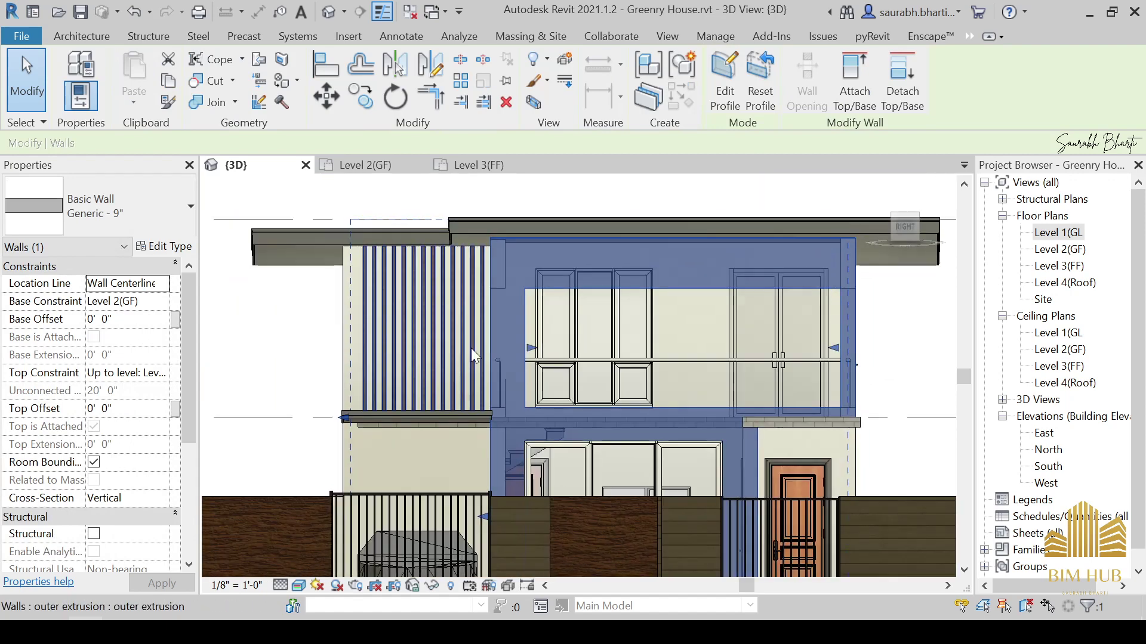
scroll(528, 345, "up", 3)
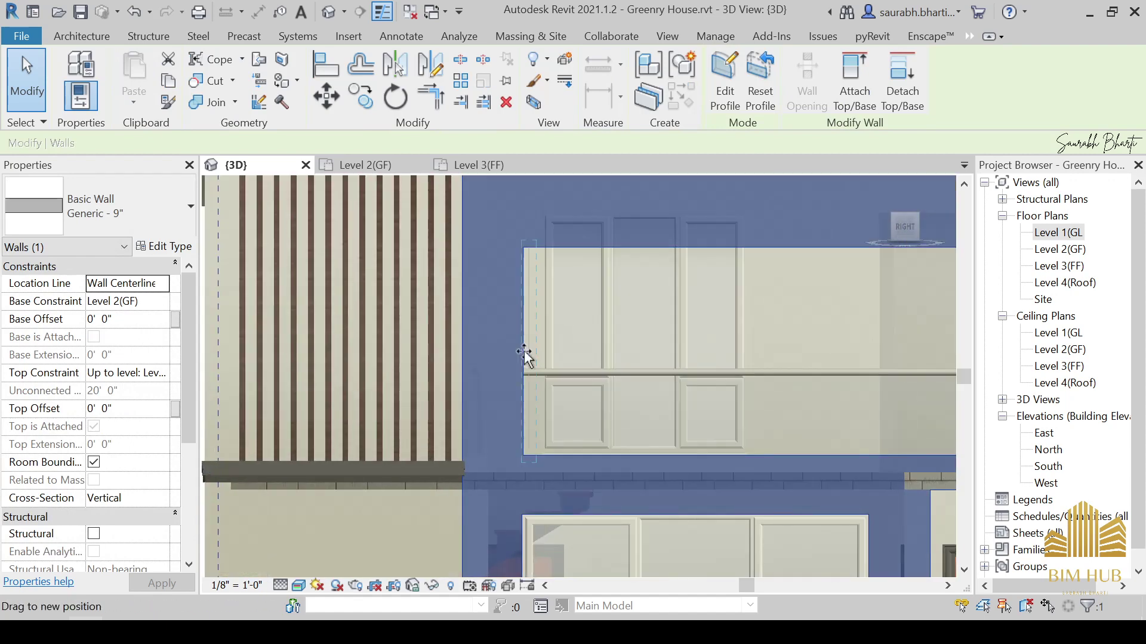
left_click_drag(495, 349, 491, 345)
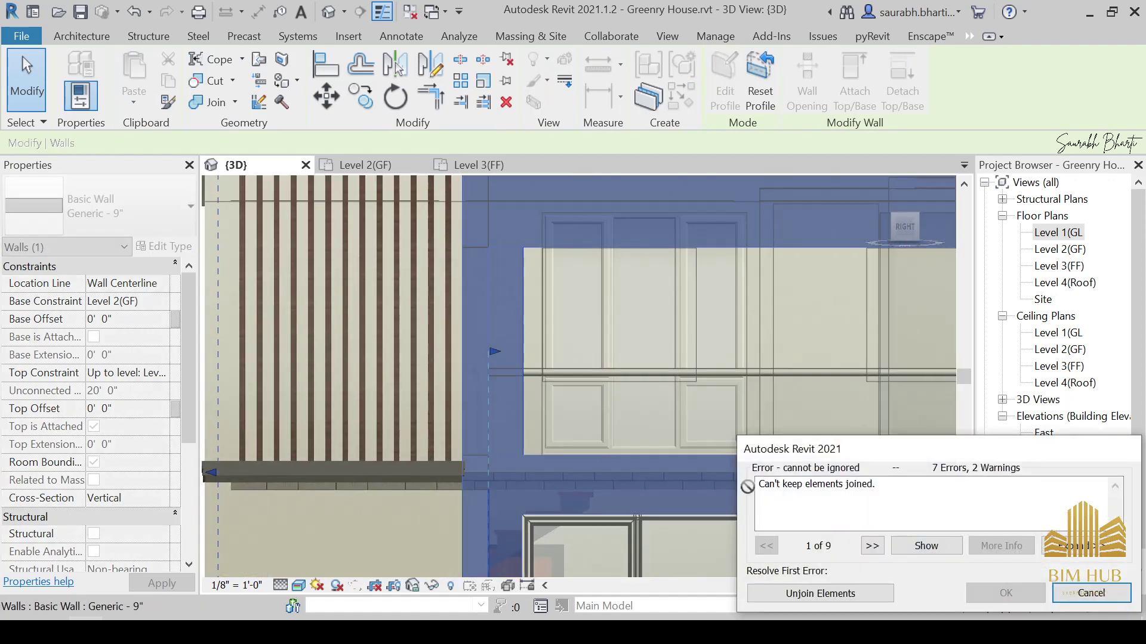
left_click(851, 595)
left_click(835, 594)
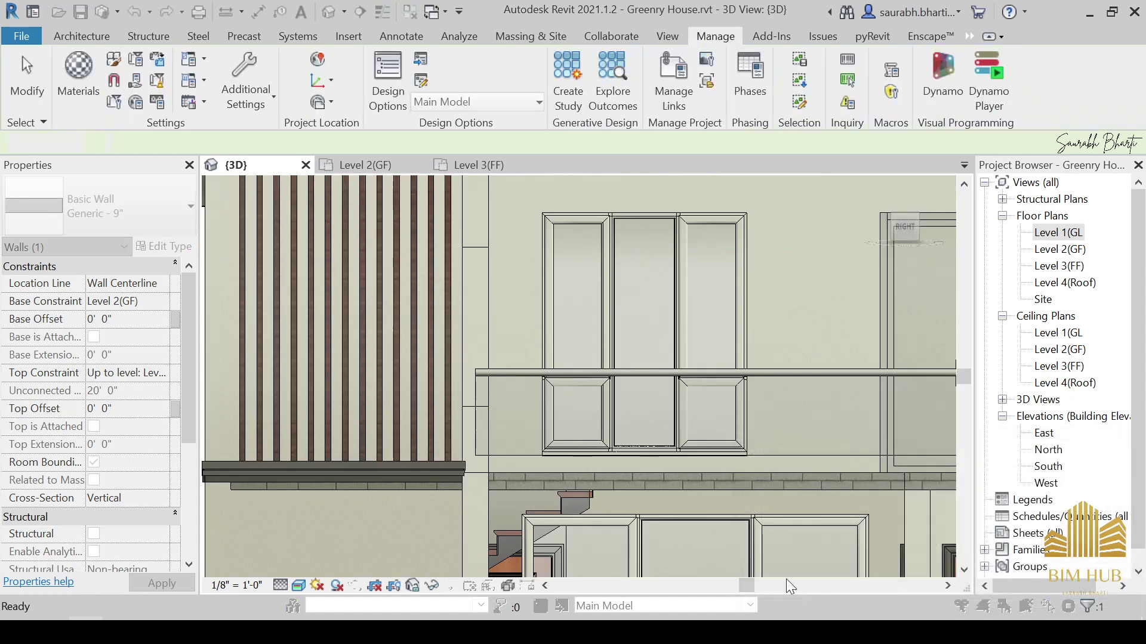
scroll(571, 406, "down", 5)
scroll(586, 387, "up", 3)
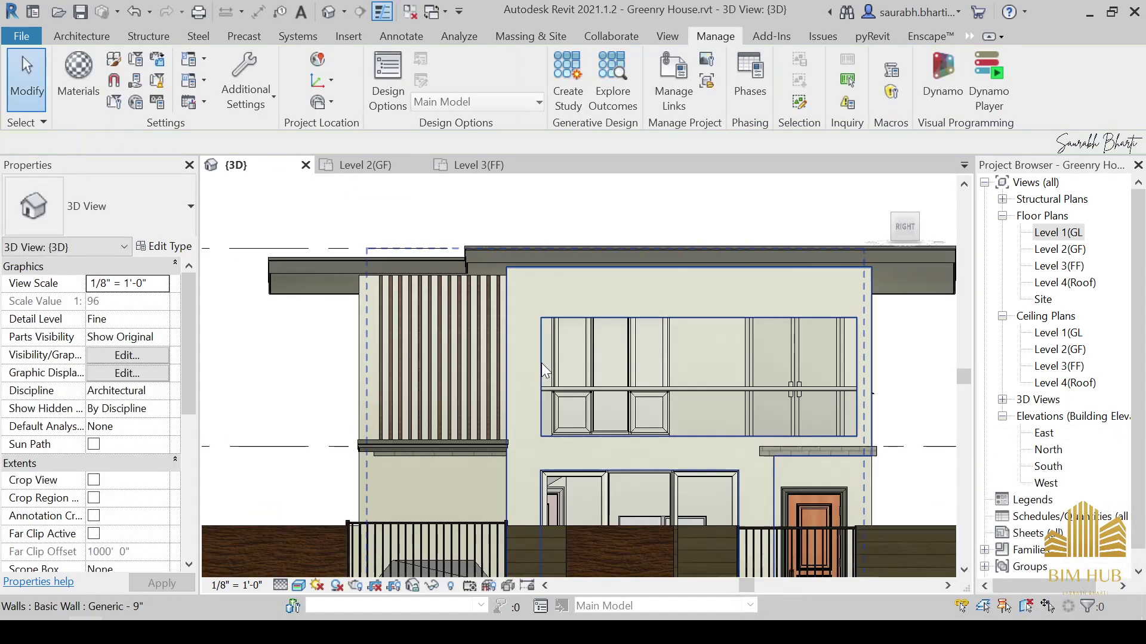
Try to move the balcony opening's left line outward in the front wall's profile sketch, resolving the extrusion error by deleting elements.
left_click(555, 341)
left_click(732, 76)
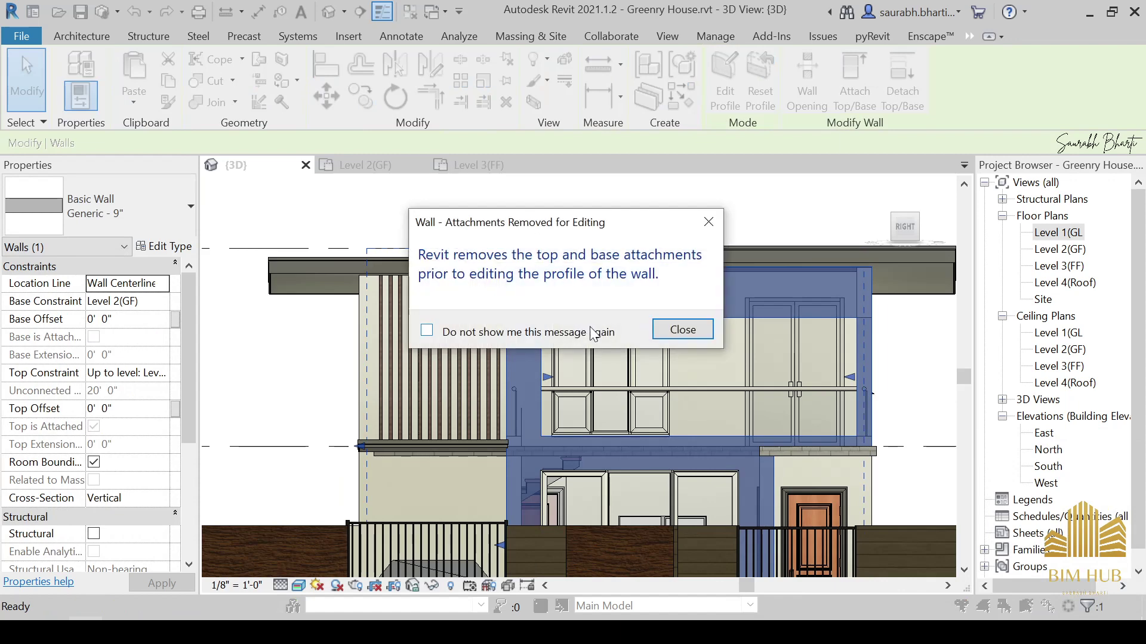
key("Return")
scroll(550, 367, "up", 2)
left_click_drag(528, 369, 504, 361)
left_click_drag(498, 301, 497, 301)
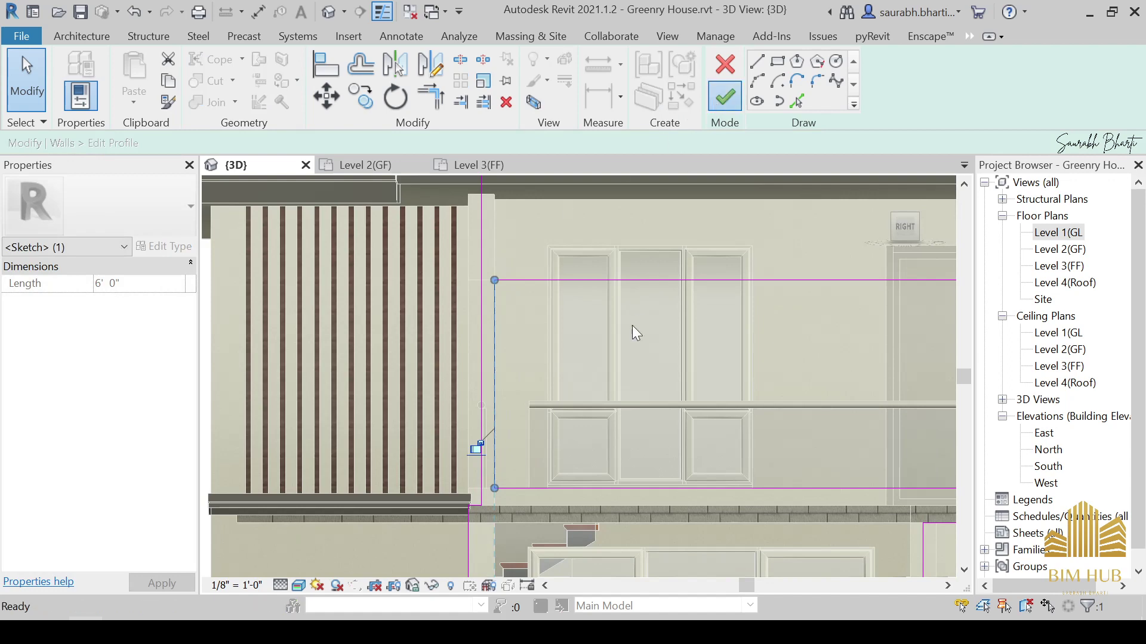
left_click(836, 594)
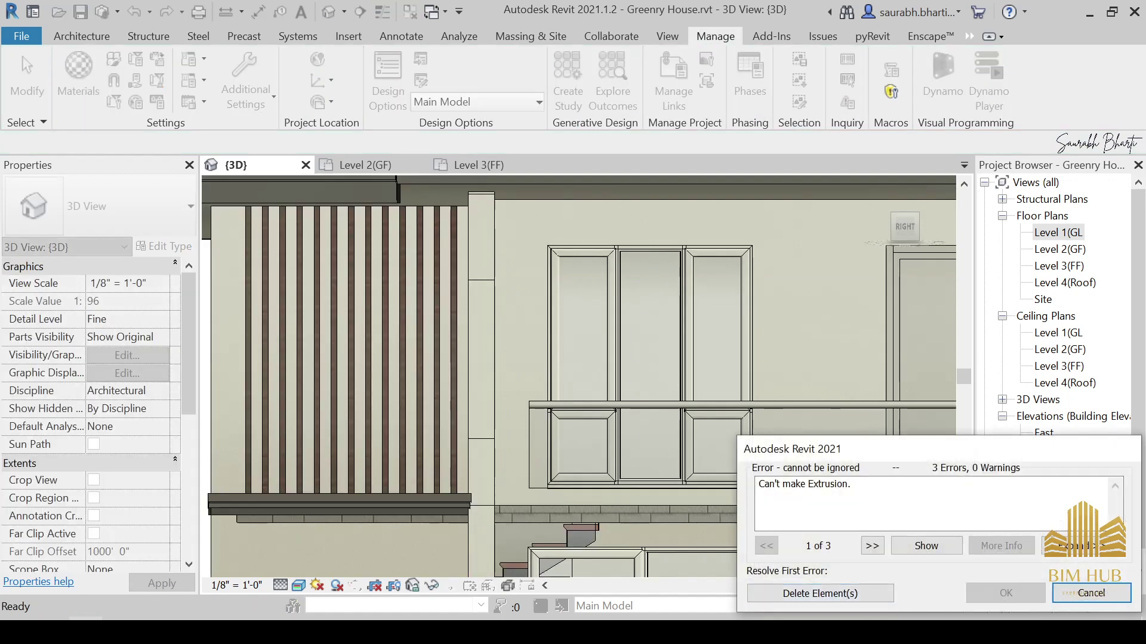
left_click(835, 593)
scroll(683, 486, "down", 5)
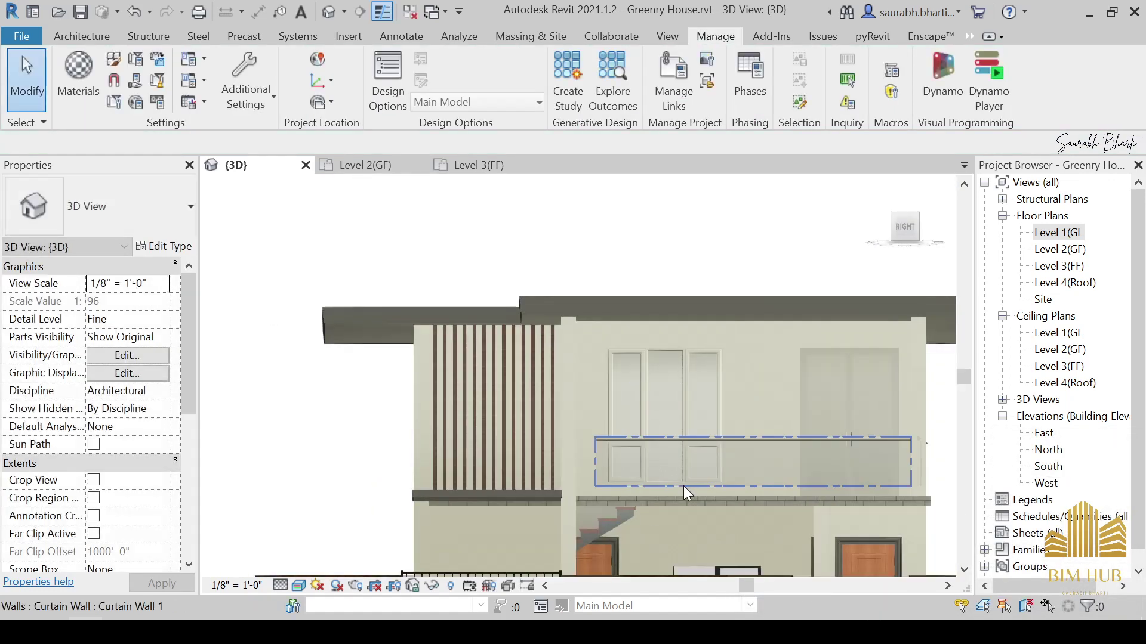
Restore the front wall by undoing its deletion and backing out of its profile sketch.
middle_click_drag(682, 486, 671, 533, "shift")
double_click(639, 499)
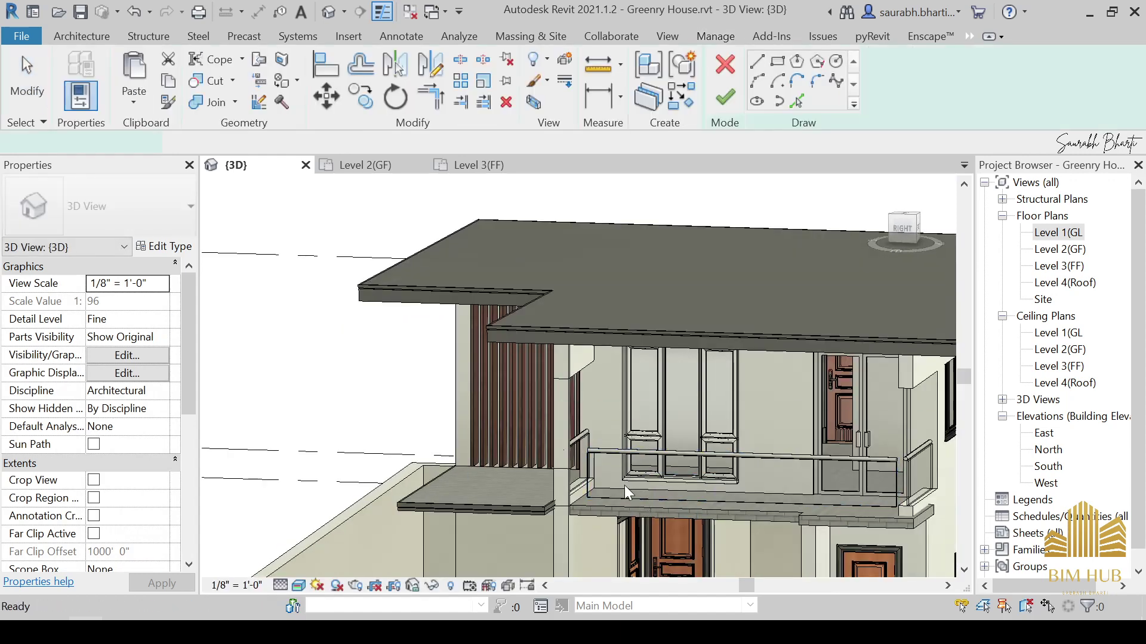
scroll(633, 507, "up", 4)
key("Escape")
scroll(644, 508, "down", 4)
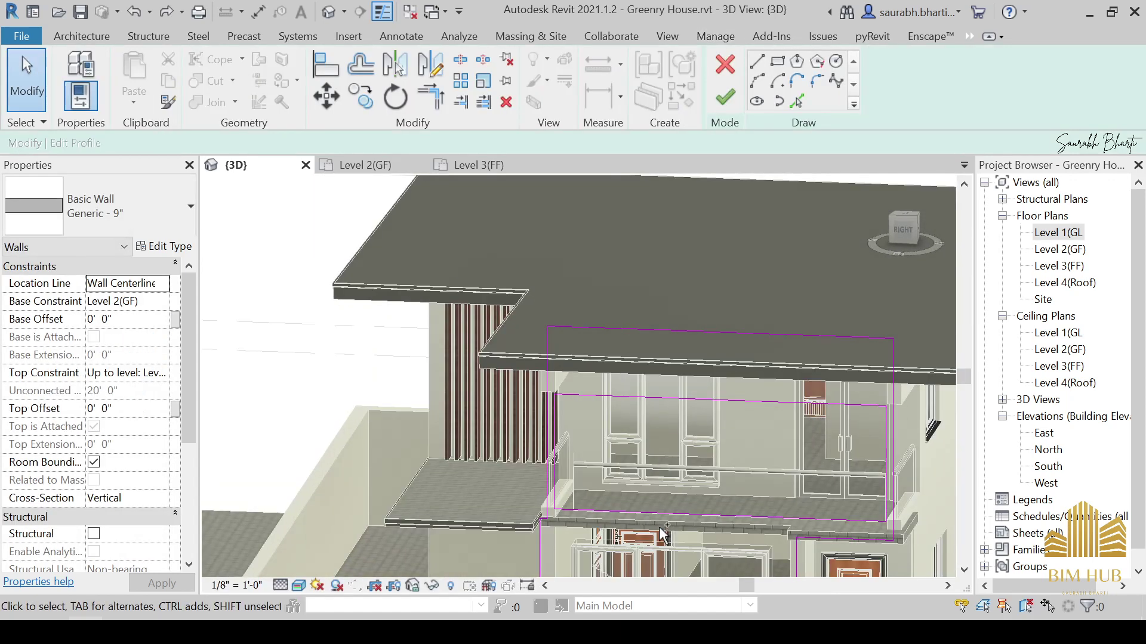
middle_click_drag(662, 536, 602, 461, "shift")
scroll(544, 434, "up", 3)
key("Escape")
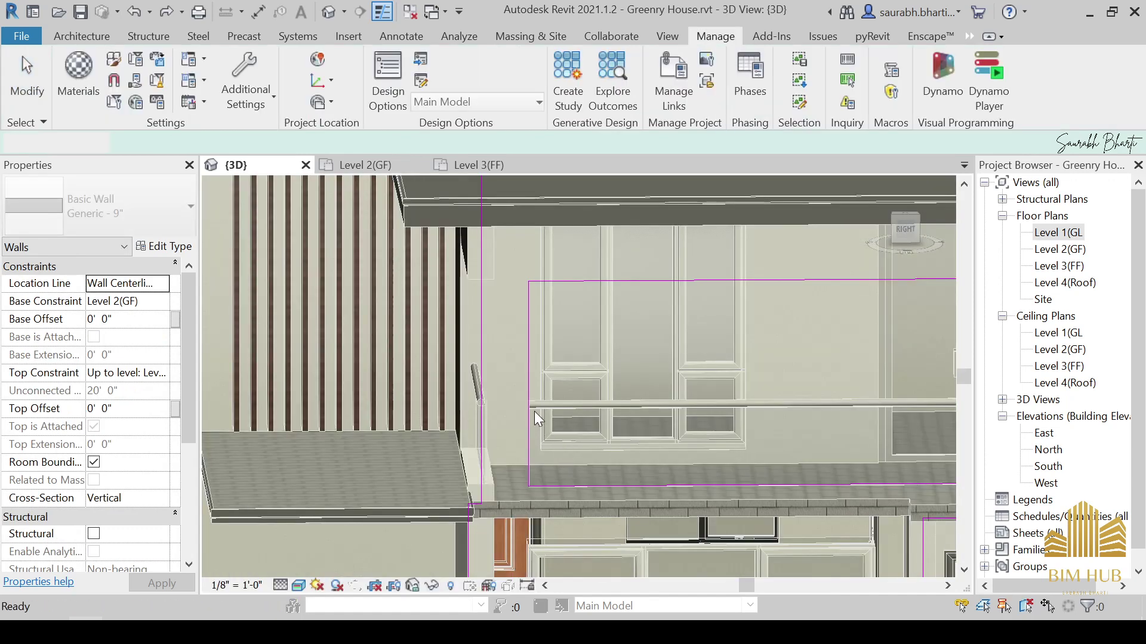
scroll(535, 410, "down", 2)
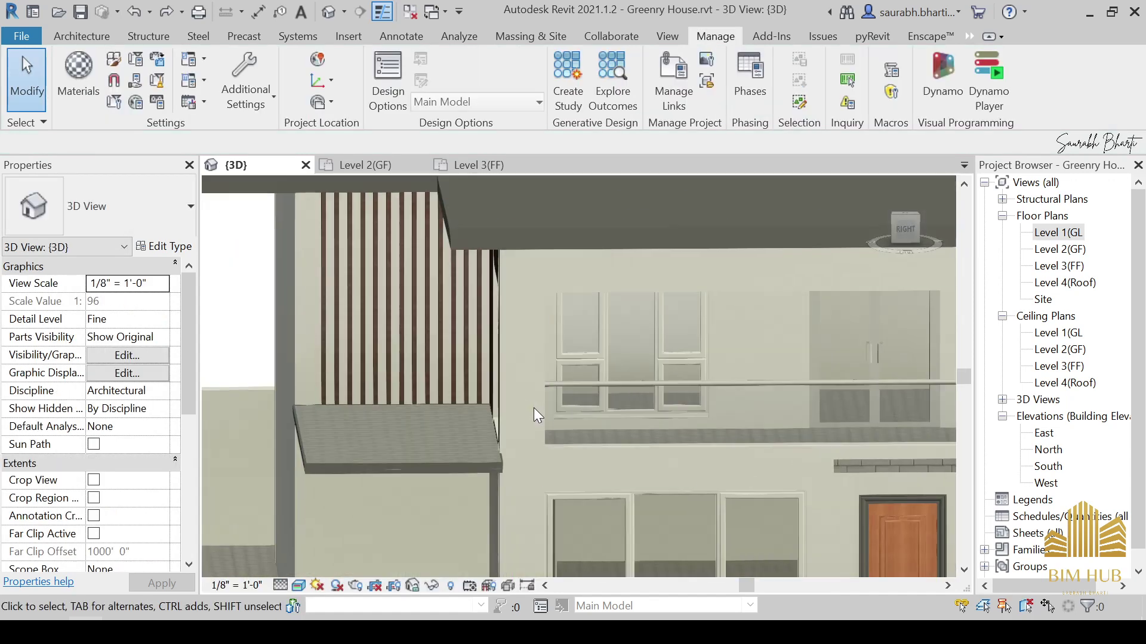
Edit the front wall's profile from the Right view, move the balcony opening's left line outward toward the slatted facade, and finish the sketch.
left_click(574, 389)
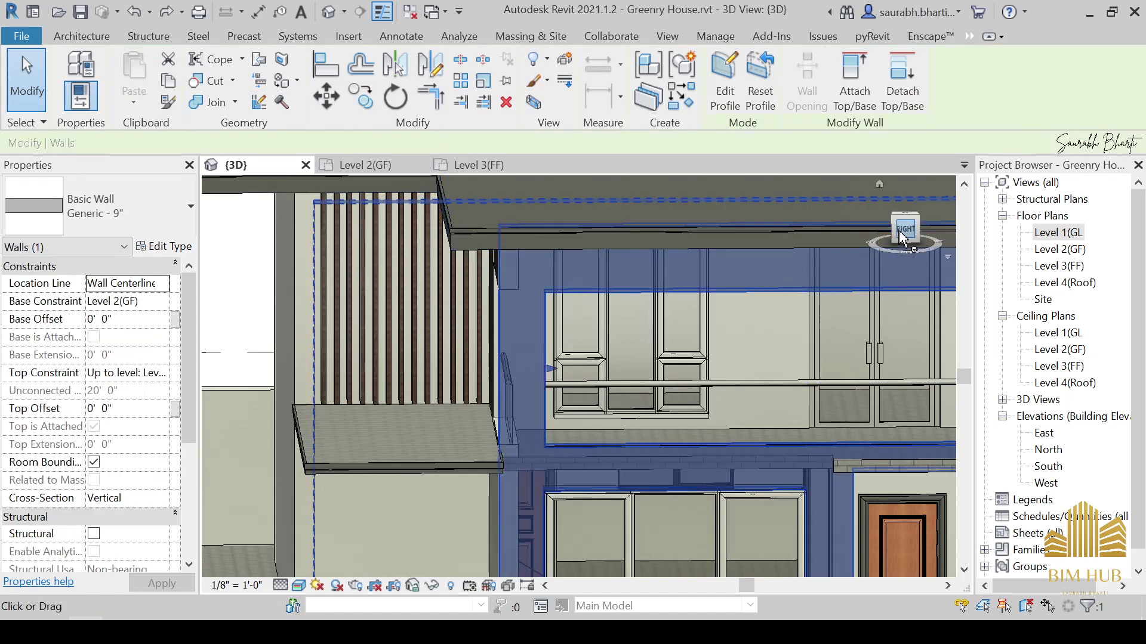
left_click(903, 232)
left_click(739, 85)
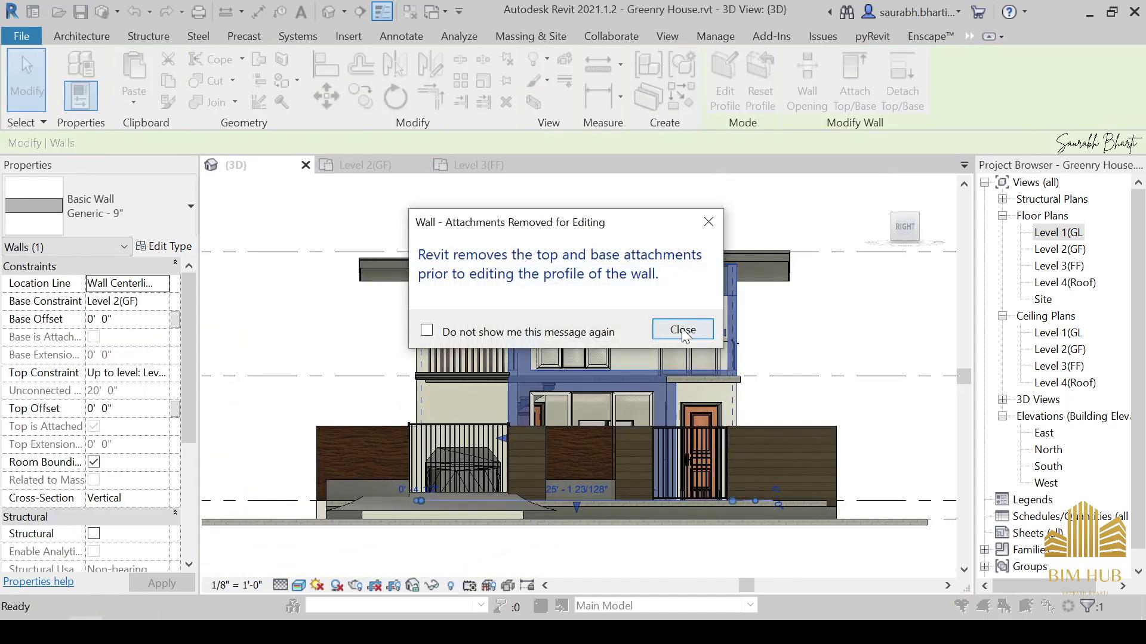
left_click(683, 331)
scroll(534, 345, "up", 5)
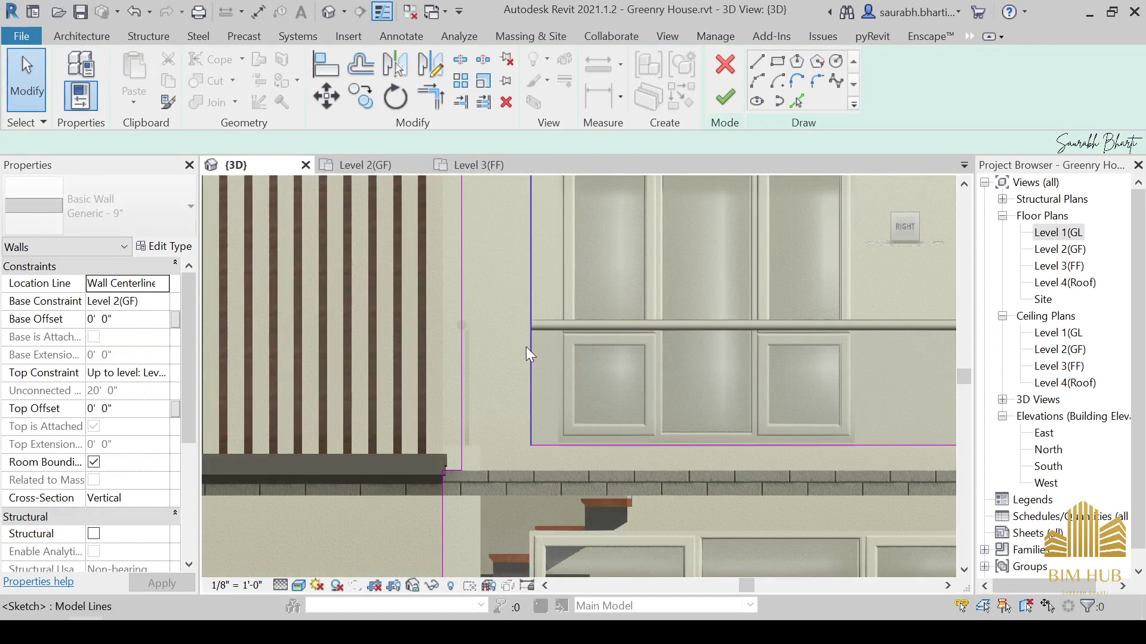
left_click_drag(530, 355, 485, 337)
scroll(503, 334, "up", 2)
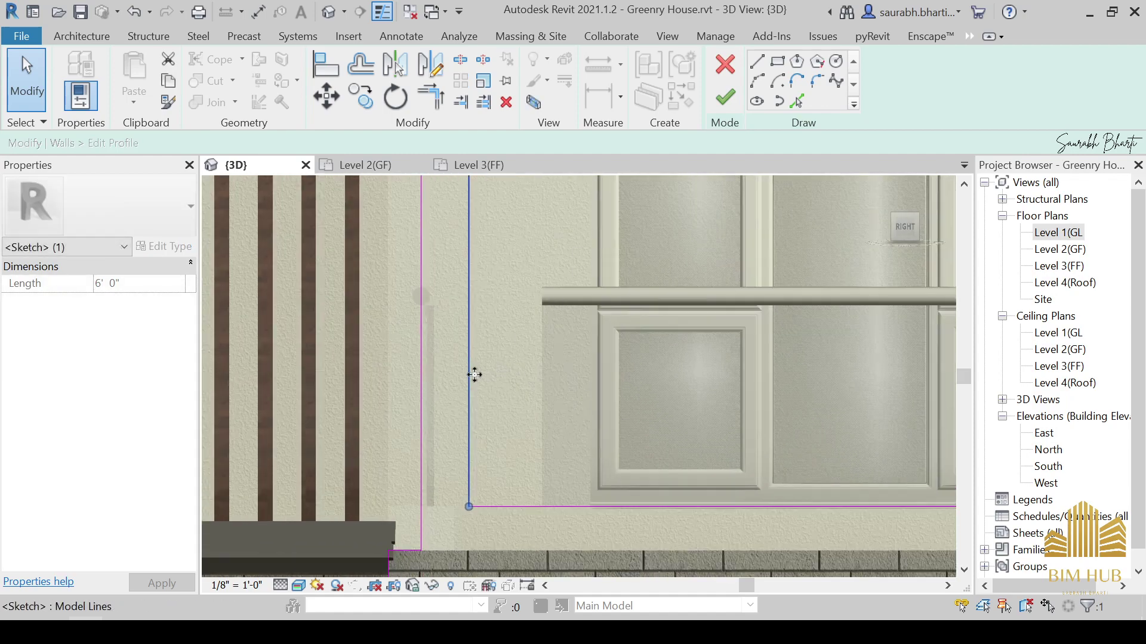
scroll(474, 374, "up", 2)
left_click_drag(444, 401, 445, 403)
left_click(722, 102)
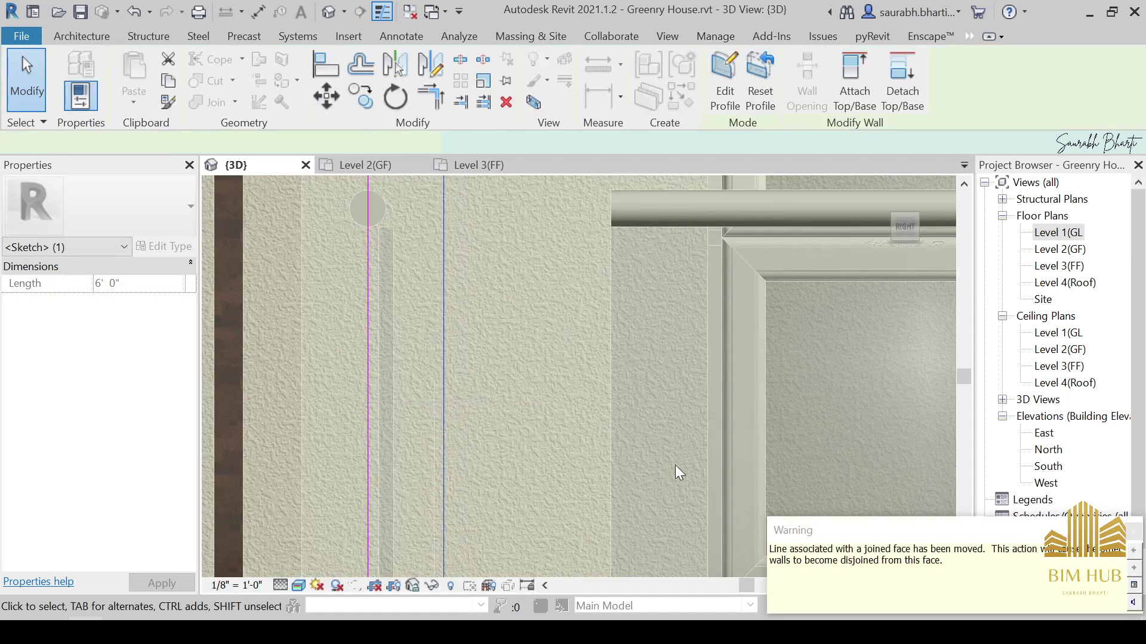
scroll(675, 464, "down", 5)
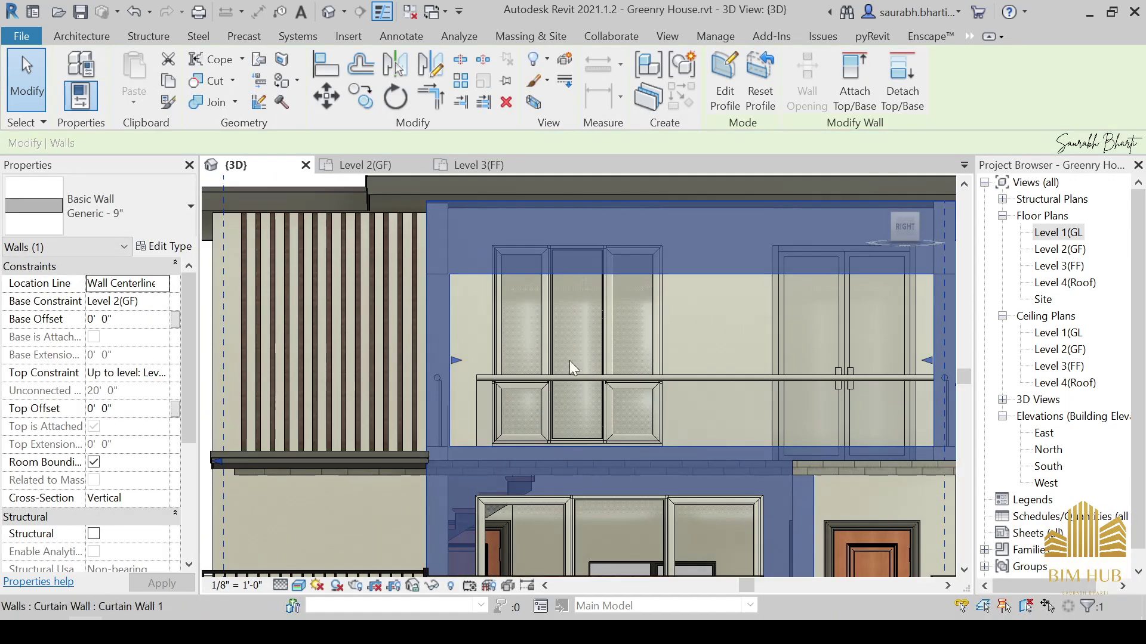
key("Escape")
Start Split Face on the front wall and draw a horizontal line about 9.7 inches long from the balcony opening's lower-left corner to the wall's edge.
scroll(701, 358, "down", 4)
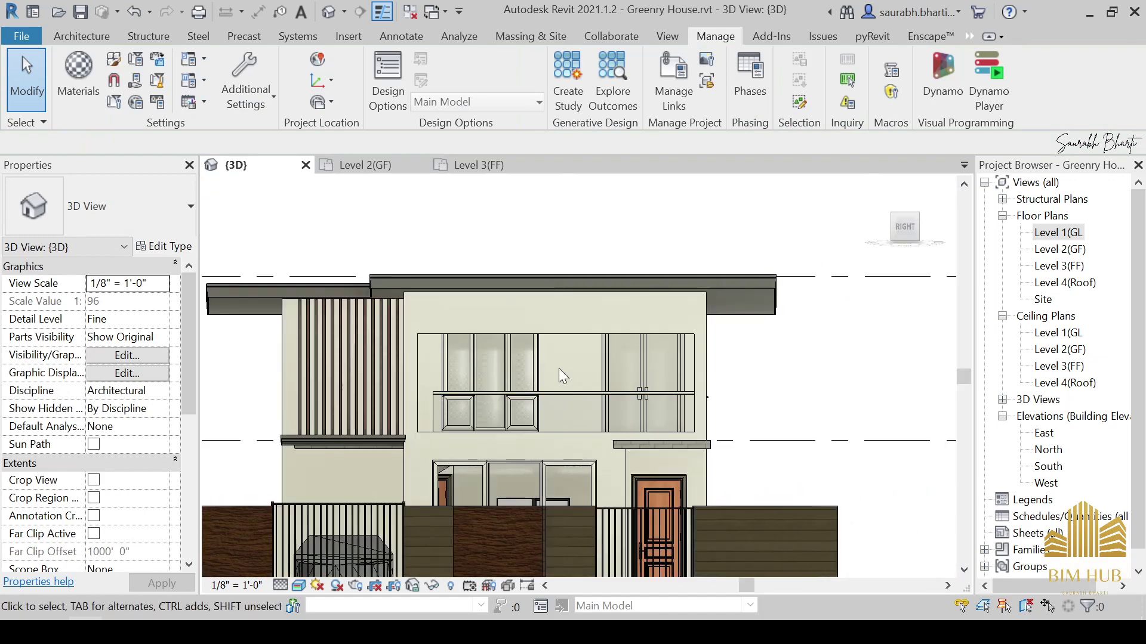
scroll(406, 384, "up", 2)
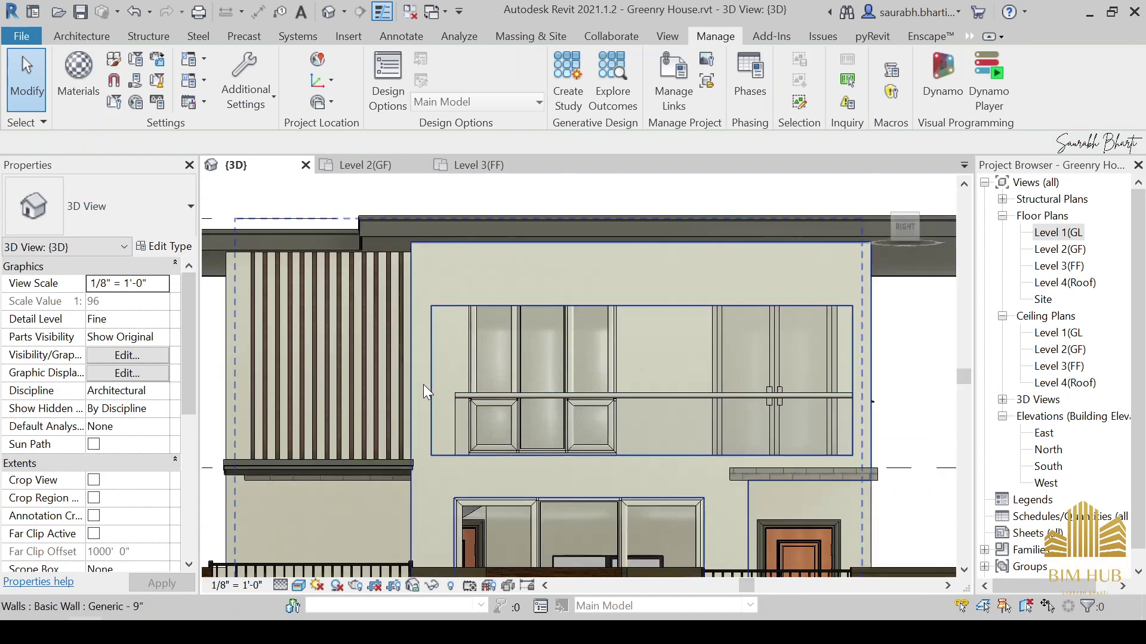
scroll(446, 492, "down", 3)
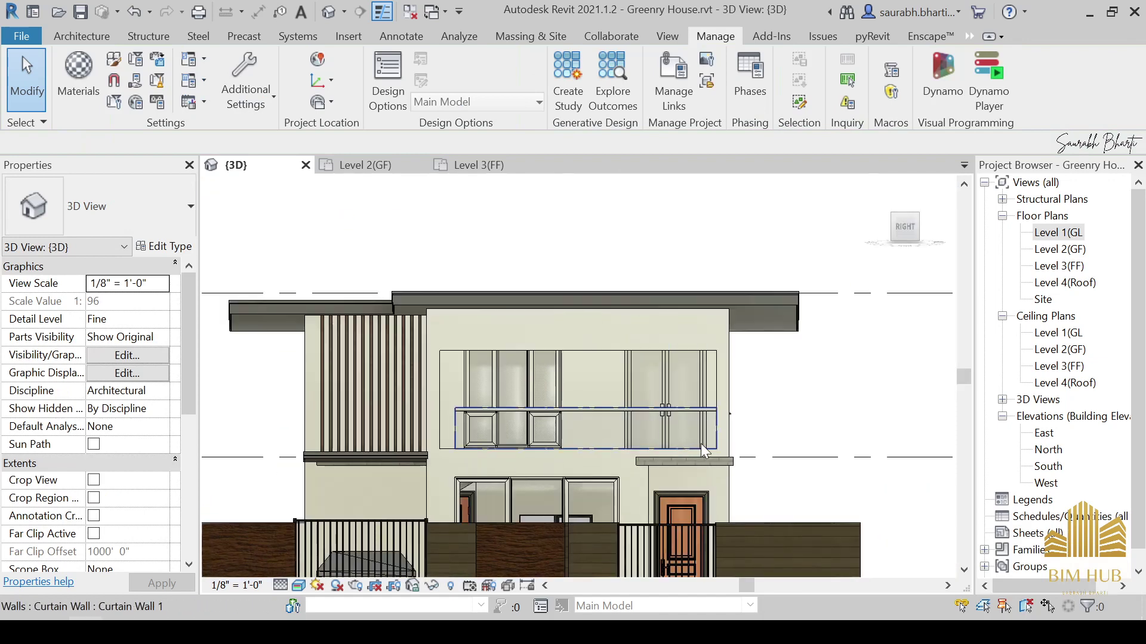
left_click(904, 231)
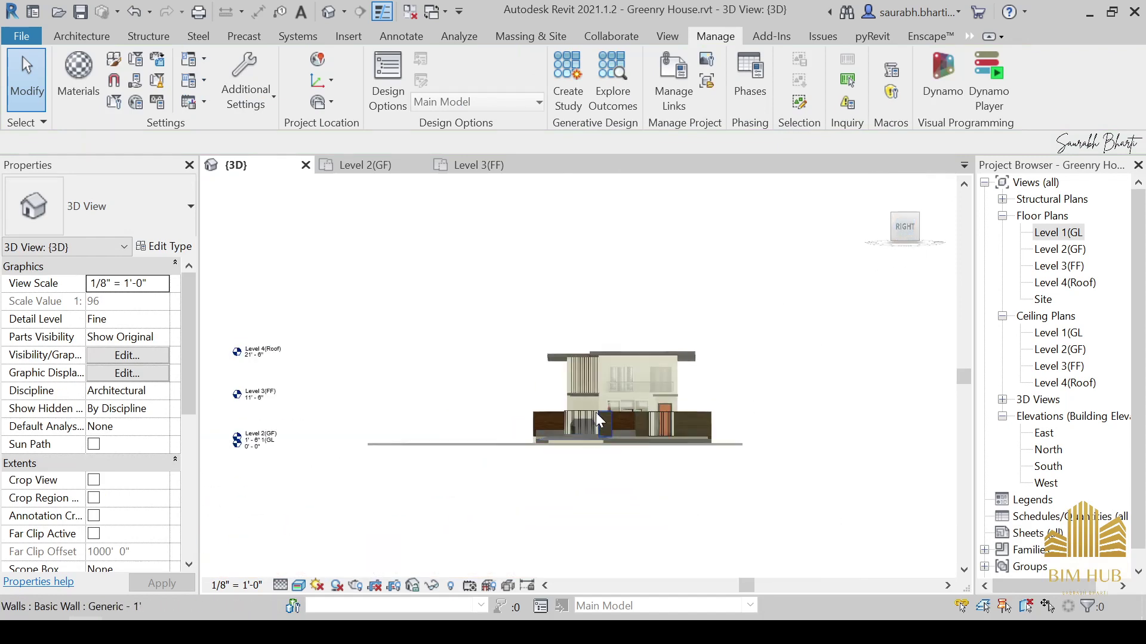
scroll(598, 421, "up", 5)
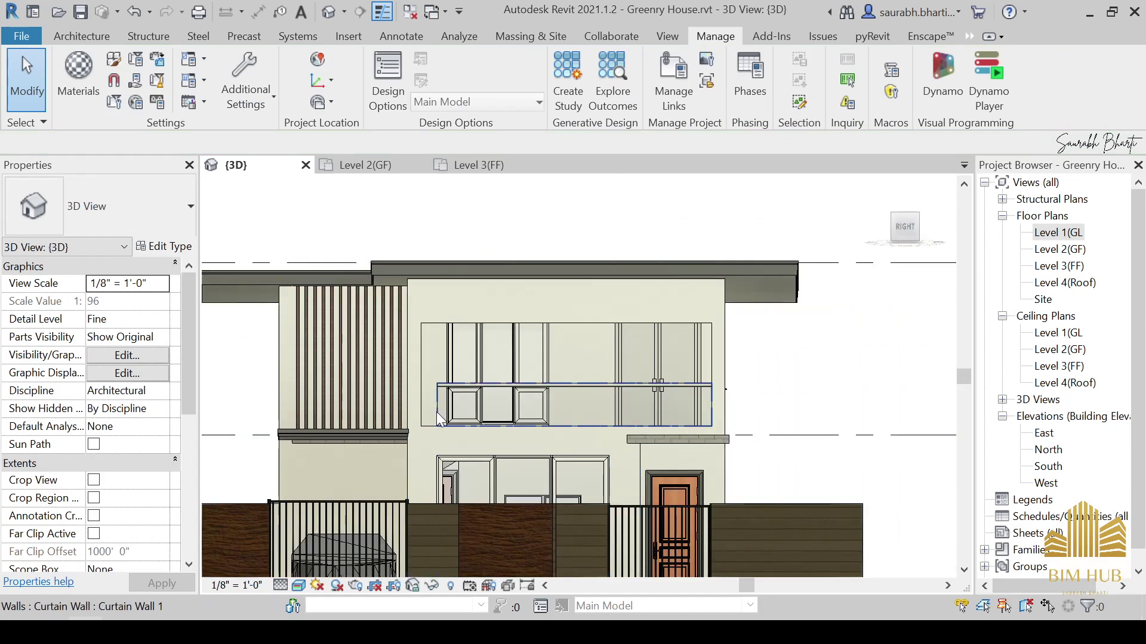
key("s")
key("f")
scroll(438, 410, "up", 2)
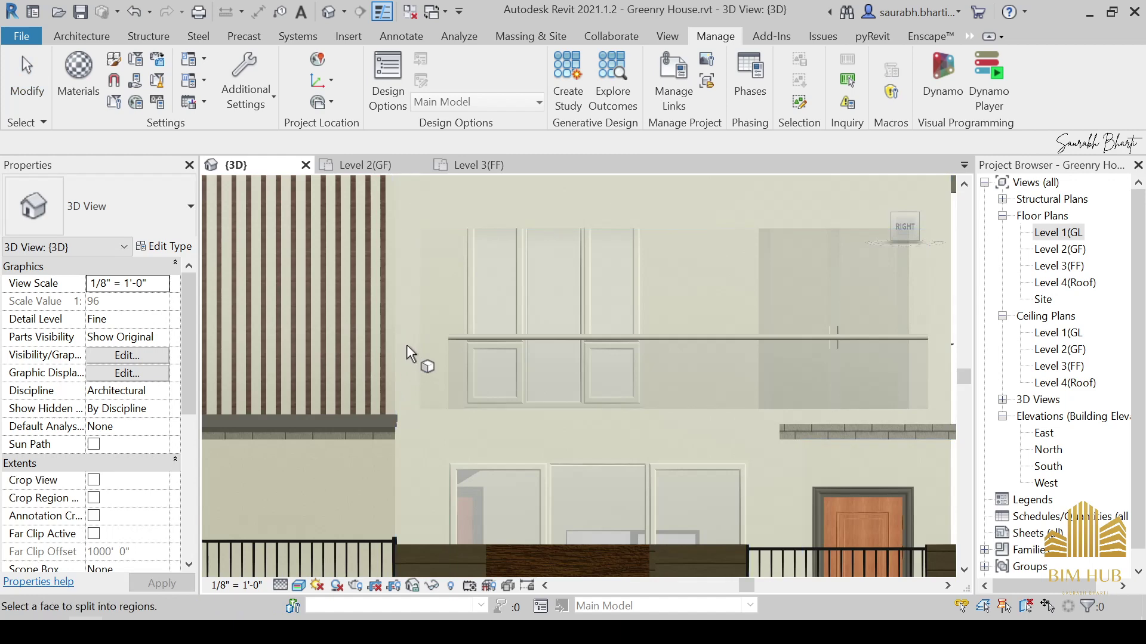
left_click(403, 328)
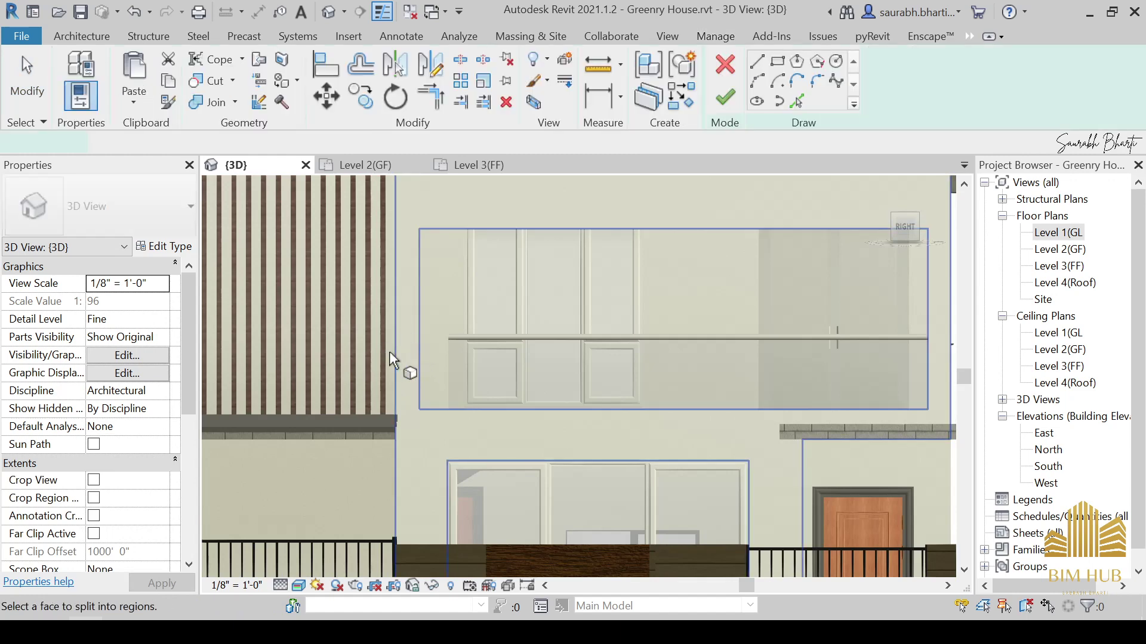
left_click(757, 62)
scroll(460, 441, "up", 2)
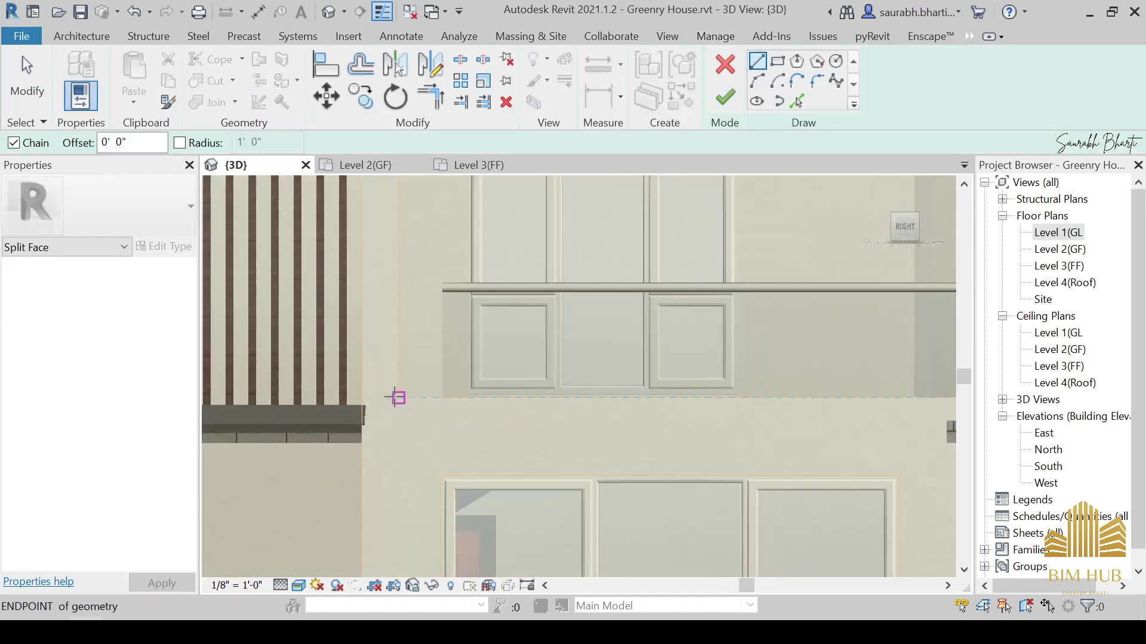
left_click(396, 398)
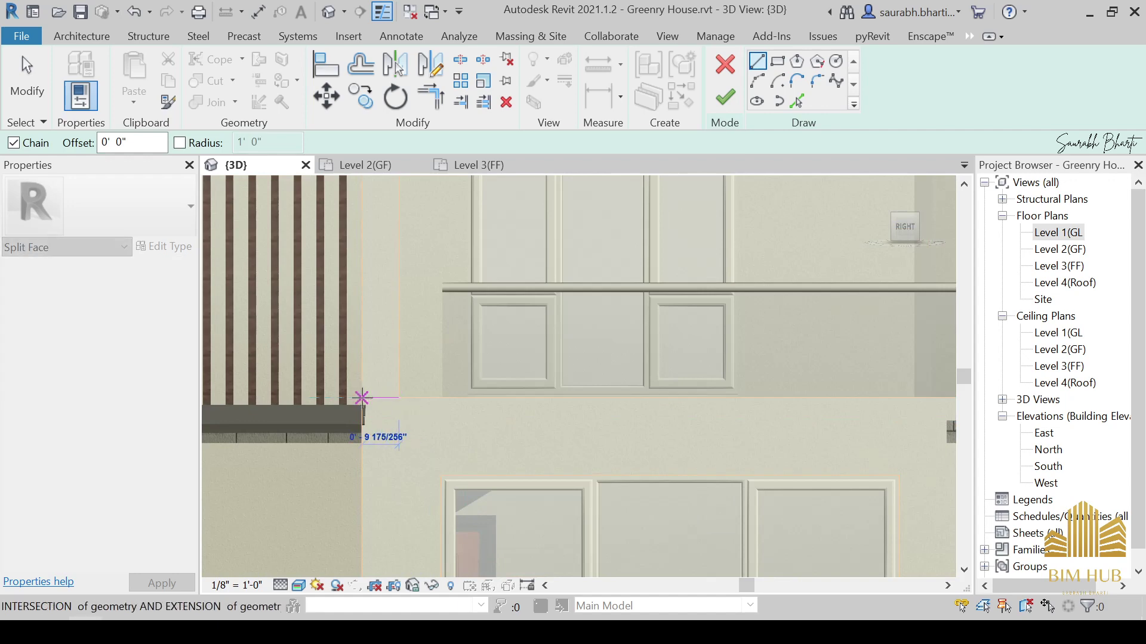
left_click(369, 395)
Check reference image 2.png and draw a second horizontal split line from the balcony opening's lower-right corner to the wall's outer edge.
left_click(188, 632)
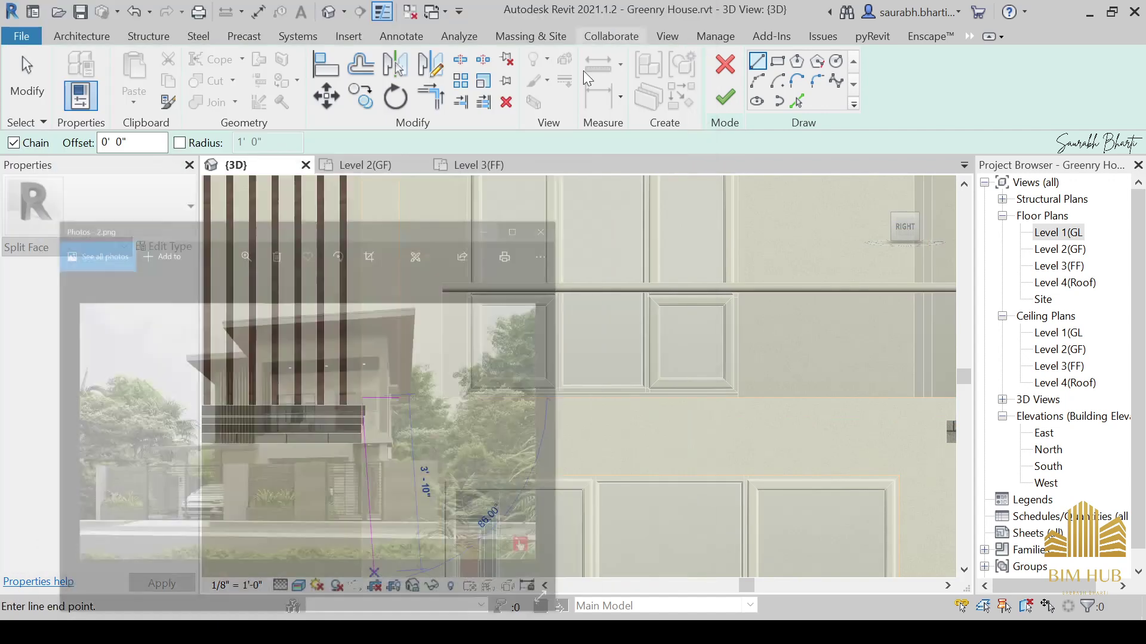
scroll(786, 408, "up", 3)
middle_click_drag(787, 408, 614, 422)
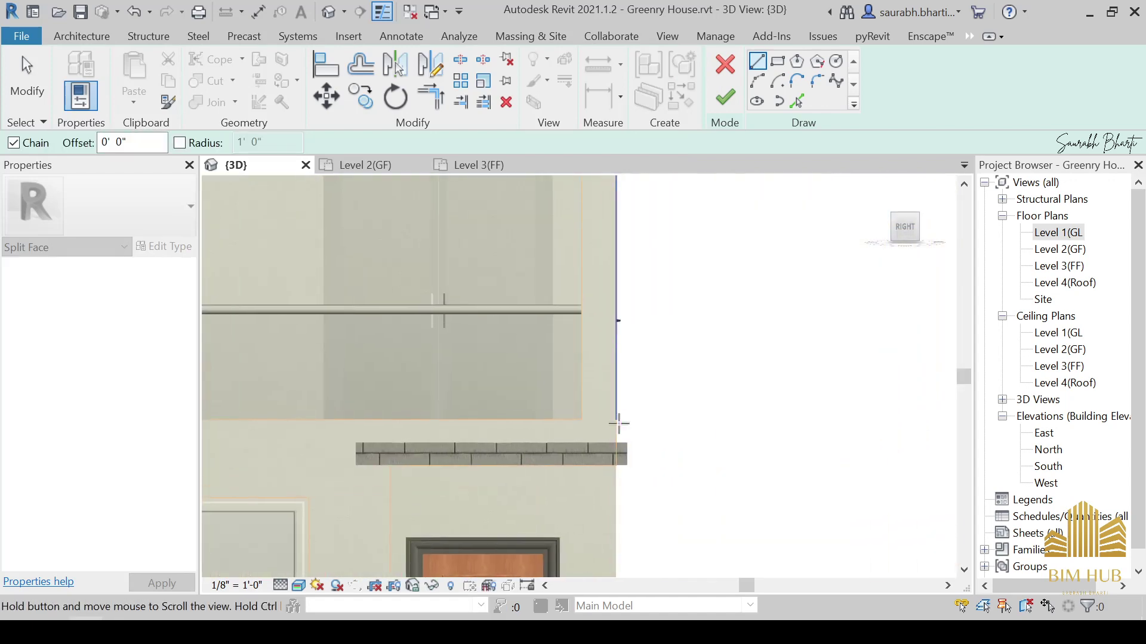
scroll(614, 422, "up", 3)
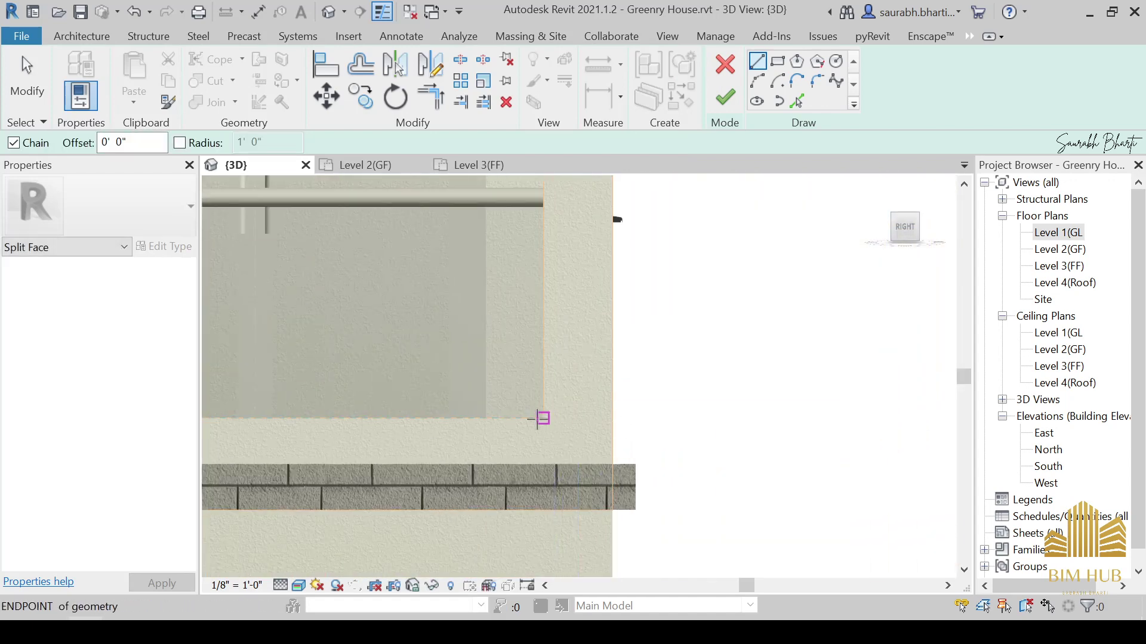
left_click(540, 419)
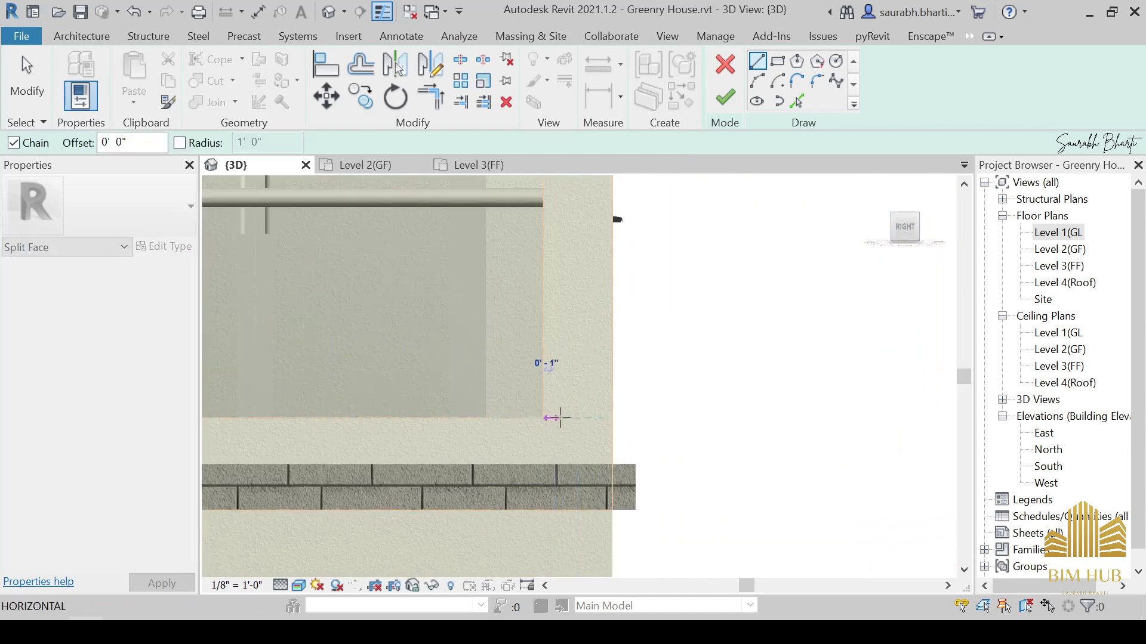
left_click(615, 418)
key("Escape")
key("Escape")
scroll(641, 462, "down", 3)
middle_click_drag(641, 462, 782, 468)
scroll(771, 461, "down", 2)
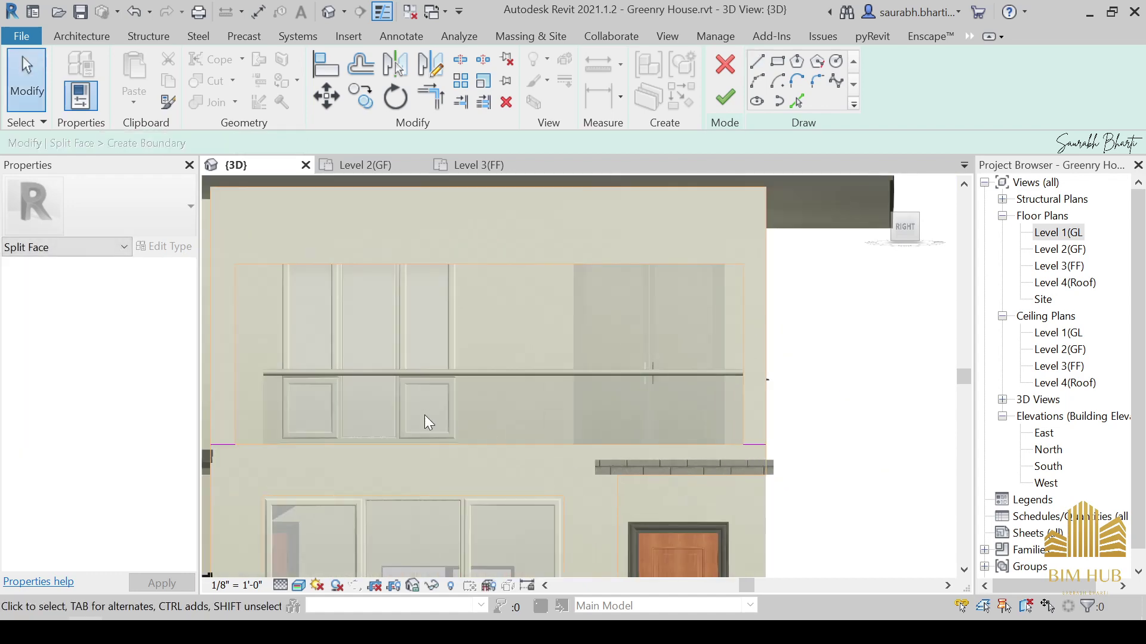
scroll(492, 463, "down", 4)
scroll(443, 435, "up", 3)
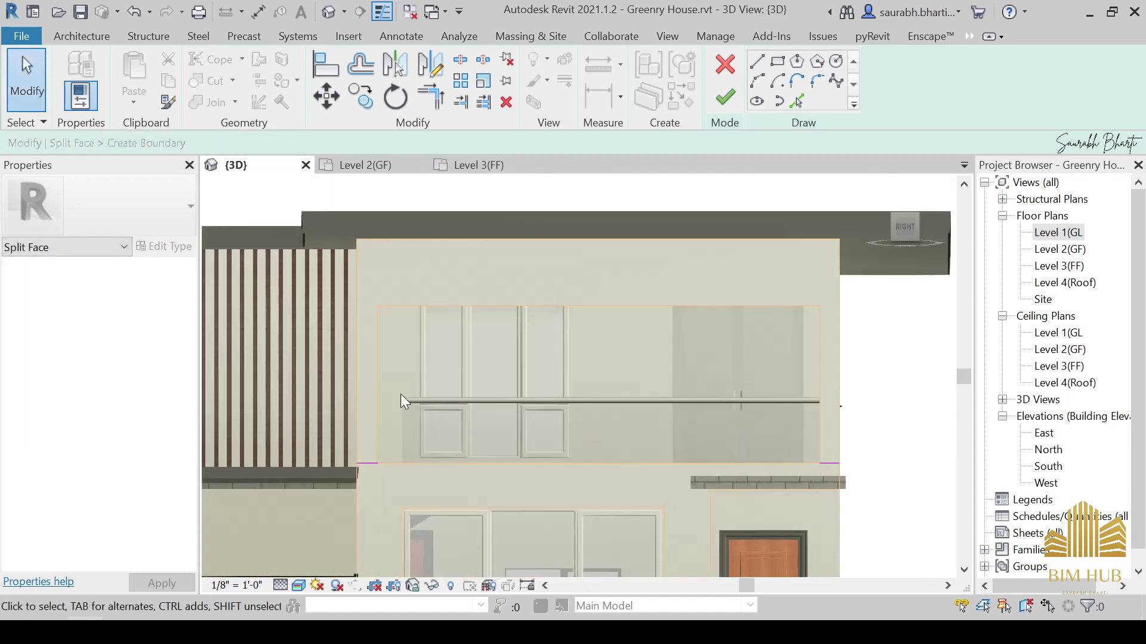
Finish the front wall's split face and paint the region around the balcony opening with the 1.wall Chocolate material.
left_click(718, 100)
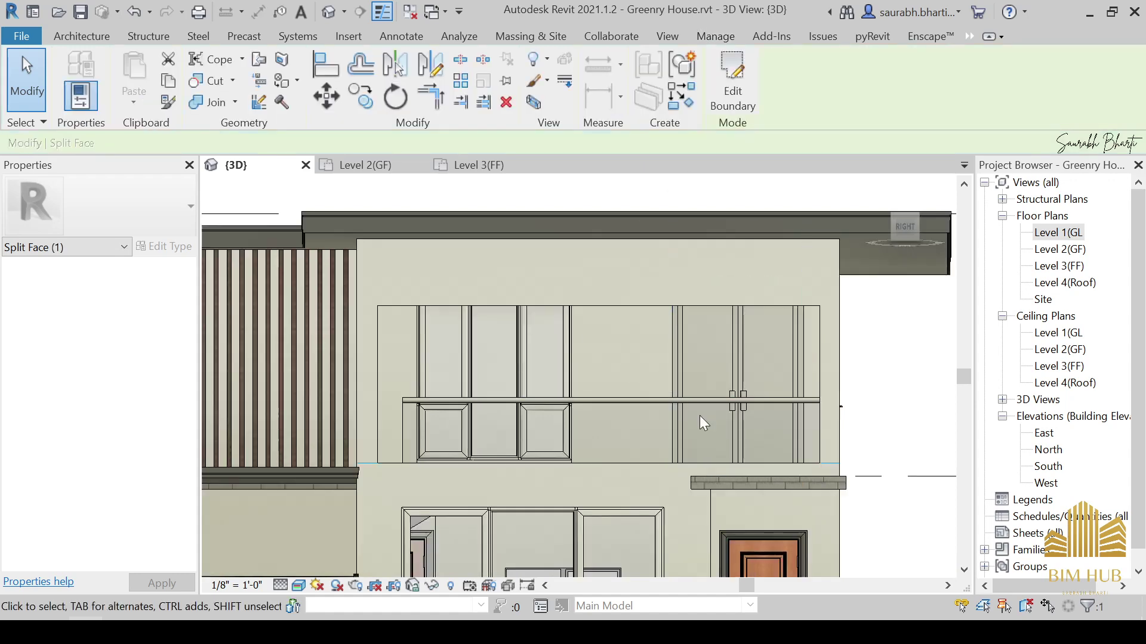
mouse_move(753, 474)
middle_mouse_down("shift")
mouse_move(752, 486)
mouse_move(732, 447)
mouse_move(755, 490)
middle_mouse_up("shift")
left_click(709, 306)
key("Escape")
key("p")
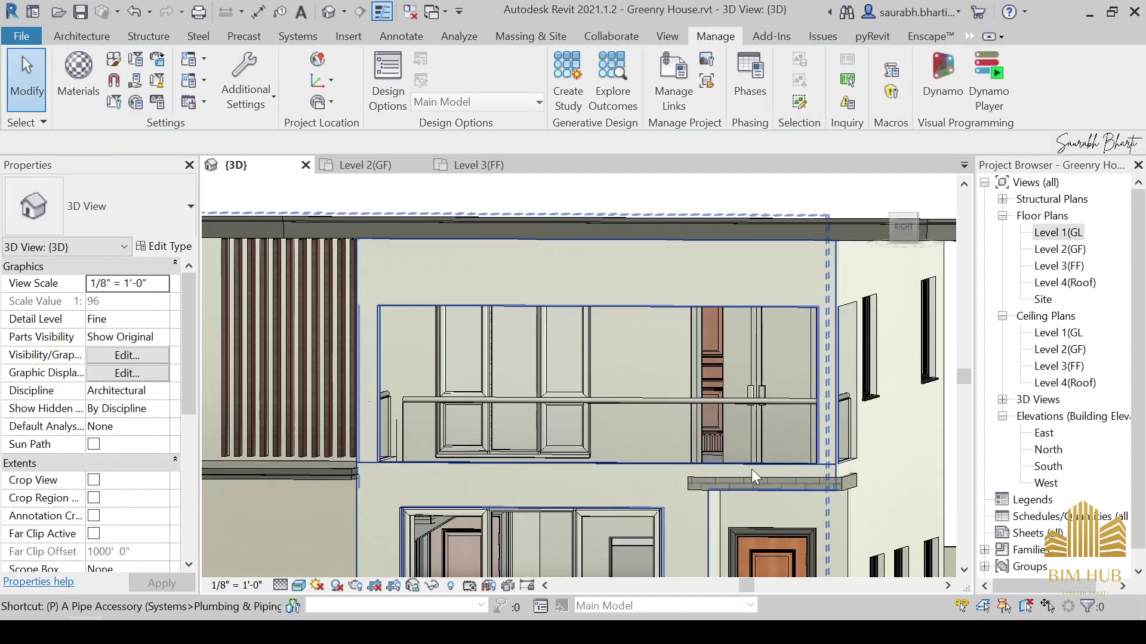
key("t")
left_click(134, 233)
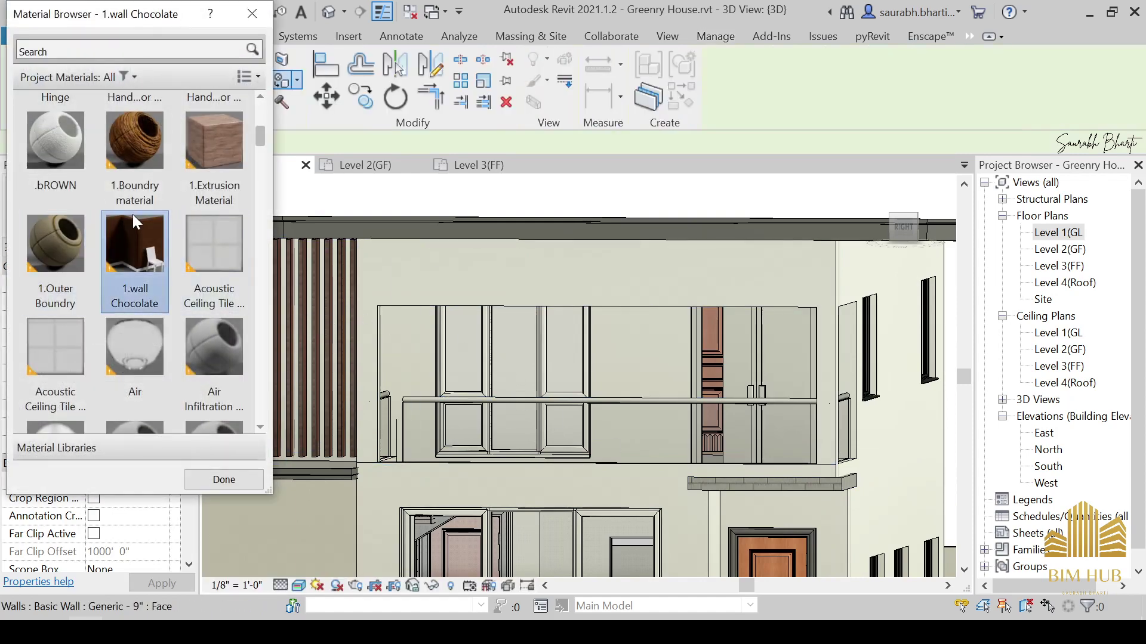
left_click(542, 286)
scroll(520, 321, "down", 2)
middle_click_drag(549, 399, 686, 397, "shift")
middle_click_drag(605, 366, 543, 334, "shift")
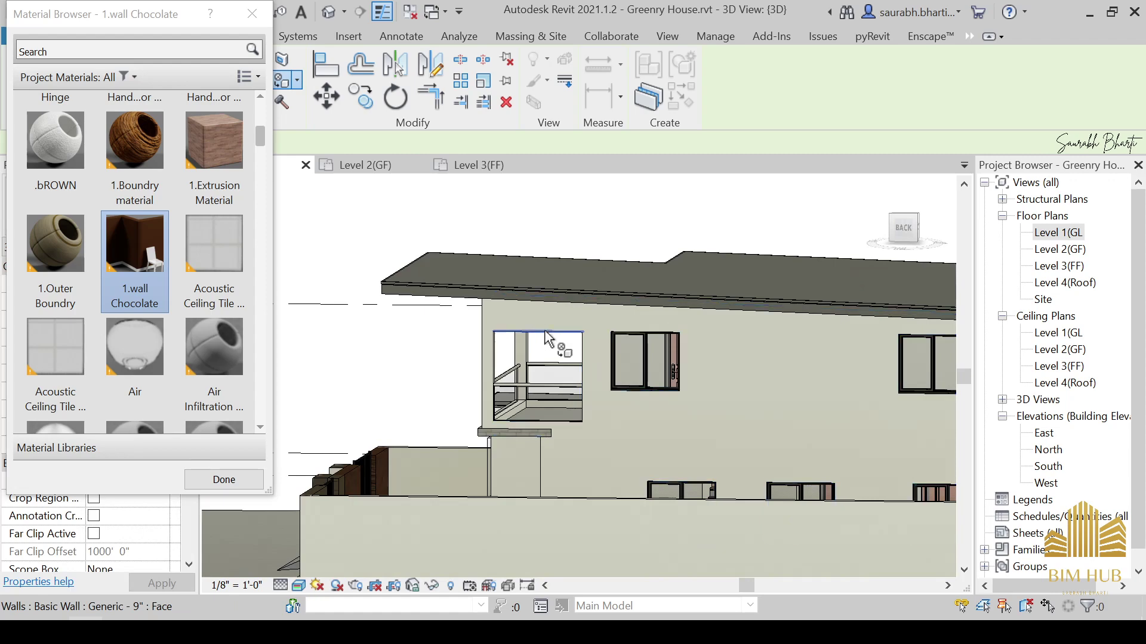
left_click(261, 13)
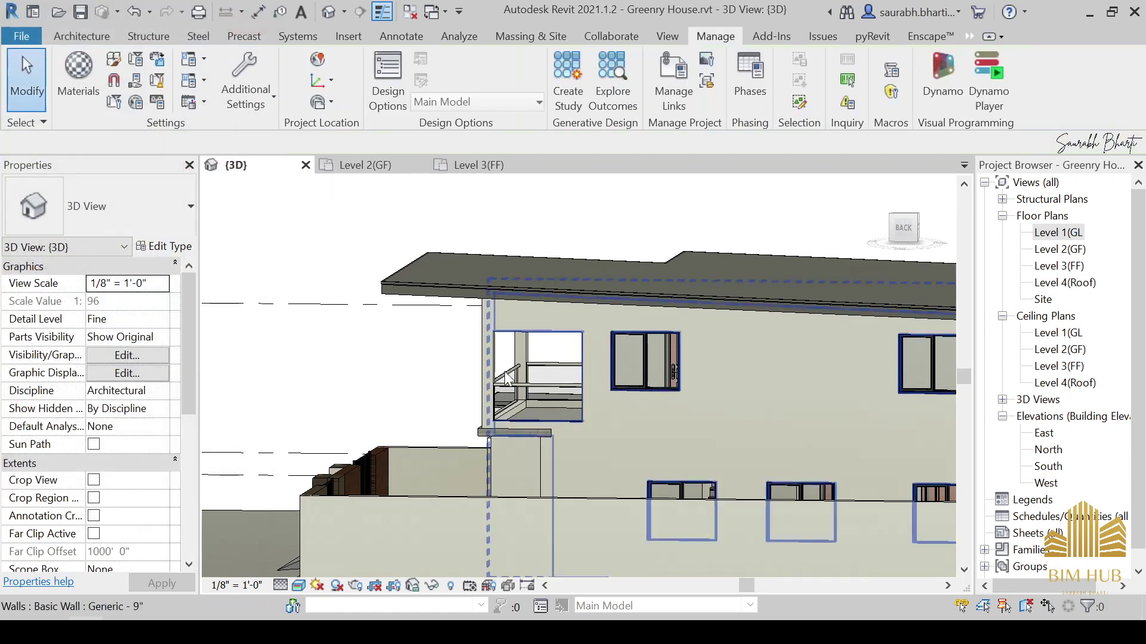
Switch to the Back view and start Split Face on the side wall containing the balcony's side opening.
left_click(571, 341)
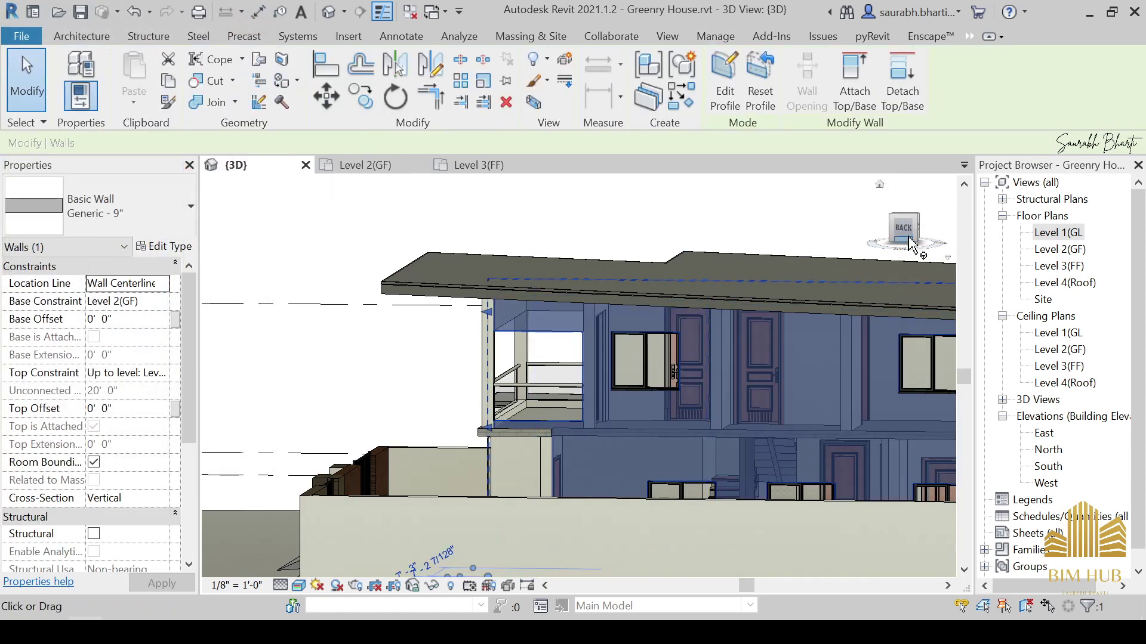
scroll(394, 382, "up", 5)
scroll(409, 392, "up", 2)
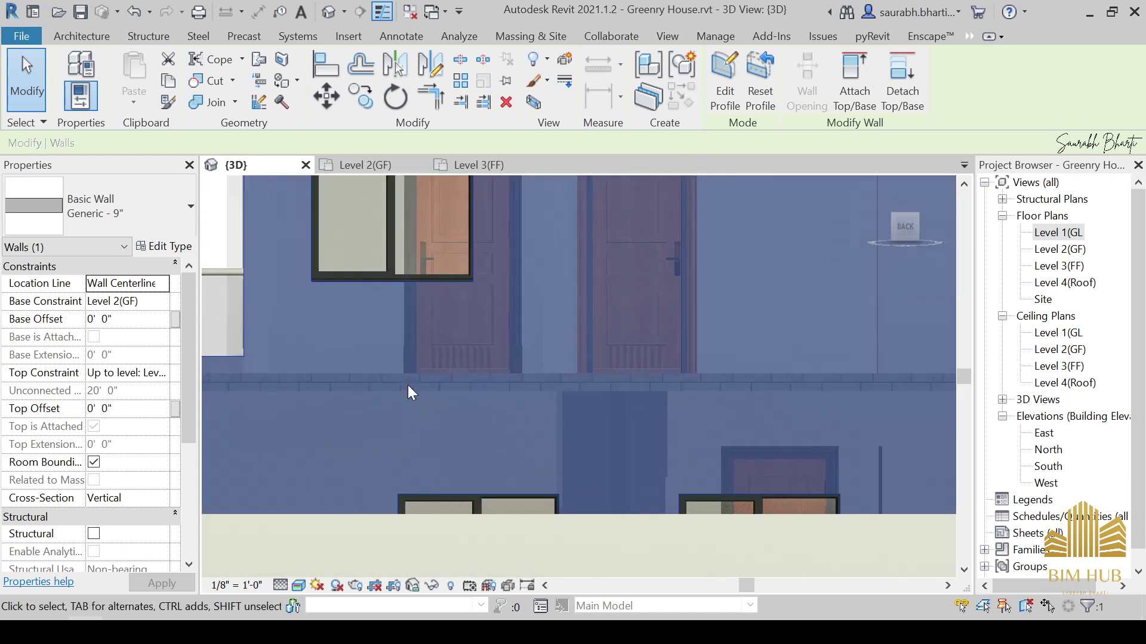
key("s")
key("f")
scroll(407, 385, "down", 5)
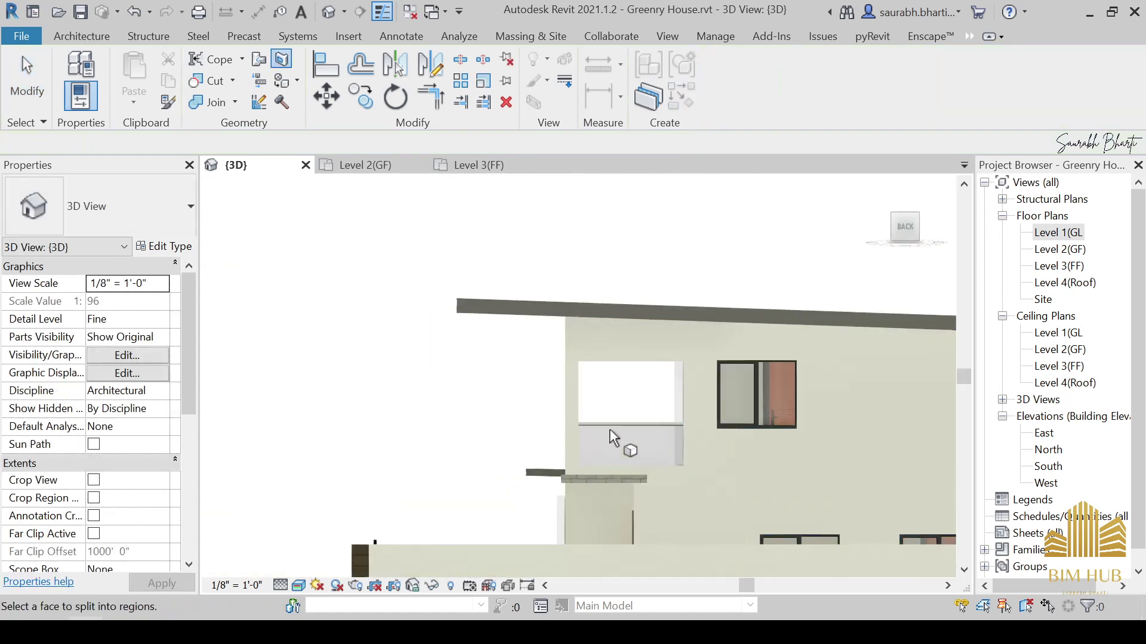
left_click(628, 356)
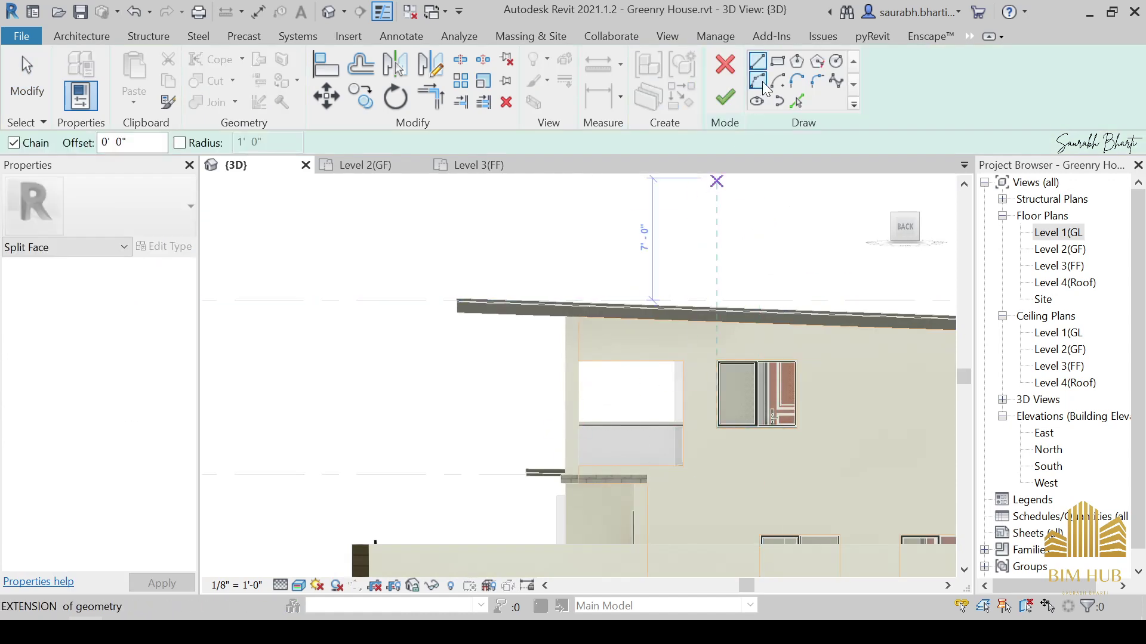
Draw a horizontal split line about 9 inches long from the side opening's lower-left corner to the wall's edge, and try to finish the sketch.
scroll(645, 494, "up", 5)
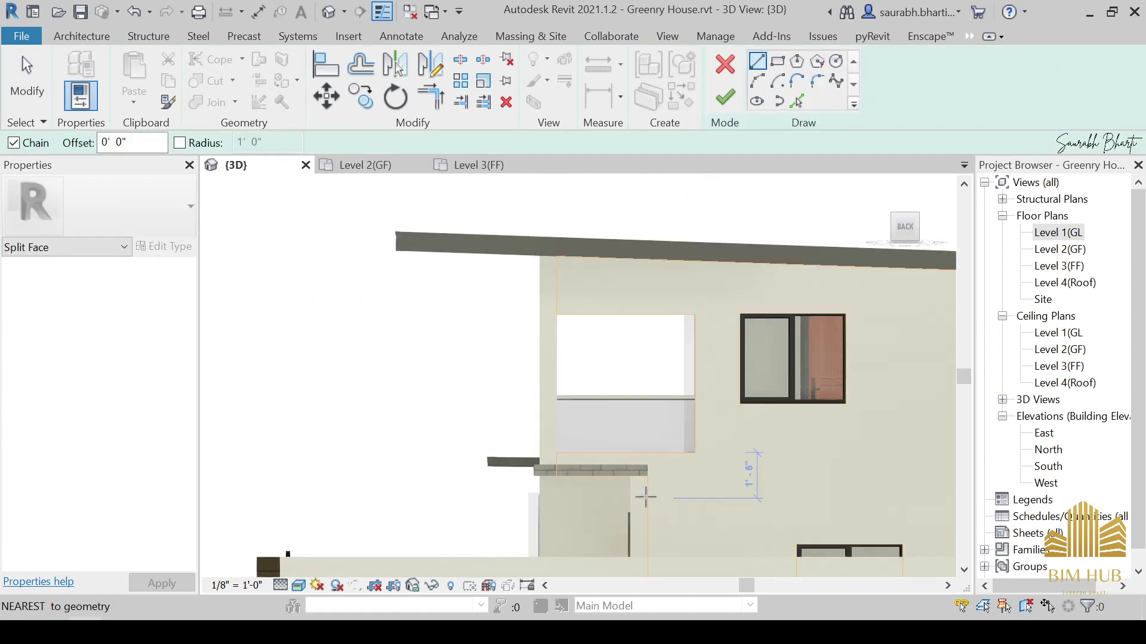
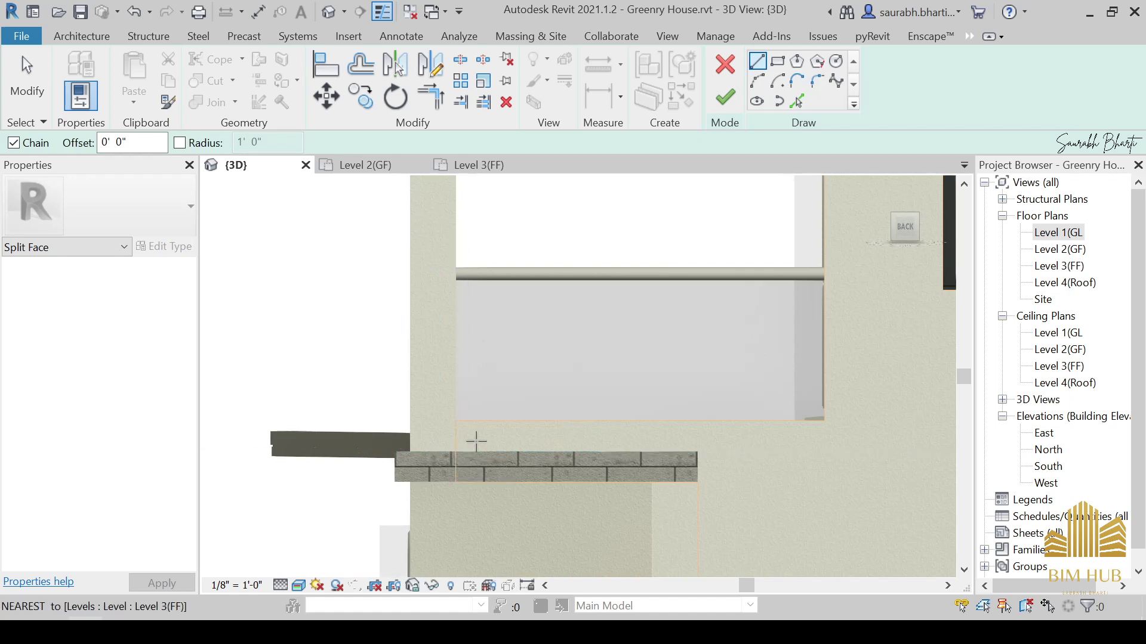
middle_click_drag(476, 441, 457, 471)
left_click(437, 464)
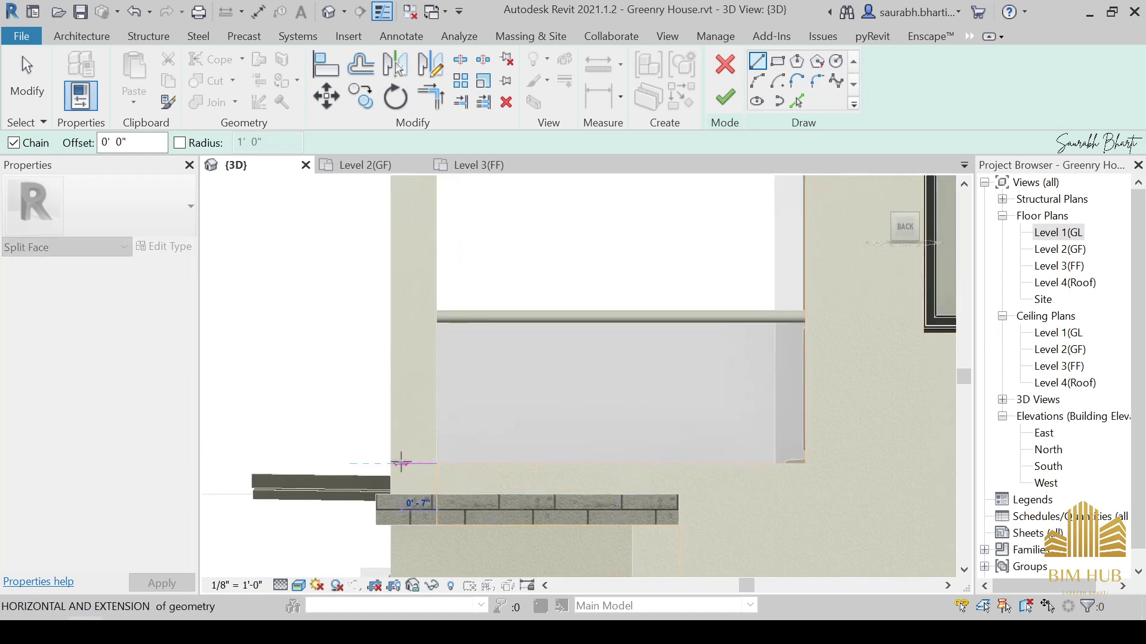
middle_click_drag(430, 489, 463, 487, "shift")
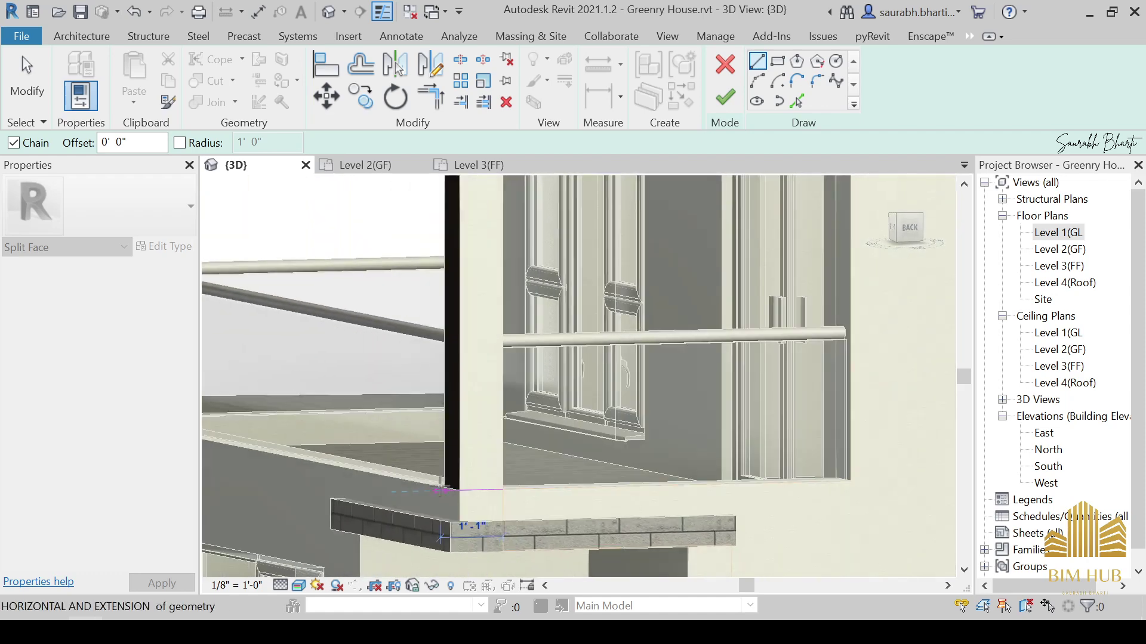
scroll(556, 509, "down", 2)
middle_click_drag(591, 508, 565, 505, "shift")
key("Escape")
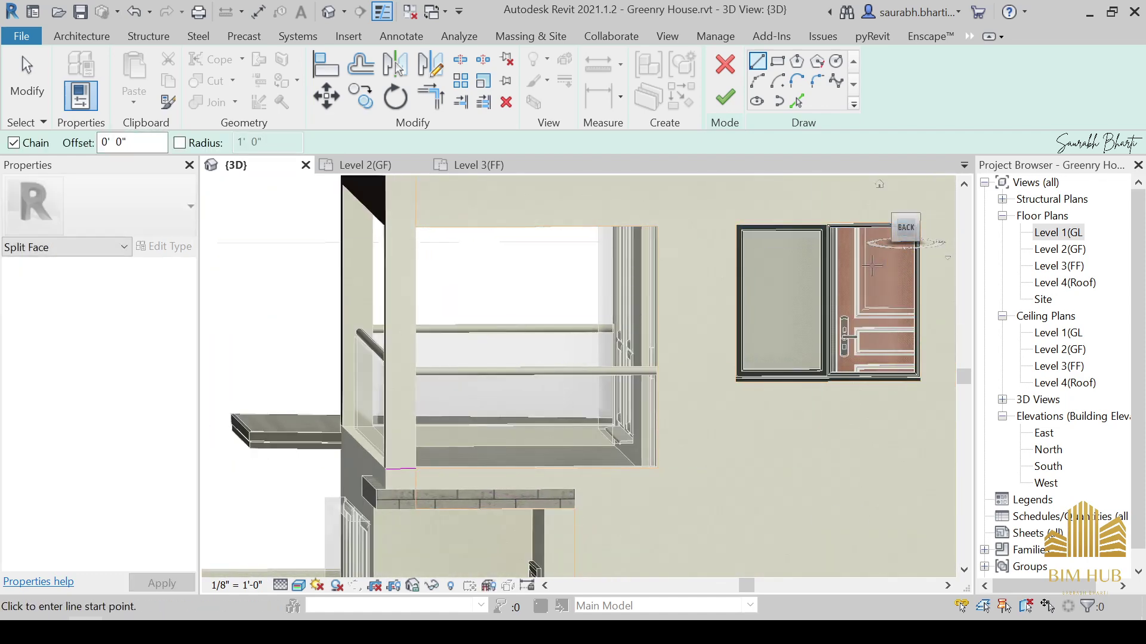
scroll(668, 427, "down", 2)
middle_click_drag(667, 428, 631, 484, "shift")
key("Escape")
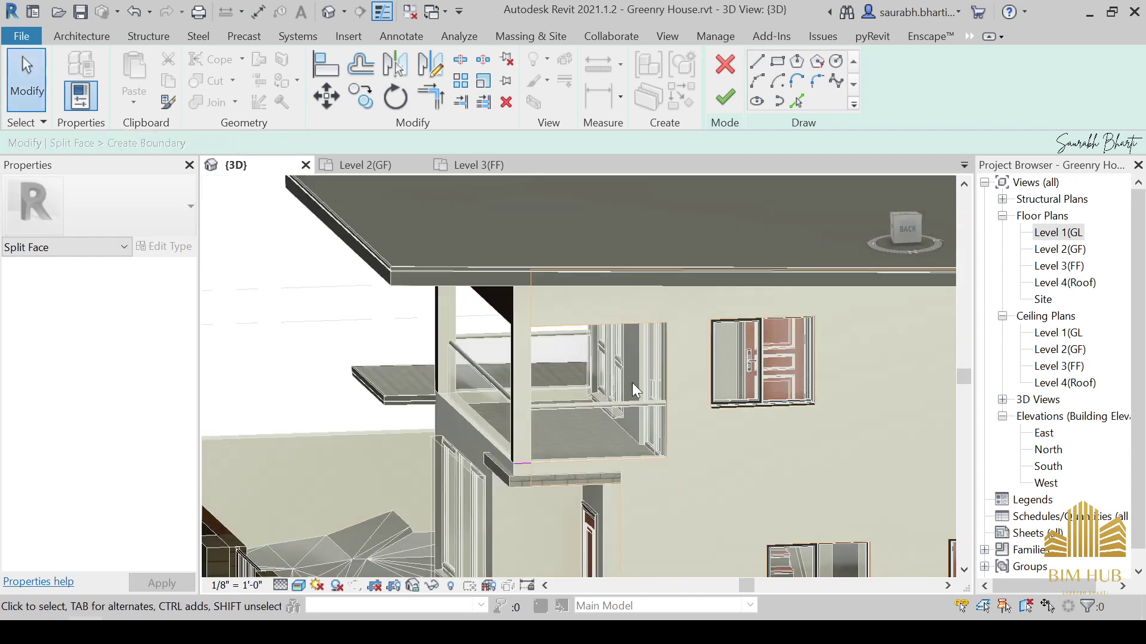
left_click(726, 97)
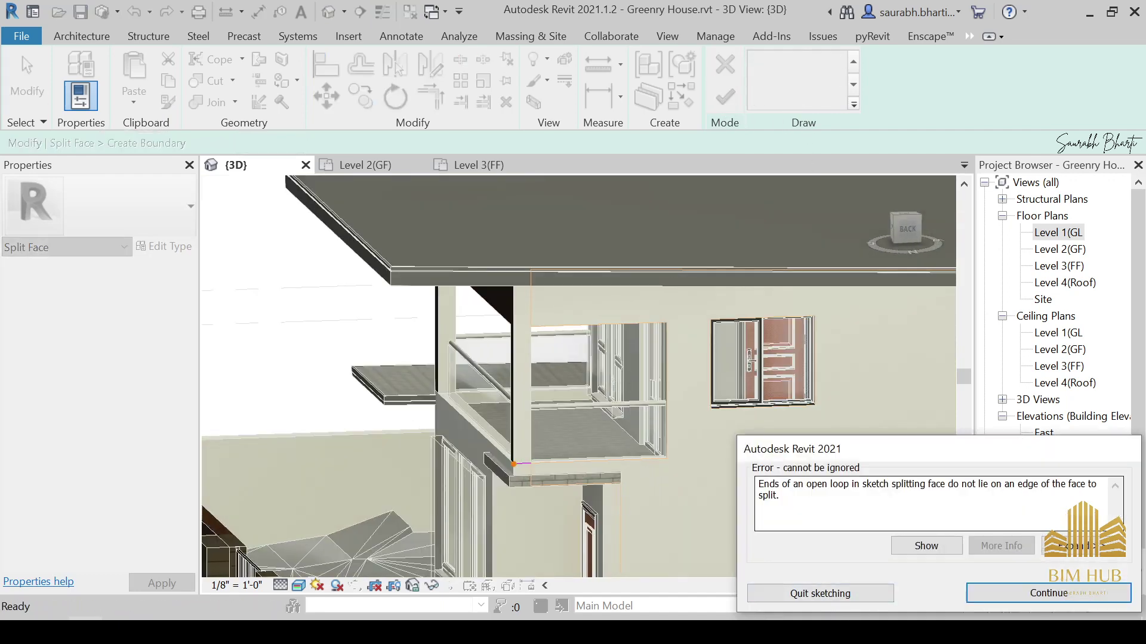
middle_click_drag(677, 523, 649, 501, "shift")
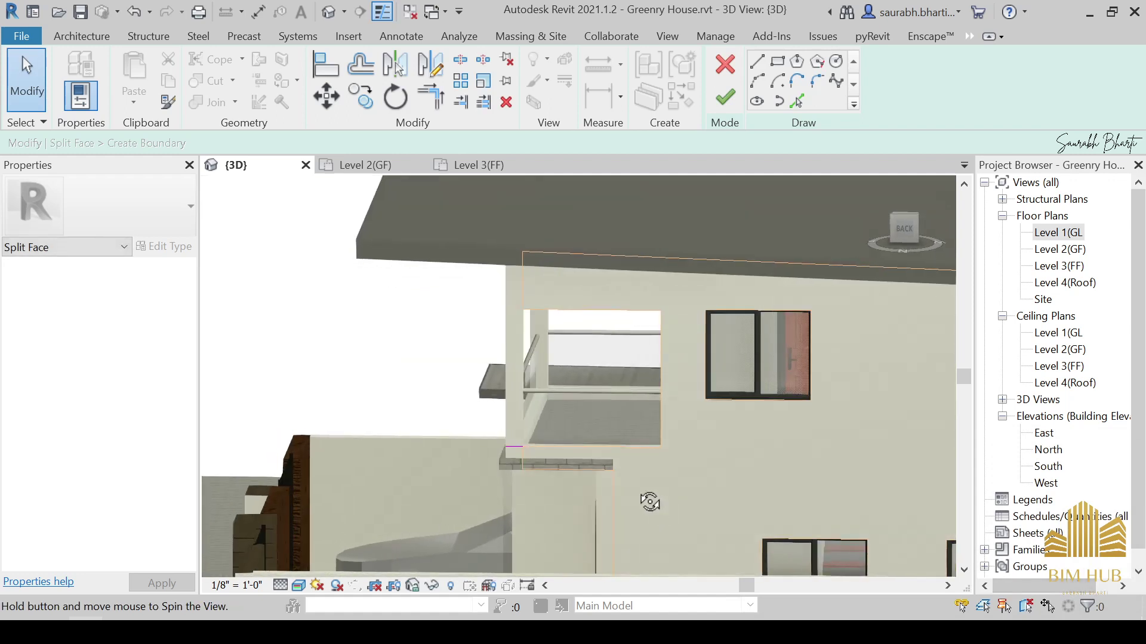
Try to move the short split line's inner end off the side opening's corner, and undo the change.
left_click(904, 229)
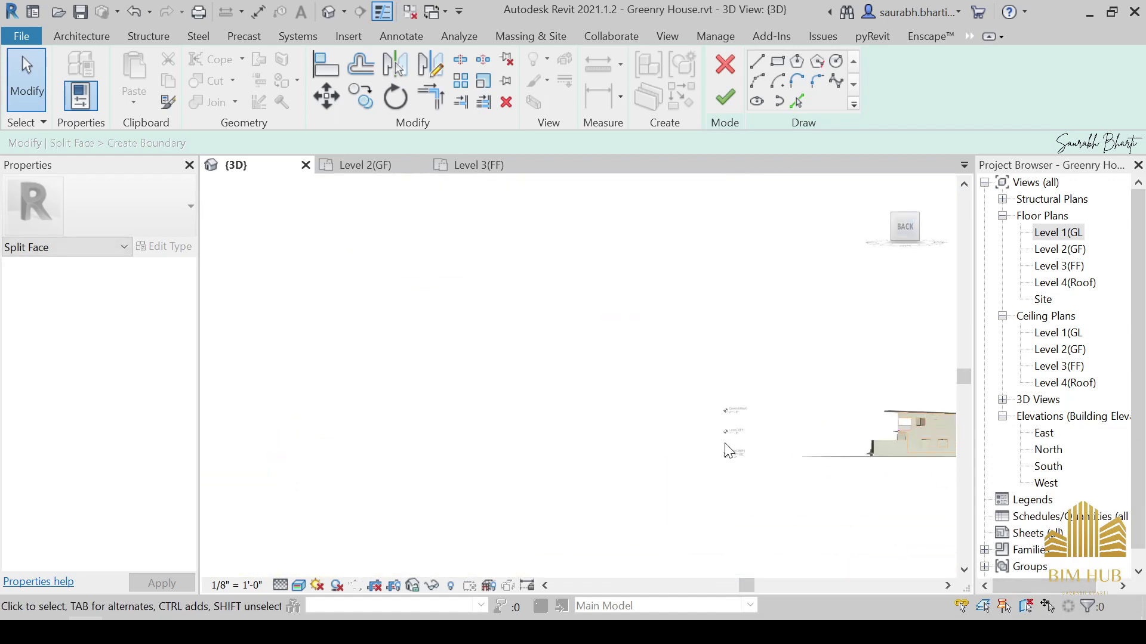
scroll(531, 379, "up", 4)
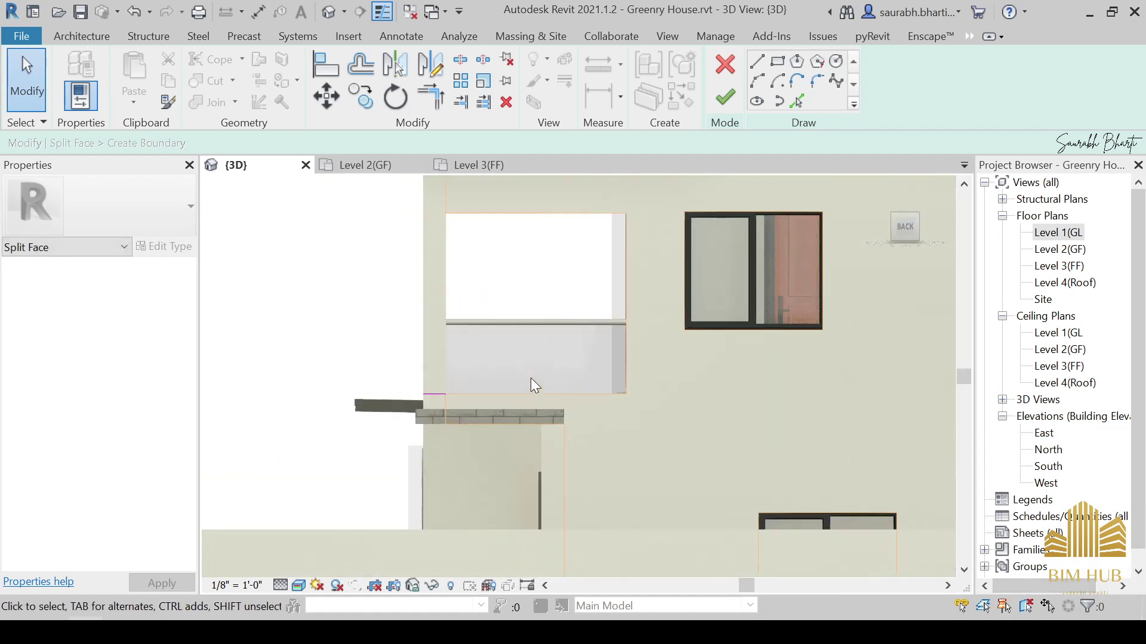
middle_click_drag(397, 436, 365, 523)
scroll(366, 521, "up", 2)
left_click(399, 511)
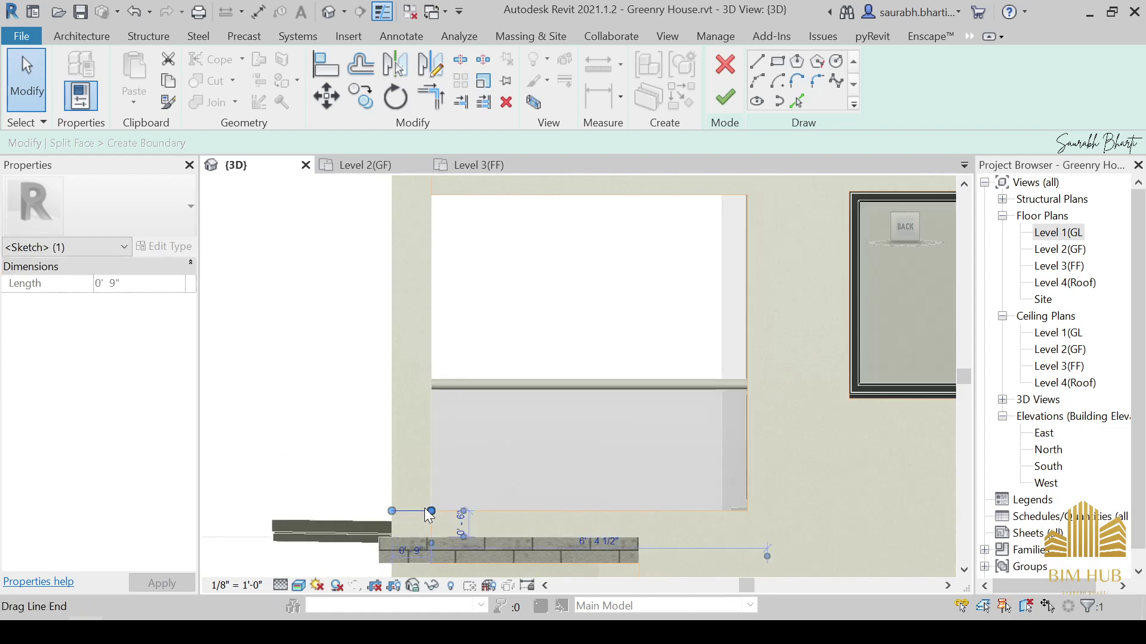
left_click_drag(431, 511, 438, 510)
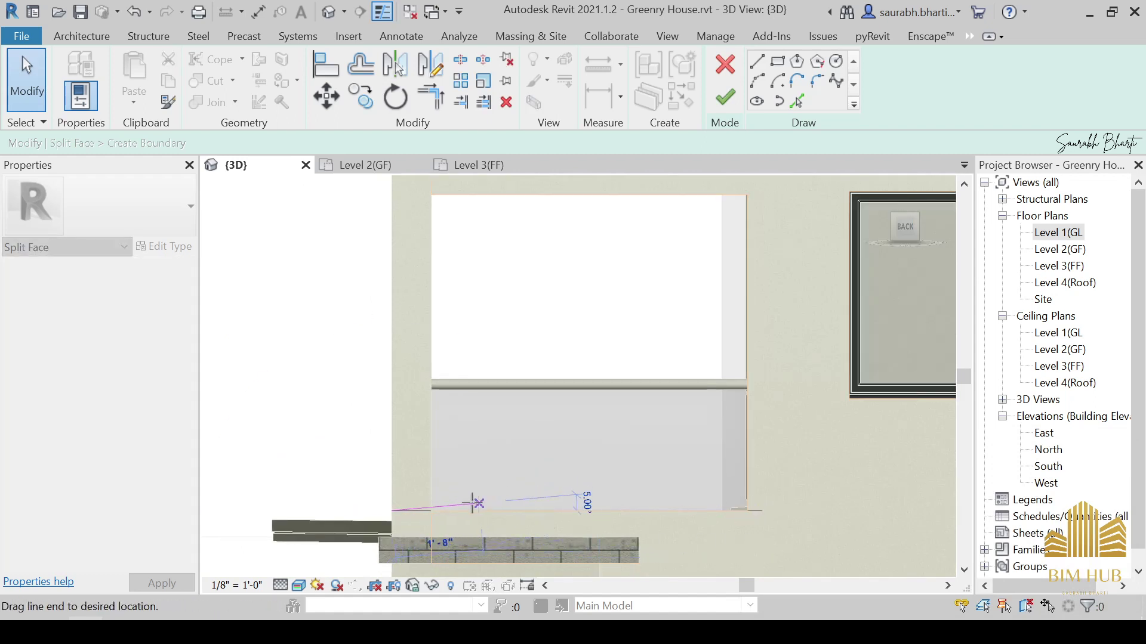
left_click_drag(431, 501, 431, 501)
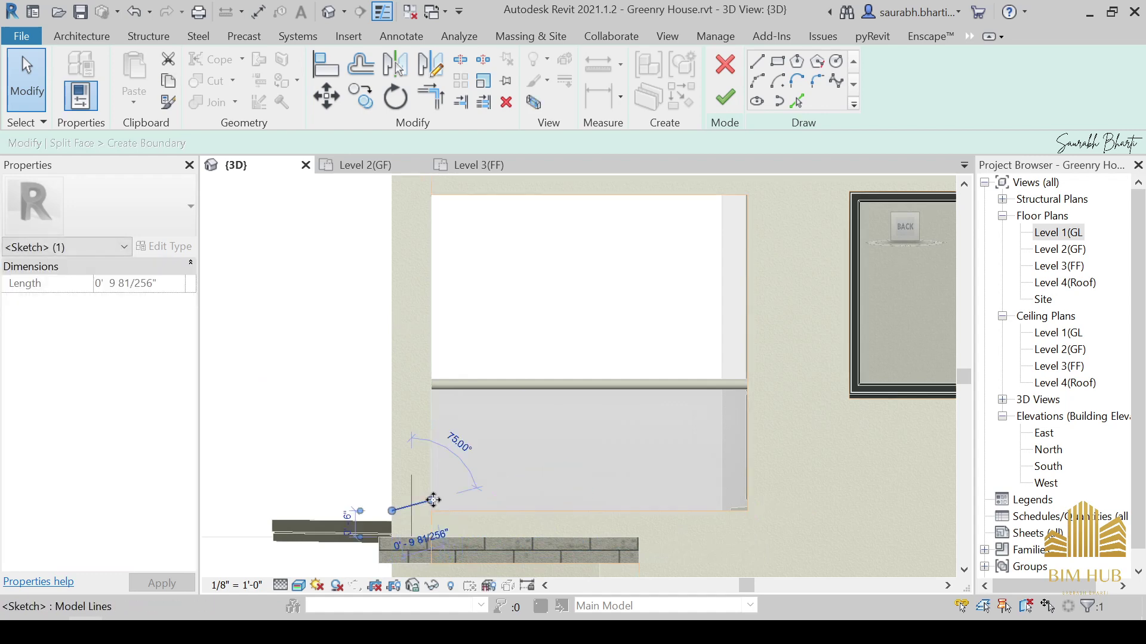
key("ctrl+z")
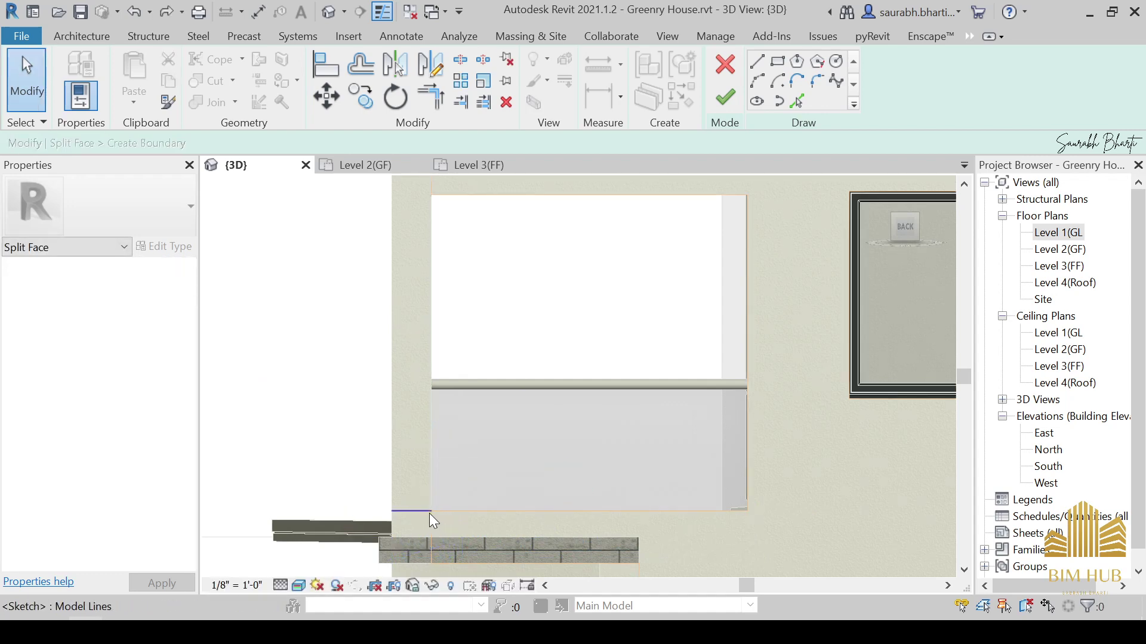
Extend the horizontal split line along the side opening's sill to its lower-right corner and try to finish the sketch.
left_click(430, 512)
left_click_drag(431, 512, 747, 511)
left_click(730, 101)
left_click(1048, 591)
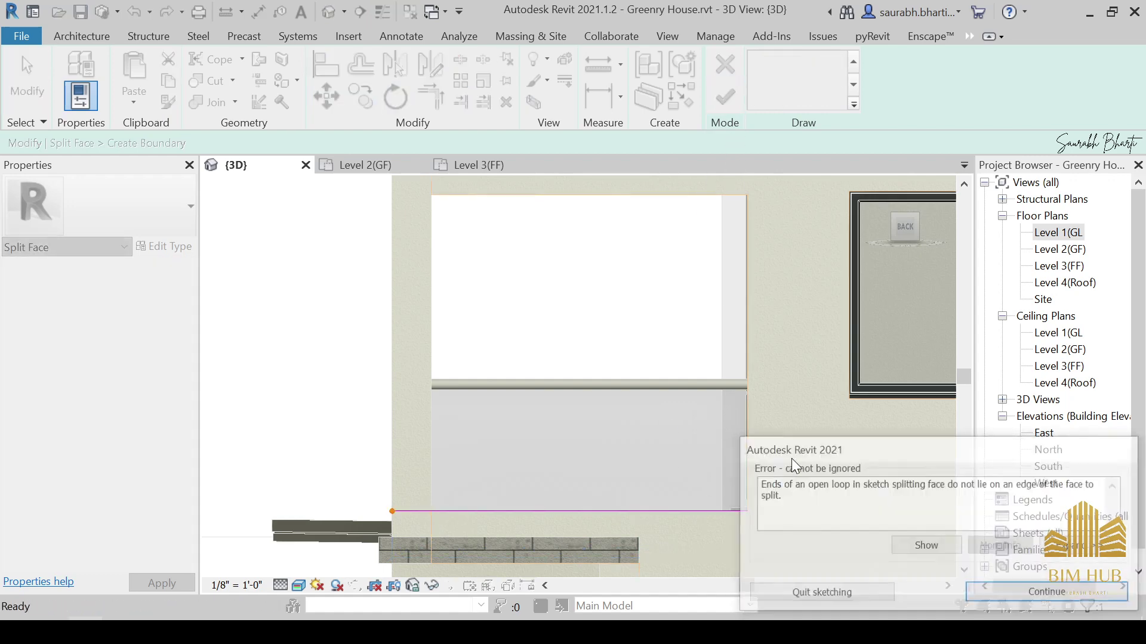
Draw a vertical split line from the side opening's lower-right corner up to the wall's top edge under the roof.
scroll(743, 467, "down", 2)
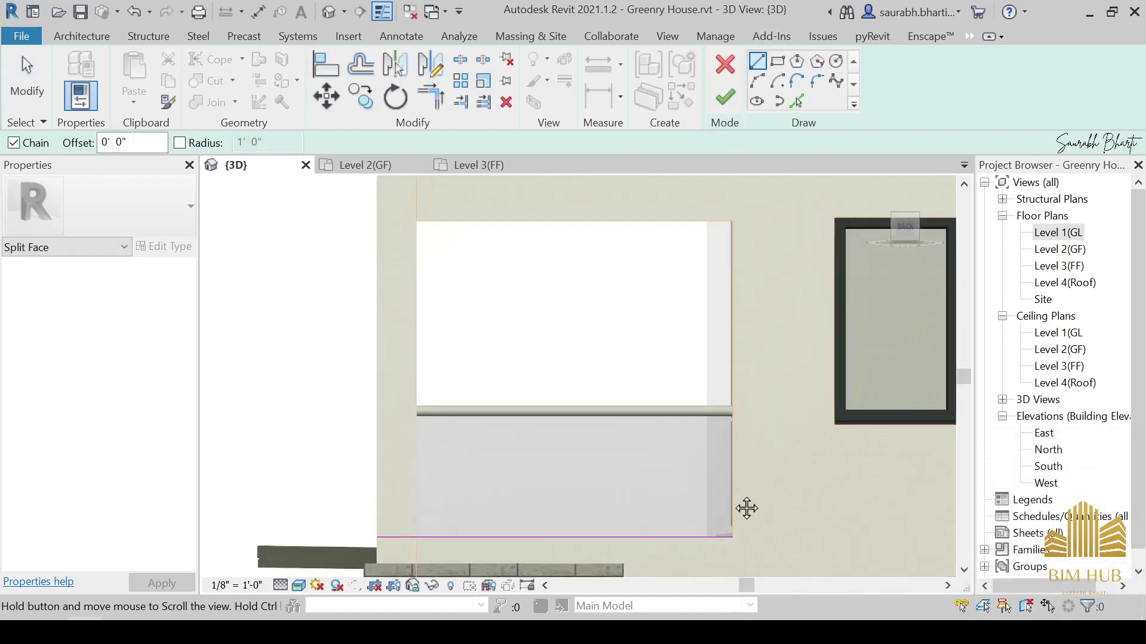
left_click(704, 548)
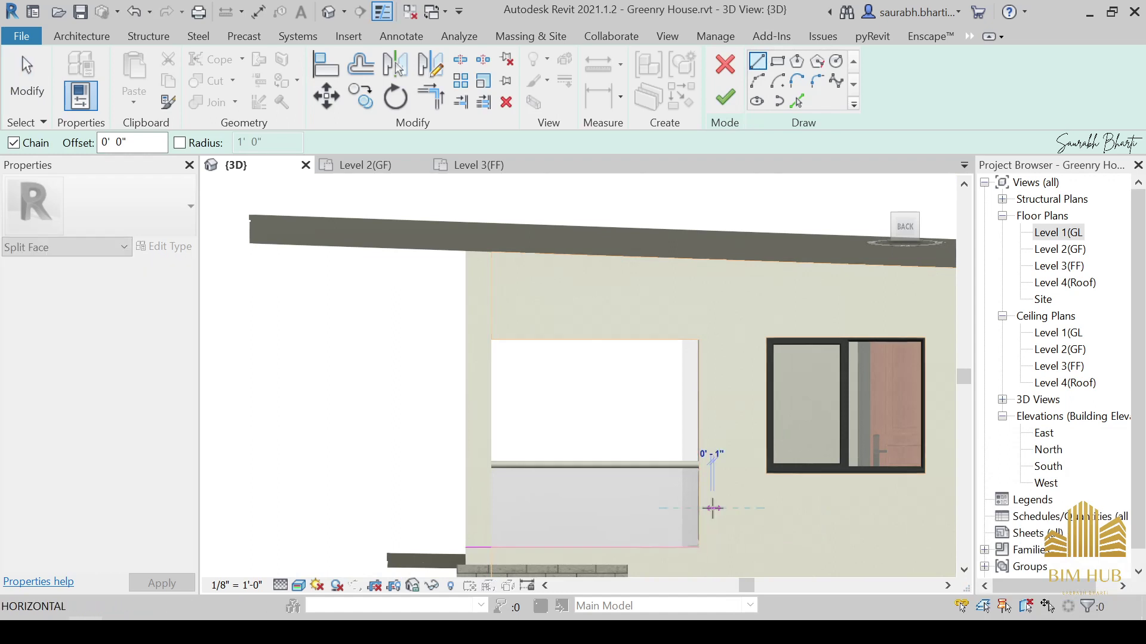
key("Escape")
left_click(700, 549)
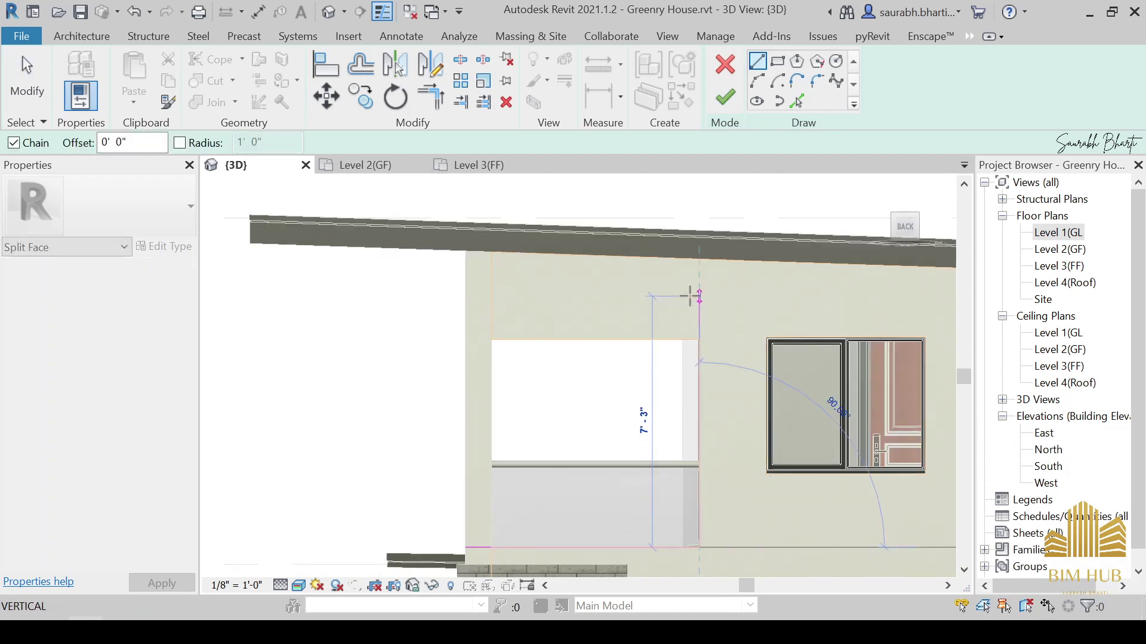
left_click(698, 260)
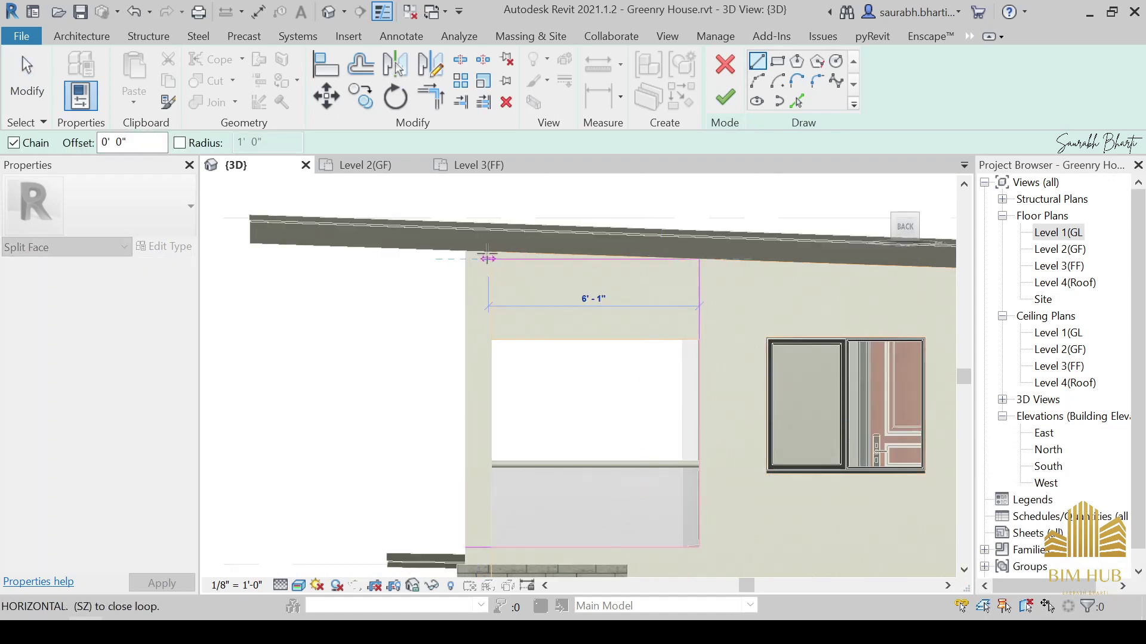
left_click(467, 242)
key("Escape")
key("Escape")
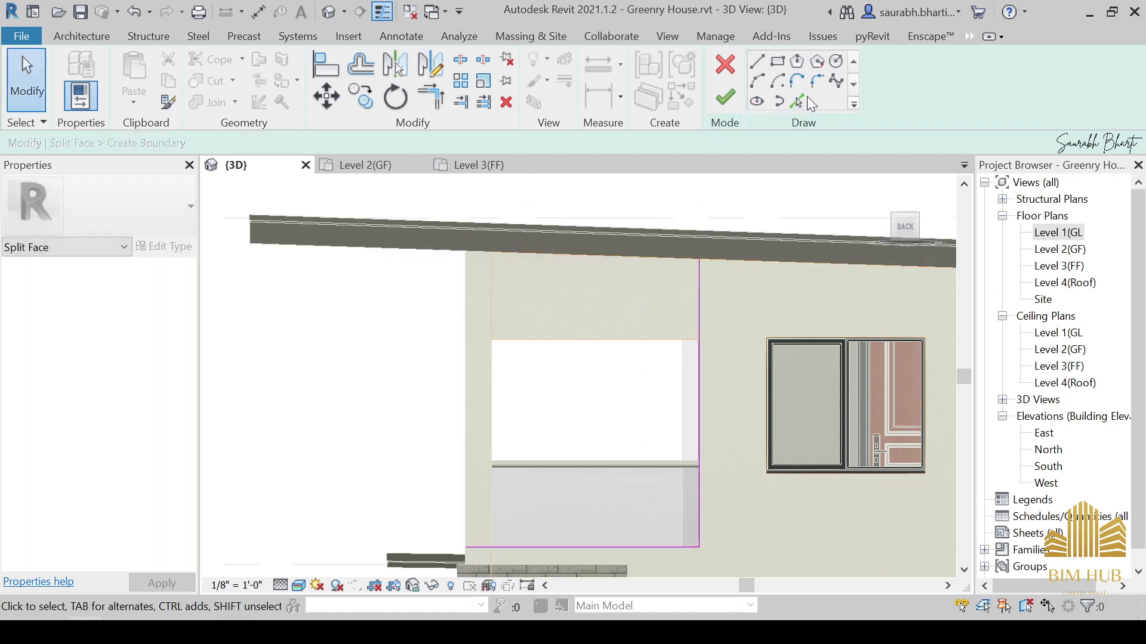
Use Pick Lines to add the side wall's sloping top edge below the roof to the split sketch.
left_click(797, 101)
middle_click_drag(494, 294, 451, 414, "shift")
scroll(460, 353, "up", 3)
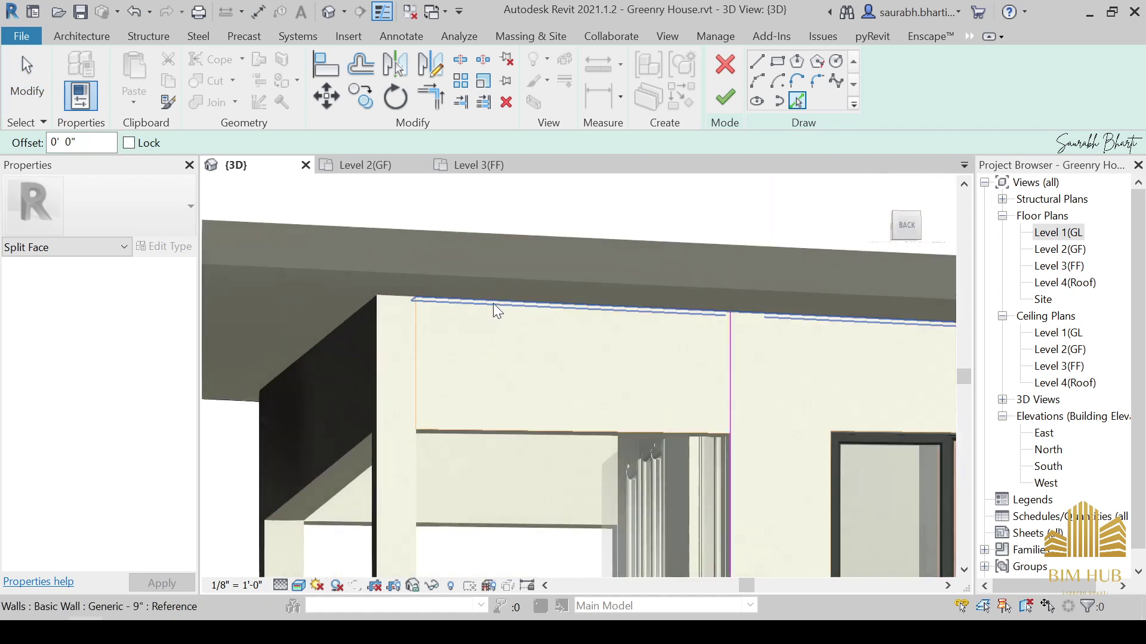
left_click(463, 300)
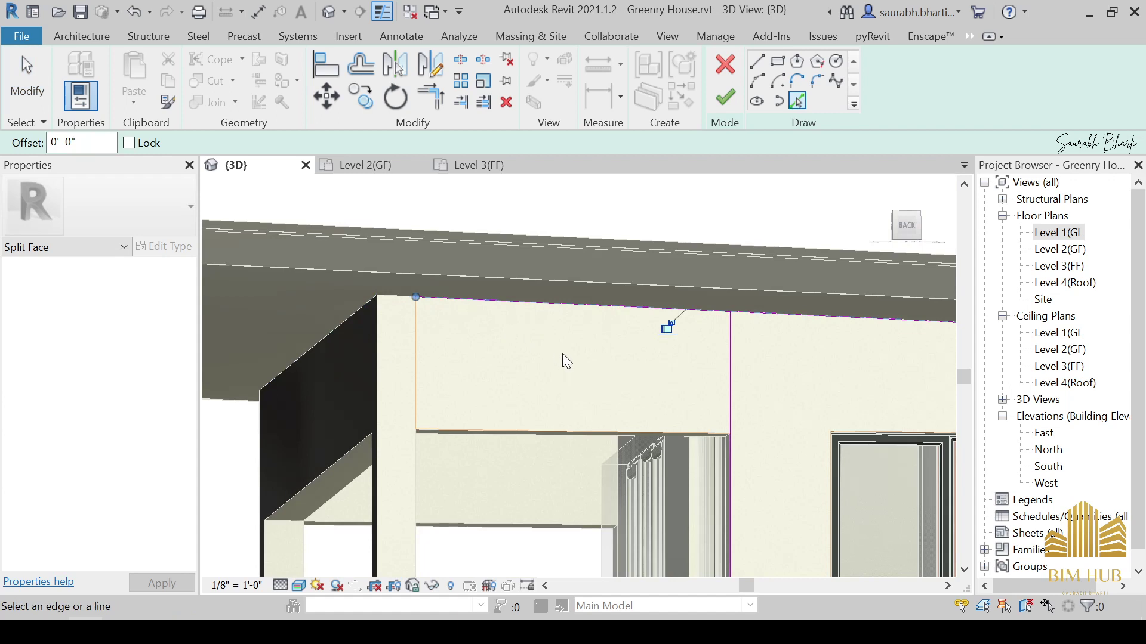
key("Escape")
Try to trim the sloping top line and the vertical split line to a corner, keeping the portion above the side opening.
key("t")
key("r")
left_click(670, 309)
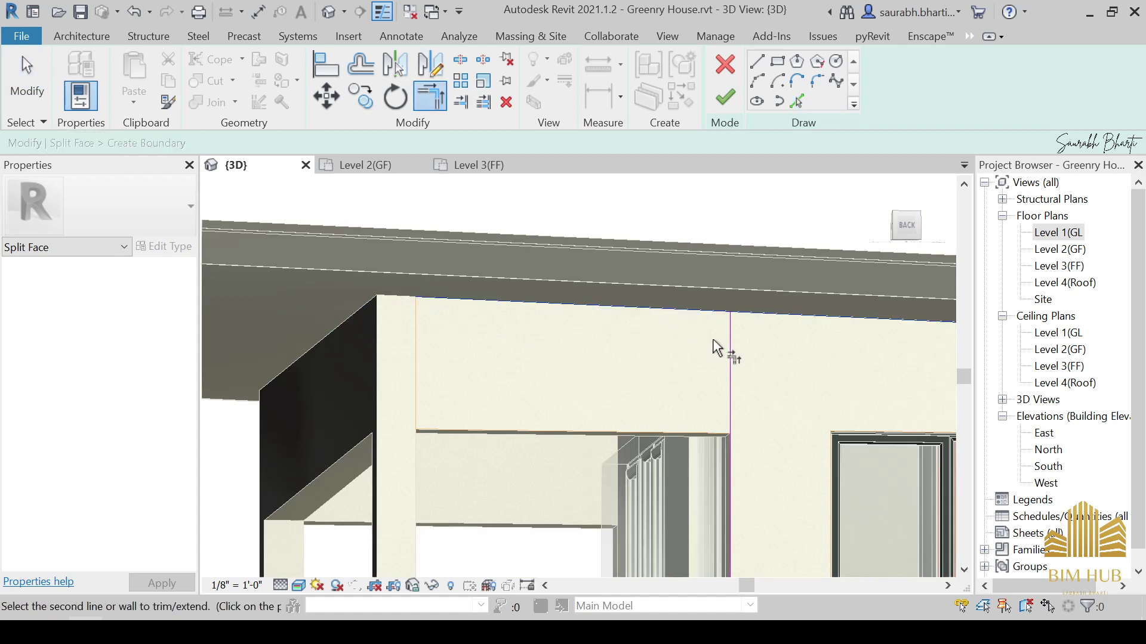
left_click(731, 352)
scroll(460, 322, "down", 3)
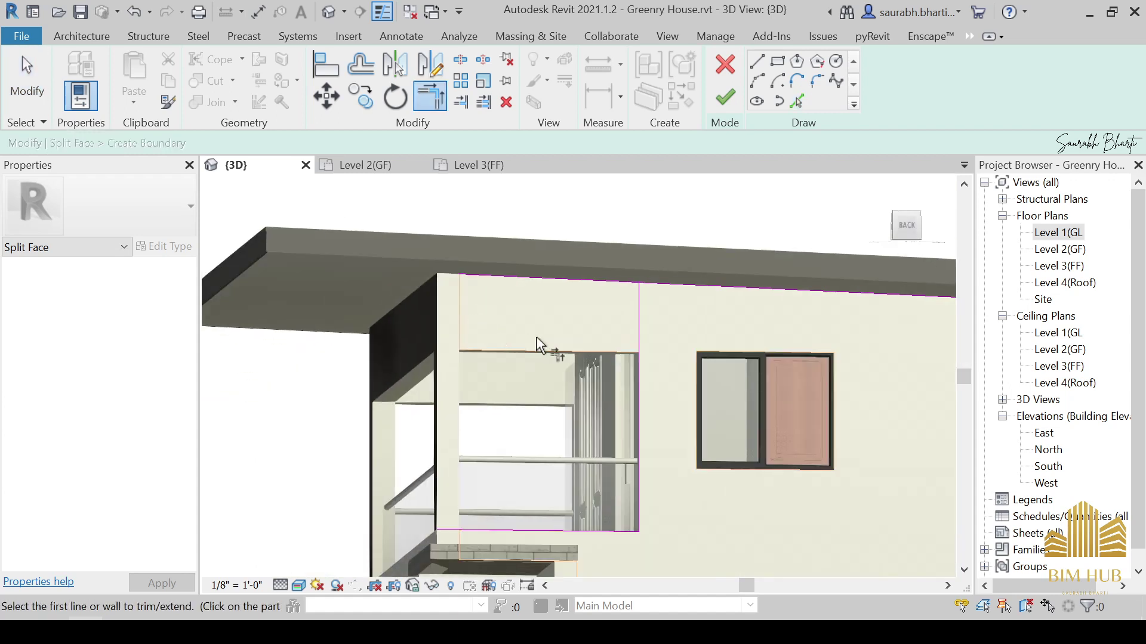
middle_click_drag(537, 345, 545, 362)
key("Escape")
left_click(756, 60)
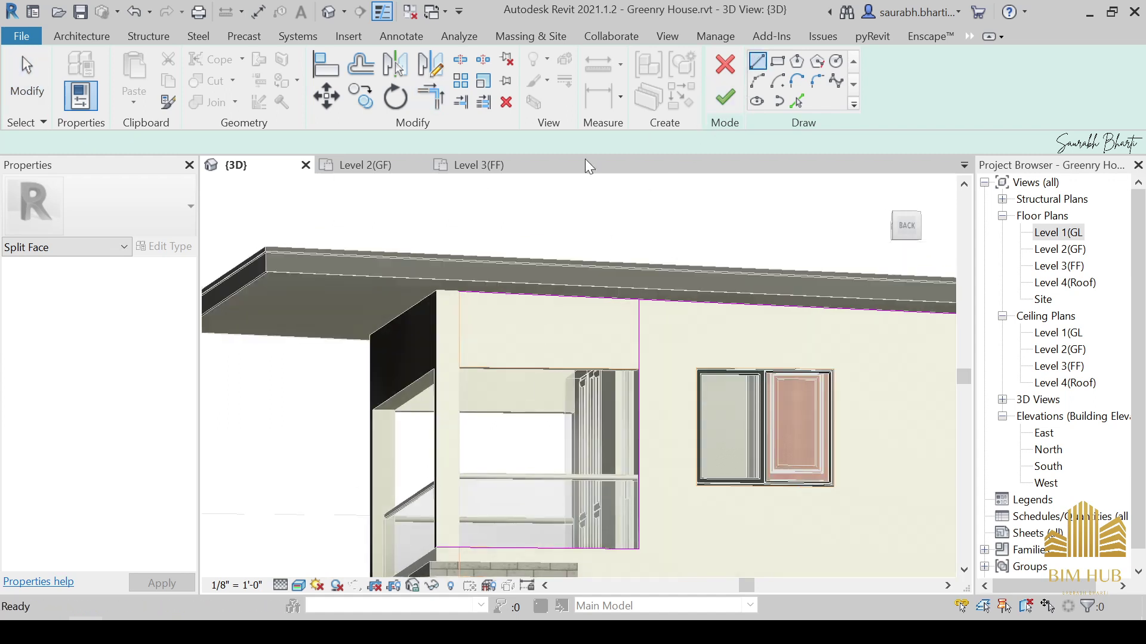
key("Escape")
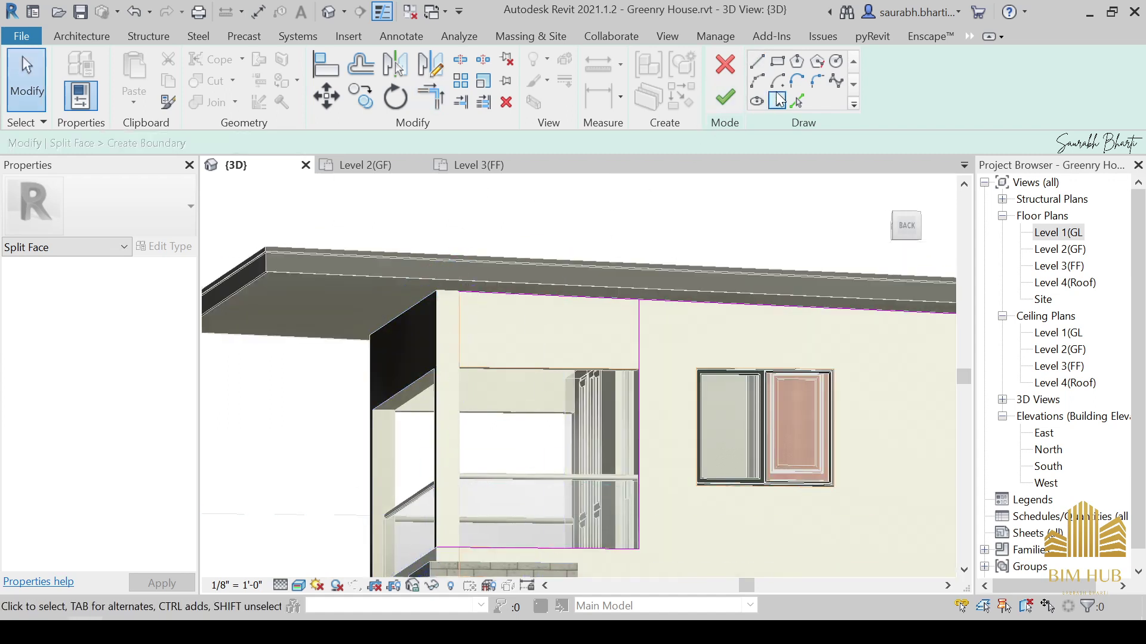
Use Pick Lines to add the side wall's vertical corner edge beside the balcony opening to the split sketch.
left_click(798, 100)
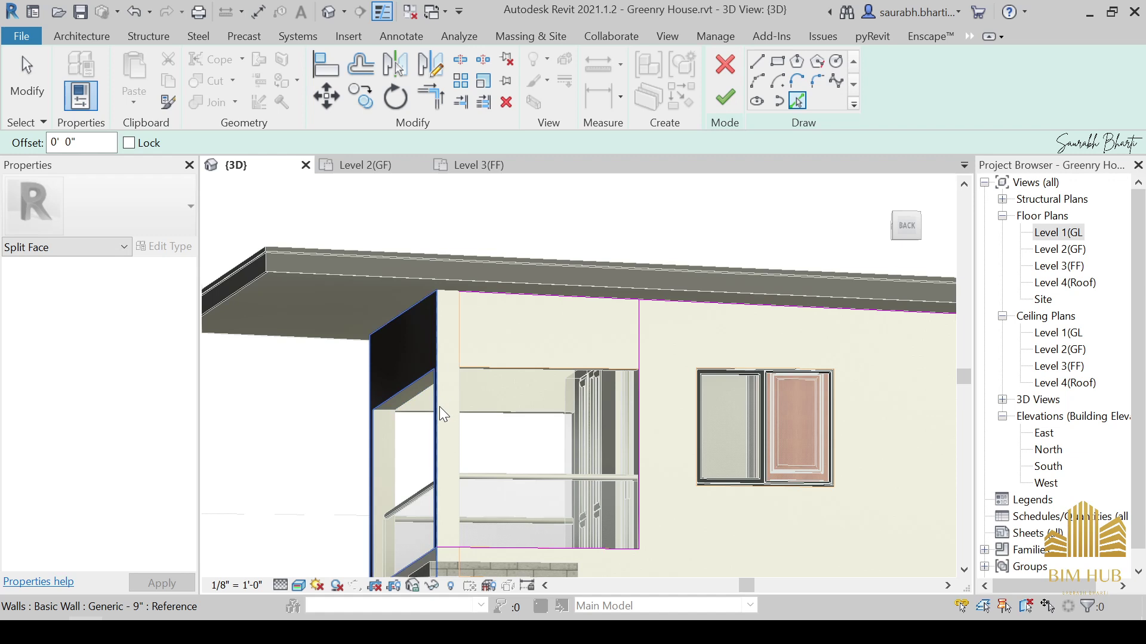
middle_click_drag(443, 411, 400, 450, "shift")
middle_click_drag(399, 451, 802, 377)
scroll(517, 428, "up", 2)
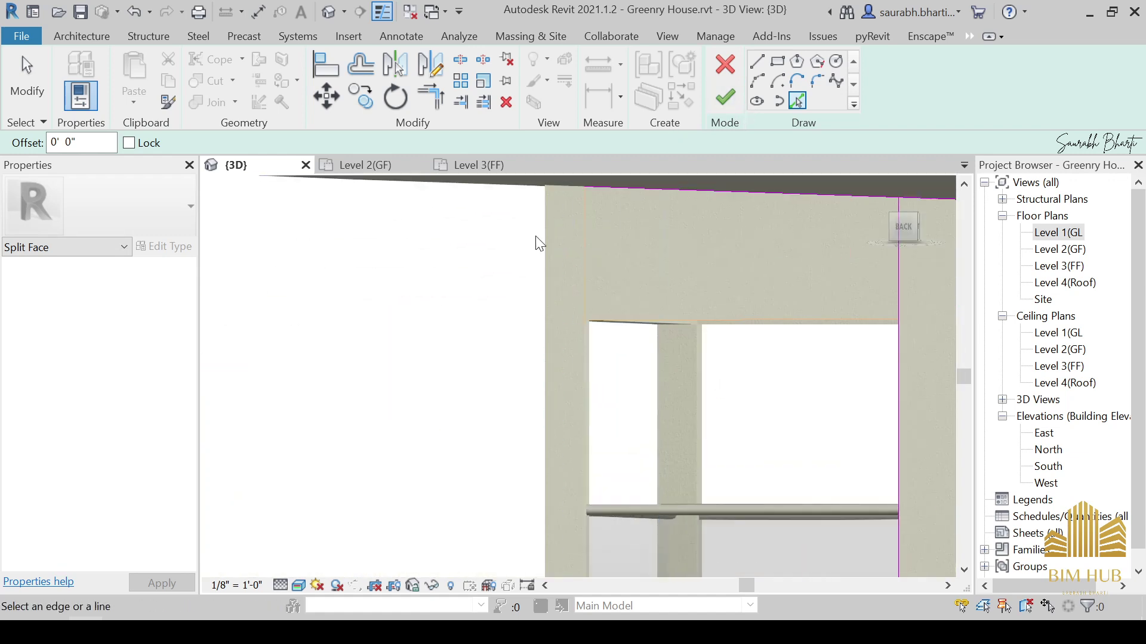
scroll(541, 253, "down", 4)
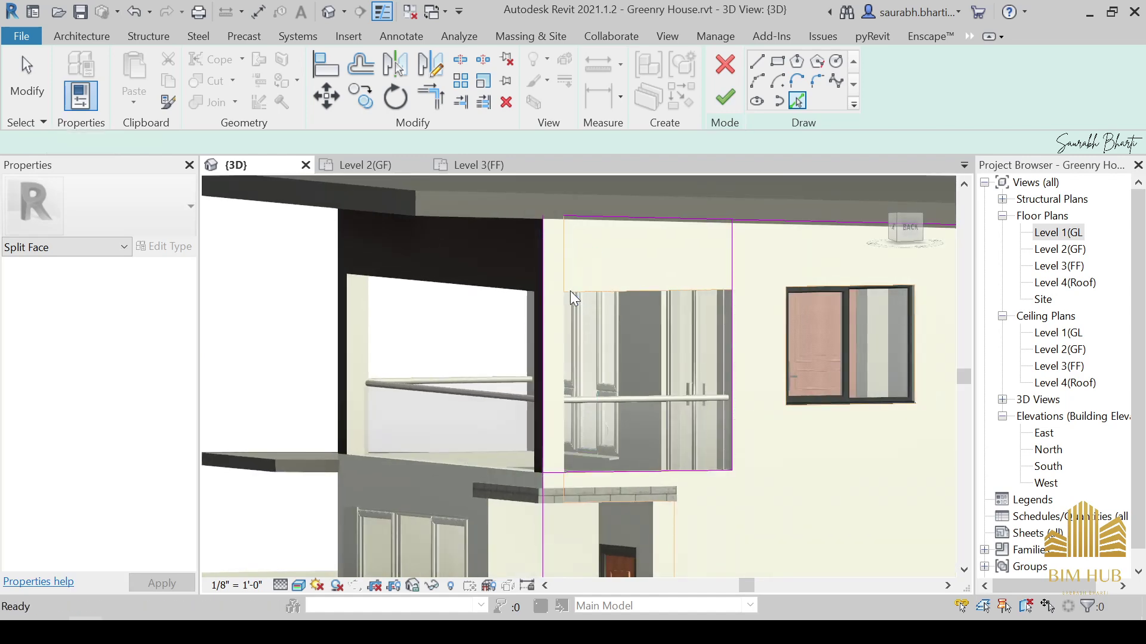
Trim the vertical corner line and the sloping top line to a corner and try to finish the split sketch.
key("Escape")
key("t")
key("r")
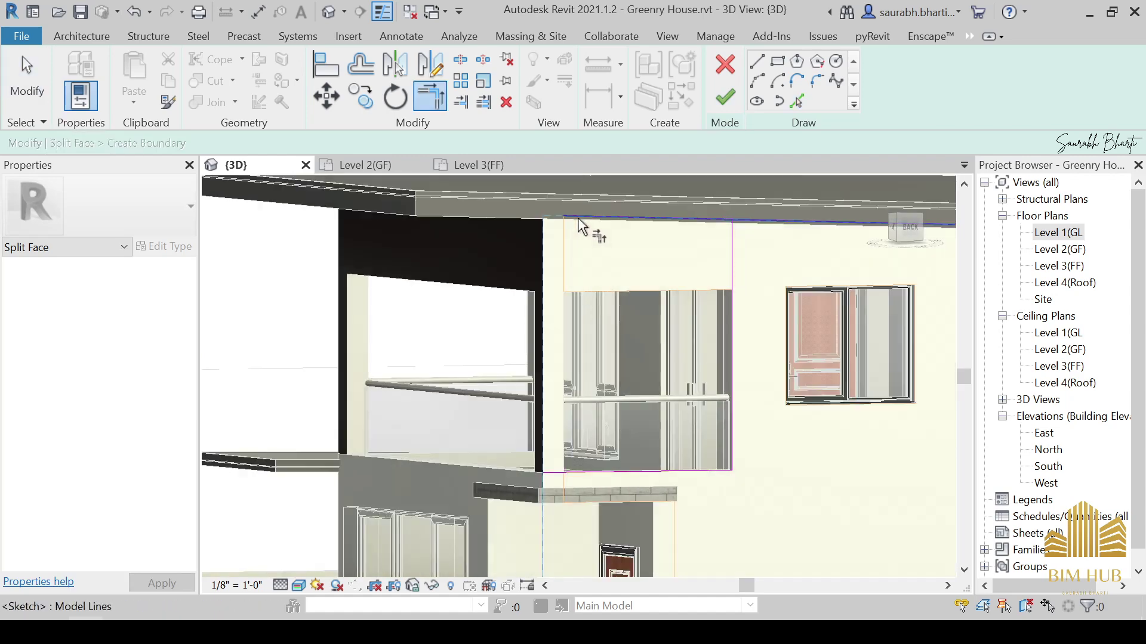
scroll(558, 484, "down", 3)
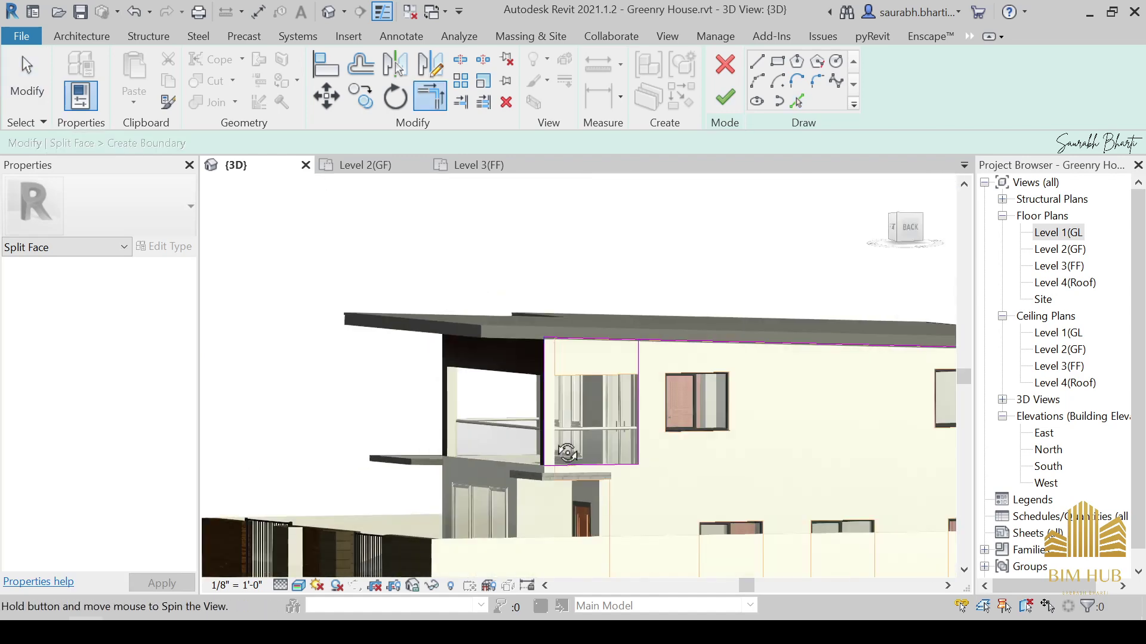
left_click(727, 103)
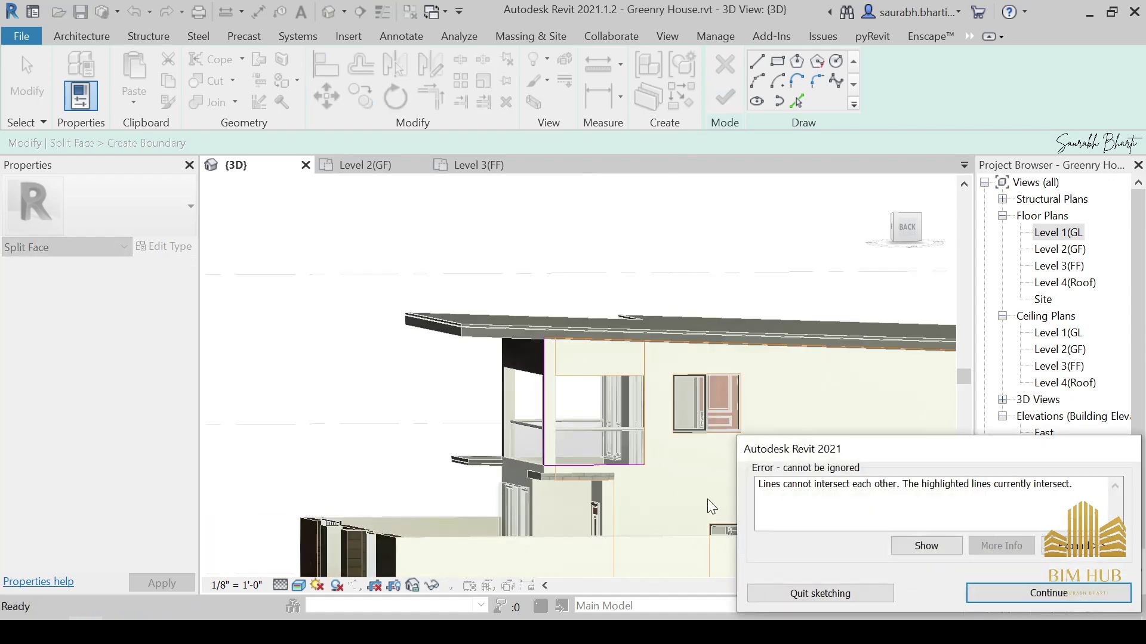
key("Return")
Trim the sloping top line and the vertical split line on the window side of the opening to a corner.
scroll(614, 430, "up", 4)
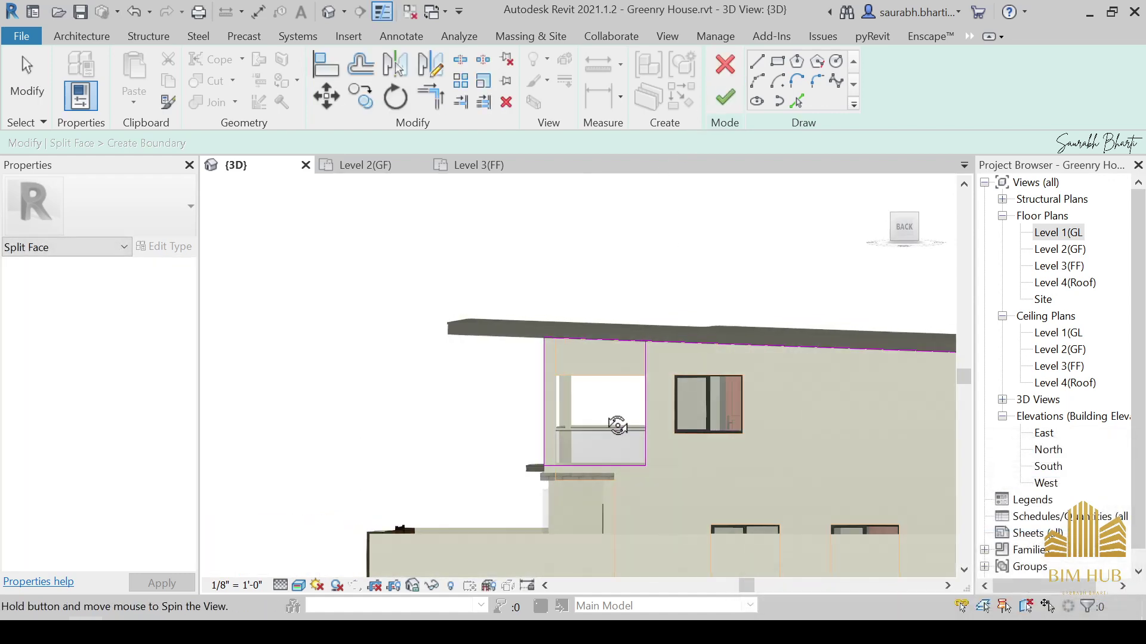
scroll(620, 378, "up", 2)
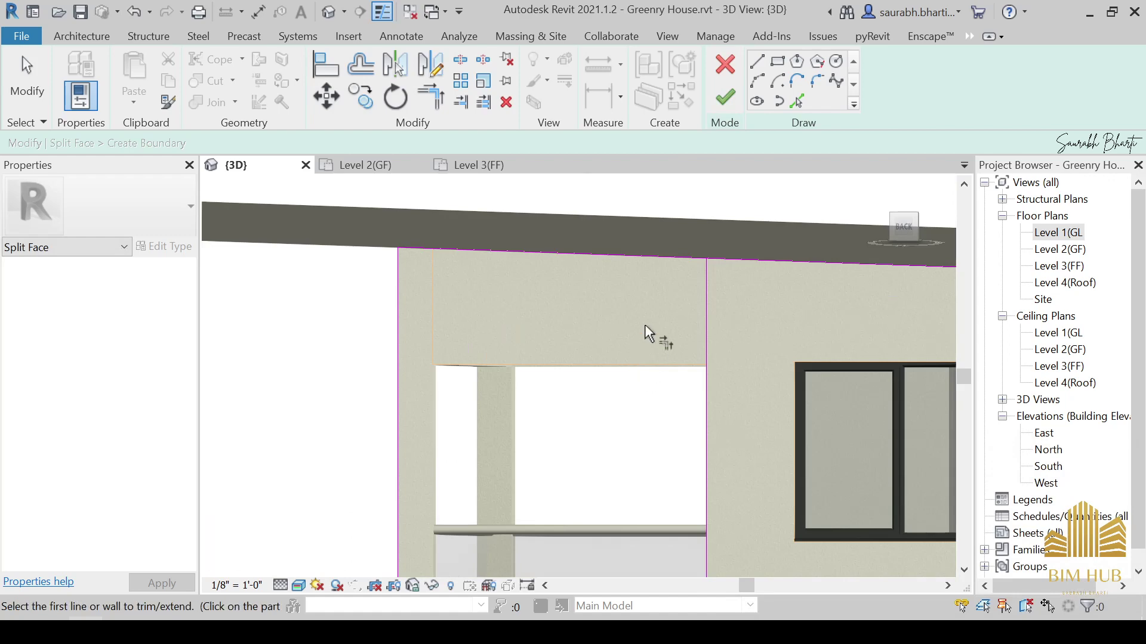
left_click(679, 252)
left_click(707, 289)
scroll(686, 335, "down", 3)
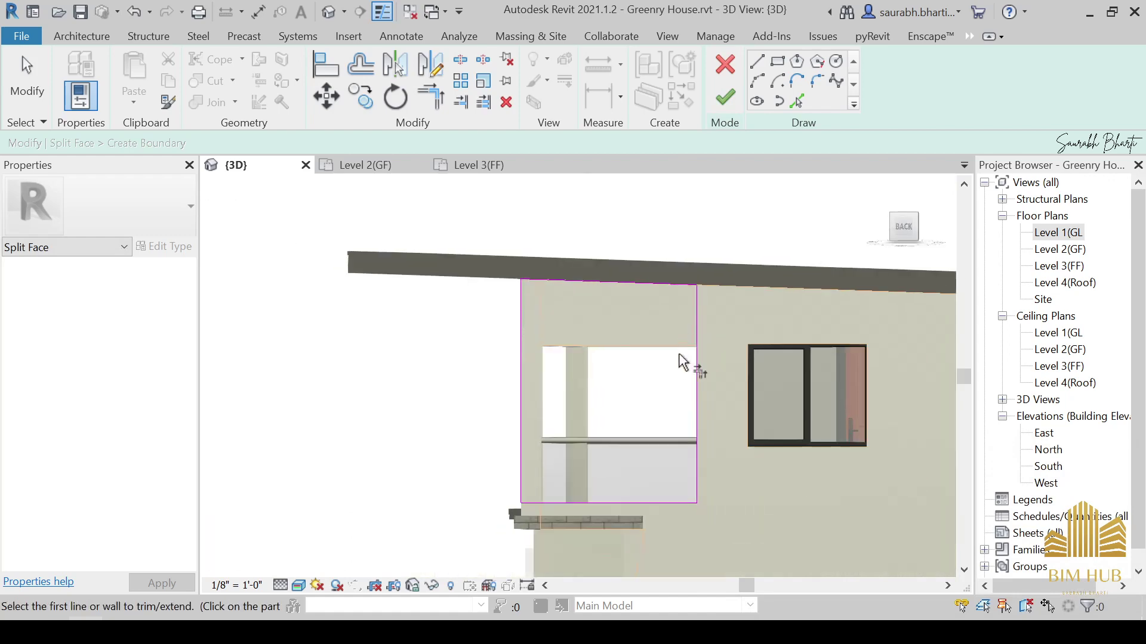
Try to finish the closed split loop around the side opening and delete the rejected splitting element.
left_click(725, 97)
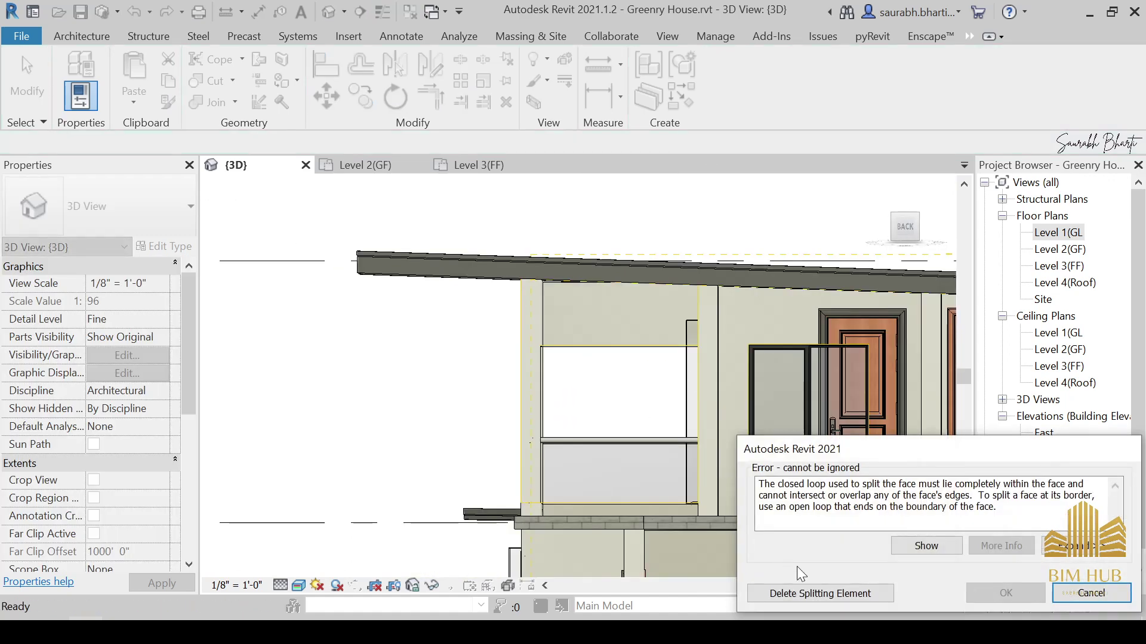
left_click(849, 594)
middle_click_drag(697, 471, 645, 500, "shift")
scroll(637, 507, "down", 3)
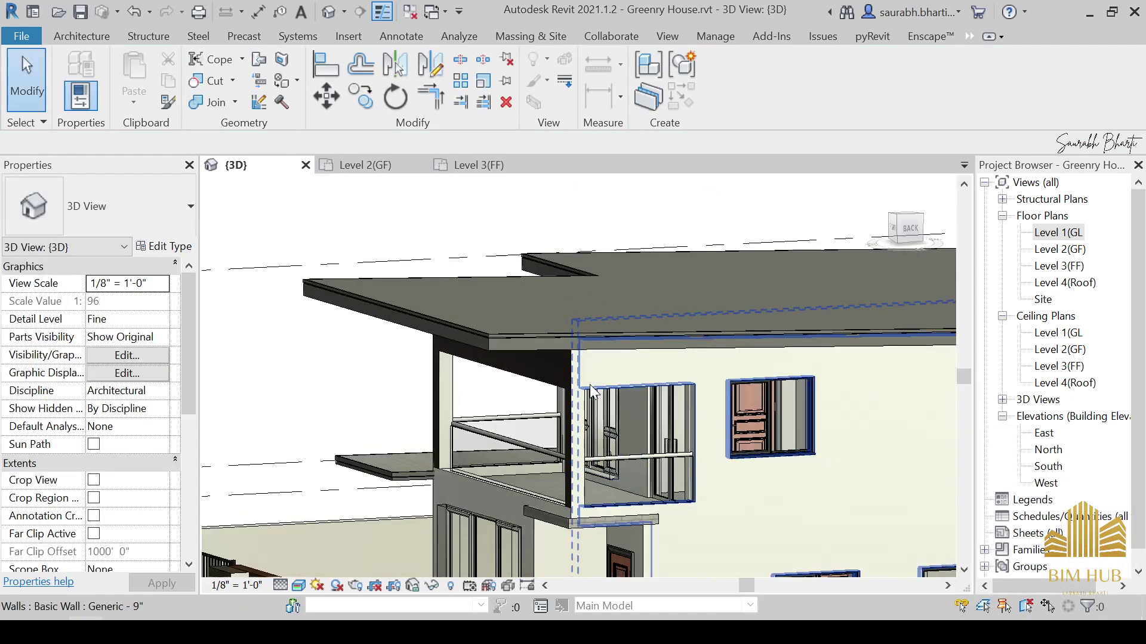
Orient the 3D view straight to the back of the house and clear the wall selection.
scroll(591, 387, "up", 2)
middle_click_drag(589, 382, 604, 556, "shift")
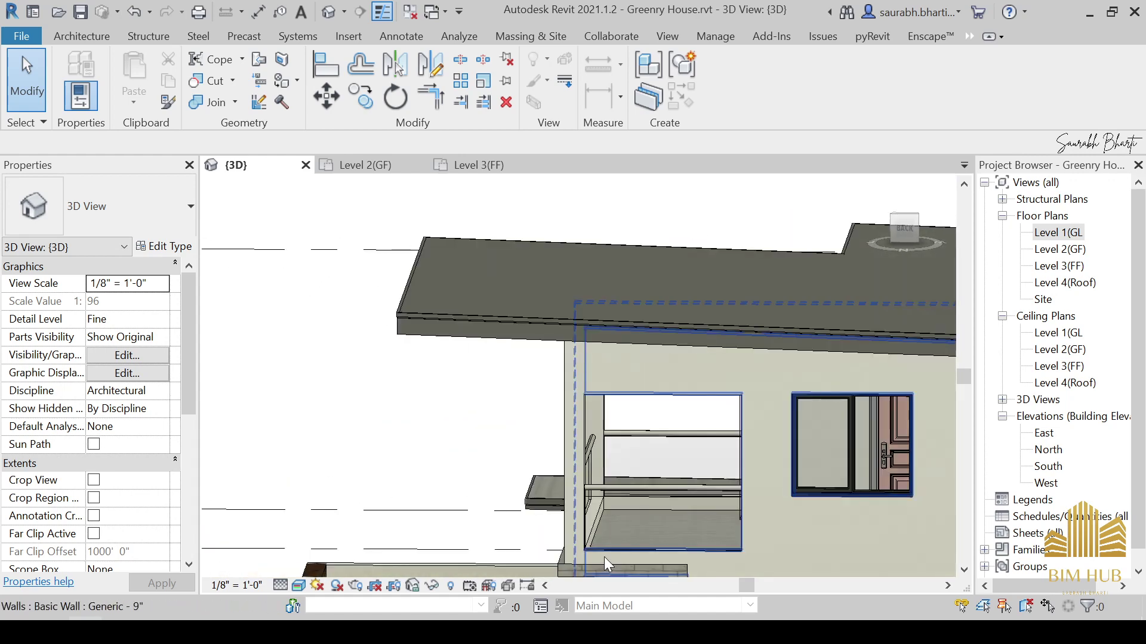
left_click(603, 557)
left_click(902, 228)
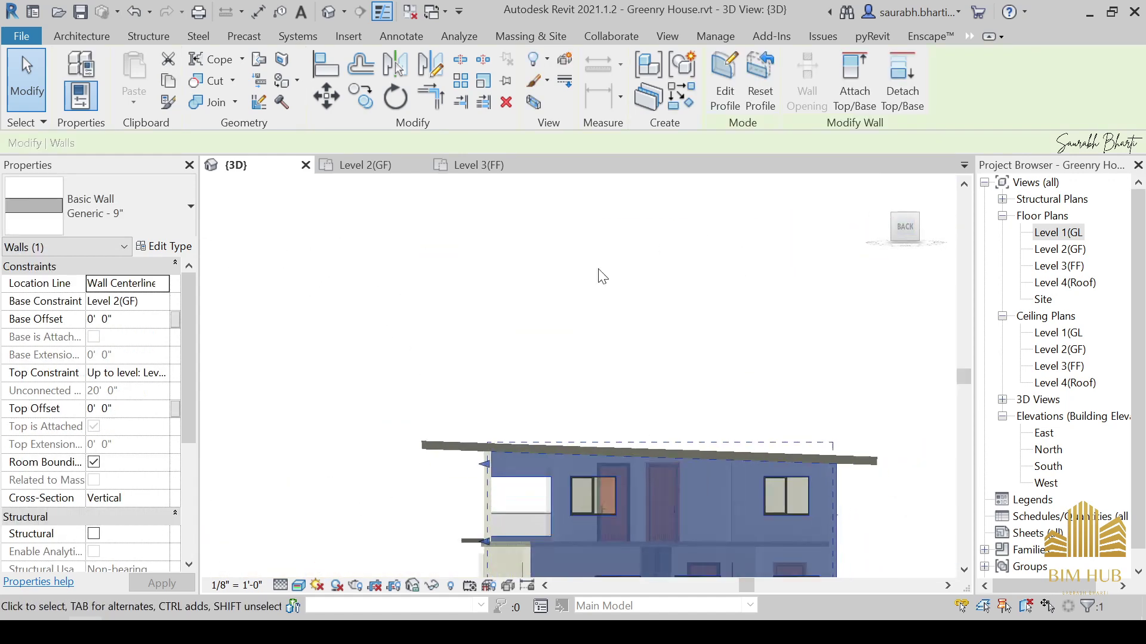
key("Escape")
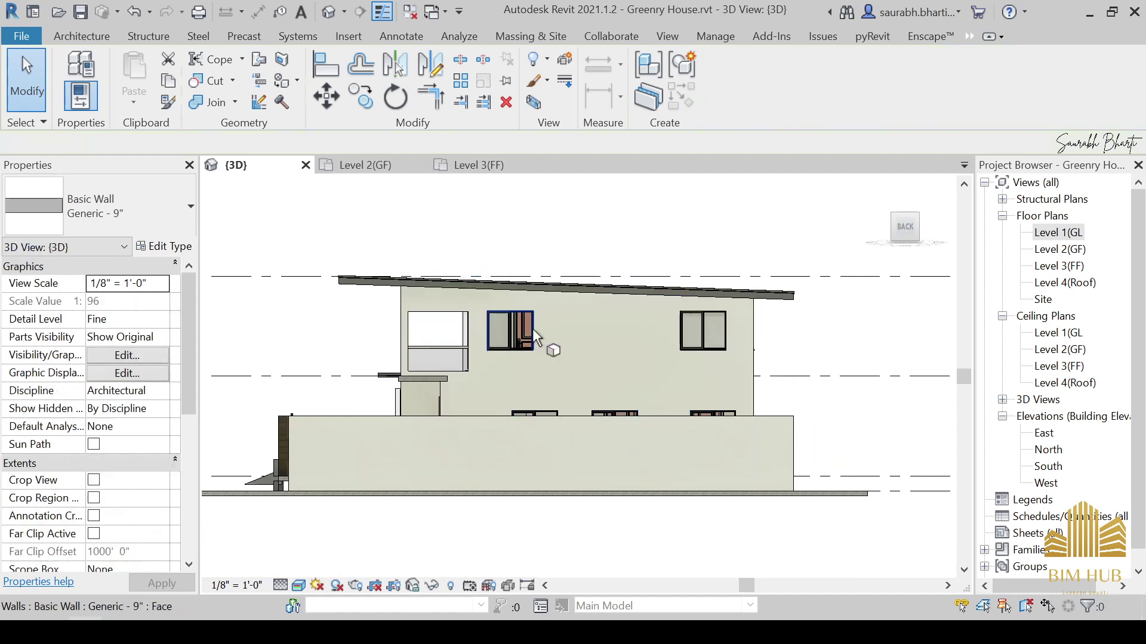
Split the side wall's face with a horizontal line about 6'-4 1/2" long below the opening and a vertical line up to the roof; try finishing.
scroll(425, 367, "up", 6)
middle_click_drag(392, 371, 471, 435)
left_click(464, 425)
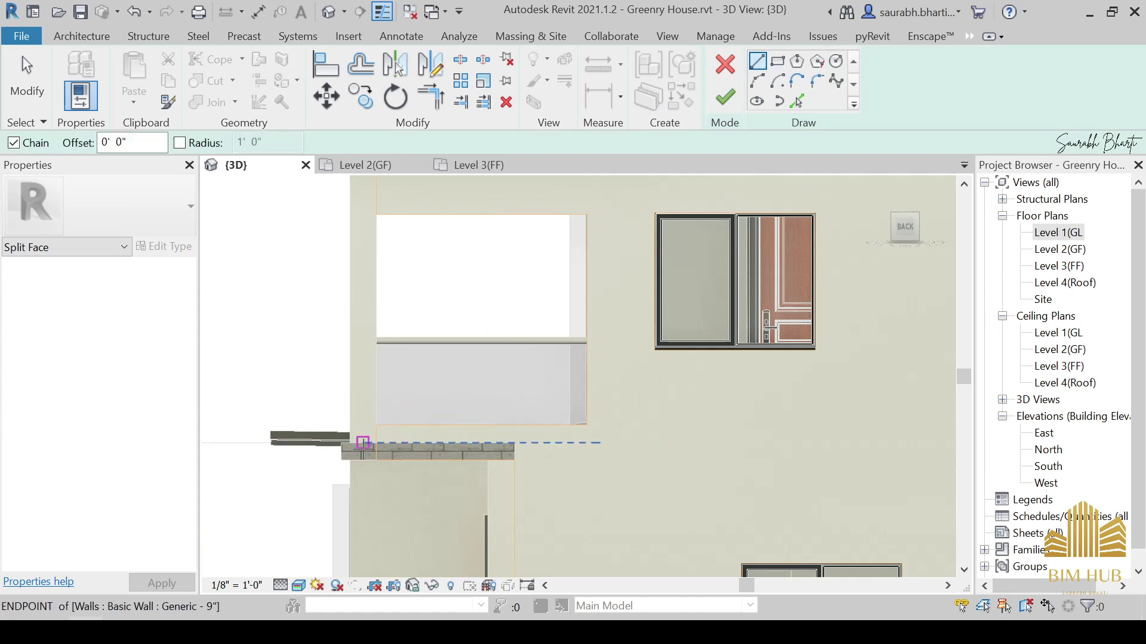
left_click(376, 442)
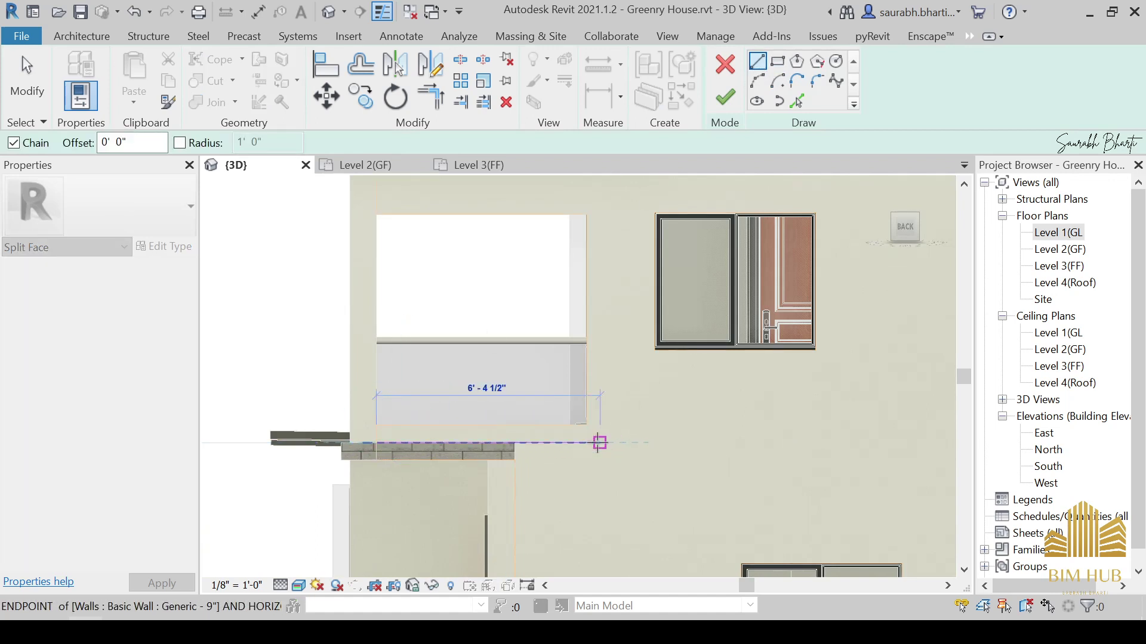
mouse_move(599, 251)
middle_mouse_down()
mouse_move(609, 317)
mouse_move(582, 386)
middle_mouse_up()
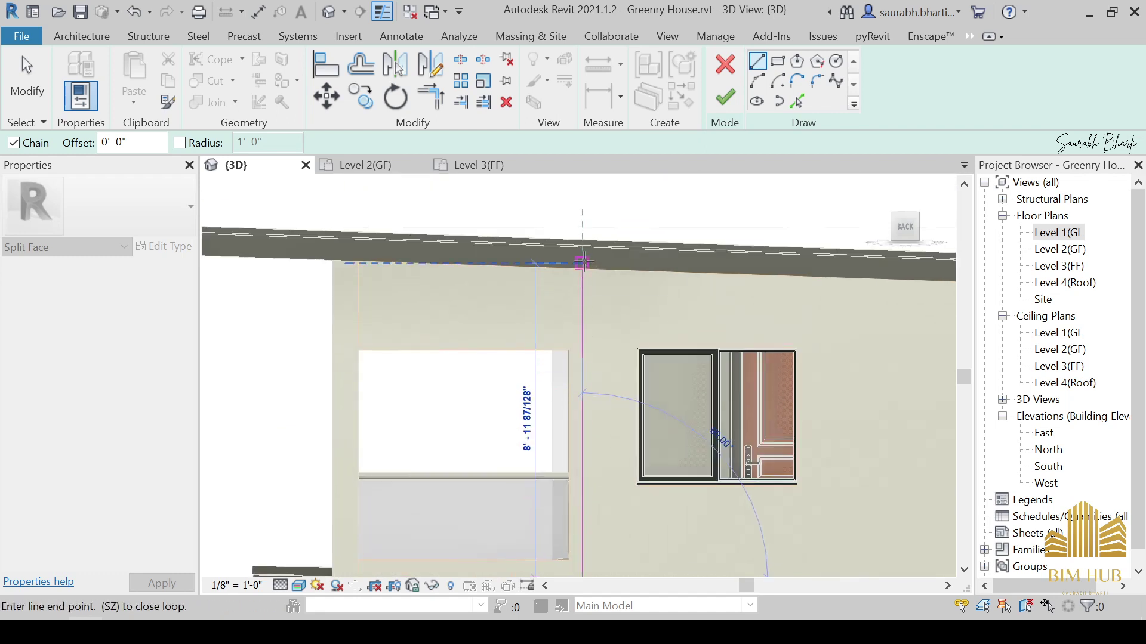
left_click(582, 262)
key("Escape")
key("Escape")
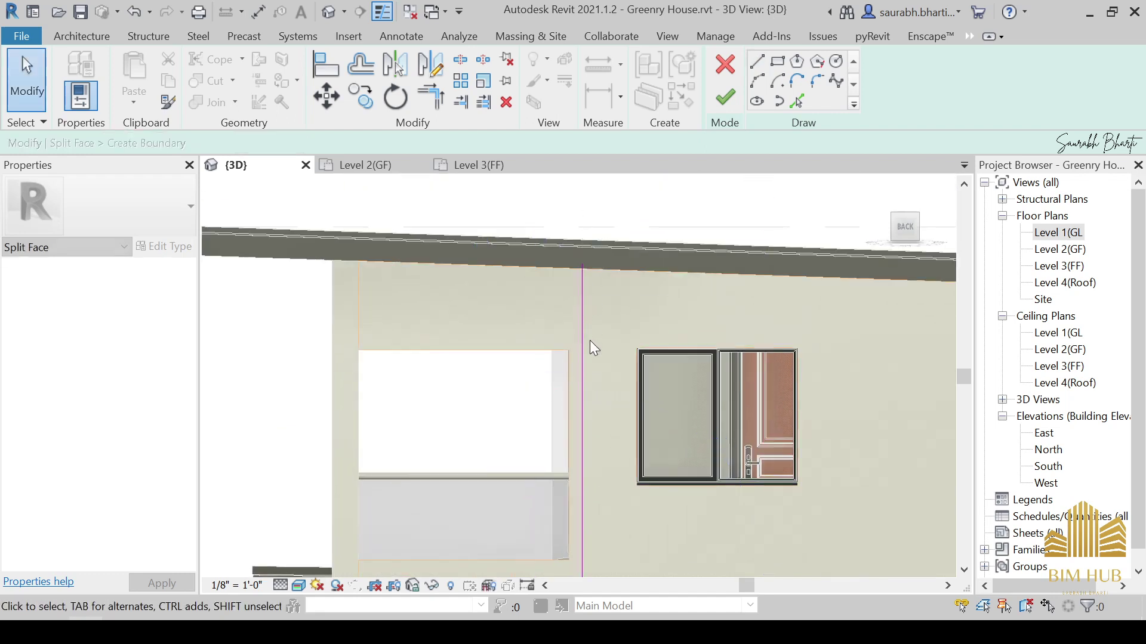
left_click(735, 98)
key("Return")
Use Pick Lines to add the short vertical edge above the opening and the wall's sloping top edge to the split sketch.
scroll(591, 310, "down", 2)
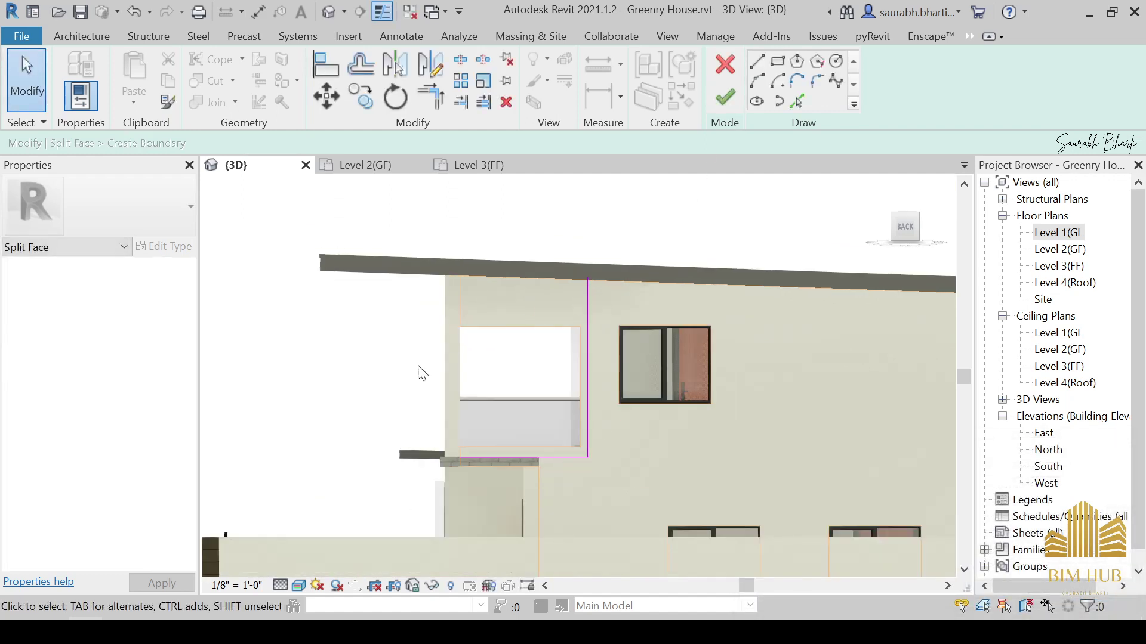
left_click(797, 101)
scroll(506, 325, "up", 2)
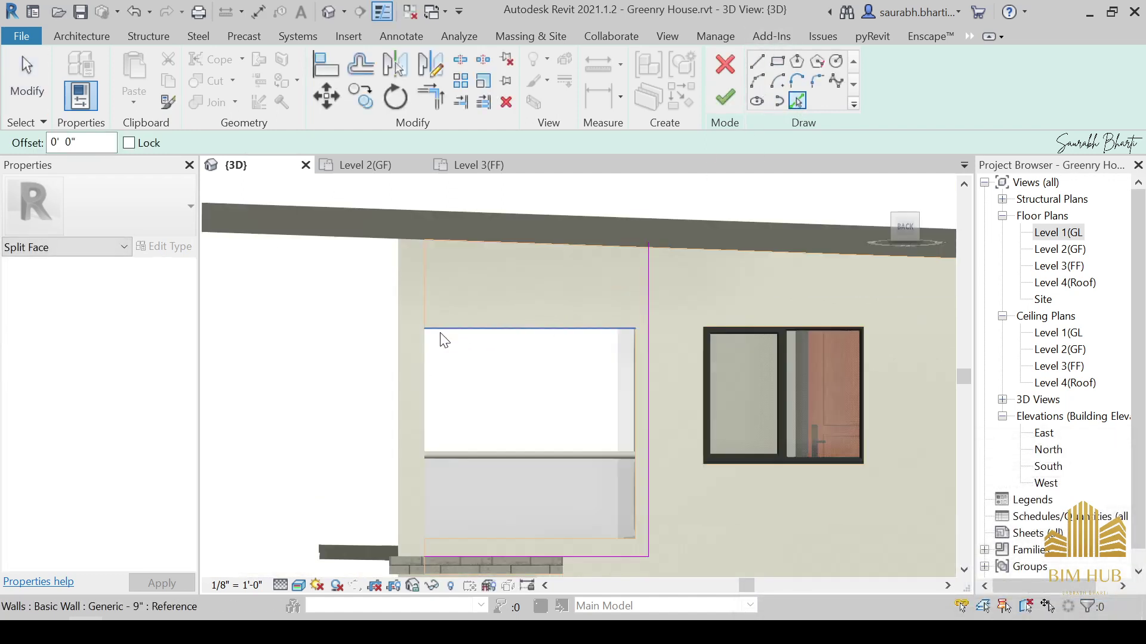
left_click(423, 294)
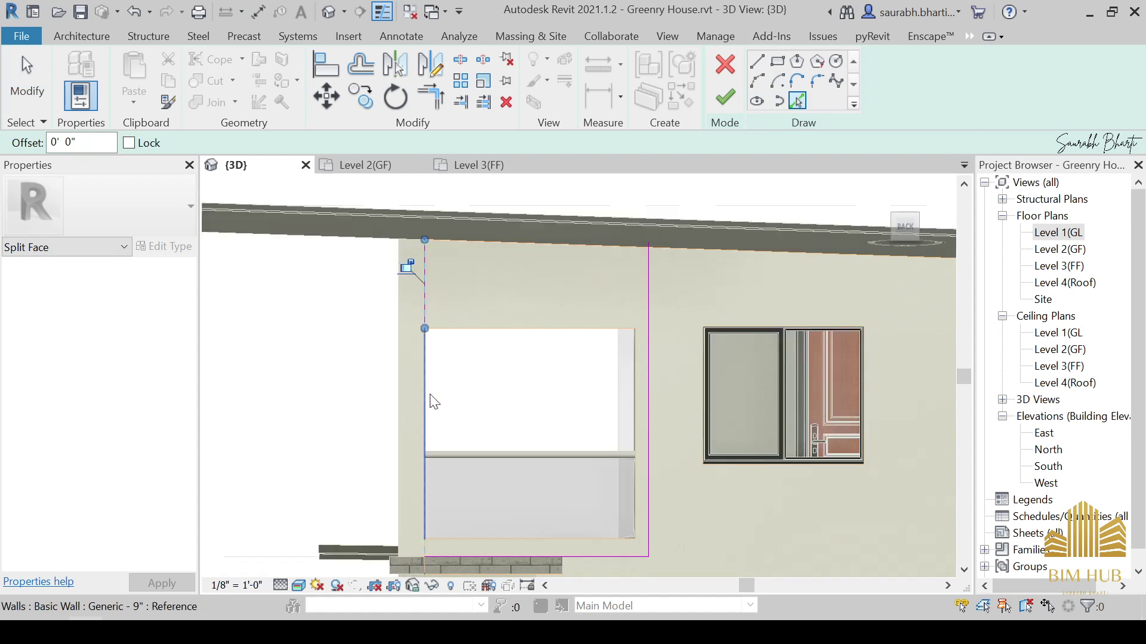
middle_click_drag(540, 259, 549, 248, "shift")
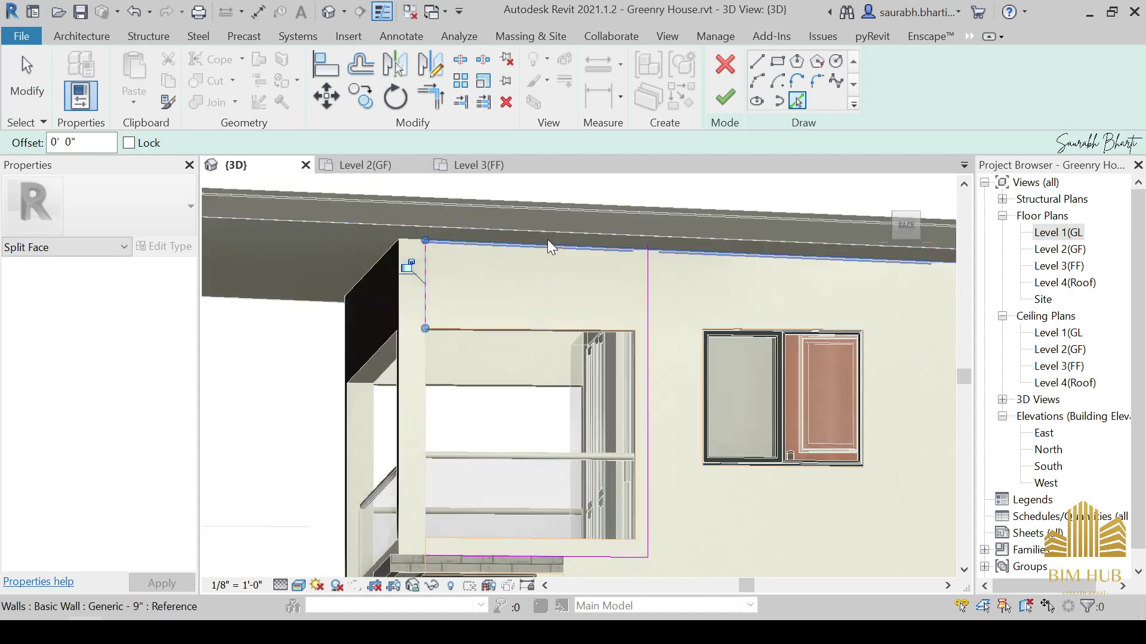
scroll(540, 262, "up", 2)
left_click(537, 251)
key("Escape")
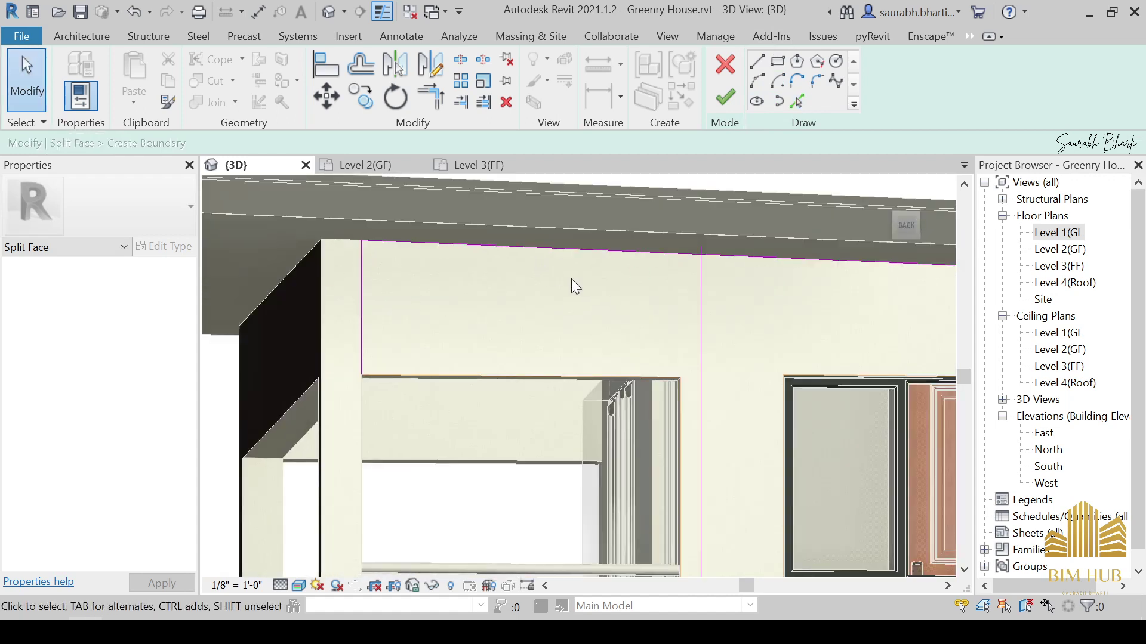
Trim the sloping top line and the vertical line on the window side of the opening to a corner.
key("t")
key("r")
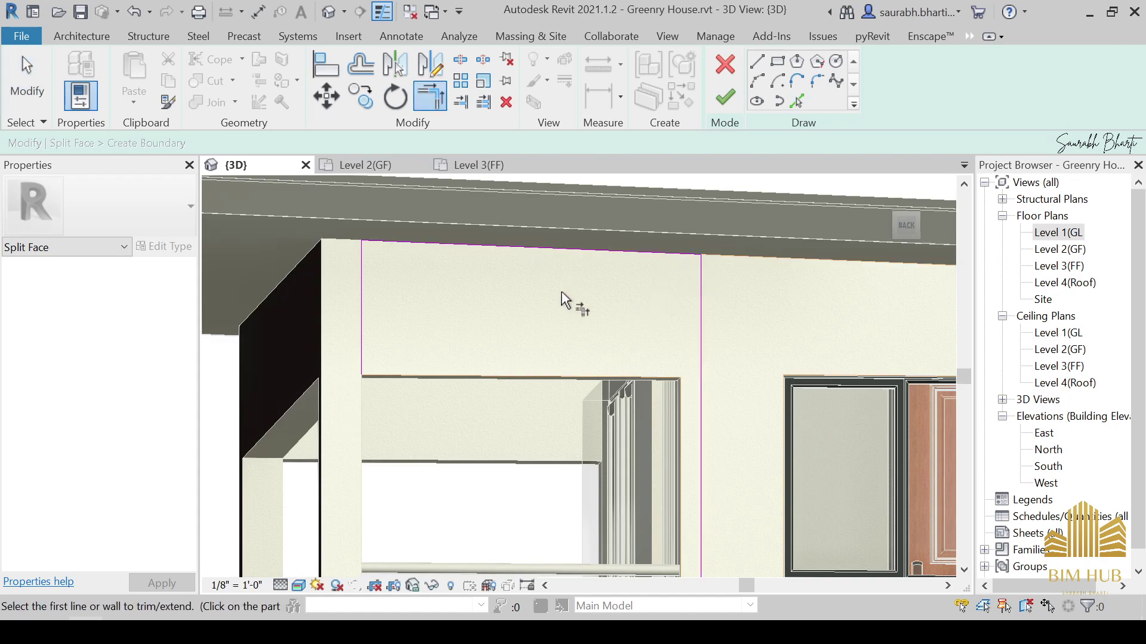
scroll(399, 299, "down", 3)
middle_click_drag(476, 439, 455, 454, "shift")
key("Escape")
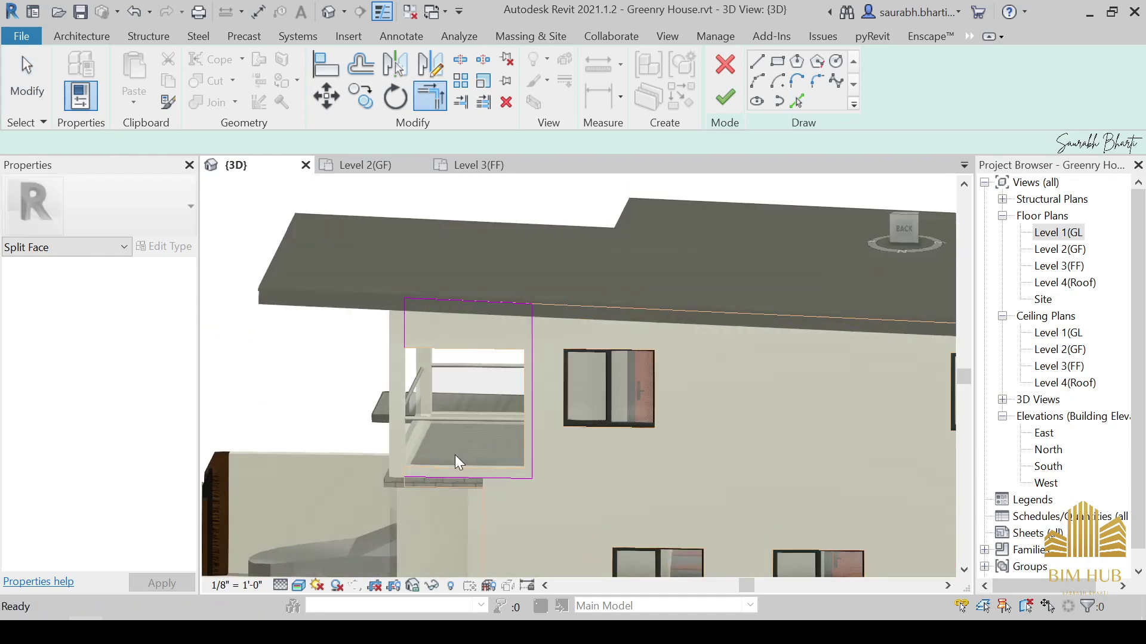
Trim the vertical line near the wall corner to the bottom split line and try to finish the closed loop.
scroll(442, 459, "up", 2)
scroll(402, 479, "up", 2)
scroll(398, 423, "down", 3)
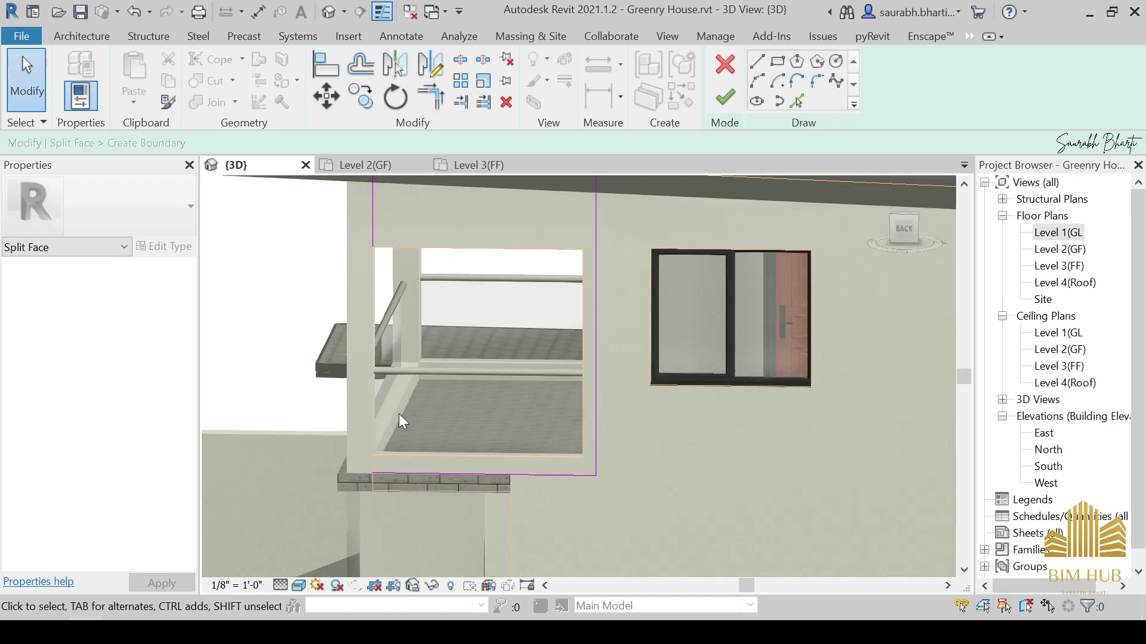
left_click(376, 224)
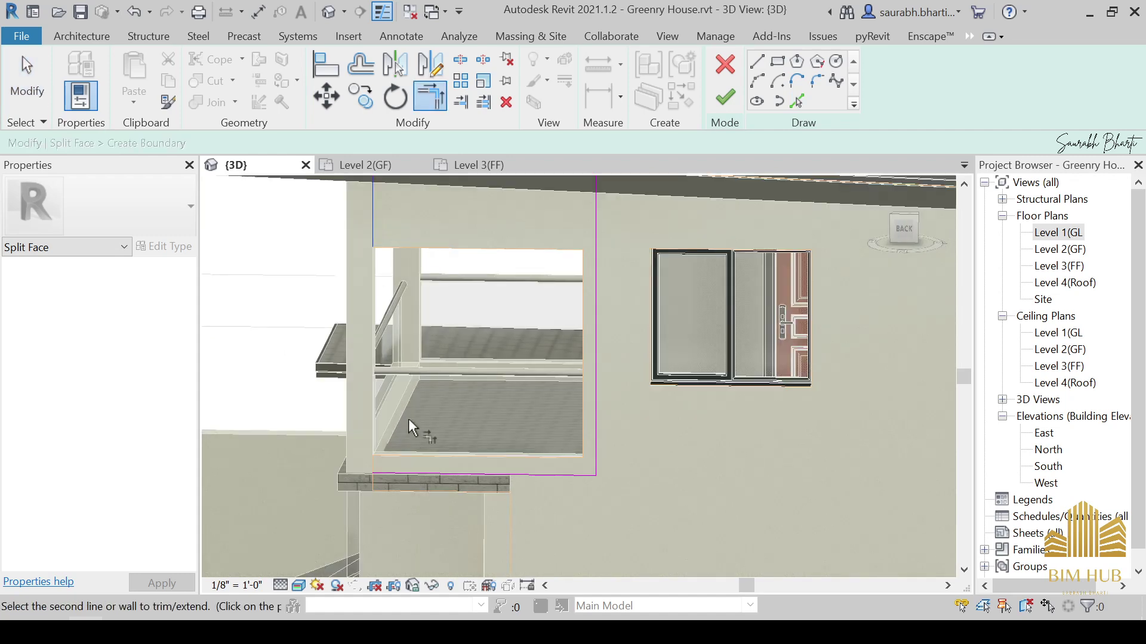
scroll(406, 476, "down", 3)
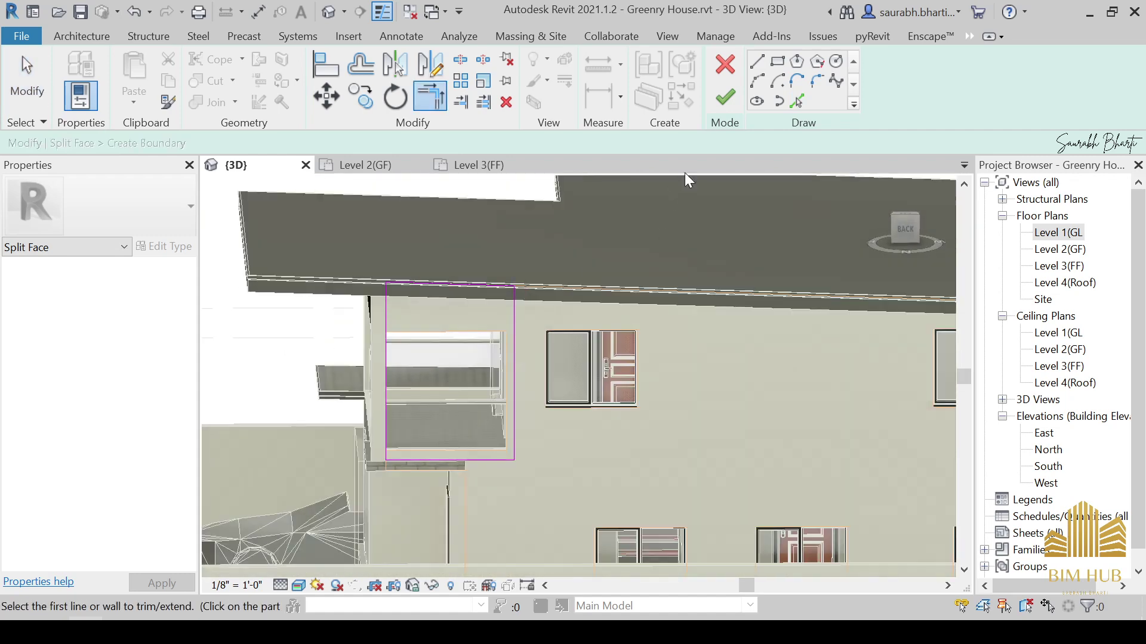
left_click(725, 98)
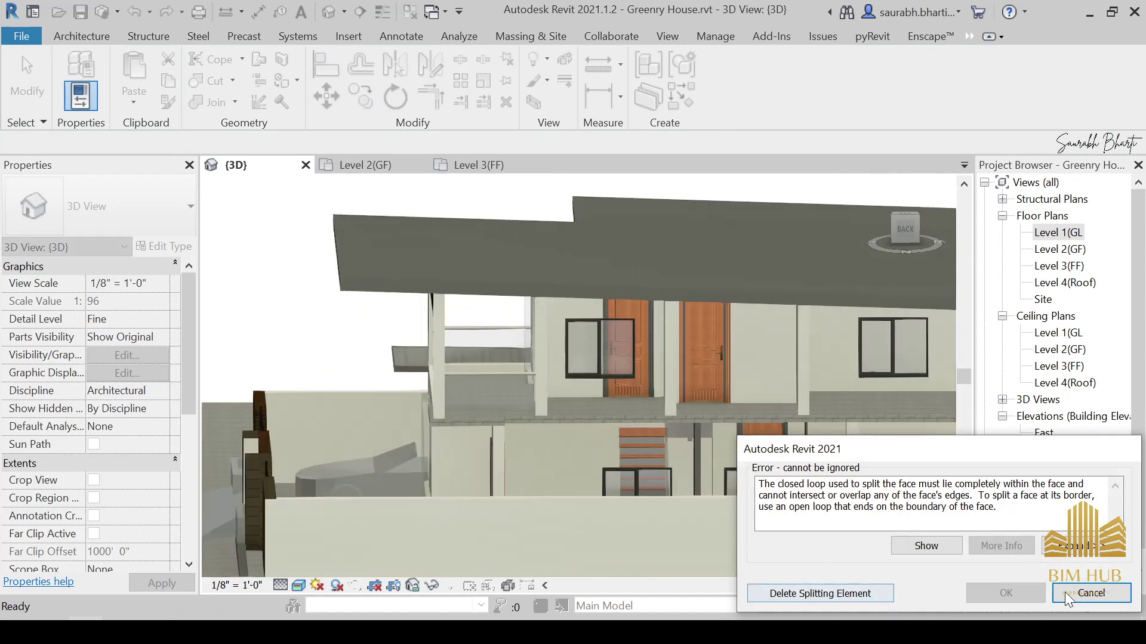
left_click(1068, 600)
Move the vertical split line slightly outward from the opening toward the wall corner and try to finish the sketch again.
mouse_move(571, 448)
middle_mouse_down("shift")
mouse_move(585, 428)
mouse_move(499, 360)
mouse_move(499, 307)
middle_mouse_up("shift")
scroll(399, 306, "up", 3)
scroll(368, 349, "up", 2)
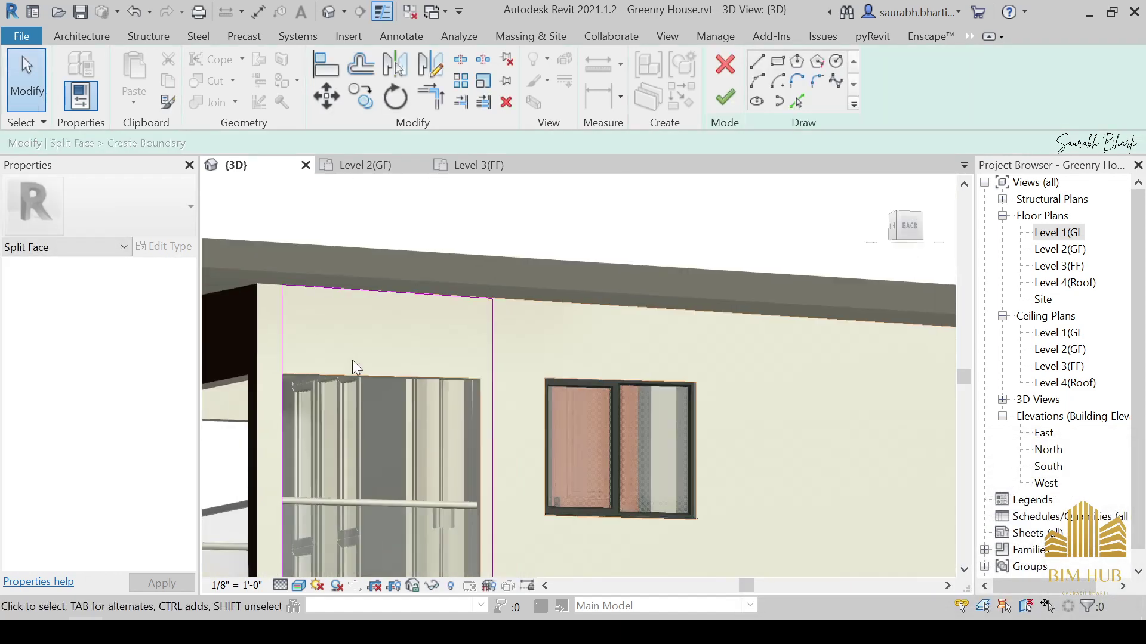
mouse_move(363, 401)
middle_mouse_down()
mouse_move(508, 275)
mouse_move(536, 269)
middle_mouse_up()
scroll(446, 355, "up", 2)
mouse_move(460, 357)
left_mouse_down()
mouse_move(432, 357)
mouse_move(445, 358)
left_mouse_up()
left_click(725, 98)
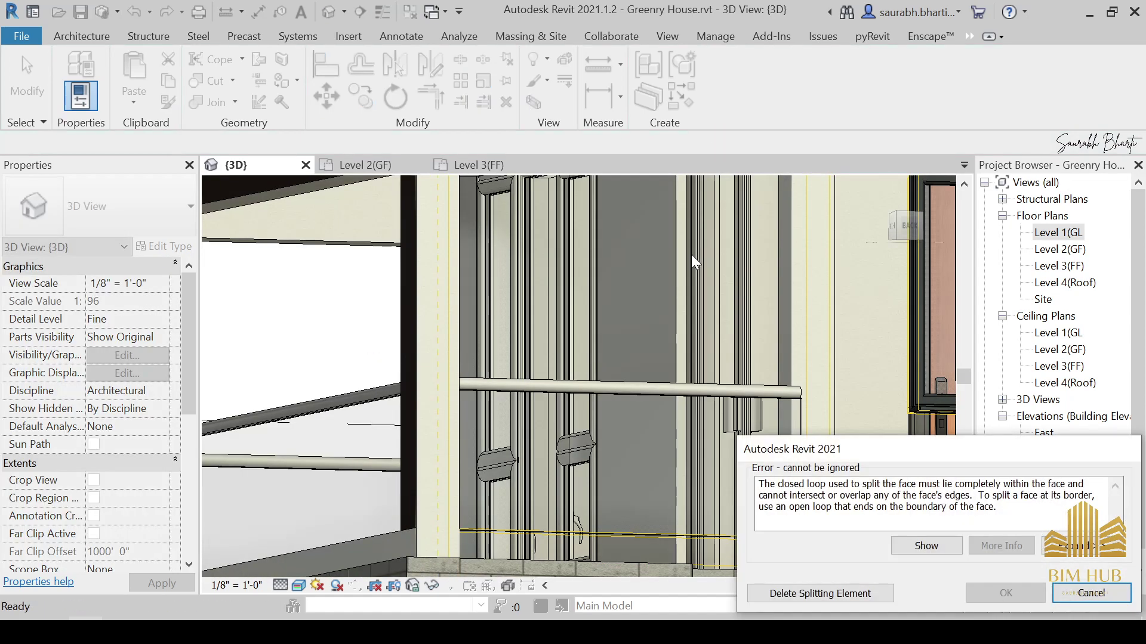
key("Return")
Discard the split face sketch on the side wall.
scroll(514, 375, "down", 3)
left_click(502, 381)
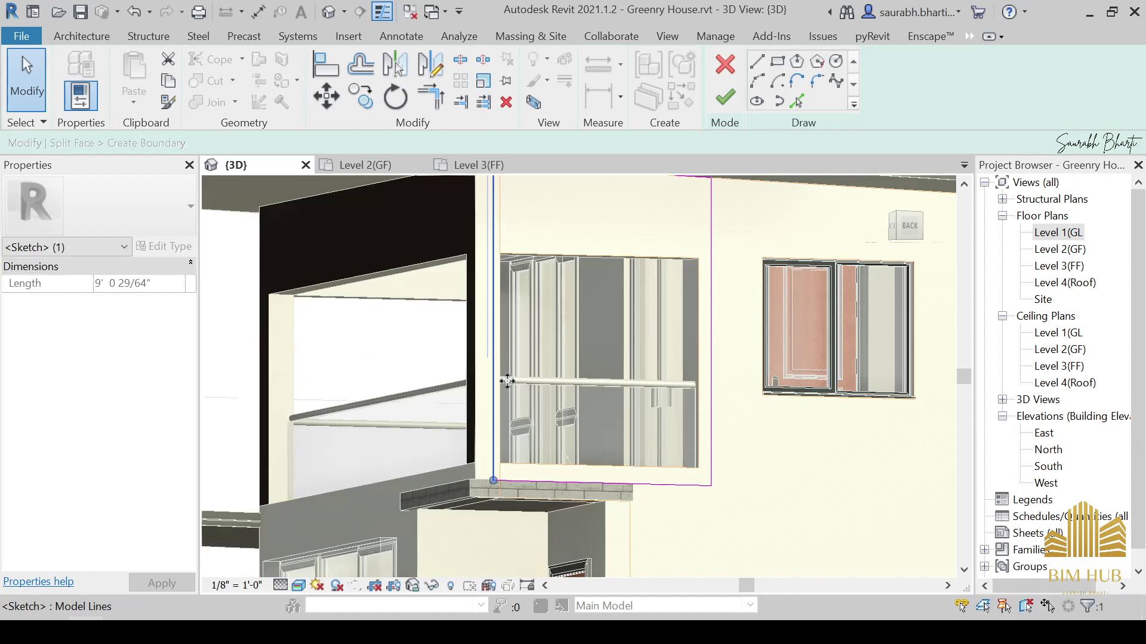
left_click(722, 69)
left_click(615, 326)
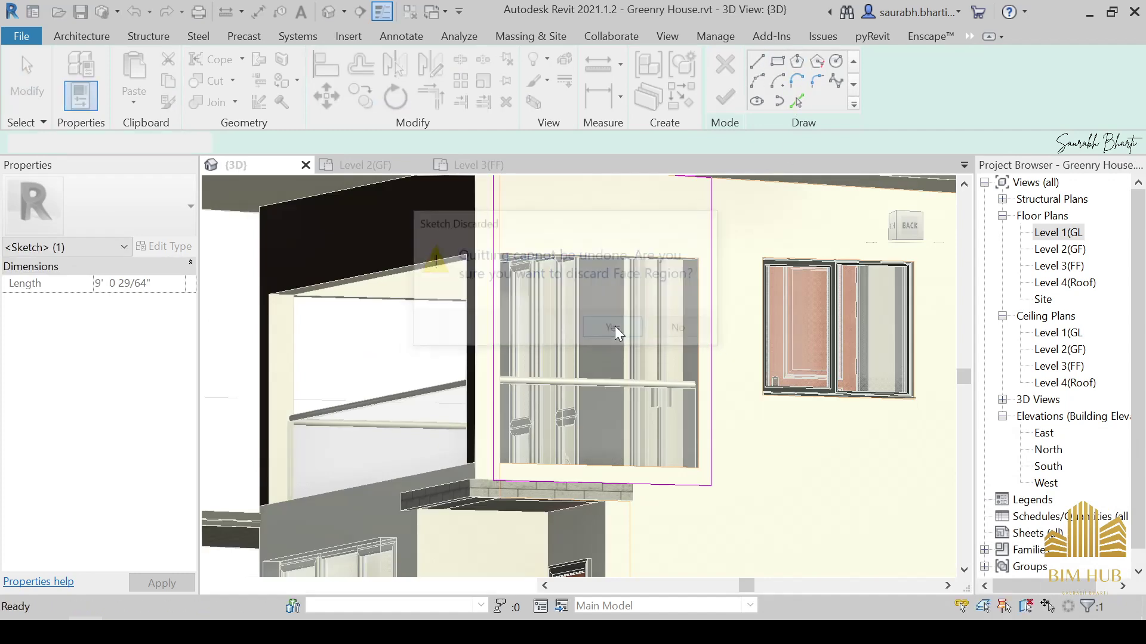
scroll(615, 325, "down", 3)
middle_click_drag(646, 335, 544, 253, "shift")
scroll(540, 274, "up", 4)
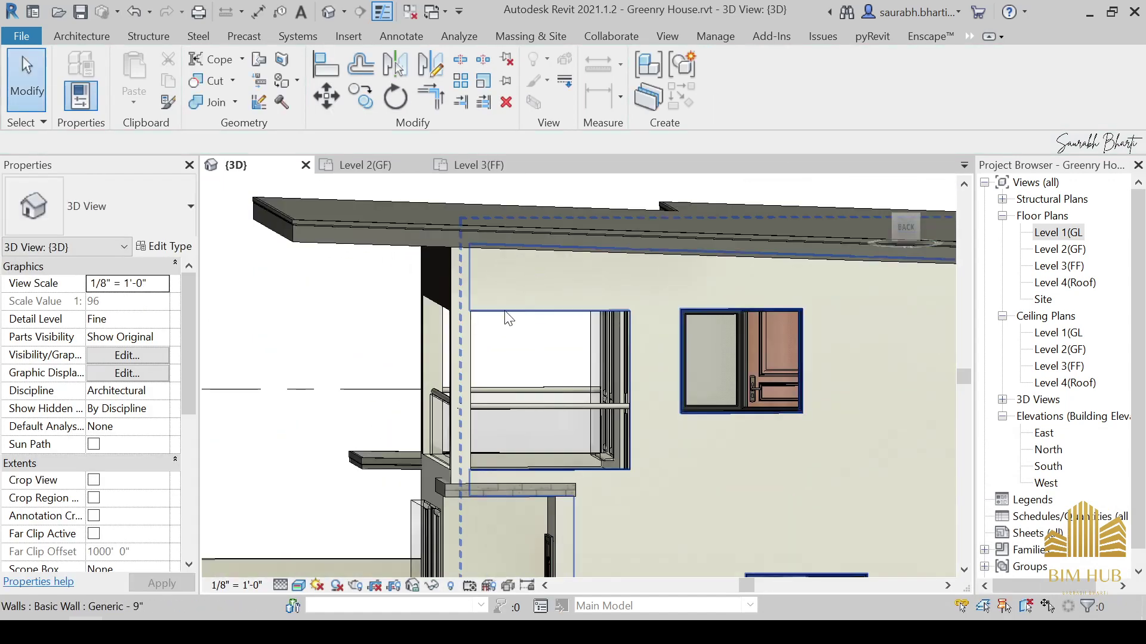
left_click(504, 311)
left_click(575, 343)
middle_click_drag(576, 343, 549, 361)
scroll(515, 309, "up", 2)
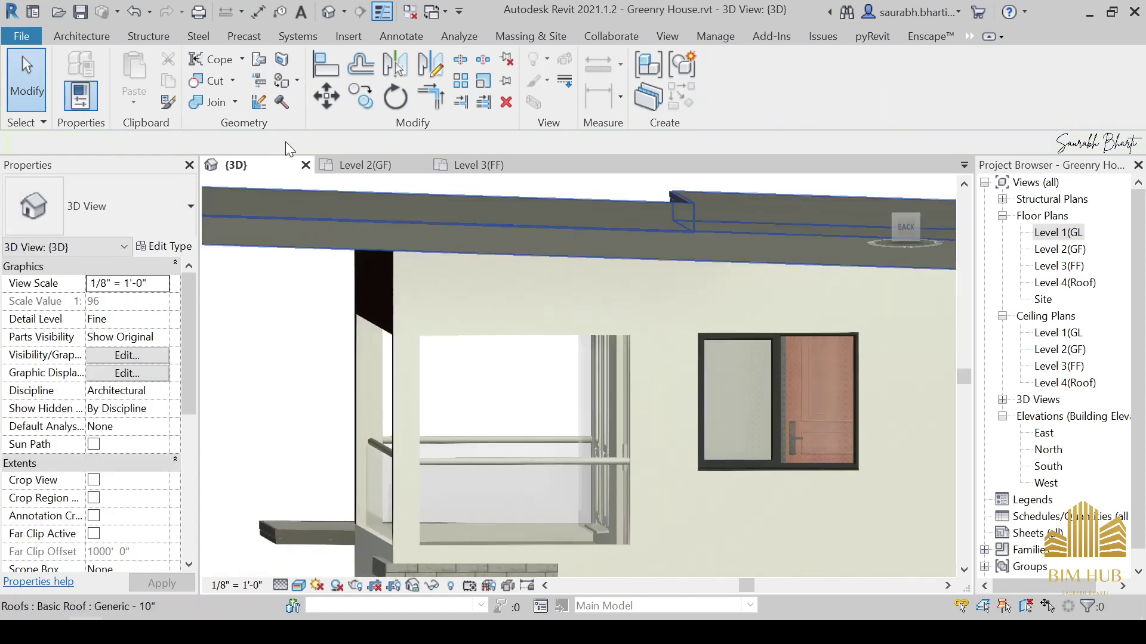
Join the long side wall's geometry with the adjoining corner wall beside the balcony opening.
left_click(200, 103)
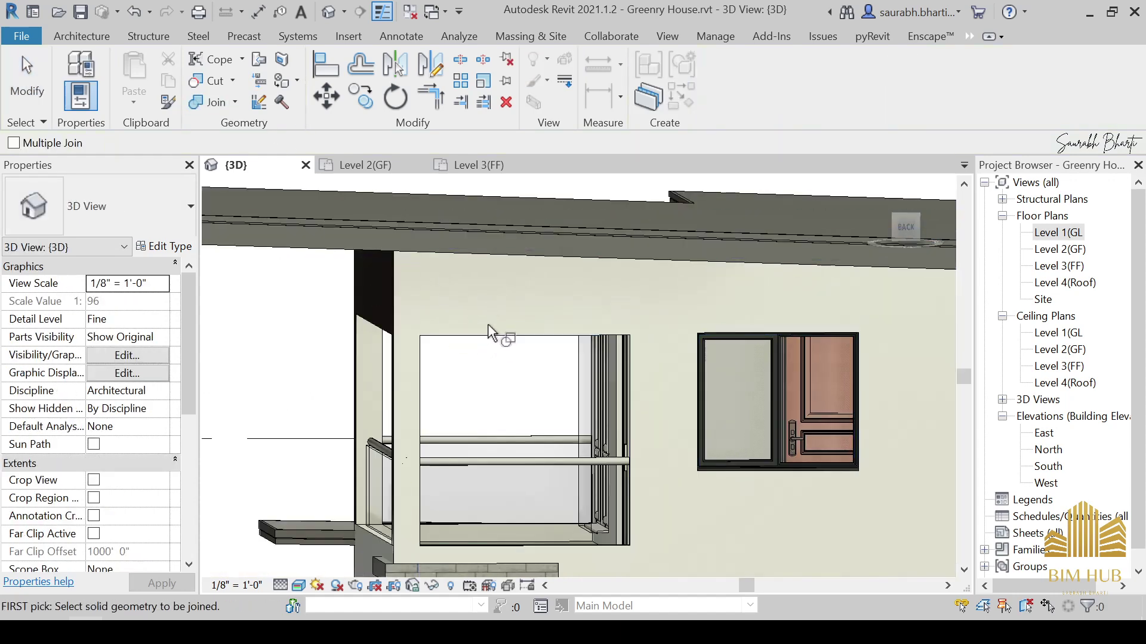
left_click(490, 345)
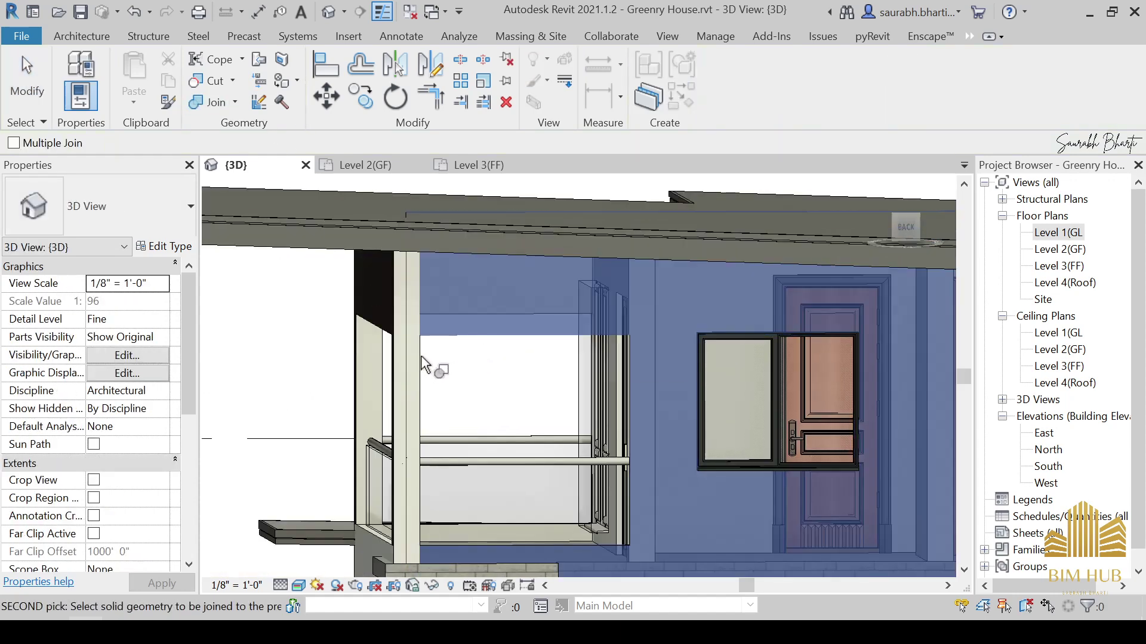
scroll(421, 364, "down", 5)
scroll(427, 365, "up", 6)
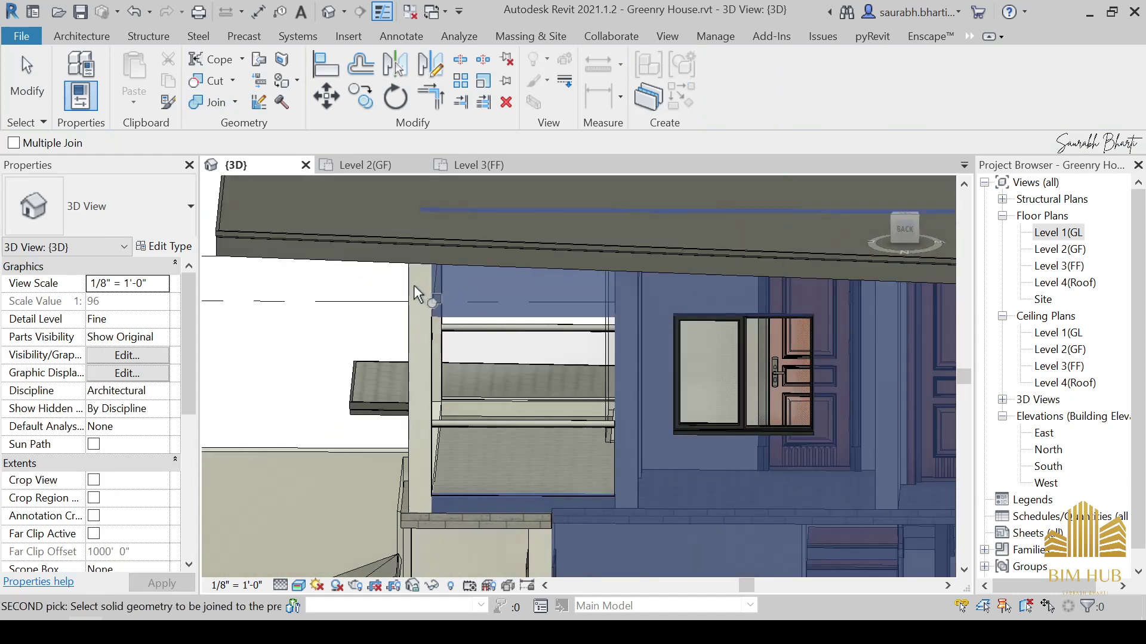
mouse_move(407, 278)
middle_mouse_down("shift")
mouse_move(464, 312)
mouse_move(422, 289)
middle_mouse_up("shift")
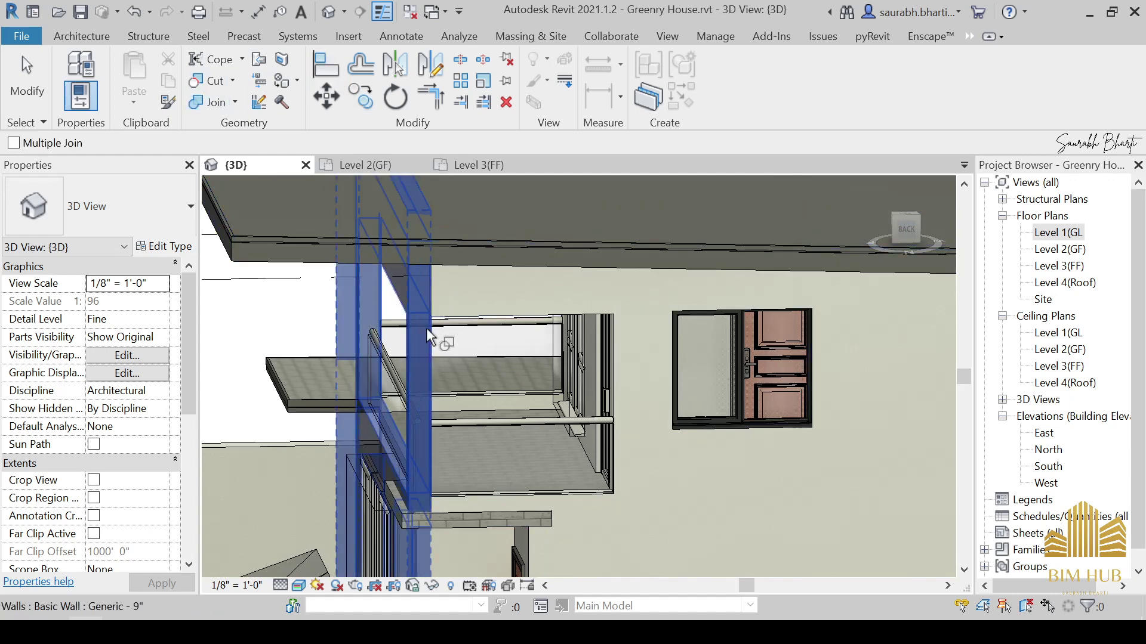
left_click(465, 316)
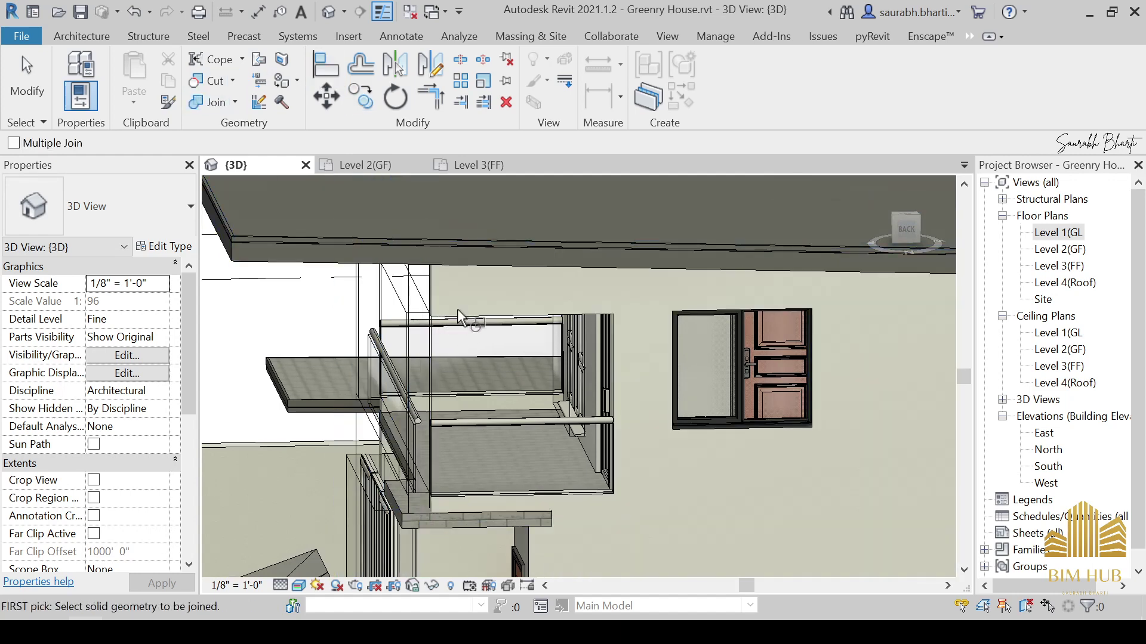
key("Escape")
Try to finish the split face boundary around the balcony opening on the side wall, and discard the sketch.
middle_click_drag(466, 316, 525, 374, "shift")
scroll(526, 374, "down", 6)
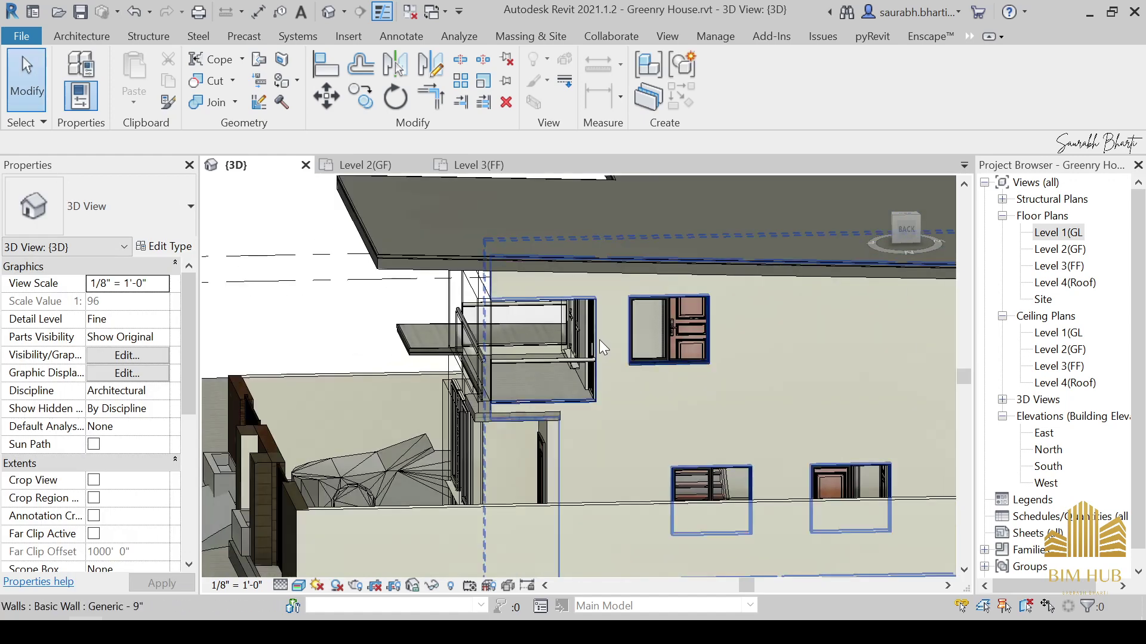
mouse_move(600, 339)
middle_mouse_down("shift")
mouse_move(653, 351)
mouse_move(481, 391)
mouse_move(391, 378)
middle_mouse_up("shift")
scroll(588, 363, "up", 3)
double_click(585, 346)
scroll(529, 362, "down", 2)
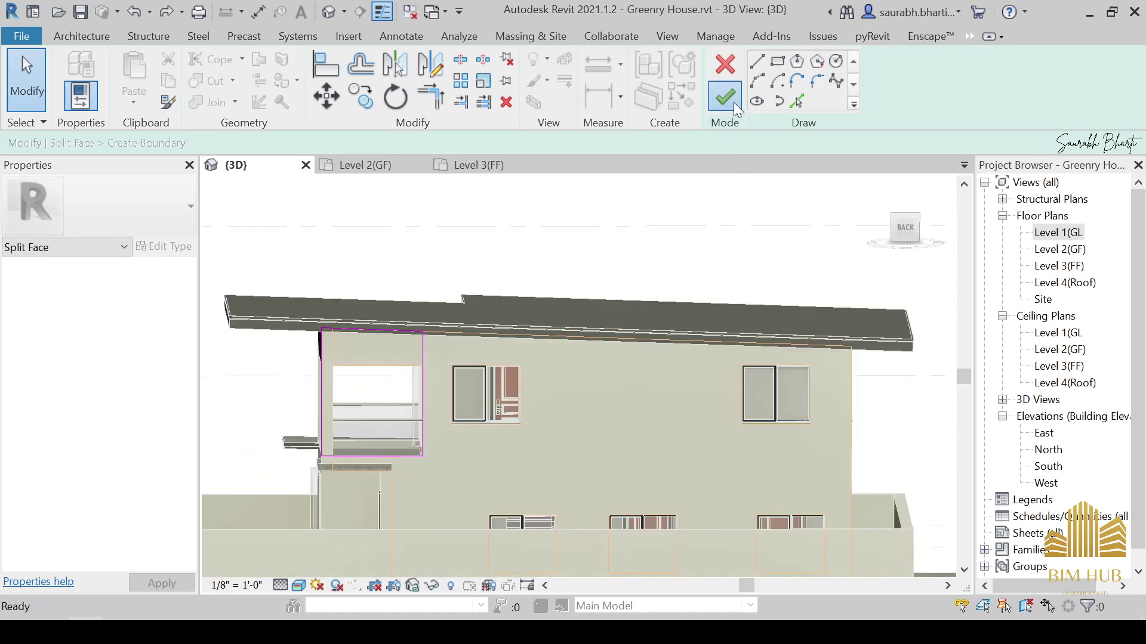
left_click(734, 102)
key("Escape")
left_click(725, 64)
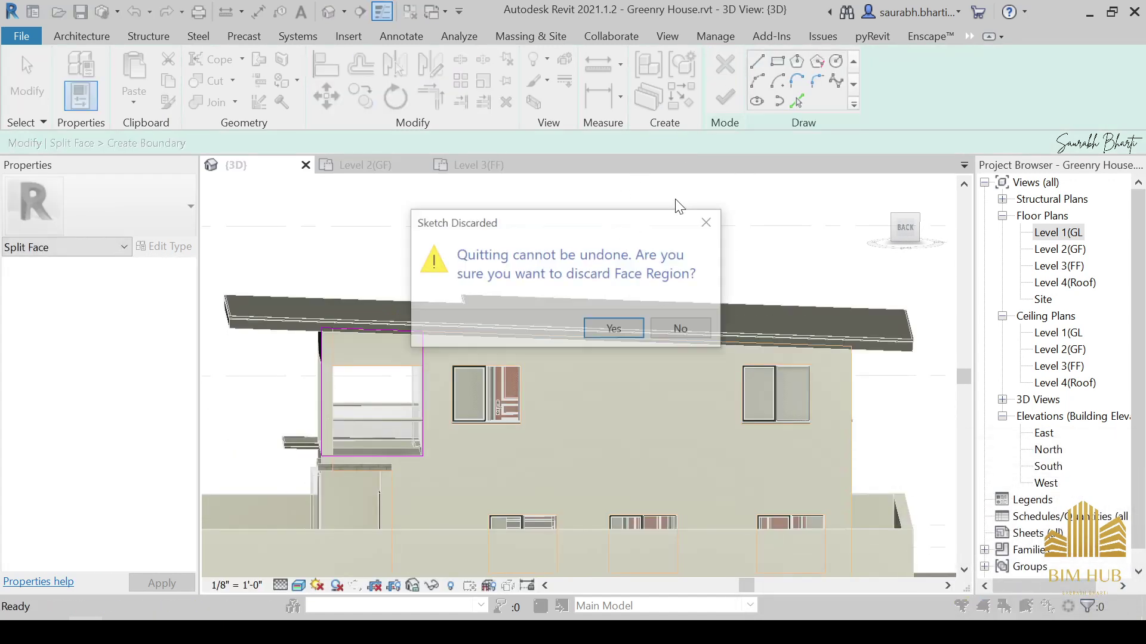
left_click(613, 328)
Temporarily hide both roof parts above the balcony corner to expose the wall tops.
scroll(422, 360, "up", 3)
scroll(659, 356, "up", 3)
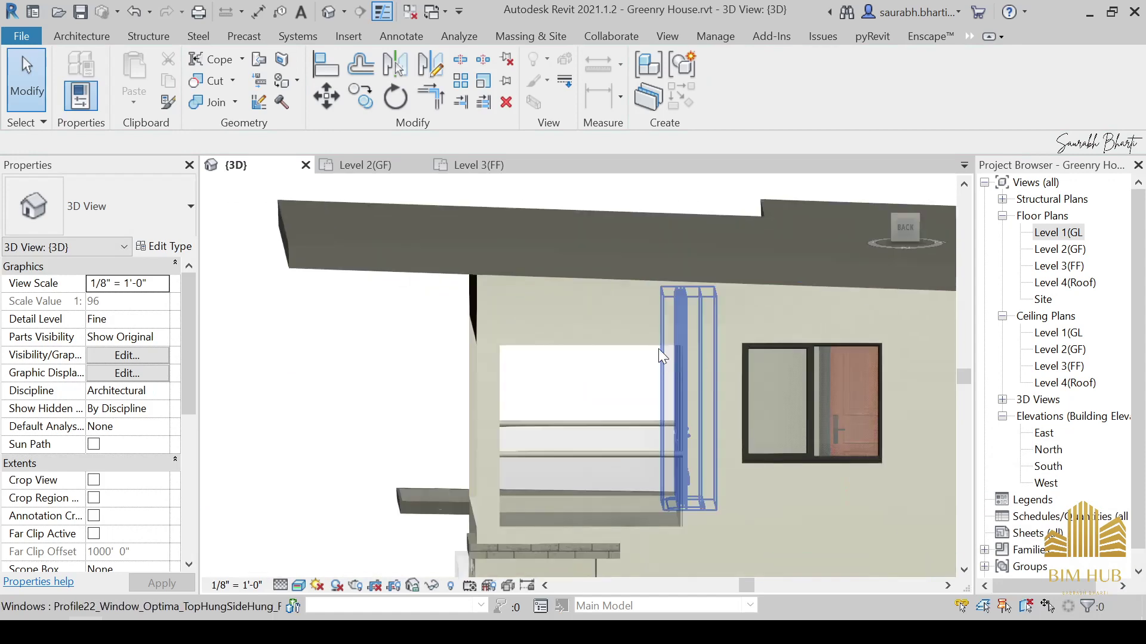
left_click(640, 273)
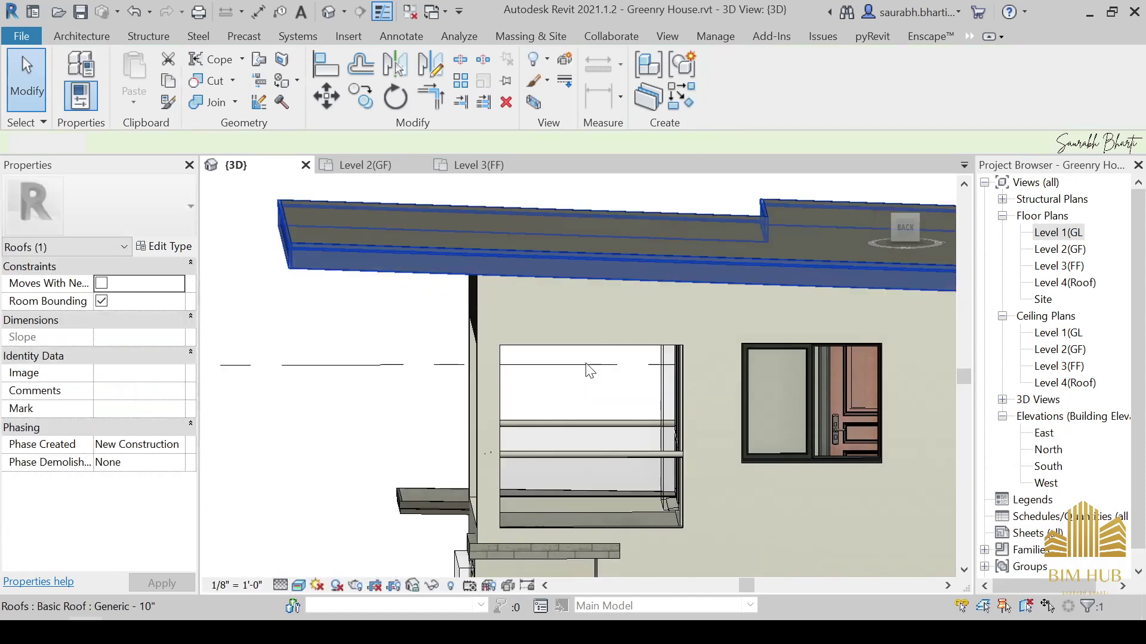
key("c")
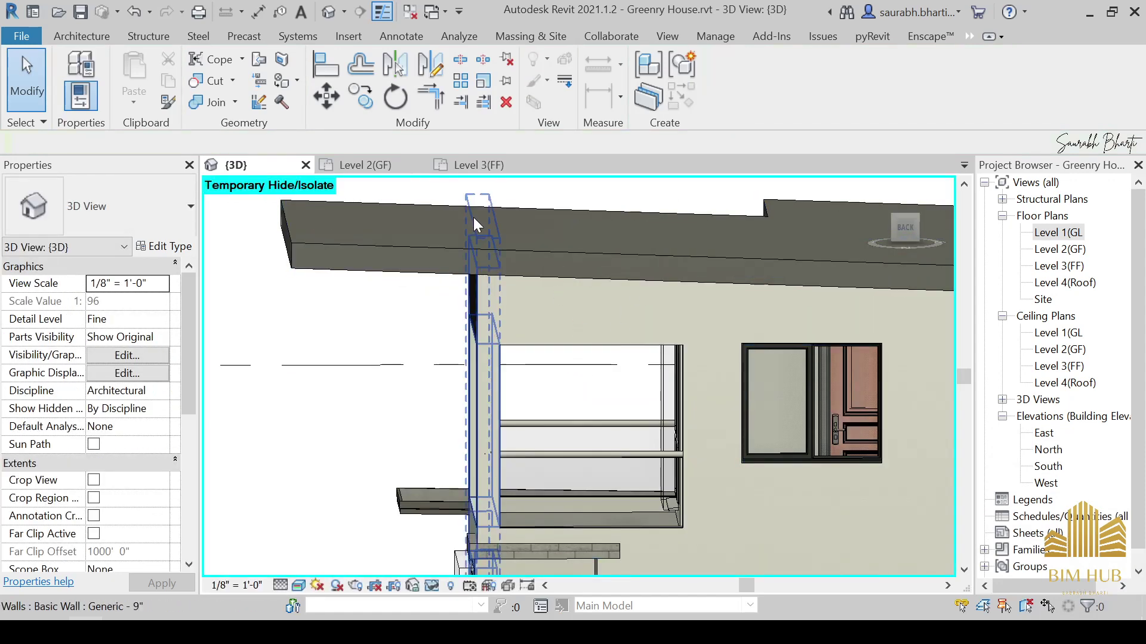
left_click(457, 248)
key("h")
key("h")
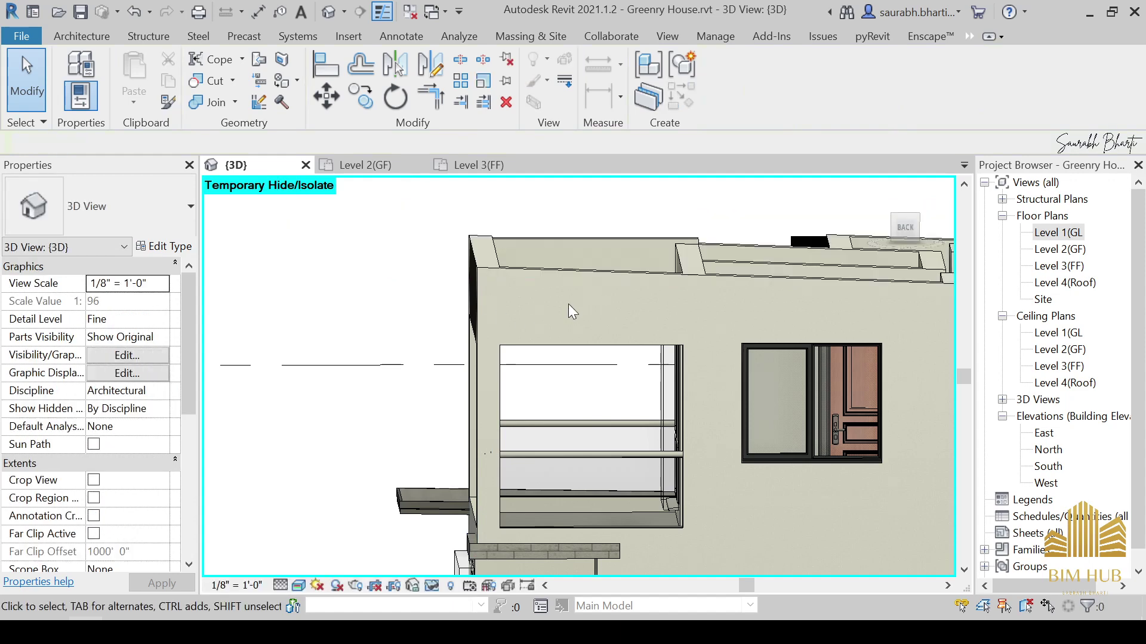
Select the long side wall below the hidden roof and join its geometry with the balcony corner wall.
left_click(567, 276)
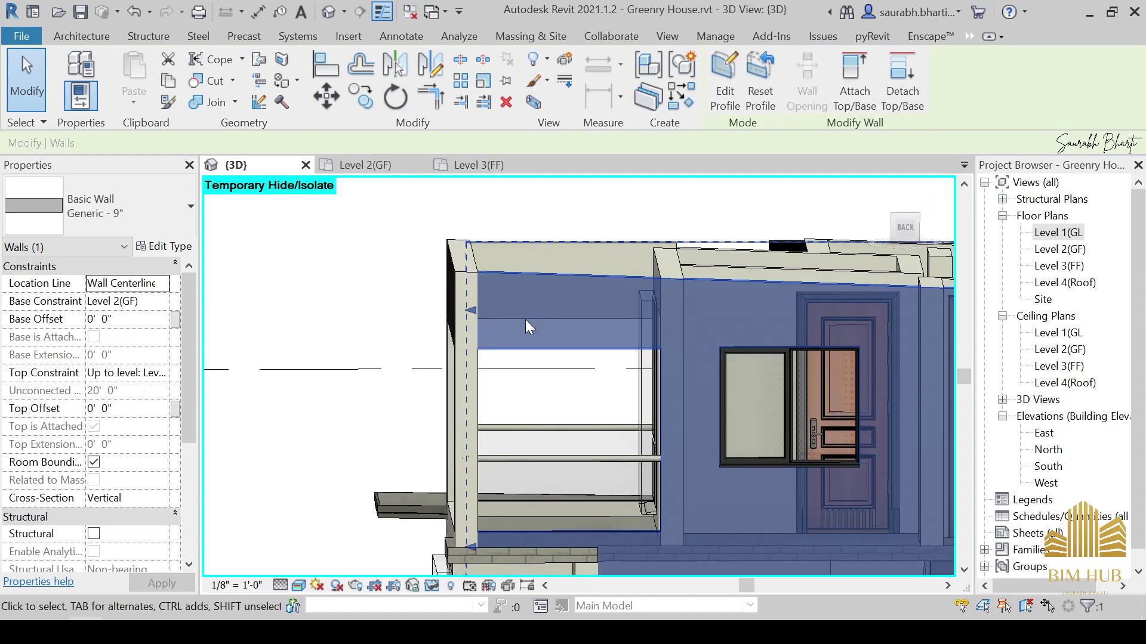
key("Escape")
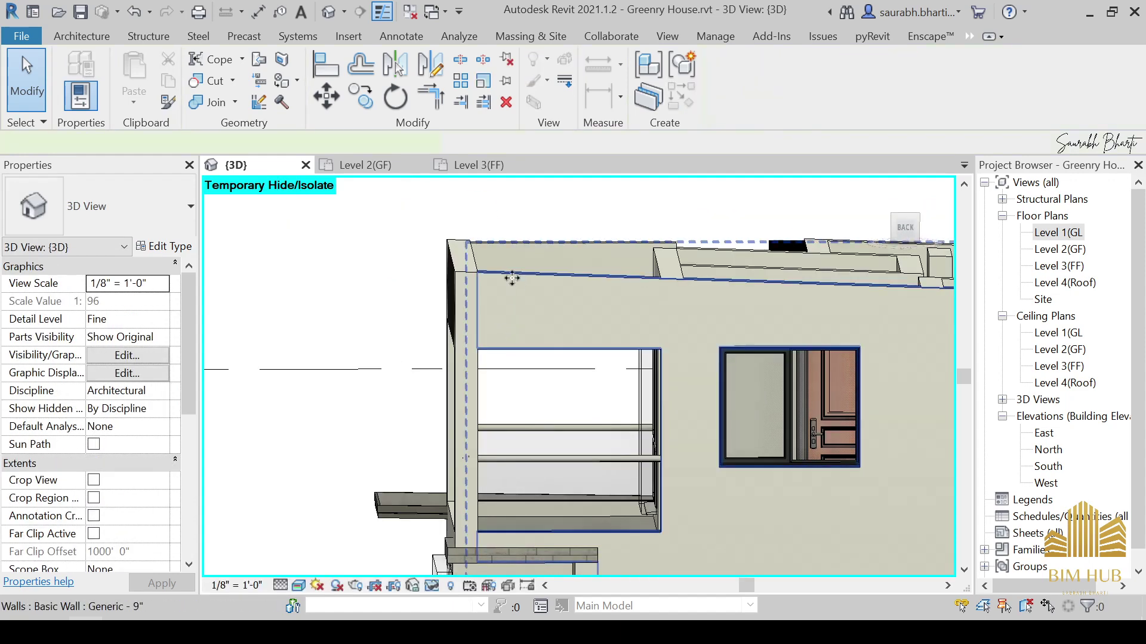
left_click(504, 274)
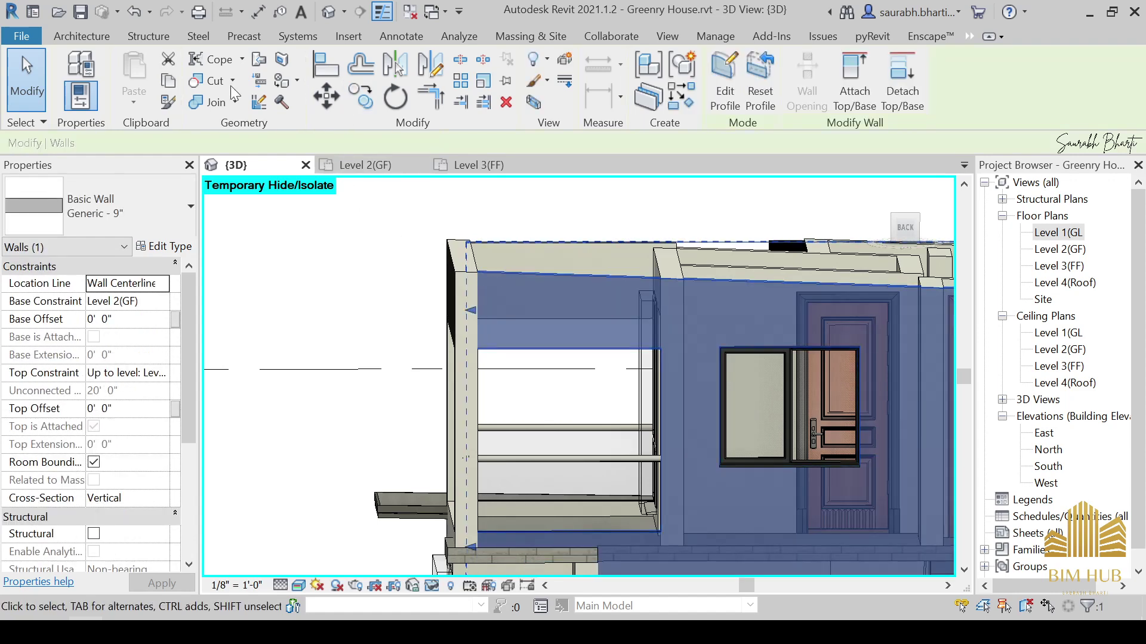
left_click(196, 100)
left_click(512, 281)
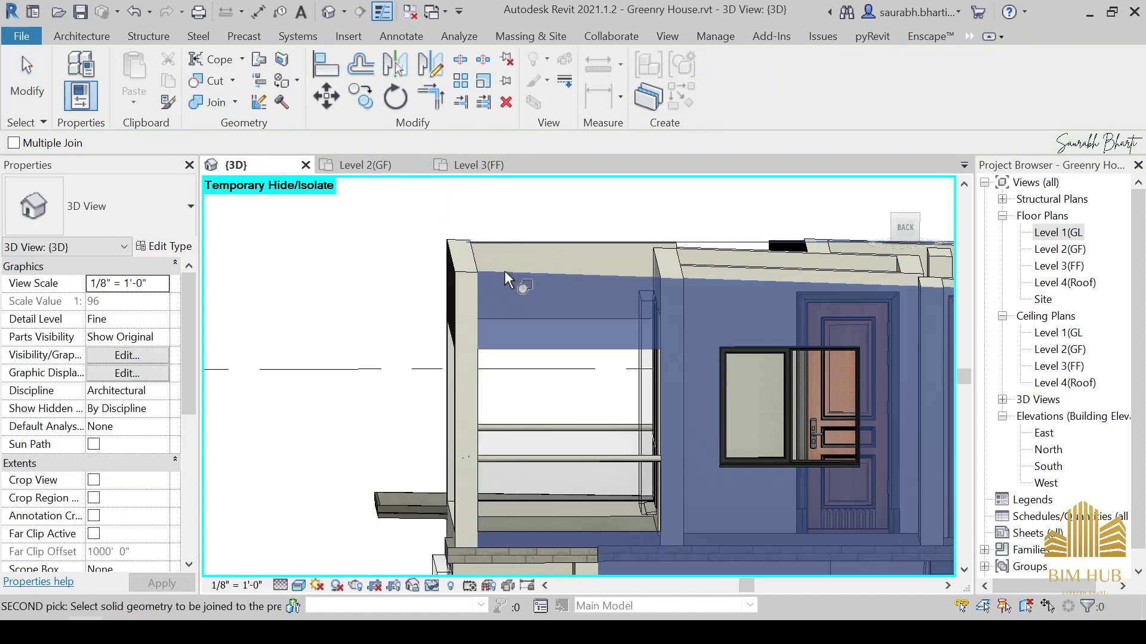
left_click(457, 338)
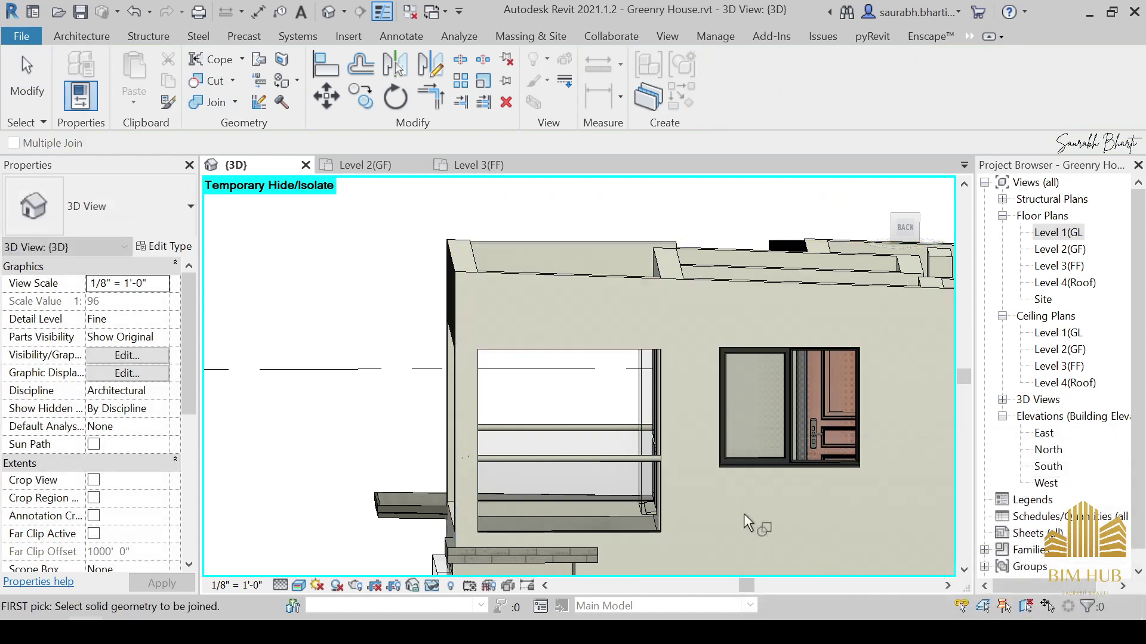
key("Escape")
Try the wall join again, picking the balcony corner wall first and the long side wall second.
middle_click_drag(645, 424, 571, 340, "shift")
left_click(570, 340)
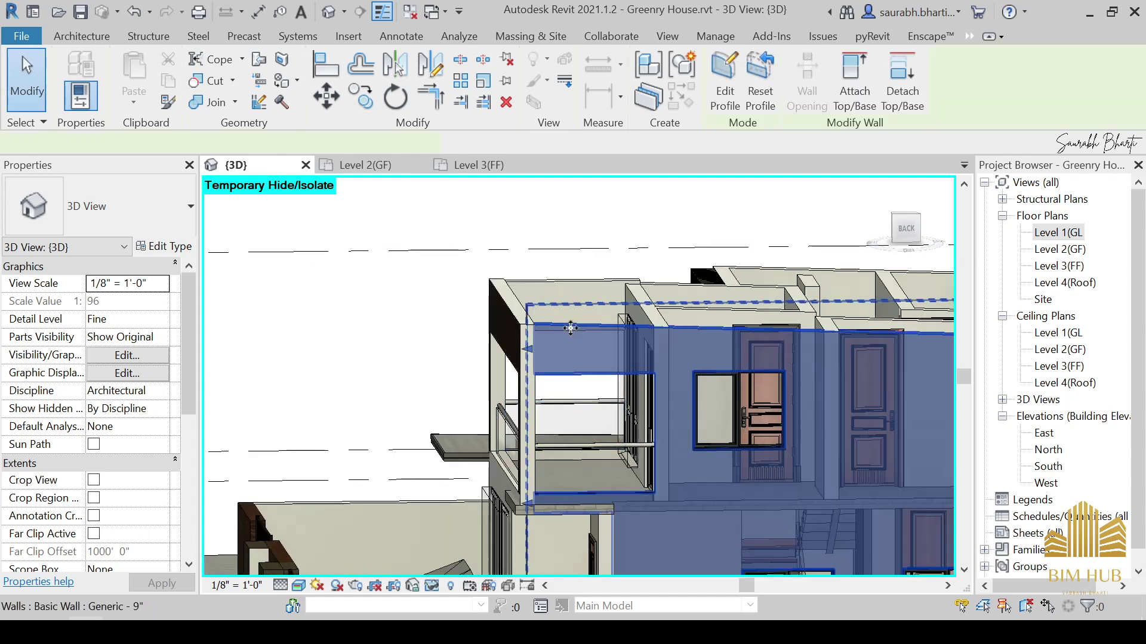
left_click(207, 102)
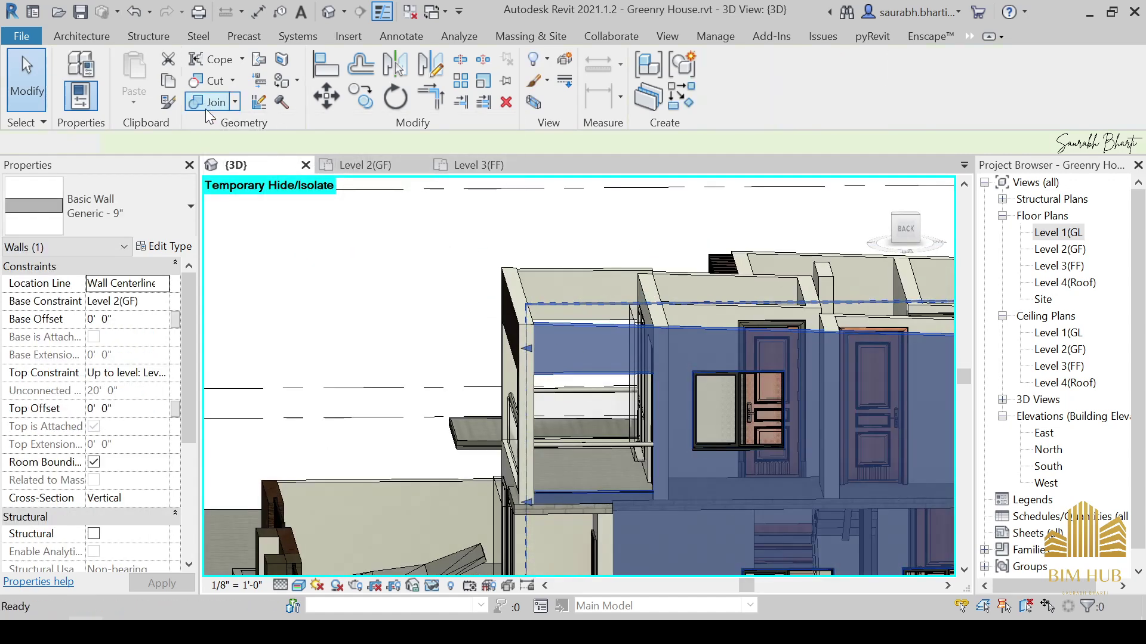
scroll(523, 411, "up", 6)
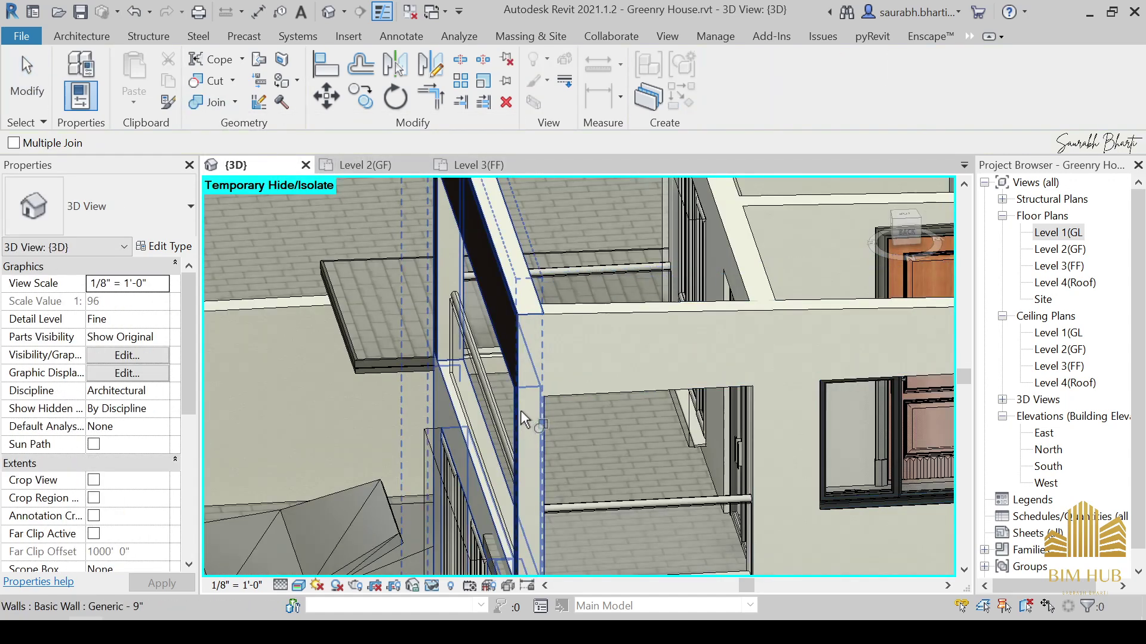
left_click(520, 410)
scroll(643, 311, "down", 2)
left_click(645, 317)
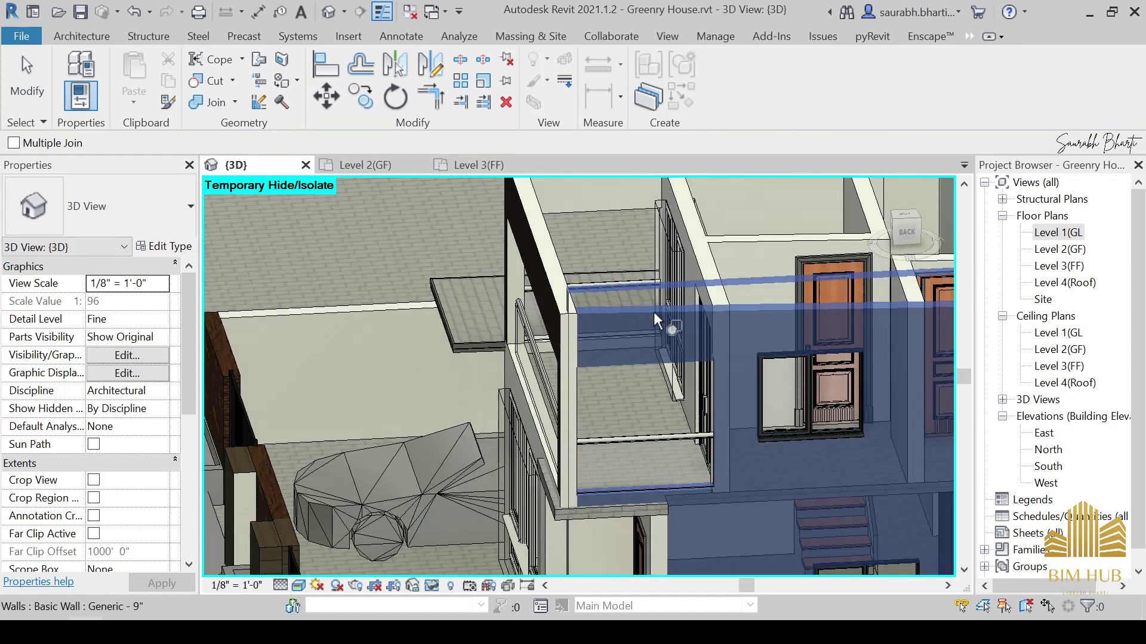
key("Escape")
Undo the last change and reset the temporary hide to restore the roofs.
scroll(638, 327, "down", 4)
mouse_move(638, 327)
middle_mouse_down("shift")
mouse_move(622, 340)
mouse_move(638, 306)
middle_mouse_up("shift")
scroll(638, 306, "up", 4)
scroll(654, 361, "down", 1)
middle_click_drag(654, 363, 616, 320, "shift")
scroll(657, 299, "down", 3)
scroll(657, 299, "up", 3)
key("ctrl+z")
scroll(617, 326, "up", 3)
key("h")
key("r")
Examine the balcony corner and its wall finishes from the front and back of the house.
scroll(614, 322, "down", 3)
scroll(594, 357, "up", 3)
scroll(616, 316, "down", 2)
middle_click_drag(552, 396, 599, 366, "shift")
scroll(482, 331, "down", 3)
scroll(601, 363, "up", 3)
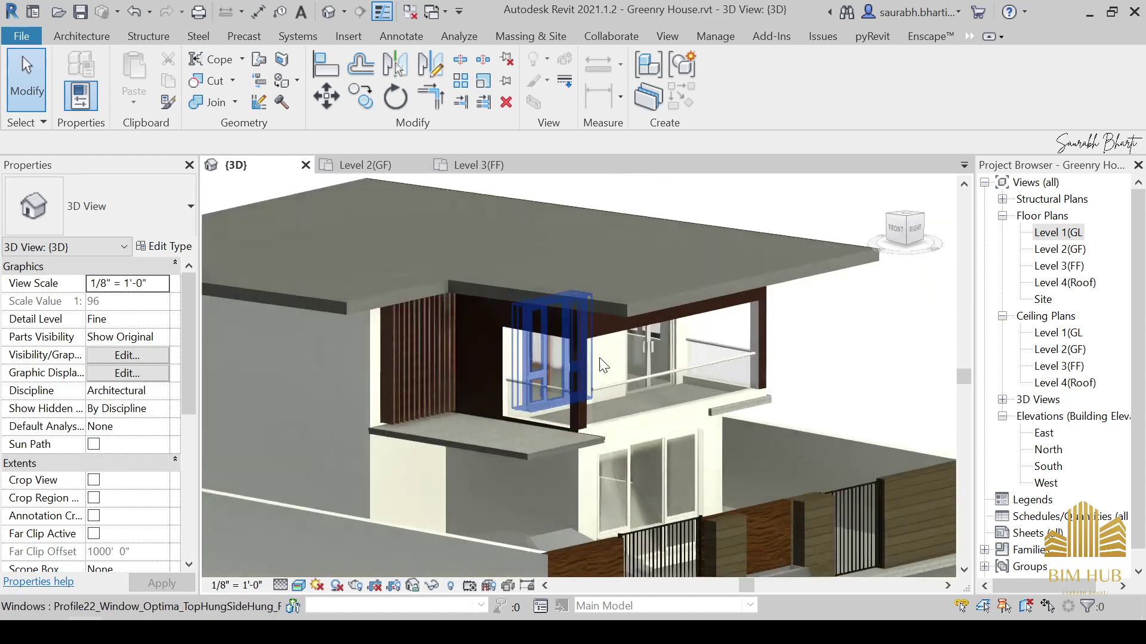
middle_click_drag(566, 395, 473, 389, "shift")
scroll(453, 346, "up", 5)
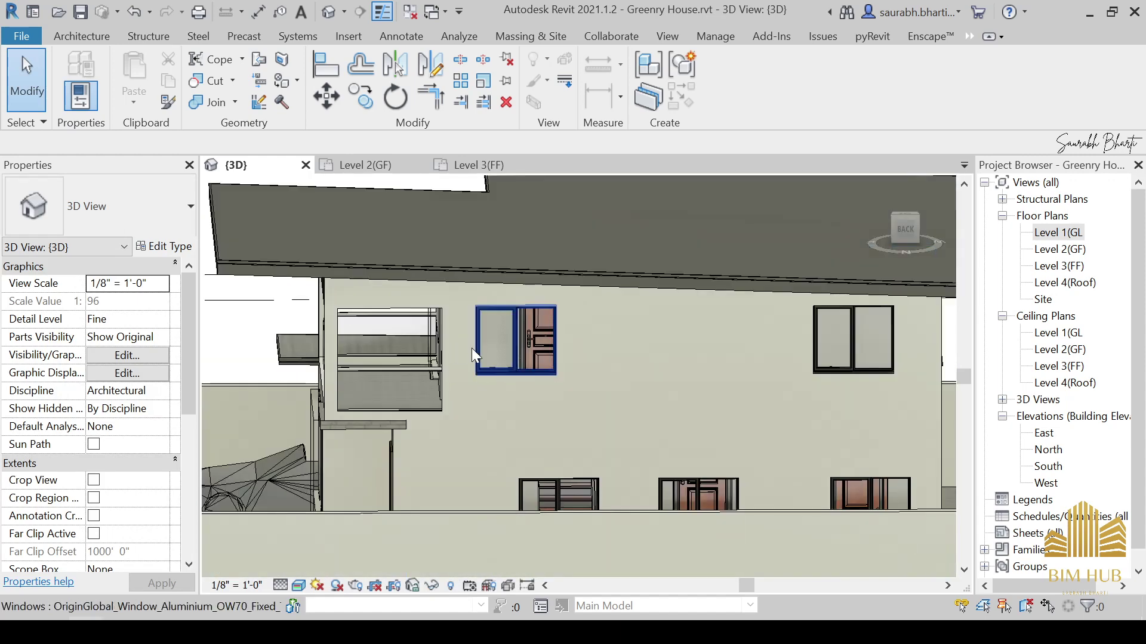
Open the long side wall's profile for editing in the back view and cancel the edit.
left_click(475, 353)
left_click(467, 387)
left_click(443, 409)
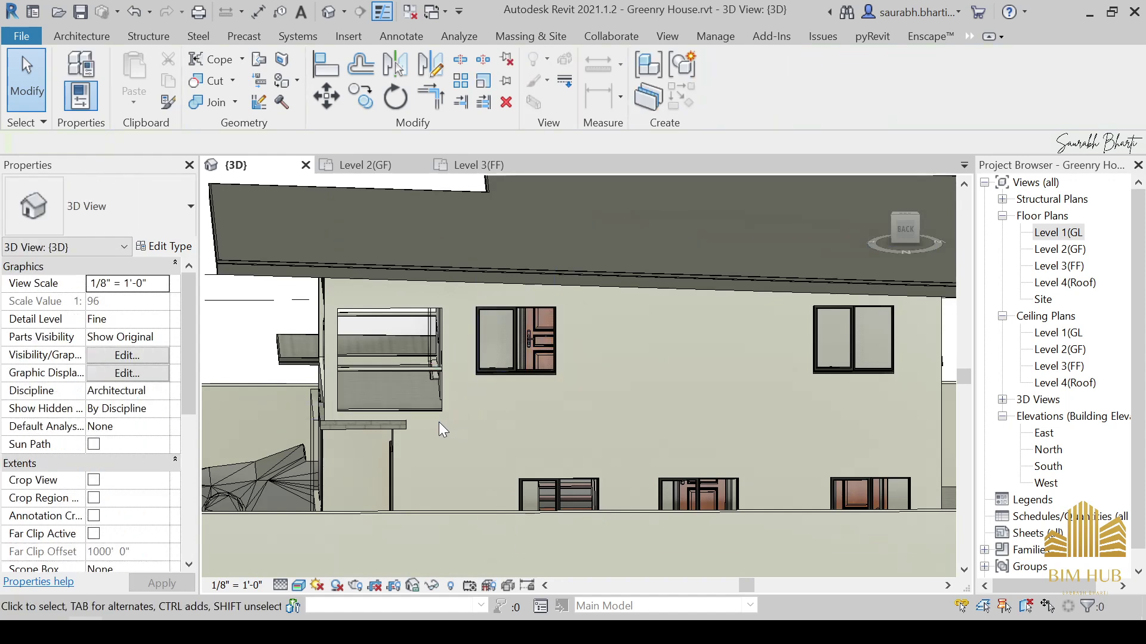
left_click(438, 422)
left_click(880, 242)
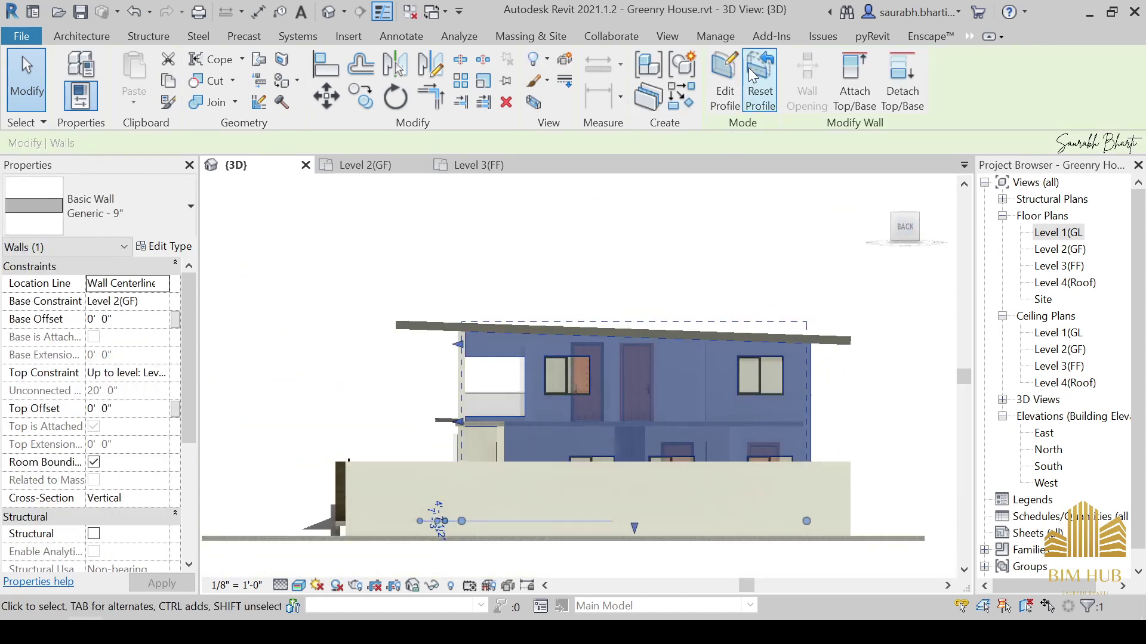
left_click(724, 73)
left_click(682, 330)
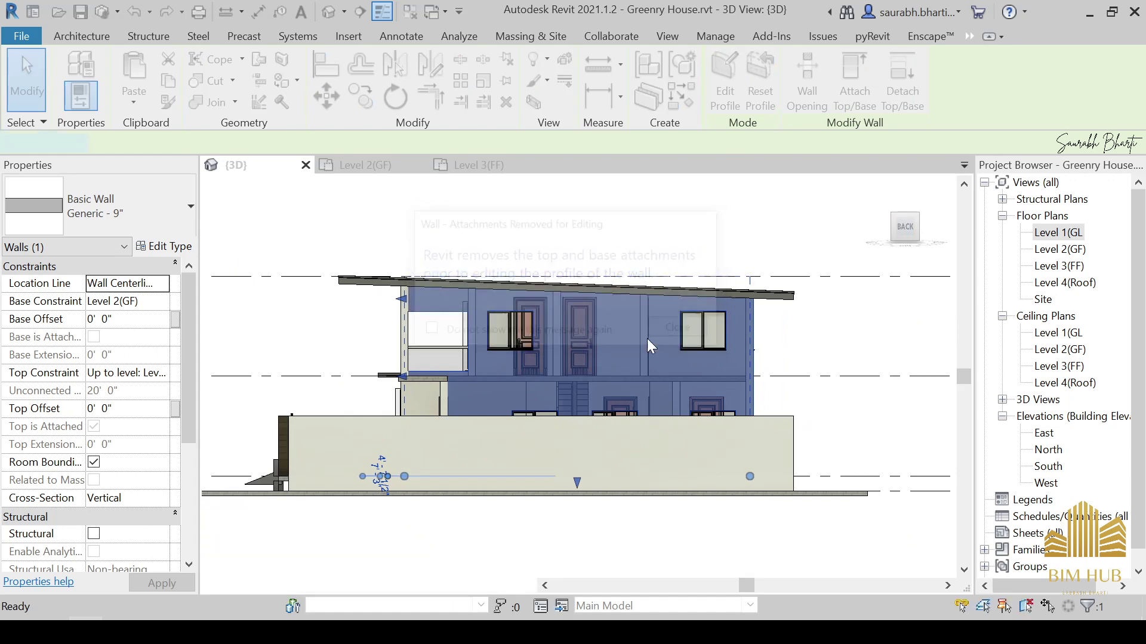
scroll(495, 347, "up", 6)
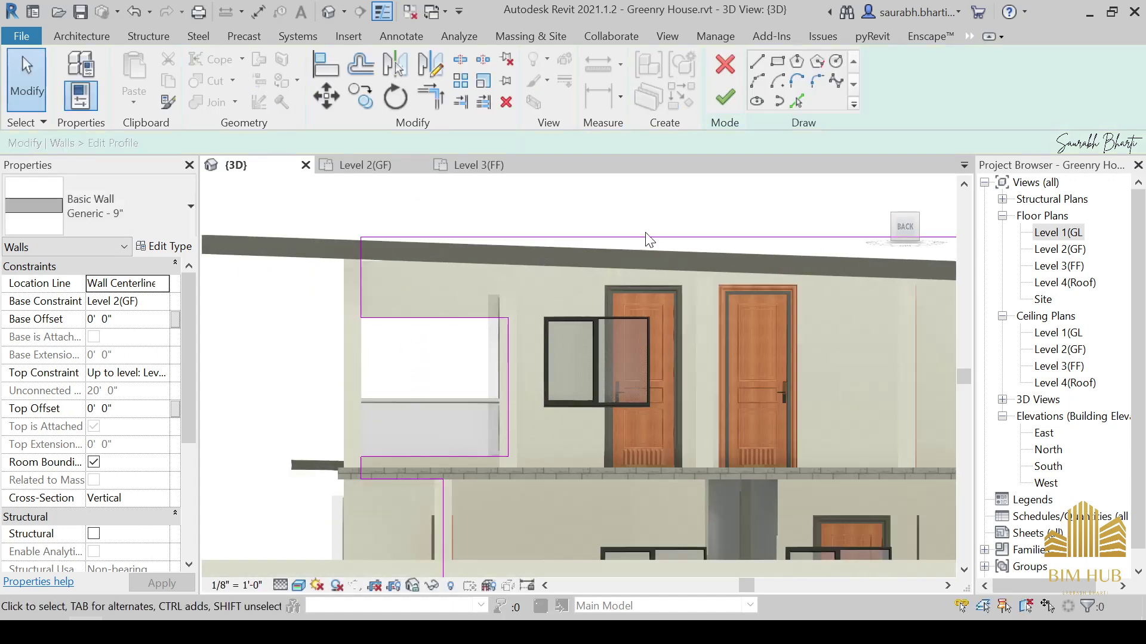
left_click(724, 63)
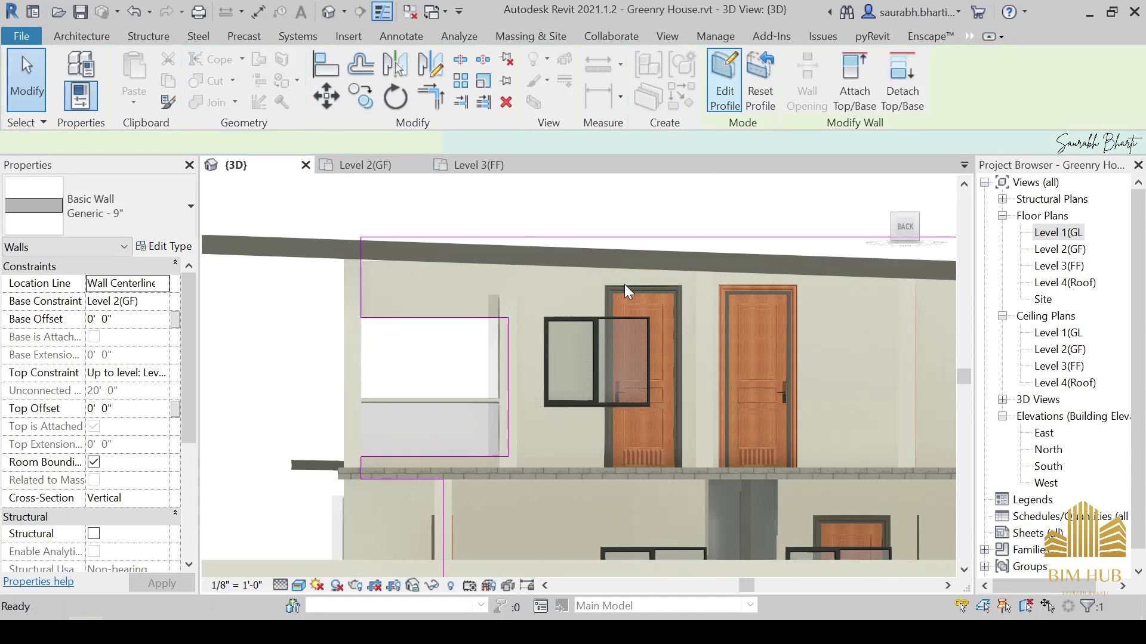
scroll(624, 284, "down", 5)
key("Escape")
Paint the entire face of the long side wall with the 1.wall Chocolate material.
scroll(617, 370, "up", 3)
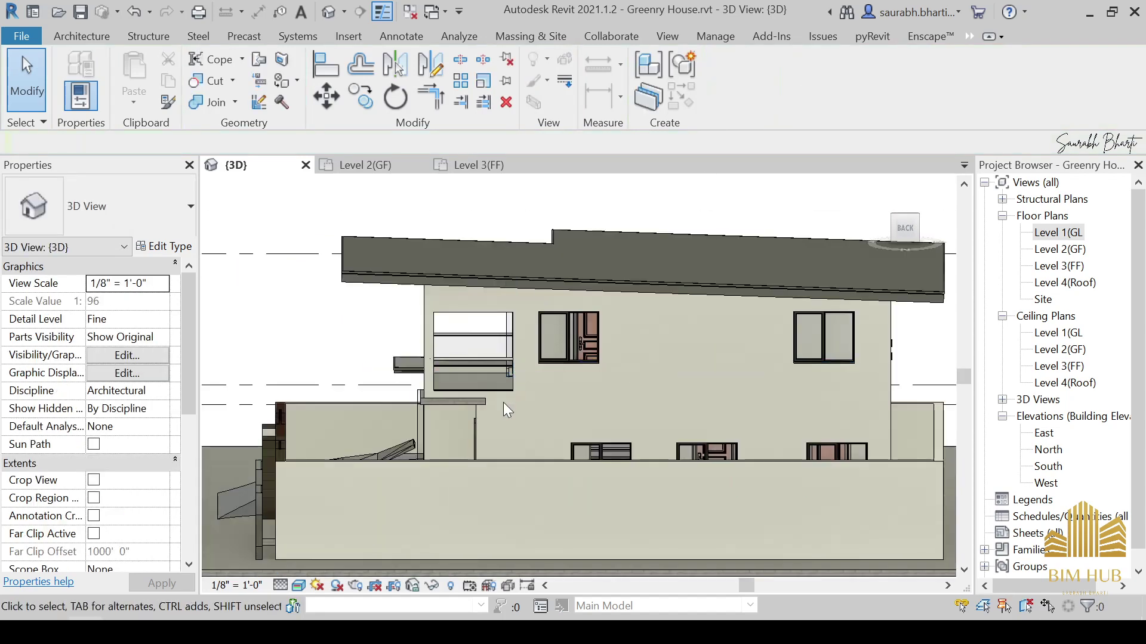
scroll(503, 402, "up", 4)
middle_click_drag(515, 395, 512, 392)
scroll(491, 392, "up", 3)
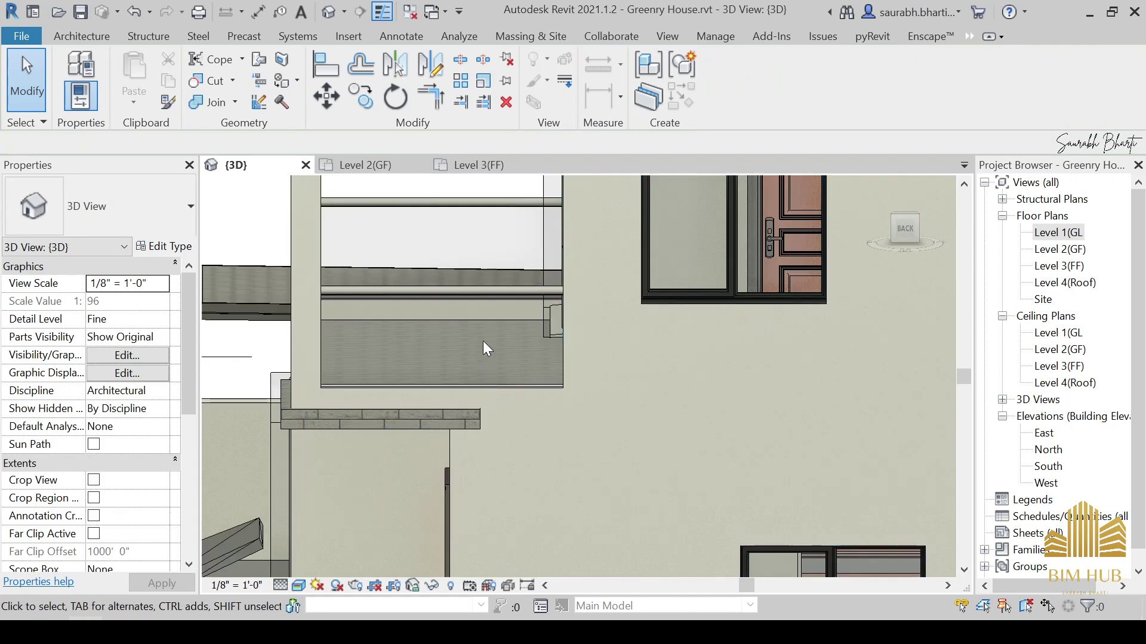
key("t")
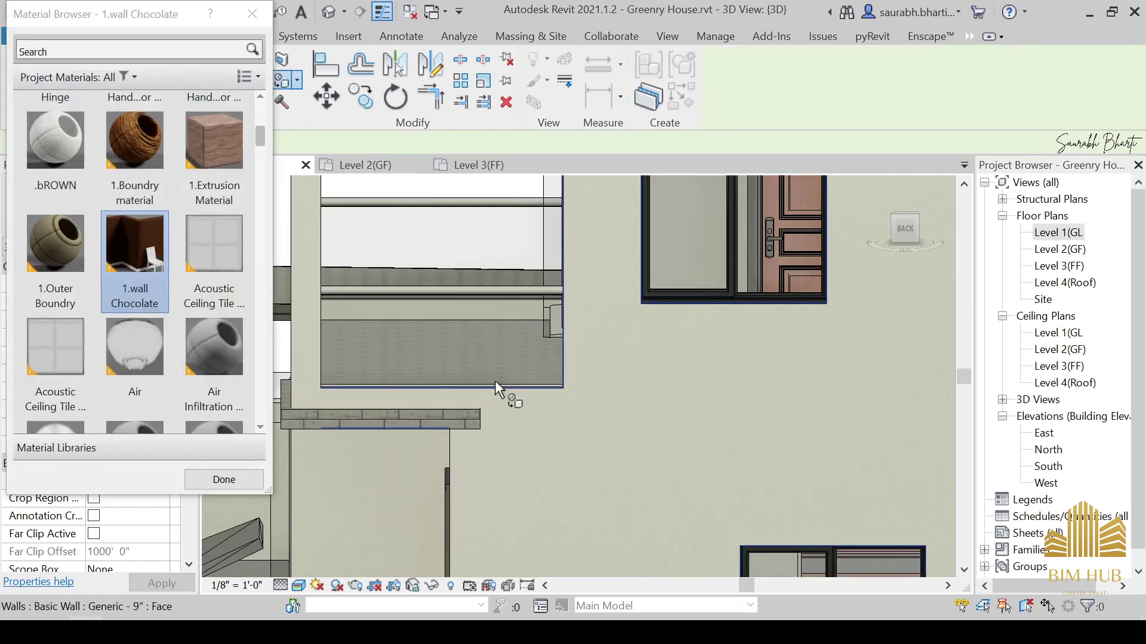
left_click(607, 390)
scroll(608, 390, "down", 5)
key("Escape")
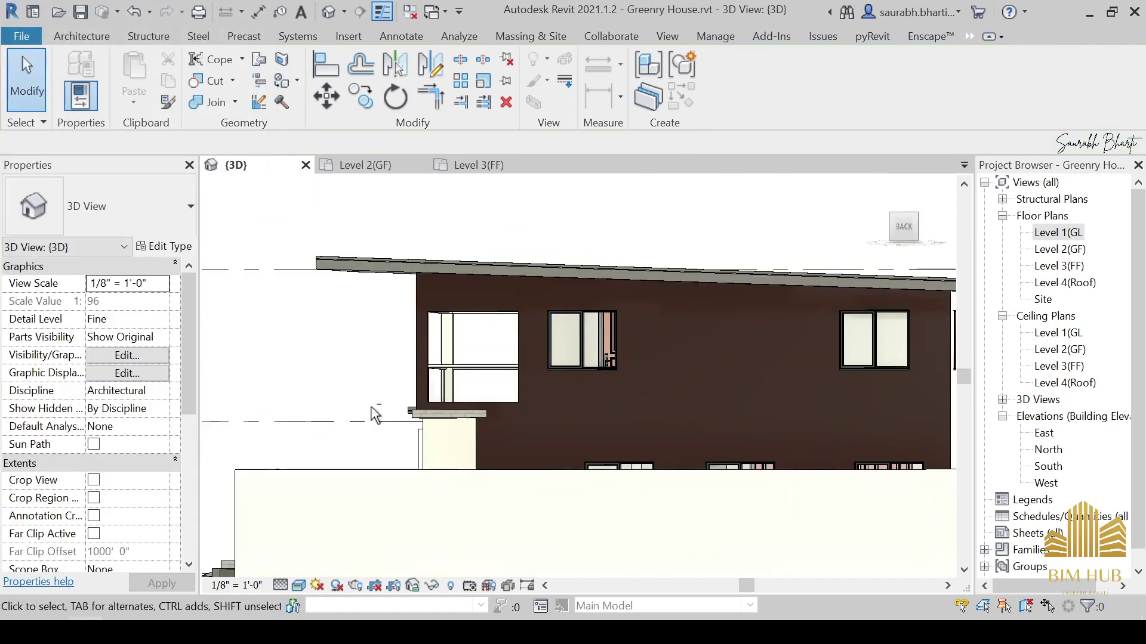
Examine the long side wall around the balcony opening and the lower wall corner in the back view.
middle_click_drag(372, 409, 859, 299, "shift")
scroll(533, 473, "up", 2)
left_click(906, 229)
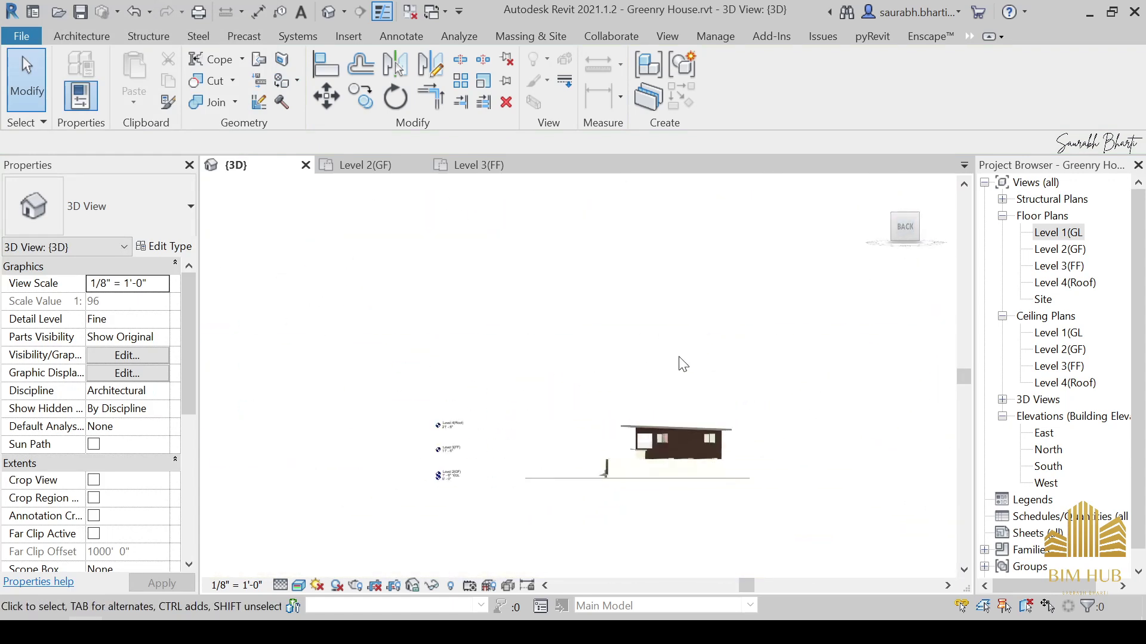
scroll(683, 364, "up", 8)
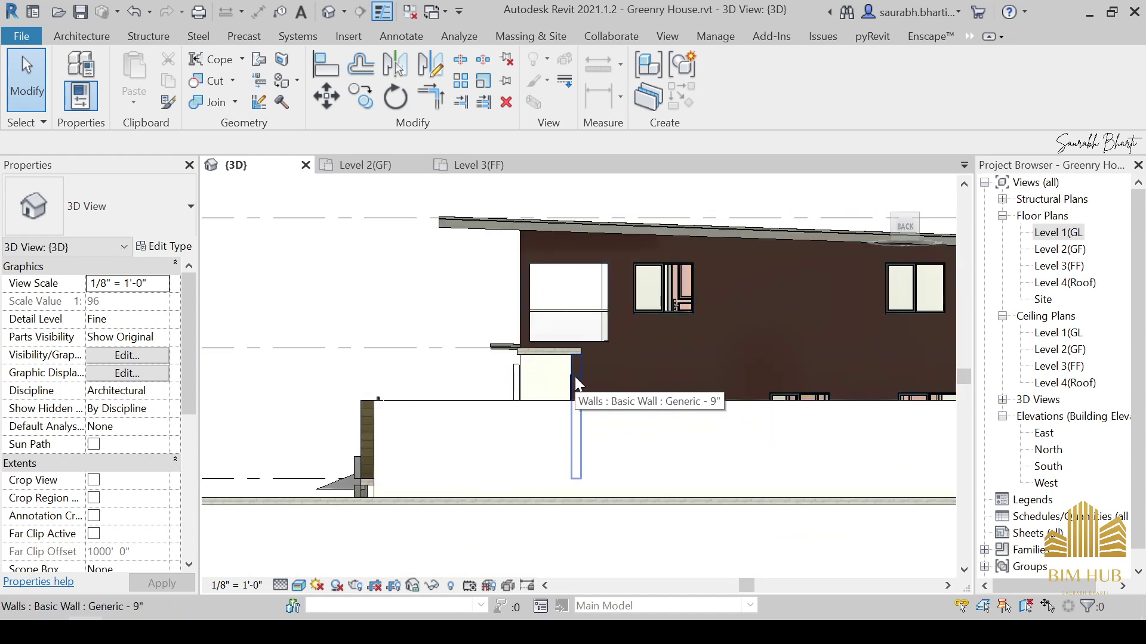
left_click(575, 377)
middle_click_drag(601, 378, 507, 435)
key("Escape")
scroll(509, 370, "up", 3)
left_click(519, 347)
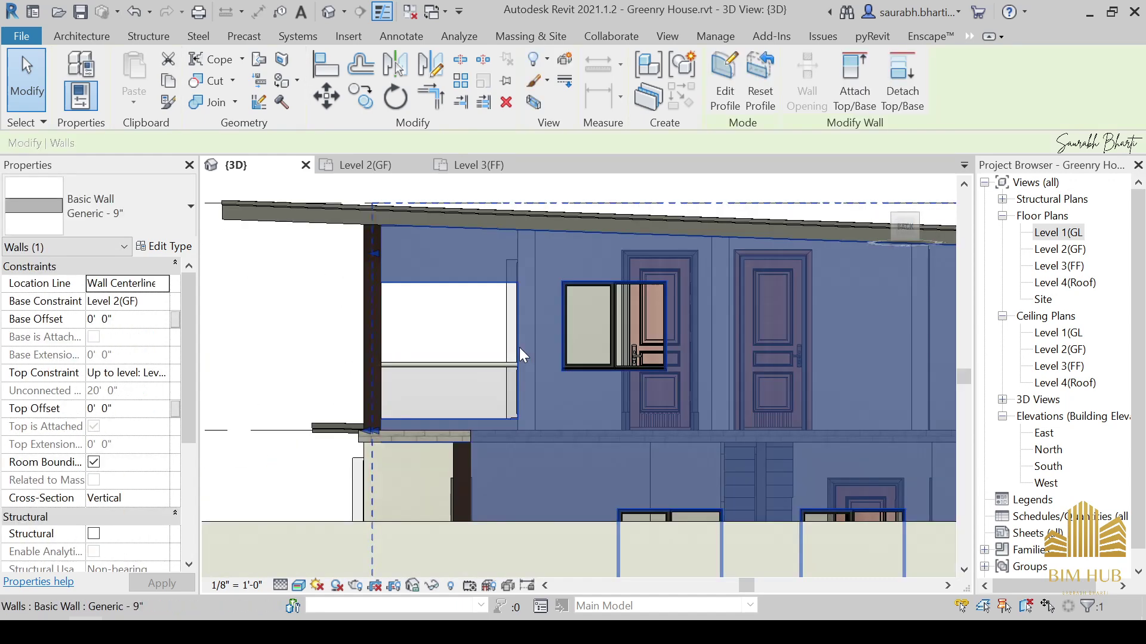
key("Escape")
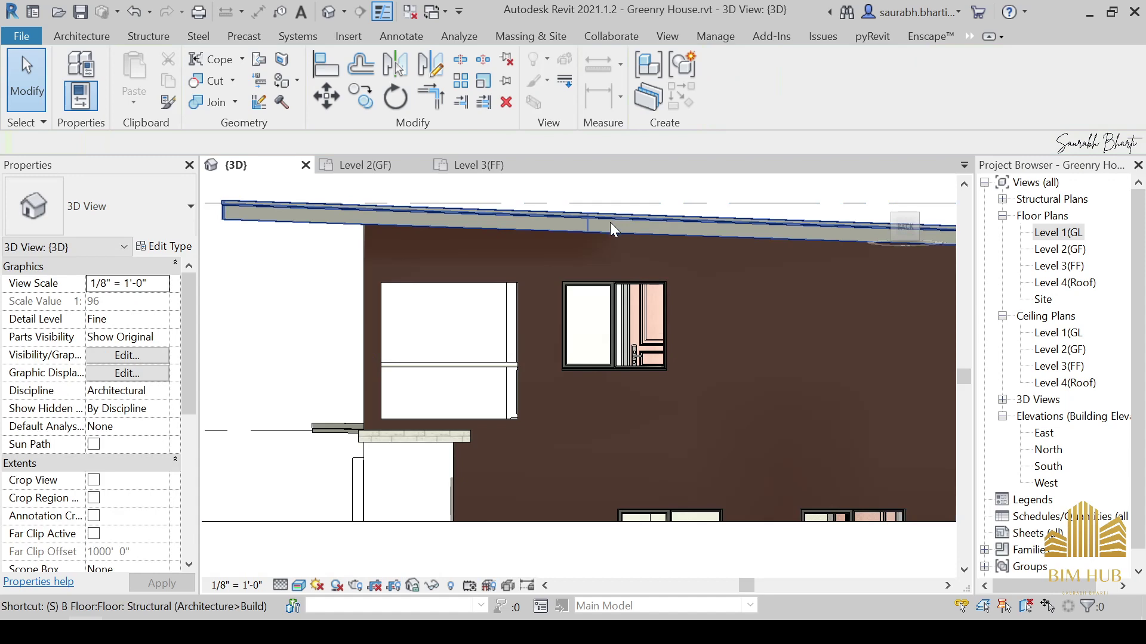
Start a Split Face on the long side wall with a 10'-0" vertical line beside the balcony opening and a horizontal line of about 3'-6".
key("s")
key("f")
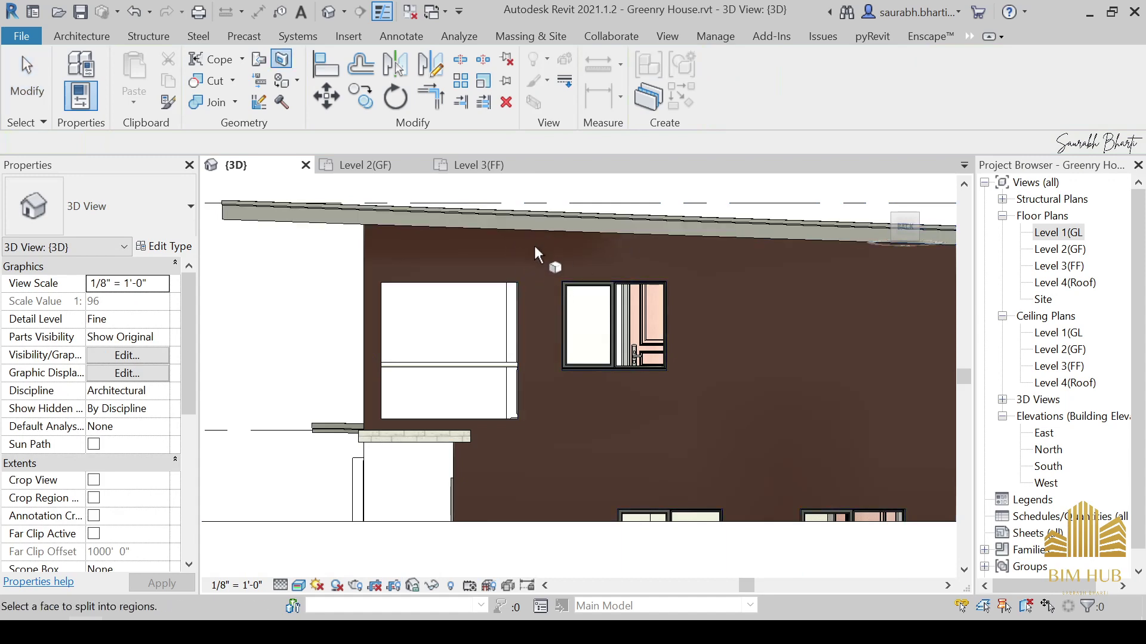
left_click(525, 295)
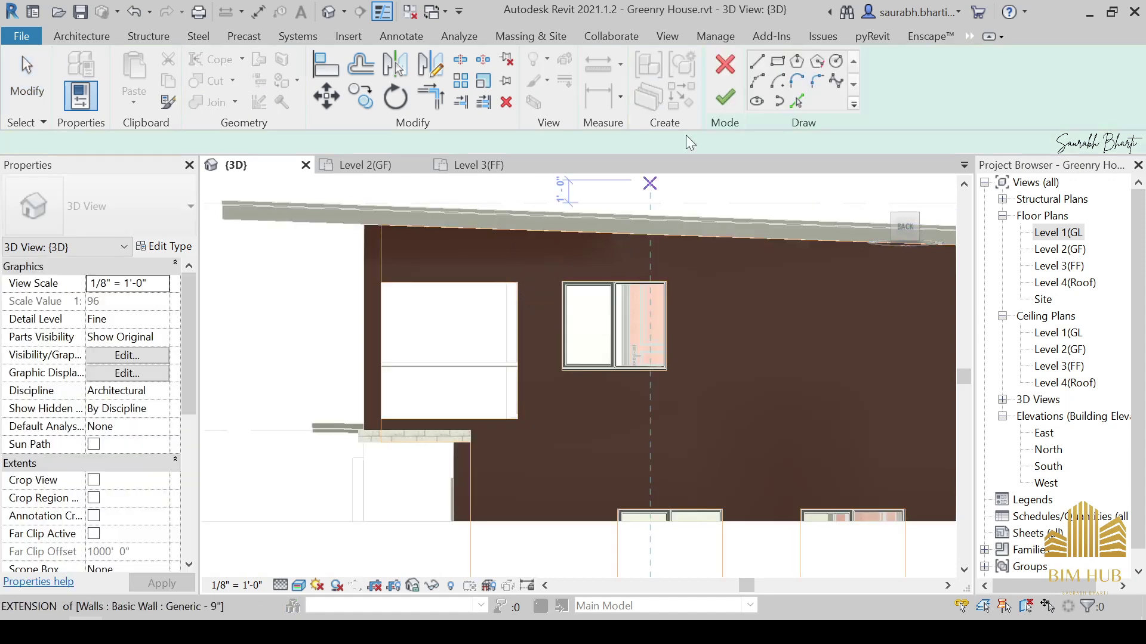
left_click(551, 231)
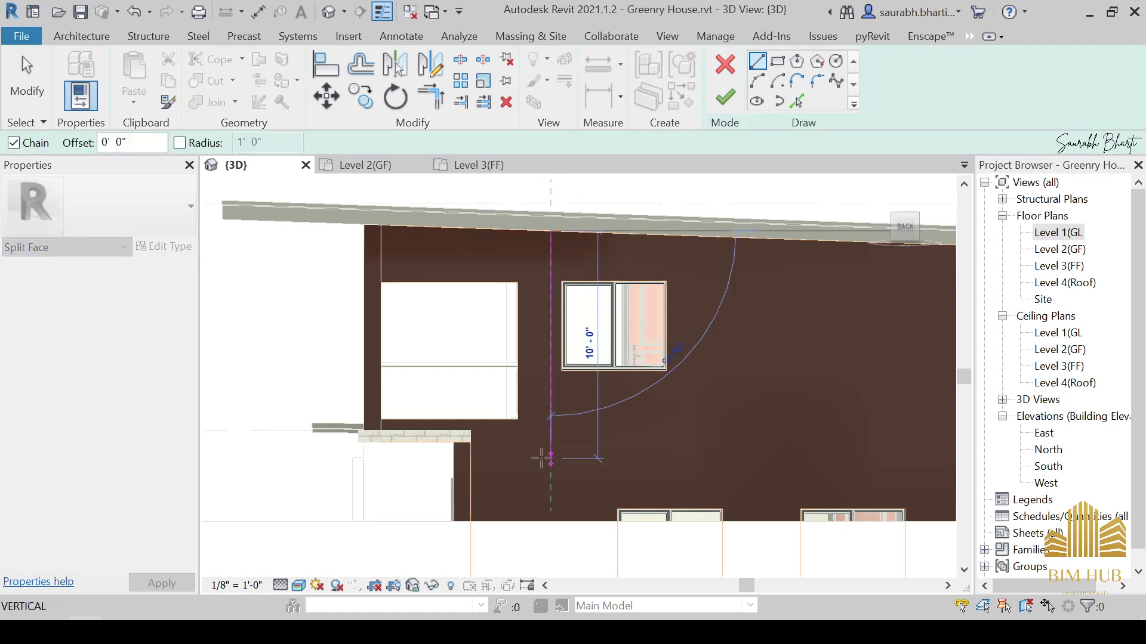
left_click(549, 458)
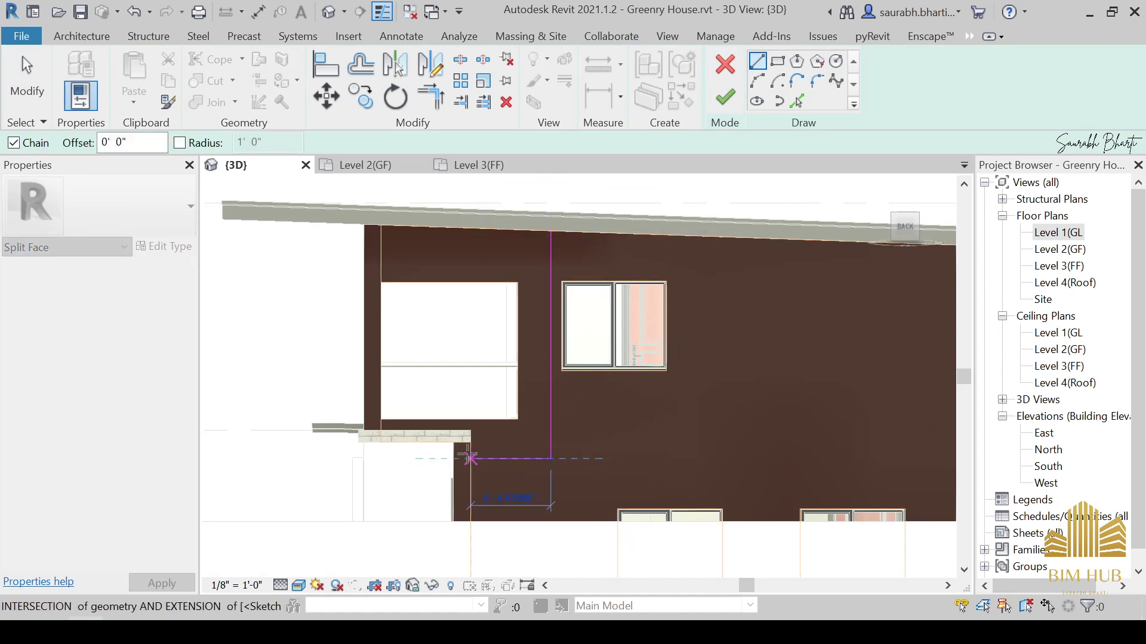
left_click(471, 458)
Move the horizontal split line up to Level 3(FF) and try to finish the face split.
key("Escape")
key("Escape")
left_click(500, 458)
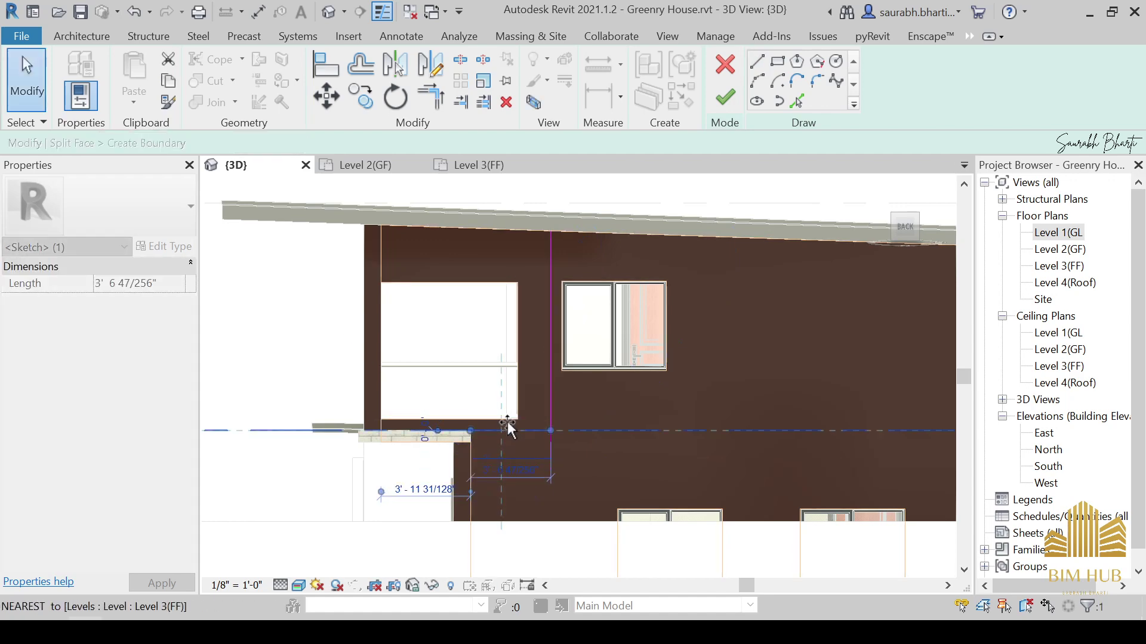
left_click(541, 354)
left_click(725, 95)
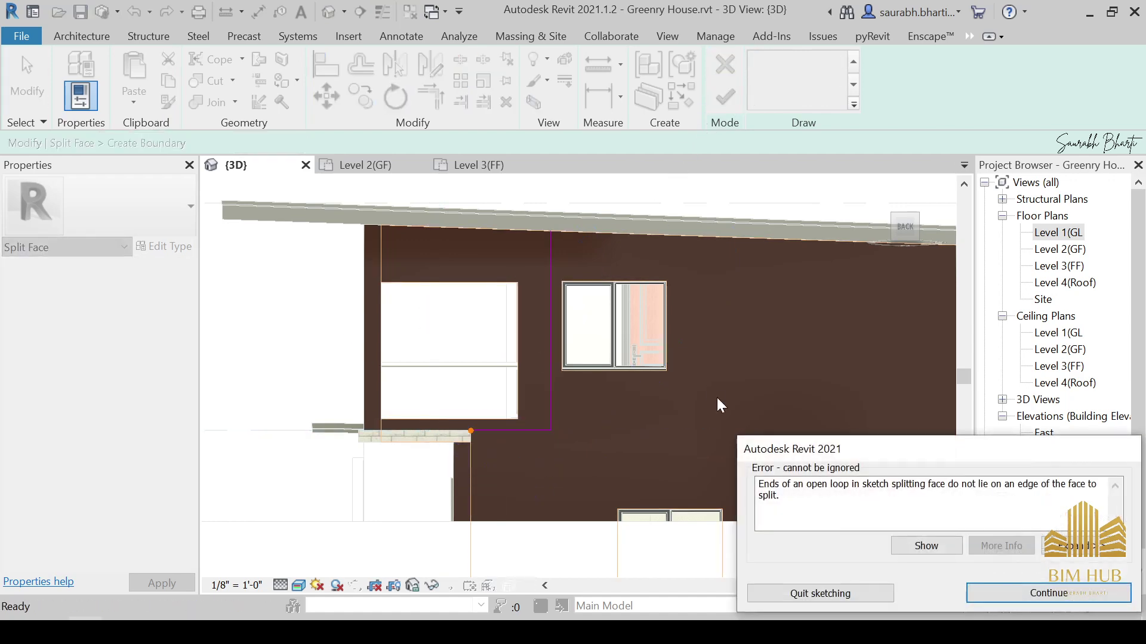
key("Return")
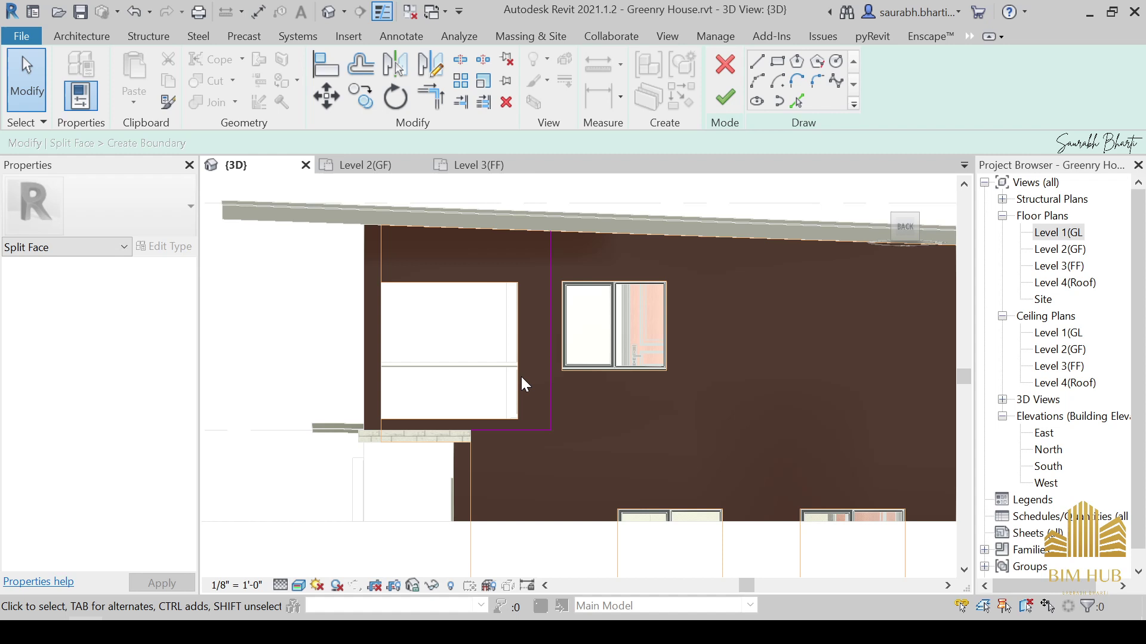
Extend the horizontal split line to the wall's outer corner and add boundary lines along the wall's sloped upper edge and outer vertical edge.
left_click(480, 432)
left_click_drag(470, 430, 364, 429)
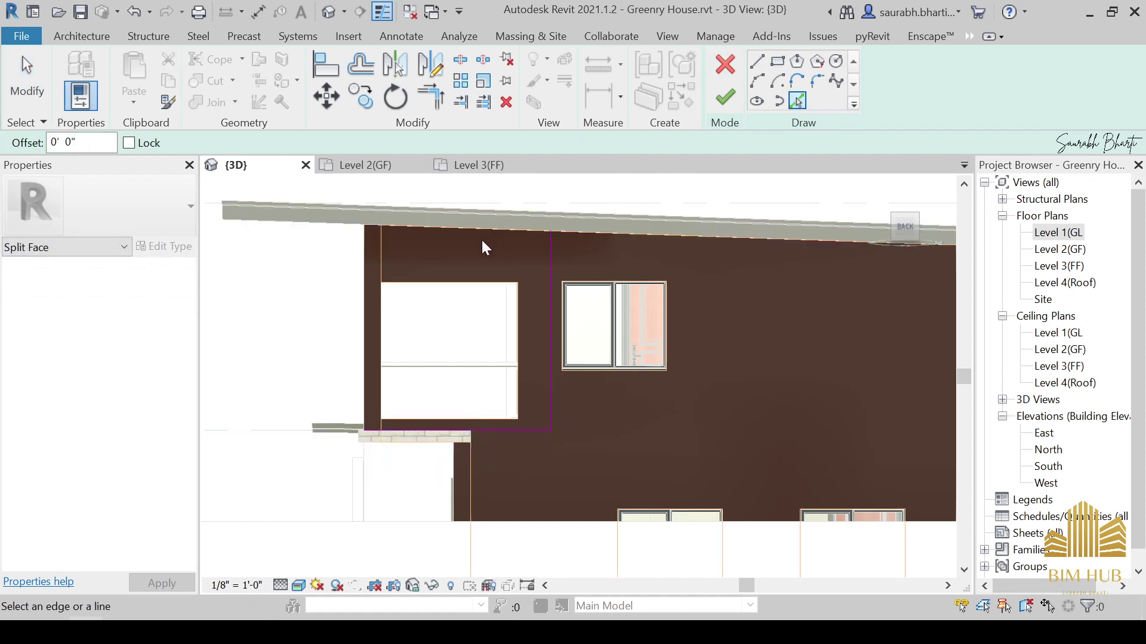
mouse_move(481, 239)
middle_mouse_down("shift")
mouse_move(501, 235)
mouse_move(499, 256)
mouse_move(480, 256)
middle_mouse_up("shift")
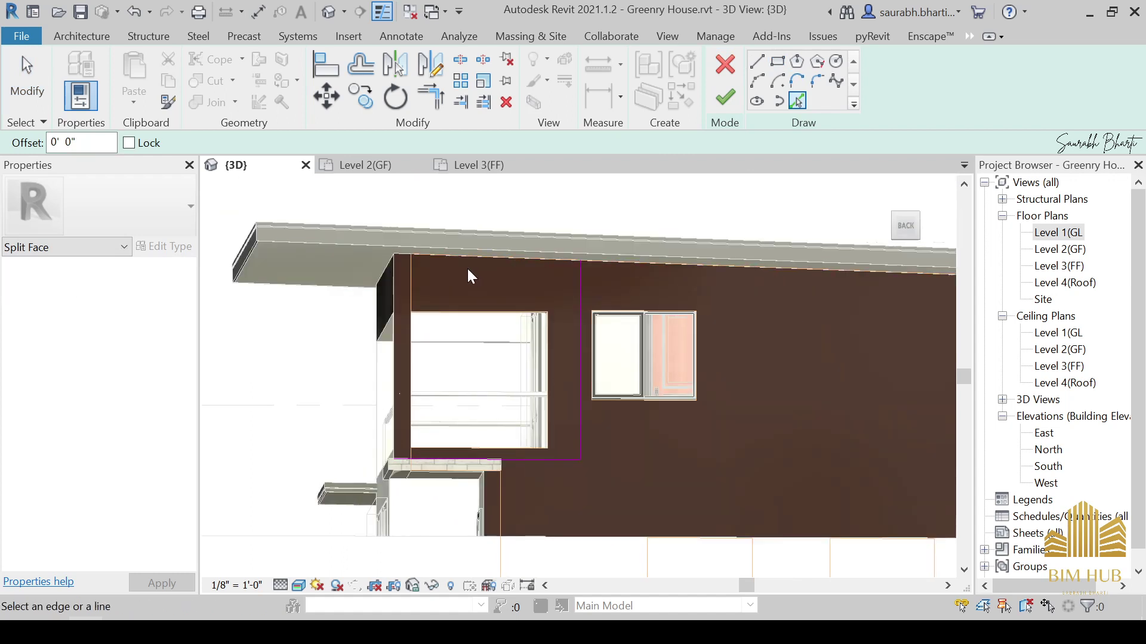
left_click(466, 257)
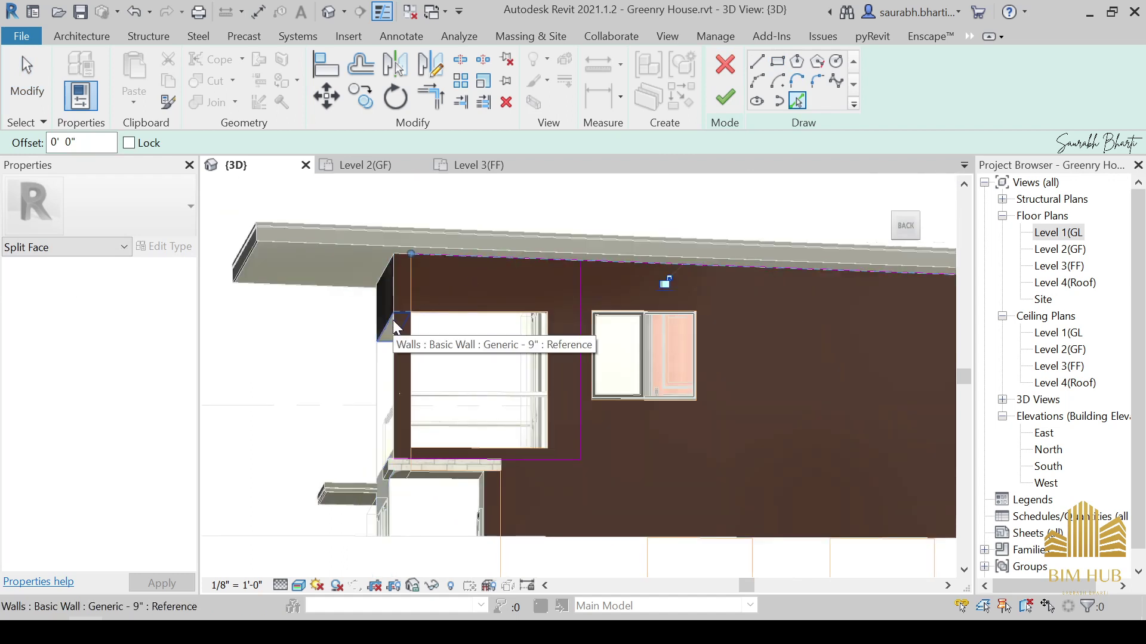
middle_click_drag(394, 327, 378, 422, "shift")
scroll(379, 383, "up", 5)
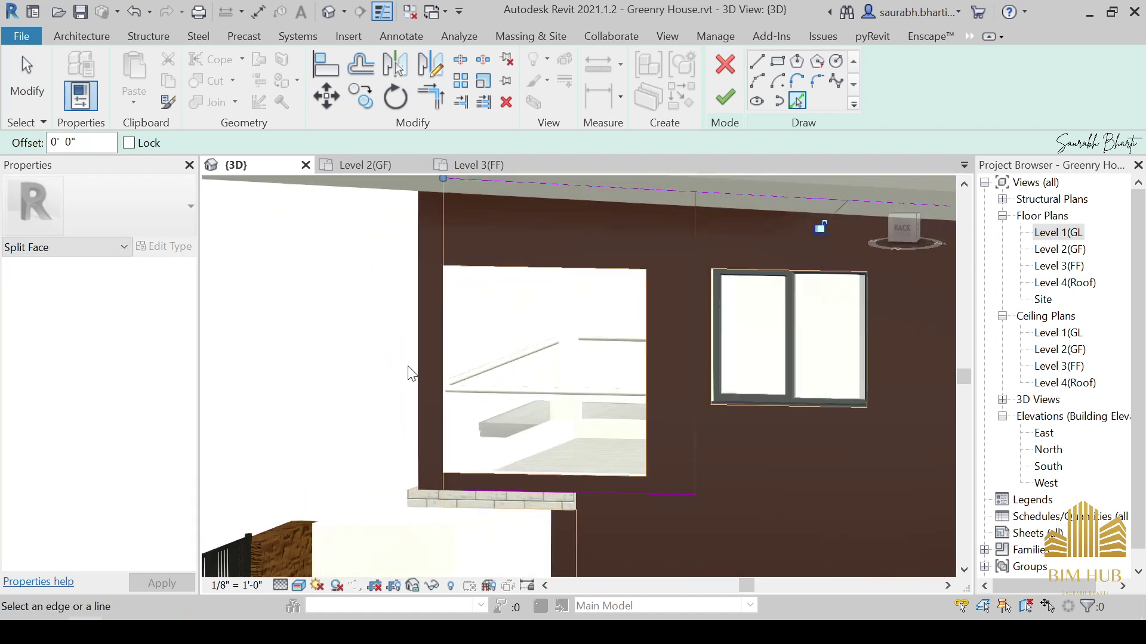
left_click(417, 365)
mouse_move(416, 365)
middle_mouse_down("shift")
mouse_move(428, 336)
mouse_move(455, 357)
mouse_move(461, 314)
middle_mouse_up("shift")
Trim the split lines into a closed loop around the balcony opening and try to finish the face split.
key("Escape")
key("t")
key("r")
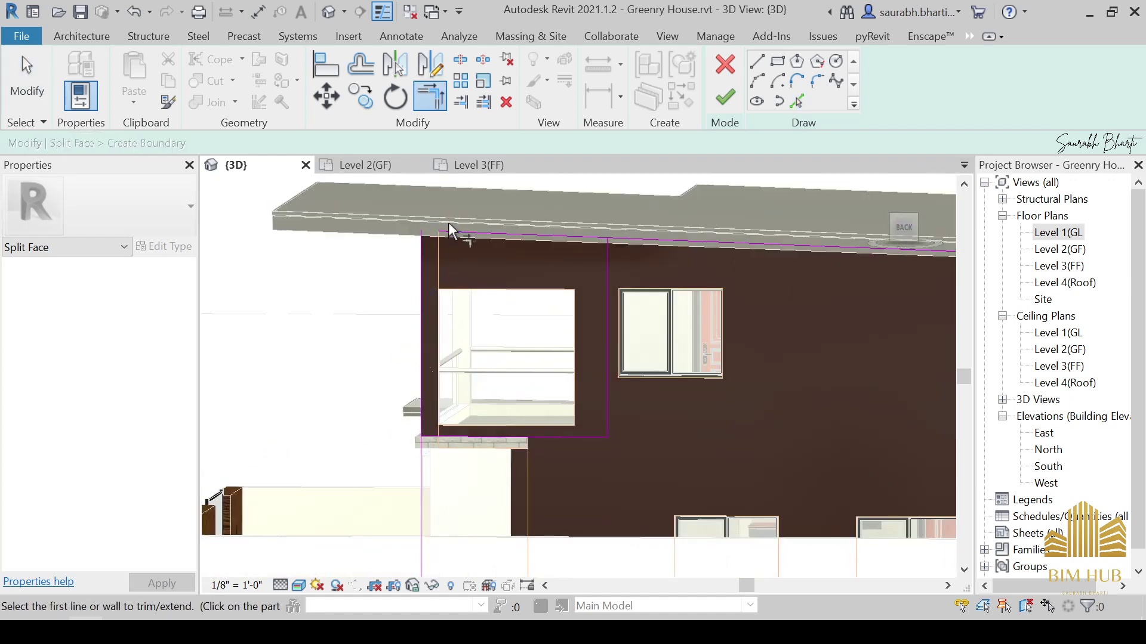
left_click(423, 243)
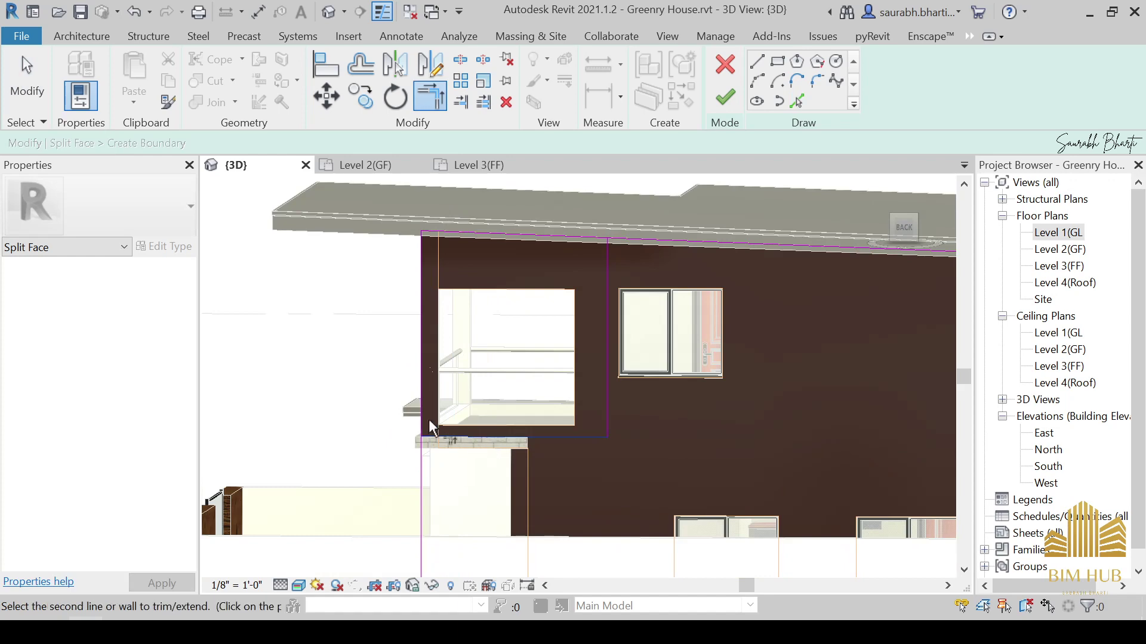
middle_click_drag(564, 435, 621, 403, "shift")
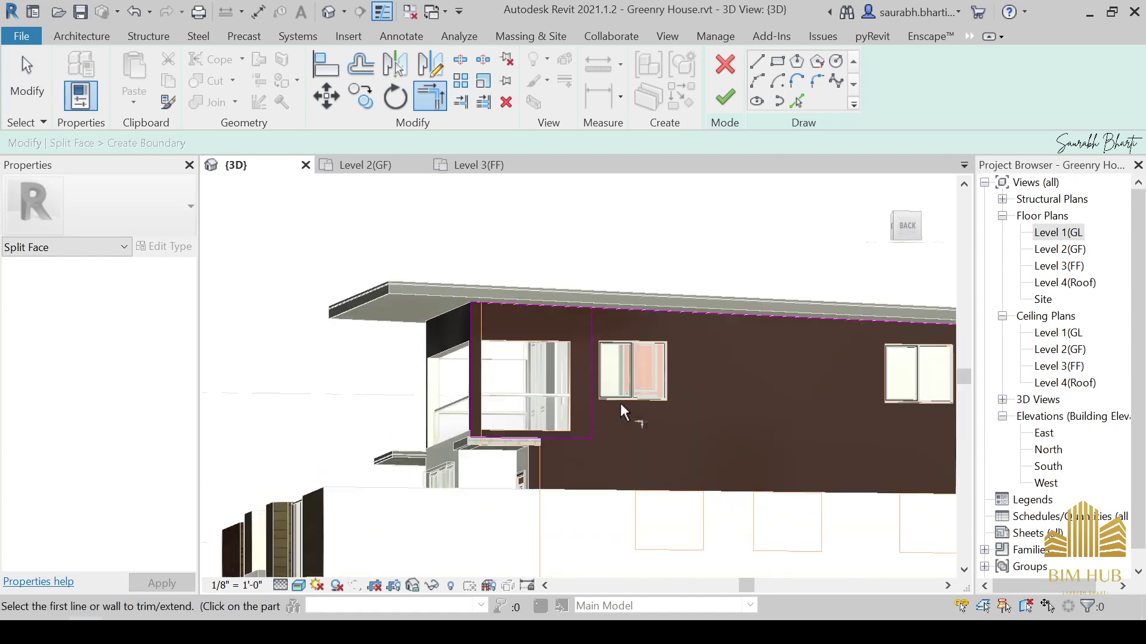
left_click(575, 310)
left_click(591, 325)
key("Escape")
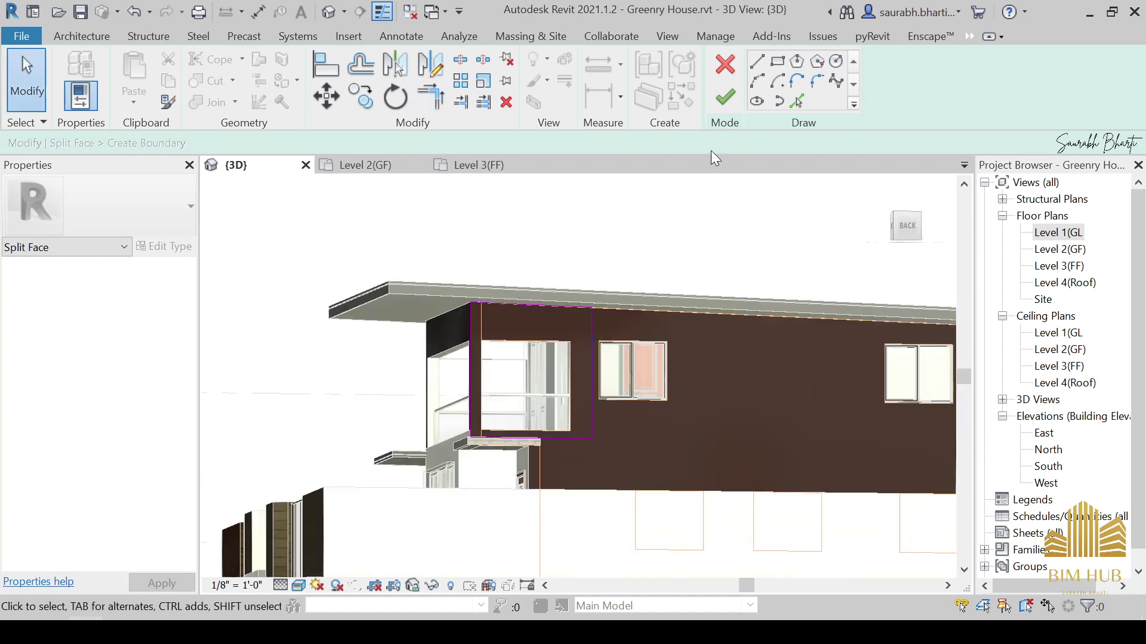
left_click(725, 98)
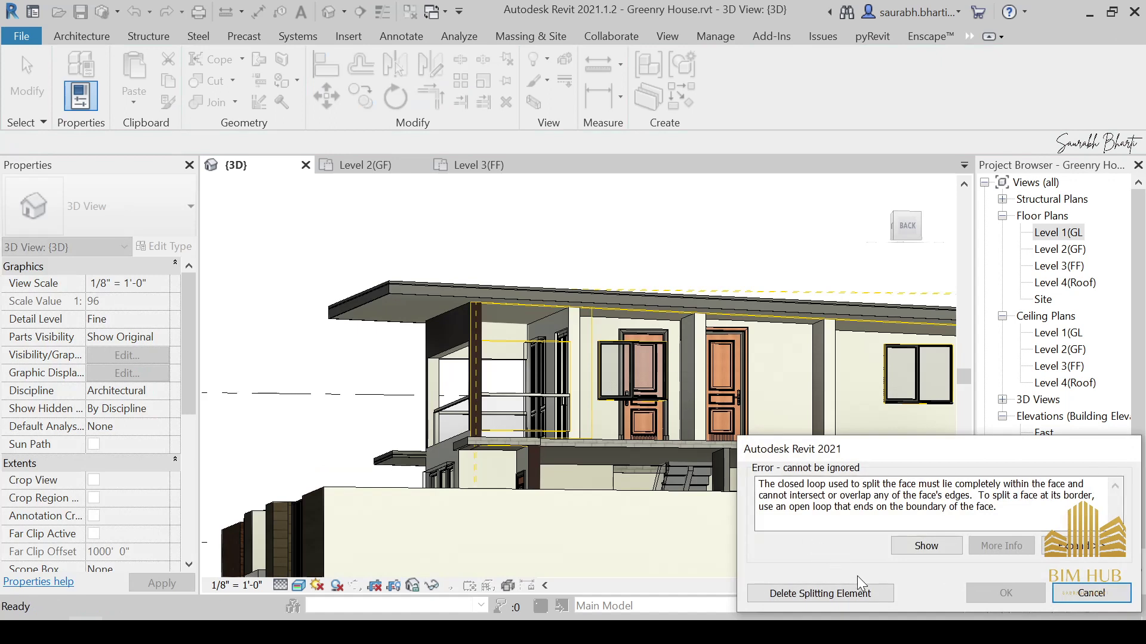
left_click_drag(808, 484, 787, 496)
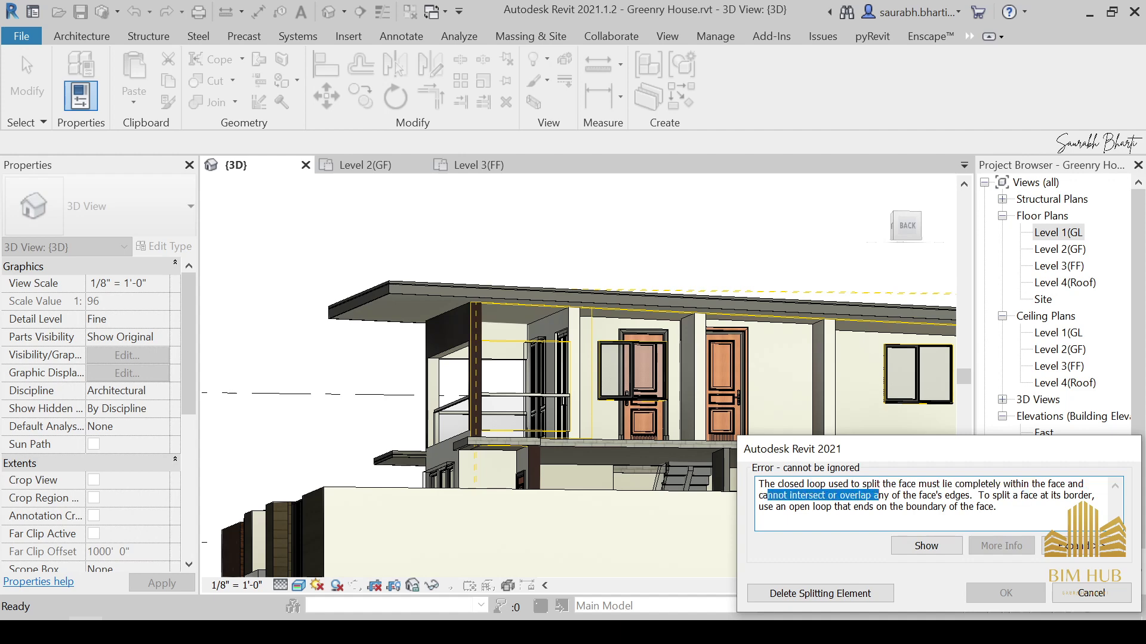
left_click(1052, 592)
Shift the loop's lower line slightly up, just under the balcony opening, and retry finishing the face split.
scroll(477, 376, "up", 6)
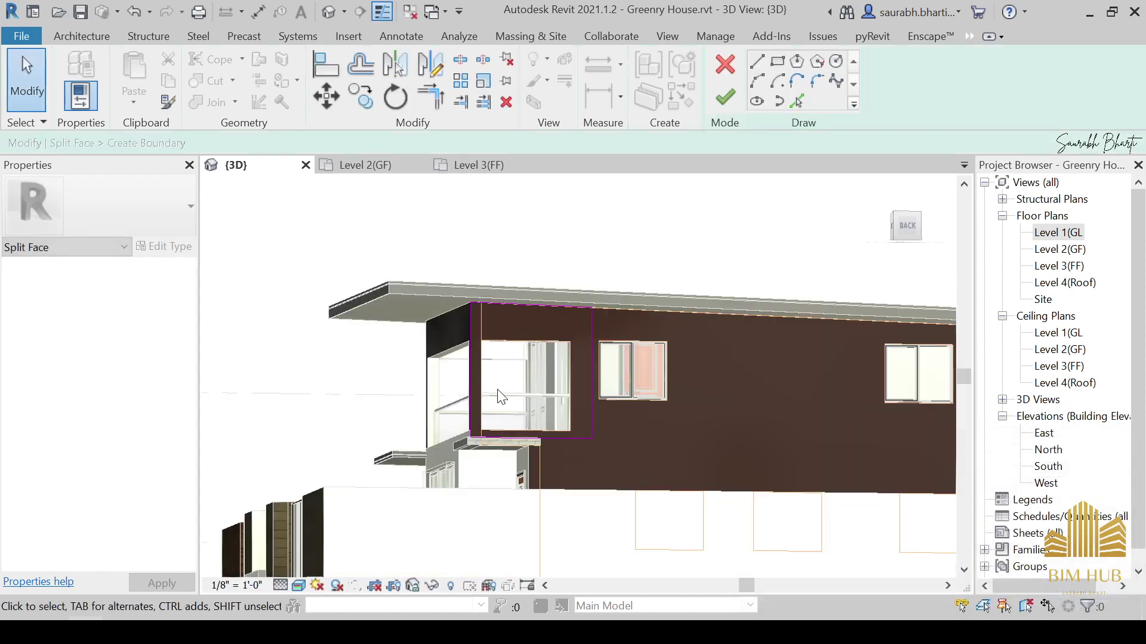
left_click(439, 372)
mouse_move(454, 367)
left_mouse_down()
mouse_move(459, 374)
mouse_move(444, 368)
left_mouse_up()
scroll(442, 367, "down", 3)
scroll(608, 473, "up", 3)
left_click(624, 495)
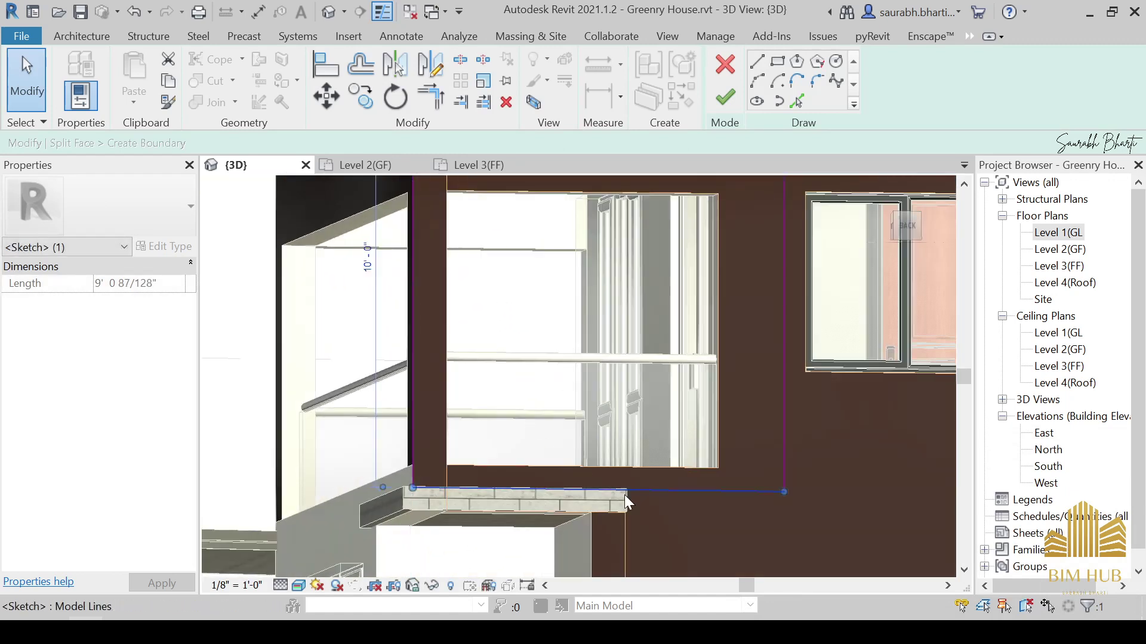
mouse_move(624, 495)
left_mouse_down()
mouse_move(617, 471)
mouse_move(621, 480)
left_mouse_up()
mouse_move(557, 445)
middle_mouse_down("shift")
mouse_move(568, 486)
mouse_move(549, 495)
middle_mouse_up("shift")
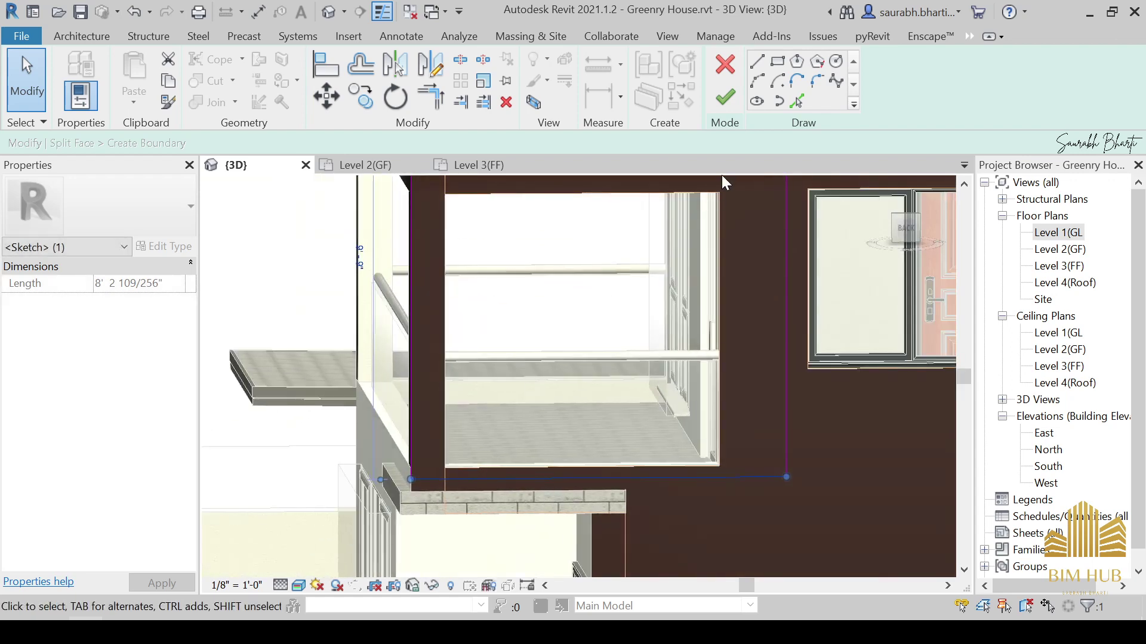
left_click(726, 99)
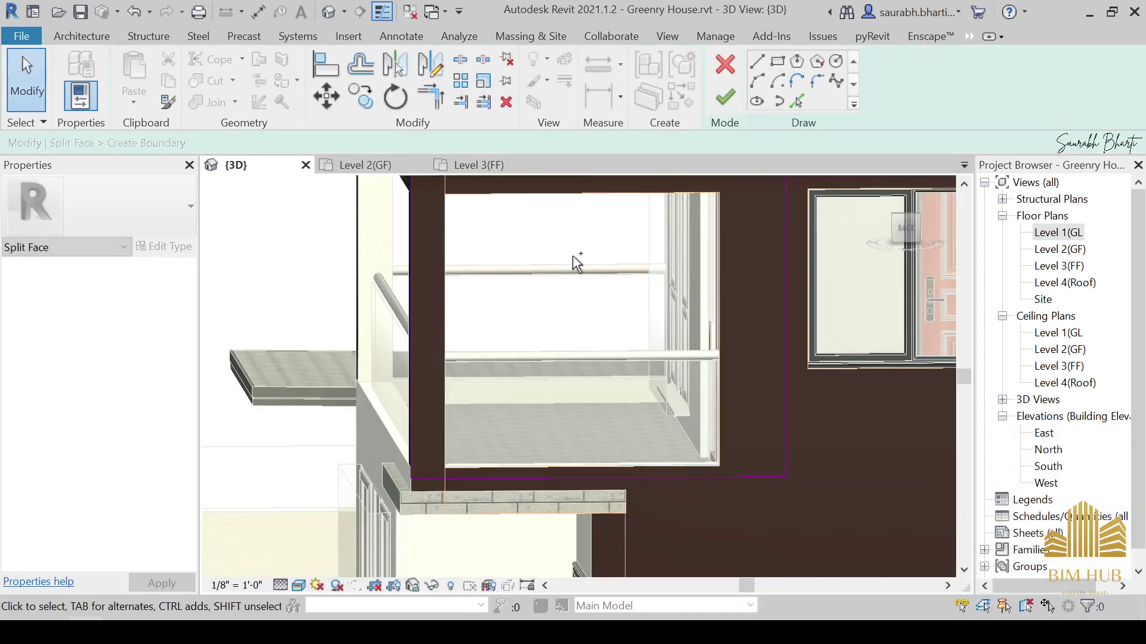
Check the split loop at the balcony corner, try to finish it once more, and delete the splitting element.
middle_click_drag(459, 395, 535, 440, "shift")
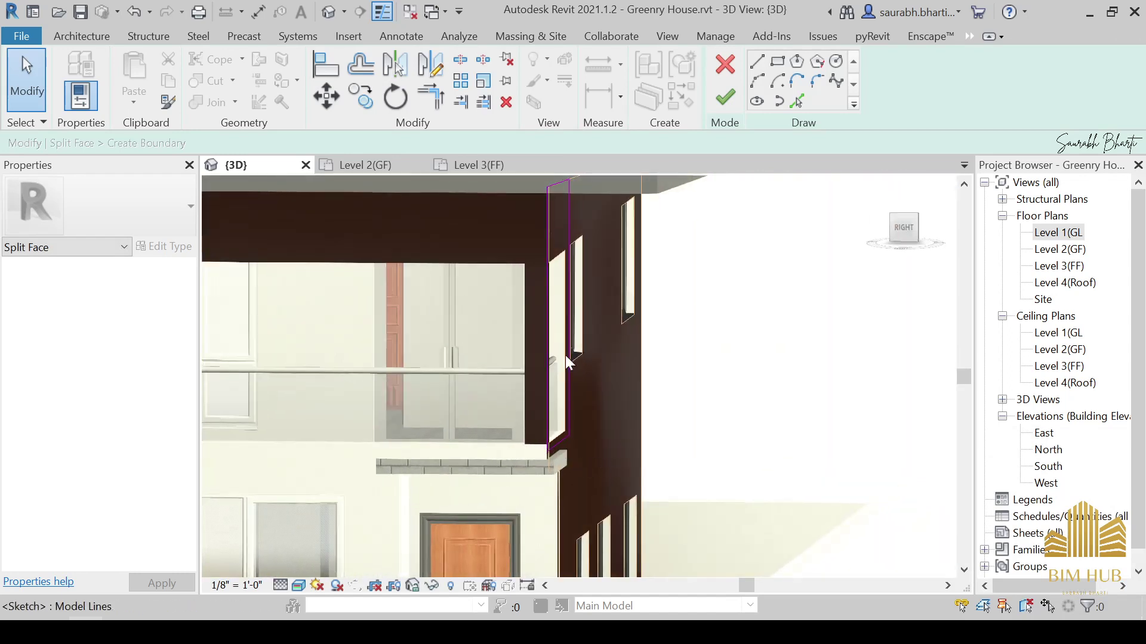
left_click(725, 66)
left_click(685, 330)
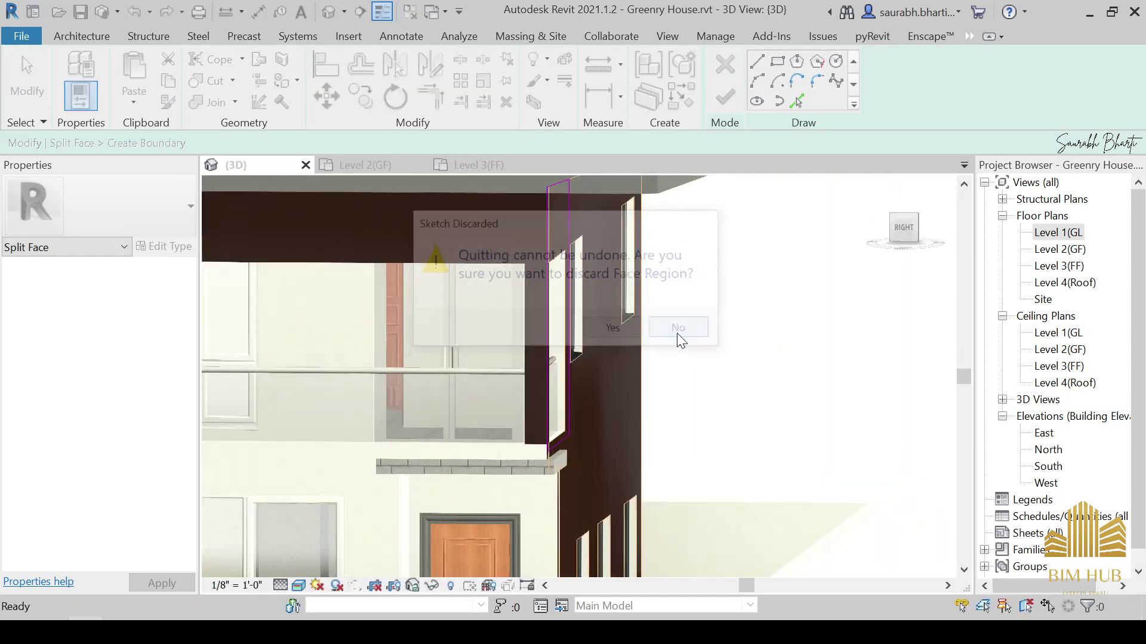
middle_click_drag(591, 375, 526, 420, "shift")
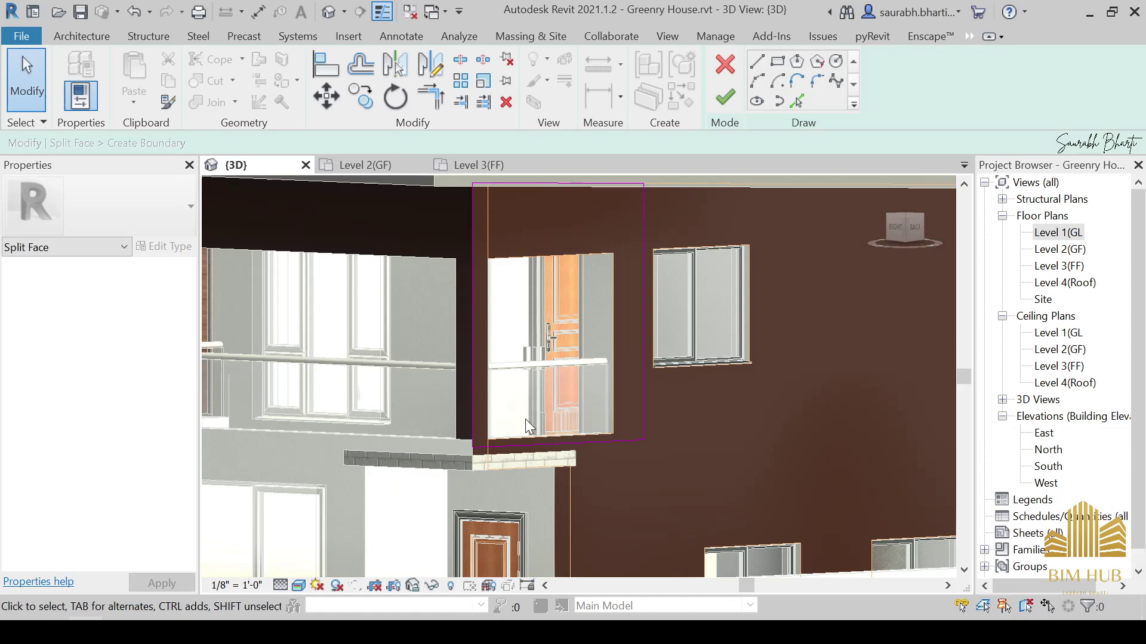
left_click(585, 445)
left_click(725, 97)
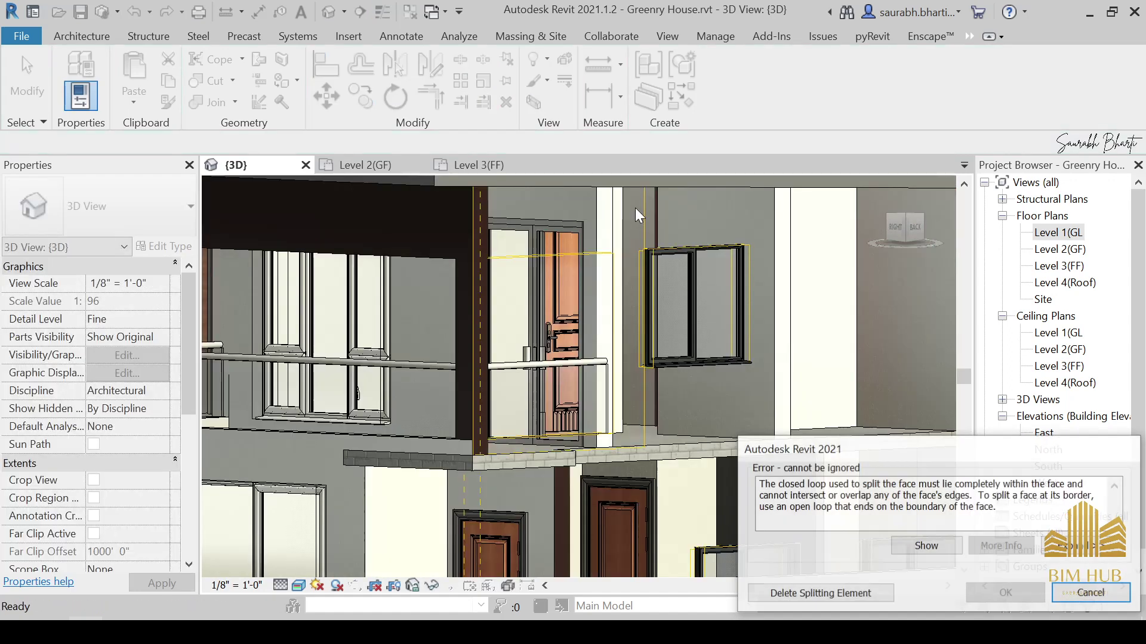
left_click(799, 591)
Open the front balcony wall's profile for editing in the right view and cancel the edit.
scroll(604, 367, "down", 2)
middle_click_drag(604, 367, 588, 432, "shift")
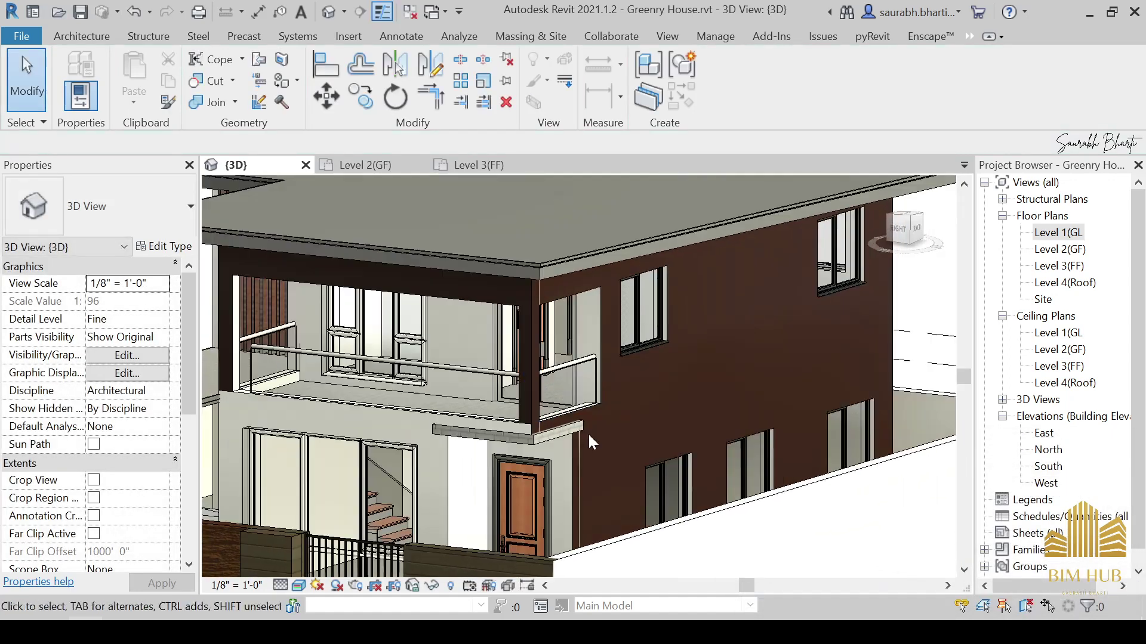
scroll(588, 432, "up", 3)
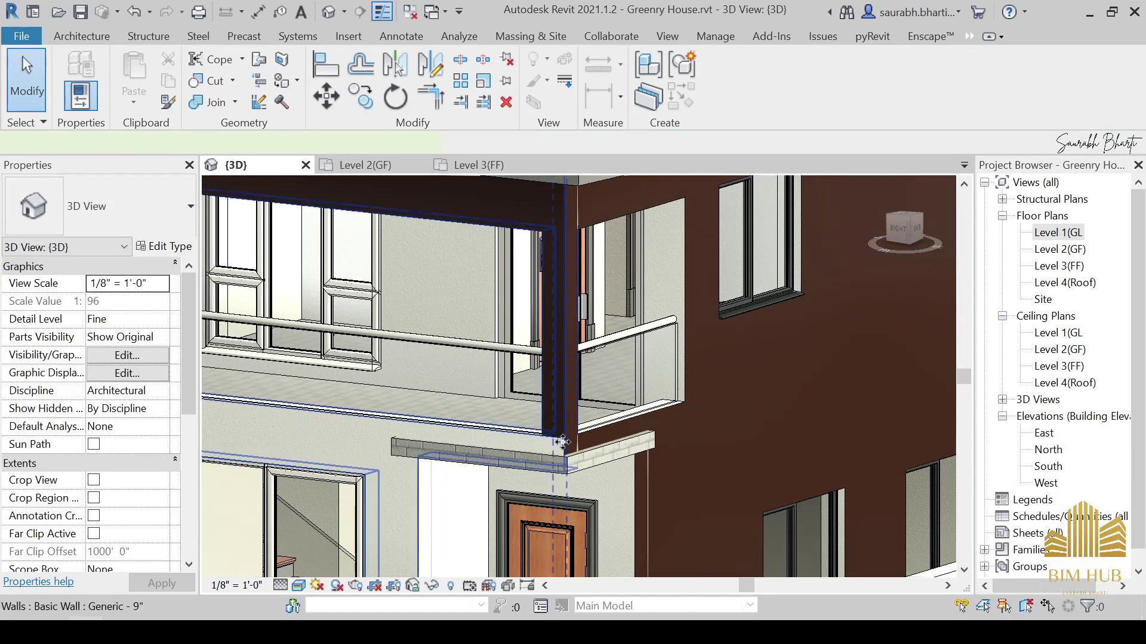
left_click(562, 442)
scroll(563, 442, "down", 2)
middle_click_drag(563, 442, 655, 430, "shift")
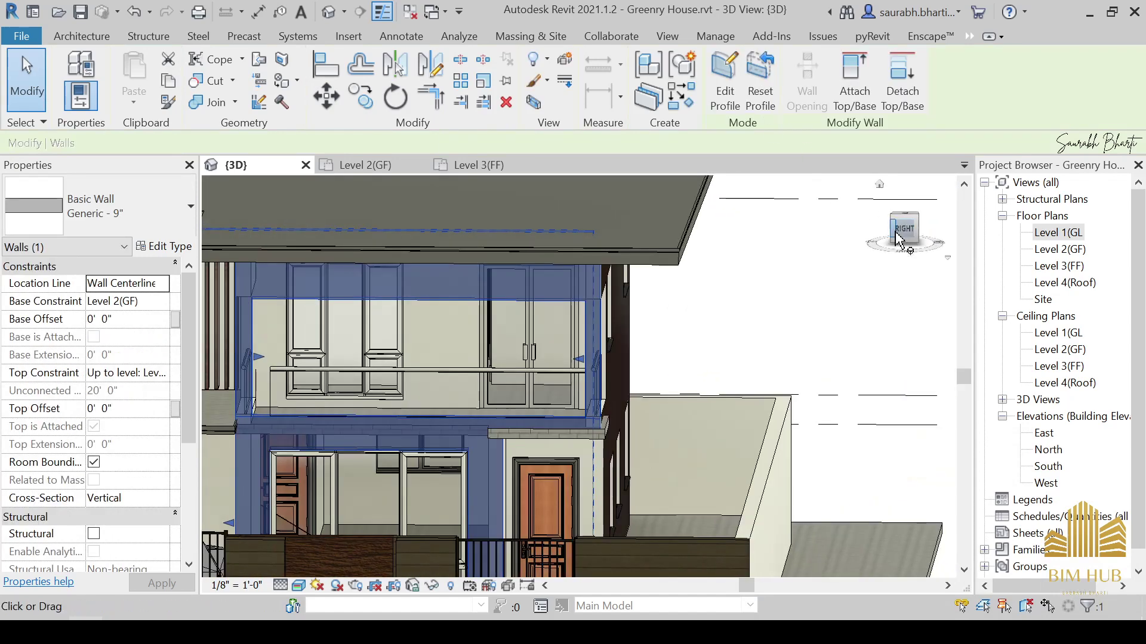
left_click(897, 237)
left_click(725, 83)
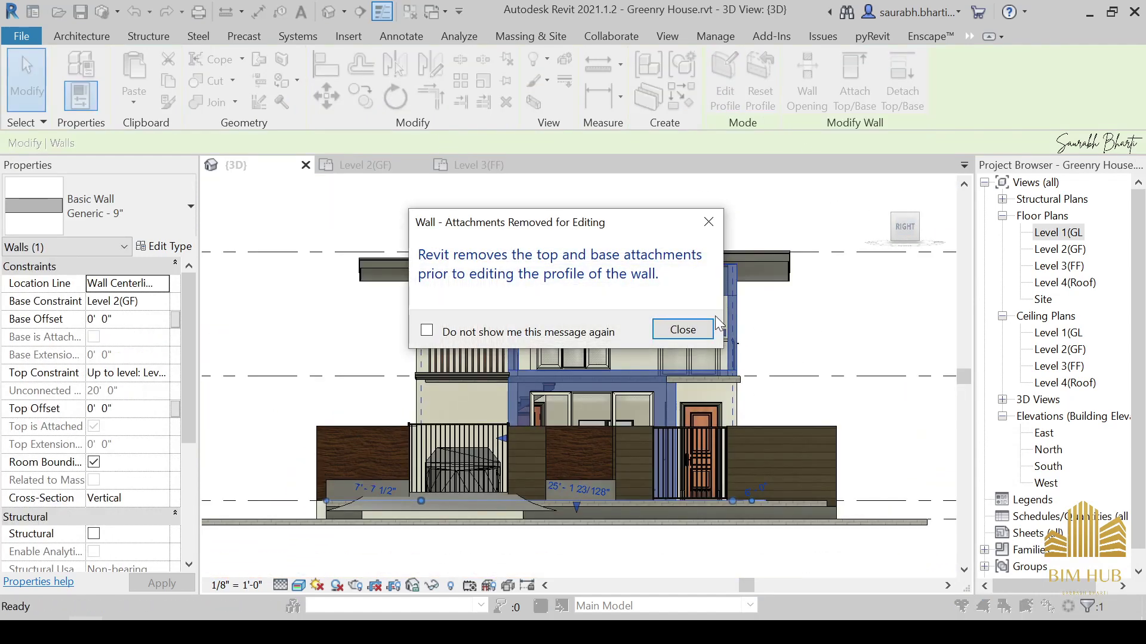
left_click(701, 327)
scroll(707, 328, "up", 5)
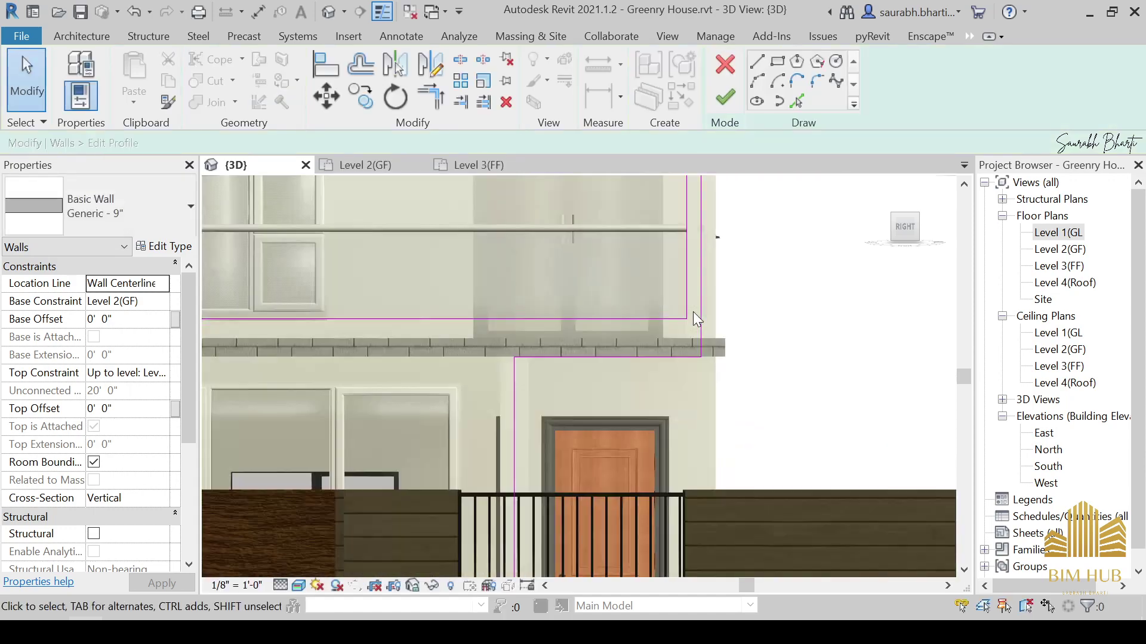
middle_click_drag(693, 312, 682, 106, "shift")
left_click(724, 64)
scroll(574, 308, "down", 5)
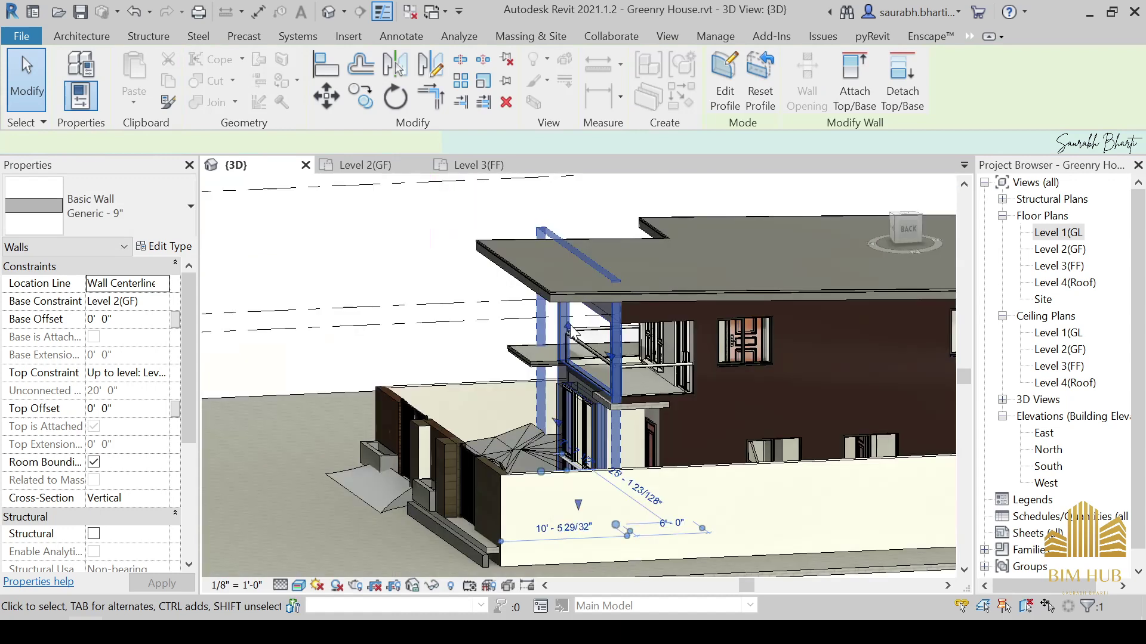
Examine the chocolate-finished walls around the balcony and side facade from several angles, selecting the balcony walls to see their extent.
mouse_move(574, 308)
middle_mouse_down("shift")
mouse_move(537, 324)
mouse_move(611, 364)
middle_mouse_up("shift")
key("Escape")
scroll(610, 364, "up", 6)
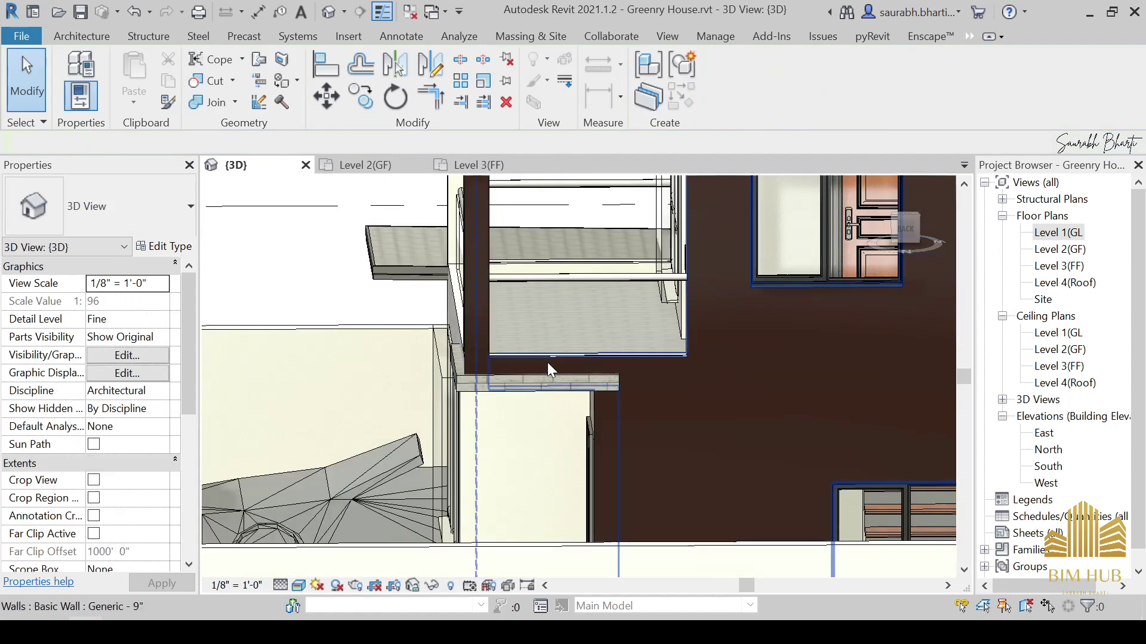
left_click(604, 359)
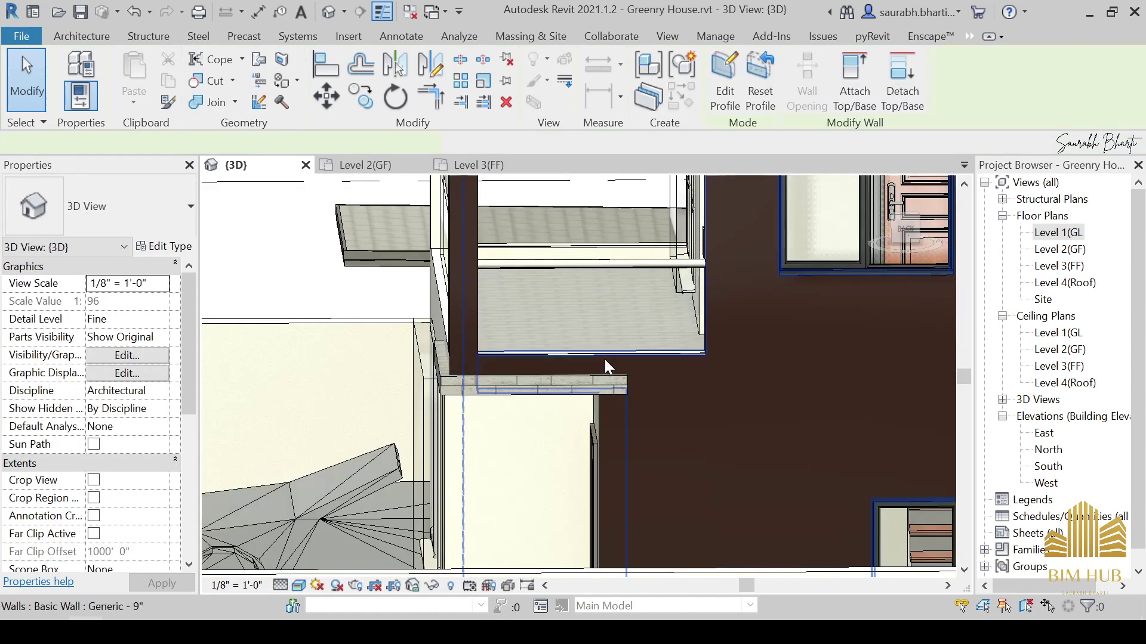
scroll(605, 347, "down", 4)
scroll(607, 333, "down", 3)
middle_click_drag(607, 336, 823, 388, "shift")
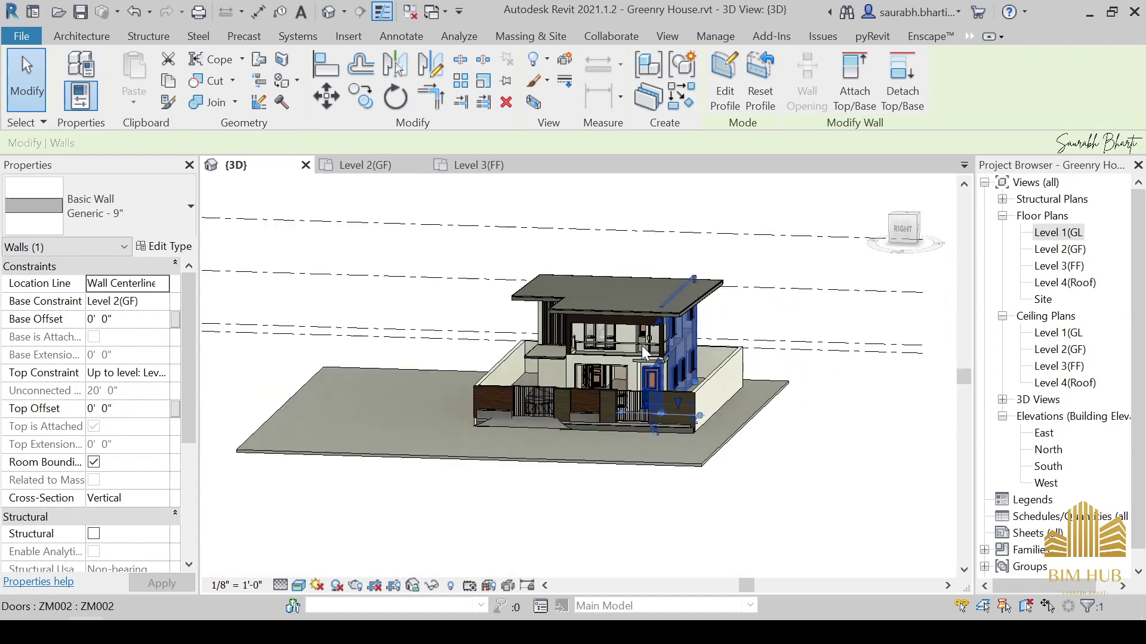
scroll(645, 381, "up", 4)
middle_click_drag(645, 383, 775, 379, "shift")
scroll(669, 355, "down", 3)
scroll(657, 364, "up", 2)
scroll(640, 320, "up", 5)
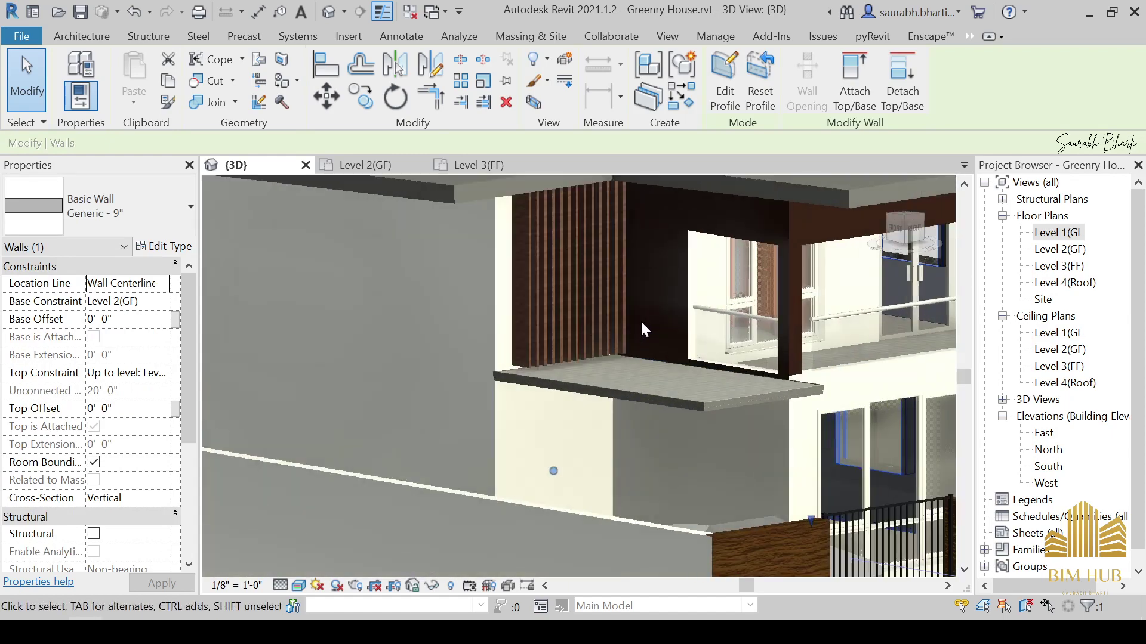
scroll(466, 307, "down", 3)
scroll(463, 325, "down", 4)
scroll(467, 326, "up", 7)
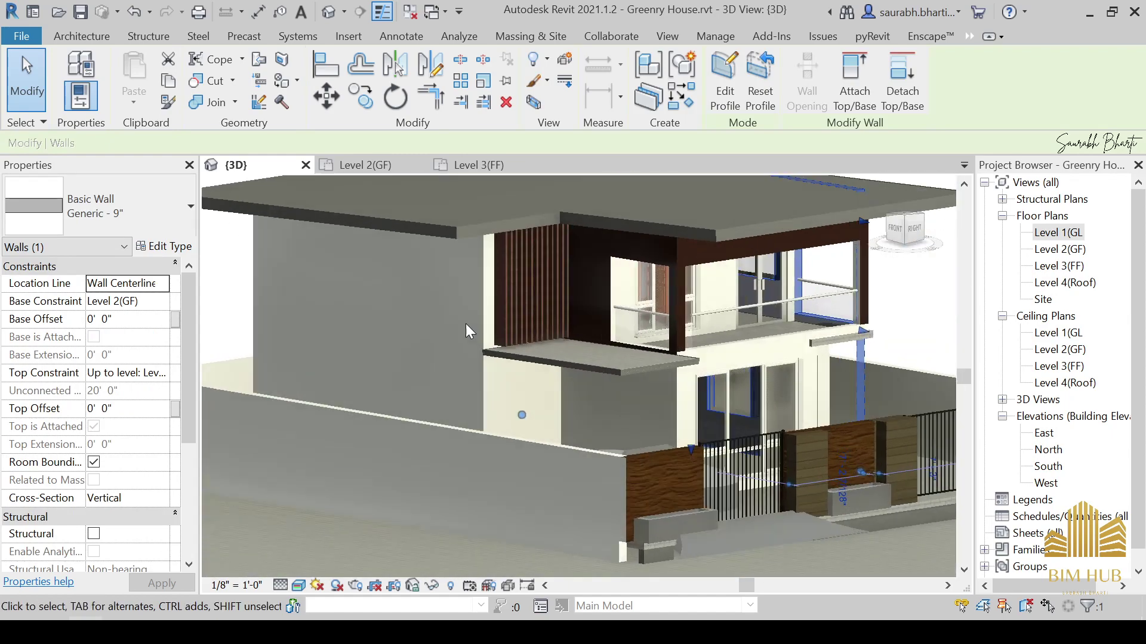
scroll(472, 320, "down", 4)
middle_click_drag(473, 319, 568, 309, "shift")
scroll(550, 356, "up", 3)
scroll(544, 341, "down", 2)
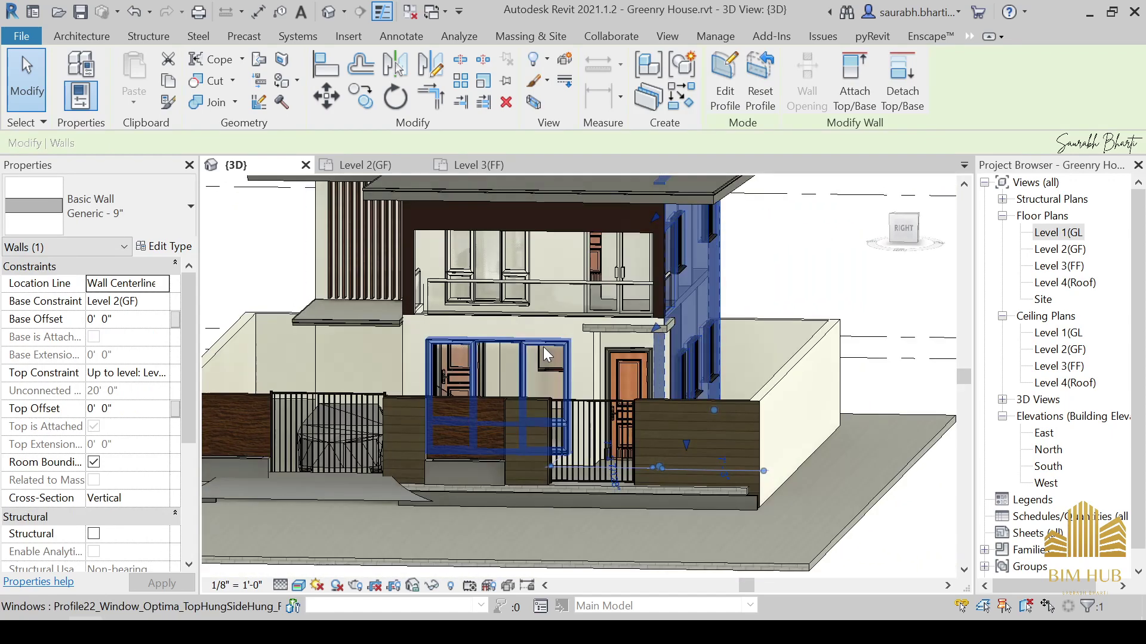
scroll(537, 308, "up", 4)
left_click(536, 306)
middle_click_drag(537, 314, 561, 288, "shift")
key("Escape")
scroll(546, 313, "down", 4)
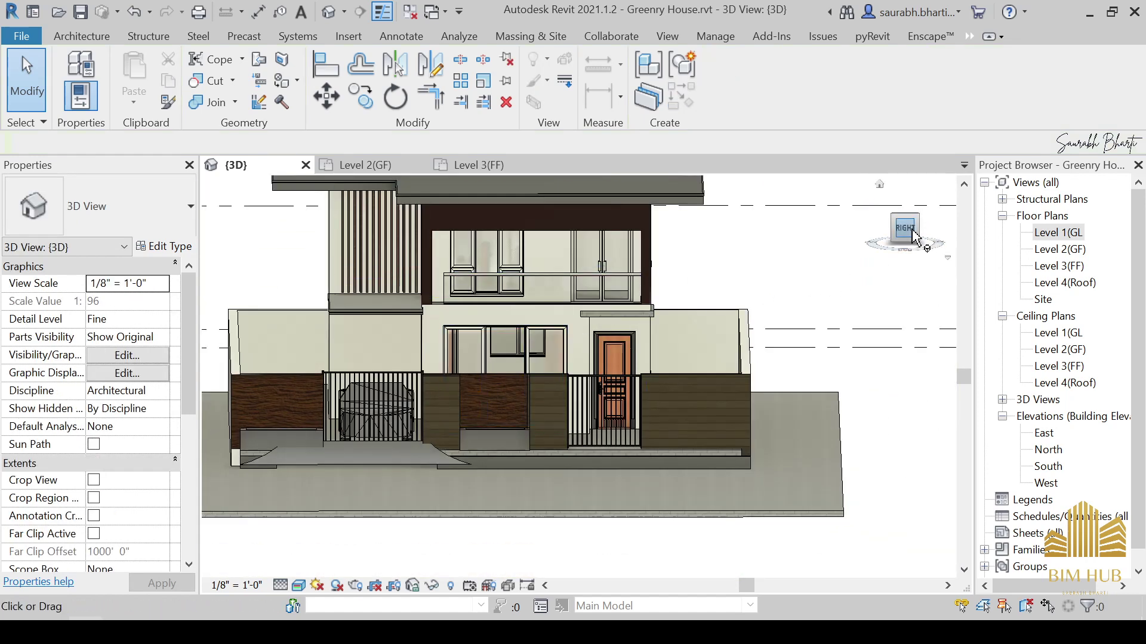
Examine the street facade in the straight right view, including the roof and its overhang above the balcony.
left_click(913, 237)
middle_click_drag(342, 240, 601, 324)
scroll(601, 325, "up", 4)
scroll(793, 393, "up", 1)
middle_click_drag(797, 393, 711, 346)
scroll(776, 390, "up", 3)
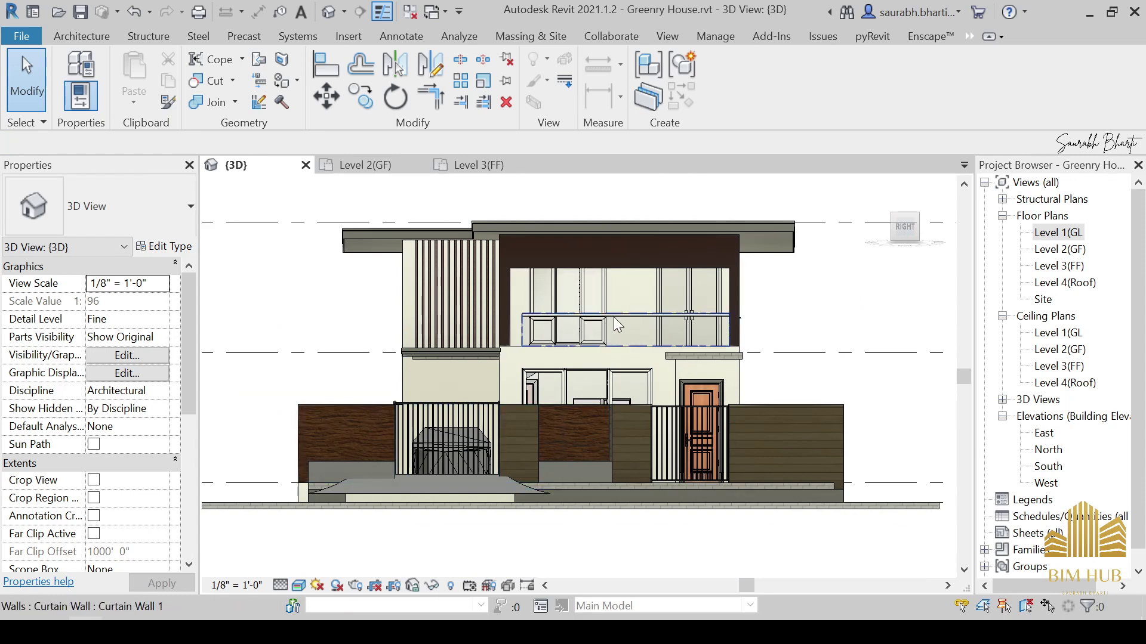
middle_click_drag(629, 397, 501, 332, "shift")
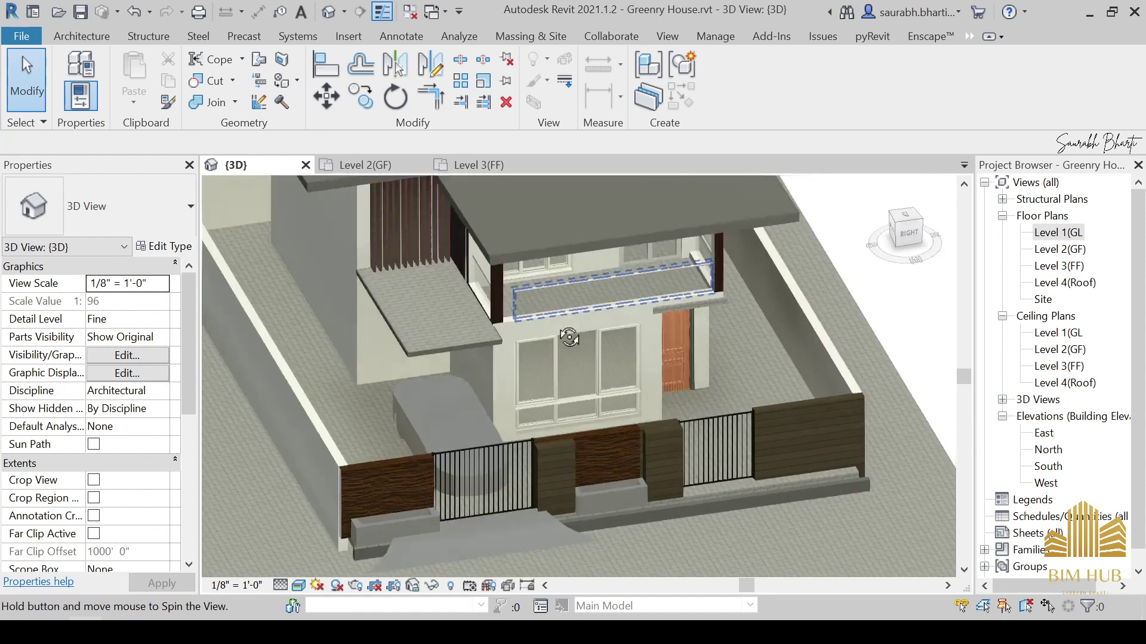
scroll(609, 398, "up", 4)
scroll(603, 391, "up", 2)
scroll(601, 384, "down", 4)
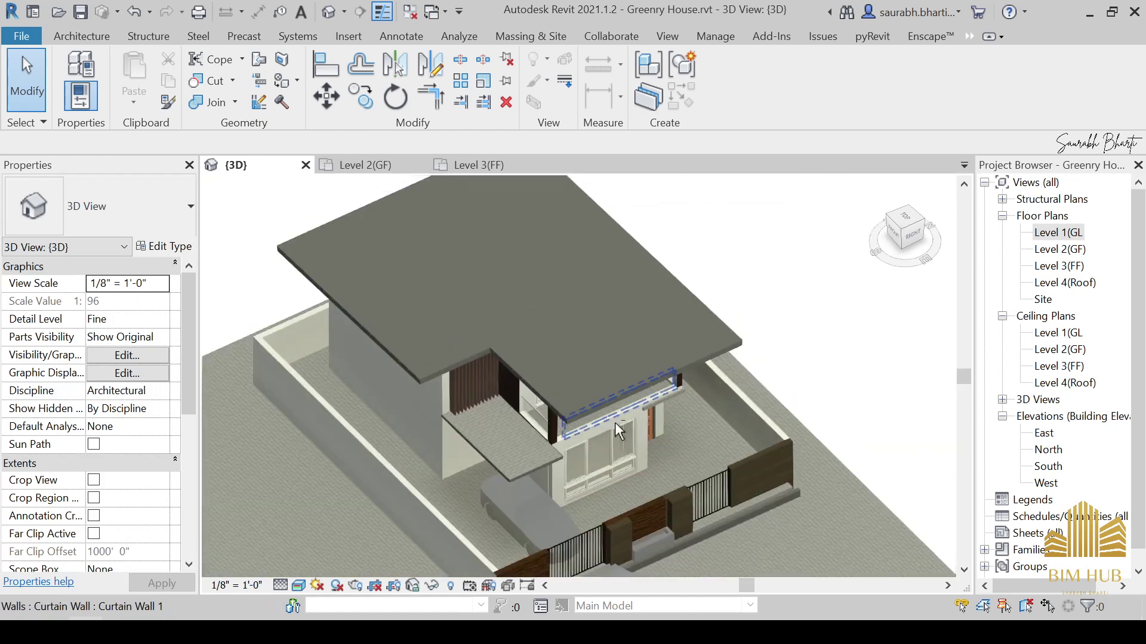
middle_click_drag(614, 421, 564, 287, "shift")
scroll(636, 392, "up", 3)
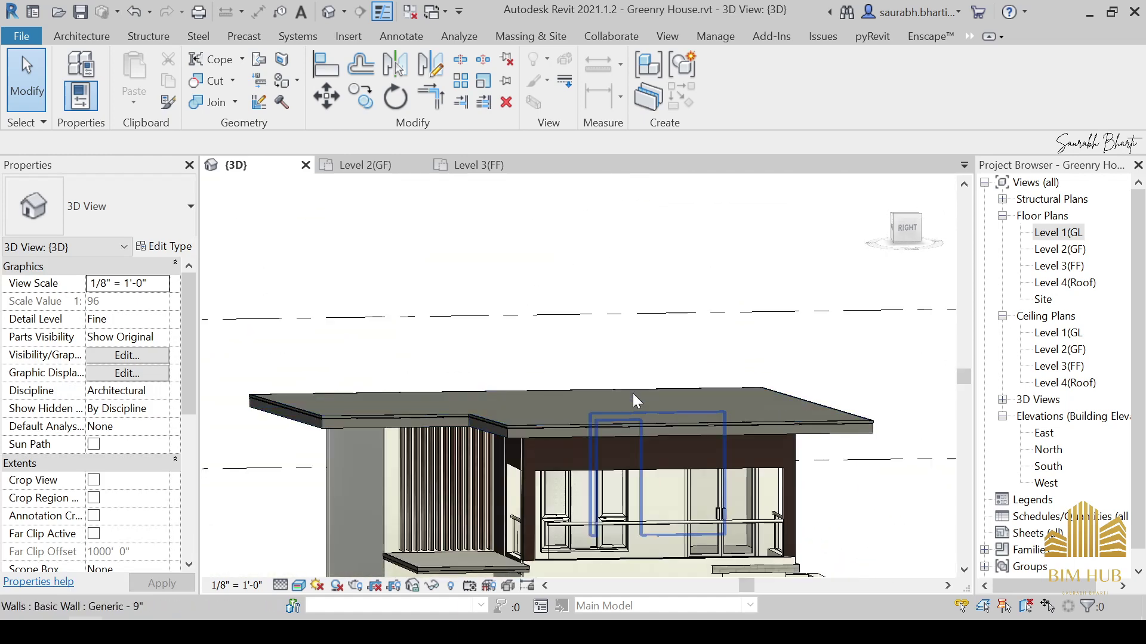
middle_click_drag(635, 382, 645, 403, "shift")
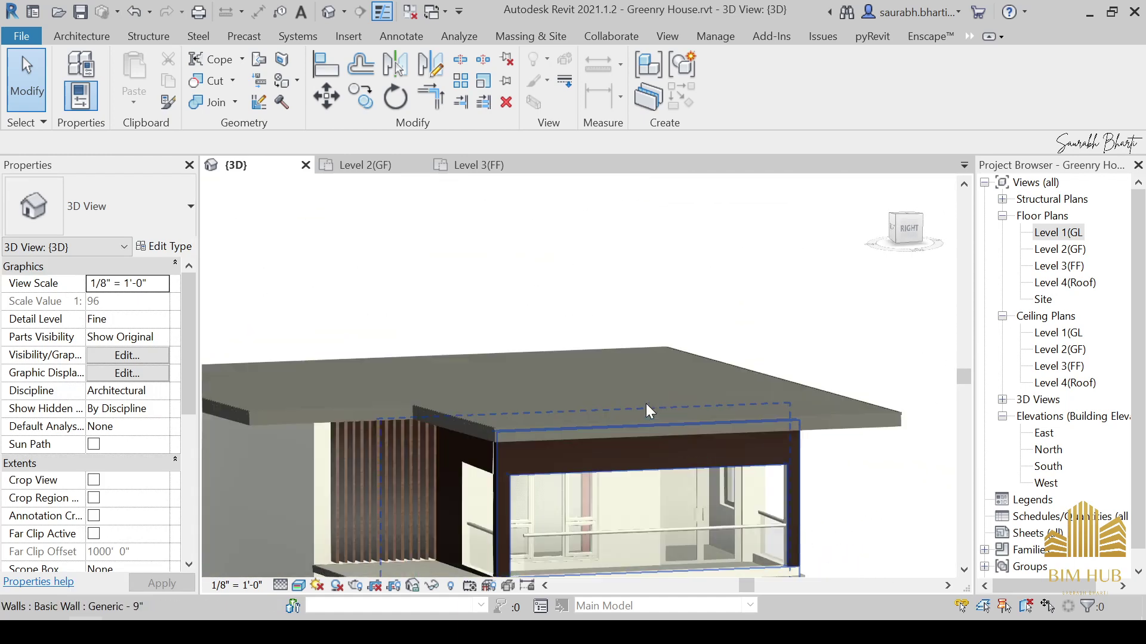
Paint the top face of the main roof with the 1.wall Chocolate material.
key("p")
key("t")
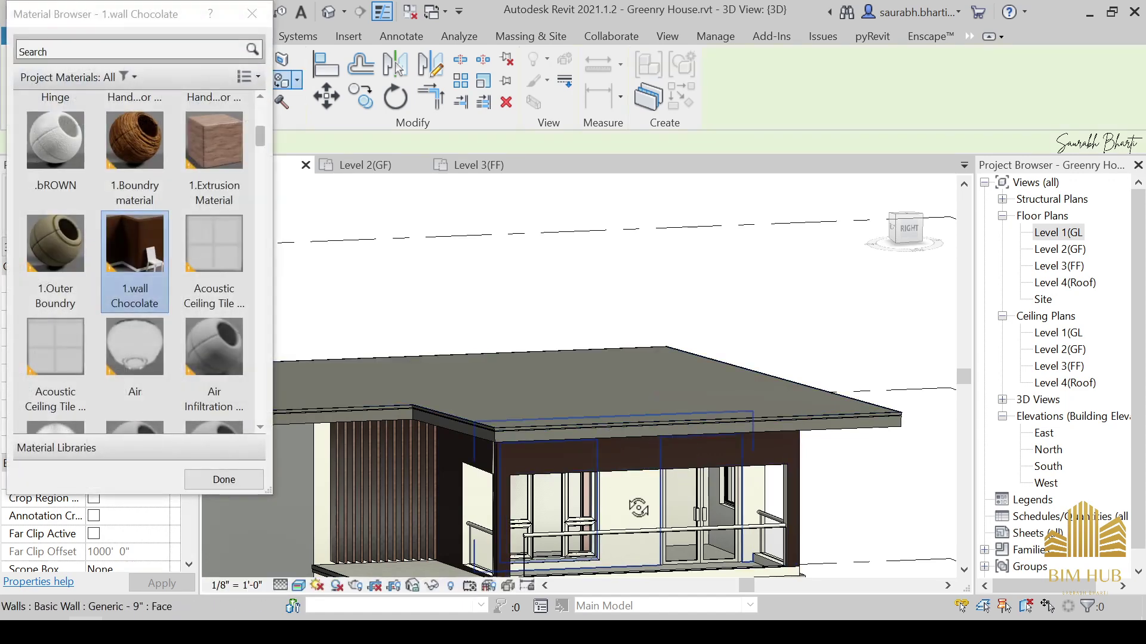
scroll(657, 441, "up", 4)
scroll(694, 428, "down", 5)
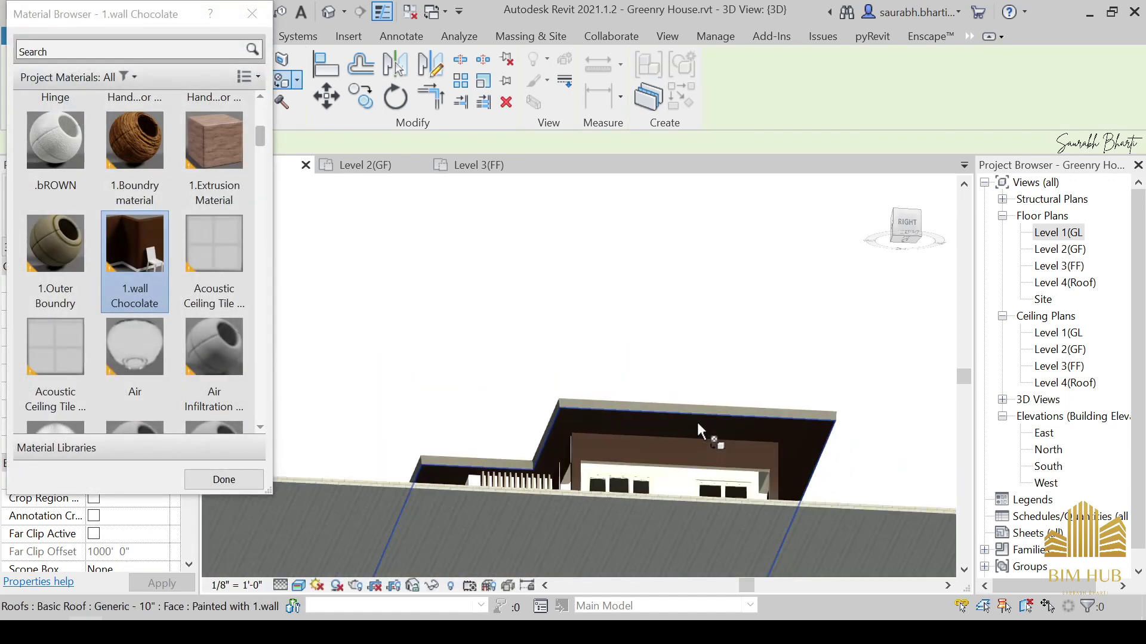
middle_click_drag(697, 420, 675, 436, "shift")
left_click(678, 432)
scroll(678, 432, "down", 5)
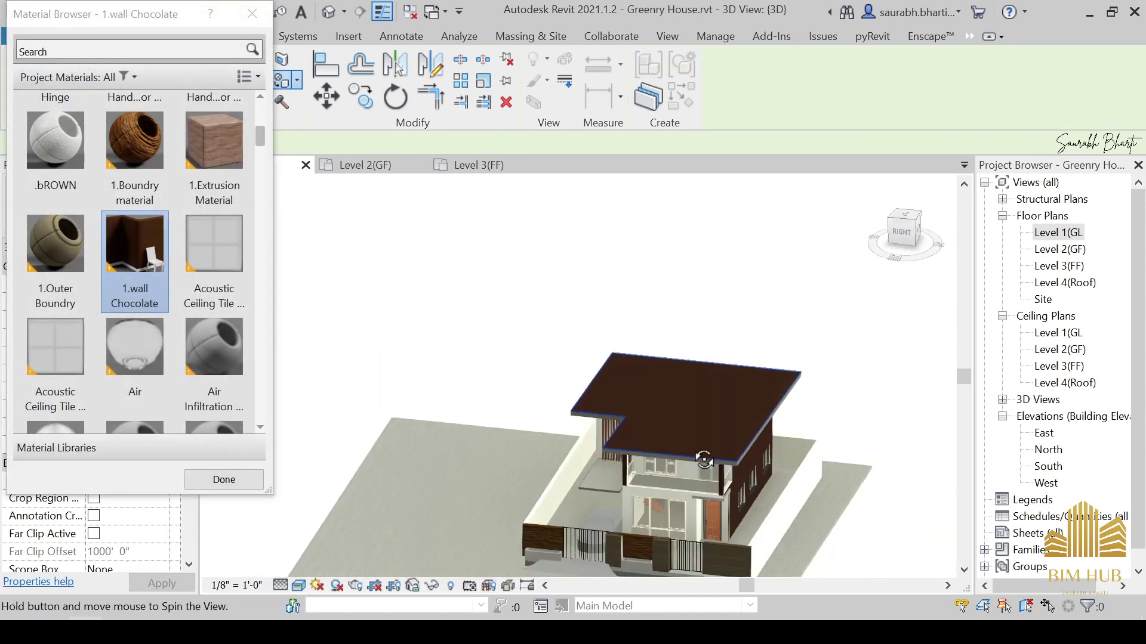
scroll(239, 418, "down", 1)
left_click(244, 482)
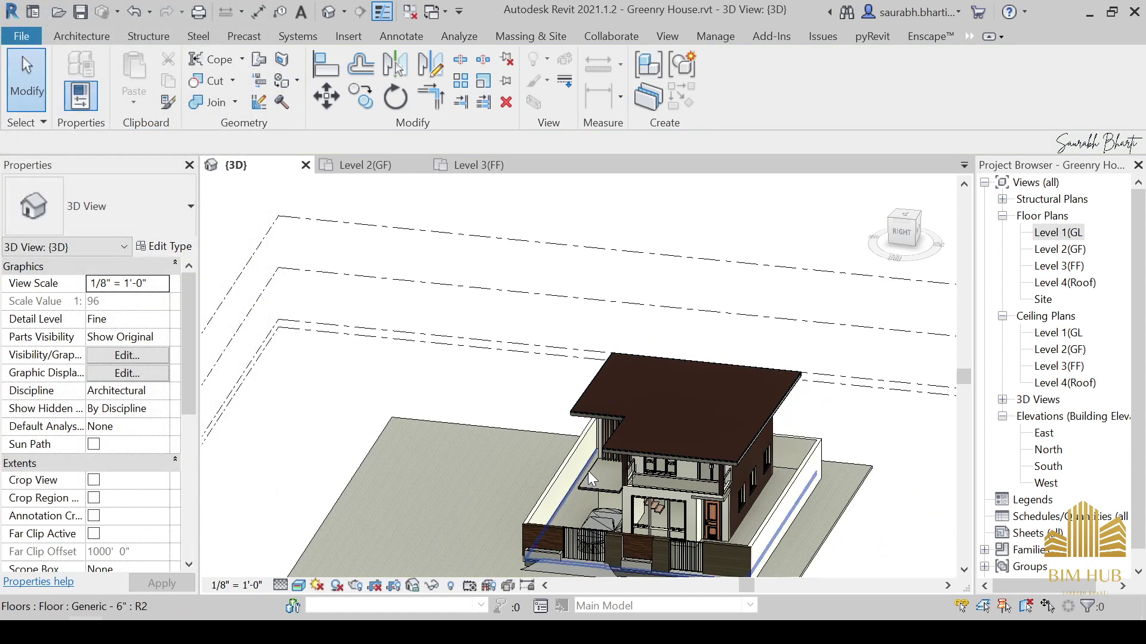
scroll(609, 491, "down", 3)
middle_click_drag(614, 496, 667, 451, "shift")
scroll(668, 450, "up", 3)
scroll(666, 450, "up", 3)
key("p")
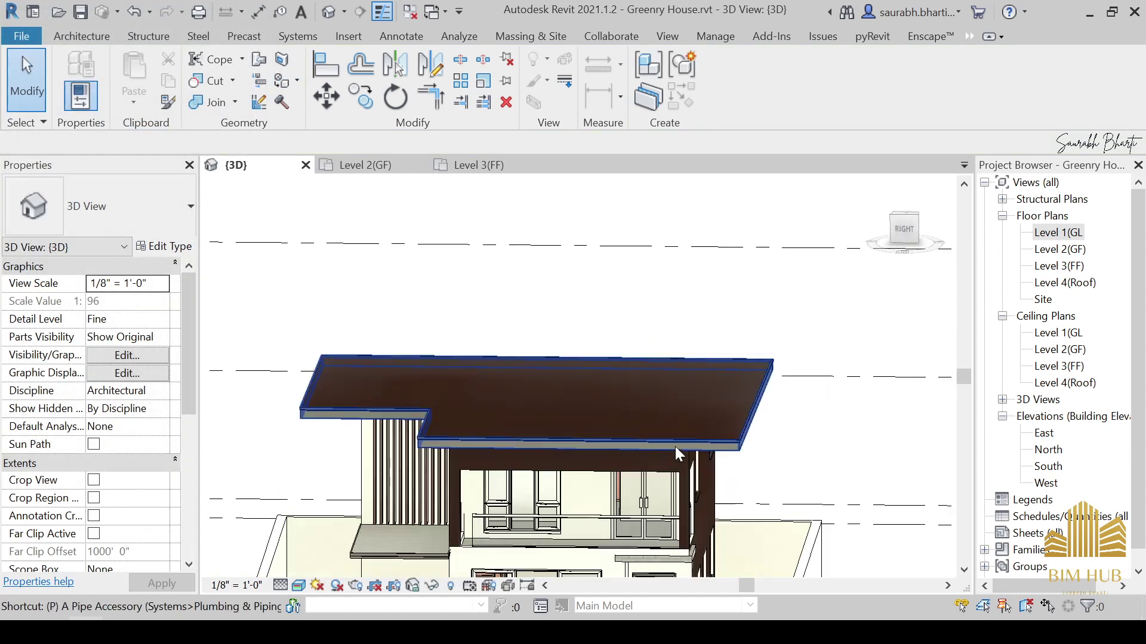
key("t")
scroll(677, 428, "up", 4)
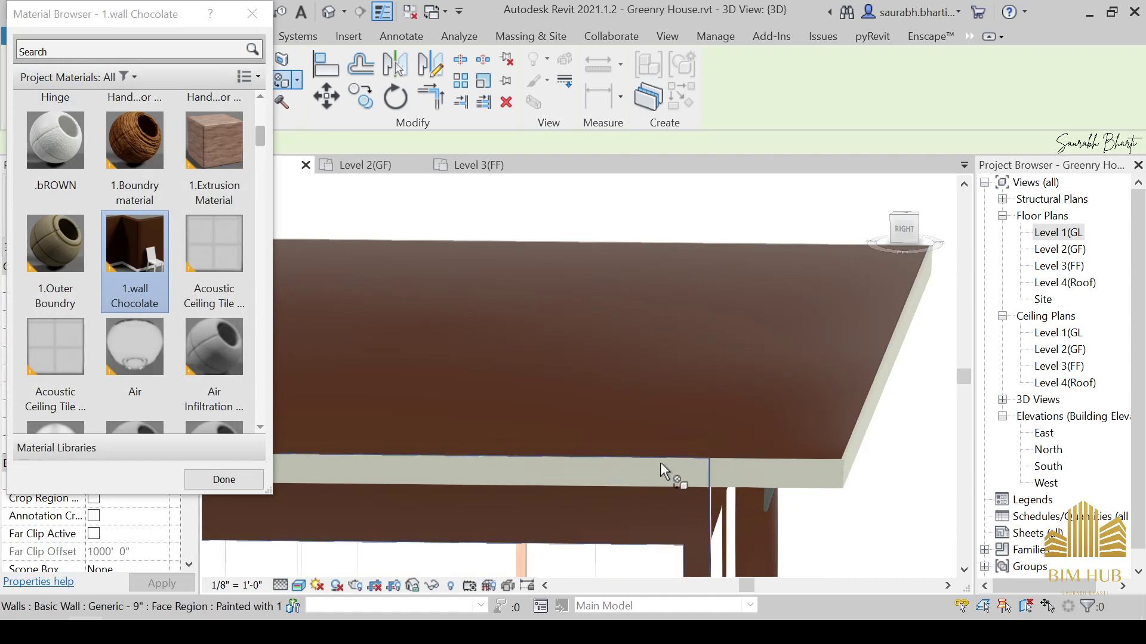
key("Escape")
scroll(632, 430, "down", 2)
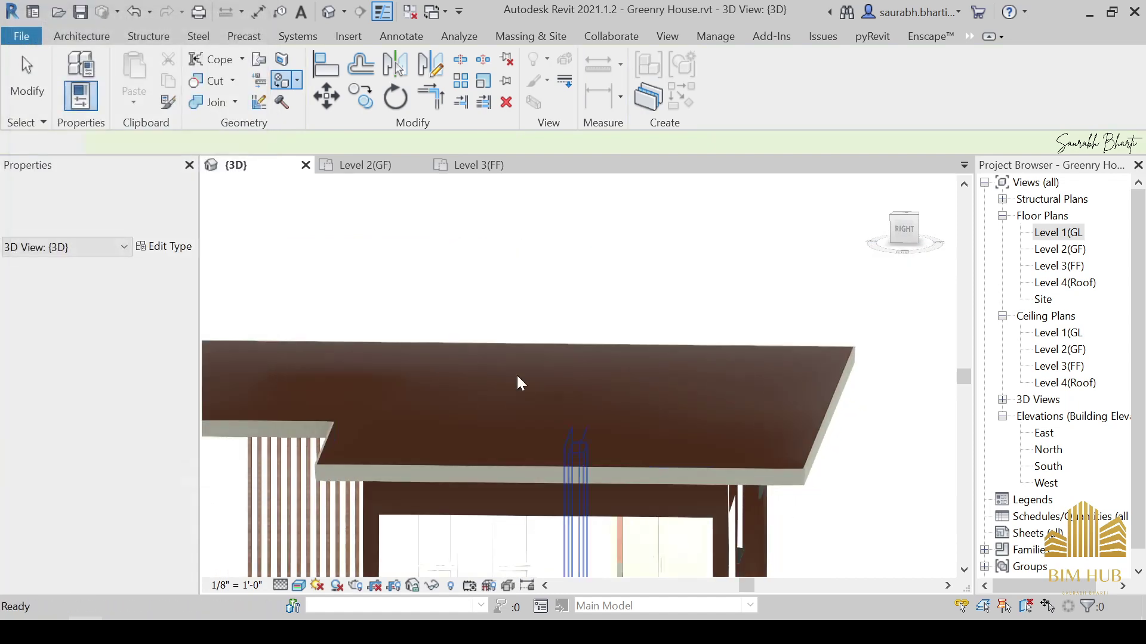
Edit the in-place roof edge and paint its street-facing fascia above the balcony with 1.wall Chocolate.
left_click(487, 352)
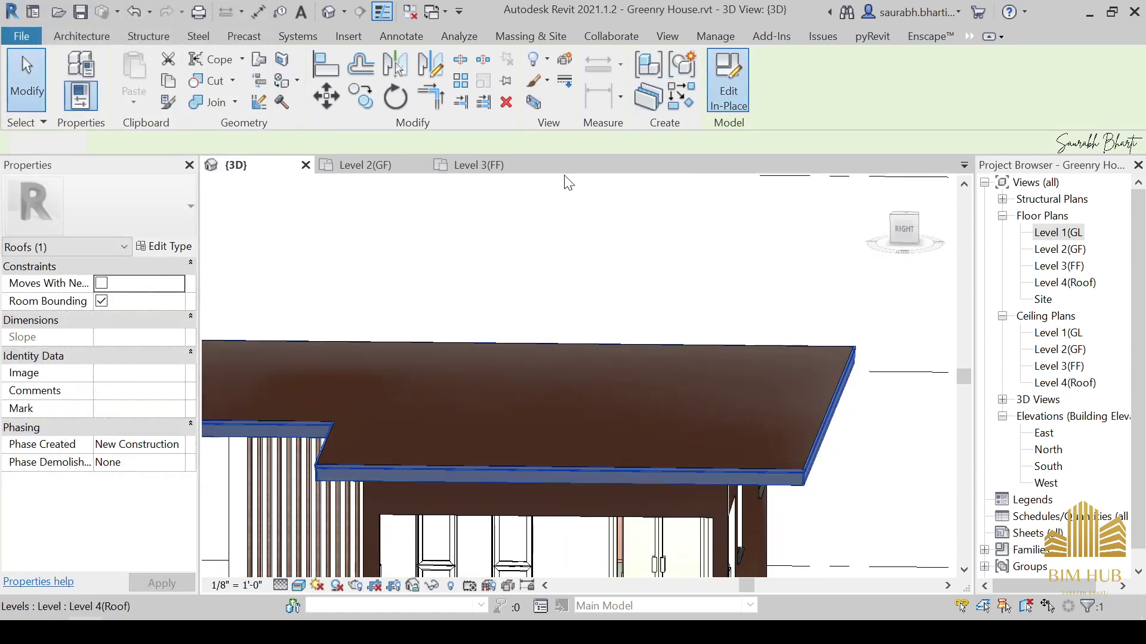
key("p")
key("t")
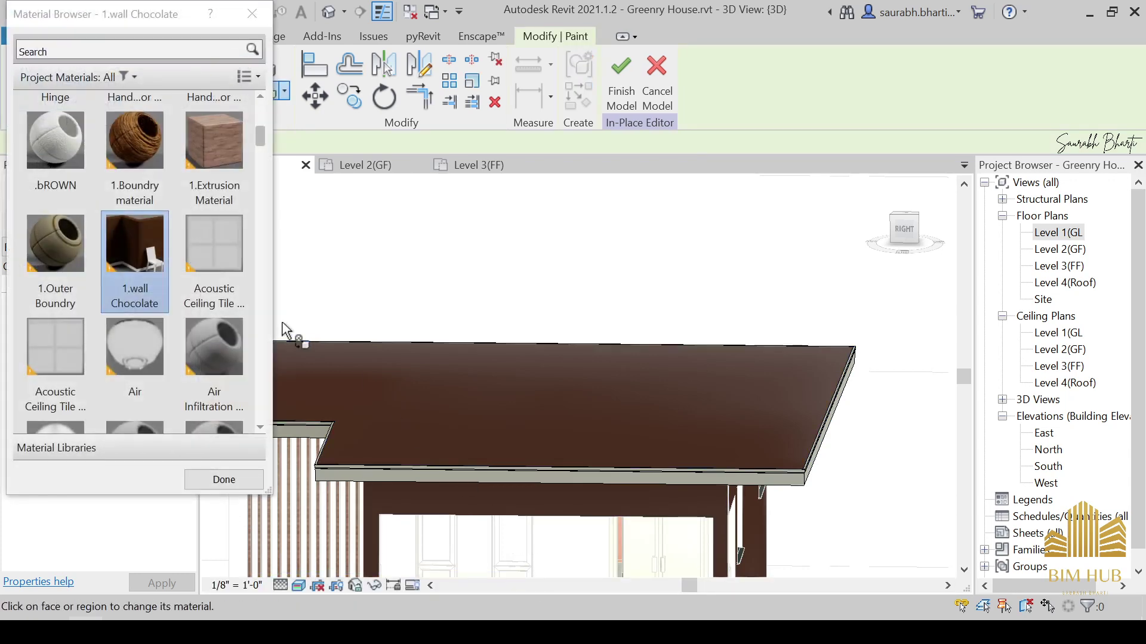
left_click(443, 471)
scroll(441, 476, "up", 3)
scroll(443, 474, "down", 4)
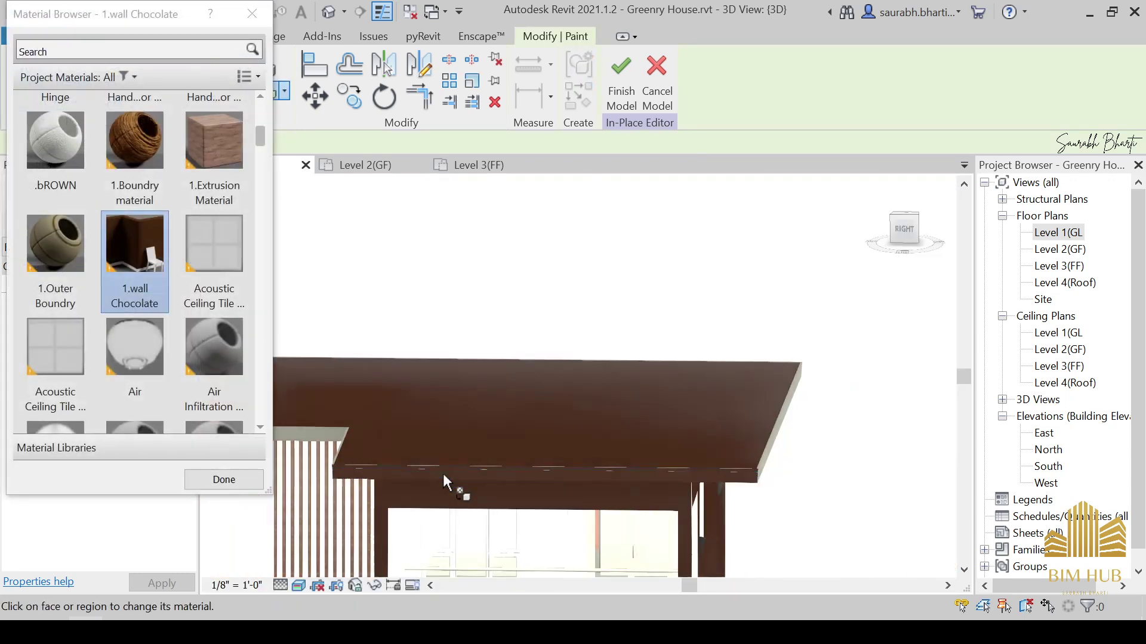
Paint the fascia faces around the roof's stepped corner and the adjoining side edge with 1.wall Chocolate.
scroll(443, 478, "down", 3)
mouse_move(392, 484)
middle_mouse_down("shift")
mouse_move(418, 498)
mouse_move(429, 472)
mouse_move(902, 485)
middle_mouse_up("shift")
scroll(755, 481, "up", 3)
left_click(761, 428)
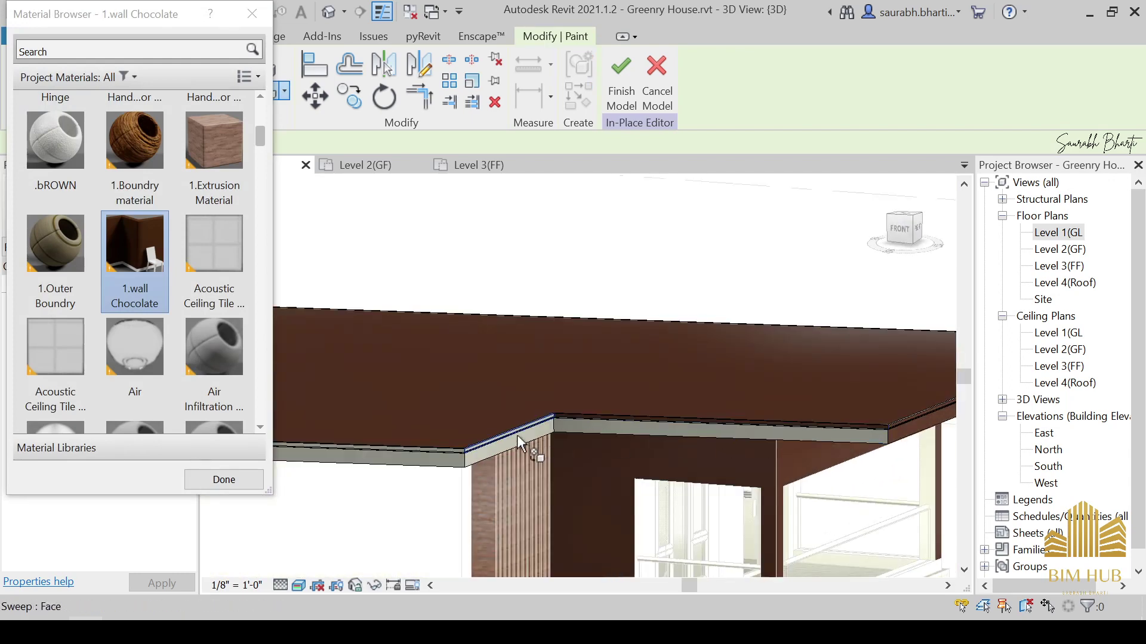
scroll(691, 435, "up", 1)
left_click(687, 440)
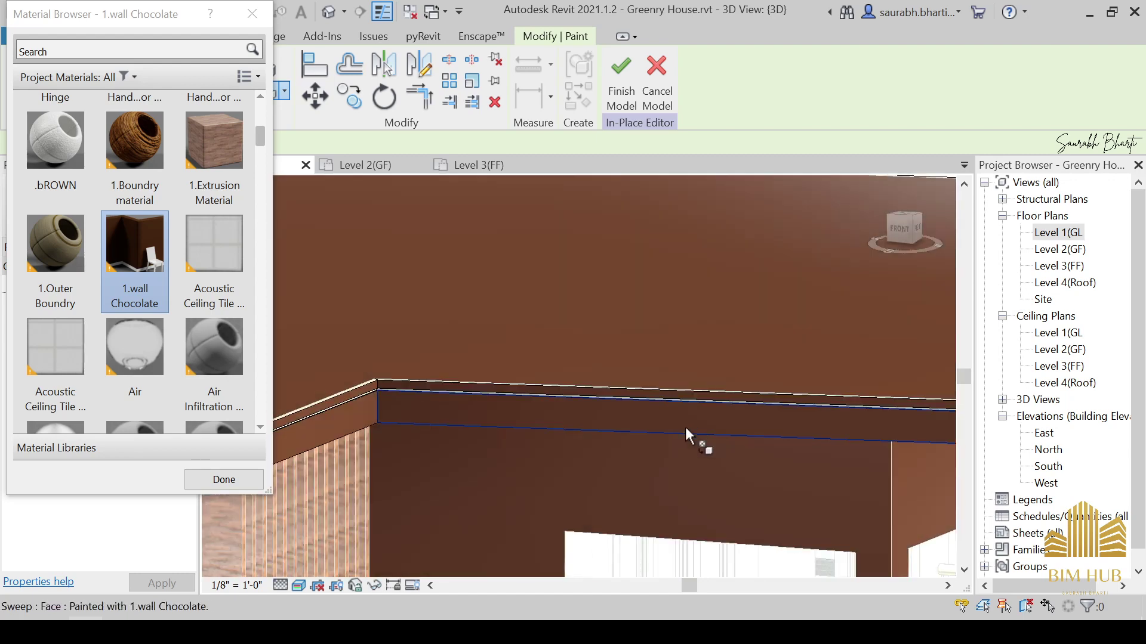
scroll(686, 440, "down", 1)
scroll(459, 458, "up", 2)
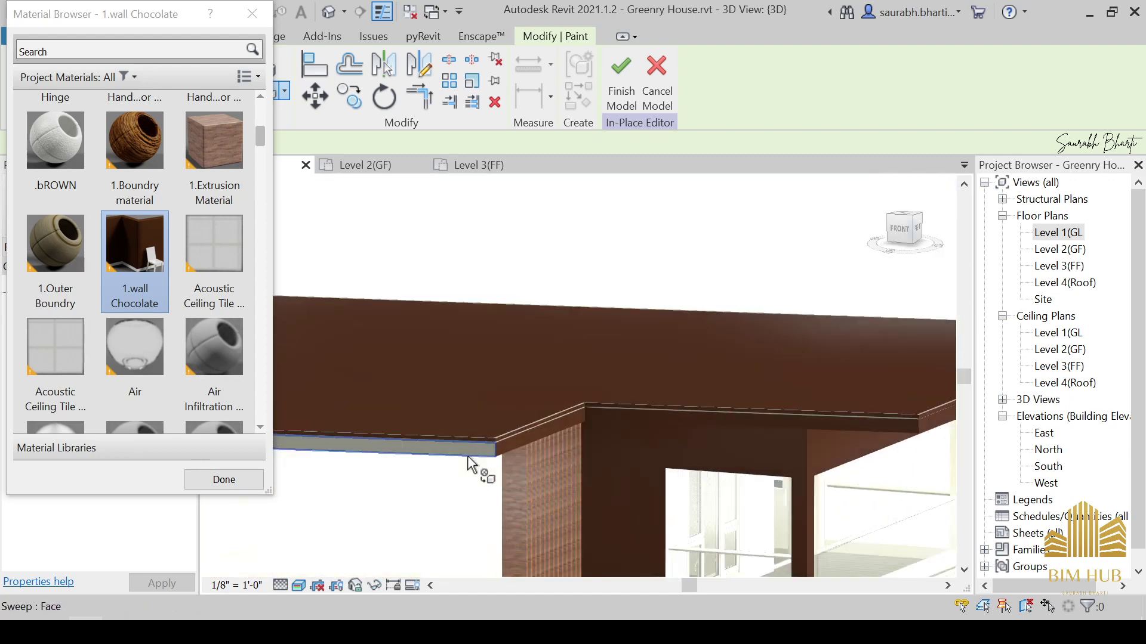
scroll(470, 451, "up", 2)
left_click(471, 446)
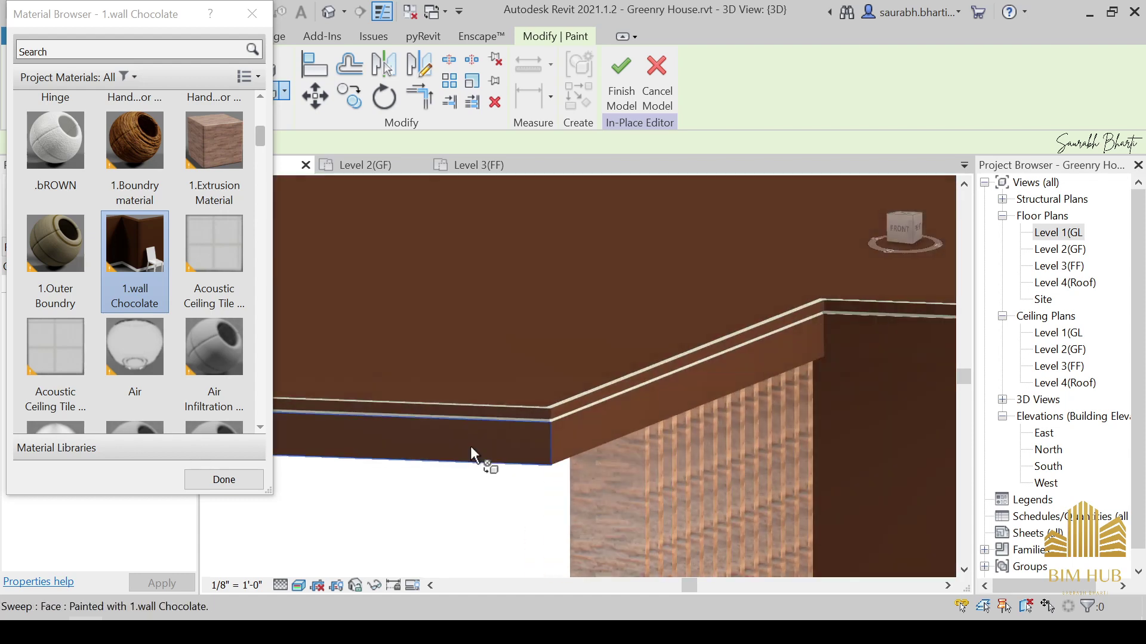
Paint the roof fascia on the opposite side, along the back view, with 1.wall Chocolate.
scroll(473, 443, "down", 6)
middle_click_drag(696, 431, 424, 473, "shift")
scroll(697, 482, "up", 7)
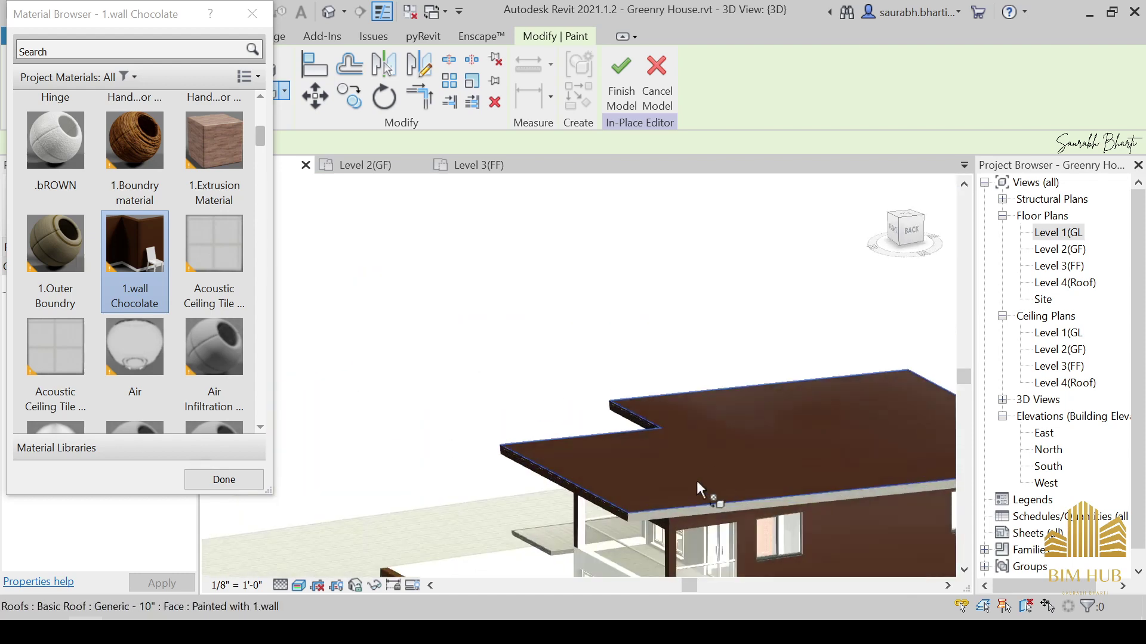
left_click(648, 447)
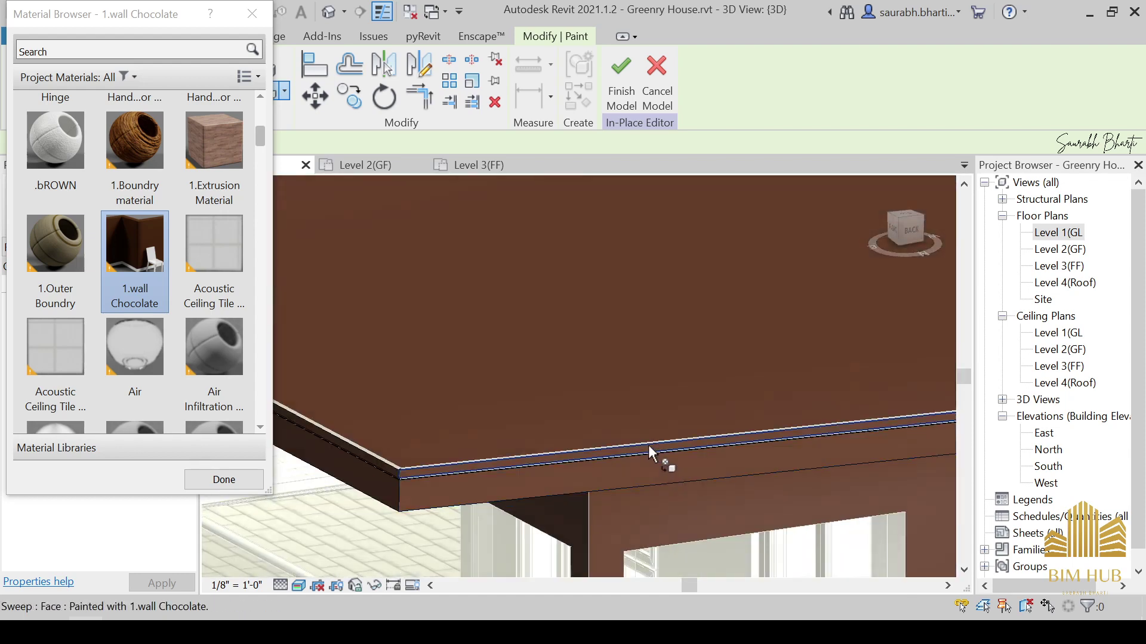
Paint the narrow ledge strips along the back-side roof fascia with 1.wall Chocolate.
scroll(647, 442, "up", 3)
scroll(657, 468, "up", 4)
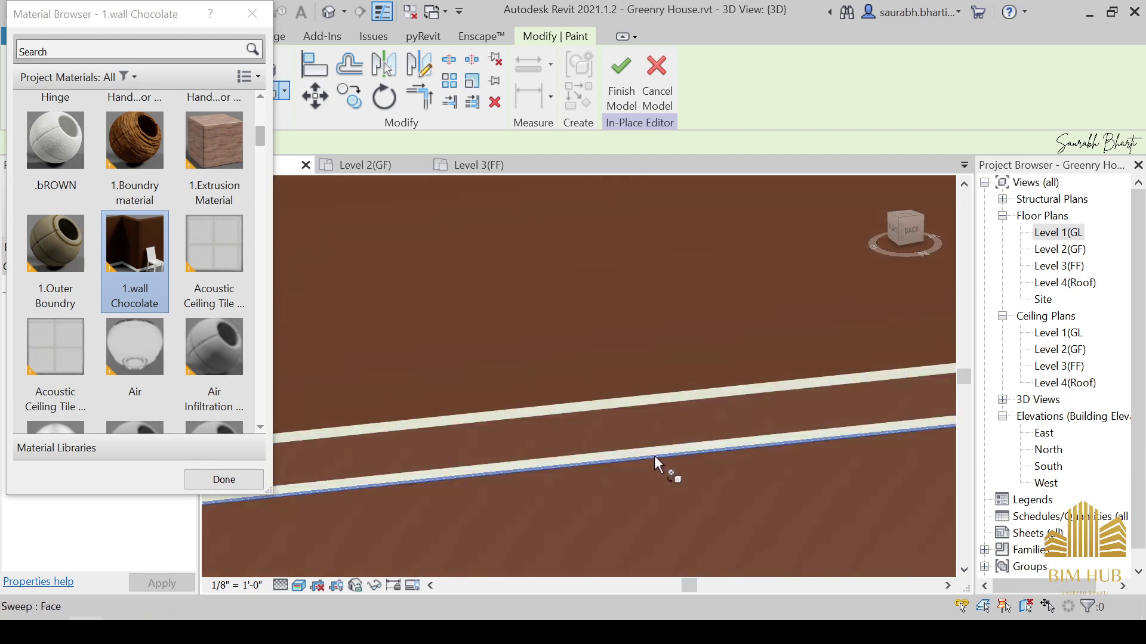
left_click(659, 332)
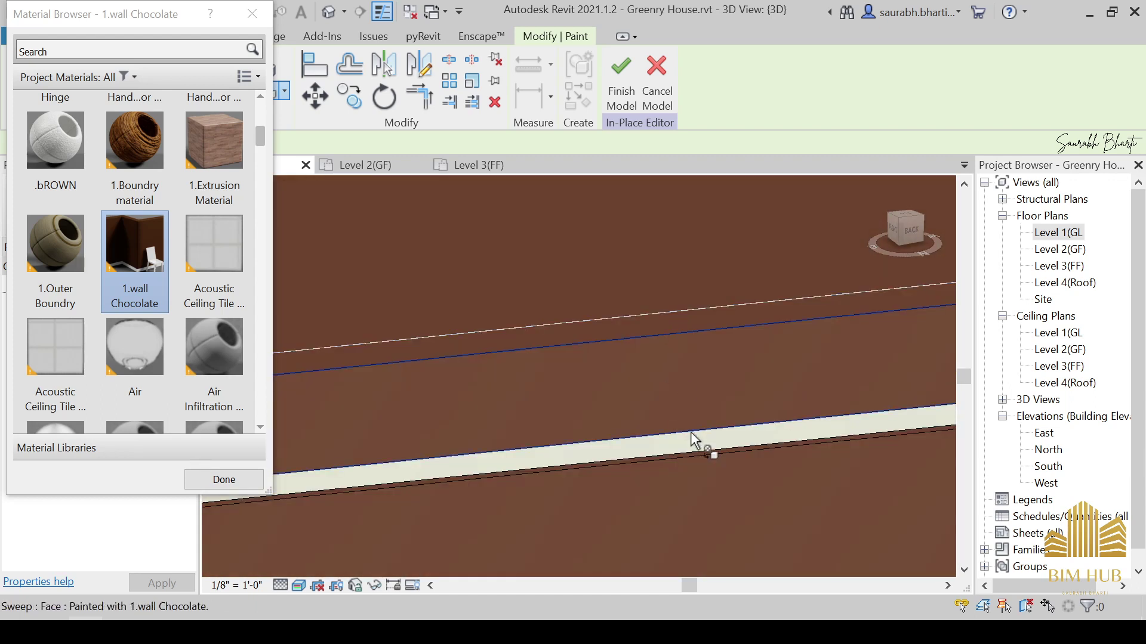
scroll(691, 447, "down", 3)
scroll(667, 446, "up", 3)
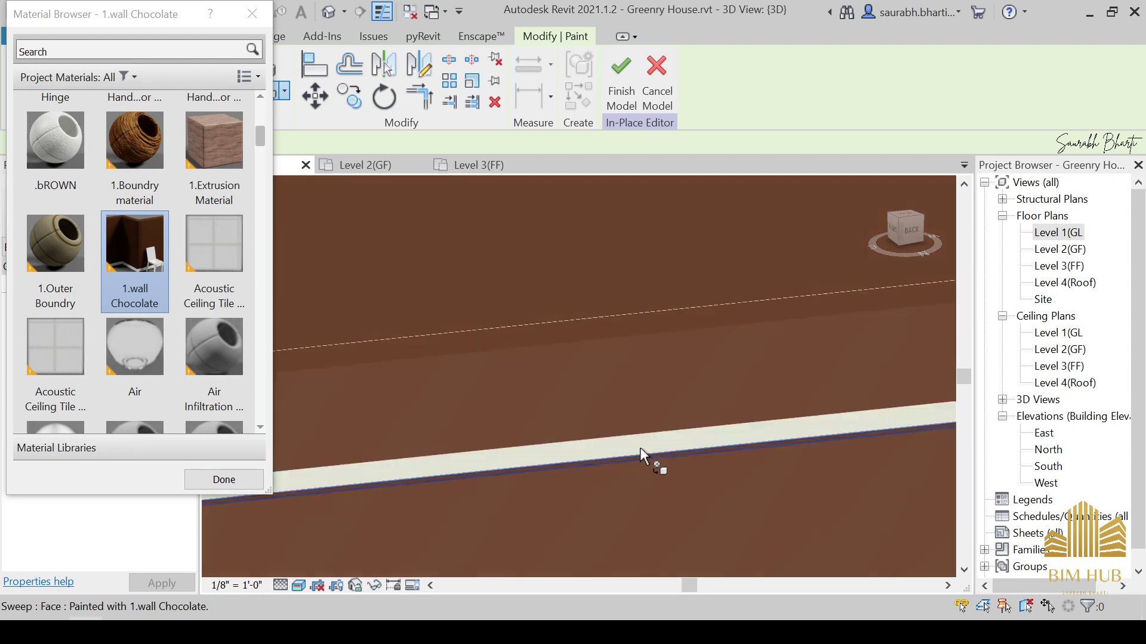
left_click(637, 423)
scroll(644, 441, "down", 6)
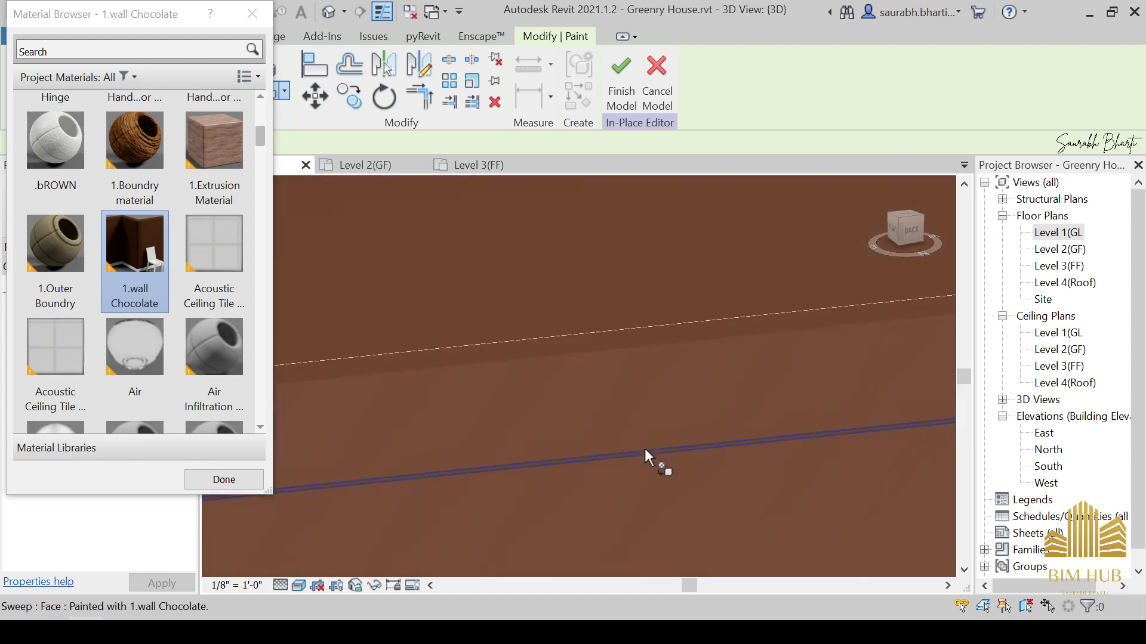
Paint the remaining narrow ledge strips along the adjoining side's roof fascia, starting from the back corner, with 1.wall Chocolate.
scroll(513, 448, "up", 5)
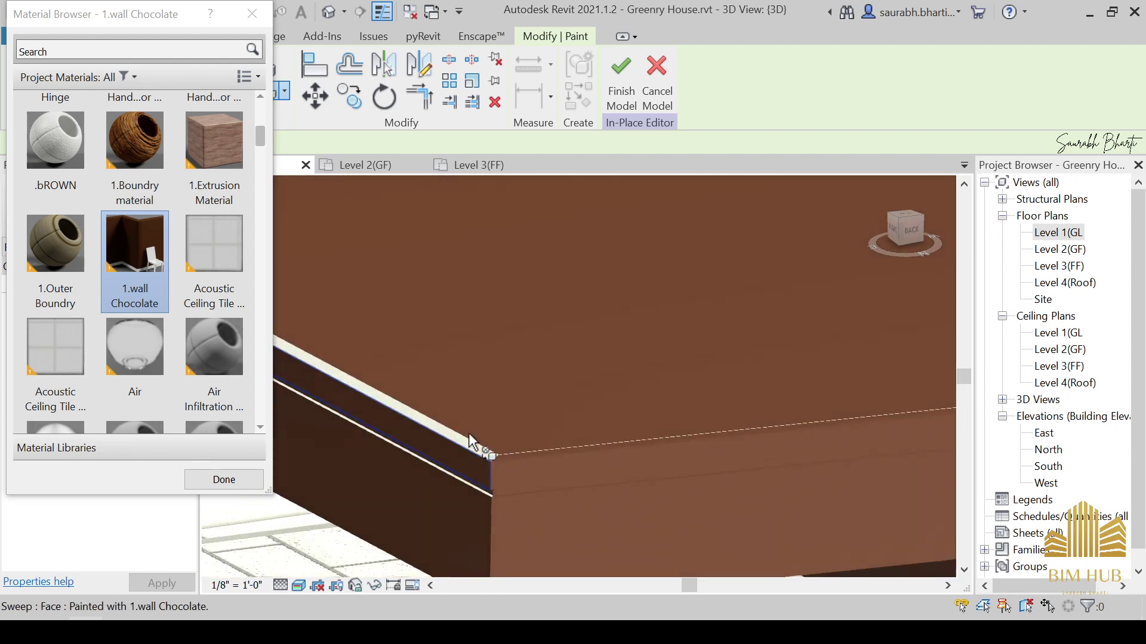
scroll(475, 437, "down", 4)
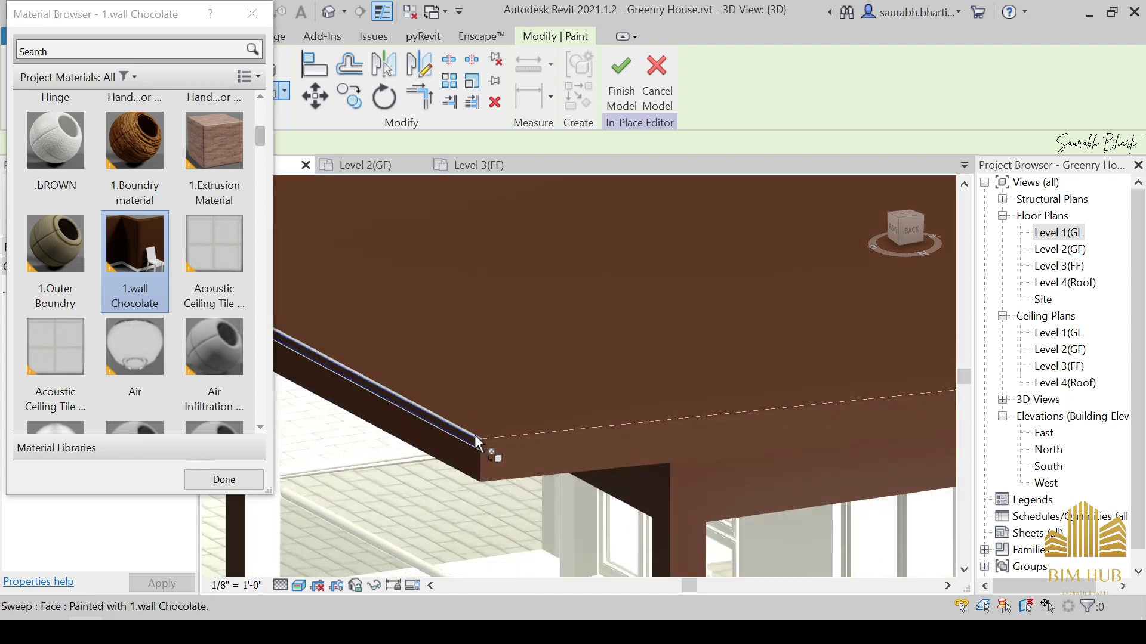
middle_click_drag(475, 437, 507, 537, "shift")
middle_click_drag(508, 537, 685, 210)
scroll(597, 392, "up", 3)
scroll(597, 418, "up", 4)
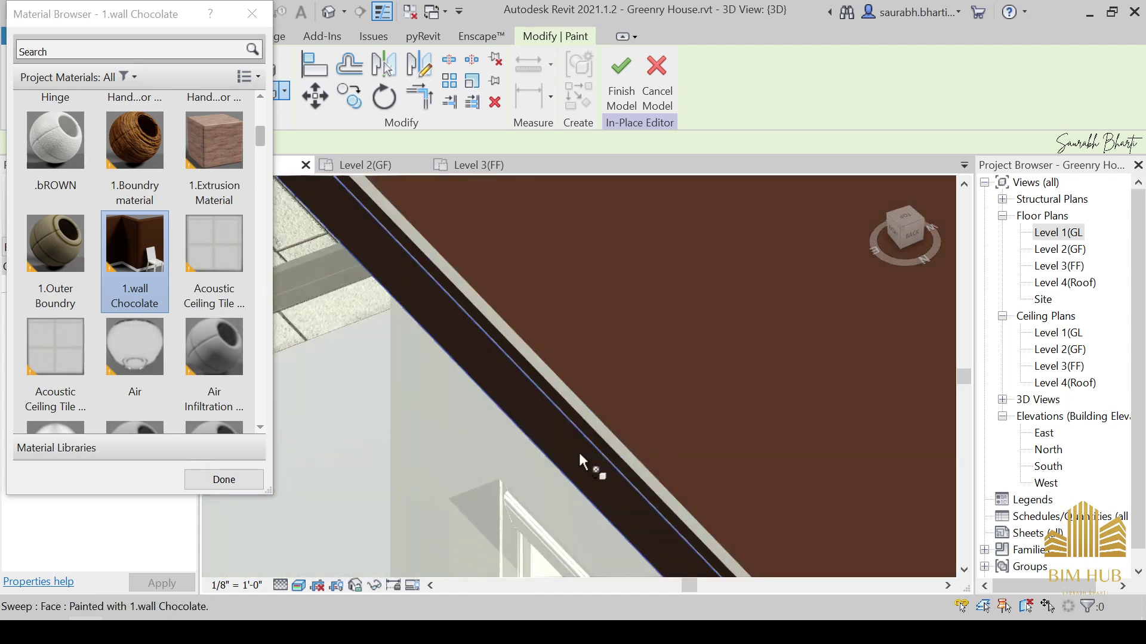
scroll(534, 352, "down", 4)
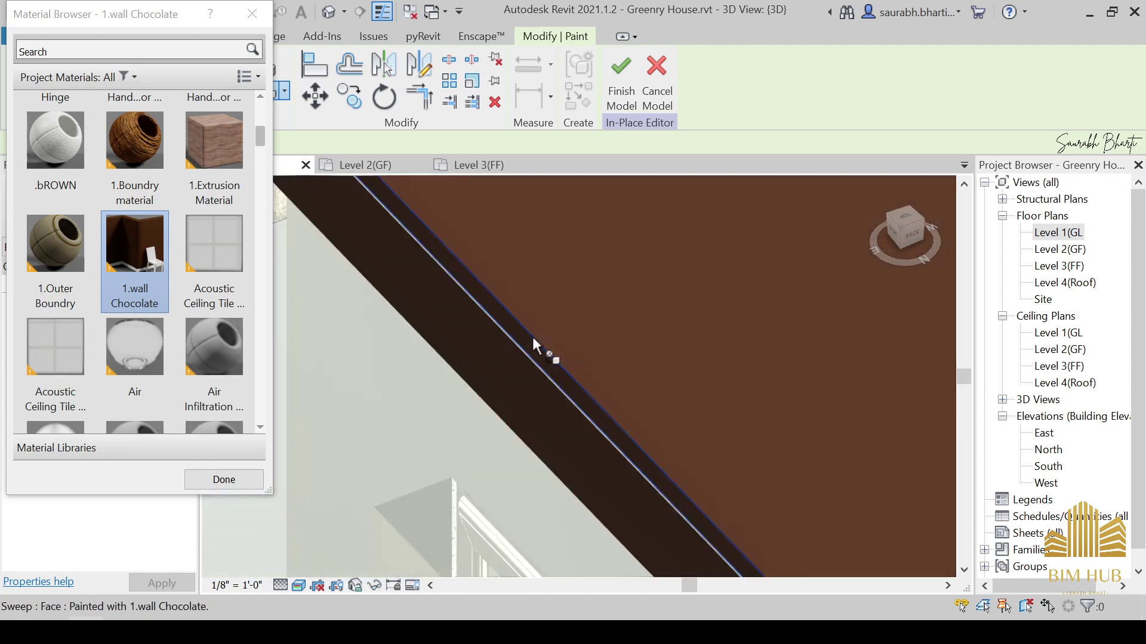
scroll(547, 432, "up", 4)
scroll(595, 357, "up", 6)
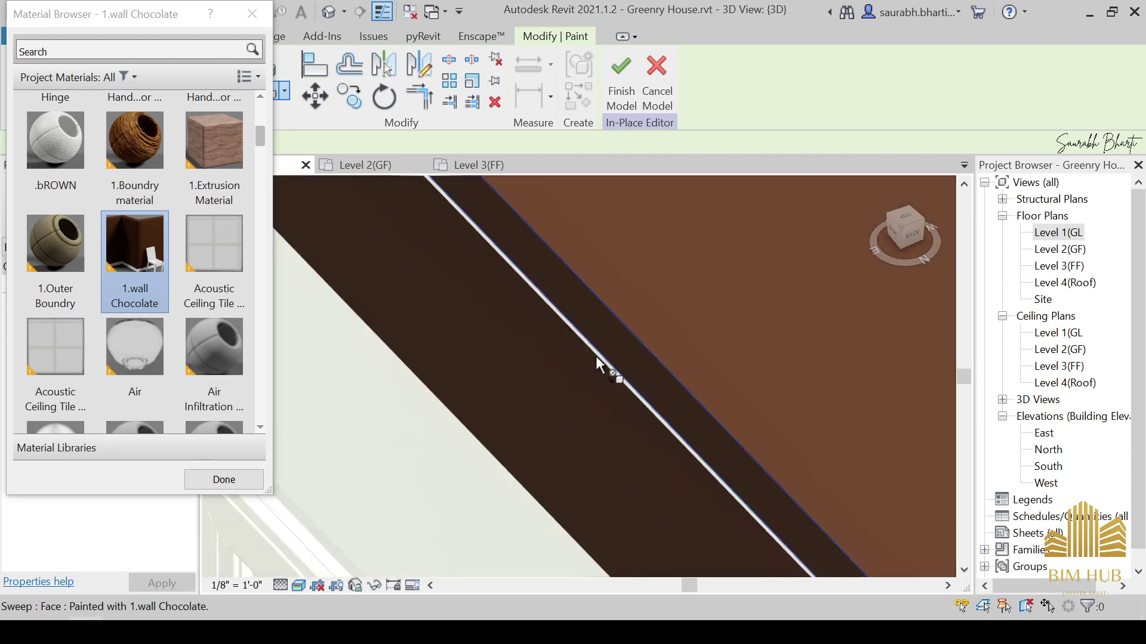
left_click(613, 335)
scroll(603, 361, "down", 5)
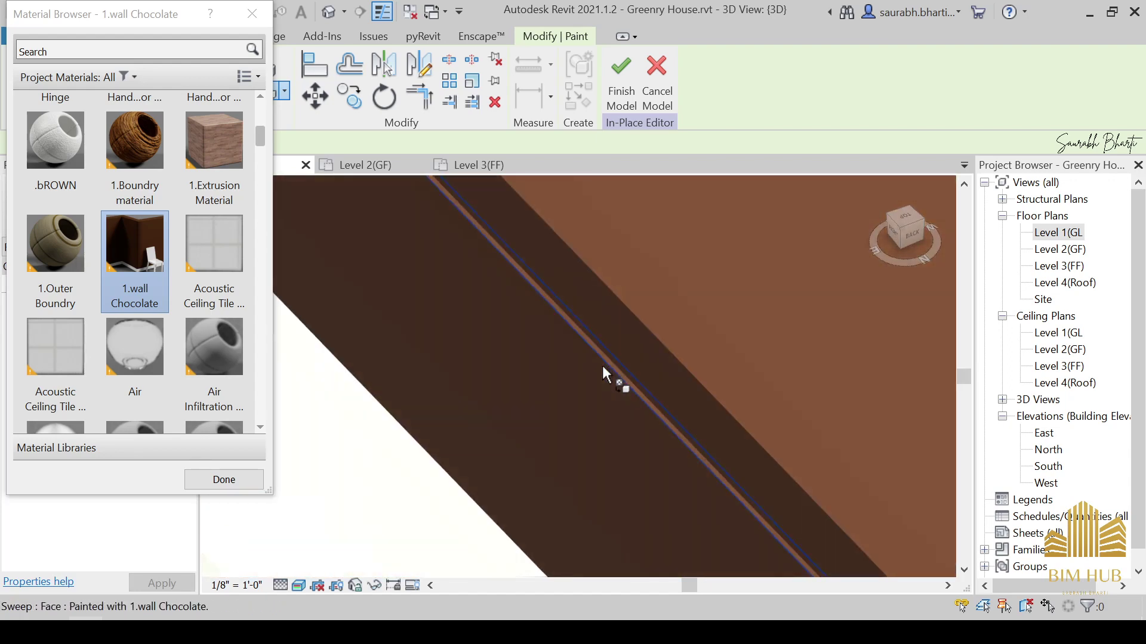
Check the fascia at the street-side roof corner, end the painting and finish the in-place roof edge model.
middle_click_drag(660, 415, 772, 337, "shift")
scroll(772, 338, "down", 5)
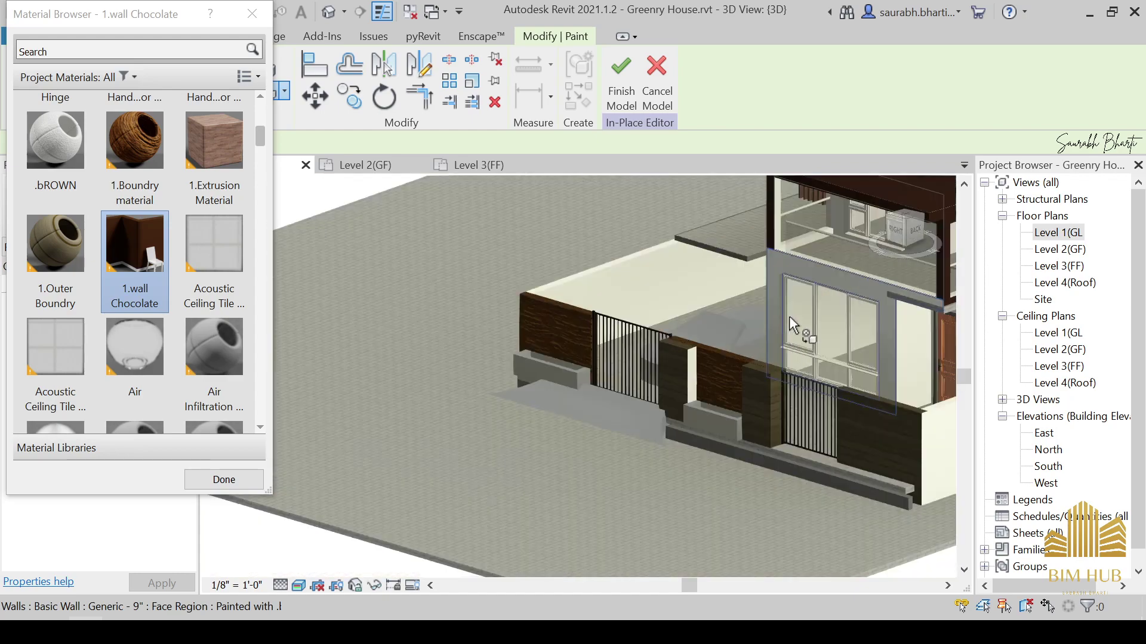
scroll(611, 405, "up", 8)
scroll(579, 447, "up", 5)
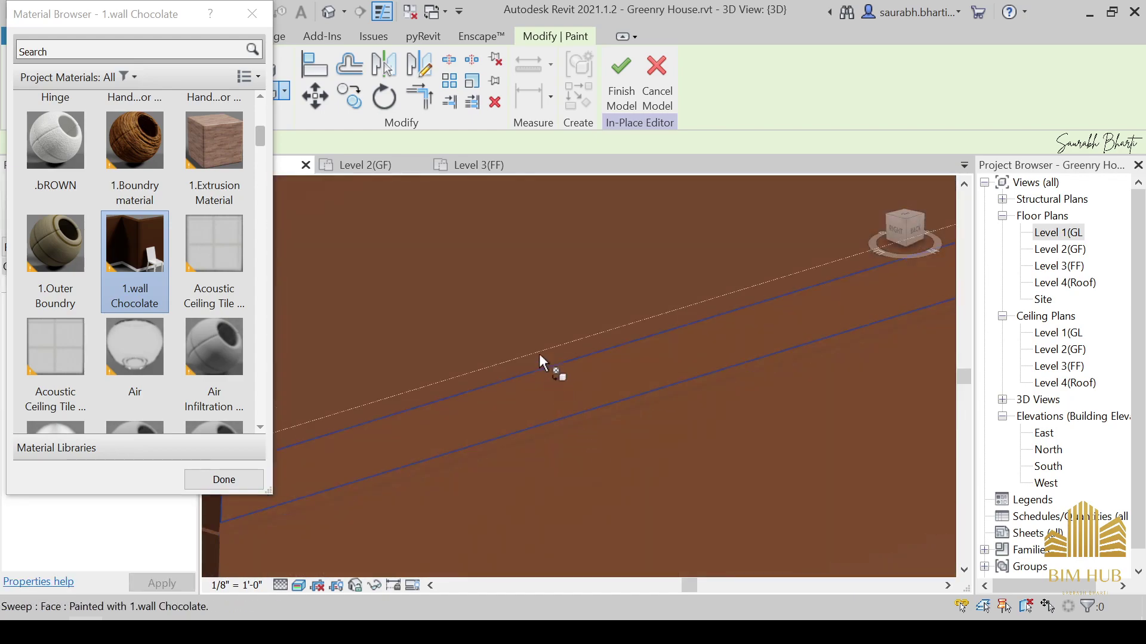
scroll(558, 334, "down", 3)
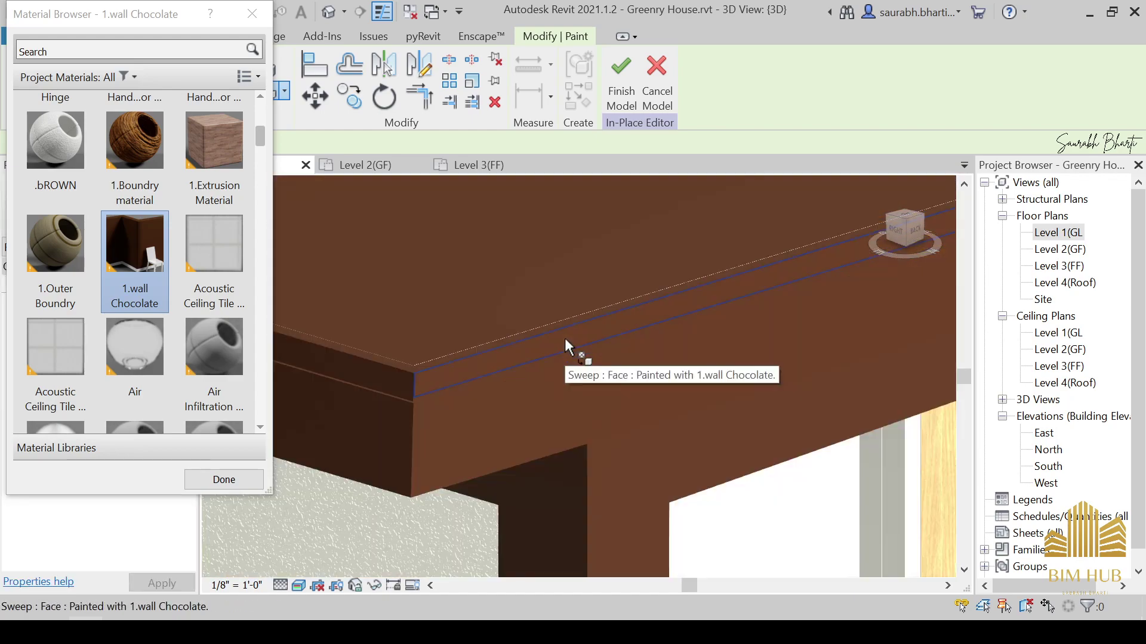
scroll(175, 92, "up", 1)
left_click(252, 13)
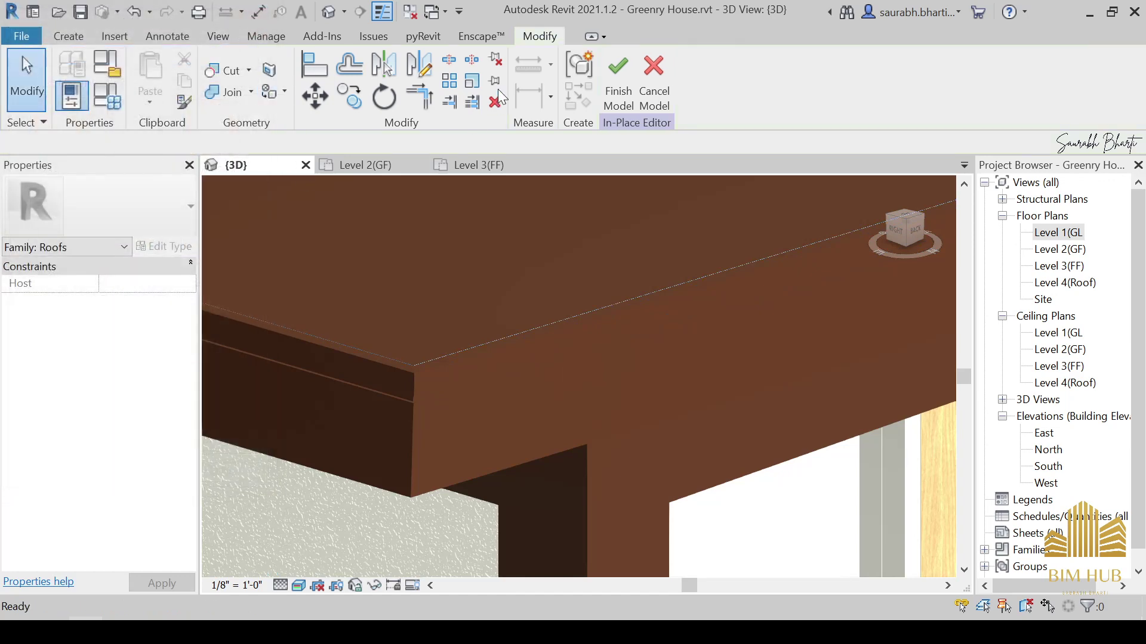
left_click(624, 87)
Examine the whole street-facing facade in the straight Right view, with the house centred.
scroll(519, 347, "down", 3)
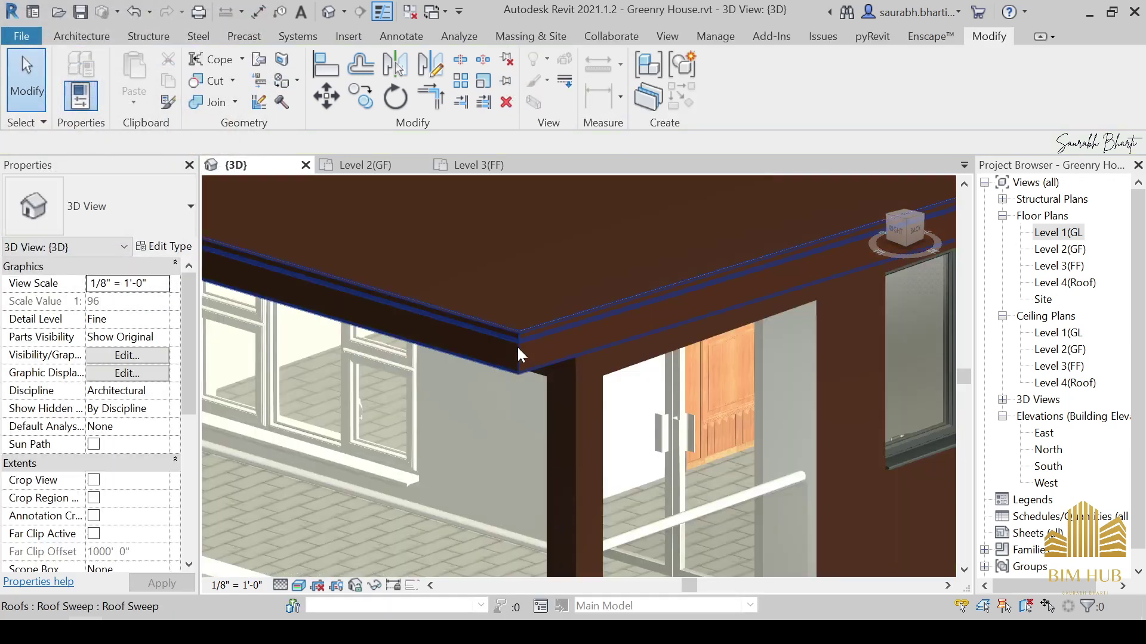
scroll(513, 324, "down", 3)
scroll(510, 399, "down", 4)
middle_click_drag(509, 399, 726, 412, "shift")
scroll(576, 404, "up", 2)
scroll(727, 413, "down", 1)
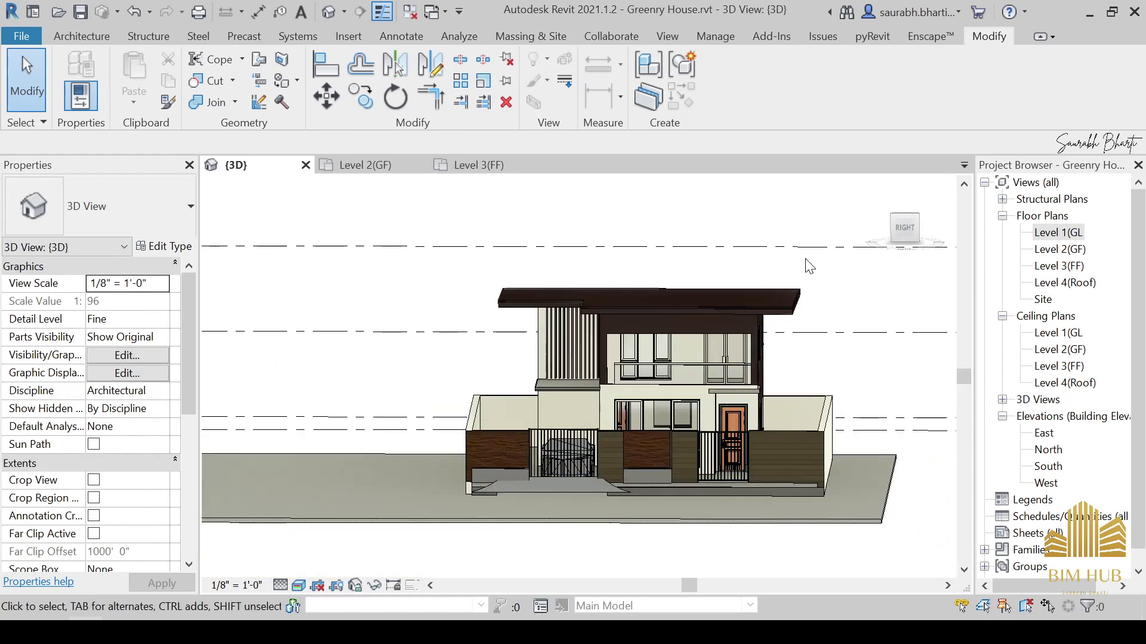
left_click(904, 228)
scroll(511, 358, "up", 6)
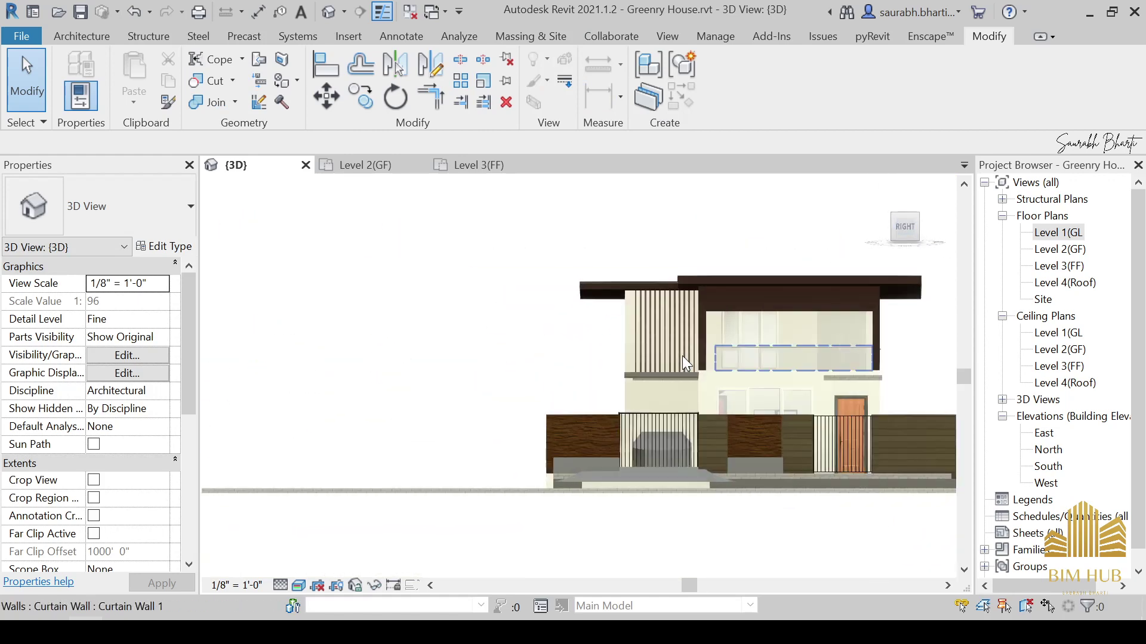
scroll(768, 448, "up", 1)
middle_click_drag(892, 454, 719, 496)
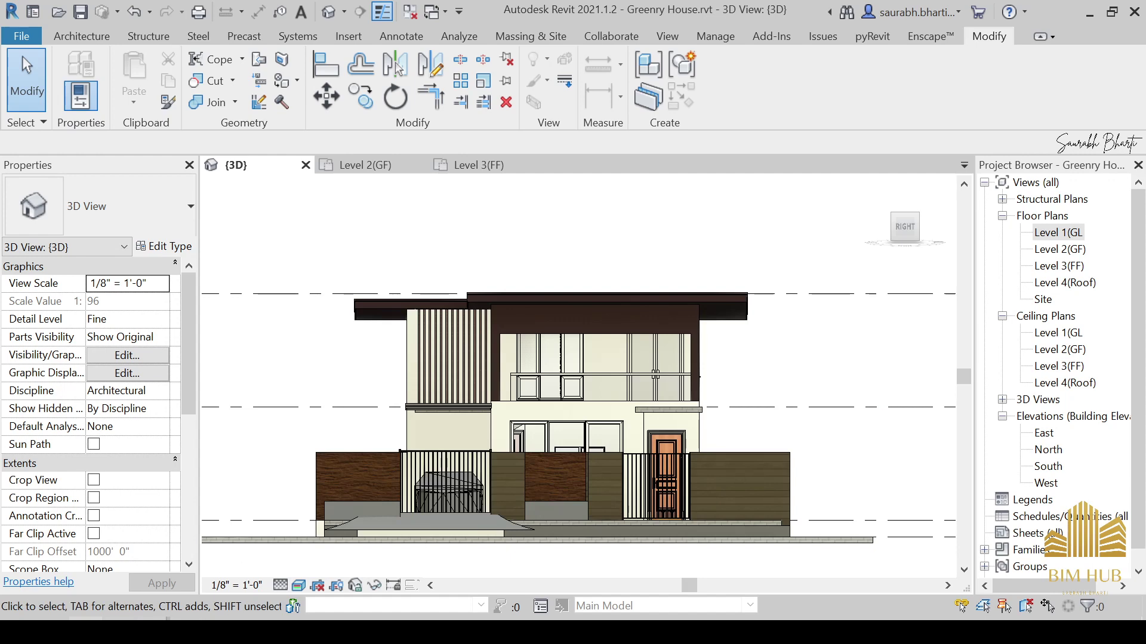
left_click(120, 632)
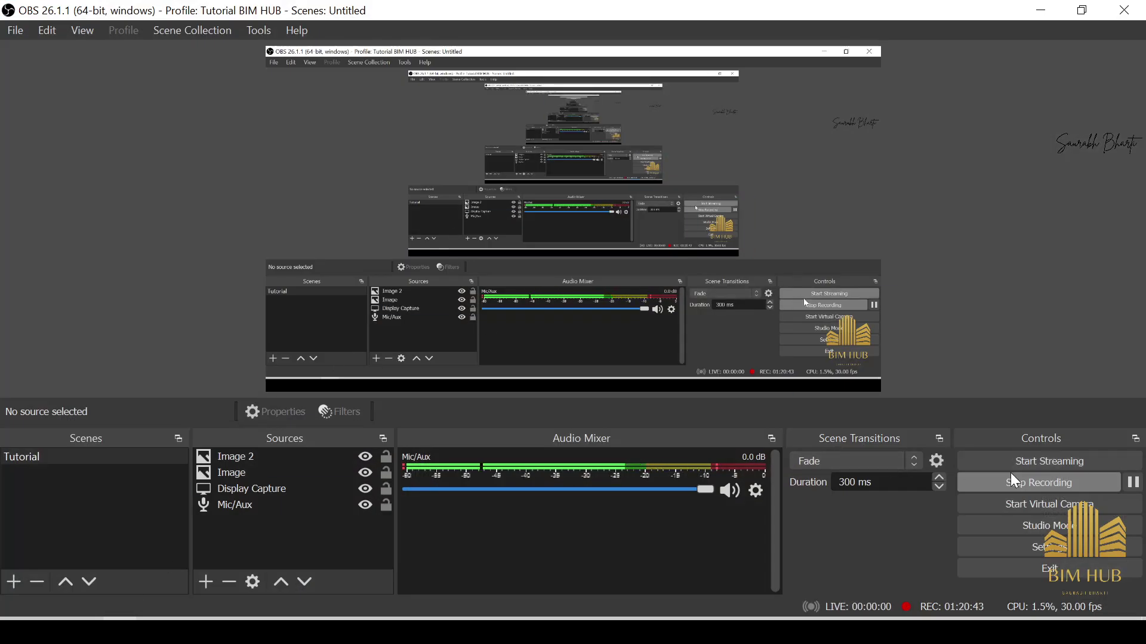